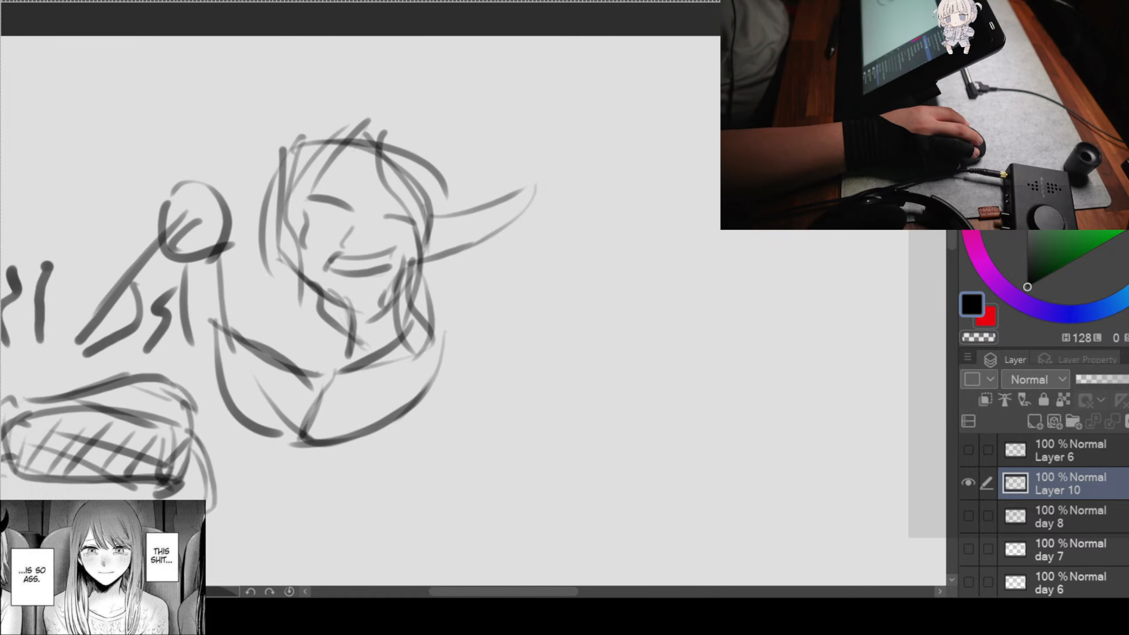
# Step: Delete the old sketch on Layer 10 and switch to the blank Layer 1 above day 38
pyautogui.press('Delete')
pyautogui.scroll(-3, 726, 348)
pyautogui.scroll(2, 694, 334)
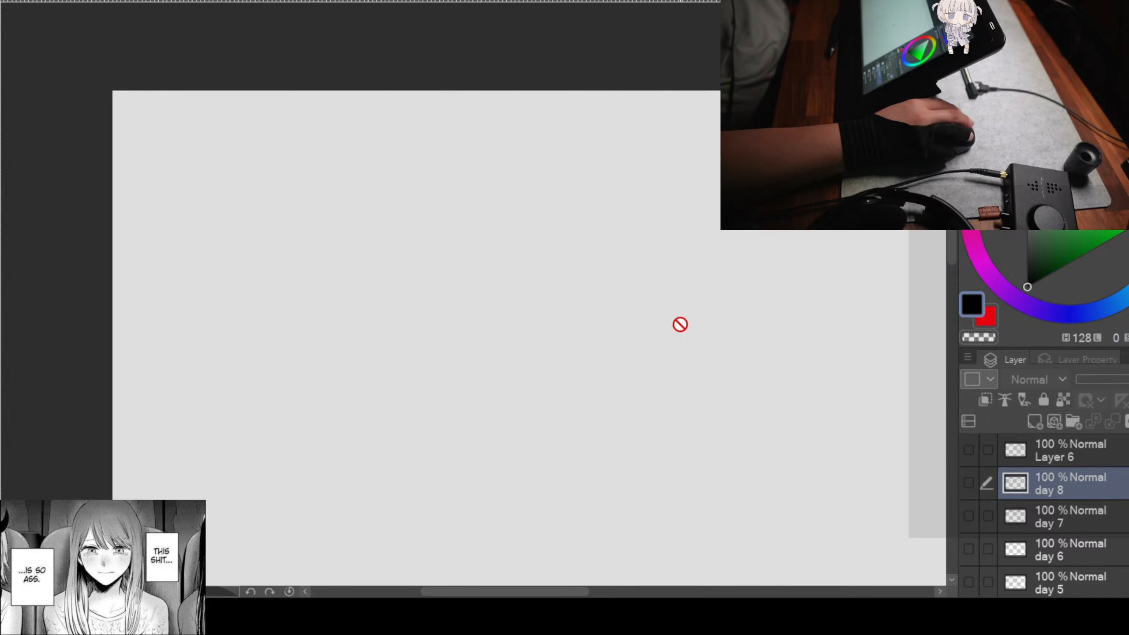
pyautogui.scroll(2, 680, 324)
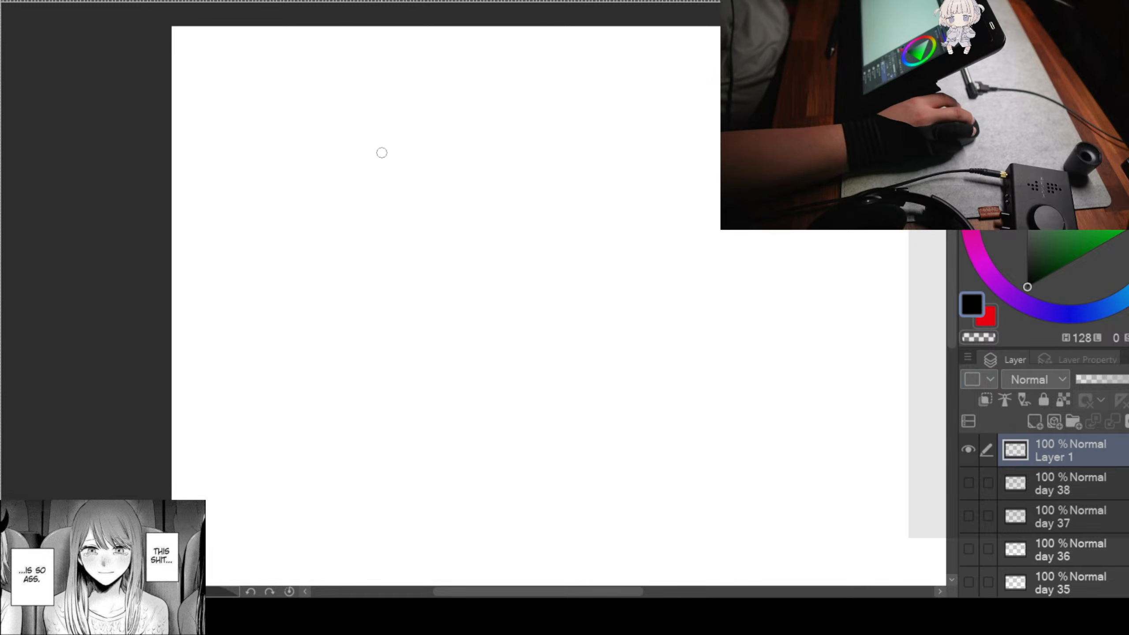
pyautogui.scroll(3, 255, 111)
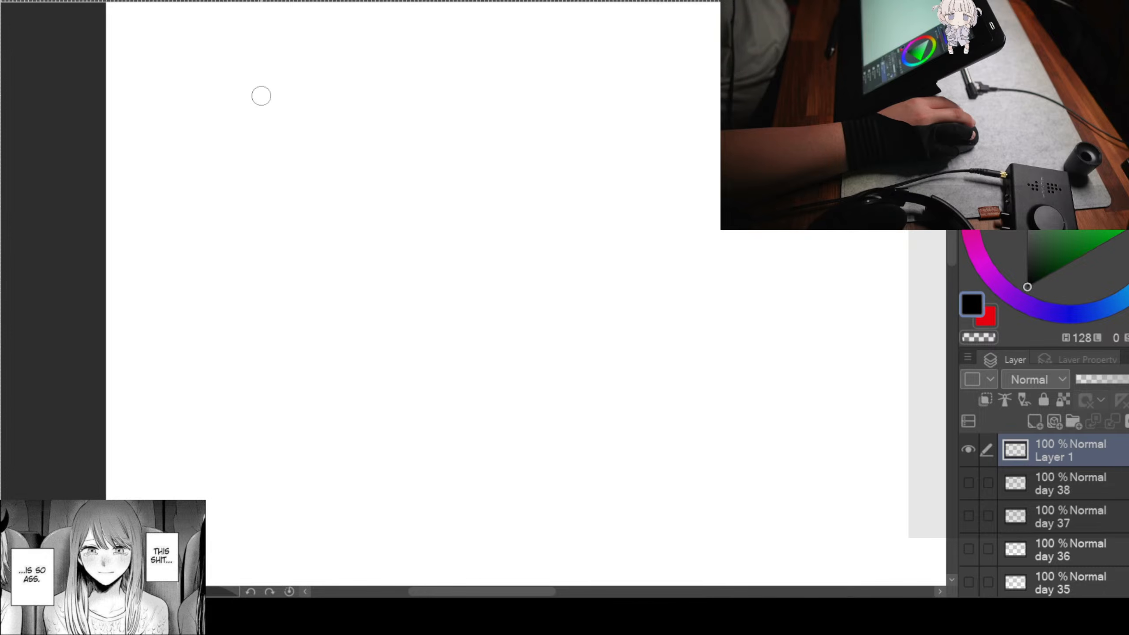
pyautogui.moveTo(264, 99)
pyautogui.mouseDown()
pyautogui.moveTo(249, 126)
pyautogui.moveTo(253, 117)
pyautogui.mouseUp()
pyautogui.scroll(3, 357, 128)
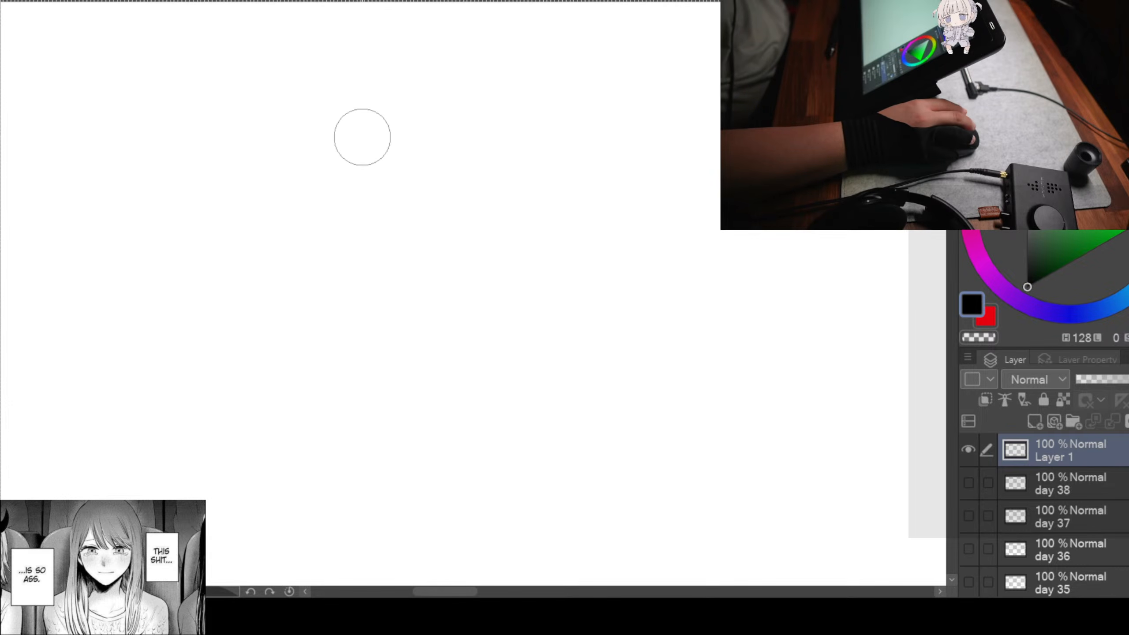
pyautogui.scroll(1, 358, 137)
pyautogui.moveTo(358, 137)
pyautogui.mouseDown()
pyautogui.moveTo(314, 123)
pyautogui.moveTo(557, 262)
pyautogui.mouseUp()
pyautogui.moveTo(349, 160); pyautogui.dragTo(533, 302)
pyautogui.moveTo(327, 118)
pyautogui.mouseDown()
pyautogui.moveTo(338, 129)
pyautogui.moveTo(621, 57)
pyautogui.moveTo(477, 134)
pyautogui.moveTo(385, 103)
pyautogui.mouseUp()
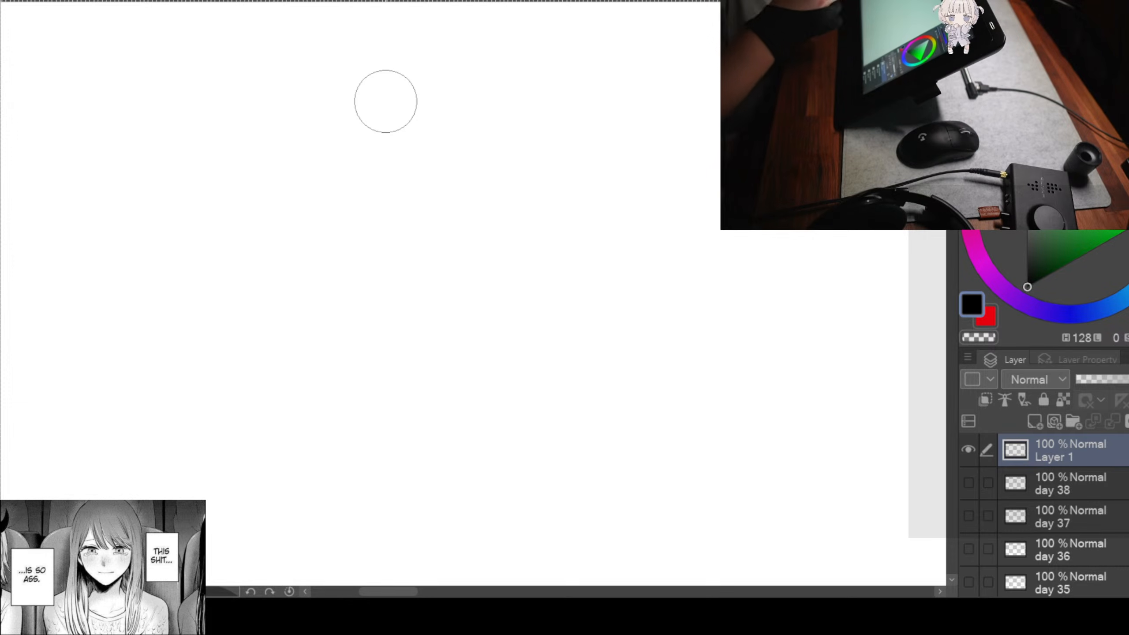
# Step: Try thick, soft winding brush strokes diagonally across the blank canvas, undoing each one
pyautogui.moveTo(93, 44)
pyautogui.mouseDown()
pyautogui.moveTo(37, 132)
pyautogui.moveTo(420, 428)
pyautogui.mouseUp()
pyautogui.hotkey('ctrl', 'z')
pyautogui.moveTo(157, 68)
pyautogui.mouseDown()
pyautogui.moveTo(83, 212)
pyautogui.moveTo(509, 292)
pyautogui.moveTo(436, 505)
pyautogui.mouseUp()
pyautogui.hotkey('ctrl', 'z')
pyautogui.moveTo(209, 109)
pyautogui.mouseDown()
pyautogui.moveTo(315, 245)
pyautogui.moveTo(636, 366)
pyautogui.mouseUp()
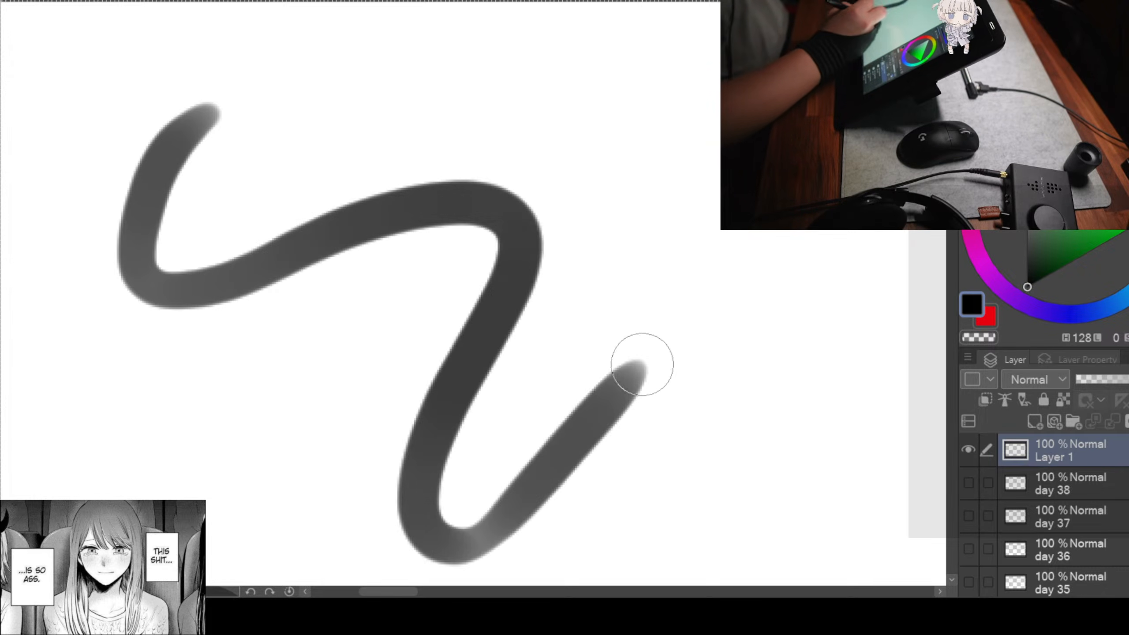
pyautogui.hotkey('ctrl', 'z')
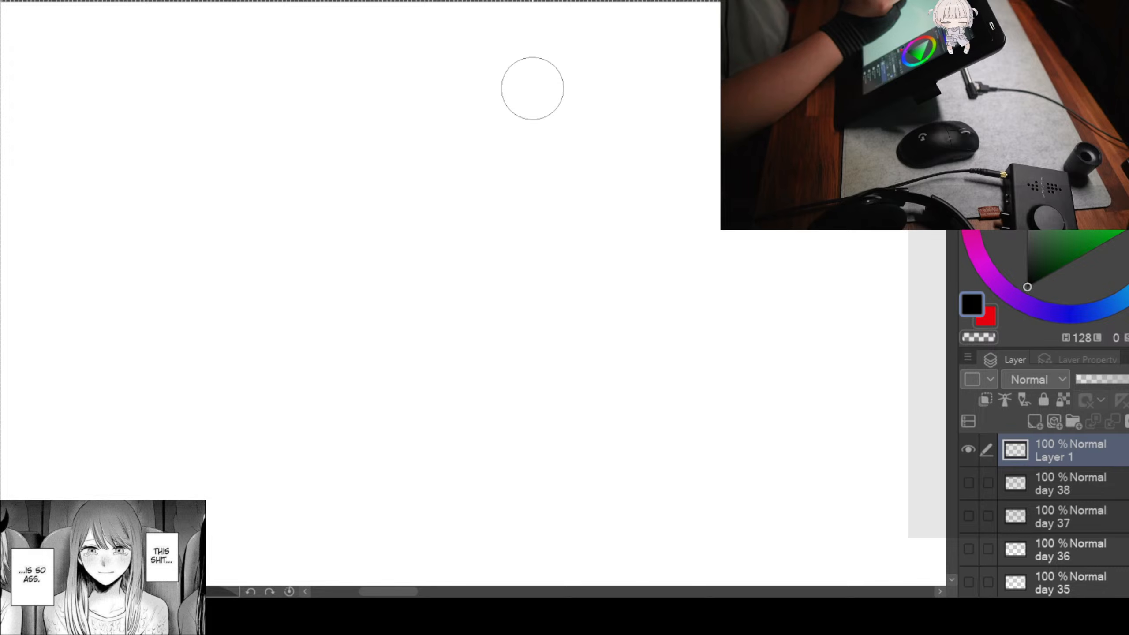
# Step: Switch to the thin pencil brush and test it with light strokes starting near the canvas corner
pyautogui.press('p')
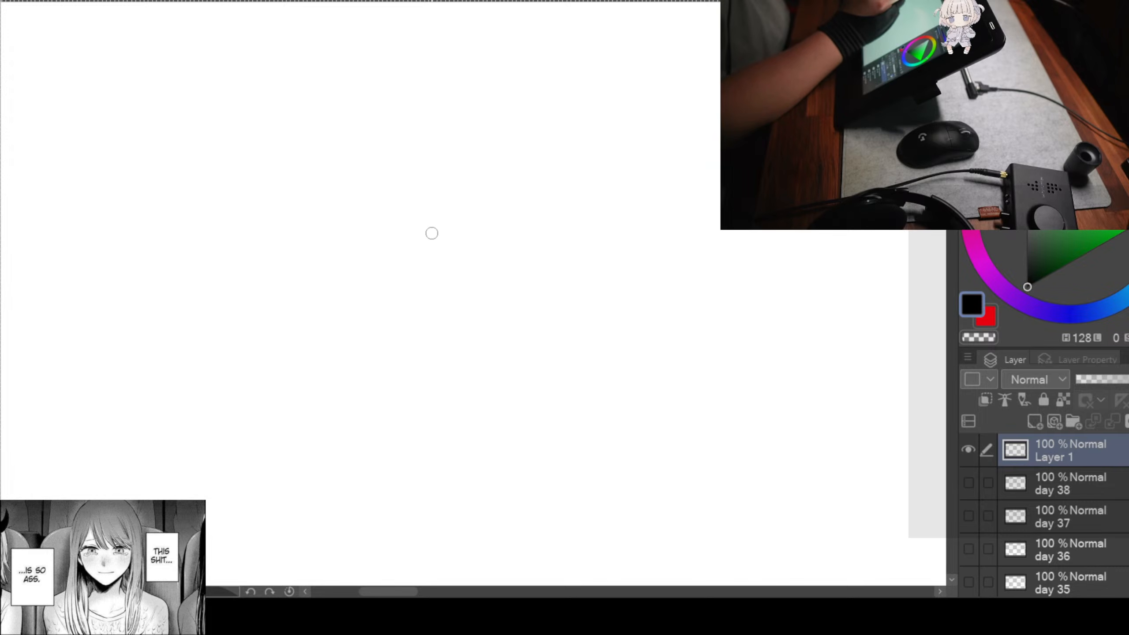
pyautogui.moveTo(85, 33); pyautogui.dragTo(58, 101)
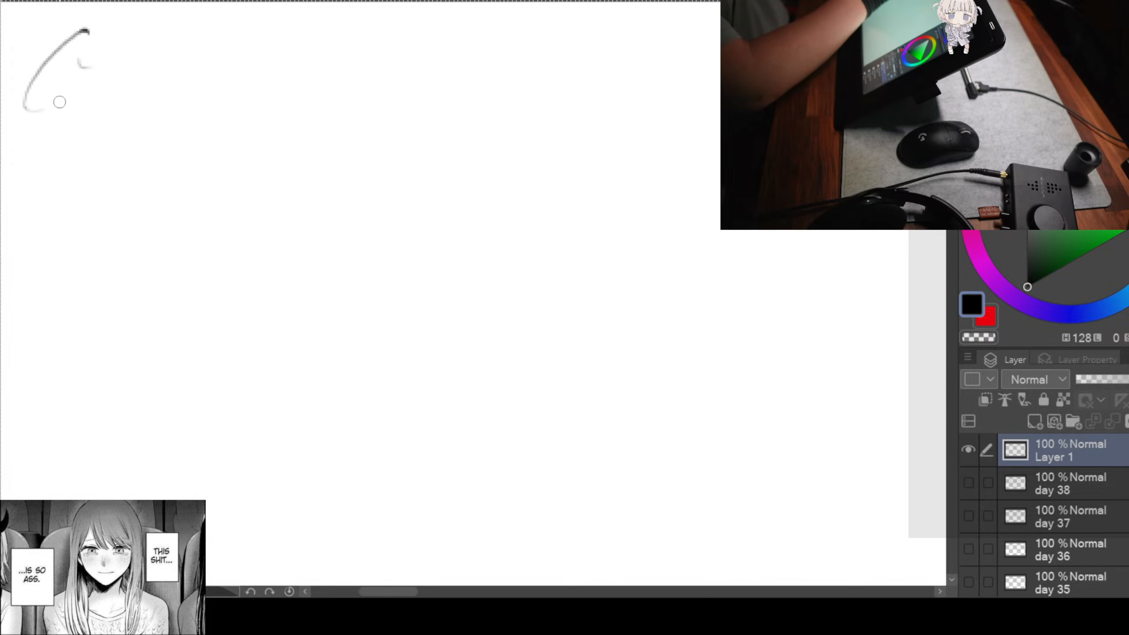
pyautogui.hotkey('ctrl', 'z')
pyautogui.moveTo(87, 43)
pyautogui.mouseDown()
pyautogui.moveTo(36, 82)
pyautogui.moveTo(33, 161)
pyautogui.moveTo(52, 189)
pyautogui.moveTo(238, 118)
pyautogui.moveTo(527, 50)
pyautogui.moveTo(302, 285)
pyautogui.moveTo(160, 409)
pyautogui.moveTo(720, 145)
pyautogui.moveTo(169, 533)
pyautogui.moveTo(794, 366)
pyautogui.moveTo(523, 586)
pyautogui.mouseUp()
pyautogui.hotkey('ctrl', 'z')
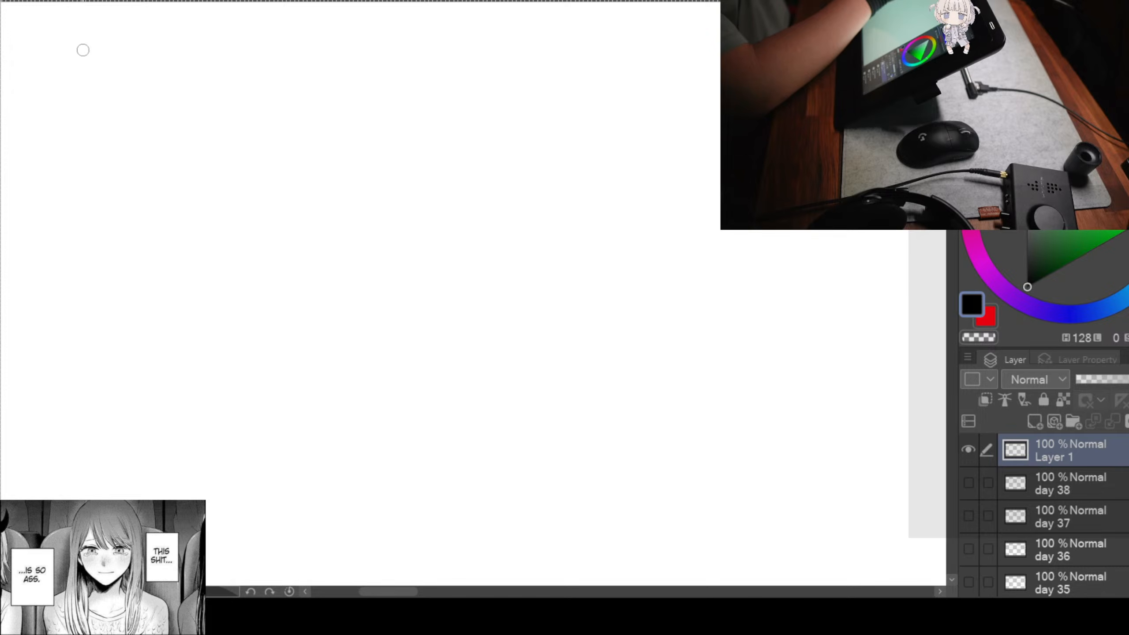
# Step: Practise two long diagonal zigzag scribbles of varying width and pressure across the canvas, and undo both
pyautogui.moveTo(89, 30)
pyautogui.mouseDown()
pyautogui.moveTo(54, 77)
pyautogui.moveTo(125, 53)
pyautogui.moveTo(139, 56)
pyautogui.moveTo(141, 84)
pyautogui.moveTo(52, 200)
pyautogui.moveTo(200, 121)
pyautogui.moveTo(273, 135)
pyautogui.moveTo(74, 399)
pyautogui.moveTo(214, 266)
pyautogui.moveTo(406, 226)
pyautogui.moveTo(232, 484)
pyautogui.moveTo(285, 533)
pyautogui.moveTo(363, 506)
pyautogui.moveTo(437, 529)
pyautogui.moveTo(473, 563)
pyautogui.moveTo(545, 551)
pyautogui.moveTo(583, 575)
pyautogui.moveTo(628, 569)
pyautogui.mouseUp()
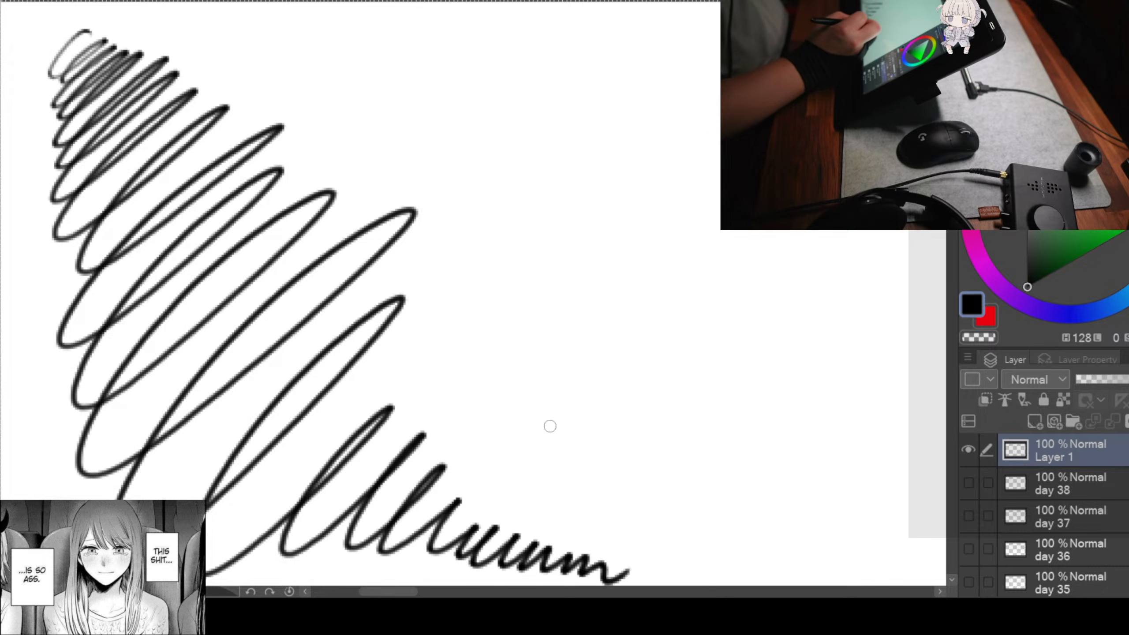
pyautogui.moveTo(314, 25)
pyautogui.mouseDown()
pyautogui.moveTo(322, 51)
pyautogui.moveTo(293, 82)
pyautogui.moveTo(345, 58)
pyautogui.moveTo(397, 52)
pyautogui.moveTo(423, 71)
pyautogui.moveTo(366, 153)
pyautogui.moveTo(433, 170)
pyautogui.moveTo(490, 157)
pyautogui.moveTo(573, 164)
pyautogui.moveTo(457, 316)
pyautogui.moveTo(461, 338)
pyautogui.moveTo(644, 193)
pyautogui.moveTo(733, 290)
pyautogui.moveTo(642, 460)
pyautogui.moveTo(627, 570)
pyautogui.moveTo(859, 524)
pyautogui.moveTo(886, 568)
pyautogui.moveTo(933, 551)
pyautogui.mouseUp()
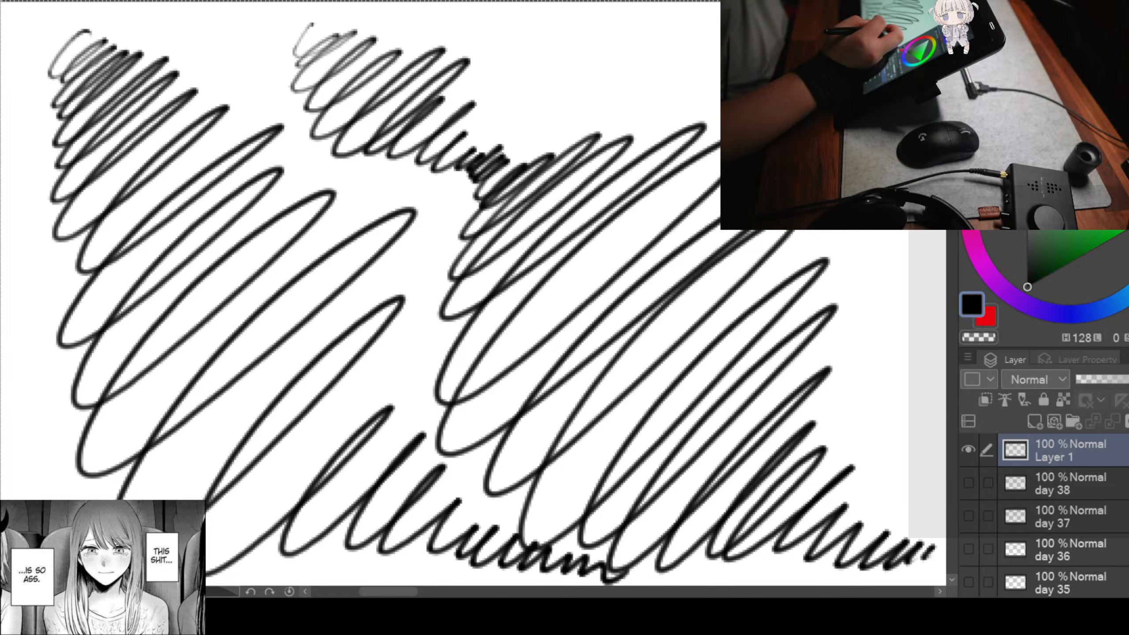
pyautogui.hotkey('ctrl', 'z')
pyautogui.hotkey('ctrl', 'z')
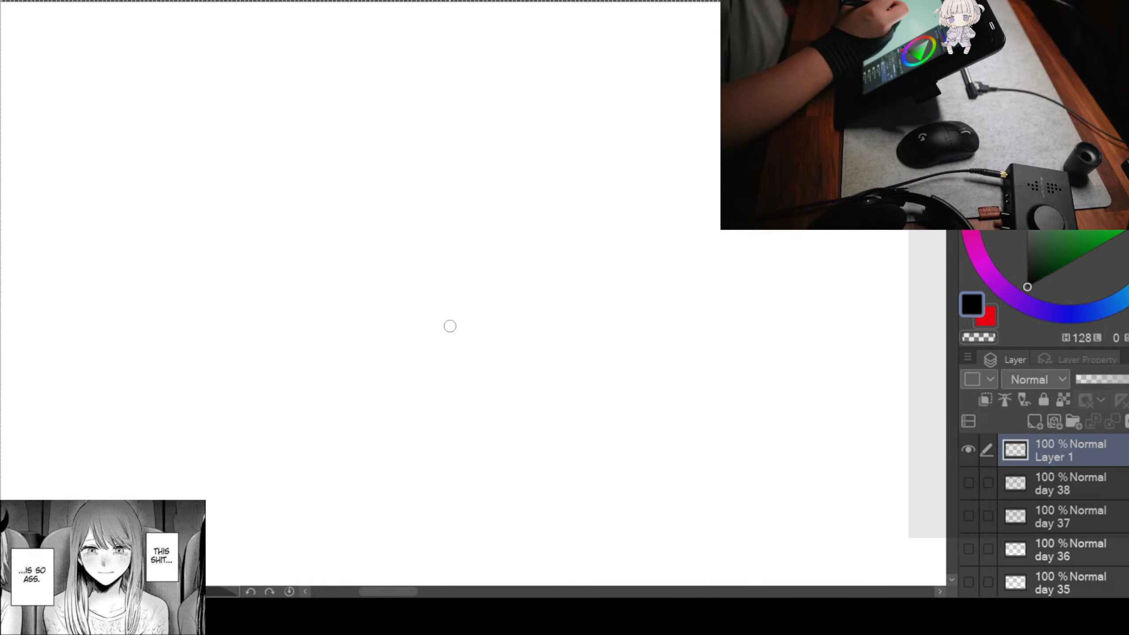
# Step: Sketch a large tilted oval with an overlapping outer contour along its upper and lower edges
pyautogui.moveTo(276, 124)
pyautogui.mouseDown()
pyautogui.moveTo(242, 373)
pyautogui.moveTo(466, 178)
pyautogui.mouseUp()
pyautogui.moveTo(246, 375); pyautogui.dragTo(449, 207)
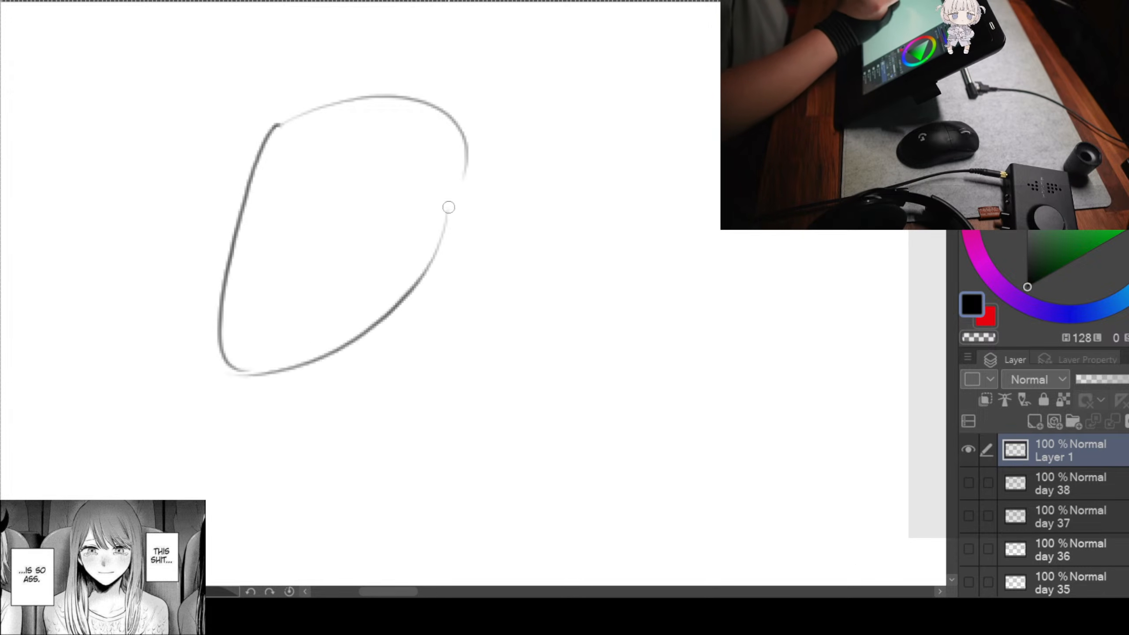
pyautogui.moveTo(460, 129); pyautogui.dragTo(400, 301)
pyautogui.moveTo(280, 117)
pyautogui.mouseDown()
pyautogui.moveTo(504, 115)
pyautogui.moveTo(440, 264)
pyautogui.mouseUp()
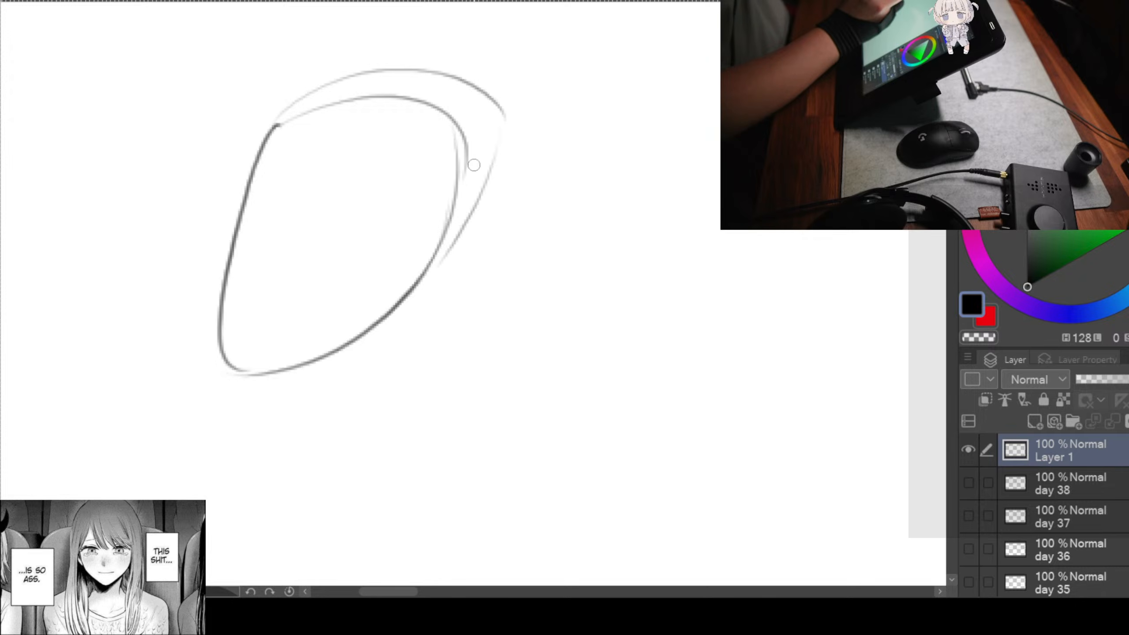
pyautogui.moveTo(504, 102); pyautogui.dragTo(441, 269)
pyautogui.moveTo(235, 375); pyautogui.dragTo(415, 339)
pyautogui.moveTo(492, 137); pyautogui.dragTo(512, 114)
pyautogui.moveTo(505, 129)
pyautogui.mouseDown()
pyautogui.moveTo(405, 312)
pyautogui.moveTo(281, 382)
pyautogui.mouseUp()
pyautogui.moveTo(280, 382); pyautogui.dragTo(464, 270)
pyautogui.moveTo(608, 120)
pyautogui.mouseDown()
pyautogui.moveTo(570, 287)
pyautogui.moveTo(497, 386)
pyautogui.moveTo(721, 100)
pyautogui.moveTo(560, 430)
pyautogui.mouseUp()
# Step: Undo every stroke of the tilted oval sketch to clear the canvas
pyautogui.hotkey('ctrl', 'z')
pyautogui.hotkey('ctrl', 'z')
pyautogui.hotkey('ctrl', 'z')
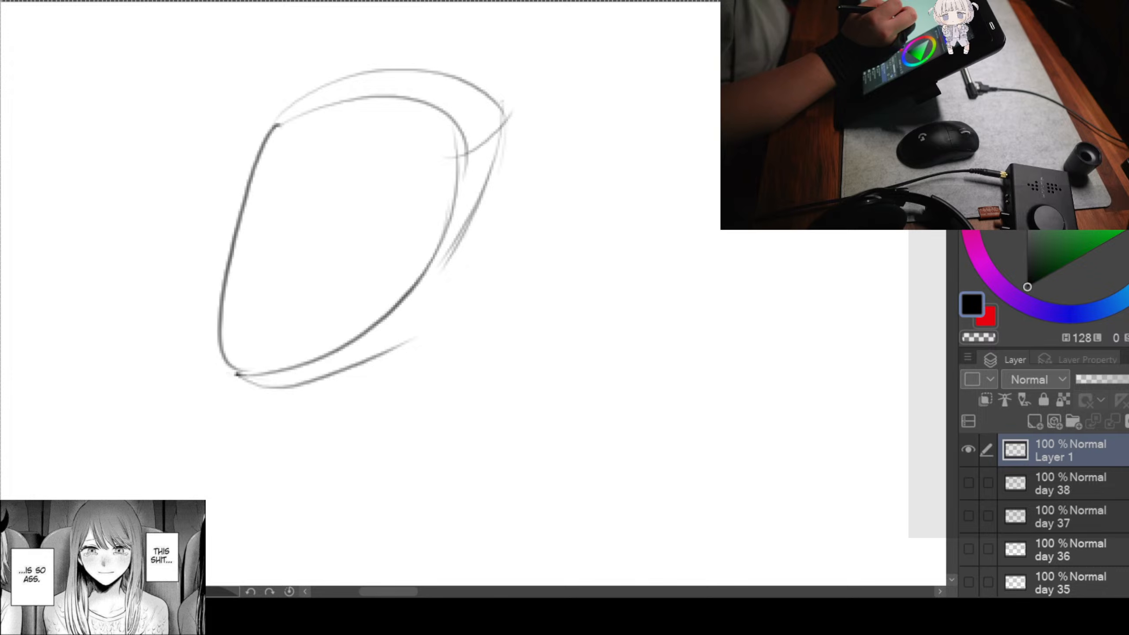
pyautogui.hotkey('ctrl', 'z')
pyautogui.hotkey('ctrl', 'z')
pyautogui.hotkey('ctrl', 'z')
pyautogui.hotkey('ctrl', 'z')
pyautogui.hotkey('ctrl', 'z')
pyautogui.hotkey('ctrl', 'z')
pyautogui.hotkey('ctrl', 'z')
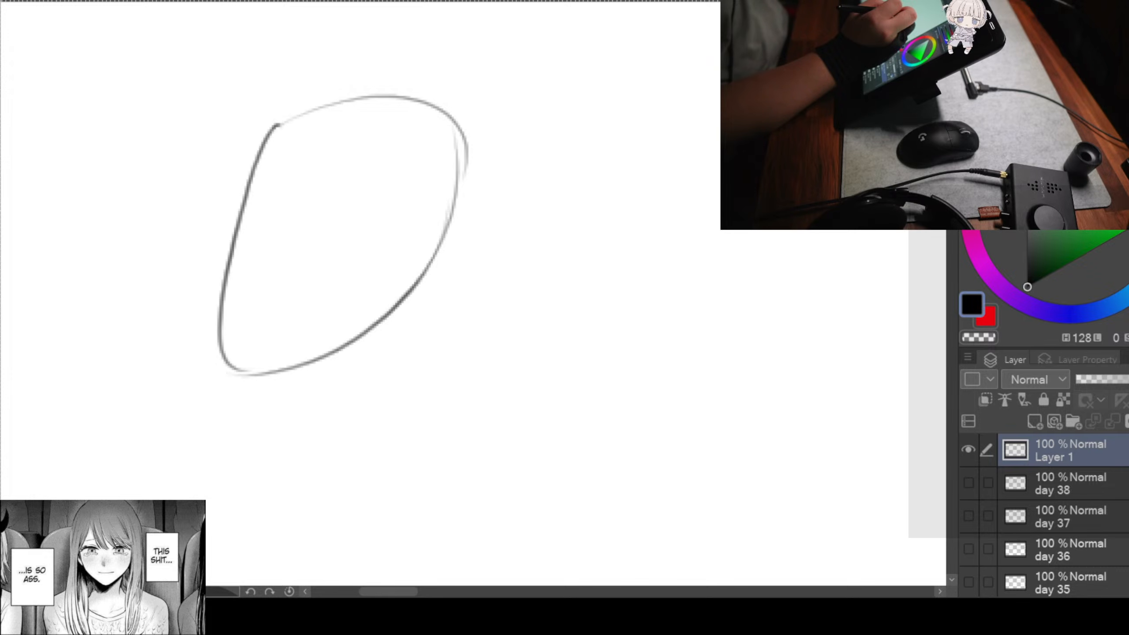
pyautogui.hotkey('ctrl', 'z')
pyautogui.hotkey('ctrl', 'z')
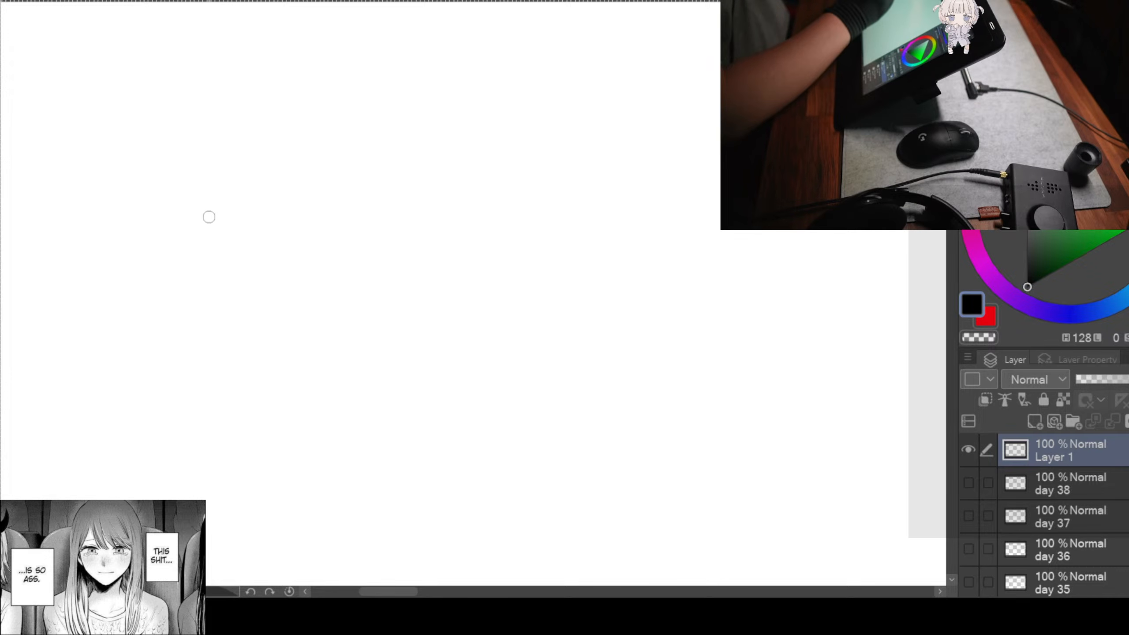
# Step: Try a smaller rounded cup-like form with a curved lid and extended base lines, and undo it
pyautogui.moveTo(208, 211)
pyautogui.mouseDown()
pyautogui.moveTo(260, 377)
pyautogui.moveTo(378, 180)
pyautogui.moveTo(321, 364)
pyautogui.mouseUp()
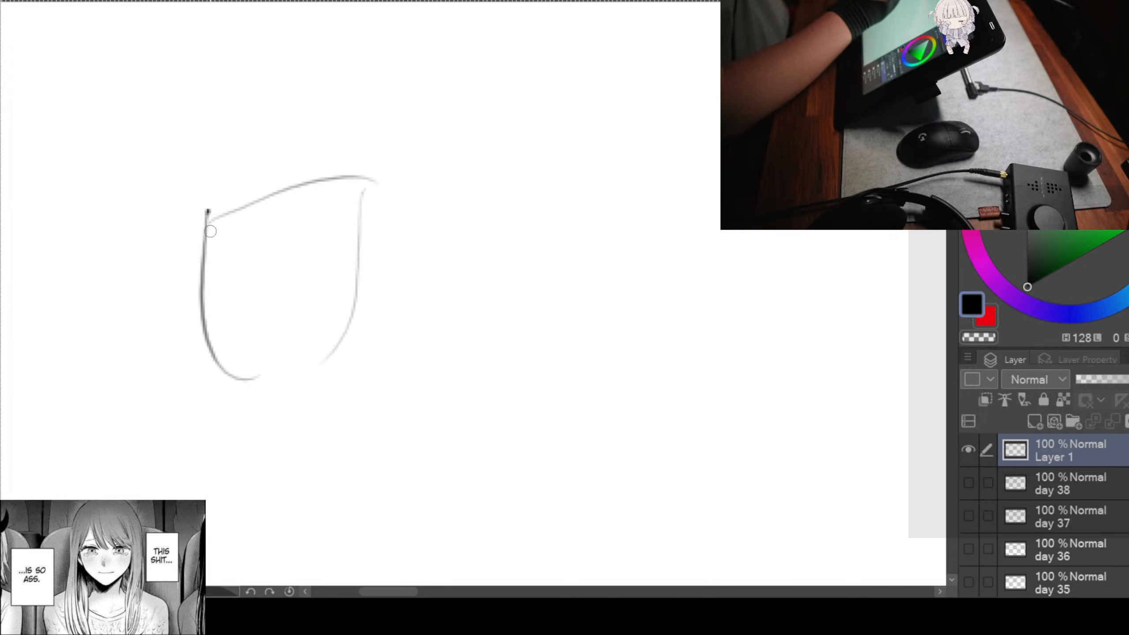
pyautogui.moveTo(246, 385); pyautogui.dragTo(362, 356)
pyautogui.moveTo(312, 384); pyautogui.dragTo(408, 276)
pyautogui.moveTo(181, 244)
pyautogui.mouseDown()
pyautogui.moveTo(479, 131)
pyautogui.moveTo(449, 311)
pyautogui.mouseUp()
pyautogui.moveTo(472, 116); pyautogui.dragTo(355, 389)
pyautogui.hotkey('ctrl', 'z')
pyautogui.hotkey('ctrl', 'z')
pyautogui.hotkey('ctrl', 'z')
pyautogui.hotkey('ctrl', 'z')
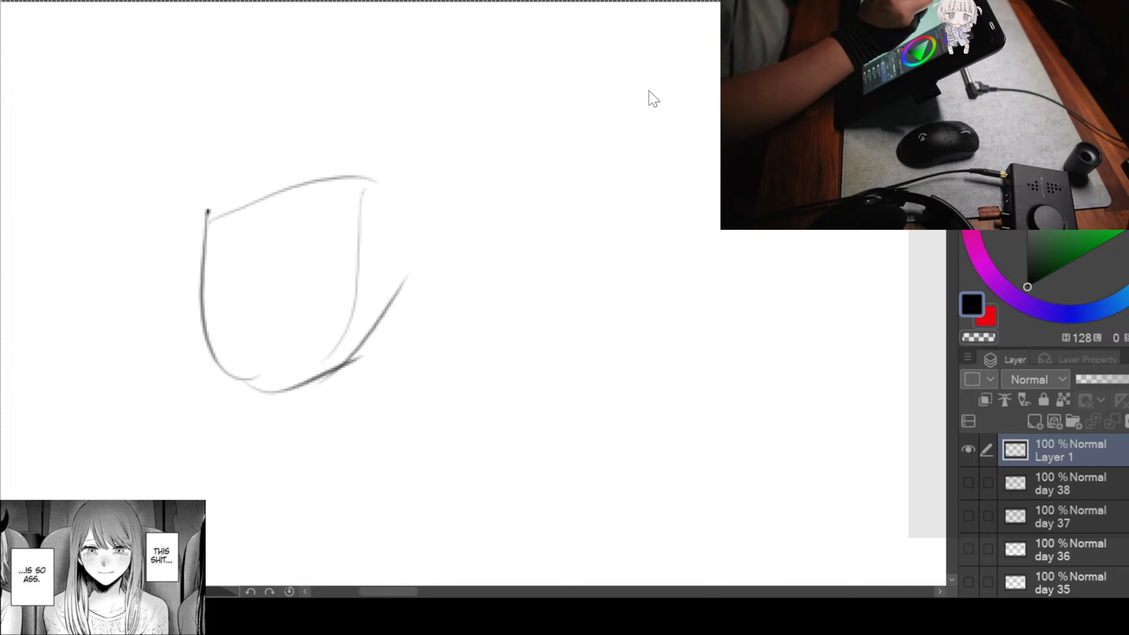
pyautogui.hotkey('ctrl', 'z')
pyautogui.hotkey('ctrl', 'z')
pyautogui.hotkey('ctrl', 'z')
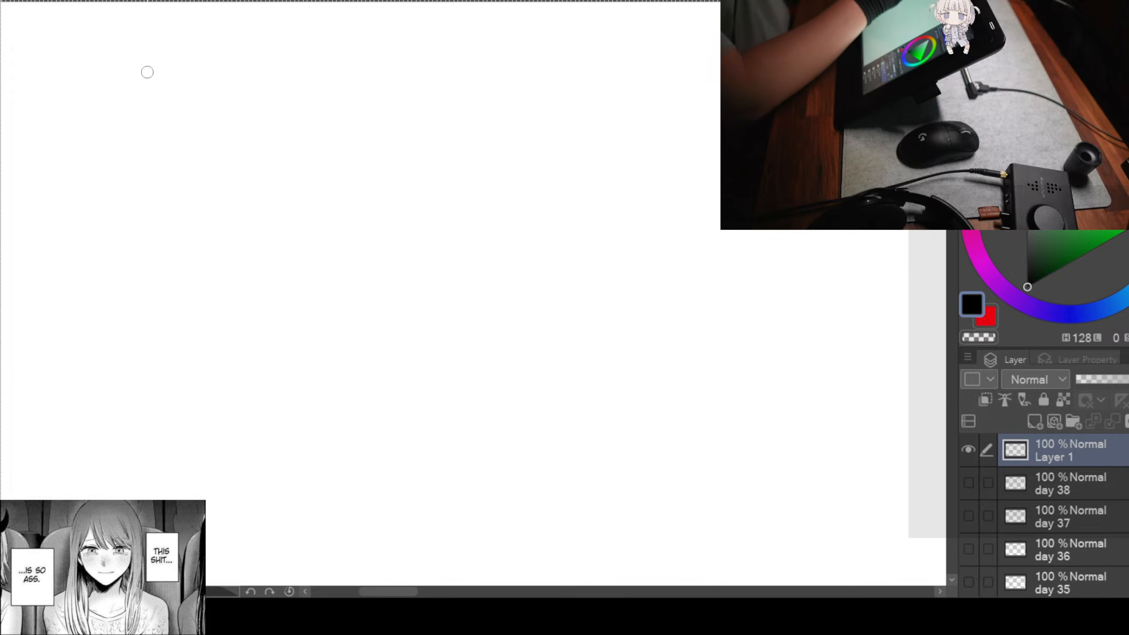
# Step: Try a wide rounded shape with a diagonal line crossing its middle, and undo all its strokes
pyautogui.moveTo(170, 70)
pyautogui.mouseDown()
pyautogui.moveTo(166, 342)
pyautogui.moveTo(231, 339)
pyautogui.mouseUp()
pyautogui.moveTo(258, 336); pyautogui.dragTo(406, 287)
pyautogui.moveTo(165, 84)
pyautogui.mouseDown()
pyautogui.moveTo(428, 164)
pyautogui.moveTo(356, 315)
pyautogui.mouseUp()
pyautogui.moveTo(189, 321); pyautogui.dragTo(373, 131)
pyautogui.moveTo(177, 163); pyautogui.dragTo(298, 308)
pyautogui.hotkey('ctrl', 'z')
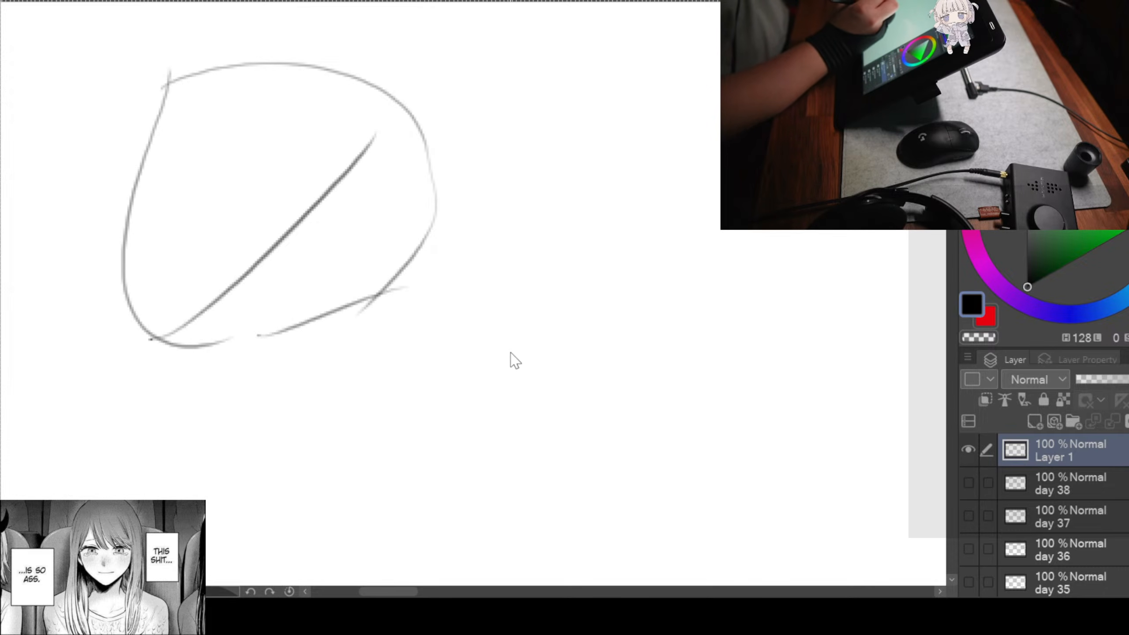
pyautogui.hotkey('ctrl', 'z')
pyautogui.hotkey('ctrl', 'z')
pyautogui.hotkey('ctrl', 'z')
pyautogui.hotkey('ctrl', 'z')
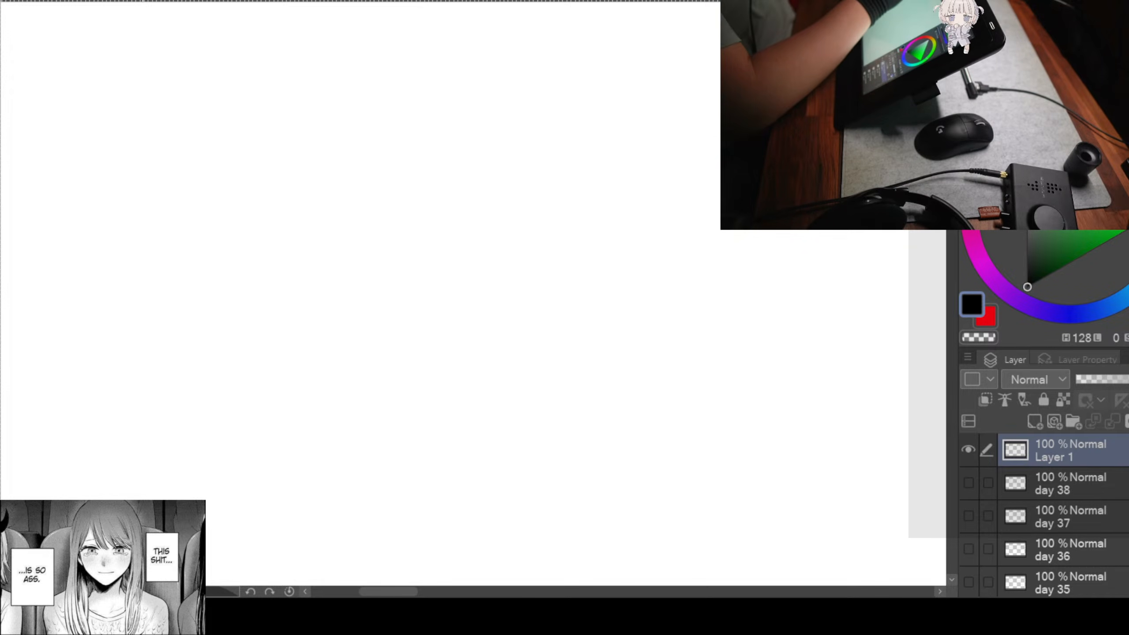
# Step: Practise short corner strokes and one long looping line that thickens across the canvas, undoing them all
pyautogui.moveTo(65, 48); pyautogui.dragTo(51, 84)
pyautogui.moveTo(89, 29)
pyautogui.mouseDown()
pyautogui.moveTo(42, 91)
pyautogui.moveTo(44, 119)
pyautogui.moveTo(80, 41)
pyautogui.moveTo(40, 129)
pyautogui.mouseUp()
pyautogui.hotkey('ctrl', 'z')
pyautogui.hotkey('ctrl', 'z')
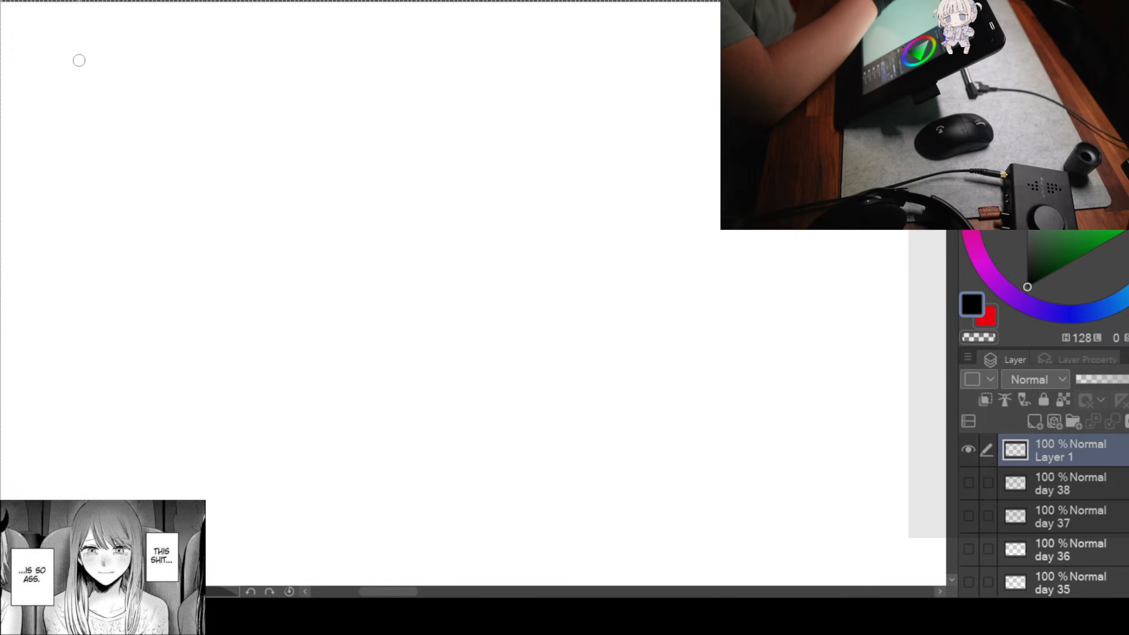
pyautogui.moveTo(82, 43)
pyautogui.mouseDown()
pyautogui.moveTo(95, 174)
pyautogui.moveTo(373, 45)
pyautogui.moveTo(212, 204)
pyautogui.moveTo(270, 307)
pyautogui.moveTo(554, 192)
pyautogui.moveTo(207, 530)
pyautogui.moveTo(747, 160)
pyautogui.moveTo(782, 403)
pyautogui.mouseUp()
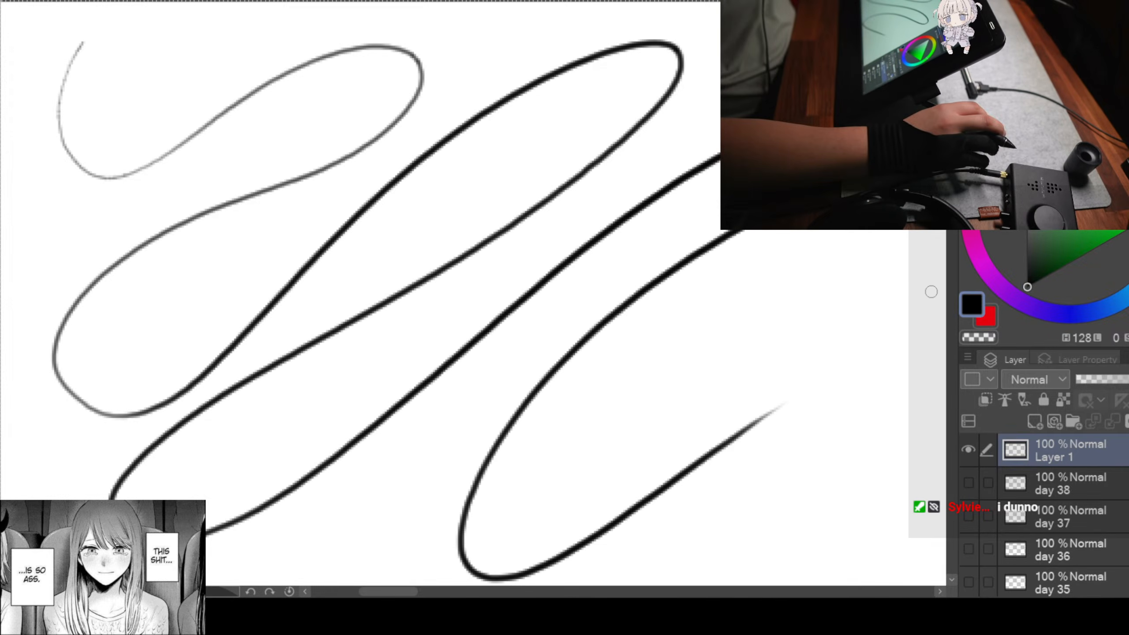
pyautogui.hotkey('ctrl', 'z')
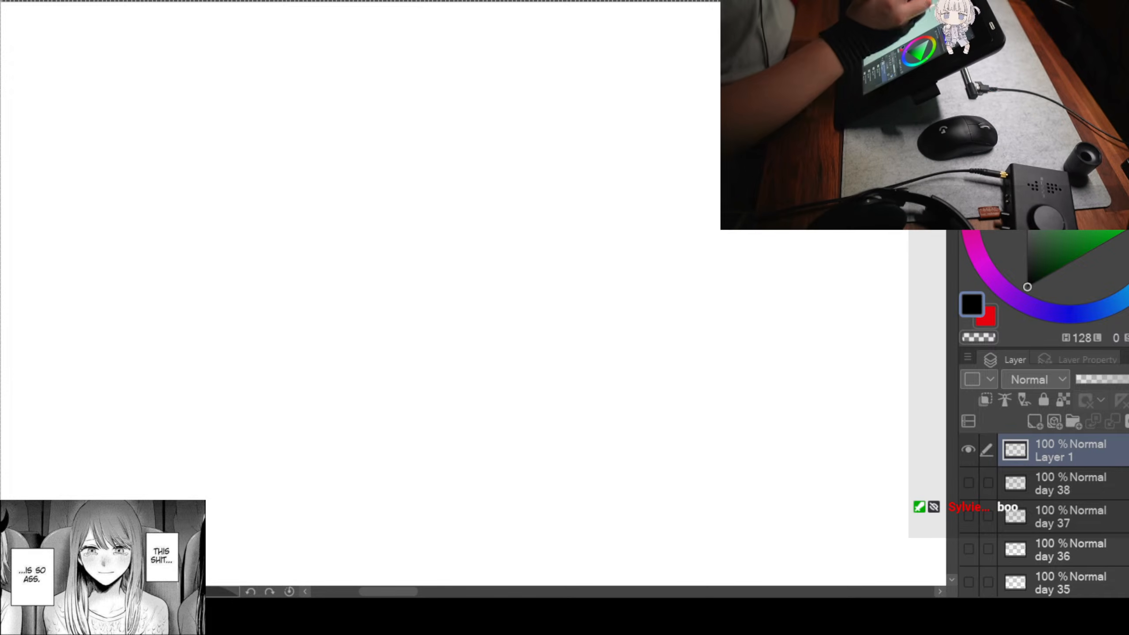
# Step: Sketch a small oval head for a standing figure near the canvas's upper corner
pyautogui.moveTo(153, 100)
pyautogui.mouseDown()
pyautogui.moveTo(193, 32)
pyautogui.moveTo(204, 132)
pyautogui.mouseUp()
pyautogui.moveTo(151, 79); pyautogui.dragTo(178, 138)
pyautogui.moveTo(158, 101)
pyautogui.mouseDown()
pyautogui.moveTo(222, 117)
pyautogui.moveTo(160, 134)
pyautogui.mouseUp()
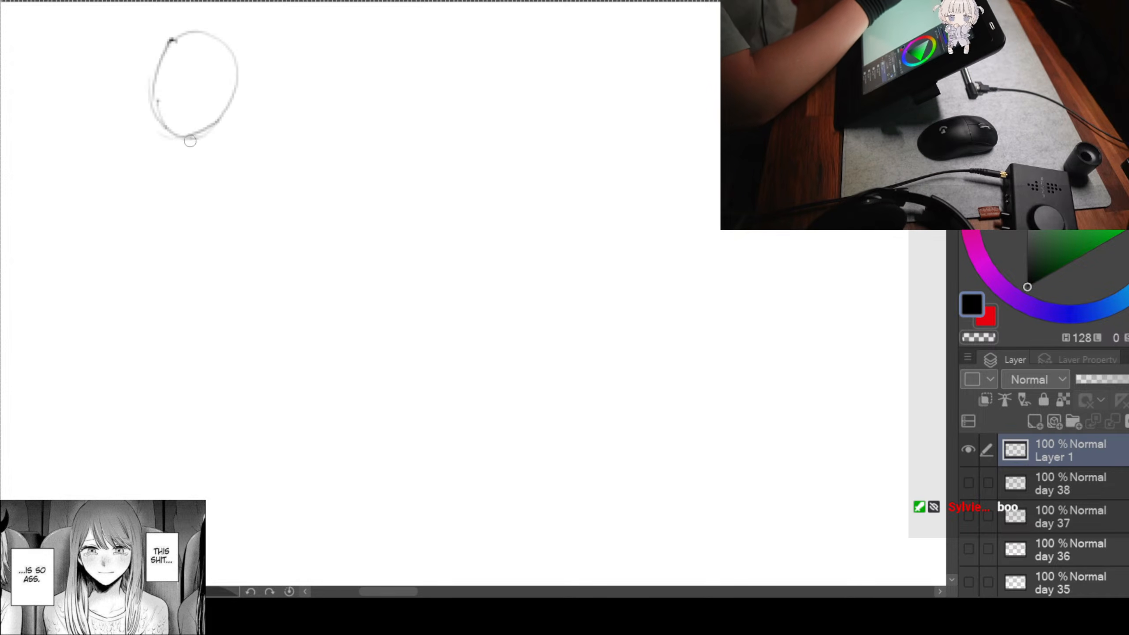
# Step: Sketch the figure's torso below the head with a sloping shoulder line, two tapering sides and a curved waistline
pyautogui.moveTo(92, 105)
pyautogui.mouseDown()
pyautogui.moveTo(186, 123)
pyautogui.moveTo(227, 166)
pyautogui.mouseUp()
pyautogui.moveTo(271, 234); pyautogui.dragTo(292, 221)
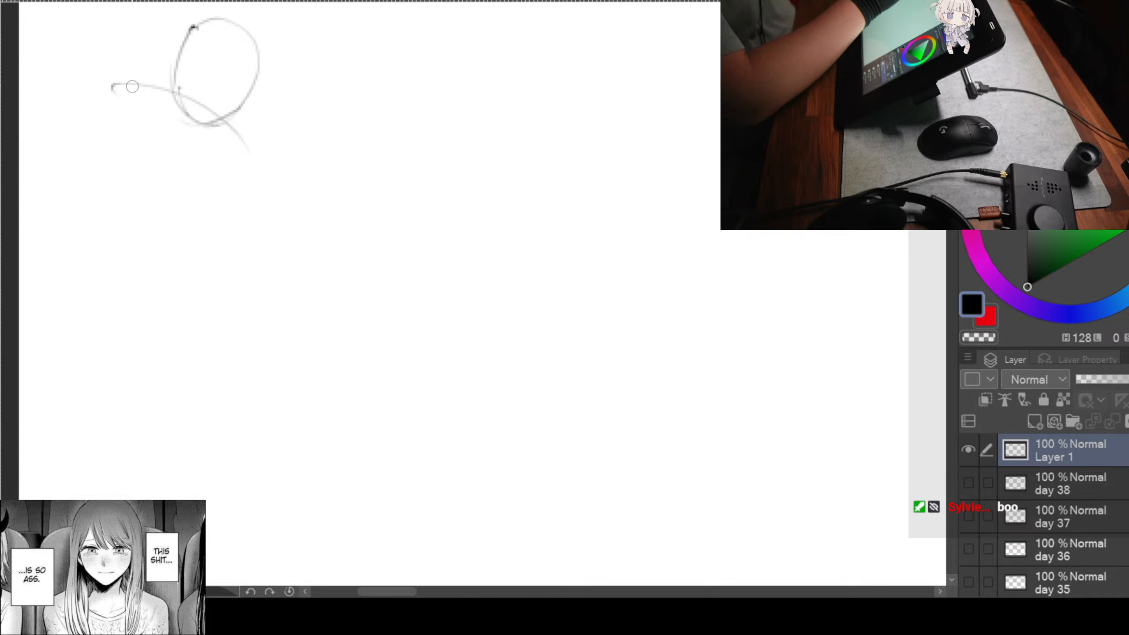
pyautogui.moveTo(115, 84); pyautogui.dragTo(138, 222)
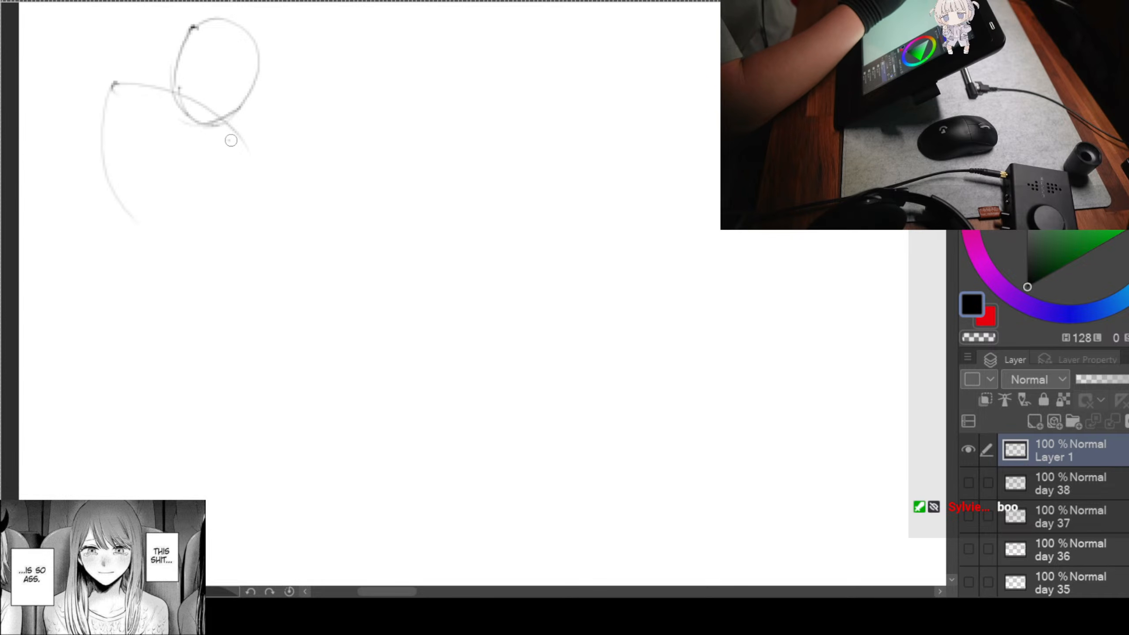
pyautogui.moveTo(236, 163); pyautogui.dragTo(204, 251)
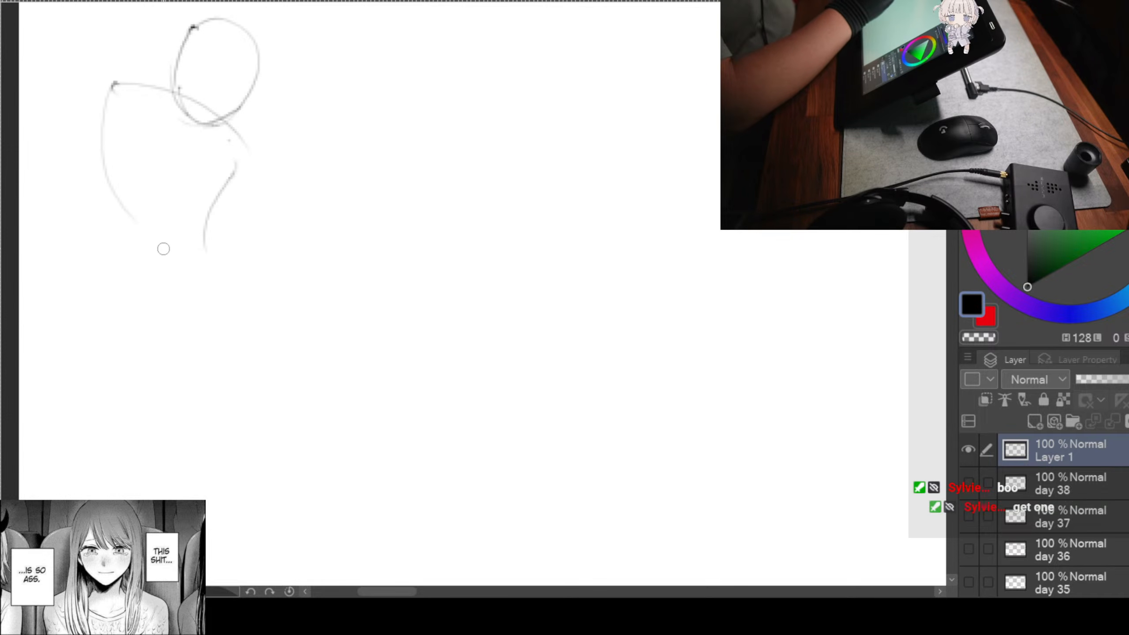
pyautogui.moveTo(113, 213); pyautogui.dragTo(200, 271)
pyautogui.moveTo(97, 169); pyautogui.dragTo(203, 270)
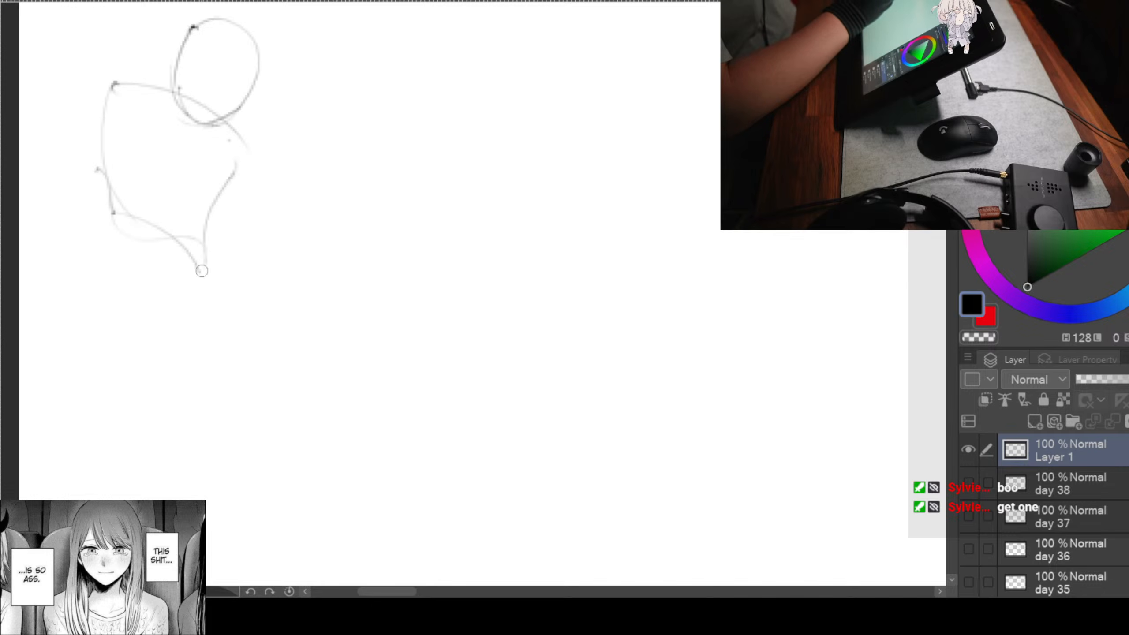
# Step: Sketch the figure's first leg from the outer hip, with thigh, calf and a triangular foot
pyautogui.moveTo(104, 215)
pyautogui.mouseDown()
pyautogui.moveTo(106, 258)
pyautogui.moveTo(83, 332)
pyautogui.mouseUp()
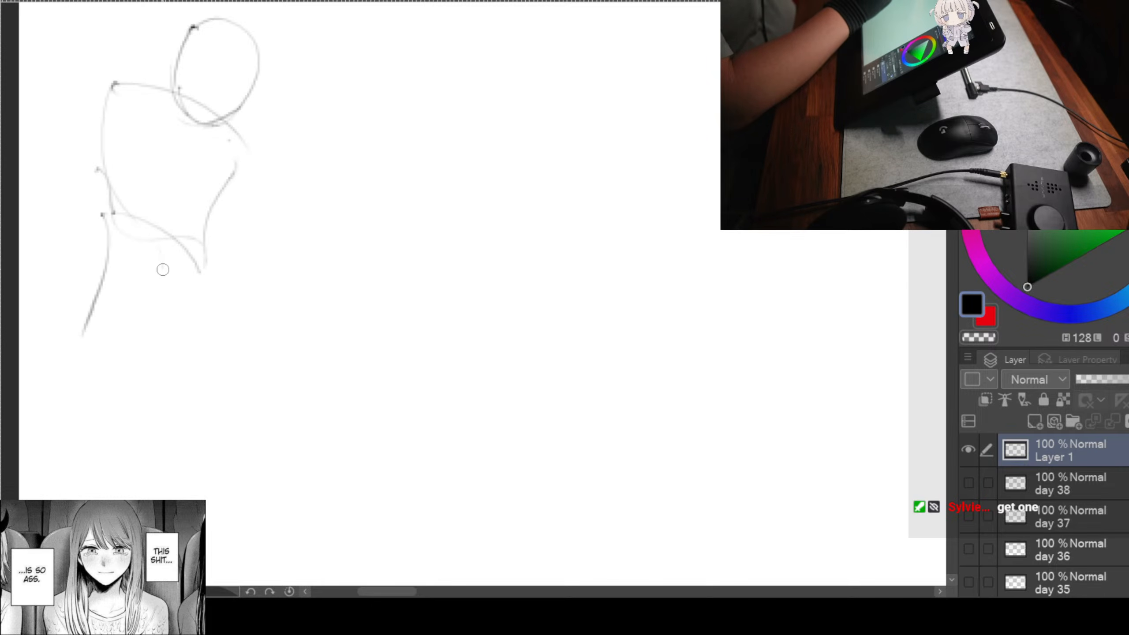
pyautogui.moveTo(170, 231); pyautogui.dragTo(107, 340)
pyautogui.moveTo(103, 216)
pyautogui.mouseDown()
pyautogui.moveTo(72, 330)
pyautogui.moveTo(120, 383)
pyautogui.moveTo(84, 475)
pyautogui.mouseUp()
pyautogui.moveTo(73, 345)
pyautogui.mouseDown()
pyautogui.moveTo(55, 480)
pyautogui.moveTo(100, 475)
pyautogui.mouseUp()
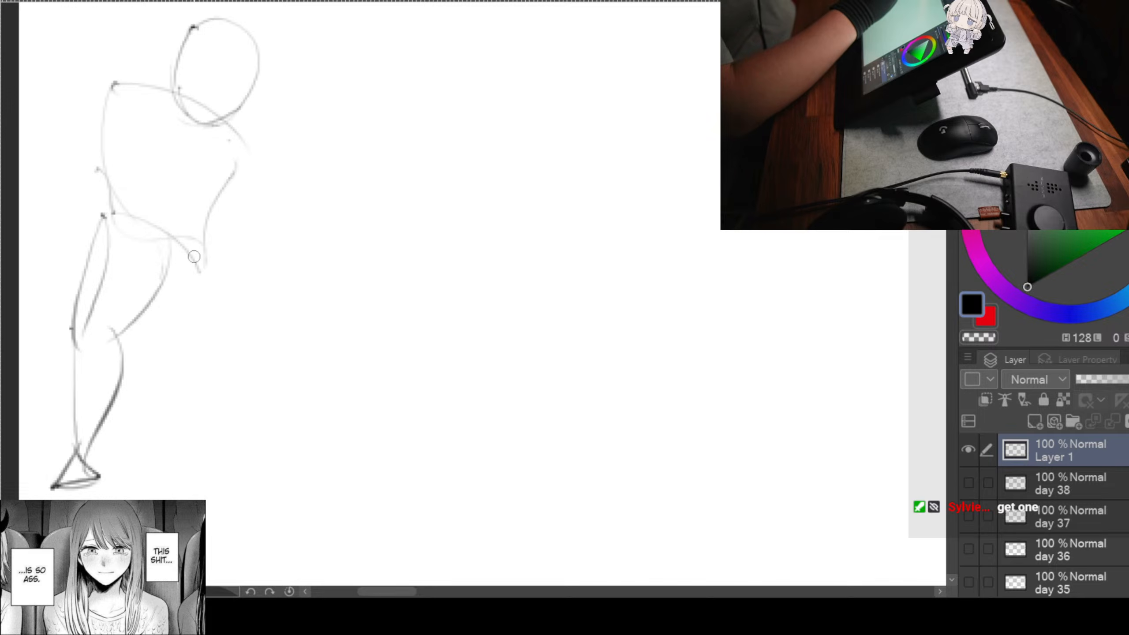
# Step: Sketch the figure's second leg from the crotch, with a bulging thigh, lower leg and triangular foot
pyautogui.moveTo(173, 250); pyautogui.dragTo(236, 372)
pyautogui.moveTo(207, 257)
pyautogui.mouseDown()
pyautogui.moveTo(244, 323)
pyautogui.moveTo(238, 366)
pyautogui.mouseUp()
pyautogui.moveTo(258, 388); pyautogui.dragTo(281, 329)
pyautogui.moveTo(263, 273); pyautogui.dragTo(244, 411)
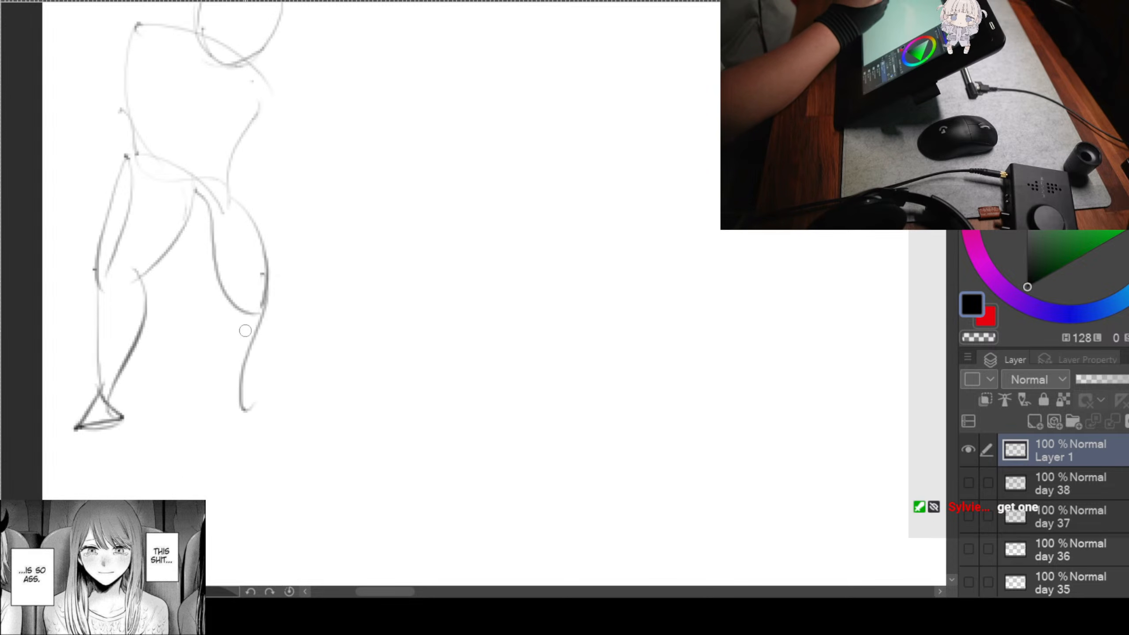
pyautogui.moveTo(234, 298)
pyautogui.mouseDown()
pyautogui.moveTo(222, 416)
pyautogui.moveTo(272, 411)
pyautogui.mouseUp()
pyautogui.moveTo(222, 418); pyautogui.dragTo(281, 422)
pyautogui.moveTo(322, 327)
pyautogui.mouseDown()
pyautogui.moveTo(411, 345)
pyautogui.moveTo(374, 299)
pyautogui.moveTo(414, 296)
pyautogui.moveTo(395, 297)
pyautogui.moveTo(383, 275)
pyautogui.mouseUp()
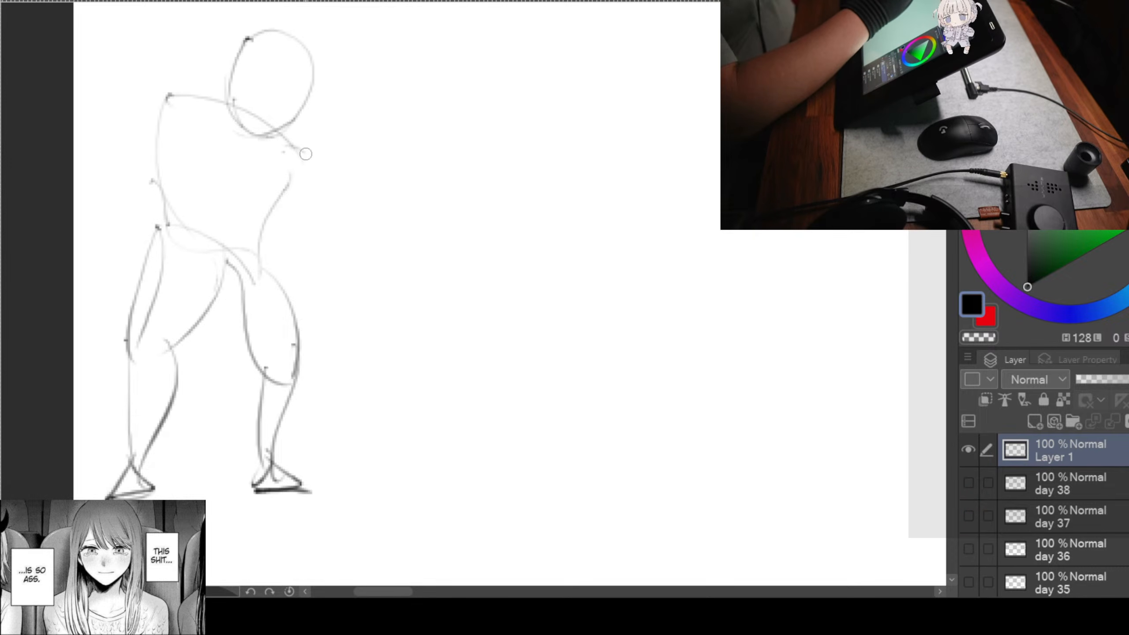
# Step: Sketch the standing figure's arm reaching outward and down from the shoulder, with upper arm, forearm and an angular hand
pyautogui.moveTo(298, 149); pyautogui.dragTo(347, 243)
pyautogui.moveTo(277, 194); pyautogui.dragTo(349, 251)
pyautogui.moveTo(322, 253)
pyautogui.mouseDown()
pyautogui.moveTo(392, 284)
pyautogui.moveTo(388, 298)
pyautogui.mouseUp()
pyautogui.moveTo(387, 296); pyautogui.dragTo(424, 297)
pyautogui.moveTo(409, 252); pyautogui.dragTo(541, 273)
pyautogui.moveTo(486, 229); pyautogui.dragTo(521, 255)
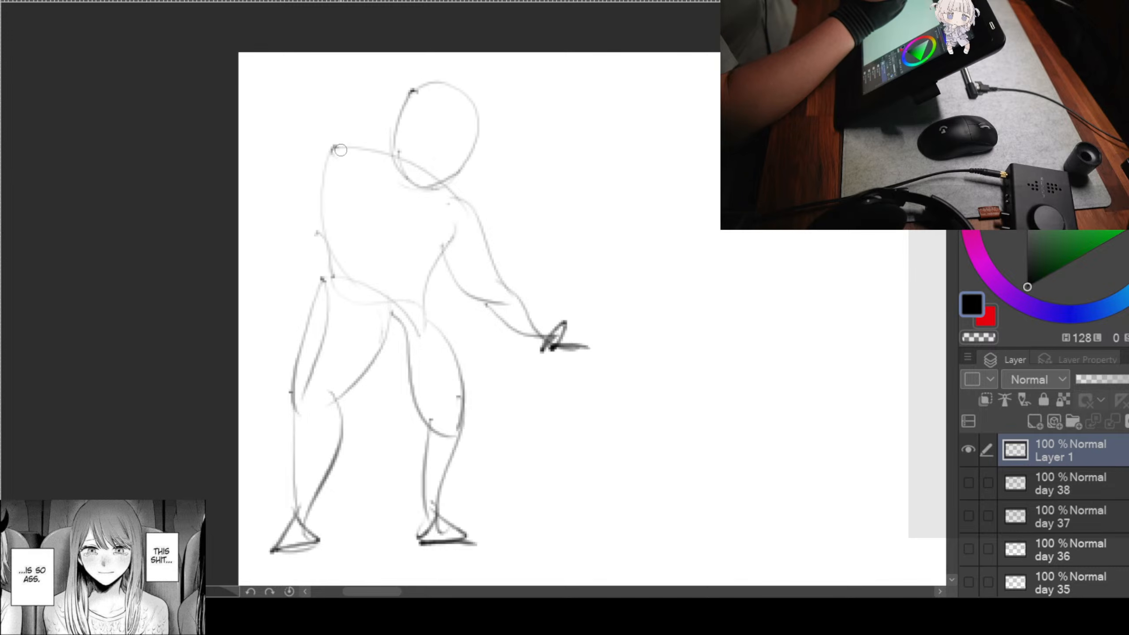
# Step: Sketch the standing figure's other arm bent with its hand at the waist, and add a curved neck line to the shoulder
pyautogui.moveTo(337, 147); pyautogui.dragTo(271, 220)
pyautogui.moveTo(339, 197)
pyautogui.mouseDown()
pyautogui.moveTo(285, 225)
pyautogui.moveTo(333, 262)
pyautogui.moveTo(372, 270)
pyautogui.mouseUp()
pyautogui.moveTo(265, 227)
pyautogui.mouseDown()
pyautogui.moveTo(340, 270)
pyautogui.moveTo(394, 269)
pyautogui.mouseUp()
pyautogui.moveTo(403, 115)
pyautogui.mouseDown()
pyautogui.moveTo(399, 151)
pyautogui.moveTo(318, 144)
pyautogui.mouseUp()
# Step: Sketch a wide oval head for a second figure in the blank area beside the standing figure
pyautogui.moveTo(617, 245); pyautogui.dragTo(456, 206)
pyautogui.moveTo(561, 214)
pyautogui.mouseDown()
pyautogui.moveTo(404, 212)
pyautogui.moveTo(427, 196)
pyautogui.mouseUp()
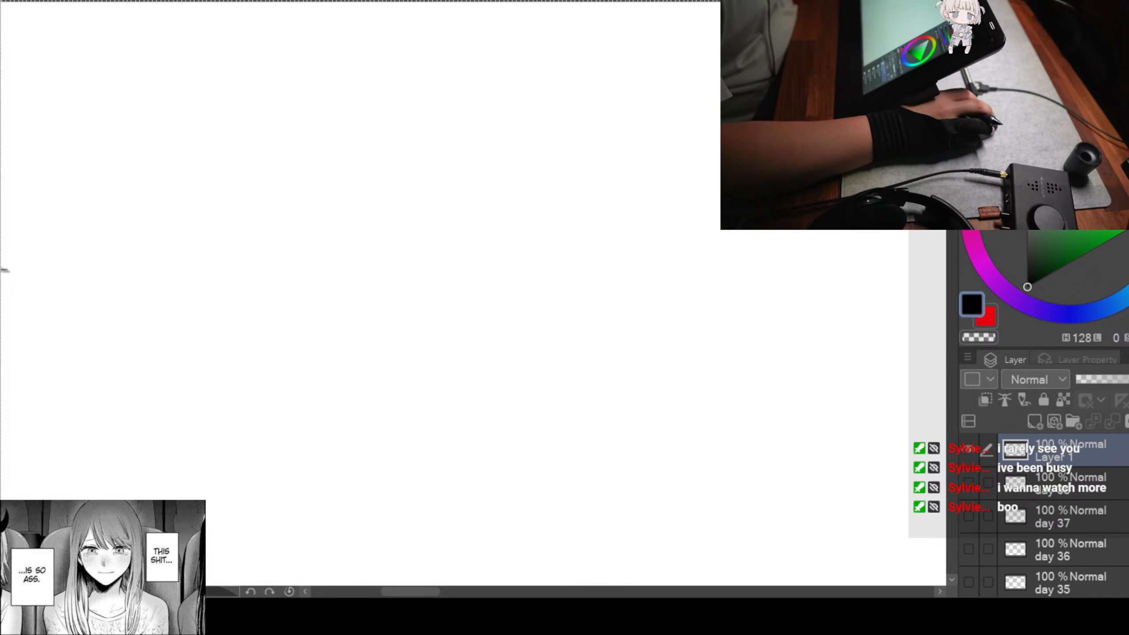
pyautogui.click(270, 168)
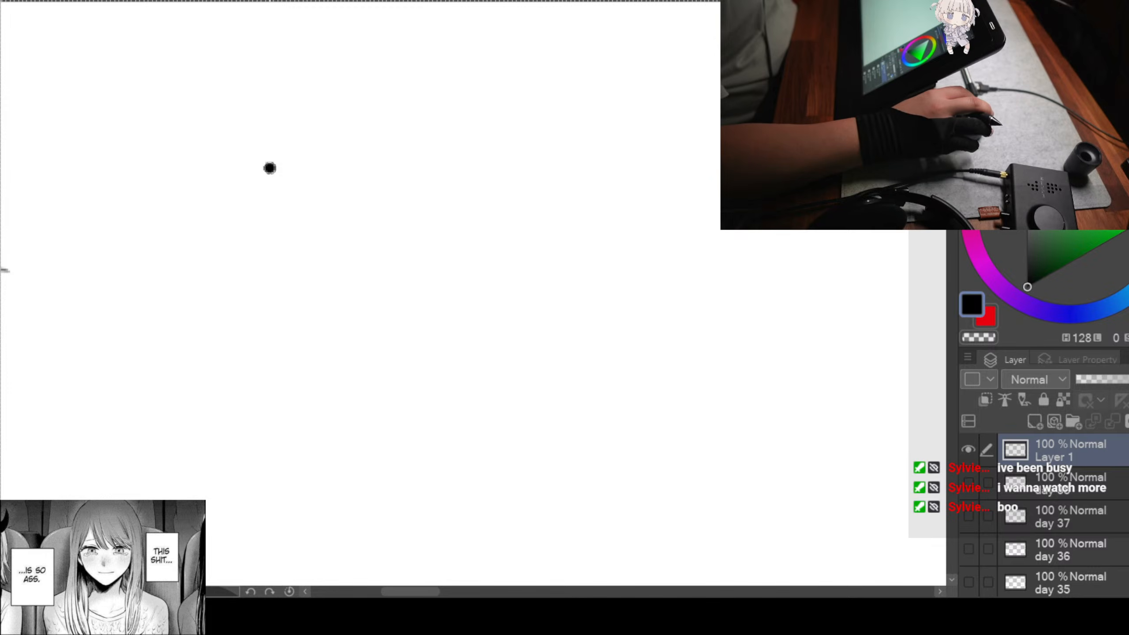
pyautogui.hotkey('ctrl', 'z')
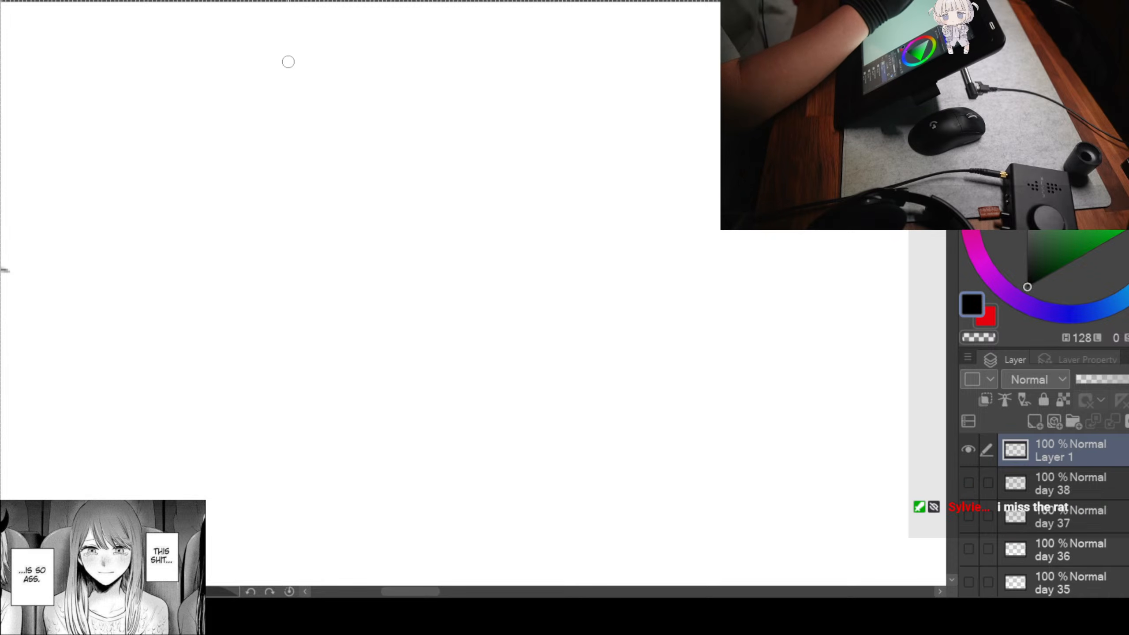
pyautogui.moveTo(270, 62)
pyautogui.mouseDown()
pyautogui.moveTo(275, 114)
pyautogui.moveTo(378, 116)
pyautogui.moveTo(323, 143)
pyautogui.mouseUp()
pyautogui.moveTo(266, 100)
pyautogui.mouseDown()
pyautogui.moveTo(274, 125)
pyautogui.moveTo(328, 142)
pyautogui.mouseUp()
pyautogui.moveTo(339, 135)
pyautogui.mouseDown()
pyautogui.moveTo(378, 87)
pyautogui.moveTo(346, 132)
pyautogui.mouseUp()
pyautogui.moveTo(266, 97); pyautogui.dragTo(299, 132)
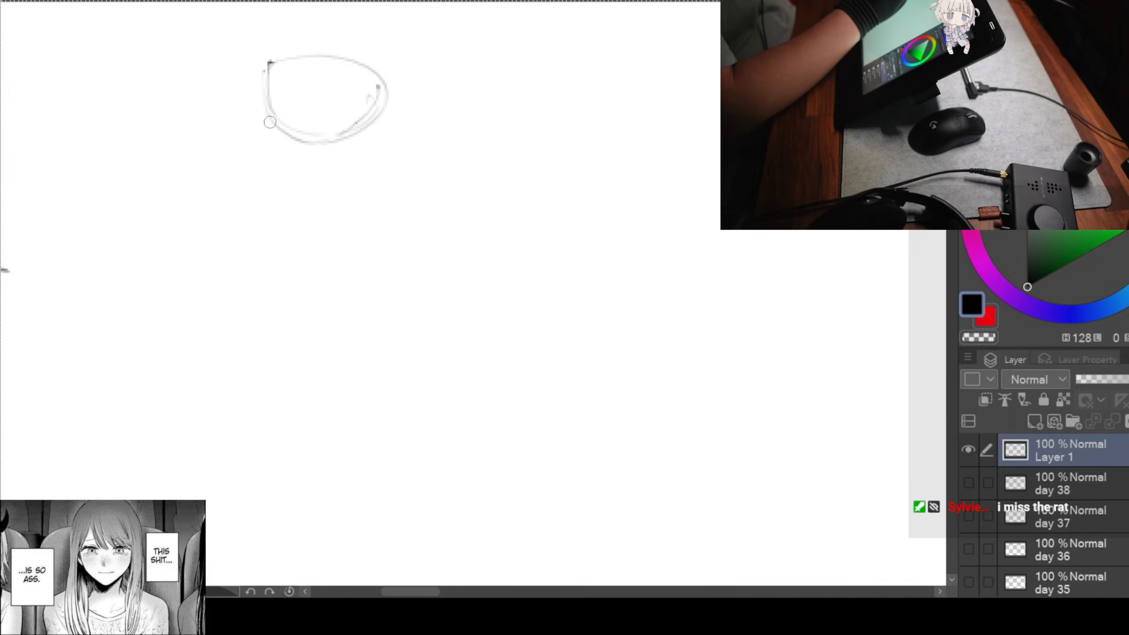
# Step: Sketch the second figure's rounded torso below the head, with a pelvis stretching out sideways from the waist
pyautogui.moveTo(242, 235); pyautogui.dragTo(320, 290)
pyautogui.moveTo(268, 113); pyautogui.dragTo(240, 156)
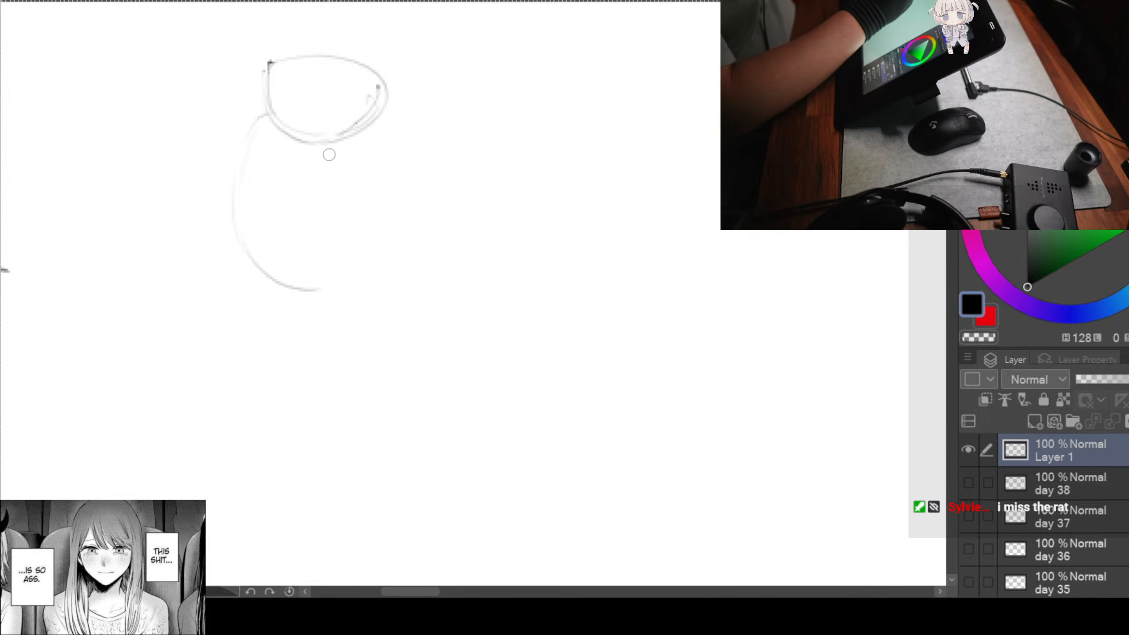
pyautogui.moveTo(318, 144); pyautogui.dragTo(324, 254)
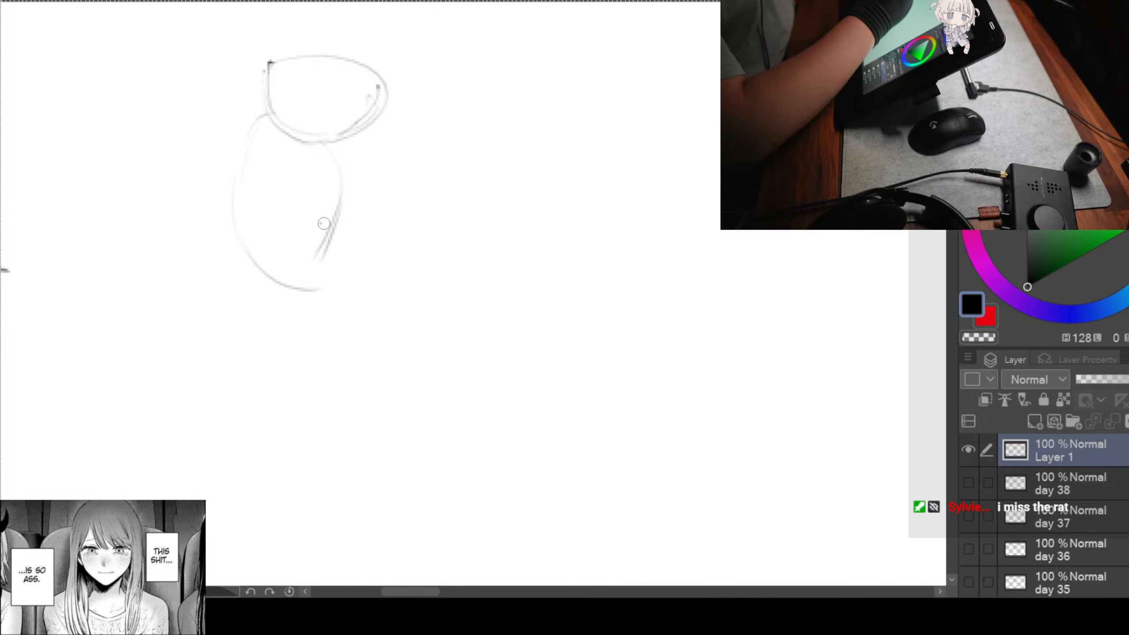
pyautogui.moveTo(362, 256); pyautogui.dragTo(480, 324)
pyautogui.moveTo(302, 314)
pyautogui.mouseDown()
pyautogui.moveTo(451, 299)
pyautogui.moveTo(431, 337)
pyautogui.moveTo(475, 307)
pyautogui.mouseUp()
pyautogui.moveTo(496, 339); pyautogui.dragTo(490, 309)
# Step: Sketch the second figure's folded leg with a thigh tapering down to a rounded knee beneath the pelvis
pyautogui.moveTo(338, 267); pyautogui.dragTo(307, 380)
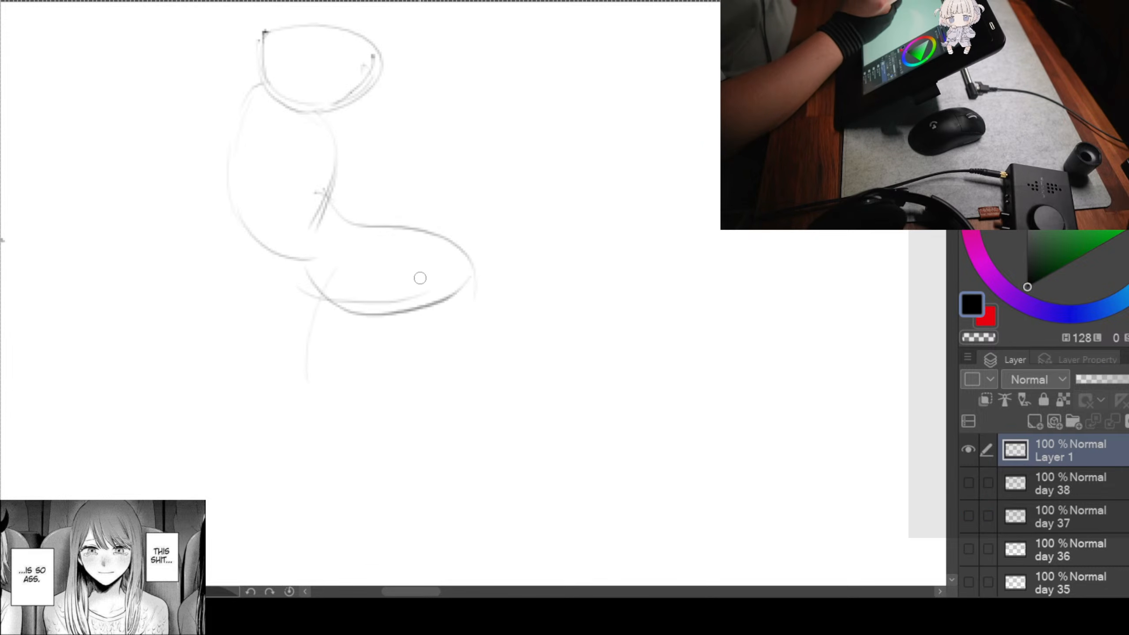
pyautogui.moveTo(420, 312); pyautogui.dragTo(331, 393)
pyautogui.moveTo(346, 265); pyautogui.dragTo(328, 394)
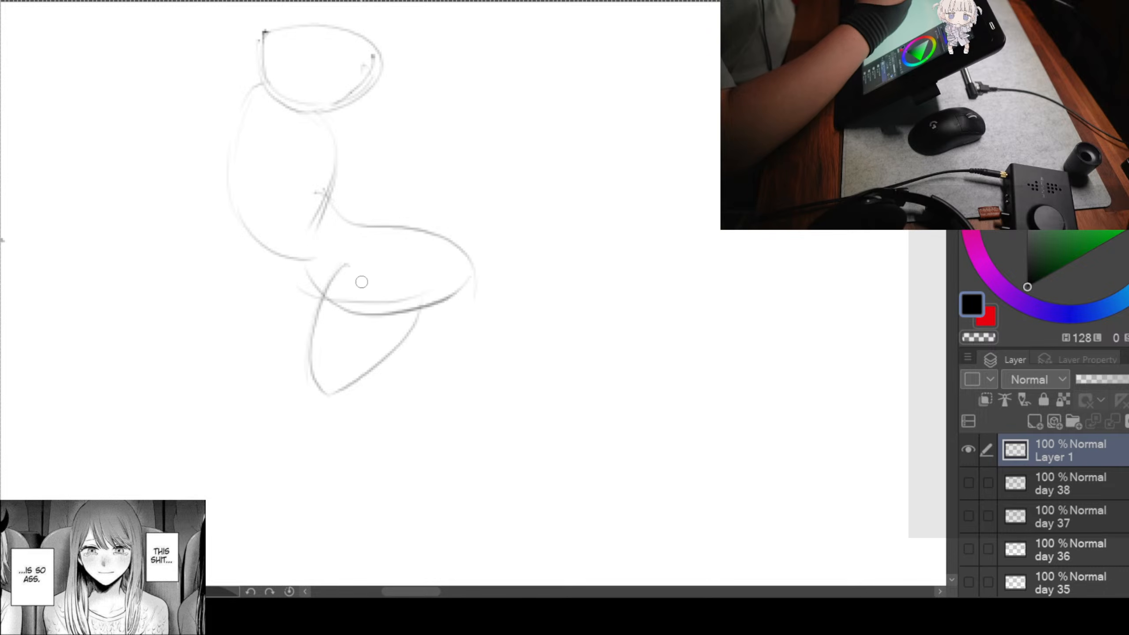
# Step: Sketch the second figure's outstretched leg with thigh, calf and foot, and add the folded leg's lower leg along the ground
pyautogui.moveTo(371, 307); pyautogui.dragTo(518, 359)
pyautogui.moveTo(417, 247)
pyautogui.mouseDown()
pyautogui.moveTo(515, 314)
pyautogui.moveTo(707, 340)
pyautogui.mouseUp()
pyautogui.moveTo(489, 354)
pyautogui.mouseDown()
pyautogui.moveTo(688, 380)
pyautogui.moveTo(667, 434)
pyautogui.mouseUp()
pyautogui.moveTo(684, 351)
pyautogui.mouseDown()
pyautogui.moveTo(671, 431)
pyautogui.moveTo(679, 356)
pyautogui.moveTo(642, 409)
pyautogui.mouseUp()
pyautogui.moveTo(642, 411)
pyautogui.mouseDown()
pyautogui.moveTo(693, 412)
pyautogui.moveTo(676, 421)
pyautogui.mouseUp()
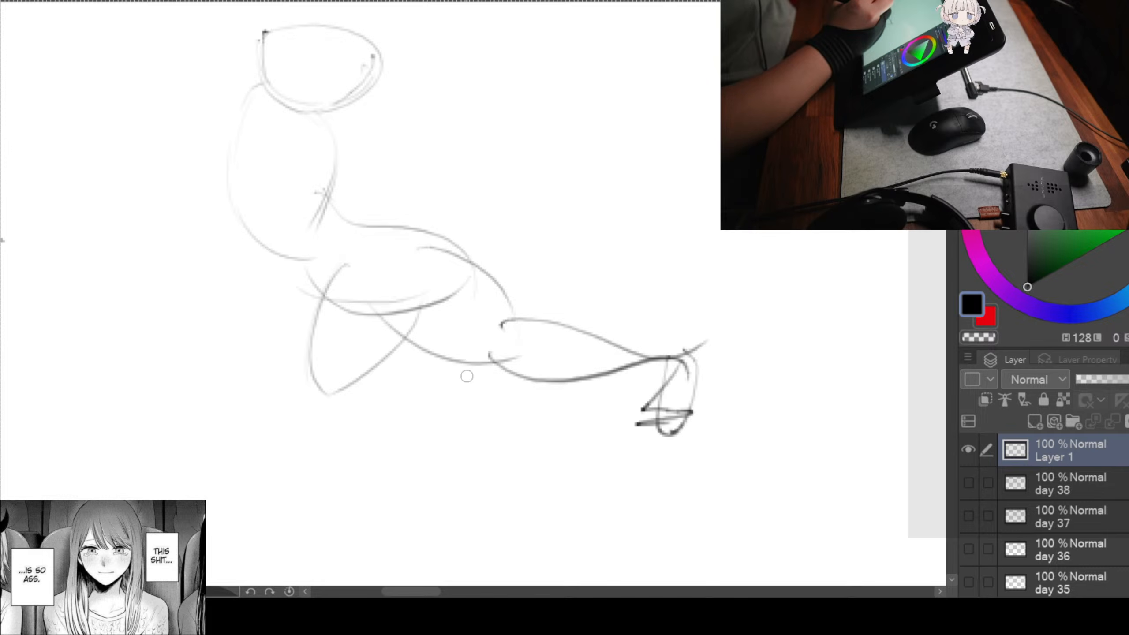
pyautogui.moveTo(467, 376)
pyautogui.mouseDown()
pyautogui.moveTo(568, 335)
pyautogui.moveTo(462, 347)
pyautogui.moveTo(599, 335)
pyautogui.mouseUp()
pyautogui.moveTo(417, 368)
pyautogui.mouseDown()
pyautogui.moveTo(569, 359)
pyautogui.moveTo(614, 341)
pyautogui.mouseUp()
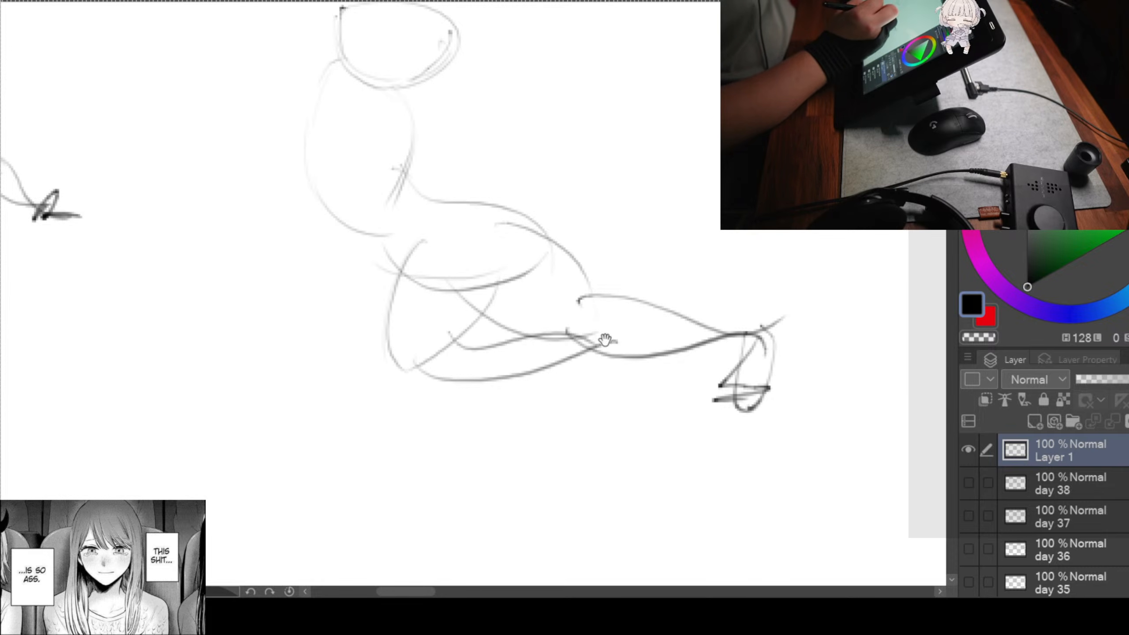
# Step: Sketch the second figure's near arm bent at the elbow and raised in front of the head, with a small hand
pyautogui.moveTo(507, 268); pyautogui.dragTo(646, 306)
pyautogui.moveTo(569, 256)
pyautogui.mouseDown()
pyautogui.moveTo(643, 315)
pyautogui.moveTo(677, 386)
pyautogui.mouseUp()
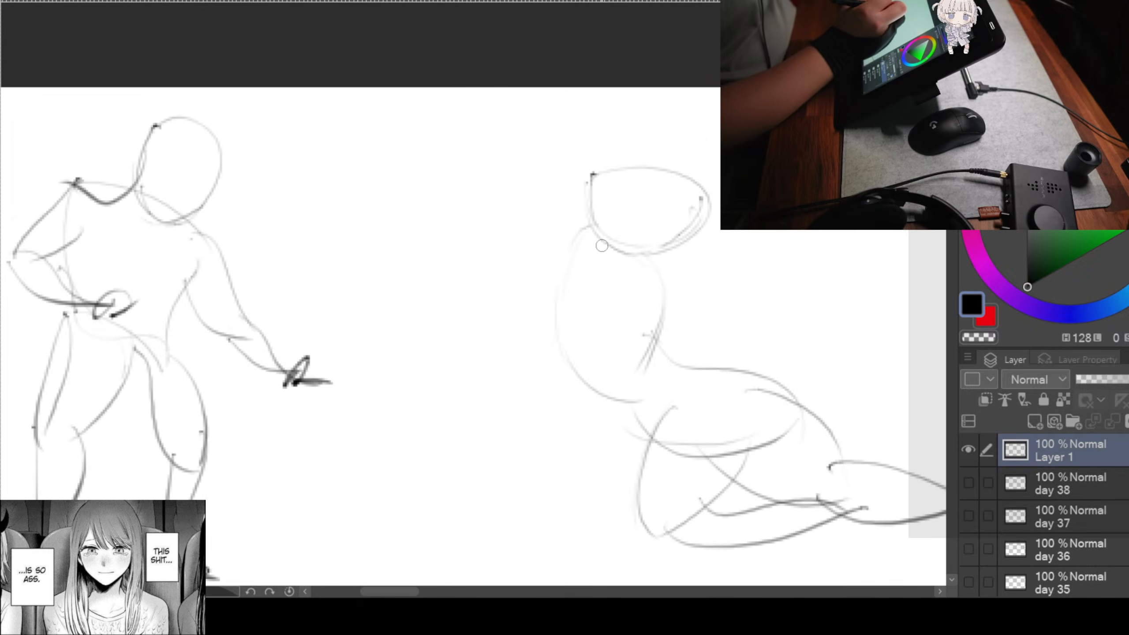
pyautogui.moveTo(514, 214); pyautogui.dragTo(658, 269)
pyautogui.moveTo(502, 263); pyautogui.dragTo(661, 278)
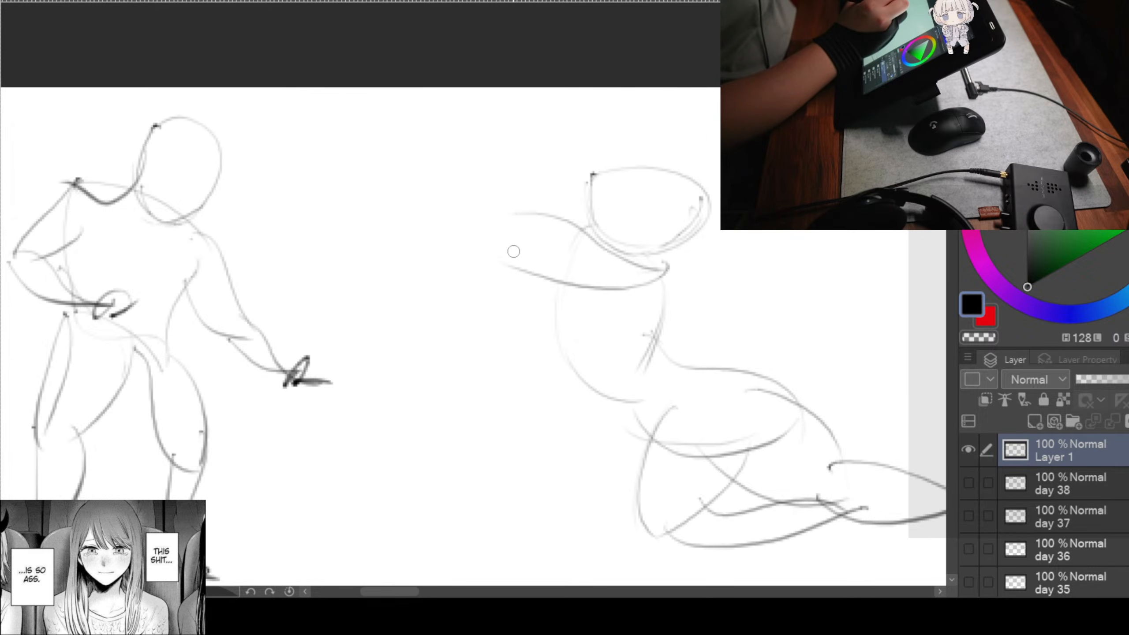
pyautogui.moveTo(536, 126)
pyautogui.mouseDown()
pyautogui.moveTo(547, 242)
pyautogui.moveTo(524, 139)
pyautogui.moveTo(517, 272)
pyautogui.mouseUp()
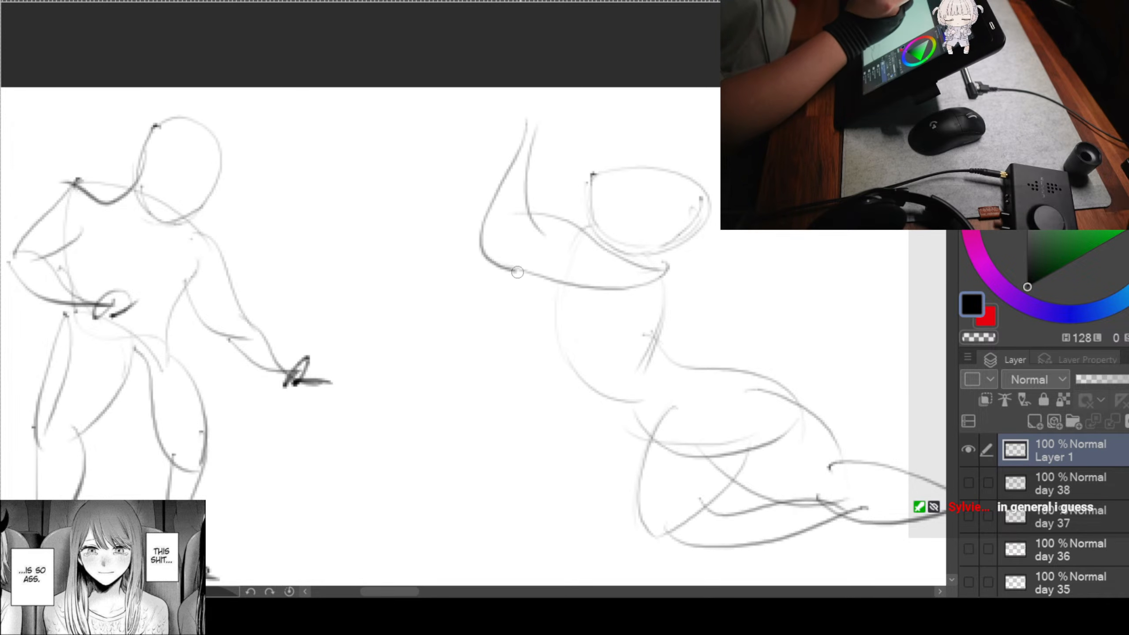
pyautogui.moveTo(518, 152); pyautogui.dragTo(497, 207)
pyautogui.moveTo(534, 97)
pyautogui.mouseDown()
pyautogui.moveTo(513, 126)
pyautogui.moveTo(556, 121)
pyautogui.mouseUp()
pyautogui.moveTo(522, 127); pyautogui.dragTo(561, 134)
pyautogui.moveTo(537, 105); pyautogui.dragTo(556, 106)
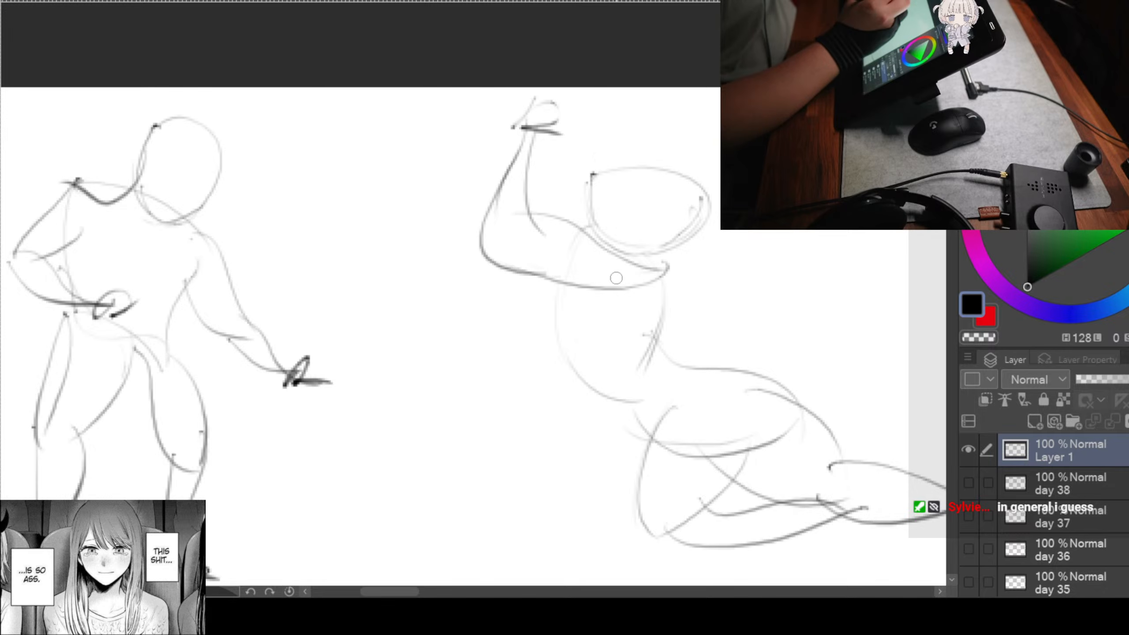
# Step: Sketch the second figure's far arm raised beside the first with a rounded hand, and add short neck and back lines
pyautogui.moveTo(607, 296); pyautogui.dragTo(542, 275)
pyautogui.moveTo(494, 128); pyautogui.dragTo(469, 290)
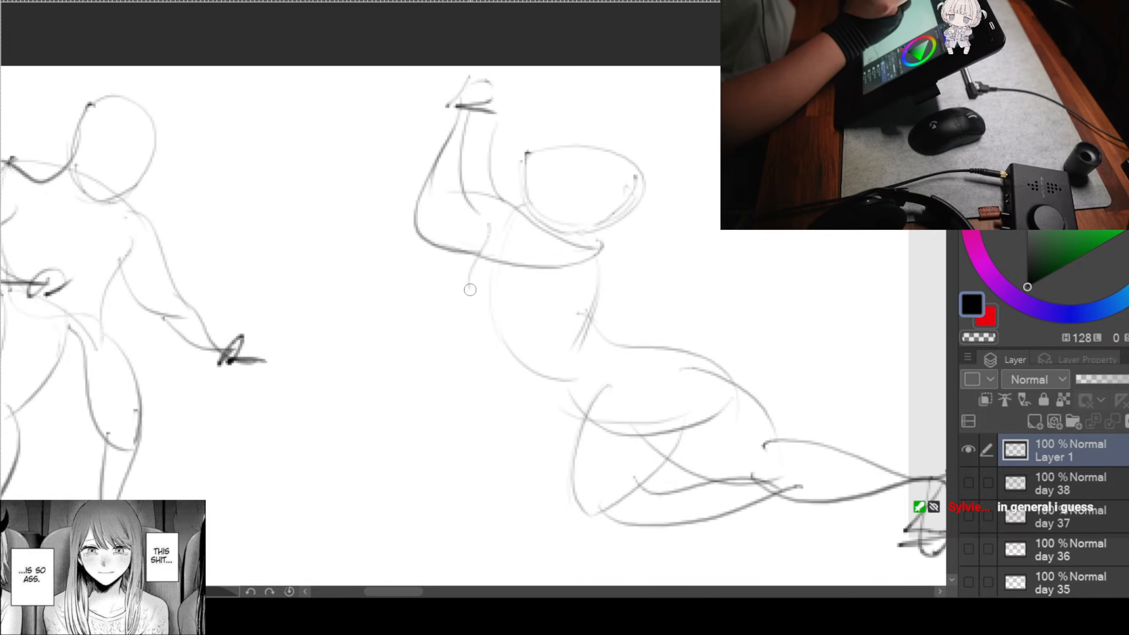
pyautogui.moveTo(505, 101)
pyautogui.mouseDown()
pyautogui.moveTo(531, 114)
pyautogui.moveTo(530, 209)
pyautogui.moveTo(571, 243)
pyautogui.moveTo(619, 234)
pyautogui.mouseUp()
pyautogui.moveTo(622, 220); pyautogui.dragTo(625, 310)
# Step: Sketch a tilted oval head for a third figure in the blank area beyond the second figure's foot
pyautogui.moveTo(723, 338); pyautogui.dragTo(511, 277)
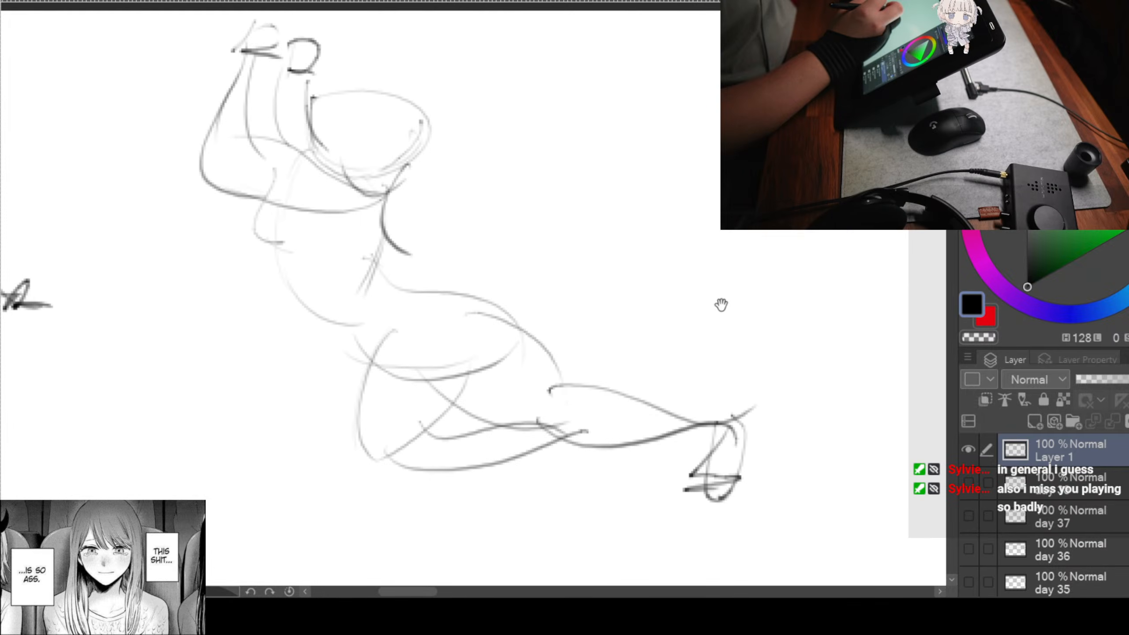
pyautogui.moveTo(721, 305); pyautogui.dragTo(516, 289)
pyautogui.moveTo(726, 266); pyautogui.dragTo(516, 253)
pyautogui.moveTo(738, 245)
pyautogui.mouseDown()
pyautogui.moveTo(572, 247)
pyautogui.moveTo(477, 275)
pyautogui.moveTo(479, 243)
pyautogui.mouseUp()
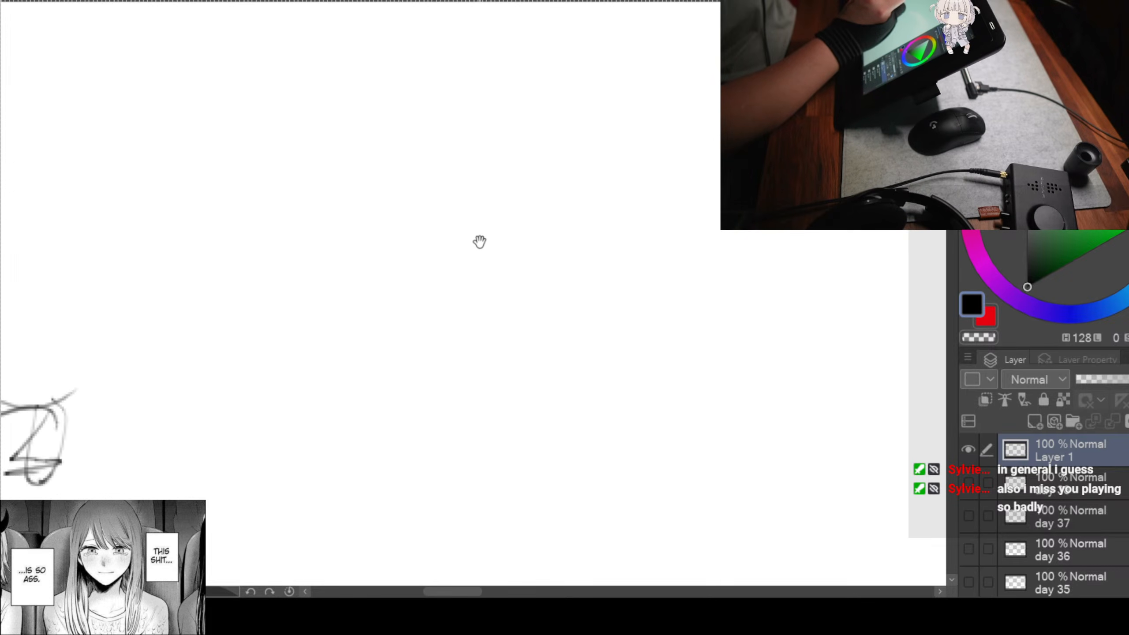
pyautogui.moveTo(544, 263); pyautogui.dragTo(550, 255)
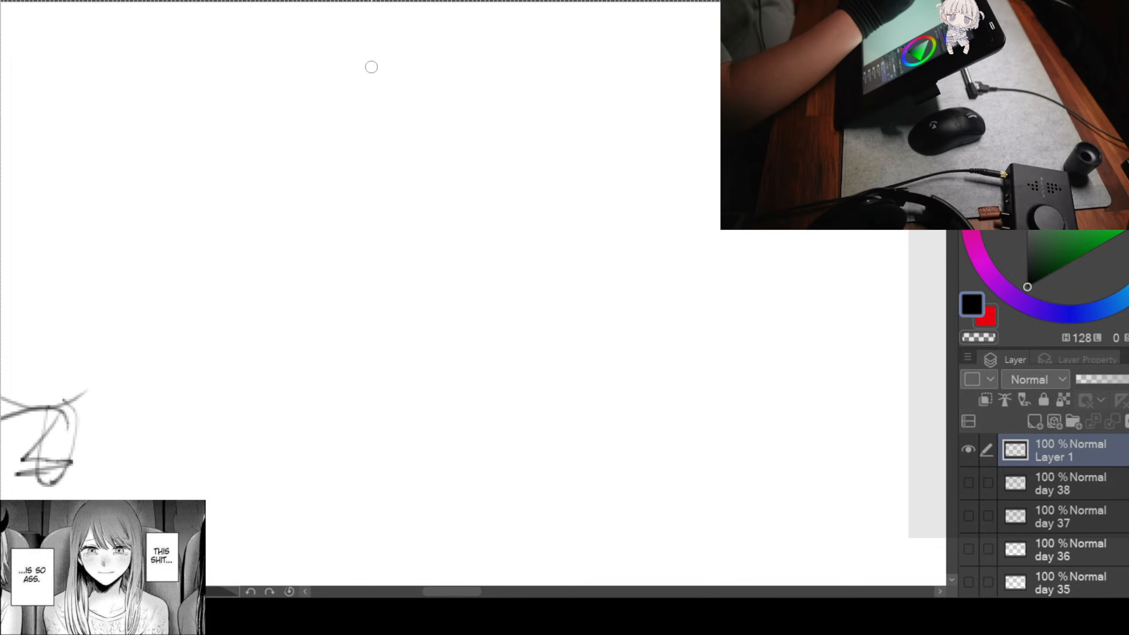
pyautogui.moveTo(357, 82)
pyautogui.mouseDown()
pyautogui.moveTo(394, 44)
pyautogui.moveTo(451, 41)
pyautogui.mouseUp()
pyautogui.moveTo(357, 63); pyautogui.dragTo(396, 125)
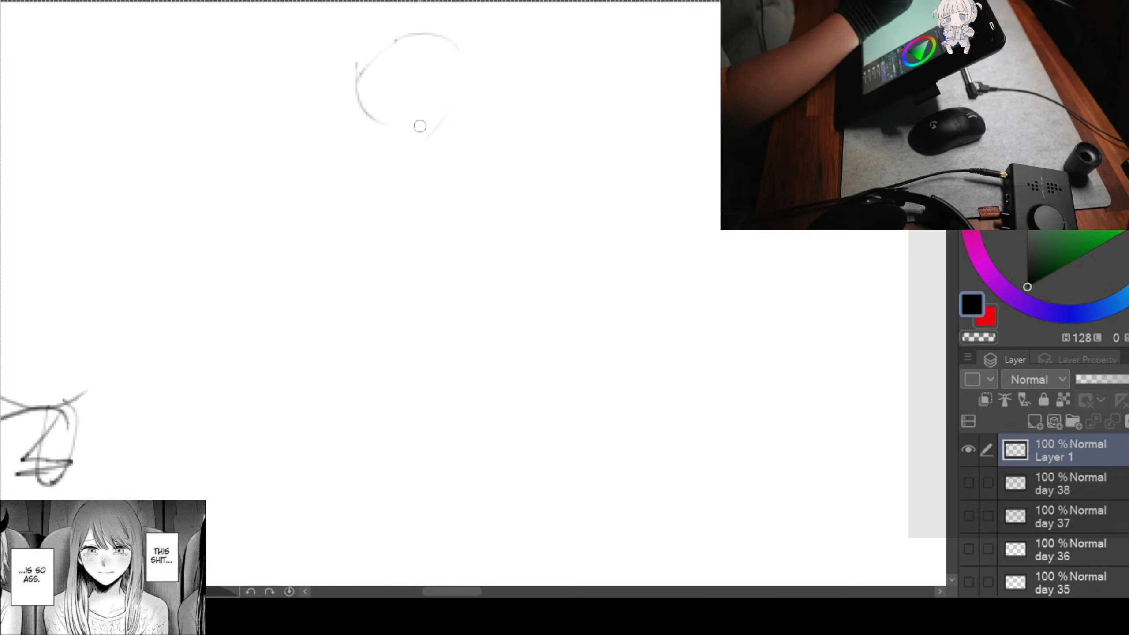
pyautogui.moveTo(459, 56); pyautogui.dragTo(376, 127)
pyautogui.moveTo(358, 64); pyautogui.dragTo(407, 129)
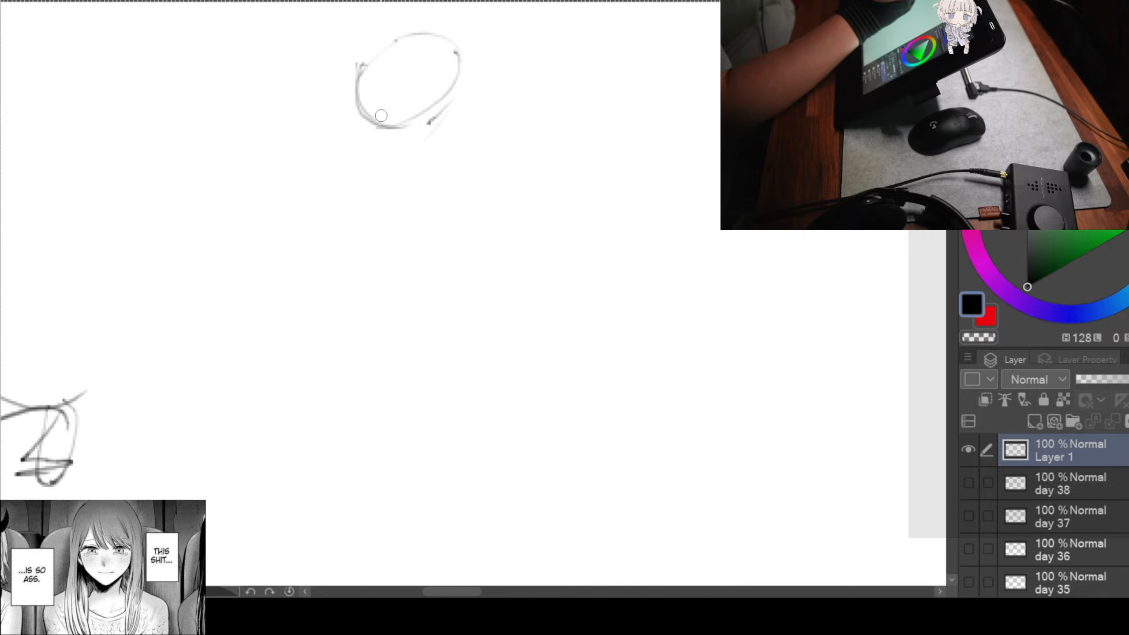
pyautogui.moveTo(362, 70); pyautogui.dragTo(435, 38)
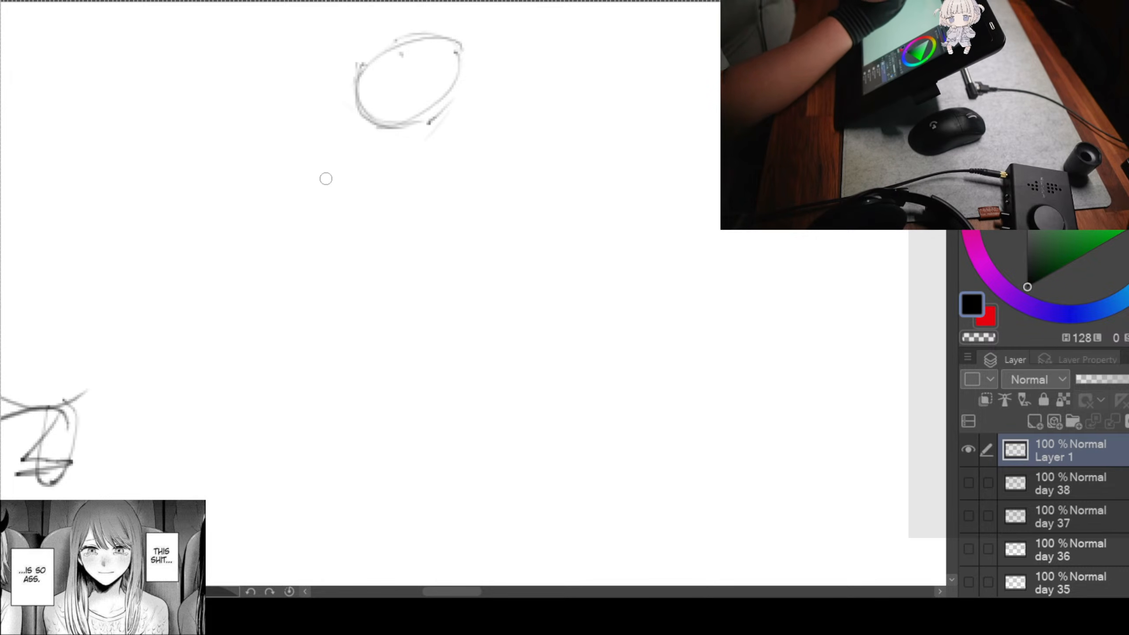
# Step: Sketch the third figure's leaning torso with an oval ribcage below the head and a rounded pelvis beneath it
pyautogui.moveTo(349, 133); pyautogui.dragTo(306, 175)
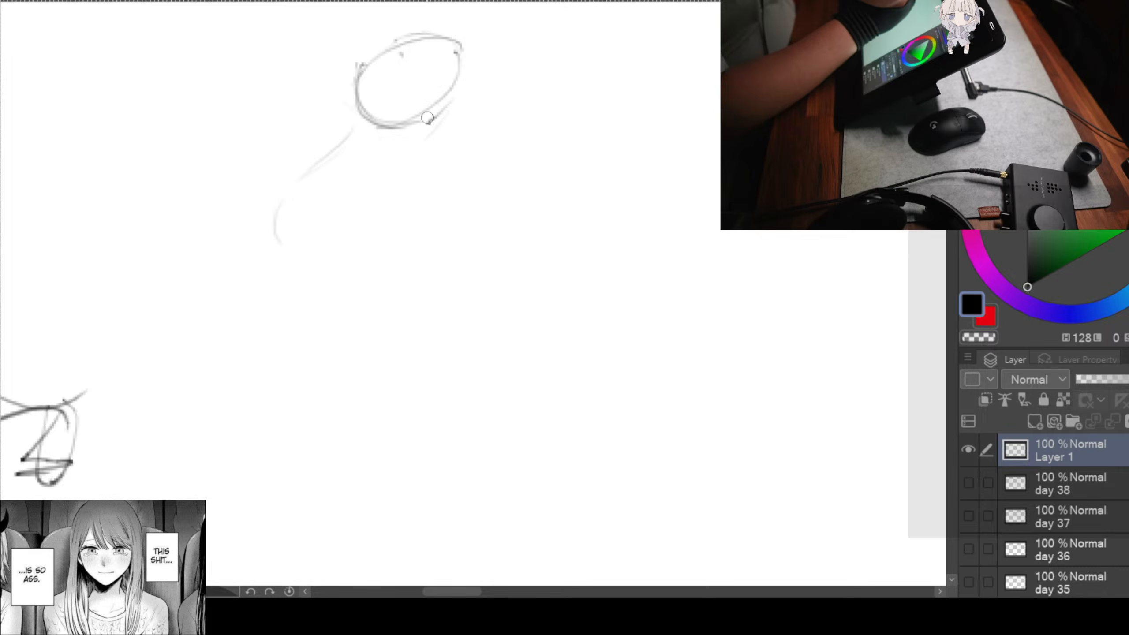
pyautogui.moveTo(379, 128); pyautogui.dragTo(439, 150)
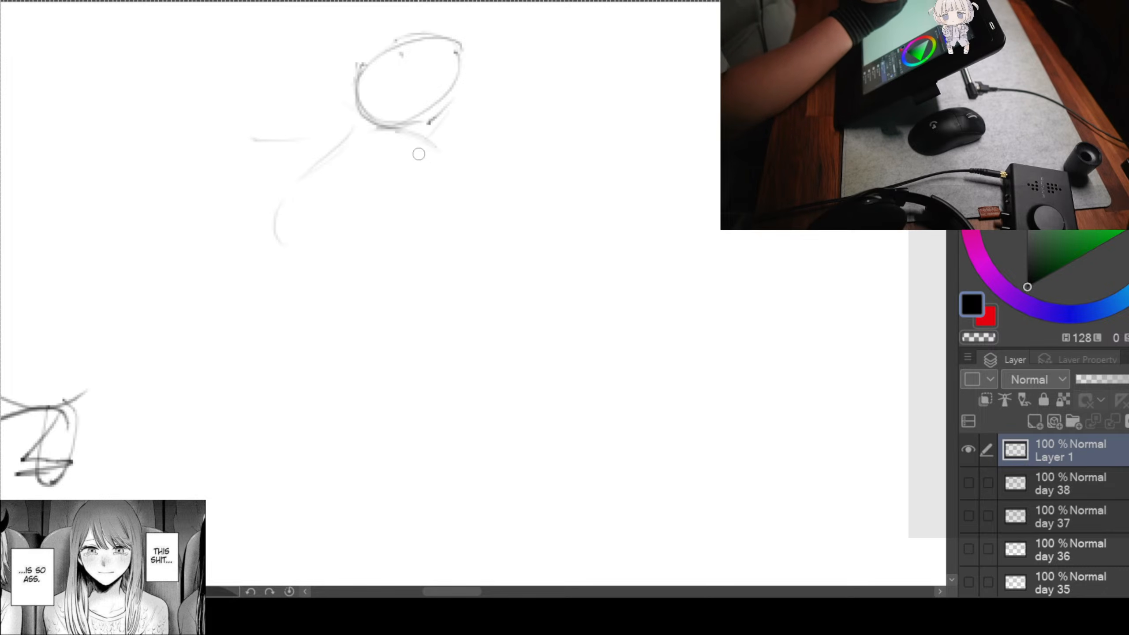
pyautogui.moveTo(378, 133)
pyautogui.mouseDown()
pyautogui.moveTo(429, 156)
pyautogui.moveTo(309, 261)
pyautogui.moveTo(278, 345)
pyautogui.mouseUp()
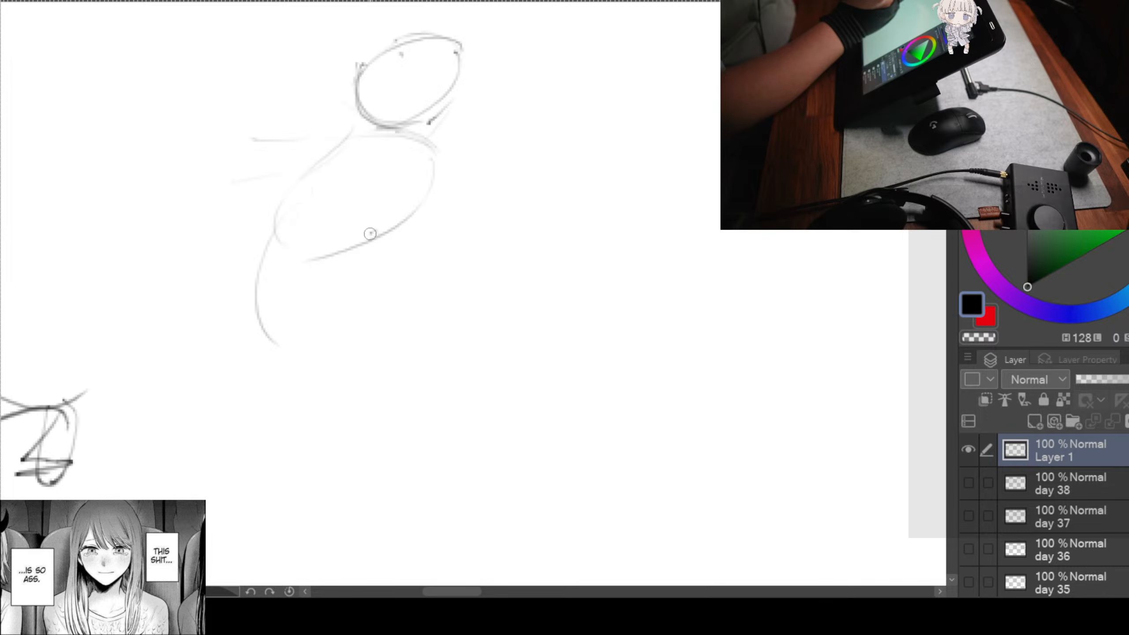
pyautogui.moveTo(370, 233); pyautogui.dragTo(349, 307)
pyautogui.moveTo(344, 252); pyautogui.dragTo(314, 347)
pyautogui.moveTo(332, 243); pyautogui.dragTo(294, 358)
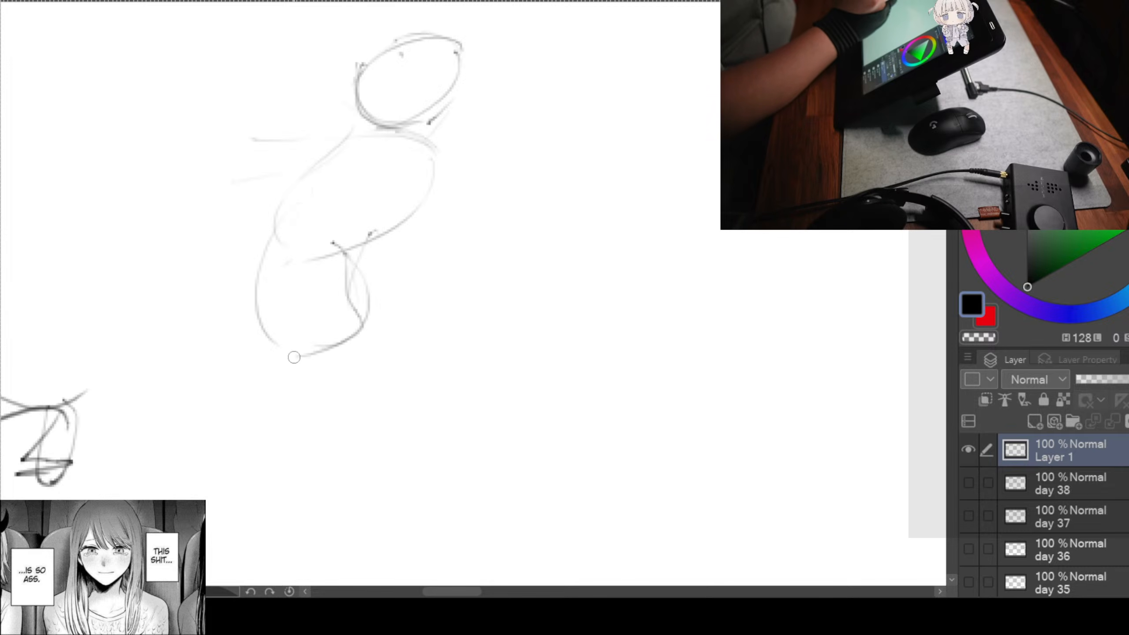
# Step: Sketch the third figure's front thigh extending forward from the pelvis to a rounded knee
pyautogui.moveTo(368, 362)
pyautogui.mouseDown()
pyautogui.moveTo(406, 315)
pyautogui.moveTo(395, 311)
pyautogui.mouseUp()
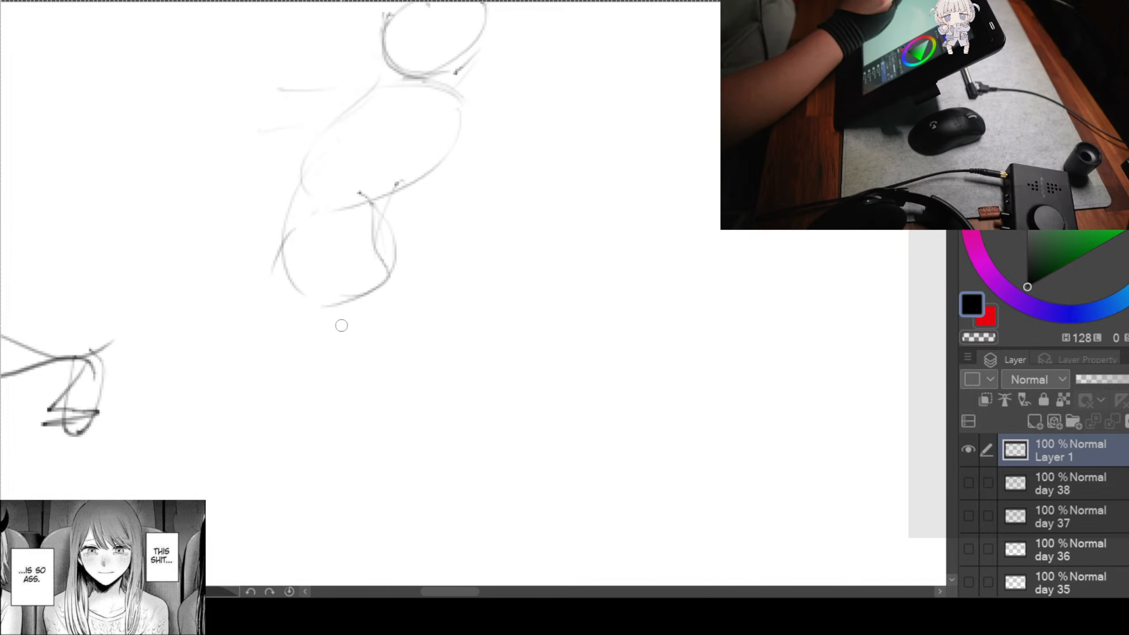
pyautogui.moveTo(302, 248); pyautogui.dragTo(245, 250)
pyautogui.moveTo(208, 267); pyautogui.dragTo(186, 299)
pyautogui.moveTo(336, 310); pyautogui.dragTo(176, 326)
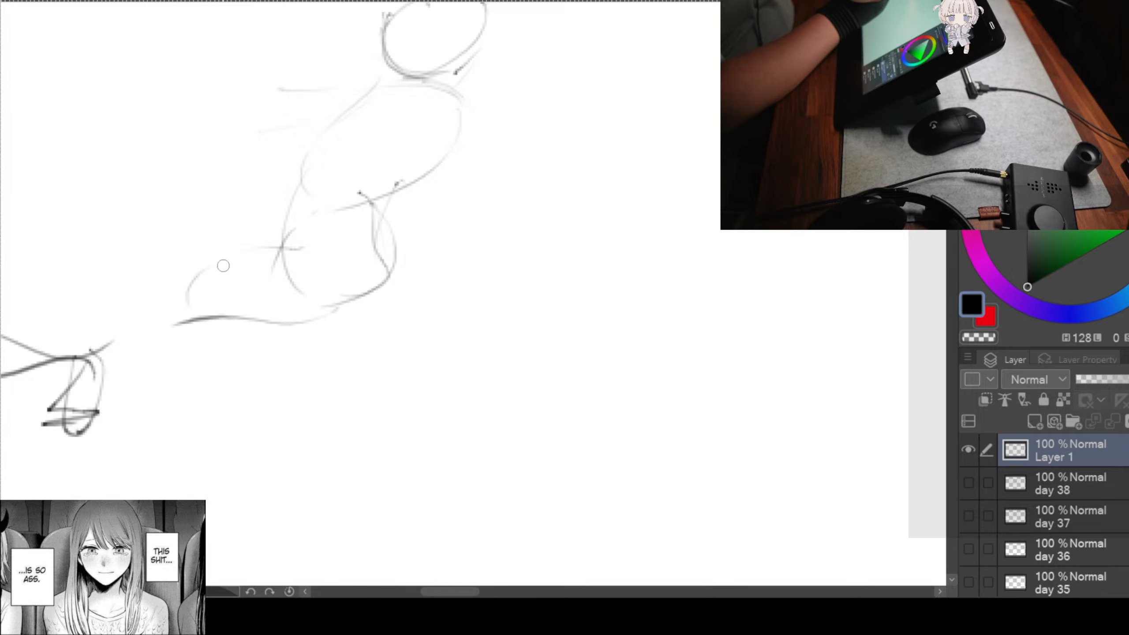
pyautogui.moveTo(217, 262); pyautogui.dragTo(175, 330)
# Step: Sketch the third figure's kneeling rear leg with a vertical thigh and a wavy lower leg trailing along the ground
pyautogui.moveTo(386, 313); pyautogui.dragTo(333, 310)
pyautogui.moveTo(315, 255); pyautogui.dragTo(329, 391)
pyautogui.moveTo(254, 356)
pyautogui.mouseDown()
pyautogui.moveTo(338, 409)
pyautogui.moveTo(348, 392)
pyautogui.moveTo(472, 411)
pyautogui.mouseUp()
pyautogui.moveTo(305, 397)
pyautogui.mouseDown()
pyautogui.moveTo(411, 390)
pyautogui.moveTo(515, 410)
pyautogui.mouseUp()
pyautogui.moveTo(335, 383); pyautogui.dragTo(507, 384)
pyautogui.moveTo(341, 408); pyautogui.dragTo(438, 404)
# Step: Sketch the third figure's front shin with a pointed foot, and add a foot to the end of the rear leg
pyautogui.moveTo(331, 363)
pyautogui.mouseDown()
pyautogui.moveTo(550, 338)
pyautogui.moveTo(553, 322)
pyautogui.mouseUp()
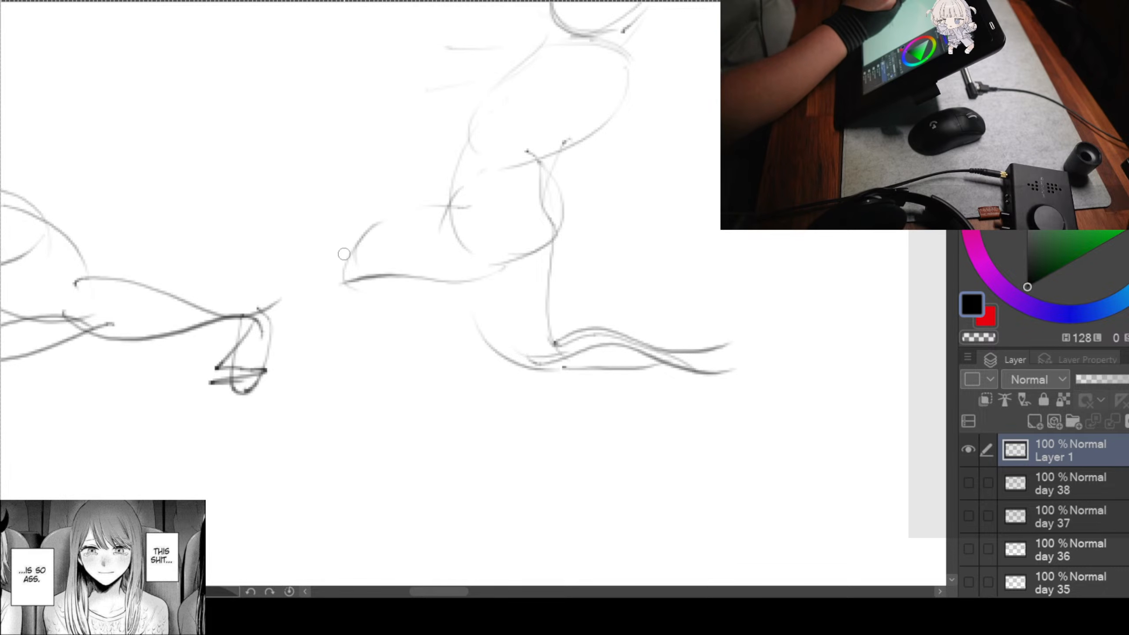
pyautogui.moveTo(345, 254)
pyautogui.mouseDown()
pyautogui.moveTo(325, 316)
pyautogui.moveTo(356, 369)
pyautogui.mouseUp()
pyautogui.moveTo(359, 287)
pyautogui.mouseDown()
pyautogui.moveTo(396, 386)
pyautogui.moveTo(306, 404)
pyautogui.moveTo(370, 405)
pyautogui.mouseUp()
pyautogui.moveTo(693, 391); pyautogui.dragTo(567, 411)
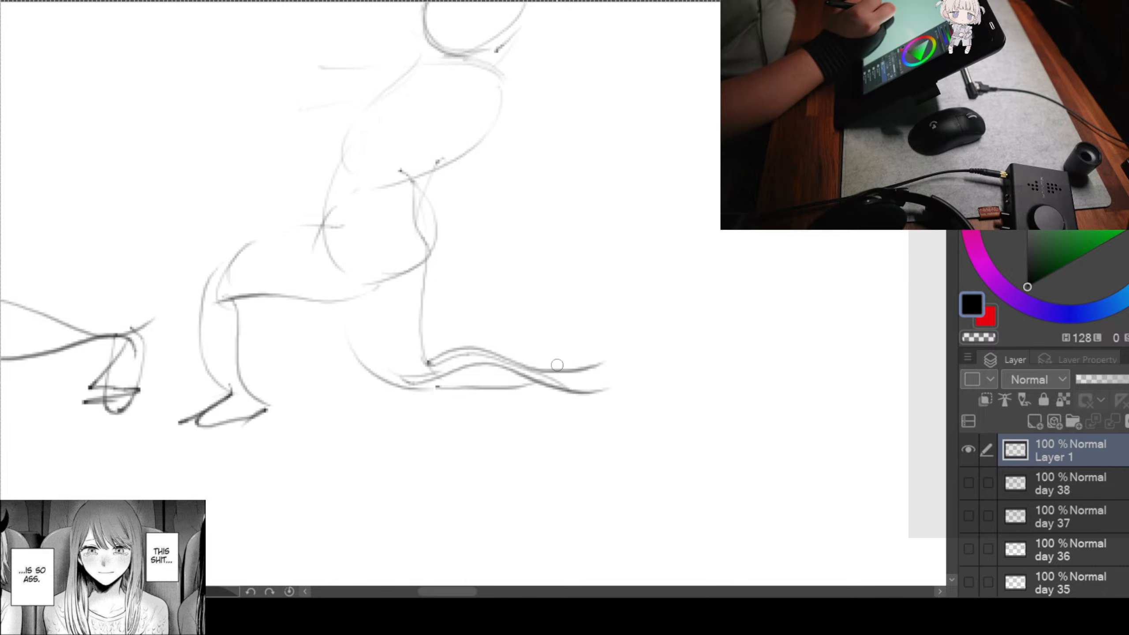
pyautogui.moveTo(557, 364)
pyautogui.mouseDown()
pyautogui.moveTo(652, 380)
pyautogui.moveTo(571, 414)
pyautogui.moveTo(625, 403)
pyautogui.moveTo(597, 414)
pyautogui.mouseUp()
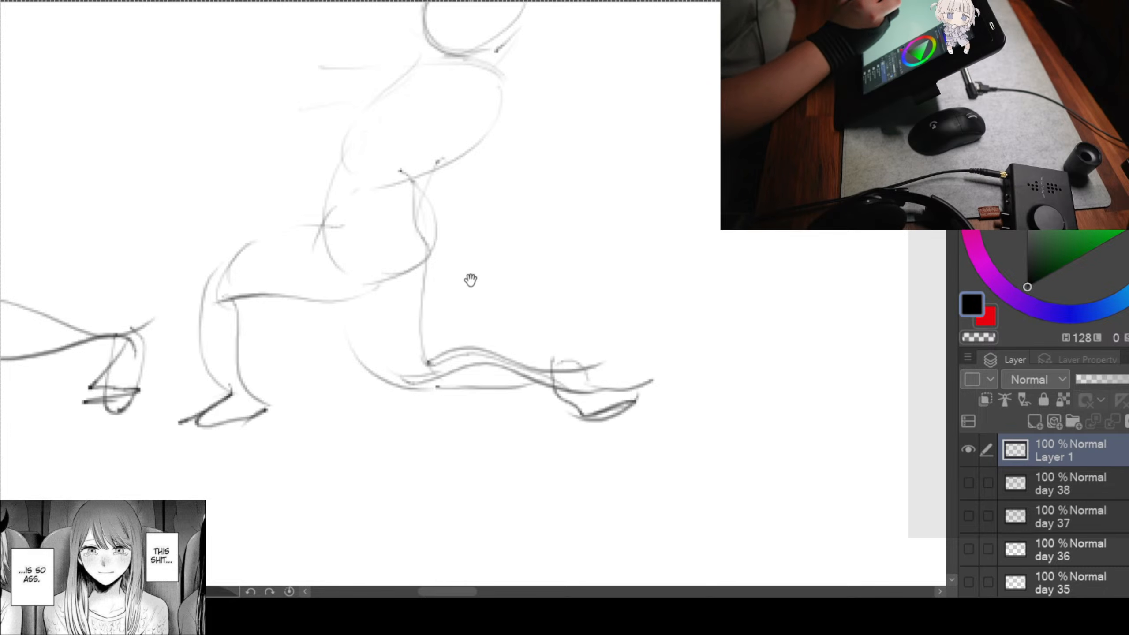
# Step: Sketch the third figure's upper arm extending forward from the shoulder across the chest to the elbow
pyautogui.moveTo(467, 193)
pyautogui.mouseDown()
pyautogui.moveTo(650, 237)
pyautogui.moveTo(650, 284)
pyautogui.mouseUp()
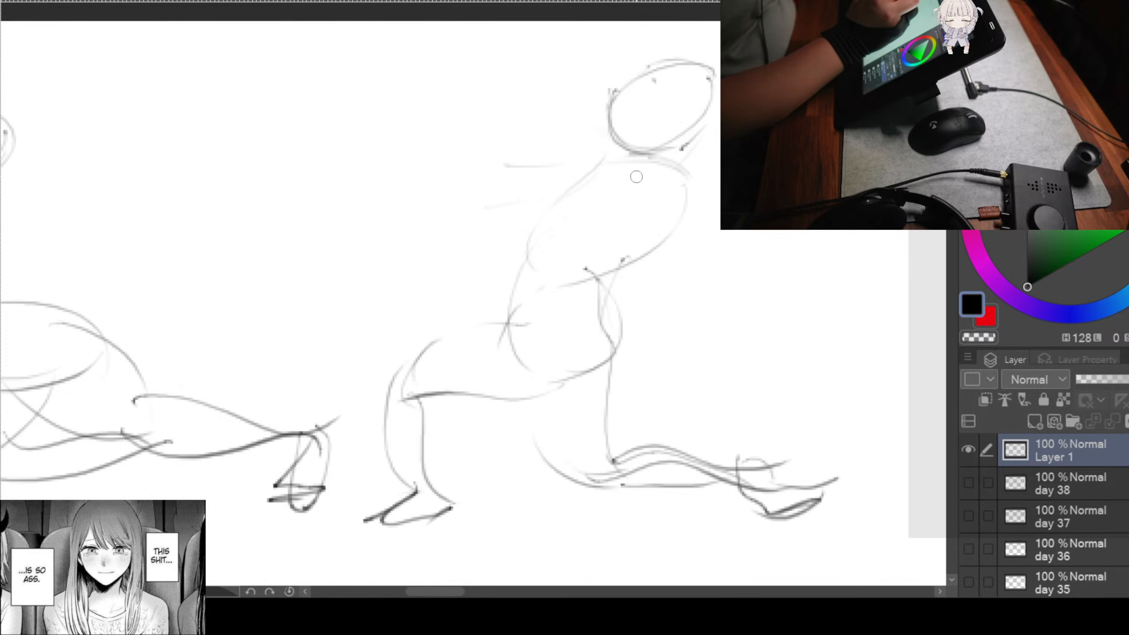
pyautogui.moveTo(537, 143); pyautogui.dragTo(513, 206)
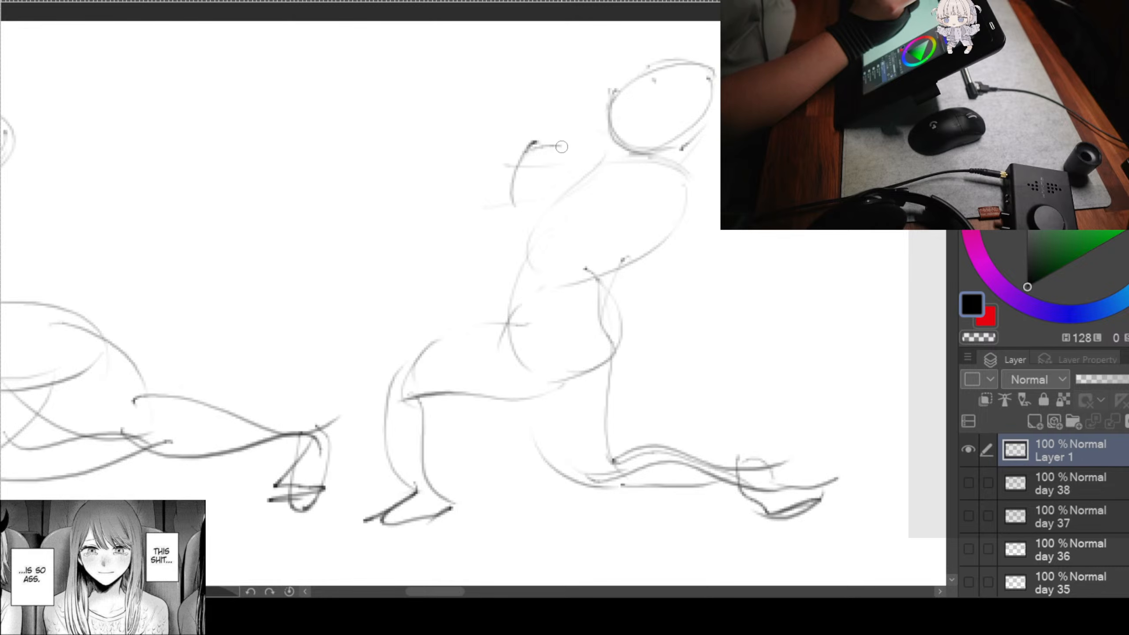
pyautogui.moveTo(562, 146); pyautogui.dragTo(669, 182)
pyautogui.moveTo(527, 209); pyautogui.dragTo(667, 187)
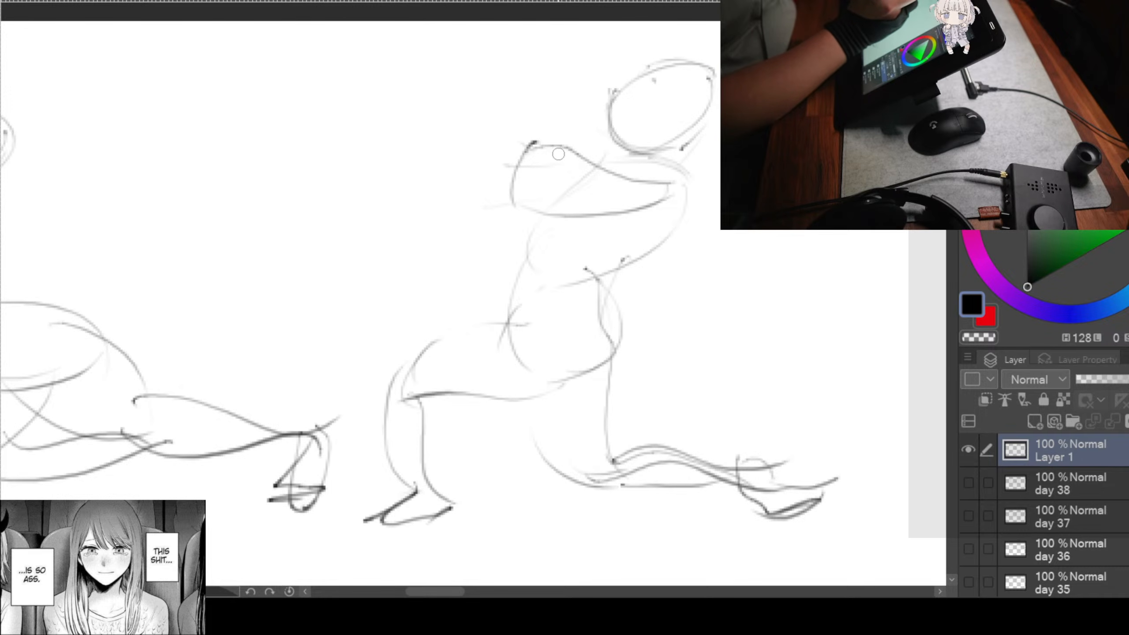
# Step: Sketch the third figure's forearm reaching forward from the elbow, ending in a small triangular hand
pyautogui.moveTo(526, 144); pyautogui.dragTo(404, 177)
pyautogui.moveTo(405, 177)
pyautogui.mouseDown()
pyautogui.moveTo(465, 203)
pyautogui.moveTo(534, 204)
pyautogui.mouseUp()
pyautogui.moveTo(440, 177); pyautogui.dragTo(511, 202)
pyautogui.moveTo(419, 148); pyautogui.dragTo(398, 181)
pyautogui.moveTo(420, 149)
pyautogui.mouseDown()
pyautogui.moveTo(401, 186)
pyautogui.moveTo(438, 187)
pyautogui.mouseUp()
pyautogui.moveTo(591, 215); pyautogui.dragTo(582, 246)
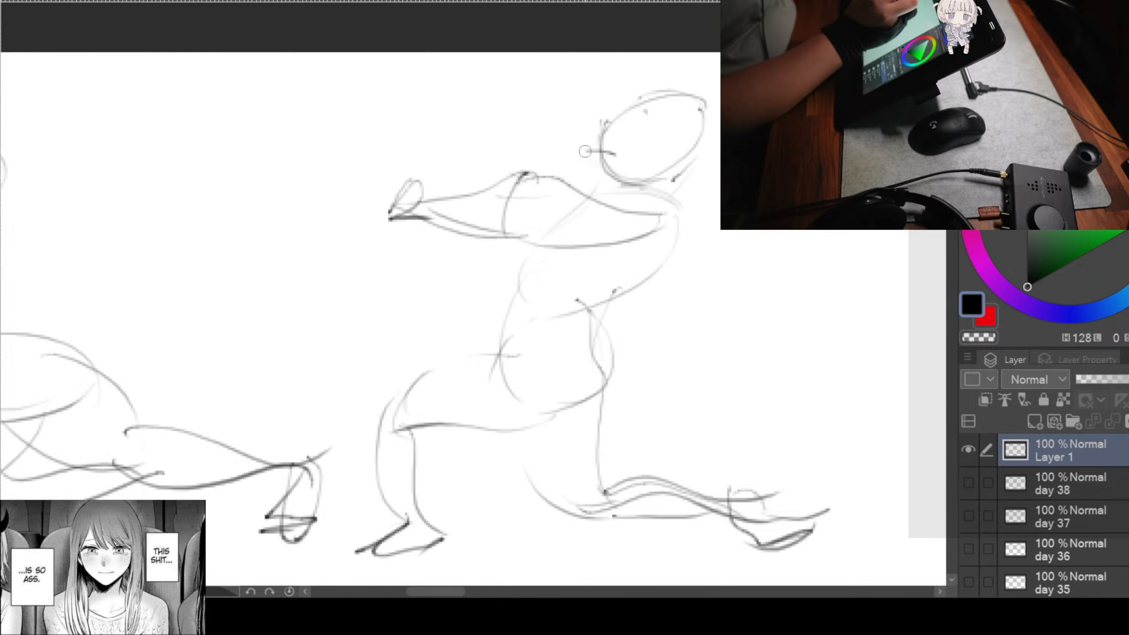
# Step: Sketch the kneeling figure's far arm as a long curved limb reaching forward and upward from below the face, ending in a hand
pyautogui.moveTo(585, 151); pyautogui.dragTo(467, 138)
pyautogui.moveTo(346, 74); pyautogui.dragTo(471, 142)
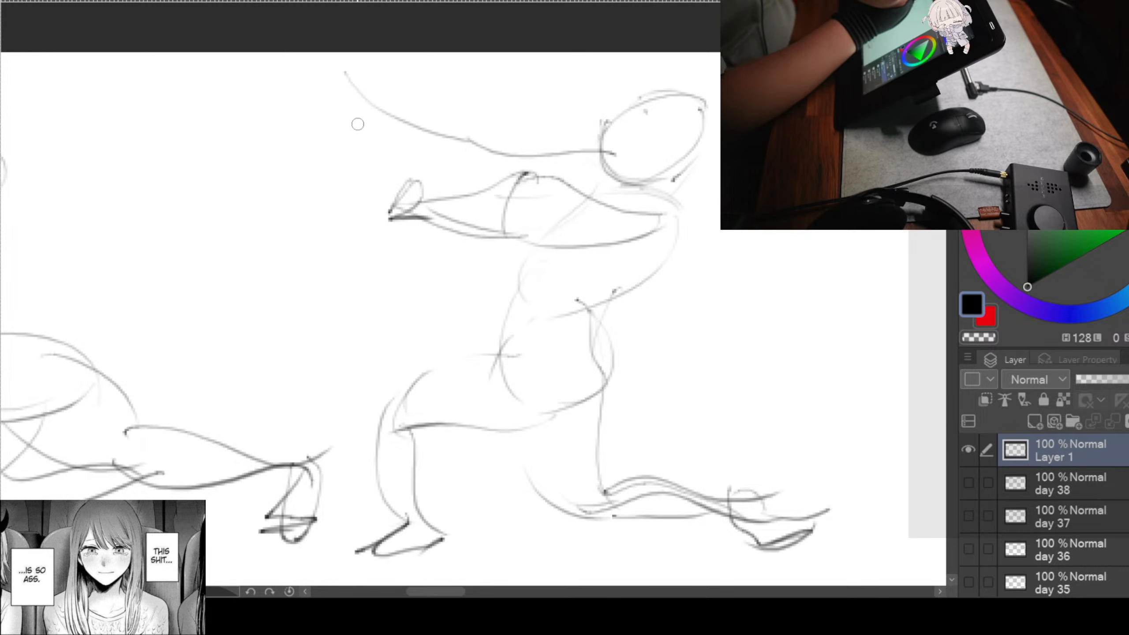
pyautogui.moveTo(333, 102)
pyautogui.mouseDown()
pyautogui.moveTo(438, 164)
pyautogui.moveTo(536, 175)
pyautogui.mouseUp()
pyautogui.moveTo(331, 76); pyautogui.dragTo(312, 118)
pyautogui.moveTo(338, 75); pyautogui.dragTo(323, 113)
# Step: Start a fourth figure on the blank area beside the kneeling one with a round head, neck and sloping shoulder line
pyautogui.moveTo(733, 268)
pyautogui.mouseDown()
pyautogui.moveTo(562, 207)
pyautogui.moveTo(358, 194)
pyautogui.mouseUp()
pyautogui.moveTo(616, 274); pyautogui.dragTo(401, 285)
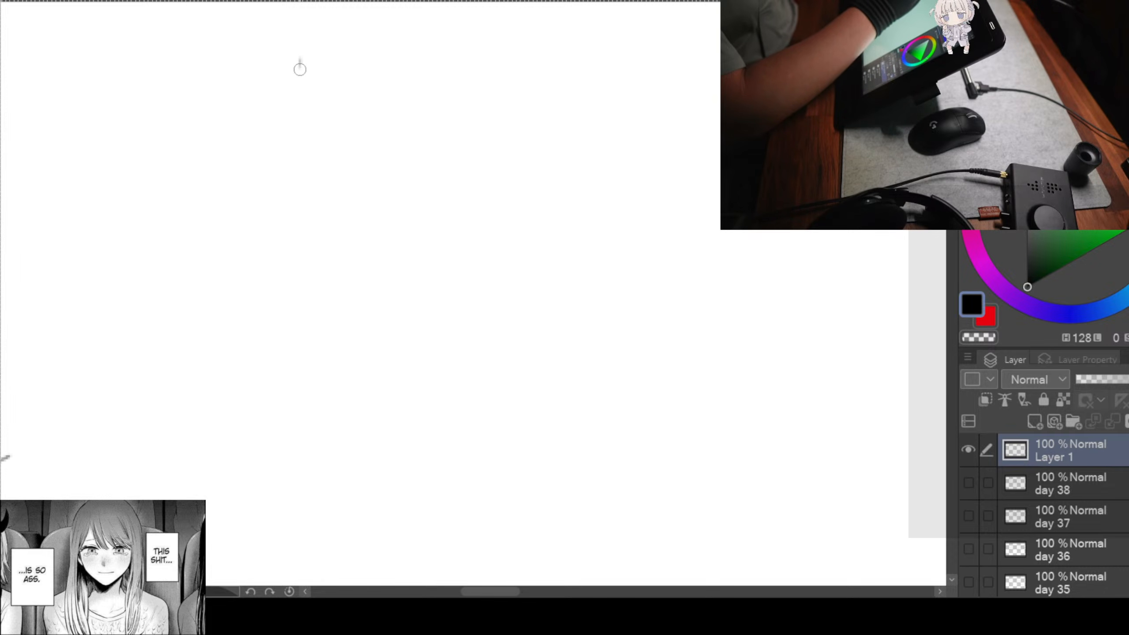
pyautogui.moveTo(300, 69)
pyautogui.mouseDown()
pyautogui.moveTo(357, 46)
pyautogui.moveTo(355, 136)
pyautogui.moveTo(302, 118)
pyautogui.moveTo(227, 159)
pyautogui.moveTo(321, 116)
pyautogui.mouseUp()
pyautogui.moveTo(317, 106); pyautogui.dragTo(425, 141)
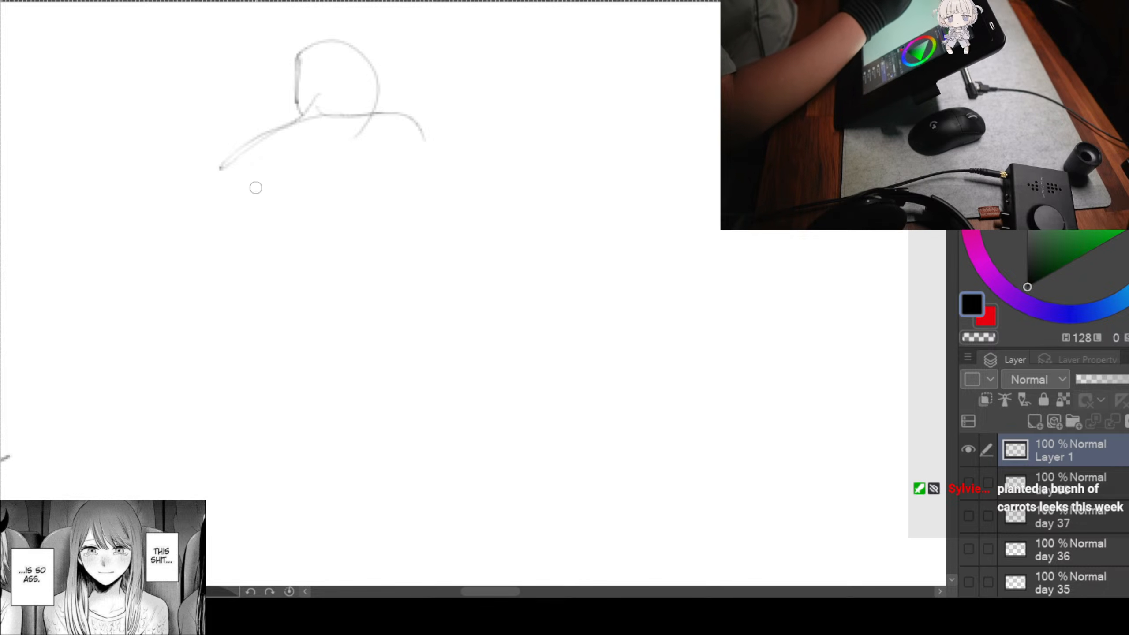
# Step: Sketch the fourth figure's torso with a curved ribcage, a long side contour and a rounded pelvis base
pyautogui.moveTo(239, 163)
pyautogui.mouseDown()
pyautogui.moveTo(229, 191)
pyautogui.moveTo(343, 280)
pyautogui.mouseUp()
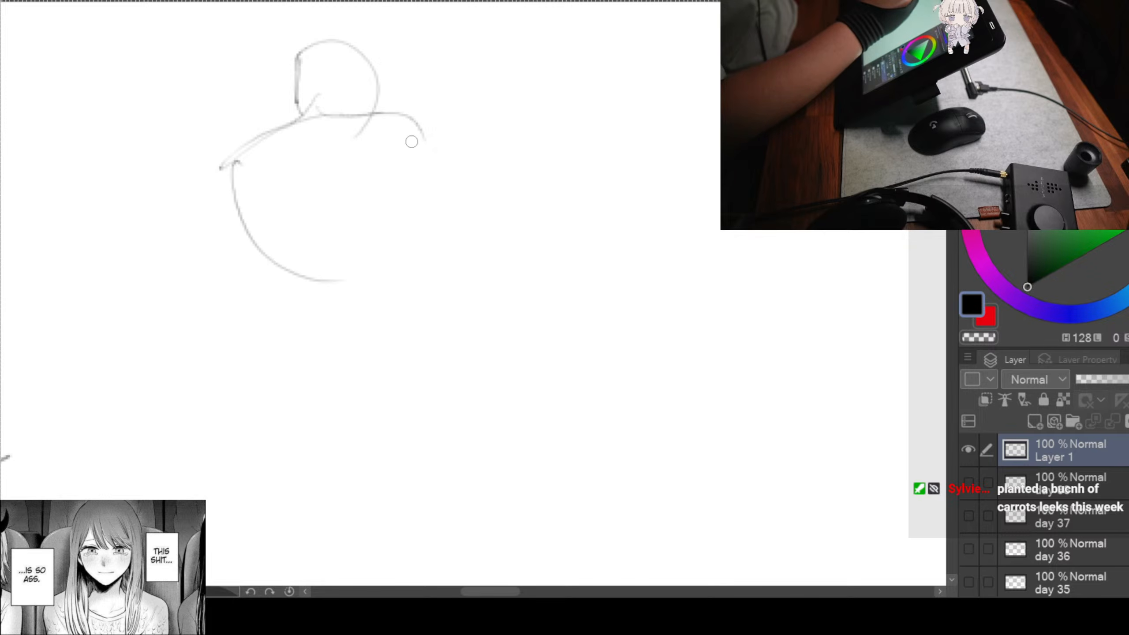
pyautogui.moveTo(412, 133)
pyautogui.mouseDown()
pyautogui.moveTo(398, 232)
pyautogui.moveTo(402, 329)
pyautogui.mouseUp()
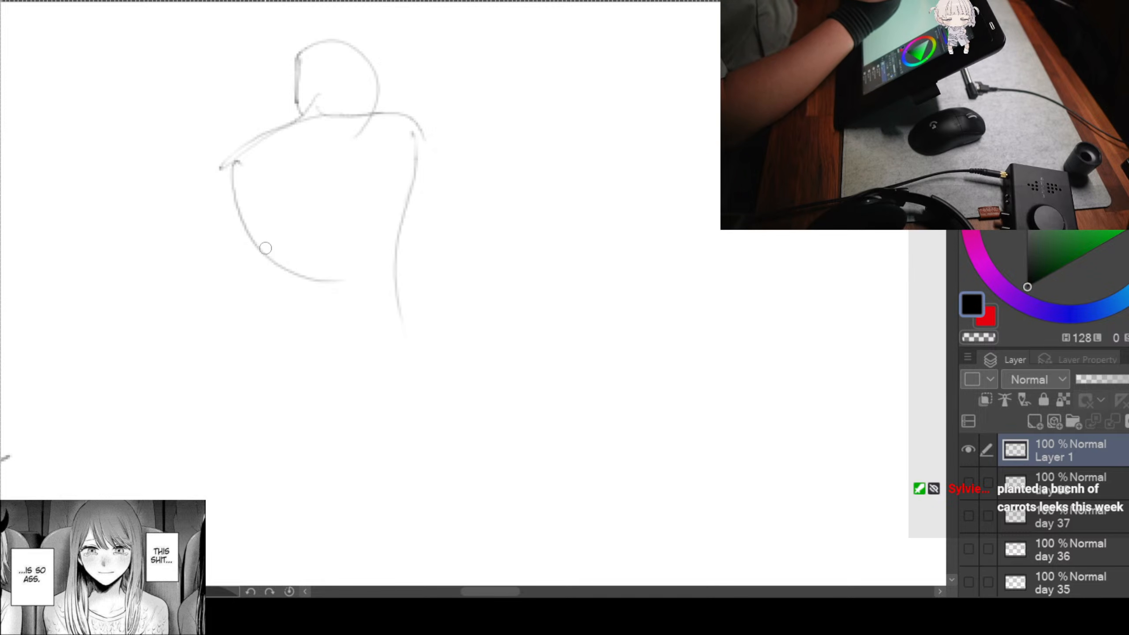
pyautogui.moveTo(278, 269)
pyautogui.mouseDown()
pyautogui.moveTo(312, 347)
pyautogui.moveTo(415, 348)
pyautogui.moveTo(360, 369)
pyautogui.mouseUp()
pyautogui.moveTo(322, 345); pyautogui.dragTo(418, 331)
# Step: Sketch the fourth figure's left-side arm hanging from the shoulder, slightly bent at the elbow and tapering to the wrist
pyautogui.moveTo(315, 153); pyautogui.dragTo(311, 286)
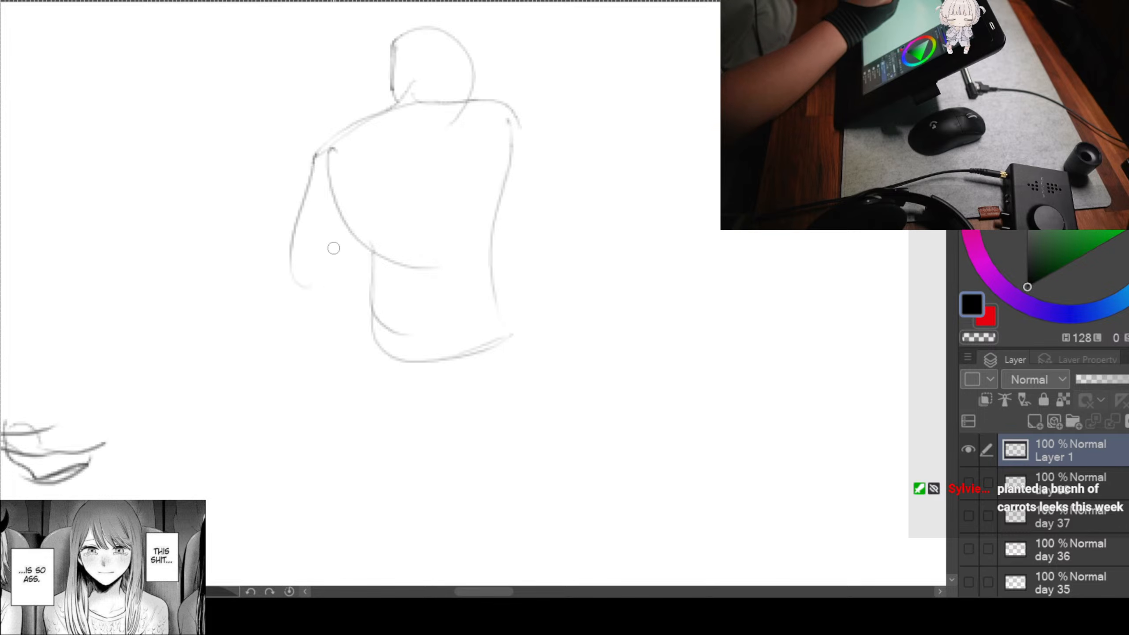
pyautogui.moveTo(335, 216); pyautogui.dragTo(319, 323)
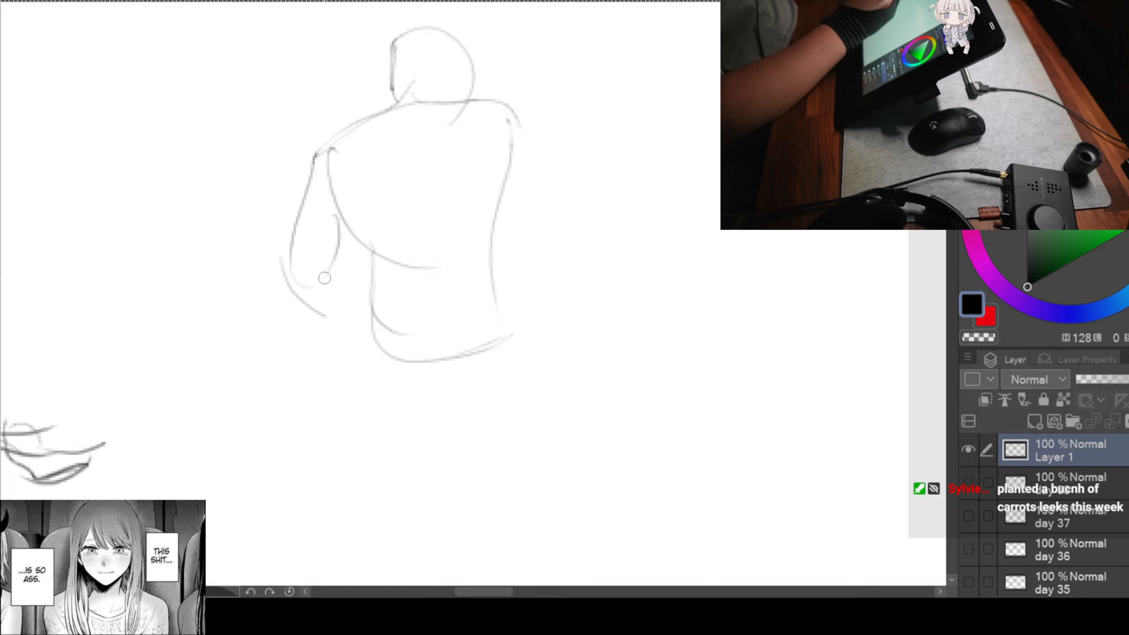
pyautogui.moveTo(325, 277); pyautogui.dragTo(329, 330)
pyautogui.moveTo(292, 262); pyautogui.dragTo(328, 319)
# Step: Sketch the fourth figure's right-side arm hanging bent with its hand, and add a small rounded hand to the other arm
pyautogui.moveTo(516, 300); pyautogui.dragTo(465, 320)
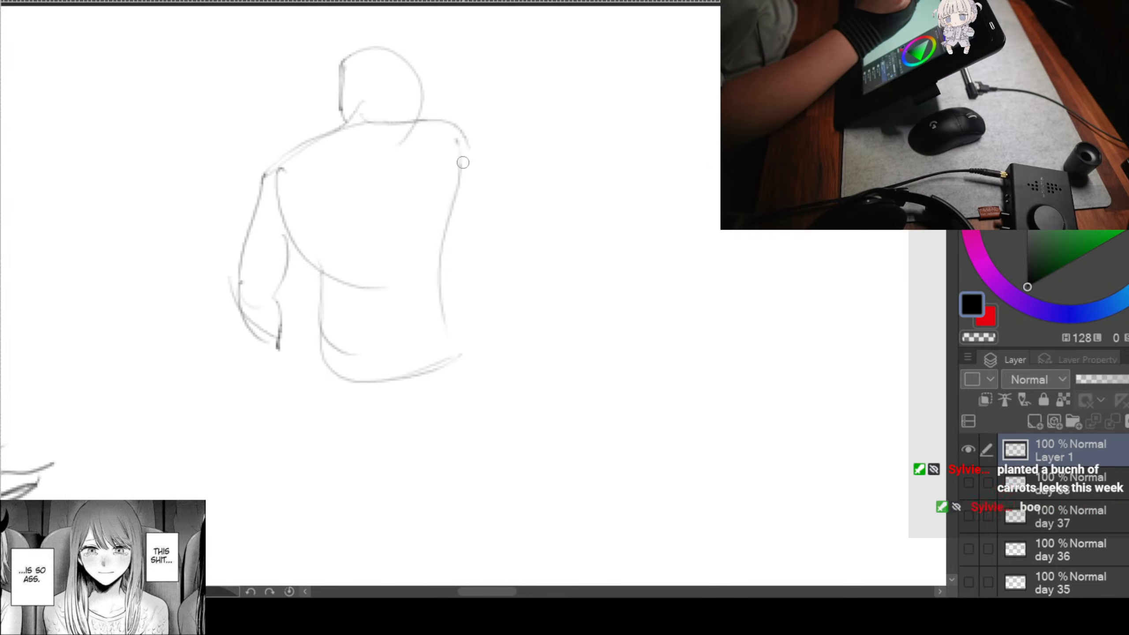
pyautogui.moveTo(458, 144); pyautogui.dragTo(488, 264)
pyautogui.moveTo(433, 210); pyautogui.dragTo(506, 336)
pyautogui.moveTo(465, 276)
pyautogui.mouseDown()
pyautogui.moveTo(498, 340)
pyautogui.moveTo(479, 359)
pyautogui.moveTo(491, 356)
pyautogui.mouseUp()
pyautogui.moveTo(273, 333); pyautogui.dragTo(271, 362)
# Step: Sketch the fourth figure's left-side leg with a tapered thigh, a straight lower leg and a flat wedge-shaped foot
pyautogui.scroll(-2, 469, 376)
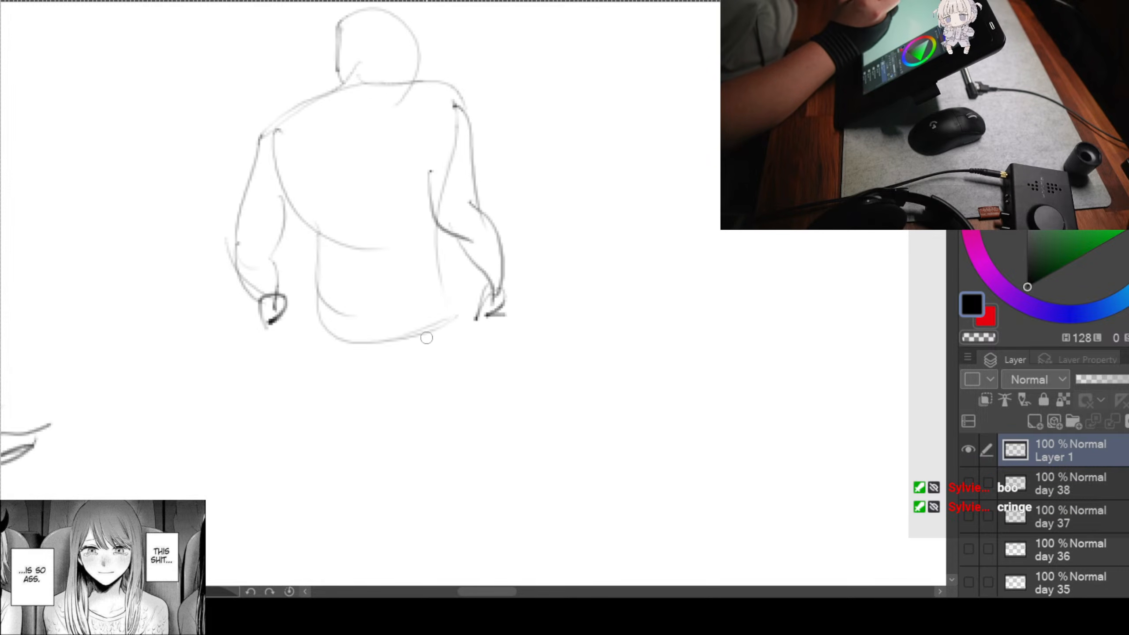
pyautogui.moveTo(317, 293); pyautogui.dragTo(368, 411)
pyautogui.moveTo(401, 349)
pyautogui.mouseDown()
pyautogui.moveTo(386, 406)
pyautogui.moveTo(402, 283)
pyautogui.moveTo(375, 408)
pyautogui.mouseUp()
pyautogui.moveTo(349, 267)
pyautogui.mouseDown()
pyautogui.moveTo(378, 407)
pyautogui.moveTo(333, 405)
pyautogui.moveTo(394, 408)
pyautogui.moveTo(387, 416)
pyautogui.mouseUp()
# Step: Sketch the fourth figure's right-side leg angled outward with its foot, and add a contour along the waist
pyautogui.moveTo(467, 352); pyautogui.dragTo(408, 371)
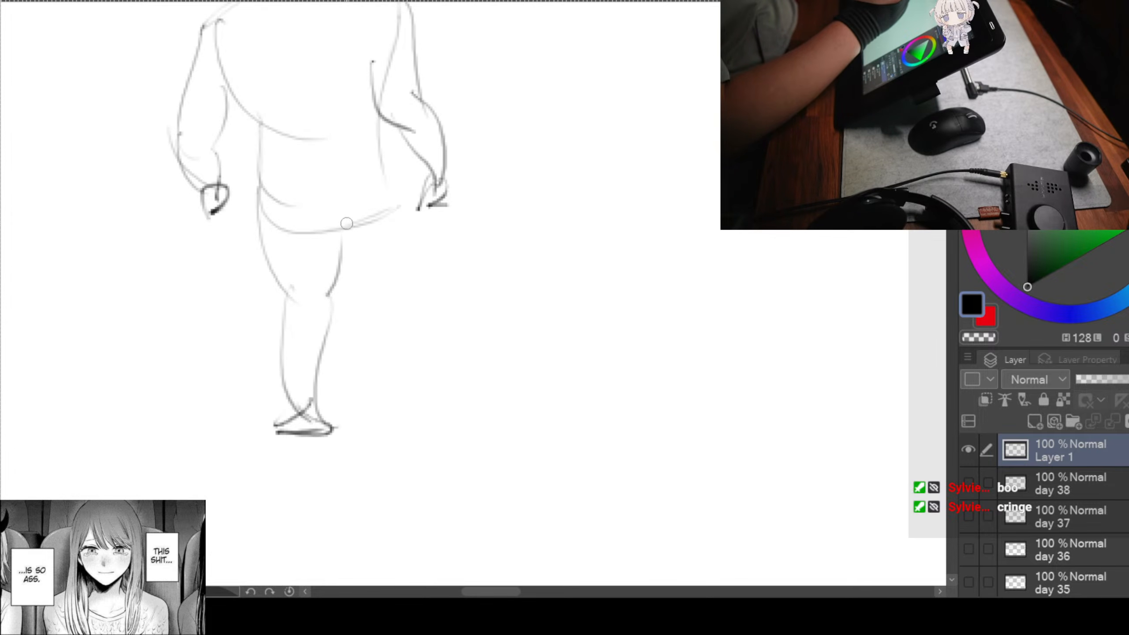
pyautogui.moveTo(331, 208); pyautogui.dragTo(372, 297)
pyautogui.moveTo(402, 203)
pyautogui.mouseDown()
pyautogui.moveTo(394, 292)
pyautogui.moveTo(447, 411)
pyautogui.mouseUp()
pyautogui.moveTo(369, 284)
pyautogui.mouseDown()
pyautogui.moveTo(415, 403)
pyautogui.moveTo(404, 424)
pyautogui.moveTo(451, 414)
pyautogui.mouseUp()
pyautogui.moveTo(411, 428); pyautogui.dragTo(454, 424)
pyautogui.moveTo(551, 267); pyautogui.dragTo(535, 427)
pyautogui.moveTo(525, 380); pyautogui.dragTo(534, 351)
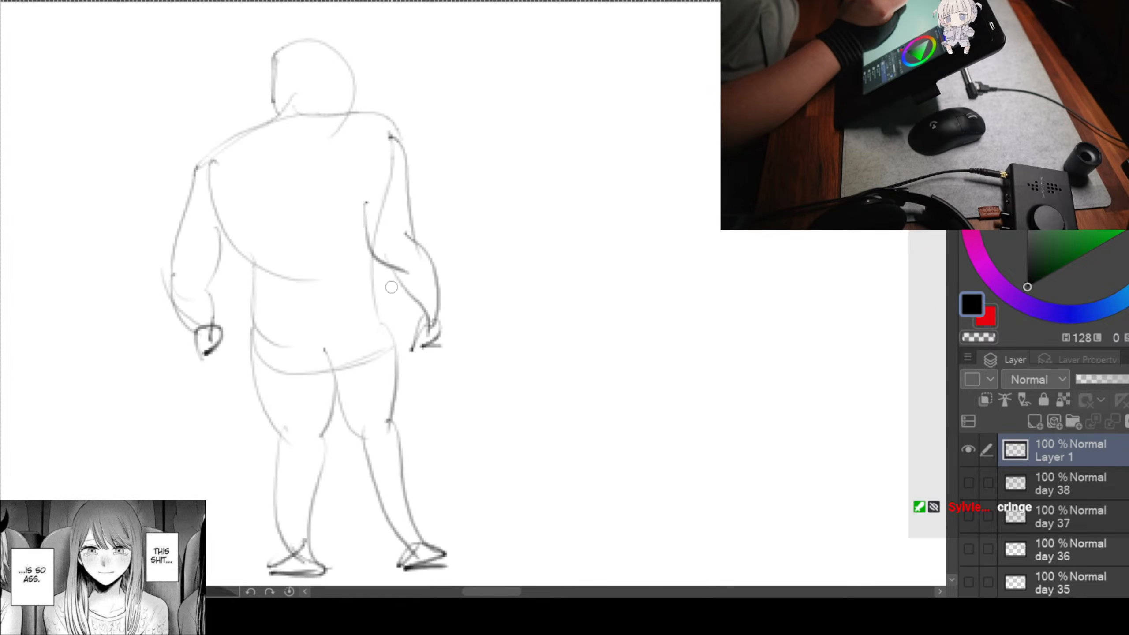
pyautogui.moveTo(359, 237); pyautogui.dragTo(380, 359)
# Step: Start a fifth figure on the next blank area with a tilted rounded head and a wide, dipping shoulder line
pyautogui.moveTo(632, 298)
pyautogui.mouseDown()
pyautogui.moveTo(564, 313)
pyautogui.moveTo(400, 294)
pyautogui.mouseUp()
pyautogui.moveTo(563, 275); pyautogui.dragTo(395, 262)
pyautogui.moveTo(546, 264); pyautogui.dragTo(475, 260)
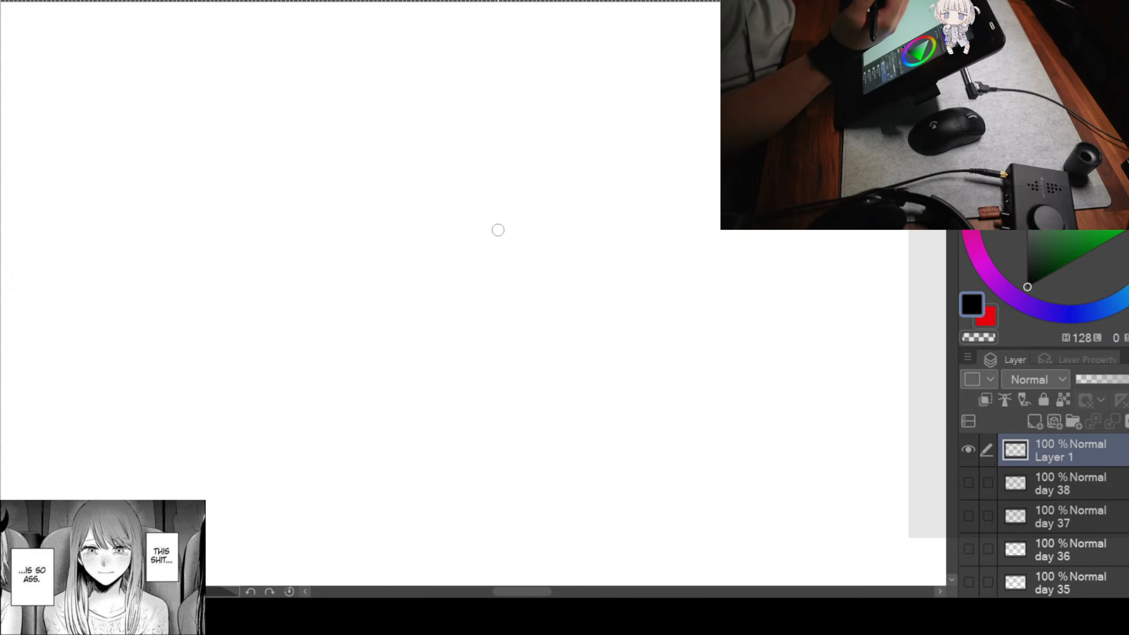
pyautogui.moveTo(476, 134)
pyautogui.mouseDown()
pyautogui.moveTo(577, 125)
pyautogui.moveTo(554, 146)
pyautogui.moveTo(522, 118)
pyautogui.mouseUp()
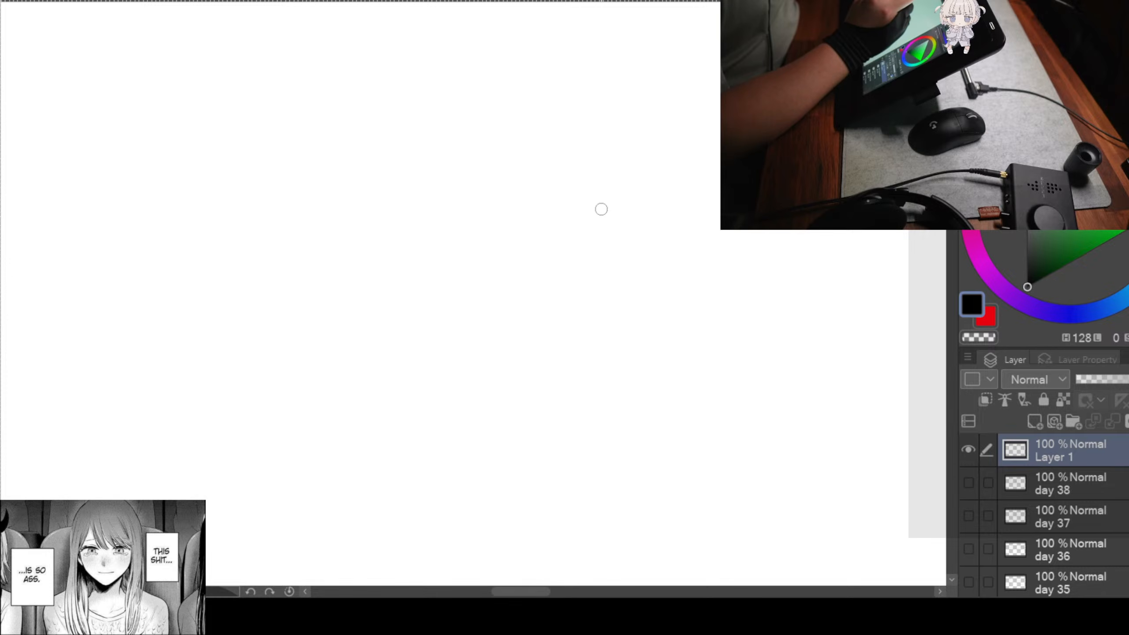
pyautogui.moveTo(497, 157)
pyautogui.mouseDown()
pyautogui.moveTo(538, 165)
pyautogui.moveTo(522, 164)
pyautogui.mouseUp()
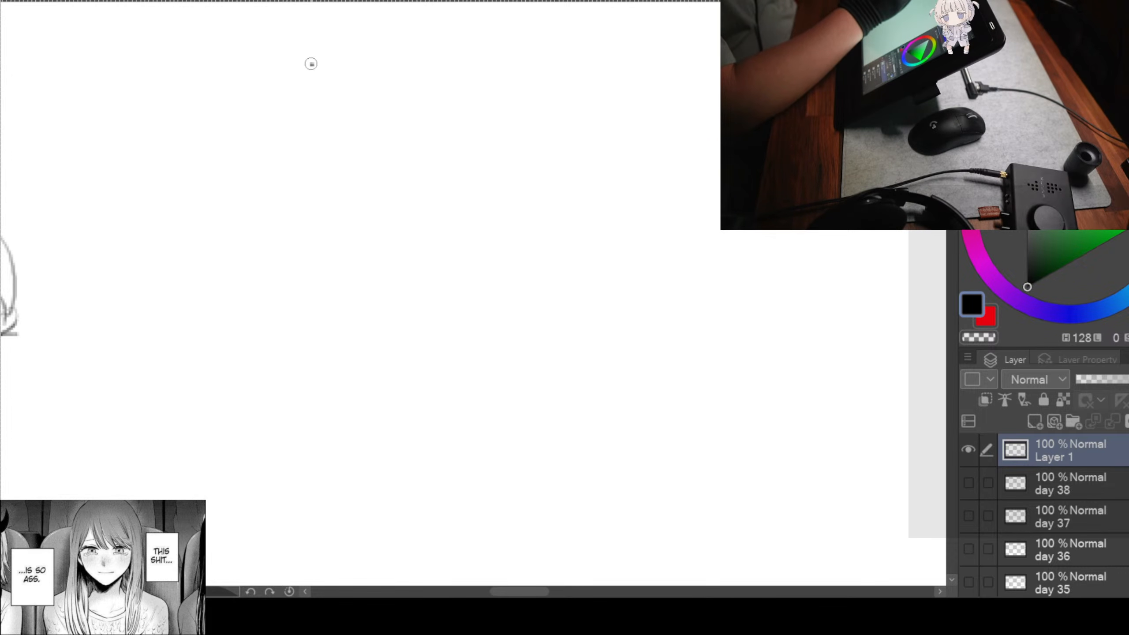
pyautogui.moveTo(311, 64)
pyautogui.mouseDown()
pyautogui.moveTo(361, 112)
pyautogui.moveTo(292, 75)
pyautogui.moveTo(318, 54)
pyautogui.moveTo(363, 135)
pyautogui.mouseUp()
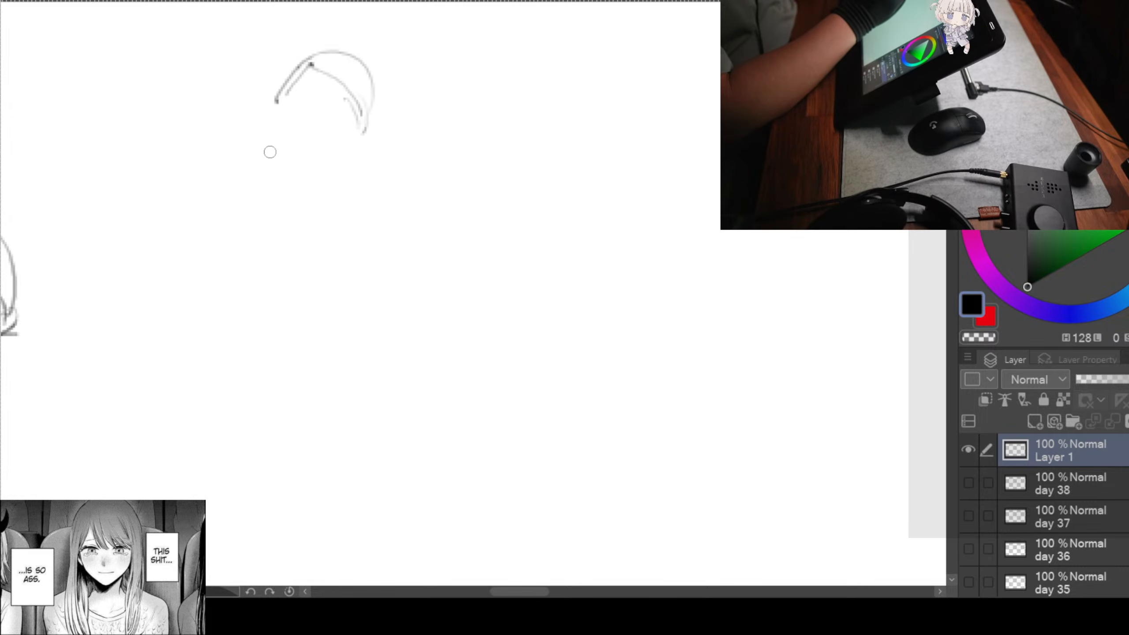
pyautogui.moveTo(172, 98)
pyautogui.mouseDown()
pyautogui.moveTo(266, 127)
pyautogui.moveTo(463, 118)
pyautogui.mouseUp()
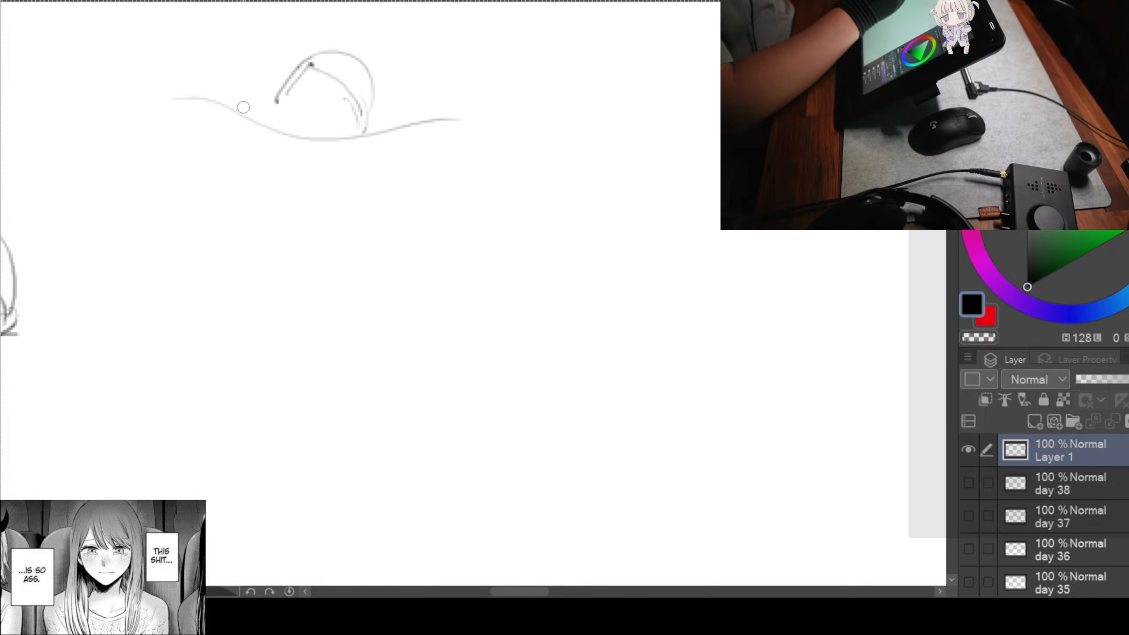
# Step: Sketch the fifth figure's tapered ribcage, narrow waist and rounded hips, closing the pelvis with a curved lower line
pyautogui.moveTo(228, 123)
pyautogui.mouseDown()
pyautogui.moveTo(222, 252)
pyautogui.moveTo(302, 314)
pyautogui.mouseUp()
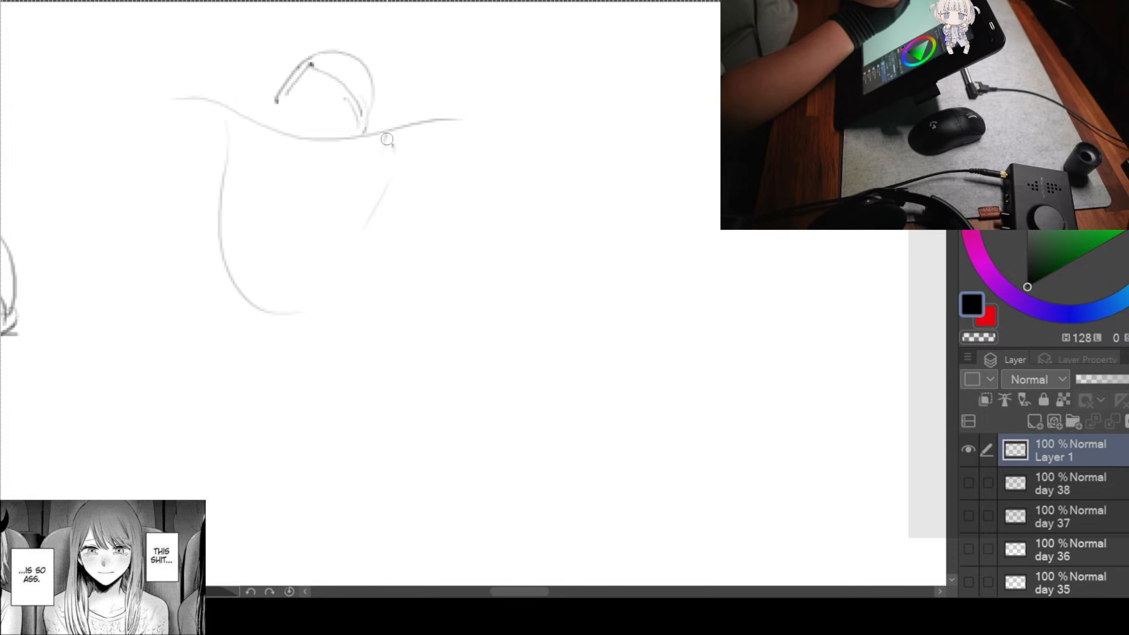
pyautogui.moveTo(385, 136); pyautogui.dragTo(324, 314)
pyautogui.moveTo(351, 265); pyautogui.dragTo(299, 312)
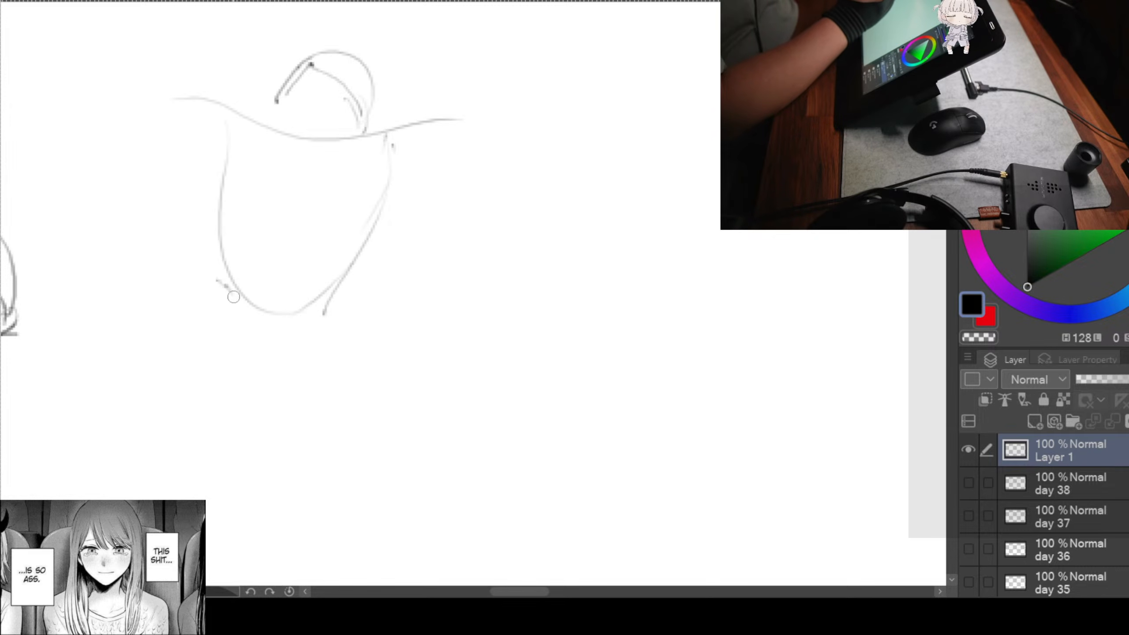
pyautogui.moveTo(234, 299); pyautogui.dragTo(226, 397)
pyautogui.moveTo(338, 312); pyautogui.dragTo(351, 403)
pyautogui.moveTo(222, 391); pyautogui.dragTo(349, 409)
# Step: Sketch the fifth figure's left-side leg with a rounded thigh, a tapered lower leg and a pointed foot
pyautogui.moveTo(352, 413); pyautogui.dragTo(389, 305)
pyautogui.moveTo(274, 217); pyautogui.dragTo(298, 403)
pyautogui.moveTo(341, 301)
pyautogui.mouseDown()
pyautogui.moveTo(305, 402)
pyautogui.moveTo(299, 529)
pyautogui.mouseUp()
pyautogui.moveTo(267, 391)
pyautogui.mouseDown()
pyautogui.moveTo(293, 536)
pyautogui.moveTo(253, 571)
pyautogui.moveTo(332, 545)
pyautogui.mouseUp()
# Step: Sketch the fifth figure's right-side leg from the inner and outer thigh down to the ankle and foot
pyautogui.moveTo(441, 364); pyautogui.dragTo(410, 324)
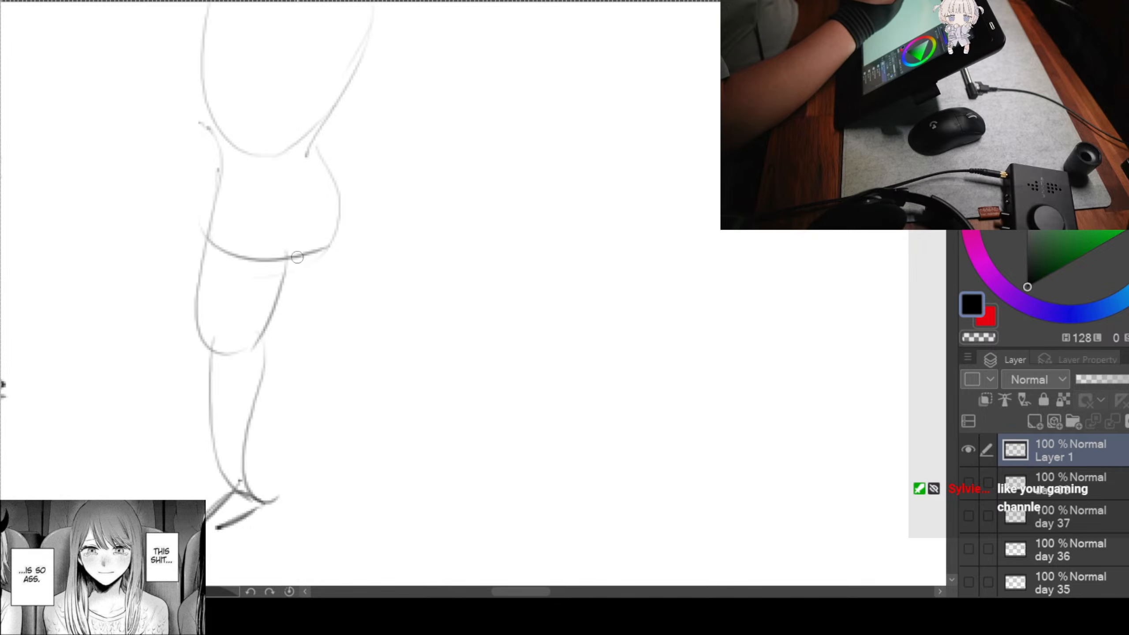
pyautogui.moveTo(290, 262); pyautogui.dragTo(307, 330)
pyautogui.moveTo(355, 212); pyautogui.dragTo(328, 434)
pyautogui.moveTo(352, 358)
pyautogui.mouseDown()
pyautogui.moveTo(339, 461)
pyautogui.moveTo(353, 448)
pyautogui.mouseUp()
pyautogui.moveTo(321, 485); pyautogui.dragTo(367, 457)
# Step: Sketch the fifth figure's right-side arm stretched outward from the shoulder, with the forearm raised from the elbow
pyautogui.moveTo(469, 257)
pyautogui.mouseDown()
pyautogui.moveTo(446, 394)
pyautogui.moveTo(467, 336)
pyautogui.moveTo(484, 330)
pyautogui.mouseUp()
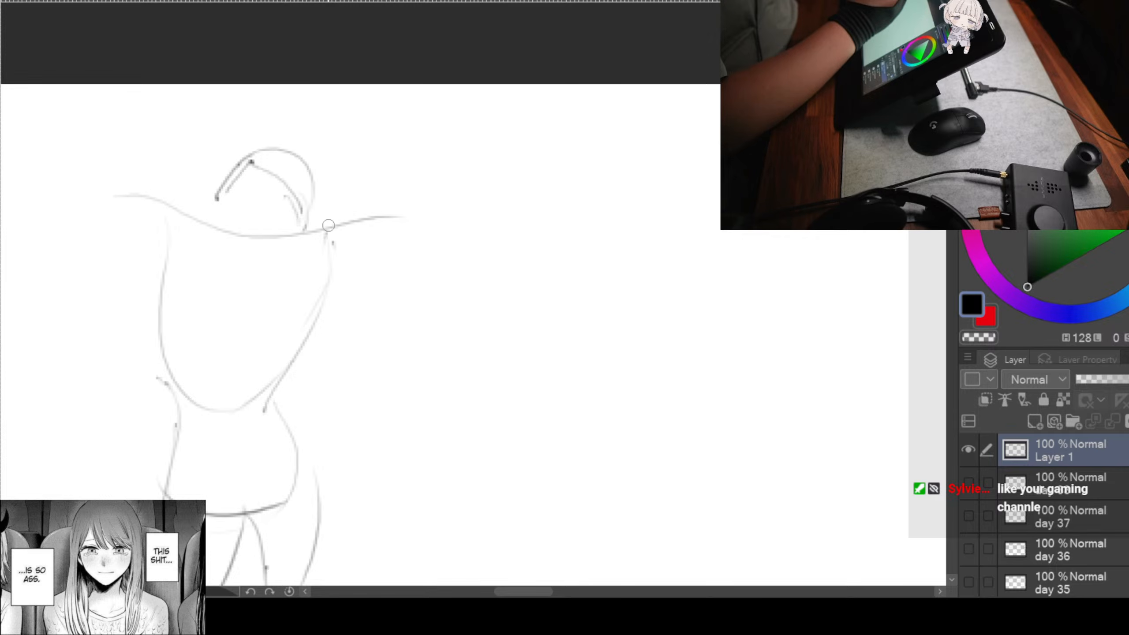
pyautogui.moveTo(319, 282); pyautogui.dragTo(448, 192)
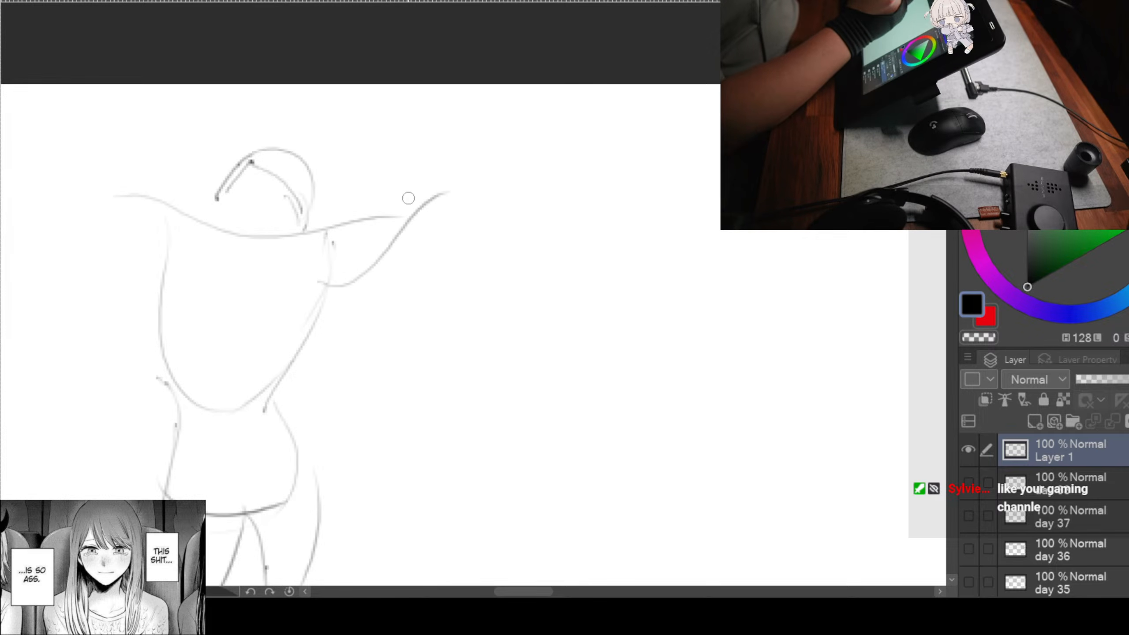
pyautogui.moveTo(347, 225); pyautogui.dragTo(460, 143)
pyautogui.moveTo(473, 87)
pyautogui.mouseDown()
pyautogui.moveTo(422, 201)
pyautogui.moveTo(490, 93)
pyautogui.moveTo(464, 155)
pyautogui.mouseUp()
pyautogui.moveTo(426, 204); pyautogui.dragTo(432, 223)
# Step: Sketch the fifth figure's left-side arm extending outward from the shoulder with its forearm raised upward
pyautogui.moveTo(381, 257); pyautogui.dragTo(534, 223)
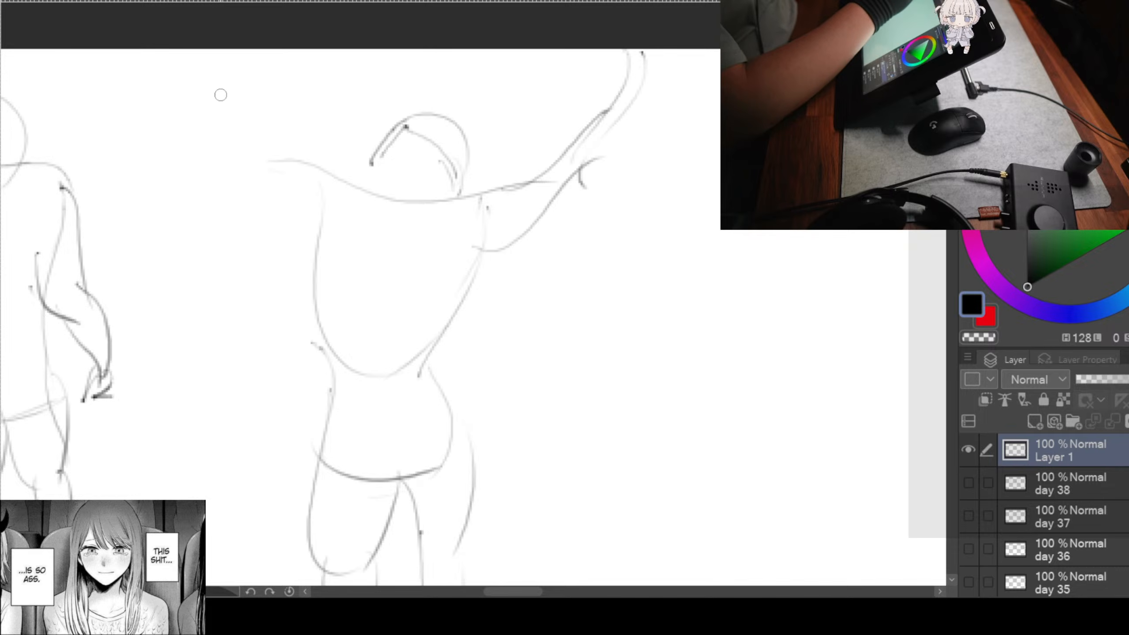
pyautogui.moveTo(221, 95); pyautogui.dragTo(330, 174)
pyautogui.moveTo(174, 113); pyautogui.dragTo(331, 234)
pyautogui.moveTo(203, 51); pyautogui.dragTo(258, 167)
# Step: Close the fifth figure's lower head and neck, and reinforce the contours along its ribcage and hip
pyautogui.moveTo(371, 153); pyautogui.dragTo(379, 217)
pyautogui.moveTo(361, 178); pyautogui.dragTo(392, 203)
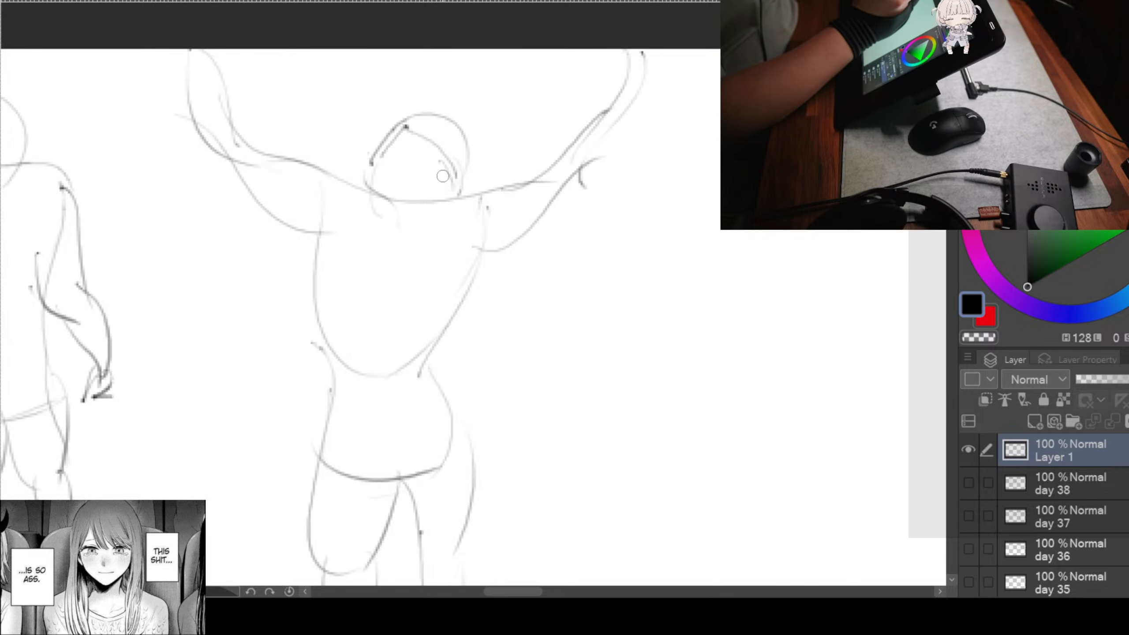
pyautogui.moveTo(443, 177); pyautogui.dragTo(432, 223)
pyautogui.moveTo(317, 234); pyautogui.dragTo(355, 378)
pyautogui.moveTo(540, 442); pyautogui.dragTo(452, 359)
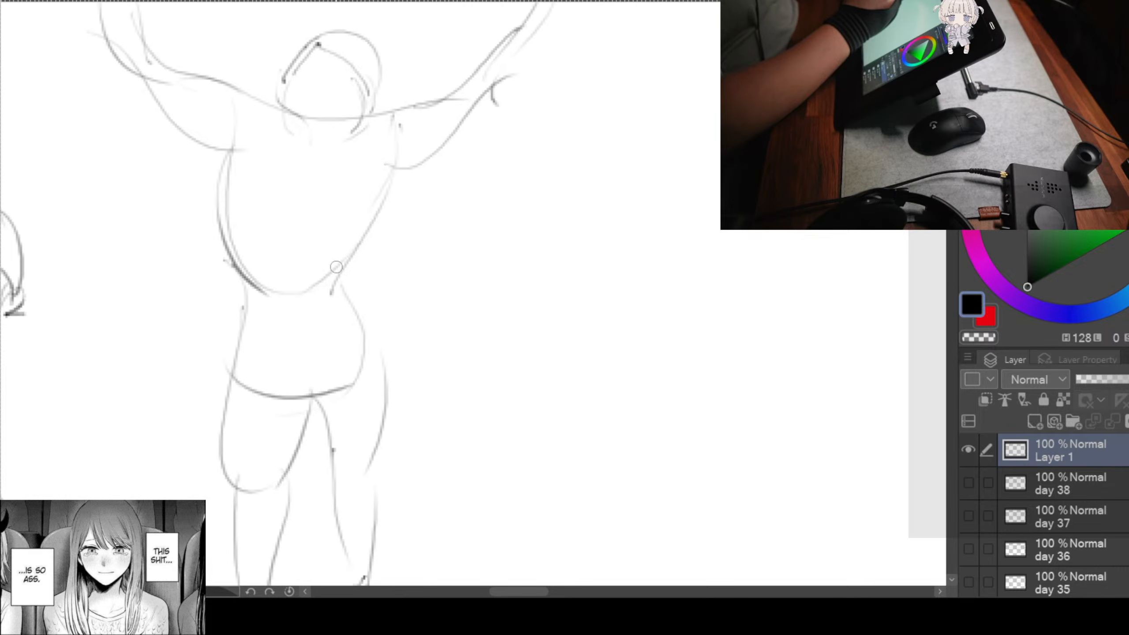
pyautogui.moveTo(349, 294); pyautogui.dragTo(372, 463)
# Step: Start a sixth figure on the next blank area with a rounded head, a steeply slanted shoulder line and a short neck
pyautogui.moveTo(622, 253)
pyautogui.mouseDown()
pyautogui.moveTo(378, 285)
pyautogui.moveTo(307, 253)
pyautogui.mouseUp()
pyautogui.moveTo(503, 288); pyautogui.dragTo(379, 227)
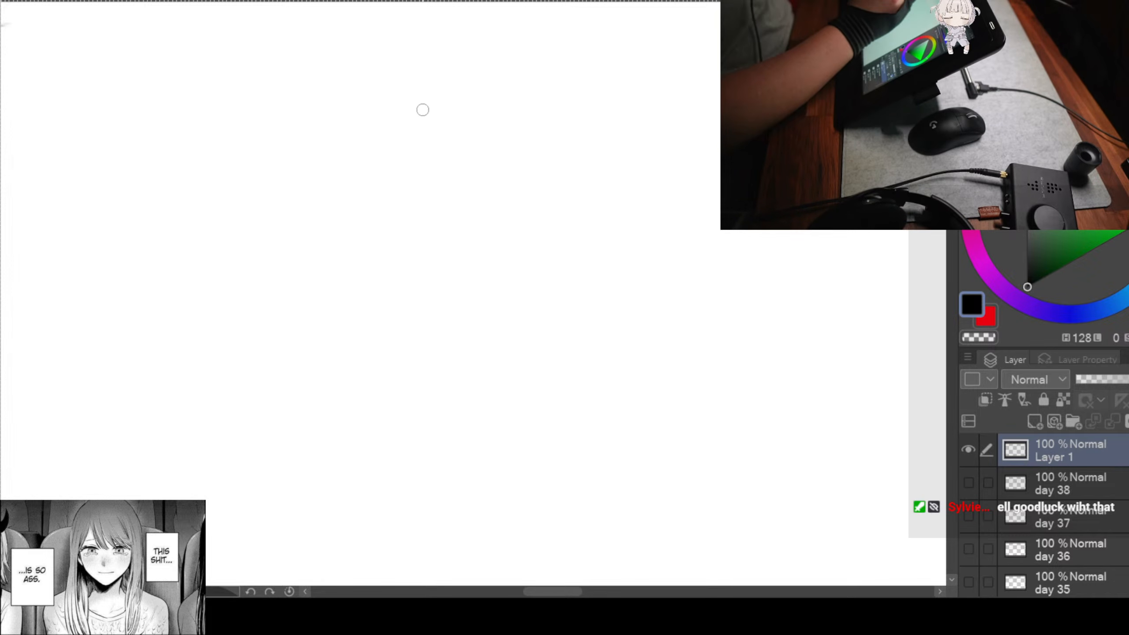
pyautogui.moveTo(349, 94)
pyautogui.mouseDown()
pyautogui.moveTo(412, 95)
pyautogui.moveTo(356, 143)
pyautogui.moveTo(350, 87)
pyautogui.moveTo(360, 143)
pyautogui.mouseUp()
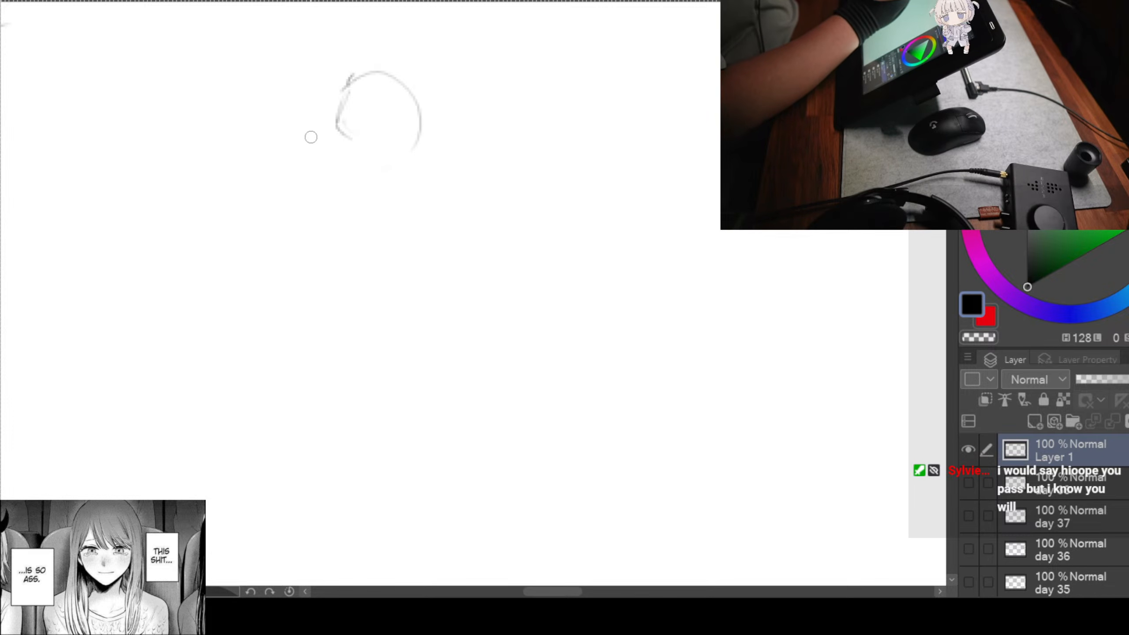
pyautogui.moveTo(258, 107); pyautogui.dragTo(450, 190)
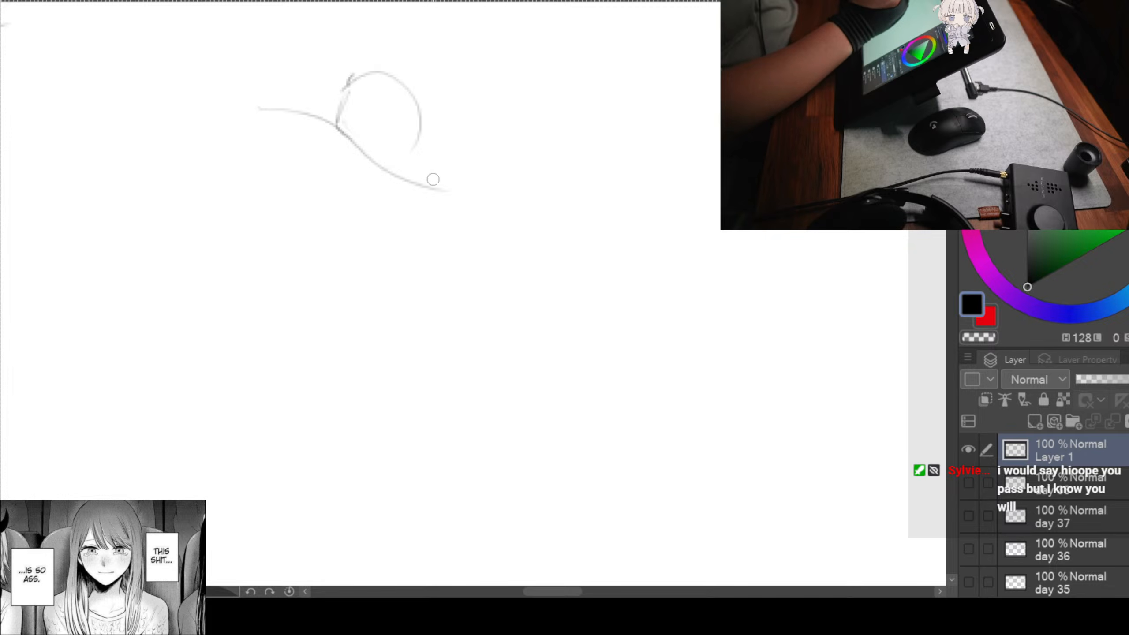
pyautogui.moveTo(375, 162); pyautogui.dragTo(464, 180)
pyautogui.moveTo(415, 133); pyautogui.dragTo(406, 179)
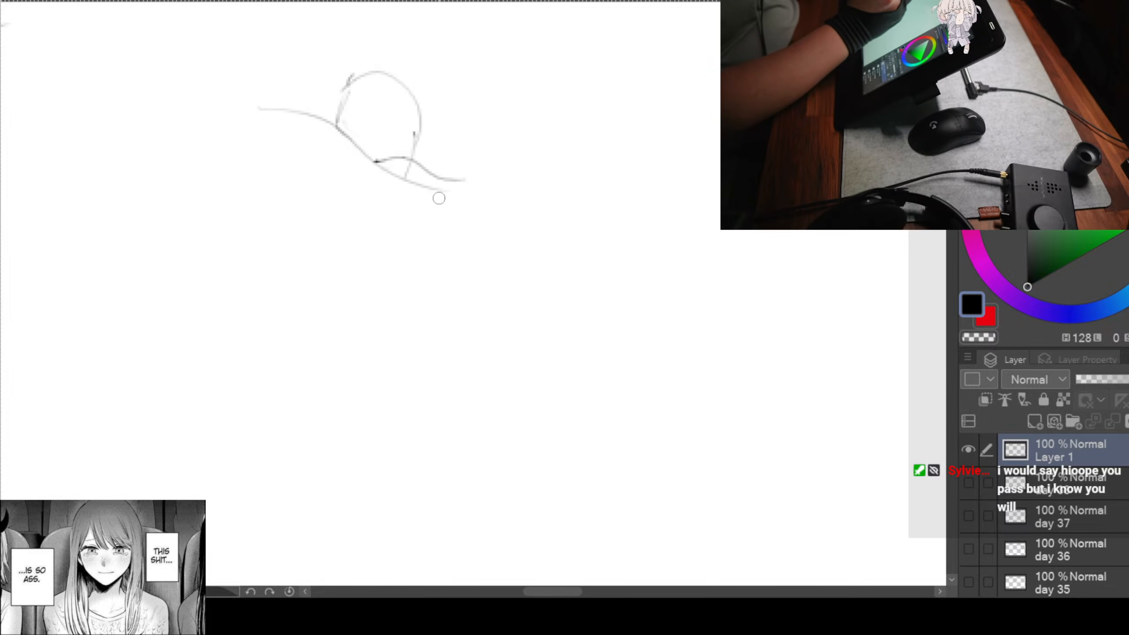
# Step: Sketch the start of the sixth figure's lower upper arm and outline both sides of its torso narrowing to the waist
pyautogui.moveTo(415, 237); pyautogui.dragTo(494, 220)
pyautogui.moveTo(445, 164); pyautogui.dragTo(507, 193)
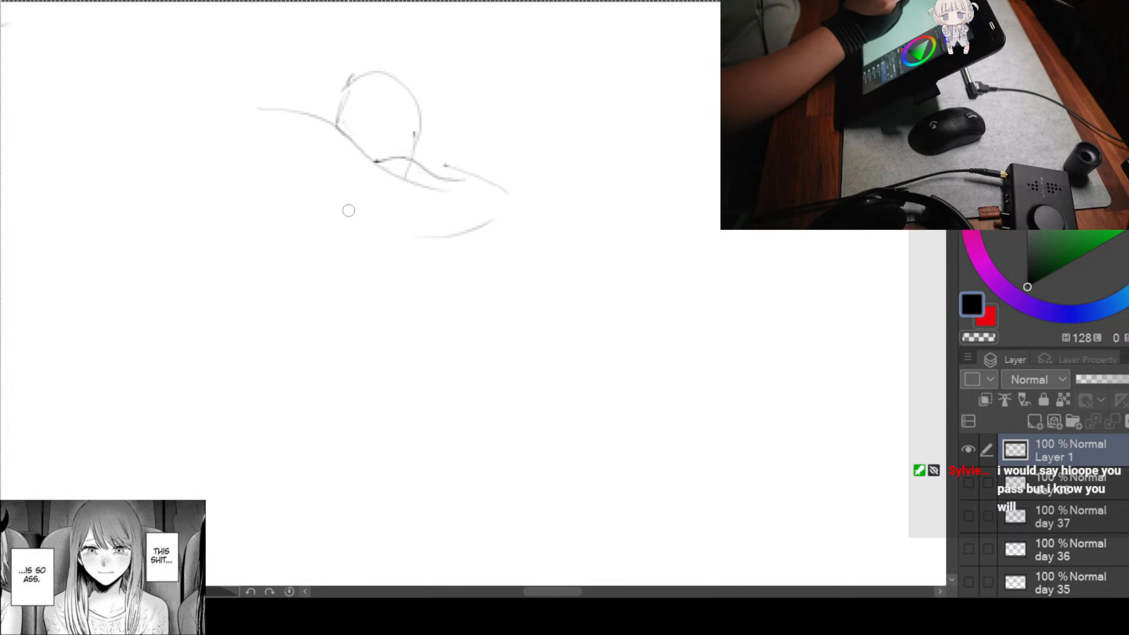
pyautogui.moveTo(285, 112)
pyautogui.mouseDown()
pyautogui.moveTo(222, 222)
pyautogui.moveTo(291, 266)
pyautogui.mouseUp()
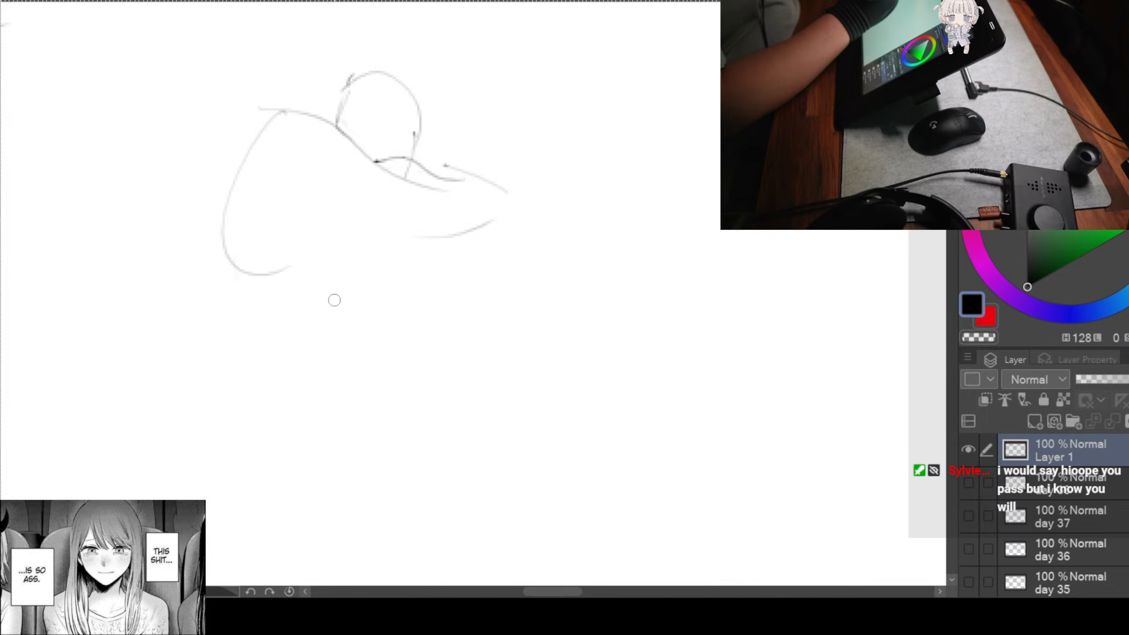
pyautogui.moveTo(441, 200)
pyautogui.mouseDown()
pyautogui.moveTo(355, 335)
pyautogui.moveTo(429, 275)
pyautogui.mouseUp()
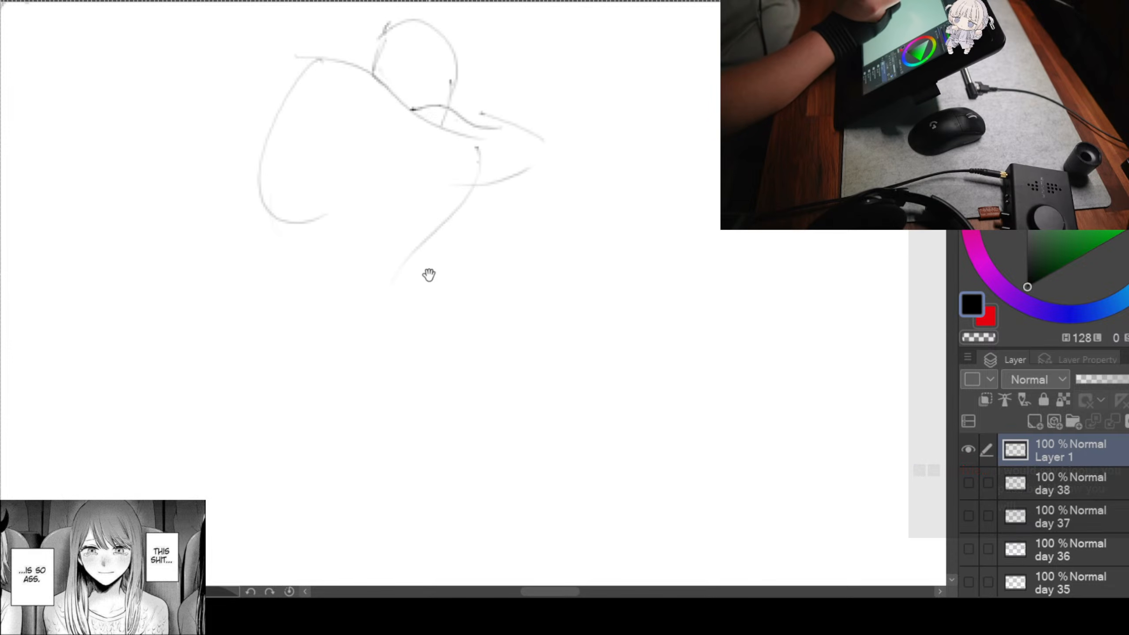
pyautogui.moveTo(275, 178)
pyautogui.mouseDown()
pyautogui.moveTo(265, 205)
pyautogui.moveTo(351, 314)
pyautogui.mouseUp()
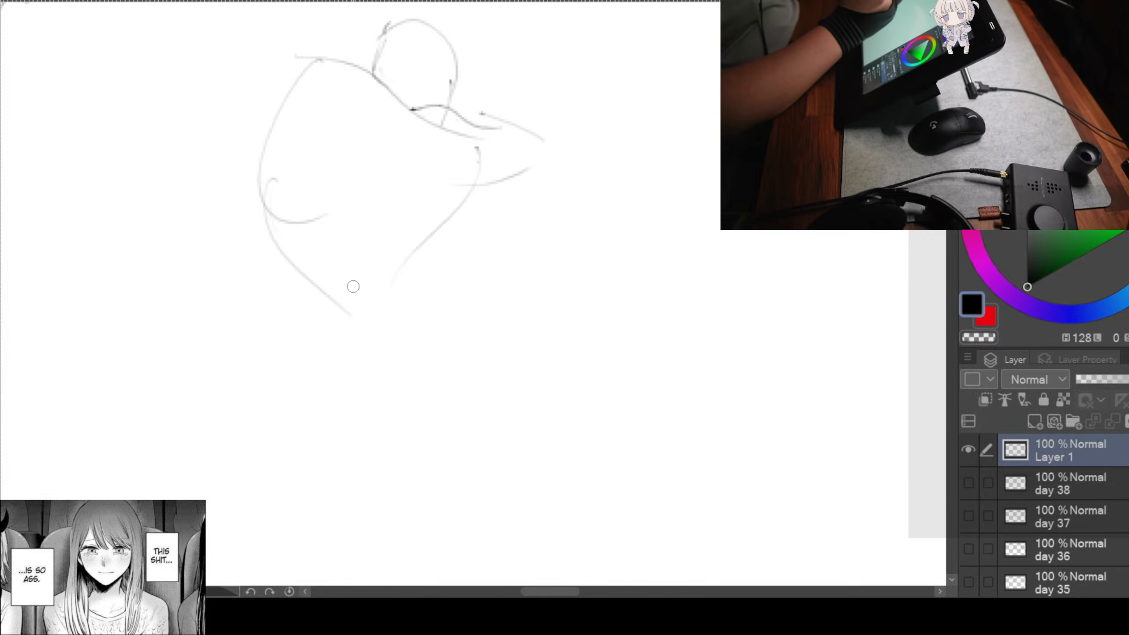
# Step: Sketch the sixth figure's buttock curves below the waist and the outer curve of its right-side hip
pyautogui.moveTo(289, 354); pyautogui.dragTo(337, 397)
pyautogui.moveTo(321, 268); pyautogui.dragTo(290, 376)
pyautogui.moveTo(274, 361); pyautogui.dragTo(331, 375)
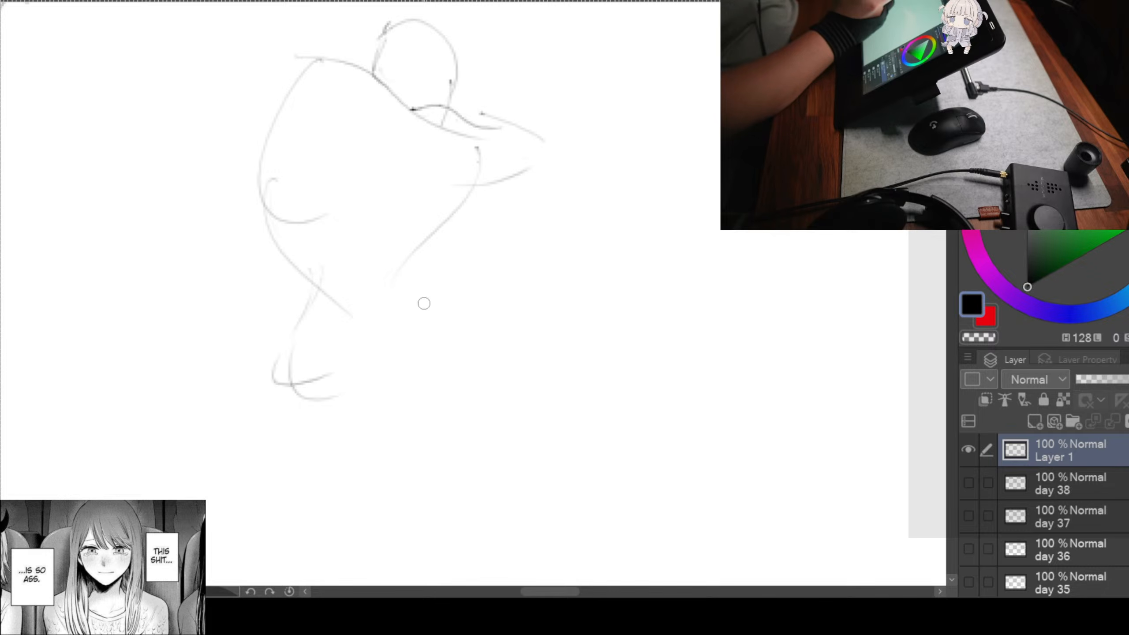
pyautogui.moveTo(389, 330); pyautogui.dragTo(461, 280)
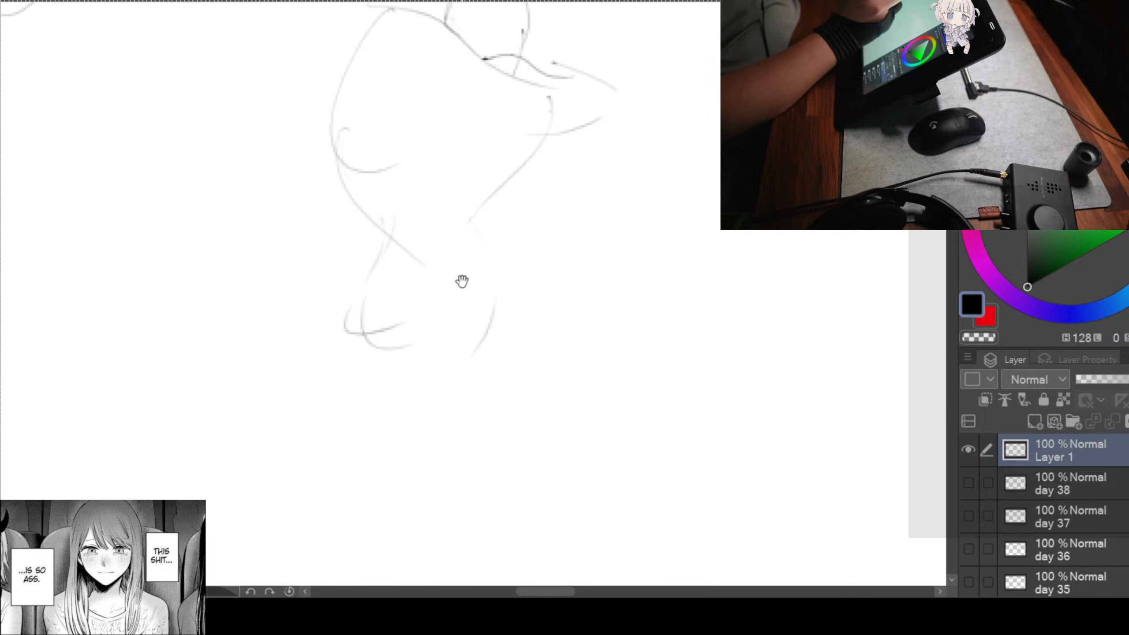
pyautogui.moveTo(455, 217); pyautogui.dragTo(471, 346)
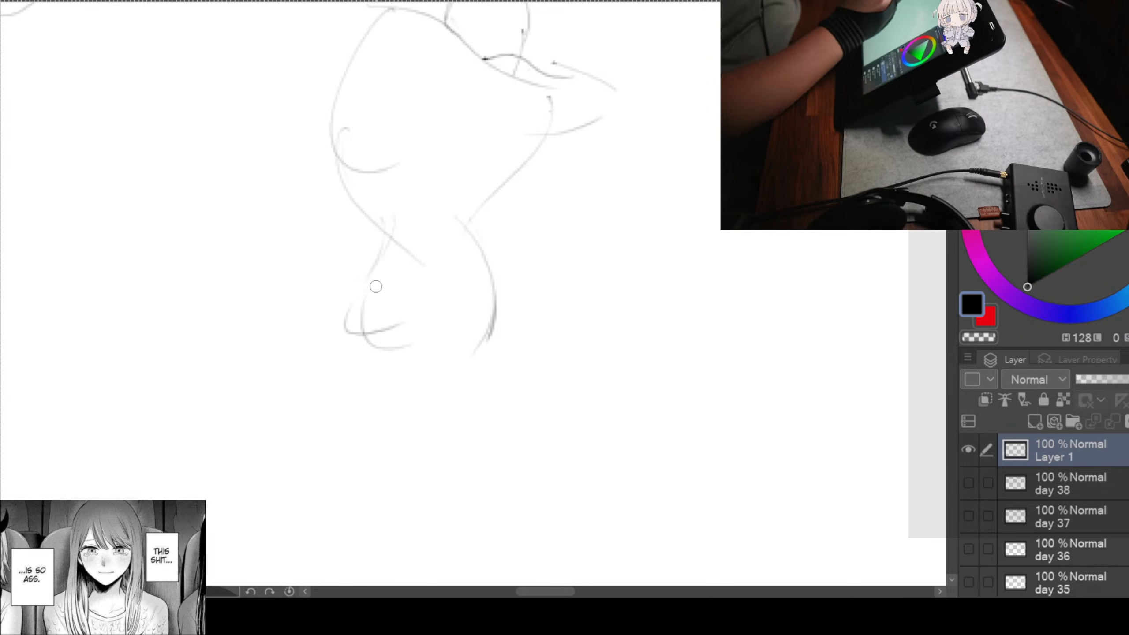
# Step: Outline the sixth figure's left-side thigh from the hip to a rounded, bent knee
pyautogui.moveTo(377, 286); pyautogui.dragTo(435, 368)
pyautogui.moveTo(373, 265); pyautogui.dragTo(336, 391)
pyautogui.moveTo(429, 369); pyautogui.dragTo(403, 415)
pyautogui.moveTo(389, 427); pyautogui.dragTo(431, 334)
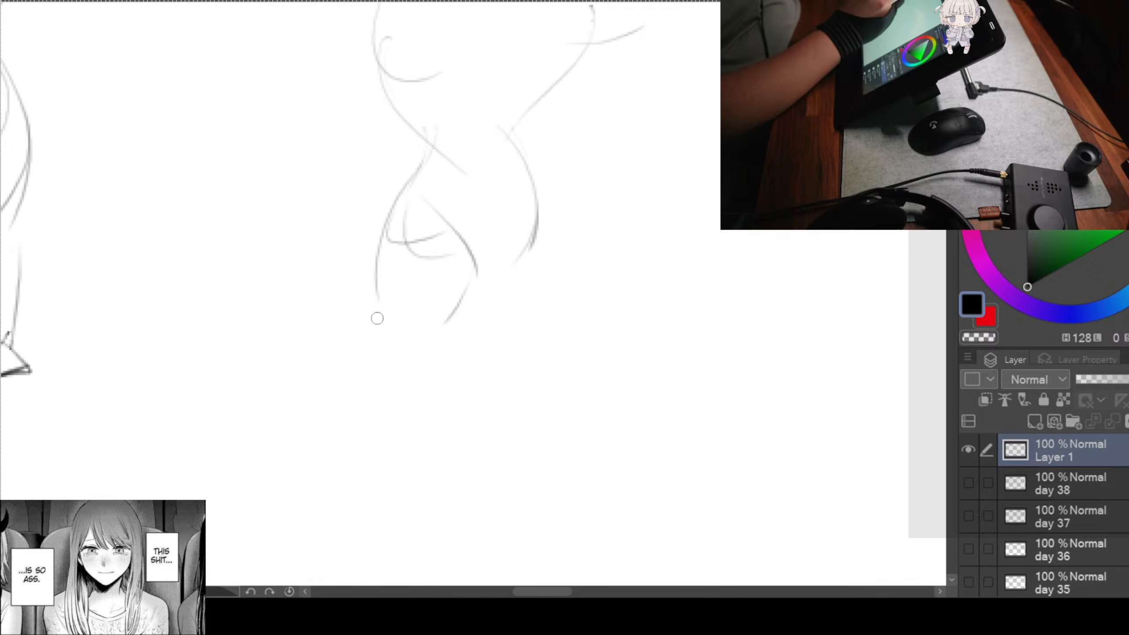
pyautogui.moveTo(377, 273)
pyautogui.mouseDown()
pyautogui.moveTo(380, 404)
pyautogui.moveTo(415, 403)
pyautogui.mouseUp()
pyautogui.moveTo(456, 328); pyautogui.dragTo(398, 404)
# Step: Sketch the sixth figure's right-side thigh with an inner contour and an outer edge curving in at the knee
pyautogui.moveTo(528, 254)
pyautogui.mouseDown()
pyautogui.moveTo(471, 334)
pyautogui.moveTo(423, 489)
pyautogui.mouseUp()
pyautogui.moveTo(488, 354)
pyautogui.mouseDown()
pyautogui.moveTo(445, 475)
pyautogui.moveTo(467, 444)
pyautogui.mouseUp()
pyautogui.moveTo(502, 332); pyautogui.dragTo(522, 461)
pyautogui.moveTo(507, 379)
pyautogui.mouseDown()
pyautogui.moveTo(526, 423)
pyautogui.moveTo(542, 423)
pyautogui.mouseUp()
# Step: Sketch the sixth figure's left-side arm raised overhead from the shoulder, with a bent elbow and a simple hand
pyautogui.moveTo(378, 100)
pyautogui.mouseDown()
pyautogui.moveTo(471, 205)
pyautogui.moveTo(472, 321)
pyautogui.mouseUp()
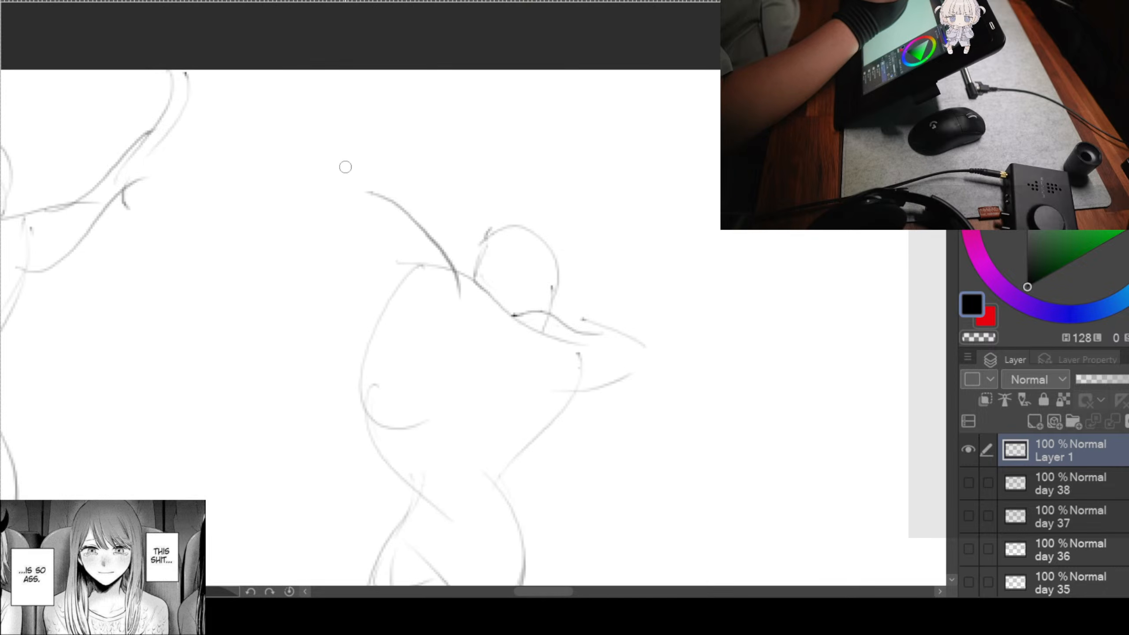
pyautogui.moveTo(332, 181); pyautogui.dragTo(393, 331)
pyautogui.moveTo(448, 105); pyautogui.dragTo(397, 235)
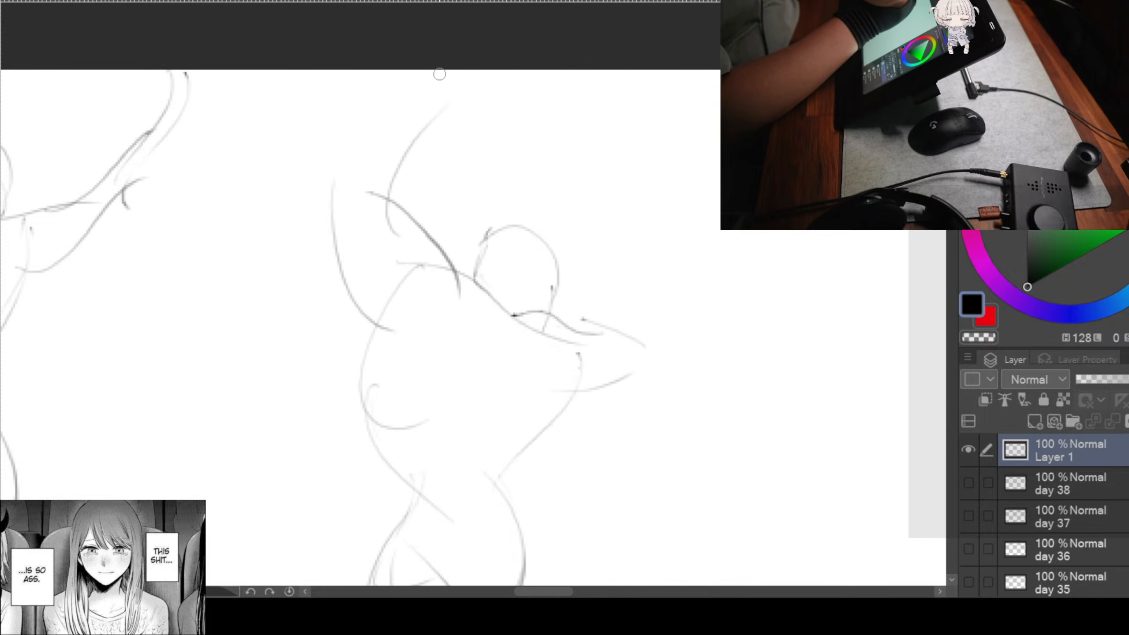
pyautogui.moveTo(440, 74)
pyautogui.mouseDown()
pyautogui.moveTo(347, 226)
pyautogui.moveTo(433, 112)
pyautogui.mouseUp()
pyautogui.moveTo(449, 71)
pyautogui.mouseDown()
pyautogui.moveTo(472, 93)
pyautogui.moveTo(433, 105)
pyautogui.mouseUp()
pyautogui.moveTo(433, 106); pyautogui.dragTo(467, 106)
# Step: Sketch the sixth figure's right-side forearm raised from the elbow beside the head, with a rounded hand
pyautogui.moveTo(678, 283); pyautogui.dragTo(622, 247)
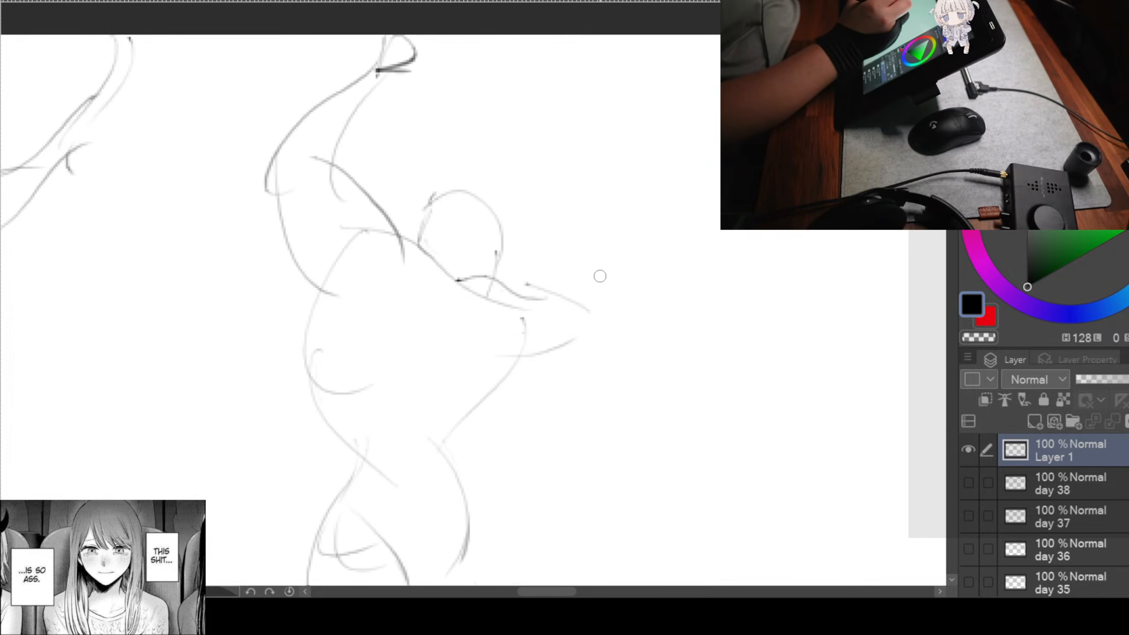
pyautogui.moveTo(573, 176); pyautogui.dragTo(558, 245)
pyautogui.moveTo(570, 192)
pyautogui.mouseDown()
pyautogui.moveTo(600, 217)
pyautogui.moveTo(610, 345)
pyautogui.mouseUp()
pyautogui.moveTo(558, 244)
pyautogui.mouseDown()
pyautogui.moveTo(569, 341)
pyautogui.moveTo(543, 355)
pyautogui.mouseUp()
pyautogui.moveTo(533, 355); pyautogui.dragTo(615, 332)
pyautogui.moveTo(618, 338); pyautogui.dragTo(580, 360)
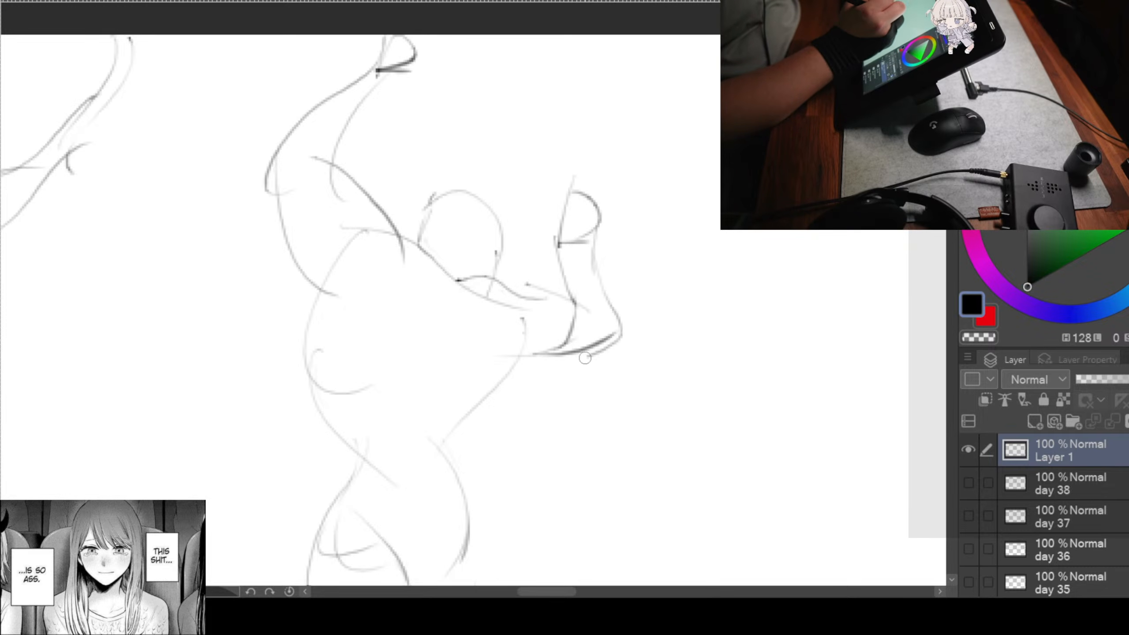
# Step: Sketch the sixth figure's left-side shin folded back along the ground and close the underside of the right-side knee
pyautogui.moveTo(460, 396)
pyautogui.mouseDown()
pyautogui.moveTo(595, 230)
pyautogui.moveTo(550, 224)
pyautogui.mouseUp()
pyautogui.moveTo(546, 303)
pyautogui.mouseDown()
pyautogui.moveTo(536, 281)
pyautogui.moveTo(595, 265)
pyautogui.mouseUp()
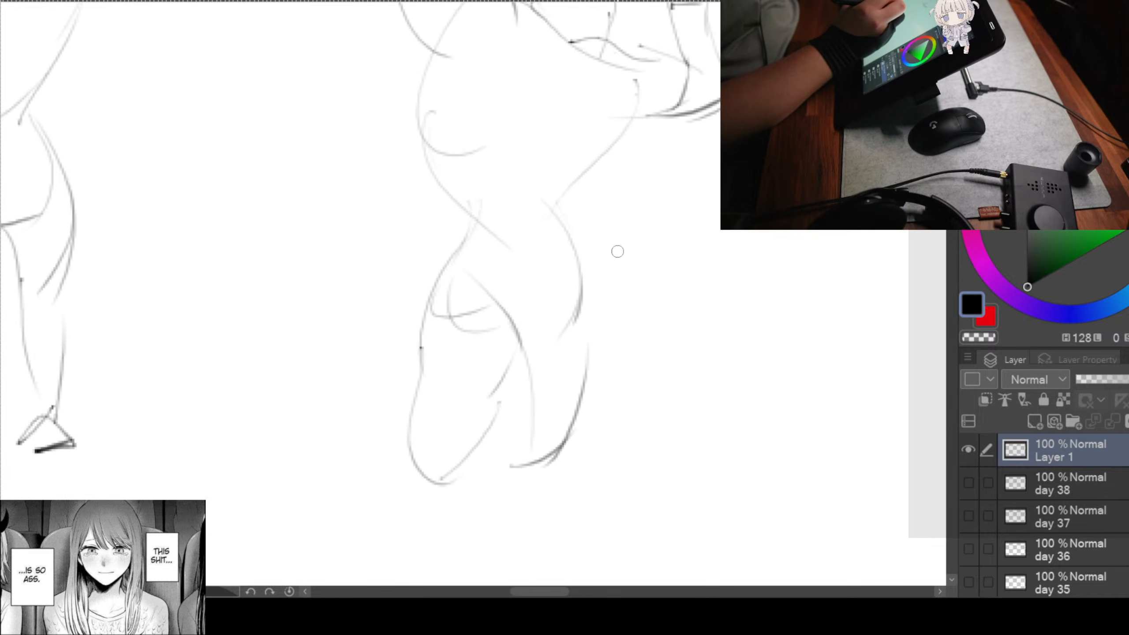
pyautogui.moveTo(413, 403)
pyautogui.mouseDown()
pyautogui.moveTo(525, 376)
pyautogui.moveTo(400, 412)
pyautogui.moveTo(572, 454)
pyautogui.mouseUp()
pyautogui.moveTo(649, 402)
pyautogui.mouseDown()
pyautogui.moveTo(554, 429)
pyautogui.moveTo(644, 438)
pyautogui.mouseUp()
pyautogui.moveTo(589, 435); pyautogui.dragTo(646, 430)
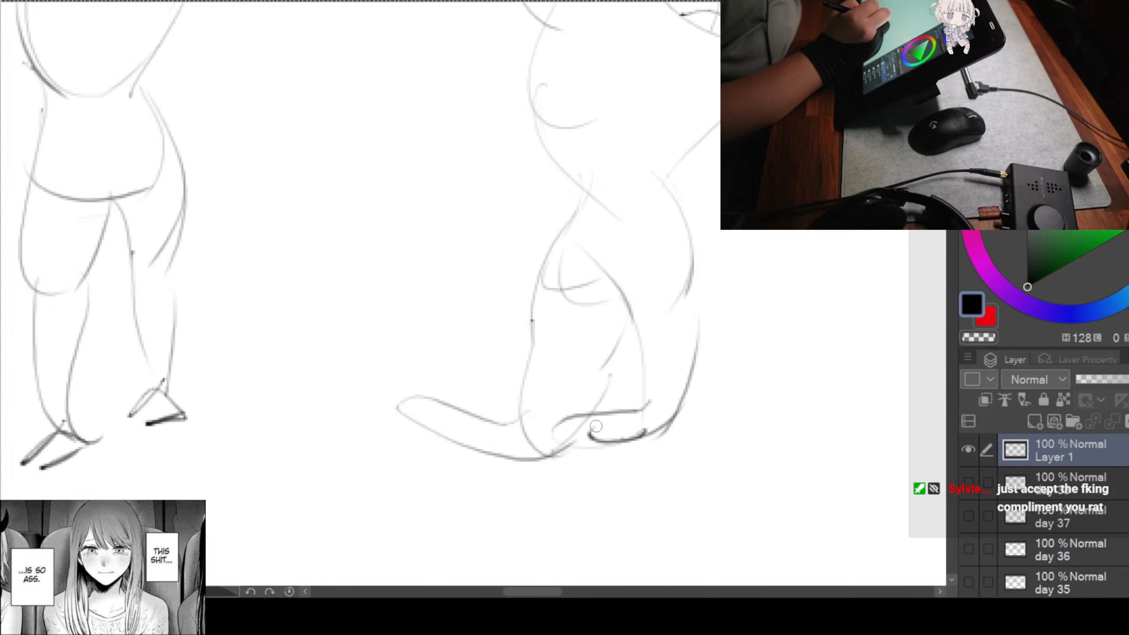
# Step: Reinforce the sixth figure's inner thigh edge and add the contour of the second shin behind the first
pyautogui.moveTo(635, 304); pyautogui.dragTo(626, 434)
pyautogui.moveTo(698, 352)
pyautogui.mouseDown()
pyautogui.moveTo(671, 429)
pyautogui.moveTo(713, 331)
pyautogui.mouseUp()
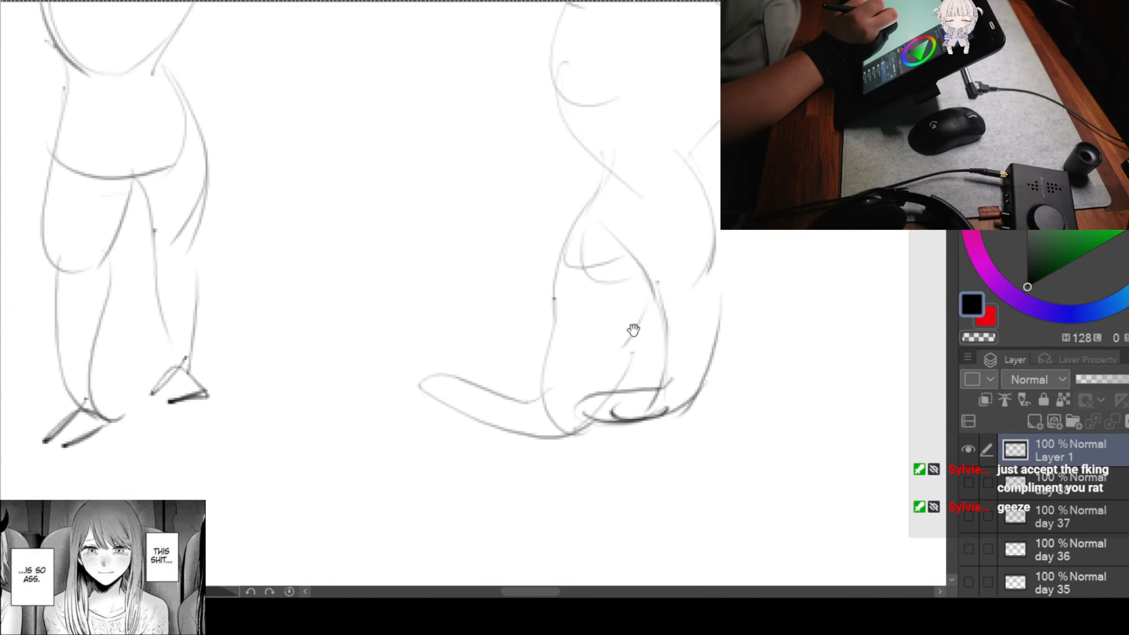
pyautogui.moveTo(536, 331); pyautogui.dragTo(411, 373)
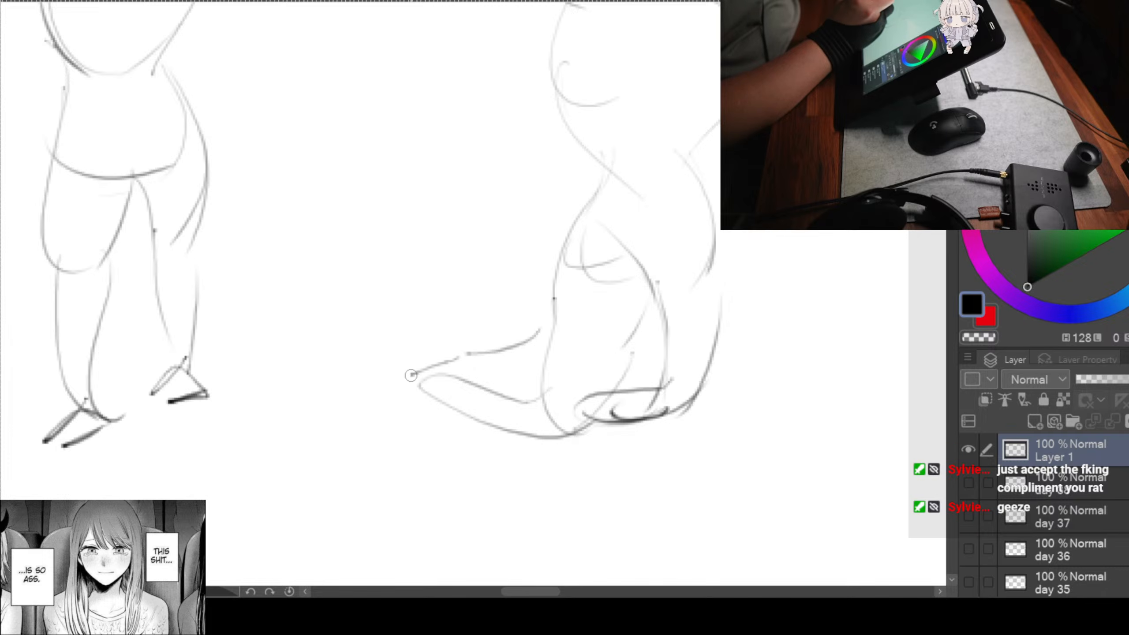
# Step: Start a seventh figure on the next blank area with an oval head, an arched shoulder line and a rounded ribcage
pyautogui.moveTo(892, 277)
pyautogui.mouseDown()
pyautogui.moveTo(639, 341)
pyautogui.moveTo(446, 418)
pyautogui.mouseUp()
pyautogui.moveTo(645, 329)
pyautogui.mouseDown()
pyautogui.moveTo(448, 330)
pyautogui.moveTo(460, 419)
pyautogui.moveTo(583, 436)
pyautogui.moveTo(479, 369)
pyautogui.mouseUp()
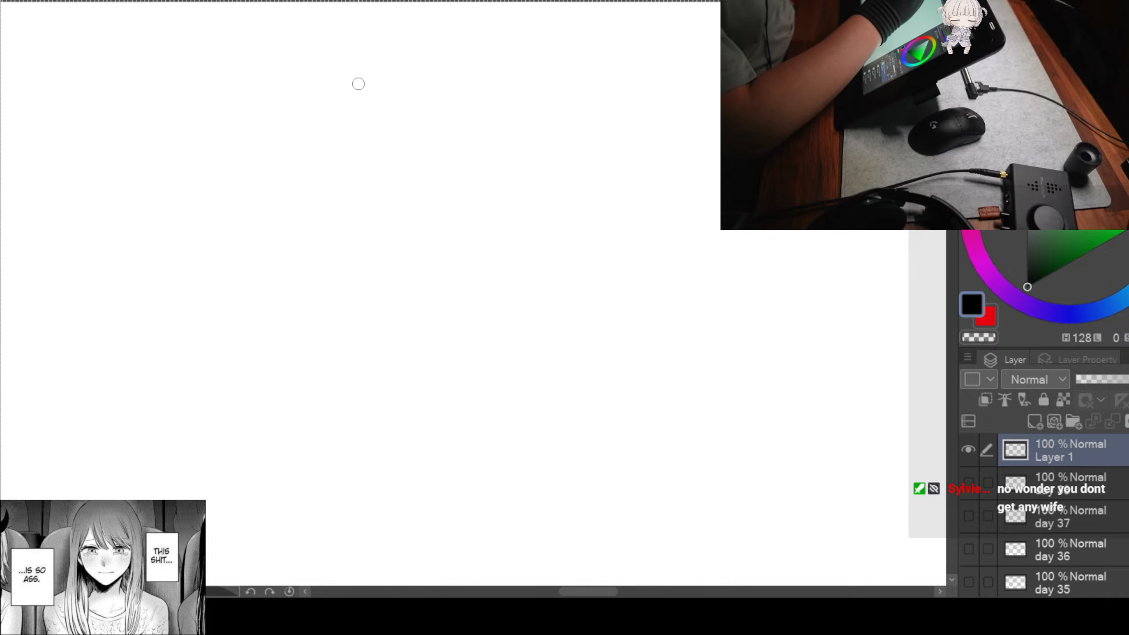
pyautogui.moveTo(363, 91)
pyautogui.mouseDown()
pyautogui.moveTo(372, 150)
pyautogui.moveTo(427, 173)
pyautogui.moveTo(387, 198)
pyautogui.mouseUp()
pyautogui.moveTo(429, 159)
pyautogui.mouseDown()
pyautogui.moveTo(382, 200)
pyautogui.moveTo(467, 171)
pyautogui.mouseUp()
pyautogui.moveTo(311, 192); pyautogui.dragTo(291, 229)
pyautogui.moveTo(318, 196); pyautogui.dragTo(302, 250)
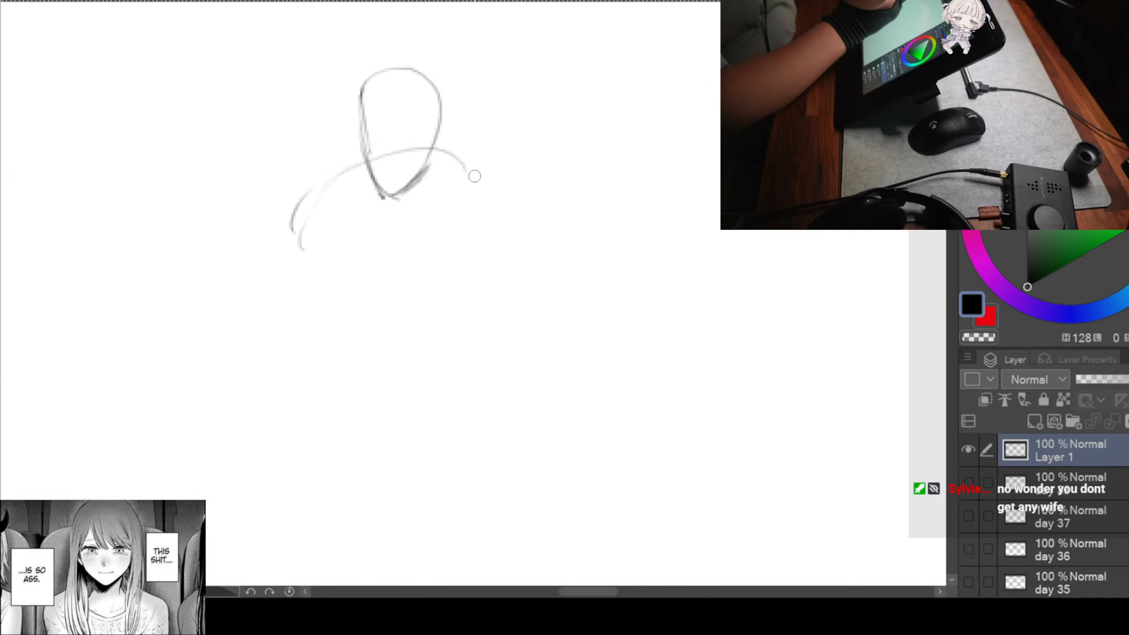
pyautogui.moveTo(458, 190)
pyautogui.mouseDown()
pyautogui.moveTo(400, 309)
pyautogui.moveTo(422, 293)
pyautogui.mouseUp()
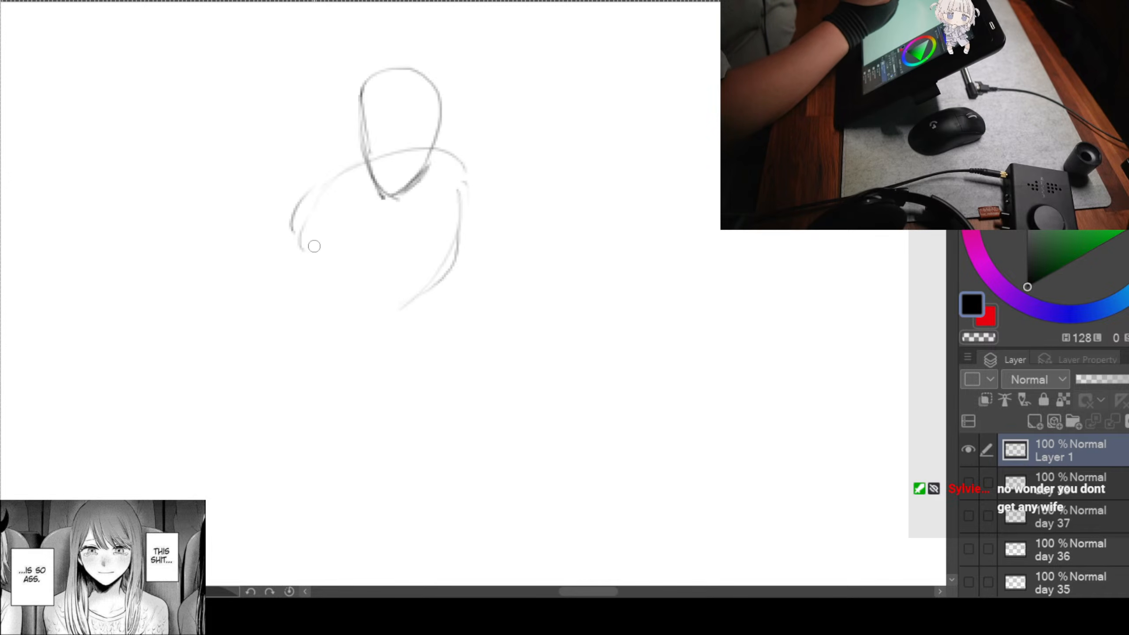
pyautogui.moveTo(311, 241)
pyautogui.mouseDown()
pyautogui.moveTo(396, 293)
pyautogui.moveTo(469, 260)
pyautogui.mouseUp()
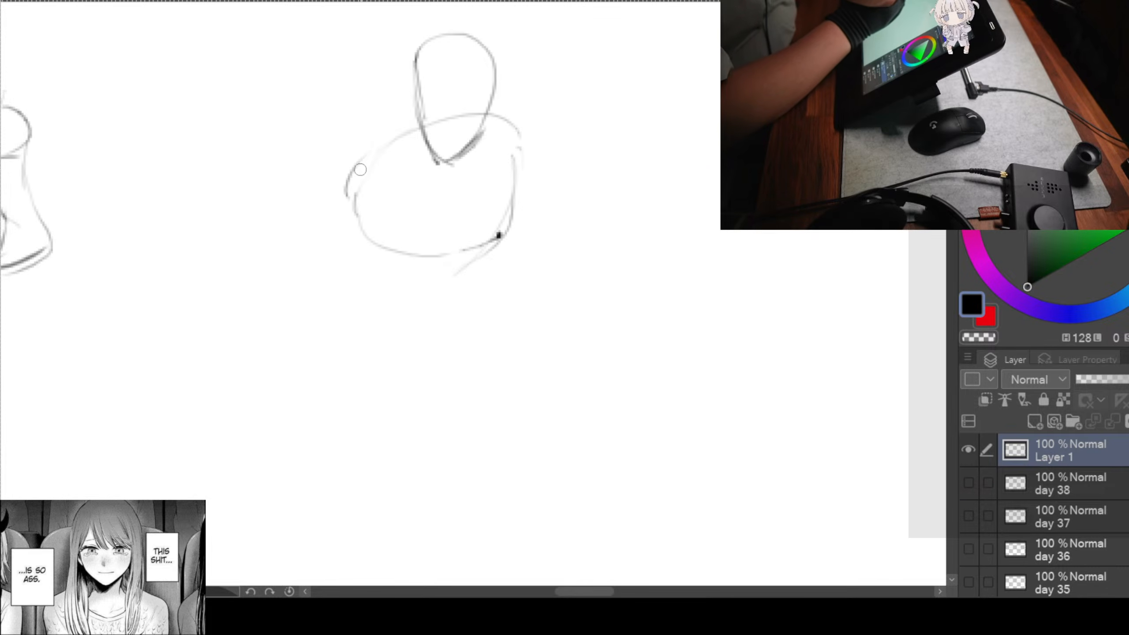
# Step: Sketch the seventh figure's waist and rounded hip leading into a folded left-side thigh
pyautogui.moveTo(360, 169)
pyautogui.mouseDown()
pyautogui.moveTo(314, 232)
pyautogui.moveTo(284, 317)
pyautogui.moveTo(336, 329)
pyautogui.mouseUp()
pyautogui.moveTo(472, 315); pyautogui.dragTo(471, 270)
pyautogui.moveTo(311, 232)
pyautogui.mouseDown()
pyautogui.moveTo(403, 245)
pyautogui.moveTo(429, 269)
pyautogui.mouseUp()
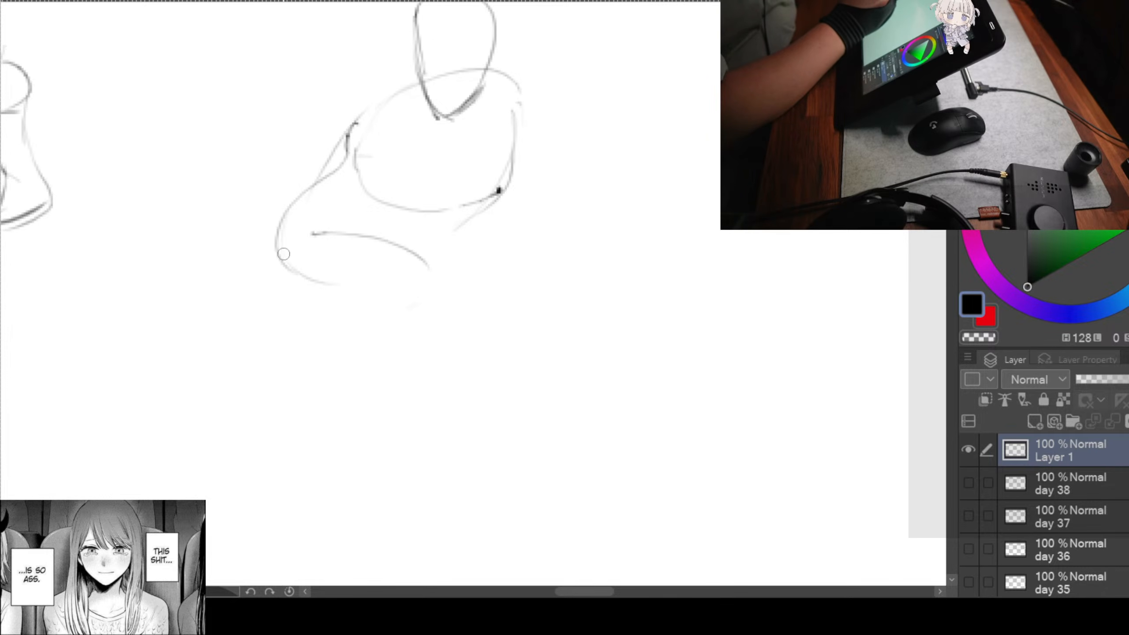
pyautogui.moveTo(284, 254); pyautogui.dragTo(405, 307)
pyautogui.moveTo(426, 253); pyautogui.dragTo(442, 282)
# Step: Add the seventh figure's shin tucked beneath the folded thigh and the rounded knee of the other leg
pyautogui.moveTo(373, 277); pyautogui.dragTo(262, 329)
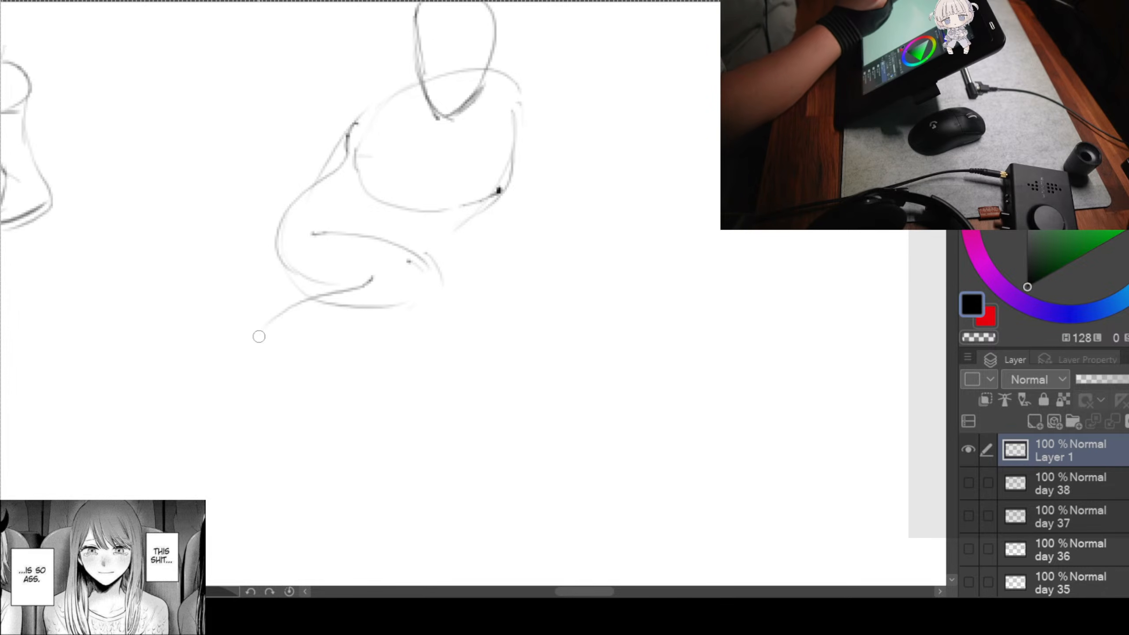
pyautogui.moveTo(428, 312); pyautogui.dragTo(272, 350)
pyautogui.moveTo(449, 235)
pyautogui.mouseDown()
pyautogui.moveTo(422, 308)
pyautogui.moveTo(467, 310)
pyautogui.mouseUp()
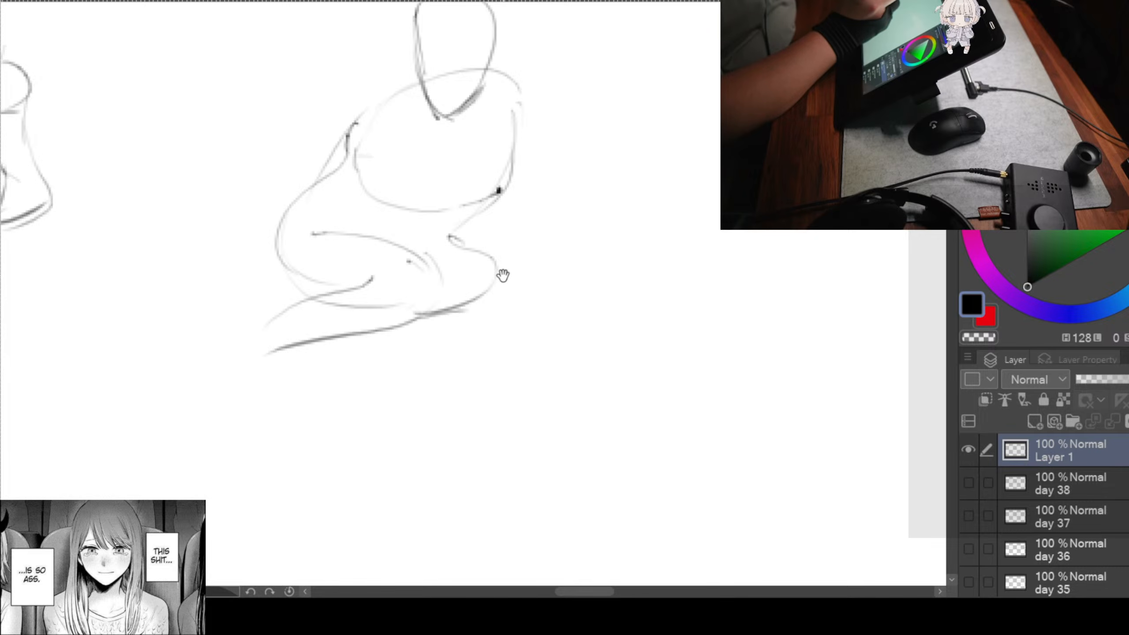
pyautogui.moveTo(503, 276)
pyautogui.mouseDown()
pyautogui.moveTo(503, 303)
pyautogui.moveTo(419, 350)
pyautogui.mouseUp()
pyautogui.moveTo(485, 301); pyautogui.dragTo(533, 289)
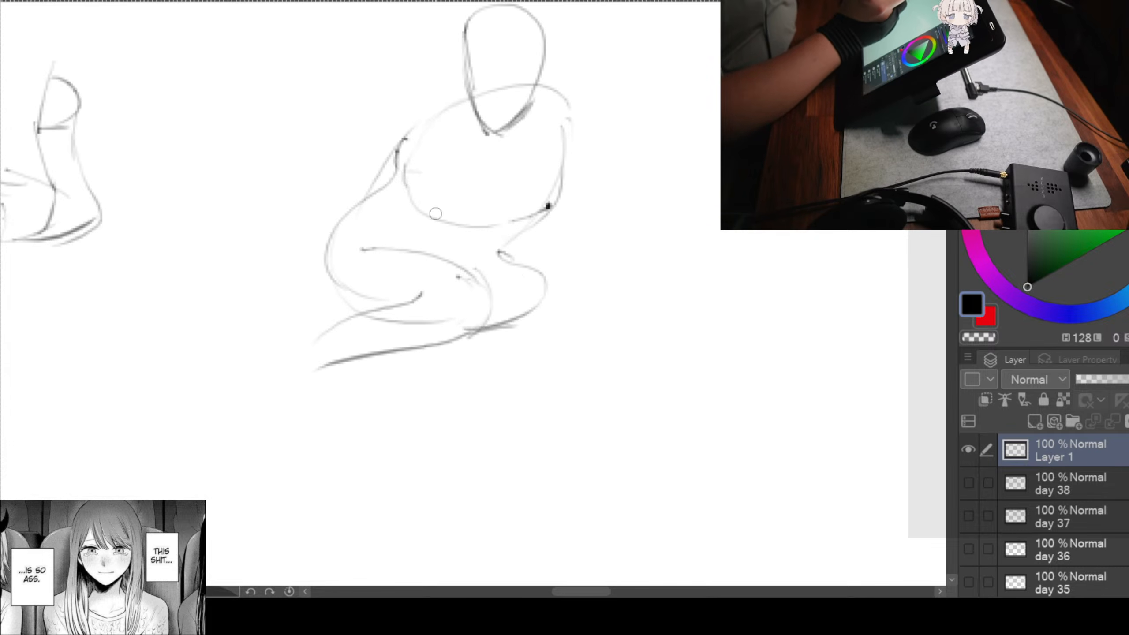
# Step: Sketch the seventh figure's left-side arm reaching down from the shoulder to a hand on the ground
pyautogui.moveTo(398, 175); pyautogui.dragTo(335, 267)
pyautogui.moveTo(448, 197)
pyautogui.mouseDown()
pyautogui.moveTo(368, 272)
pyautogui.moveTo(326, 387)
pyautogui.mouseUp()
pyautogui.moveTo(329, 278); pyautogui.dragTo(293, 394)
pyautogui.moveTo(323, 375); pyautogui.dragTo(263, 411)
pyautogui.moveTo(325, 374); pyautogui.dragTo(296, 409)
# Step: Sketch the seventh figure's right-side arm hanging down from the shoulder towards the ground
pyautogui.moveTo(575, 277); pyautogui.dragTo(437, 319)
pyautogui.moveTo(421, 158)
pyautogui.mouseDown()
pyautogui.moveTo(435, 267)
pyautogui.moveTo(428, 360)
pyautogui.mouseUp()
pyautogui.moveTo(404, 278)
pyautogui.mouseDown()
pyautogui.moveTo(401, 384)
pyautogui.moveTo(460, 371)
pyautogui.mouseUp()
# Step: Start an eighth figure on the next blank area with a tilted, pointed oval head
pyautogui.moveTo(607, 311); pyautogui.dragTo(346, 354)
pyautogui.moveTo(667, 252)
pyautogui.mouseDown()
pyautogui.moveTo(479, 302)
pyautogui.moveTo(474, 254)
pyautogui.mouseUp()
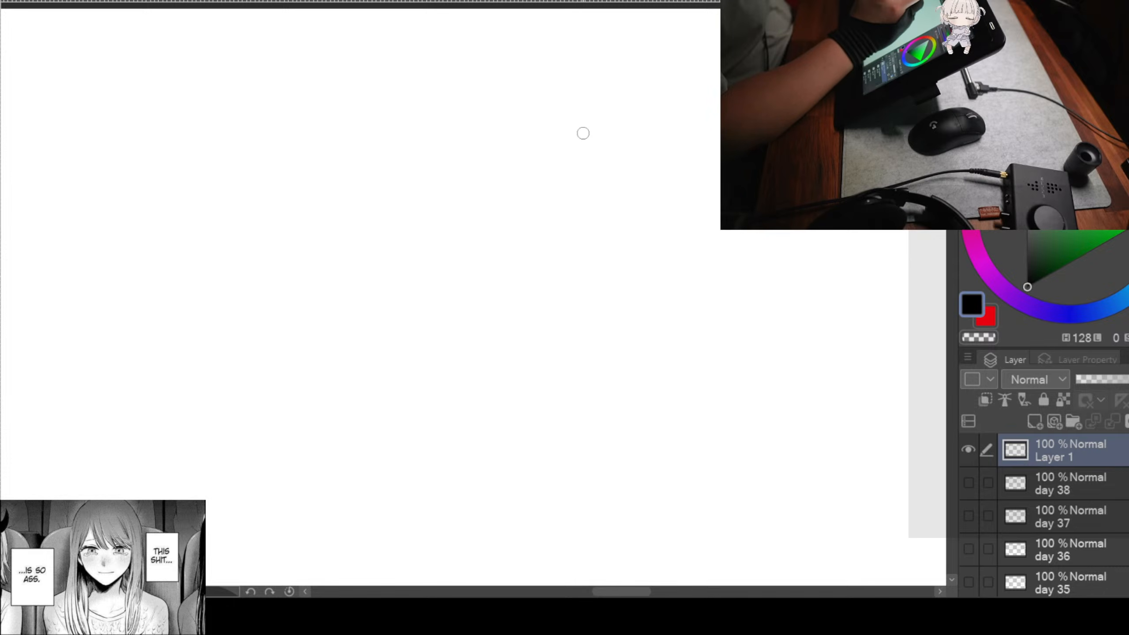
pyautogui.moveTo(626, 148)
pyautogui.mouseDown()
pyautogui.moveTo(708, 131)
pyautogui.moveTo(640, 129)
pyautogui.moveTo(643, 98)
pyautogui.mouseUp()
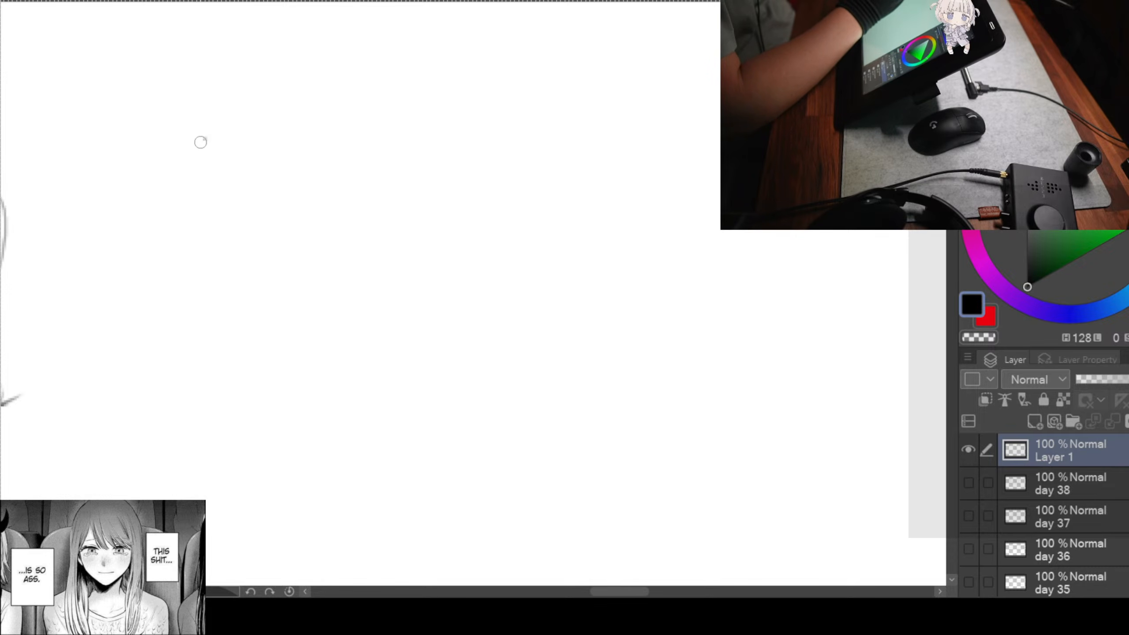
pyautogui.moveTo(200, 136)
pyautogui.mouseDown()
pyautogui.moveTo(156, 192)
pyautogui.moveTo(218, 187)
pyautogui.moveTo(209, 217)
pyautogui.mouseUp()
pyautogui.moveTo(171, 163)
pyautogui.mouseDown()
pyautogui.moveTo(196, 222)
pyautogui.moveTo(212, 205)
pyautogui.mouseUp()
pyautogui.moveTo(210, 173)
pyautogui.mouseDown()
pyautogui.moveTo(194, 222)
pyautogui.moveTo(218, 247)
pyautogui.mouseUp()
# Step: Sketch the eighth figure's steep shoulder line, horizontal leaf-shaped torso and the start of the hip curve
pyautogui.moveTo(246, 114); pyautogui.dragTo(227, 129)
pyautogui.moveTo(199, 171); pyautogui.dragTo(180, 276)
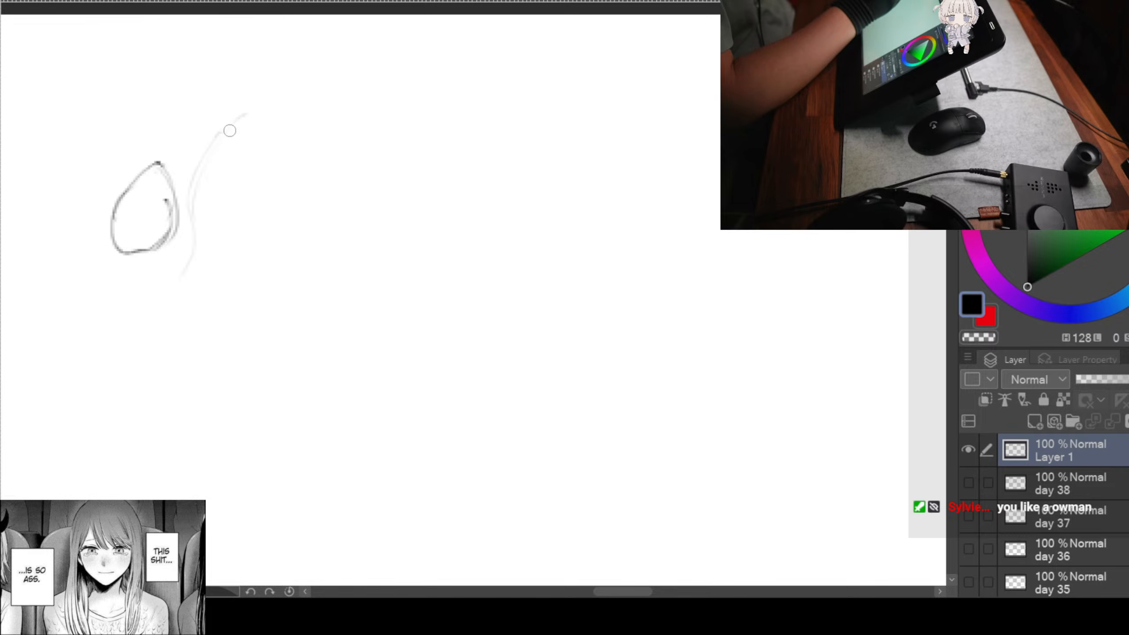
pyautogui.moveTo(225, 132)
pyautogui.mouseDown()
pyautogui.moveTo(407, 217)
pyautogui.moveTo(470, 207)
pyautogui.mouseUp()
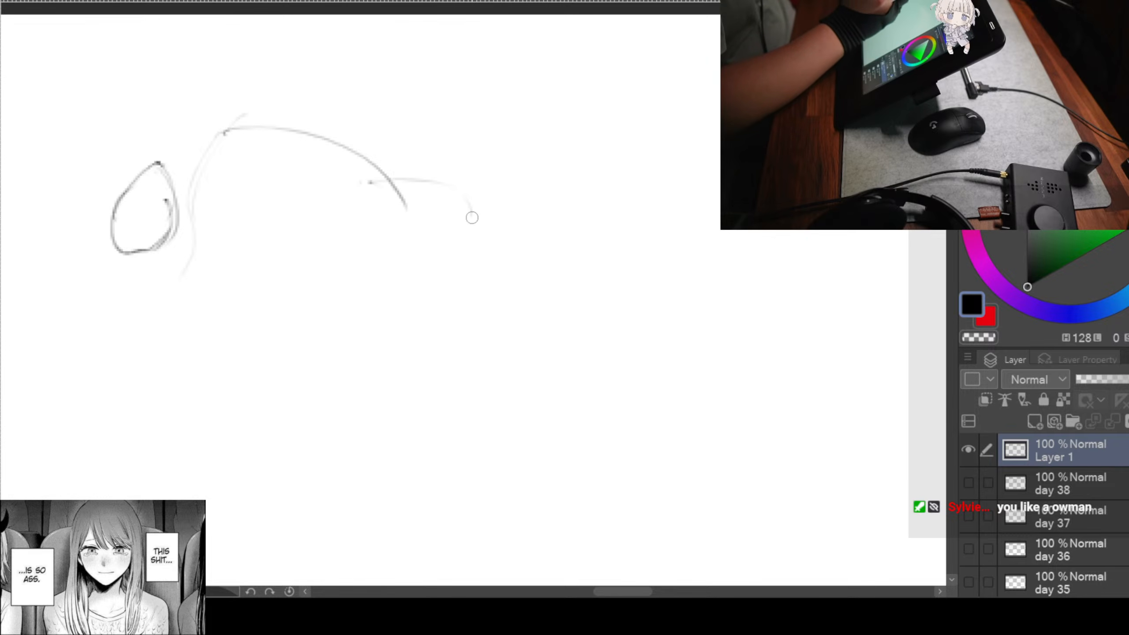
pyautogui.moveTo(193, 263)
pyautogui.mouseDown()
pyautogui.moveTo(266, 277)
pyautogui.moveTo(408, 214)
pyautogui.mouseUp()
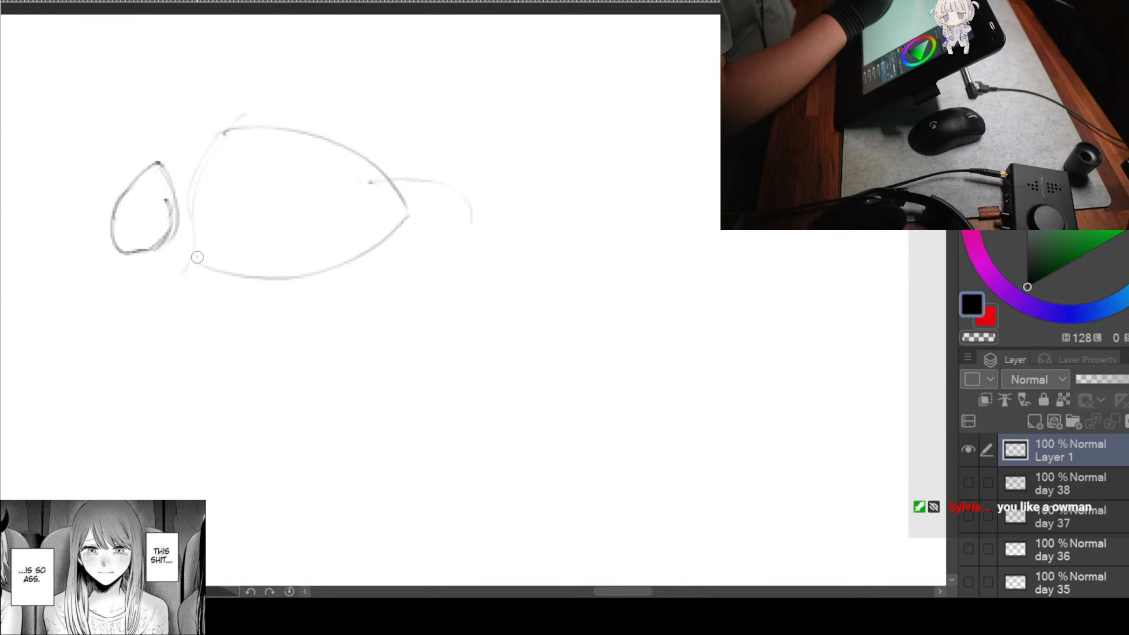
# Step: Sketch the eighth figure's supporting arm from the shoulder down to the ground, ending in a wedge-shaped hand
pyautogui.moveTo(198, 261)
pyautogui.mouseDown()
pyautogui.moveTo(371, 225)
pyautogui.moveTo(483, 271)
pyautogui.moveTo(413, 202)
pyautogui.moveTo(271, 203)
pyautogui.moveTo(271, 317)
pyautogui.mouseUp()
pyautogui.moveTo(334, 224); pyautogui.dragTo(282, 337)
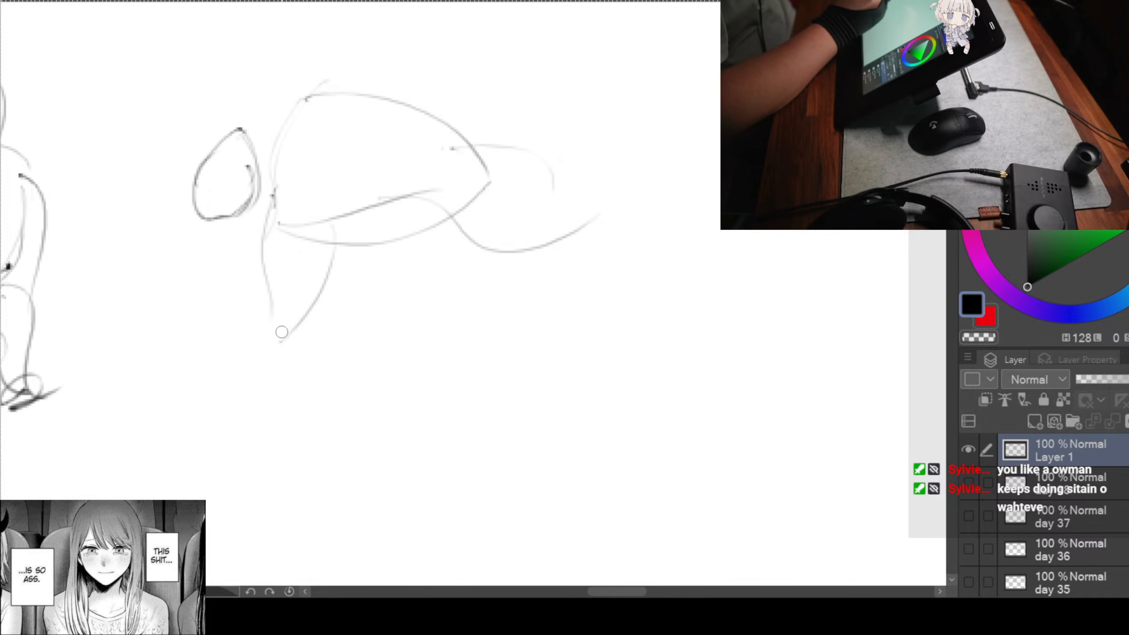
pyautogui.moveTo(260, 283); pyautogui.dragTo(228, 419)
pyautogui.moveTo(302, 330)
pyautogui.mouseDown()
pyautogui.moveTo(214, 446)
pyautogui.moveTo(215, 463)
pyautogui.mouseUp()
pyautogui.moveTo(205, 428); pyautogui.dragTo(254, 449)
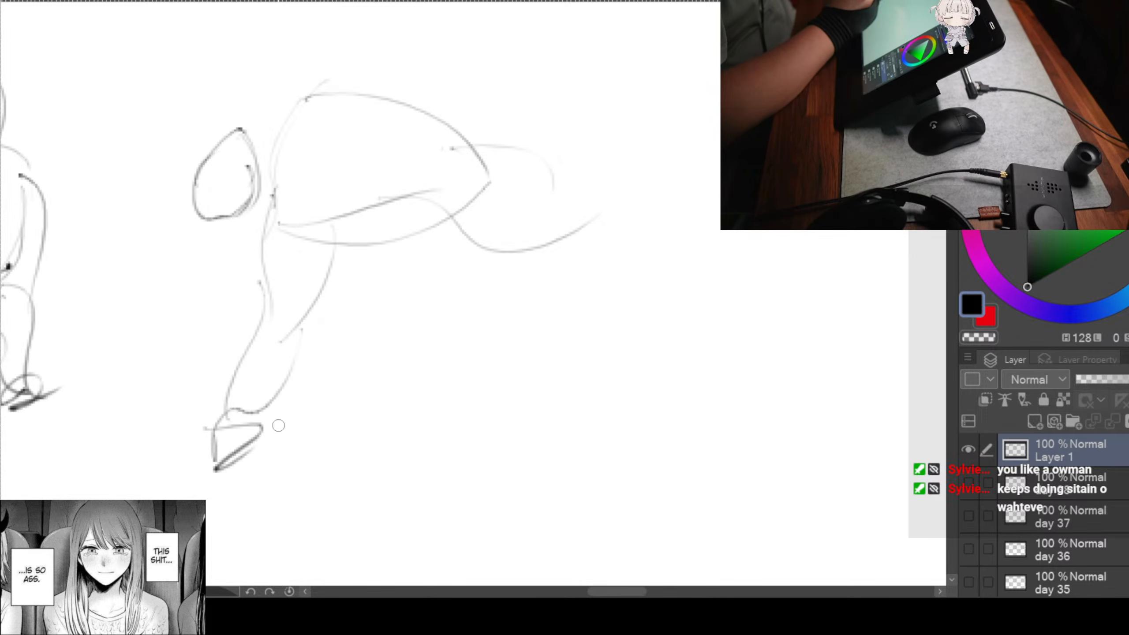
# Step: Sketch the eighth figure's near leg with a horizontal thigh, a vertical shin and a flat, pointed foot
pyautogui.moveTo(526, 277); pyautogui.dragTo(458, 282)
pyautogui.moveTo(482, 239); pyautogui.dragTo(535, 384)
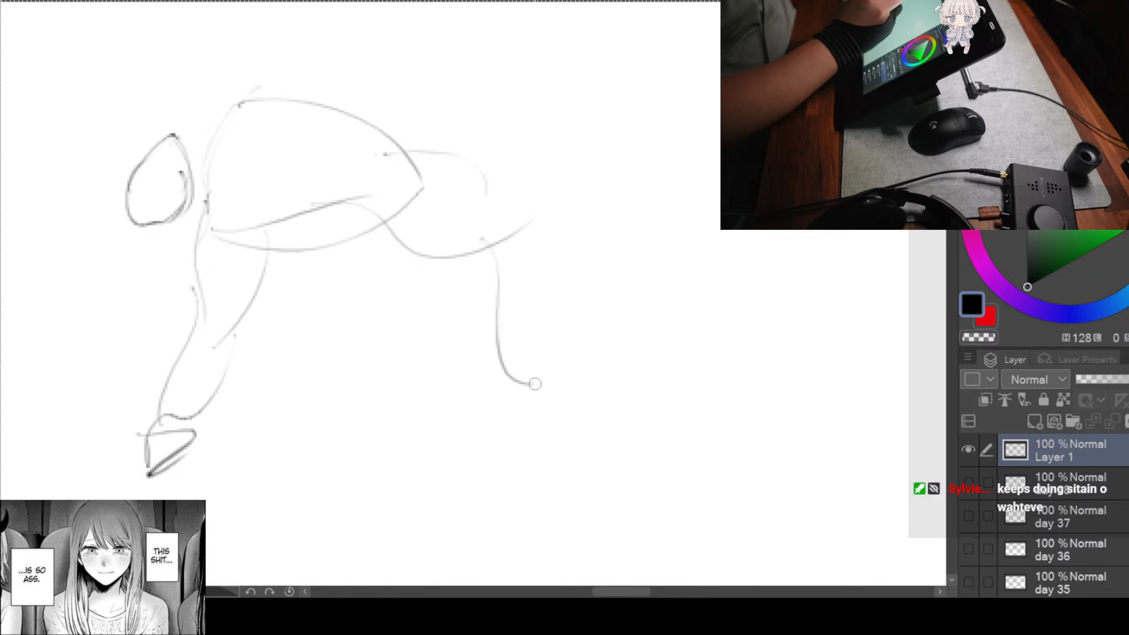
pyautogui.moveTo(533, 293)
pyautogui.mouseDown()
pyautogui.moveTo(566, 367)
pyautogui.moveTo(522, 393)
pyautogui.moveTo(505, 383)
pyautogui.mouseUp()
pyautogui.moveTo(505, 384)
pyautogui.mouseDown()
pyautogui.moveTo(553, 364)
pyautogui.moveTo(555, 396)
pyautogui.moveTo(593, 388)
pyautogui.mouseUp()
pyautogui.moveTo(592, 388); pyautogui.dragTo(513, 386)
pyautogui.moveTo(513, 386)
pyautogui.mouseDown()
pyautogui.moveTo(553, 364)
pyautogui.moveTo(555, 396)
pyautogui.moveTo(586, 385)
pyautogui.mouseUp()
pyautogui.moveTo(418, 180); pyautogui.dragTo(527, 243)
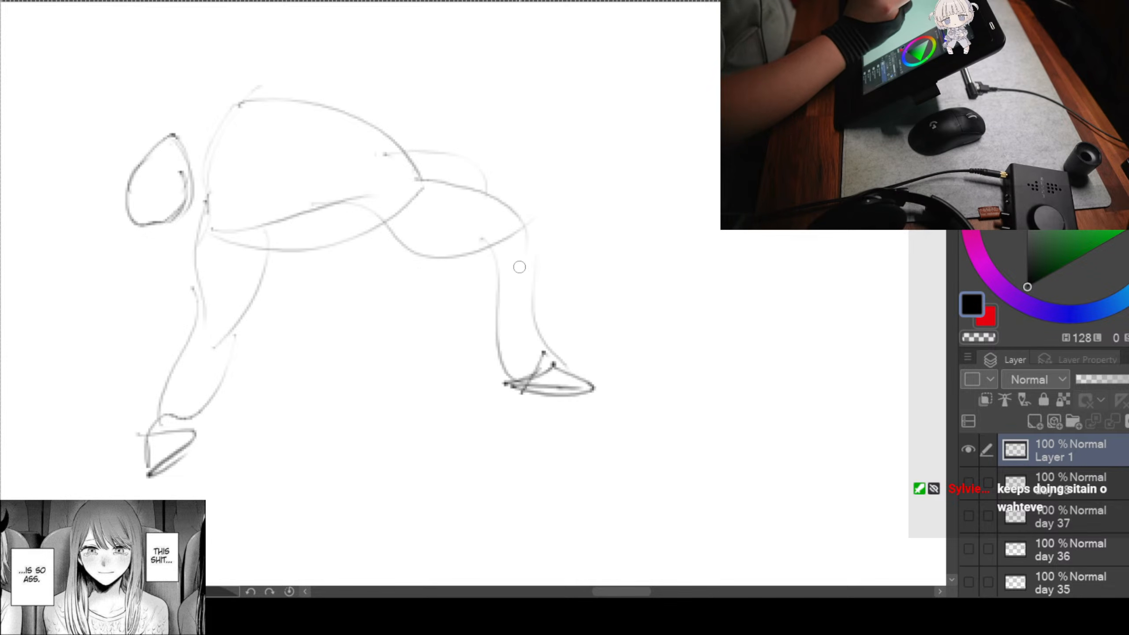
# Step: Sketch the eighth figure's far leg behind the near one, with its thigh, bent shin and foot
pyautogui.moveTo(411, 134)
pyautogui.mouseDown()
pyautogui.moveTo(550, 194)
pyautogui.moveTo(629, 354)
pyautogui.mouseUp()
pyautogui.moveTo(552, 323); pyautogui.dragTo(602, 364)
pyautogui.moveTo(594, 328); pyautogui.dragTo(714, 408)
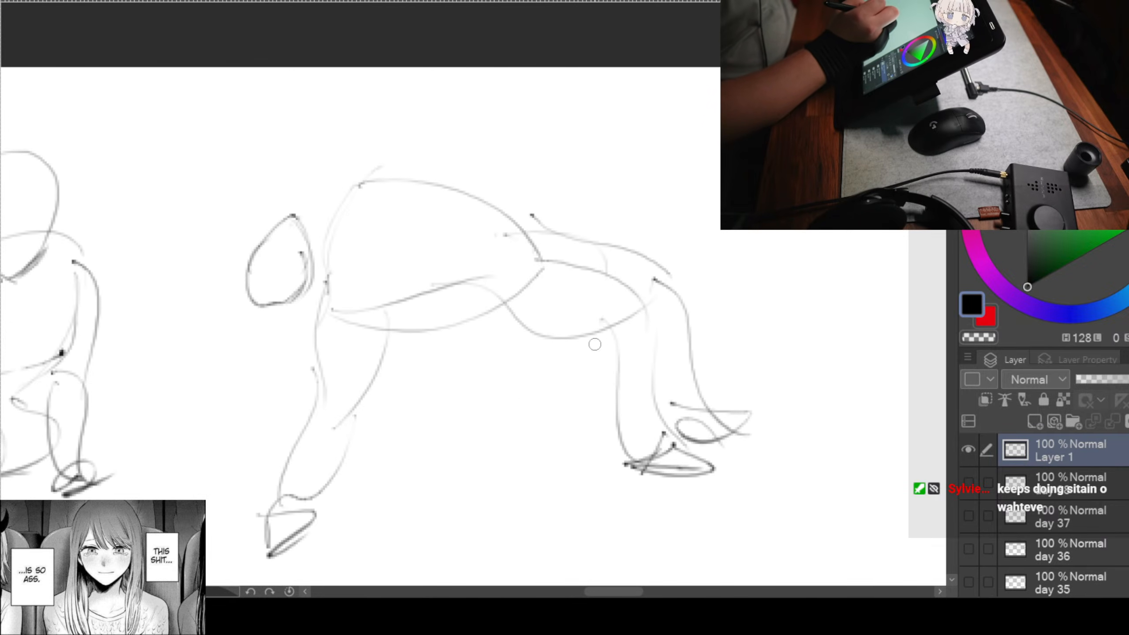
# Step: Sketch the eighth figure's other arm bent over the back with its hand resting near the waist, and darken the shoulder line
pyautogui.moveTo(355, 176)
pyautogui.mouseDown()
pyautogui.moveTo(449, 156)
pyautogui.moveTo(491, 249)
pyautogui.mouseUp()
pyautogui.moveTo(489, 174)
pyautogui.mouseDown()
pyautogui.moveTo(521, 243)
pyautogui.moveTo(520, 269)
pyautogui.mouseUp()
pyautogui.moveTo(507, 254)
pyautogui.mouseDown()
pyautogui.moveTo(491, 276)
pyautogui.moveTo(526, 269)
pyautogui.mouseUp()
pyautogui.moveTo(493, 173)
pyautogui.mouseDown()
pyautogui.moveTo(362, 155)
pyautogui.moveTo(346, 192)
pyautogui.mouseUp()
pyautogui.moveTo(353, 170); pyautogui.dragTo(326, 281)
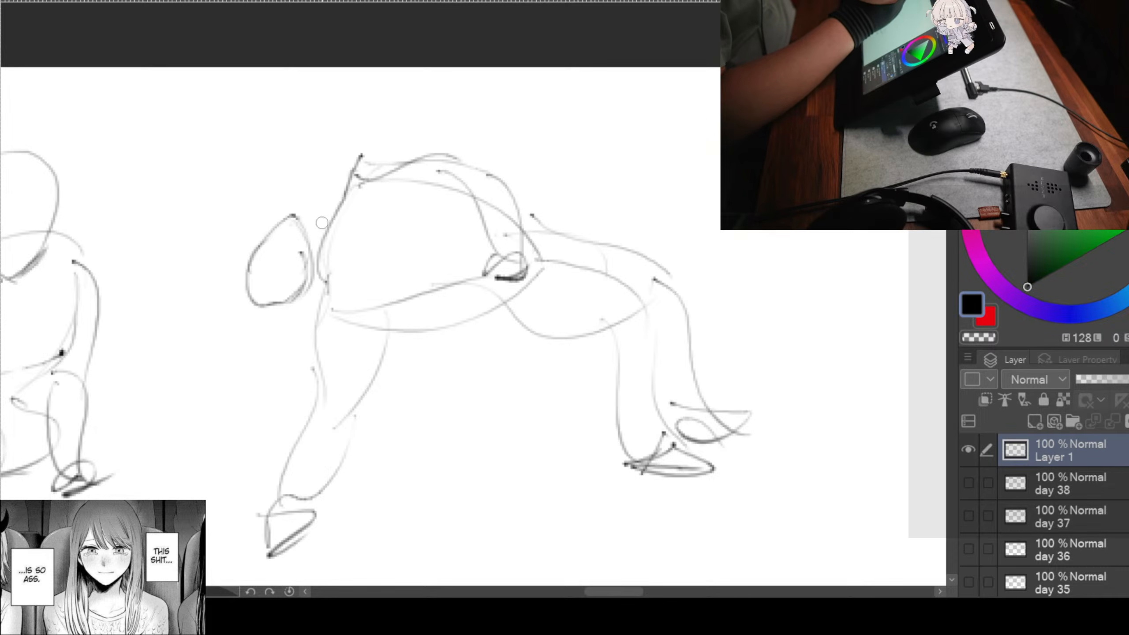
# Step: Join the eighth figure's head to its shoulders with short neck strokes and add a contour at the upper chest
pyautogui.moveTo(294, 224); pyautogui.dragTo(330, 219)
pyautogui.moveTo(301, 262); pyautogui.dragTo(319, 272)
pyautogui.moveTo(325, 249); pyautogui.dragTo(352, 322)
# Step: Start a ninth figure on the next blank area with an oval head and a shoulder line sweeping upward on both sides
pyautogui.moveTo(729, 346)
pyautogui.mouseDown()
pyautogui.moveTo(688, 301)
pyautogui.moveTo(507, 268)
pyautogui.moveTo(506, 220)
pyautogui.mouseUp()
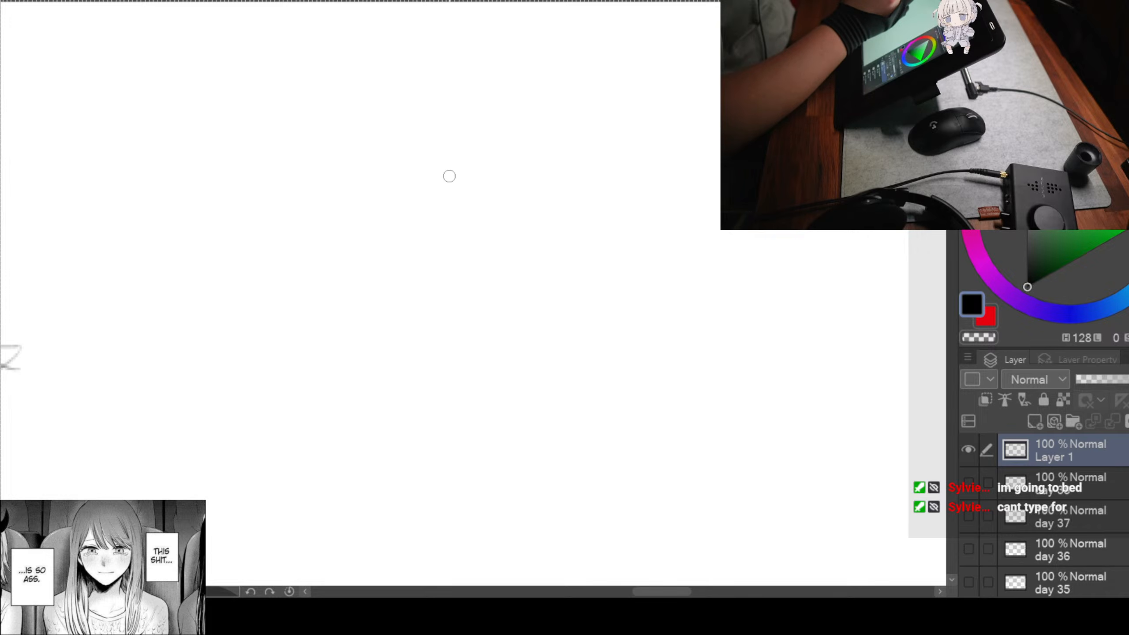
pyautogui.moveTo(482, 154)
pyautogui.mouseDown()
pyautogui.moveTo(640, 126)
pyautogui.moveTo(491, 186)
pyautogui.moveTo(474, 157)
pyautogui.mouseUp()
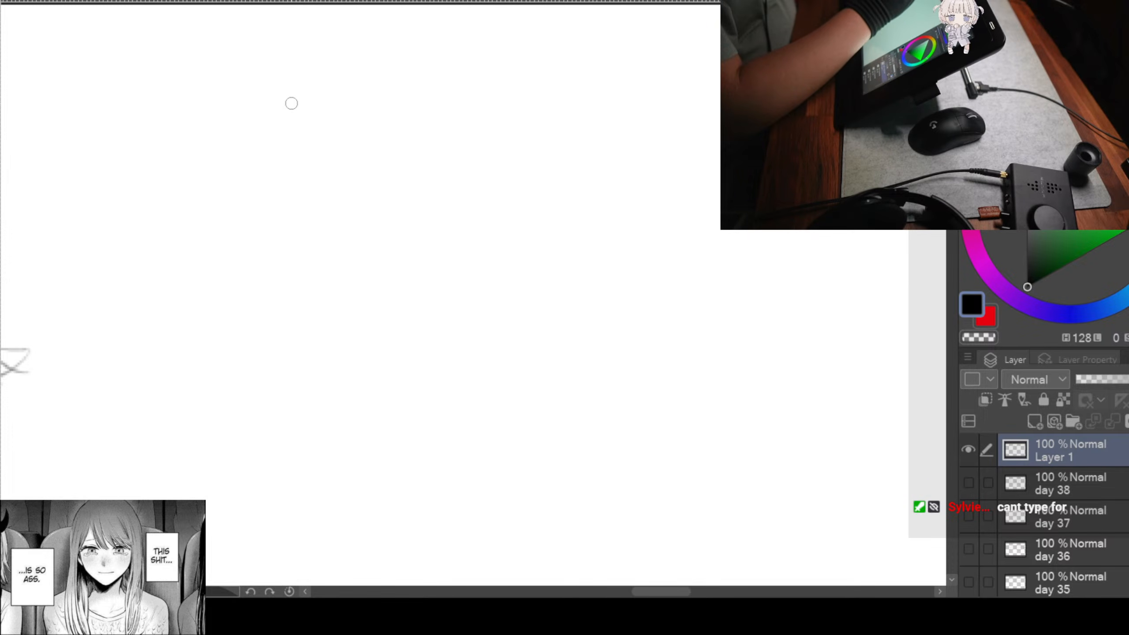
pyautogui.moveTo(291, 103)
pyautogui.mouseDown()
pyautogui.moveTo(291, 142)
pyautogui.moveTo(309, 96)
pyautogui.moveTo(309, 163)
pyautogui.moveTo(285, 116)
pyautogui.moveTo(318, 174)
pyautogui.mouseUp()
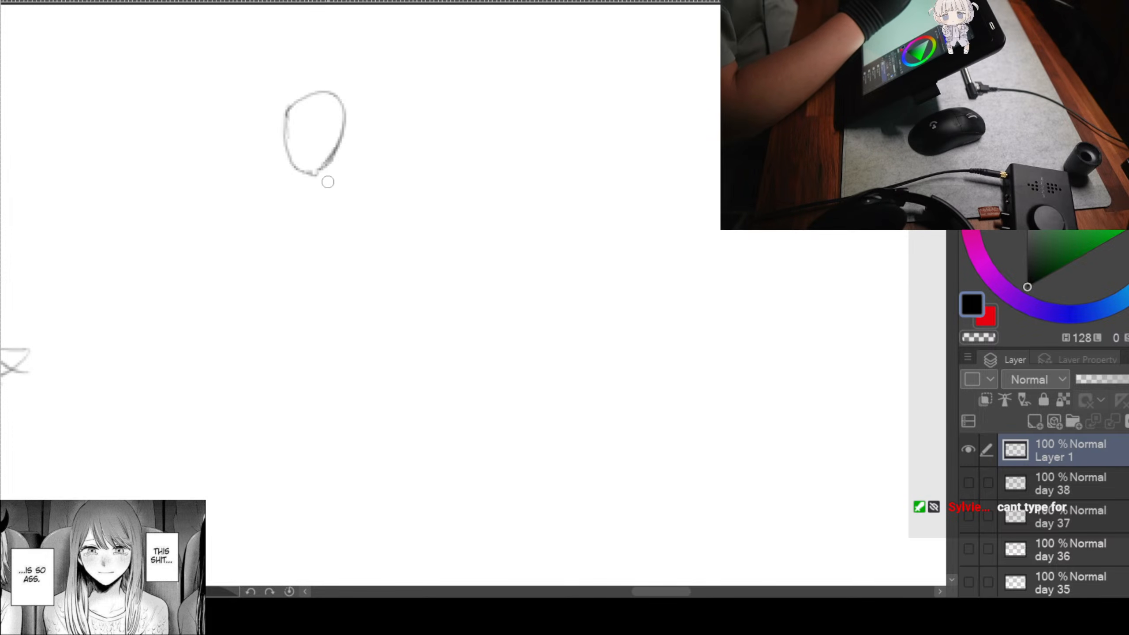
pyautogui.moveTo(247, 144)
pyautogui.mouseDown()
pyautogui.moveTo(281, 172)
pyautogui.moveTo(406, 122)
pyautogui.mouseUp()
pyautogui.moveTo(211, 116); pyautogui.dragTo(272, 171)
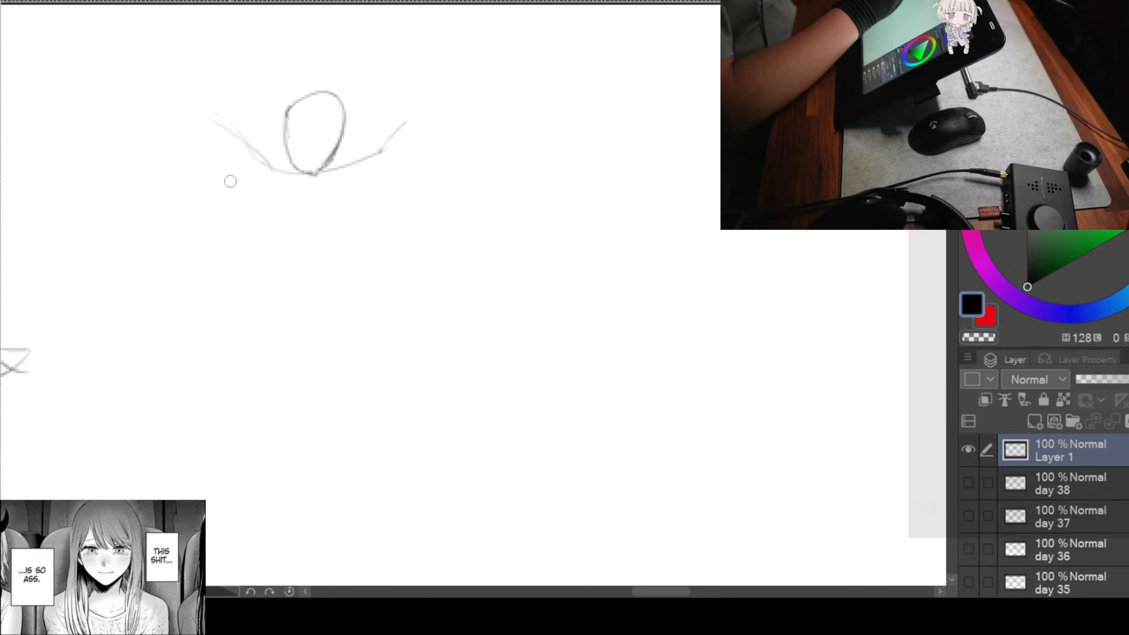
# Step: Sketch the ninth figure's tapering torso sides and one leg spread out sideways, with a bent shin and foot
pyautogui.moveTo(209, 156)
pyautogui.mouseDown()
pyautogui.moveTo(241, 294)
pyautogui.moveTo(275, 319)
pyautogui.mouseUp()
pyautogui.moveTo(398, 167)
pyautogui.mouseDown()
pyautogui.moveTo(367, 242)
pyautogui.moveTo(395, 191)
pyautogui.moveTo(345, 323)
pyautogui.mouseUp()
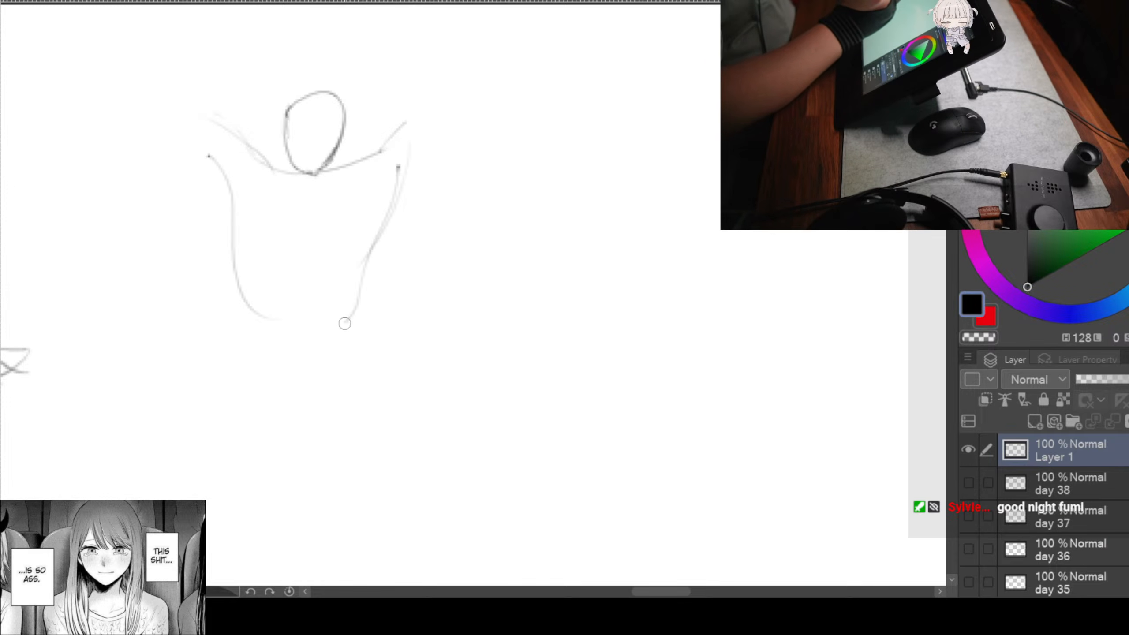
pyautogui.moveTo(272, 319); pyautogui.dragTo(197, 307)
pyautogui.moveTo(274, 372)
pyautogui.mouseDown()
pyautogui.moveTo(353, 298)
pyautogui.moveTo(399, 277)
pyautogui.mouseUp()
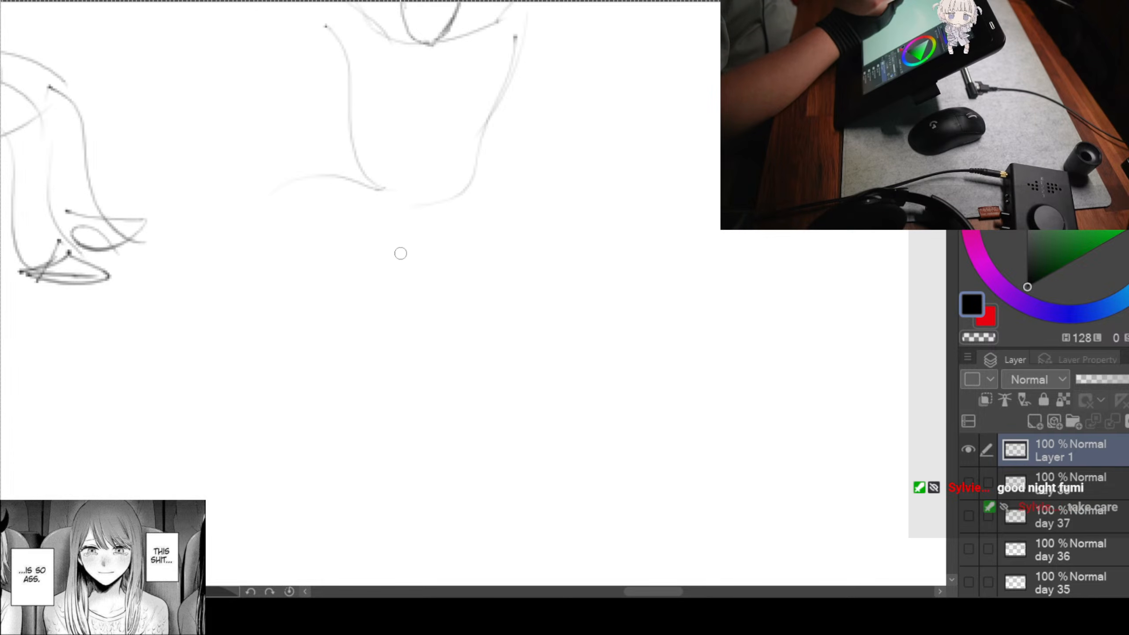
pyautogui.moveTo(400, 228)
pyautogui.mouseDown()
pyautogui.moveTo(327, 231)
pyautogui.moveTo(247, 213)
pyautogui.mouseUp()
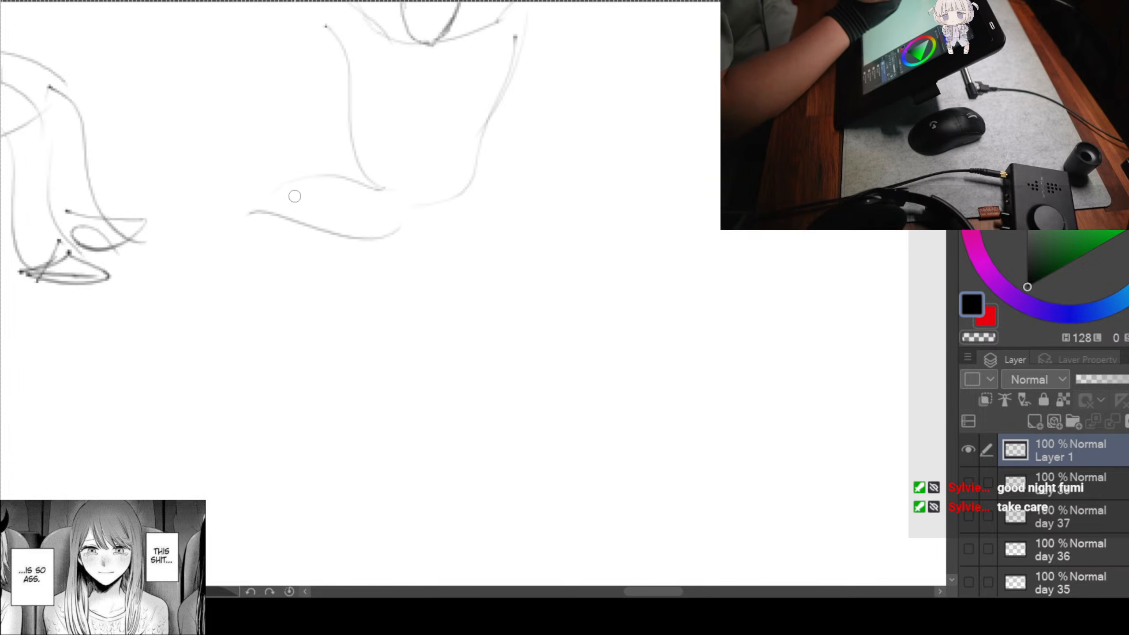
pyautogui.moveTo(318, 198)
pyautogui.mouseDown()
pyautogui.moveTo(211, 203)
pyautogui.moveTo(226, 196)
pyautogui.moveTo(243, 213)
pyautogui.moveTo(214, 279)
pyautogui.mouseUp()
pyautogui.moveTo(222, 196); pyautogui.dragTo(196, 274)
pyautogui.moveTo(196, 275); pyautogui.dragTo(252, 260)
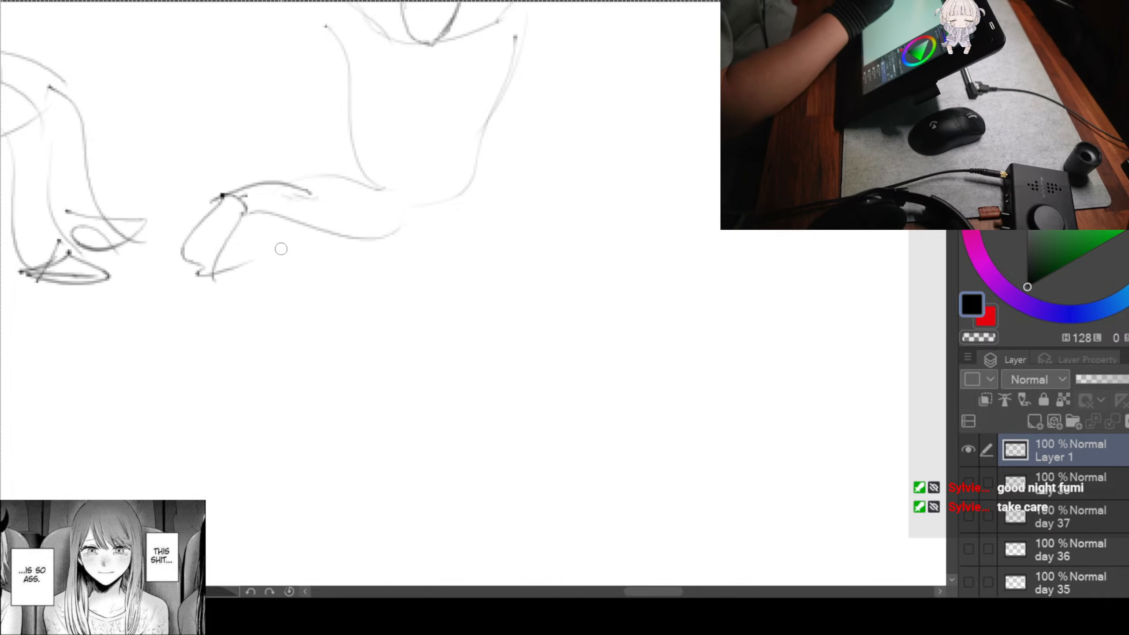
# Step: Sketch the ninth figure's other leg spread to the opposite side, with its thigh, bent shin and foot
pyautogui.moveTo(456, 190); pyautogui.dragTo(559, 218)
pyautogui.moveTo(390, 223)
pyautogui.mouseDown()
pyautogui.moveTo(518, 234)
pyautogui.moveTo(551, 220)
pyautogui.moveTo(551, 207)
pyautogui.moveTo(545, 219)
pyautogui.moveTo(574, 213)
pyautogui.moveTo(635, 250)
pyautogui.mouseUp()
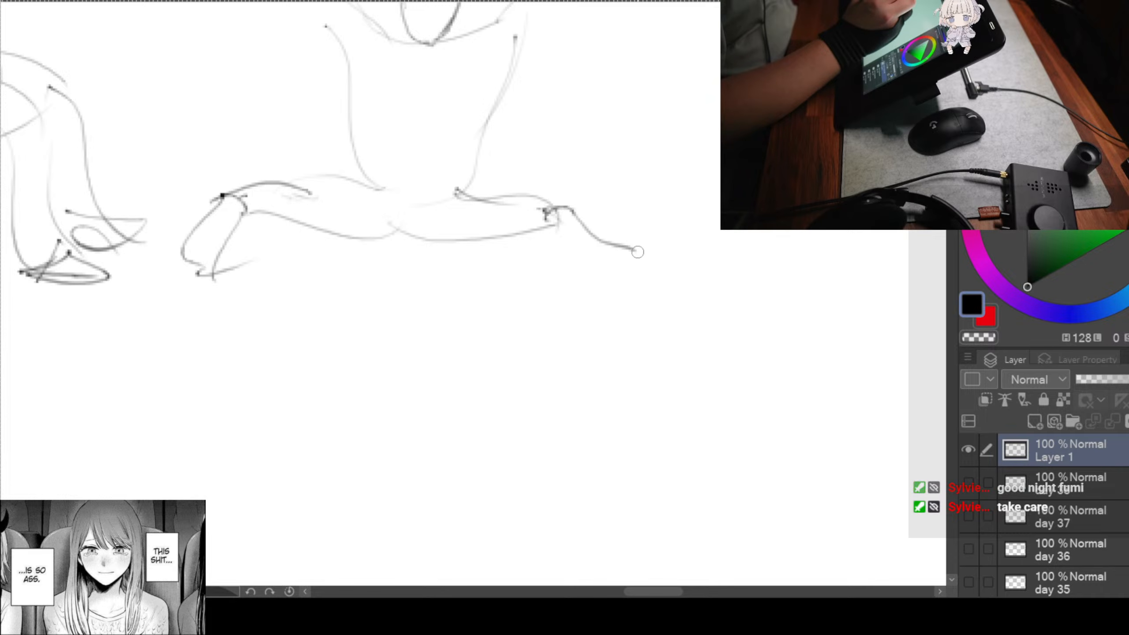
pyautogui.moveTo(557, 219)
pyautogui.mouseDown()
pyautogui.moveTo(568, 262)
pyautogui.moveTo(608, 277)
pyautogui.mouseUp()
pyautogui.moveTo(634, 259); pyautogui.dragTo(577, 280)
# Step: Sketch the ninth figure's arm raised diagonally on the blank side of the canvas, ending in a wrist line and a small round hand
pyautogui.moveTo(627, 171)
pyautogui.mouseDown()
pyautogui.moveTo(607, 325)
pyautogui.moveTo(626, 328)
pyautogui.mouseUp()
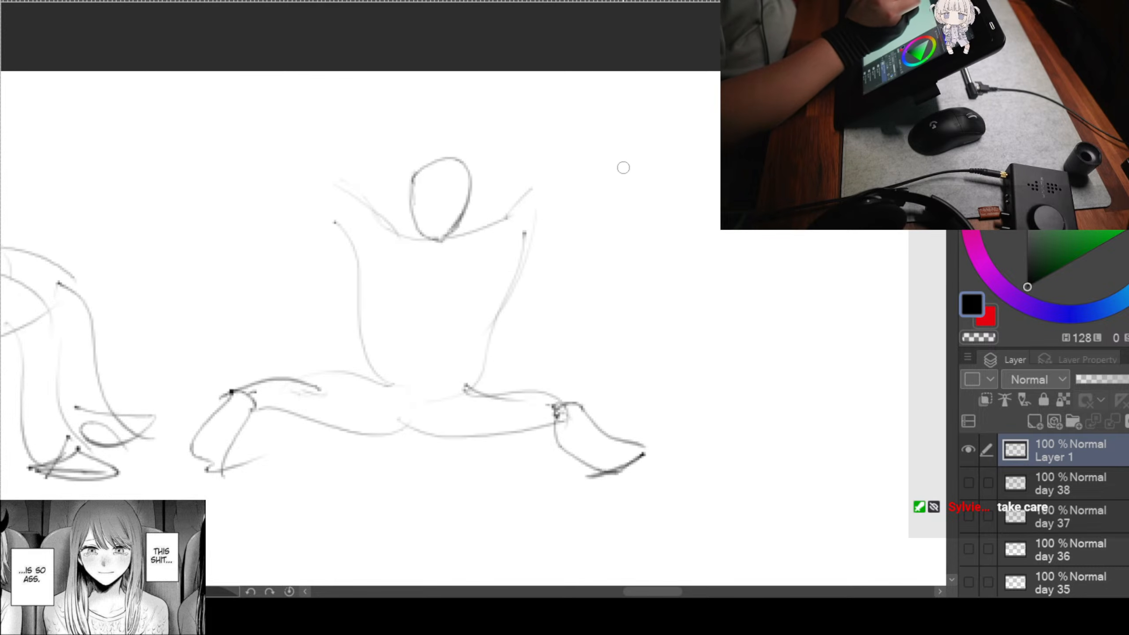
pyautogui.moveTo(507, 217); pyautogui.dragTo(598, 89)
pyautogui.moveTo(598, 92)
pyautogui.mouseDown()
pyautogui.moveTo(556, 163)
pyautogui.moveTo(509, 206)
pyautogui.mouseUp()
pyautogui.moveTo(607, 112); pyautogui.dragTo(521, 265)
pyautogui.moveTo(521, 265); pyautogui.dragTo(556, 241)
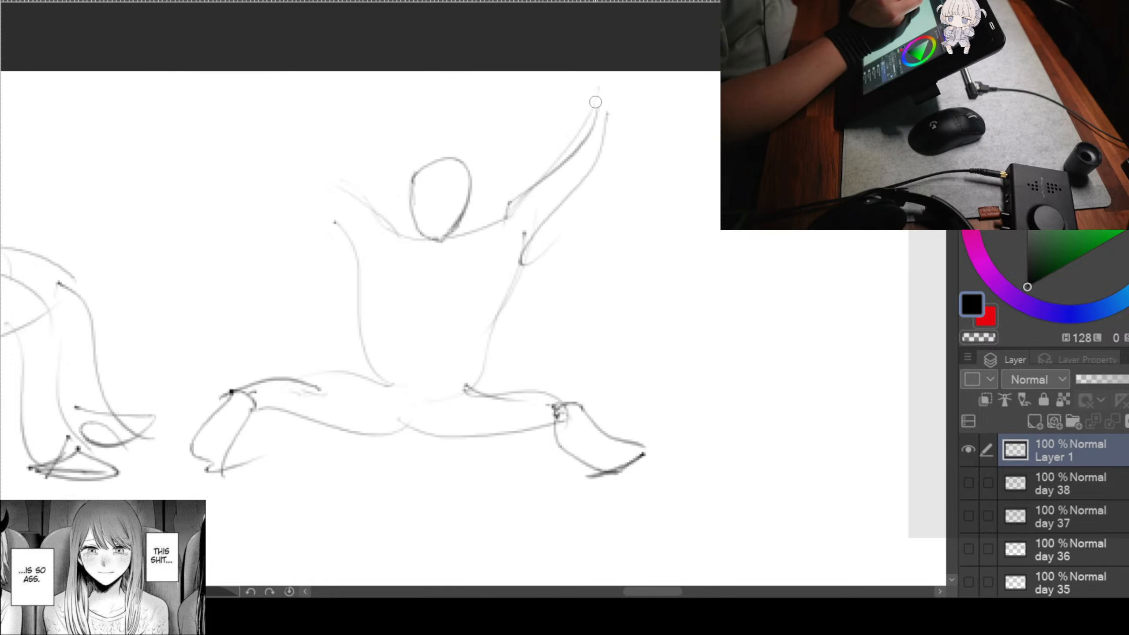
pyautogui.moveTo(600, 103); pyautogui.dragTo(596, 124)
pyautogui.moveTo(594, 125); pyautogui.dragTo(627, 129)
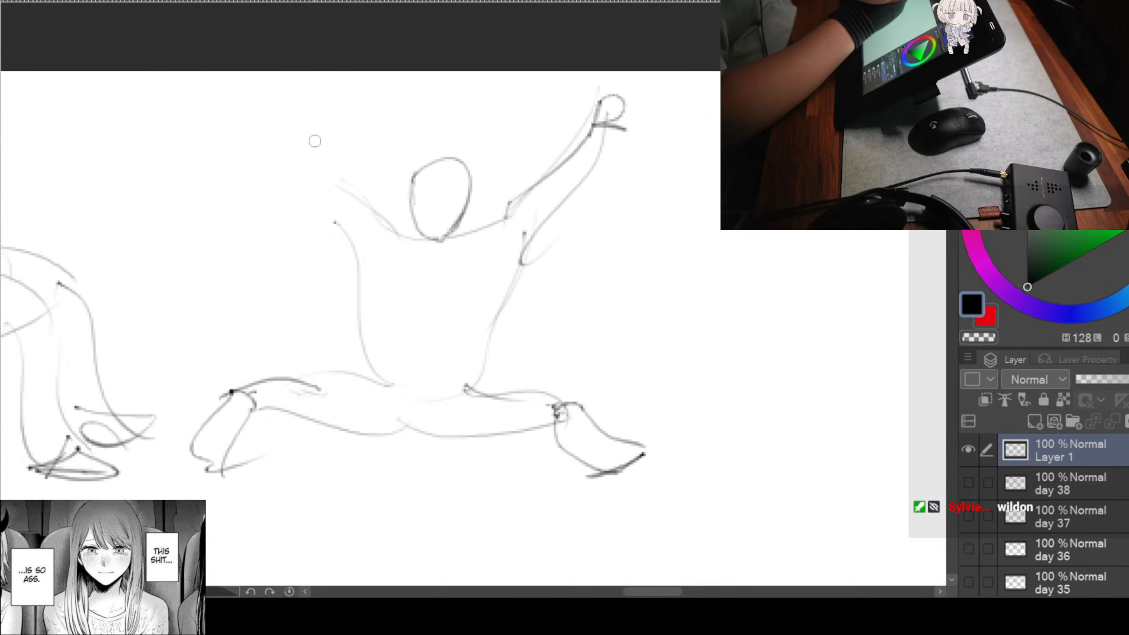
# Step: Sketch the ninth figure's other raised arm with its hand, and add contour strokes below the head across the upper chest
pyautogui.moveTo(250, 129)
pyautogui.mouseDown()
pyautogui.moveTo(249, 149)
pyautogui.moveTo(274, 113)
pyautogui.mouseUp()
pyautogui.moveTo(251, 150)
pyautogui.mouseDown()
pyautogui.moveTo(284, 143)
pyautogui.moveTo(369, 200)
pyautogui.moveTo(403, 271)
pyautogui.moveTo(311, 209)
pyautogui.moveTo(407, 285)
pyautogui.moveTo(415, 212)
pyautogui.mouseUp()
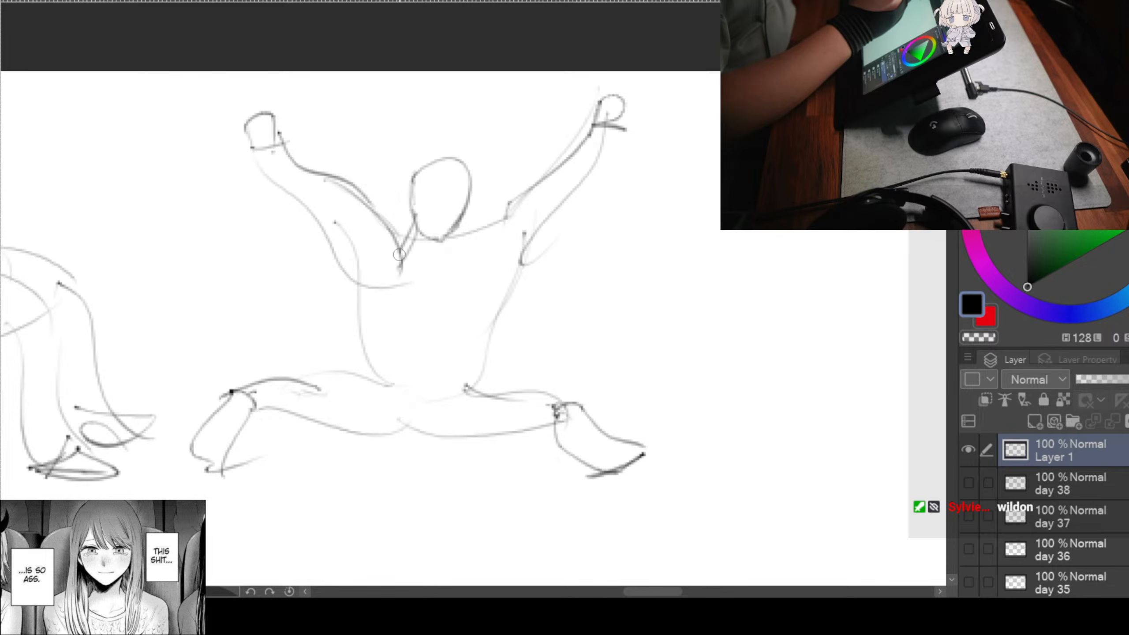
pyautogui.moveTo(402, 272); pyautogui.dragTo(467, 236)
pyautogui.moveTo(463, 236); pyautogui.dragTo(520, 264)
# Step: Start a tenth figure on the next blank area with an oval head, a curved shoulder line and tapering torso sides
pyautogui.hscroll(15, 483, 340)
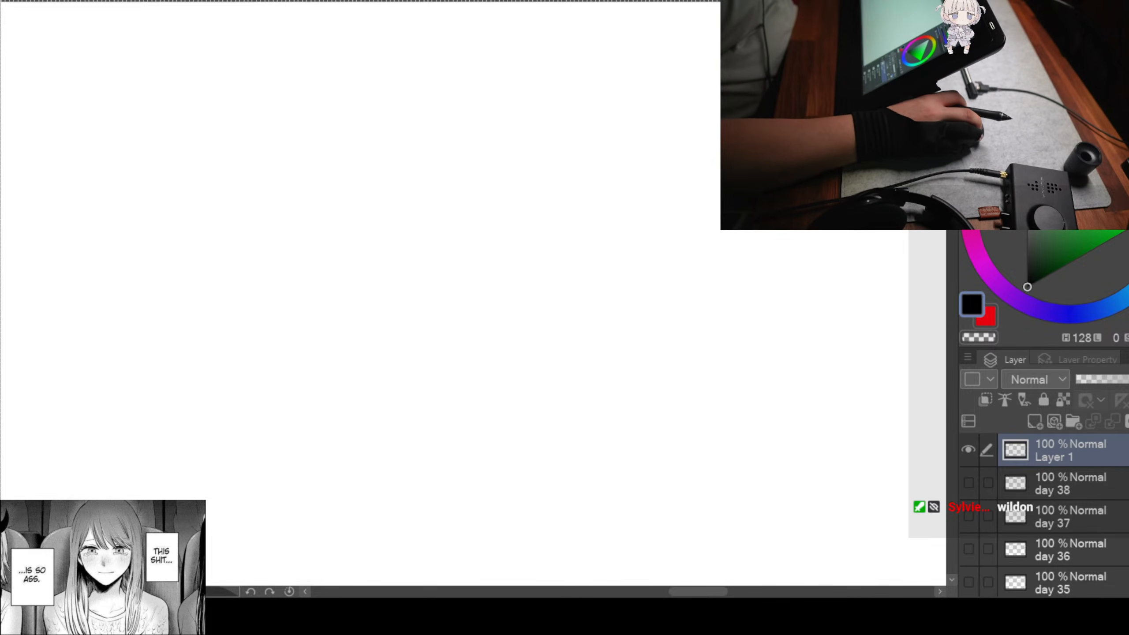
pyautogui.moveTo(353, 106)
pyautogui.mouseDown()
pyautogui.moveTo(502, 99)
pyautogui.moveTo(396, 98)
pyautogui.mouseUp()
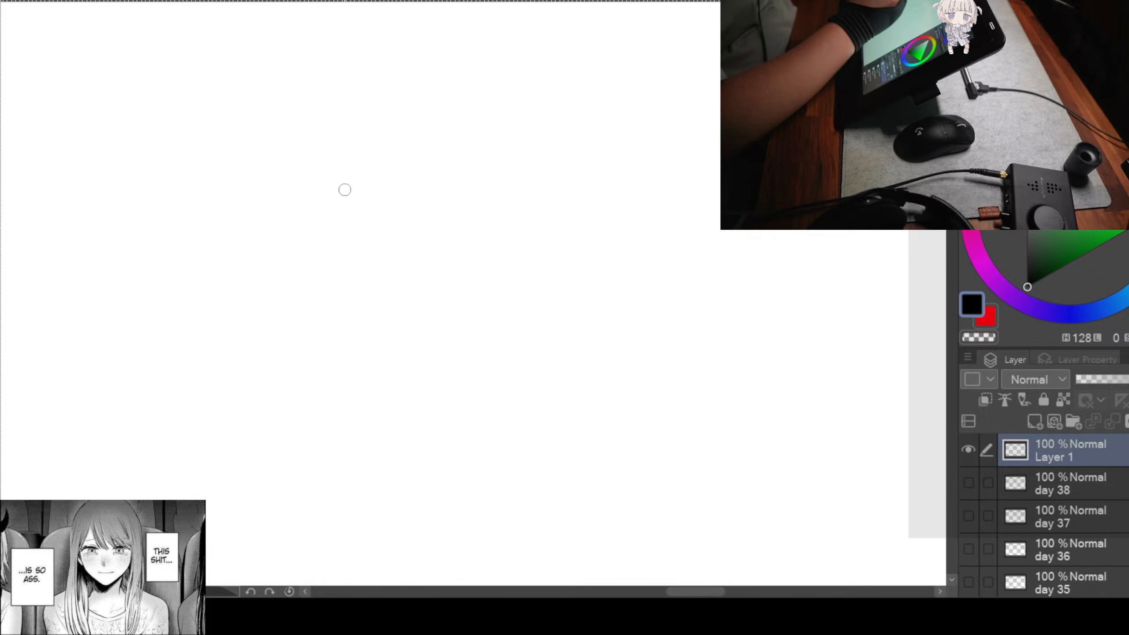
pyautogui.moveTo(270, 62)
pyautogui.mouseDown()
pyautogui.moveTo(279, 46)
pyautogui.moveTo(314, 142)
pyautogui.moveTo(287, 158)
pyautogui.moveTo(270, 114)
pyautogui.moveTo(391, 170)
pyautogui.mouseUp()
pyautogui.moveTo(307, 143)
pyautogui.mouseDown()
pyautogui.moveTo(223, 165)
pyautogui.moveTo(274, 281)
pyautogui.mouseUp()
pyautogui.moveTo(391, 178); pyautogui.dragTo(350, 275)
pyautogui.moveTo(386, 210); pyautogui.dragTo(305, 285)
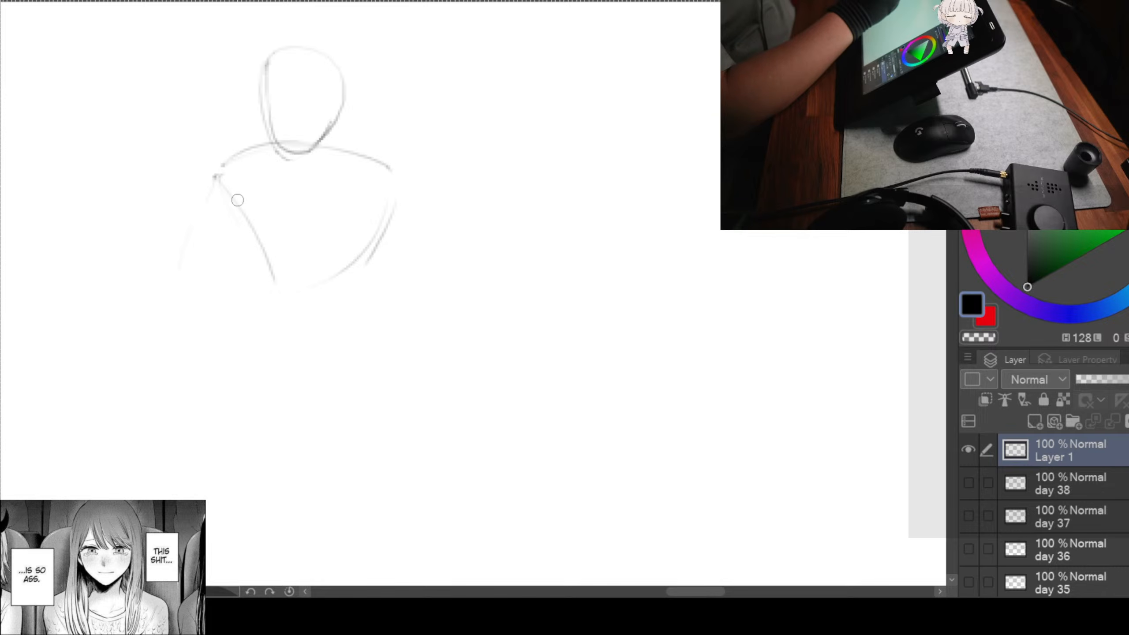
# Step: Sketch the tenth figure's upper arms bent at the elbows, with both forearms folded across the waist
pyautogui.moveTo(237, 207); pyautogui.dragTo(190, 292)
pyautogui.moveTo(215, 179)
pyautogui.mouseDown()
pyautogui.moveTo(174, 284)
pyautogui.moveTo(332, 306)
pyautogui.mouseUp()
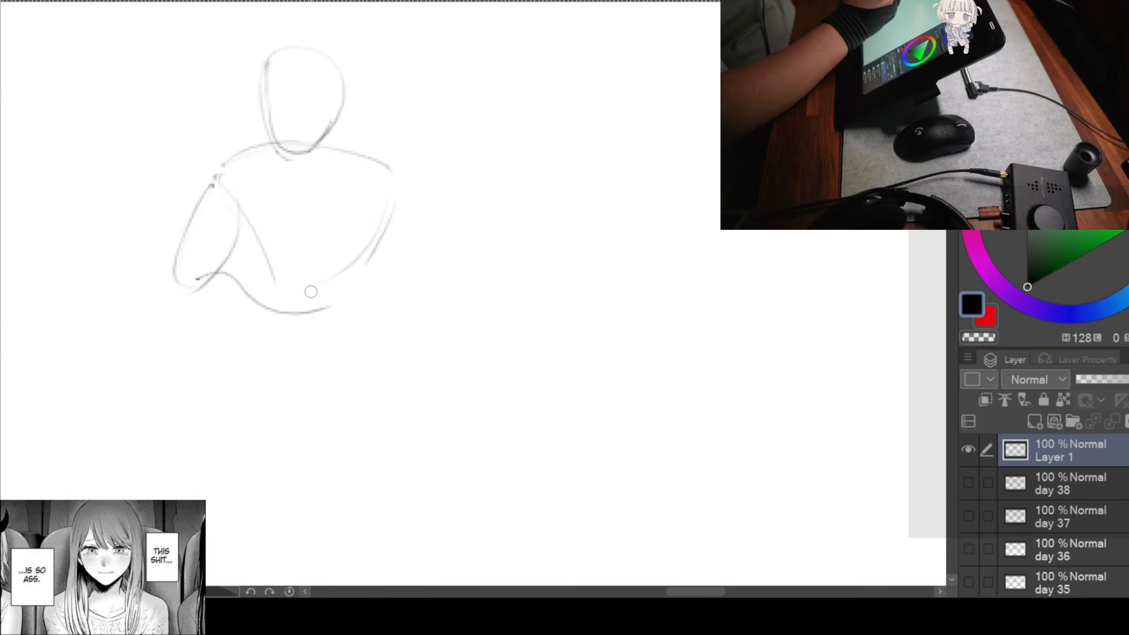
pyautogui.moveTo(208, 314); pyautogui.dragTo(361, 302)
pyautogui.moveTo(404, 188); pyautogui.dragTo(414, 253)
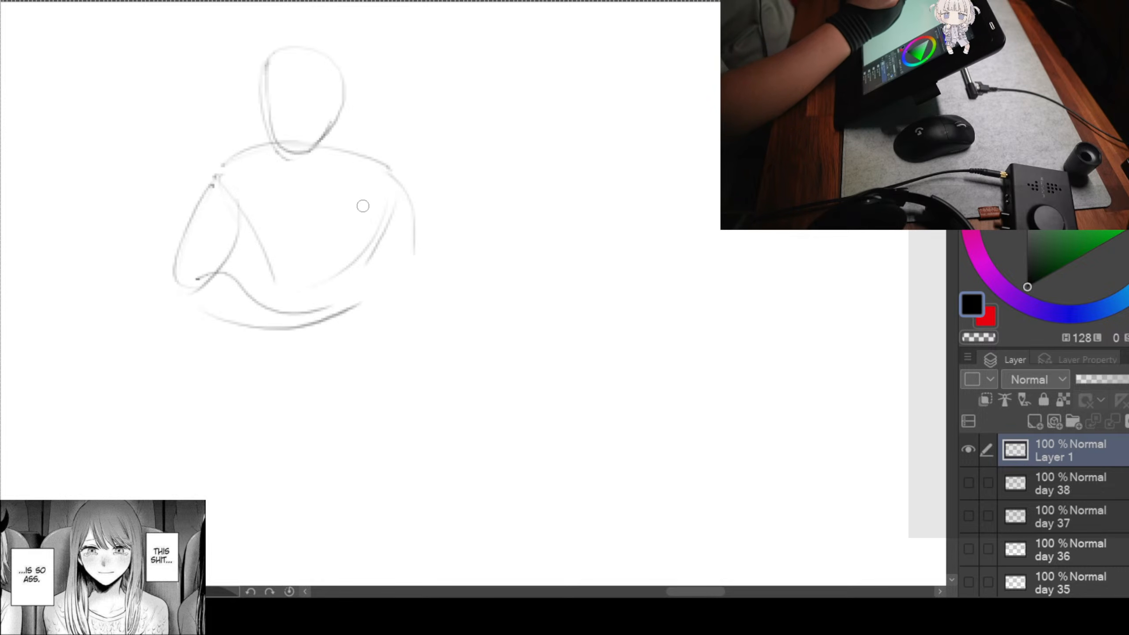
pyautogui.moveTo(362, 206)
pyautogui.mouseDown()
pyautogui.moveTo(409, 282)
pyautogui.moveTo(272, 325)
pyautogui.mouseUp()
pyautogui.moveTo(415, 249)
pyautogui.mouseDown()
pyautogui.moveTo(276, 328)
pyautogui.moveTo(349, 301)
pyautogui.mouseUp()
# Step: Sketch the tenth figure's narrow waist and rounded hips below the folded arms
pyautogui.moveTo(272, 265); pyautogui.dragTo(244, 365)
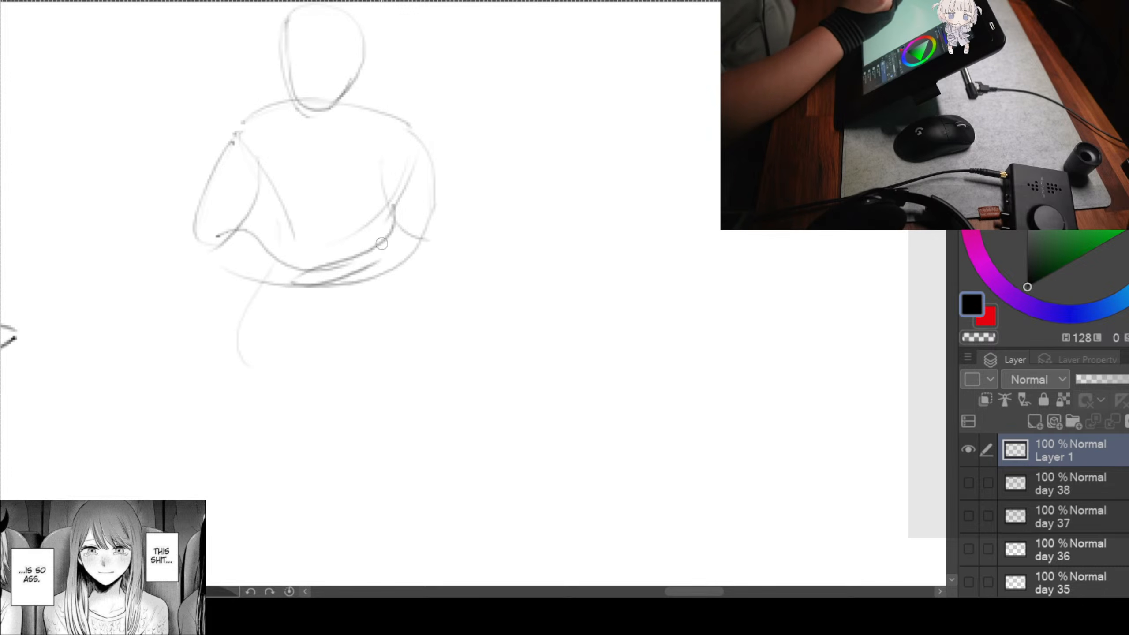
pyautogui.moveTo(385, 312); pyautogui.dragTo(316, 378)
pyautogui.moveTo(361, 231)
pyautogui.mouseDown()
pyautogui.moveTo(389, 291)
pyautogui.moveTo(346, 371)
pyautogui.mouseUp()
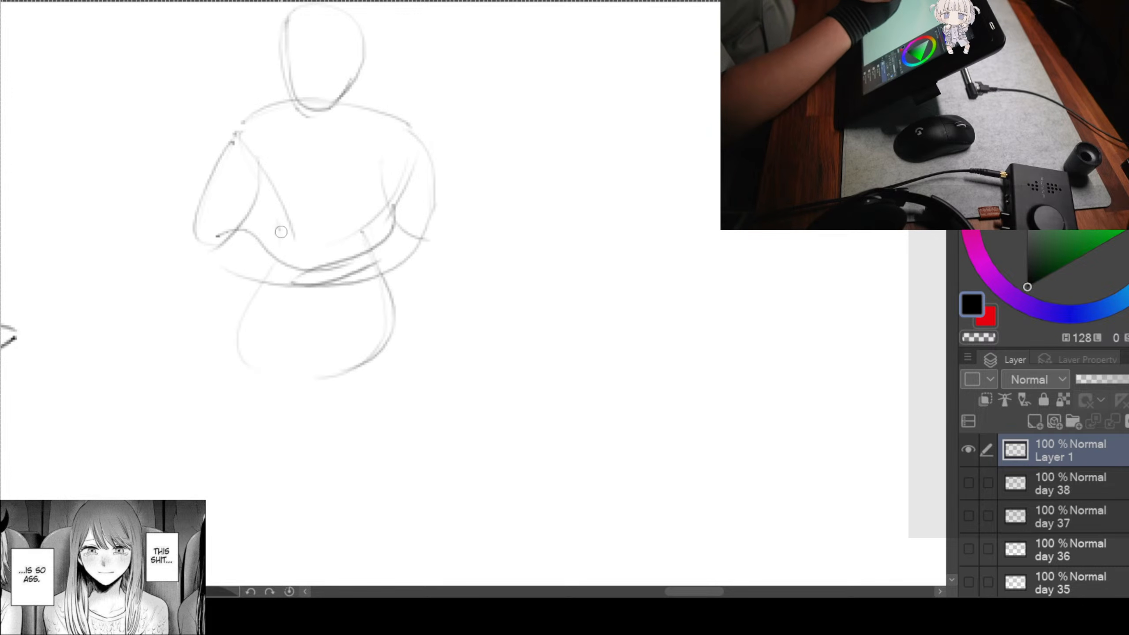
pyautogui.moveTo(284, 228); pyautogui.dragTo(338, 372)
# Step: Add short, curved strokes under the tenth figure's hips to suggest the legs tucked beneath the body
pyautogui.click(260, 363)
pyautogui.moveTo(254, 391)
pyautogui.mouseDown()
pyautogui.moveTo(346, 397)
pyautogui.moveTo(312, 429)
pyautogui.mouseUp()
pyautogui.moveTo(364, 361)
pyautogui.mouseDown()
pyautogui.moveTo(340, 418)
pyautogui.moveTo(306, 423)
pyautogui.mouseUp()
pyautogui.moveTo(249, 375); pyautogui.dragTo(328, 388)
pyautogui.moveTo(365, 367); pyautogui.dragTo(381, 353)
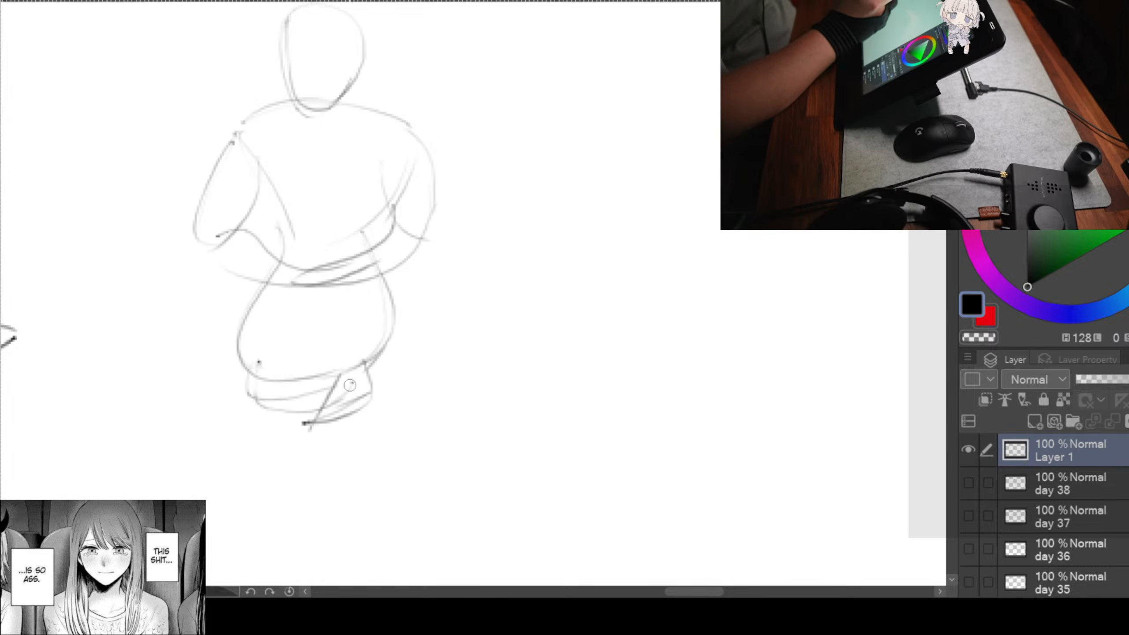
# Step: Start an eleventh figure on the next blank area with an oval head and an arched shoulder line
pyautogui.moveTo(575, 228)
pyautogui.mouseDown()
pyautogui.moveTo(352, 316)
pyautogui.moveTo(233, 297)
pyautogui.mouseUp()
pyautogui.moveTo(468, 279); pyautogui.dragTo(383, 242)
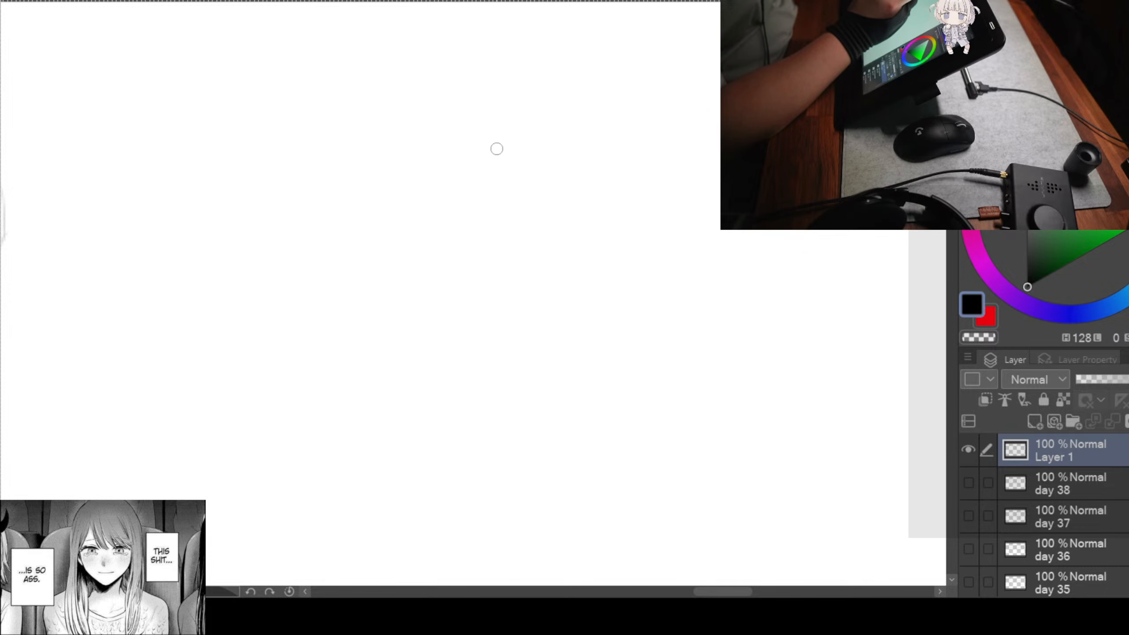
pyautogui.press('space')
pyautogui.moveTo(546, 155)
pyautogui.mouseDown()
pyautogui.moveTo(620, 144)
pyautogui.moveTo(588, 144)
pyautogui.mouseUp()
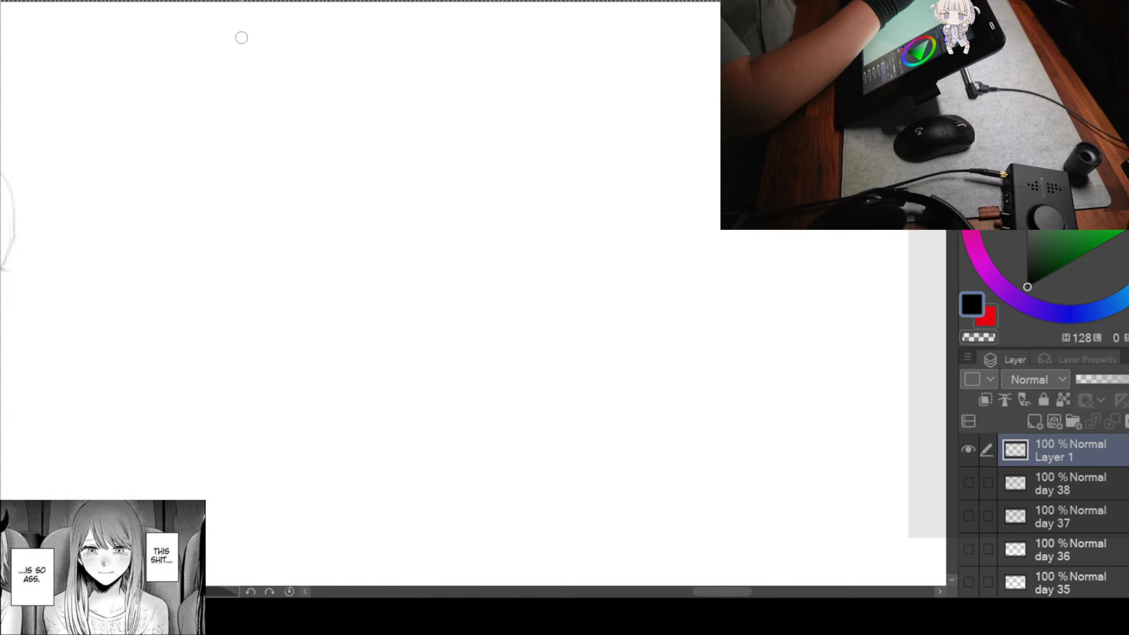
pyautogui.moveTo(236, 39)
pyautogui.mouseDown()
pyautogui.moveTo(235, 83)
pyautogui.moveTo(284, 126)
pyautogui.moveTo(249, 149)
pyautogui.mouseUp()
pyautogui.moveTo(303, 87); pyautogui.dragTo(260, 151)
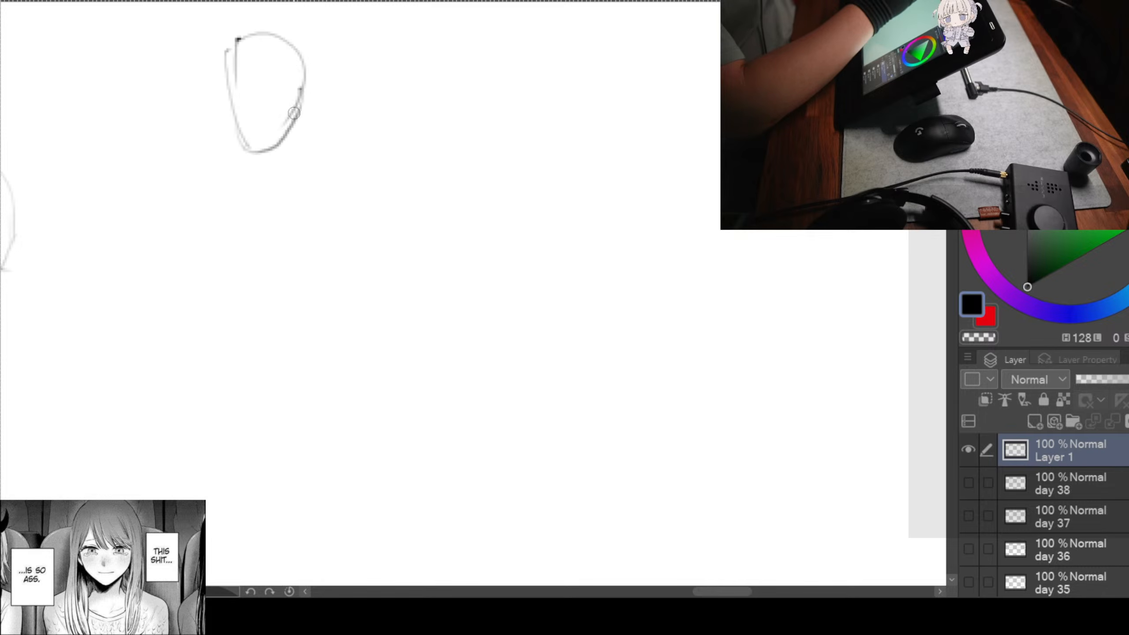
pyautogui.moveTo(300, 107); pyautogui.dragTo(261, 144)
pyautogui.moveTo(186, 160); pyautogui.dragTo(348, 142)
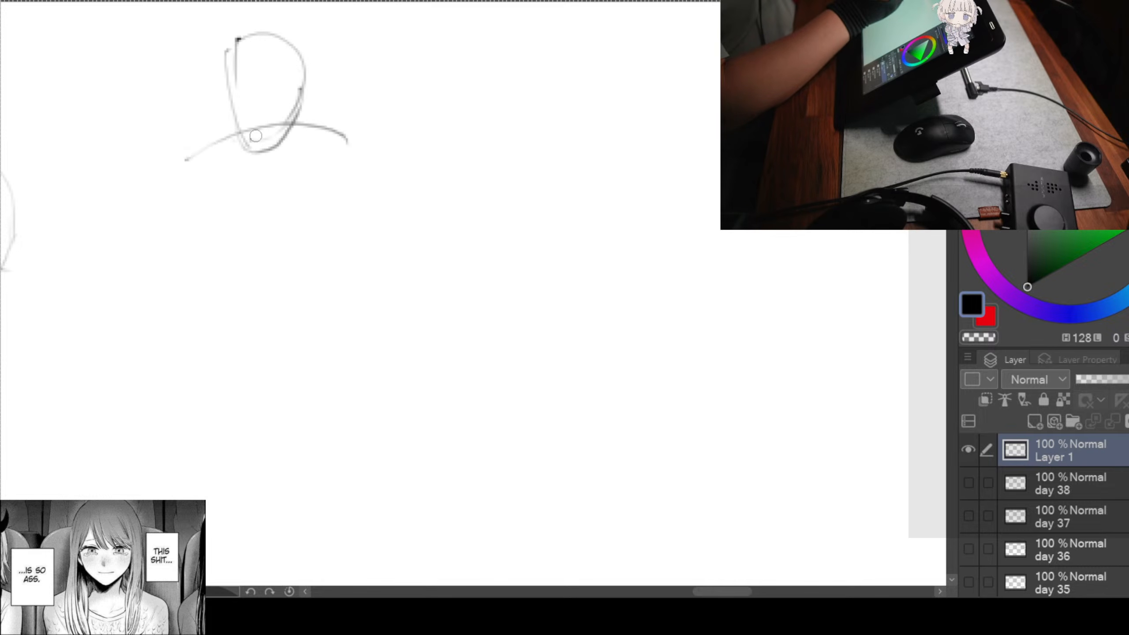
# Step: Sketch the eleventh figure's first arm hanging from the shoulder, with the forearm angled outward and tapering to the wrist
pyautogui.moveTo(196, 151); pyautogui.dragTo(172, 244)
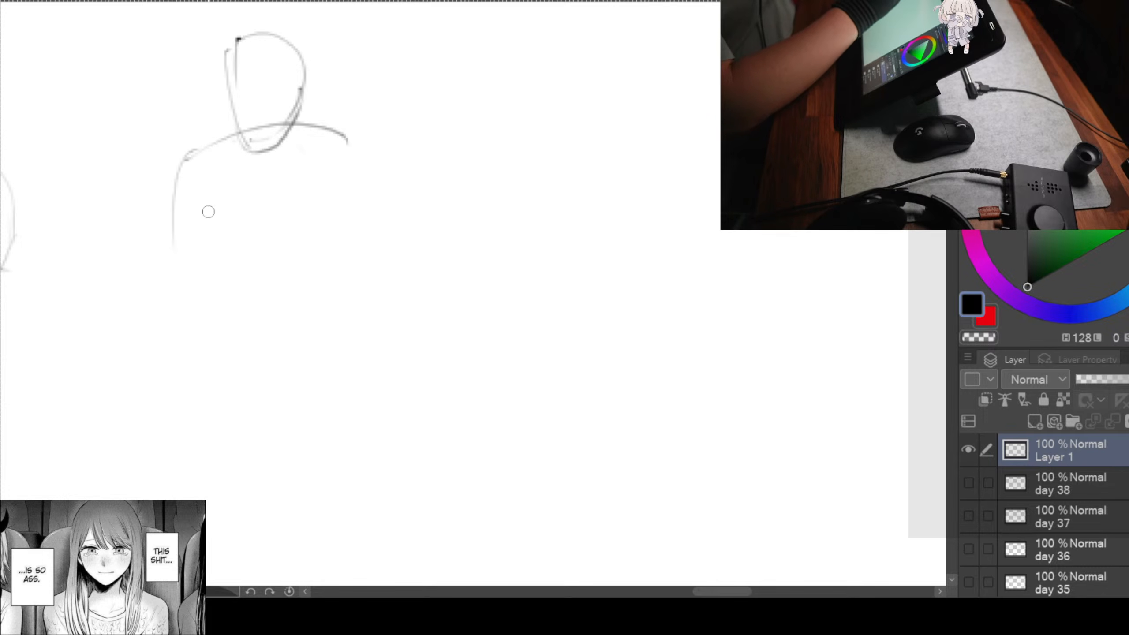
pyautogui.moveTo(204, 175); pyautogui.dragTo(185, 306)
pyautogui.moveTo(186, 197)
pyautogui.mouseDown()
pyautogui.moveTo(168, 289)
pyautogui.moveTo(117, 386)
pyautogui.mouseUp()
pyautogui.moveTo(185, 307); pyautogui.dragTo(102, 396)
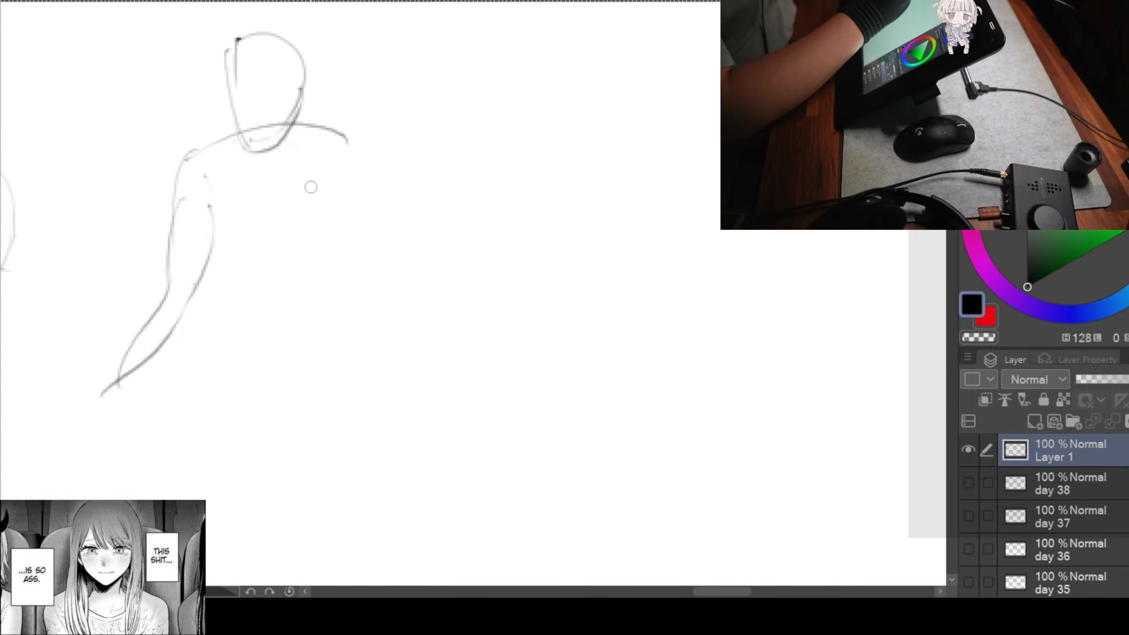
# Step: Sketch the eleventh figure's other arm with its forearm flaring away from the body and tapering to the wrist
pyautogui.moveTo(306, 158); pyautogui.dragTo(314, 254)
pyautogui.moveTo(352, 177)
pyautogui.mouseDown()
pyautogui.moveTo(343, 237)
pyautogui.moveTo(419, 343)
pyautogui.mouseUp()
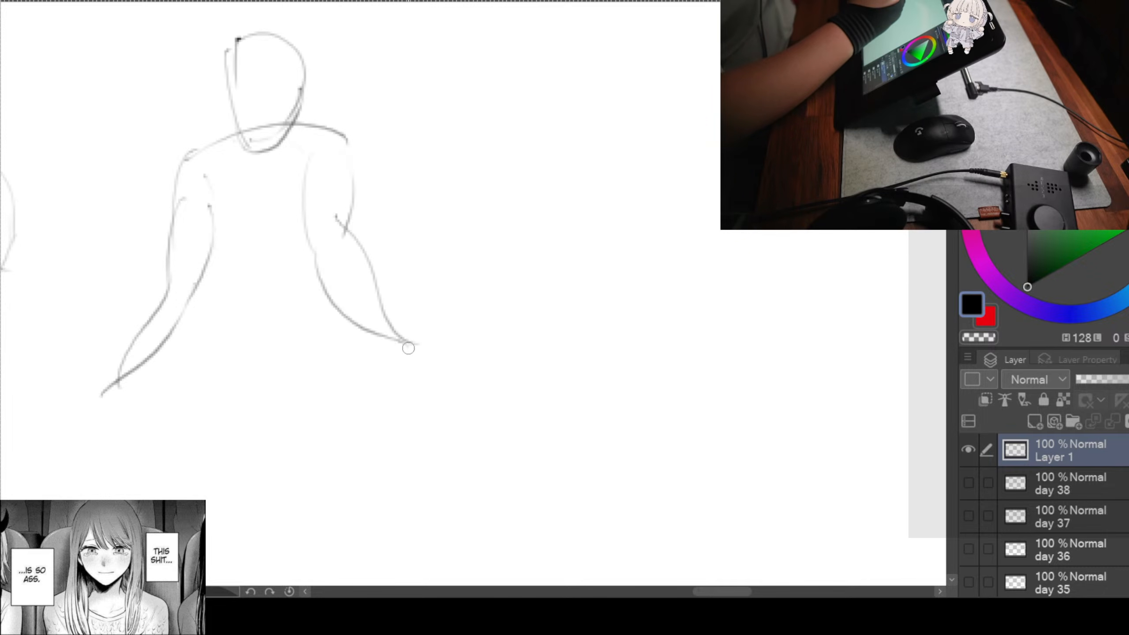
pyautogui.moveTo(315, 252); pyautogui.dragTo(416, 343)
# Step: Add the eleventh figure's torso centre curve, a slanted waistline and rounded, tilted hips
pyautogui.moveTo(269, 191); pyautogui.dragTo(254, 266)
pyautogui.moveTo(220, 289); pyautogui.dragTo(299, 269)
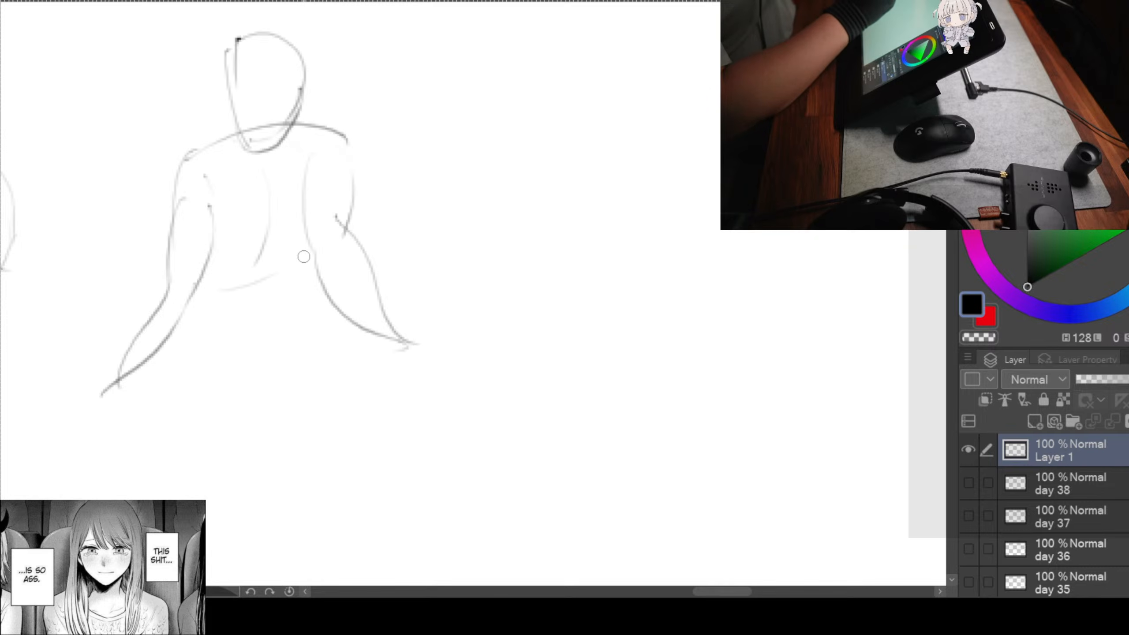
pyautogui.moveTo(209, 285); pyautogui.dragTo(186, 366)
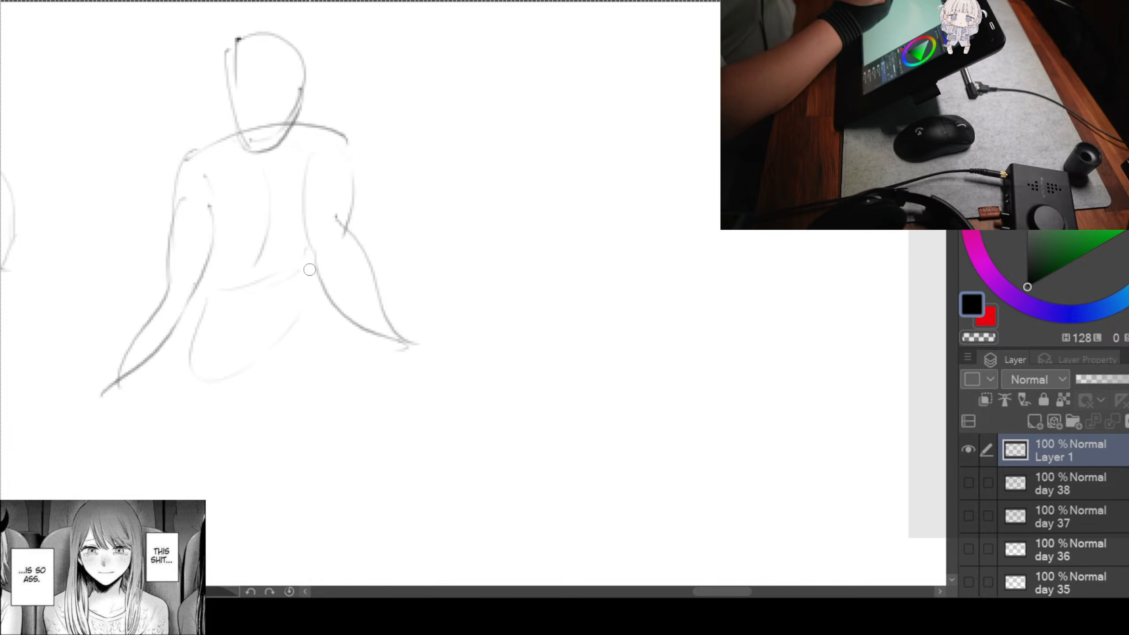
pyautogui.moveTo(310, 265); pyautogui.dragTo(273, 372)
pyautogui.moveTo(205, 279); pyautogui.dragTo(318, 307)
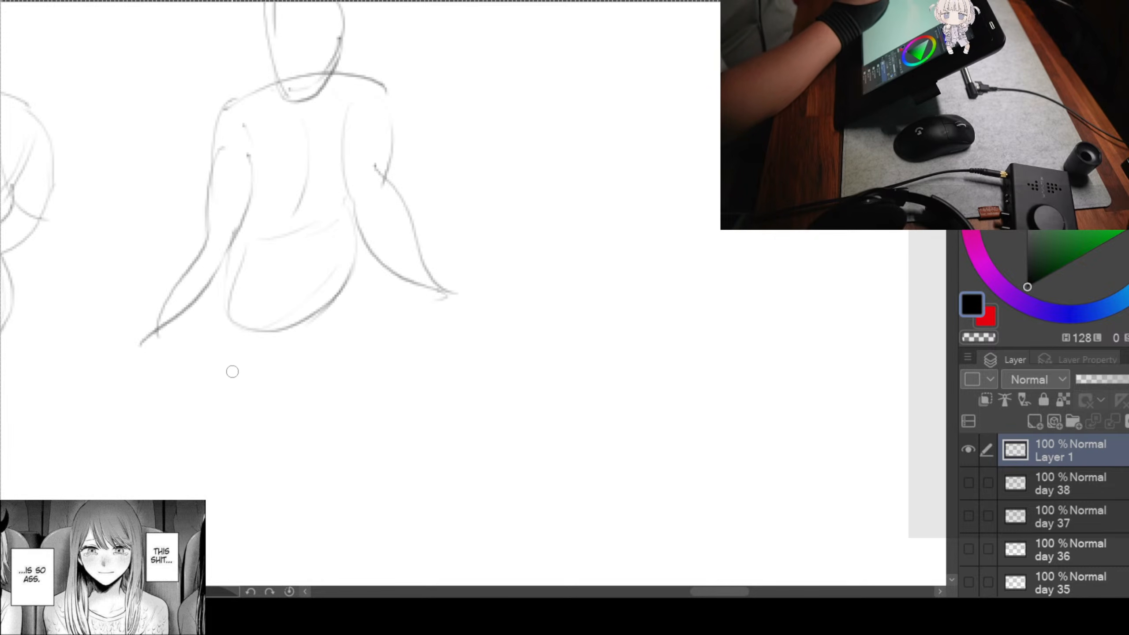
# Step: Sketch the eleventh figure's two thighs tapering together toward the knees, and darken the outer thigh contour
pyautogui.moveTo(226, 316); pyautogui.dragTo(266, 442)
pyautogui.moveTo(321, 307); pyautogui.dragTo(270, 452)
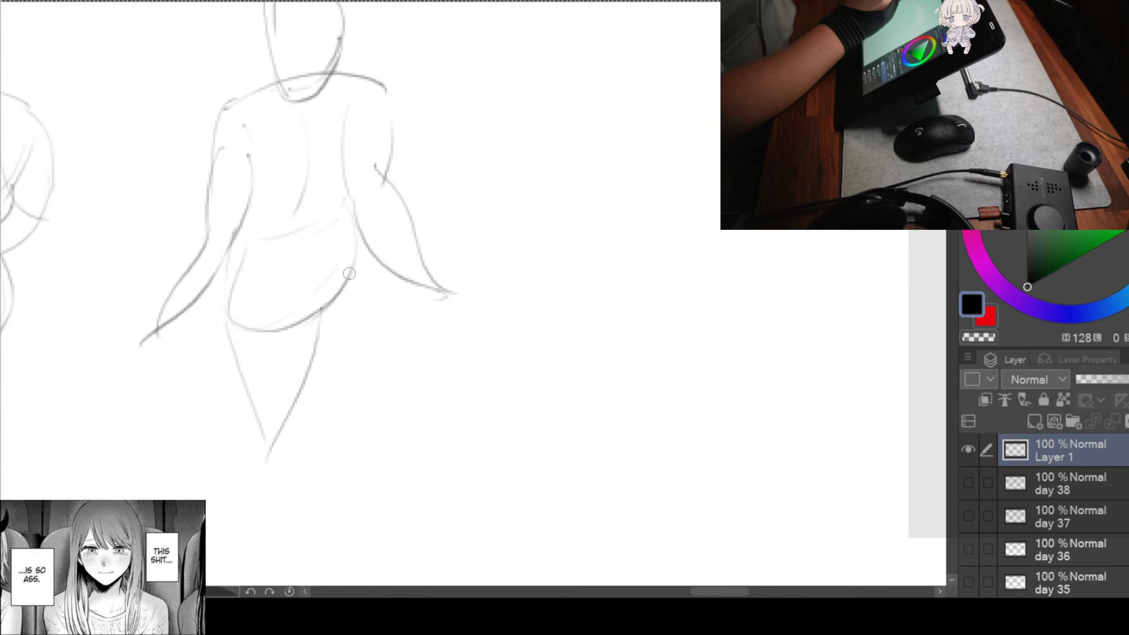
pyautogui.moveTo(365, 294); pyautogui.dragTo(284, 467)
pyautogui.moveTo(362, 229); pyautogui.dragTo(370, 324)
pyautogui.moveTo(358, 263)
pyautogui.mouseDown()
pyautogui.moveTo(370, 371)
pyautogui.moveTo(331, 426)
pyautogui.mouseUp()
# Step: Sketch the eleventh figure's lower legs close together, each ending in a small pointed foot
pyautogui.moveTo(339, 453)
pyautogui.mouseDown()
pyautogui.moveTo(333, 284)
pyautogui.moveTo(282, 385)
pyautogui.mouseUp()
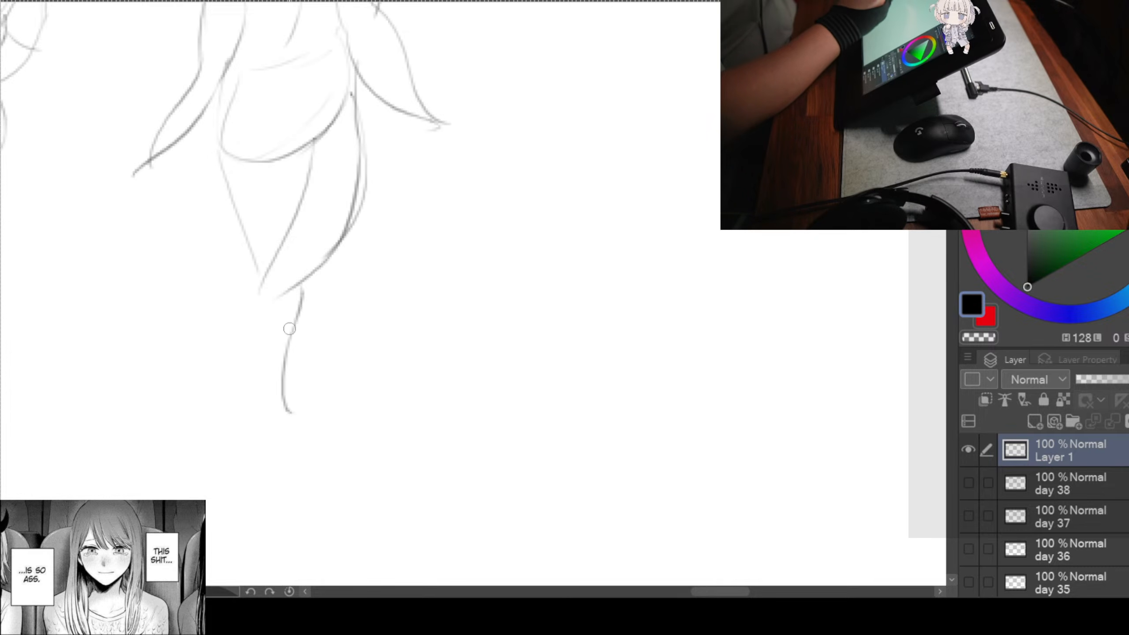
pyautogui.moveTo(262, 276)
pyautogui.mouseDown()
pyautogui.moveTo(267, 407)
pyautogui.moveTo(301, 414)
pyautogui.mouseUp()
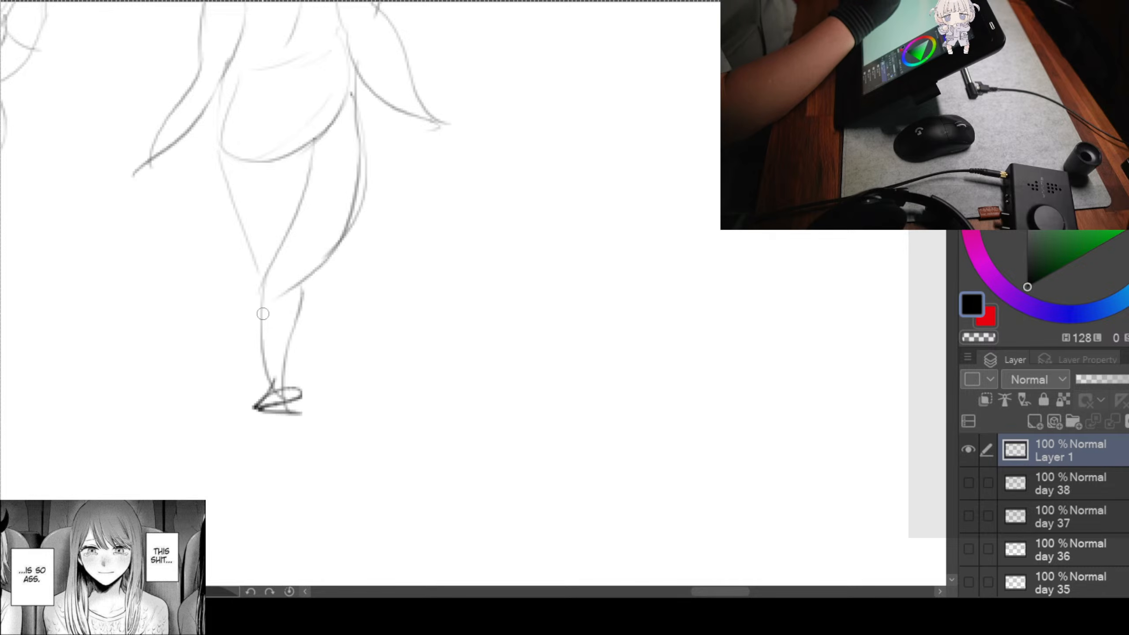
pyautogui.moveTo(297, 287)
pyautogui.mouseDown()
pyautogui.moveTo(336, 392)
pyautogui.moveTo(306, 395)
pyautogui.moveTo(333, 363)
pyautogui.mouseUp()
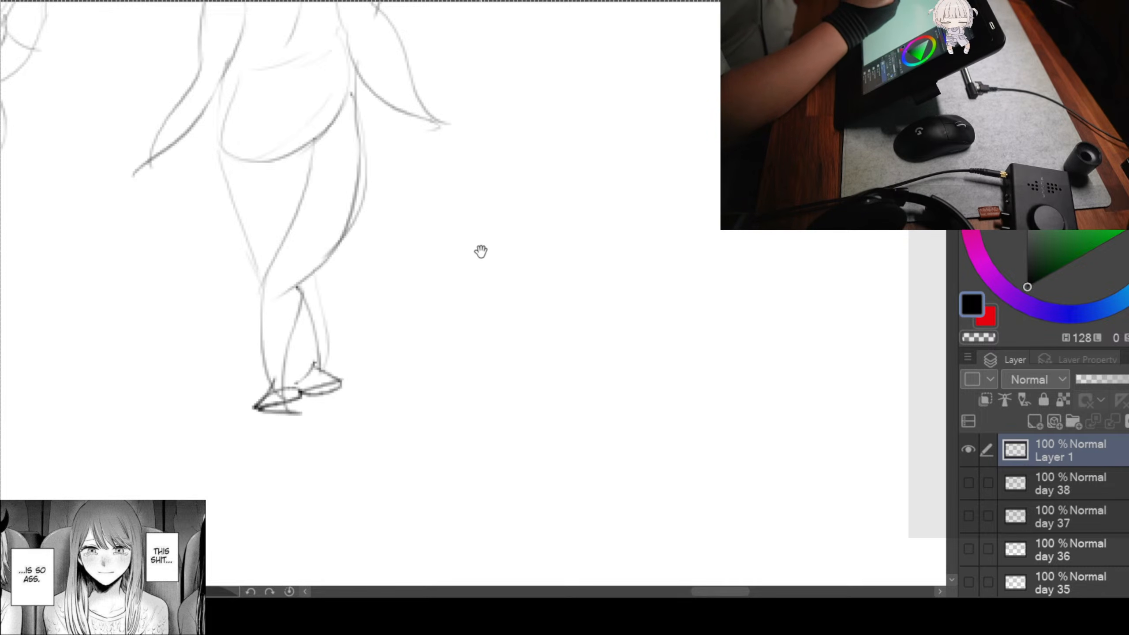
# Step: Add simple hands at the ends of both of the eleventh figure's outstretched forearms
pyautogui.moveTo(481, 252)
pyautogui.mouseDown()
pyautogui.moveTo(433, 310)
pyautogui.moveTo(449, 270)
pyautogui.moveTo(406, 280)
pyautogui.moveTo(401, 224)
pyautogui.mouseUp()
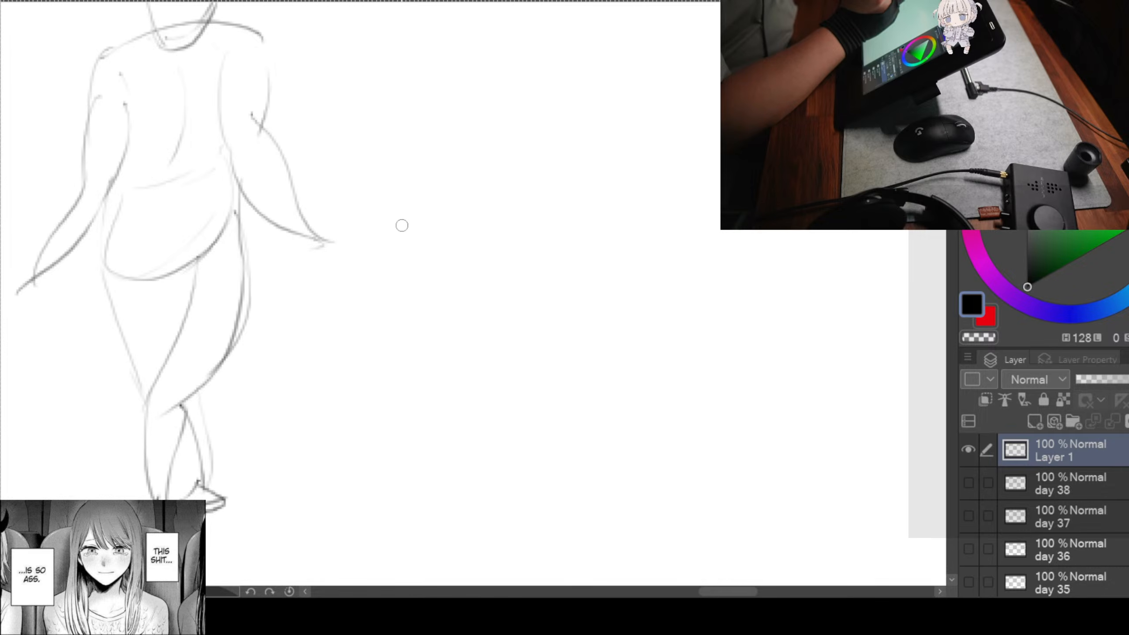
pyautogui.moveTo(308, 219)
pyautogui.mouseDown()
pyautogui.moveTo(299, 236)
pyautogui.moveTo(336, 234)
pyautogui.mouseUp()
pyautogui.moveTo(291, 247); pyautogui.dragTo(549, 220)
pyautogui.moveTo(226, 252)
pyautogui.mouseDown()
pyautogui.moveTo(193, 269)
pyautogui.moveTo(252, 272)
pyautogui.mouseUp()
pyautogui.moveTo(182, 278); pyautogui.dragTo(260, 275)
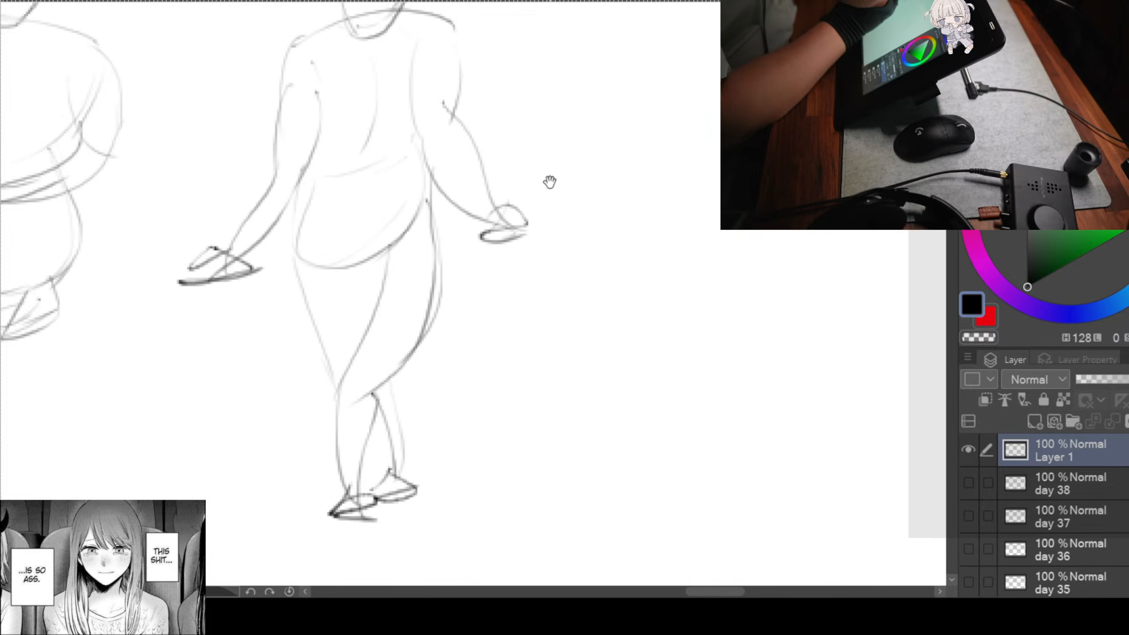
# Step: Start a twelfth figure in the blank space beside the standing one with an oval head and a forward-leaning ribcage
pyautogui.moveTo(790, 149)
pyautogui.mouseDown()
pyautogui.moveTo(515, 231)
pyautogui.moveTo(403, 232)
pyautogui.moveTo(353, 217)
pyautogui.mouseUp()
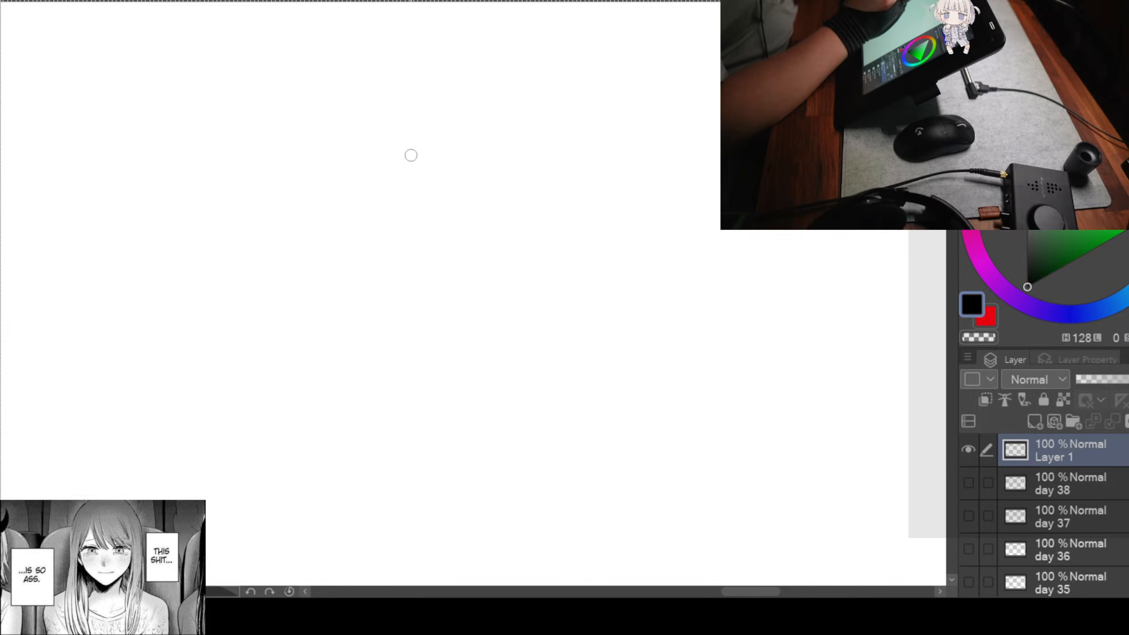
pyautogui.moveTo(406, 43)
pyautogui.mouseDown()
pyautogui.moveTo(406, 73)
pyautogui.moveTo(469, 78)
pyautogui.moveTo(402, 120)
pyautogui.moveTo(440, 131)
pyautogui.moveTo(409, 162)
pyautogui.mouseUp()
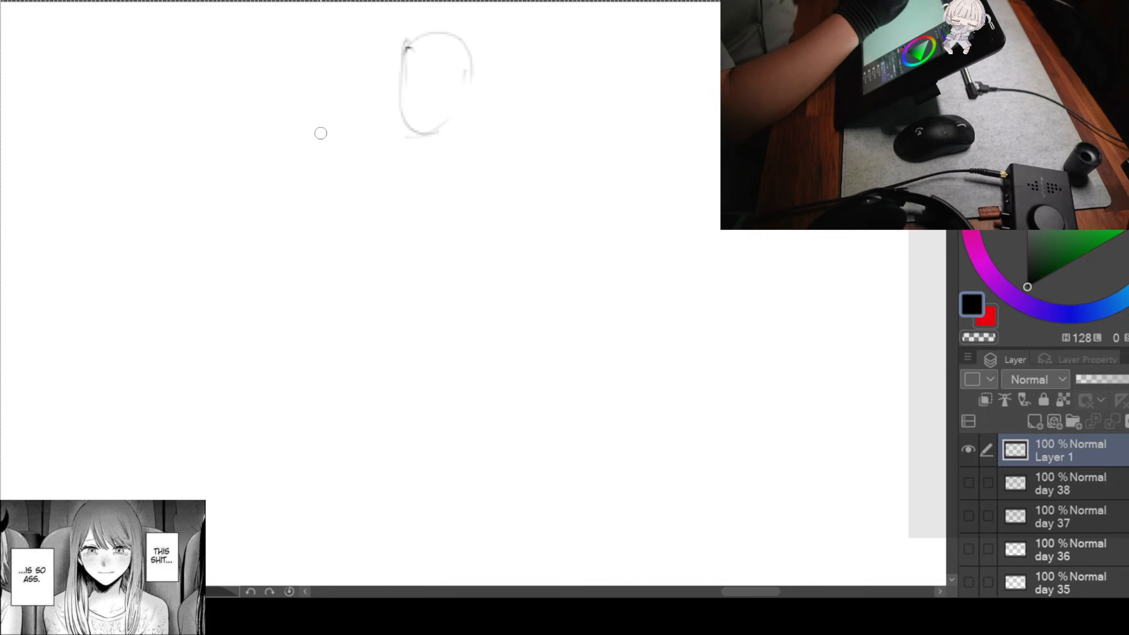
pyautogui.moveTo(329, 93); pyautogui.dragTo(398, 107)
pyautogui.moveTo(396, 229); pyautogui.dragTo(284, 267)
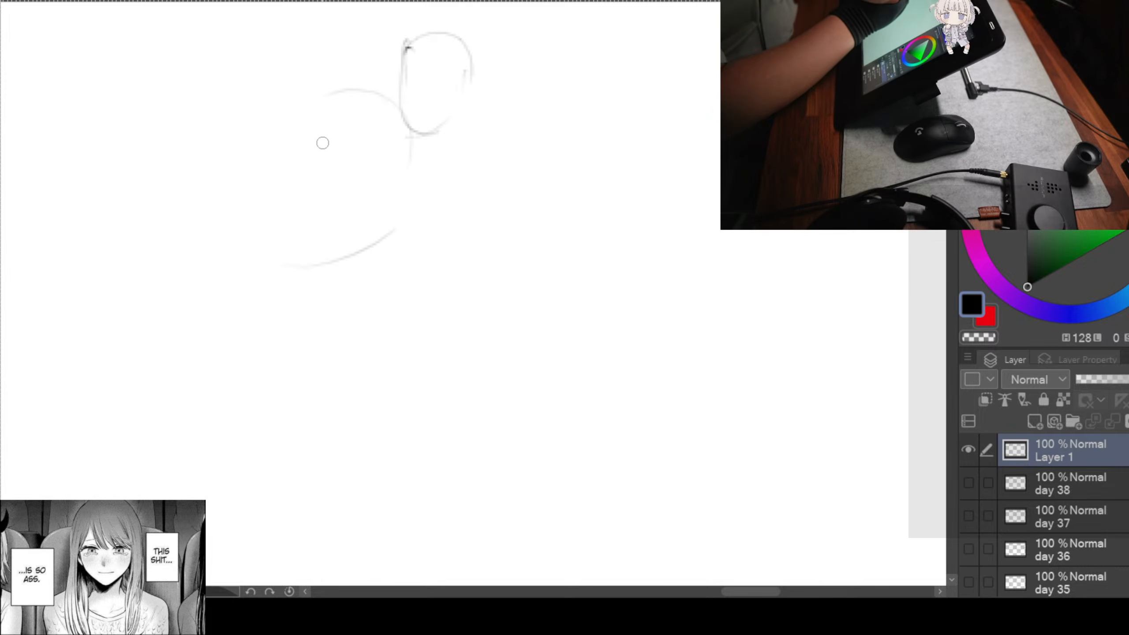
pyautogui.moveTo(368, 98)
pyautogui.mouseDown()
pyautogui.moveTo(352, 89)
pyautogui.moveTo(267, 222)
pyautogui.mouseUp()
pyautogui.moveTo(298, 275); pyautogui.dragTo(393, 229)
pyautogui.moveTo(399, 178); pyautogui.dragTo(387, 215)
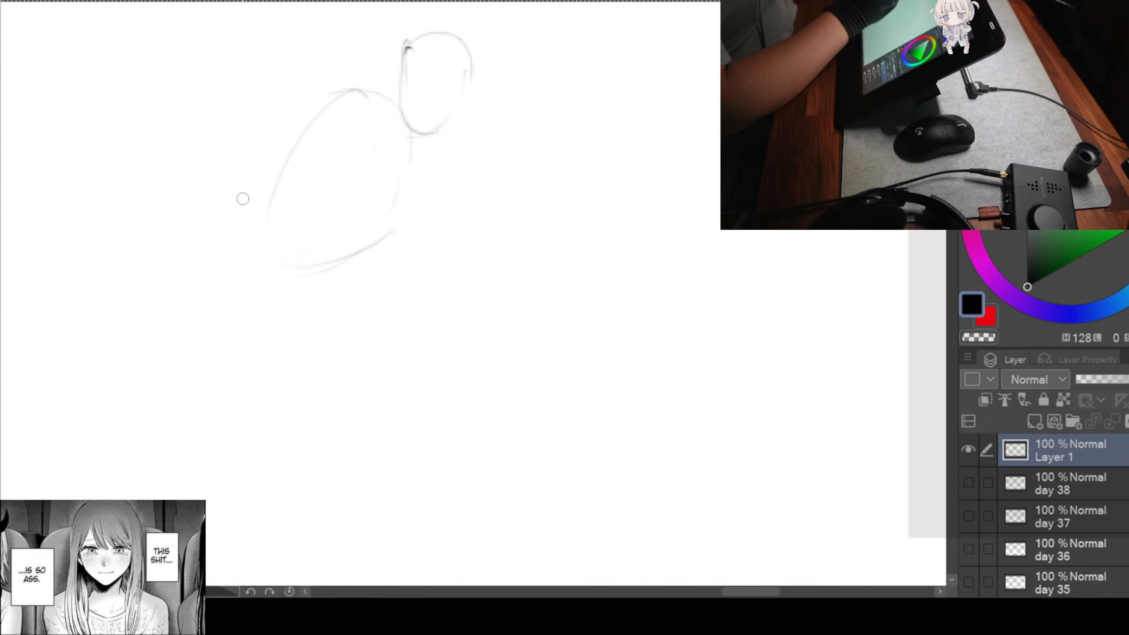
# Step: Sketch the twelfth figure's rounded hips behind and below the ribcage, with a guide line for the start of the thigh
pyautogui.moveTo(318, 249); pyautogui.dragTo(362, 238)
pyautogui.moveTo(308, 187); pyautogui.dragTo(299, 177)
pyautogui.moveTo(235, 162); pyautogui.dragTo(210, 168)
pyautogui.moveTo(229, 292); pyautogui.dragTo(280, 295)
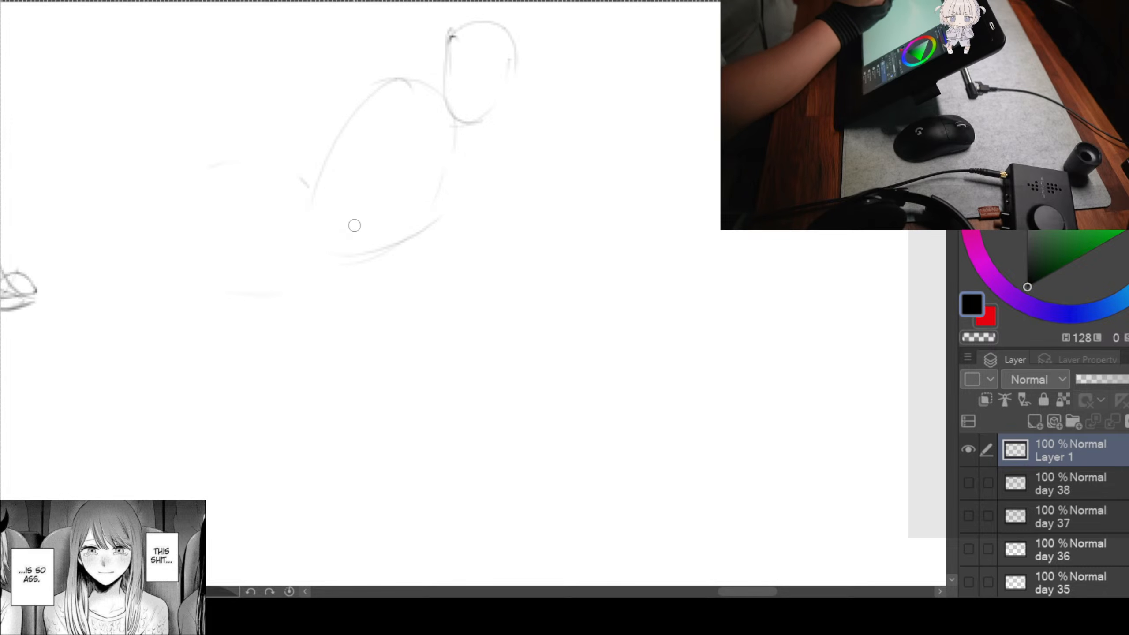
pyautogui.moveTo(198, 189)
pyautogui.mouseDown()
pyautogui.moveTo(224, 288)
pyautogui.moveTo(276, 164)
pyautogui.mouseUp()
pyautogui.moveTo(241, 221); pyautogui.dragTo(234, 306)
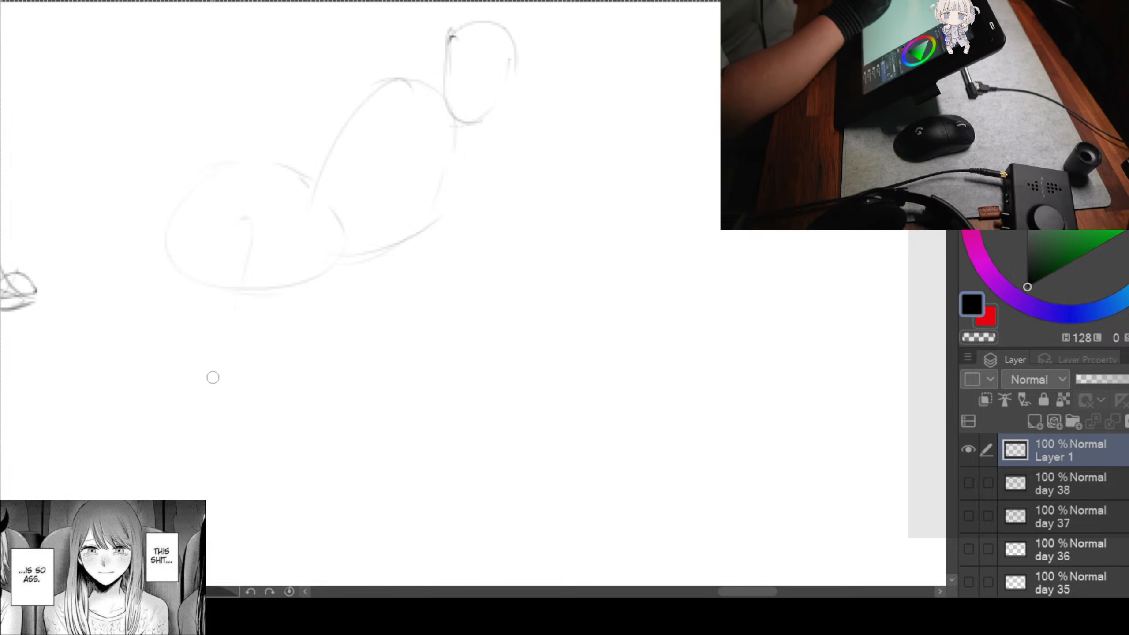
# Step: Sketch the twelfth figure's thighs down to the bent knees, one lower leg trailing backward and the other raised behind
pyautogui.moveTo(200, 231); pyautogui.dragTo(167, 370)
pyautogui.moveTo(269, 328)
pyautogui.mouseDown()
pyautogui.moveTo(296, 315)
pyautogui.moveTo(333, 325)
pyautogui.mouseUp()
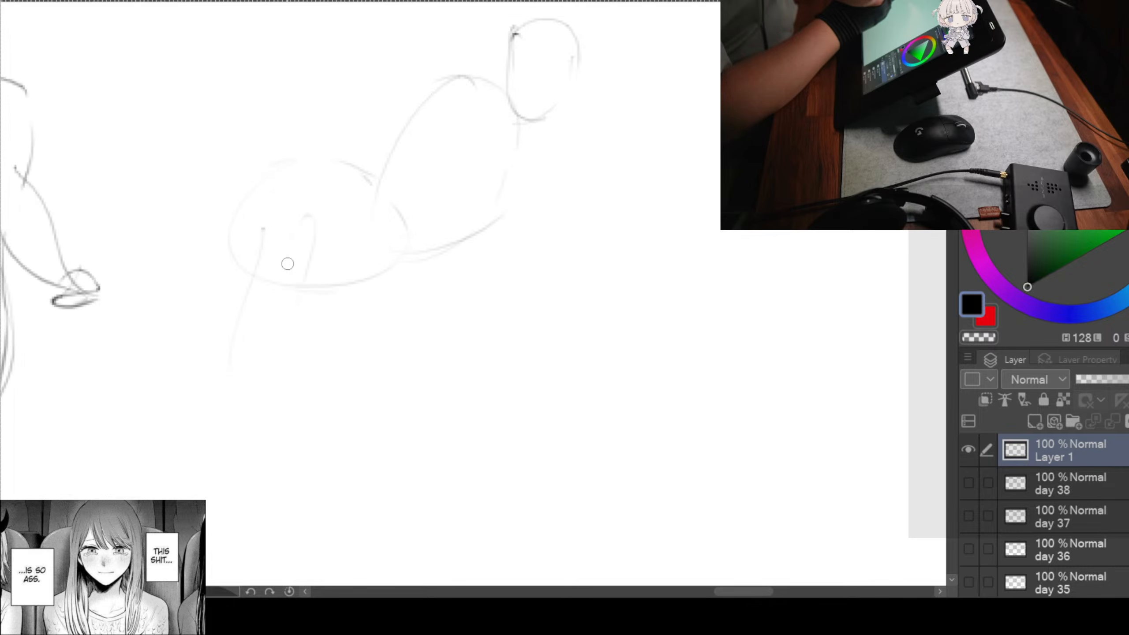
pyautogui.moveTo(281, 254); pyautogui.dragTo(221, 418)
pyautogui.moveTo(329, 340); pyautogui.dragTo(239, 409)
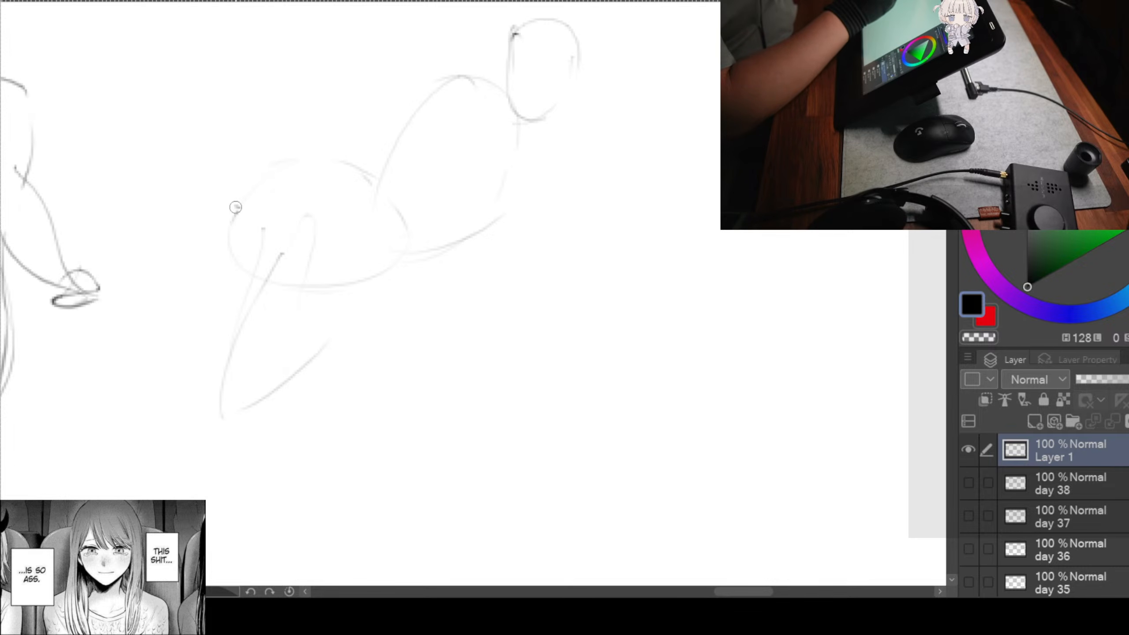
pyautogui.moveTo(235, 207)
pyautogui.mouseDown()
pyautogui.moveTo(191, 369)
pyautogui.moveTo(69, 456)
pyautogui.mouseUp()
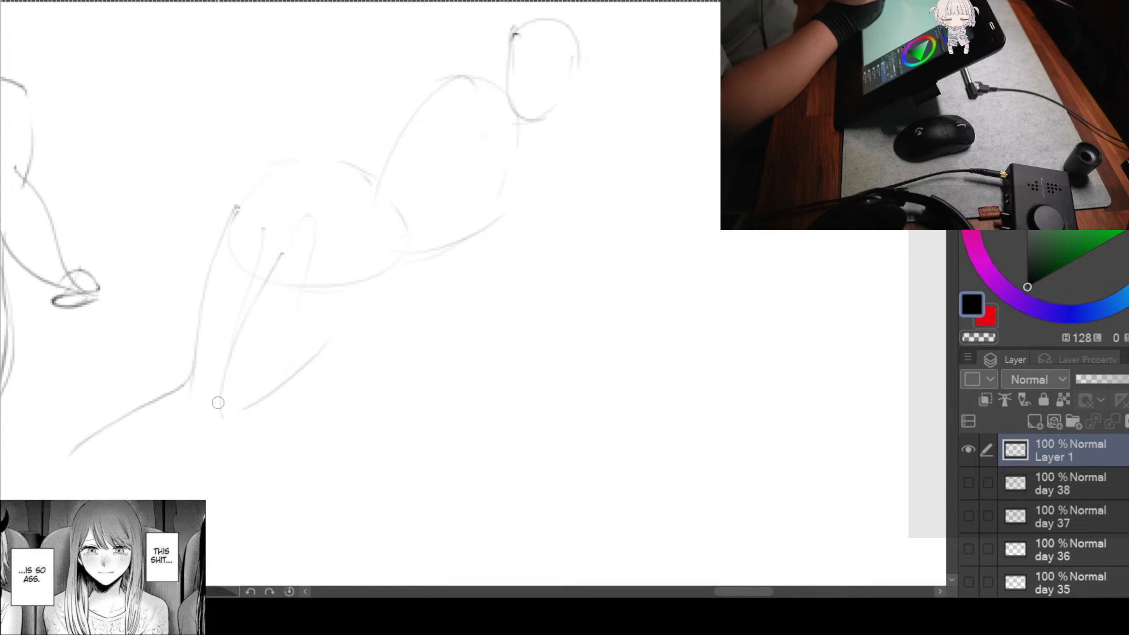
pyautogui.moveTo(163, 247)
pyautogui.mouseDown()
pyautogui.moveTo(232, 347)
pyautogui.moveTo(236, 416)
pyautogui.mouseUp()
pyautogui.moveTo(125, 268)
pyautogui.mouseDown()
pyautogui.moveTo(175, 392)
pyautogui.moveTo(256, 416)
pyautogui.mouseUp()
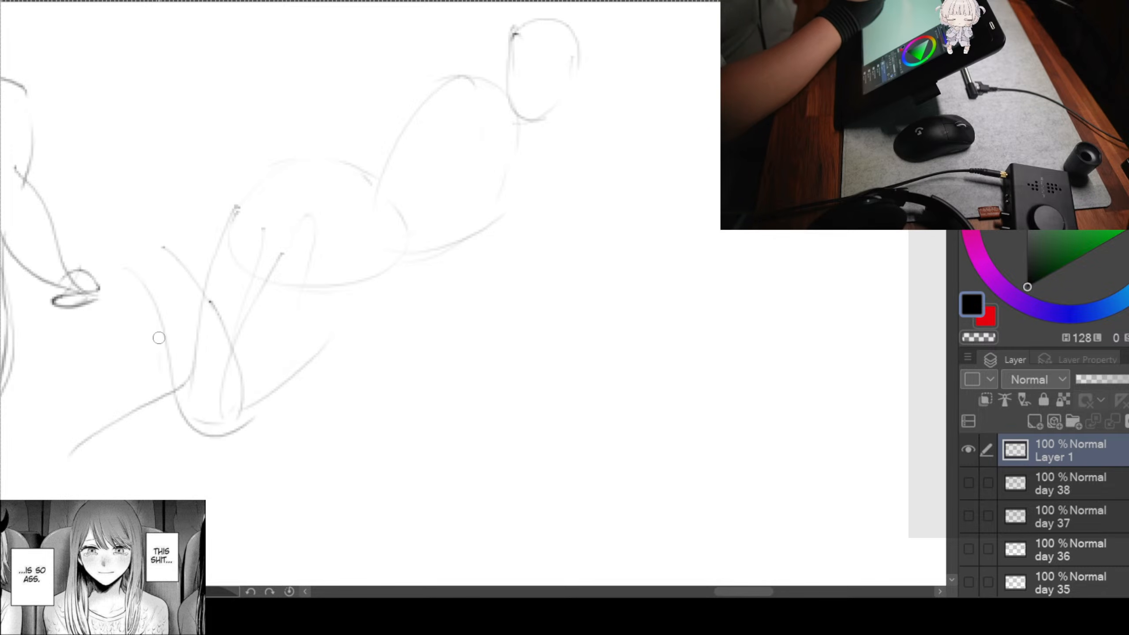
# Step: Add a pointed foot to the twelfth figure's raised leg, and complete the trailing lower leg with a curved foot
pyautogui.moveTo(116, 203)
pyautogui.mouseDown()
pyautogui.moveTo(180, 250)
pyautogui.moveTo(161, 267)
pyautogui.moveTo(119, 260)
pyautogui.moveTo(164, 274)
pyautogui.mouseUp()
pyautogui.moveTo(196, 364); pyautogui.dragTo(328, 322)
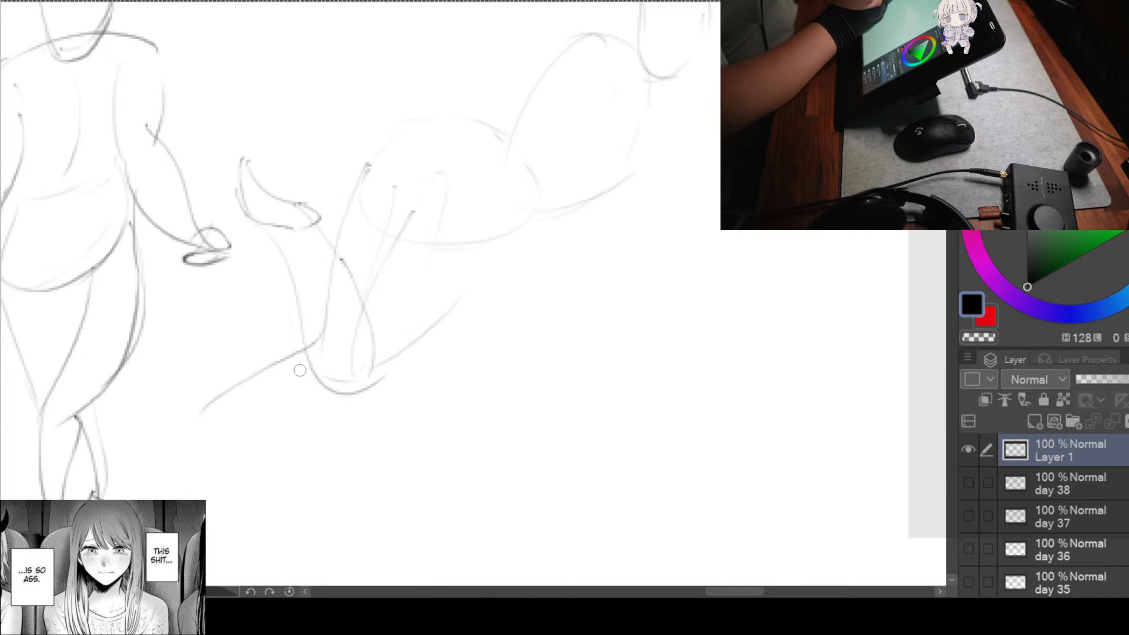
pyautogui.moveTo(317, 385); pyautogui.dragTo(217, 432)
pyautogui.moveTo(267, 393)
pyautogui.mouseDown()
pyautogui.moveTo(204, 412)
pyautogui.moveTo(235, 415)
pyautogui.moveTo(213, 444)
pyautogui.mouseUp()
pyautogui.moveTo(211, 399)
pyautogui.mouseDown()
pyautogui.moveTo(185, 474)
pyautogui.moveTo(198, 486)
pyautogui.mouseUp()
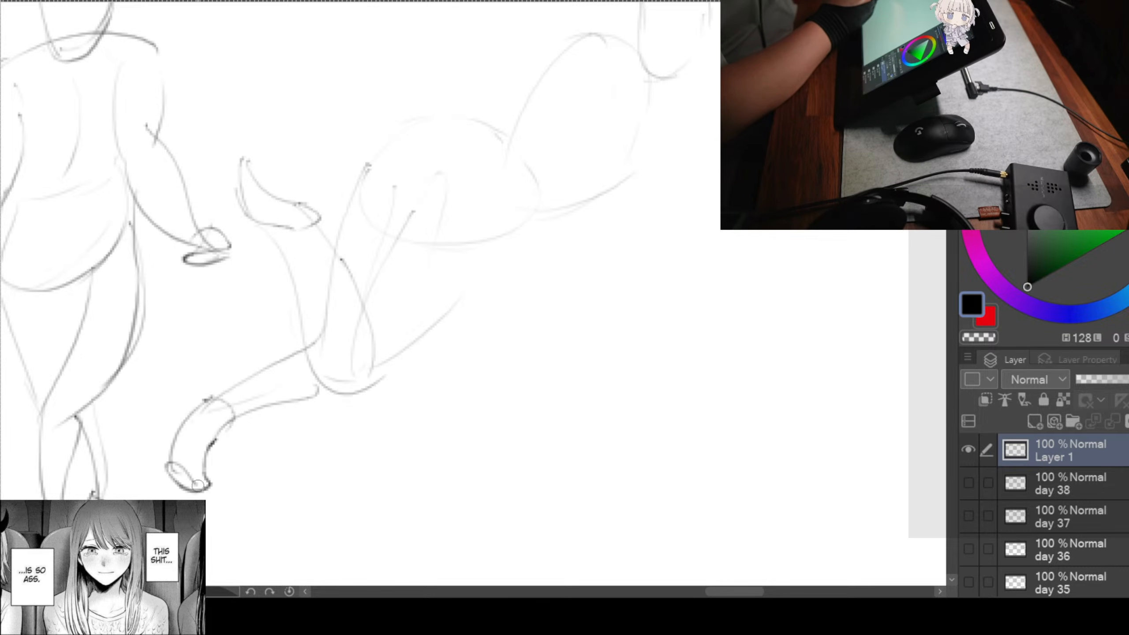
# Step: Sketch the twelfth figure's near arm from the shoulder through a bent elbow to a hand planted on the ground
pyautogui.moveTo(411, 364); pyautogui.dragTo(262, 448)
pyautogui.moveTo(372, 394); pyautogui.dragTo(270, 473)
pyautogui.moveTo(434, 324); pyautogui.dragTo(408, 291)
pyautogui.moveTo(362, 208)
pyautogui.mouseDown()
pyautogui.moveTo(385, 303)
pyautogui.moveTo(381, 364)
pyautogui.mouseUp()
pyautogui.moveTo(346, 258)
pyautogui.mouseDown()
pyautogui.moveTo(343, 323)
pyautogui.moveTo(369, 365)
pyautogui.mouseUp()
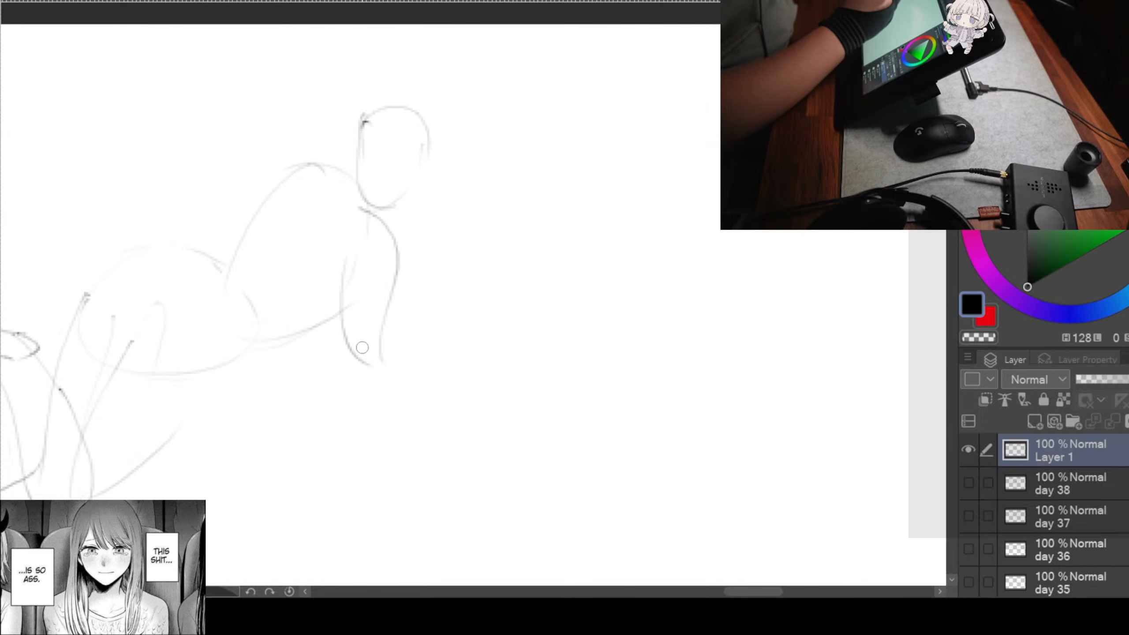
pyautogui.moveTo(359, 316); pyautogui.dragTo(455, 412)
pyautogui.moveTo(367, 359)
pyautogui.mouseDown()
pyautogui.moveTo(462, 413)
pyautogui.moveTo(445, 425)
pyautogui.mouseUp()
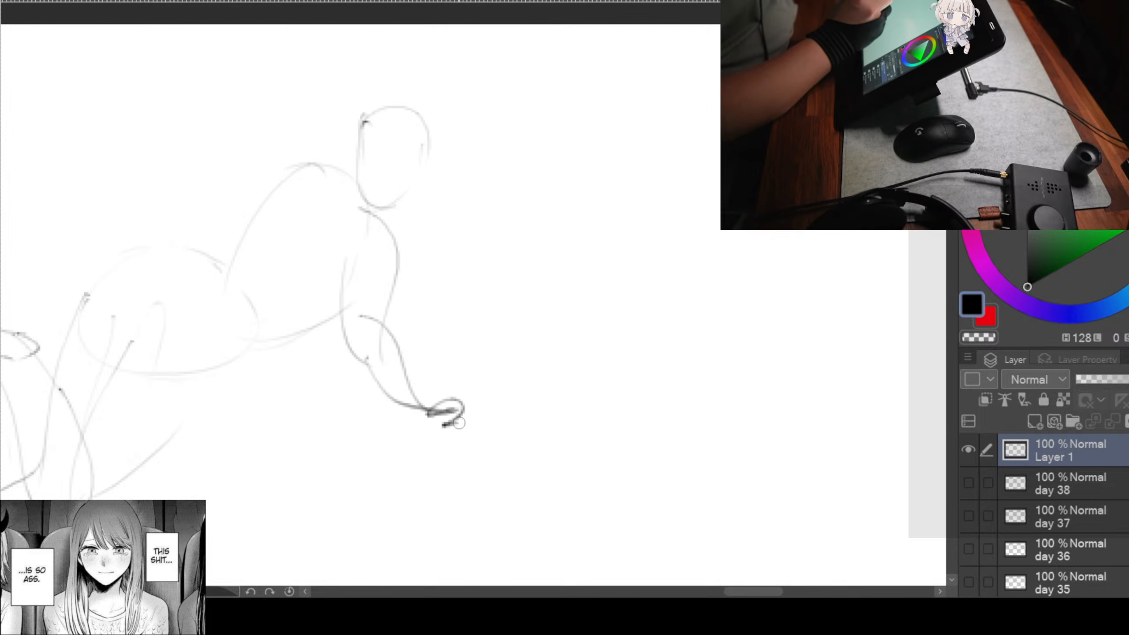
# Step: Draw the twelfth figure's belly-to-thigh contour and the arched back line running into the rounded buttock
pyautogui.moveTo(340, 299)
pyautogui.mouseDown()
pyautogui.moveTo(207, 354)
pyautogui.moveTo(129, 444)
pyautogui.mouseUp()
pyautogui.moveTo(267, 335); pyautogui.dragTo(346, 353)
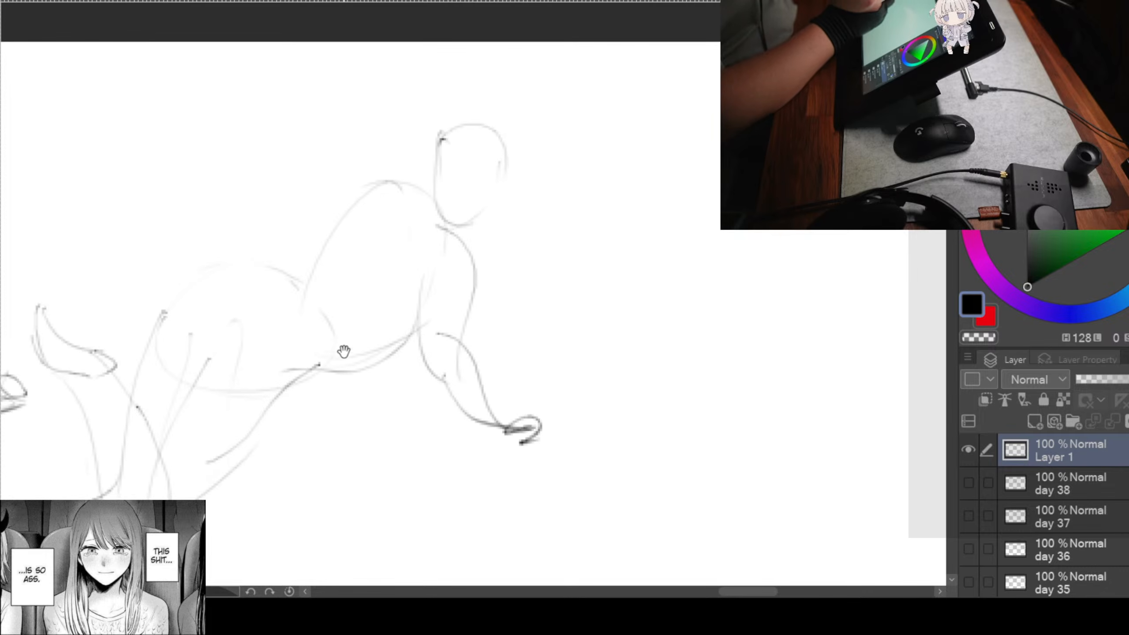
pyautogui.moveTo(326, 252)
pyautogui.mouseDown()
pyautogui.moveTo(255, 266)
pyautogui.moveTo(178, 345)
pyautogui.mouseUp()
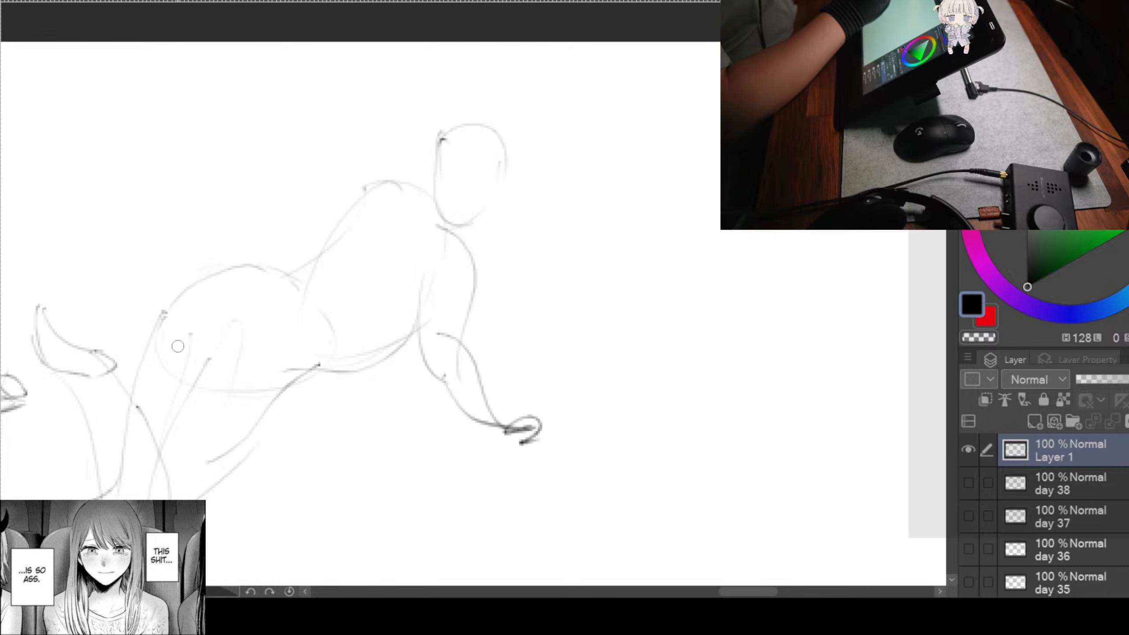
pyautogui.moveTo(349, 247); pyautogui.dragTo(382, 196)
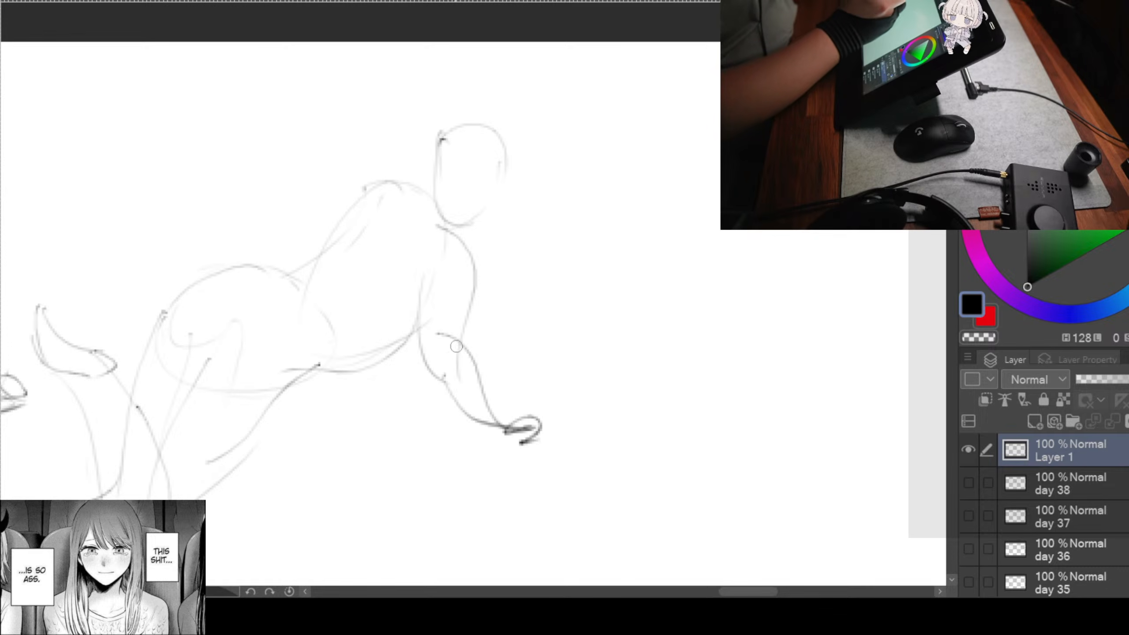
# Step: Add the twelfth figure's far arm below the chest, ending in a simple flat hand
pyautogui.moveTo(411, 332)
pyautogui.mouseDown()
pyautogui.moveTo(414, 371)
pyautogui.moveTo(444, 408)
pyautogui.mouseUp()
pyautogui.moveTo(386, 358); pyautogui.dragTo(424, 415)
pyautogui.moveTo(439, 407)
pyautogui.mouseDown()
pyautogui.moveTo(404, 423)
pyautogui.moveTo(457, 419)
pyautogui.mouseUp()
pyautogui.moveTo(457, 419); pyautogui.dragTo(414, 432)
pyautogui.moveTo(410, 435); pyautogui.dragTo(454, 437)
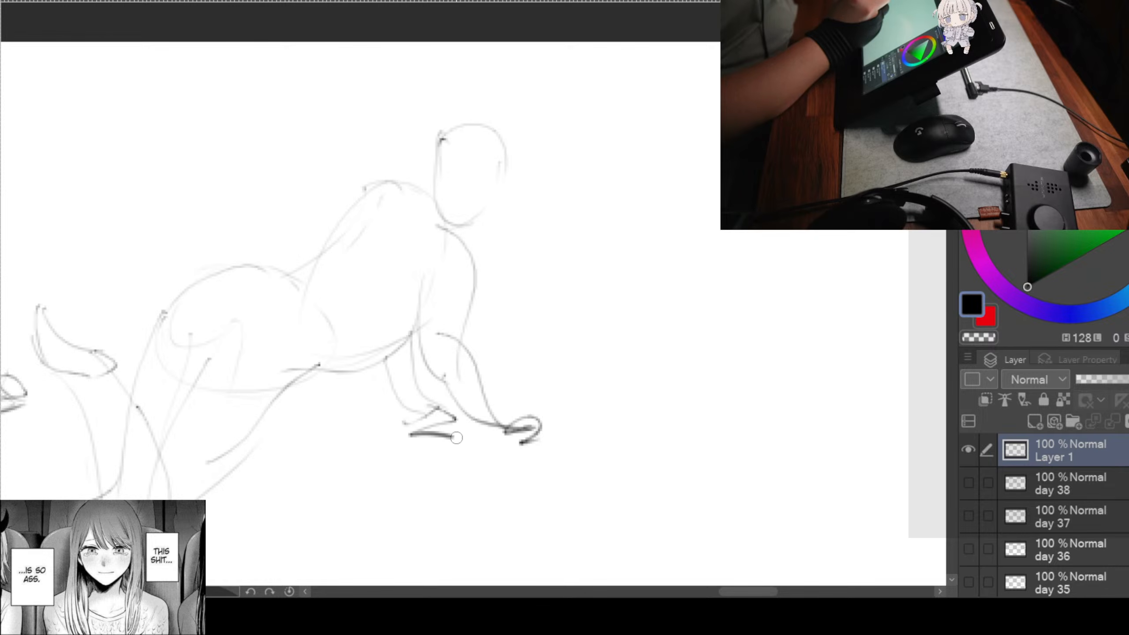
# Step: Start a thirteenth figure in blank space with a large tilted ribcage oval and a curved line from waist to hip
pyautogui.moveTo(550, 406)
pyautogui.mouseDown()
pyautogui.moveTo(476, 366)
pyautogui.moveTo(414, 308)
pyautogui.moveTo(384, 255)
pyautogui.moveTo(392, 208)
pyautogui.mouseUp()
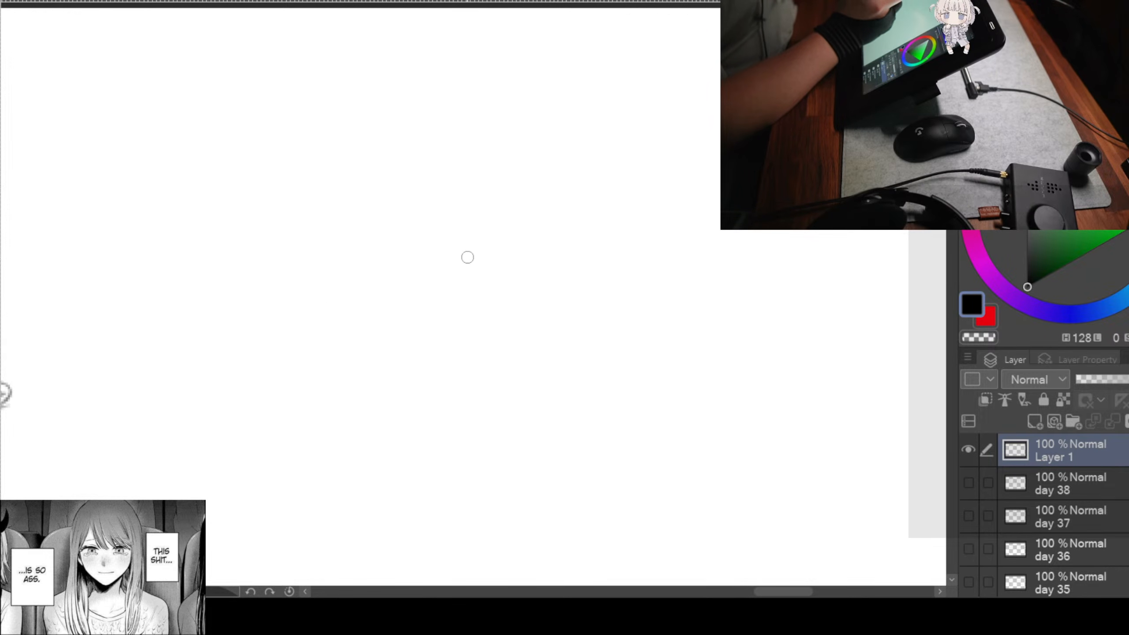
pyautogui.moveTo(459, 234)
pyautogui.mouseDown()
pyautogui.moveTo(545, 272)
pyautogui.moveTo(489, 216)
pyautogui.mouseUp()
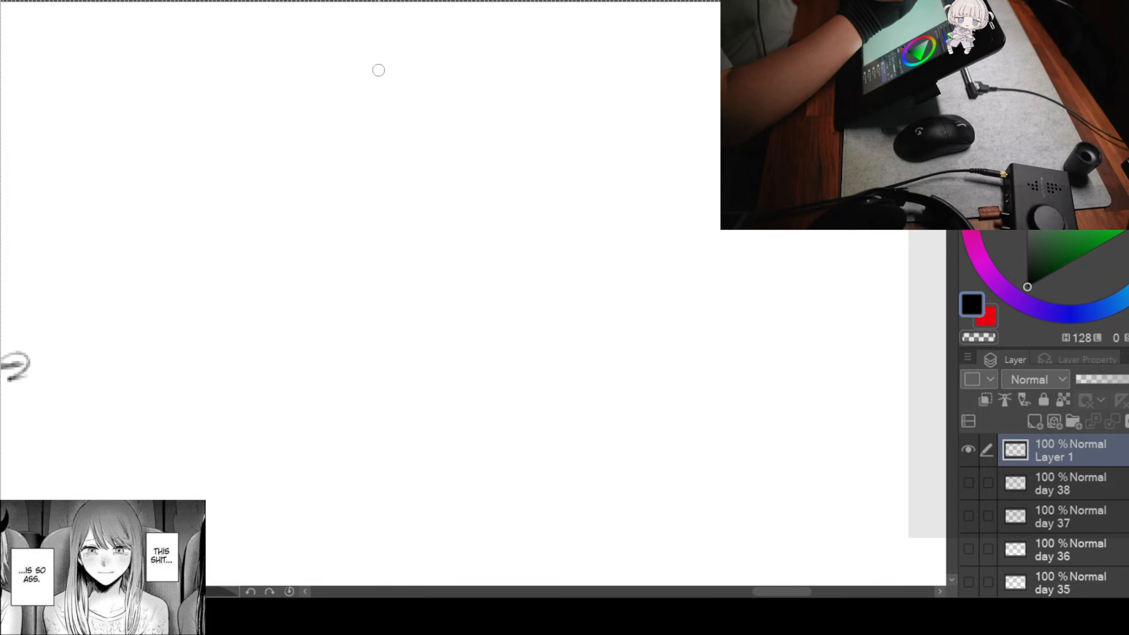
pyautogui.moveTo(361, 58)
pyautogui.mouseDown()
pyautogui.moveTo(275, 194)
pyautogui.moveTo(369, 57)
pyautogui.mouseUp()
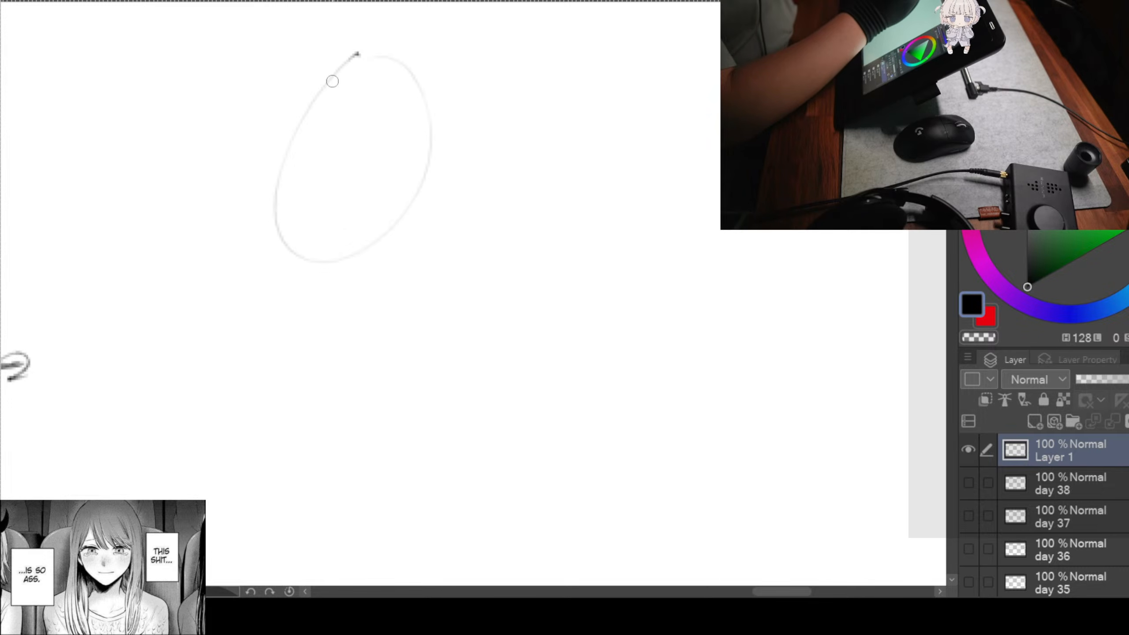
pyautogui.moveTo(289, 152); pyautogui.dragTo(180, 267)
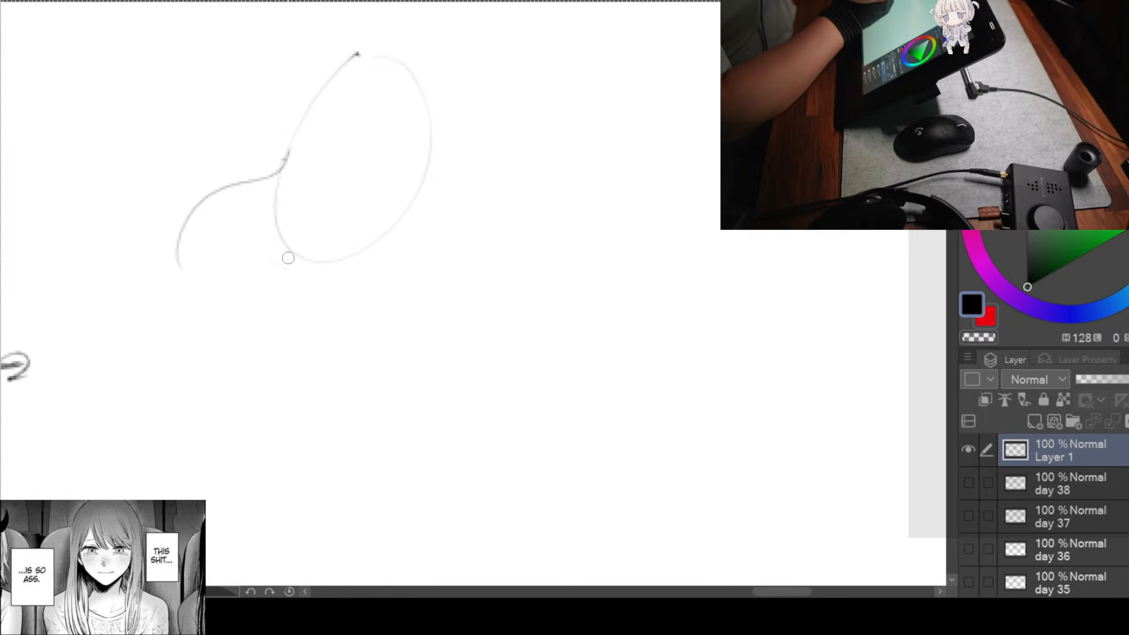
# Step: Sketch the thirteenth figure's near thigh down to a rounded knee, with the lower leg tapering out behind
pyautogui.moveTo(288, 258); pyautogui.dragTo(234, 273)
pyautogui.moveTo(248, 303); pyautogui.dragTo(376, 262)
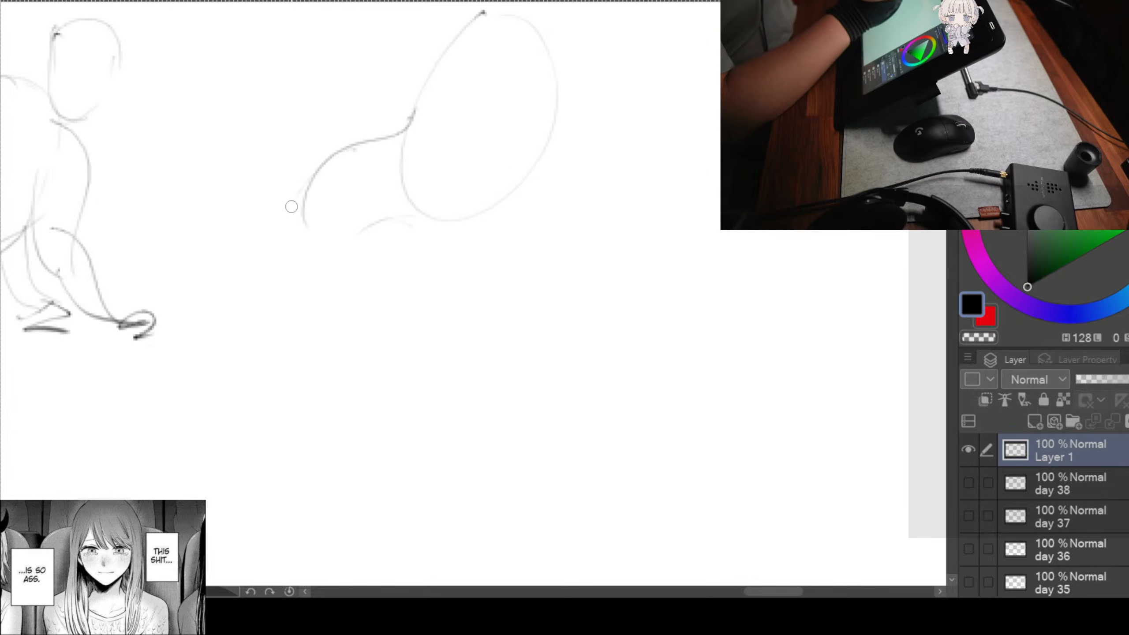
pyautogui.moveTo(297, 207)
pyautogui.mouseDown()
pyautogui.moveTo(361, 251)
pyautogui.moveTo(260, 300)
pyautogui.mouseUp()
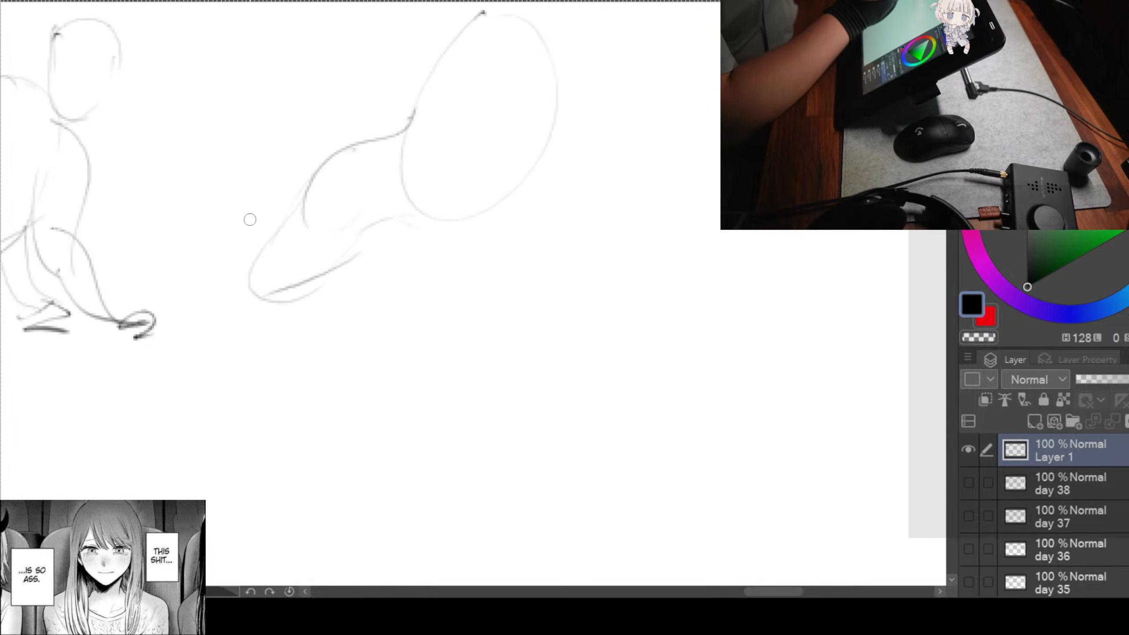
pyautogui.moveTo(268, 234)
pyautogui.mouseDown()
pyautogui.moveTo(156, 258)
pyautogui.moveTo(338, 303)
pyautogui.moveTo(463, 227)
pyautogui.mouseUp()
# Step: Add the thirteenth figure's rounded second thigh, the belly contour up to the ribcage and a chest line
pyautogui.moveTo(454, 243); pyautogui.dragTo(416, 266)
pyautogui.moveTo(534, 211); pyautogui.dragTo(435, 287)
pyautogui.moveTo(414, 220); pyautogui.dragTo(359, 317)
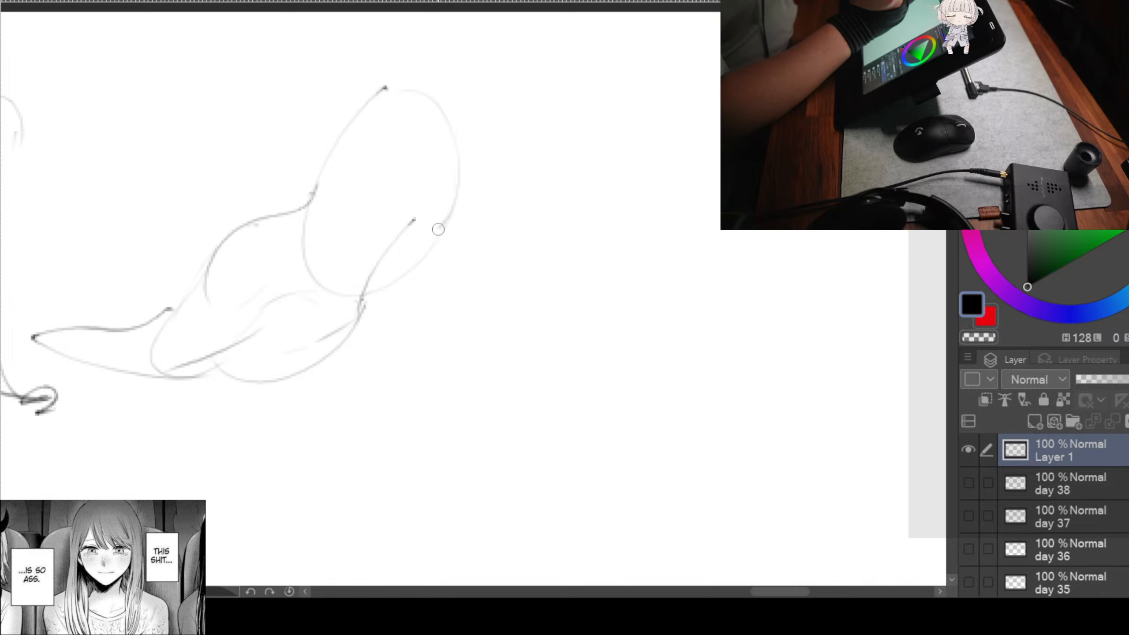
pyautogui.moveTo(365, 263)
pyautogui.mouseDown()
pyautogui.moveTo(440, 198)
pyautogui.moveTo(433, 206)
pyautogui.mouseUp()
# Step: Sketch the thirteenth figure's supporting arm straight down from the shoulder, ending in a flat hand on the ground
pyautogui.moveTo(401, 120); pyautogui.dragTo(404, 224)
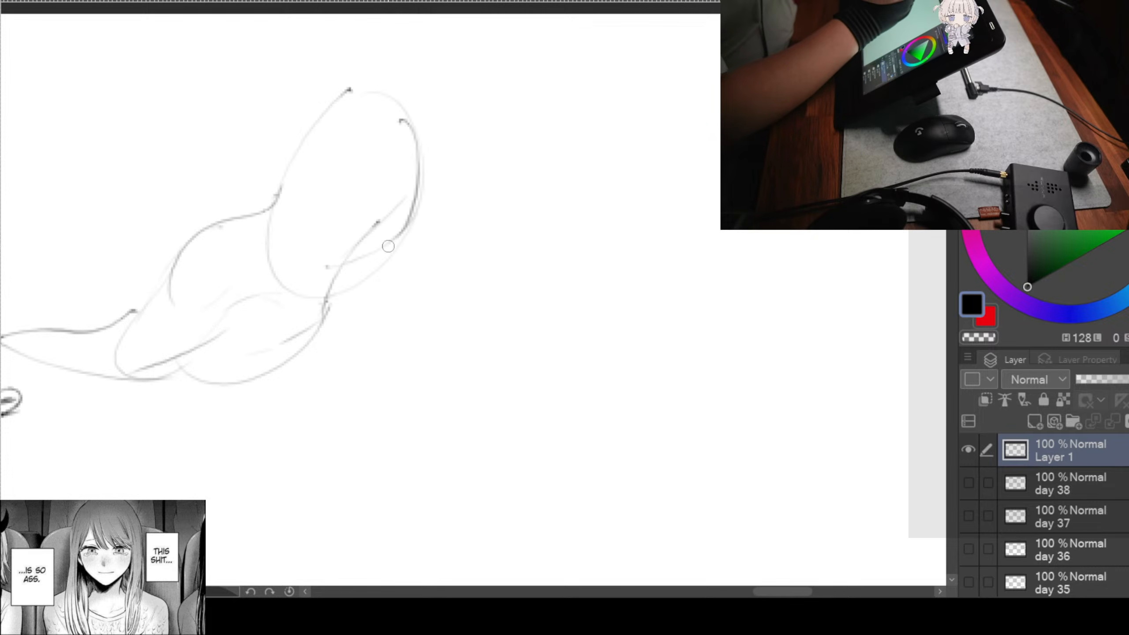
pyautogui.moveTo(354, 99)
pyautogui.mouseDown()
pyautogui.moveTo(377, 225)
pyautogui.moveTo(418, 345)
pyautogui.mouseUp()
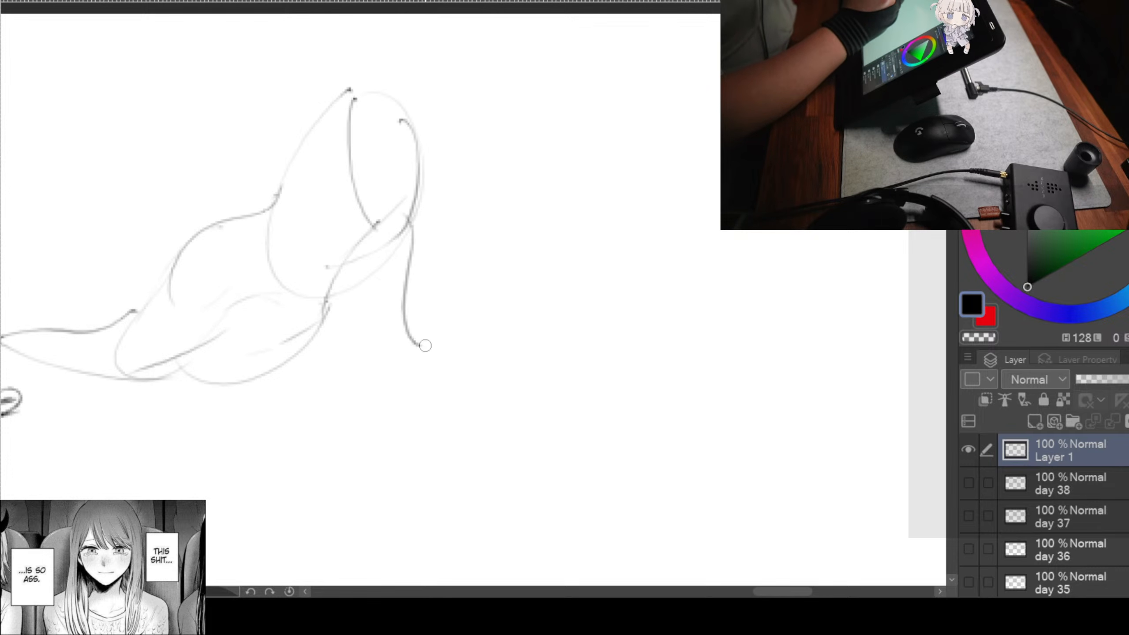
pyautogui.moveTo(372, 229)
pyautogui.mouseDown()
pyautogui.moveTo(405, 350)
pyautogui.moveTo(426, 346)
pyautogui.moveTo(425, 367)
pyautogui.mouseUp()
pyautogui.moveTo(474, 281); pyautogui.dragTo(469, 347)
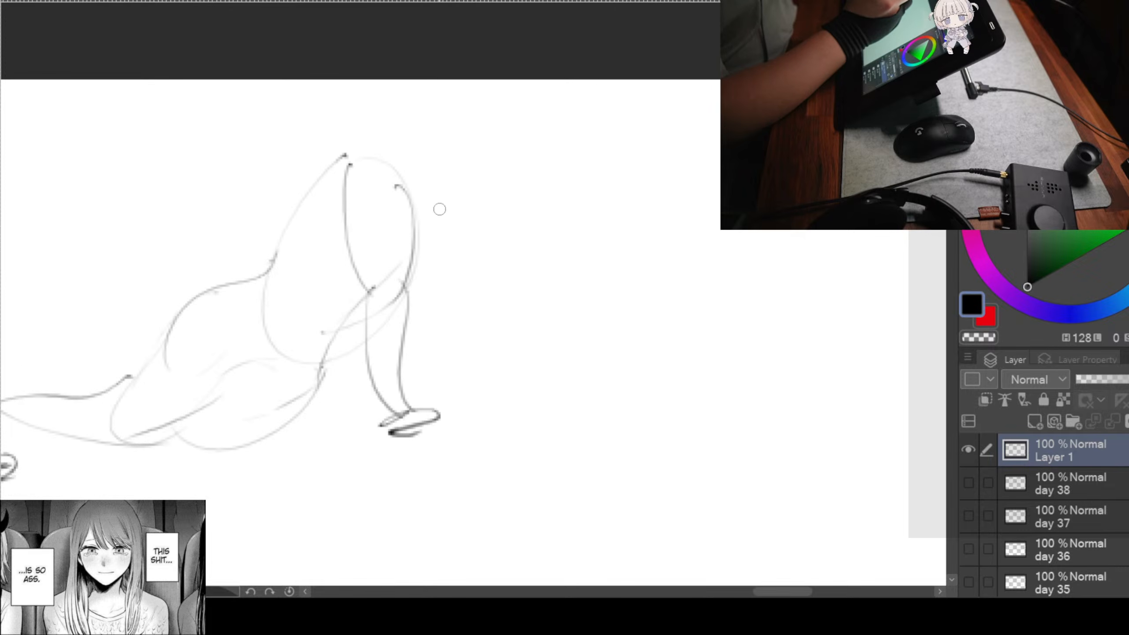
# Step: Sketch a rounded head in front of the thirteenth figure's shoulder and add finishing strokes to the figure
pyautogui.moveTo(391, 167)
pyautogui.mouseDown()
pyautogui.moveTo(444, 171)
pyautogui.moveTo(406, 276)
pyautogui.mouseUp()
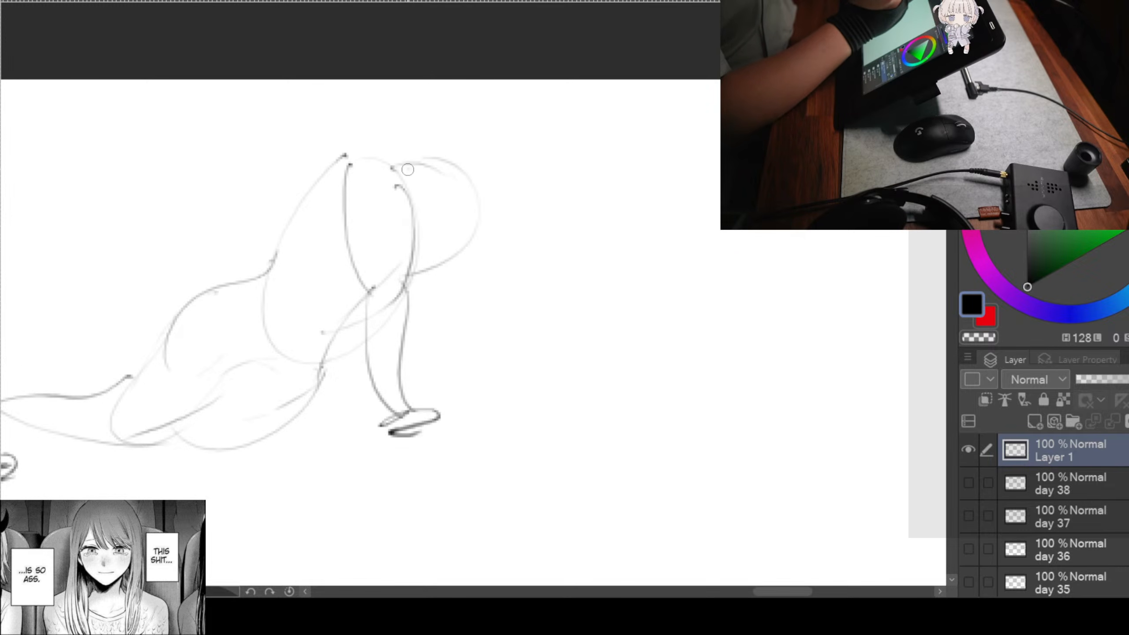
pyautogui.moveTo(406, 168)
pyautogui.mouseDown()
pyautogui.moveTo(402, 273)
pyautogui.moveTo(473, 258)
pyautogui.mouseUp()
pyautogui.moveTo(475, 289); pyautogui.dragTo(610, 193)
pyautogui.moveTo(463, 89)
pyautogui.mouseDown()
pyautogui.moveTo(448, 99)
pyautogui.moveTo(403, 252)
pyautogui.mouseUp()
pyautogui.moveTo(392, 187)
pyautogui.mouseDown()
pyautogui.moveTo(231, 318)
pyautogui.moveTo(351, 302)
pyautogui.mouseUp()
pyautogui.moveTo(328, 245)
pyautogui.mouseDown()
pyautogui.moveTo(252, 257)
pyautogui.moveTo(262, 306)
pyautogui.moveTo(303, 286)
pyautogui.mouseUp()
pyautogui.moveTo(315, 239)
pyautogui.mouseDown()
pyautogui.moveTo(297, 290)
pyautogui.moveTo(326, 272)
pyautogui.mouseUp()
# Step: Start a fourteenth figure in fresh blank space with an egg-shaped head, reinforcing its jaw and pointed chin
pyautogui.moveTo(455, 286); pyautogui.dragTo(511, 306)
pyautogui.moveTo(585, 247); pyautogui.dragTo(455, 303)
pyautogui.moveTo(742, 259)
pyautogui.mouseDown()
pyautogui.moveTo(398, 310)
pyautogui.moveTo(557, 257)
pyautogui.moveTo(403, 308)
pyautogui.mouseUp()
pyautogui.moveTo(540, 290)
pyautogui.mouseDown()
pyautogui.moveTo(466, 270)
pyautogui.moveTo(456, 248)
pyautogui.mouseUp()
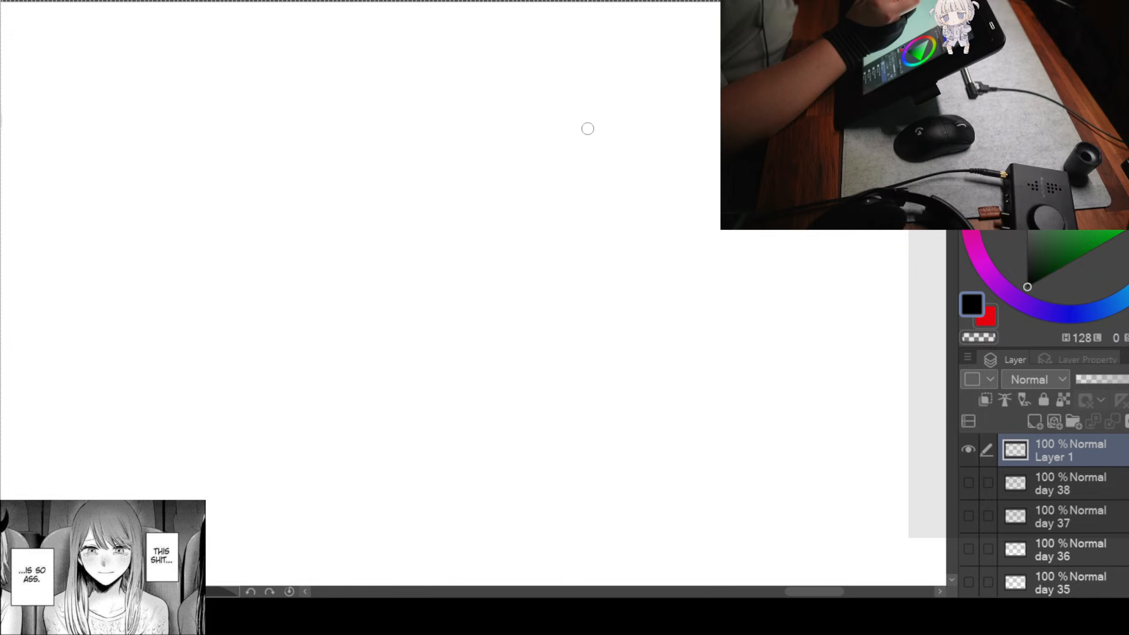
pyautogui.moveTo(243, 88)
pyautogui.mouseDown()
pyautogui.moveTo(259, 127)
pyautogui.moveTo(307, 63)
pyautogui.moveTo(302, 130)
pyautogui.moveTo(276, 163)
pyautogui.mouseUp()
pyautogui.moveTo(311, 93); pyautogui.dragTo(284, 168)
pyautogui.moveTo(276, 169); pyautogui.dragTo(301, 154)
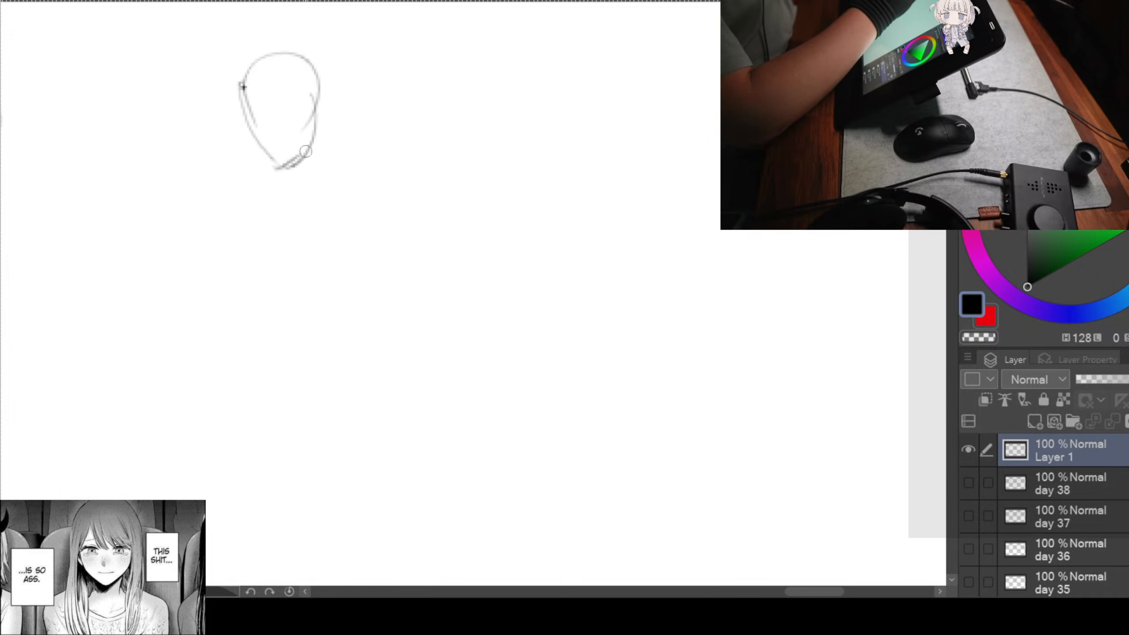
pyautogui.moveTo(239, 118); pyautogui.dragTo(296, 166)
pyautogui.moveTo(320, 81); pyautogui.dragTo(302, 148)
# Step: Sketch the fourteenth figure's slanted shoulder line and a ribcage with a rounded lower edge
pyautogui.moveTo(239, 104)
pyautogui.mouseDown()
pyautogui.moveTo(285, 173)
pyautogui.moveTo(334, 154)
pyautogui.moveTo(378, 178)
pyautogui.moveTo(362, 190)
pyautogui.mouseUp()
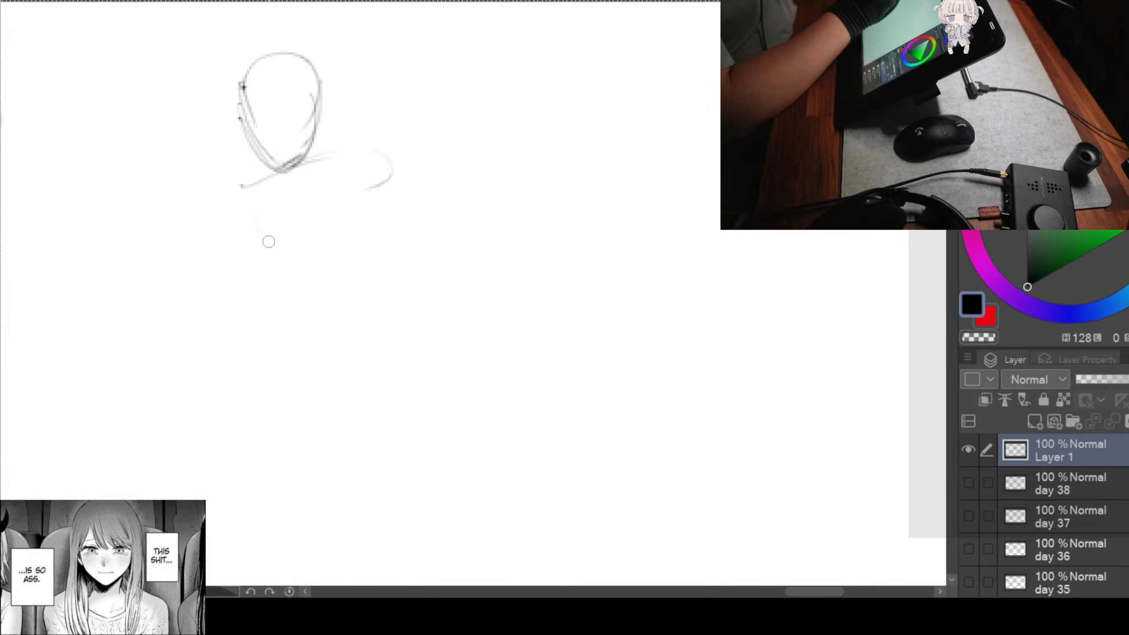
pyautogui.moveTo(369, 152)
pyautogui.mouseDown()
pyautogui.moveTo(376, 187)
pyautogui.moveTo(319, 298)
pyautogui.mouseUp()
pyautogui.moveTo(240, 196)
pyautogui.mouseDown()
pyautogui.moveTo(263, 240)
pyautogui.moveTo(338, 266)
pyautogui.moveTo(260, 237)
pyautogui.moveTo(373, 182)
pyautogui.moveTo(351, 266)
pyautogui.mouseUp()
pyautogui.click(353, 234)
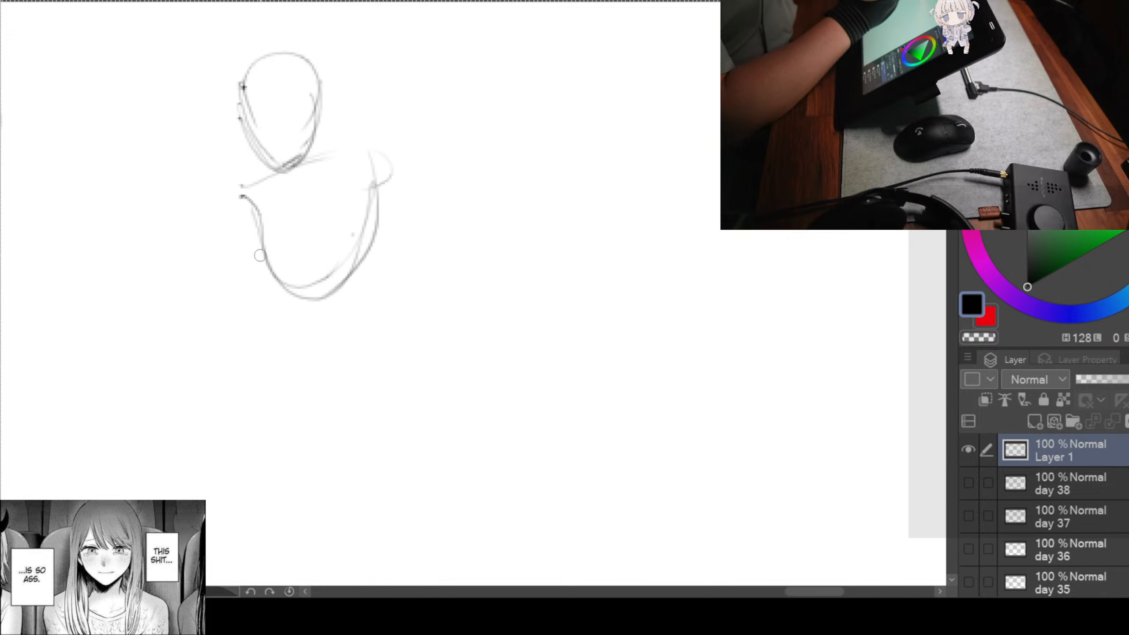
# Step: Add the fourteenth figure's waist and tilted, rounded hips below the ribcage, and reinforce the outer side contour
pyautogui.moveTo(272, 276)
pyautogui.mouseDown()
pyautogui.moveTo(257, 301)
pyautogui.moveTo(255, 376)
pyautogui.moveTo(342, 340)
pyautogui.mouseUp()
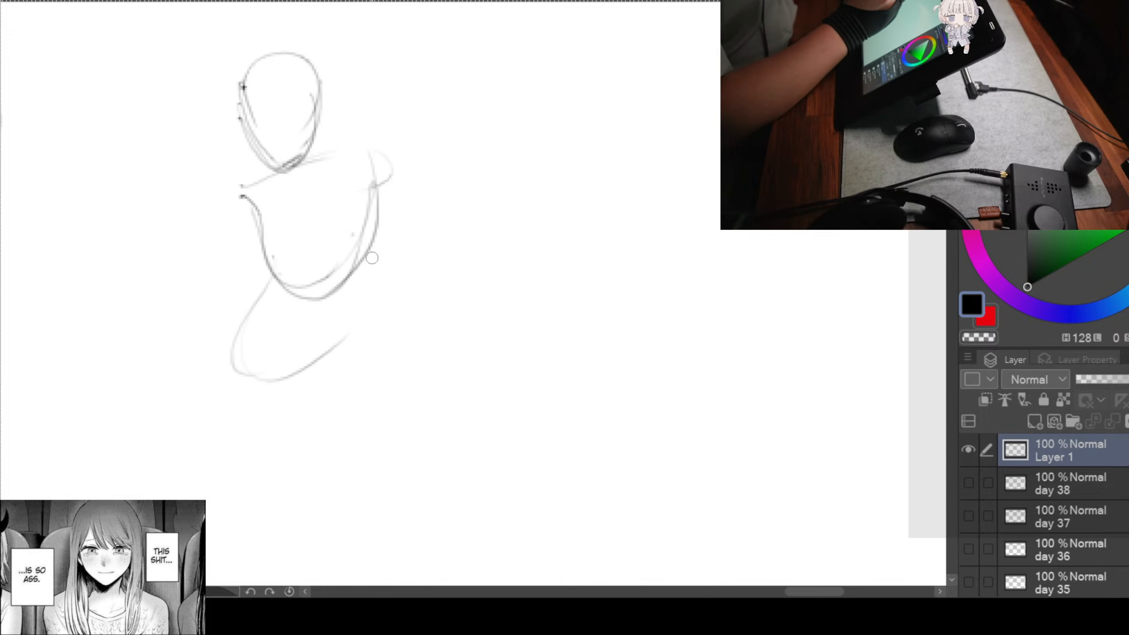
pyautogui.moveTo(369, 282); pyautogui.dragTo(286, 363)
pyautogui.moveTo(312, 350); pyautogui.dragTo(359, 267)
pyautogui.scroll(-5, 361, 267)
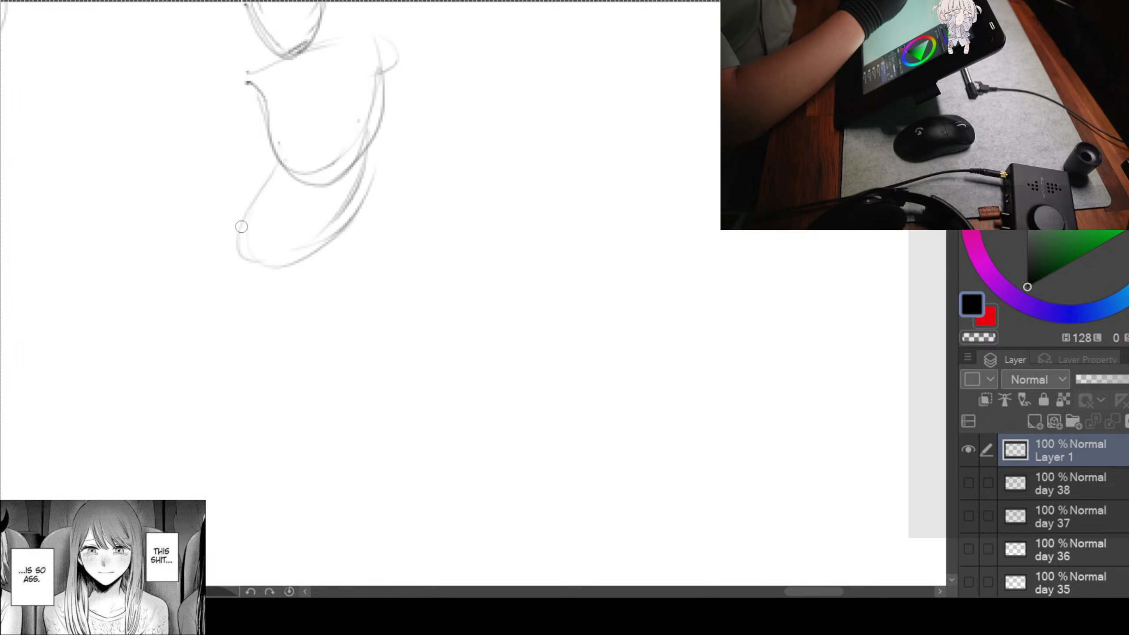
# Step: Sketch the fourteenth figure's two thighs below the hips, with rounded cut-off ends at the knees
pyautogui.moveTo(234, 249); pyautogui.dragTo(290, 390)
pyautogui.moveTo(331, 244)
pyautogui.mouseDown()
pyautogui.moveTo(336, 287)
pyautogui.moveTo(310, 350)
pyautogui.mouseUp()
pyautogui.moveTo(339, 233)
pyautogui.mouseDown()
pyautogui.moveTo(360, 318)
pyautogui.moveTo(333, 382)
pyautogui.mouseUp()
pyautogui.moveTo(308, 284)
pyautogui.mouseDown()
pyautogui.moveTo(304, 333)
pyautogui.moveTo(338, 389)
pyautogui.mouseUp()
pyautogui.moveTo(362, 347)
pyautogui.mouseDown()
pyautogui.moveTo(326, 410)
pyautogui.moveTo(335, 406)
pyautogui.mouseUp()
pyautogui.moveTo(390, 298)
pyautogui.mouseDown()
pyautogui.moveTo(417, 358)
pyautogui.moveTo(455, 359)
pyautogui.mouseUp()
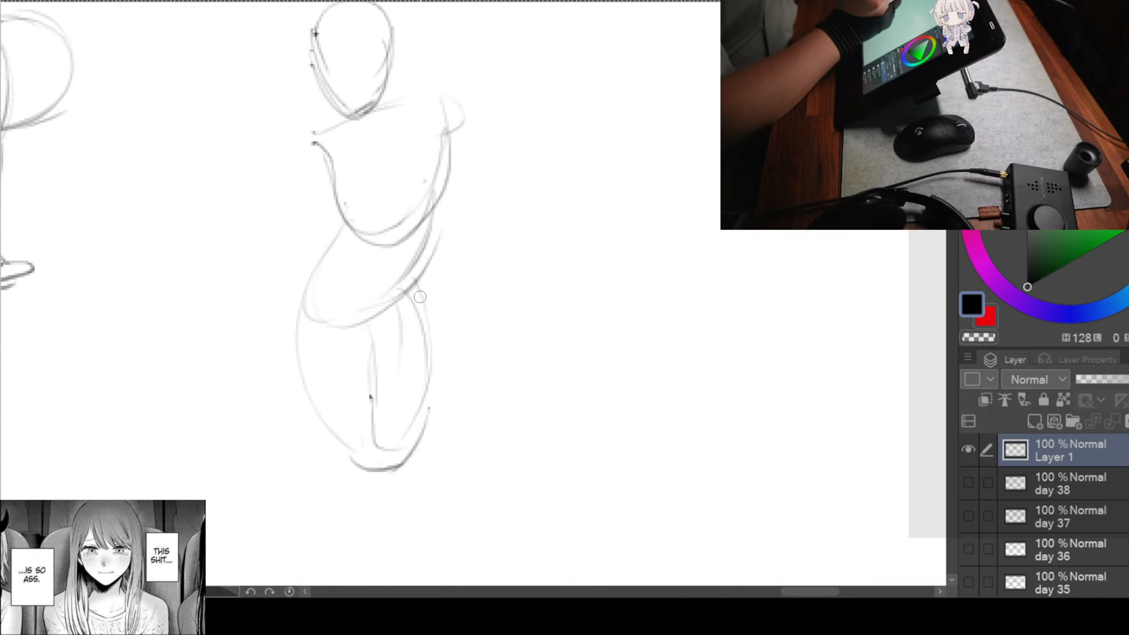
# Step: Add the fourteenth figure's neck and two arms, one hanging with a rounded hand and one reaching behind the hip, then touch up the hip contour
pyautogui.moveTo(313, 144); pyautogui.dragTo(278, 261)
pyautogui.moveTo(328, 176); pyautogui.dragTo(261, 342)
pyautogui.moveTo(274, 254)
pyautogui.mouseDown()
pyautogui.moveTo(259, 334)
pyautogui.moveTo(233, 365)
pyautogui.mouseUp()
pyautogui.moveTo(238, 341); pyautogui.dragTo(266, 359)
pyautogui.moveTo(473, 292)
pyautogui.mouseDown()
pyautogui.moveTo(435, 330)
pyautogui.moveTo(330, 358)
pyautogui.mouseUp()
pyautogui.moveTo(272, 179)
pyautogui.mouseDown()
pyautogui.moveTo(265, 174)
pyautogui.moveTo(297, 180)
pyautogui.moveTo(311, 278)
pyautogui.moveTo(299, 364)
pyautogui.moveTo(252, 376)
pyautogui.moveTo(306, 376)
pyautogui.mouseUp()
pyautogui.moveTo(220, 322); pyautogui.dragTo(207, 332)
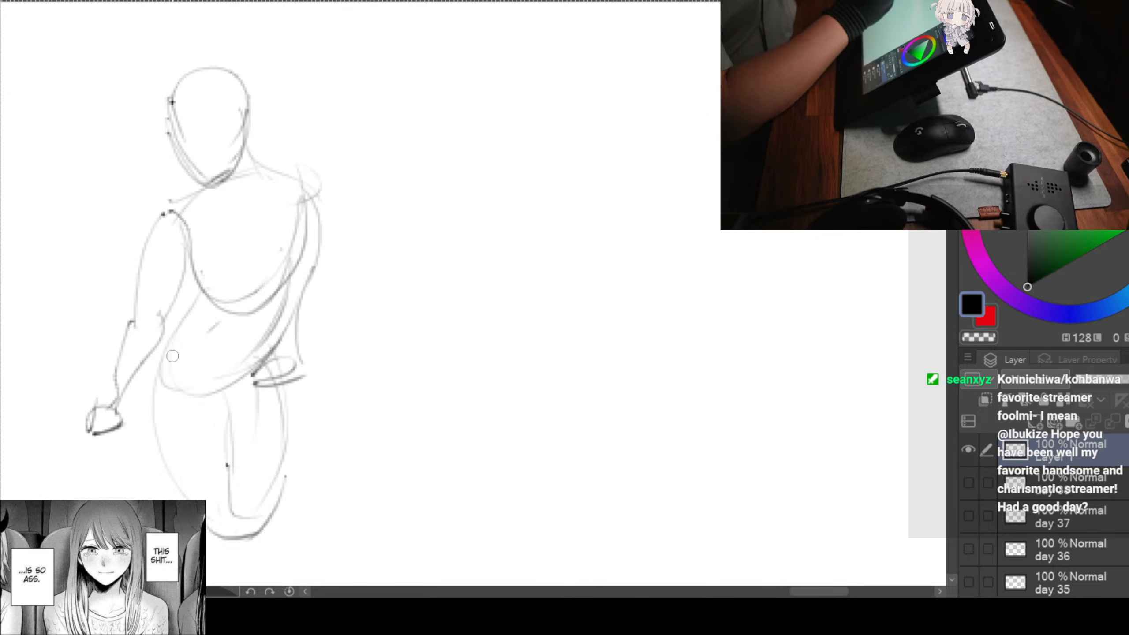
pyautogui.moveTo(185, 296); pyautogui.dragTo(162, 364)
pyautogui.moveTo(145, 393); pyautogui.dragTo(195, 456)
# Step: Start a fifteenth figure in fresh blank space with a tilted egg-shaped head and a curved shoulder line
pyautogui.moveTo(533, 340); pyautogui.dragTo(509, 341)
pyautogui.moveTo(353, 298); pyautogui.dragTo(343, 284)
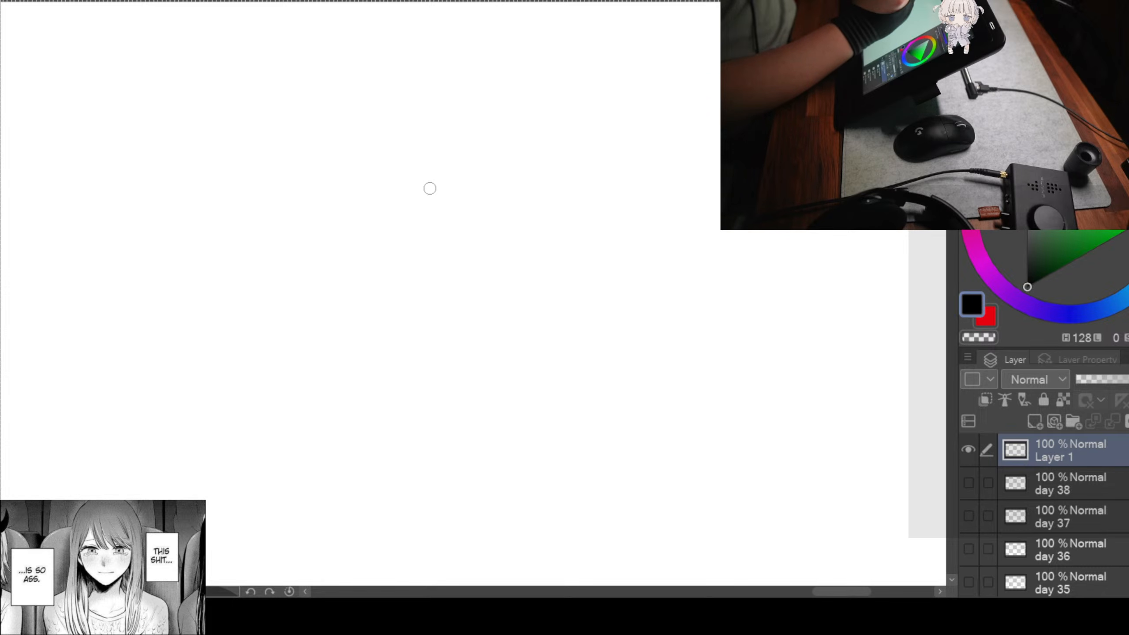
pyautogui.moveTo(314, 44)
pyautogui.mouseDown()
pyautogui.moveTo(284, 114)
pyautogui.moveTo(372, 70)
pyautogui.moveTo(358, 121)
pyautogui.mouseUp()
pyautogui.moveTo(289, 89)
pyautogui.mouseDown()
pyautogui.moveTo(287, 141)
pyautogui.moveTo(324, 140)
pyautogui.moveTo(360, 110)
pyautogui.moveTo(322, 147)
pyautogui.mouseUp()
pyautogui.moveTo(370, 107); pyautogui.dragTo(330, 142)
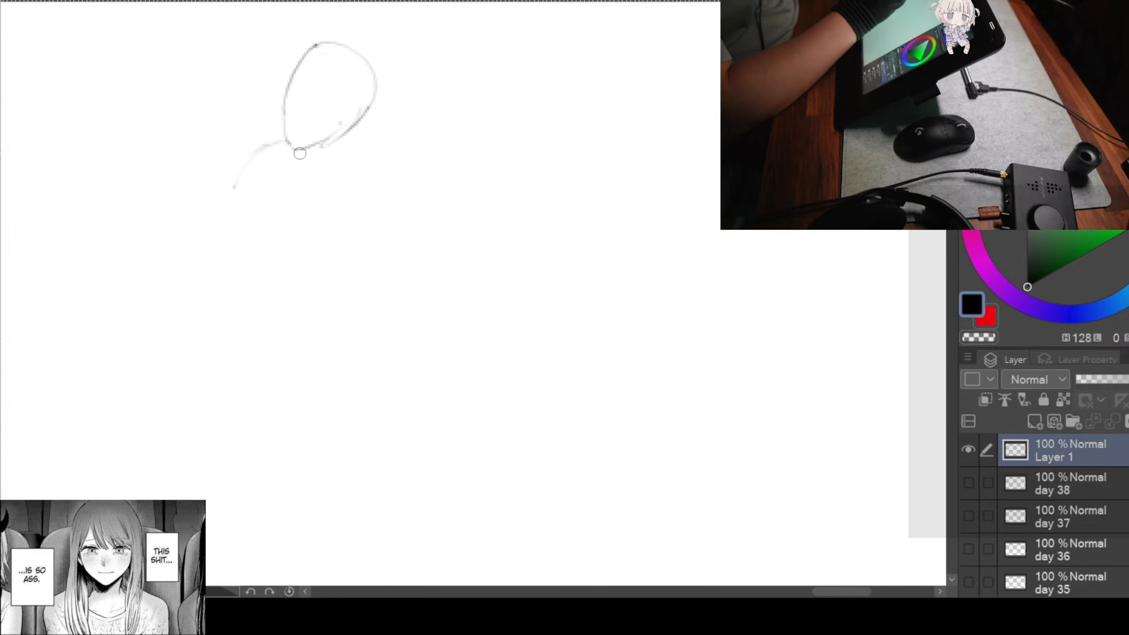
pyautogui.moveTo(282, 145)
pyautogui.mouseDown()
pyautogui.moveTo(321, 159)
pyautogui.moveTo(393, 140)
pyautogui.mouseUp()
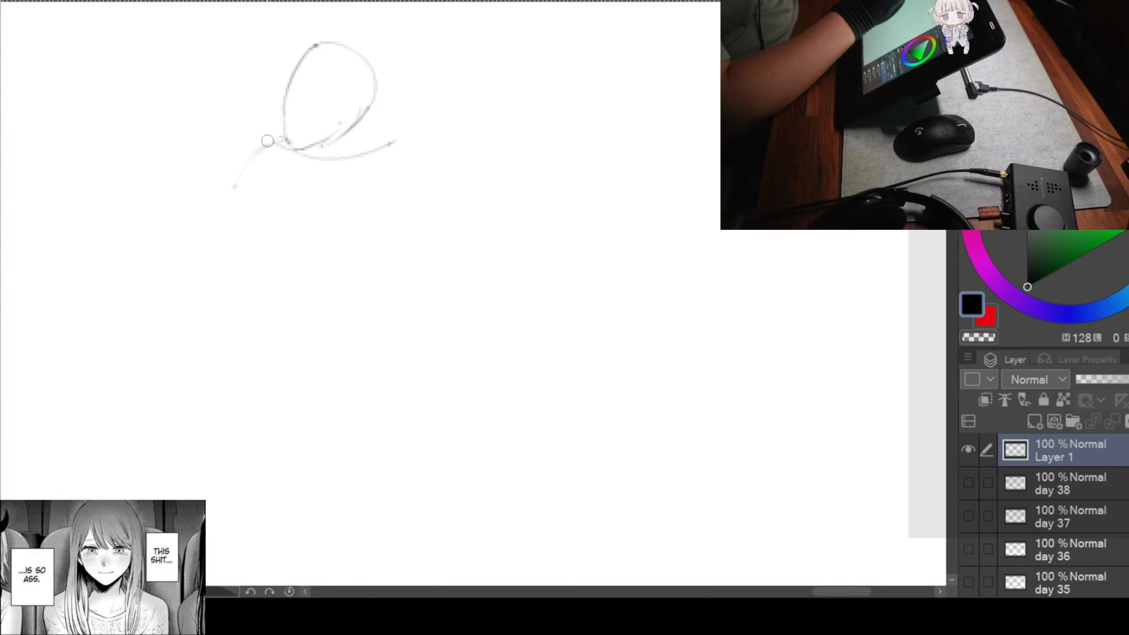
# Step: Sketch the fifteenth figure's near arm hanging down and the outer contour of the other arm bent toward the hip
pyautogui.moveTo(309, 176); pyautogui.dragTo(242, 285)
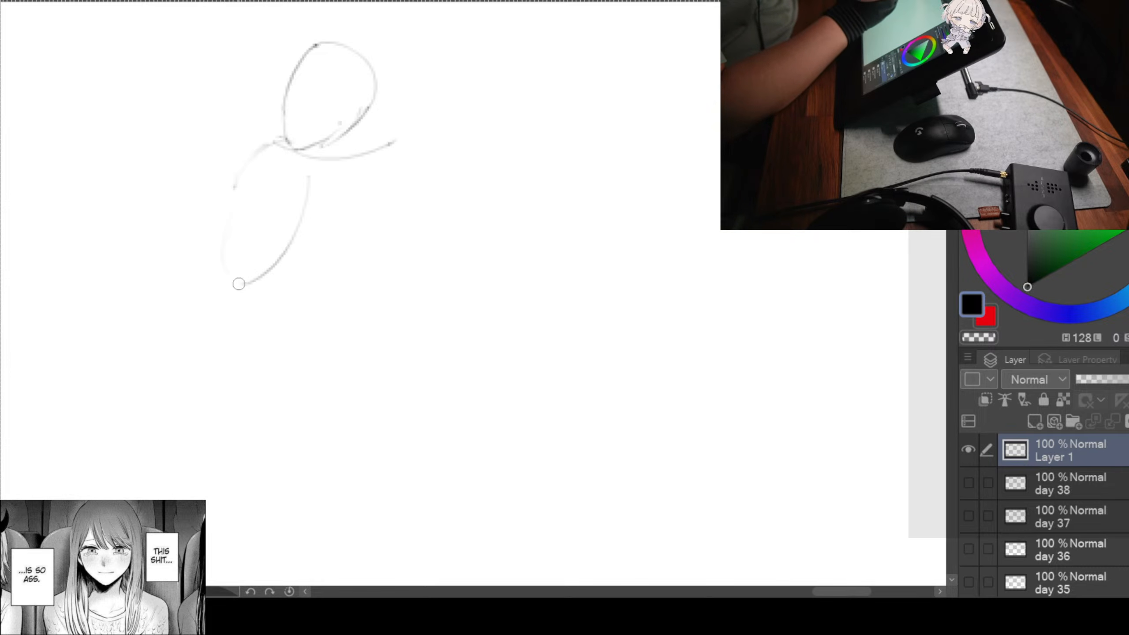
pyautogui.moveTo(248, 167); pyautogui.dragTo(217, 357)
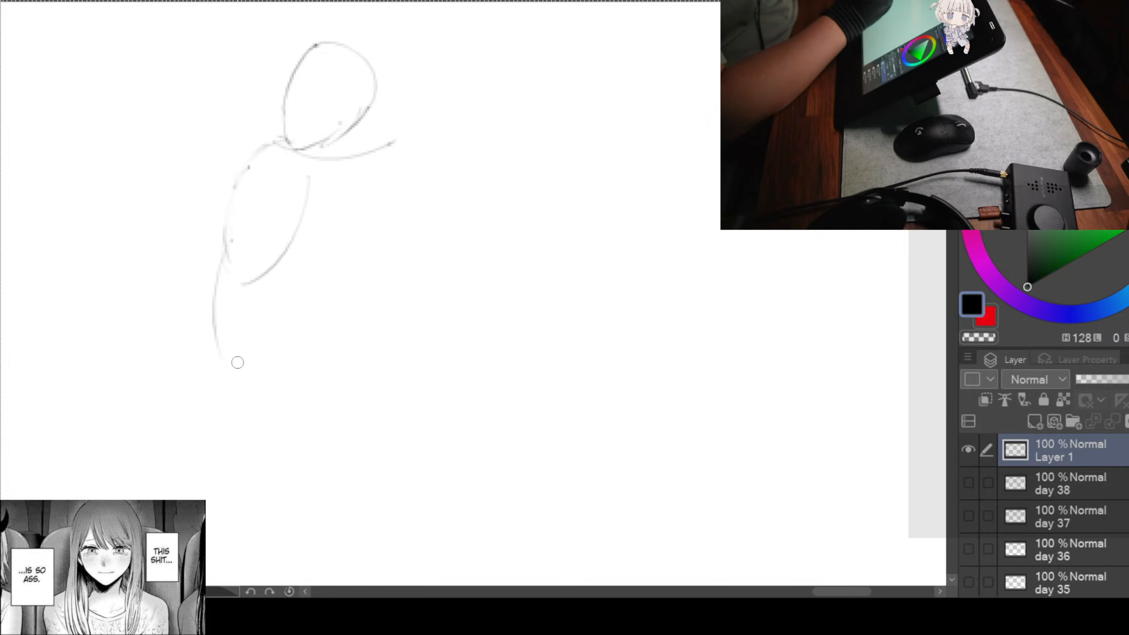
pyautogui.moveTo(268, 264); pyautogui.dragTo(246, 372)
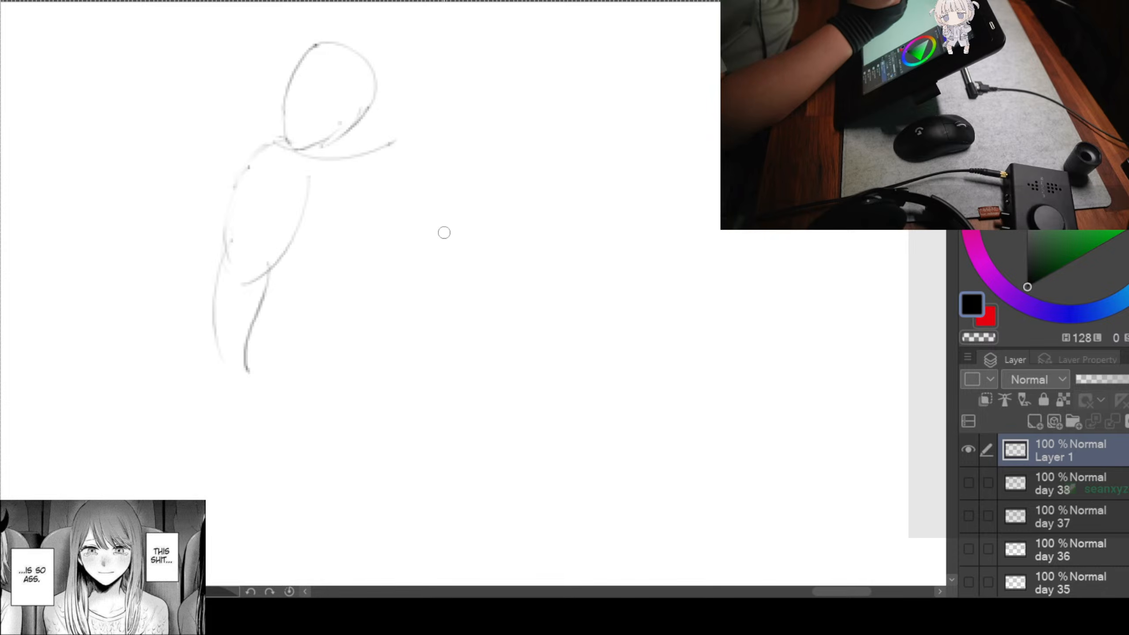
pyautogui.moveTo(443, 232); pyautogui.dragTo(422, 210)
pyautogui.moveTo(368, 123)
pyautogui.mouseDown()
pyautogui.moveTo(404, 186)
pyautogui.moveTo(402, 257)
pyautogui.moveTo(413, 238)
pyautogui.moveTo(345, 305)
pyautogui.mouseUp()
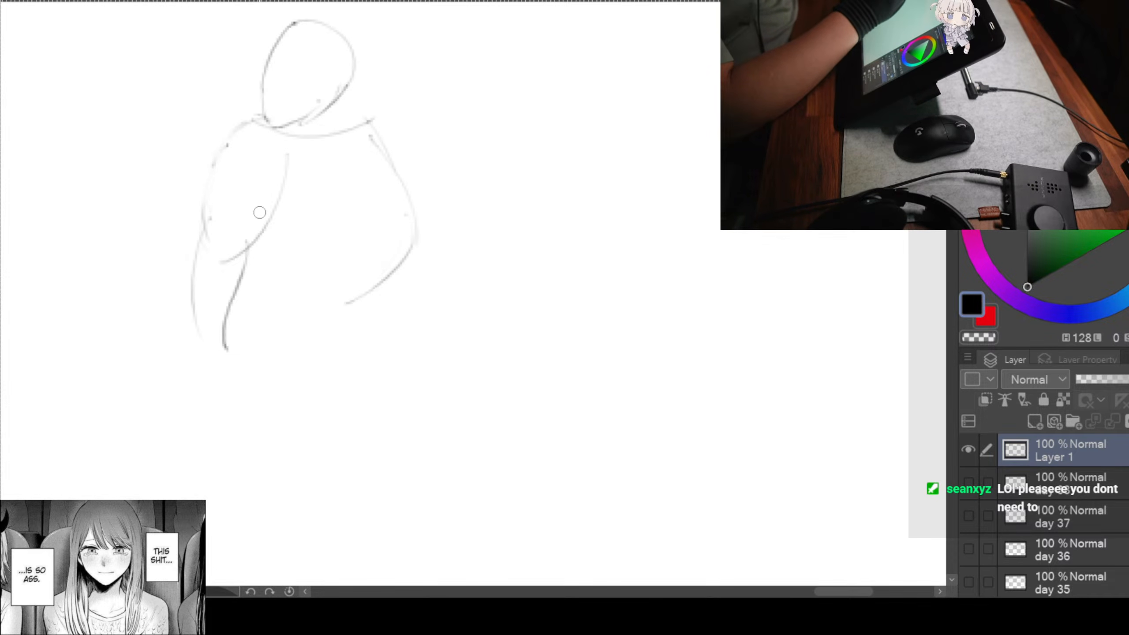
# Step: Sketch the fifteenth figure's pointed chest contour in front of the near arm, with the belly and hip lines below
pyautogui.moveTo(195, 217); pyautogui.dragTo(239, 353)
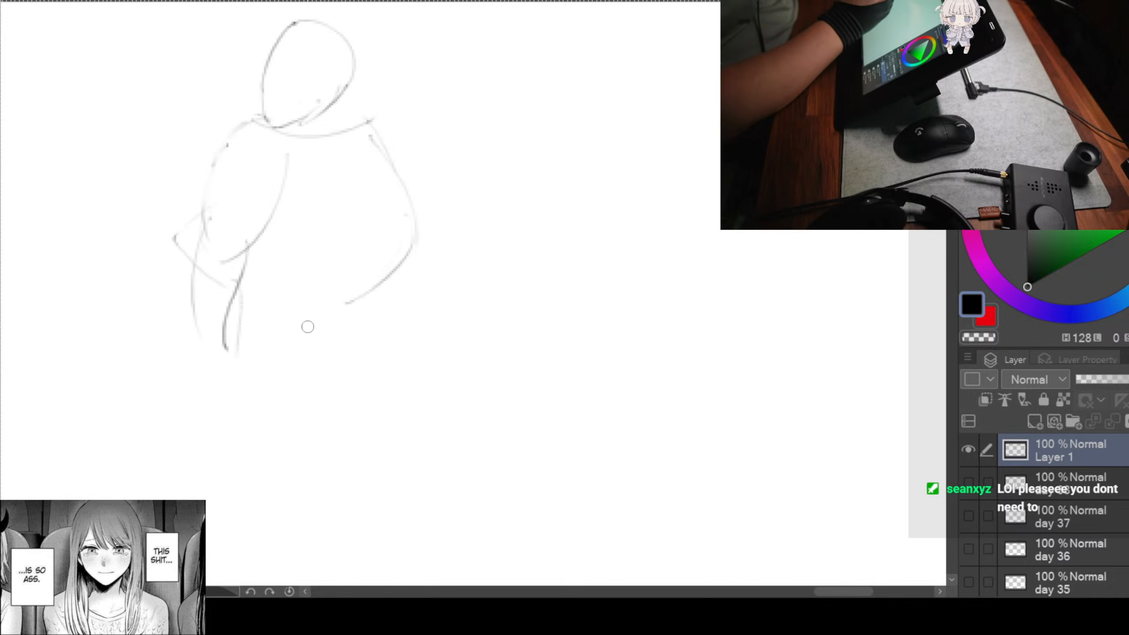
pyautogui.moveTo(328, 357); pyautogui.dragTo(283, 429)
pyautogui.moveTo(230, 312); pyautogui.dragTo(221, 440)
pyautogui.moveTo(305, 376); pyautogui.dragTo(328, 312)
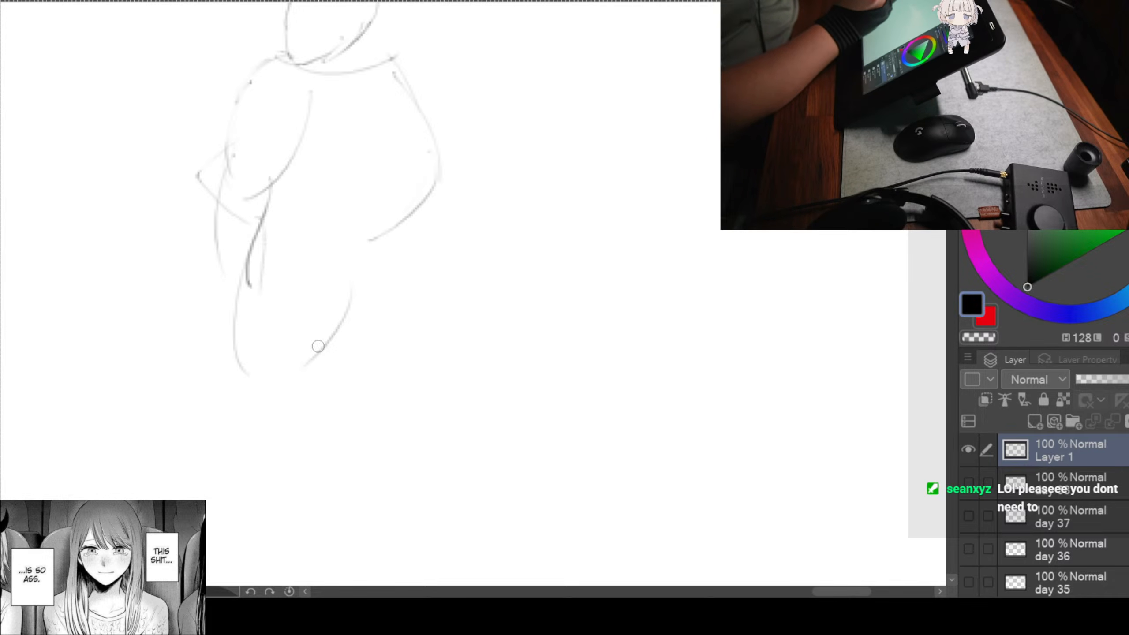
# Step: Sketch the fifteenth figure's rounded front knee, curved buttock and tapering rear thigh
pyautogui.moveTo(282, 418); pyautogui.dragTo(262, 459)
pyautogui.moveTo(231, 393); pyautogui.dragTo(293, 449)
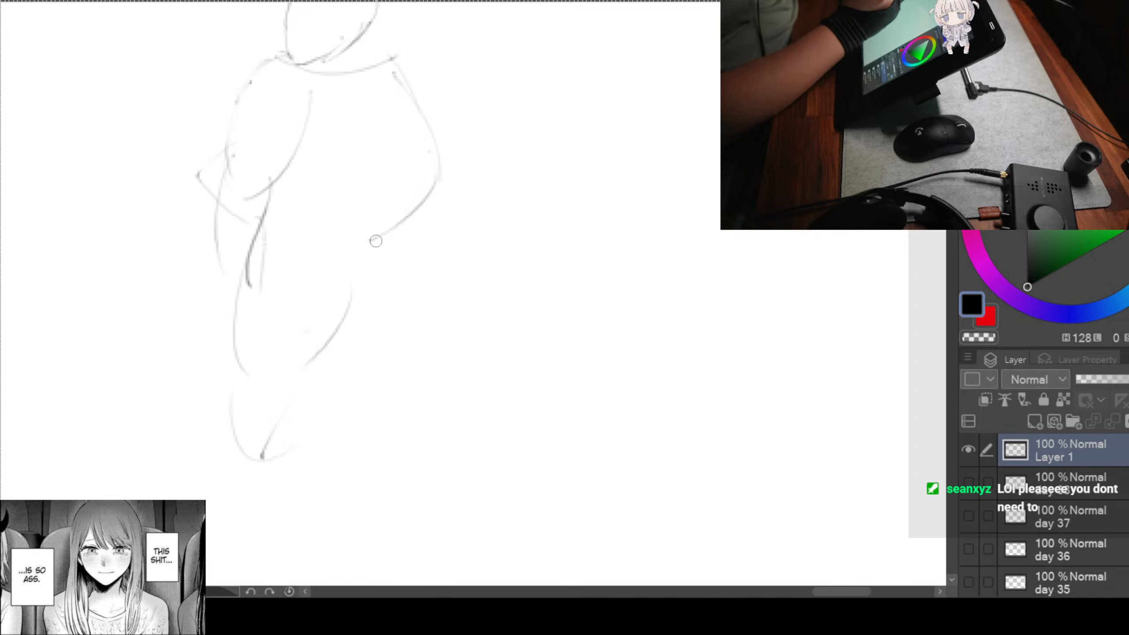
pyautogui.moveTo(373, 237); pyautogui.dragTo(359, 380)
pyautogui.moveTo(381, 342); pyautogui.dragTo(316, 478)
pyautogui.moveTo(320, 362); pyautogui.dragTo(298, 478)
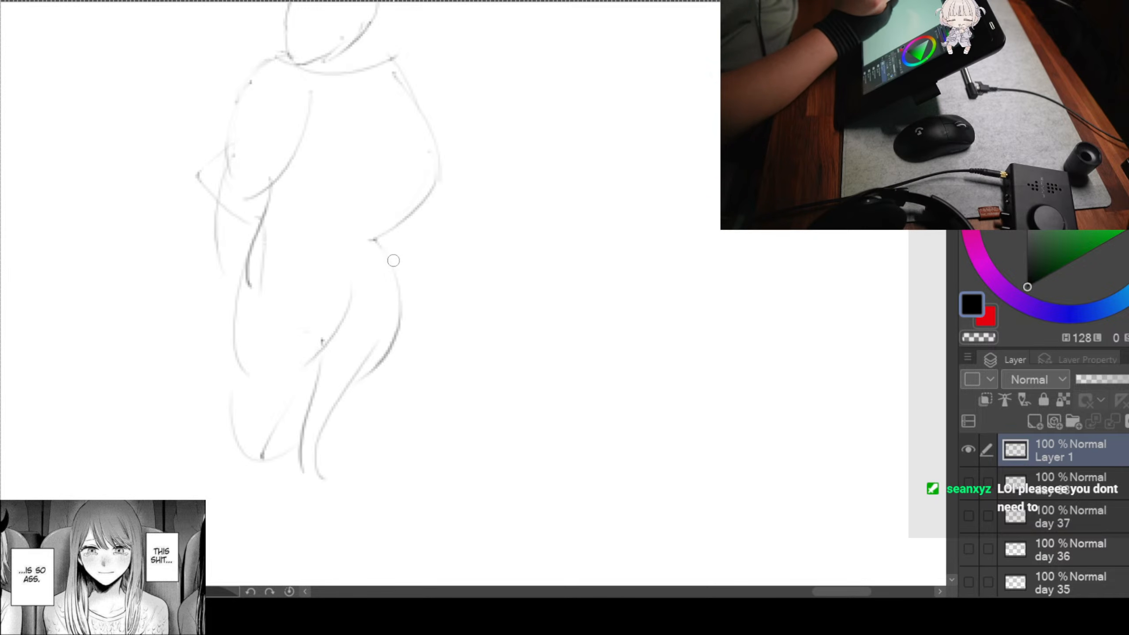
# Step: Draw the fifteenth figure's neck and layered back contour, plus the bent arm's inner line and its hand resting at the hip
pyautogui.moveTo(433, 252); pyautogui.dragTo(399, 318)
pyautogui.moveTo(344, 311); pyautogui.dragTo(355, 360)
pyautogui.moveTo(410, 210); pyautogui.dragTo(373, 256)
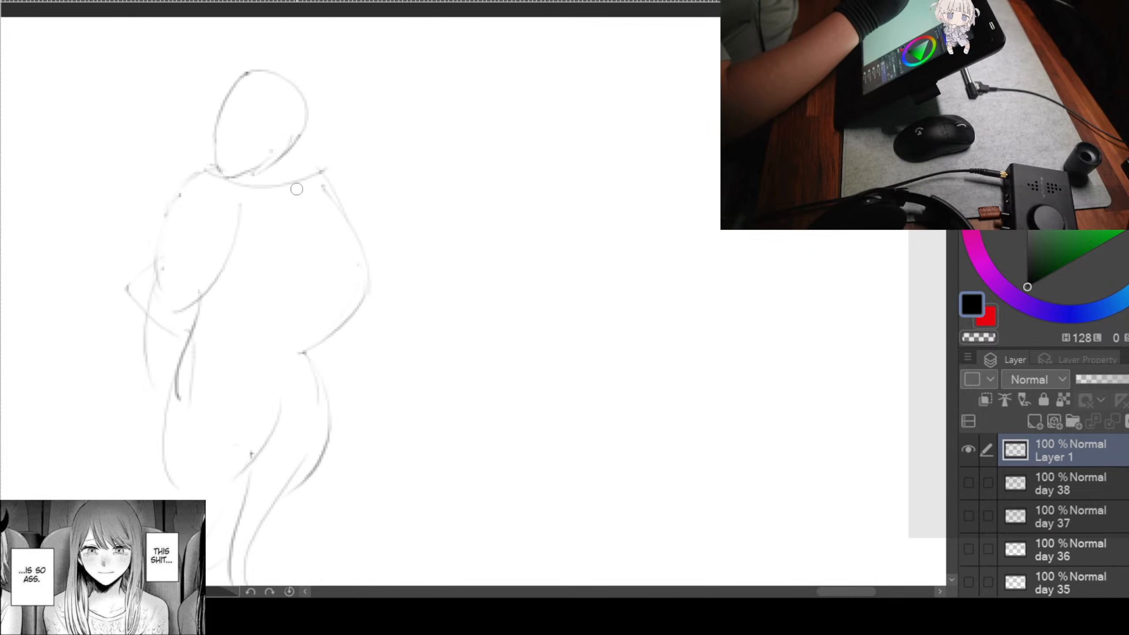
pyautogui.moveTo(298, 125)
pyautogui.mouseDown()
pyautogui.moveTo(293, 192)
pyautogui.moveTo(343, 271)
pyautogui.mouseUp()
pyautogui.moveTo(316, 203); pyautogui.dragTo(309, 347)
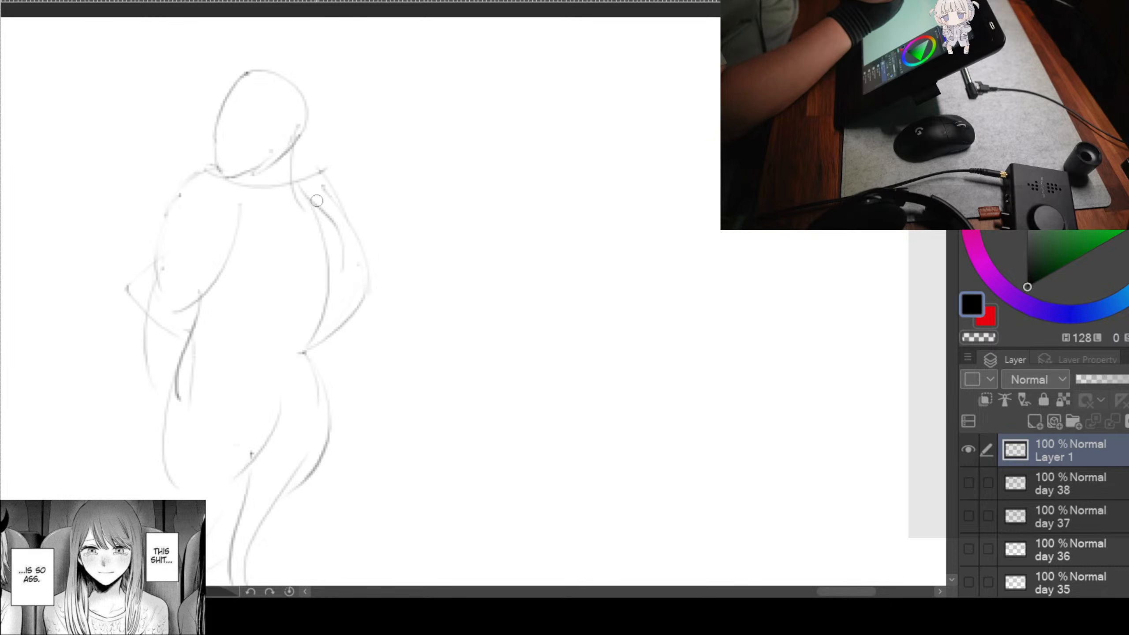
pyautogui.moveTo(322, 243); pyautogui.dragTo(297, 353)
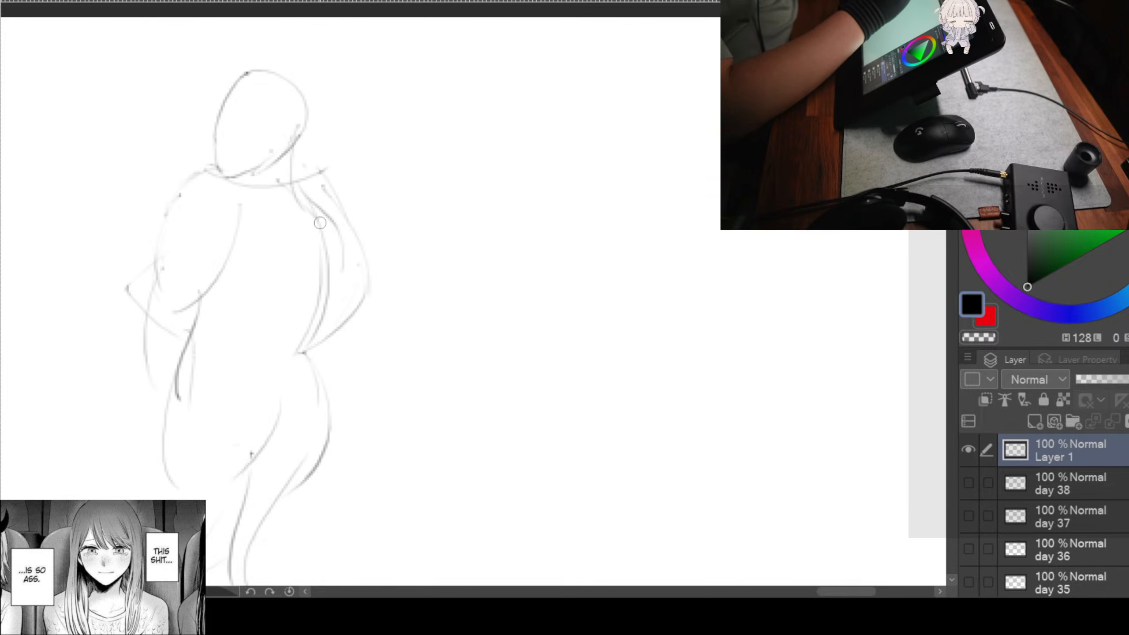
pyautogui.moveTo(321, 223)
pyautogui.mouseDown()
pyautogui.moveTo(302, 322)
pyautogui.moveTo(335, 296)
pyautogui.moveTo(276, 378)
pyautogui.mouseUp()
pyautogui.moveTo(288, 173)
pyautogui.mouseDown()
pyautogui.moveTo(365, 305)
pyautogui.moveTo(310, 401)
pyautogui.mouseUp()
pyautogui.moveTo(313, 359); pyautogui.dragTo(310, 426)
# Step: Refine the fifteenth figure's front thigh and add the hand at the end of the hanging arm
pyautogui.press('space')
pyautogui.moveTo(380, 403)
pyautogui.mouseDown()
pyautogui.moveTo(504, 184)
pyautogui.moveTo(476, 222)
pyautogui.moveTo(489, 209)
pyautogui.moveTo(499, 280)
pyautogui.mouseUp()
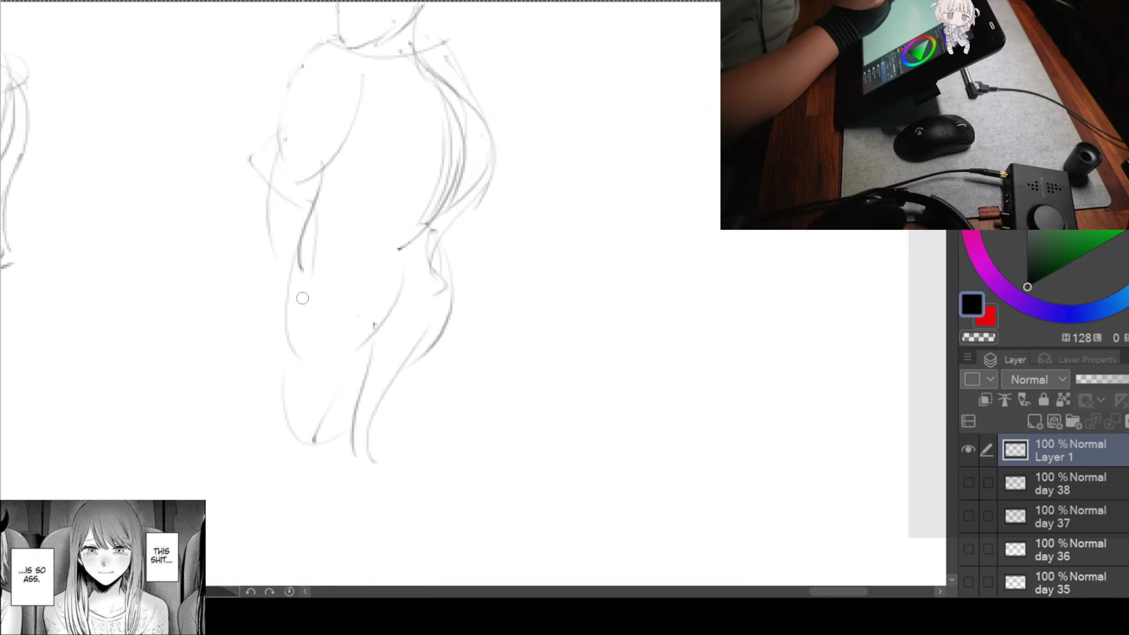
pyautogui.moveTo(297, 267); pyautogui.dragTo(312, 440)
pyautogui.moveTo(274, 243)
pyautogui.mouseDown()
pyautogui.moveTo(253, 301)
pyautogui.moveTo(304, 289)
pyautogui.moveTo(263, 307)
pyautogui.mouseUp()
# Step: Start a sixteenth figure in blank space near the canvas's right edge with a rounded head and a pointed chin
pyautogui.press('space')
pyautogui.moveTo(498, 310); pyautogui.dragTo(323, 439)
pyautogui.moveTo(707, 305)
pyautogui.mouseDown()
pyautogui.moveTo(449, 275)
pyautogui.moveTo(413, 246)
pyautogui.moveTo(462, 263)
pyautogui.moveTo(418, 255)
pyautogui.mouseUp()
pyautogui.press('space')
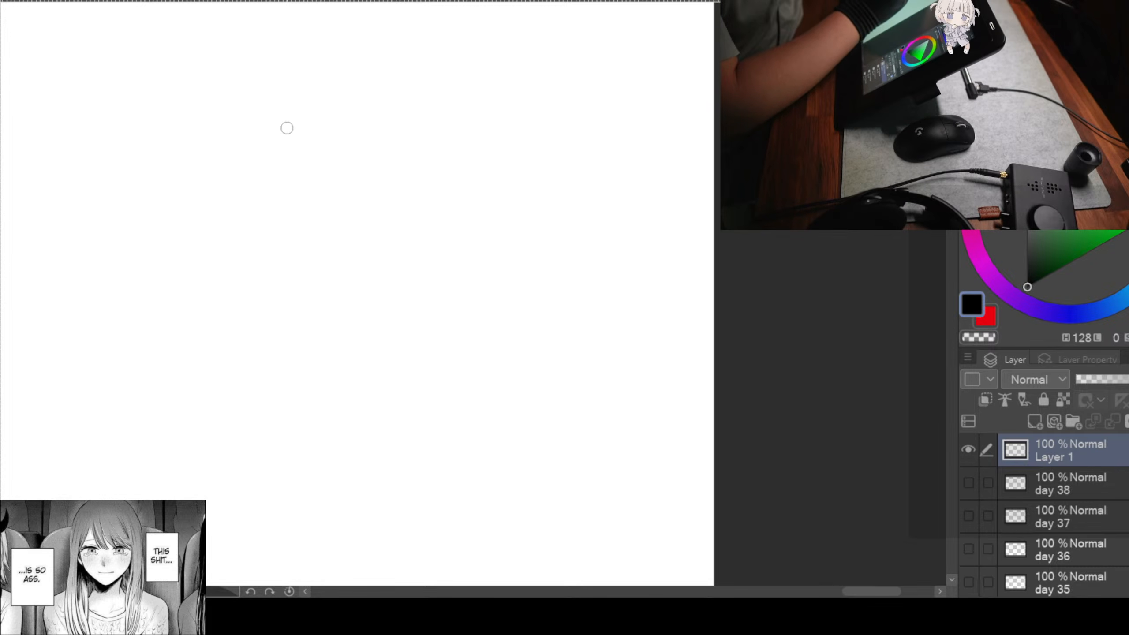
pyautogui.moveTo(286, 72); pyautogui.dragTo(253, 128)
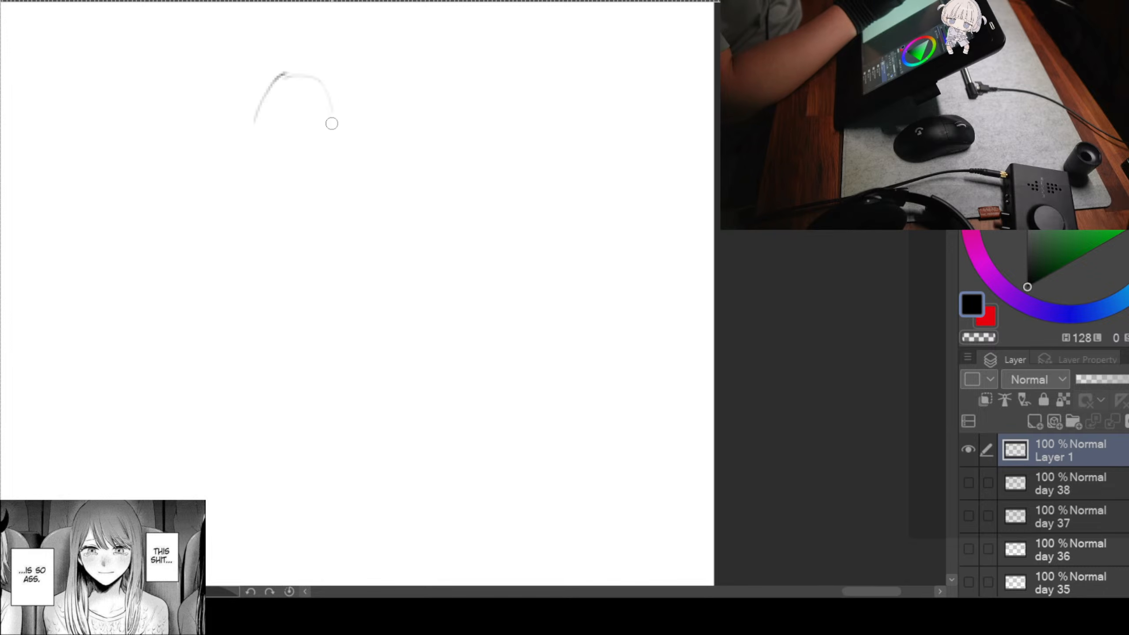
pyautogui.moveTo(334, 106); pyautogui.dragTo(291, 167)
pyautogui.moveTo(255, 110)
pyautogui.mouseDown()
pyautogui.moveTo(252, 165)
pyautogui.moveTo(314, 159)
pyautogui.mouseUp()
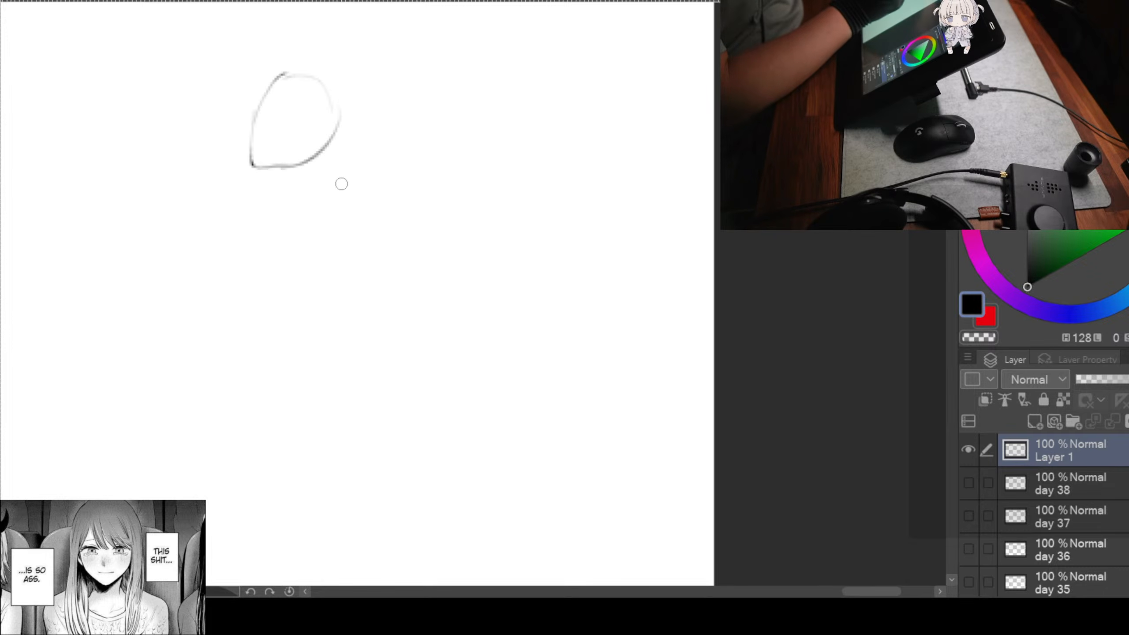
pyautogui.moveTo(366, 199); pyautogui.dragTo(380, 175)
pyautogui.moveTo(344, 88); pyautogui.dragTo(332, 134)
# Step: Sketch the sixteenth figure's raised arm, with the forearm arching over and around the head
pyautogui.moveTo(283, 68); pyautogui.dragTo(247, 168)
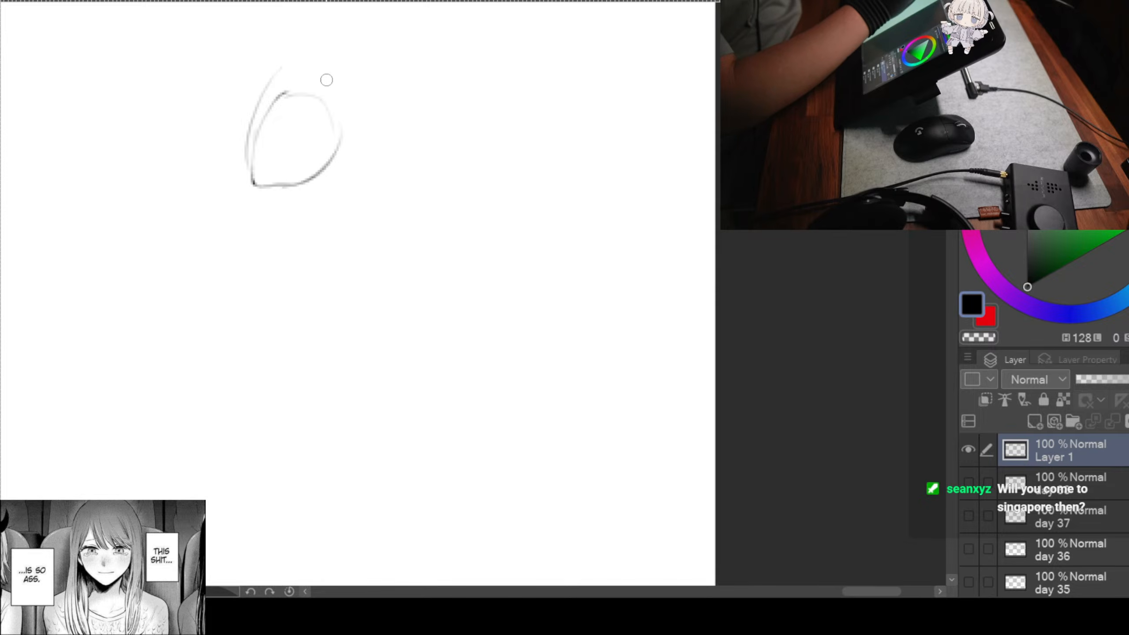
pyautogui.moveTo(292, 70); pyautogui.dragTo(358, 138)
pyautogui.hscroll(3, 385, 151)
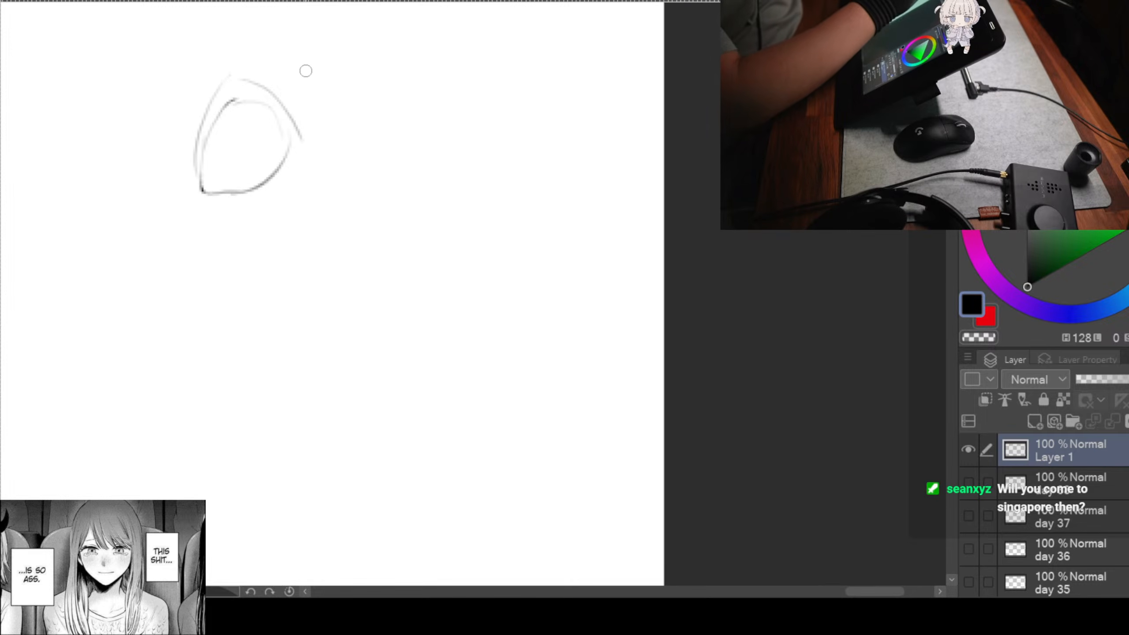
pyautogui.moveTo(234, 39)
pyautogui.mouseDown()
pyautogui.moveTo(305, 106)
pyautogui.moveTo(314, 163)
pyautogui.mouseUp()
pyautogui.hscroll(-3, 342, 159)
# Step: Complete the raised arm's outer contour and draw the sixteenth figure's shoulder and other arm reaching diagonally down to a small fist
pyautogui.moveTo(296, 29)
pyautogui.mouseDown()
pyautogui.moveTo(224, 192)
pyautogui.moveTo(364, 259)
pyautogui.moveTo(355, 250)
pyautogui.moveTo(357, 317)
pyautogui.mouseUp()
pyautogui.moveTo(291, 249)
pyautogui.mouseDown()
pyautogui.moveTo(328, 353)
pyautogui.moveTo(365, 336)
pyautogui.moveTo(428, 458)
pyautogui.mouseUp()
pyautogui.moveTo(327, 355)
pyautogui.mouseDown()
pyautogui.moveTo(340, 396)
pyautogui.moveTo(424, 459)
pyautogui.mouseUp()
pyautogui.moveTo(274, 262); pyautogui.dragTo(426, 227)
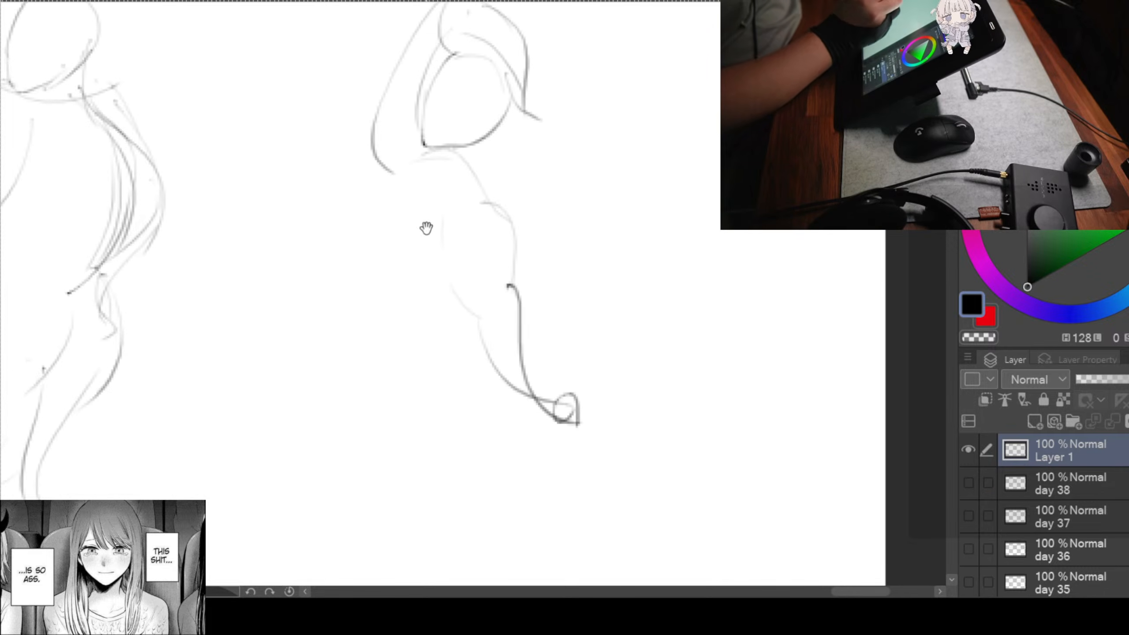
# Step: Sketch the sixteenth figure's rounded chest, pinched lower back, belly and buttock contours
pyautogui.moveTo(378, 126)
pyautogui.mouseDown()
pyautogui.moveTo(349, 190)
pyautogui.moveTo(365, 305)
pyautogui.mouseUp()
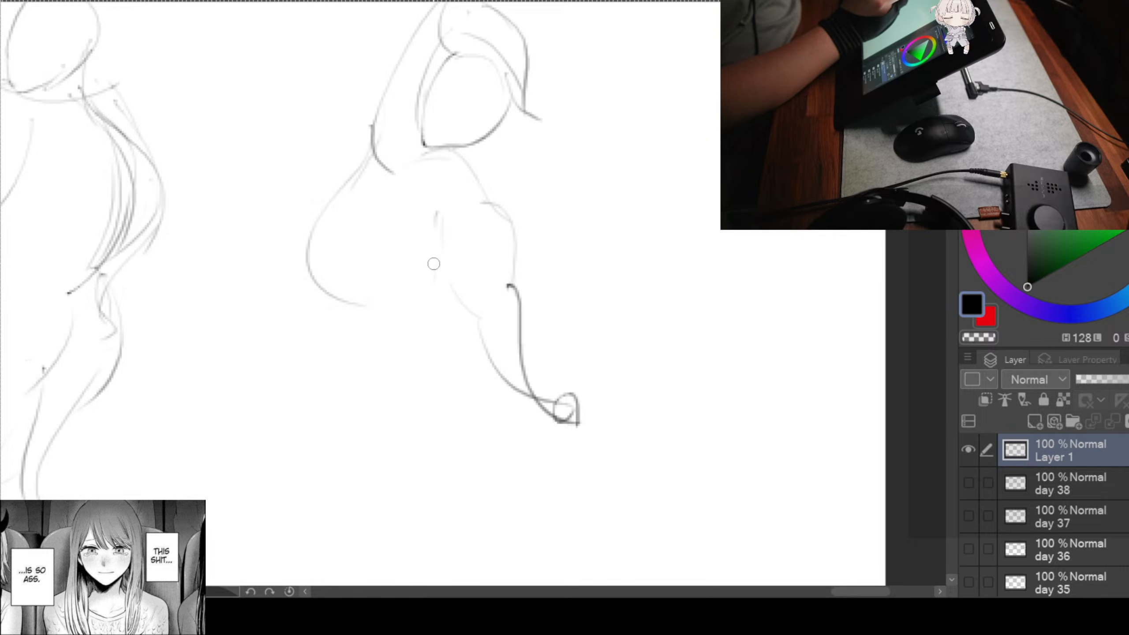
pyautogui.moveTo(444, 239)
pyautogui.mouseDown()
pyautogui.moveTo(428, 337)
pyautogui.moveTo(468, 304)
pyautogui.mouseUp()
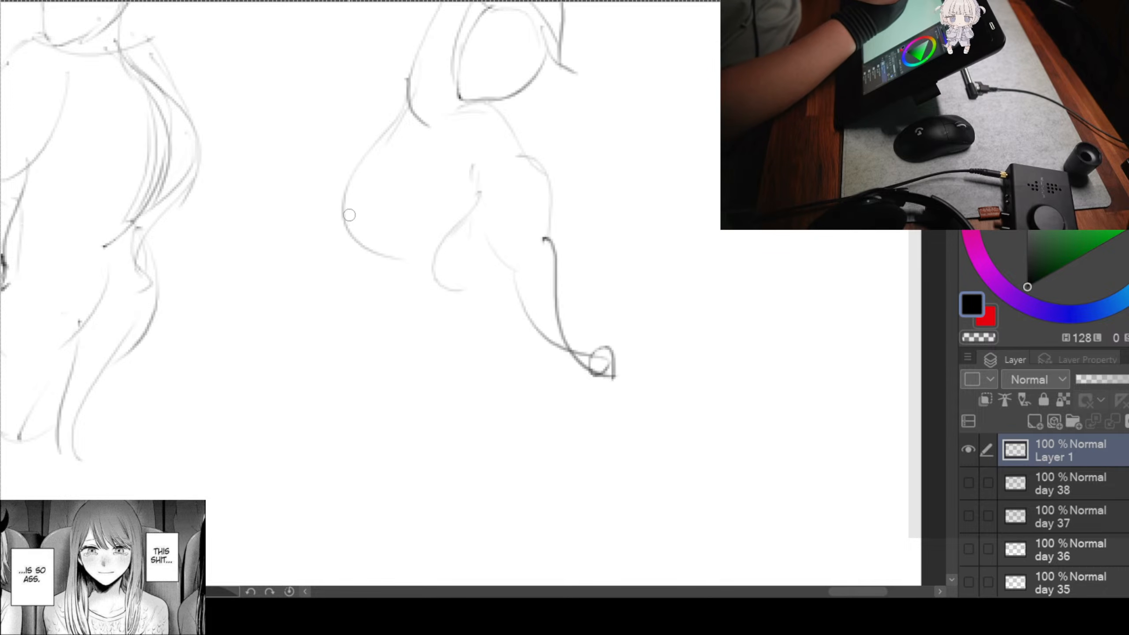
pyautogui.moveTo(345, 232)
pyautogui.mouseDown()
pyautogui.moveTo(406, 386)
pyautogui.moveTo(438, 387)
pyautogui.mouseUp()
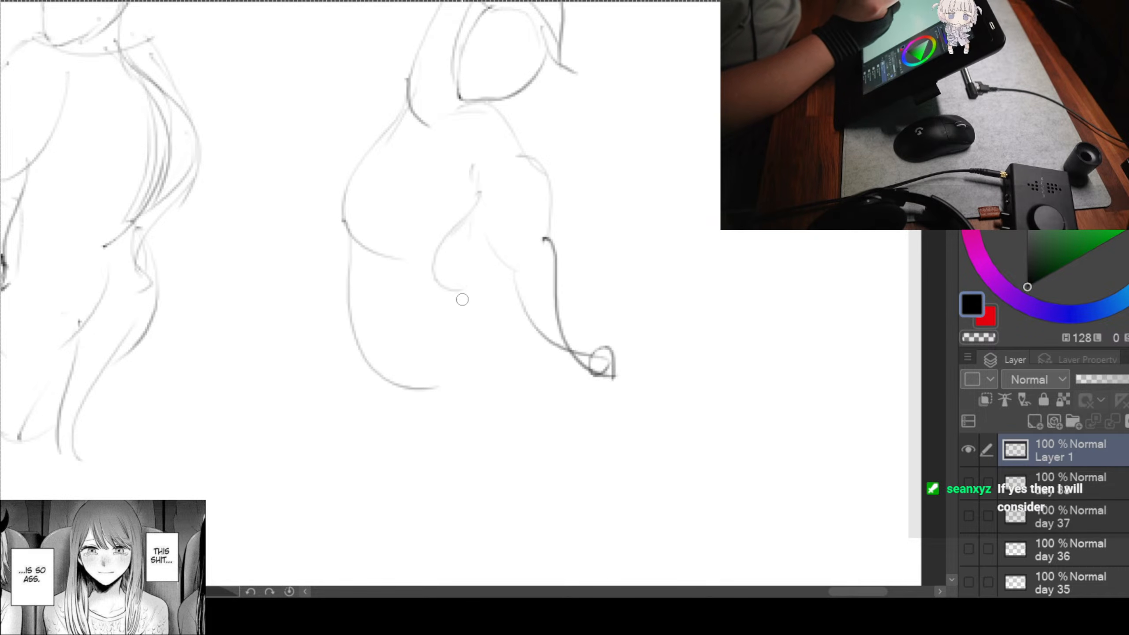
pyautogui.moveTo(447, 291)
pyautogui.mouseDown()
pyautogui.moveTo(488, 378)
pyautogui.moveTo(441, 457)
pyautogui.mouseUp()
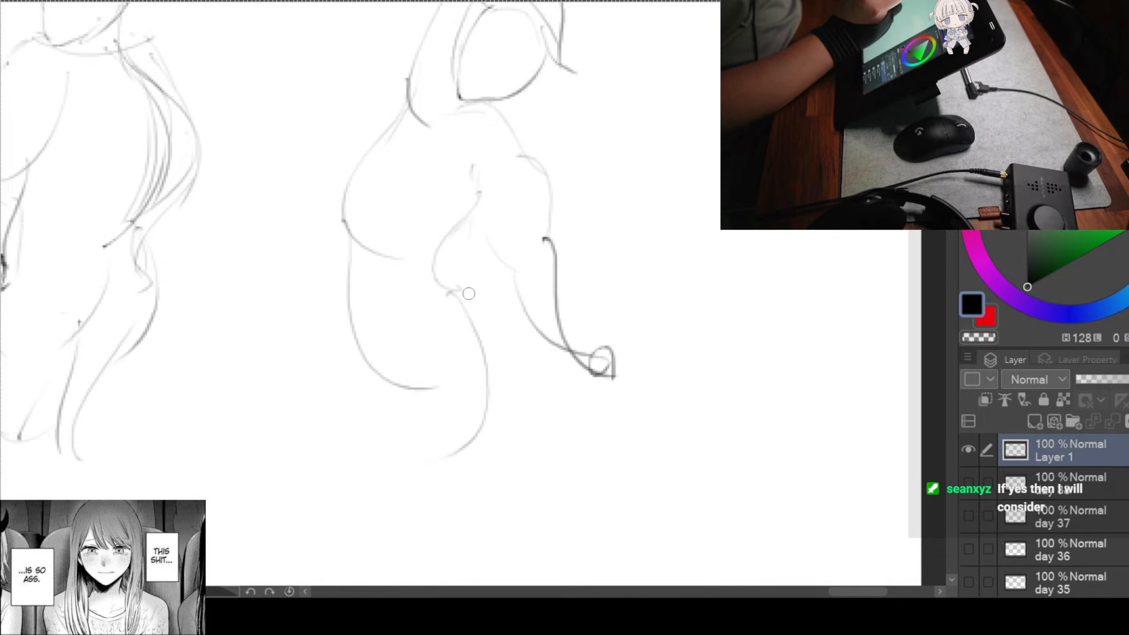
# Step: Add the sixteenth figure's second buttock curve and its overlapping thighs extending forward to the bent knees
pyautogui.moveTo(460, 295); pyautogui.dragTo(507, 392)
pyautogui.moveTo(428, 416); pyautogui.dragTo(505, 380)
pyautogui.moveTo(498, 292)
pyautogui.mouseDown()
pyautogui.moveTo(411, 361)
pyautogui.moveTo(491, 421)
pyautogui.mouseUp()
pyautogui.moveTo(438, 331)
pyautogui.mouseDown()
pyautogui.moveTo(365, 433)
pyautogui.moveTo(382, 438)
pyautogui.mouseUp()
# Step: Draw the sixteenth figure's folded lower legs and feet tucked beneath the thighs in a kneeling pose
pyautogui.moveTo(522, 447); pyautogui.dragTo(397, 338)
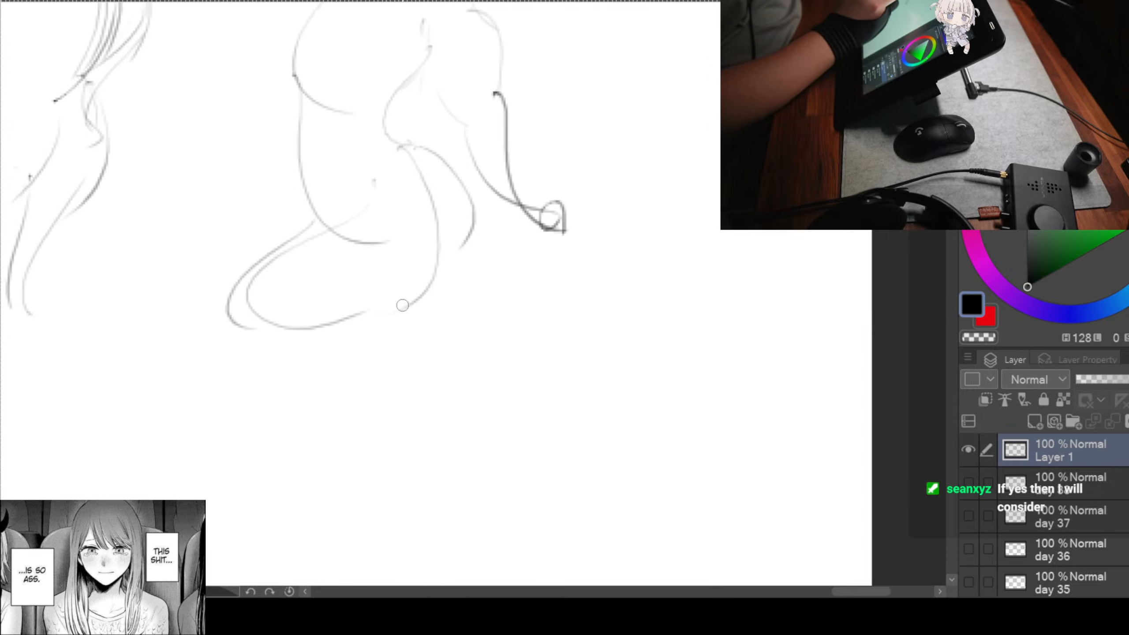
pyautogui.moveTo(318, 296); pyautogui.dragTo(471, 336)
pyautogui.moveTo(302, 331)
pyautogui.mouseDown()
pyautogui.moveTo(511, 340)
pyautogui.moveTo(483, 327)
pyautogui.moveTo(484, 374)
pyautogui.mouseUp()
pyautogui.moveTo(239, 304); pyautogui.dragTo(483, 357)
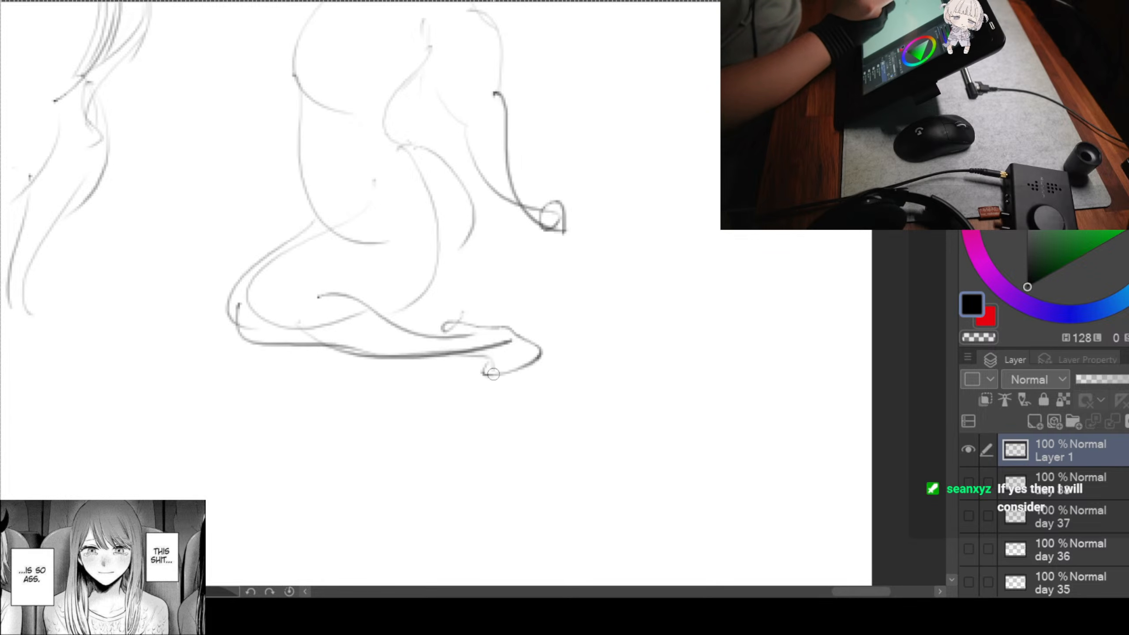
# Step: Start a seventeenth figure in blank space below the existing row of figures with an egg-shaped head and a narrow chin
pyautogui.moveTo(622, 358)
pyautogui.mouseDown()
pyautogui.moveTo(386, 403)
pyautogui.moveTo(756, 142)
pyautogui.mouseUp()
pyautogui.moveTo(340, 335); pyautogui.dragTo(756, 112)
pyautogui.moveTo(469, 272); pyautogui.dragTo(977, 234)
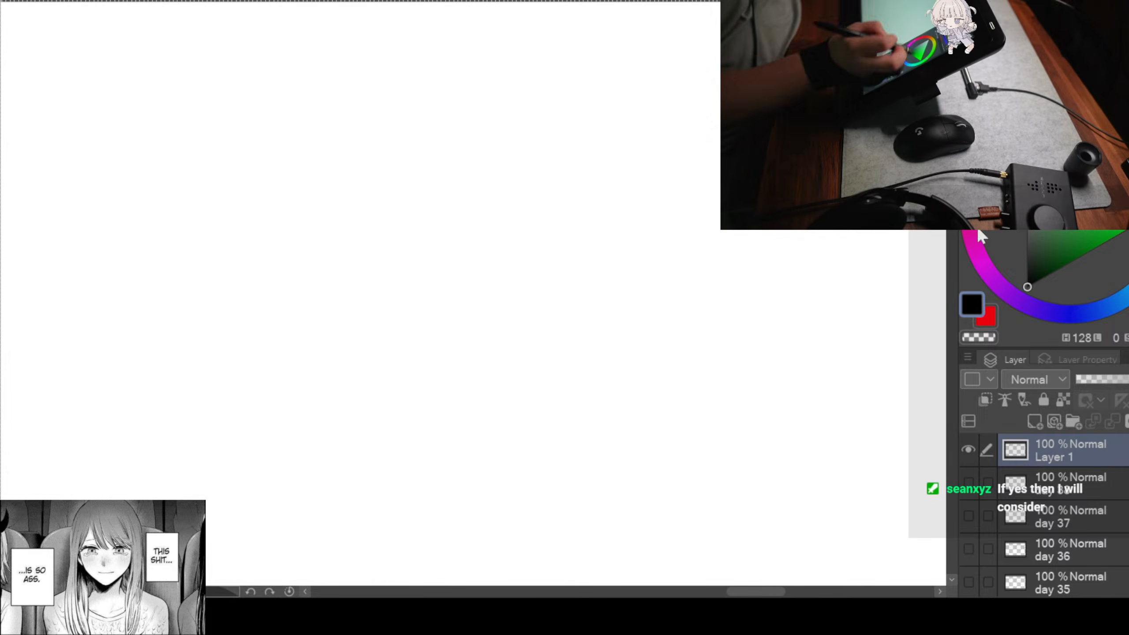
pyautogui.moveTo(277, 304); pyautogui.dragTo(968, 311)
pyautogui.moveTo(348, 285); pyautogui.dragTo(811, 322)
pyautogui.moveTo(313, 280); pyautogui.dragTo(852, 340)
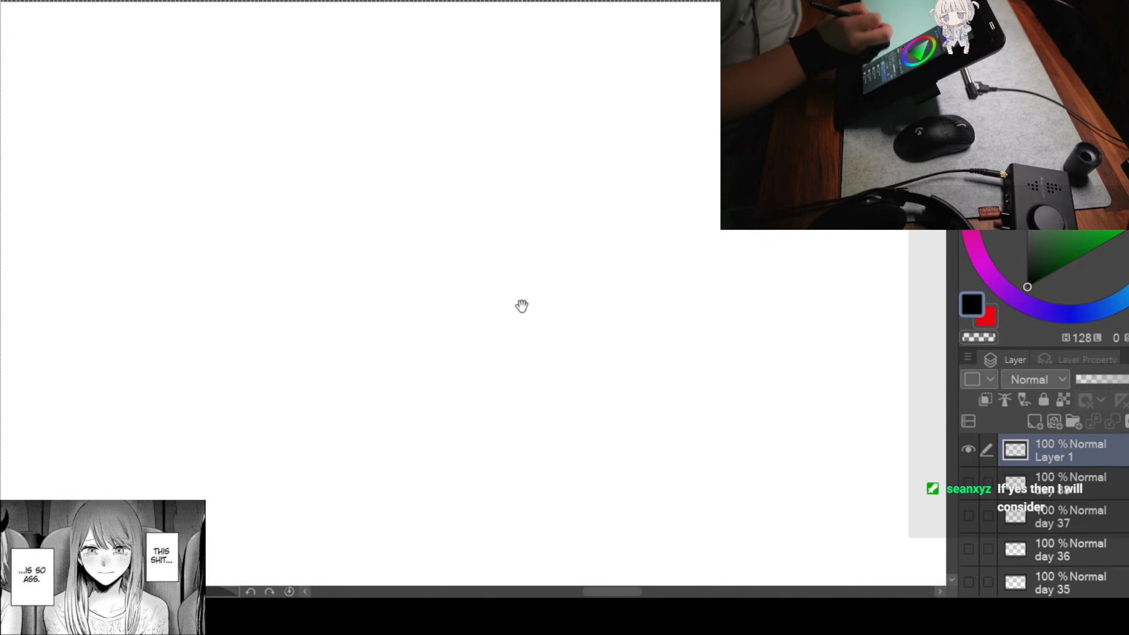
pyautogui.moveTo(348, 300); pyautogui.dragTo(857, 411)
pyautogui.moveTo(415, 271); pyautogui.dragTo(988, 257)
pyautogui.moveTo(406, 370); pyautogui.dragTo(934, 229)
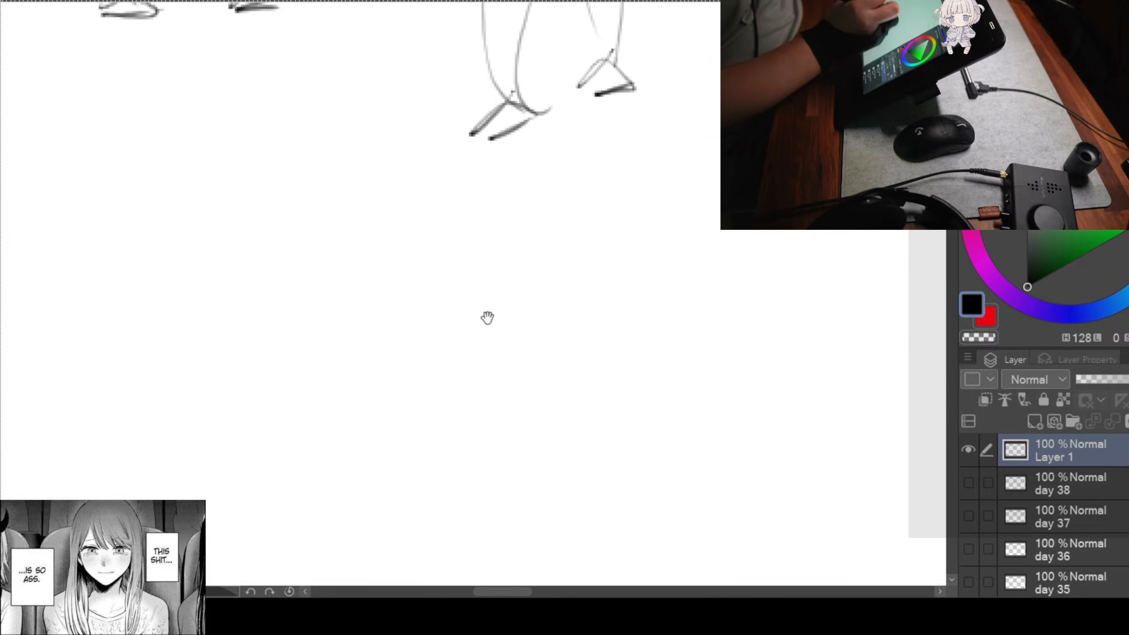
pyautogui.moveTo(489, 319); pyautogui.dragTo(956, 178)
pyautogui.moveTo(427, 292); pyautogui.dragTo(804, 348)
pyautogui.moveTo(445, 311); pyautogui.dragTo(440, 553)
pyautogui.moveTo(350, 356)
pyautogui.mouseDown()
pyautogui.moveTo(683, 252)
pyautogui.moveTo(839, 242)
pyautogui.mouseUp()
pyautogui.moveTo(351, 311)
pyautogui.mouseDown()
pyautogui.moveTo(685, 290)
pyautogui.moveTo(881, 320)
pyautogui.mouseUp()
pyautogui.moveTo(396, 311)
pyautogui.mouseDown()
pyautogui.moveTo(410, 326)
pyautogui.moveTo(396, 281)
pyautogui.moveTo(361, 259)
pyautogui.mouseUp()
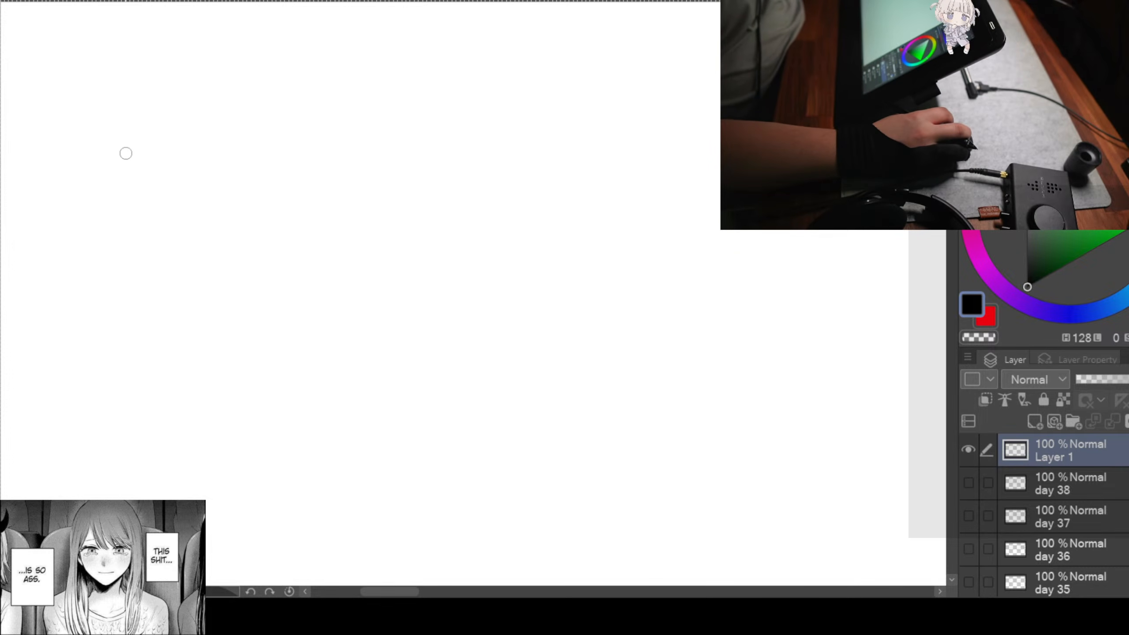
pyautogui.moveTo(166, 144)
pyautogui.mouseDown()
pyautogui.moveTo(302, 310)
pyautogui.moveTo(230, 216)
pyautogui.mouseUp()
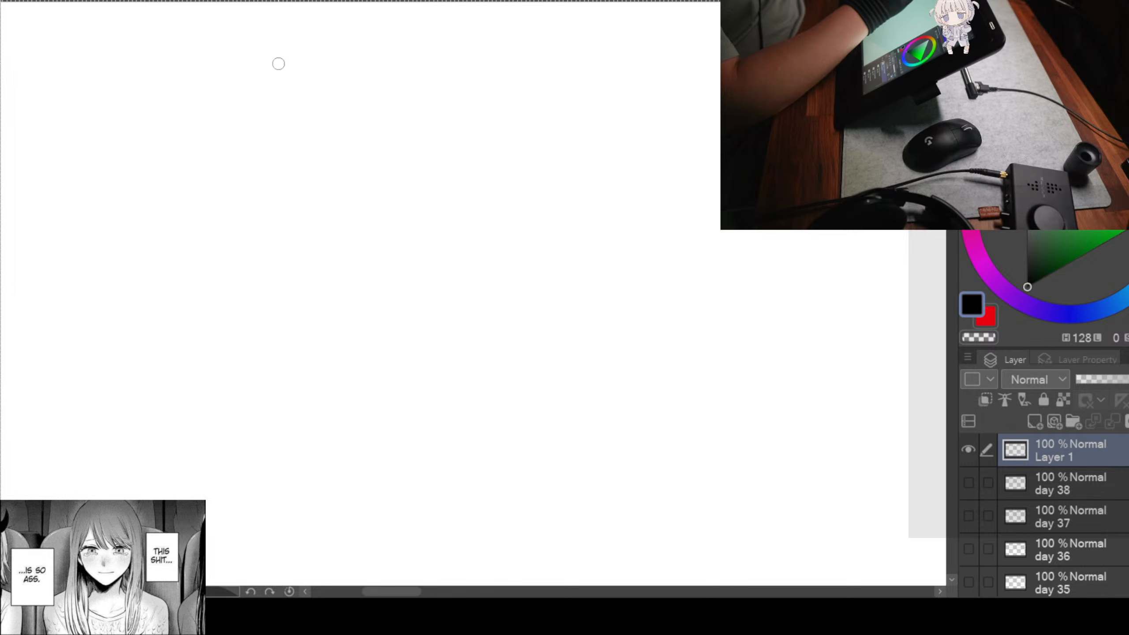
pyautogui.moveTo(283, 53)
pyautogui.mouseDown()
pyautogui.moveTo(278, 106)
pyautogui.moveTo(292, 126)
pyautogui.moveTo(274, 100)
pyautogui.moveTo(318, 116)
pyautogui.moveTo(288, 133)
pyautogui.mouseUp()
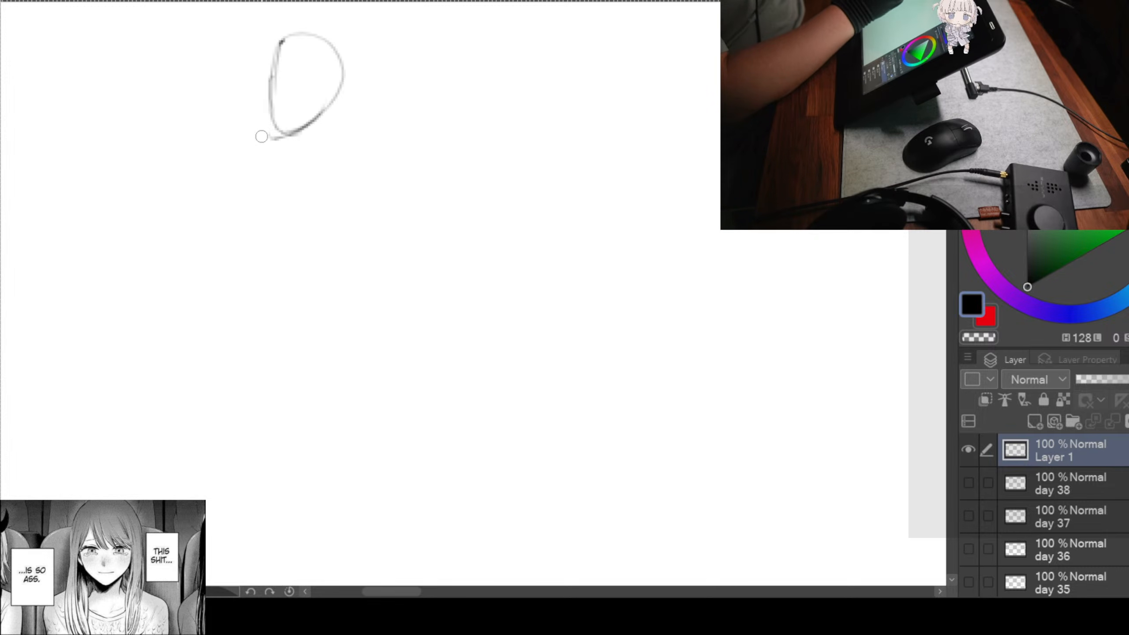
# Step: Sketch the seventeenth figure's slanted shoulder line and its broad chest tapering to a rounded point at the waist
pyautogui.moveTo(195, 114); pyautogui.dragTo(352, 154)
pyautogui.moveTo(164, 134); pyautogui.dragTo(189, 119)
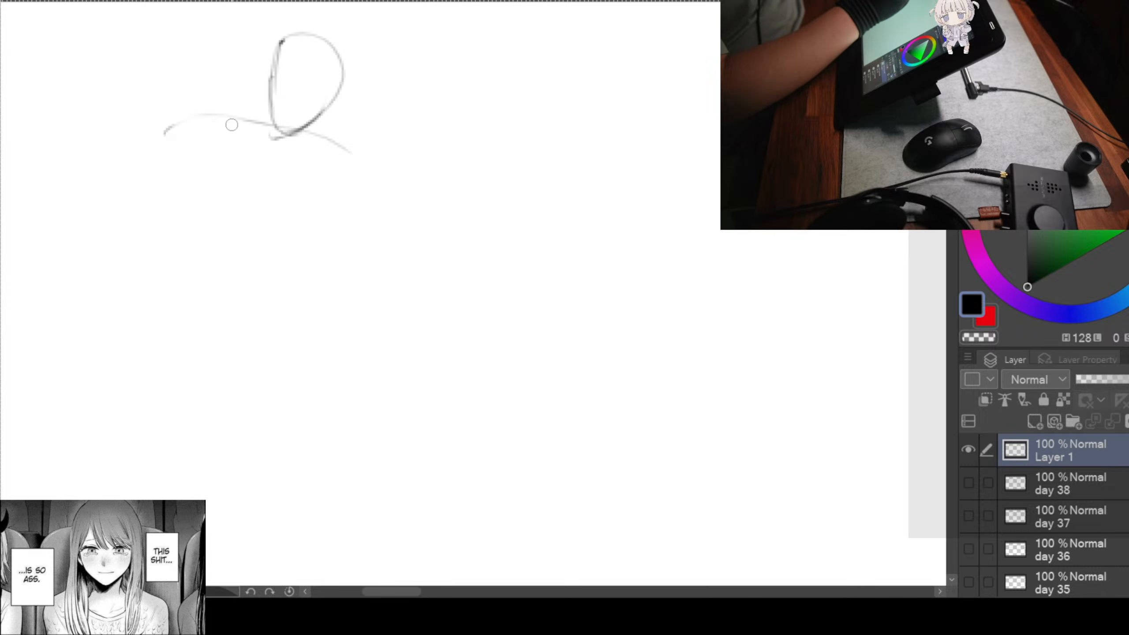
pyautogui.moveTo(349, 144); pyautogui.dragTo(278, 261)
pyautogui.moveTo(193, 115); pyautogui.dragTo(269, 277)
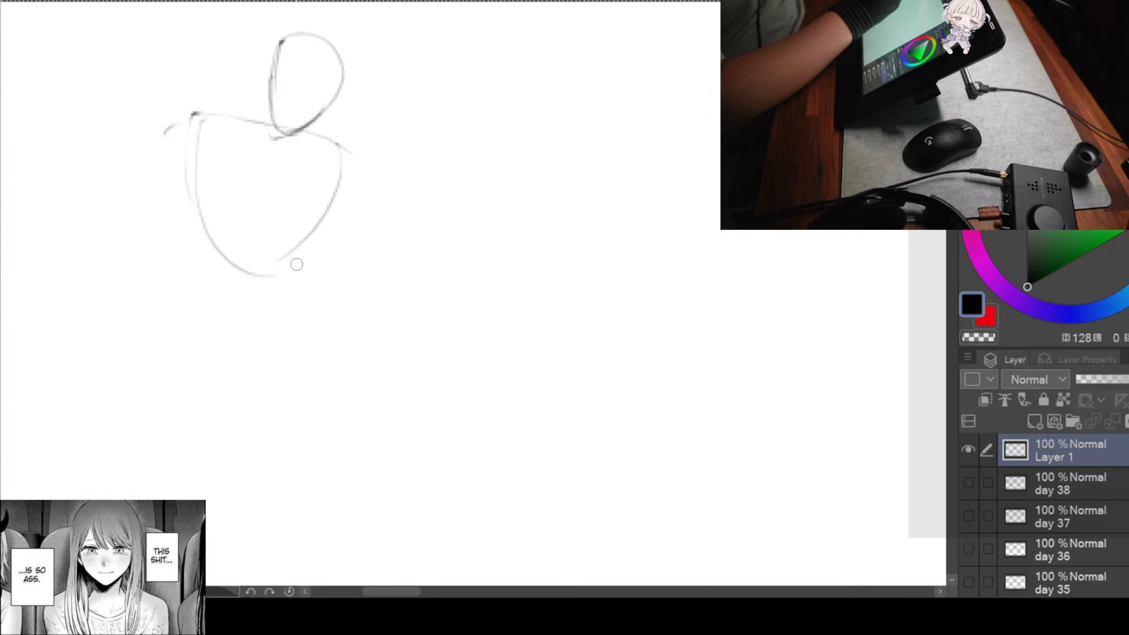
pyautogui.moveTo(354, 148); pyautogui.dragTo(253, 271)
# Step: Draw the seventeenth figure's narrow waist and flaring hip contours below the chest
pyautogui.moveTo(190, 217); pyautogui.dragTo(213, 341)
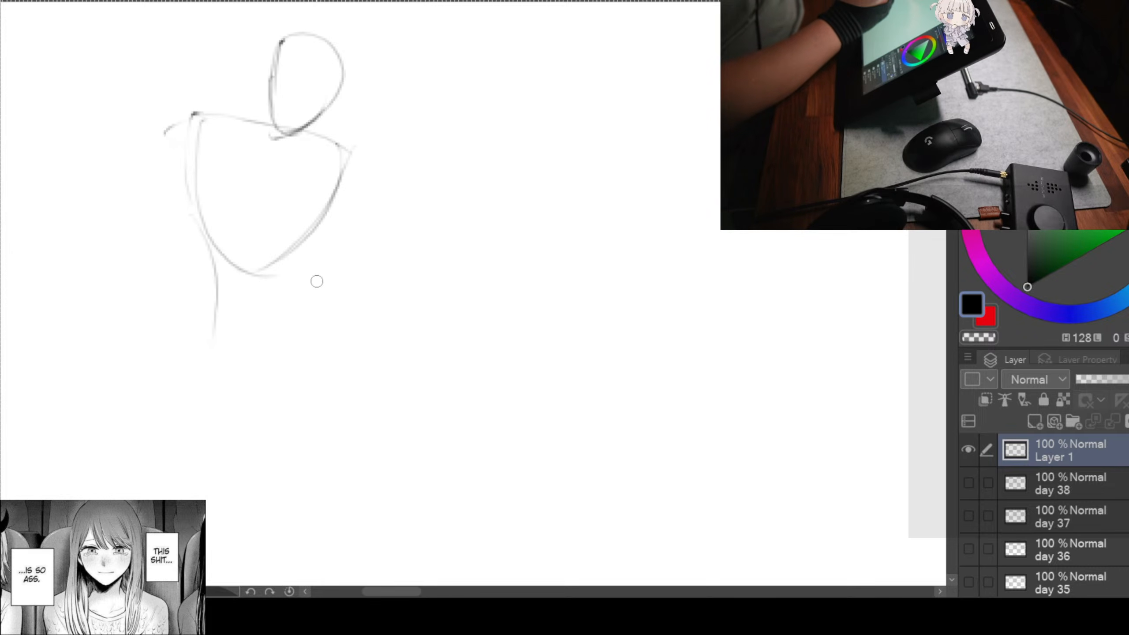
pyautogui.moveTo(310, 236); pyautogui.dragTo(322, 378)
pyautogui.moveTo(200, 209)
pyautogui.mouseDown()
pyautogui.moveTo(214, 240)
pyautogui.moveTo(207, 369)
pyautogui.mouseUp()
pyautogui.moveTo(297, 383); pyautogui.dragTo(319, 267)
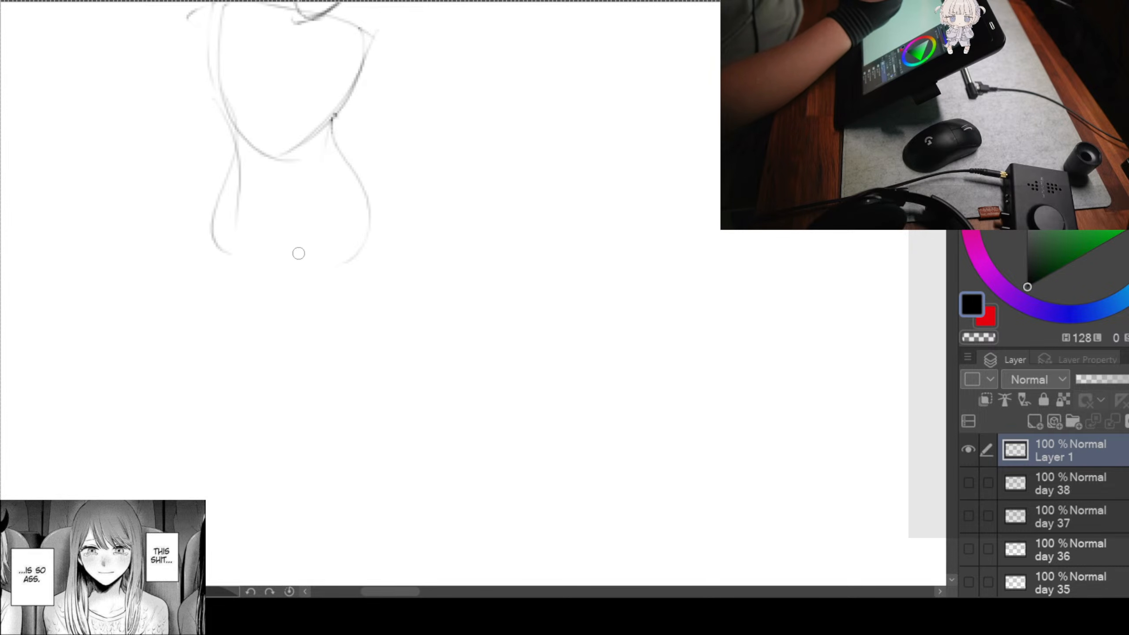
# Step: Sketch the seventeenth figure's first standing leg with a full thigh, a tapering shin and a small foot
pyautogui.moveTo(297, 167); pyautogui.dragTo(244, 327)
pyautogui.moveTo(219, 189); pyautogui.dragTo(228, 454)
pyautogui.moveTo(213, 314)
pyautogui.mouseDown()
pyautogui.moveTo(206, 459)
pyautogui.moveTo(183, 478)
pyautogui.moveTo(244, 466)
pyautogui.mouseUp()
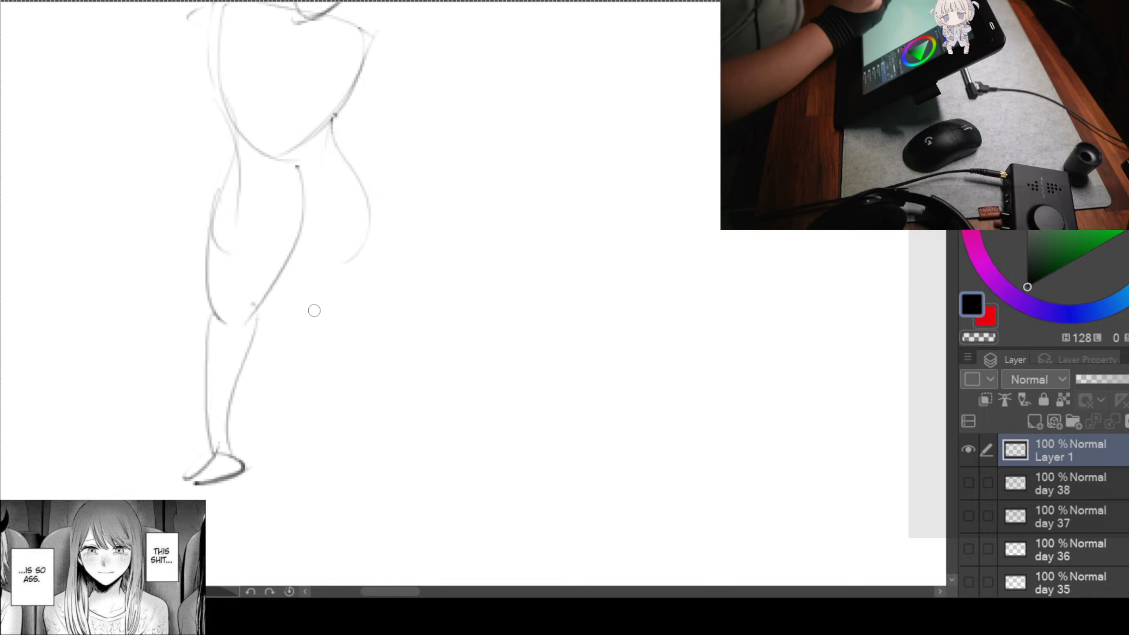
# Step: Draw the seventeenth figure's second leg from hip to ankle with a wedge-shaped foot pointing outward
pyautogui.moveTo(296, 174)
pyautogui.mouseDown()
pyautogui.moveTo(303, 240)
pyautogui.moveTo(338, 331)
pyautogui.mouseUp()
pyautogui.moveTo(367, 196)
pyautogui.mouseDown()
pyautogui.moveTo(354, 322)
pyautogui.moveTo(361, 312)
pyautogui.moveTo(369, 445)
pyautogui.mouseUp()
pyautogui.moveTo(330, 338); pyautogui.dragTo(336, 440)
pyautogui.moveTo(346, 423)
pyautogui.mouseDown()
pyautogui.moveTo(393, 460)
pyautogui.moveTo(411, 459)
pyautogui.mouseUp()
# Step: Add the seventeenth figure's hanging arm on the outward-pointing foot's side, with a curved forearm and a short hand stroke at thigh height
pyautogui.moveTo(430, 388)
pyautogui.mouseDown()
pyautogui.moveTo(456, 436)
pyautogui.moveTo(438, 347)
pyautogui.mouseUp()
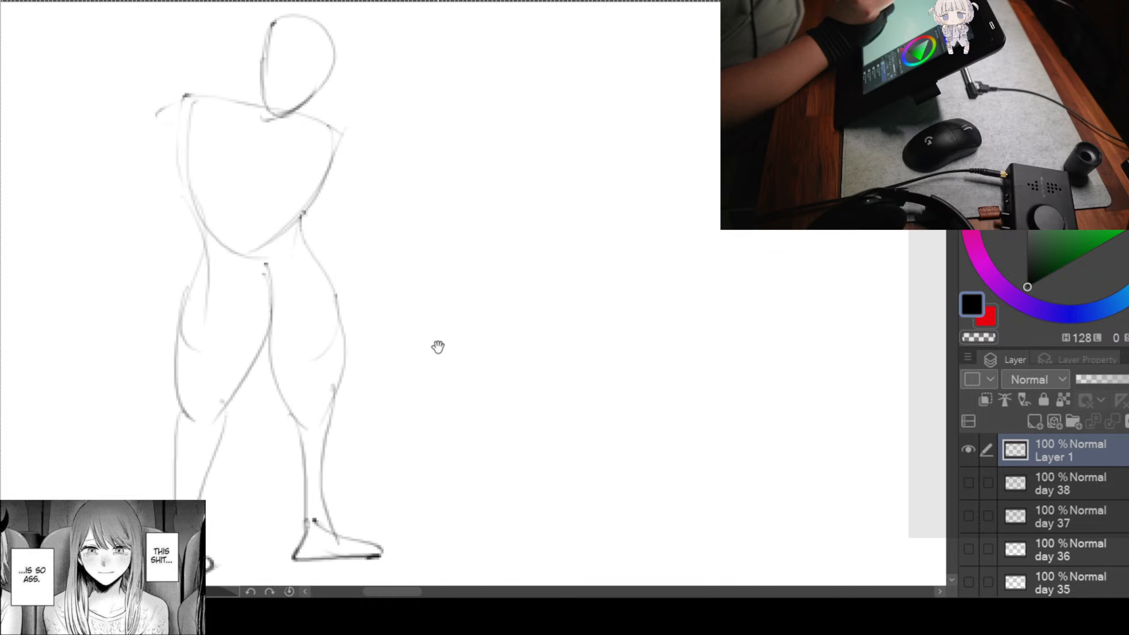
pyautogui.moveTo(346, 149); pyautogui.dragTo(362, 242)
pyautogui.moveTo(316, 192)
pyautogui.mouseDown()
pyautogui.moveTo(346, 262)
pyautogui.moveTo(335, 277)
pyautogui.moveTo(343, 334)
pyautogui.mouseUp()
pyautogui.moveTo(361, 261); pyautogui.dragTo(349, 342)
pyautogui.moveTo(322, 349); pyautogui.dragTo(363, 350)
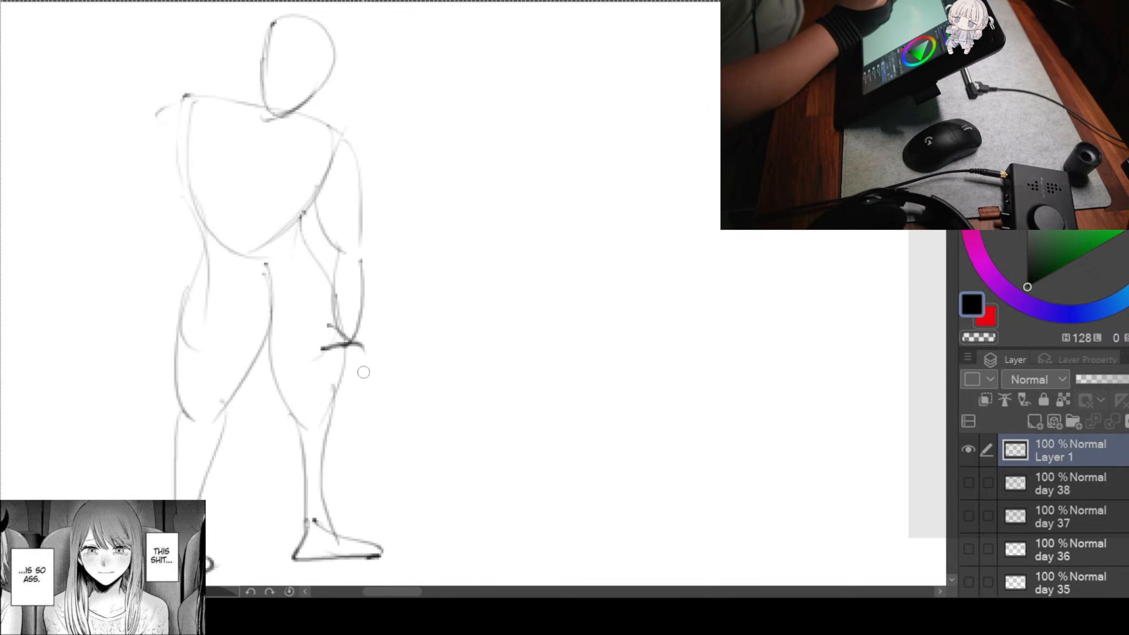
# Step: Draw the seventeenth figure's other arm, slightly bent with its hand at the hip, and connect the neck to both shoulders
pyautogui.moveTo(262, 222); pyautogui.dragTo(393, 264)
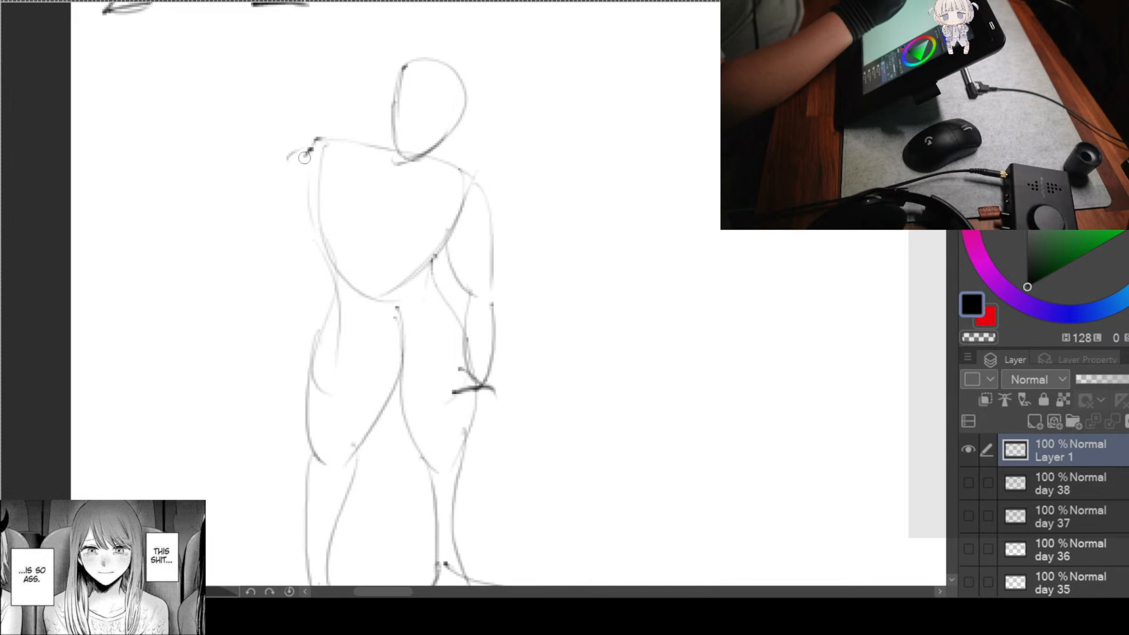
pyautogui.moveTo(306, 153); pyautogui.dragTo(267, 260)
pyautogui.moveTo(315, 203)
pyautogui.mouseDown()
pyautogui.moveTo(292, 257)
pyautogui.moveTo(307, 374)
pyautogui.mouseUp()
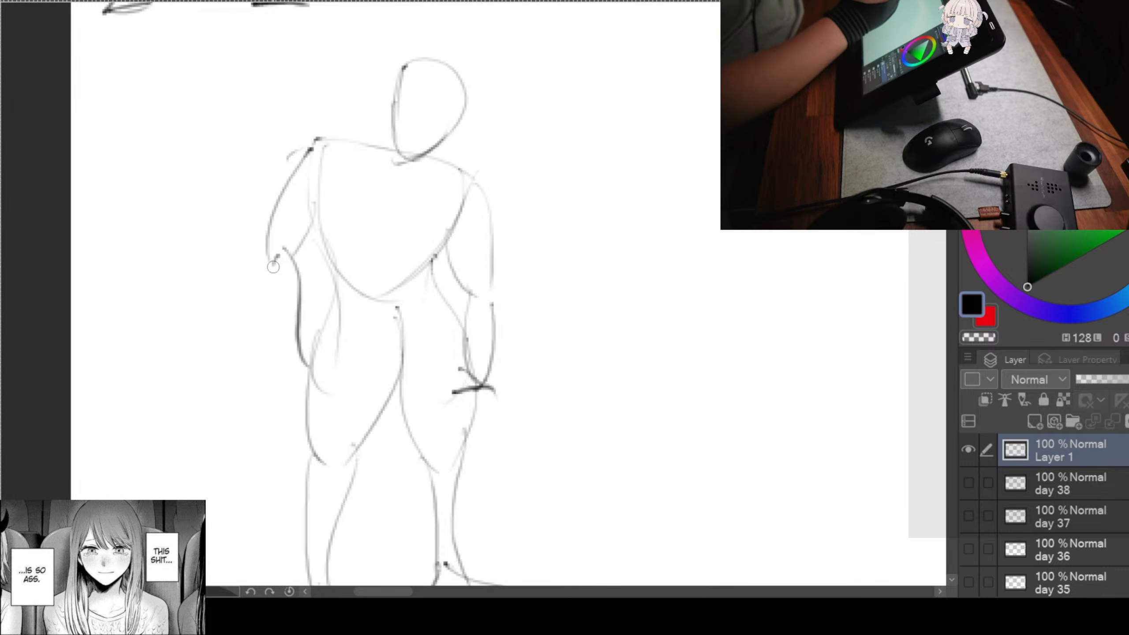
pyautogui.moveTo(277, 256); pyautogui.dragTo(288, 378)
pyautogui.moveTo(287, 375); pyautogui.dragTo(332, 356)
pyautogui.moveTo(393, 91)
pyautogui.mouseDown()
pyautogui.moveTo(349, 146)
pyautogui.moveTo(308, 156)
pyautogui.mouseUp()
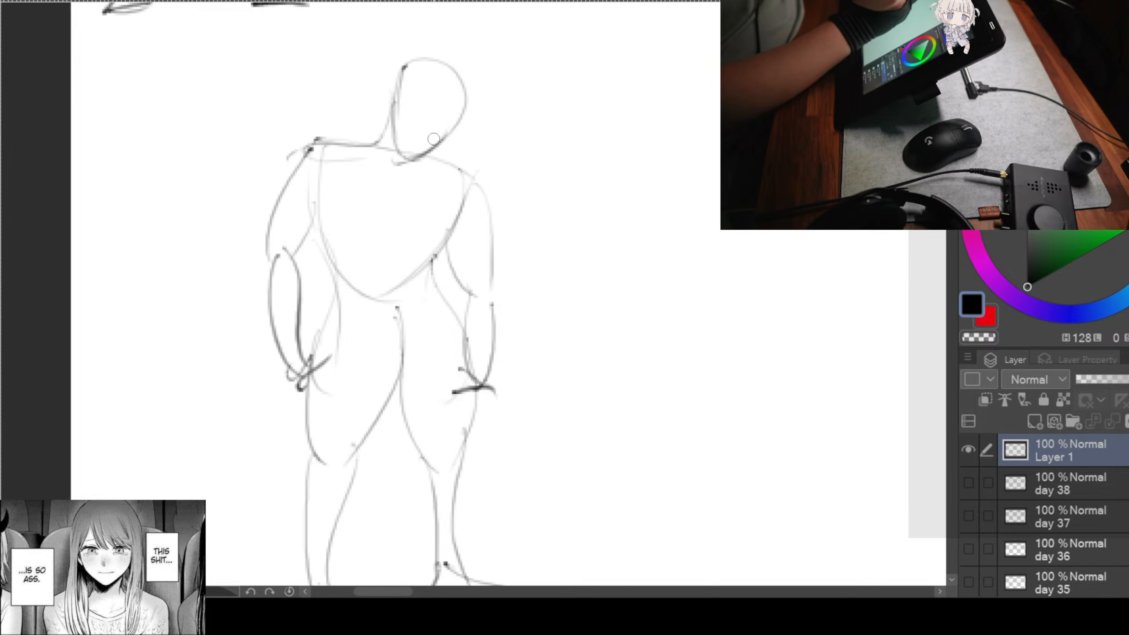
pyautogui.moveTo(434, 139); pyautogui.dragTo(495, 207)
# Step: Start an eighteenth figure in blank space beside the seventeenth with an arched shoulder line and two inward-curving upper back sides
pyautogui.moveTo(552, 310)
pyautogui.mouseDown()
pyautogui.moveTo(310, 234)
pyautogui.moveTo(262, 307)
pyautogui.mouseUp()
pyautogui.moveTo(445, 319)
pyautogui.mouseDown()
pyautogui.moveTo(408, 469)
pyautogui.moveTo(380, 358)
pyautogui.mouseUp()
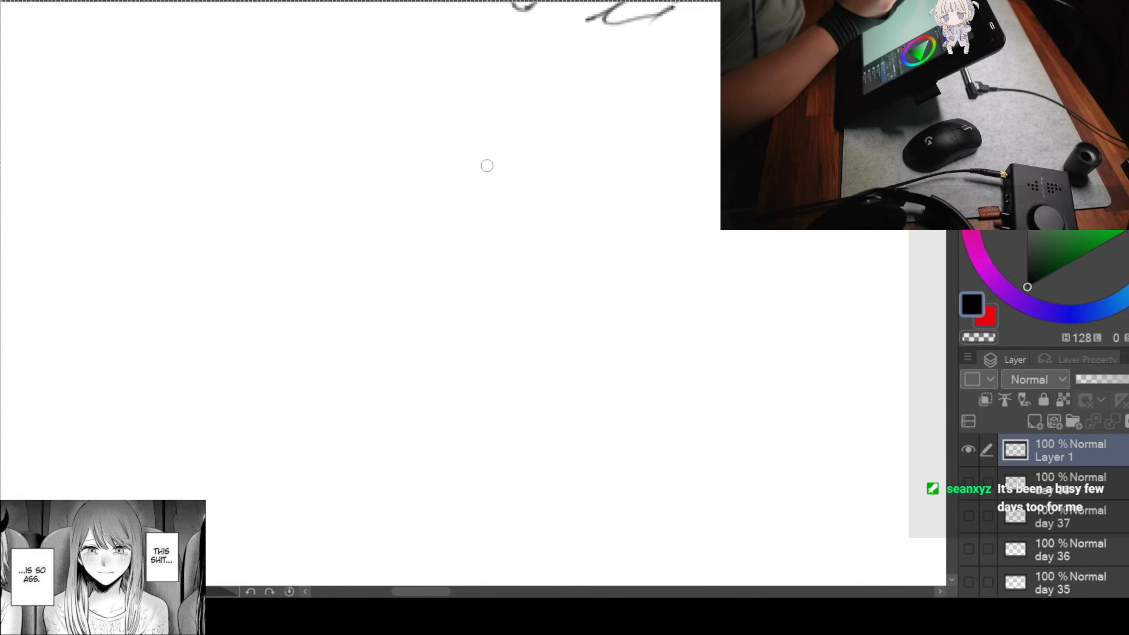
pyautogui.moveTo(424, 204)
pyautogui.mouseDown()
pyautogui.moveTo(524, 151)
pyautogui.moveTo(489, 147)
pyautogui.mouseUp()
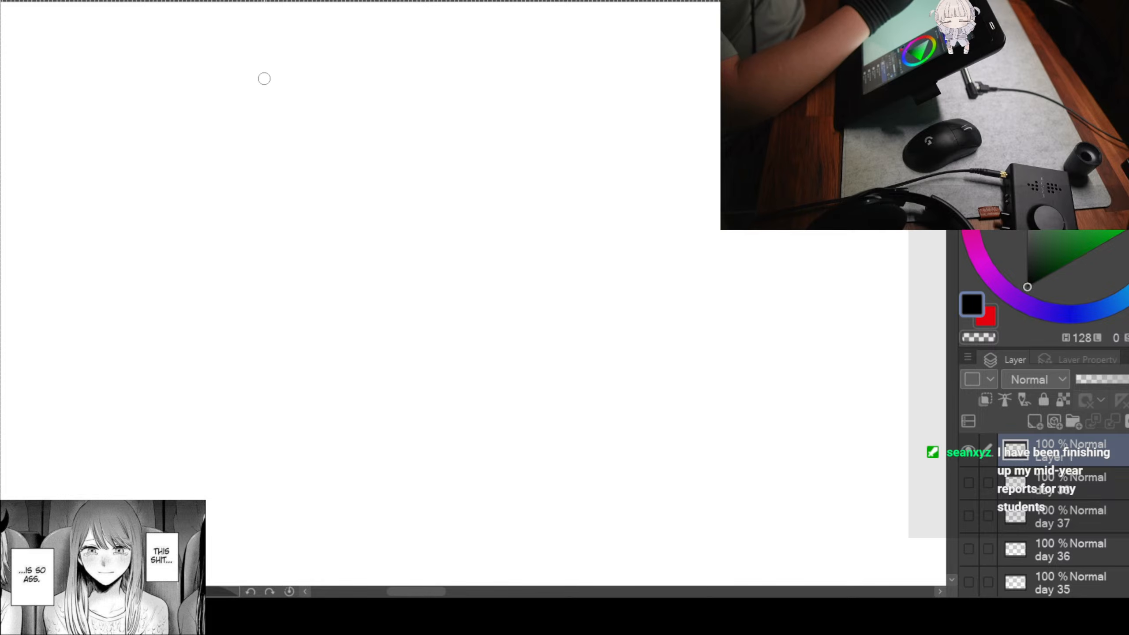
pyautogui.moveTo(204, 103); pyautogui.dragTo(338, 117)
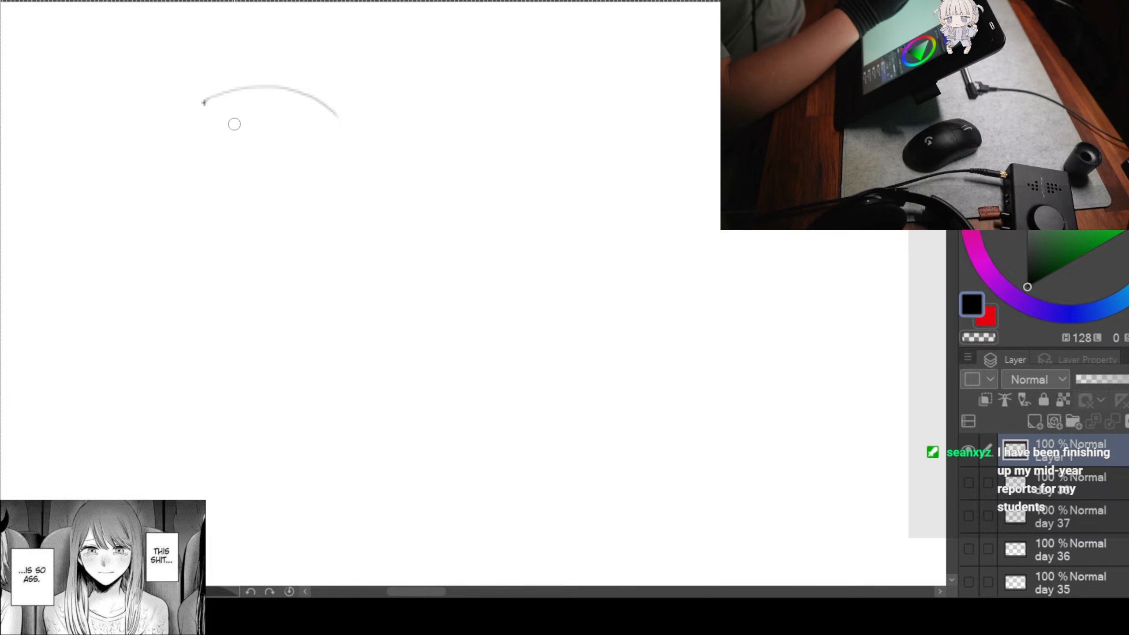
pyautogui.moveTo(180, 112); pyautogui.dragTo(209, 164)
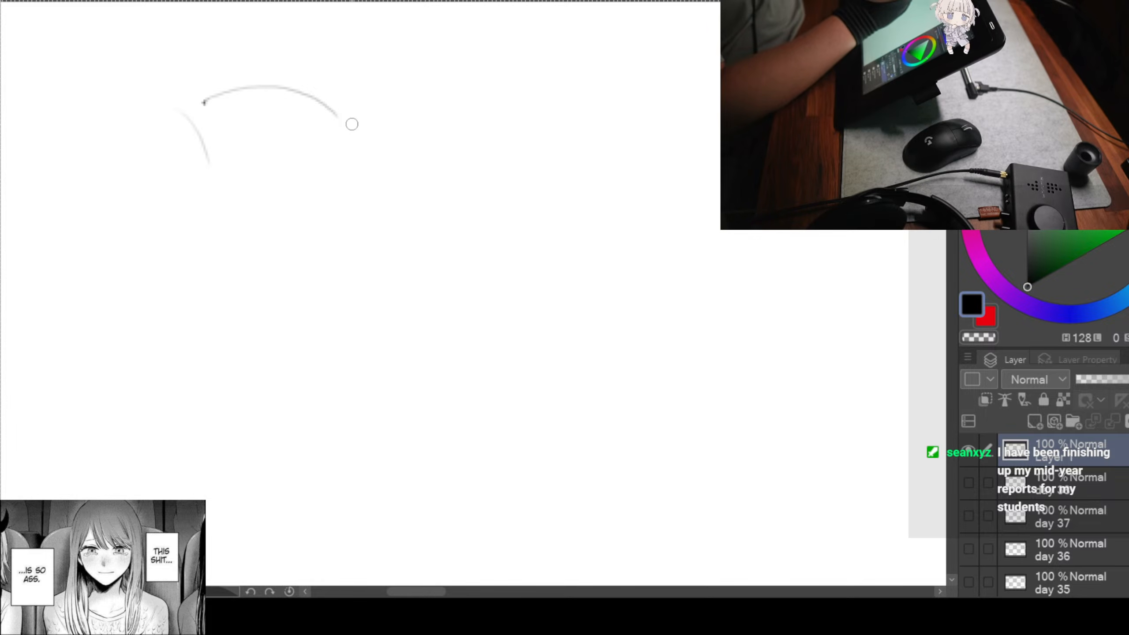
pyautogui.moveTo(361, 115); pyautogui.dragTo(325, 196)
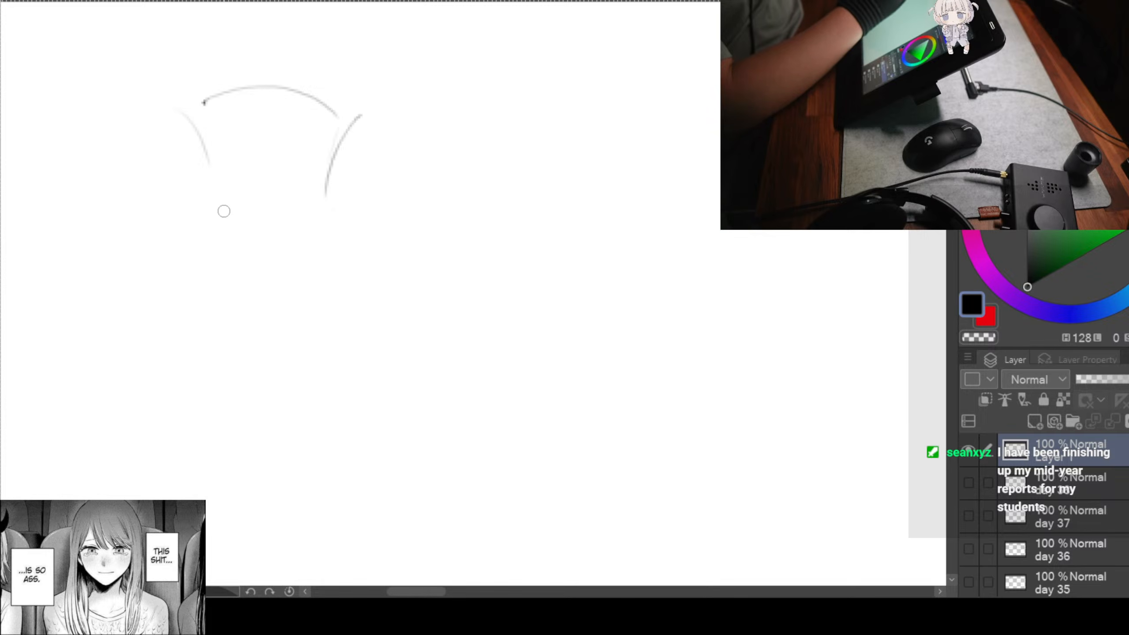
# Step: Extend the eighteenth figure's torso down through a narrow waist to the rounded hip and first buttock contour
pyautogui.moveTo(208, 164); pyautogui.dragTo(222, 319)
pyautogui.moveTo(223, 204); pyautogui.dragTo(211, 262)
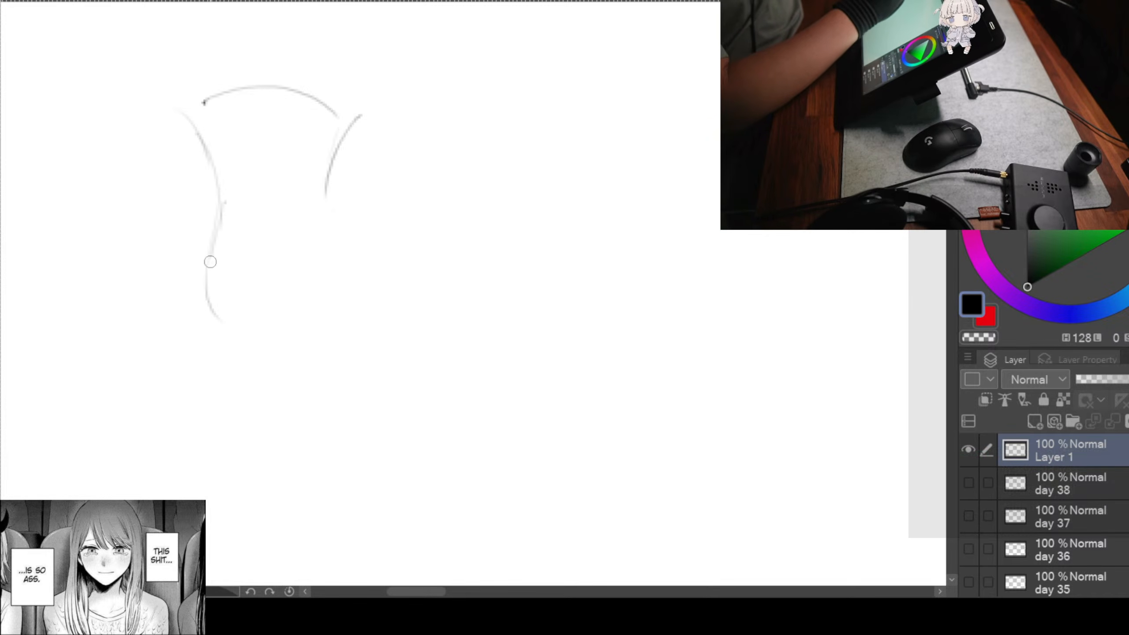
pyautogui.moveTo(220, 317); pyautogui.dragTo(260, 320)
pyautogui.moveTo(322, 183)
pyautogui.mouseDown()
pyautogui.moveTo(330, 283)
pyautogui.moveTo(318, 342)
pyautogui.mouseUp()
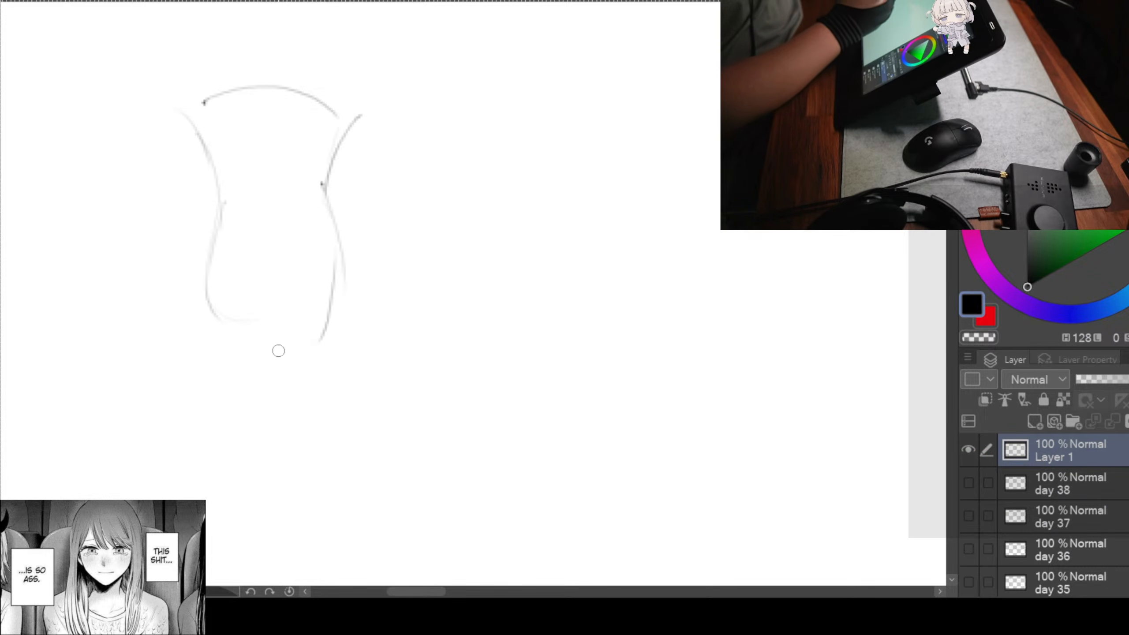
# Step: Sketch the eighteenth figure's second, lower buttock curve and its outward-stepping leg with a bent knee and tapering calf
pyautogui.moveTo(269, 259); pyautogui.dragTo(318, 374)
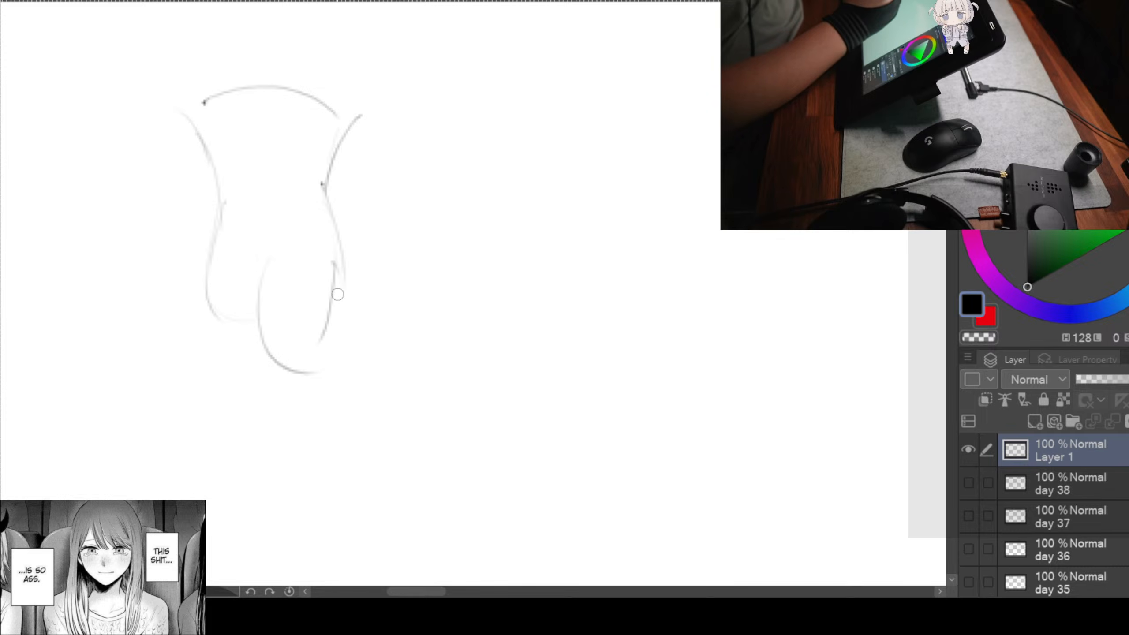
pyautogui.moveTo(322, 277); pyautogui.dragTo(383, 410)
pyautogui.moveTo(296, 373)
pyautogui.mouseDown()
pyautogui.moveTo(371, 436)
pyautogui.moveTo(365, 548)
pyautogui.mouseUp()
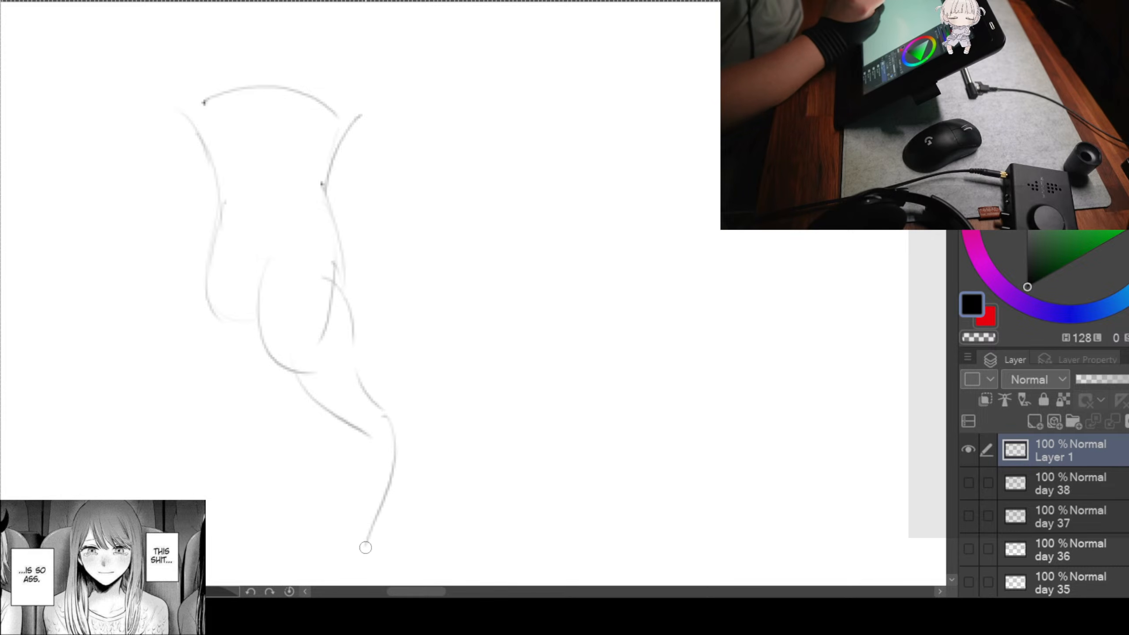
pyautogui.moveTo(368, 438); pyautogui.dragTo(376, 550)
# Step: Draw the eighteenth figure's straighter supporting leg and add simple wedge-shaped feet to both legs
pyautogui.moveTo(404, 450)
pyautogui.mouseDown()
pyautogui.moveTo(450, 389)
pyautogui.moveTo(494, 355)
pyautogui.mouseUp()
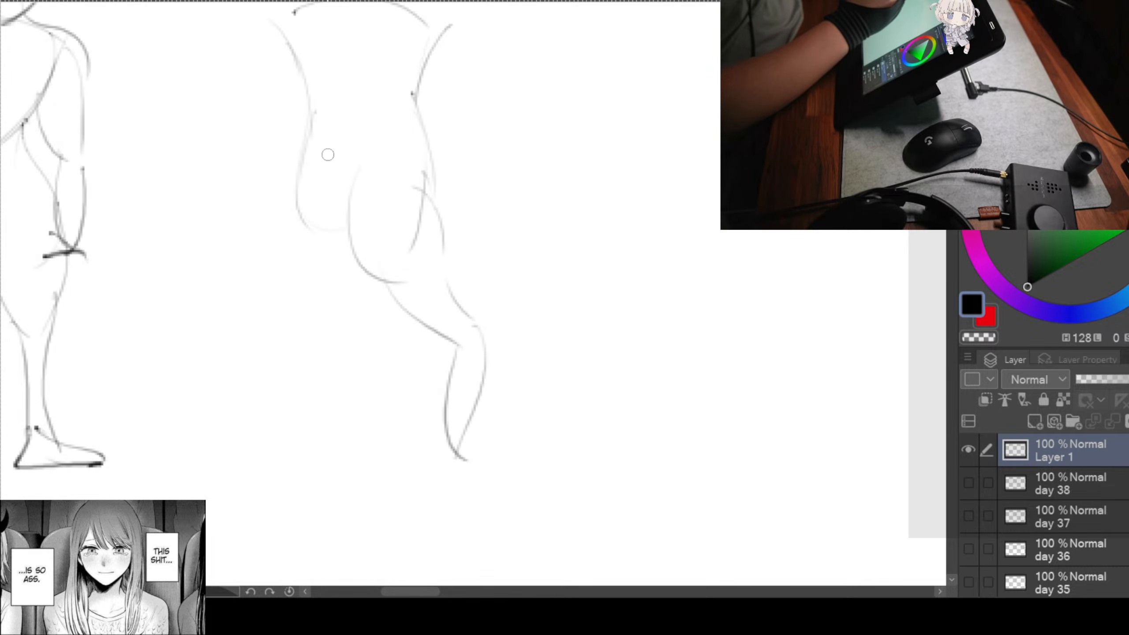
pyautogui.moveTo(299, 210); pyautogui.dragTo(335, 327)
pyautogui.moveTo(368, 273)
pyautogui.mouseDown()
pyautogui.moveTo(373, 325)
pyautogui.moveTo(317, 425)
pyautogui.mouseUp()
pyautogui.moveTo(376, 320); pyautogui.dragTo(360, 438)
pyautogui.moveTo(352, 429)
pyautogui.mouseDown()
pyautogui.moveTo(356, 457)
pyautogui.moveTo(331, 457)
pyautogui.moveTo(387, 469)
pyautogui.mouseUp()
pyautogui.moveTo(440, 445); pyautogui.dragTo(485, 487)
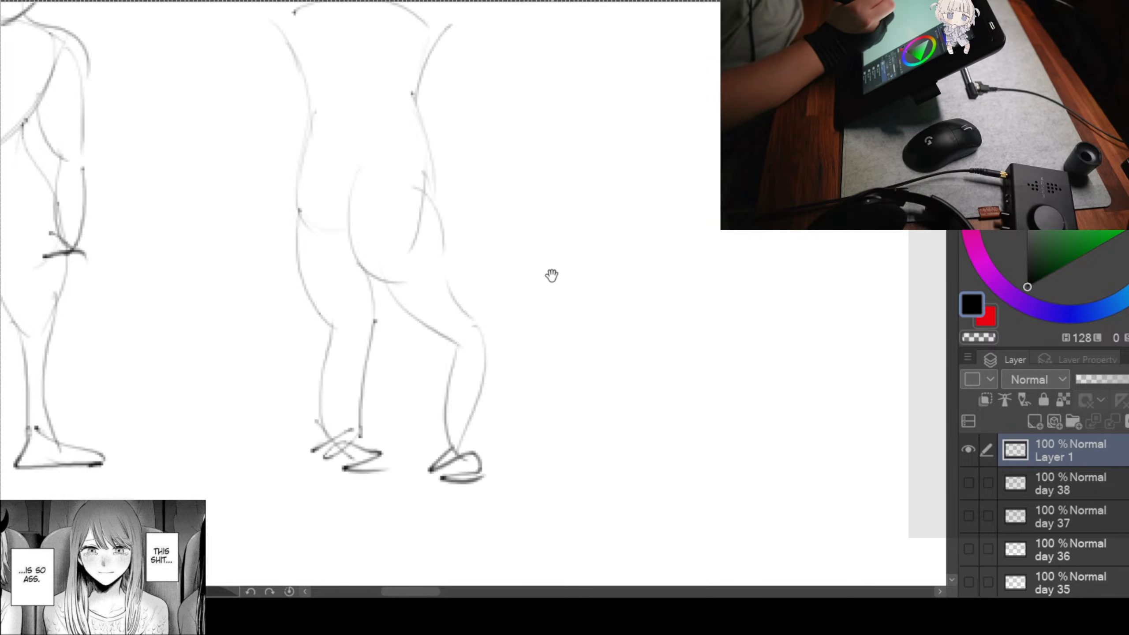
# Step: Add the eighteenth figure's rounded head and a raised arm folded at the elbow with its hand at the head
pyautogui.moveTo(533, 203); pyautogui.dragTo(540, 452)
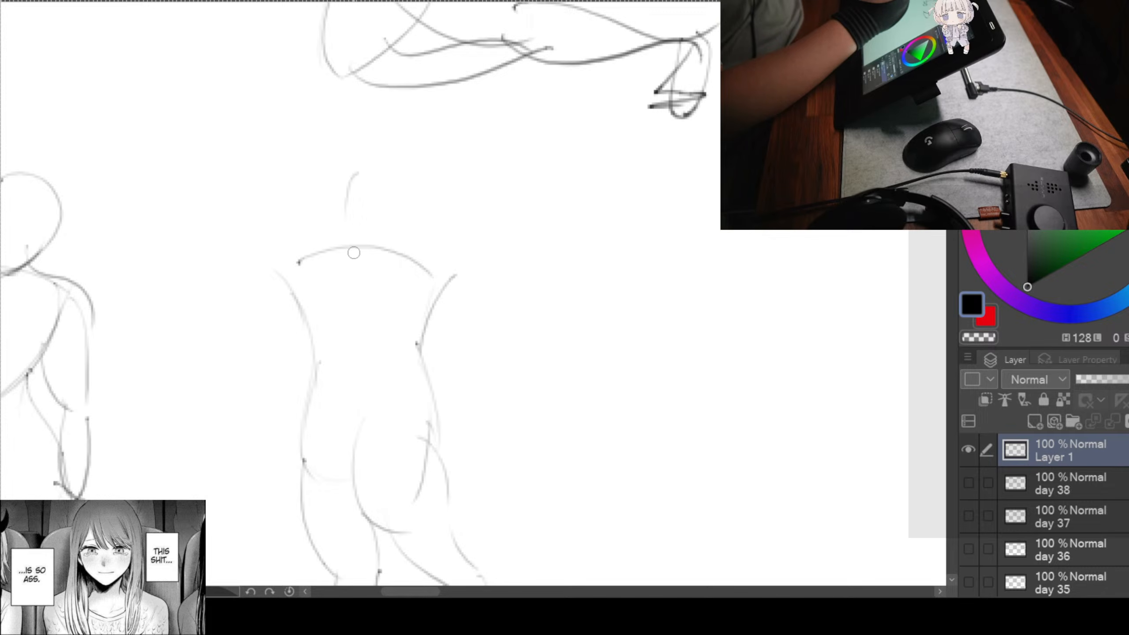
pyautogui.moveTo(346, 198); pyautogui.dragTo(414, 227)
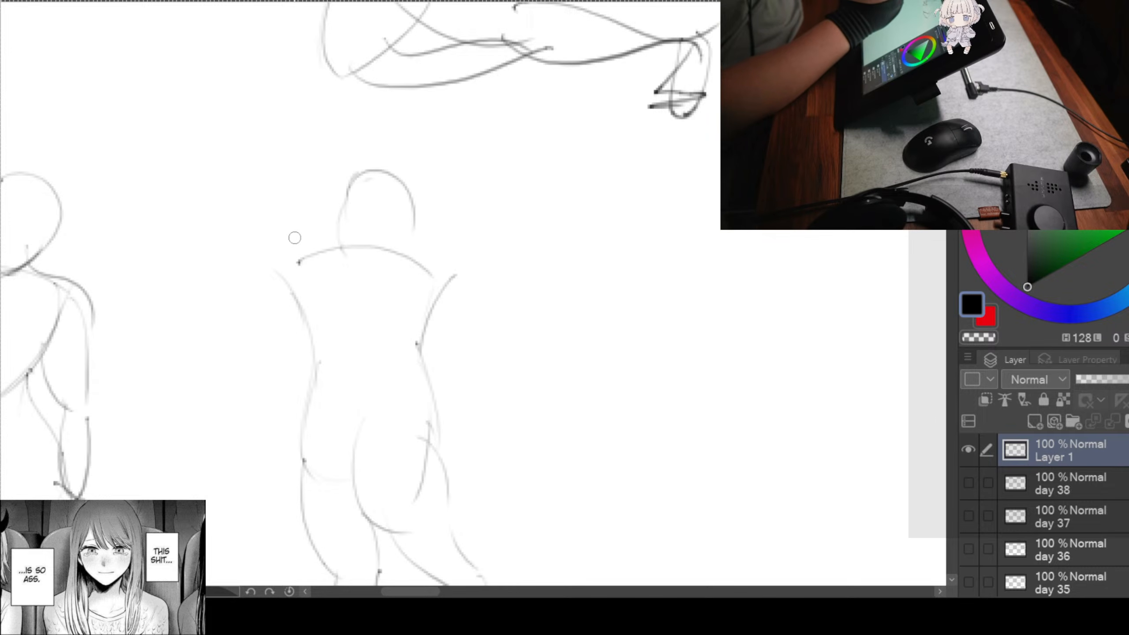
pyautogui.moveTo(236, 262); pyautogui.dragTo(309, 279)
pyautogui.moveTo(331, 241)
pyautogui.mouseDown()
pyautogui.moveTo(236, 218)
pyautogui.moveTo(360, 204)
pyautogui.moveTo(210, 231)
pyautogui.moveTo(306, 279)
pyautogui.mouseUp()
pyautogui.moveTo(337, 182)
pyautogui.mouseDown()
pyautogui.moveTo(338, 212)
pyautogui.moveTo(367, 205)
pyautogui.mouseUp()
# Step: Draw the eighteenth figure's other raised arm and hand, with the elbow bent out to the side
pyautogui.moveTo(378, 186)
pyautogui.mouseDown()
pyautogui.moveTo(378, 214)
pyautogui.moveTo(477, 225)
pyautogui.moveTo(432, 280)
pyautogui.mouseUp()
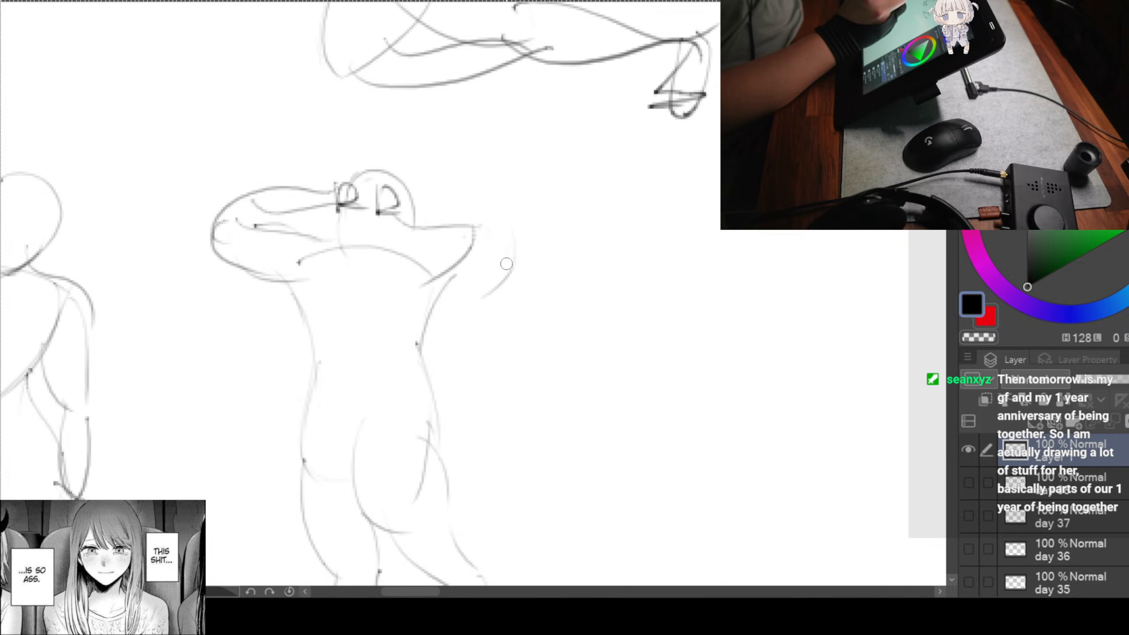
pyautogui.moveTo(511, 249); pyautogui.dragTo(394, 329)
pyautogui.moveTo(364, 279); pyautogui.dragTo(417, 275)
pyautogui.moveTo(491, 276); pyautogui.dragTo(376, 321)
pyautogui.moveTo(414, 203)
pyautogui.mouseDown()
pyautogui.moveTo(524, 222)
pyautogui.moveTo(467, 303)
pyautogui.mouseUp()
# Step: Start a nineteenth figure in blank space beyond the eighteenth with a rounded head that is flatter on one side
pyautogui.moveTo(691, 433)
pyautogui.mouseDown()
pyautogui.moveTo(544, 272)
pyautogui.moveTo(326, 227)
pyautogui.mouseUp()
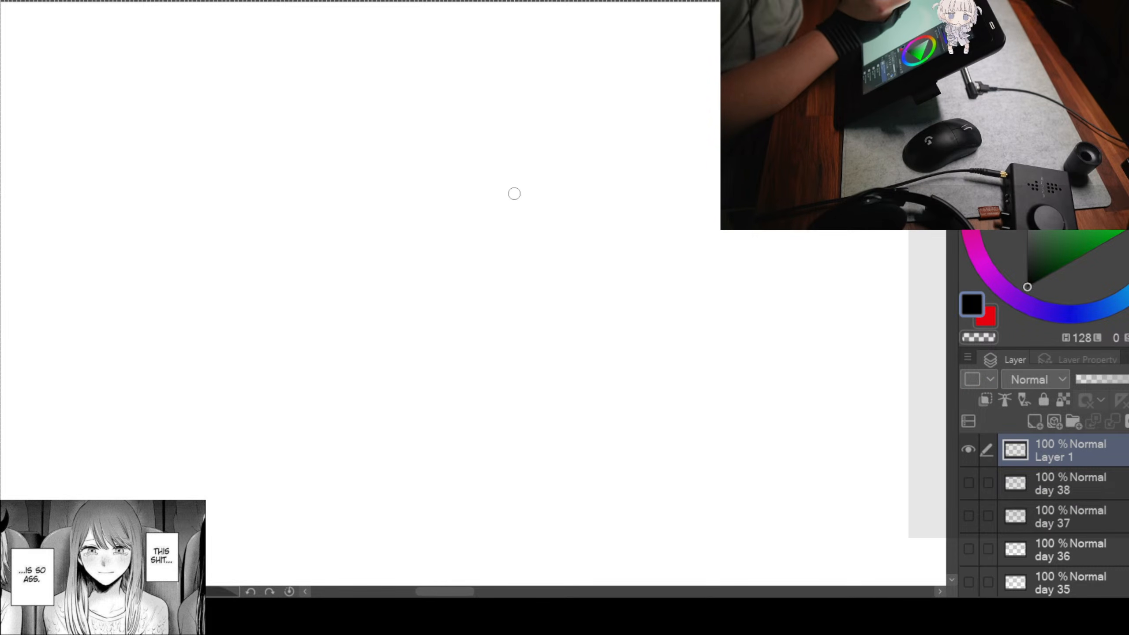
pyautogui.moveTo(514, 192)
pyautogui.mouseDown()
pyautogui.moveTo(534, 217)
pyautogui.moveTo(527, 260)
pyautogui.moveTo(398, 361)
pyautogui.moveTo(390, 323)
pyautogui.mouseUp()
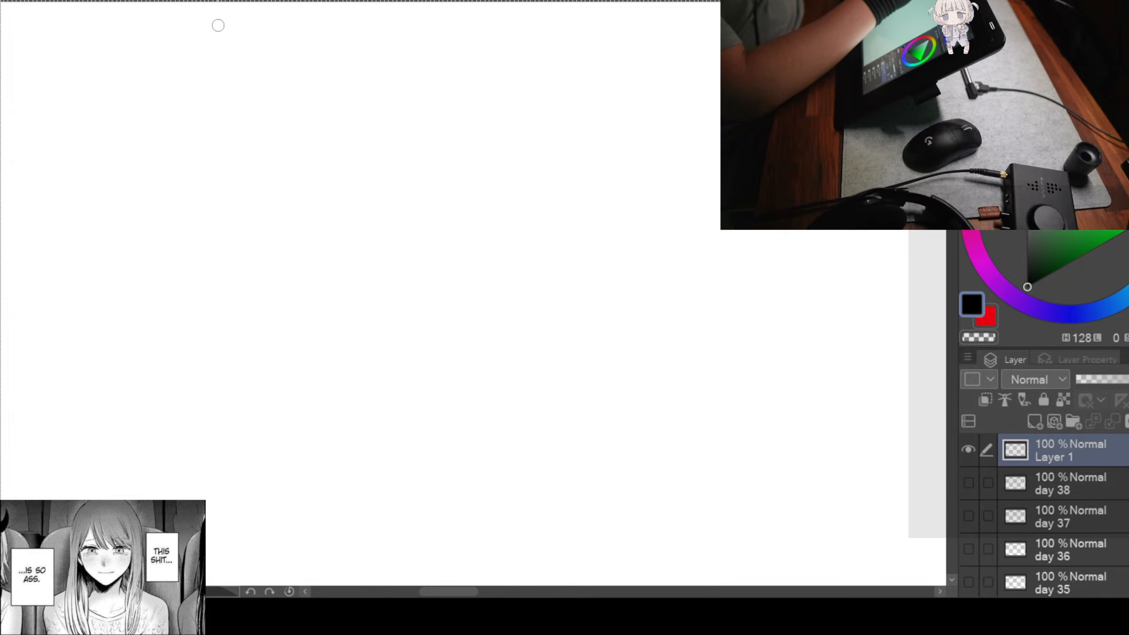
pyautogui.moveTo(218, 26)
pyautogui.mouseDown()
pyautogui.moveTo(222, 51)
pyautogui.moveTo(259, 29)
pyautogui.moveTo(239, 106)
pyautogui.moveTo(218, 37)
pyautogui.moveTo(229, 115)
pyautogui.mouseUp()
pyautogui.moveTo(277, 75); pyautogui.dragTo(234, 114)
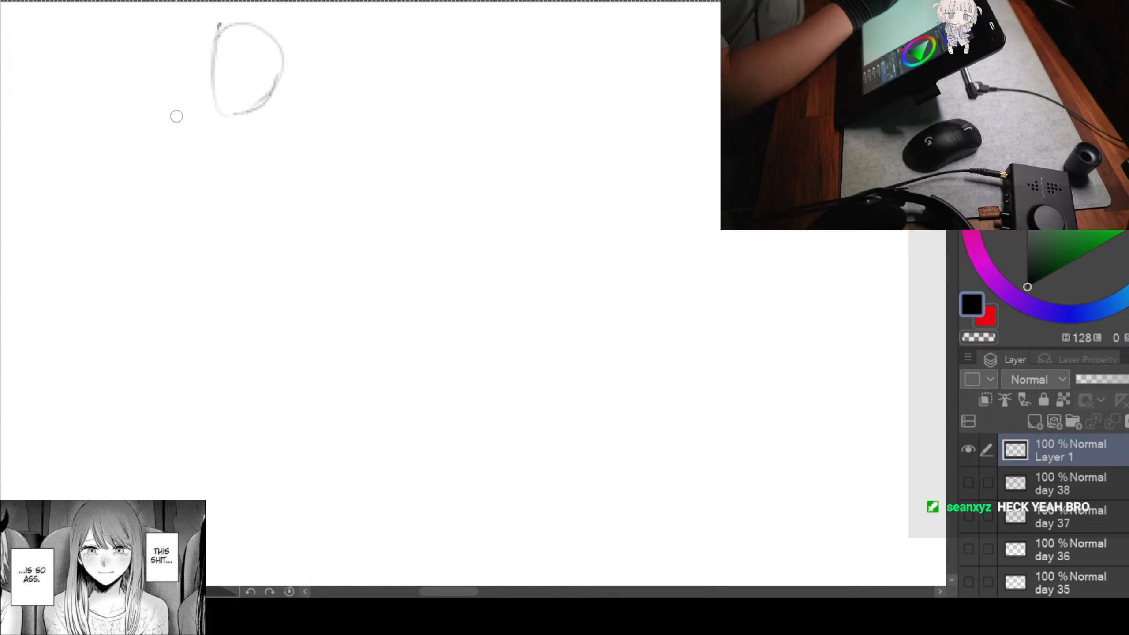
# Step: Sketch the nineteenth figure's sloping shoulder line and its wide chest tapering toward the waist
pyautogui.moveTo(163, 111)
pyautogui.mouseDown()
pyautogui.moveTo(223, 114)
pyautogui.moveTo(309, 158)
pyautogui.mouseUp()
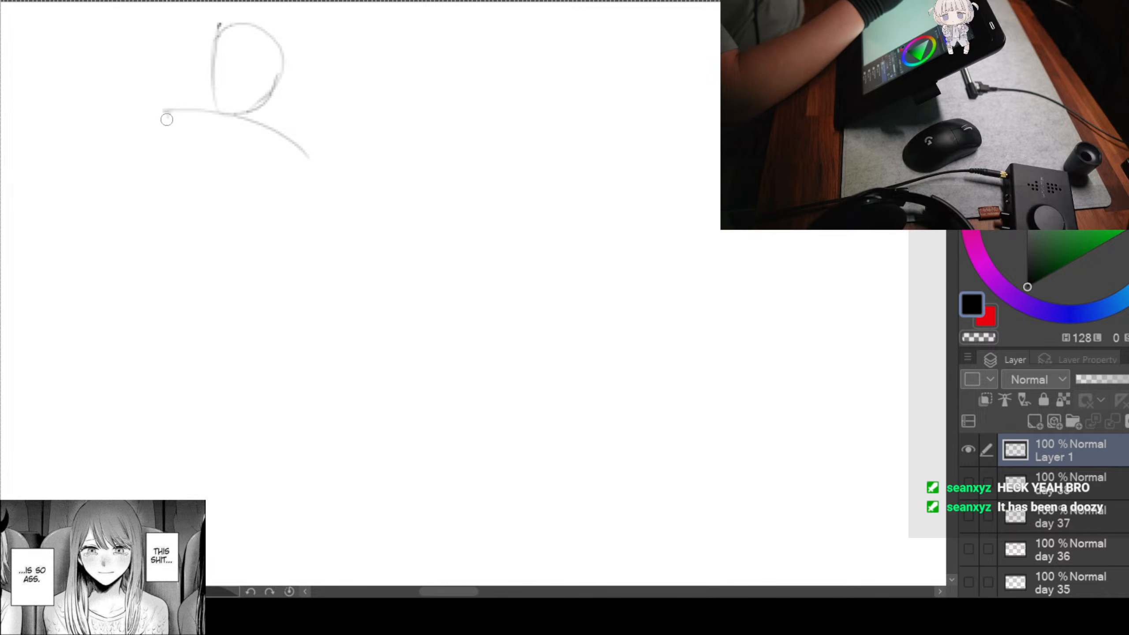
pyautogui.moveTo(165, 112); pyautogui.dragTo(192, 267)
pyautogui.moveTo(309, 163); pyautogui.dragTo(227, 262)
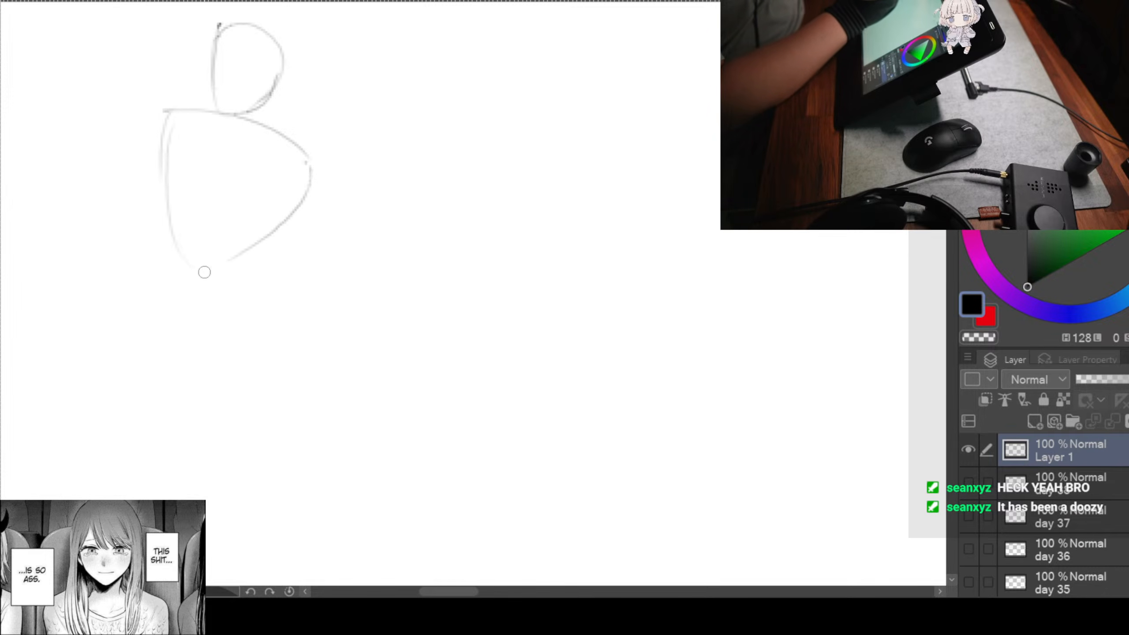
# Step: Draw the nineteenth figure's waist, rounded hips and V-shaped pelvis beneath the chest
pyautogui.moveTo(177, 131)
pyautogui.mouseDown()
pyautogui.moveTo(163, 235)
pyautogui.moveTo(200, 342)
pyautogui.mouseUp()
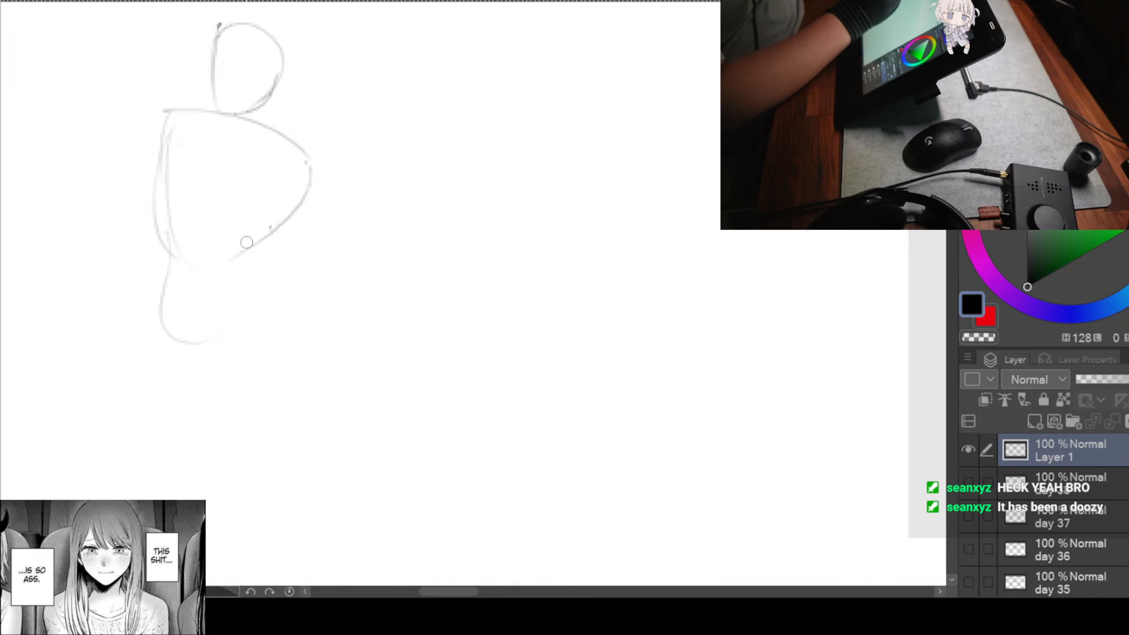
pyautogui.moveTo(292, 288); pyautogui.dragTo(250, 358)
pyautogui.moveTo(262, 258)
pyautogui.mouseDown()
pyautogui.moveTo(208, 375)
pyautogui.moveTo(258, 318)
pyautogui.mouseUp()
pyautogui.moveTo(179, 266); pyautogui.dragTo(252, 314)
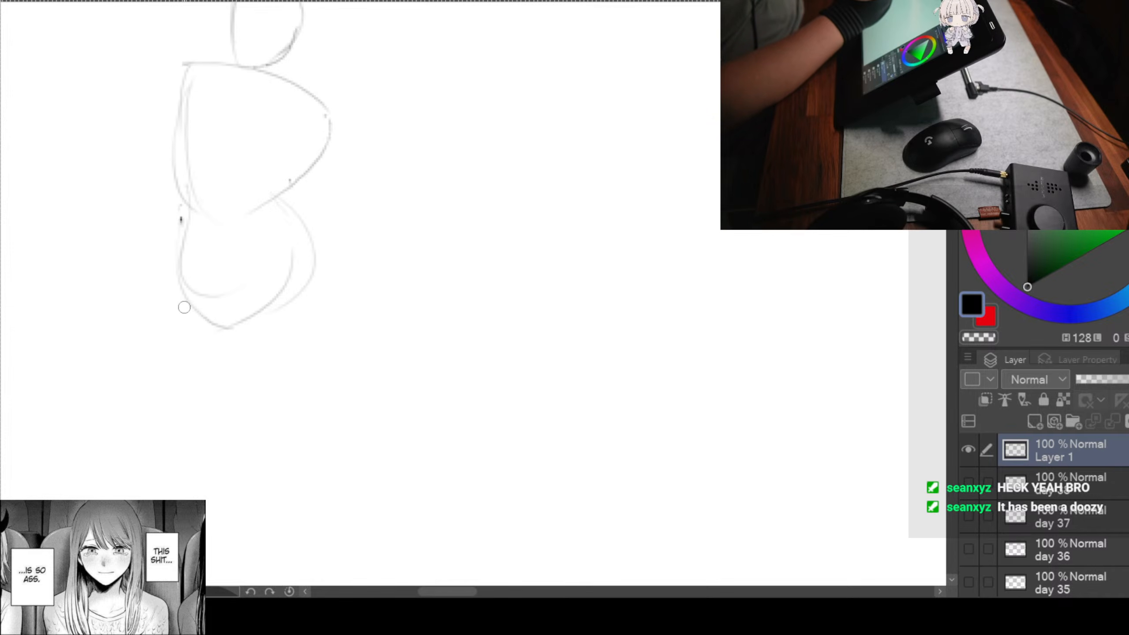
# Step: Draw the nineteenth figure's two full thighs curving from the hips down to the knees
pyautogui.moveTo(166, 241); pyautogui.dragTo(209, 407)
pyautogui.moveTo(247, 309); pyautogui.dragTo(228, 405)
pyautogui.moveTo(248, 282); pyautogui.dragTo(228, 407)
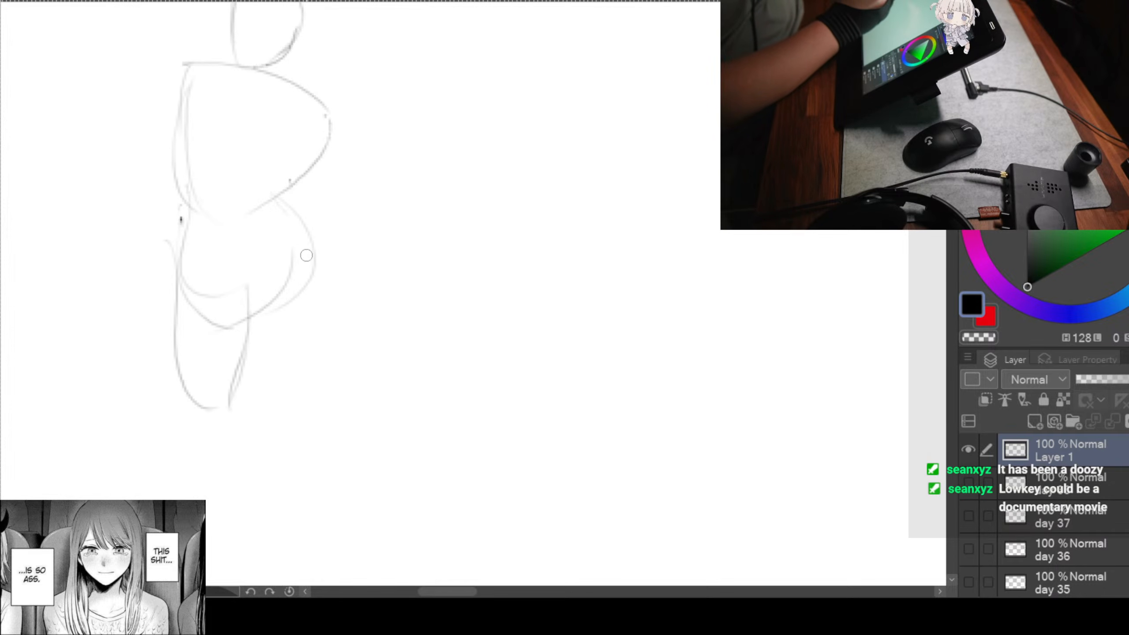
pyautogui.moveTo(302, 250); pyautogui.dragTo(258, 416)
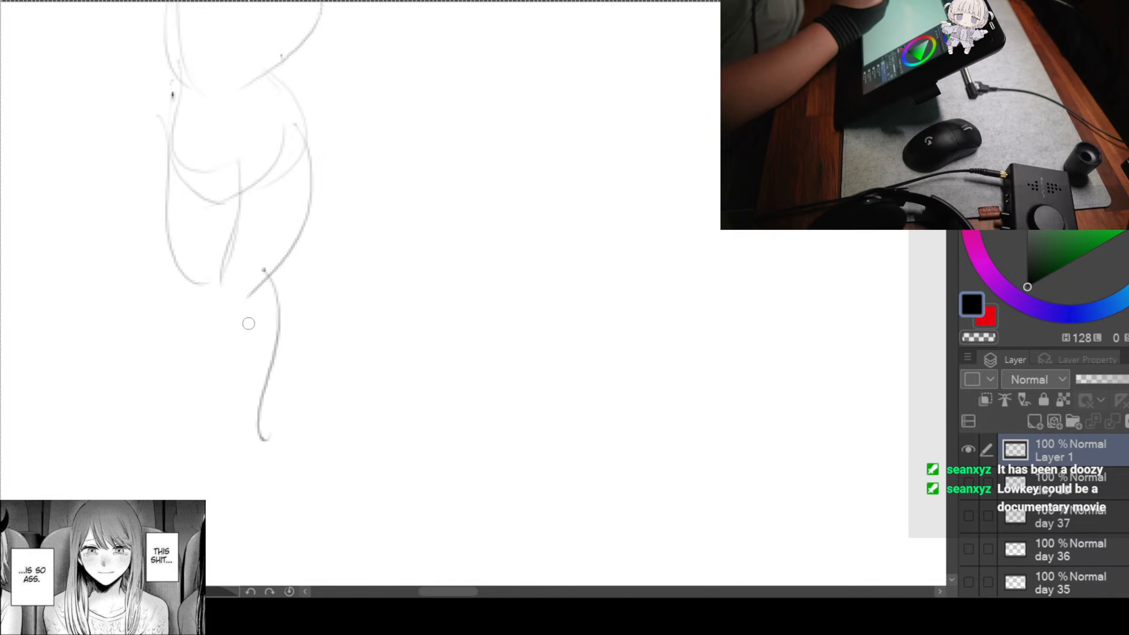
# Step: Add the nineteenth figure's tapering lower legs and feet below the knees
pyautogui.moveTo(221, 277)
pyautogui.mouseDown()
pyautogui.moveTo(240, 418)
pyautogui.moveTo(213, 454)
pyautogui.moveTo(272, 438)
pyautogui.mouseUp()
pyautogui.moveTo(173, 263); pyautogui.dragTo(223, 398)
pyautogui.moveTo(217, 423); pyautogui.dragTo(190, 453)
# Step: Complete the nineteenth figure's lower leg and draw one arm hanging beside the hip with a pointed hand
pyautogui.moveTo(364, 294)
pyautogui.mouseDown()
pyautogui.moveTo(350, 456)
pyautogui.moveTo(329, 470)
pyautogui.mouseUp()
pyautogui.moveTo(389, 364); pyautogui.dragTo(352, 332)
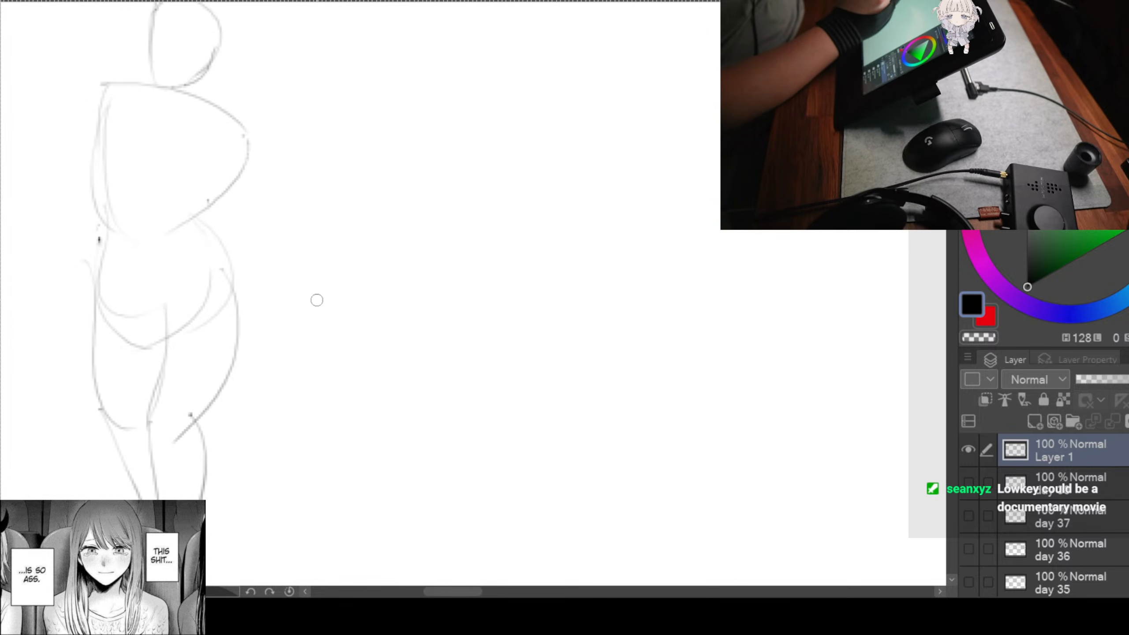
pyautogui.moveTo(247, 138); pyautogui.dragTo(267, 266)
pyautogui.moveTo(226, 165)
pyautogui.mouseDown()
pyautogui.moveTo(246, 252)
pyautogui.moveTo(207, 348)
pyautogui.mouseUp()
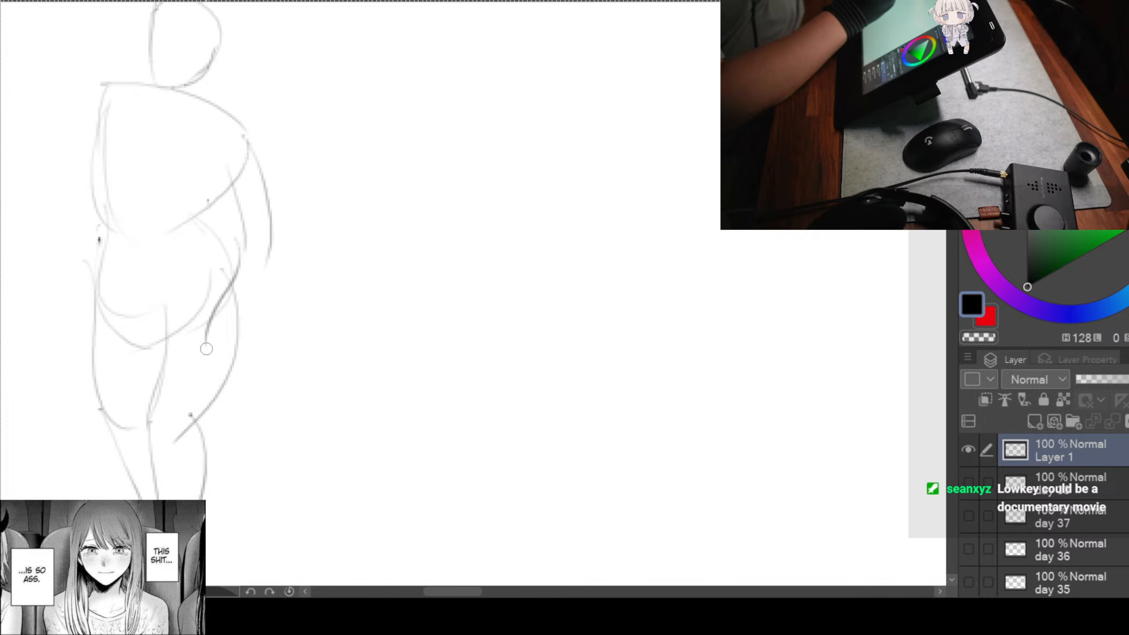
pyautogui.moveTo(270, 245); pyautogui.dragTo(183, 370)
pyautogui.moveTo(185, 332)
pyautogui.mouseDown()
pyautogui.moveTo(216, 347)
pyautogui.moveTo(184, 369)
pyautogui.mouseUp()
pyautogui.moveTo(184, 370); pyautogui.dragTo(210, 364)
pyautogui.moveTo(238, 311); pyautogui.dragTo(380, 373)
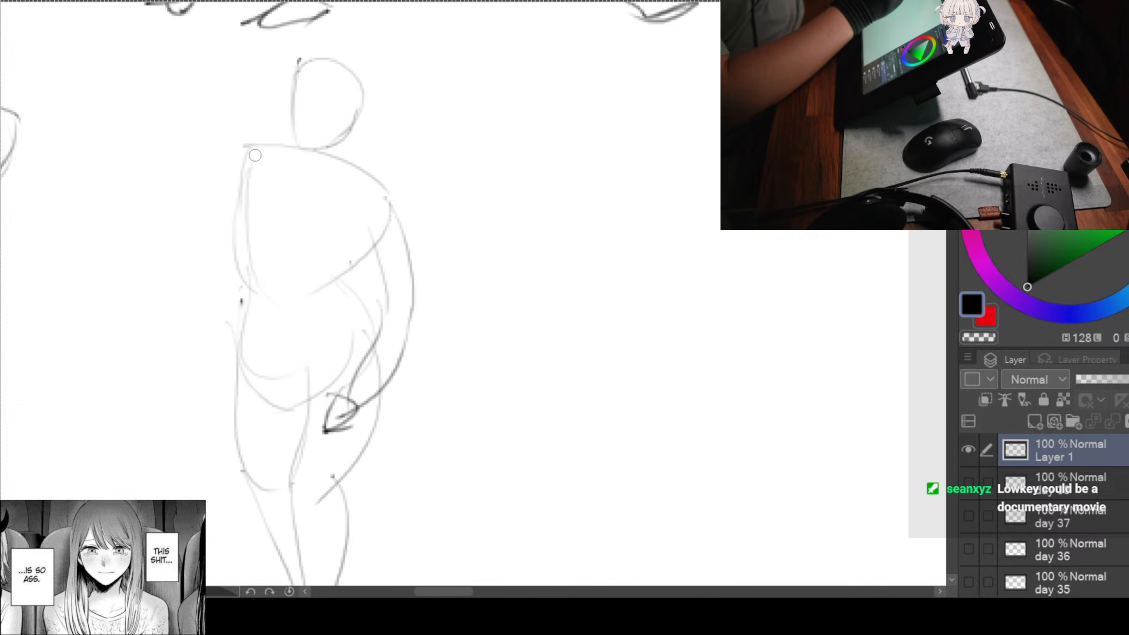
# Step: Draw the nineteenth figure's other arm along the torso to the hip and add the neck lines
pyautogui.moveTo(246, 147)
pyautogui.mouseDown()
pyautogui.moveTo(239, 271)
pyautogui.moveTo(215, 372)
pyautogui.moveTo(243, 403)
pyautogui.mouseUp()
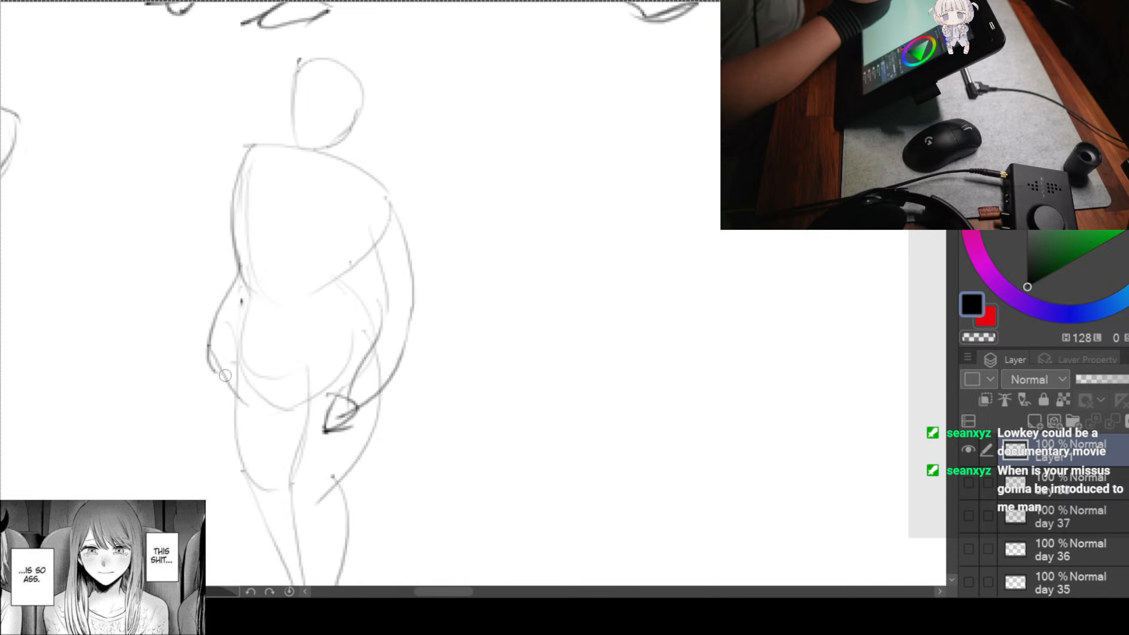
pyautogui.moveTo(218, 359); pyautogui.dragTo(260, 396)
pyautogui.moveTo(299, 97)
pyautogui.mouseDown()
pyautogui.moveTo(269, 164)
pyautogui.moveTo(249, 156)
pyautogui.mouseUp()
pyautogui.moveTo(344, 128); pyautogui.dragTo(355, 182)
pyautogui.moveTo(345, 152); pyautogui.dragTo(394, 233)
# Step: Sketch the twentieth figure's pointed oval head in a blank area, with short shoulder curves on both sides
pyautogui.moveTo(556, 303)
pyautogui.mouseDown()
pyautogui.moveTo(462, 265)
pyautogui.moveTo(375, 255)
pyautogui.mouseUp()
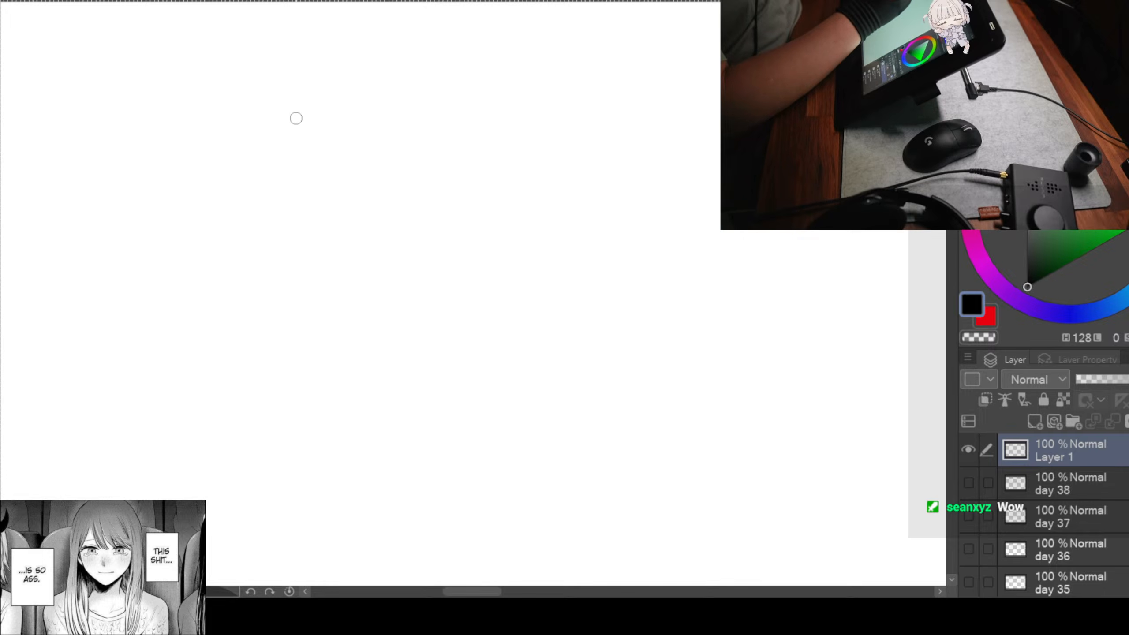
pyautogui.moveTo(162, 114); pyautogui.dragTo(169, 147)
pyautogui.moveTo(162, 117)
pyautogui.mouseDown()
pyautogui.moveTo(196, 91)
pyautogui.moveTo(230, 156)
pyautogui.moveTo(214, 200)
pyautogui.mouseUp()
pyautogui.moveTo(228, 159); pyautogui.dragTo(207, 196)
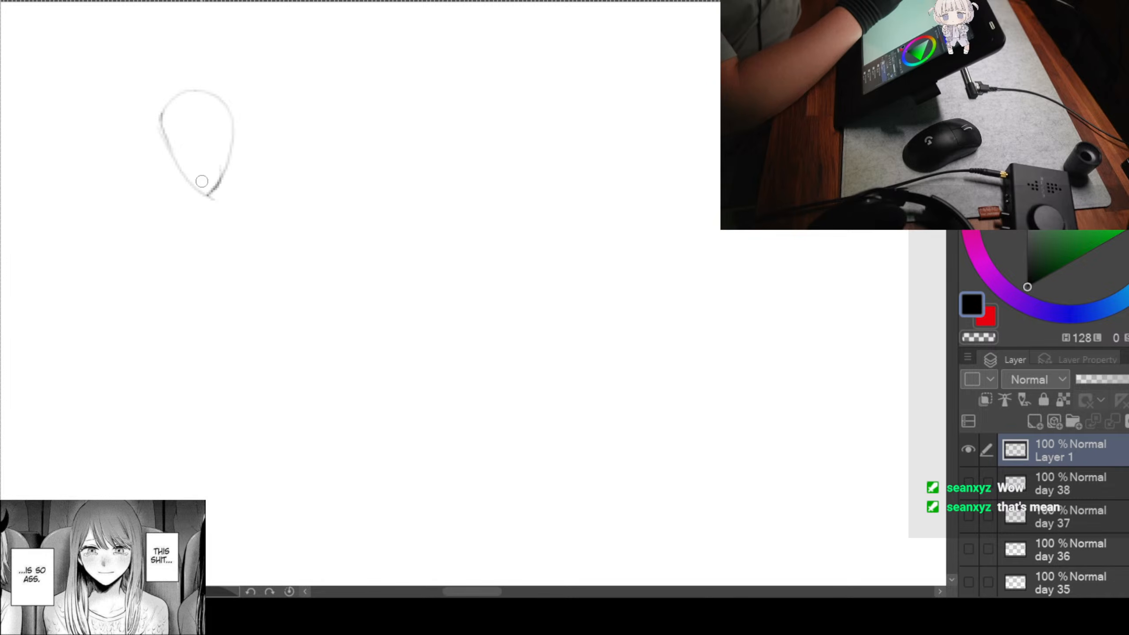
pyautogui.moveTo(185, 181); pyautogui.dragTo(192, 234)
pyautogui.moveTo(261, 161)
pyautogui.mouseDown()
pyautogui.moveTo(237, 215)
pyautogui.moveTo(256, 191)
pyautogui.mouseUp()
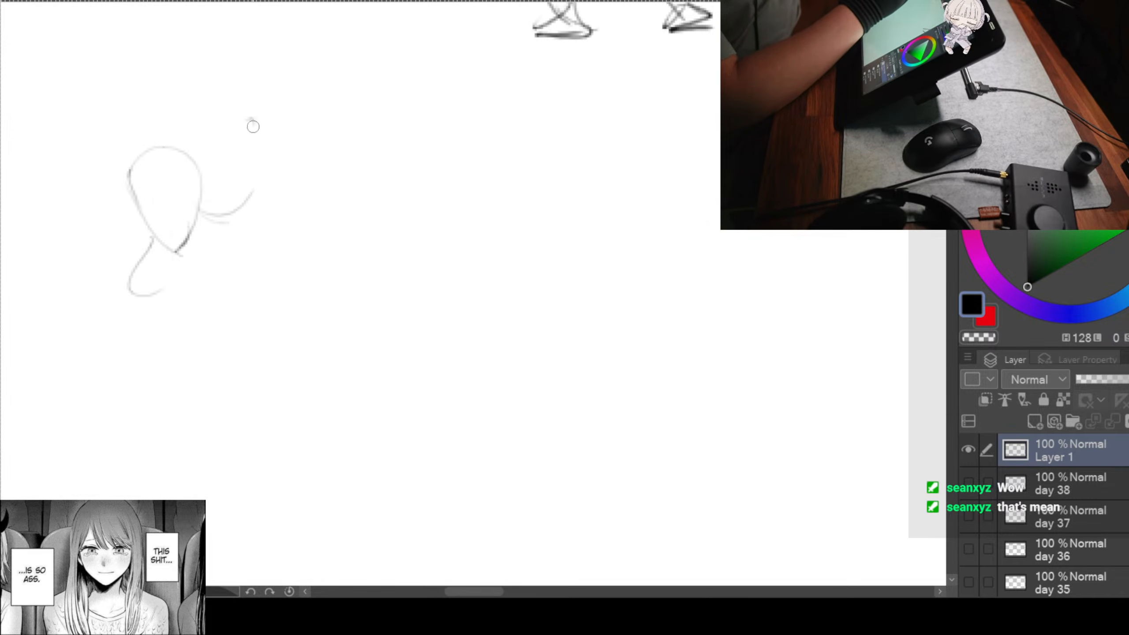
# Step: Draw the twentieth figure's raised arm bent over the head and the upper and lower torso contours
pyautogui.moveTo(252, 121); pyautogui.dragTo(261, 220)
pyautogui.moveTo(244, 115); pyautogui.dragTo(176, 187)
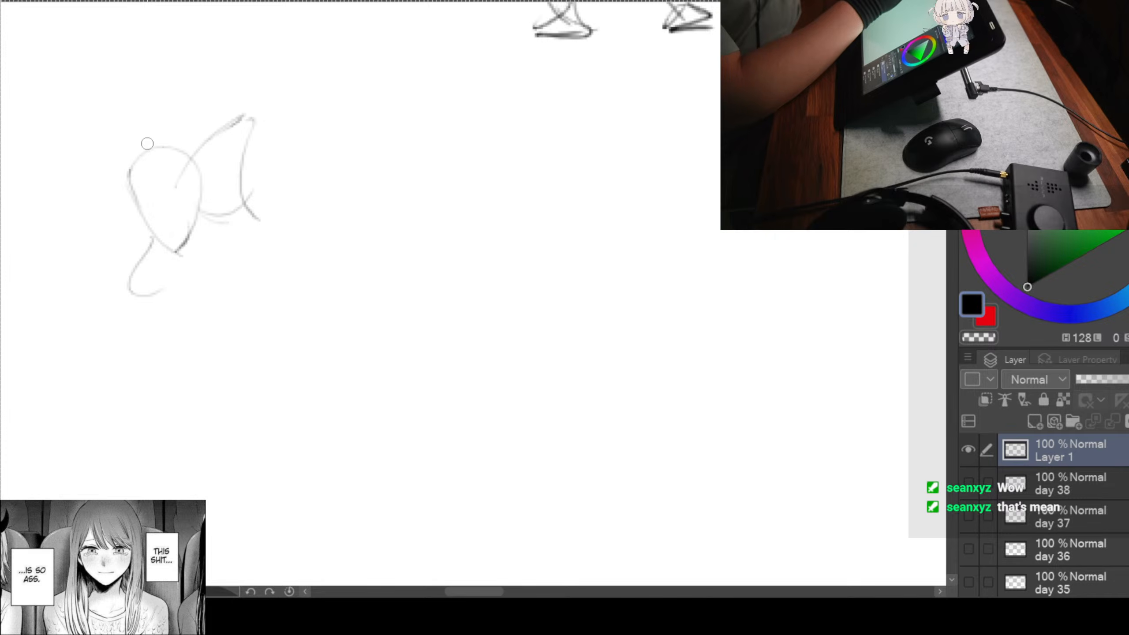
pyautogui.moveTo(166, 134)
pyautogui.mouseDown()
pyautogui.moveTo(225, 91)
pyautogui.moveTo(292, 109)
pyautogui.moveTo(302, 219)
pyautogui.moveTo(315, 243)
pyautogui.moveTo(338, 245)
pyautogui.mouseUp()
pyautogui.moveTo(183, 286)
pyautogui.mouseDown()
pyautogui.moveTo(217, 215)
pyautogui.moveTo(365, 247)
pyautogui.mouseUp()
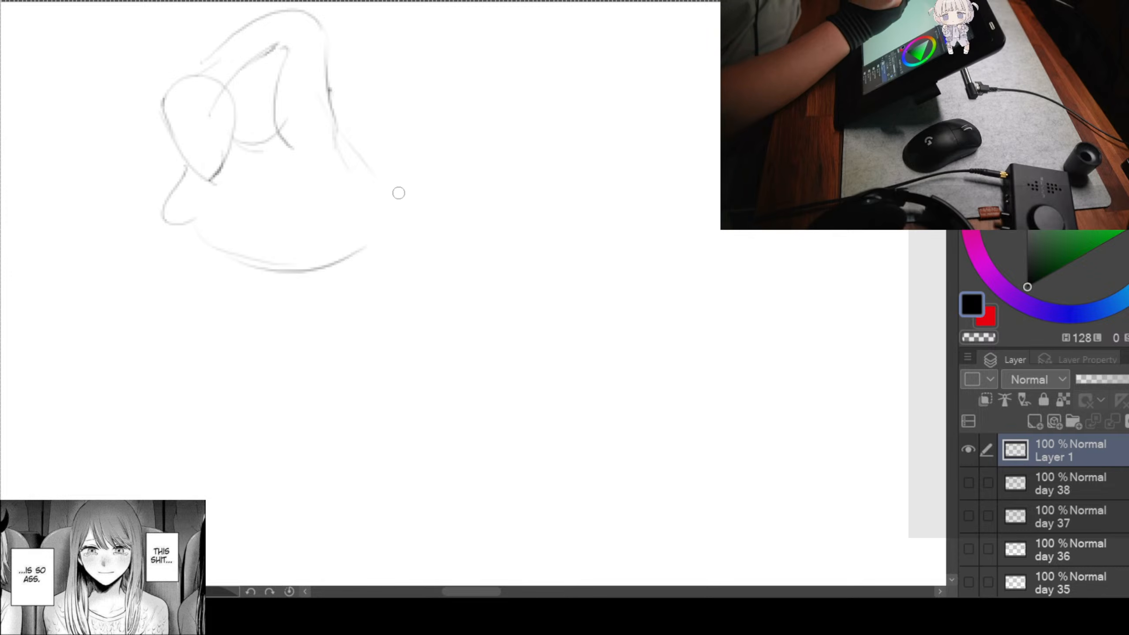
# Step: Draw the twentieth figure's waist, rounded hips and front thigh, with the lower leg stretching back
pyautogui.moveTo(349, 160)
pyautogui.mouseDown()
pyautogui.moveTo(383, 202)
pyautogui.moveTo(475, 192)
pyautogui.mouseUp()
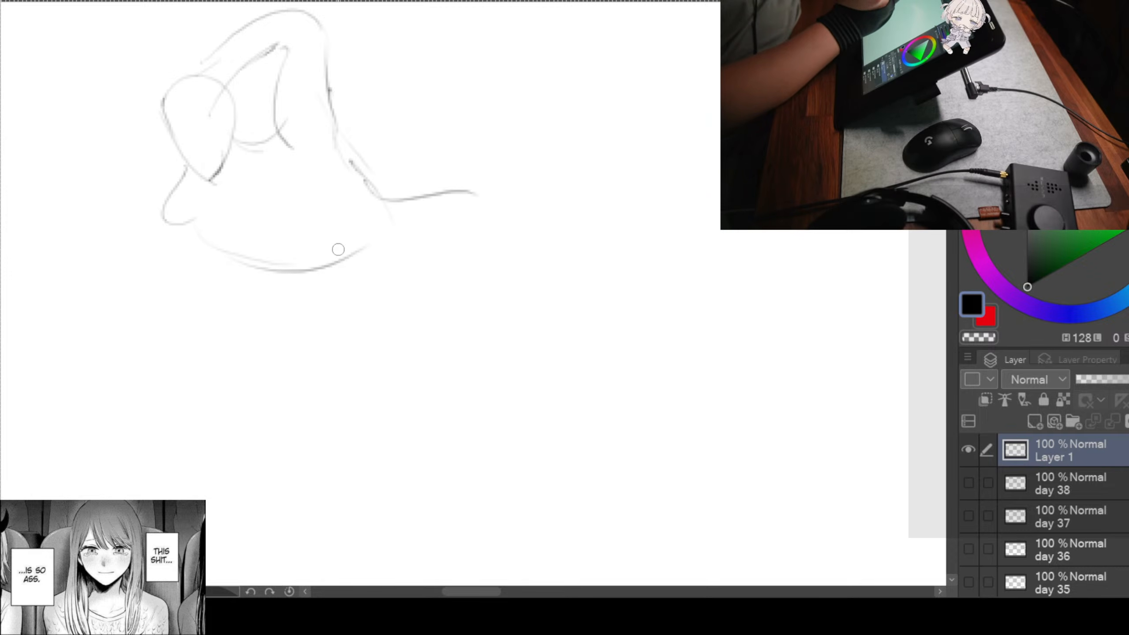
pyautogui.moveTo(334, 269)
pyautogui.mouseDown()
pyautogui.moveTo(363, 314)
pyautogui.moveTo(443, 279)
pyautogui.mouseUp()
pyautogui.moveTo(453, 187)
pyautogui.mouseDown()
pyautogui.moveTo(454, 283)
pyautogui.moveTo(370, 304)
pyautogui.mouseUp()
pyautogui.moveTo(347, 236)
pyautogui.mouseDown()
pyautogui.moveTo(435, 287)
pyautogui.moveTo(456, 233)
pyautogui.moveTo(470, 339)
pyautogui.moveTo(444, 339)
pyautogui.moveTo(596, 318)
pyautogui.moveTo(464, 346)
pyautogui.mouseUp()
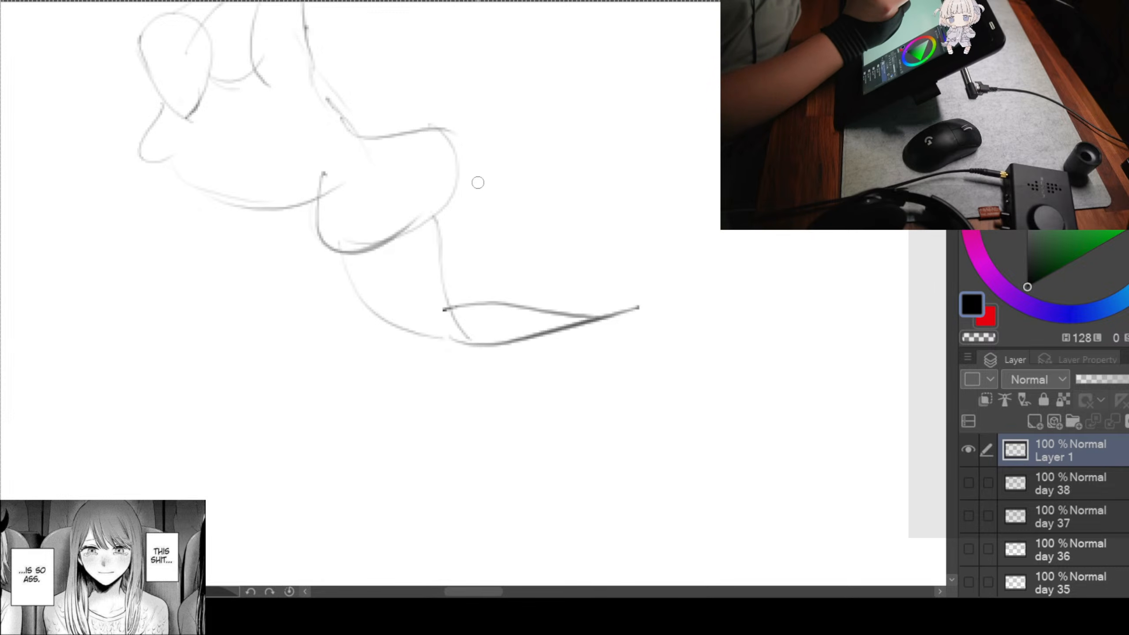
# Step: Draw the twentieth figure's back thigh extending behind the hips, with its lower leg kicked upward
pyautogui.moveTo(525, 161); pyautogui.dragTo(475, 195)
pyautogui.moveTo(392, 164); pyautogui.dragTo(529, 240)
pyautogui.moveTo(393, 240); pyautogui.dragTo(538, 253)
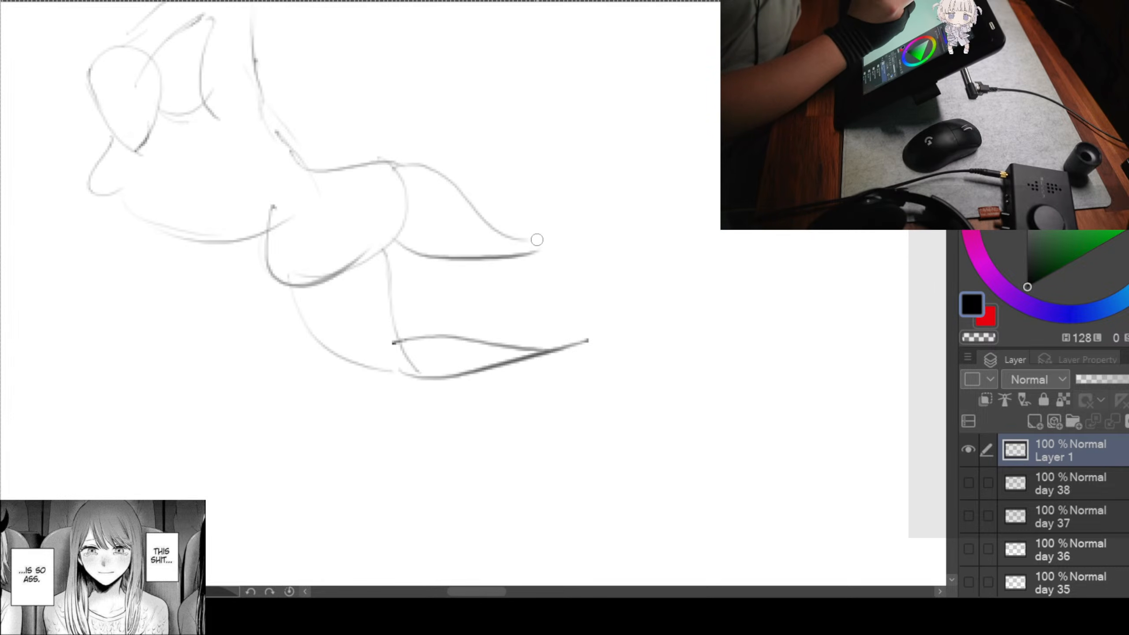
pyautogui.moveTo(478, 216); pyautogui.dragTo(594, 145)
pyautogui.moveTo(526, 243); pyautogui.dragTo(590, 142)
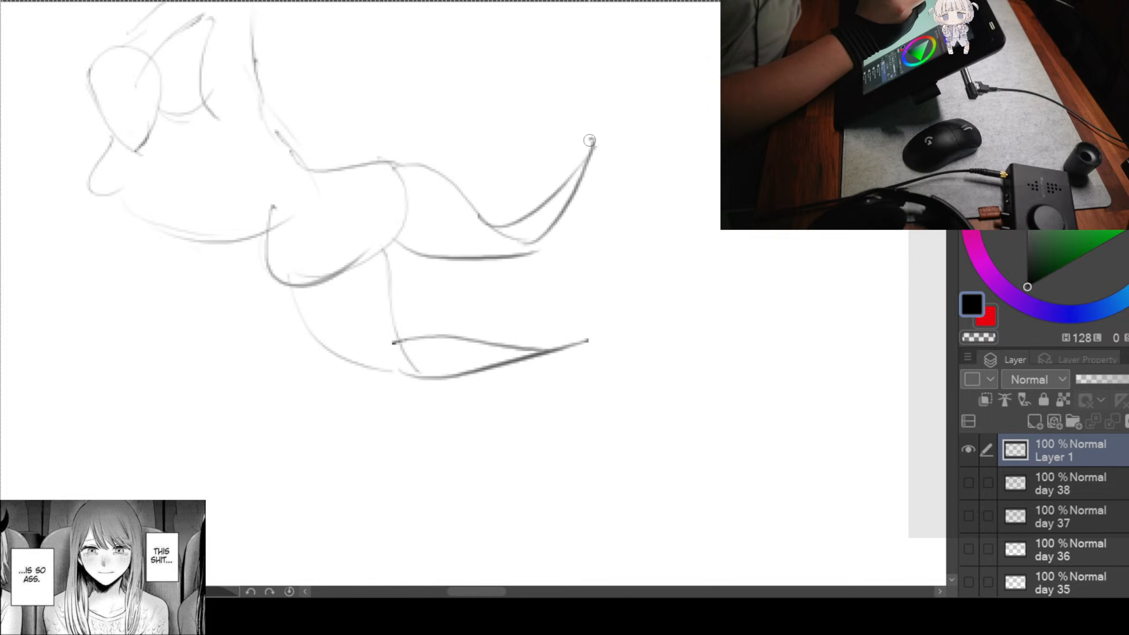
# Step: Add simple feet to the ends of both of the twentieth figure's legs
pyautogui.moveTo(598, 103)
pyautogui.mouseDown()
pyautogui.moveTo(562, 149)
pyautogui.moveTo(596, 154)
pyautogui.mouseUp()
pyautogui.moveTo(539, 337)
pyautogui.mouseDown()
pyautogui.moveTo(571, 329)
pyautogui.moveTo(637, 359)
pyautogui.moveTo(591, 372)
pyautogui.mouseUp()
pyautogui.moveTo(407, 344); pyautogui.dragTo(526, 386)
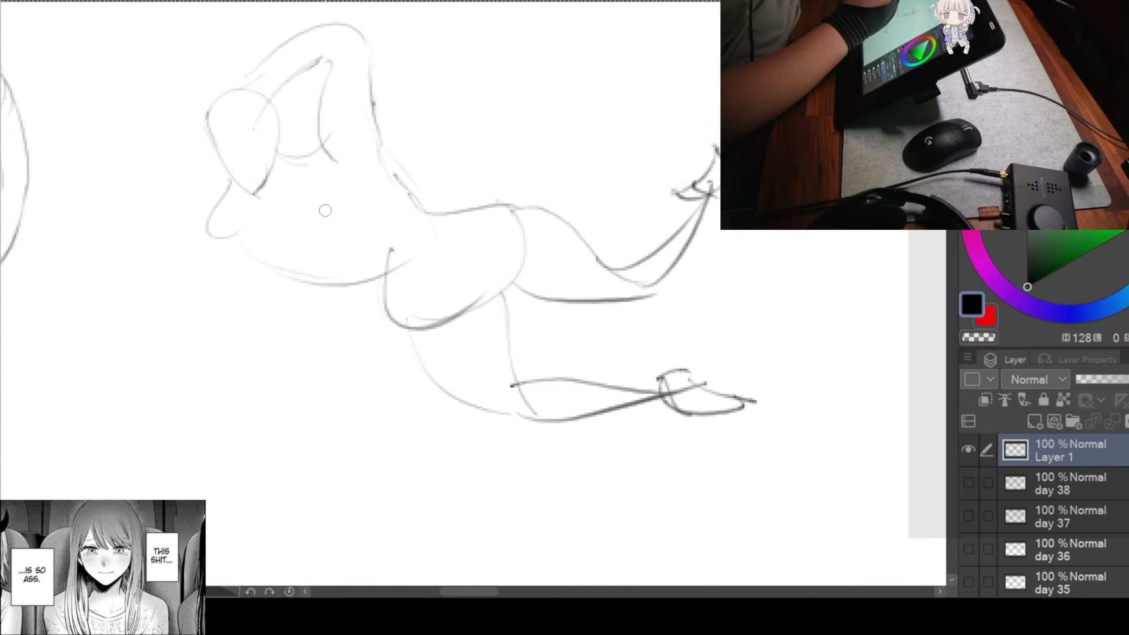
# Step: Sketch the twentieth figure's lower arm and hand beneath the head and reinforce the chest contour
pyautogui.moveTo(216, 216); pyautogui.dragTo(207, 278)
pyautogui.moveTo(260, 252); pyautogui.dragTo(204, 295)
pyautogui.moveTo(212, 230)
pyautogui.mouseDown()
pyautogui.moveTo(202, 260)
pyautogui.moveTo(244, 301)
pyautogui.mouseUp()
pyautogui.moveTo(268, 268)
pyautogui.mouseDown()
pyautogui.moveTo(240, 292)
pyautogui.moveTo(272, 269)
pyautogui.mouseUp()
pyautogui.moveTo(204, 297); pyautogui.dragTo(333, 272)
# Step: Sketch the twenty-first figure's rounded head and sloping shoulders in a blank area beside the previous figure
pyautogui.moveTo(796, 254); pyautogui.dragTo(391, 282)
pyautogui.moveTo(688, 292)
pyautogui.mouseDown()
pyautogui.moveTo(391, 194)
pyautogui.moveTo(365, 158)
pyautogui.mouseUp()
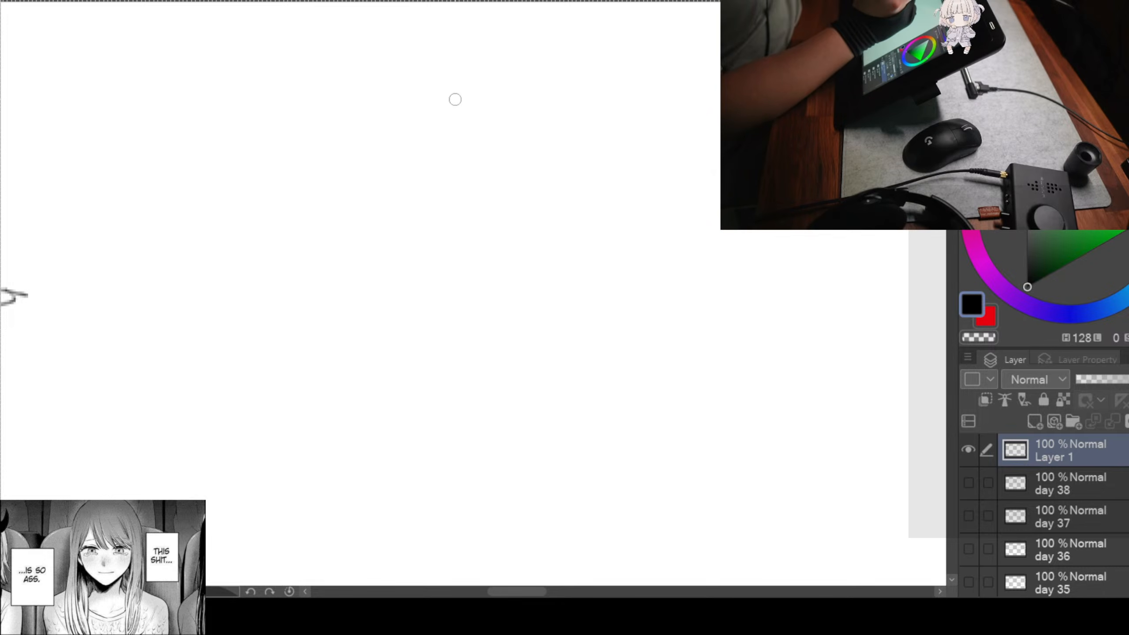
pyautogui.moveTo(644, 152)
pyautogui.mouseDown()
pyautogui.moveTo(615, 151)
pyautogui.moveTo(612, 167)
pyautogui.mouseUp()
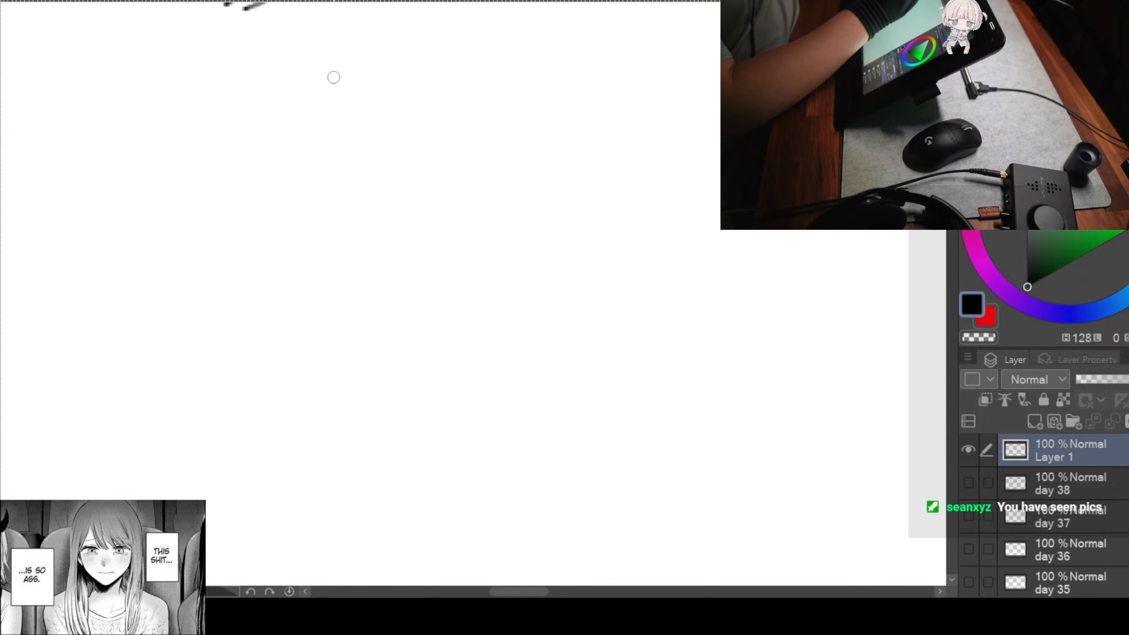
pyautogui.moveTo(323, 65)
pyautogui.mouseDown()
pyautogui.moveTo(315, 128)
pyautogui.moveTo(393, 136)
pyautogui.moveTo(331, 197)
pyautogui.mouseUp()
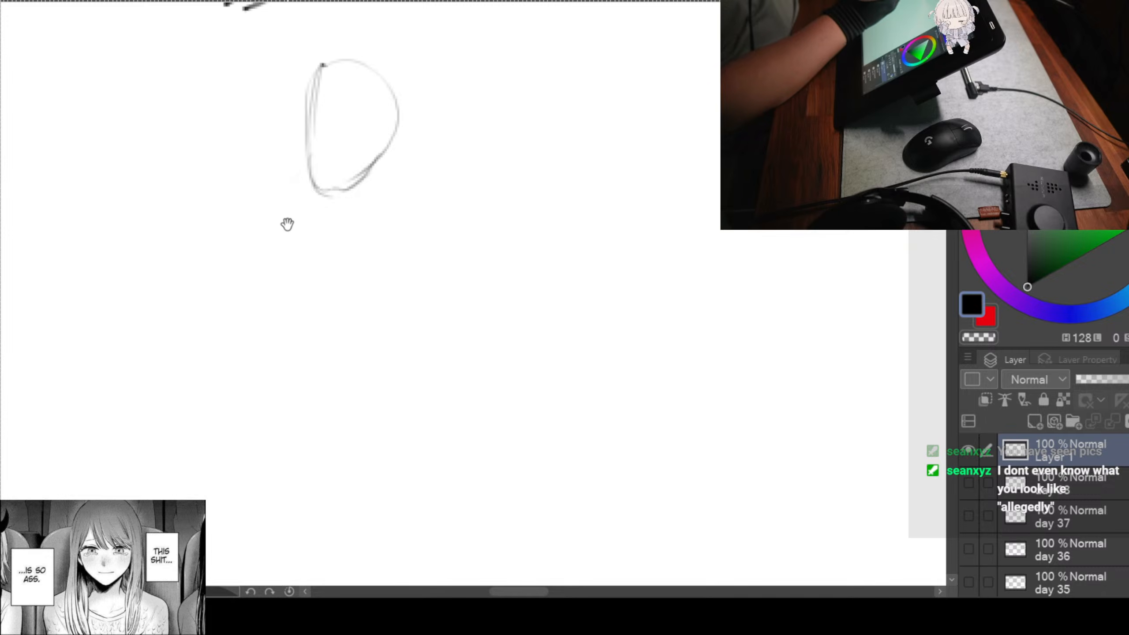
pyautogui.moveTo(285, 221); pyautogui.dragTo(323, 196)
pyautogui.moveTo(316, 131); pyautogui.dragTo(232, 221)
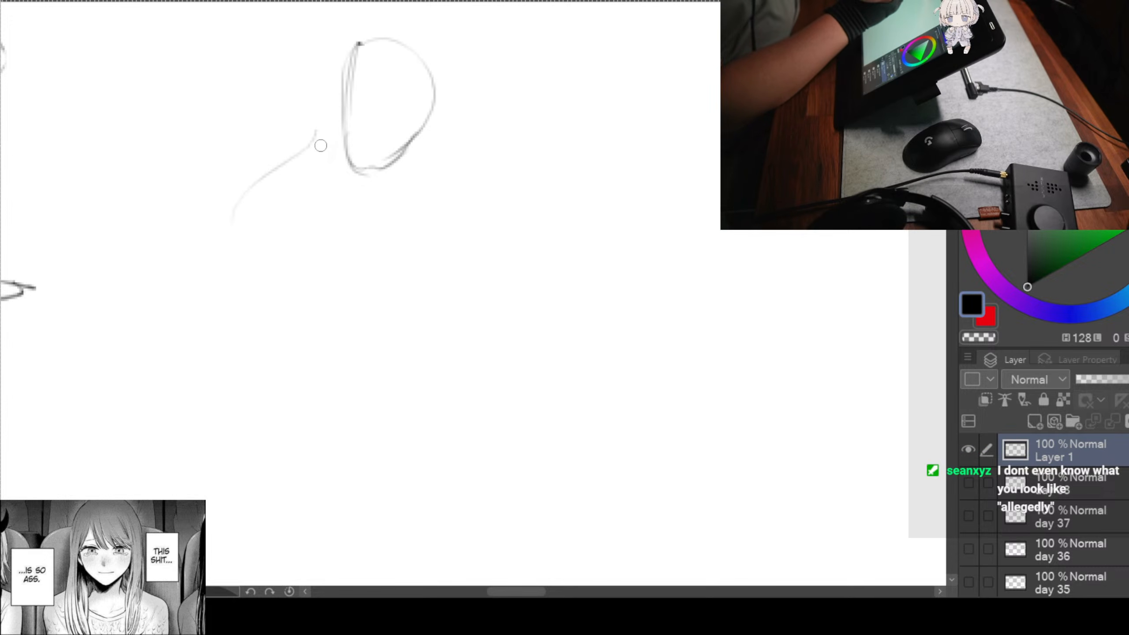
pyautogui.moveTo(393, 163)
pyautogui.mouseDown()
pyautogui.moveTo(439, 217)
pyautogui.moveTo(368, 246)
pyautogui.mouseUp()
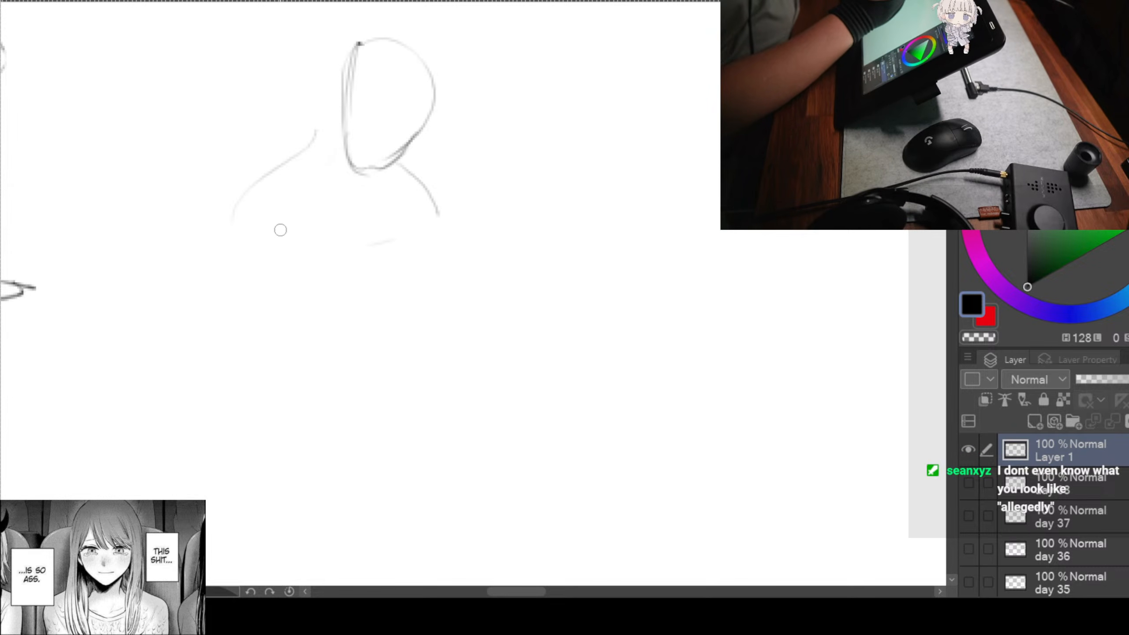
# Step: Draw the twenty-first figure's hanging arm with its upper arm, forearm and hand beside the hip
pyautogui.moveTo(224, 245); pyautogui.dragTo(276, 269)
pyautogui.moveTo(234, 202); pyautogui.dragTo(226, 245)
pyautogui.moveTo(273, 208); pyautogui.dragTo(267, 351)
pyautogui.moveTo(274, 280); pyautogui.dragTo(285, 372)
pyautogui.moveTo(217, 262); pyautogui.dragTo(285, 386)
pyautogui.moveTo(290, 373)
pyautogui.mouseDown()
pyautogui.moveTo(262, 397)
pyautogui.moveTo(289, 400)
pyautogui.moveTo(331, 378)
pyautogui.mouseUp()
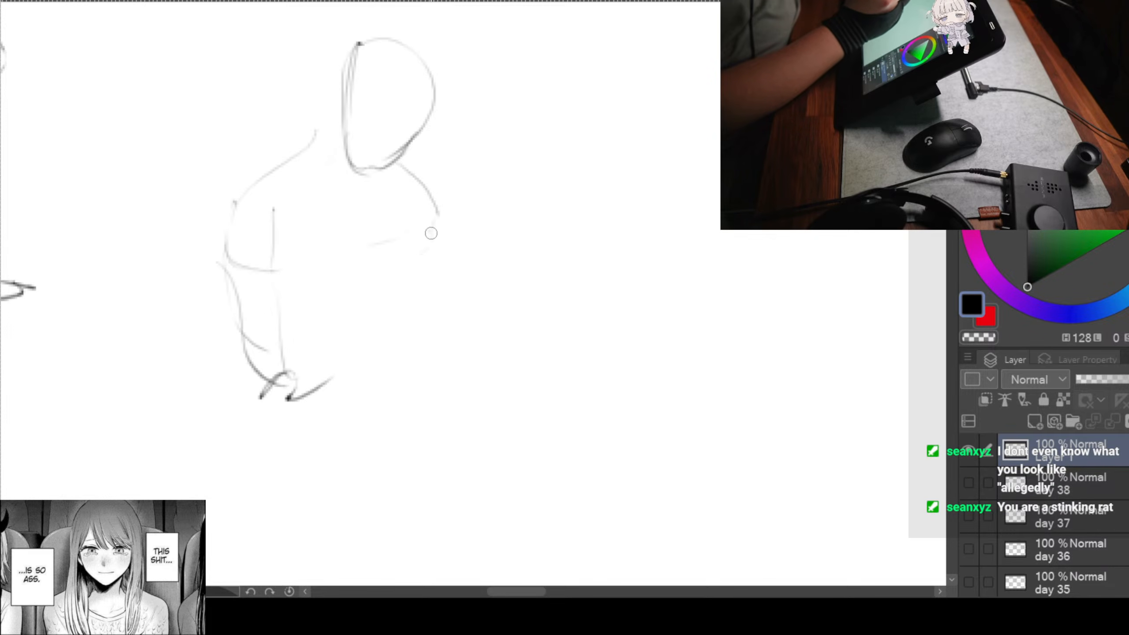
# Step: Draw the twenty-first figure's outward-curving side and two full thighs tapering together below the torso
pyautogui.moveTo(434, 221)
pyautogui.mouseDown()
pyautogui.moveTo(443, 252)
pyautogui.moveTo(422, 335)
pyautogui.mouseUp()
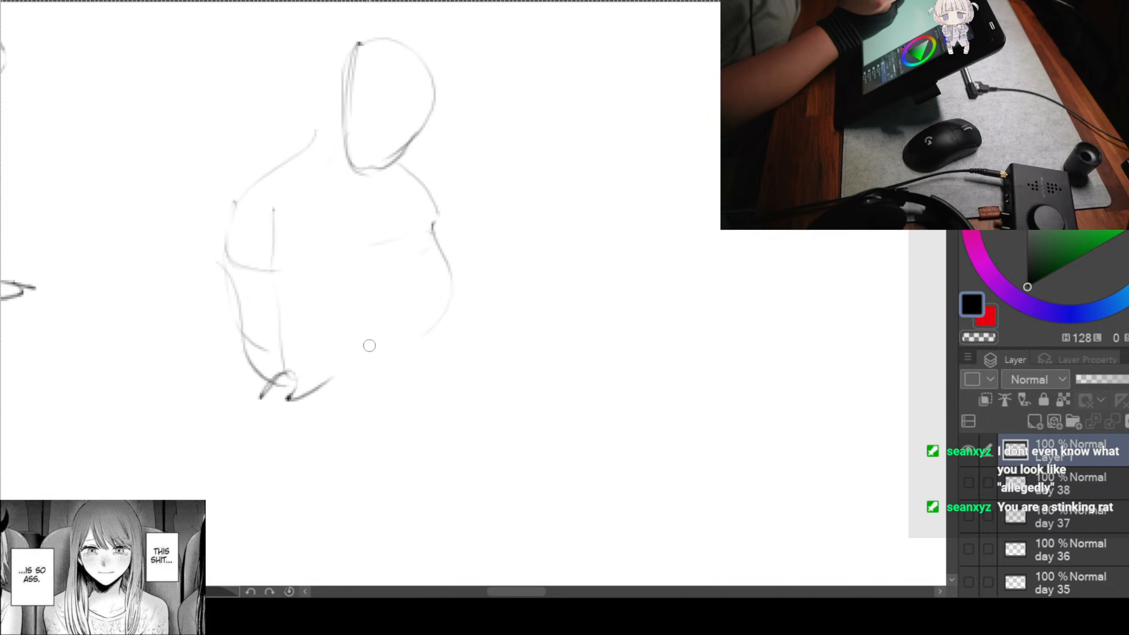
pyautogui.moveTo(355, 307)
pyautogui.mouseDown()
pyautogui.moveTo(413, 437)
pyautogui.moveTo(364, 450)
pyautogui.mouseUp()
pyautogui.moveTo(426, 338); pyautogui.dragTo(391, 451)
pyautogui.moveTo(279, 337); pyautogui.dragTo(284, 356)
pyautogui.moveTo(290, 399); pyautogui.dragTo(391, 451)
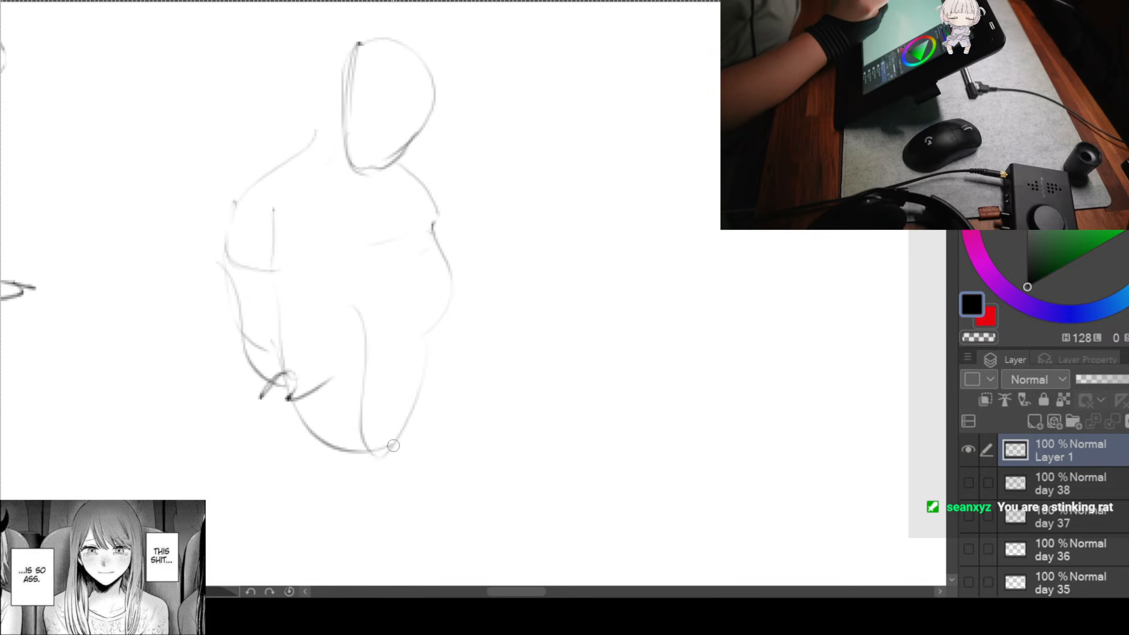
pyautogui.moveTo(358, 414); pyautogui.dragTo(351, 445)
pyautogui.moveTo(372, 352); pyautogui.dragTo(362, 391)
pyautogui.moveTo(369, 312); pyautogui.dragTo(385, 355)
# Step: Draw the twenty-first figure's rounded torso contours and its other arm bent with the hand toward the waist
pyautogui.moveTo(384, 208); pyautogui.dragTo(407, 251)
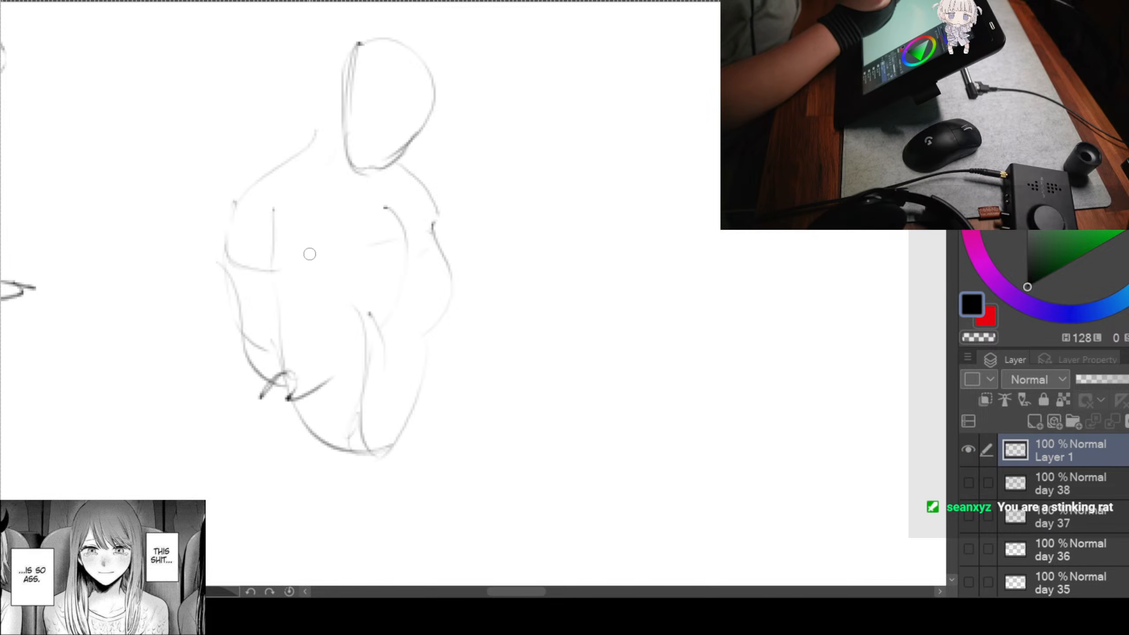
pyautogui.moveTo(279, 244); pyautogui.dragTo(307, 327)
pyautogui.moveTo(425, 261)
pyautogui.mouseDown()
pyautogui.moveTo(412, 293)
pyautogui.moveTo(391, 321)
pyautogui.mouseUp()
pyautogui.moveTo(423, 280)
pyautogui.mouseDown()
pyautogui.moveTo(392, 319)
pyautogui.moveTo(442, 322)
pyautogui.moveTo(397, 341)
pyautogui.mouseUp()
pyautogui.moveTo(417, 317); pyautogui.dragTo(364, 343)
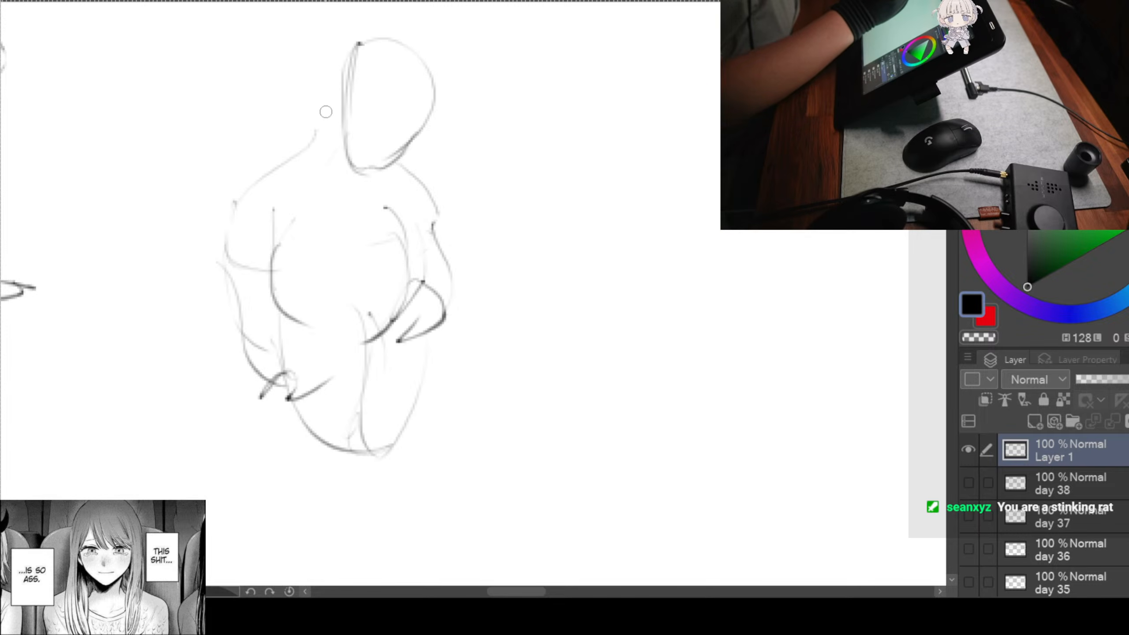
# Step: Add the twenty-first figure's neck-to-shoulder line and reinforce its torso, arm and hip contours
pyautogui.moveTo(335, 86)
pyautogui.mouseDown()
pyautogui.moveTo(331, 116)
pyautogui.moveTo(258, 189)
pyautogui.mouseUp()
pyautogui.moveTo(231, 278)
pyautogui.mouseDown()
pyautogui.moveTo(276, 314)
pyautogui.moveTo(388, 334)
pyautogui.mouseUp()
pyautogui.moveTo(376, 329)
pyautogui.mouseDown()
pyautogui.moveTo(402, 308)
pyautogui.moveTo(395, 317)
pyautogui.mouseUp()
pyautogui.moveTo(386, 212)
pyautogui.mouseDown()
pyautogui.moveTo(398, 177)
pyautogui.moveTo(448, 313)
pyautogui.mouseUp()
pyautogui.moveTo(225, 266)
pyautogui.mouseDown()
pyautogui.moveTo(264, 396)
pyautogui.moveTo(247, 405)
pyautogui.mouseUp()
pyautogui.moveTo(368, 372); pyautogui.dragTo(265, 416)
# Step: Sketch the twenty-second figure's oval head, arched shoulder line and tapering chest in a blank area
pyautogui.hscroll(10, 484, 347)
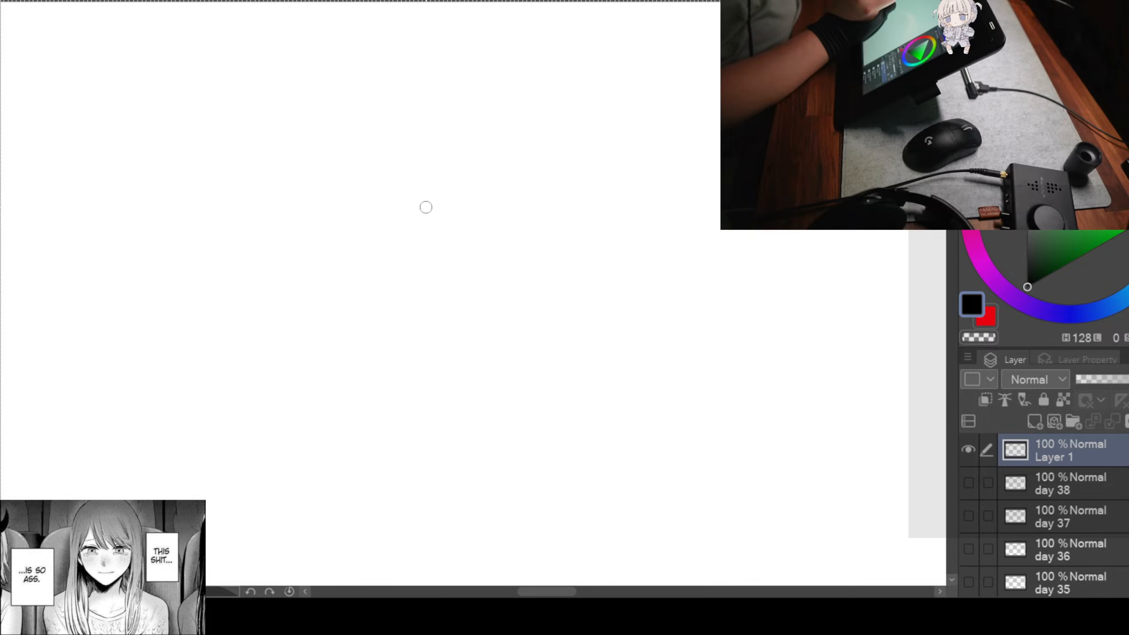
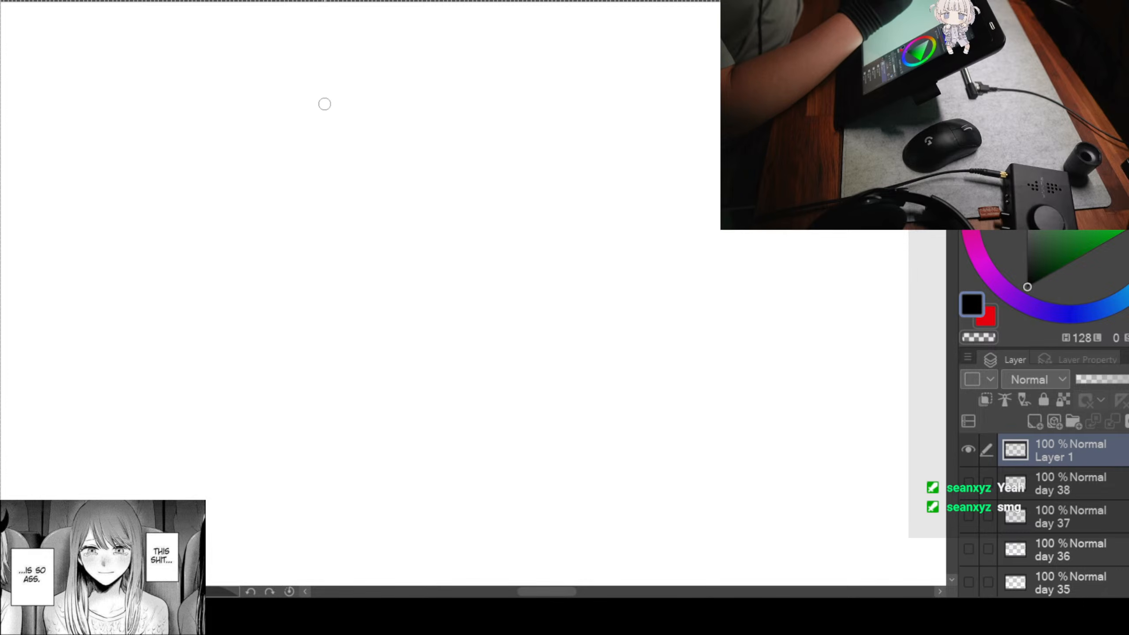
pyautogui.moveTo(327, 92)
pyautogui.mouseDown()
pyautogui.moveTo(311, 146)
pyautogui.moveTo(323, 97)
pyautogui.moveTo(370, 152)
pyautogui.moveTo(323, 129)
pyautogui.moveTo(324, 98)
pyautogui.moveTo(310, 171)
pyautogui.mouseUp()
pyautogui.moveTo(310, 171)
pyautogui.mouseDown()
pyautogui.moveTo(341, 177)
pyautogui.moveTo(356, 160)
pyautogui.mouseUp()
pyautogui.moveTo(317, 165); pyautogui.dragTo(343, 168)
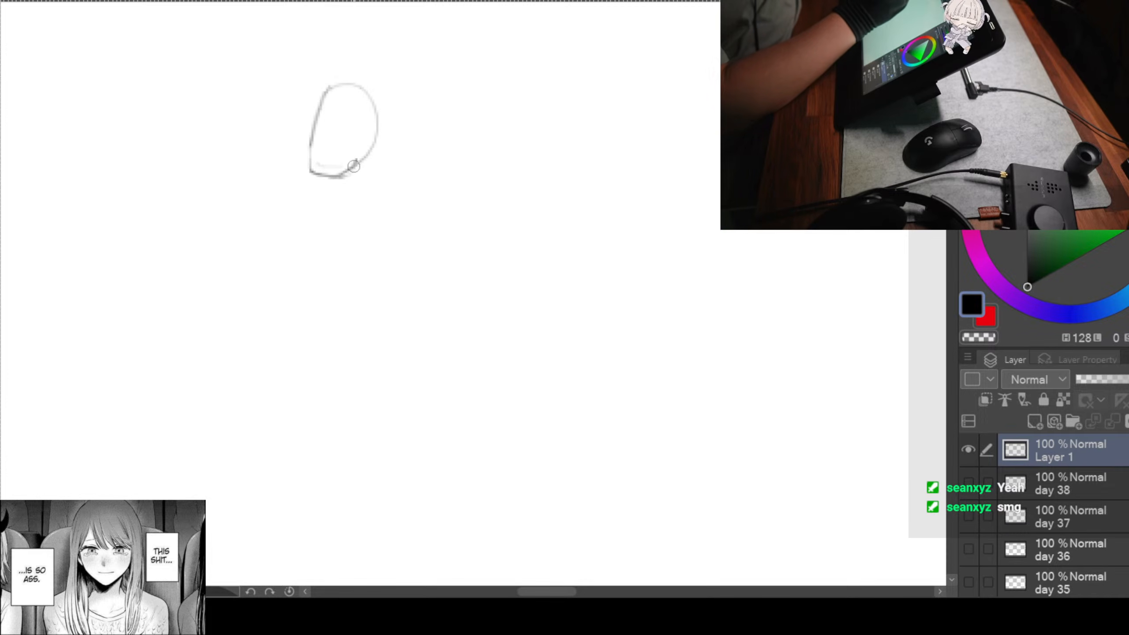
pyautogui.moveTo(247, 170); pyautogui.dragTo(408, 211)
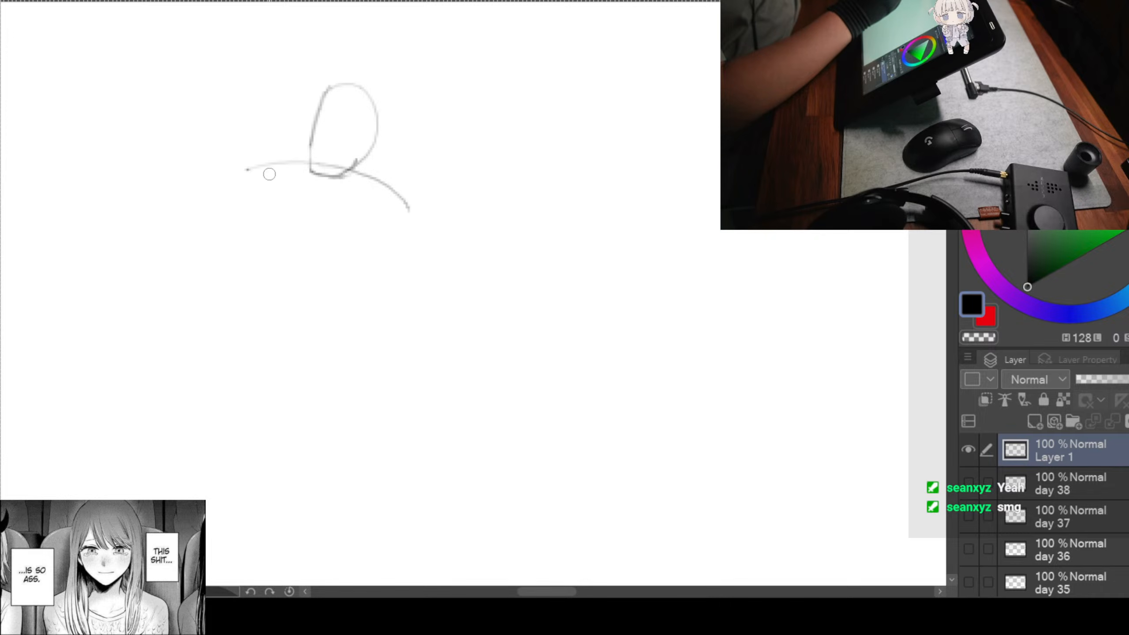
pyautogui.moveTo(247, 168); pyautogui.dragTo(312, 304)
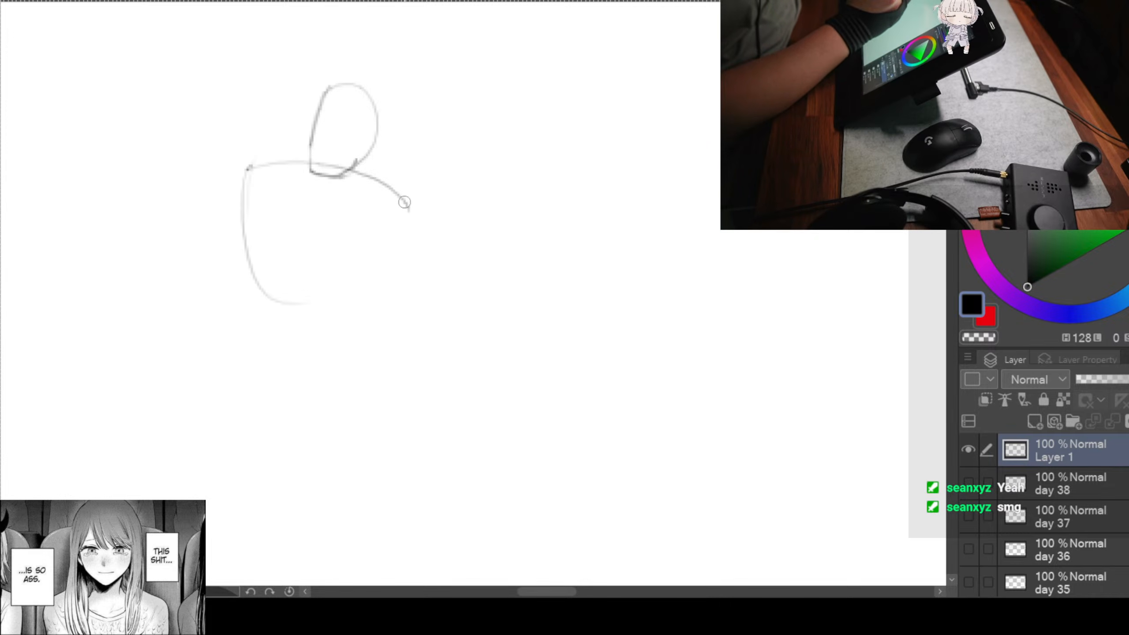
pyautogui.moveTo(410, 204)
pyautogui.mouseDown()
pyautogui.moveTo(325, 294)
pyautogui.moveTo(281, 270)
pyautogui.moveTo(355, 283)
pyautogui.moveTo(275, 287)
pyautogui.moveTo(359, 284)
pyautogui.mouseUp()
# Step: Draw the twenty-second figure's two short, rounded thighs side by side beneath the chest
pyautogui.moveTo(267, 280)
pyautogui.mouseDown()
pyautogui.moveTo(273, 326)
pyautogui.moveTo(288, 368)
pyautogui.mouseUp()
pyautogui.moveTo(320, 286); pyautogui.dragTo(303, 377)
pyautogui.moveTo(262, 285)
pyautogui.mouseDown()
pyautogui.moveTo(250, 334)
pyautogui.moveTo(297, 375)
pyautogui.mouseUp()
pyautogui.moveTo(323, 308); pyautogui.dragTo(297, 377)
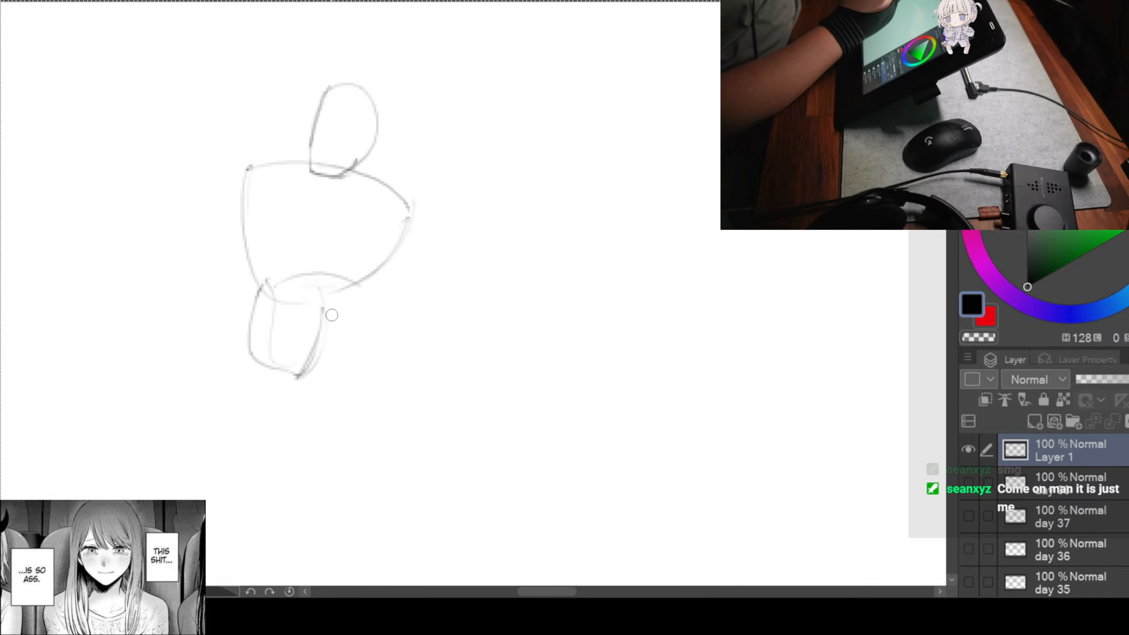
pyautogui.moveTo(329, 290); pyautogui.dragTo(307, 374)
pyautogui.moveTo(377, 296); pyautogui.dragTo(340, 391)
pyautogui.moveTo(328, 289); pyautogui.dragTo(373, 353)
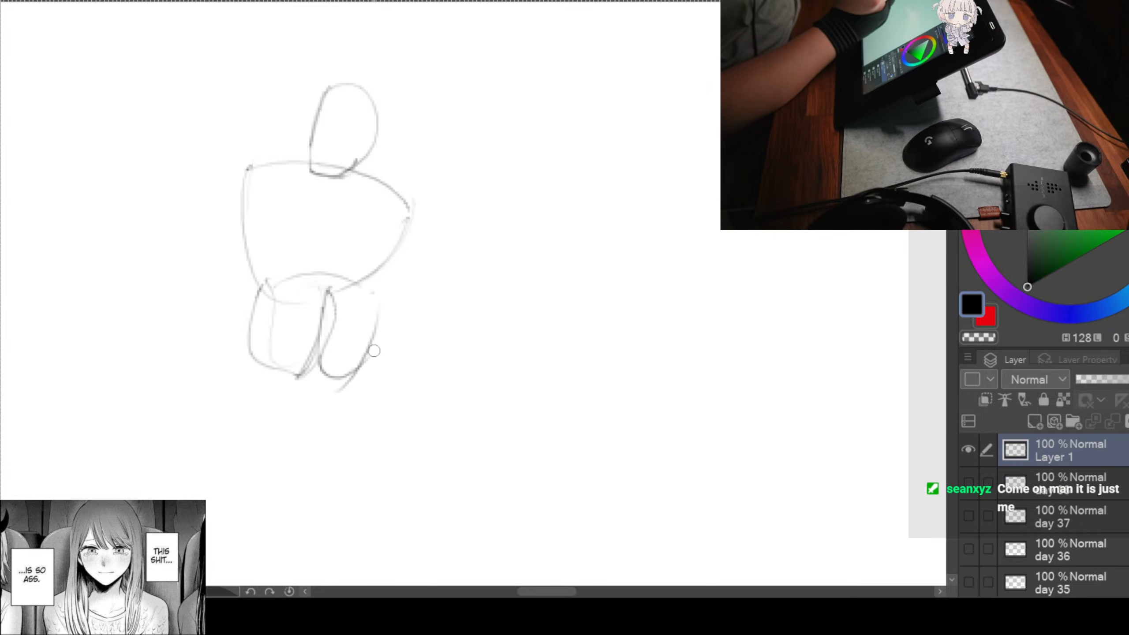
pyautogui.moveTo(357, 276)
pyautogui.mouseDown()
pyautogui.moveTo(381, 297)
pyautogui.moveTo(350, 373)
pyautogui.moveTo(378, 365)
pyautogui.mouseUp()
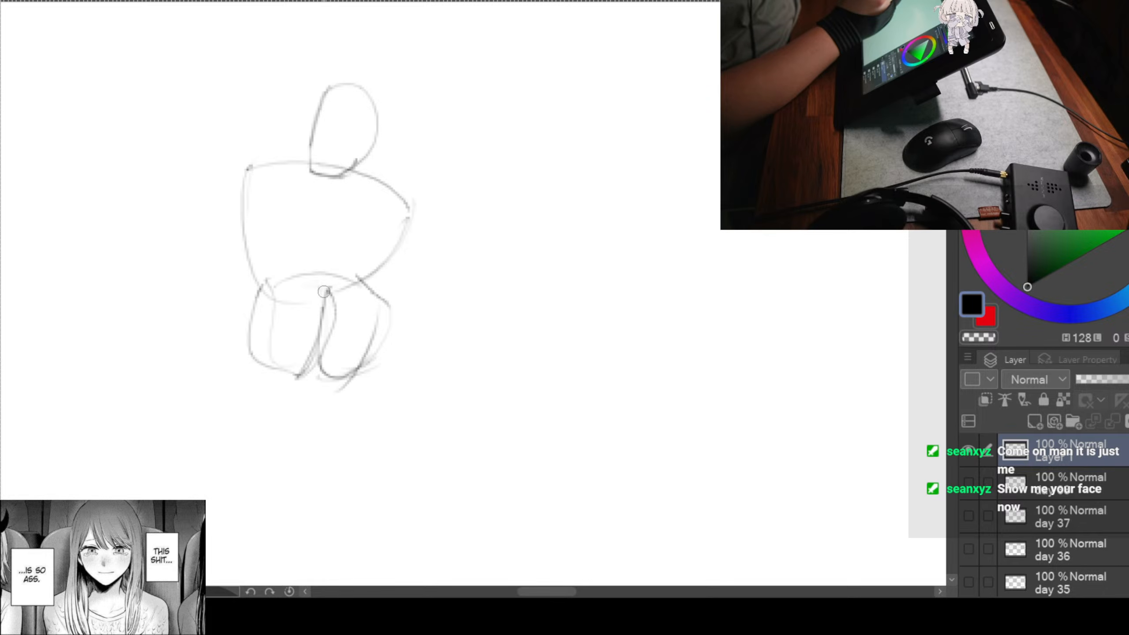
# Step: Draw the twenty-second figure's bent arm with its hand at the chest, plus the neck and rounded shoulder
pyautogui.moveTo(273, 213)
pyautogui.mouseDown()
pyautogui.moveTo(290, 268)
pyautogui.moveTo(271, 277)
pyautogui.moveTo(323, 215)
pyautogui.moveTo(278, 294)
pyautogui.mouseUp()
pyautogui.moveTo(315, 201)
pyautogui.mouseDown()
pyautogui.moveTo(332, 220)
pyautogui.moveTo(307, 244)
pyautogui.mouseUp()
pyautogui.moveTo(307, 168); pyautogui.dragTo(248, 219)
# Step: Draw the twenty-second figure's other arm curving from the shoulder across the thighs, ending in a pointed hand
pyautogui.moveTo(346, 157)
pyautogui.mouseDown()
pyautogui.moveTo(411, 234)
pyautogui.moveTo(396, 214)
pyautogui.moveTo(410, 242)
pyautogui.moveTo(387, 262)
pyautogui.moveTo(369, 241)
pyautogui.moveTo(355, 307)
pyautogui.mouseUp()
pyautogui.moveTo(404, 266)
pyautogui.mouseDown()
pyautogui.moveTo(373, 303)
pyautogui.moveTo(257, 336)
pyautogui.mouseUp()
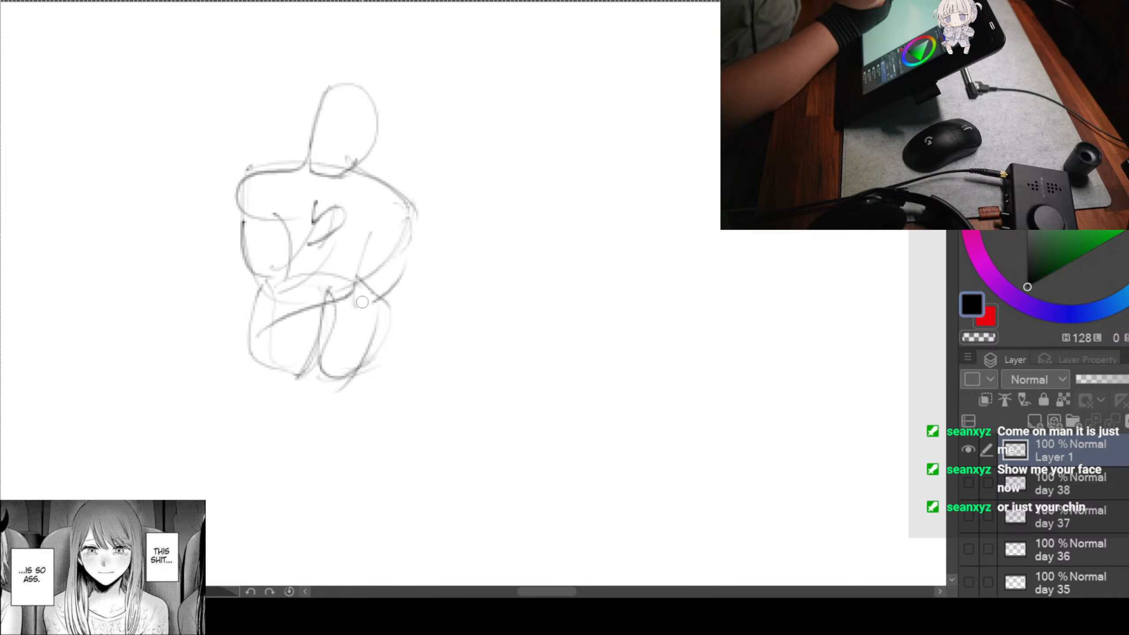
pyautogui.moveTo(373, 301); pyautogui.dragTo(240, 354)
pyautogui.moveTo(411, 207)
pyautogui.mouseDown()
pyautogui.moveTo(391, 285)
pyautogui.moveTo(358, 302)
pyautogui.mouseUp()
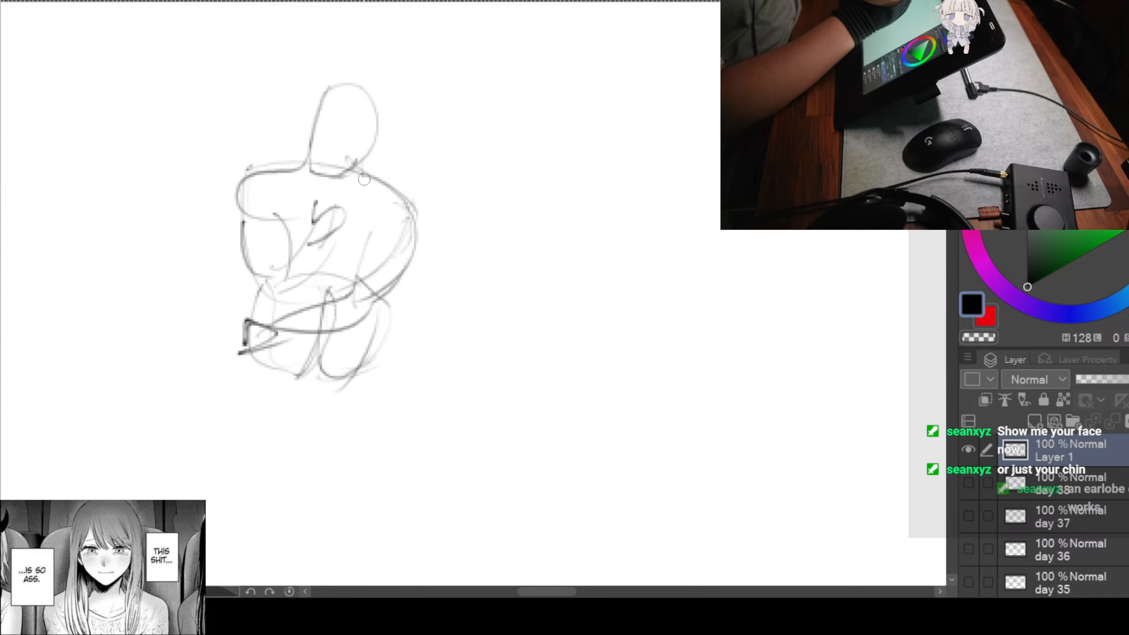
pyautogui.press('space')
pyautogui.moveTo(533, 257)
pyautogui.mouseDown()
pyautogui.moveTo(501, 257)
pyautogui.moveTo(605, 226)
pyautogui.moveTo(414, 349)
pyautogui.moveTo(373, 325)
pyautogui.moveTo(370, 429)
pyautogui.moveTo(429, 294)
pyautogui.mouseUp()
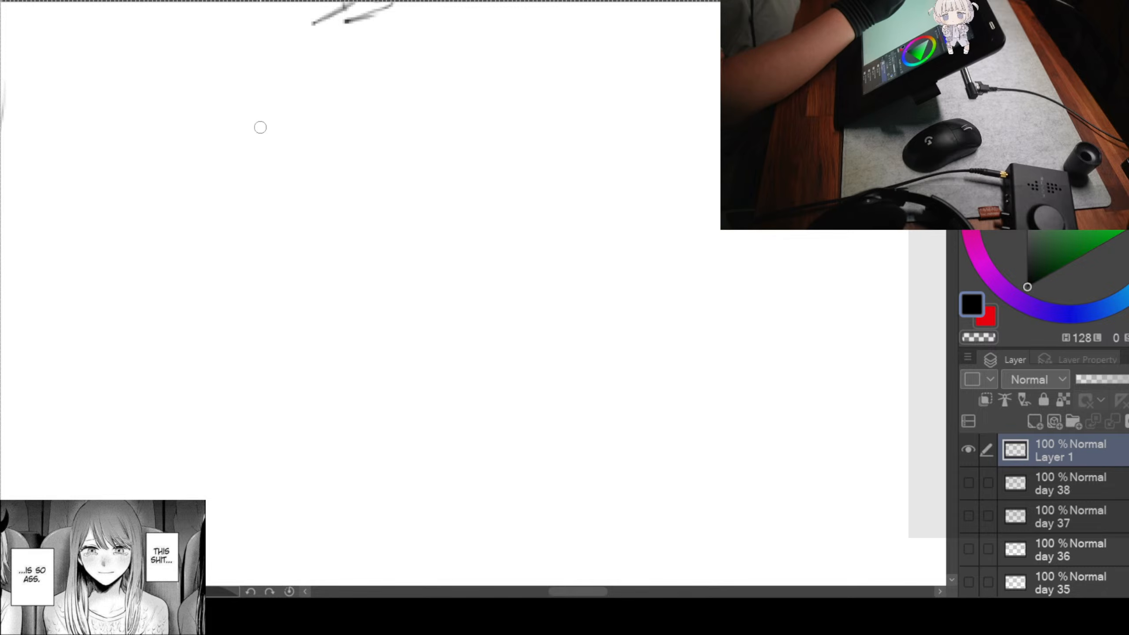
# Step: Sketch the twenty-third figure's sloping shoulder line, curved back, hip and large bent near thigh in a blank area
pyautogui.moveTo(261, 127); pyautogui.dragTo(348, 174)
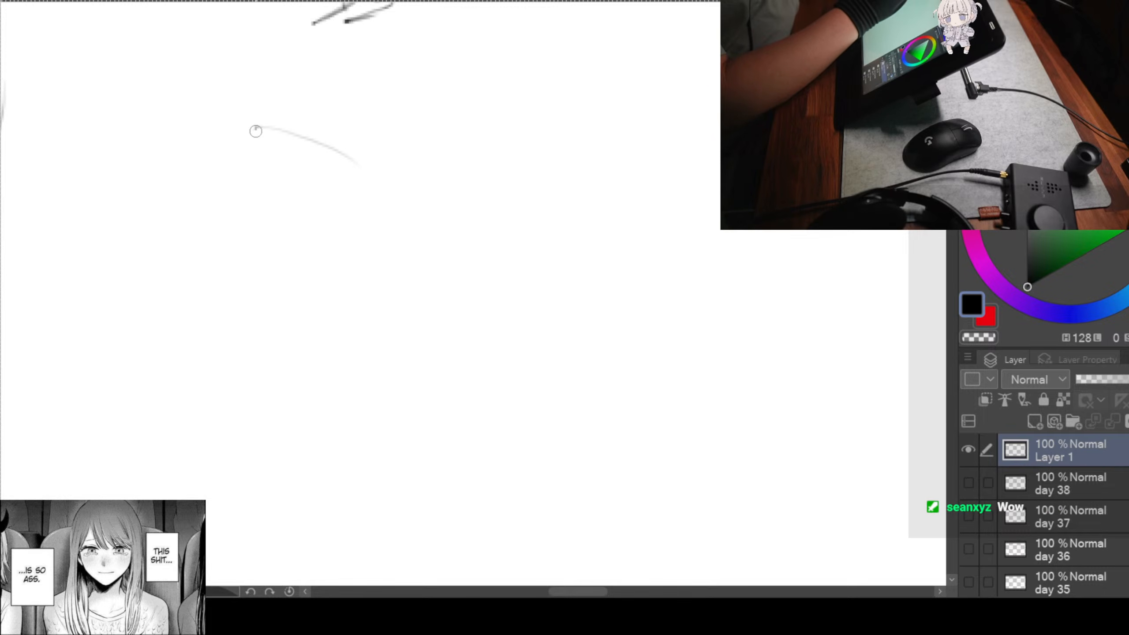
pyautogui.moveTo(226, 220); pyautogui.dragTo(258, 300)
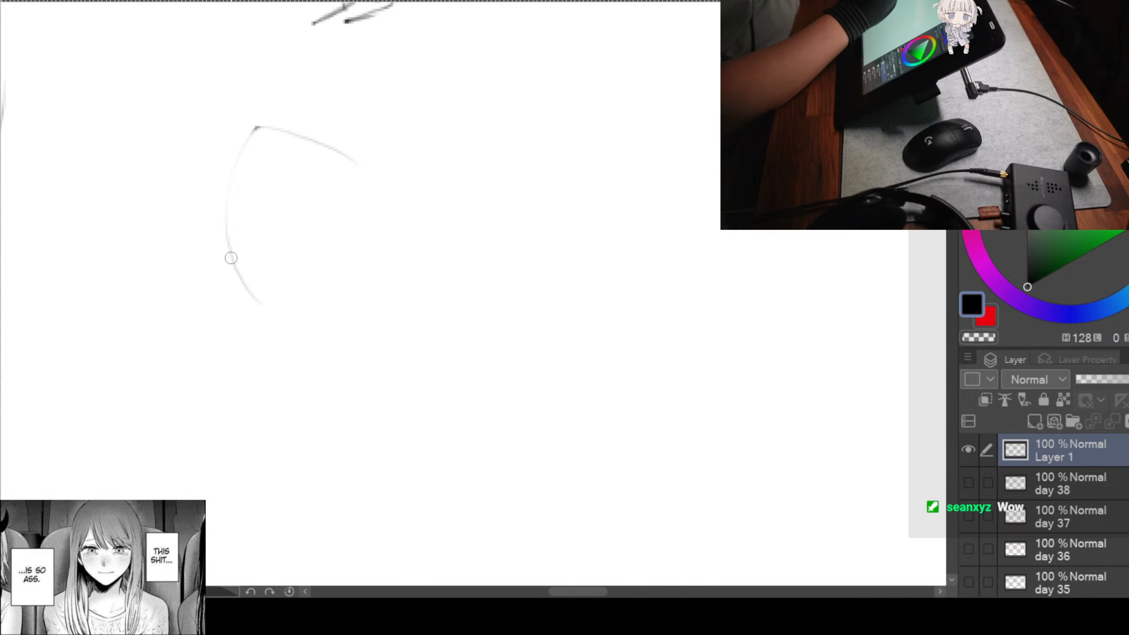
pyautogui.moveTo(232, 260); pyautogui.dragTo(238, 369)
pyautogui.moveTo(243, 271)
pyautogui.mouseDown()
pyautogui.moveTo(228, 312)
pyautogui.moveTo(356, 335)
pyautogui.mouseUp()
pyautogui.moveTo(245, 354)
pyautogui.mouseDown()
pyautogui.moveTo(300, 411)
pyautogui.moveTo(410, 404)
pyautogui.mouseUp()
pyautogui.moveTo(346, 332)
pyautogui.mouseDown()
pyautogui.moveTo(413, 391)
pyautogui.moveTo(406, 426)
pyautogui.mouseUp()
# Step: Draw the twenty-third figure's near lower leg slanting back from the knee, ending in a wedge-shaped foot
pyautogui.moveTo(423, 433)
pyautogui.mouseDown()
pyautogui.moveTo(486, 338)
pyautogui.moveTo(482, 302)
pyautogui.mouseUp()
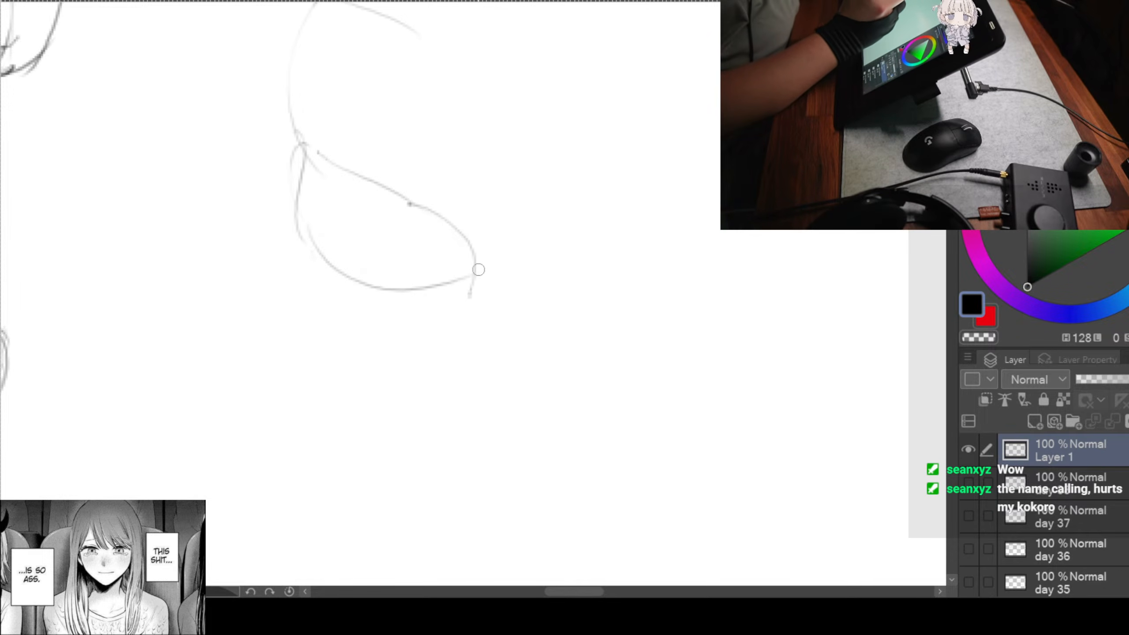
pyautogui.moveTo(457, 242)
pyautogui.mouseDown()
pyautogui.moveTo(475, 287)
pyautogui.moveTo(366, 444)
pyautogui.mouseUp()
pyautogui.moveTo(428, 287)
pyautogui.mouseDown()
pyautogui.moveTo(350, 428)
pyautogui.moveTo(326, 433)
pyautogui.mouseUp()
pyautogui.moveTo(369, 408); pyautogui.dragTo(400, 446)
pyautogui.moveTo(399, 446); pyautogui.dragTo(340, 449)
pyautogui.moveTo(340, 449); pyautogui.dragTo(401, 459)
# Step: Draw the twenty-third figure's far thigh and rounded knee behind the near one, plus its lower leg and foot
pyautogui.moveTo(578, 352)
pyautogui.mouseDown()
pyautogui.moveTo(440, 392)
pyautogui.moveTo(422, 376)
pyautogui.moveTo(449, 354)
pyautogui.moveTo(437, 351)
pyautogui.mouseUp()
pyautogui.moveTo(216, 156); pyautogui.dragTo(329, 193)
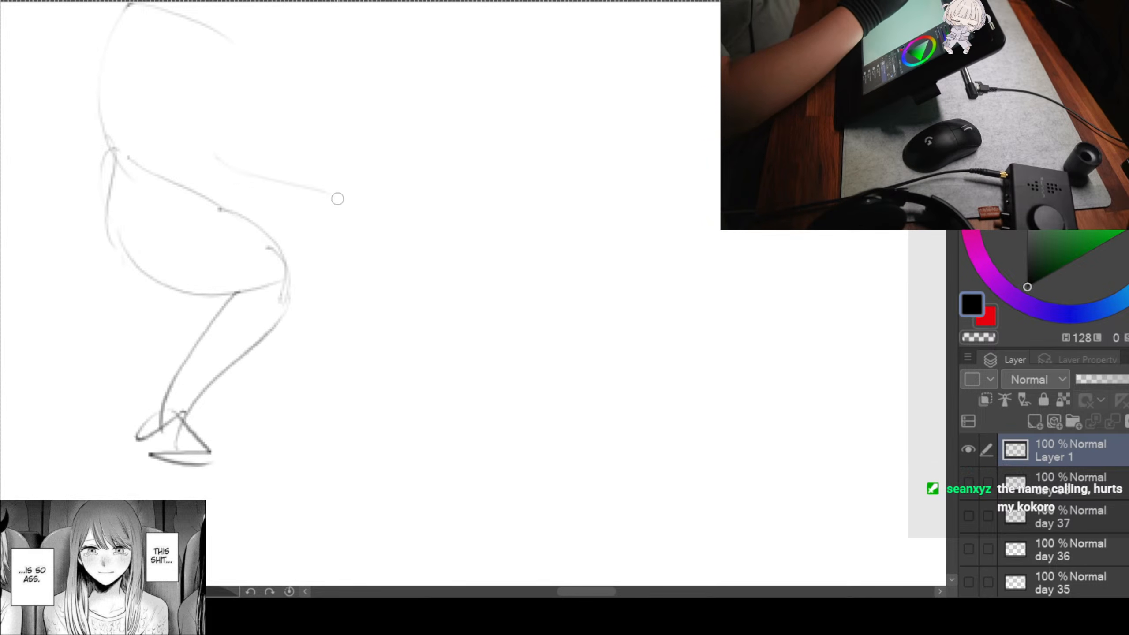
pyautogui.moveTo(285, 285); pyautogui.dragTo(350, 262)
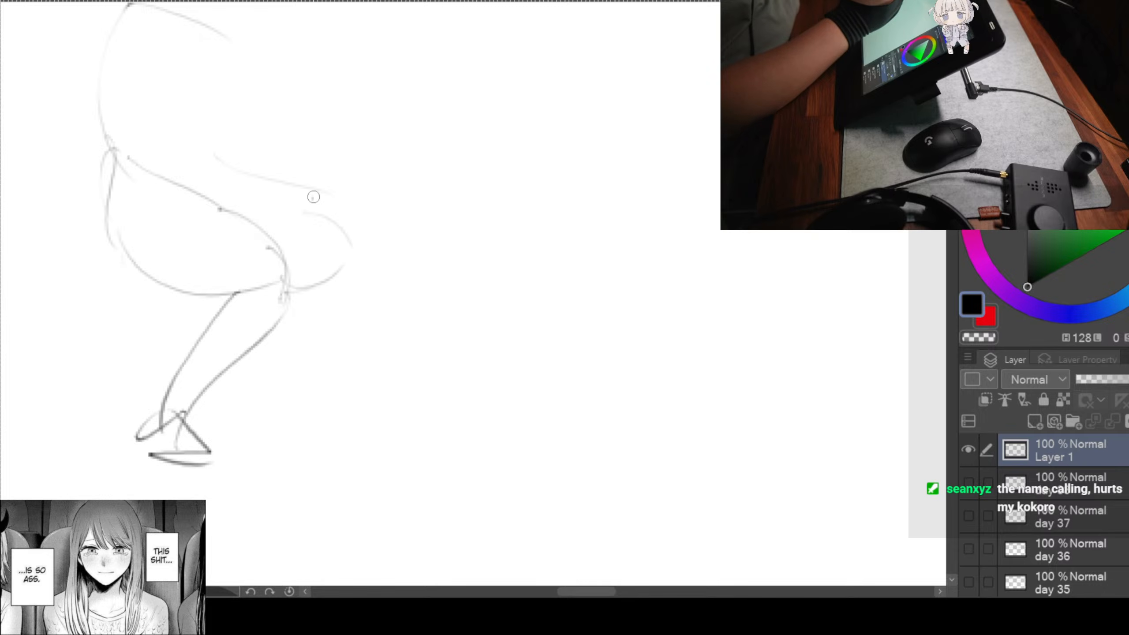
pyautogui.moveTo(312, 197)
pyautogui.mouseDown()
pyautogui.moveTo(350, 260)
pyautogui.moveTo(309, 433)
pyautogui.mouseUp()
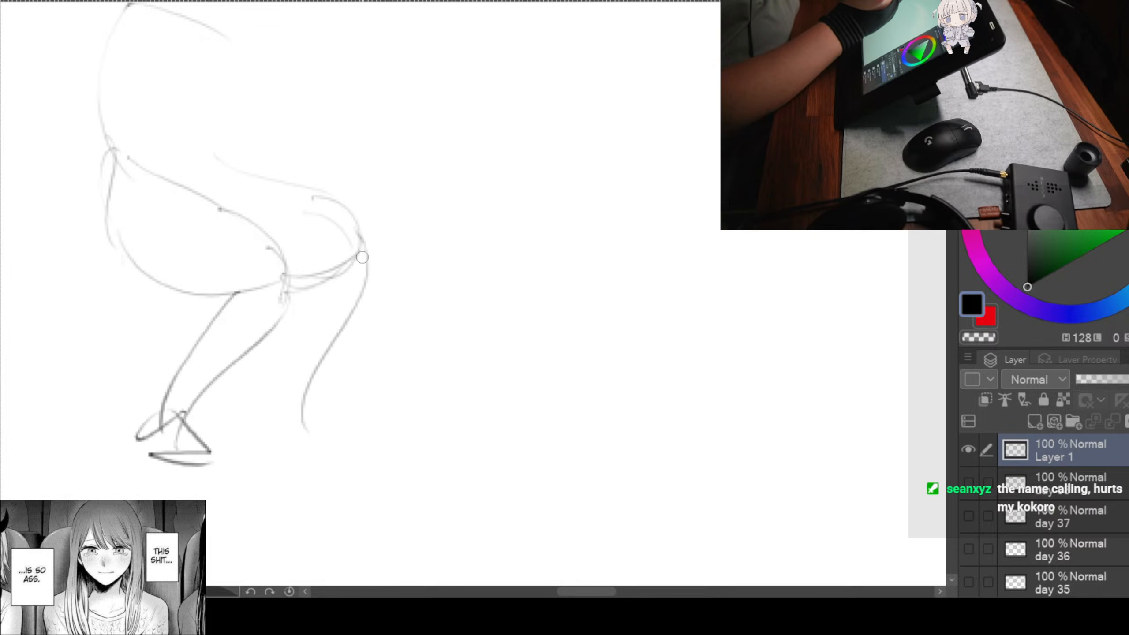
pyautogui.moveTo(361, 253); pyautogui.dragTo(314, 429)
pyautogui.moveTo(310, 374); pyautogui.dragTo(270, 428)
pyautogui.moveTo(303, 392); pyautogui.dragTo(337, 428)
pyautogui.moveTo(271, 436); pyautogui.dragTo(303, 433)
# Step: Draw the twenty-third figure's near arm bending at the elbow, with its small oval hand resting on the thigh
pyautogui.moveTo(410, 224); pyautogui.dragTo(421, 448)
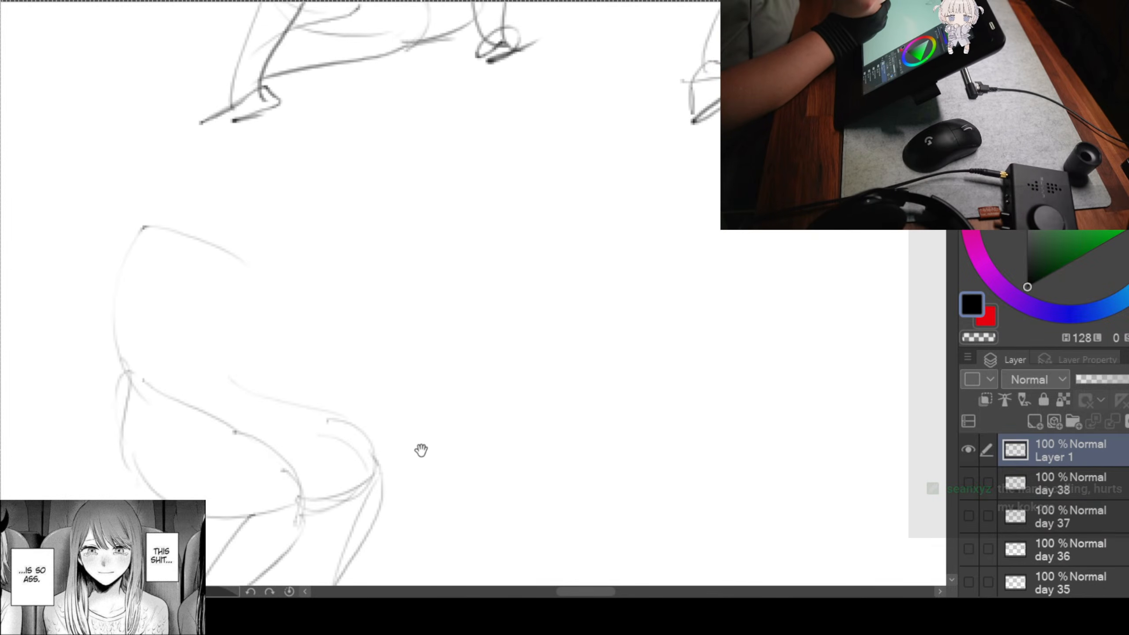
pyautogui.moveTo(223, 266); pyautogui.dragTo(261, 219)
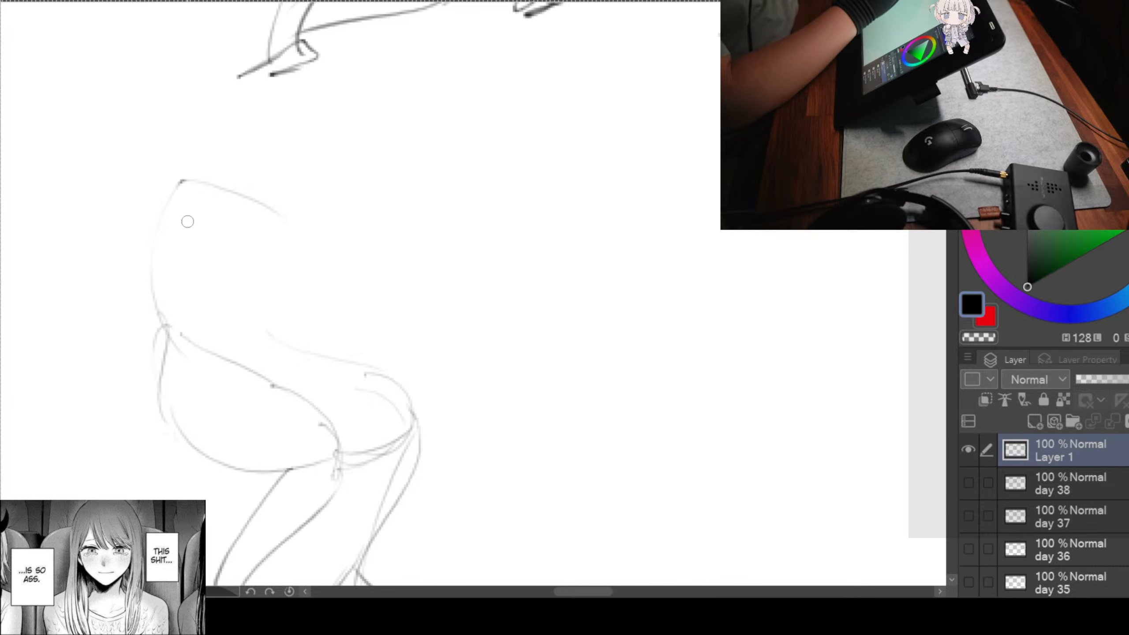
pyautogui.moveTo(174, 224); pyautogui.dragTo(198, 305)
pyautogui.moveTo(218, 227)
pyautogui.mouseDown()
pyautogui.moveTo(229, 305)
pyautogui.moveTo(312, 383)
pyautogui.mouseUp()
pyautogui.moveTo(205, 307)
pyautogui.mouseDown()
pyautogui.moveTo(307, 383)
pyautogui.moveTo(295, 391)
pyautogui.moveTo(322, 398)
pyautogui.mouseUp()
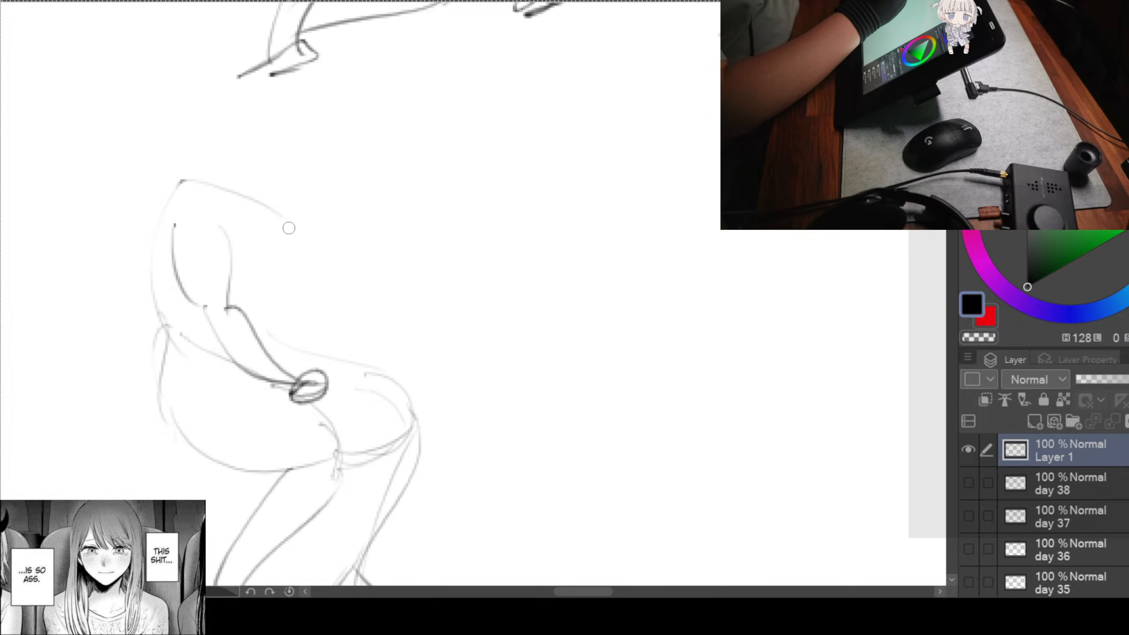
# Step: Draw the twenty-third figure's belly curve and far arm, elbow on the knee and forearm raised to a rounded hand
pyautogui.moveTo(294, 228)
pyautogui.mouseDown()
pyautogui.moveTo(342, 295)
pyautogui.moveTo(266, 329)
pyautogui.moveTo(263, 348)
pyautogui.mouseUp()
pyautogui.moveTo(307, 289); pyautogui.dragTo(355, 360)
pyautogui.moveTo(344, 295)
pyautogui.mouseDown()
pyautogui.moveTo(383, 362)
pyautogui.moveTo(349, 350)
pyautogui.mouseUp()
pyautogui.moveTo(395, 214); pyautogui.dragTo(346, 342)
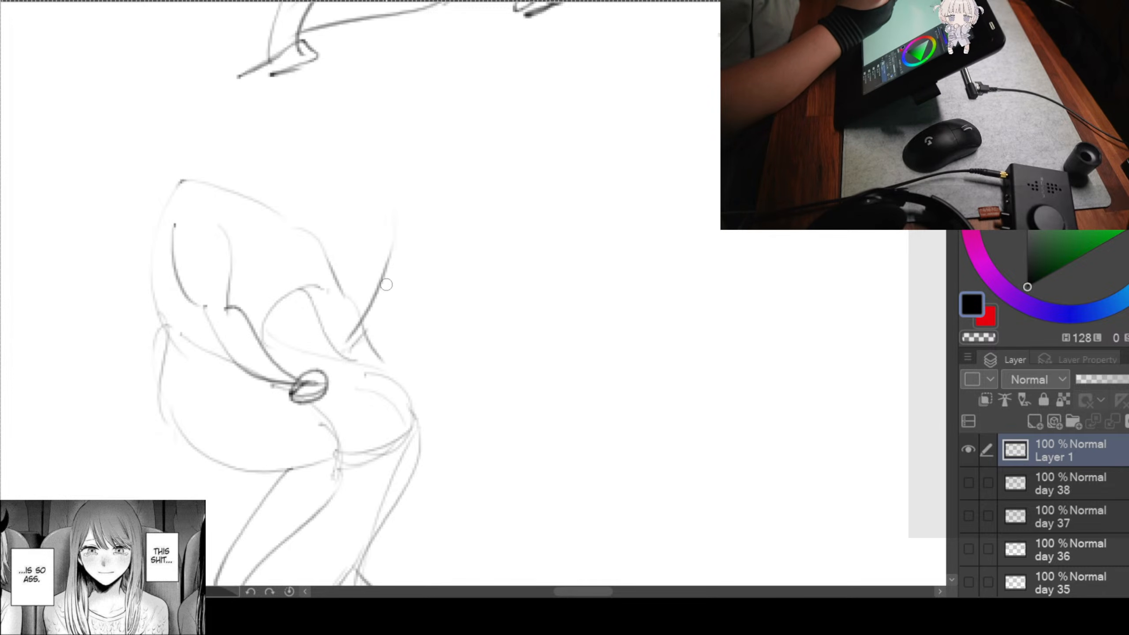
pyautogui.moveTo(405, 271); pyautogui.dragTo(364, 362)
pyautogui.moveTo(390, 209); pyautogui.dragTo(391, 257)
pyautogui.moveTo(392, 213)
pyautogui.mouseDown()
pyautogui.moveTo(415, 243)
pyautogui.moveTo(385, 257)
pyautogui.mouseUp()
pyautogui.moveTo(381, 254); pyautogui.dragTo(431, 307)
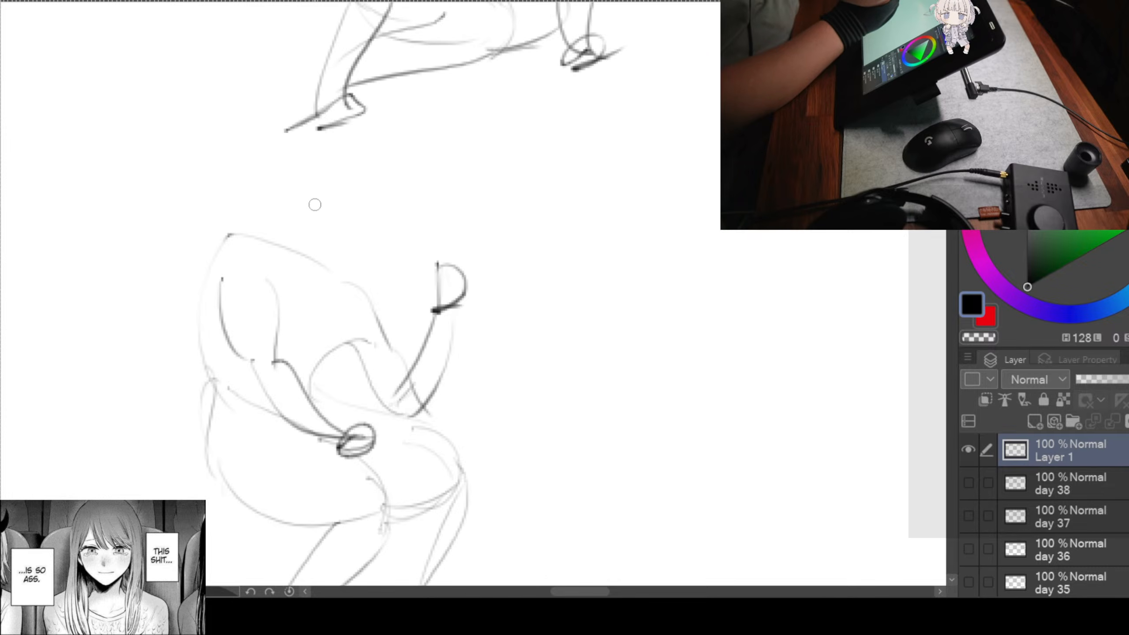
# Step: Draw the twenty-third figure's forward-leaning oval head with the neck and rounded shoulder joining it to the torso
pyautogui.moveTo(358, 191)
pyautogui.mouseDown()
pyautogui.moveTo(325, 210)
pyautogui.moveTo(300, 271)
pyautogui.mouseUp()
pyautogui.moveTo(332, 205)
pyautogui.mouseDown()
pyautogui.moveTo(397, 246)
pyautogui.moveTo(366, 281)
pyautogui.mouseUp()
pyautogui.moveTo(394, 245); pyautogui.dragTo(303, 278)
pyautogui.moveTo(350, 195)
pyautogui.mouseDown()
pyautogui.moveTo(297, 269)
pyautogui.moveTo(302, 253)
pyautogui.mouseUp()
pyautogui.moveTo(229, 236)
pyautogui.mouseDown()
pyautogui.moveTo(216, 267)
pyautogui.moveTo(341, 267)
pyautogui.moveTo(436, 299)
pyautogui.mouseUp()
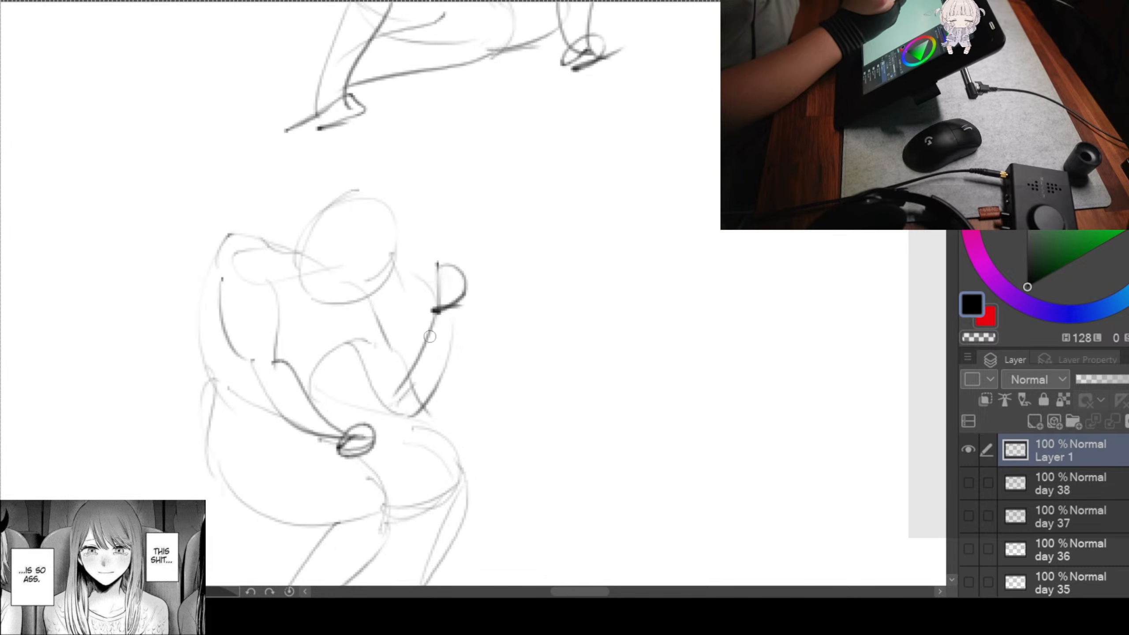
# Step: Sketch the twenty-fourth figure's rounded head and long oval chest in a blank area
pyautogui.moveTo(581, 330); pyautogui.dragTo(423, 168)
pyautogui.moveTo(722, 250)
pyautogui.mouseDown()
pyautogui.moveTo(482, 234)
pyautogui.moveTo(360, 403)
pyautogui.moveTo(333, 308)
pyautogui.mouseUp()
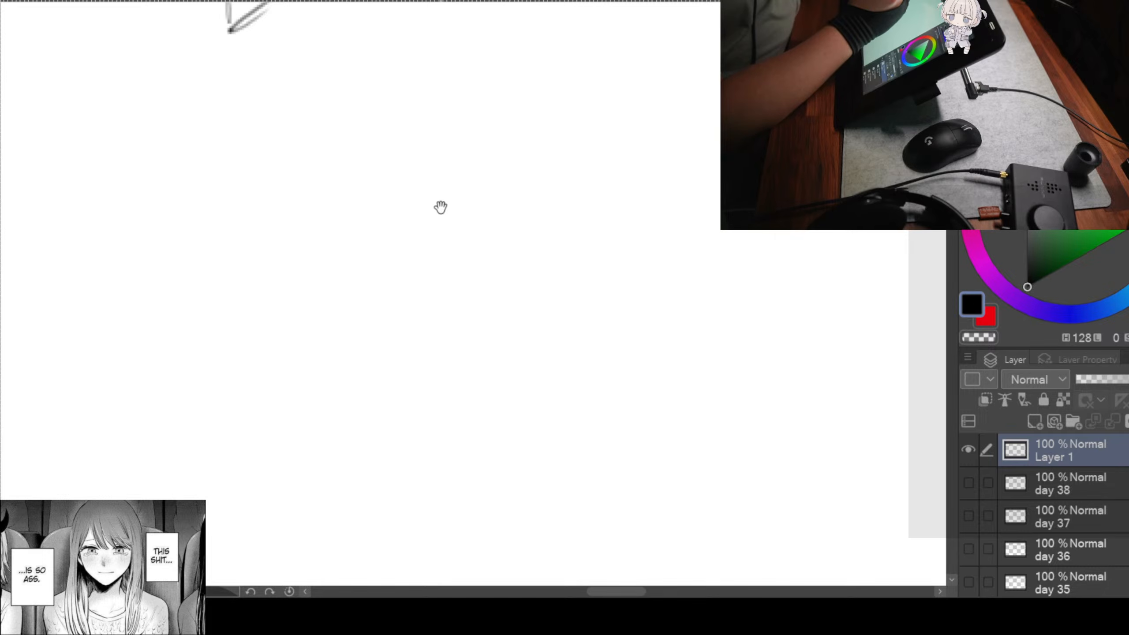
pyautogui.moveTo(441, 207); pyautogui.dragTo(450, 166)
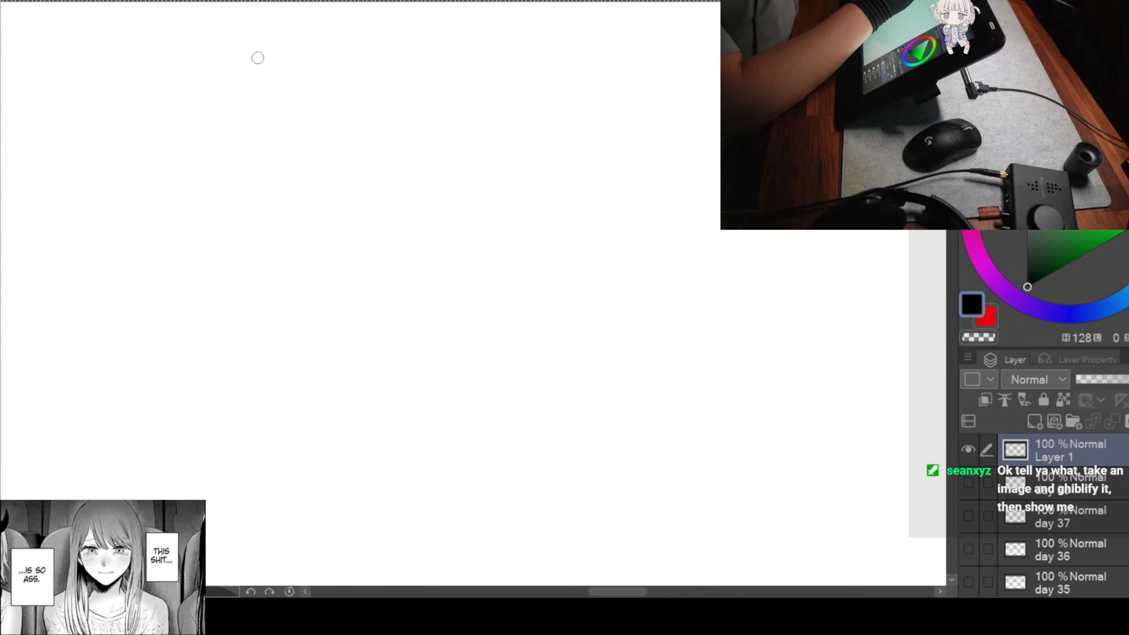
pyautogui.moveTo(264, 64)
pyautogui.mouseDown()
pyautogui.moveTo(250, 127)
pyautogui.moveTo(276, 59)
pyautogui.moveTo(295, 142)
pyautogui.moveTo(274, 152)
pyautogui.mouseUp()
pyautogui.moveTo(324, 101); pyautogui.dragTo(289, 148)
pyautogui.moveTo(251, 109); pyautogui.dragTo(277, 146)
pyautogui.moveTo(266, 152); pyautogui.dragTo(241, 232)
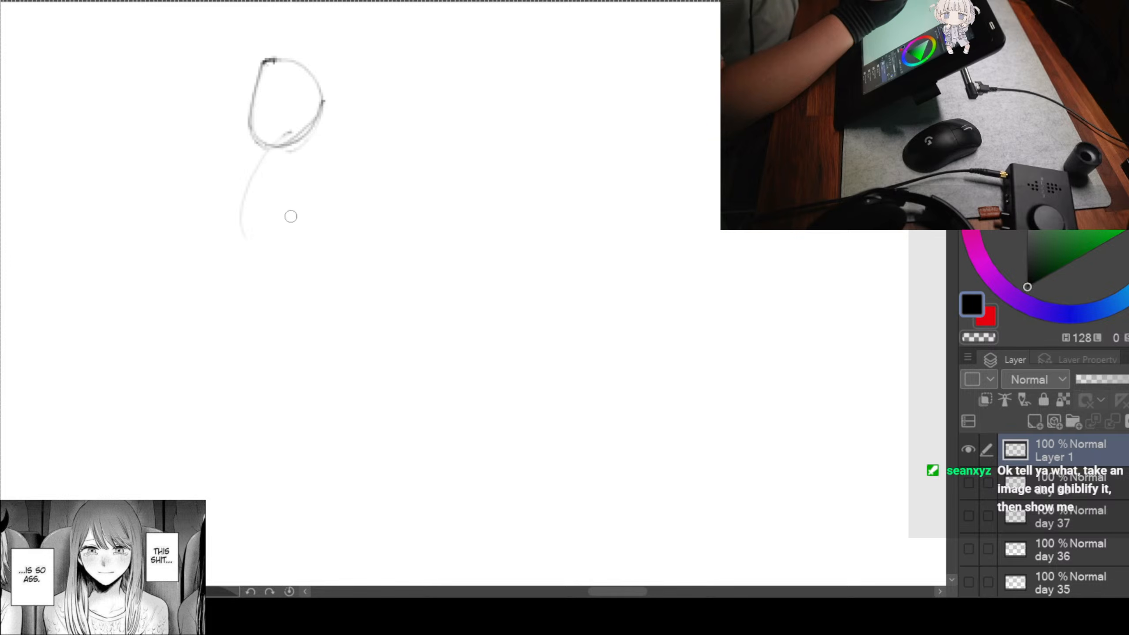
pyautogui.moveTo(334, 127)
pyautogui.mouseDown()
pyautogui.moveTo(340, 227)
pyautogui.moveTo(300, 289)
pyautogui.mouseUp()
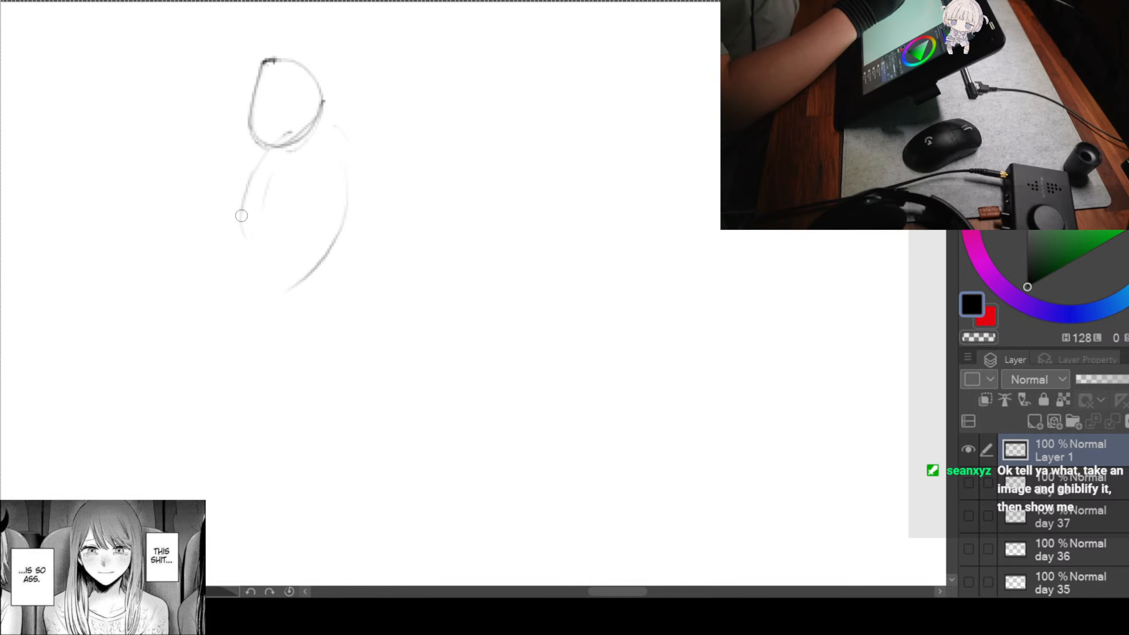
pyautogui.moveTo(242, 217); pyautogui.dragTo(256, 273)
# Step: Draw the twenty-fourth figure's waist, hips and short thighs tapering down to the knees
pyautogui.moveTo(348, 311); pyautogui.dragTo(355, 245)
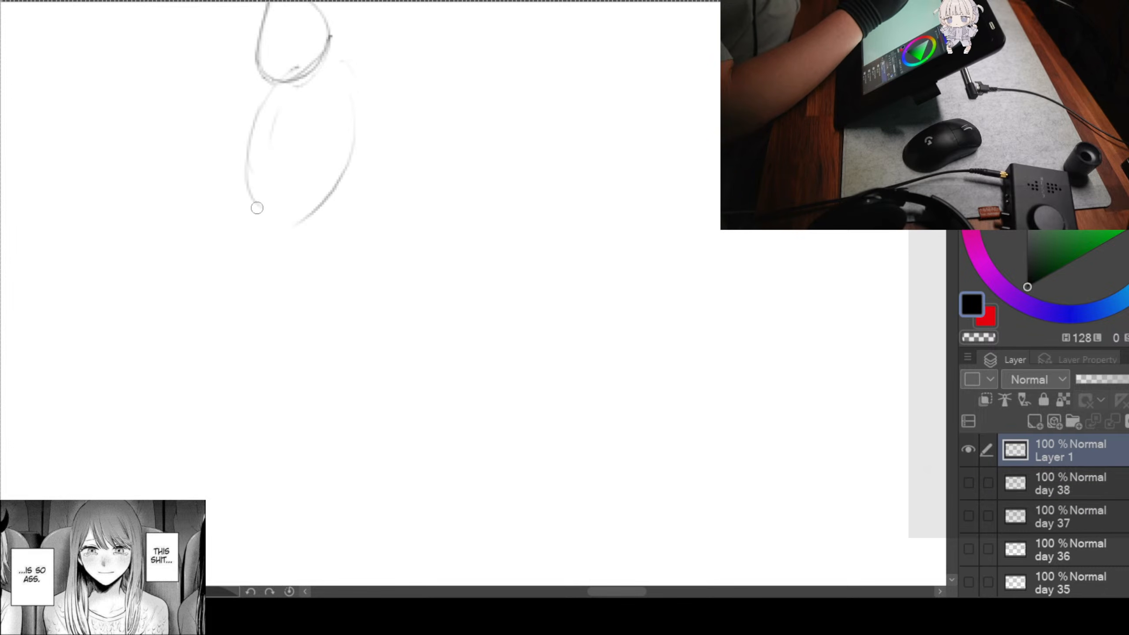
pyautogui.moveTo(240, 177); pyautogui.dragTo(280, 305)
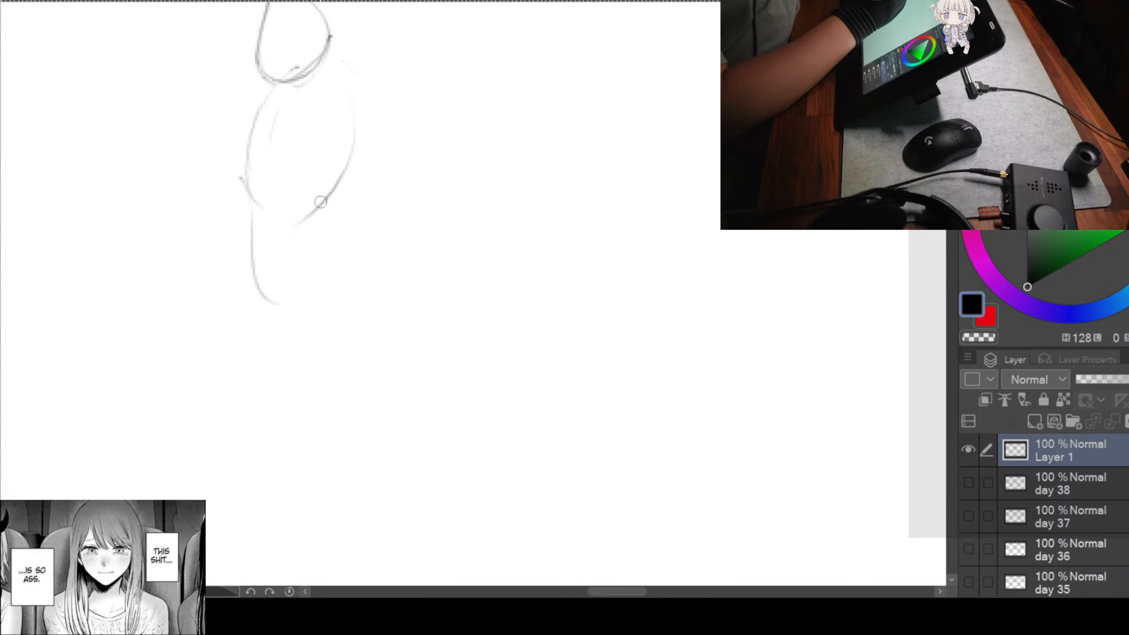
pyautogui.moveTo(325, 207); pyautogui.dragTo(309, 314)
pyautogui.moveTo(253, 276); pyautogui.dragTo(256, 362)
pyautogui.moveTo(317, 270); pyautogui.dragTo(266, 355)
pyautogui.moveTo(264, 264)
pyautogui.mouseDown()
pyautogui.moveTo(246, 294)
pyautogui.moveTo(278, 355)
pyautogui.mouseUp()
pyautogui.moveTo(324, 285); pyautogui.dragTo(302, 334)
# Step: Draw the twenty-fourth figure's two lower legs stretched backward from the knees in a kneeling pose
pyautogui.moveTo(227, 326)
pyautogui.mouseDown()
pyautogui.moveTo(378, 321)
pyautogui.moveTo(384, 347)
pyautogui.mouseUp()
pyautogui.moveTo(208, 351); pyautogui.dragTo(397, 330)
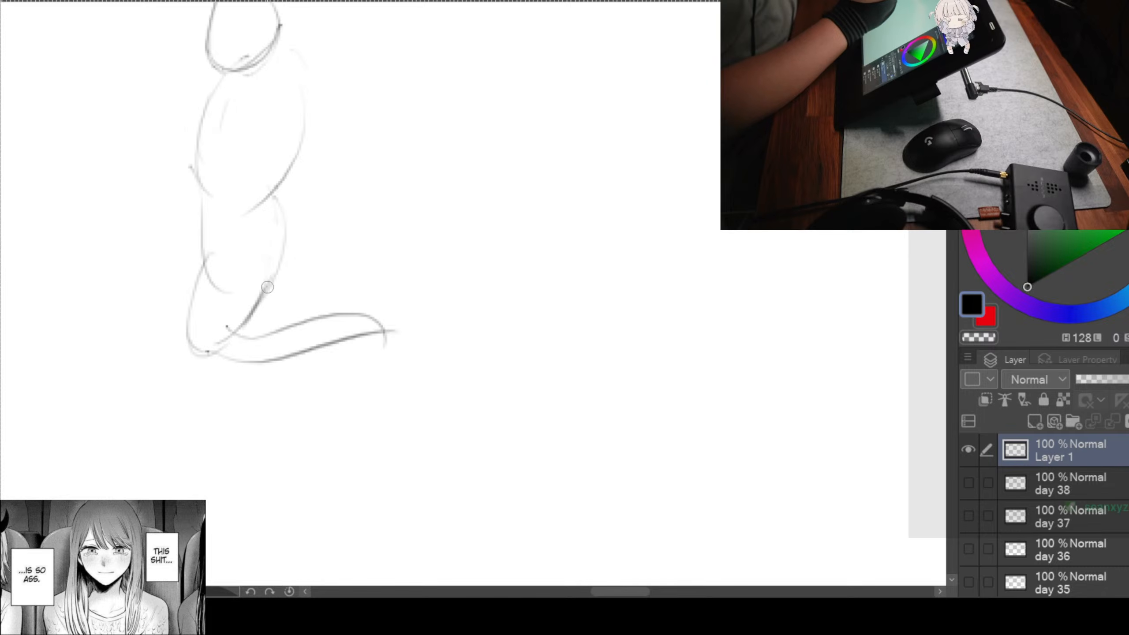
pyautogui.moveTo(267, 292); pyautogui.dragTo(375, 288)
pyautogui.moveTo(280, 312); pyautogui.dragTo(370, 290)
# Step: Draw the twenty-fourth figure's raised arm, bent beside the head with the forearm folding down behind the shoulder
pyautogui.moveTo(447, 241)
pyautogui.mouseDown()
pyautogui.moveTo(445, 379)
pyautogui.moveTo(459, 383)
pyautogui.moveTo(415, 416)
pyautogui.mouseUp()
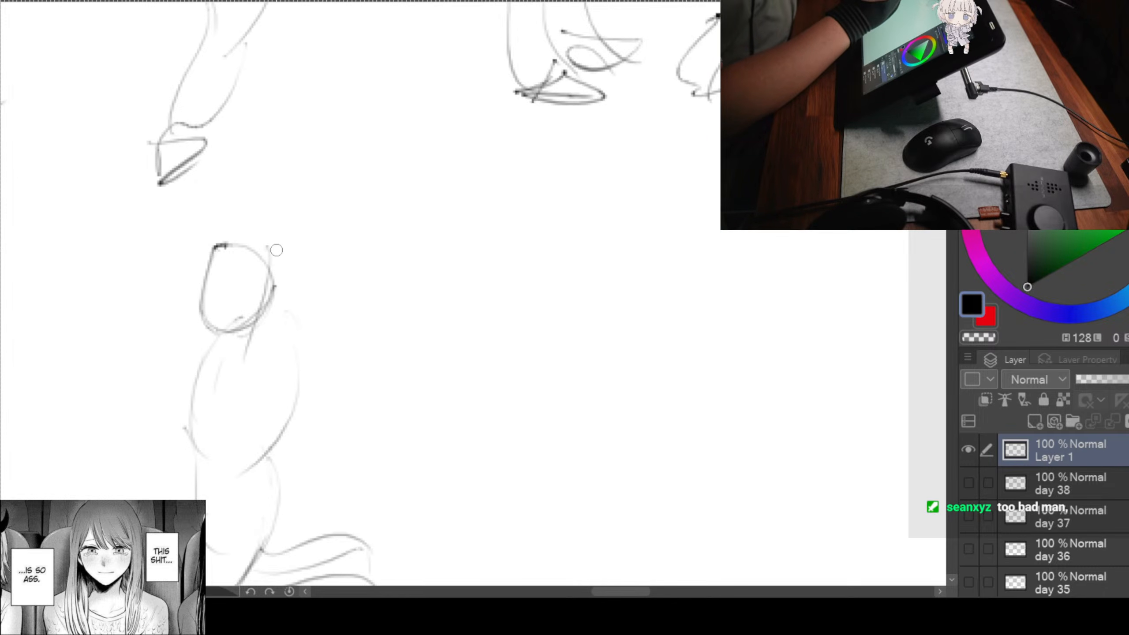
pyautogui.moveTo(284, 240); pyautogui.dragTo(279, 245)
pyautogui.moveTo(301, 278); pyautogui.dragTo(286, 412)
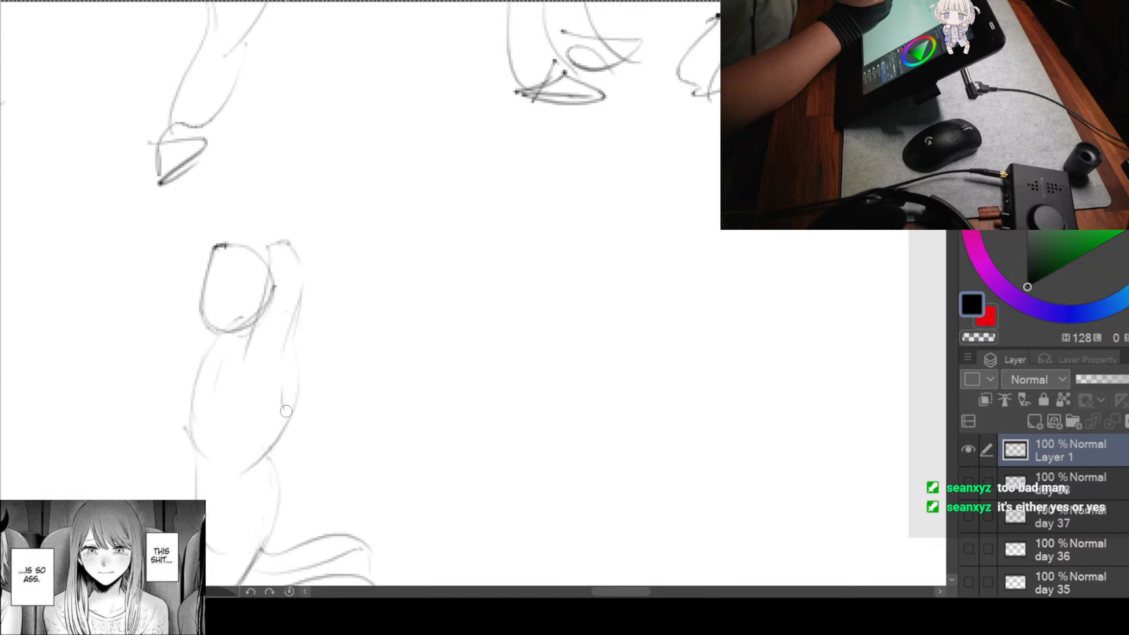
pyautogui.moveTo(306, 259); pyautogui.dragTo(309, 347)
pyautogui.moveTo(305, 306)
pyautogui.mouseDown()
pyautogui.moveTo(309, 350)
pyautogui.moveTo(289, 410)
pyautogui.mouseUp()
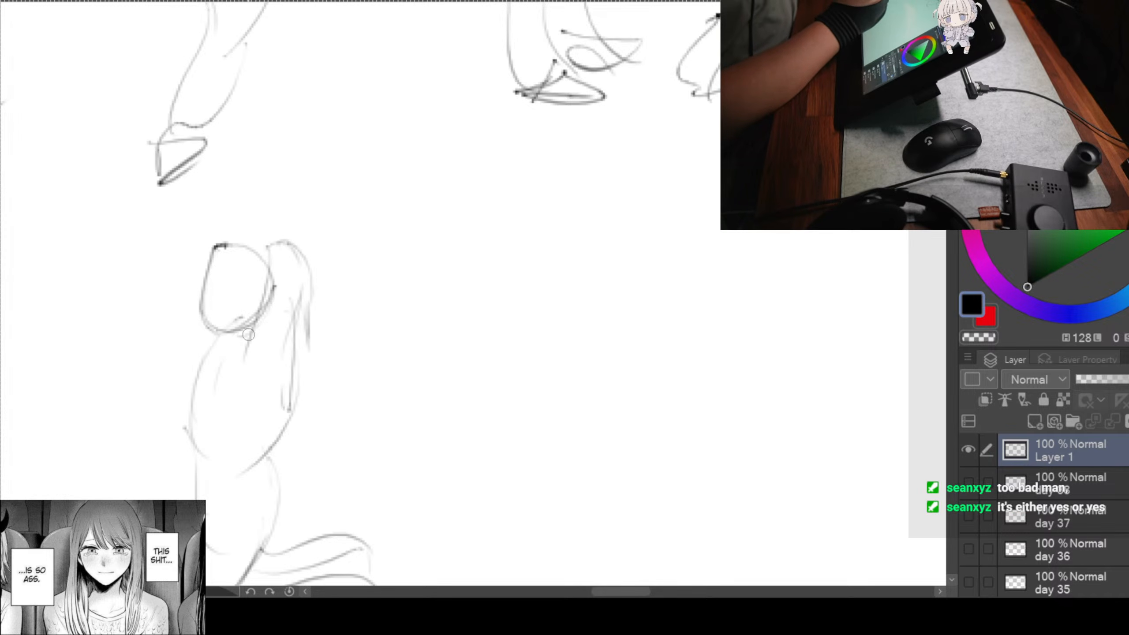
pyautogui.moveTo(254, 324); pyautogui.dragTo(251, 349)
pyautogui.moveTo(297, 340); pyautogui.dragTo(288, 382)
# Step: Sketch the twenty-fifth figure's oval head, forward-leaning back and large rounded hips in a blank area
pyautogui.moveTo(570, 354)
pyautogui.mouseDown()
pyautogui.moveTo(348, 237)
pyautogui.moveTo(215, 191)
pyautogui.mouseUp()
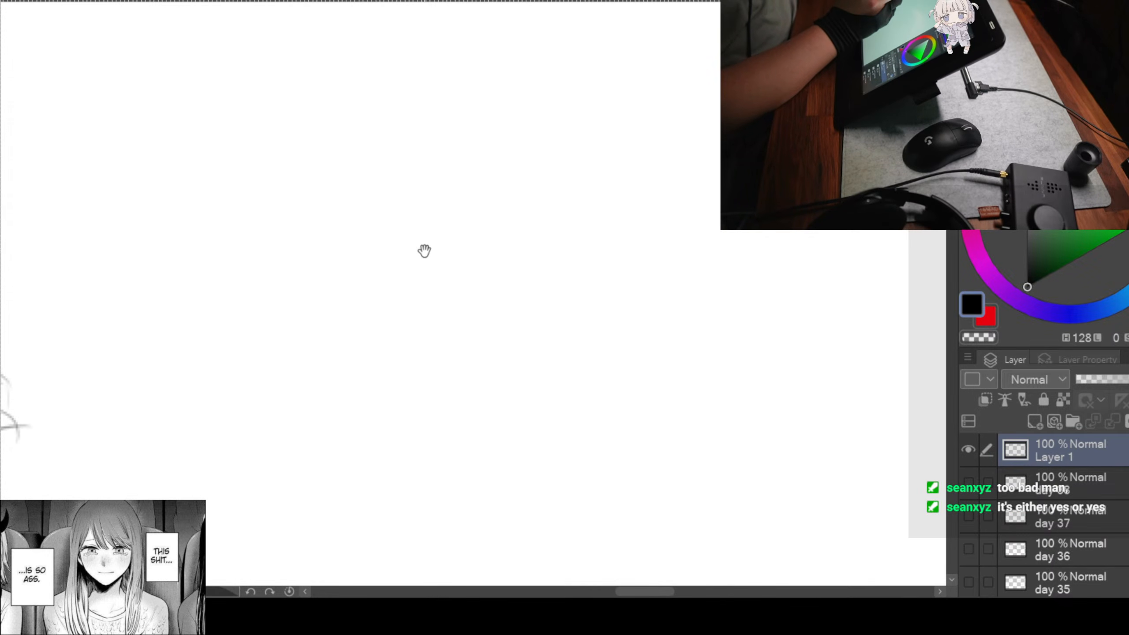
pyautogui.moveTo(423, 253)
pyautogui.mouseDown()
pyautogui.moveTo(400, 436)
pyautogui.moveTo(371, 311)
pyautogui.mouseUp()
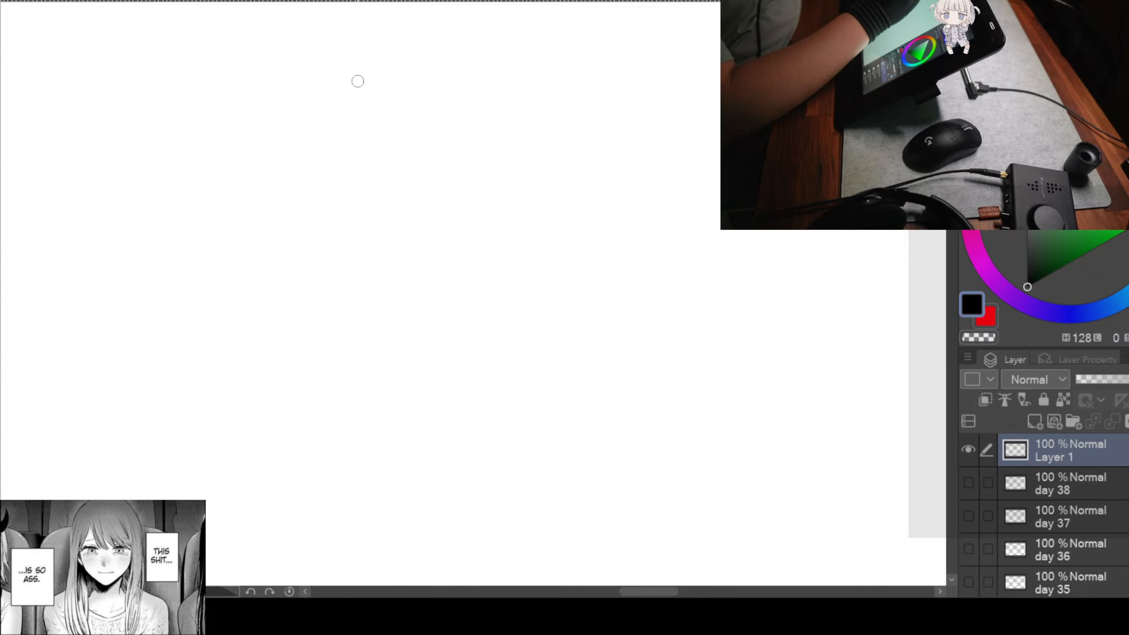
pyautogui.moveTo(347, 140)
pyautogui.mouseDown()
pyautogui.moveTo(365, 232)
pyautogui.moveTo(350, 196)
pyautogui.moveTo(277, 211)
pyautogui.moveTo(260, 331)
pyautogui.moveTo(297, 328)
pyautogui.moveTo(338, 302)
pyautogui.mouseUp()
pyautogui.moveTo(398, 82)
pyautogui.mouseDown()
pyautogui.moveTo(423, 156)
pyautogui.moveTo(423, 81)
pyautogui.moveTo(409, 190)
pyautogui.moveTo(402, 90)
pyautogui.moveTo(438, 193)
pyautogui.moveTo(389, 127)
pyautogui.moveTo(391, 182)
pyautogui.mouseUp()
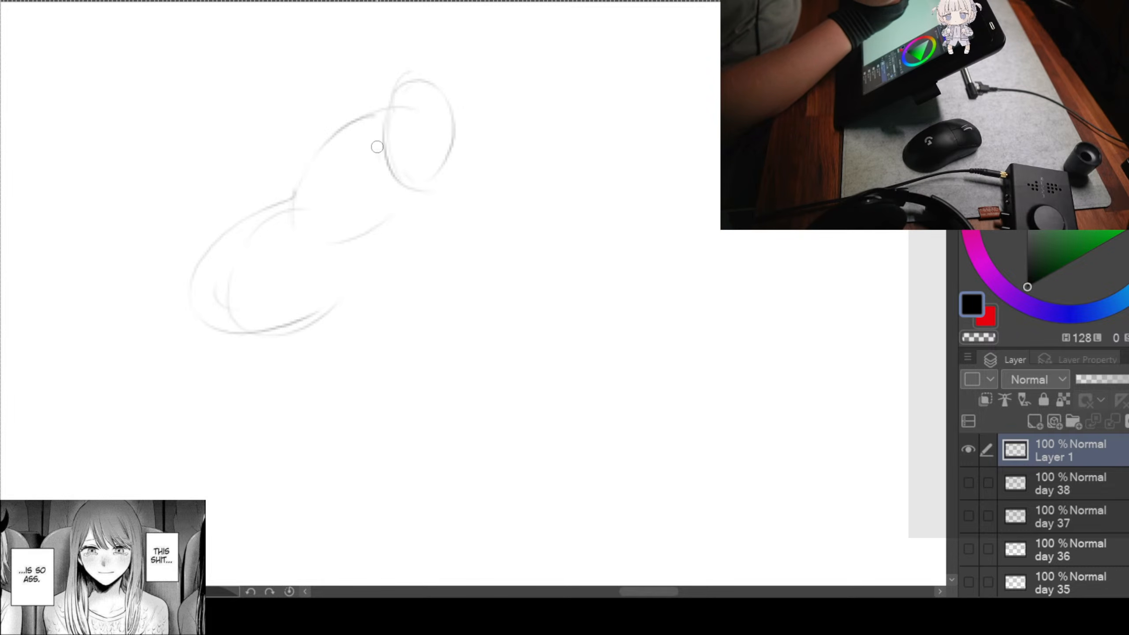
# Step: Draw the twenty-fifth figure's oval shoulder and its near arm reaching down to the ground
pyautogui.moveTo(373, 129)
pyautogui.mouseDown()
pyautogui.moveTo(402, 176)
pyautogui.moveTo(321, 199)
pyautogui.moveTo(378, 226)
pyautogui.mouseUp()
pyautogui.moveTo(371, 124)
pyautogui.mouseDown()
pyautogui.moveTo(325, 201)
pyautogui.moveTo(384, 222)
pyautogui.moveTo(397, 343)
pyautogui.mouseUp()
pyautogui.moveTo(344, 225); pyautogui.dragTo(401, 353)
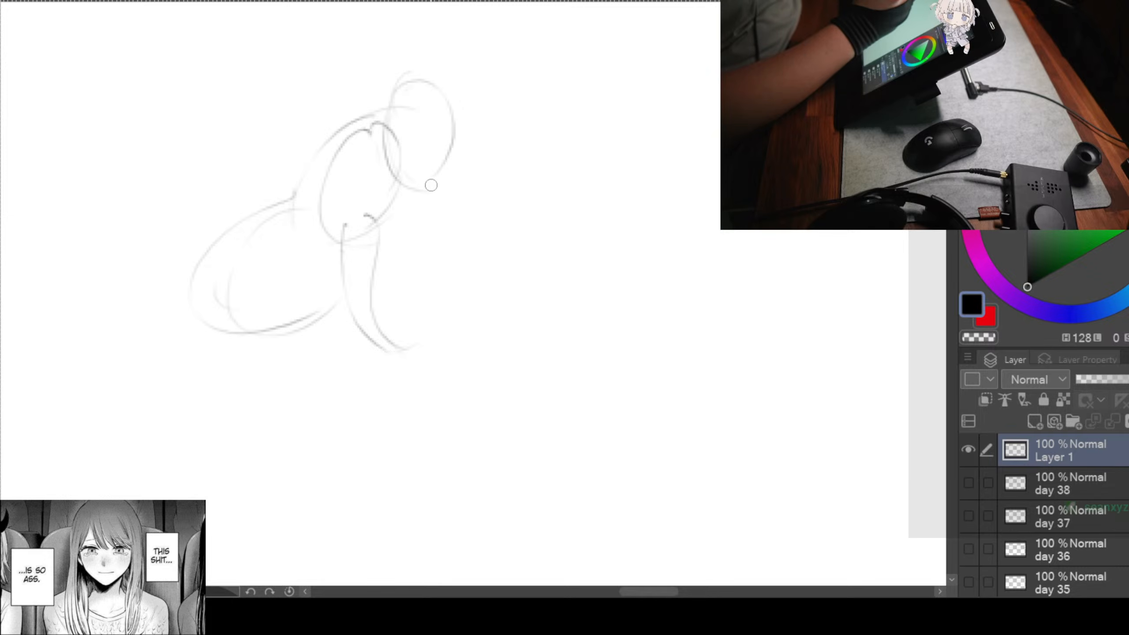
# Step: Draw the twenty-fifth figure's far arm reaching forward from beneath the head, and give both arms simple rounded hands
pyautogui.moveTo(446, 162)
pyautogui.mouseDown()
pyautogui.moveTo(434, 261)
pyautogui.moveTo(485, 286)
pyautogui.mouseUp()
pyautogui.moveTo(432, 213)
pyautogui.mouseDown()
pyautogui.moveTo(438, 245)
pyautogui.moveTo(496, 269)
pyautogui.mouseUp()
pyautogui.moveTo(413, 253)
pyautogui.mouseDown()
pyautogui.moveTo(494, 285)
pyautogui.moveTo(480, 303)
pyautogui.mouseUp()
pyautogui.moveTo(398, 356)
pyautogui.mouseDown()
pyautogui.moveTo(380, 364)
pyautogui.moveTo(506, 321)
pyautogui.mouseUp()
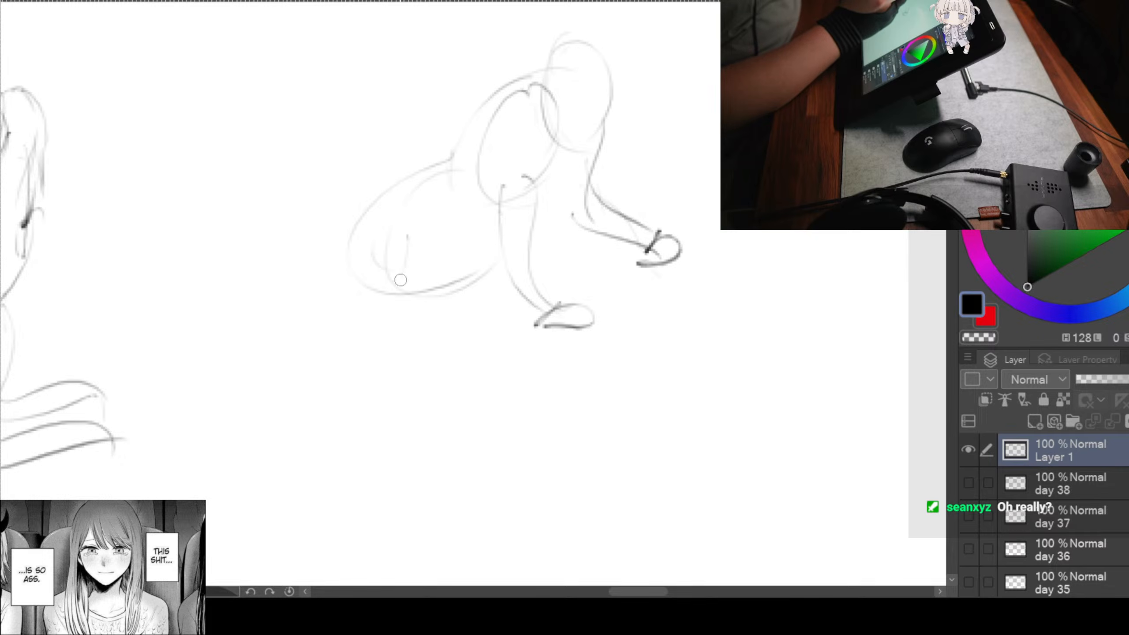
# Step: Draw the twenty-fifth figure's two thighs below the hips and its near lower leg extending backward
pyautogui.moveTo(392, 296); pyautogui.dragTo(330, 356)
pyautogui.moveTo(368, 213)
pyautogui.mouseDown()
pyautogui.moveTo(345, 235)
pyautogui.moveTo(307, 345)
pyautogui.mouseUp()
pyautogui.moveTo(384, 268); pyautogui.dragTo(342, 360)
pyautogui.moveTo(460, 326)
pyautogui.mouseDown()
pyautogui.moveTo(447, 341)
pyautogui.moveTo(345, 358)
pyautogui.mouseUp()
pyautogui.moveTo(435, 359)
pyautogui.mouseDown()
pyautogui.moveTo(506, 283)
pyautogui.moveTo(334, 342)
pyautogui.mouseUp()
pyautogui.moveTo(400, 287); pyautogui.dragTo(316, 355)
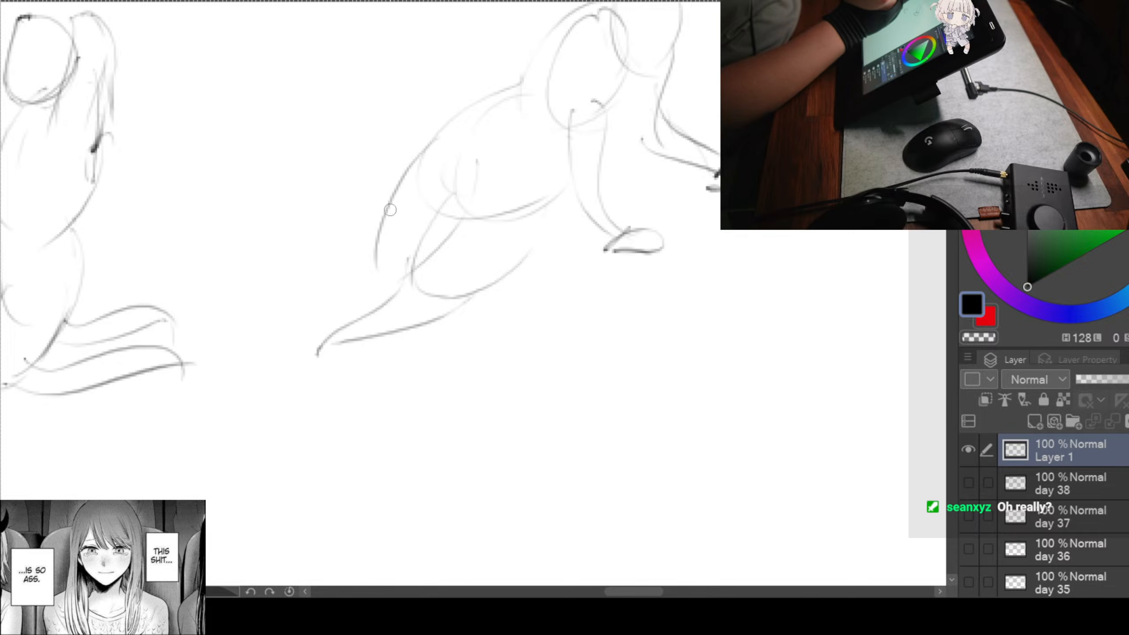
# Step: Draw the twenty-fifth figure's far lower leg stretching backward, ending in a triangular foot
pyautogui.moveTo(375, 209); pyautogui.dragTo(285, 301)
pyautogui.moveTo(406, 273)
pyautogui.mouseDown()
pyautogui.moveTo(285, 306)
pyautogui.moveTo(291, 338)
pyautogui.mouseUp()
pyautogui.moveTo(257, 307); pyautogui.dragTo(273, 323)
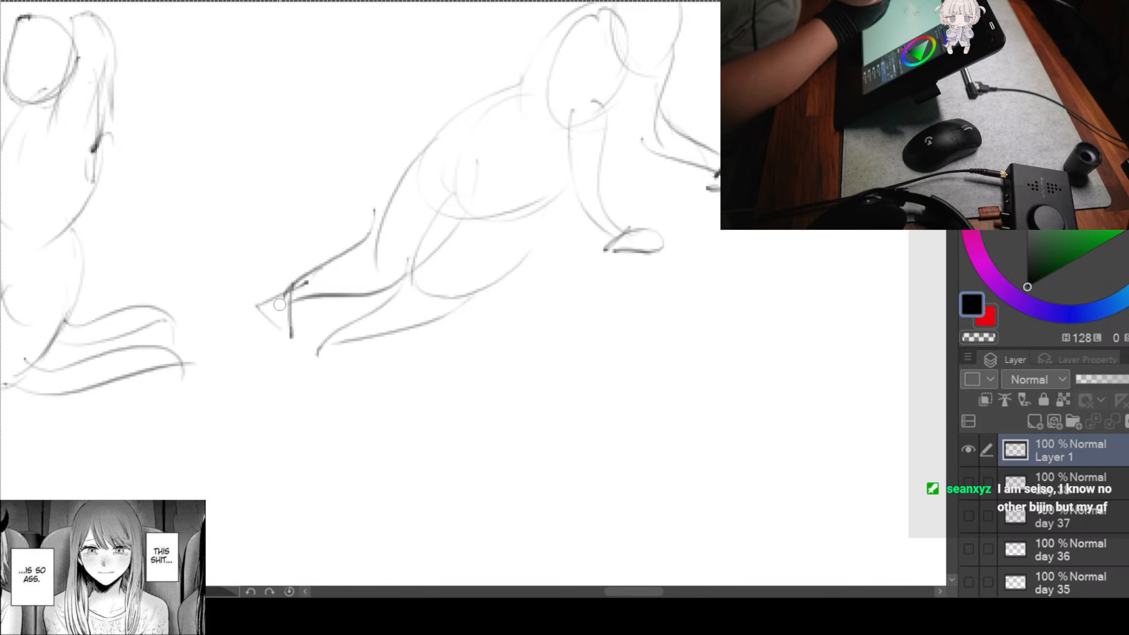
pyautogui.moveTo(284, 280); pyautogui.dragTo(284, 296)
pyautogui.moveTo(287, 289); pyautogui.dragTo(248, 313)
pyautogui.moveTo(247, 312); pyautogui.dragTo(291, 334)
# Step: Add the twenty-fifth figure's near foot and close the front contour of its near thigh
pyautogui.moveTo(337, 297)
pyautogui.mouseDown()
pyautogui.moveTo(340, 327)
pyautogui.moveTo(282, 357)
pyautogui.moveTo(325, 364)
pyautogui.moveTo(360, 351)
pyautogui.mouseUp()
pyautogui.moveTo(351, 299); pyautogui.dragTo(337, 358)
pyautogui.moveTo(567, 301); pyautogui.dragTo(397, 330)
pyautogui.moveTo(372, 229); pyautogui.dragTo(316, 320)
pyautogui.moveTo(498, 252)
pyautogui.mouseDown()
pyautogui.moveTo(494, 264)
pyautogui.moveTo(377, 315)
pyautogui.mouseUp()
pyautogui.moveTo(338, 203); pyautogui.dragTo(336, 242)
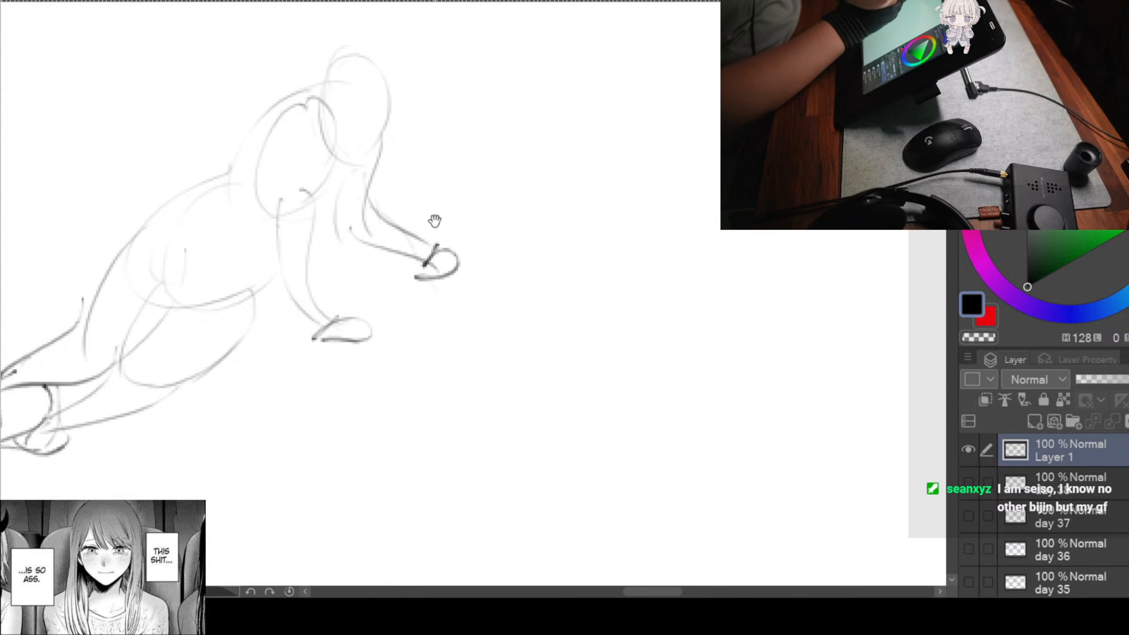
# Step: Draw the twenty-sixth figure's head tapering to a chin in a blank area, with a shoulder line crossing just above the chin
pyautogui.moveTo(675, 217); pyautogui.dragTo(466, 255)
pyautogui.moveTo(582, 282); pyautogui.dragTo(396, 232)
pyautogui.moveTo(460, 271); pyautogui.dragTo(401, 189)
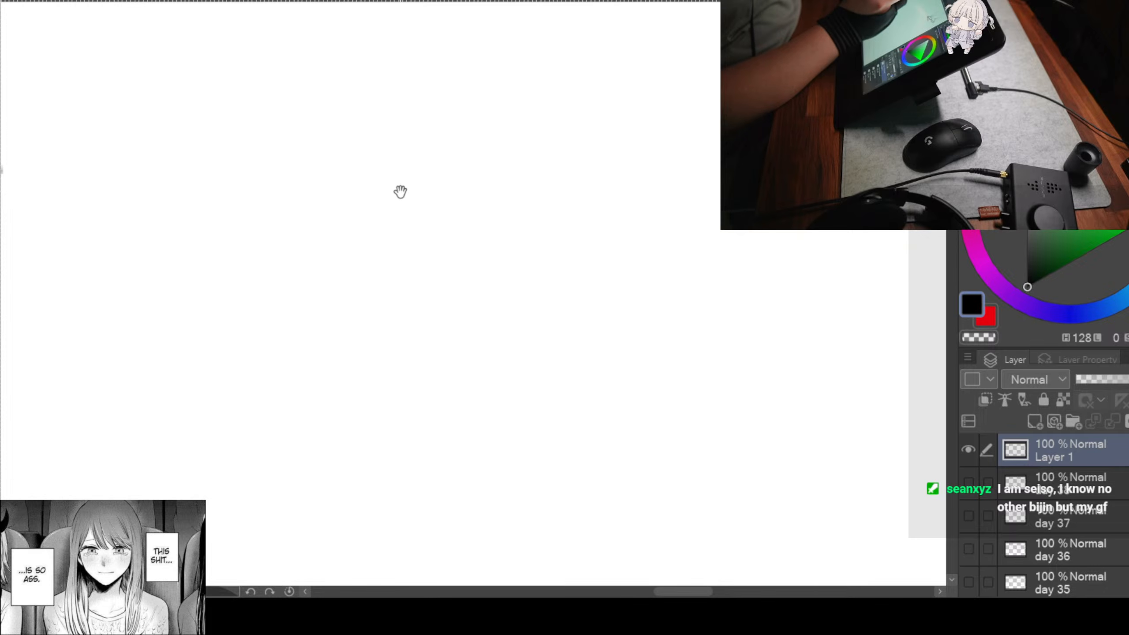
pyautogui.moveTo(431, 258); pyautogui.dragTo(431, 240)
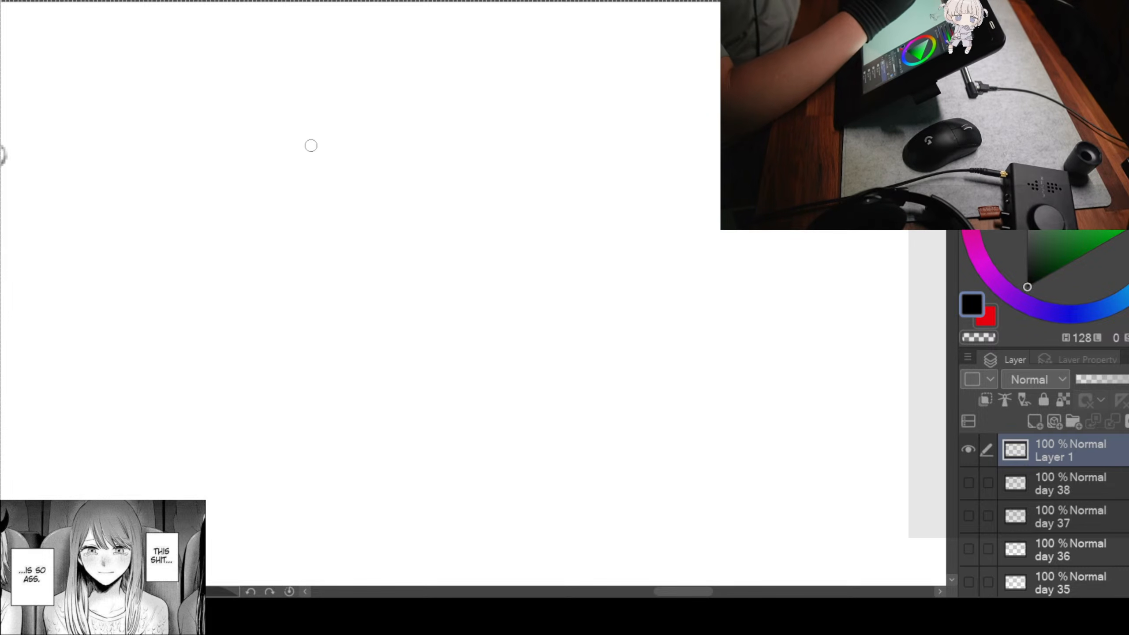
pyautogui.moveTo(301, 84); pyautogui.dragTo(303, 129)
pyautogui.moveTo(301, 84)
pyautogui.mouseDown()
pyautogui.moveTo(368, 89)
pyautogui.moveTo(318, 134)
pyautogui.moveTo(299, 91)
pyautogui.moveTo(315, 167)
pyautogui.moveTo(302, 122)
pyautogui.moveTo(362, 133)
pyautogui.mouseUp()
pyautogui.moveTo(300, 108); pyautogui.dragTo(331, 168)
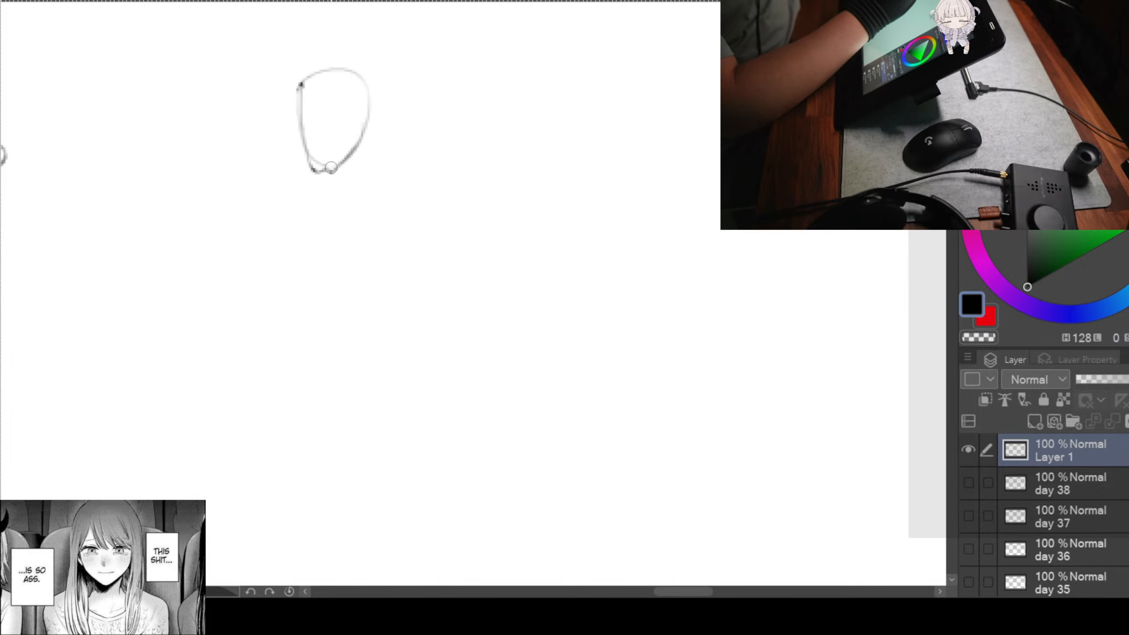
pyautogui.moveTo(267, 140); pyautogui.dragTo(404, 198)
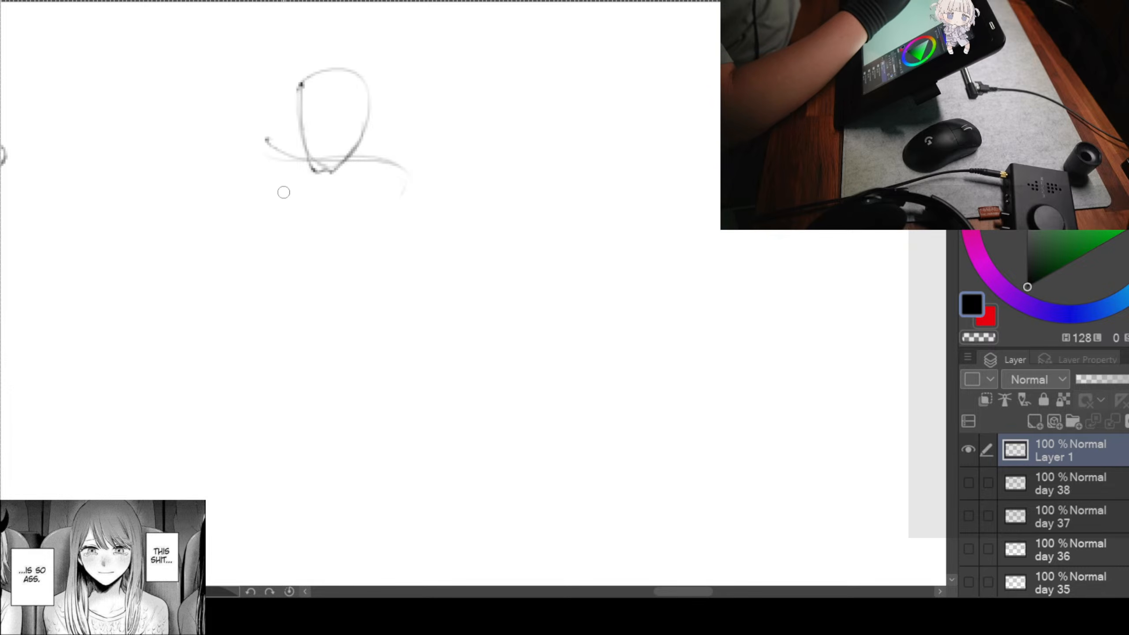
# Step: Draw the twenty-sixth figure's broad rounded chest below the shoulder line and both sides of its narrower waist
pyautogui.moveTo(278, 167); pyautogui.dragTo(353, 262)
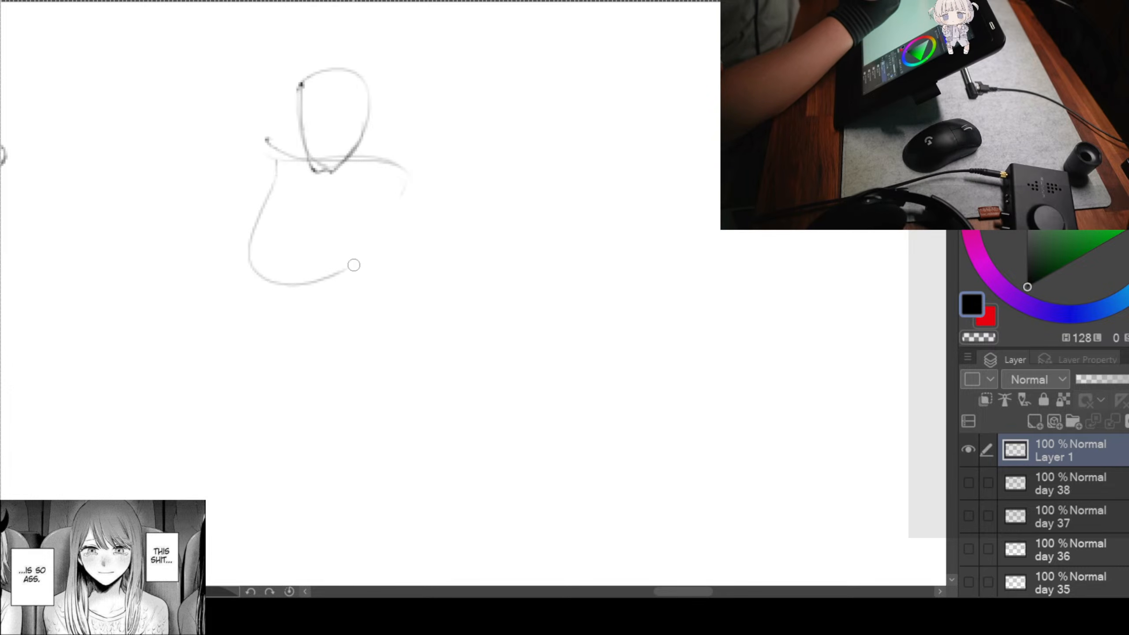
pyautogui.moveTo(406, 161)
pyautogui.mouseDown()
pyautogui.moveTo(340, 270)
pyautogui.moveTo(298, 202)
pyautogui.mouseUp()
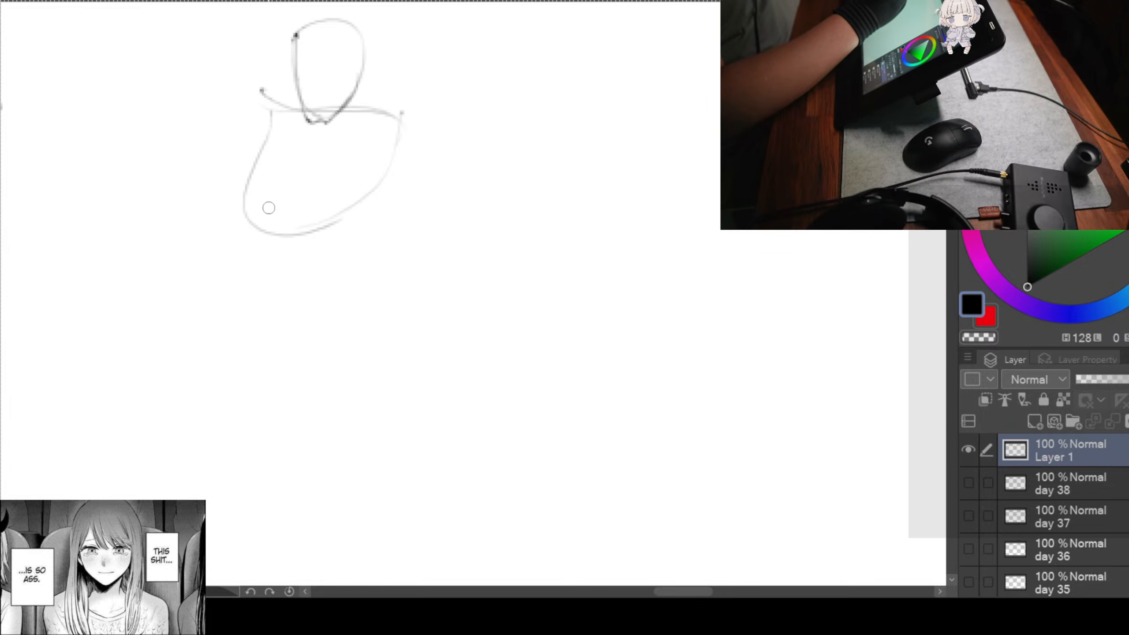
pyautogui.moveTo(254, 231); pyautogui.dragTo(285, 326)
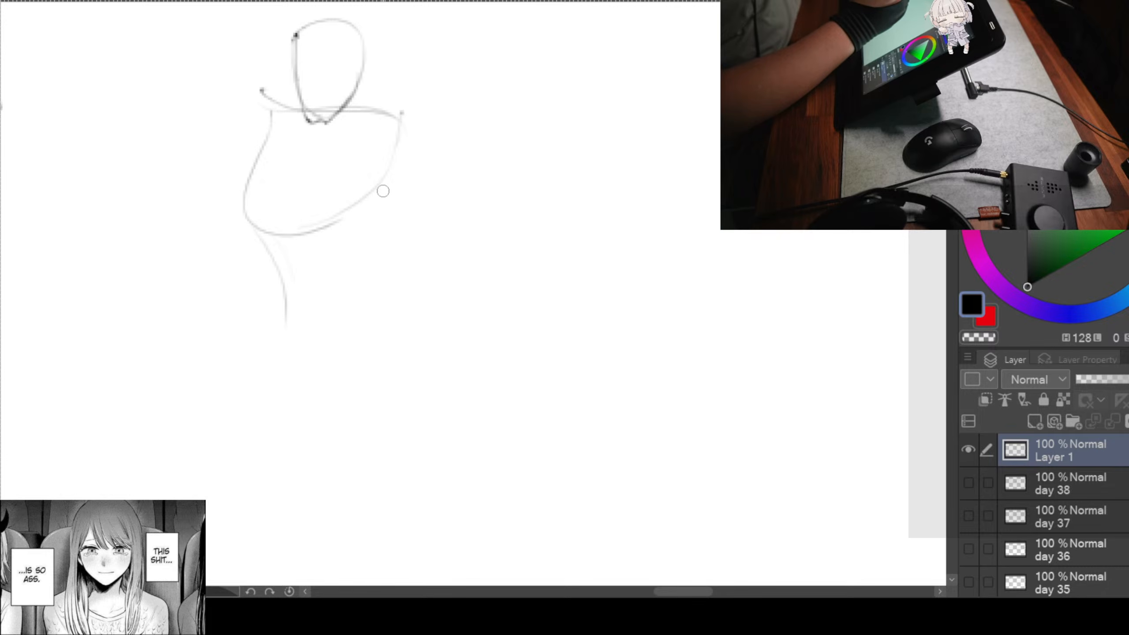
pyautogui.moveTo(388, 262); pyautogui.dragTo(377, 307)
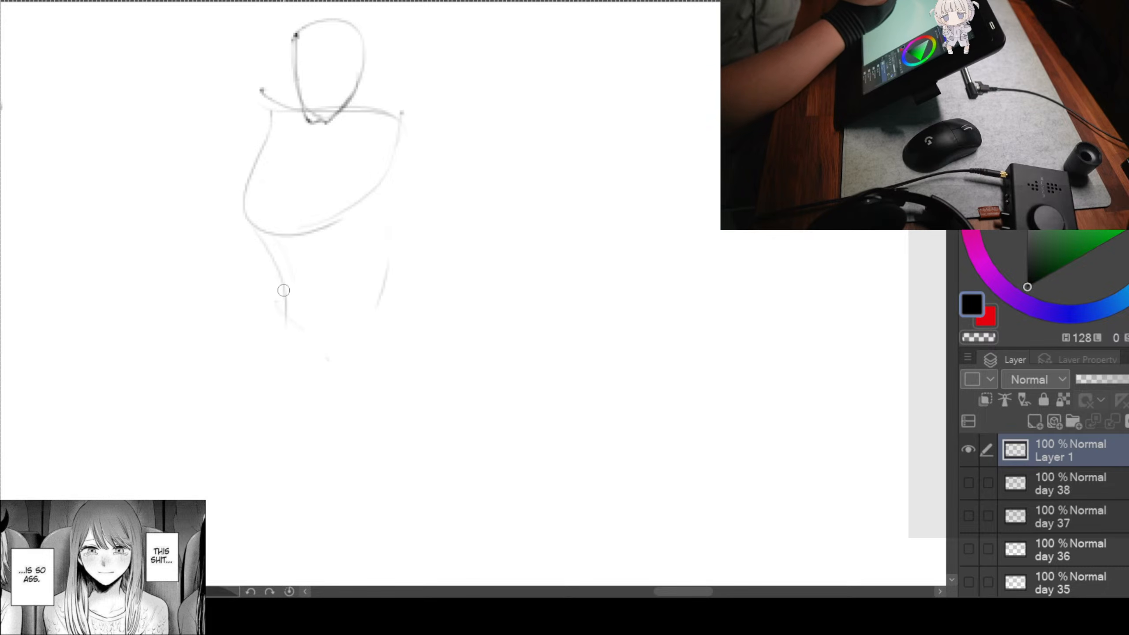
# Step: Draw the twenty-sixth figure's two thighs below the waist, one angled forward with a bent knee and one nearly straight down
pyautogui.moveTo(284, 303); pyautogui.dragTo(265, 343)
pyautogui.moveTo(274, 299); pyautogui.dragTo(260, 328)
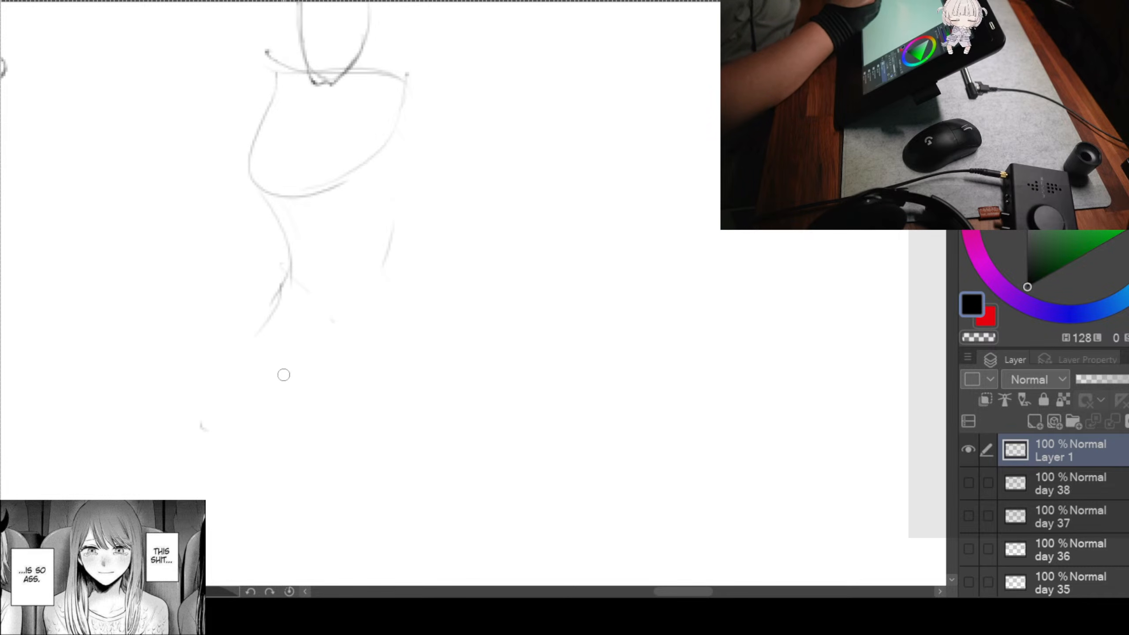
pyautogui.moveTo(334, 334); pyautogui.dragTo(271, 403)
pyautogui.moveTo(285, 277)
pyautogui.mouseDown()
pyautogui.moveTo(279, 406)
pyautogui.moveTo(329, 359)
pyautogui.moveTo(362, 430)
pyautogui.mouseUp()
pyautogui.moveTo(382, 273); pyautogui.dragTo(387, 422)
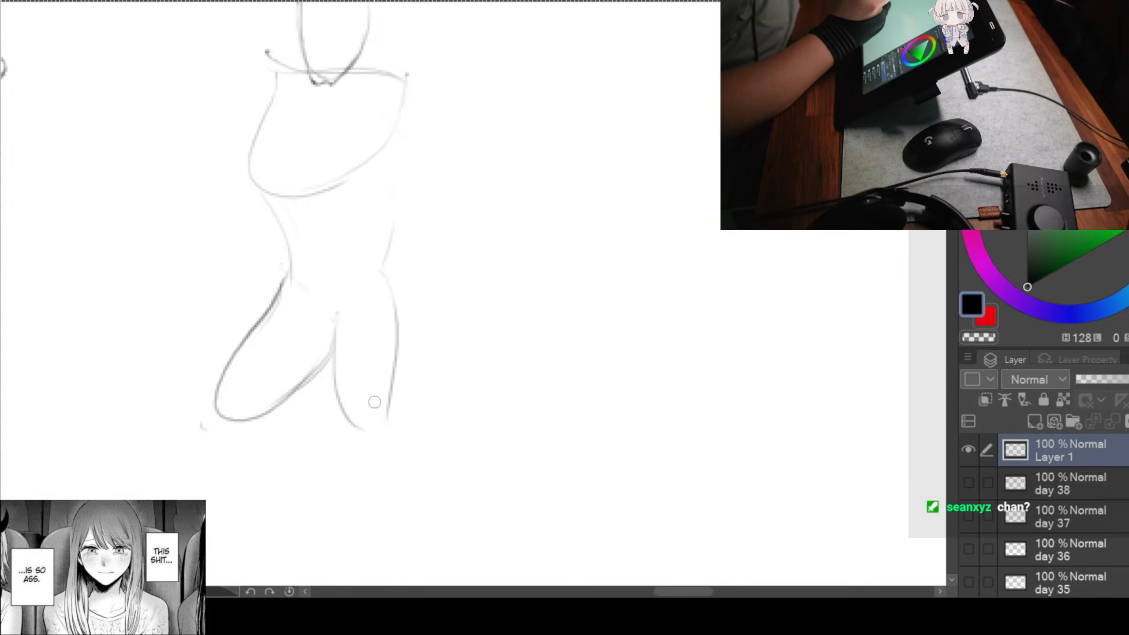
pyautogui.moveTo(343, 319)
pyautogui.mouseDown()
pyautogui.moveTo(360, 412)
pyautogui.moveTo(361, 244)
pyautogui.moveTo(401, 369)
pyautogui.mouseUp()
# Step: Draw the twenty-sixth figure's forward lower leg below the bent knee, ending in a pointed foot with a dark sole line
pyautogui.moveTo(347, 452); pyautogui.dragTo(350, 364)
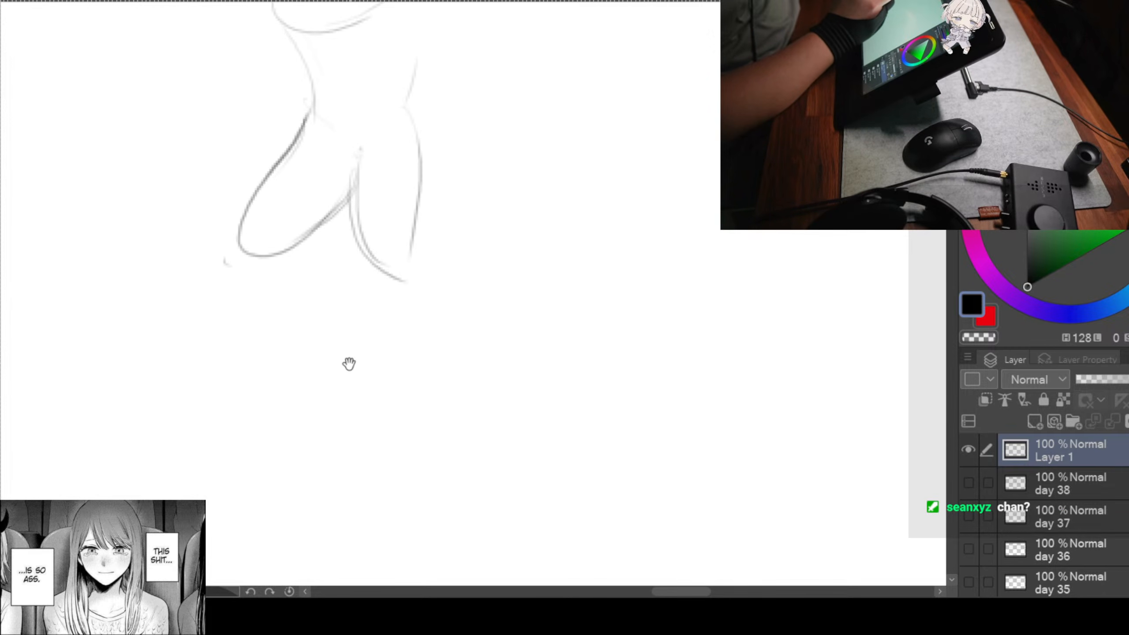
pyautogui.moveTo(231, 237); pyautogui.dragTo(280, 389)
pyautogui.moveTo(299, 257)
pyautogui.mouseDown()
pyautogui.moveTo(302, 402)
pyautogui.moveTo(231, 442)
pyautogui.mouseUp()
pyautogui.moveTo(313, 399); pyautogui.dragTo(258, 438)
pyautogui.moveTo(252, 445); pyautogui.dragTo(282, 440)
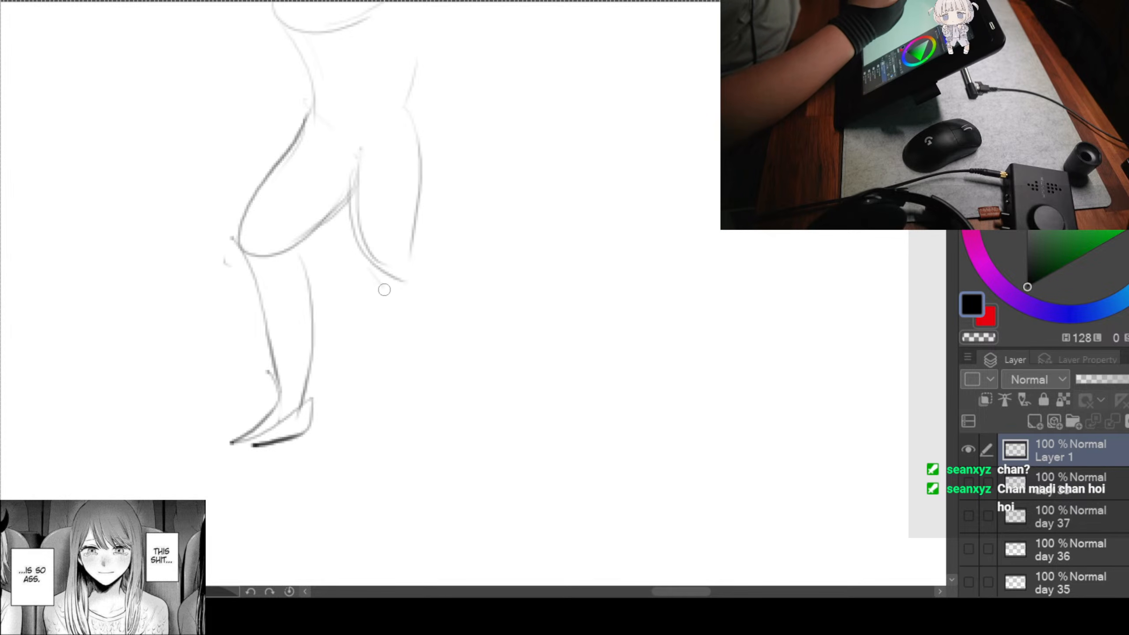
# Step: Draw the twenty-sixth figure's rear lower leg with a curved calf and a small flat foot
pyautogui.moveTo(377, 289); pyautogui.dragTo(389, 416)
pyautogui.moveTo(409, 249)
pyautogui.mouseDown()
pyautogui.moveTo(391, 419)
pyautogui.moveTo(349, 427)
pyautogui.mouseUp()
pyautogui.moveTo(351, 431); pyautogui.dragTo(415, 429)
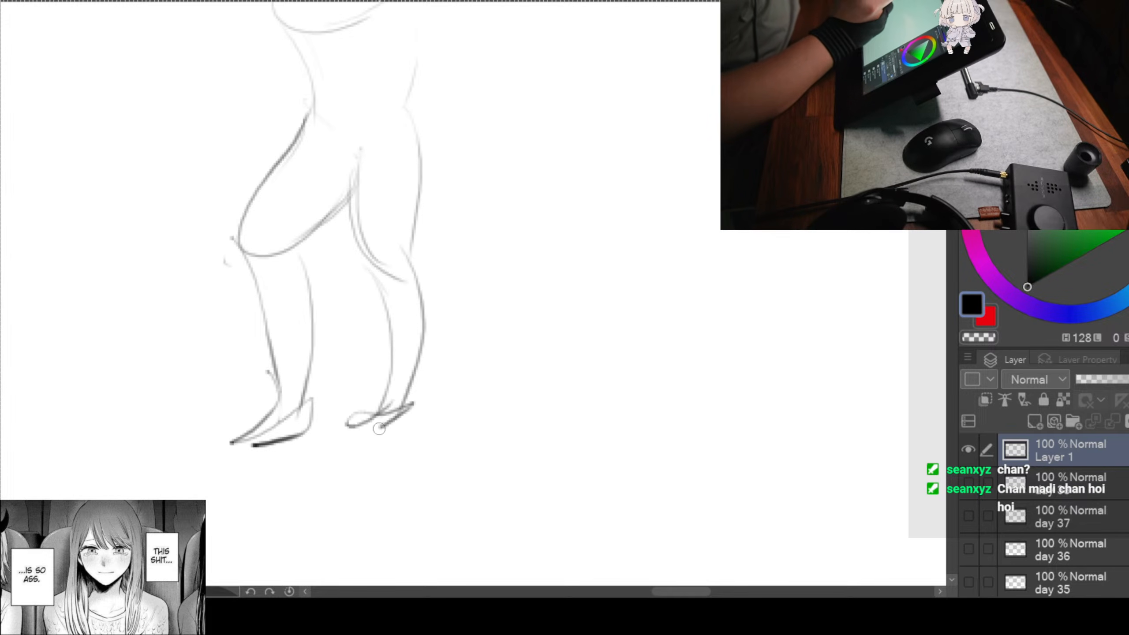
# Step: Draw one arm of the twenty-sixth figure bulging out from the shoulder, with its forearm folded across the chest
pyautogui.moveTo(563, 174)
pyautogui.mouseDown()
pyautogui.moveTo(513, 363)
pyautogui.moveTo(499, 321)
pyautogui.moveTo(471, 297)
pyautogui.moveTo(502, 297)
pyautogui.moveTo(494, 289)
pyautogui.mouseUp()
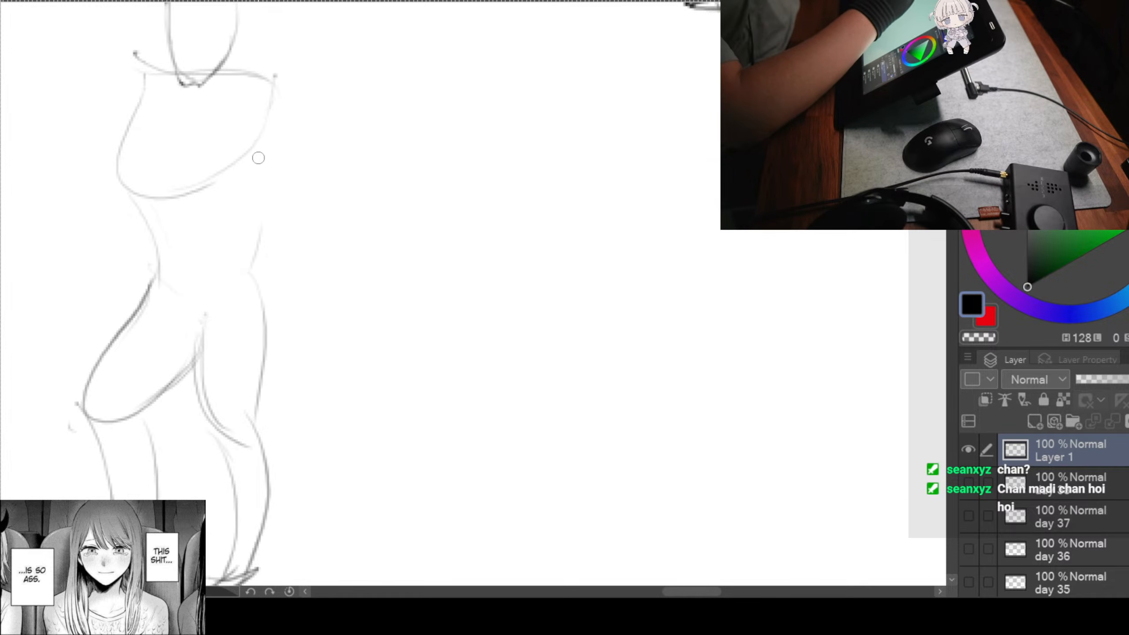
pyautogui.moveTo(266, 73)
pyautogui.mouseDown()
pyautogui.moveTo(317, 151)
pyautogui.moveTo(312, 129)
pyautogui.moveTo(301, 223)
pyautogui.mouseUp()
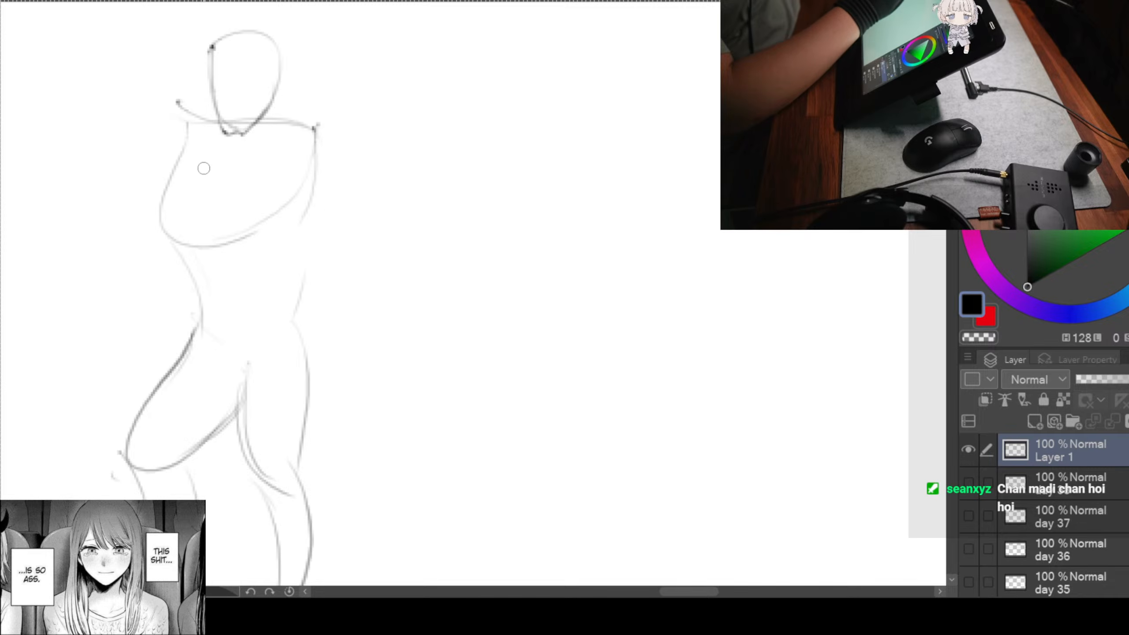
pyautogui.moveTo(197, 174)
pyautogui.mouseDown()
pyautogui.moveTo(240, 187)
pyautogui.moveTo(284, 236)
pyautogui.mouseUp()
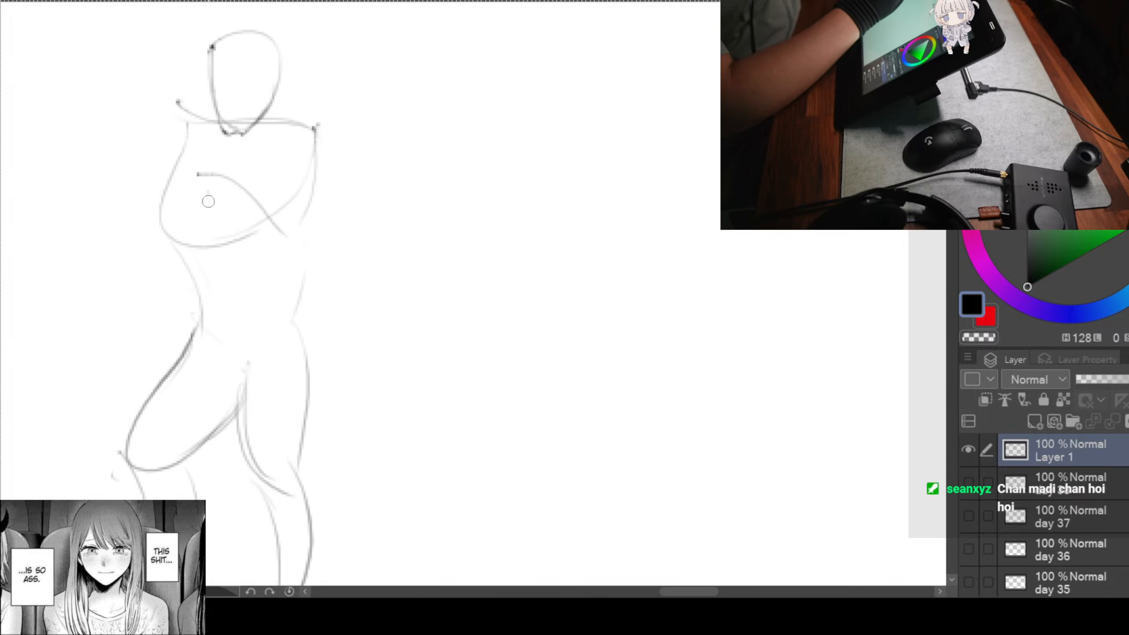
pyautogui.moveTo(208, 201)
pyautogui.mouseDown()
pyautogui.moveTo(315, 249)
pyautogui.moveTo(314, 230)
pyautogui.mouseUp()
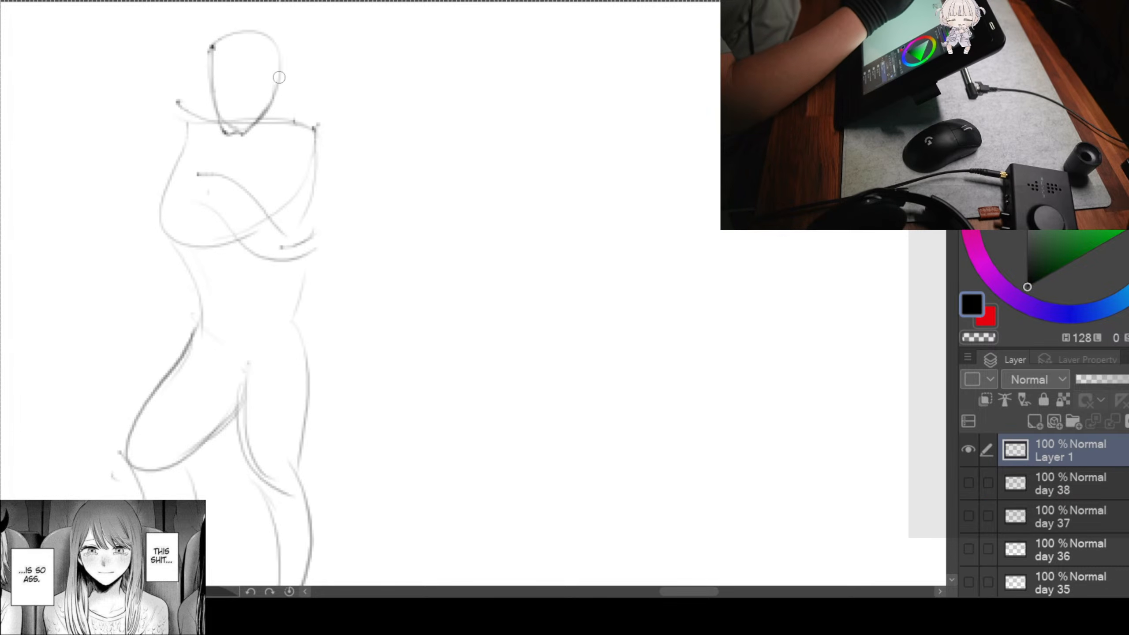
pyautogui.moveTo(280, 81)
pyautogui.mouseDown()
pyautogui.moveTo(315, 144)
pyautogui.moveTo(297, 263)
pyautogui.moveTo(383, 265)
pyautogui.mouseUp()
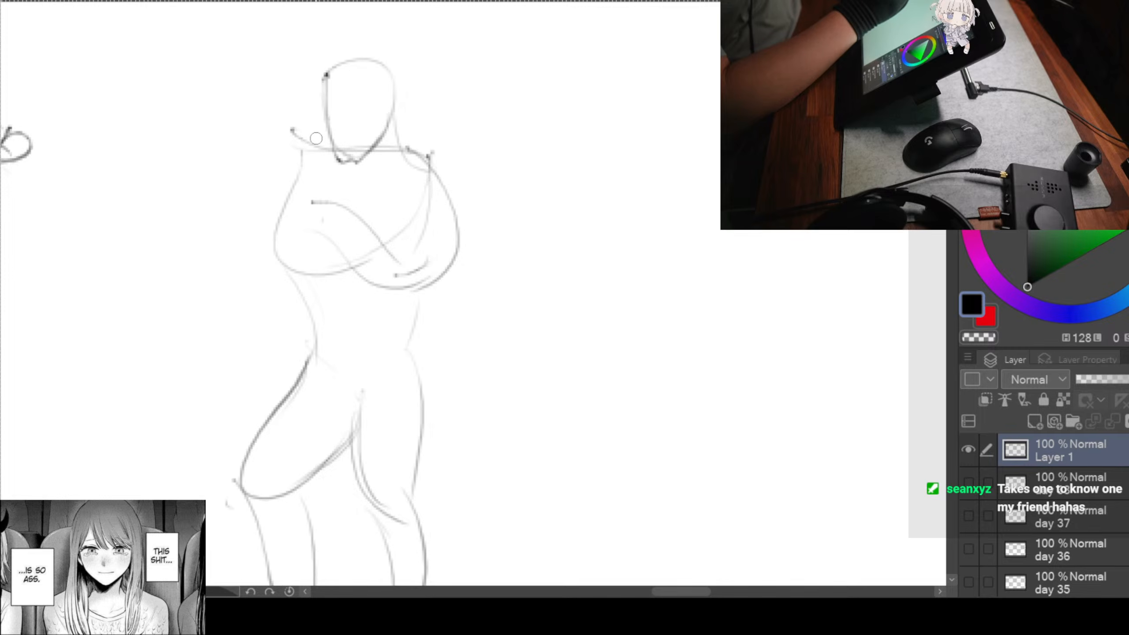
# Step: Draw the twenty-sixth figure's other arm coming down from the opposite shoulder and bending outside the chest
pyautogui.moveTo(317, 148); pyautogui.dragTo(229, 270)
pyautogui.moveTo(303, 230); pyautogui.dragTo(223, 303)
pyautogui.moveTo(234, 245)
pyautogui.mouseDown()
pyautogui.moveTo(230, 271)
pyautogui.moveTo(133, 278)
pyautogui.moveTo(260, 289)
pyautogui.mouseUp()
# Step: Draw the twenty-seventh figure's torso in a blank area, with a sloping shoulder line, sides tapering to the waist, and rounded hips
pyautogui.moveTo(570, 295); pyautogui.dragTo(345, 220)
pyautogui.moveTo(442, 258)
pyautogui.mouseDown()
pyautogui.moveTo(377, 235)
pyautogui.moveTo(243, 317)
pyautogui.moveTo(204, 284)
pyautogui.mouseUp()
pyautogui.moveTo(419, 321)
pyautogui.mouseDown()
pyautogui.moveTo(376, 298)
pyautogui.moveTo(360, 269)
pyautogui.mouseUp()
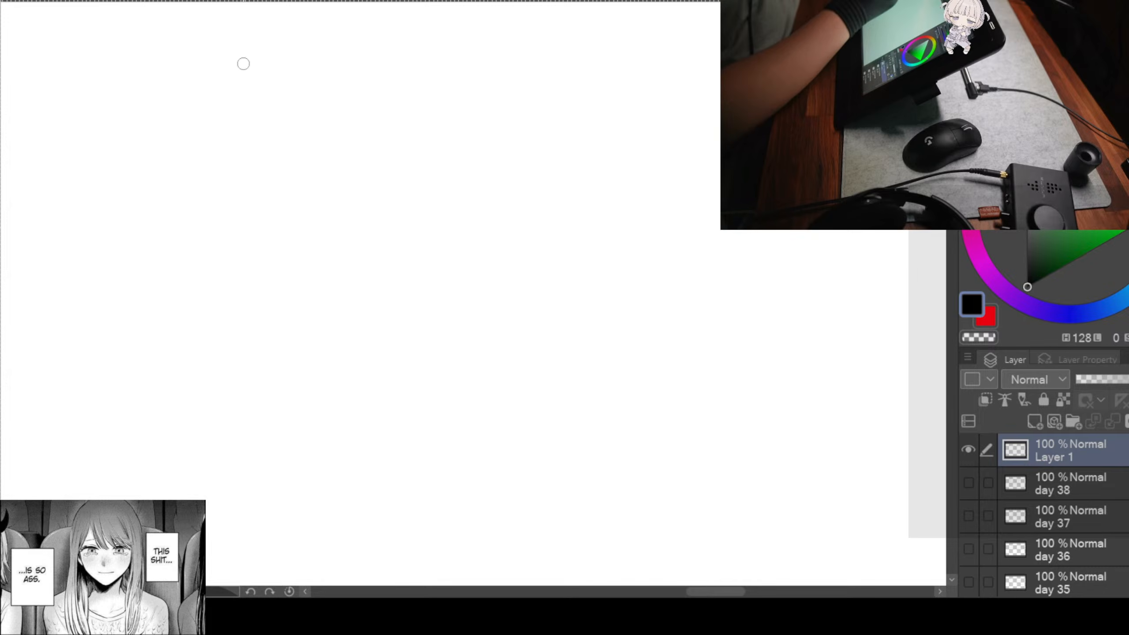
pyautogui.moveTo(413, 142)
pyautogui.mouseDown()
pyautogui.moveTo(579, 184)
pyautogui.moveTo(458, 174)
pyautogui.mouseUp()
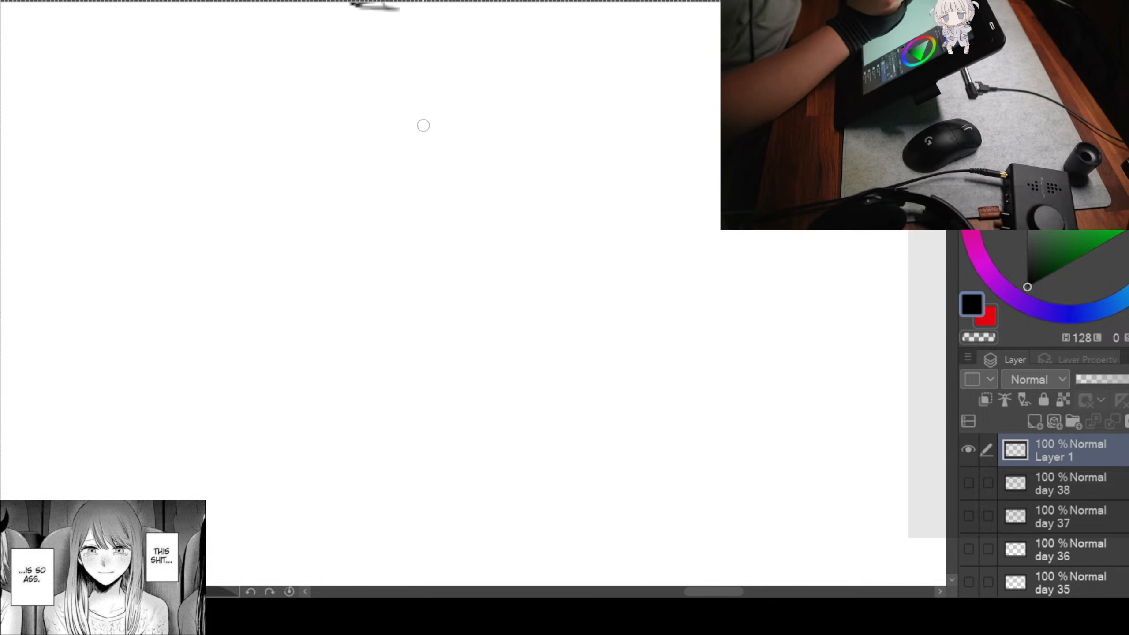
pyautogui.moveTo(209, 66)
pyautogui.mouseDown()
pyautogui.moveTo(323, 86)
pyautogui.moveTo(376, 116)
pyautogui.mouseUp()
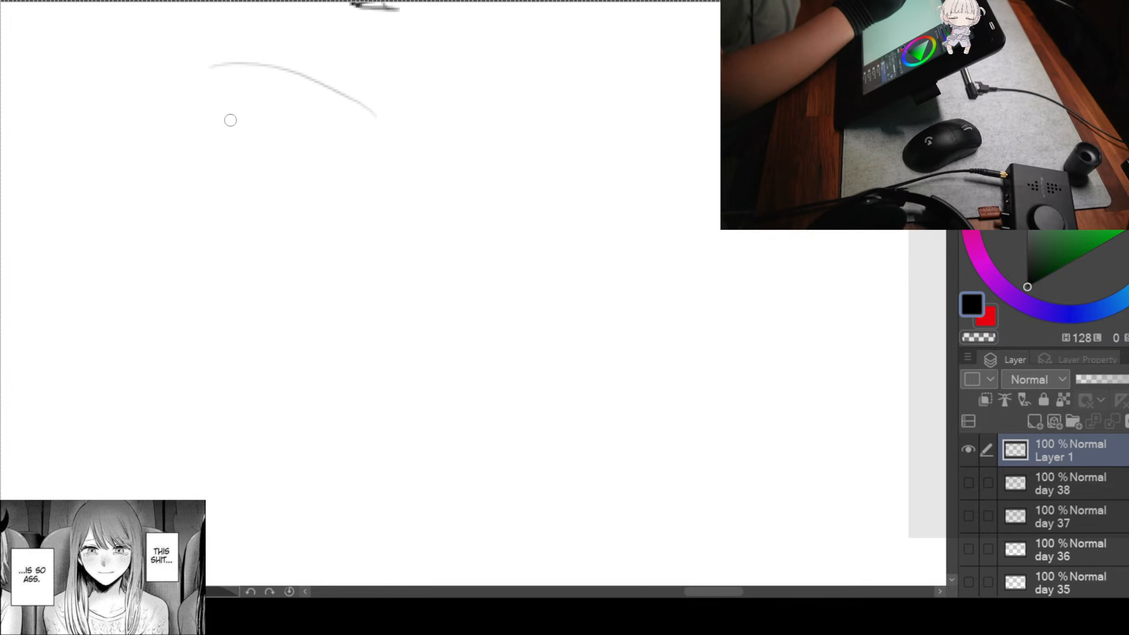
pyautogui.moveTo(209, 66)
pyautogui.mouseDown()
pyautogui.moveTo(271, 213)
pyautogui.moveTo(260, 306)
pyautogui.mouseUp()
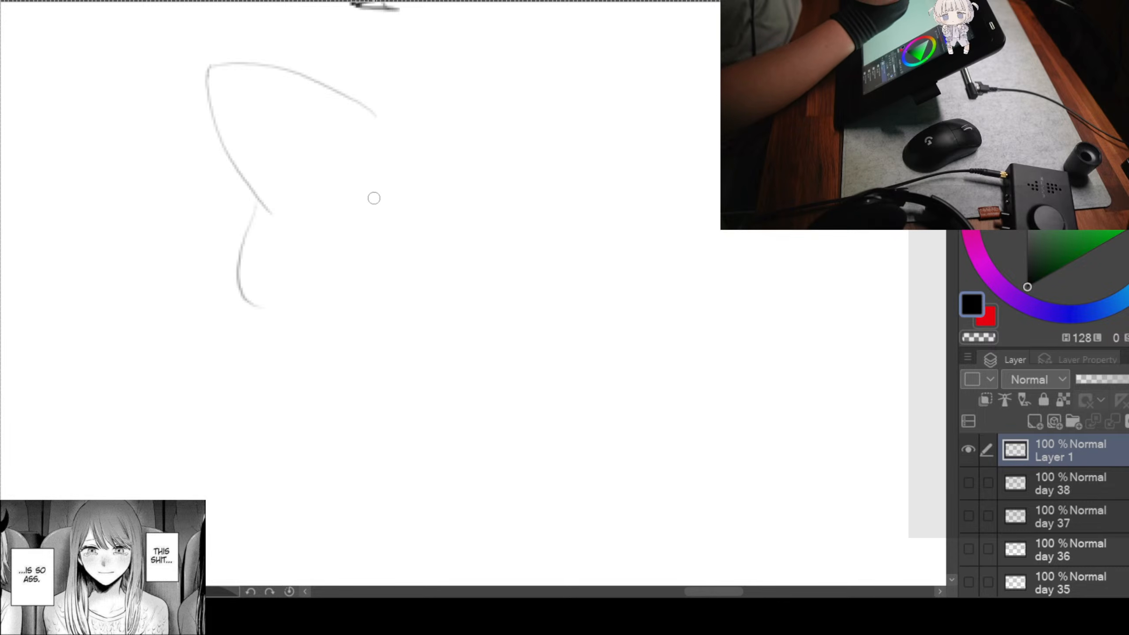
pyautogui.moveTo(374, 154); pyautogui.dragTo(318, 261)
pyautogui.moveTo(358, 111)
pyautogui.mouseDown()
pyautogui.moveTo(369, 201)
pyautogui.moveTo(341, 349)
pyautogui.mouseUp()
pyautogui.moveTo(240, 274); pyautogui.dragTo(351, 327)
pyautogui.moveTo(341, 229)
pyautogui.mouseDown()
pyautogui.moveTo(335, 326)
pyautogui.moveTo(349, 277)
pyautogui.mouseUp()
# Step: Draw the twenty-seventh figure's two thighs descending from the hips toward the knees
pyautogui.moveTo(280, 229)
pyautogui.mouseDown()
pyautogui.moveTo(278, 307)
pyautogui.moveTo(329, 345)
pyautogui.mouseUp()
pyautogui.moveTo(360, 263); pyautogui.dragTo(366, 413)
pyautogui.moveTo(314, 374)
pyautogui.mouseDown()
pyautogui.moveTo(351, 407)
pyautogui.moveTo(366, 480)
pyautogui.mouseUp()
pyautogui.moveTo(334, 412)
pyautogui.mouseDown()
pyautogui.moveTo(355, 489)
pyautogui.moveTo(398, 501)
pyautogui.moveTo(400, 512)
pyautogui.mouseUp()
# Step: Draw the twenty-seventh figure's two lower legs below the knees, including a small foot
pyautogui.moveTo(397, 310)
pyautogui.mouseDown()
pyautogui.moveTo(464, 257)
pyautogui.moveTo(514, 194)
pyautogui.moveTo(489, 219)
pyautogui.mouseUp()
pyautogui.moveTo(378, 166)
pyautogui.mouseDown()
pyautogui.moveTo(373, 217)
pyautogui.moveTo(399, 307)
pyautogui.mouseUp()
pyautogui.moveTo(430, 253)
pyautogui.mouseDown()
pyautogui.moveTo(408, 400)
pyautogui.moveTo(429, 417)
pyautogui.mouseUp()
pyautogui.moveTo(399, 307); pyautogui.dragTo(391, 402)
pyautogui.moveTo(397, 401); pyautogui.dragTo(374, 424)
pyautogui.moveTo(373, 428); pyautogui.dragTo(412, 426)
pyautogui.moveTo(517, 236); pyautogui.dragTo(524, 406)
pyautogui.moveTo(550, 303); pyautogui.dragTo(519, 366)
# Step: Add the twenty-seventh figure's rounded head above the shoulder line and draw the arm hanging from the higher shoulder to a pointed elbow
pyautogui.moveTo(354, 189)
pyautogui.mouseDown()
pyautogui.moveTo(428, 156)
pyautogui.moveTo(432, 208)
pyautogui.mouseUp()
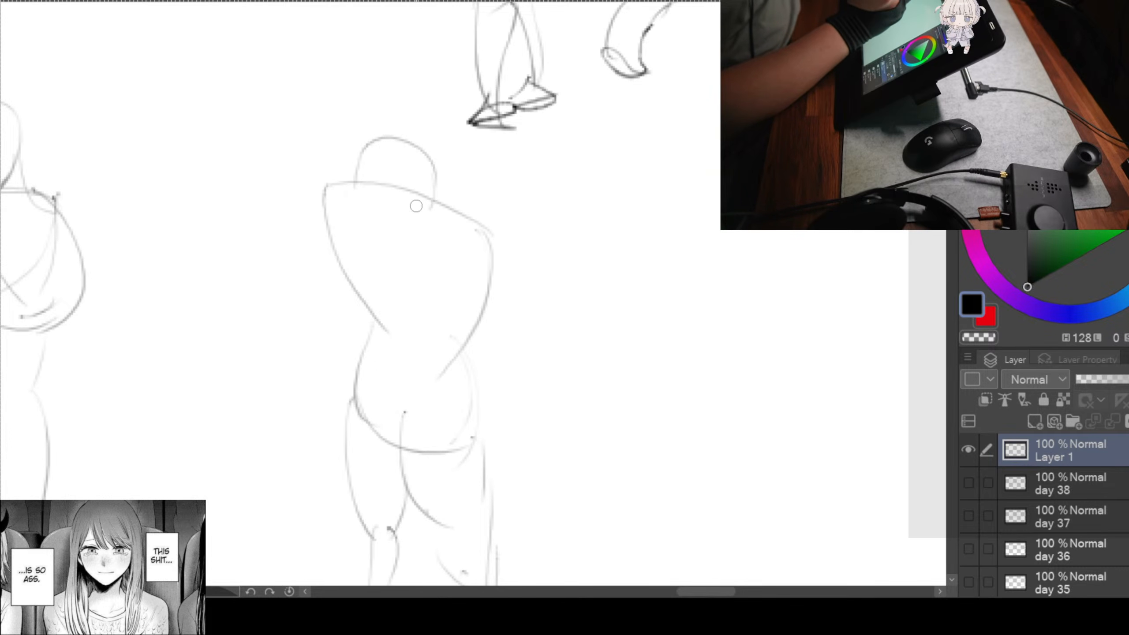
pyautogui.moveTo(326, 189)
pyautogui.mouseDown()
pyautogui.moveTo(303, 268)
pyautogui.moveTo(314, 351)
pyautogui.mouseUp()
pyautogui.moveTo(349, 262)
pyautogui.mouseDown()
pyautogui.moveTo(318, 362)
pyautogui.moveTo(341, 359)
pyautogui.mouseUp()
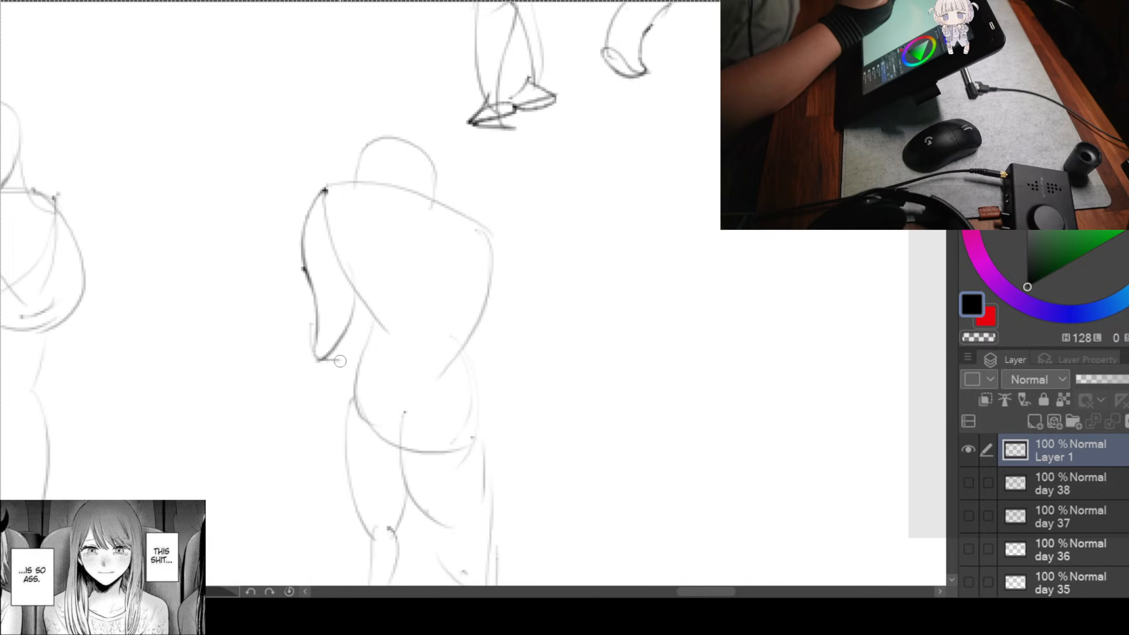
pyautogui.moveTo(335, 194)
pyautogui.mouseDown()
pyautogui.moveTo(351, 244)
pyautogui.moveTo(333, 302)
pyautogui.mouseUp()
# Step: Draw the twenty-seventh figure's other arm along the torso, reinforce the hip contour, and add short strokes around the first arm's elbow
pyautogui.moveTo(496, 321); pyautogui.dragTo(424, 282)
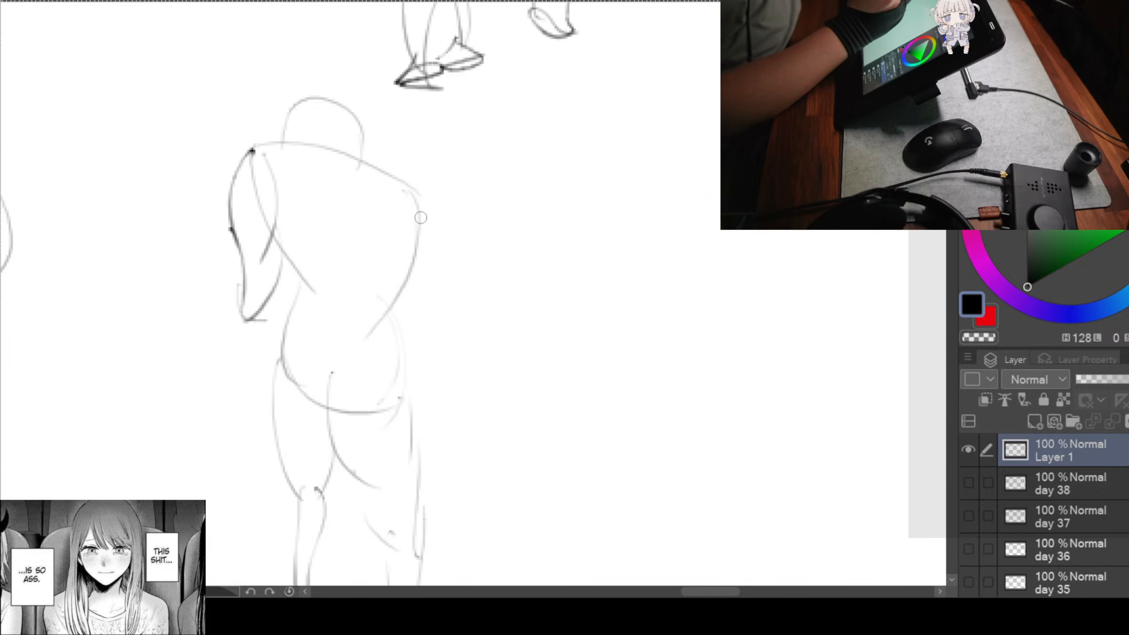
pyautogui.moveTo(417, 198)
pyautogui.mouseDown()
pyautogui.moveTo(387, 341)
pyautogui.moveTo(399, 408)
pyautogui.mouseUp()
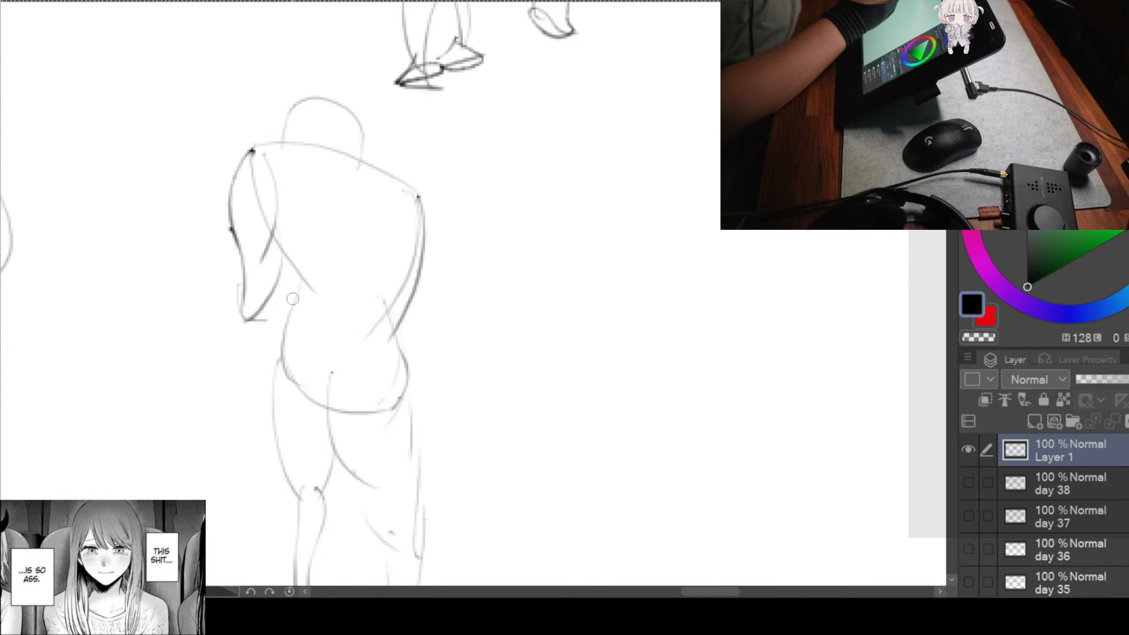
pyautogui.moveTo(292, 299); pyautogui.dragTo(315, 396)
pyautogui.moveTo(260, 285); pyautogui.dragTo(270, 306)
pyautogui.moveTo(244, 305); pyautogui.dragTo(247, 322)
# Step: Draw the twenty-eighth figure's narrow oval head in a blank area, with a sloping shoulder line and the first torso contour
pyautogui.moveTo(441, 342)
pyautogui.mouseDown()
pyautogui.moveTo(393, 275)
pyautogui.moveTo(426, 274)
pyautogui.moveTo(397, 268)
pyautogui.mouseUp()
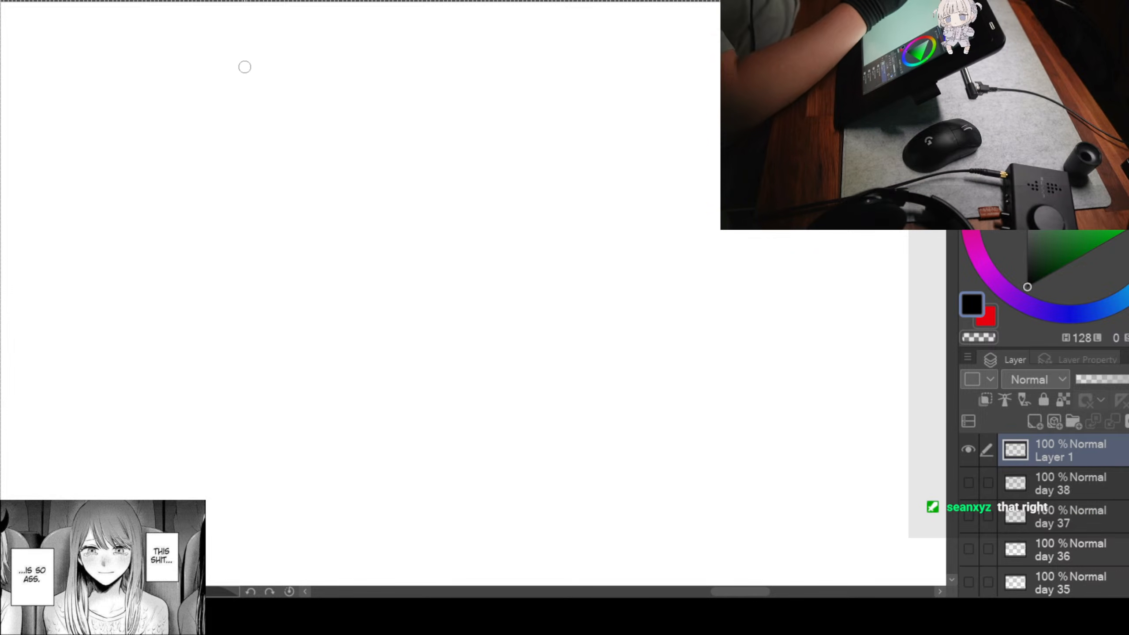
pyautogui.moveTo(225, 61)
pyautogui.mouseDown()
pyautogui.moveTo(221, 85)
pyautogui.moveTo(224, 68)
pyautogui.moveTo(272, 86)
pyautogui.moveTo(223, 105)
pyautogui.moveTo(219, 91)
pyautogui.moveTo(221, 141)
pyautogui.mouseUp()
pyautogui.moveTo(252, 107); pyautogui.dragTo(230, 142)
pyautogui.moveTo(218, 70); pyautogui.dragTo(232, 138)
pyautogui.moveTo(264, 82); pyautogui.dragTo(222, 138)
pyautogui.moveTo(211, 84)
pyautogui.mouseDown()
pyautogui.moveTo(225, 138)
pyautogui.moveTo(281, 180)
pyautogui.mouseUp()
pyautogui.moveTo(261, 133); pyautogui.dragTo(266, 240)
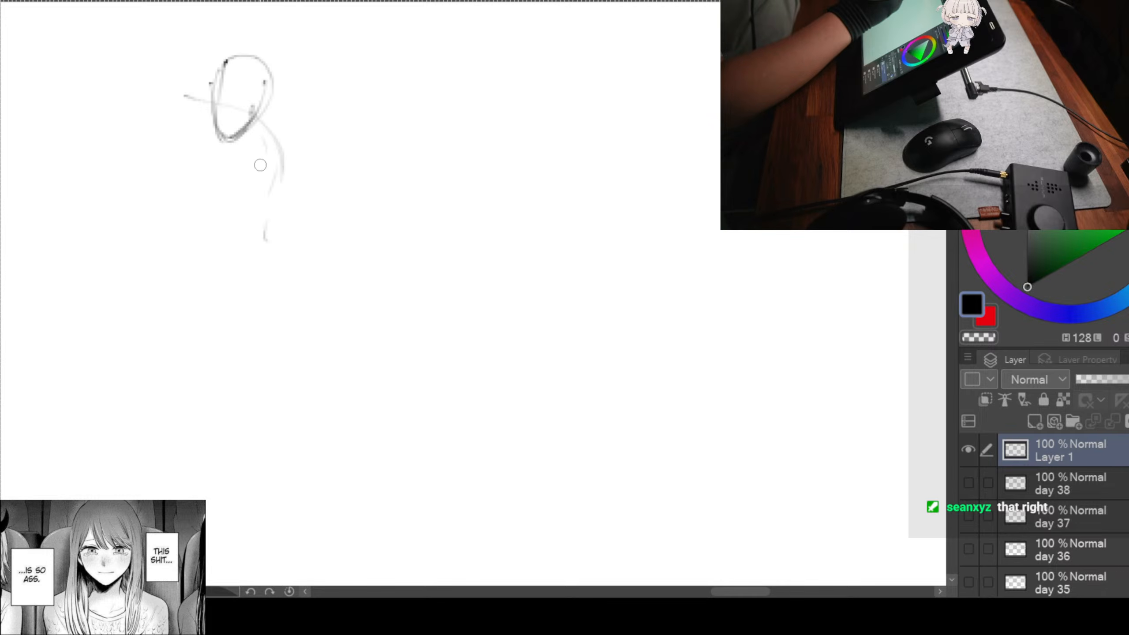
# Step: Sketch the first figure's torso front, rounded hips and the start of the folded near thigh in light strokes
pyautogui.moveTo(204, 109)
pyautogui.mouseDown()
pyautogui.moveTo(203, 147)
pyautogui.moveTo(264, 243)
pyautogui.mouseUp()
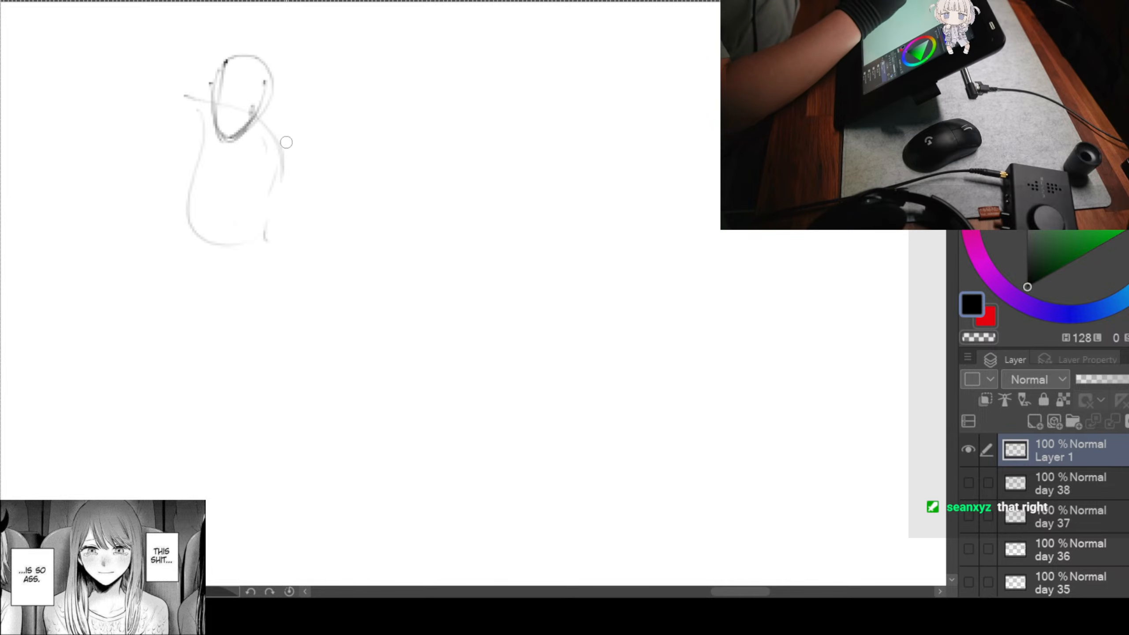
pyautogui.moveTo(272, 178); pyautogui.dragTo(361, 250)
pyautogui.moveTo(240, 209)
pyautogui.mouseDown()
pyautogui.moveTo(267, 266)
pyautogui.moveTo(353, 262)
pyautogui.moveTo(307, 285)
pyautogui.mouseUp()
pyautogui.moveTo(312, 235)
pyautogui.mouseDown()
pyautogui.moveTo(270, 318)
pyautogui.moveTo(347, 305)
pyautogui.mouseUp()
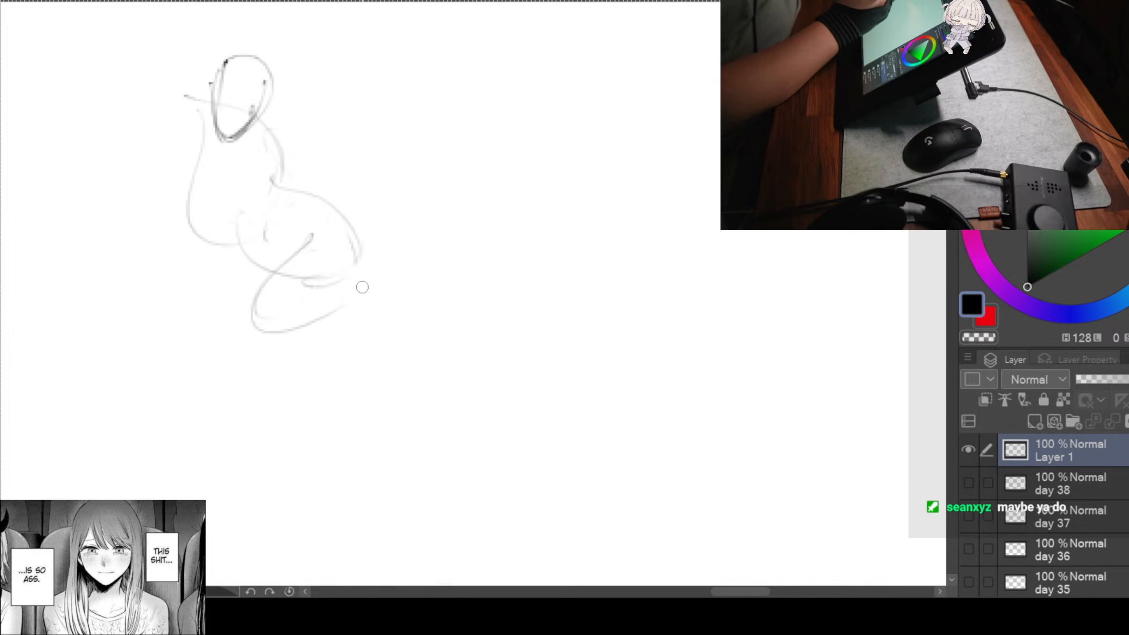
# Step: Sketch the seated figure's folded thighs and both lower legs sweeping out behind the hips
pyautogui.moveTo(373, 251); pyautogui.dragTo(287, 322)
pyautogui.moveTo(345, 230); pyautogui.dragTo(283, 321)
pyautogui.moveTo(286, 245)
pyautogui.mouseDown()
pyautogui.moveTo(286, 330)
pyautogui.moveTo(346, 257)
pyautogui.moveTo(423, 342)
pyautogui.mouseUp()
pyautogui.moveTo(276, 351); pyautogui.dragTo(447, 341)
pyautogui.moveTo(246, 307); pyautogui.dragTo(393, 362)
pyautogui.moveTo(354, 249)
pyautogui.mouseDown()
pyautogui.moveTo(366, 314)
pyautogui.moveTo(378, 338)
pyautogui.mouseUp()
pyautogui.moveTo(359, 311)
pyautogui.mouseDown()
pyautogui.moveTo(499, 308)
pyautogui.moveTo(518, 320)
pyautogui.moveTo(483, 325)
pyautogui.mouseUp()
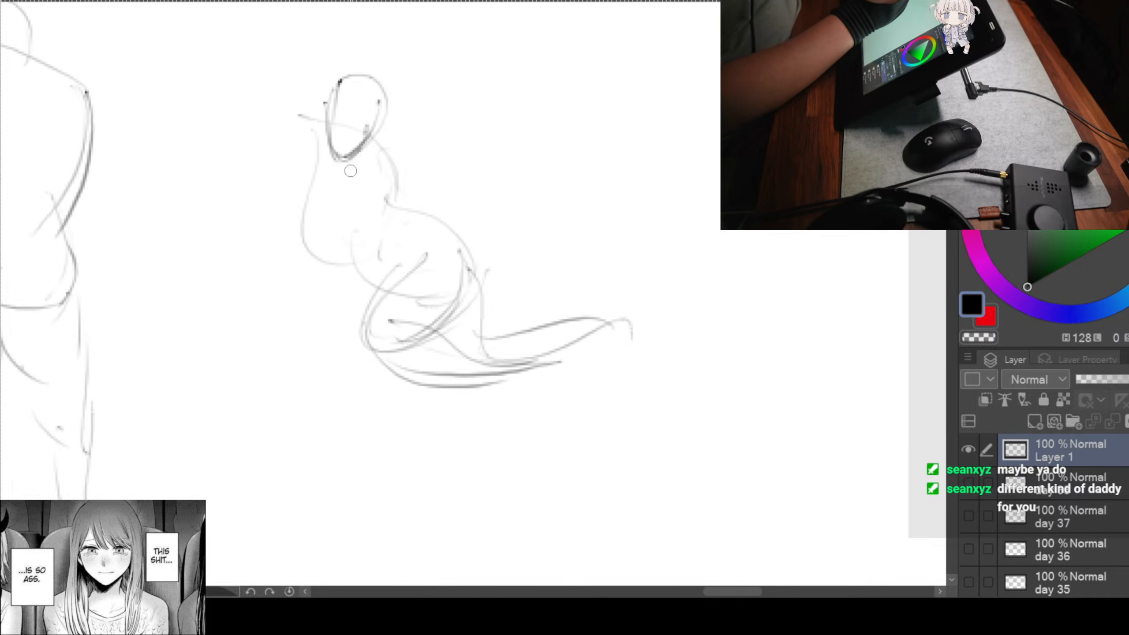
# Step: Sketch both of the seated figure's arms reaching down in front, with hands planted on the ground
pyautogui.moveTo(347, 158); pyautogui.dragTo(329, 268)
pyautogui.moveTo(387, 192); pyautogui.dragTo(321, 352)
pyautogui.moveTo(326, 260)
pyautogui.mouseDown()
pyautogui.moveTo(323, 301)
pyautogui.moveTo(289, 357)
pyautogui.moveTo(306, 349)
pyautogui.mouseUp()
pyautogui.moveTo(341, 355)
pyautogui.mouseDown()
pyautogui.moveTo(284, 349)
pyautogui.moveTo(329, 358)
pyautogui.mouseUp()
pyautogui.moveTo(301, 242); pyautogui.dragTo(387, 254)
pyautogui.moveTo(401, 148)
pyautogui.mouseDown()
pyautogui.moveTo(405, 132)
pyautogui.moveTo(371, 289)
pyautogui.moveTo(320, 349)
pyautogui.mouseUp()
pyautogui.moveTo(394, 274)
pyautogui.mouseDown()
pyautogui.moveTo(339, 341)
pyautogui.moveTo(320, 336)
pyautogui.moveTo(358, 355)
pyautogui.mouseUp()
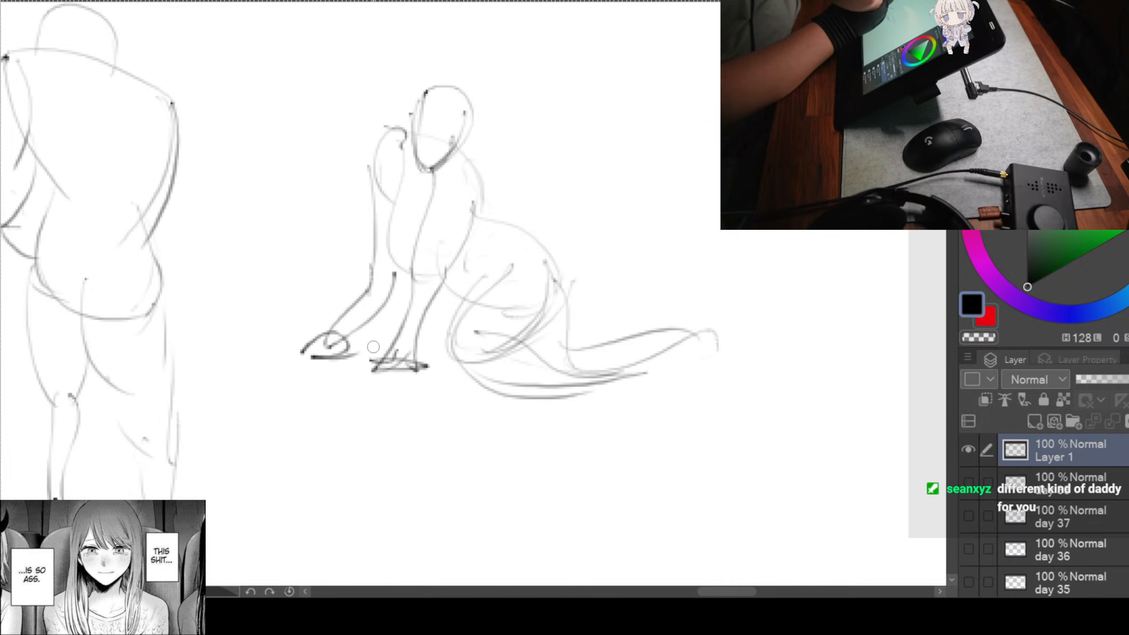
# Step: Sketch both feet at the ends of the seated figure's lower legs
pyautogui.moveTo(610, 391); pyautogui.dragTo(453, 352)
pyautogui.moveTo(561, 359); pyautogui.dragTo(450, 354)
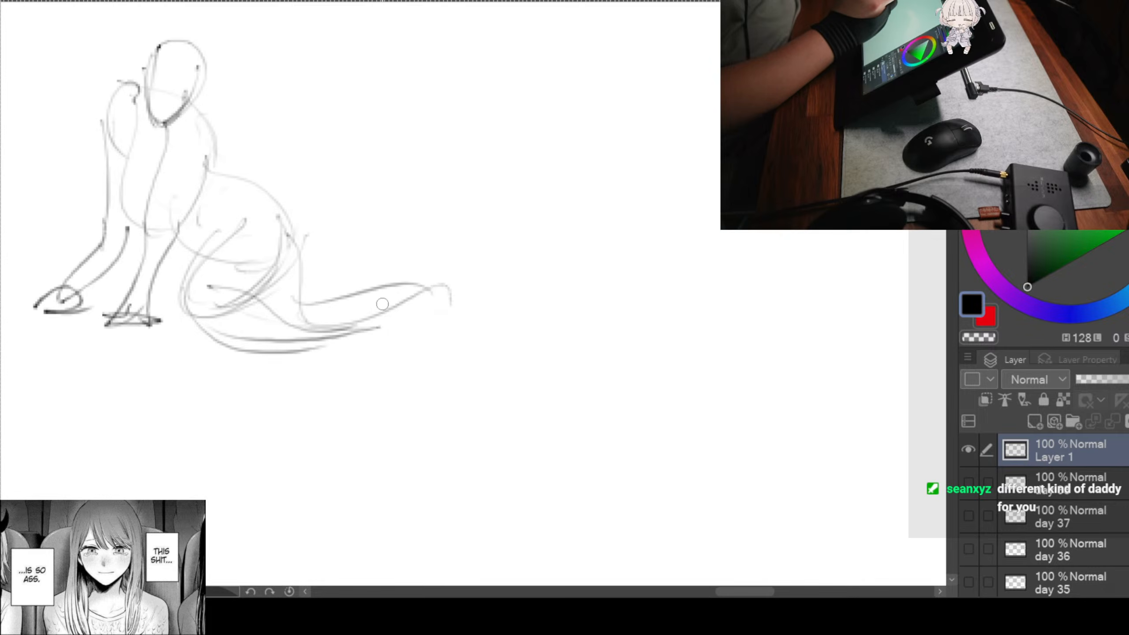
pyautogui.moveTo(342, 316)
pyautogui.mouseDown()
pyautogui.moveTo(383, 353)
pyautogui.moveTo(366, 344)
pyautogui.moveTo(329, 367)
pyautogui.moveTo(324, 339)
pyautogui.moveTo(343, 383)
pyautogui.mouseUp()
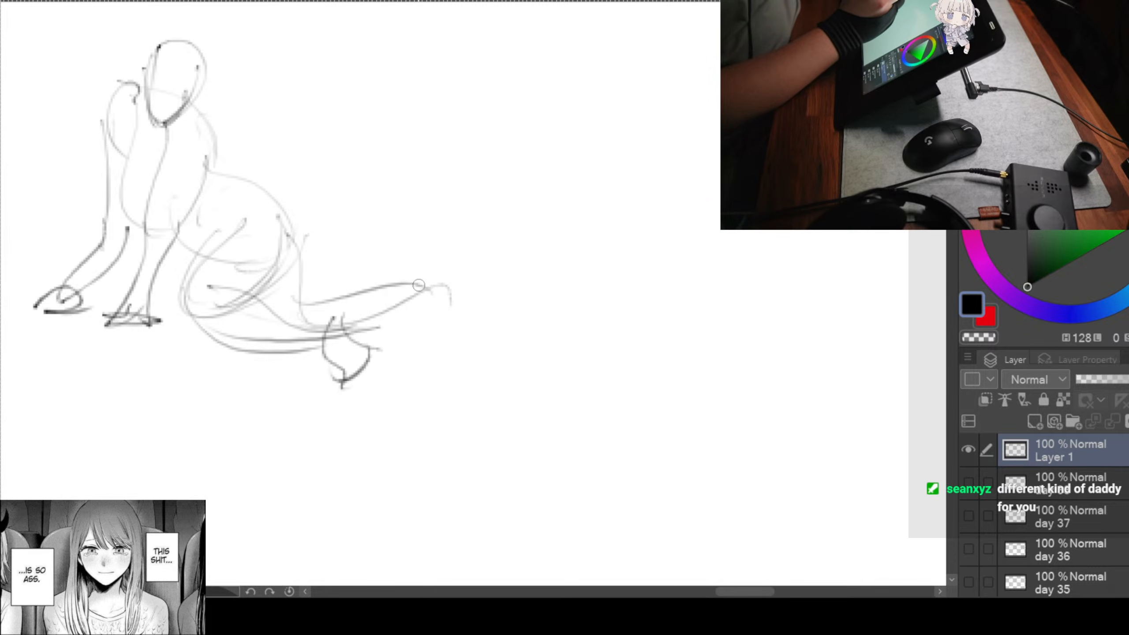
pyautogui.moveTo(412, 282)
pyautogui.mouseDown()
pyautogui.moveTo(458, 294)
pyautogui.moveTo(451, 323)
pyautogui.moveTo(408, 270)
pyautogui.moveTo(387, 295)
pyautogui.moveTo(463, 321)
pyautogui.mouseUp()
# Step: Start a second figure in an empty canvas area with a tilted oval head and pointed chin
pyautogui.moveTo(559, 315); pyautogui.dragTo(356, 375)
pyautogui.moveTo(498, 315); pyautogui.dragTo(351, 378)
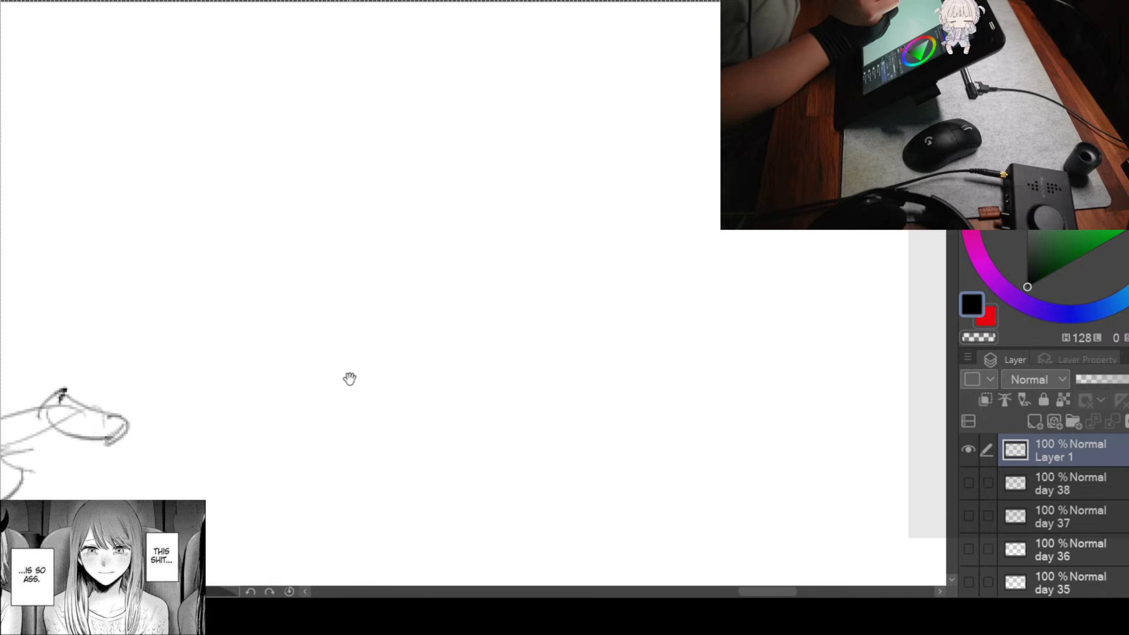
pyautogui.moveTo(474, 332)
pyautogui.mouseDown()
pyautogui.moveTo(434, 495)
pyautogui.moveTo(448, 505)
pyautogui.mouseUp()
pyautogui.moveTo(453, 411)
pyautogui.mouseDown()
pyautogui.moveTo(451, 346)
pyautogui.moveTo(552, 388)
pyautogui.moveTo(577, 333)
pyautogui.mouseUp()
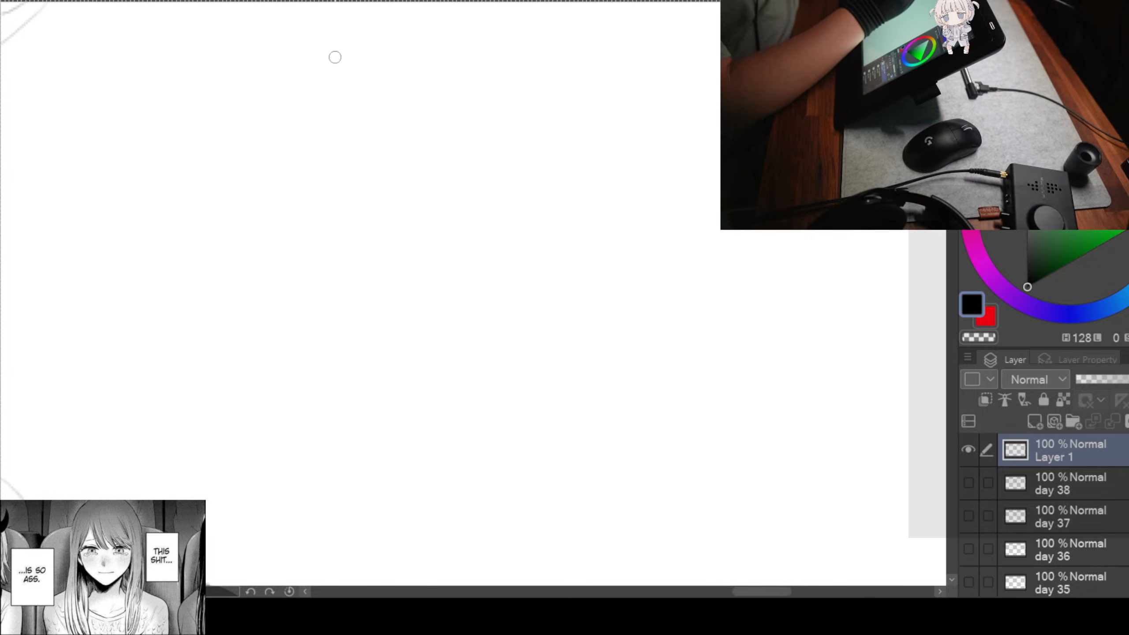
pyautogui.moveTo(324, 73)
pyautogui.mouseDown()
pyautogui.moveTo(316, 117)
pyautogui.moveTo(351, 63)
pyautogui.moveTo(344, 154)
pyautogui.moveTo(319, 80)
pyautogui.moveTo(308, 159)
pyautogui.mouseUp()
pyautogui.moveTo(371, 128); pyautogui.dragTo(313, 169)
pyautogui.moveTo(304, 97); pyautogui.dragTo(309, 156)
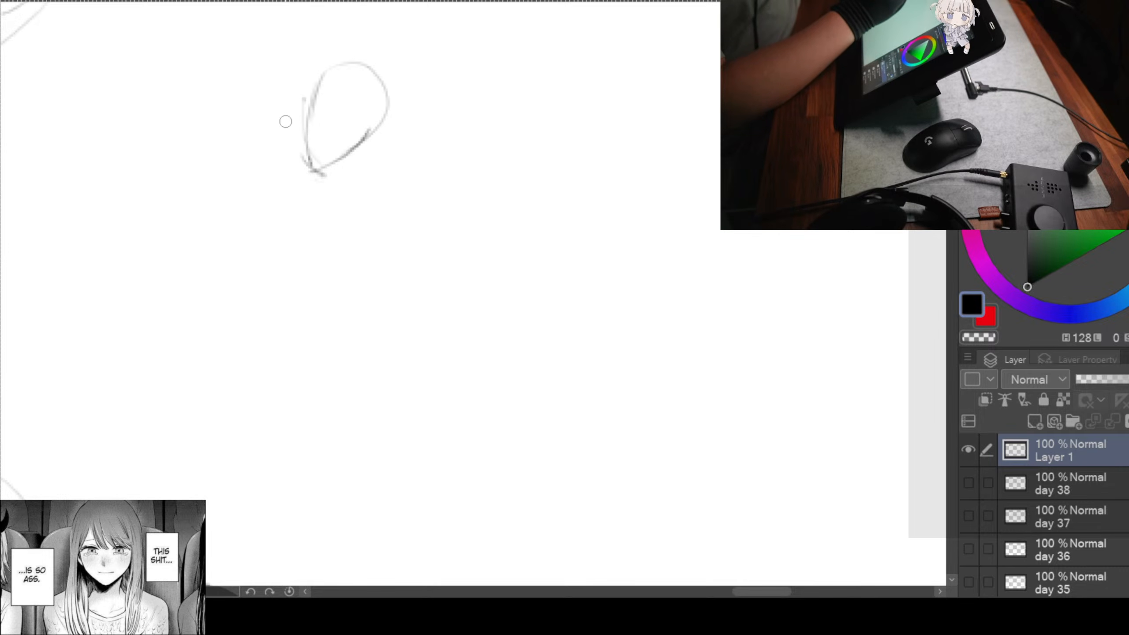
# Step: Sketch the second figure's shoulder line, torso sides, waist and upper hip as one long reclining curve
pyautogui.moveTo(269, 112); pyautogui.dragTo(413, 173)
pyautogui.moveTo(271, 120); pyautogui.dragTo(315, 255)
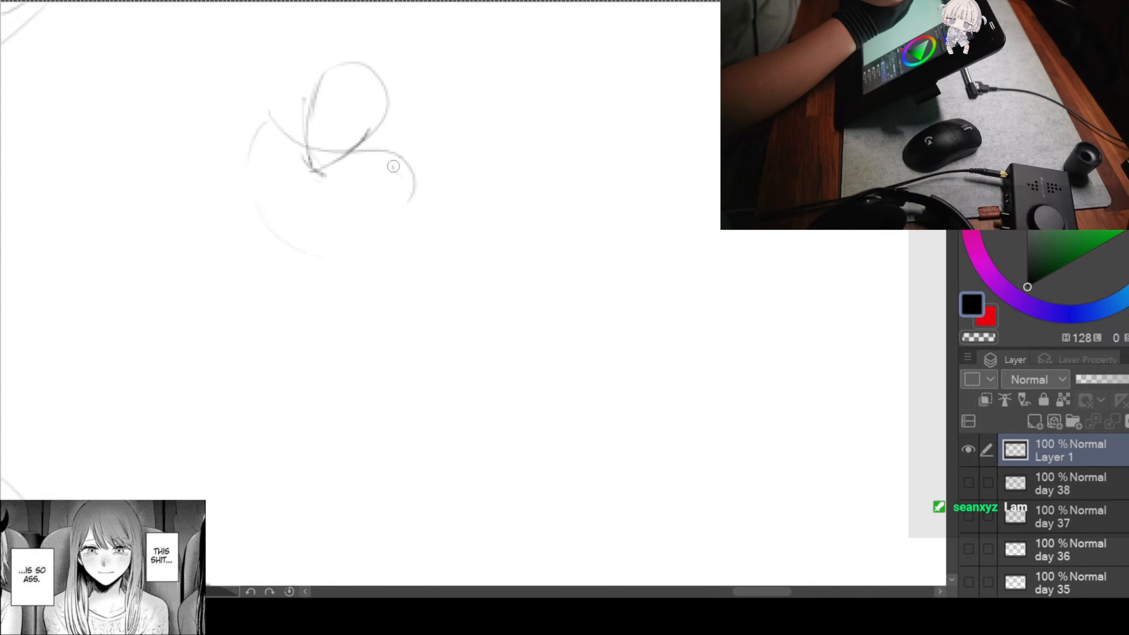
pyautogui.moveTo(393, 165); pyautogui.dragTo(410, 236)
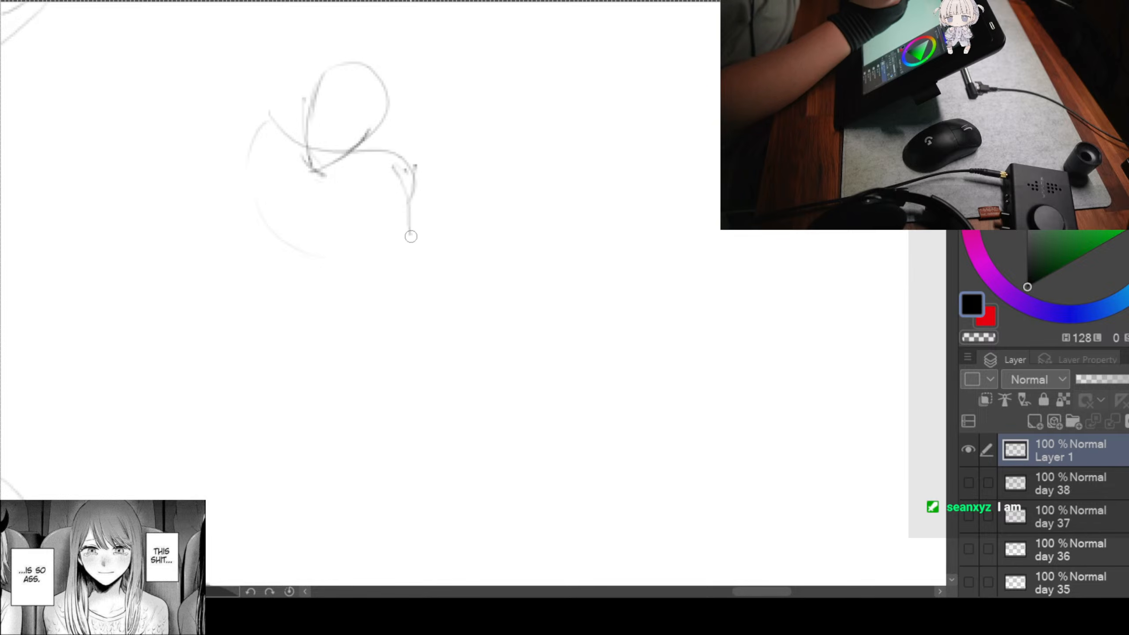
pyautogui.moveTo(242, 178); pyautogui.dragTo(471, 284)
pyautogui.moveTo(502, 240); pyautogui.dragTo(418, 220)
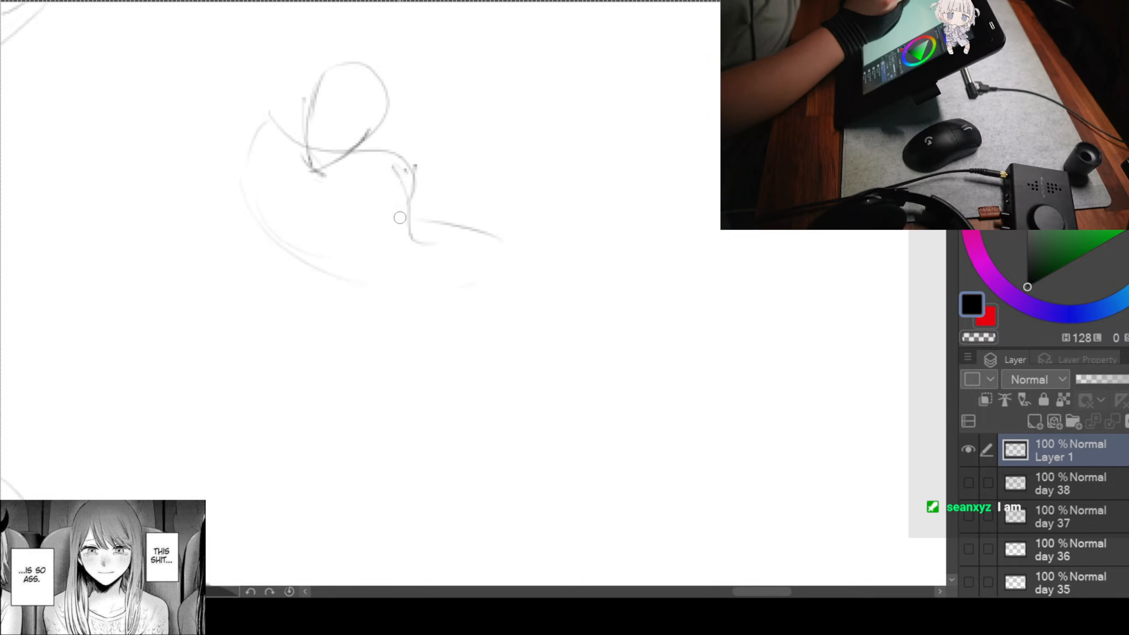
pyautogui.moveTo(310, 255); pyautogui.dragTo(507, 291)
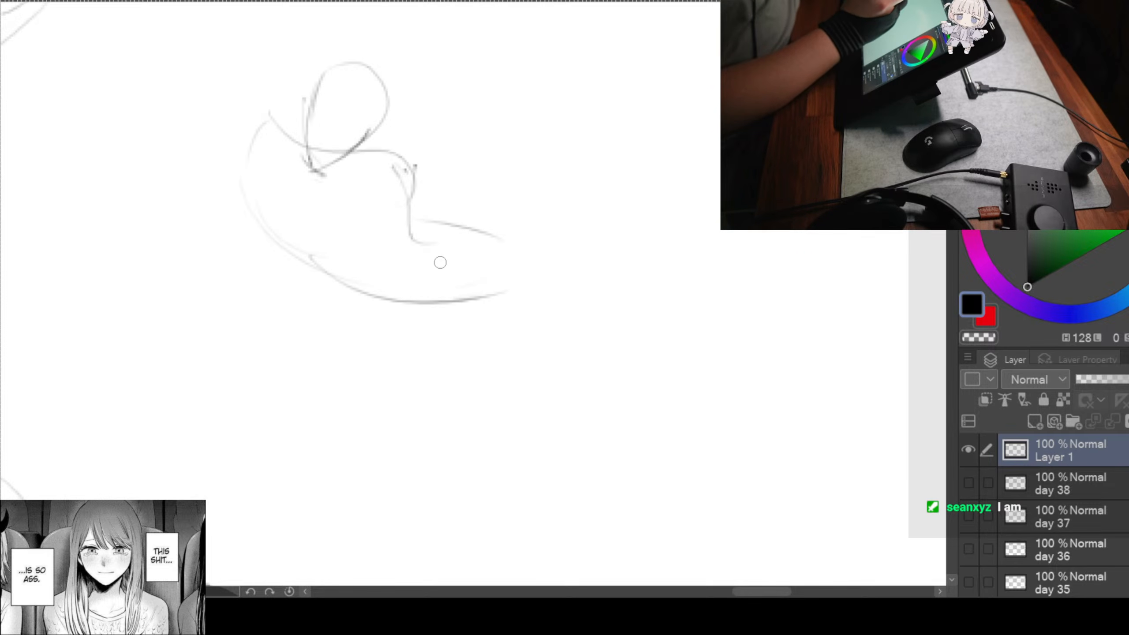
# Step: Sketch the reclining figure's near leg with a rounded hip, bent thigh and tapering lower leg
pyautogui.moveTo(439, 273)
pyautogui.mouseDown()
pyautogui.moveTo(507, 302)
pyautogui.moveTo(504, 191)
pyautogui.mouseUp()
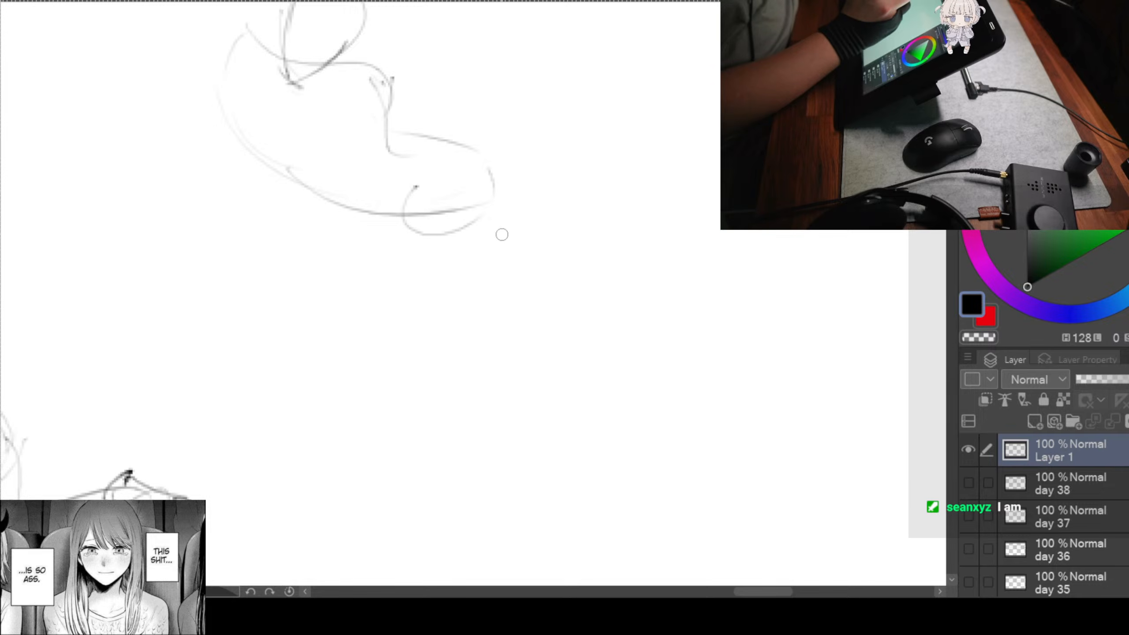
pyautogui.moveTo(435, 200); pyautogui.dragTo(539, 247)
pyautogui.moveTo(400, 224)
pyautogui.mouseDown()
pyautogui.moveTo(543, 256)
pyautogui.moveTo(520, 227)
pyautogui.moveTo(612, 274)
pyautogui.mouseUp()
pyautogui.moveTo(501, 269); pyautogui.dragTo(605, 285)
pyautogui.moveTo(539, 268); pyautogui.dragTo(616, 278)
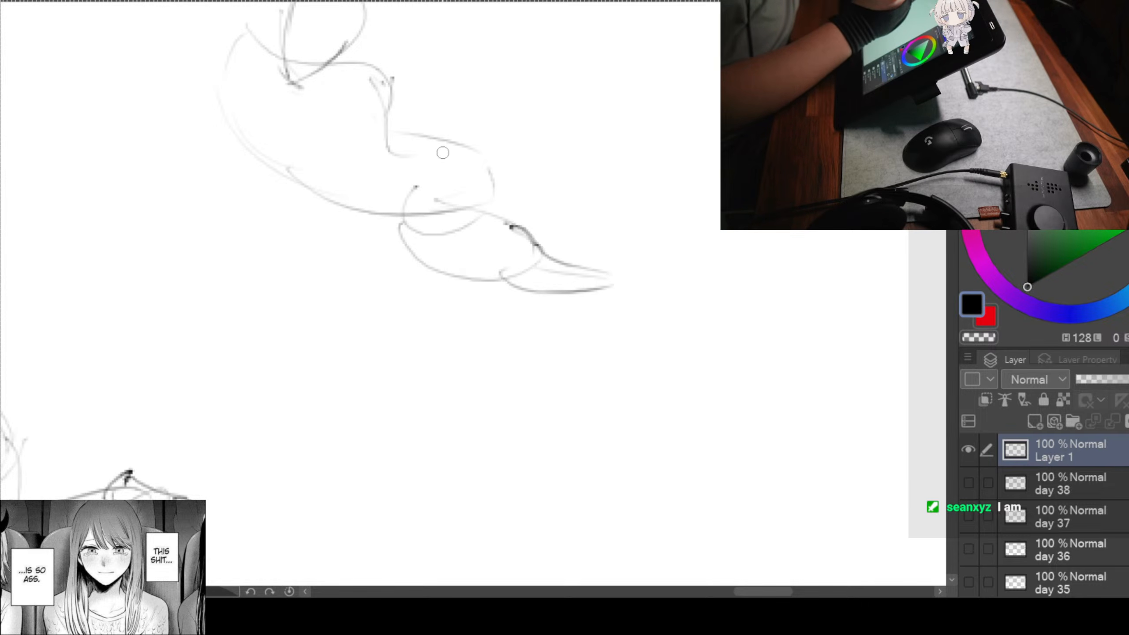
# Step: Sketch the reclining figure's far leg extending from the hip, with the knee and lower leg behind the near one
pyautogui.moveTo(447, 141)
pyautogui.mouseDown()
pyautogui.moveTo(542, 205)
pyautogui.moveTo(555, 243)
pyautogui.moveTo(640, 234)
pyautogui.mouseUp()
pyautogui.moveTo(551, 230); pyautogui.dragTo(663, 267)
pyautogui.moveTo(571, 264); pyautogui.dragTo(602, 266)
pyautogui.moveTo(559, 284); pyautogui.dragTo(617, 360)
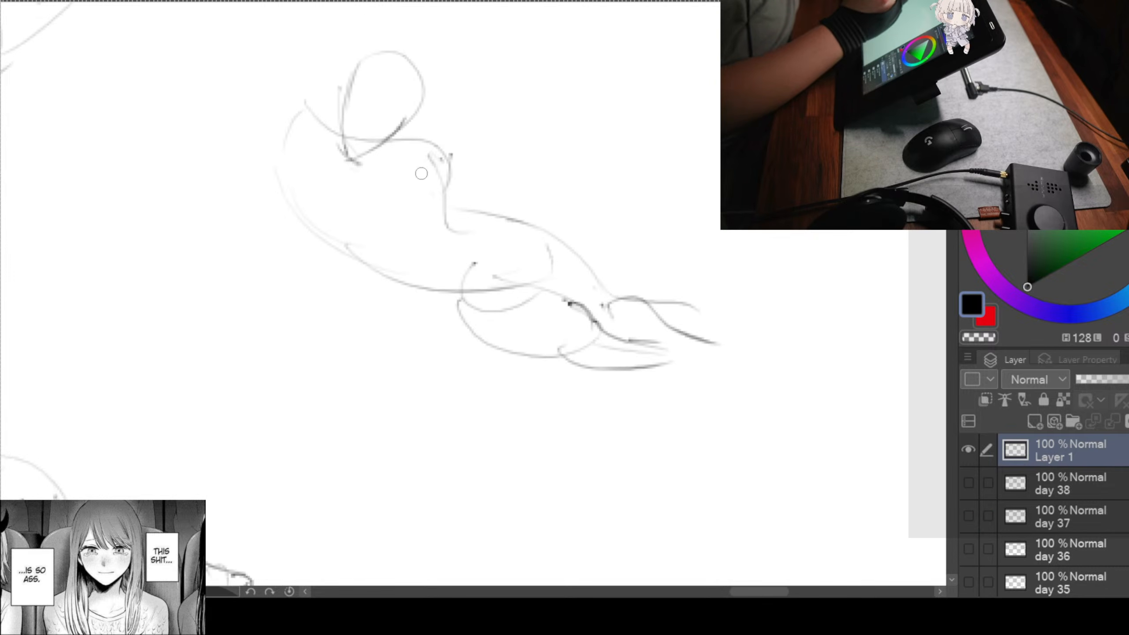
# Step: Sketch the reclining figure's near supporting arm from the shoulder down to a hand on the ground
pyautogui.moveTo(417, 154); pyautogui.dragTo(434, 249)
pyautogui.moveTo(449, 161)
pyautogui.mouseDown()
pyautogui.moveTo(454, 256)
pyautogui.moveTo(402, 318)
pyautogui.mouseUp()
pyautogui.moveTo(458, 232)
pyautogui.mouseDown()
pyautogui.moveTo(420, 347)
pyautogui.moveTo(377, 362)
pyautogui.mouseUp()
pyautogui.moveTo(408, 337); pyautogui.dragTo(388, 358)
# Step: Sketch the reclining figure's other arm angled outward from the far shoulder, ending in a flat hand
pyautogui.moveTo(380, 306); pyautogui.dragTo(473, 331)
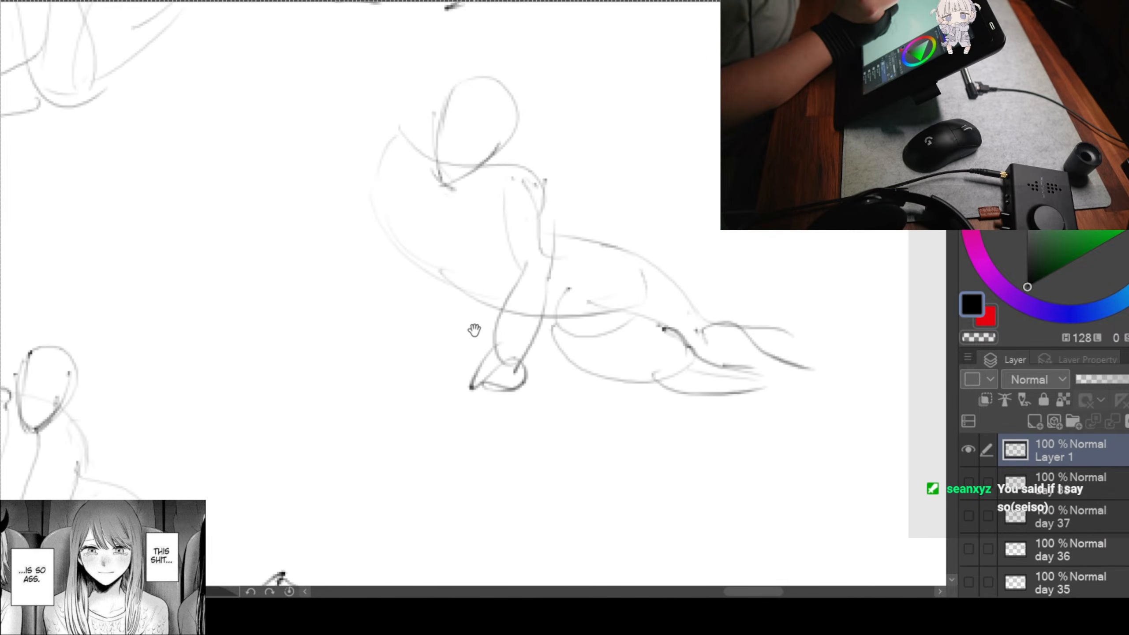
pyautogui.moveTo(395, 137)
pyautogui.mouseDown()
pyautogui.moveTo(386, 247)
pyautogui.moveTo(316, 313)
pyautogui.mouseUp()
pyautogui.moveTo(395, 240); pyautogui.dragTo(317, 325)
pyautogui.moveTo(313, 312)
pyautogui.mouseDown()
pyautogui.moveTo(275, 332)
pyautogui.moveTo(329, 322)
pyautogui.mouseUp()
pyautogui.moveTo(299, 333); pyautogui.dragTo(351, 309)
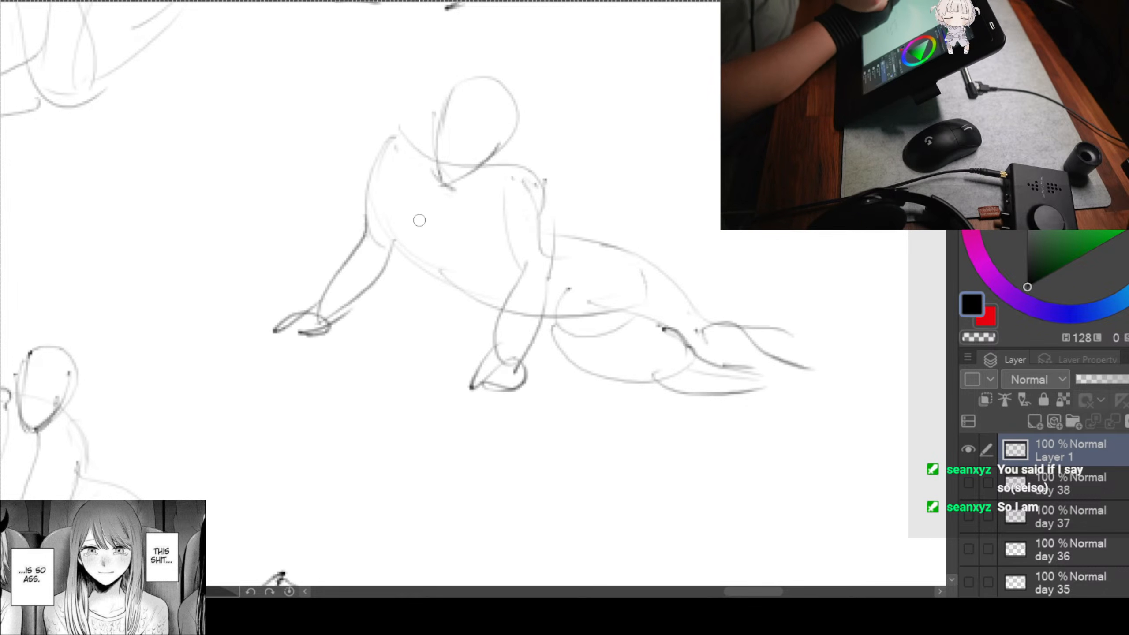
# Step: Add the reclining figure's neck, firm up the shoulder contours and draw the lower curve of the chest
pyautogui.moveTo(398, 131); pyautogui.dragTo(420, 146)
pyautogui.moveTo(447, 106); pyautogui.dragTo(402, 159)
pyautogui.moveTo(491, 163); pyautogui.dragTo(538, 202)
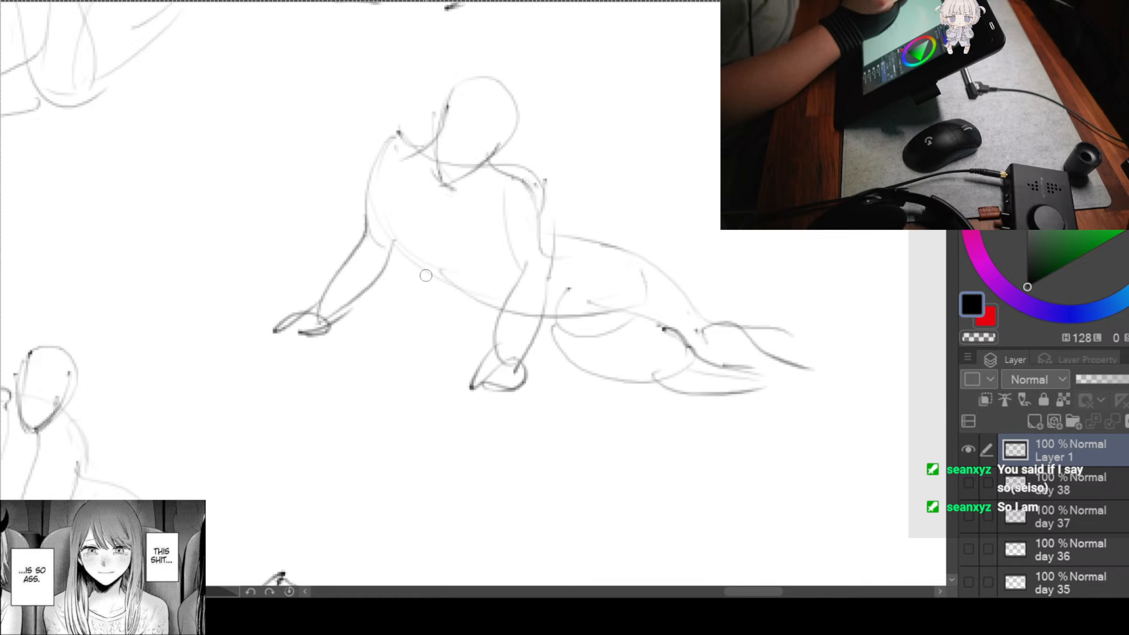
pyautogui.moveTo(391, 222); pyautogui.dragTo(534, 252)
pyautogui.moveTo(699, 341); pyautogui.dragTo(594, 311)
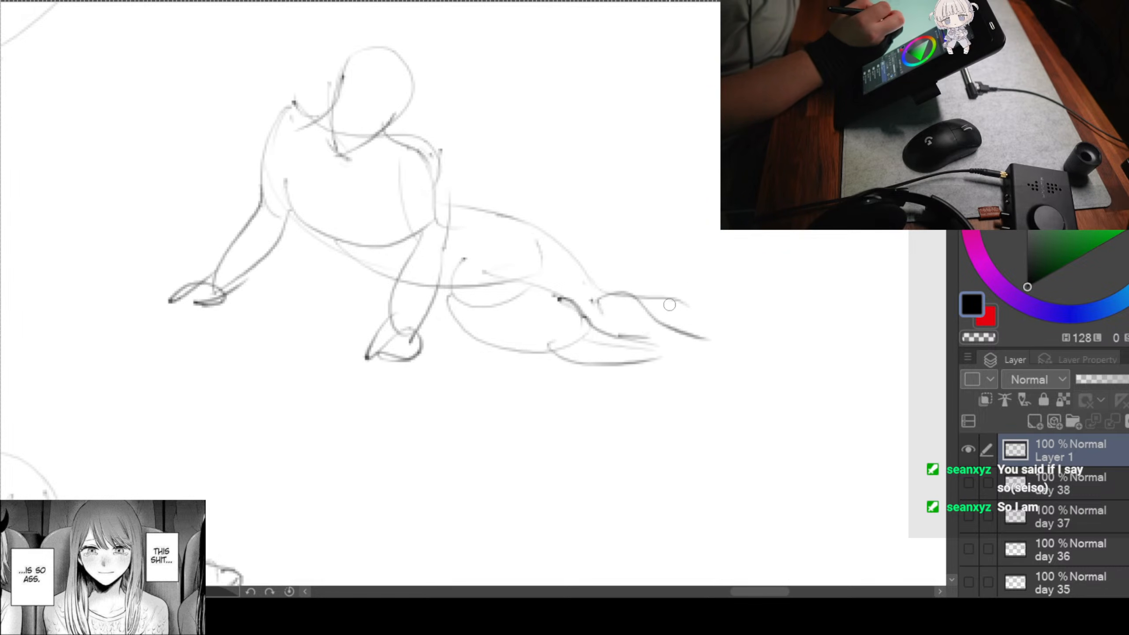
pyautogui.moveTo(438, 169)
pyautogui.mouseDown()
pyautogui.moveTo(503, 228)
pyautogui.moveTo(503, 257)
pyautogui.mouseUp()
# Step: Start a third figure in an empty area with a sloping shoulder and a lowered arm including the forearm
pyautogui.moveTo(745, 289); pyautogui.dragTo(383, 403)
pyautogui.moveTo(740, 373)
pyautogui.mouseDown()
pyautogui.moveTo(585, 313)
pyautogui.moveTo(512, 232)
pyautogui.moveTo(512, 199)
pyautogui.mouseUp()
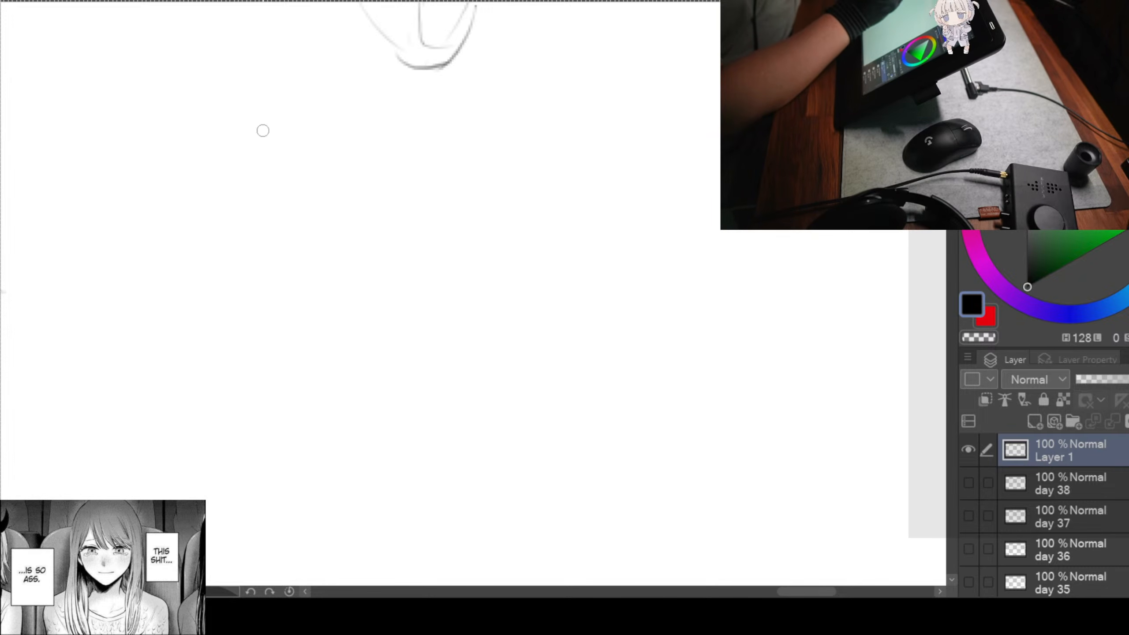
pyautogui.moveTo(332, 118)
pyautogui.mouseDown()
pyautogui.moveTo(286, 134)
pyautogui.moveTo(179, 315)
pyautogui.mouseUp()
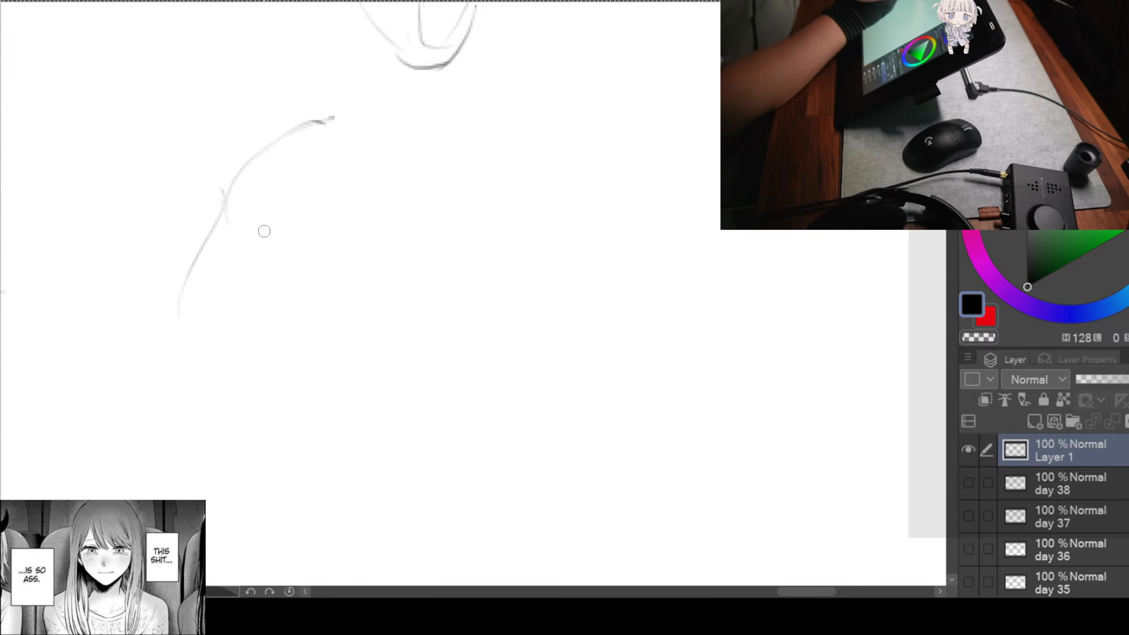
pyautogui.moveTo(257, 262)
pyautogui.mouseDown()
pyautogui.moveTo(197, 326)
pyautogui.moveTo(207, 330)
pyautogui.moveTo(171, 434)
pyautogui.mouseUp()
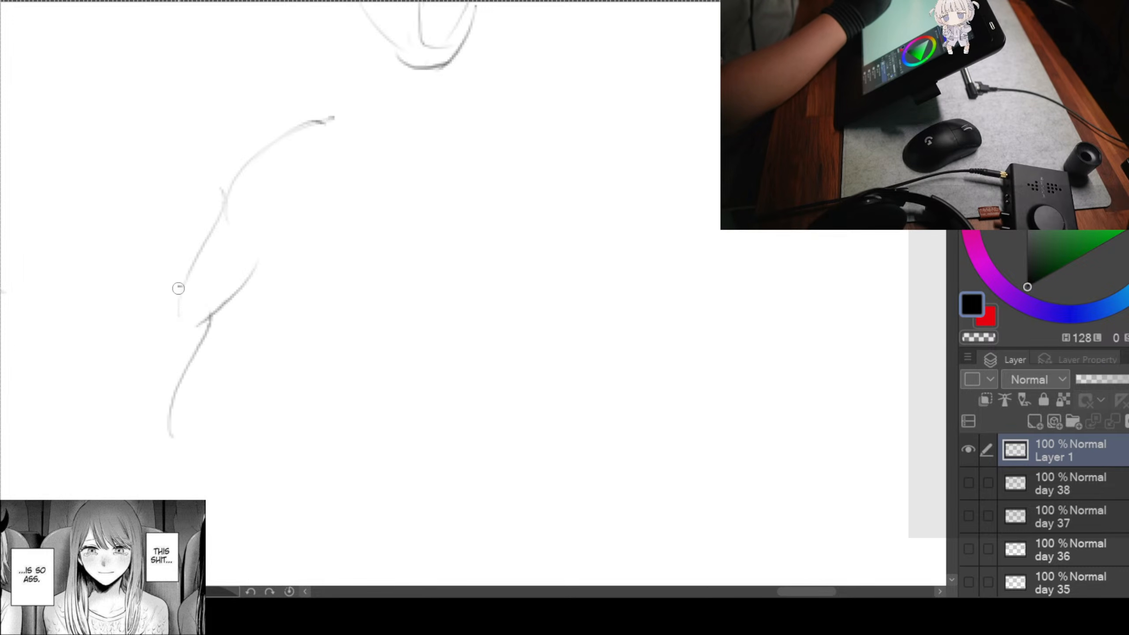
pyautogui.moveTo(178, 287); pyautogui.dragTo(169, 439)
pyautogui.moveTo(401, 280)
pyautogui.mouseDown()
pyautogui.moveTo(353, 263)
pyautogui.moveTo(306, 274)
pyautogui.mouseUp()
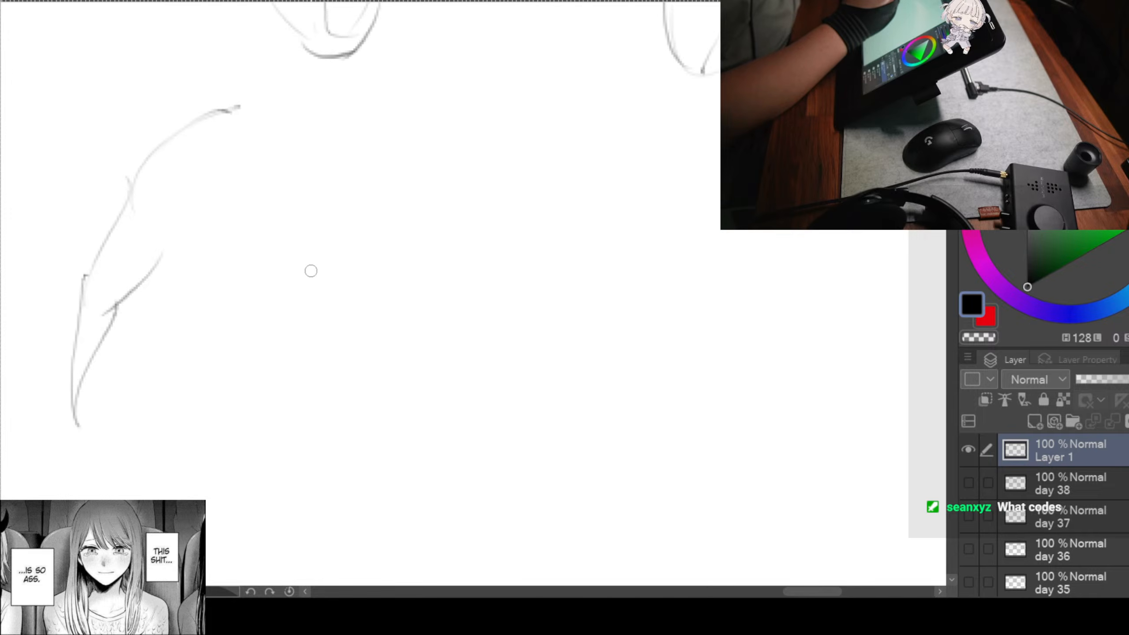
# Step: Sketch the third figure's torso front down to the waist and hip, and extend the top shoulder line
pyautogui.moveTo(152, 217)
pyautogui.mouseDown()
pyautogui.moveTo(211, 295)
pyautogui.moveTo(234, 352)
pyautogui.moveTo(230, 445)
pyautogui.mouseUp()
pyautogui.moveTo(350, 338); pyautogui.dragTo(332, 351)
pyautogui.moveTo(190, 150); pyautogui.dragTo(269, 126)
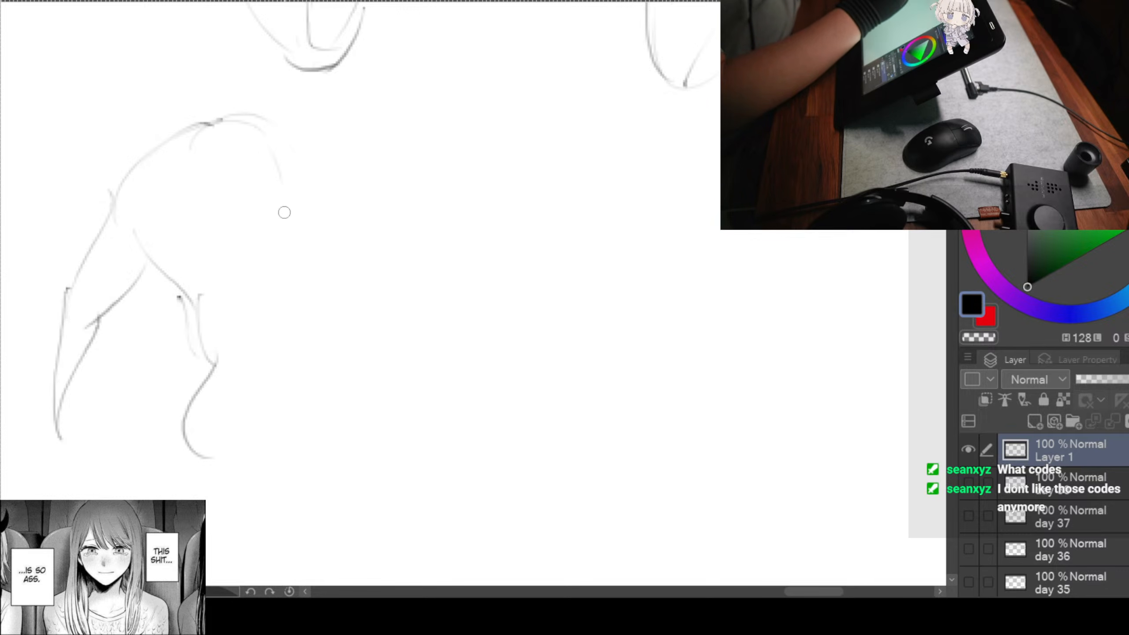
# Step: Sketch the third figure's back curve and the rounded outer contours of the buttocks
pyautogui.moveTo(283, 225); pyautogui.dragTo(255, 311)
pyautogui.moveTo(267, 143)
pyautogui.mouseDown()
pyautogui.moveTo(279, 269)
pyautogui.moveTo(263, 467)
pyautogui.mouseUp()
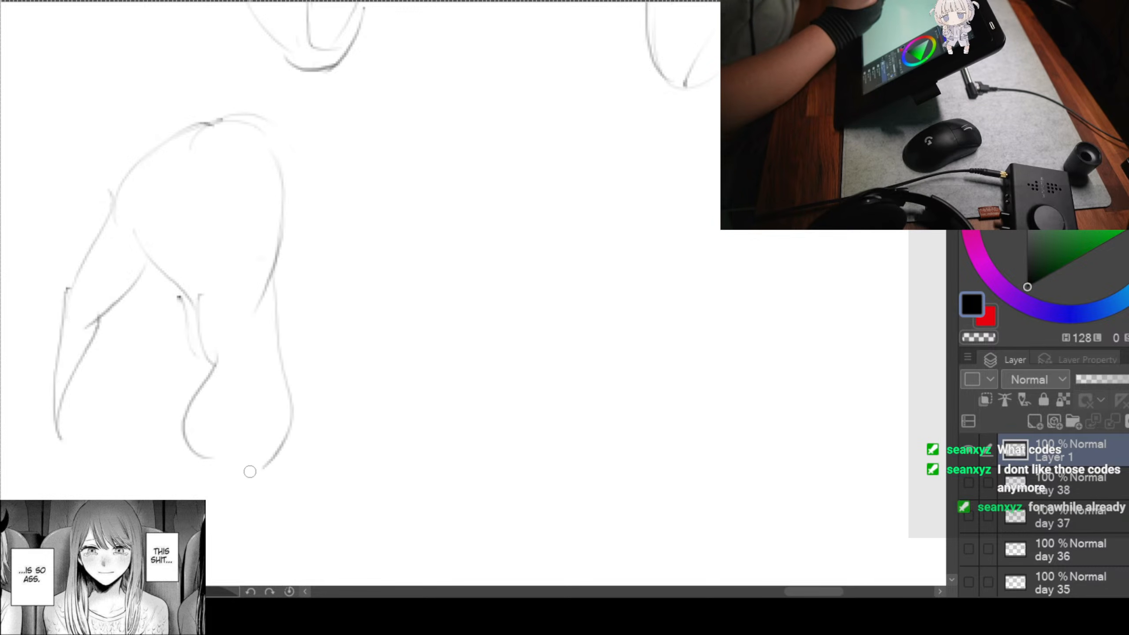
pyautogui.moveTo(272, 227)
pyautogui.mouseDown()
pyautogui.moveTo(260, 476)
pyautogui.moveTo(295, 273)
pyautogui.mouseUp()
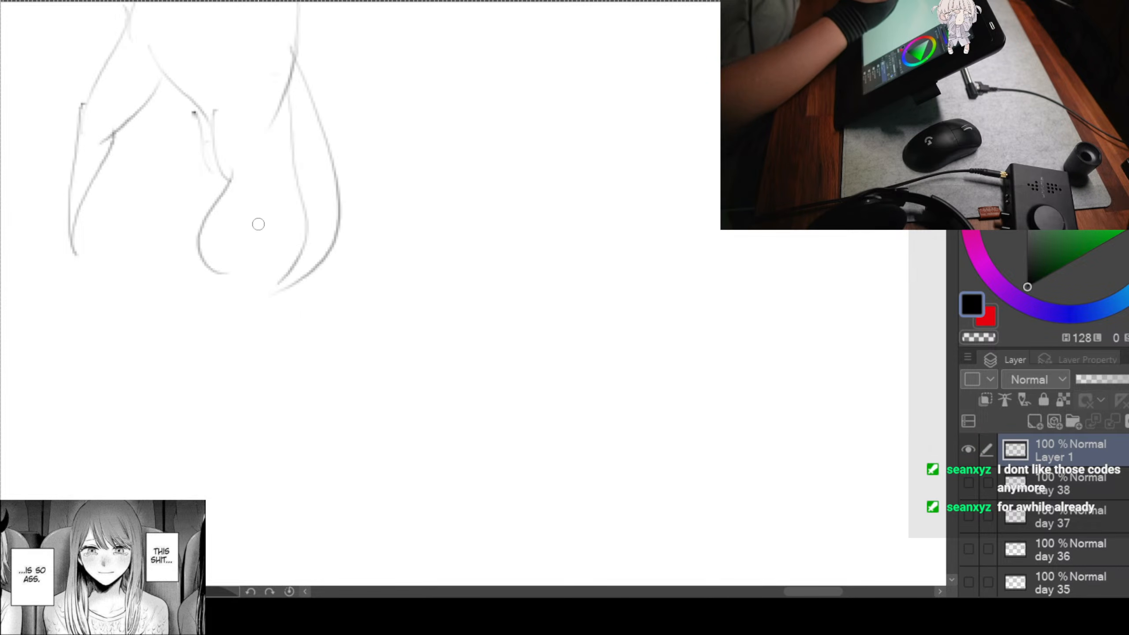
# Step: Sketch the standing figure's near leg from thigh to ankle, ending in a foot flat on the ground
pyautogui.moveTo(247, 240); pyautogui.dragTo(241, 356)
pyautogui.moveTo(325, 284); pyautogui.dragTo(270, 369)
pyautogui.moveTo(232, 332); pyautogui.dragTo(212, 425)
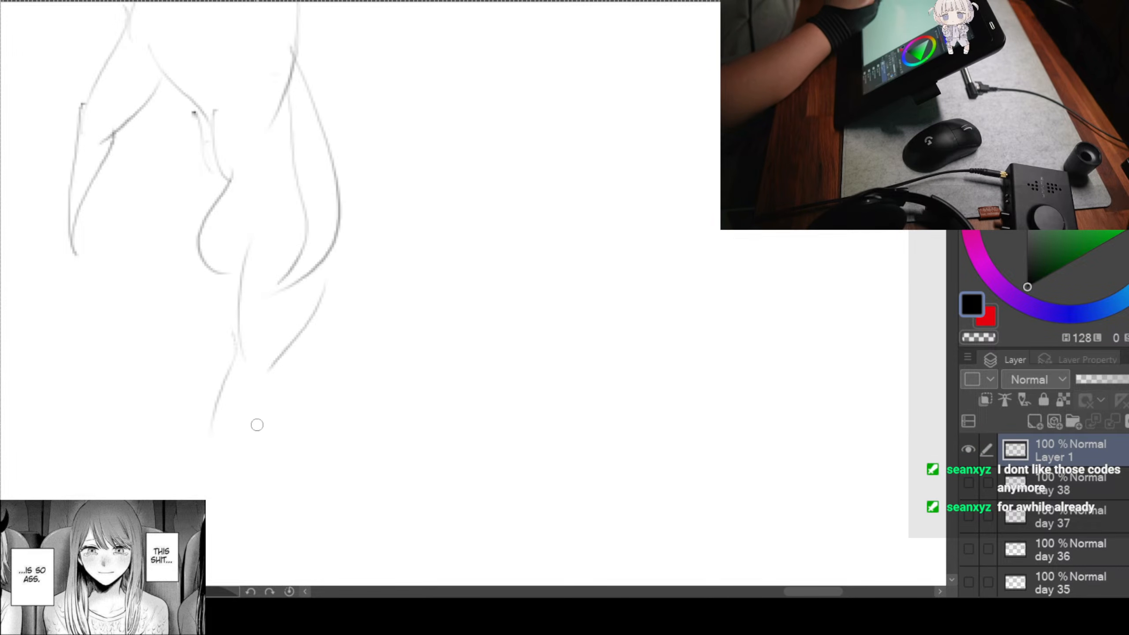
pyautogui.moveTo(273, 358); pyautogui.dragTo(230, 476)
pyautogui.moveTo(239, 342)
pyautogui.mouseDown()
pyautogui.moveTo(202, 490)
pyautogui.moveTo(260, 489)
pyautogui.mouseUp()
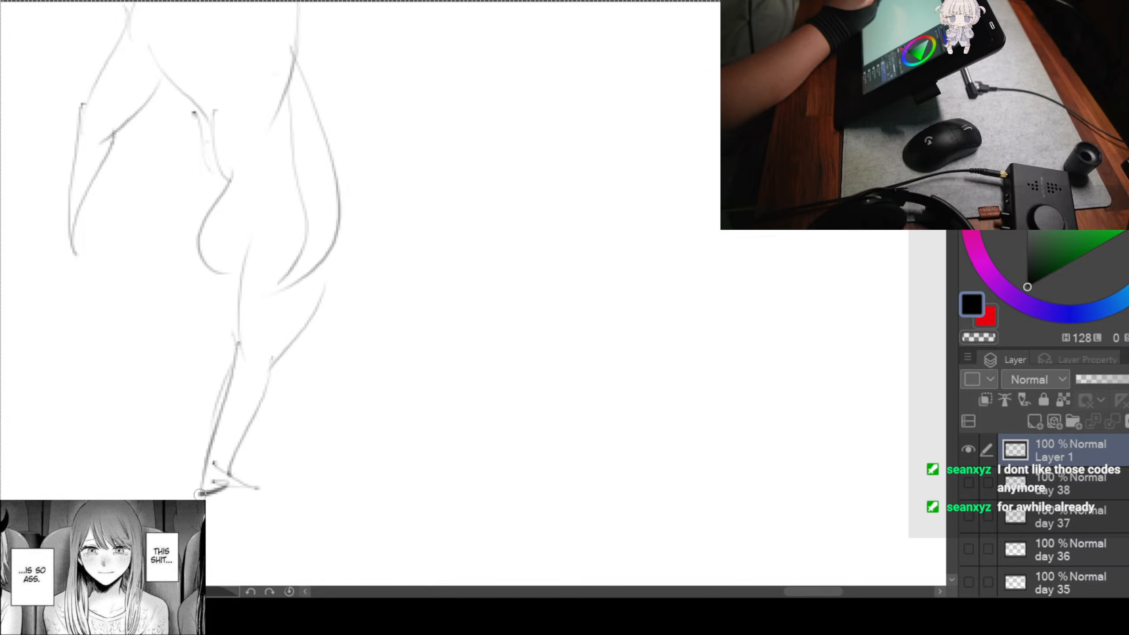
pyautogui.moveTo(191, 495); pyautogui.dragTo(262, 489)
# Step: Sketch the standing figure's partly hidden far leg and its foot behind the near one
pyautogui.moveTo(208, 270)
pyautogui.mouseDown()
pyautogui.moveTo(223, 342)
pyautogui.moveTo(297, 434)
pyautogui.mouseUp()
pyautogui.moveTo(244, 478)
pyautogui.mouseDown()
pyautogui.moveTo(290, 452)
pyautogui.moveTo(267, 484)
pyautogui.mouseUp()
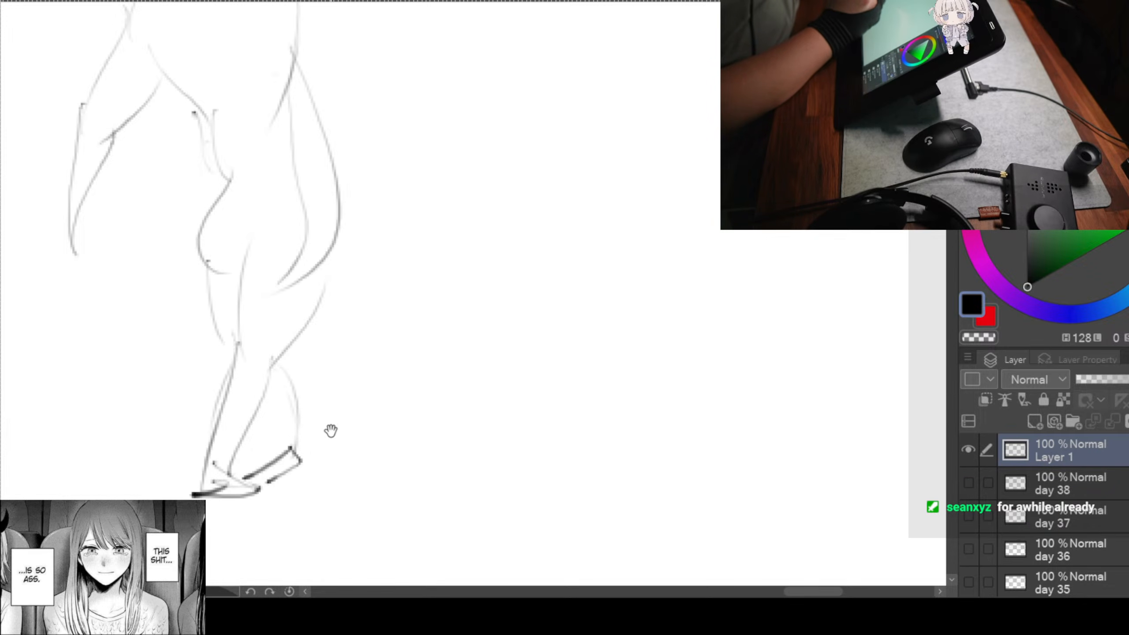
# Step: Sketch the standing figure's raised upper arm rising from the shoulder to a pointed elbow
pyautogui.moveTo(400, 276)
pyautogui.mouseDown()
pyautogui.moveTo(340, 412)
pyautogui.moveTo(358, 368)
pyautogui.moveTo(426, 285)
pyautogui.moveTo(421, 272)
pyautogui.moveTo(447, 282)
pyautogui.moveTo(446, 335)
pyautogui.moveTo(433, 313)
pyautogui.moveTo(444, 338)
pyautogui.mouseUp()
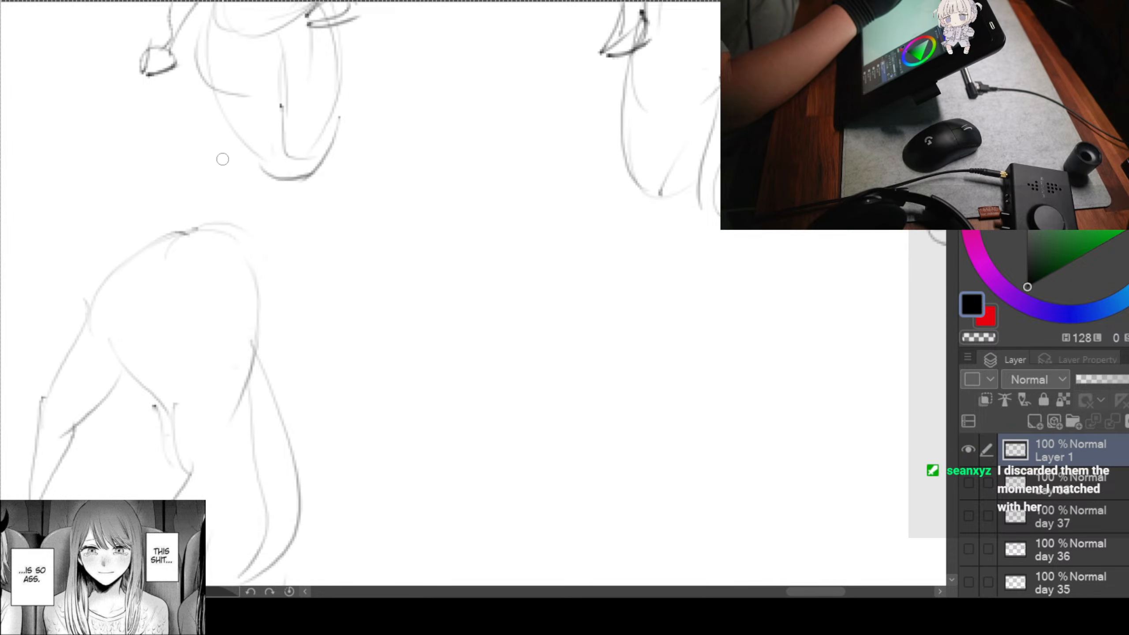
pyautogui.moveTo(220, 161); pyautogui.dragTo(191, 209)
pyautogui.moveTo(230, 161); pyautogui.dragTo(256, 267)
pyautogui.moveTo(259, 268); pyautogui.dragTo(319, 258)
# Step: Sketch the raised arm's bent forearm and hand, round off the opposite shoulder and add a curve above the forearm
pyautogui.moveTo(274, 137); pyautogui.dragTo(182, 213)
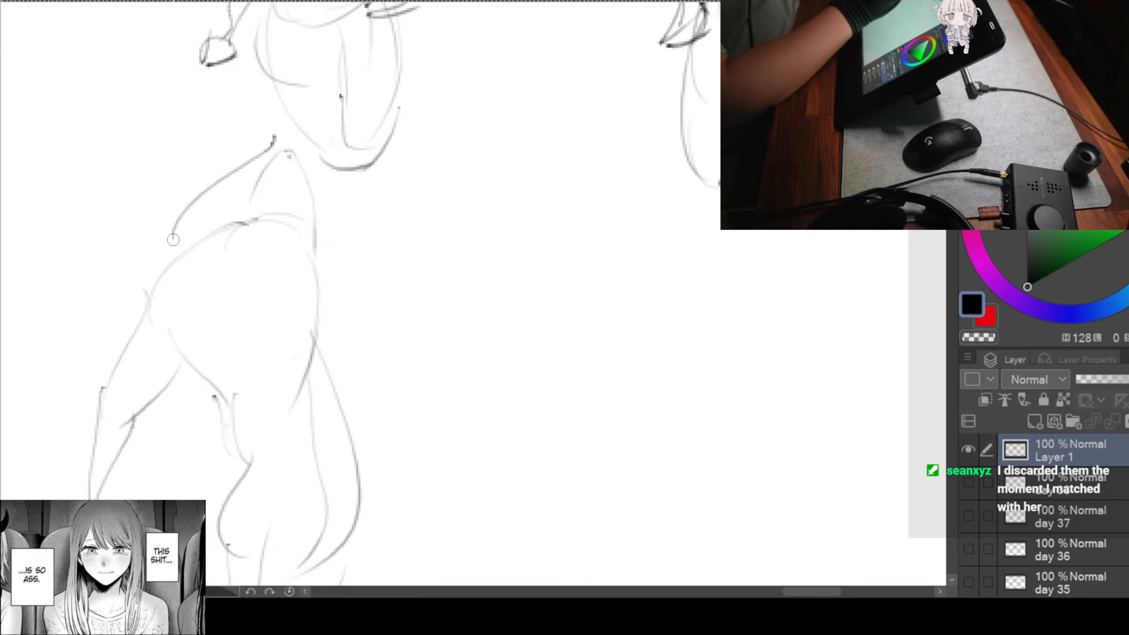
pyautogui.moveTo(255, 198)
pyautogui.mouseDown()
pyautogui.moveTo(168, 266)
pyautogui.moveTo(202, 250)
pyautogui.mouseUp()
pyautogui.moveTo(178, 217); pyautogui.dragTo(183, 219)
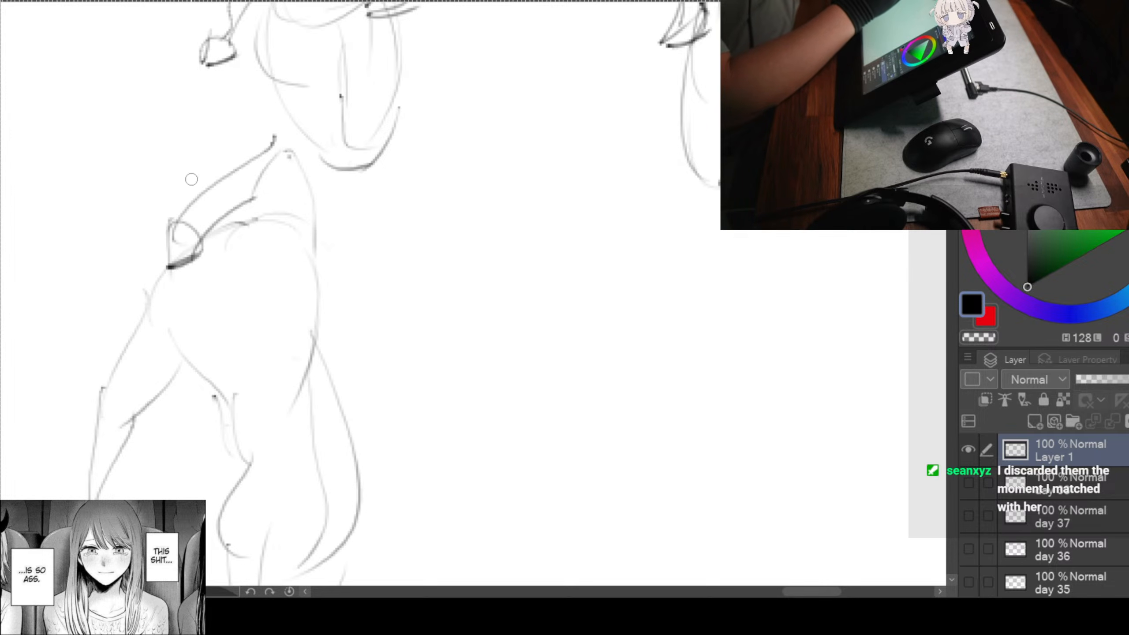
pyautogui.moveTo(170, 266); pyautogui.dragTo(150, 323)
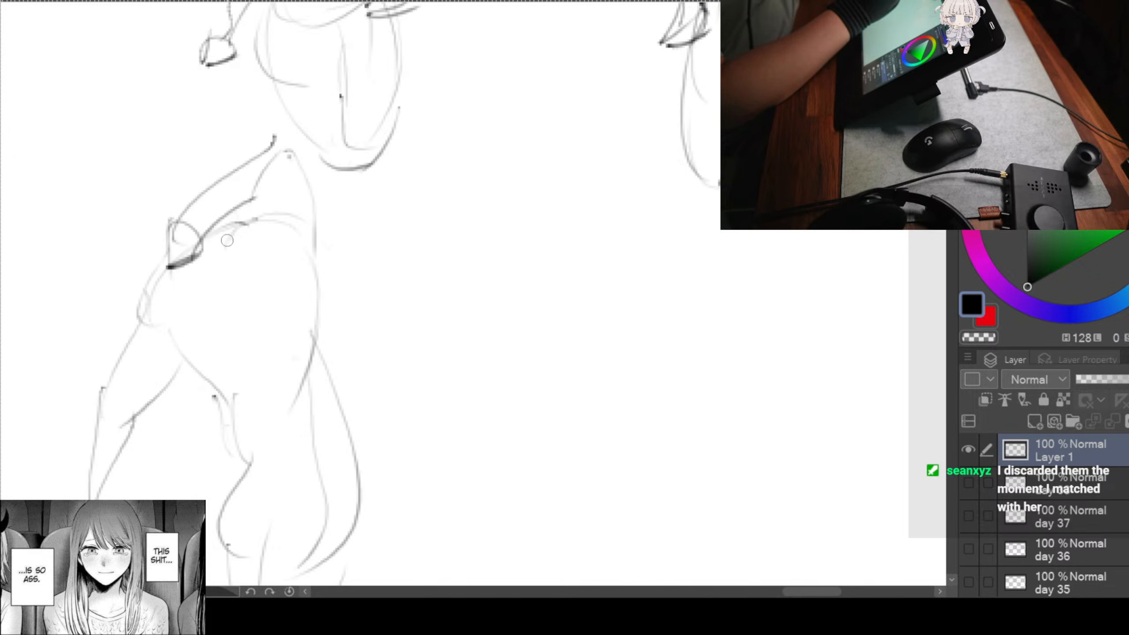
pyautogui.moveTo(206, 190)
pyautogui.mouseDown()
pyautogui.moveTo(242, 151)
pyautogui.moveTo(256, 158)
pyautogui.mouseUp()
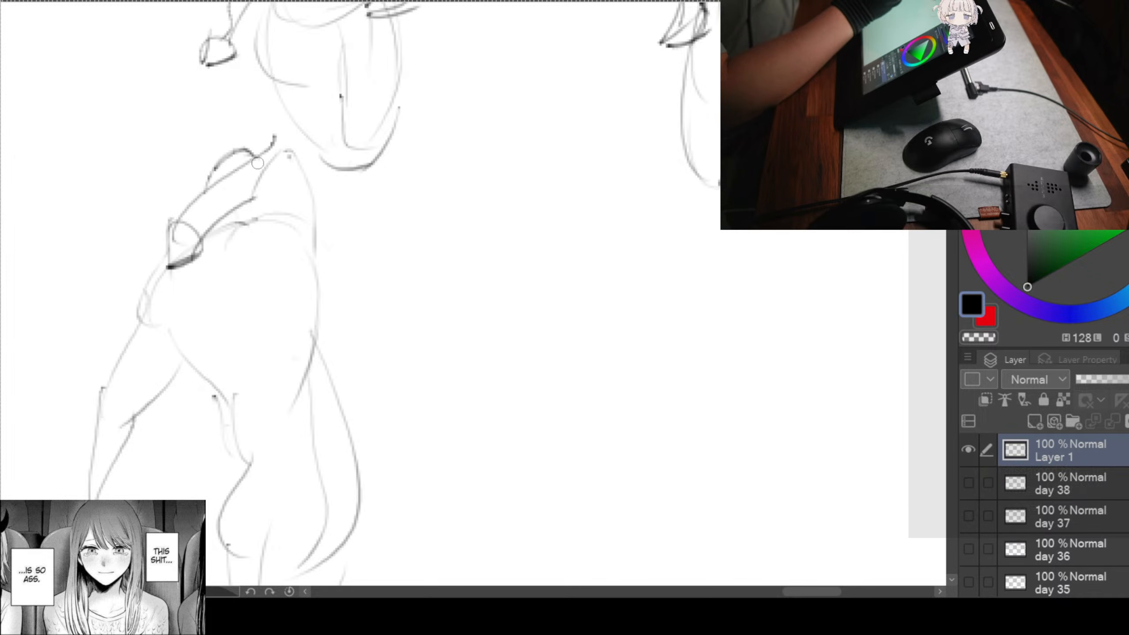
# Step: Sketch the hand at the end of the standing figure's hanging arm
pyautogui.moveTo(399, 362); pyautogui.dragTo(320, 283)
pyautogui.moveTo(267, 367); pyautogui.dragTo(292, 241)
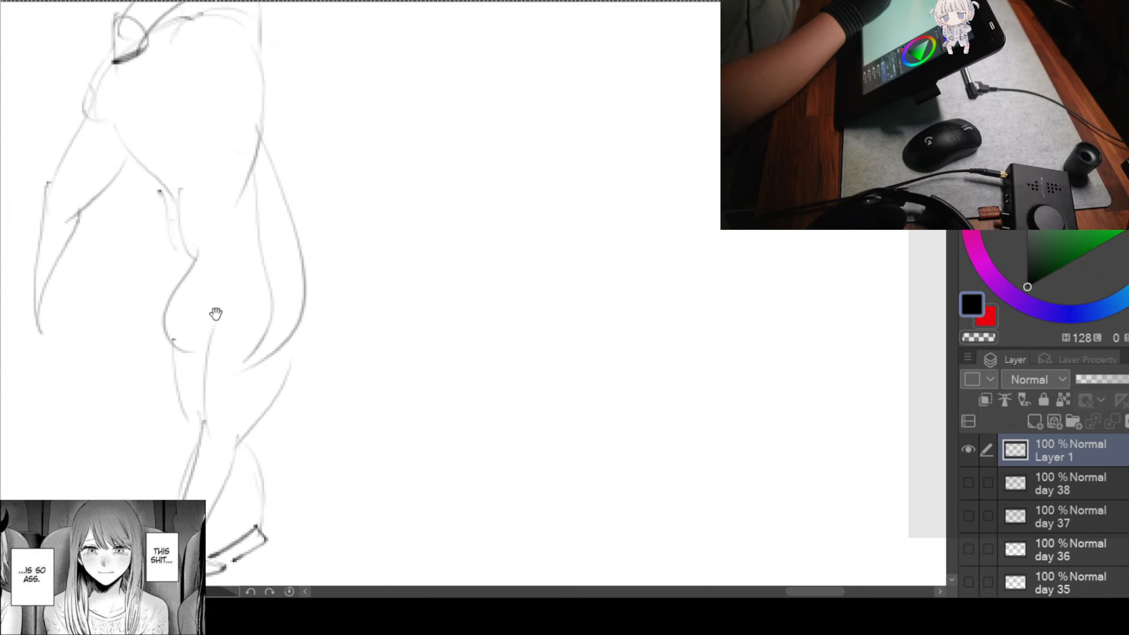
pyautogui.moveTo(216, 314); pyautogui.dragTo(279, 321)
pyautogui.moveTo(95, 310)
pyautogui.mouseDown()
pyautogui.moveTo(101, 356)
pyautogui.moveTo(140, 347)
pyautogui.mouseUp()
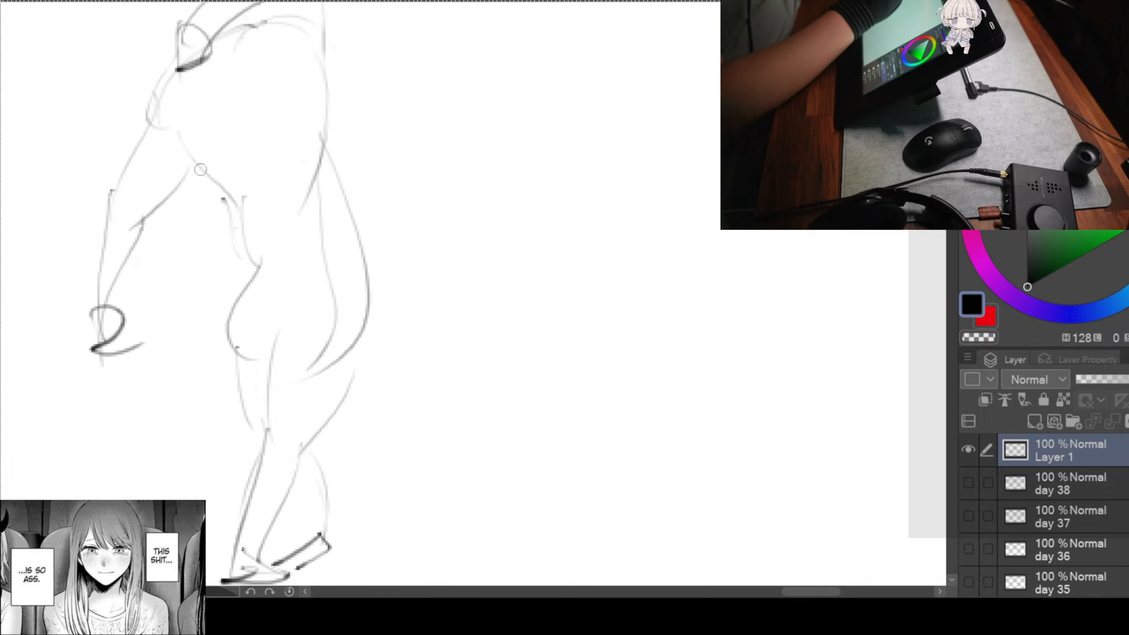
pyautogui.moveTo(217, 181); pyautogui.dragTo(237, 339)
# Step: Sketch a small rounded, upside-down head for a new figure in the empty area beside the standing figure
pyautogui.moveTo(616, 323); pyautogui.dragTo(218, 405)
pyautogui.moveTo(349, 377); pyautogui.dragTo(338, 301)
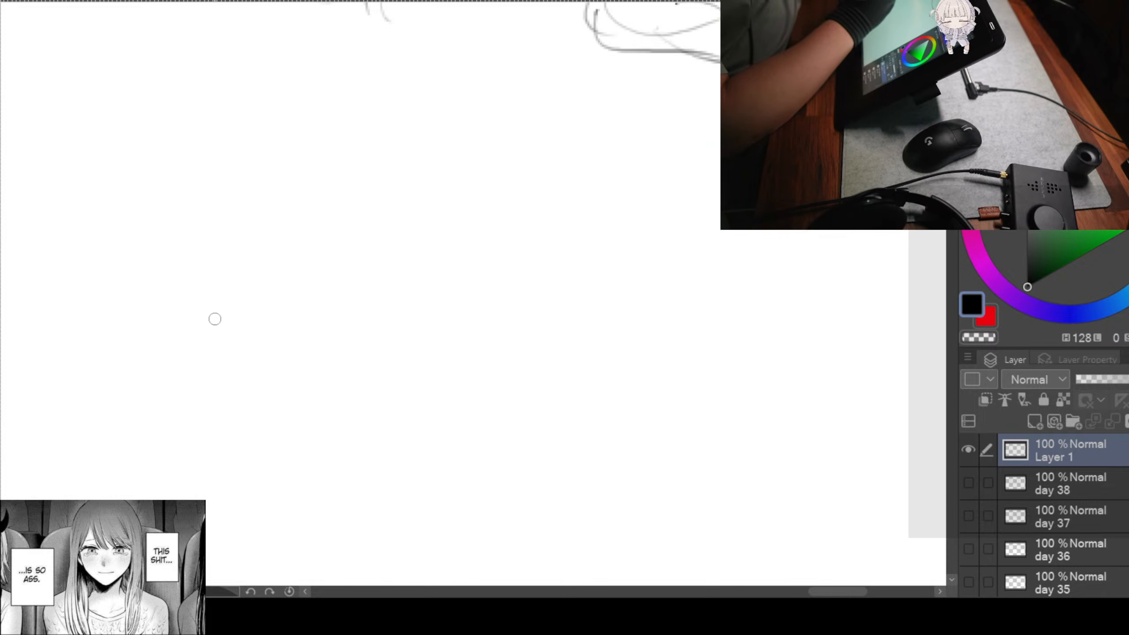
pyautogui.moveTo(224, 314); pyautogui.dragTo(206, 348)
pyautogui.moveTo(224, 308); pyautogui.dragTo(287, 354)
pyautogui.moveTo(205, 349)
pyautogui.mouseDown()
pyautogui.moveTo(204, 388)
pyautogui.moveTo(230, 412)
pyautogui.mouseUp()
pyautogui.moveTo(282, 372)
pyautogui.mouseDown()
pyautogui.moveTo(267, 390)
pyautogui.moveTo(225, 400)
pyautogui.mouseUp()
pyautogui.moveTo(225, 394)
pyautogui.mouseDown()
pyautogui.moveTo(272, 384)
pyautogui.moveTo(198, 376)
pyautogui.mouseUp()
pyautogui.moveTo(336, 321); pyautogui.dragTo(328, 363)
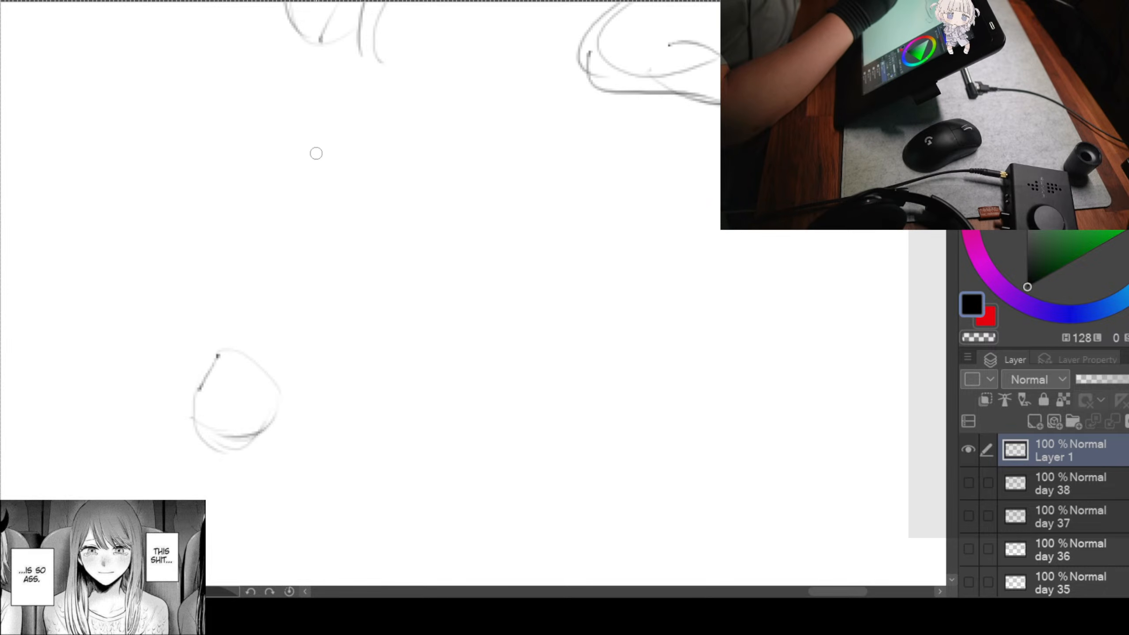
# Step: Sketch the upside-down figure's arched torso above the head, with an oval ribcage curving into rounded hips
pyautogui.moveTo(243, 171)
pyautogui.mouseDown()
pyautogui.moveTo(242, 304)
pyautogui.moveTo(174, 320)
pyautogui.mouseUp()
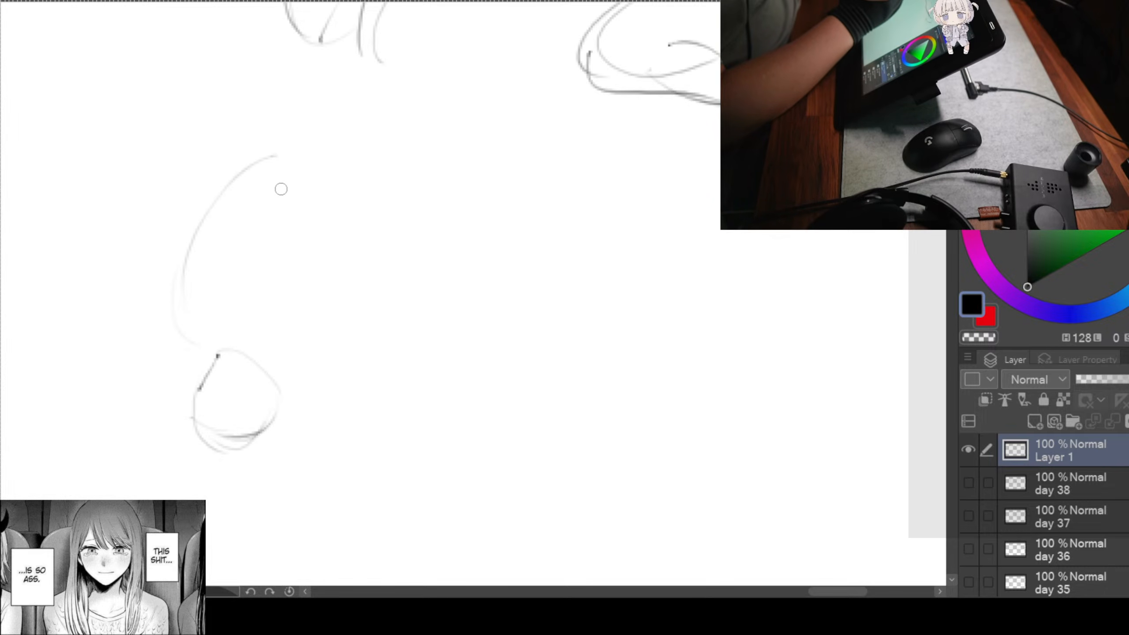
pyautogui.moveTo(273, 191); pyautogui.dragTo(291, 222)
pyautogui.moveTo(292, 264)
pyautogui.mouseDown()
pyautogui.moveTo(297, 297)
pyautogui.moveTo(217, 365)
pyautogui.mouseUp()
pyautogui.moveTo(175, 315)
pyautogui.mouseDown()
pyautogui.moveTo(186, 346)
pyautogui.moveTo(301, 346)
pyautogui.mouseUp()
pyautogui.moveTo(209, 321); pyautogui.dragTo(199, 267)
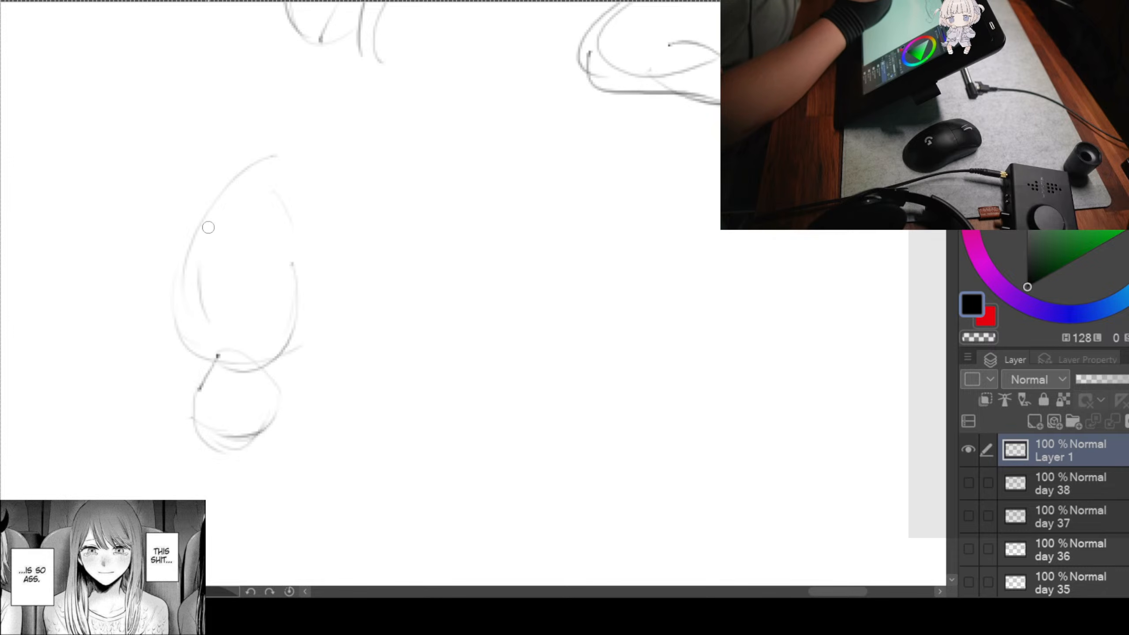
pyautogui.moveTo(274, 145)
pyautogui.mouseDown()
pyautogui.moveTo(386, 202)
pyautogui.moveTo(292, 267)
pyautogui.mouseUp()
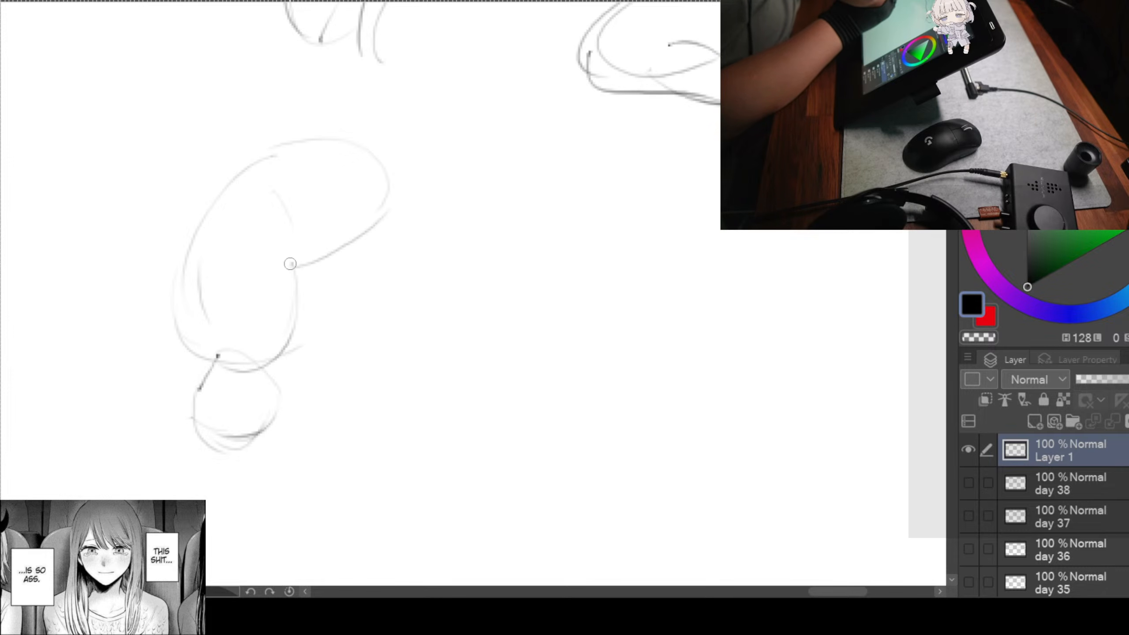
pyautogui.moveTo(356, 225); pyautogui.dragTo(294, 223)
pyautogui.moveTo(402, 183)
pyautogui.mouseDown()
pyautogui.moveTo(313, 211)
pyautogui.moveTo(265, 353)
pyautogui.mouseUp()
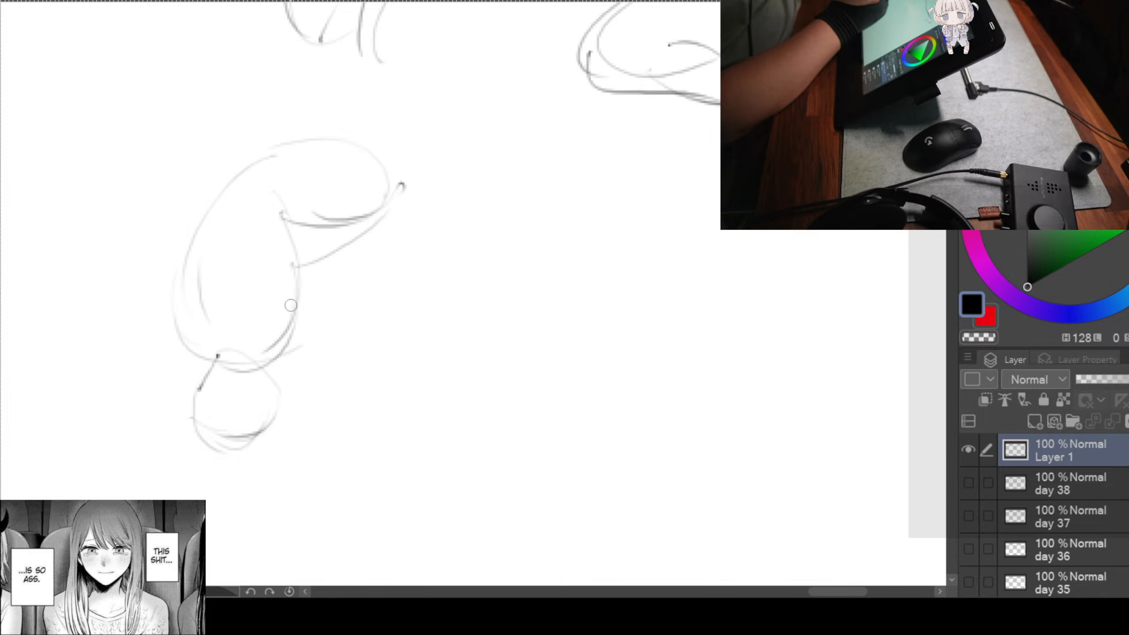
# Step: Sketch the upside-down figure's near arm, with the upper arm reaching forward to a bent elbow and the forearm descending
pyautogui.moveTo(422, 268); pyautogui.dragTo(396, 252)
pyautogui.moveTo(257, 292); pyautogui.dragTo(379, 281)
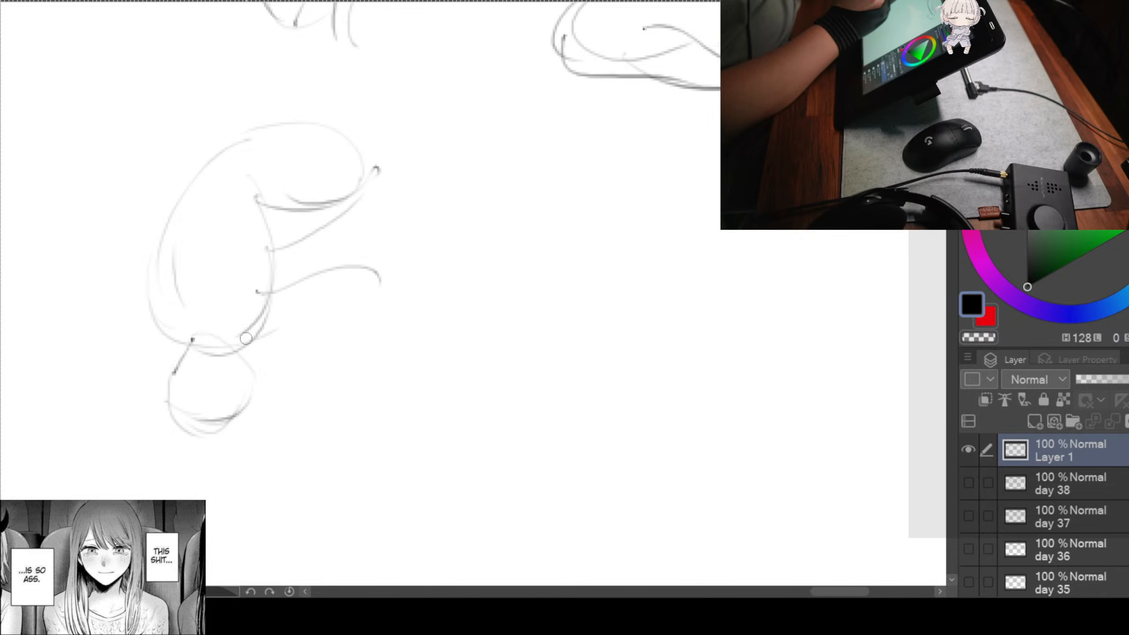
pyautogui.moveTo(234, 349)
pyautogui.mouseDown()
pyautogui.moveTo(332, 315)
pyautogui.moveTo(362, 275)
pyautogui.moveTo(408, 372)
pyautogui.mouseUp()
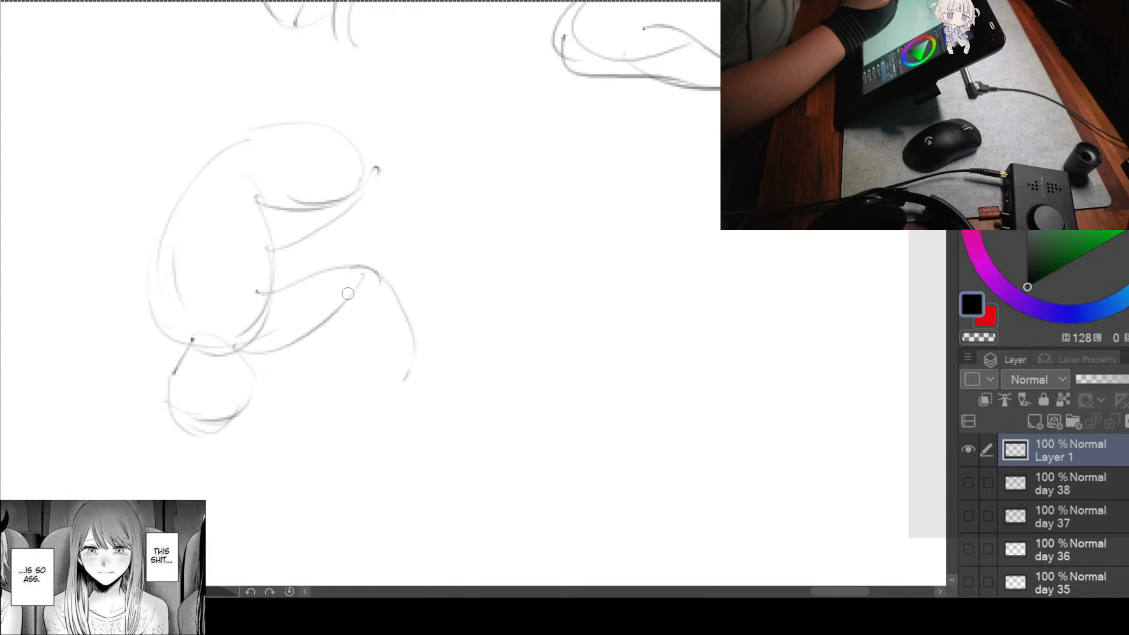
pyautogui.moveTo(349, 299); pyautogui.dragTo(408, 382)
pyautogui.moveTo(402, 379); pyautogui.dragTo(509, 350)
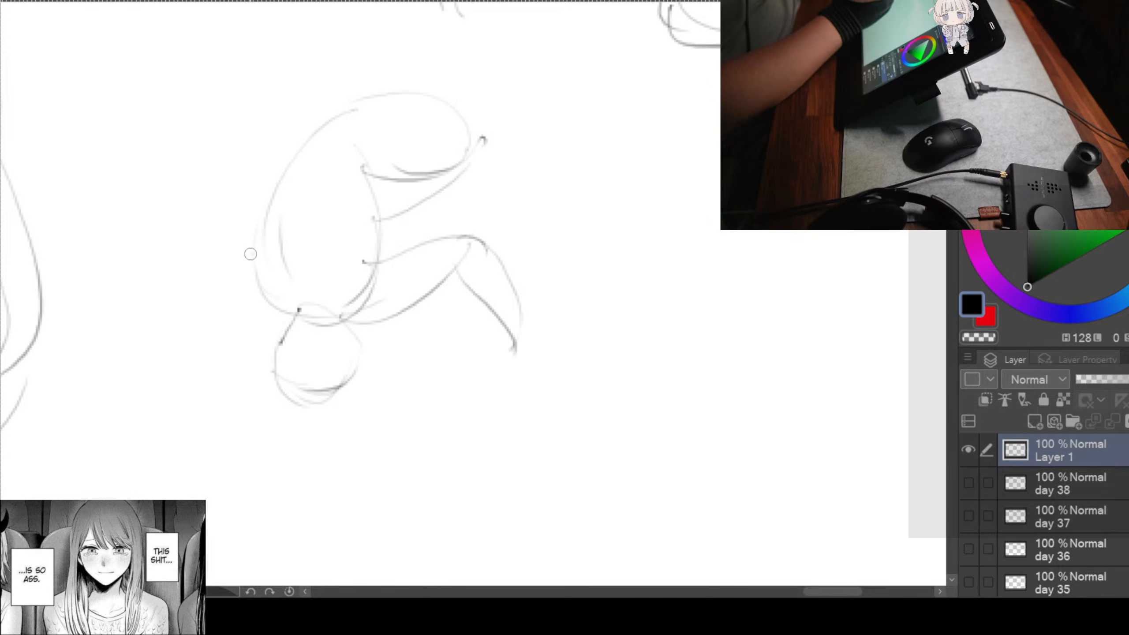
# Step: Sketch the upside-down figure's other arm stretched out behind the back, ending in an upturned hand
pyautogui.moveTo(294, 334); pyautogui.dragTo(151, 368)
pyautogui.moveTo(208, 319)
pyautogui.mouseDown()
pyautogui.moveTo(143, 346)
pyautogui.moveTo(174, 347)
pyautogui.mouseUp()
pyautogui.moveTo(82, 293); pyautogui.dragTo(169, 370)
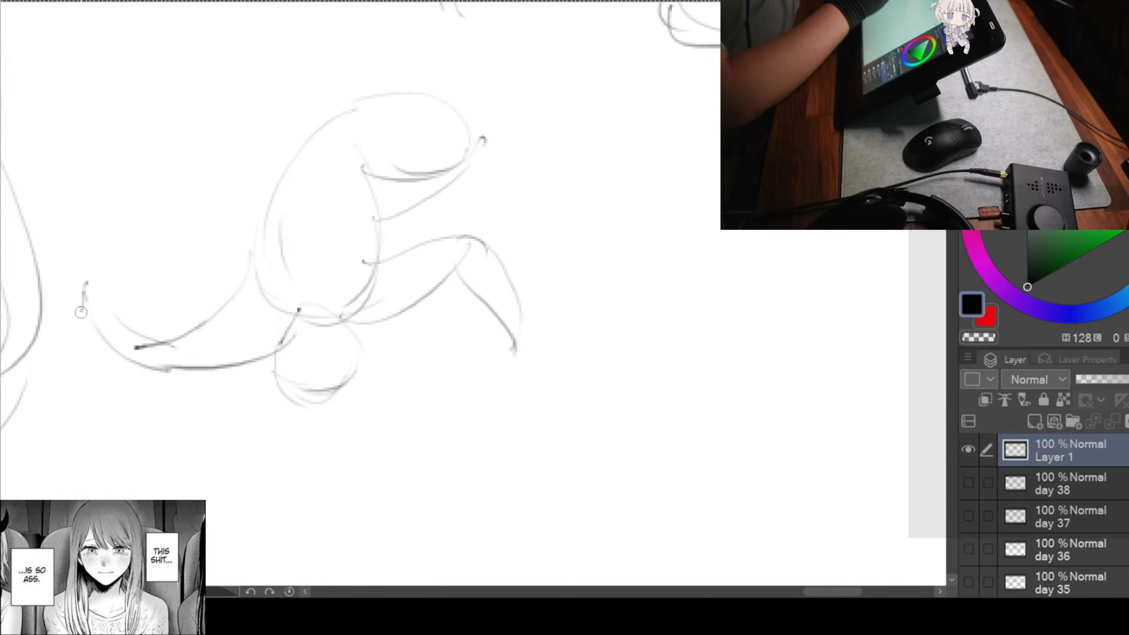
pyautogui.moveTo(81, 312); pyautogui.dragTo(122, 321)
# Step: Sketch the upside-down figure's bent leg, with the thigh reaching forward from the hips and the lower leg dropping to a foot
pyautogui.moveTo(497, 344); pyautogui.dragTo(469, 411)
pyautogui.moveTo(538, 350); pyautogui.dragTo(502, 319)
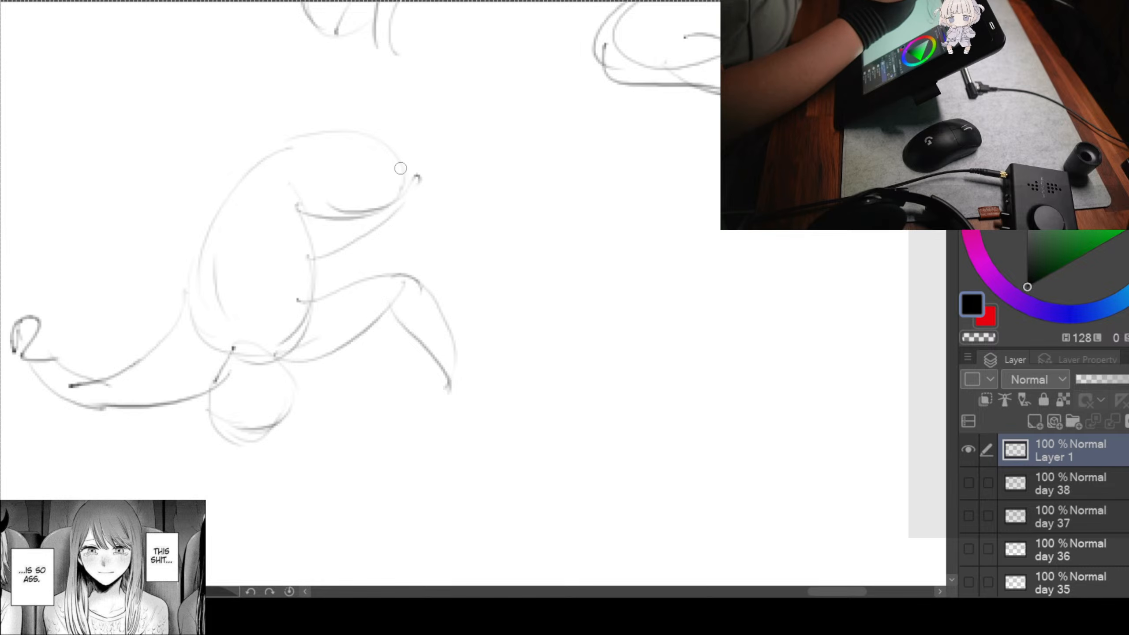
pyautogui.moveTo(408, 145)
pyautogui.mouseDown()
pyautogui.moveTo(459, 226)
pyautogui.moveTo(486, 221)
pyautogui.mouseUp()
pyautogui.moveTo(403, 209)
pyautogui.mouseDown()
pyautogui.moveTo(489, 224)
pyautogui.moveTo(449, 372)
pyautogui.mouseUp()
pyautogui.moveTo(502, 206)
pyautogui.mouseDown()
pyautogui.moveTo(472, 369)
pyautogui.moveTo(430, 379)
pyautogui.moveTo(572, 373)
pyautogui.mouseUp()
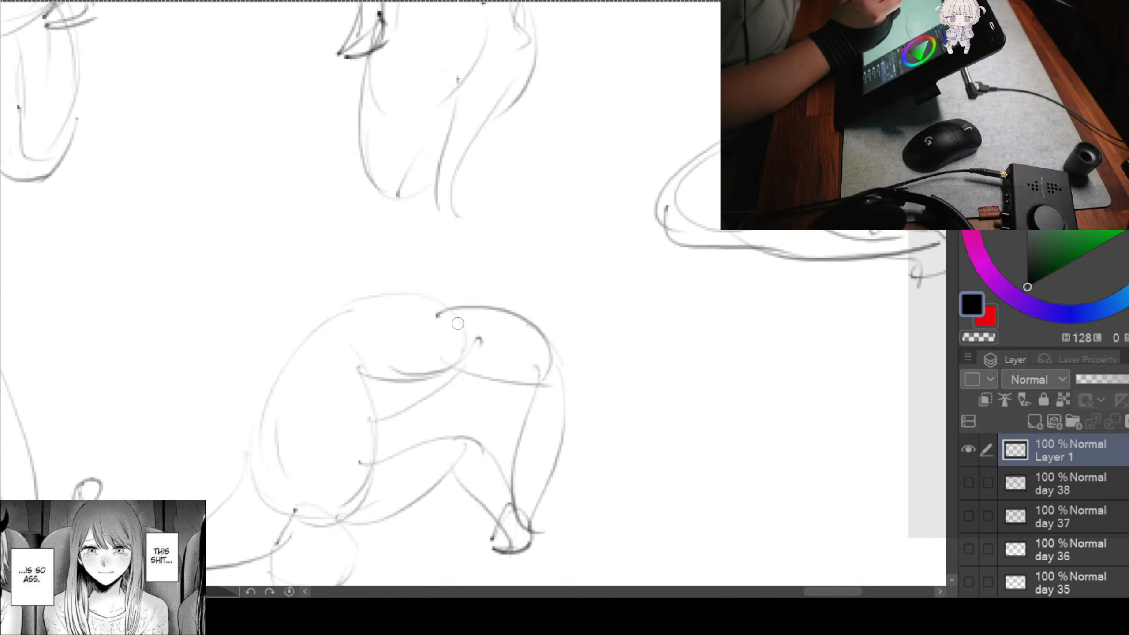
# Step: Sketch the upside-down figure's other leg raised straight up from the hips to the foot, and extend its contour into the back
pyautogui.moveTo(408, 177); pyautogui.dragTo(482, 319)
pyautogui.moveTo(350, 216); pyautogui.dragTo(367, 313)
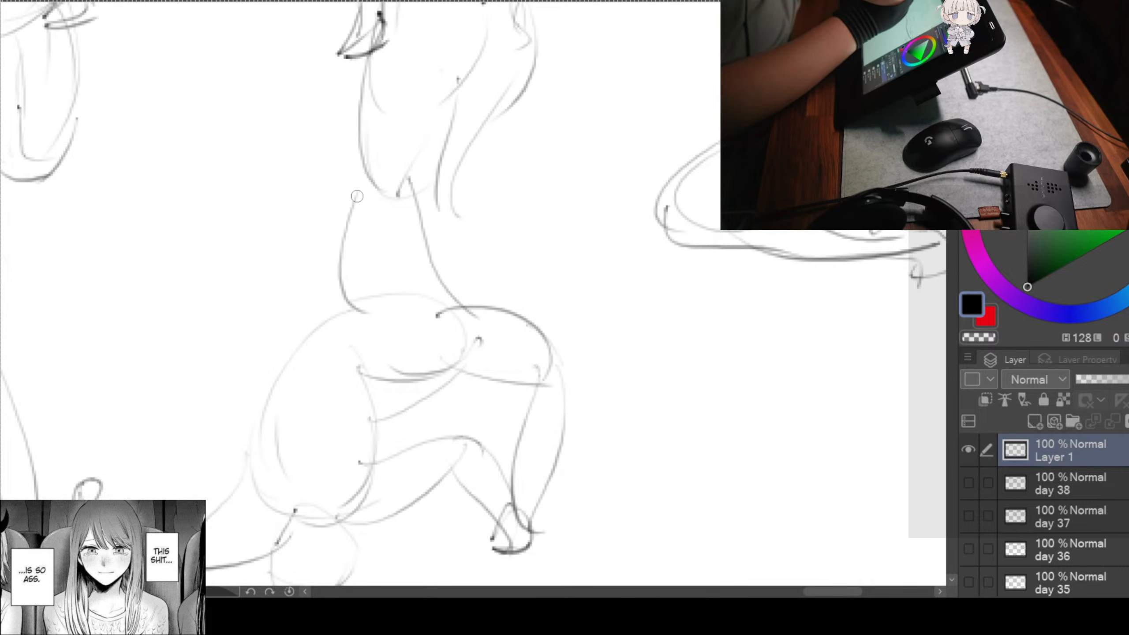
pyautogui.moveTo(362, 70)
pyautogui.mouseDown()
pyautogui.moveTo(385, 228)
pyautogui.moveTo(422, 223)
pyautogui.mouseUp()
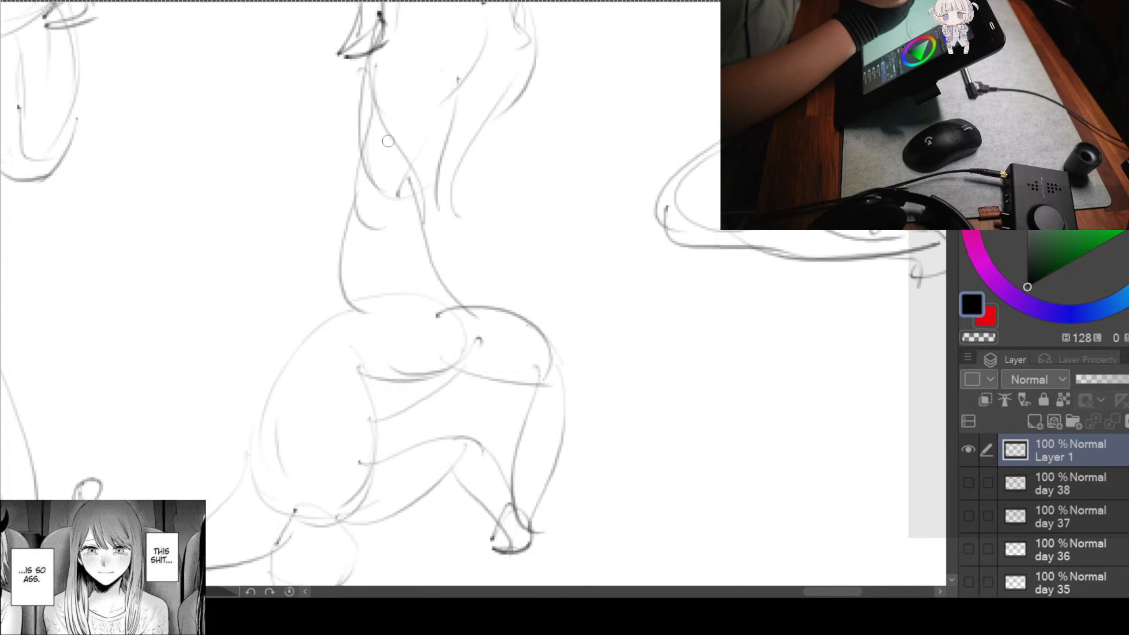
pyautogui.moveTo(351, 95)
pyautogui.mouseDown()
pyautogui.moveTo(380, 67)
pyautogui.moveTo(389, 90)
pyautogui.mouseUp()
pyautogui.moveTo(374, 83); pyautogui.dragTo(404, 237)
pyautogui.moveTo(350, 187); pyautogui.dragTo(331, 343)
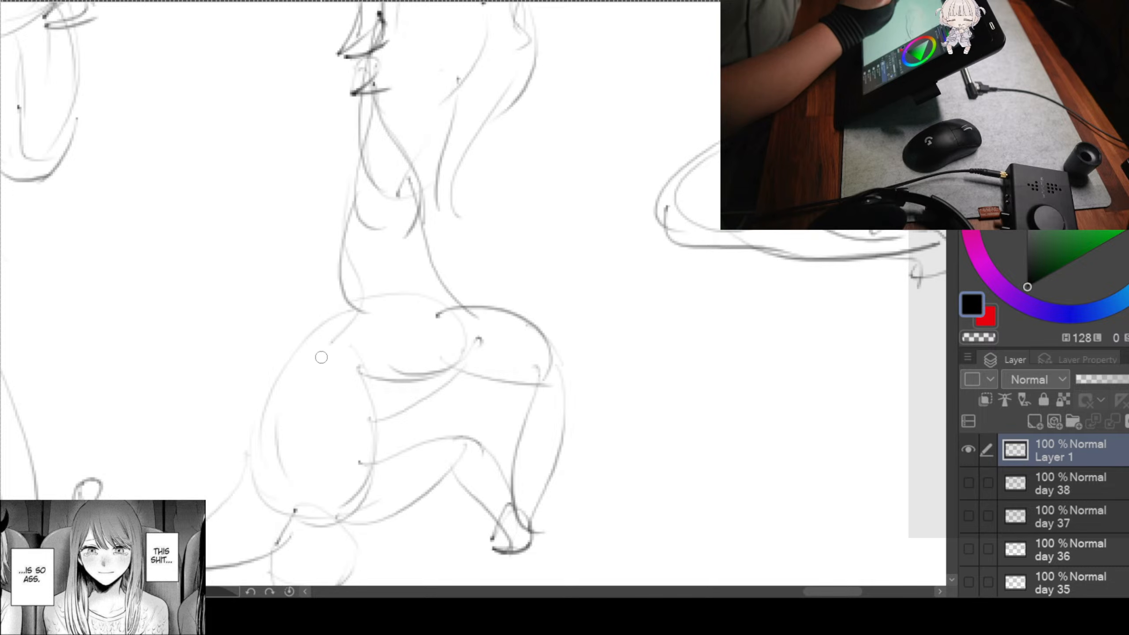
pyautogui.moveTo(346, 301); pyautogui.dragTo(260, 443)
# Step: Sketch an egg-shaped head and a sloping shoulder line for a new figure in the empty area beside the upside-down one
pyautogui.moveTo(600, 423); pyautogui.dragTo(463, 299)
pyautogui.moveTo(614, 345); pyautogui.dragTo(285, 303)
pyautogui.moveTo(526, 330)
pyautogui.mouseDown()
pyautogui.moveTo(482, 301)
pyautogui.moveTo(444, 192)
pyautogui.moveTo(426, 221)
pyautogui.mouseUp()
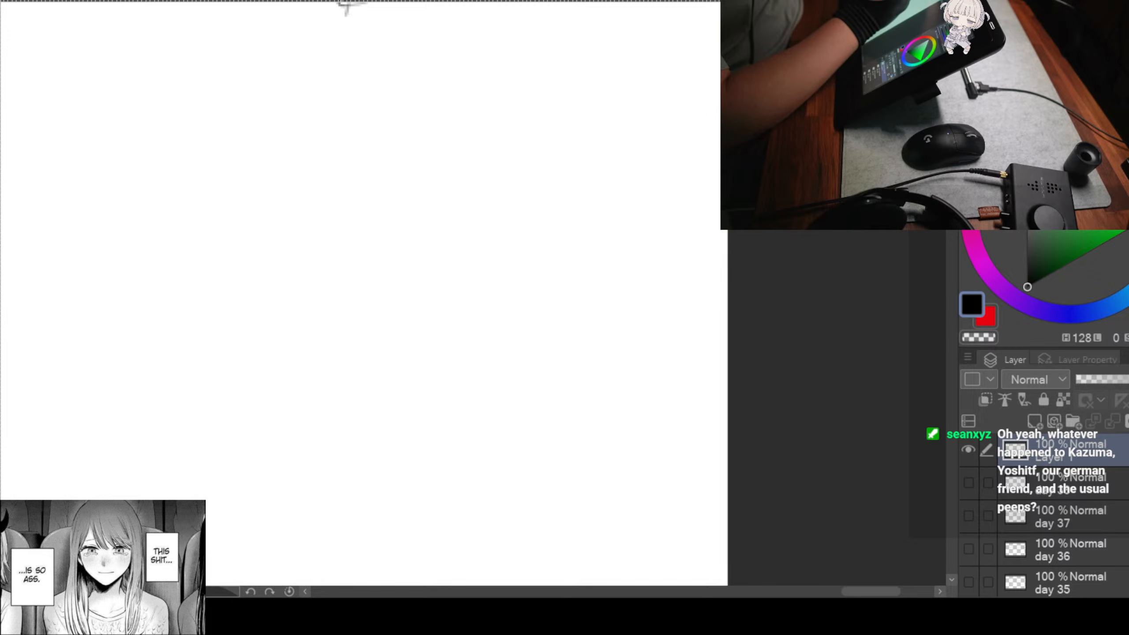
pyautogui.moveTo(372, 187)
pyautogui.mouseDown()
pyautogui.moveTo(494, 184)
pyautogui.moveTo(376, 239)
pyautogui.moveTo(379, 207)
pyautogui.mouseUp()
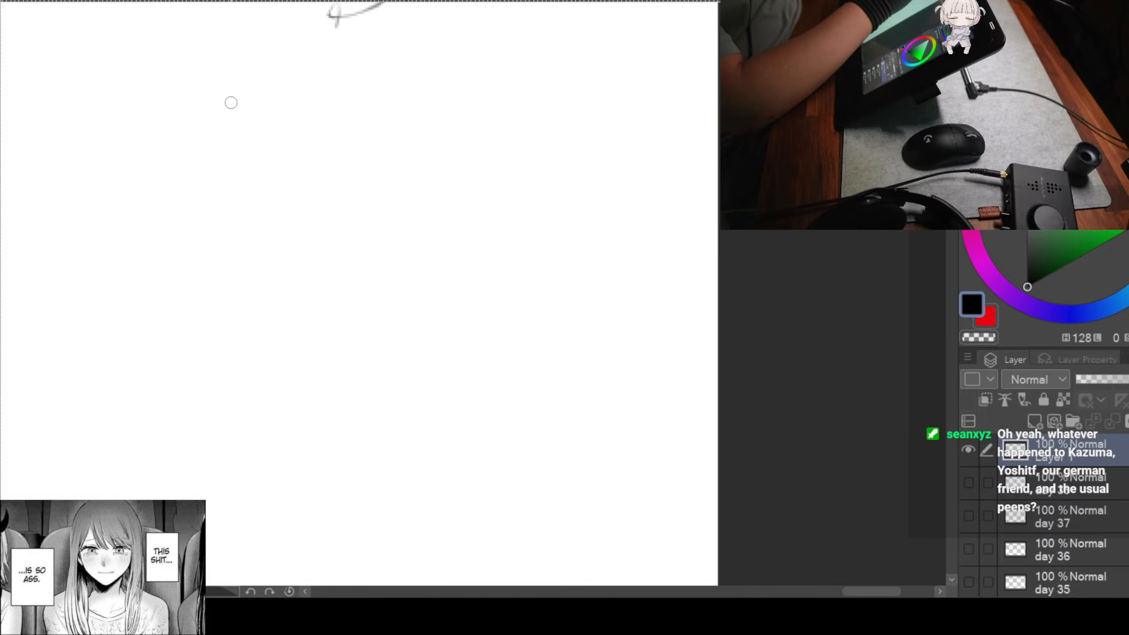
pyautogui.moveTo(228, 99)
pyautogui.mouseDown()
pyautogui.moveTo(235, 154)
pyautogui.moveTo(248, 90)
pyautogui.moveTo(289, 188)
pyautogui.moveTo(229, 122)
pyautogui.moveTo(238, 199)
pyautogui.moveTo(290, 177)
pyautogui.mouseUp()
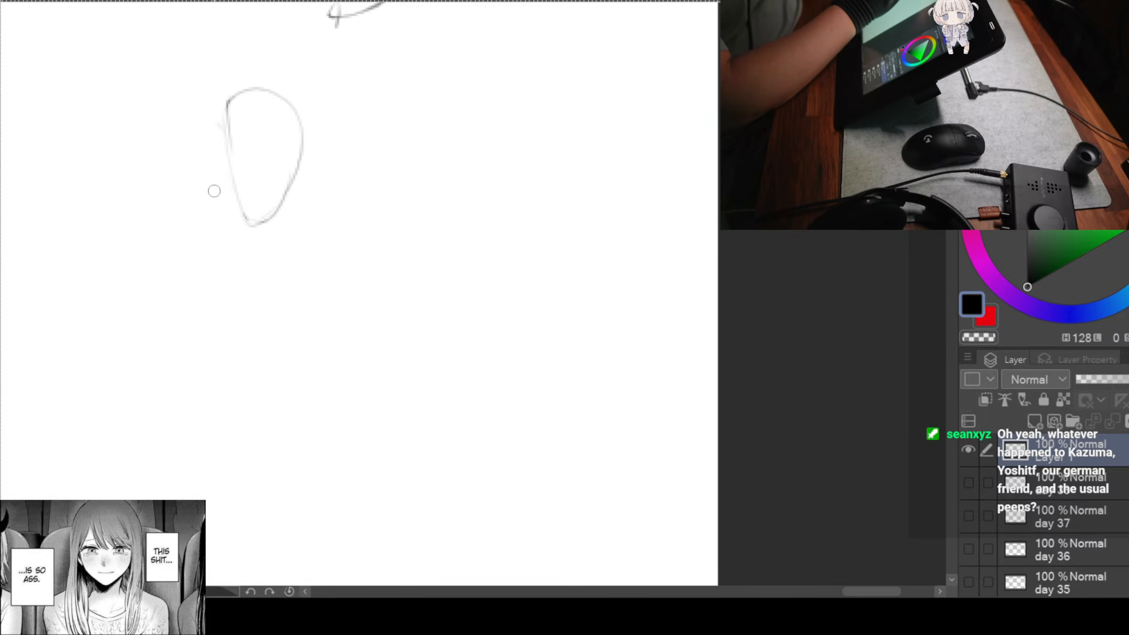
pyautogui.moveTo(162, 185); pyautogui.dragTo(358, 238)
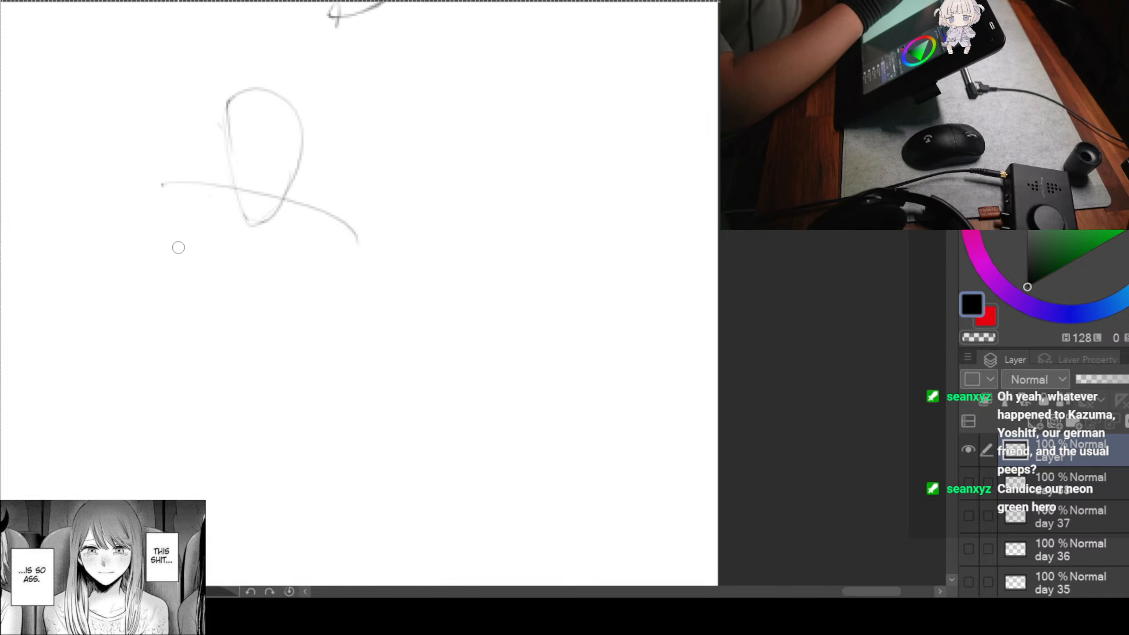
# Step: Sketch the new figure's torso sides tapering from the shoulders to the waist, and close them with rounded hips
pyautogui.moveTo(162, 184); pyautogui.dragTo(208, 294)
pyautogui.moveTo(355, 244); pyautogui.dragTo(314, 358)
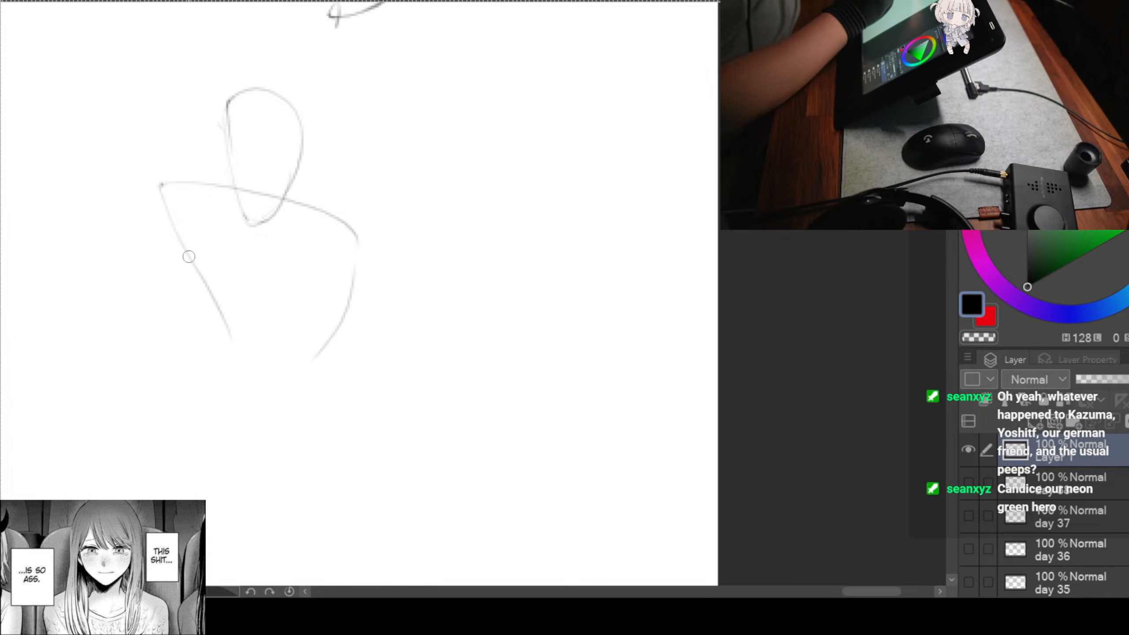
pyautogui.moveTo(184, 248)
pyautogui.mouseDown()
pyautogui.moveTo(235, 342)
pyautogui.moveTo(235, 392)
pyautogui.mouseUp()
pyautogui.moveTo(336, 343)
pyautogui.mouseDown()
pyautogui.moveTo(238, 418)
pyautogui.moveTo(302, 354)
pyautogui.moveTo(315, 370)
pyautogui.mouseUp()
pyautogui.moveTo(314, 311); pyautogui.dragTo(373, 404)
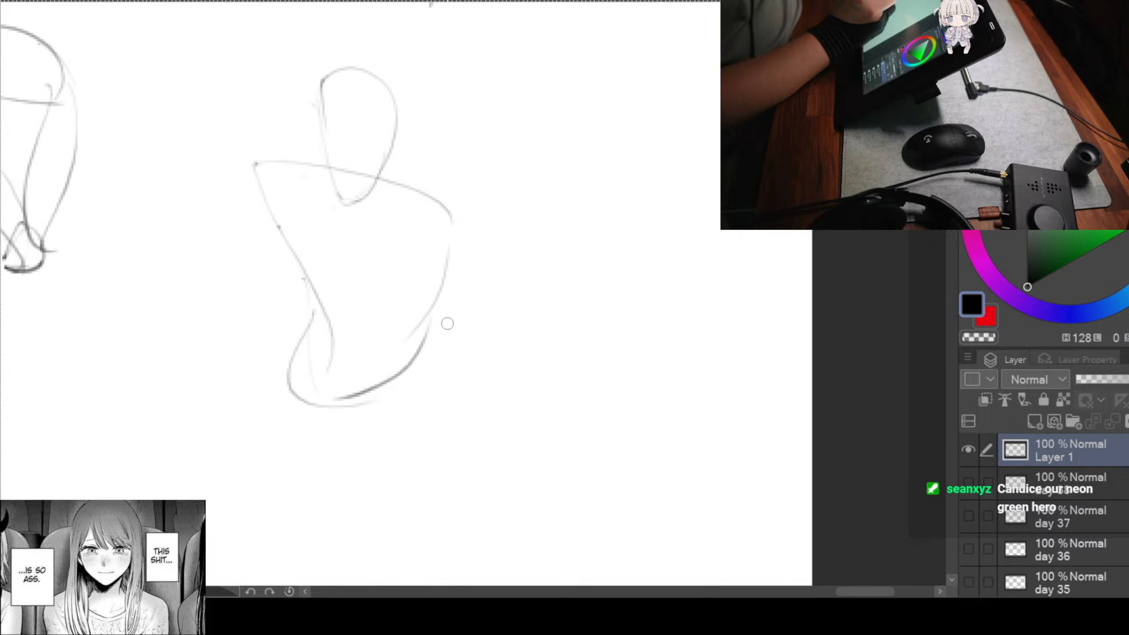
pyautogui.moveTo(426, 363)
pyautogui.mouseDown()
pyautogui.moveTo(431, 317)
pyautogui.moveTo(441, 378)
pyautogui.mouseUp()
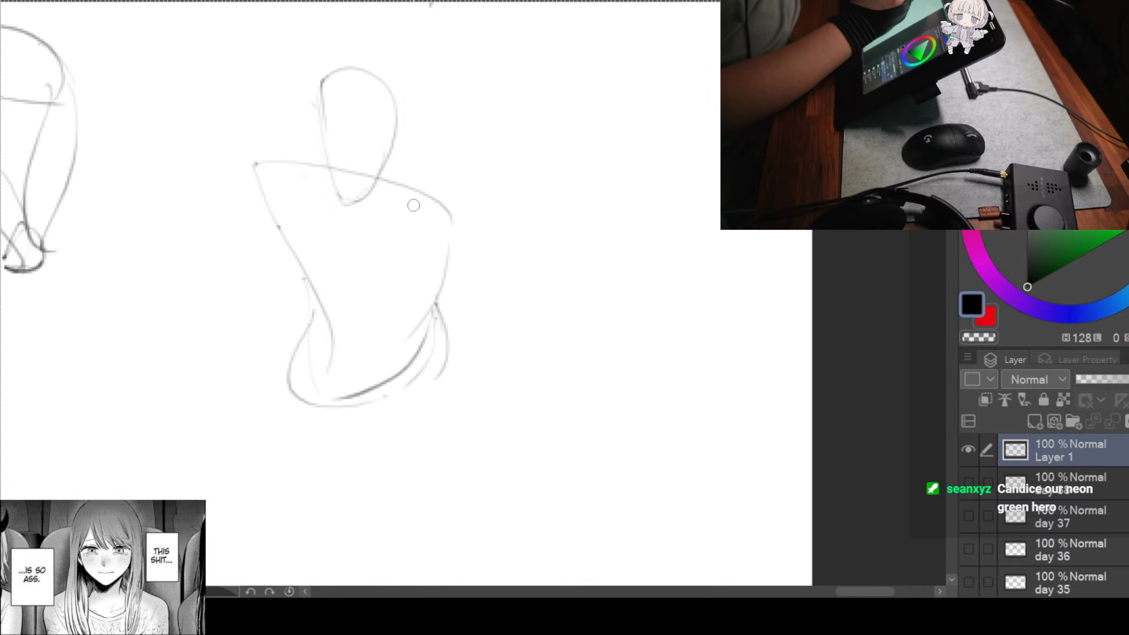
# Step: Sketch the neck slope and the arm on the figure's lower shoulder, with a straight forearm ending in a hand
pyautogui.moveTo(385, 147)
pyautogui.mouseDown()
pyautogui.moveTo(475, 262)
pyautogui.moveTo(472, 341)
pyautogui.mouseUp()
pyautogui.moveTo(491, 276)
pyautogui.mouseDown()
pyautogui.moveTo(508, 332)
pyautogui.moveTo(474, 445)
pyautogui.mouseUp()
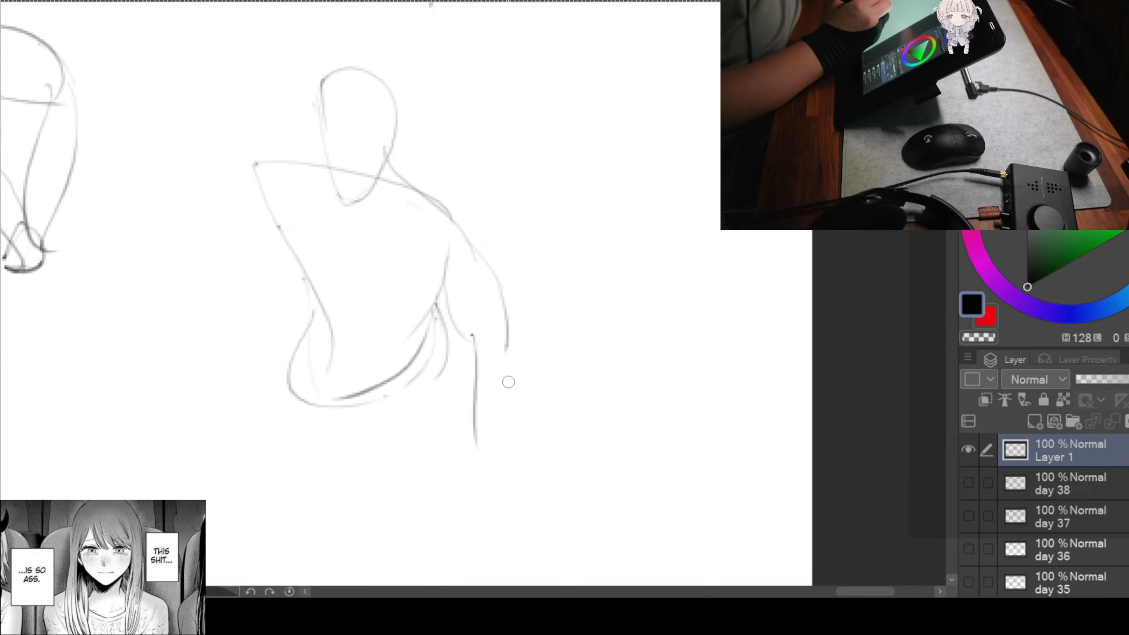
pyautogui.moveTo(502, 352); pyautogui.dragTo(507, 438)
pyautogui.moveTo(498, 445)
pyautogui.mouseDown()
pyautogui.moveTo(473, 449)
pyautogui.moveTo(462, 474)
pyautogui.moveTo(508, 487)
pyautogui.moveTo(496, 474)
pyautogui.mouseUp()
pyautogui.moveTo(350, 376)
pyautogui.mouseDown()
pyautogui.moveTo(497, 340)
pyautogui.moveTo(539, 400)
pyautogui.mouseUp()
# Step: Sketch the figure's opposite shoulder and its arm bent outward, with the forearm descending to an oval hand
pyautogui.moveTo(507, 161); pyautogui.dragTo(386, 254)
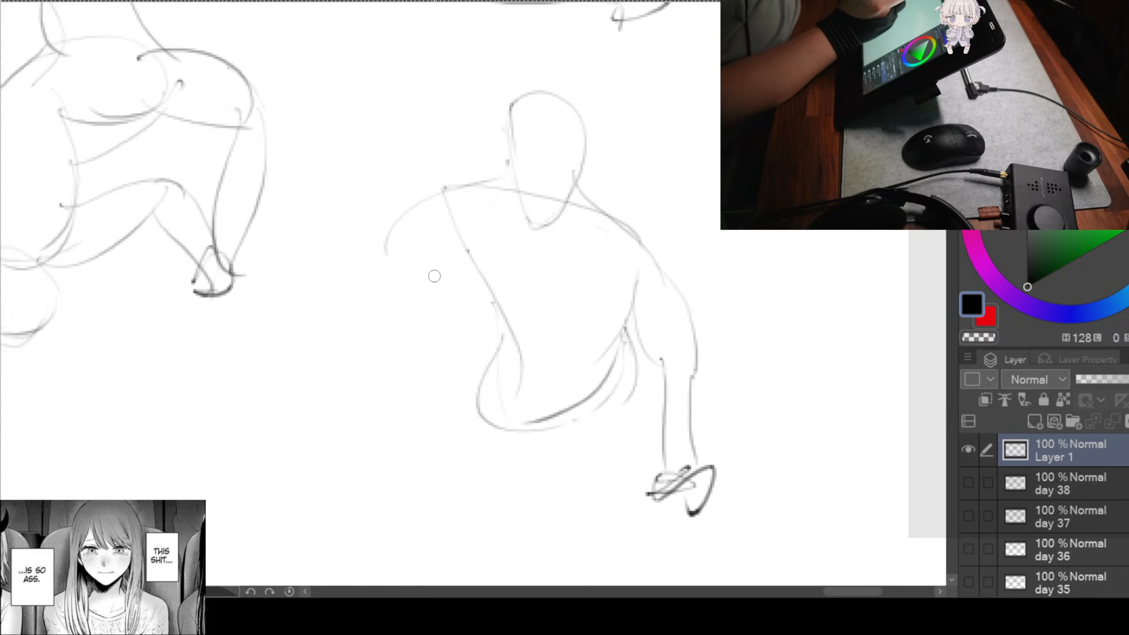
pyautogui.moveTo(470, 250); pyautogui.dragTo(374, 317)
pyautogui.moveTo(427, 218); pyautogui.dragTo(358, 330)
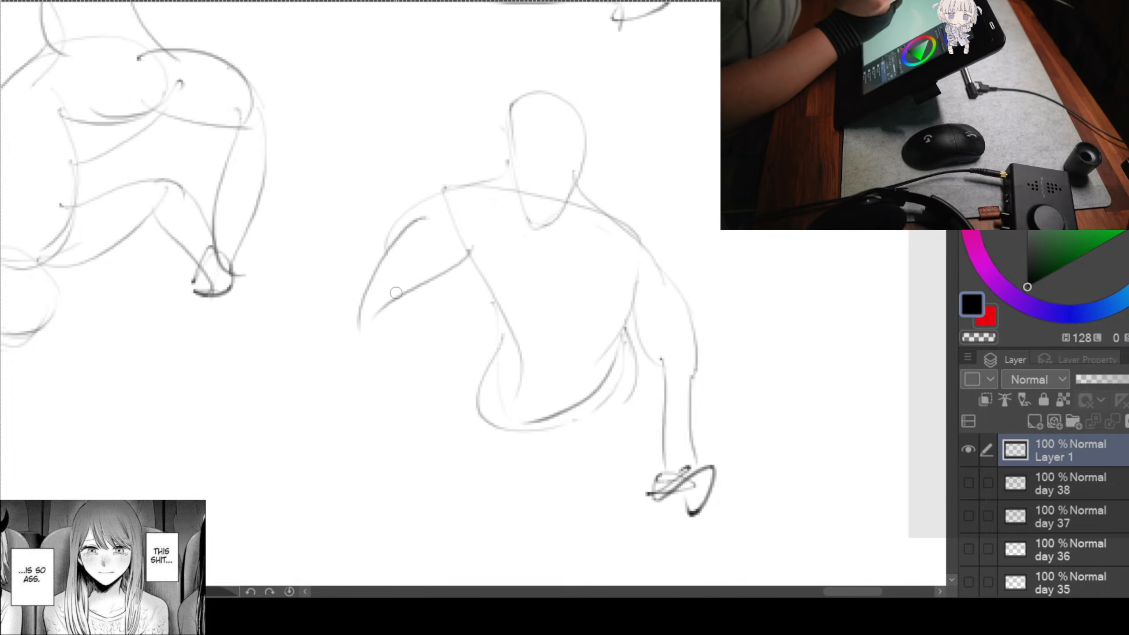
pyautogui.moveTo(392, 298)
pyautogui.mouseDown()
pyautogui.moveTo(375, 391)
pyautogui.moveTo(386, 442)
pyautogui.mouseUp()
pyautogui.moveTo(354, 360)
pyautogui.mouseDown()
pyautogui.moveTo(371, 455)
pyautogui.moveTo(349, 470)
pyautogui.mouseUp()
pyautogui.moveTo(359, 452)
pyautogui.mouseDown()
pyautogui.moveTo(351, 470)
pyautogui.moveTo(415, 464)
pyautogui.mouseUp()
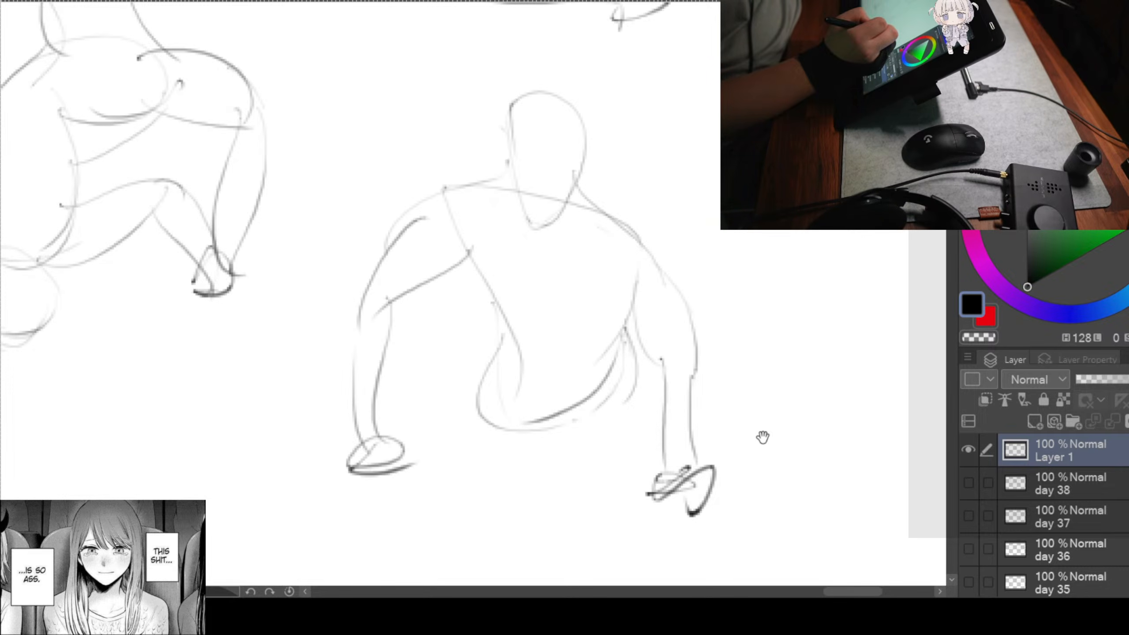
# Step: Sketch the arched back of a new crouching figure in a blank area of the canvas, curving the outline down around the hips
pyautogui.moveTo(702, 454)
pyautogui.mouseDown()
pyautogui.moveTo(499, 460)
pyautogui.moveTo(770, 215)
pyautogui.mouseUp()
pyautogui.moveTo(511, 378); pyautogui.dragTo(951, 270)
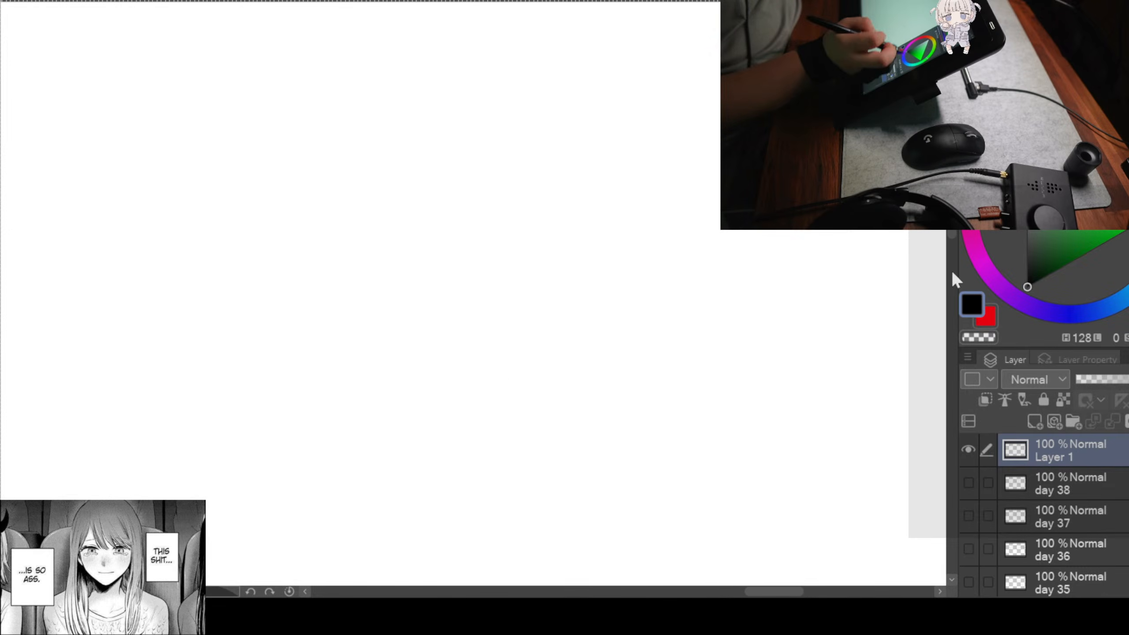
pyautogui.moveTo(466, 378); pyautogui.dragTo(890, 324)
pyautogui.moveTo(356, 312); pyautogui.dragTo(911, 285)
pyautogui.moveTo(436, 305); pyautogui.dragTo(956, 285)
pyautogui.moveTo(252, 295); pyautogui.dragTo(811, 269)
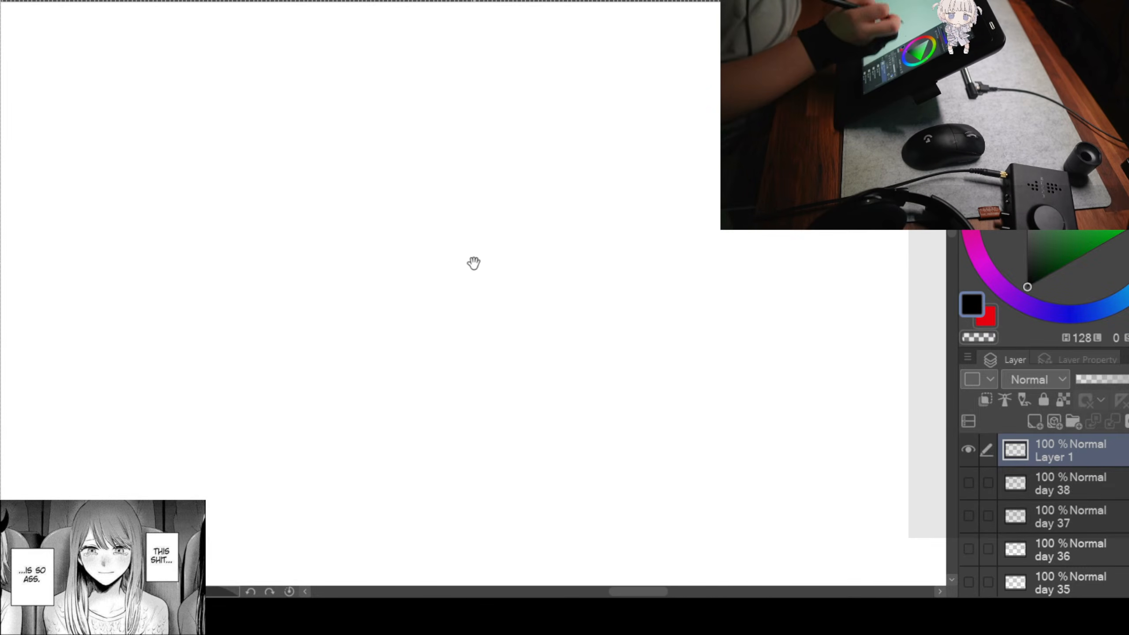
pyautogui.moveTo(386, 275); pyautogui.dragTo(981, 278)
pyautogui.moveTo(270, 270); pyautogui.dragTo(845, 241)
pyautogui.moveTo(437, 177); pyautogui.dragTo(702, 200)
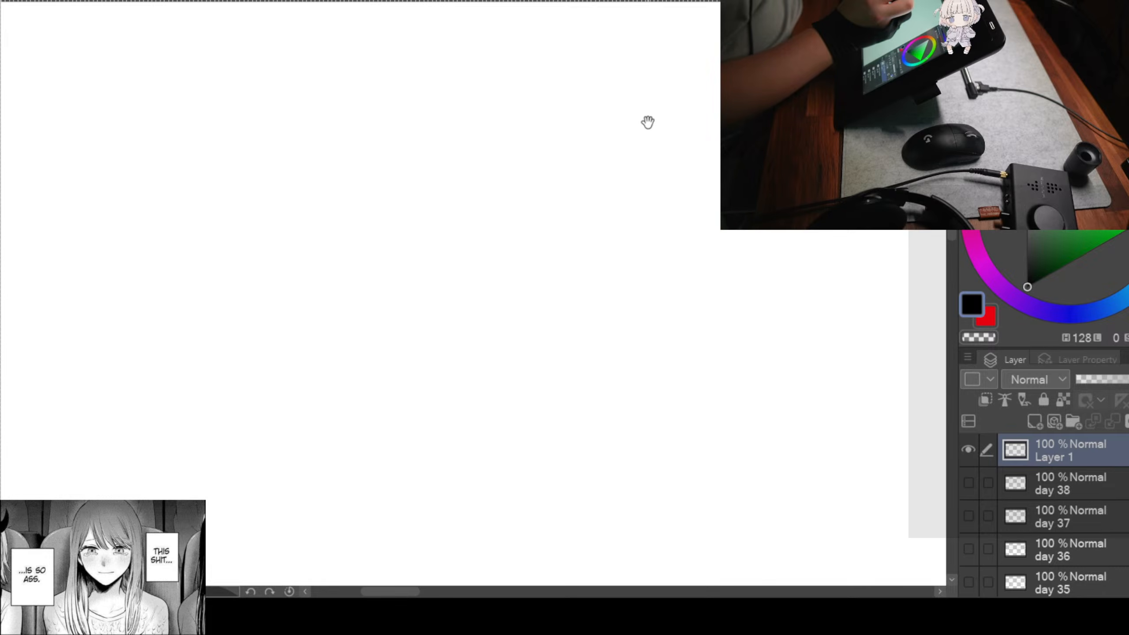
pyautogui.moveTo(588, 130)
pyautogui.mouseDown()
pyautogui.moveTo(631, 164)
pyautogui.moveTo(623, 237)
pyautogui.moveTo(590, 167)
pyautogui.mouseUp()
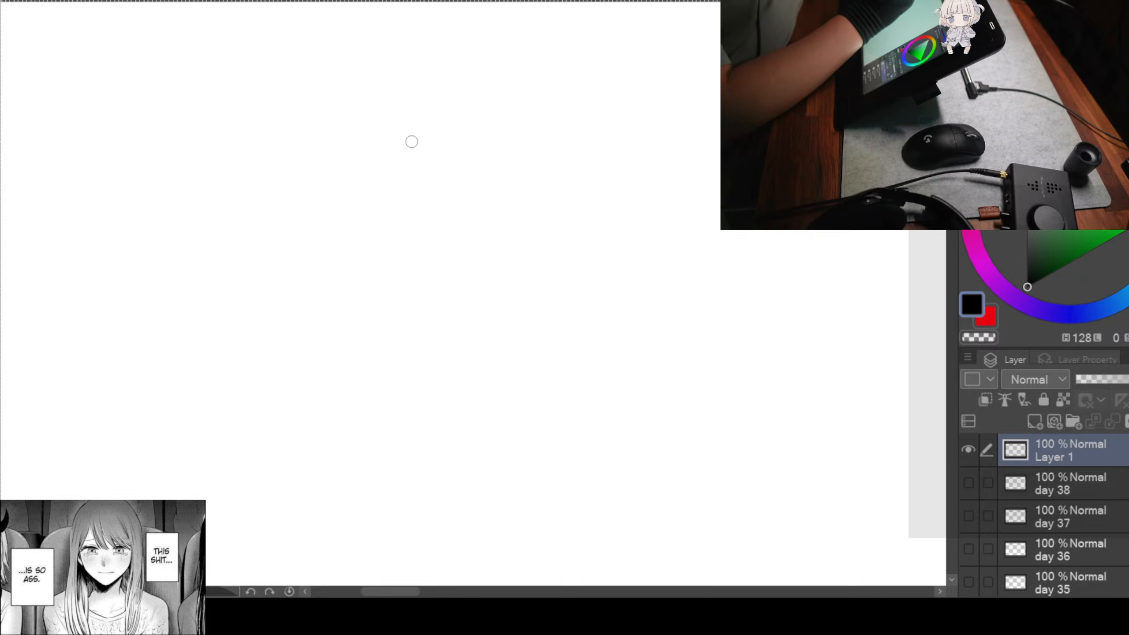
pyautogui.moveTo(411, 142)
pyautogui.mouseDown()
pyautogui.moveTo(635, 237)
pyautogui.moveTo(462, 178)
pyautogui.moveTo(433, 129)
pyautogui.mouseUp()
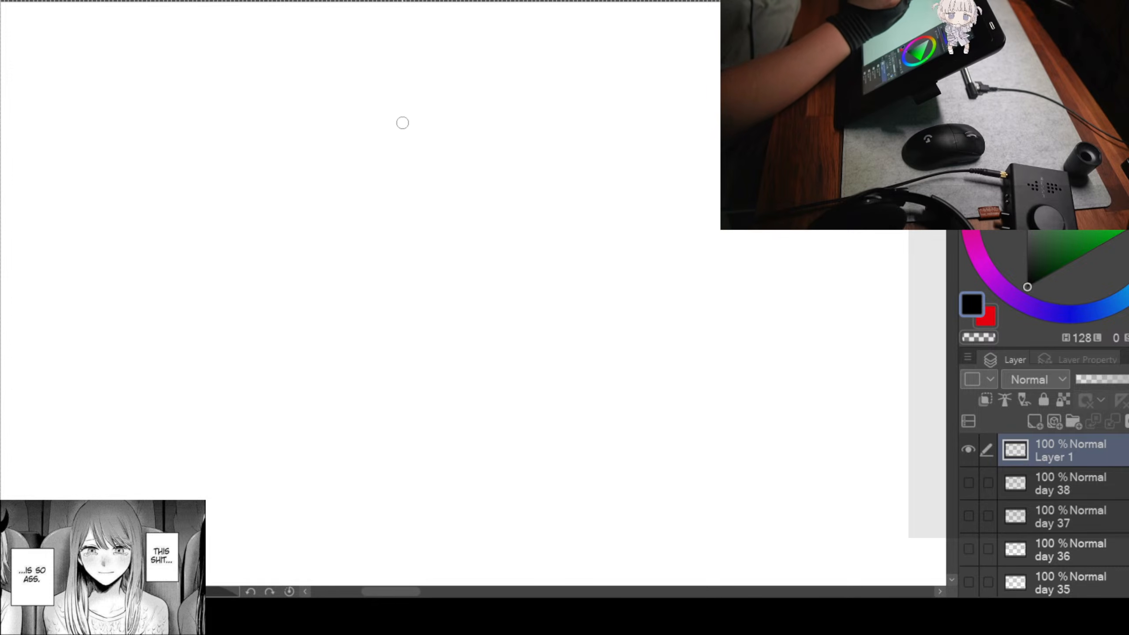
pyautogui.moveTo(431, 71); pyautogui.dragTo(319, 71)
pyautogui.moveTo(197, 195)
pyautogui.mouseDown()
pyautogui.moveTo(431, 98)
pyautogui.moveTo(200, 159)
pyautogui.mouseUp()
pyautogui.moveTo(383, 65); pyautogui.dragTo(464, 156)
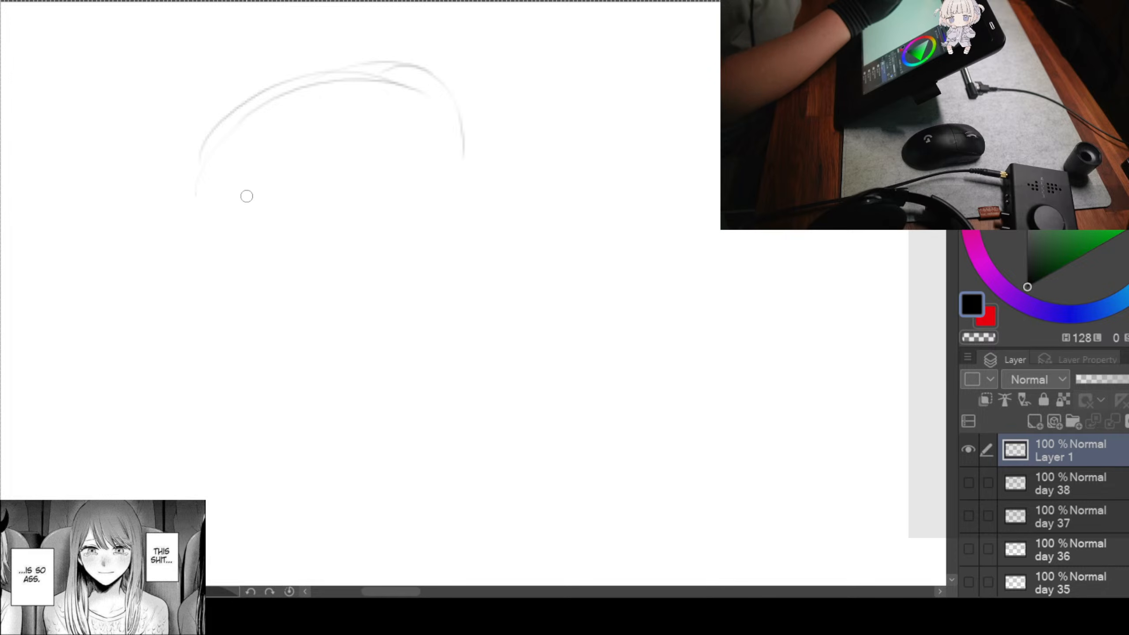
pyautogui.moveTo(204, 152); pyautogui.dragTo(285, 279)
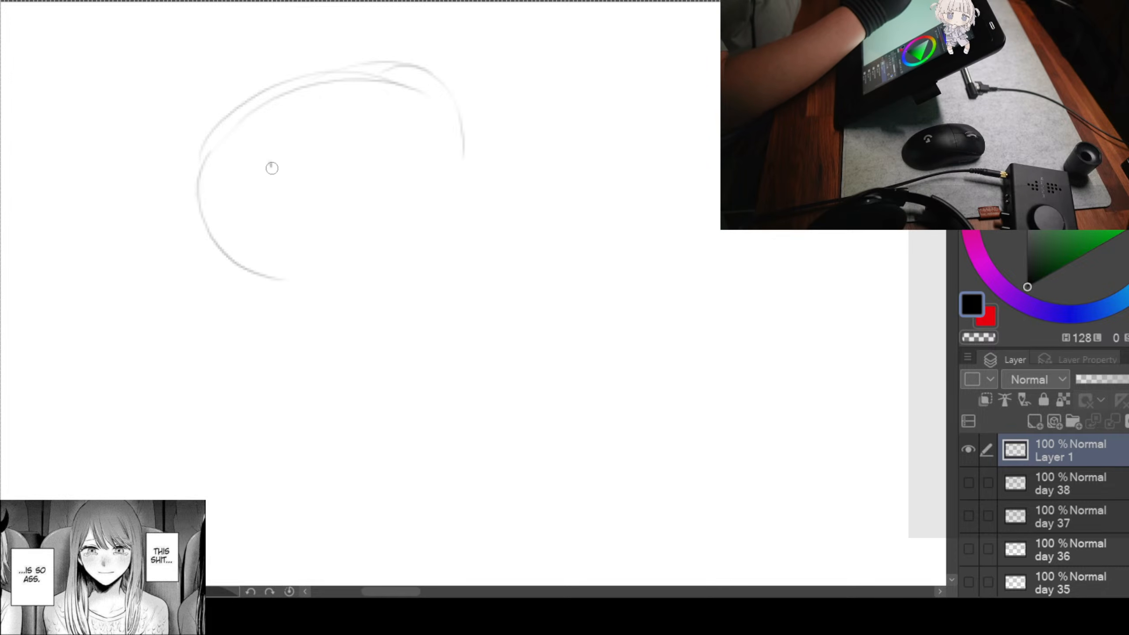
# Step: Sketch the crouching figure's folded thigh and lower leg, with long curves running from the hips toward the feet
pyautogui.moveTo(271, 164)
pyautogui.mouseDown()
pyautogui.moveTo(332, 281)
pyautogui.moveTo(291, 314)
pyautogui.mouseUp()
pyautogui.moveTo(226, 249)
pyautogui.mouseDown()
pyautogui.moveTo(245, 283)
pyautogui.moveTo(315, 300)
pyautogui.mouseUp()
pyautogui.moveTo(319, 318)
pyautogui.mouseDown()
pyautogui.moveTo(382, 356)
pyautogui.moveTo(158, 298)
pyautogui.mouseUp()
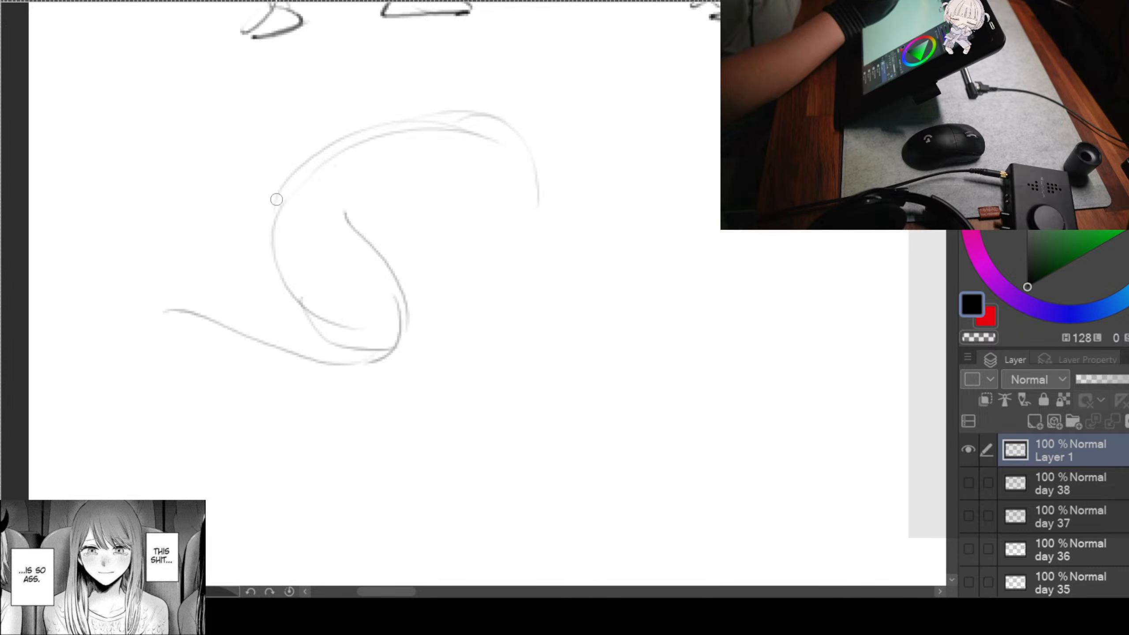
pyautogui.moveTo(276, 199); pyautogui.dragTo(213, 312)
pyautogui.moveTo(301, 307); pyautogui.dragTo(253, 340)
# Step: Sketch the crouching figure's feet at the end of the folded legs, one flat and pointed and one upright
pyautogui.moveTo(251, 351); pyautogui.dragTo(351, 302)
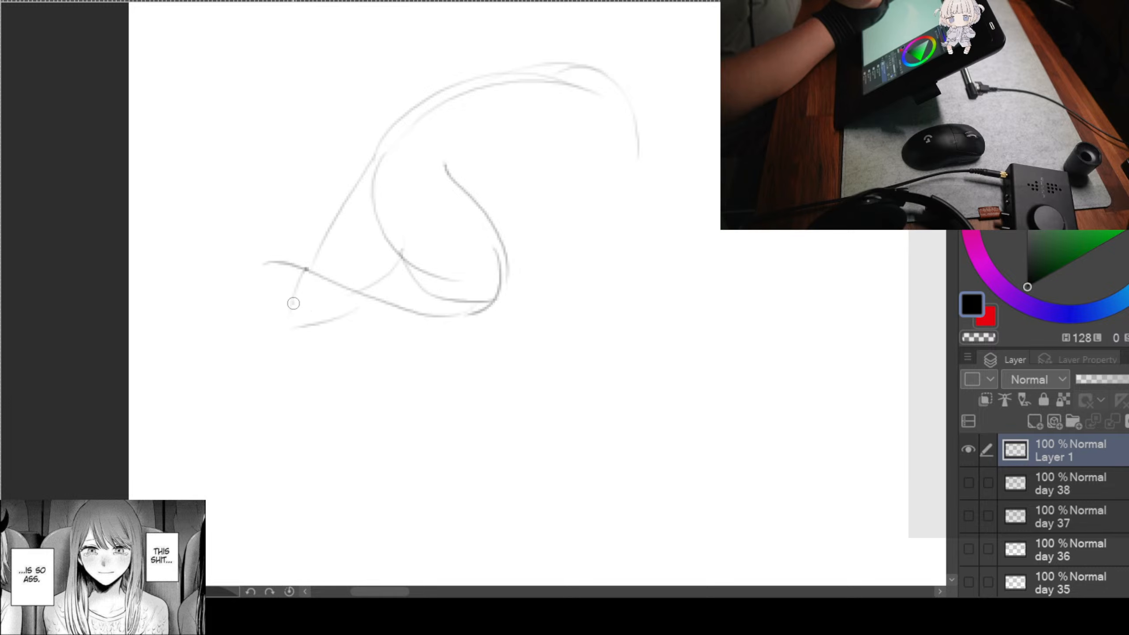
pyautogui.moveTo(292, 303)
pyautogui.mouseDown()
pyautogui.moveTo(158, 302)
pyautogui.moveTo(323, 338)
pyautogui.moveTo(315, 344)
pyautogui.mouseUp()
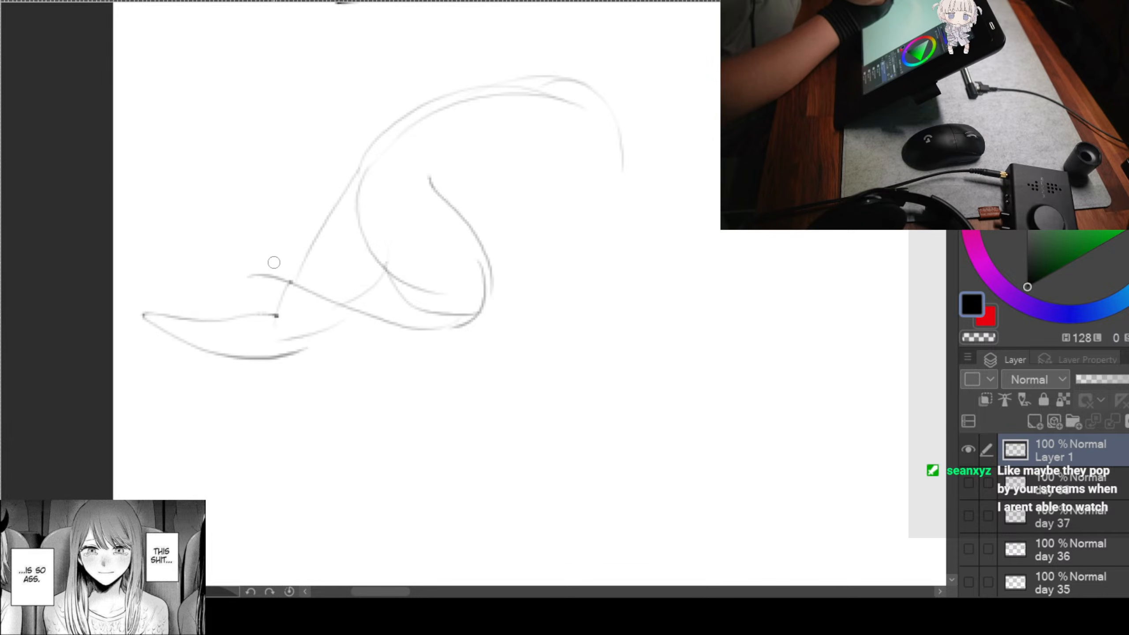
pyautogui.moveTo(272, 259); pyautogui.dragTo(233, 306)
pyautogui.moveTo(271, 258)
pyautogui.mouseDown()
pyautogui.moveTo(286, 267)
pyautogui.moveTo(242, 354)
pyautogui.moveTo(253, 352)
pyautogui.mouseUp()
# Step: Sketch the crouching figure's chest line and its near arm reaching down and back to a small hand
pyautogui.moveTo(535, 228); pyautogui.dragTo(408, 259)
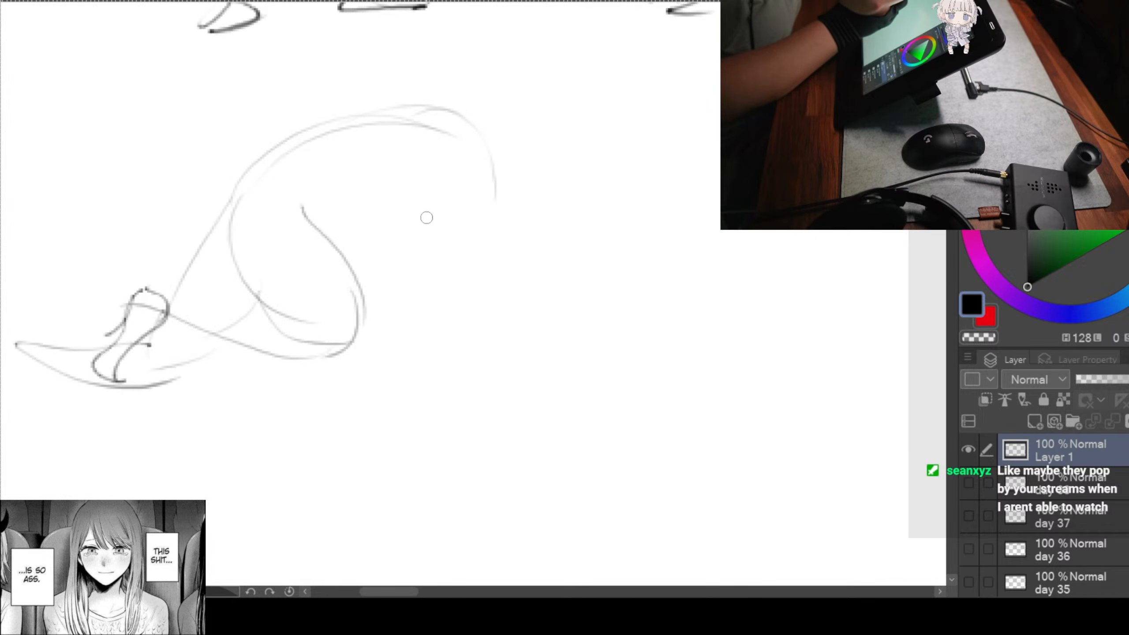
pyautogui.moveTo(429, 203); pyautogui.dragTo(355, 267)
pyautogui.moveTo(496, 221)
pyautogui.mouseDown()
pyautogui.moveTo(393, 281)
pyautogui.moveTo(297, 364)
pyautogui.mouseUp()
pyautogui.moveTo(390, 283); pyautogui.dragTo(300, 379)
pyautogui.moveTo(296, 356)
pyautogui.mouseDown()
pyautogui.moveTo(289, 392)
pyautogui.moveTo(309, 390)
pyautogui.mouseUp()
# Step: Sketch the crouching figure's lowered round head, and the far shoulder and arm reaching past it
pyautogui.moveTo(583, 327); pyautogui.dragTo(373, 358)
pyautogui.moveTo(351, 227)
pyautogui.mouseDown()
pyautogui.moveTo(343, 198)
pyautogui.moveTo(287, 259)
pyautogui.mouseUp()
pyautogui.moveTo(302, 189); pyautogui.dragTo(318, 259)
pyautogui.moveTo(252, 125)
pyautogui.mouseDown()
pyautogui.moveTo(337, 193)
pyautogui.moveTo(273, 276)
pyautogui.mouseUp()
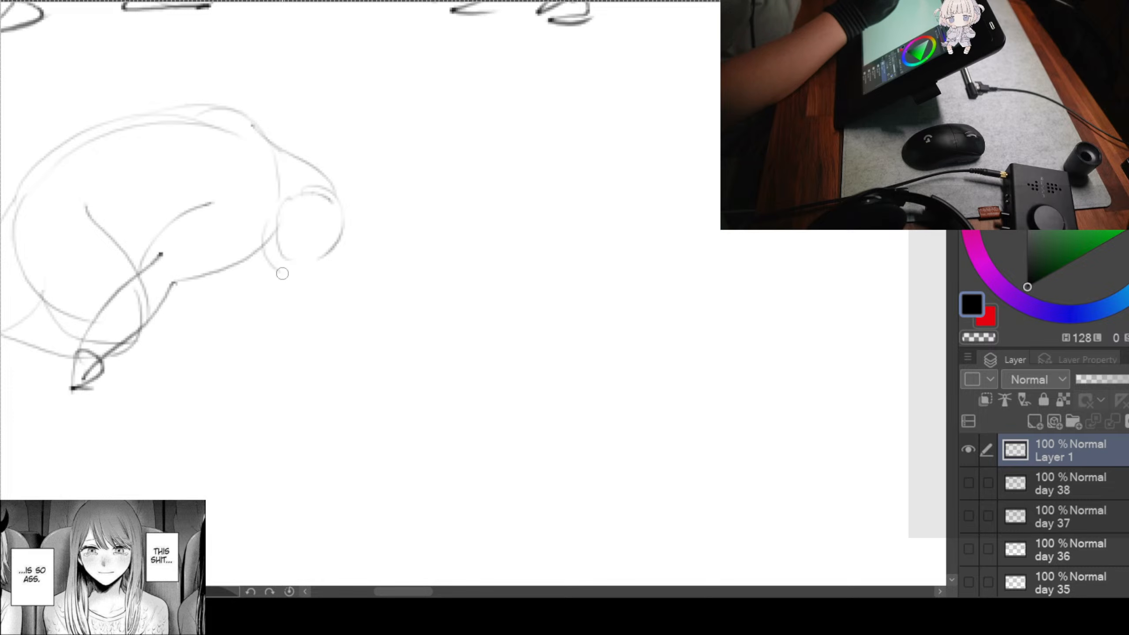
pyautogui.moveTo(285, 196)
pyautogui.mouseDown()
pyautogui.moveTo(349, 262)
pyautogui.moveTo(332, 254)
pyautogui.mouseUp()
pyautogui.moveTo(263, 142)
pyautogui.mouseDown()
pyautogui.moveTo(317, 204)
pyautogui.moveTo(320, 171)
pyautogui.moveTo(386, 287)
pyautogui.mouseUp()
pyautogui.moveTo(334, 254)
pyautogui.mouseDown()
pyautogui.moveTo(369, 311)
pyautogui.moveTo(396, 292)
pyautogui.mouseUp()
pyautogui.moveTo(379, 314); pyautogui.dragTo(404, 303)
# Step: Sketch an egg-shaped head and a rounded torso for a new seated figure in the empty area beside the crouching one
pyautogui.moveTo(734, 307)
pyautogui.mouseDown()
pyautogui.moveTo(458, 246)
pyautogui.moveTo(320, 187)
pyautogui.mouseUp()
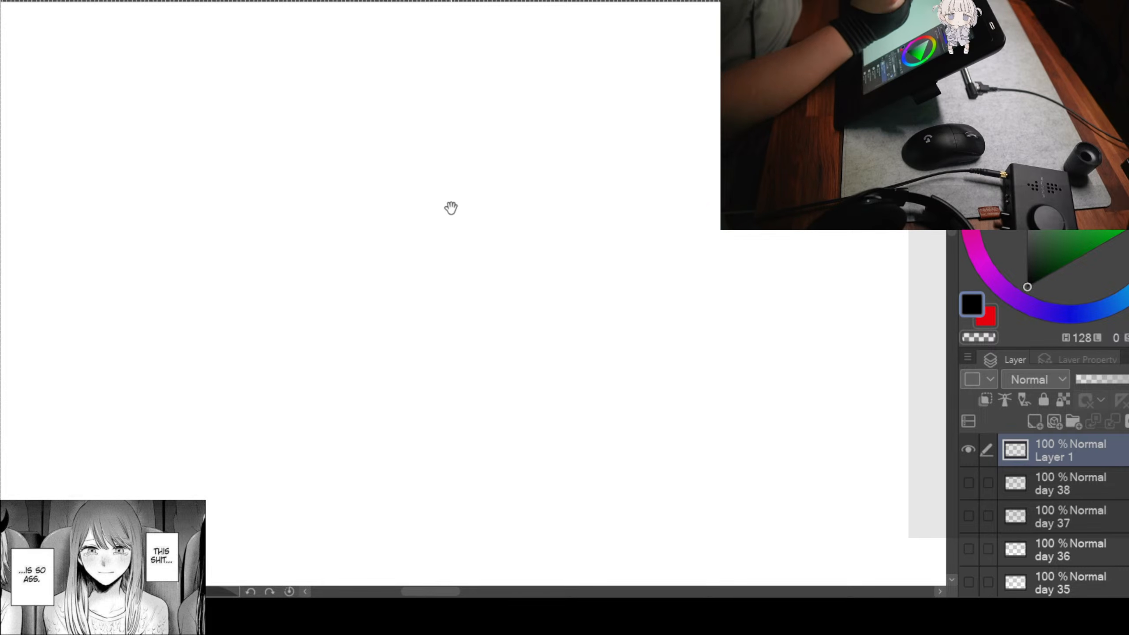
pyautogui.moveTo(451, 207)
pyautogui.mouseDown()
pyautogui.moveTo(549, 285)
pyautogui.moveTo(448, 411)
pyautogui.moveTo(592, 229)
pyautogui.moveTo(458, 246)
pyautogui.moveTo(468, 353)
pyautogui.moveTo(451, 271)
pyautogui.mouseUp()
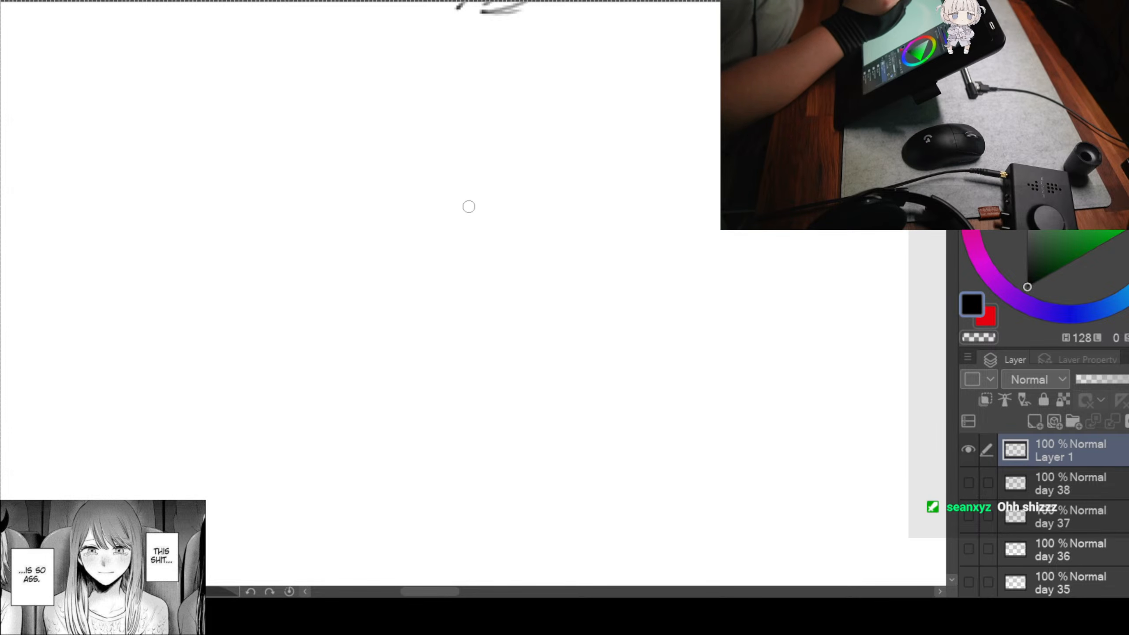
pyautogui.moveTo(256, 61)
pyautogui.mouseDown()
pyautogui.moveTo(306, 112)
pyautogui.moveTo(245, 145)
pyautogui.moveTo(285, 153)
pyautogui.moveTo(229, 156)
pyautogui.moveTo(214, 248)
pyautogui.moveTo(238, 256)
pyautogui.mouseUp()
pyautogui.moveTo(253, 129)
pyautogui.mouseDown()
pyautogui.moveTo(315, 174)
pyautogui.moveTo(343, 227)
pyautogui.moveTo(247, 270)
pyautogui.moveTo(219, 223)
pyautogui.mouseUp()
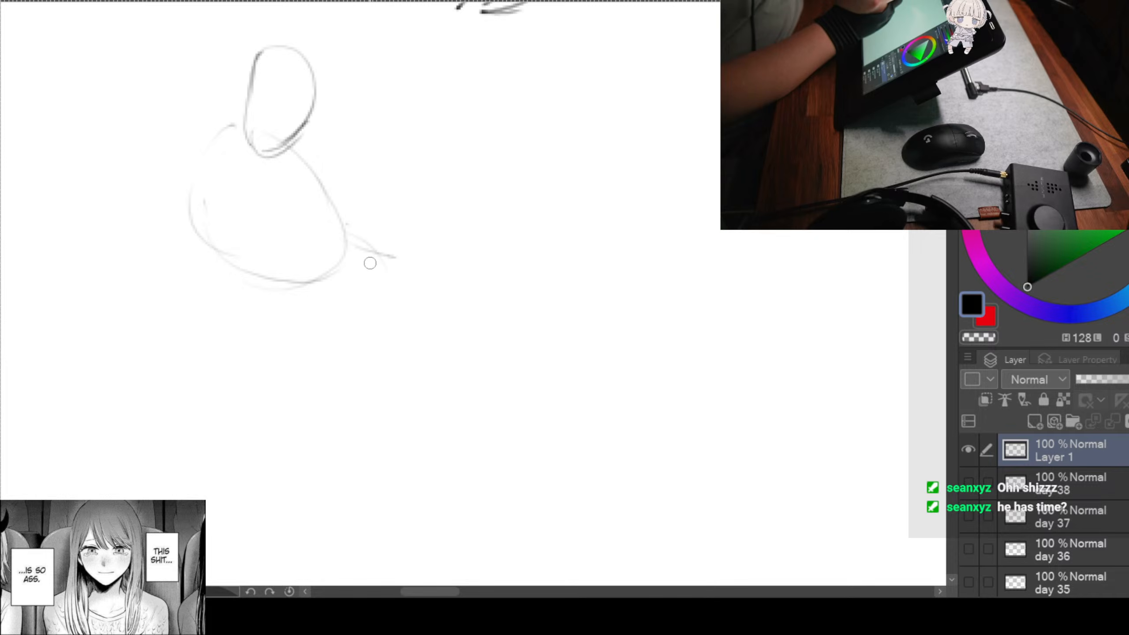
# Step: Sketch the seated figure's hips and raised thighs with a sweeping underside curve and an elongated oval inside it
pyautogui.moveTo(288, 290)
pyautogui.mouseDown()
pyautogui.moveTo(327, 305)
pyautogui.moveTo(462, 236)
pyautogui.mouseUp()
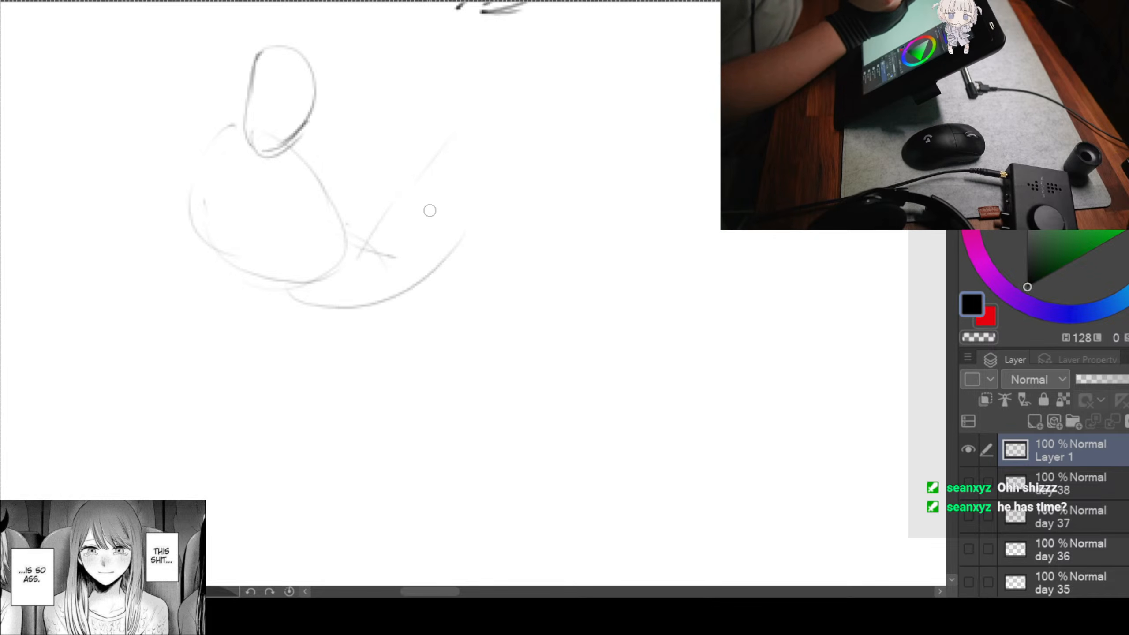
pyautogui.moveTo(402, 189)
pyautogui.mouseDown()
pyautogui.moveTo(411, 249)
pyautogui.moveTo(464, 175)
pyautogui.mouseUp()
pyautogui.moveTo(475, 200); pyautogui.dragTo(369, 298)
pyautogui.moveTo(397, 191)
pyautogui.mouseDown()
pyautogui.moveTo(405, 285)
pyautogui.moveTo(423, 313)
pyautogui.mouseUp()
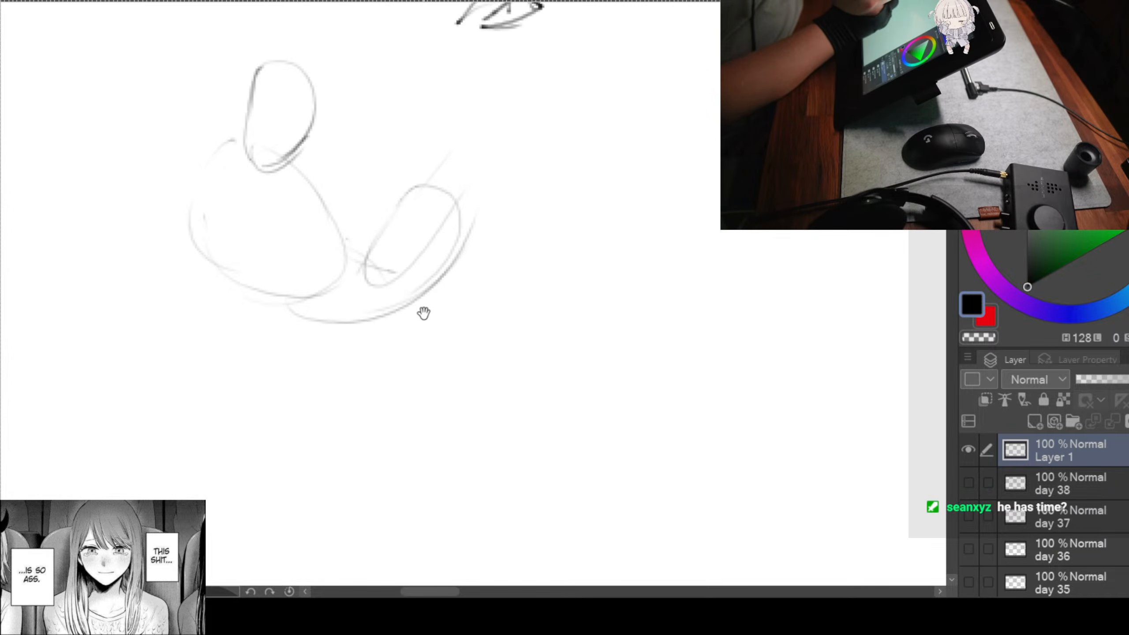
# Step: Sketch the seated figure's near arm hanging from the shoulder, with a bent forearm ending in a hand
pyautogui.moveTo(351, 335); pyautogui.dragTo(381, 310)
pyautogui.moveTo(232, 160); pyautogui.dragTo(225, 304)
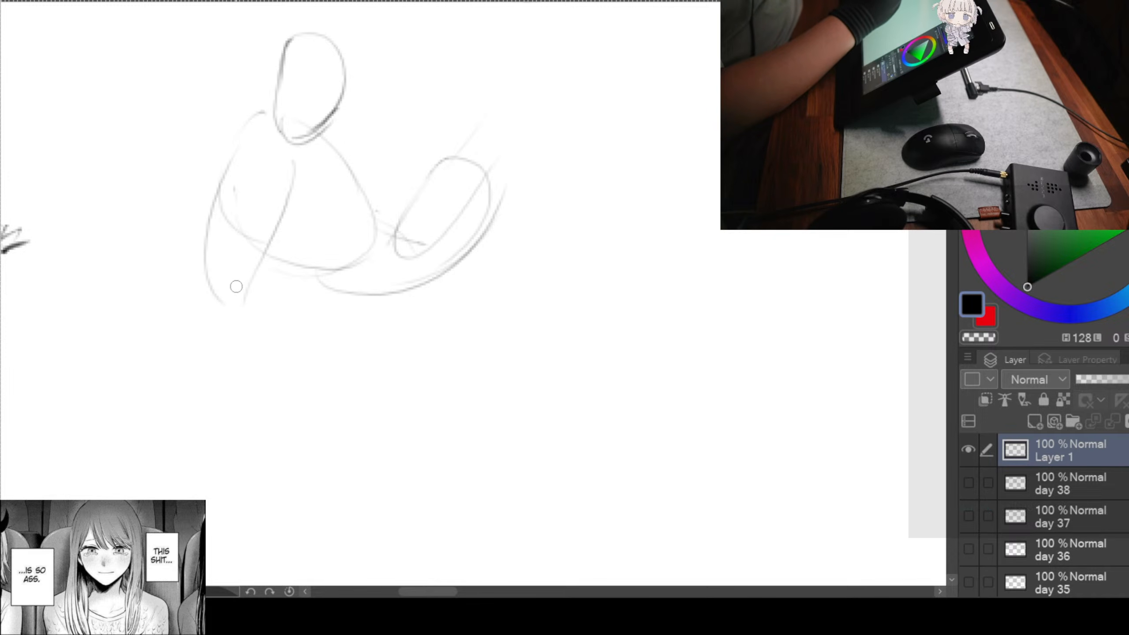
pyautogui.moveTo(244, 285); pyautogui.dragTo(327, 364)
pyautogui.moveTo(226, 288)
pyautogui.mouseDown()
pyautogui.moveTo(284, 356)
pyautogui.moveTo(338, 356)
pyautogui.mouseUp()
pyautogui.moveTo(271, 252); pyautogui.dragTo(331, 342)
# Step: Sketch the seated figure's lower legs extending from the raised knees, and finish them with feet
pyautogui.moveTo(545, 248); pyautogui.dragTo(471, 359)
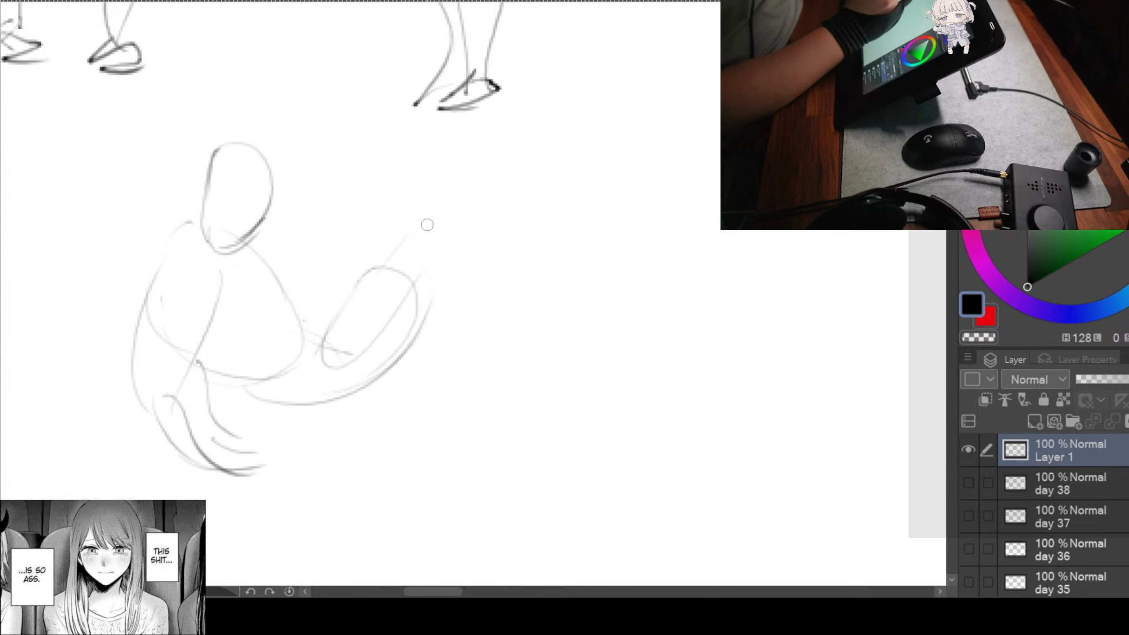
pyautogui.moveTo(374, 254)
pyautogui.mouseDown()
pyautogui.moveTo(463, 288)
pyautogui.moveTo(447, 370)
pyautogui.moveTo(467, 427)
pyautogui.mouseUp()
pyautogui.moveTo(417, 269)
pyautogui.mouseDown()
pyautogui.moveTo(419, 349)
pyautogui.moveTo(471, 426)
pyautogui.moveTo(483, 425)
pyautogui.mouseUp()
pyautogui.moveTo(422, 232)
pyautogui.mouseDown()
pyautogui.moveTo(497, 182)
pyautogui.moveTo(425, 292)
pyautogui.mouseUp()
pyautogui.moveTo(497, 180)
pyautogui.mouseDown()
pyautogui.moveTo(553, 131)
pyautogui.moveTo(456, 256)
pyautogui.mouseUp()
pyautogui.moveTo(556, 128)
pyautogui.mouseDown()
pyautogui.moveTo(547, 157)
pyautogui.moveTo(564, 148)
pyautogui.mouseUp()
pyautogui.moveTo(448, 401); pyautogui.dragTo(436, 447)
# Step: Sketch a large rounded head outline for another figure in the empty area beside the seated one
pyautogui.moveTo(627, 330); pyautogui.dragTo(393, 293)
pyautogui.moveTo(658, 278)
pyautogui.mouseDown()
pyautogui.moveTo(398, 302)
pyautogui.moveTo(376, 275)
pyautogui.mouseUp()
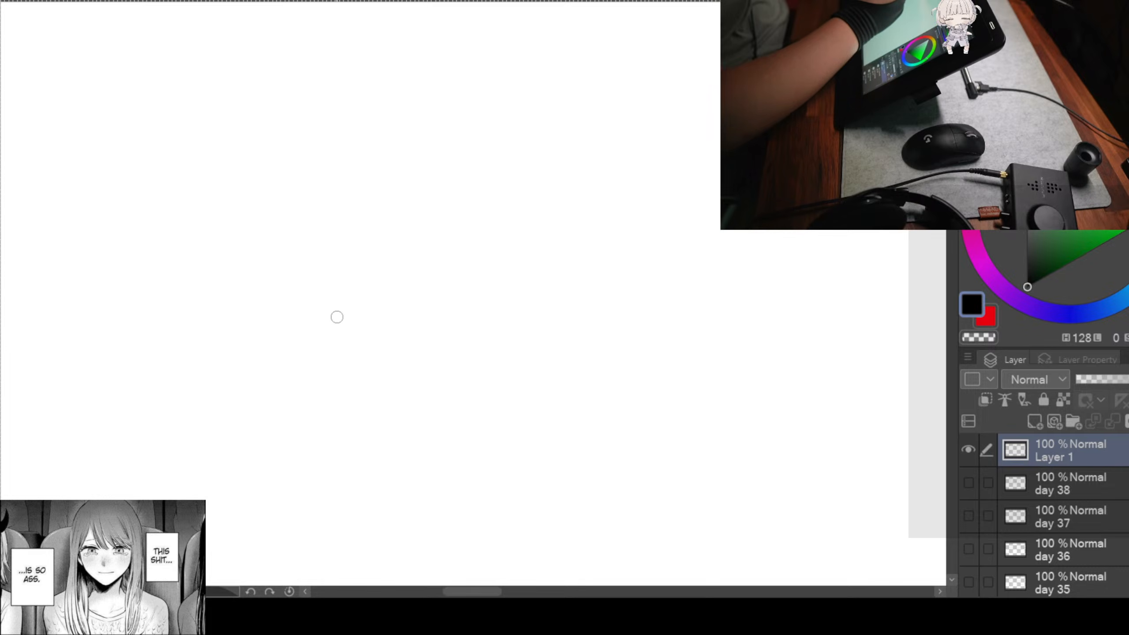
pyautogui.moveTo(463, 159)
pyautogui.mouseDown()
pyautogui.moveTo(640, 116)
pyautogui.moveTo(486, 221)
pyautogui.moveTo(468, 276)
pyautogui.moveTo(469, 192)
pyautogui.mouseUp()
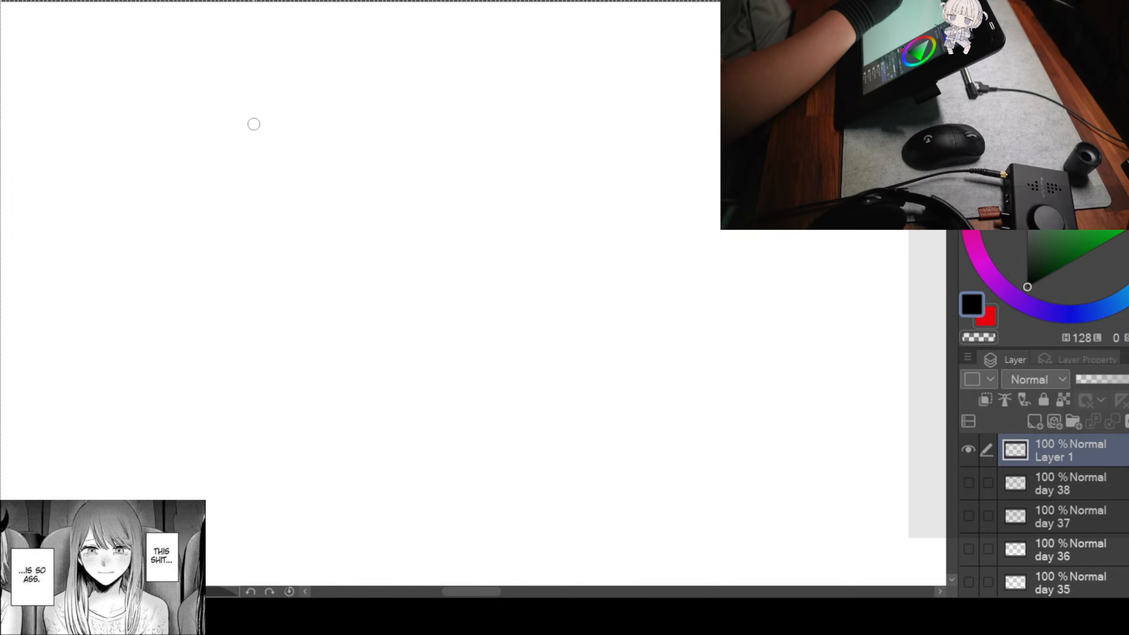
pyautogui.moveTo(185, 114); pyautogui.dragTo(145, 222)
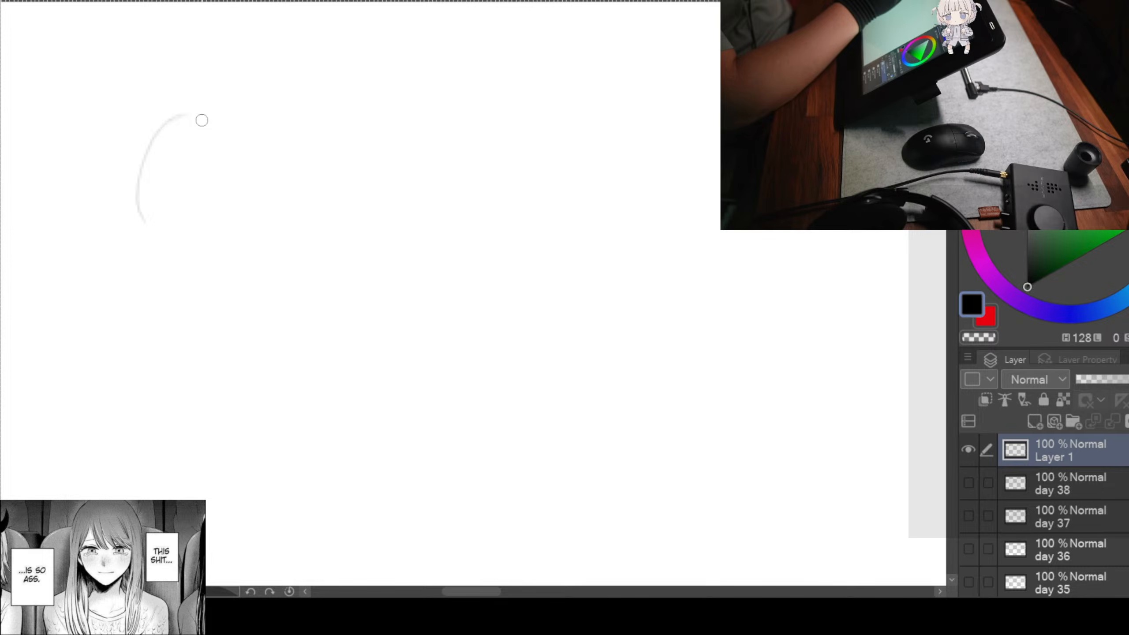
pyautogui.moveTo(201, 116); pyautogui.dragTo(274, 180)
pyautogui.moveTo(144, 208)
pyautogui.mouseDown()
pyautogui.moveTo(205, 262)
pyautogui.moveTo(227, 264)
pyautogui.mouseUp()
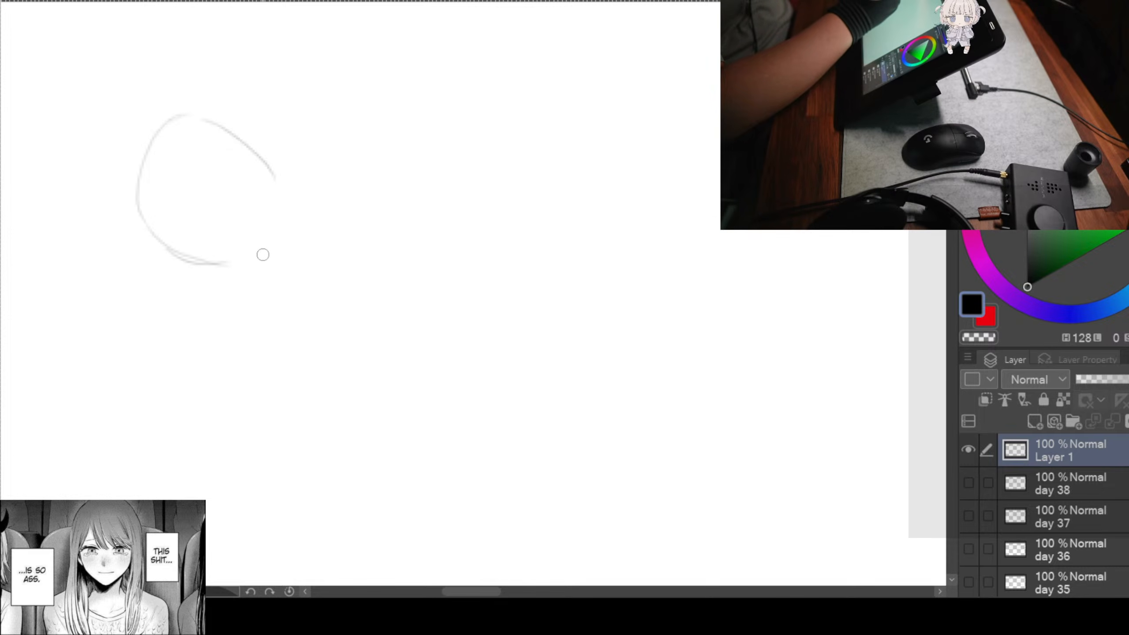
# Step: Sketch the figure's hunched torso behind the head, with a long back curve rounding into the hips and a lower body line
pyautogui.moveTo(244, 165); pyautogui.dragTo(381, 147)
pyautogui.moveTo(285, 153)
pyautogui.mouseDown()
pyautogui.moveTo(458, 131)
pyautogui.moveTo(497, 164)
pyautogui.mouseUp()
pyautogui.moveTo(301, 146); pyautogui.dragTo(382, 129)
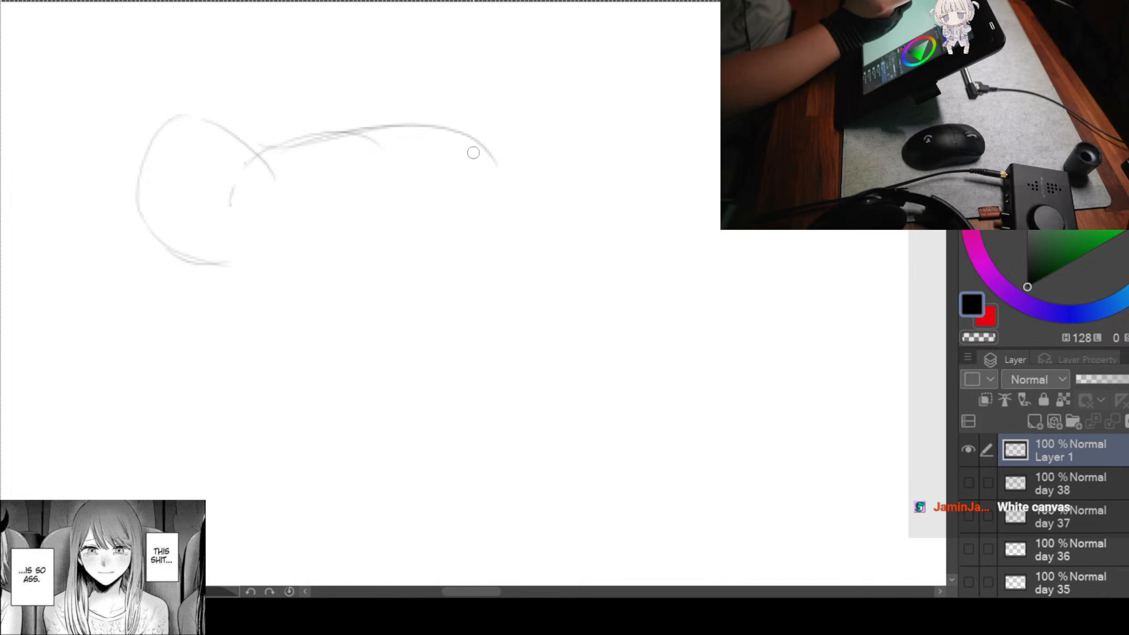
pyautogui.moveTo(494, 172); pyautogui.dragTo(530, 307)
pyautogui.moveTo(264, 209)
pyautogui.mouseDown()
pyautogui.moveTo(292, 237)
pyautogui.moveTo(501, 262)
pyautogui.mouseUp()
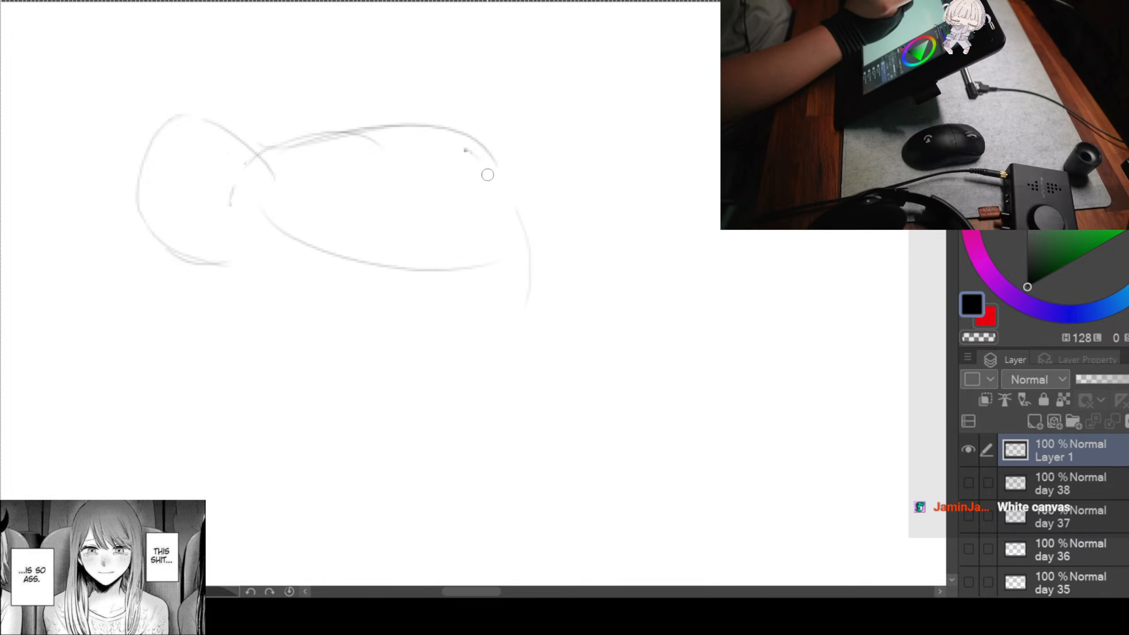
# Step: Sketch the hunched figure's knee and shin dropping from beneath the head, and finish the leg with a flat foot
pyautogui.moveTo(471, 312); pyautogui.dragTo(506, 266)
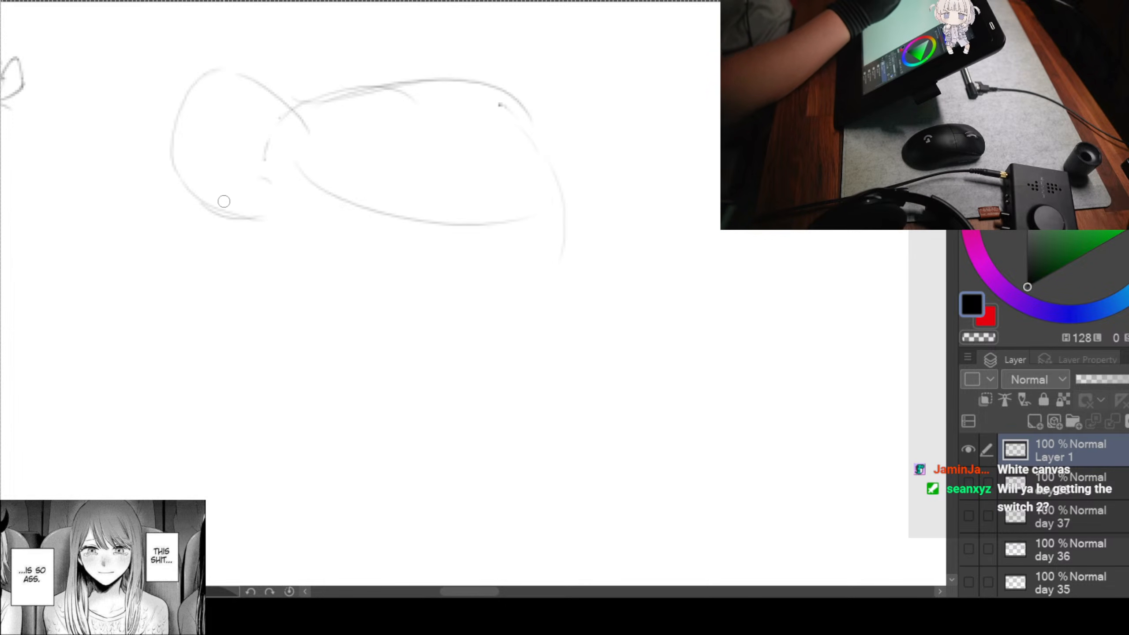
pyautogui.moveTo(288, 178); pyautogui.dragTo(212, 224)
pyautogui.moveTo(211, 224)
pyautogui.mouseDown()
pyautogui.moveTo(287, 179)
pyautogui.moveTo(240, 270)
pyautogui.mouseUp()
pyautogui.moveTo(211, 223); pyautogui.dragTo(284, 374)
pyautogui.moveTo(280, 248); pyautogui.dragTo(297, 471)
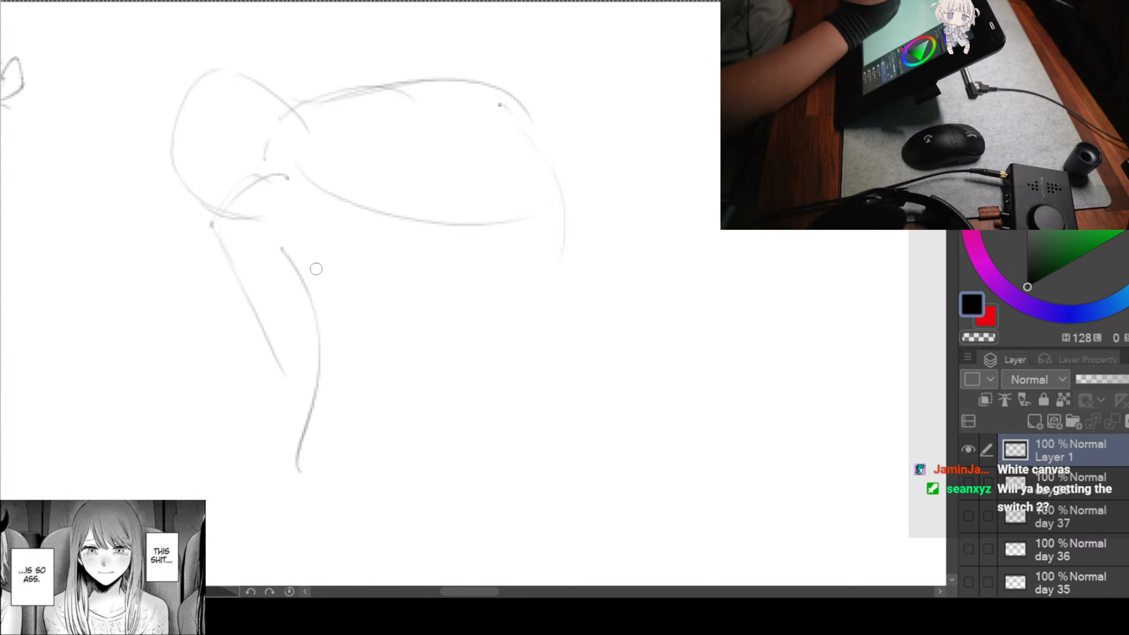
pyautogui.moveTo(266, 346); pyautogui.dragTo(276, 439)
pyautogui.moveTo(281, 398)
pyautogui.mouseDown()
pyautogui.moveTo(211, 469)
pyautogui.moveTo(295, 463)
pyautogui.mouseUp()
pyautogui.moveTo(246, 474); pyautogui.dragTo(336, 433)
# Step: Sketch the hunched figure's thigh and buttocks with a broad underside curve and a wavy inner contour
pyautogui.moveTo(302, 244); pyautogui.dragTo(372, 330)
pyautogui.moveTo(279, 259)
pyautogui.mouseDown()
pyautogui.moveTo(310, 289)
pyautogui.moveTo(529, 340)
pyautogui.mouseUp()
pyautogui.moveTo(375, 231)
pyautogui.mouseDown()
pyautogui.moveTo(561, 223)
pyautogui.moveTo(467, 359)
pyautogui.mouseUp()
# Step: Sketch the hunched figure's arm coming down from the shoulder, with the forearm and hand wrapping around the shin
pyautogui.moveTo(285, 165); pyautogui.dragTo(316, 329)
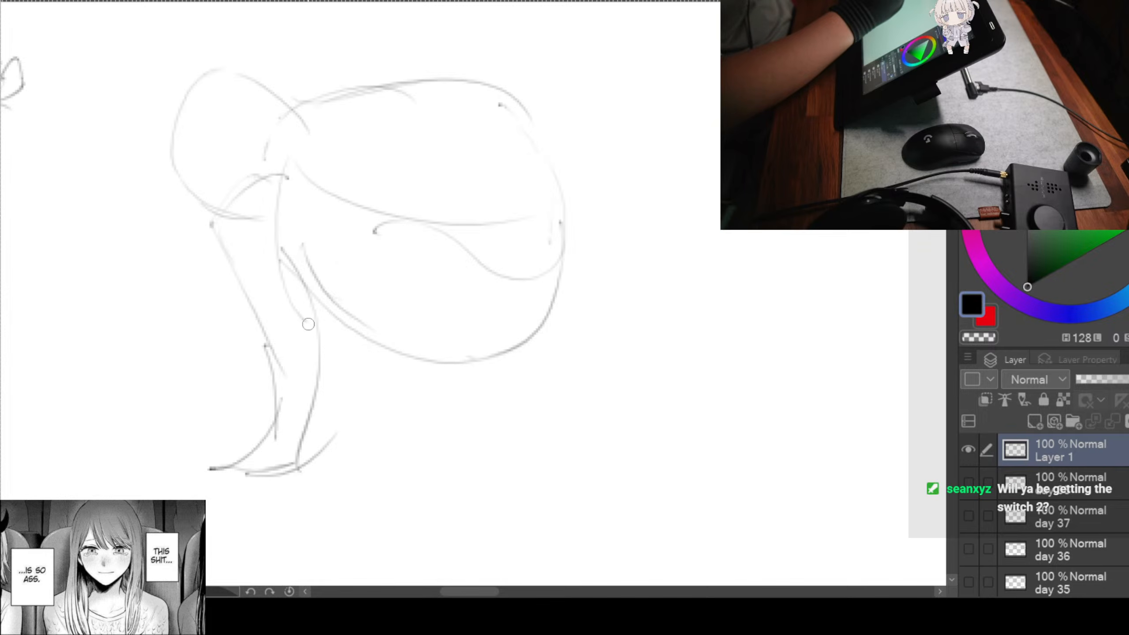
pyautogui.moveTo(358, 189)
pyautogui.mouseDown()
pyautogui.moveTo(345, 319)
pyautogui.moveTo(264, 389)
pyautogui.mouseUp()
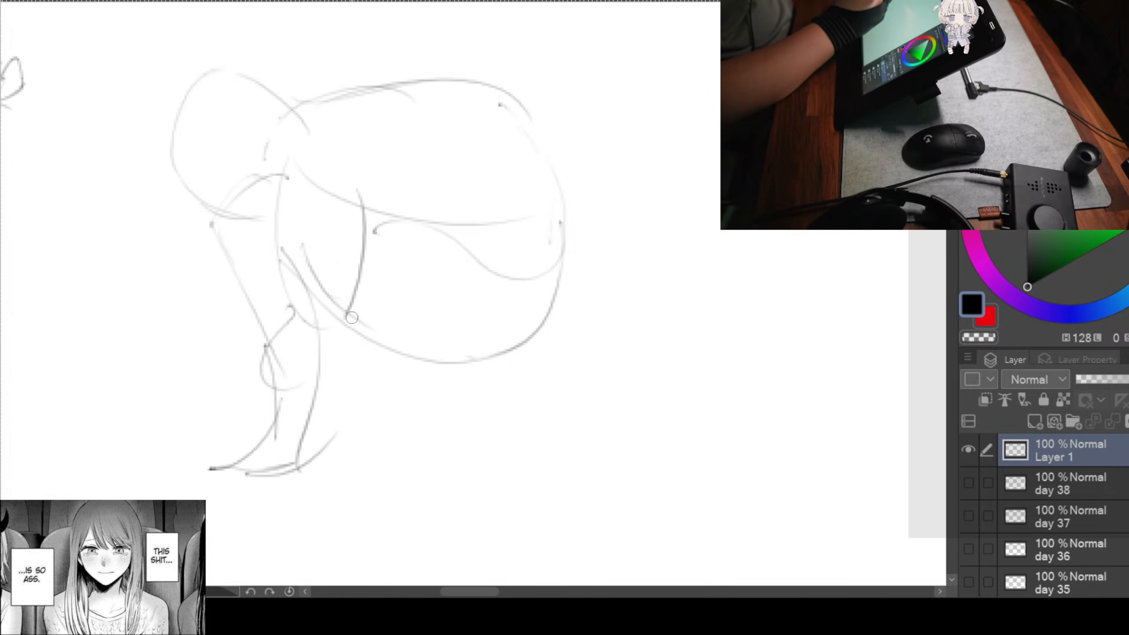
pyautogui.moveTo(358, 312)
pyautogui.mouseDown()
pyautogui.moveTo(279, 394)
pyautogui.moveTo(258, 382)
pyautogui.moveTo(293, 385)
pyautogui.mouseUp()
# Step: Restate the hunched figure's shoulder and back contour, and add the second foot below the thigh
pyautogui.click(329, 136)
pyautogui.moveTo(262, 132)
pyautogui.mouseDown()
pyautogui.moveTo(271, 125)
pyautogui.moveTo(555, 186)
pyautogui.moveTo(498, 342)
pyautogui.mouseUp()
pyautogui.moveTo(376, 363); pyautogui.dragTo(425, 372)
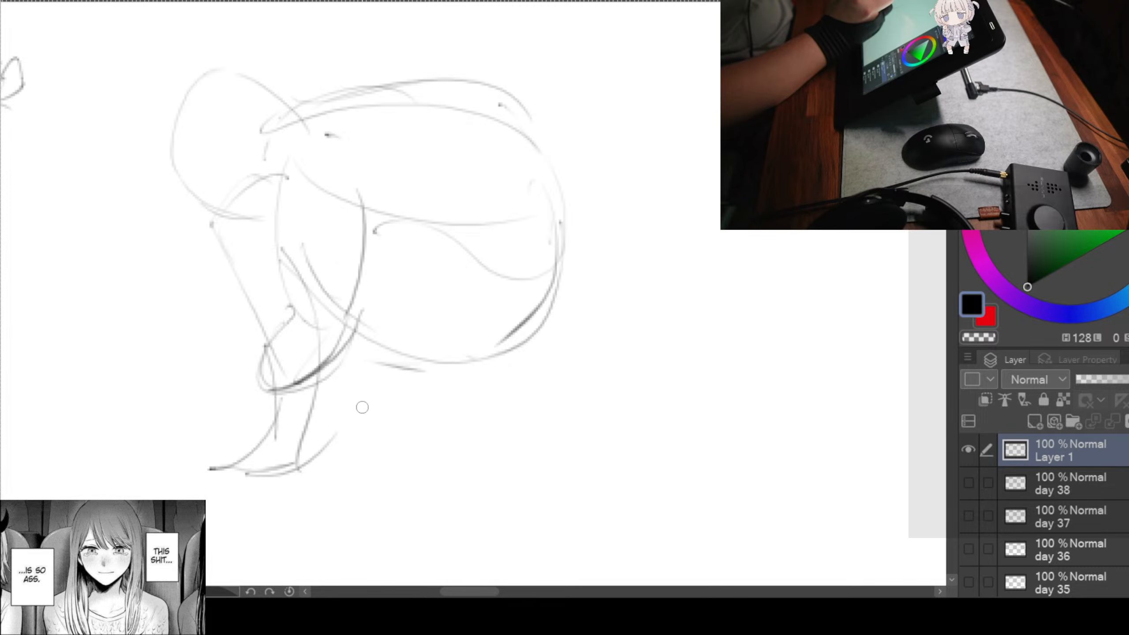
pyautogui.moveTo(351, 346)
pyautogui.mouseDown()
pyautogui.moveTo(351, 427)
pyautogui.moveTo(401, 378)
pyautogui.mouseUp()
pyautogui.moveTo(417, 363)
pyautogui.mouseDown()
pyautogui.moveTo(427, 416)
pyautogui.moveTo(332, 474)
pyautogui.moveTo(291, 472)
pyautogui.moveTo(343, 480)
pyautogui.mouseUp()
# Step: Sketch an egg-shaped head with a pointed chin for a new figure in the next empty area
pyautogui.moveTo(637, 333)
pyautogui.mouseDown()
pyautogui.moveTo(564, 363)
pyautogui.moveTo(286, 356)
pyautogui.mouseUp()
pyautogui.moveTo(502, 312)
pyautogui.mouseDown()
pyautogui.moveTo(343, 302)
pyautogui.moveTo(295, 231)
pyautogui.mouseUp()
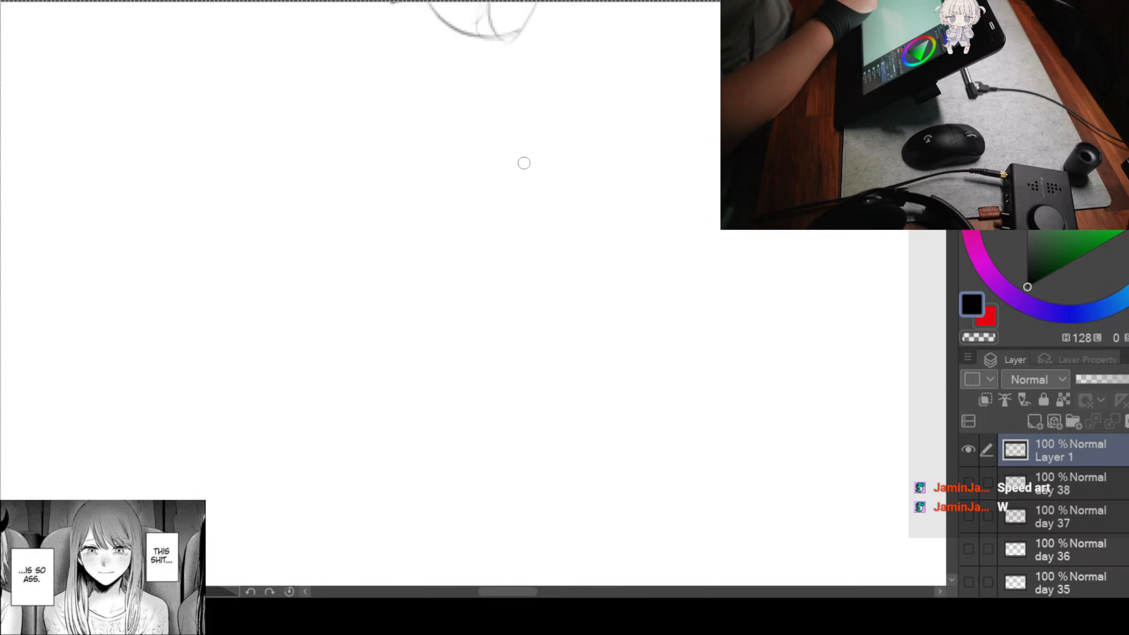
pyautogui.press('e')
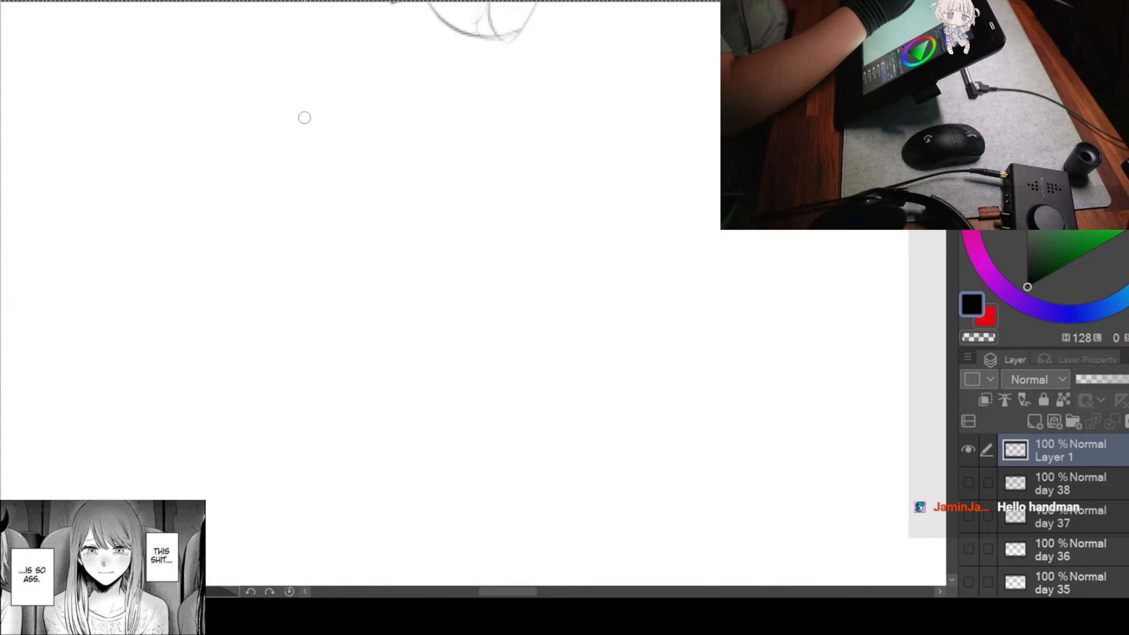
pyautogui.moveTo(219, 110)
pyautogui.mouseDown()
pyautogui.moveTo(278, 96)
pyautogui.moveTo(254, 198)
pyautogui.moveTo(216, 116)
pyautogui.moveTo(301, 137)
pyautogui.moveTo(263, 213)
pyautogui.mouseUp()
pyautogui.moveTo(303, 134)
pyautogui.mouseDown()
pyautogui.moveTo(261, 208)
pyautogui.moveTo(301, 207)
pyautogui.mouseUp()
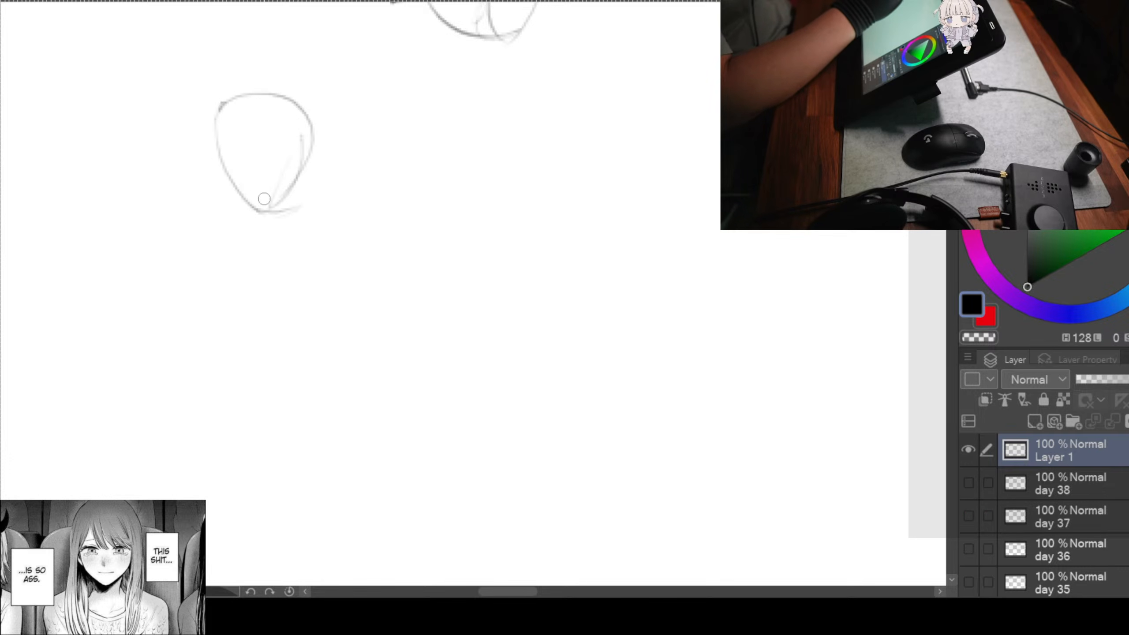
# Step: Sketch the new figure's shoulder and its arm folded across the torso, with the forearm ending in a hand
pyautogui.moveTo(213, 154); pyautogui.dragTo(209, 167)
pyautogui.moveTo(240, 227); pyautogui.dragTo(193, 260)
pyautogui.moveTo(202, 167)
pyautogui.mouseDown()
pyautogui.moveTo(186, 263)
pyautogui.moveTo(316, 284)
pyautogui.mouseUp()
pyautogui.moveTo(171, 256)
pyautogui.mouseDown()
pyautogui.moveTo(317, 295)
pyautogui.moveTo(286, 301)
pyautogui.mouseUp()
pyautogui.moveTo(293, 278); pyautogui.dragTo(321, 292)
pyautogui.moveTo(302, 168); pyautogui.dragTo(278, 287)
# Step: Sketch the folded-arm figure's bent legs below the forearm, tapering the near shin down to a pointed foot
pyautogui.moveTo(349, 190)
pyautogui.mouseDown()
pyautogui.moveTo(292, 318)
pyautogui.moveTo(223, 394)
pyautogui.mouseUp()
pyautogui.moveTo(298, 326)
pyautogui.mouseDown()
pyautogui.moveTo(151, 454)
pyautogui.moveTo(149, 475)
pyautogui.mouseUp()
pyautogui.moveTo(145, 454)
pyautogui.mouseDown()
pyautogui.moveTo(180, 449)
pyautogui.moveTo(149, 474)
pyautogui.mouseUp()
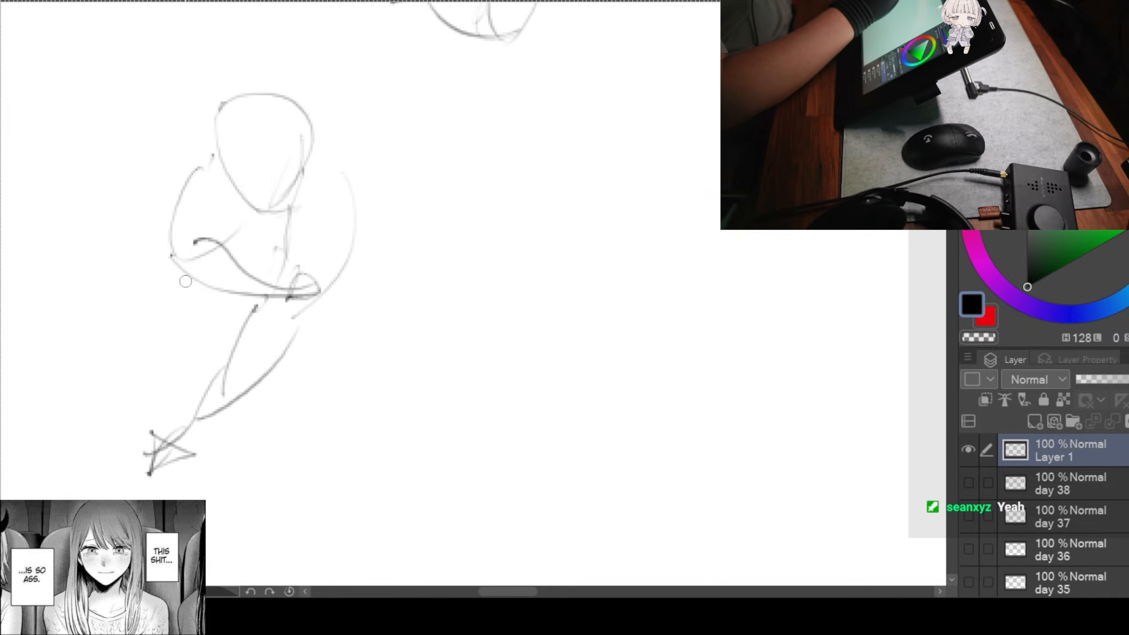
pyautogui.moveTo(185, 281); pyautogui.dragTo(242, 362)
pyautogui.moveTo(234, 244); pyautogui.dragTo(280, 254)
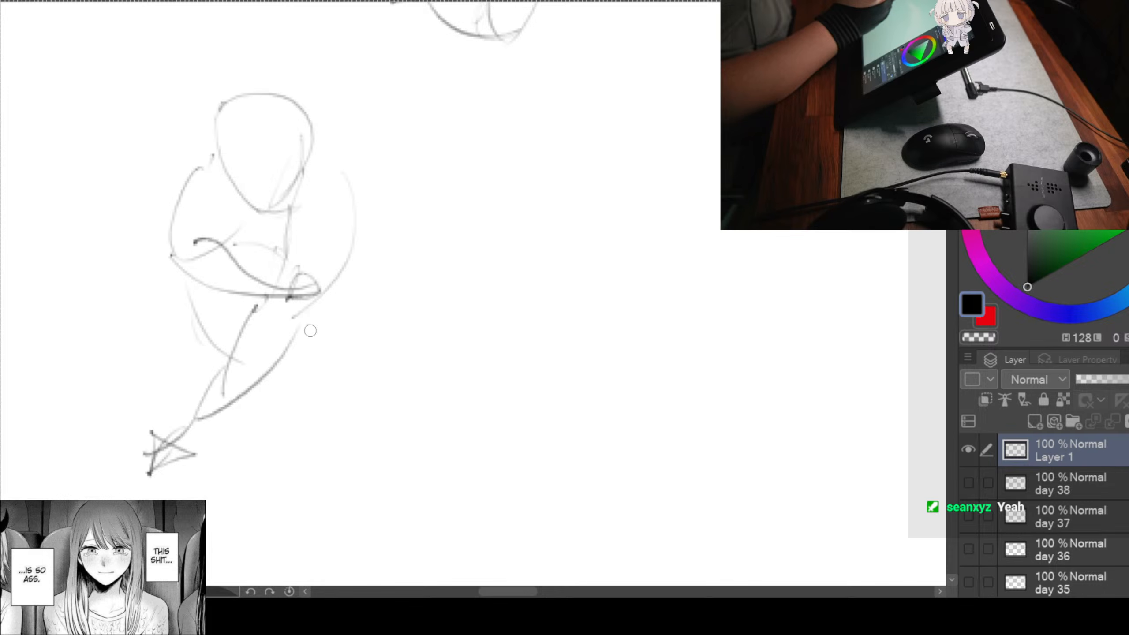
pyautogui.moveTo(350, 325); pyautogui.dragTo(243, 403)
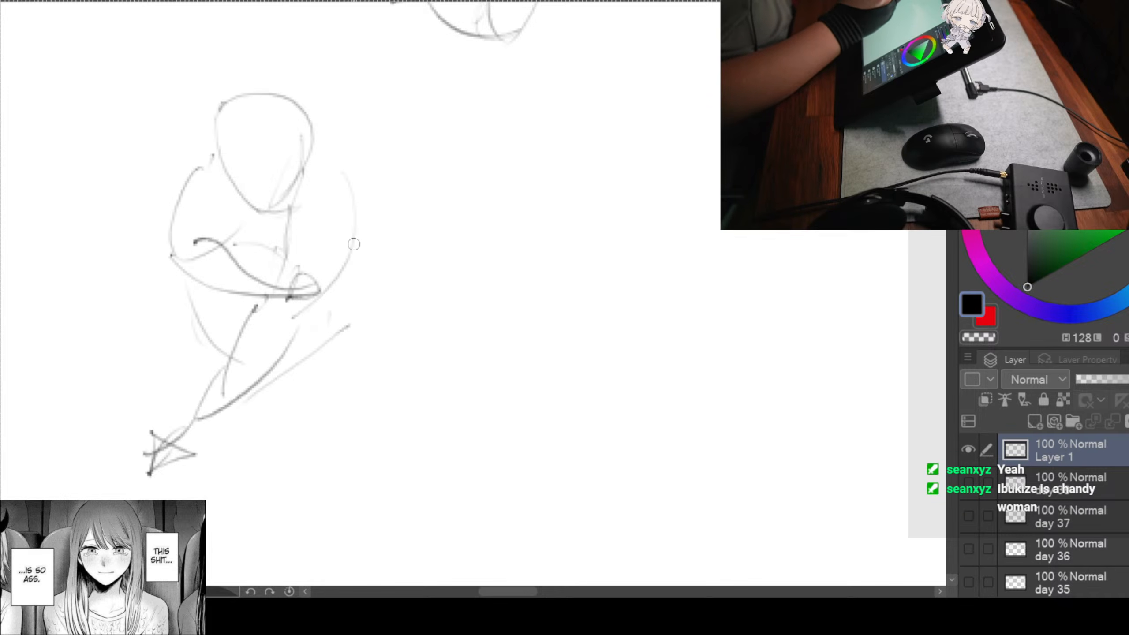
# Step: Sketch the figure's rounded back sweeping down into the hip and underside of the thigh, and extend the base line behind it
pyautogui.moveTo(373, 206); pyautogui.dragTo(390, 263)
pyautogui.moveTo(319, 141)
pyautogui.mouseDown()
pyautogui.moveTo(398, 307)
pyautogui.moveTo(242, 428)
pyautogui.moveTo(256, 445)
pyautogui.mouseUp()
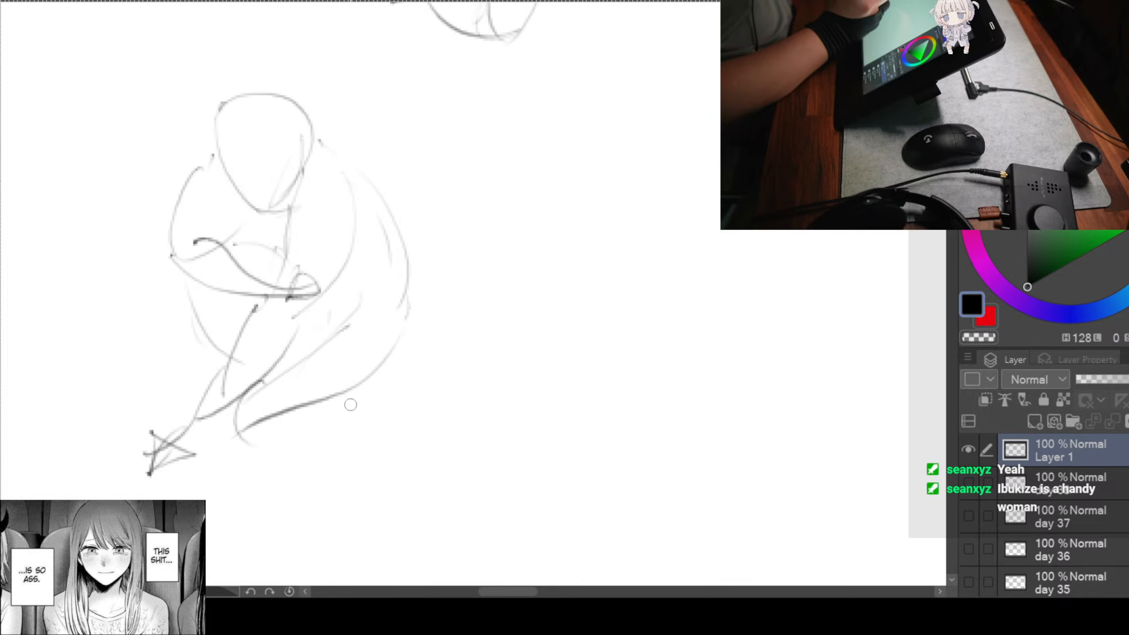
pyautogui.moveTo(322, 428)
pyautogui.mouseDown()
pyautogui.moveTo(299, 429)
pyautogui.moveTo(378, 387)
pyautogui.moveTo(422, 401)
pyautogui.mouseUp()
pyautogui.moveTo(421, 401); pyautogui.dragTo(367, 402)
# Step: Restate the crouching figure's shin, forearm, shoulder, back and thigh contours with additional strokes
pyautogui.moveTo(187, 279); pyautogui.dragTo(223, 362)
pyautogui.moveTo(227, 243)
pyautogui.mouseDown()
pyautogui.moveTo(283, 251)
pyautogui.moveTo(305, 241)
pyautogui.mouseUp()
pyautogui.moveTo(215, 156); pyautogui.dragTo(178, 193)
pyautogui.moveTo(318, 141)
pyautogui.mouseDown()
pyautogui.moveTo(417, 231)
pyautogui.moveTo(412, 296)
pyautogui.moveTo(350, 380)
pyautogui.mouseUp()
pyautogui.moveTo(325, 330); pyautogui.dragTo(247, 424)
# Step: Sketch the egg-shaped head, shoulder curve, torso side and thigh front of a new standing figure in the next empty area
pyautogui.moveTo(561, 357); pyautogui.dragTo(161, 342)
pyautogui.moveTo(423, 315); pyautogui.dragTo(347, 302)
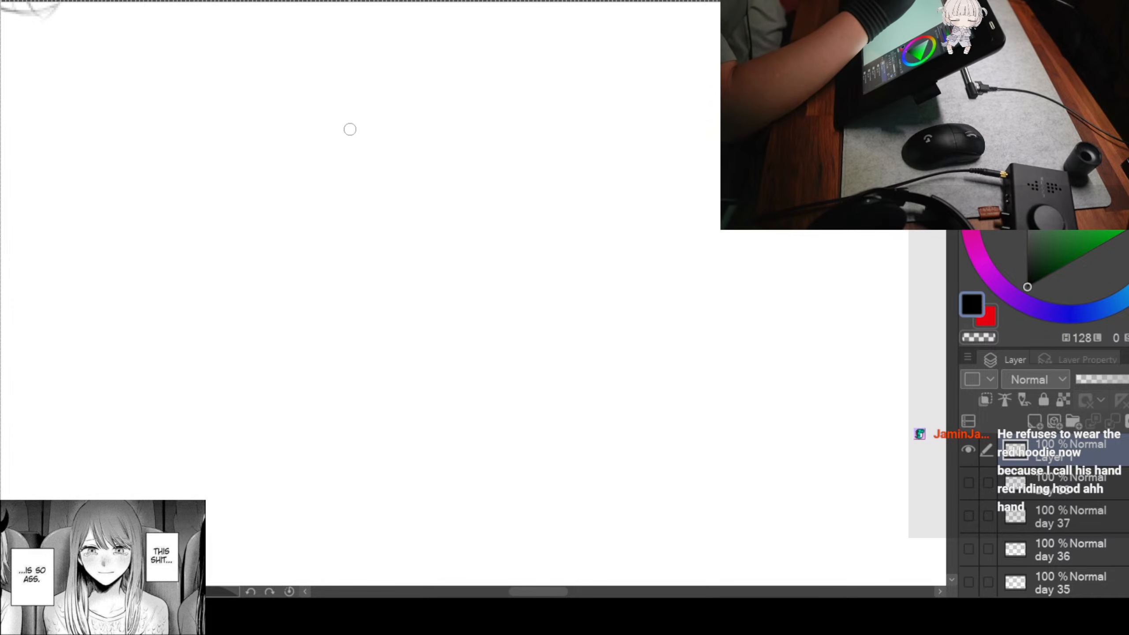
pyautogui.moveTo(356, 147); pyautogui.dragTo(346, 131)
pyautogui.moveTo(257, 57)
pyautogui.mouseDown()
pyautogui.moveTo(280, 136)
pyautogui.moveTo(304, 123)
pyautogui.moveTo(297, 130)
pyautogui.moveTo(366, 196)
pyautogui.mouseUp()
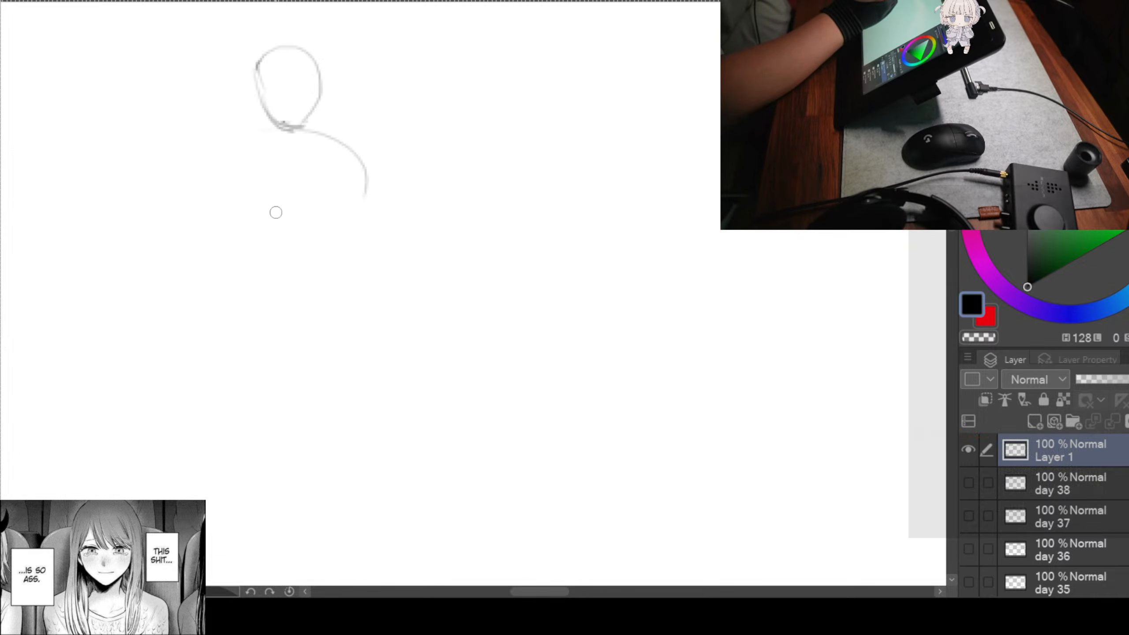
pyautogui.moveTo(249, 127)
pyautogui.mouseDown()
pyautogui.moveTo(274, 226)
pyautogui.moveTo(310, 262)
pyautogui.moveTo(265, 381)
pyautogui.mouseUp()
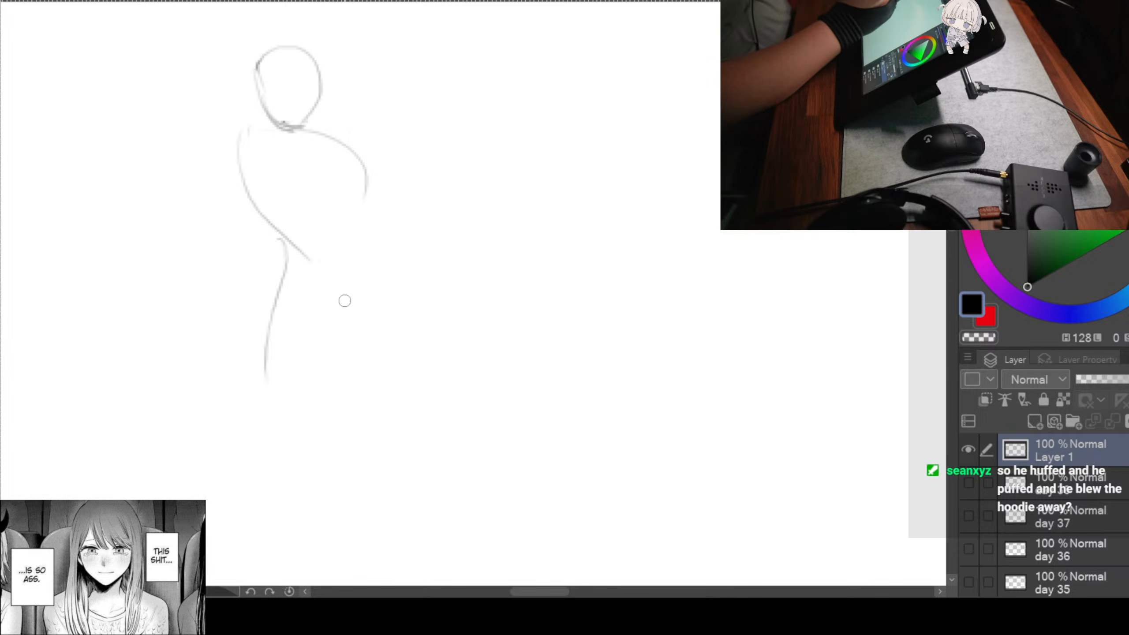
# Step: Sketch the standing figure's front leg from the back of the thigh down to the foot, and add the hip contour
pyautogui.moveTo(345, 303)
pyautogui.mouseDown()
pyautogui.moveTo(289, 388)
pyautogui.moveTo(287, 492)
pyautogui.mouseUp()
pyautogui.moveTo(271, 380); pyautogui.dragTo(273, 481)
pyautogui.moveTo(275, 481); pyautogui.dragTo(250, 504)
pyautogui.moveTo(251, 503); pyautogui.dragTo(288, 493)
pyautogui.moveTo(250, 508); pyautogui.dragTo(291, 507)
pyautogui.moveTo(361, 205); pyautogui.dragTo(346, 311)
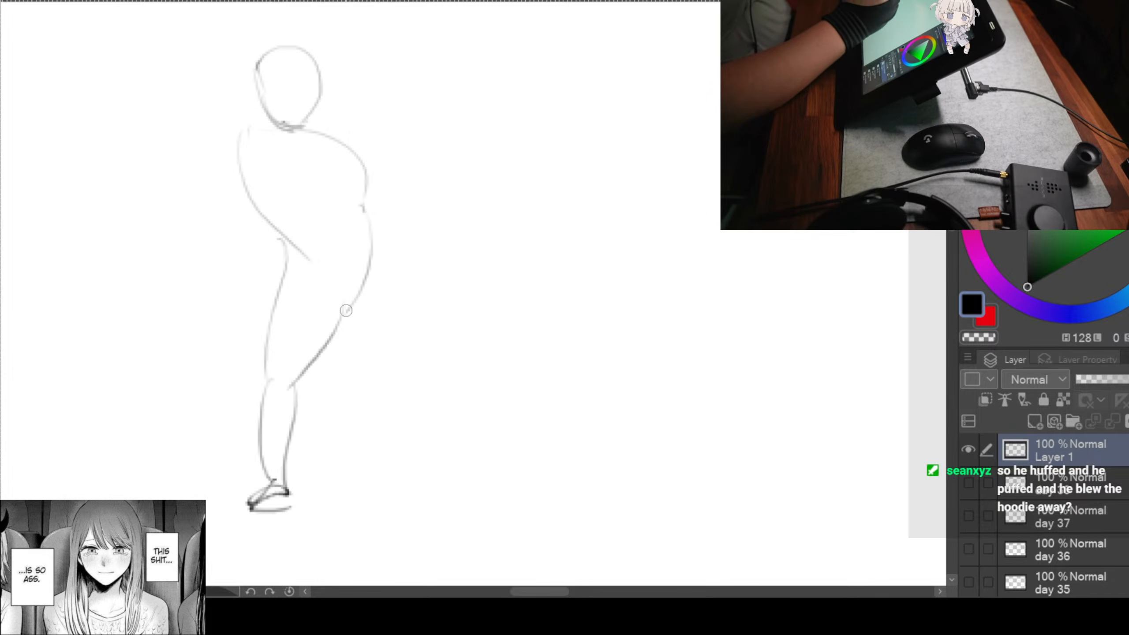
# Step: Sketch the standing figure's rear leg stepping away from the hip, with thigh, calf and foot
pyautogui.moveTo(369, 262)
pyautogui.mouseDown()
pyautogui.moveTo(333, 326)
pyautogui.moveTo(400, 328)
pyautogui.mouseUp()
pyautogui.moveTo(370, 263); pyautogui.dragTo(404, 369)
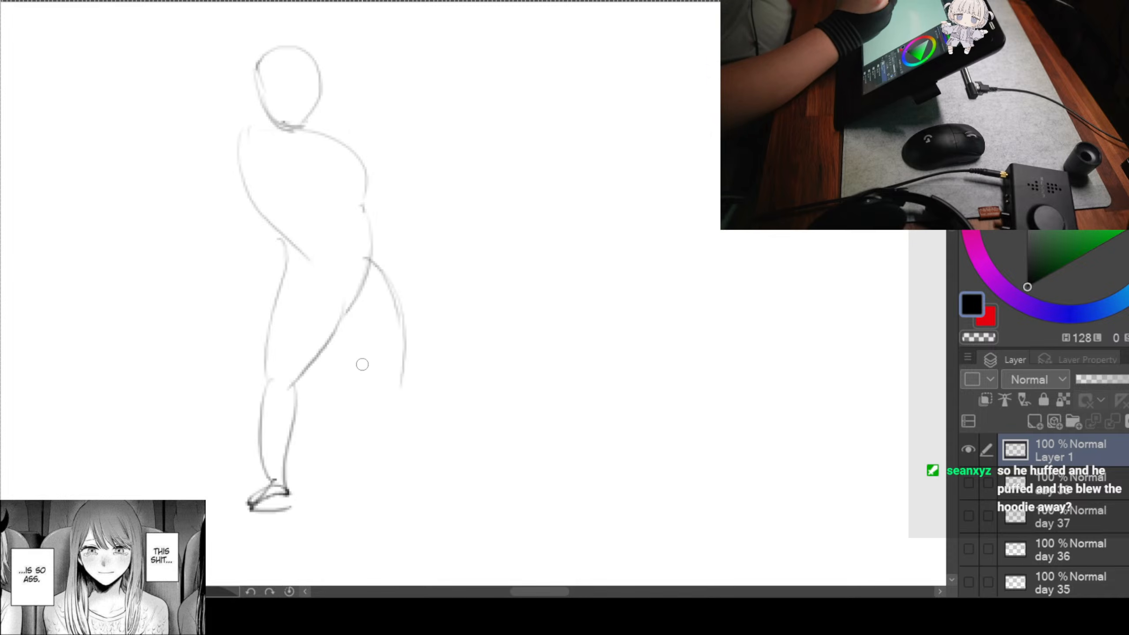
pyautogui.moveTo(345, 300)
pyautogui.mouseDown()
pyautogui.moveTo(387, 388)
pyautogui.moveTo(380, 471)
pyautogui.mouseUp()
pyautogui.moveTo(374, 371)
pyautogui.mouseDown()
pyautogui.moveTo(369, 451)
pyautogui.moveTo(416, 489)
pyautogui.mouseUp()
pyautogui.moveTo(368, 452); pyautogui.dragTo(358, 483)
pyautogui.moveTo(383, 505); pyautogui.dragTo(397, 492)
# Step: Sketch the standing figure's front arm hanging from the shoulder, ending in a flat, outstretched hand
pyautogui.moveTo(467, 397); pyautogui.dragTo(528, 461)
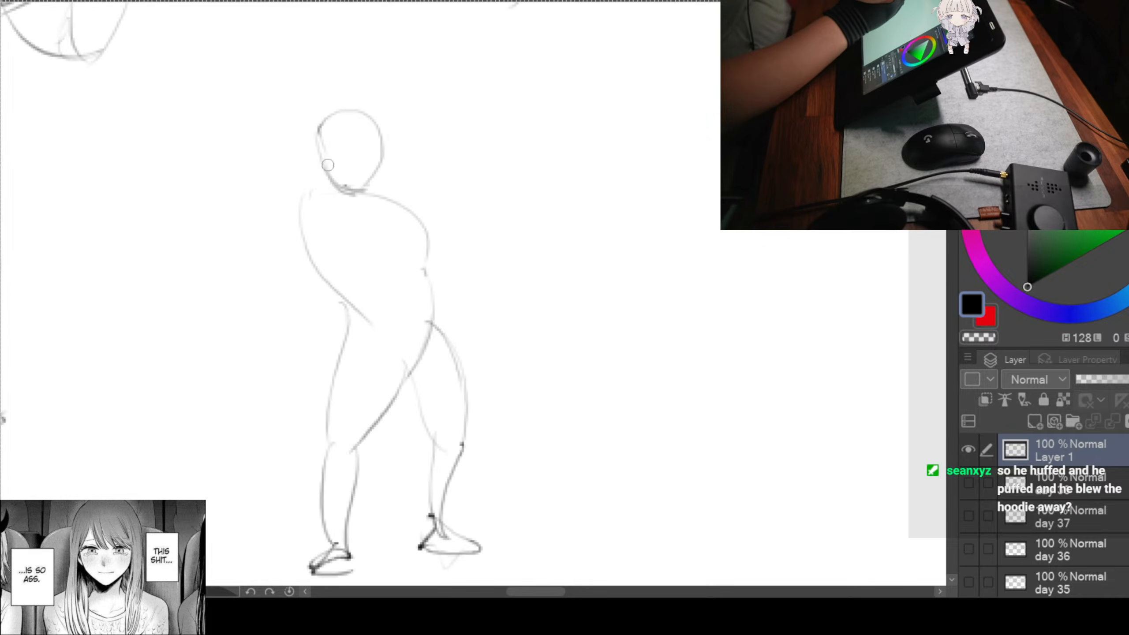
pyautogui.moveTo(303, 205); pyautogui.dragTo(297, 305)
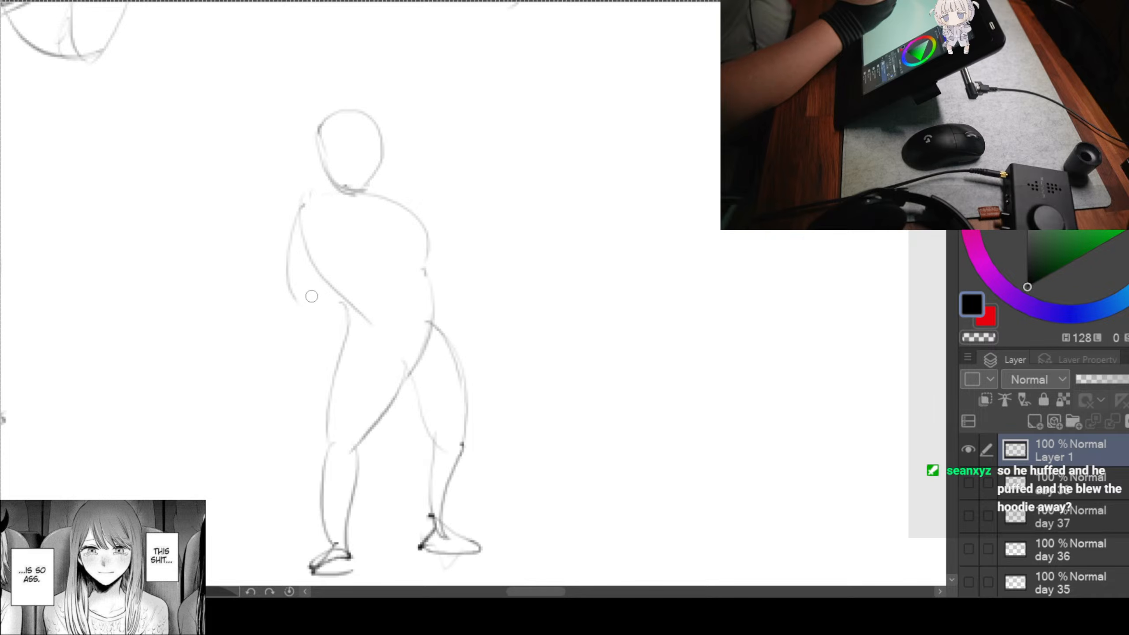
pyautogui.moveTo(300, 205)
pyautogui.mouseDown()
pyautogui.moveTo(286, 274)
pyautogui.moveTo(303, 341)
pyautogui.mouseUp()
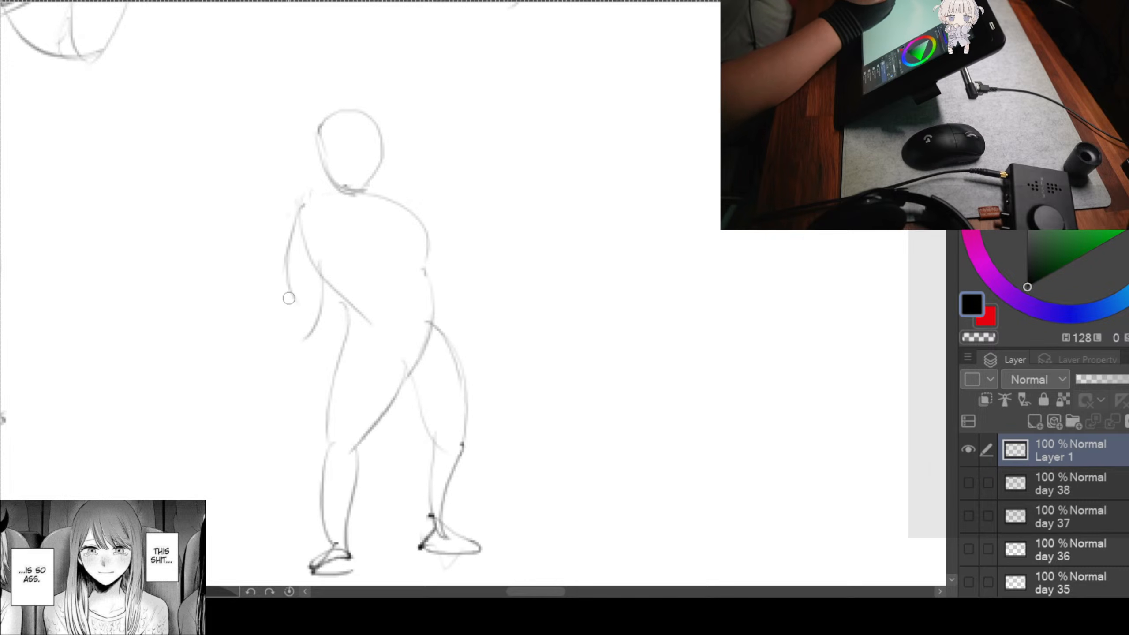
pyautogui.moveTo(281, 290); pyautogui.dragTo(262, 386)
pyautogui.moveTo(311, 326); pyautogui.dragTo(289, 383)
pyautogui.moveTo(289, 373); pyautogui.dragTo(240, 399)
# Step: Sketch the standing figure's rear arm and hand extending past the hip, and connect the neck to both shoulders
pyautogui.moveTo(330, 185); pyautogui.dragTo(290, 241)
pyautogui.moveTo(425, 238); pyautogui.dragTo(454, 312)
pyautogui.moveTo(431, 321); pyautogui.dragTo(496, 374)
pyautogui.moveTo(371, 182); pyautogui.dragTo(429, 233)
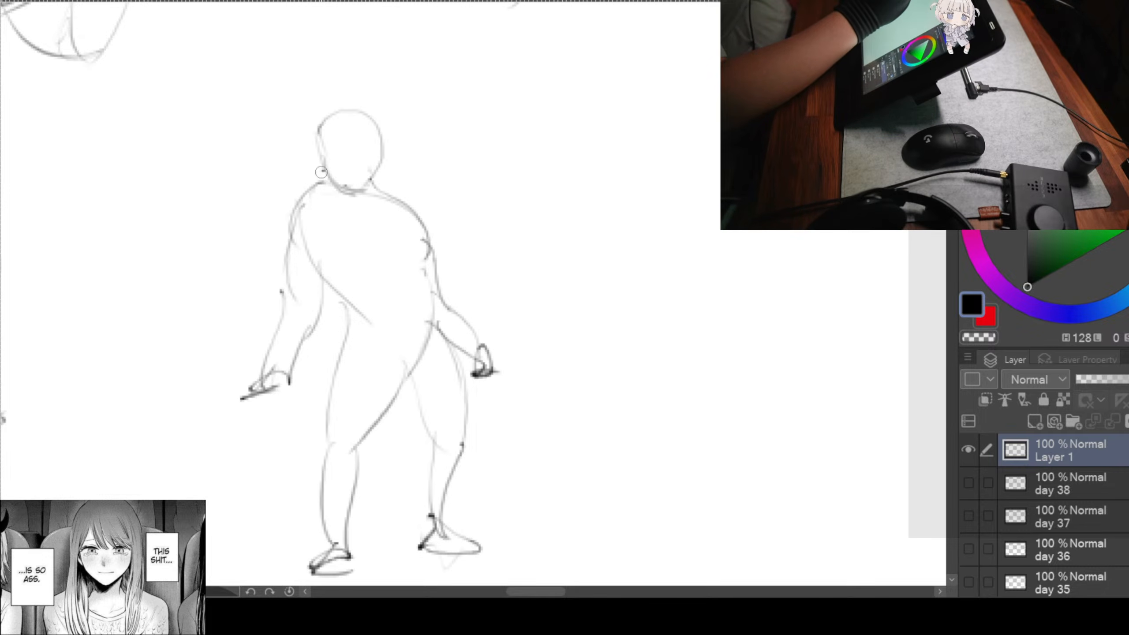
pyautogui.moveTo(321, 174); pyautogui.dragTo(286, 256)
# Step: Sketch the chest outline and hip curve of a new standing figure in the next empty area
pyautogui.moveTo(675, 383); pyautogui.dragTo(377, 316)
pyautogui.moveTo(570, 300)
pyautogui.mouseDown()
pyautogui.moveTo(511, 340)
pyautogui.moveTo(387, 387)
pyautogui.mouseUp()
pyautogui.moveTo(512, 381)
pyautogui.mouseDown()
pyautogui.moveTo(449, 355)
pyautogui.moveTo(440, 338)
pyautogui.mouseUp()
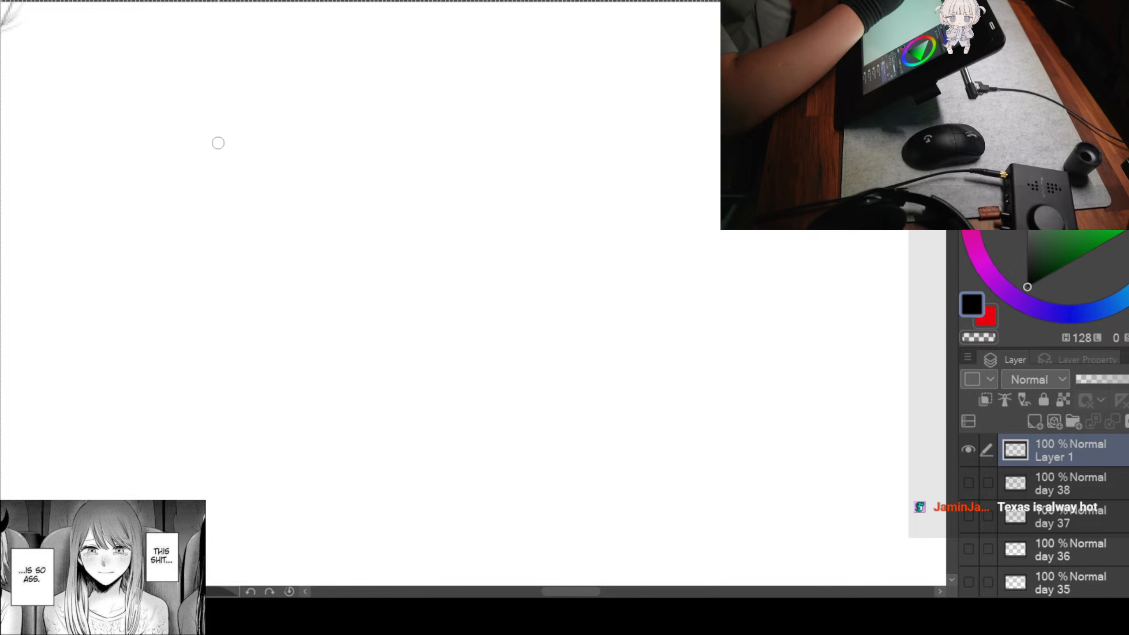
pyautogui.moveTo(218, 129); pyautogui.dragTo(334, 331)
pyautogui.moveTo(219, 126); pyautogui.dragTo(336, 187)
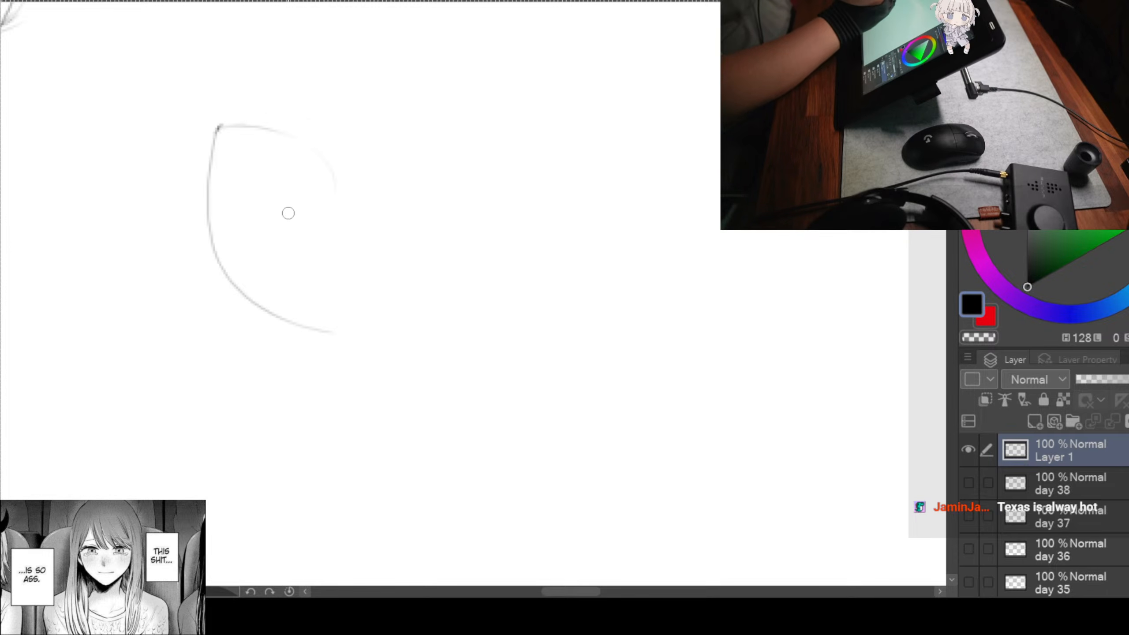
pyautogui.moveTo(307, 138); pyautogui.dragTo(336, 237)
pyautogui.moveTo(327, 192)
pyautogui.mouseDown()
pyautogui.moveTo(337, 209)
pyautogui.moveTo(323, 410)
pyautogui.mouseUp()
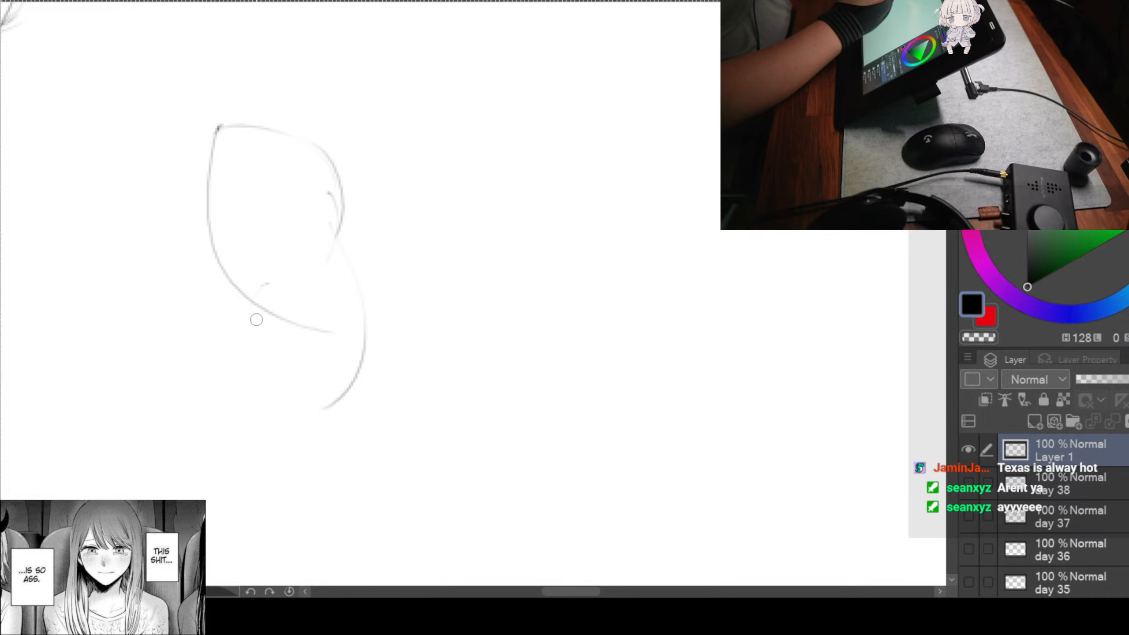
# Step: Sketch the pelvis front and the new figure's supporting leg, with thigh, calf and a wedge-shaped foot
pyautogui.moveTo(247, 305)
pyautogui.mouseDown()
pyautogui.moveTo(316, 436)
pyautogui.moveTo(349, 371)
pyautogui.mouseUp()
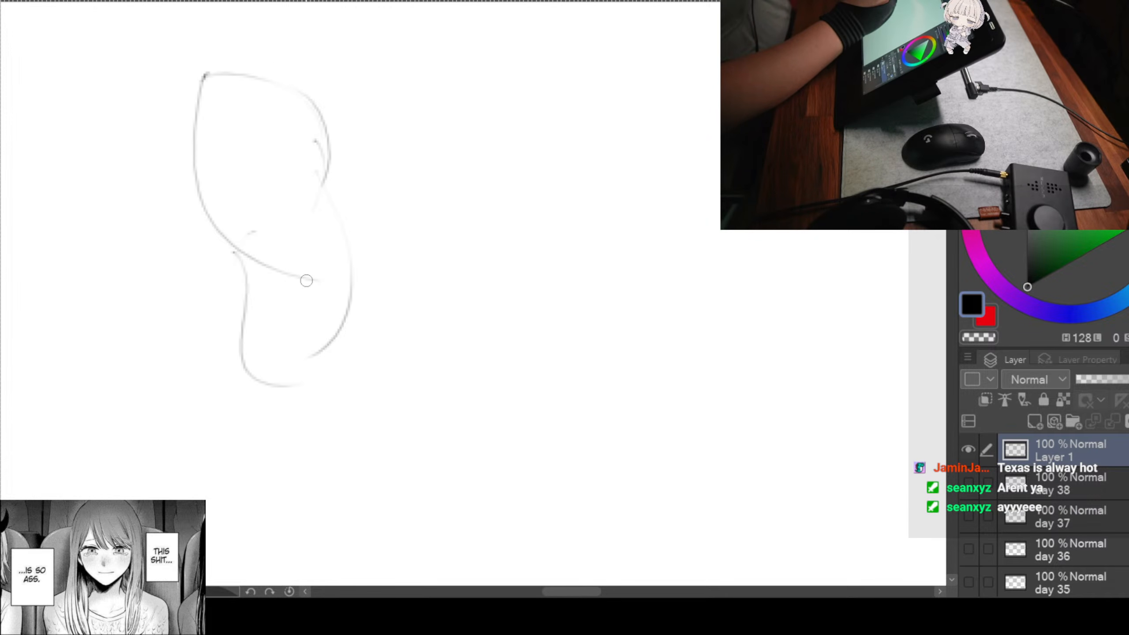
pyautogui.moveTo(306, 280); pyautogui.dragTo(301, 433)
pyautogui.moveTo(349, 264)
pyautogui.mouseDown()
pyautogui.moveTo(372, 329)
pyautogui.moveTo(308, 451)
pyautogui.mouseUp()
pyautogui.moveTo(308, 451)
pyautogui.mouseDown()
pyautogui.moveTo(302, 414)
pyautogui.moveTo(301, 540)
pyautogui.mouseUp()
pyautogui.moveTo(289, 405)
pyautogui.mouseDown()
pyautogui.moveTo(305, 540)
pyautogui.moveTo(329, 561)
pyautogui.mouseUp()
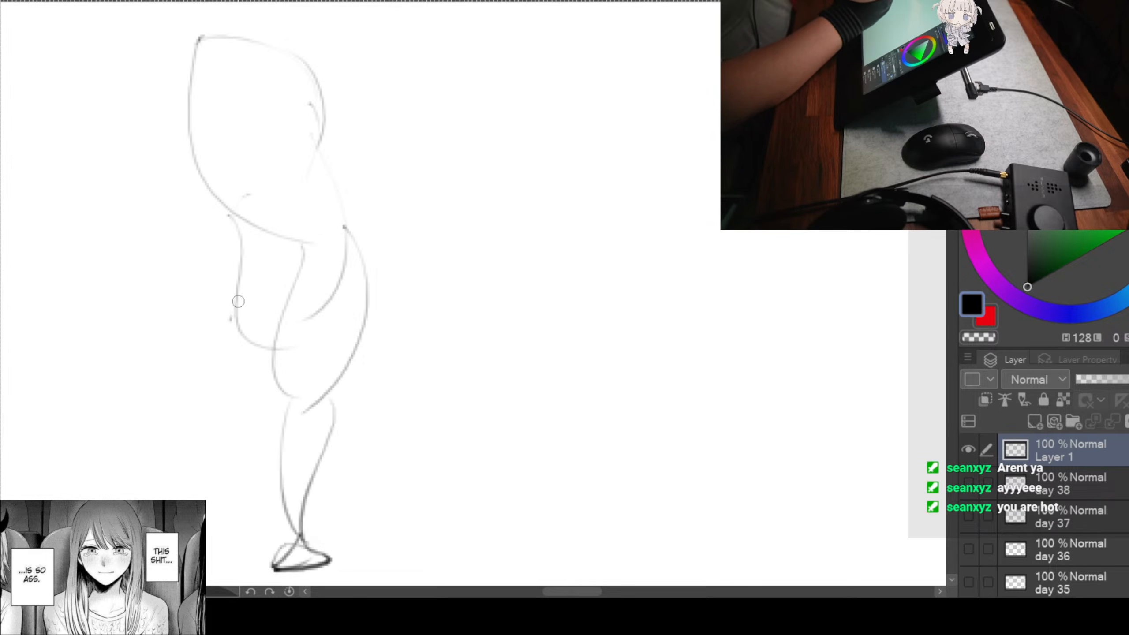
# Step: Sketch the new figure's second leg bent at the knee, with its shin angled toward the supporting ankle and a foot
pyautogui.moveTo(236, 284); pyautogui.dragTo(231, 318)
pyautogui.moveTo(232, 319); pyautogui.dragTo(252, 415)
pyautogui.moveTo(280, 378)
pyautogui.mouseDown()
pyautogui.moveTo(264, 404)
pyautogui.moveTo(264, 526)
pyautogui.mouseUp()
pyautogui.click(244, 418)
pyautogui.moveTo(280, 465)
pyautogui.mouseDown()
pyautogui.moveTo(266, 537)
pyautogui.moveTo(236, 548)
pyautogui.mouseUp()
pyautogui.moveTo(237, 552); pyautogui.dragTo(267, 537)
# Step: Sketch the figure's oval head overlapping the shoulders and its lowered arm reaching away from the hip to a fist
pyautogui.moveTo(391, 313)
pyautogui.mouseDown()
pyautogui.moveTo(413, 431)
pyautogui.moveTo(433, 457)
pyautogui.mouseUp()
pyautogui.moveTo(285, 224)
pyautogui.mouseDown()
pyautogui.moveTo(270, 156)
pyautogui.moveTo(346, 171)
pyautogui.moveTo(314, 236)
pyautogui.mouseUp()
pyautogui.moveTo(280, 187)
pyautogui.mouseDown()
pyautogui.moveTo(308, 253)
pyautogui.moveTo(365, 287)
pyautogui.moveTo(388, 340)
pyautogui.mouseUp()
pyautogui.moveTo(351, 281)
pyautogui.mouseDown()
pyautogui.moveTo(378, 362)
pyautogui.moveTo(449, 449)
pyautogui.moveTo(479, 466)
pyautogui.moveTo(471, 478)
pyautogui.mouseUp()
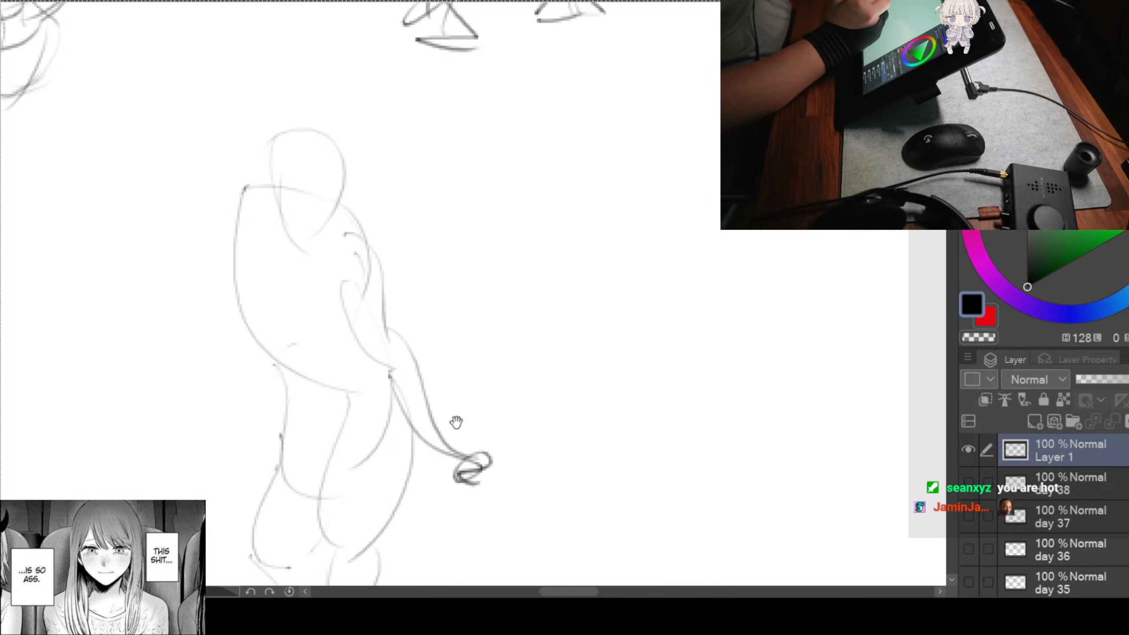
# Step: Sketch the figure's other arm extended sideways from the shoulder, with the forearm raised vertically and an open hand
pyautogui.moveTo(394, 378); pyautogui.dragTo(541, 380)
pyautogui.moveTo(394, 189); pyautogui.dragTo(300, 195)
pyautogui.moveTo(272, 206)
pyautogui.mouseDown()
pyautogui.moveTo(323, 251)
pyautogui.moveTo(388, 254)
pyautogui.mouseUp()
pyautogui.moveTo(328, 109); pyautogui.dragTo(332, 227)
pyautogui.moveTo(308, 89); pyautogui.dragTo(310, 227)
pyautogui.moveTo(372, 171); pyautogui.dragTo(348, 242)
pyautogui.moveTo(288, 119)
pyautogui.mouseDown()
pyautogui.moveTo(288, 156)
pyautogui.moveTo(302, 166)
pyautogui.mouseUp()
pyautogui.moveTo(277, 167); pyautogui.dragTo(318, 166)
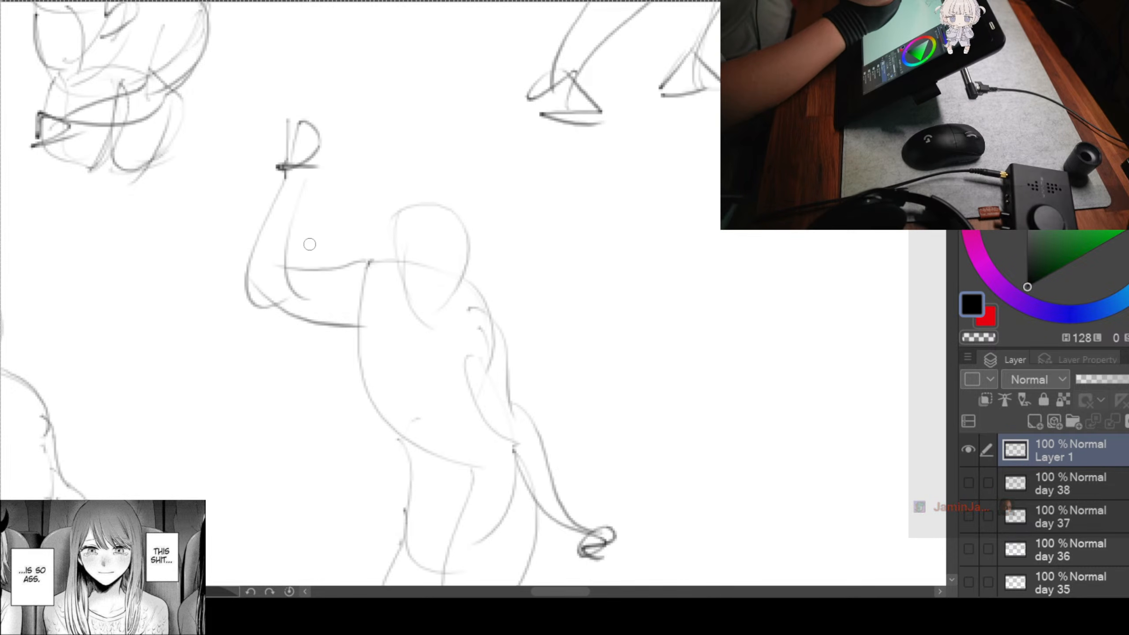
pyautogui.moveTo(310, 245); pyautogui.dragTo(413, 299)
# Step: Sketch the oval head, shoulder line and torso sides of a new seated figure in the next empty area
pyautogui.moveTo(504, 455)
pyautogui.mouseDown()
pyautogui.moveTo(402, 299)
pyautogui.moveTo(314, 295)
pyautogui.mouseUp()
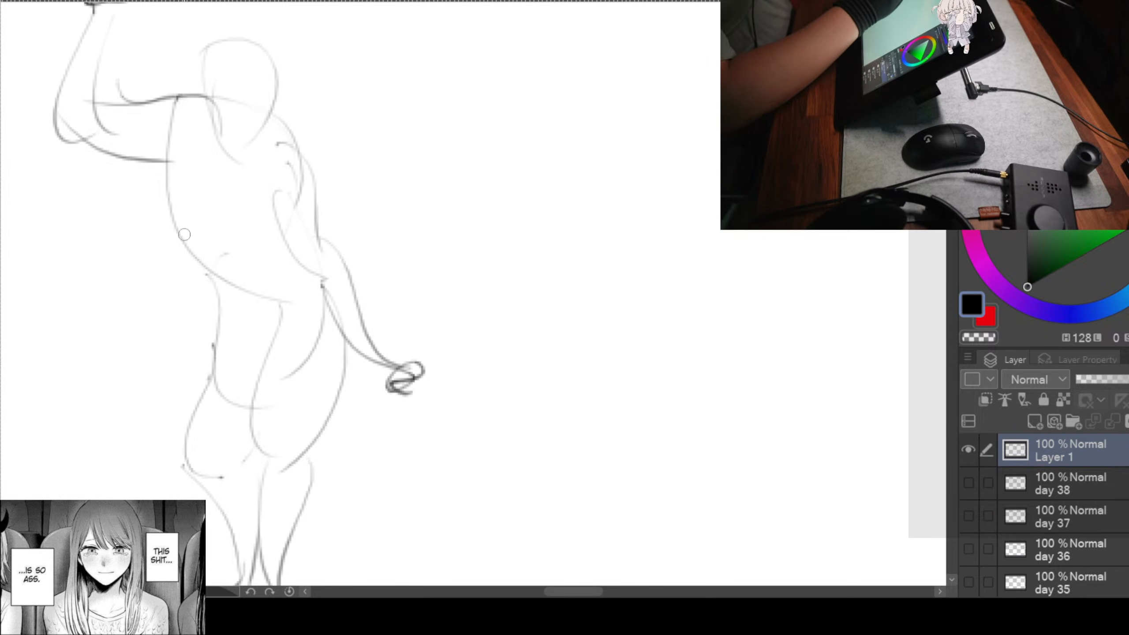
pyautogui.moveTo(569, 235); pyautogui.dragTo(273, 242)
pyautogui.moveTo(455, 261); pyautogui.dragTo(340, 247)
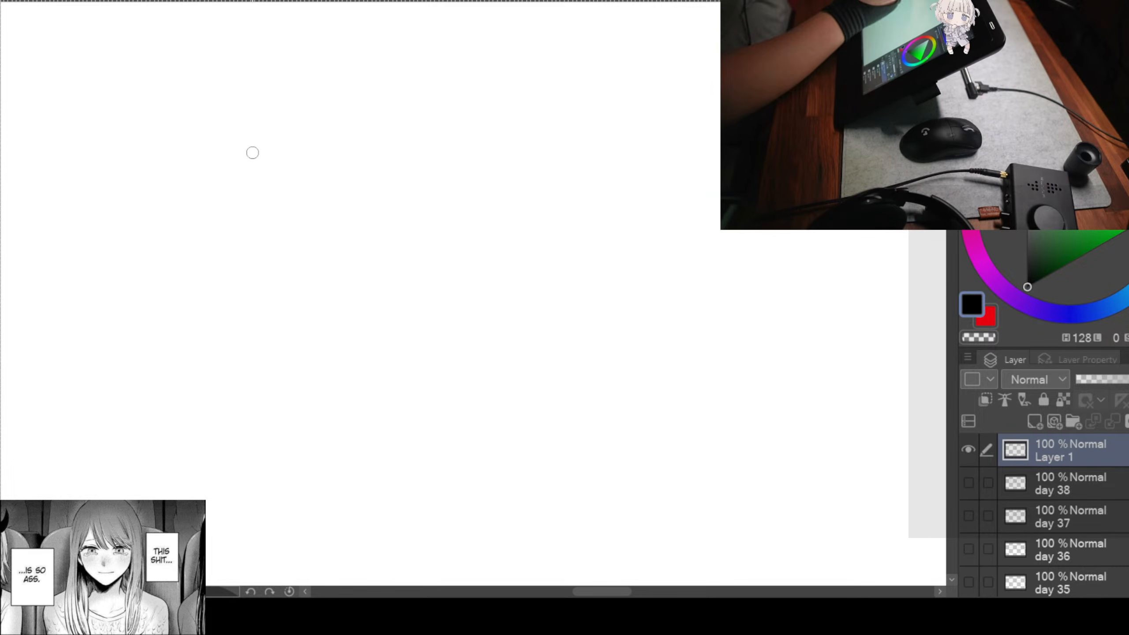
pyautogui.moveTo(233, 60)
pyautogui.mouseDown()
pyautogui.moveTo(287, 101)
pyautogui.moveTo(253, 61)
pyautogui.moveTo(244, 143)
pyautogui.mouseUp()
pyautogui.moveTo(267, 51)
pyautogui.mouseDown()
pyautogui.moveTo(278, 140)
pyautogui.moveTo(251, 120)
pyautogui.moveTo(271, 150)
pyautogui.mouseUp()
pyautogui.moveTo(191, 122); pyautogui.dragTo(327, 198)
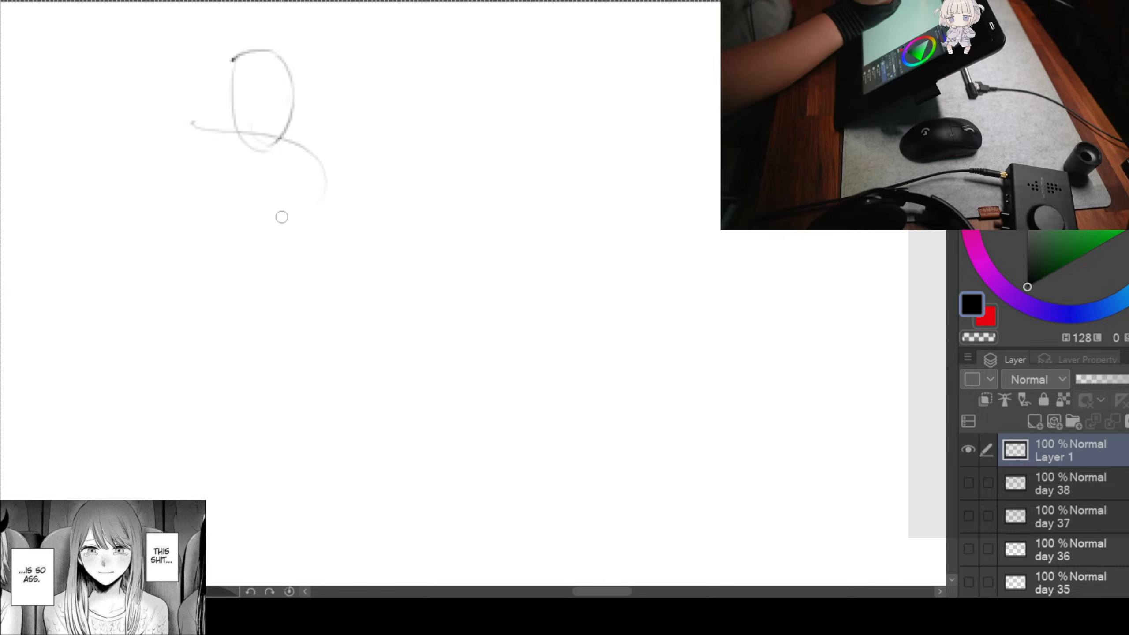
pyautogui.moveTo(194, 128)
pyautogui.mouseDown()
pyautogui.moveTo(184, 217)
pyautogui.moveTo(248, 280)
pyautogui.mouseUp()
pyautogui.moveTo(320, 186); pyautogui.dragTo(315, 243)
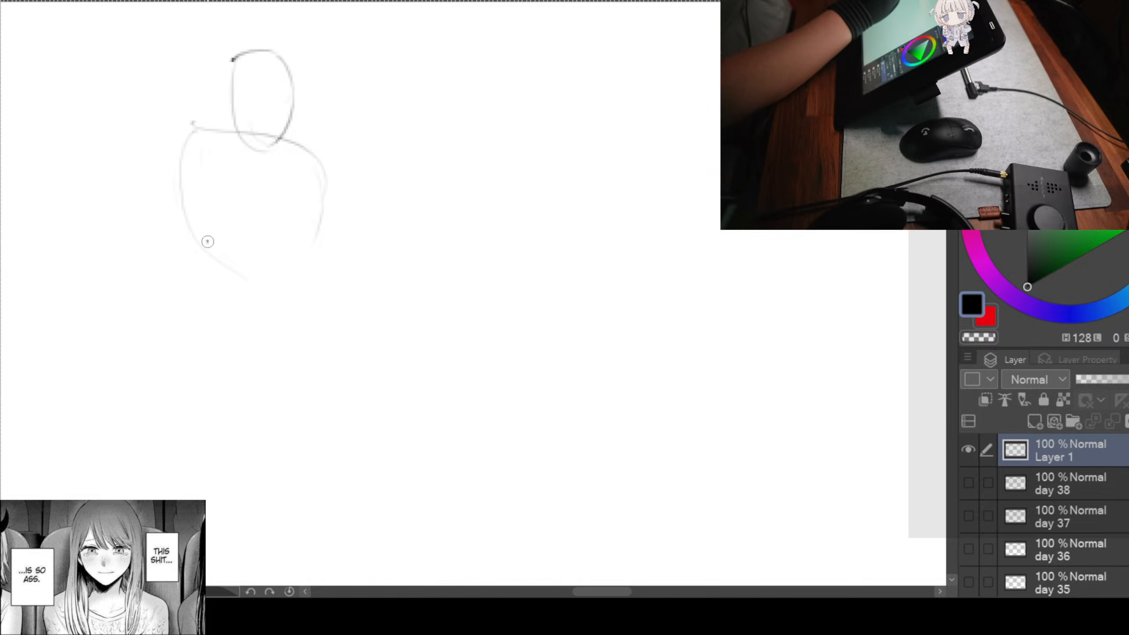
# Step: Sketch the seated figure's hip and the leg stretched diagonally downward, ending in an oval foot
pyautogui.moveTo(207, 242); pyautogui.dragTo(209, 336)
pyautogui.moveTo(237, 268); pyautogui.dragTo(340, 391)
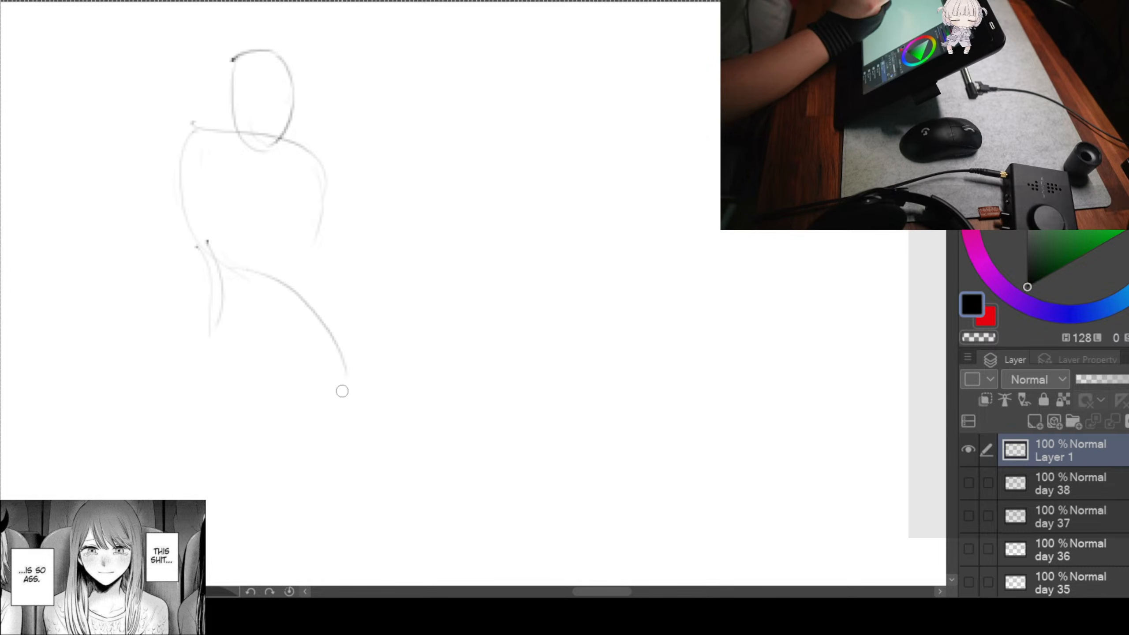
pyautogui.moveTo(209, 329); pyautogui.dragTo(331, 403)
pyautogui.moveTo(342, 360)
pyautogui.mouseDown()
pyautogui.moveTo(365, 416)
pyautogui.moveTo(454, 495)
pyautogui.mouseUp()
pyautogui.moveTo(329, 414)
pyautogui.mouseDown()
pyautogui.moveTo(383, 466)
pyautogui.moveTo(411, 470)
pyautogui.mouseUp()
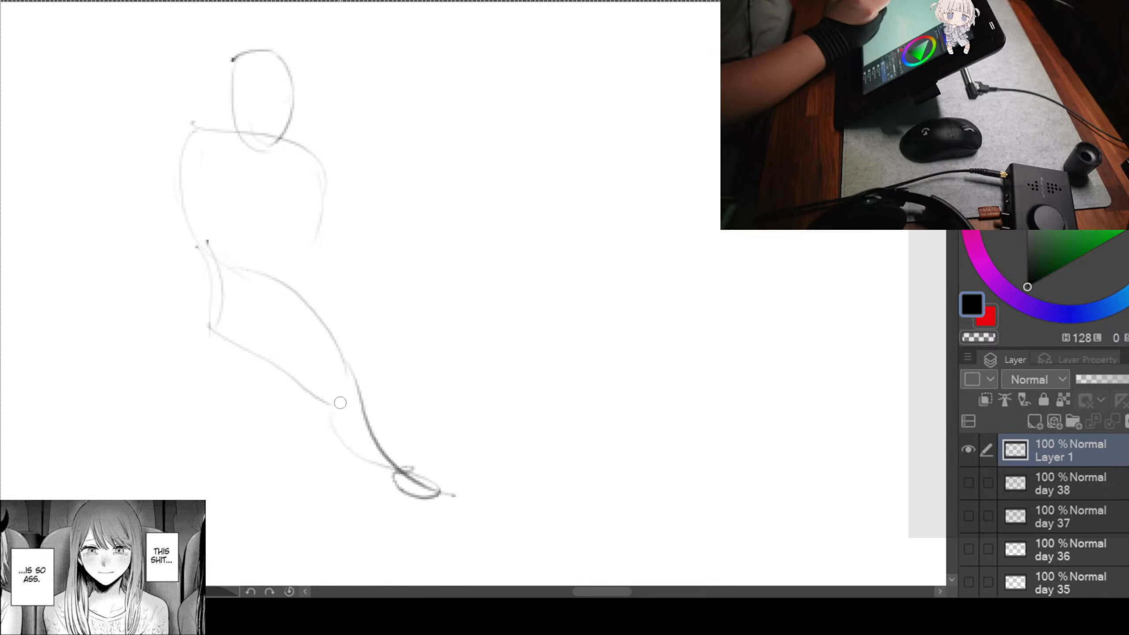
# Step: Sketch the seated figure's other leg bent at the knee behind the stretched leg, and restate the torso side above it
pyautogui.moveTo(310, 244); pyautogui.dragTo(400, 293)
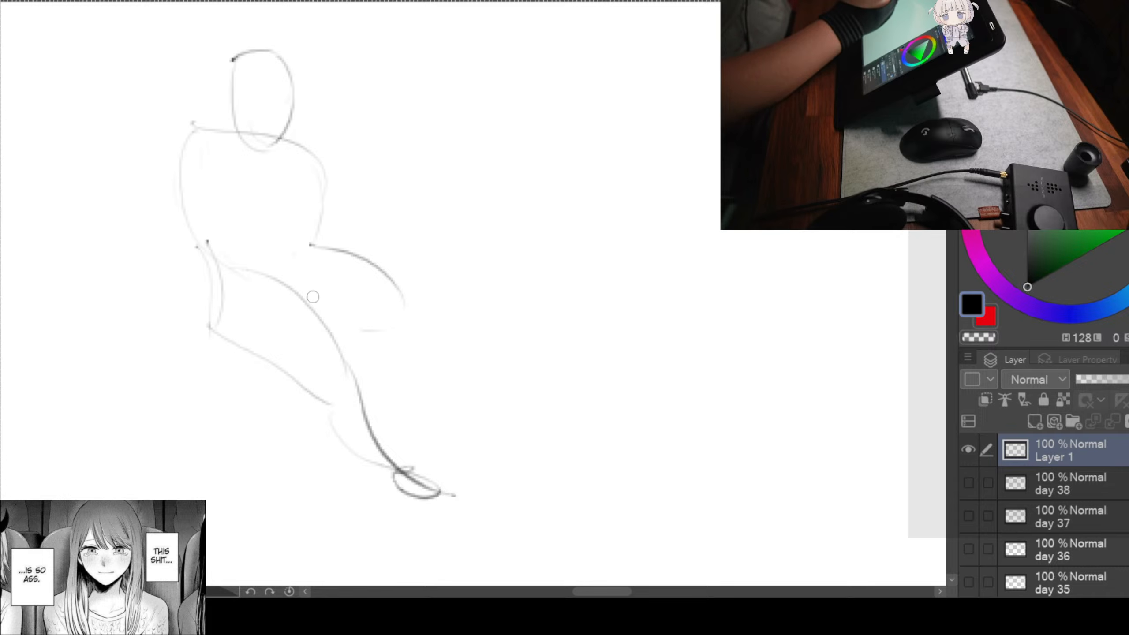
pyautogui.moveTo(314, 194)
pyautogui.mouseDown()
pyautogui.moveTo(350, 301)
pyautogui.moveTo(348, 276)
pyautogui.moveTo(336, 326)
pyautogui.moveTo(423, 334)
pyautogui.mouseUp()
pyautogui.moveTo(318, 315)
pyautogui.mouseDown()
pyautogui.moveTo(422, 331)
pyautogui.moveTo(380, 415)
pyautogui.mouseUp()
pyautogui.moveTo(398, 329)
pyautogui.mouseDown()
pyautogui.moveTo(371, 353)
pyautogui.moveTo(358, 418)
pyautogui.mouseUp()
pyautogui.moveTo(379, 370); pyautogui.dragTo(346, 425)
# Step: Sketch the seated figure's propping arm from shoulder to a hand beside the hip, and connect the neck to that shoulder
pyautogui.moveTo(342, 372); pyautogui.dragTo(414, 407)
pyautogui.moveTo(266, 158)
pyautogui.mouseDown()
pyautogui.moveTo(247, 172)
pyautogui.moveTo(206, 268)
pyautogui.mouseUp()
pyautogui.moveTo(277, 209)
pyautogui.mouseDown()
pyautogui.moveTo(238, 270)
pyautogui.moveTo(282, 362)
pyautogui.mouseUp()
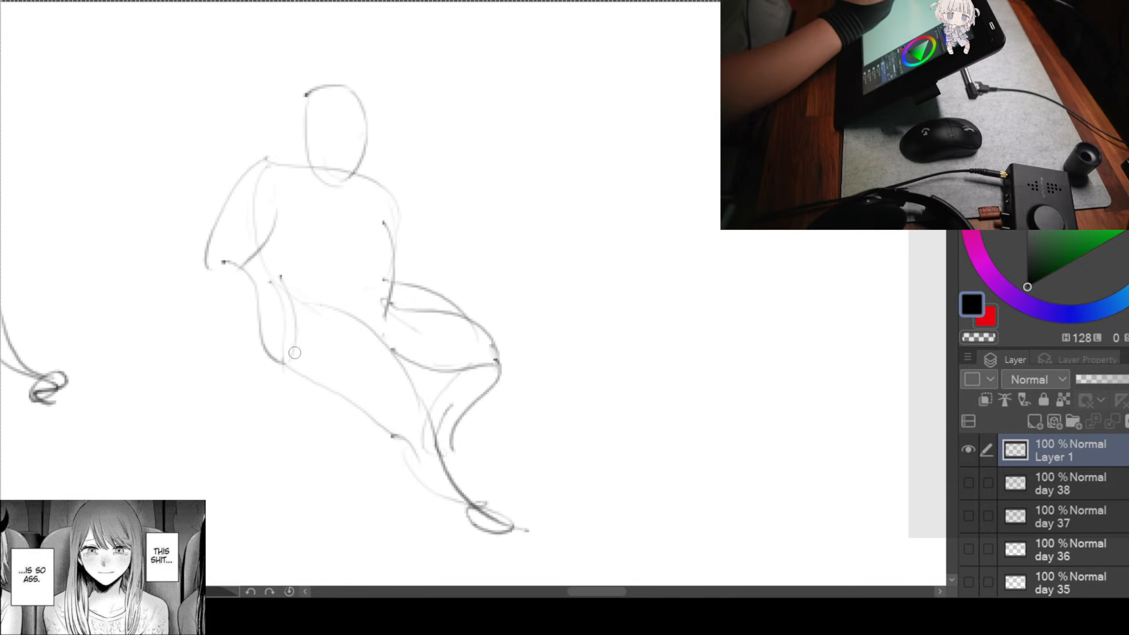
pyautogui.moveTo(212, 269)
pyautogui.mouseDown()
pyautogui.moveTo(266, 365)
pyautogui.moveTo(258, 383)
pyautogui.moveTo(286, 356)
pyautogui.mouseUp()
pyautogui.moveTo(301, 132)
pyautogui.mouseDown()
pyautogui.moveTo(307, 140)
pyautogui.moveTo(253, 170)
pyautogui.mouseUp()
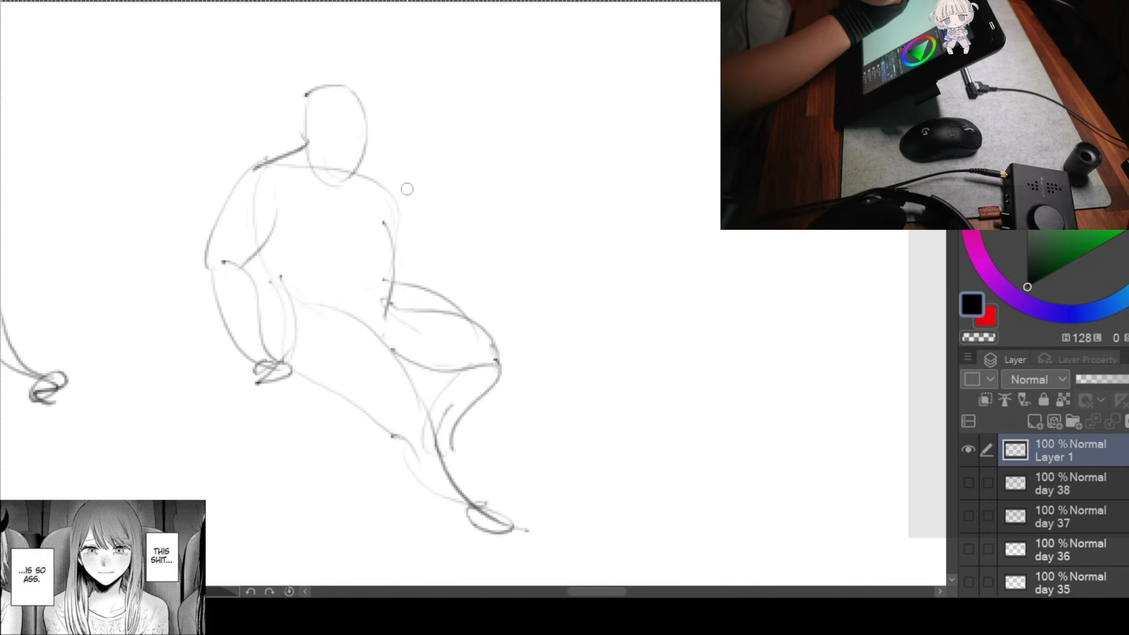
# Step: Sketch the seated figure's other arm bending at the elbow toward the thigh, and reinforce its shoulder contour
pyautogui.moveTo(378, 194)
pyautogui.mouseDown()
pyautogui.moveTo(429, 254)
pyautogui.moveTo(410, 311)
pyautogui.mouseUp()
pyautogui.moveTo(429, 251); pyautogui.dragTo(420, 306)
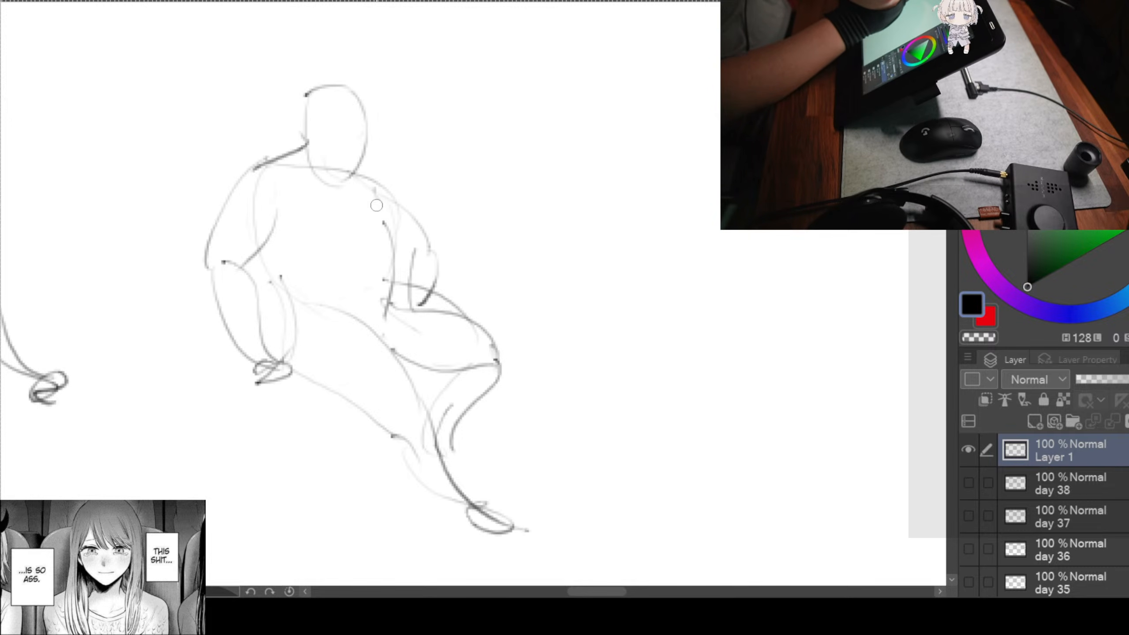
pyautogui.moveTo(356, 213)
pyautogui.mouseDown()
pyautogui.moveTo(387, 242)
pyautogui.moveTo(400, 312)
pyautogui.mouseUp()
pyautogui.moveTo(369, 185)
pyautogui.mouseDown()
pyautogui.moveTo(423, 258)
pyautogui.moveTo(423, 278)
pyautogui.mouseUp()
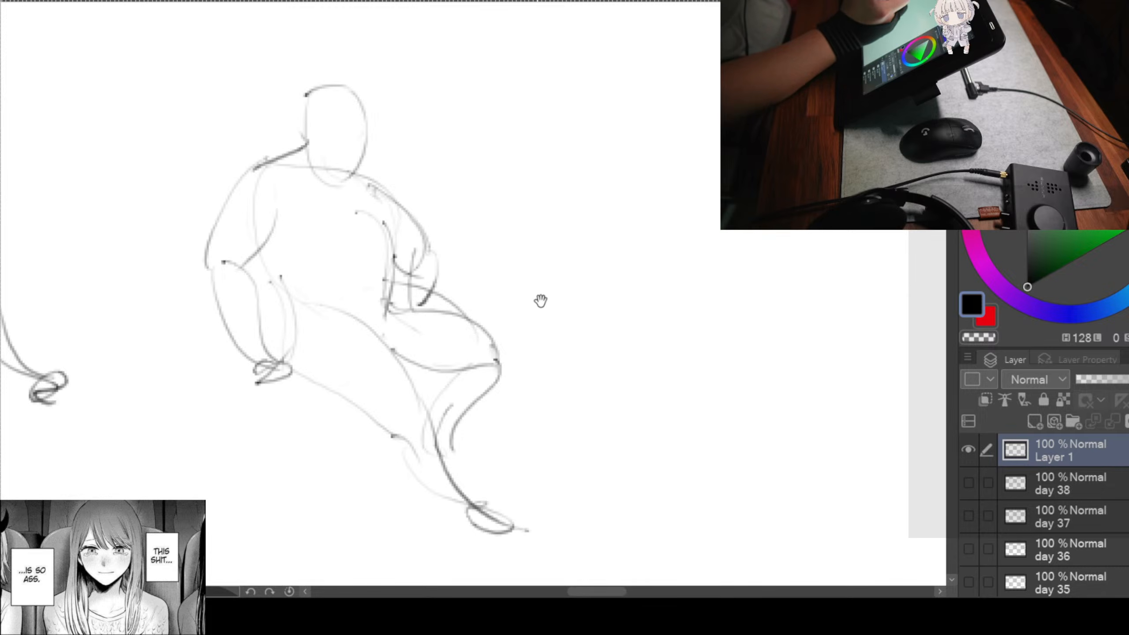
# Step: Sketch the egg-shaped head and sloping shoulder line of a new figure in the next empty area
pyautogui.moveTo(542, 301); pyautogui.dragTo(318, 240)
pyautogui.moveTo(499, 305); pyautogui.dragTo(303, 334)
pyautogui.moveTo(393, 328)
pyautogui.mouseDown()
pyautogui.moveTo(406, 526)
pyautogui.moveTo(398, 479)
pyautogui.mouseUp()
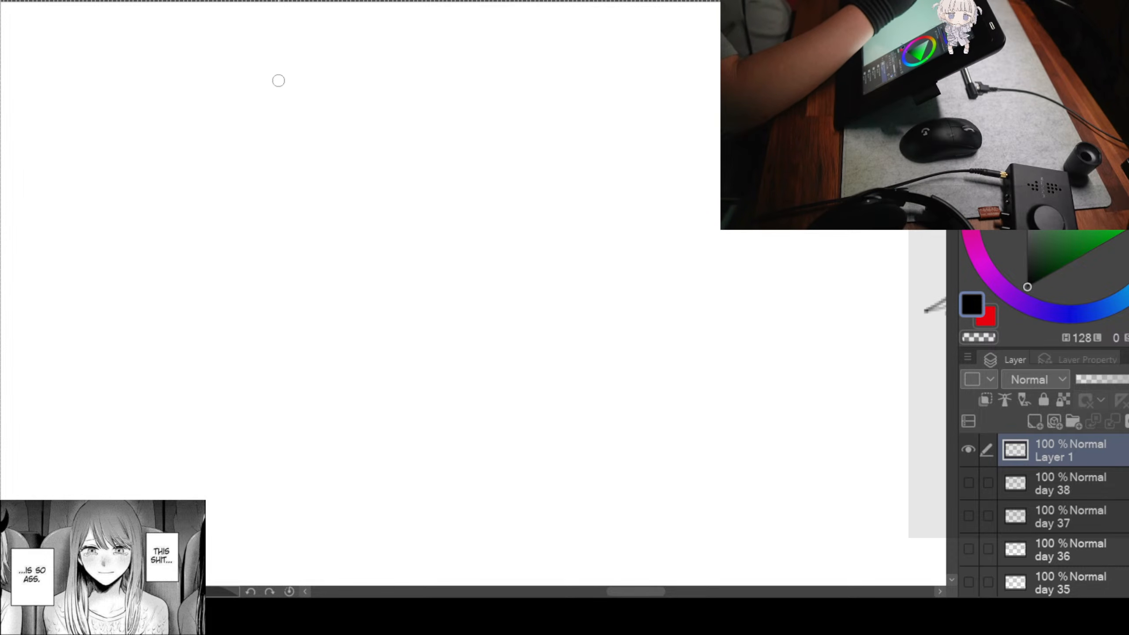
pyautogui.moveTo(279, 80)
pyautogui.mouseDown()
pyautogui.moveTo(287, 121)
pyautogui.moveTo(340, 131)
pyautogui.moveTo(302, 163)
pyautogui.moveTo(364, 175)
pyautogui.moveTo(399, 209)
pyautogui.mouseUp()
# Step: Sketch the new figure's torso sides tapering to the waist, and add the curves of both hips
pyautogui.moveTo(244, 177); pyautogui.dragTo(251, 240)
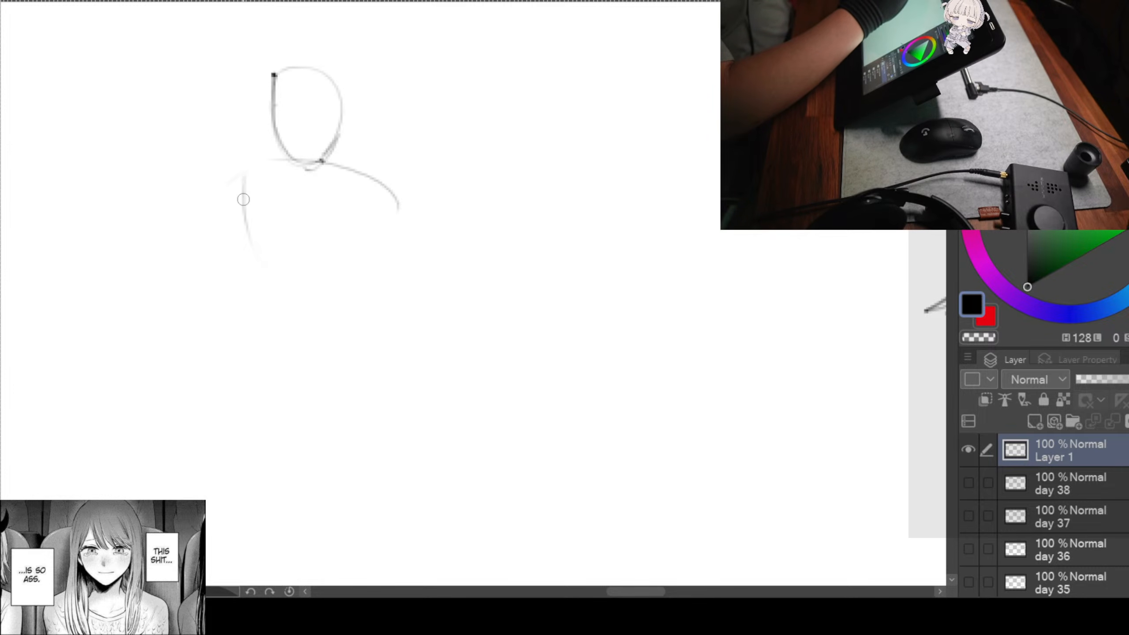
pyautogui.moveTo(243, 182)
pyautogui.mouseDown()
pyautogui.moveTo(253, 256)
pyautogui.moveTo(291, 331)
pyautogui.mouseUp()
pyautogui.moveTo(381, 195)
pyautogui.mouseDown()
pyautogui.moveTo(360, 289)
pyautogui.moveTo(324, 334)
pyautogui.mouseUp()
pyautogui.moveTo(379, 211)
pyautogui.mouseDown()
pyautogui.moveTo(376, 260)
pyautogui.moveTo(343, 338)
pyautogui.mouseUp()
pyautogui.moveTo(268, 318); pyautogui.dragTo(301, 356)
pyautogui.moveTo(375, 269); pyautogui.dragTo(349, 337)
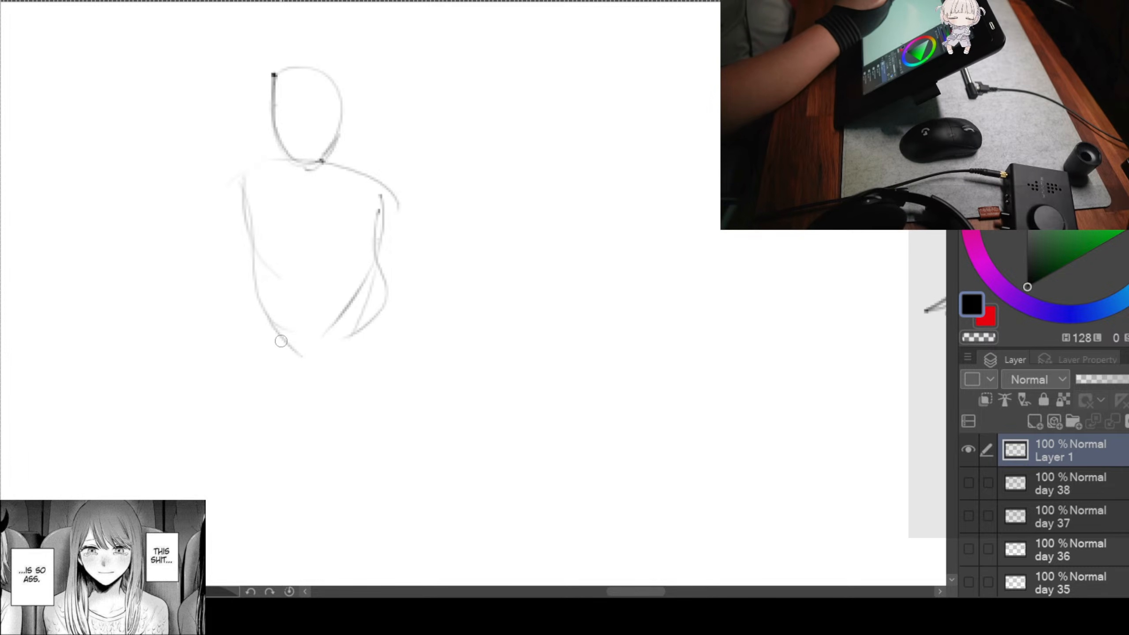
# Step: Sketch the new figure's first leg from the outer hip through the knee and tapering shin to a pointed foot
pyautogui.moveTo(251, 300); pyautogui.dragTo(276, 416)
pyautogui.moveTo(312, 355); pyautogui.dragTo(298, 438)
pyautogui.moveTo(335, 431); pyautogui.dragTo(279, 347)
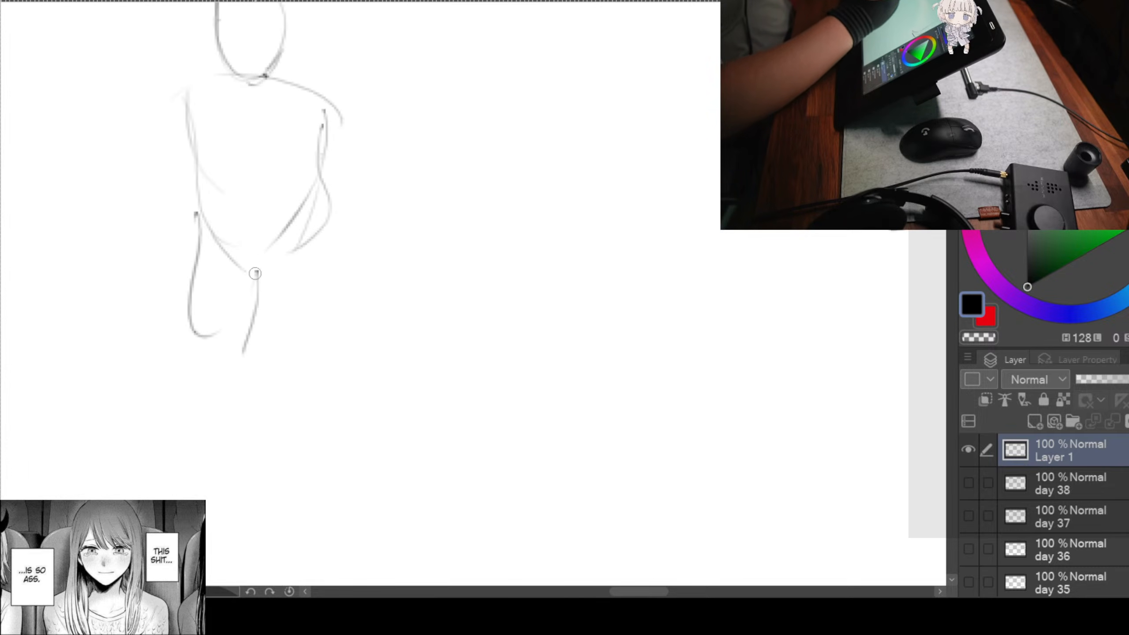
pyautogui.moveTo(251, 276); pyautogui.dragTo(248, 435)
pyautogui.moveTo(203, 310); pyautogui.dragTo(243, 433)
pyautogui.moveTo(239, 383); pyautogui.dragTo(267, 523)
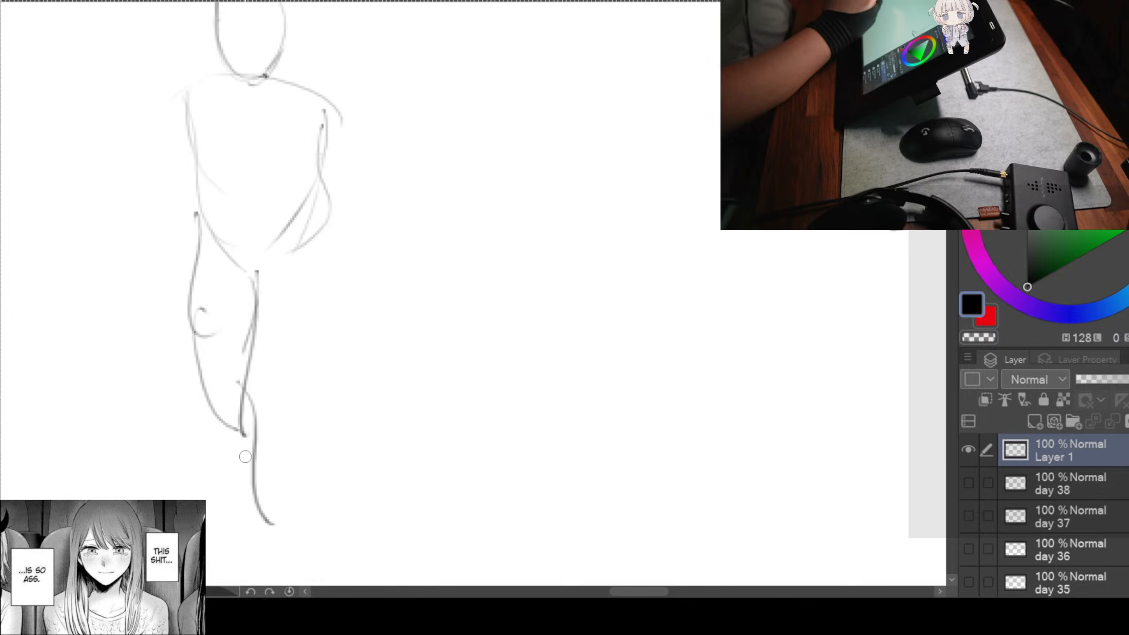
pyautogui.moveTo(216, 427); pyautogui.dragTo(264, 525)
pyautogui.moveTo(271, 524)
pyautogui.mouseDown()
pyautogui.moveTo(234, 552)
pyautogui.moveTo(281, 529)
pyautogui.mouseUp()
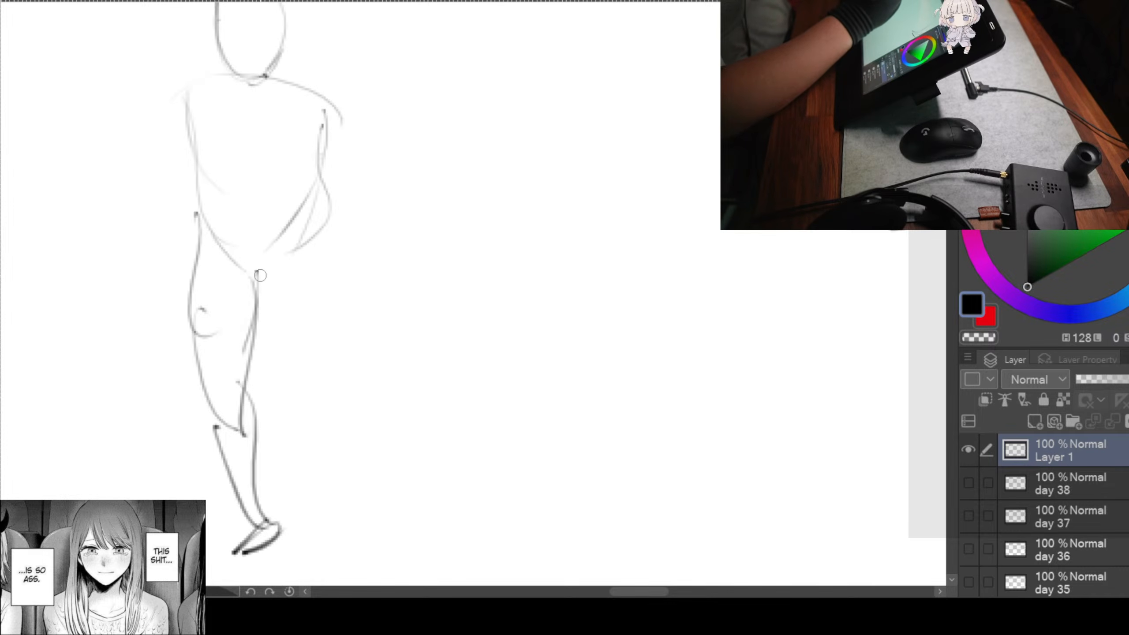
# Step: Sketch the figure's second leg from crotch and hip down through the knee and calf to the foot
pyautogui.moveTo(258, 271); pyautogui.dragTo(276, 368)
pyautogui.moveTo(330, 228)
pyautogui.mouseDown()
pyautogui.moveTo(284, 369)
pyautogui.moveTo(315, 489)
pyautogui.mouseUp()
pyautogui.moveTo(273, 367); pyautogui.dragTo(304, 491)
pyautogui.moveTo(306, 489)
pyautogui.mouseDown()
pyautogui.moveTo(288, 524)
pyautogui.moveTo(298, 525)
pyautogui.mouseUp()
# Step: Sketch the standing figure's arm bent at the elbow beside the waist, with the forearm extending sideways to a rounded hand
pyautogui.moveTo(413, 374); pyautogui.dragTo(406, 476)
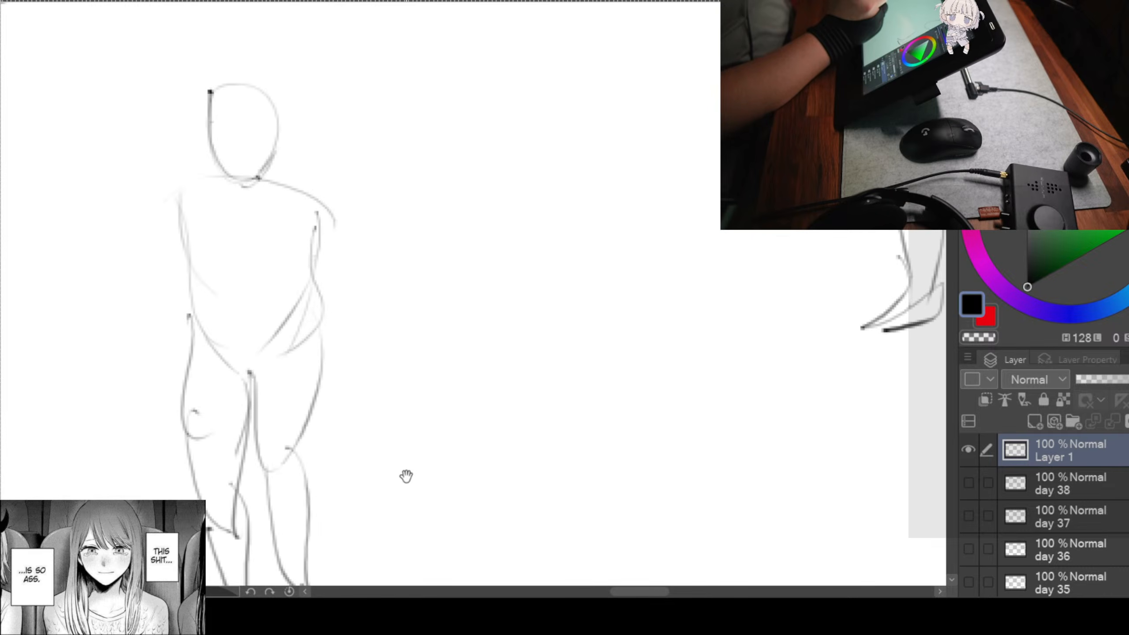
pyautogui.moveTo(325, 225); pyautogui.dragTo(330, 312)
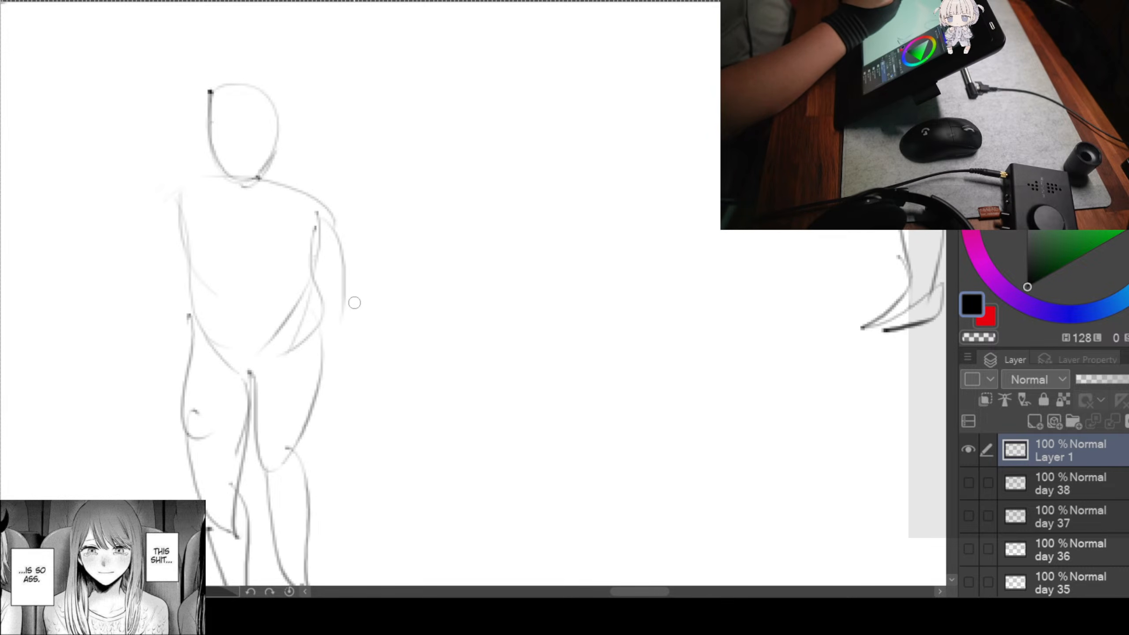
pyautogui.moveTo(310, 262); pyautogui.dragTo(335, 333)
pyautogui.moveTo(331, 242)
pyautogui.mouseDown()
pyautogui.moveTo(350, 329)
pyautogui.moveTo(406, 325)
pyautogui.mouseUp()
pyautogui.moveTo(323, 340); pyautogui.dragTo(400, 321)
pyautogui.moveTo(398, 308); pyautogui.dragTo(398, 336)
pyautogui.moveTo(399, 307)
pyautogui.mouseDown()
pyautogui.moveTo(417, 314)
pyautogui.moveTo(403, 345)
pyautogui.mouseUp()
# Step: Sketch the standing figure's opposite arm hanging diagonally away from the body, ending in a pointed hand
pyautogui.moveTo(327, 354); pyautogui.dragTo(473, 324)
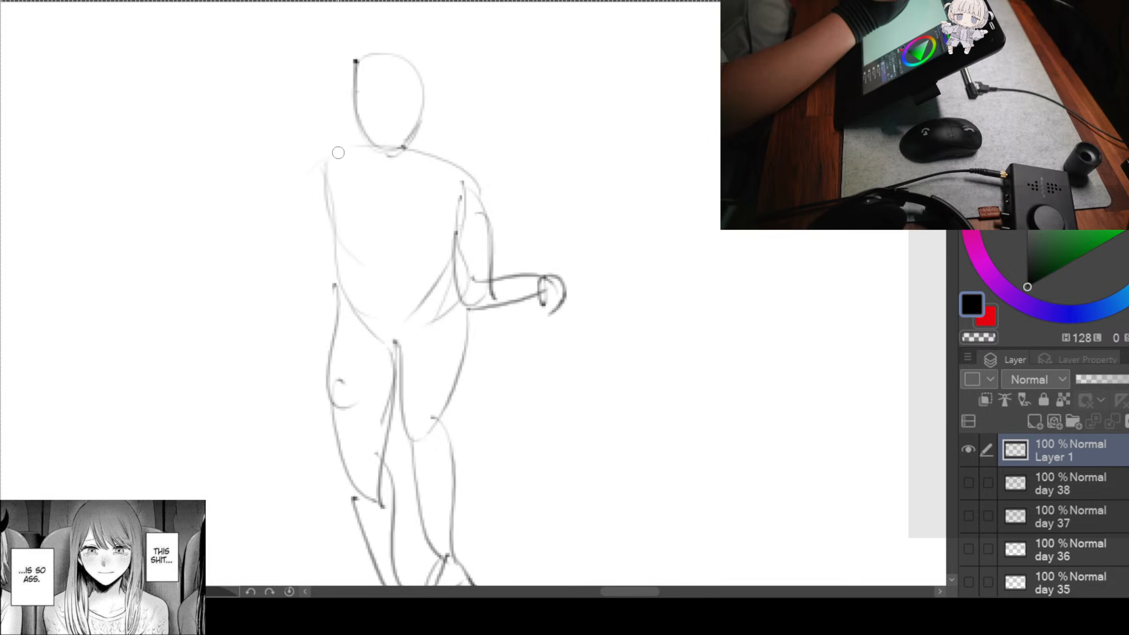
pyautogui.moveTo(324, 154)
pyautogui.mouseDown()
pyautogui.moveTo(316, 247)
pyautogui.moveTo(279, 332)
pyautogui.mouseUp()
pyautogui.moveTo(333, 272); pyautogui.dragTo(273, 360)
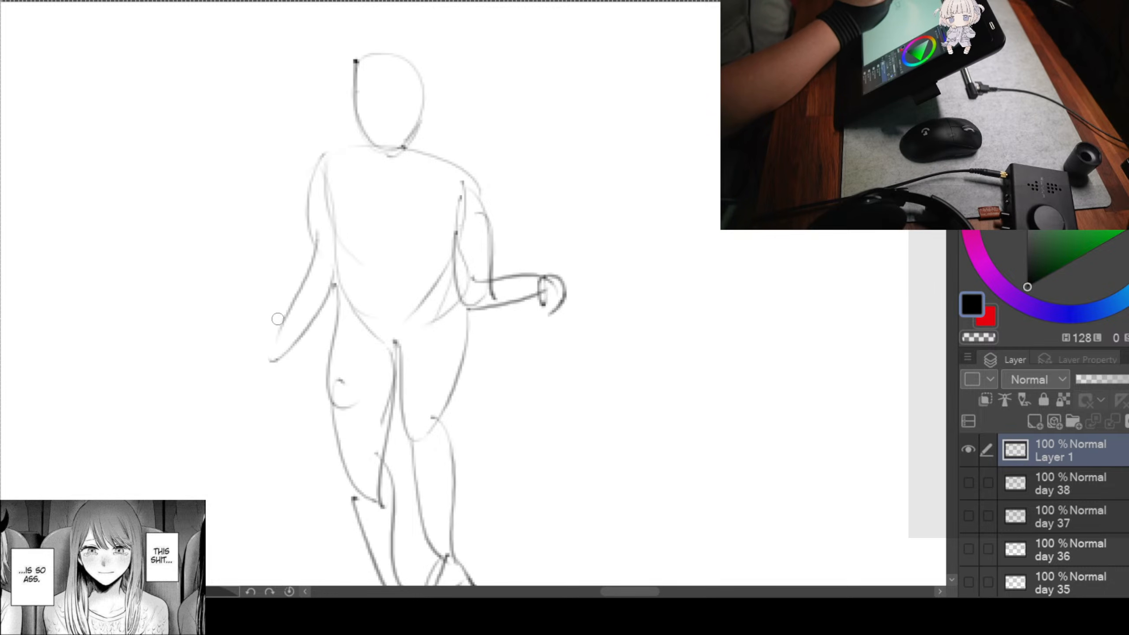
pyautogui.moveTo(275, 320); pyautogui.dragTo(262, 363)
pyautogui.moveTo(263, 363); pyautogui.dragTo(291, 337)
pyautogui.moveTo(251, 368); pyautogui.dragTo(300, 346)
# Step: Connect the standing figure's head to both shoulders with sloping neck lines
pyautogui.moveTo(356, 111); pyautogui.dragTo(338, 161)
pyautogui.moveTo(361, 117); pyautogui.dragTo(321, 168)
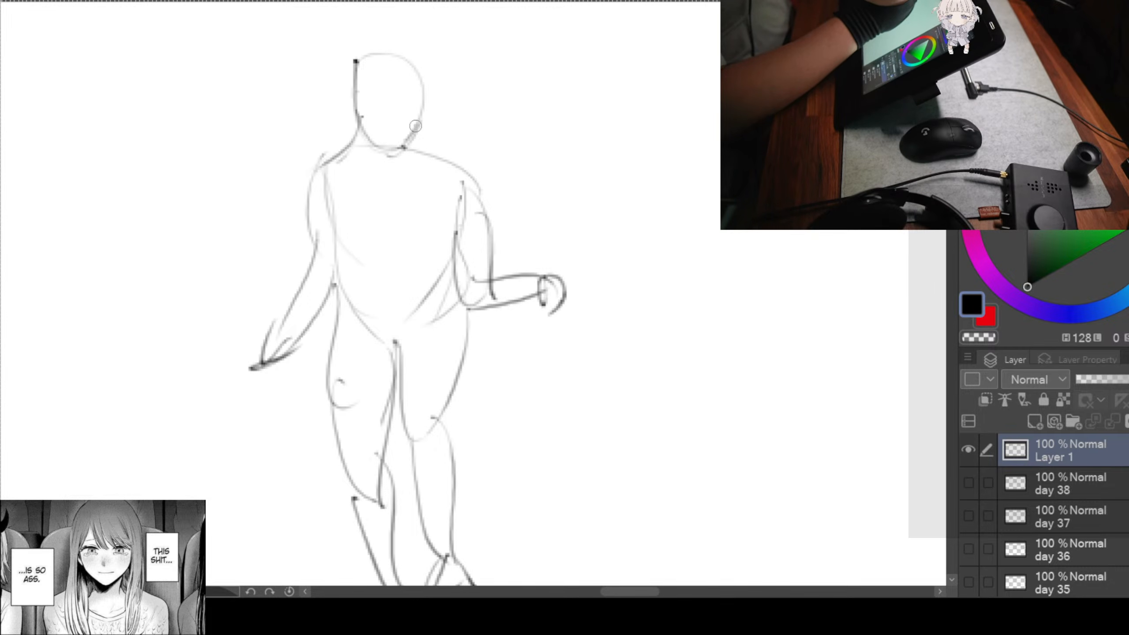
pyautogui.moveTo(416, 126); pyautogui.dragTo(469, 232)
# Step: Sketch a round head and a curved shoulder line for a new figure in the empty area below the earlier poses
pyautogui.press('space')
pyautogui.moveTo(592, 357); pyautogui.dragTo(269, 296)
pyautogui.moveTo(587, 399); pyautogui.dragTo(391, 282)
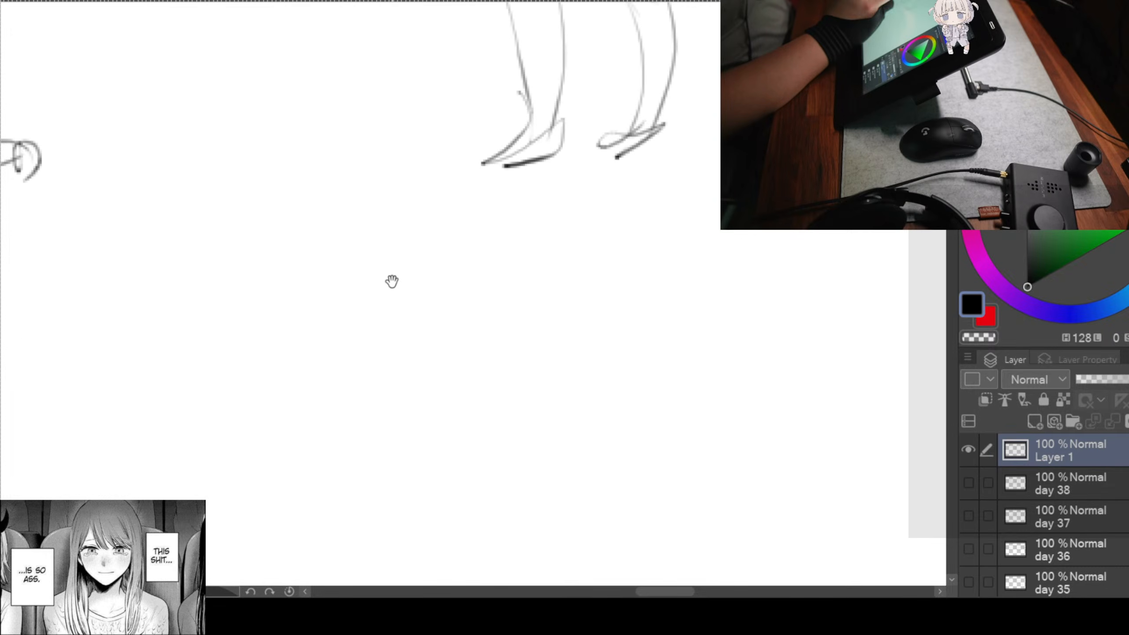
pyautogui.moveTo(485, 432)
pyautogui.mouseDown()
pyautogui.moveTo(439, 318)
pyautogui.moveTo(434, 270)
pyautogui.moveTo(489, 287)
pyautogui.moveTo(478, 250)
pyautogui.moveTo(538, 300)
pyautogui.mouseUp()
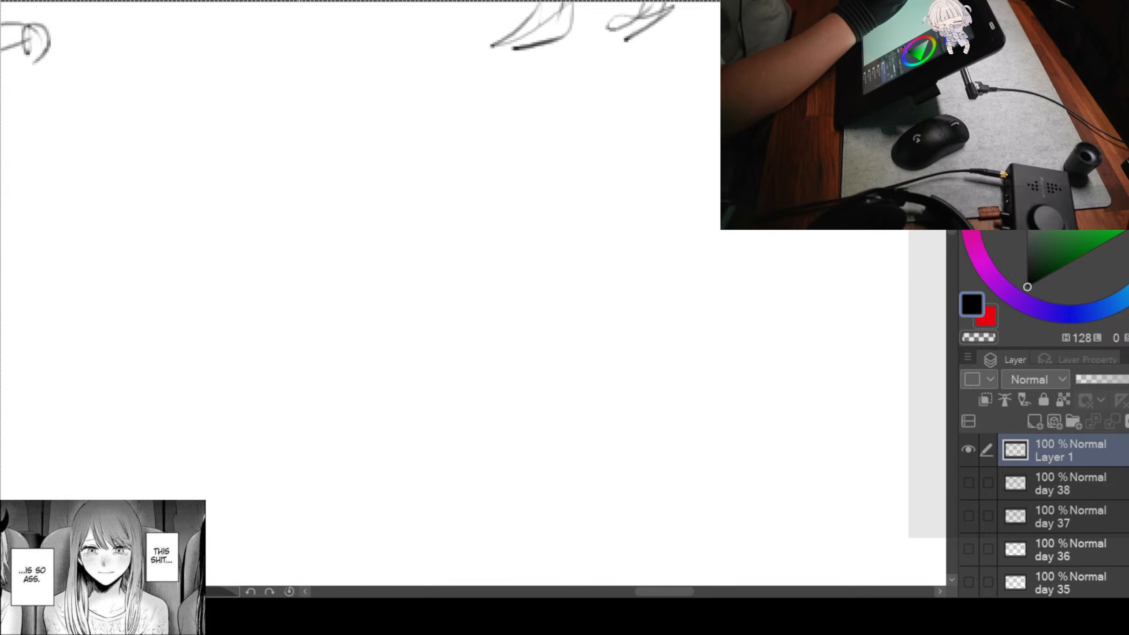
pyautogui.moveTo(333, 129)
pyautogui.mouseDown()
pyautogui.moveTo(397, 161)
pyautogui.moveTo(321, 176)
pyautogui.moveTo(317, 147)
pyautogui.moveTo(349, 211)
pyautogui.moveTo(357, 204)
pyautogui.moveTo(308, 167)
pyautogui.moveTo(378, 190)
pyautogui.moveTo(335, 213)
pyautogui.mouseUp()
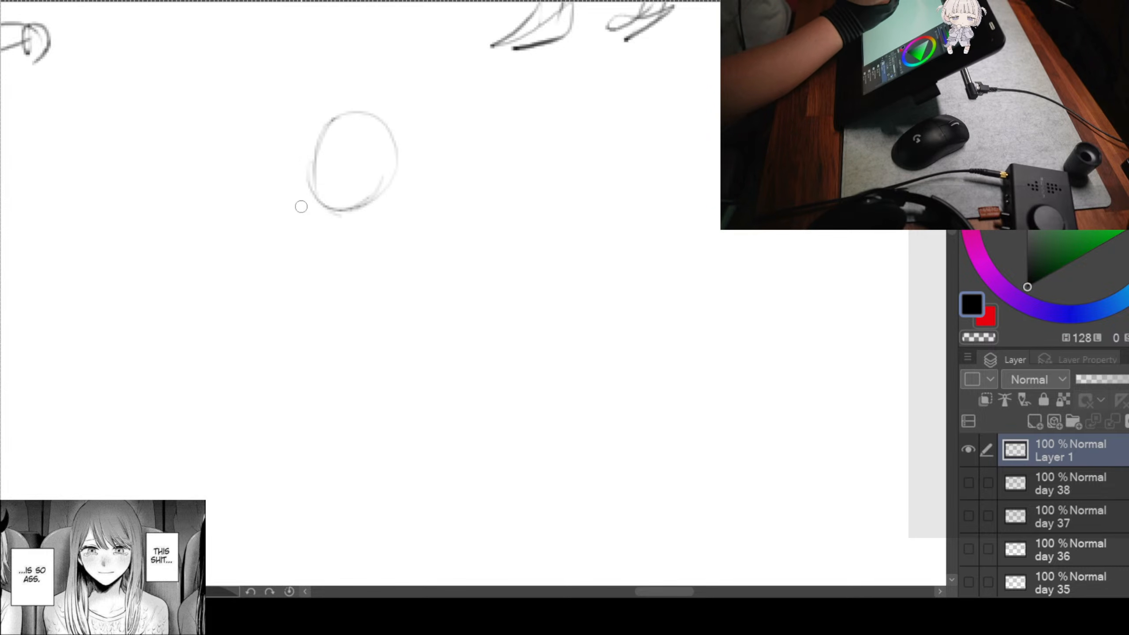
pyautogui.moveTo(286, 183)
pyautogui.mouseDown()
pyautogui.moveTo(410, 209)
pyautogui.moveTo(396, 278)
pyautogui.mouseUp()
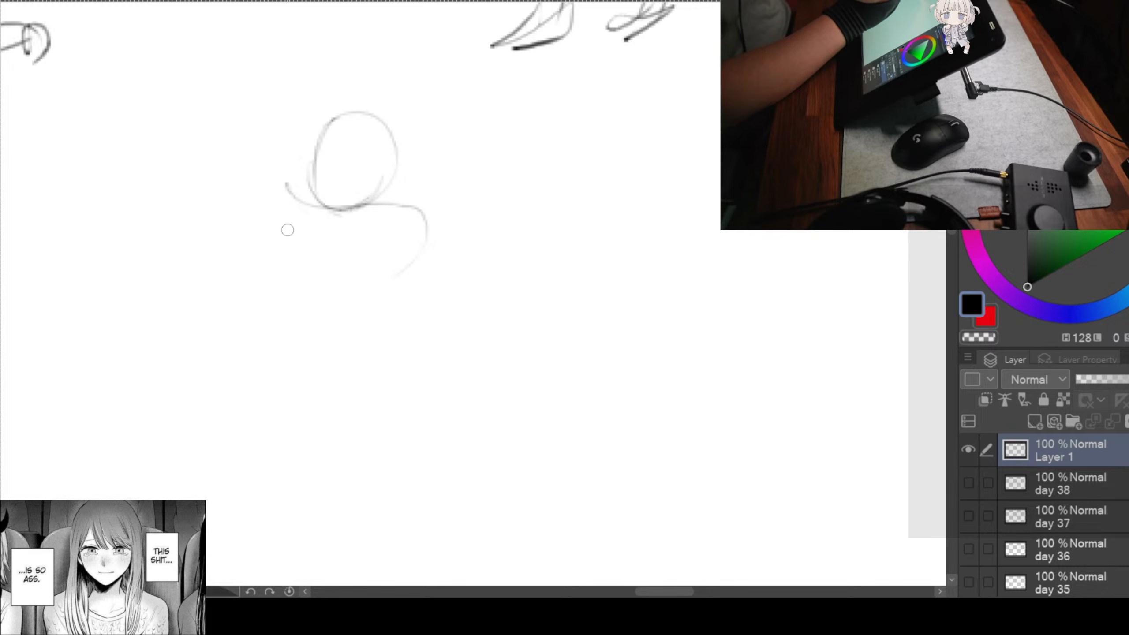
# Step: Sketch the new figure's leaning torso as a slanted shape with a double curve at the waist
pyautogui.moveTo(291, 206)
pyautogui.mouseDown()
pyautogui.moveTo(240, 348)
pyautogui.moveTo(328, 342)
pyautogui.mouseUp()
pyautogui.moveTo(399, 221)
pyautogui.mouseDown()
pyautogui.moveTo(374, 306)
pyautogui.moveTo(306, 347)
pyautogui.mouseUp()
pyautogui.moveTo(314, 350); pyautogui.dragTo(362, 270)
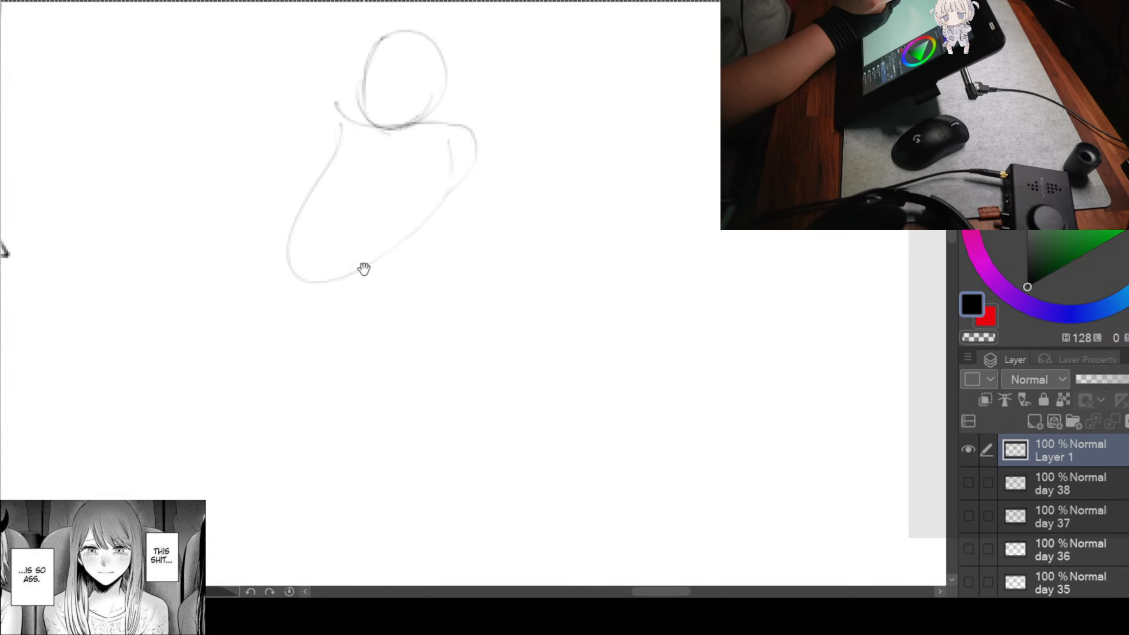
pyautogui.moveTo(295, 219); pyautogui.dragTo(385, 268)
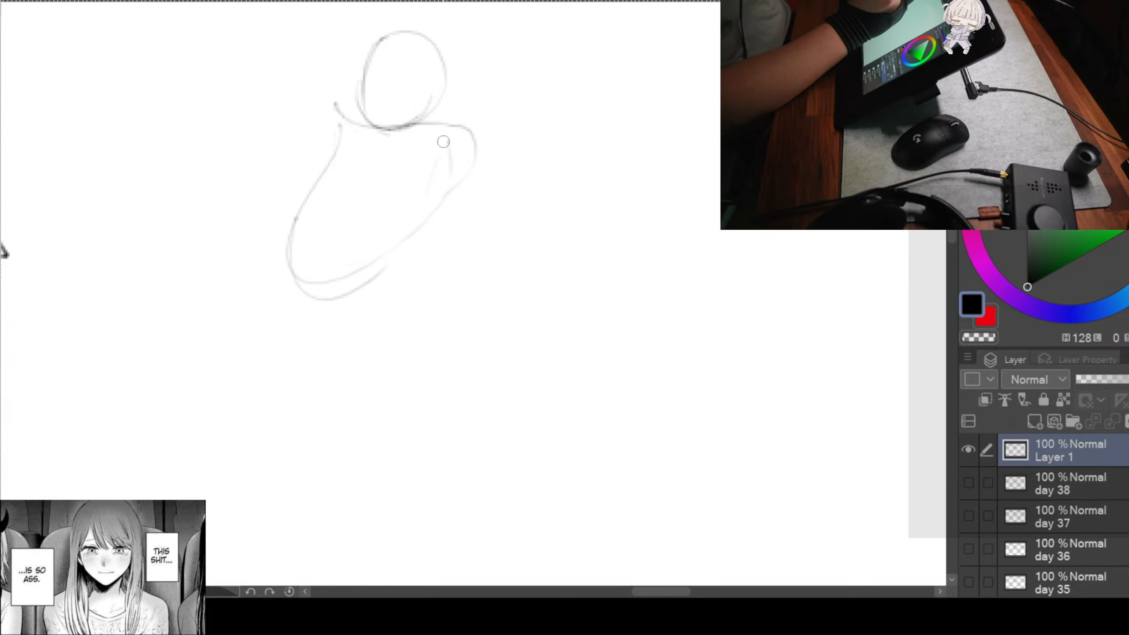
# Step: Sketch the leaning figure's supporting arm from the shoulder through the elbow to a small hand beside the hip
pyautogui.moveTo(474, 240); pyautogui.dragTo(431, 235)
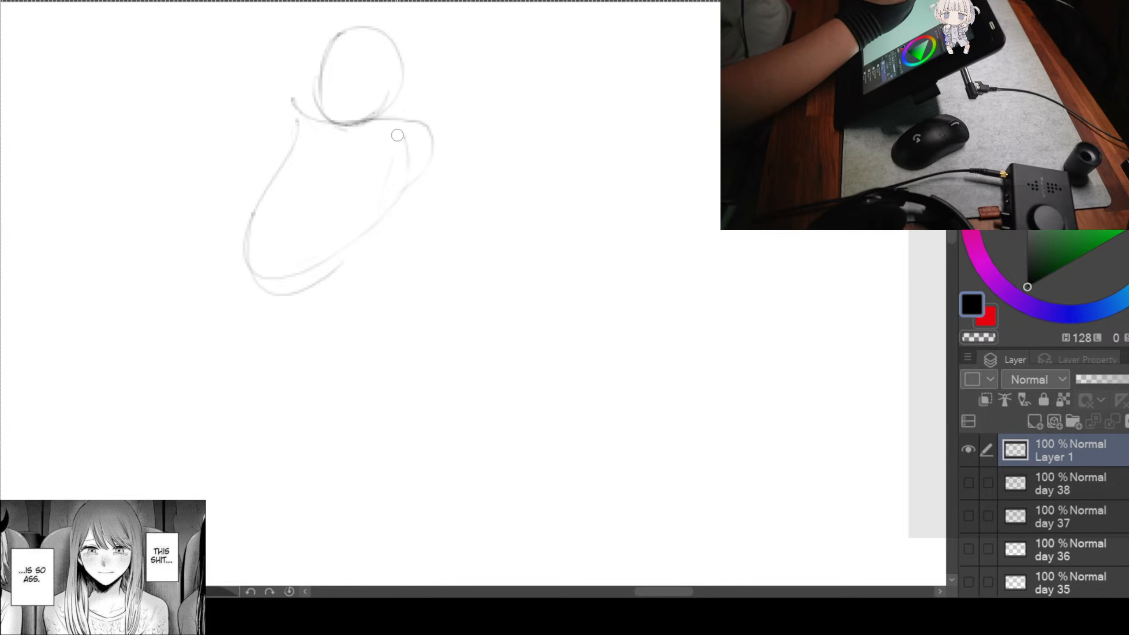
pyautogui.moveTo(384, 143); pyautogui.dragTo(393, 206)
pyautogui.moveTo(422, 136); pyautogui.dragTo(416, 252)
pyautogui.moveTo(384, 165)
pyautogui.mouseDown()
pyautogui.moveTo(397, 257)
pyautogui.moveTo(352, 349)
pyautogui.mouseUp()
pyautogui.moveTo(414, 247); pyautogui.dragTo(341, 361)
pyautogui.moveTo(335, 345); pyautogui.dragTo(341, 361)
pyautogui.moveTo(337, 361); pyautogui.dragTo(372, 361)
# Step: Draw the leaning figure's hip contour and the rounded near thigh extending forward from the waist
pyautogui.moveTo(361, 260); pyautogui.dragTo(450, 221)
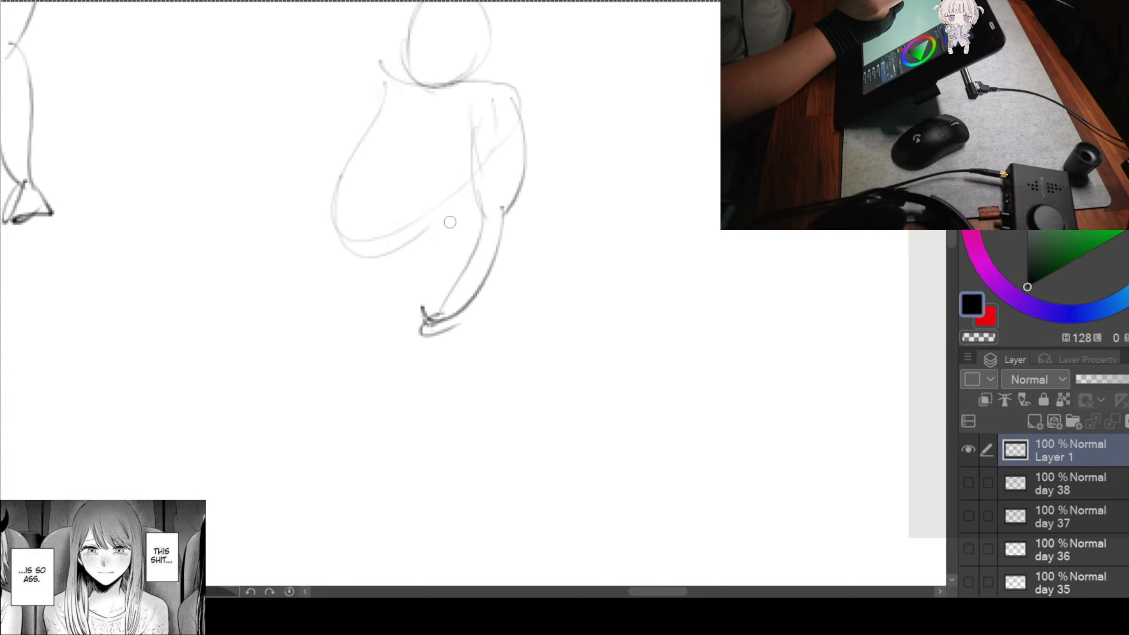
pyautogui.moveTo(471, 171); pyautogui.dragTo(436, 235)
pyautogui.moveTo(423, 196)
pyautogui.mouseDown()
pyautogui.moveTo(432, 206)
pyautogui.moveTo(415, 343)
pyautogui.mouseUp()
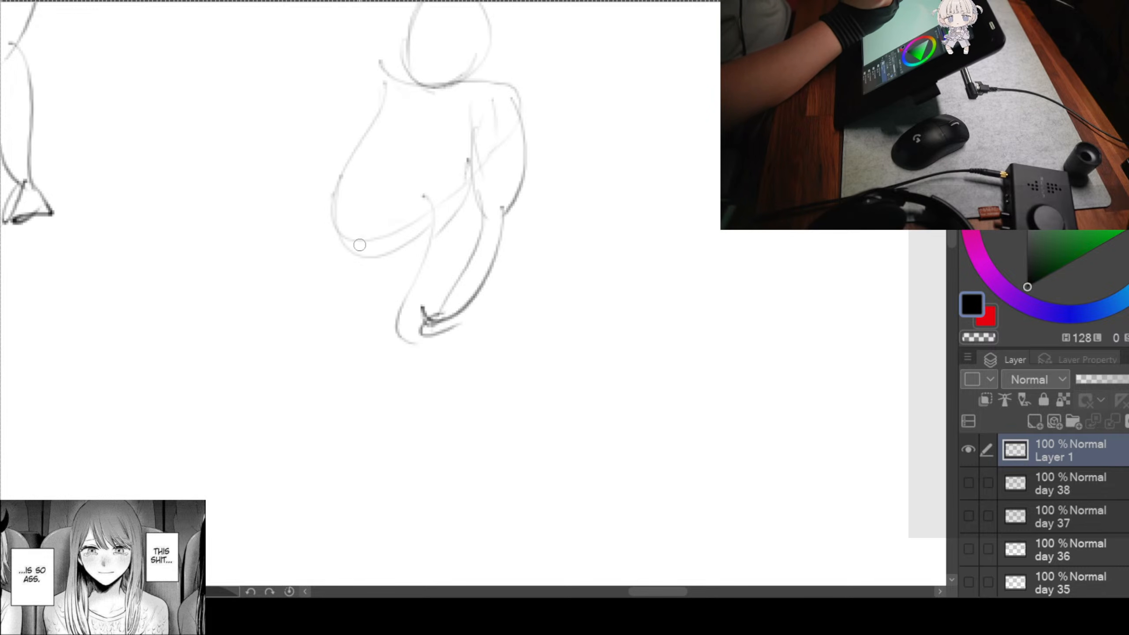
pyautogui.moveTo(356, 252)
pyautogui.mouseDown()
pyautogui.moveTo(381, 353)
pyautogui.moveTo(292, 358)
pyautogui.mouseUp()
pyautogui.moveTo(299, 340); pyautogui.dragTo(403, 284)
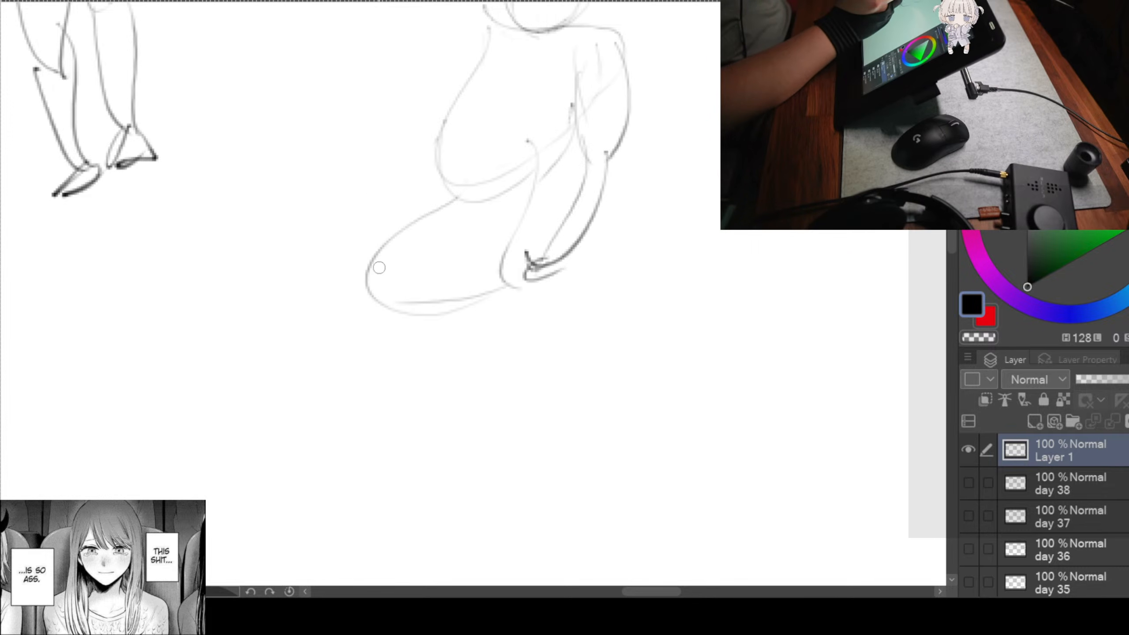
# Step: Sketch the leaning figure's near lower leg tapering diagonally from the knee to the foot
pyautogui.moveTo(348, 312); pyautogui.dragTo(316, 361)
pyautogui.moveTo(418, 321); pyautogui.dragTo(288, 410)
pyautogui.moveTo(327, 358)
pyautogui.mouseDown()
pyautogui.moveTo(246, 403)
pyautogui.moveTo(238, 434)
pyautogui.mouseUp()
pyautogui.moveTo(290, 409); pyautogui.dragTo(280, 430)
# Step: Sketch the leaning figure's far leg with a bent knee, a lower leg going down and a pointed foot
pyautogui.moveTo(471, 175)
pyautogui.mouseDown()
pyautogui.moveTo(434, 278)
pyautogui.moveTo(289, 330)
pyautogui.moveTo(286, 441)
pyautogui.mouseUp()
pyautogui.moveTo(263, 283); pyautogui.dragTo(258, 462)
pyautogui.moveTo(276, 411); pyautogui.dragTo(234, 461)
pyautogui.moveTo(265, 447)
pyautogui.mouseDown()
pyautogui.moveTo(294, 414)
pyautogui.moveTo(287, 462)
pyautogui.mouseUp()
pyautogui.moveTo(274, 271)
pyautogui.mouseDown()
pyautogui.moveTo(285, 355)
pyautogui.moveTo(315, 359)
pyautogui.moveTo(271, 454)
pyautogui.mouseUp()
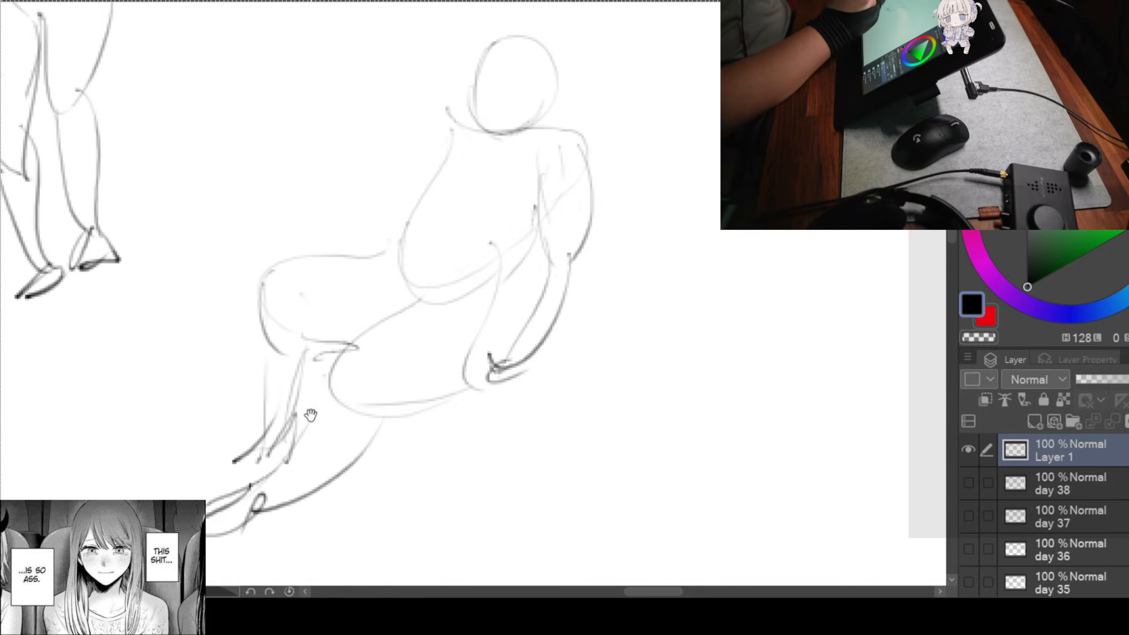
# Step: Sketch the leaning figure's other arm raised from the shoulder and bent so the hand reaches the top of the head
pyautogui.moveTo(480, 270)
pyautogui.mouseDown()
pyautogui.moveTo(405, 359)
pyautogui.moveTo(461, 373)
pyautogui.moveTo(418, 404)
pyautogui.mouseUp()
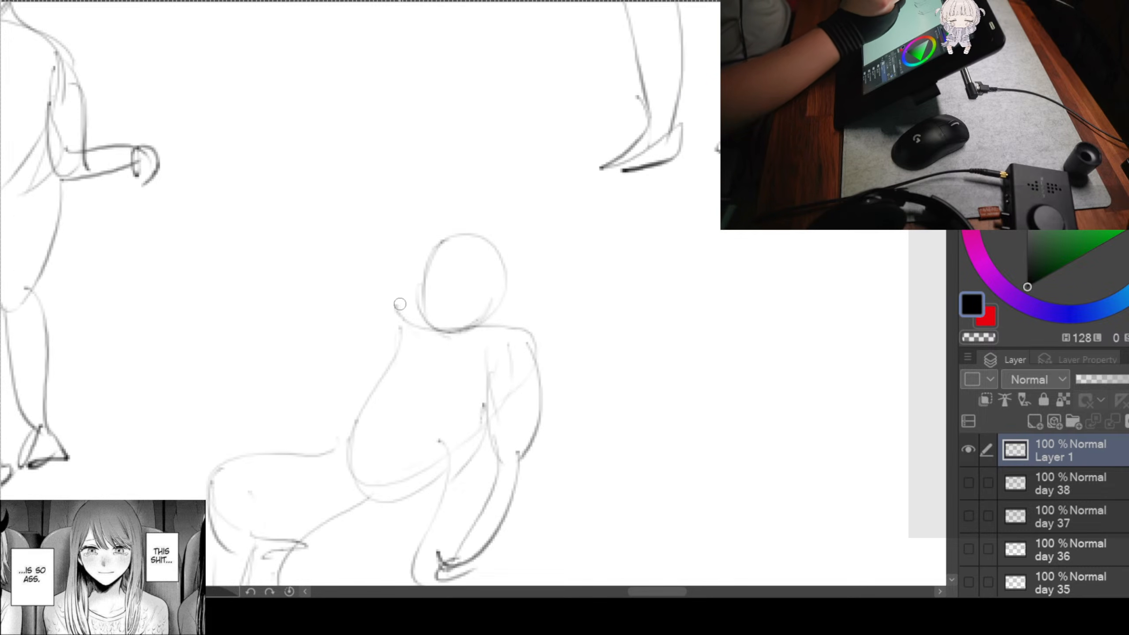
pyautogui.moveTo(383, 258); pyautogui.dragTo(420, 329)
pyautogui.moveTo(363, 281); pyautogui.dragTo(402, 357)
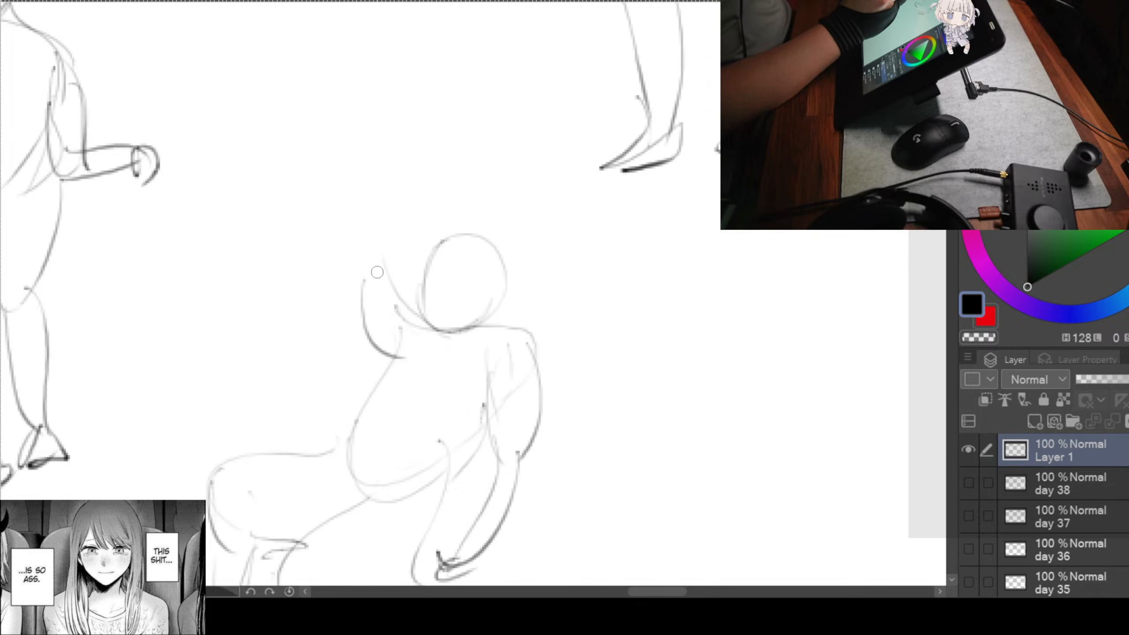
pyautogui.moveTo(367, 245)
pyautogui.mouseDown()
pyautogui.moveTo(361, 309)
pyautogui.moveTo(396, 255)
pyautogui.moveTo(485, 234)
pyautogui.moveTo(505, 250)
pyautogui.mouseUp()
pyautogui.moveTo(539, 345); pyautogui.dragTo(484, 261)
pyautogui.hotkey('ctrl', 'z')
pyautogui.moveTo(441, 216); pyautogui.dragTo(470, 255)
# Step: Sketch the arched shoulder line and curved, leaning torso of a new figure in the next empty area
pyautogui.moveTo(555, 374); pyautogui.dragTo(291, 331)
pyautogui.moveTo(547, 288)
pyautogui.mouseDown()
pyautogui.moveTo(413, 255)
pyautogui.moveTo(288, 274)
pyautogui.mouseUp()
pyautogui.moveTo(391, 282); pyautogui.dragTo(383, 246)
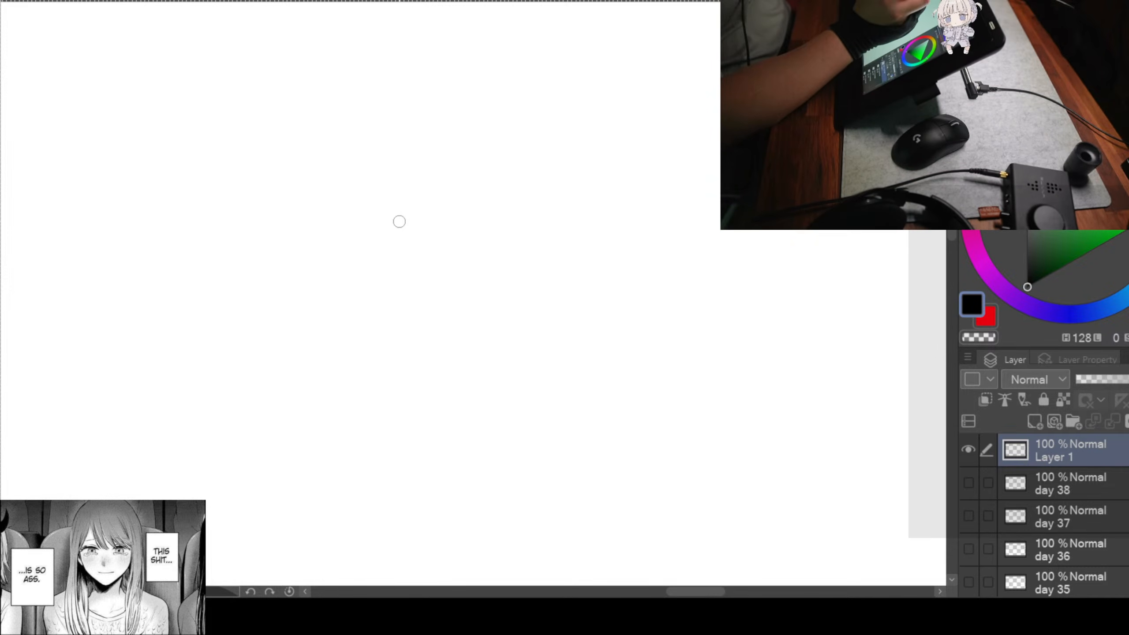
pyautogui.moveTo(511, 176)
pyautogui.mouseDown()
pyautogui.moveTo(600, 232)
pyautogui.moveTo(518, 204)
pyautogui.moveTo(517, 189)
pyautogui.mouseUp()
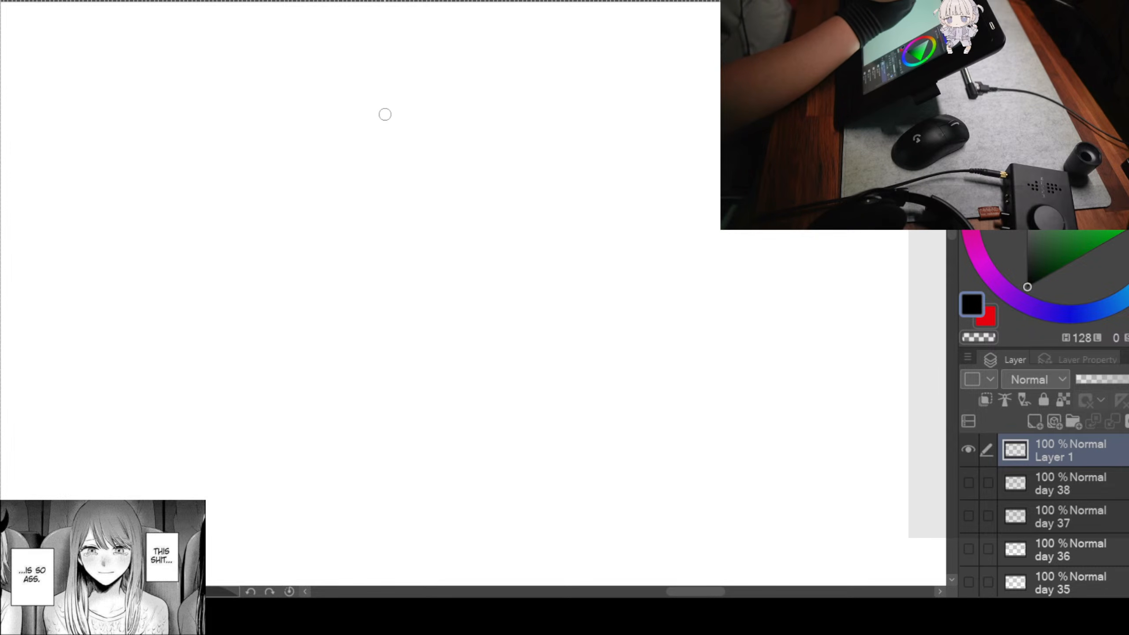
pyautogui.moveTo(355, 91); pyautogui.dragTo(517, 155)
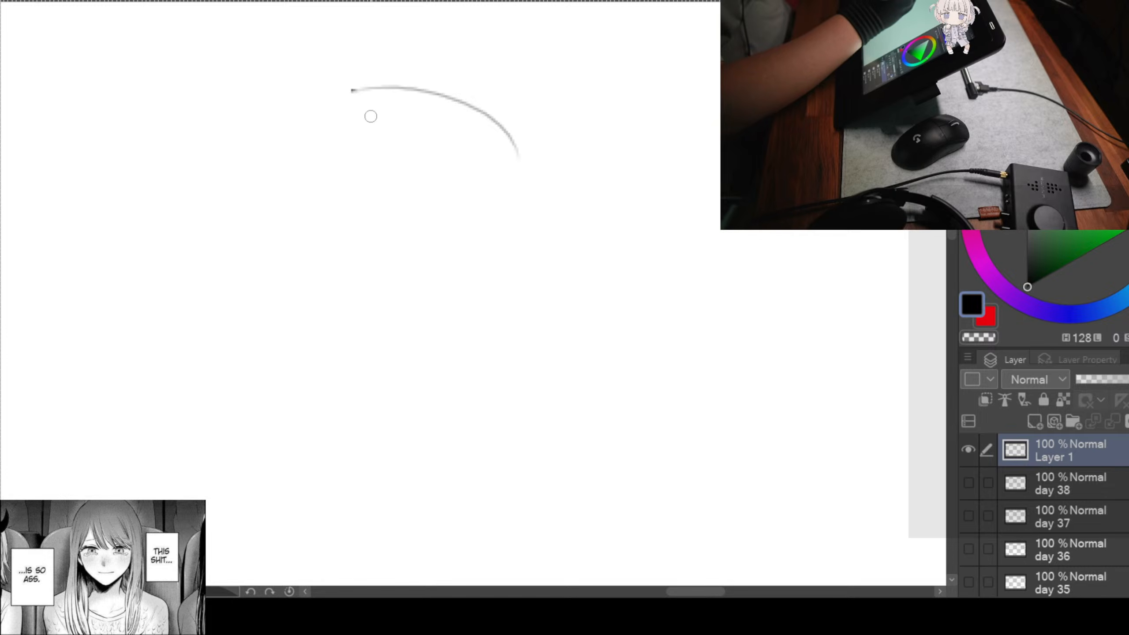
pyautogui.moveTo(338, 94); pyautogui.dragTo(385, 222)
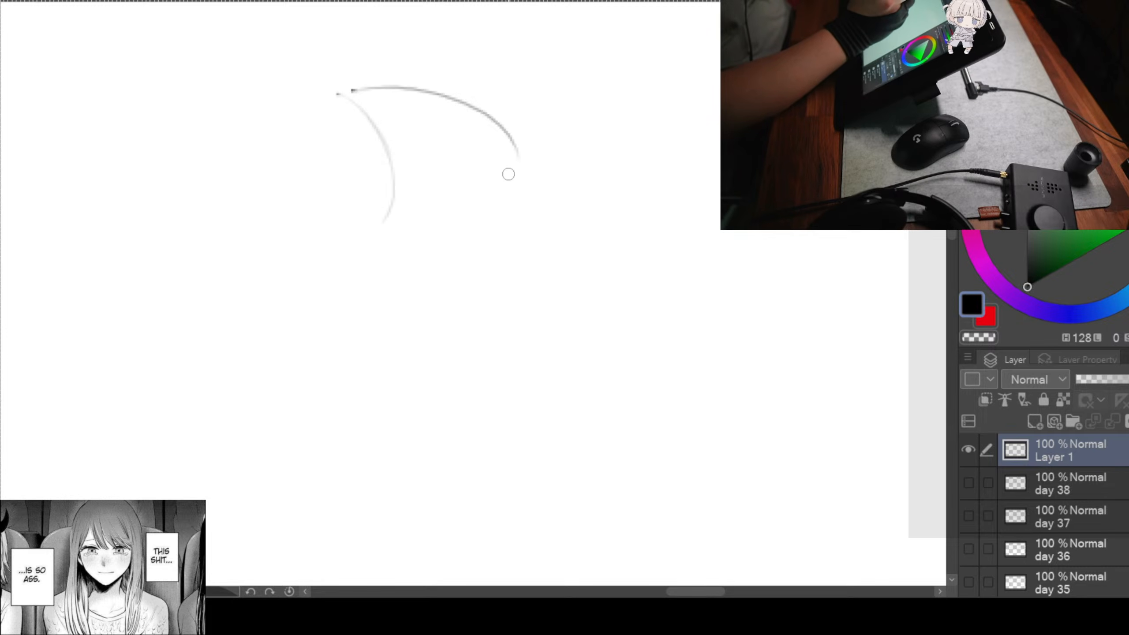
pyautogui.moveTo(515, 160)
pyautogui.mouseDown()
pyautogui.moveTo(508, 230)
pyautogui.moveTo(438, 284)
pyautogui.mouseUp()
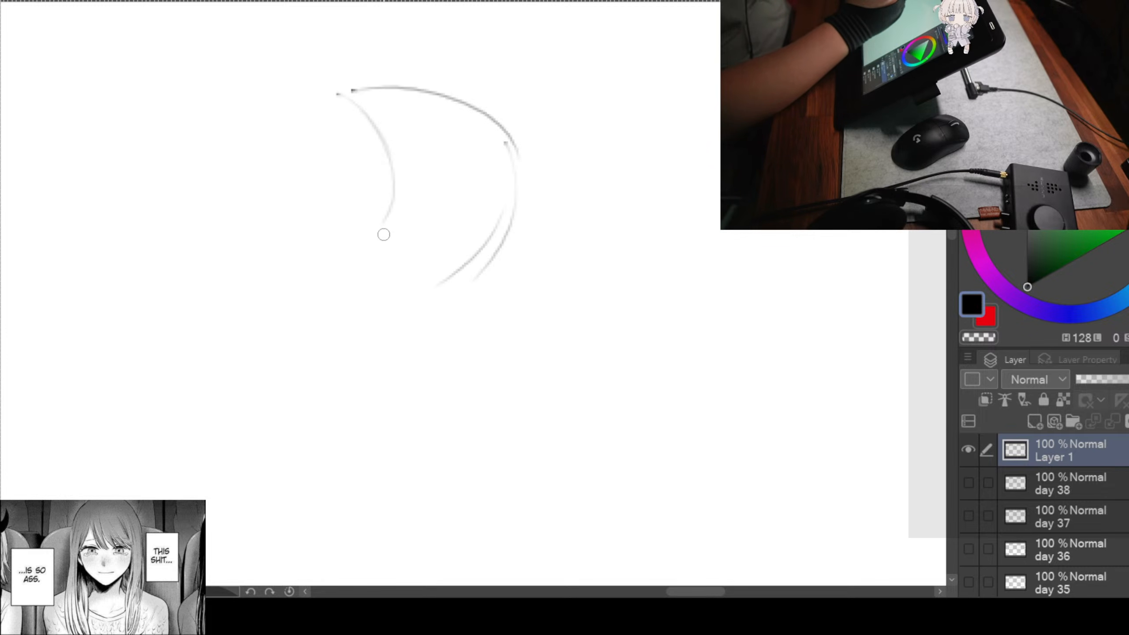
pyautogui.moveTo(377, 211)
pyautogui.mouseDown()
pyautogui.moveTo(463, 282)
pyautogui.moveTo(408, 301)
pyautogui.mouseUp()
# Step: Add the new figure's rounded head and an arm stretched outward from the shoulder through the elbow to a small hand
pyautogui.moveTo(519, 240); pyautogui.dragTo(482, 323)
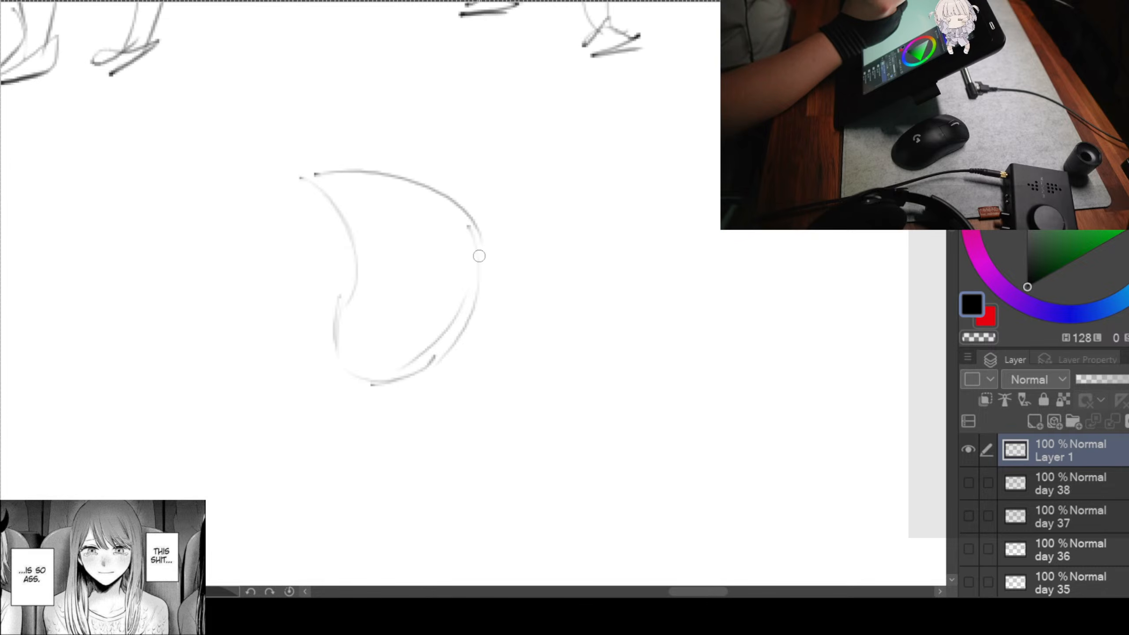
pyautogui.moveTo(362, 150); pyautogui.dragTo(388, 209)
pyautogui.moveTo(361, 142)
pyautogui.mouseDown()
pyautogui.moveTo(388, 121)
pyautogui.moveTo(420, 215)
pyautogui.moveTo(392, 224)
pyautogui.moveTo(447, 205)
pyautogui.moveTo(520, 232)
pyautogui.moveTo(535, 269)
pyautogui.mouseUp()
pyautogui.moveTo(450, 249); pyautogui.dragTo(556, 272)
pyautogui.moveTo(491, 216)
pyautogui.mouseDown()
pyautogui.moveTo(575, 275)
pyautogui.moveTo(640, 301)
pyautogui.mouseUp()
pyautogui.moveTo(547, 273)
pyautogui.mouseDown()
pyautogui.moveTo(616, 304)
pyautogui.moveTo(608, 321)
pyautogui.mouseUp()
# Step: Sketch the figure's opposite arm reaching out from the other shoulder, with a rounded upper arm and an angular hand
pyautogui.moveTo(344, 233); pyautogui.dragTo(509, 234)
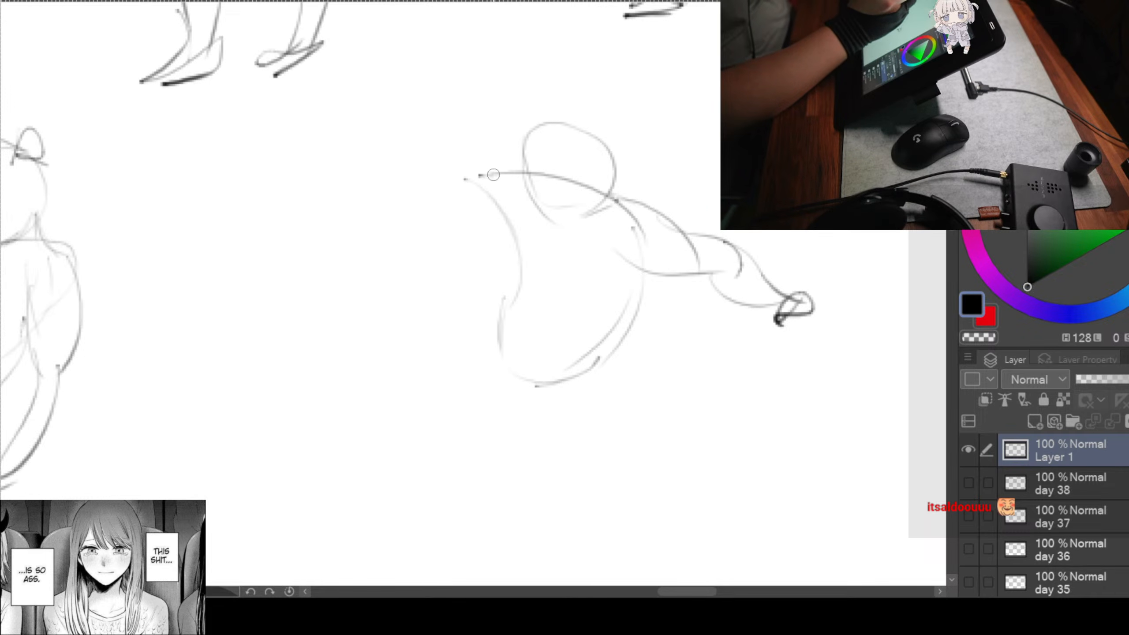
pyautogui.moveTo(493, 174); pyautogui.dragTo(418, 192)
pyautogui.moveTo(515, 222)
pyautogui.mouseDown()
pyautogui.moveTo(420, 212)
pyautogui.moveTo(356, 225)
pyautogui.moveTo(438, 229)
pyautogui.mouseUp()
pyautogui.moveTo(367, 195)
pyautogui.mouseDown()
pyautogui.moveTo(365, 213)
pyautogui.moveTo(398, 237)
pyautogui.mouseUp()
# Step: Sketch the figure's raised leg with the thigh extending sideways, the knee bent and the foot below it
pyautogui.moveTo(562, 404); pyautogui.dragTo(465, 283)
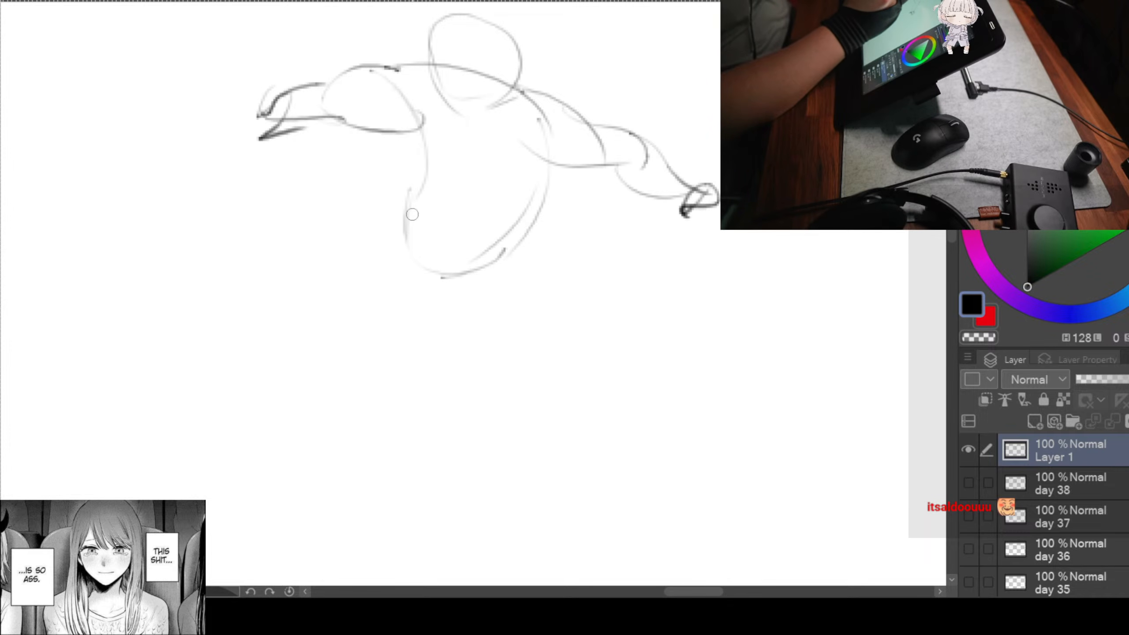
pyautogui.moveTo(409, 206)
pyautogui.mouseDown()
pyautogui.moveTo(292, 218)
pyautogui.moveTo(427, 256)
pyautogui.mouseUp()
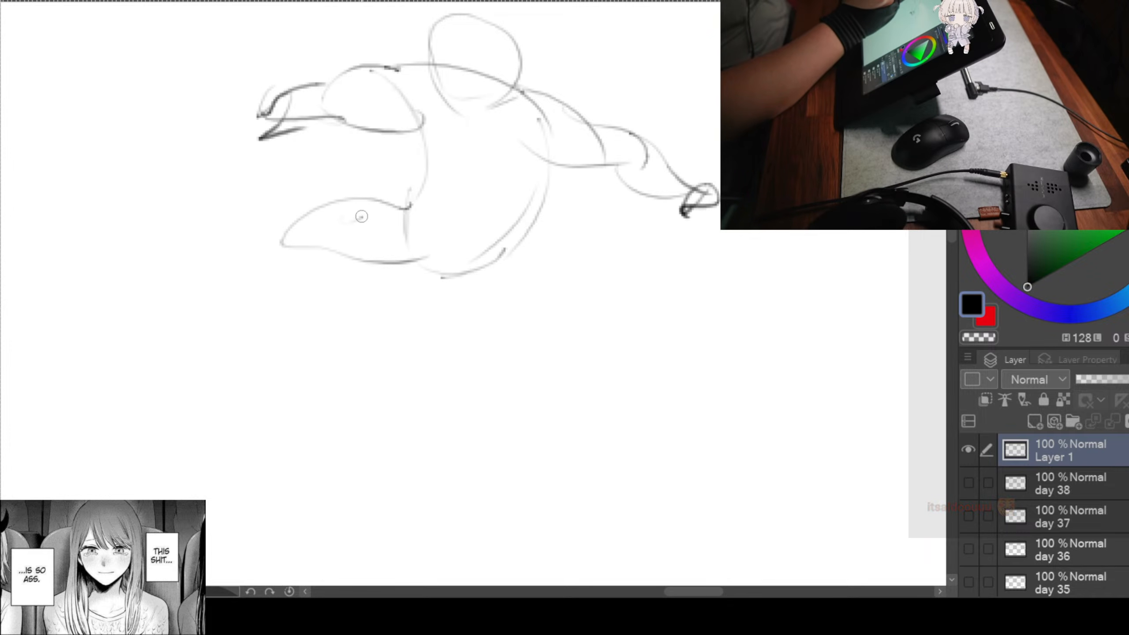
pyautogui.moveTo(361, 215); pyautogui.dragTo(421, 255)
pyautogui.moveTo(271, 250); pyautogui.dragTo(294, 289)
pyautogui.moveTo(322, 264)
pyautogui.mouseDown()
pyautogui.moveTo(317, 306)
pyautogui.moveTo(300, 256)
pyautogui.moveTo(329, 314)
pyautogui.moveTo(242, 318)
pyautogui.mouseUp()
pyautogui.moveTo(284, 289)
pyautogui.mouseDown()
pyautogui.moveTo(262, 335)
pyautogui.moveTo(331, 328)
pyautogui.mouseUp()
# Step: Sketch the figure's supporting leg from hip to foot, and reinforce the hip contour above it
pyautogui.moveTo(430, 401); pyautogui.dragTo(339, 369)
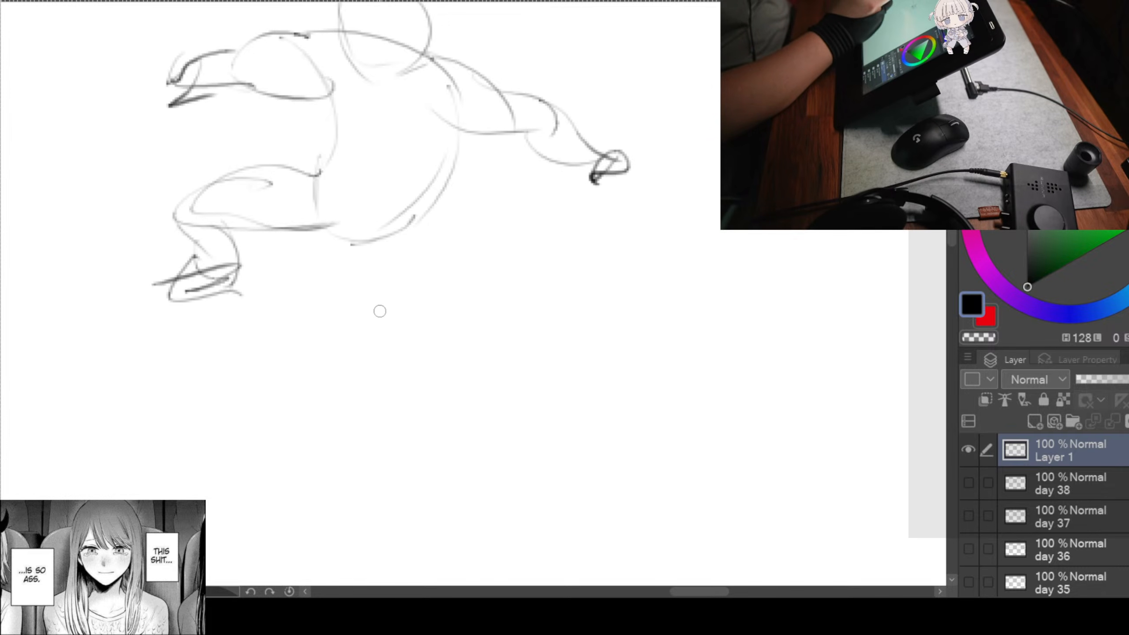
pyautogui.moveTo(318, 228); pyautogui.dragTo(364, 275)
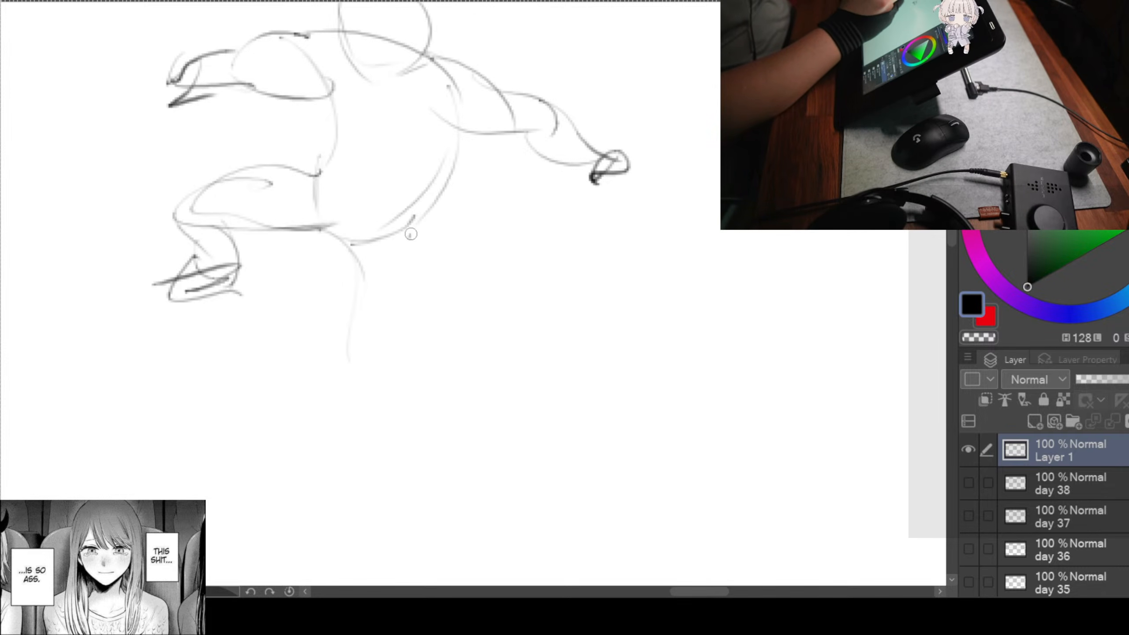
pyautogui.moveTo(411, 234); pyautogui.dragTo(404, 332)
pyautogui.moveTo(351, 244)
pyautogui.mouseDown()
pyautogui.moveTo(345, 314)
pyautogui.moveTo(400, 329)
pyautogui.mouseUp()
pyautogui.moveTo(404, 330); pyautogui.dragTo(371, 343)
pyautogui.moveTo(332, 309); pyautogui.dragTo(340, 424)
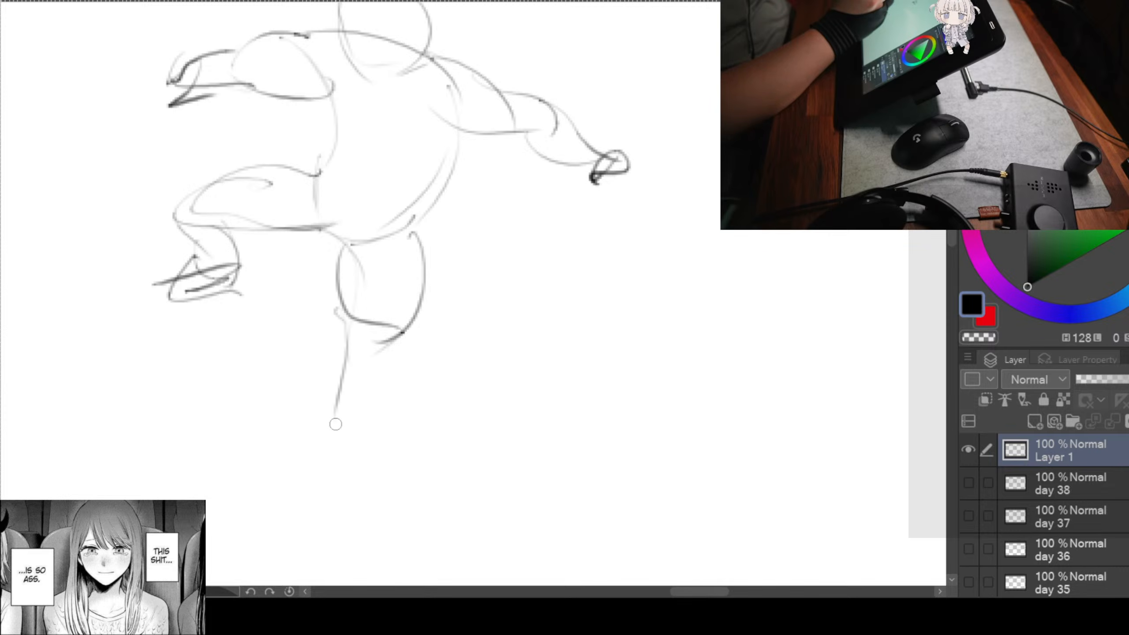
pyautogui.moveTo(404, 331)
pyautogui.mouseDown()
pyautogui.moveTo(349, 406)
pyautogui.moveTo(317, 414)
pyautogui.moveTo(362, 412)
pyautogui.mouseUp()
pyautogui.moveTo(442, 158); pyautogui.dragTo(420, 233)
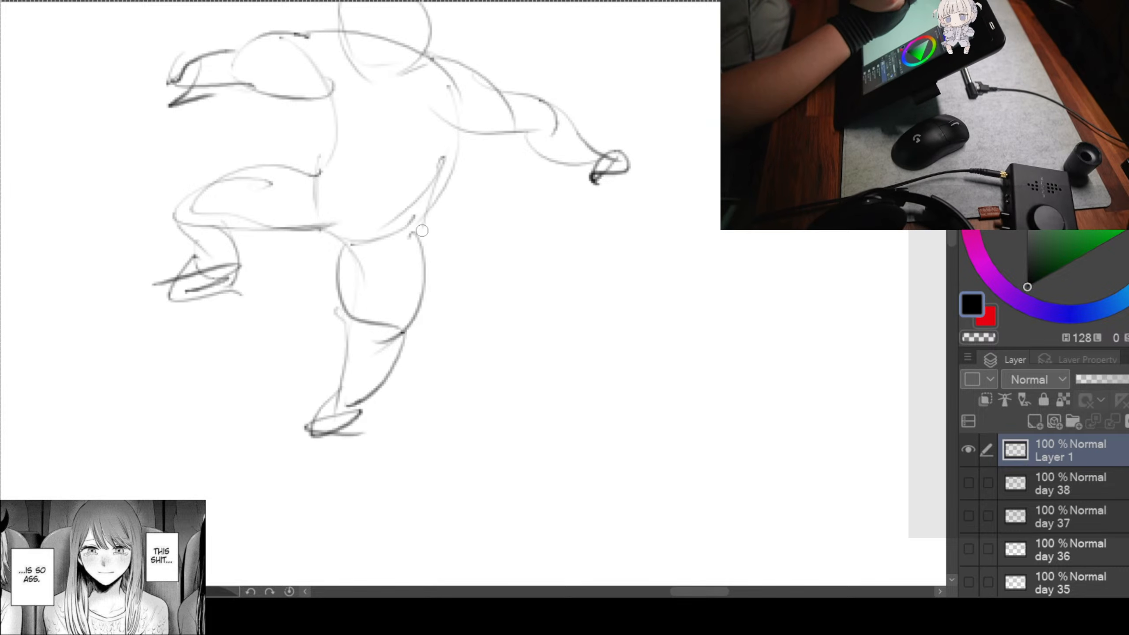
# Step: In a blank canvas area, start a new figure with its side contour and a bent arm sweeping diagonally across the body to a pointed hand
pyautogui.moveTo(520, 277); pyautogui.dragTo(380, 469)
pyautogui.moveTo(570, 398); pyautogui.dragTo(428, 280)
pyautogui.moveTo(671, 280)
pyautogui.mouseDown()
pyautogui.moveTo(484, 257)
pyautogui.moveTo(423, 403)
pyautogui.moveTo(378, 240)
pyautogui.mouseUp()
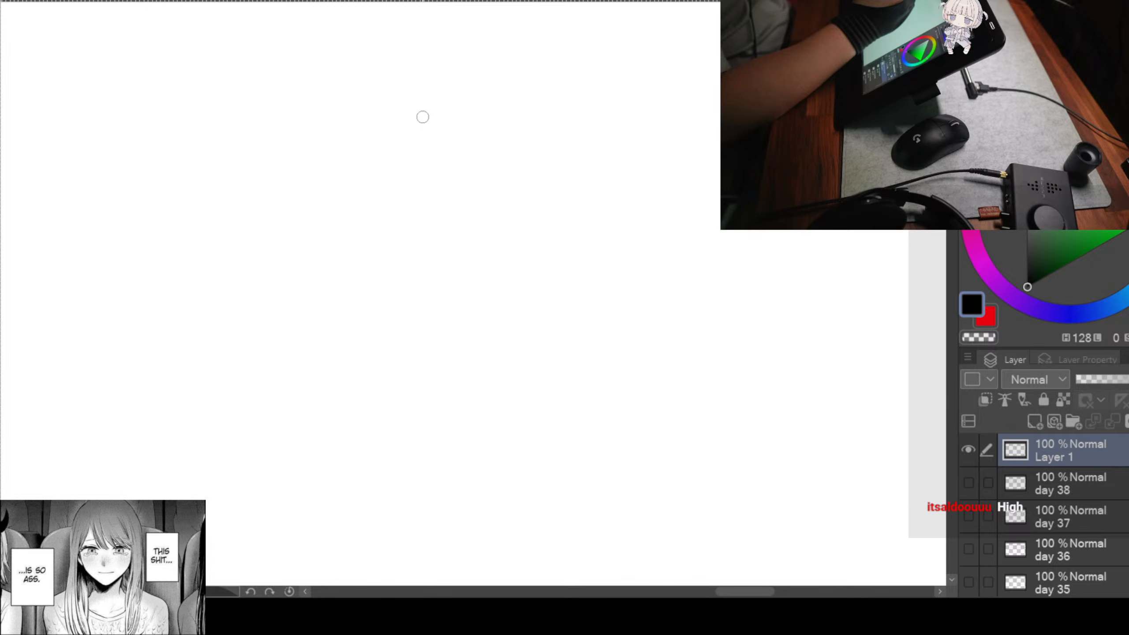
pyautogui.moveTo(313, 94)
pyautogui.mouseDown()
pyautogui.moveTo(247, 165)
pyautogui.moveTo(240, 198)
pyautogui.mouseUp()
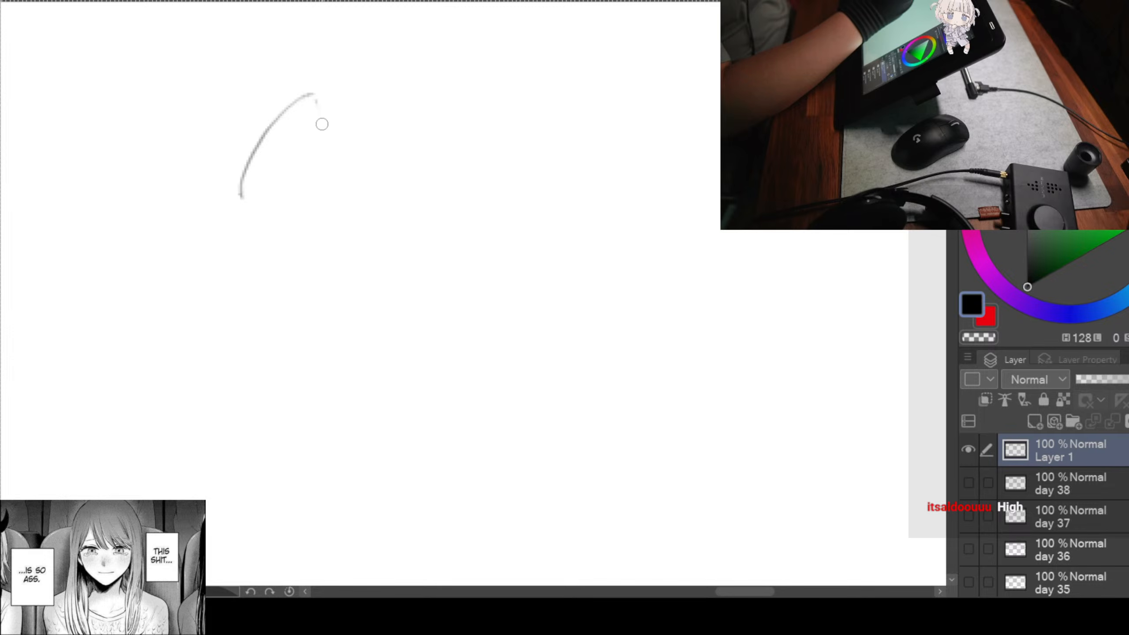
pyautogui.moveTo(315, 101)
pyautogui.mouseDown()
pyautogui.moveTo(323, 167)
pyautogui.moveTo(247, 222)
pyautogui.moveTo(221, 280)
pyautogui.mouseUp()
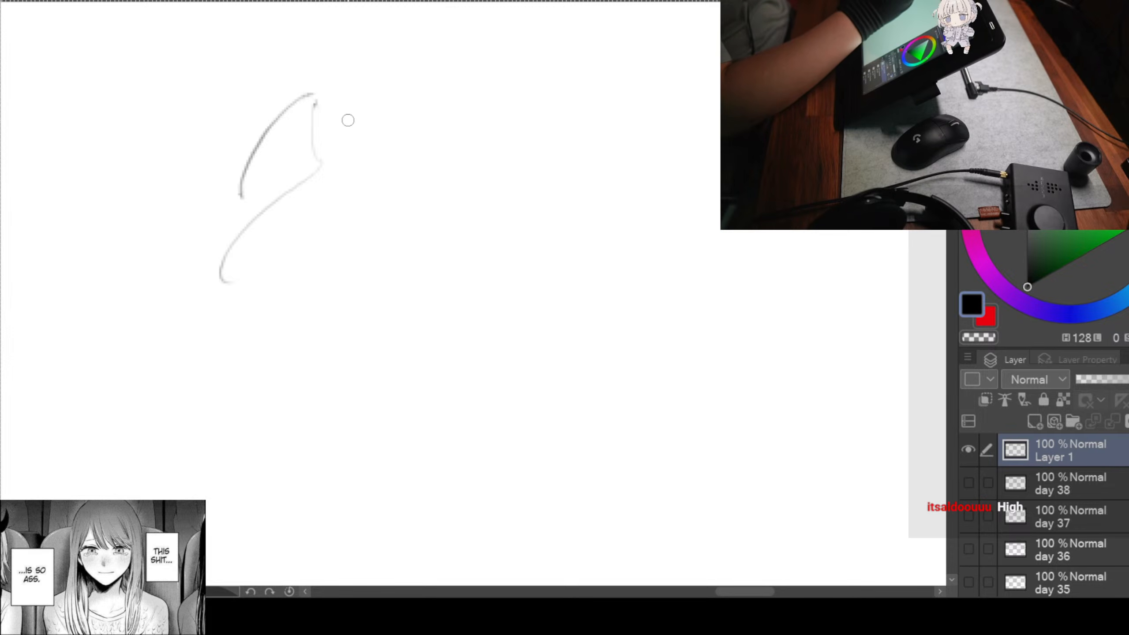
pyautogui.moveTo(337, 96)
pyautogui.mouseDown()
pyautogui.moveTo(331, 222)
pyautogui.moveTo(207, 308)
pyautogui.moveTo(202, 298)
pyautogui.moveTo(230, 284)
pyautogui.mouseUp()
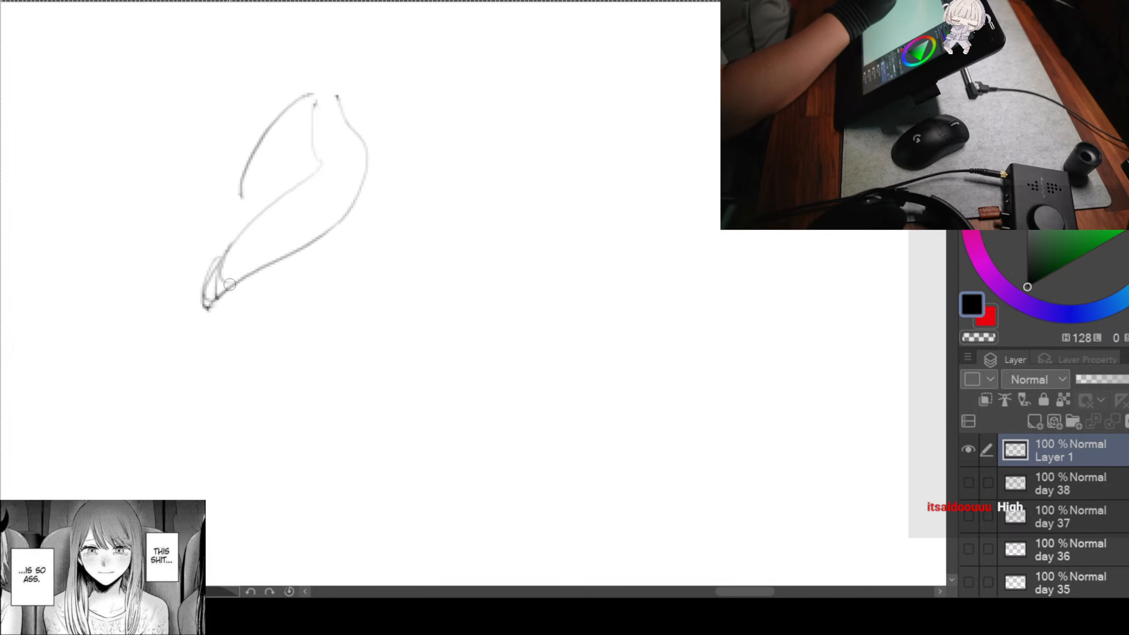
pyautogui.moveTo(245, 180); pyautogui.dragTo(222, 249)
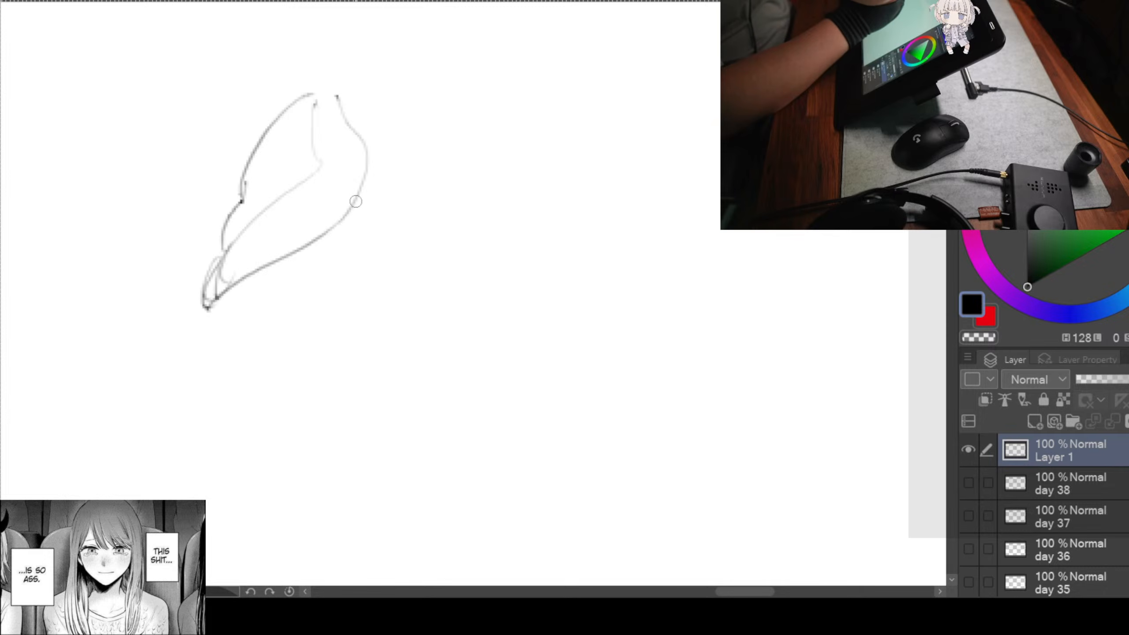
# Step: Sketch the figure's hip curve and folded legs, with the thigh extending sideways and the lower leg ending in an angular foot
pyautogui.moveTo(360, 192)
pyautogui.mouseDown()
pyautogui.moveTo(353, 276)
pyautogui.moveTo(240, 319)
pyautogui.moveTo(262, 302)
pyautogui.moveTo(405, 307)
pyautogui.mouseUp()
pyautogui.moveTo(202, 319)
pyautogui.mouseDown()
pyautogui.moveTo(381, 344)
pyautogui.moveTo(395, 325)
pyautogui.mouseUp()
pyautogui.moveTo(400, 342); pyautogui.dragTo(383, 362)
pyautogui.moveTo(384, 260)
pyautogui.mouseDown()
pyautogui.moveTo(373, 337)
pyautogui.moveTo(444, 416)
pyautogui.mouseUp()
pyautogui.moveTo(297, 352)
pyautogui.mouseDown()
pyautogui.moveTo(449, 438)
pyautogui.moveTo(413, 451)
pyautogui.moveTo(463, 438)
pyautogui.mouseUp()
pyautogui.moveTo(490, 350); pyautogui.dragTo(567, 441)
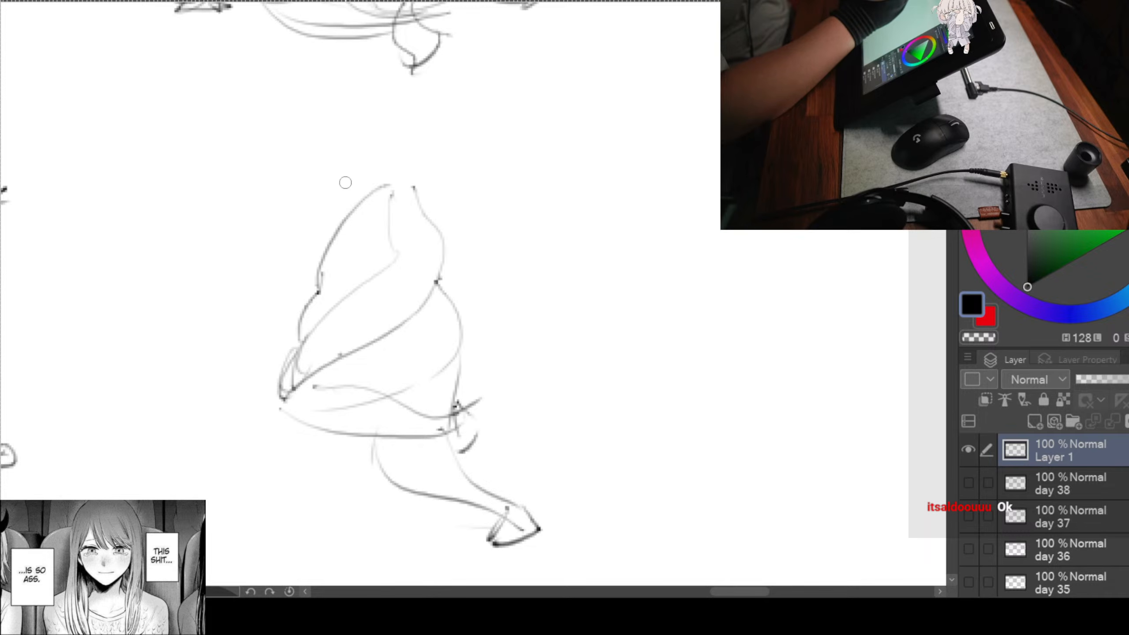
# Step: Add the figure's rounded shoulder and opposite arm folded at a pointed outward elbow, and close the gap at the neck
pyautogui.moveTo(360, 187)
pyautogui.mouseDown()
pyautogui.moveTo(297, 231)
pyautogui.moveTo(314, 295)
pyautogui.mouseUp()
pyautogui.moveTo(308, 208); pyautogui.dragTo(362, 209)
pyautogui.moveTo(291, 260); pyautogui.dragTo(317, 298)
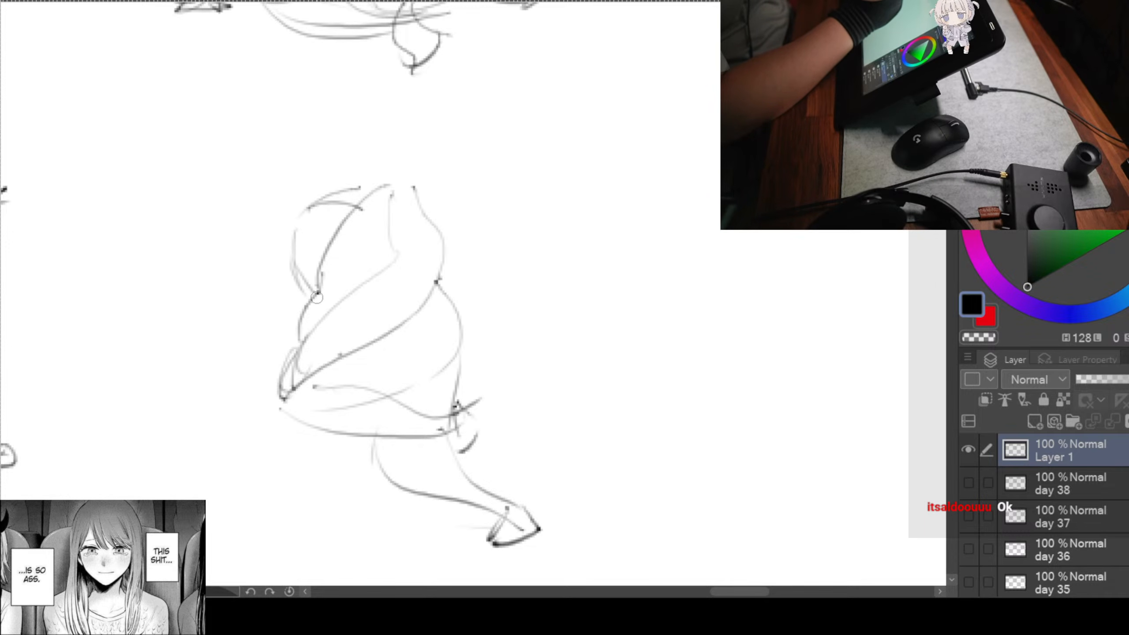
pyautogui.moveTo(198, 266)
pyautogui.mouseDown()
pyautogui.moveTo(291, 287)
pyautogui.moveTo(318, 319)
pyautogui.moveTo(201, 266)
pyautogui.moveTo(262, 272)
pyautogui.moveTo(301, 235)
pyautogui.mouseUp()
pyautogui.moveTo(237, 269); pyautogui.dragTo(274, 257)
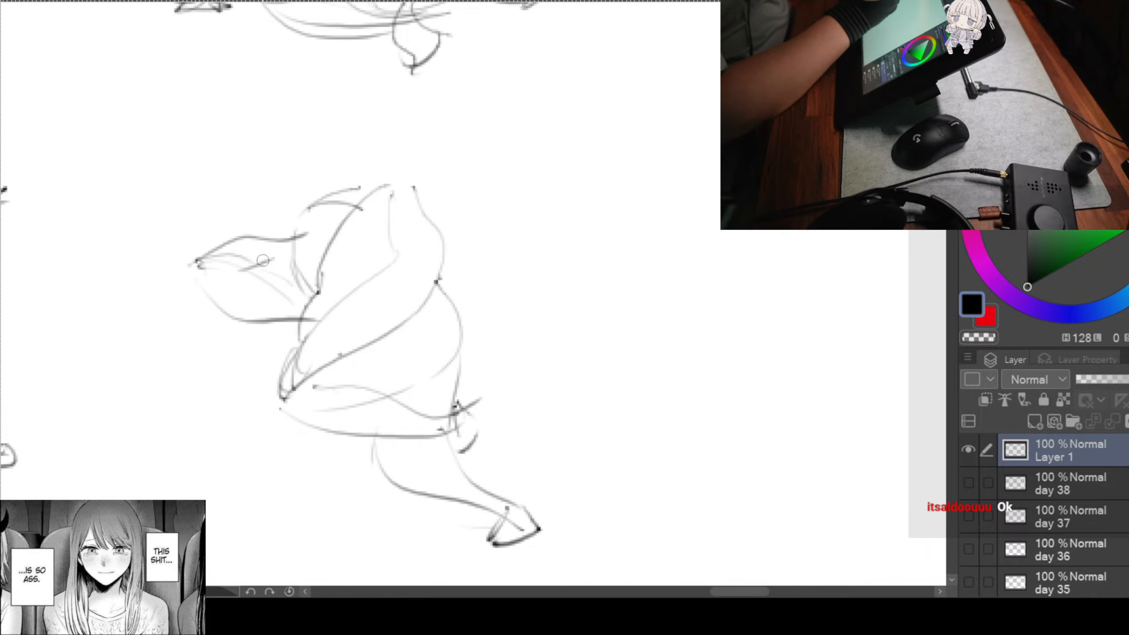
pyautogui.moveTo(198, 266); pyautogui.dragTo(281, 305)
pyautogui.moveTo(392, 198); pyautogui.dragTo(413, 187)
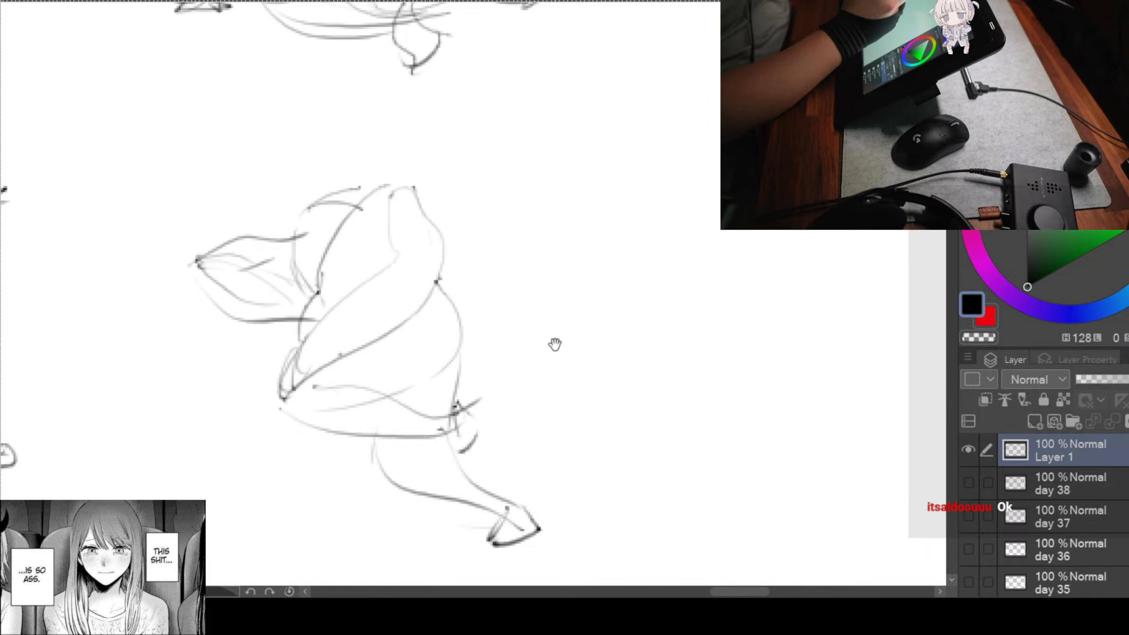
# Step: In another blank canvas area, outline a new crouching figure's long arched back, curving down at both ends
pyautogui.moveTo(555, 344)
pyautogui.mouseDown()
pyautogui.moveTo(507, 300)
pyautogui.moveTo(443, 295)
pyautogui.moveTo(418, 237)
pyautogui.mouseUp()
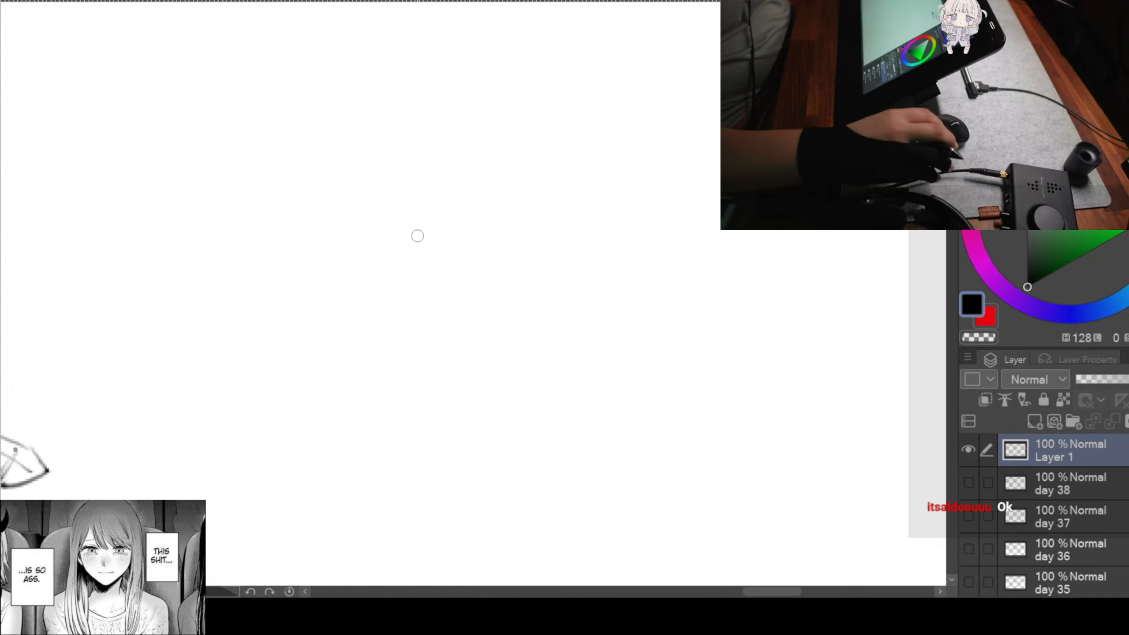
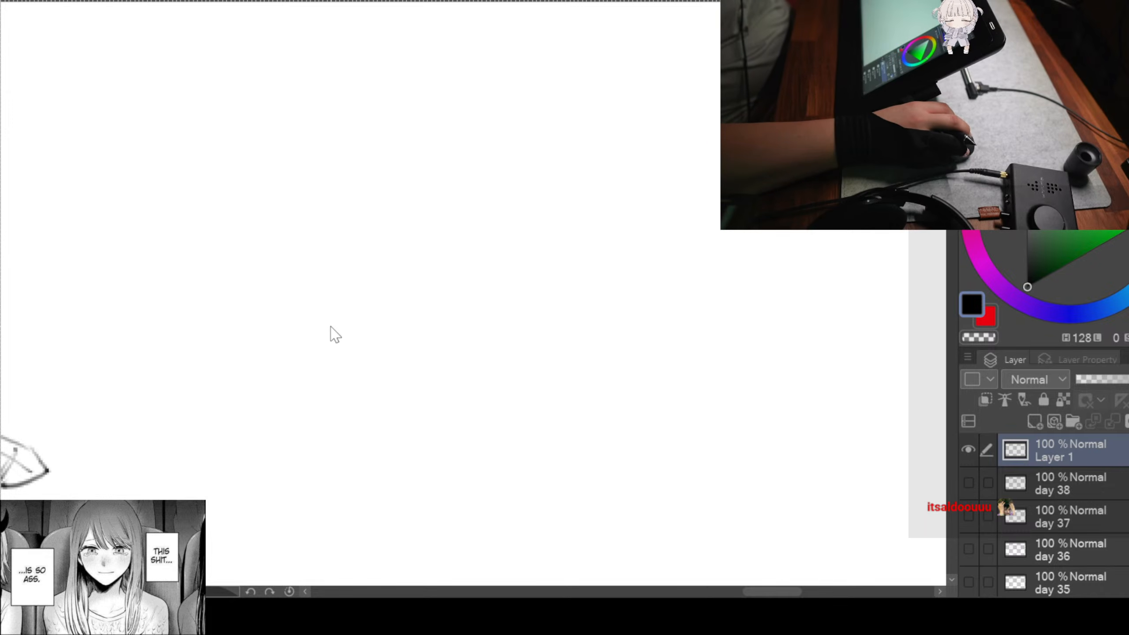
pyautogui.moveTo(369, 296); pyautogui.dragTo(314, 288)
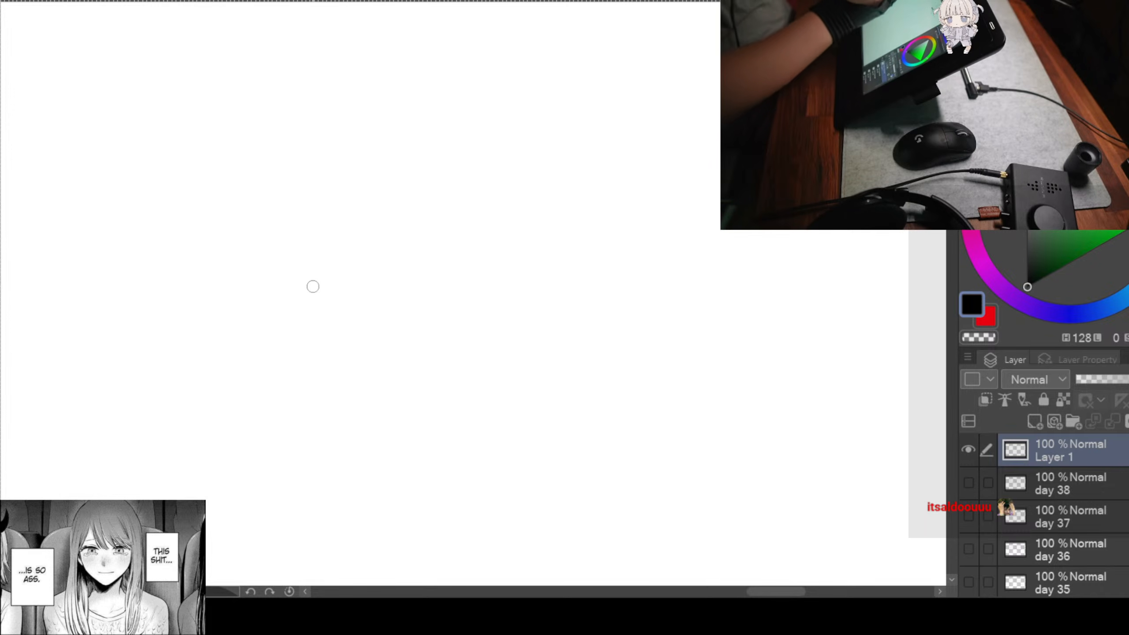
pyautogui.moveTo(434, 116); pyautogui.dragTo(334, 110)
pyautogui.moveTo(260, 135); pyautogui.dragTo(490, 180)
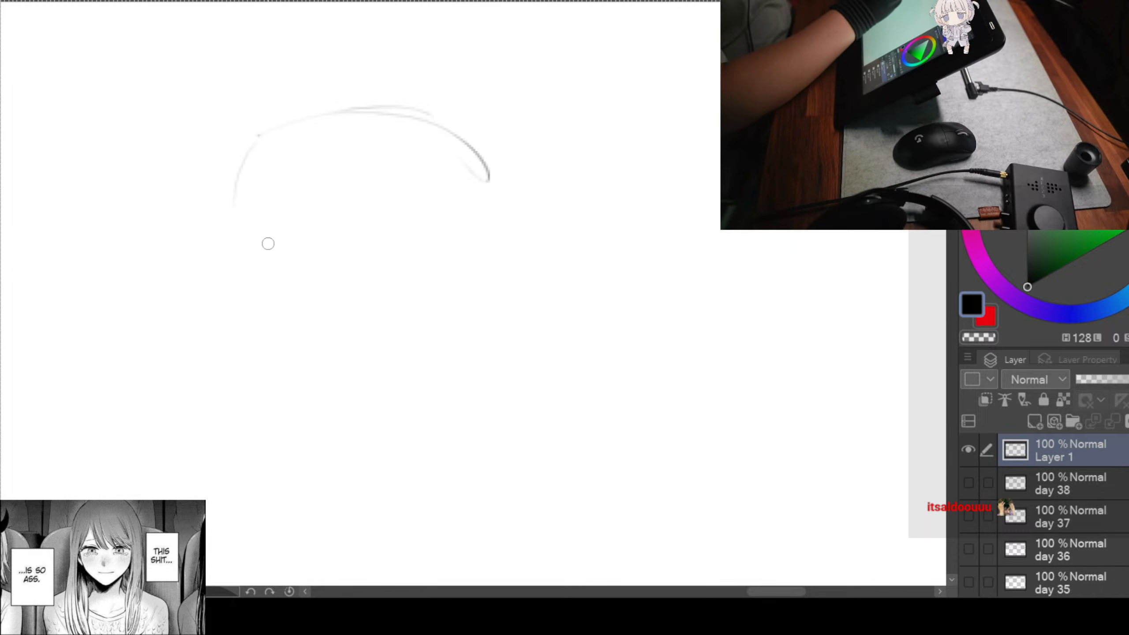
pyautogui.moveTo(245, 174)
pyautogui.mouseDown()
pyautogui.moveTo(431, 142)
pyautogui.moveTo(462, 229)
pyautogui.mouseUp()
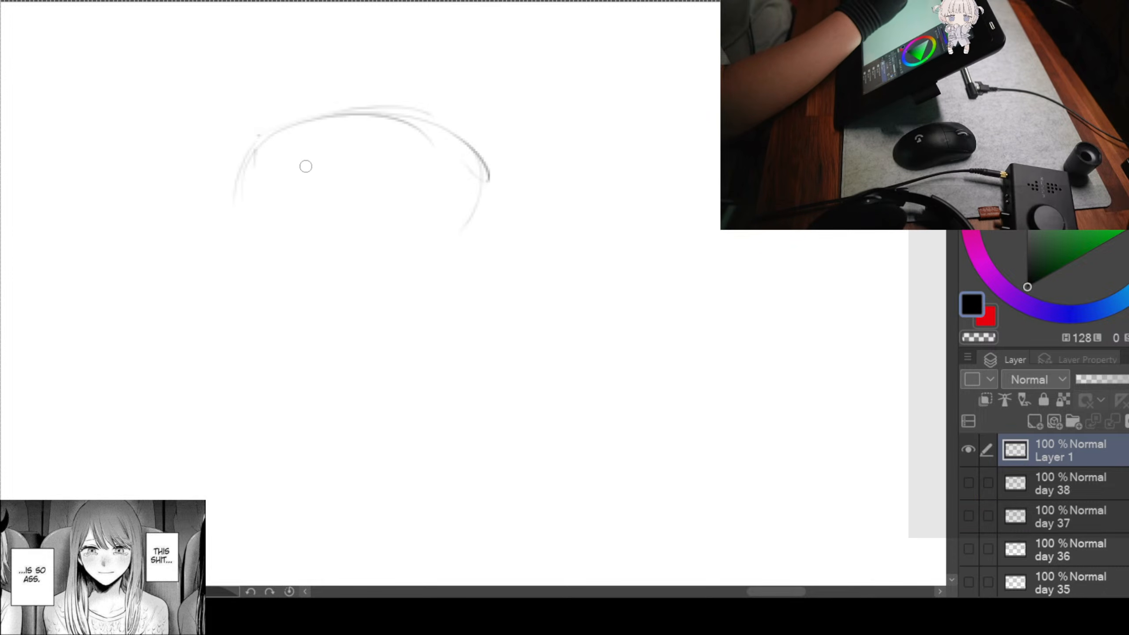
# Step: Sketch the crouching figure's near leg with a rounded thigh, an oval knee, a lower leg extending backward and a pointed foot
pyautogui.moveTo(312, 173)
pyautogui.mouseDown()
pyautogui.moveTo(341, 237)
pyautogui.moveTo(239, 226)
pyautogui.moveTo(340, 289)
pyautogui.mouseUp()
pyautogui.moveTo(236, 173)
pyautogui.mouseDown()
pyautogui.moveTo(240, 222)
pyautogui.moveTo(329, 299)
pyautogui.mouseUp()
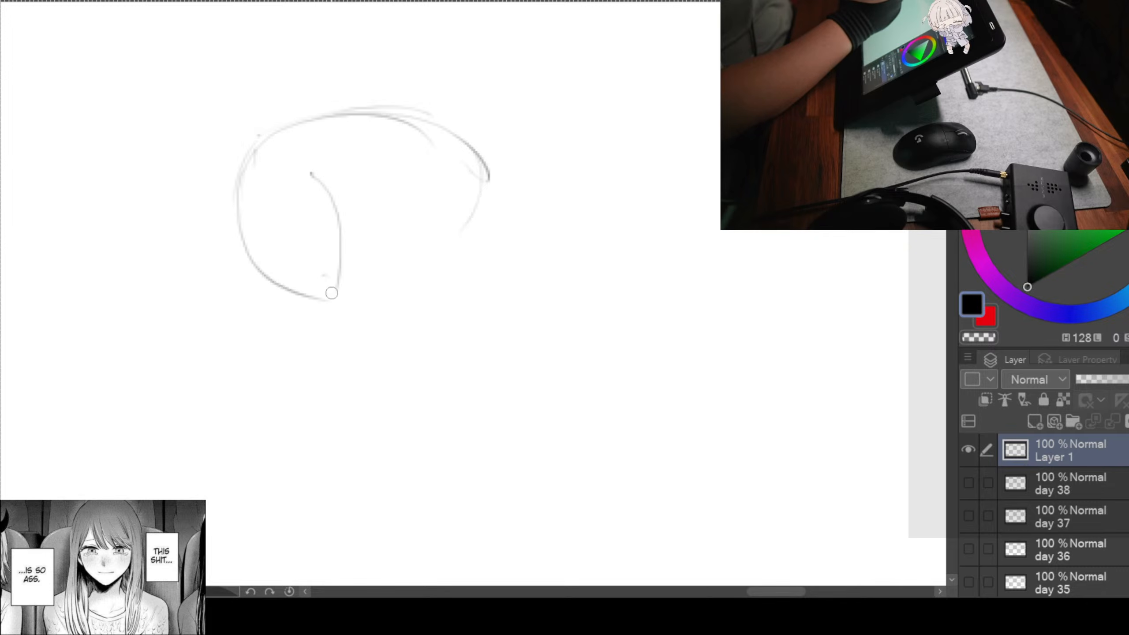
pyautogui.moveTo(271, 261)
pyautogui.mouseDown()
pyautogui.moveTo(356, 335)
pyautogui.moveTo(338, 262)
pyautogui.mouseUp()
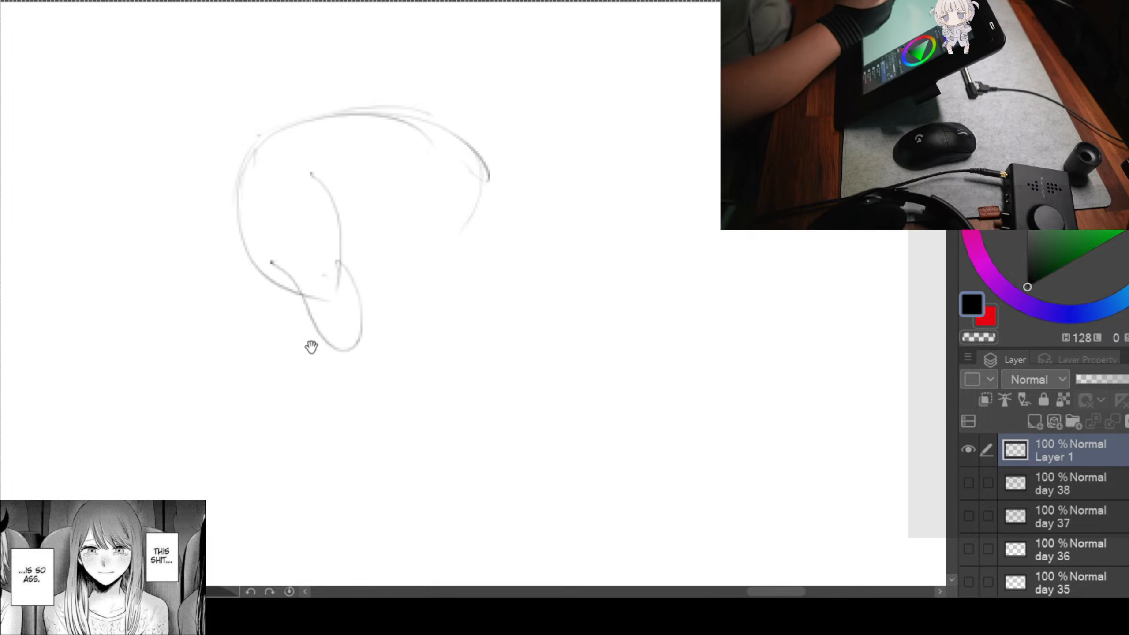
pyautogui.moveTo(309, 345)
pyautogui.mouseDown()
pyautogui.moveTo(384, 360)
pyautogui.moveTo(249, 287)
pyautogui.mouseUp()
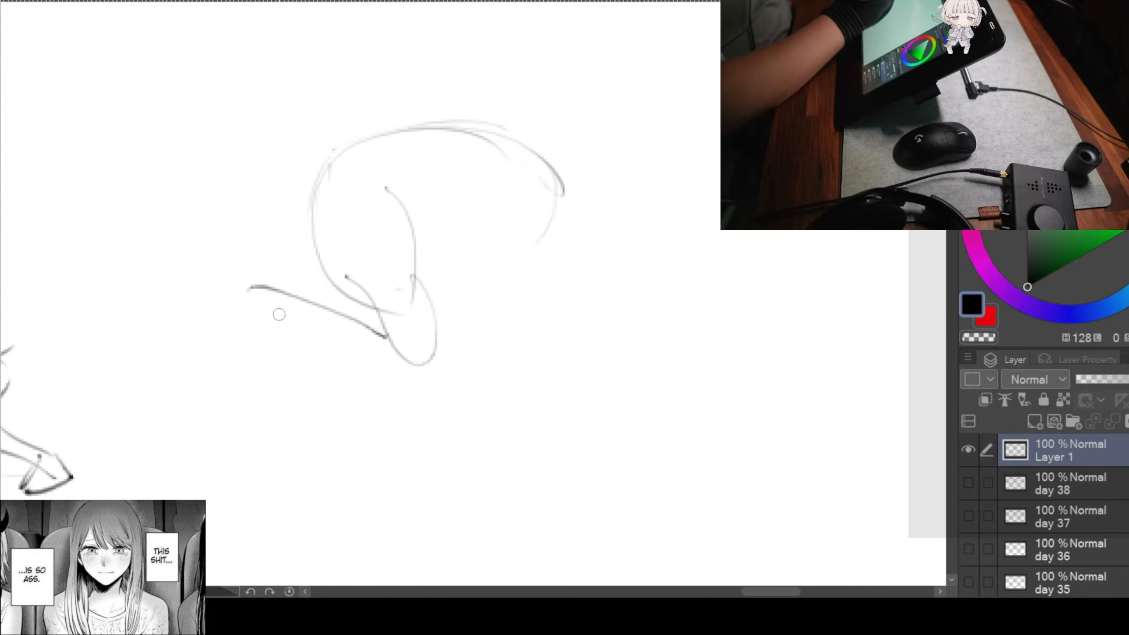
pyautogui.moveTo(411, 362)
pyautogui.mouseDown()
pyautogui.moveTo(251, 316)
pyautogui.moveTo(199, 361)
pyautogui.mouseUp()
pyautogui.moveTo(257, 285)
pyautogui.mouseDown()
pyautogui.moveTo(275, 313)
pyautogui.moveTo(234, 353)
pyautogui.moveTo(256, 321)
pyautogui.mouseUp()
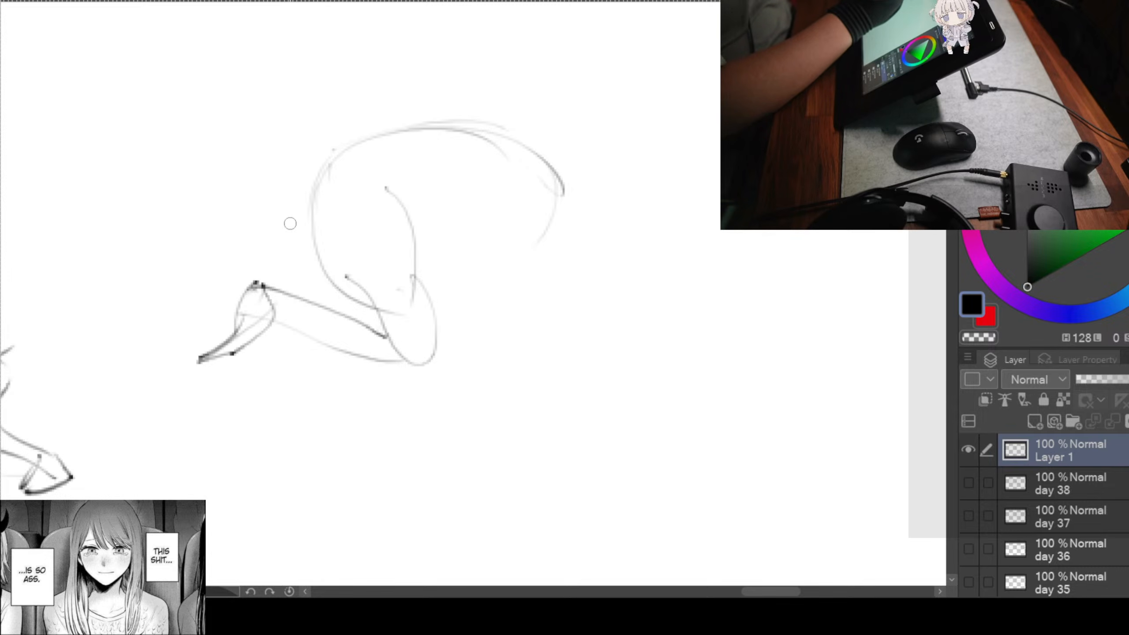
# Step: Sketch the crouching figure's far leg stretching back from the hip behind the near foot, tapering to a point
pyautogui.moveTo(307, 194); pyautogui.dragTo(267, 287)
pyautogui.moveTo(336, 290); pyautogui.dragTo(244, 341)
pyautogui.moveTo(280, 261)
pyautogui.mouseDown()
pyautogui.moveTo(222, 309)
pyautogui.moveTo(213, 303)
pyautogui.moveTo(239, 293)
pyautogui.moveTo(126, 315)
pyautogui.mouseUp()
pyautogui.moveTo(126, 324); pyautogui.dragTo(305, 328)
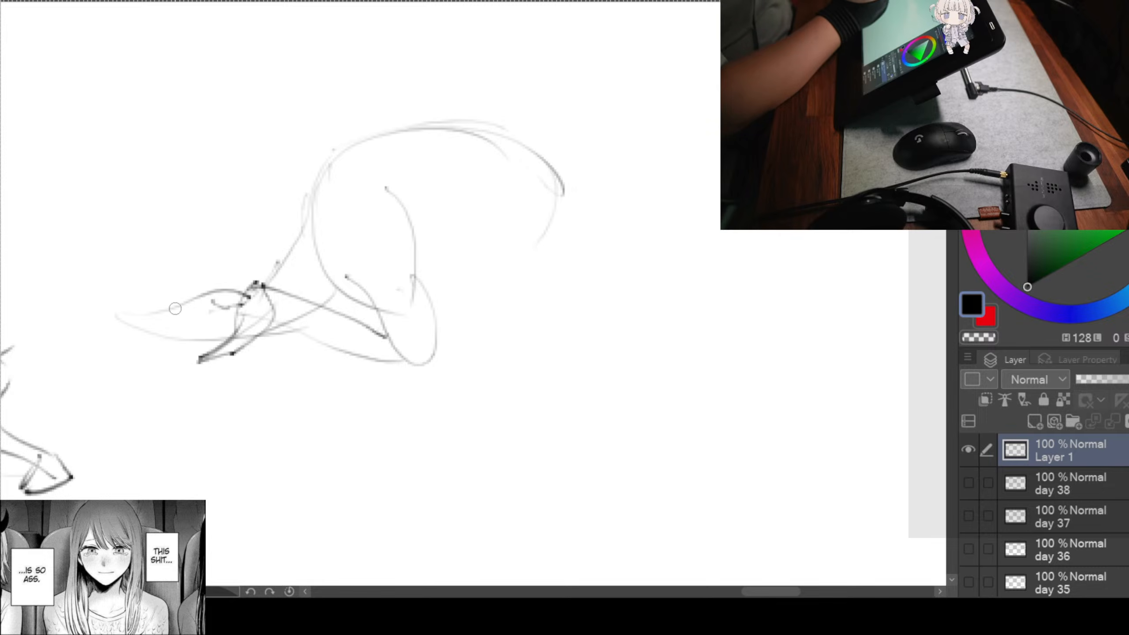
# Step: Draw the crouching figure's near arm reaching down from the chest past the knee to an oval hand on the ground, plus the belly line
pyautogui.moveTo(626, 235)
pyautogui.mouseDown()
pyautogui.moveTo(481, 237)
pyautogui.moveTo(487, 222)
pyautogui.mouseUp()
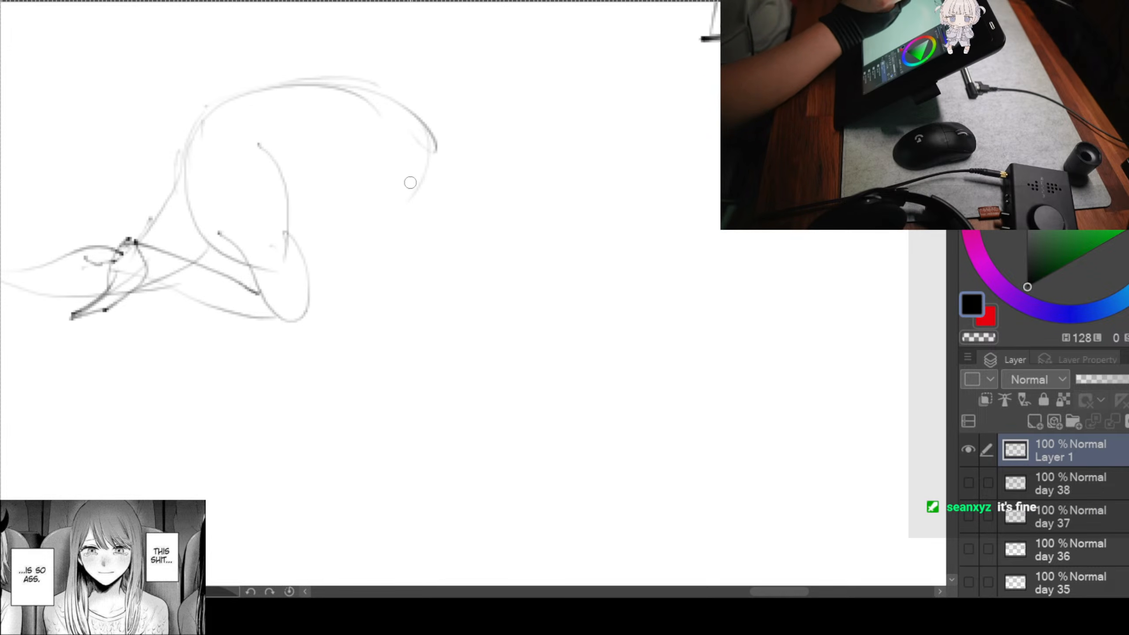
pyautogui.moveTo(360, 176); pyautogui.dragTo(282, 252)
pyautogui.moveTo(418, 200)
pyautogui.mouseDown()
pyautogui.moveTo(304, 256)
pyautogui.moveTo(241, 336)
pyautogui.mouseUp()
pyautogui.moveTo(281, 248); pyautogui.dragTo(240, 341)
pyautogui.moveTo(254, 331)
pyautogui.mouseDown()
pyautogui.moveTo(209, 342)
pyautogui.moveTo(249, 333)
pyautogui.mouseUp()
pyautogui.moveTo(260, 330); pyautogui.dragTo(269, 345)
# Step: Add the crouching figure's neck and rounded head hanging down at the front end of the arched back
pyautogui.moveTo(439, 279); pyautogui.dragTo(314, 293)
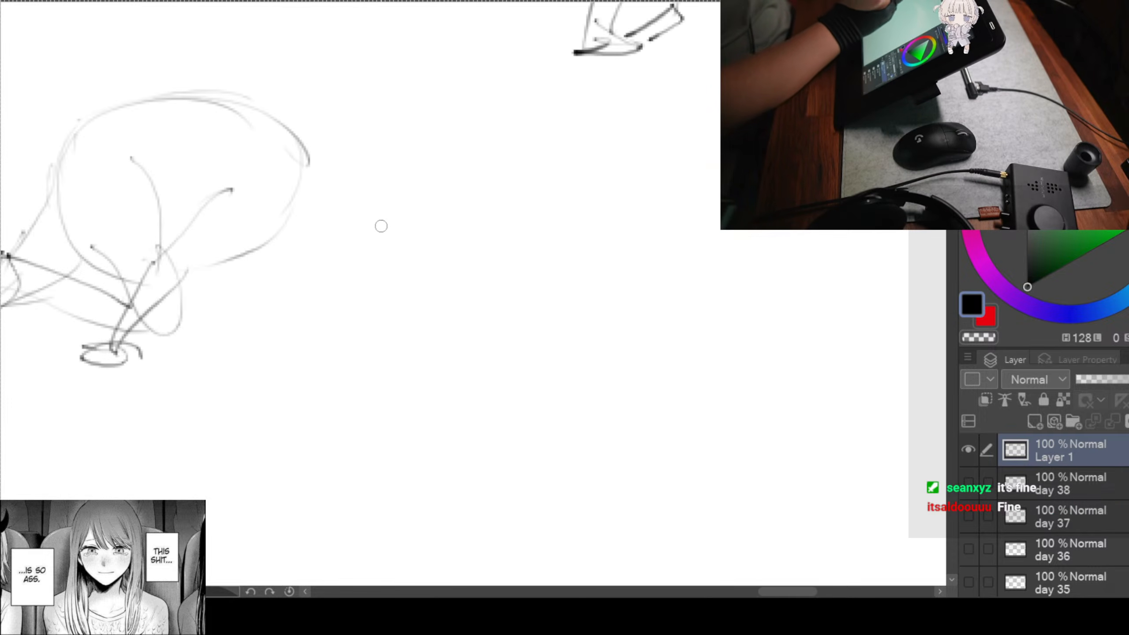
pyautogui.moveTo(327, 209); pyautogui.dragTo(251, 243)
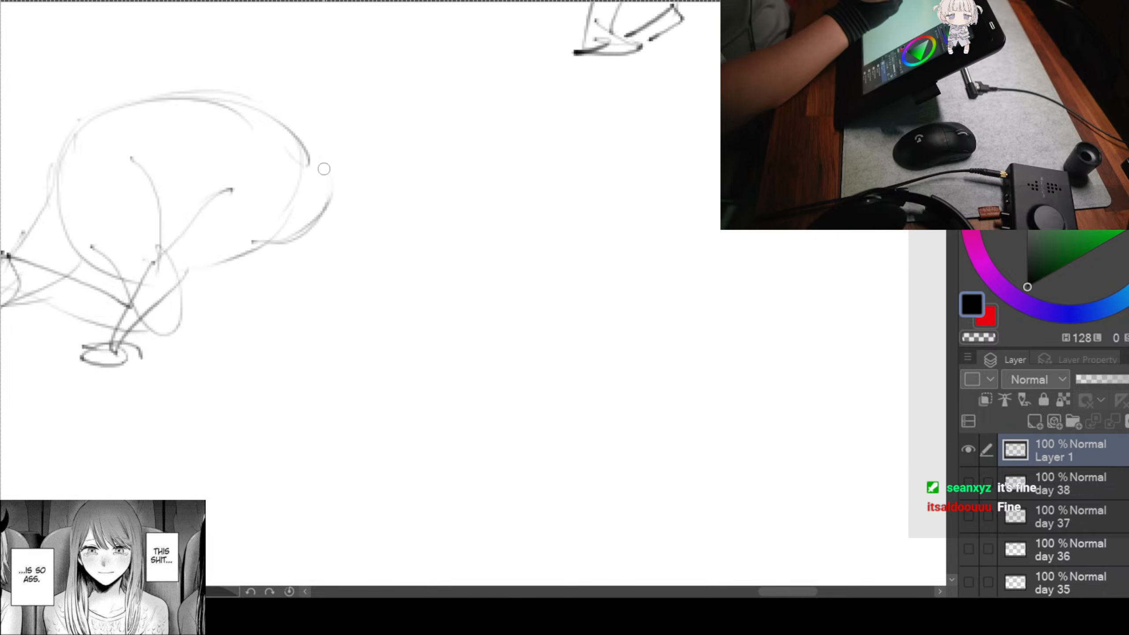
pyautogui.moveTo(310, 153); pyautogui.dragTo(334, 297)
pyautogui.moveTo(325, 213)
pyautogui.mouseDown()
pyautogui.moveTo(345, 258)
pyautogui.moveTo(285, 308)
pyautogui.mouseUp()
pyautogui.moveTo(272, 237)
pyautogui.mouseDown()
pyautogui.moveTo(265, 280)
pyautogui.moveTo(280, 306)
pyautogui.mouseUp()
pyautogui.moveTo(281, 303); pyautogui.dragTo(338, 289)
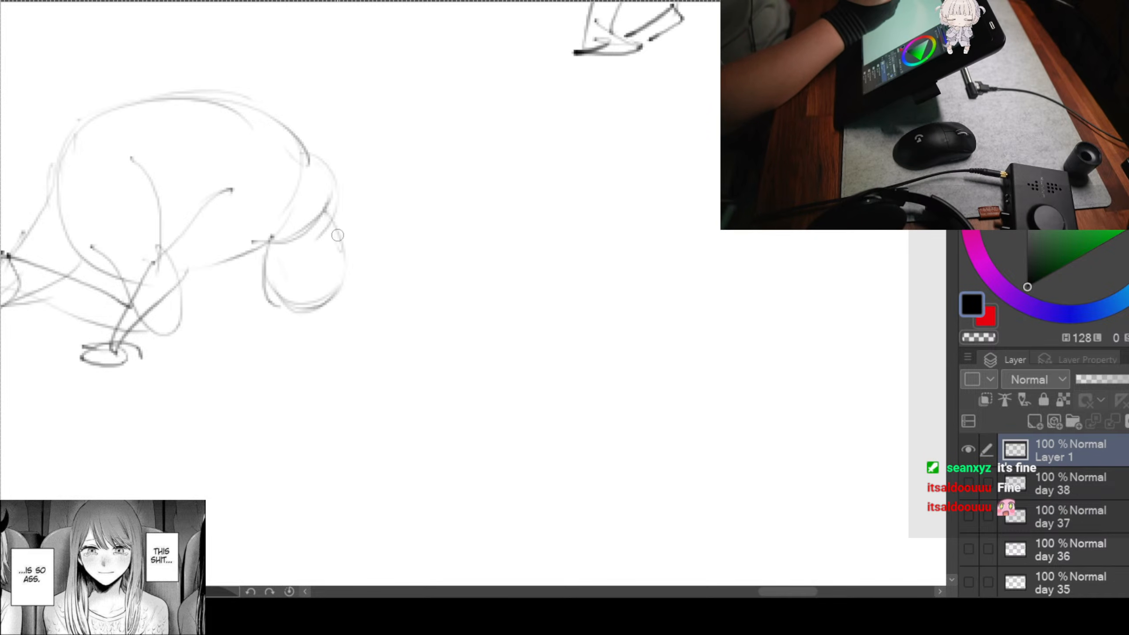
pyautogui.moveTo(327, 218); pyautogui.dragTo(288, 307)
# Step: Sketch the crouching figure's far shoulder and arm curving down beyond the lowered head
pyautogui.moveTo(337, 180); pyautogui.dragTo(329, 231)
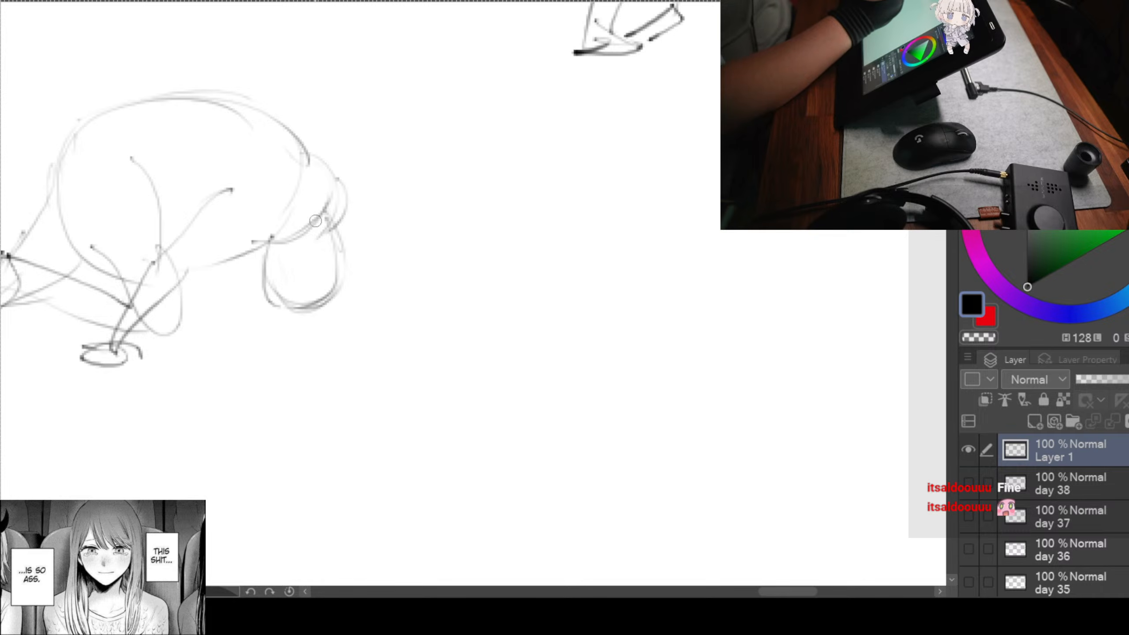
pyautogui.moveTo(296, 143)
pyautogui.mouseDown()
pyautogui.moveTo(356, 195)
pyautogui.moveTo(369, 291)
pyautogui.mouseUp()
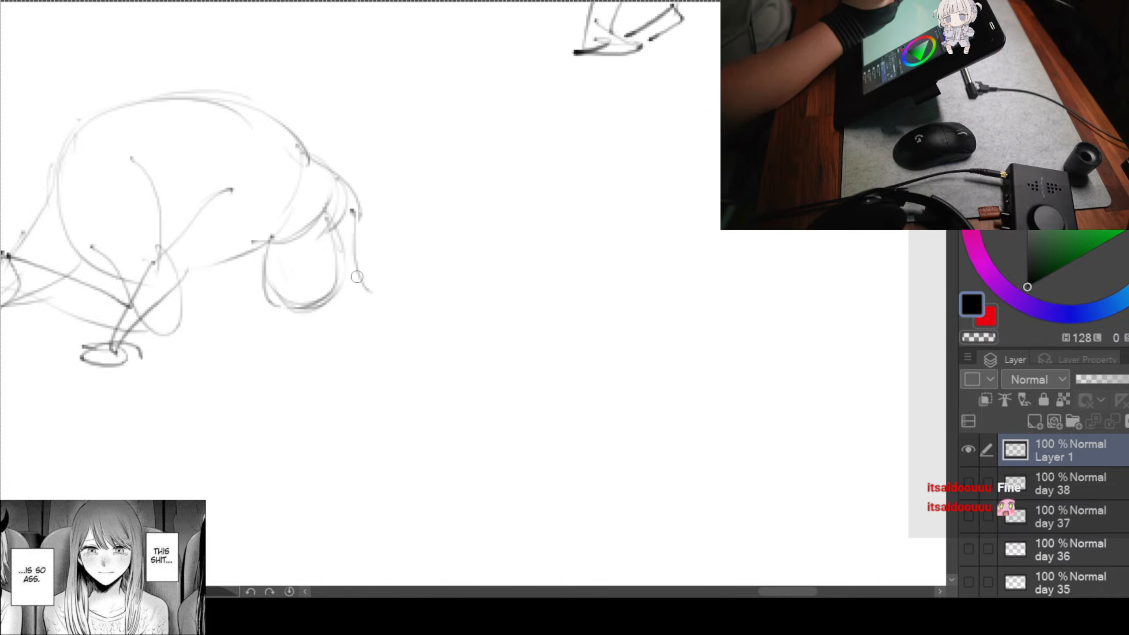
pyautogui.moveTo(337, 249)
pyautogui.mouseDown()
pyautogui.moveTo(368, 318)
pyautogui.moveTo(397, 329)
pyautogui.mouseUp()
# Step: In a blank canvas area, start a new seated figure with an oval head, sloping shoulders and a rounded torso
pyautogui.moveTo(565, 286)
pyautogui.mouseDown()
pyautogui.moveTo(421, 243)
pyautogui.moveTo(370, 252)
pyautogui.moveTo(361, 195)
pyautogui.mouseUp()
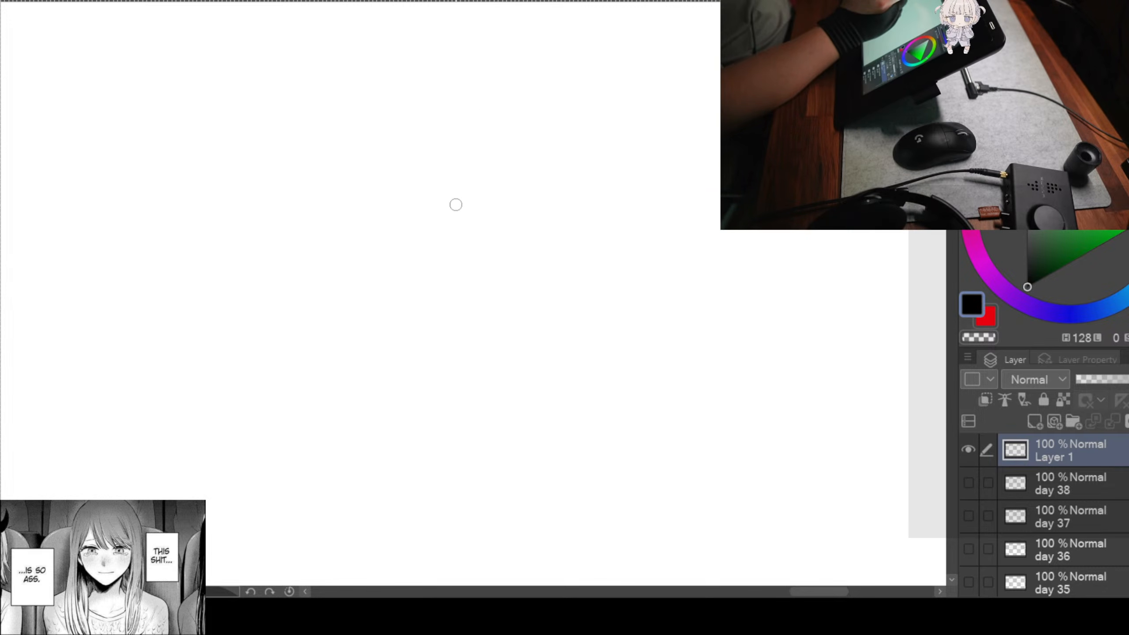
pyautogui.moveTo(519, 236)
pyautogui.mouseDown()
pyautogui.moveTo(587, 272)
pyautogui.moveTo(534, 228)
pyautogui.mouseUp()
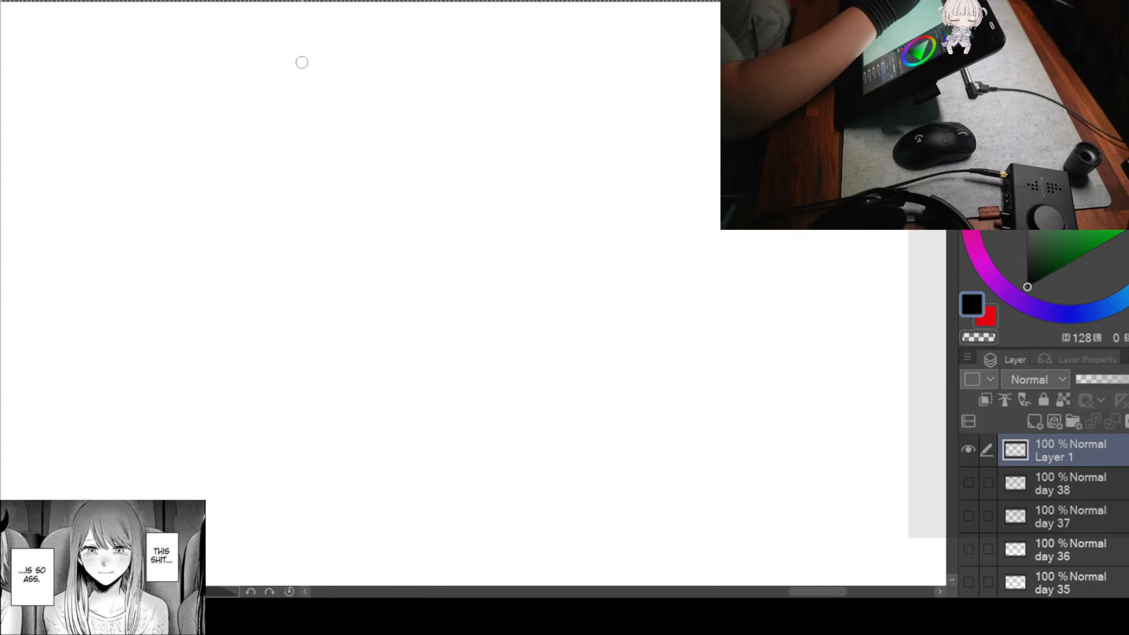
pyautogui.moveTo(298, 69)
pyautogui.mouseDown()
pyautogui.moveTo(296, 111)
pyautogui.moveTo(344, 156)
pyautogui.mouseUp()
pyautogui.moveTo(294, 89)
pyautogui.mouseDown()
pyautogui.moveTo(328, 169)
pyautogui.moveTo(358, 145)
pyautogui.mouseUp()
pyautogui.moveTo(361, 138); pyautogui.dragTo(315, 164)
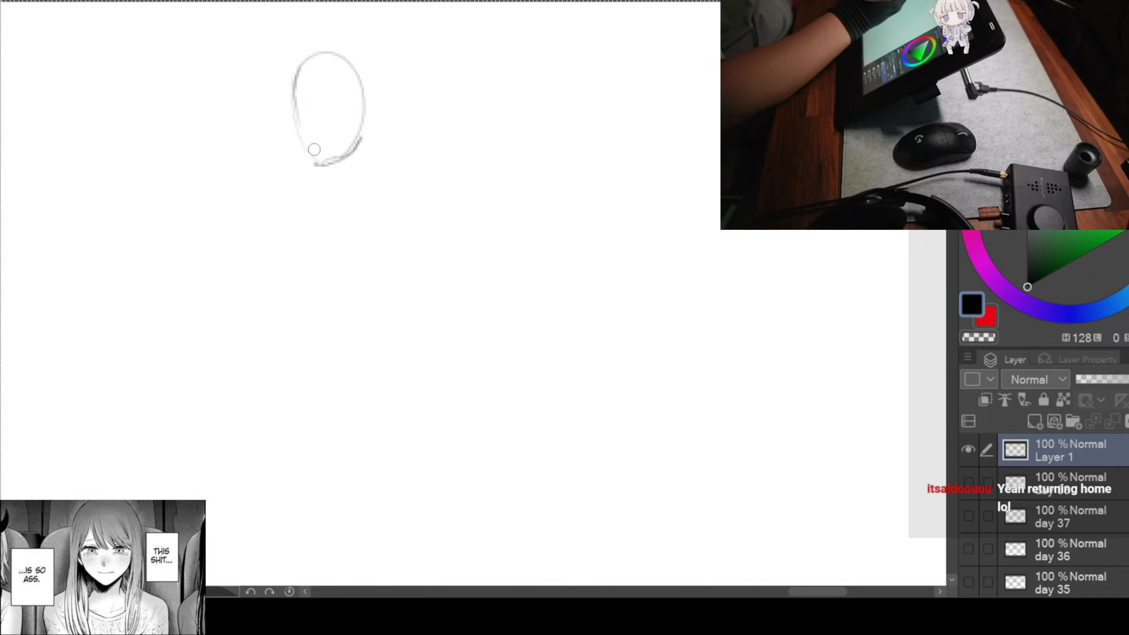
pyautogui.moveTo(255, 126)
pyautogui.mouseDown()
pyautogui.moveTo(290, 121)
pyautogui.moveTo(438, 195)
pyautogui.mouseUp()
pyautogui.moveTo(326, 137)
pyautogui.mouseDown()
pyautogui.moveTo(261, 143)
pyautogui.moveTo(303, 260)
pyautogui.moveTo(340, 269)
pyautogui.mouseUp()
pyautogui.moveTo(420, 178); pyautogui.dragTo(381, 254)
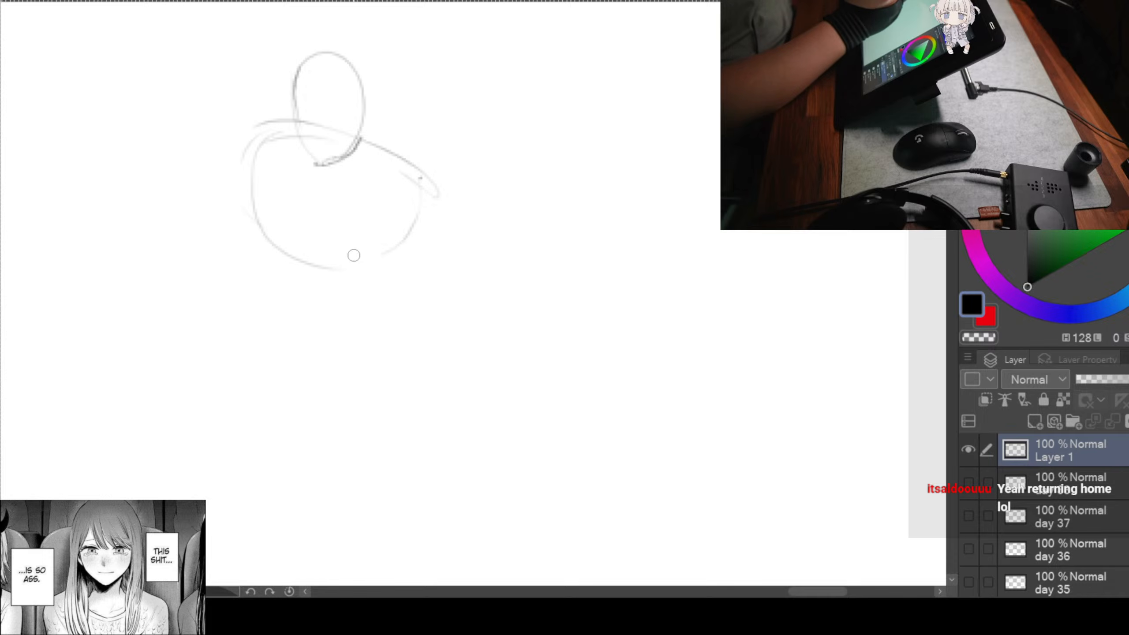
# Step: Sketch the seated figure's first arm from the upper arm through the forearm, angled inward to a small hand in front of the body
pyautogui.moveTo(285, 196); pyautogui.dragTo(298, 304)
pyautogui.moveTo(238, 209)
pyautogui.mouseDown()
pyautogui.moveTo(249, 278)
pyautogui.moveTo(278, 326)
pyautogui.moveTo(299, 312)
pyautogui.moveTo(375, 407)
pyautogui.mouseUp()
pyautogui.moveTo(282, 337); pyautogui.dragTo(356, 406)
pyautogui.moveTo(369, 407)
pyautogui.mouseDown()
pyautogui.moveTo(342, 420)
pyautogui.moveTo(376, 412)
pyautogui.mouseUp()
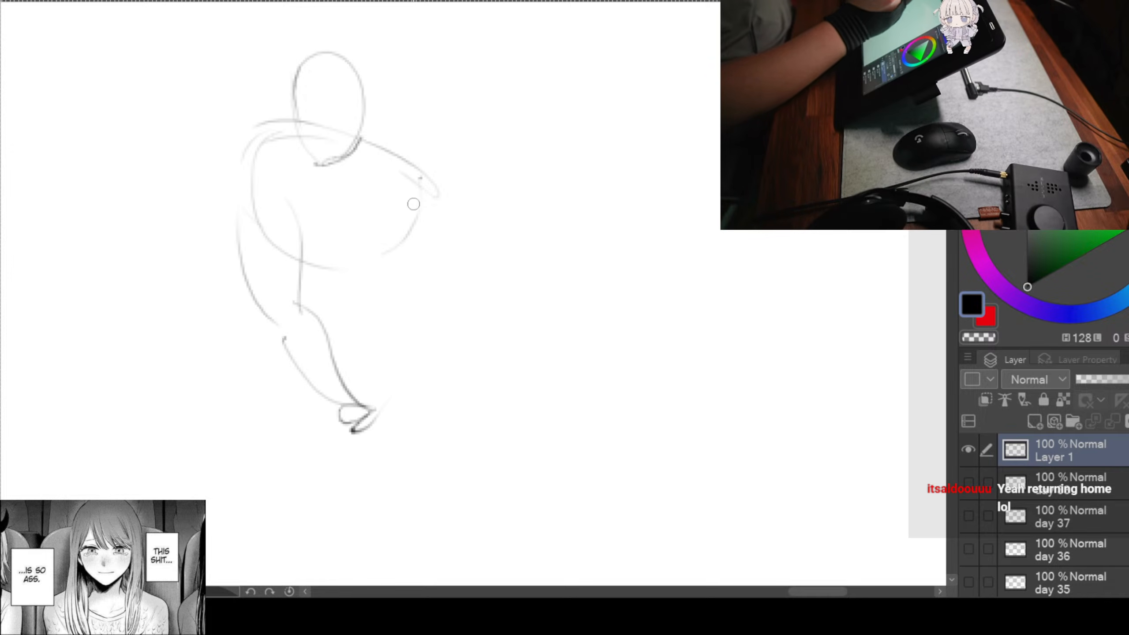
# Step: Sketch the seated figure's opposite arm angled inward from the shoulder so its hand meets the first one
pyautogui.moveTo(376, 215); pyautogui.dragTo(334, 337)
pyautogui.moveTo(441, 204); pyautogui.dragTo(334, 383)
pyautogui.moveTo(385, 316); pyautogui.dragTo(345, 424)
pyautogui.moveTo(333, 389)
pyautogui.mouseDown()
pyautogui.moveTo(336, 431)
pyautogui.moveTo(345, 423)
pyautogui.mouseUp()
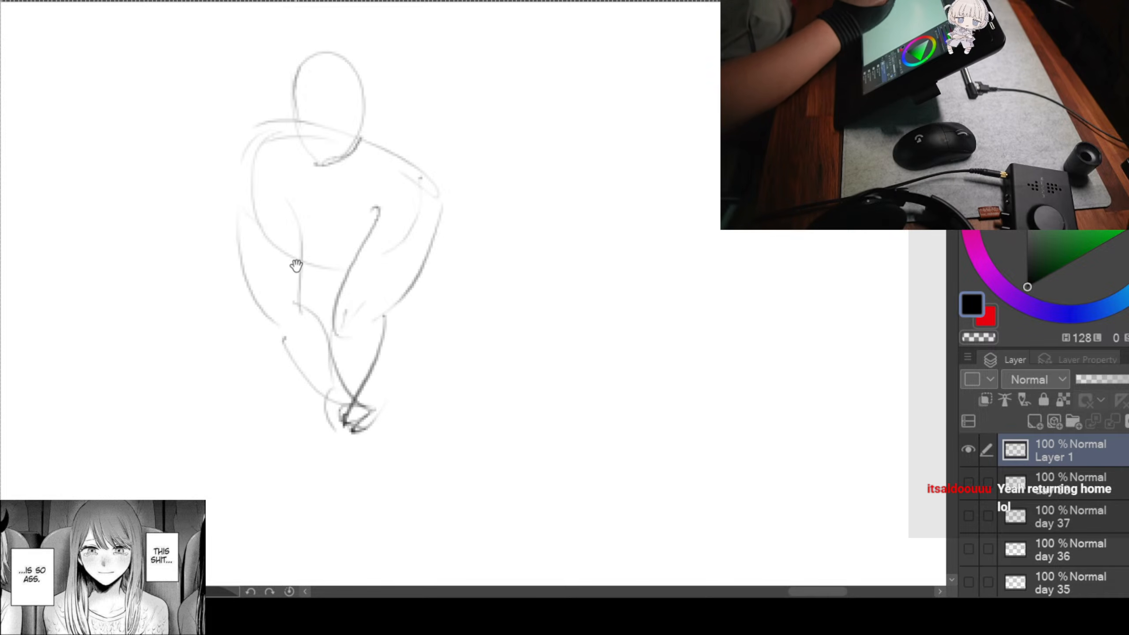
# Step: Sketch the seated figure's folded legs, with rounded knees on both sides and contours converging below the hands
pyautogui.moveTo(296, 265); pyautogui.dragTo(302, 239)
pyautogui.moveTo(271, 292)
pyautogui.mouseDown()
pyautogui.moveTo(263, 321)
pyautogui.moveTo(280, 330)
pyautogui.moveTo(209, 366)
pyautogui.mouseUp()
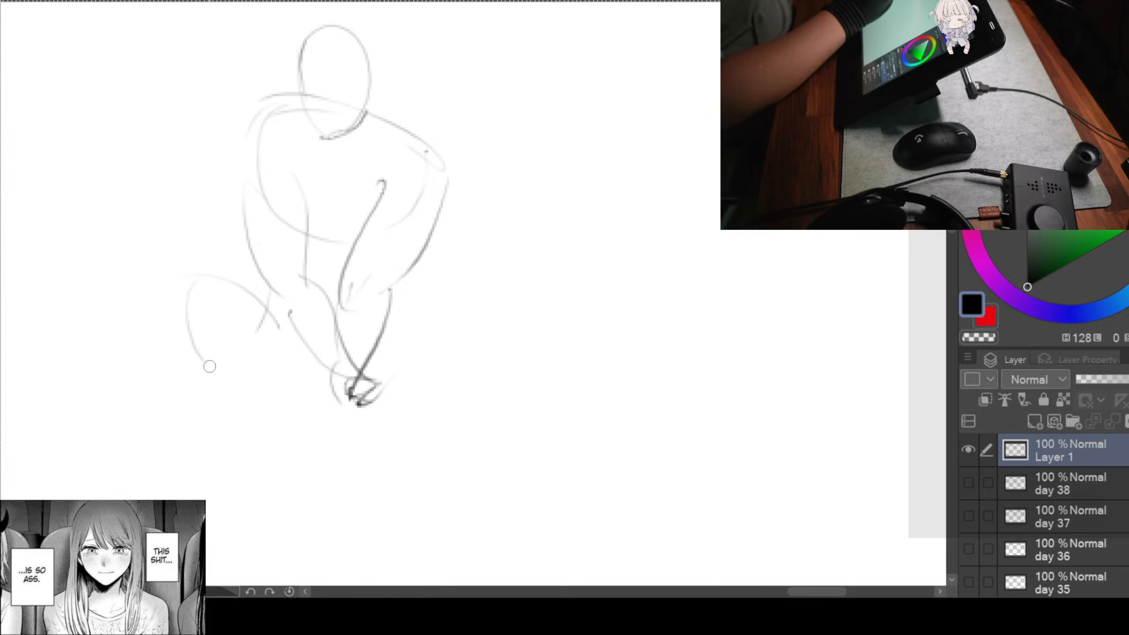
pyautogui.moveTo(298, 349); pyautogui.dragTo(350, 416)
pyautogui.moveTo(233, 376); pyautogui.dragTo(372, 431)
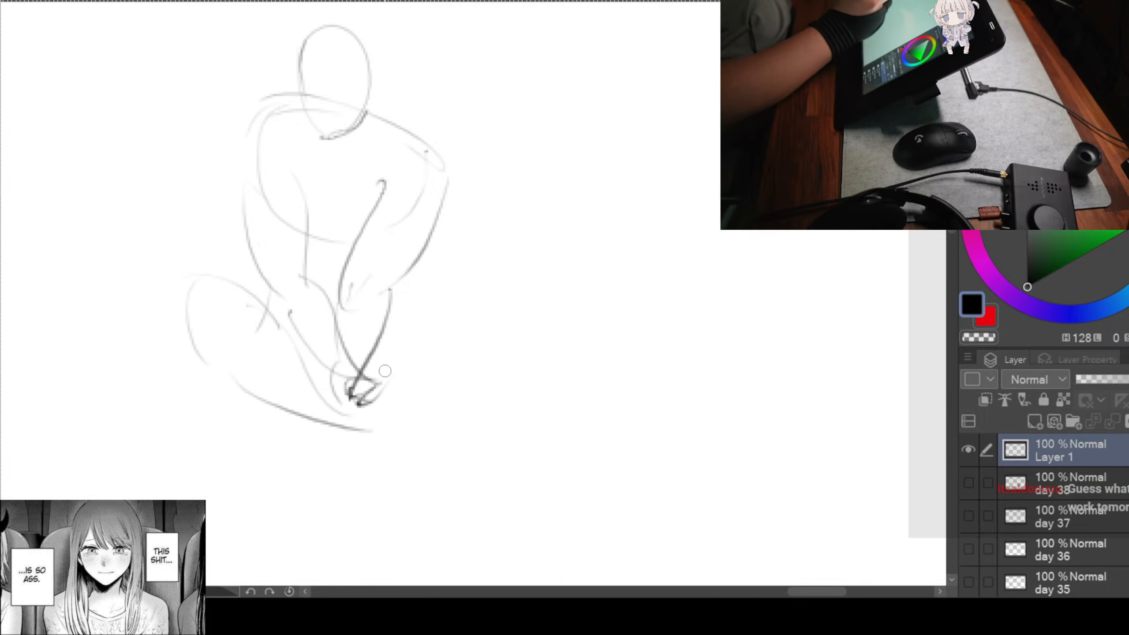
pyautogui.moveTo(403, 310); pyautogui.dragTo(376, 357)
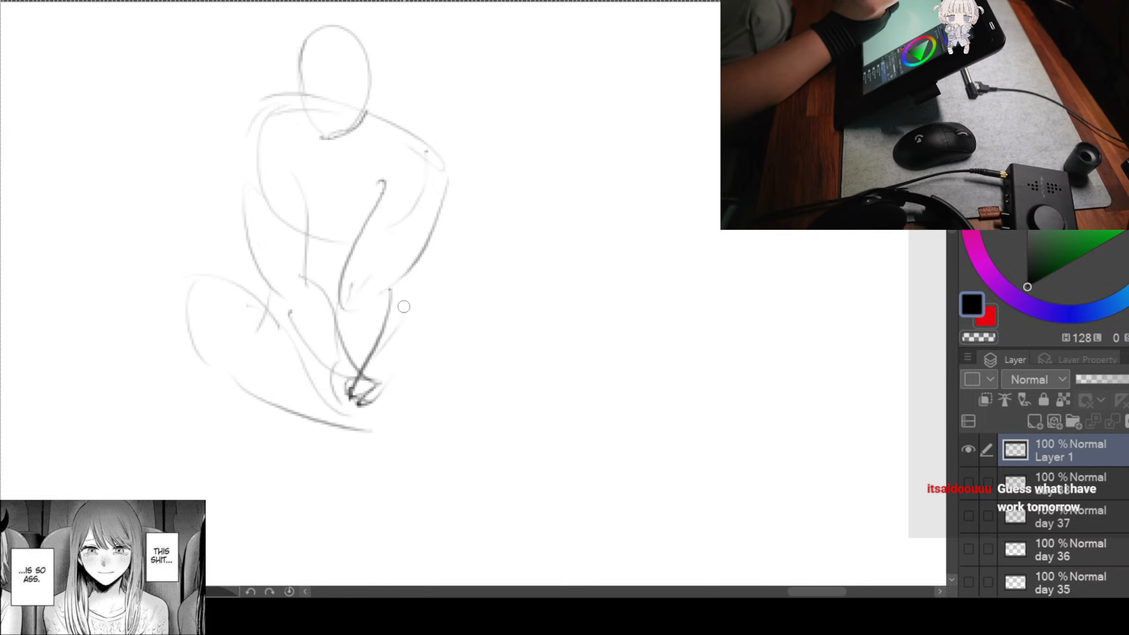
pyautogui.moveTo(398, 303)
pyautogui.mouseDown()
pyautogui.moveTo(438, 337)
pyautogui.moveTo(354, 432)
pyautogui.mouseUp()
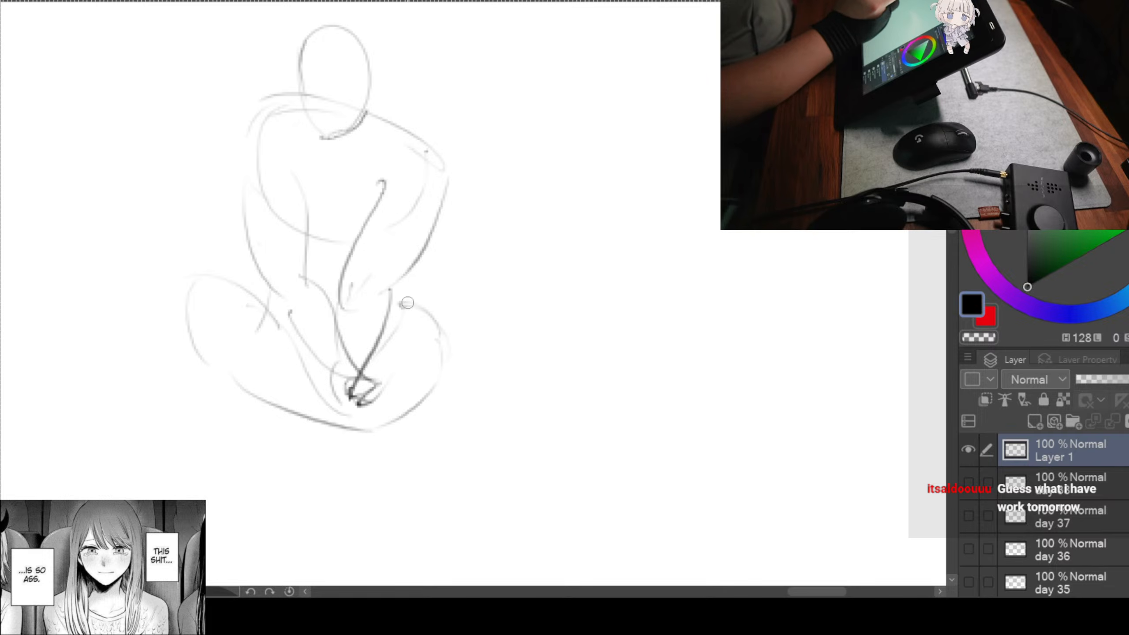
# Step: Complete the seated figure's crossed legs with inner and lower contours, and reinforce the shoulder line on one side
pyautogui.moveTo(403, 304)
pyautogui.mouseDown()
pyautogui.moveTo(376, 369)
pyautogui.moveTo(323, 421)
pyautogui.mouseUp()
pyautogui.moveTo(445, 365)
pyautogui.mouseDown()
pyautogui.moveTo(443, 391)
pyautogui.moveTo(382, 429)
pyautogui.mouseUp()
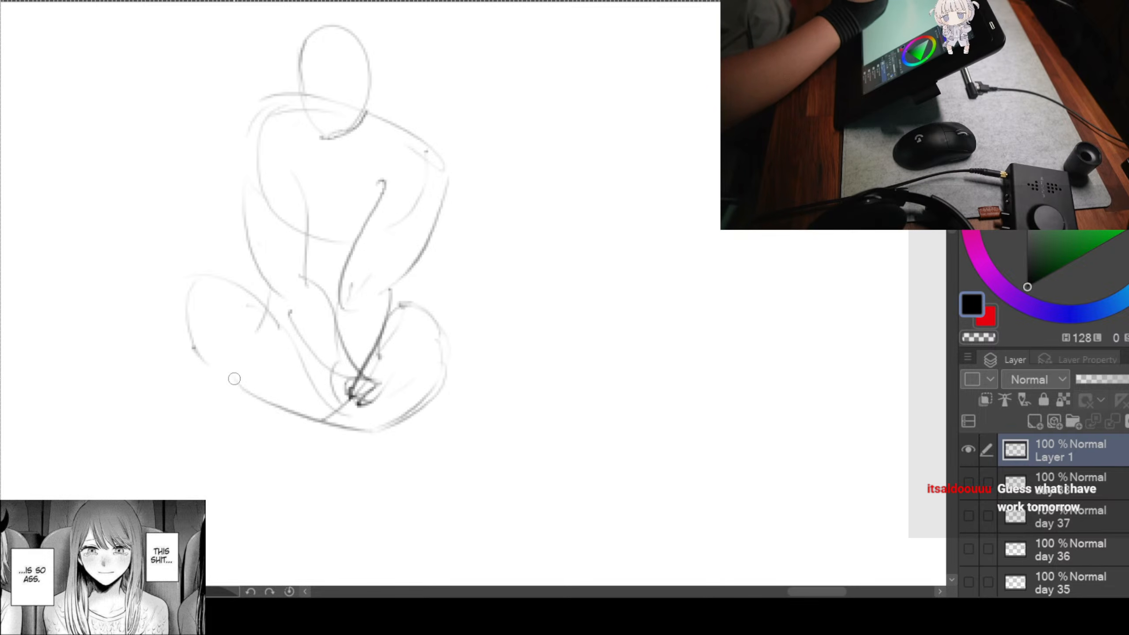
pyautogui.moveTo(214, 369)
pyautogui.mouseDown()
pyautogui.moveTo(307, 416)
pyautogui.moveTo(242, 444)
pyautogui.moveTo(331, 431)
pyautogui.moveTo(302, 453)
pyautogui.moveTo(374, 441)
pyautogui.moveTo(415, 455)
pyautogui.moveTo(378, 447)
pyautogui.moveTo(387, 469)
pyautogui.mouseUp()
pyautogui.moveTo(274, 100); pyautogui.dragTo(250, 207)
# Step: In a blank canvas area, start a new dynamic figure with a curved ribcage, narrow waist and tilted oval pelvis
pyautogui.press('space')
pyautogui.moveTo(577, 270)
pyautogui.mouseDown()
pyautogui.moveTo(572, 285)
pyautogui.moveTo(265, 299)
pyautogui.mouseUp()
pyautogui.moveTo(482, 407)
pyautogui.mouseDown()
pyautogui.moveTo(388, 355)
pyautogui.moveTo(344, 278)
pyautogui.mouseUp()
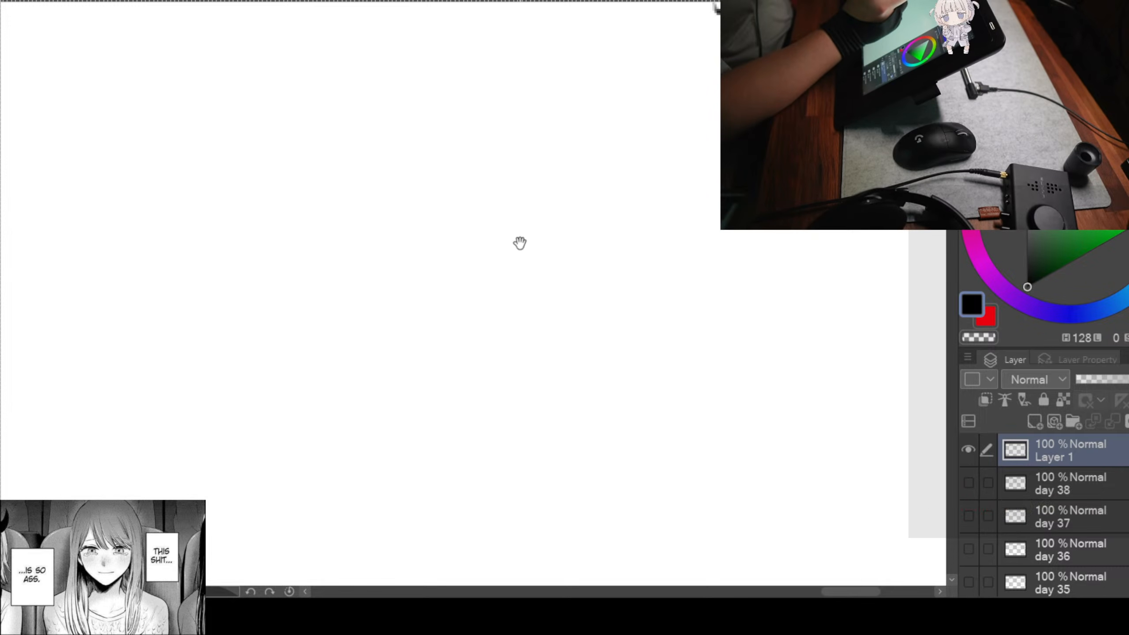
pyautogui.moveTo(519, 244)
pyautogui.mouseDown()
pyautogui.moveTo(589, 301)
pyautogui.moveTo(522, 280)
pyautogui.moveTo(513, 260)
pyautogui.mouseUp()
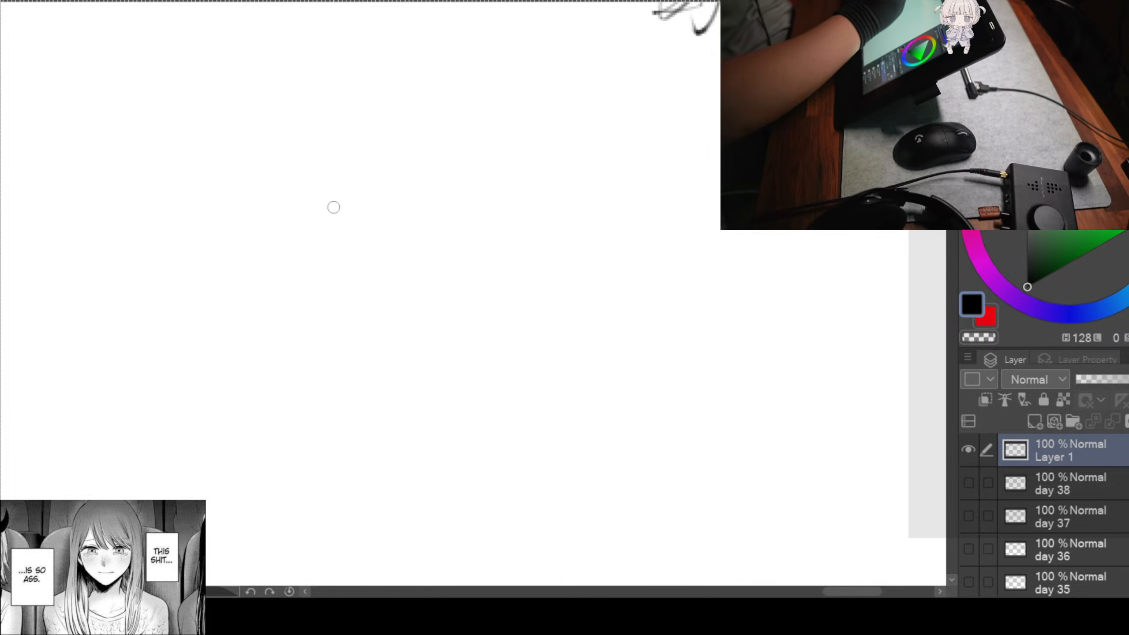
pyautogui.moveTo(248, 126)
pyautogui.mouseDown()
pyautogui.moveTo(350, 182)
pyautogui.moveTo(314, 253)
pyautogui.moveTo(290, 230)
pyautogui.moveTo(270, 333)
pyautogui.mouseUp()
pyautogui.moveTo(325, 283); pyautogui.dragTo(304, 305)
pyautogui.moveTo(320, 232)
pyautogui.mouseDown()
pyautogui.moveTo(219, 338)
pyautogui.moveTo(295, 303)
pyautogui.mouseUp()
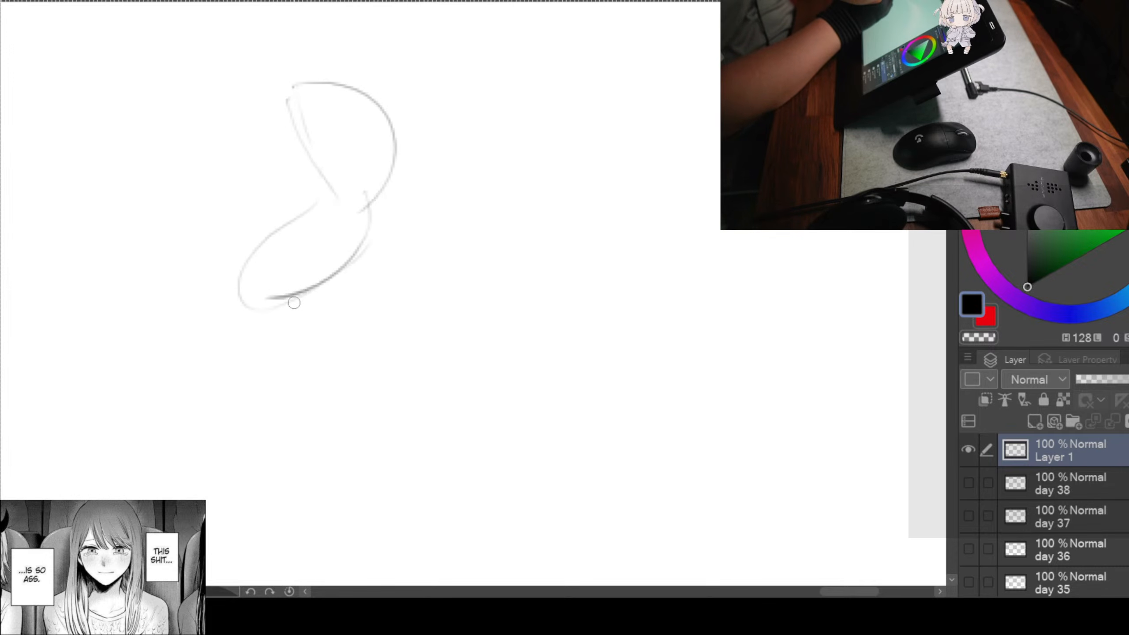
pyautogui.moveTo(292, 241)
pyautogui.mouseDown()
pyautogui.moveTo(232, 315)
pyautogui.moveTo(307, 292)
pyautogui.mouseUp()
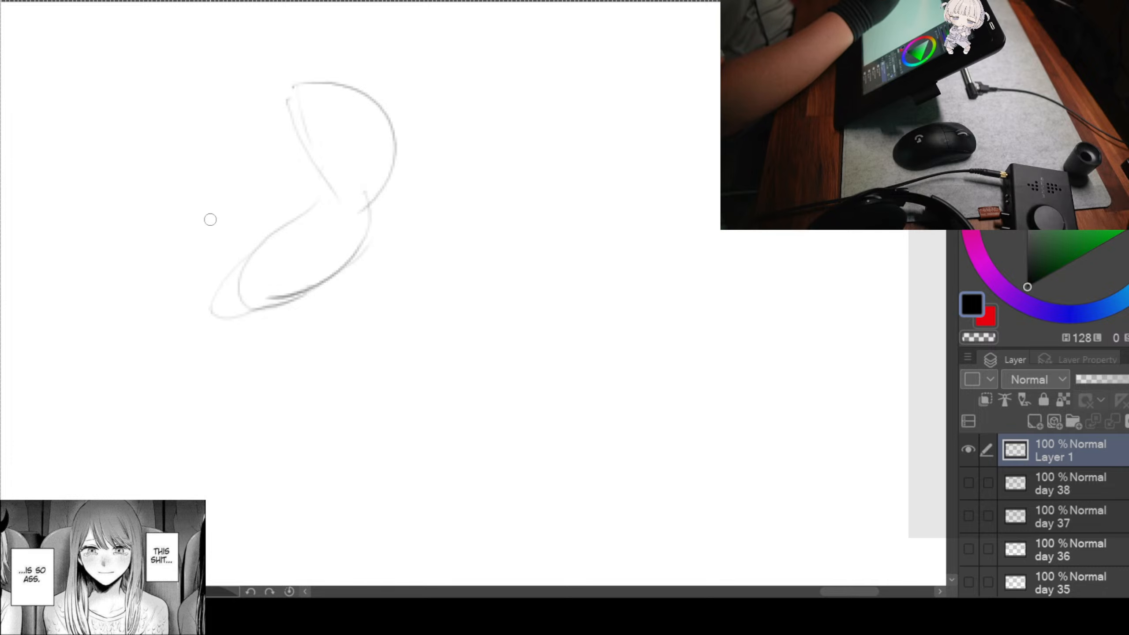
# Step: Sketch the dynamic figure's thighs, one sweeping outward to the left and the other bent forward to the right
pyautogui.moveTo(145, 208); pyautogui.dragTo(305, 278)
pyautogui.moveTo(129, 241)
pyautogui.mouseDown()
pyautogui.moveTo(335, 270)
pyautogui.moveTo(317, 282)
pyautogui.mouseUp()
pyautogui.moveTo(322, 236); pyautogui.dragTo(235, 299)
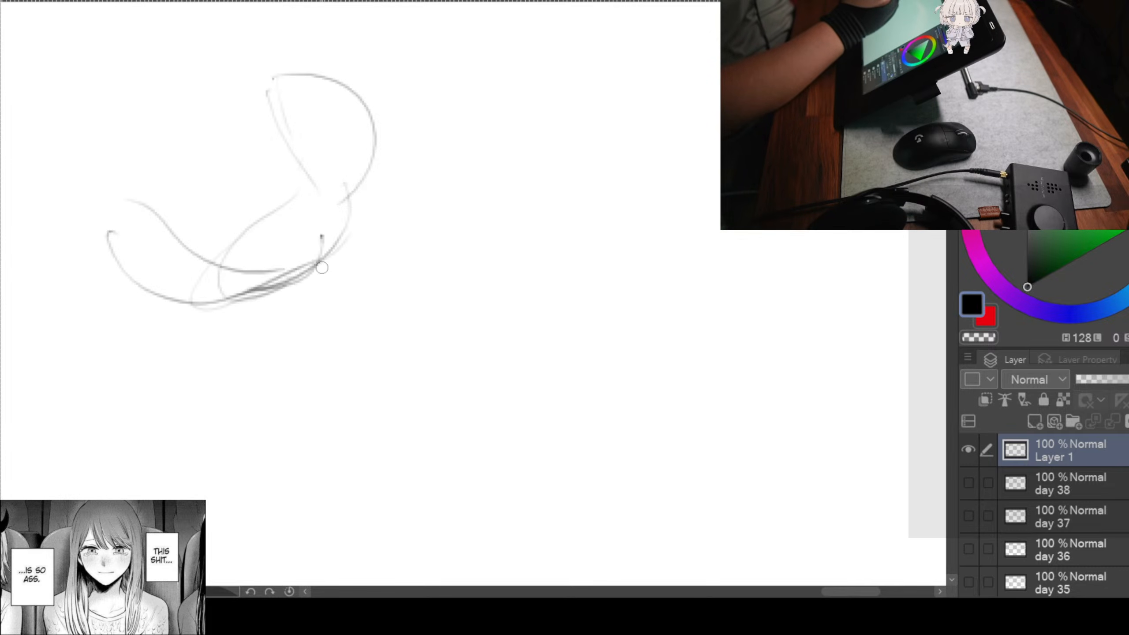
pyautogui.moveTo(317, 260); pyautogui.dragTo(377, 282)
pyautogui.moveTo(254, 325); pyautogui.dragTo(388, 300)
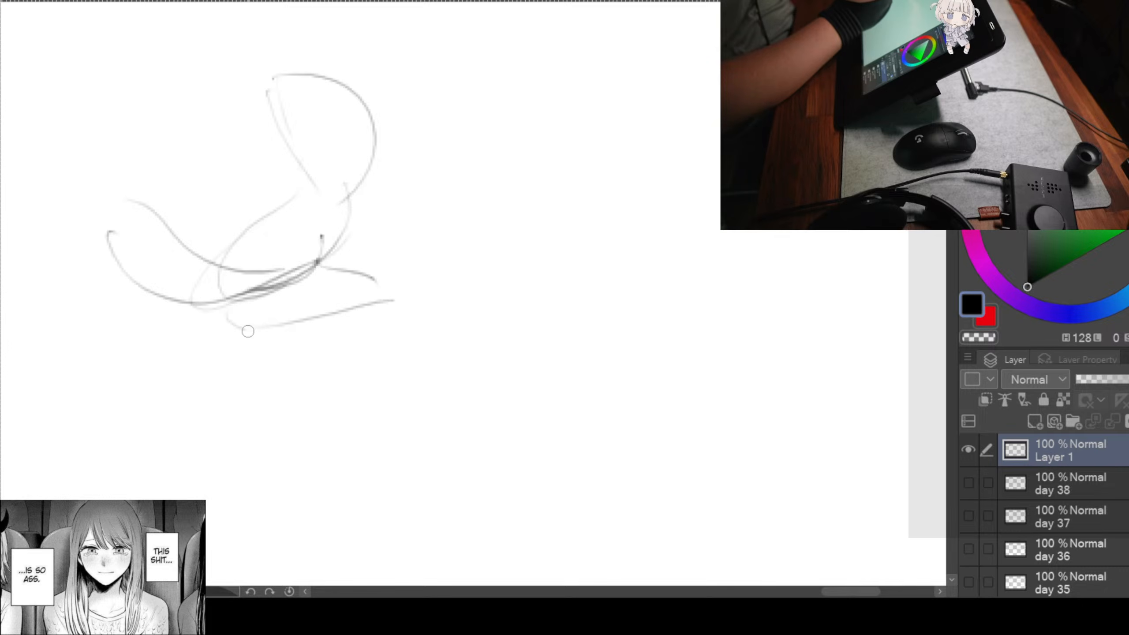
pyautogui.moveTo(247, 328)
pyautogui.mouseDown()
pyautogui.moveTo(388, 316)
pyautogui.moveTo(392, 289)
pyautogui.moveTo(362, 356)
pyautogui.mouseUp()
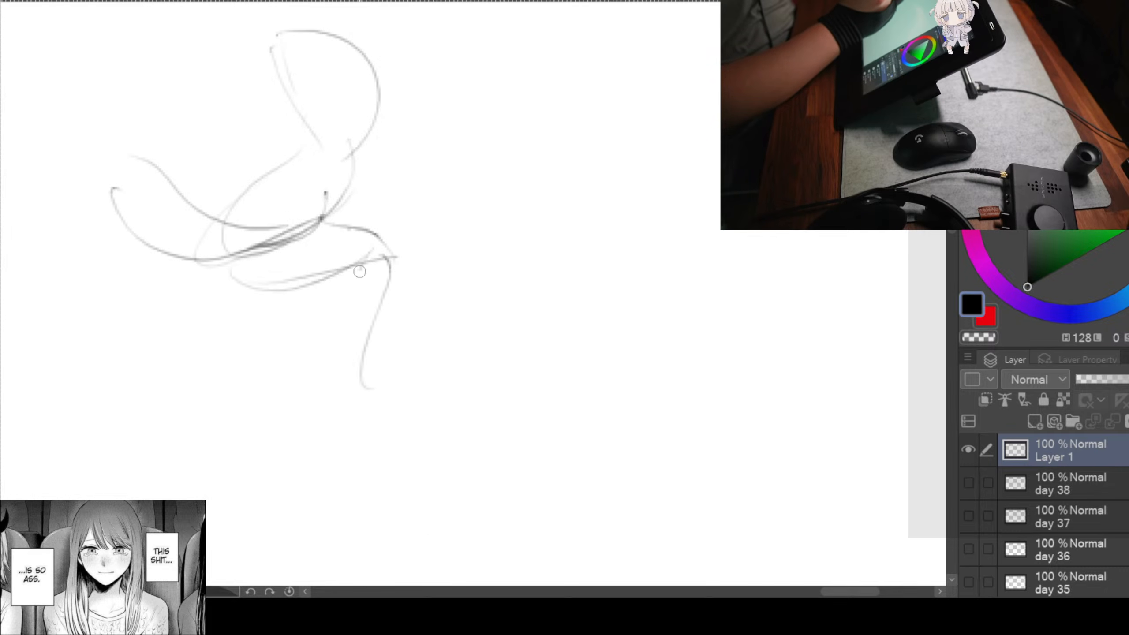
# Step: Sketch the dynamic figure's lower legs and feet, one planted below the bent knee and the other raised on the left
pyautogui.moveTo(362, 265)
pyautogui.mouseDown()
pyautogui.moveTo(340, 376)
pyautogui.moveTo(389, 407)
pyautogui.mouseUp()
pyautogui.moveTo(345, 358)
pyautogui.mouseDown()
pyautogui.moveTo(326, 394)
pyautogui.moveTo(381, 412)
pyautogui.mouseUp()
pyautogui.moveTo(378, 328)
pyautogui.mouseDown()
pyautogui.moveTo(446, 414)
pyautogui.moveTo(499, 422)
pyautogui.mouseUp()
pyautogui.moveTo(206, 205)
pyautogui.mouseDown()
pyautogui.moveTo(274, 251)
pyautogui.moveTo(254, 285)
pyautogui.moveTo(290, 290)
pyautogui.mouseUp()
pyautogui.moveTo(491, 362); pyautogui.dragTo(410, 447)
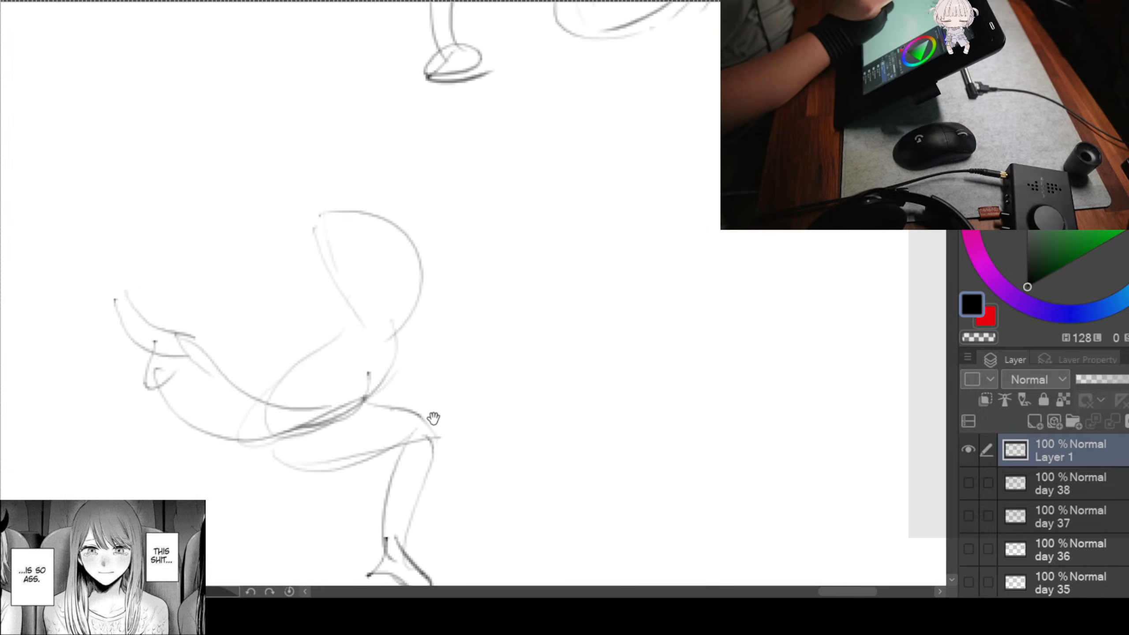
# Step: Sketch the dynamic figure's arm stretched out to the left from the shoulder, ending in a small angular hand
pyautogui.moveTo(428, 390); pyautogui.dragTo(439, 424)
pyautogui.moveTo(215, 188); pyautogui.dragTo(383, 262)
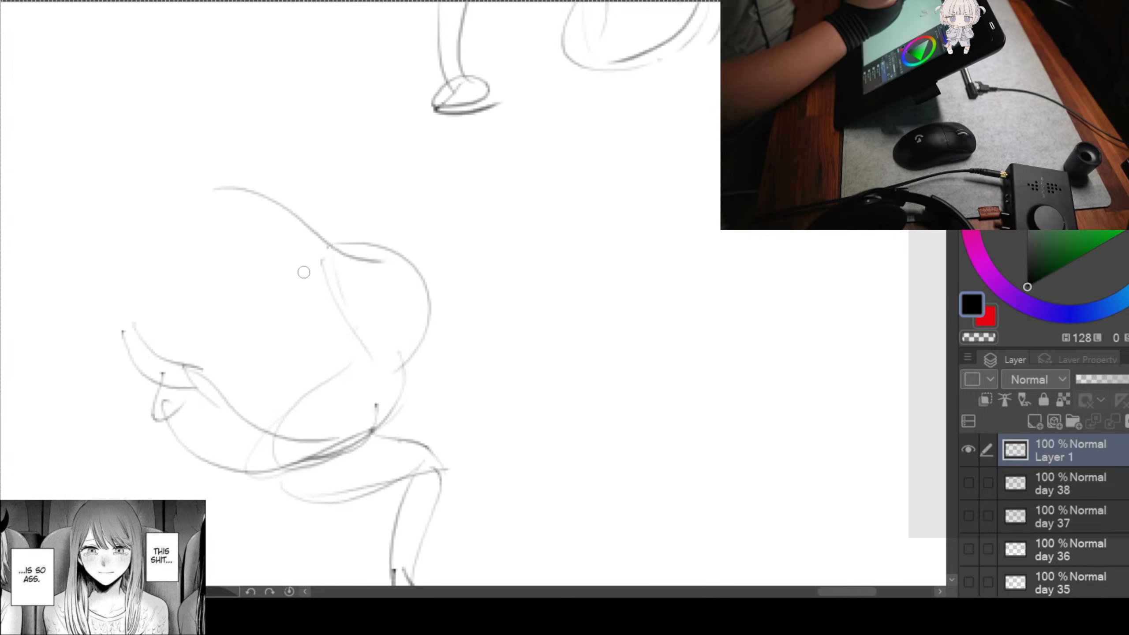
pyautogui.moveTo(239, 229); pyautogui.dragTo(363, 291)
pyautogui.moveTo(213, 182); pyautogui.dragTo(165, 214)
pyautogui.moveTo(169, 191)
pyautogui.mouseDown()
pyautogui.moveTo(163, 225)
pyautogui.moveTo(196, 229)
pyautogui.mouseUp()
pyautogui.moveTo(182, 233); pyautogui.dragTo(244, 244)
# Step: Add the dynamic figure's rounded head above the shoulder and reinforce the torso and back contours
pyautogui.moveTo(464, 322); pyautogui.dragTo(395, 313)
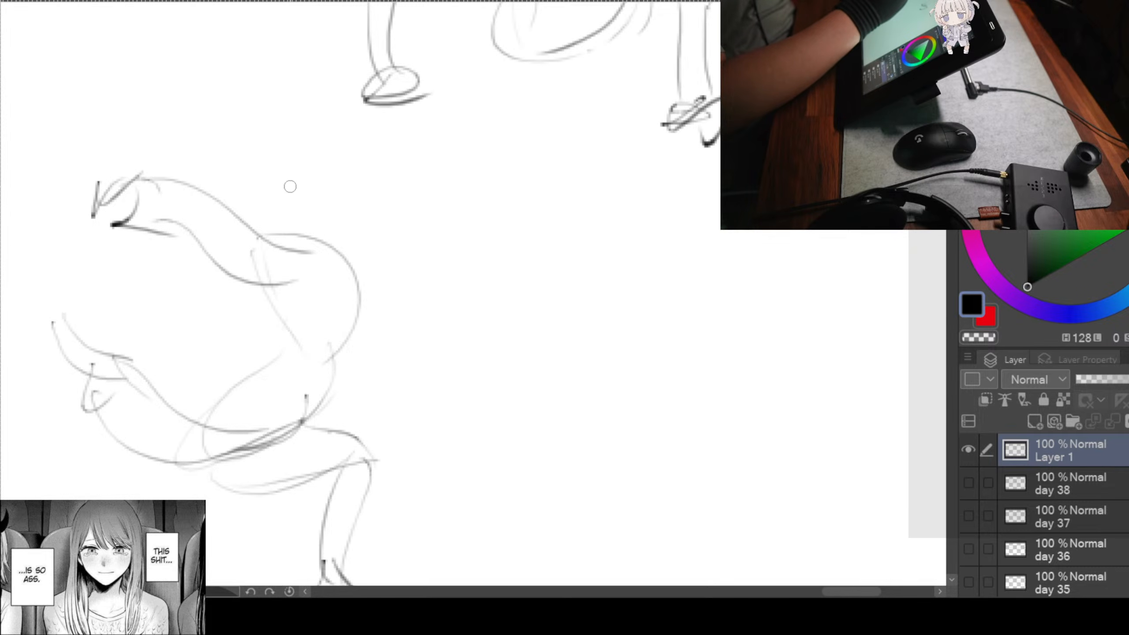
pyautogui.moveTo(280, 189)
pyautogui.mouseDown()
pyautogui.moveTo(352, 258)
pyautogui.moveTo(264, 231)
pyautogui.moveTo(349, 262)
pyautogui.moveTo(322, 279)
pyautogui.moveTo(296, 360)
pyautogui.moveTo(220, 429)
pyautogui.mouseUp()
pyautogui.moveTo(353, 287); pyautogui.dragTo(306, 391)
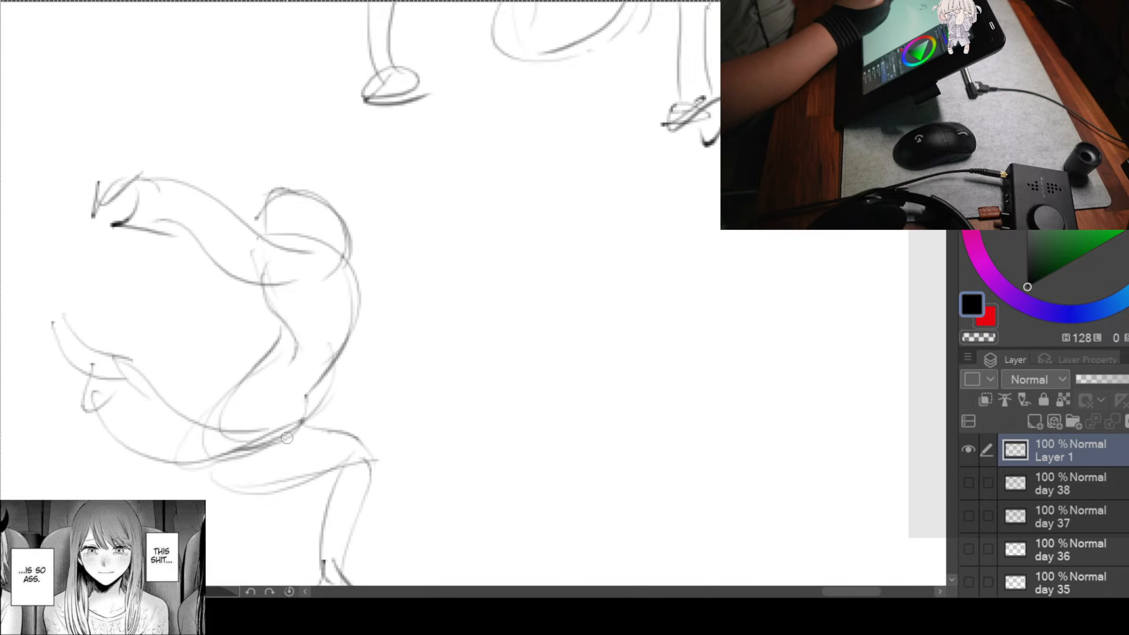
# Step: In a blank canvas area, start a standing figure with an oval head, a slanted shoulder line and a rounded ribcage
pyautogui.moveTo(521, 482); pyautogui.dragTo(316, 356)
pyautogui.moveTo(560, 345); pyautogui.dragTo(361, 318)
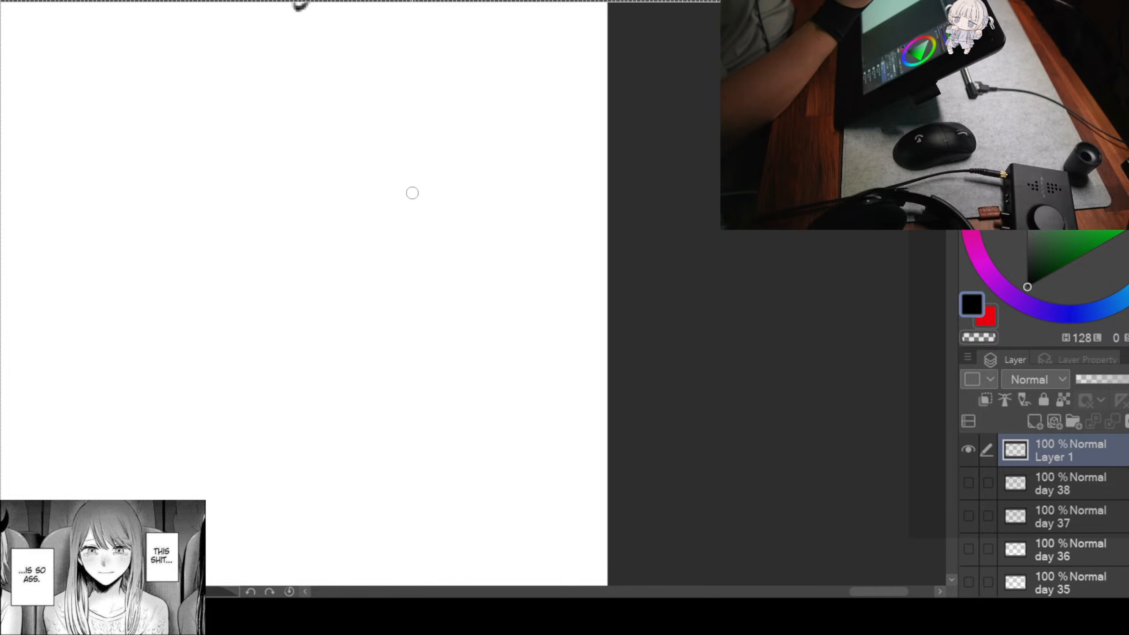
pyautogui.moveTo(373, 250)
pyautogui.mouseDown()
pyautogui.moveTo(461, 210)
pyautogui.moveTo(436, 207)
pyautogui.moveTo(425, 187)
pyautogui.mouseUp()
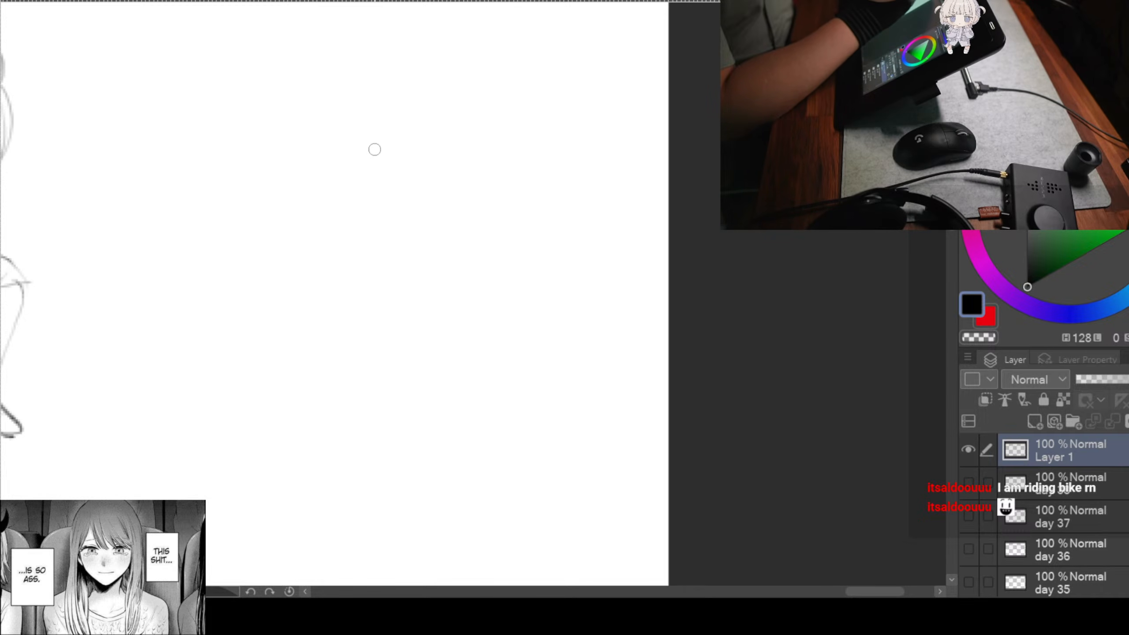
pyautogui.moveTo(389, 169)
pyautogui.mouseDown()
pyautogui.moveTo(400, 181)
pyautogui.moveTo(379, 232)
pyautogui.moveTo(369, 184)
pyautogui.mouseUp()
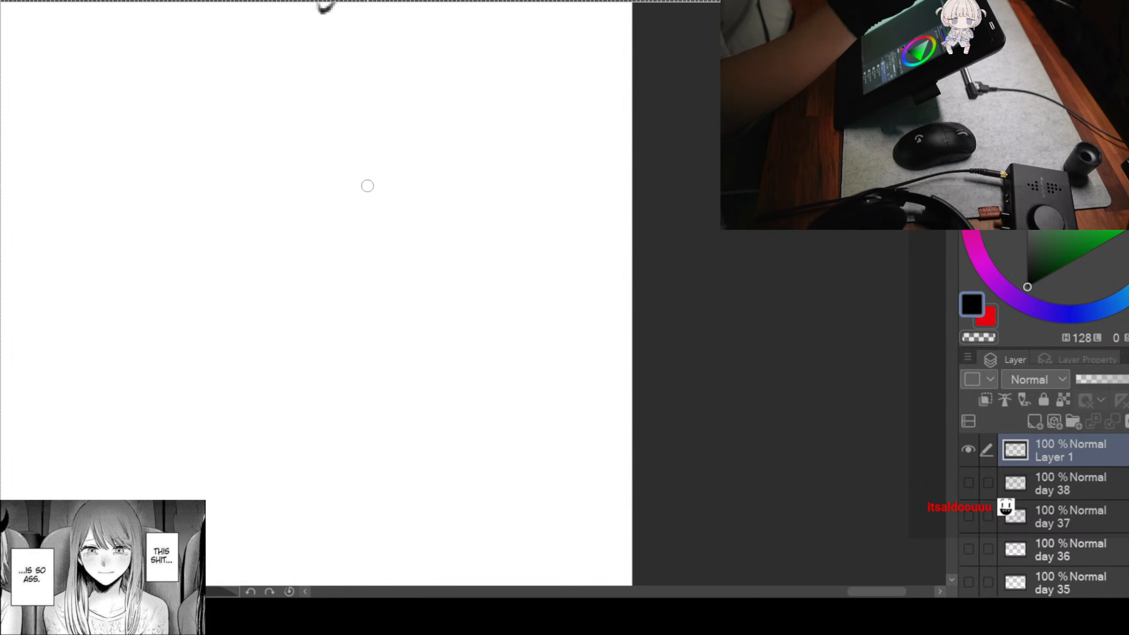
pyautogui.moveTo(253, 72)
pyautogui.mouseDown()
pyautogui.moveTo(250, 148)
pyautogui.moveTo(258, 96)
pyautogui.moveTo(302, 152)
pyautogui.moveTo(275, 171)
pyautogui.mouseUp()
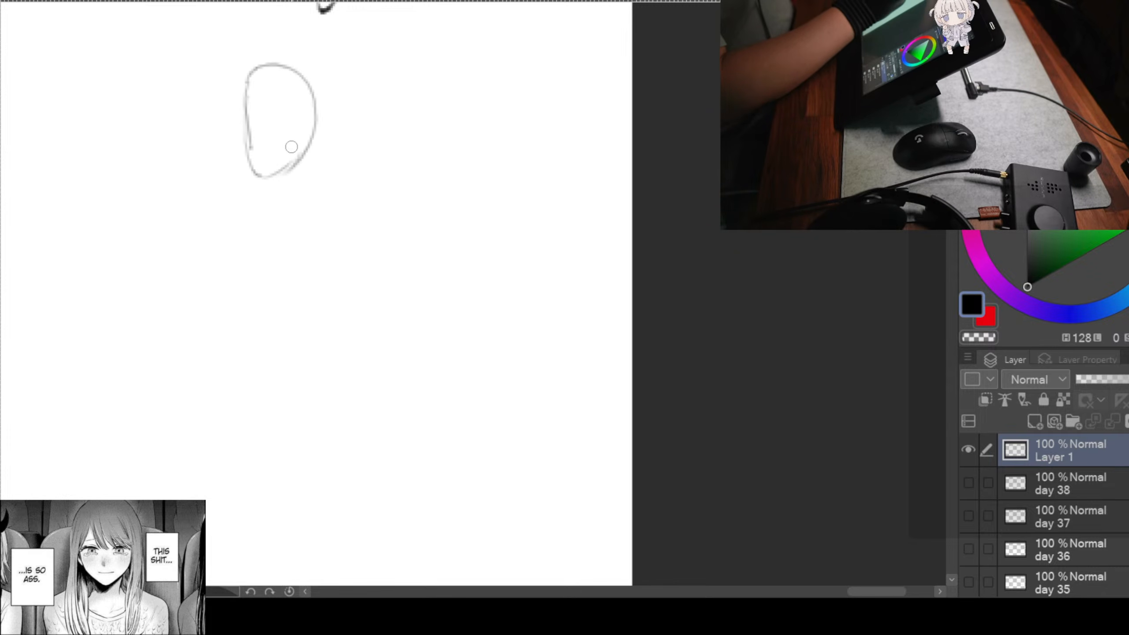
pyautogui.moveTo(205, 153); pyautogui.dragTo(355, 130)
pyautogui.moveTo(377, 150); pyautogui.dragTo(370, 172)
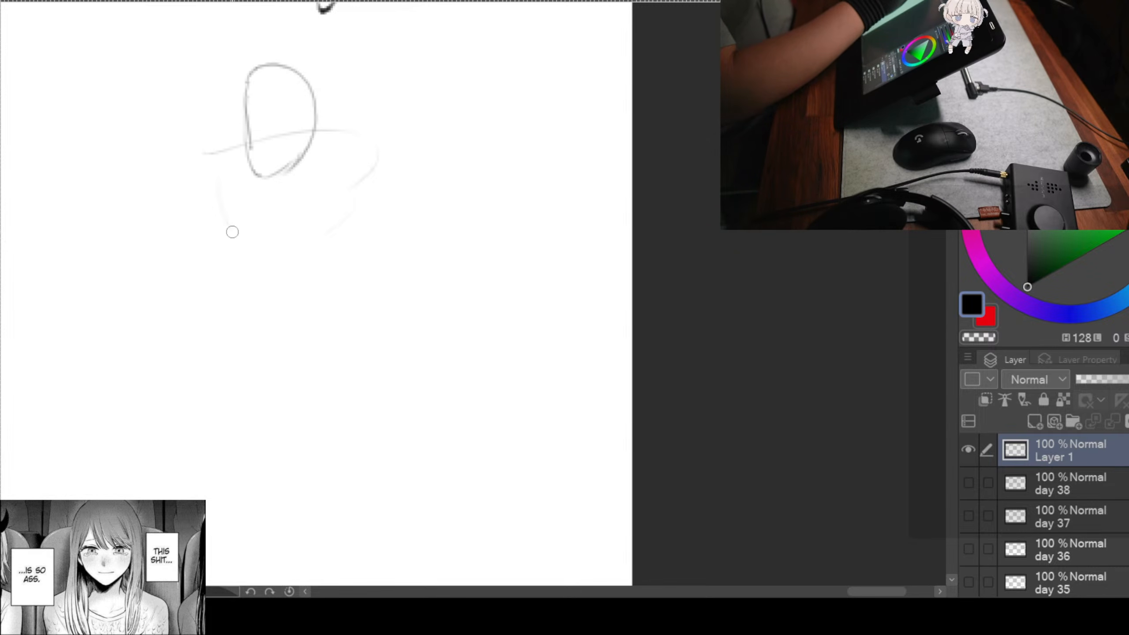
pyautogui.moveTo(232, 232); pyautogui.dragTo(321, 273)
pyautogui.moveTo(366, 131)
pyautogui.mouseDown()
pyautogui.moveTo(370, 176)
pyautogui.moveTo(322, 273)
pyautogui.mouseUp()
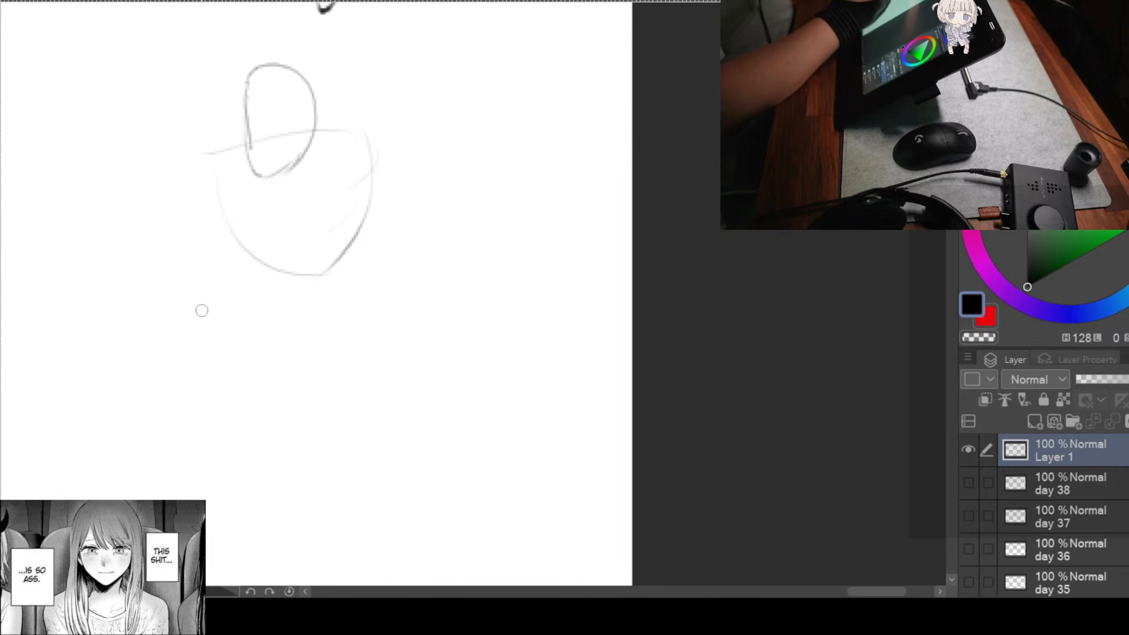
# Step: Sketch the standing figure's waist and tilted rounded pelvis below the ribcage, darkening the hip contours
pyautogui.moveTo(259, 250); pyautogui.dragTo(217, 330)
pyautogui.moveTo(245, 268); pyautogui.dragTo(297, 330)
pyautogui.moveTo(360, 224); pyautogui.dragTo(302, 367)
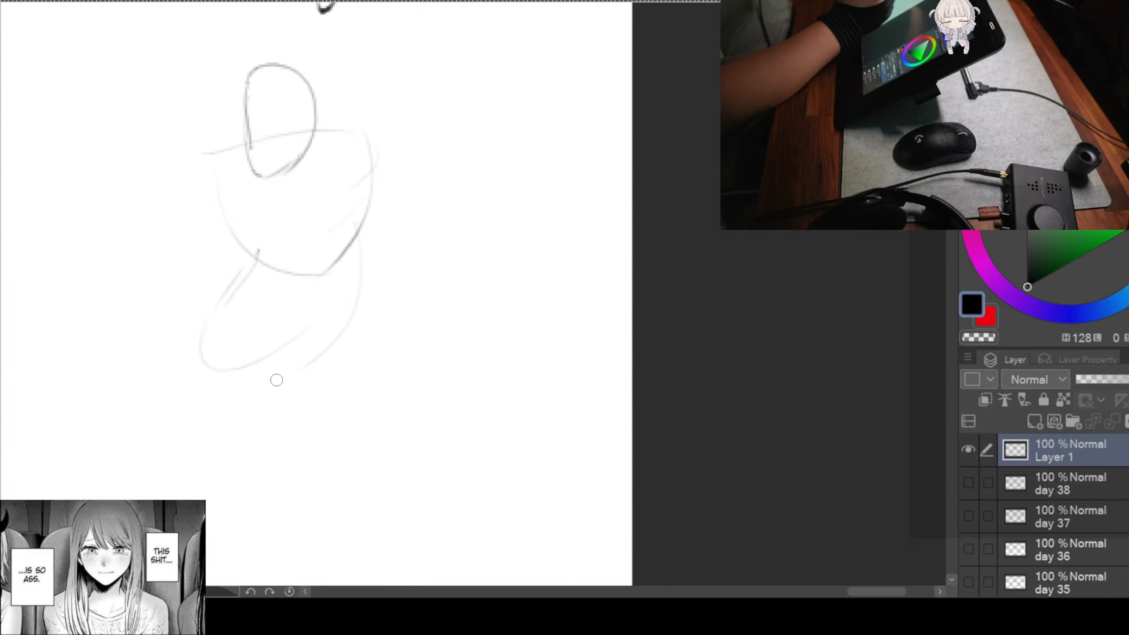
pyautogui.moveTo(217, 301); pyautogui.dragTo(220, 360)
pyautogui.moveTo(341, 243)
pyautogui.mouseDown()
pyautogui.moveTo(313, 353)
pyautogui.moveTo(210, 303)
pyautogui.mouseUp()
pyautogui.moveTo(214, 333); pyautogui.dragTo(267, 379)
# Step: Sketch the standing figure's overlapping thighs, tapering from the pelvis to the knees
pyautogui.moveTo(348, 390); pyautogui.dragTo(343, 323)
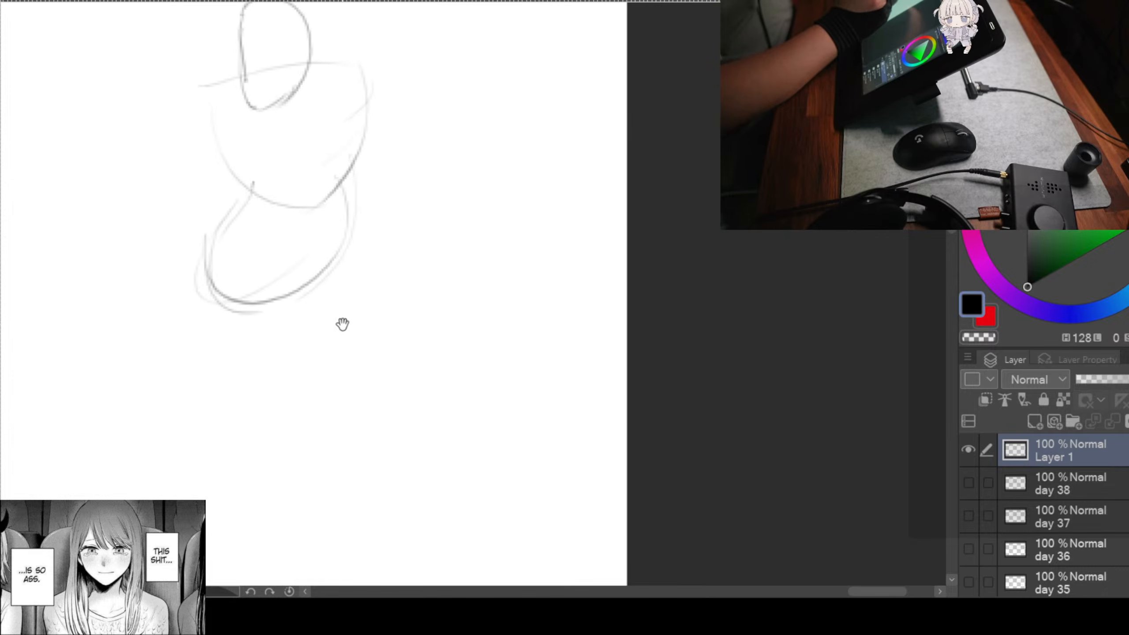
pyautogui.moveTo(272, 241); pyautogui.dragTo(306, 393)
pyautogui.moveTo(202, 267)
pyautogui.mouseDown()
pyautogui.moveTo(209, 314)
pyautogui.moveTo(305, 394)
pyautogui.mouseUp()
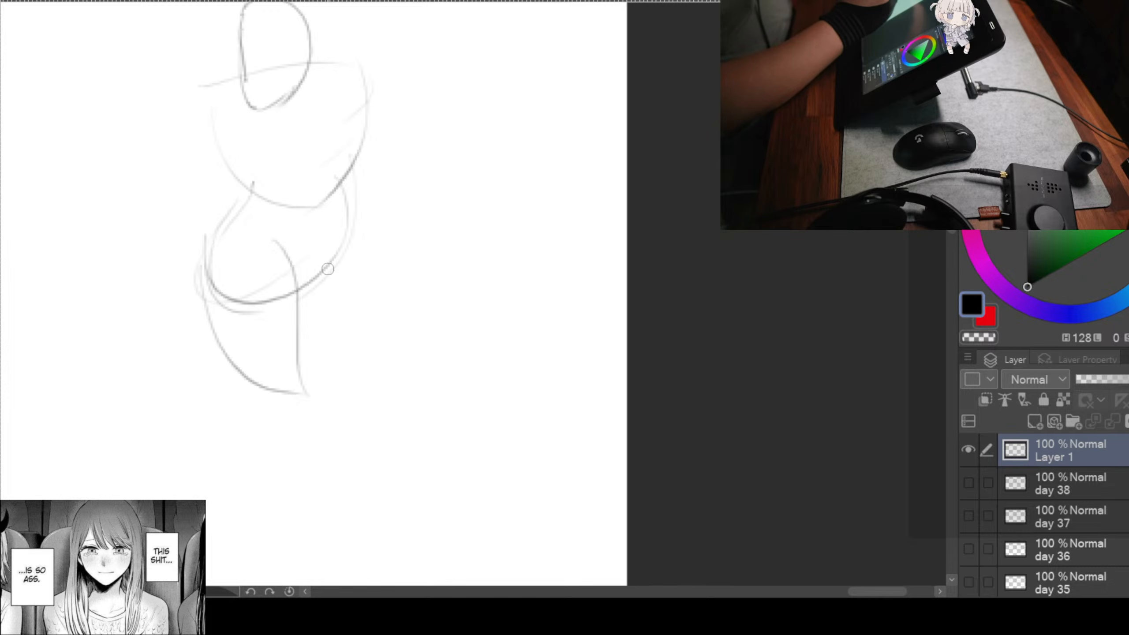
pyautogui.moveTo(342, 297); pyautogui.dragTo(301, 403)
# Step: Sketch the standing figure's front lower leg slanting down to the left, with a wedge-shaped foot
pyautogui.moveTo(323, 415); pyautogui.dragTo(352, 356)
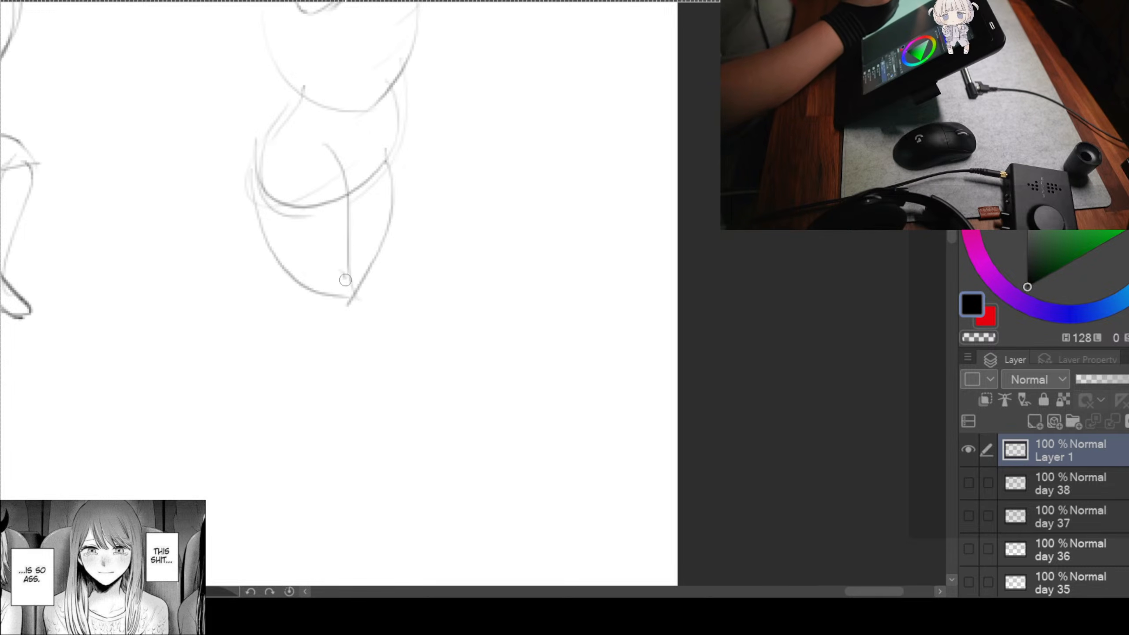
pyautogui.moveTo(353, 275); pyautogui.dragTo(266, 462)
pyautogui.moveTo(291, 281)
pyautogui.mouseDown()
pyautogui.moveTo(264, 455)
pyautogui.moveTo(235, 456)
pyautogui.moveTo(296, 462)
pyautogui.mouseUp()
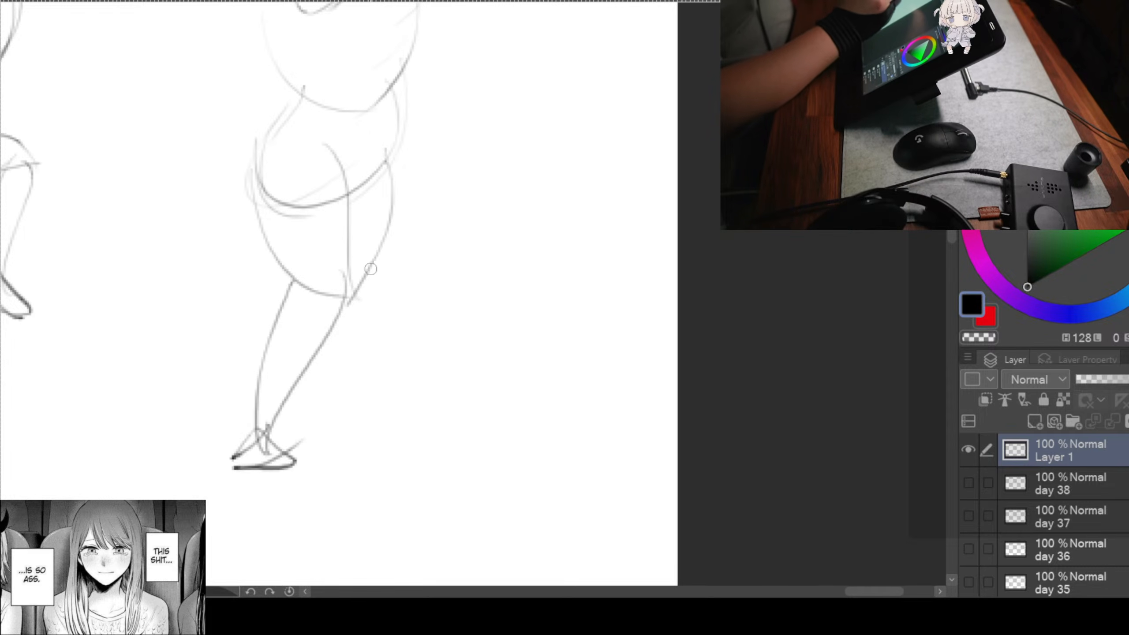
# Step: Sketch the standing figure's other lower leg running straight down from the knee, with a small triangular foot
pyautogui.moveTo(354, 293); pyautogui.dragTo(378, 446)
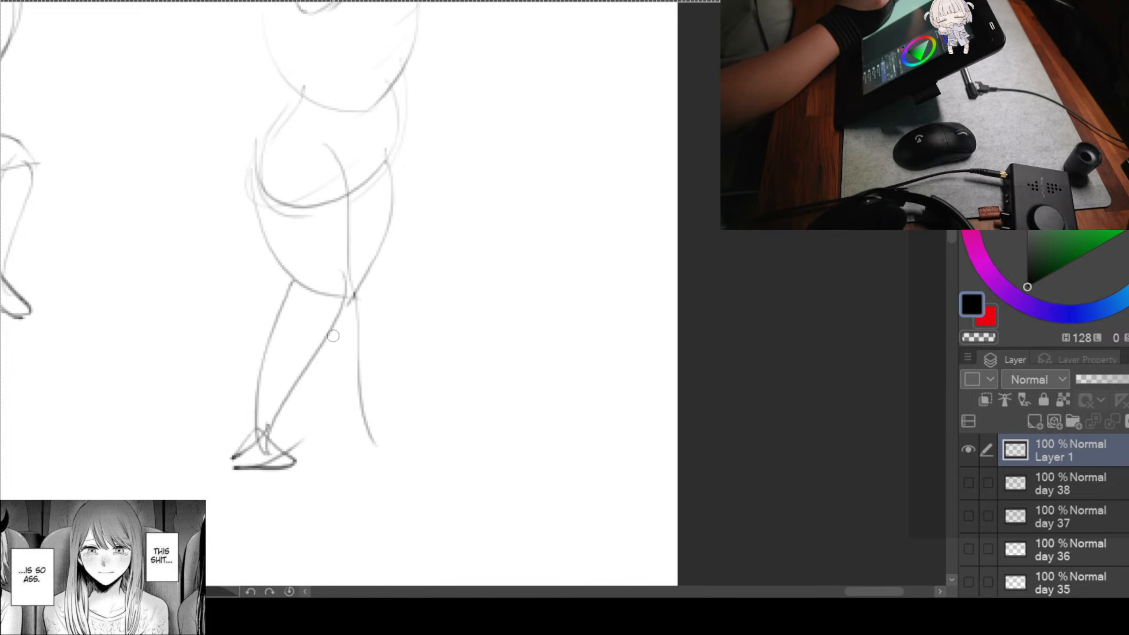
pyautogui.moveTo(333, 338); pyautogui.dragTo(324, 454)
pyautogui.moveTo(352, 303)
pyautogui.mouseDown()
pyautogui.moveTo(336, 340)
pyautogui.moveTo(338, 436)
pyautogui.mouseUp()
pyautogui.moveTo(350, 417)
pyautogui.mouseDown()
pyautogui.moveTo(318, 450)
pyautogui.moveTo(378, 455)
pyautogui.mouseUp()
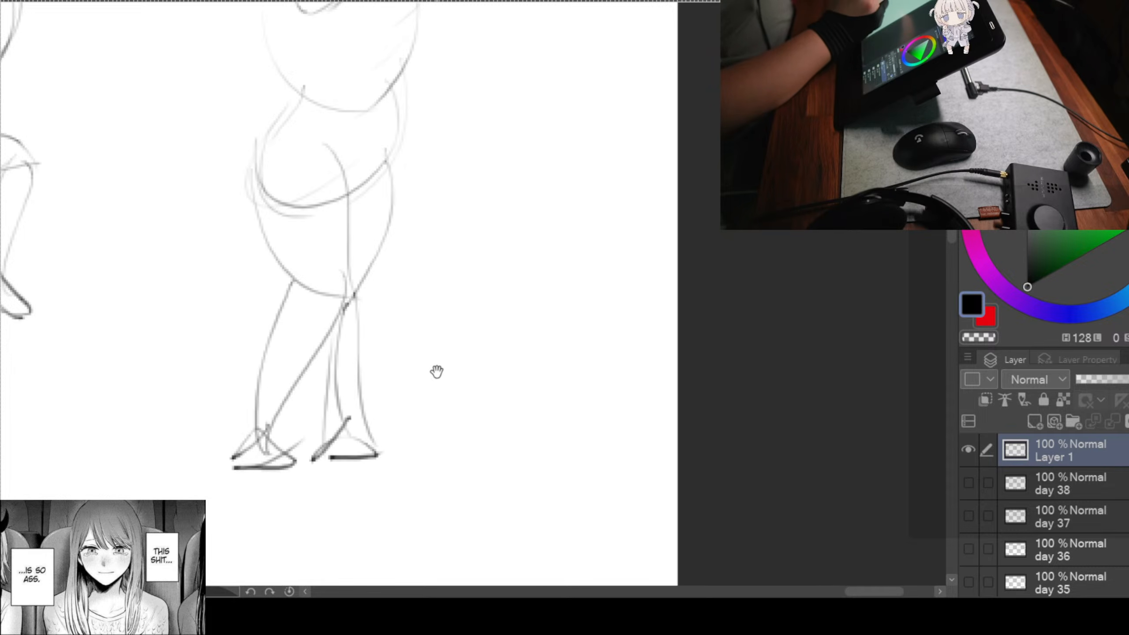
# Step: Sketch the standing figure's arms, one hanging away from the body with a hand and the other close to the opposite side
pyautogui.moveTo(393, 207)
pyautogui.mouseDown()
pyautogui.moveTo(413, 363)
pyautogui.moveTo(450, 375)
pyautogui.mouseUp()
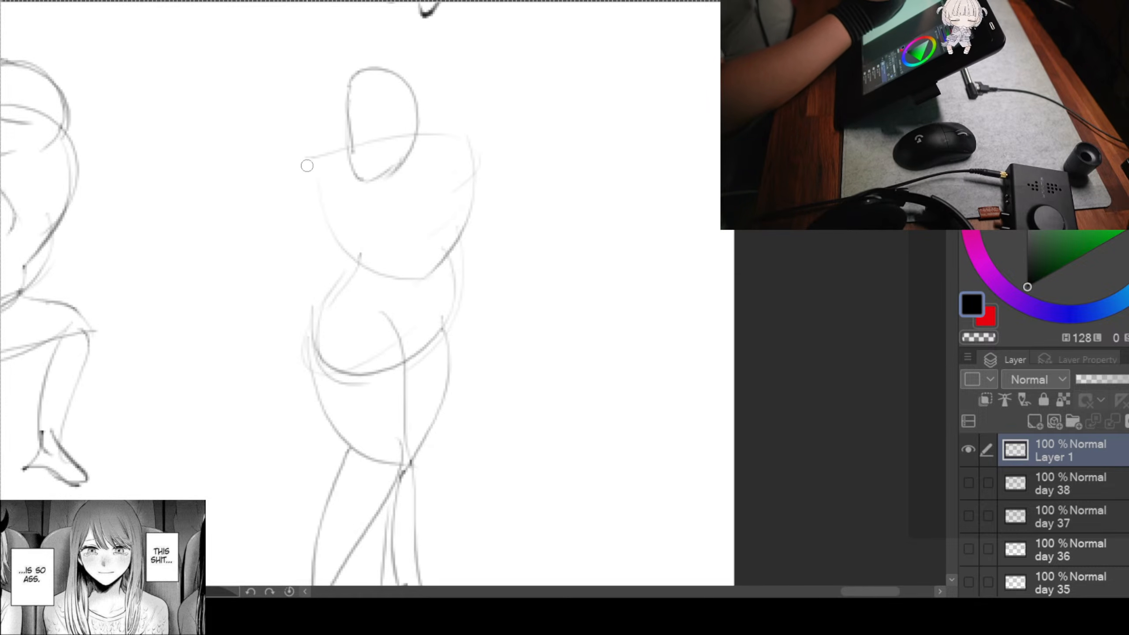
pyautogui.moveTo(307, 164)
pyautogui.mouseDown()
pyautogui.moveTo(274, 213)
pyautogui.moveTo(252, 303)
pyautogui.mouseUp()
pyautogui.moveTo(318, 207)
pyautogui.mouseDown()
pyautogui.moveTo(281, 286)
pyautogui.moveTo(281, 387)
pyautogui.mouseUp()
pyautogui.moveTo(252, 312); pyautogui.dragTo(272, 403)
pyautogui.moveTo(272, 414); pyautogui.dragTo(329, 397)
pyautogui.moveTo(451, 145)
pyautogui.mouseDown()
pyautogui.moveTo(486, 209)
pyautogui.moveTo(462, 277)
pyautogui.mouseUp()
pyautogui.moveTo(480, 215)
pyautogui.mouseDown()
pyautogui.moveTo(449, 324)
pyautogui.moveTo(454, 373)
pyautogui.mouseUp()
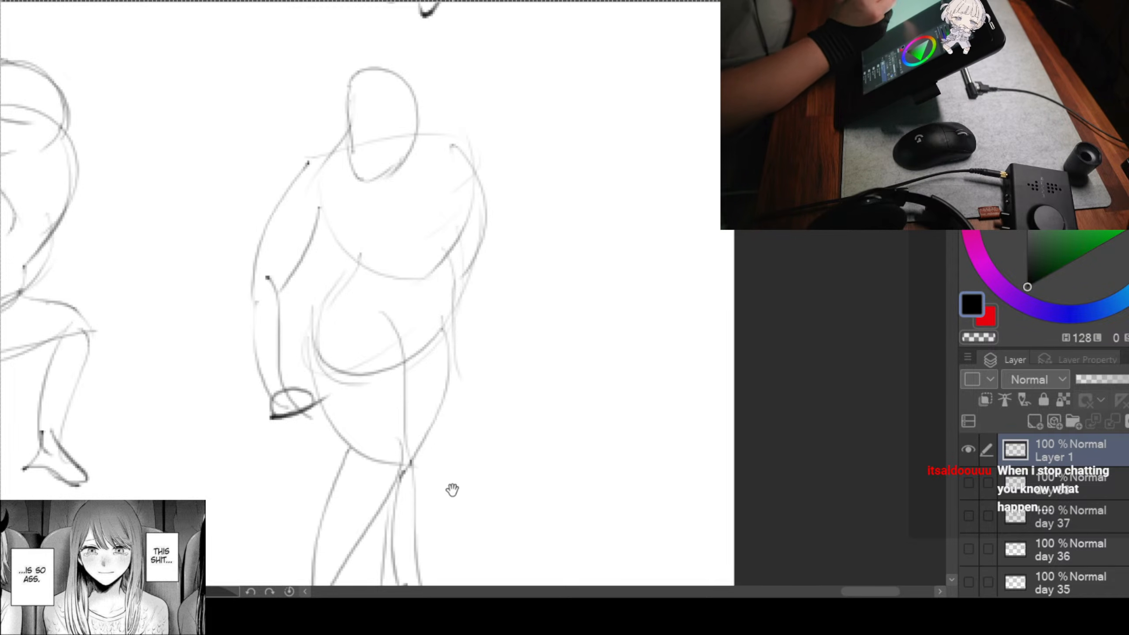
# Step: Sketch a large tilted oval for a new figure's upper torso in an empty area of the canvas
pyautogui.moveTo(454, 489); pyautogui.dragTo(447, 232)
pyautogui.moveTo(403, 429); pyautogui.dragTo(460, 235)
pyautogui.moveTo(395, 403)
pyautogui.mouseDown()
pyautogui.moveTo(479, 236)
pyautogui.moveTo(522, 226)
pyautogui.mouseUp()
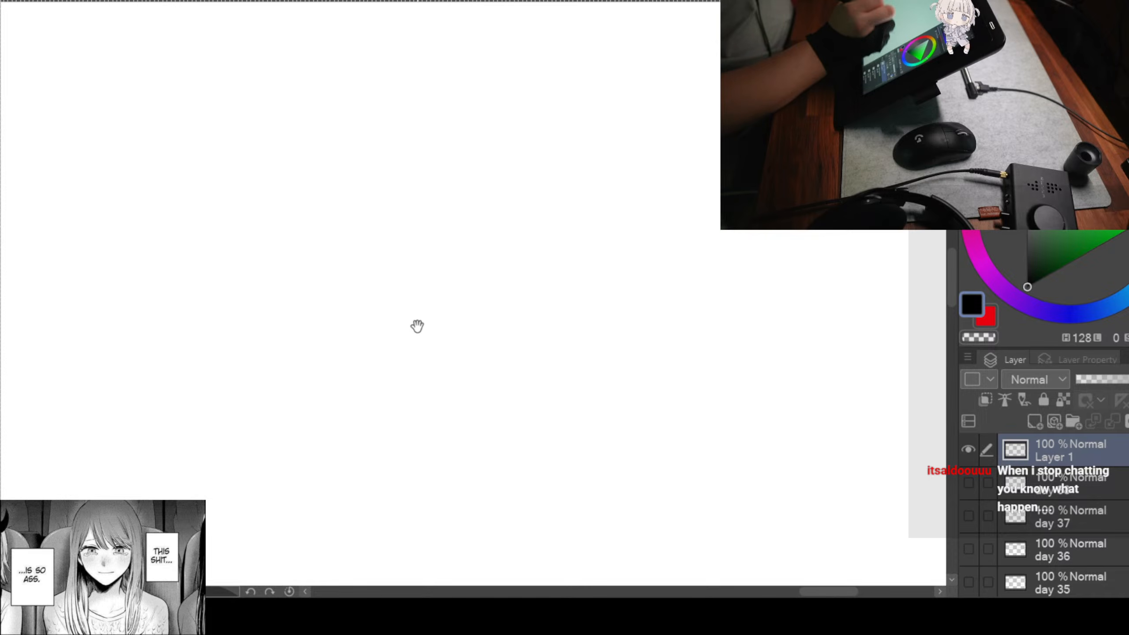
pyautogui.moveTo(217, 313); pyautogui.dragTo(840, 320)
pyautogui.moveTo(308, 289); pyautogui.dragTo(622, 294)
pyautogui.moveTo(435, 274); pyautogui.dragTo(799, 236)
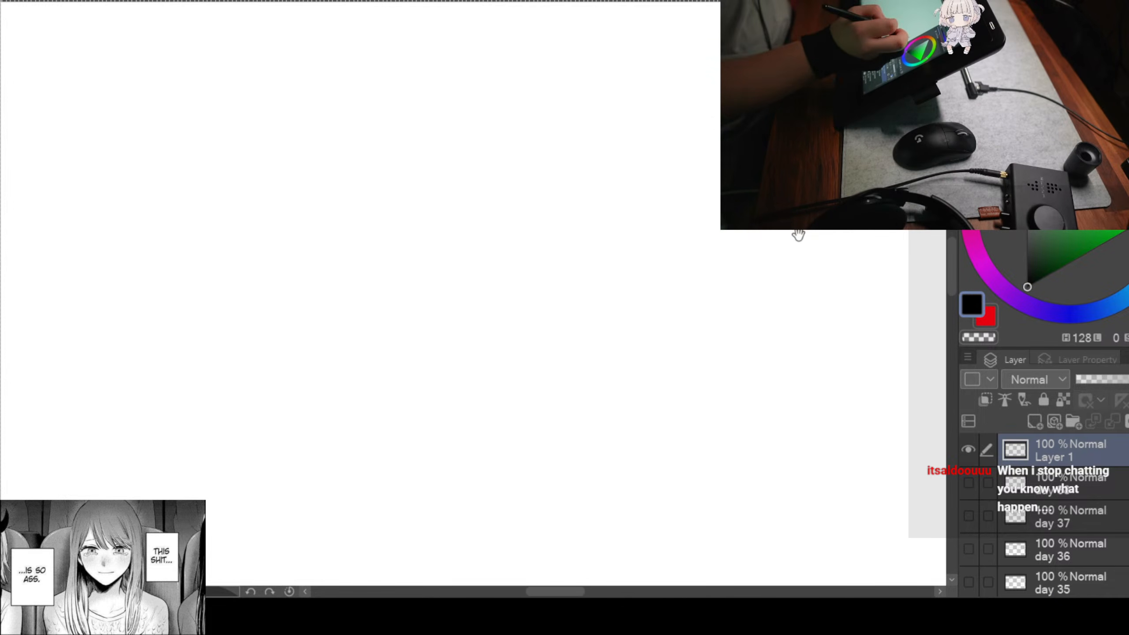
pyautogui.moveTo(280, 245); pyautogui.dragTo(856, 241)
pyautogui.moveTo(316, 280); pyautogui.dragTo(698, 250)
pyautogui.moveTo(617, 345); pyautogui.dragTo(534, 320)
pyautogui.moveTo(663, 124)
pyautogui.mouseDown()
pyautogui.moveTo(595, 318)
pyautogui.moveTo(598, 237)
pyautogui.mouseUp()
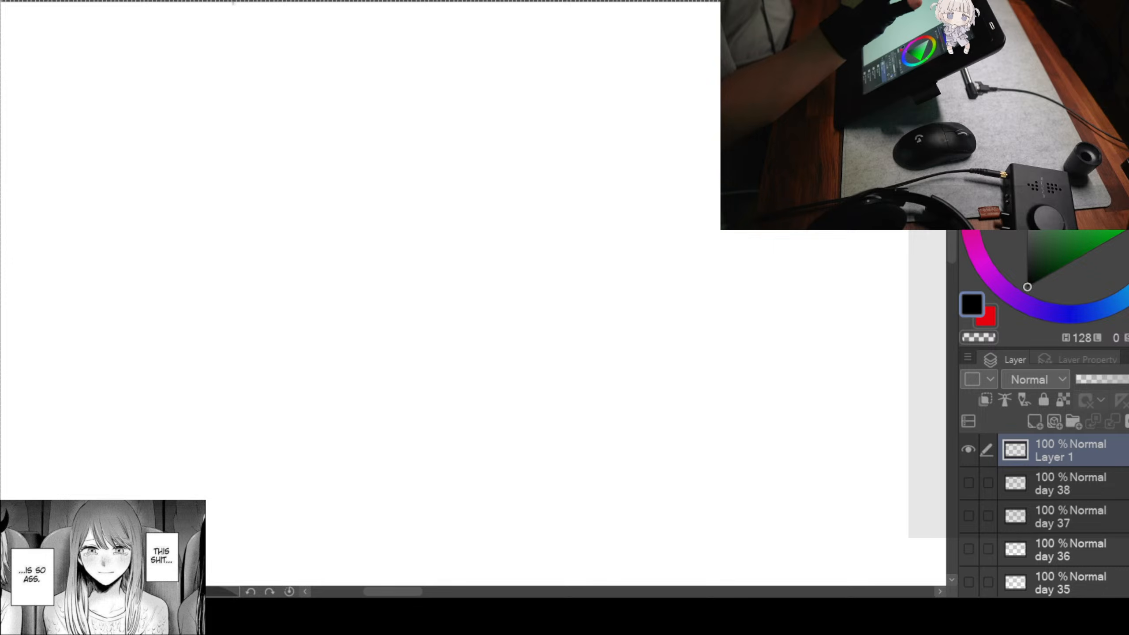
pyautogui.press('space')
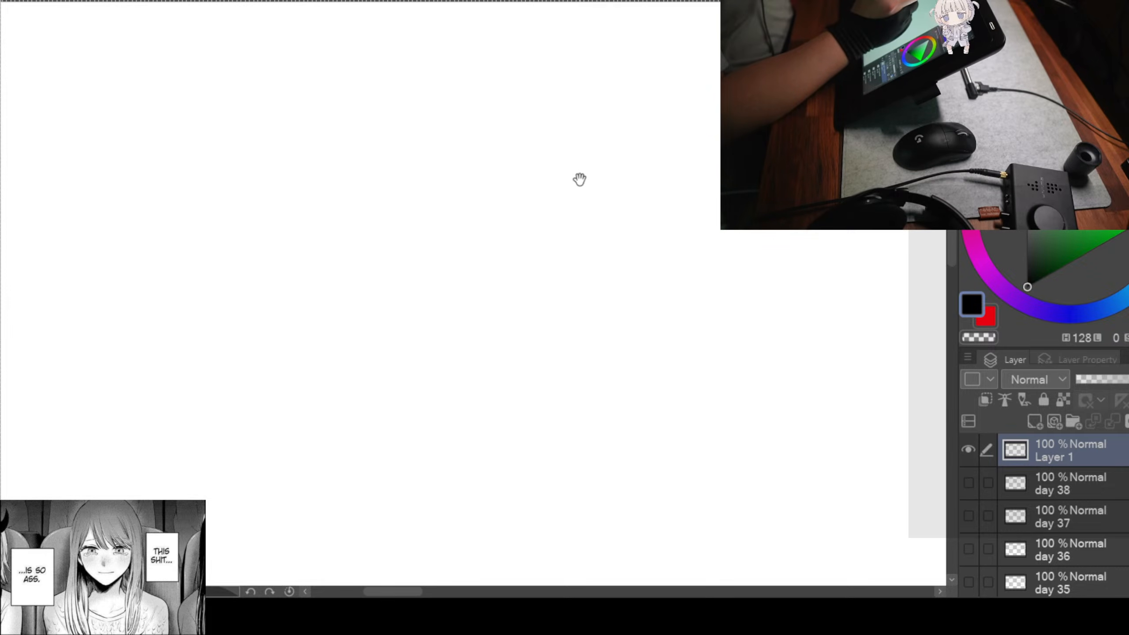
pyautogui.moveTo(576, 172)
pyautogui.mouseDown()
pyautogui.moveTo(608, 215)
pyautogui.moveTo(577, 212)
pyautogui.mouseUp()
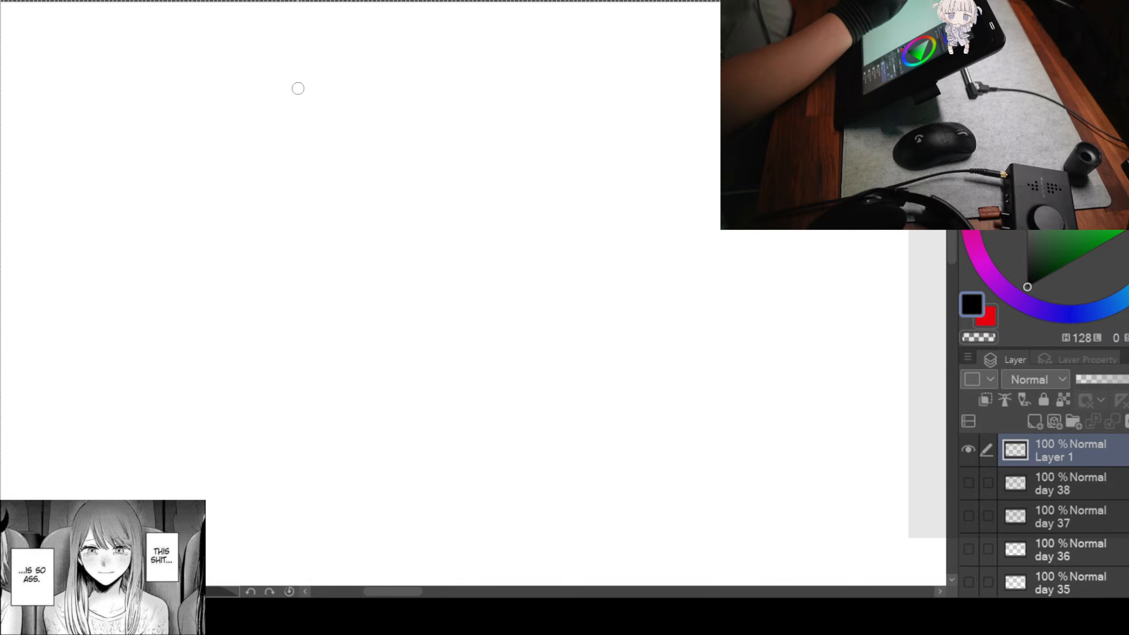
pyautogui.moveTo(289, 48)
pyautogui.mouseDown()
pyautogui.moveTo(139, 177)
pyautogui.moveTo(378, 113)
pyautogui.mouseUp()
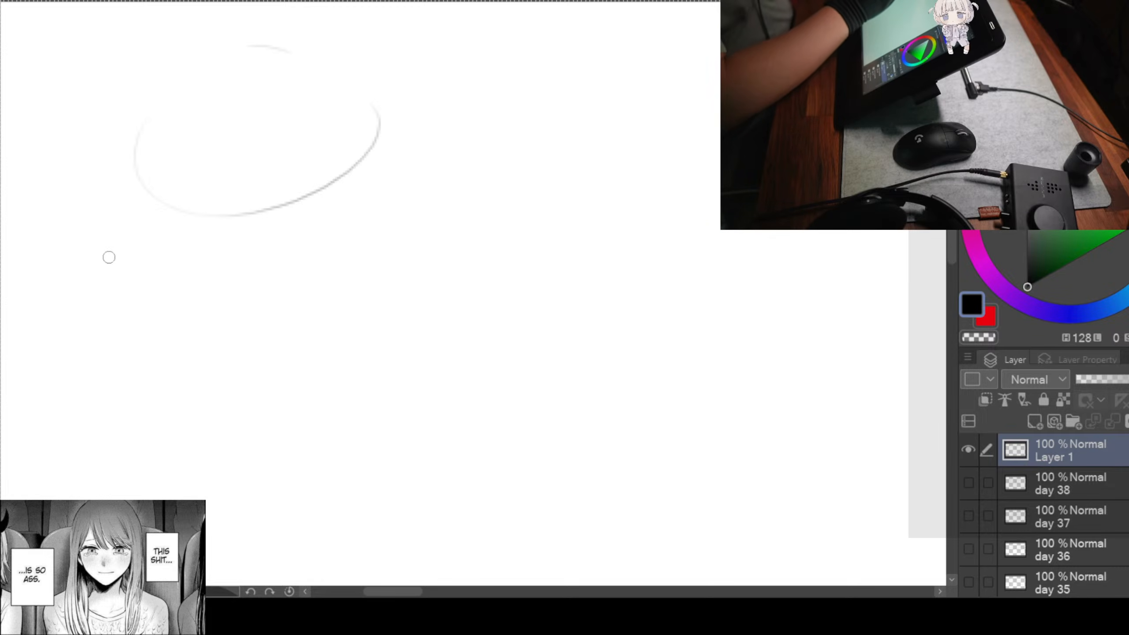
# Step: Sketch the new figure's flank and bent thighs, sweeping diagonally from below the torso oval to the knees
pyautogui.moveTo(141, 146)
pyautogui.mouseDown()
pyautogui.moveTo(136, 249)
pyautogui.moveTo(119, 201)
pyautogui.moveTo(128, 252)
pyautogui.mouseUp()
pyautogui.moveTo(118, 201)
pyautogui.mouseDown()
pyautogui.moveTo(124, 328)
pyautogui.moveTo(153, 331)
pyautogui.mouseUp()
pyautogui.moveTo(186, 236); pyautogui.dragTo(329, 334)
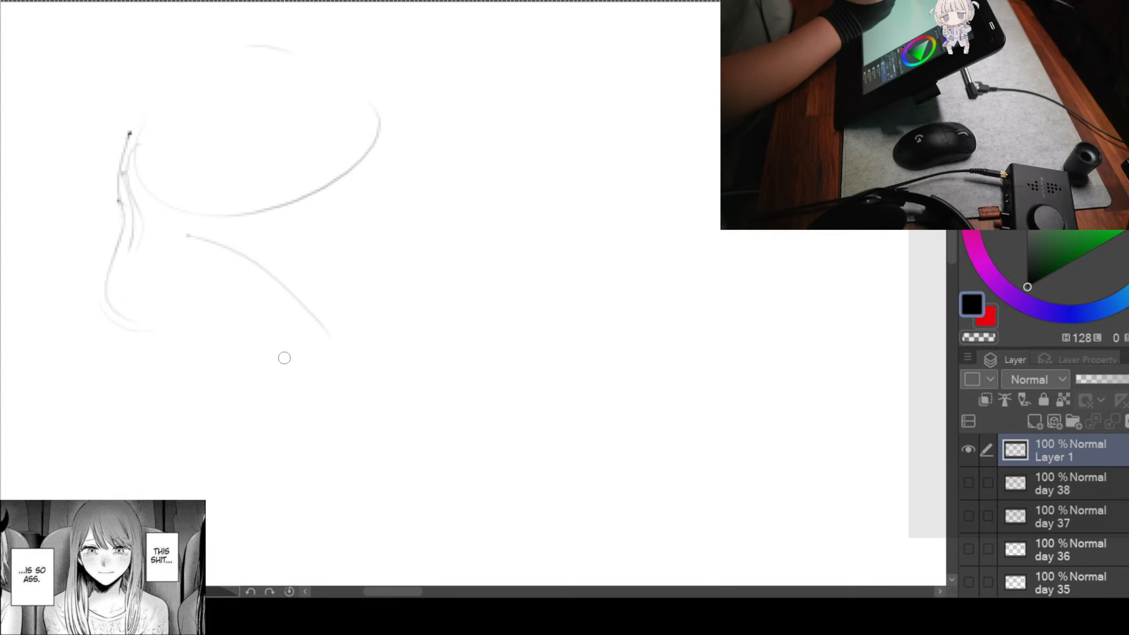
pyautogui.moveTo(127, 311); pyautogui.dragTo(351, 381)
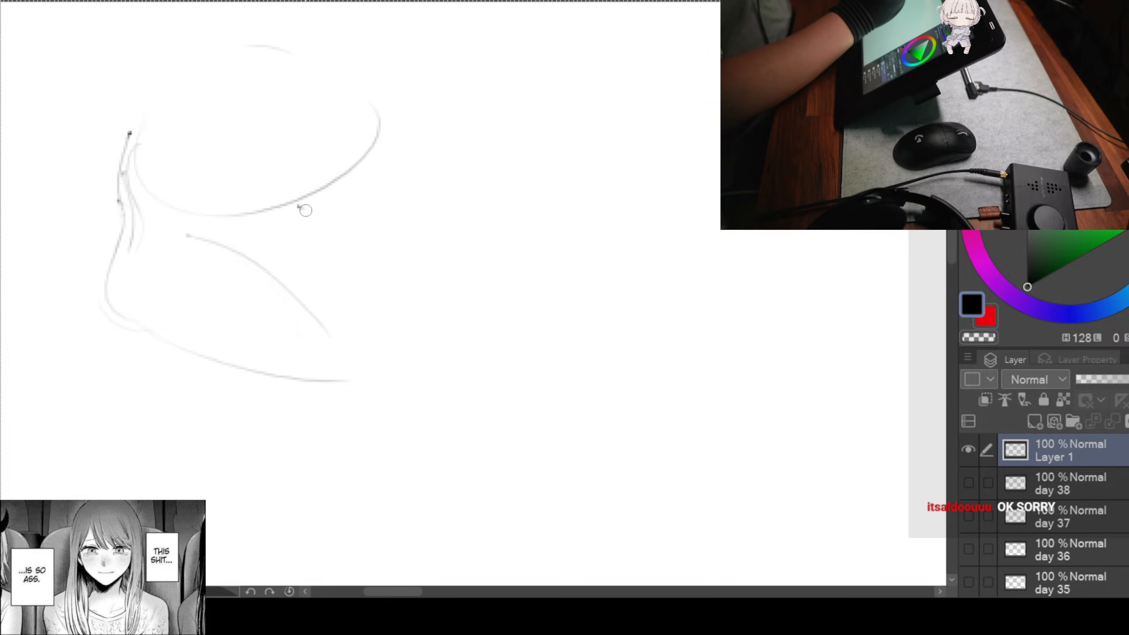
pyautogui.moveTo(300, 207); pyautogui.dragTo(377, 370)
pyautogui.moveTo(361, 393); pyautogui.dragTo(373, 352)
pyautogui.moveTo(321, 256); pyautogui.dragTo(366, 336)
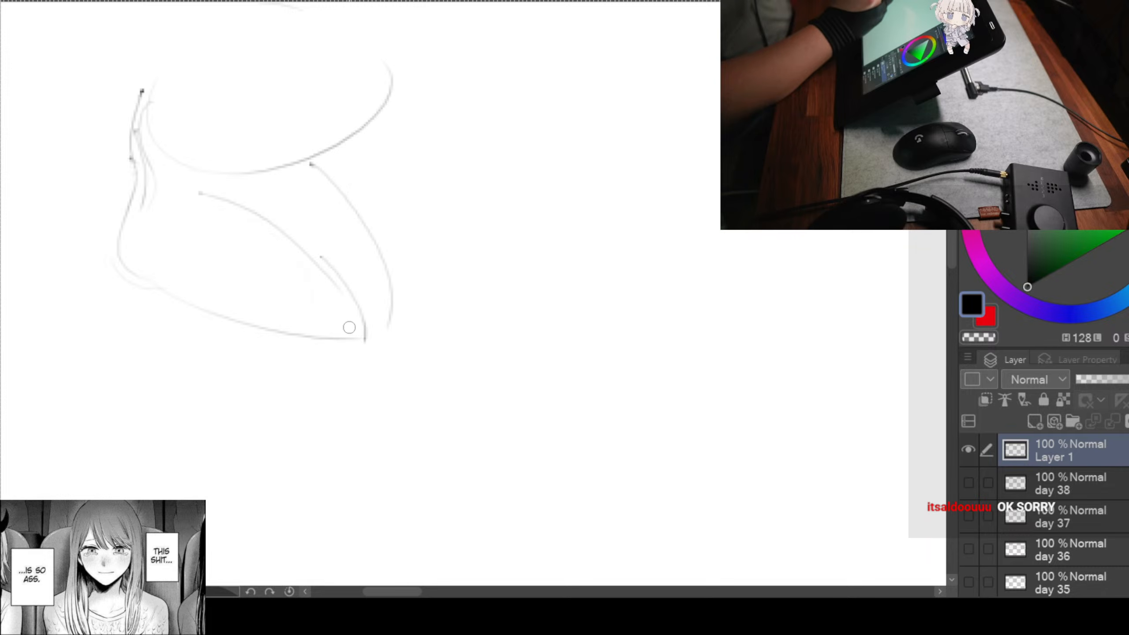
# Step: Sketch the bent figure's lower legs, angling back from the knees and ending in a small pointed foot
pyautogui.moveTo(291, 328); pyautogui.dragTo(259, 426)
pyautogui.moveTo(348, 373)
pyautogui.mouseDown()
pyautogui.moveTo(278, 445)
pyautogui.moveTo(237, 467)
pyautogui.moveTo(305, 480)
pyautogui.mouseUp()
pyautogui.moveTo(250, 434)
pyautogui.mouseDown()
pyautogui.moveTo(311, 467)
pyautogui.moveTo(302, 459)
pyautogui.mouseUp()
pyautogui.moveTo(248, 445)
pyautogui.mouseDown()
pyautogui.moveTo(227, 478)
pyautogui.moveTo(329, 463)
pyautogui.mouseUp()
pyautogui.moveTo(387, 307); pyautogui.dragTo(319, 456)
pyautogui.moveTo(326, 413)
pyautogui.mouseDown()
pyautogui.moveTo(329, 452)
pyautogui.moveTo(298, 452)
pyautogui.mouseUp()
pyautogui.moveTo(324, 435)
pyautogui.mouseDown()
pyautogui.moveTo(350, 473)
pyautogui.moveTo(285, 483)
pyautogui.mouseUp()
pyautogui.moveTo(431, 354); pyautogui.dragTo(370, 515)
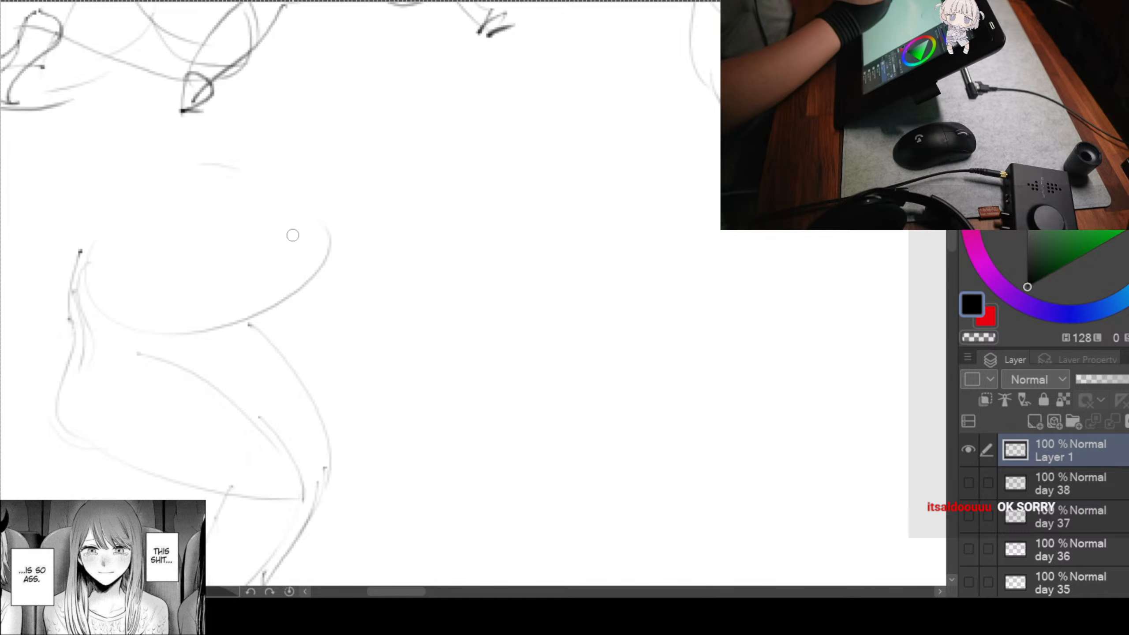
# Step: Sketch the rounded chest contours along the lower part of the bent figure's torso oval
pyautogui.moveTo(264, 232)
pyautogui.mouseDown()
pyautogui.moveTo(259, 300)
pyautogui.moveTo(199, 293)
pyautogui.moveTo(314, 294)
pyautogui.mouseUp()
pyautogui.moveTo(214, 242)
pyautogui.mouseDown()
pyautogui.moveTo(199, 293)
pyautogui.moveTo(279, 333)
pyautogui.mouseUp()
pyautogui.moveTo(280, 251)
pyautogui.mouseDown()
pyautogui.moveTo(294, 275)
pyautogui.moveTo(248, 325)
pyautogui.mouseUp()
# Step: Sketch one arm from the shoulder through a bent elbow, with the forearm reaching diagonally to the knees
pyautogui.moveTo(204, 252); pyautogui.dragTo(176, 356)
pyautogui.moveTo(150, 245)
pyautogui.mouseDown()
pyautogui.moveTo(143, 362)
pyautogui.moveTo(122, 378)
pyautogui.moveTo(141, 418)
pyautogui.mouseUp()
pyautogui.moveTo(183, 343)
pyautogui.mouseDown()
pyautogui.moveTo(164, 425)
pyautogui.moveTo(179, 415)
pyautogui.moveTo(243, 482)
pyautogui.moveTo(162, 465)
pyautogui.moveTo(248, 503)
pyautogui.mouseUp()
pyautogui.moveTo(145, 421)
pyautogui.mouseDown()
pyautogui.moveTo(167, 470)
pyautogui.moveTo(251, 505)
pyautogui.mouseUp()
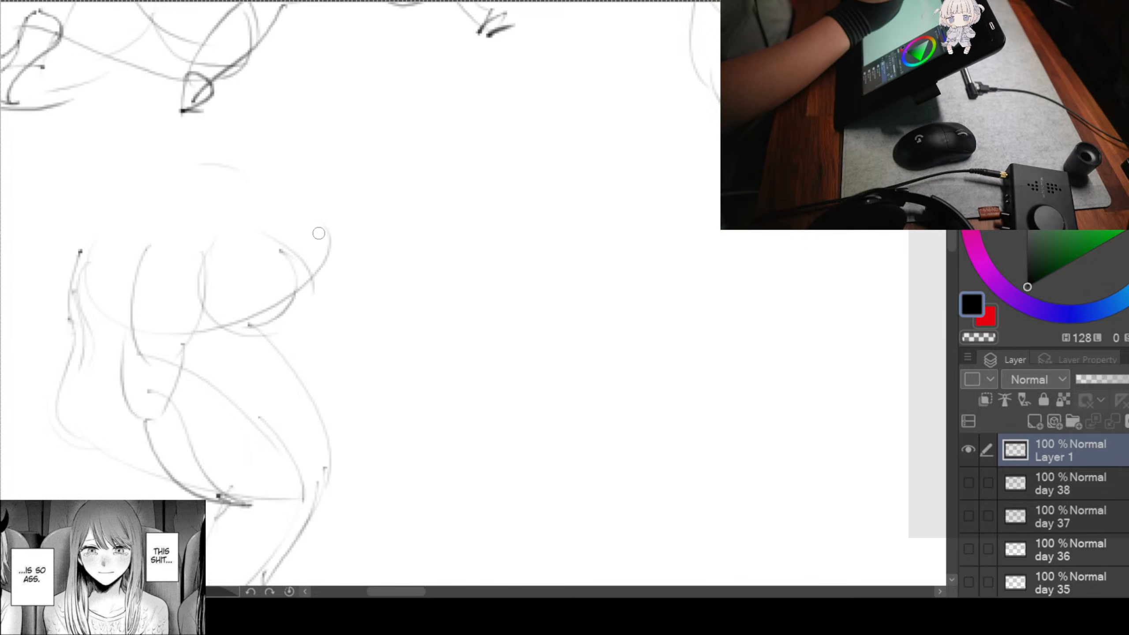
# Step: Sketch the bent figure's other arm with both hands meeting at the knees, and outline the shoulders and upper back
pyautogui.moveTo(324, 303); pyautogui.dragTo(323, 404)
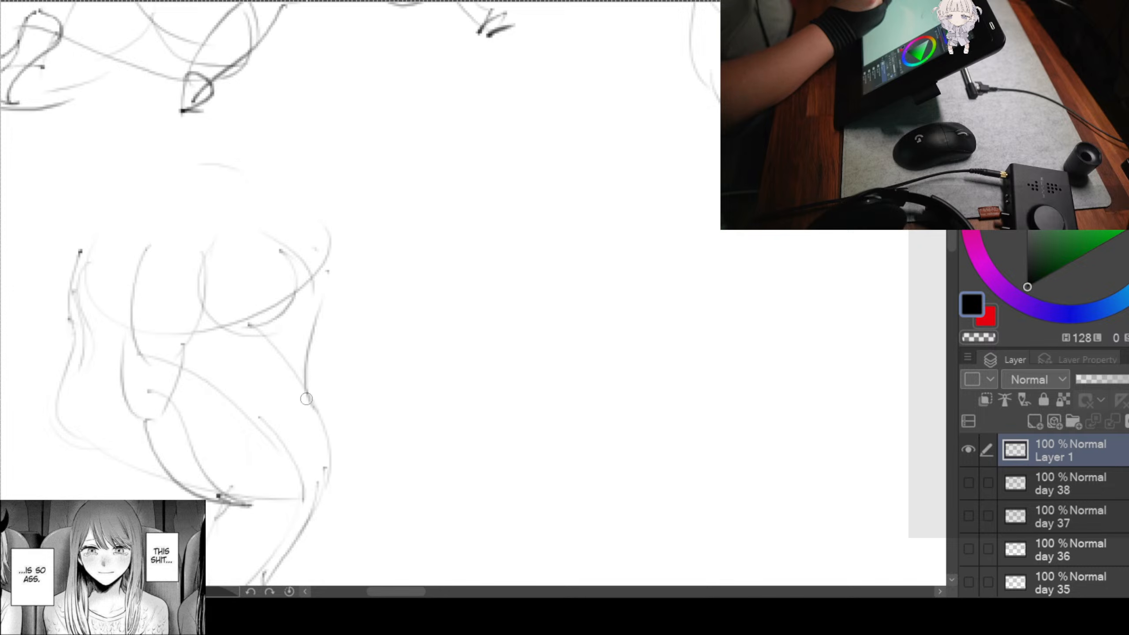
pyautogui.moveTo(315, 294)
pyautogui.mouseDown()
pyautogui.moveTo(310, 427)
pyautogui.moveTo(266, 502)
pyautogui.mouseUp()
pyautogui.moveTo(314, 411)
pyautogui.mouseDown()
pyautogui.moveTo(242, 514)
pyautogui.moveTo(288, 502)
pyautogui.moveTo(283, 511)
pyautogui.mouseUp()
pyautogui.moveTo(286, 372); pyautogui.dragTo(318, 426)
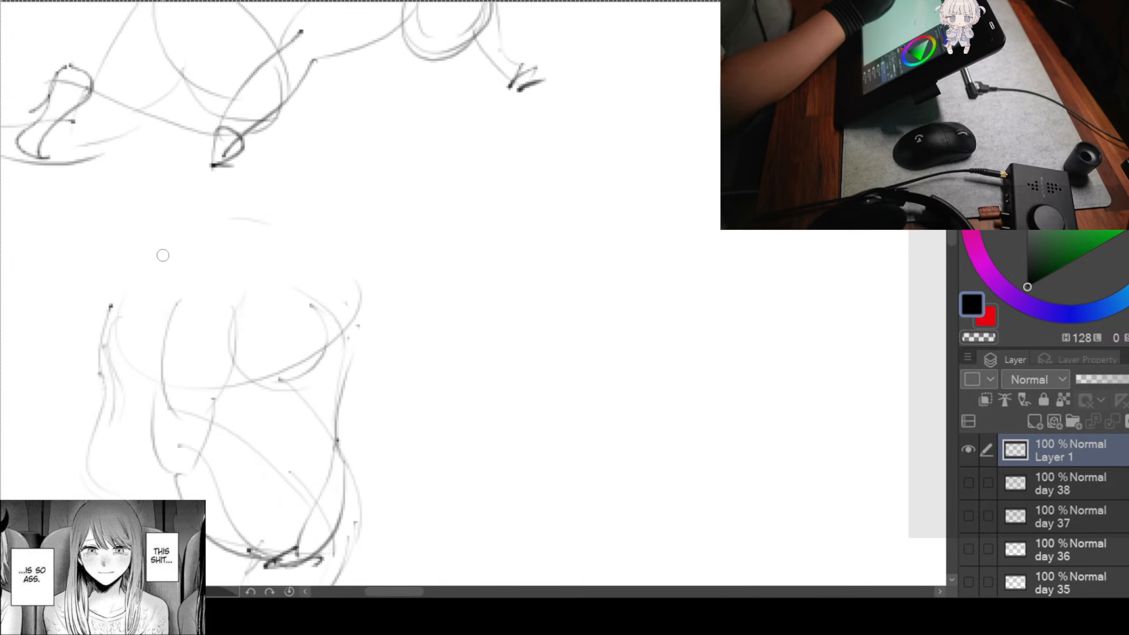
pyautogui.moveTo(195, 230)
pyautogui.mouseDown()
pyautogui.moveTo(89, 336)
pyautogui.moveTo(333, 252)
pyautogui.moveTo(371, 292)
pyautogui.moveTo(332, 342)
pyautogui.mouseUp()
pyautogui.moveTo(103, 322); pyautogui.dragTo(99, 493)
# Step: Start a standing back-view figure in a clear area, with a rounded shoulder and a long S-curved flank line
pyautogui.moveTo(385, 507); pyautogui.dragTo(272, 360)
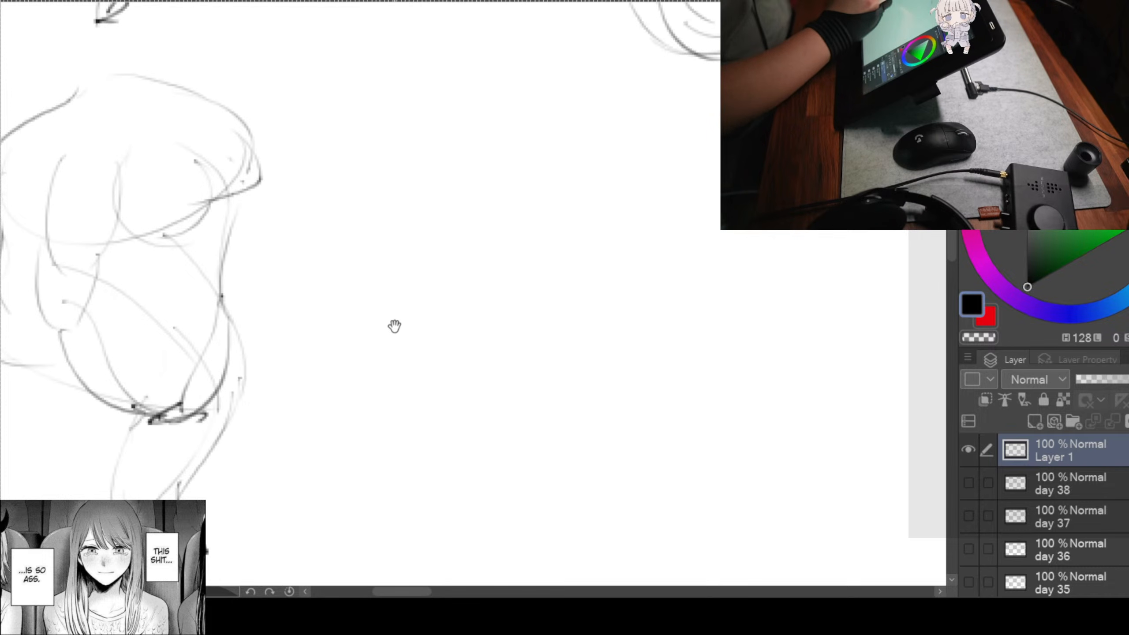
pyautogui.moveTo(396, 325); pyautogui.dragTo(200, 392)
pyautogui.moveTo(426, 312)
pyautogui.mouseDown()
pyautogui.moveTo(269, 271)
pyautogui.moveTo(272, 250)
pyautogui.mouseUp()
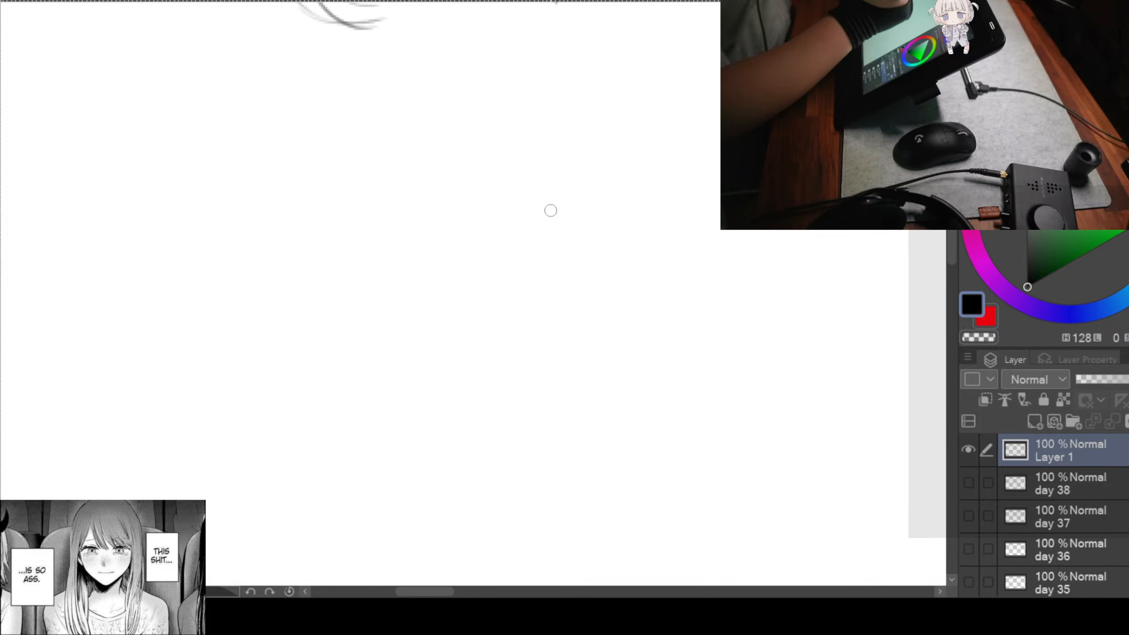
pyautogui.moveTo(486, 111)
pyautogui.mouseDown()
pyautogui.moveTo(540, 167)
pyautogui.moveTo(673, 158)
pyautogui.moveTo(629, 121)
pyautogui.moveTo(615, 125)
pyautogui.mouseUp()
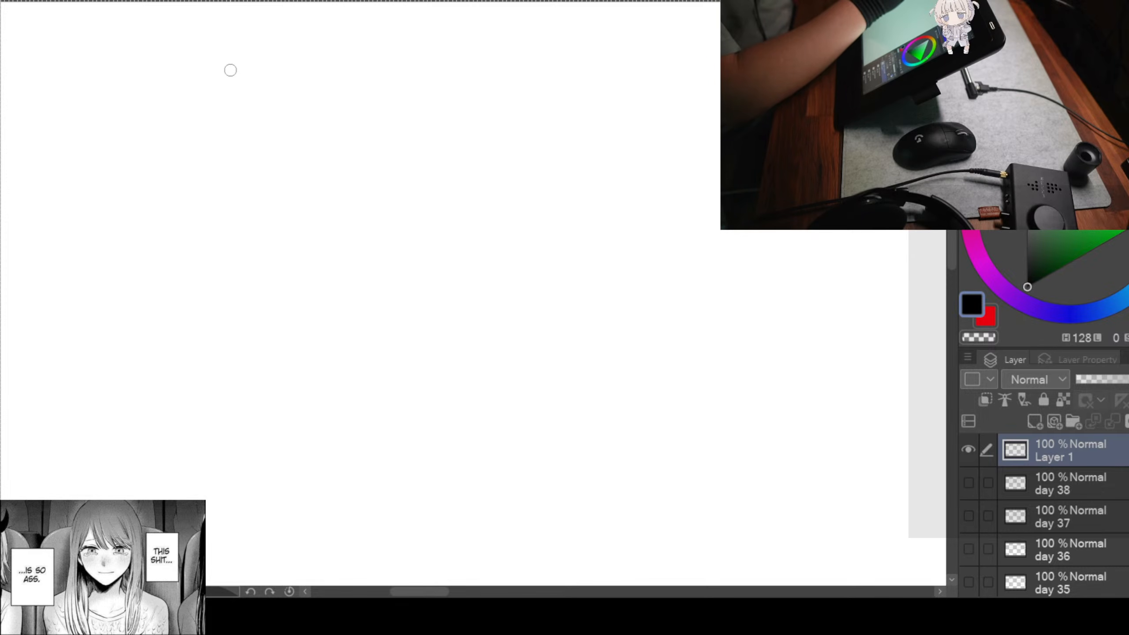
pyautogui.moveTo(238, 73)
pyautogui.mouseDown()
pyautogui.moveTo(199, 121)
pyautogui.moveTo(267, 373)
pyautogui.mouseUp()
pyautogui.moveTo(324, 109); pyautogui.dragTo(300, 191)
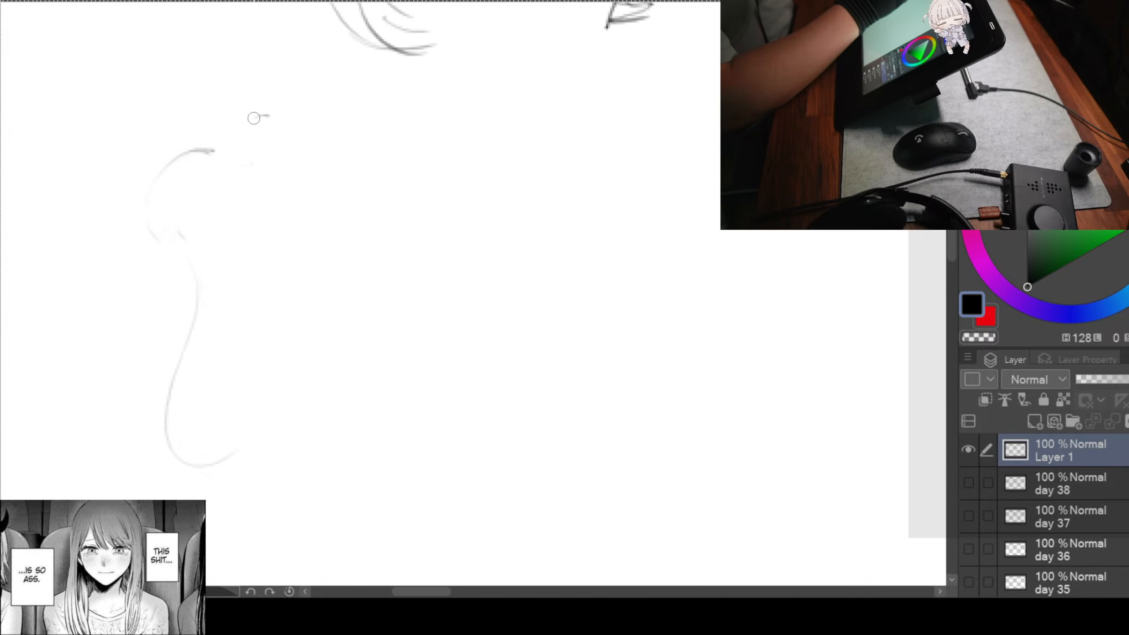
# Step: Sketch the back-view figure's other shoulder and its raised arm, curving up and bending over at the elbow
pyautogui.moveTo(254, 118); pyautogui.dragTo(207, 184)
pyautogui.moveTo(337, 189); pyautogui.dragTo(333, 267)
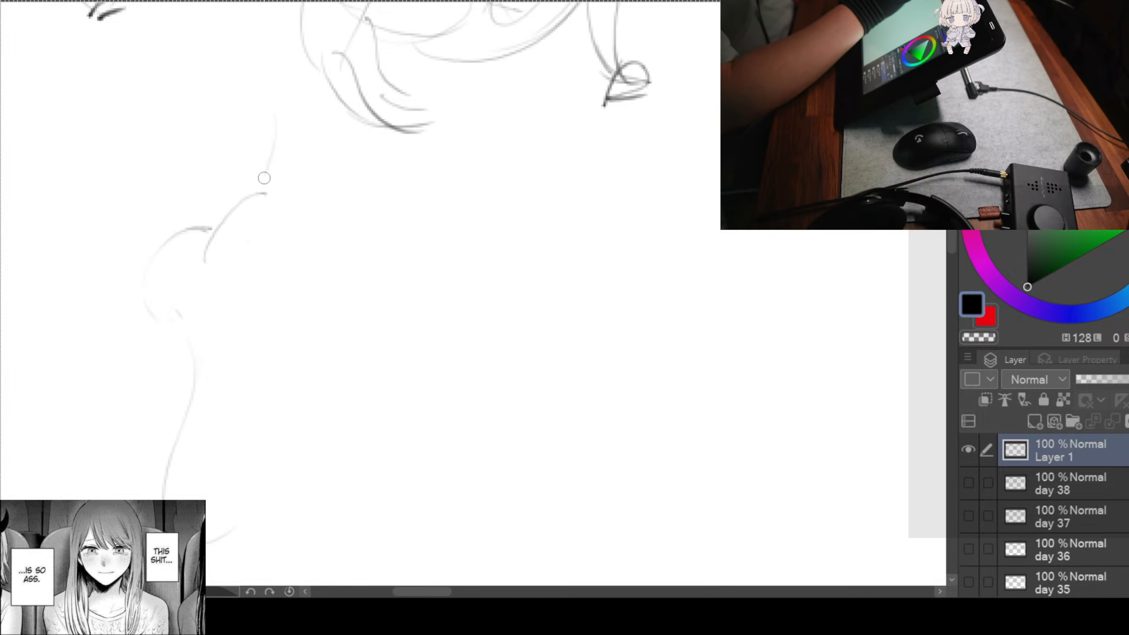
pyautogui.moveTo(215, 78); pyautogui.dragTo(289, 161)
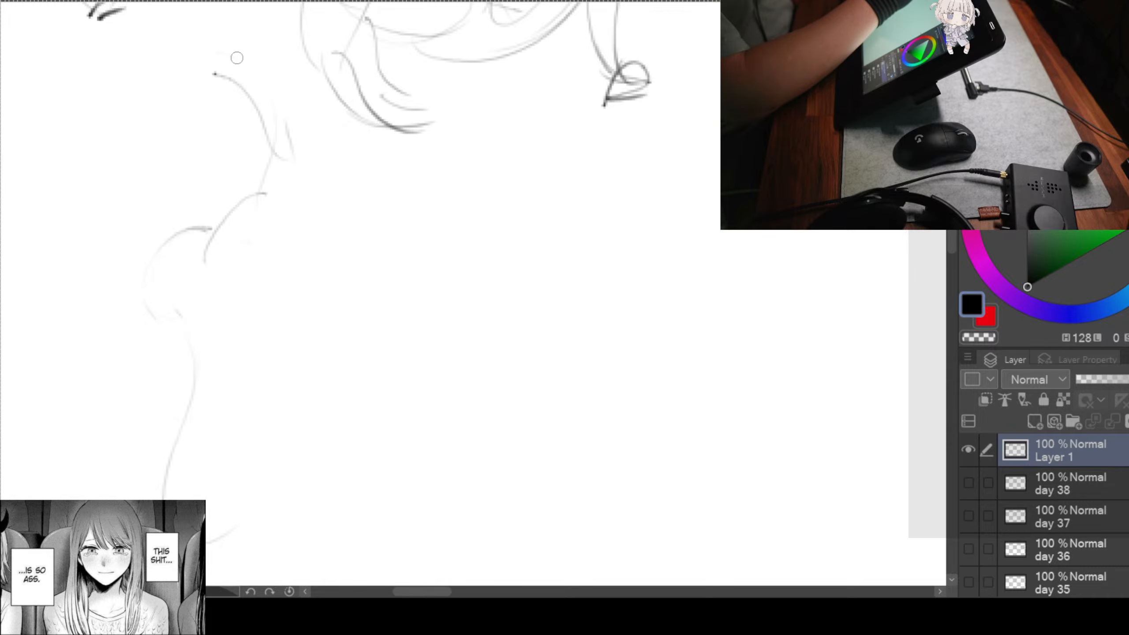
pyautogui.moveTo(236, 57)
pyautogui.mouseDown()
pyautogui.moveTo(340, 113)
pyautogui.moveTo(320, 238)
pyautogui.moveTo(309, 142)
pyautogui.mouseUp()
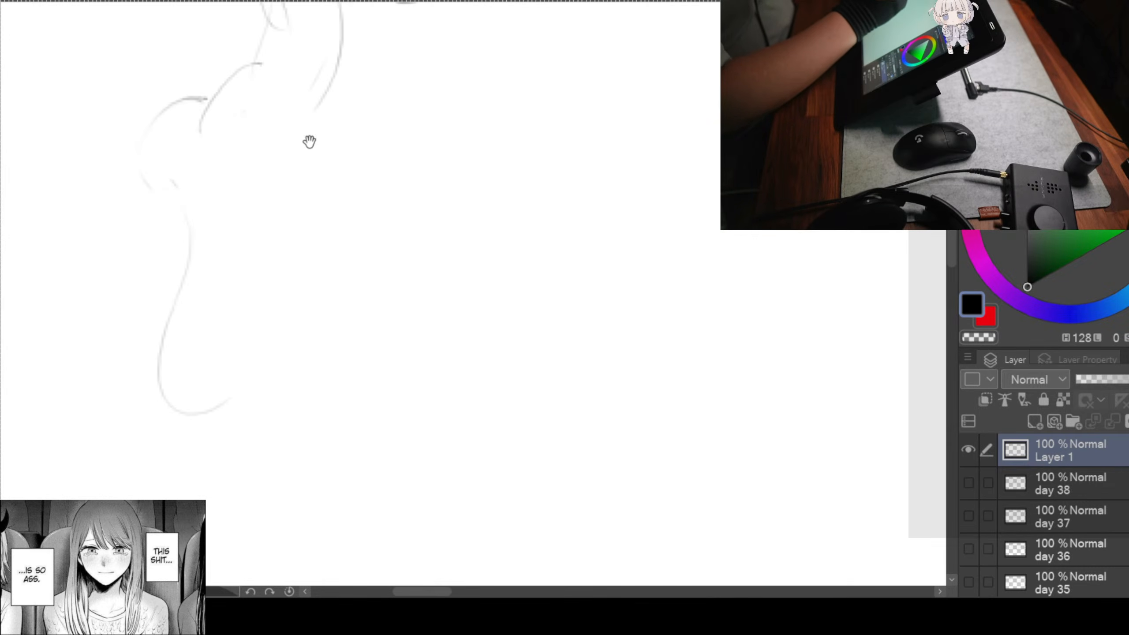
# Step: Sketch the torso contour from beneath the raised arm, narrowing at the waist and flaring into the hip
pyautogui.moveTo(330, 57); pyautogui.dragTo(294, 171)
pyautogui.moveTo(294, 124)
pyautogui.mouseDown()
pyautogui.moveTo(278, 205)
pyautogui.moveTo(304, 341)
pyautogui.mouseUp()
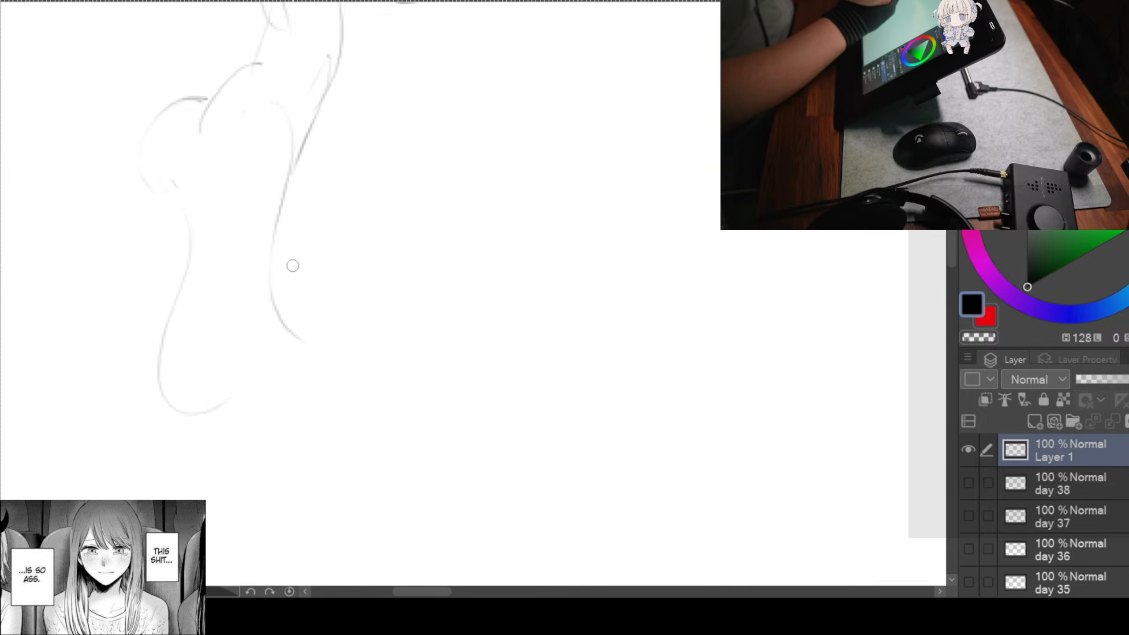
pyautogui.moveTo(280, 210); pyautogui.dragTo(330, 374)
# Step: Sketch the back-view figure's opposite hip and the curved lower contours of the buttocks
pyautogui.moveTo(176, 306)
pyautogui.mouseDown()
pyautogui.moveTo(159, 326)
pyautogui.moveTo(191, 428)
pyautogui.mouseUp()
pyautogui.moveTo(302, 403); pyautogui.dragTo(327, 321)
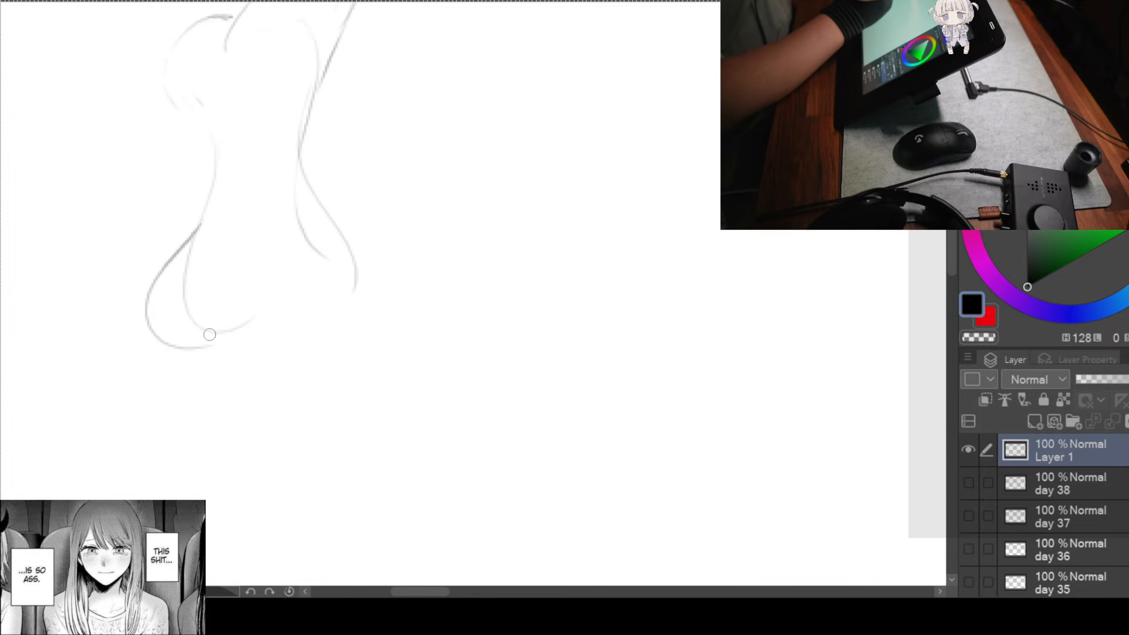
pyautogui.moveTo(234, 393)
pyautogui.mouseDown()
pyautogui.moveTo(295, 351)
pyautogui.moveTo(248, 390)
pyautogui.mouseUp()
pyautogui.moveTo(226, 384)
pyautogui.mouseDown()
pyautogui.moveTo(276, 398)
pyautogui.moveTo(421, 290)
pyautogui.mouseUp()
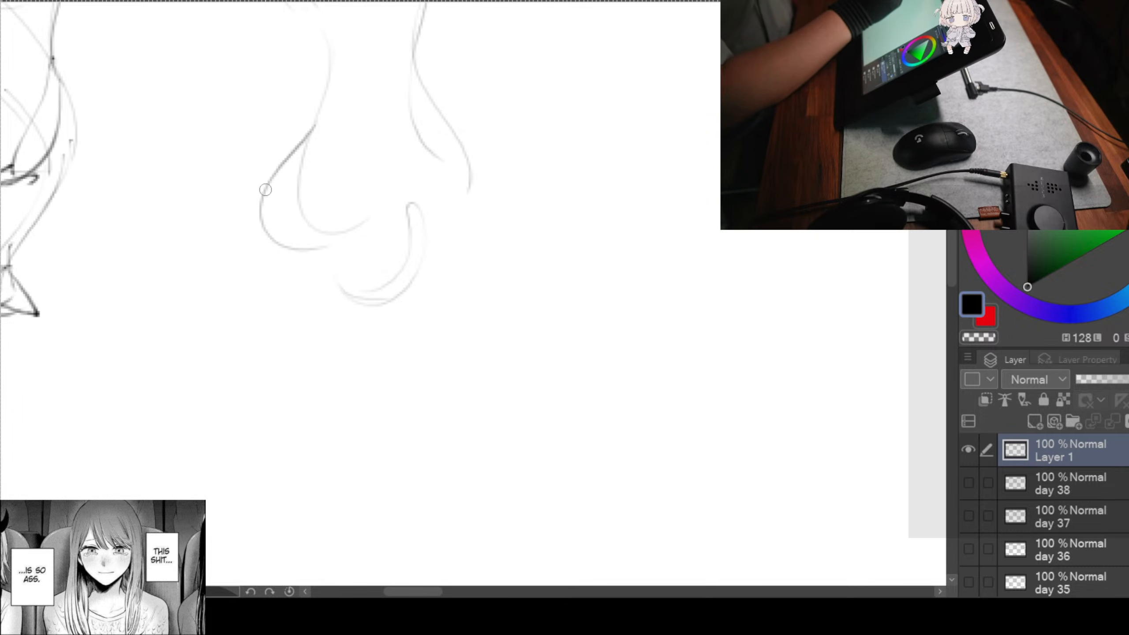
# Step: Sketch the back-view figure's left leg, spread outward from the hip, with a straight lower leg and a foot
pyautogui.moveTo(262, 195); pyautogui.dragTo(219, 331)
pyautogui.moveTo(311, 271)
pyautogui.mouseDown()
pyautogui.moveTo(228, 346)
pyautogui.moveTo(255, 386)
pyautogui.moveTo(263, 438)
pyautogui.mouseUp()
pyautogui.moveTo(218, 323); pyautogui.dragTo(225, 427)
pyautogui.moveTo(242, 429); pyautogui.dragTo(186, 463)
pyautogui.moveTo(246, 427)
pyautogui.mouseDown()
pyautogui.moveTo(259, 459)
pyautogui.moveTo(274, 457)
pyautogui.mouseUp()
pyautogui.moveTo(409, 394); pyautogui.dragTo(287, 420)
# Step: Sketch the back-view figure's right leg, with a tapering thigh, a vertical lower leg and a wedge-shaped foot
pyautogui.moveTo(314, 231)
pyautogui.mouseDown()
pyautogui.moveTo(330, 317)
pyautogui.moveTo(353, 334)
pyautogui.mouseUp()
pyautogui.moveTo(351, 206); pyautogui.dragTo(376, 273)
pyautogui.moveTo(377, 318); pyautogui.dragTo(391, 435)
pyautogui.moveTo(357, 325); pyautogui.dragTo(374, 432)
pyautogui.moveTo(372, 433)
pyautogui.mouseDown()
pyautogui.moveTo(330, 471)
pyautogui.moveTo(409, 459)
pyautogui.mouseUp()
pyautogui.moveTo(409, 458); pyautogui.dragTo(334, 481)
pyautogui.moveTo(415, 393); pyautogui.dragTo(457, 470)
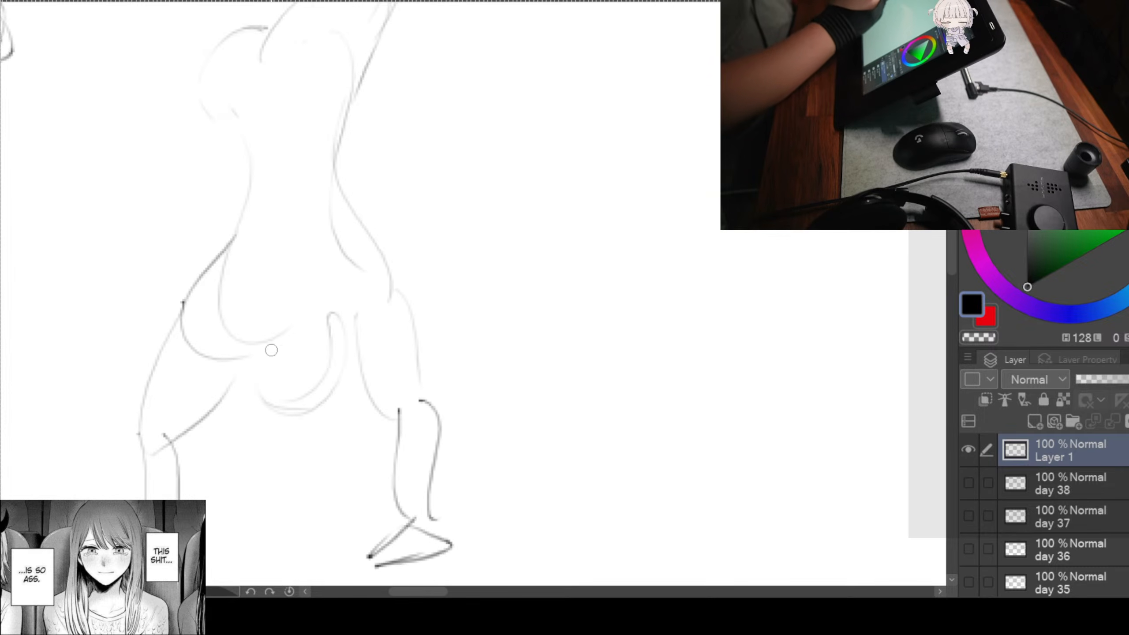
# Step: Add a contour to the pelvis and sketch the back-view figure's lowered arm, bent in beside the waist
pyautogui.moveTo(260, 341); pyautogui.dragTo(328, 389)
pyautogui.moveTo(406, 316)
pyautogui.mouseDown()
pyautogui.moveTo(400, 325)
pyautogui.moveTo(549, 414)
pyautogui.mouseUp()
pyautogui.moveTo(460, 389); pyautogui.dragTo(478, 449)
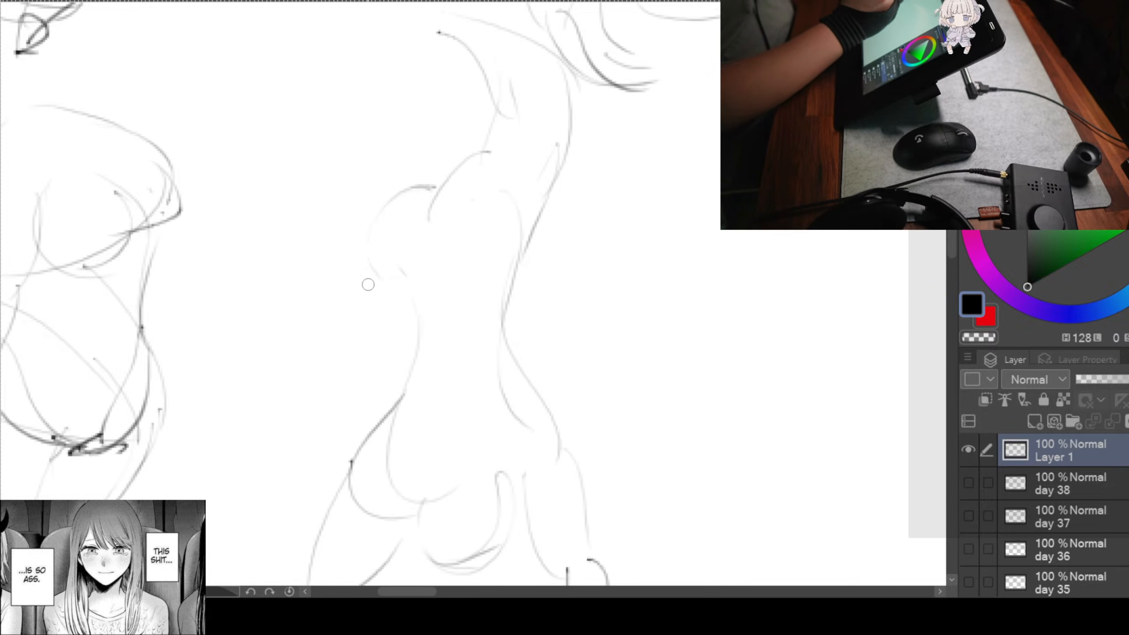
pyautogui.moveTo(368, 237); pyautogui.dragTo(371, 312)
pyautogui.moveTo(366, 253); pyautogui.dragTo(422, 341)
pyautogui.moveTo(366, 298)
pyautogui.mouseDown()
pyautogui.moveTo(399, 334)
pyautogui.moveTo(390, 347)
pyautogui.mouseUp()
pyautogui.moveTo(403, 194)
pyautogui.mouseDown()
pyautogui.moveTo(386, 219)
pyautogui.moveTo(379, 288)
pyautogui.mouseUp()
# Step: Sketch a simple block-shaped hand at the end of the back-view figure's raised arm
pyautogui.moveTo(516, 209); pyautogui.dragTo(499, 323)
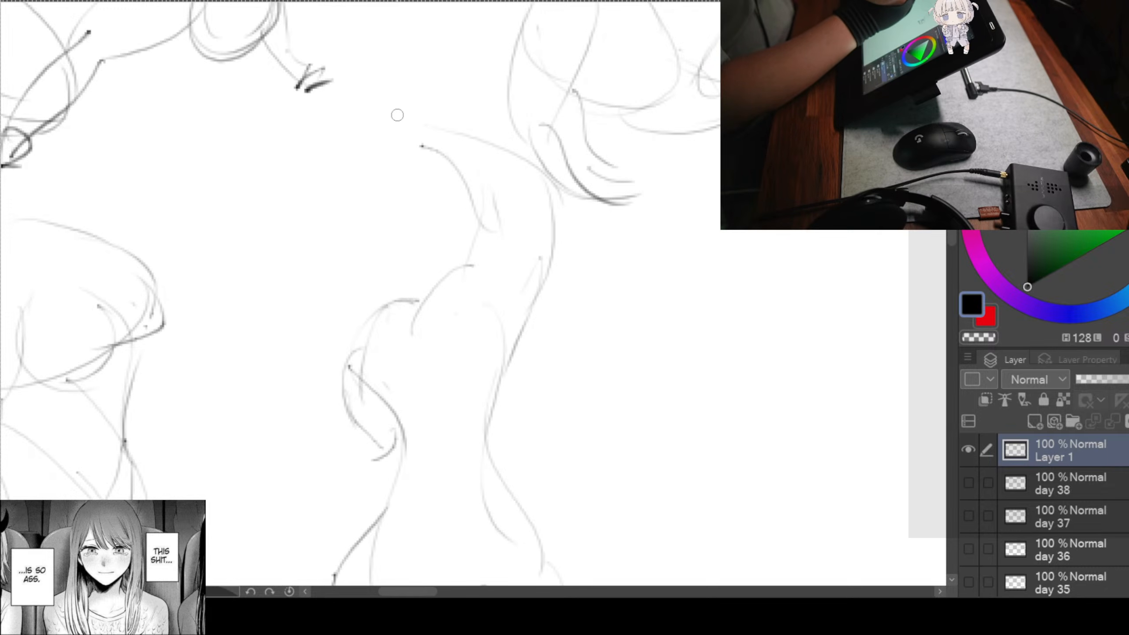
pyautogui.moveTo(405, 97); pyautogui.dragTo(390, 163)
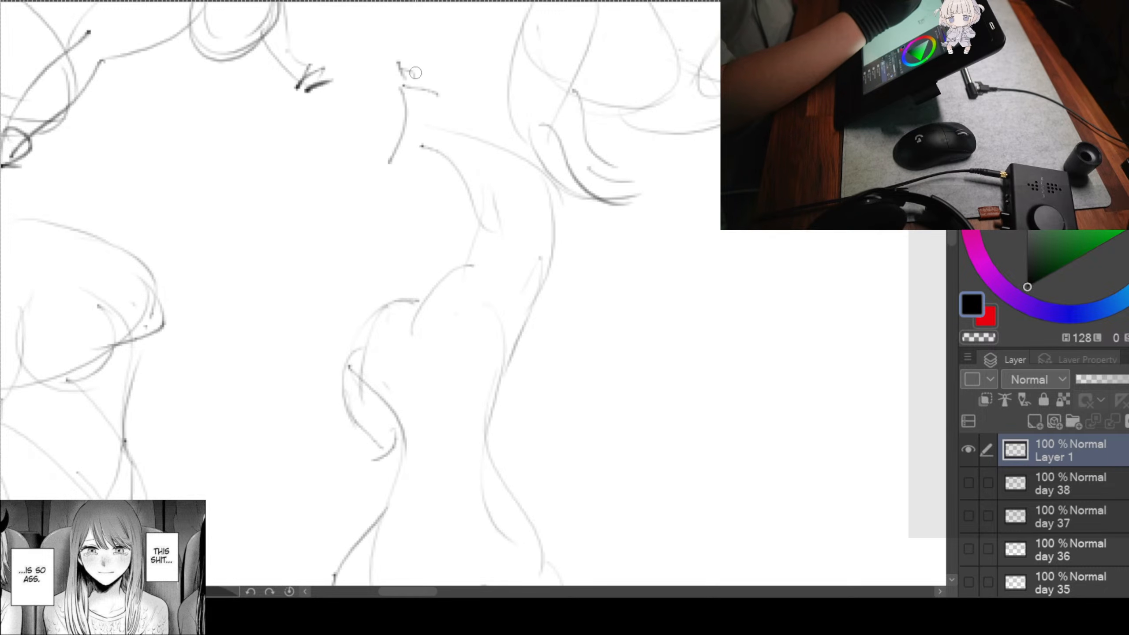
pyautogui.moveTo(416, 72); pyautogui.dragTo(435, 79)
pyautogui.moveTo(435, 92)
pyautogui.mouseDown()
pyautogui.moveTo(440, 155)
pyautogui.moveTo(405, 164)
pyautogui.moveTo(445, 141)
pyautogui.mouseUp()
# Step: Start a new figure in a clear area with an oval head and a neck line curving out to the left shoulder
pyautogui.moveTo(695, 373)
pyautogui.mouseDown()
pyautogui.moveTo(470, 252)
pyautogui.moveTo(411, 240)
pyautogui.moveTo(444, 273)
pyautogui.moveTo(415, 401)
pyautogui.moveTo(388, 286)
pyautogui.moveTo(402, 209)
pyautogui.mouseUp()
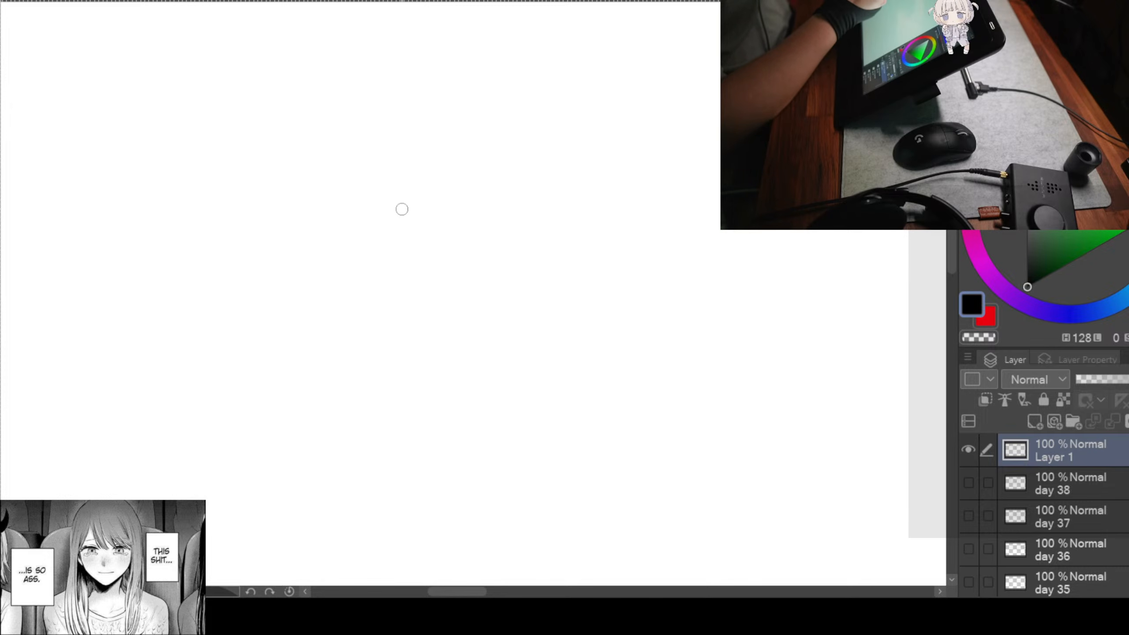
pyautogui.moveTo(463, 250)
pyautogui.mouseDown()
pyautogui.moveTo(582, 363)
pyautogui.moveTo(532, 250)
pyautogui.moveTo(643, 291)
pyautogui.moveTo(539, 267)
pyautogui.mouseUp()
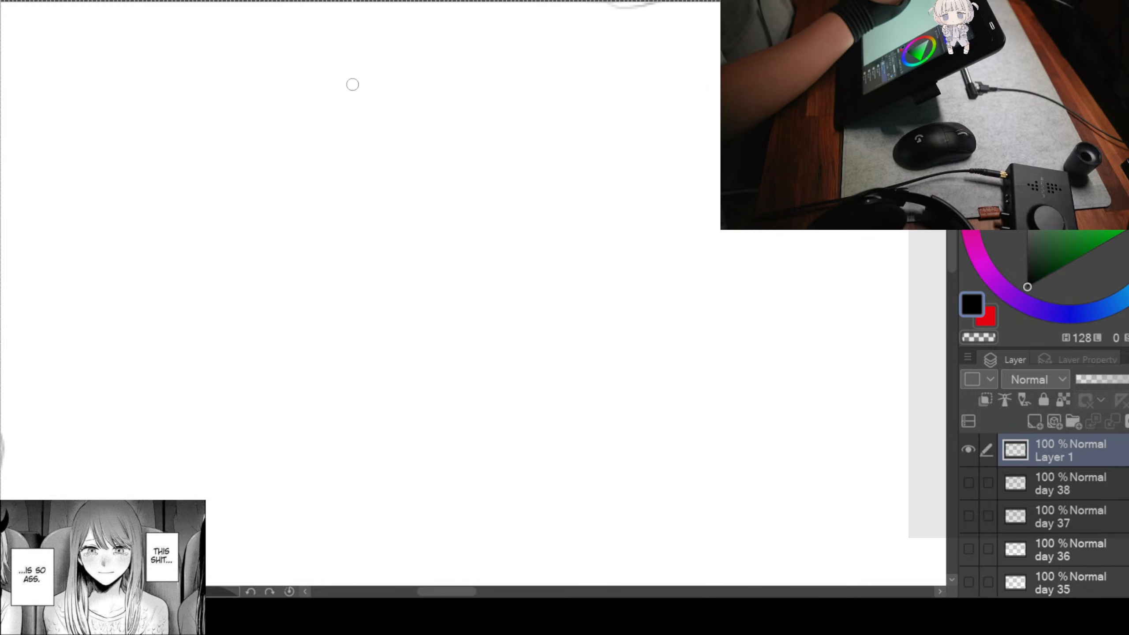
pyautogui.moveTo(309, 51)
pyautogui.mouseDown()
pyautogui.moveTo(296, 124)
pyautogui.moveTo(346, 145)
pyautogui.mouseUp()
pyautogui.moveTo(301, 69); pyautogui.dragTo(352, 133)
pyautogui.moveTo(369, 66)
pyautogui.mouseDown()
pyautogui.moveTo(348, 126)
pyautogui.moveTo(285, 137)
pyautogui.moveTo(204, 181)
pyautogui.mouseUp()
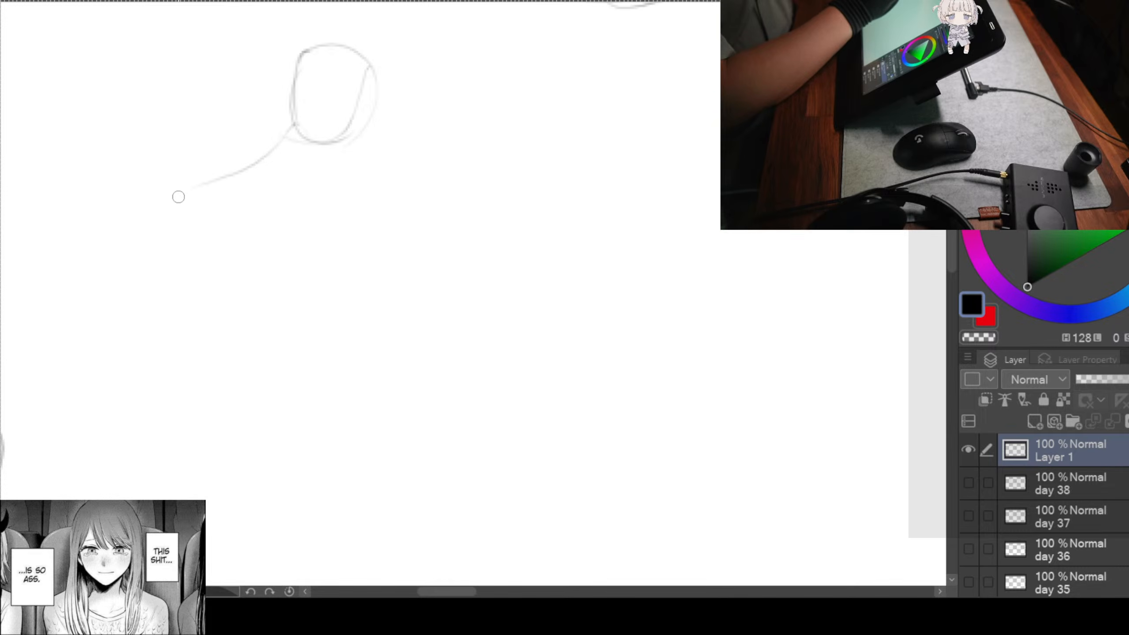
# Step: Sketch the new figure's left arm stretched out horizontally, ending in a small triangular hand
pyautogui.moveTo(334, 196); pyautogui.dragTo(187, 207)
pyautogui.moveTo(231, 165)
pyautogui.mouseDown()
pyautogui.moveTo(244, 163)
pyautogui.moveTo(71, 183)
pyautogui.mouseUp()
pyautogui.moveTo(73, 188)
pyautogui.mouseDown()
pyautogui.moveTo(281, 181)
pyautogui.moveTo(60, 201)
pyautogui.mouseUp()
pyautogui.moveTo(49, 204); pyautogui.dragTo(89, 203)
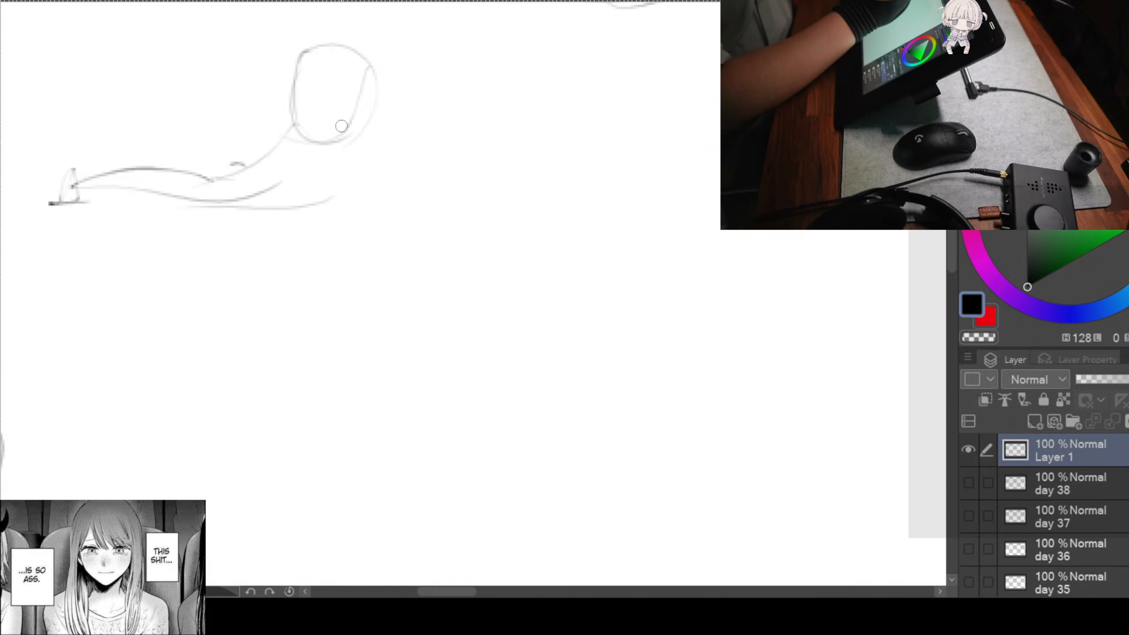
# Step: Sketch the right shoulder and an outstretched right arm rising slightly to a triangular hand
pyautogui.moveTo(313, 135); pyautogui.dragTo(493, 167)
pyautogui.moveTo(380, 207); pyautogui.dragTo(531, 173)
pyautogui.moveTo(460, 166); pyautogui.dragTo(563, 155)
pyautogui.moveTo(557, 194)
pyautogui.mouseDown()
pyautogui.moveTo(576, 145)
pyautogui.moveTo(565, 183)
pyautogui.mouseUp()
pyautogui.moveTo(481, 250); pyautogui.dragTo(577, 200)
# Step: Sketch the outstretched-arm figure's torso sides, tapering down to the waist and into the pelvis
pyautogui.moveTo(351, 144); pyautogui.dragTo(374, 269)
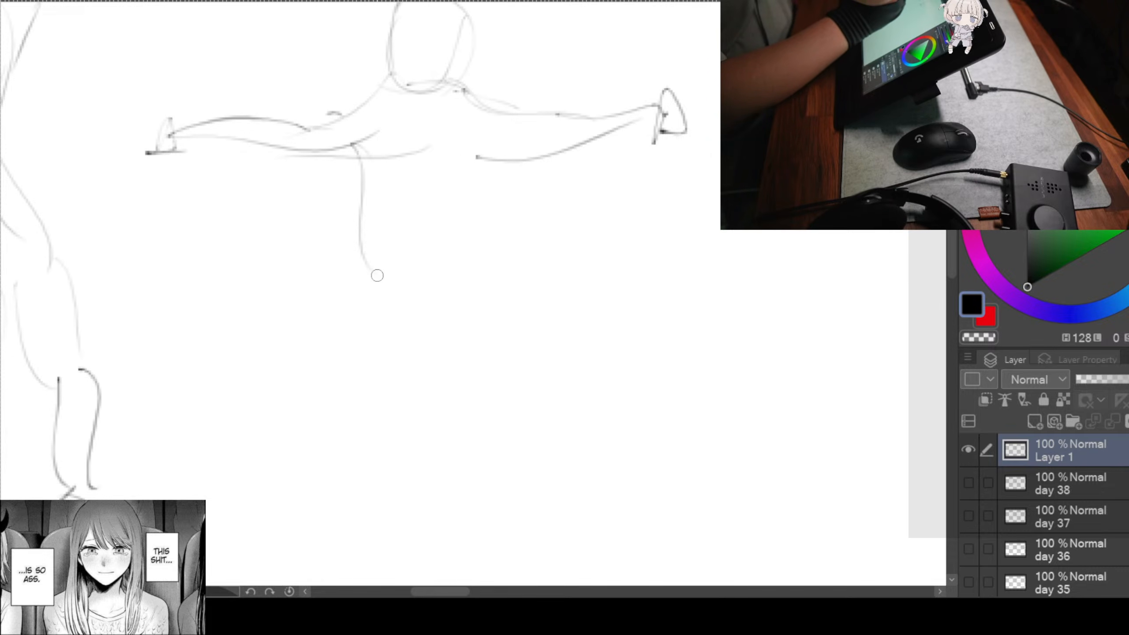
pyautogui.moveTo(496, 186)
pyautogui.mouseDown()
pyautogui.moveTo(444, 282)
pyautogui.moveTo(434, 277)
pyautogui.mouseUp()
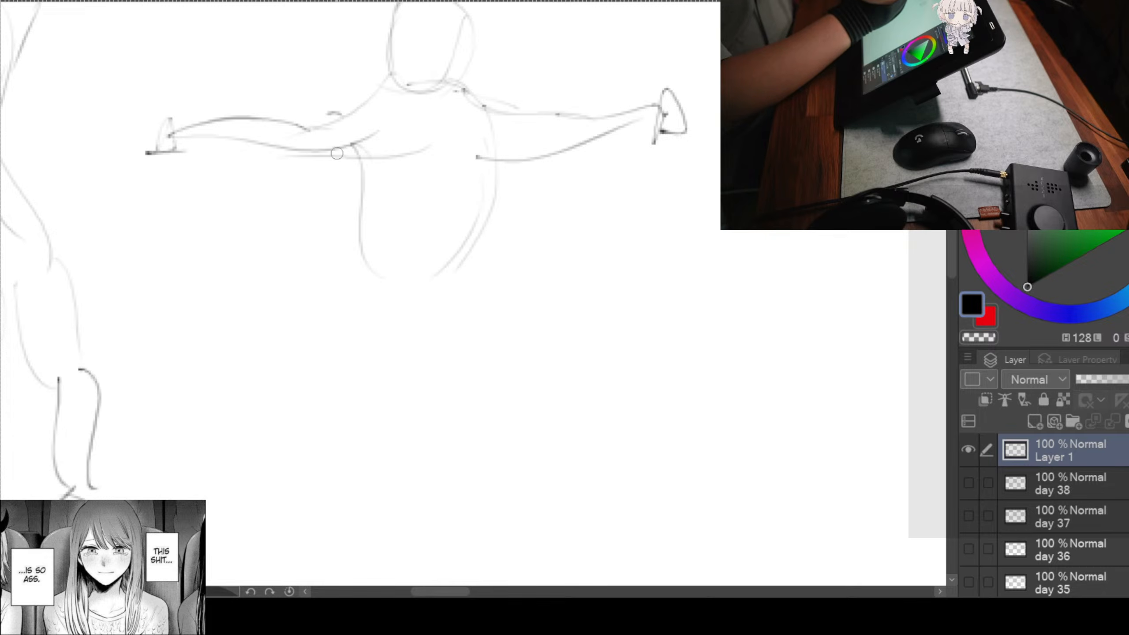
pyautogui.moveTo(369, 205); pyautogui.dragTo(406, 305)
pyautogui.moveTo(365, 273); pyautogui.dragTo(415, 323)
pyautogui.moveTo(480, 238); pyautogui.dragTo(446, 332)
# Step: Sketch the outstretched-arm figure's front leg, from a rounded thigh down a straight lower leg to a pointed foot
pyautogui.moveTo(362, 273)
pyautogui.mouseDown()
pyautogui.moveTo(354, 369)
pyautogui.moveTo(400, 396)
pyautogui.mouseUp()
pyautogui.moveTo(438, 307)
pyautogui.mouseDown()
pyautogui.moveTo(404, 429)
pyautogui.moveTo(425, 321)
pyautogui.moveTo(414, 313)
pyautogui.mouseUp()
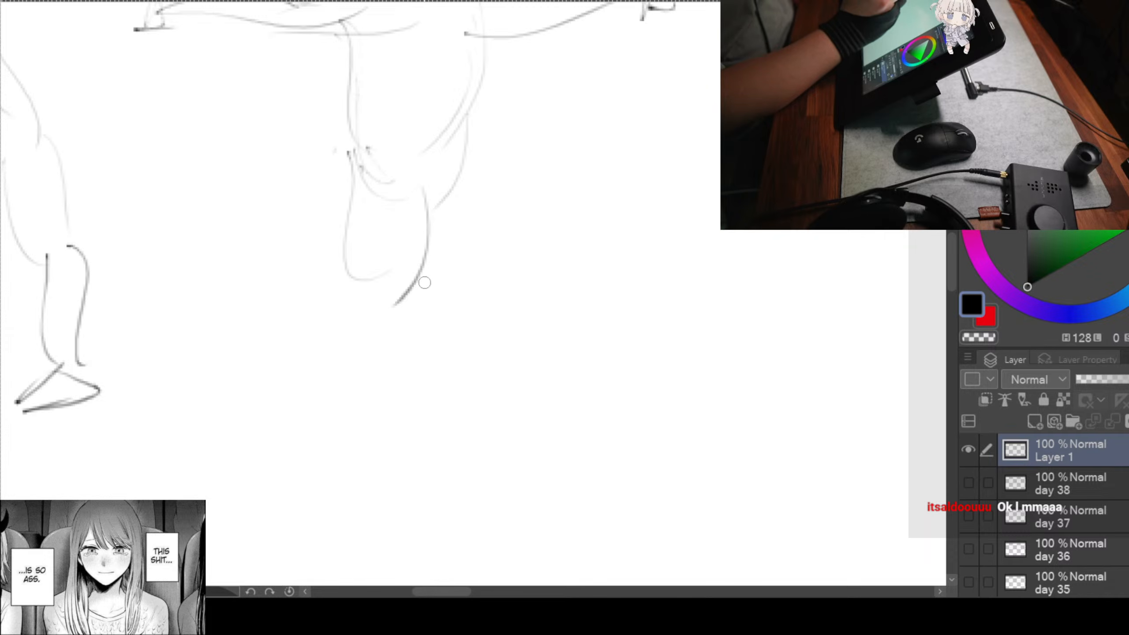
pyautogui.moveTo(427, 267); pyautogui.dragTo(390, 440)
pyautogui.moveTo(356, 256); pyautogui.dragTo(383, 447)
pyautogui.moveTo(380, 402); pyautogui.dragTo(340, 472)
pyautogui.moveTo(353, 463)
pyautogui.mouseDown()
pyautogui.moveTo(413, 420)
pyautogui.moveTo(416, 430)
pyautogui.mouseUp()
# Step: Sketch the outstretched-arm figure's rear leg, slanting from the outer hip down behind the front leg
pyautogui.moveTo(467, 158); pyautogui.dragTo(415, 311)
pyautogui.moveTo(443, 231)
pyautogui.mouseDown()
pyautogui.moveTo(433, 413)
pyautogui.moveTo(369, 440)
pyautogui.mouseUp()
pyautogui.moveTo(509, 280); pyautogui.dragTo(486, 484)
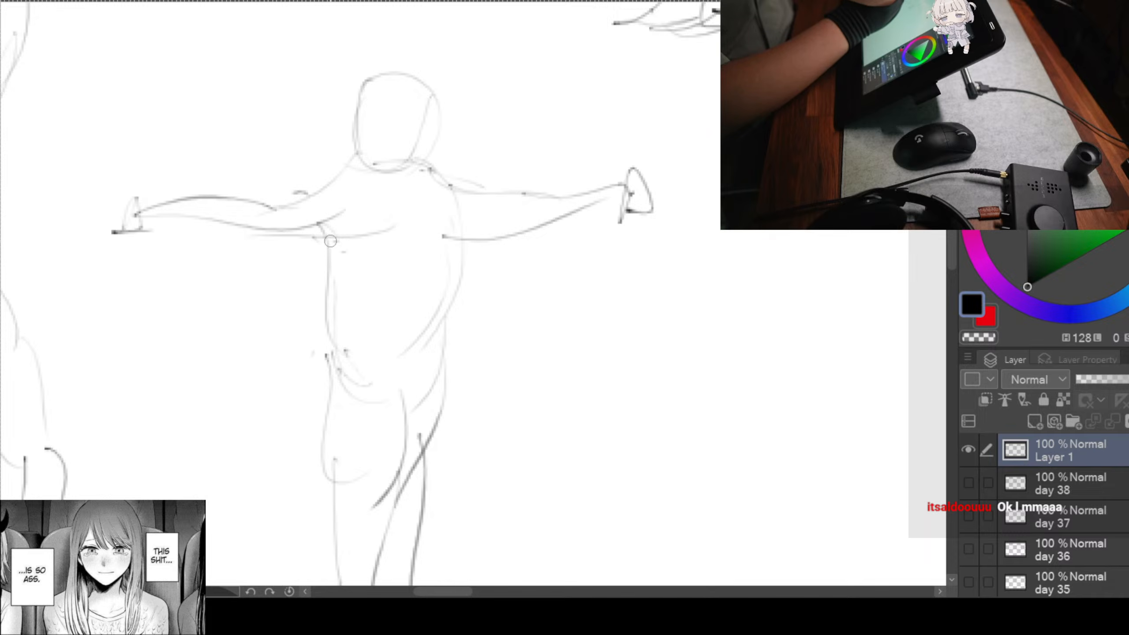
# Step: Refine the outstretched-arm figure's waist with a curved torso side and a rounded hip line across the pelvis
pyautogui.moveTo(327, 235)
pyautogui.mouseDown()
pyautogui.moveTo(346, 284)
pyautogui.moveTo(344, 420)
pyautogui.moveTo(429, 381)
pyautogui.mouseUp()
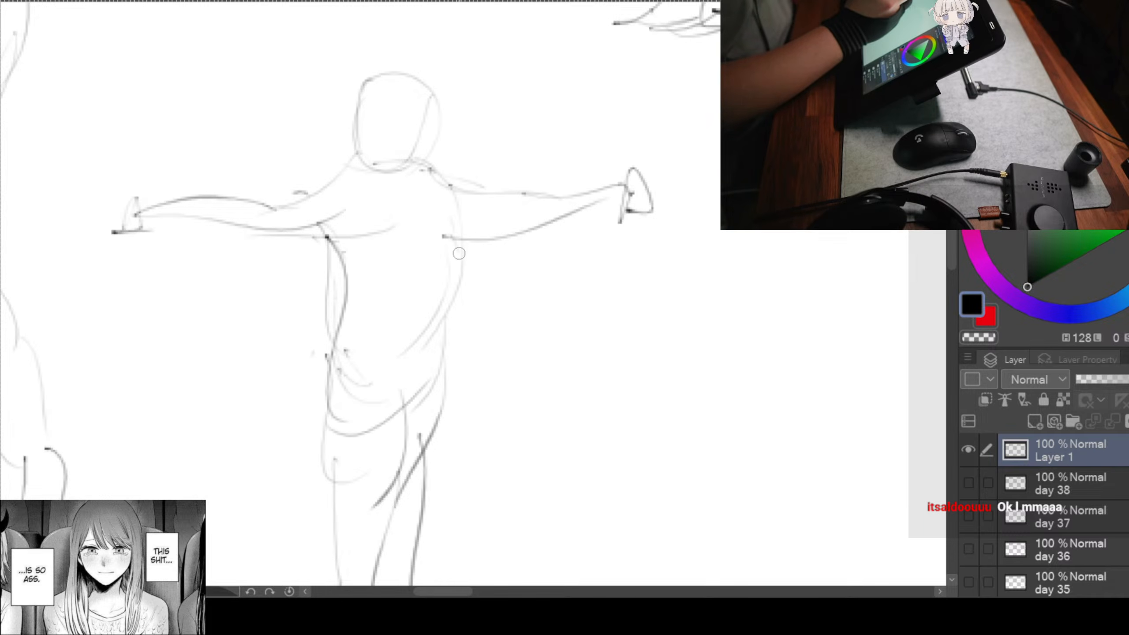
pyautogui.moveTo(441, 329); pyautogui.dragTo(429, 500)
# Step: Start a crouching figure in an empty area with a sloping curved shoulder line and torso sides tapering to the waist
pyautogui.moveTo(357, 172)
pyautogui.mouseDown()
pyautogui.moveTo(291, 246)
pyautogui.moveTo(181, 228)
pyautogui.mouseUp()
pyautogui.moveTo(591, 287)
pyautogui.mouseDown()
pyautogui.moveTo(567, 297)
pyautogui.moveTo(325, 209)
pyautogui.mouseUp()
pyautogui.moveTo(509, 263)
pyautogui.mouseDown()
pyautogui.moveTo(439, 255)
pyautogui.moveTo(426, 368)
pyautogui.moveTo(381, 307)
pyautogui.moveTo(362, 305)
pyautogui.mouseUp()
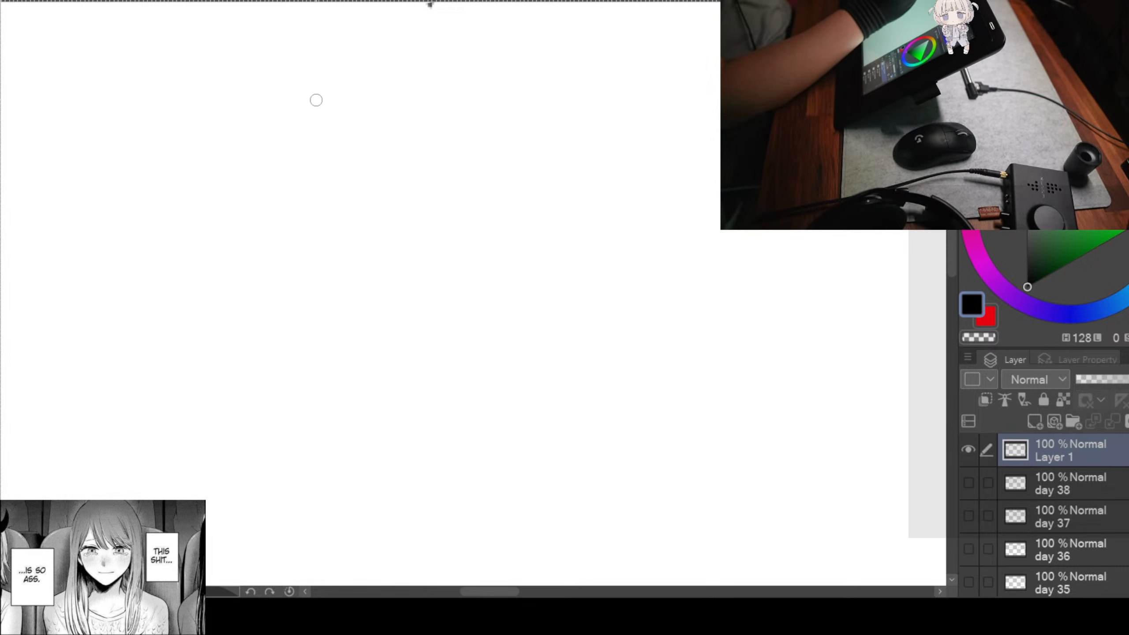
pyautogui.press('space')
pyautogui.moveTo(428, 141)
pyautogui.mouseDown()
pyautogui.moveTo(529, 161)
pyautogui.moveTo(454, 240)
pyautogui.moveTo(468, 128)
pyautogui.moveTo(600, 91)
pyautogui.moveTo(479, 92)
pyautogui.mouseUp()
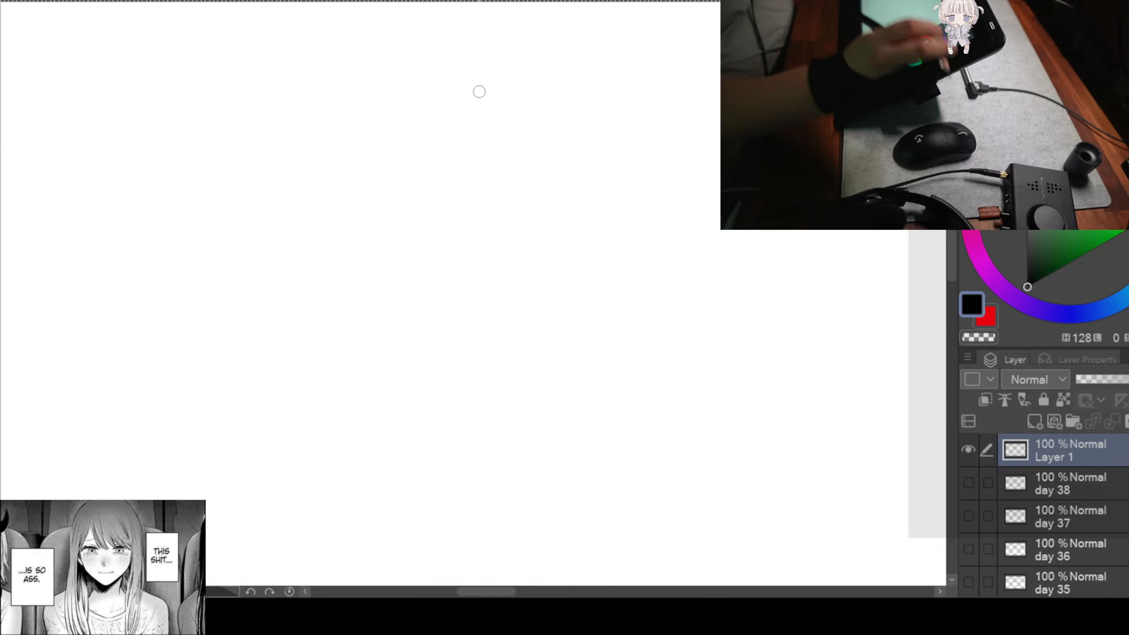
pyautogui.moveTo(241, 118); pyautogui.dragTo(454, 163)
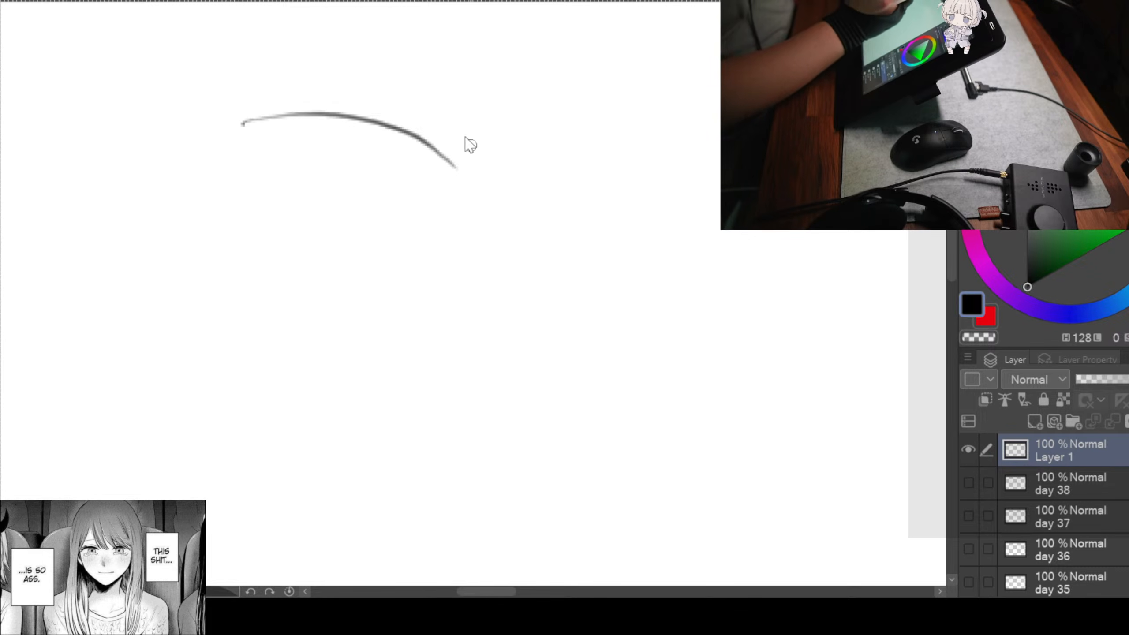
pyautogui.hotkey('ctrl', 'z')
pyautogui.moveTo(260, 109); pyautogui.dragTo(430, 186)
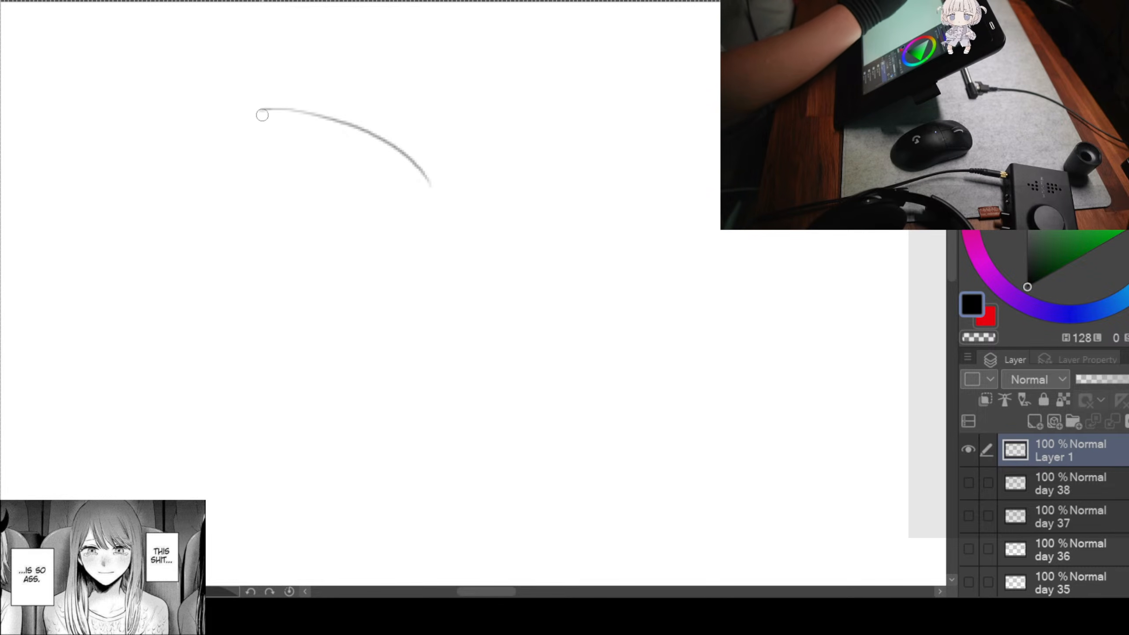
pyautogui.moveTo(261, 109); pyautogui.dragTo(286, 278)
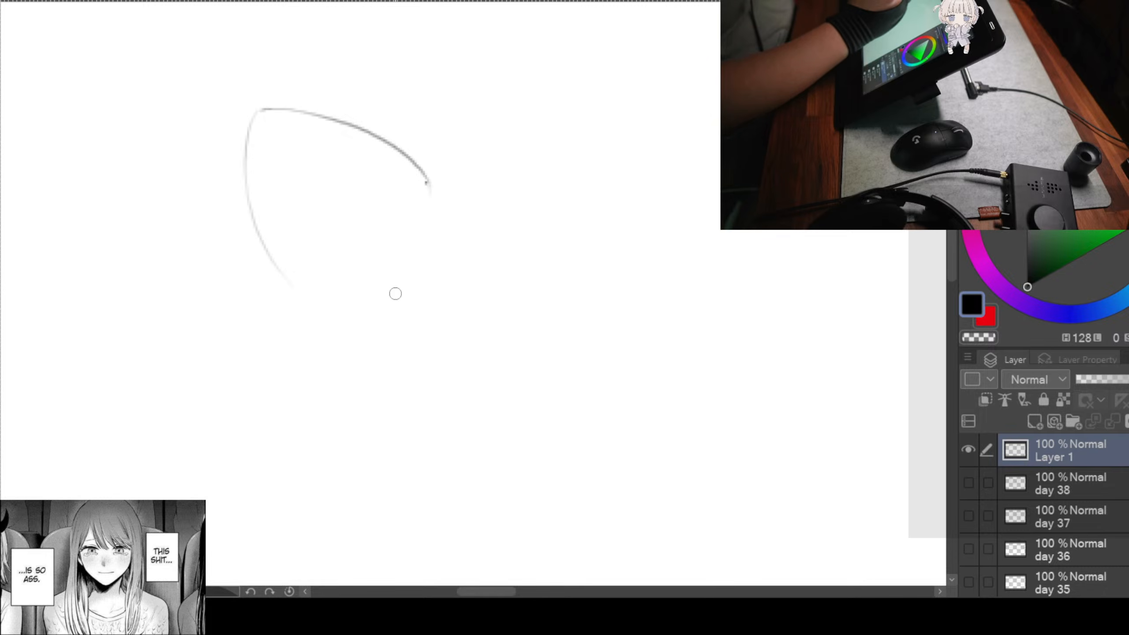
pyautogui.moveTo(417, 214); pyautogui.dragTo(352, 305)
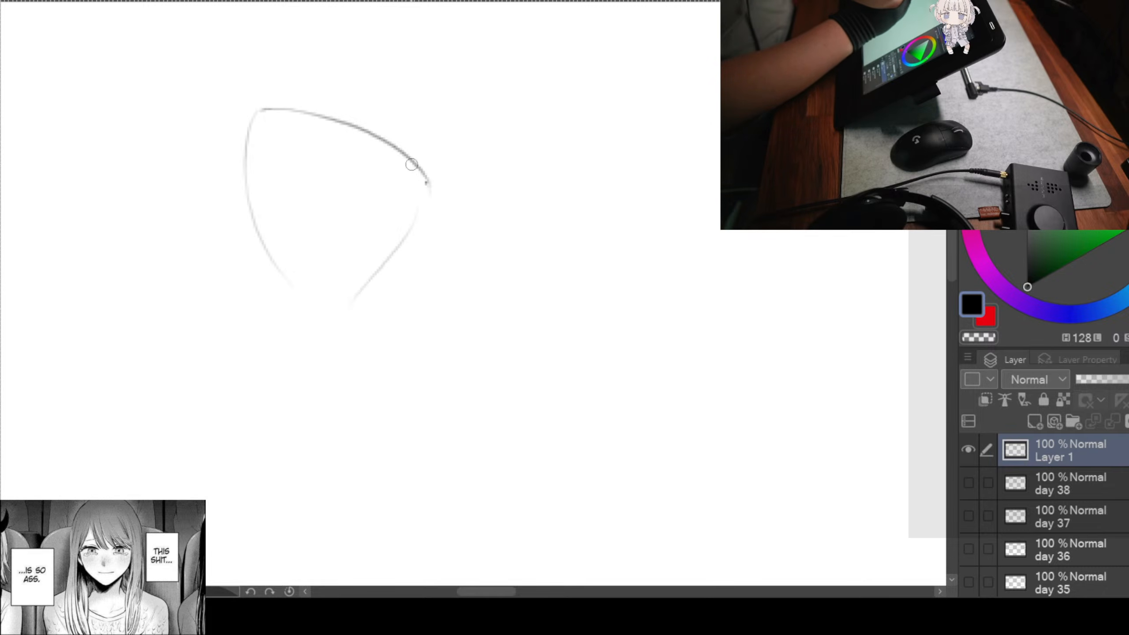
# Step: Sketch the crouching figure's arm reaching down from the lower shoulder, bulging at the forearm and ending in an oval hand
pyautogui.moveTo(397, 178); pyautogui.dragTo(424, 296)
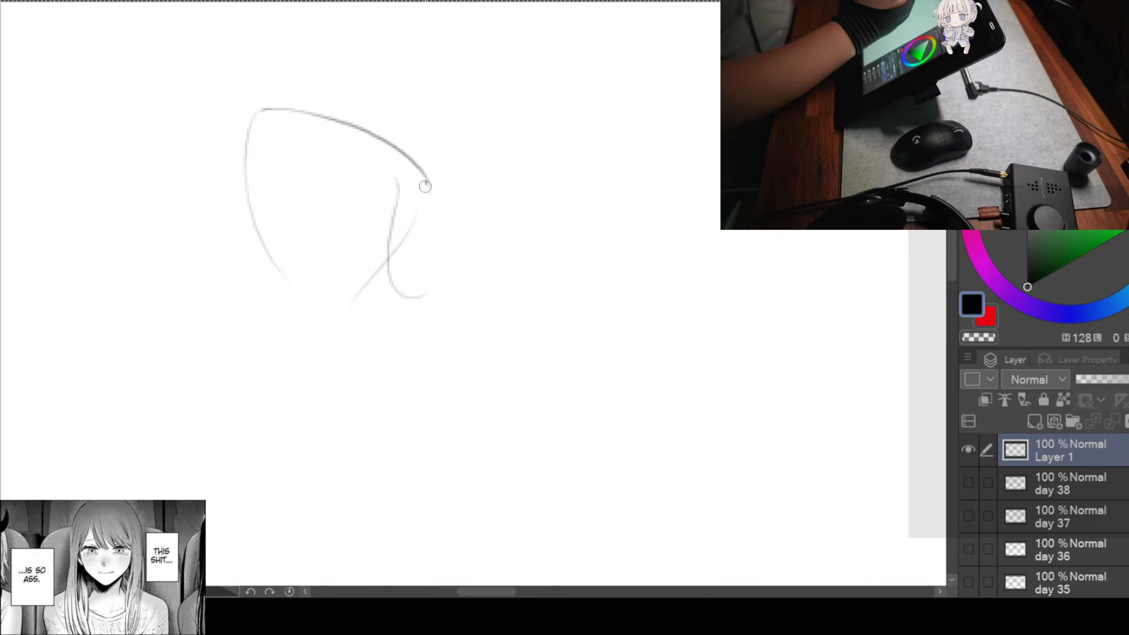
pyautogui.moveTo(426, 186); pyautogui.dragTo(446, 318)
pyautogui.moveTo(389, 284)
pyautogui.mouseDown()
pyautogui.moveTo(462, 427)
pyautogui.moveTo(509, 454)
pyautogui.mouseUp()
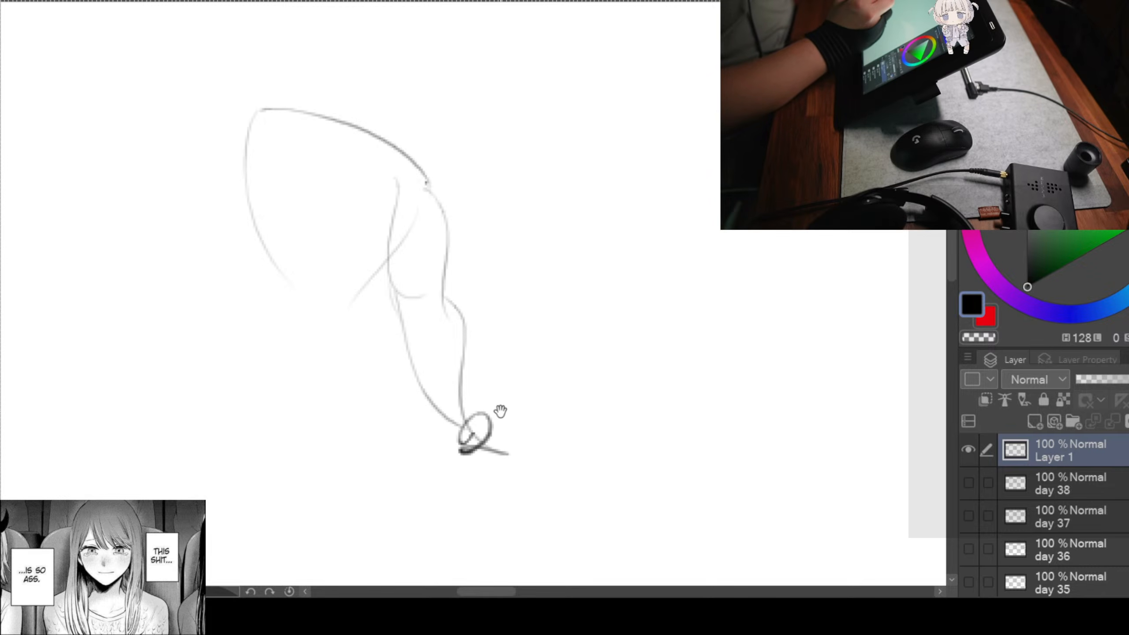
# Step: Sketch the crouching figure's flared hips below the waist and the lower edge of the pelvis
pyautogui.moveTo(501, 412); pyautogui.dragTo(545, 422)
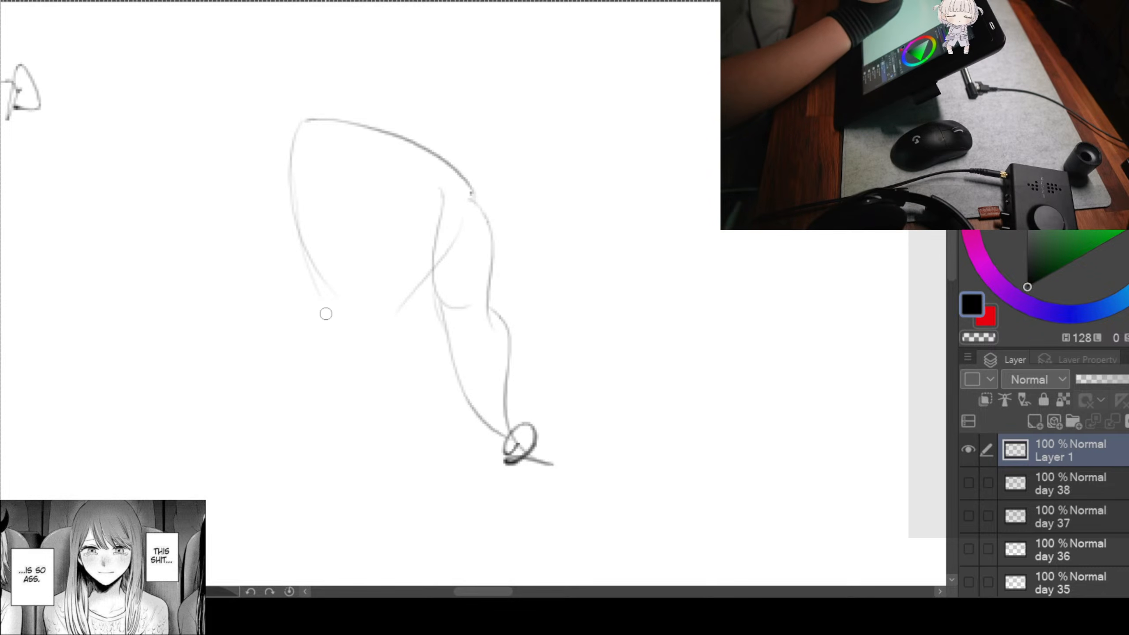
pyautogui.moveTo(315, 268); pyautogui.dragTo(325, 371)
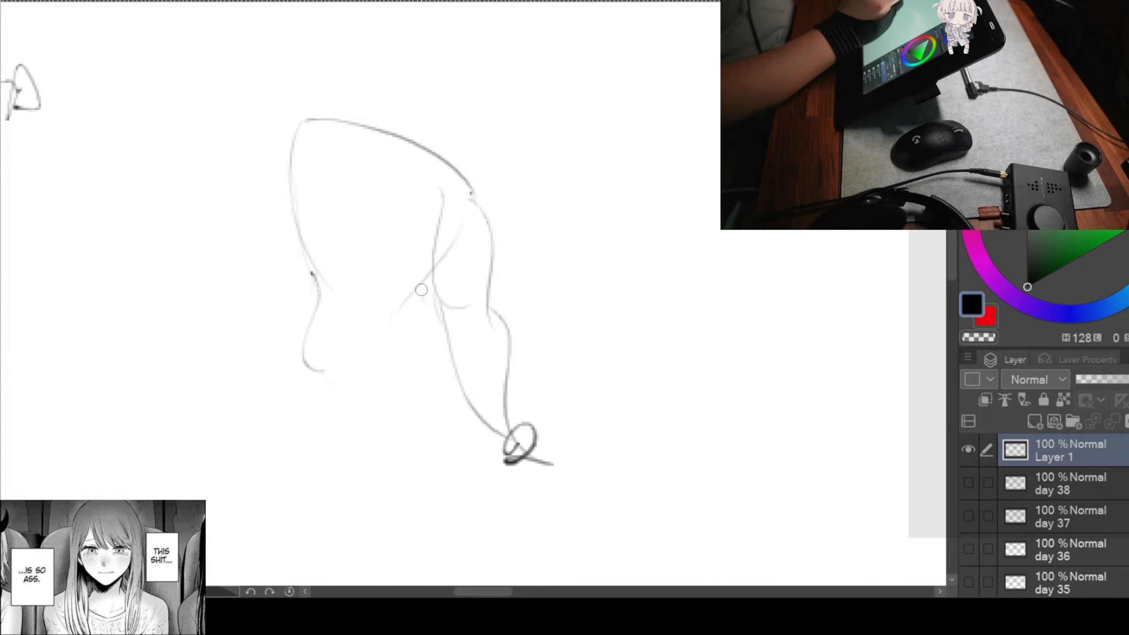
pyautogui.moveTo(411, 286)
pyautogui.mouseDown()
pyautogui.moveTo(423, 377)
pyautogui.moveTo(444, 387)
pyautogui.mouseUp()
pyautogui.moveTo(338, 373); pyautogui.dragTo(417, 414)
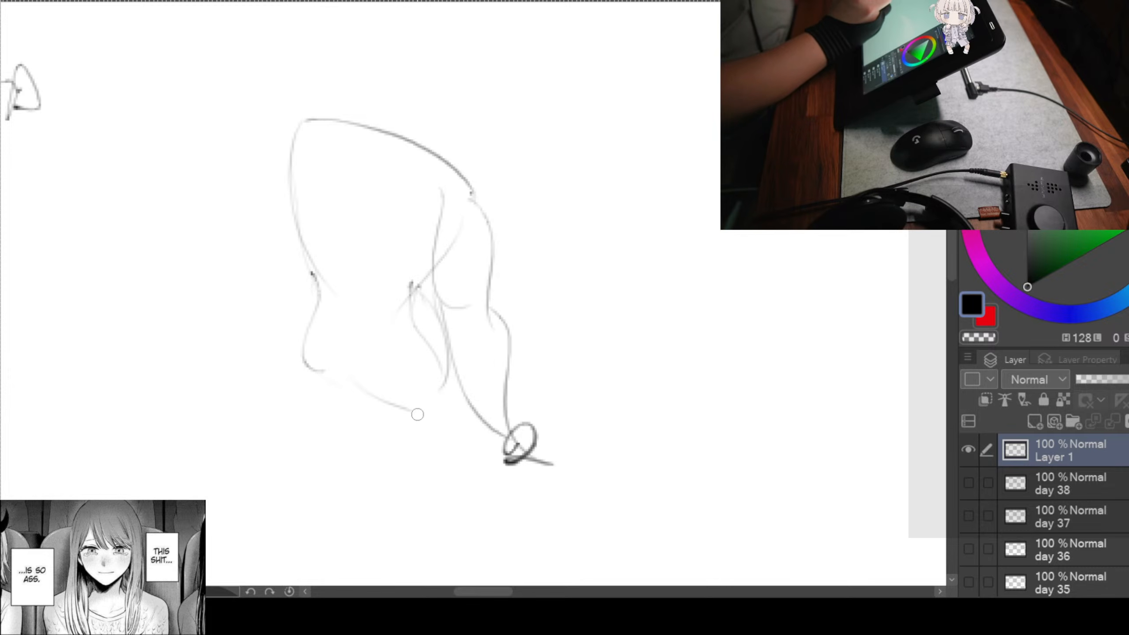
# Step: Sketch the crouching figure's folded legs, with a raised bent knee over a triangular foot and a second foot below the pelvis
pyautogui.moveTo(257, 294)
pyautogui.mouseDown()
pyautogui.moveTo(311, 383)
pyautogui.moveTo(364, 393)
pyautogui.mouseUp()
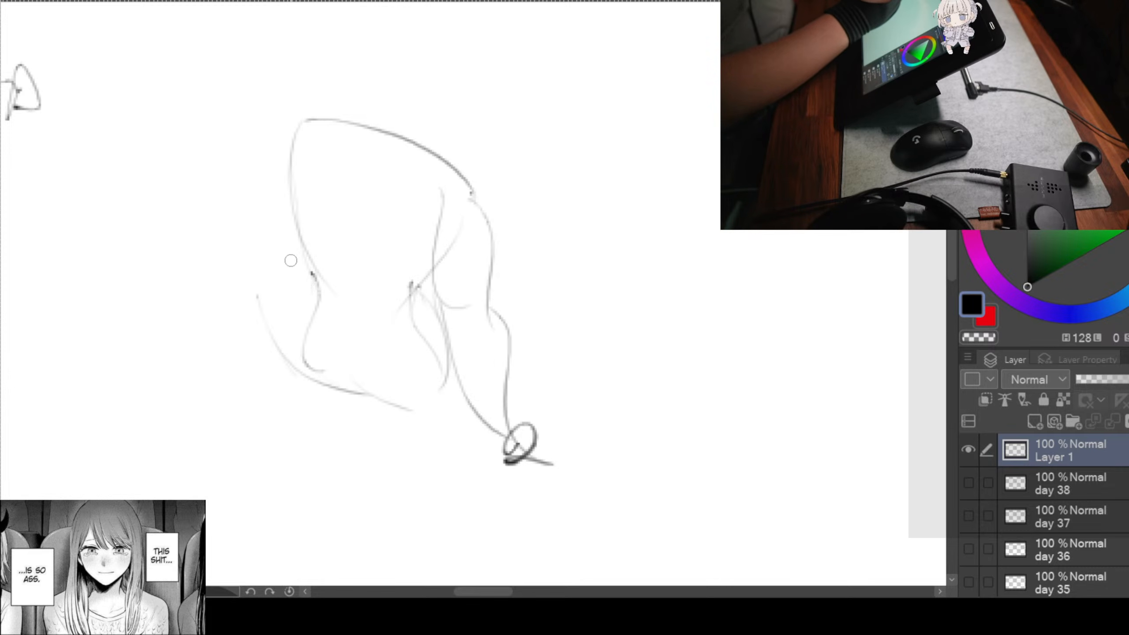
pyautogui.moveTo(230, 246); pyautogui.dragTo(317, 280)
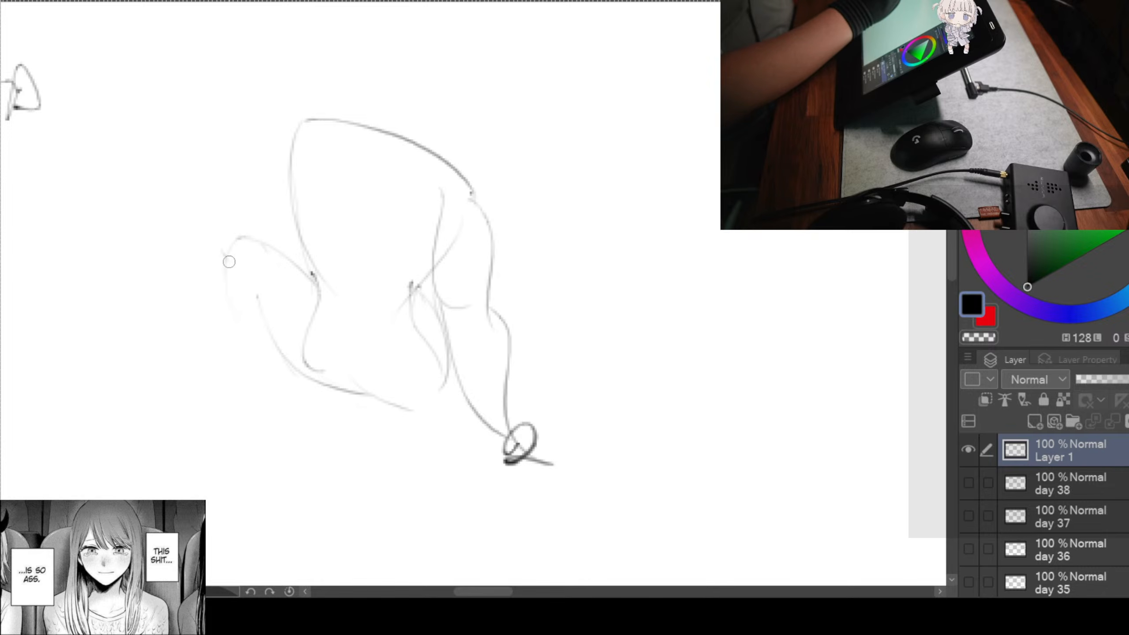
pyautogui.moveTo(229, 262); pyautogui.dragTo(260, 413)
pyautogui.moveTo(312, 380); pyautogui.dragTo(333, 423)
pyautogui.moveTo(262, 414); pyautogui.dragTo(332, 423)
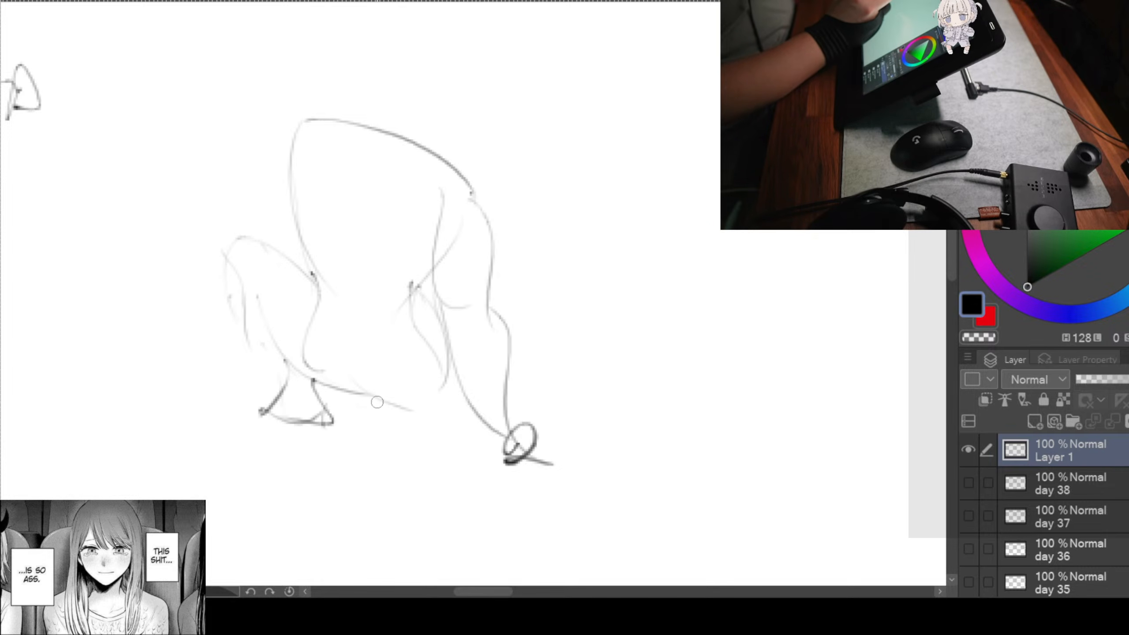
pyautogui.moveTo(406, 399)
pyautogui.mouseDown()
pyautogui.moveTo(384, 406)
pyautogui.moveTo(473, 449)
pyautogui.moveTo(447, 473)
pyautogui.mouseUp()
pyautogui.moveTo(421, 415); pyautogui.dragTo(473, 387)
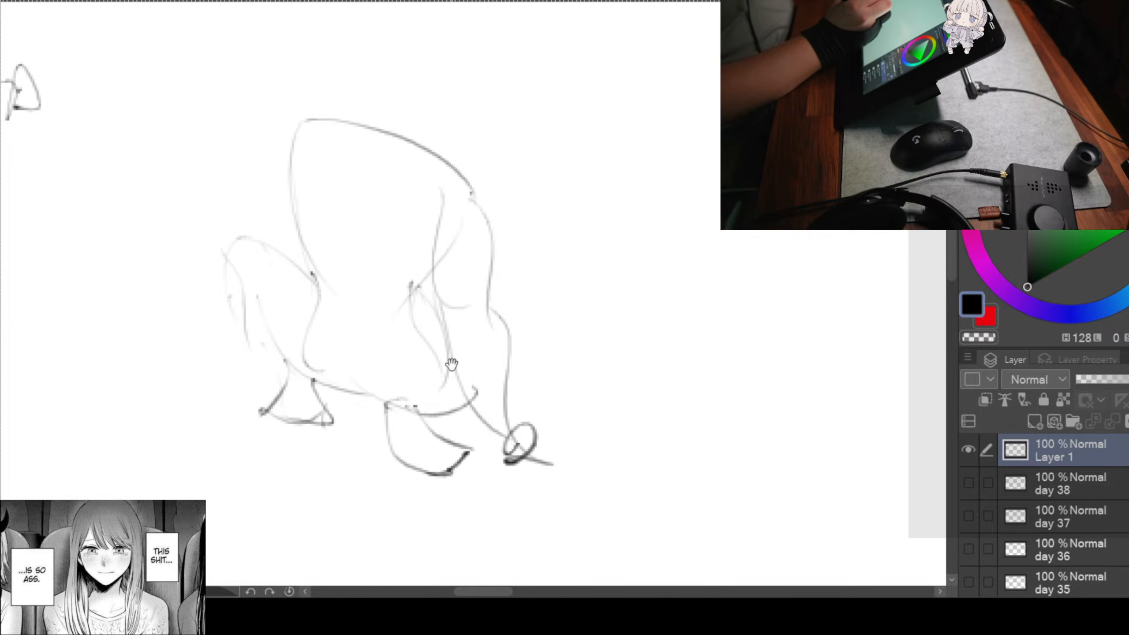
# Step: Sketch the crouching figure's other arm as a short tapering shape folded between the high shoulder and the raised knee
pyautogui.moveTo(417, 269); pyautogui.dragTo(533, 335)
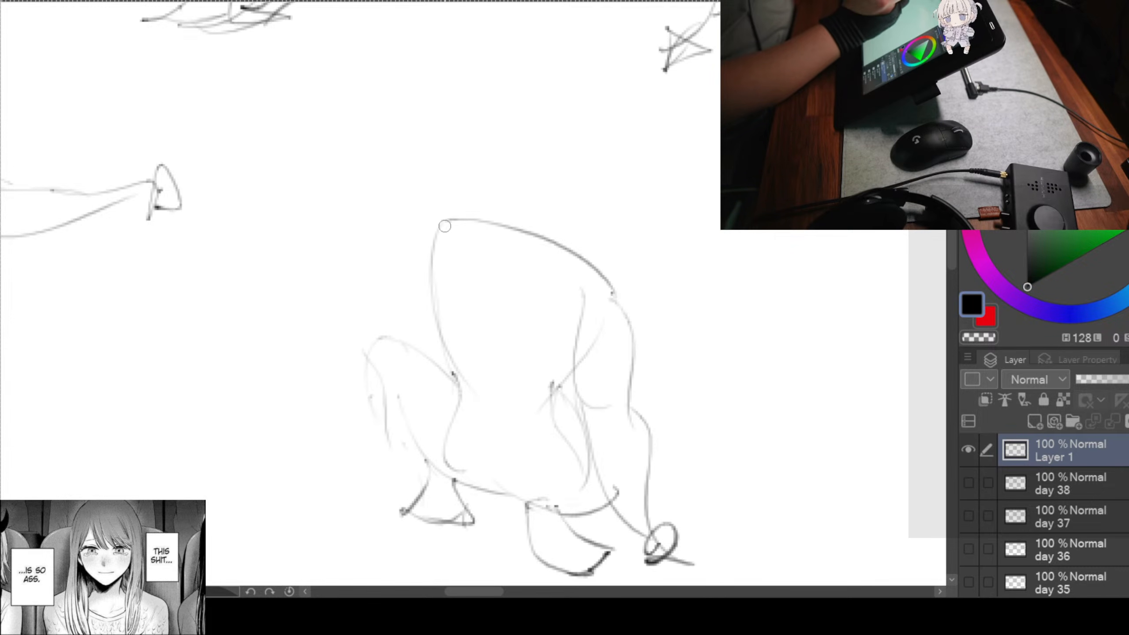
pyautogui.moveTo(436, 219)
pyautogui.mouseDown()
pyautogui.moveTo(398, 314)
pyautogui.moveTo(449, 331)
pyautogui.mouseUp()
pyautogui.moveTo(393, 301); pyautogui.dragTo(435, 356)
pyautogui.moveTo(434, 307); pyautogui.dragTo(439, 343)
# Step: Sketch the crouching figure's rounded head behind the shoulder line, join it to the high shoulder, and reinforce the torso's outer side
pyautogui.moveTo(630, 293); pyautogui.dragTo(517, 300)
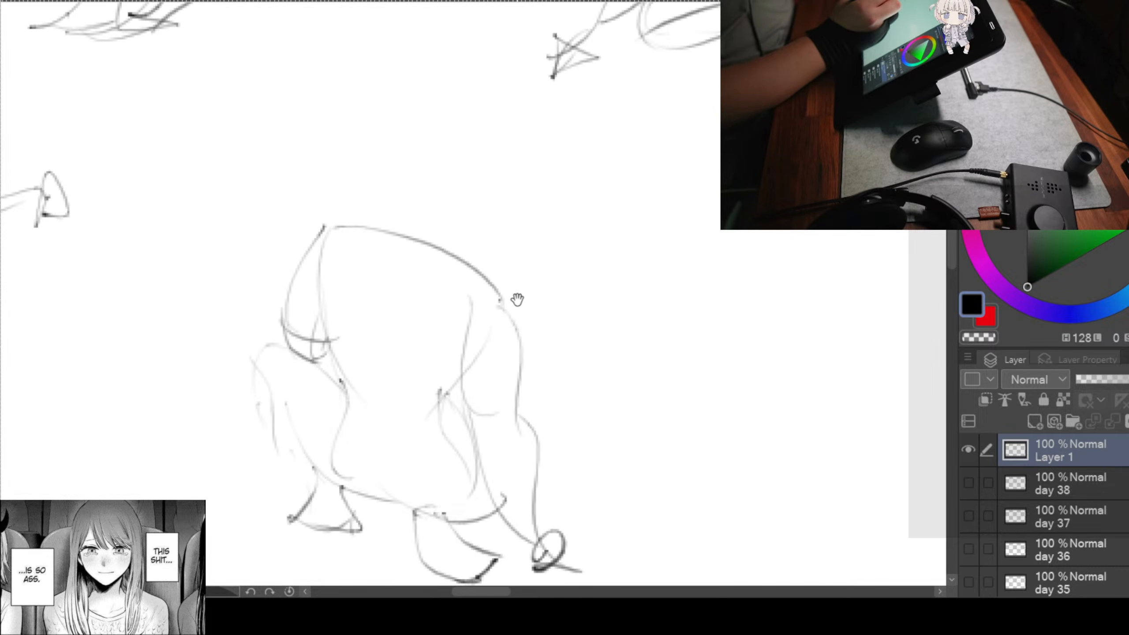
pyautogui.moveTo(376, 204)
pyautogui.mouseDown()
pyautogui.moveTo(438, 181)
pyautogui.moveTo(464, 230)
pyautogui.moveTo(447, 262)
pyautogui.mouseUp()
pyautogui.moveTo(426, 194)
pyautogui.mouseDown()
pyautogui.moveTo(379, 212)
pyautogui.moveTo(378, 243)
pyautogui.mouseUp()
pyautogui.moveTo(375, 203); pyautogui.dragTo(336, 229)
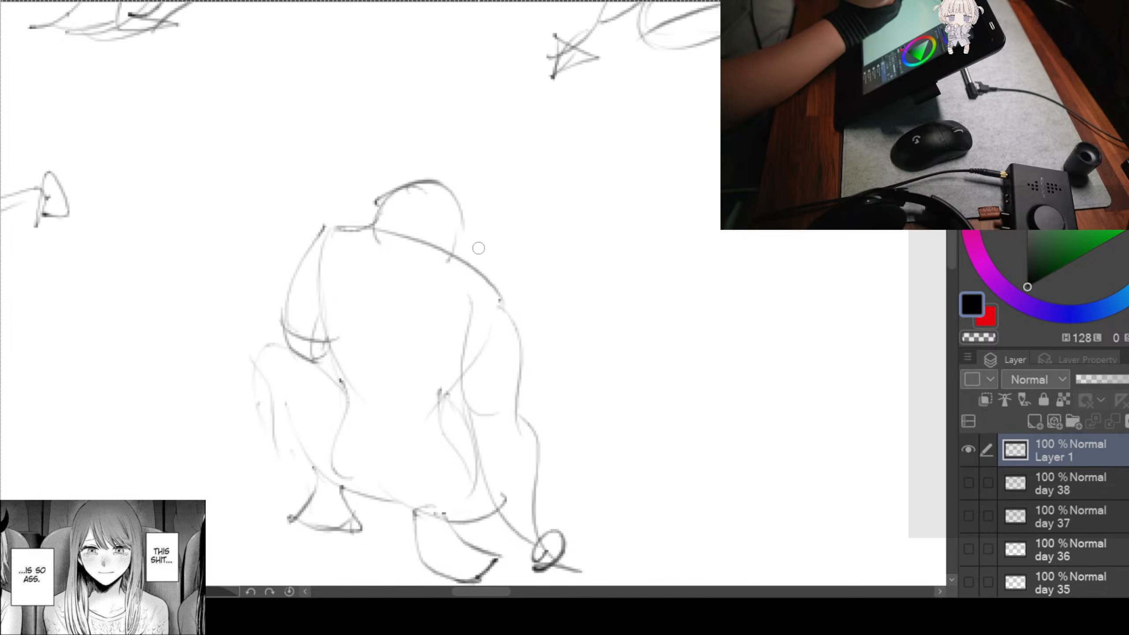
pyautogui.moveTo(455, 213)
pyautogui.mouseDown()
pyautogui.moveTo(486, 279)
pyautogui.moveTo(505, 379)
pyautogui.moveTo(479, 407)
pyautogui.mouseUp()
# Step: Start a bent-forward figure in the empty area beside the crouching one with a tilted oval head
pyautogui.moveTo(587, 438); pyautogui.dragTo(370, 318)
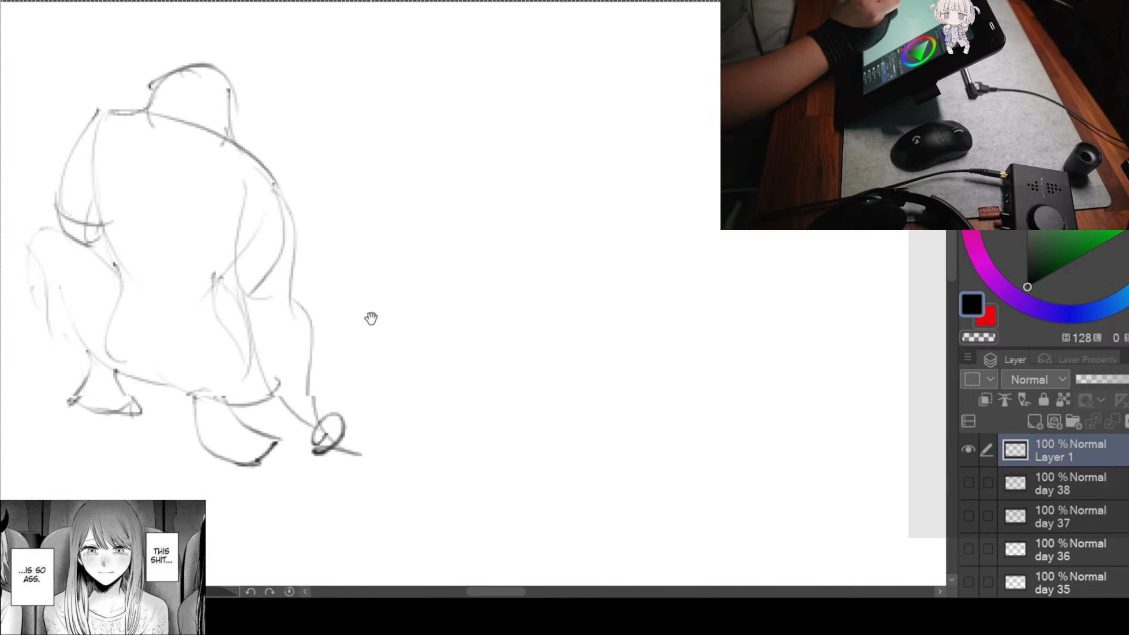
pyautogui.moveTo(647, 264)
pyautogui.mouseDown()
pyautogui.moveTo(377, 349)
pyautogui.moveTo(448, 313)
pyautogui.mouseUp()
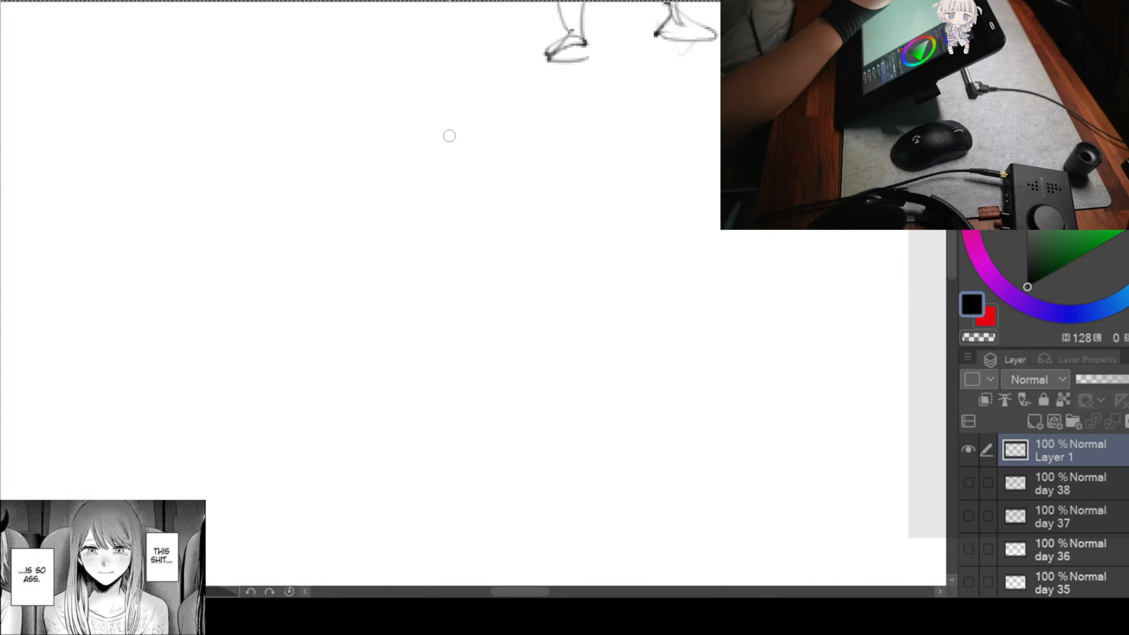
pyautogui.moveTo(482, 278)
pyautogui.mouseDown()
pyautogui.moveTo(603, 320)
pyautogui.moveTo(532, 245)
pyautogui.moveTo(503, 232)
pyautogui.mouseUp()
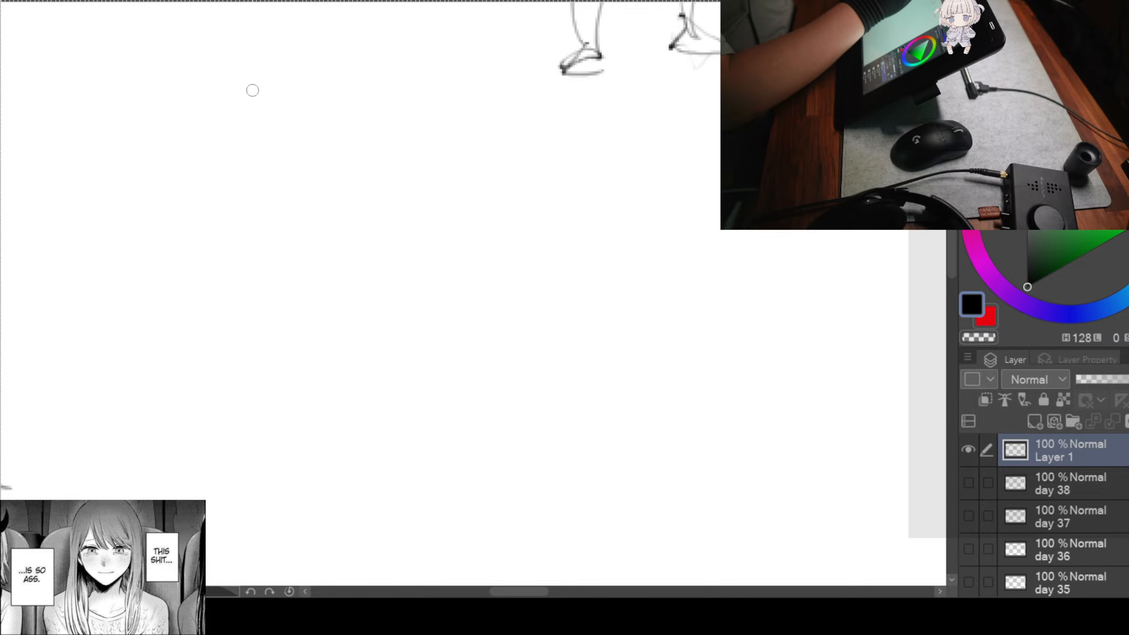
pyautogui.moveTo(244, 65)
pyautogui.mouseDown()
pyautogui.moveTo(310, 81)
pyautogui.moveTo(252, 167)
pyautogui.moveTo(254, 68)
pyautogui.moveTo(264, 179)
pyautogui.moveTo(231, 117)
pyautogui.moveTo(234, 178)
pyautogui.mouseUp()
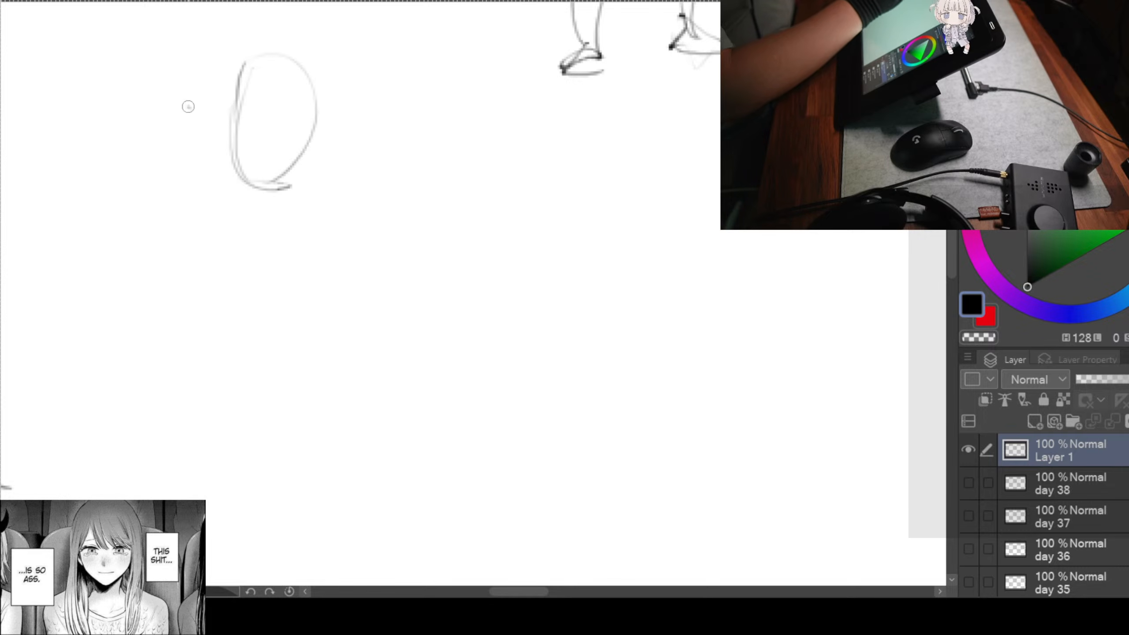
# Step: Sketch the bent-forward figure's ribcage as a large tilted oval, with an arched back line passing through the head
pyautogui.moveTo(188, 106); pyautogui.dragTo(388, 253)
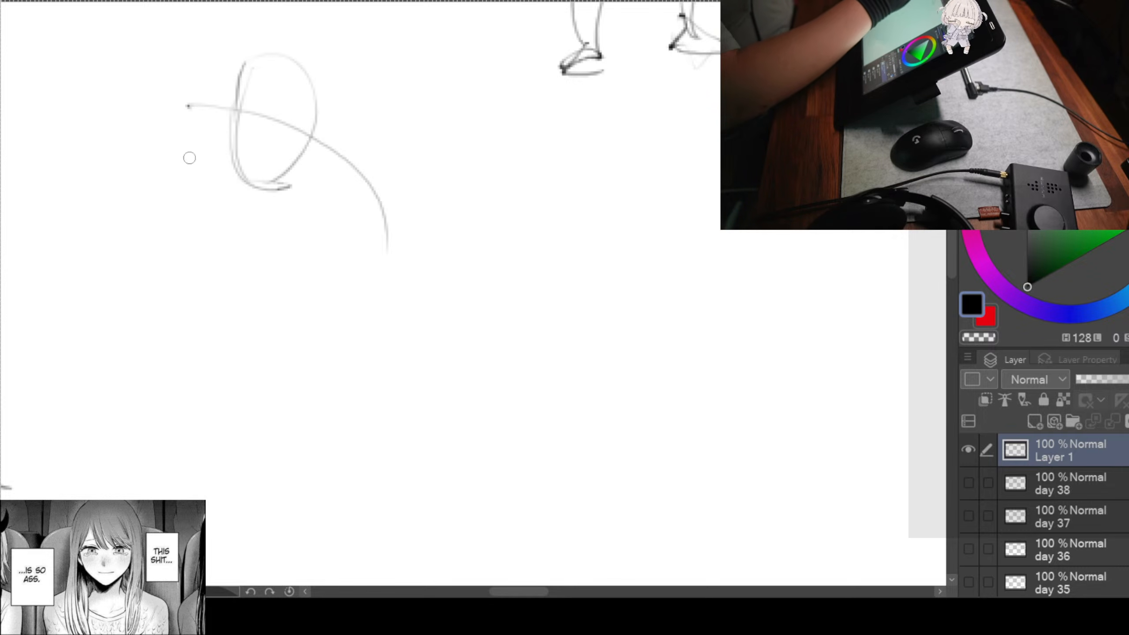
pyautogui.moveTo(225, 227); pyautogui.dragTo(362, 256)
pyautogui.moveTo(195, 127)
pyautogui.mouseDown()
pyautogui.moveTo(230, 173)
pyautogui.moveTo(216, 221)
pyautogui.mouseUp()
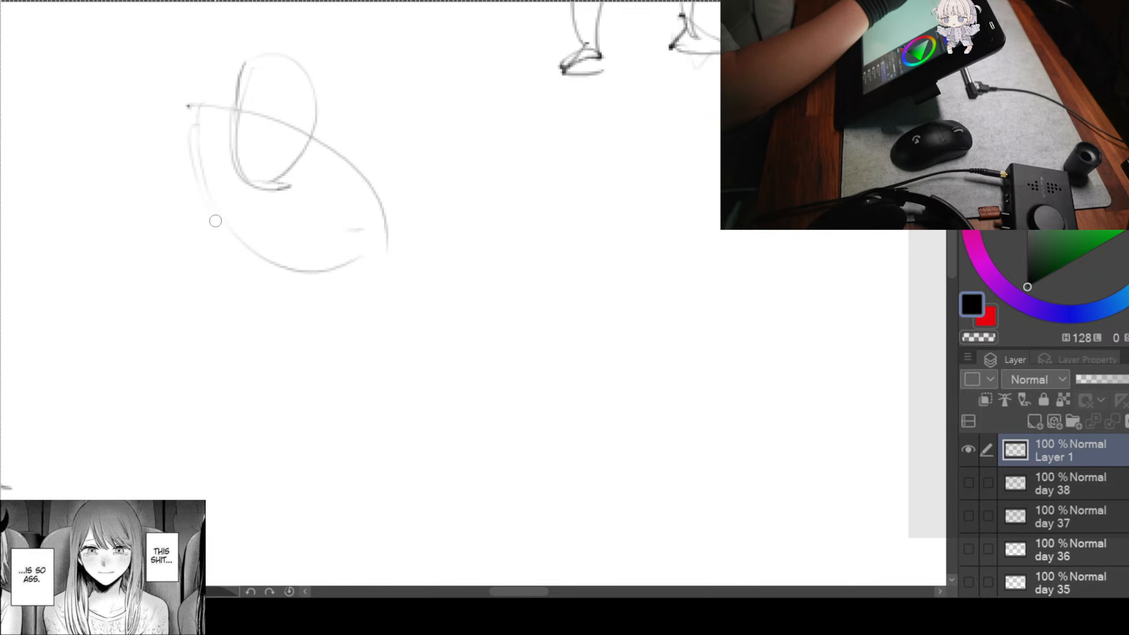
pyautogui.moveTo(331, 167); pyautogui.dragTo(351, 187)
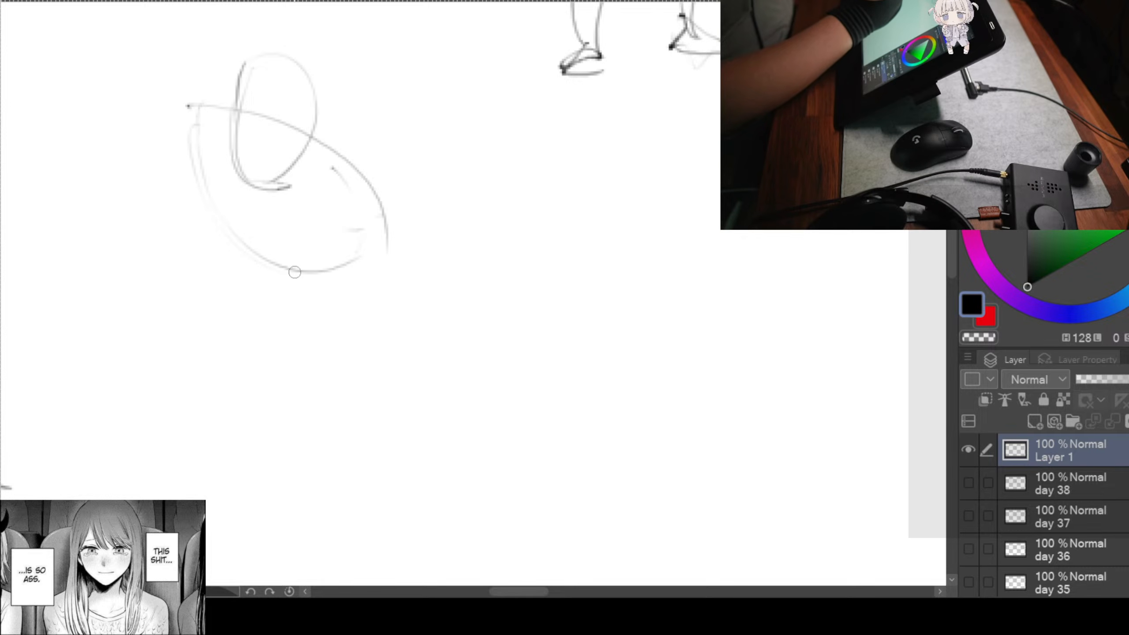
# Step: Sketch the bent-forward figure's belly line and rounded hips below the ribcage
pyautogui.moveTo(294, 272); pyautogui.dragTo(350, 333)
pyautogui.moveTo(381, 210)
pyautogui.mouseDown()
pyautogui.moveTo(407, 246)
pyautogui.moveTo(382, 381)
pyautogui.mouseUp()
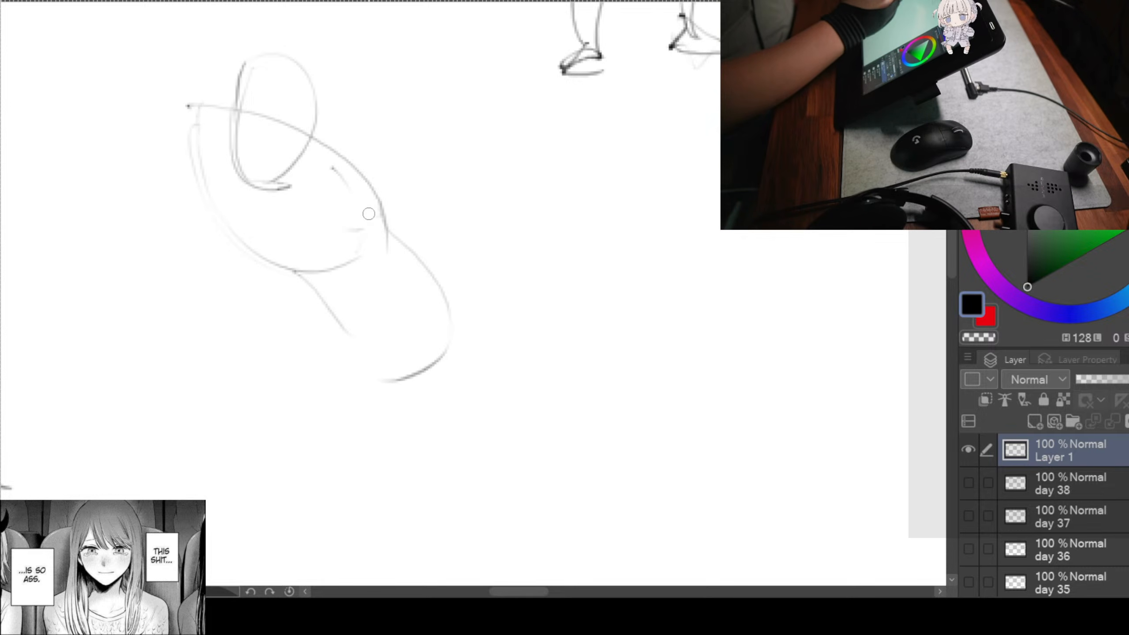
pyautogui.moveTo(365, 192); pyautogui.dragTo(377, 218)
pyautogui.moveTo(441, 326)
pyautogui.mouseDown()
pyautogui.moveTo(421, 365)
pyautogui.moveTo(351, 380)
pyautogui.mouseUp()
# Step: Sketch the bent-forward figure's front thigh slanting to a rounded knee, plus a line for the rear thigh
pyautogui.moveTo(305, 280)
pyautogui.mouseDown()
pyautogui.moveTo(383, 375)
pyautogui.moveTo(458, 360)
pyautogui.mouseUp()
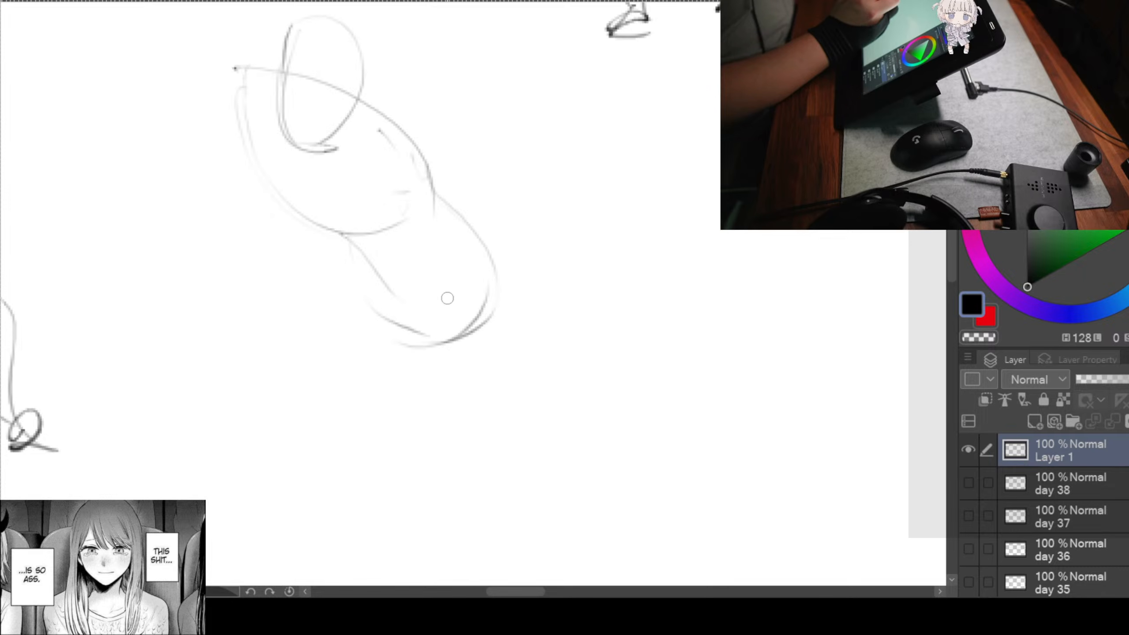
pyautogui.moveTo(341, 231); pyautogui.dragTo(386, 353)
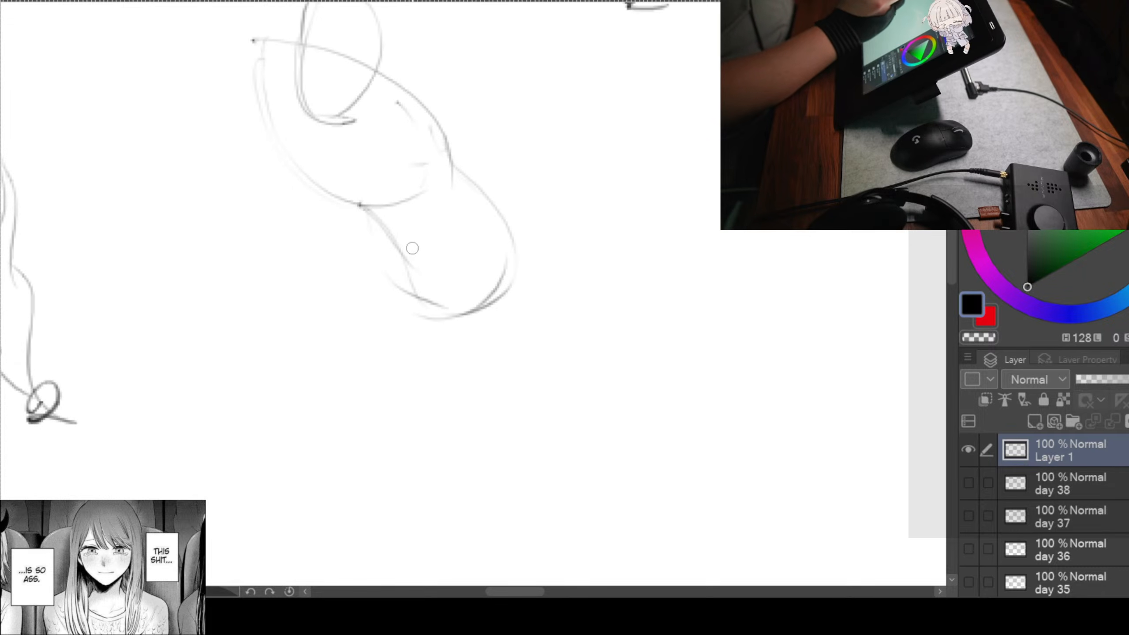
pyautogui.moveTo(414, 277); pyautogui.dragTo(394, 414)
pyautogui.moveTo(503, 296); pyautogui.dragTo(336, 425)
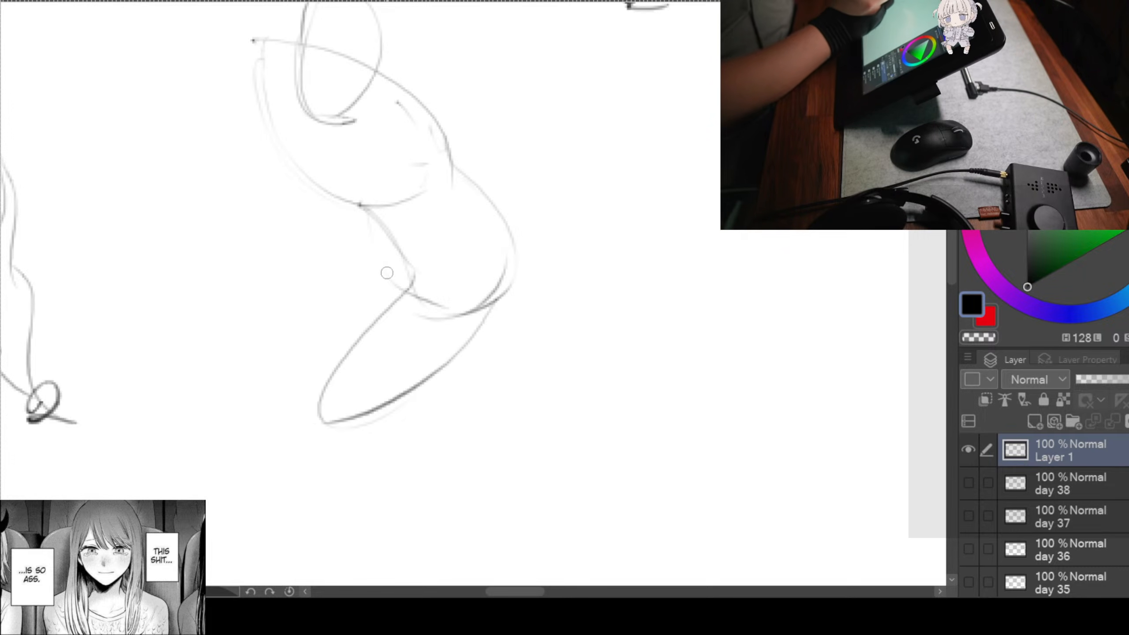
pyautogui.moveTo(390, 222); pyautogui.dragTo(373, 269)
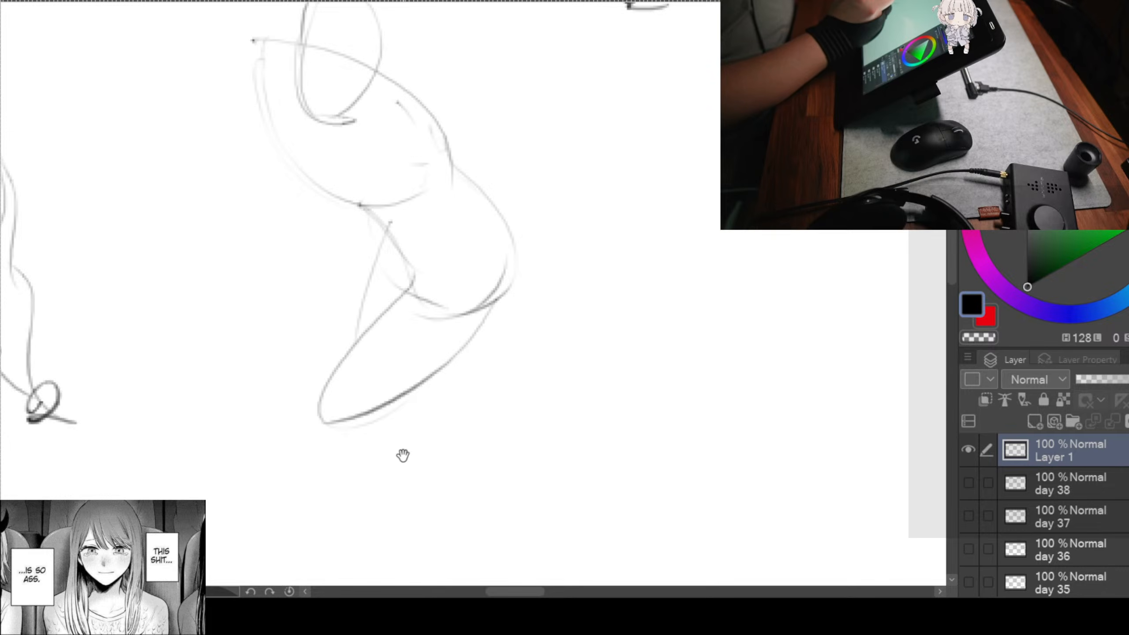
# Step: Sketch the bent-forward figure's lower legs below the knee, ending in flat pointed feet
pyautogui.moveTo(404, 456); pyautogui.dragTo(368, 265)
pyautogui.moveTo(276, 216); pyautogui.dragTo(314, 361)
pyautogui.moveTo(338, 231); pyautogui.dragTo(361, 415)
pyautogui.moveTo(312, 331); pyautogui.dragTo(322, 429)
pyautogui.moveTo(318, 396)
pyautogui.mouseDown()
pyautogui.moveTo(290, 427)
pyautogui.moveTo(351, 420)
pyautogui.moveTo(284, 441)
pyautogui.mouseUp()
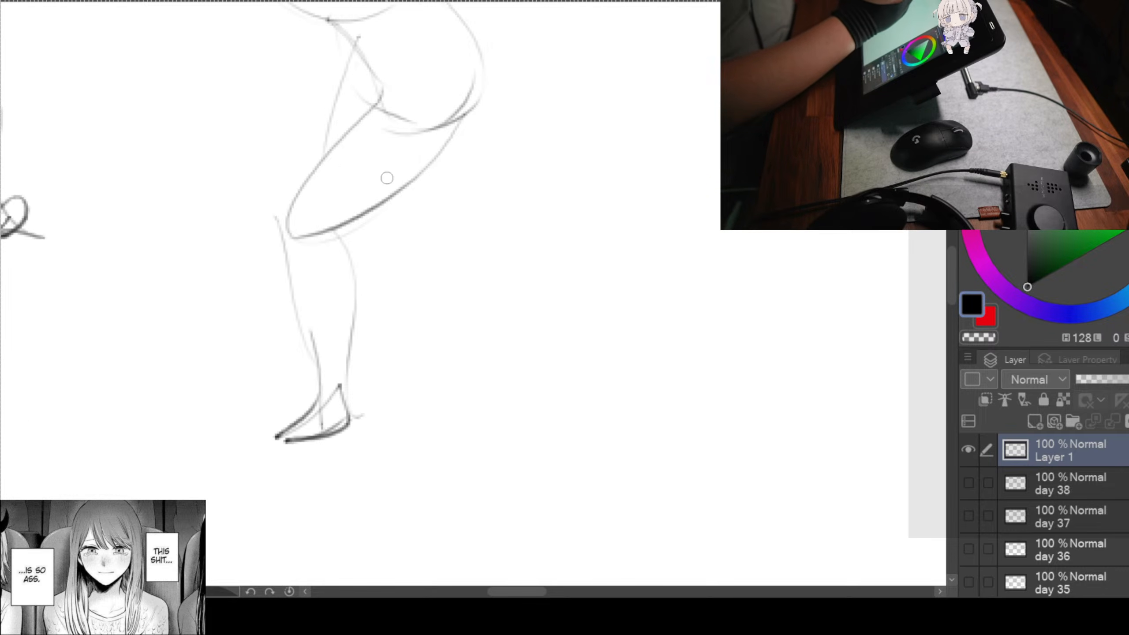
pyautogui.moveTo(363, 219)
pyautogui.mouseDown()
pyautogui.moveTo(374, 390)
pyautogui.moveTo(344, 392)
pyautogui.mouseUp()
pyautogui.moveTo(344, 392); pyautogui.dragTo(369, 417)
# Step: Sketch the bent-forward figure's arms, the near one reaching to a rounded hand at the knee and the far one hanging straight down
pyautogui.moveTo(395, 362); pyautogui.dragTo(427, 549)
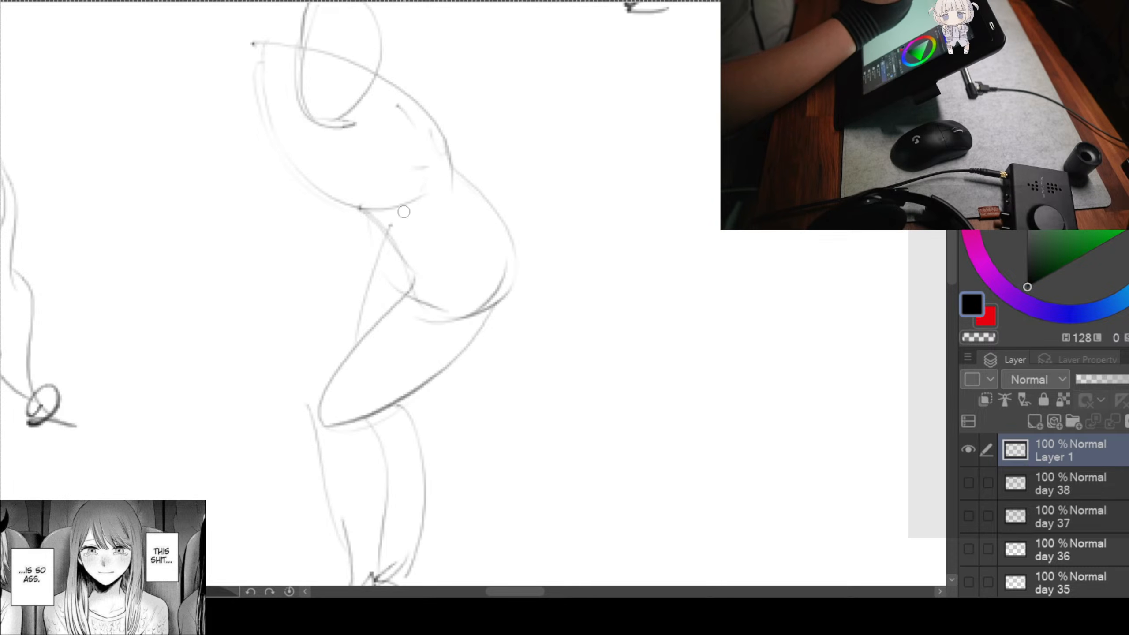
pyautogui.moveTo(381, 179); pyautogui.dragTo(416, 285)
pyautogui.moveTo(440, 161)
pyautogui.mouseDown()
pyautogui.moveTo(443, 290)
pyautogui.moveTo(418, 304)
pyautogui.moveTo(379, 406)
pyautogui.mouseUp()
pyautogui.moveTo(439, 279); pyautogui.dragTo(374, 438)
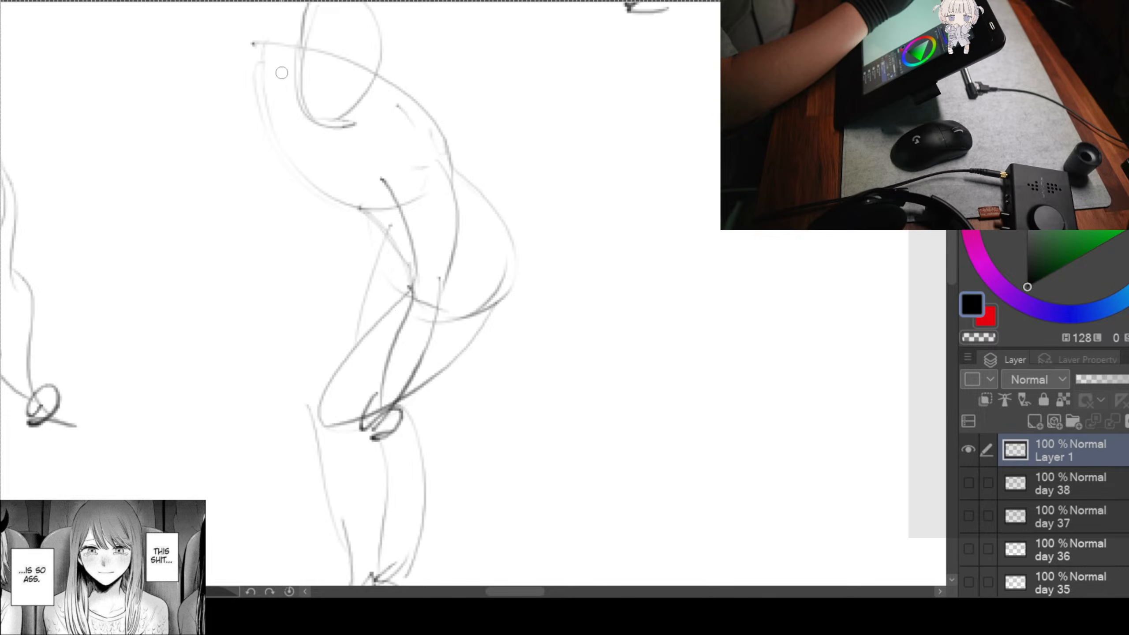
pyautogui.moveTo(262, 45)
pyautogui.mouseDown()
pyautogui.moveTo(260, 190)
pyautogui.moveTo(306, 342)
pyautogui.mouseUp()
pyautogui.moveTo(293, 186)
pyautogui.mouseDown()
pyautogui.moveTo(296, 316)
pyautogui.moveTo(321, 356)
pyautogui.moveTo(290, 385)
pyautogui.mouseUp()
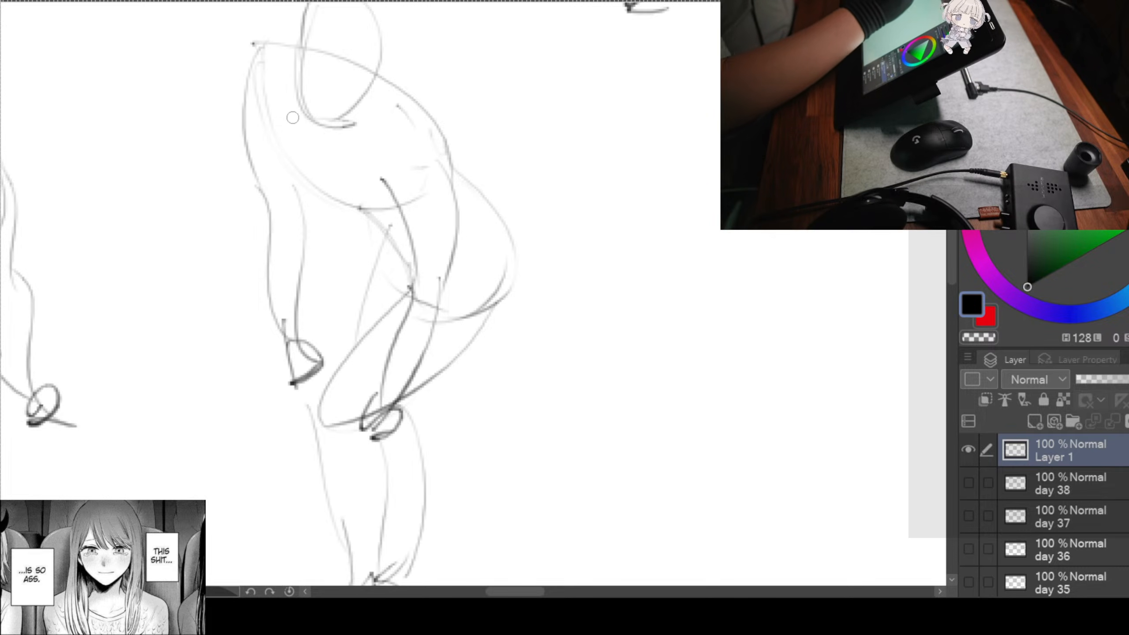
# Step: Reinforce the bent-forward figure's chest and belly contour, the buttock curve and the rear thigh line
pyautogui.moveTo(269, 103); pyautogui.dragTo(411, 278)
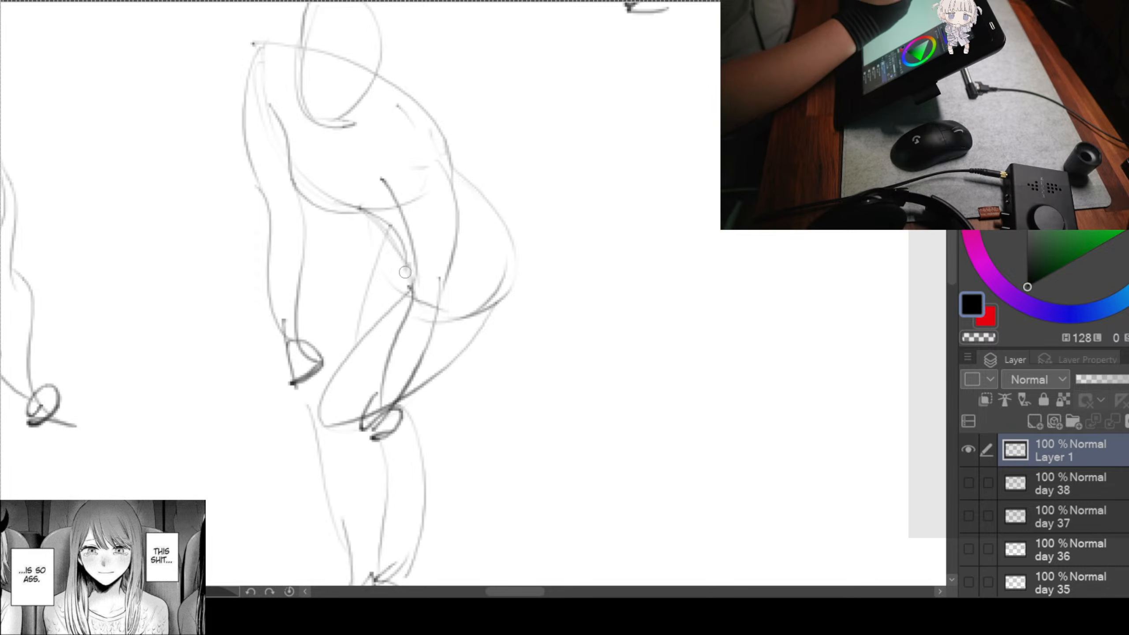
pyautogui.moveTo(369, 213); pyautogui.dragTo(431, 296)
pyautogui.moveTo(462, 191)
pyautogui.mouseDown()
pyautogui.moveTo(504, 311)
pyautogui.moveTo(449, 345)
pyautogui.mouseUp()
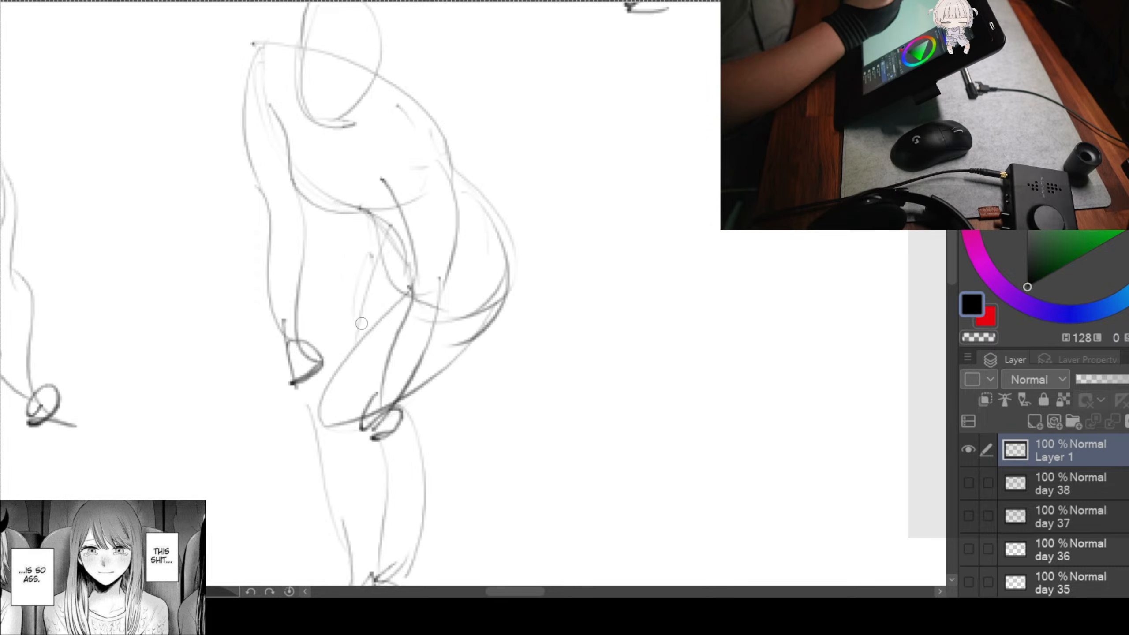
pyautogui.moveTo(370, 255); pyautogui.dragTo(344, 405)
# Step: Start a reclining figure in an empty canvas area with a pointed-oval ribcage and a dipping waist-to-hip curve behind it
pyautogui.moveTo(549, 438); pyautogui.dragTo(239, 453)
pyautogui.moveTo(540, 387)
pyautogui.mouseDown()
pyautogui.moveTo(428, 383)
pyautogui.moveTo(383, 348)
pyautogui.mouseUp()
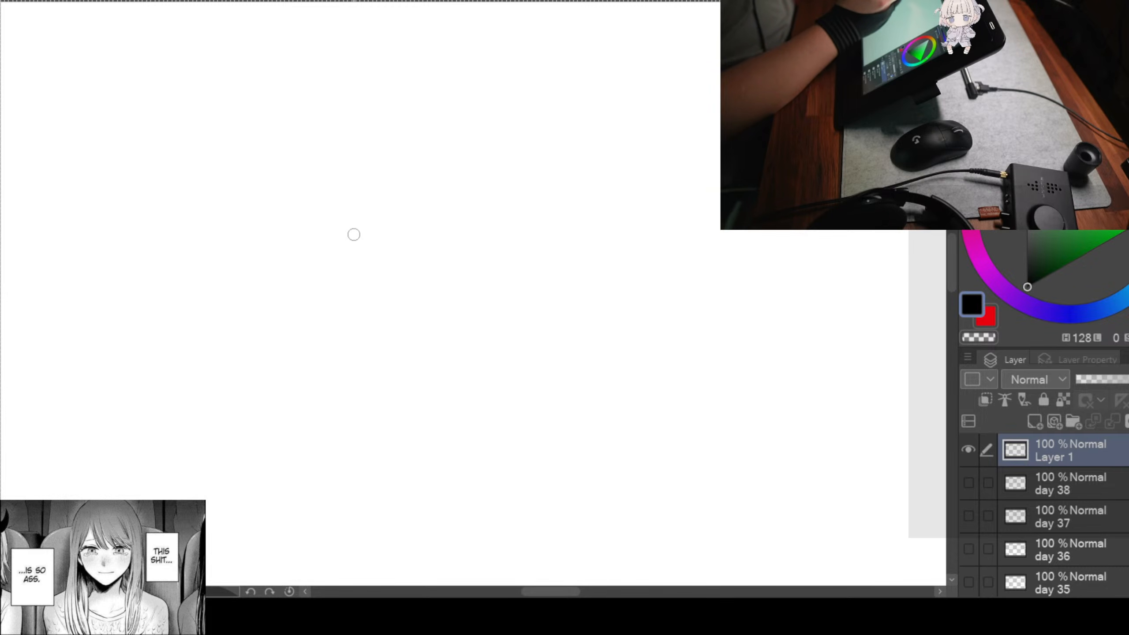
pyautogui.moveTo(353, 232)
pyautogui.mouseDown()
pyautogui.moveTo(476, 250)
pyautogui.moveTo(441, 279)
pyautogui.moveTo(460, 388)
pyautogui.moveTo(432, 312)
pyautogui.mouseUp()
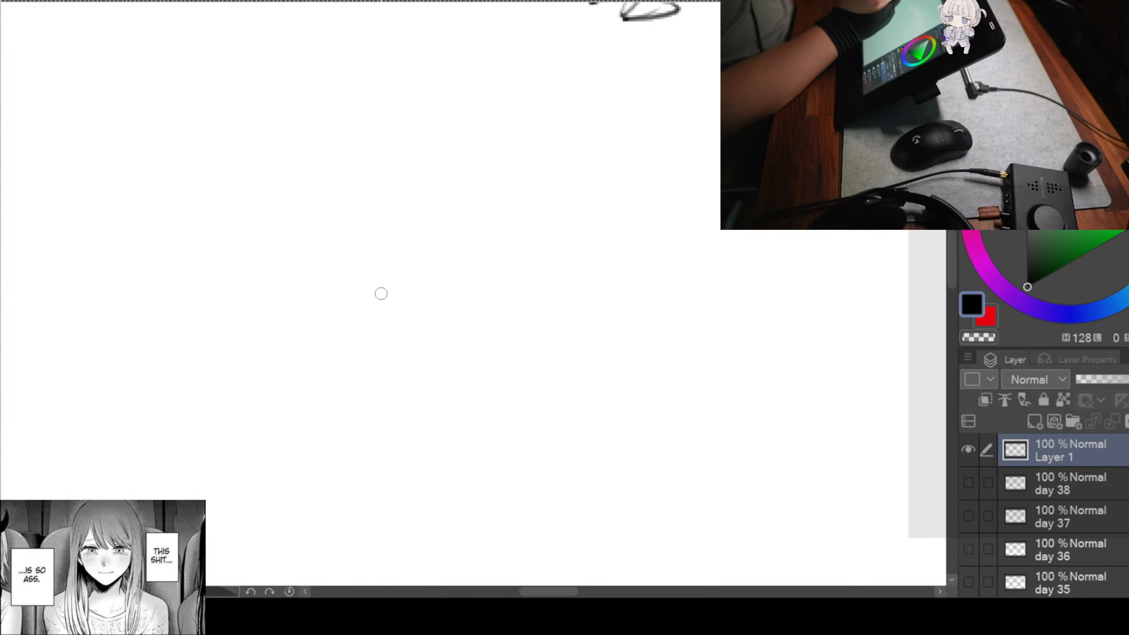
pyautogui.moveTo(365, 116)
pyautogui.mouseDown()
pyautogui.moveTo(328, 131)
pyautogui.moveTo(347, 275)
pyautogui.mouseUp()
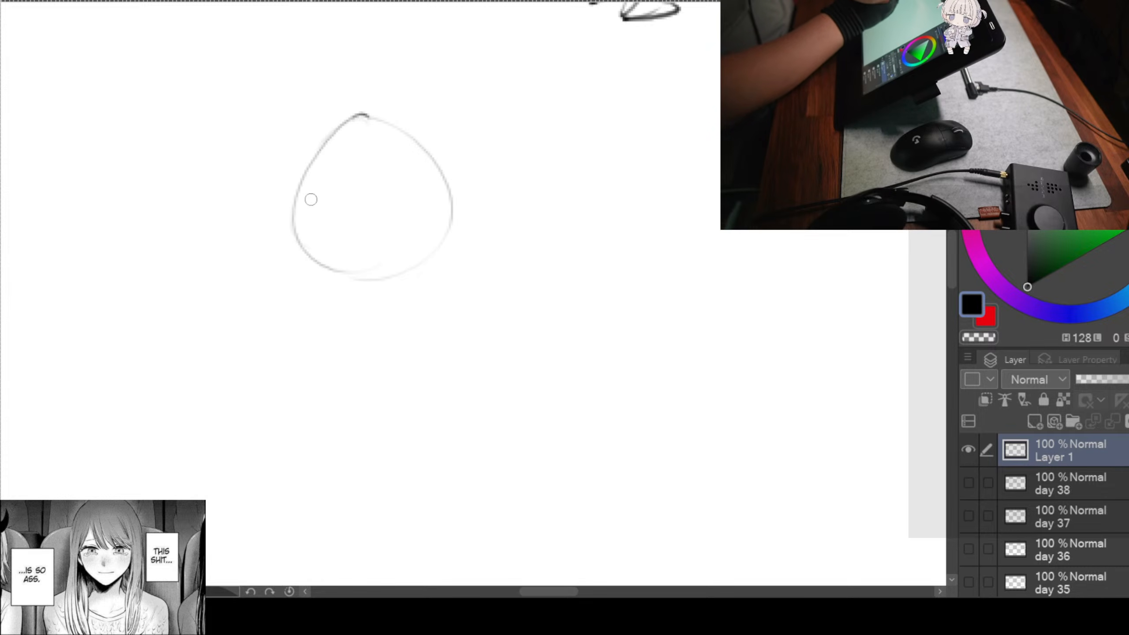
pyautogui.moveTo(304, 196)
pyautogui.mouseDown()
pyautogui.moveTo(280, 267)
pyautogui.moveTo(273, 240)
pyautogui.moveTo(134, 284)
pyautogui.mouseUp()
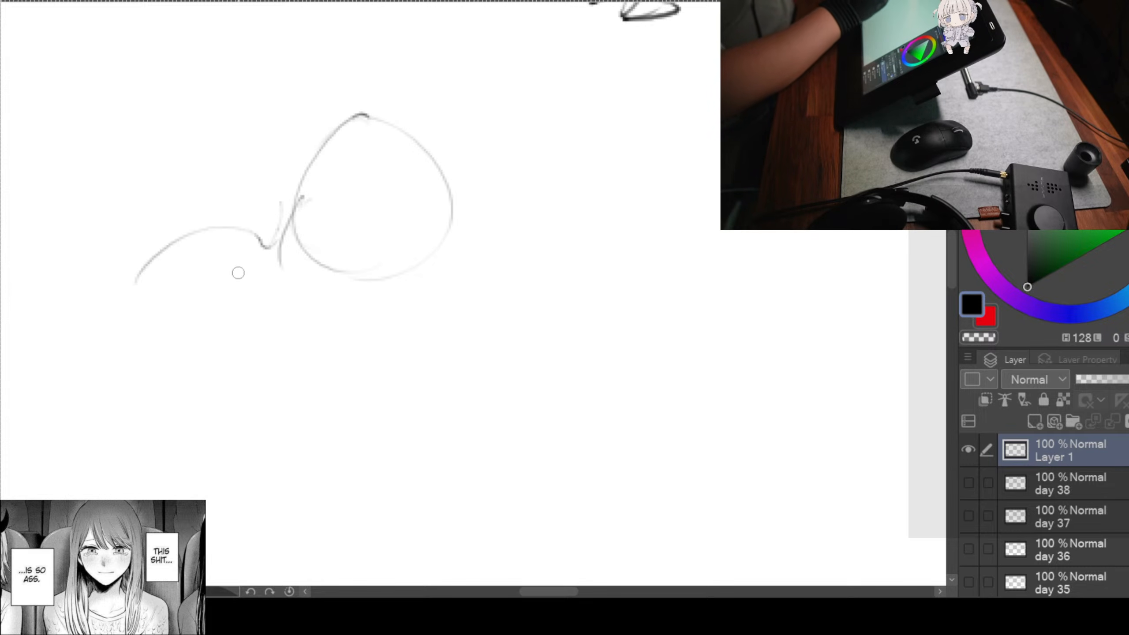
pyautogui.moveTo(273, 228); pyautogui.dragTo(138, 303)
pyautogui.moveTo(408, 277); pyautogui.dragTo(370, 283)
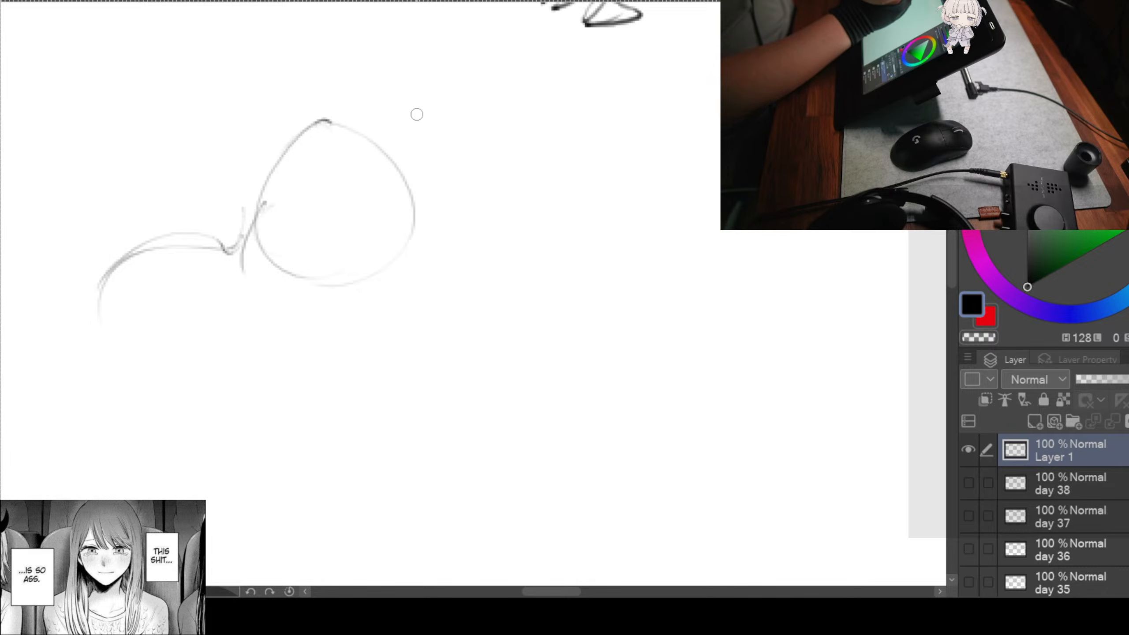
# Step: Sketch the reclining figure's oval head overlapping the ribcage and the near arm slanting forward to the ground
pyautogui.moveTo(417, 115); pyautogui.dragTo(385, 177)
pyautogui.moveTo(402, 116)
pyautogui.mouseDown()
pyautogui.moveTo(438, 114)
pyautogui.moveTo(409, 211)
pyautogui.moveTo(453, 212)
pyautogui.mouseUp()
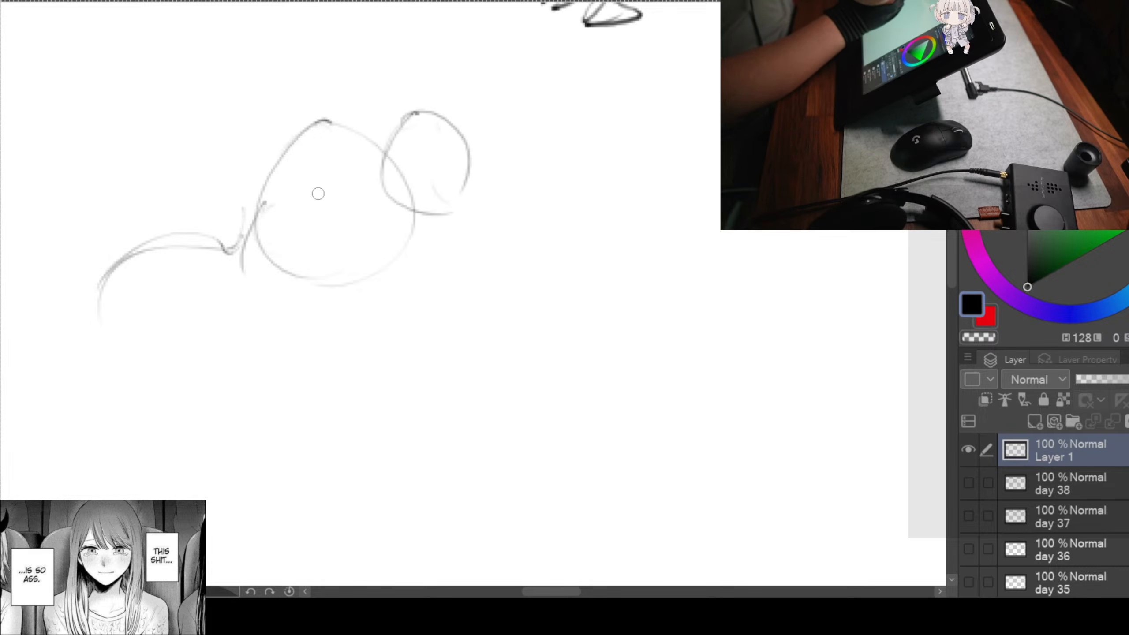
pyautogui.moveTo(336, 139); pyautogui.dragTo(402, 267)
pyautogui.moveTo(280, 212)
pyautogui.mouseDown()
pyautogui.moveTo(393, 298)
pyautogui.moveTo(505, 325)
pyautogui.mouseUp()
pyautogui.moveTo(375, 299); pyautogui.dragTo(500, 328)
# Step: Sketch the reclining figure's buttock and the extended leg stretching out low behind it
pyautogui.moveTo(239, 298)
pyautogui.mouseDown()
pyautogui.moveTo(355, 268)
pyautogui.moveTo(189, 345)
pyautogui.mouseUp()
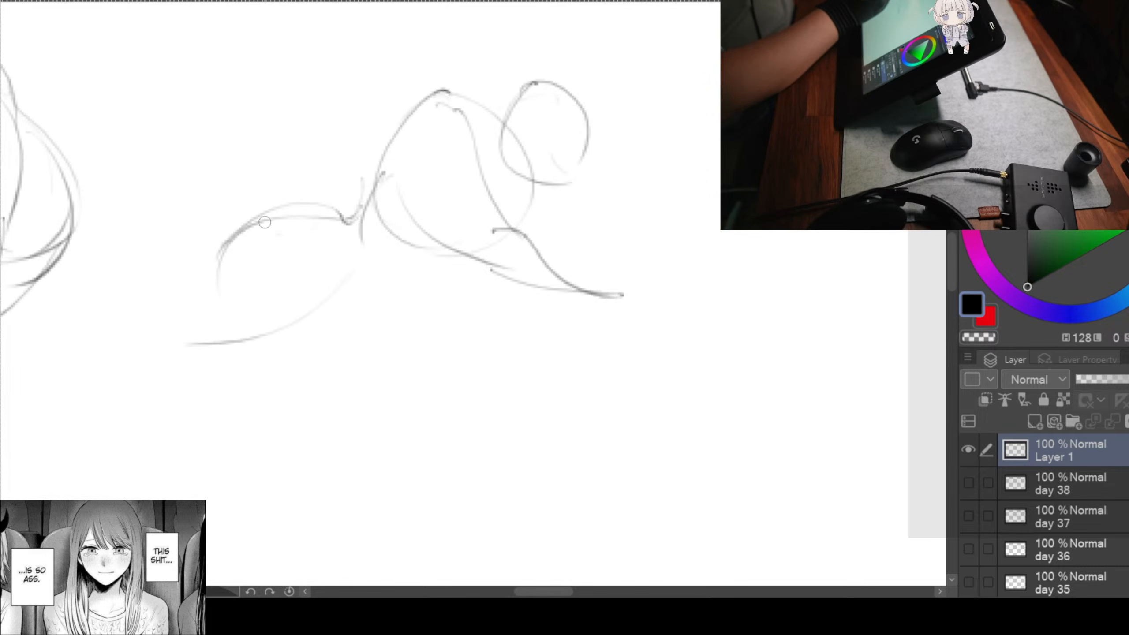
pyautogui.moveTo(267, 220); pyautogui.dragTo(163, 325)
pyautogui.moveTo(278, 358); pyautogui.dragTo(397, 325)
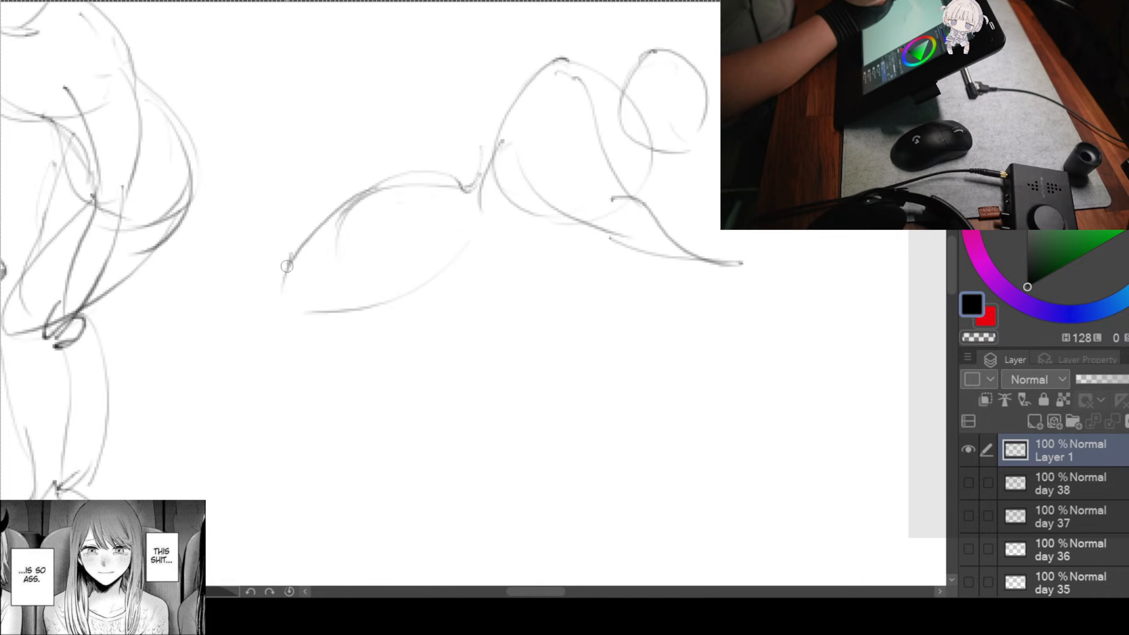
pyautogui.moveTo(287, 266); pyautogui.dragTo(164, 327)
pyautogui.moveTo(240, 318)
pyautogui.mouseDown()
pyautogui.moveTo(287, 318)
pyautogui.moveTo(219, 331)
pyautogui.mouseUp()
# Step: Sketch the reclining figure's front thigh with a rounded knee and the belly line joining it to the ribcage
pyautogui.click(500, 242)
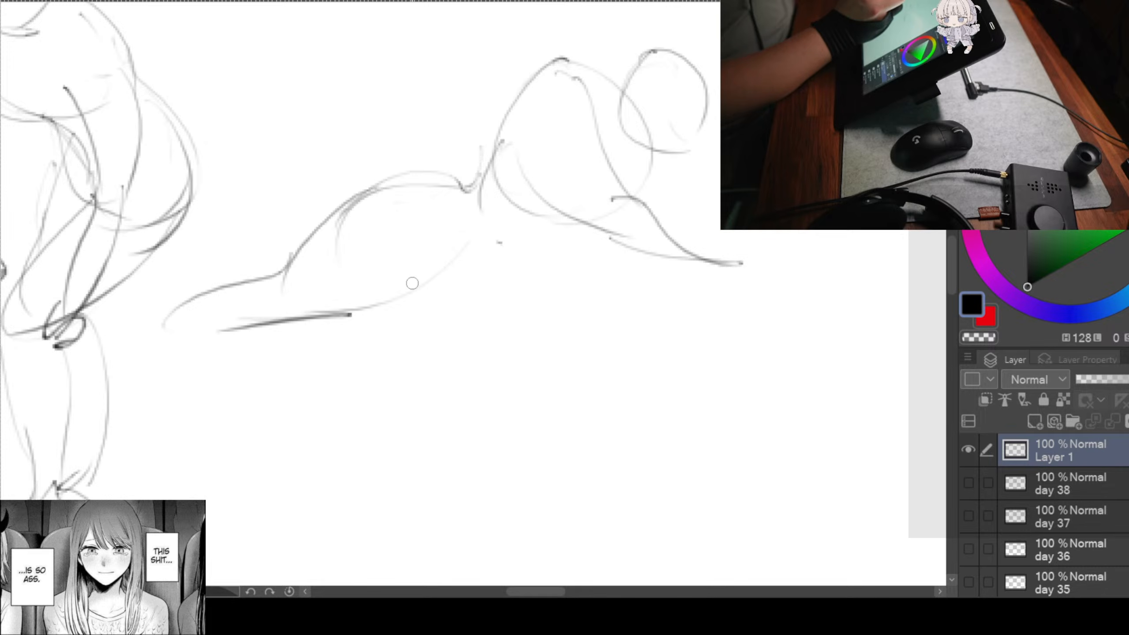
pyautogui.moveTo(449, 244); pyautogui.dragTo(351, 307)
pyautogui.moveTo(349, 326)
pyautogui.mouseDown()
pyautogui.moveTo(516, 253)
pyautogui.moveTo(410, 334)
pyautogui.mouseUp()
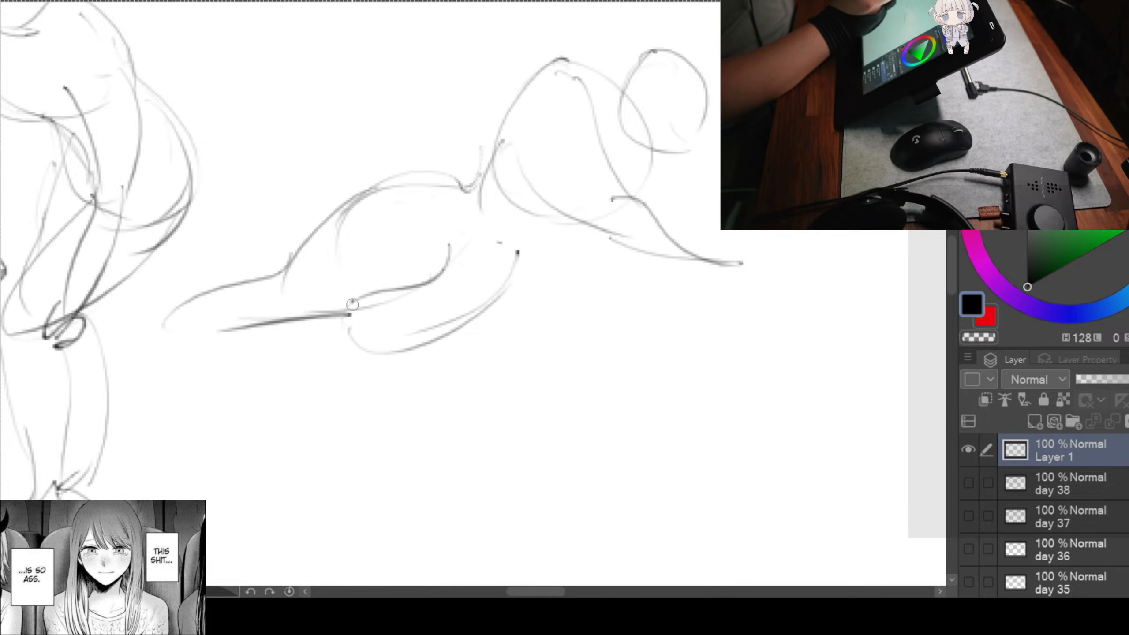
pyautogui.moveTo(555, 253); pyautogui.dragTo(282, 333)
pyautogui.moveTo(437, 246); pyautogui.dragTo(404, 275)
pyautogui.moveTo(472, 290); pyautogui.dragTo(431, 284)
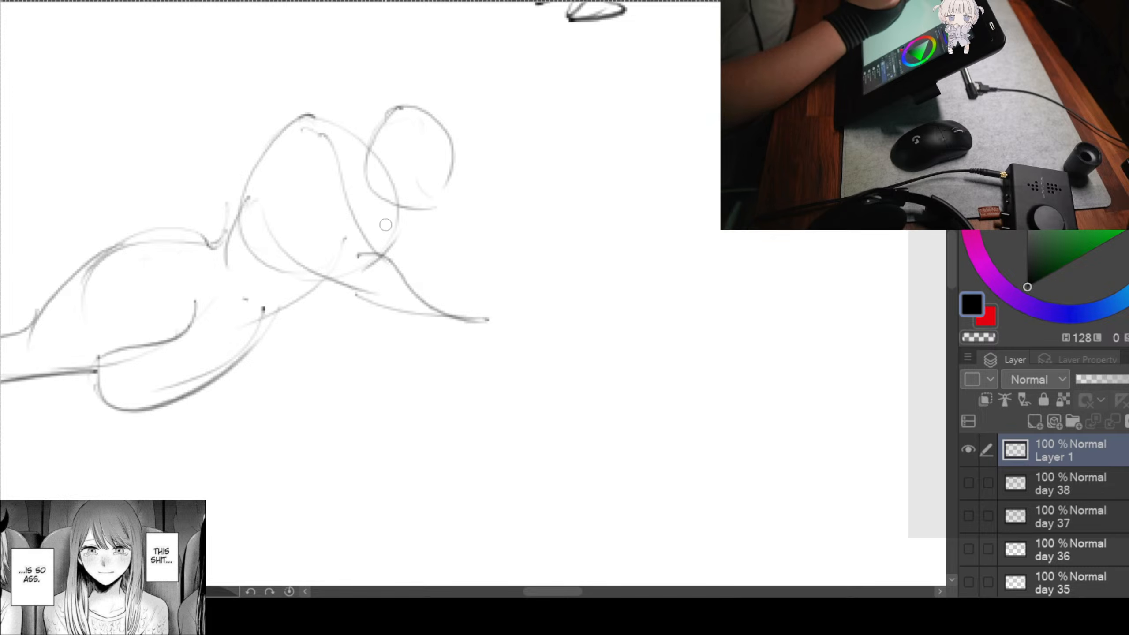
# Step: Add the reclining figure's chest, shoulder and neck lines, a flat supporting hand and the far arm
pyautogui.moveTo(394, 209); pyautogui.dragTo(362, 270)
pyautogui.moveTo(357, 156); pyautogui.dragTo(293, 162)
pyautogui.moveTo(395, 199); pyautogui.dragTo(391, 223)
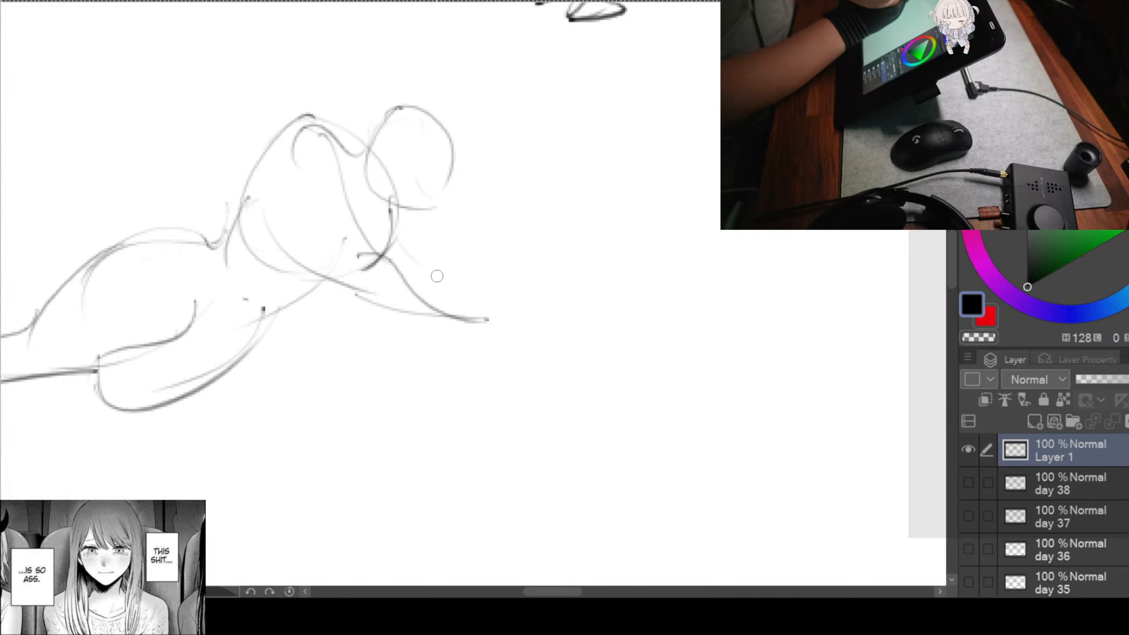
pyautogui.moveTo(450, 310)
pyautogui.mouseDown()
pyautogui.moveTo(425, 334)
pyautogui.moveTo(474, 337)
pyautogui.mouseUp()
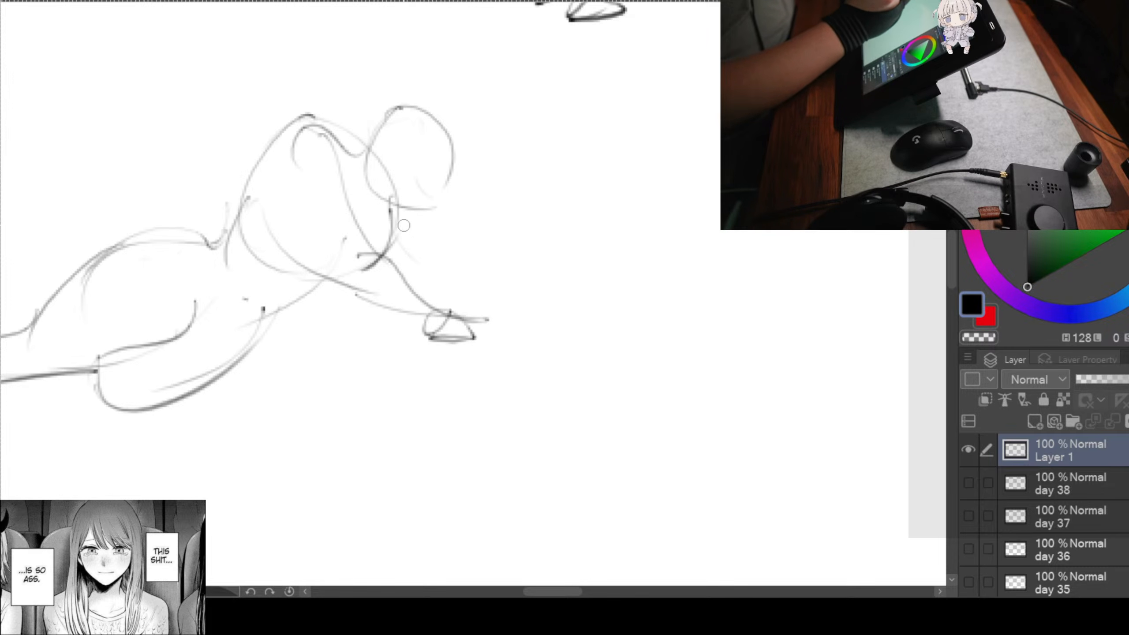
pyautogui.moveTo(407, 209)
pyautogui.mouseDown()
pyautogui.moveTo(460, 266)
pyautogui.moveTo(451, 302)
pyautogui.moveTo(471, 321)
pyautogui.mouseUp()
pyautogui.moveTo(389, 243); pyautogui.dragTo(488, 341)
# Step: Start a seated figure in an empty area with an oval head, a sloping shoulder line and both ribcage sides
pyautogui.moveTo(618, 307)
pyautogui.mouseDown()
pyautogui.moveTo(300, 358)
pyautogui.moveTo(409, 285)
pyautogui.moveTo(421, 260)
pyautogui.moveTo(411, 242)
pyautogui.mouseUp()
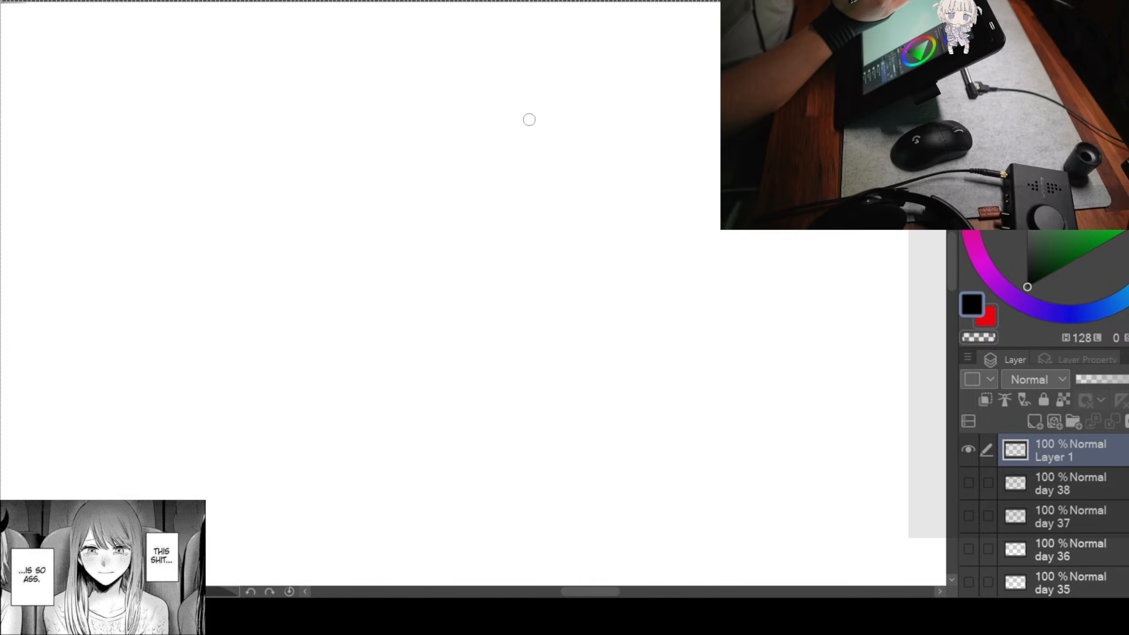
pyautogui.moveTo(495, 237)
pyautogui.mouseDown()
pyautogui.moveTo(635, 285)
pyautogui.moveTo(545, 232)
pyautogui.moveTo(556, 310)
pyautogui.moveTo(456, 464)
pyautogui.moveTo(658, 196)
pyautogui.moveTo(552, 302)
pyautogui.moveTo(742, 258)
pyautogui.moveTo(562, 217)
pyautogui.moveTo(555, 282)
pyautogui.moveTo(551, 212)
pyautogui.mouseUp()
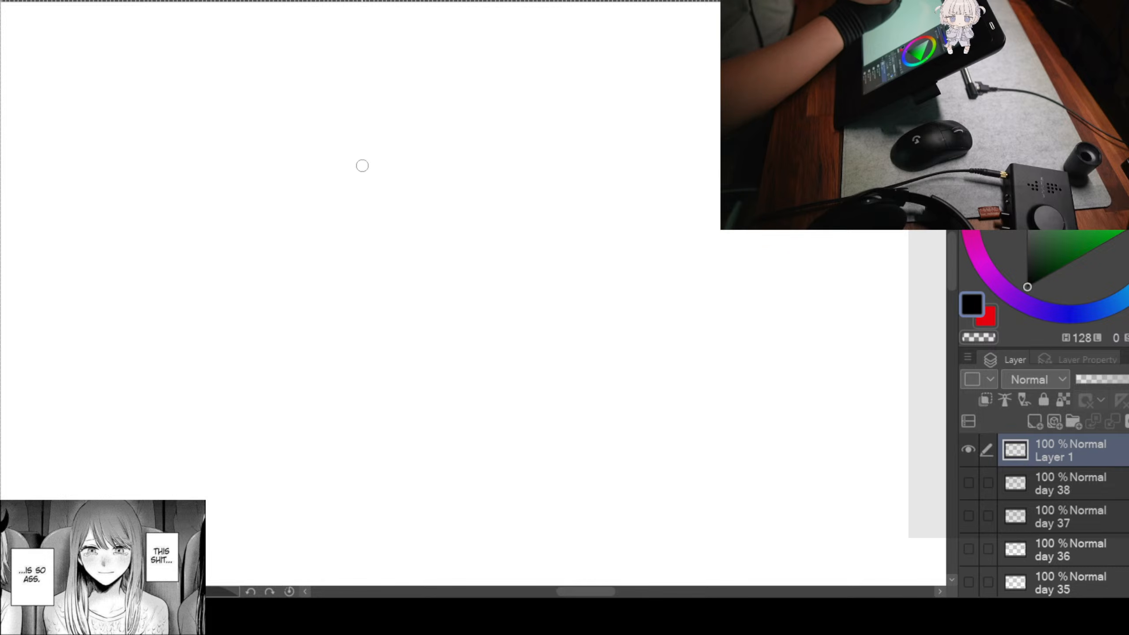
pyautogui.moveTo(343, 55)
pyautogui.mouseDown()
pyautogui.moveTo(330, 96)
pyautogui.moveTo(349, 164)
pyautogui.mouseUp()
pyautogui.moveTo(331, 85)
pyautogui.mouseDown()
pyautogui.moveTo(339, 163)
pyautogui.moveTo(392, 147)
pyautogui.mouseUp()
pyautogui.moveTo(261, 134); pyautogui.dragTo(434, 200)
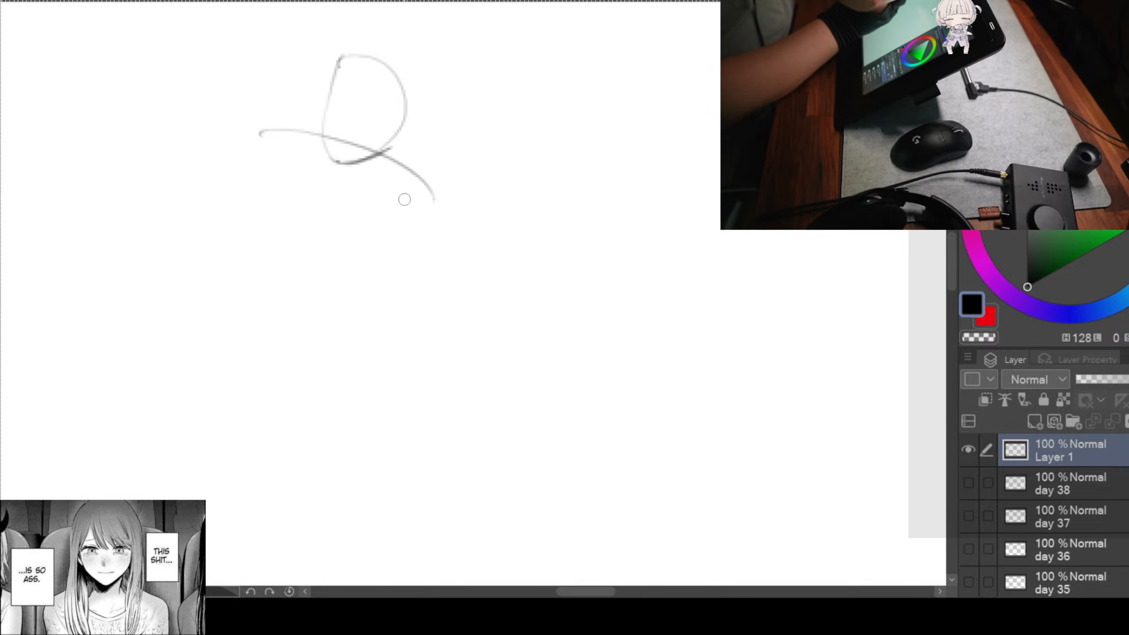
pyautogui.moveTo(252, 134); pyautogui.dragTo(243, 280)
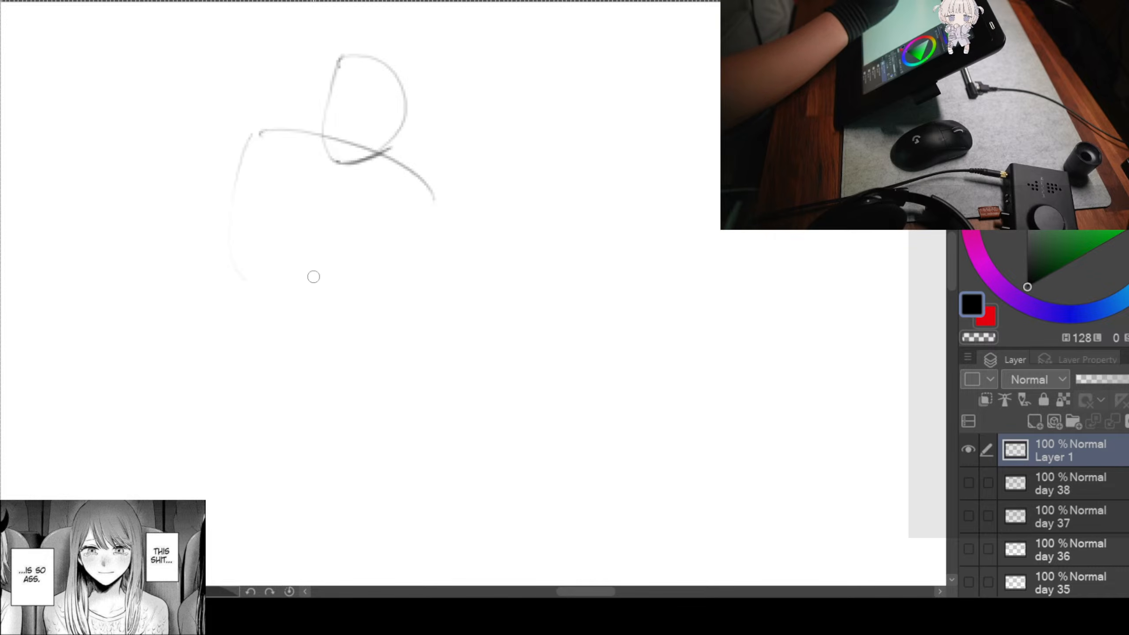
pyautogui.moveTo(412, 191); pyautogui.dragTo(353, 285)
# Step: Sketch the seated figure's back curving into rounded hips, with the waist and hip undersides, and darken the ribcage side
pyautogui.moveTo(226, 215); pyautogui.dragTo(209, 303)
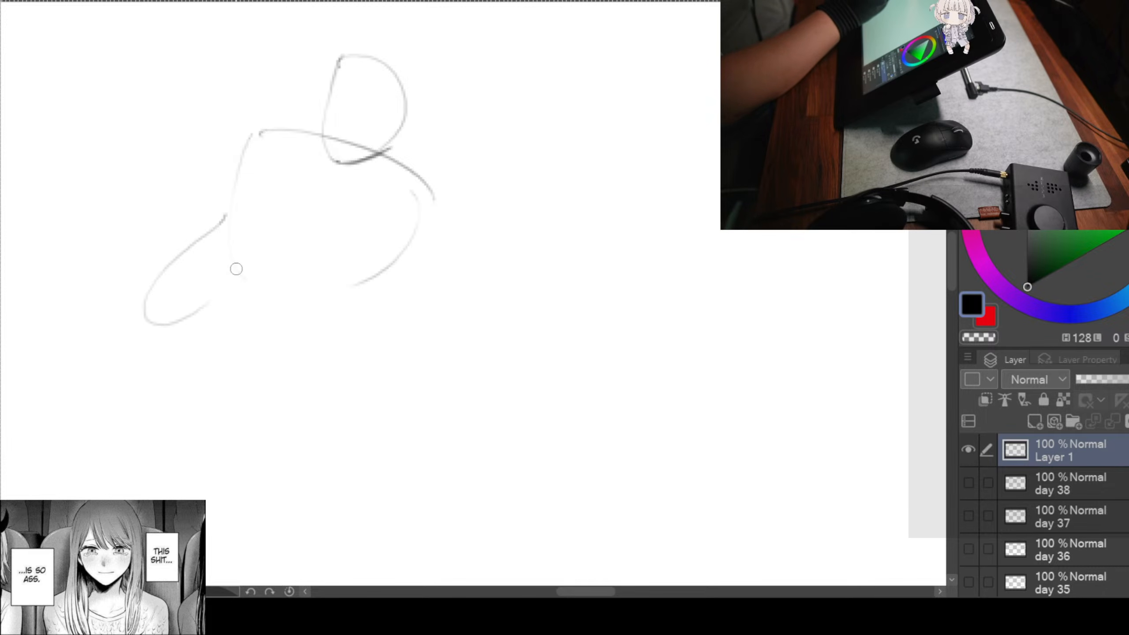
pyautogui.moveTo(242, 153); pyautogui.dragTo(237, 282)
pyautogui.moveTo(224, 217); pyautogui.dragTo(182, 258)
pyautogui.moveTo(147, 329); pyautogui.dragTo(343, 346)
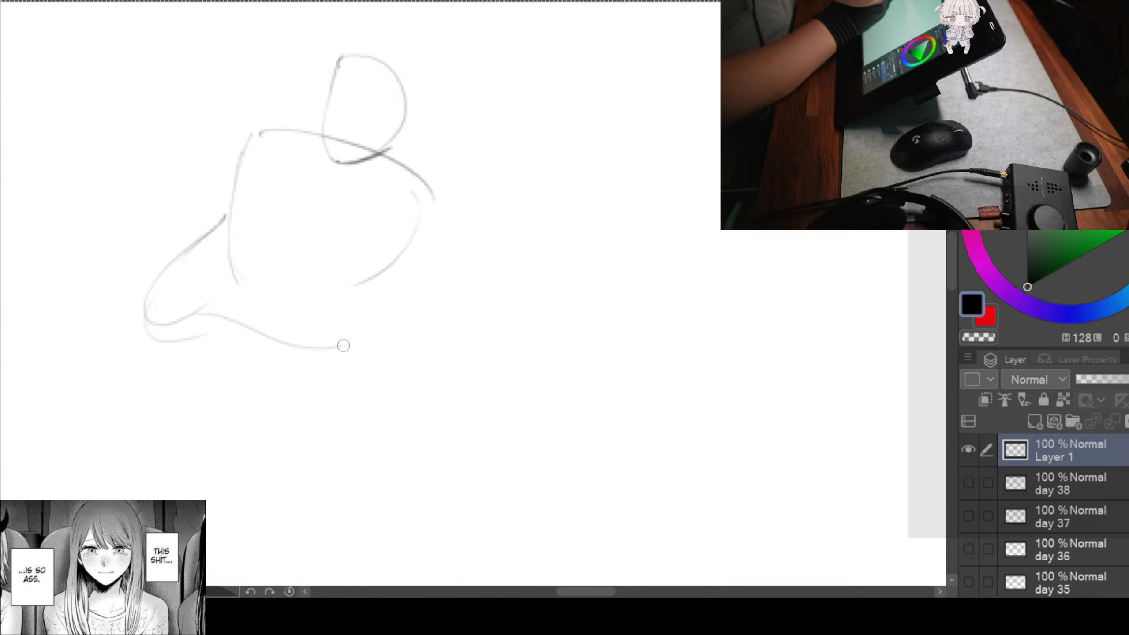
pyautogui.moveTo(240, 373); pyautogui.dragTo(243, 303)
pyautogui.moveTo(190, 208)
pyautogui.mouseDown()
pyautogui.moveTo(229, 295)
pyautogui.moveTo(311, 343)
pyautogui.mouseUp()
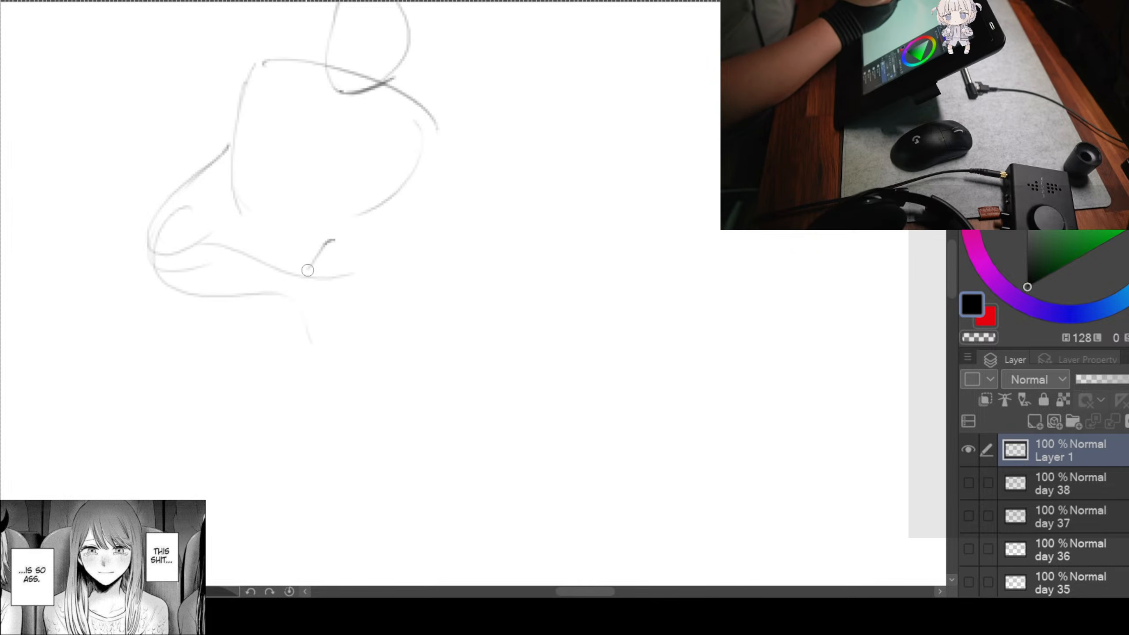
# Step: Sketch the seated figure's front thigh slanting from the crotch down to the knee on the ground
pyautogui.moveTo(307, 269); pyautogui.dragTo(288, 294)
pyautogui.moveTo(329, 250); pyautogui.dragTo(425, 349)
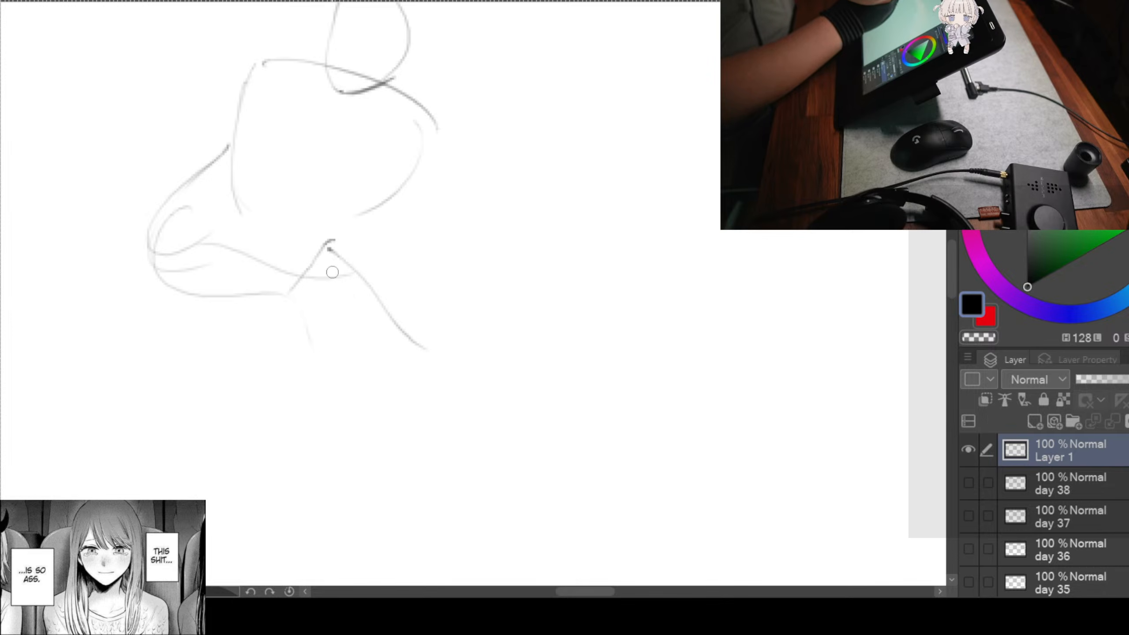
pyautogui.moveTo(333, 273); pyautogui.dragTo(418, 323)
pyautogui.moveTo(312, 342); pyautogui.dragTo(426, 365)
pyautogui.moveTo(438, 378); pyautogui.dragTo(339, 377)
# Step: Sketch the seated figure's folded lower legs as long curves sweeping from under the hips to the knees
pyautogui.moveTo(144, 266)
pyautogui.mouseDown()
pyautogui.moveTo(231, 357)
pyautogui.moveTo(371, 376)
pyautogui.mouseUp()
pyautogui.moveTo(383, 380)
pyautogui.mouseDown()
pyautogui.moveTo(311, 374)
pyautogui.moveTo(360, 379)
pyautogui.mouseUp()
pyautogui.moveTo(220, 243)
pyautogui.mouseDown()
pyautogui.moveTo(270, 346)
pyautogui.moveTo(341, 370)
pyautogui.mouseUp()
pyautogui.moveTo(371, 390)
pyautogui.mouseDown()
pyautogui.moveTo(416, 374)
pyautogui.moveTo(328, 372)
pyautogui.mouseUp()
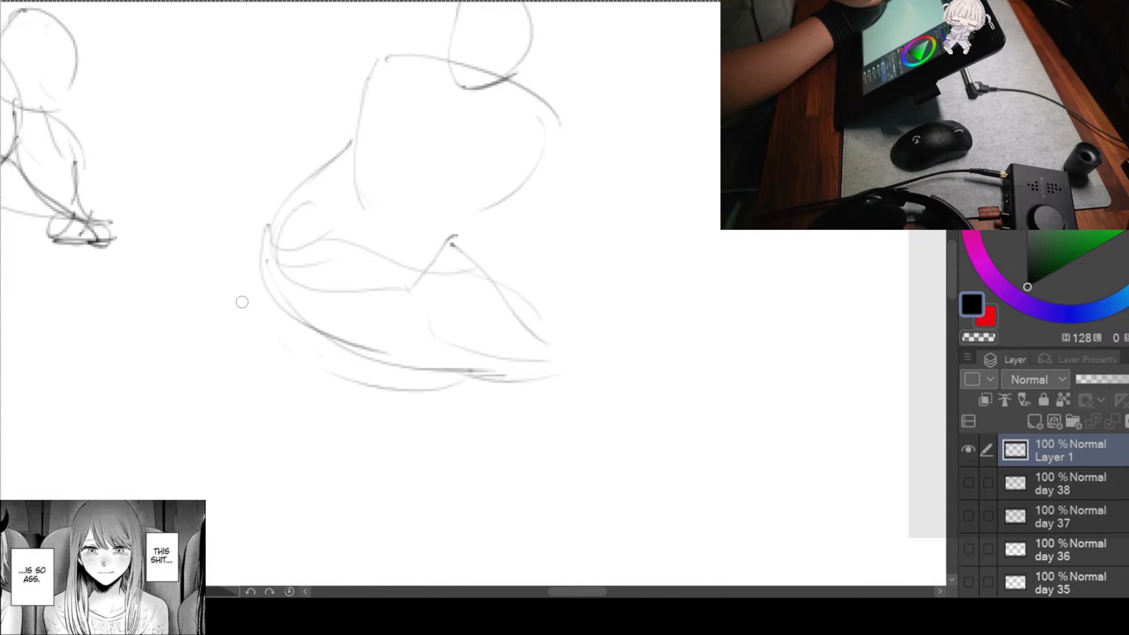
# Step: Sketch the seated figure's feet behind the hips and firm up the shin lines running to the knees
pyautogui.moveTo(241, 297); pyautogui.dragTo(272, 328)
pyautogui.moveTo(313, 347)
pyautogui.mouseDown()
pyautogui.moveTo(250, 319)
pyautogui.moveTo(267, 306)
pyautogui.moveTo(220, 341)
pyautogui.mouseUp()
pyautogui.moveTo(257, 274); pyautogui.dragTo(227, 356)
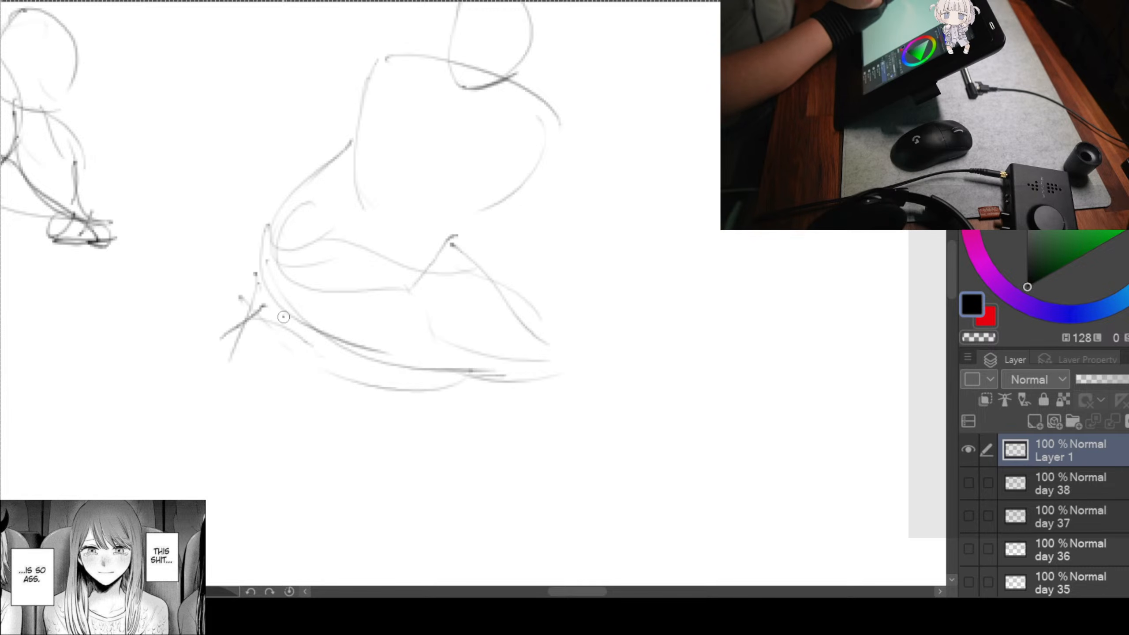
pyautogui.moveTo(284, 317); pyautogui.dragTo(231, 376)
pyautogui.moveTo(256, 294); pyautogui.dragTo(209, 370)
pyautogui.moveTo(268, 330); pyautogui.dragTo(440, 377)
pyautogui.moveTo(369, 376)
pyautogui.mouseDown()
pyautogui.moveTo(425, 390)
pyautogui.moveTo(541, 366)
pyautogui.mouseUp()
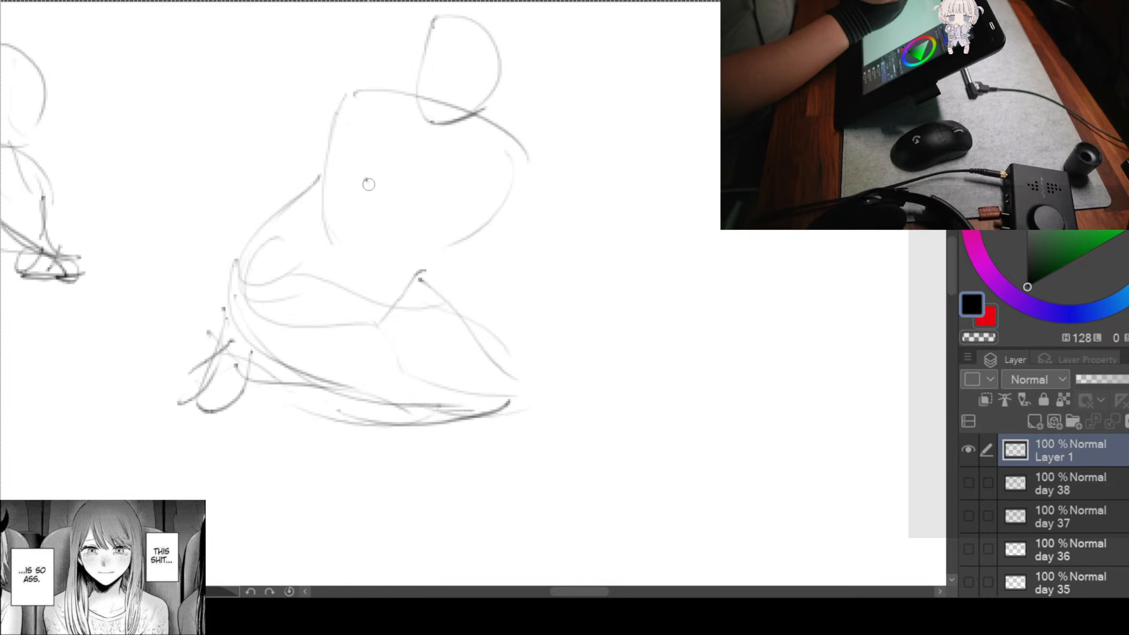
# Step: Sketch the seated figure's straight supporting arm from the rear shoulder to a flat hand beside the legs
pyautogui.moveTo(369, 184); pyautogui.dragTo(314, 280)
pyautogui.moveTo(332, 137)
pyautogui.mouseDown()
pyautogui.moveTo(305, 191)
pyautogui.moveTo(298, 281)
pyautogui.moveTo(312, 370)
pyautogui.moveTo(334, 408)
pyautogui.mouseUp()
pyautogui.moveTo(297, 270)
pyautogui.mouseDown()
pyautogui.moveTo(302, 401)
pyautogui.moveTo(371, 426)
pyautogui.mouseUp()
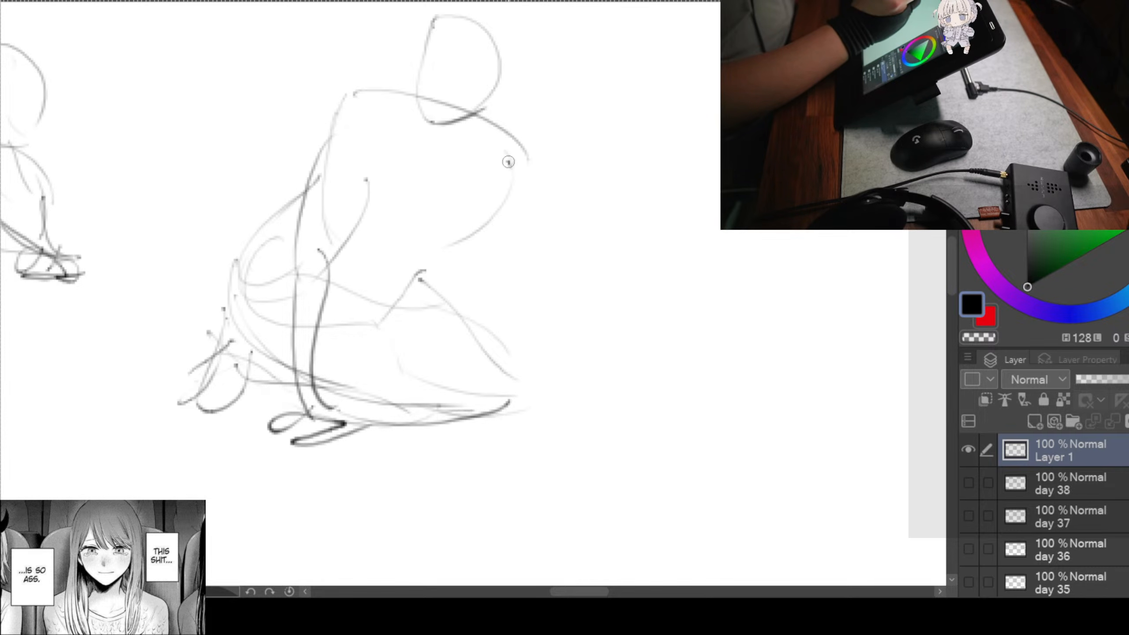
# Step: Sketch the seated figure's other arm angling outward from the shoulder to a small rounded hand
pyautogui.moveTo(508, 162); pyautogui.dragTo(547, 316)
pyautogui.moveTo(476, 222)
pyautogui.mouseDown()
pyautogui.moveTo(535, 320)
pyautogui.moveTo(620, 403)
pyautogui.mouseUp()
pyautogui.moveTo(514, 329); pyautogui.dragTo(587, 418)
# Step: Sketch the rounded underside of the seated figure's ribcage, plus the neck and upper shoulder lines
pyautogui.moveTo(467, 212); pyautogui.dragTo(387, 288)
pyautogui.moveTo(333, 231); pyautogui.dragTo(398, 291)
pyautogui.moveTo(370, 262); pyautogui.dragTo(451, 273)
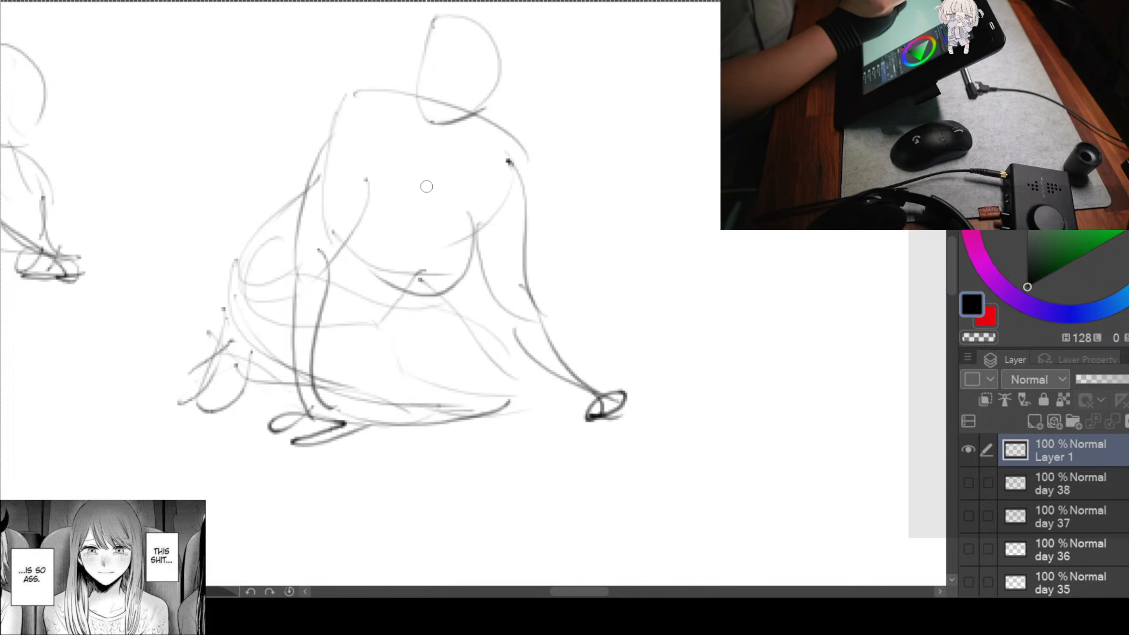
pyautogui.moveTo(422, 55)
pyautogui.mouseDown()
pyautogui.moveTo(419, 87)
pyautogui.moveTo(338, 101)
pyautogui.moveTo(479, 127)
pyautogui.moveTo(470, 116)
pyautogui.moveTo(505, 228)
pyautogui.mouseUp()
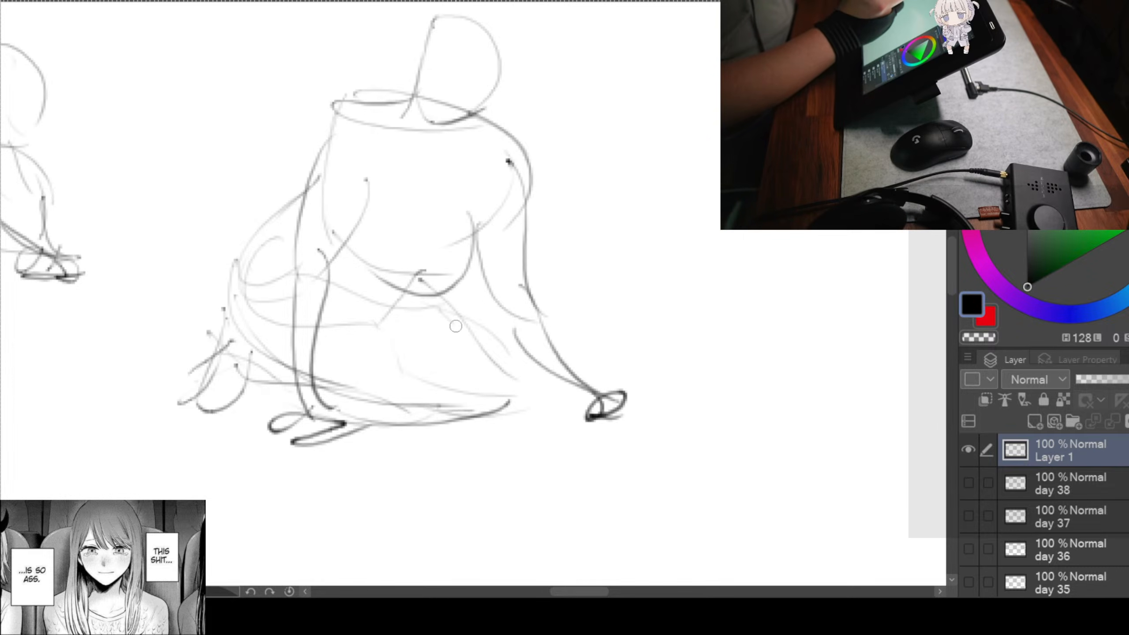
# Step: Refine the seated figure's front thigh and knee contours below the ribcage
pyautogui.moveTo(456, 326); pyautogui.dragTo(504, 421)
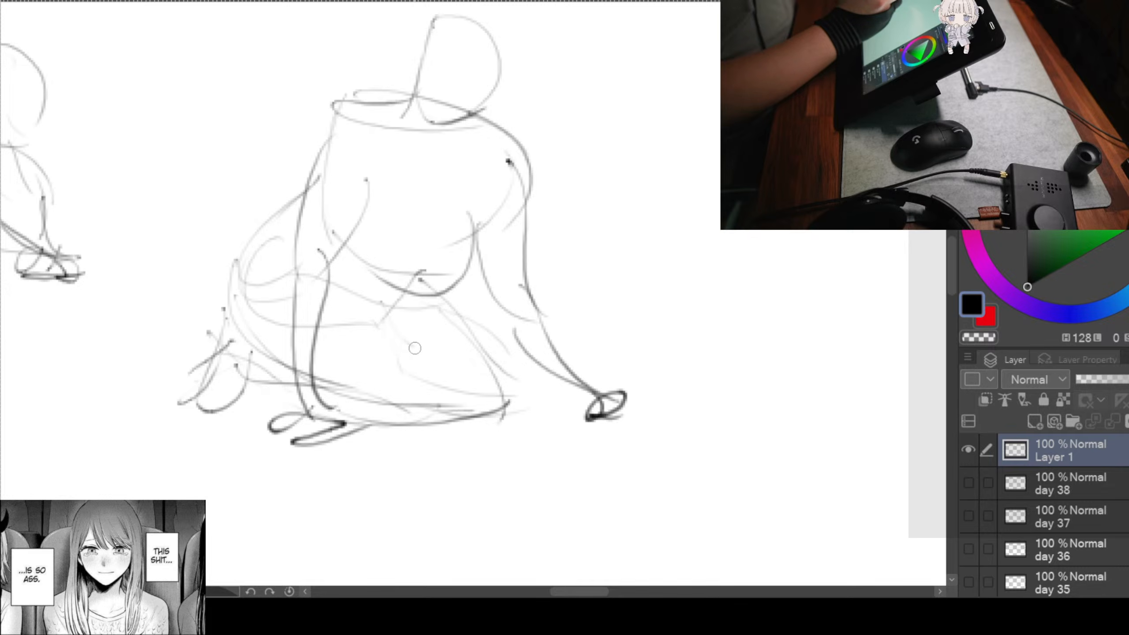
pyautogui.moveTo(414, 348); pyautogui.dragTo(475, 425)
pyautogui.moveTo(464, 331); pyautogui.dragTo(473, 427)
# Step: Sketch the oval head of a new standing figure on the blank canvas beyond the seated figure
pyautogui.moveTo(682, 361); pyautogui.dragTo(347, 419)
pyautogui.moveTo(671, 347); pyautogui.dragTo(392, 382)
pyautogui.moveTo(492, 419); pyautogui.dragTo(495, 360)
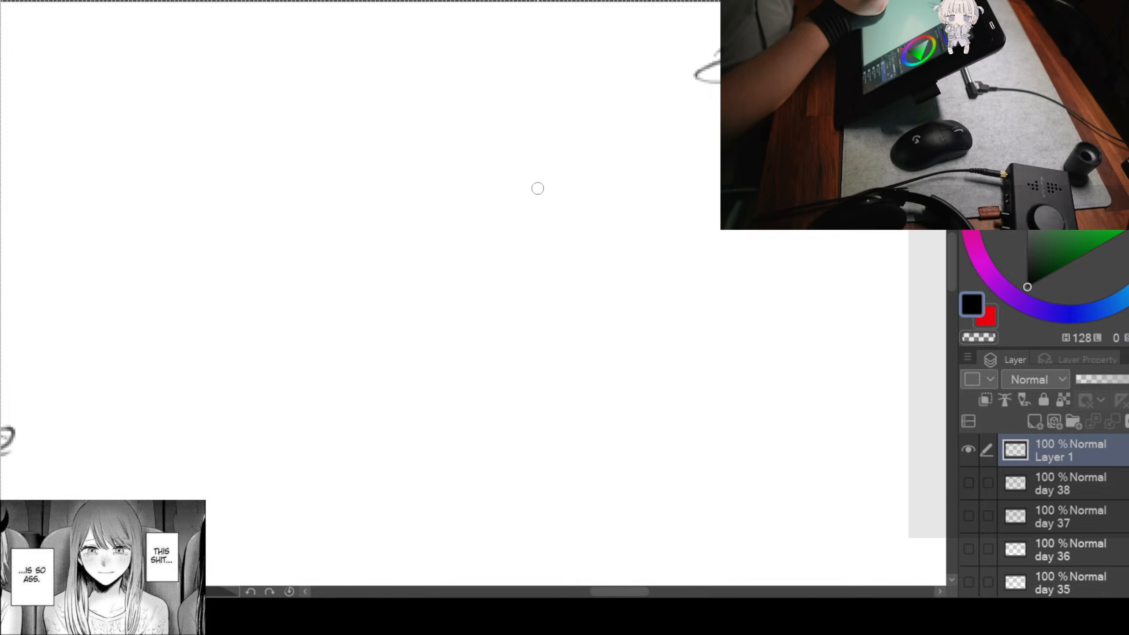
pyautogui.moveTo(538, 188)
pyautogui.mouseDown()
pyautogui.moveTo(678, 183)
pyautogui.moveTo(605, 277)
pyautogui.moveTo(569, 388)
pyautogui.moveTo(545, 227)
pyautogui.moveTo(525, 223)
pyautogui.mouseUp()
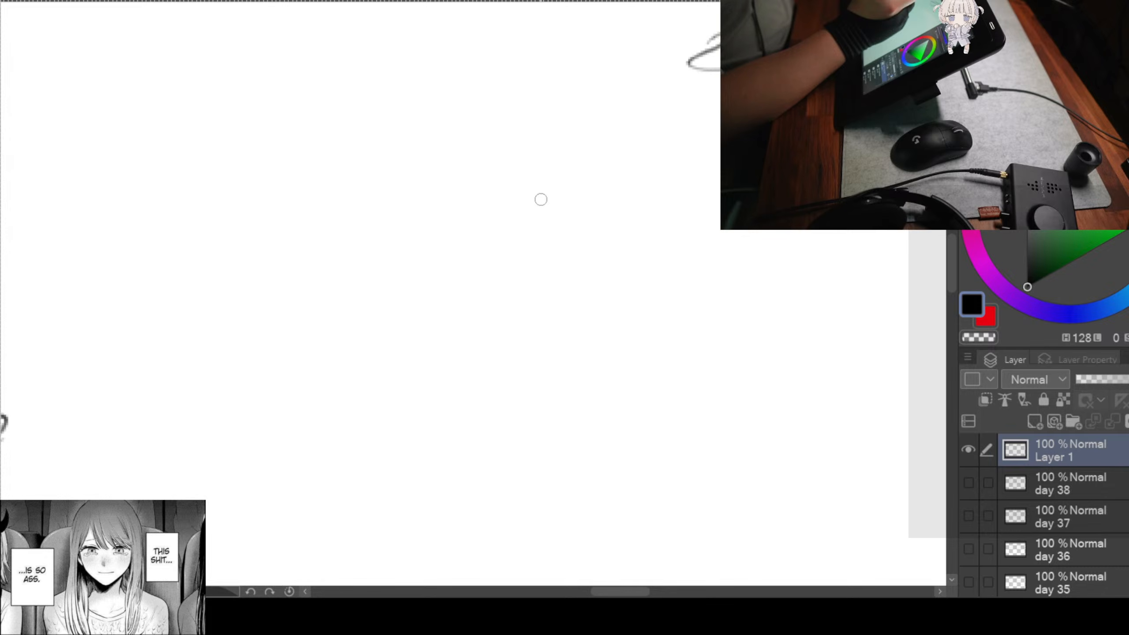
pyautogui.moveTo(324, 57)
pyautogui.mouseDown()
pyautogui.moveTo(314, 101)
pyautogui.moveTo(354, 52)
pyautogui.moveTo(310, 155)
pyautogui.mouseUp()
pyautogui.moveTo(309, 106)
pyautogui.mouseDown()
pyautogui.moveTo(350, 159)
pyautogui.moveTo(344, 174)
pyautogui.mouseUp()
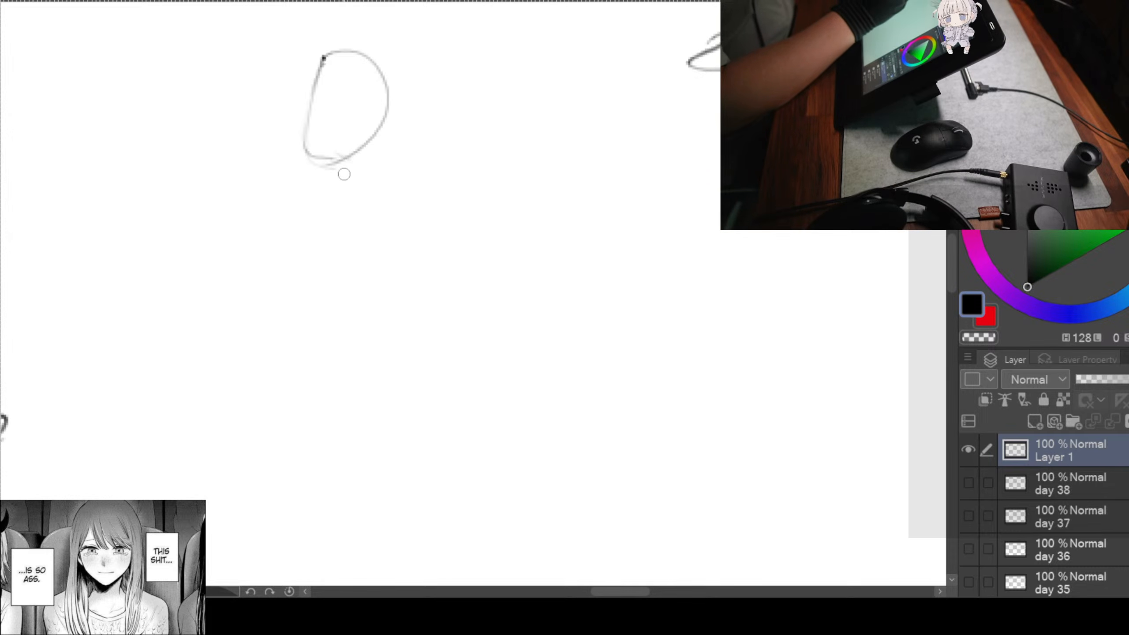
# Step: Sketch the standing figure's sloping shoulder line, tapering torso sides and rounded hips below the head
pyautogui.moveTo(225, 121); pyautogui.dragTo(391, 210)
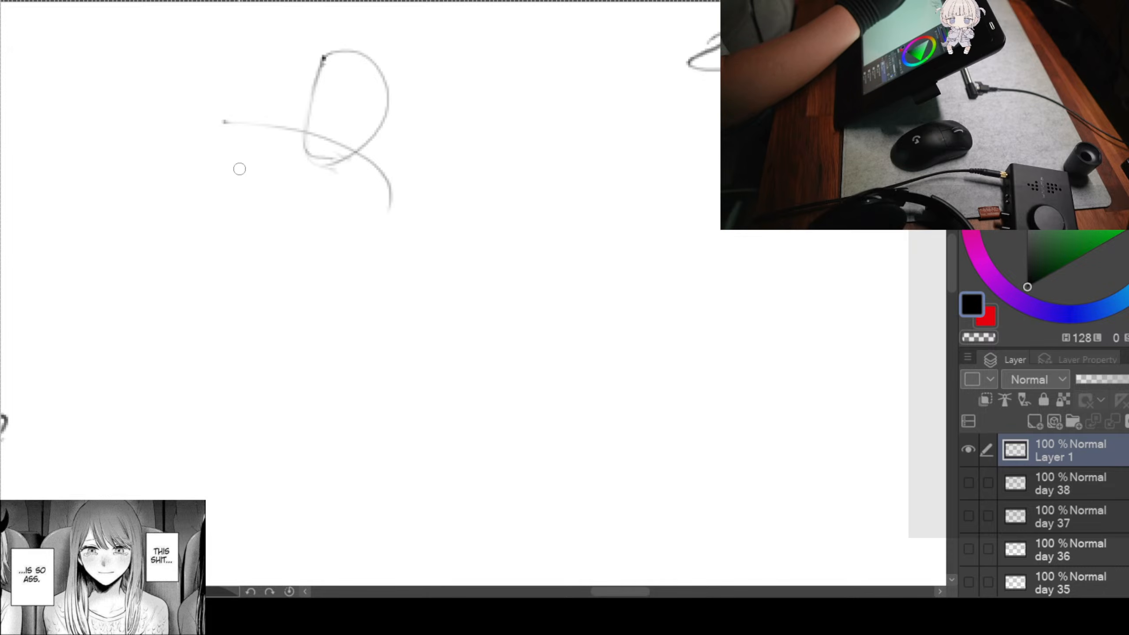
pyautogui.moveTo(229, 125); pyautogui.dragTo(293, 331)
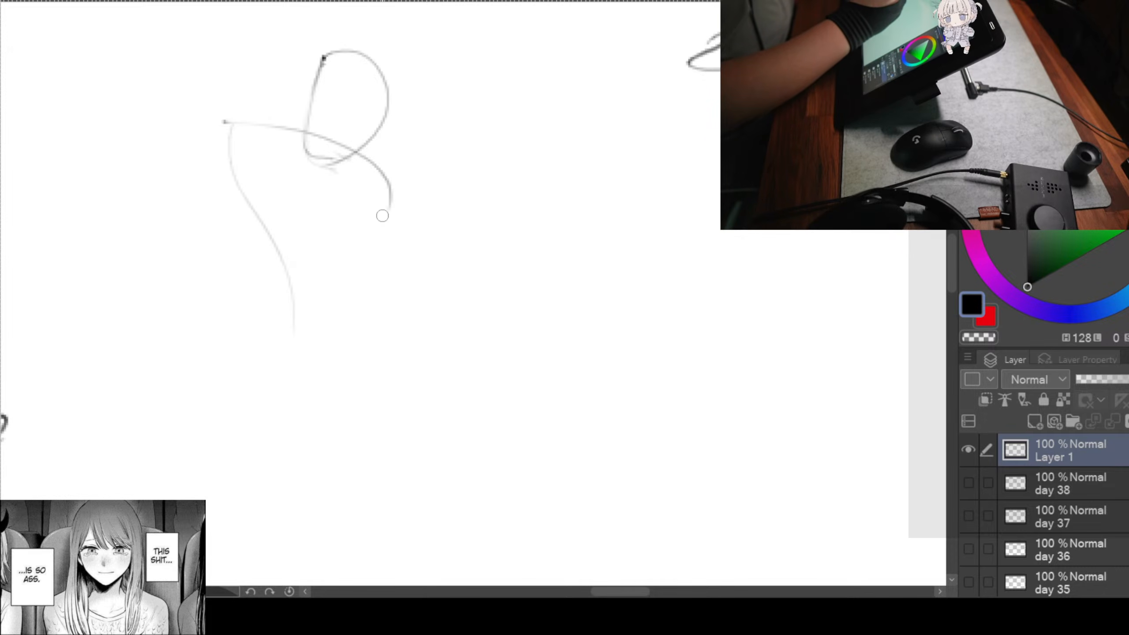
pyautogui.moveTo(365, 275)
pyautogui.mouseDown()
pyautogui.moveTo(383, 285)
pyautogui.moveTo(356, 403)
pyautogui.mouseUp()
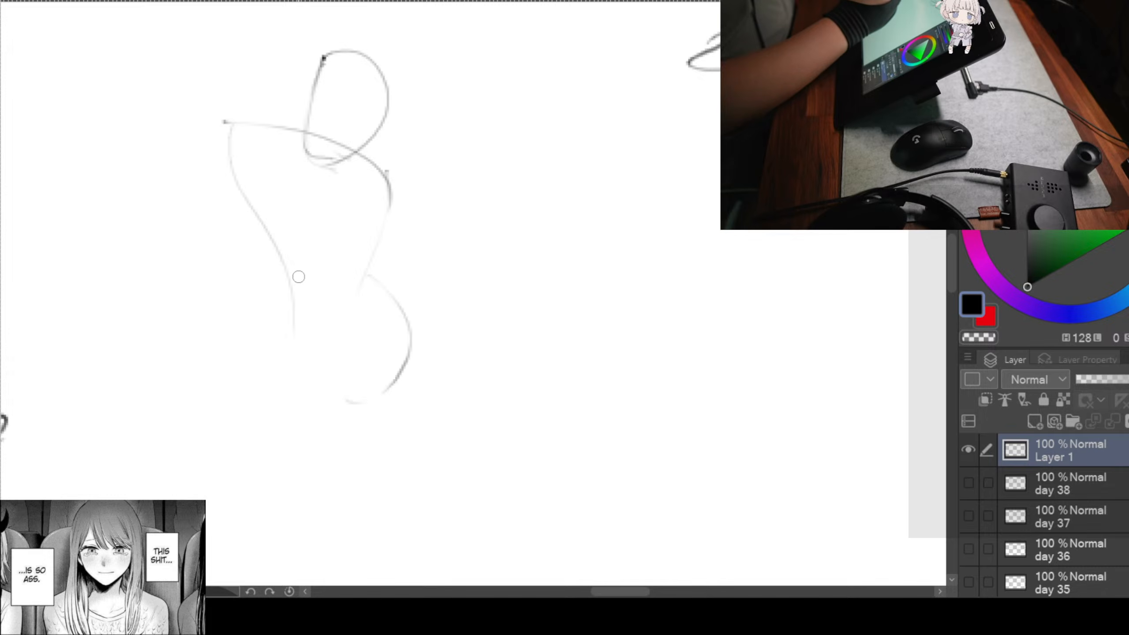
pyautogui.moveTo(285, 277)
pyautogui.mouseDown()
pyautogui.moveTo(331, 402)
pyautogui.moveTo(315, 305)
pyautogui.mouseUp()
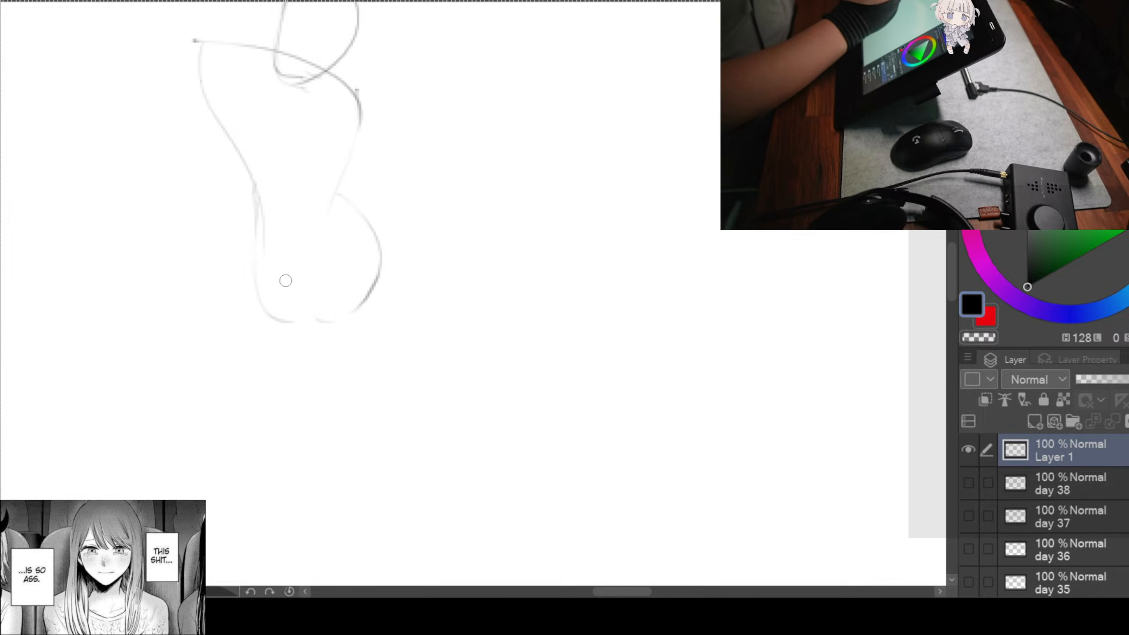
# Step: Sketch the standing figure's two overlapping legs from the hips down, adding a pointed foot to the front leg
pyautogui.moveTo(274, 272)
pyautogui.mouseDown()
pyautogui.moveTo(321, 312)
pyautogui.moveTo(340, 439)
pyautogui.mouseUp()
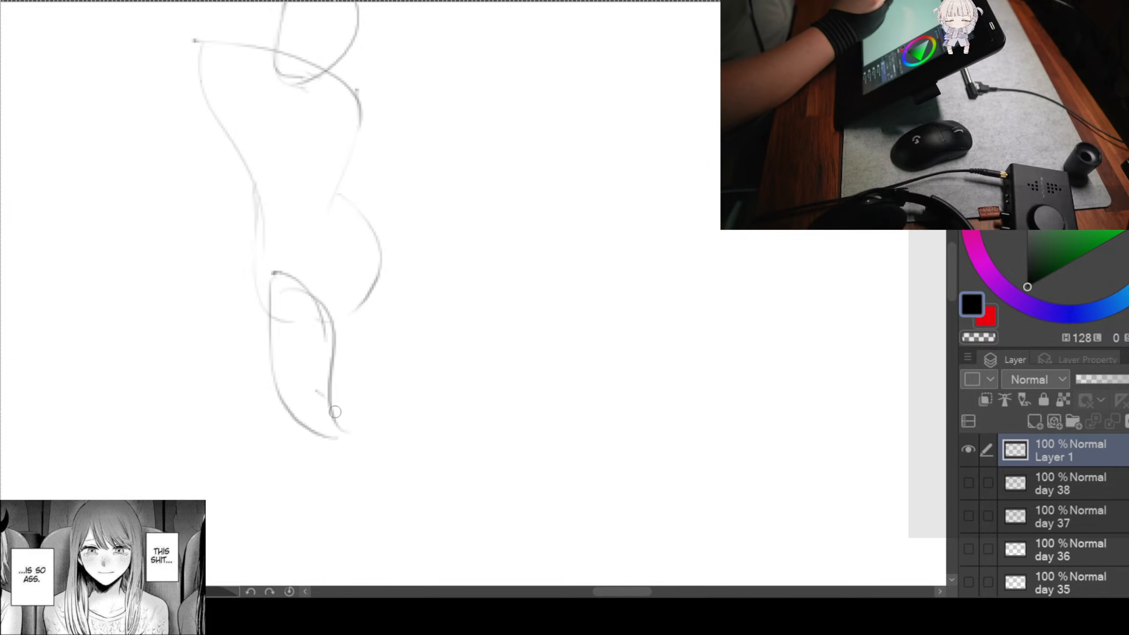
pyautogui.moveTo(330, 399); pyautogui.dragTo(313, 527)
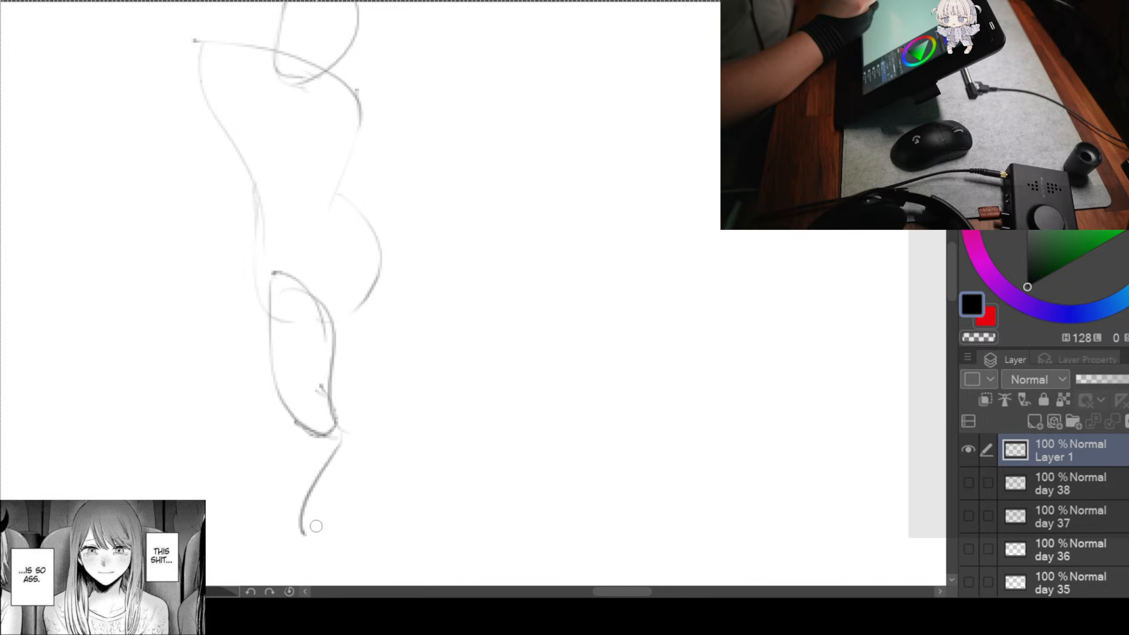
pyautogui.moveTo(302, 416)
pyautogui.mouseDown()
pyautogui.moveTo(311, 533)
pyautogui.moveTo(265, 549)
pyautogui.moveTo(327, 538)
pyautogui.mouseUp()
pyautogui.moveTo(378, 251)
pyautogui.mouseDown()
pyautogui.moveTo(388, 298)
pyautogui.moveTo(343, 412)
pyautogui.mouseUp()
pyautogui.moveTo(345, 372); pyautogui.dragTo(351, 514)
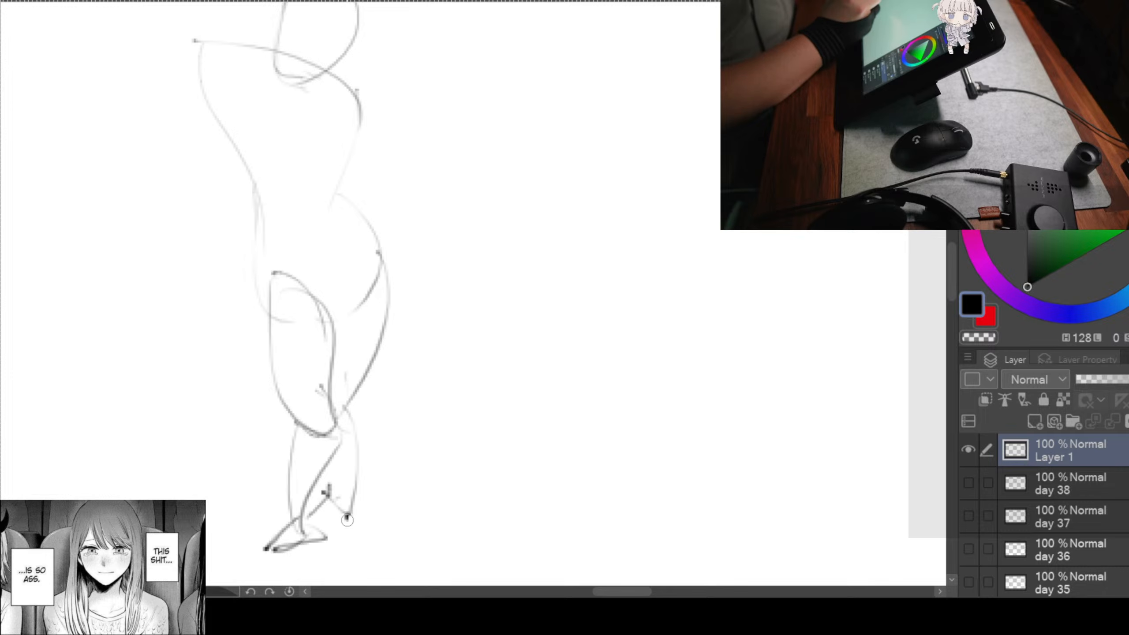
# Step: Sketch the standing figure's hanging arm from the outer shoulder to a small flat hand, and round off the shoulder
pyautogui.moveTo(352, 375); pyautogui.dragTo(421, 484)
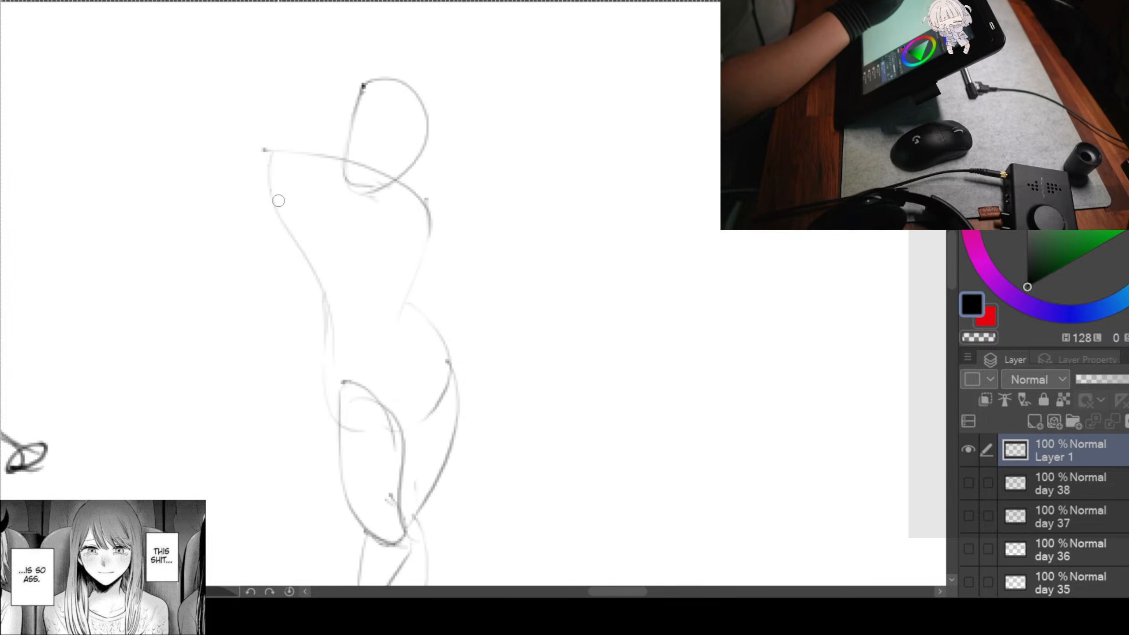
pyautogui.moveTo(267, 161)
pyautogui.mouseDown()
pyautogui.moveTo(239, 208)
pyautogui.moveTo(224, 293)
pyautogui.mouseUp()
pyautogui.moveTo(285, 231)
pyautogui.mouseDown()
pyautogui.moveTo(251, 282)
pyautogui.moveTo(278, 395)
pyautogui.mouseUp()
pyautogui.moveTo(228, 287)
pyautogui.mouseDown()
pyautogui.moveTo(229, 344)
pyautogui.moveTo(266, 391)
pyautogui.moveTo(247, 410)
pyautogui.mouseUp()
pyautogui.moveTo(337, 164)
pyautogui.mouseDown()
pyautogui.moveTo(312, 165)
pyautogui.moveTo(329, 205)
pyautogui.mouseUp()
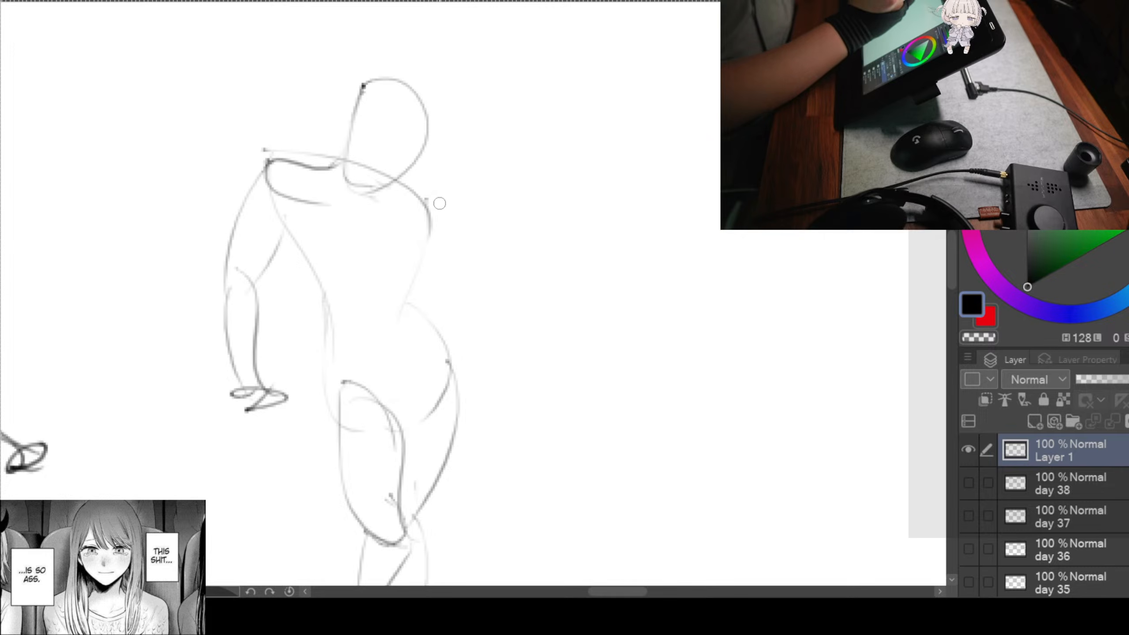
# Step: Sketch the standing figure's other arm bent at the elbow, with the forearm folding up to a small hand at the opposite shoulder
pyautogui.moveTo(406, 187); pyautogui.dragTo(430, 216)
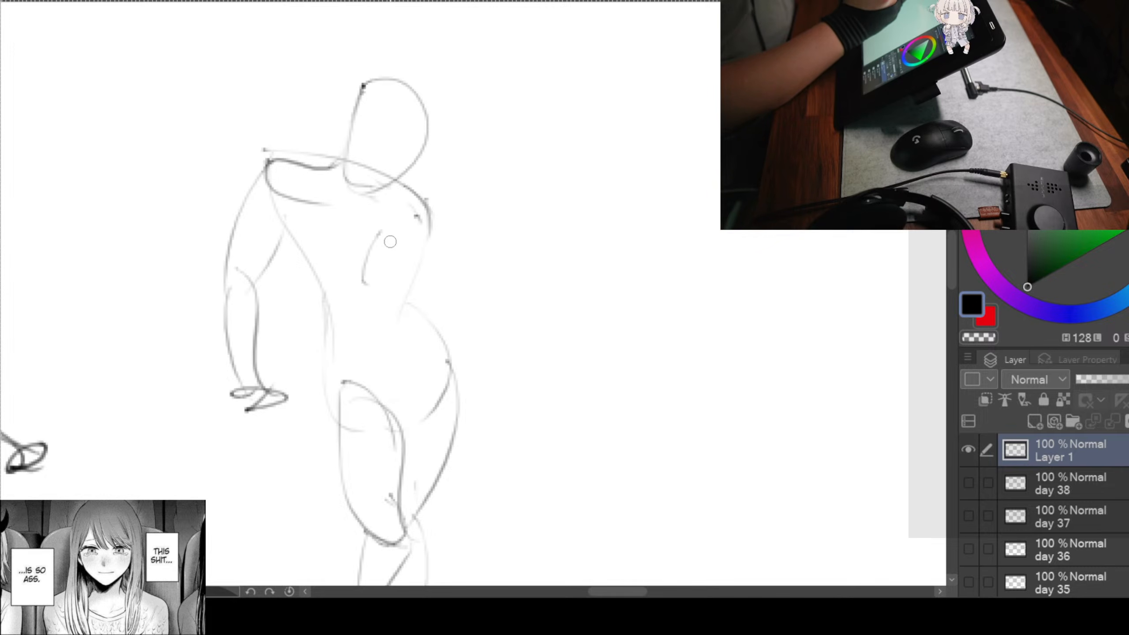
pyautogui.moveTo(362, 280); pyautogui.dragTo(430, 219)
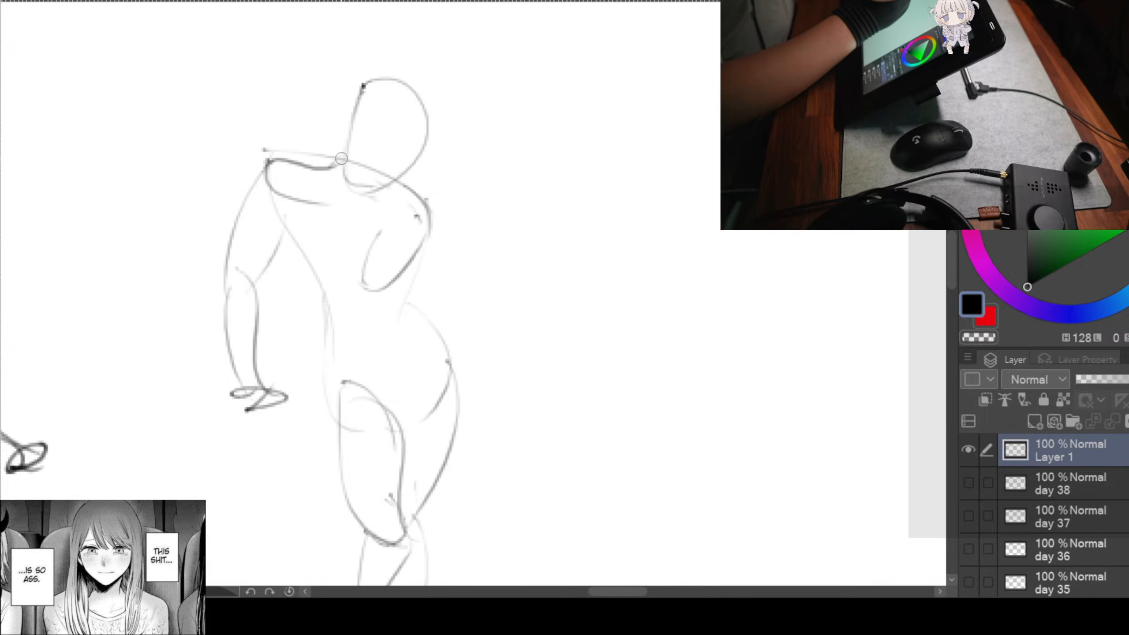
pyautogui.moveTo(343, 185); pyautogui.dragTo(383, 248)
pyautogui.moveTo(319, 149); pyautogui.dragTo(379, 289)
pyautogui.moveTo(332, 225); pyautogui.dragTo(361, 269)
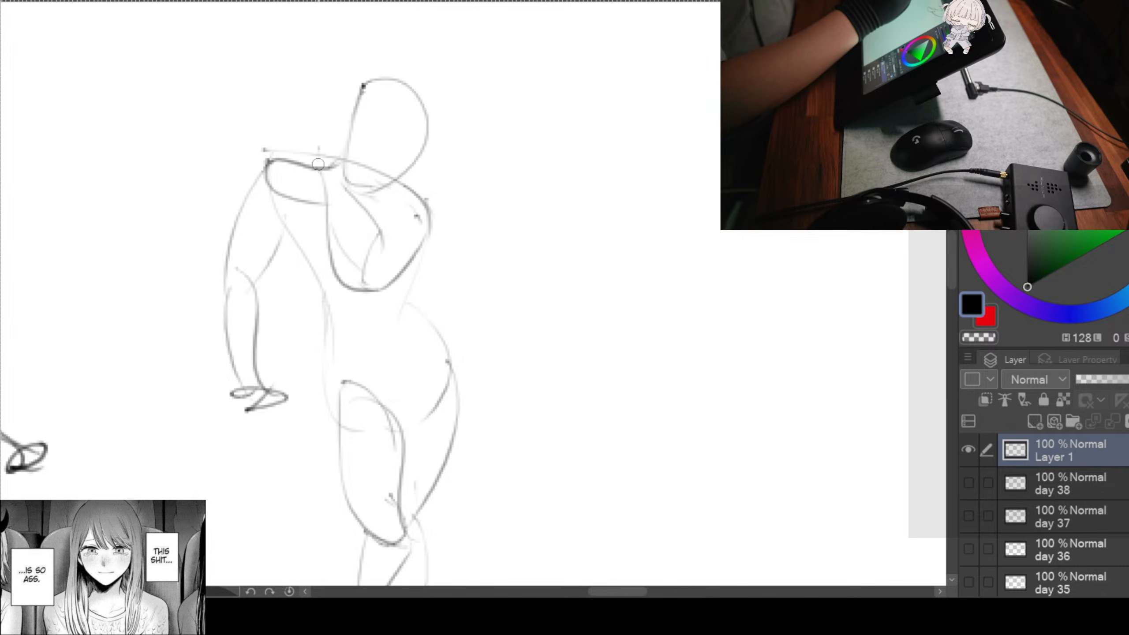
pyautogui.moveTo(318, 164); pyautogui.dragTo(338, 177)
# Step: Strengthen the waist and hip contours on both sides of the standing figure's torso
pyautogui.moveTo(426, 242)
pyautogui.mouseDown()
pyautogui.moveTo(430, 326)
pyautogui.moveTo(400, 429)
pyautogui.mouseUp()
pyautogui.moveTo(321, 314); pyautogui.dragTo(364, 438)
pyautogui.moveTo(316, 265); pyautogui.dragTo(317, 301)
# Step: Sketch the slanted torso and hips of a new leaning figure with long curves on an empty area of the canvas
pyautogui.moveTo(507, 372); pyautogui.dragTo(368, 318)
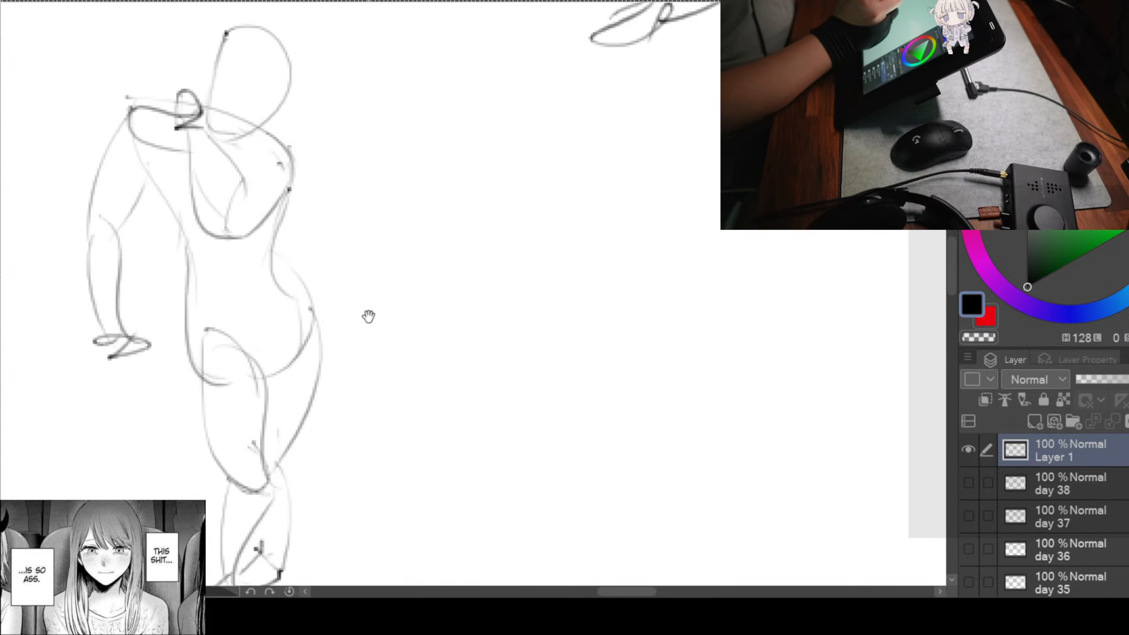
pyautogui.moveTo(571, 343); pyautogui.dragTo(396, 262)
pyautogui.moveTo(483, 296); pyautogui.dragTo(482, 234)
pyautogui.moveTo(524, 306)
pyautogui.mouseDown()
pyautogui.moveTo(416, 275)
pyautogui.moveTo(436, 373)
pyautogui.mouseUp()
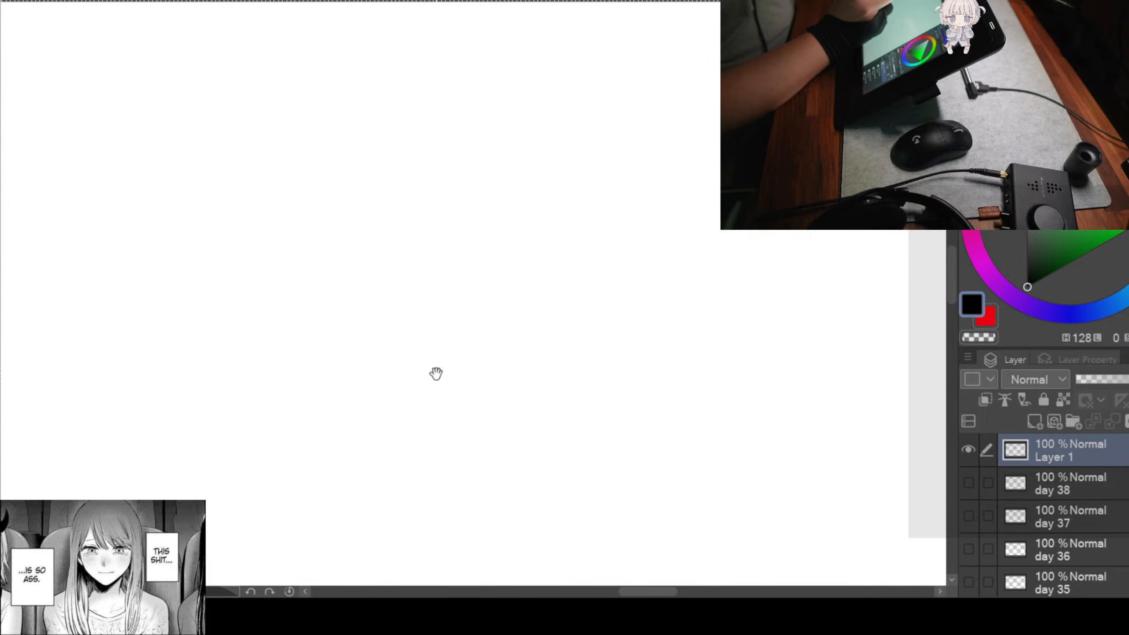
pyautogui.moveTo(456, 311)
pyautogui.mouseDown()
pyautogui.moveTo(448, 382)
pyautogui.moveTo(446, 354)
pyautogui.mouseUp()
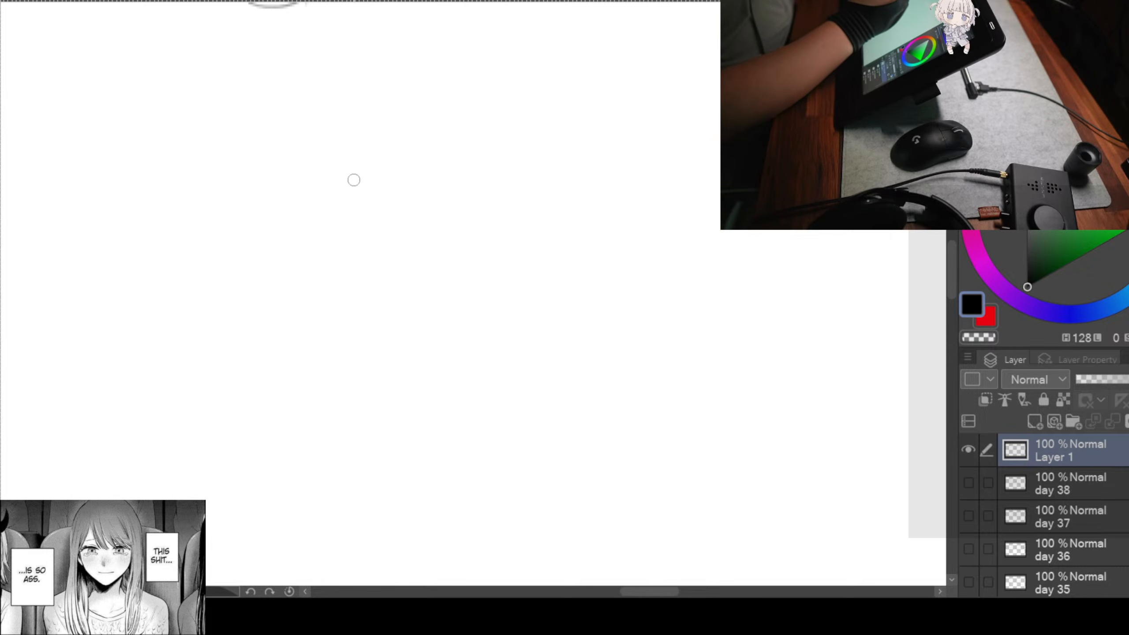
pyautogui.moveTo(249, 111); pyautogui.dragTo(218, 266)
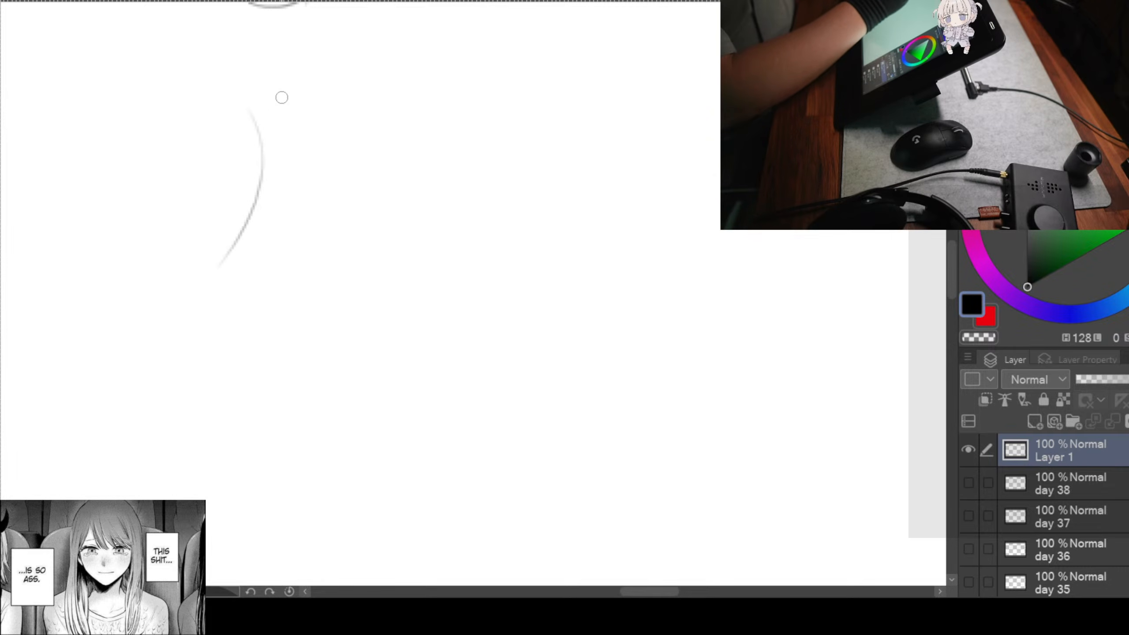
pyautogui.moveTo(248, 117)
pyautogui.mouseDown()
pyautogui.moveTo(287, 103)
pyautogui.moveTo(398, 139)
pyautogui.moveTo(351, 253)
pyautogui.moveTo(164, 308)
pyautogui.moveTo(222, 319)
pyautogui.mouseUp()
pyautogui.moveTo(388, 207)
pyautogui.mouseDown()
pyautogui.moveTo(310, 301)
pyautogui.moveTo(272, 303)
pyautogui.moveTo(234, 358)
pyautogui.mouseUp()
# Step: Sketch the leaning figure's outer leg with a slanted thigh, rounded knee and lower leg folded back
pyautogui.moveTo(203, 321)
pyautogui.mouseDown()
pyautogui.moveTo(202, 351)
pyautogui.moveTo(259, 229)
pyautogui.mouseUp()
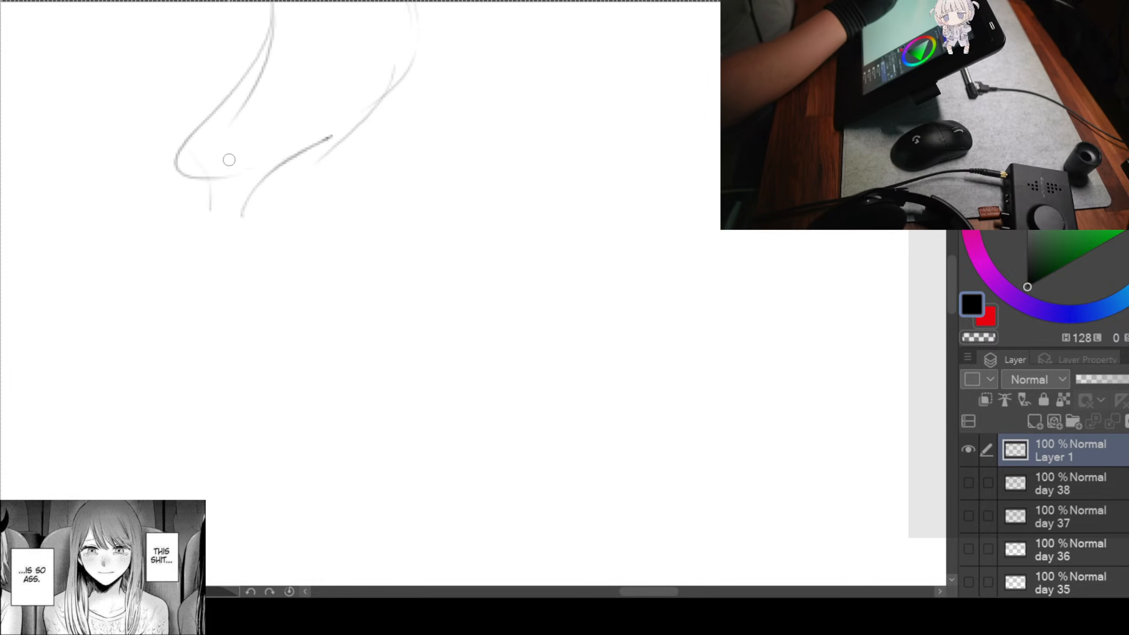
pyautogui.moveTo(167, 142); pyautogui.dragTo(109, 288)
pyautogui.moveTo(204, 191); pyautogui.dragTo(178, 252)
pyautogui.moveTo(168, 153)
pyautogui.mouseDown()
pyautogui.moveTo(142, 192)
pyautogui.moveTo(129, 290)
pyautogui.mouseUp()
pyautogui.moveTo(209, 196)
pyautogui.mouseDown()
pyautogui.moveTo(191, 243)
pyautogui.moveTo(133, 280)
pyautogui.moveTo(187, 362)
pyautogui.mouseUp()
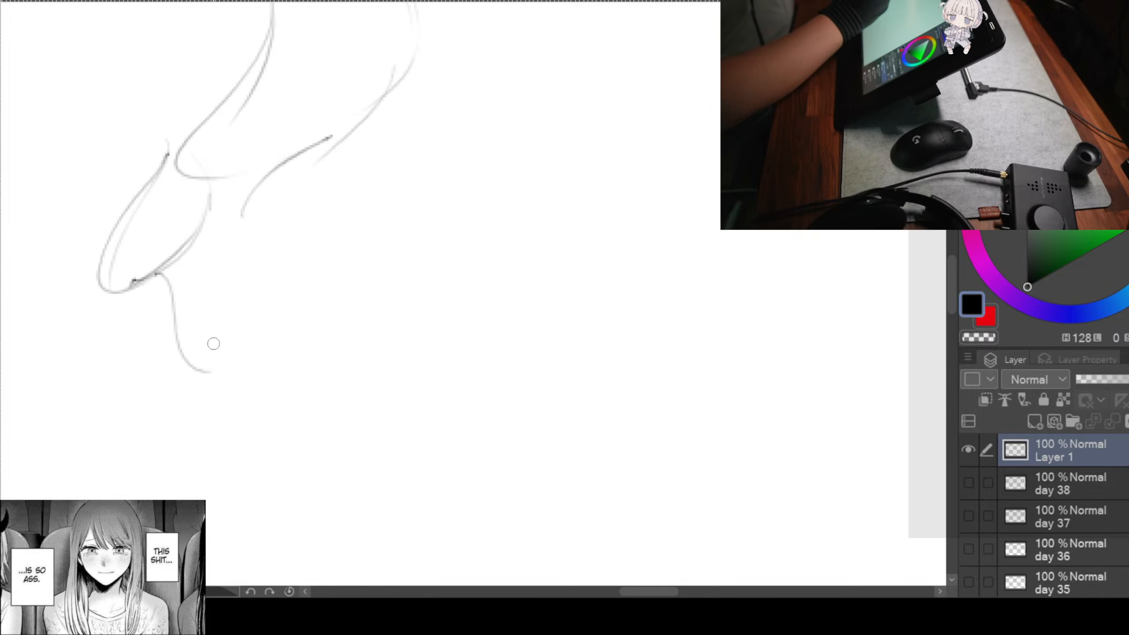
pyautogui.moveTo(113, 294)
pyautogui.mouseDown()
pyautogui.moveTo(195, 369)
pyautogui.moveTo(225, 366)
pyautogui.mouseUp()
# Step: Sketch the leaning figure's supporting leg from the hip down through the calf to a small foot
pyautogui.moveTo(236, 180); pyautogui.dragTo(230, 347)
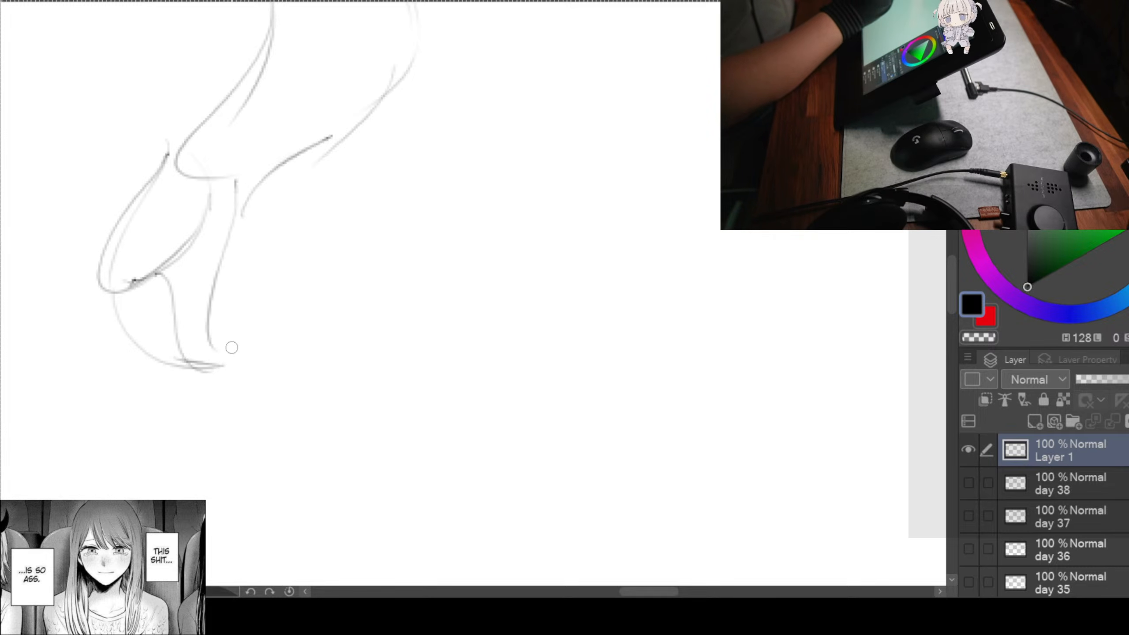
pyautogui.moveTo(325, 162); pyautogui.dragTo(247, 335)
pyautogui.moveTo(209, 303)
pyautogui.mouseDown()
pyautogui.moveTo(221, 425)
pyautogui.moveTo(191, 483)
pyautogui.mouseUp()
pyautogui.moveTo(195, 338); pyautogui.dragTo(194, 459)
pyautogui.moveTo(200, 429); pyautogui.dragTo(162, 494)
pyautogui.moveTo(200, 451); pyautogui.dragTo(209, 488)
# Step: Sketch the leaning figure's near arm bent across the chest, with the forearm rising to a small hand near the far shoulder
pyautogui.moveTo(409, 183); pyautogui.dragTo(345, 406)
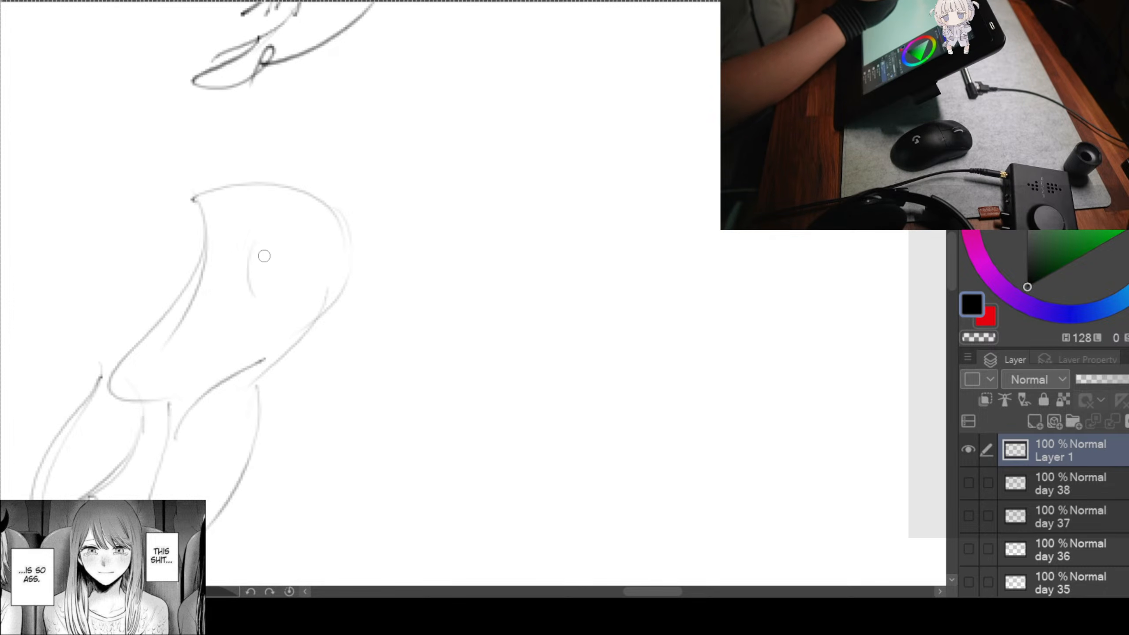
pyautogui.moveTo(261, 250); pyautogui.dragTo(348, 204)
pyautogui.moveTo(248, 267)
pyautogui.mouseDown()
pyautogui.moveTo(278, 296)
pyautogui.moveTo(356, 226)
pyautogui.mouseUp()
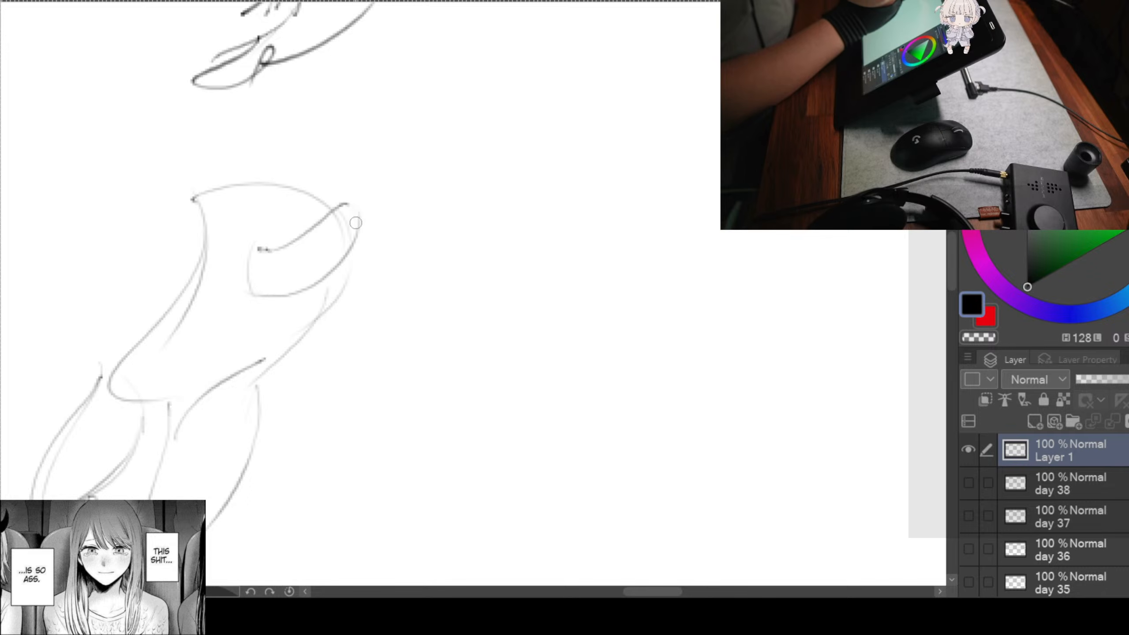
pyautogui.moveTo(192, 199); pyautogui.dragTo(262, 256)
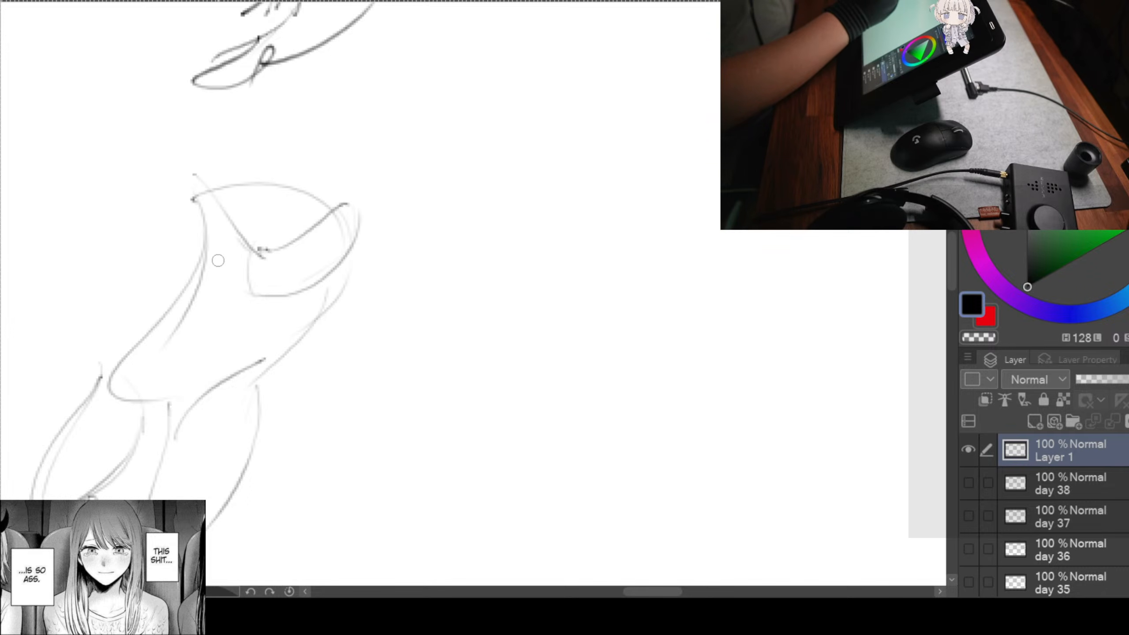
pyautogui.moveTo(191, 178); pyautogui.dragTo(191, 211)
pyautogui.moveTo(193, 201)
pyautogui.mouseDown()
pyautogui.moveTo(248, 292)
pyautogui.moveTo(191, 158)
pyautogui.moveTo(190, 196)
pyautogui.moveTo(223, 264)
pyautogui.mouseUp()
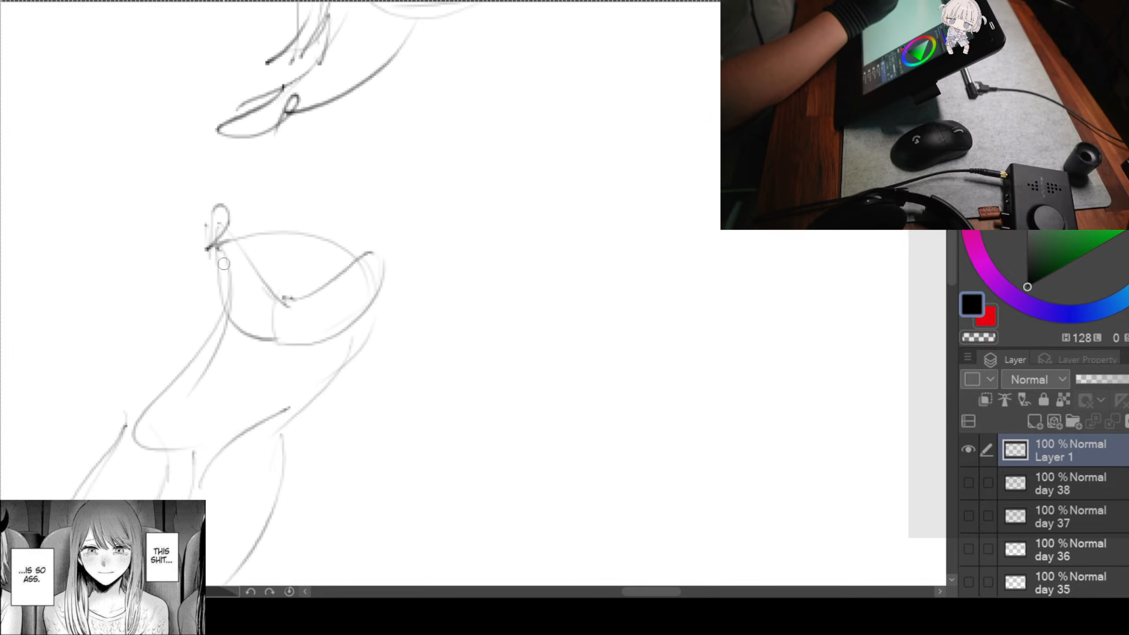
# Step: Sketch the leaning figure's far arm bent outward around the hand and tapering up above the shoulder
pyautogui.moveTo(243, 147); pyautogui.dragTo(190, 240)
pyautogui.moveTo(253, 157)
pyautogui.mouseDown()
pyautogui.moveTo(250, 235)
pyautogui.moveTo(193, 260)
pyautogui.mouseUp()
pyautogui.moveTo(181, 236); pyautogui.dragTo(216, 323)
pyautogui.moveTo(242, 226); pyautogui.dragTo(224, 315)
# Step: Sketch the leaning figure's round head over the folded arms, then add the near shoulder curve and torso side contour
pyautogui.moveTo(347, 226); pyautogui.dragTo(294, 217)
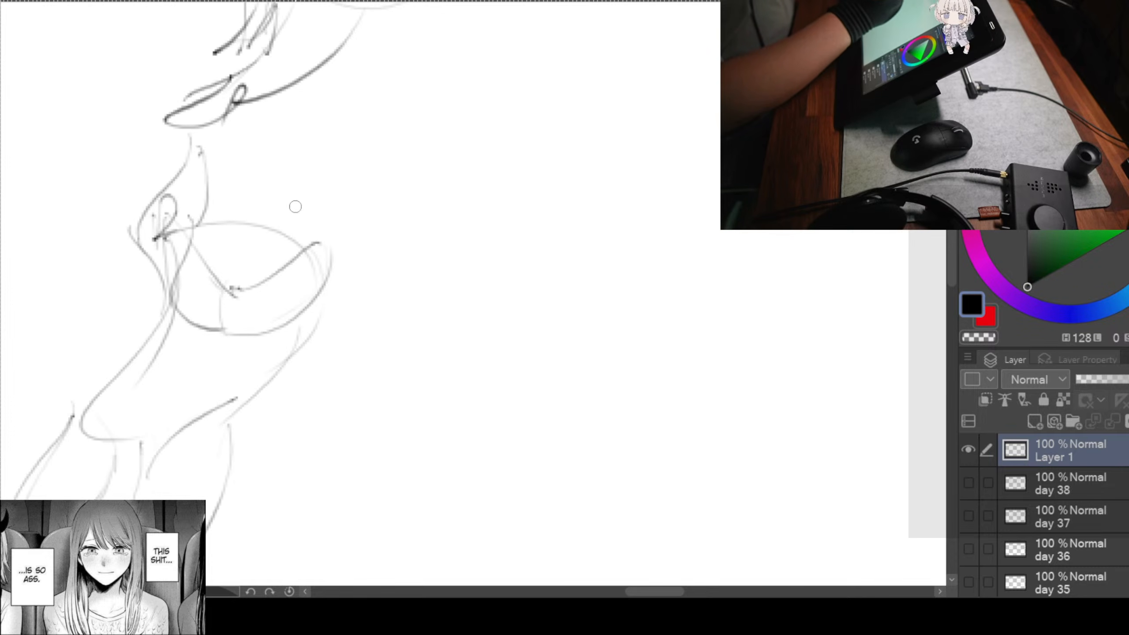
pyautogui.moveTo(202, 194)
pyautogui.mouseDown()
pyautogui.moveTo(232, 172)
pyautogui.moveTo(276, 235)
pyautogui.mouseUp()
pyautogui.moveTo(210, 172)
pyautogui.mouseDown()
pyautogui.moveTo(287, 205)
pyautogui.moveTo(231, 272)
pyautogui.mouseUp()
pyautogui.moveTo(281, 198)
pyautogui.mouseDown()
pyautogui.moveTo(278, 255)
pyautogui.moveTo(307, 269)
pyautogui.moveTo(319, 292)
pyautogui.mouseUp()
pyautogui.moveTo(337, 362)
pyautogui.mouseDown()
pyautogui.moveTo(315, 340)
pyautogui.moveTo(290, 278)
pyautogui.mouseUp()
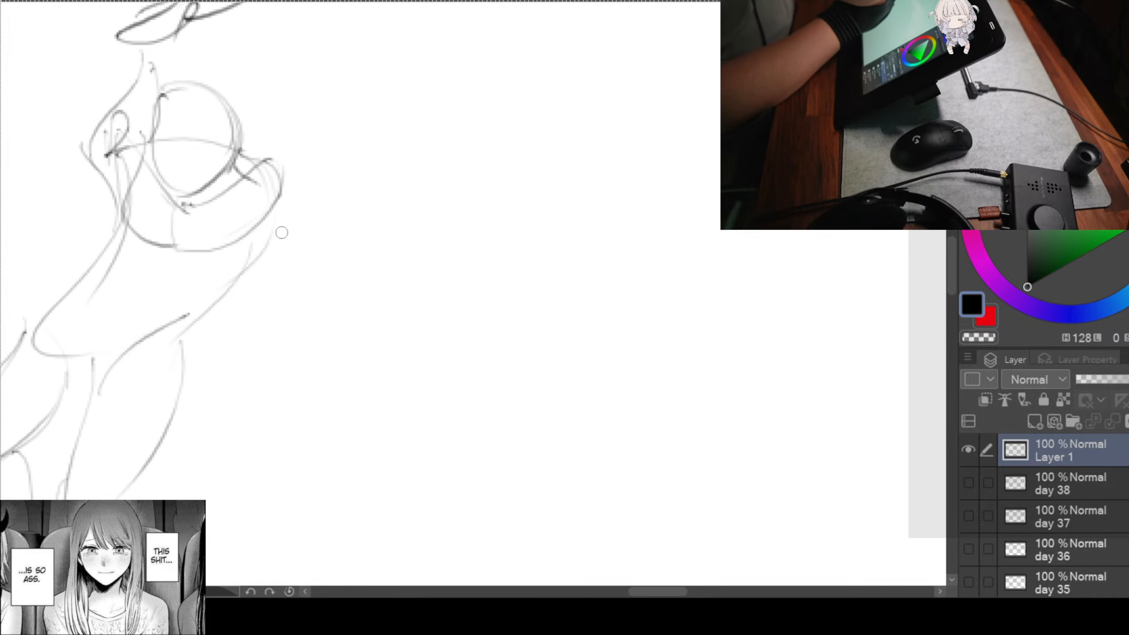
pyautogui.moveTo(261, 236)
pyautogui.mouseDown()
pyautogui.moveTo(210, 309)
pyautogui.moveTo(177, 396)
pyautogui.mouseUp()
# Step: Sketch the rounded head of a new forward-leaning figure on the next empty area of the canvas
pyautogui.moveTo(408, 272)
pyautogui.mouseDown()
pyautogui.moveTo(360, 268)
pyautogui.moveTo(320, 225)
pyautogui.mouseUp()
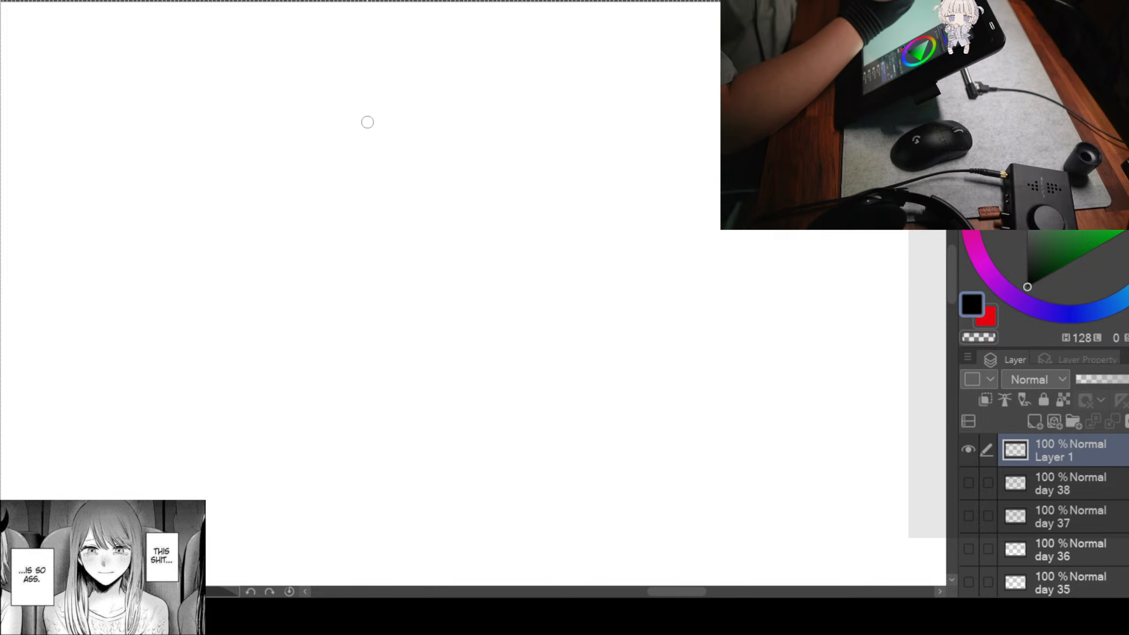
pyautogui.moveTo(368, 118)
pyautogui.mouseDown()
pyautogui.moveTo(575, 156)
pyautogui.moveTo(413, 140)
pyautogui.mouseUp()
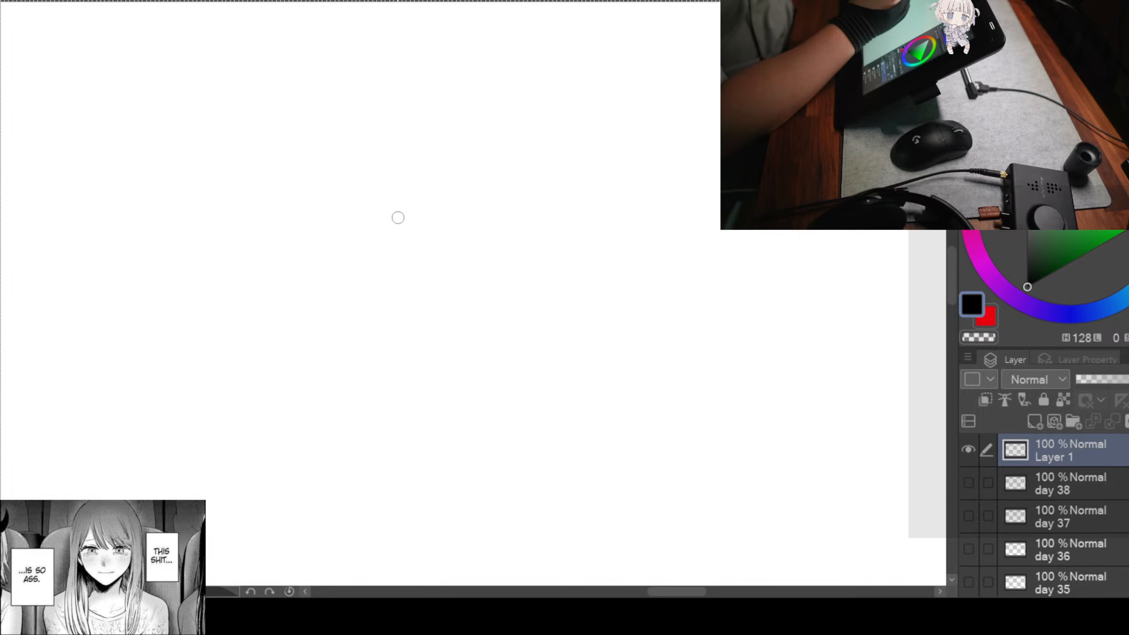
pyautogui.moveTo(389, 72)
pyautogui.mouseDown()
pyautogui.moveTo(369, 145)
pyautogui.moveTo(440, 166)
pyautogui.moveTo(396, 177)
pyautogui.mouseUp()
pyautogui.moveTo(386, 81)
pyautogui.mouseDown()
pyautogui.moveTo(363, 157)
pyautogui.moveTo(393, 178)
pyautogui.moveTo(464, 140)
pyautogui.mouseUp()
# Step: Sketch the forward-leaning figure's slanted torso with a straight back, shoulder line and curved underside
pyautogui.moveTo(224, 292); pyautogui.dragTo(294, 284)
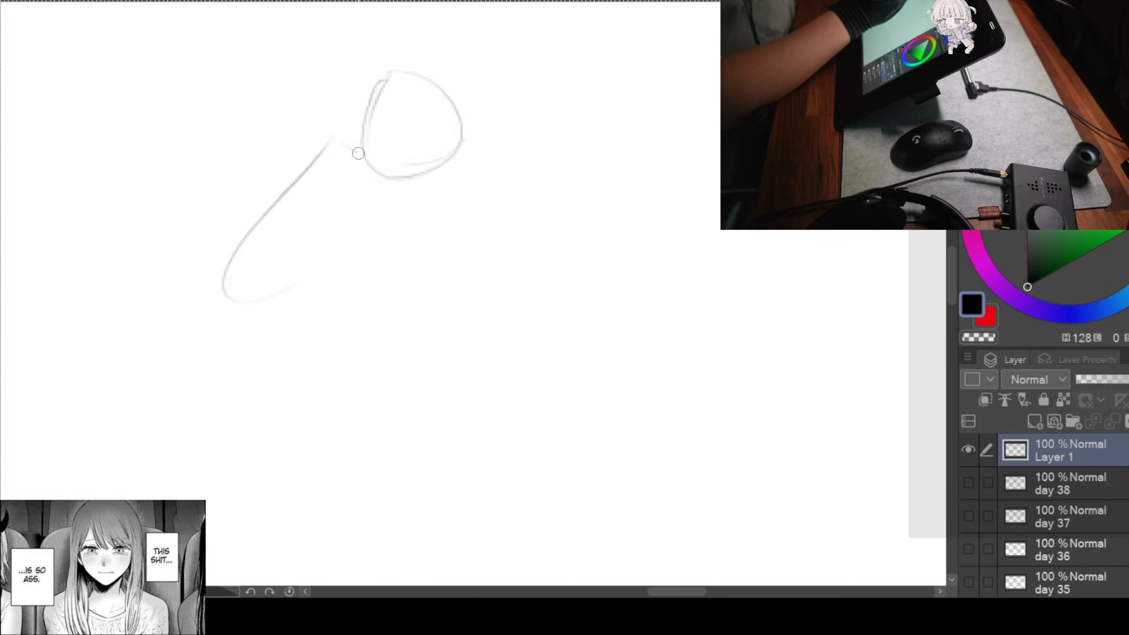
pyautogui.moveTo(342, 143)
pyautogui.mouseDown()
pyautogui.moveTo(394, 208)
pyautogui.moveTo(378, 251)
pyautogui.moveTo(234, 272)
pyautogui.moveTo(324, 148)
pyautogui.mouseUp()
pyautogui.moveTo(314, 149); pyautogui.dragTo(230, 317)
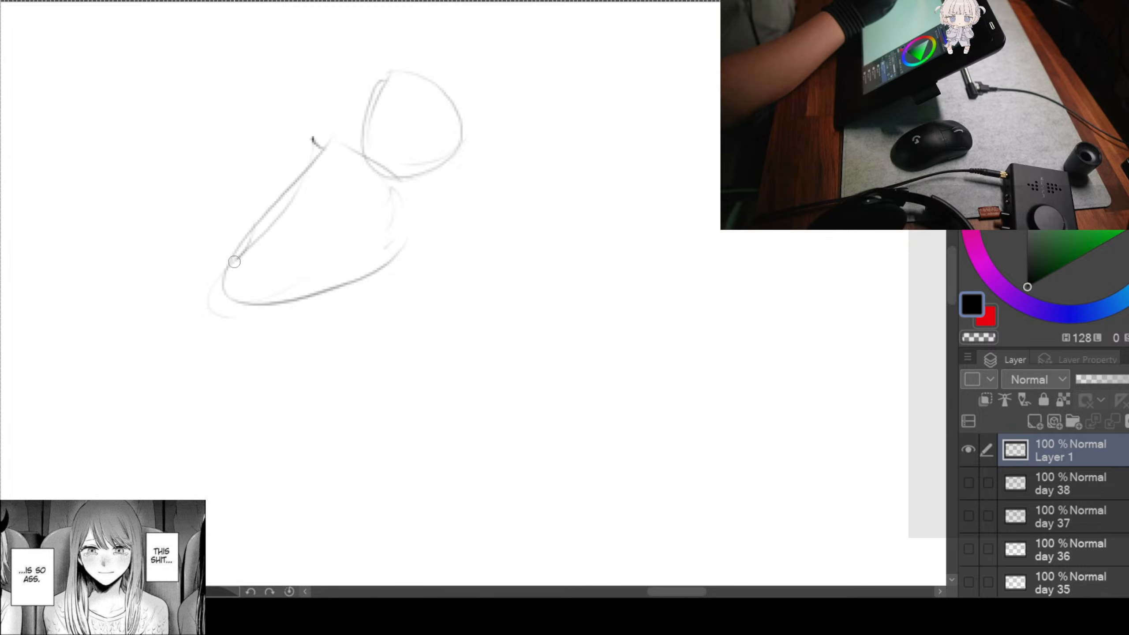
# Step: Sketch the forward-leaning figure's rounded hips and bent near leg, ending in a flat triangular foot
pyautogui.moveTo(227, 266); pyautogui.dragTo(229, 369)
pyautogui.moveTo(204, 294); pyautogui.dragTo(300, 429)
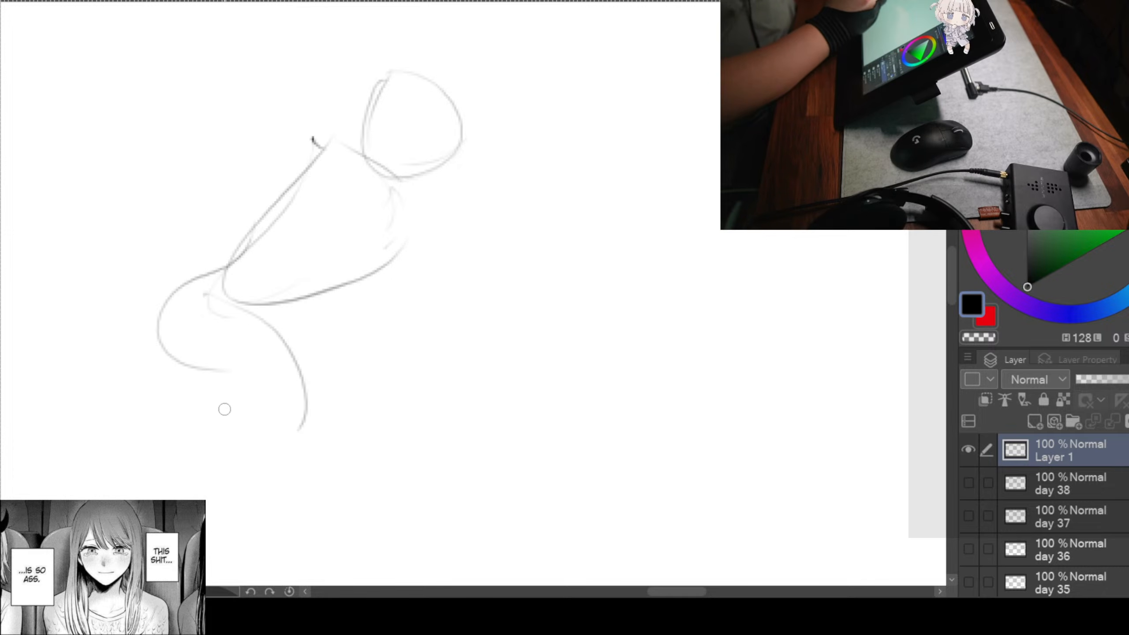
pyautogui.moveTo(183, 367)
pyautogui.mouseDown()
pyautogui.moveTo(297, 408)
pyautogui.moveTo(312, 322)
pyautogui.moveTo(236, 487)
pyautogui.mouseUp()
pyautogui.moveTo(282, 329)
pyautogui.mouseDown()
pyautogui.moveTo(251, 462)
pyautogui.moveTo(204, 482)
pyautogui.moveTo(278, 492)
pyautogui.mouseUp()
pyautogui.moveTo(278, 491); pyautogui.dragTo(307, 476)
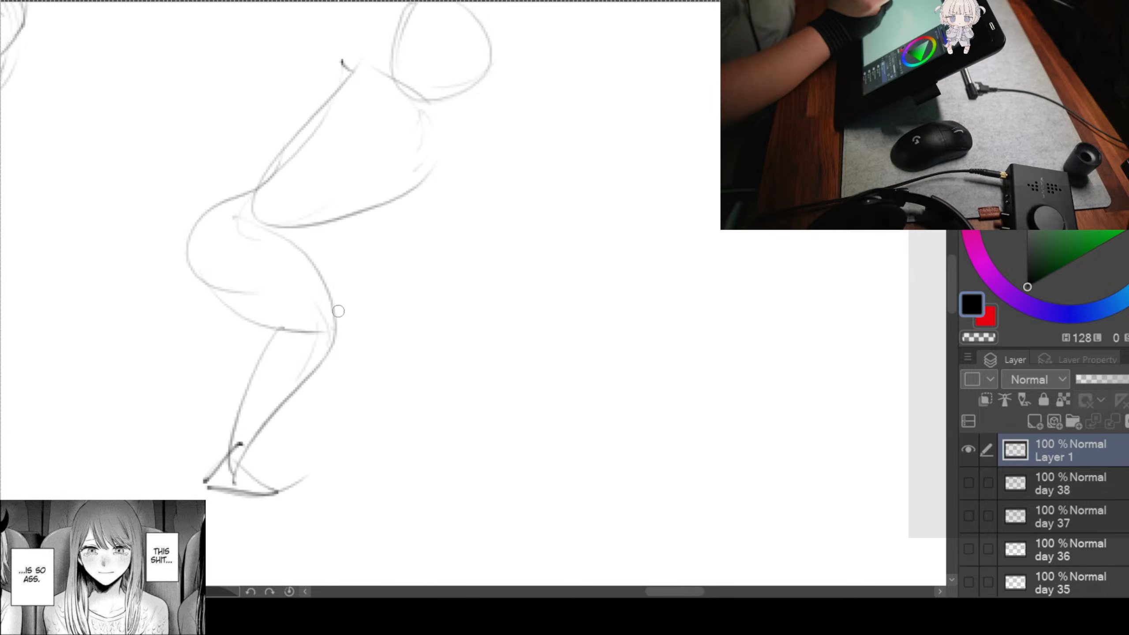
# Step: Sketch the forward-leaning figure's far leg from the thigh down to a long foot pointing forward
pyautogui.moveTo(315, 233)
pyautogui.mouseDown()
pyautogui.moveTo(332, 334)
pyautogui.moveTo(373, 435)
pyautogui.mouseUp()
pyautogui.moveTo(318, 369)
pyautogui.mouseDown()
pyautogui.moveTo(335, 438)
pyautogui.moveTo(420, 461)
pyautogui.mouseUp()
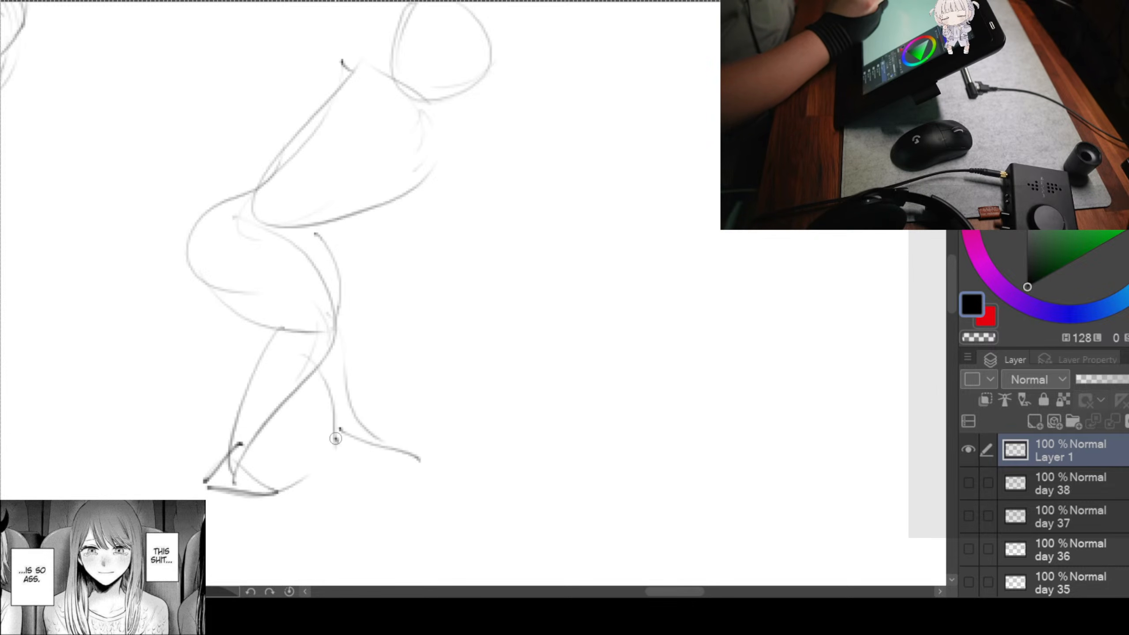
pyautogui.moveTo(335, 438); pyautogui.dragTo(419, 471)
# Step: Sketch the forward-leaning figure's front arm stretched straight ahead from the shoulder to a small drooping hand
pyautogui.moveTo(538, 350)
pyautogui.mouseDown()
pyautogui.moveTo(473, 433)
pyautogui.moveTo(455, 435)
pyautogui.mouseUp()
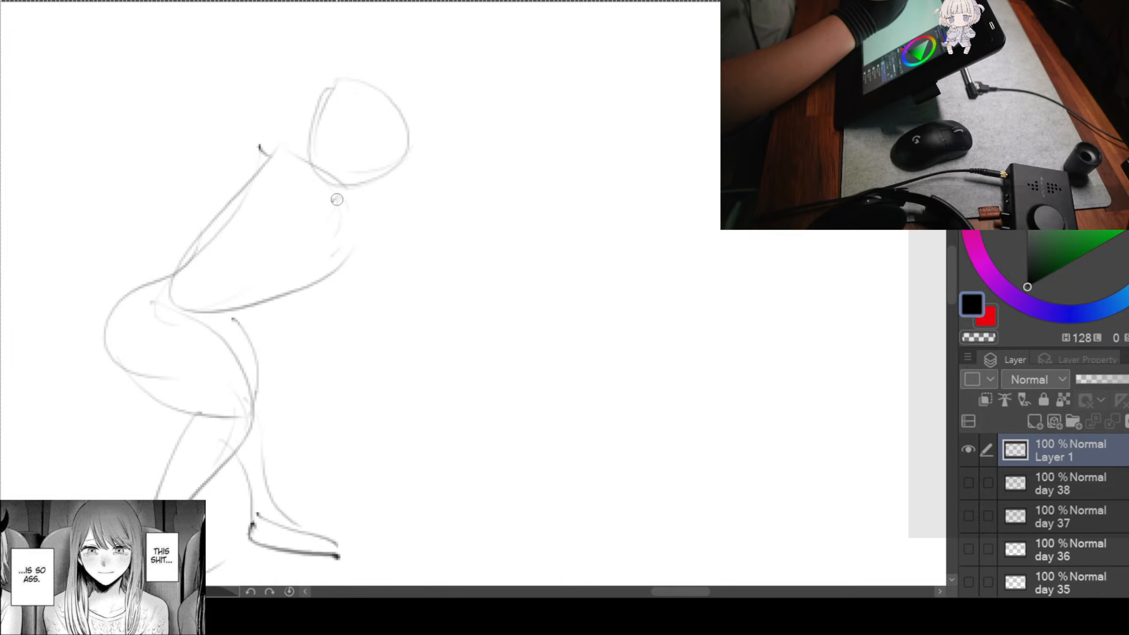
pyautogui.moveTo(334, 200); pyautogui.dragTo(505, 233)
pyautogui.moveTo(352, 255)
pyautogui.mouseDown()
pyautogui.moveTo(494, 247)
pyautogui.moveTo(577, 228)
pyautogui.mouseUp()
pyautogui.moveTo(480, 255); pyautogui.dragTo(594, 217)
pyautogui.moveTo(586, 213)
pyautogui.mouseDown()
pyautogui.moveTo(580, 252)
pyautogui.moveTo(613, 248)
pyautogui.mouseUp()
# Step: Sketch the forward-leaning figure's rear arm with the elbow raised behind the back and the hand resting on the hip
pyautogui.moveTo(314, 286); pyautogui.dragTo(537, 305)
pyautogui.moveTo(521, 180)
pyautogui.mouseDown()
pyautogui.moveTo(469, 155)
pyautogui.moveTo(396, 247)
pyautogui.mouseUp()
pyautogui.moveTo(404, 177); pyautogui.dragTo(400, 298)
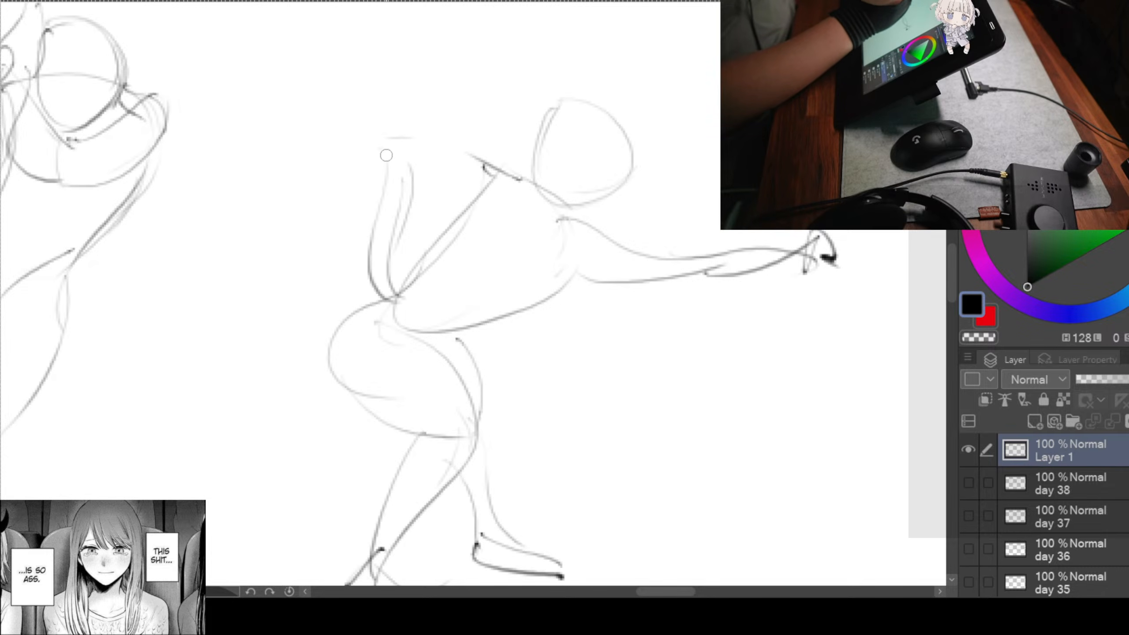
pyautogui.moveTo(386, 155)
pyautogui.mouseDown()
pyautogui.moveTo(495, 216)
pyautogui.moveTo(523, 182)
pyautogui.moveTo(498, 189)
pyautogui.mouseUp()
pyautogui.moveTo(511, 186)
pyautogui.mouseDown()
pyautogui.moveTo(386, 150)
pyautogui.moveTo(388, 141)
pyautogui.moveTo(407, 294)
pyautogui.moveTo(372, 324)
pyautogui.mouseUp()
# Step: Refine the forward-leaning figure's chest, rear shoulder and waist contours with curved strokes
pyautogui.moveTo(690, 354); pyautogui.dragTo(490, 304)
pyautogui.moveTo(359, 156); pyautogui.dragTo(351, 263)
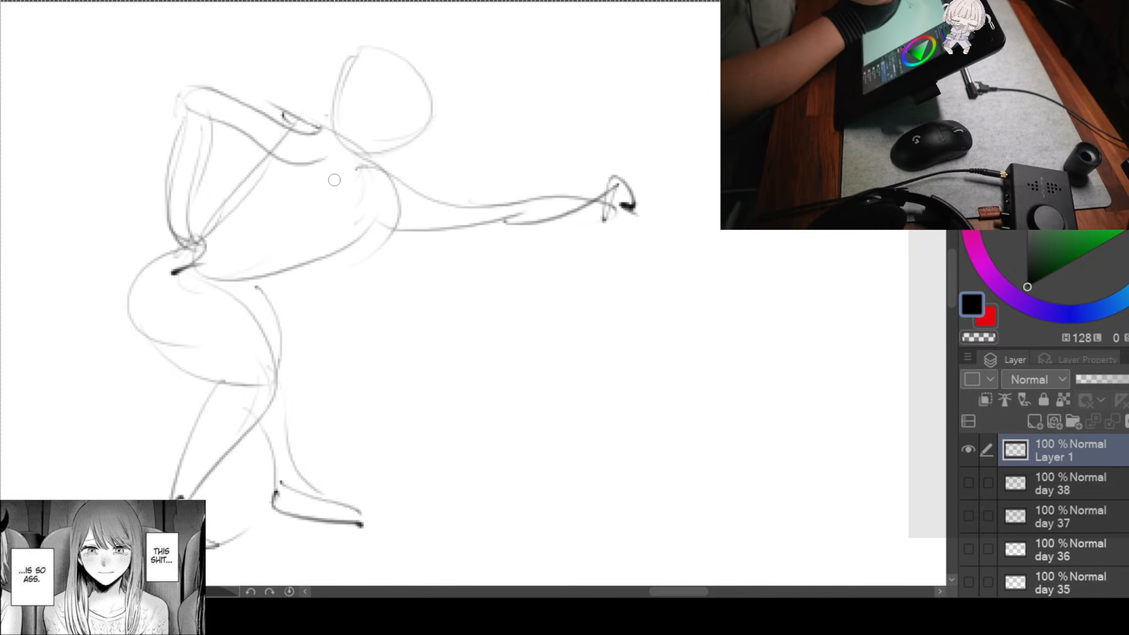
pyautogui.moveTo(324, 129)
pyautogui.mouseDown()
pyautogui.moveTo(367, 154)
pyautogui.moveTo(374, 197)
pyautogui.moveTo(321, 237)
pyautogui.mouseUp()
pyautogui.moveTo(263, 147)
pyautogui.mouseDown()
pyautogui.moveTo(257, 201)
pyautogui.moveTo(250, 183)
pyautogui.moveTo(205, 297)
pyautogui.mouseUp()
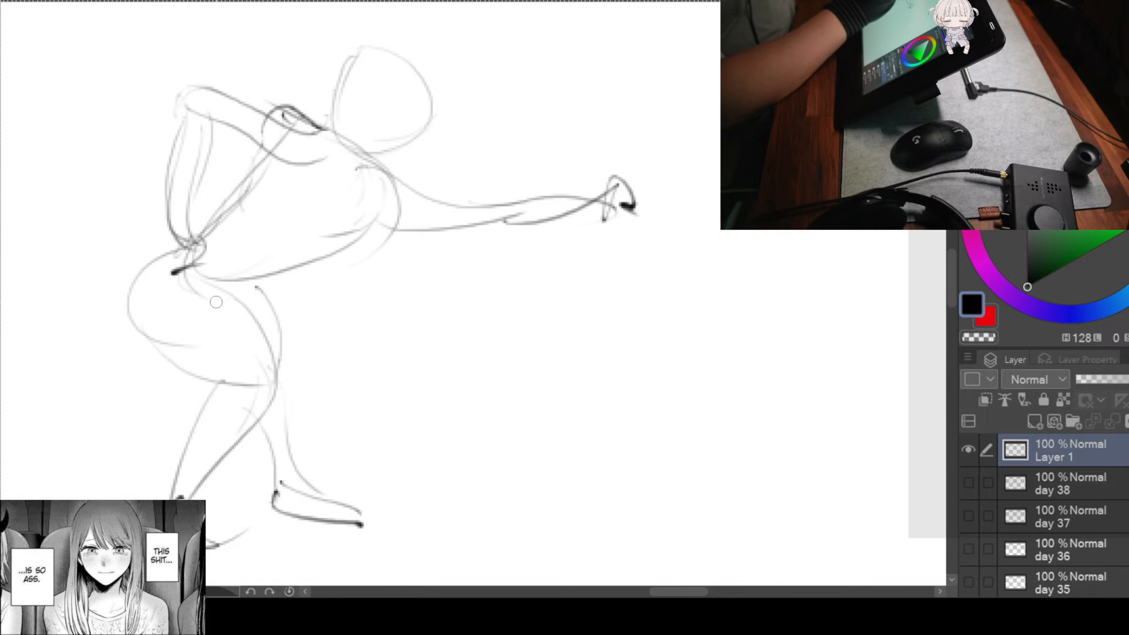
pyautogui.moveTo(331, 83); pyautogui.dragTo(333, 97)
# Step: Bring an empty area of the canvas beyond the forward-leaning figure into view for another pose
pyautogui.press('space')
pyautogui.moveTo(651, 172); pyautogui.dragTo(353, 254)
pyautogui.moveTo(516, 209); pyautogui.dragTo(335, 388)
pyautogui.moveTo(405, 303)
pyautogui.mouseDown()
pyautogui.moveTo(313, 324)
pyautogui.moveTo(214, 381)
pyautogui.moveTo(286, 278)
pyautogui.mouseUp()
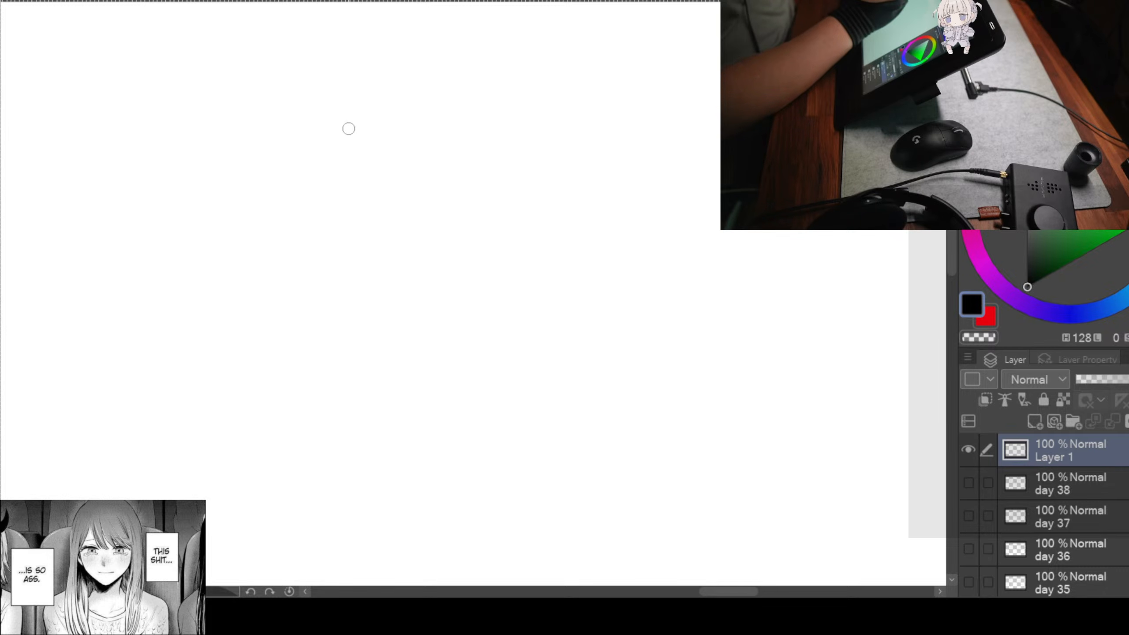
# Step: Sketch a seated figure's round head, sloping shoulder line and large rounded torso in light black strokes
pyautogui.moveTo(358, 70)
pyautogui.mouseDown()
pyautogui.moveTo(327, 143)
pyautogui.moveTo(366, 175)
pyautogui.mouseUp()
pyautogui.moveTo(337, 97)
pyautogui.mouseDown()
pyautogui.moveTo(337, 177)
pyautogui.moveTo(389, 159)
pyautogui.moveTo(362, 173)
pyautogui.mouseUp()
pyautogui.moveTo(243, 123)
pyautogui.mouseDown()
pyautogui.moveTo(302, 115)
pyautogui.moveTo(427, 192)
pyautogui.mouseUp()
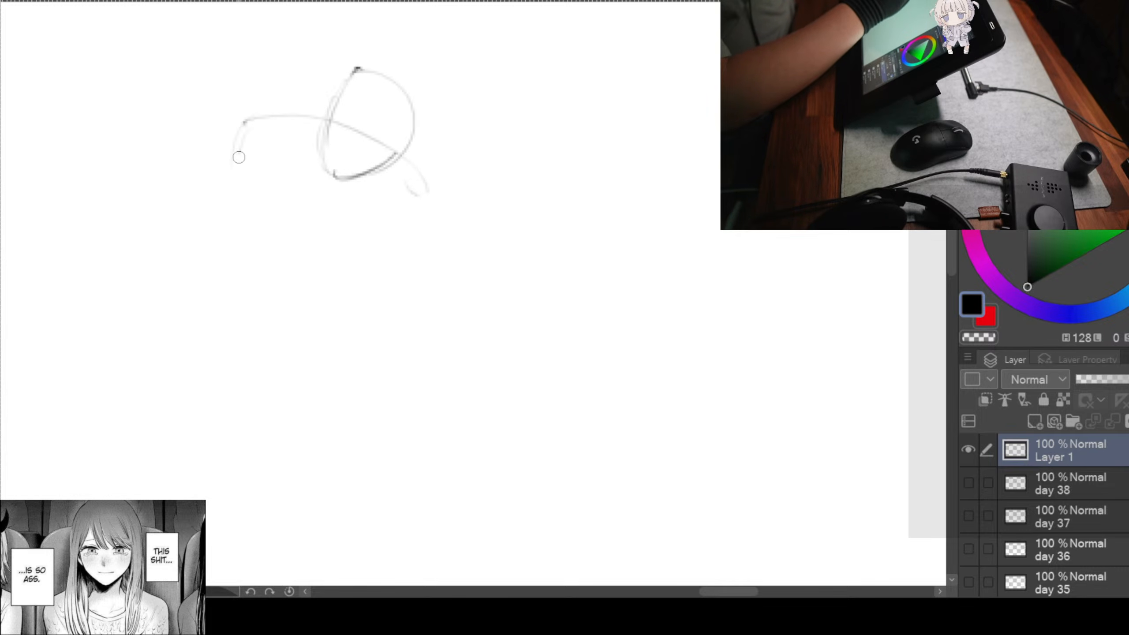
pyautogui.moveTo(240, 134); pyautogui.dragTo(261, 286)
pyautogui.moveTo(427, 169)
pyautogui.mouseDown()
pyautogui.moveTo(427, 192)
pyautogui.moveTo(263, 293)
pyautogui.mouseUp()
pyautogui.moveTo(243, 134); pyautogui.dragTo(237, 182)
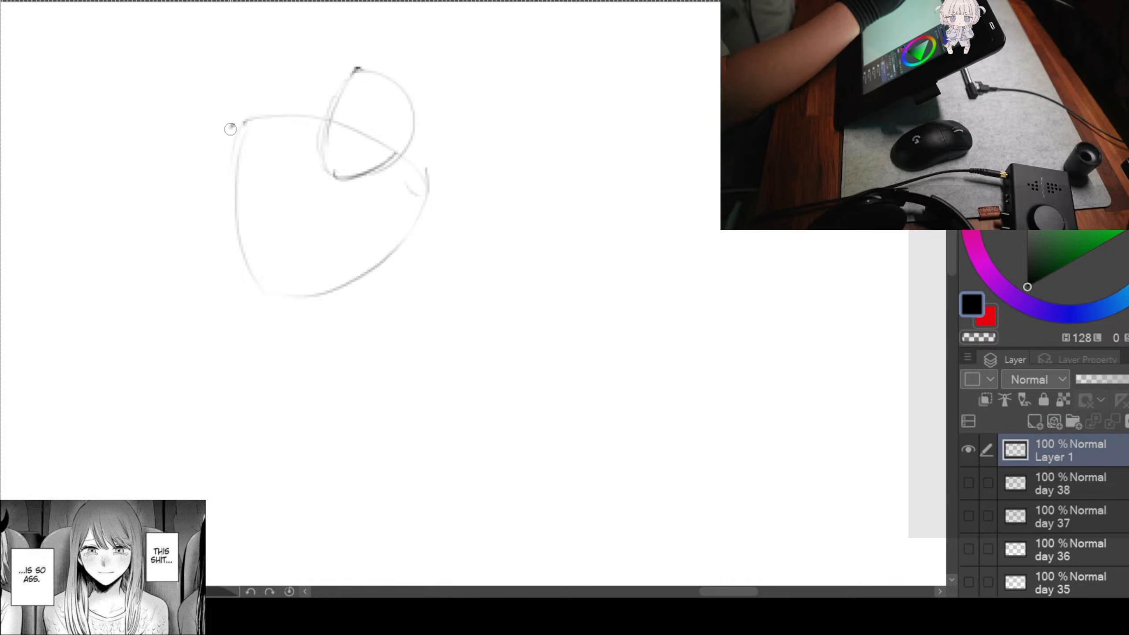
# Step: Sketch the seated figure's viewer-left arm hanging from the shoulder, with the upper arm and forearm as curved shapes
pyautogui.moveTo(231, 124); pyautogui.dragTo(198, 252)
pyautogui.moveTo(266, 180)
pyautogui.mouseDown()
pyautogui.moveTo(232, 256)
pyautogui.moveTo(244, 350)
pyautogui.mouseUp()
pyautogui.moveTo(200, 258); pyautogui.dragTo(263, 355)
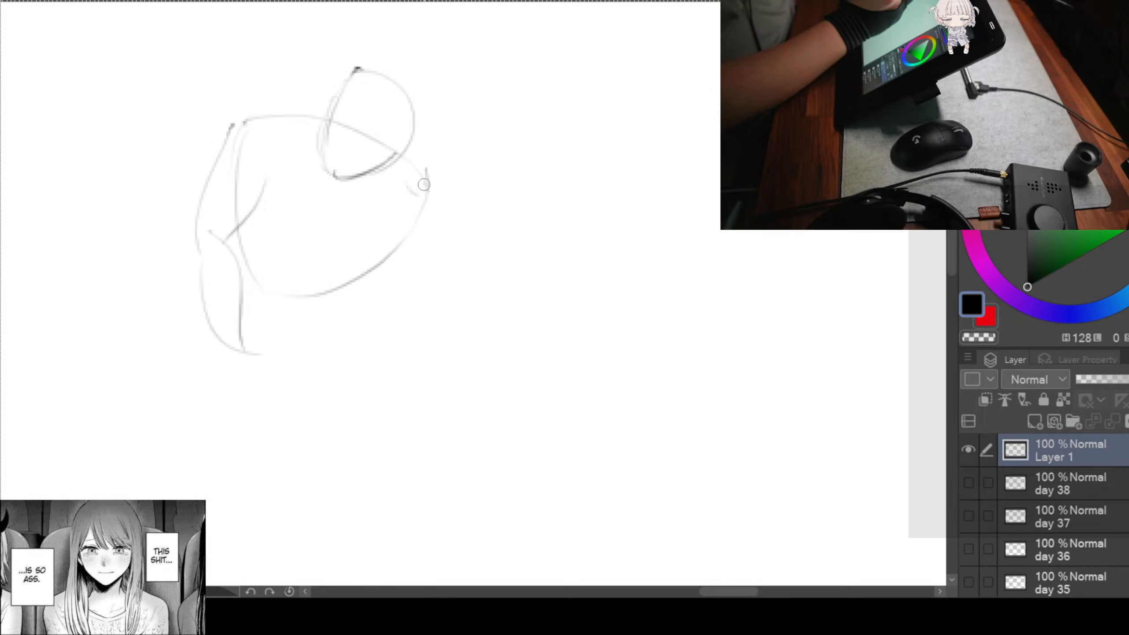
# Step: Sketch the seated figure's other arm, curving from the shoulder along the torso to a forearm and hand resting at the lap
pyautogui.moveTo(418, 191); pyautogui.dragTo(371, 285)
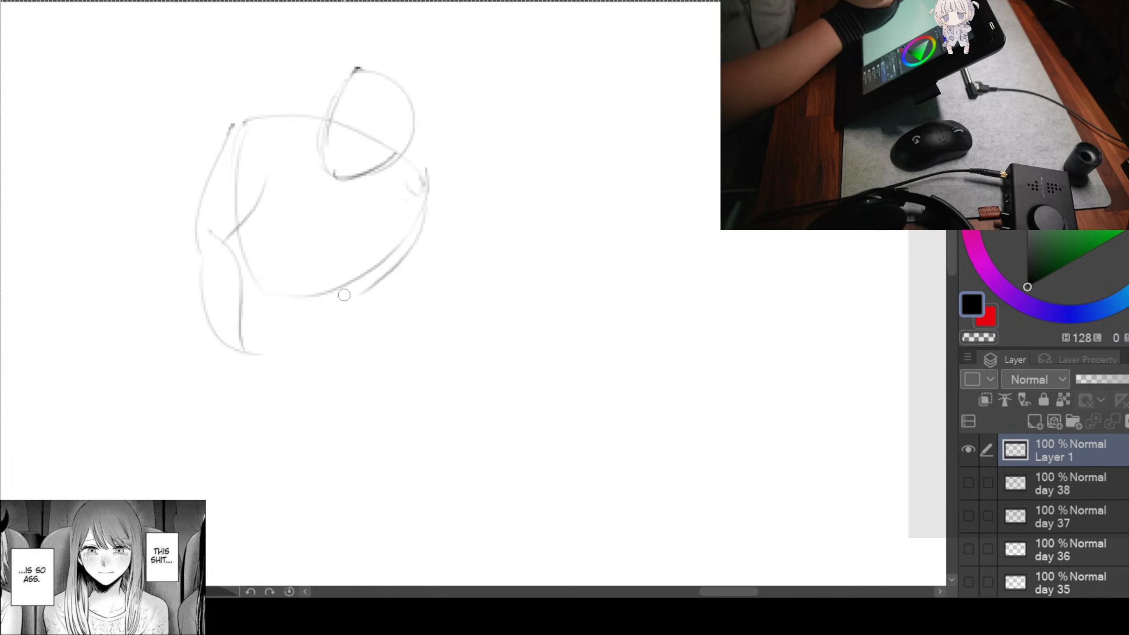
pyautogui.moveTo(350, 236)
pyautogui.mouseDown()
pyautogui.moveTo(338, 314)
pyautogui.moveTo(407, 276)
pyautogui.moveTo(357, 318)
pyautogui.mouseUp()
pyautogui.moveTo(373, 278); pyautogui.dragTo(413, 294)
pyautogui.moveTo(347, 321); pyautogui.dragTo(386, 315)
pyautogui.moveTo(333, 278); pyautogui.dragTo(431, 297)
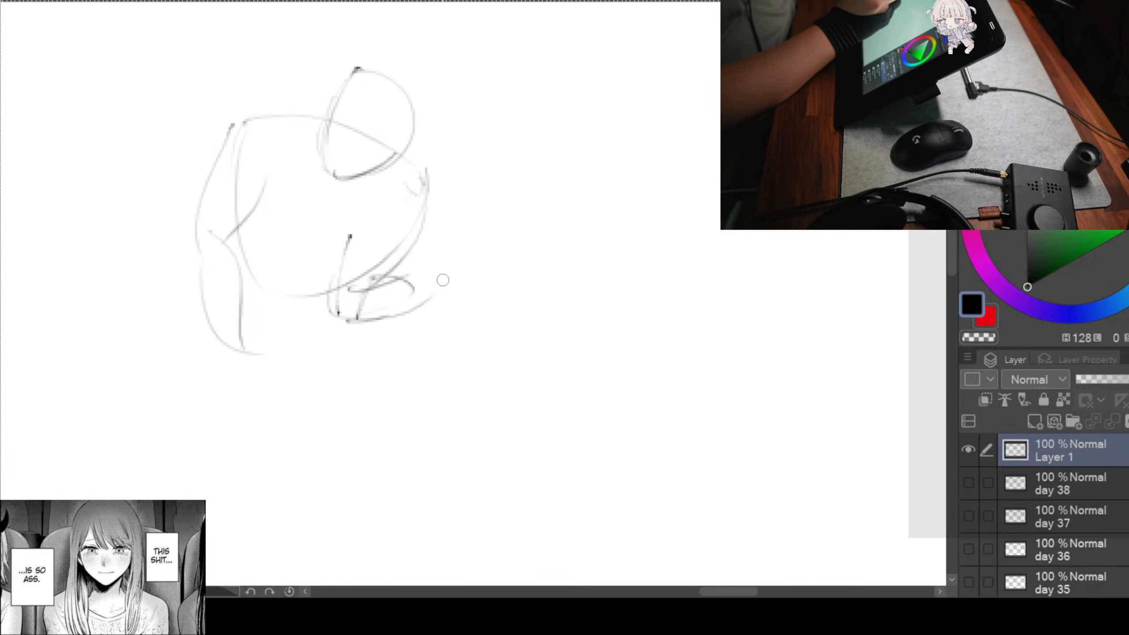
pyautogui.moveTo(414, 179); pyautogui.dragTo(388, 261)
pyautogui.moveTo(396, 204); pyautogui.dragTo(366, 280)
pyautogui.moveTo(398, 136); pyautogui.dragTo(425, 209)
pyautogui.moveTo(425, 200); pyautogui.dragTo(387, 266)
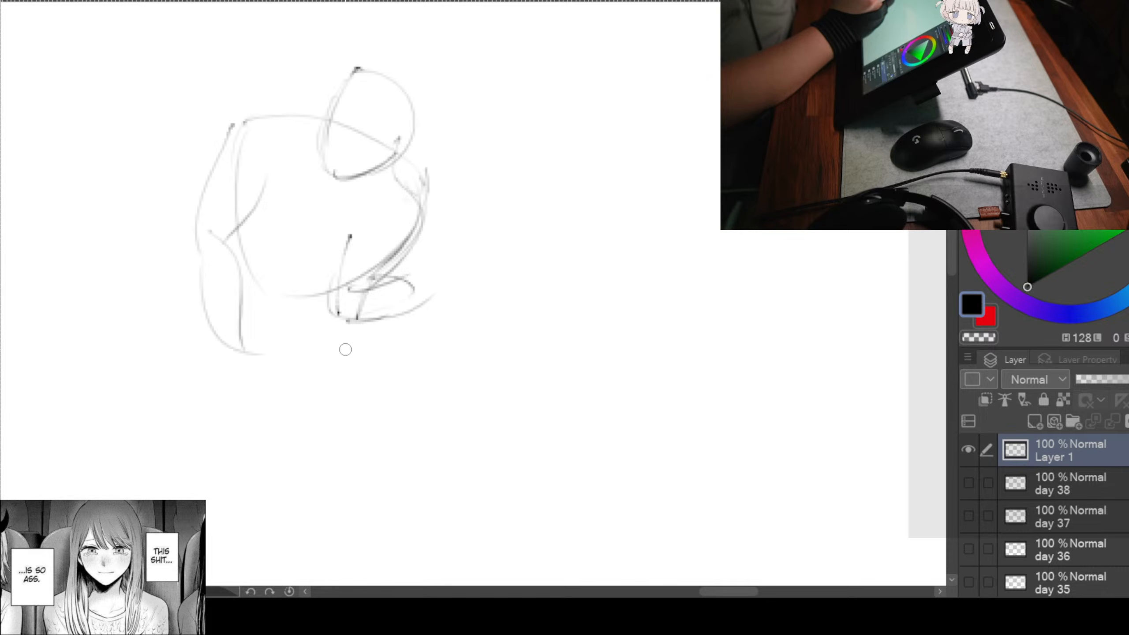
# Step: Sketch the seated figure's first lower leg sweeping diagonally down to a pointed foot
pyautogui.moveTo(315, 345); pyautogui.dragTo(411, 455)
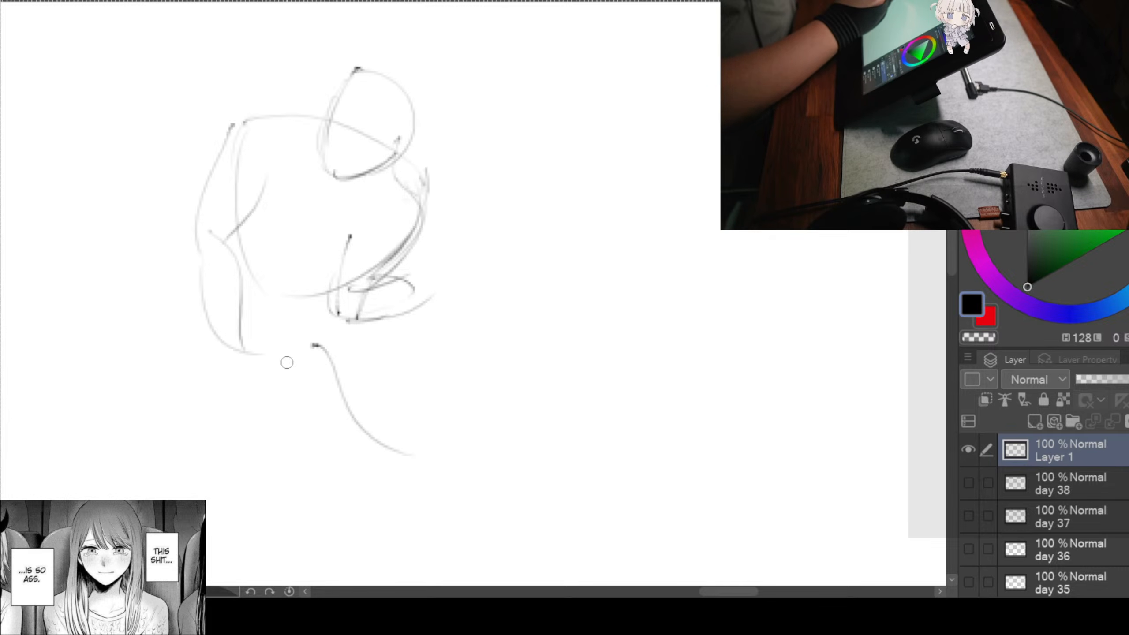
pyautogui.moveTo(286, 356)
pyautogui.mouseDown()
pyautogui.moveTo(285, 381)
pyautogui.moveTo(418, 471)
pyautogui.moveTo(381, 445)
pyautogui.moveTo(419, 511)
pyautogui.mouseUp()
pyautogui.moveTo(381, 469)
pyautogui.mouseDown()
pyautogui.moveTo(431, 505)
pyautogui.moveTo(371, 493)
pyautogui.moveTo(468, 496)
pyautogui.mouseUp()
pyautogui.moveTo(462, 499)
pyautogui.mouseDown()
pyautogui.moveTo(371, 494)
pyautogui.moveTo(472, 497)
pyautogui.mouseUp()
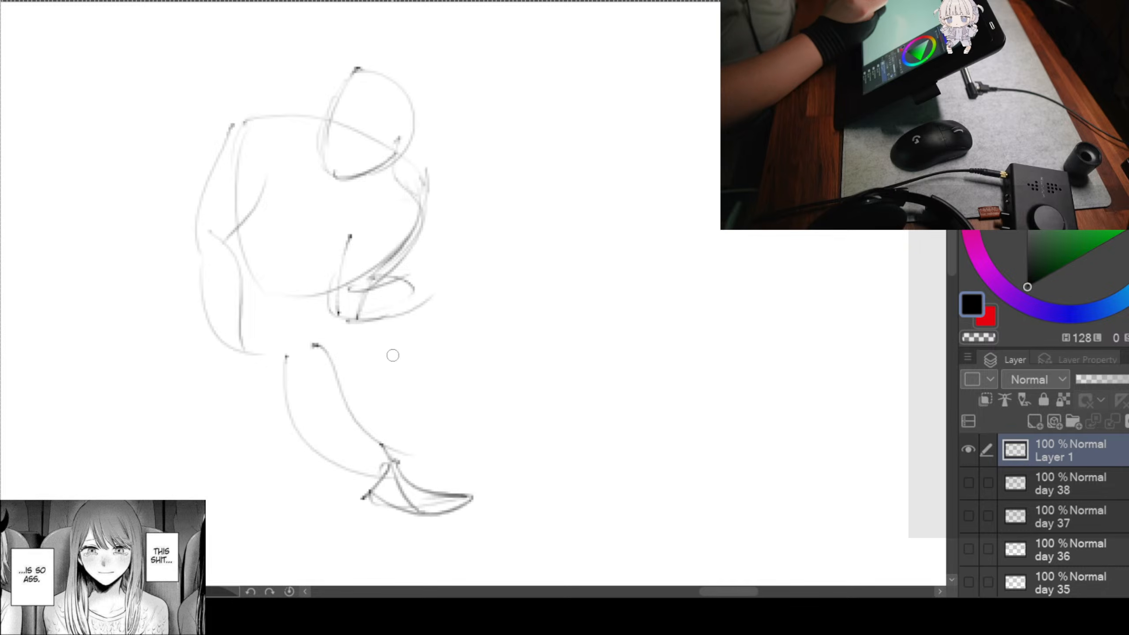
# Step: Sketch the second lower leg crossing the first one and finish it with a blocky foot
pyautogui.moveTo(390, 337); pyautogui.dragTo(359, 429)
pyautogui.moveTo(413, 351)
pyautogui.mouseDown()
pyautogui.moveTo(387, 459)
pyautogui.moveTo(331, 522)
pyautogui.mouseUp()
pyautogui.moveTo(369, 479)
pyautogui.mouseDown()
pyautogui.moveTo(378, 532)
pyautogui.moveTo(398, 534)
pyautogui.mouseUp()
pyautogui.moveTo(334, 516)
pyautogui.mouseDown()
pyautogui.moveTo(381, 559)
pyautogui.moveTo(410, 531)
pyautogui.moveTo(372, 565)
pyautogui.mouseUp()
pyautogui.moveTo(376, 508); pyautogui.dragTo(387, 526)
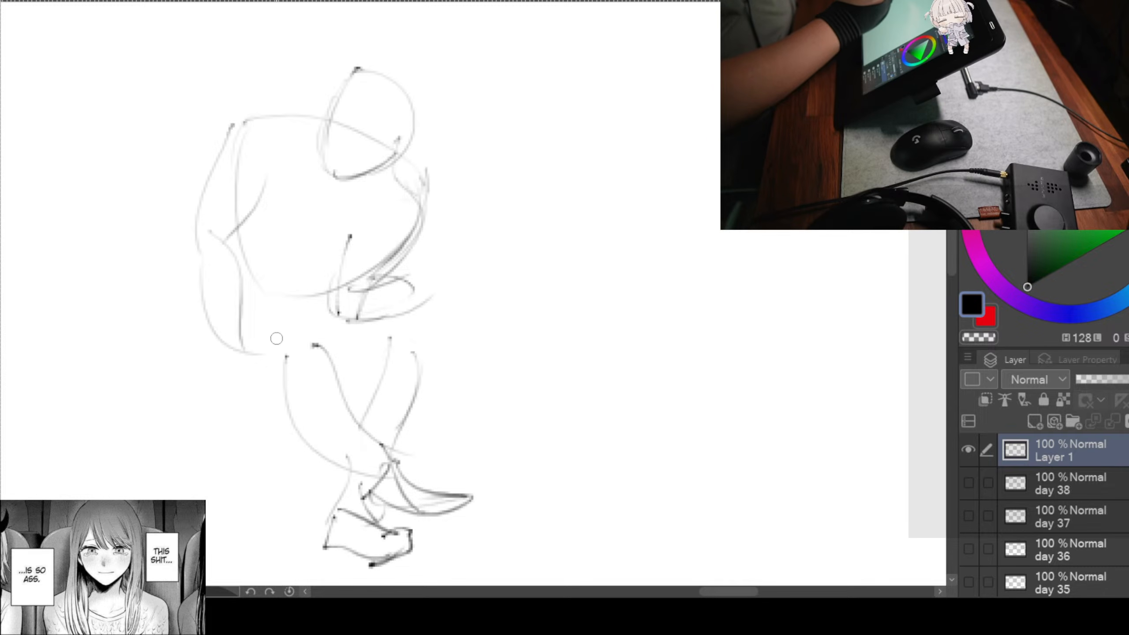
# Step: Add the seated figure's thighs, knees and hip contour to connect the torso with the crossed lower legs
pyautogui.moveTo(307, 330); pyautogui.dragTo(235, 332)
pyautogui.moveTo(249, 332); pyautogui.dragTo(317, 341)
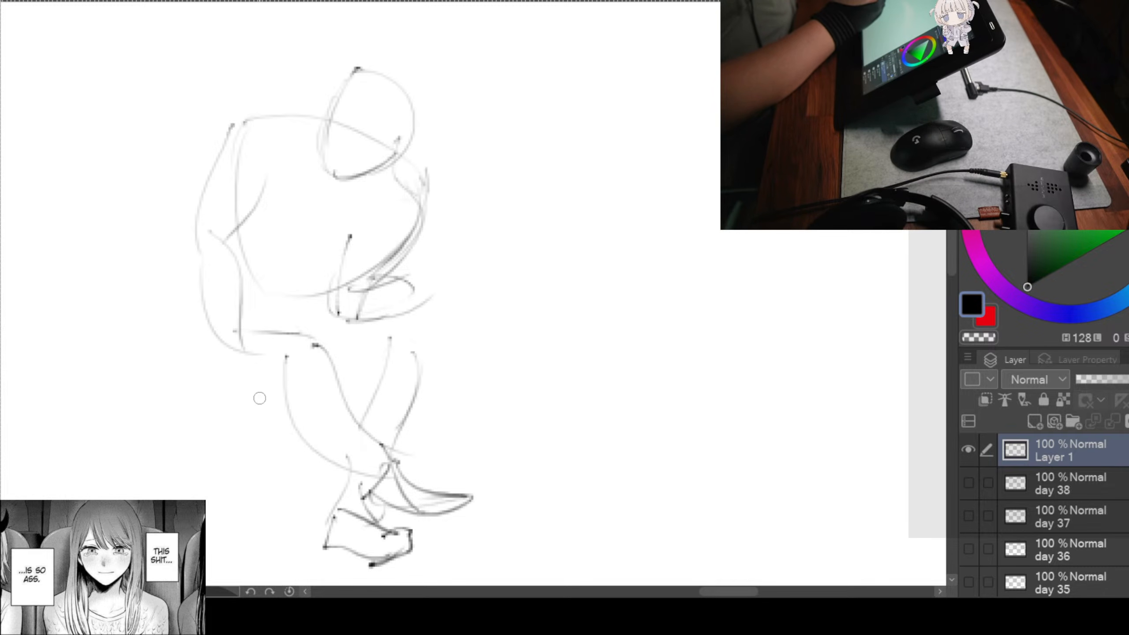
pyautogui.moveTo(232, 375)
pyautogui.mouseDown()
pyautogui.moveTo(325, 398)
pyautogui.moveTo(393, 361)
pyautogui.mouseUp()
pyautogui.moveTo(321, 313)
pyautogui.mouseDown()
pyautogui.moveTo(419, 337)
pyautogui.moveTo(450, 358)
pyautogui.mouseUp()
pyautogui.moveTo(240, 253); pyautogui.dragTo(255, 347)
pyautogui.moveTo(242, 292); pyautogui.dragTo(262, 399)
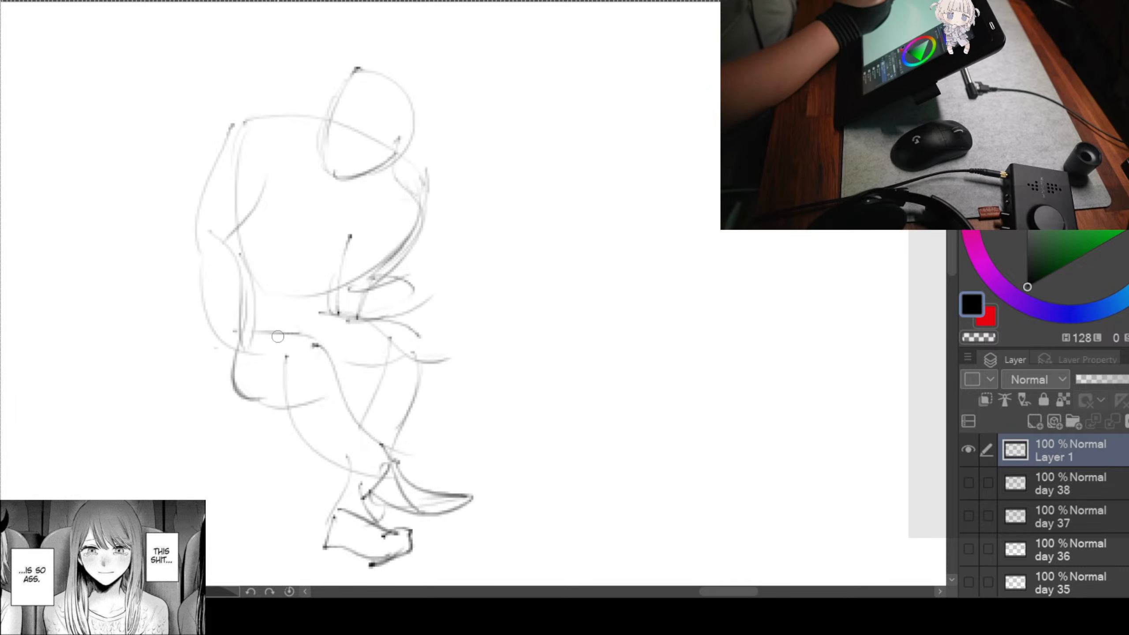
pyautogui.moveTo(218, 316)
pyautogui.mouseDown()
pyautogui.moveTo(266, 354)
pyautogui.moveTo(267, 373)
pyautogui.mouseUp()
# Step: Start a second figure in the blank area beside the seated one, sketching its long leaning torso, waist and hip curves
pyautogui.moveTo(614, 295); pyautogui.dragTo(334, 315)
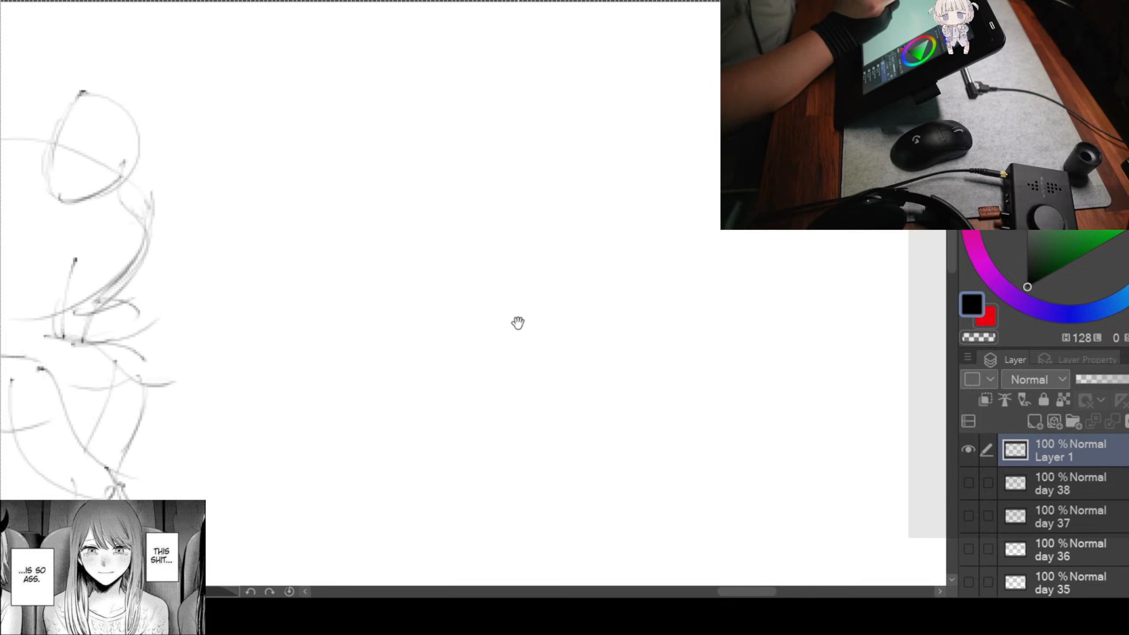
pyautogui.moveTo(614, 323)
pyautogui.mouseDown()
pyautogui.moveTo(403, 392)
pyautogui.moveTo(305, 351)
pyautogui.moveTo(323, 298)
pyautogui.mouseUp()
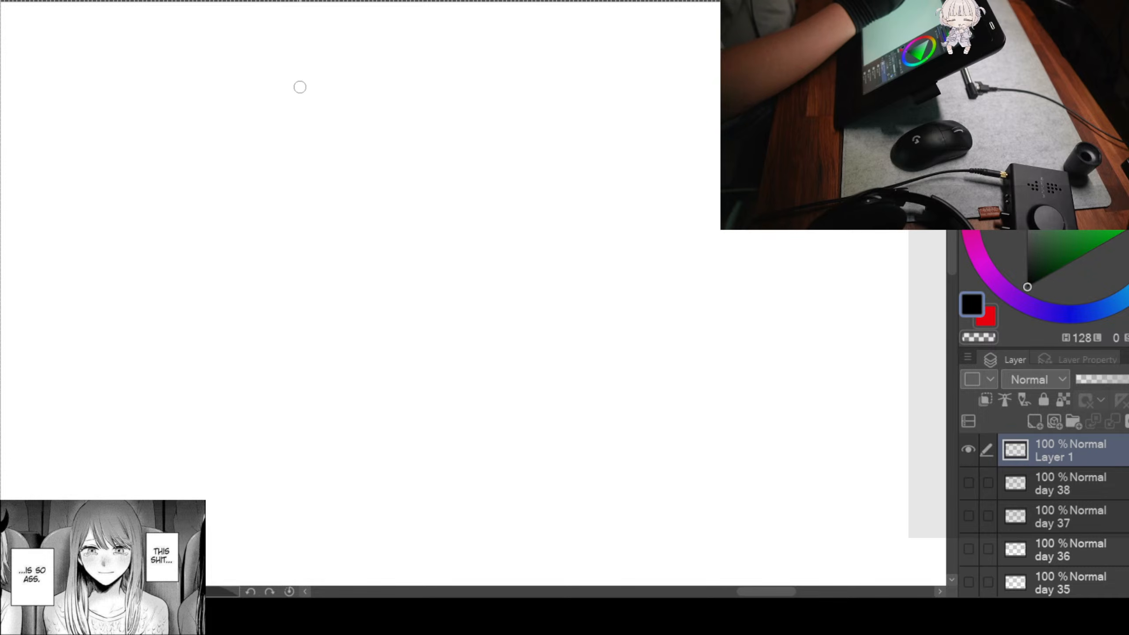
pyautogui.moveTo(311, 86); pyautogui.dragTo(358, 248)
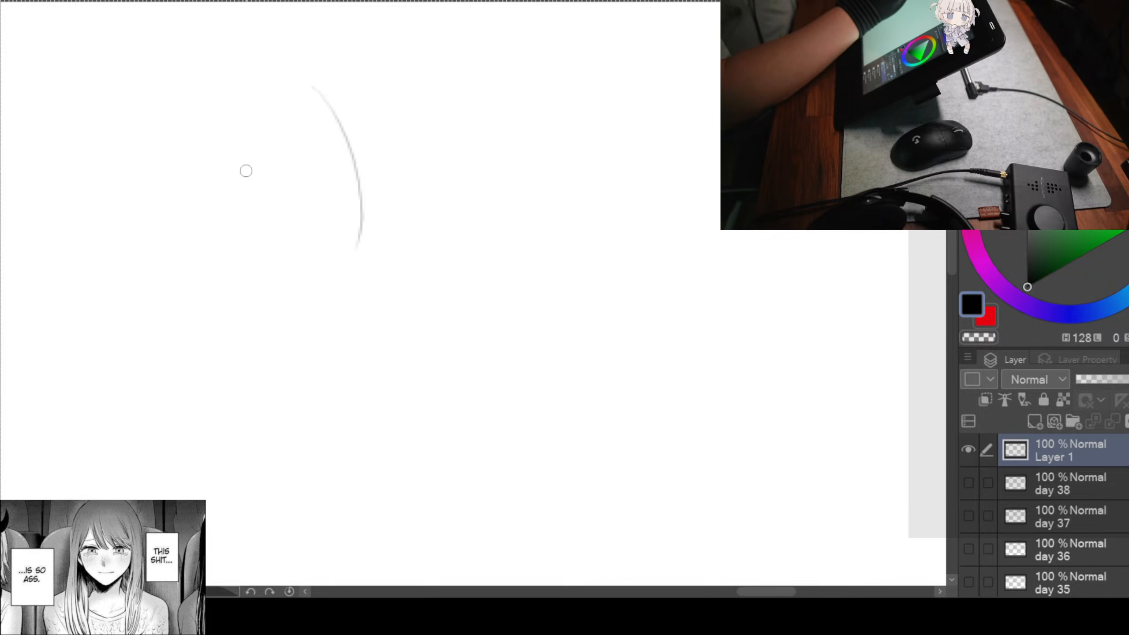
pyautogui.moveTo(267, 151)
pyautogui.mouseDown()
pyautogui.moveTo(258, 252)
pyautogui.moveTo(289, 289)
pyautogui.mouseUp()
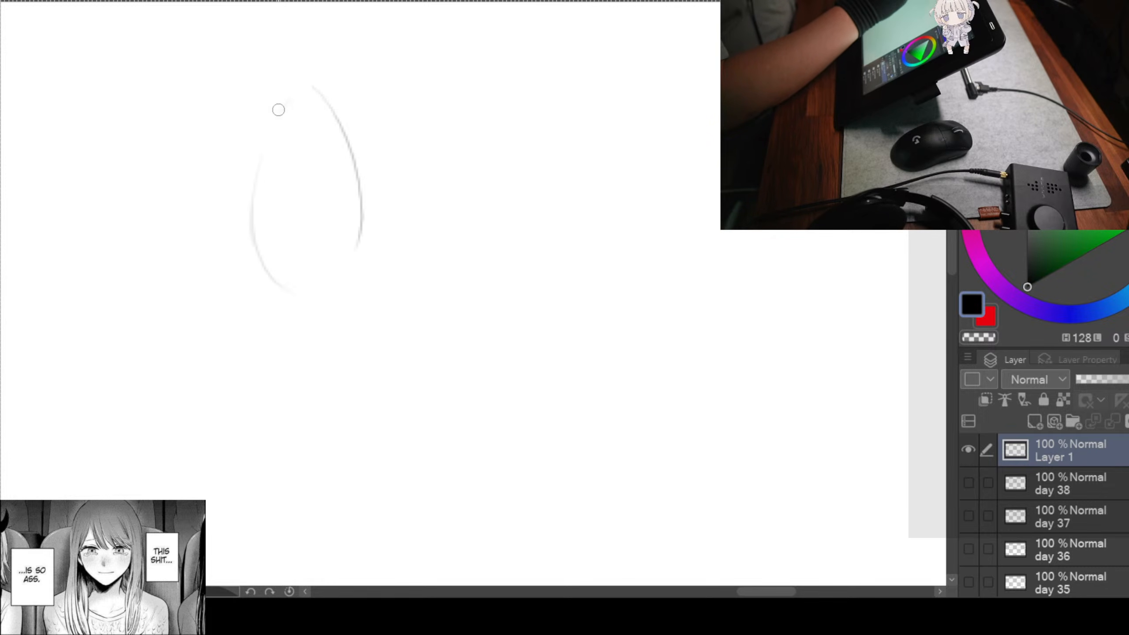
pyautogui.moveTo(279, 110)
pyautogui.mouseDown()
pyautogui.moveTo(265, 159)
pyautogui.moveTo(258, 323)
pyautogui.mouseUp()
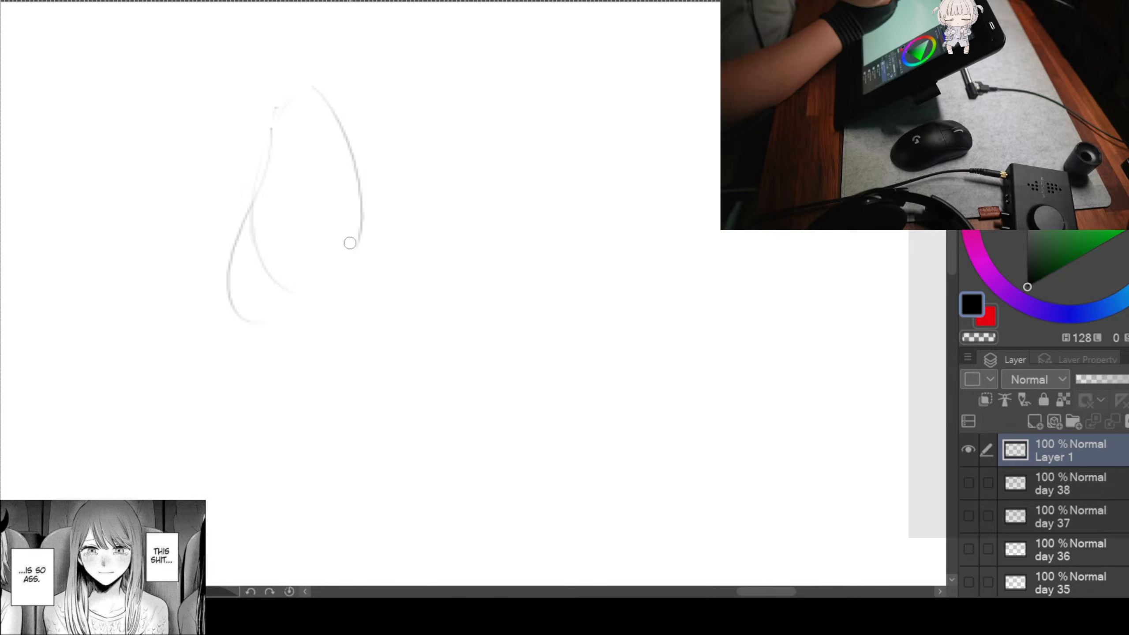
pyautogui.moveTo(354, 261)
pyautogui.mouseDown()
pyautogui.moveTo(288, 292)
pyautogui.moveTo(316, 303)
pyautogui.moveTo(306, 393)
pyautogui.mouseUp()
pyautogui.moveTo(295, 294); pyautogui.dragTo(280, 387)
# Step: Sketch the second figure's near leg folded beneath the hip, with a long rounded thigh and a small foot behind
pyautogui.moveTo(238, 316); pyautogui.dragTo(171, 459)
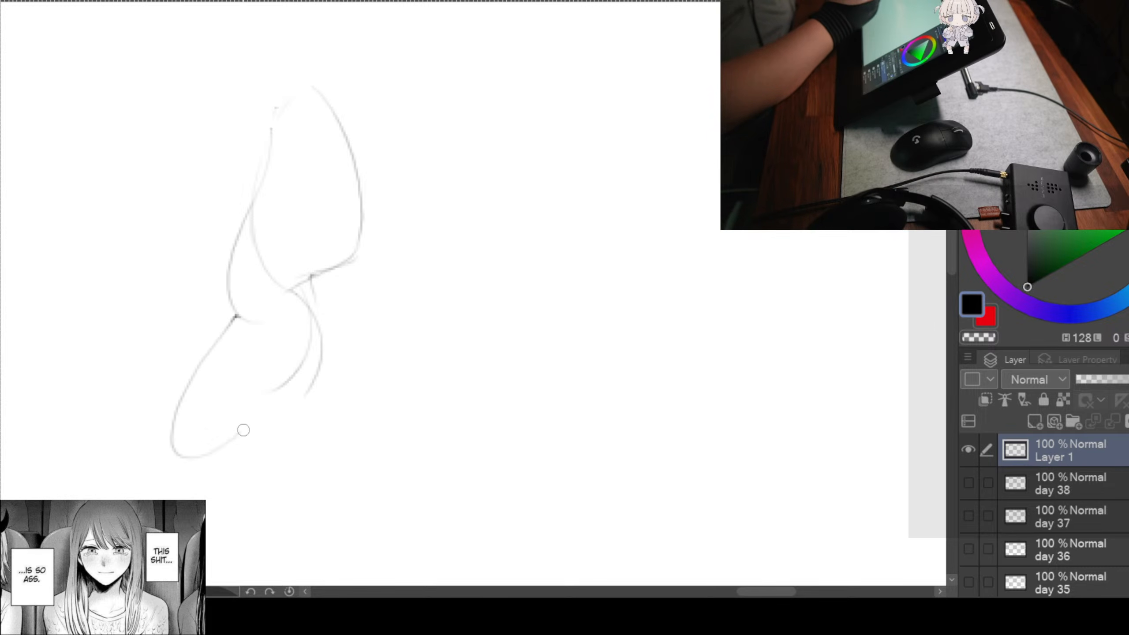
pyautogui.moveTo(305, 371); pyautogui.dragTo(164, 461)
pyautogui.moveTo(237, 346)
pyautogui.mouseDown()
pyautogui.moveTo(303, 383)
pyautogui.moveTo(238, 462)
pyautogui.mouseUp()
pyautogui.moveTo(321, 345)
pyautogui.mouseDown()
pyautogui.moveTo(331, 403)
pyautogui.moveTo(295, 430)
pyautogui.mouseUp()
pyautogui.moveTo(309, 371); pyautogui.dragTo(279, 436)
pyautogui.moveTo(279, 436); pyautogui.dragTo(329, 408)
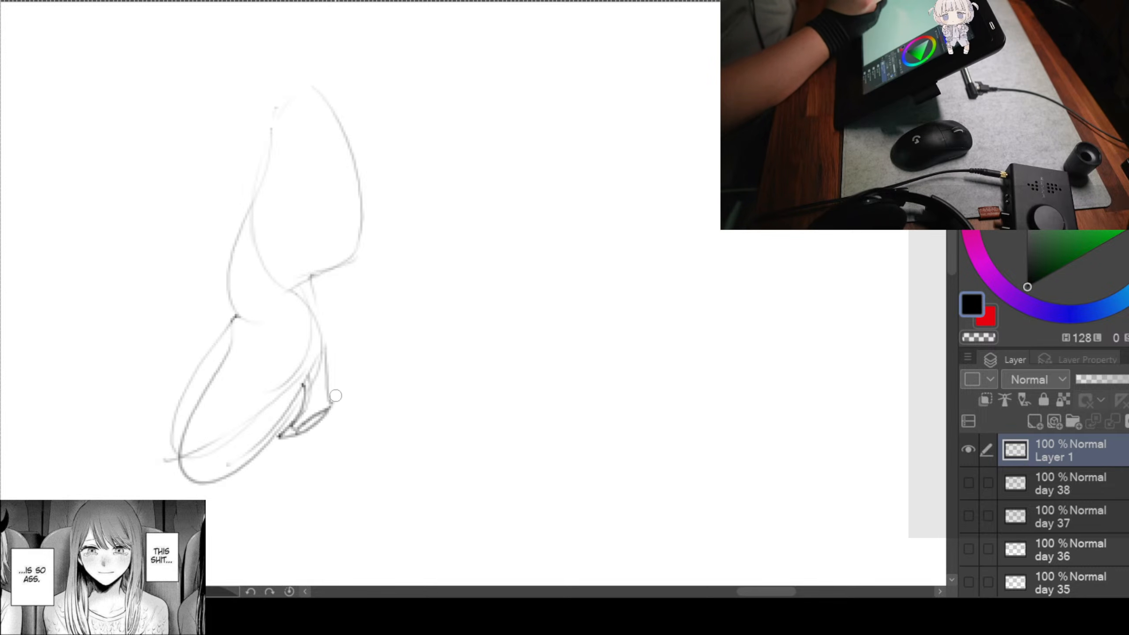
# Step: Sketch the second figure's other thigh extending outward from the hip as a long rounded shape
pyautogui.moveTo(244, 331); pyautogui.dragTo(336, 353)
pyautogui.moveTo(312, 291); pyautogui.dragTo(232, 308)
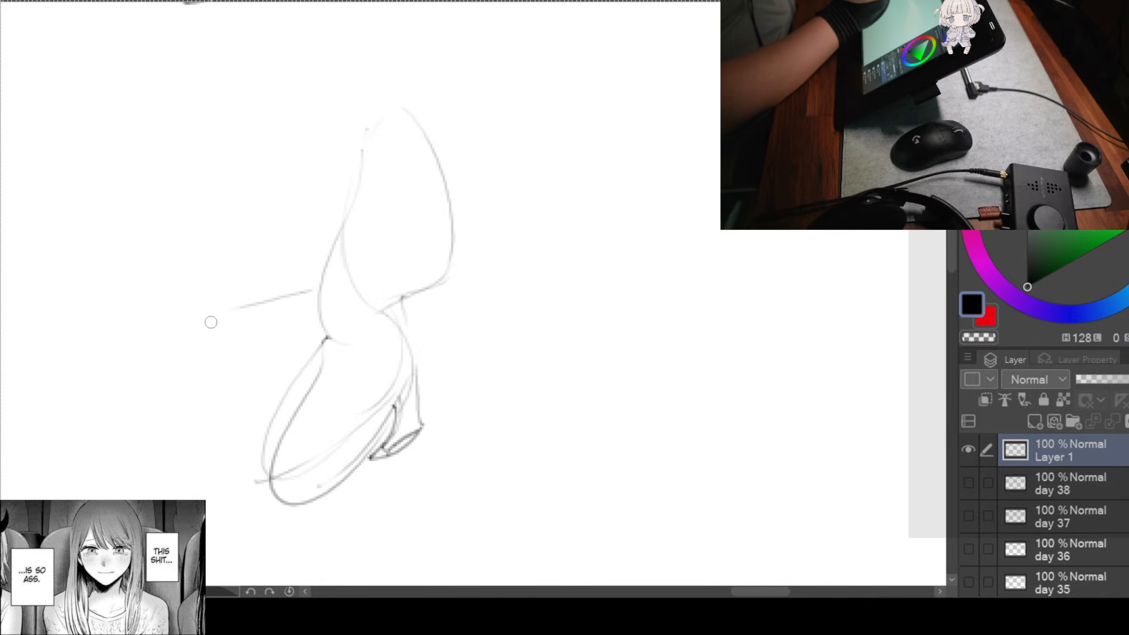
pyautogui.moveTo(312, 290)
pyautogui.mouseDown()
pyautogui.moveTo(162, 356)
pyautogui.moveTo(252, 378)
pyautogui.moveTo(278, 373)
pyautogui.moveTo(314, 339)
pyautogui.mouseUp()
pyautogui.moveTo(280, 370); pyautogui.dragTo(334, 311)
pyautogui.moveTo(374, 253); pyautogui.dragTo(344, 331)
pyautogui.moveTo(264, 358)
pyautogui.mouseDown()
pyautogui.moveTo(311, 307)
pyautogui.moveTo(247, 365)
pyautogui.mouseUp()
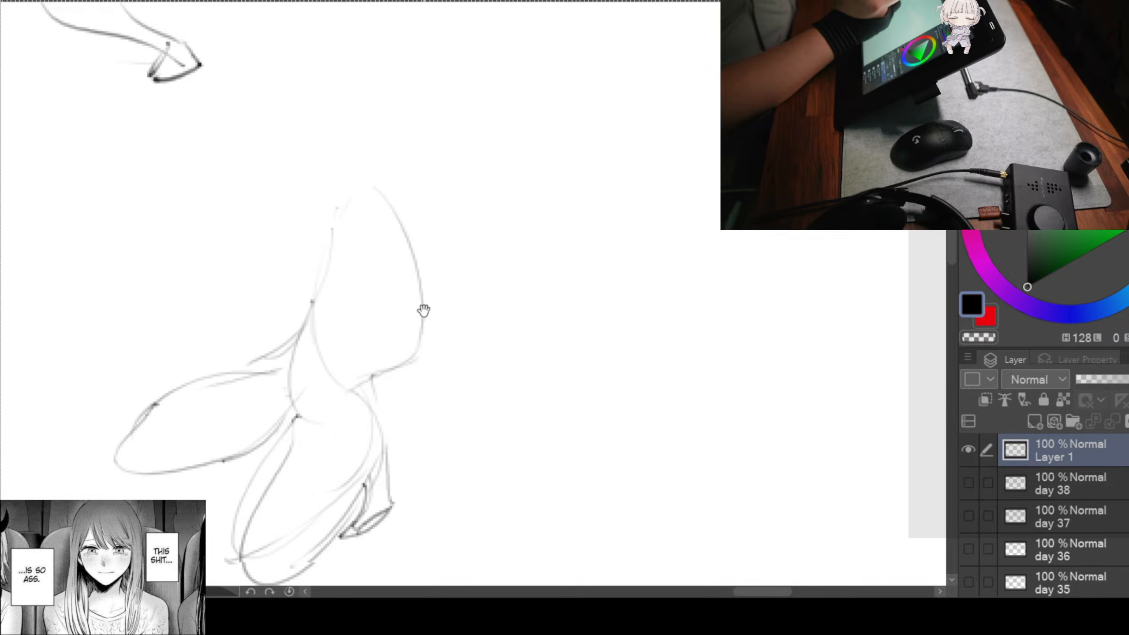
# Step: Sketch the second figure's lowered arm reaching diagonally down and away from the torso
pyautogui.moveTo(423, 310)
pyautogui.mouseDown()
pyautogui.moveTo(378, 284)
pyautogui.moveTo(415, 378)
pyautogui.mouseUp()
pyautogui.moveTo(356, 331)
pyautogui.mouseDown()
pyautogui.moveTo(422, 407)
pyautogui.moveTo(496, 450)
pyautogui.mouseUp()
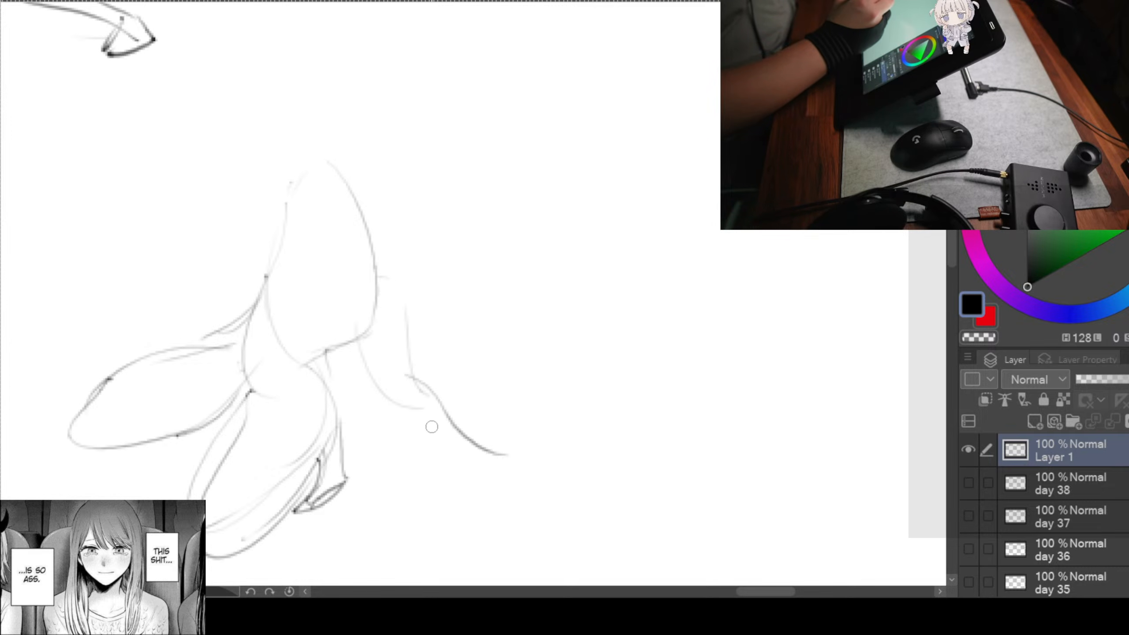
pyautogui.moveTo(405, 418)
pyautogui.mouseDown()
pyautogui.moveTo(500, 438)
pyautogui.moveTo(512, 475)
pyautogui.mouseUp()
# Step: Sketch the second figure's head as a circle overlapping the outer edge of the upper torso
pyautogui.moveTo(460, 338); pyautogui.dragTo(526, 447)
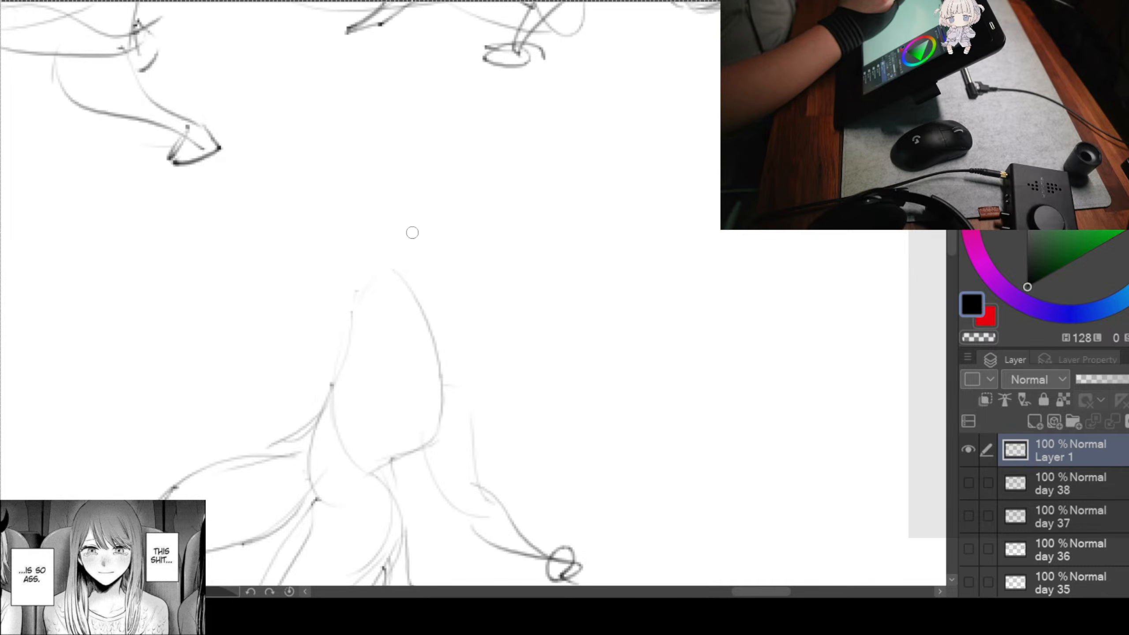
pyautogui.moveTo(420, 291)
pyautogui.mouseDown()
pyautogui.moveTo(458, 294)
pyautogui.moveTo(443, 389)
pyautogui.mouseUp()
pyautogui.moveTo(404, 320); pyautogui.dragTo(445, 389)
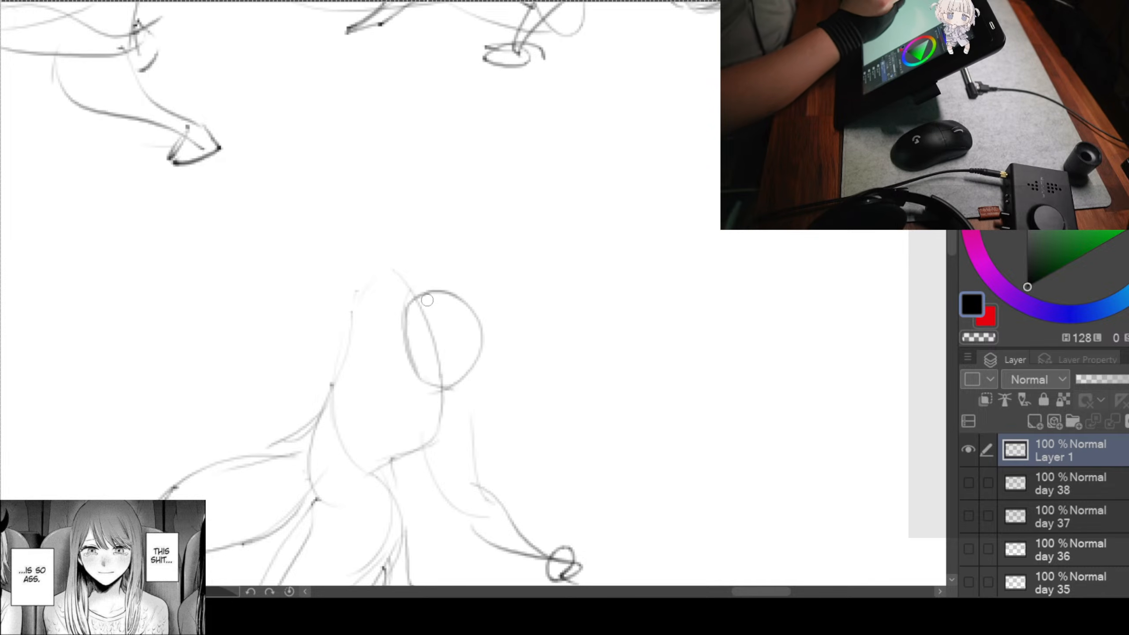
# Step: Sketch the second figure's other arm raised straight overhead, with upper arm, forearm and a rounded hand
pyautogui.moveTo(351, 236); pyautogui.dragTo(357, 299)
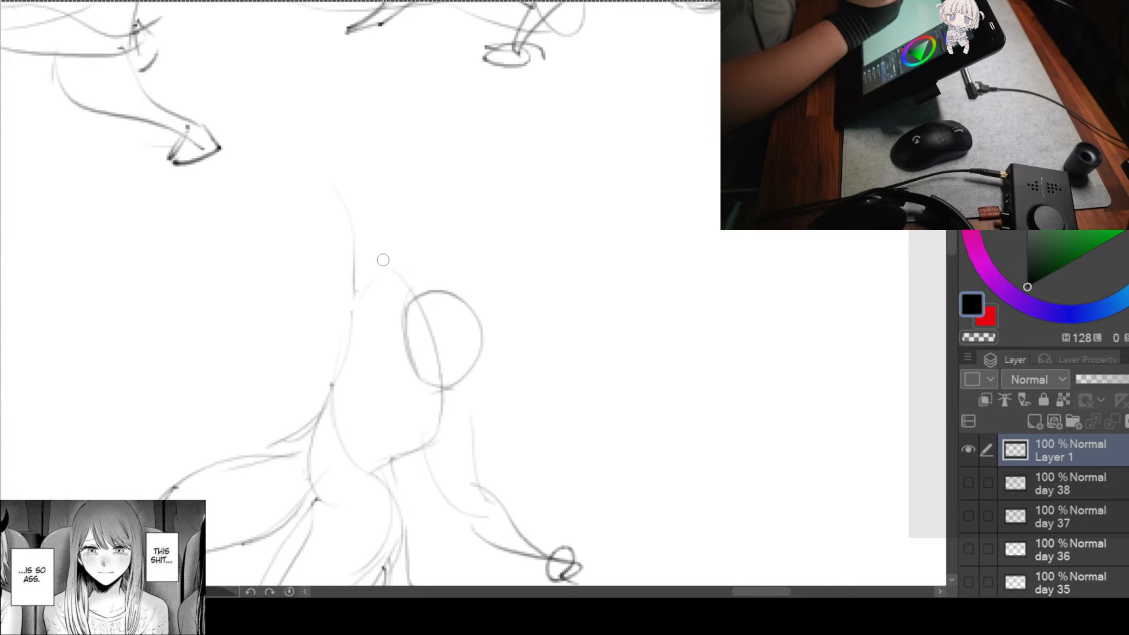
pyautogui.moveTo(363, 205); pyautogui.dragTo(412, 305)
pyautogui.moveTo(402, 232); pyautogui.dragTo(420, 285)
pyautogui.moveTo(366, 186)
pyautogui.mouseDown()
pyautogui.moveTo(382, 288)
pyautogui.moveTo(369, 274)
pyautogui.mouseUp()
pyautogui.moveTo(354, 184)
pyautogui.mouseDown()
pyautogui.moveTo(378, 180)
pyautogui.moveTo(434, 361)
pyautogui.mouseUp()
pyautogui.moveTo(374, 270); pyautogui.dragTo(369, 360)
pyautogui.moveTo(514, 489); pyautogui.dragTo(443, 348)
pyautogui.moveTo(403, 295); pyautogui.dragTo(420, 330)
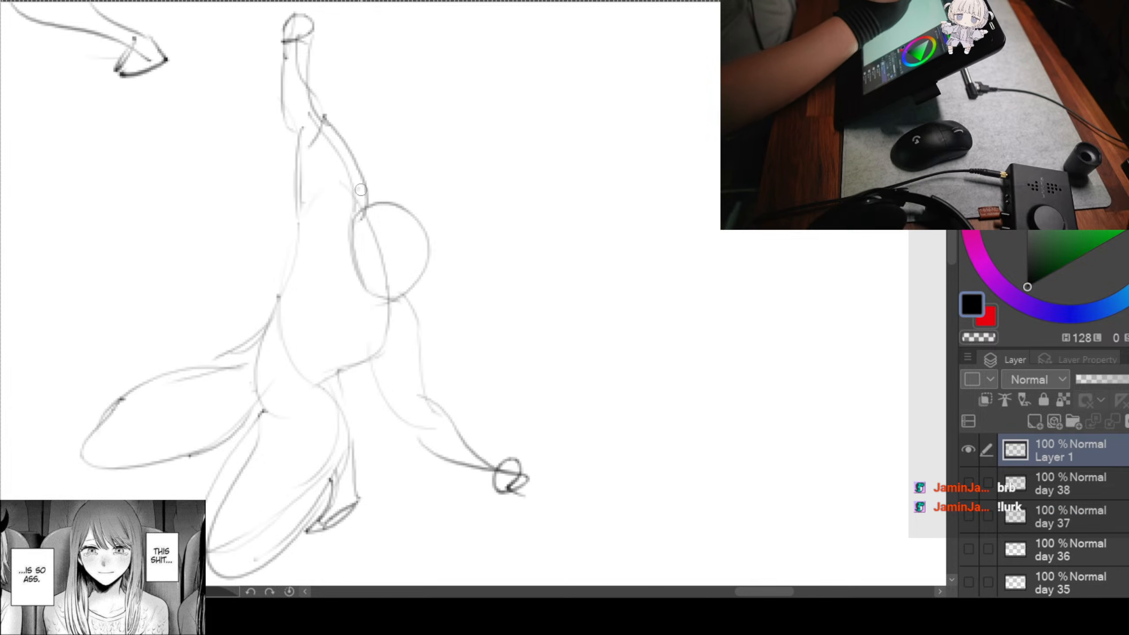
# Step: Start a third figure in a blank area, sketching its oval head, sloping shoulder line and tapered ribcage
pyautogui.moveTo(600, 399)
pyautogui.mouseDown()
pyautogui.moveTo(582, 308)
pyautogui.moveTo(469, 327)
pyautogui.moveTo(537, 391)
pyautogui.moveTo(507, 300)
pyautogui.moveTo(531, 241)
pyautogui.moveTo(502, 230)
pyautogui.mouseUp()
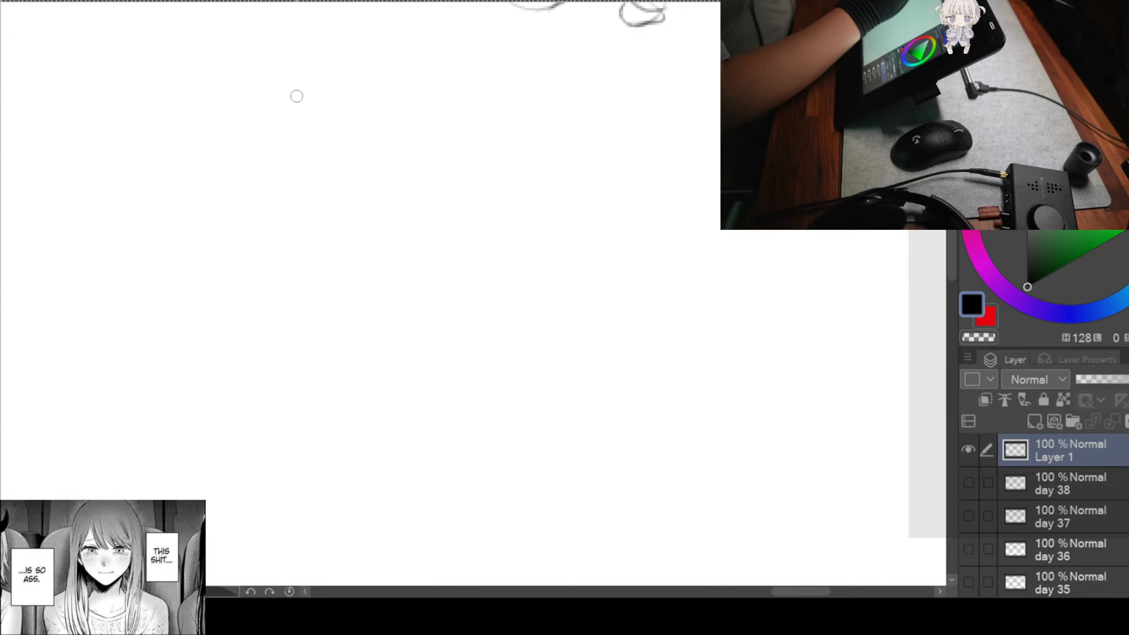
pyautogui.moveTo(309, 64)
pyautogui.mouseDown()
pyautogui.moveTo(373, 96)
pyautogui.moveTo(297, 106)
pyautogui.moveTo(302, 170)
pyautogui.mouseUp()
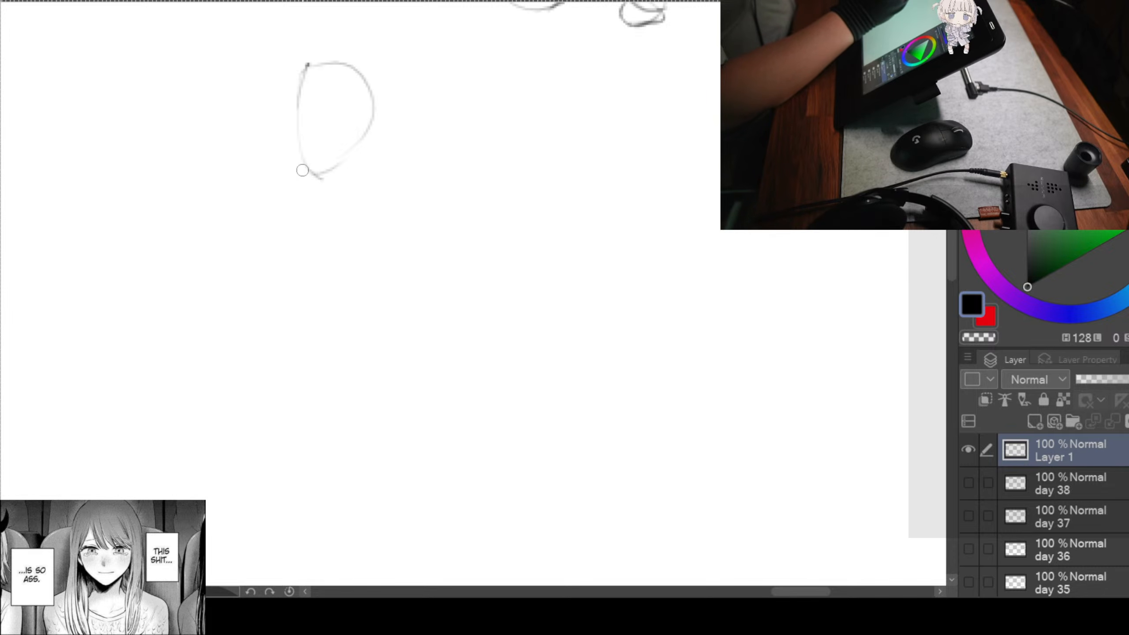
pyautogui.moveTo(265, 124); pyautogui.dragTo(389, 205)
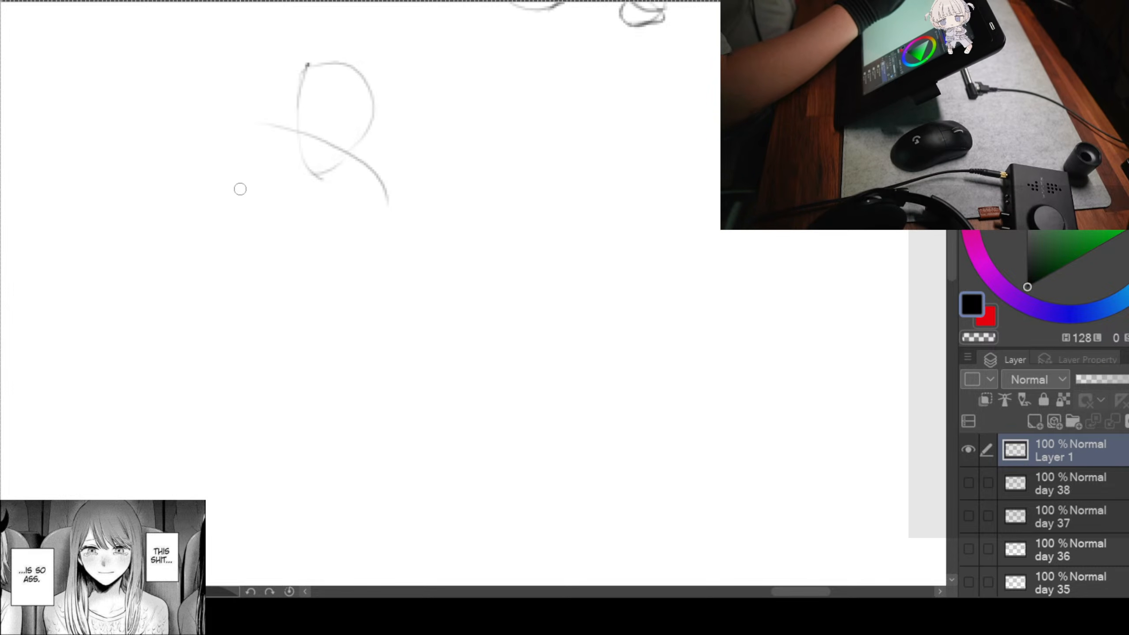
pyautogui.moveTo(267, 125)
pyautogui.mouseDown()
pyautogui.moveTo(247, 265)
pyautogui.moveTo(271, 299)
pyautogui.mouseUp()
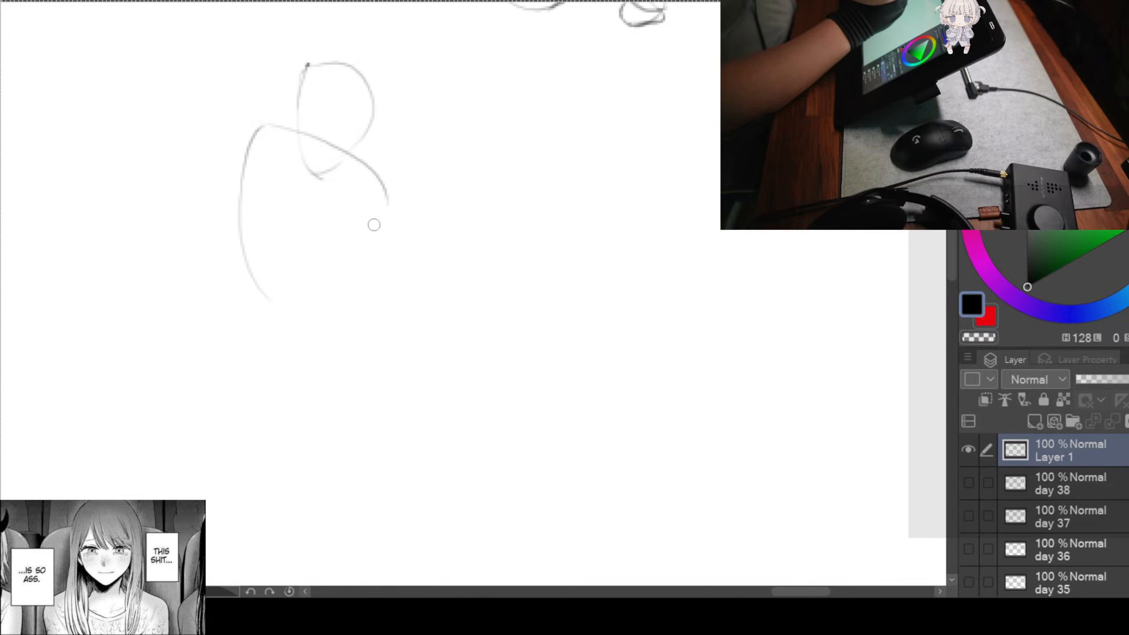
pyautogui.moveTo(358, 178)
pyautogui.mouseDown()
pyautogui.moveTo(377, 192)
pyautogui.moveTo(285, 319)
pyautogui.mouseUp()
pyautogui.moveTo(358, 229); pyautogui.dragTo(293, 299)
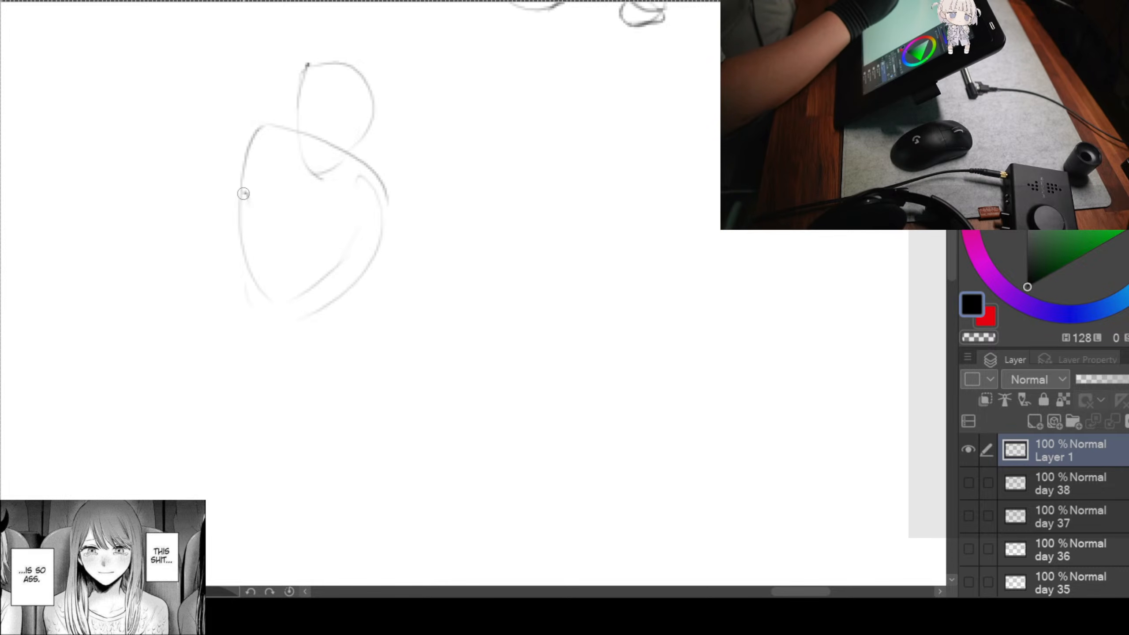
# Step: Sketch the third figure's waist and wide rounded pelvis below the ribcage
pyautogui.moveTo(243, 193)
pyautogui.mouseDown()
pyautogui.moveTo(249, 287)
pyautogui.moveTo(295, 441)
pyautogui.mouseUp()
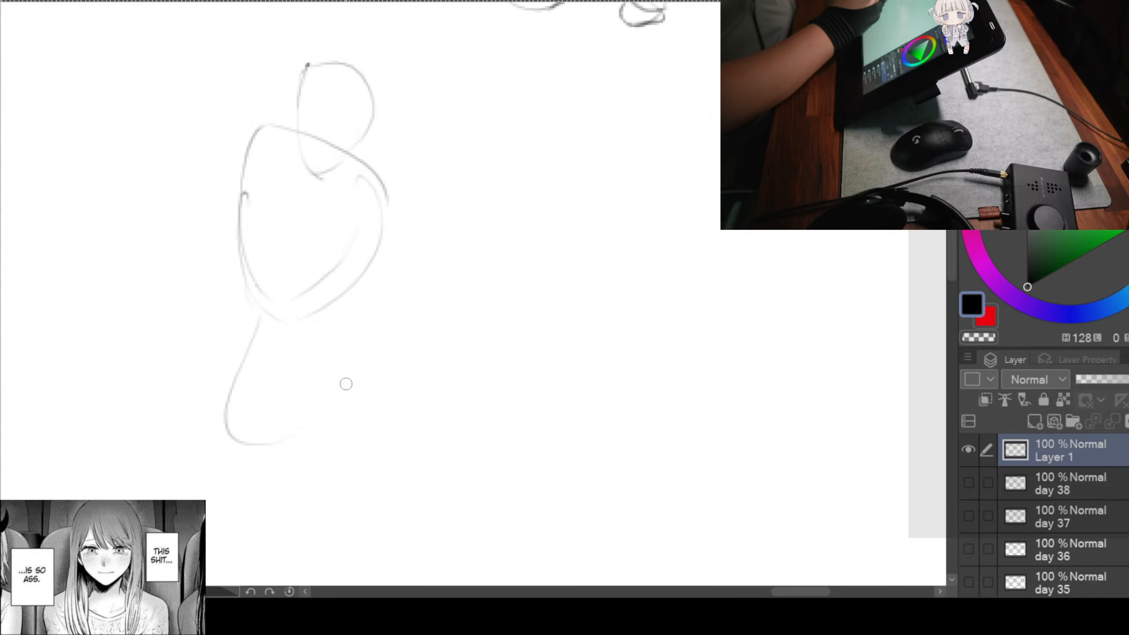
pyautogui.moveTo(332, 304)
pyautogui.mouseDown()
pyautogui.moveTo(346, 434)
pyautogui.moveTo(303, 445)
pyautogui.mouseUp()
pyautogui.moveTo(341, 287)
pyautogui.mouseDown()
pyautogui.moveTo(348, 303)
pyautogui.moveTo(281, 455)
pyautogui.mouseUp()
pyautogui.moveTo(239, 339); pyautogui.dragTo(249, 444)
# Step: Sketch both standing legs of the third figure from the hips, tapering at the knees down to small feet
pyautogui.moveTo(371, 426); pyautogui.dragTo(350, 292)
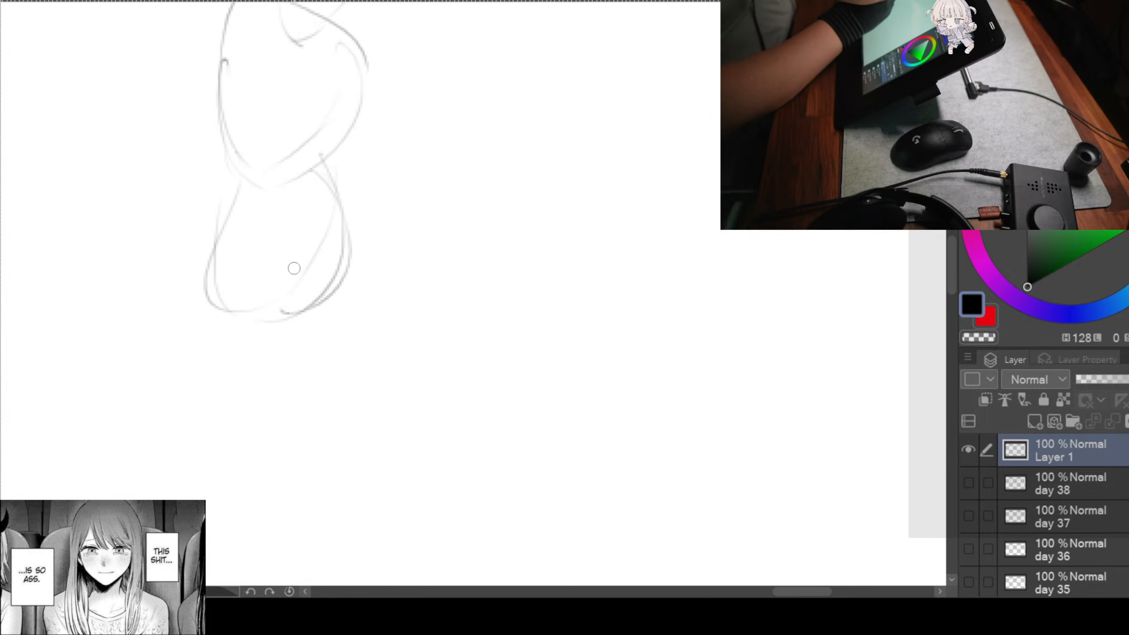
pyautogui.moveTo(272, 300); pyautogui.dragTo(278, 405)
pyautogui.moveTo(349, 288)
pyautogui.mouseDown()
pyautogui.moveTo(286, 420)
pyautogui.moveTo(310, 530)
pyautogui.mouseUp()
pyautogui.moveTo(279, 402)
pyautogui.mouseDown()
pyautogui.moveTo(297, 529)
pyautogui.moveTo(326, 531)
pyautogui.moveTo(285, 550)
pyautogui.mouseUp()
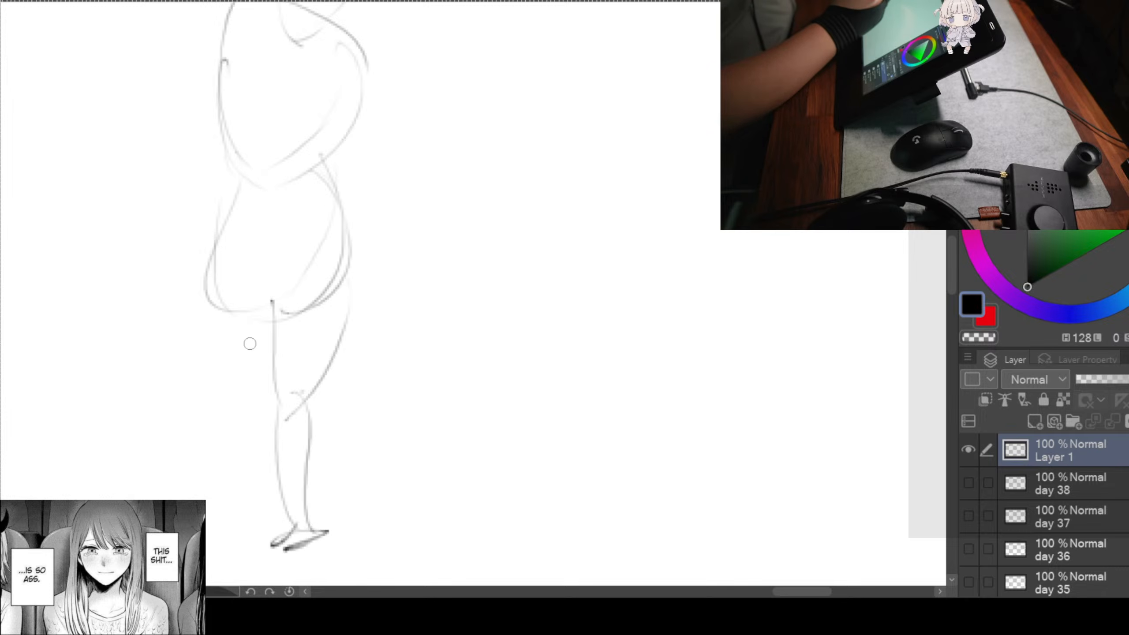
pyautogui.moveTo(206, 287)
pyautogui.mouseDown()
pyautogui.moveTo(271, 410)
pyautogui.moveTo(267, 578)
pyautogui.mouseUp()
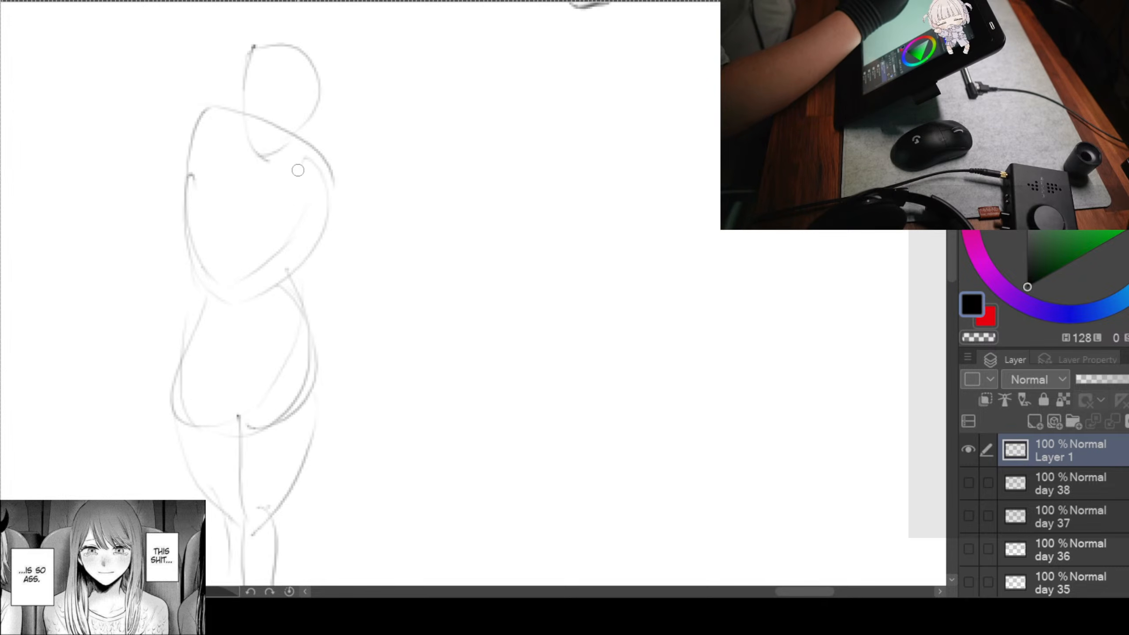
# Step: Sketch the third figure's viewer-right arm bent at the elbow, with the forearm extended outward to an open hand
pyautogui.moveTo(295, 168)
pyautogui.mouseDown()
pyautogui.moveTo(341, 252)
pyautogui.moveTo(325, 307)
pyautogui.mouseUp()
pyautogui.moveTo(281, 206)
pyautogui.mouseDown()
pyautogui.moveTo(320, 296)
pyautogui.moveTo(420, 249)
pyautogui.mouseUp()
pyautogui.moveTo(320, 294)
pyautogui.mouseDown()
pyautogui.moveTo(426, 255)
pyautogui.moveTo(421, 264)
pyautogui.mouseUp()
pyautogui.moveTo(426, 225)
pyautogui.mouseDown()
pyautogui.moveTo(450, 231)
pyautogui.moveTo(425, 259)
pyautogui.mouseUp()
pyautogui.moveTo(420, 266); pyautogui.dragTo(455, 264)
pyautogui.moveTo(324, 305); pyautogui.dragTo(445, 301)
# Step: Sketch the third figure's viewer-left shoulder and arm, bent outward at the elbow with the forearm resting at the waist
pyautogui.moveTo(313, 113)
pyautogui.mouseDown()
pyautogui.moveTo(253, 200)
pyautogui.moveTo(249, 249)
pyautogui.mouseUp()
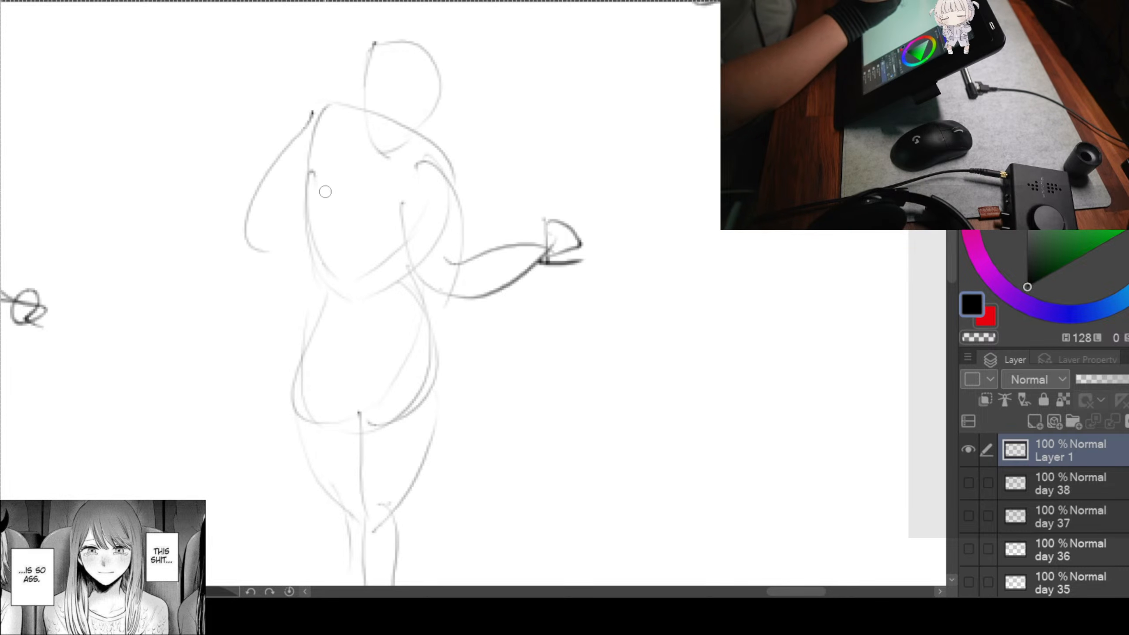
pyautogui.moveTo(320, 196)
pyautogui.mouseDown()
pyautogui.moveTo(267, 231)
pyautogui.moveTo(351, 324)
pyautogui.mouseUp()
pyautogui.moveTo(262, 270); pyautogui.dragTo(354, 331)
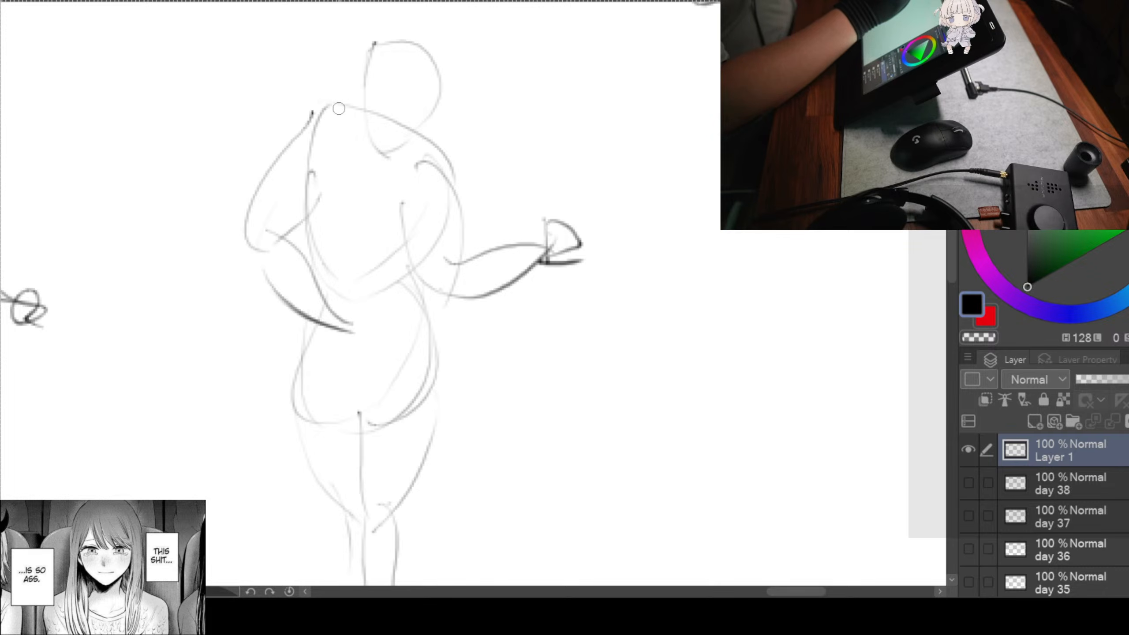
pyautogui.moveTo(360, 106); pyautogui.dragTo(312, 114)
pyautogui.moveTo(313, 115)
pyautogui.mouseDown()
pyautogui.moveTo(247, 234)
pyautogui.moveTo(305, 302)
pyautogui.mouseUp()
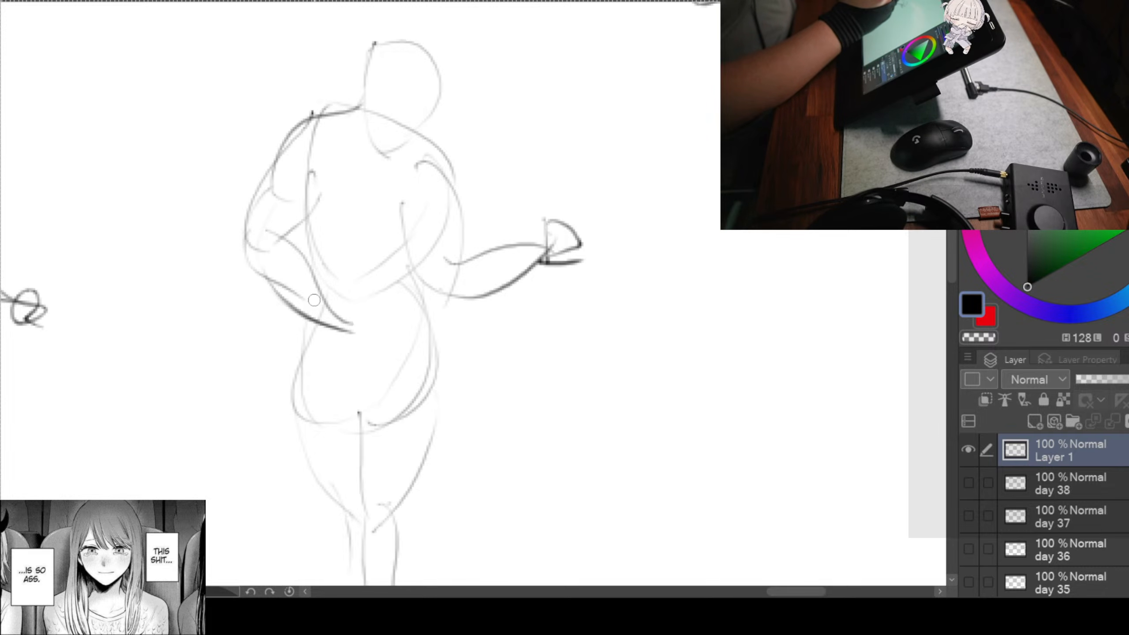
# Step: Strengthen the third figure's waist and viewer-left hip contours with curved strokes below the bent arm
pyautogui.moveTo(321, 258); pyautogui.dragTo(286, 384)
pyautogui.moveTo(393, 273); pyautogui.dragTo(391, 419)
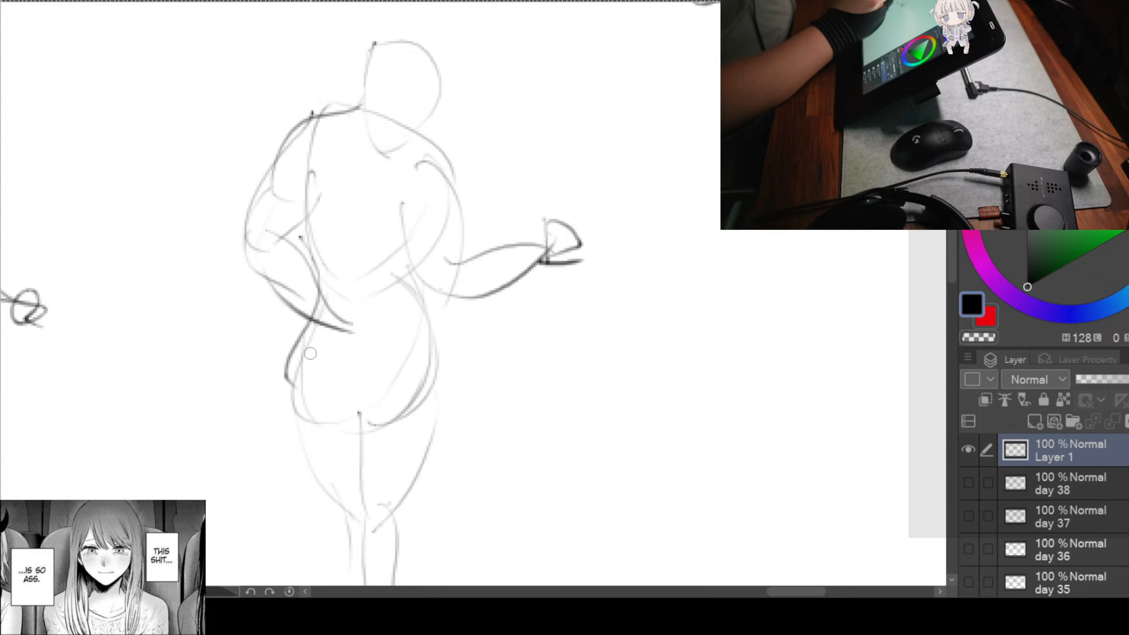
pyautogui.moveTo(309, 354); pyautogui.dragTo(377, 444)
# Step: Darken the figure line work by duplicating Layer 1 four times and merging the copies back into it
pyautogui.moveTo(569, 379); pyautogui.dragTo(445, 413)
pyautogui.scroll(-2, 445, 383)
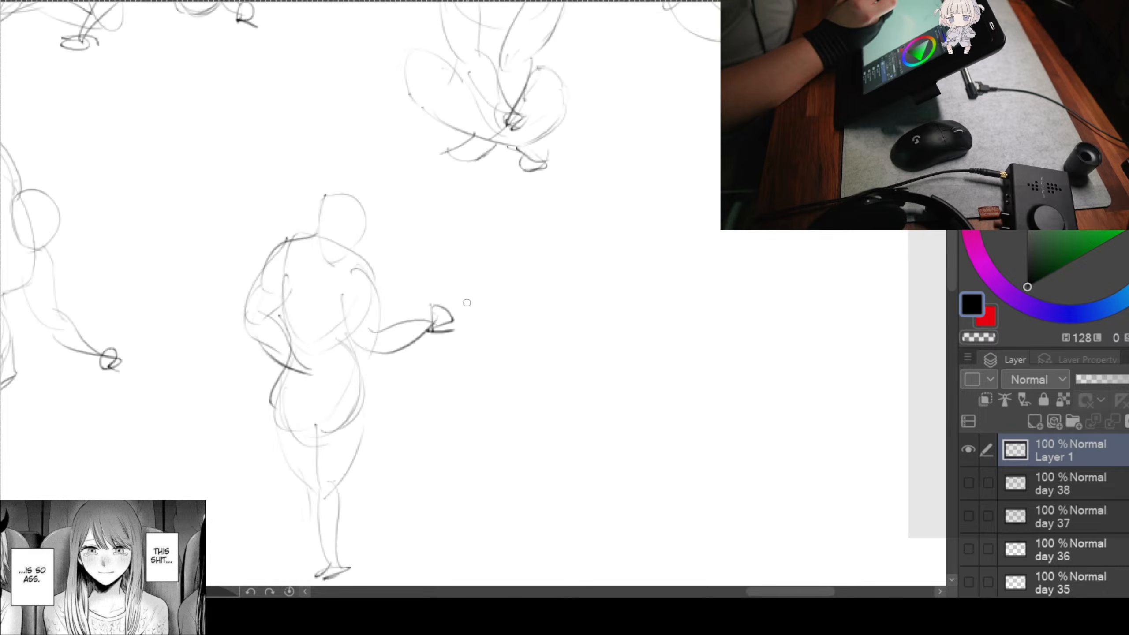
pyautogui.scroll(-1, 471, 359)
pyautogui.scroll(-1, 523, 372)
pyautogui.scroll(-2, 522, 372)
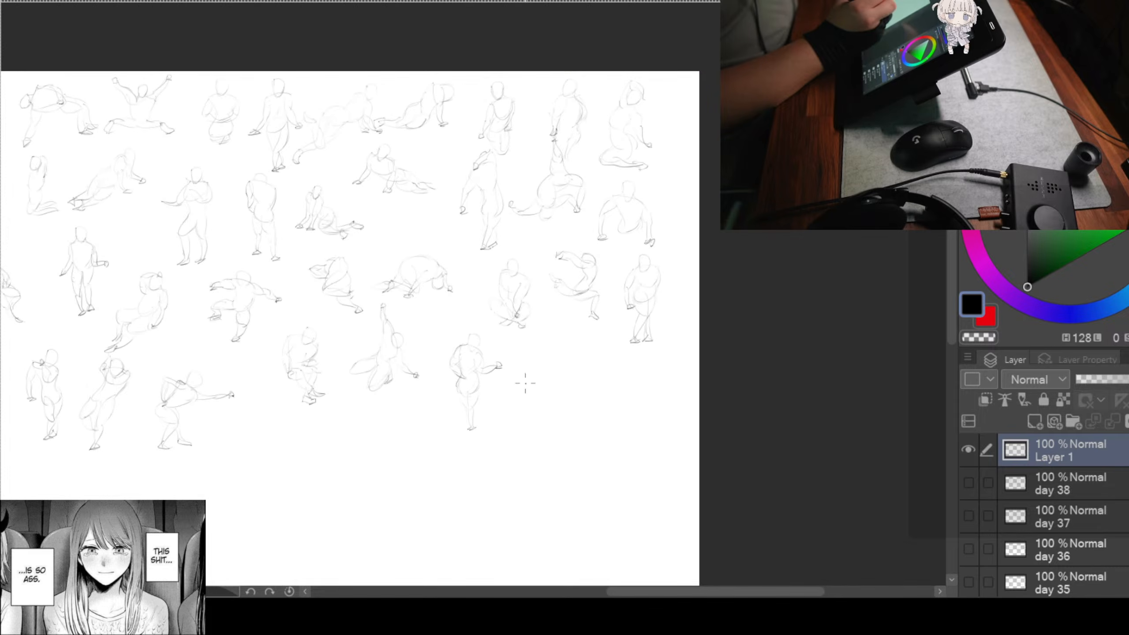
pyautogui.scroll(-3, 701, 348)
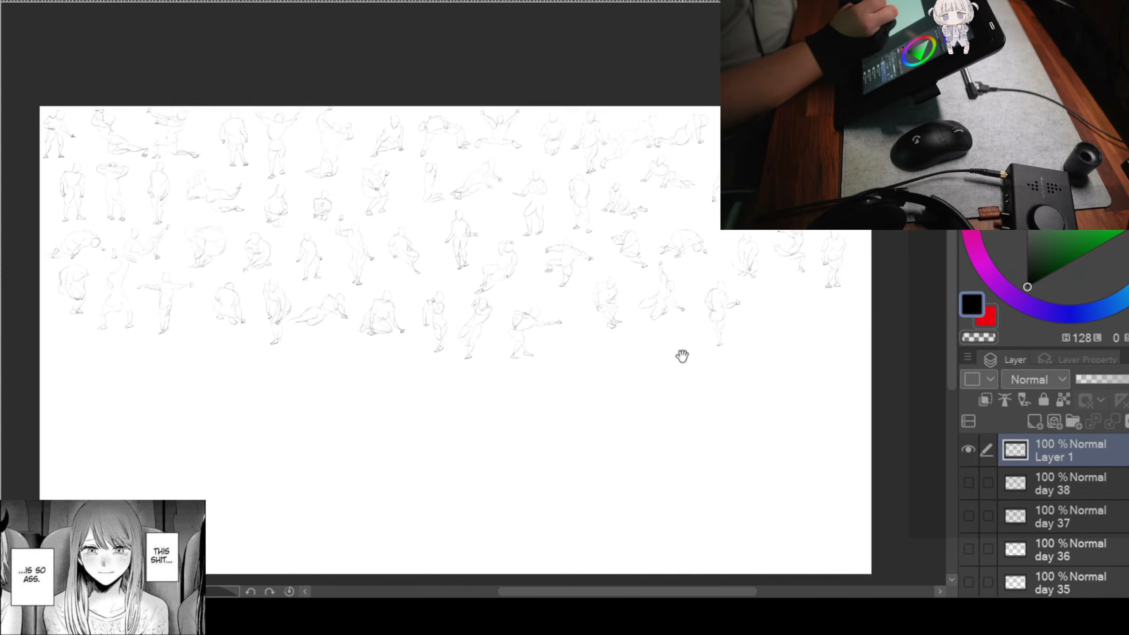
pyautogui.moveTo(803, 361); pyautogui.dragTo(678, 333)
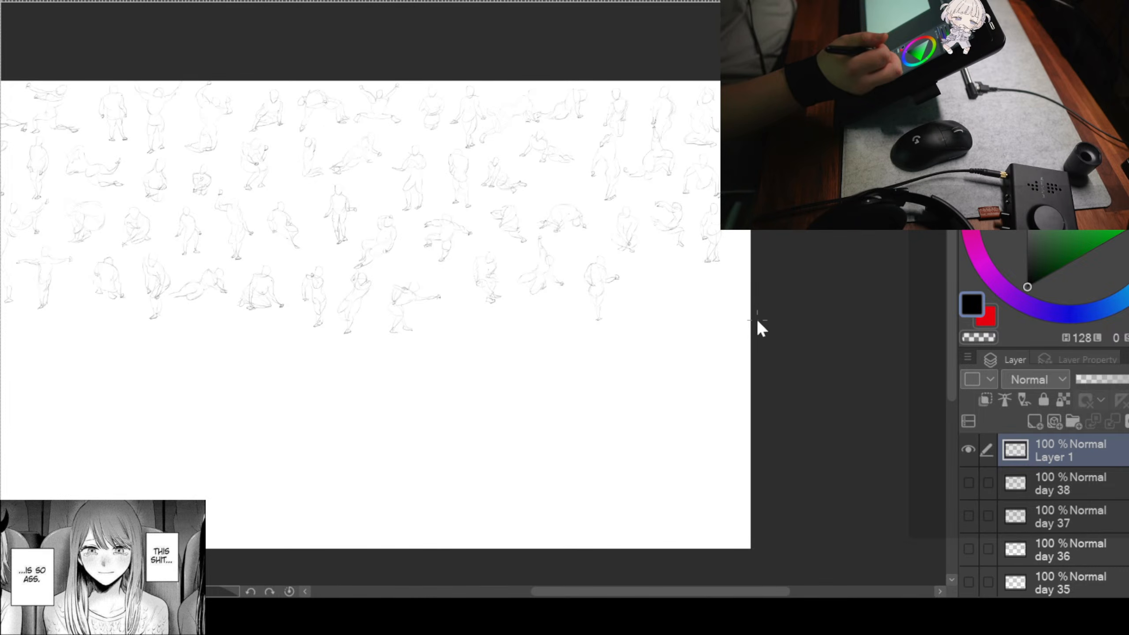
pyautogui.hotkey('ctrl', 'c')
pyautogui.hotkey('ctrl', 'v')
pyautogui.hotkey('ctrl', 'v')
pyautogui.hotkey('ctrl', 'v')
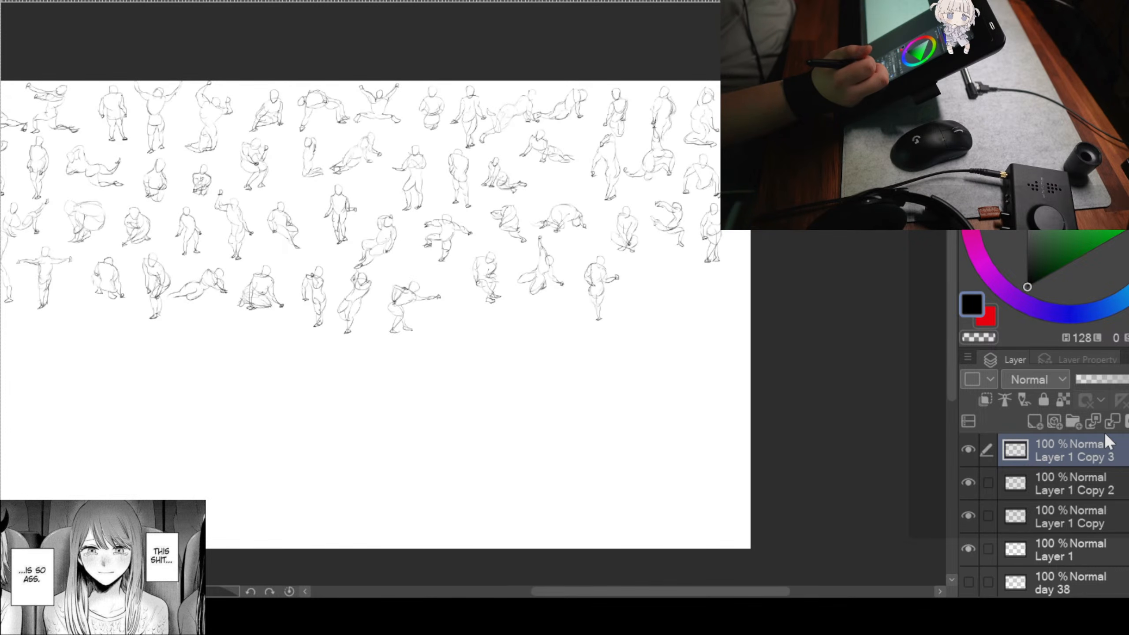
pyautogui.click(1111, 427)
pyautogui.click(1111, 427)
pyautogui.click(1111, 427)
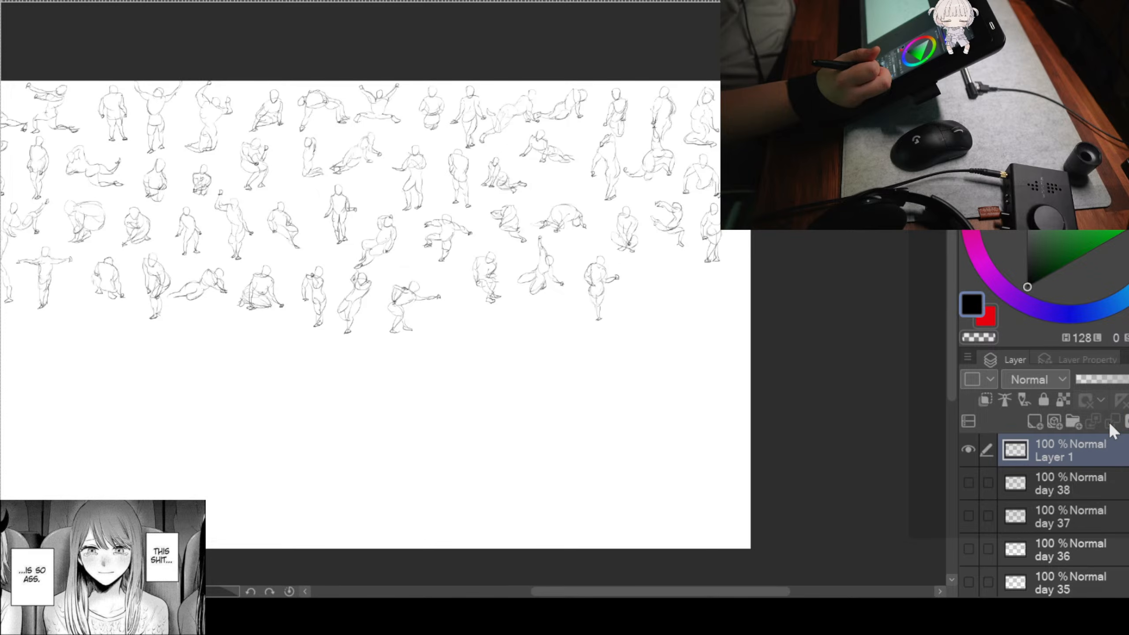
pyautogui.hotkey('ctrl', 'v')
pyautogui.click(1112, 428)
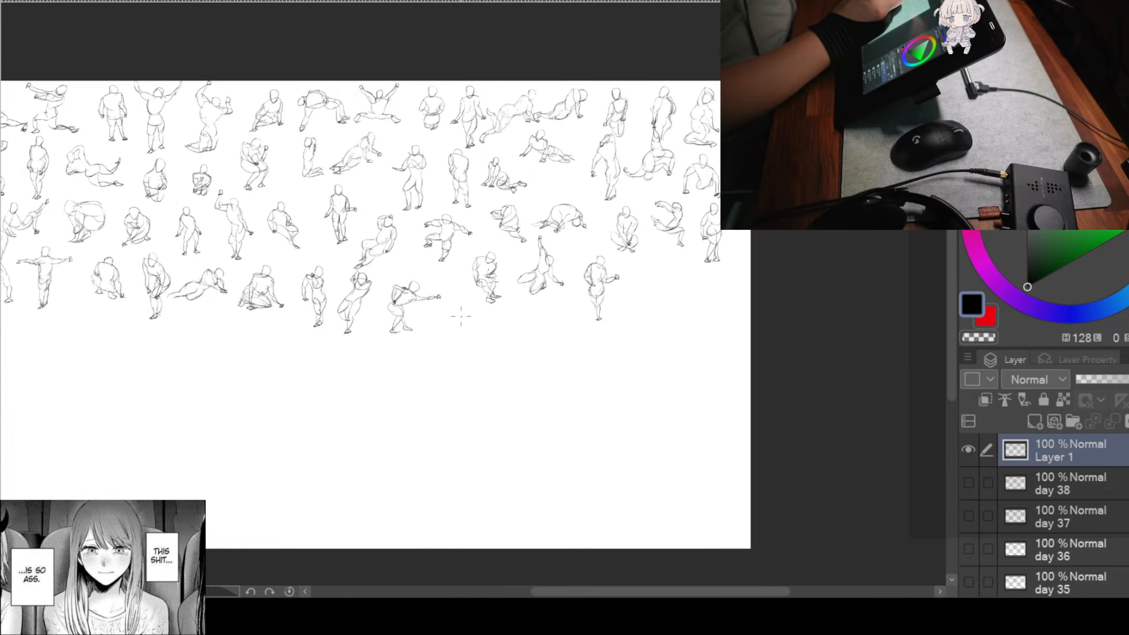
# Step: Handwrite the date 5/2/25 in the canvas's blank lower-right corner, checking the dated day 38 layer for reference
pyautogui.moveTo(635, 341); pyautogui.dragTo(760, 358)
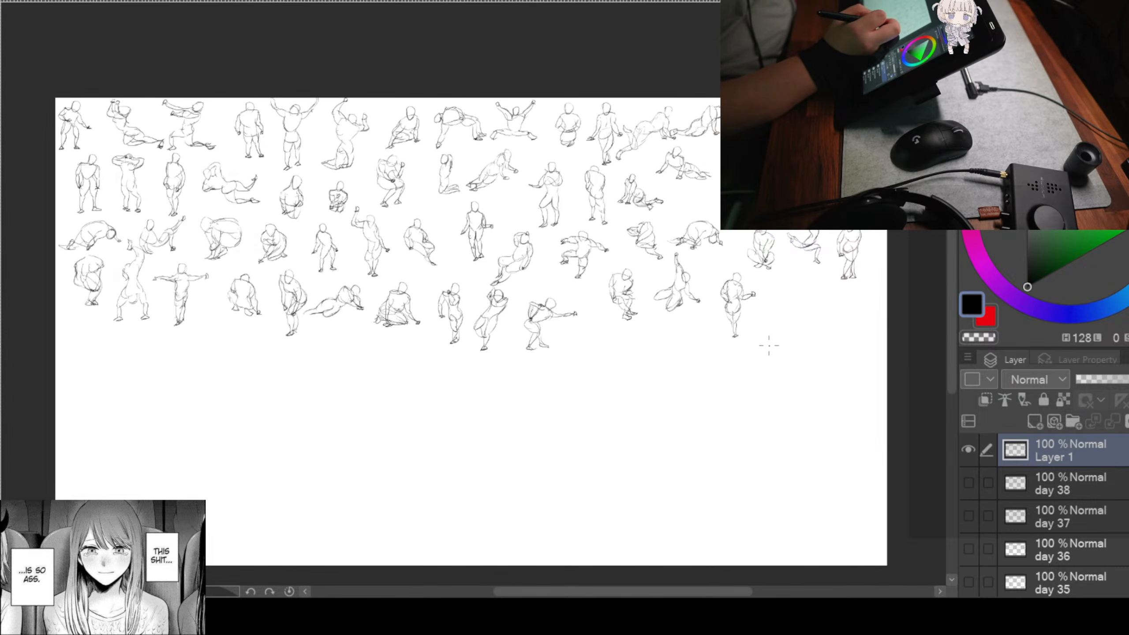
pyautogui.moveTo(823, 403); pyautogui.dragTo(786, 388)
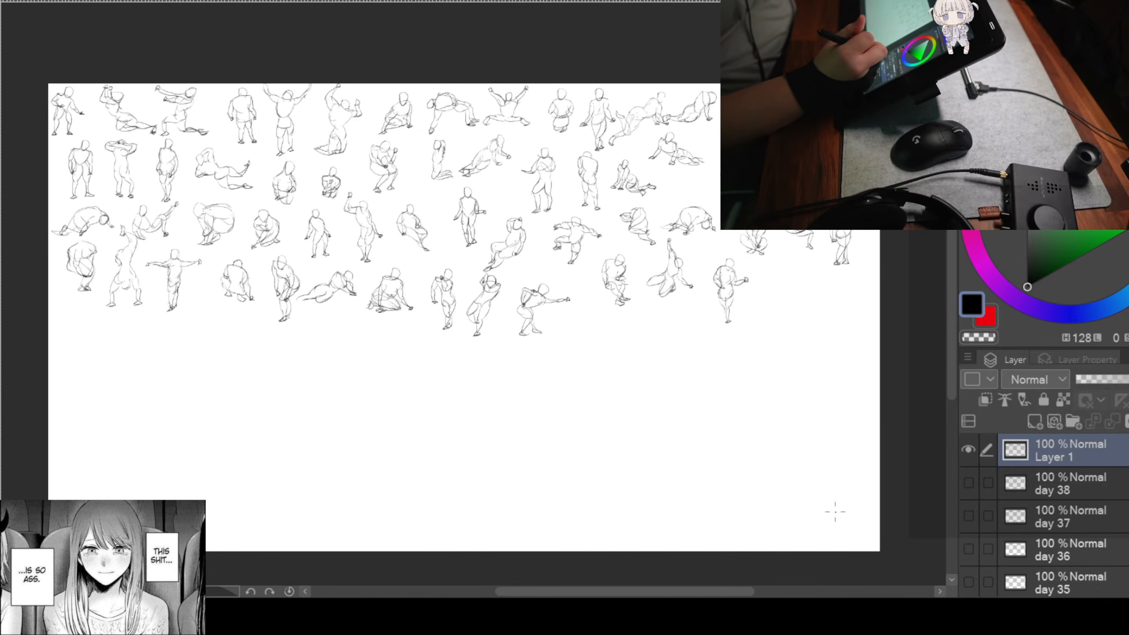
pyautogui.moveTo(805, 514); pyautogui.dragTo(804, 531)
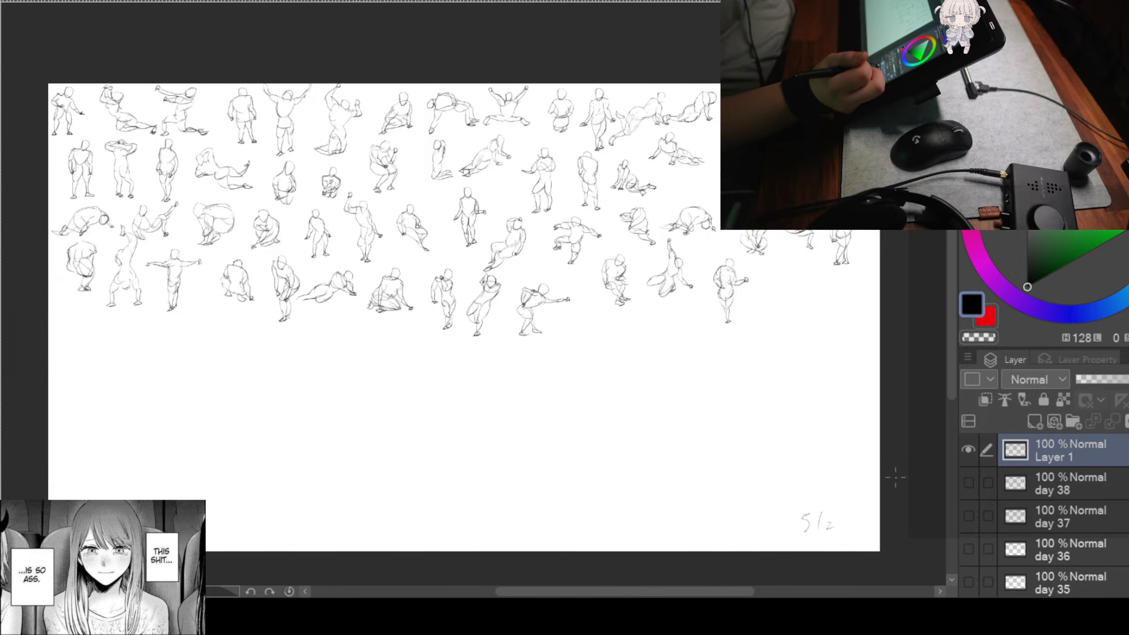
pyautogui.click(969, 449)
pyautogui.click(969, 482)
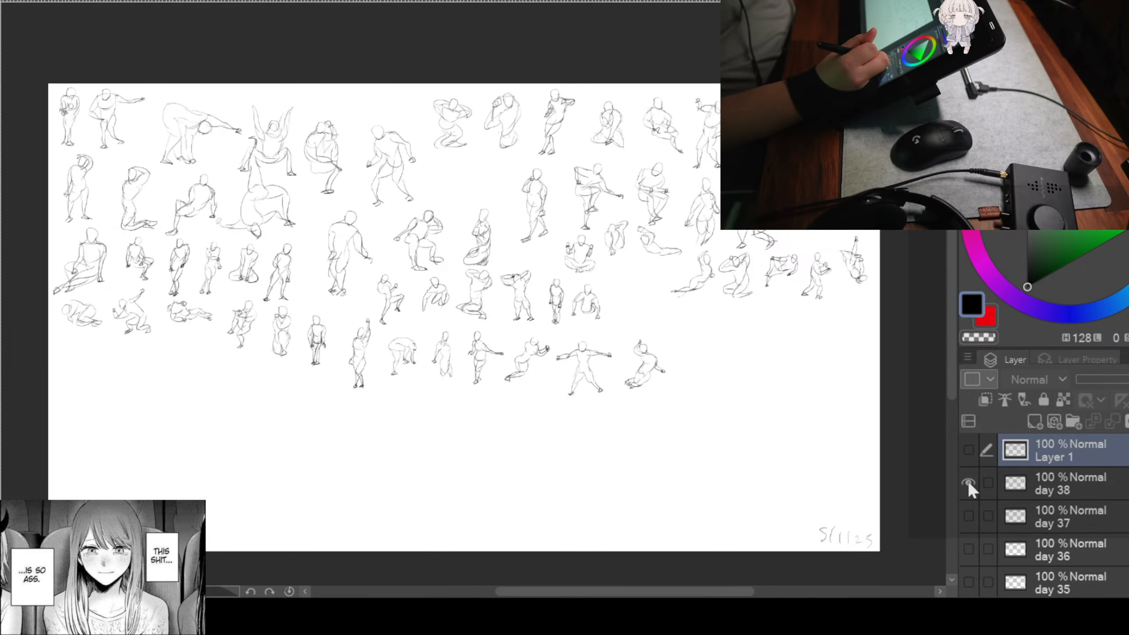
pyautogui.click(967, 481)
pyautogui.click(969, 449)
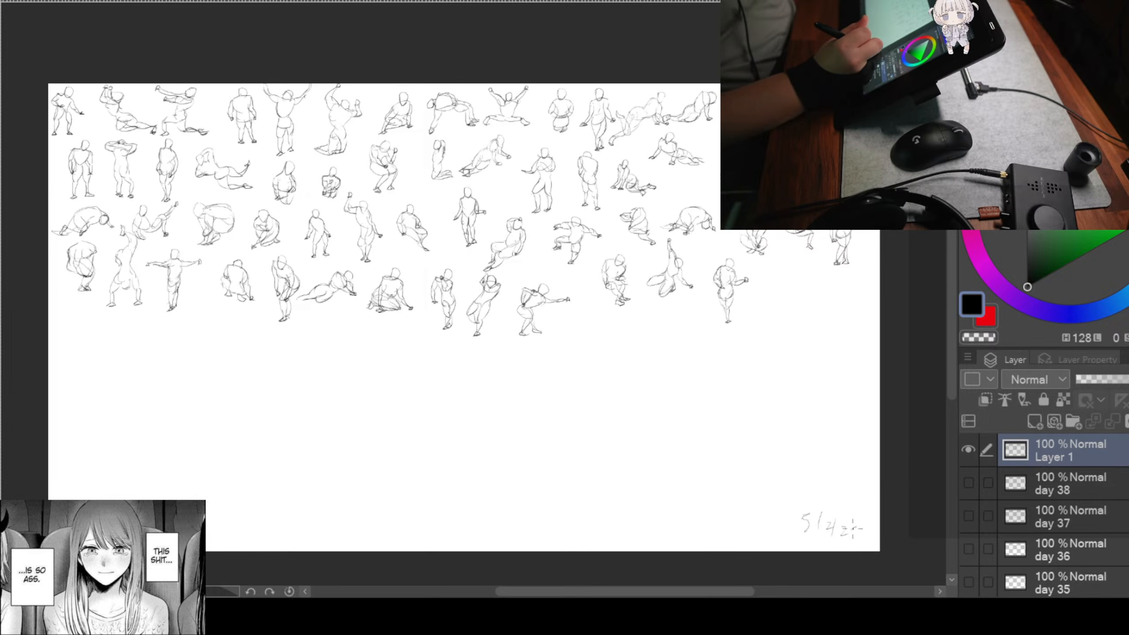
pyautogui.moveTo(853, 529); pyautogui.dragTo(850, 539)
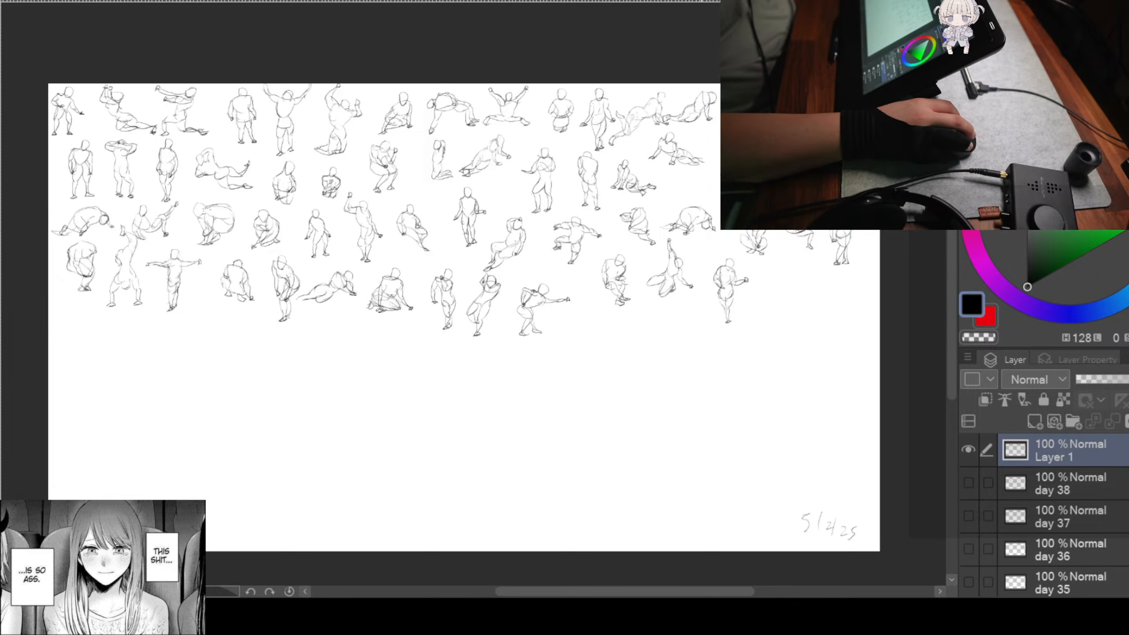
# Step: Rename the finished figure sketch layer as day 39
pyautogui.scroll(1, 679, 288)
pyautogui.scroll(-1, 679, 288)
pyautogui.scroll(1, 680, 288)
pyautogui.moveTo(641, 245); pyautogui.dragTo(673, 292)
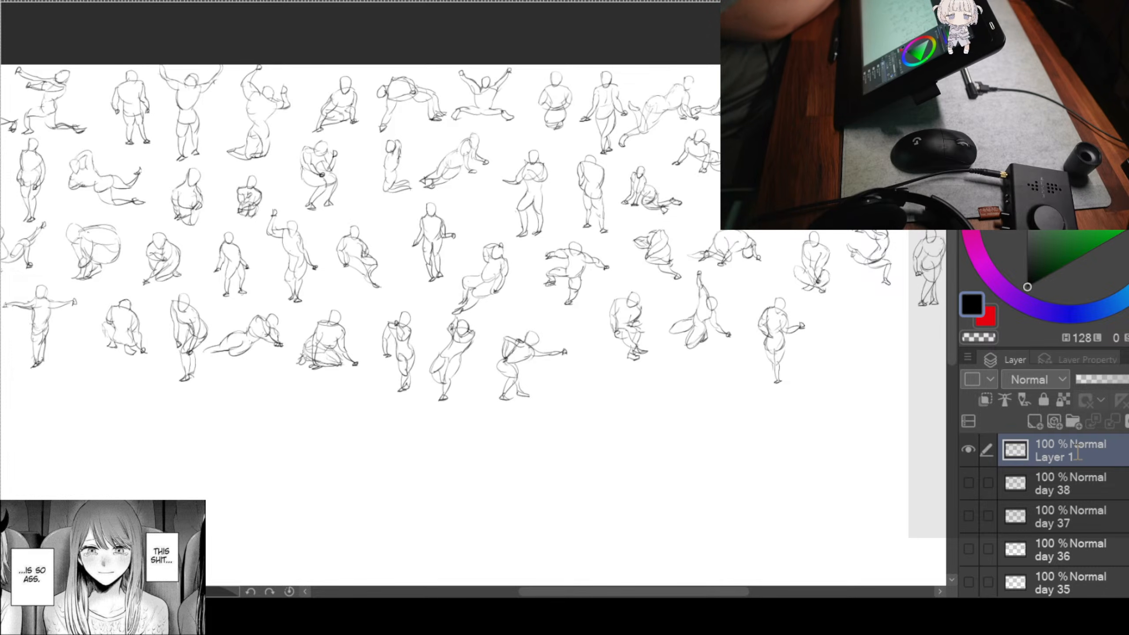
pyautogui.write('day 39')
pyautogui.press('Return')
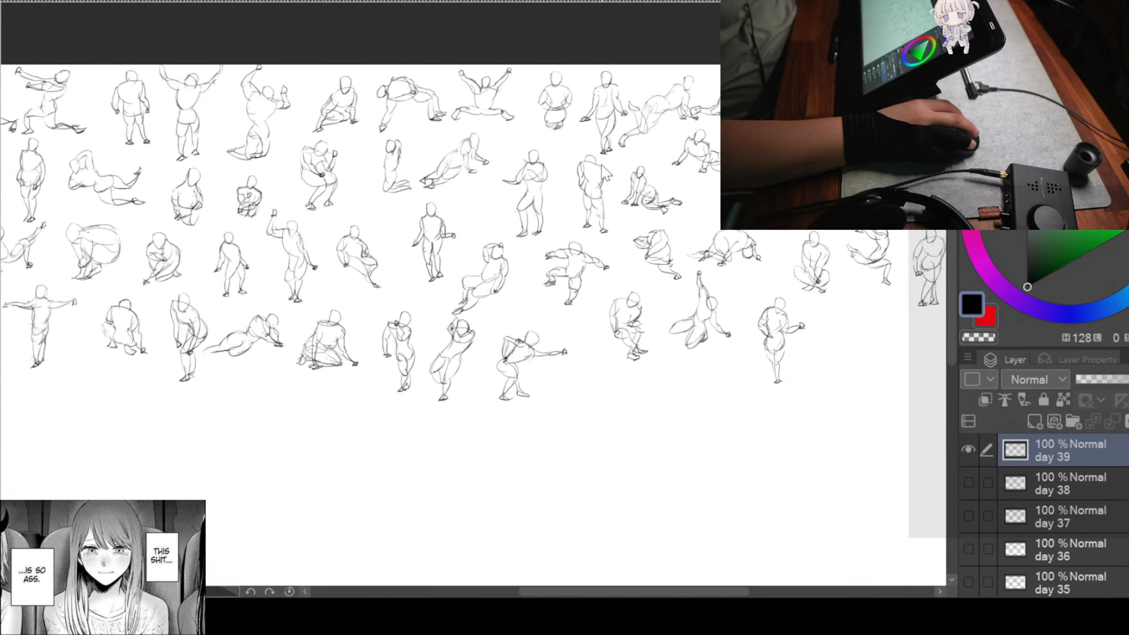
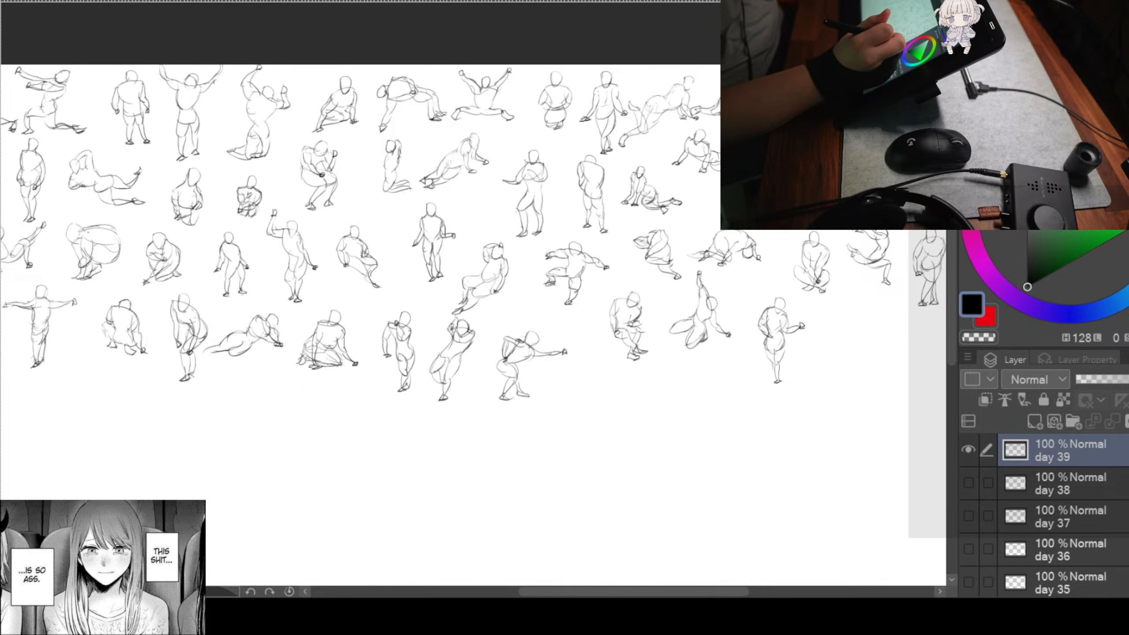
# Step: Hide the day 39 layer and add a new empty layer above it
pyautogui.scroll(-1, 674, 400)
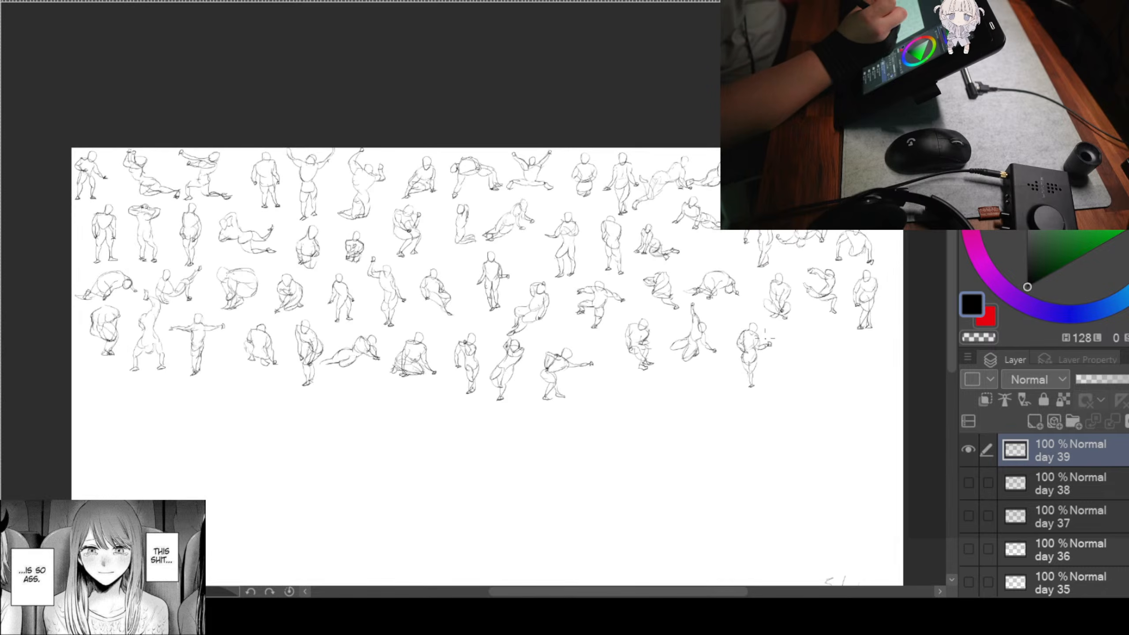
pyautogui.moveTo(834, 322); pyautogui.dragTo(801, 259)
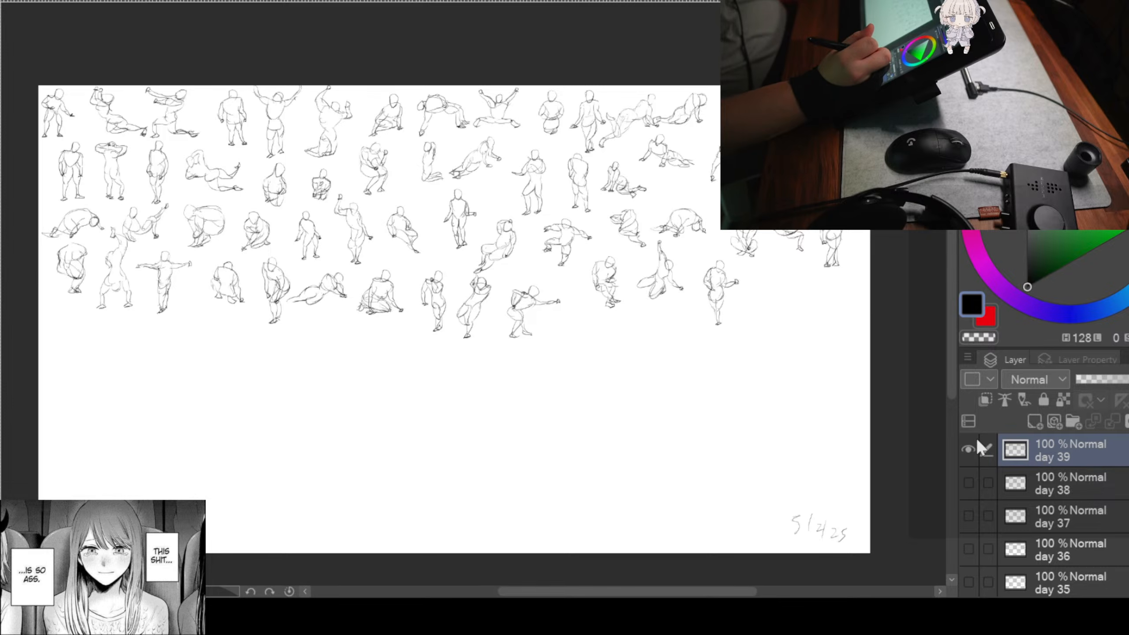
pyautogui.click(968, 449)
pyautogui.click(1035, 420)
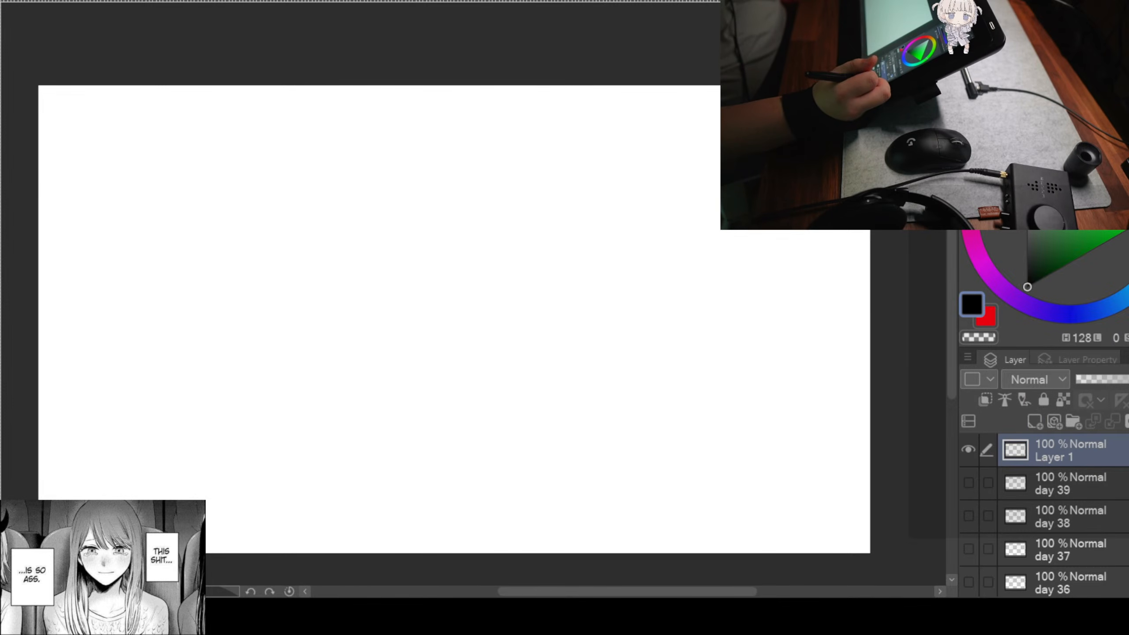
pyautogui.scroll(2, 189, 253)
pyautogui.scroll(2, 189, 254)
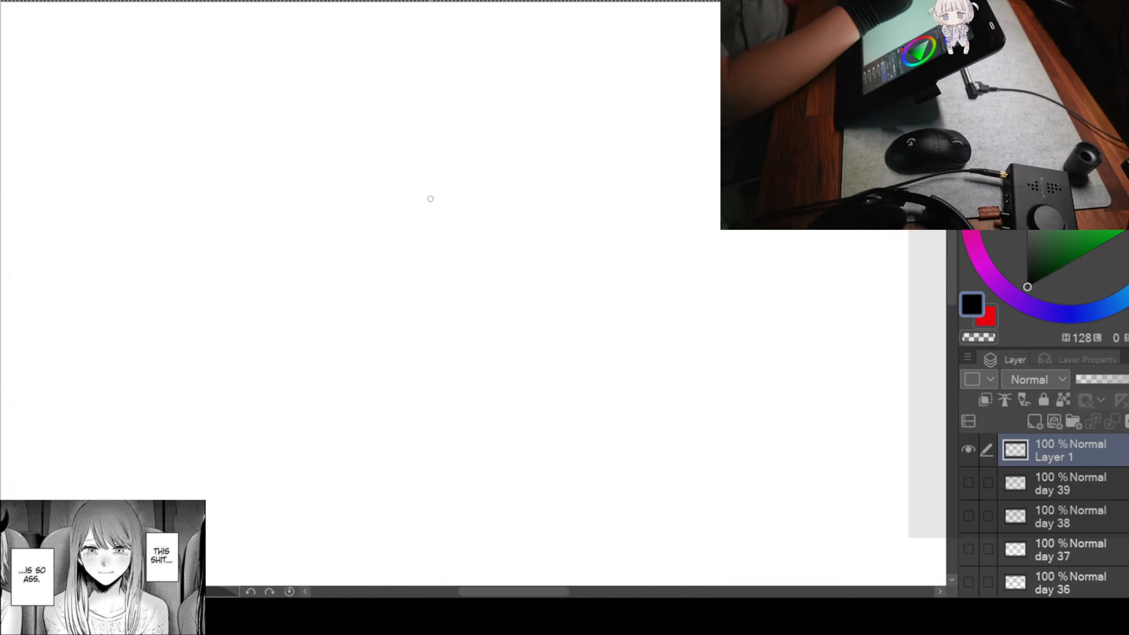
pyautogui.scroll(1, 471, 275)
pyautogui.moveTo(445, 193); pyautogui.dragTo(659, 324)
pyautogui.moveTo(410, 230); pyautogui.dragTo(674, 321)
pyautogui.moveTo(514, 181); pyautogui.dragTo(581, 321)
pyautogui.moveTo(440, 206); pyautogui.dragTo(451, 441)
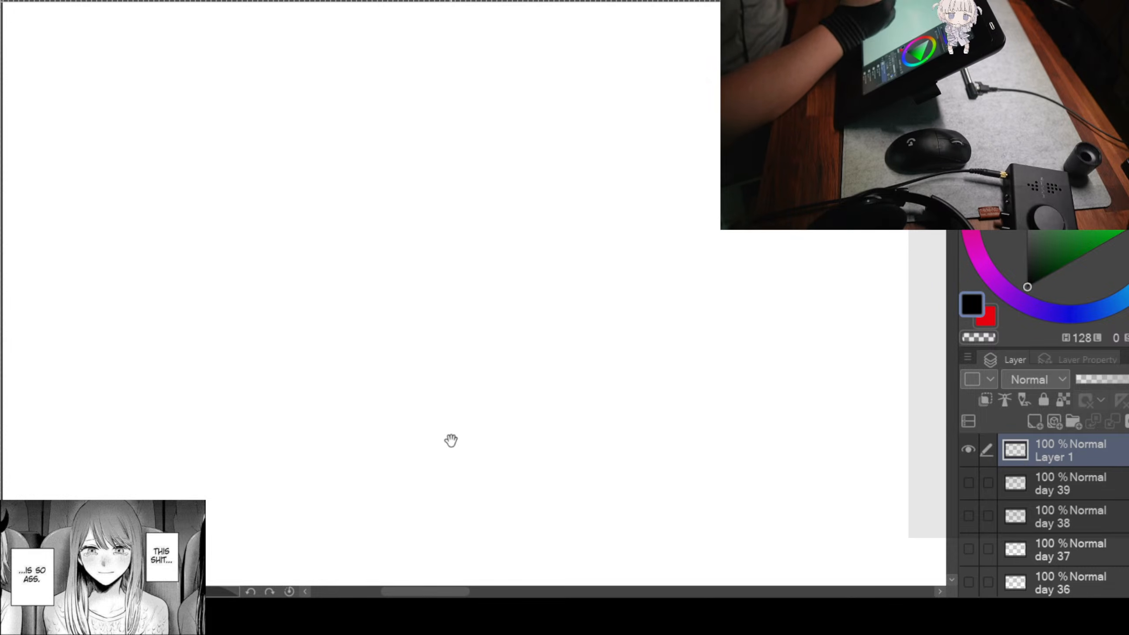
pyautogui.moveTo(476, 182); pyautogui.dragTo(529, 318)
pyautogui.moveTo(484, 120); pyautogui.dragTo(433, 145)
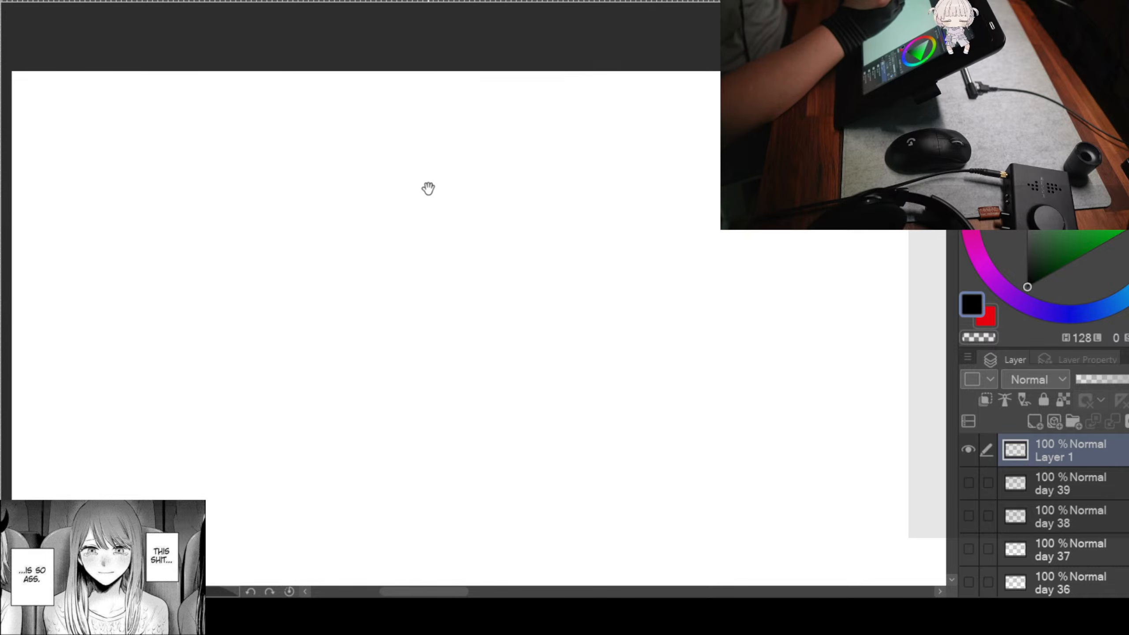
pyautogui.moveTo(449, 267); pyautogui.dragTo(576, 399)
pyautogui.moveTo(434, 236); pyautogui.dragTo(698, 282)
pyautogui.moveTo(577, 307)
pyautogui.mouseDown()
pyautogui.moveTo(607, 289)
pyautogui.moveTo(545, 267)
pyautogui.moveTo(410, 182)
pyautogui.mouseUp()
pyautogui.scroll(-3, 493, 178)
pyautogui.moveTo(509, 233); pyautogui.dragTo(386, 219)
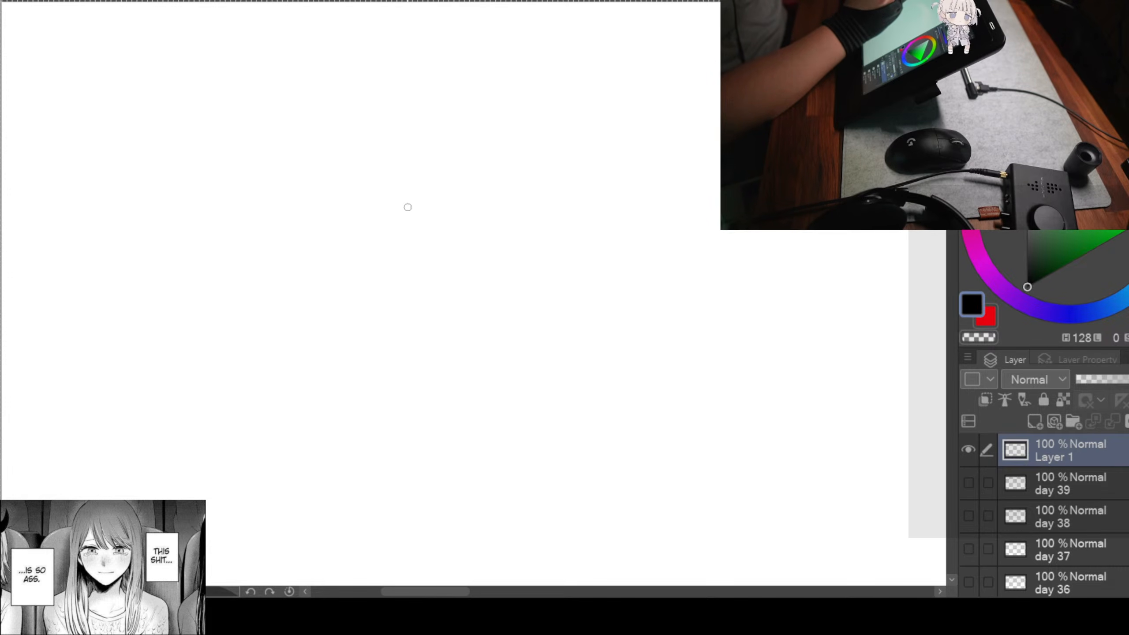
pyautogui.scroll(2, 407, 207)
pyautogui.moveTo(425, 256)
pyautogui.mouseDown()
pyautogui.moveTo(592, 353)
pyautogui.moveTo(575, 322)
pyautogui.moveTo(649, 351)
pyautogui.mouseUp()
pyautogui.moveTo(440, 225)
pyautogui.mouseDown()
pyautogui.moveTo(497, 255)
pyautogui.moveTo(506, 226)
pyautogui.moveTo(487, 218)
pyautogui.mouseUp()
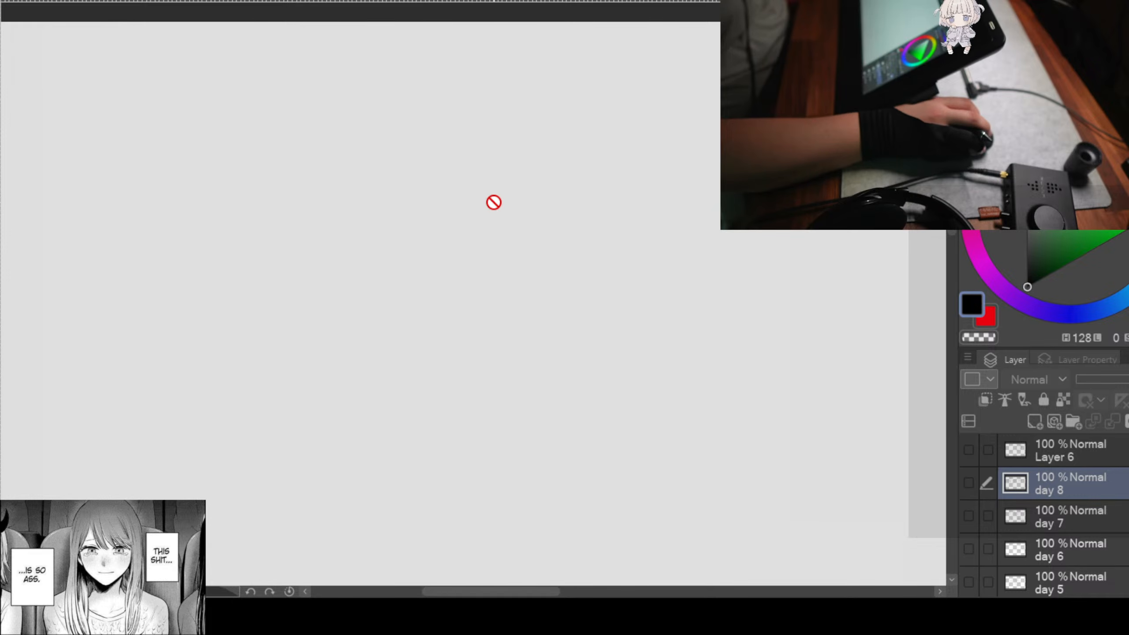
# Step: Preview the day 8 sketch, hide it again and add a new empty layer directly above it
pyautogui.click(969, 481)
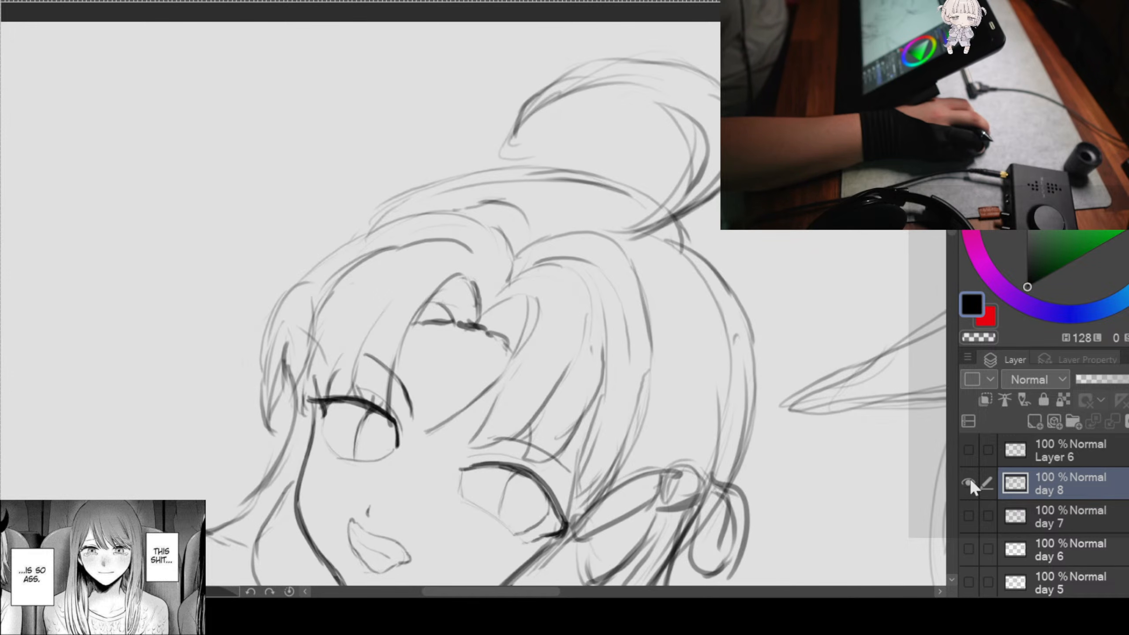
pyautogui.click(969, 481)
pyautogui.click(1032, 417)
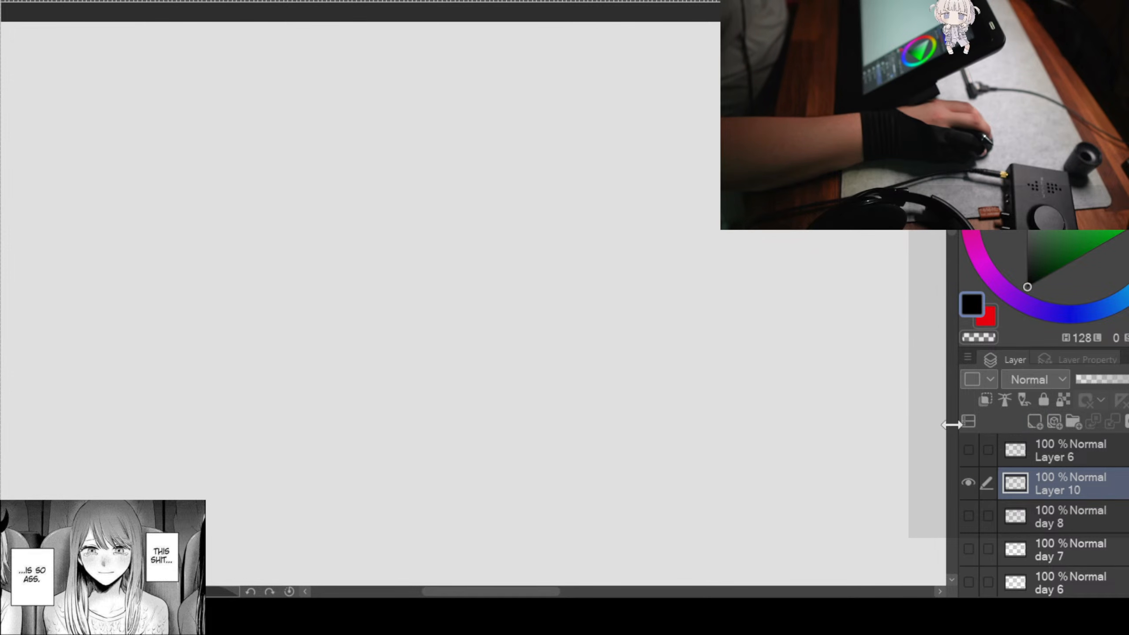
pyautogui.scroll(-2, 537, 360)
pyautogui.scroll(1, 276, 305)
pyautogui.scroll(2, 276, 305)
pyautogui.moveTo(374, 165)
pyautogui.mouseDown()
pyautogui.moveTo(290, 199)
pyautogui.moveTo(236, 191)
pyautogui.moveTo(301, 166)
pyautogui.moveTo(241, 200)
pyautogui.moveTo(360, 408)
pyautogui.mouseUp()
pyautogui.hotkey('ctrl', 'z')
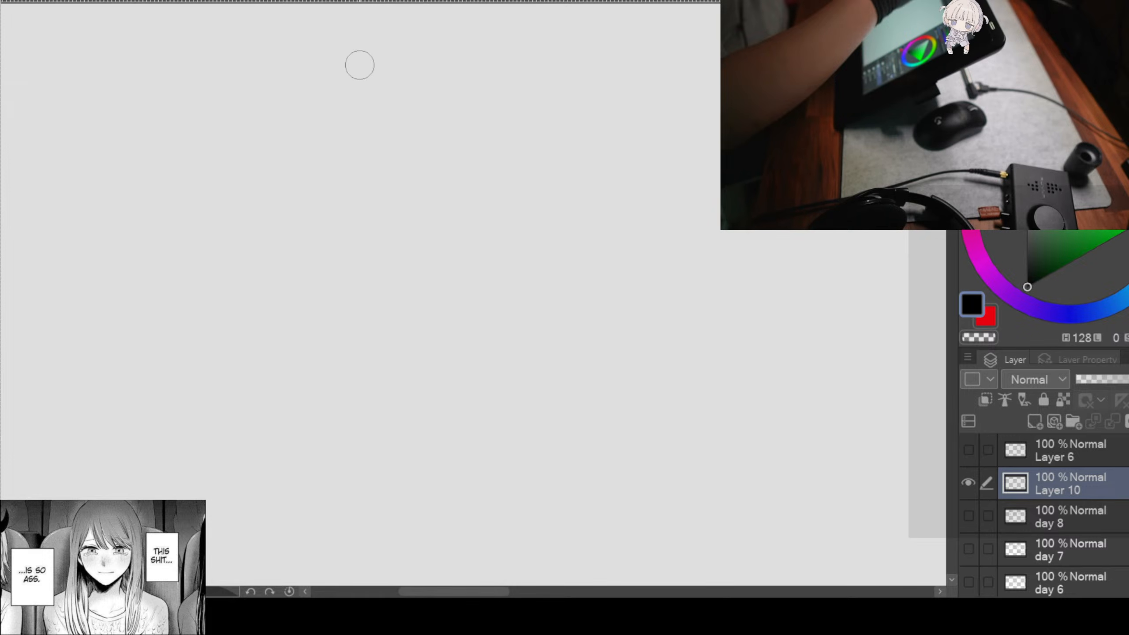
pyautogui.moveTo(321, 103); pyautogui.dragTo(200, 320)
pyautogui.hotkey('ctrl', 'z')
pyautogui.scroll(-2, 472, 255)
pyautogui.moveTo(622, 262); pyautogui.dragTo(471, 251)
pyautogui.scroll(-1, 471, 251)
pyautogui.scroll(1, 557, 332)
pyautogui.moveTo(557, 333); pyautogui.dragTo(432, 267)
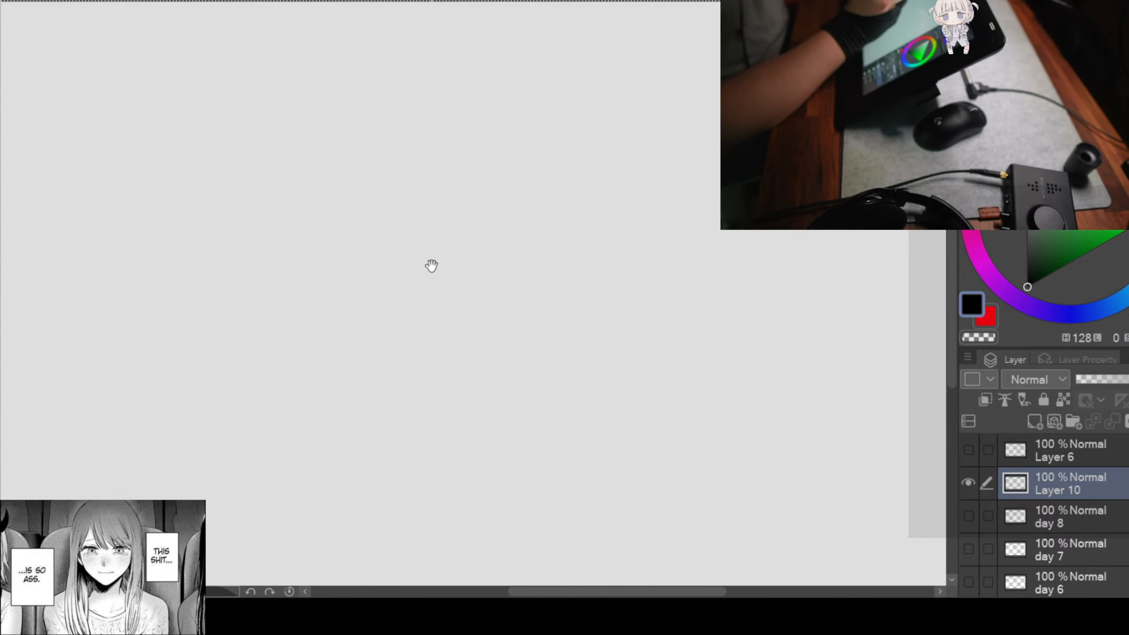
pyautogui.scroll(-1, 431, 267)
pyautogui.moveTo(580, 274)
pyautogui.mouseDown()
pyautogui.moveTo(496, 250)
pyautogui.moveTo(547, 257)
pyautogui.mouseUp()
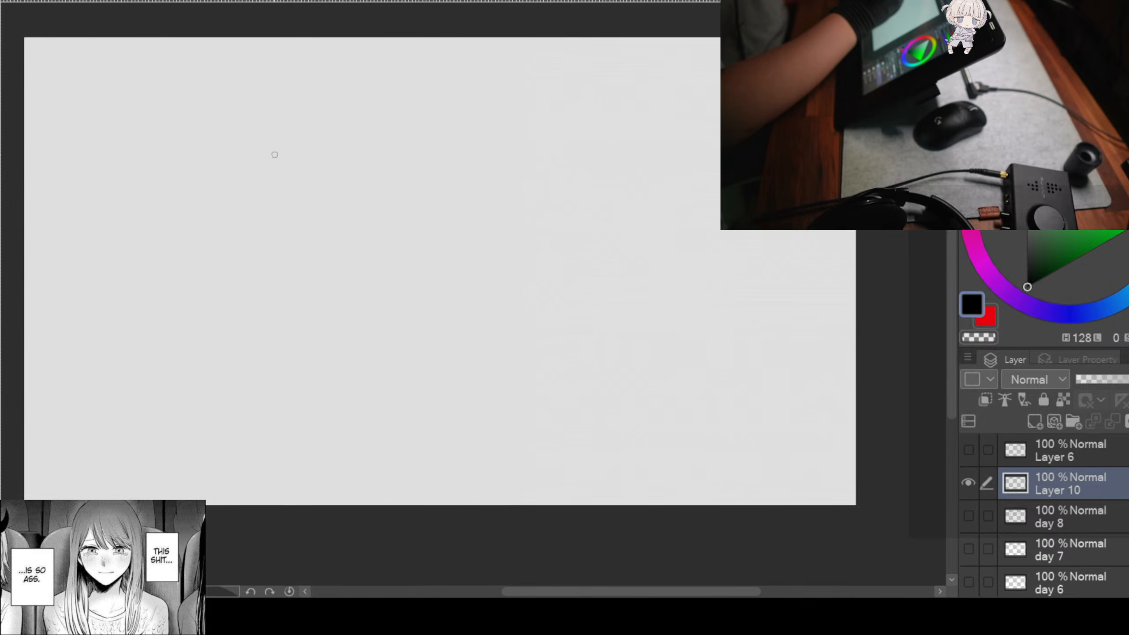
pyautogui.moveTo(252, 136); pyautogui.dragTo(268, 293)
pyautogui.hotkey('ctrl', 'z')
# Step: Sketch the larger eye's arched upper lid and a short lower-lid line in the canvas's upper-left area
pyautogui.scroll(2, 263, 196)
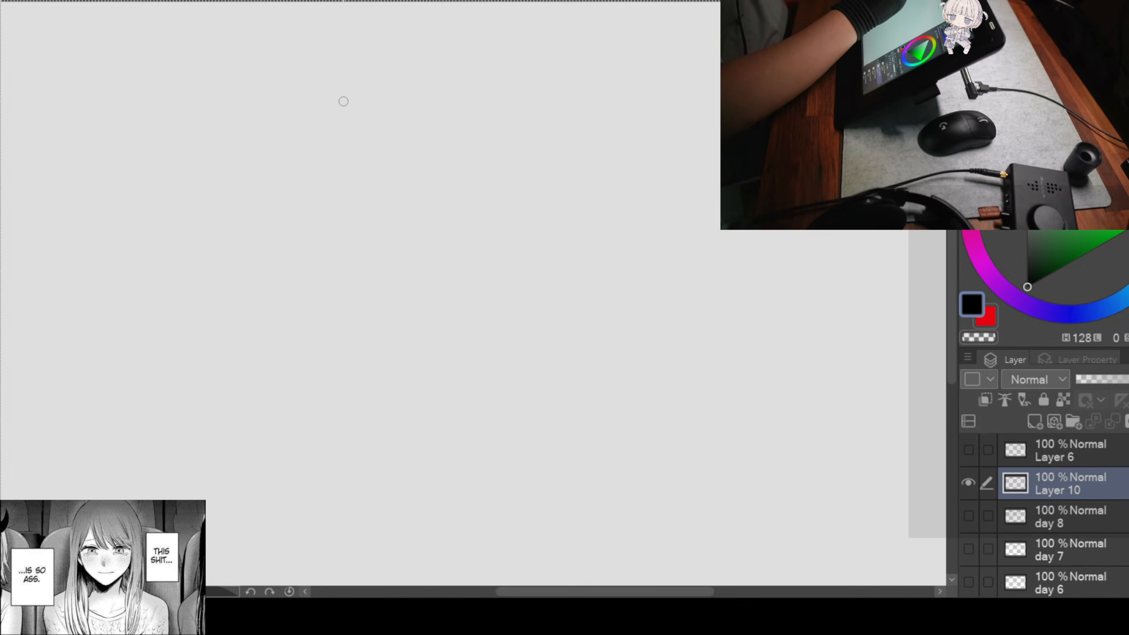
pyautogui.moveTo(387, 125)
pyautogui.mouseDown()
pyautogui.moveTo(373, 111)
pyautogui.moveTo(340, 115)
pyautogui.moveTo(276, 195)
pyautogui.mouseUp()
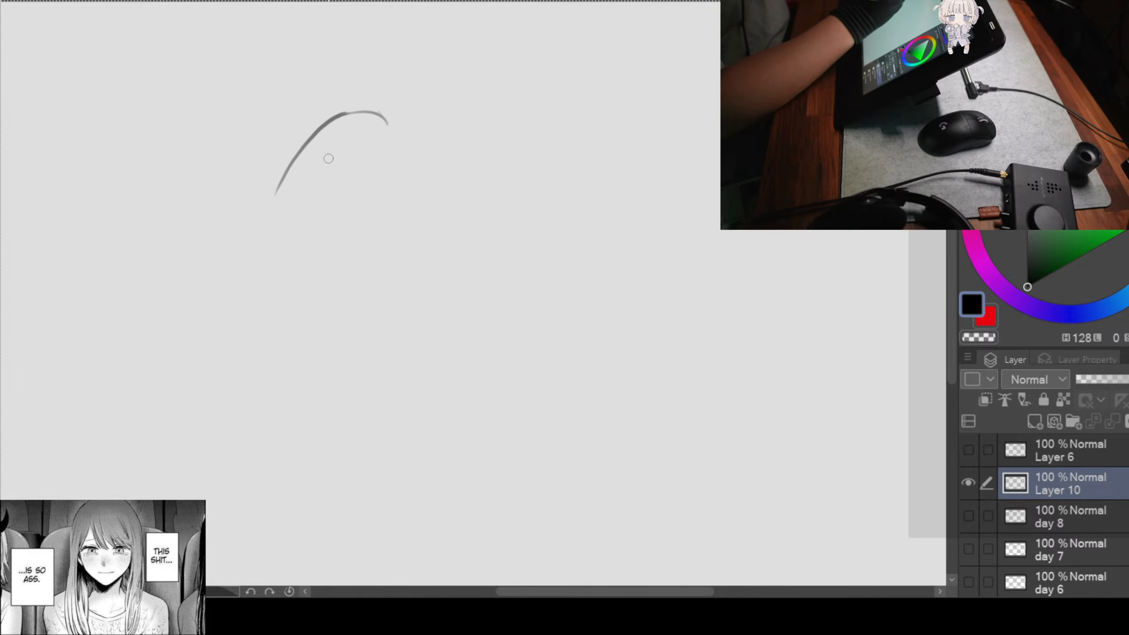
pyautogui.moveTo(350, 112)
pyautogui.mouseDown()
pyautogui.moveTo(380, 115)
pyautogui.moveTo(391, 137)
pyautogui.mouseUp()
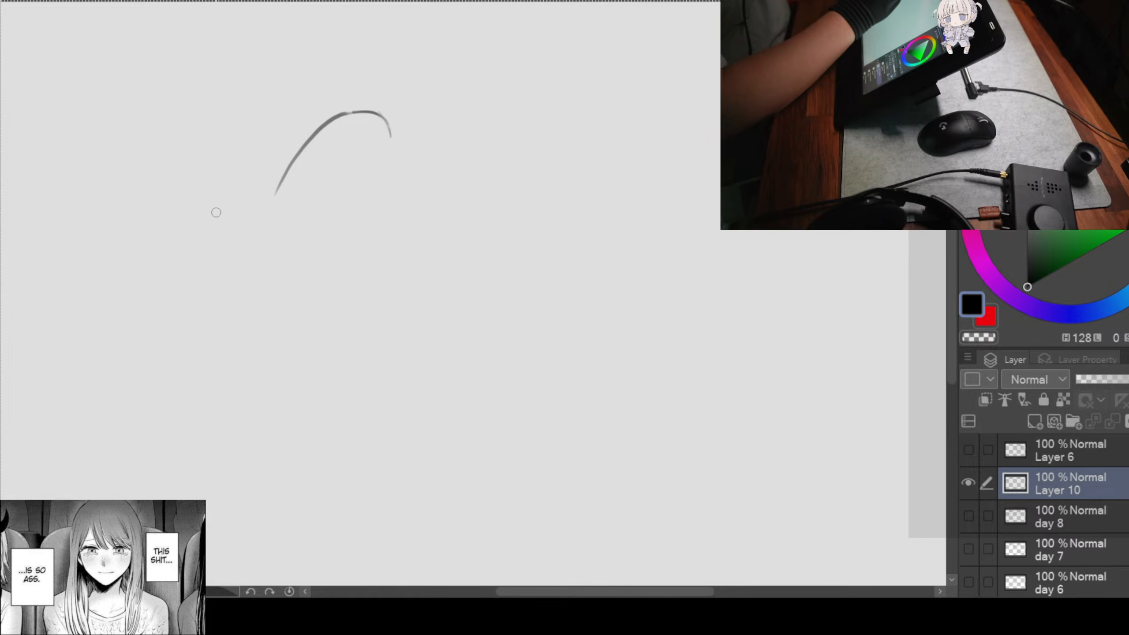
pyautogui.moveTo(271, 194); pyautogui.dragTo(314, 243)
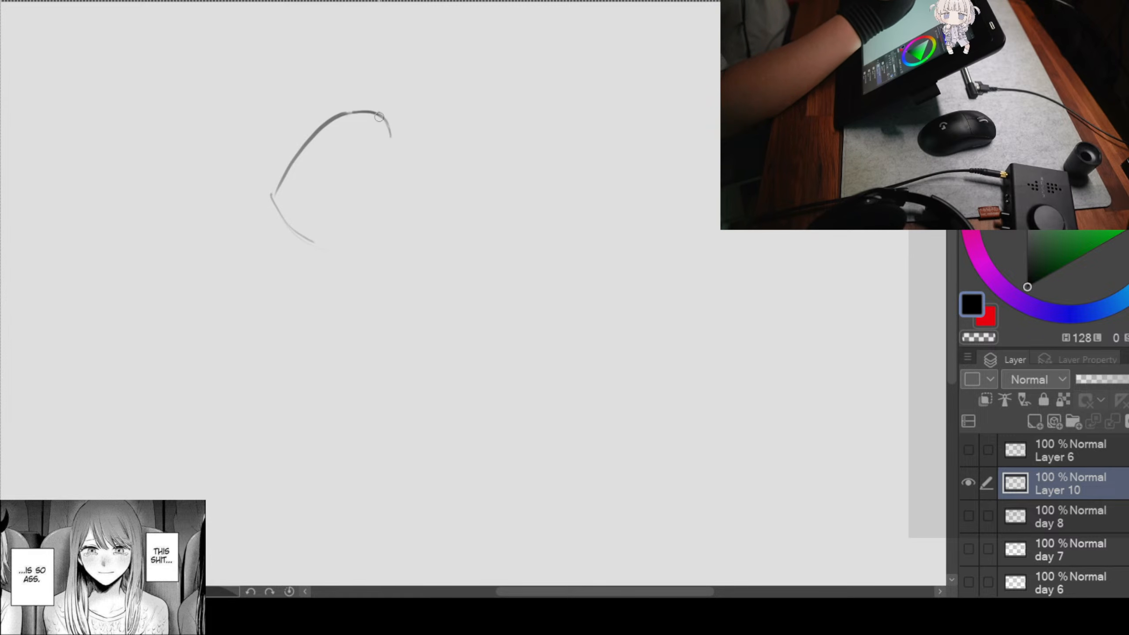
pyautogui.moveTo(390, 134)
pyautogui.mouseDown()
pyautogui.moveTo(351, 111)
pyautogui.moveTo(382, 123)
pyautogui.moveTo(395, 156)
pyautogui.mouseUp()
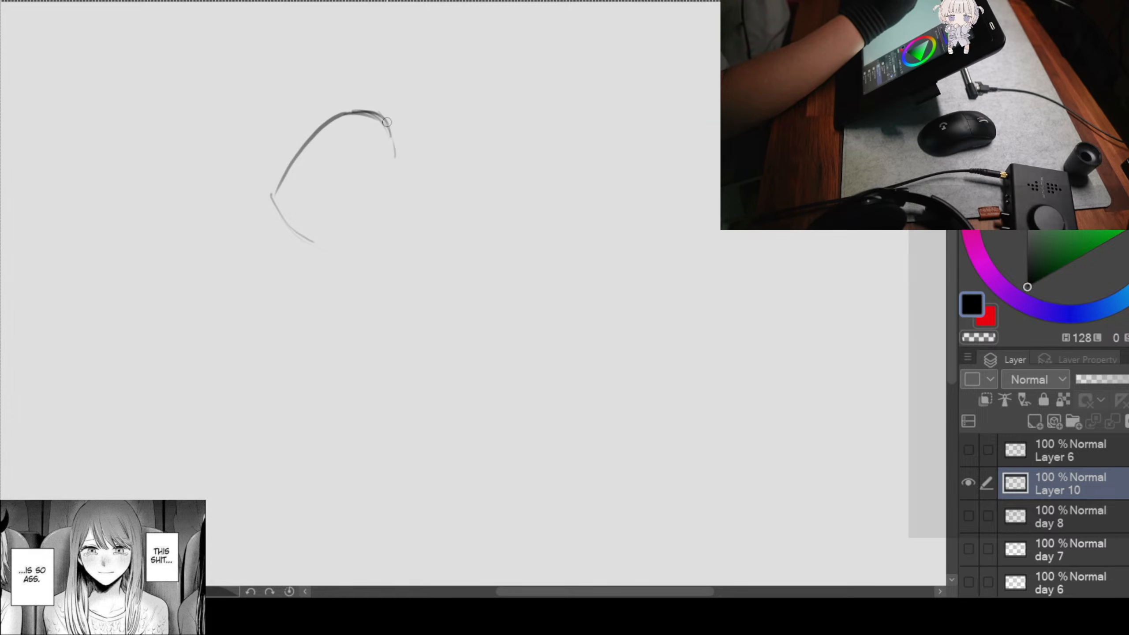
pyautogui.moveTo(380, 117); pyautogui.dragTo(402, 156)
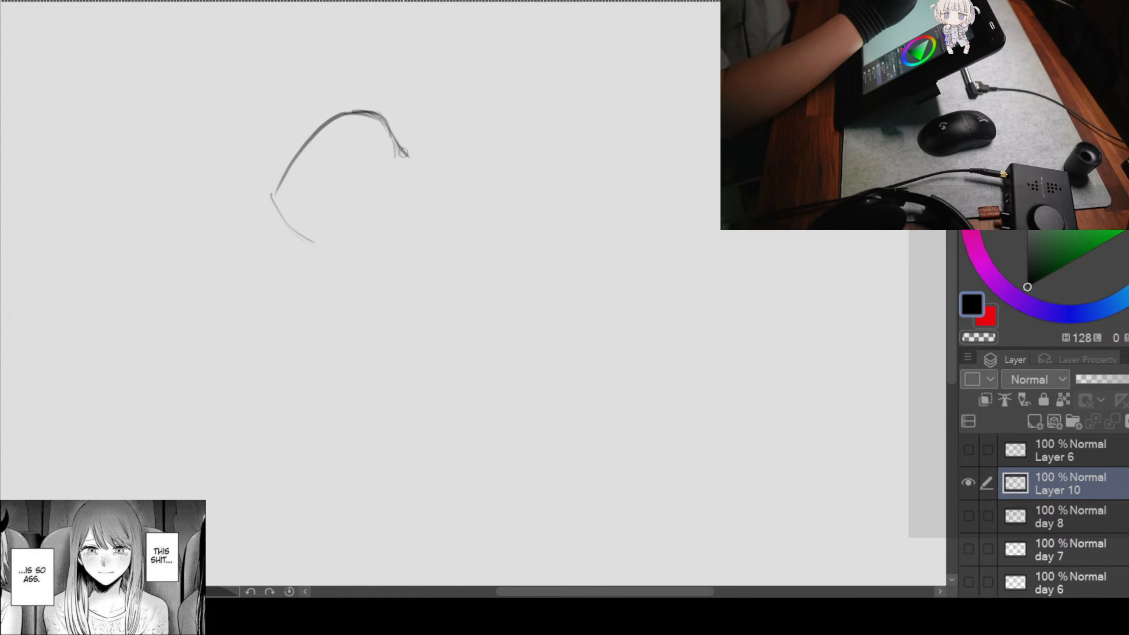
# Step: Sketch the smaller far eye to the right of the first, with its curved outline, upper lashes, inner iris line and lower corner
pyautogui.moveTo(553, 215)
pyautogui.mouseDown()
pyautogui.moveTo(441, 262)
pyautogui.moveTo(398, 205)
pyautogui.mouseUp()
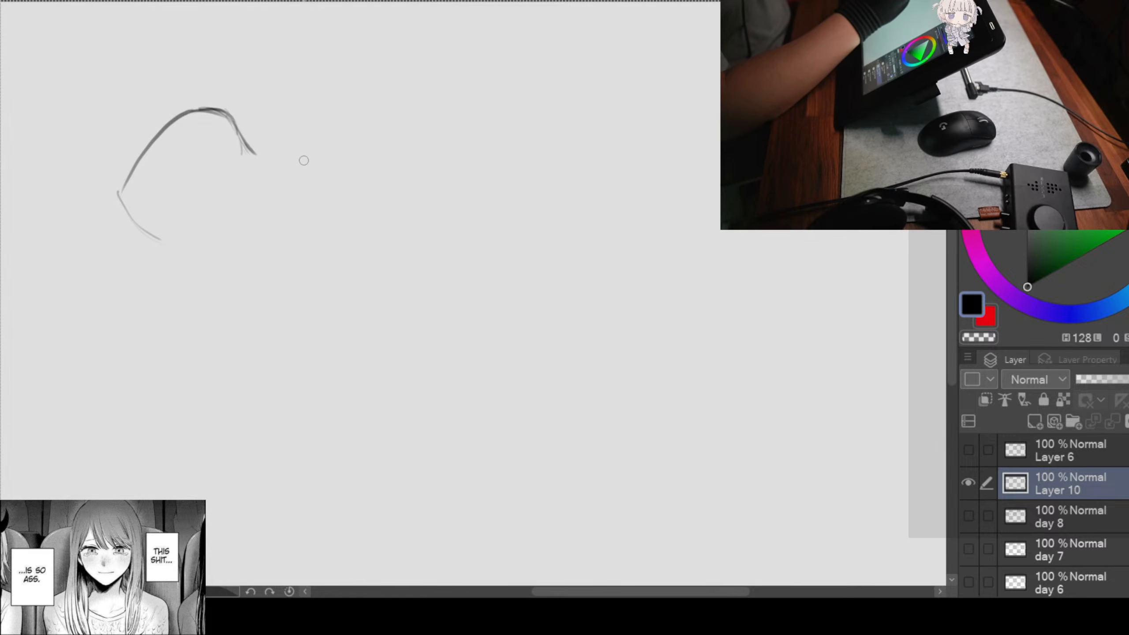
pyautogui.moveTo(339, 130)
pyautogui.mouseDown()
pyautogui.moveTo(298, 184)
pyautogui.moveTo(339, 235)
pyautogui.mouseUp()
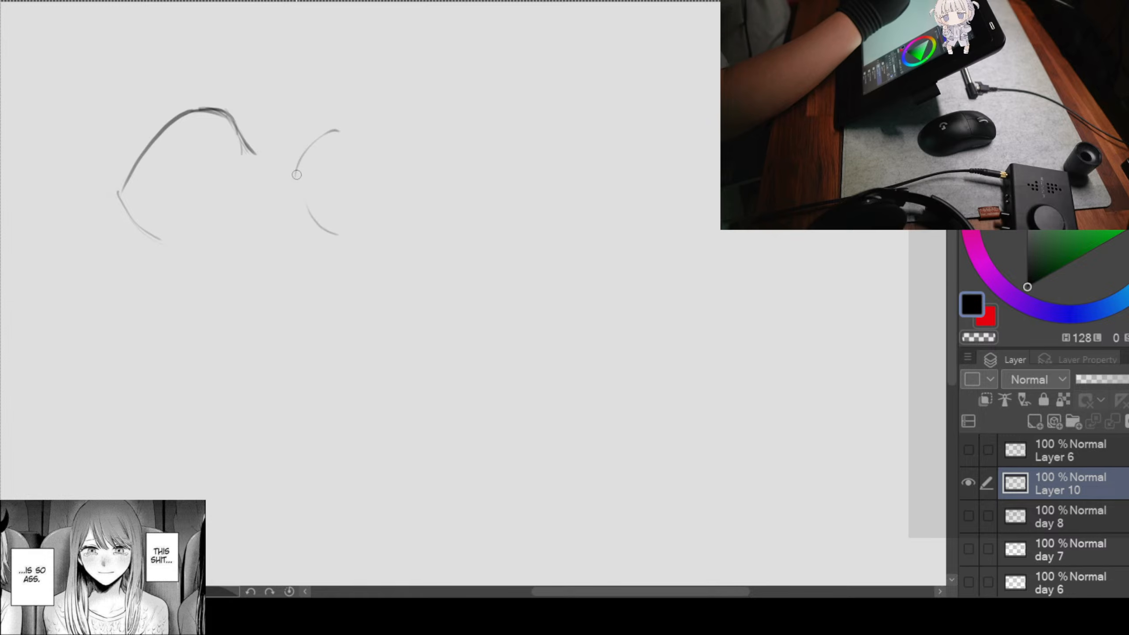
pyautogui.moveTo(294, 176); pyautogui.dragTo(343, 243)
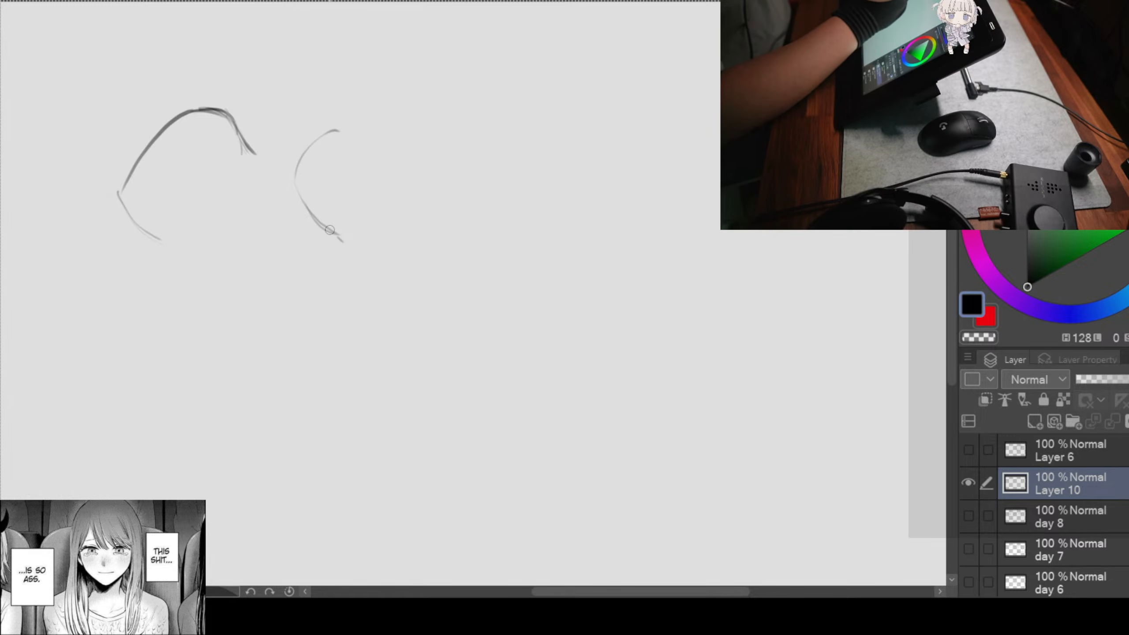
pyautogui.hotkey('ctrl', 'z')
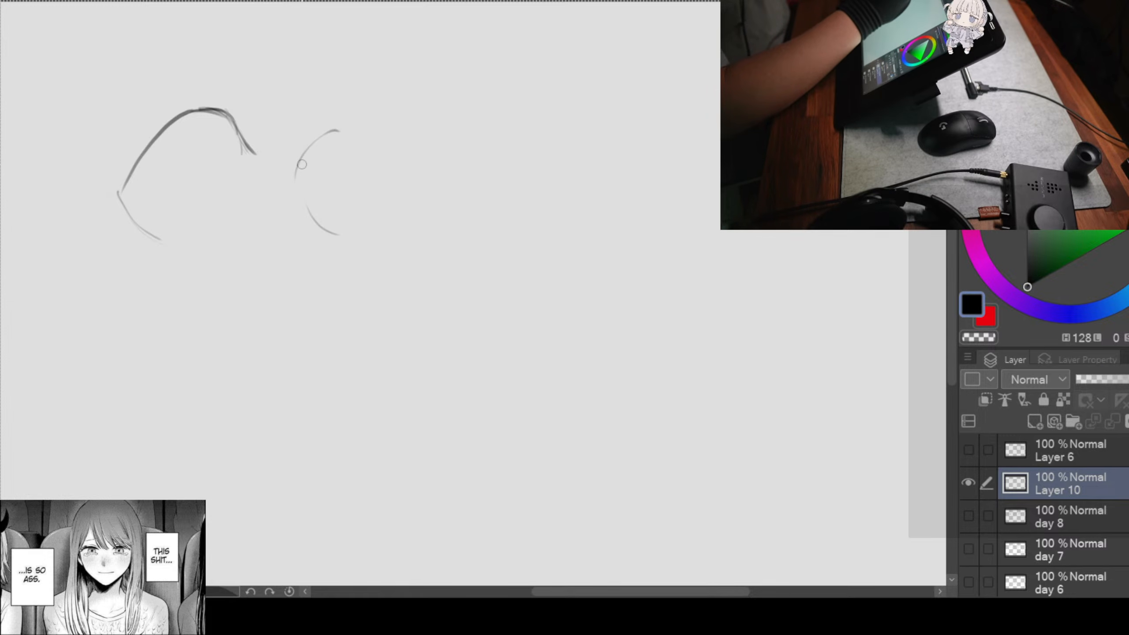
pyautogui.moveTo(297, 176); pyautogui.dragTo(347, 222)
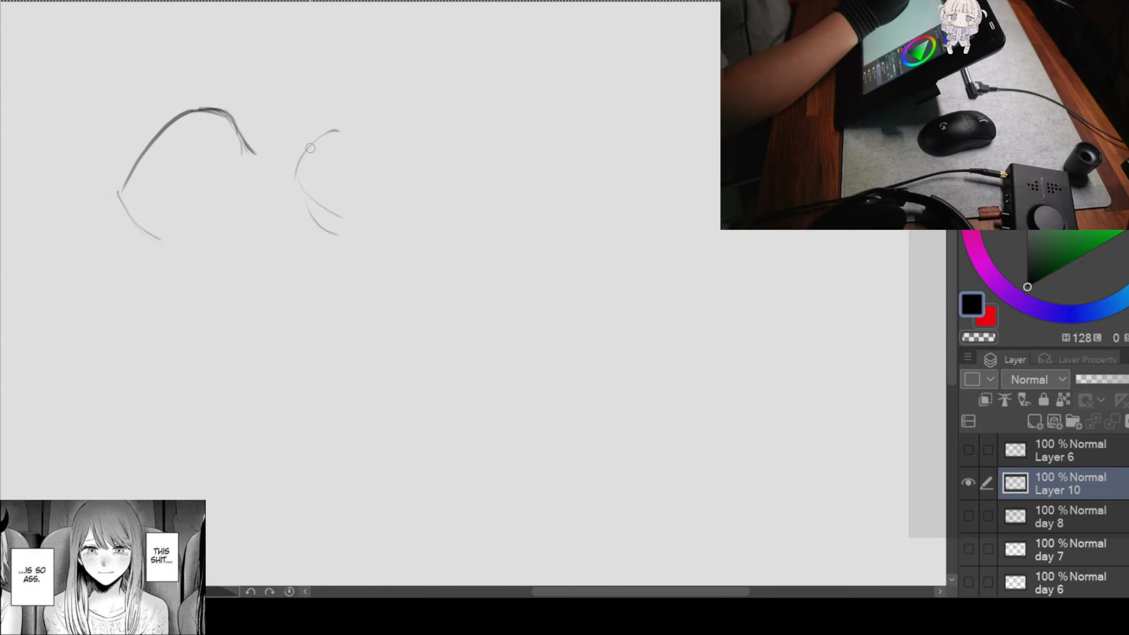
pyautogui.moveTo(297, 171)
pyautogui.mouseDown()
pyautogui.moveTo(335, 228)
pyautogui.moveTo(307, 215)
pyautogui.moveTo(342, 254)
pyautogui.moveTo(302, 217)
pyautogui.moveTo(296, 165)
pyautogui.moveTo(300, 194)
pyautogui.moveTo(340, 135)
pyautogui.moveTo(323, 138)
pyautogui.moveTo(359, 148)
pyautogui.mouseUp()
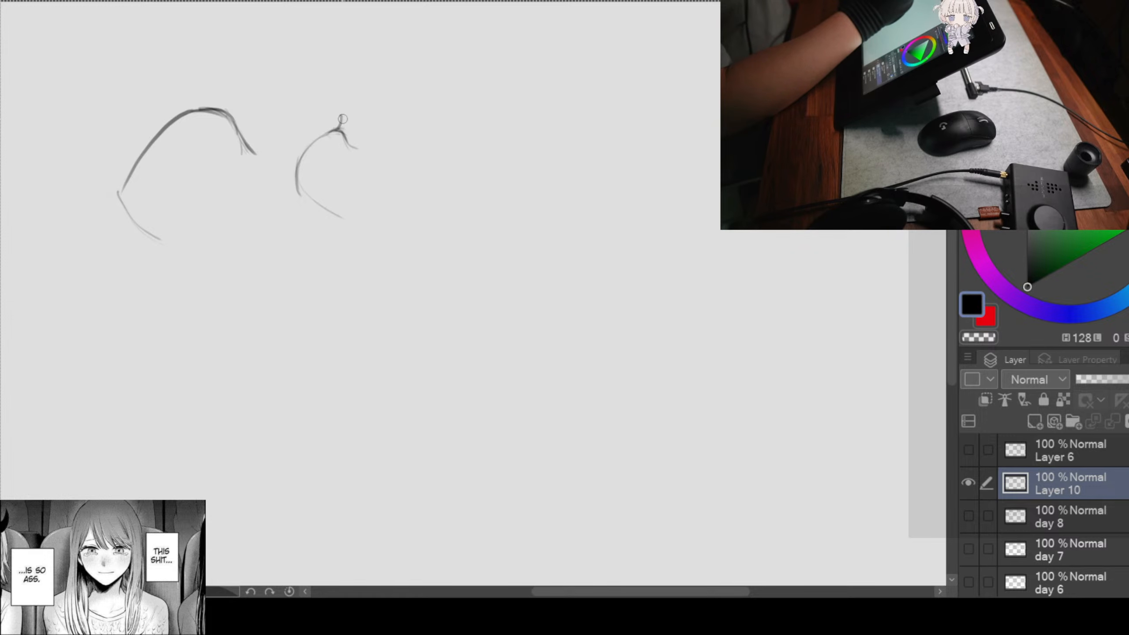
pyautogui.moveTo(343, 118)
pyautogui.mouseDown()
pyautogui.moveTo(330, 133)
pyautogui.moveTo(344, 135)
pyautogui.mouseUp()
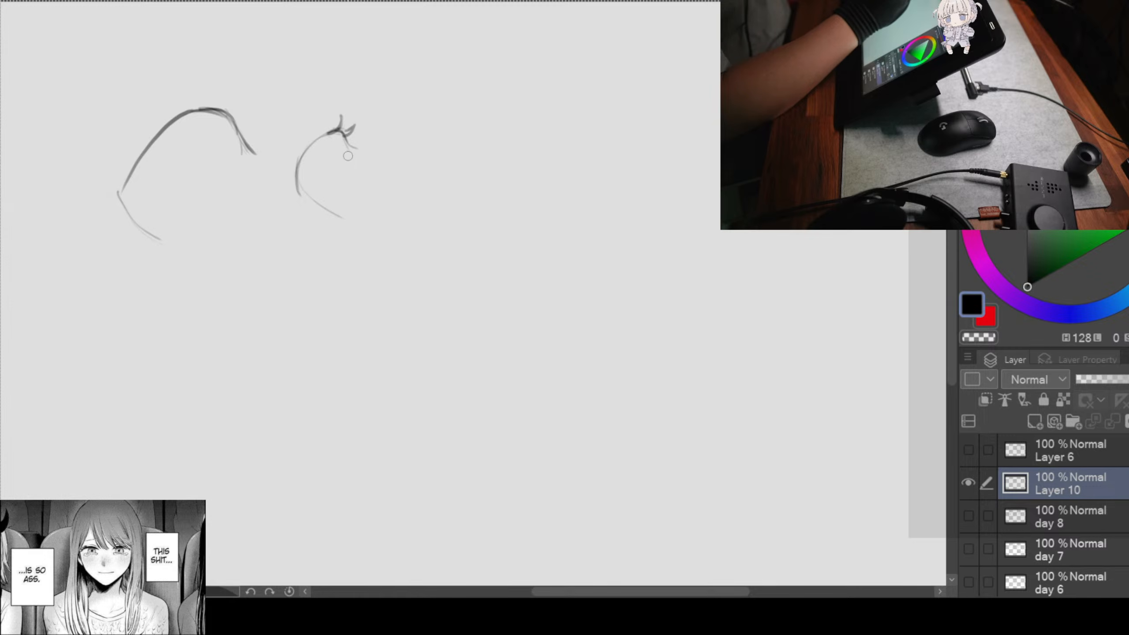
pyautogui.moveTo(345, 163); pyautogui.dragTo(334, 203)
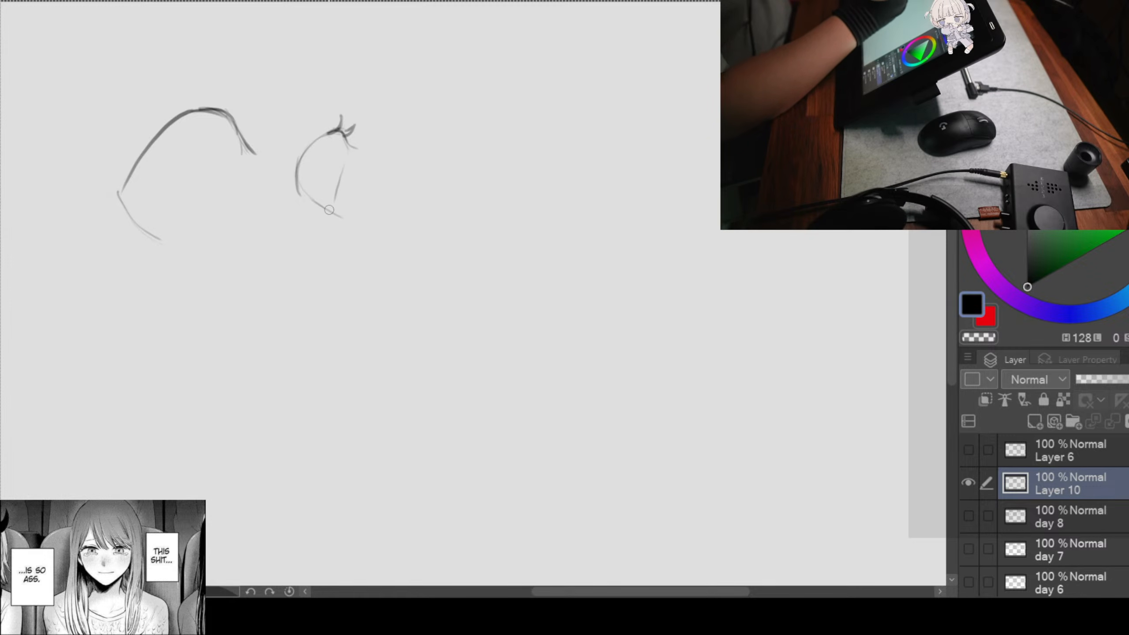
pyautogui.moveTo(338, 215)
pyautogui.mouseDown()
pyautogui.moveTo(349, 225)
pyautogui.moveTo(342, 236)
pyautogui.mouseUp()
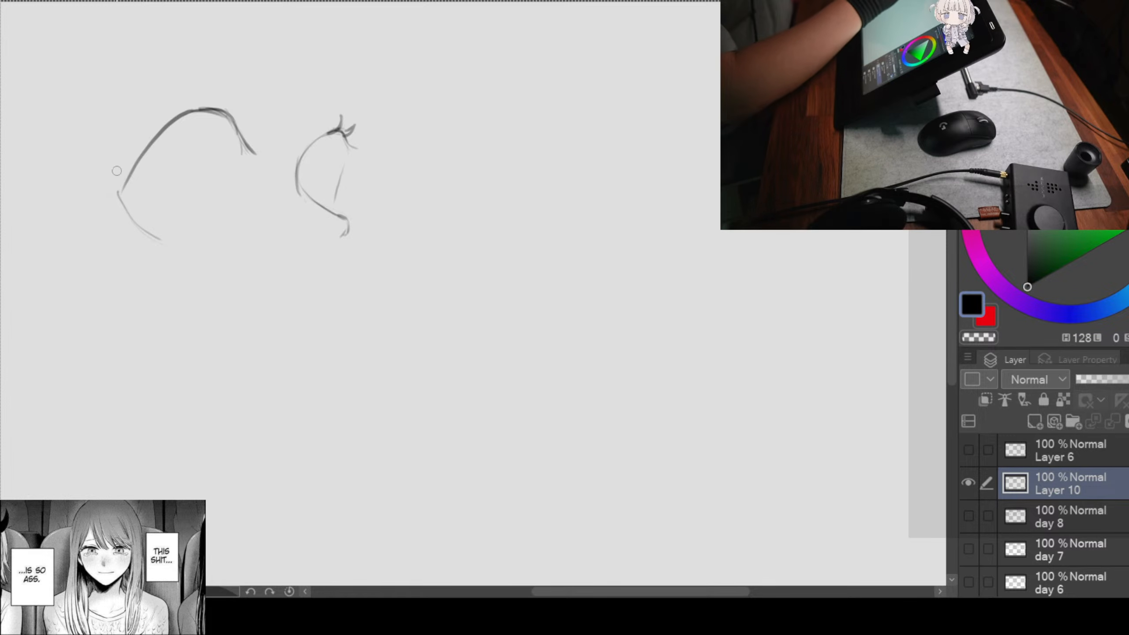
# Step: Add the outer corner, upper lashes and slanted inner iris line to the larger eye
pyautogui.moveTo(126, 181); pyautogui.dragTo(102, 197)
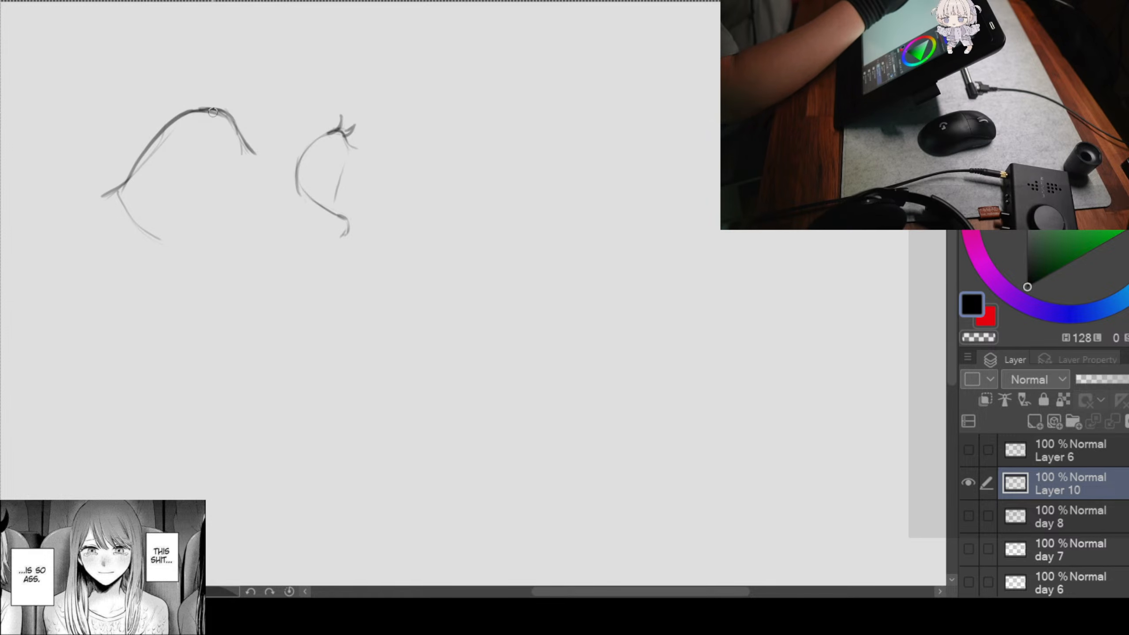
pyautogui.moveTo(173, 102)
pyautogui.mouseDown()
pyautogui.moveTo(176, 124)
pyautogui.moveTo(216, 97)
pyautogui.moveTo(238, 150)
pyautogui.mouseUp()
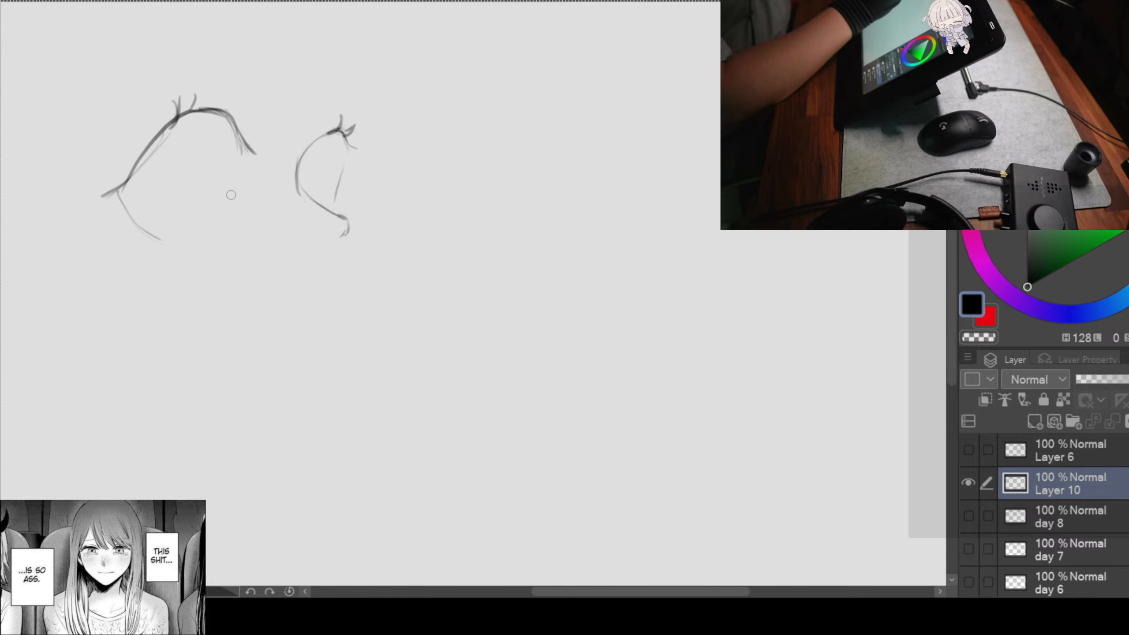
pyautogui.moveTo(232, 189); pyautogui.dragTo(195, 240)
pyautogui.moveTo(230, 140); pyautogui.dragTo(241, 150)
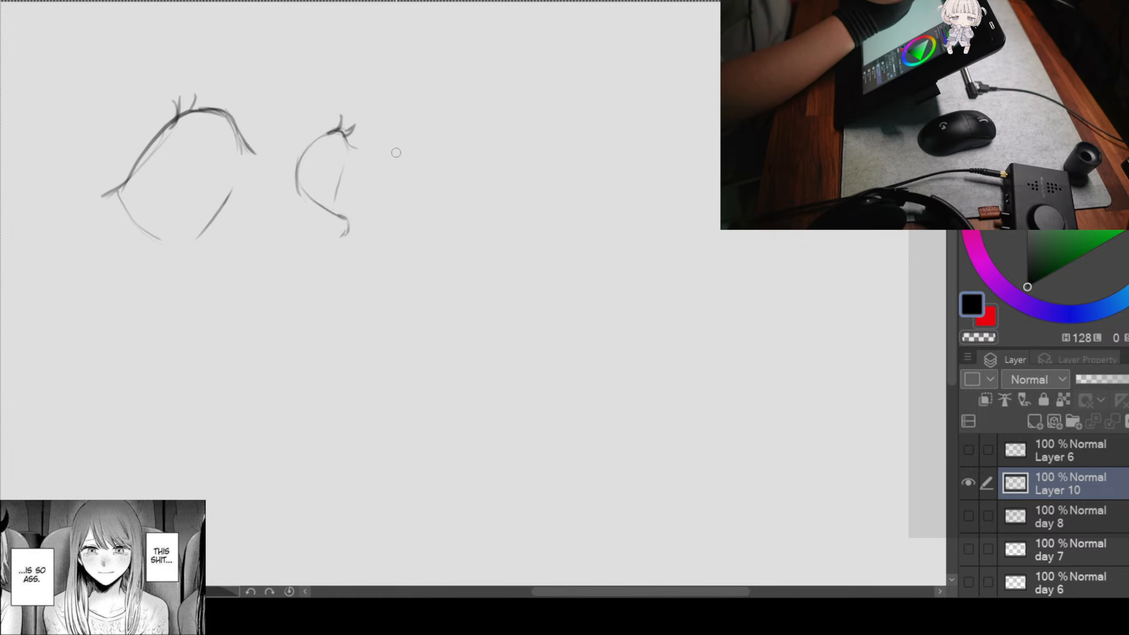
# Step: Transform the eye sketch, moving both eyes slightly down and to the left on the canvas
pyautogui.scroll(-2, 387, 212)
pyautogui.hotkey('ctrl', 't')
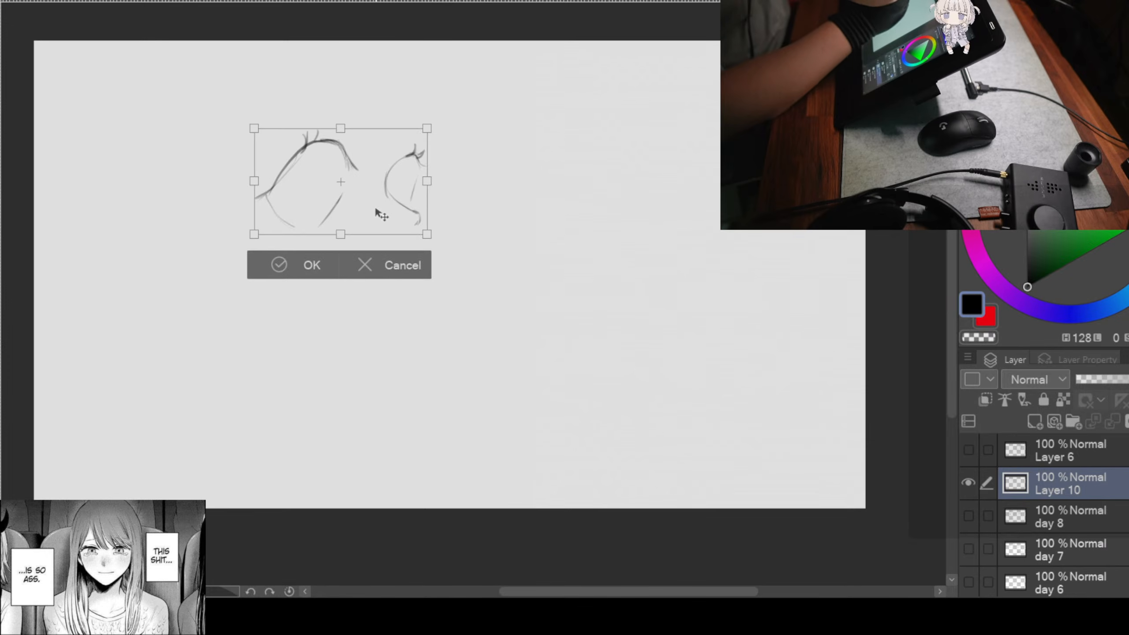
pyautogui.moveTo(385, 164); pyautogui.dragTo(363, 187)
pyautogui.scroll(2, 420, 186)
pyautogui.moveTo(540, 222); pyautogui.dragTo(656, 202)
pyautogui.press('Return')
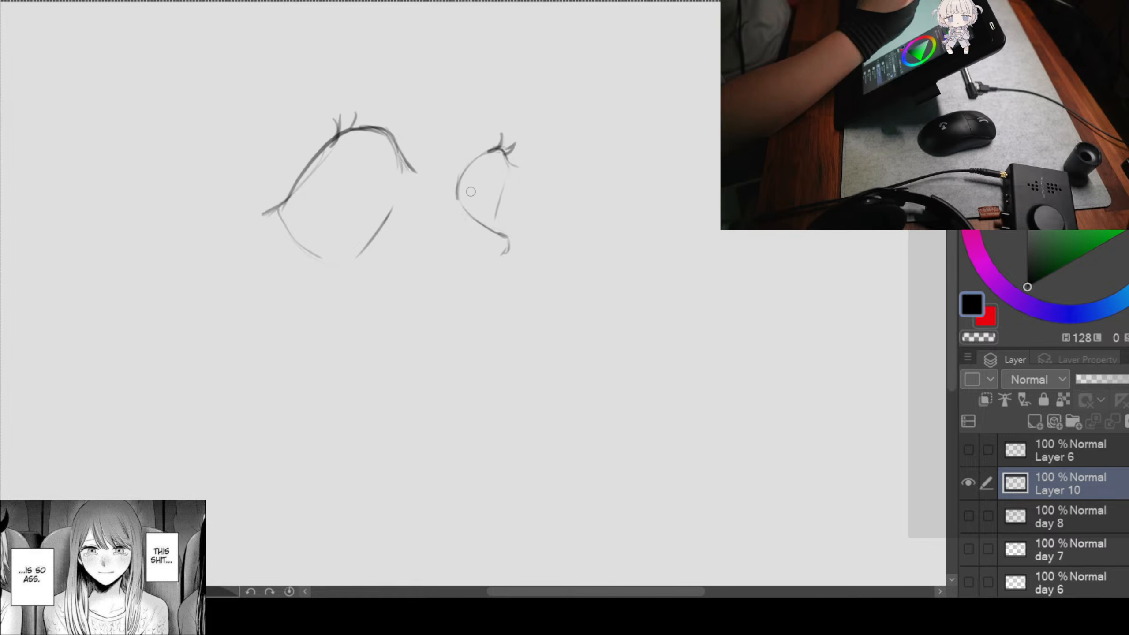
# Step: Lasso the lower part of the smaller eye and transform it, rotating and shifting it slightly toward the larger eye
pyautogui.moveTo(447, 220); pyautogui.dragTo(465, 196)
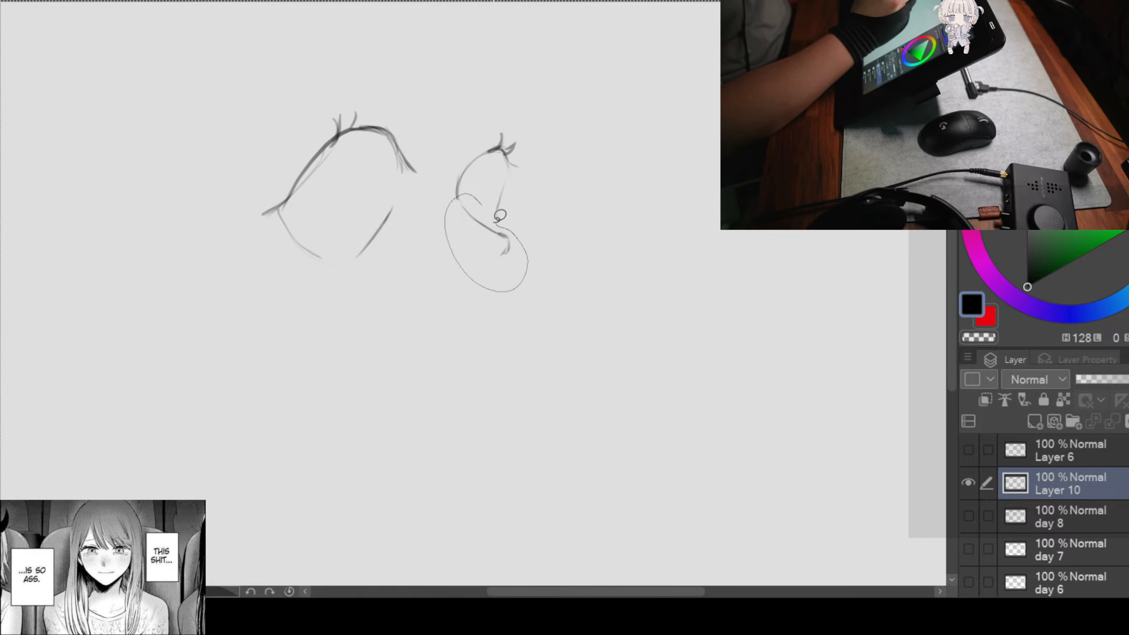
pyautogui.hotkey('ctrl', 't')
pyautogui.moveTo(484, 263); pyautogui.dragTo(480, 258)
pyautogui.moveTo(582, 133); pyautogui.dragTo(587, 147)
pyautogui.moveTo(461, 279); pyautogui.dragTo(459, 278)
pyautogui.moveTo(475, 239)
pyautogui.mouseDown()
pyautogui.moveTo(468, 252)
pyautogui.moveTo(478, 238)
pyautogui.mouseUp()
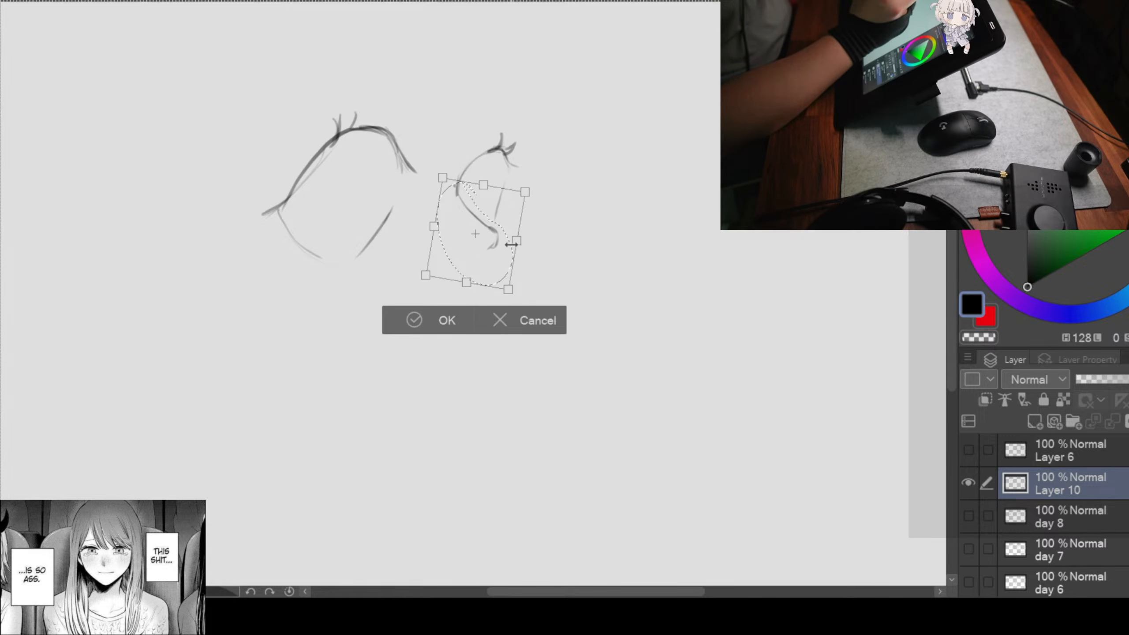
pyautogui.click(406, 318)
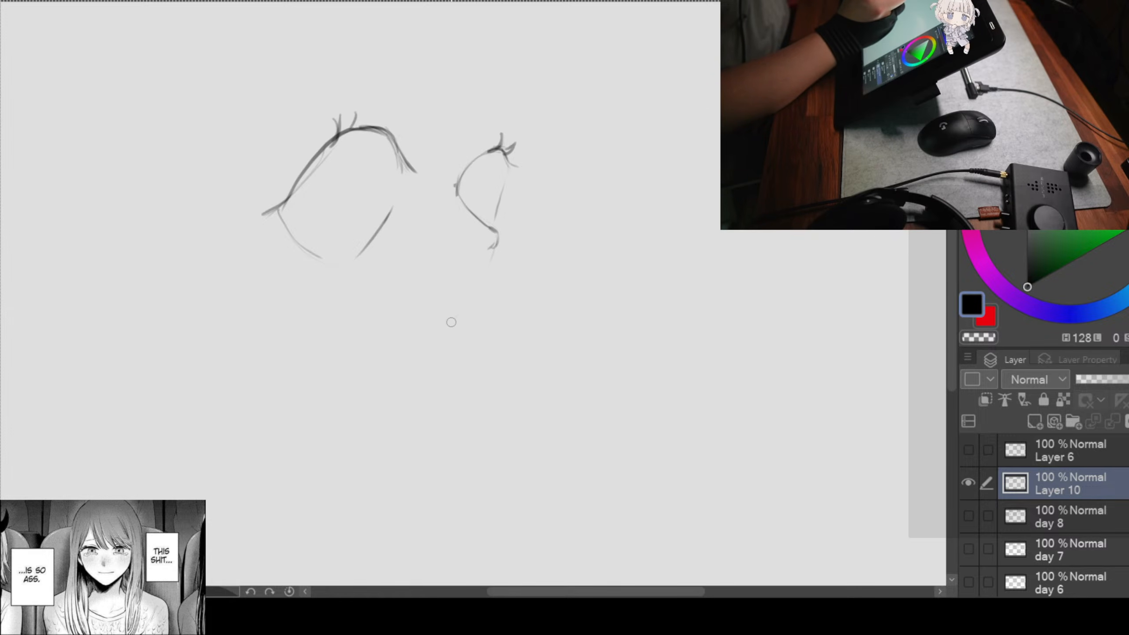
# Step: Sketch the face contour from the far eye's cheek down to a pointed chin and up along the near jaw
pyautogui.moveTo(402, 361)
pyautogui.mouseDown()
pyautogui.moveTo(471, 300)
pyautogui.moveTo(438, 334)
pyautogui.mouseUp()
pyautogui.moveTo(487, 272)
pyautogui.mouseDown()
pyautogui.moveTo(404, 349)
pyautogui.moveTo(386, 350)
pyautogui.mouseUp()
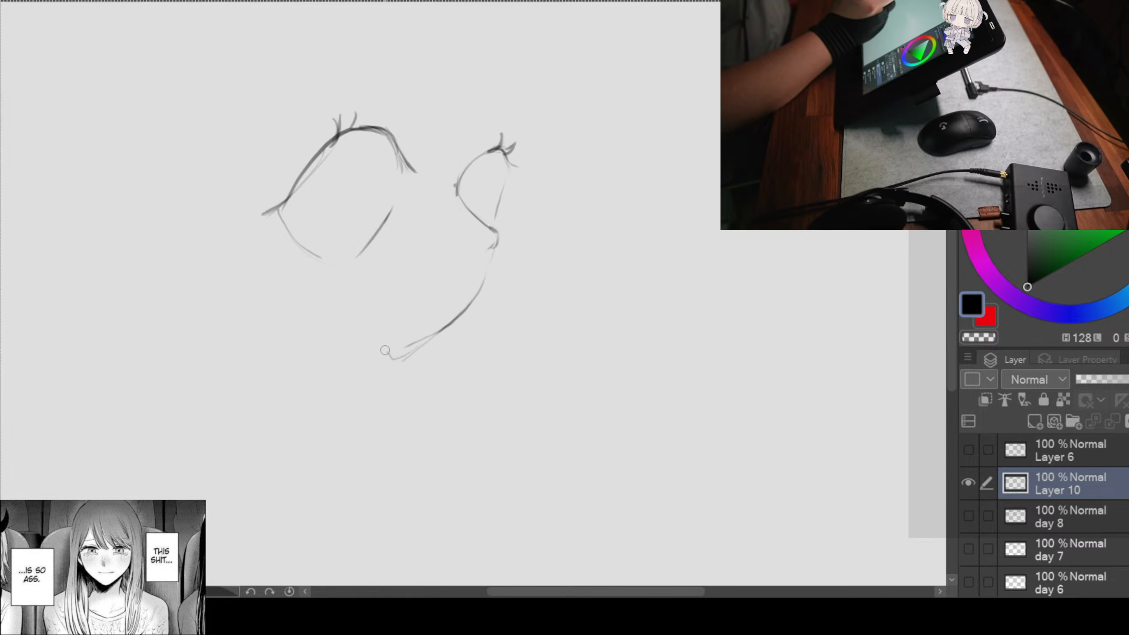
pyautogui.moveTo(464, 316)
pyautogui.mouseDown()
pyautogui.moveTo(401, 360)
pyautogui.moveTo(327, 337)
pyautogui.mouseUp()
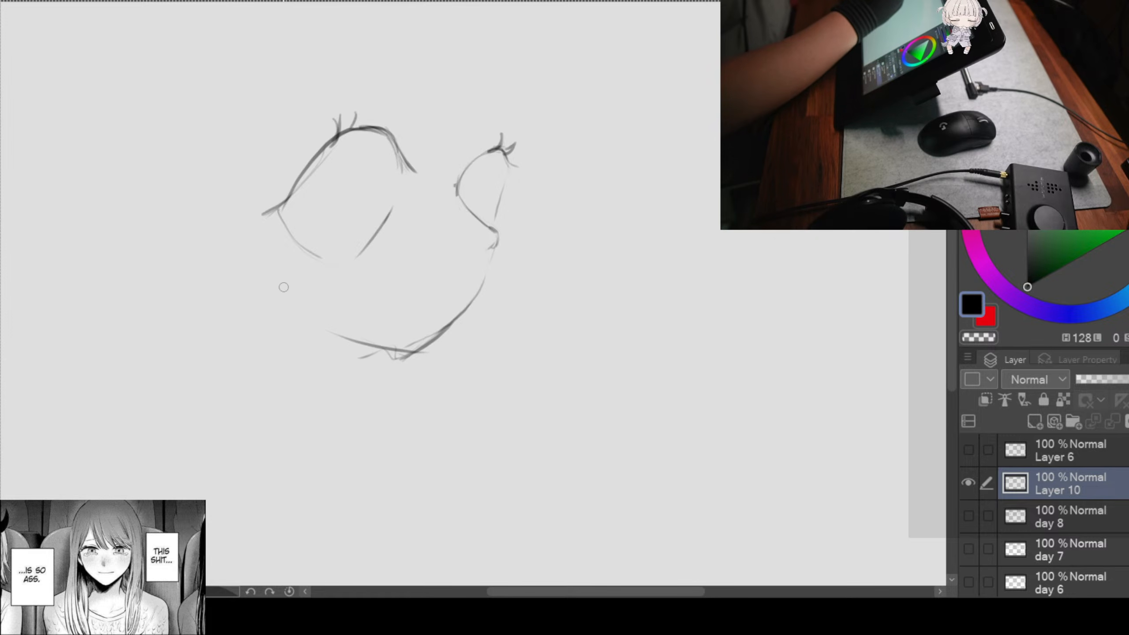
pyautogui.moveTo(251, 277)
pyautogui.mouseDown()
pyautogui.moveTo(320, 343)
pyautogui.moveTo(360, 361)
pyautogui.mouseUp()
pyautogui.hotkey('ctrl', 'z')
pyautogui.moveTo(245, 240); pyautogui.dragTo(402, 351)
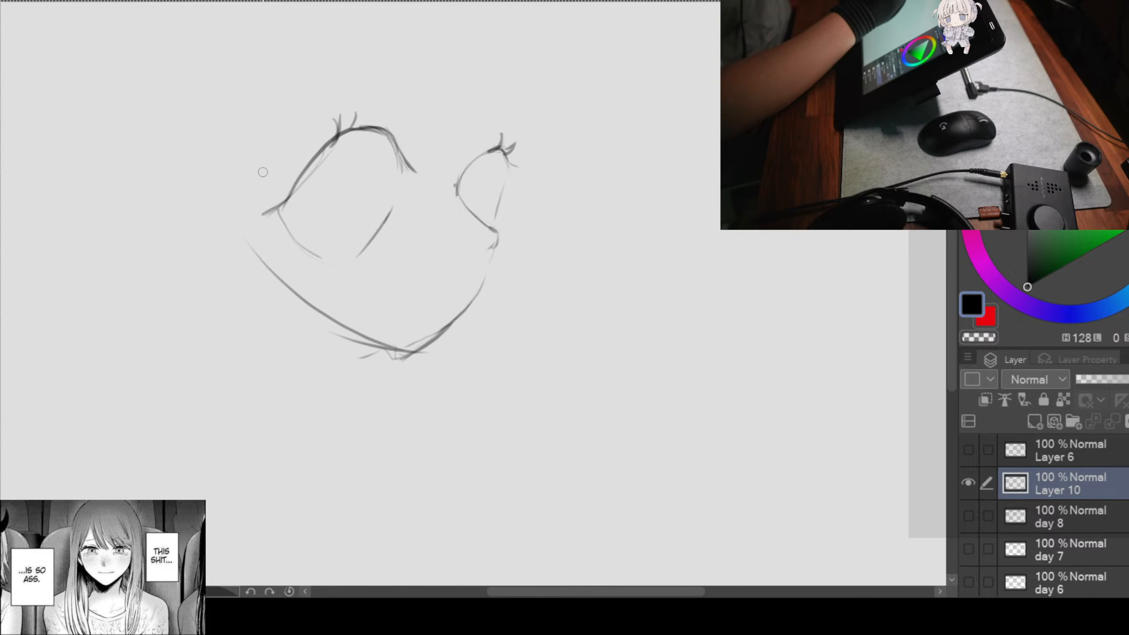
# Step: Transform the whole face sketch, scaling it down slightly
pyautogui.moveTo(589, 174); pyautogui.dragTo(568, 199)
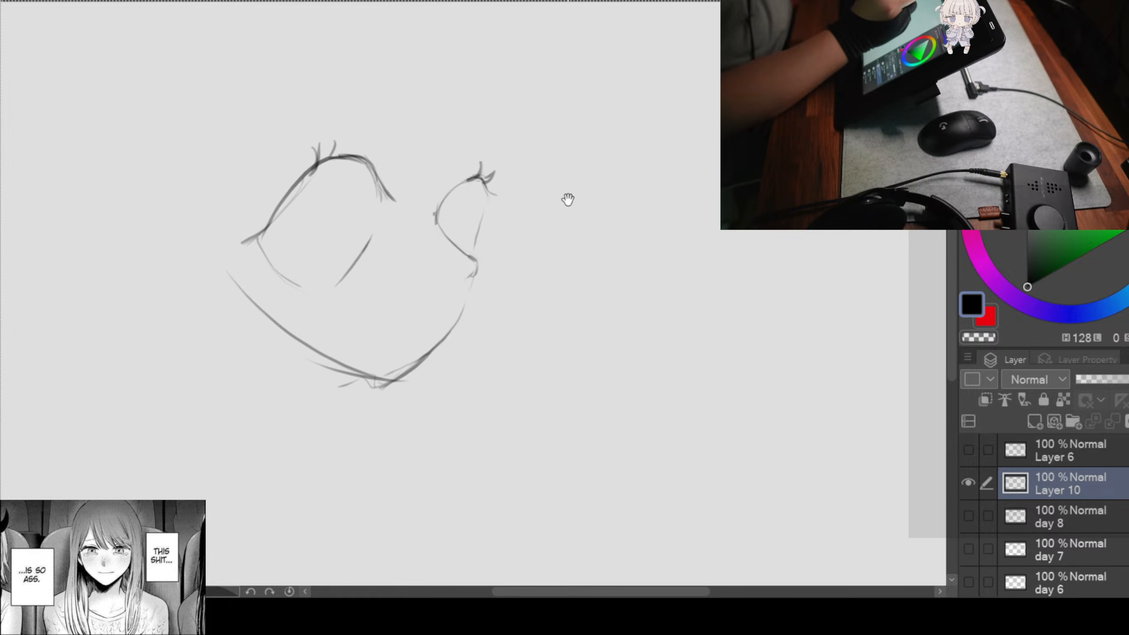
pyautogui.scroll(1, 537, 184)
pyautogui.scroll(-2, 539, 205)
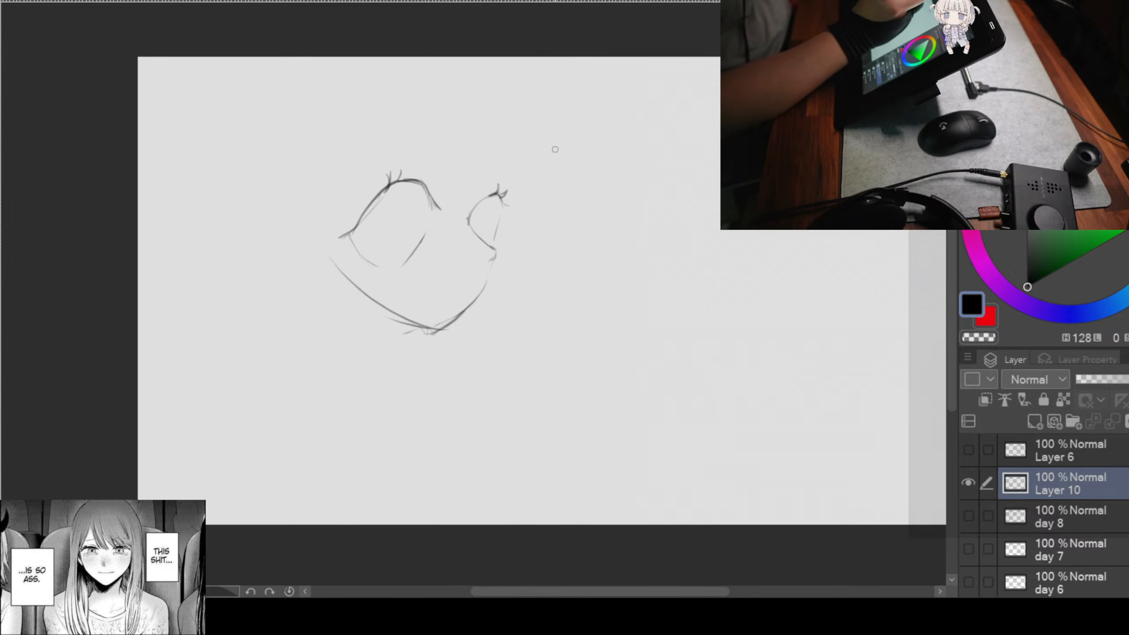
pyautogui.scroll(2, 555, 150)
pyautogui.hotkey('ctrl', 't')
pyautogui.moveTo(484, 179); pyautogui.dragTo(433, 227)
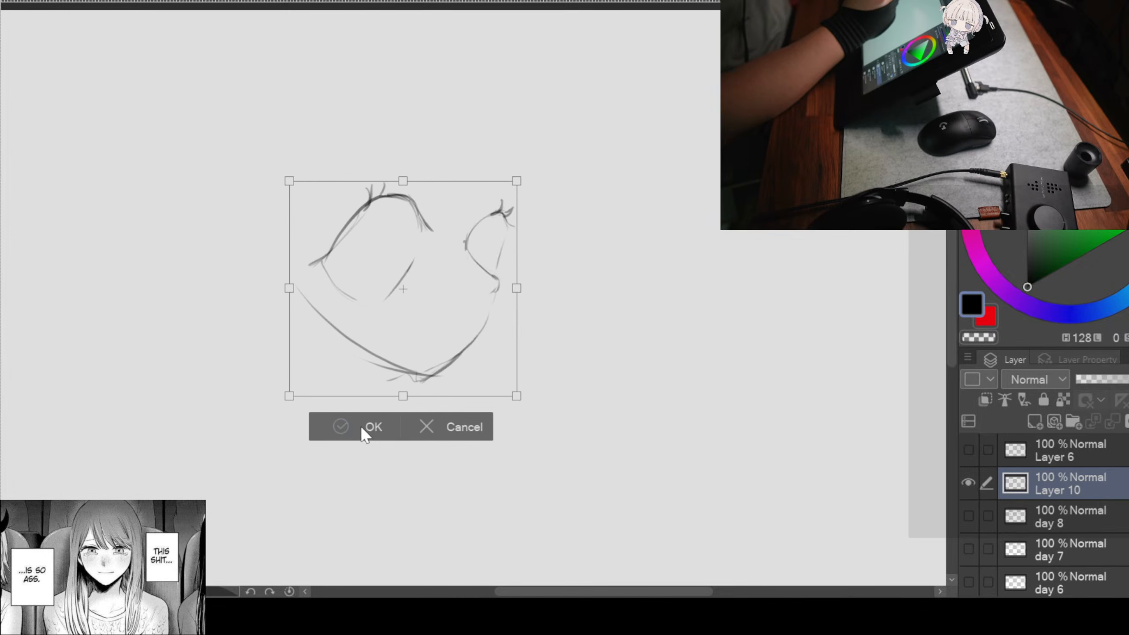
pyautogui.click(365, 429)
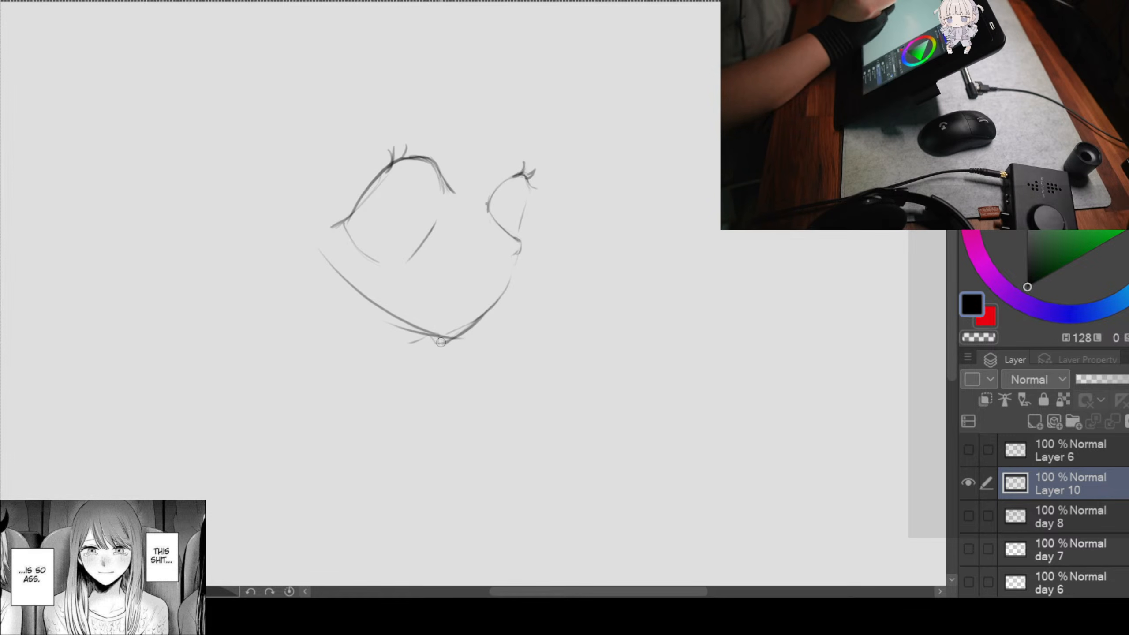
# Step: Sketch the underside of the chin and the neck line, and erase the upper part of the near jaw line
pyautogui.moveTo(378, 340); pyautogui.dragTo(456, 340)
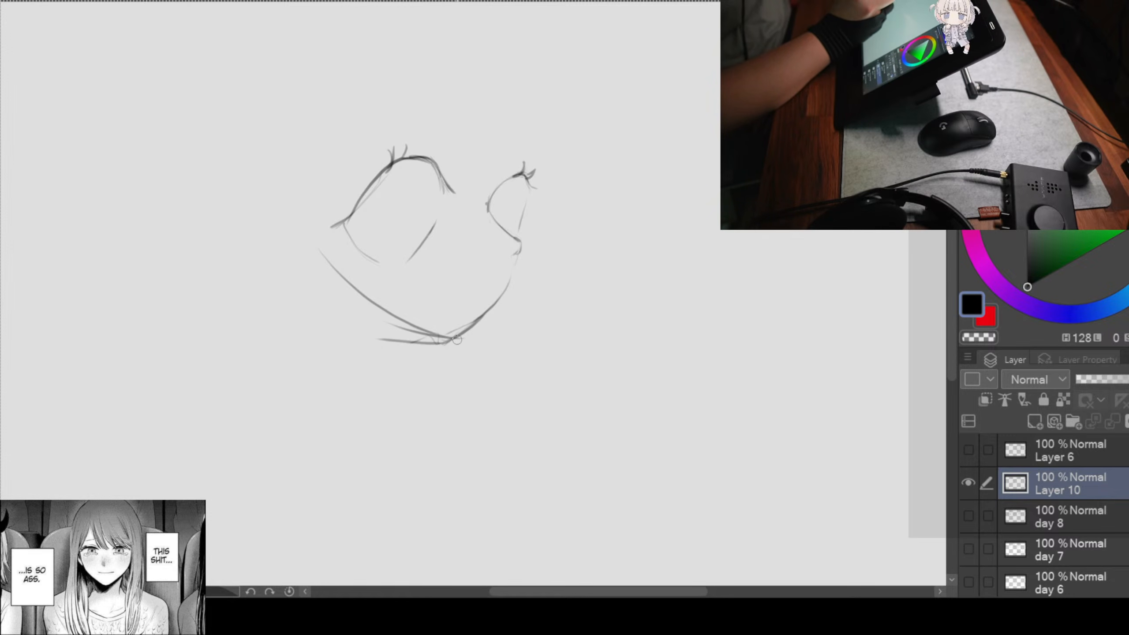
pyautogui.moveTo(387, 335)
pyautogui.mouseDown()
pyautogui.moveTo(369, 374)
pyautogui.moveTo(386, 408)
pyautogui.mouseUp()
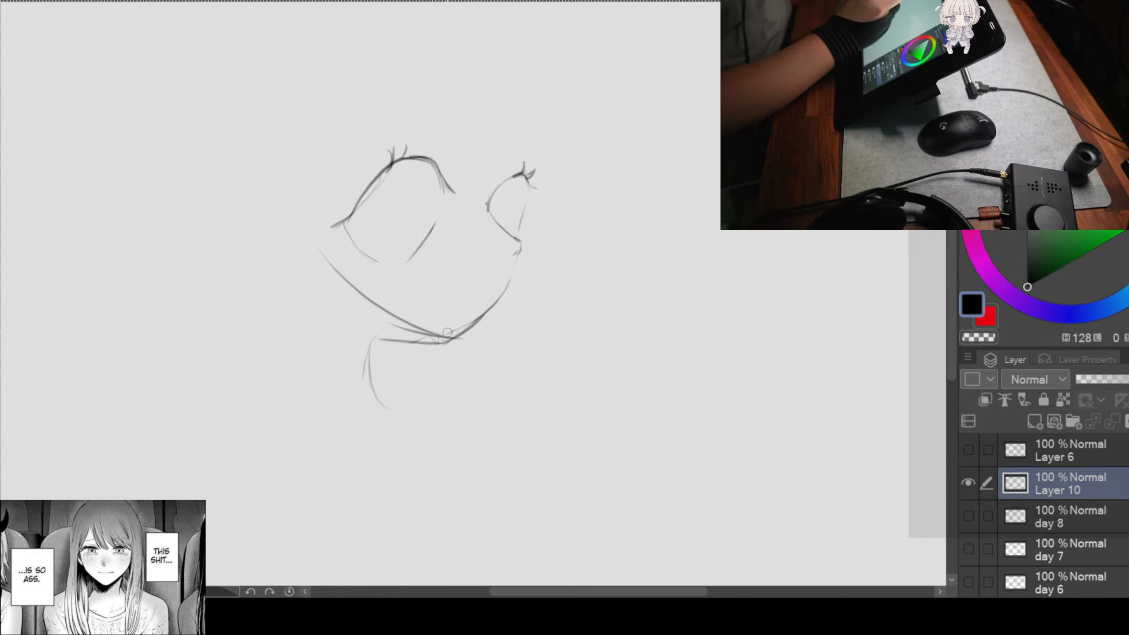
pyautogui.moveTo(327, 256)
pyautogui.mouseDown()
pyautogui.moveTo(387, 327)
pyautogui.moveTo(376, 305)
pyautogui.moveTo(396, 321)
pyautogui.mouseUp()
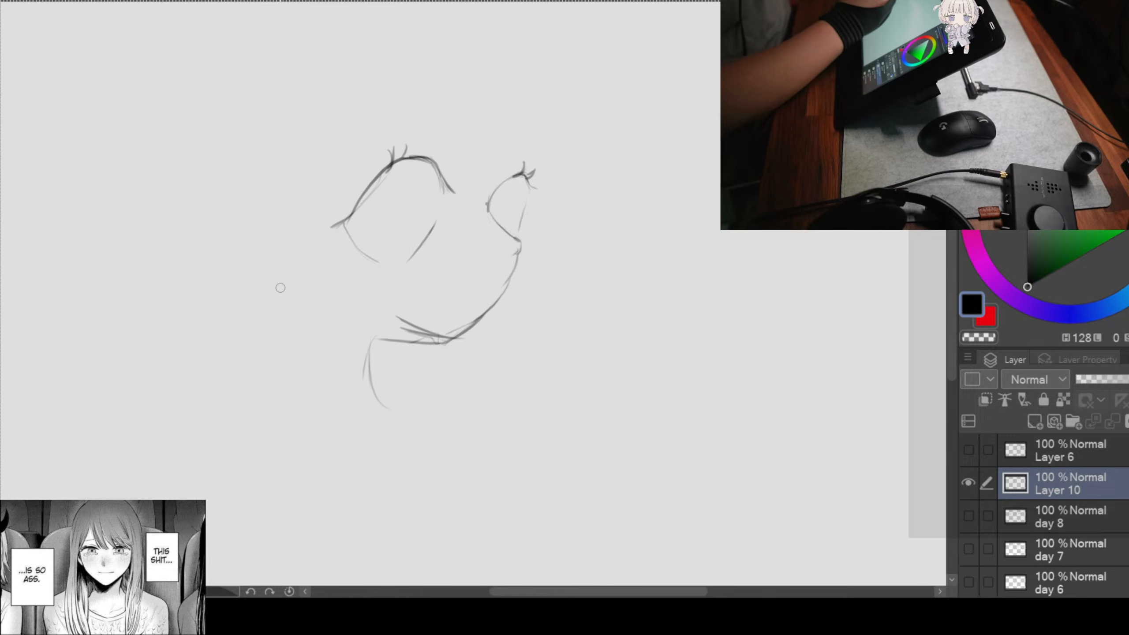
# Step: Sketch a light, nearly vertical line down the open area to the left of the face
pyautogui.moveTo(272, 262); pyautogui.dragTo(268, 388)
pyautogui.moveTo(544, 360); pyautogui.dragTo(524, 405)
pyautogui.scroll(6, 473, 253)
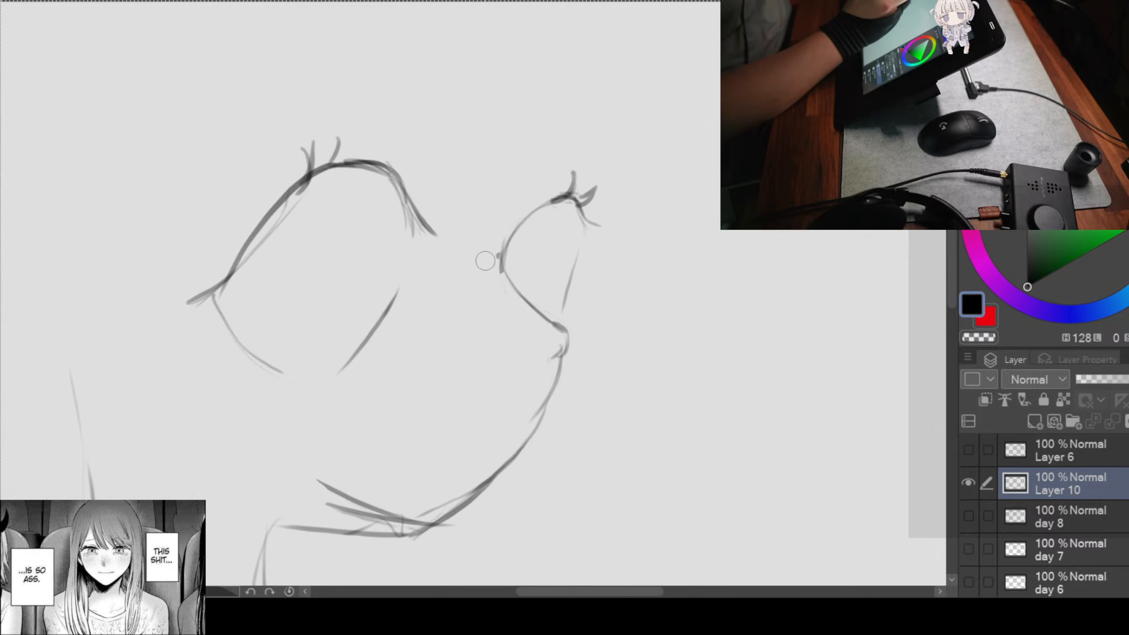
pyautogui.scroll(-1, 469, 250)
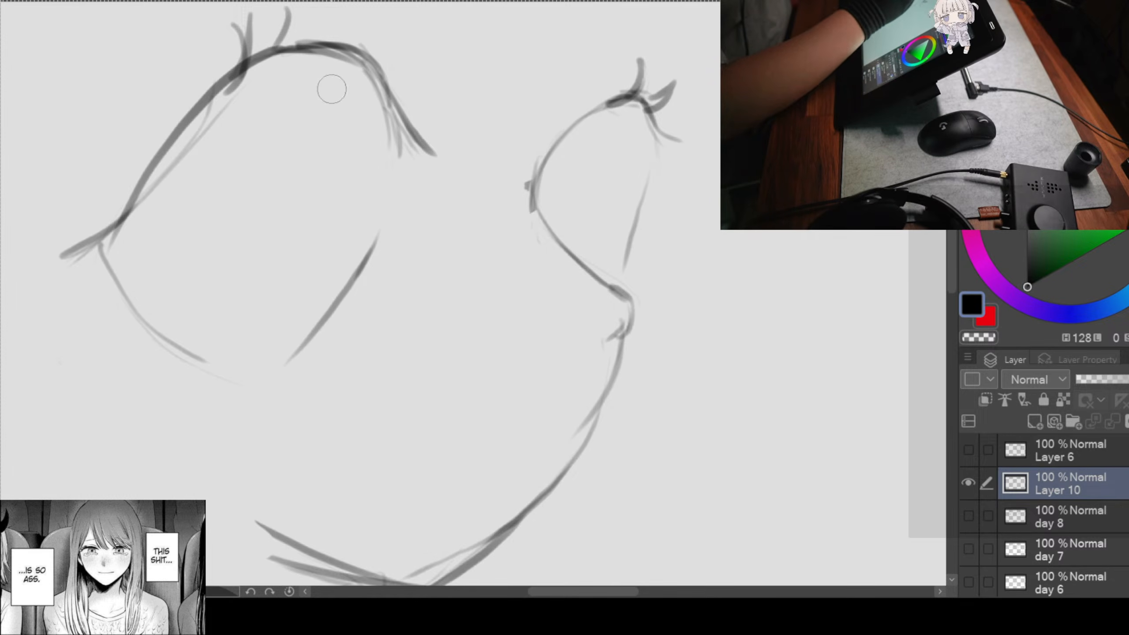
# Step: Sketch the tall oval iris inside the near eye and darken its outline
pyautogui.scroll(-2, 355, 133)
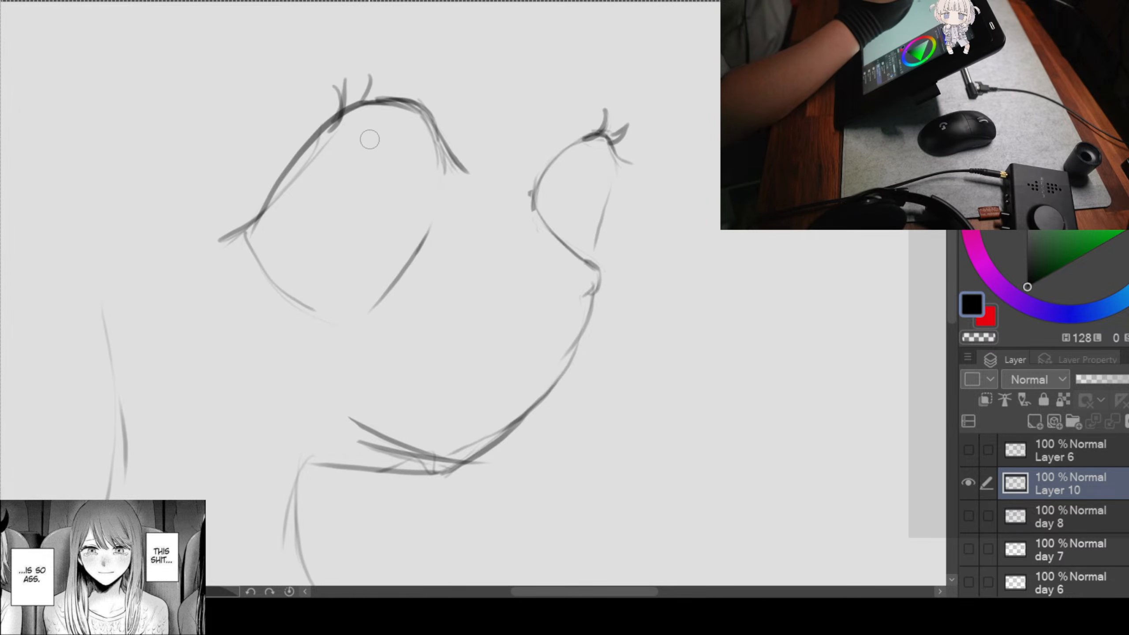
pyautogui.moveTo(375, 131)
pyautogui.mouseDown()
pyautogui.moveTo(344, 183)
pyautogui.moveTo(382, 131)
pyautogui.moveTo(399, 139)
pyautogui.moveTo(410, 181)
pyautogui.moveTo(406, 146)
pyautogui.moveTo(386, 232)
pyautogui.mouseUp()
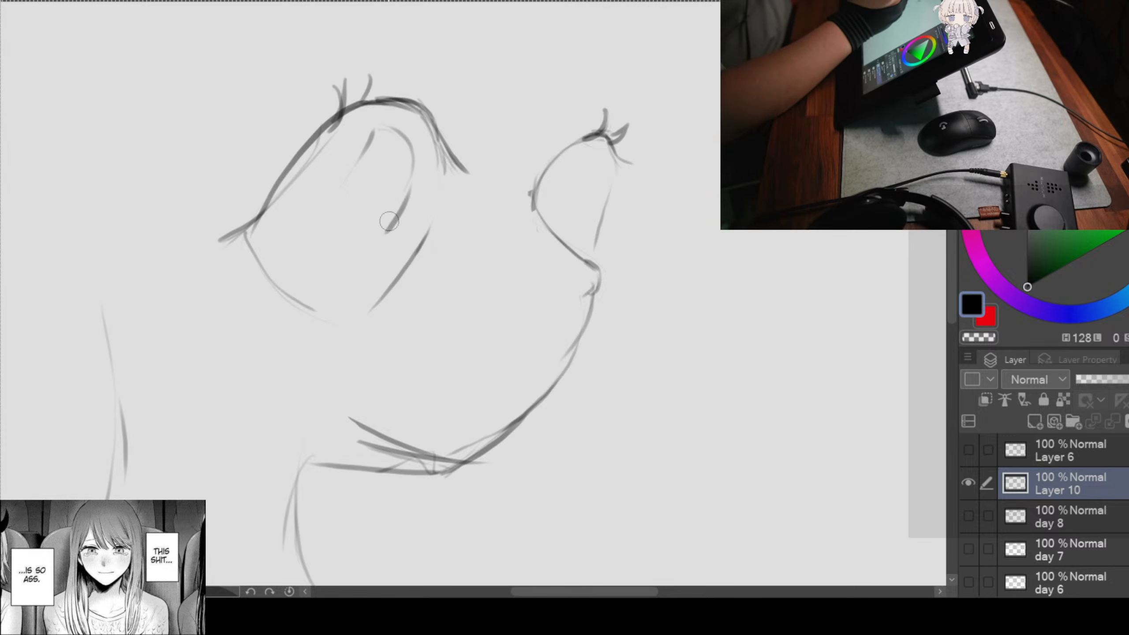
pyautogui.moveTo(363, 149)
pyautogui.mouseDown()
pyautogui.moveTo(331, 216)
pyautogui.moveTo(359, 160)
pyautogui.moveTo(347, 180)
pyautogui.mouseUp()
pyautogui.moveTo(330, 219)
pyautogui.mouseDown()
pyautogui.moveTo(334, 278)
pyautogui.moveTo(331, 232)
pyautogui.mouseUp()
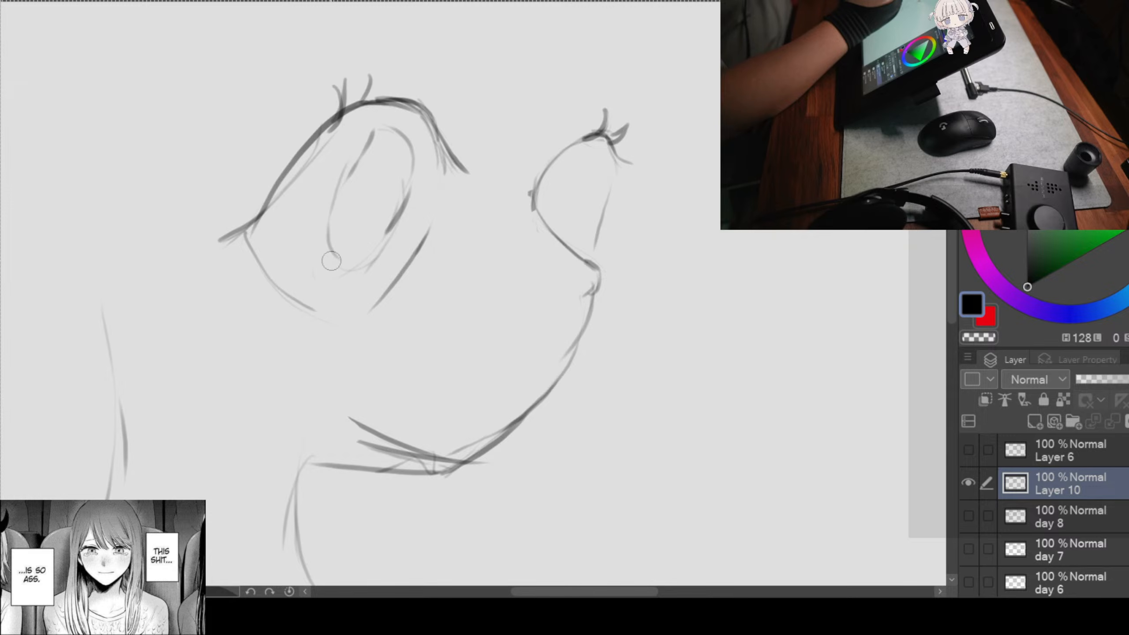
pyautogui.moveTo(332, 192)
pyautogui.mouseDown()
pyautogui.moveTo(339, 268)
pyautogui.moveTo(400, 218)
pyautogui.mouseUp()
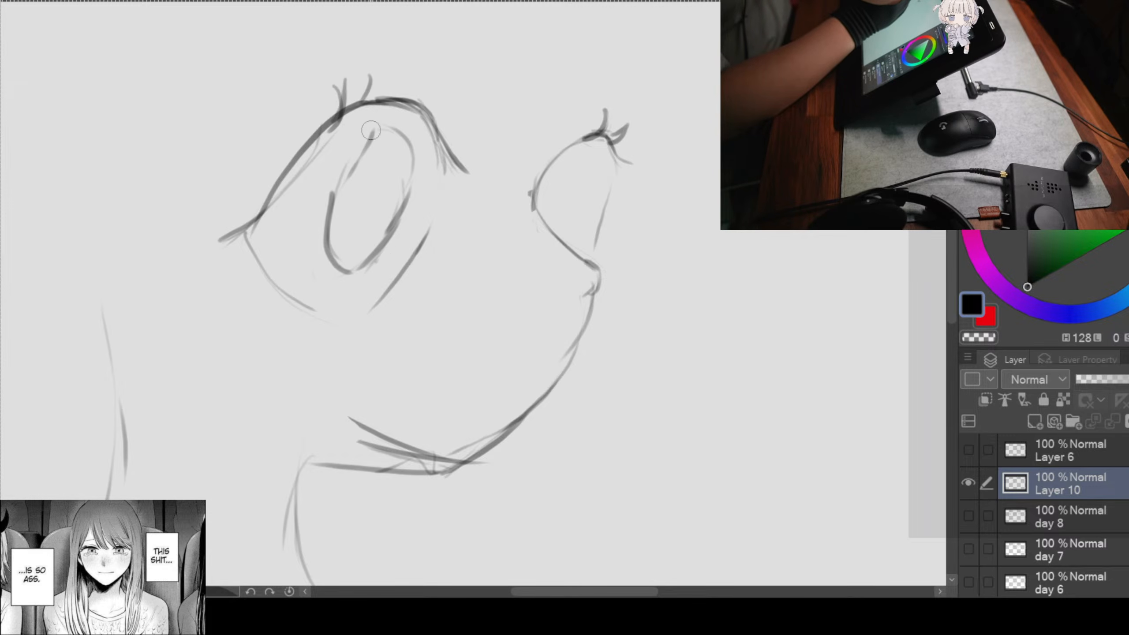
pyautogui.moveTo(372, 134)
pyautogui.mouseDown()
pyautogui.moveTo(342, 181)
pyautogui.moveTo(378, 130)
pyautogui.moveTo(406, 191)
pyautogui.moveTo(376, 261)
pyautogui.mouseUp()
# Step: Sketch the iris edge inside the far eye and darken the far eye's upper lid line
pyautogui.scroll(-1, 549, 263)
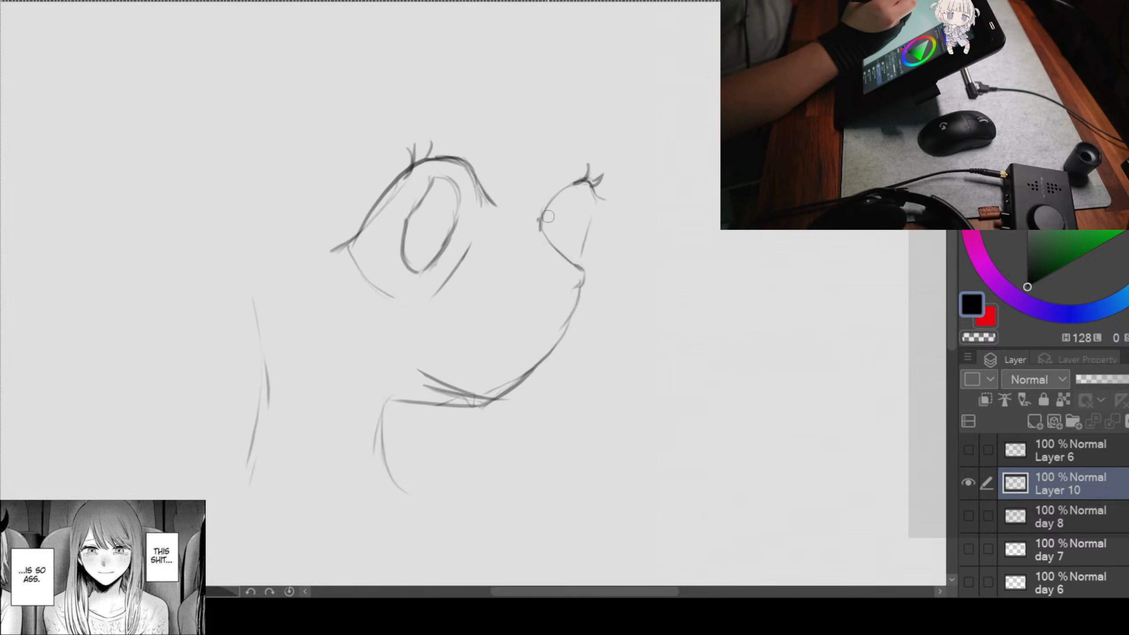
pyautogui.scroll(1, 550, 253)
pyautogui.moveTo(605, 250); pyautogui.dragTo(568, 256)
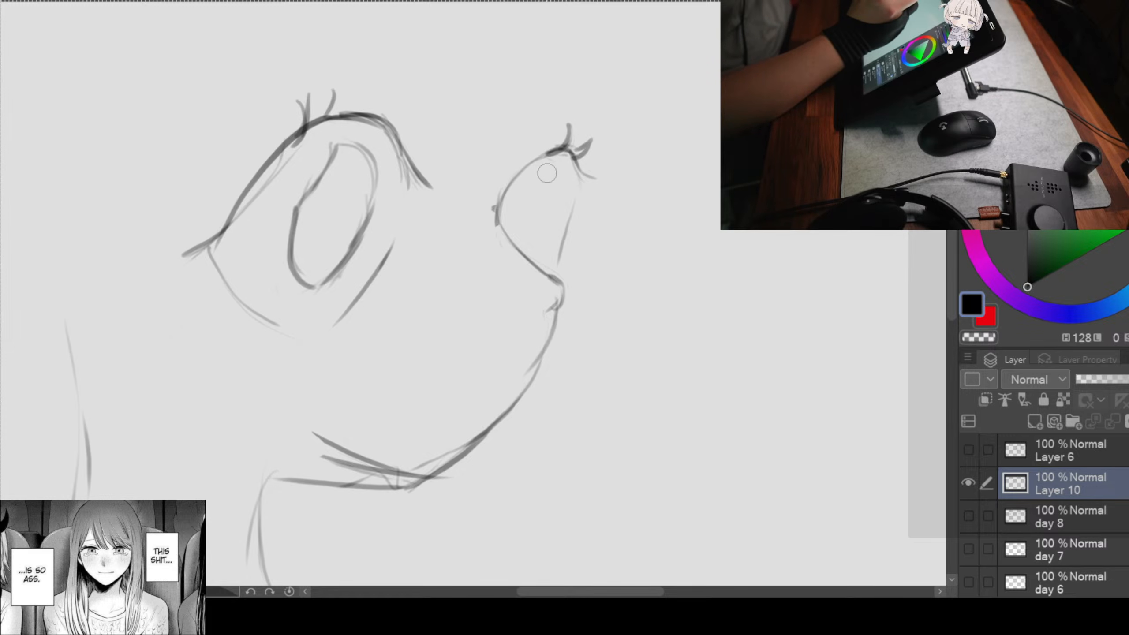
pyautogui.moveTo(547, 178)
pyautogui.mouseDown()
pyautogui.moveTo(542, 215)
pyautogui.moveTo(522, 238)
pyautogui.mouseUp()
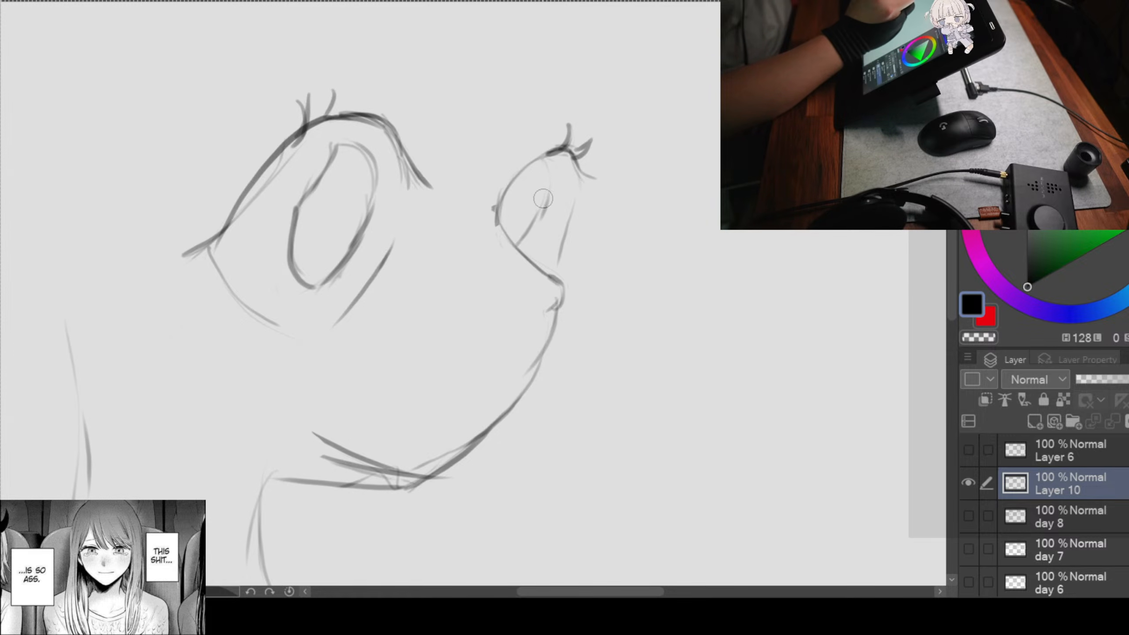
pyautogui.moveTo(552, 169); pyautogui.dragTo(523, 258)
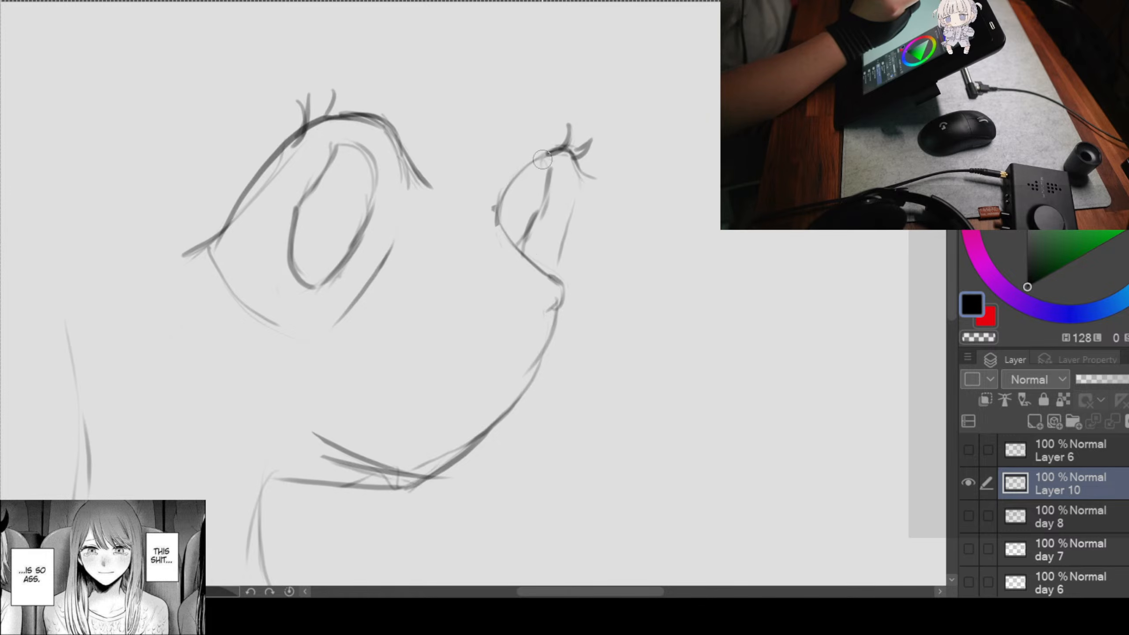
pyautogui.moveTo(544, 160)
pyautogui.mouseDown()
pyautogui.moveTo(545, 199)
pyautogui.moveTo(507, 192)
pyautogui.mouseUp()
pyautogui.moveTo(552, 146); pyautogui.dragTo(500, 196)
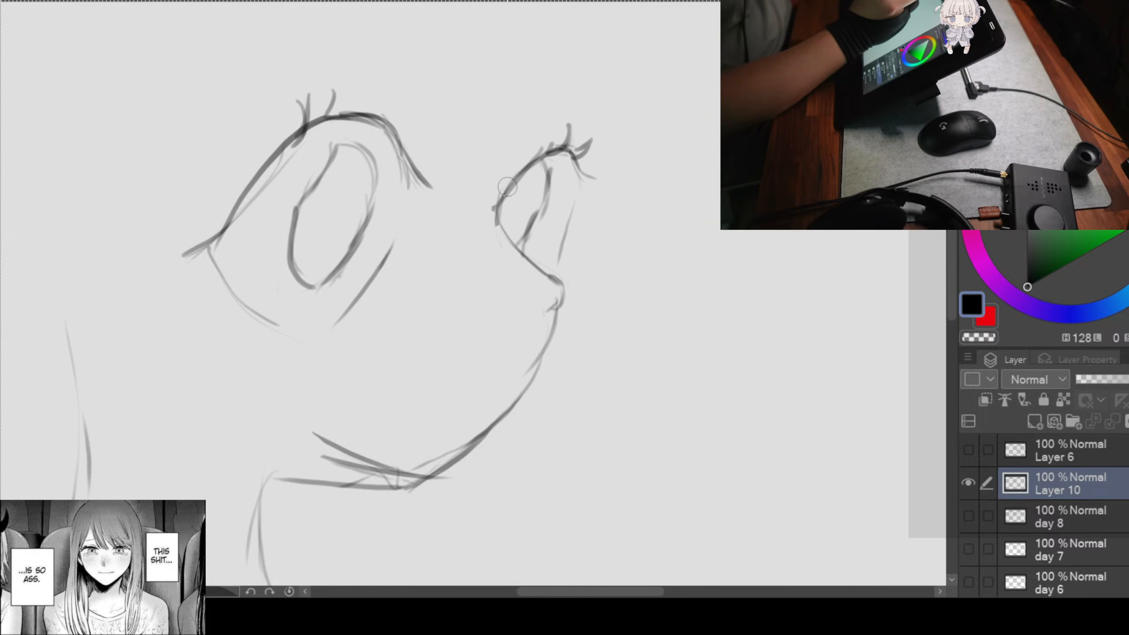
# Step: Sketch a small, tilted oval open mouth just above the chin
pyautogui.moveTo(464, 365); pyautogui.dragTo(434, 398)
pyautogui.moveTo(448, 370)
pyautogui.mouseDown()
pyautogui.moveTo(434, 395)
pyautogui.moveTo(490, 378)
pyautogui.moveTo(447, 384)
pyautogui.moveTo(486, 397)
pyautogui.moveTo(438, 397)
pyautogui.moveTo(421, 423)
pyautogui.moveTo(482, 396)
pyautogui.mouseUp()
pyautogui.scroll(-2, 555, 368)
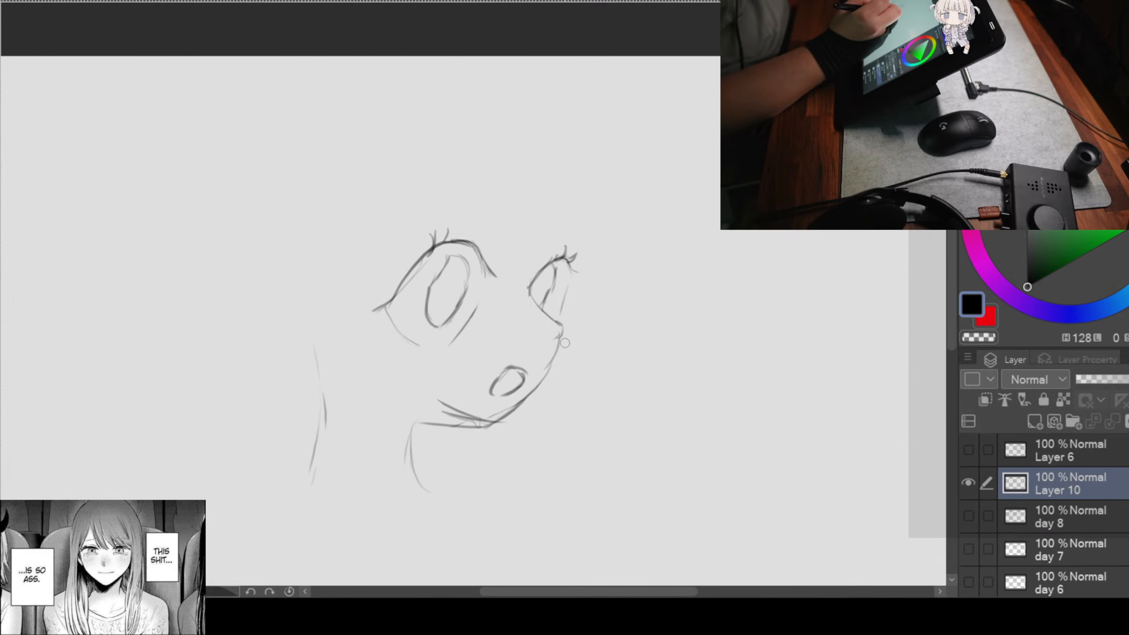
pyautogui.scroll(1, 573, 352)
pyautogui.moveTo(623, 353); pyautogui.dragTo(567, 285)
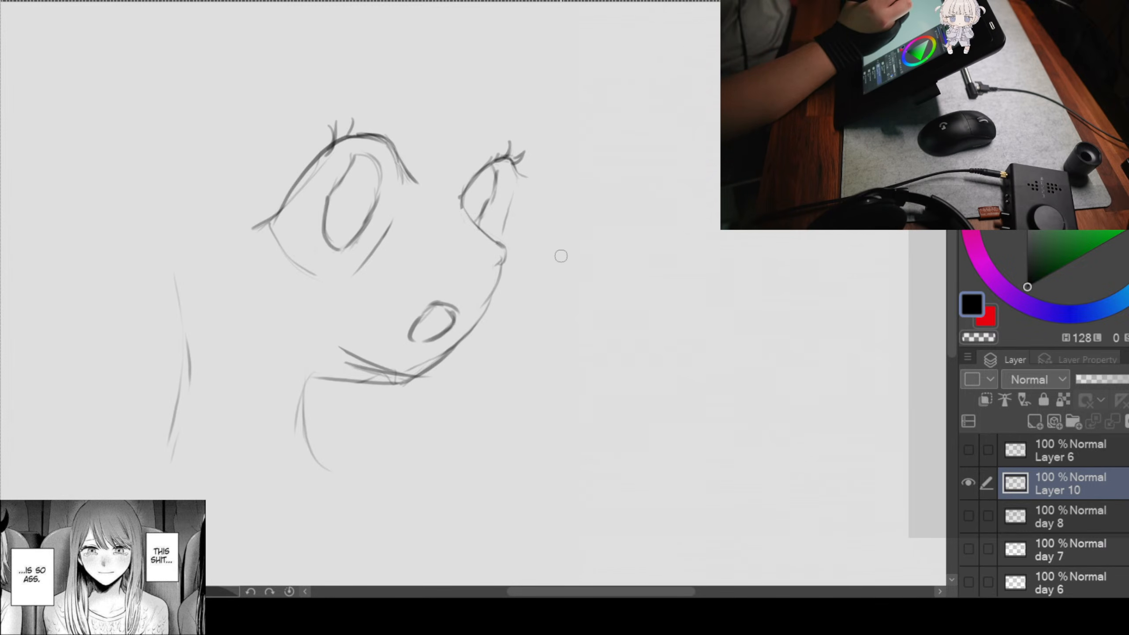
pyautogui.scroll(-1, 561, 256)
pyautogui.moveTo(582, 252); pyautogui.dragTo(534, 241)
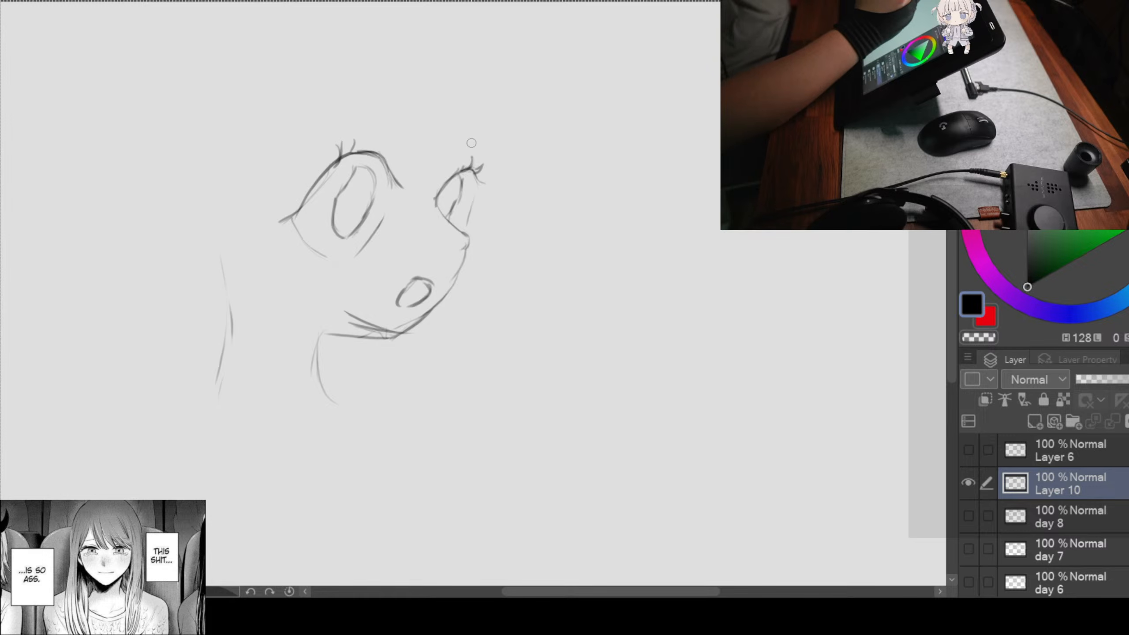
pyautogui.scroll(2, 499, 139)
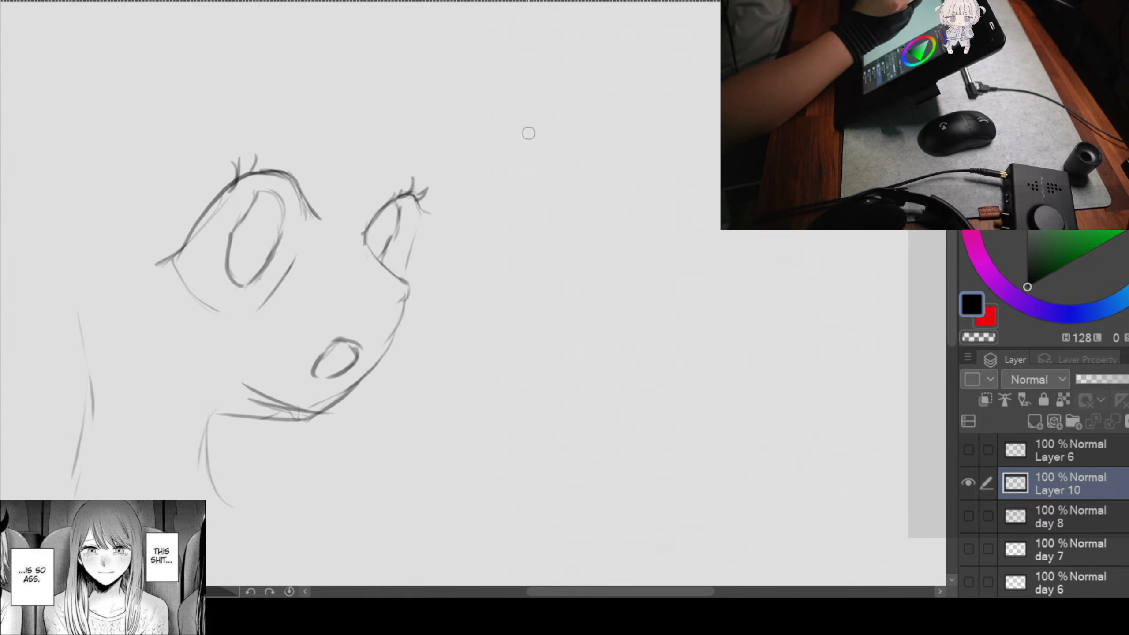
pyautogui.scroll(1, 527, 133)
pyautogui.scroll(-2, 509, 218)
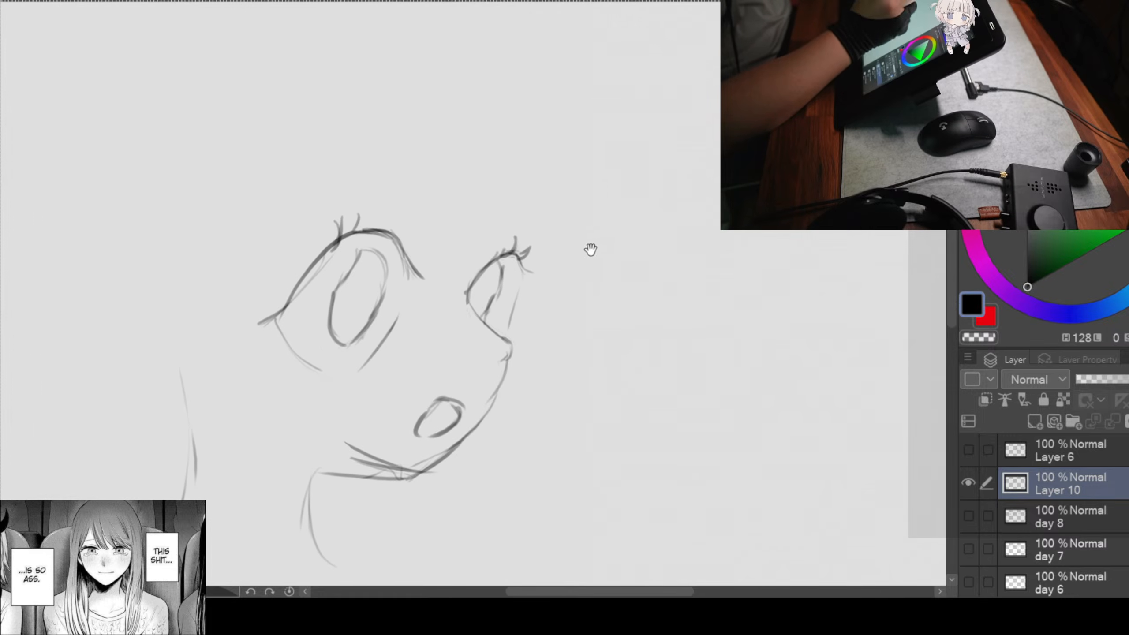
# Step: Sketch the central bang lock falling between the eyes and the hair strand running down past the far eye
pyautogui.moveTo(509, 214); pyautogui.dragTo(590, 249)
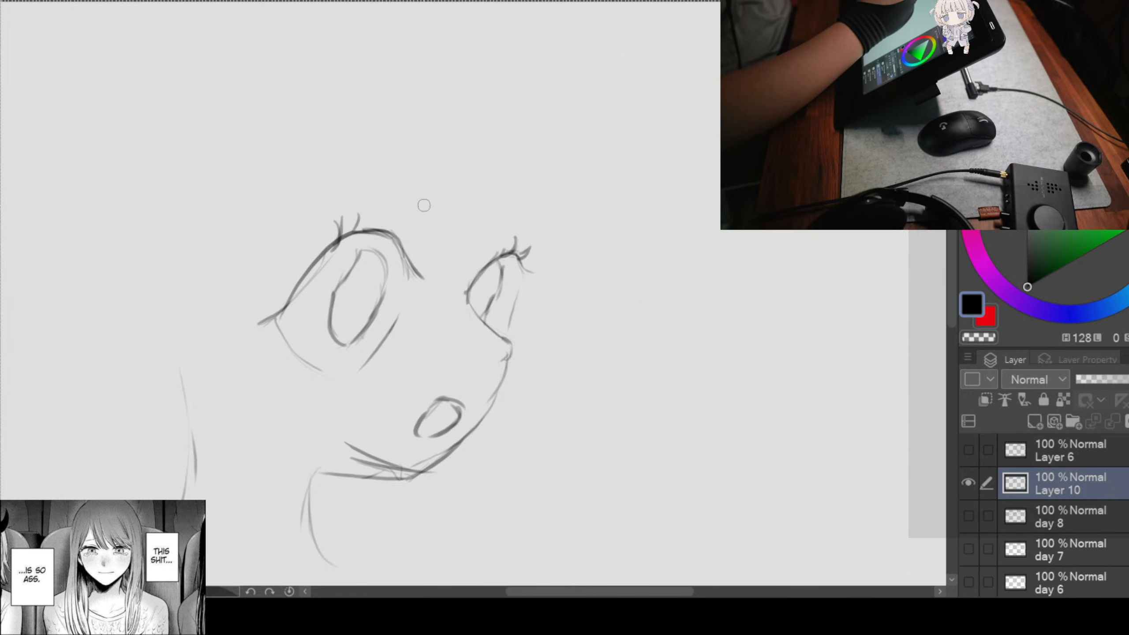
pyautogui.moveTo(424, 205); pyautogui.dragTo(494, 224)
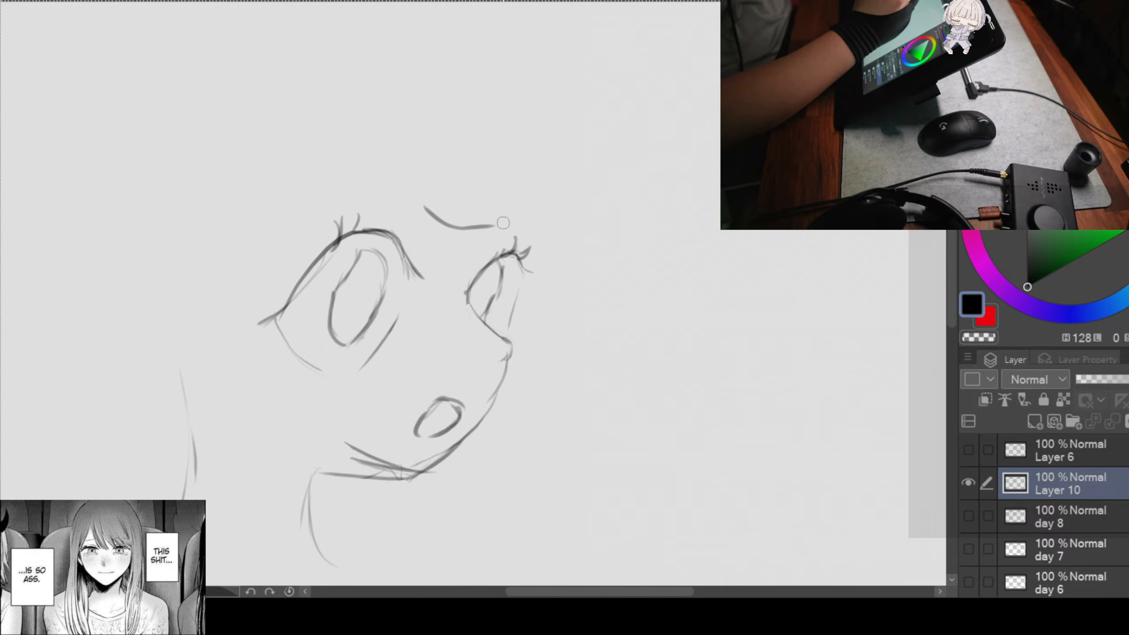
pyautogui.moveTo(490, 168); pyautogui.dragTo(519, 227)
pyautogui.moveTo(542, 280); pyautogui.dragTo(567, 333)
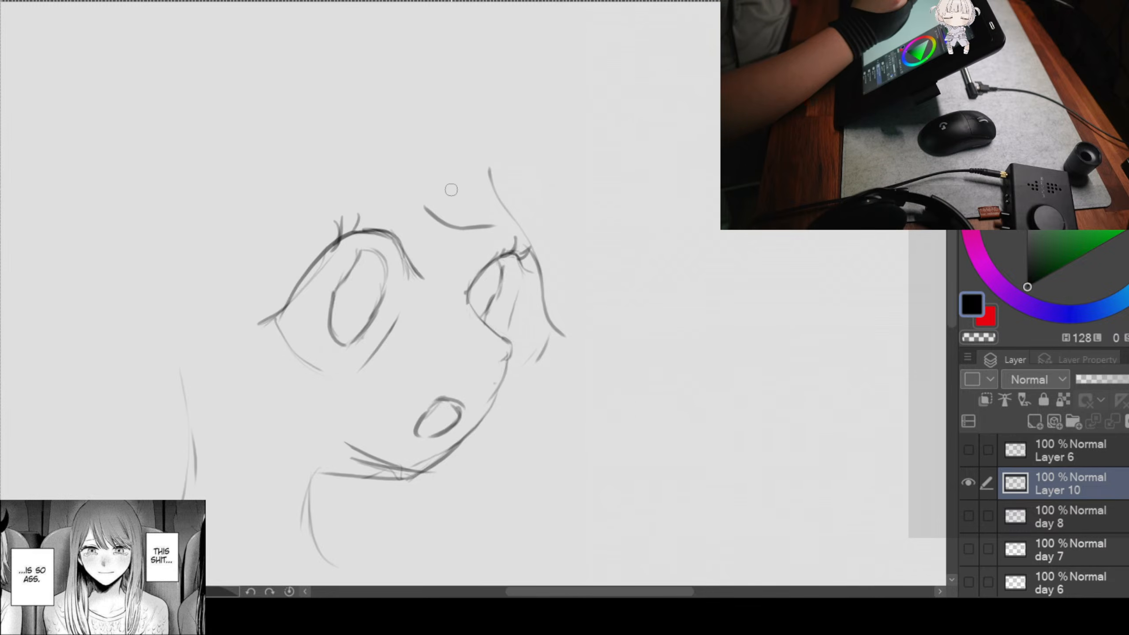
pyautogui.moveTo(418, 85); pyautogui.dragTo(417, 151)
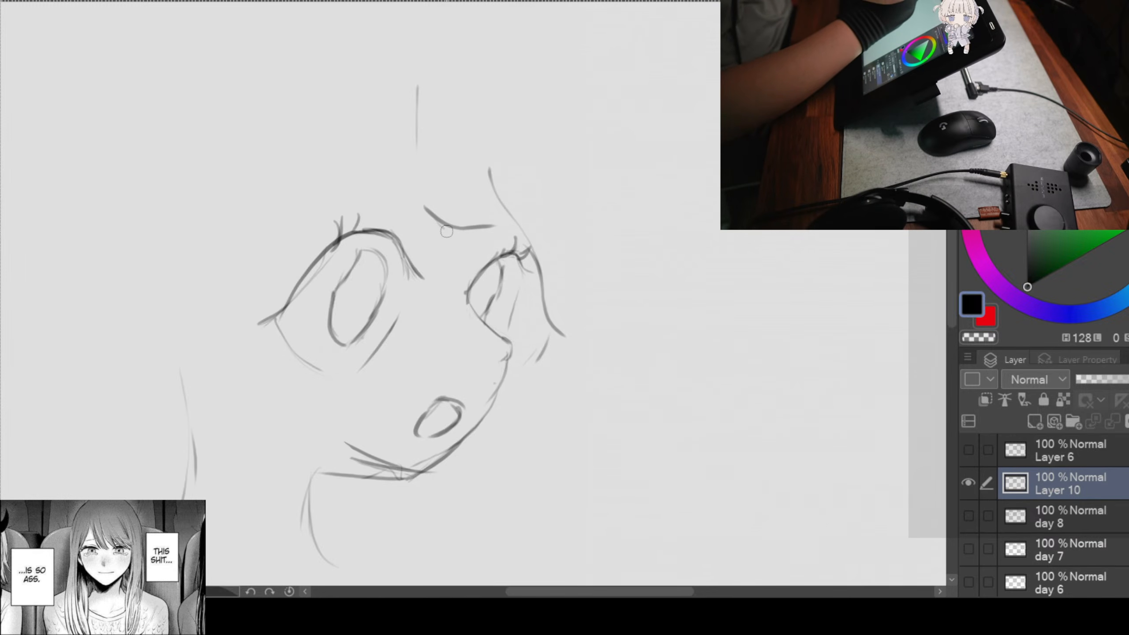
pyautogui.moveTo(412, 90); pyautogui.dragTo(425, 224)
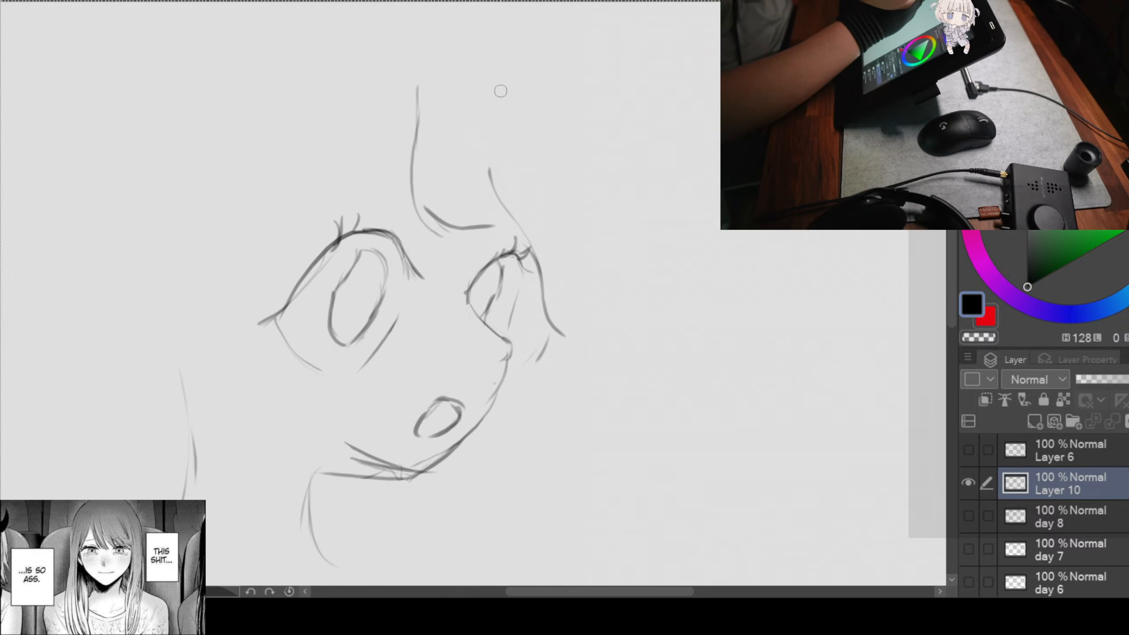
pyautogui.moveTo(485, 92); pyautogui.dragTo(474, 125)
pyautogui.moveTo(467, 165)
pyautogui.mouseDown()
pyautogui.moveTo(491, 224)
pyautogui.moveTo(453, 234)
pyautogui.moveTo(502, 232)
pyautogui.mouseUp()
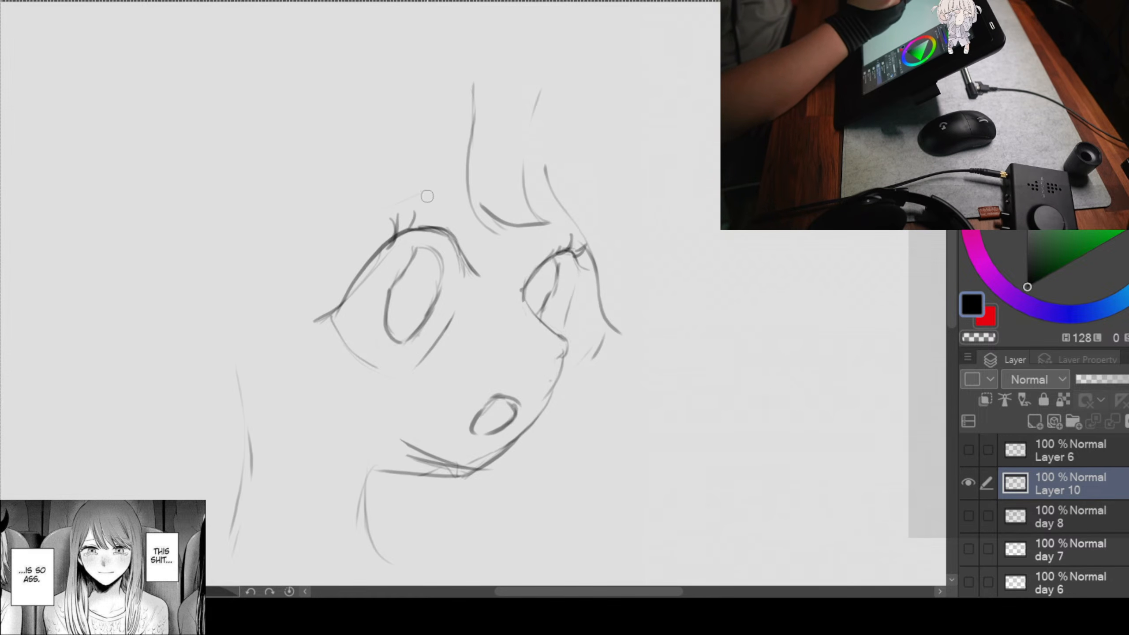
# Step: Sketch the curved lower edge of the bang above the near eye, with strands rising from its inner tip
pyautogui.moveTo(427, 197); pyautogui.dragTo(329, 243)
pyautogui.moveTo(436, 190)
pyautogui.mouseDown()
pyautogui.moveTo(335, 229)
pyautogui.moveTo(309, 255)
pyautogui.mouseUp()
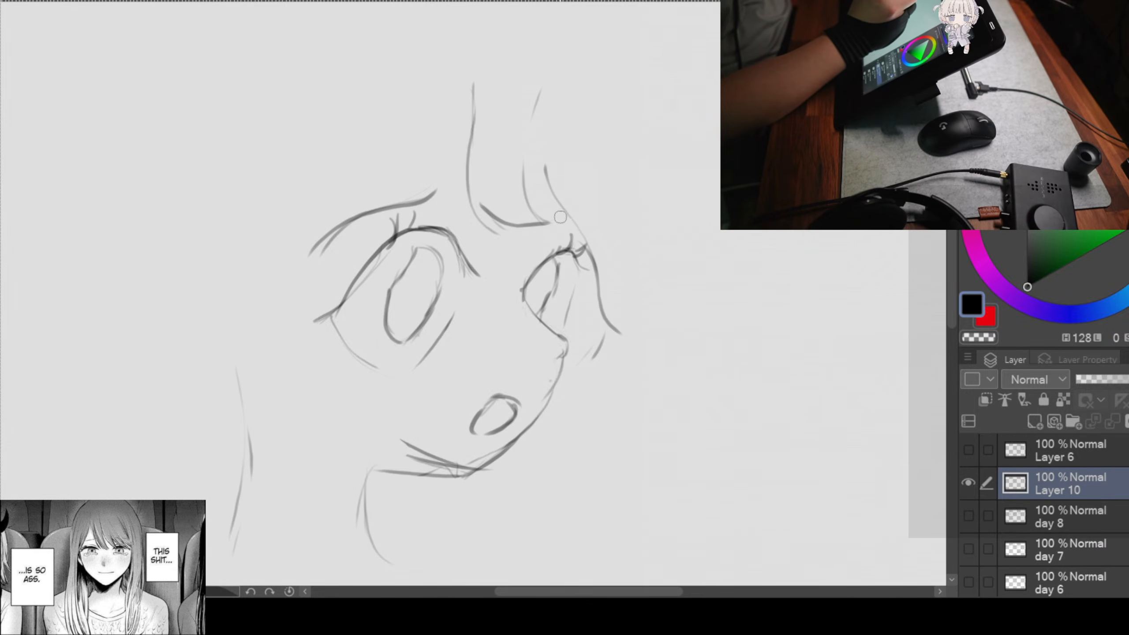
pyautogui.moveTo(558, 221); pyautogui.dragTo(537, 224)
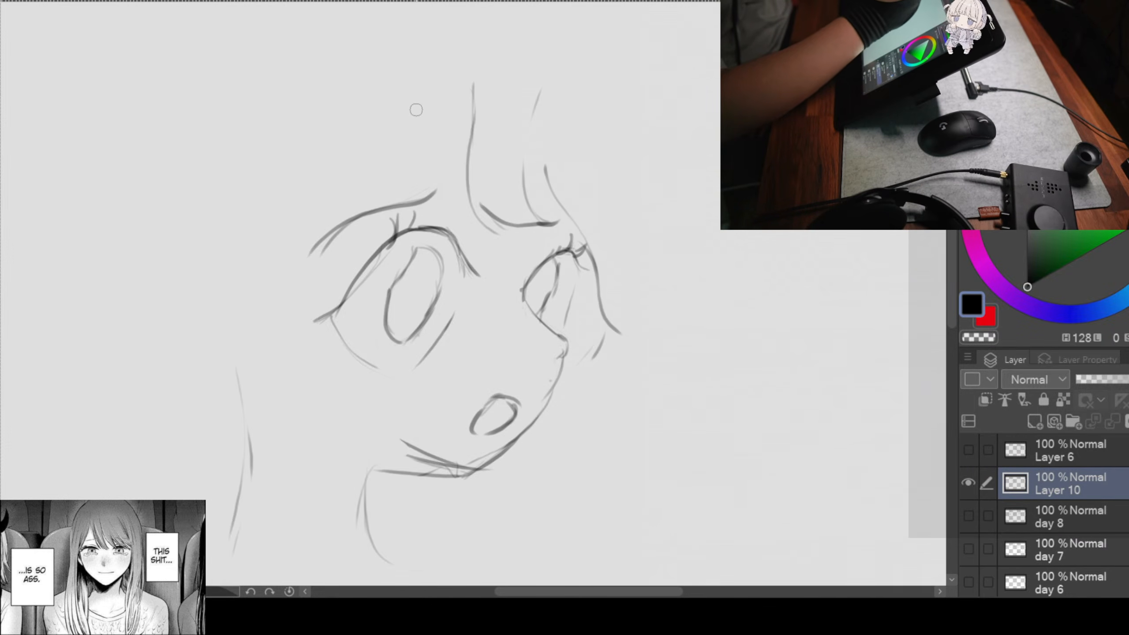
pyautogui.moveTo(439, 117)
pyautogui.mouseDown()
pyautogui.moveTo(422, 187)
pyautogui.moveTo(347, 148)
pyautogui.mouseUp()
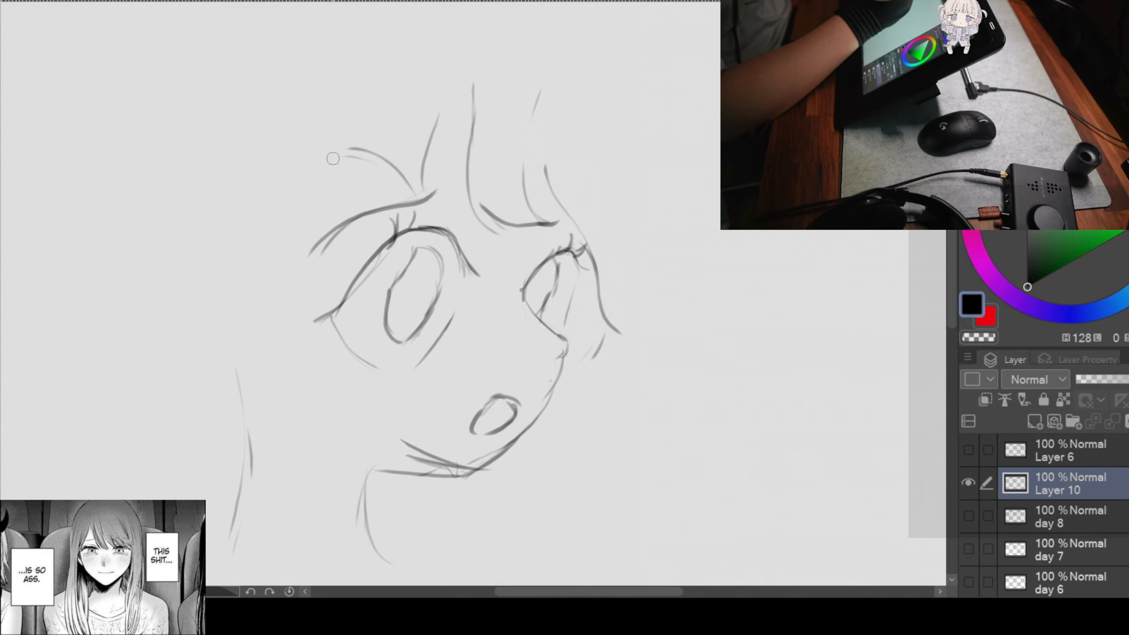
pyautogui.moveTo(304, 180); pyautogui.dragTo(289, 242)
pyautogui.moveTo(420, 173); pyautogui.dragTo(422, 202)
pyautogui.moveTo(416, 181); pyautogui.dragTo(432, 208)
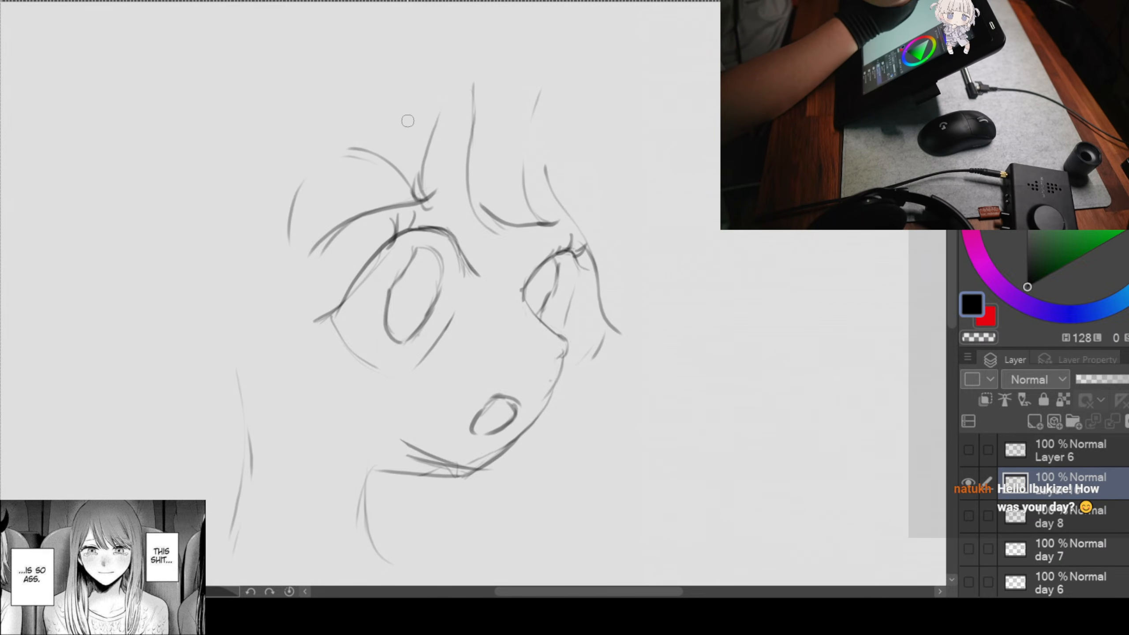
# Step: Sketch the long outer curve of the near-side bang, close its rounded top and add an inner strand
pyautogui.moveTo(361, 141); pyautogui.dragTo(382, 184)
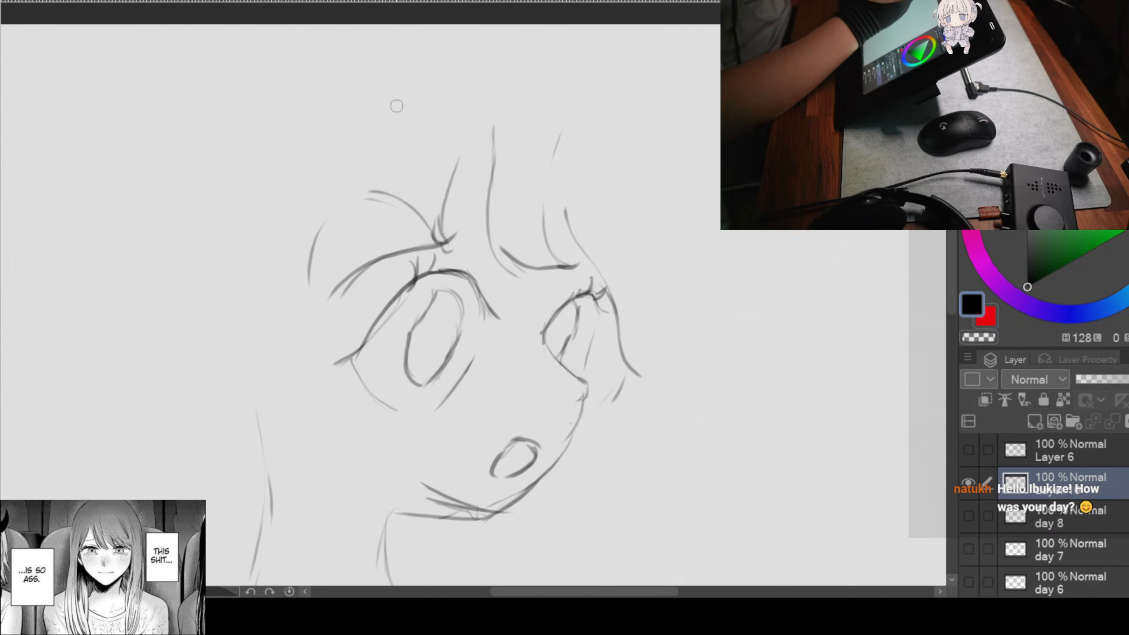
pyautogui.moveTo(381, 111)
pyautogui.mouseDown()
pyautogui.moveTo(315, 209)
pyautogui.moveTo(324, 278)
pyautogui.mouseUp()
pyautogui.moveTo(370, 189)
pyautogui.mouseDown()
pyautogui.moveTo(314, 237)
pyautogui.moveTo(302, 268)
pyautogui.moveTo(358, 195)
pyautogui.mouseUp()
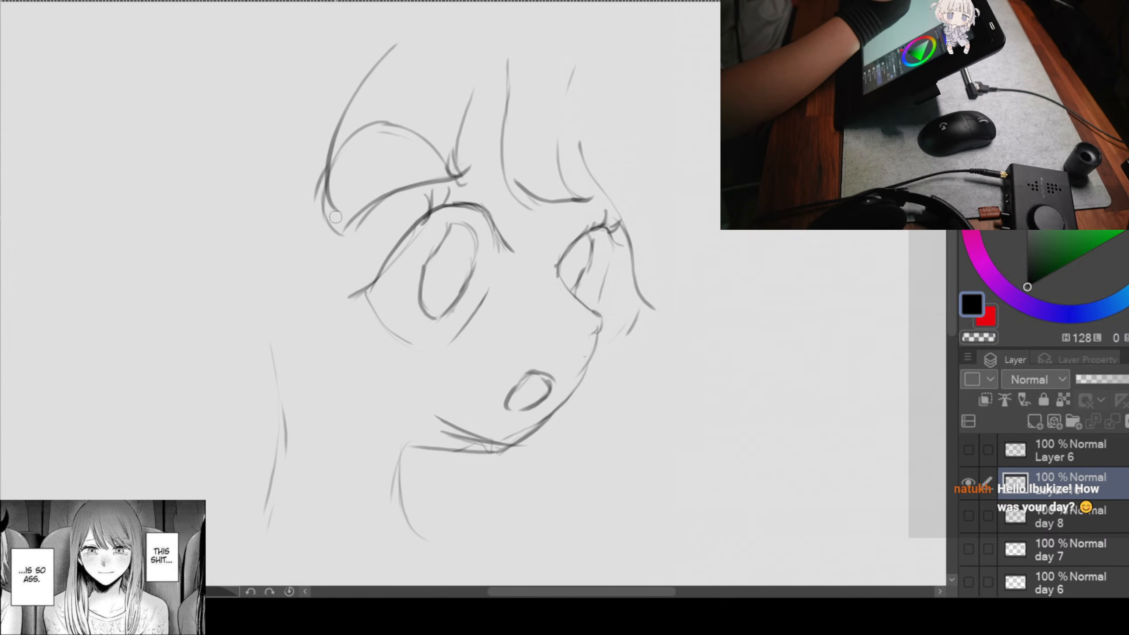
pyautogui.moveTo(366, 152); pyautogui.dragTo(343, 236)
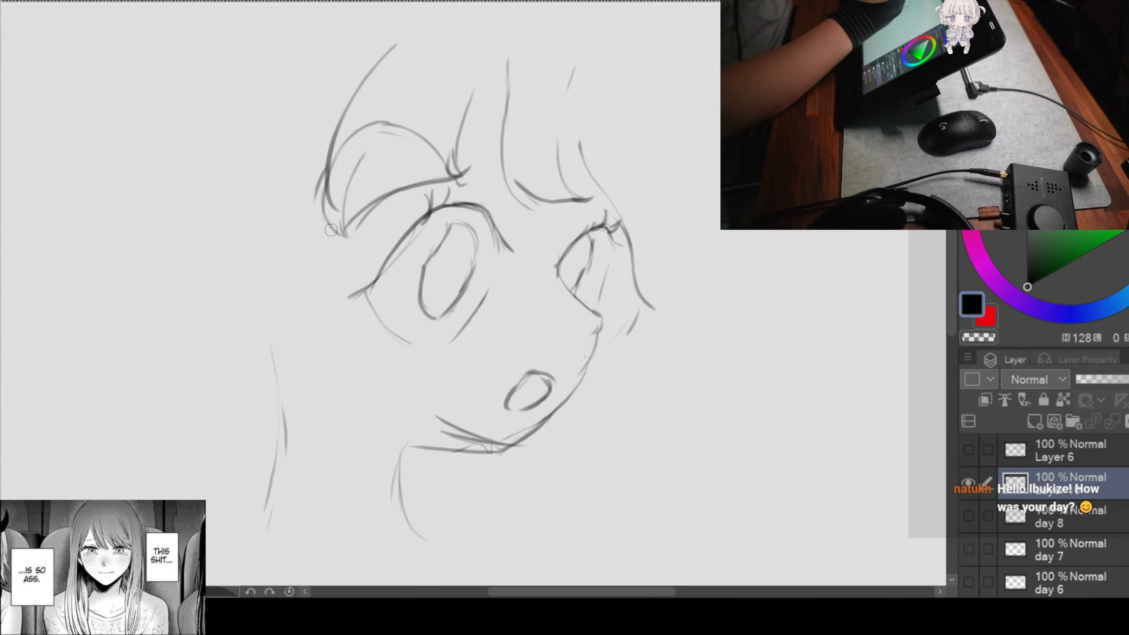
# Step: Sketch the near side lock, with edges beside the cheek, a long outer edge and a curved, darkened lower end
pyautogui.moveTo(305, 196)
pyautogui.mouseDown()
pyautogui.moveTo(336, 345)
pyautogui.moveTo(420, 300)
pyautogui.moveTo(407, 329)
pyautogui.mouseUp()
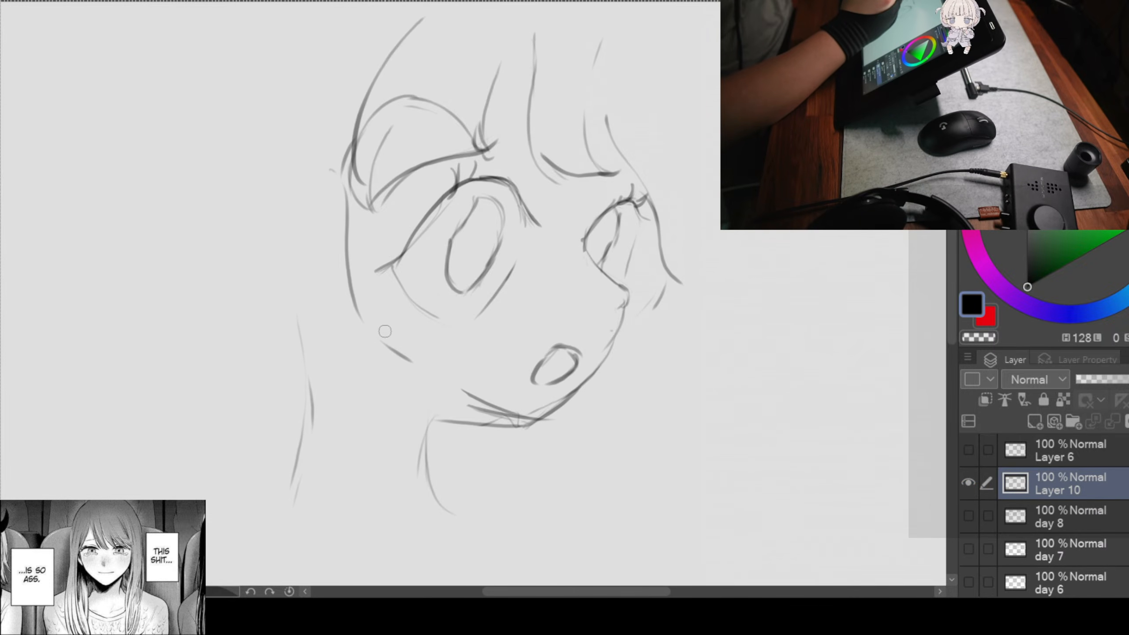
pyautogui.moveTo(328, 299); pyautogui.dragTo(411, 361)
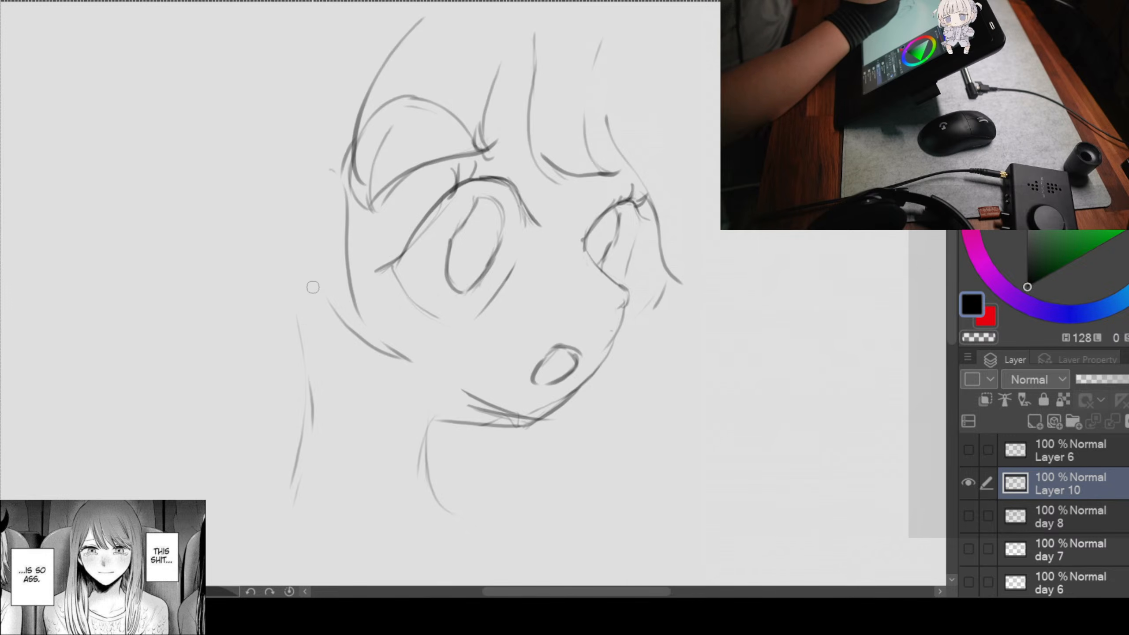
pyautogui.moveTo(317, 316); pyautogui.dragTo(253, 335)
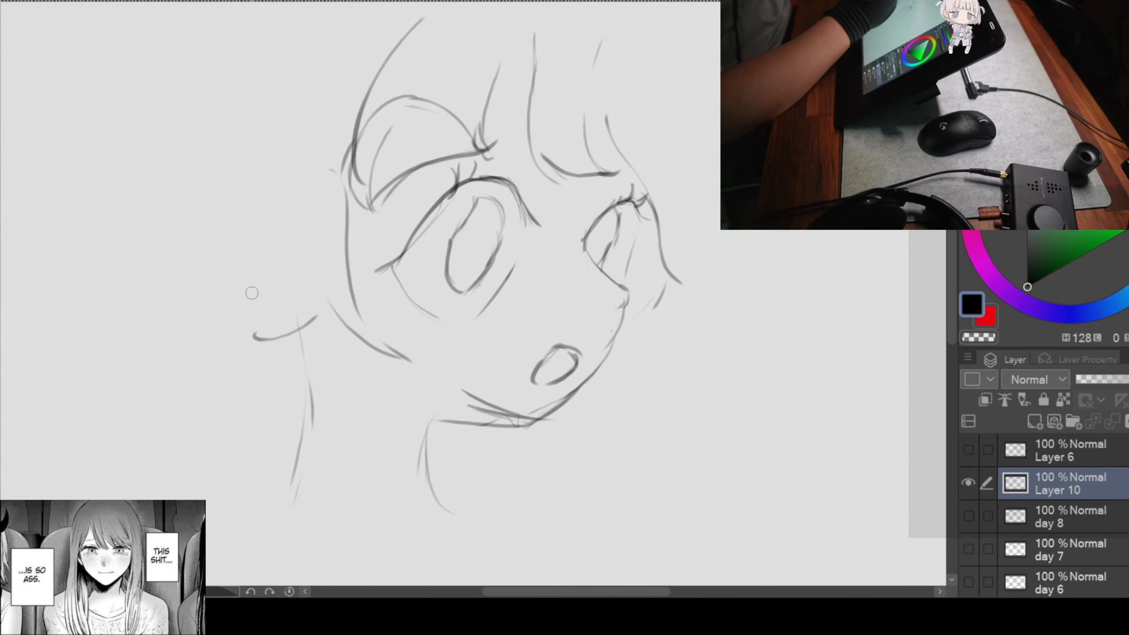
pyautogui.moveTo(244, 129)
pyautogui.mouseDown()
pyautogui.moveTo(240, 209)
pyautogui.moveTo(281, 354)
pyautogui.mouseUp()
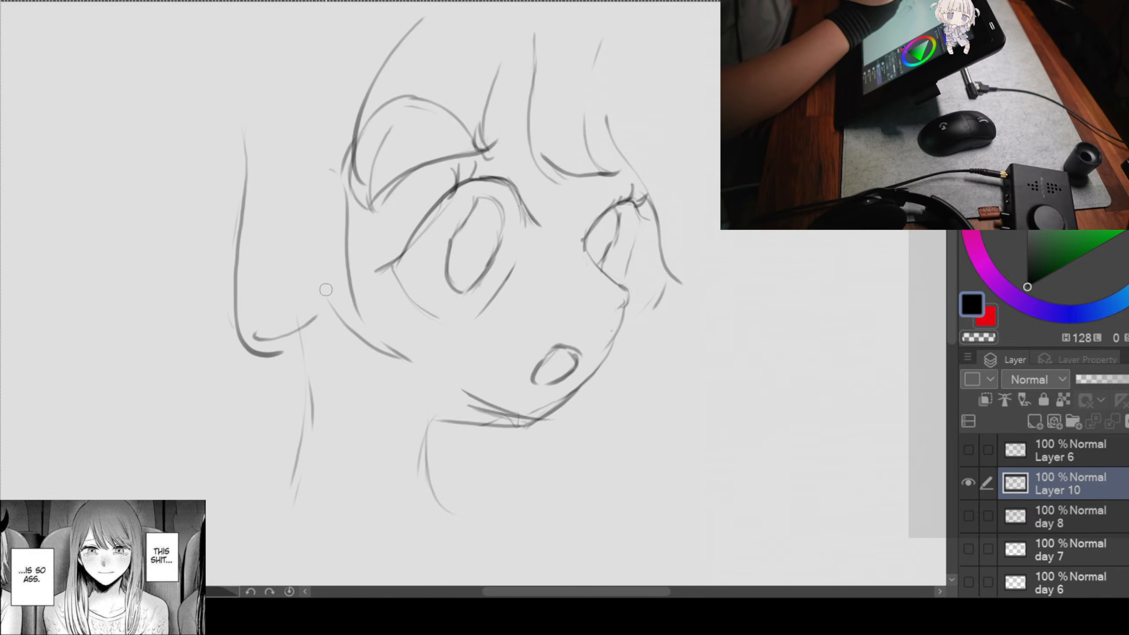
pyautogui.moveTo(326, 290); pyautogui.dragTo(344, 352)
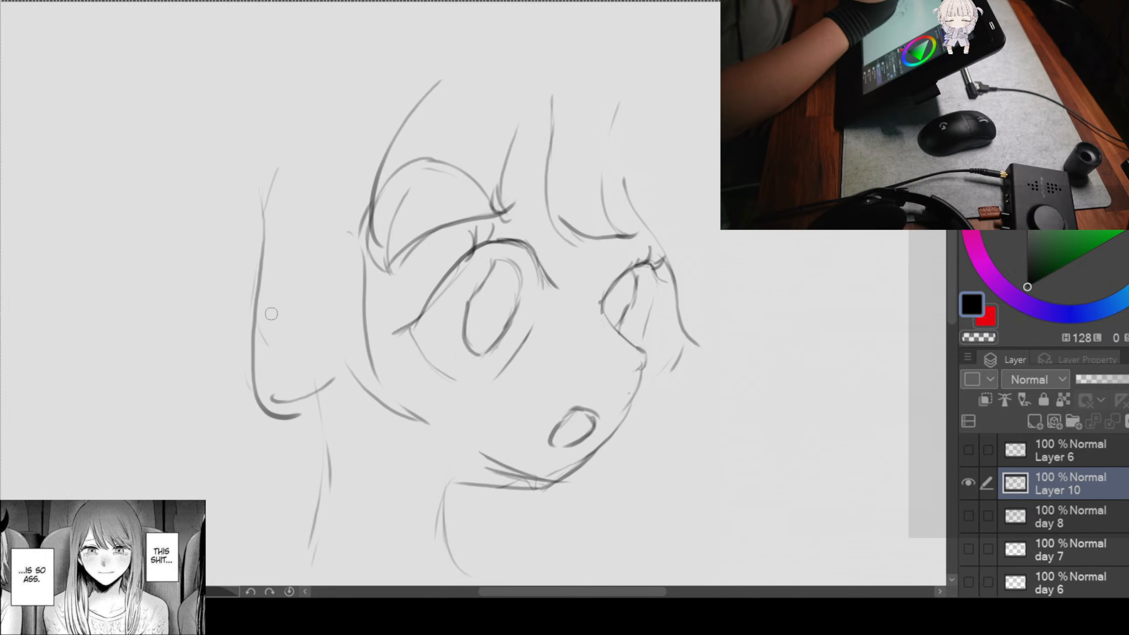
pyautogui.moveTo(293, 419); pyautogui.dragTo(351, 372)
pyautogui.moveTo(333, 419); pyautogui.dragTo(387, 388)
pyautogui.moveTo(309, 264); pyautogui.dragTo(336, 213)
# Step: Sketch the rounded back hair behind the near side lock, with a curved underside and a darker outer curl
pyautogui.moveTo(380, 326); pyautogui.dragTo(355, 381)
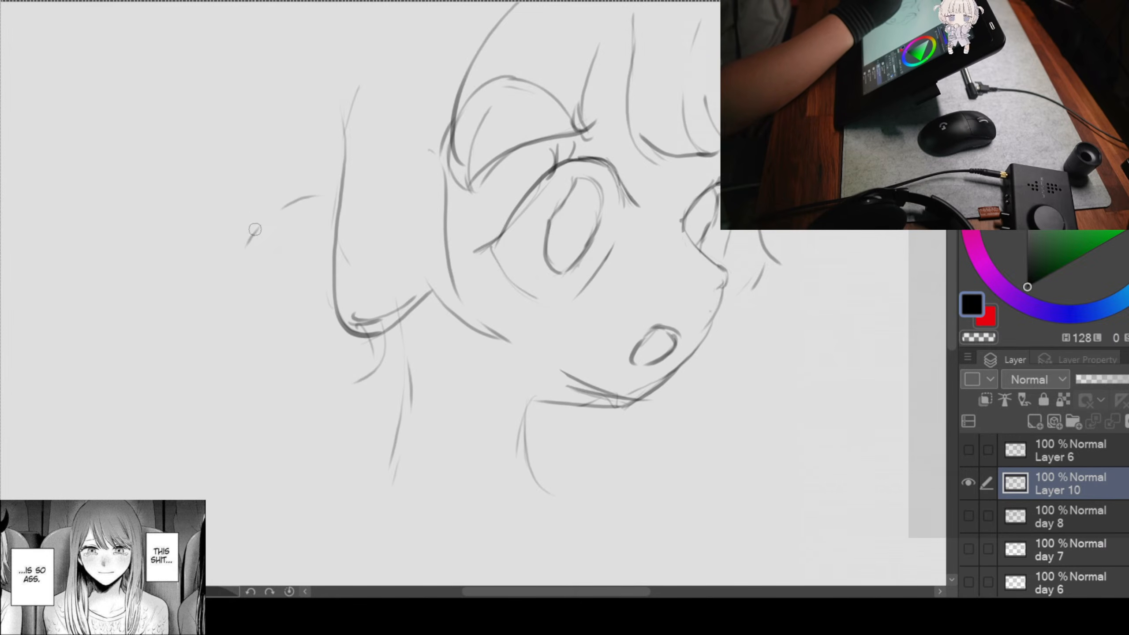
pyautogui.moveTo(250, 271); pyautogui.dragTo(321, 363)
pyautogui.moveTo(269, 325); pyautogui.dragTo(335, 373)
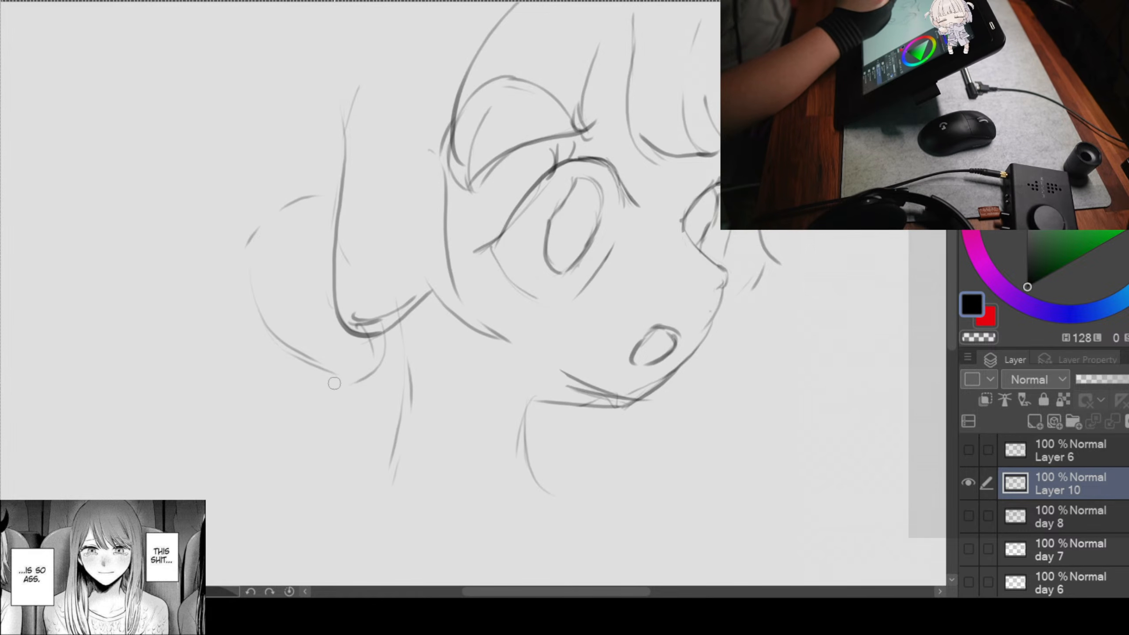
pyautogui.moveTo(266, 326)
pyautogui.mouseDown()
pyautogui.moveTo(369, 374)
pyautogui.moveTo(404, 338)
pyautogui.mouseUp()
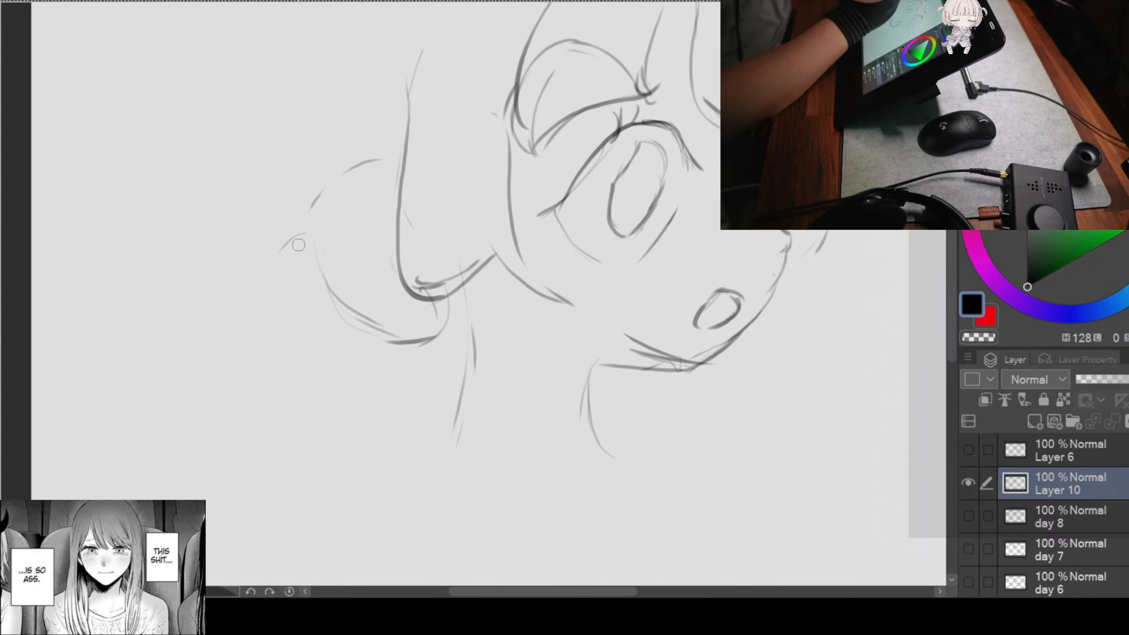
pyautogui.moveTo(309, 233); pyautogui.dragTo(328, 341)
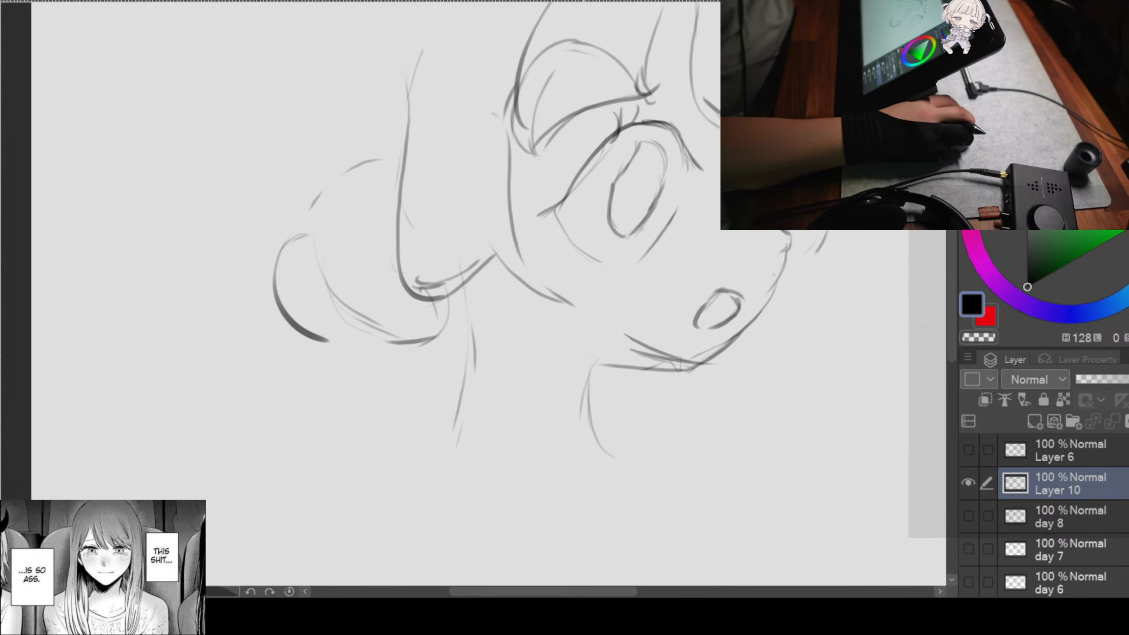
# Step: Transform the whole head sketch to a smaller size and apply it
pyautogui.scroll(-1, 522, 305)
pyautogui.moveTo(582, 287)
pyautogui.mouseDown()
pyautogui.moveTo(357, 388)
pyautogui.moveTo(363, 378)
pyautogui.mouseUp()
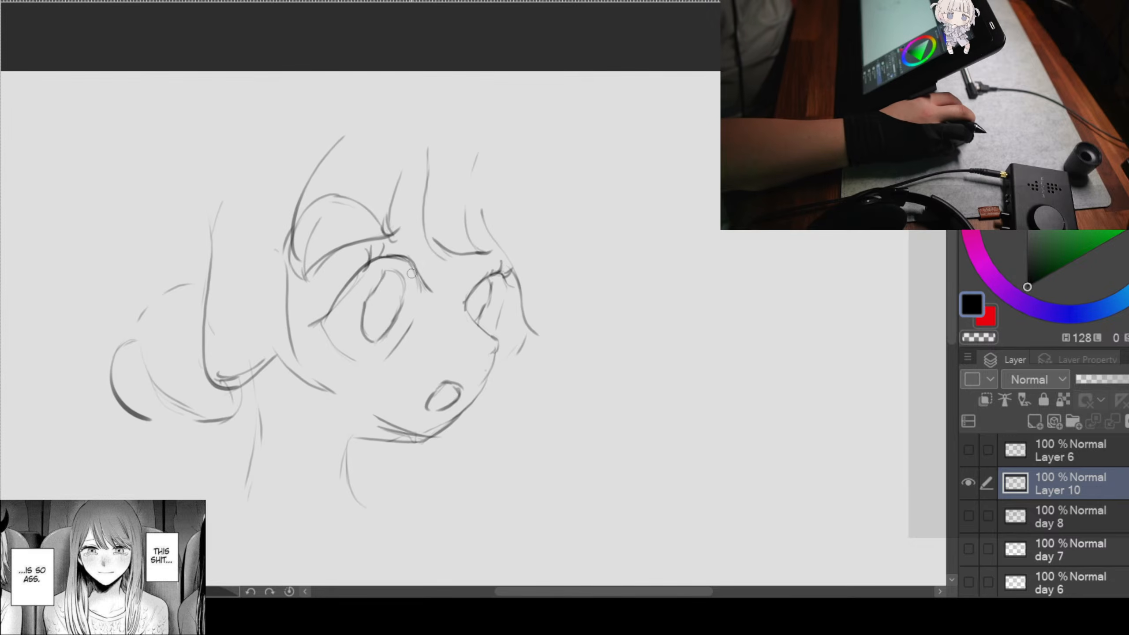
pyautogui.hotkey('ctrl', 't')
pyautogui.moveTo(539, 134); pyautogui.dragTo(429, 232)
pyautogui.moveTo(378, 295); pyautogui.dragTo(418, 235)
pyautogui.moveTo(469, 176); pyautogui.dragTo(408, 232)
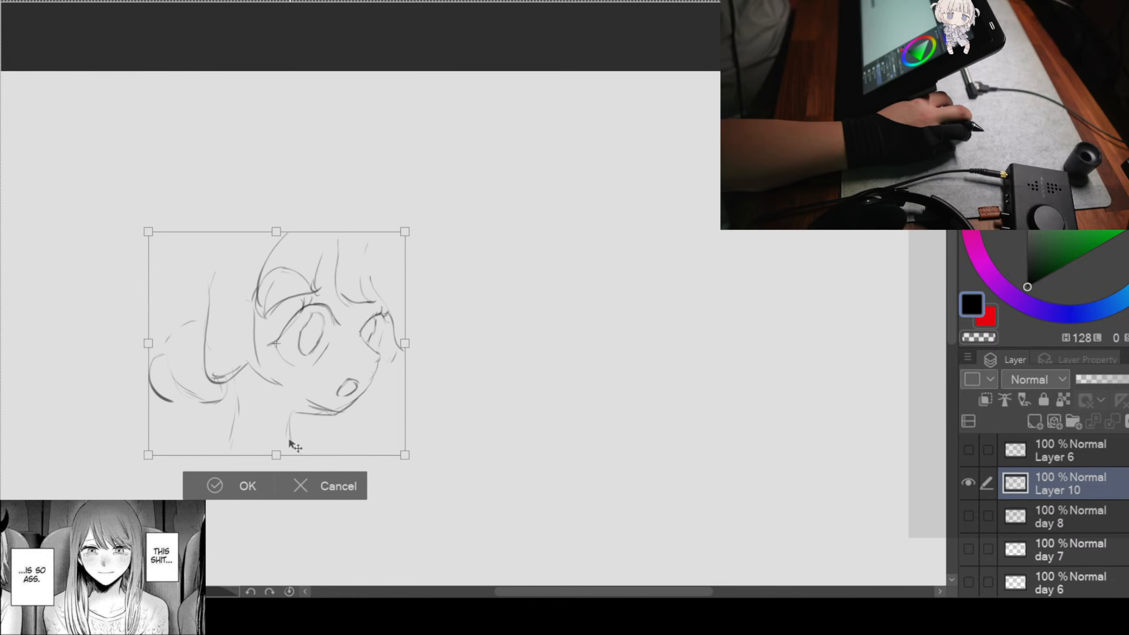
pyautogui.click(215, 484)
# Step: Sketch the far-side hair flaring outward, with a wavy underside beside the cheek and a long, darkened outer curve
pyautogui.scroll(1, 471, 373)
pyautogui.moveTo(472, 351); pyautogui.dragTo(523, 337)
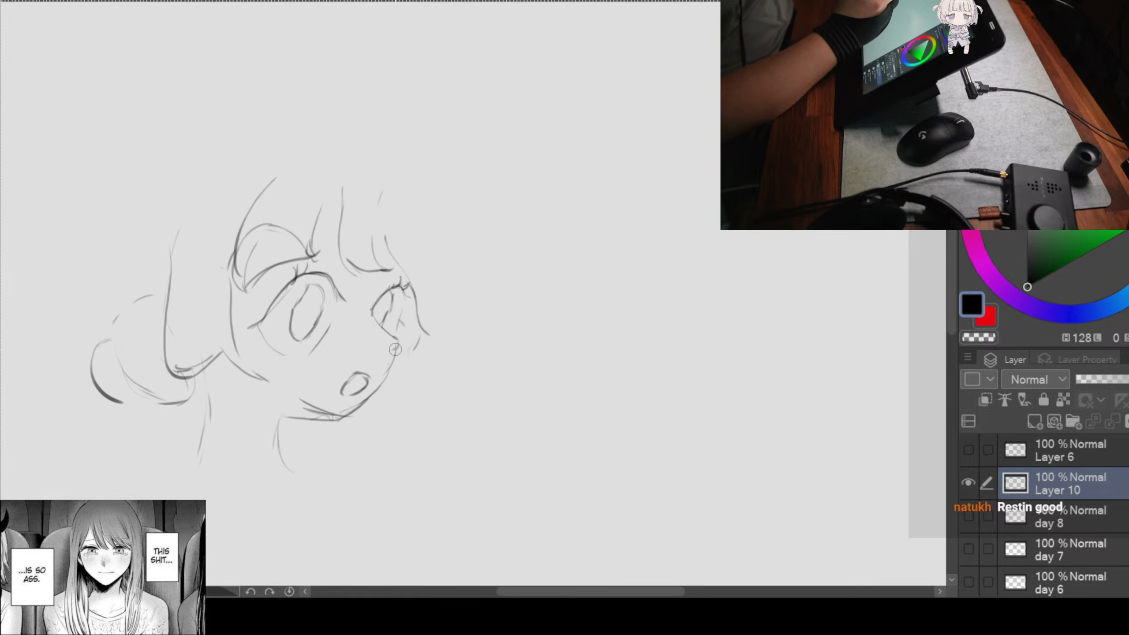
pyautogui.moveTo(395, 350)
pyautogui.mouseDown()
pyautogui.moveTo(433, 372)
pyautogui.moveTo(471, 330)
pyautogui.moveTo(502, 314)
pyautogui.moveTo(535, 318)
pyautogui.mouseUp()
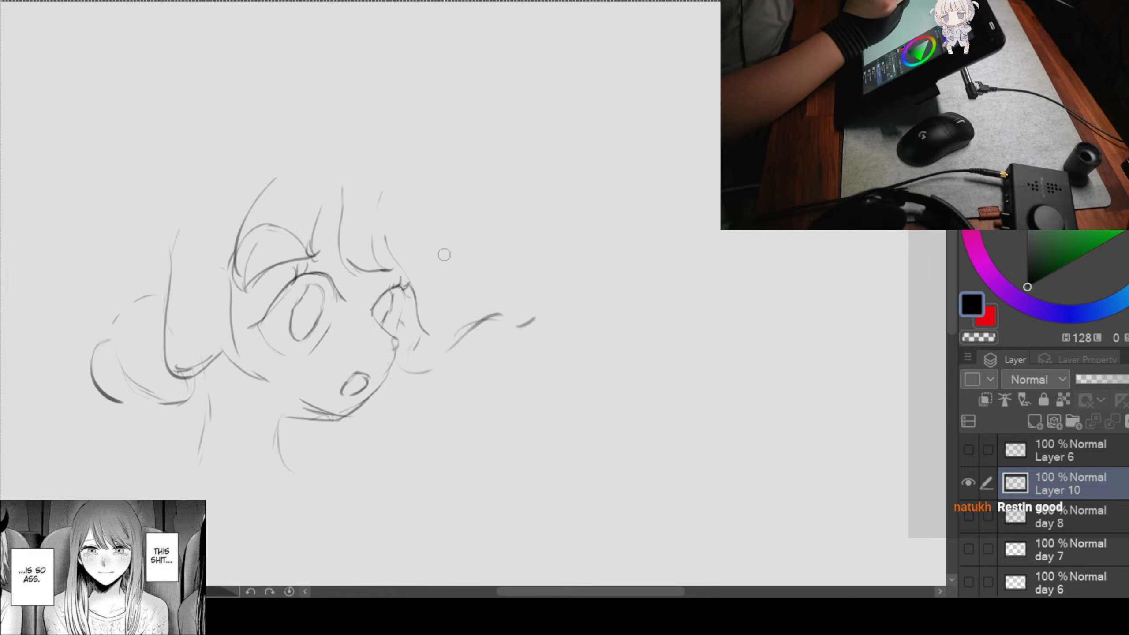
pyautogui.moveTo(412, 207); pyautogui.dragTo(533, 337)
pyautogui.moveTo(409, 174)
pyautogui.mouseDown()
pyautogui.moveTo(411, 194)
pyautogui.moveTo(511, 312)
pyautogui.mouseUp()
pyautogui.moveTo(514, 365); pyautogui.dragTo(498, 379)
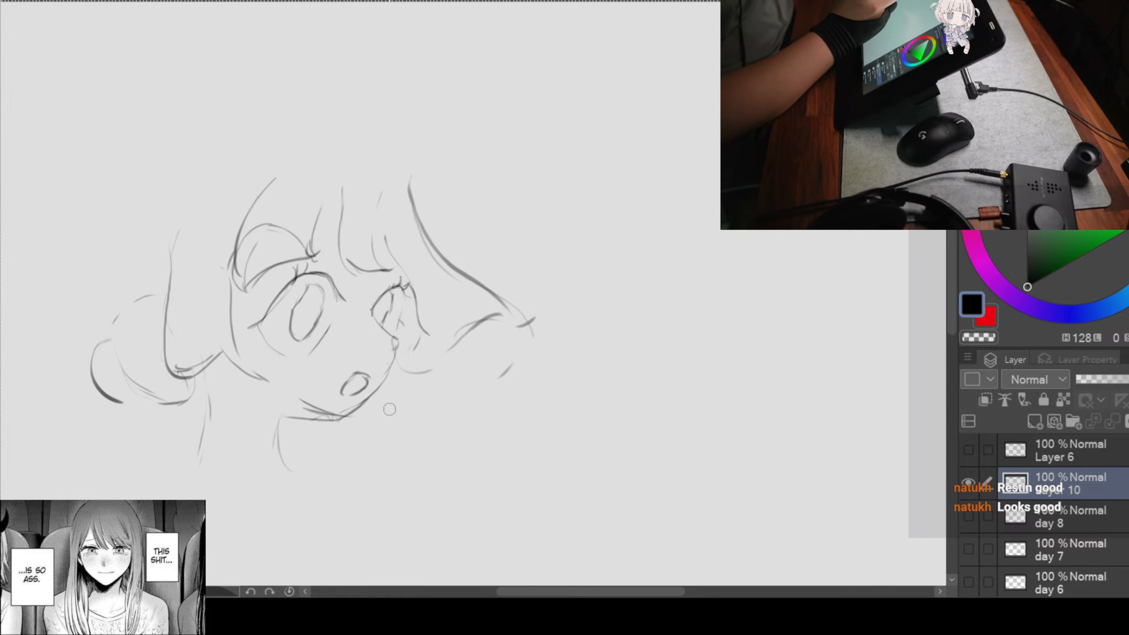
# Step: Sketch the hair curl under the chin as a rounded upper section and a darker lower section with a flicked end
pyautogui.moveTo(436, 429); pyautogui.dragTo(470, 335)
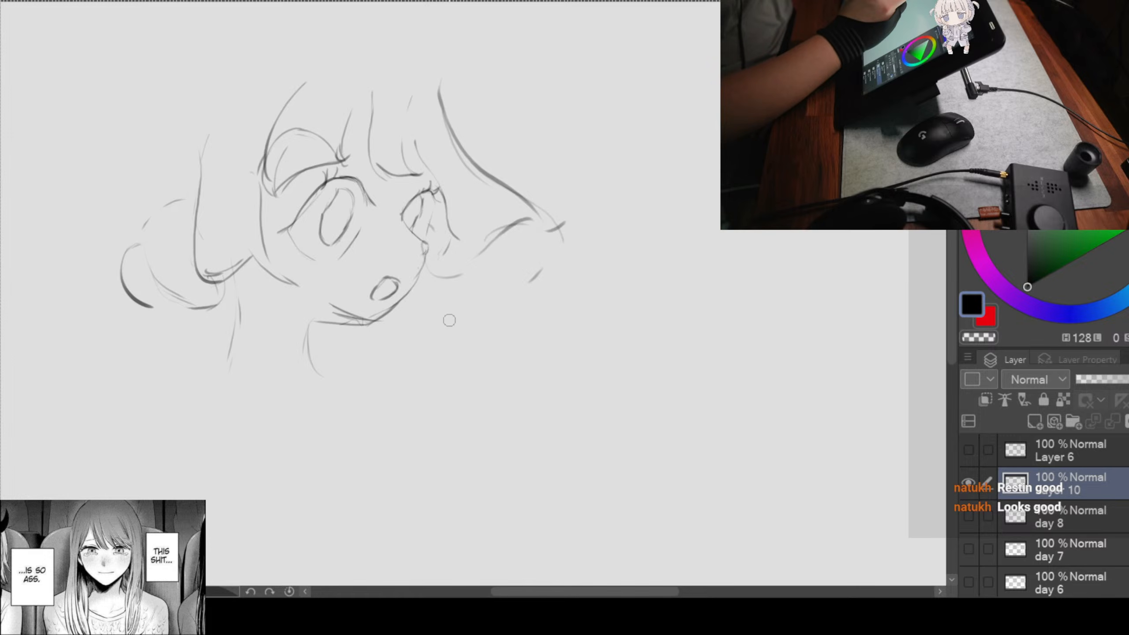
pyautogui.moveTo(413, 291); pyautogui.dragTo(443, 363)
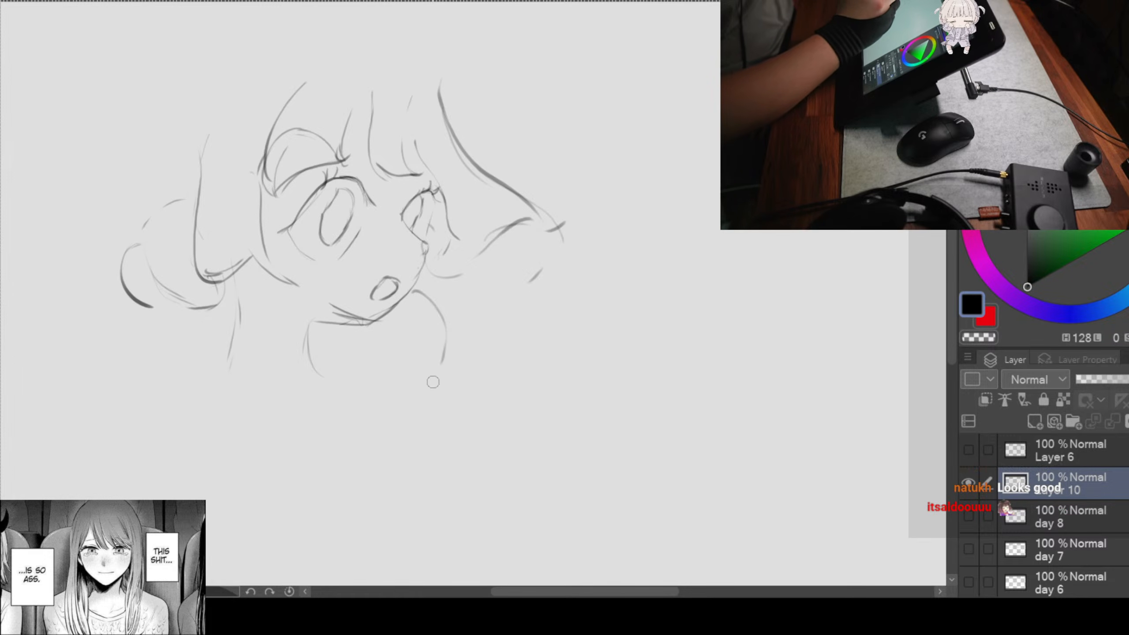
pyautogui.moveTo(336, 329)
pyautogui.mouseDown()
pyautogui.moveTo(431, 366)
pyautogui.moveTo(388, 400)
pyautogui.moveTo(395, 413)
pyautogui.mouseUp()
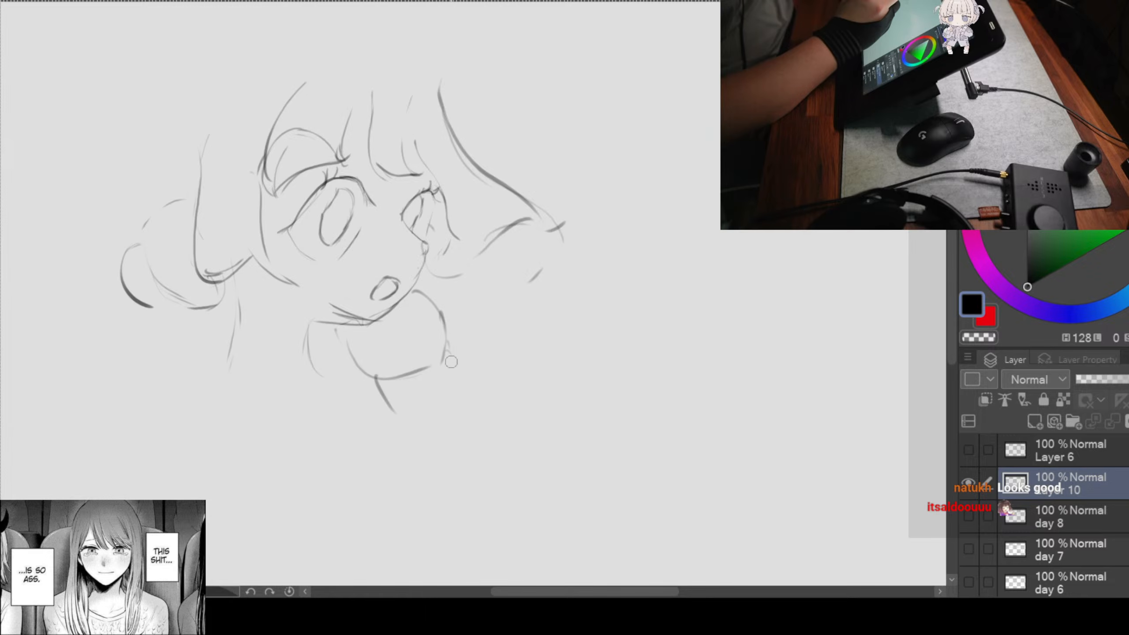
pyautogui.moveTo(445, 343); pyautogui.dragTo(441, 422)
pyautogui.moveTo(374, 381)
pyautogui.mouseDown()
pyautogui.moveTo(472, 414)
pyautogui.moveTo(449, 445)
pyautogui.mouseUp()
pyautogui.moveTo(393, 434); pyautogui.dragTo(500, 427)
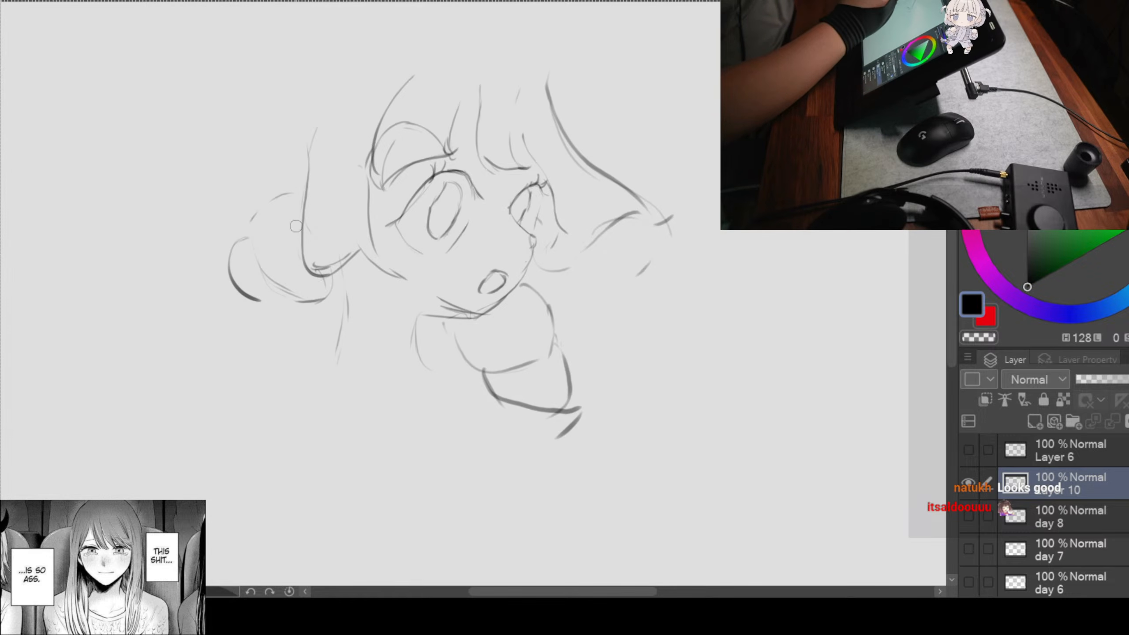
# Step: Sketch the long near-side lock below the back hair, its inner and outer curves sweeping toward a curled end under the neck
pyautogui.moveTo(313, 357); pyautogui.dragTo(302, 313)
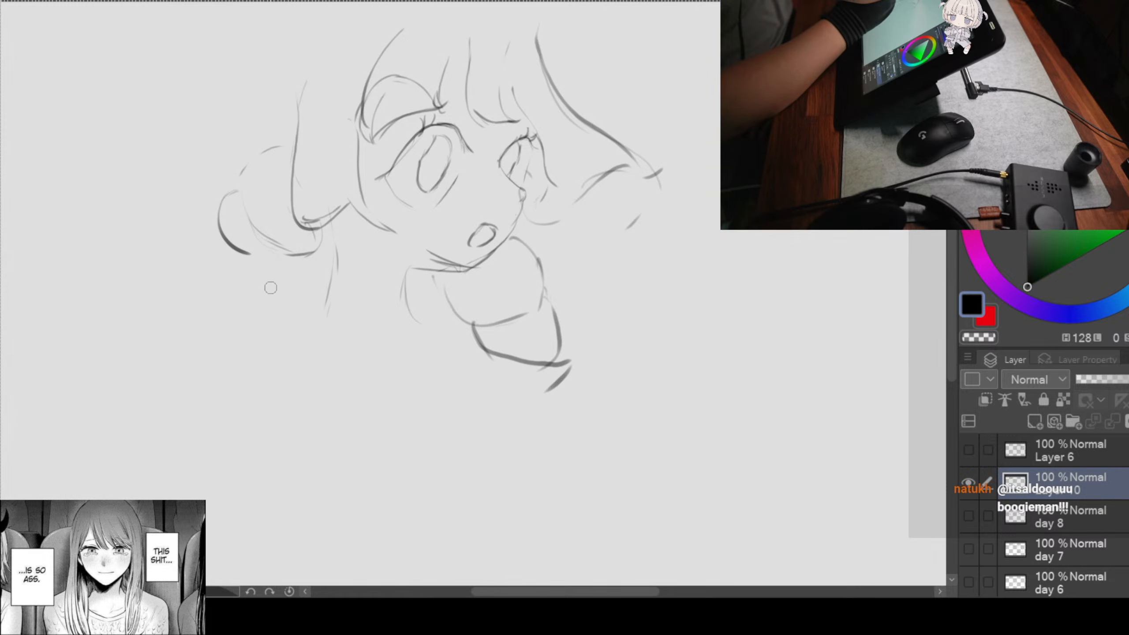
pyautogui.moveTo(220, 275); pyautogui.dragTo(222, 307)
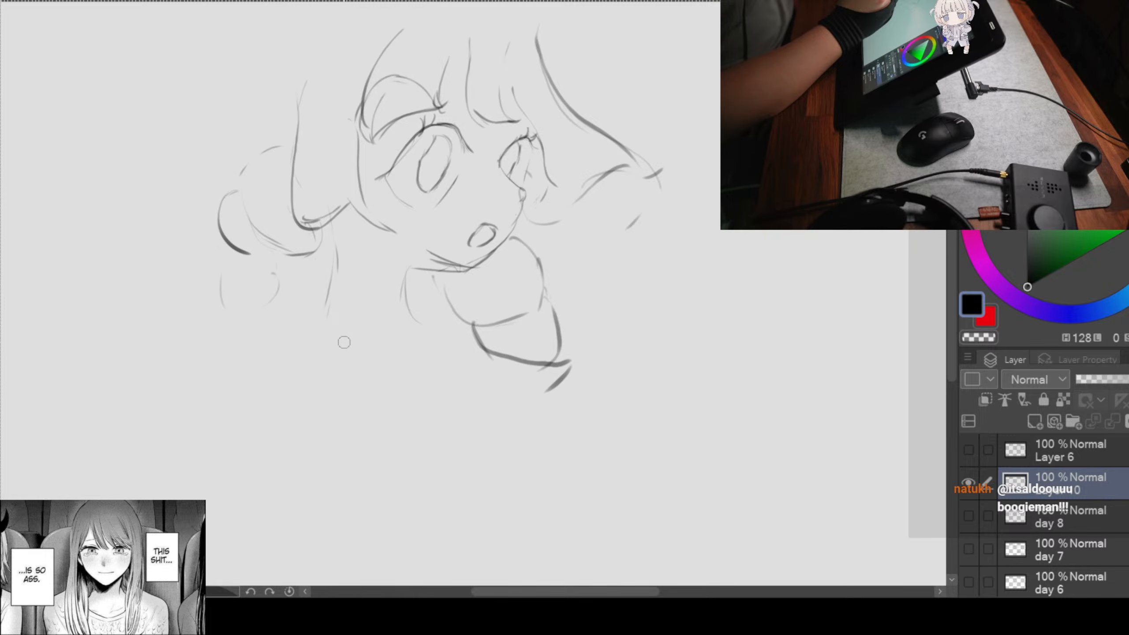
pyautogui.moveTo(409, 366); pyautogui.dragTo(383, 347)
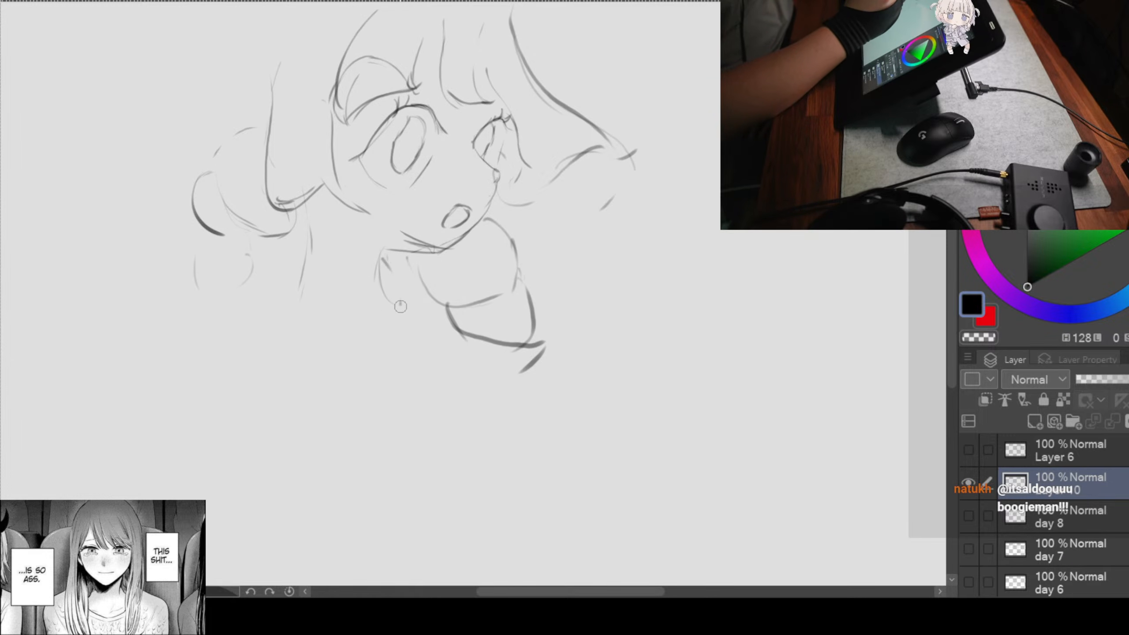
pyautogui.moveTo(400, 306); pyautogui.dragTo(386, 340)
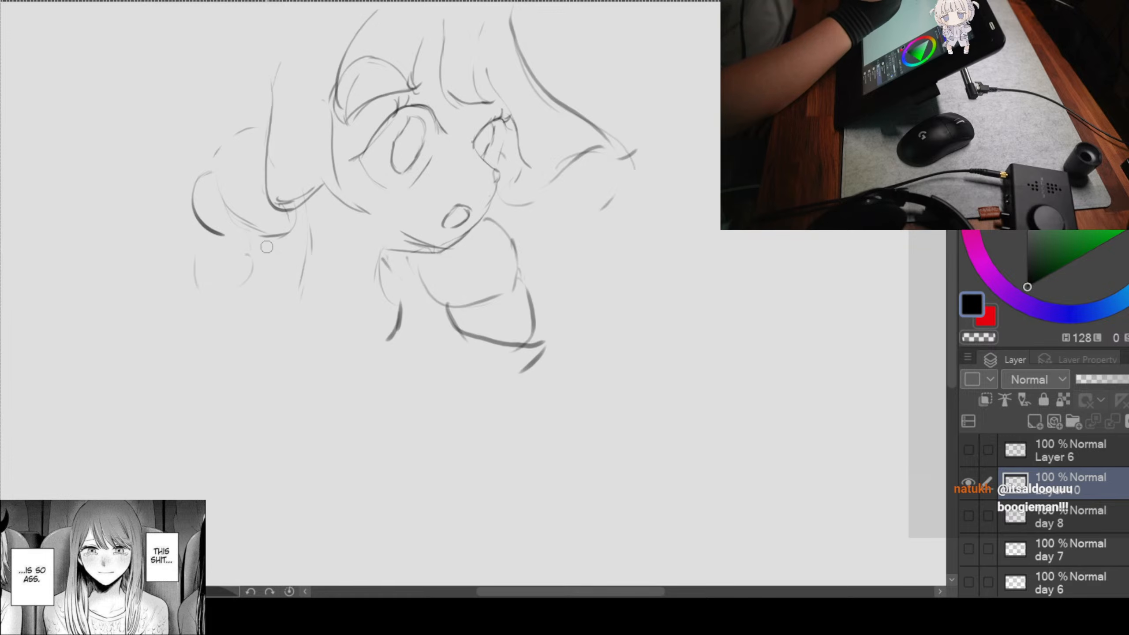
pyautogui.moveTo(285, 265)
pyautogui.mouseDown()
pyautogui.moveTo(374, 364)
pyautogui.moveTo(301, 380)
pyautogui.mouseUp()
pyautogui.moveTo(244, 266)
pyautogui.mouseDown()
pyautogui.moveTo(263, 332)
pyautogui.moveTo(322, 394)
pyautogui.mouseUp()
pyautogui.moveTo(363, 383); pyautogui.dragTo(417, 381)
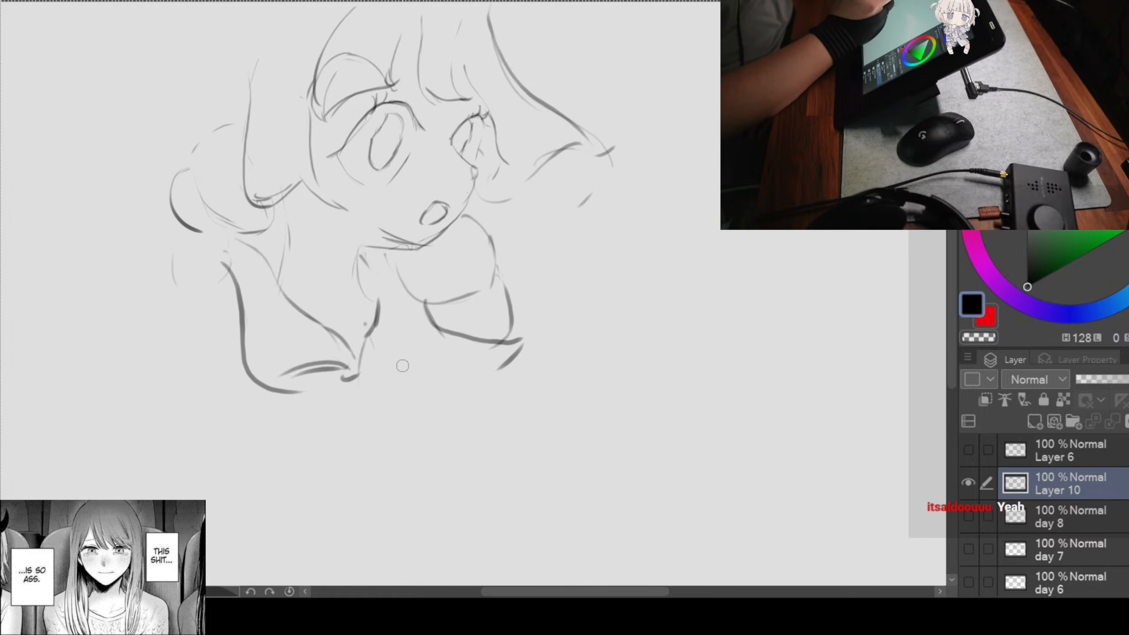
# Step: Sketch the rounded middle lock below the neck with a doubled lower edge, and strengthen the near neck line
pyautogui.moveTo(380, 267); pyautogui.dragTo(408, 303)
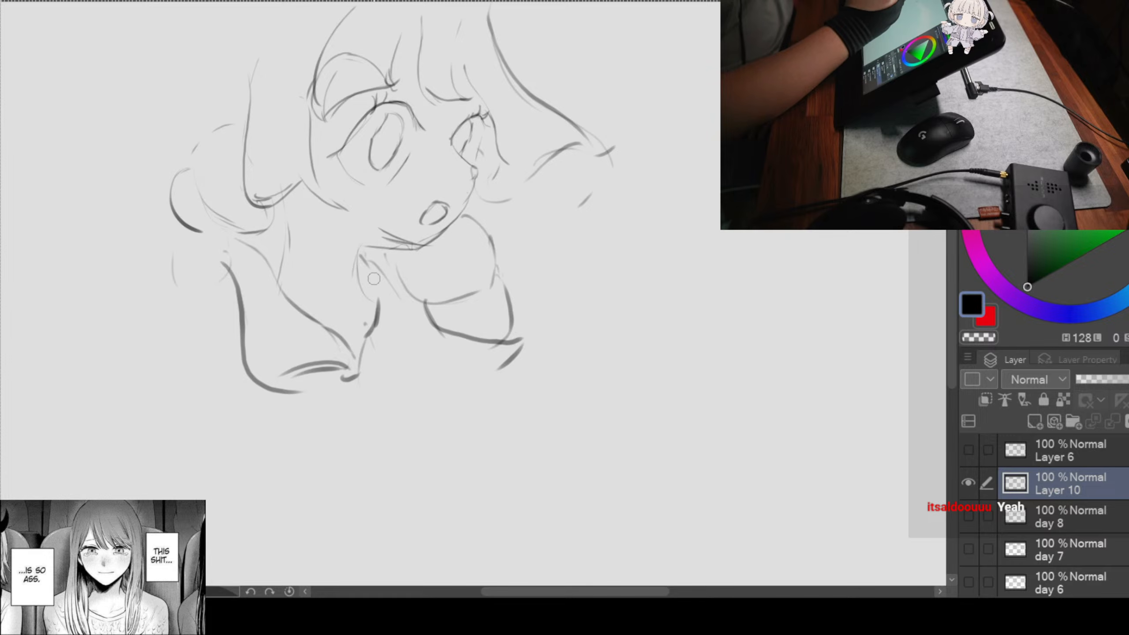
pyautogui.moveTo(370, 257)
pyautogui.mouseDown()
pyautogui.moveTo(427, 334)
pyautogui.moveTo(415, 373)
pyautogui.moveTo(345, 393)
pyautogui.mouseUp()
pyautogui.moveTo(353, 386); pyautogui.dragTo(414, 358)
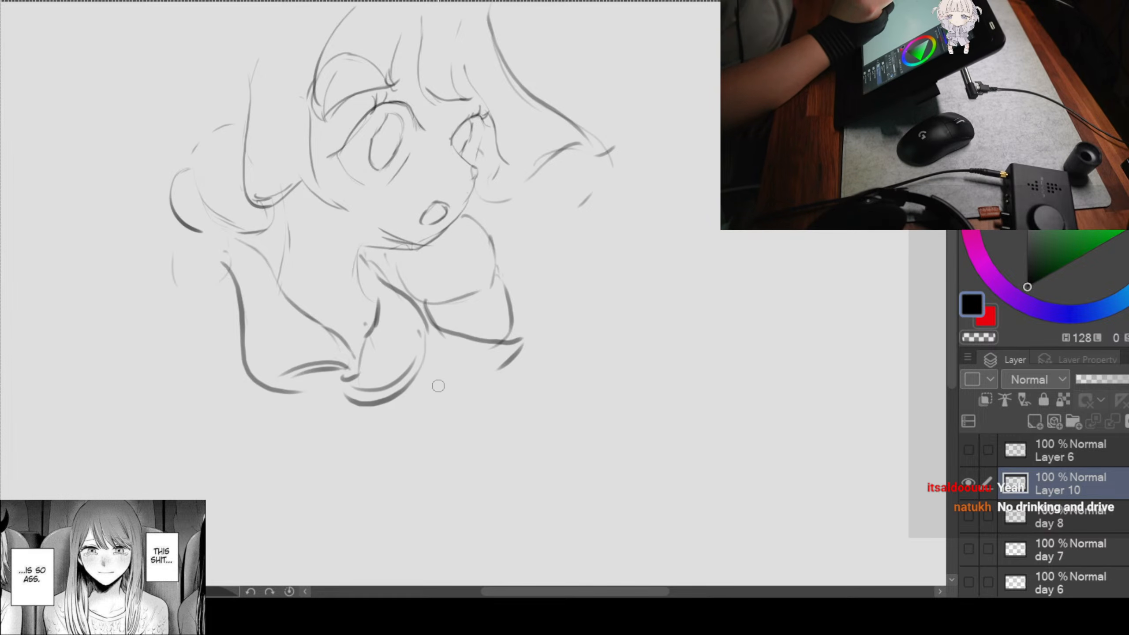
pyautogui.moveTo(454, 391); pyautogui.dragTo(410, 321)
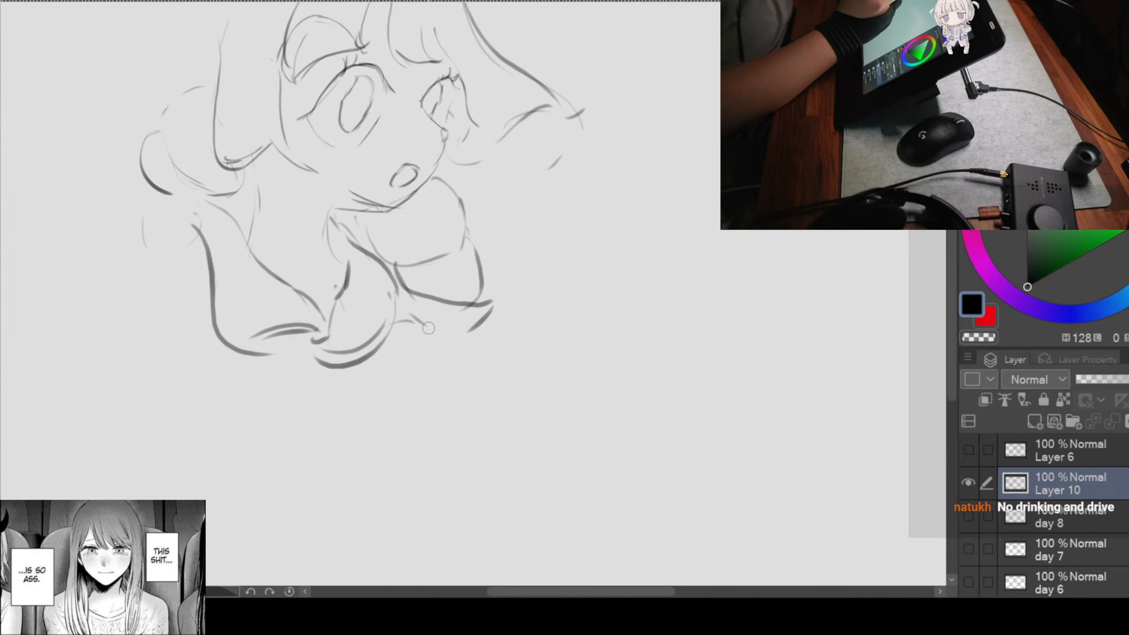
pyautogui.moveTo(393, 369); pyautogui.dragTo(449, 357)
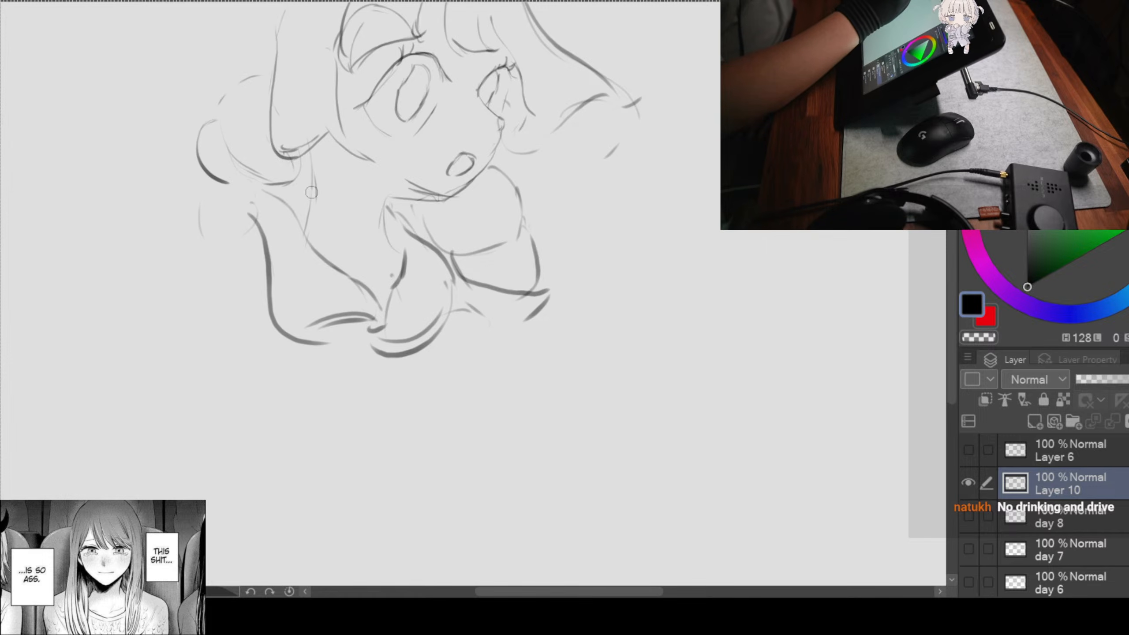
pyautogui.moveTo(312, 192); pyautogui.dragTo(304, 231)
# Step: Sketch the lower hair ends, with a pointed tip below the middle lock and a curved strand under the near-side lock
pyautogui.moveTo(418, 373); pyautogui.dragTo(434, 396)
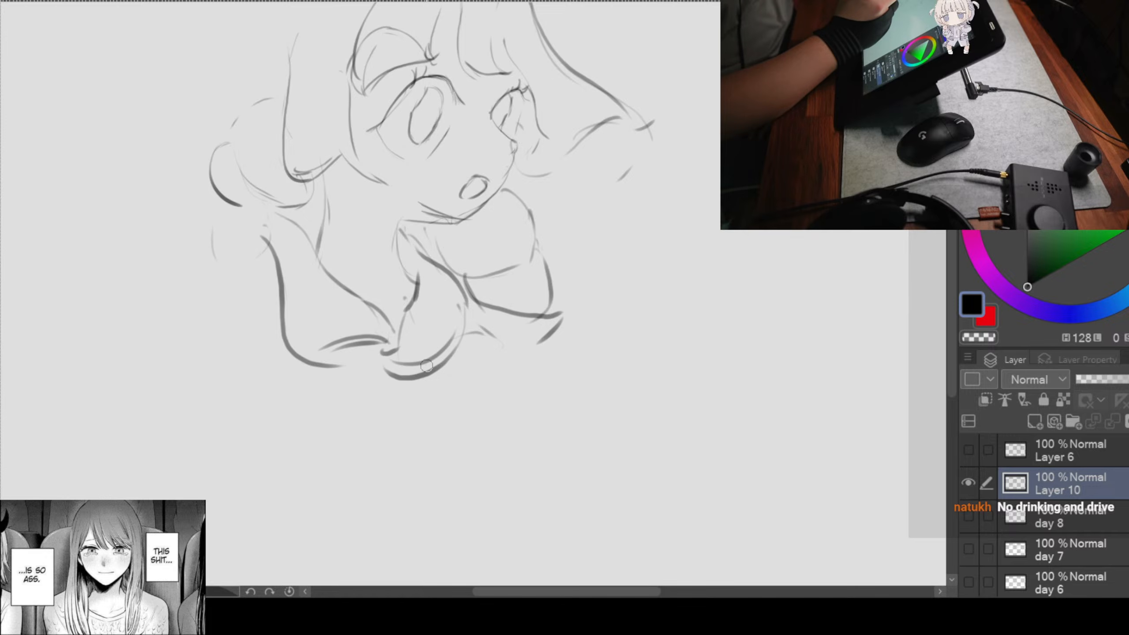
pyautogui.moveTo(439, 374); pyautogui.dragTo(447, 470)
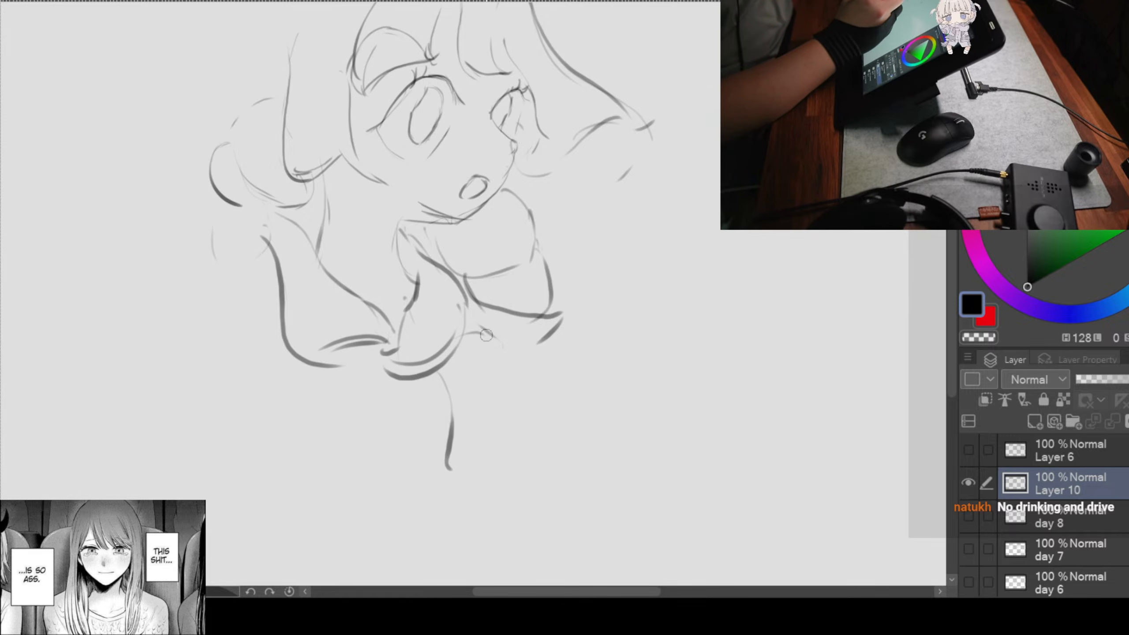
pyautogui.moveTo(503, 368)
pyautogui.mouseDown()
pyautogui.moveTo(509, 429)
pyautogui.moveTo(458, 467)
pyautogui.mouseUp()
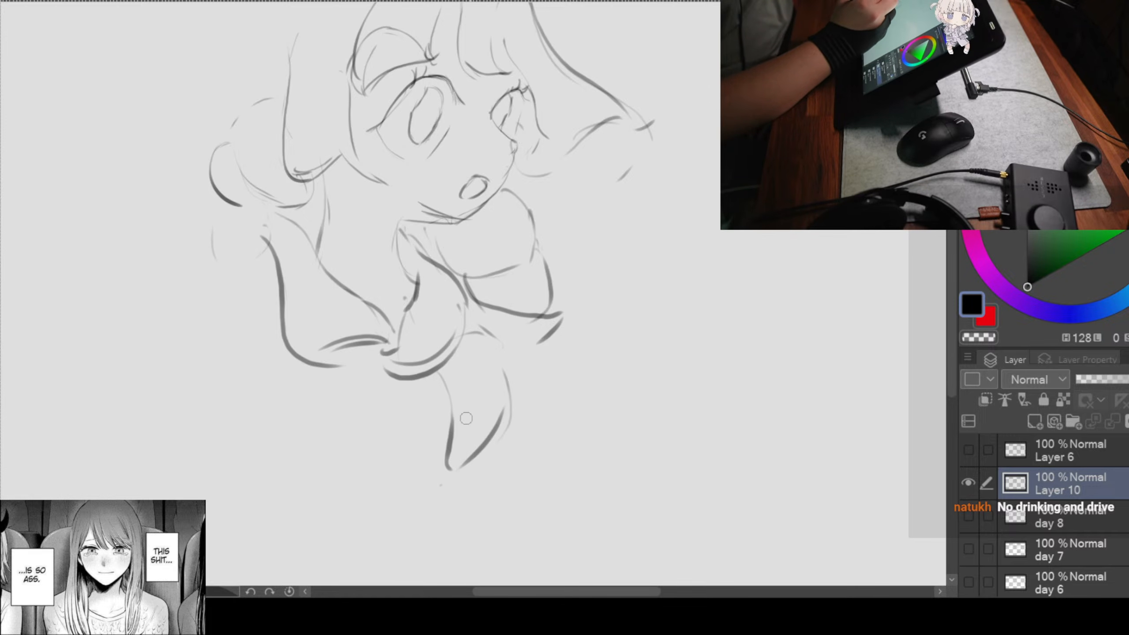
pyautogui.moveTo(327, 370); pyautogui.dragTo(365, 437)
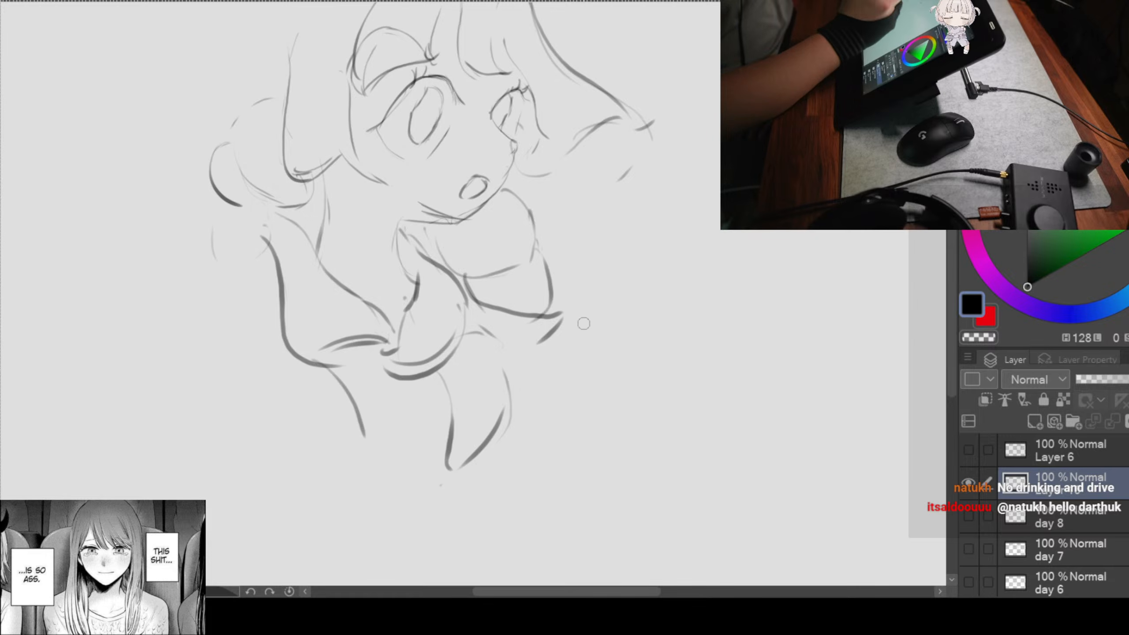
# Step: Sketch the crown outline with a near-side arc down to the back hair and a light arc over the head
pyautogui.hotkey('ctrl', '-')
pyautogui.moveTo(644, 192); pyautogui.dragTo(545, 247)
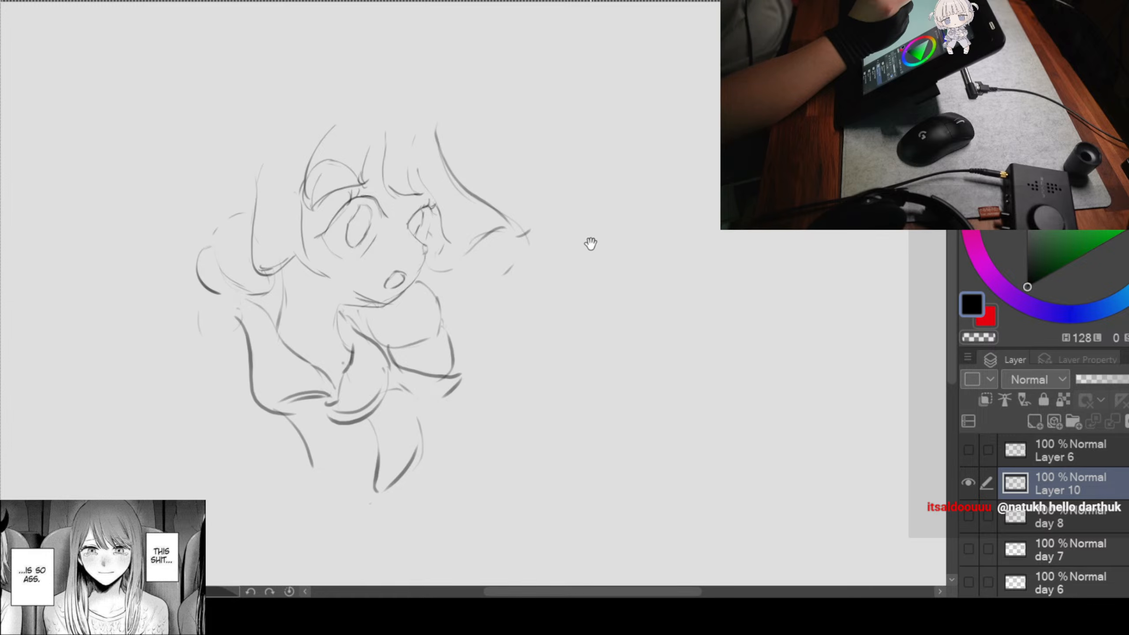
pyautogui.moveTo(590, 245)
pyautogui.mouseDown()
pyautogui.moveTo(655, 227)
pyautogui.moveTo(609, 235)
pyautogui.moveTo(713, 253)
pyautogui.moveTo(688, 246)
pyautogui.moveTo(669, 266)
pyautogui.mouseUp()
pyautogui.scroll(1, 566, 191)
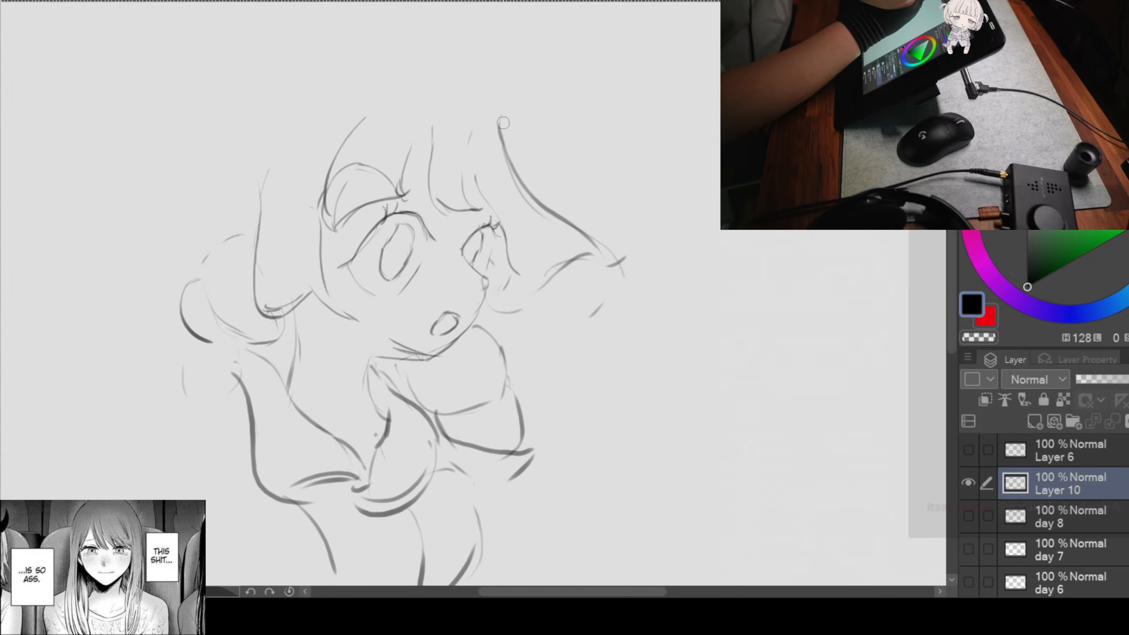
pyautogui.scroll(-1, 527, 147)
pyautogui.moveTo(537, 172); pyautogui.dragTo(558, 200)
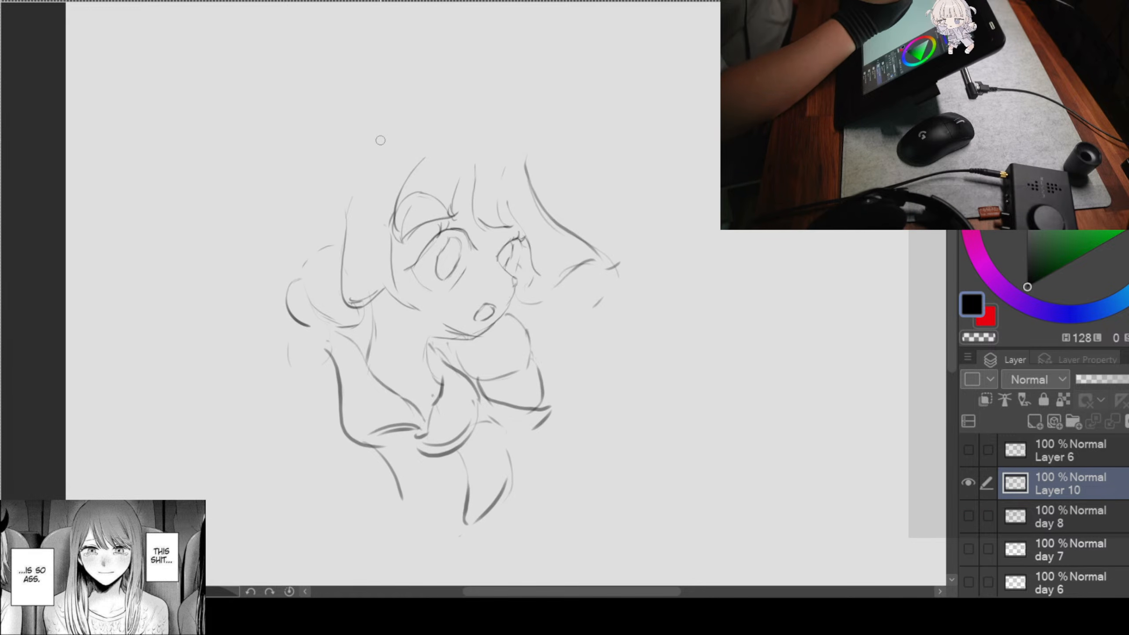
pyautogui.moveTo(411, 149); pyautogui.dragTo(297, 262)
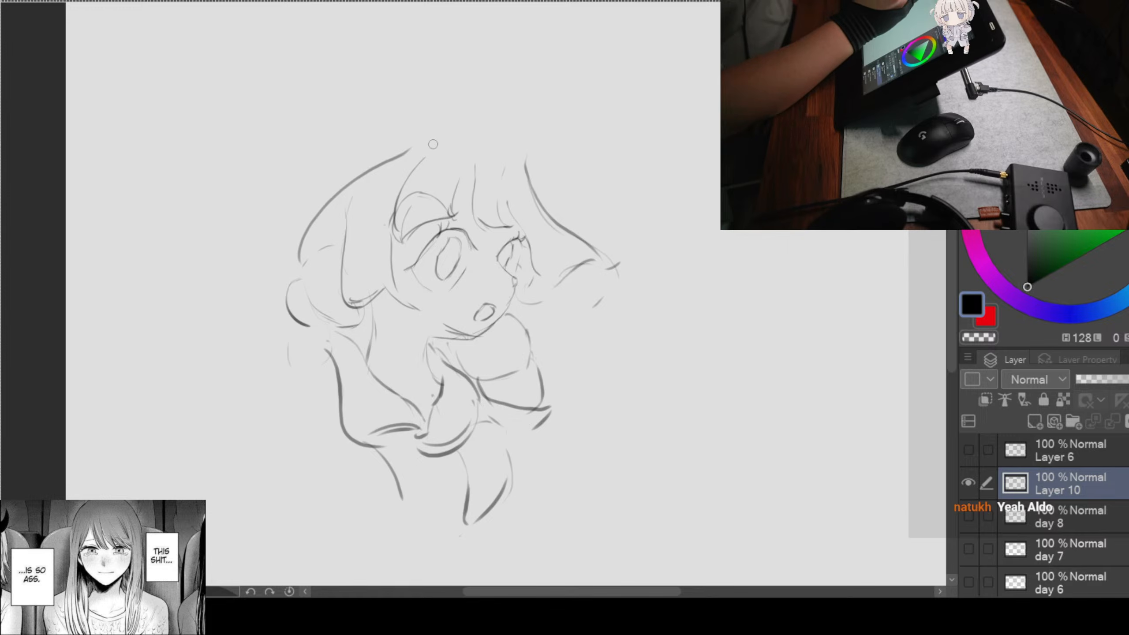
pyautogui.moveTo(405, 134)
pyautogui.mouseDown()
pyautogui.moveTo(518, 132)
pyautogui.moveTo(556, 149)
pyautogui.mouseUp()
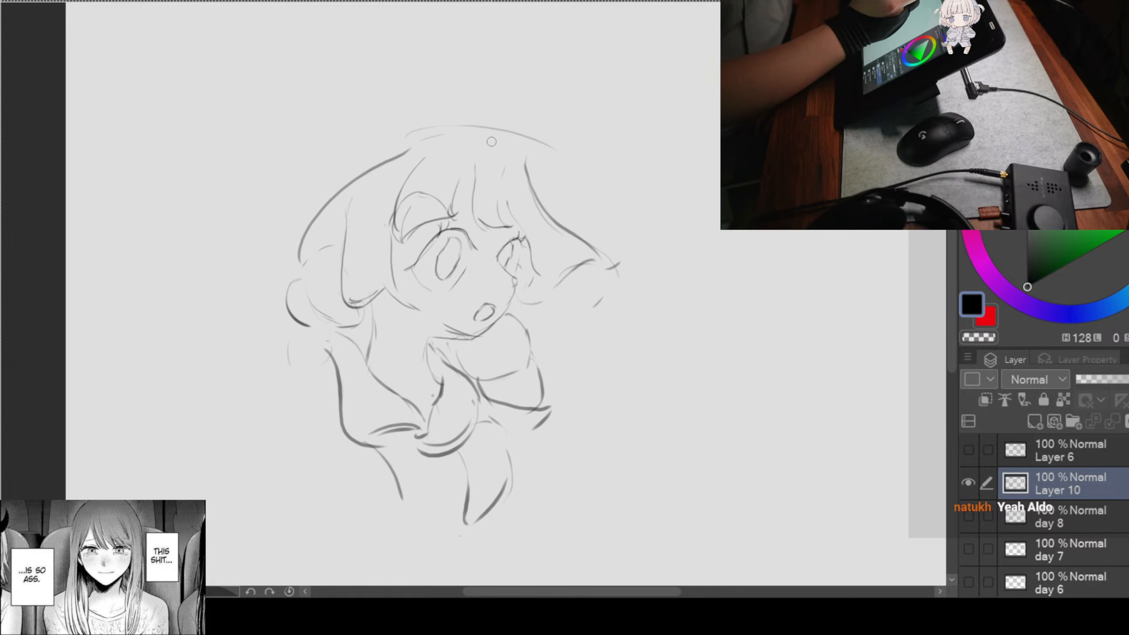
# Step: Sketch the large rounded far-side hair sweep with an inner strand, and strengthen the near-side outline down to the long lock
pyautogui.moveTo(396, 155)
pyautogui.mouseDown()
pyautogui.moveTo(631, 183)
pyautogui.moveTo(640, 225)
pyautogui.moveTo(584, 231)
pyautogui.moveTo(526, 203)
pyautogui.moveTo(566, 231)
pyautogui.mouseUp()
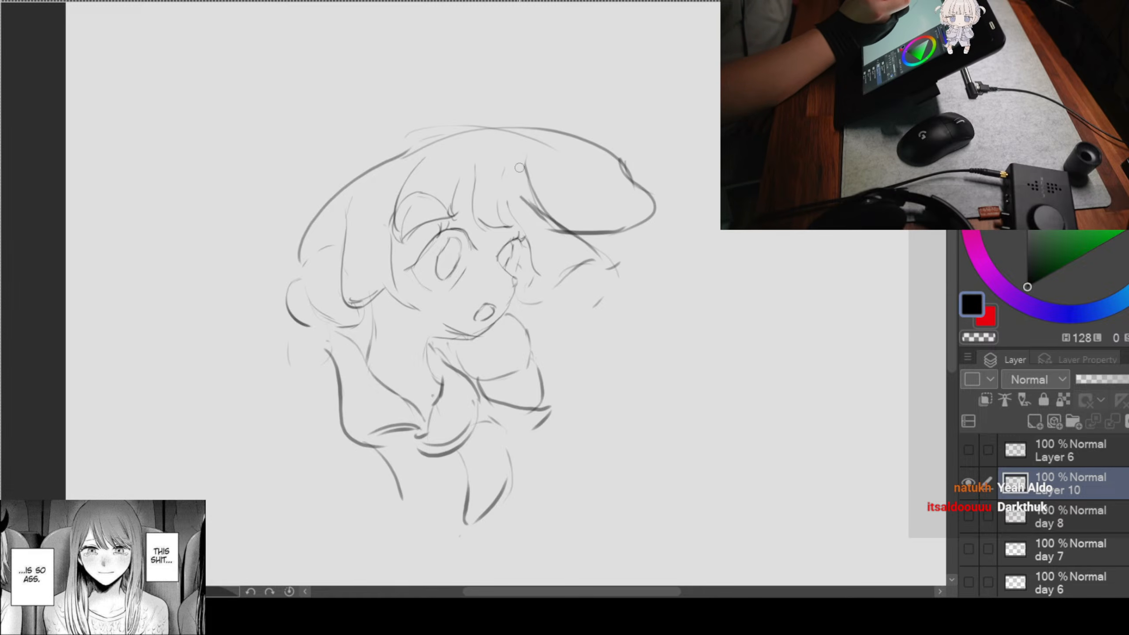
pyautogui.moveTo(500, 133)
pyautogui.mouseDown()
pyautogui.moveTo(539, 166)
pyautogui.moveTo(529, 151)
pyautogui.moveTo(545, 199)
pyautogui.moveTo(574, 231)
pyautogui.mouseUp()
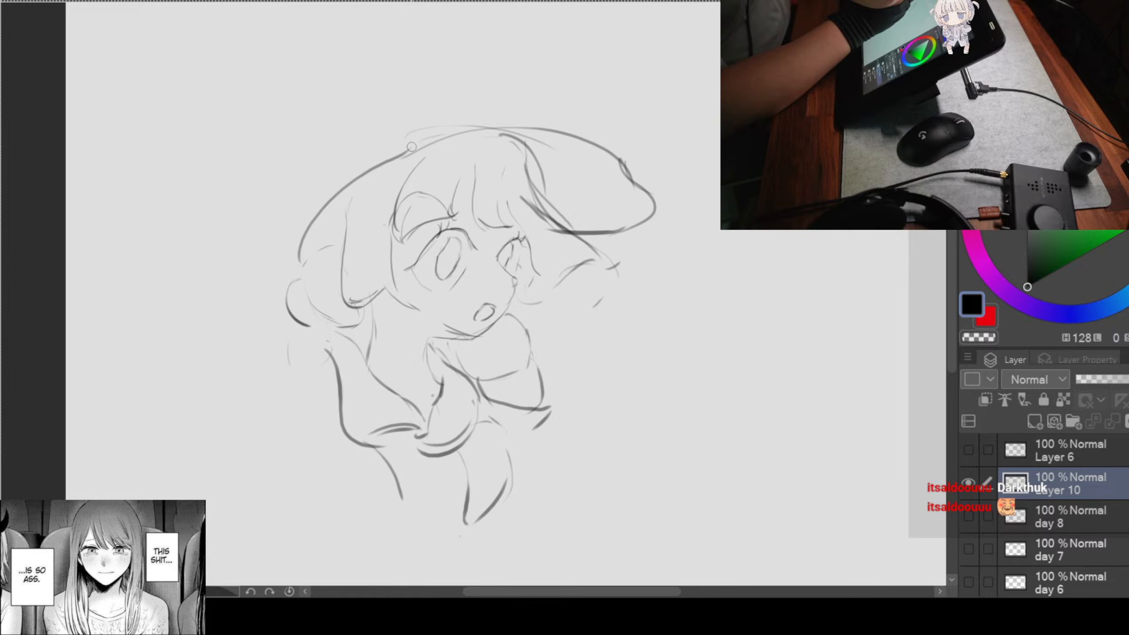
pyautogui.moveTo(402, 161)
pyautogui.mouseDown()
pyautogui.moveTo(304, 252)
pyautogui.moveTo(291, 354)
pyautogui.mouseUp()
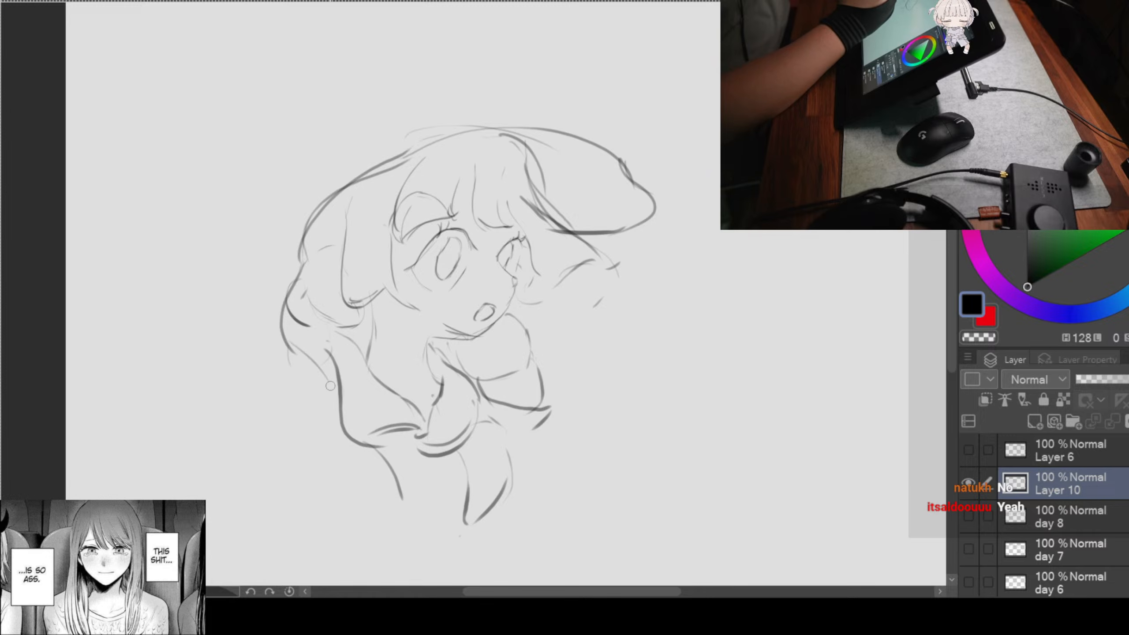
pyautogui.moveTo(381, 361); pyautogui.dragTo(355, 357)
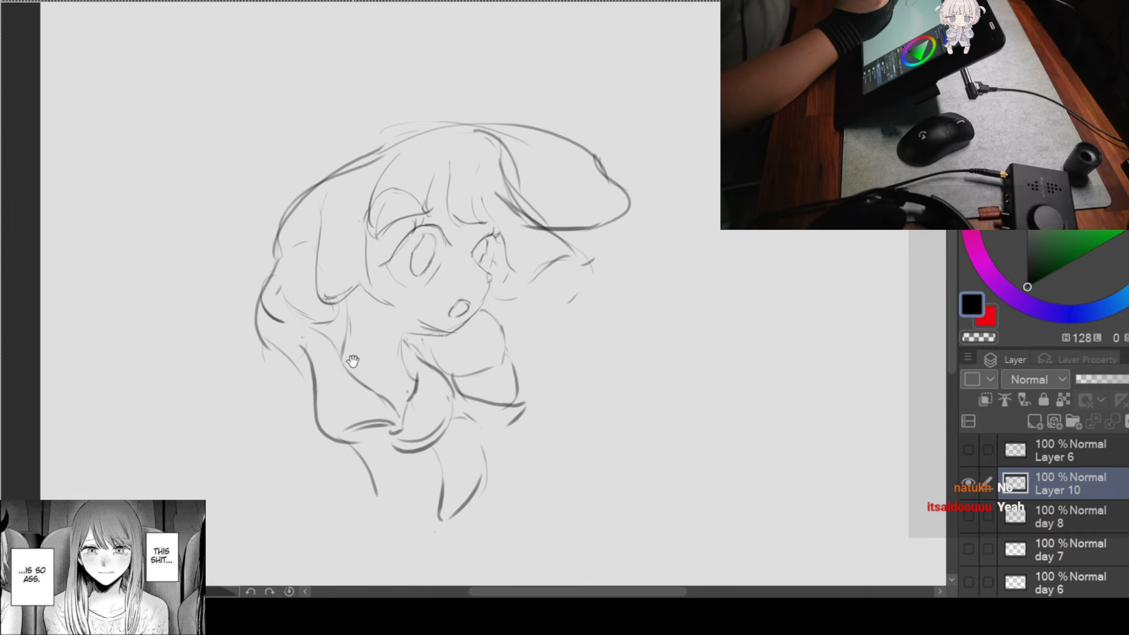
# Step: Sketch a curved strand across the near-side back hair and a light raised arc over the crown
pyautogui.moveTo(430, 339); pyautogui.dragTo(433, 313)
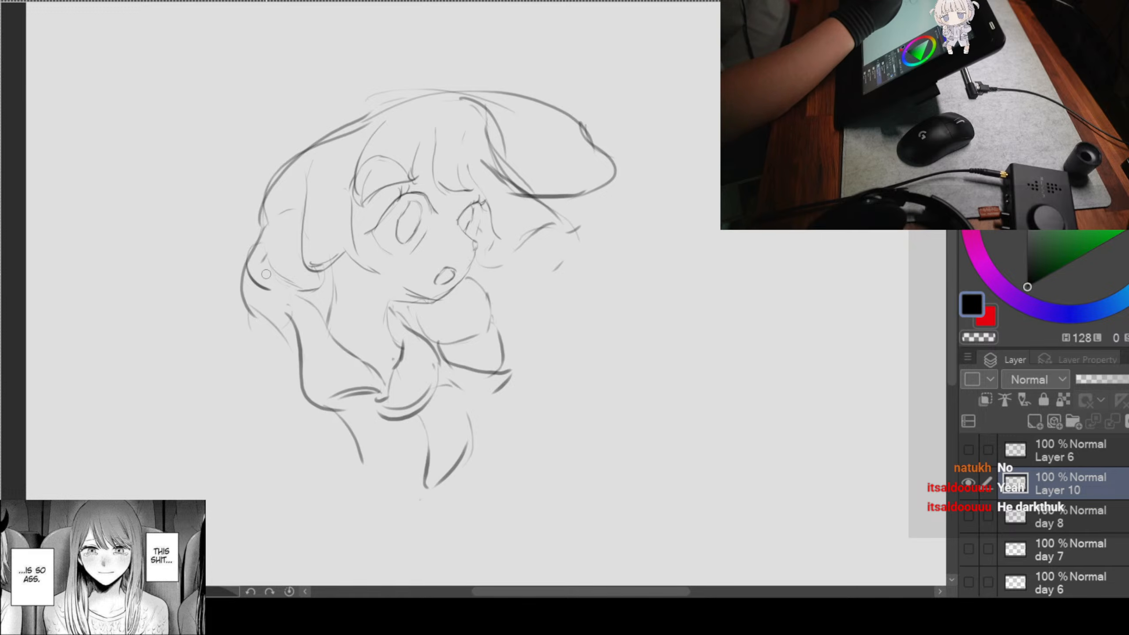
pyautogui.moveTo(251, 260); pyautogui.dragTo(322, 295)
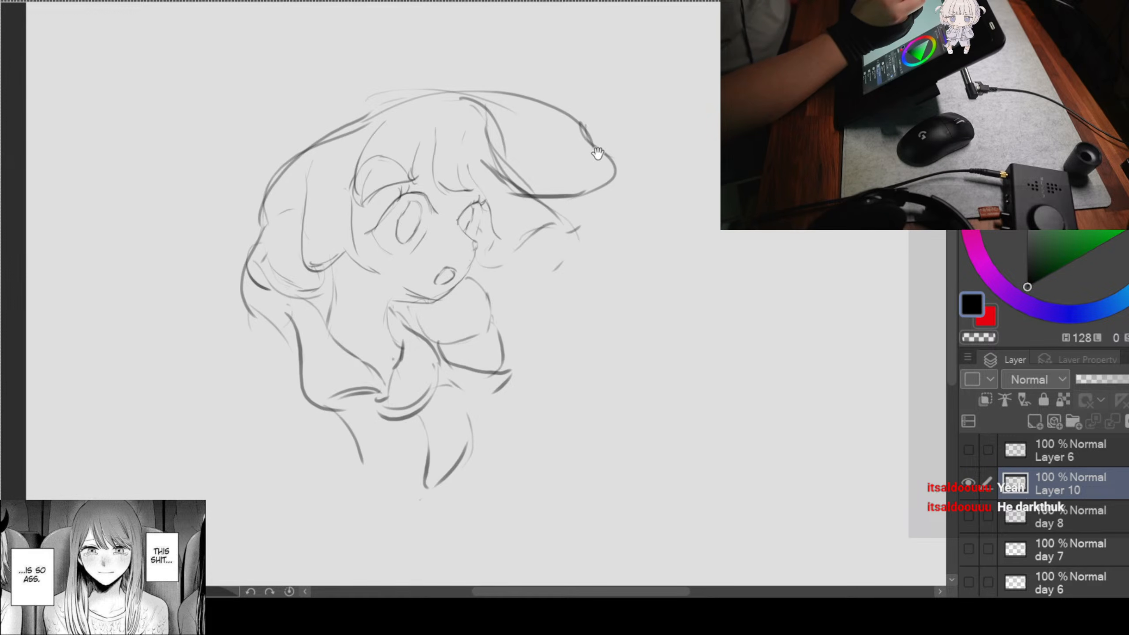
pyautogui.moveTo(597, 153); pyautogui.dragTo(625, 218)
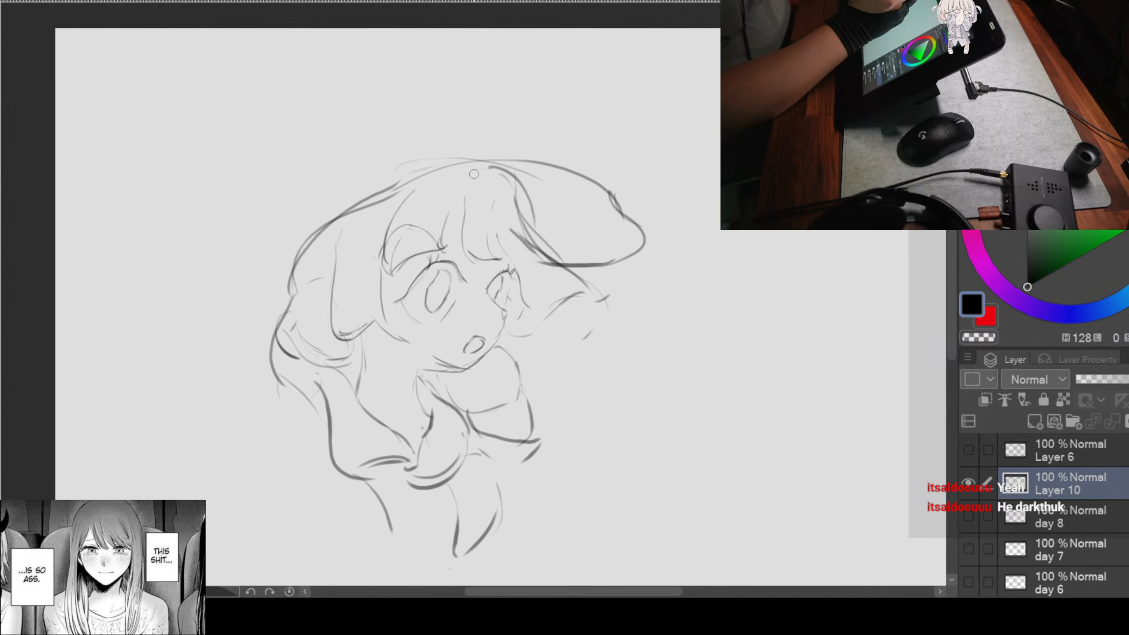
pyautogui.moveTo(434, 144); pyautogui.dragTo(317, 189)
pyautogui.moveTo(350, 154); pyautogui.dragTo(306, 230)
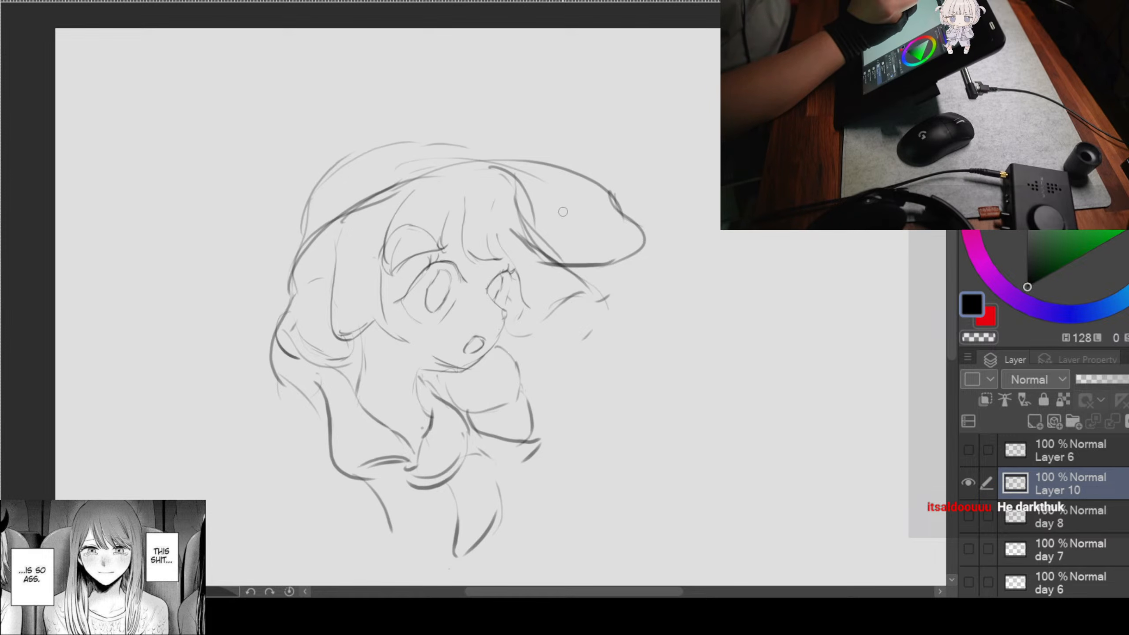
# Step: Sketch pointed far-side strands beside the cheek, with a curve falling past the shoulder
pyautogui.moveTo(594, 352); pyautogui.dragTo(463, 253)
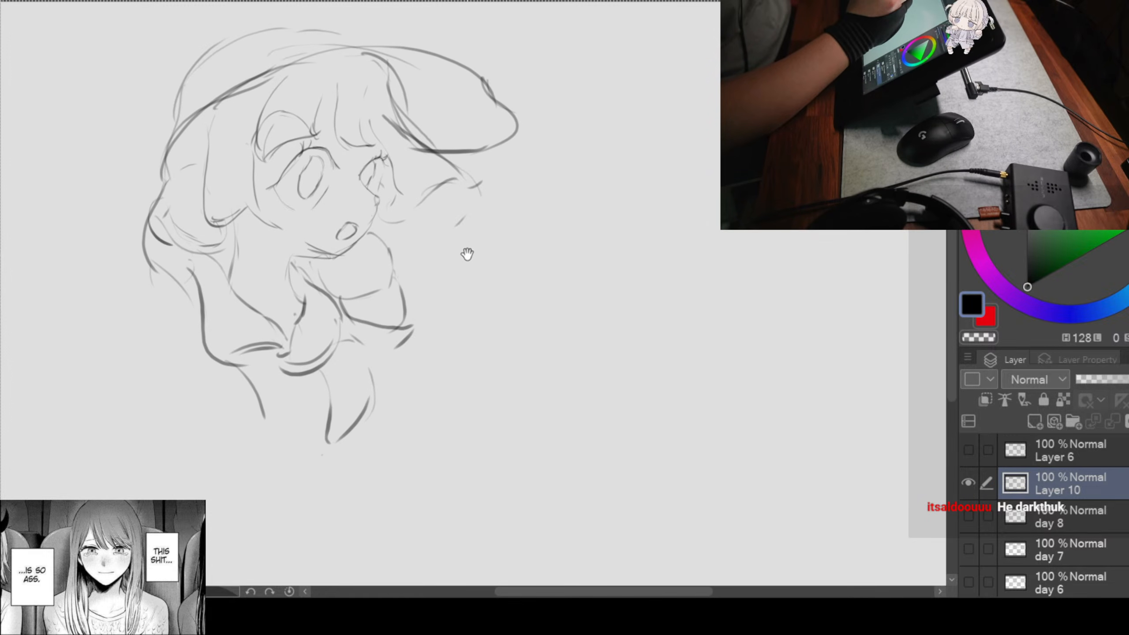
pyautogui.moveTo(391, 171); pyautogui.dragTo(406, 197)
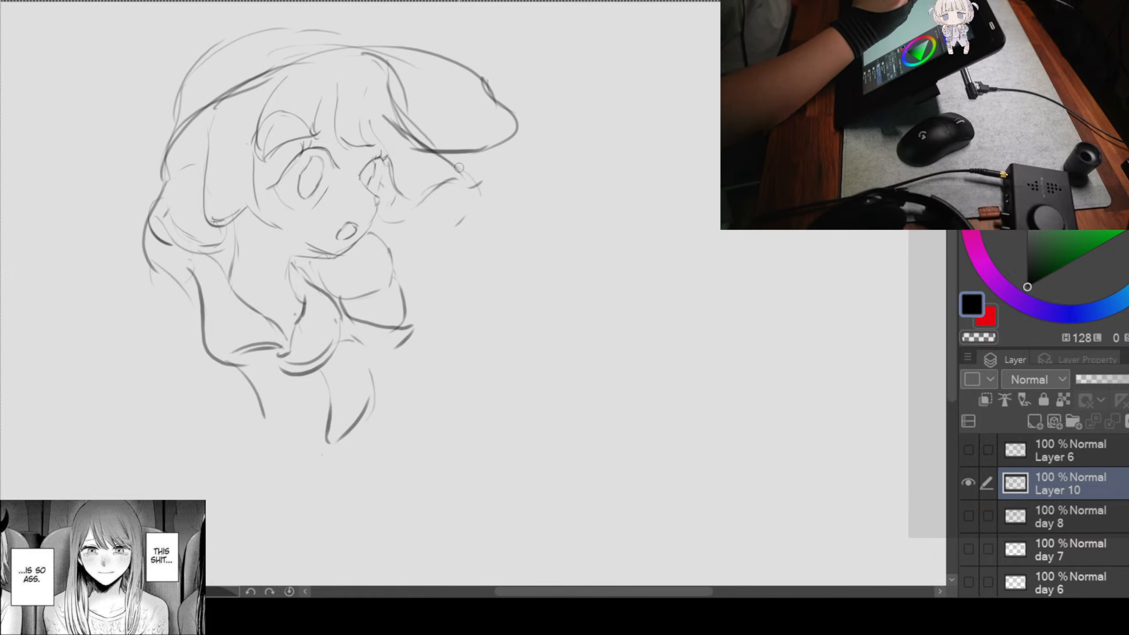
pyautogui.moveTo(435, 148)
pyautogui.mouseDown()
pyautogui.moveTo(463, 172)
pyautogui.moveTo(402, 223)
pyautogui.mouseUp()
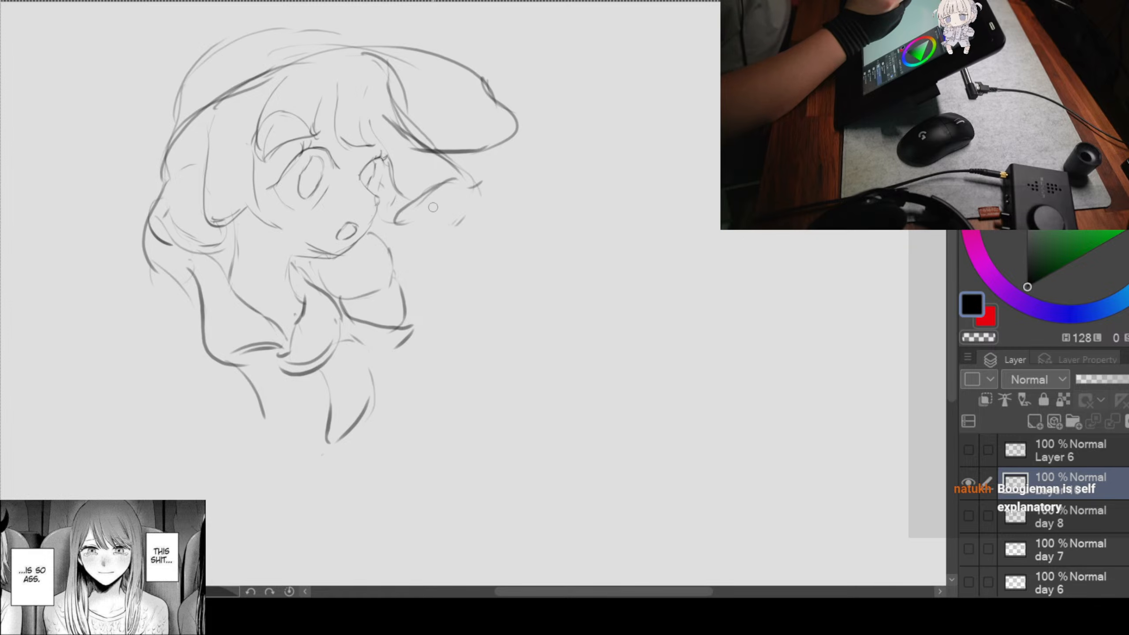
pyautogui.moveTo(429, 206)
pyautogui.mouseDown()
pyautogui.moveTo(483, 213)
pyautogui.moveTo(495, 203)
pyautogui.moveTo(506, 229)
pyautogui.mouseUp()
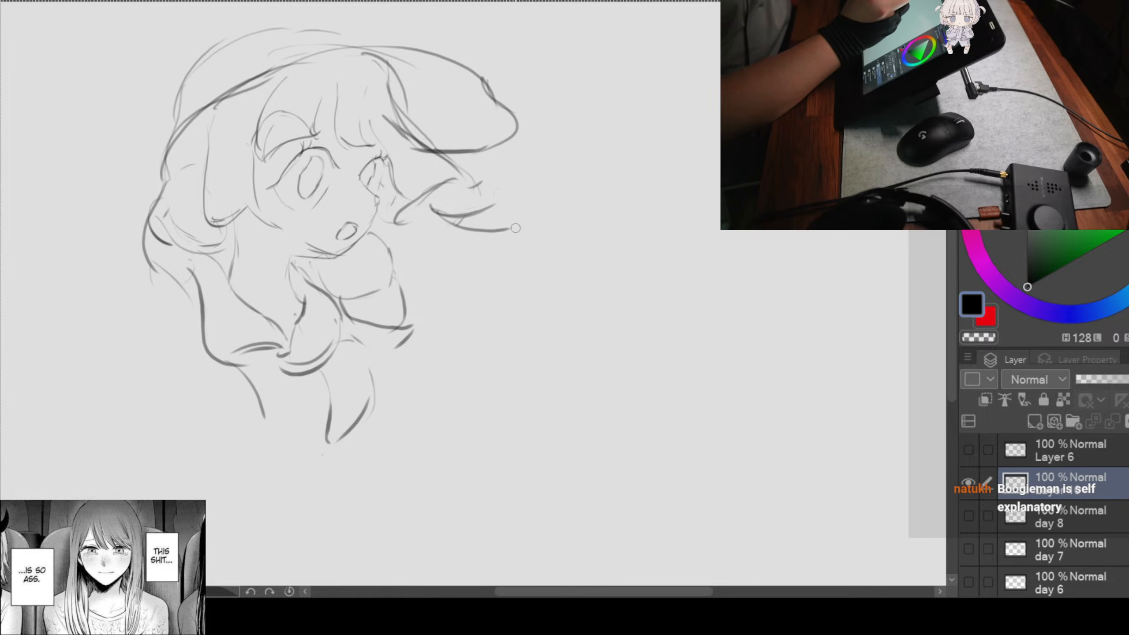
pyautogui.moveTo(414, 234)
pyautogui.mouseDown()
pyautogui.moveTo(477, 240)
pyautogui.moveTo(516, 226)
pyautogui.mouseUp()
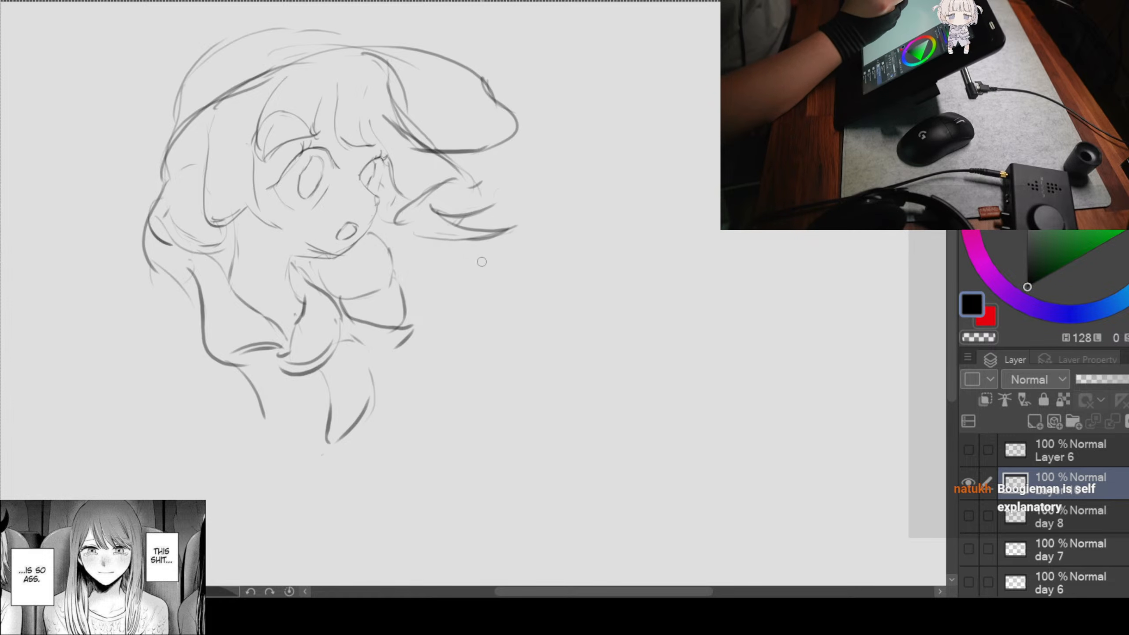
pyautogui.moveTo(438, 227)
pyautogui.mouseDown()
pyautogui.moveTo(463, 336)
pyautogui.moveTo(442, 296)
pyautogui.moveTo(404, 315)
pyautogui.moveTo(391, 269)
pyautogui.moveTo(395, 258)
pyautogui.moveTo(464, 333)
pyautogui.mouseUp()
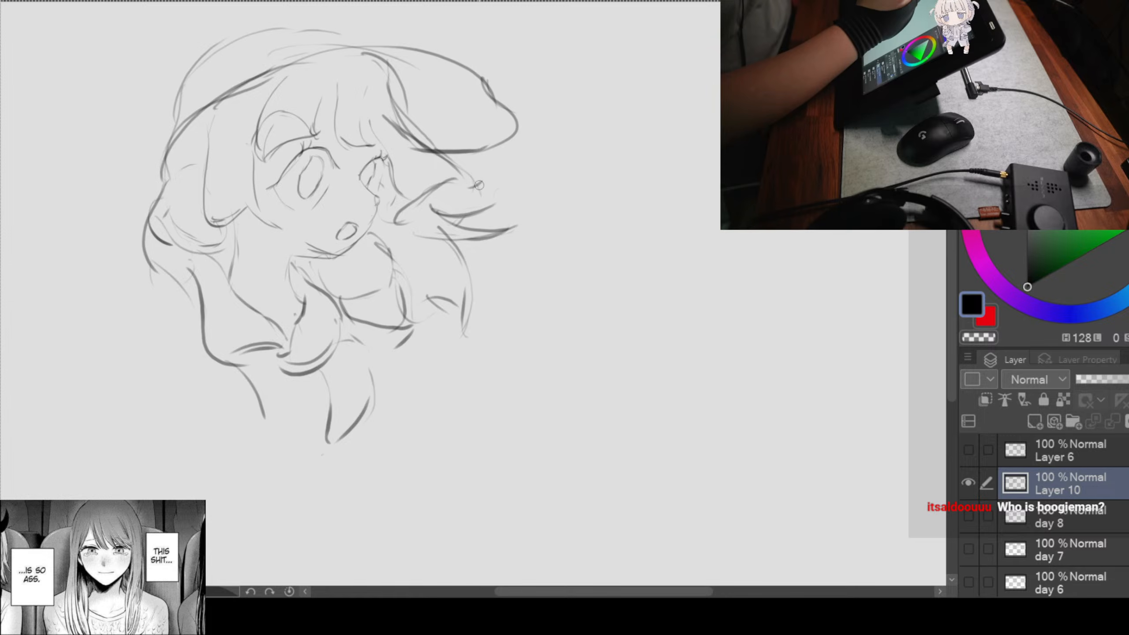
# Step: Sketch a long wavy lock sweeping outward from the far-side hair to a curled tip
pyautogui.moveTo(487, 204); pyautogui.dragTo(614, 211)
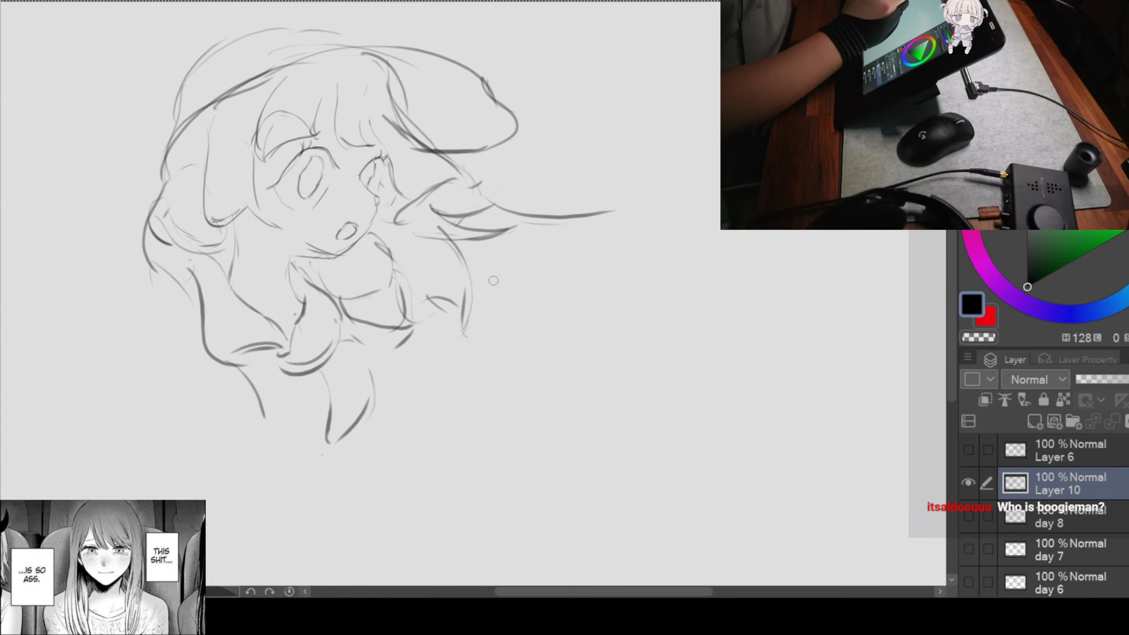
pyautogui.moveTo(527, 261); pyautogui.dragTo(604, 230)
pyautogui.moveTo(489, 215); pyautogui.dragTo(626, 236)
pyautogui.moveTo(484, 249); pyautogui.dragTo(629, 213)
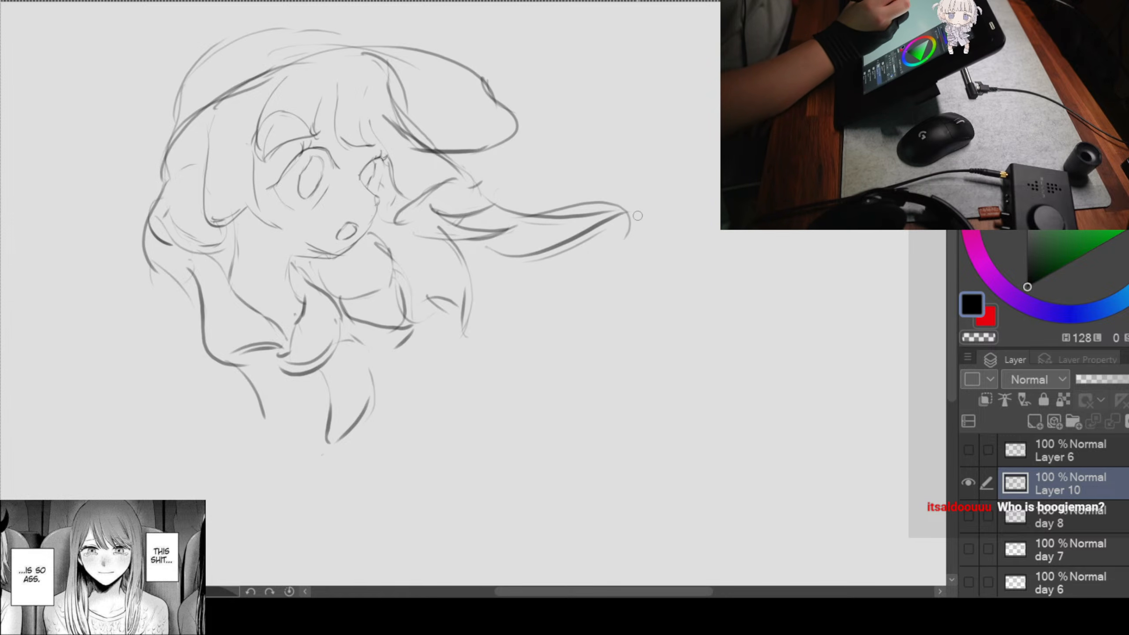
# Step: Sketch long descending curves below the far shoulder, with a rounded lower bend and an outer line flaring at its end
pyautogui.moveTo(539, 297); pyautogui.dragTo(515, 401)
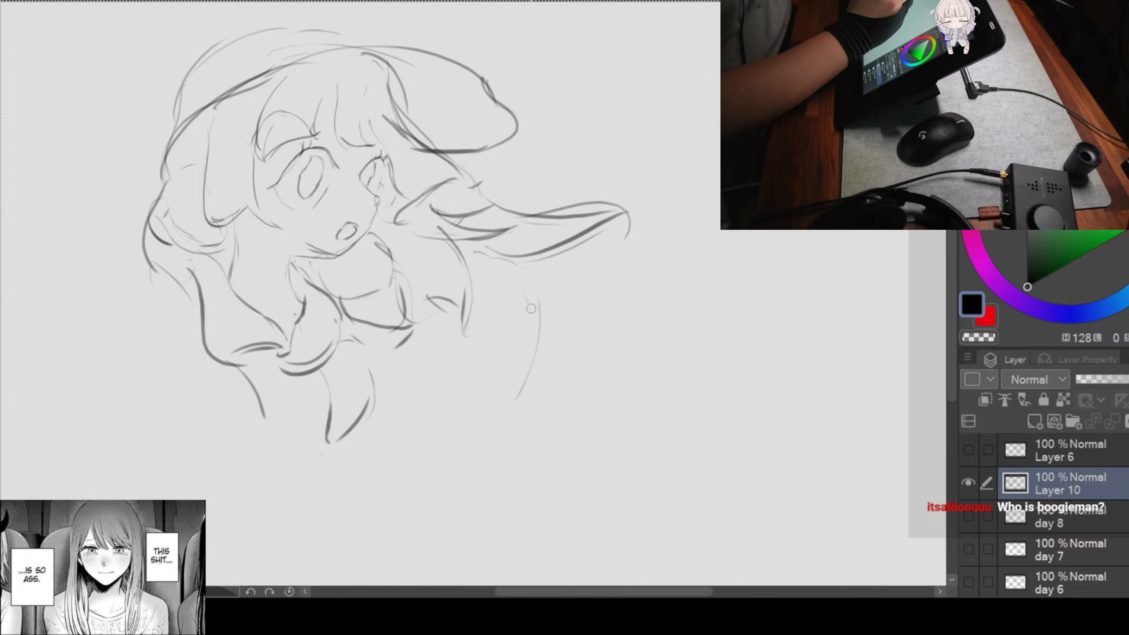
pyautogui.moveTo(529, 292); pyautogui.dragTo(516, 429)
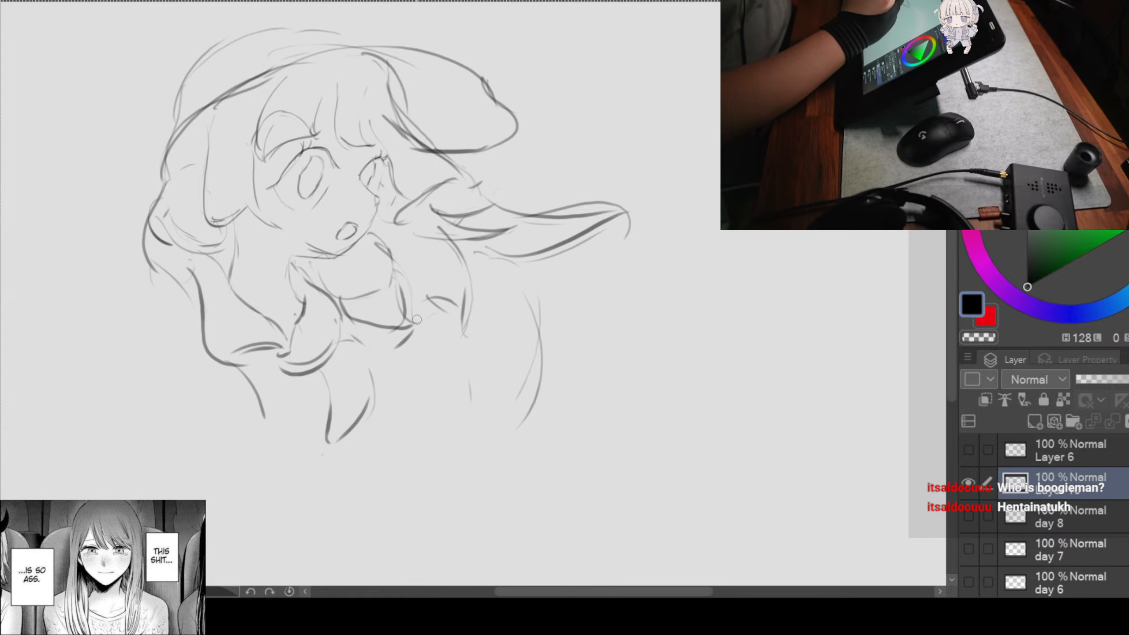
pyautogui.moveTo(472, 362); pyautogui.dragTo(479, 429)
pyautogui.moveTo(422, 354); pyautogui.dragTo(494, 429)
pyautogui.moveTo(402, 340)
pyautogui.mouseDown()
pyautogui.moveTo(467, 429)
pyautogui.moveTo(520, 442)
pyautogui.mouseUp()
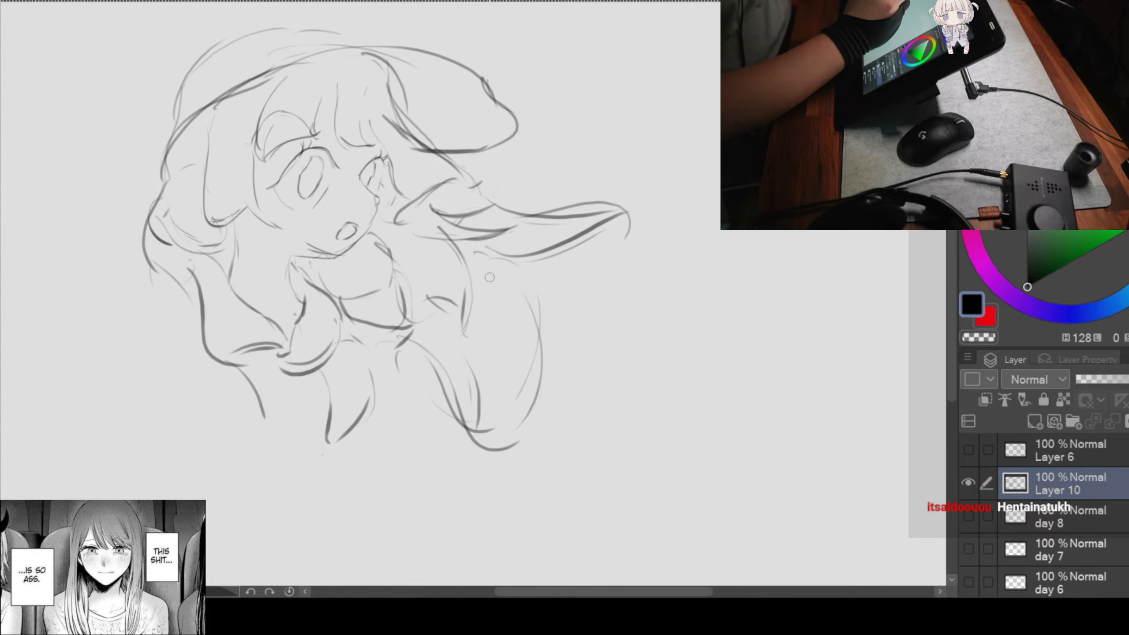
pyautogui.moveTo(516, 364); pyautogui.dragTo(532, 425)
pyautogui.moveTo(532, 297); pyautogui.dragTo(583, 446)
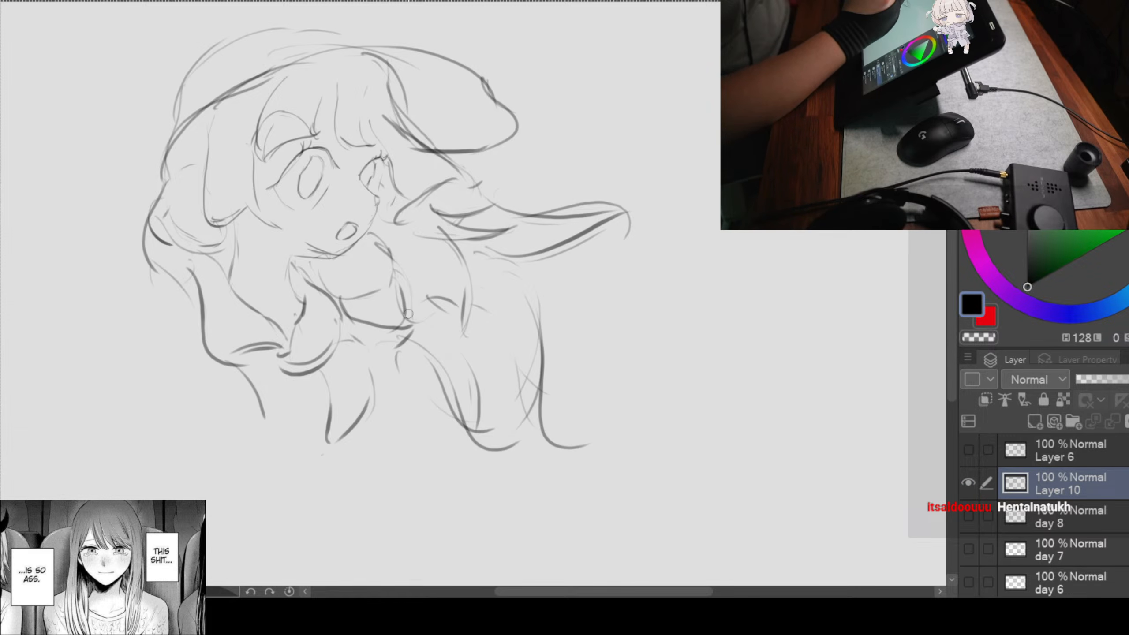
# Step: Sketch a small rounded form with overlapping strokes just below the shoulder
pyautogui.moveTo(407, 323)
pyautogui.mouseDown()
pyautogui.moveTo(398, 327)
pyautogui.moveTo(449, 372)
pyautogui.moveTo(449, 387)
pyautogui.mouseUp()
pyautogui.moveTo(427, 348)
pyautogui.mouseDown()
pyautogui.moveTo(448, 373)
pyautogui.moveTo(436, 397)
pyautogui.mouseUp()
pyautogui.moveTo(390, 345); pyautogui.dragTo(407, 378)
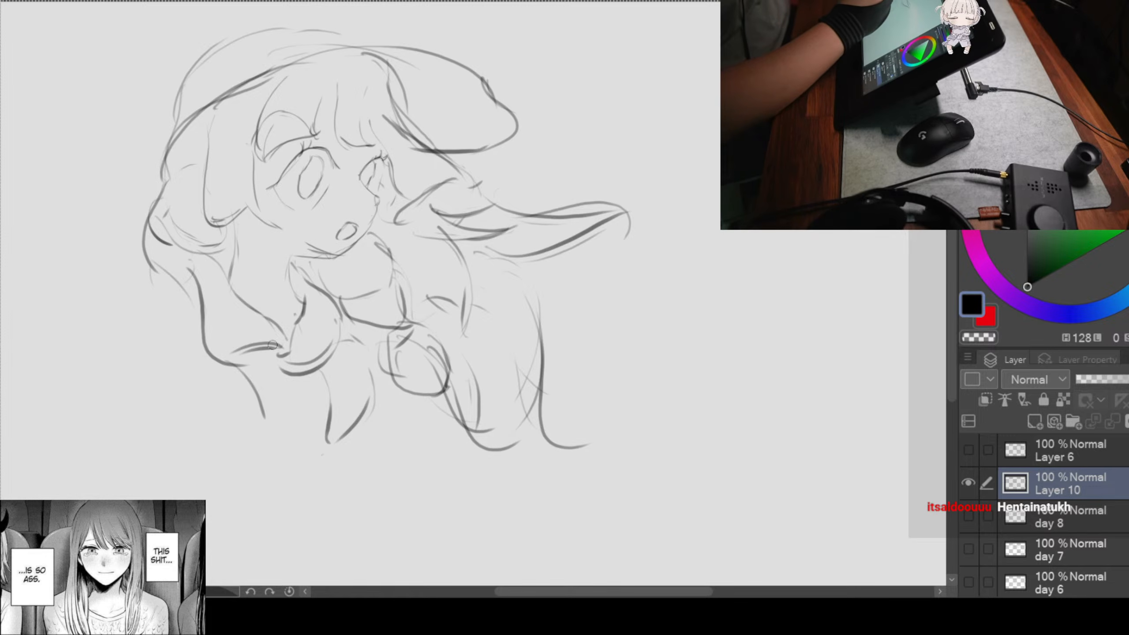
# Step: Scale the whole head sketch down and move it into the upper-left corner of the canvas
pyautogui.hotkey('ctrl', '-')
pyautogui.hotkey('ctrl', '-')
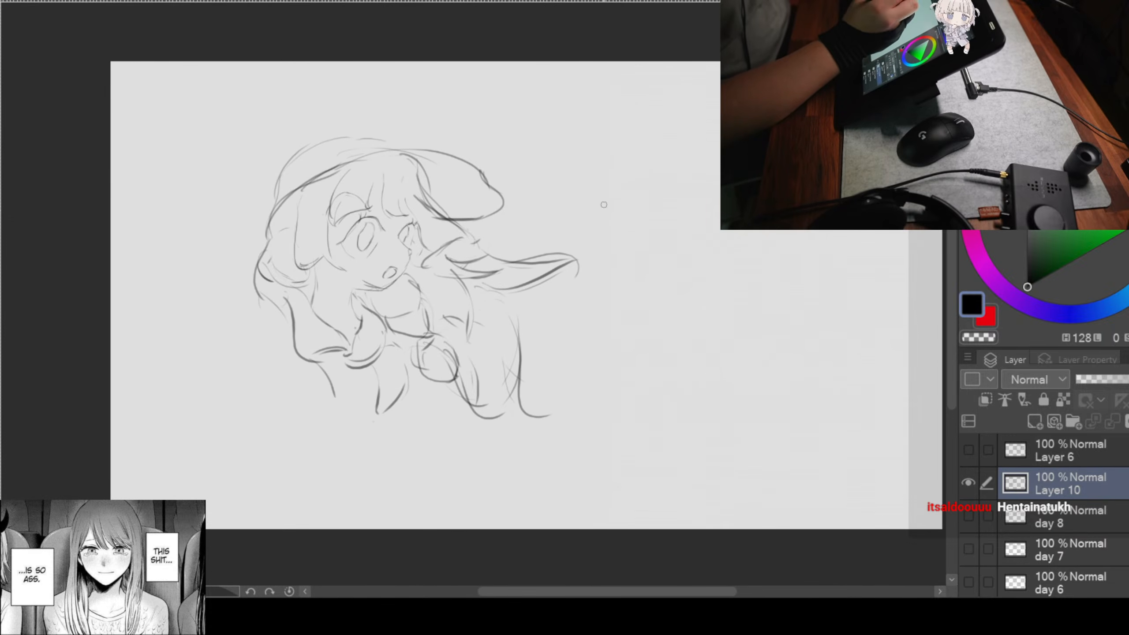
pyautogui.hotkey('ctrl', 't')
pyautogui.moveTo(500, 194); pyautogui.dragTo(451, 242)
pyautogui.moveTo(400, 338); pyautogui.dragTo(299, 207)
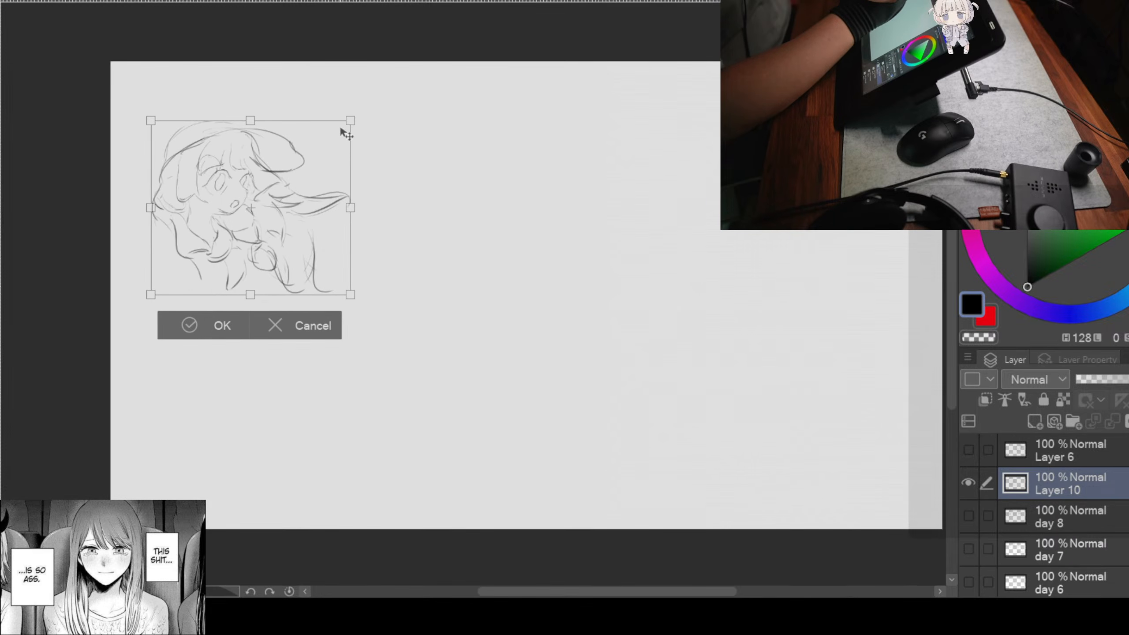
pyautogui.moveTo(347, 126); pyautogui.dragTo(307, 194)
pyautogui.moveTo(275, 237); pyautogui.dragTo(247, 147)
pyautogui.press('Return')
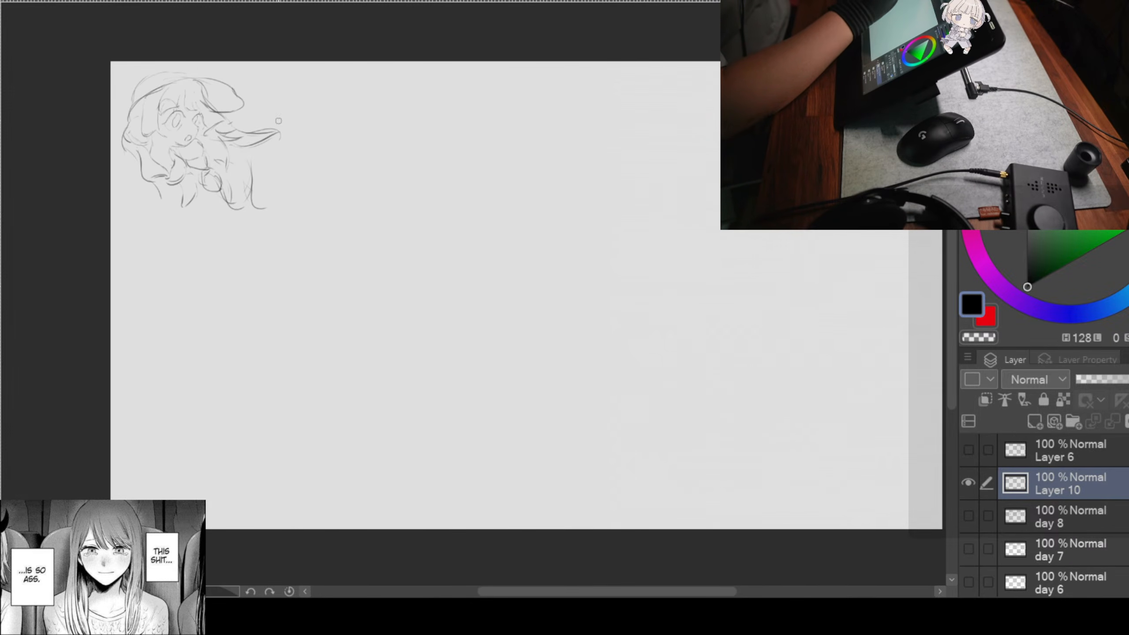
# Step: Hide Layer 10 with the finished head sketch and add a new layer above it
pyautogui.hotkey('ctrl', '+')
pyautogui.moveTo(388, 174)
pyautogui.mouseDown()
pyautogui.moveTo(460, 215)
pyautogui.moveTo(456, 198)
pyautogui.mouseUp()
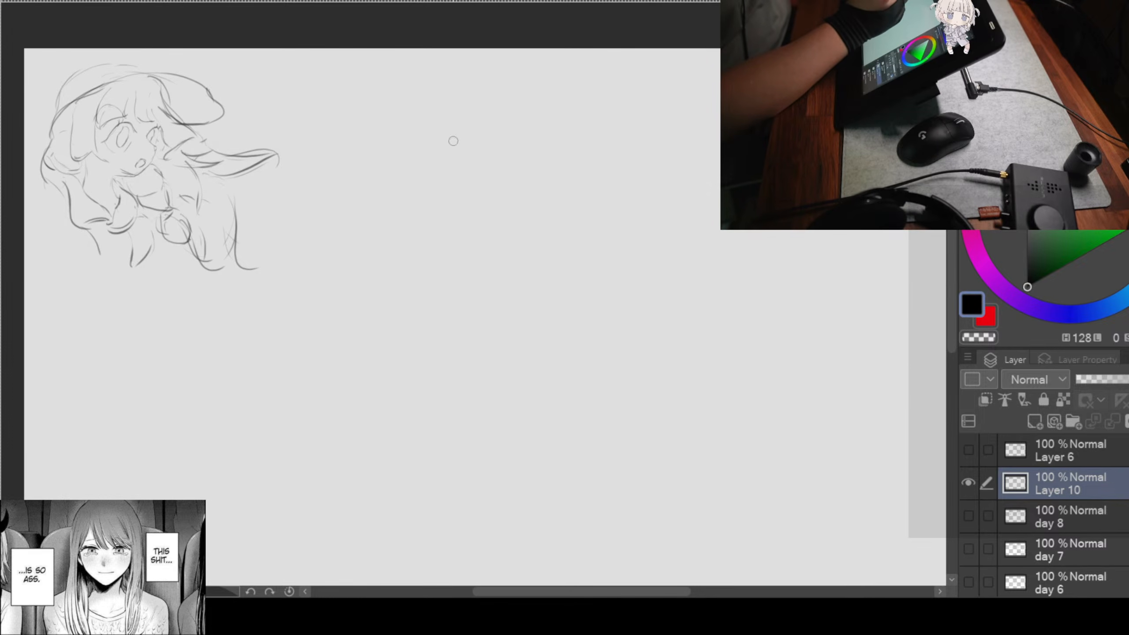
pyautogui.click(968, 482)
pyautogui.click(1034, 422)
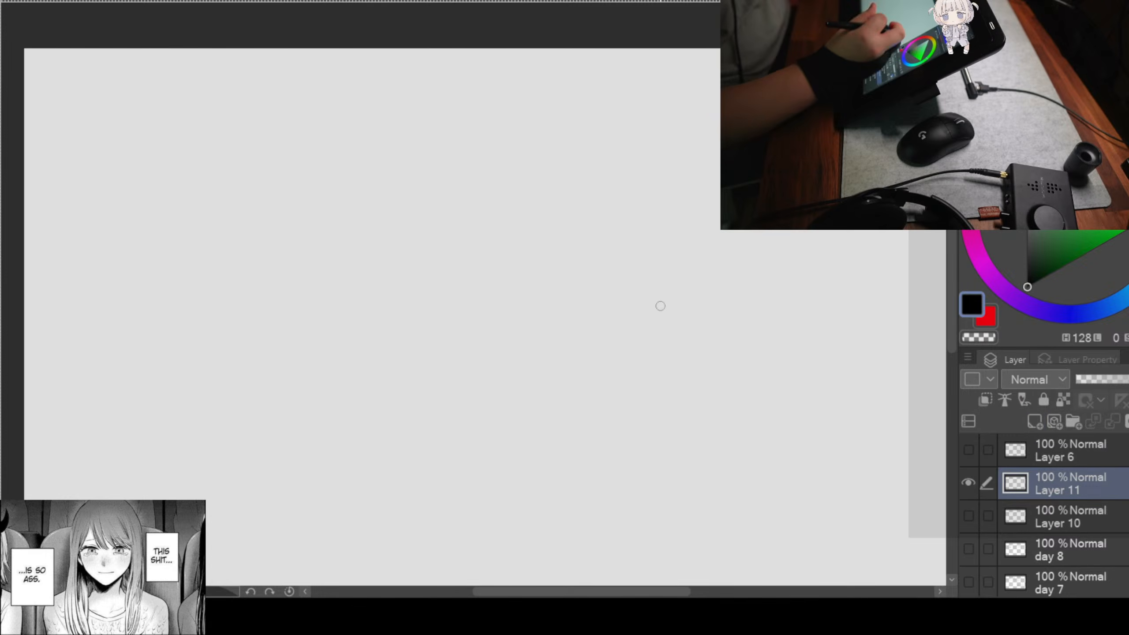
# Step: Sketch a leaf-shaped eye outline with an arched upper edge, a rounded lower edge and a pointed outer corner
pyautogui.hotkey('ctrl', '+')
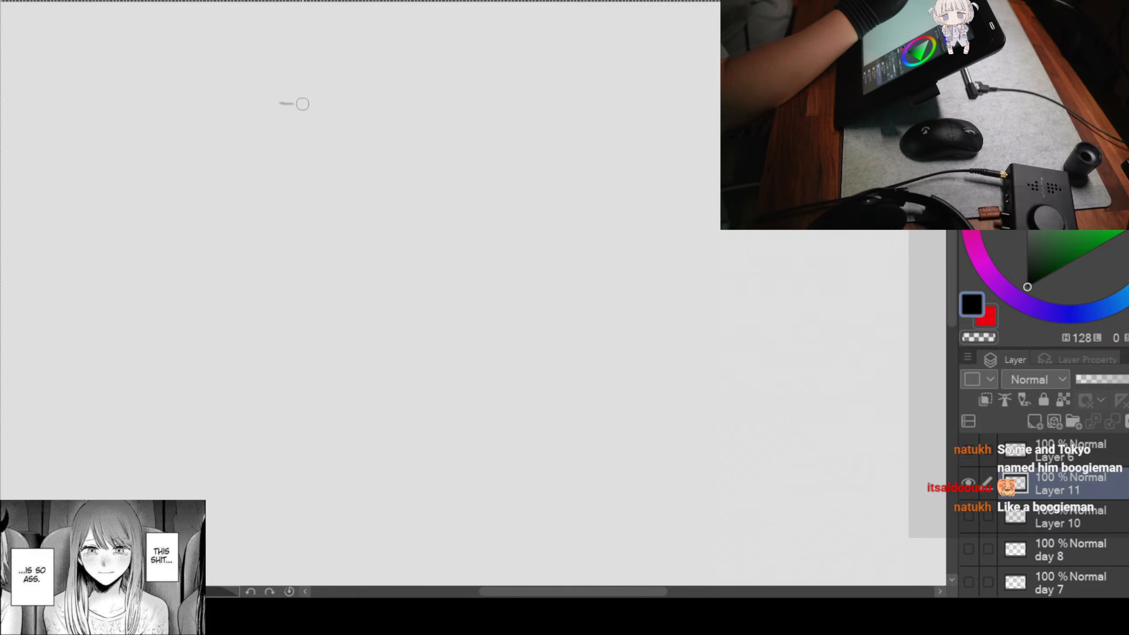
pyautogui.moveTo(302, 104); pyautogui.dragTo(349, 100)
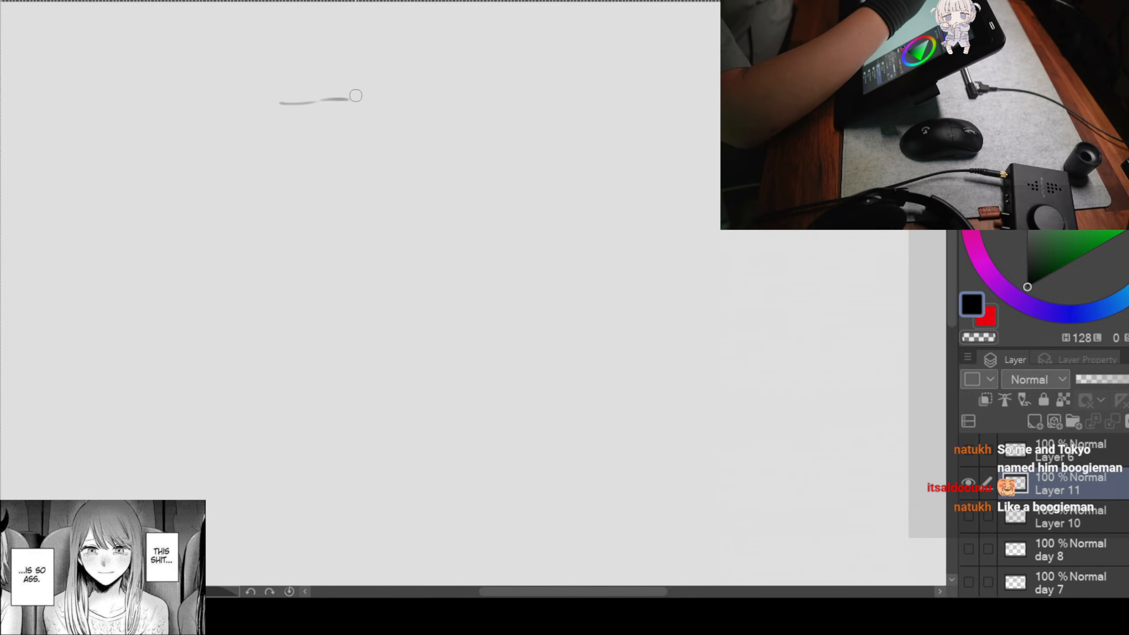
pyautogui.moveTo(349, 102); pyautogui.dragTo(391, 134)
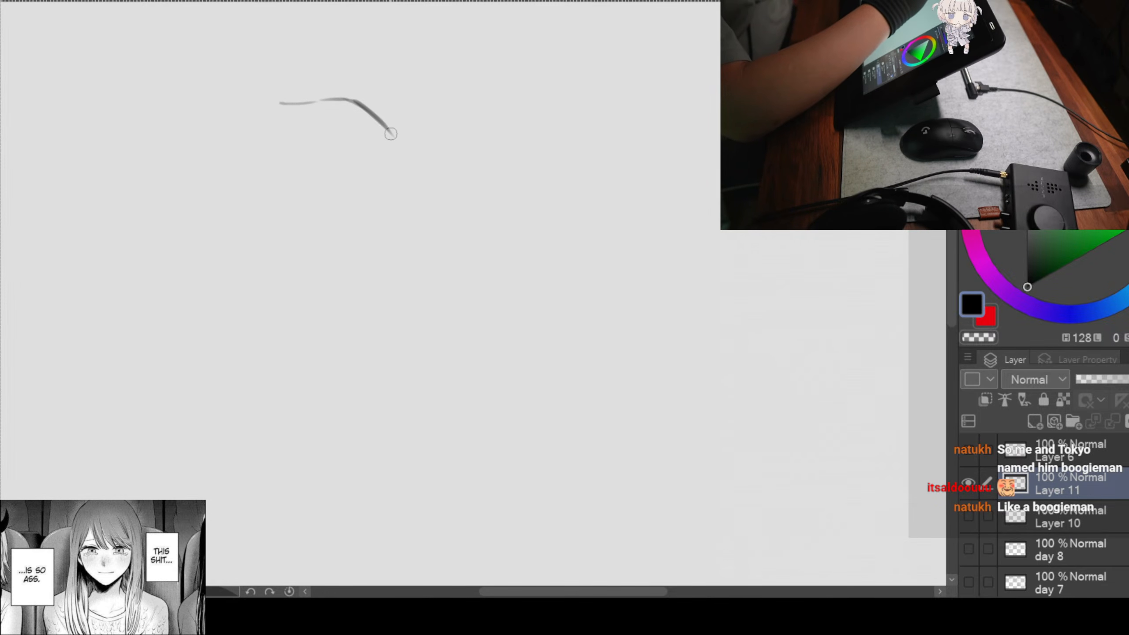
pyautogui.moveTo(344, 103)
pyautogui.mouseDown()
pyautogui.moveTo(406, 148)
pyautogui.moveTo(413, 176)
pyautogui.mouseUp()
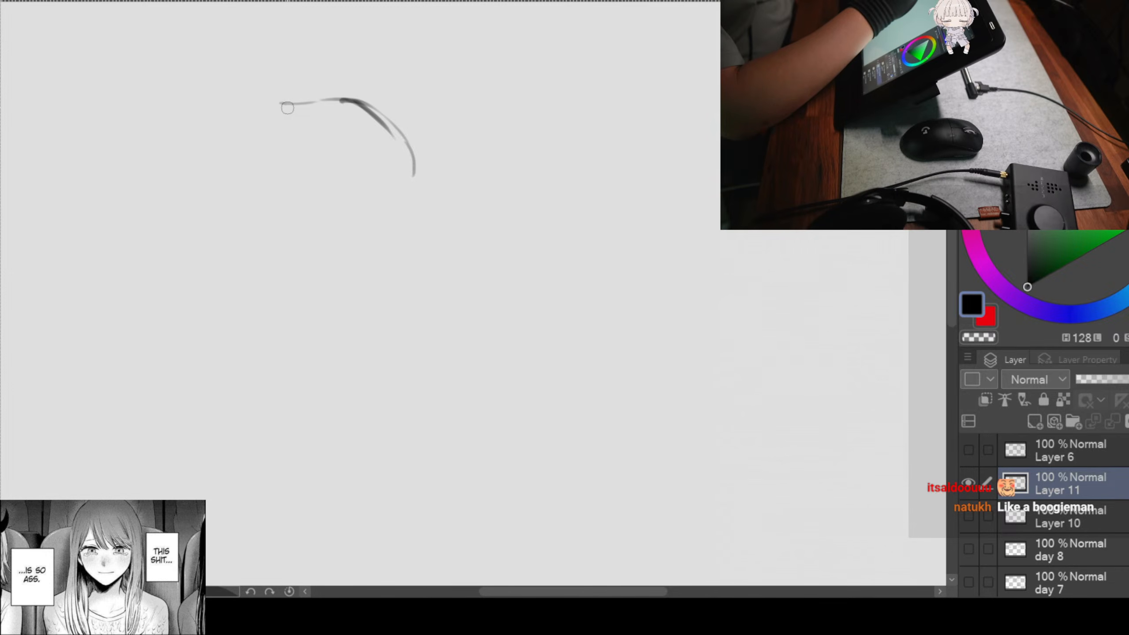
pyautogui.moveTo(265, 99); pyautogui.dragTo(356, 102)
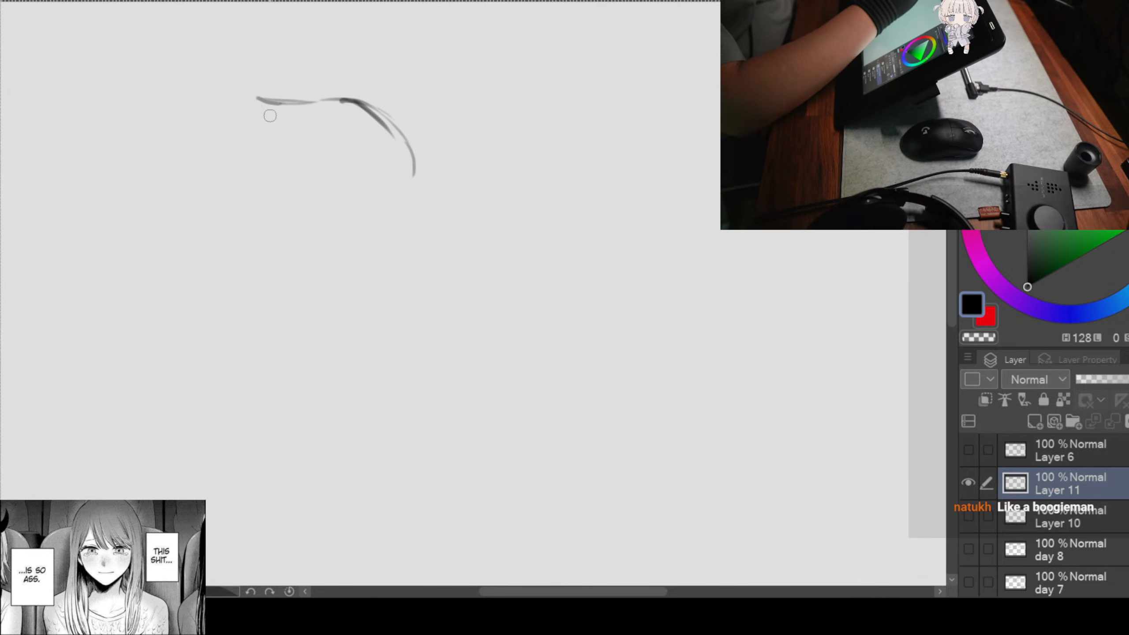
pyautogui.moveTo(269, 110); pyautogui.dragTo(320, 194)
pyautogui.moveTo(278, 151)
pyautogui.mouseDown()
pyautogui.moveTo(376, 211)
pyautogui.moveTo(397, 190)
pyautogui.moveTo(359, 199)
pyautogui.mouseUp()
pyautogui.moveTo(253, 100); pyautogui.dragTo(269, 112)
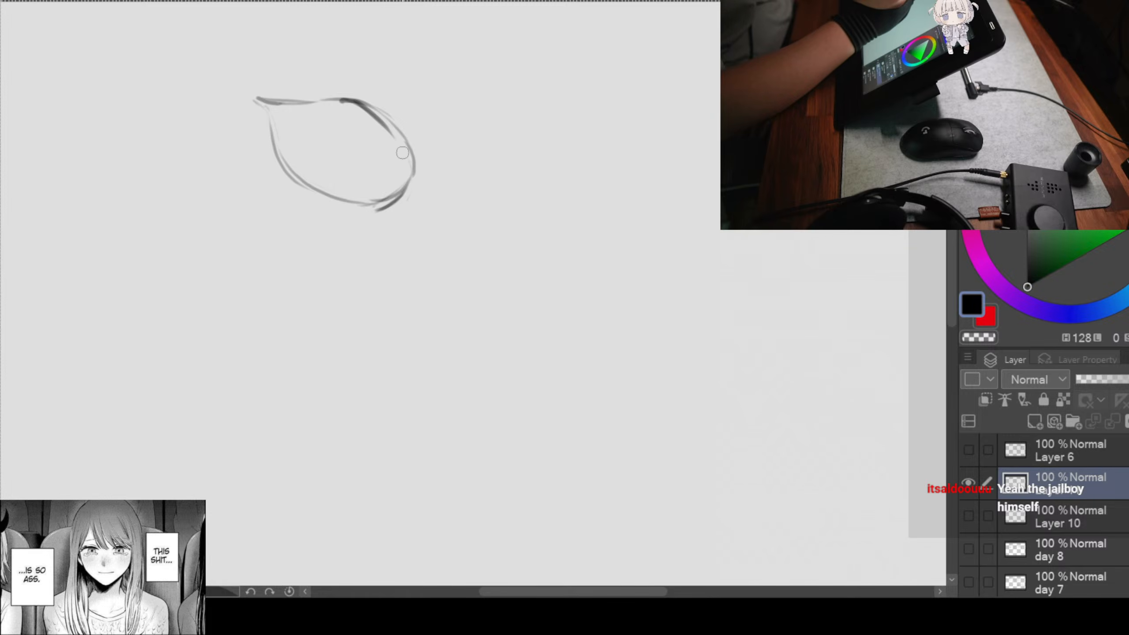
# Step: Sketch the nose beside the eye as a curved bridge line ending in a short hooked tip
pyautogui.moveTo(579, 248)
pyautogui.mouseDown()
pyautogui.moveTo(461, 248)
pyautogui.moveTo(482, 257)
pyautogui.mouseUp()
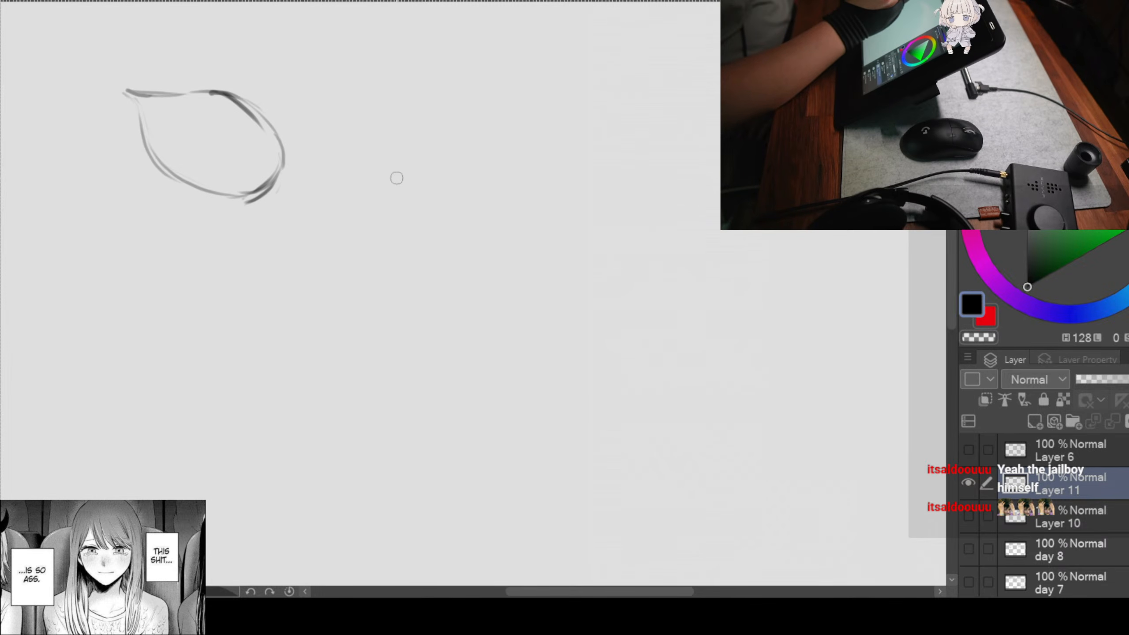
pyautogui.moveTo(400, 187)
pyautogui.mouseDown()
pyautogui.moveTo(367, 288)
pyautogui.moveTo(363, 345)
pyautogui.mouseUp()
pyautogui.moveTo(369, 285); pyautogui.dragTo(345, 340)
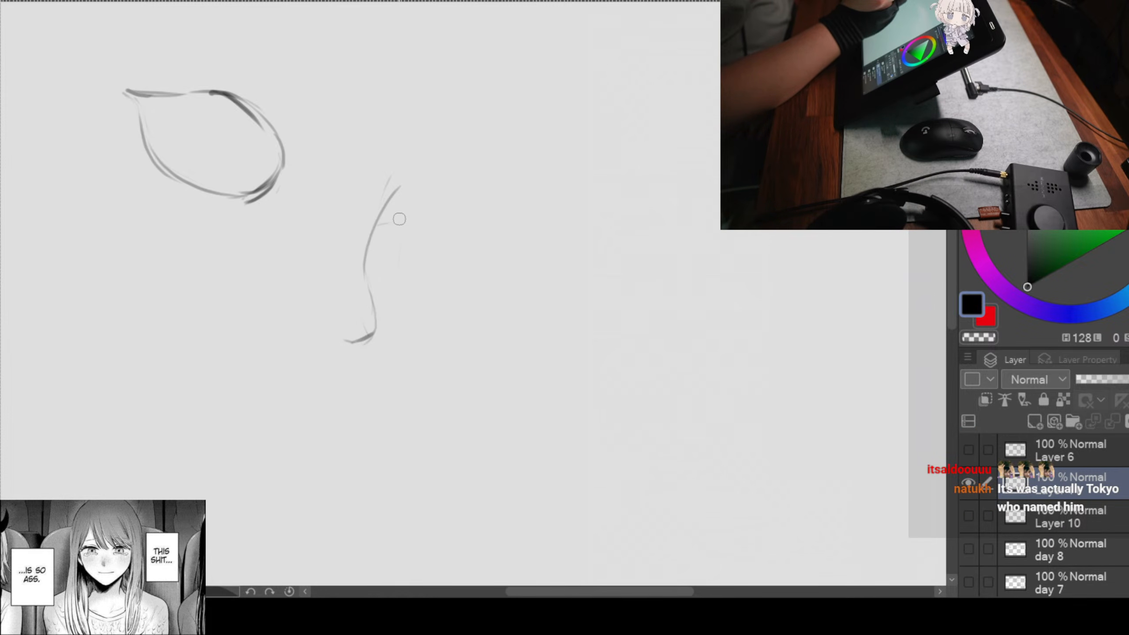
# Step: Sketch the second eye's outline on the other side of the nose, with an arched upper lid and a rounded inner and lower edge
pyautogui.moveTo(409, 221); pyautogui.dragTo(443, 216)
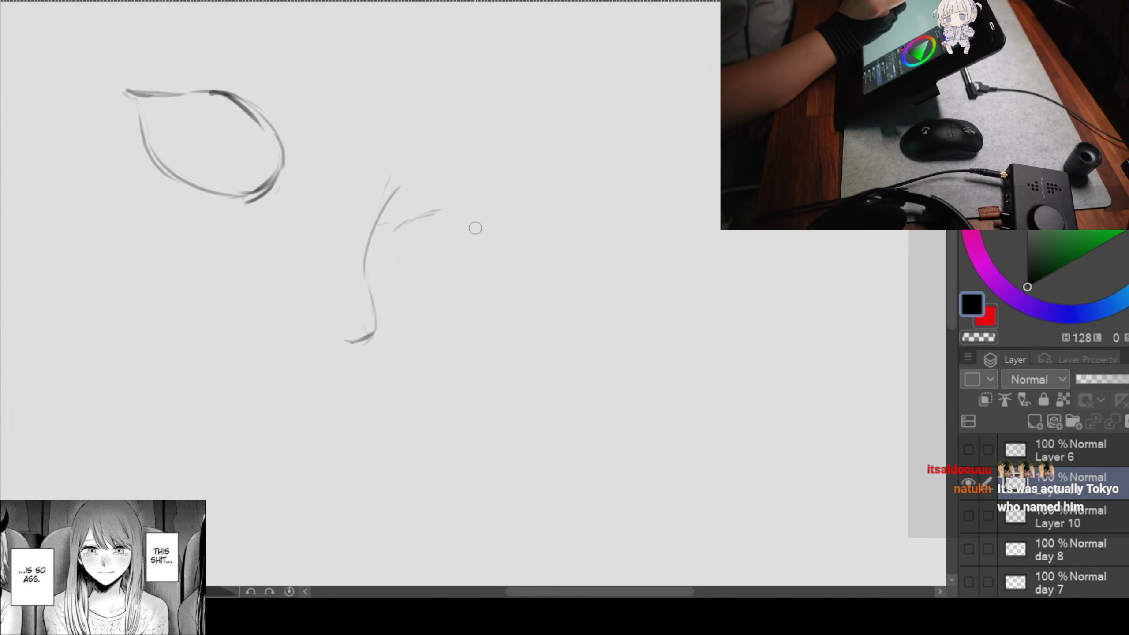
pyautogui.moveTo(460, 204); pyautogui.dragTo(518, 288)
pyautogui.moveTo(448, 205); pyautogui.dragTo(396, 228)
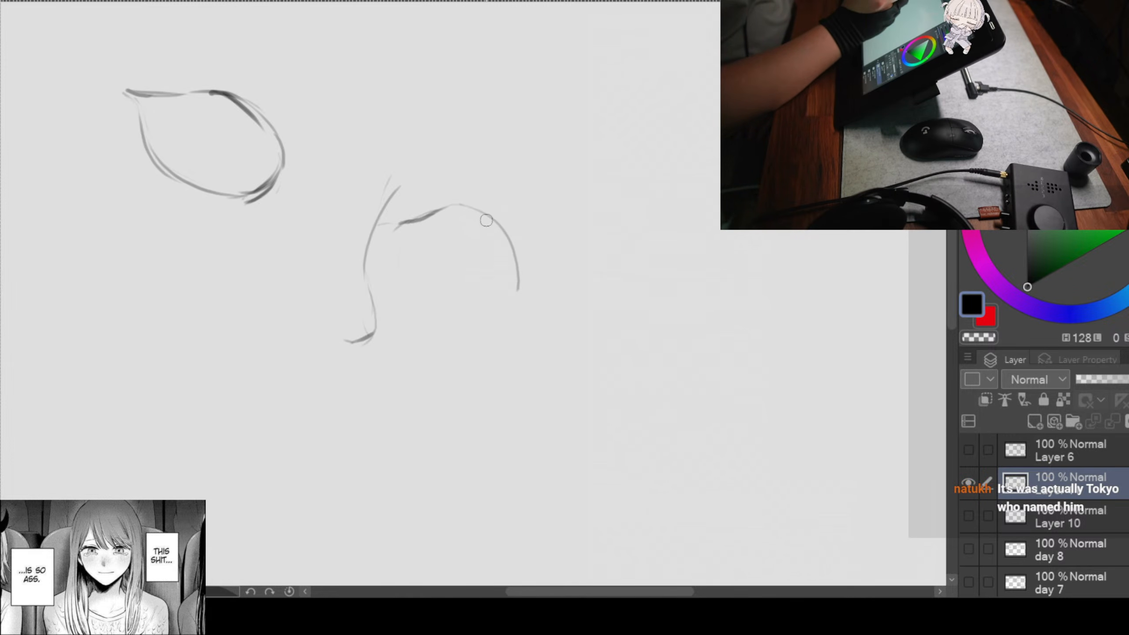
pyautogui.moveTo(486, 225); pyautogui.dragTo(483, 214)
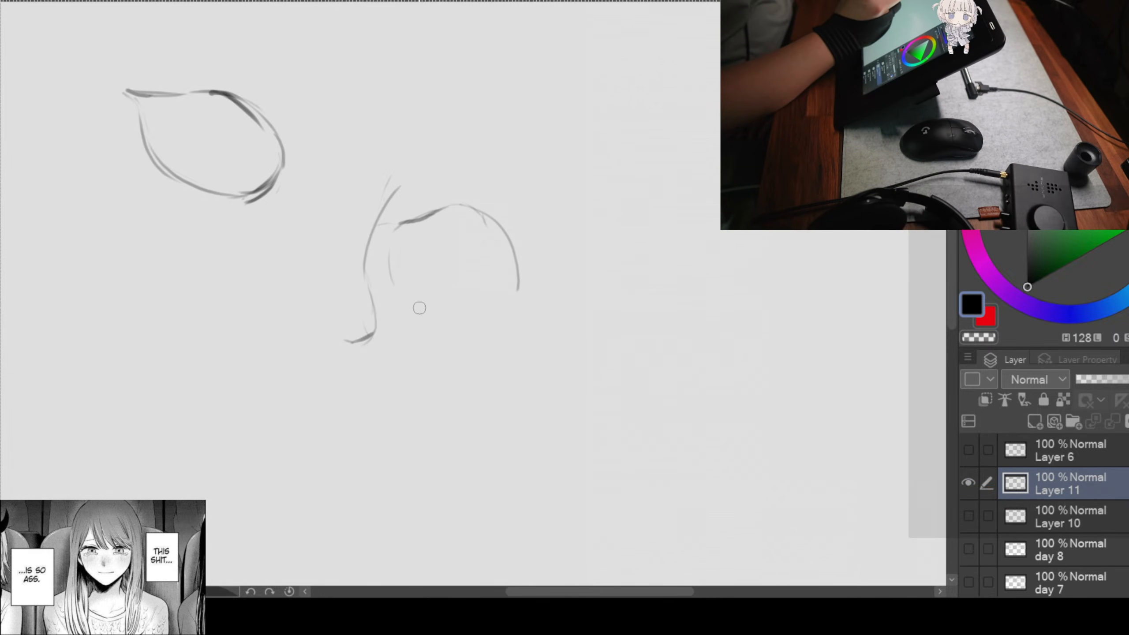
pyautogui.moveTo(390, 229)
pyautogui.mouseDown()
pyautogui.moveTo(403, 302)
pyautogui.moveTo(466, 328)
pyautogui.mouseUp()
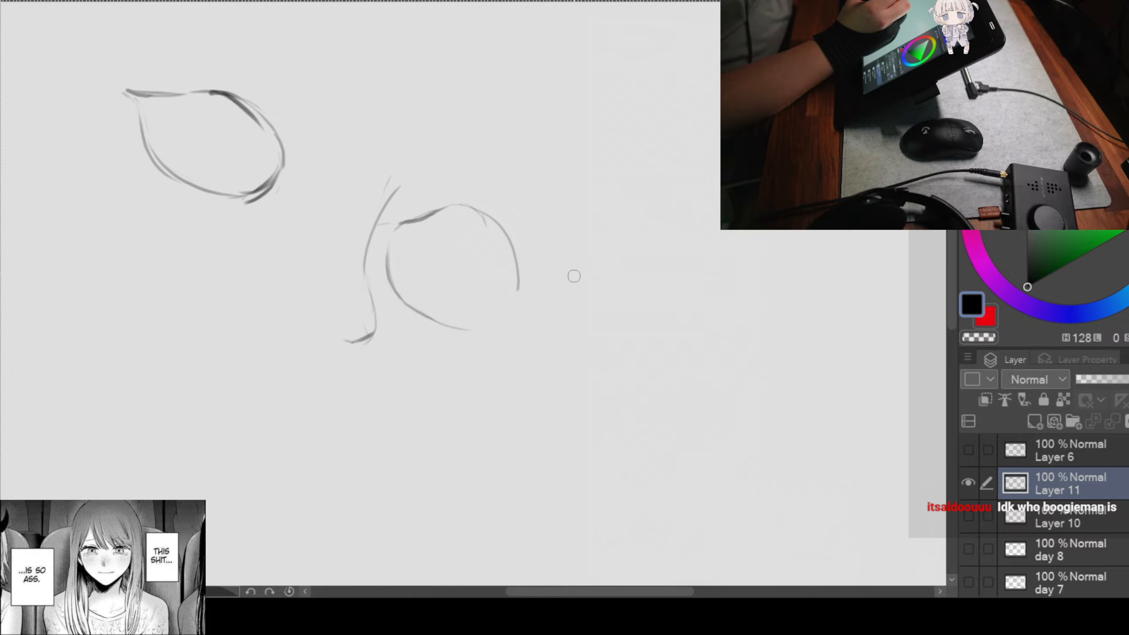
# Step: Darken the second eye's upper lid down to its outer corner and add pointed lashes along the outer edge
pyautogui.scroll(1, 561, 275)
pyautogui.moveTo(564, 271); pyautogui.dragTo(585, 228)
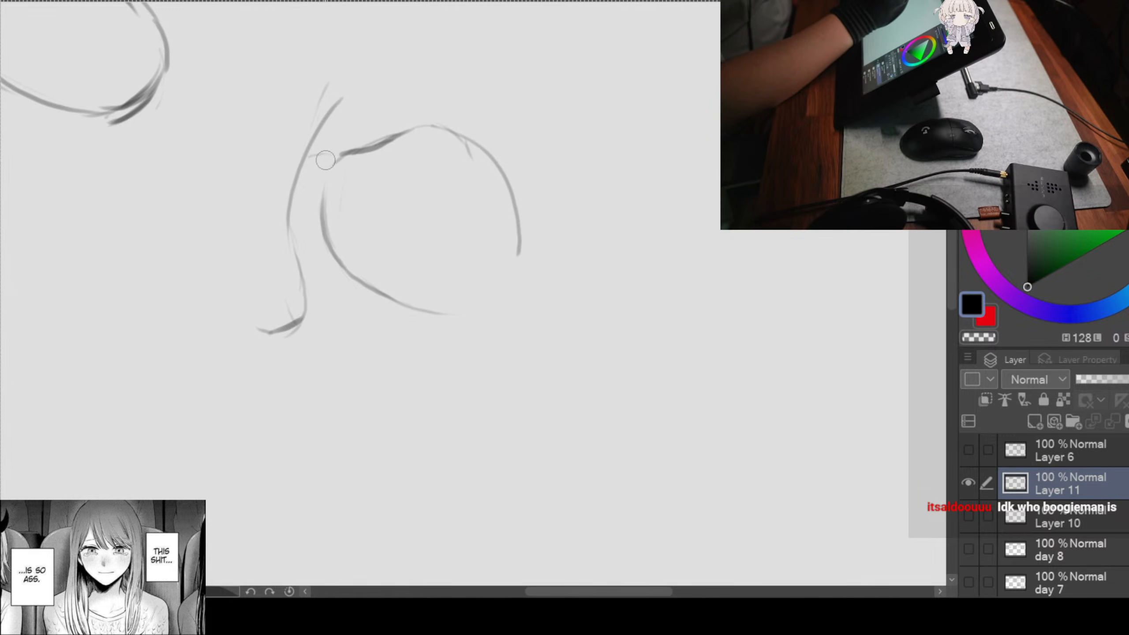
pyautogui.moveTo(393, 138)
pyautogui.mouseDown()
pyautogui.moveTo(459, 152)
pyautogui.moveTo(450, 136)
pyautogui.moveTo(520, 125)
pyautogui.mouseUp()
pyautogui.moveTo(503, 140)
pyautogui.mouseDown()
pyautogui.moveTo(448, 135)
pyautogui.moveTo(527, 158)
pyautogui.moveTo(482, 151)
pyautogui.moveTo(535, 156)
pyautogui.mouseUp()
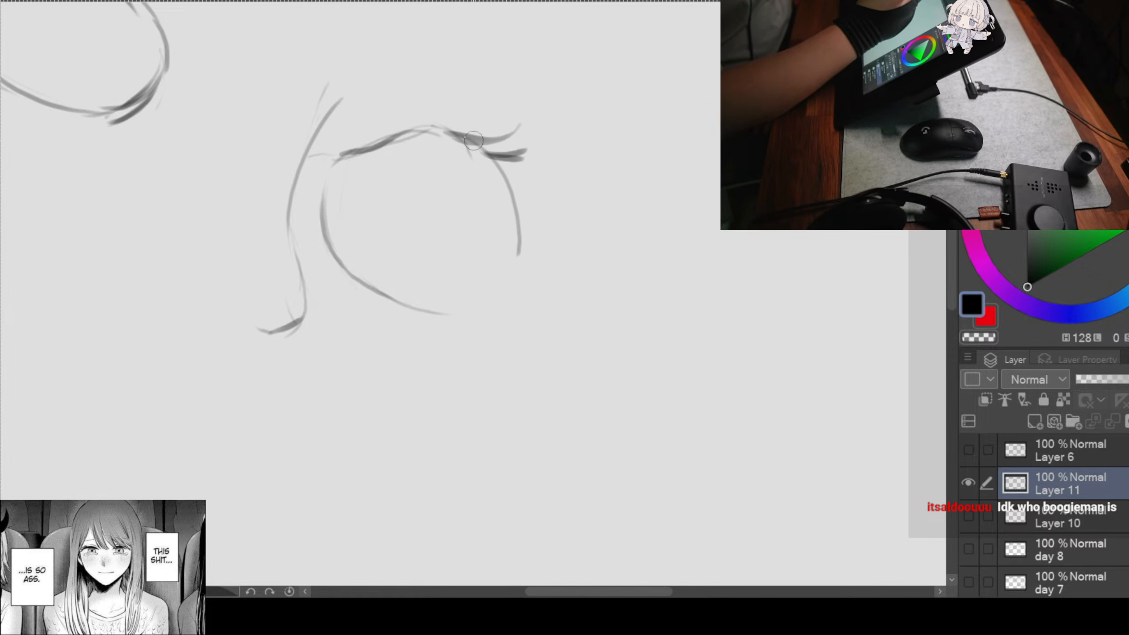
pyautogui.moveTo(467, 133)
pyautogui.mouseDown()
pyautogui.moveTo(545, 148)
pyautogui.moveTo(515, 244)
pyautogui.mouseUp()
pyautogui.moveTo(458, 132)
pyautogui.mouseDown()
pyautogui.moveTo(488, 154)
pyautogui.moveTo(522, 241)
pyautogui.mouseUp()
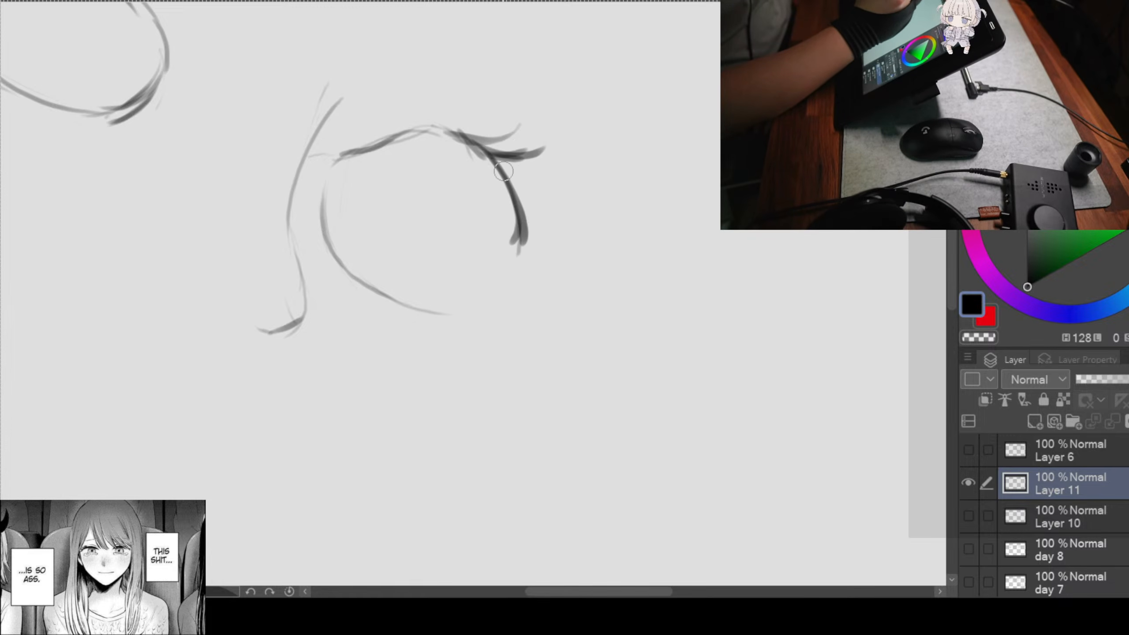
pyautogui.moveTo(414, 128)
pyautogui.mouseDown()
pyautogui.moveTo(477, 150)
pyautogui.moveTo(528, 220)
pyautogui.mouseUp()
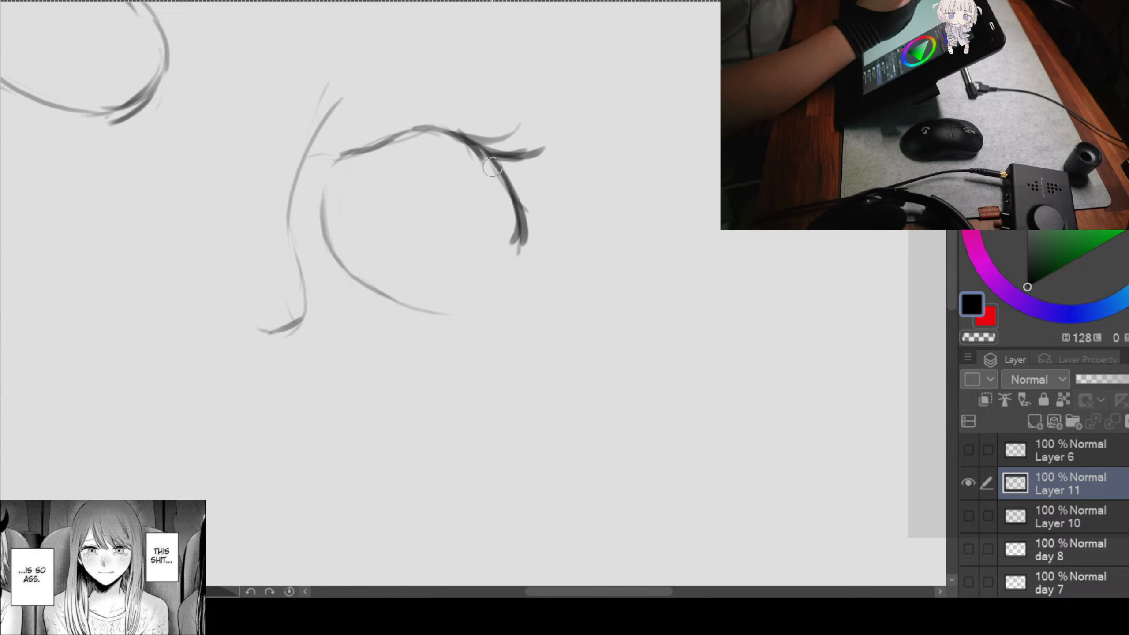
pyautogui.moveTo(486, 161); pyautogui.dragTo(545, 239)
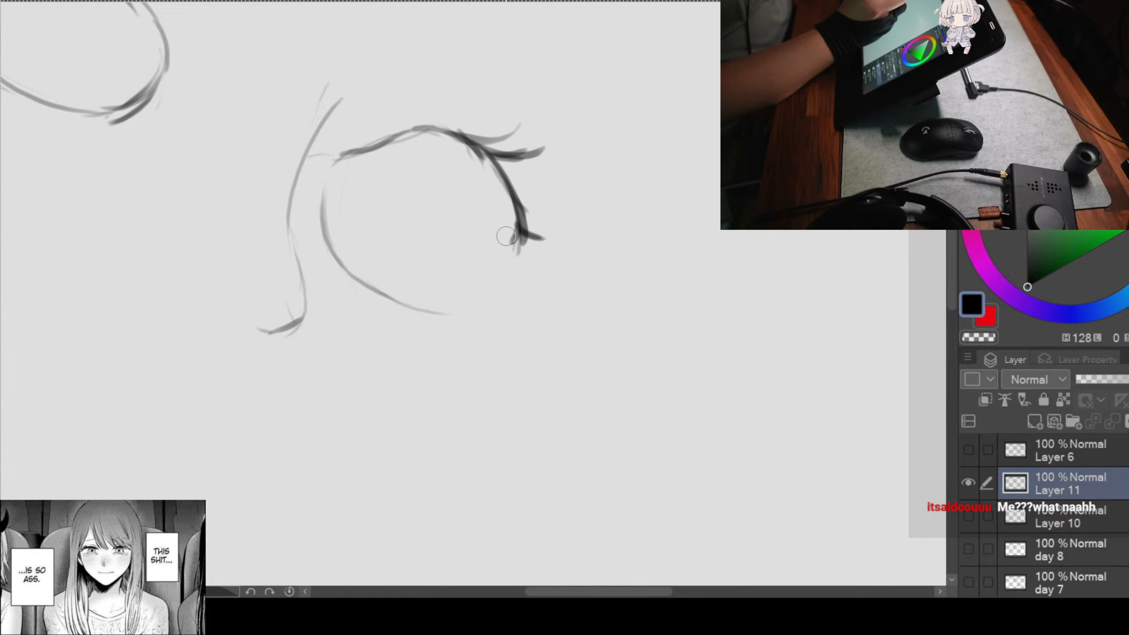
# Step: Close the second eye's lower outer edge with a curved stroke and refine it to a thinner, tapered line
pyautogui.moveTo(511, 258)
pyautogui.mouseDown()
pyautogui.moveTo(428, 296)
pyautogui.moveTo(453, 297)
pyautogui.mouseUp()
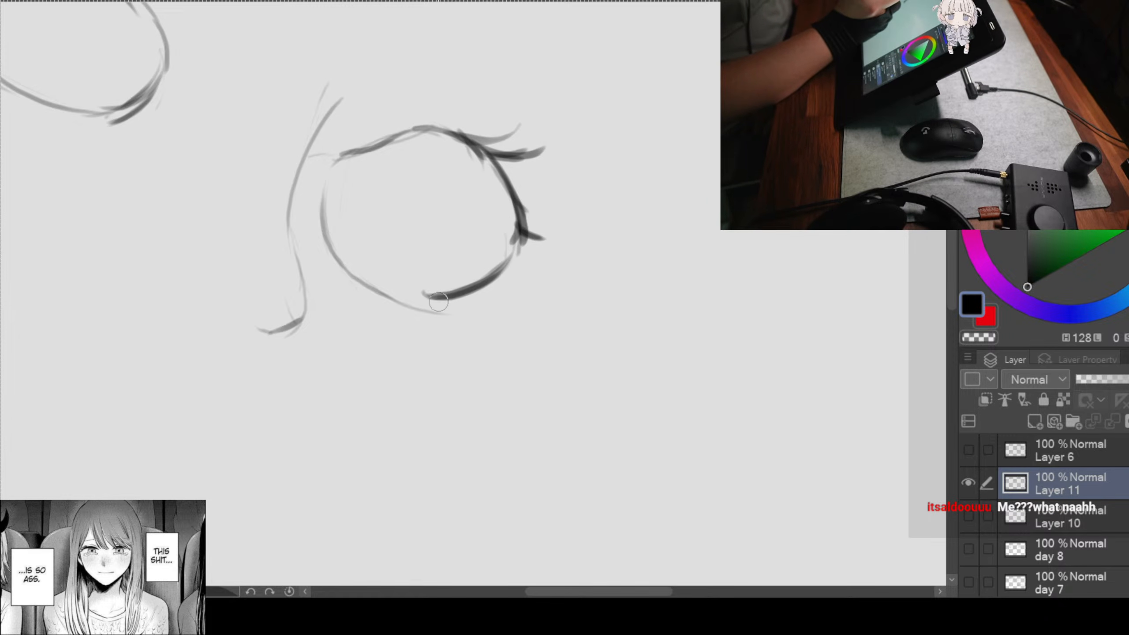
pyautogui.scroll(-2, 512, 275)
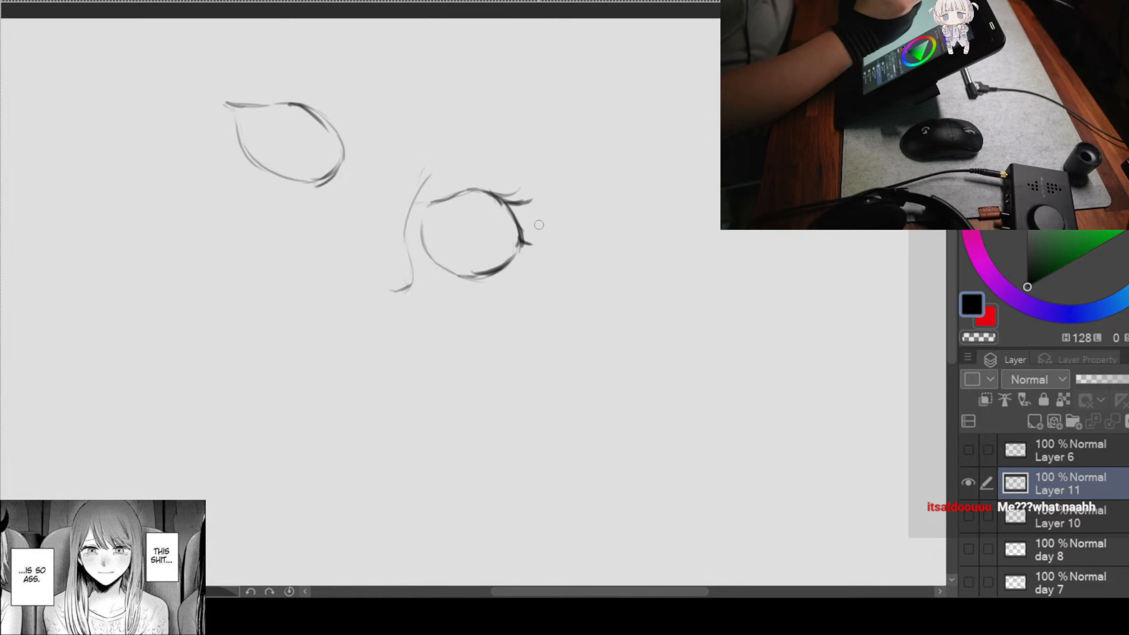
pyautogui.scroll(1, 543, 250)
pyautogui.hscroll(2, 535, 229)
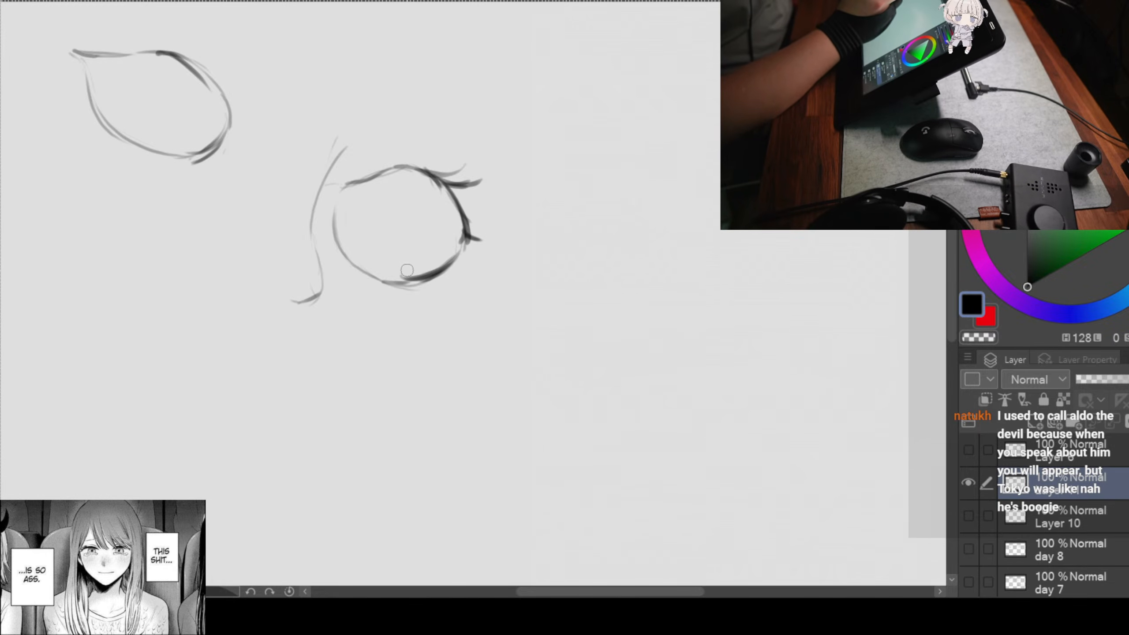
pyautogui.moveTo(410, 276); pyautogui.dragTo(436, 265)
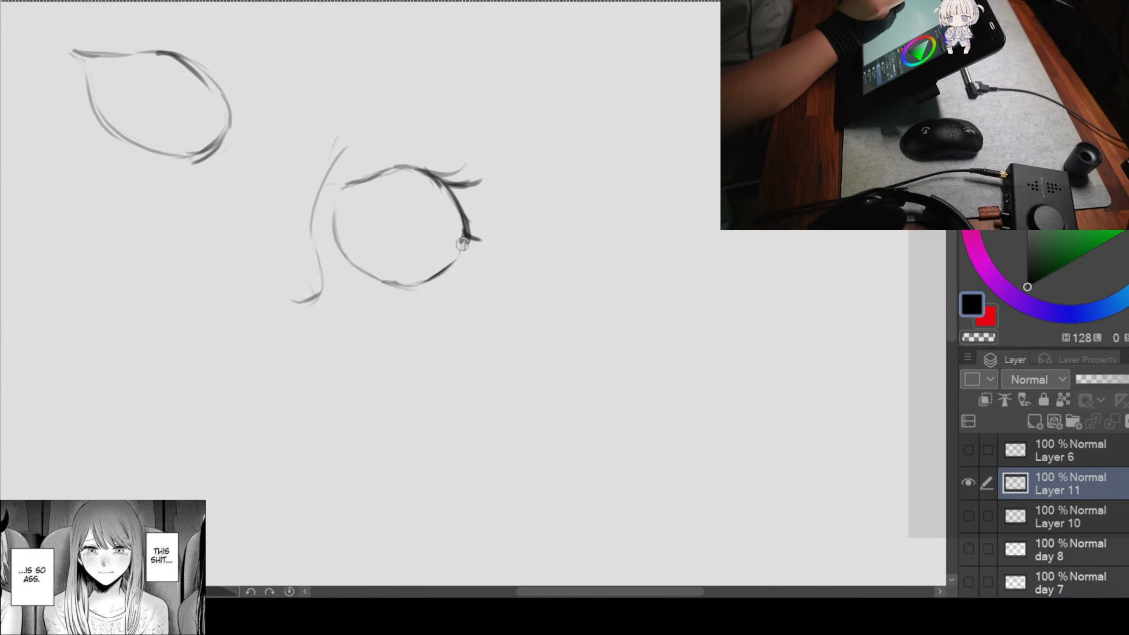
pyautogui.moveTo(455, 254); pyautogui.dragTo(397, 277)
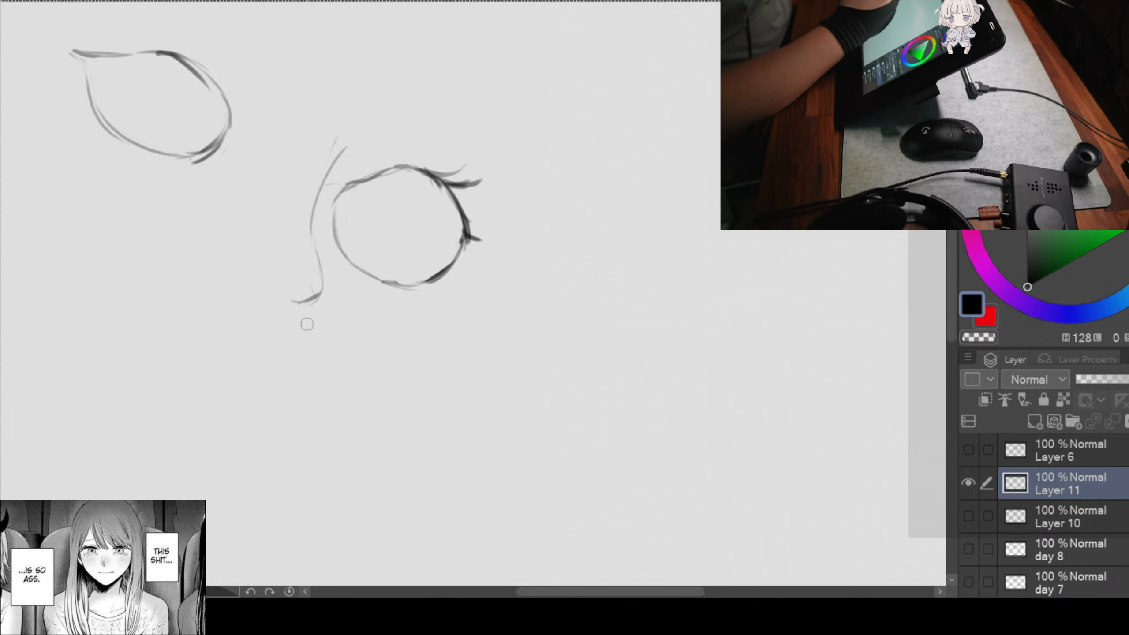
# Step: Erase the lower part of the nose and redraw it as a shorter angled bridge with a hooked tip overlapping the round eye
pyautogui.moveTo(315, 244)
pyautogui.mouseDown()
pyautogui.moveTo(313, 293)
pyautogui.moveTo(300, 295)
pyautogui.mouseUp()
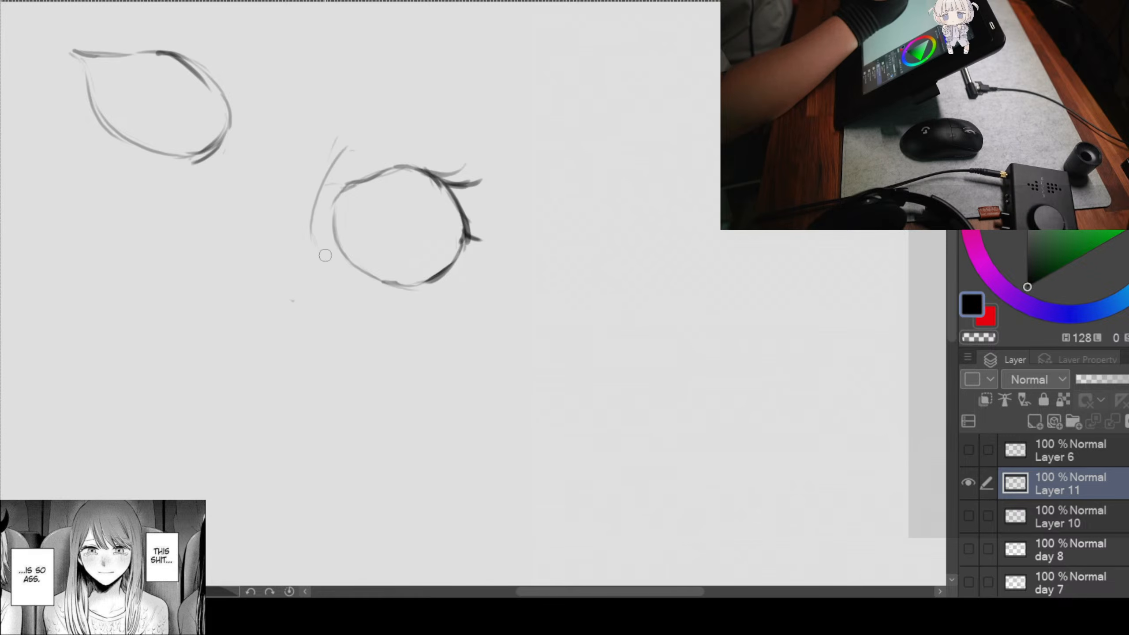
pyautogui.moveTo(314, 225); pyautogui.dragTo(329, 263)
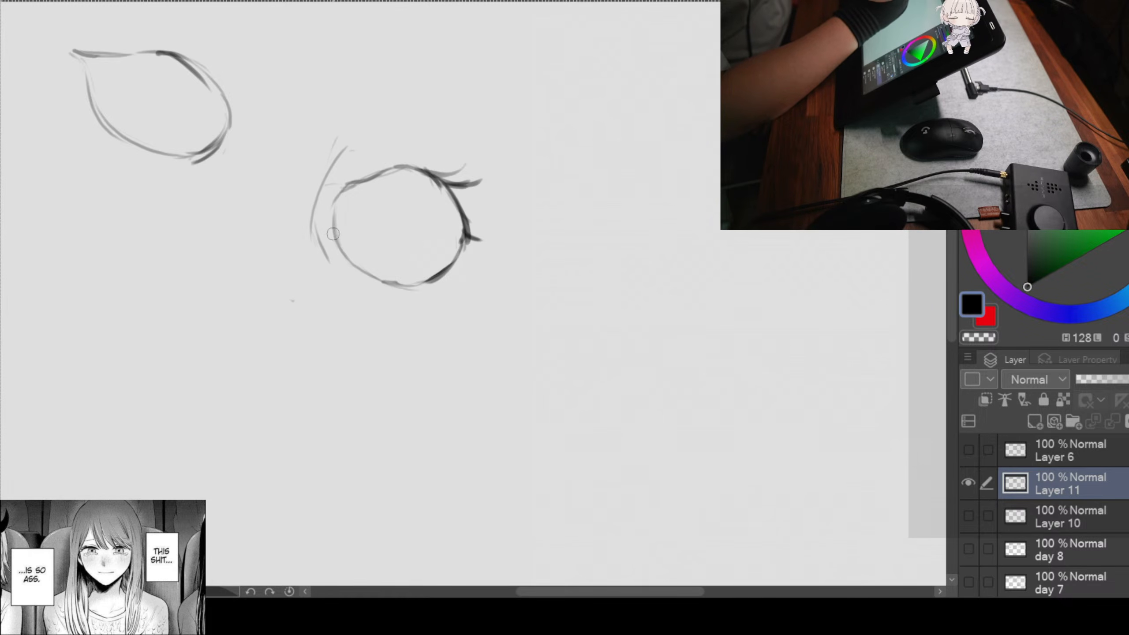
pyautogui.moveTo(309, 215)
pyautogui.mouseDown()
pyautogui.moveTo(355, 266)
pyautogui.moveTo(322, 283)
pyautogui.moveTo(348, 268)
pyautogui.mouseUp()
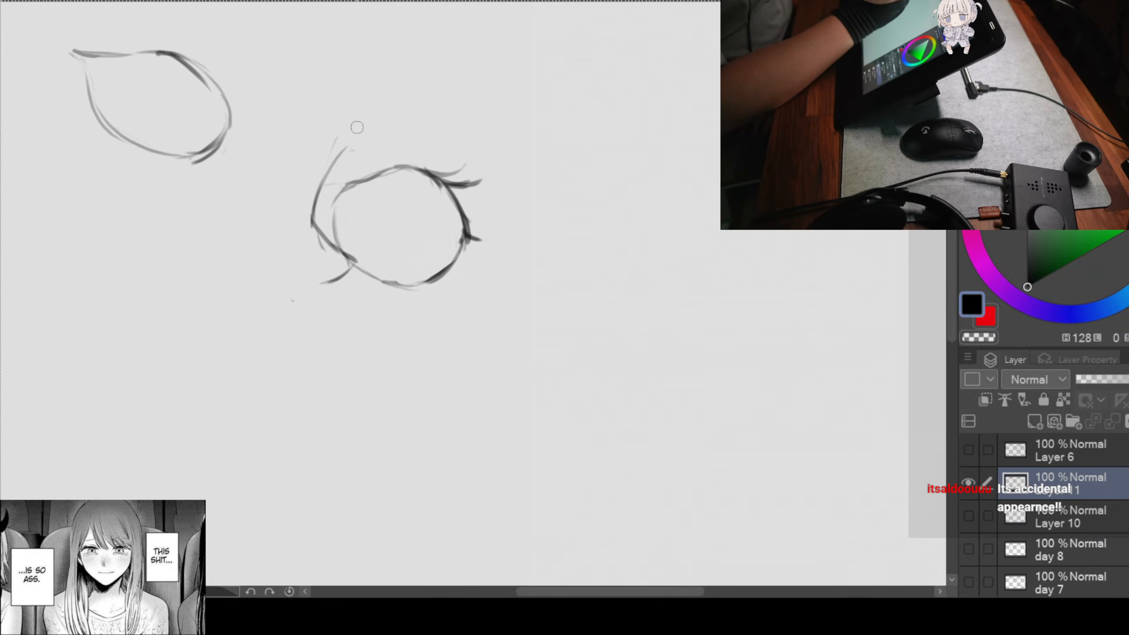
# Step: Lasso the leaf-shaped eye, enlarge and slightly rotate it, reposition it up and away from the nose, and deselect it
pyautogui.scroll(-2, 494, 294)
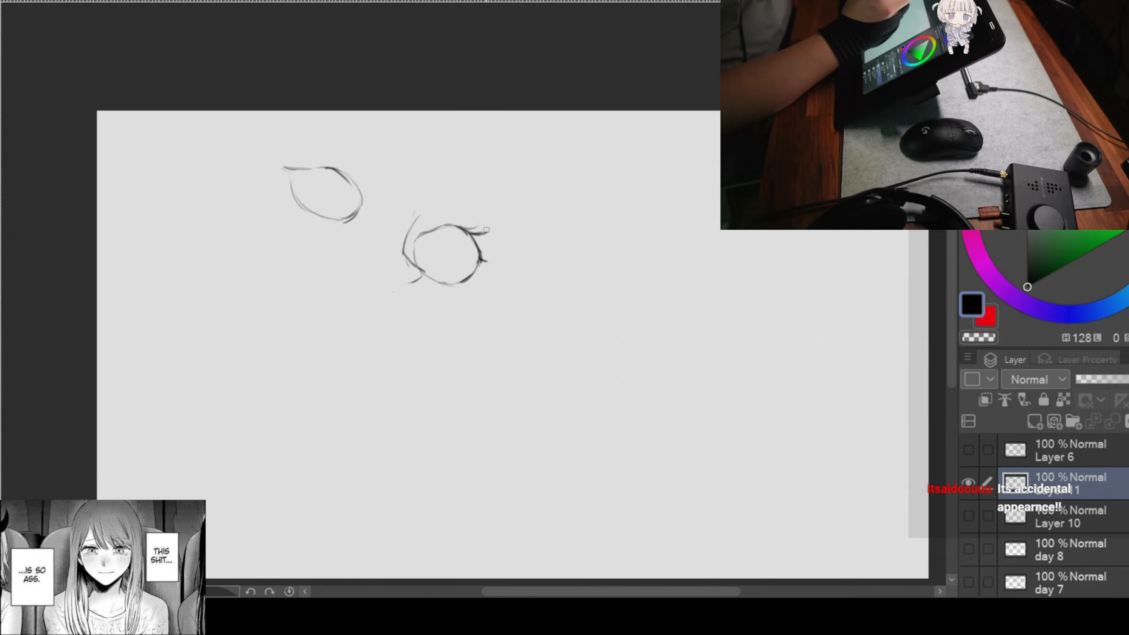
pyautogui.scroll(2, 486, 230)
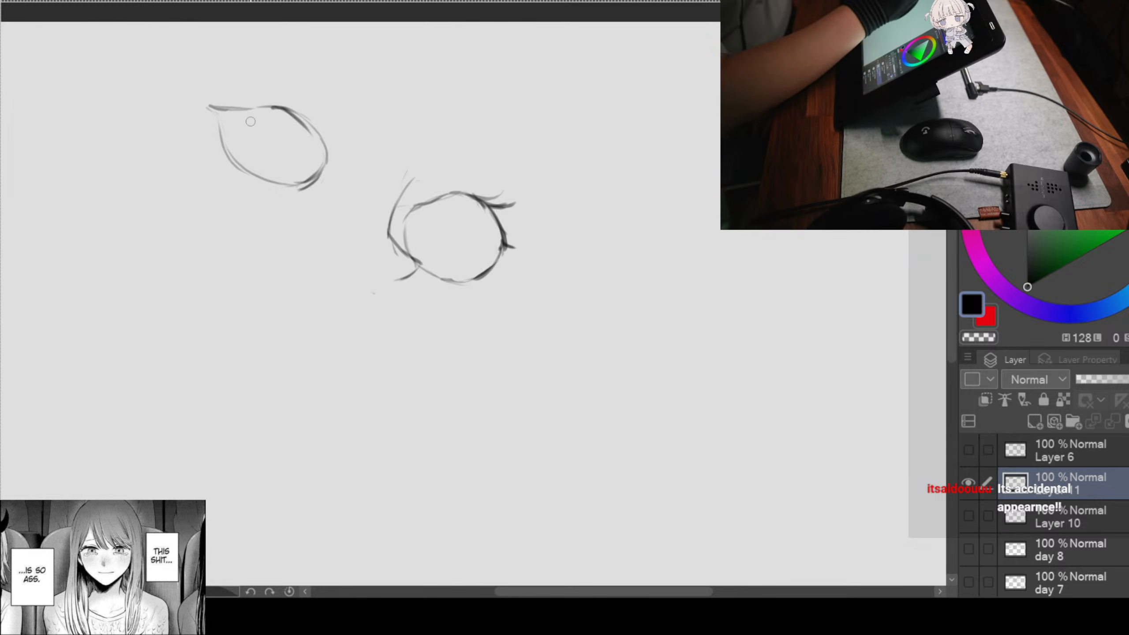
pyautogui.moveTo(318, 83)
pyautogui.mouseDown()
pyautogui.moveTo(231, 229)
pyautogui.moveTo(289, 70)
pyautogui.mouseUp()
pyautogui.hotkey('ctrl', 't')
pyautogui.moveTo(284, 197)
pyautogui.mouseDown()
pyautogui.moveTo(350, 260)
pyautogui.moveTo(374, 312)
pyautogui.mouseUp()
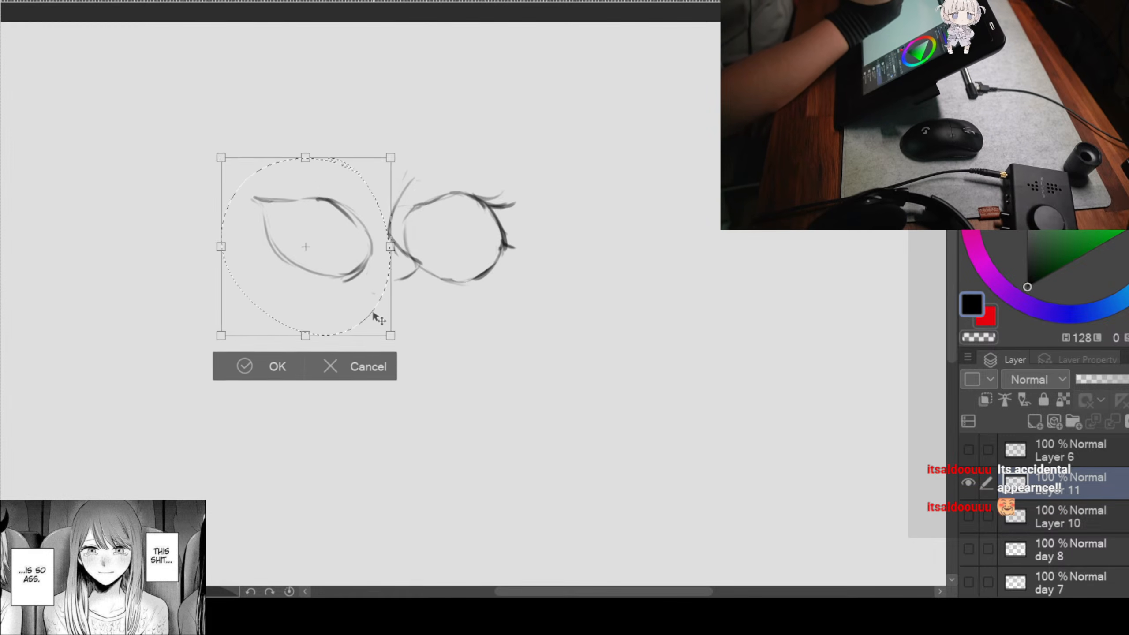
pyautogui.moveTo(384, 255); pyautogui.dragTo(311, 181)
pyautogui.moveTo(318, 260)
pyautogui.mouseDown()
pyautogui.moveTo(393, 340)
pyautogui.moveTo(324, 251)
pyautogui.moveTo(319, 225)
pyautogui.mouseUp()
pyautogui.moveTo(375, 42); pyautogui.dragTo(365, 51)
pyautogui.moveTo(333, 142)
pyautogui.mouseDown()
pyautogui.moveTo(339, 134)
pyautogui.moveTo(330, 168)
pyautogui.moveTo(343, 164)
pyautogui.mouseUp()
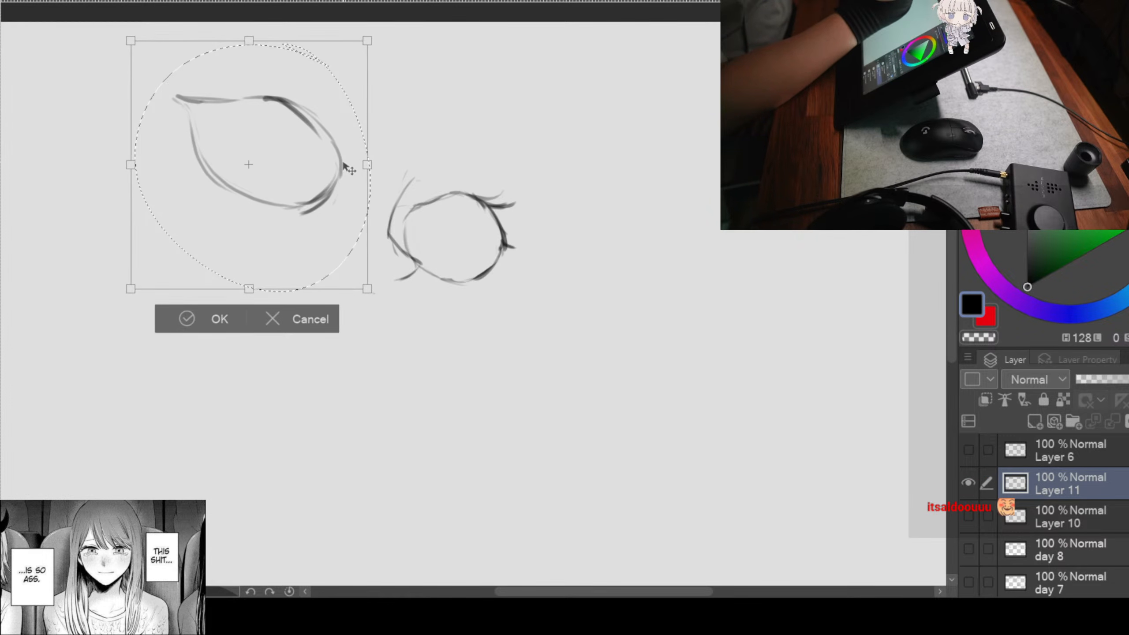
pyautogui.moveTo(458, 43); pyautogui.dragTo(458, 53)
pyautogui.moveTo(345, 194); pyautogui.dragTo(339, 189)
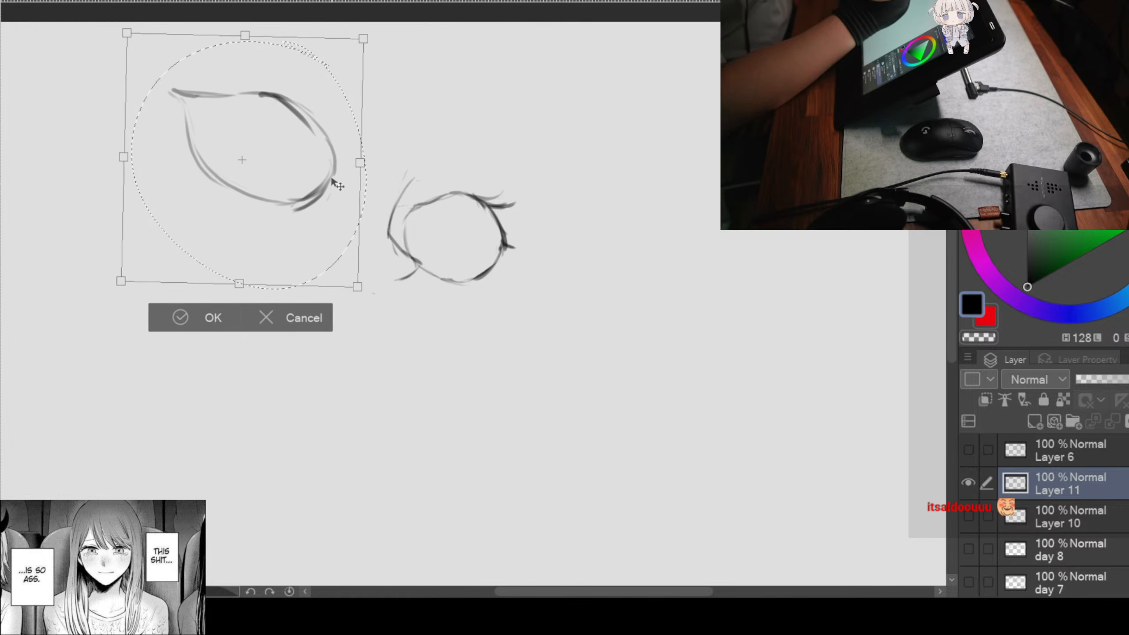
pyautogui.moveTo(364, 41); pyautogui.dragTo(391, 39)
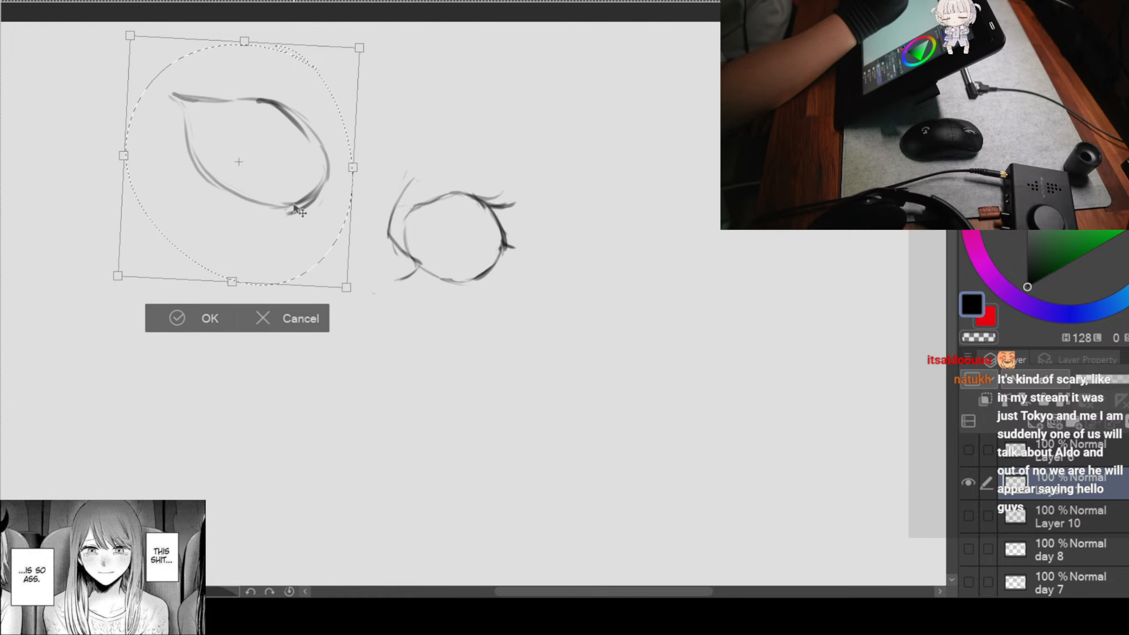
pyautogui.moveTo(296, 208); pyautogui.dragTo(293, 196)
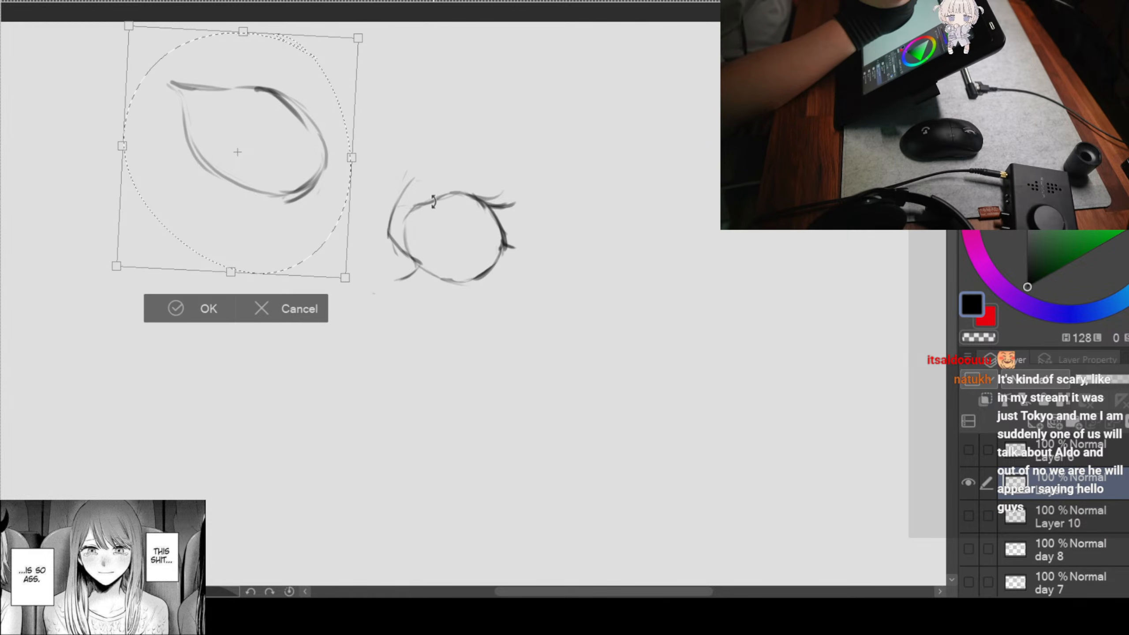
pyautogui.click(188, 311)
pyautogui.hotkey('ctrl', 'd')
# Step: Scale both eyes and the nose down slightly together and move them toward the middle of the canvas
pyautogui.hotkey('ctrl', 't')
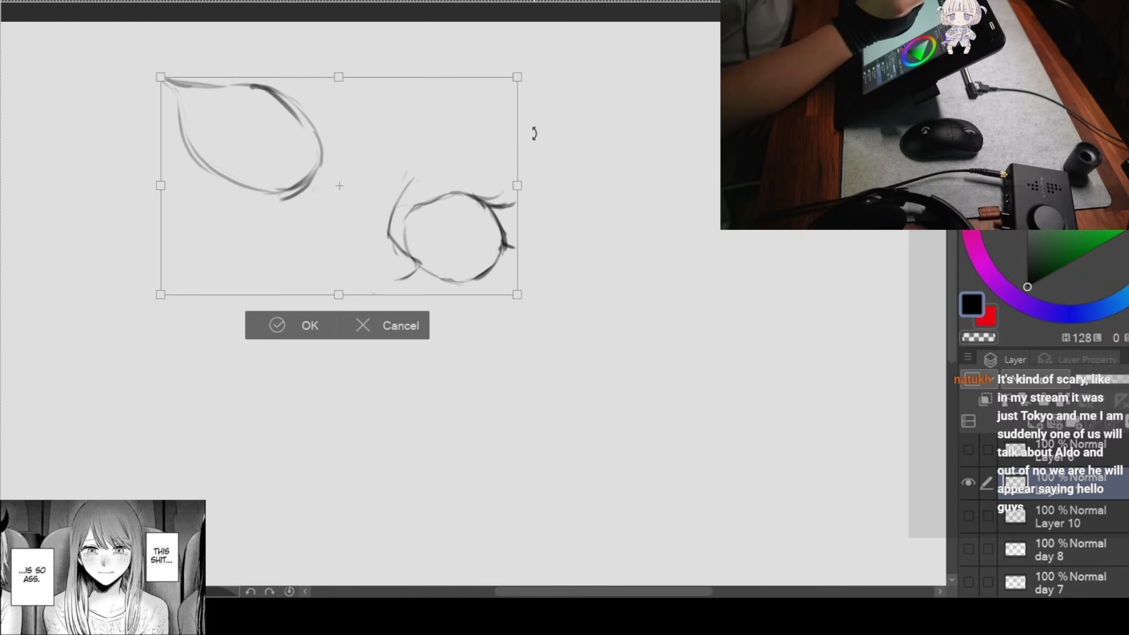
pyautogui.moveTo(515, 77); pyautogui.dragTo(492, 93)
pyautogui.moveTo(421, 168); pyautogui.dragTo(488, 223)
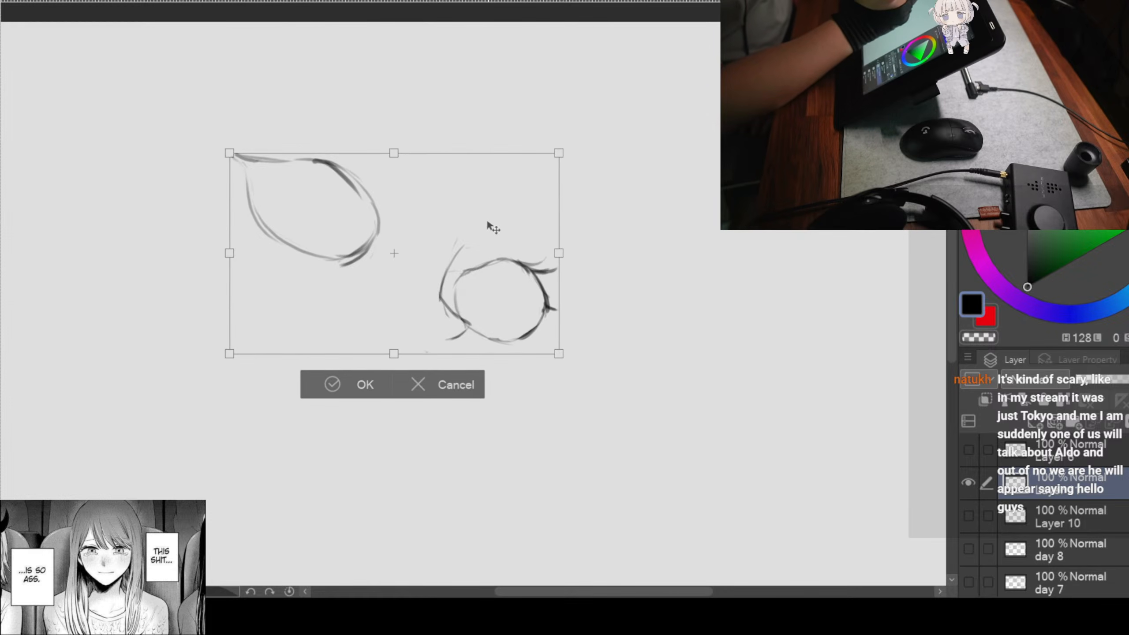
pyautogui.click(340, 385)
# Step: Darken the leaf-shaped eye's upper lid and outer side, and add short lashes at both corners and along the upper lid
pyautogui.scroll(1, 555, 227)
pyautogui.scroll(-3, 617, 299)
pyautogui.moveTo(617, 299); pyautogui.dragTo(524, 234)
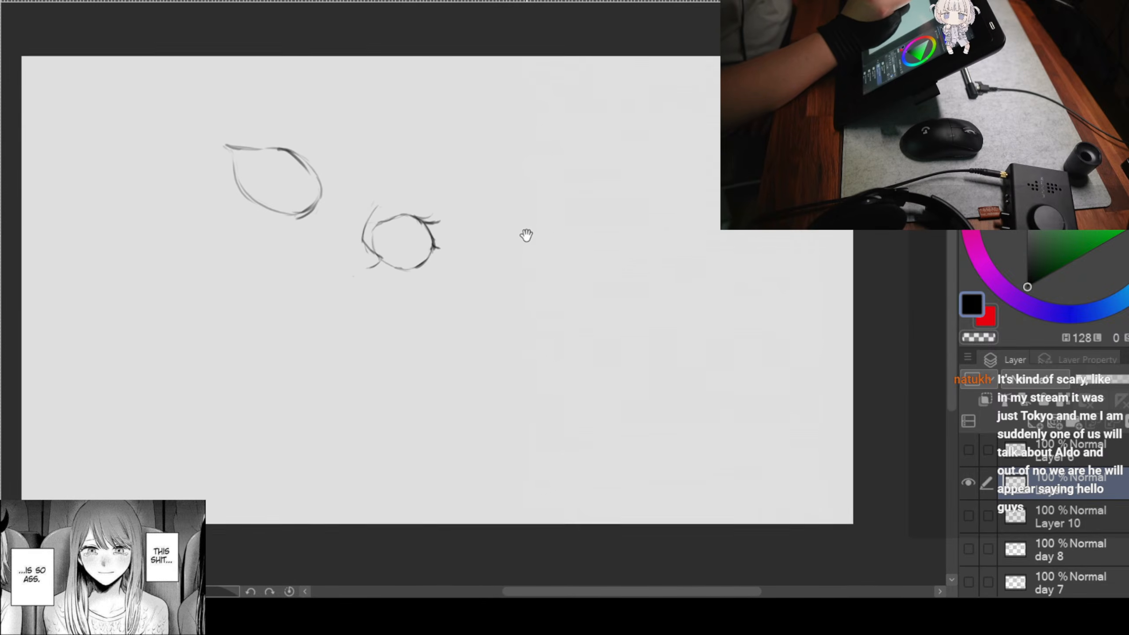
pyautogui.scroll(1, 457, 166)
pyautogui.moveTo(456, 166); pyautogui.dragTo(587, 133)
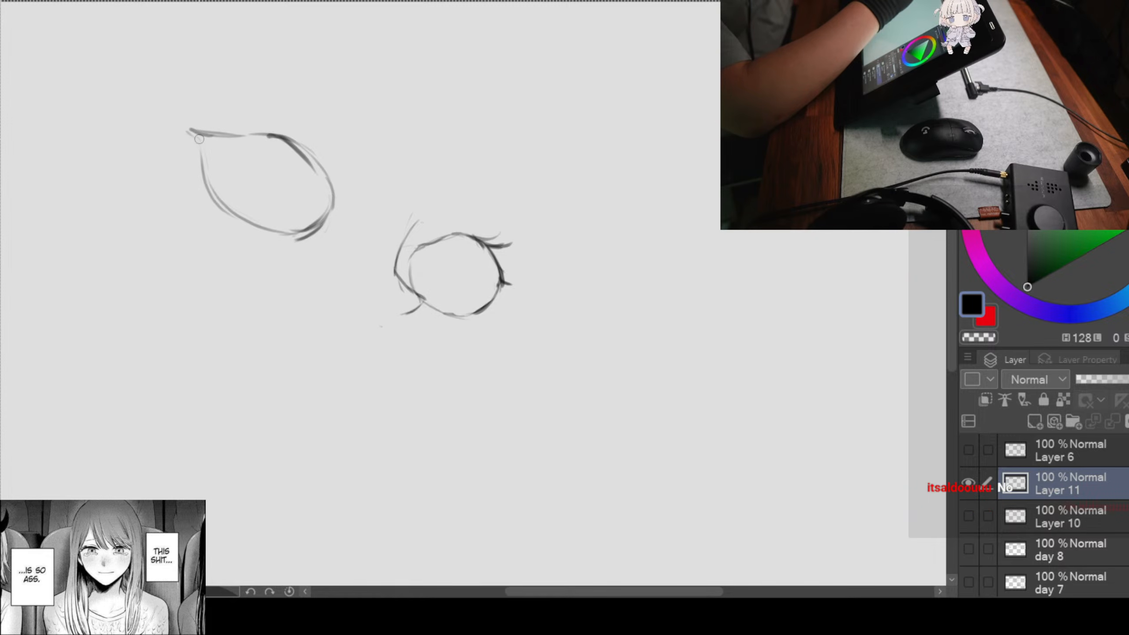
pyautogui.moveTo(197, 126); pyautogui.dragTo(235, 133)
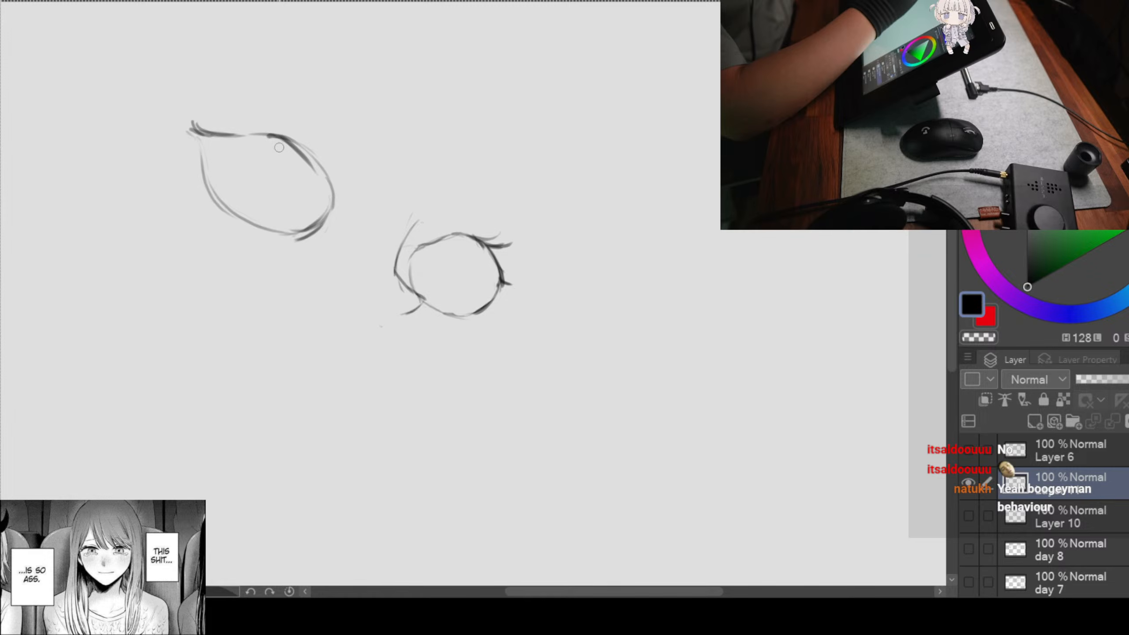
pyautogui.moveTo(199, 133)
pyautogui.mouseDown()
pyautogui.moveTo(204, 175)
pyautogui.moveTo(252, 225)
pyautogui.mouseUp()
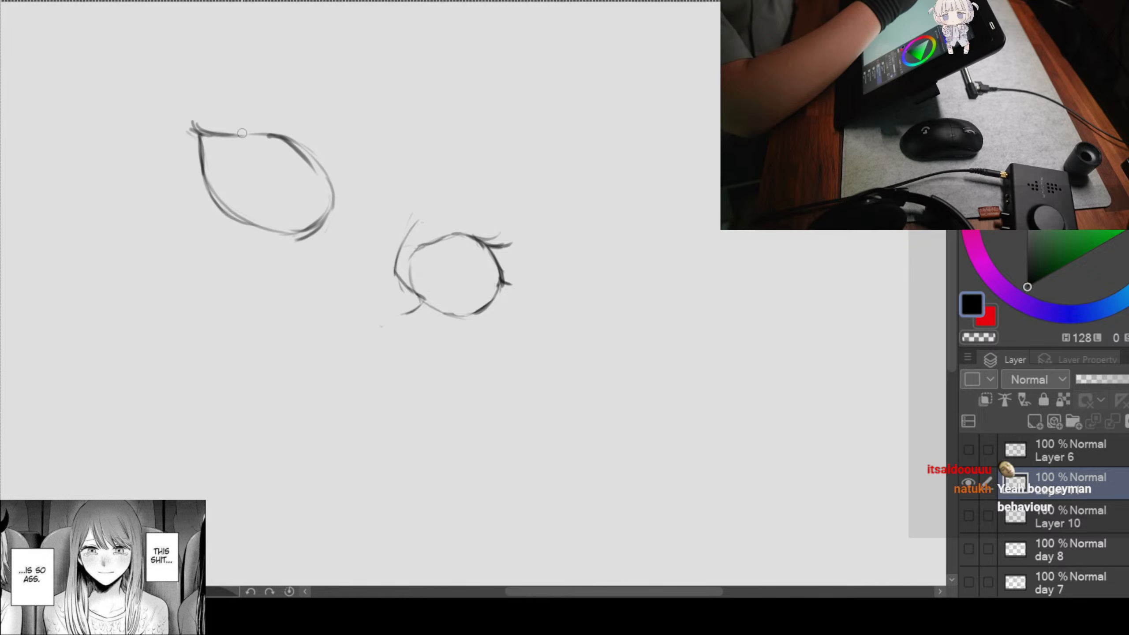
pyautogui.moveTo(221, 114)
pyautogui.mouseDown()
pyautogui.moveTo(239, 136)
pyautogui.moveTo(223, 109)
pyautogui.moveTo(272, 134)
pyautogui.moveTo(234, 131)
pyautogui.moveTo(296, 136)
pyautogui.mouseUp()
pyautogui.moveTo(218, 112)
pyautogui.mouseDown()
pyautogui.moveTo(283, 139)
pyautogui.moveTo(317, 180)
pyautogui.moveTo(294, 144)
pyautogui.moveTo(329, 177)
pyautogui.mouseUp()
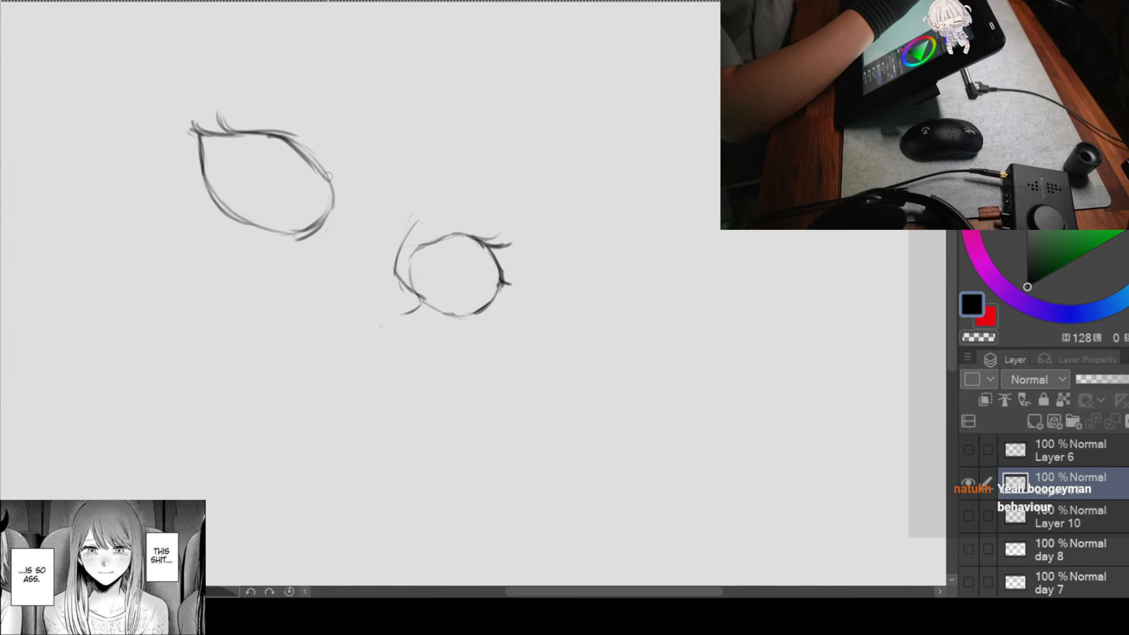
pyautogui.moveTo(288, 138)
pyautogui.mouseDown()
pyautogui.moveTo(341, 187)
pyautogui.moveTo(306, 160)
pyautogui.moveTo(336, 187)
pyautogui.mouseUp()
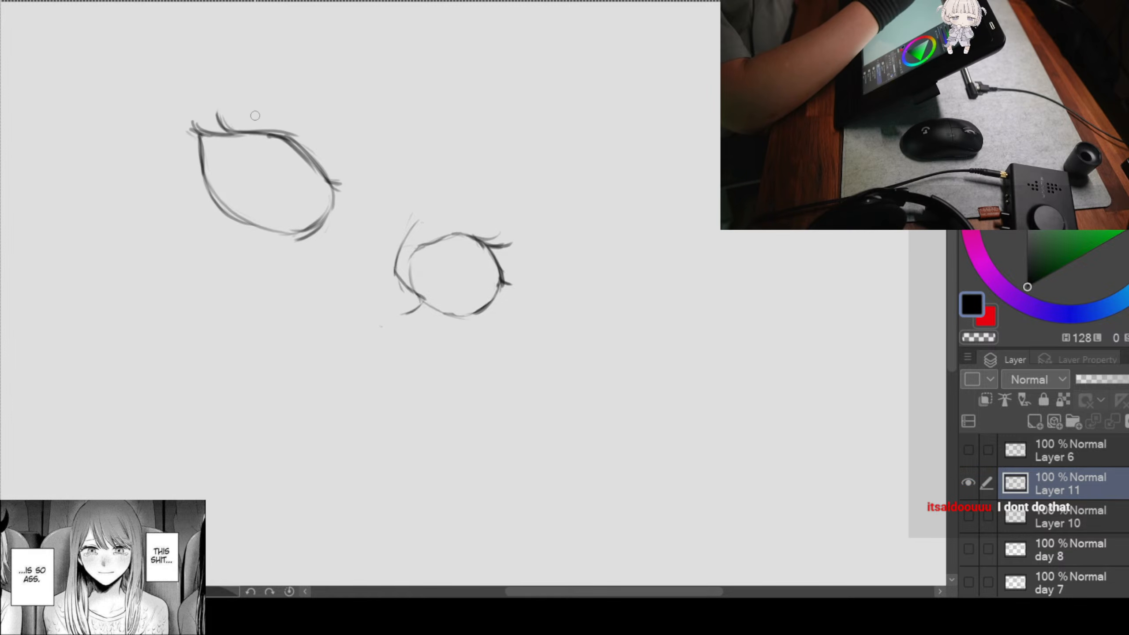
pyautogui.moveTo(256, 130); pyautogui.dragTo(248, 118)
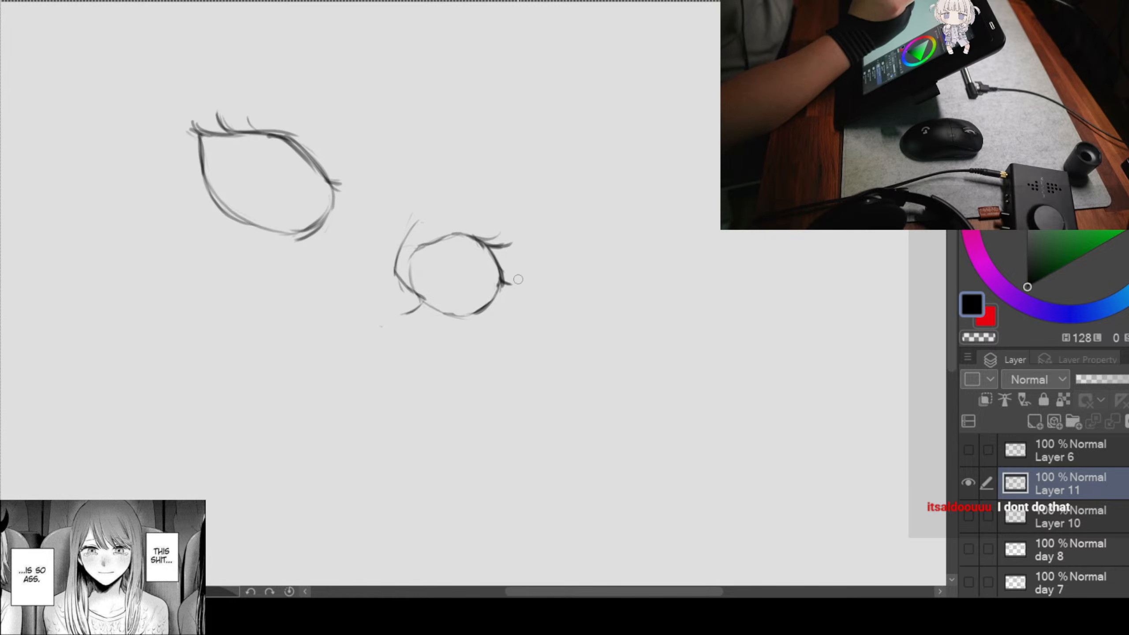
pyautogui.scroll(-1, 513, 271)
pyautogui.scroll(1, 512, 242)
pyautogui.scroll(-1, 515, 256)
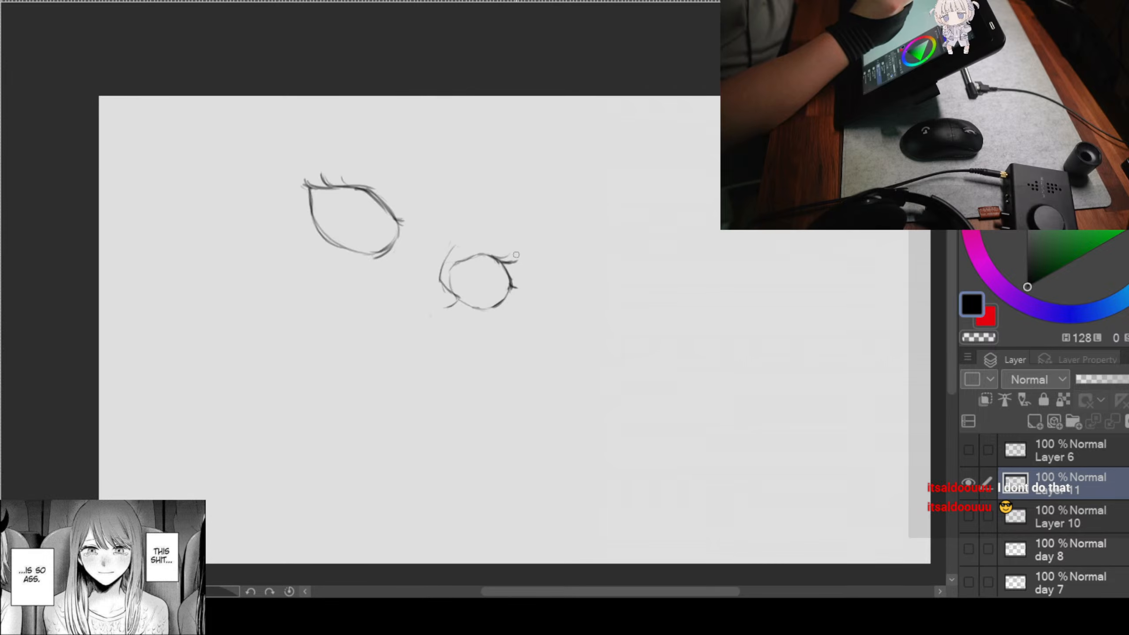
pyautogui.scroll(1, 518, 209)
pyautogui.moveTo(583, 272); pyautogui.dragTo(567, 240)
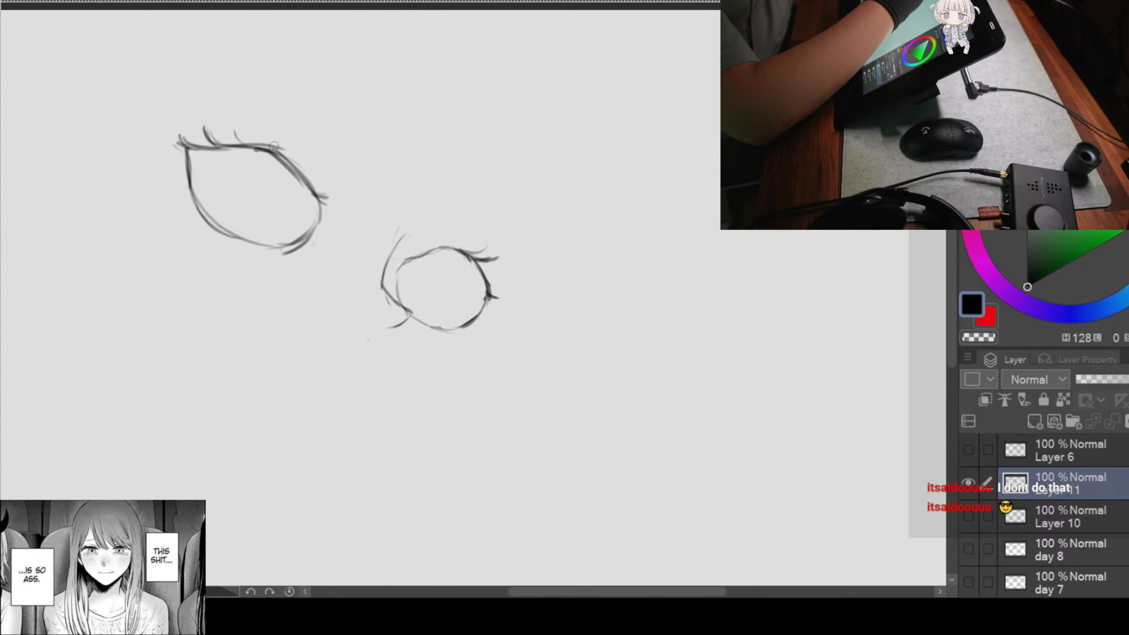
# Step: Sketch light crease lines above the leaf-shaped eye's inner half and over the round eye's upper lid
pyautogui.moveTo(267, 136); pyautogui.dragTo(306, 153)
pyautogui.moveTo(330, 192); pyautogui.dragTo(335, 209)
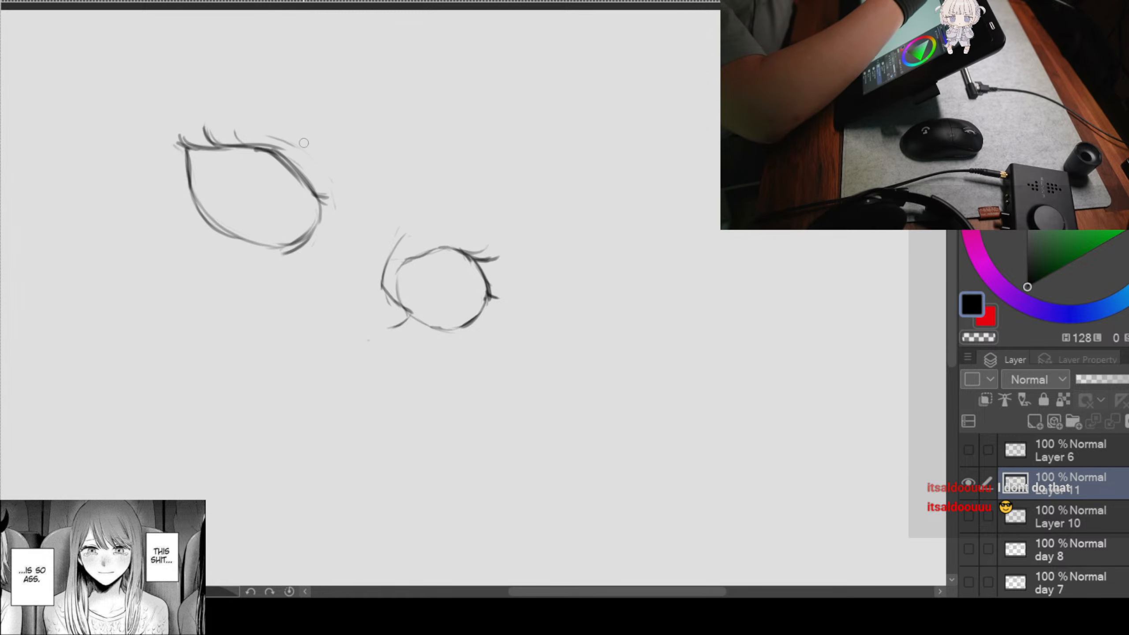
pyautogui.moveTo(290, 142); pyautogui.dragTo(332, 169)
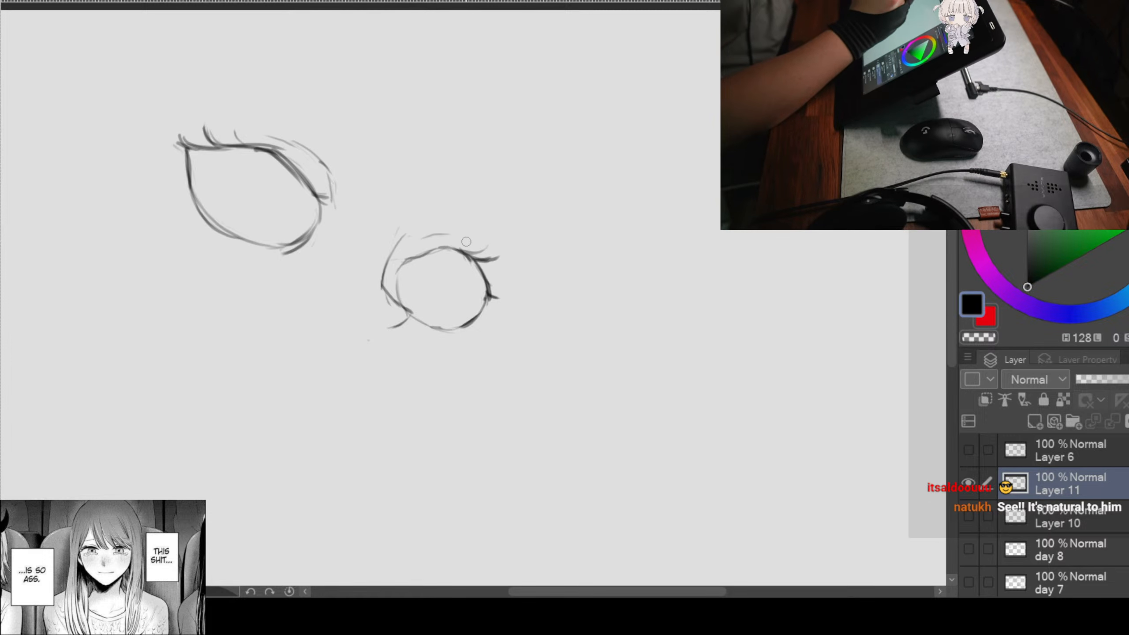
pyautogui.moveTo(419, 237)
pyautogui.mouseDown()
pyautogui.moveTo(475, 240)
pyautogui.moveTo(496, 289)
pyautogui.mouseUp()
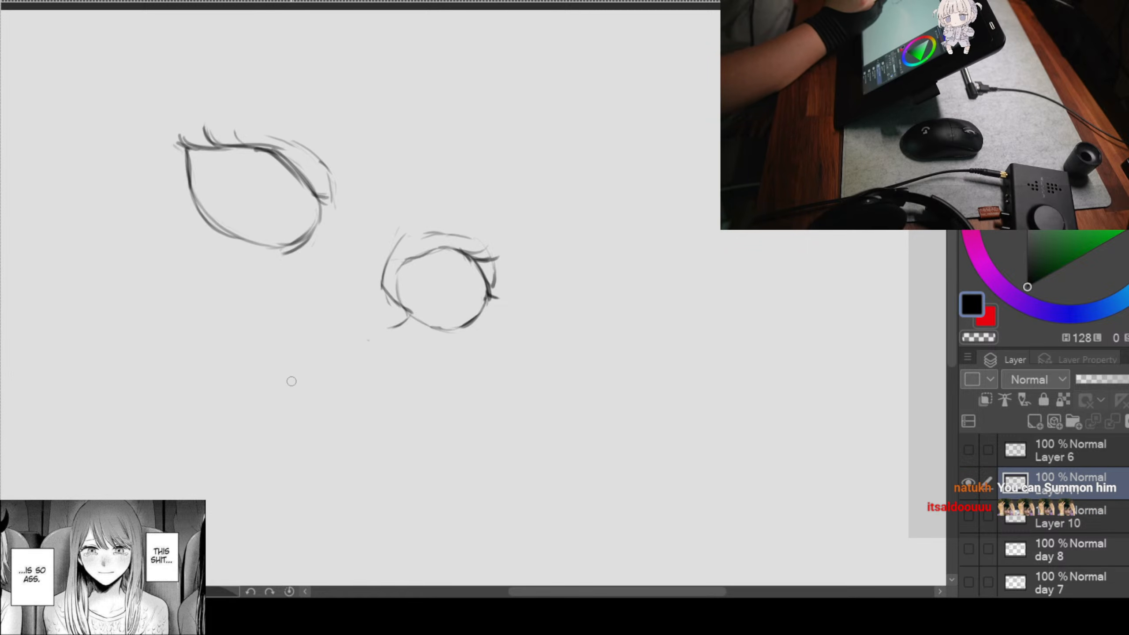
# Step: Draw a short curved mouth line below the nose, replacing a longer, flatter first attempt
pyautogui.moveTo(286, 373)
pyautogui.mouseDown()
pyautogui.moveTo(337, 392)
pyautogui.moveTo(393, 393)
pyautogui.mouseUp()
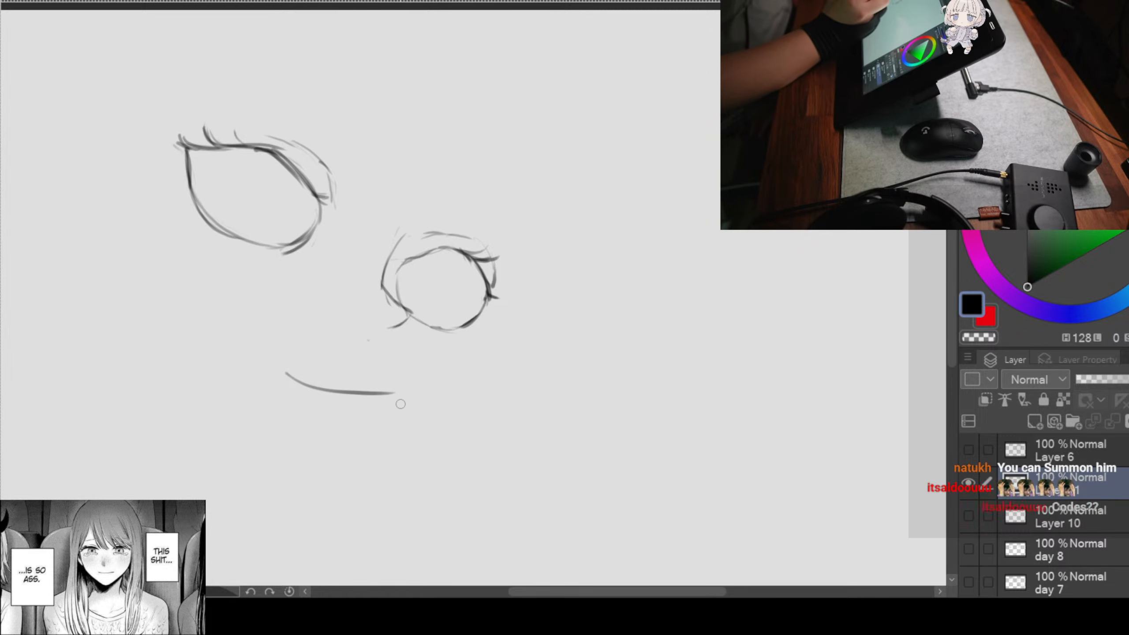
pyautogui.hotkey('ctrl', 'z')
pyautogui.moveTo(308, 369)
pyautogui.mouseDown()
pyautogui.moveTo(369, 397)
pyautogui.moveTo(407, 396)
pyautogui.mouseUp()
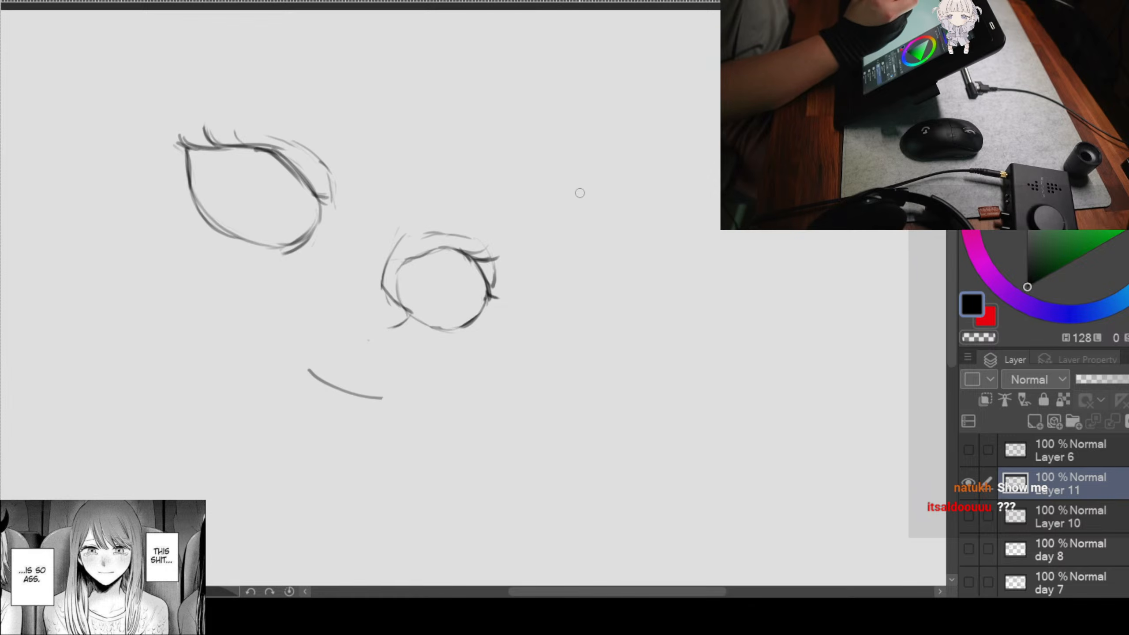
# Step: Scale the eyes, nose and mouth down slightly together, reposition them on the canvas and apply the transform
pyautogui.scroll(-2, 585, 256)
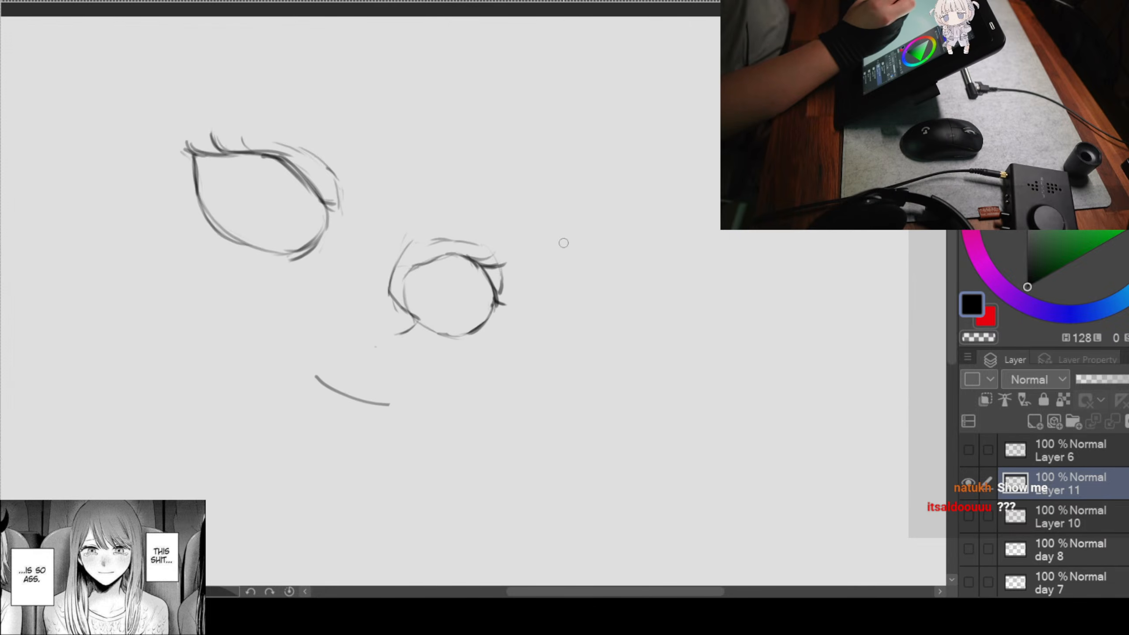
pyautogui.hotkey('ctrl', 't')
pyautogui.moveTo(462, 249); pyautogui.dragTo(522, 233)
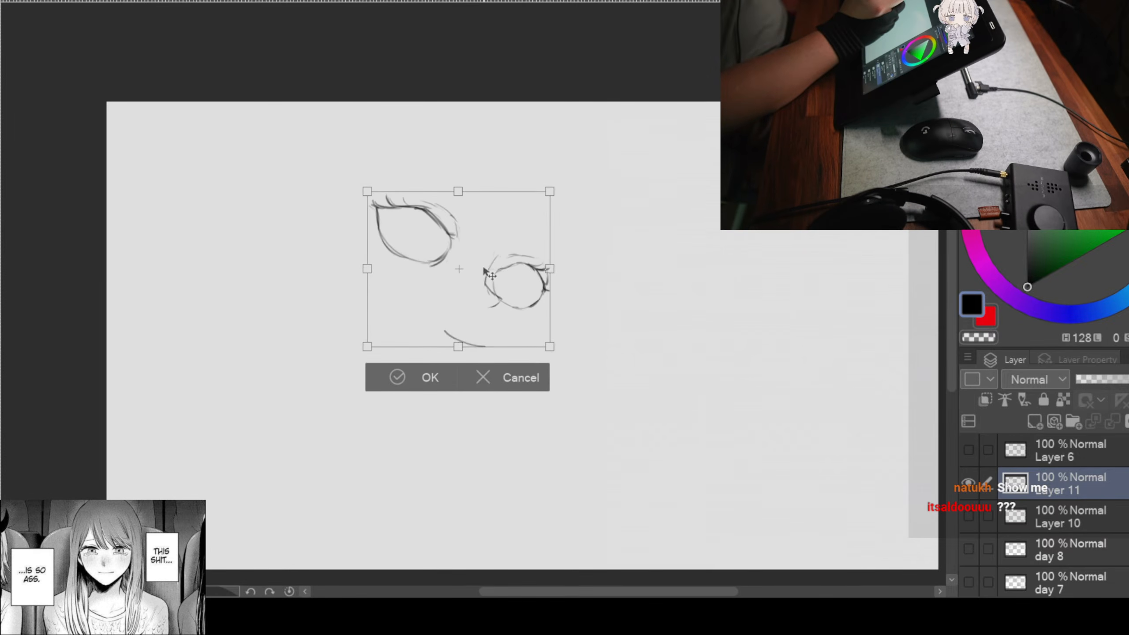
pyautogui.click(403, 376)
# Step: Add a thin slanted stroke just outside the round eye's outer lashes
pyautogui.scroll(2, 582, 211)
pyautogui.moveTo(596, 277); pyautogui.dragTo(602, 226)
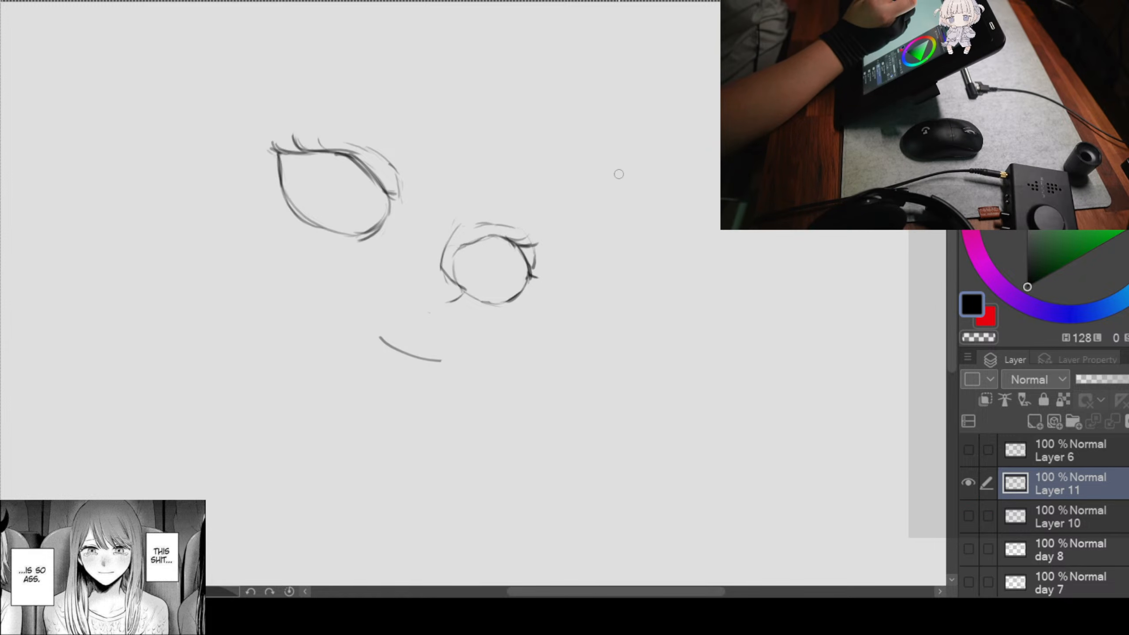
pyautogui.moveTo(602, 293); pyautogui.dragTo(656, 252)
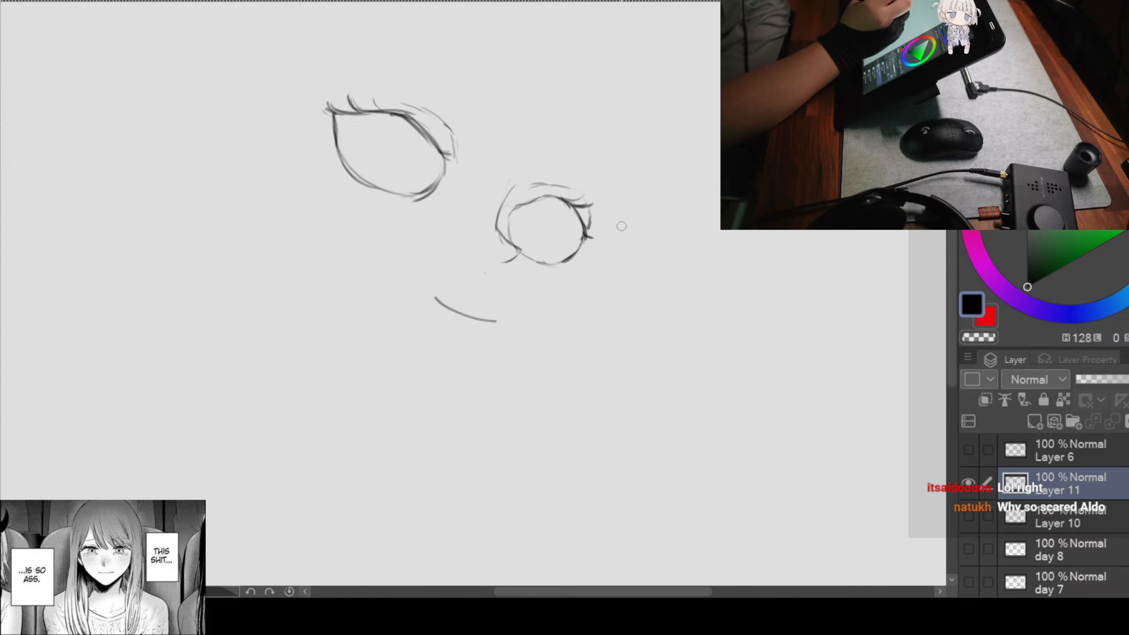
pyautogui.scroll(3, 604, 228)
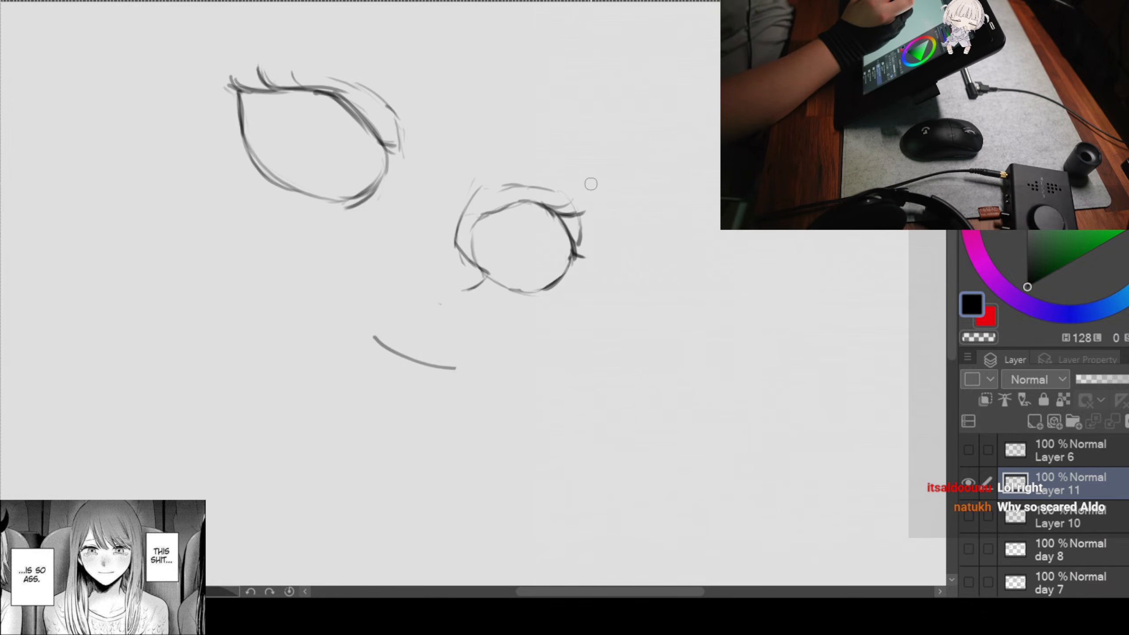
pyautogui.moveTo(598, 195); pyautogui.dragTo(583, 240)
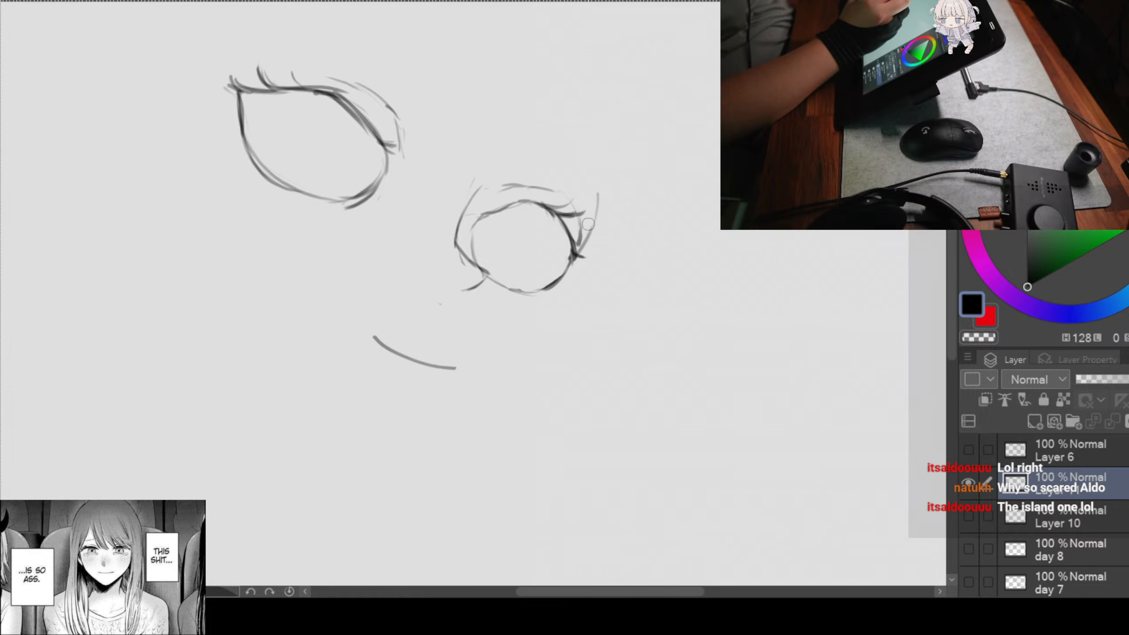
# Step: Shrink the whole face sketch a little more, shift it slightly upward and apply the transform
pyautogui.scroll(-2, 556, 350)
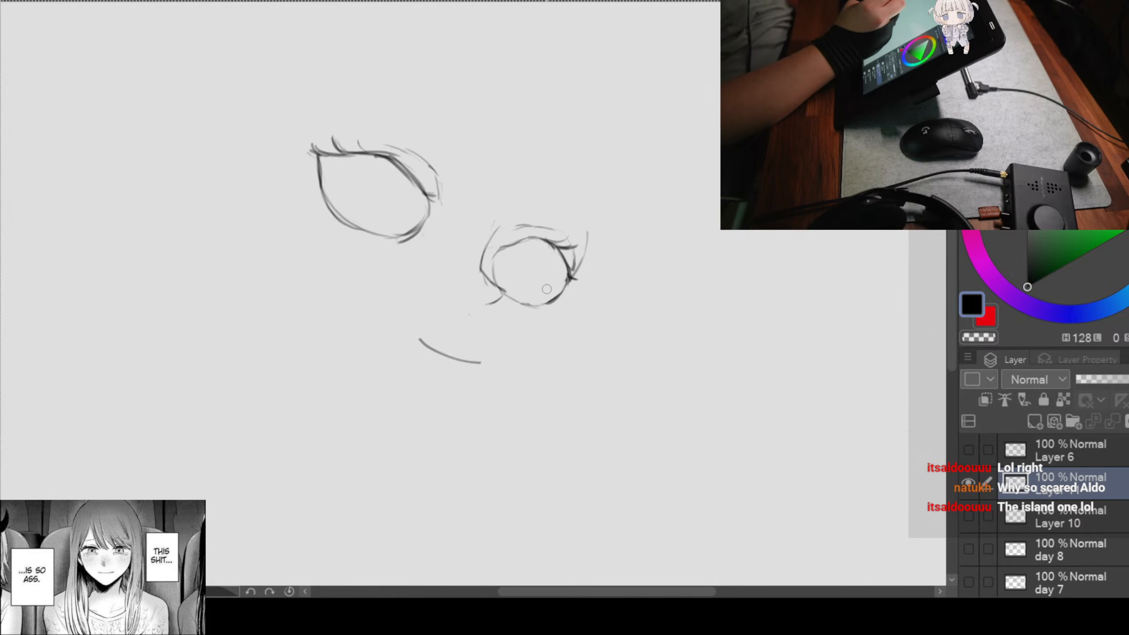
pyautogui.hotkey('ctrl', 't')
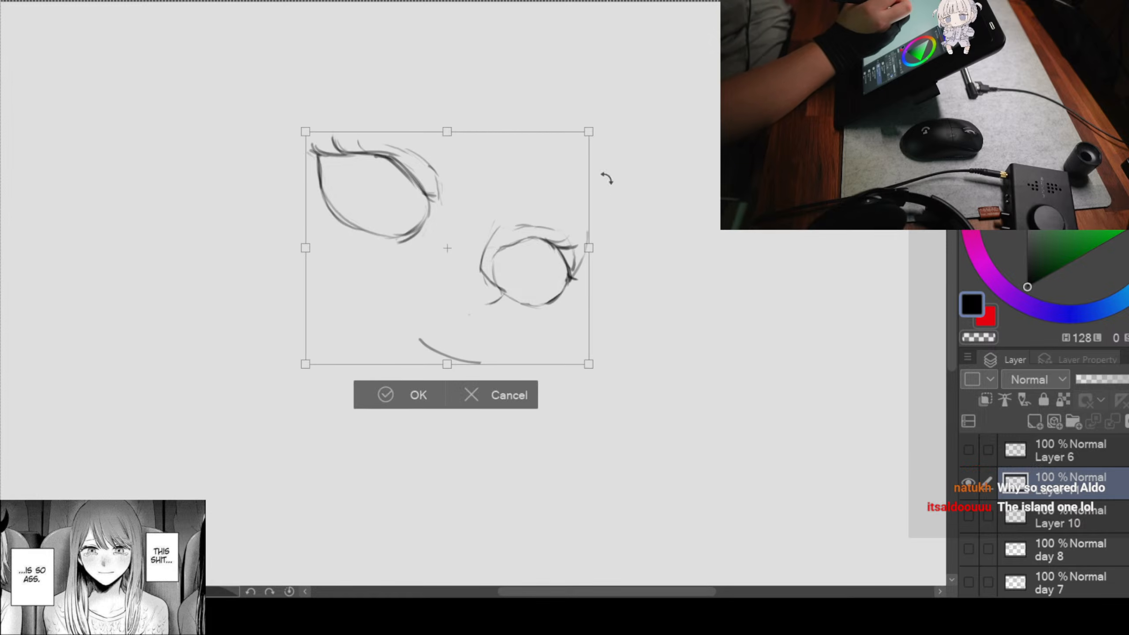
pyautogui.moveTo(587, 131); pyautogui.dragTo(544, 164)
pyautogui.moveTo(482, 245); pyautogui.dragTo(494, 215)
pyautogui.click(374, 363)
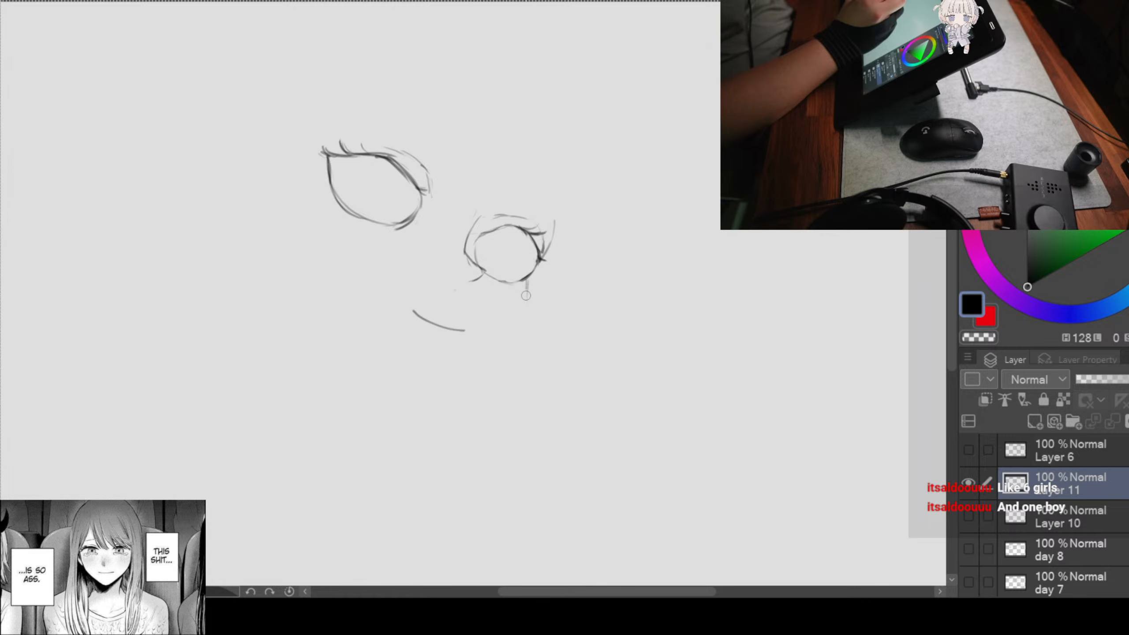
# Step: Draw and darken the cheek and jaw line from beneath the round eye down to a small hooked chin
pyautogui.moveTo(526, 295); pyautogui.dragTo(524, 307)
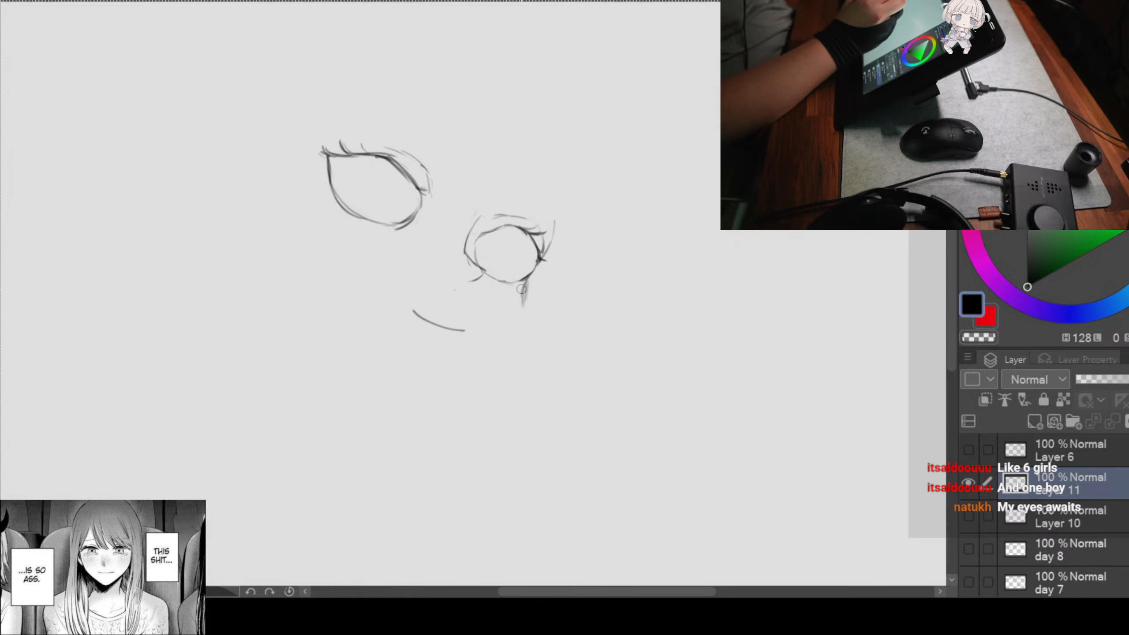
pyautogui.moveTo(527, 279)
pyautogui.mouseDown()
pyautogui.moveTo(524, 299)
pyautogui.moveTo(443, 391)
pyautogui.mouseUp()
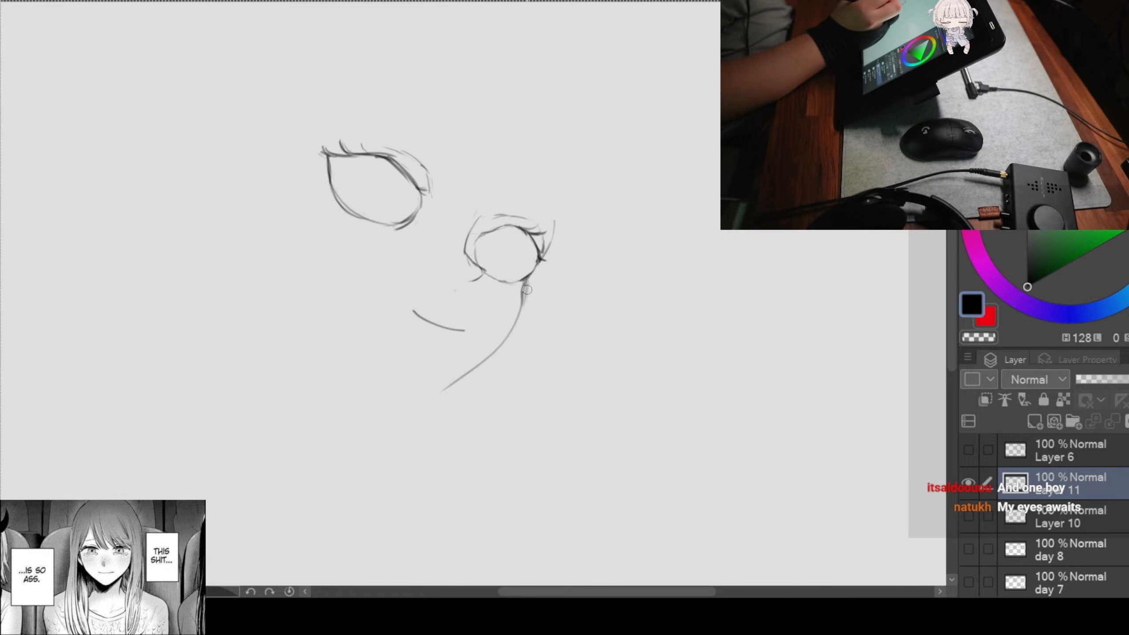
pyautogui.moveTo(527, 287)
pyautogui.mouseDown()
pyautogui.moveTo(523, 316)
pyautogui.moveTo(489, 359)
pyautogui.moveTo(396, 403)
pyautogui.mouseUp()
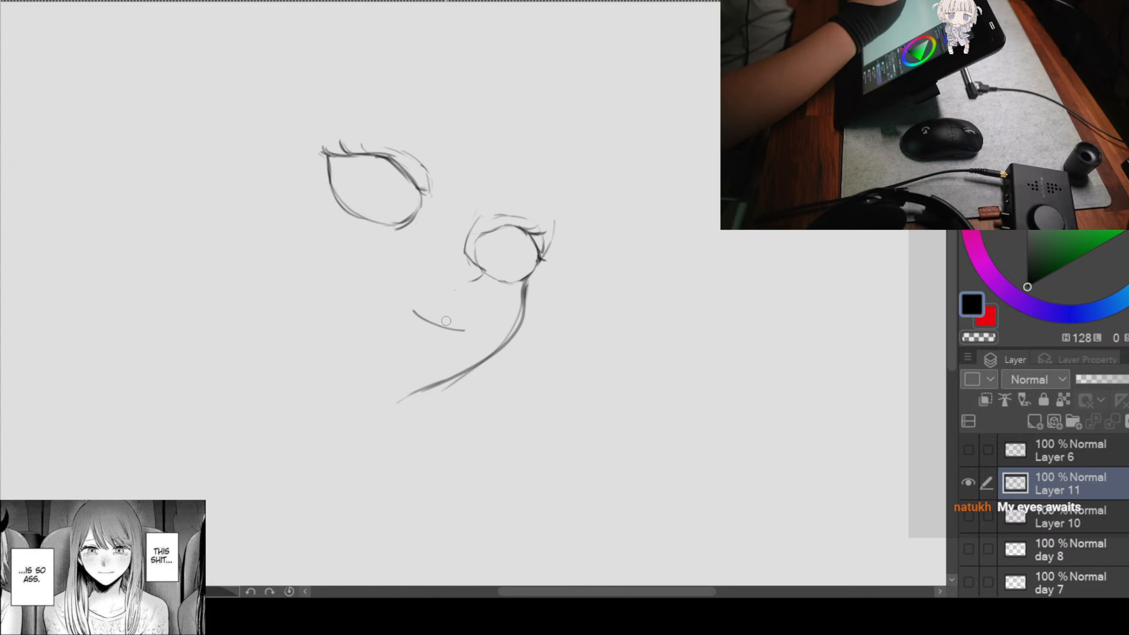
pyautogui.moveTo(581, 252)
pyautogui.mouseDown()
pyautogui.moveTo(610, 282)
pyautogui.moveTo(640, 270)
pyautogui.mouseUp()
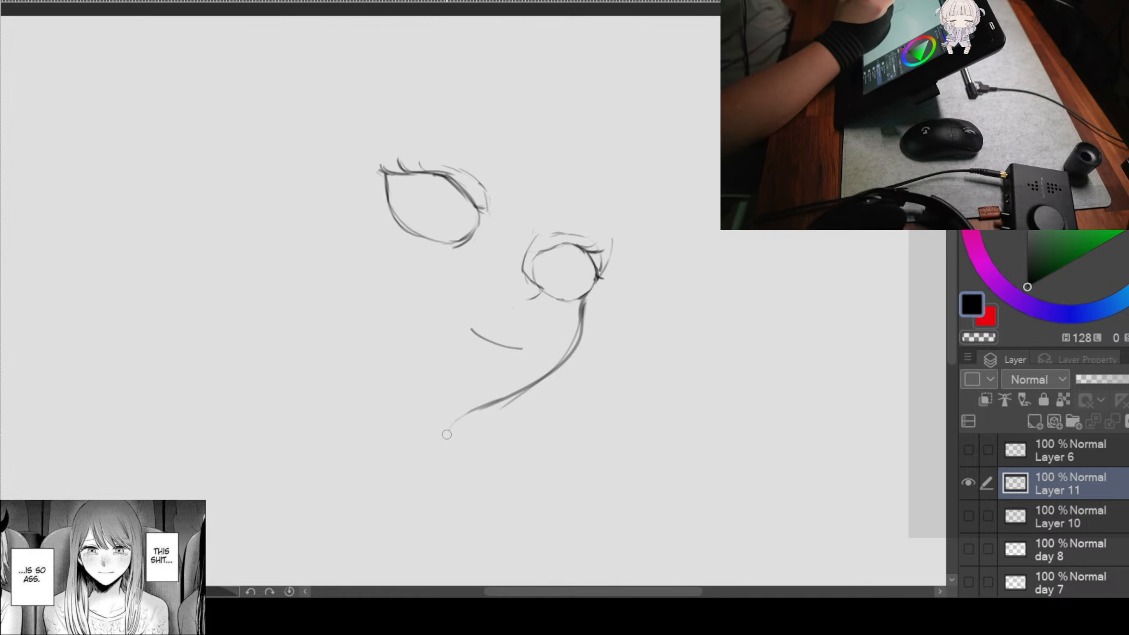
pyautogui.moveTo(447, 431); pyautogui.dragTo(465, 414)
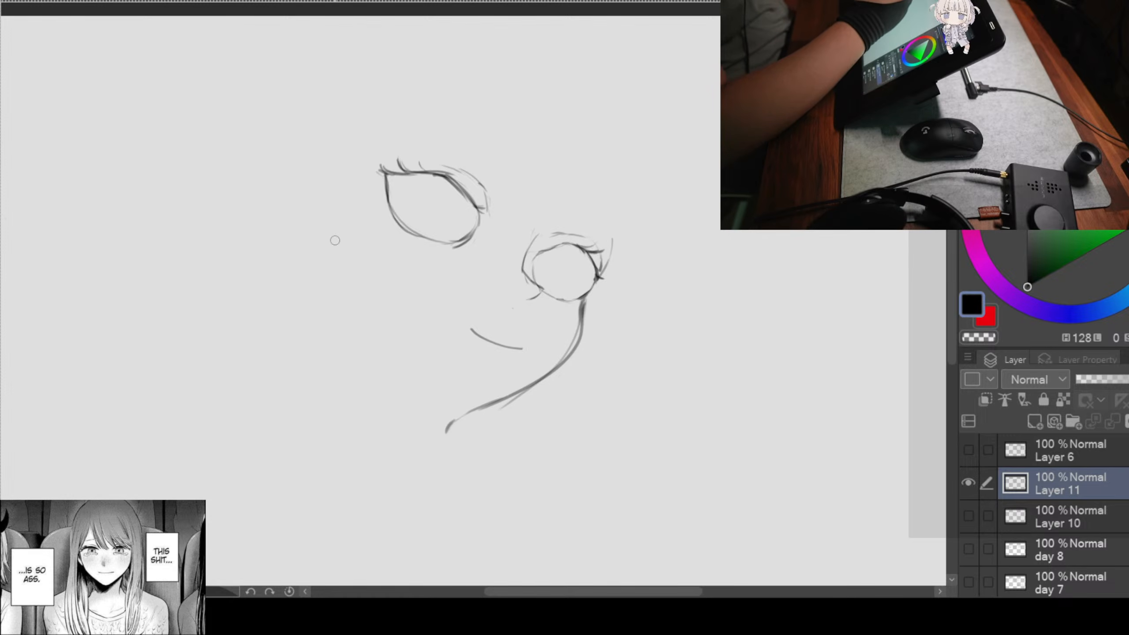
# Step: Try a long jaw line from beside the leaf-shaped eye down to the chin, and erase its upper half
pyautogui.moveTo(311, 256); pyautogui.dragTo(449, 433)
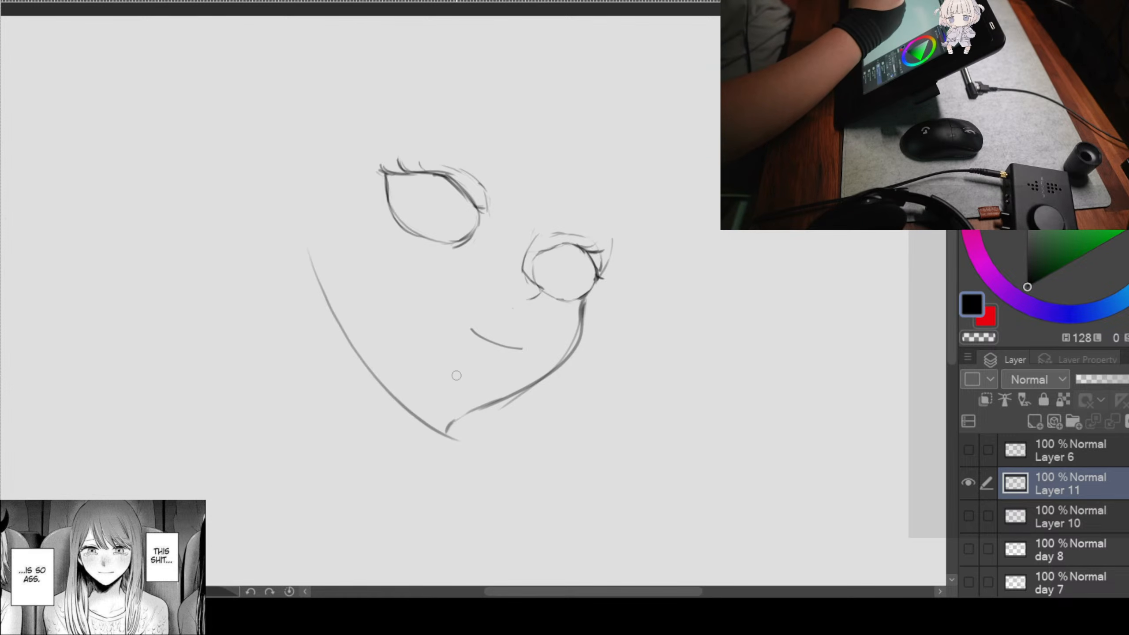
pyautogui.hotkey('ctrl', 'z')
pyautogui.moveTo(316, 217); pyautogui.dragTo(447, 431)
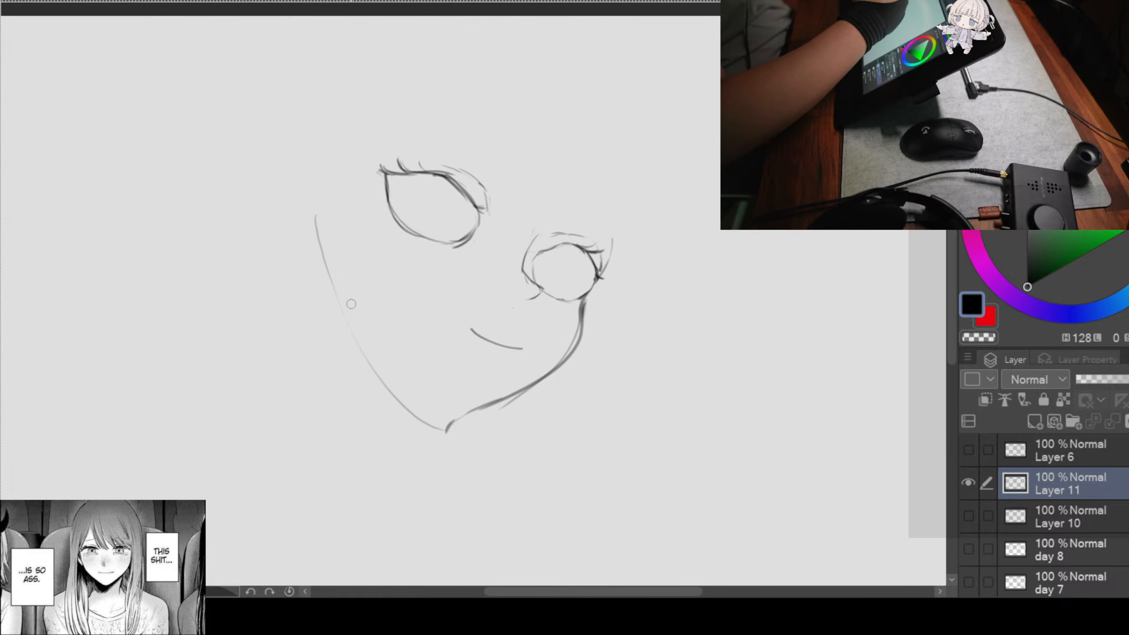
pyautogui.moveTo(312, 218)
pyautogui.mouseDown()
pyautogui.moveTo(383, 365)
pyautogui.moveTo(460, 436)
pyautogui.mouseUp()
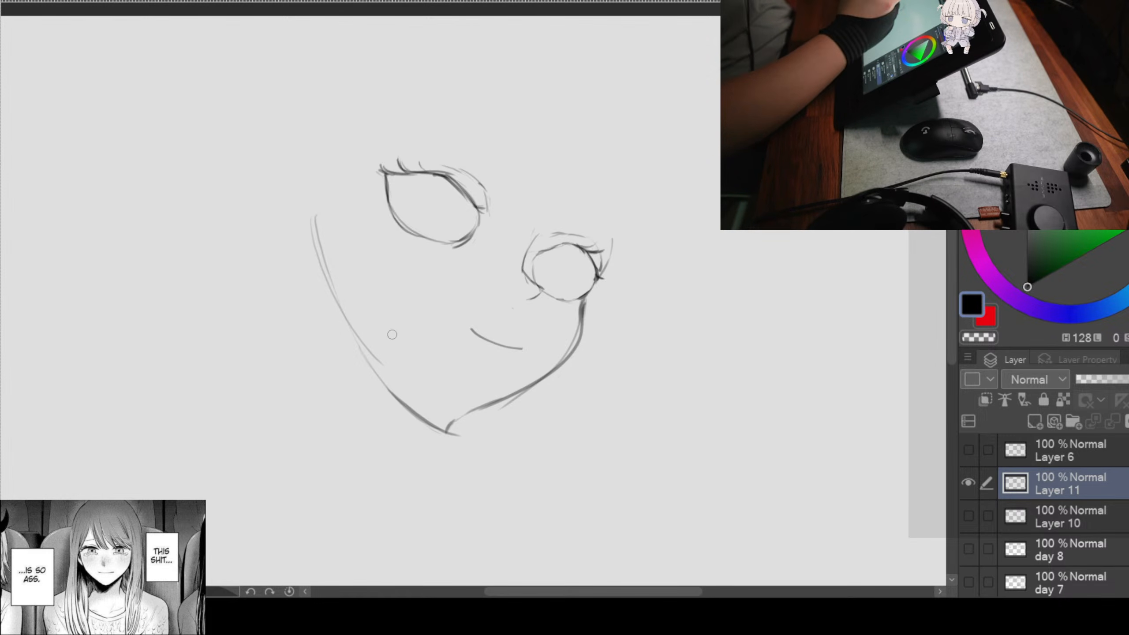
pyautogui.moveTo(321, 236)
pyautogui.mouseDown()
pyautogui.moveTo(353, 332)
pyautogui.moveTo(321, 264)
pyautogui.moveTo(380, 363)
pyautogui.mouseUp()
pyautogui.moveTo(342, 295); pyautogui.dragTo(369, 350)
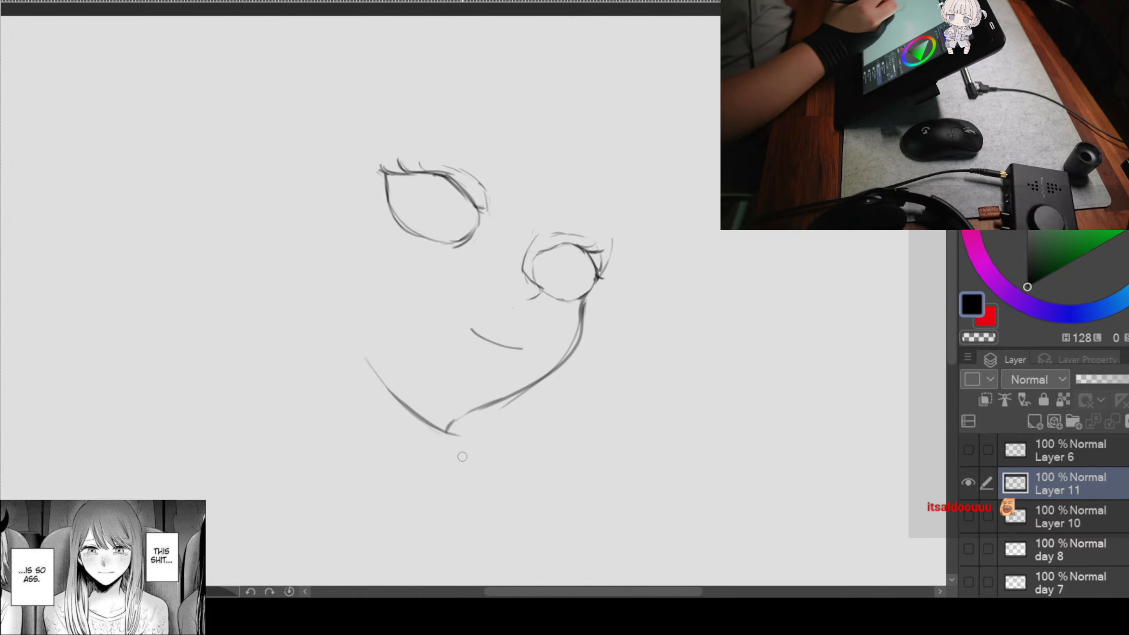
# Step: Rework the chin corner and erase it together with the leaf-shaped eye's side of the jaw, shortening the opposite jaw line
pyautogui.moveTo(450, 431)
pyautogui.mouseDown()
pyautogui.moveTo(512, 389)
pyautogui.moveTo(456, 423)
pyautogui.mouseUp()
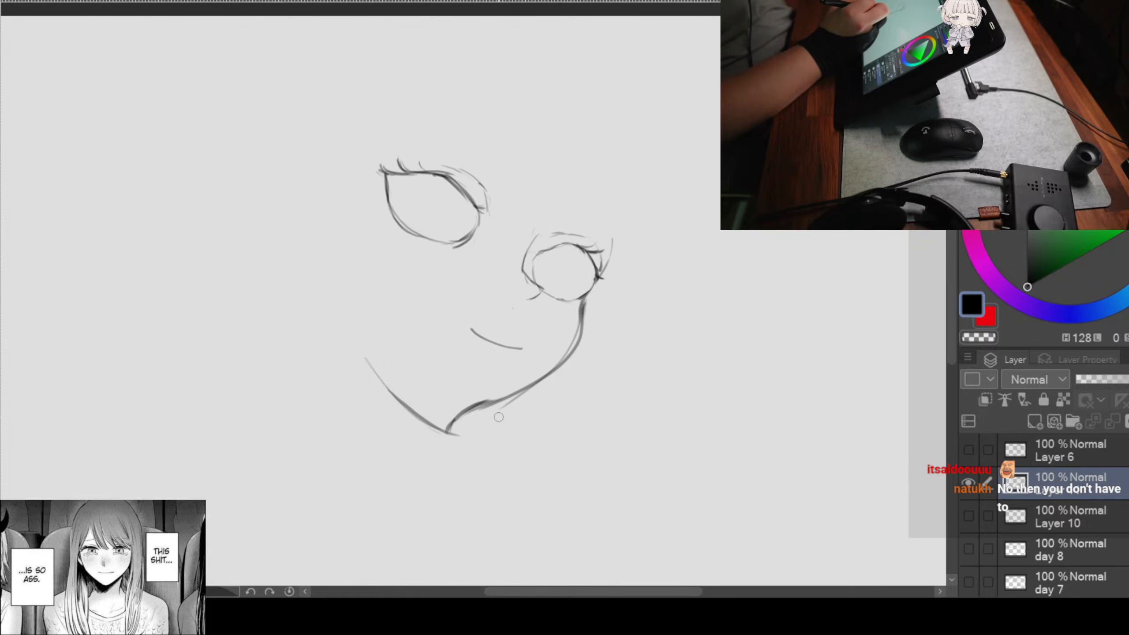
pyautogui.moveTo(528, 401); pyautogui.dragTo(457, 436)
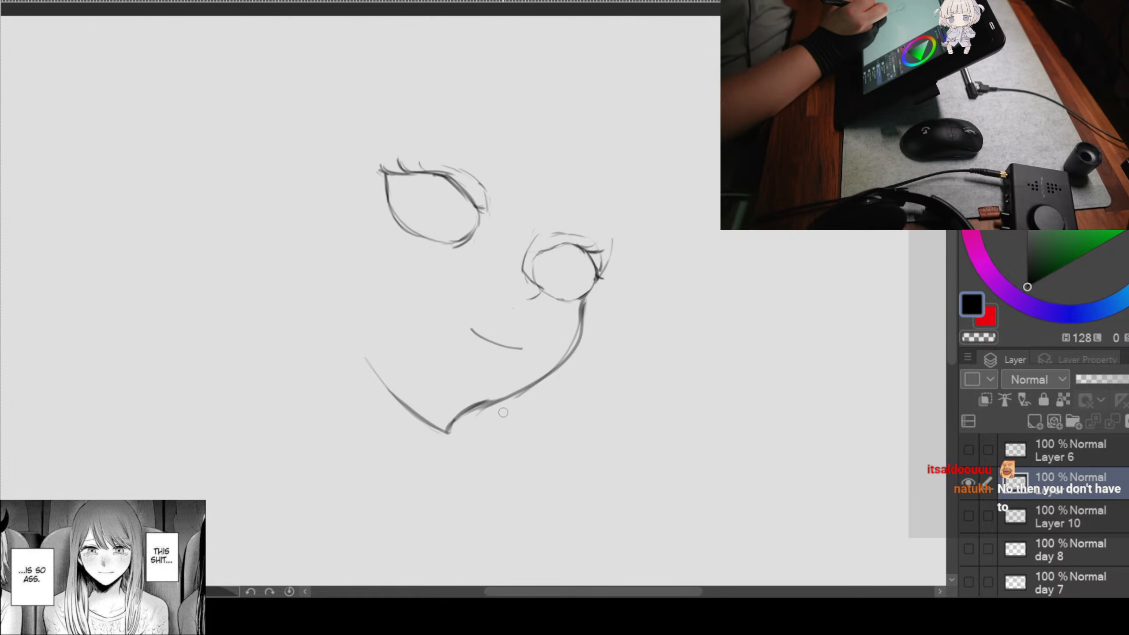
pyautogui.scroll(-1, 578, 348)
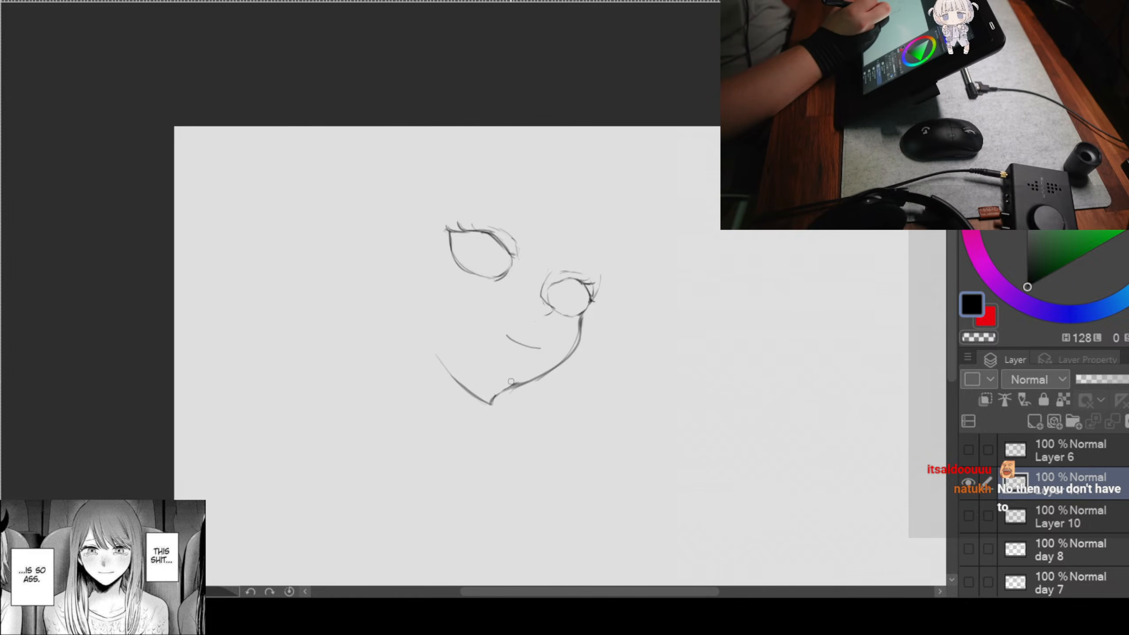
pyautogui.moveTo(516, 387); pyautogui.dragTo(497, 405)
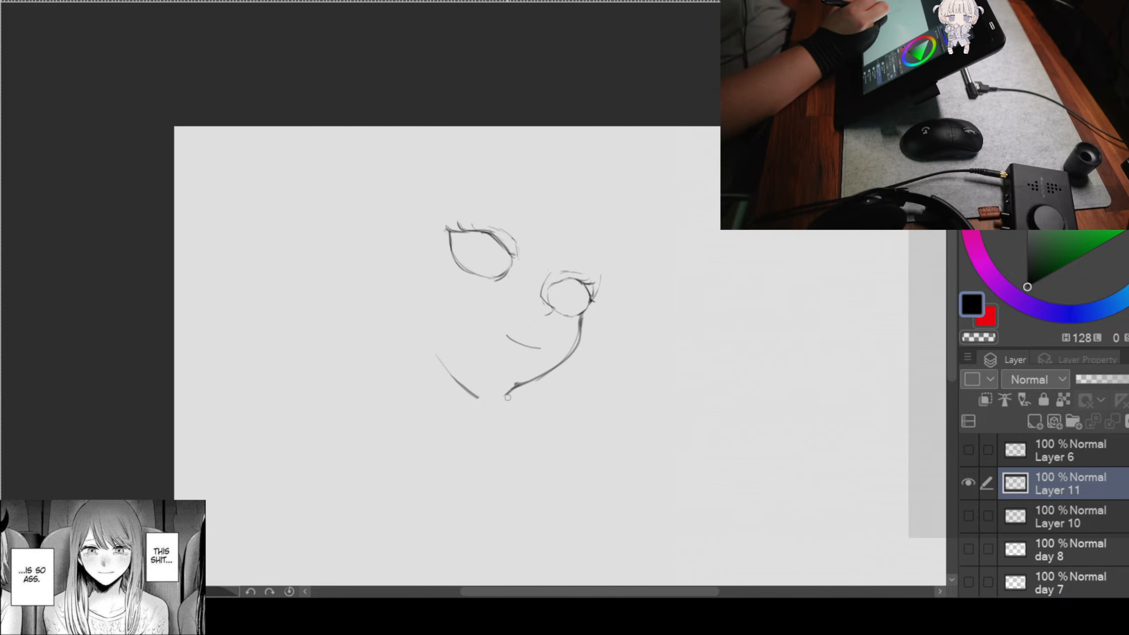
pyautogui.moveTo(508, 398)
pyautogui.mouseDown()
pyautogui.moveTo(527, 386)
pyautogui.moveTo(505, 409)
pyautogui.moveTo(528, 383)
pyautogui.moveTo(470, 398)
pyautogui.moveTo(535, 380)
pyautogui.moveTo(493, 418)
pyautogui.moveTo(478, 419)
pyautogui.moveTo(531, 395)
pyautogui.moveTo(514, 402)
pyautogui.moveTo(532, 375)
pyautogui.moveTo(485, 415)
pyautogui.moveTo(512, 397)
pyautogui.moveTo(458, 402)
pyautogui.moveTo(497, 420)
pyautogui.moveTo(514, 396)
pyautogui.mouseUp()
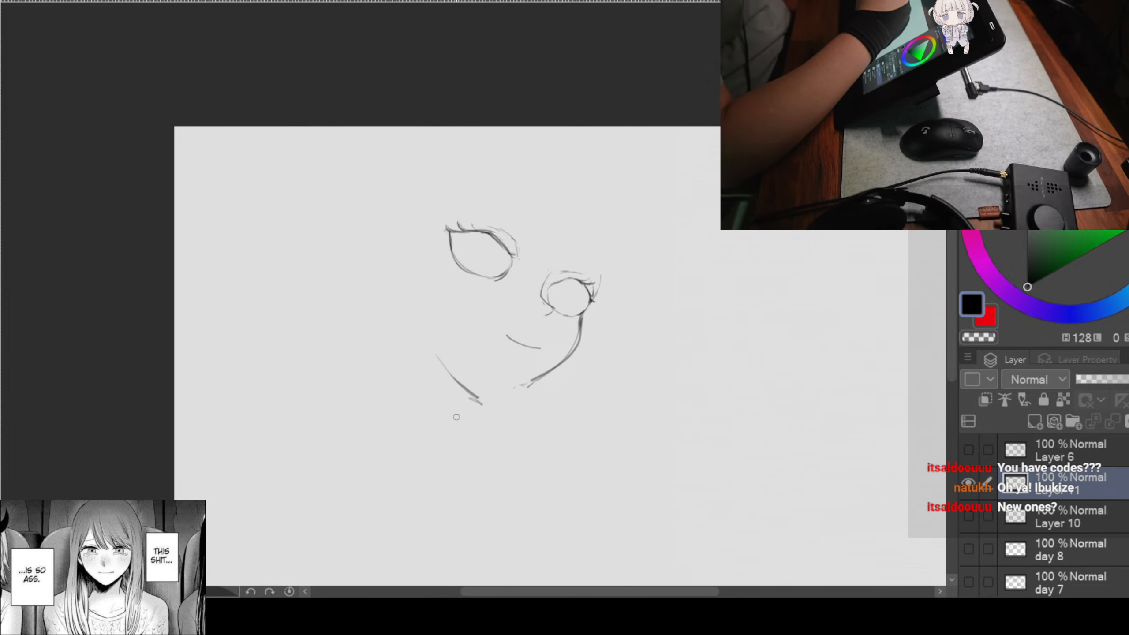
pyautogui.moveTo(471, 400); pyautogui.dragTo(479, 403)
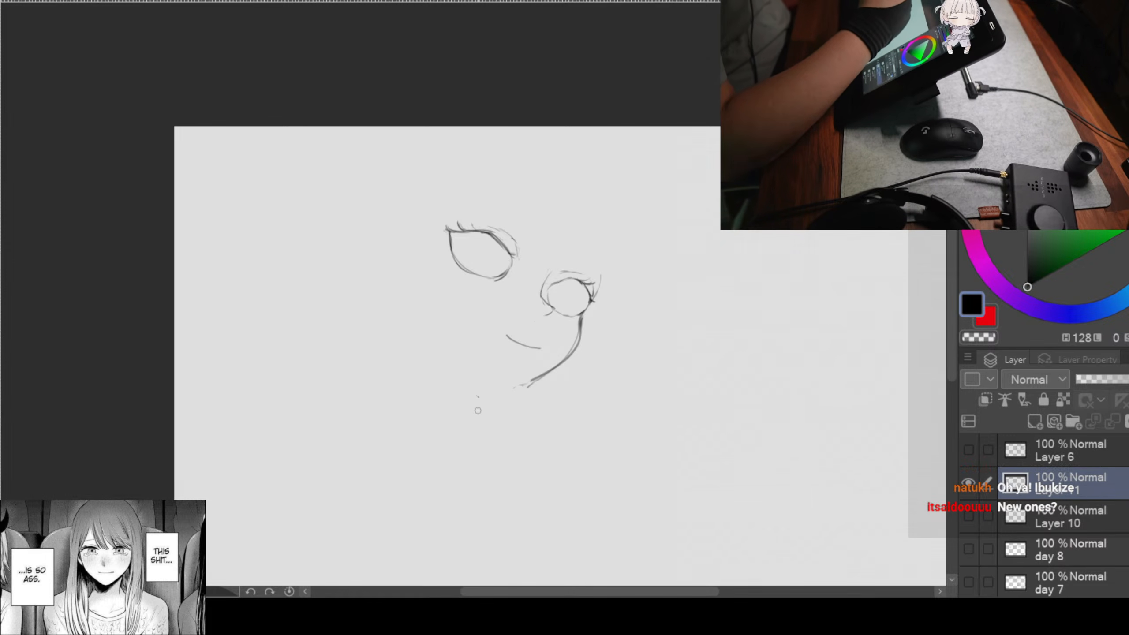
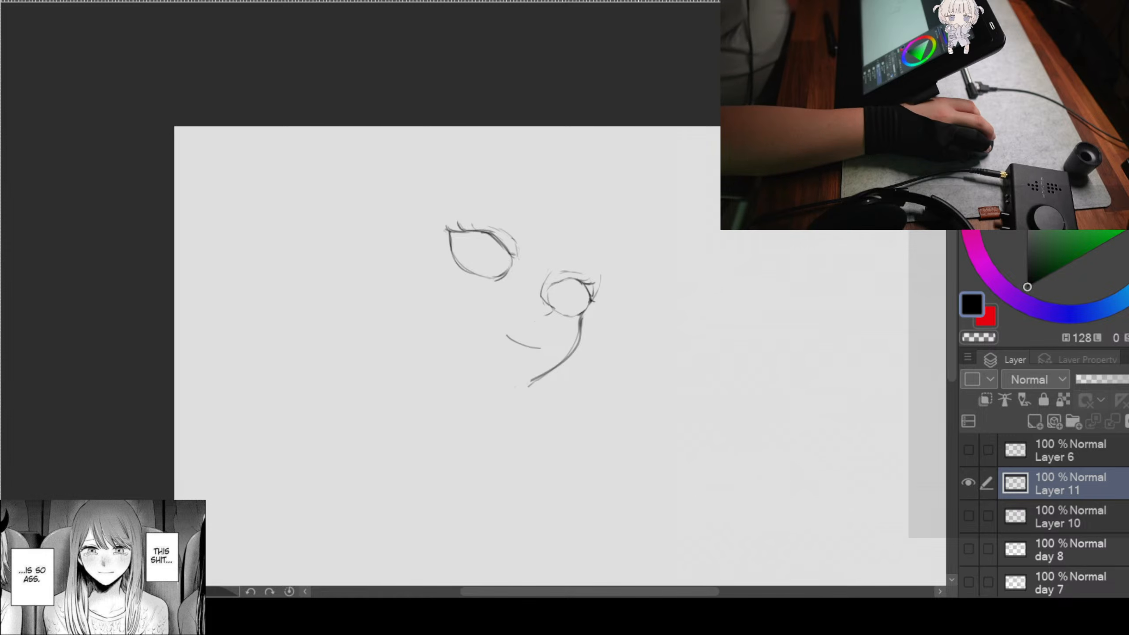
# Step: Sketch a short, downward-slanting eyebrow stroke above the inner end of the leaf-shaped eye
pyautogui.scroll(3, 624, 249)
pyautogui.scroll(-1, 598, 239)
pyautogui.moveTo(606, 260)
pyautogui.mouseDown()
pyautogui.moveTo(547, 209)
pyautogui.moveTo(468, 174)
pyautogui.moveTo(534, 184)
pyautogui.mouseUp()
pyautogui.scroll(1, 514, 187)
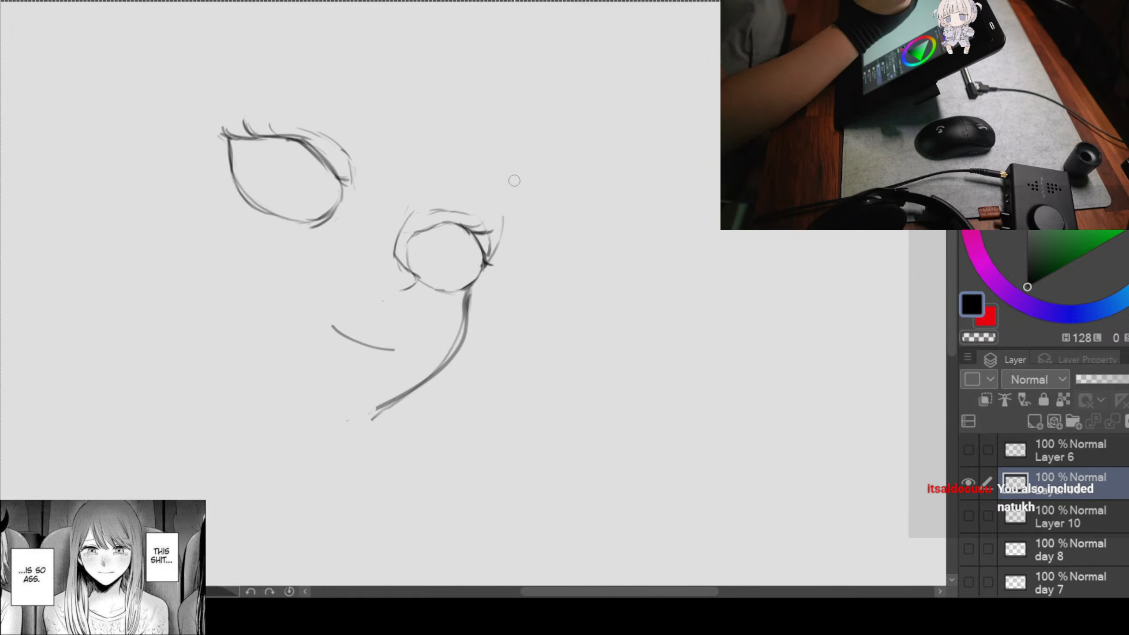
pyautogui.scroll(-1, 525, 203)
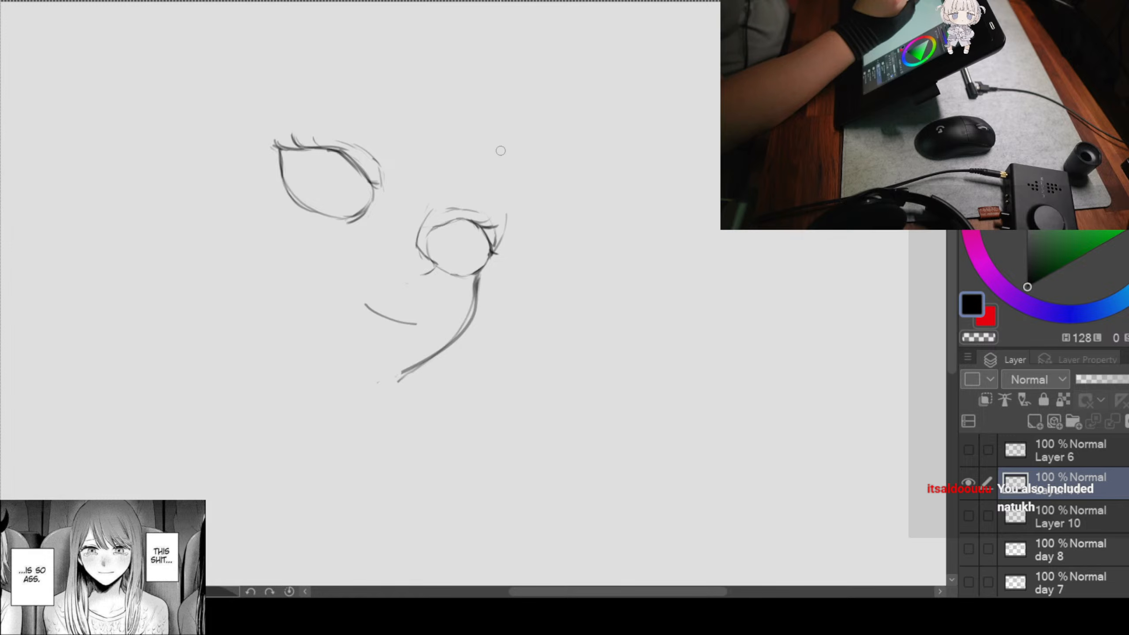
pyautogui.moveTo(556, 163); pyautogui.dragTo(574, 213)
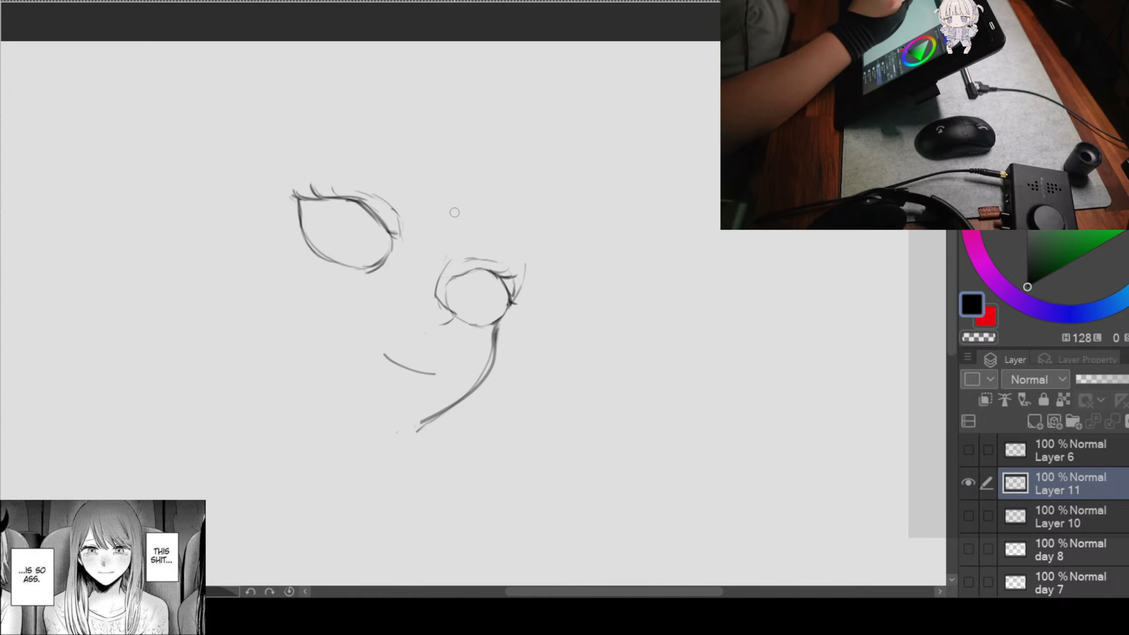
pyautogui.scroll(2, 454, 212)
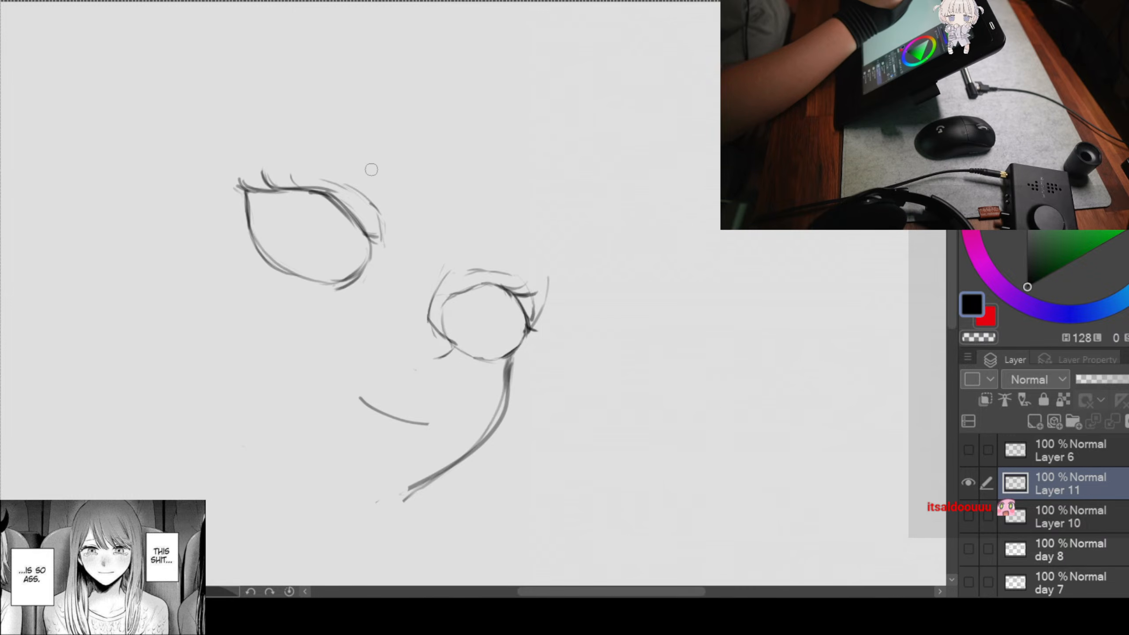
pyautogui.moveTo(358, 170)
pyautogui.mouseDown()
pyautogui.moveTo(430, 200)
pyautogui.moveTo(380, 173)
pyautogui.moveTo(417, 193)
pyautogui.mouseUp()
pyautogui.hotkey('ctrl', 'z')
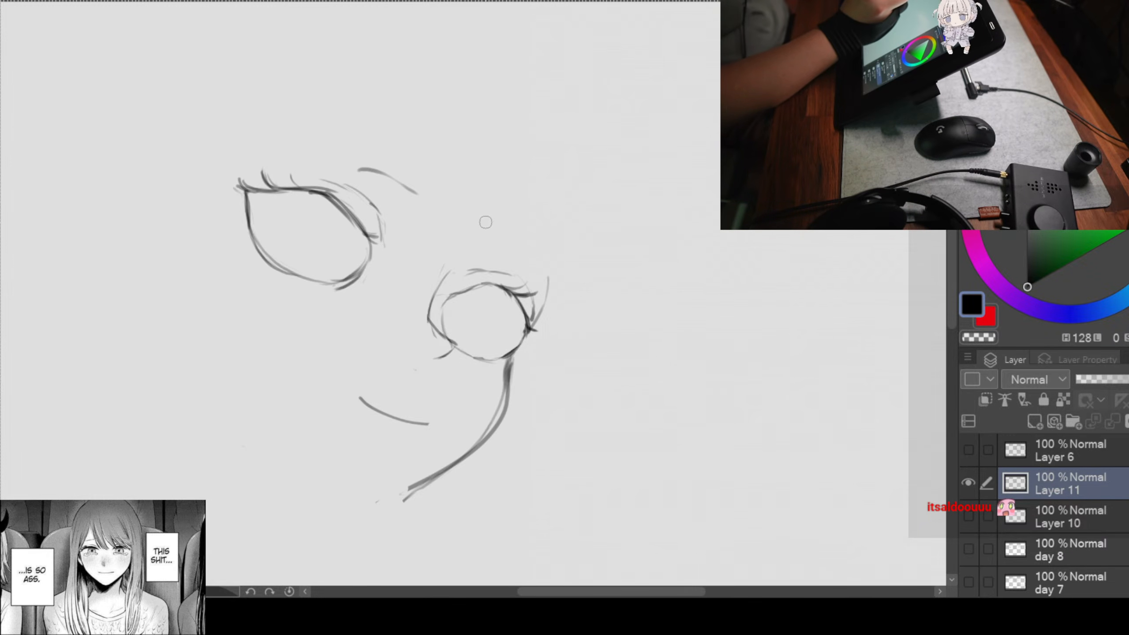
# Step: Sketch a short arched eyebrow above the round eye and redraw the leaf-shaped eye's eyebrow as a gently curved stroke
pyautogui.hotkey('ctrl', 'z')
pyautogui.moveTo(472, 243); pyautogui.dragTo(529, 236)
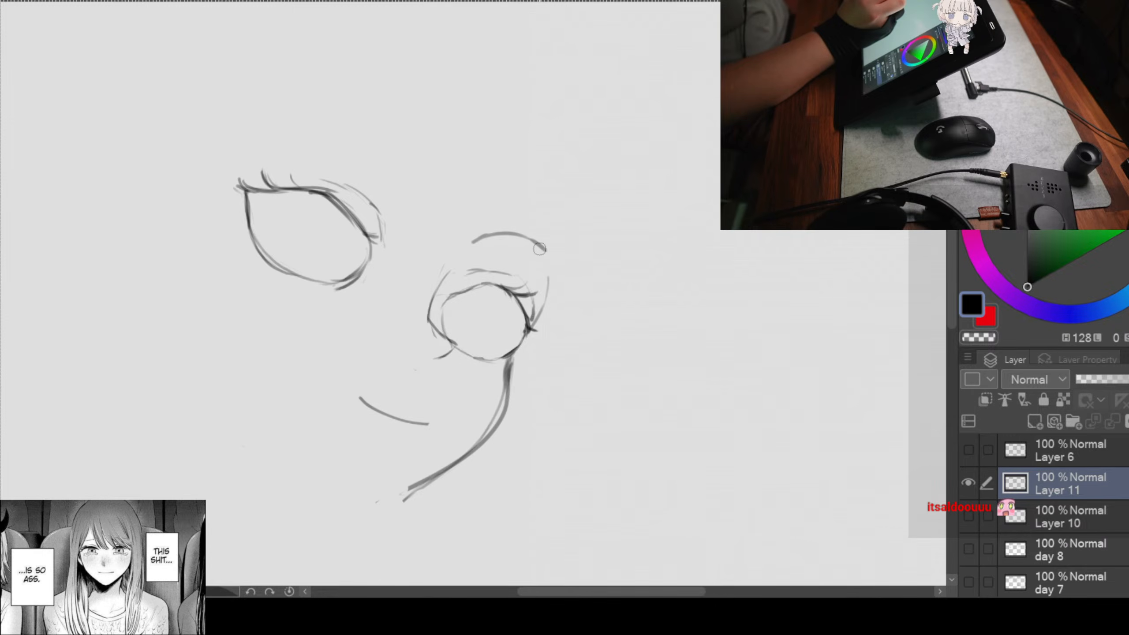
pyautogui.moveTo(366, 154)
pyautogui.mouseDown()
pyautogui.moveTo(417, 180)
pyautogui.moveTo(378, 161)
pyautogui.moveTo(393, 158)
pyautogui.moveTo(364, 155)
pyautogui.moveTo(426, 187)
pyautogui.mouseUp()
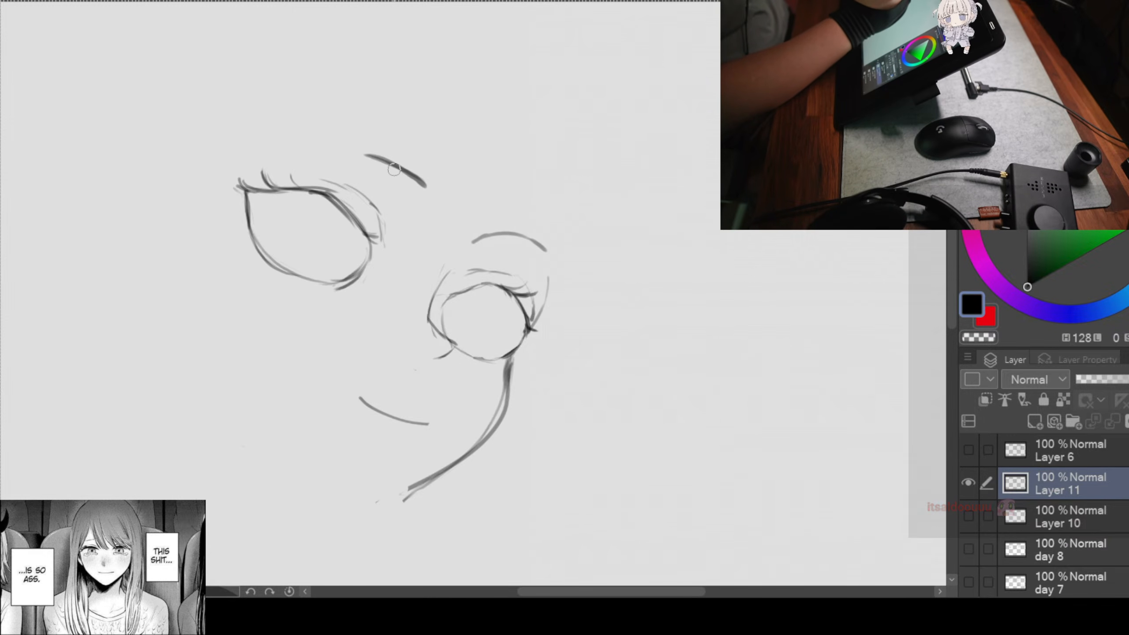
pyautogui.hotkey('ctrl', 'z')
pyautogui.hotkey('ctrl', 'z')
pyautogui.moveTo(361, 161); pyautogui.dragTo(438, 187)
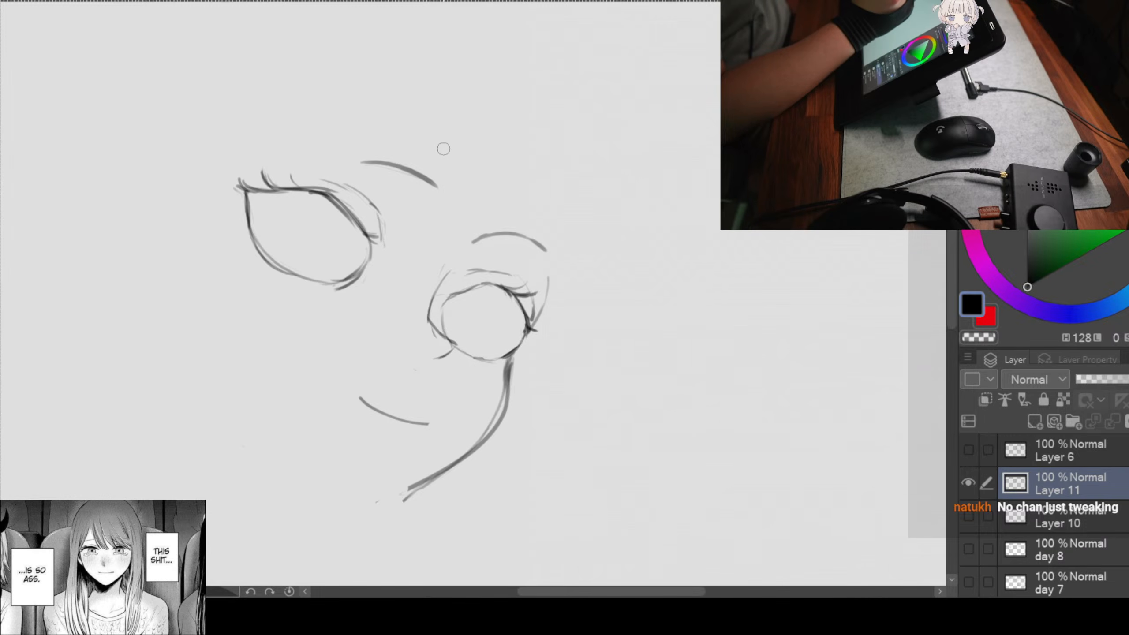
# Step: Shift the leaf-shaped eye's eyebrow slightly outward and extend it into a longer arch
pyautogui.moveTo(415, 146)
pyautogui.mouseDown()
pyautogui.moveTo(378, 137)
pyautogui.moveTo(362, 170)
pyautogui.moveTo(453, 199)
pyautogui.moveTo(406, 190)
pyautogui.mouseUp()
pyautogui.hotkey('ctrl', 't')
pyautogui.click(324, 245)
pyautogui.hotkey('ctrl', 'd')
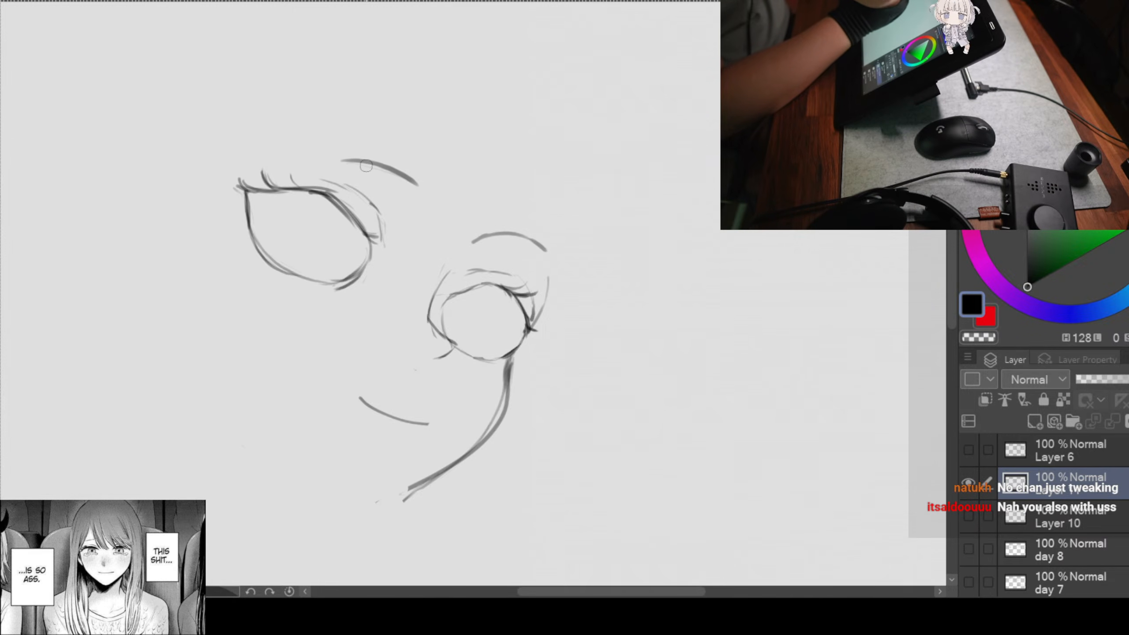
pyautogui.moveTo(360, 158); pyautogui.dragTo(290, 167)
pyautogui.scroll(-4, 496, 142)
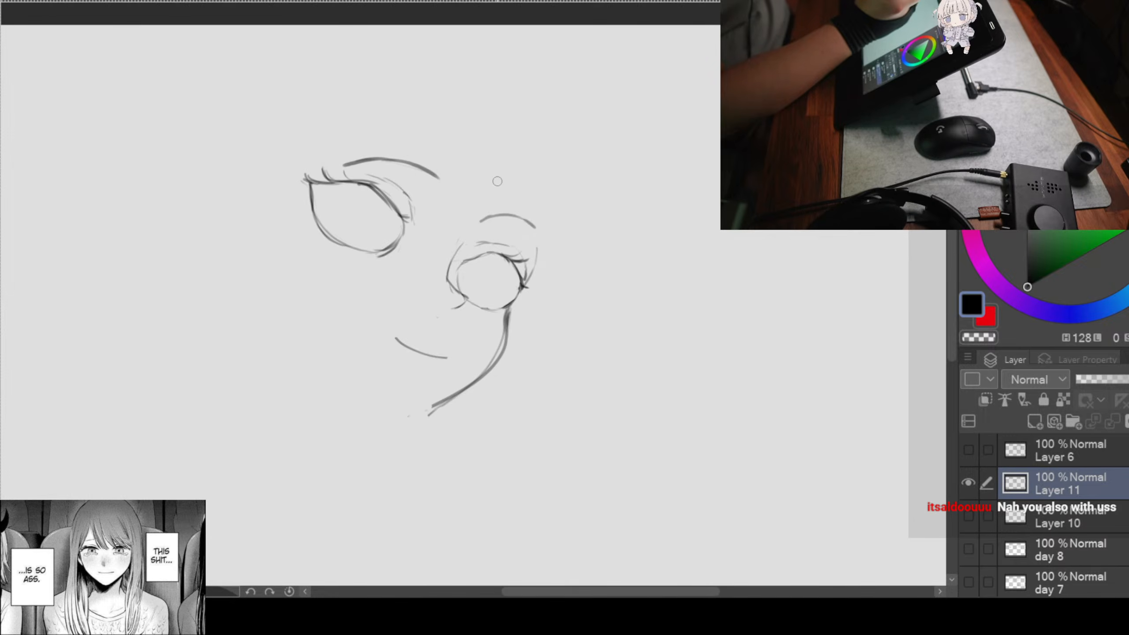
# Step: Scale the whole face sketch down slightly and move it up a little
pyautogui.hotkey('ctrl', 't')
pyautogui.moveTo(526, 168); pyautogui.dragTo(511, 185)
pyautogui.moveTo(480, 232); pyautogui.dragTo(482, 217)
pyautogui.click(381, 356)
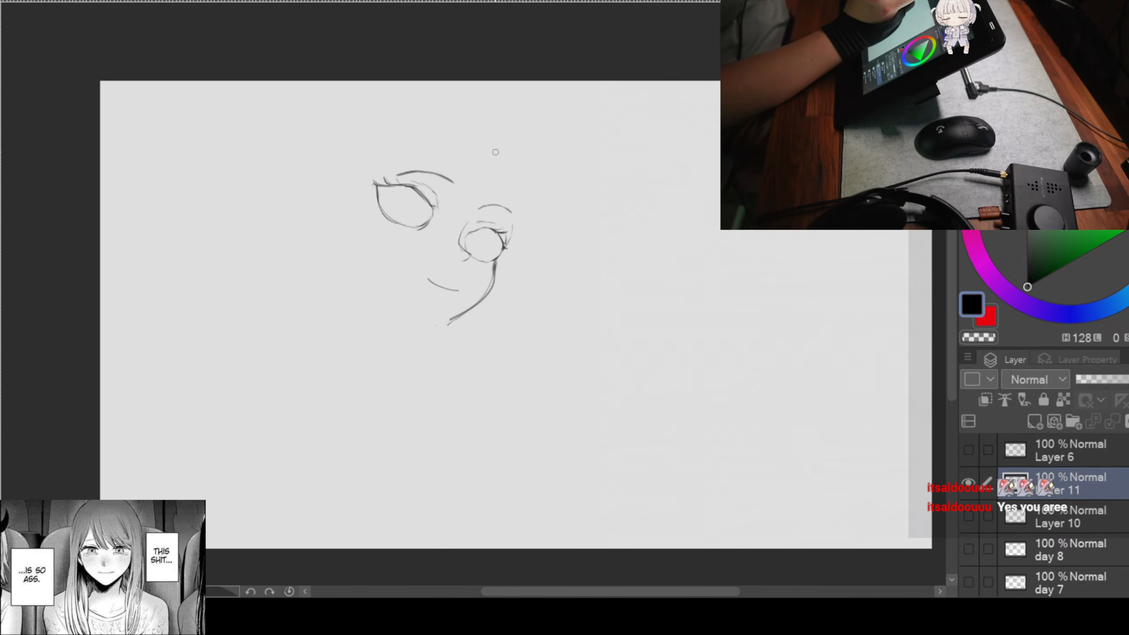
# Step: Sketch a rounded iris inside the leaf-shaped eye and a curved iris edge inside the round eye
pyautogui.scroll(3, 427, 220)
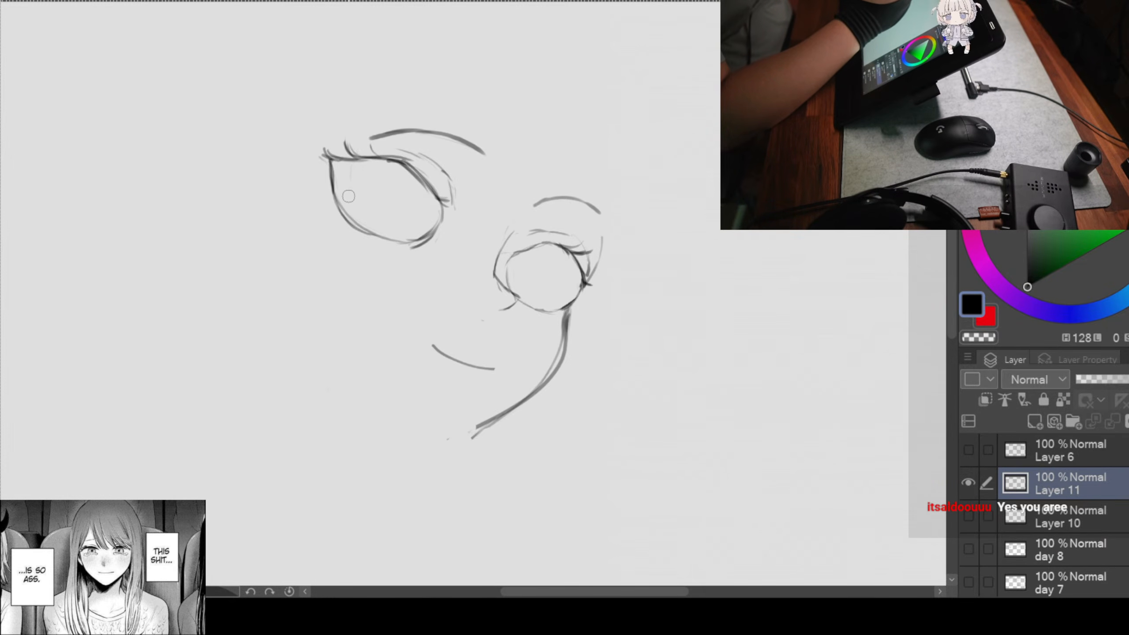
pyautogui.moveTo(349, 159); pyautogui.dragTo(373, 206)
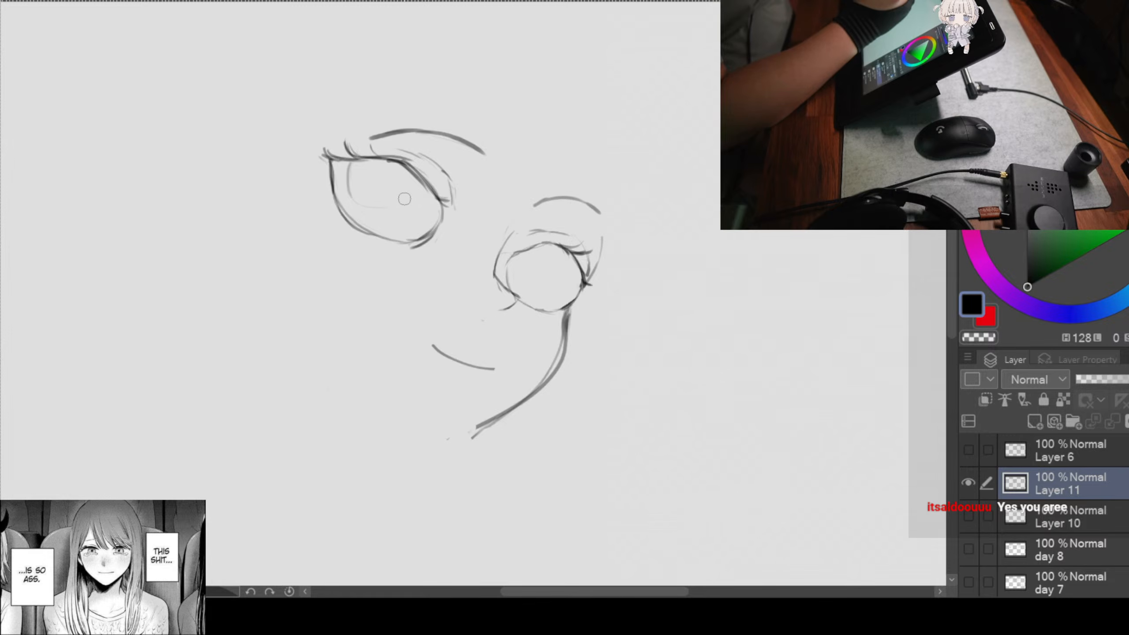
pyautogui.moveTo(412, 174)
pyautogui.mouseDown()
pyautogui.moveTo(403, 209)
pyautogui.moveTo(388, 209)
pyautogui.mouseUp()
pyautogui.moveTo(343, 172); pyautogui.dragTo(383, 212)
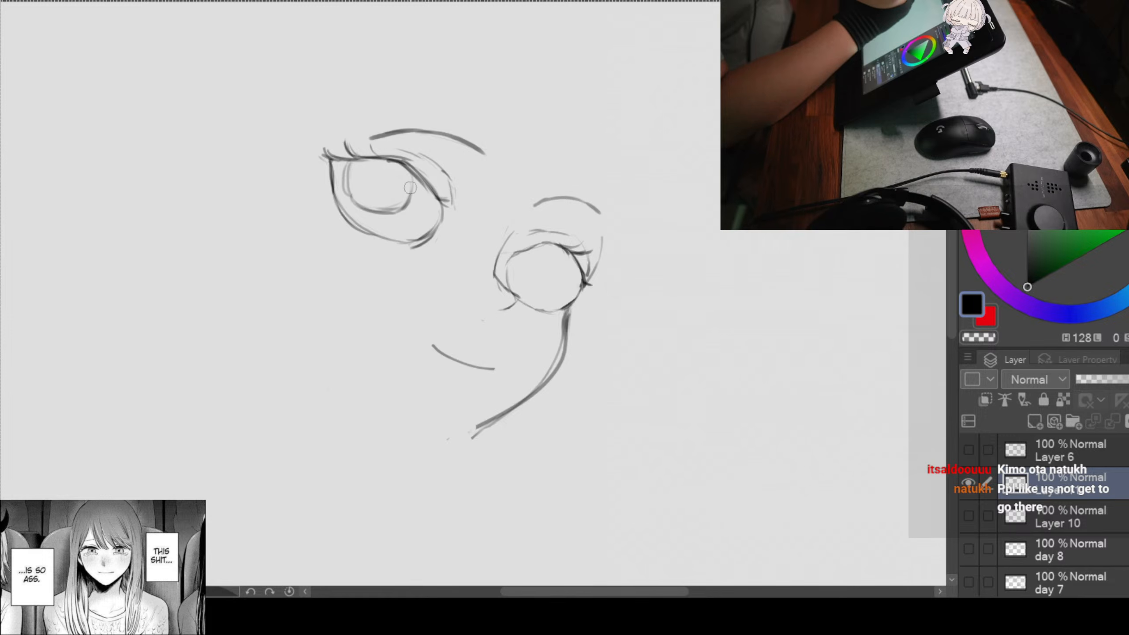
pyautogui.moveTo(409, 177); pyautogui.dragTo(404, 208)
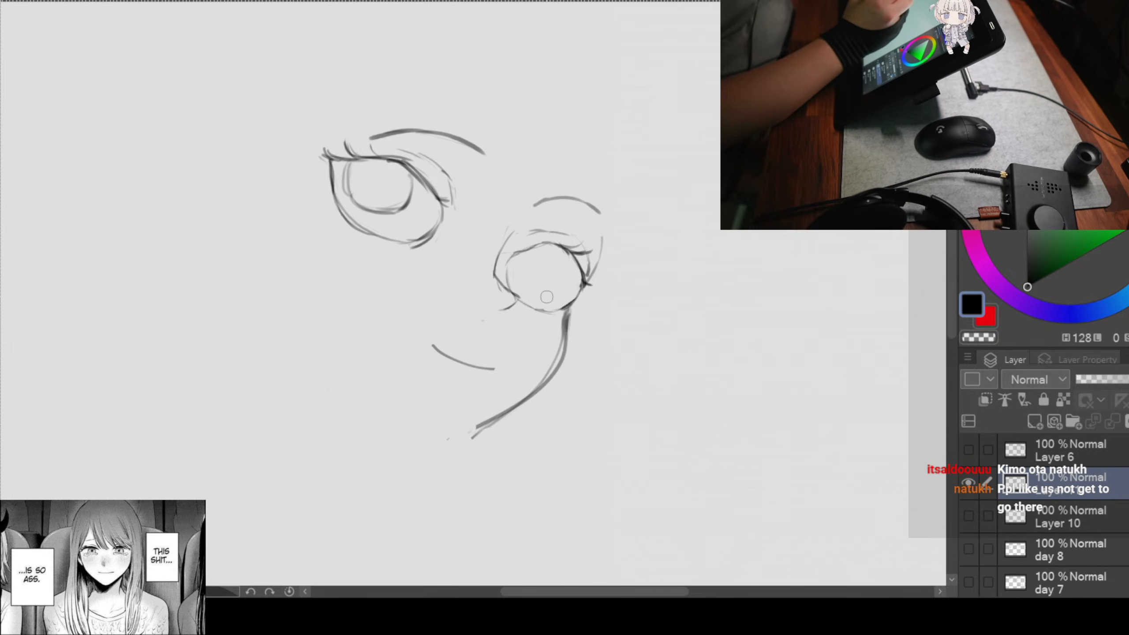
pyautogui.moveTo(578, 304); pyautogui.dragTo(532, 287)
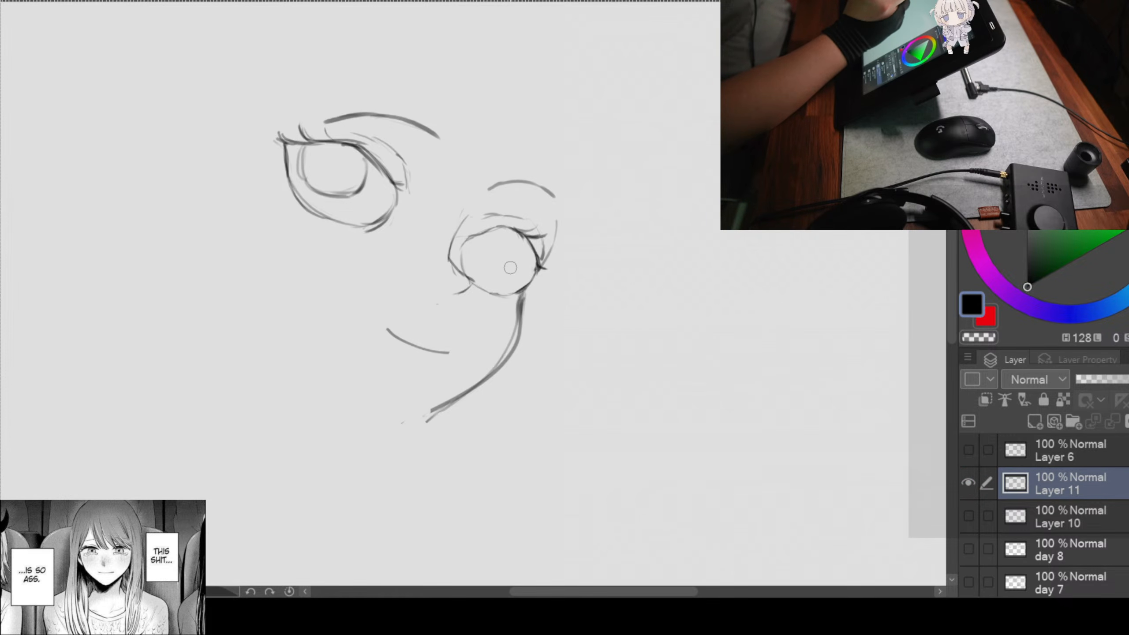
pyautogui.moveTo(508, 240); pyautogui.dragTo(497, 284)
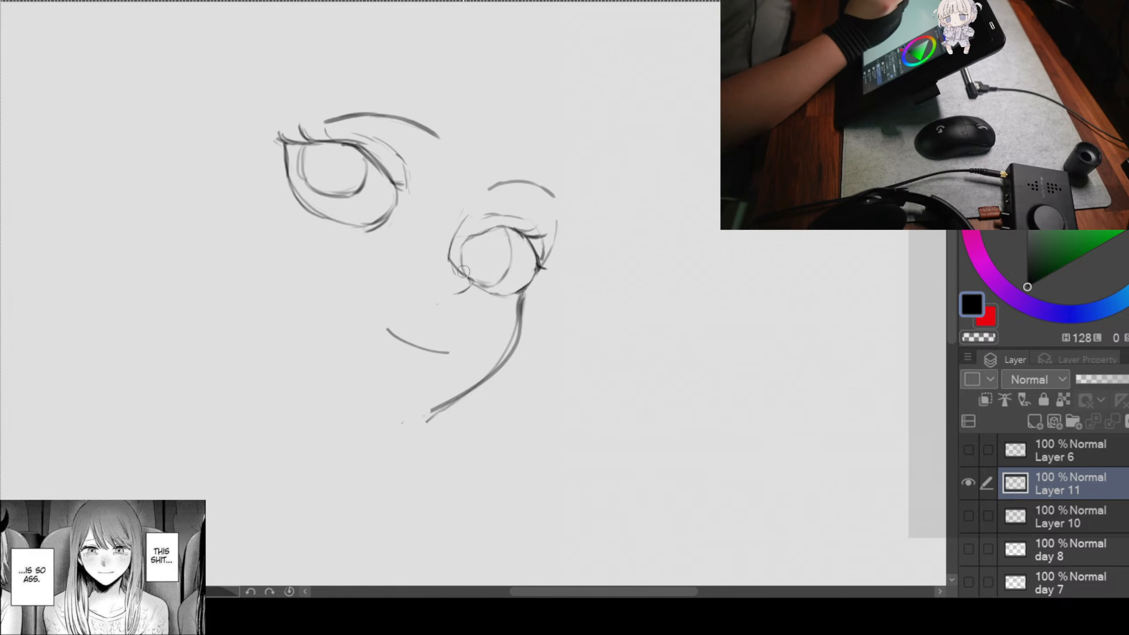
# Step: Examine the face's overall proportions and the placement of both irises at different magnifications
pyautogui.scroll(-2, 577, 248)
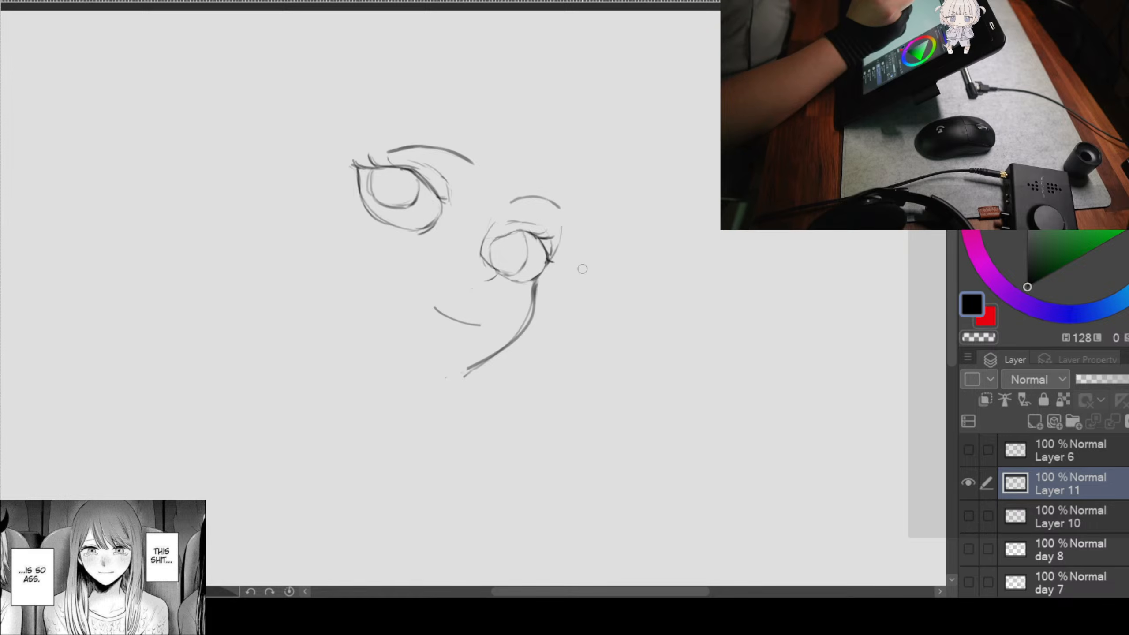
pyautogui.scroll(-2, 582, 269)
pyautogui.scroll(2, 551, 217)
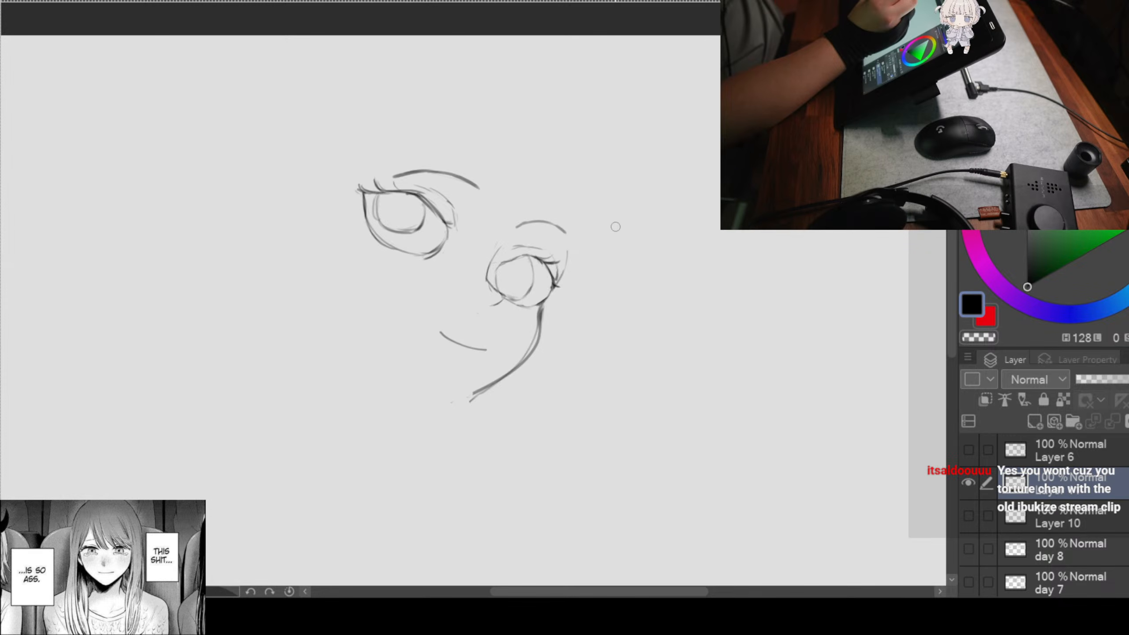
pyautogui.scroll(-2, 614, 231)
pyautogui.scroll(2, 623, 173)
pyautogui.scroll(-2, 617, 250)
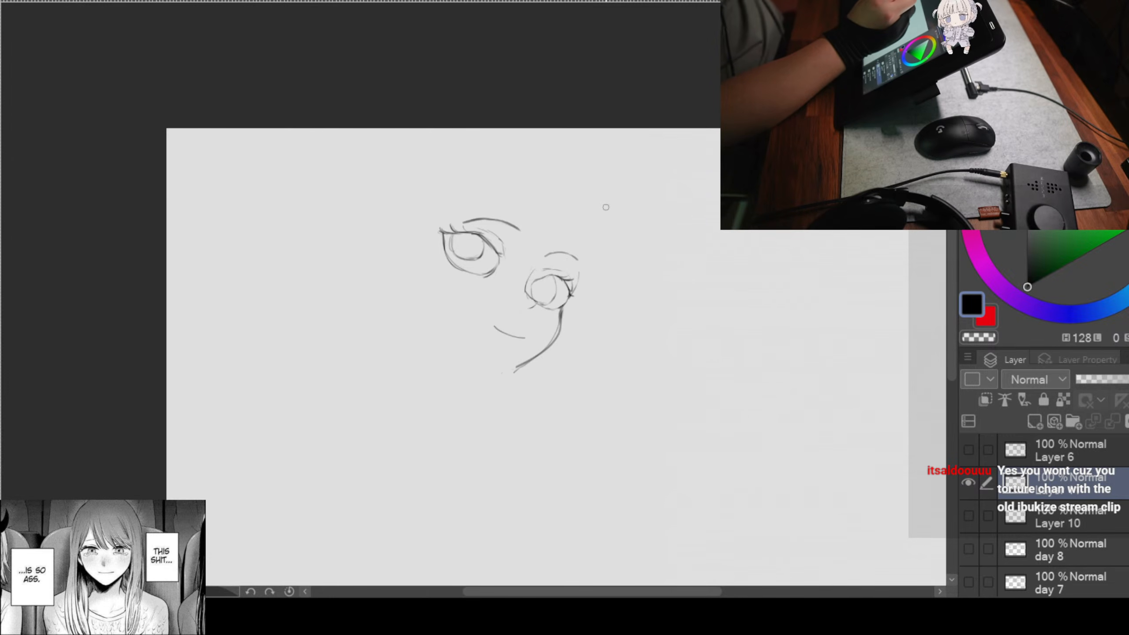
pyautogui.scroll(1, 612, 186)
pyautogui.scroll(1, 611, 223)
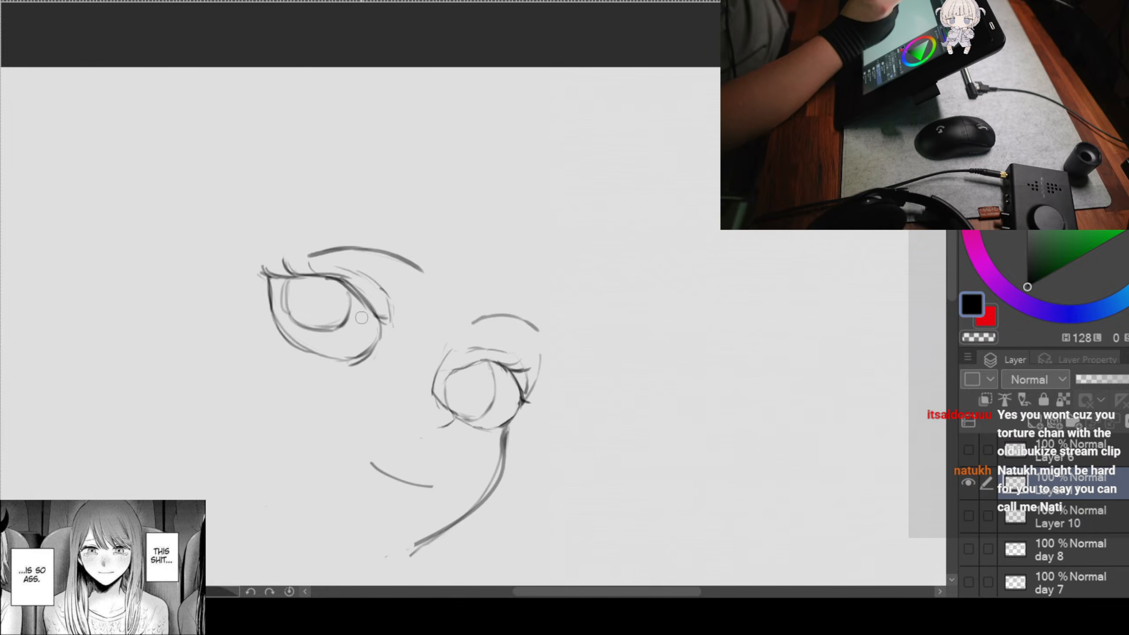
# Step: Select the iris of the leaf-shaped eye and enlarge it slightly
pyautogui.moveTo(580, 326); pyautogui.dragTo(588, 261)
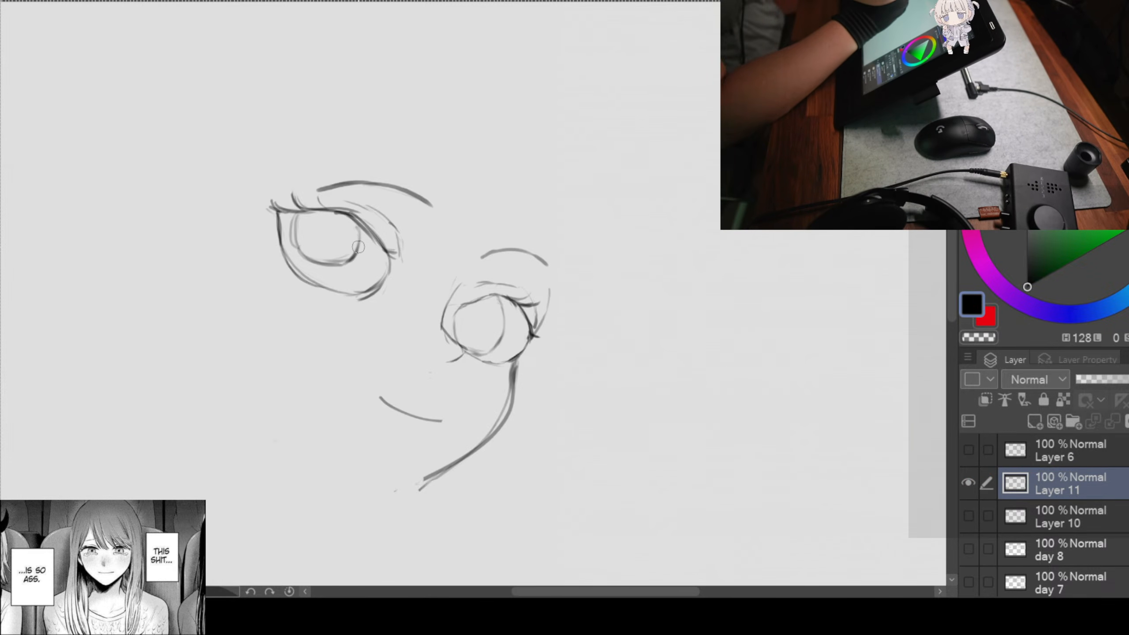
pyautogui.moveTo(366, 240)
pyautogui.mouseDown()
pyautogui.moveTo(291, 216)
pyautogui.moveTo(292, 246)
pyautogui.moveTo(325, 268)
pyautogui.moveTo(355, 272)
pyautogui.moveTo(370, 236)
pyautogui.mouseUp()
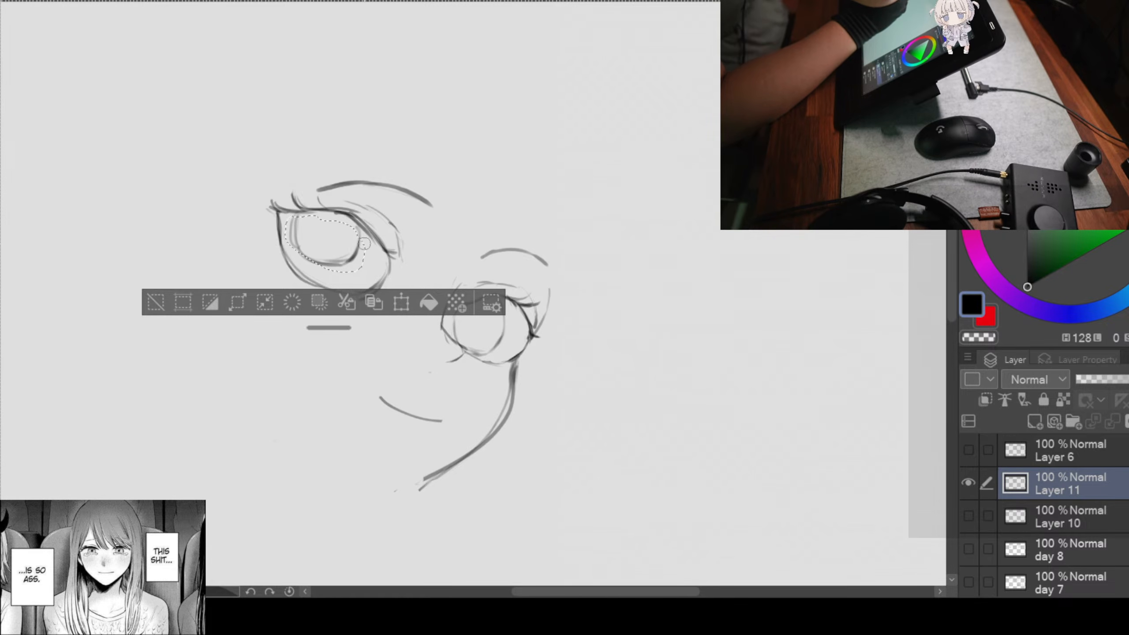
pyautogui.hotkey('ctrl', 'd')
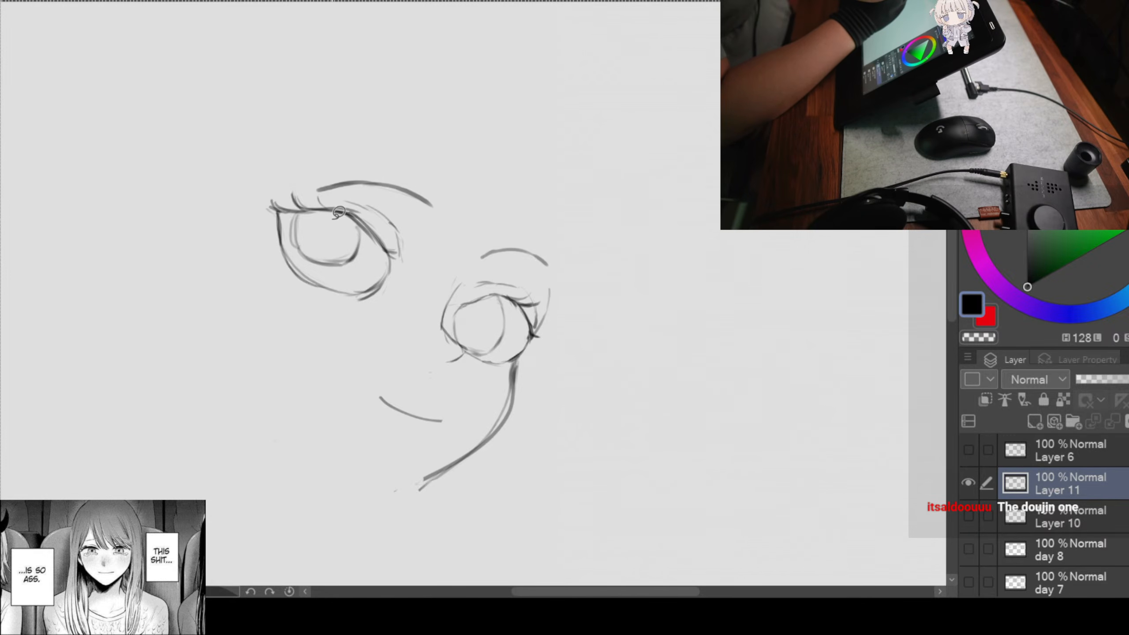
pyautogui.moveTo(305, 208)
pyautogui.mouseDown()
pyautogui.moveTo(300, 247)
pyautogui.moveTo(334, 265)
pyautogui.moveTo(366, 257)
pyautogui.moveTo(363, 220)
pyautogui.mouseUp()
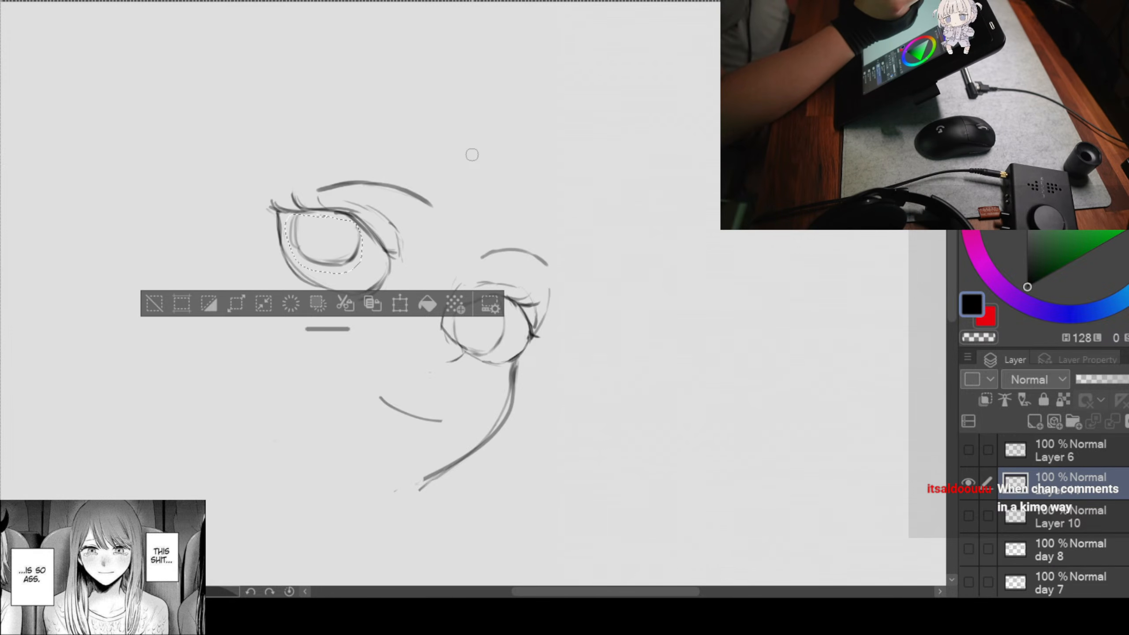
pyautogui.hotkey('ctrl', 't')
pyautogui.moveTo(363, 277); pyautogui.dragTo(372, 278)
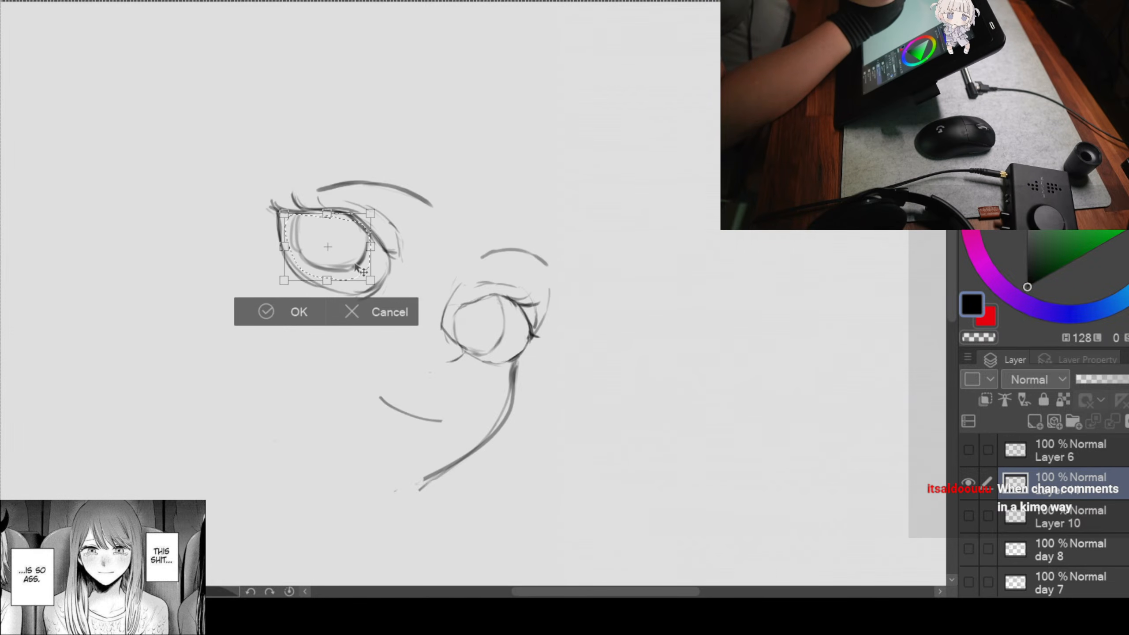
pyautogui.press('Return')
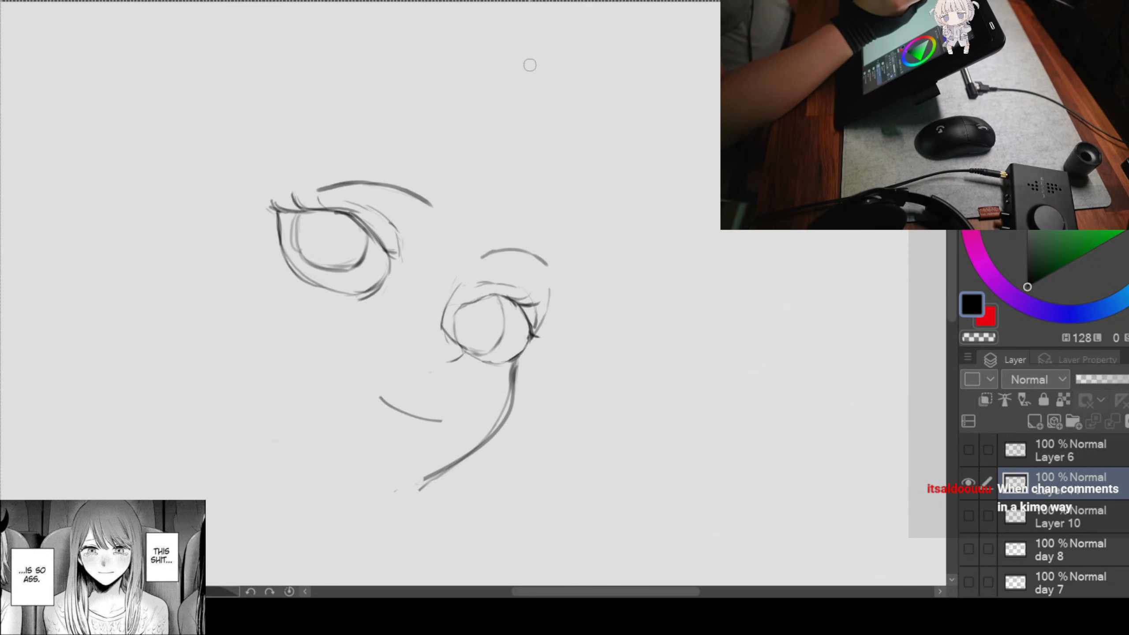
# Step: Shrink the whole face sketch again and move it higher on the canvas
pyautogui.scroll(-1, 509, 156)
pyautogui.scroll(1, 510, 98)
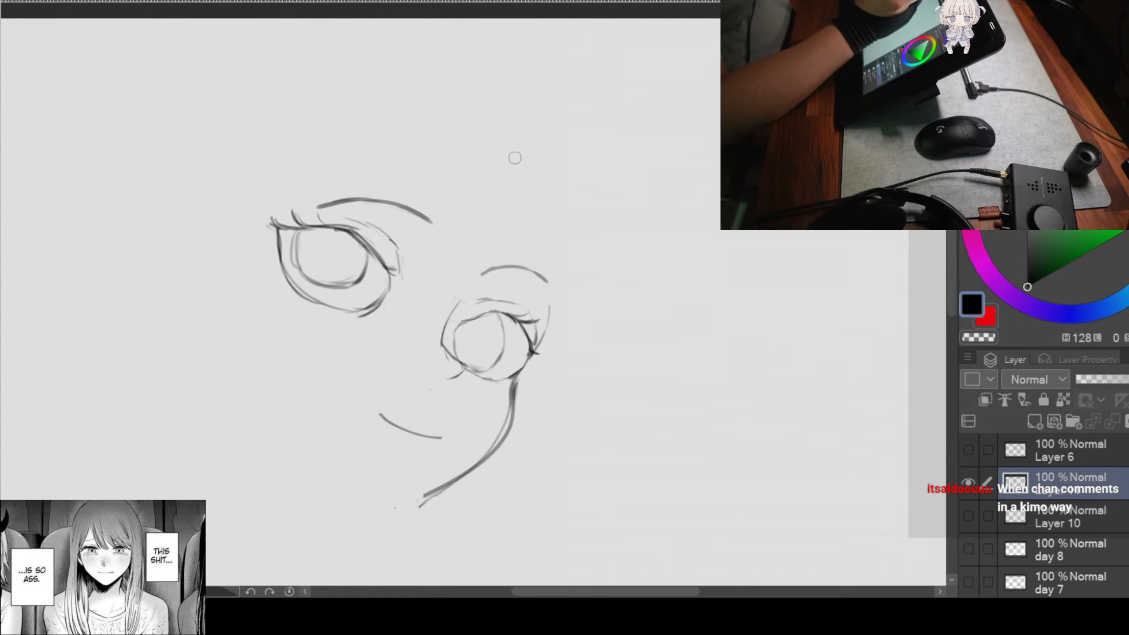
pyautogui.scroll(-1, 513, 173)
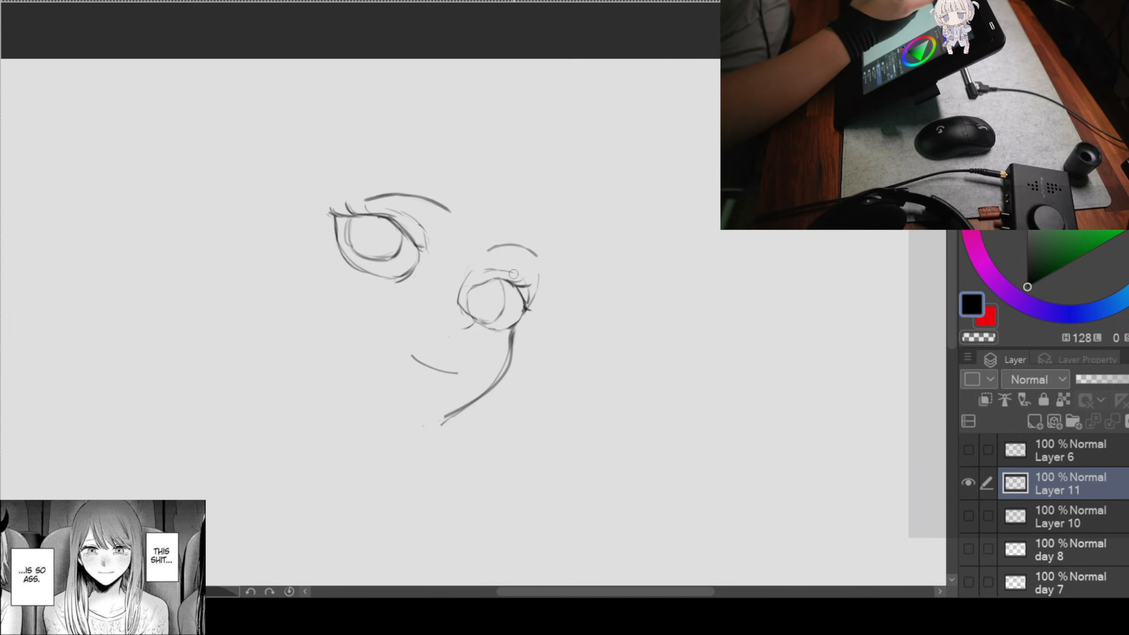
pyautogui.moveTo(580, 208); pyautogui.dragTo(593, 232)
pyautogui.hotkey('ctrl', 'z')
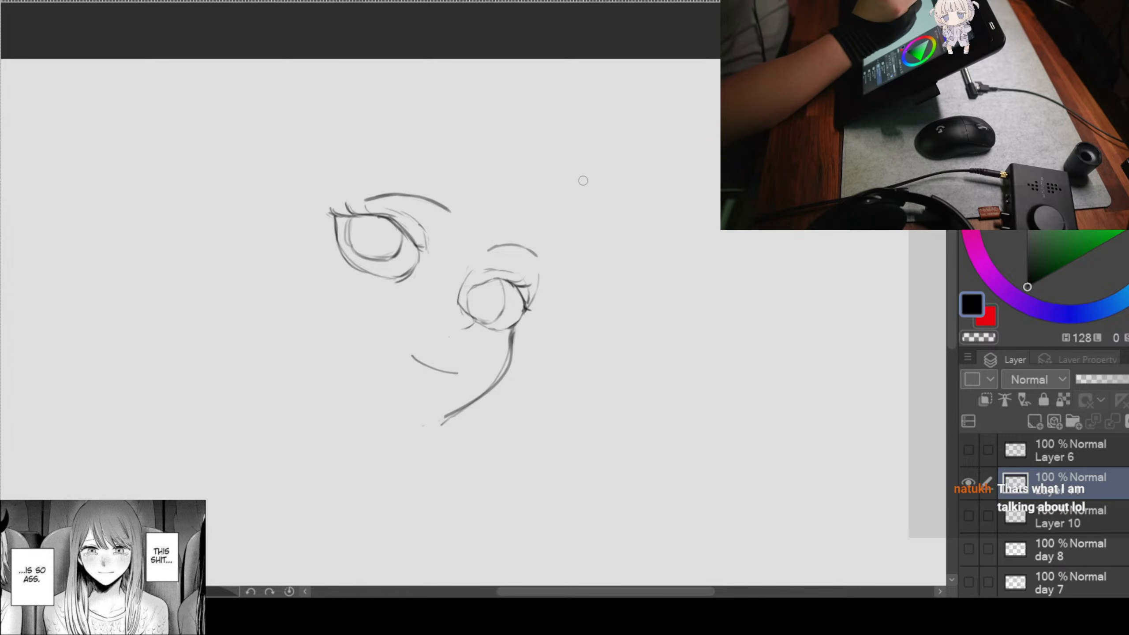
pyautogui.hotkey('ctrl', 't')
pyautogui.moveTo(537, 189); pyautogui.dragTo(517, 214)
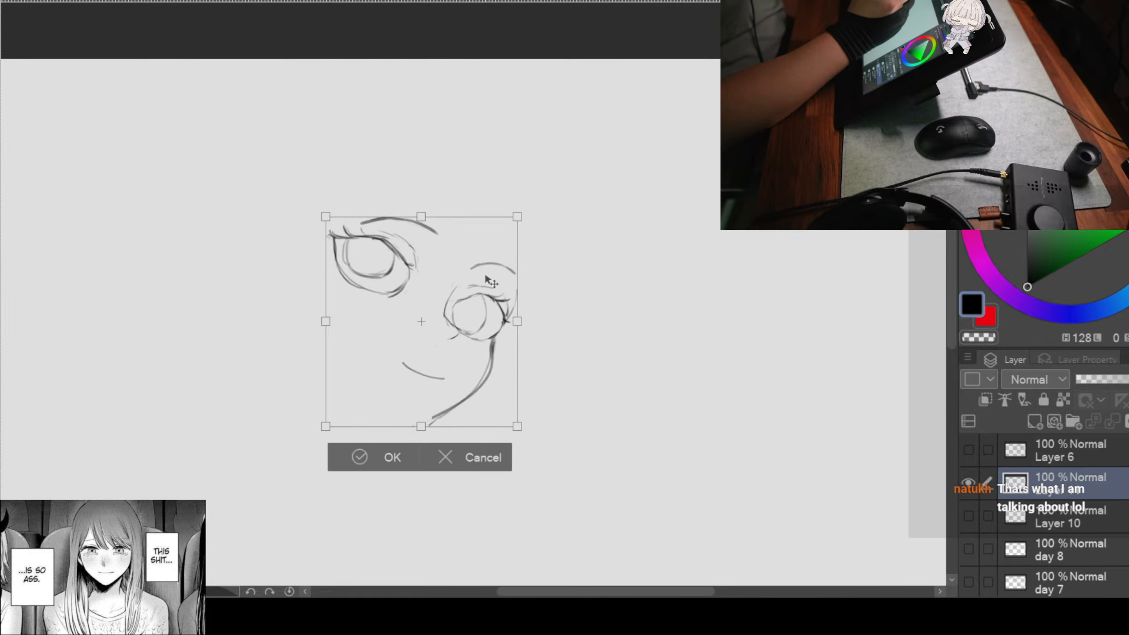
pyautogui.moveTo(438, 365); pyautogui.dragTo(438, 307)
pyautogui.press('Return')
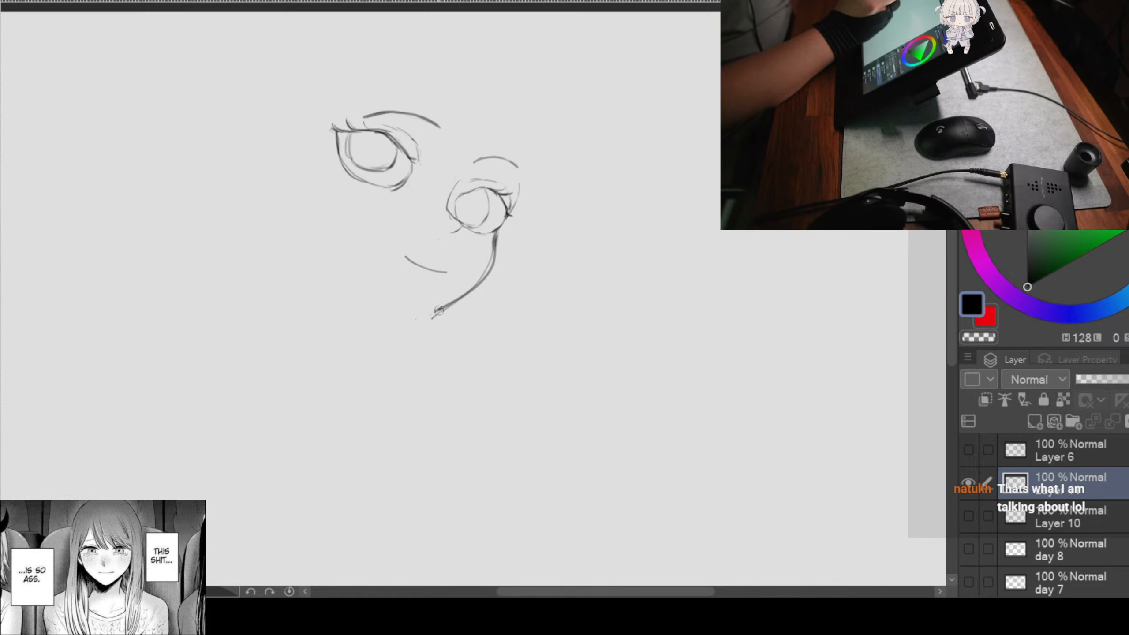
# Step: Extend the round eye's jaw line to a pointed chin and draw the opposite jaw line from beside the leaf-shaped eye down to it
pyautogui.moveTo(447, 306); pyautogui.dragTo(417, 338)
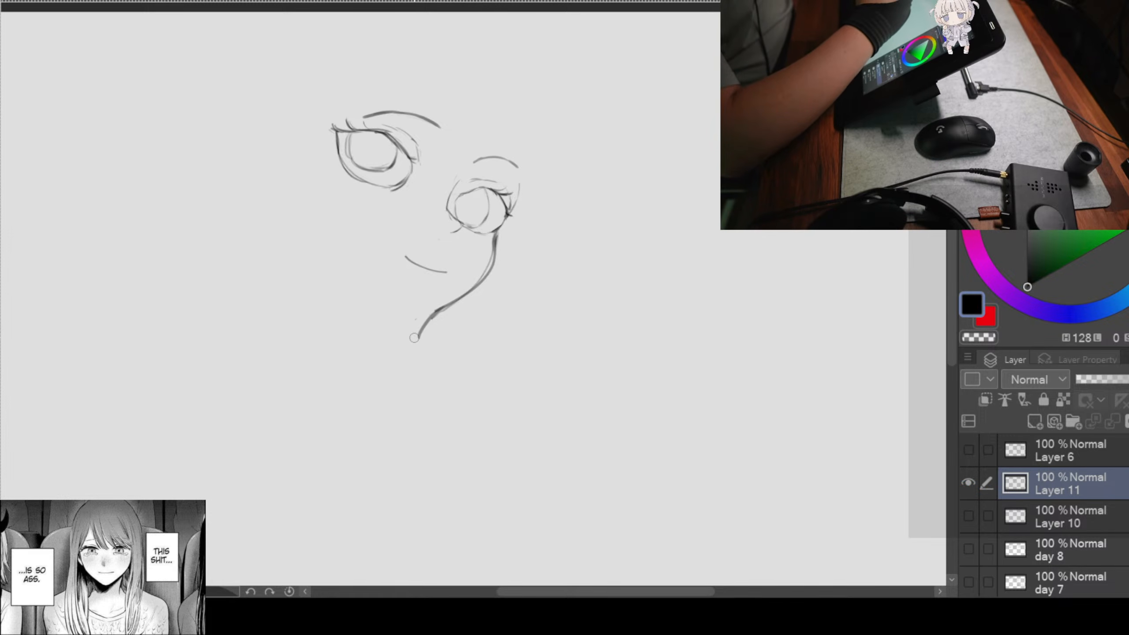
pyautogui.moveTo(358, 288); pyautogui.dragTo(400, 329)
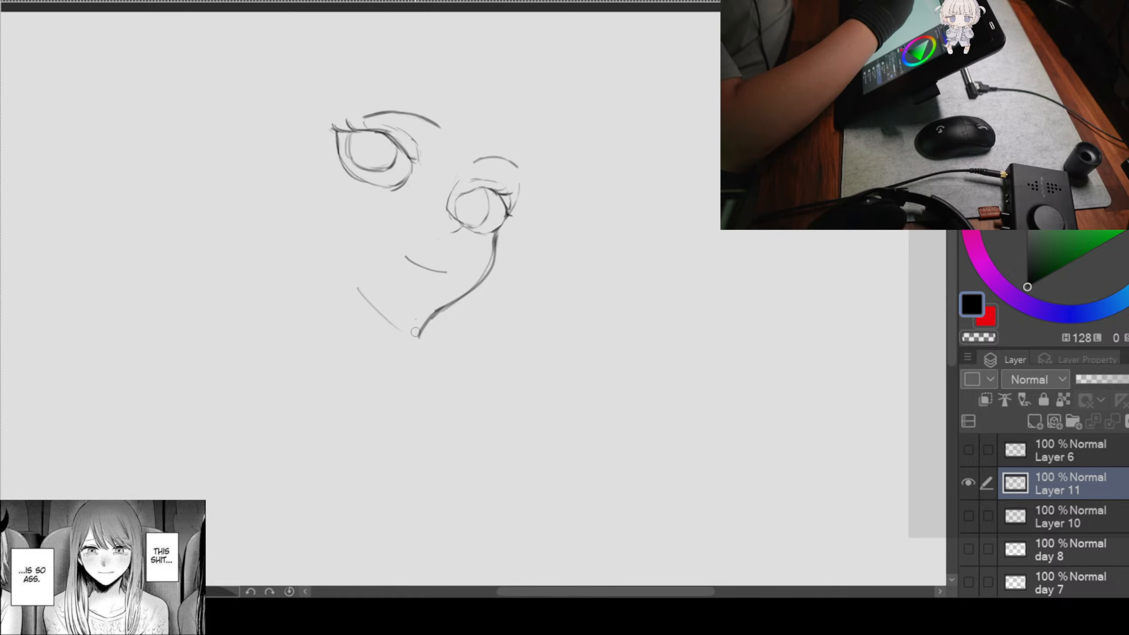
pyautogui.moveTo(352, 286); pyautogui.dragTo(425, 330)
pyautogui.moveTo(304, 150)
pyautogui.mouseDown()
pyautogui.moveTo(348, 283)
pyautogui.moveTo(423, 331)
pyautogui.mouseUp()
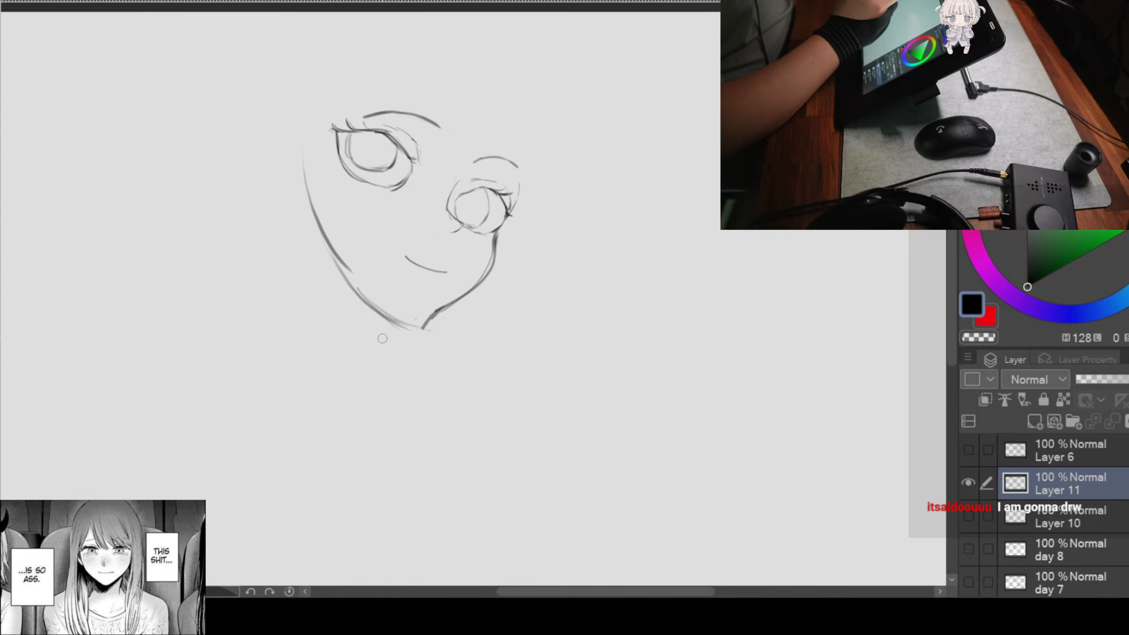
# Step: Sketch the neck below the chin with a short horizontal line and a small curve dropping from its outer end
pyautogui.moveTo(520, 324); pyautogui.dragTo(534, 260)
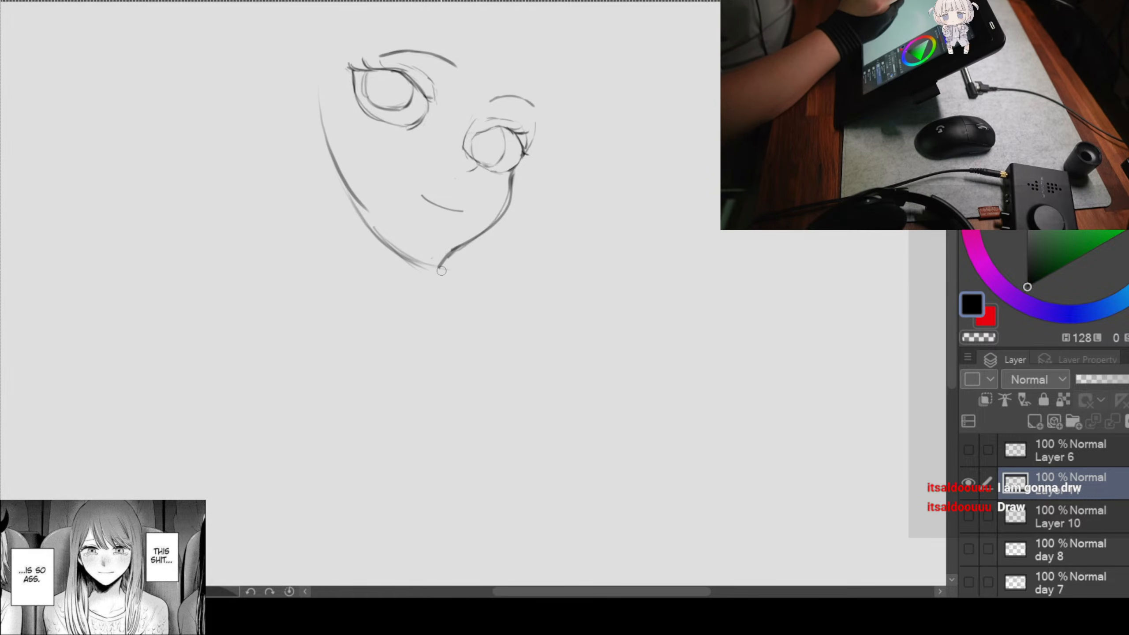
pyautogui.moveTo(439, 270)
pyautogui.mouseDown()
pyautogui.moveTo(401, 274)
pyautogui.moveTo(424, 273)
pyautogui.mouseUp()
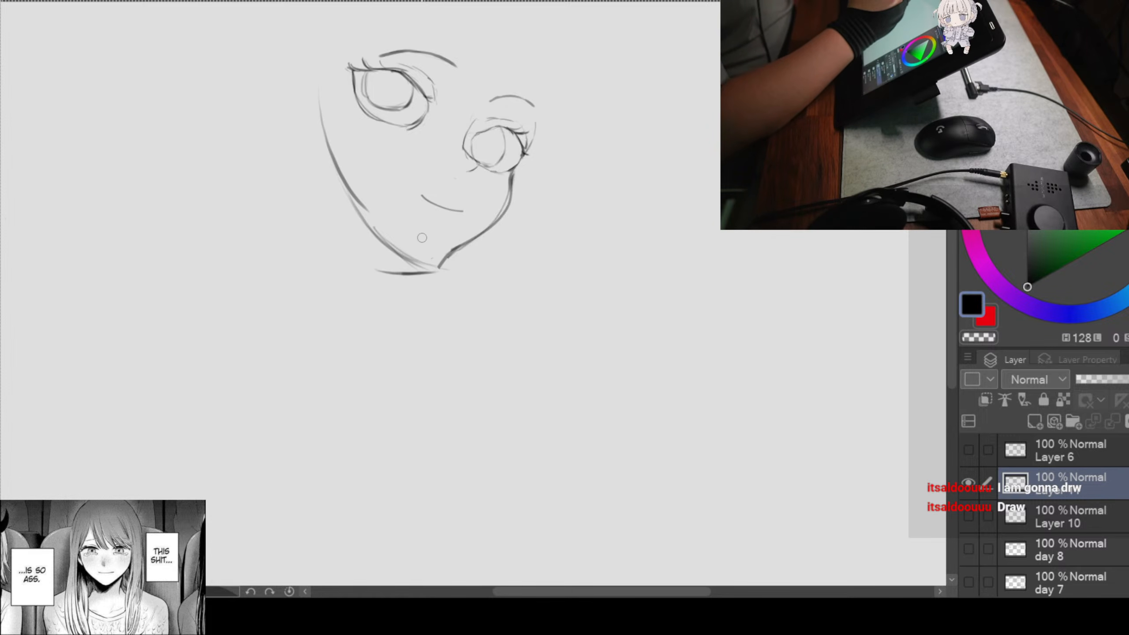
pyautogui.moveTo(392, 277); pyautogui.dragTo(398, 306)
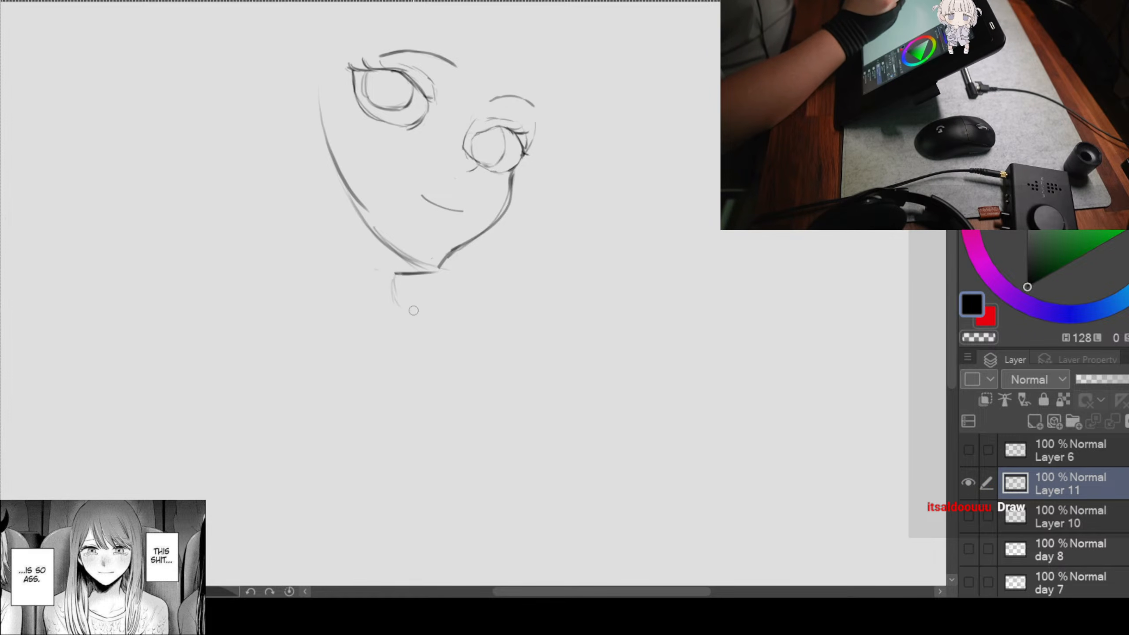
pyautogui.moveTo(391, 273); pyautogui.dragTo(406, 316)
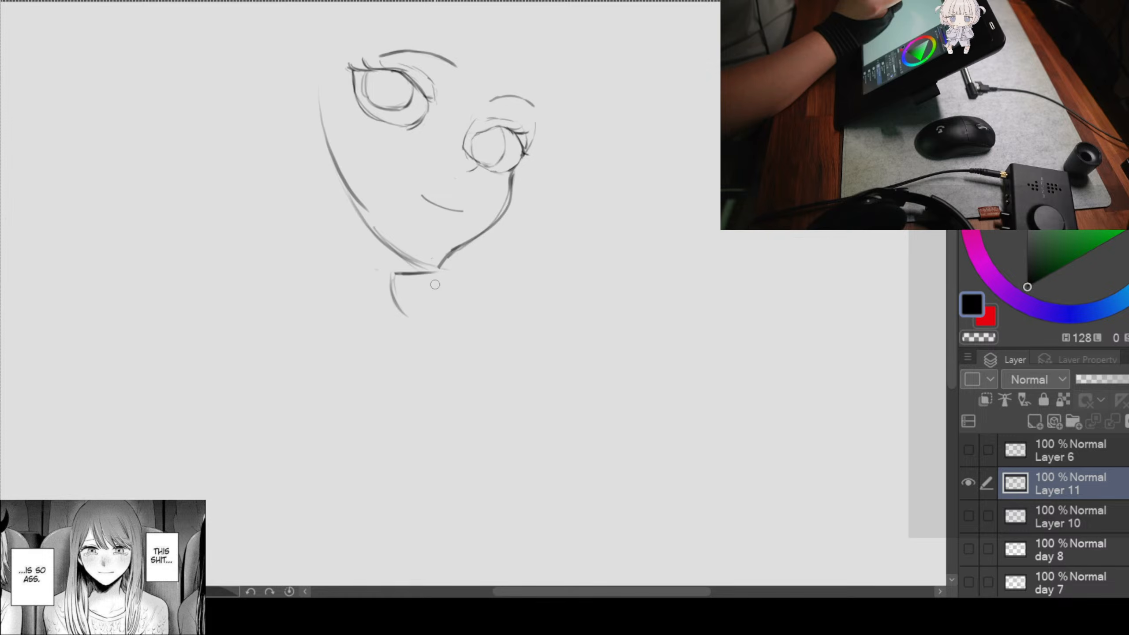
# Step: Draw a long slanted collar edge down from the chin and the shoulder line running out to the opposite side
pyautogui.moveTo(445, 276)
pyautogui.mouseDown()
pyautogui.moveTo(388, 351)
pyautogui.moveTo(349, 440)
pyautogui.mouseUp()
pyautogui.moveTo(489, 292); pyautogui.dragTo(518, 305)
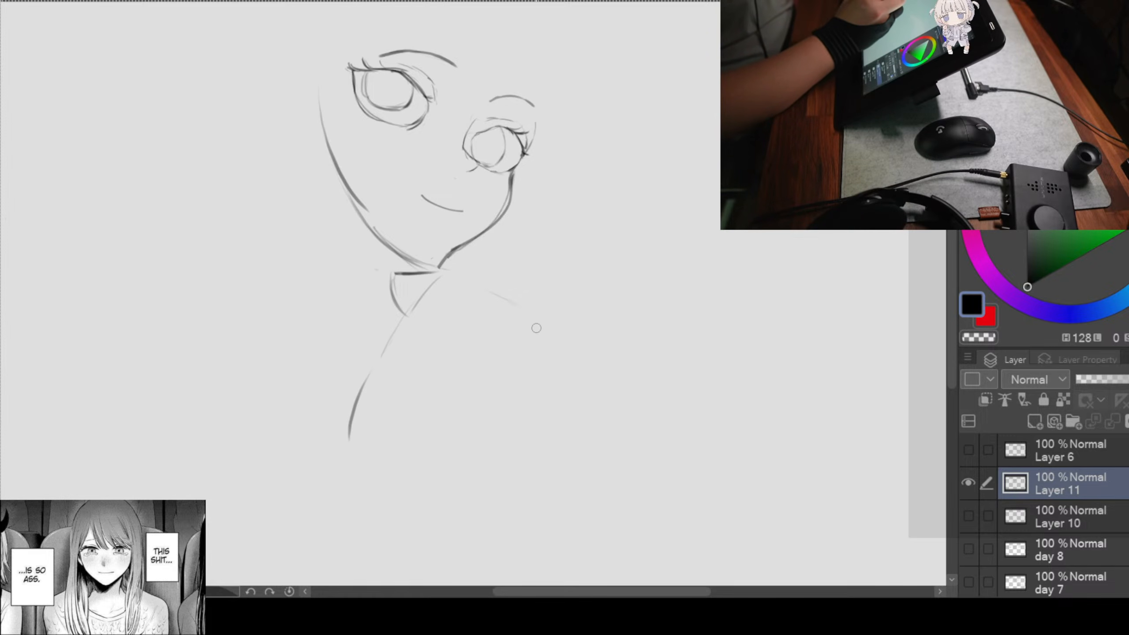
pyautogui.moveTo(443, 270); pyautogui.dragTo(542, 307)
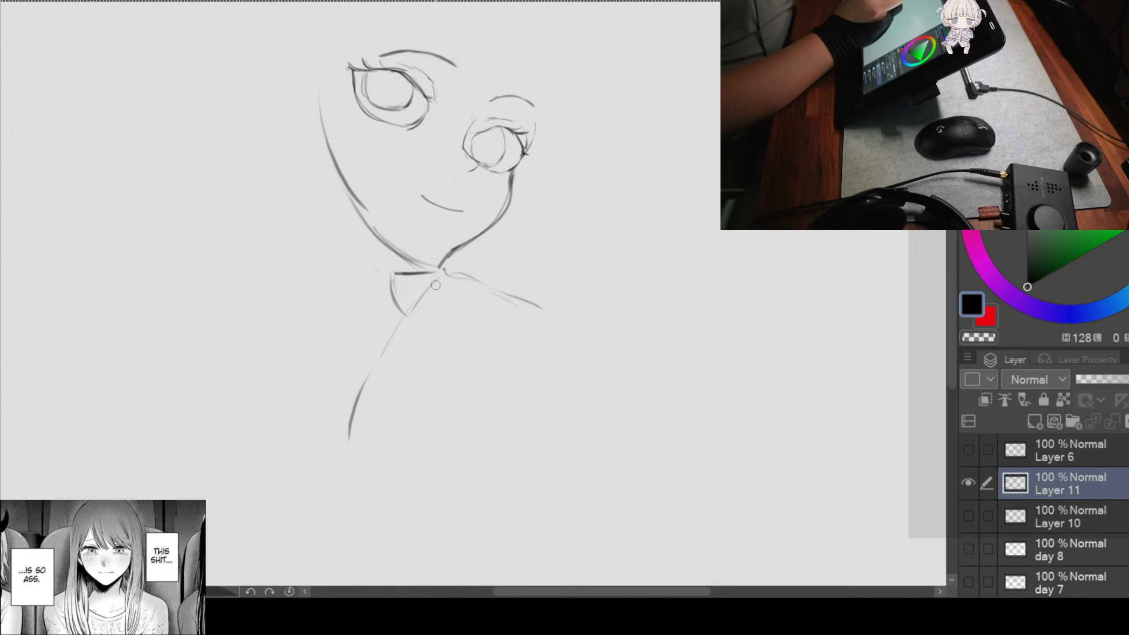
# Step: Close the collar's pointed tip, sweep its lower edge up to the shoulder, and round off the shoulder
pyautogui.moveTo(416, 354)
pyautogui.mouseDown()
pyautogui.moveTo(519, 335)
pyautogui.moveTo(512, 371)
pyautogui.moveTo(562, 350)
pyautogui.moveTo(503, 307)
pyautogui.moveTo(505, 342)
pyautogui.moveTo(502, 326)
pyautogui.mouseUp()
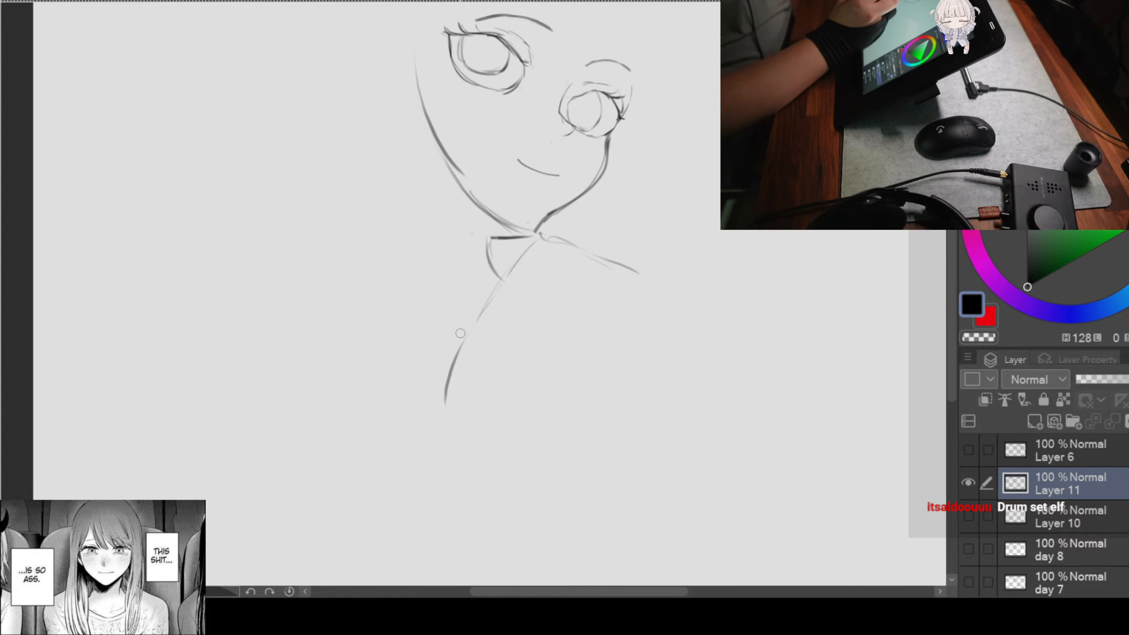
pyautogui.moveTo(463, 334)
pyautogui.mouseDown()
pyautogui.moveTo(439, 405)
pyautogui.moveTo(503, 340)
pyautogui.moveTo(623, 277)
pyautogui.moveTo(487, 351)
pyautogui.mouseUp()
pyautogui.moveTo(534, 313); pyautogui.dragTo(440, 418)
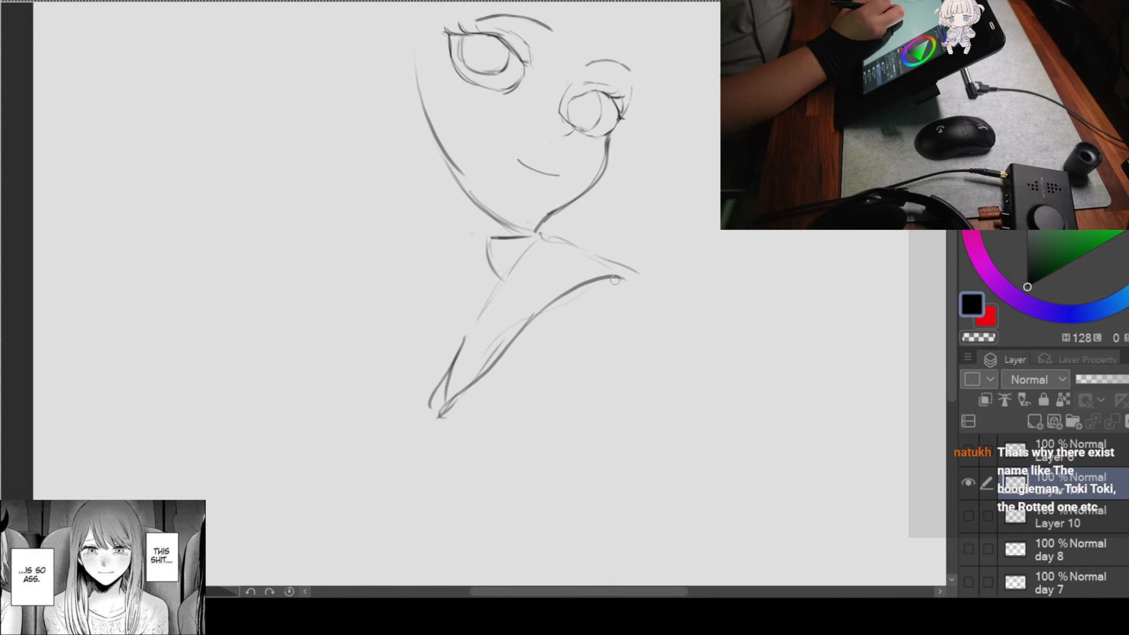
pyautogui.moveTo(624, 277); pyautogui.dragTo(650, 309)
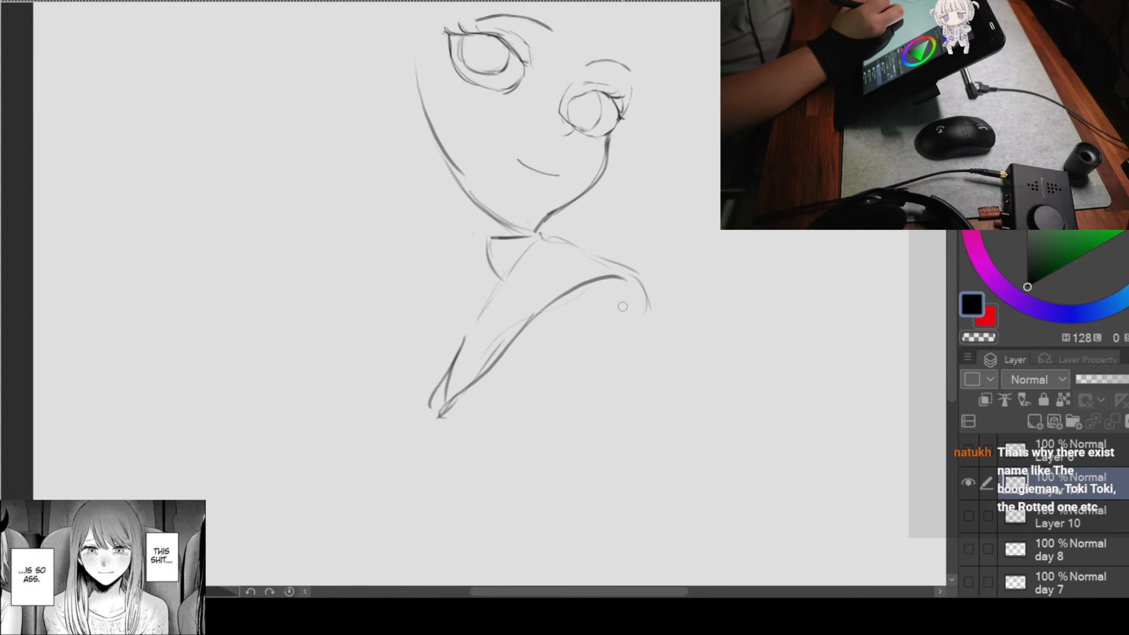
# Step: Sketch the inner torso and sleeve contours from beneath the collar down to the waist with light curved strokes
pyautogui.moveTo(570, 327); pyautogui.dragTo(536, 375)
pyautogui.moveTo(578, 284); pyautogui.dragTo(501, 409)
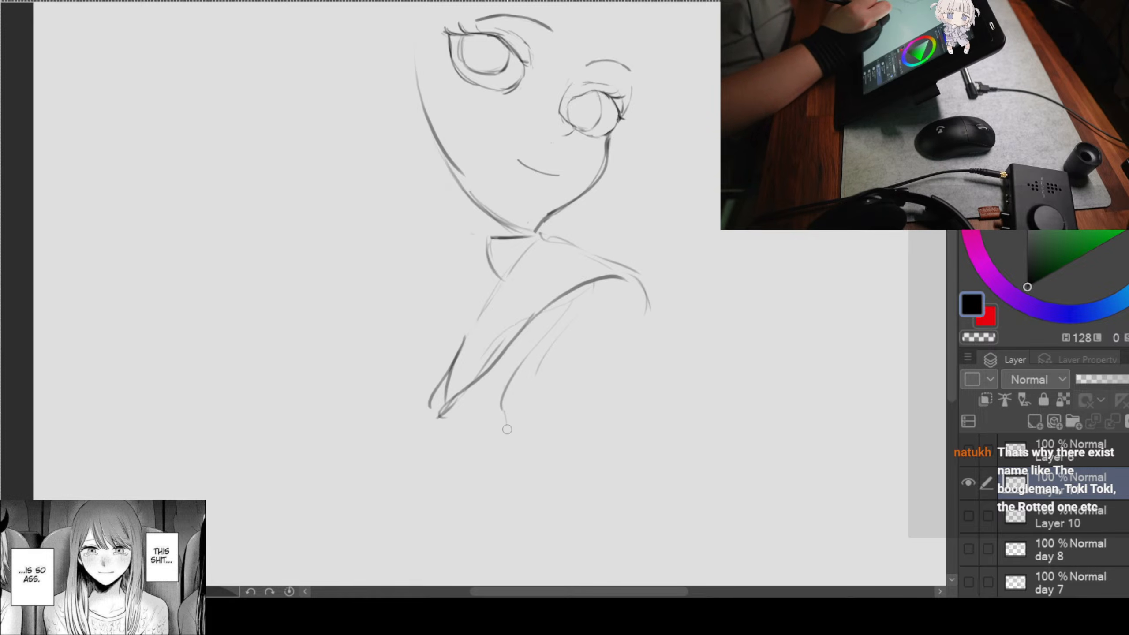
pyautogui.moveTo(498, 410); pyautogui.dragTo(496, 506)
pyautogui.moveTo(565, 371); pyautogui.dragTo(458, 541)
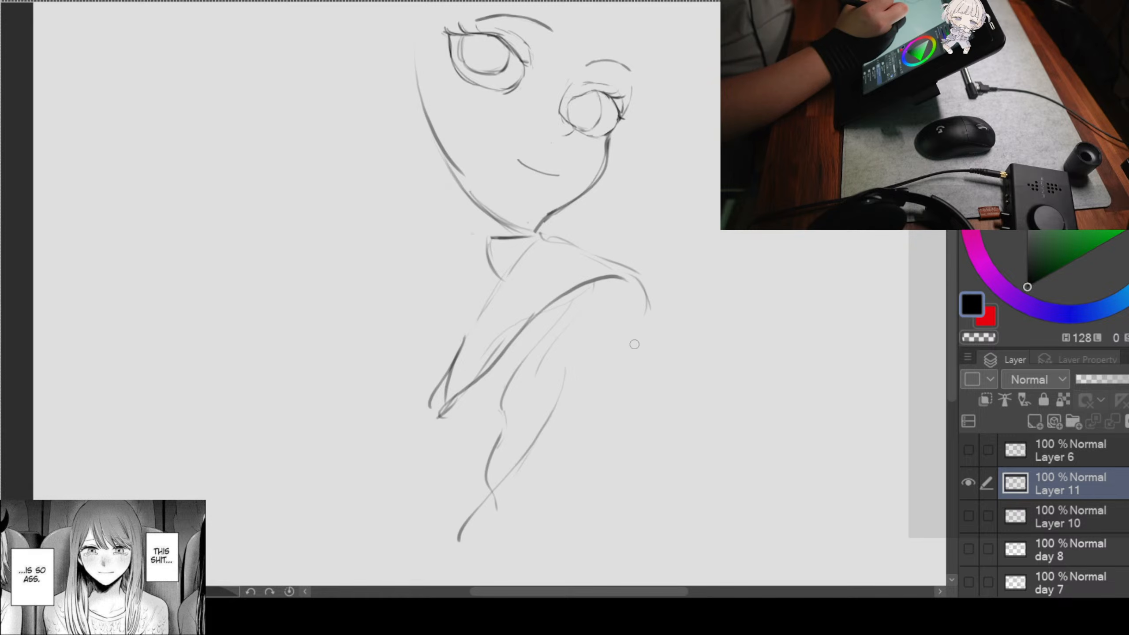
# Step: Draw the outer body contour from the rounded shoulder down to waist height, redoing the upper stroke closer in
pyautogui.moveTo(649, 305); pyautogui.dragTo(661, 394)
pyautogui.hotkey('ctrl', 'z')
pyautogui.moveTo(645, 303); pyautogui.dragTo(638, 409)
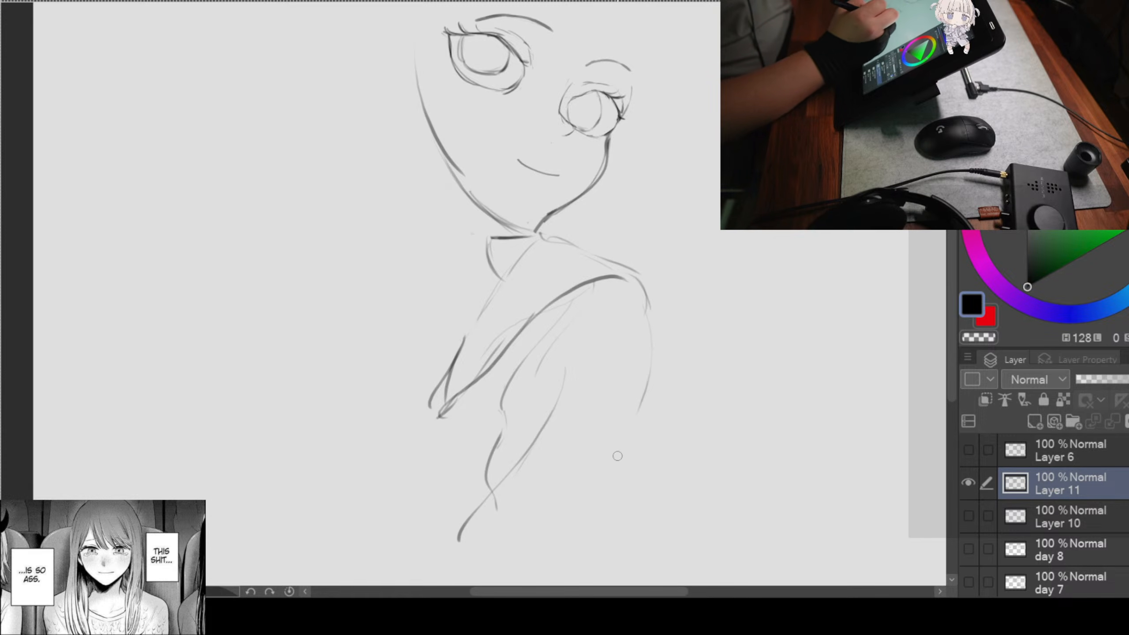
pyautogui.scroll(-3, 622, 422)
pyautogui.moveTo(622, 290); pyautogui.dragTo(626, 416)
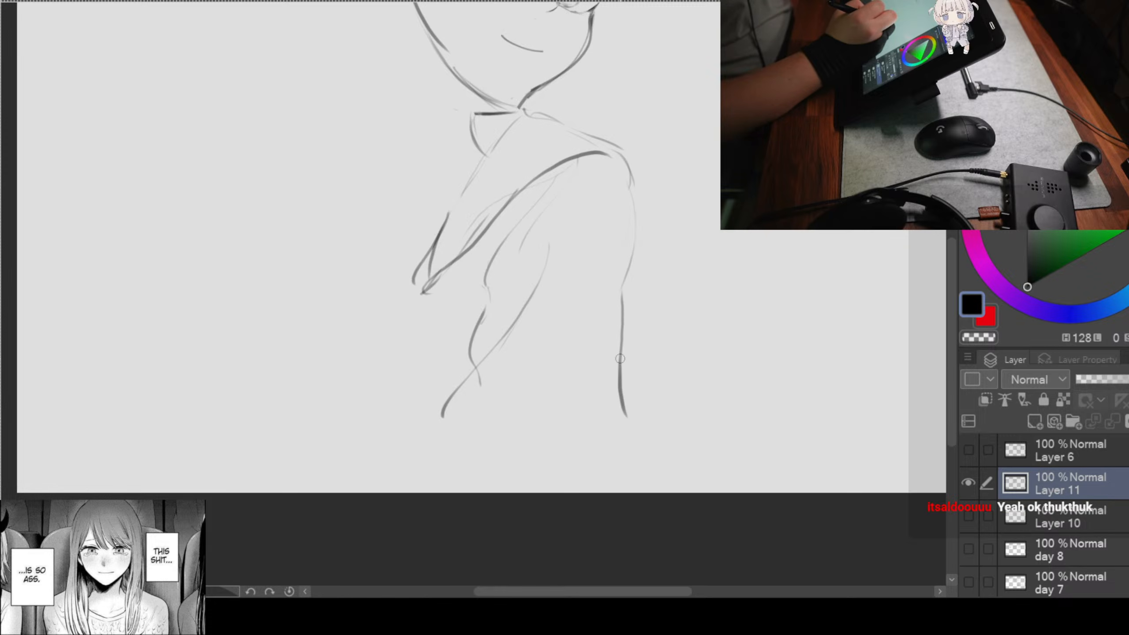
pyautogui.moveTo(615, 274); pyautogui.dragTo(590, 404)
pyautogui.moveTo(593, 347); pyautogui.dragTo(553, 420)
# Step: Shrink the whole character sketch and reposition it on the canvas
pyautogui.hotkey('ctrl', 't')
pyautogui.moveTo(572, 107); pyautogui.dragTo(494, 277)
pyautogui.moveTo(404, 388); pyautogui.dragTo(416, 207)
pyautogui.click(360, 495)
pyautogui.moveTo(516, 285); pyautogui.dragTo(591, 304)
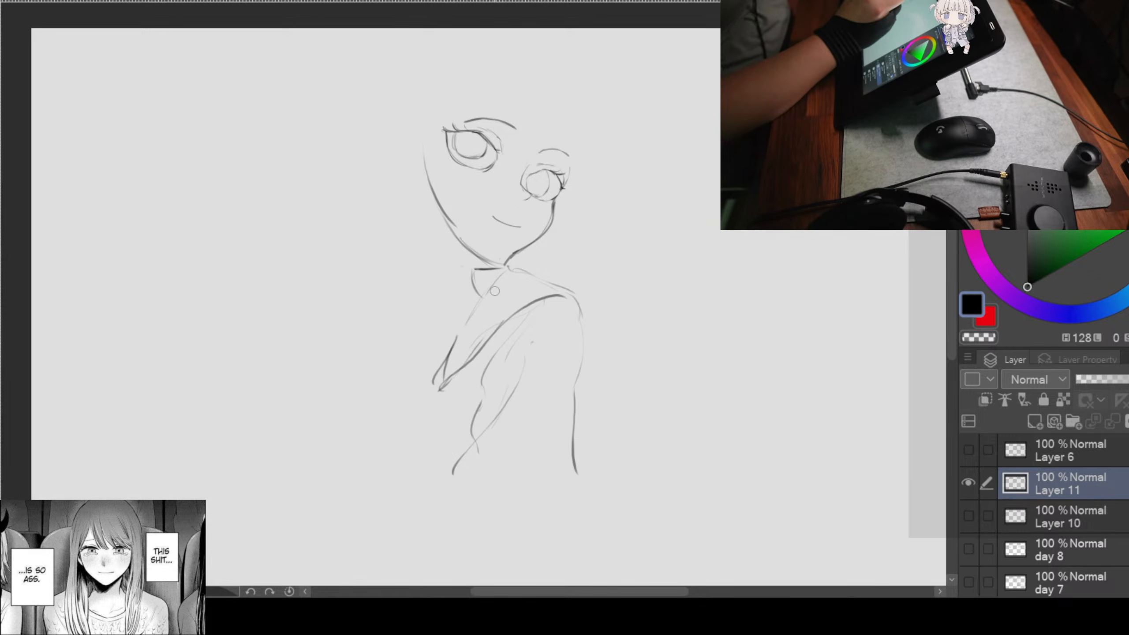
# Step: Darken the collar's slanted front edge and draw the far collar line curving down to meet its pointed tip
pyautogui.scroll(1, 495, 291)
pyautogui.moveTo(496, 341); pyautogui.dragTo(507, 307)
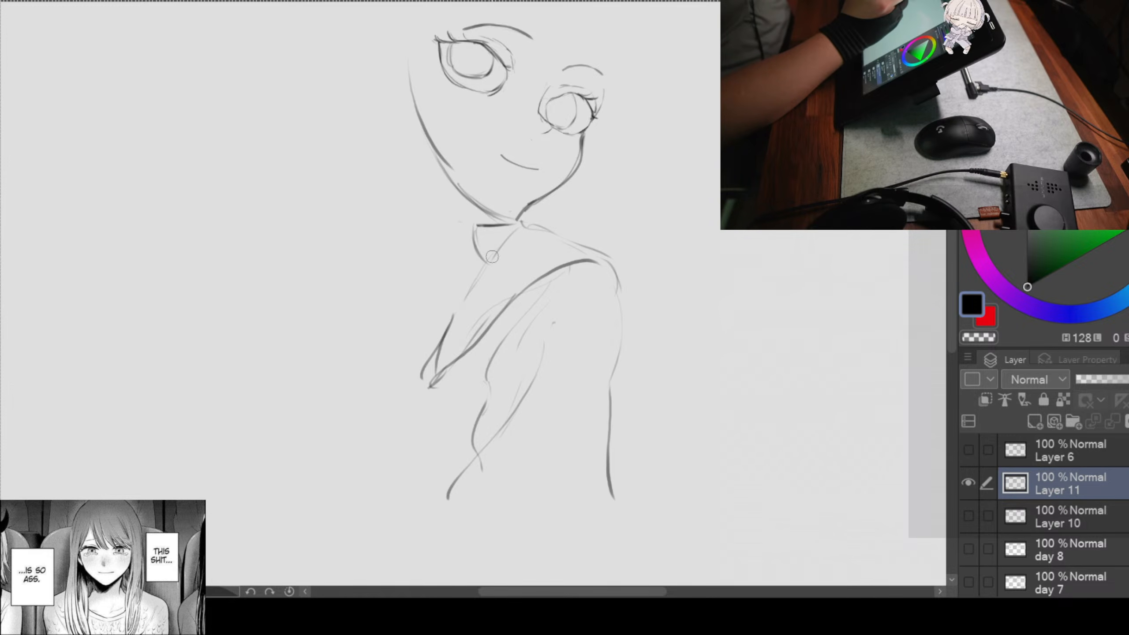
pyautogui.moveTo(510, 233); pyautogui.dragTo(447, 338)
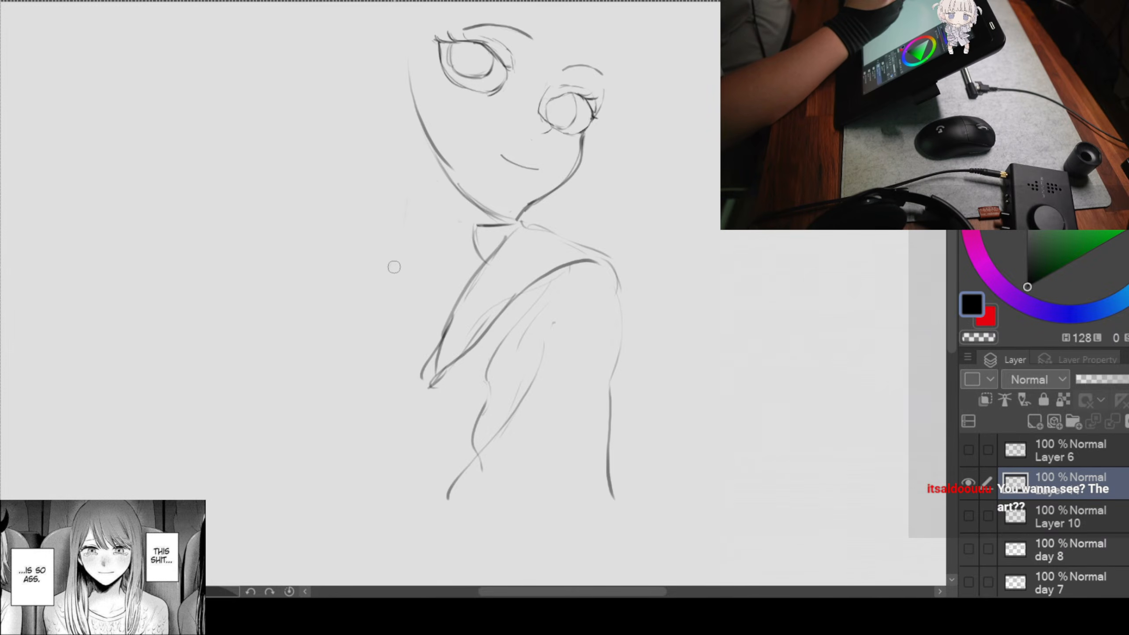
pyautogui.moveTo(391, 261); pyautogui.dragTo(380, 296)
pyautogui.moveTo(383, 235)
pyautogui.mouseDown()
pyautogui.moveTo(374, 343)
pyautogui.moveTo(424, 387)
pyautogui.mouseUp()
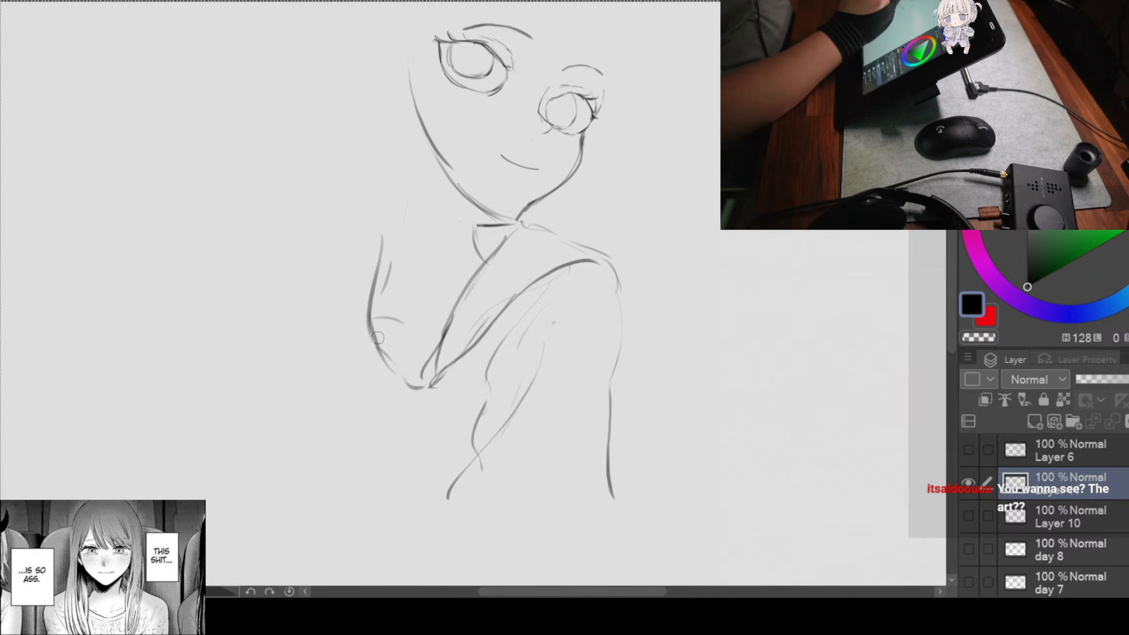
# Step: Draw an arc bridging the two collar edges, a rounded shape hanging below the tip, and short strokes outside the far edge
pyautogui.moveTo(376, 338); pyautogui.dragTo(440, 338)
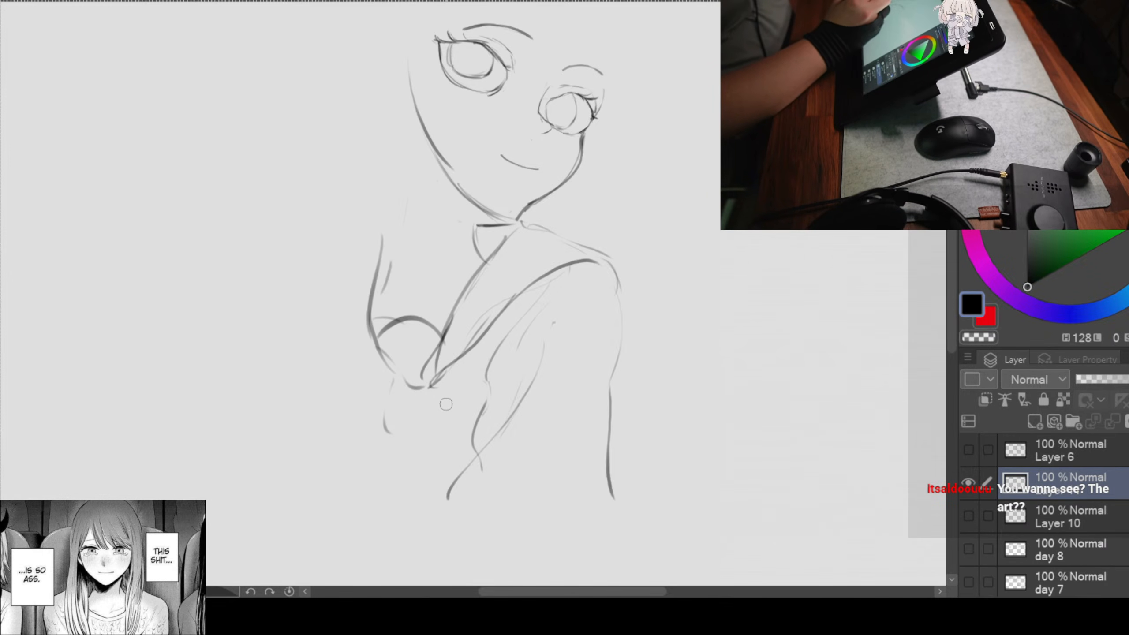
pyautogui.moveTo(438, 389); pyautogui.dragTo(379, 432)
pyautogui.moveTo(391, 376); pyautogui.dragTo(374, 431)
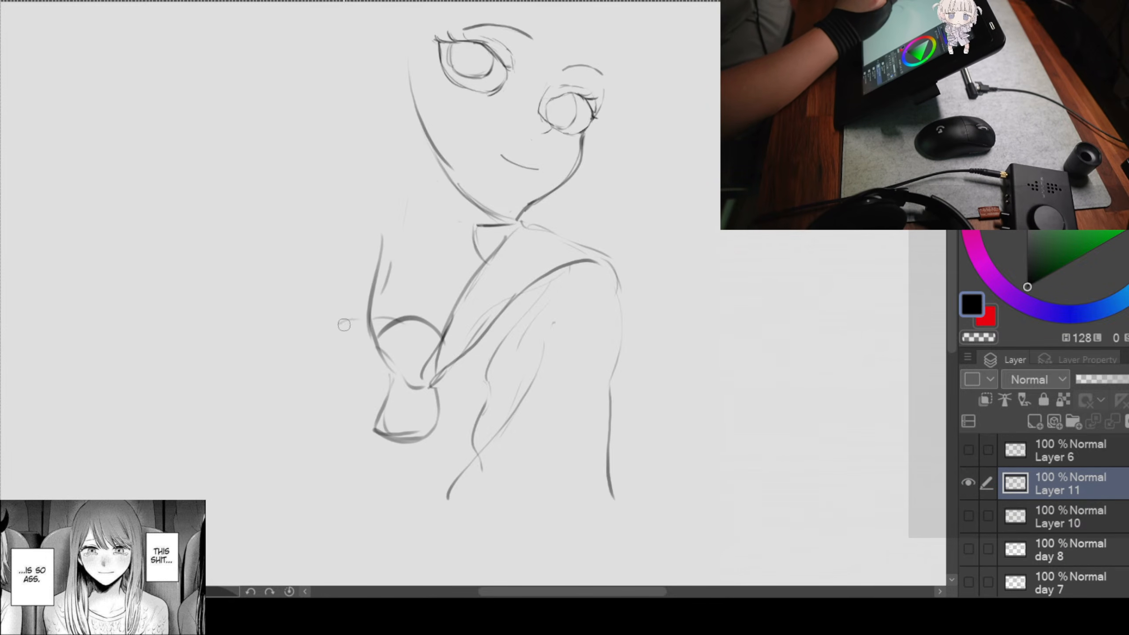
pyautogui.moveTo(338, 323)
pyautogui.mouseDown()
pyautogui.moveTo(361, 318)
pyautogui.moveTo(329, 337)
pyautogui.mouseUp()
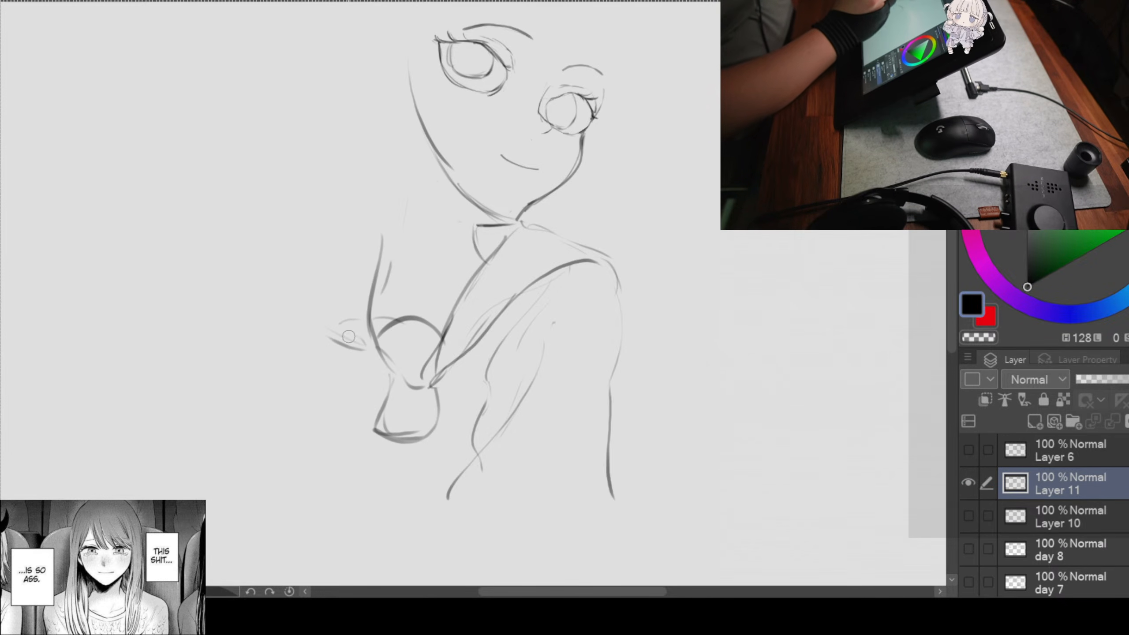
# Step: Extend the far collar line upward toward the jaw and reinforce it with an additional stroke
pyautogui.moveTo(534, 248); pyautogui.dragTo(589, 278)
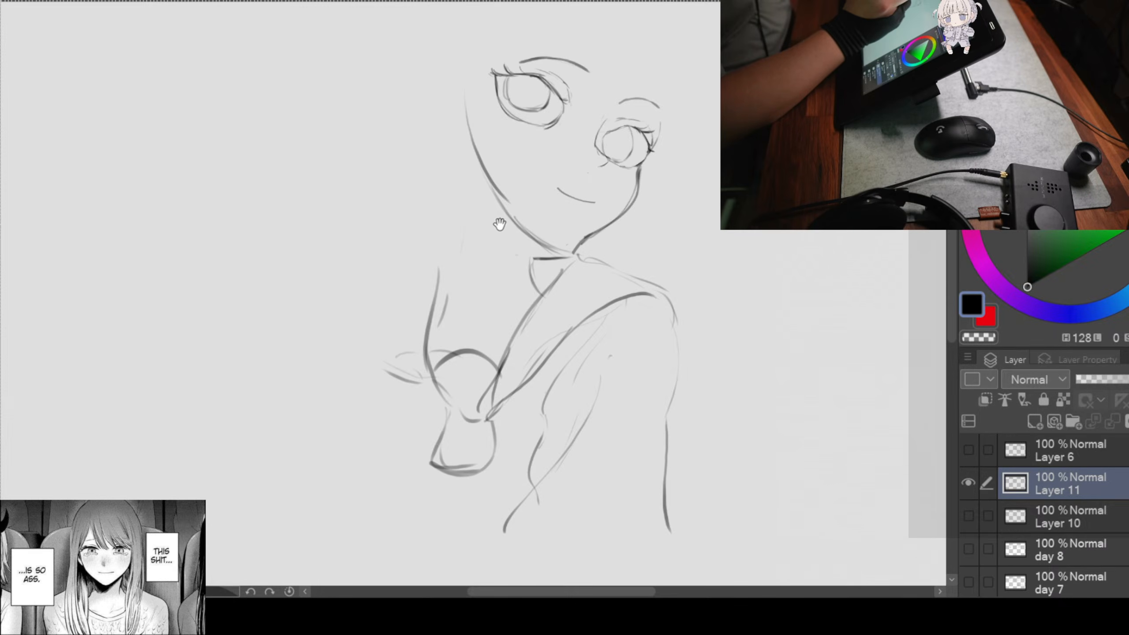
pyautogui.moveTo(499, 225)
pyautogui.mouseDown()
pyautogui.moveTo(548, 221)
pyautogui.moveTo(503, 208)
pyautogui.mouseUp()
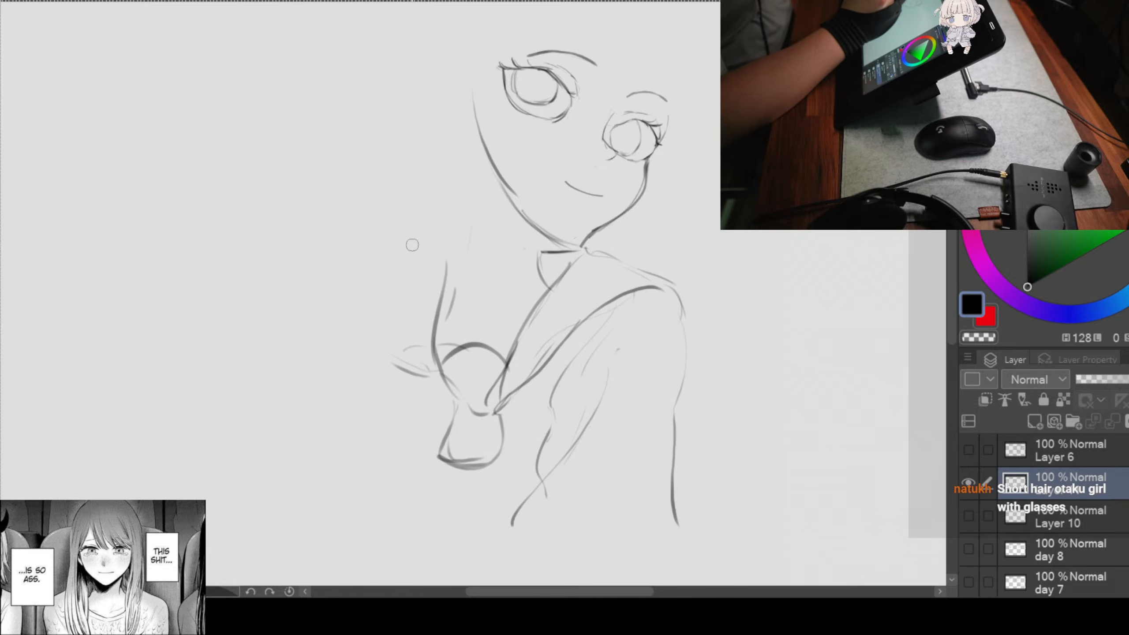
pyautogui.scroll(2, 533, 174)
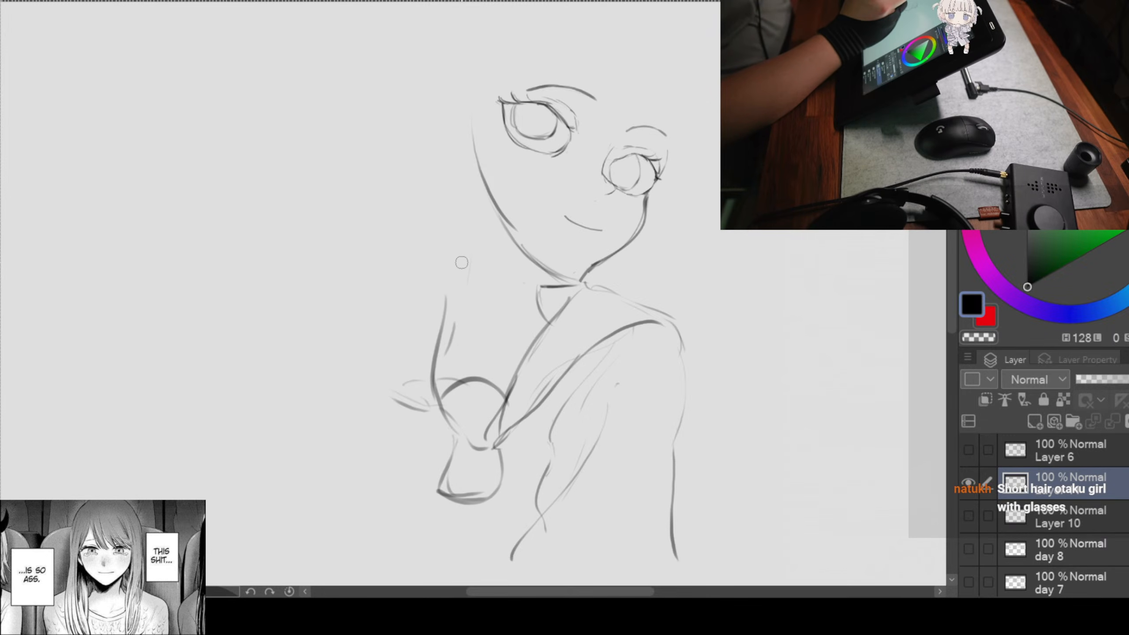
pyautogui.moveTo(462, 258); pyautogui.dragTo(435, 353)
pyautogui.moveTo(553, 326); pyautogui.dragTo(538, 324)
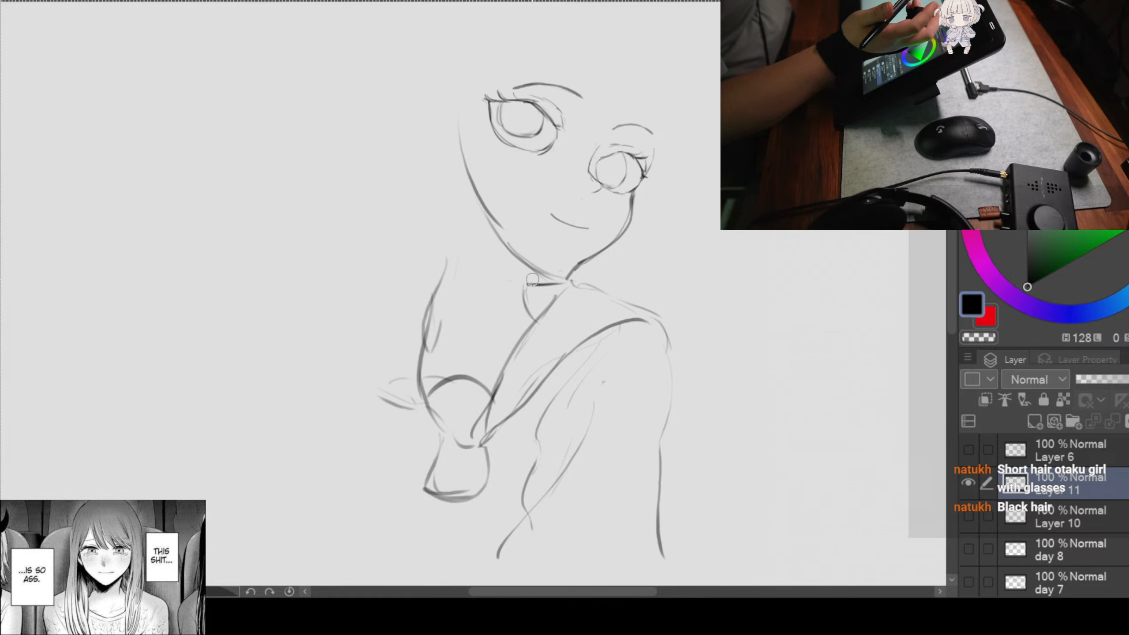
pyautogui.moveTo(650, 240); pyautogui.dragTo(694, 265)
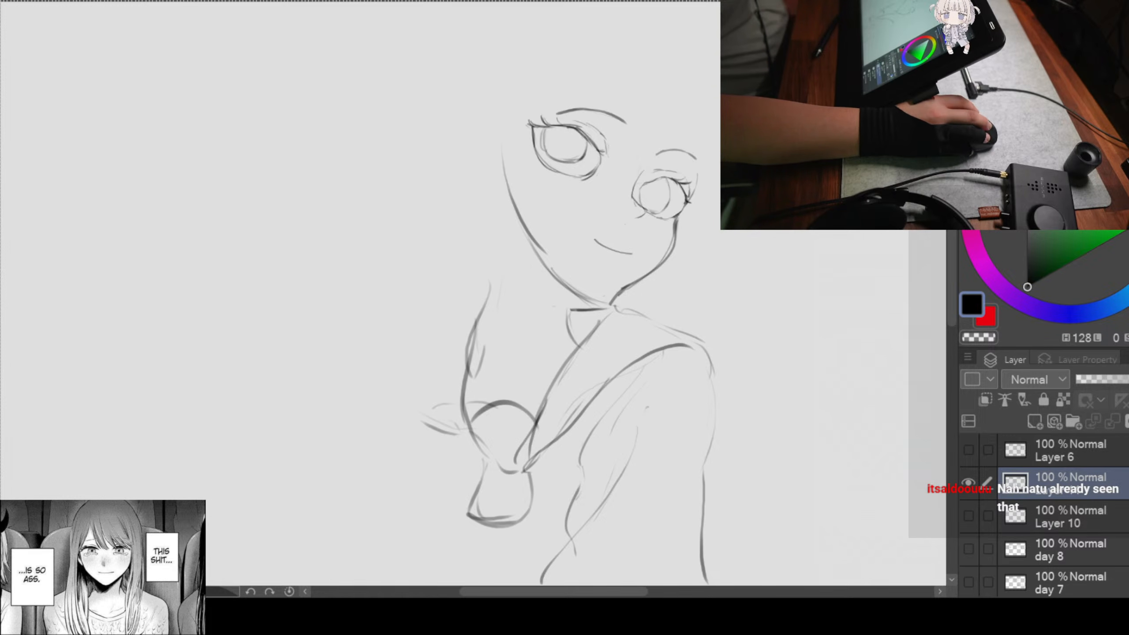
# Step: Add a new layer above the sketch and paste the black-and-white elf illustration onto the canvas
pyautogui.scroll(-3, 744, 342)
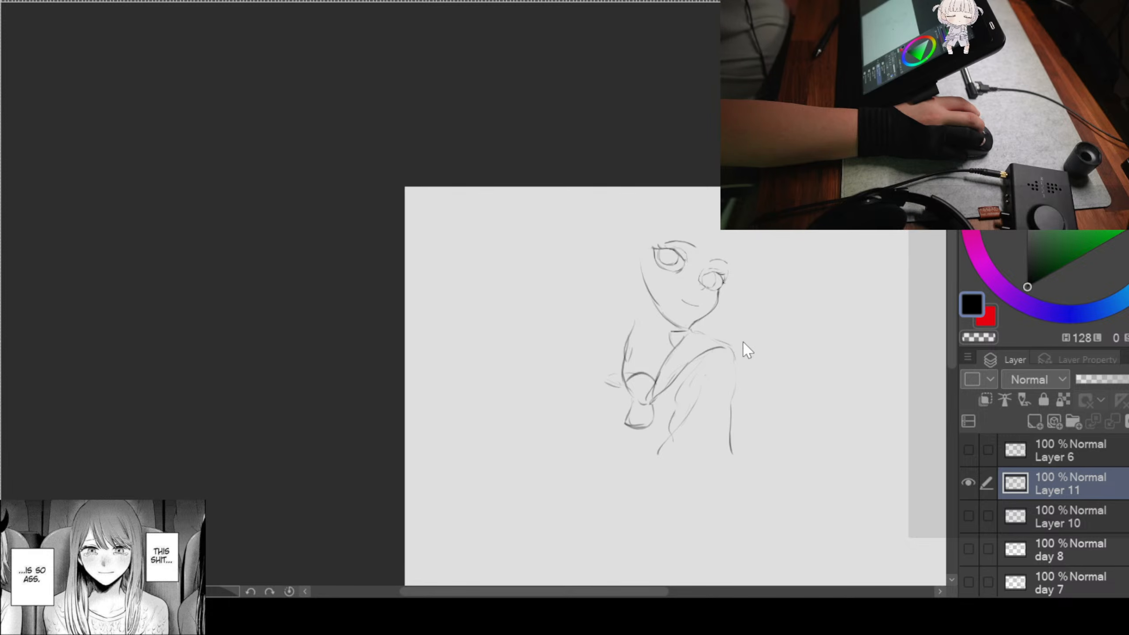
pyautogui.scroll(4, 744, 342)
pyautogui.moveTo(723, 287)
pyautogui.mouseDown()
pyautogui.moveTo(579, 250)
pyautogui.moveTo(196, 207)
pyautogui.mouseUp()
pyautogui.moveTo(546, 276); pyautogui.dragTo(472, 276)
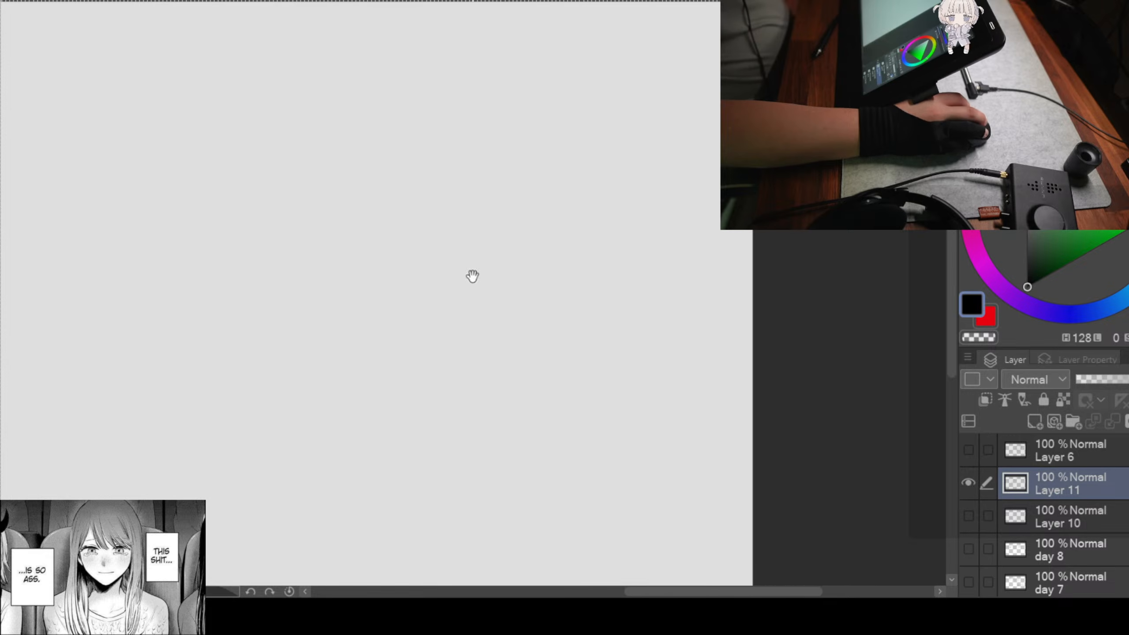
pyautogui.click(1035, 421)
pyautogui.hotkey('ctrl', 'v')
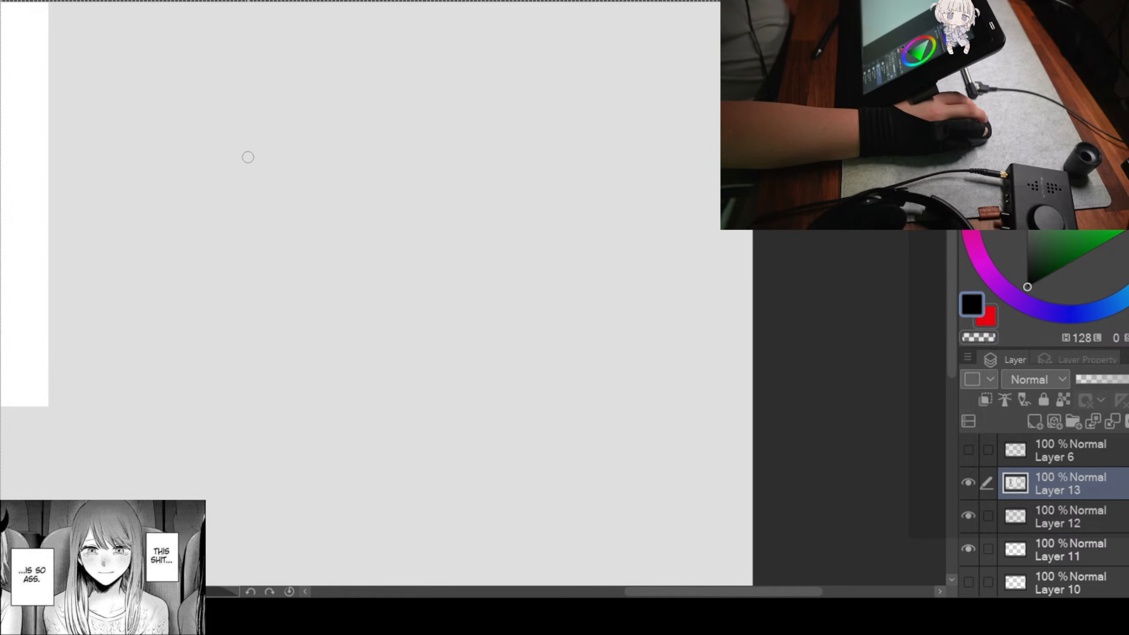
pyautogui.scroll(-3, 247, 158)
pyautogui.moveTo(91, 151)
pyautogui.mouseDown()
pyautogui.moveTo(249, 199)
pyautogui.moveTo(592, 265)
pyautogui.mouseUp()
pyautogui.scroll(4, 520, 274)
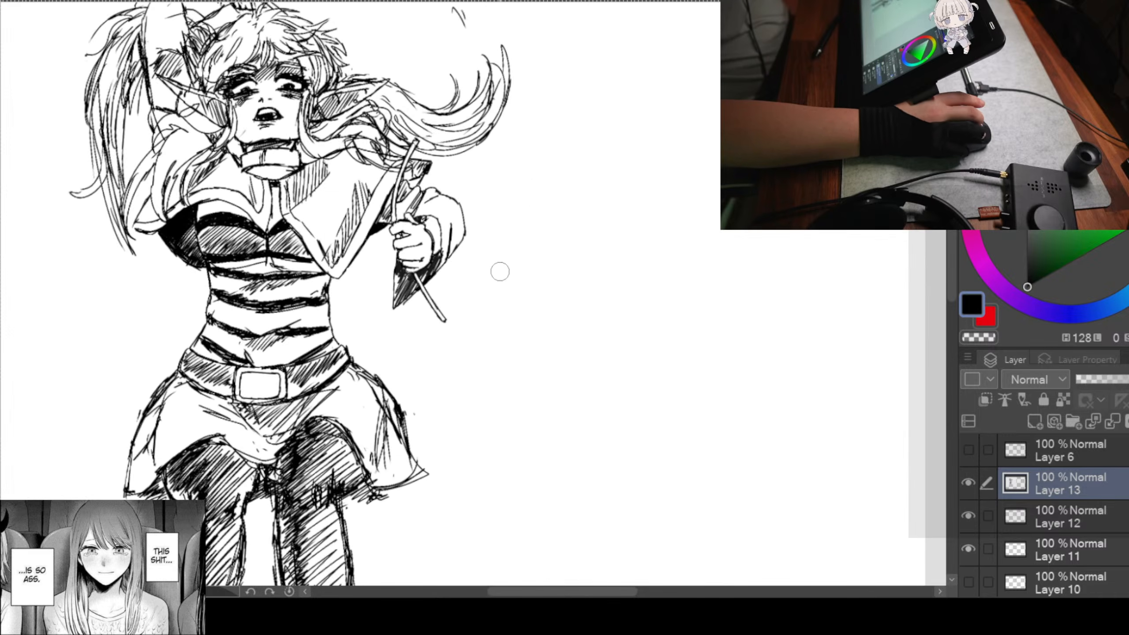
pyautogui.moveTo(470, 261); pyautogui.dragTo(616, 278)
pyautogui.scroll(-2, 626, 266)
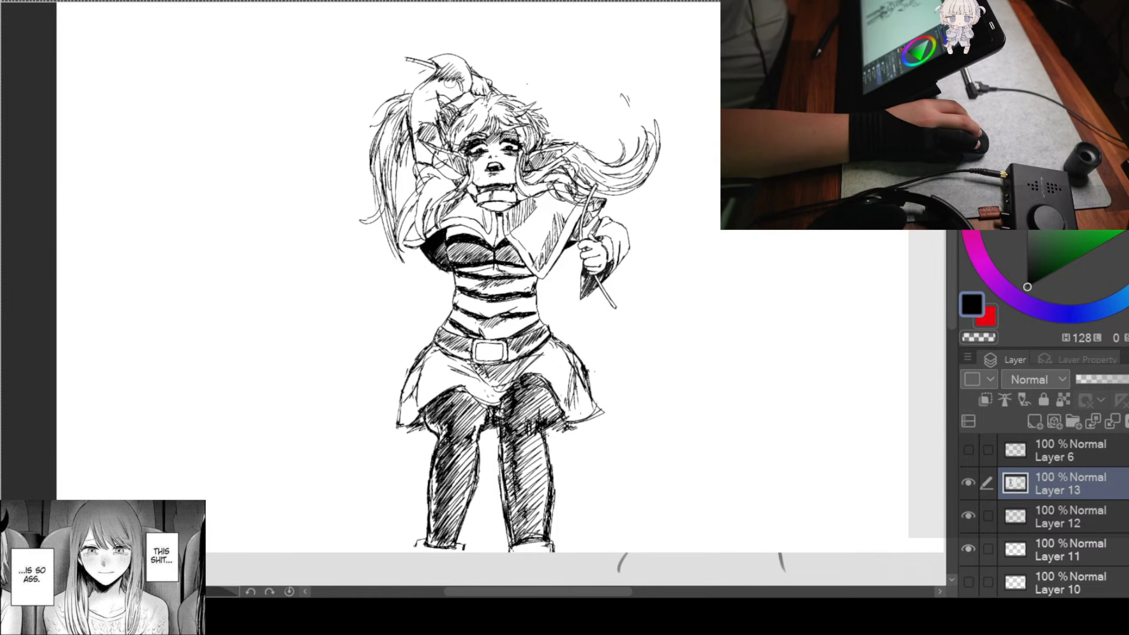
# Step: Try black marking strokes around the elf's raised arm and undo each one
pyautogui.moveTo(359, 103); pyautogui.dragTo(388, 77)
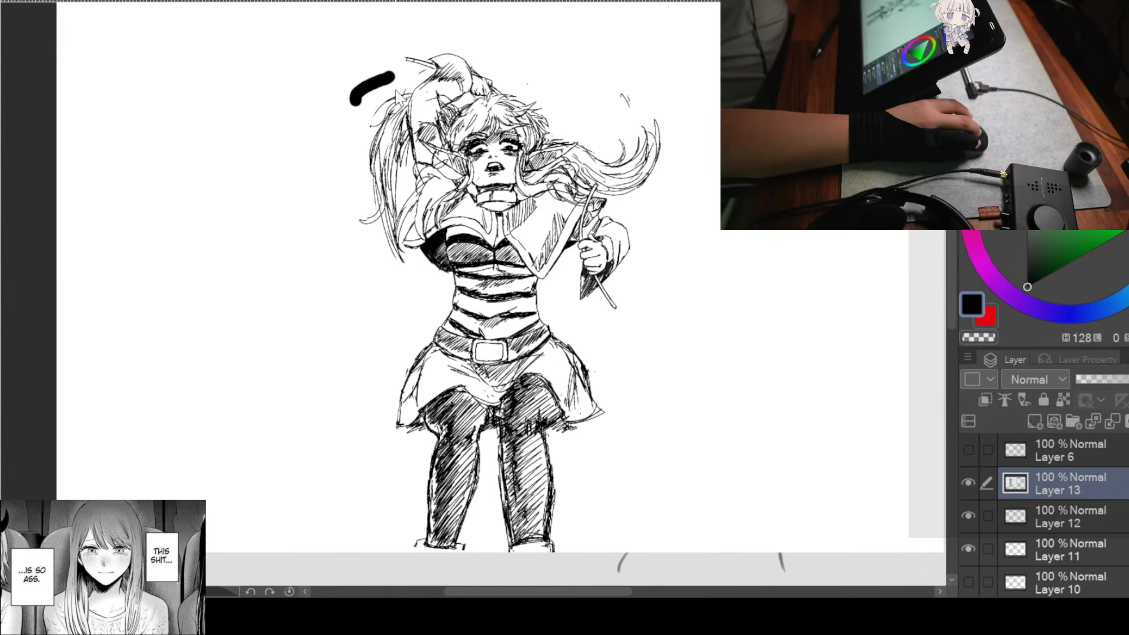
pyautogui.hotkey('ctrl', 'z')
pyautogui.moveTo(332, 128); pyautogui.dragTo(386, 66)
pyautogui.hotkey('ctrl', 'z')
pyautogui.scroll(3, 466, 72)
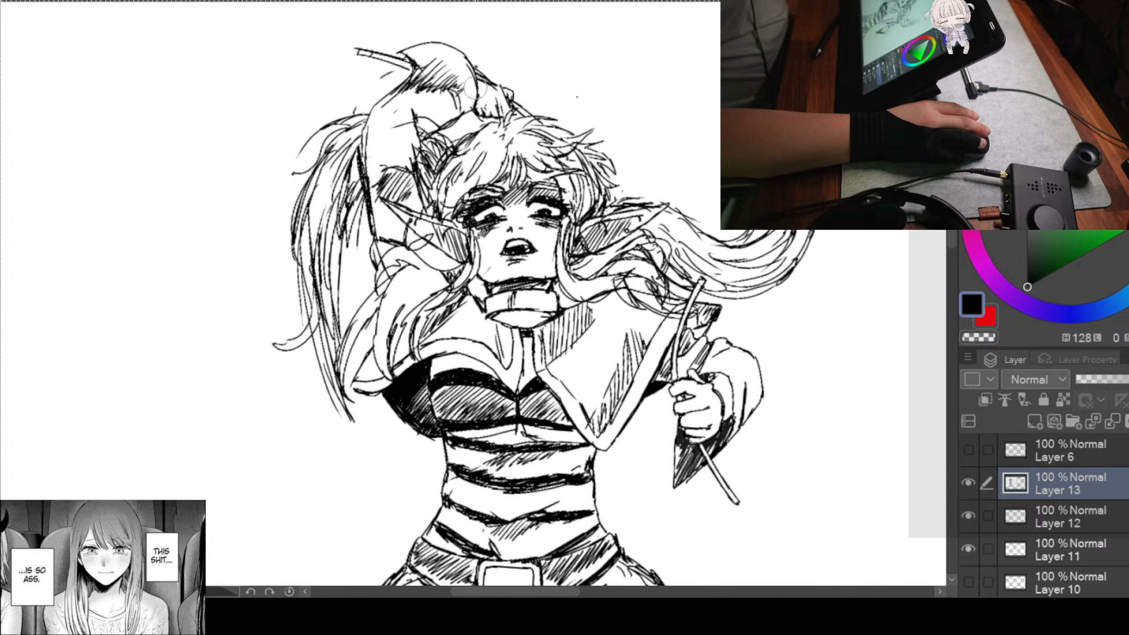
pyautogui.moveTo(488, 60)
pyautogui.mouseDown()
pyautogui.moveTo(442, 54)
pyautogui.moveTo(348, 114)
pyautogui.mouseUp()
pyautogui.hotkey('ctrl', 'z')
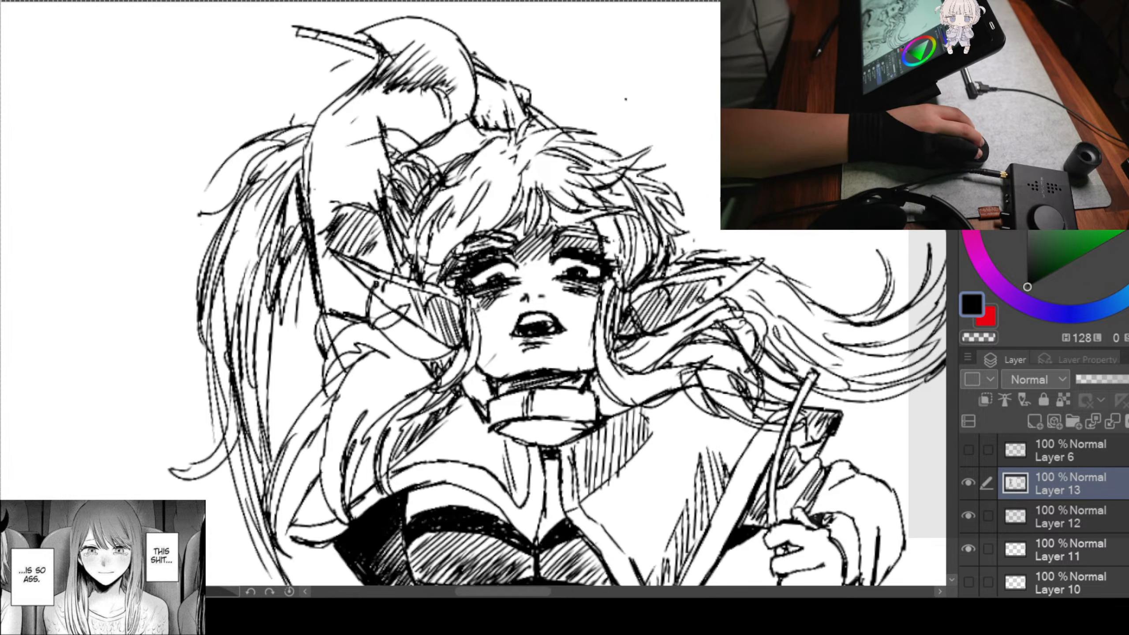
# Step: Switch the drawing colour to red, try marking strokes over the elf's raised hand, and undo them
pyautogui.click(988, 317)
pyautogui.moveTo(511, 28); pyautogui.dragTo(371, 27)
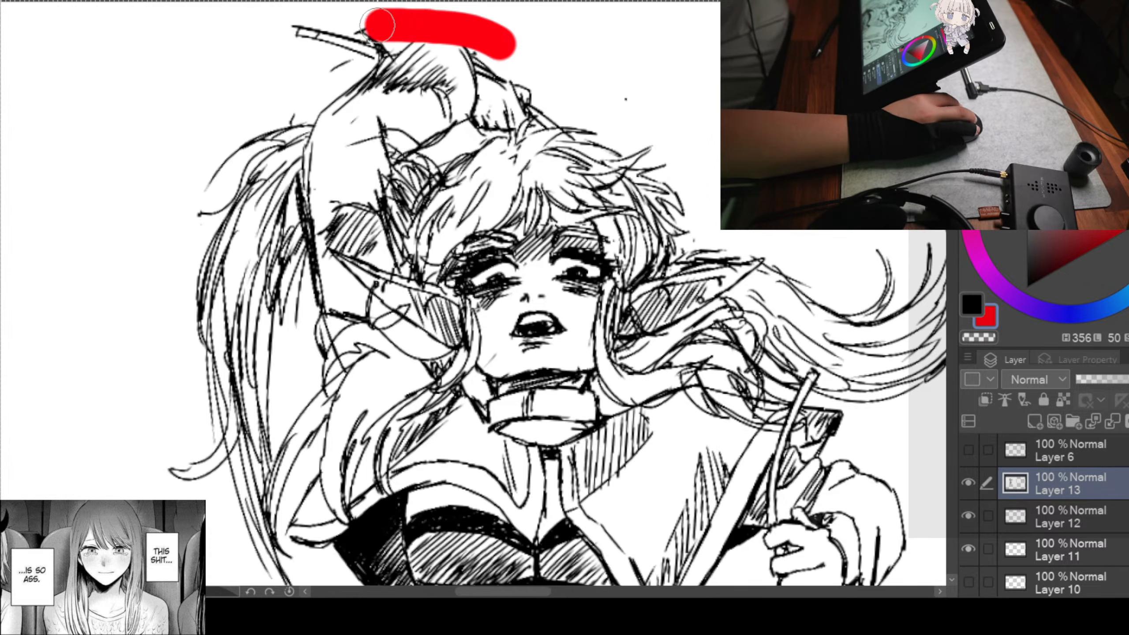
pyautogui.hotkey('ctrl', 'z')
pyautogui.moveTo(477, 37); pyautogui.dragTo(466, 102)
pyautogui.hotkey('ctrl', 'z')
pyautogui.scroll(-5, 492, 117)
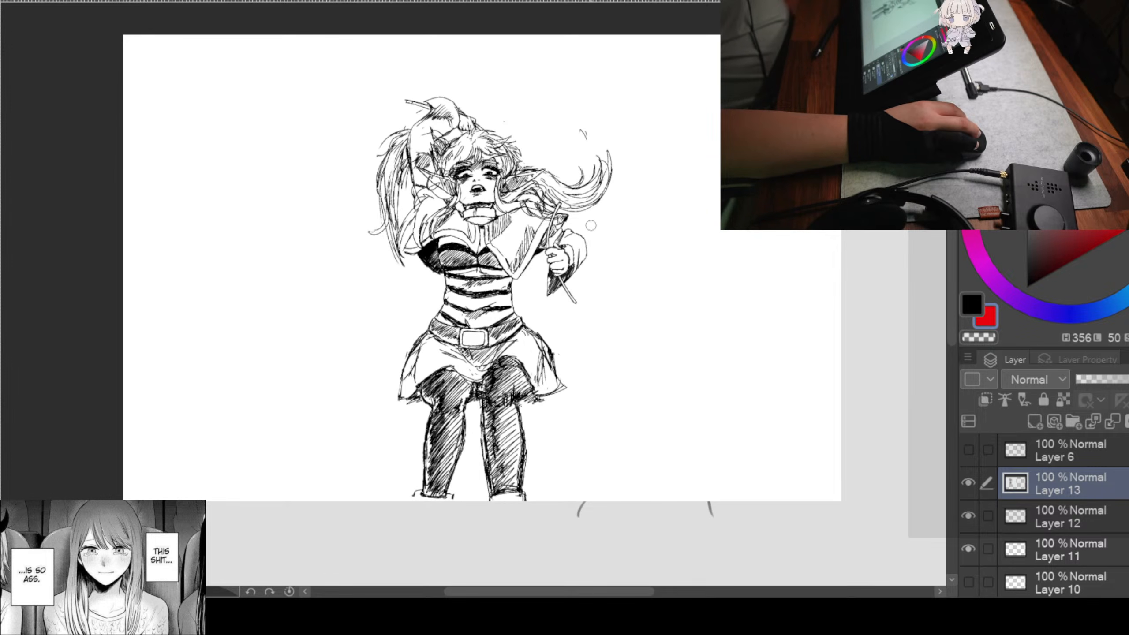
# Step: Try a curved red marking stroke over the elf's lowered hand several times and undo each attempt
pyautogui.moveTo(578, 200)
pyautogui.mouseDown()
pyautogui.moveTo(586, 251)
pyautogui.moveTo(578, 245)
pyautogui.moveTo(627, 268)
pyautogui.moveTo(674, 269)
pyautogui.mouseUp()
pyautogui.hotkey('ctrl', 'z')
pyautogui.hotkey('ctrl', 'z')
pyautogui.hotkey('ctrl', 'z')
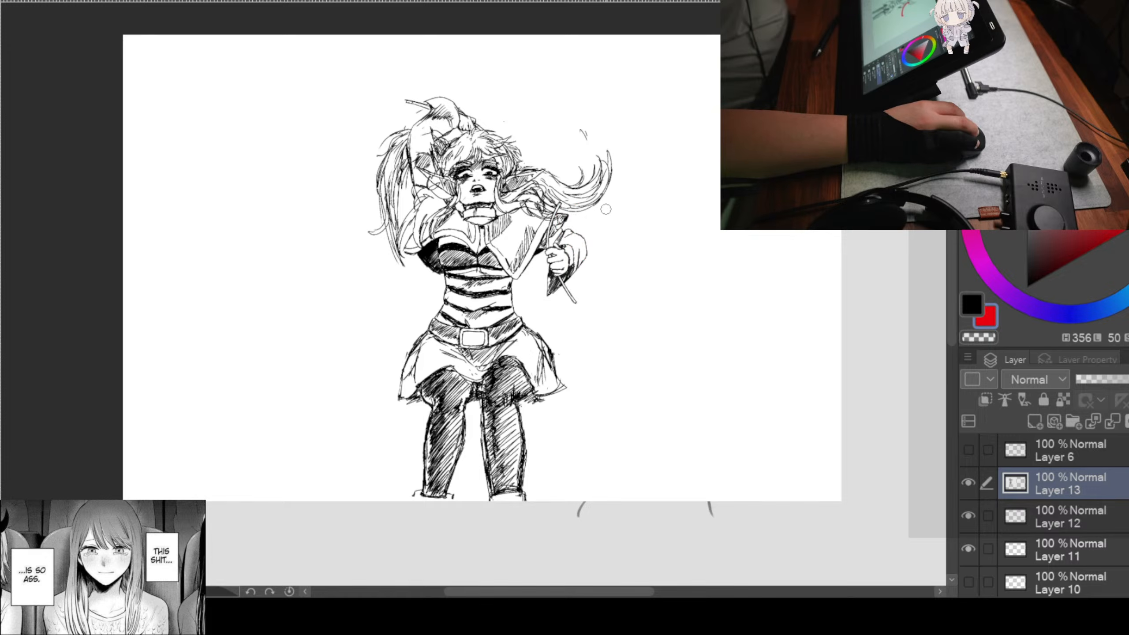
pyautogui.moveTo(577, 203)
pyautogui.mouseDown()
pyautogui.moveTo(644, 280)
pyautogui.moveTo(633, 289)
pyautogui.mouseUp()
pyautogui.hotkey('ctrl', 'z')
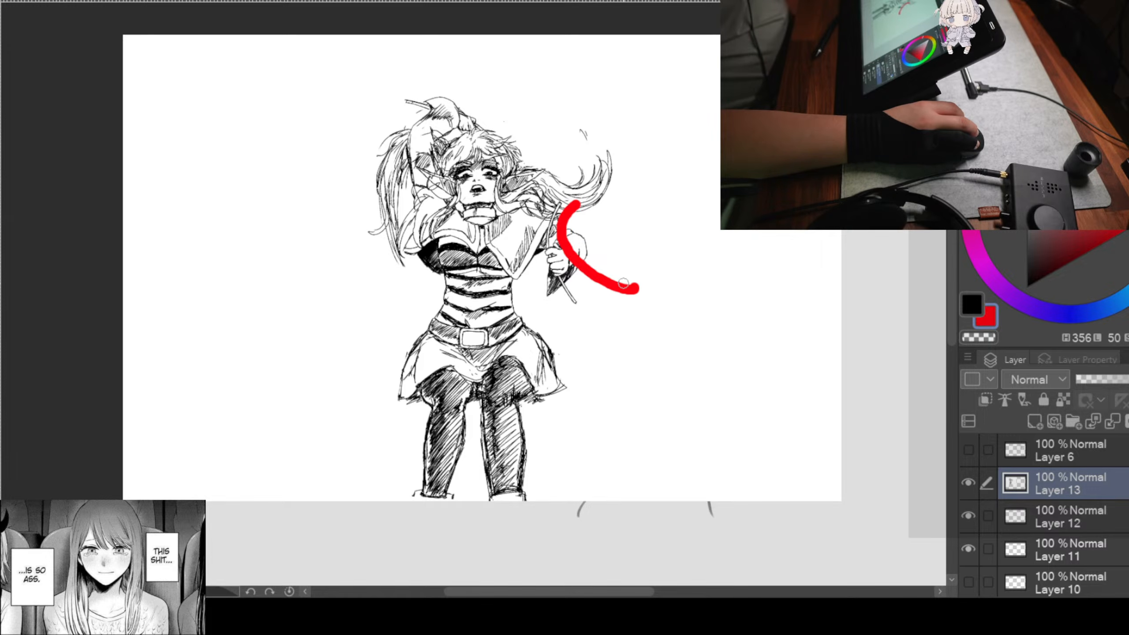
pyautogui.hotkey('ctrl', 'z')
# Step: Draw a red drum with an oval head and curved shell on each side of the elf's legs
pyautogui.moveTo(362, 279); pyautogui.dragTo(280, 255)
pyautogui.moveTo(216, 348)
pyautogui.mouseDown()
pyautogui.moveTo(220, 391)
pyautogui.moveTo(350, 351)
pyautogui.mouseUp()
pyautogui.moveTo(645, 314); pyautogui.dragTo(730, 392)
pyautogui.moveTo(594, 327); pyautogui.dragTo(700, 318)
pyautogui.moveTo(603, 380)
pyautogui.mouseDown()
pyautogui.moveTo(607, 412)
pyautogui.moveTo(703, 384)
pyautogui.mouseUp()
# Step: Try red circles around the elf's skirt and legs, undo them, and redraw a large double circle there as a central drum
pyautogui.moveTo(386, 364)
pyautogui.mouseDown()
pyautogui.moveTo(551, 392)
pyautogui.moveTo(402, 356)
pyautogui.mouseUp()
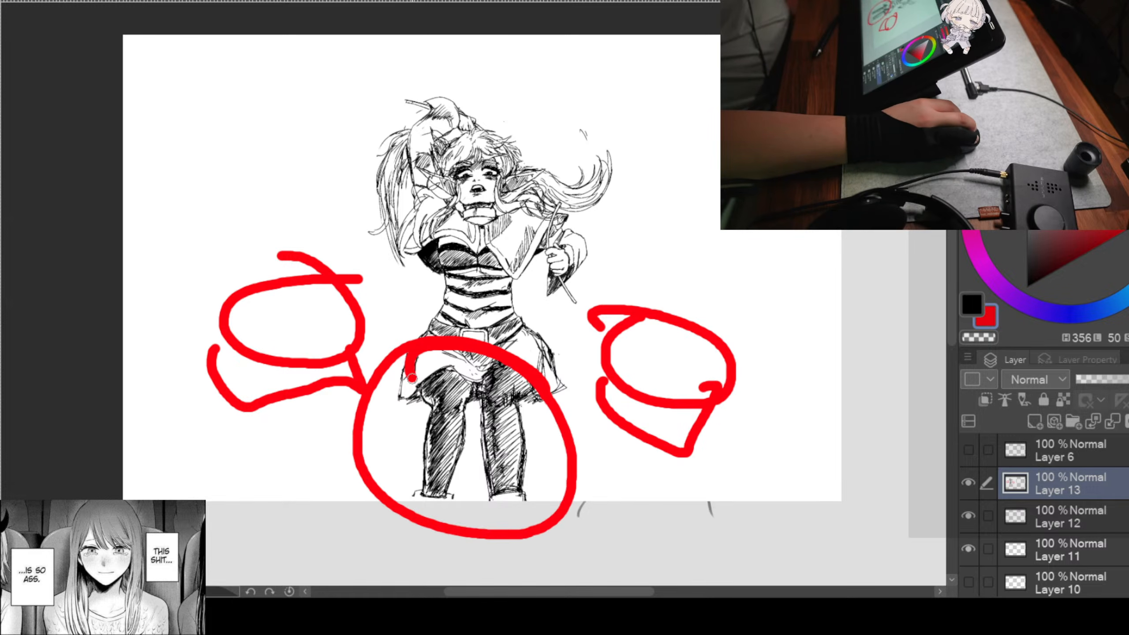
pyautogui.hotkey('ctrl', 'z')
pyautogui.moveTo(513, 351); pyautogui.dragTo(401, 347)
pyautogui.hotkey('ctrl', 'z')
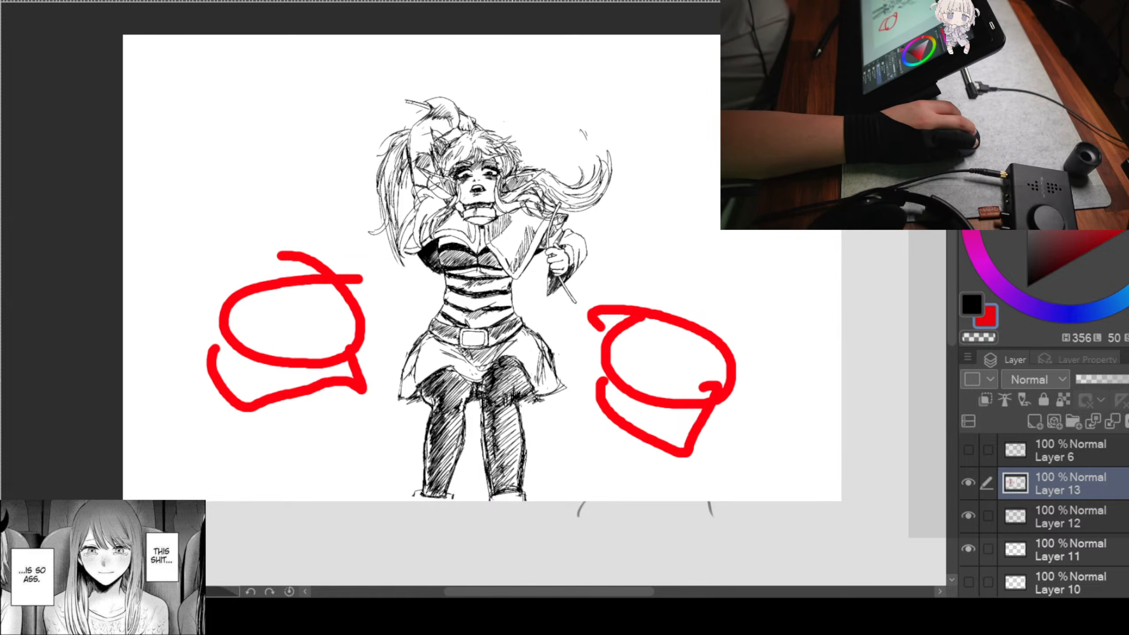
pyautogui.moveTo(502, 321)
pyautogui.mouseDown()
pyautogui.moveTo(529, 333)
pyautogui.moveTo(550, 394)
pyautogui.mouseUp()
pyautogui.moveTo(498, 332)
pyautogui.mouseDown()
pyautogui.moveTo(493, 497)
pyautogui.moveTo(387, 401)
pyautogui.moveTo(523, 396)
pyautogui.mouseUp()
# Step: Add two red support legs beneath each of the side drums
pyautogui.moveTo(254, 390); pyautogui.dragTo(242, 446)
pyautogui.moveTo(315, 400); pyautogui.dragTo(371, 474)
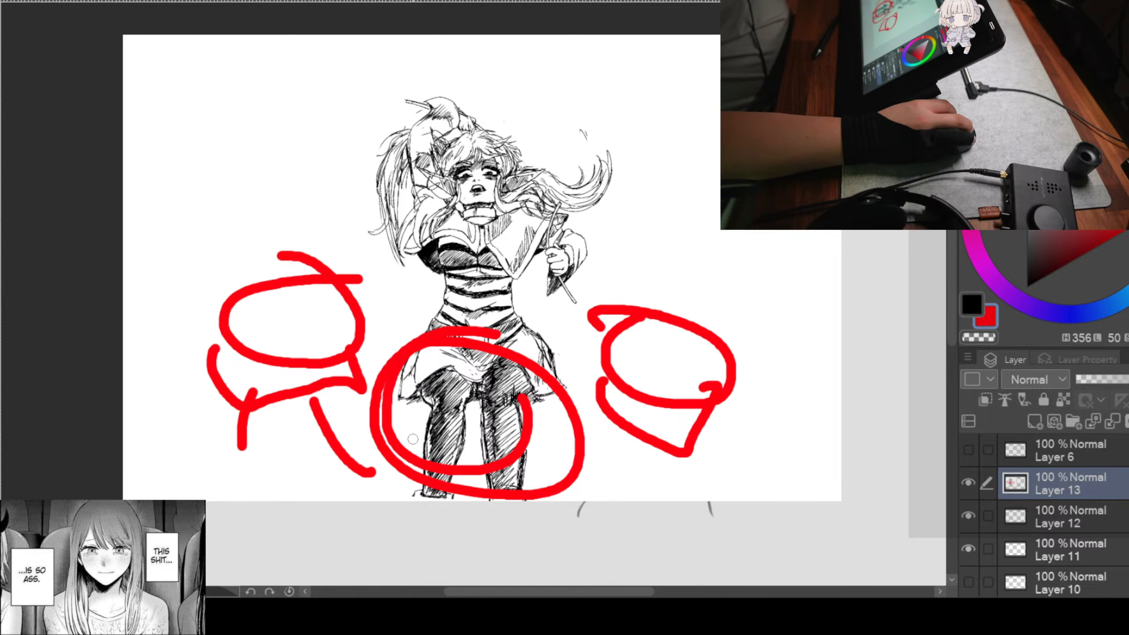
pyautogui.moveTo(637, 416); pyautogui.dragTo(631, 462)
pyautogui.moveTo(669, 440); pyautogui.dragTo(707, 501)
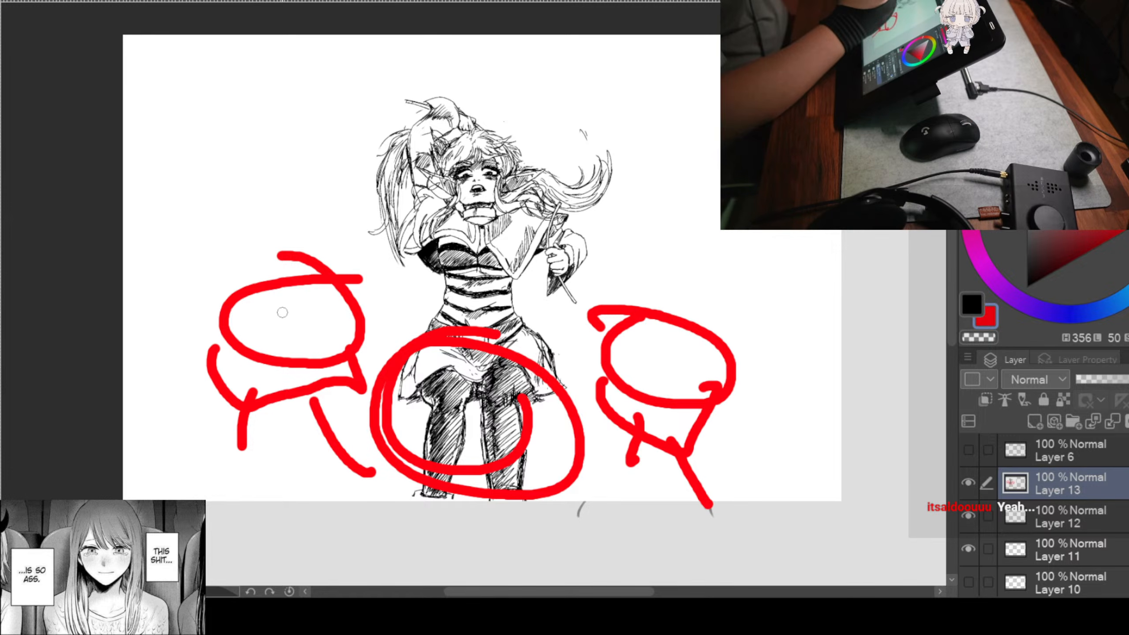
# Step: Draw a light red face with X-shaped eyes and an open mouth in the left drum, plus a stroke across its rim
pyautogui.moveTo(342, 316); pyautogui.dragTo(481, 250)
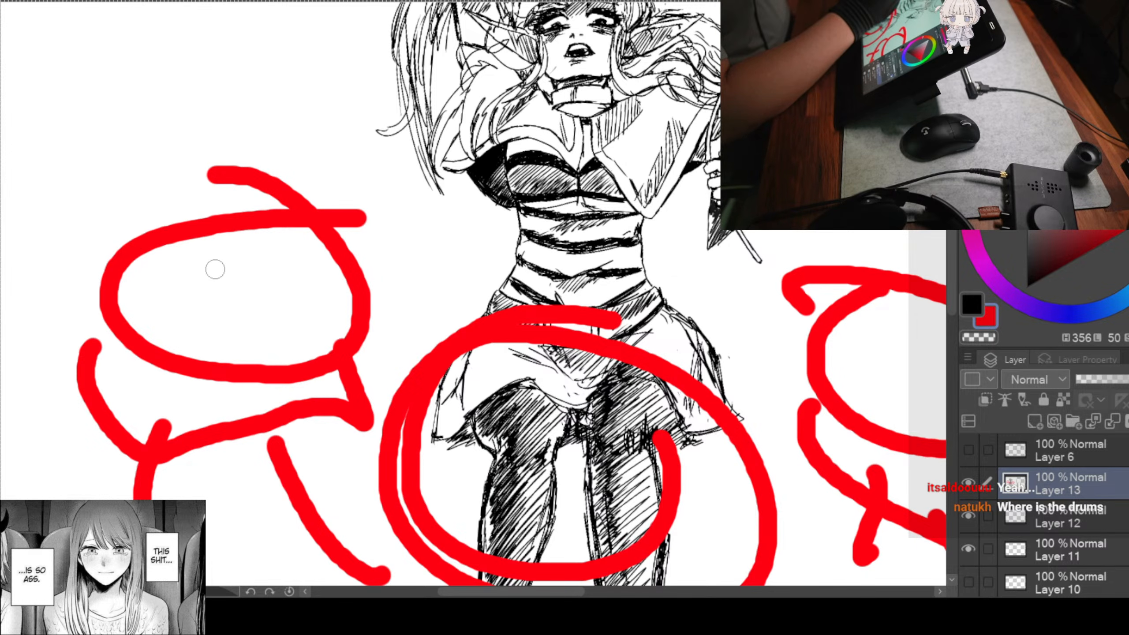
pyautogui.moveTo(170, 266); pyautogui.dragTo(208, 289)
pyautogui.moveTo(203, 264)
pyautogui.mouseDown()
pyautogui.moveTo(180, 293)
pyautogui.moveTo(234, 337)
pyautogui.moveTo(211, 345)
pyautogui.mouseUp()
pyautogui.moveTo(294, 266)
pyautogui.mouseDown()
pyautogui.moveTo(317, 296)
pyautogui.moveTo(287, 269)
pyautogui.moveTo(310, 257)
pyautogui.moveTo(310, 286)
pyautogui.moveTo(282, 253)
pyautogui.moveTo(290, 248)
pyautogui.moveTo(303, 322)
pyautogui.moveTo(306, 287)
pyautogui.moveTo(325, 295)
pyautogui.moveTo(291, 306)
pyautogui.mouseUp()
pyautogui.hotkey('ctrl', 'z')
pyautogui.hotkey('ctrl', 'z')
pyautogui.hotkey('ctrl', 'z')
pyautogui.scroll(-2, 391, 343)
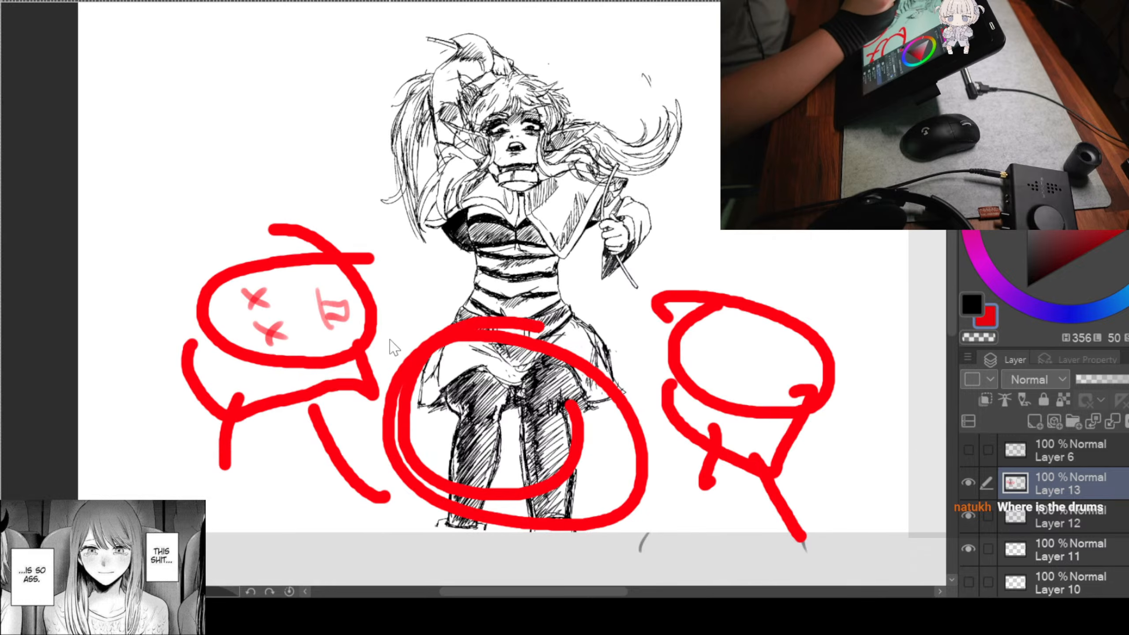
pyautogui.moveTo(591, 392); pyautogui.dragTo(563, 372)
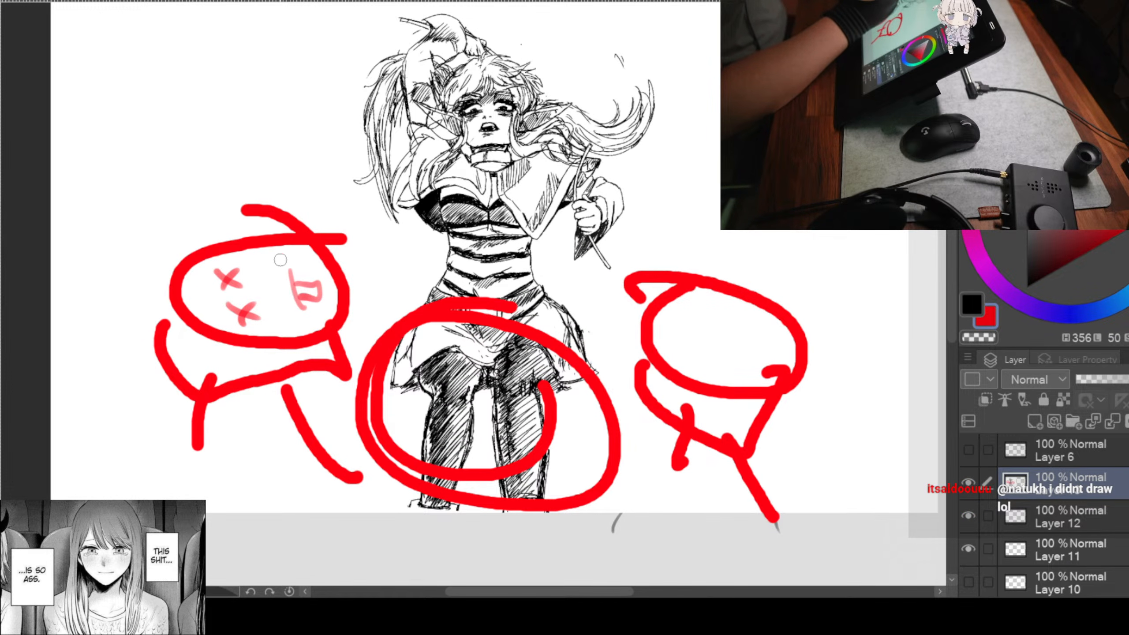
pyautogui.moveTo(284, 255)
pyautogui.mouseDown()
pyautogui.moveTo(357, 255)
pyautogui.moveTo(370, 274)
pyautogui.mouseUp()
# Step: Try several light red eye strokes inside the right drum and undo them
pyautogui.moveTo(738, 308); pyautogui.dragTo(602, 241)
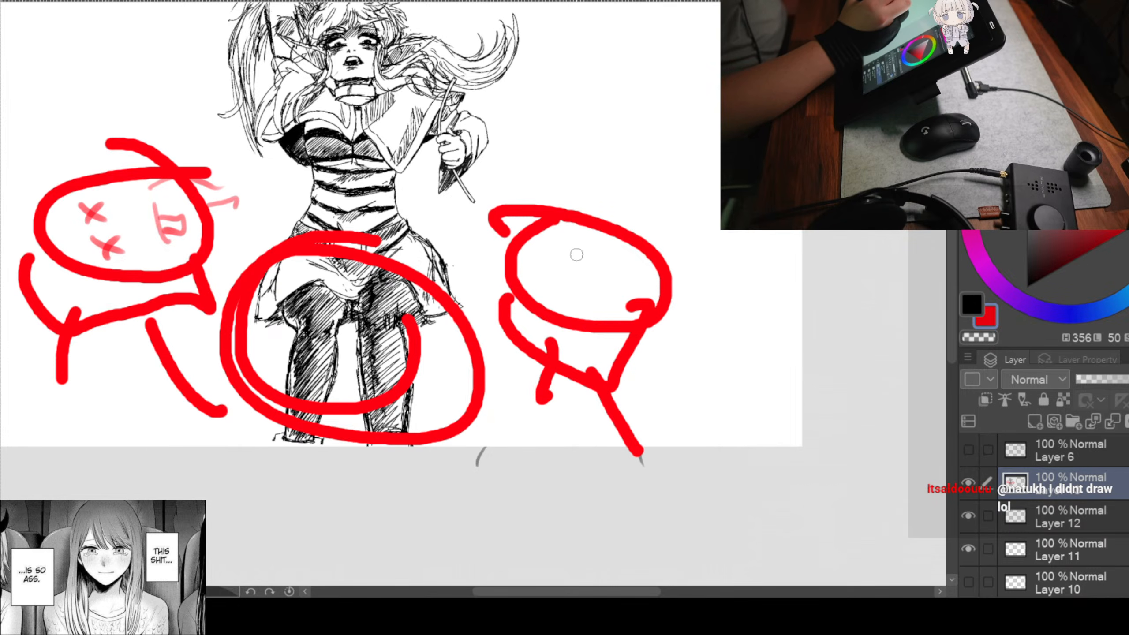
pyautogui.scroll(1, 573, 237)
pyautogui.moveTo(622, 306); pyautogui.dragTo(540, 297)
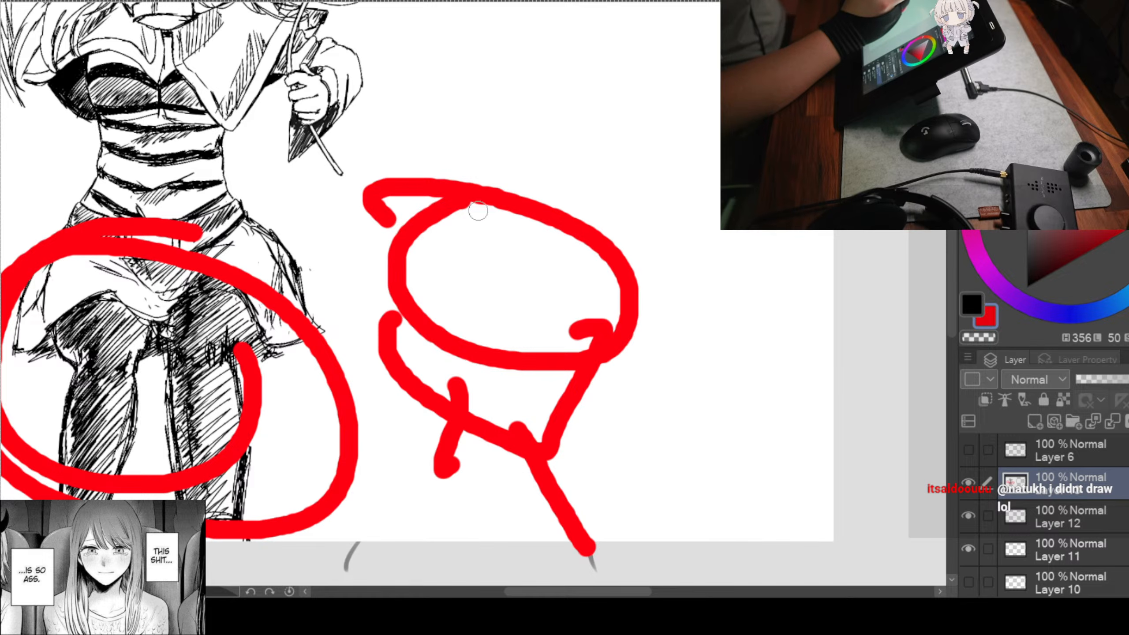
pyautogui.moveTo(523, 243)
pyautogui.mouseDown()
pyautogui.moveTo(542, 273)
pyautogui.moveTo(525, 268)
pyautogui.moveTo(524, 321)
pyautogui.mouseUp()
pyautogui.moveTo(529, 306); pyautogui.dragTo(505, 321)
pyautogui.hotkey('ctrl', 'z')
pyautogui.hotkey('ctrl', 'z')
pyautogui.hotkey('ctrl', 'z')
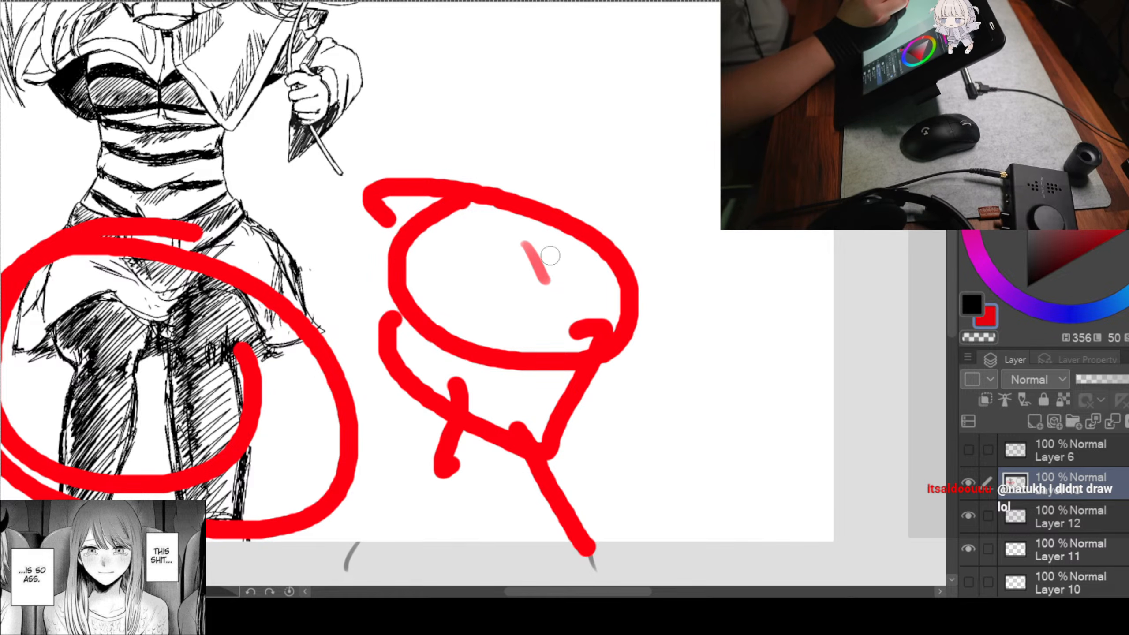
pyautogui.hotkey('ctrl', 'z')
pyautogui.moveTo(545, 254)
pyautogui.mouseDown()
pyautogui.moveTo(501, 260)
pyautogui.moveTo(562, 260)
pyautogui.mouseUp()
pyautogui.hotkey('ctrl', 'z')
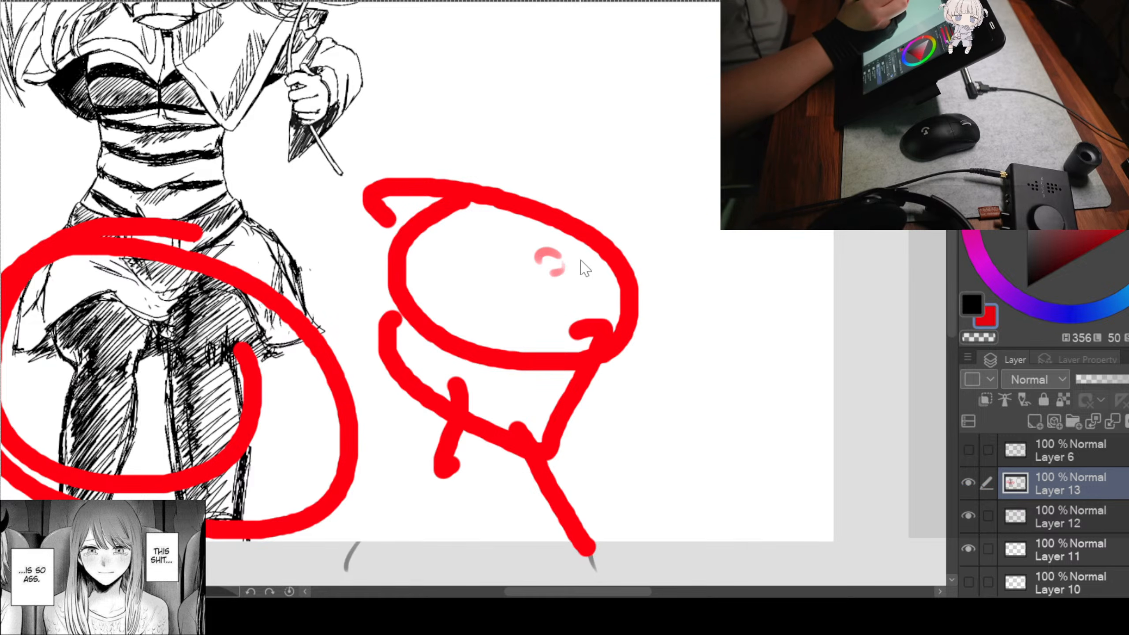
pyautogui.hotkey('ctrl', 'z')
# Step: Rotate the canvas and draw a light red face with two heart-shaped eyes and an open mouth in the right drum
pyautogui.moveTo(653, 220); pyautogui.dragTo(324, 251)
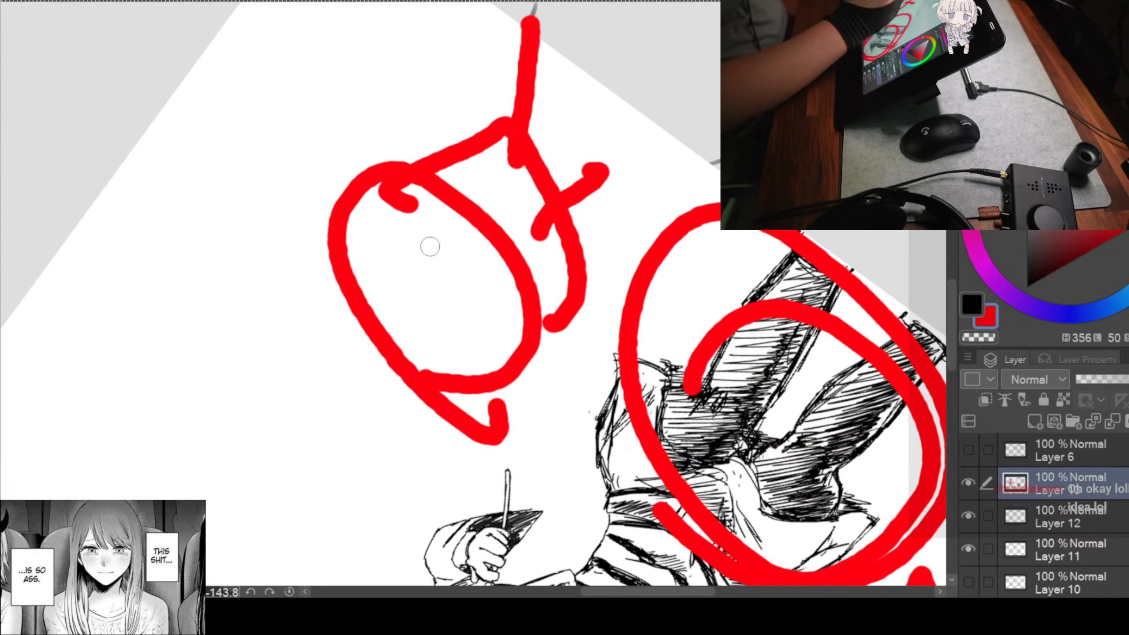
pyautogui.hotkey('ctrl', '+')
pyautogui.moveTo(443, 308); pyautogui.dragTo(442, 277)
pyautogui.moveTo(504, 160); pyautogui.dragTo(395, 178)
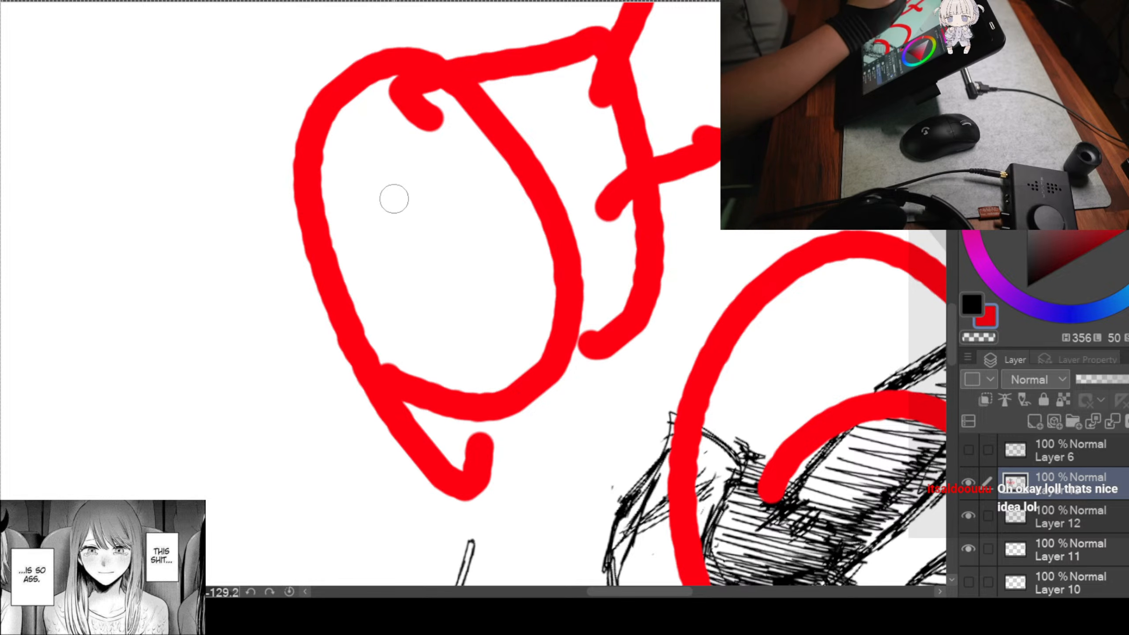
pyautogui.moveTo(391, 197)
pyautogui.mouseDown()
pyautogui.moveTo(413, 192)
pyautogui.moveTo(392, 215)
pyautogui.moveTo(386, 198)
pyautogui.moveTo(372, 218)
pyautogui.moveTo(462, 195)
pyautogui.moveTo(471, 174)
pyautogui.moveTo(471, 227)
pyautogui.mouseUp()
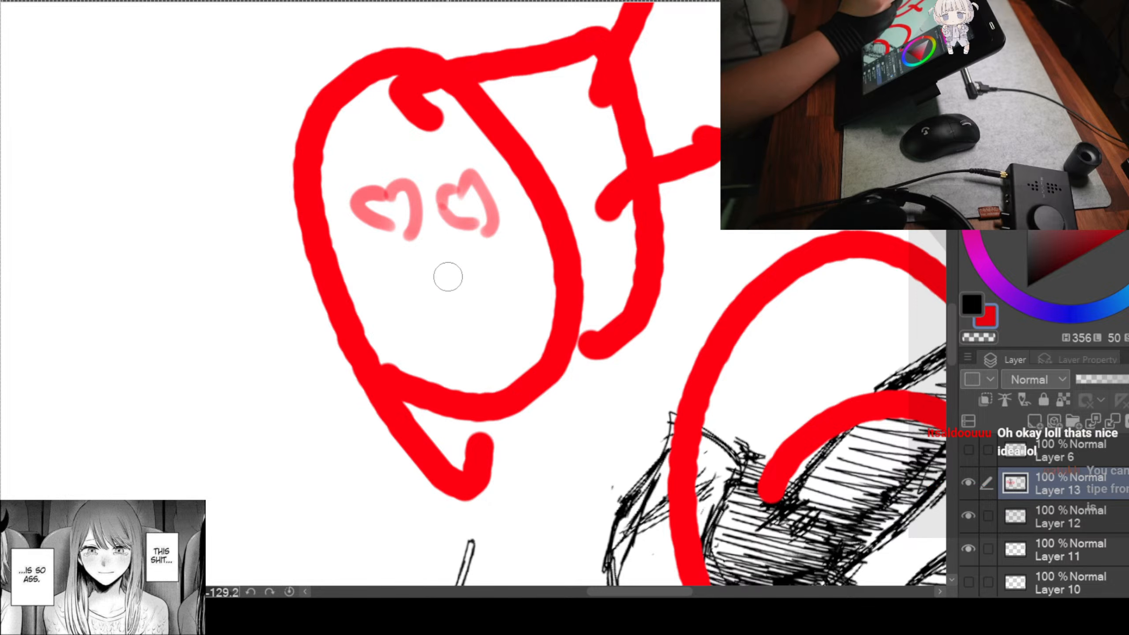
pyautogui.moveTo(425, 275)
pyautogui.mouseDown()
pyautogui.moveTo(474, 266)
pyautogui.moveTo(511, 300)
pyautogui.moveTo(476, 336)
pyautogui.moveTo(420, 295)
pyautogui.moveTo(444, 363)
pyautogui.mouseUp()
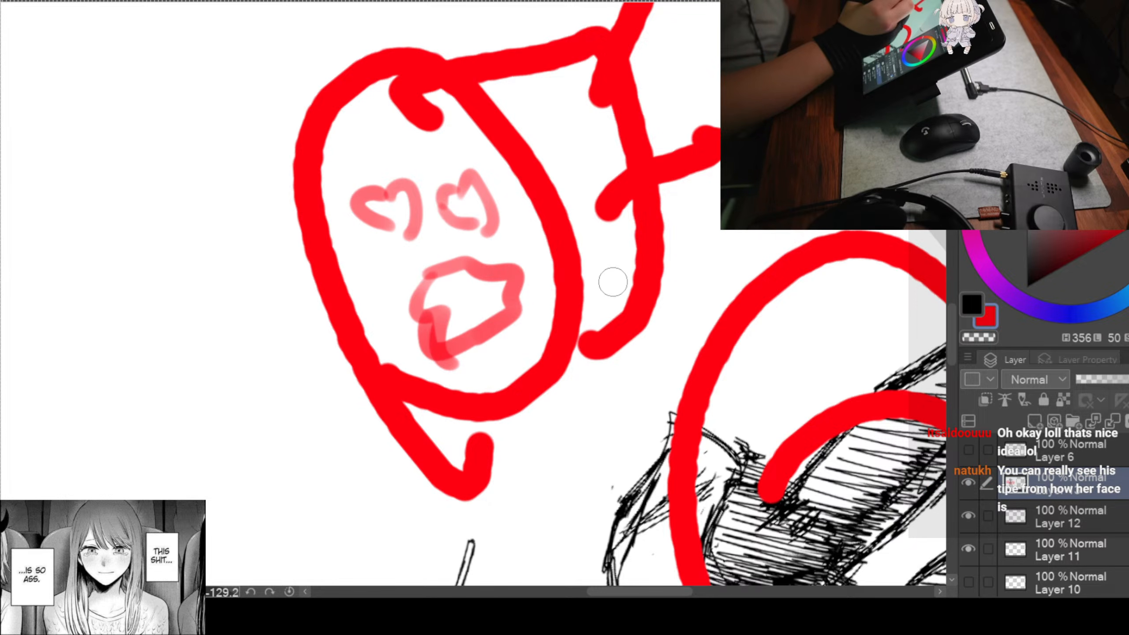
# Step: Delete the layer holding the elf illustration and red drum doodles, returning to Layer 12 above the character sketch
pyautogui.moveTo(576, 201)
pyautogui.mouseDown()
pyautogui.moveTo(683, 429)
pyautogui.moveTo(545, 337)
pyautogui.moveTo(640, 333)
pyautogui.moveTo(663, 354)
pyautogui.mouseUp()
pyautogui.scroll(-4, 591, 329)
pyautogui.scroll(2, 618, 338)
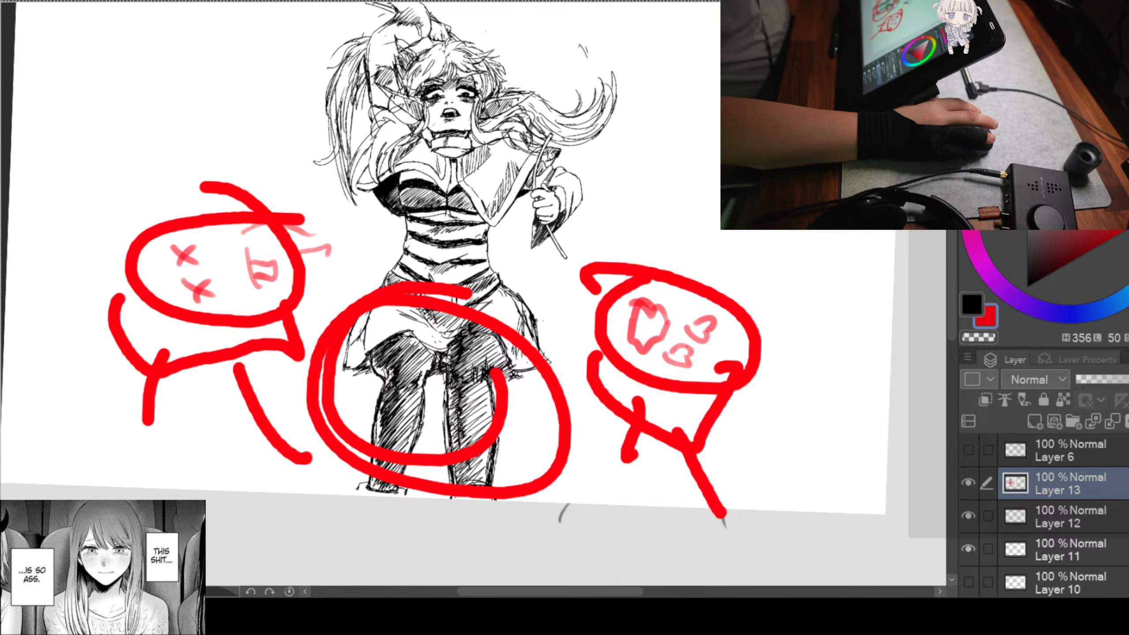
pyautogui.scroll(-4, 551, 258)
pyautogui.scroll(3, 556, 287)
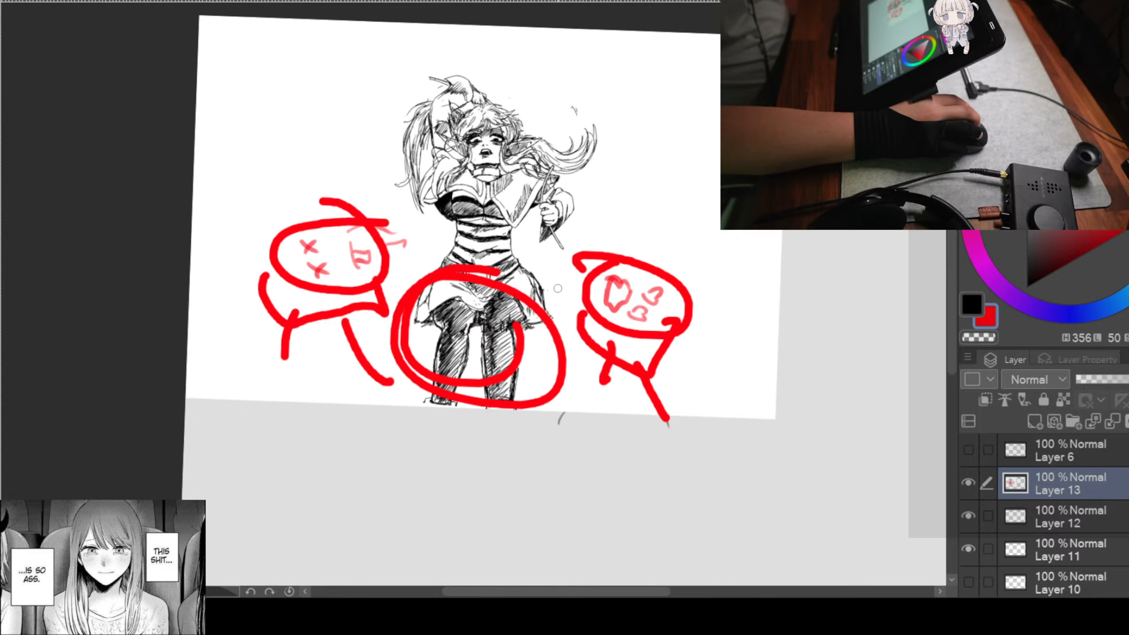
pyautogui.scroll(-1, 564, 282)
pyautogui.scroll(1, 615, 261)
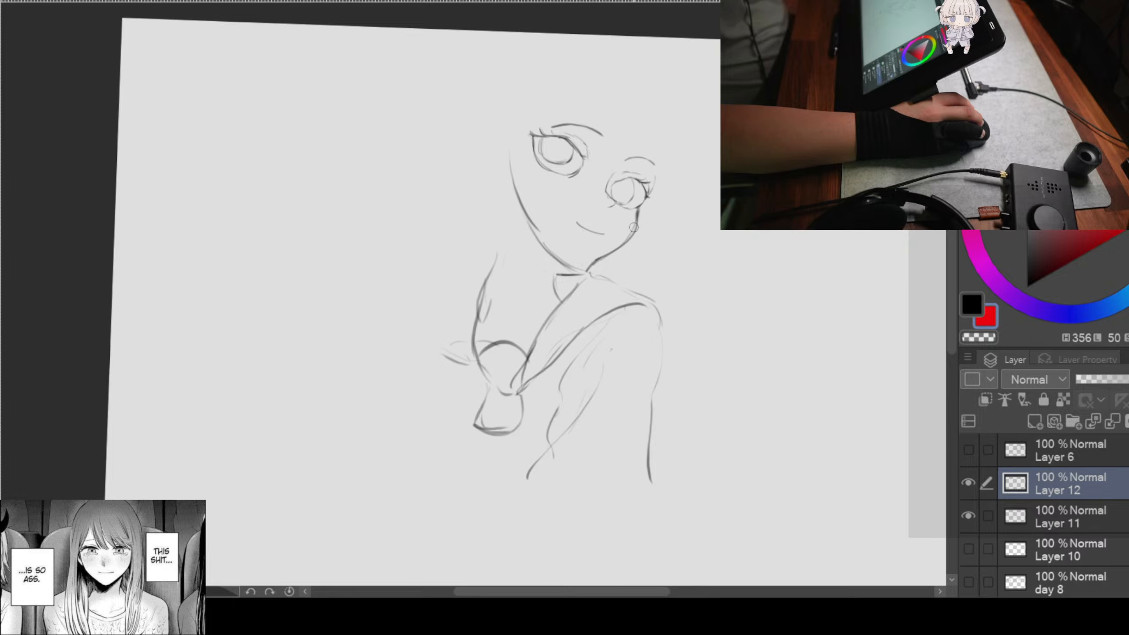
# Step: Level the view of the character sketch and switch the drawing colour back to black
pyautogui.moveTo(667, 204)
pyautogui.mouseDown()
pyautogui.moveTo(660, 190)
pyautogui.moveTo(678, 207)
pyautogui.mouseUp()
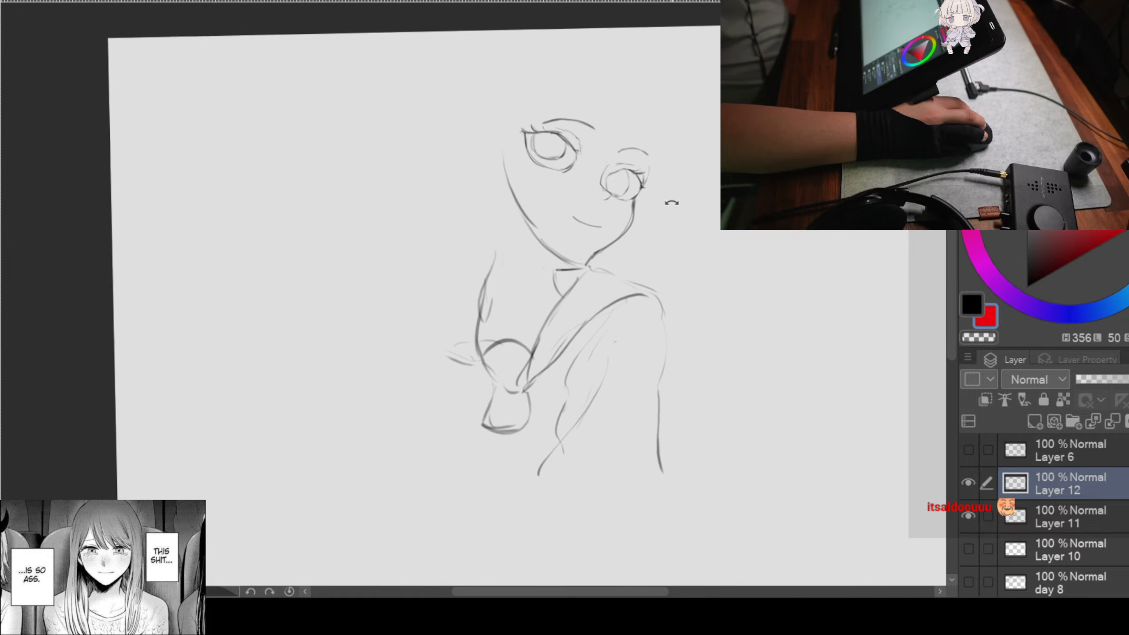
pyautogui.scroll(3, 671, 200)
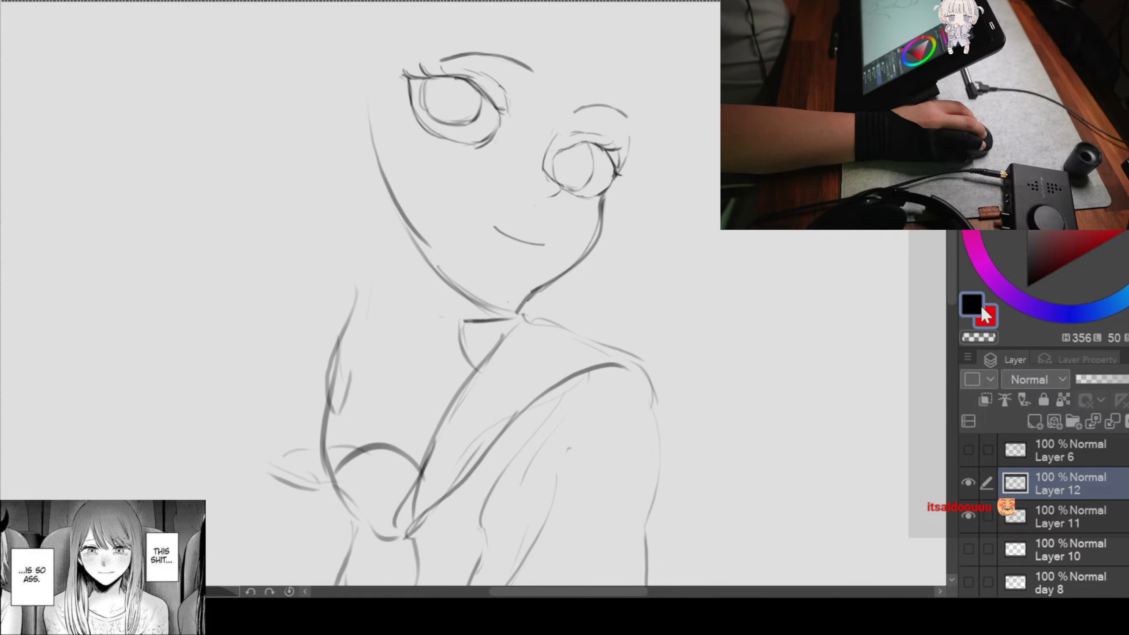
pyautogui.click(980, 305)
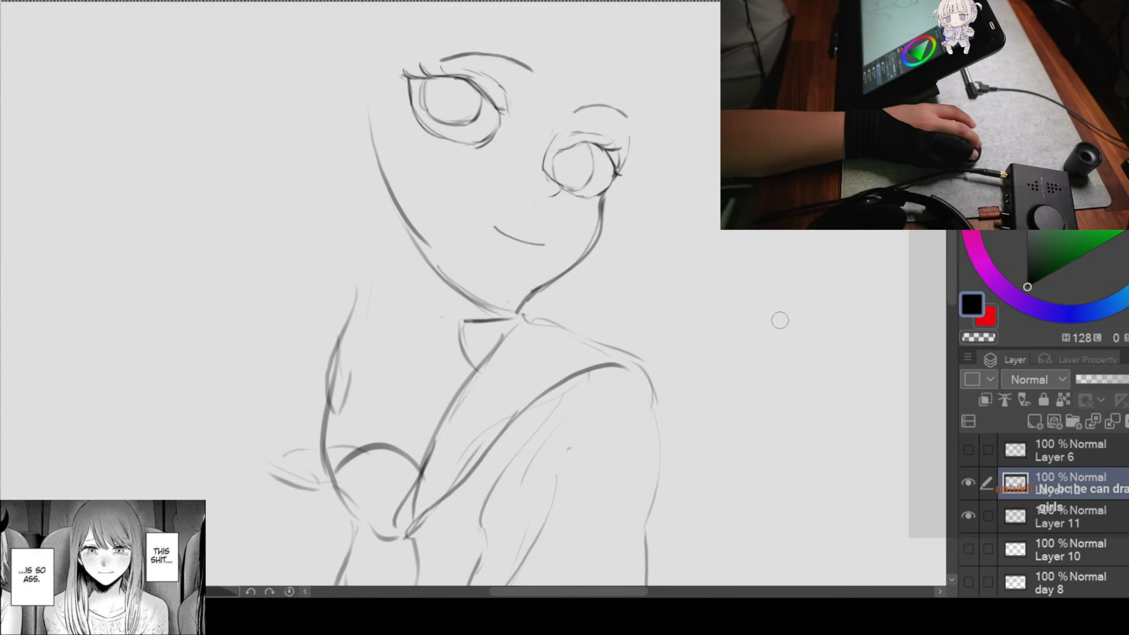
# Step: Paste the photo of the pencil sketch page as a new layer and scale it down to fit within the canvas
pyautogui.hotkey('ctrl', 'v')
pyautogui.scroll(-3, 546, 252)
pyautogui.moveTo(674, 307); pyautogui.dragTo(501, 252)
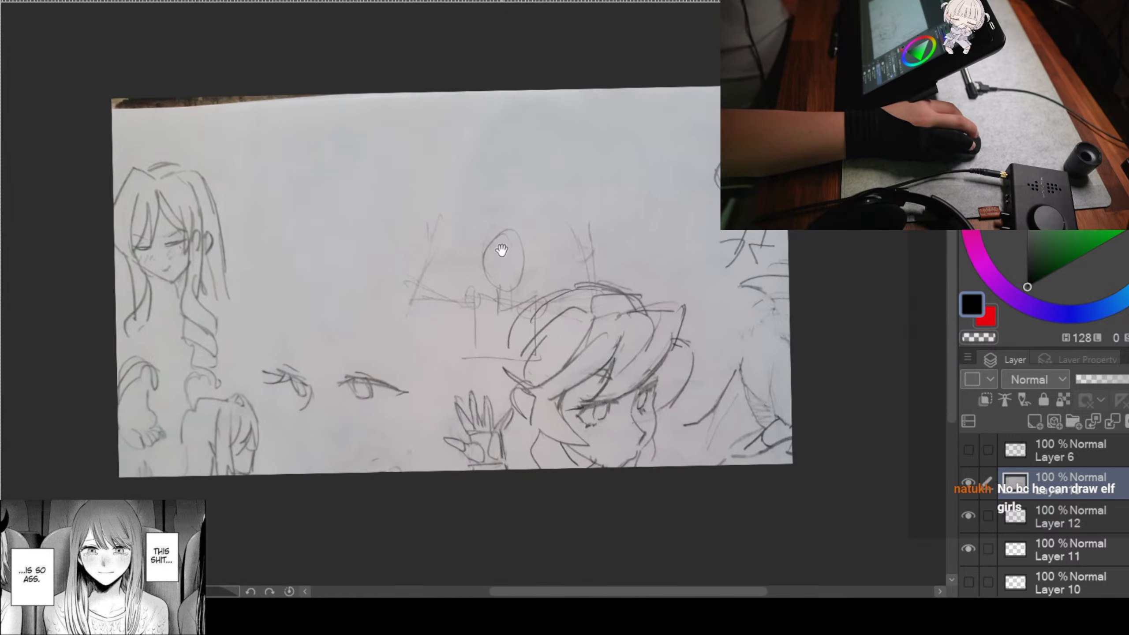
pyautogui.hotkey('ctrl', 't')
pyautogui.moveTo(119, 92); pyautogui.dragTo(376, 284)
pyautogui.moveTo(456, 320)
pyautogui.mouseDown()
pyautogui.moveTo(372, 256)
pyautogui.moveTo(227, 108)
pyautogui.mouseUp()
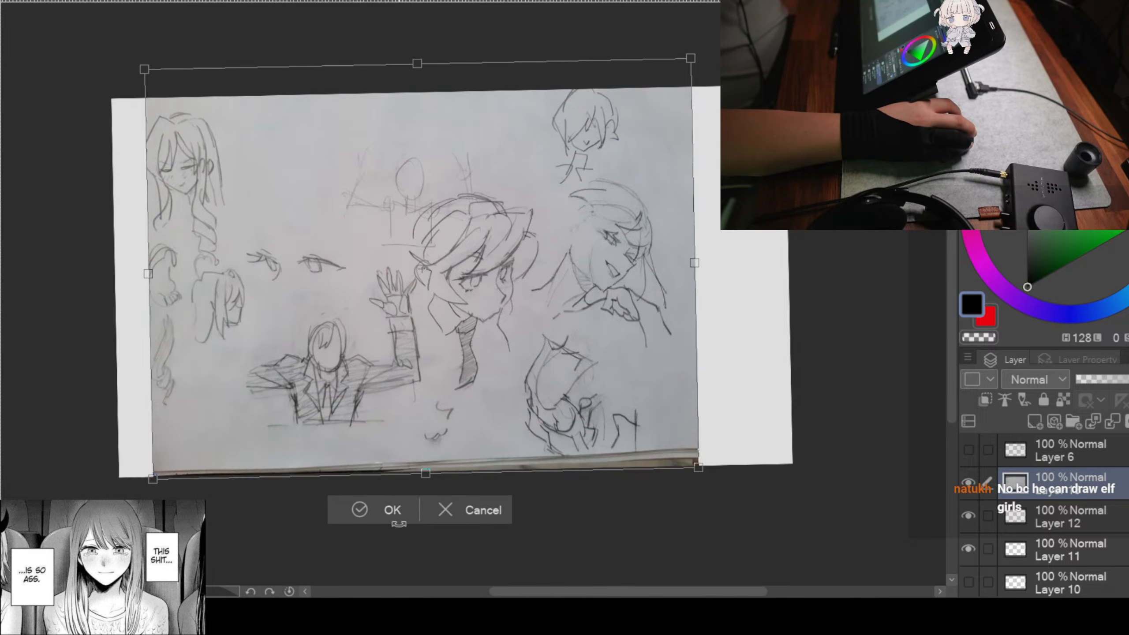
pyautogui.click(359, 511)
# Step: Try black marking strokes over the pasted pencil sketches and undo them
pyautogui.scroll(1, 367, 411)
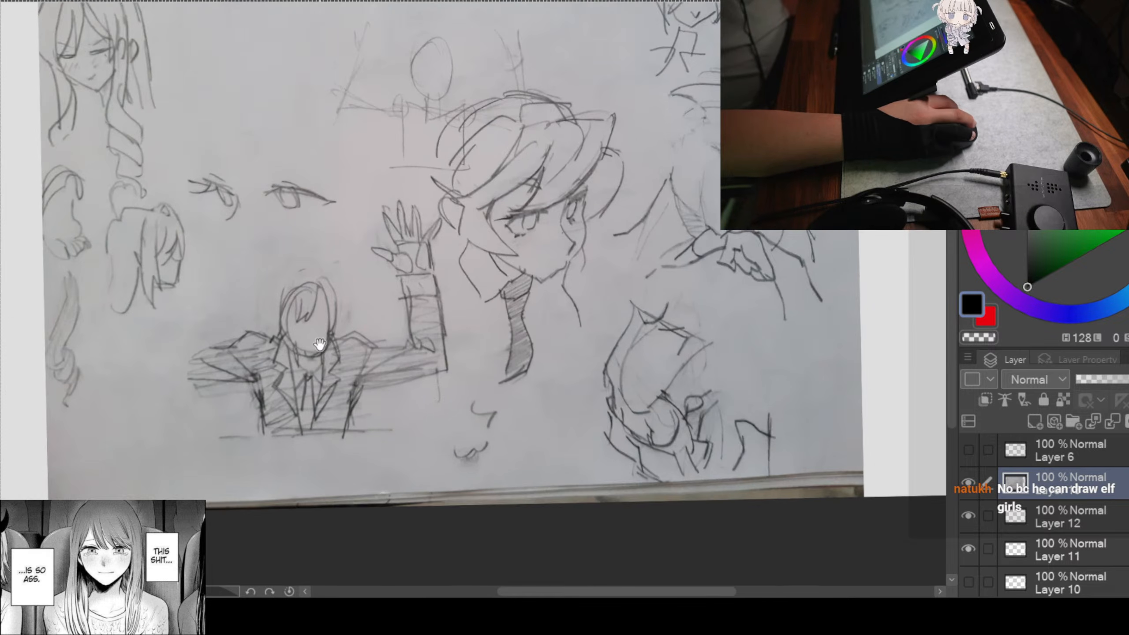
pyautogui.moveTo(321, 345)
pyautogui.mouseDown()
pyautogui.moveTo(406, 413)
pyautogui.moveTo(386, 409)
pyautogui.mouseUp()
pyautogui.moveTo(596, 70)
pyautogui.mouseDown()
pyautogui.moveTo(479, 42)
pyautogui.moveTo(356, 133)
pyautogui.moveTo(677, 134)
pyautogui.moveTo(551, 39)
pyautogui.mouseUp()
pyautogui.hotkey('ctrl', 'z')
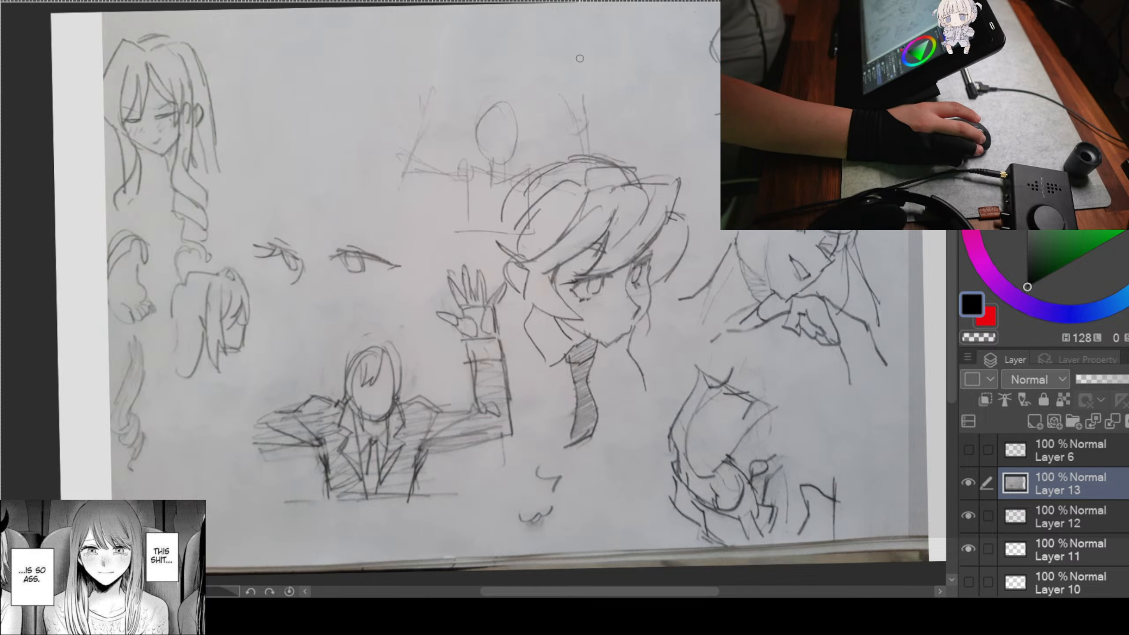
pyautogui.moveTo(679, 169)
pyautogui.mouseDown()
pyautogui.moveTo(503, 156)
pyautogui.moveTo(662, 456)
pyautogui.moveTo(605, 144)
pyautogui.mouseUp()
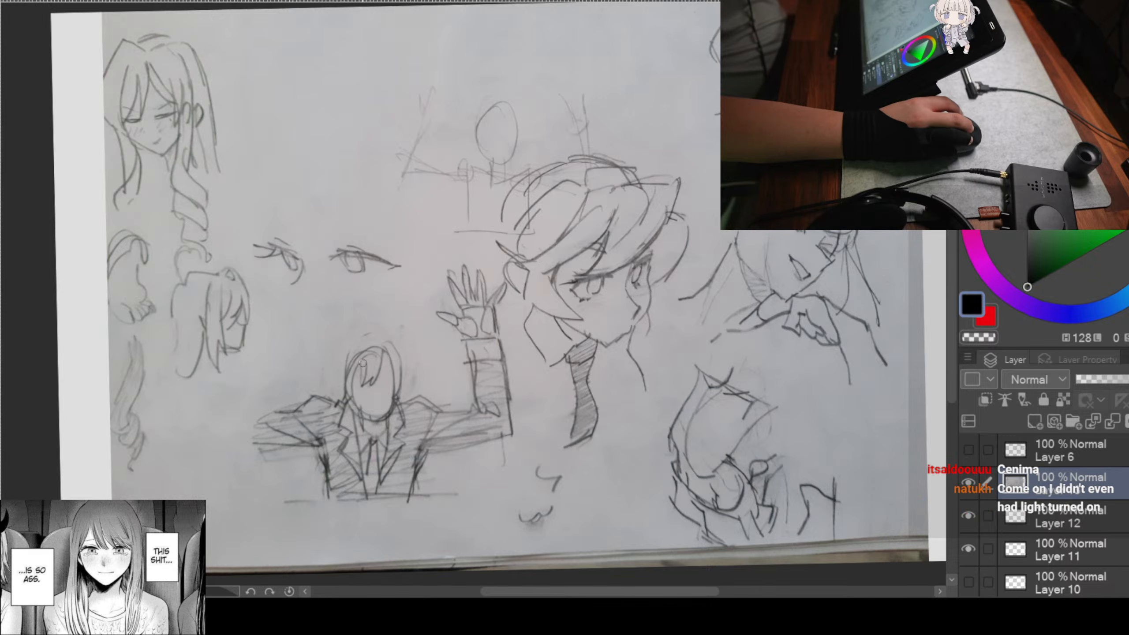
pyautogui.moveTo(368, 273)
pyautogui.mouseDown()
pyautogui.moveTo(203, 262)
pyautogui.moveTo(404, 539)
pyautogui.mouseUp()
pyautogui.hotkey('ctrl', 'z')
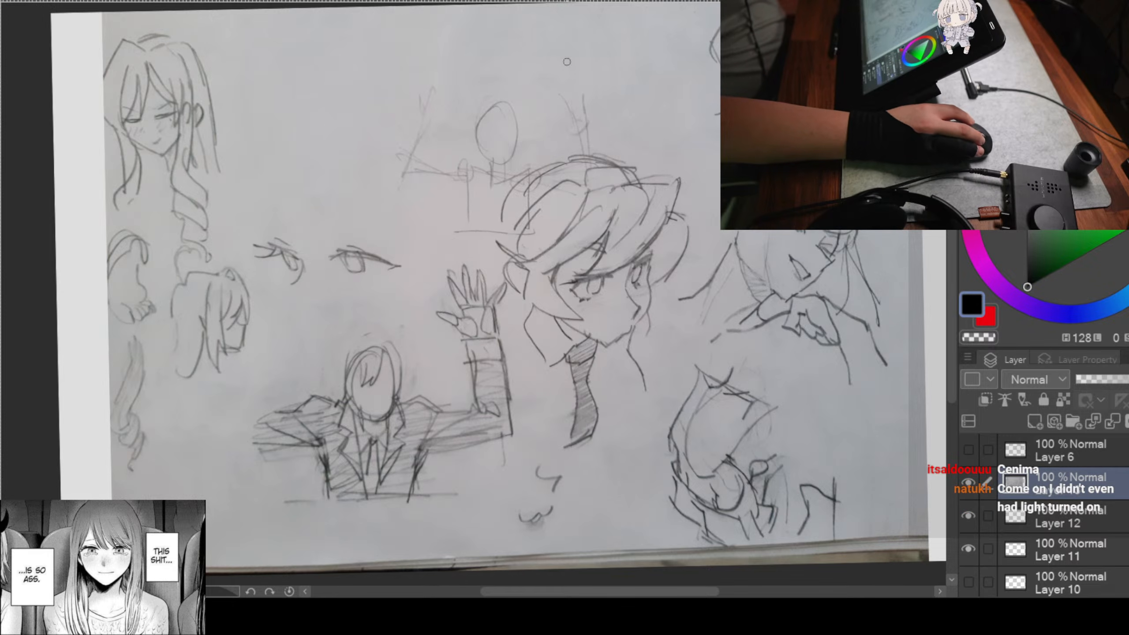
pyautogui.moveTo(569, 59)
pyautogui.mouseDown()
pyautogui.moveTo(554, 290)
pyautogui.moveTo(500, 27)
pyautogui.mouseUp()
pyautogui.hotkey('ctrl', 'z')
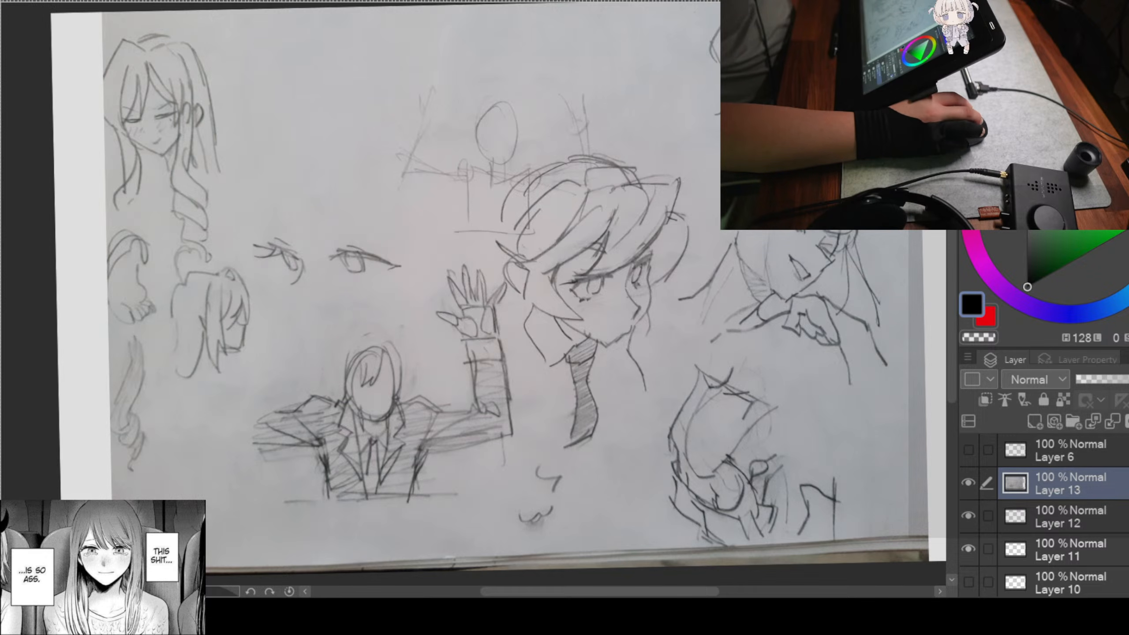
pyautogui.scroll(-3, 813, 225)
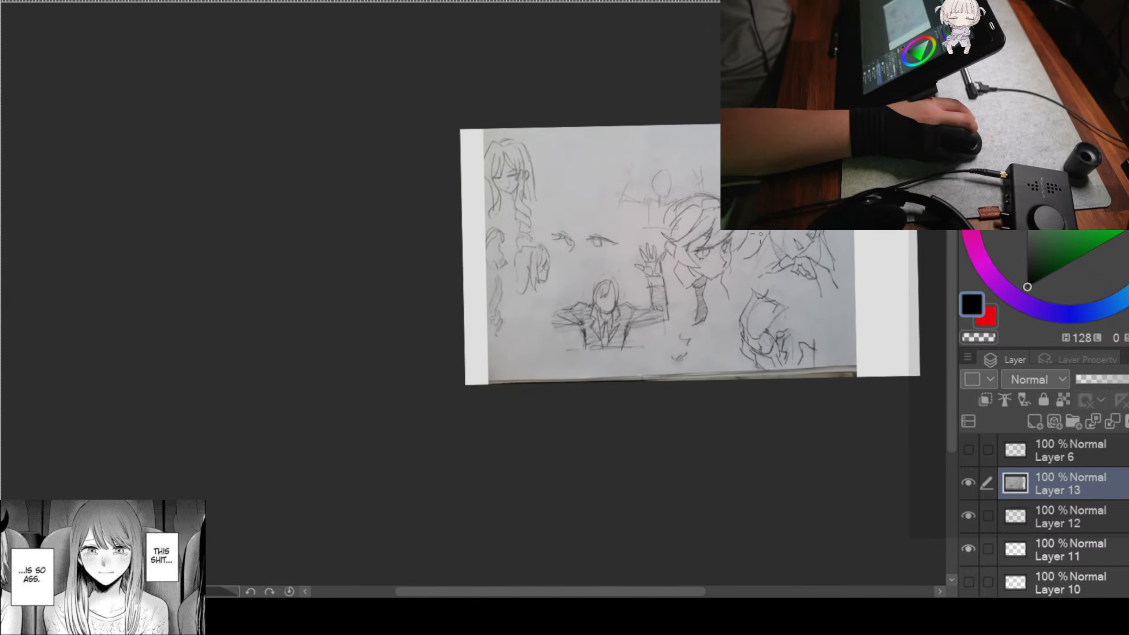
pyautogui.scroll(2, 766, 232)
pyautogui.scroll(1, 690, 208)
pyautogui.moveTo(675, 171); pyautogui.dragTo(528, 155)
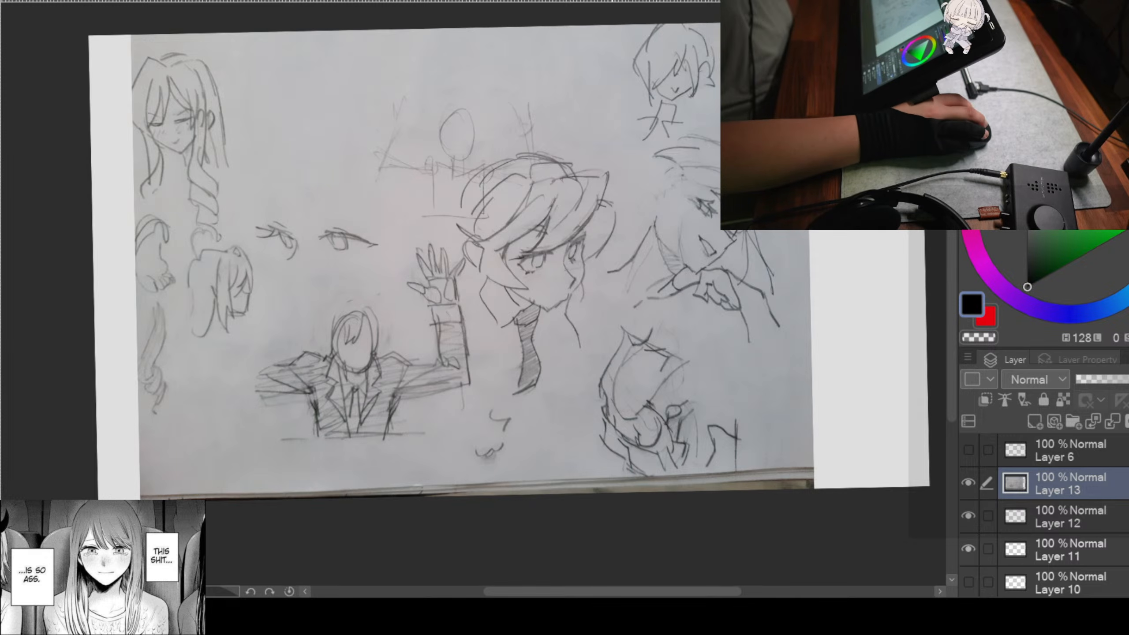
pyautogui.scroll(-1, 703, 363)
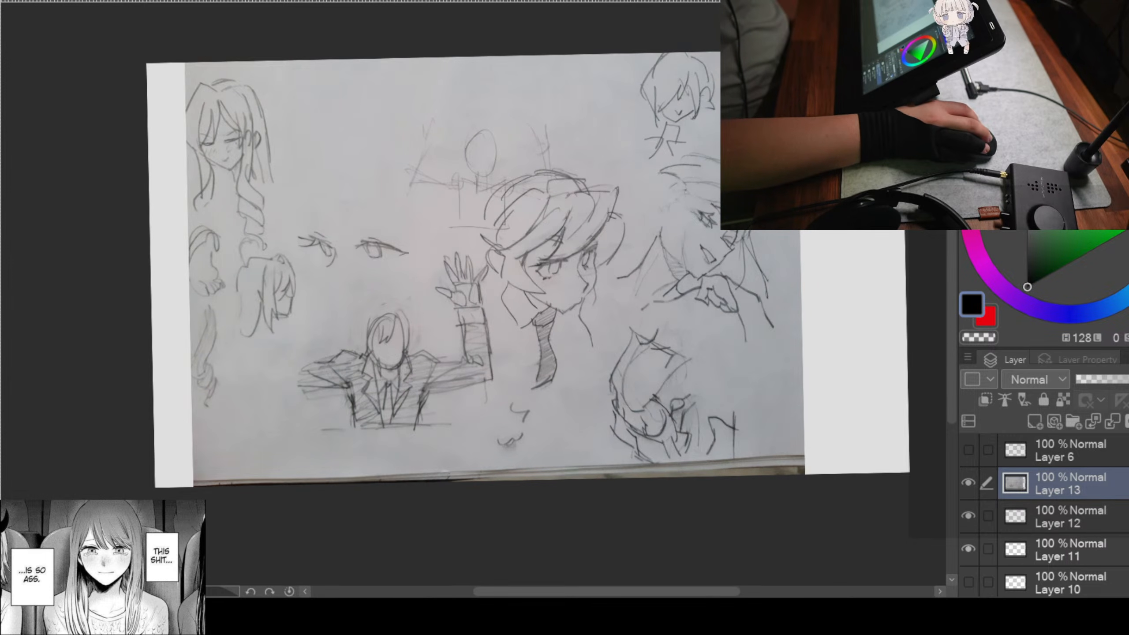
# Step: Undo the addition of the photo layer showing pencil sketches and return to the girl's bust sketch
pyautogui.hotkey('ctrl', 'z')
pyautogui.scroll(4, 476, 233)
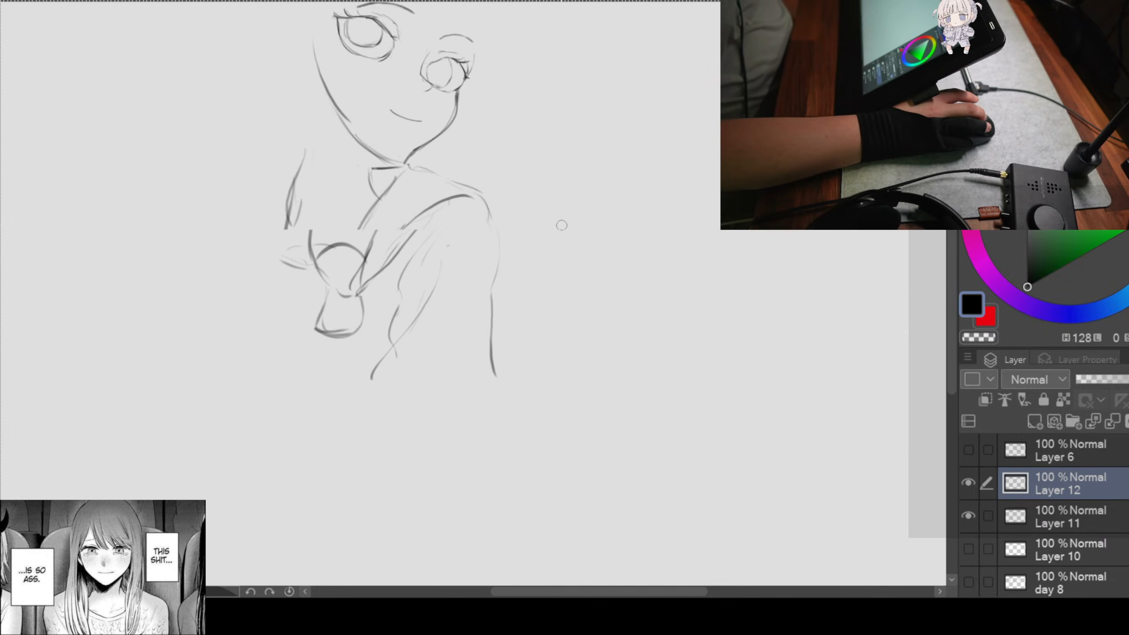
pyautogui.moveTo(550, 209); pyautogui.dragTo(617, 303)
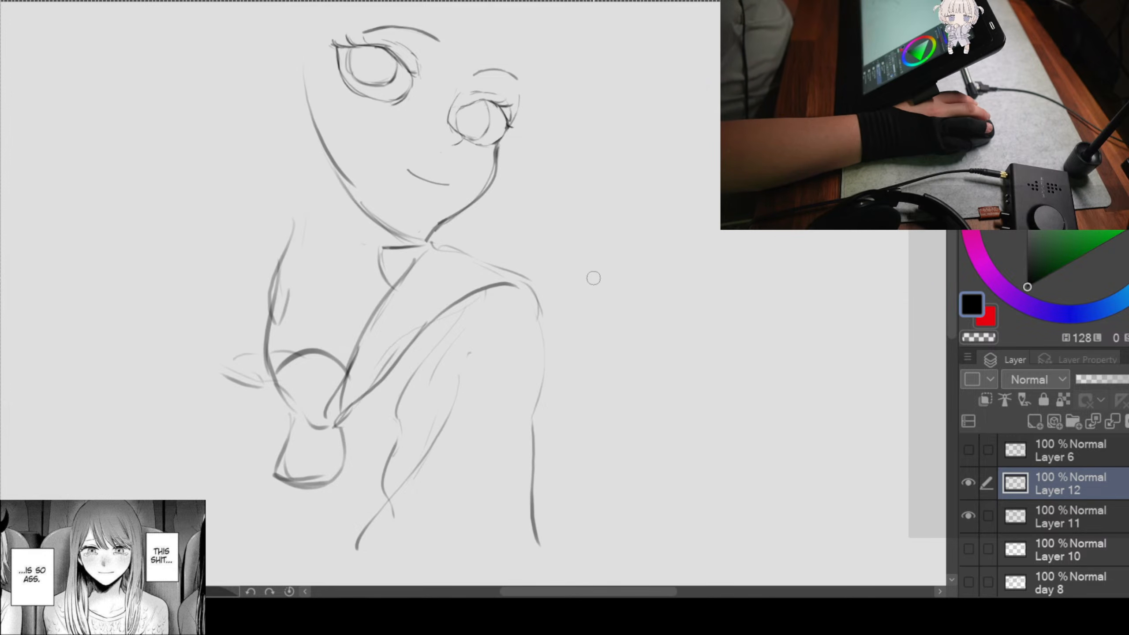
pyautogui.scroll(-1, 594, 278)
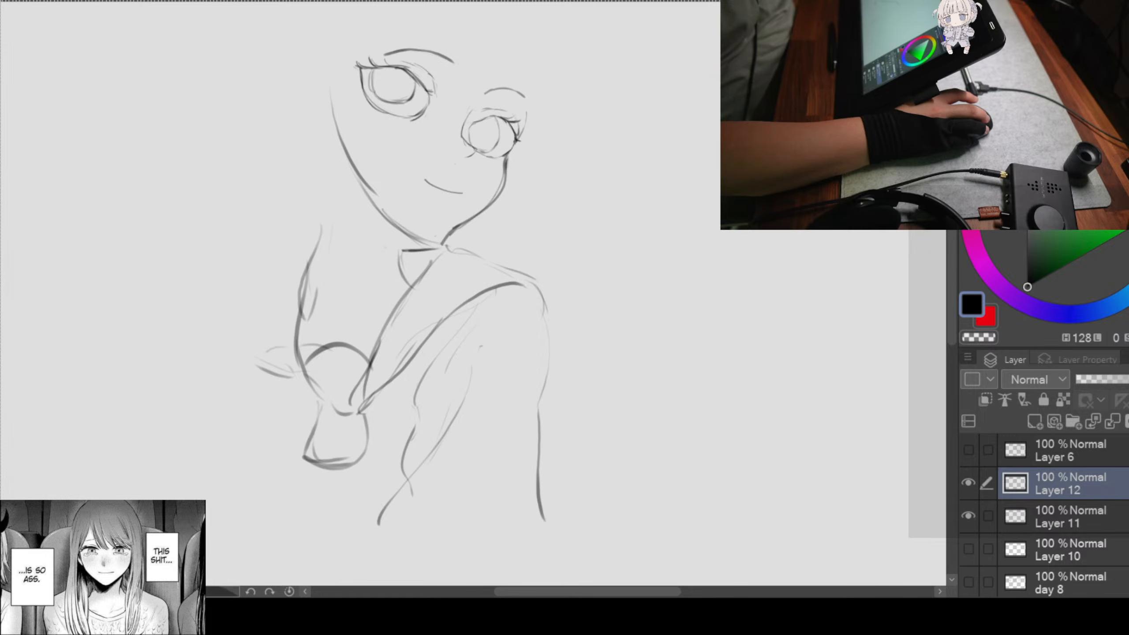
pyautogui.scroll(-1, 617, 247)
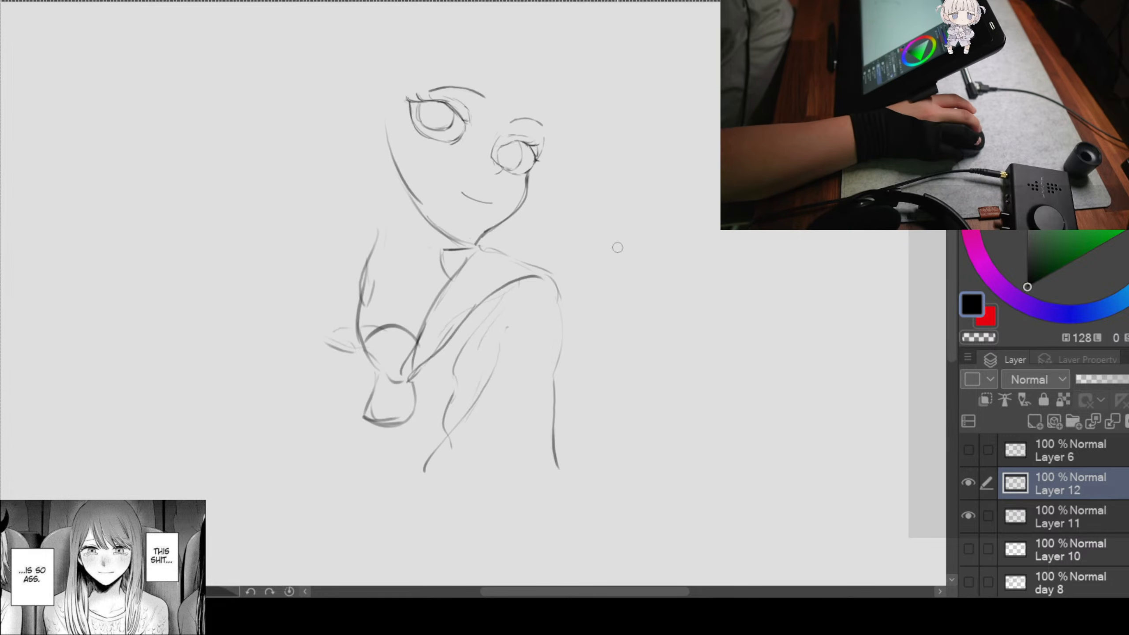
pyautogui.scroll(1, 617, 247)
pyautogui.scroll(-1, 630, 263)
pyautogui.moveTo(598, 199)
pyautogui.mouseDown()
pyautogui.moveTo(628, 285)
pyautogui.moveTo(595, 215)
pyautogui.mouseUp()
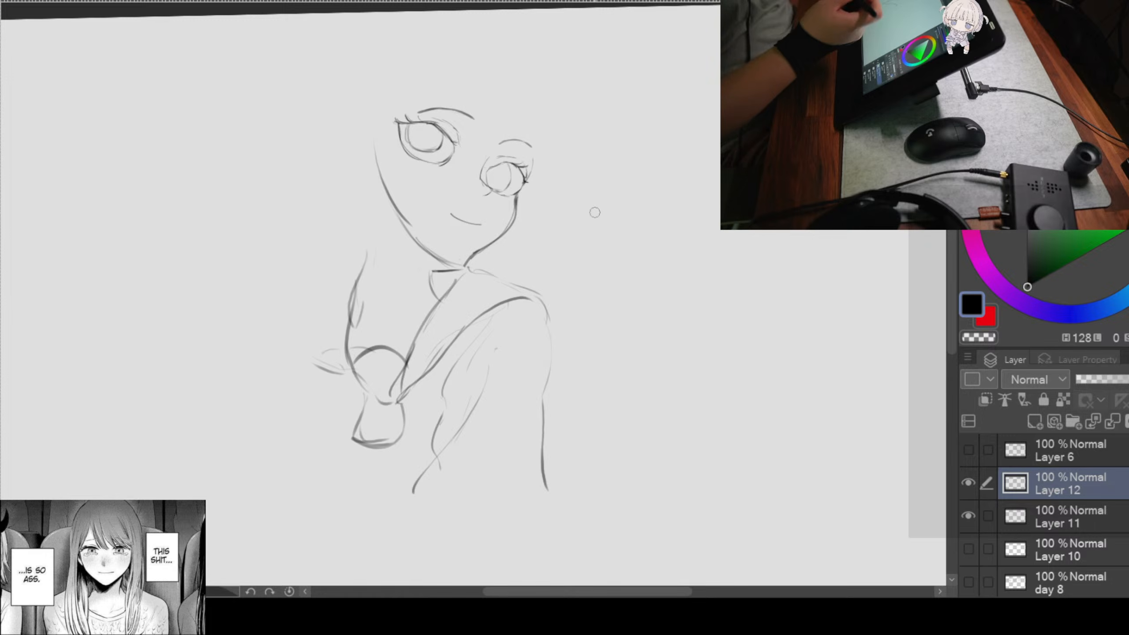
pyautogui.scroll(1, 521, 160)
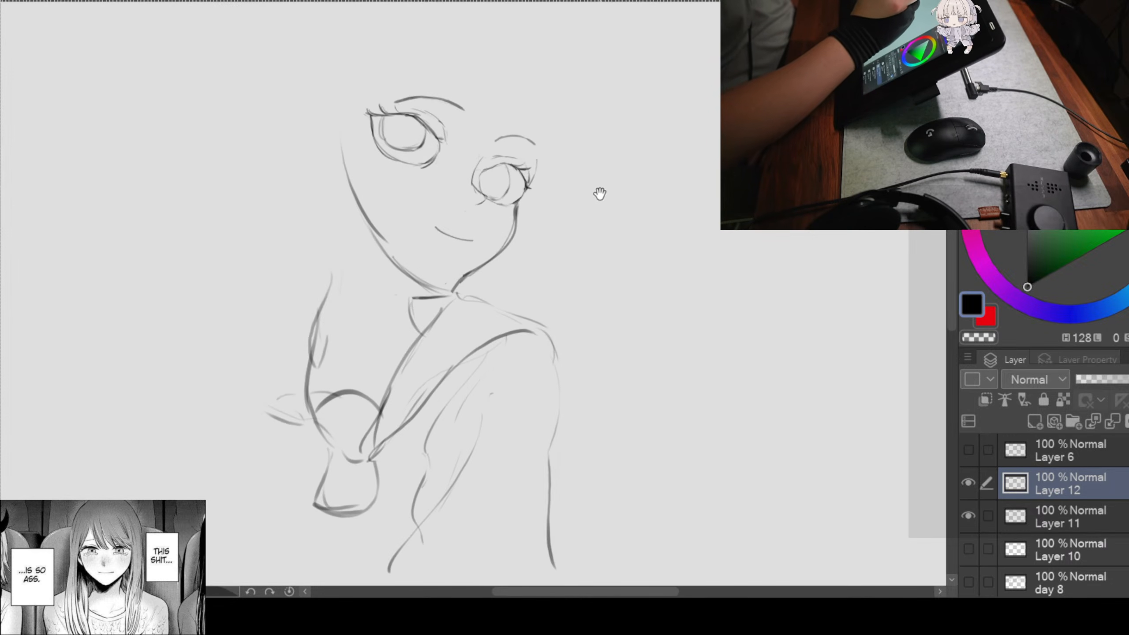
pyautogui.moveTo(454, 122); pyautogui.dragTo(577, 144)
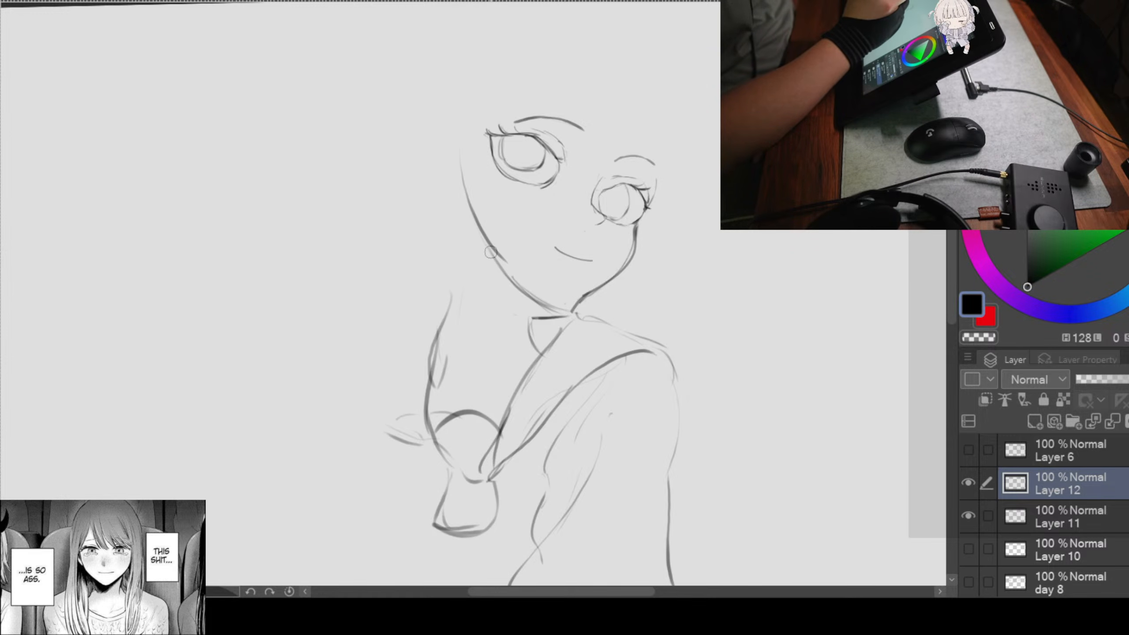
pyautogui.moveTo(510, 172); pyautogui.dragTo(515, 208)
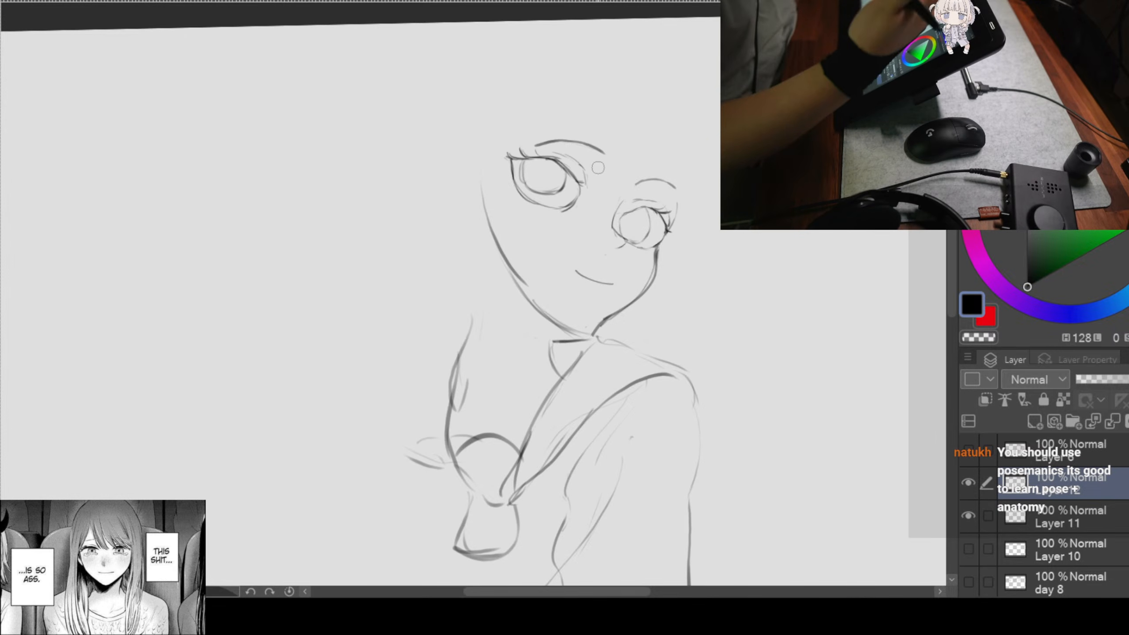
pyautogui.moveTo(738, 240); pyautogui.dragTo(686, 227)
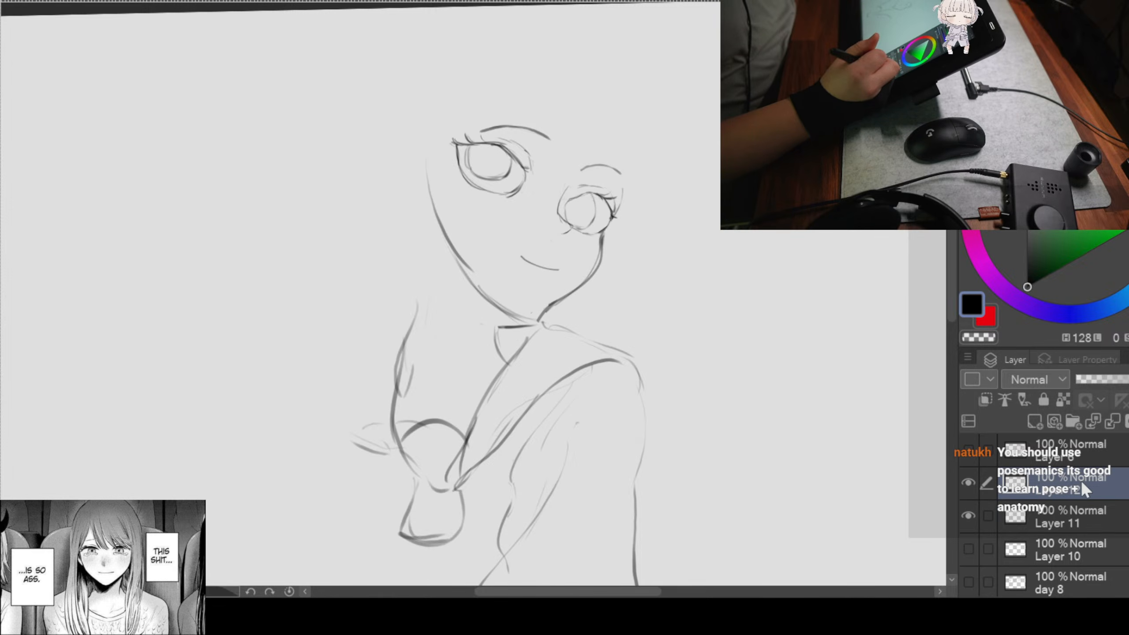
# Step: Scale down the girl's bust sketch on Layer 11 with a free transform
pyautogui.click(1083, 510)
pyautogui.hotkey('ctrl', 't')
pyautogui.hotkey('ctrl', '-')
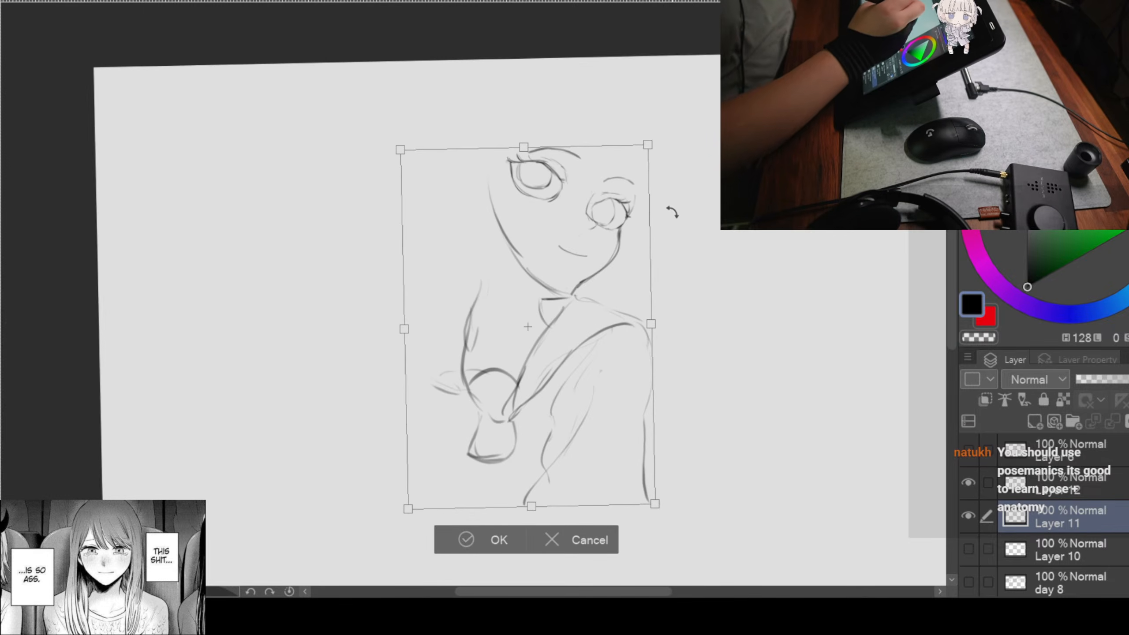
pyautogui.moveTo(647, 150); pyautogui.dragTo(597, 189)
pyautogui.press('Return')
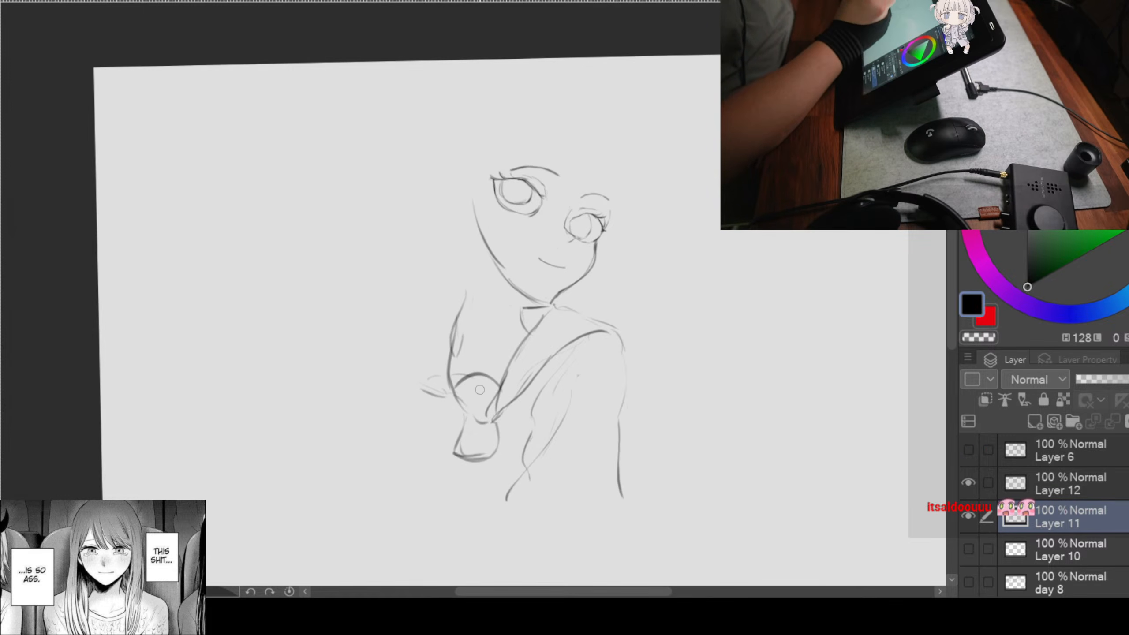
pyautogui.hotkey('ctrl', '+')
pyautogui.moveTo(669, 222)
pyautogui.mouseDown()
pyautogui.moveTo(582, 198)
pyautogui.moveTo(609, 243)
pyautogui.mouseUp()
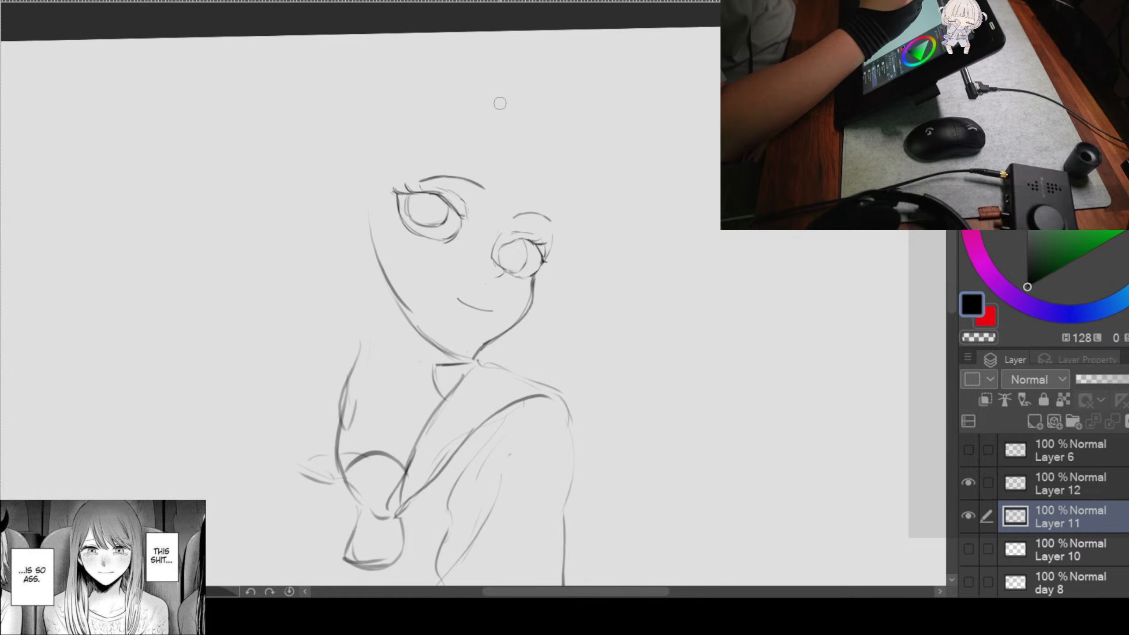
pyautogui.moveTo(522, 143); pyautogui.dragTo(496, 245)
pyautogui.hotkey('ctrl', 'z')
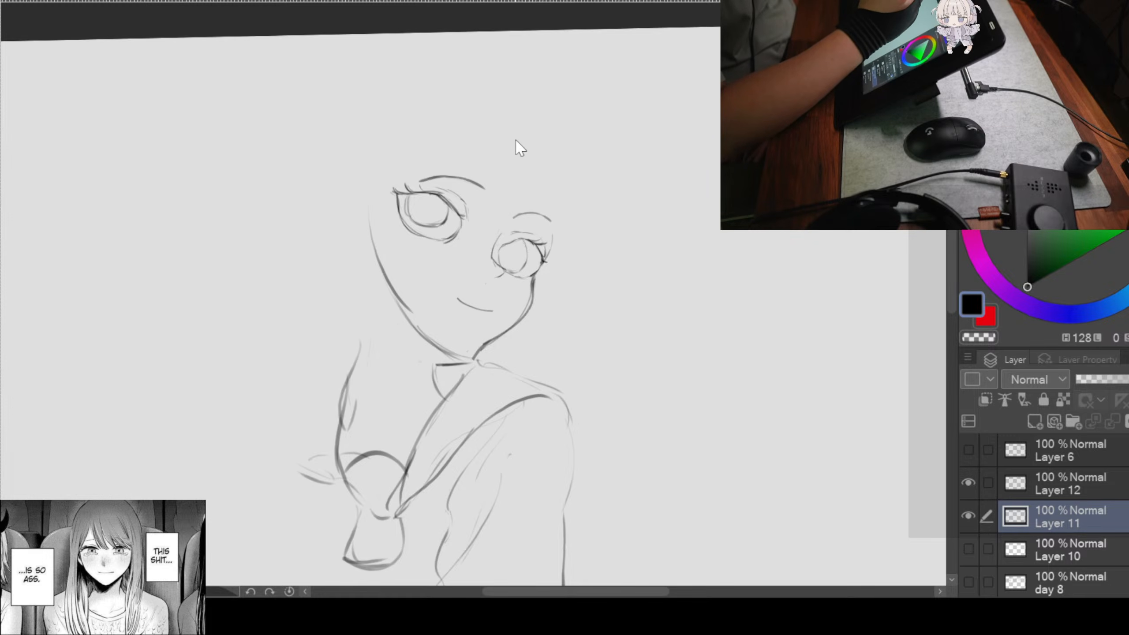
pyautogui.moveTo(512, 116); pyautogui.dragTo(498, 242)
pyautogui.hotkey('ctrl', 'z')
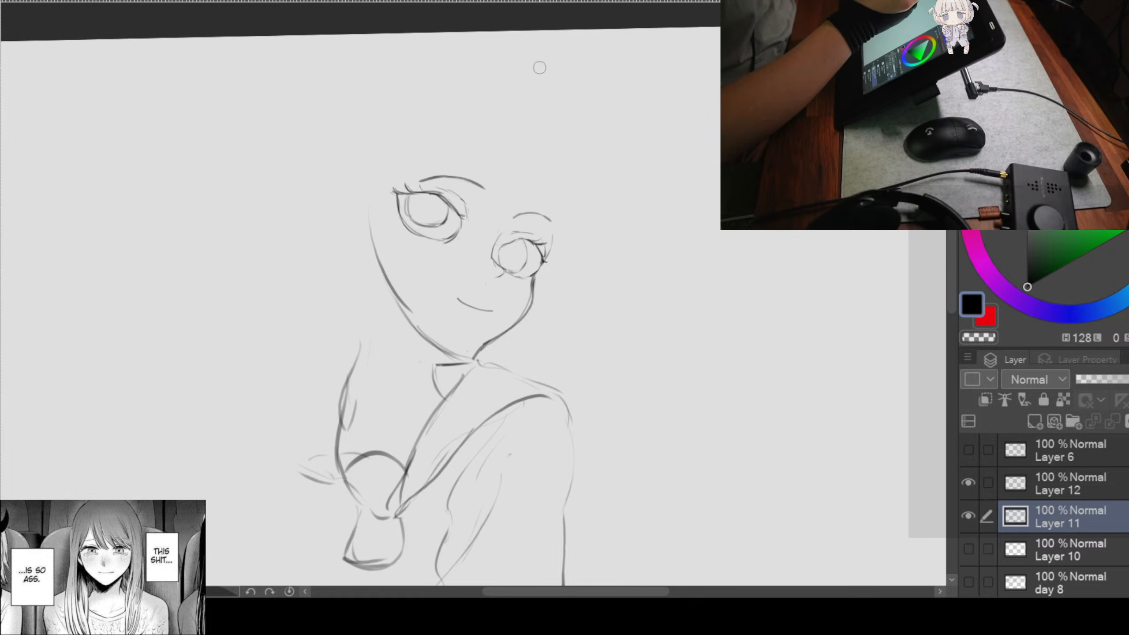
pyautogui.moveTo(513, 114); pyautogui.dragTo(506, 221)
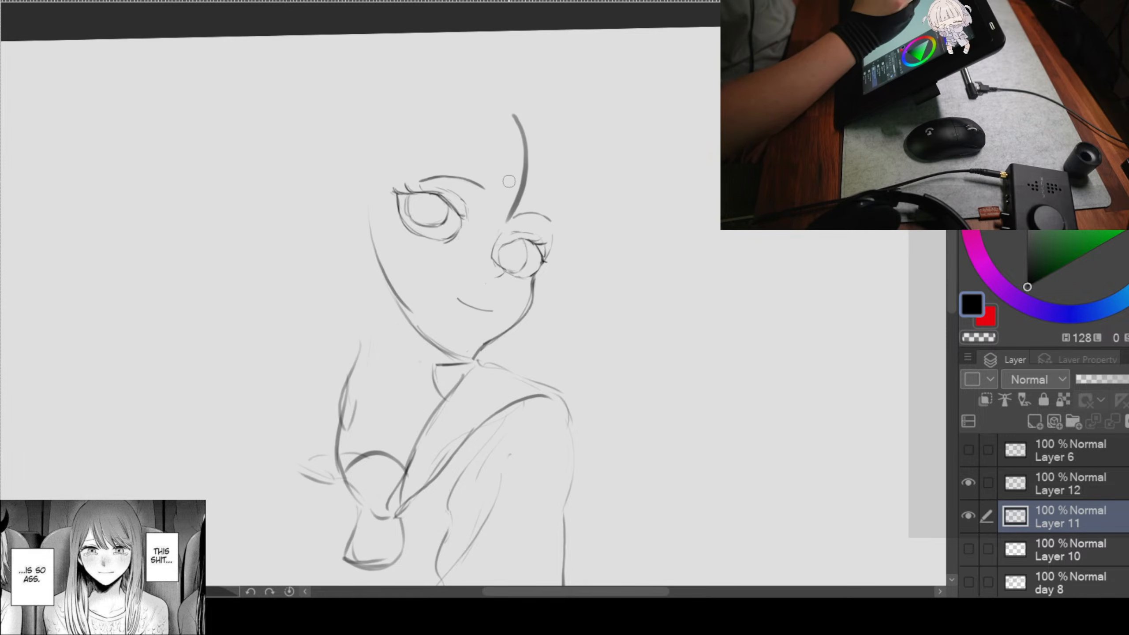
pyautogui.hotkey('ctrl', 'z')
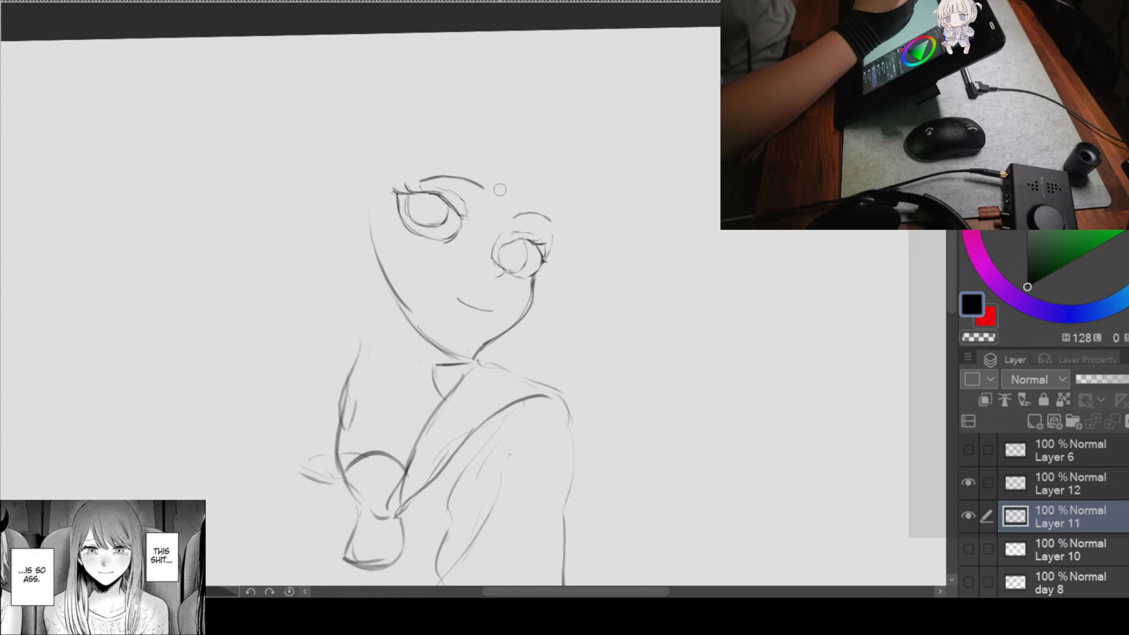
# Step: Sketch the girl's fringe on Layer 11, with strands falling between the eyes and sweeping over the nearer eyebrow
pyautogui.moveTo(507, 150)
pyautogui.mouseDown()
pyautogui.moveTo(482, 209)
pyautogui.moveTo(489, 226)
pyautogui.mouseUp()
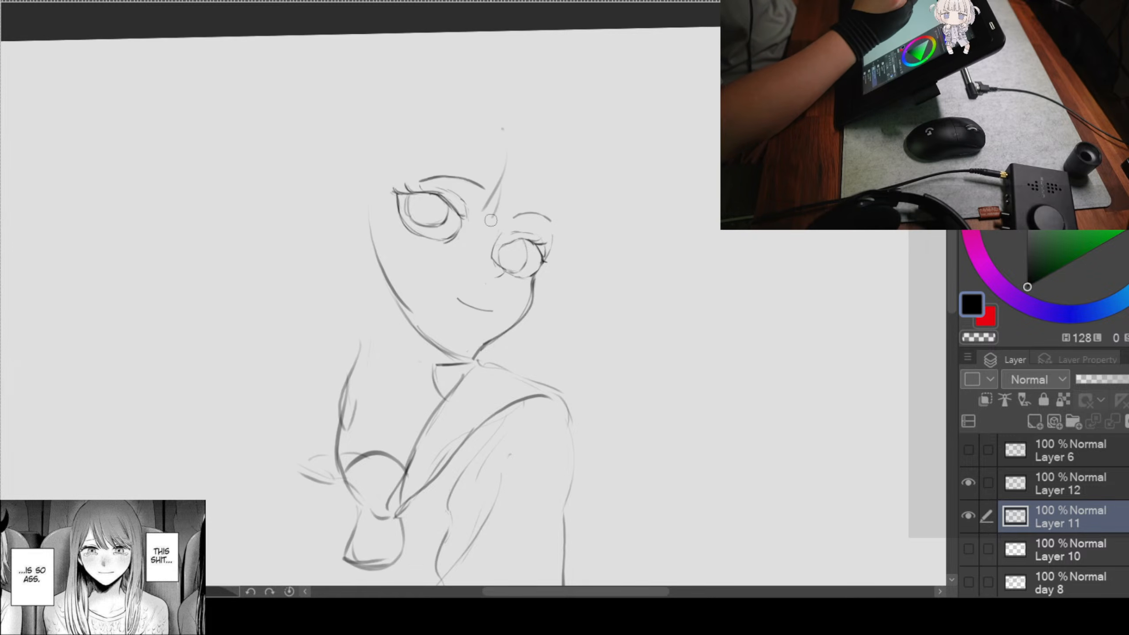
pyautogui.moveTo(500, 187); pyautogui.dragTo(483, 233)
pyautogui.moveTo(531, 196); pyautogui.dragTo(478, 235)
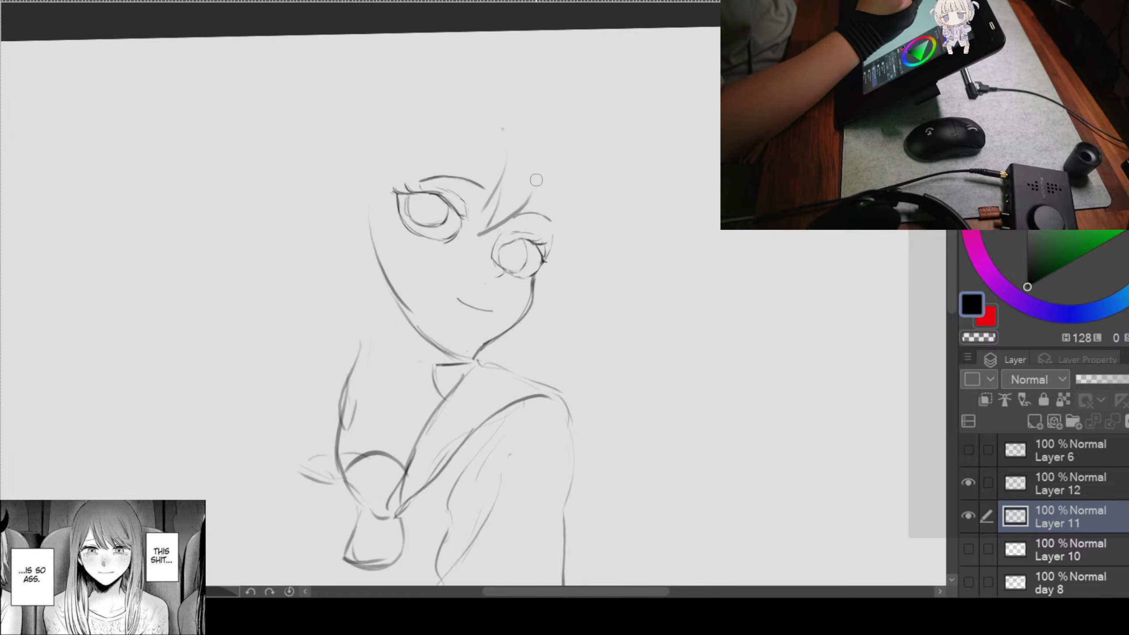
pyautogui.moveTo(521, 102)
pyautogui.mouseDown()
pyautogui.moveTo(535, 150)
pyautogui.moveTo(529, 197)
pyautogui.moveTo(520, 208)
pyautogui.moveTo(522, 106)
pyautogui.moveTo(446, 201)
pyautogui.moveTo(457, 206)
pyautogui.moveTo(479, 186)
pyautogui.moveTo(458, 201)
pyautogui.mouseUp()
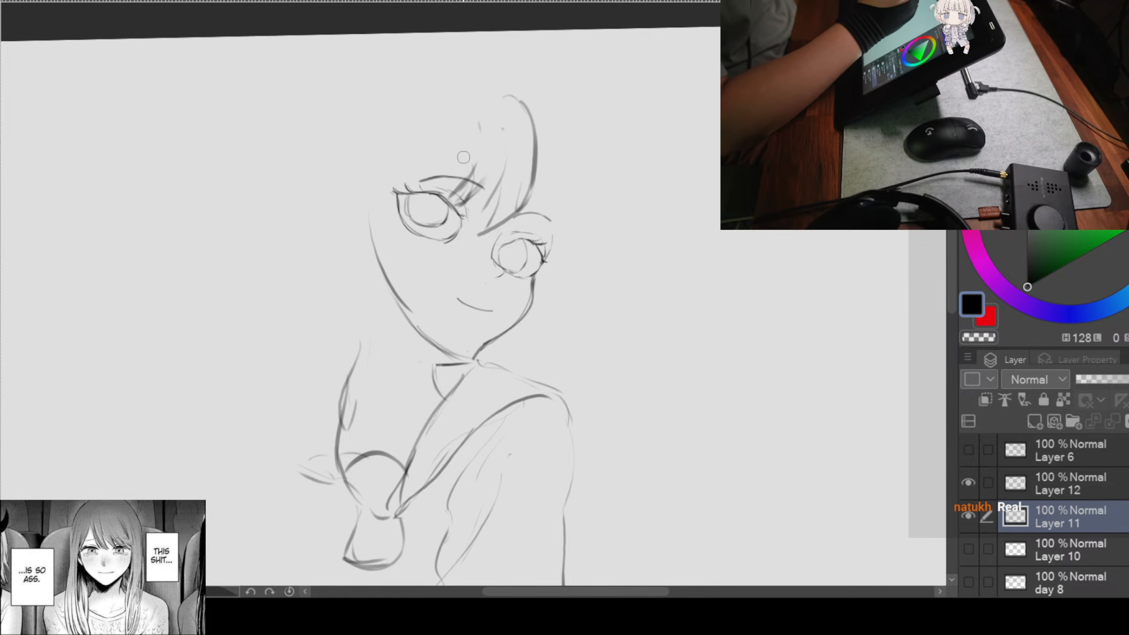
pyautogui.moveTo(462, 152)
pyautogui.mouseDown()
pyautogui.moveTo(371, 208)
pyautogui.moveTo(467, 149)
pyautogui.moveTo(444, 160)
pyautogui.mouseUp()
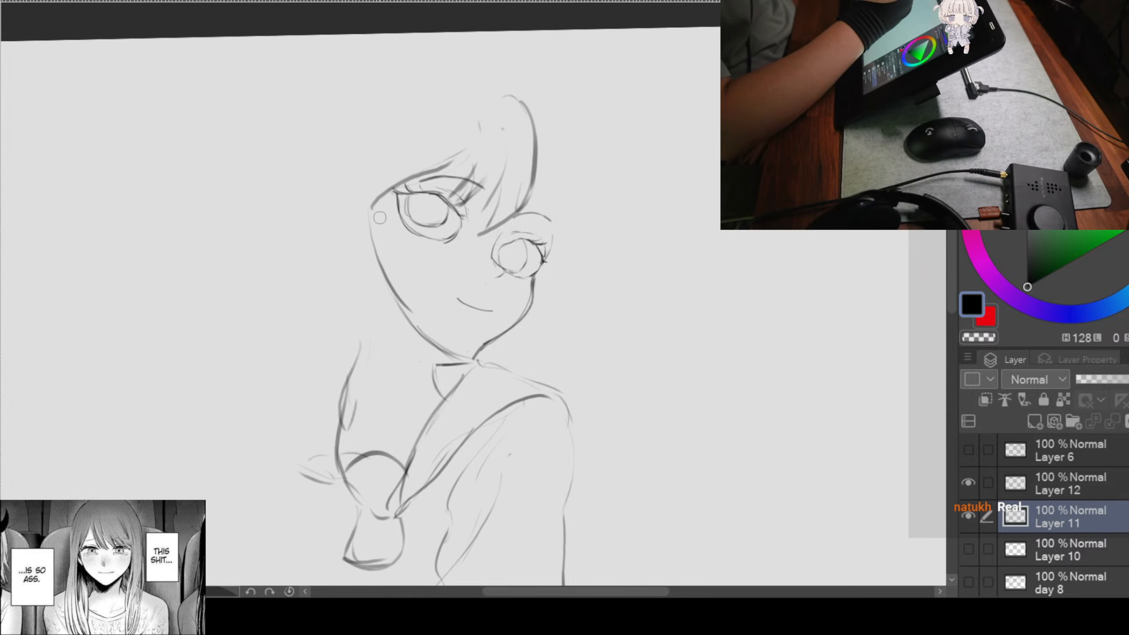
# Step: Sketch the side locks framing the nearer cheek and the longer strands flowing down behind the neck
pyautogui.moveTo(373, 183)
pyautogui.mouseDown()
pyautogui.moveTo(403, 233)
pyautogui.moveTo(360, 209)
pyautogui.moveTo(413, 238)
pyautogui.mouseUp()
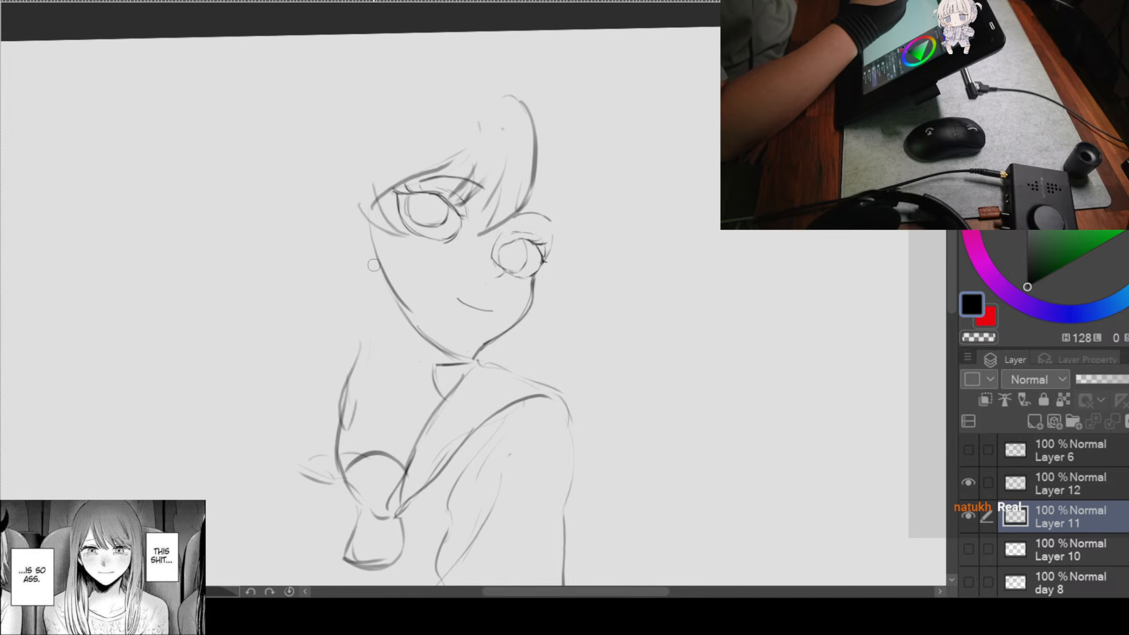
pyautogui.hotkey('ctrl', 'z')
pyautogui.hotkey('ctrl', 'z')
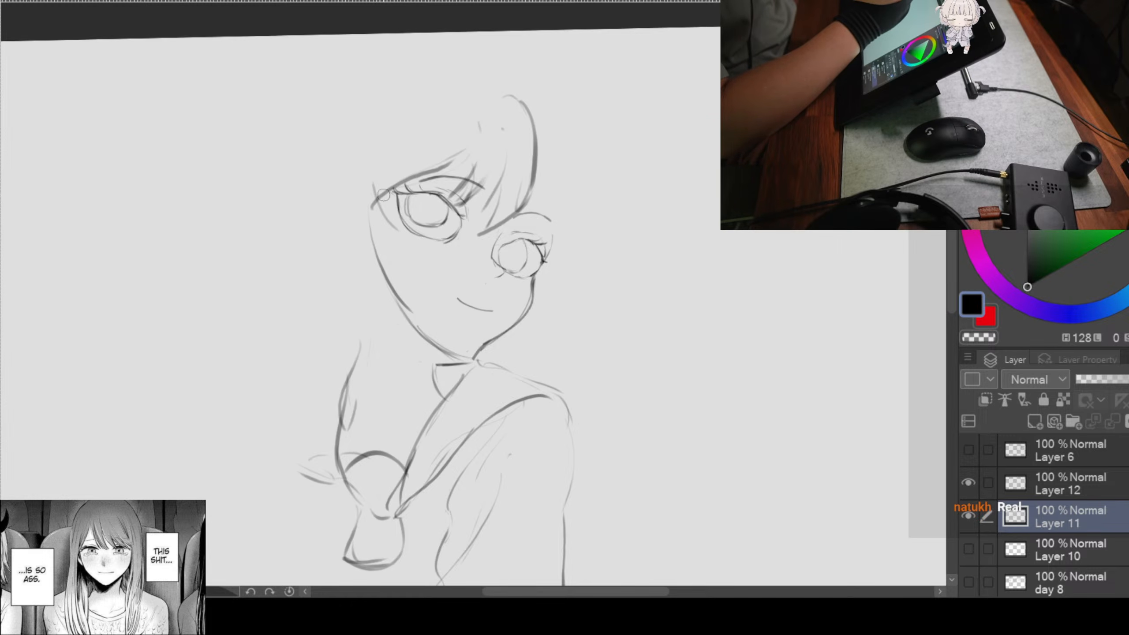
pyautogui.moveTo(381, 198)
pyautogui.mouseDown()
pyautogui.moveTo(410, 253)
pyautogui.moveTo(364, 211)
pyautogui.moveTo(424, 254)
pyautogui.moveTo(379, 236)
pyautogui.moveTo(370, 221)
pyautogui.moveTo(383, 289)
pyautogui.mouseUp()
pyautogui.moveTo(357, 219); pyautogui.dragTo(373, 278)
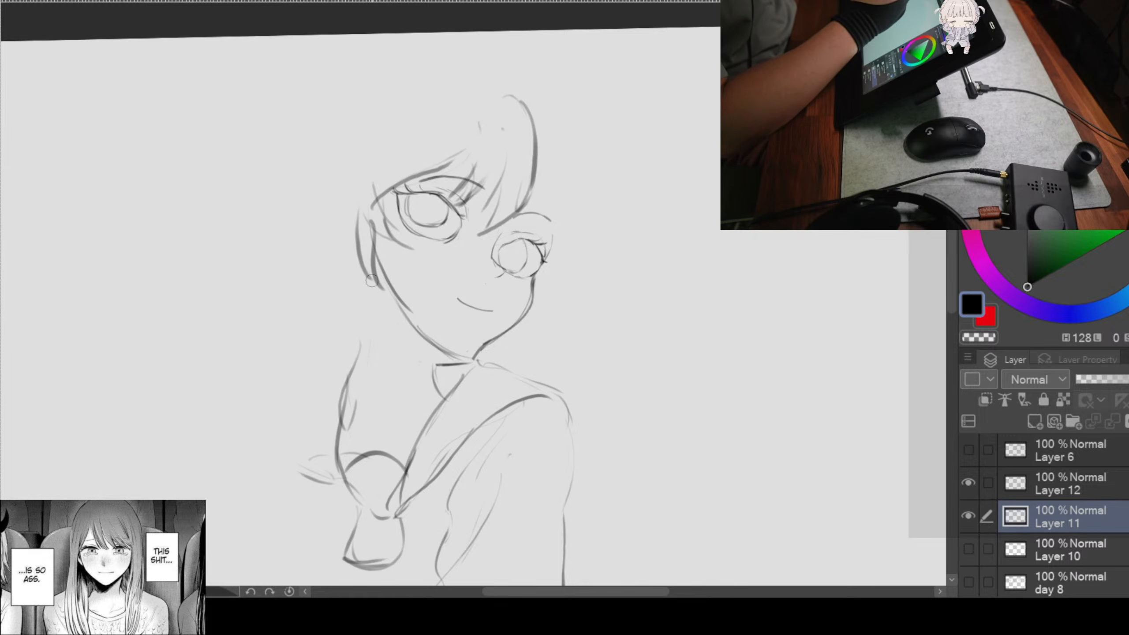
pyautogui.moveTo(368, 267); pyautogui.dragTo(414, 297)
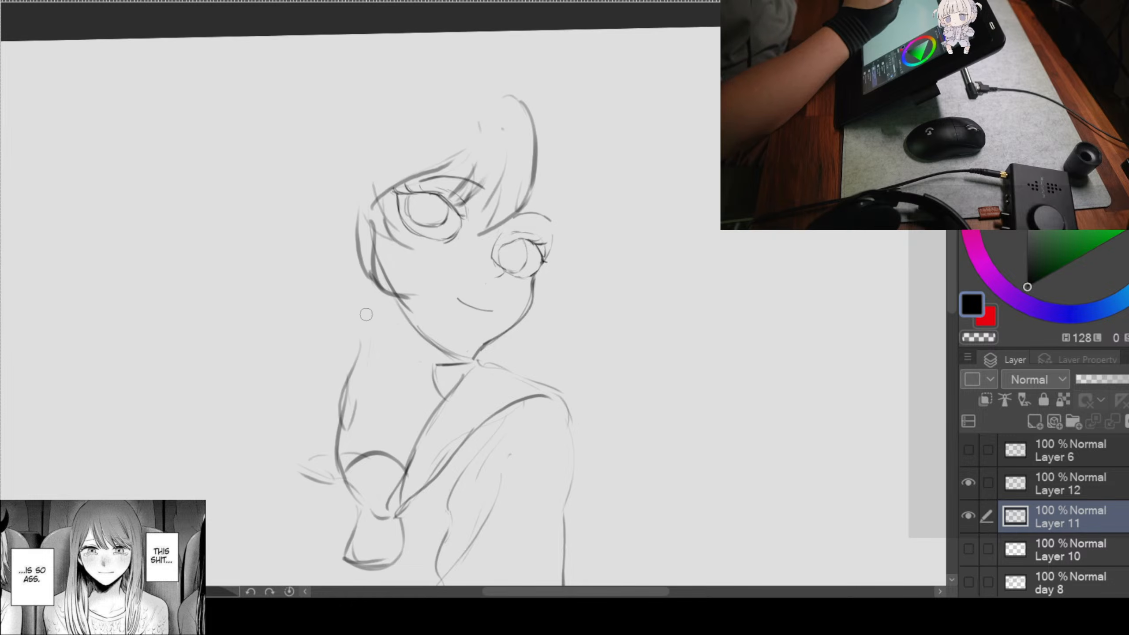
pyautogui.moveTo(351, 208)
pyautogui.mouseDown()
pyautogui.moveTo(337, 256)
pyautogui.moveTo(355, 333)
pyautogui.moveTo(331, 378)
pyautogui.mouseUp()
pyautogui.moveTo(350, 304); pyautogui.dragTo(294, 377)
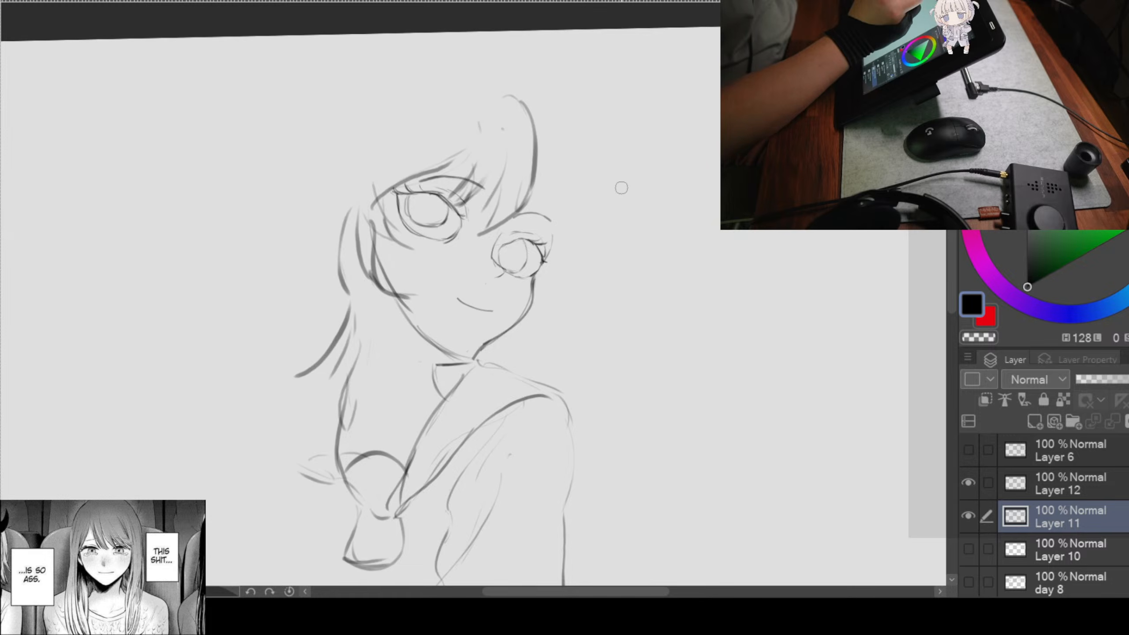
# Step: Draw a curved hair strand from the fringe down past the outer corner of the far eye
pyautogui.moveTo(621, 226)
pyautogui.mouseDown()
pyautogui.moveTo(585, 191)
pyautogui.moveTo(581, 210)
pyautogui.mouseUp()
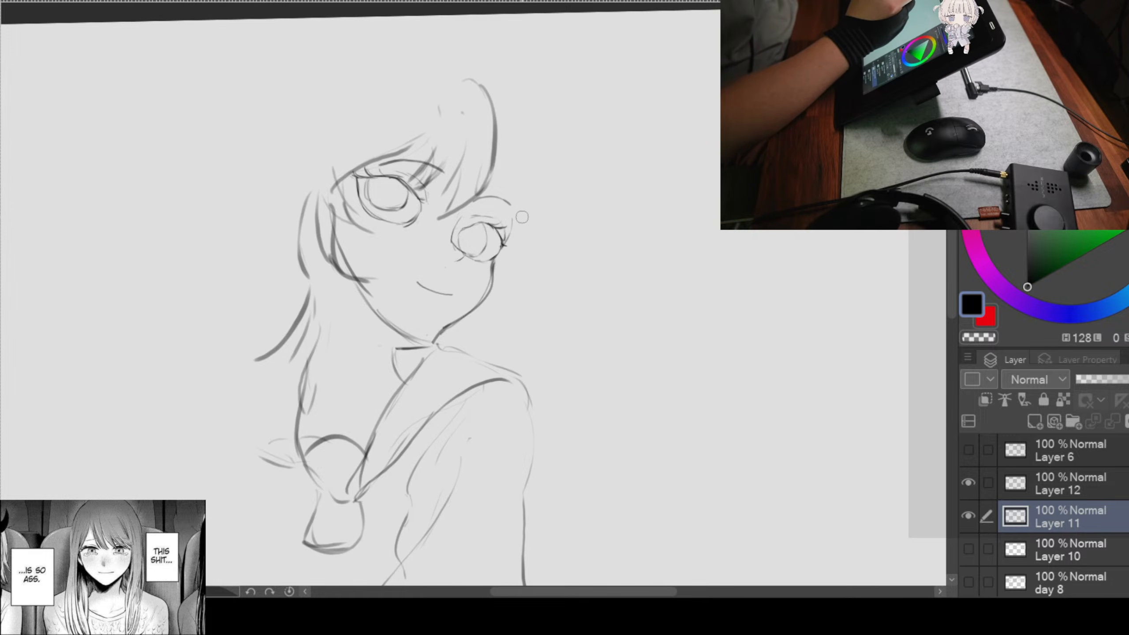
pyautogui.moveTo(510, 174); pyautogui.dragTo(506, 244)
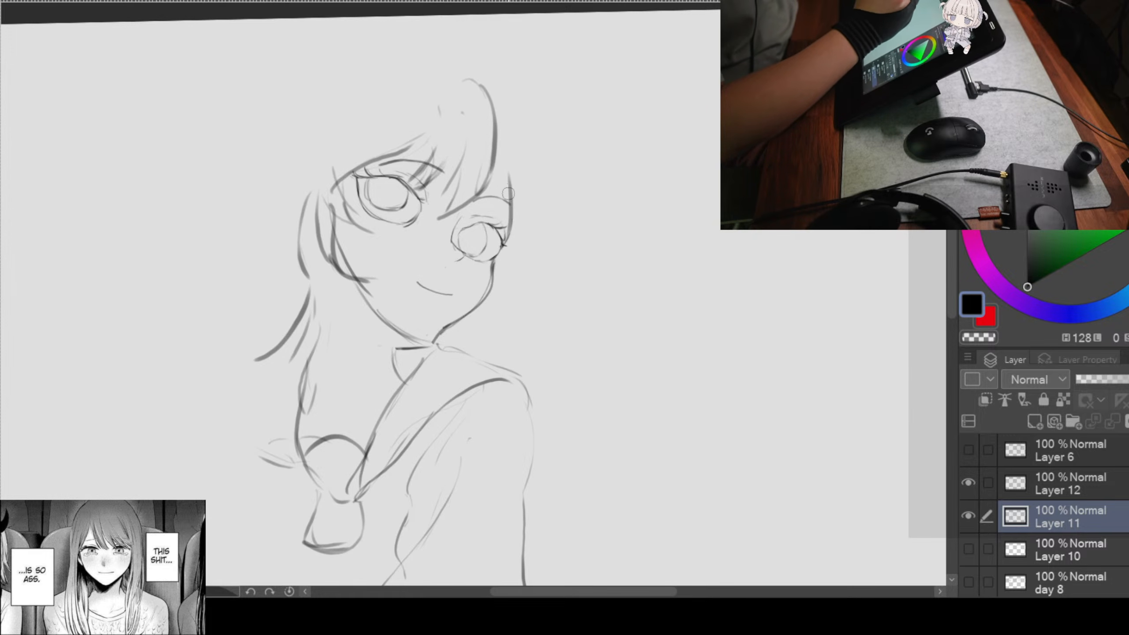
pyautogui.hotkey('ctrl', 'z')
pyautogui.moveTo(495, 130); pyautogui.dragTo(506, 244)
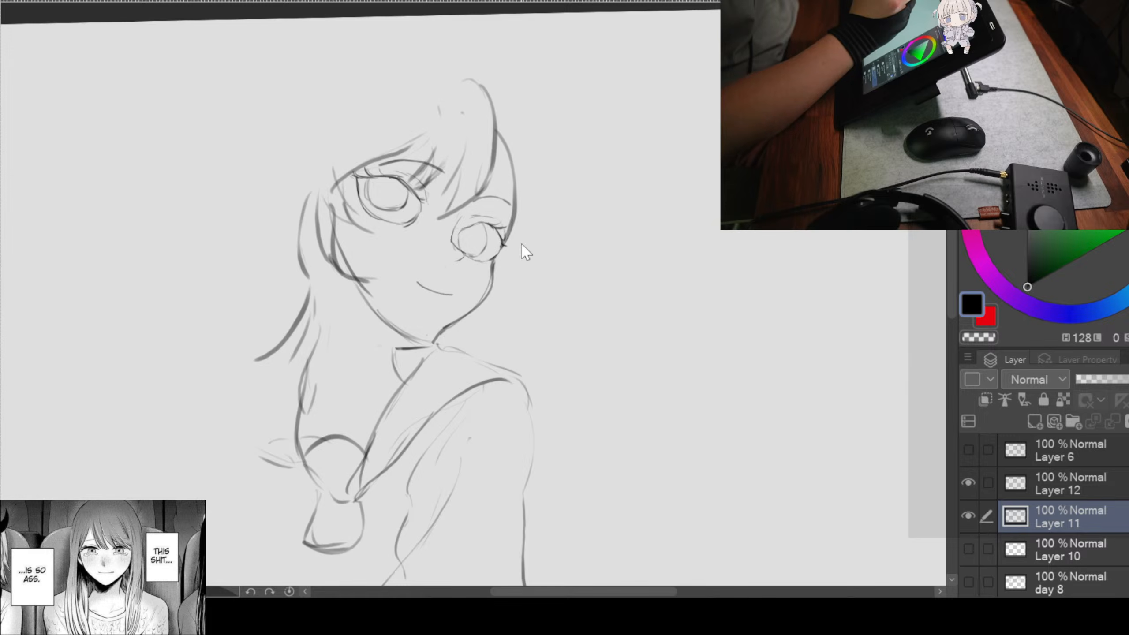
pyautogui.hotkey('ctrl', 'z')
pyautogui.moveTo(496, 144); pyautogui.dragTo(506, 244)
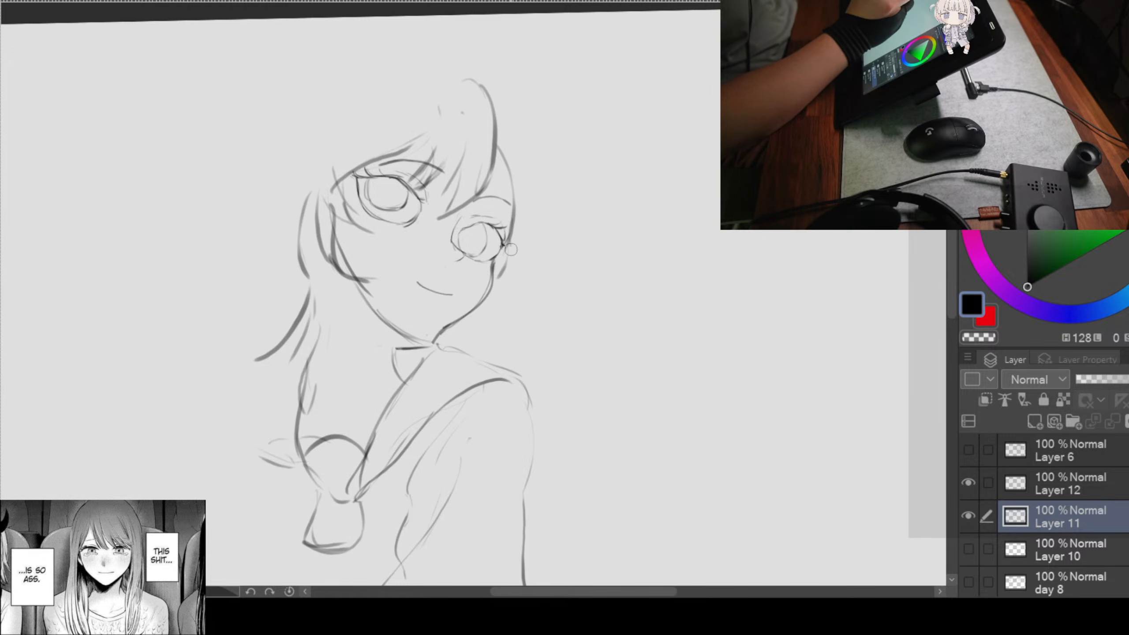
# Step: Add short hair strokes along the far side of the jaw and draw the outer hair contour beside them
pyautogui.moveTo(510, 250)
pyautogui.mouseDown()
pyautogui.moveTo(506, 293)
pyautogui.moveTo(498, 284)
pyautogui.moveTo(468, 319)
pyautogui.mouseUp()
pyautogui.moveTo(508, 272); pyautogui.dragTo(471, 313)
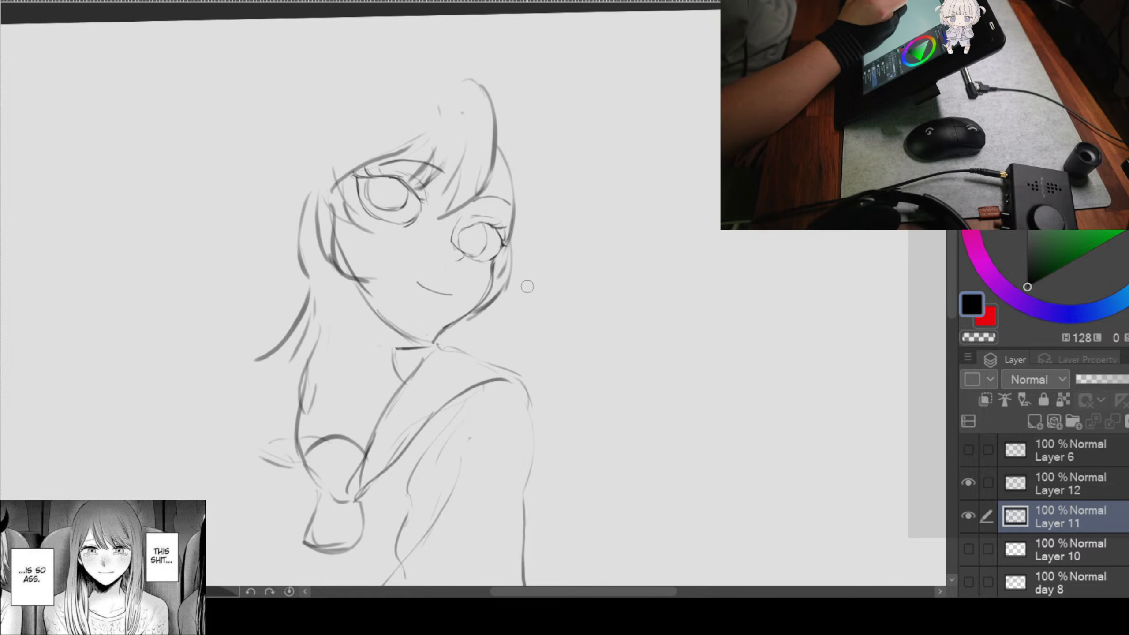
pyautogui.moveTo(528, 266); pyautogui.dragTo(477, 320)
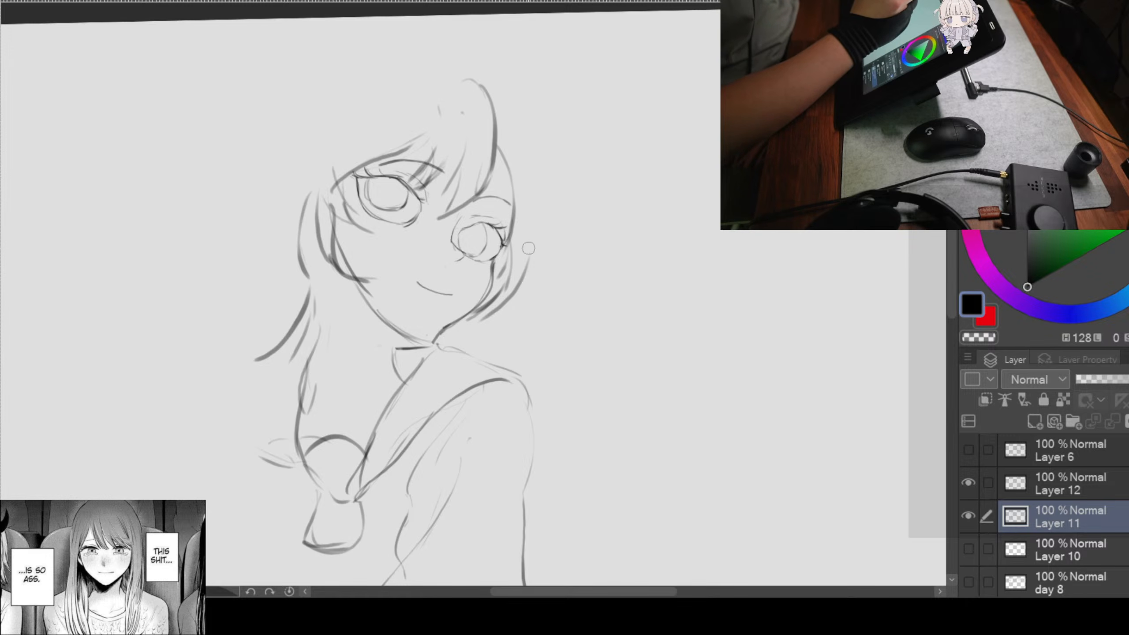
pyautogui.moveTo(539, 177); pyautogui.dragTo(534, 274)
pyautogui.hotkey('ctrl', 'z')
pyautogui.moveTo(532, 184); pyautogui.dragTo(521, 285)
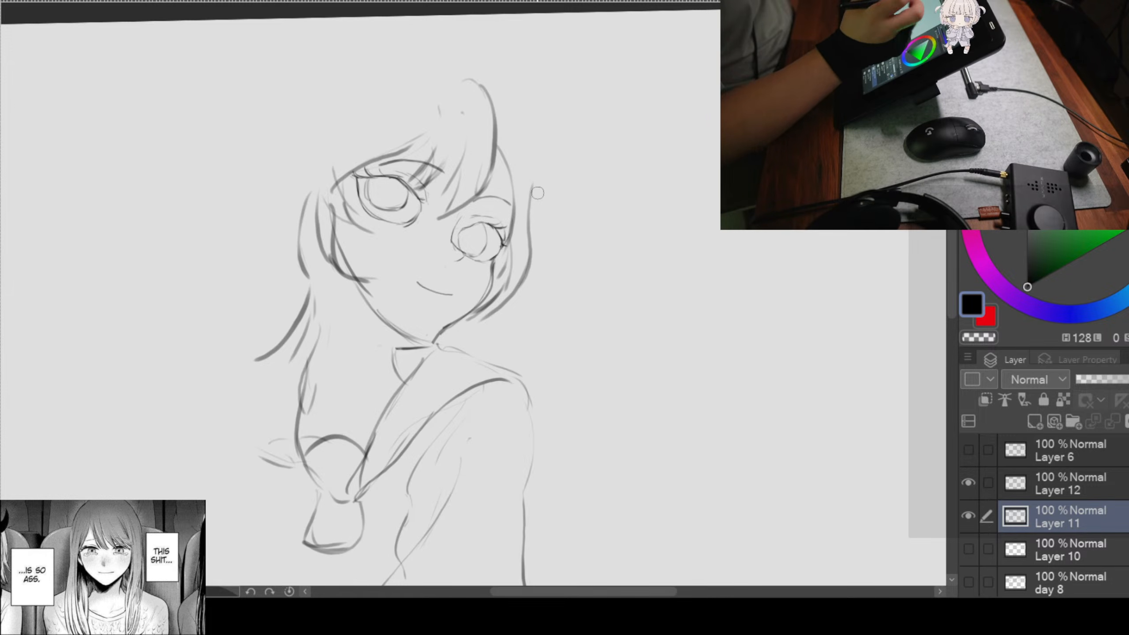
# Step: Scale the Layer 11 sketch down slightly, reposition it on the canvas and apply the transform
pyautogui.moveTo(625, 261); pyautogui.dragTo(723, 294)
pyautogui.moveTo(687, 358); pyautogui.dragTo(655, 288)
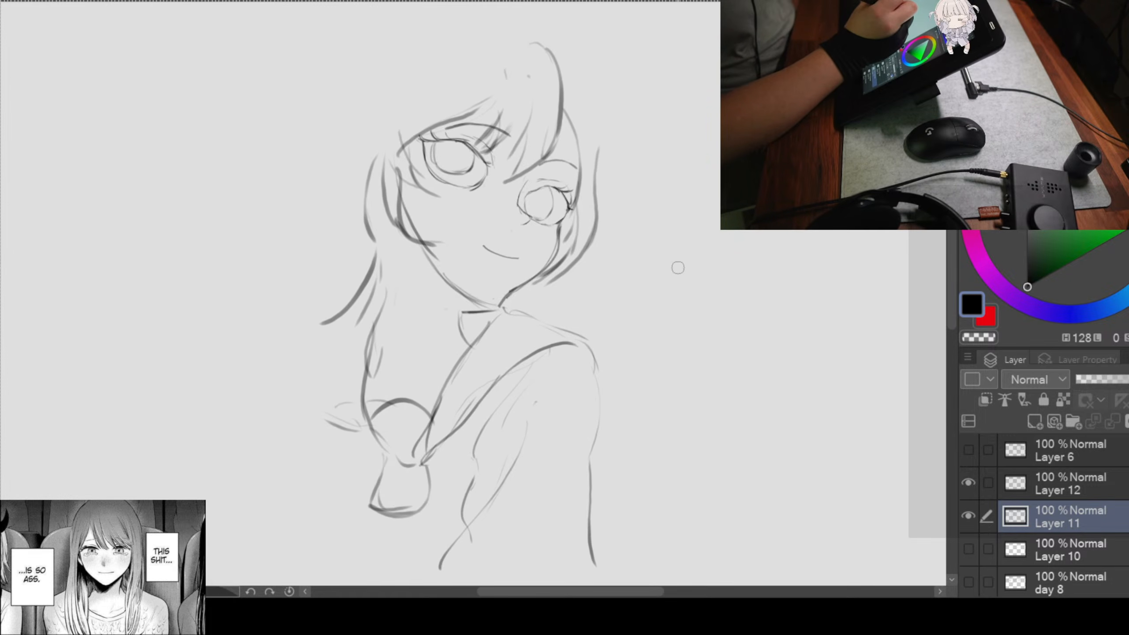
pyautogui.hotkey('ctrl', 't')
pyautogui.moveTo(599, 39); pyautogui.dragTo(576, 83)
pyautogui.moveTo(505, 227); pyautogui.dragTo(510, 208)
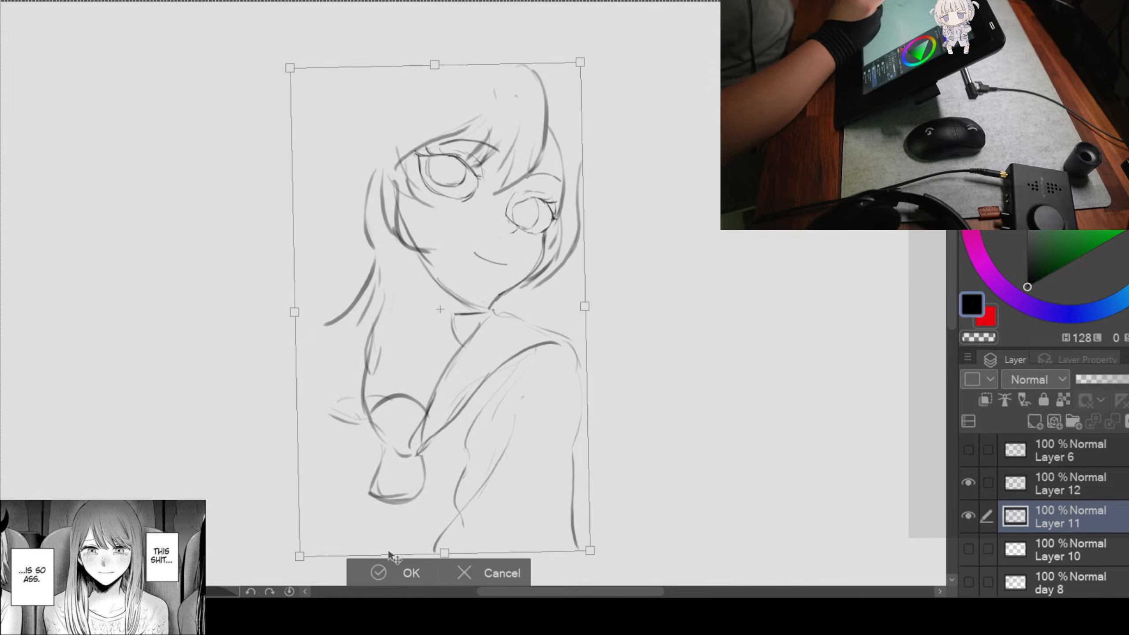
pyautogui.click(378, 573)
pyautogui.scroll(-2, 587, 267)
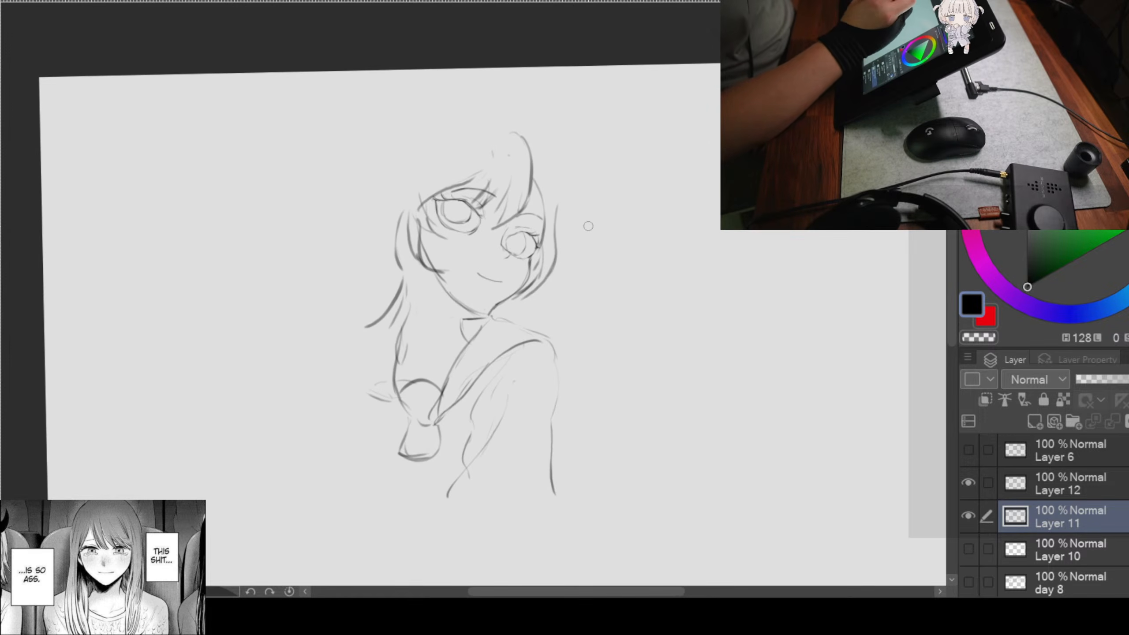
# Step: Draw a curved hair contour at the back of the head behind the near-side locks, extending it downward with short strokes
pyautogui.scroll(2, 575, 196)
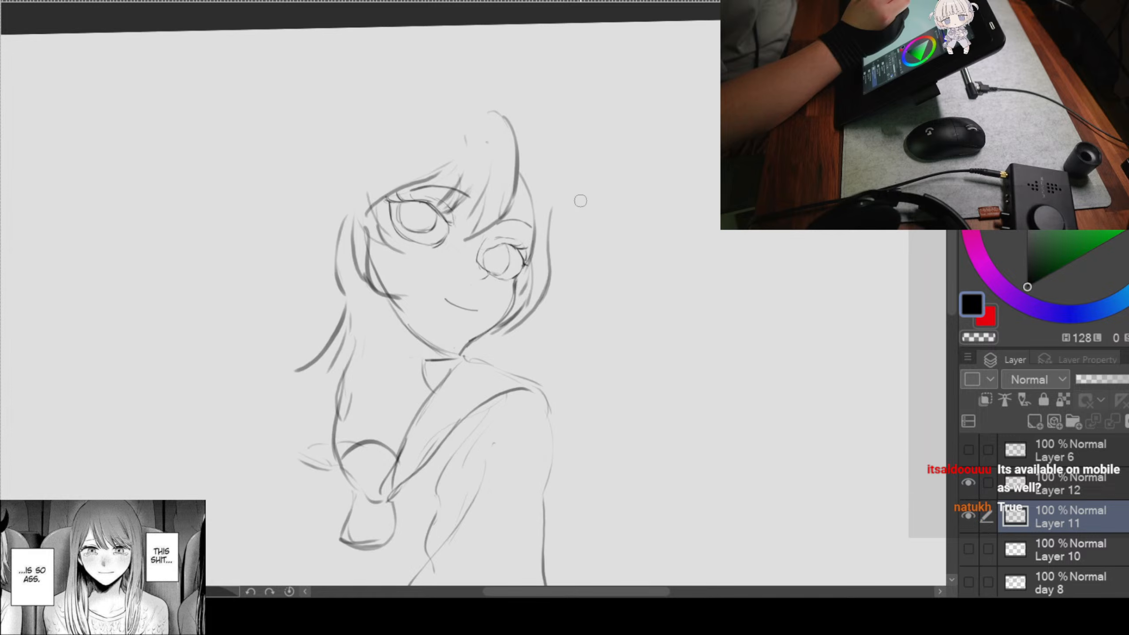
pyautogui.moveTo(492, 204); pyautogui.dragTo(598, 197)
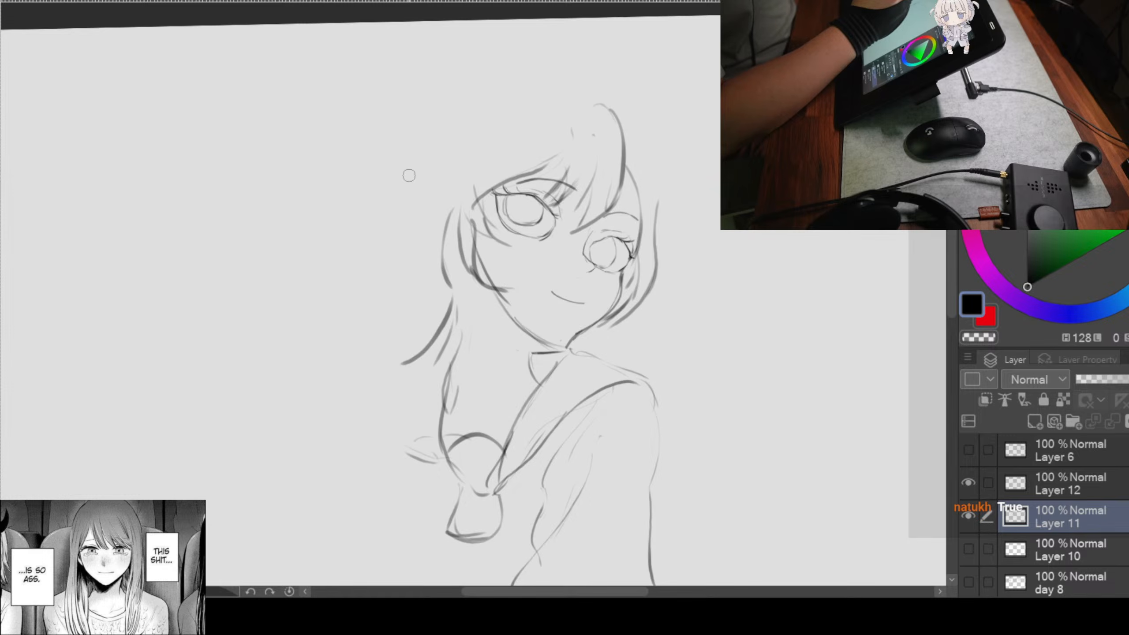
pyautogui.moveTo(422, 174)
pyautogui.mouseDown()
pyautogui.moveTo(405, 196)
pyautogui.moveTo(402, 229)
pyautogui.mouseUp()
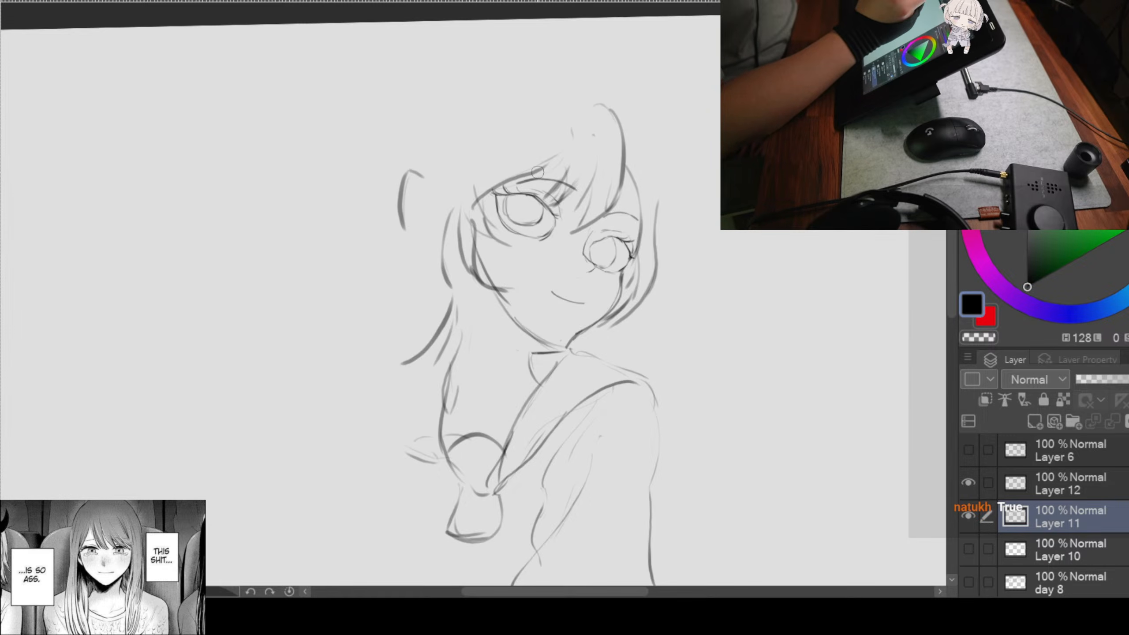
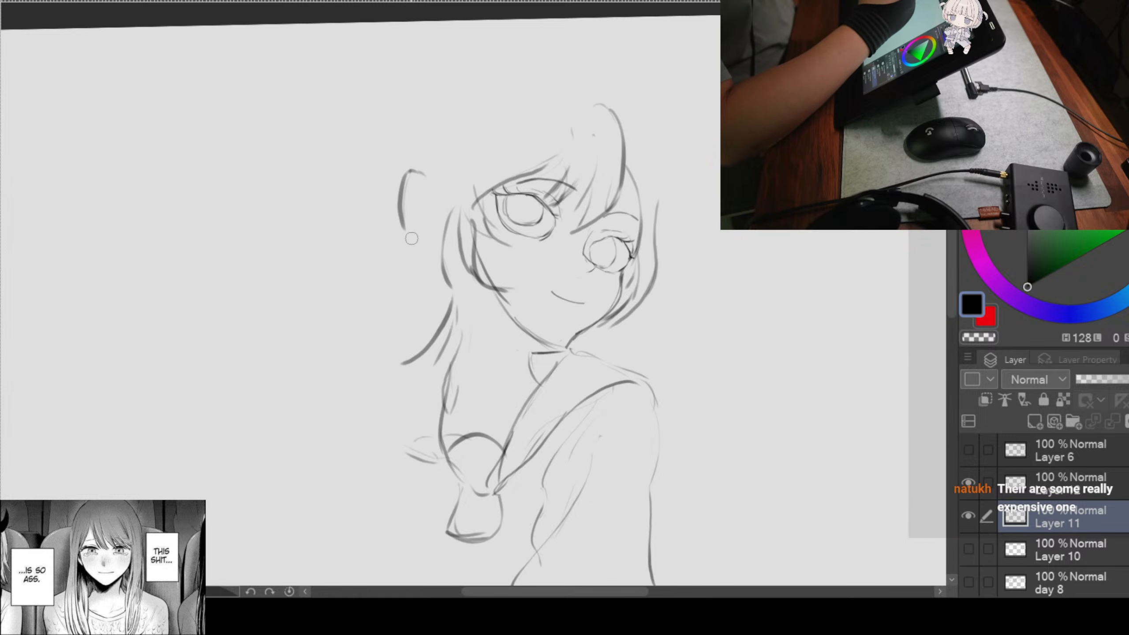
pyautogui.moveTo(404, 229)
pyautogui.mouseDown()
pyautogui.moveTo(427, 254)
pyautogui.moveTo(404, 191)
pyautogui.moveTo(399, 213)
pyautogui.moveTo(421, 248)
pyautogui.mouseUp()
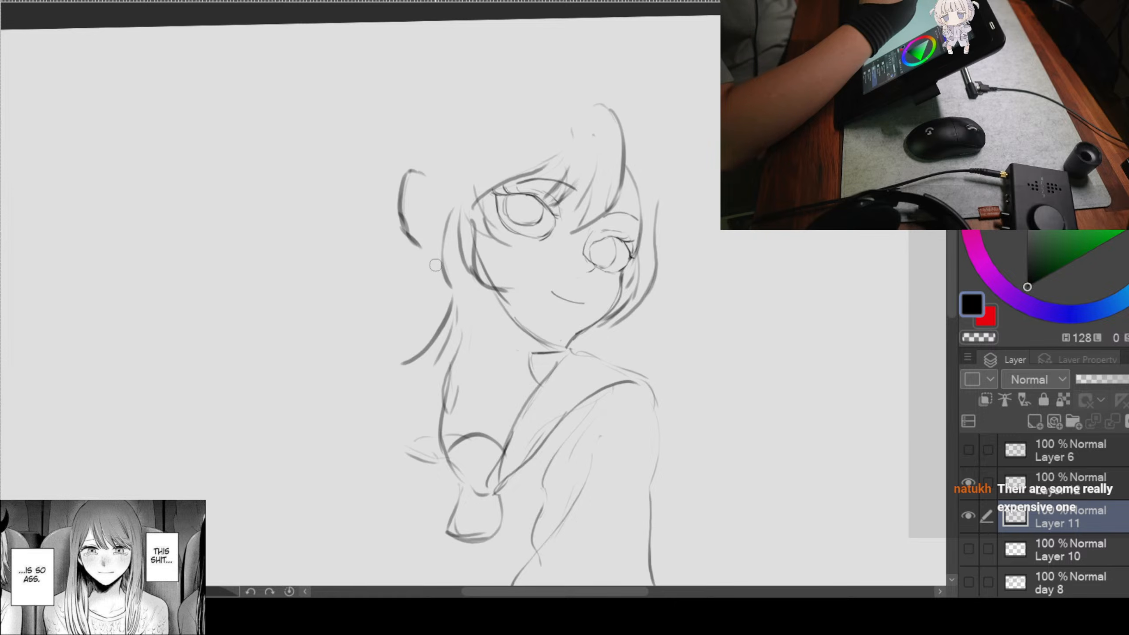
pyautogui.moveTo(415, 243); pyautogui.dragTo(433, 268)
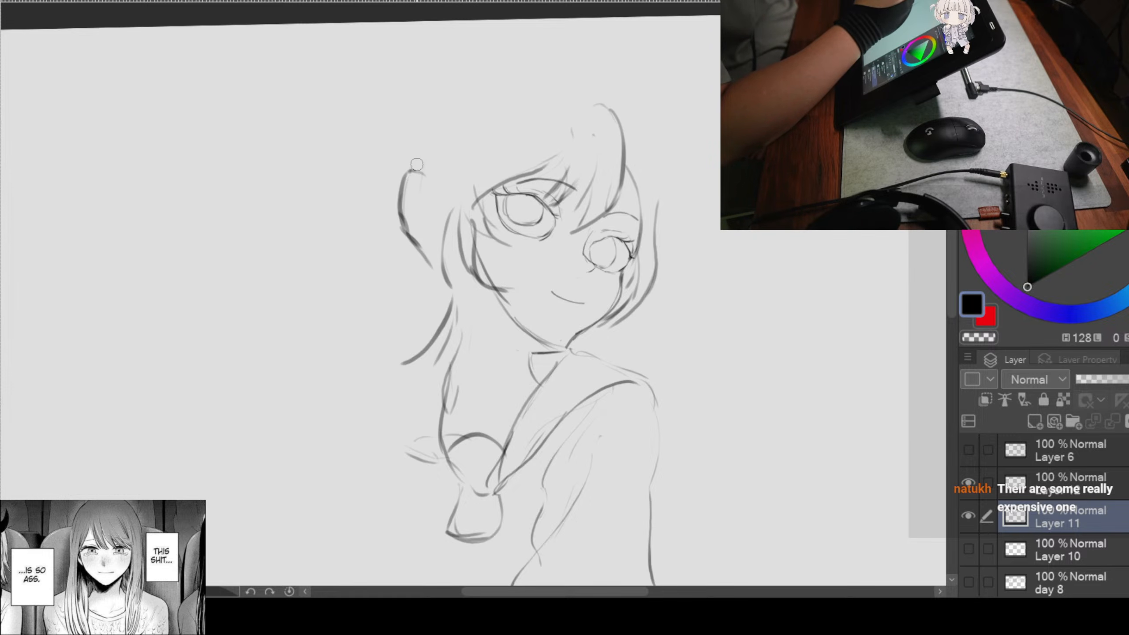
pyautogui.moveTo(421, 171); pyautogui.dragTo(426, 290)
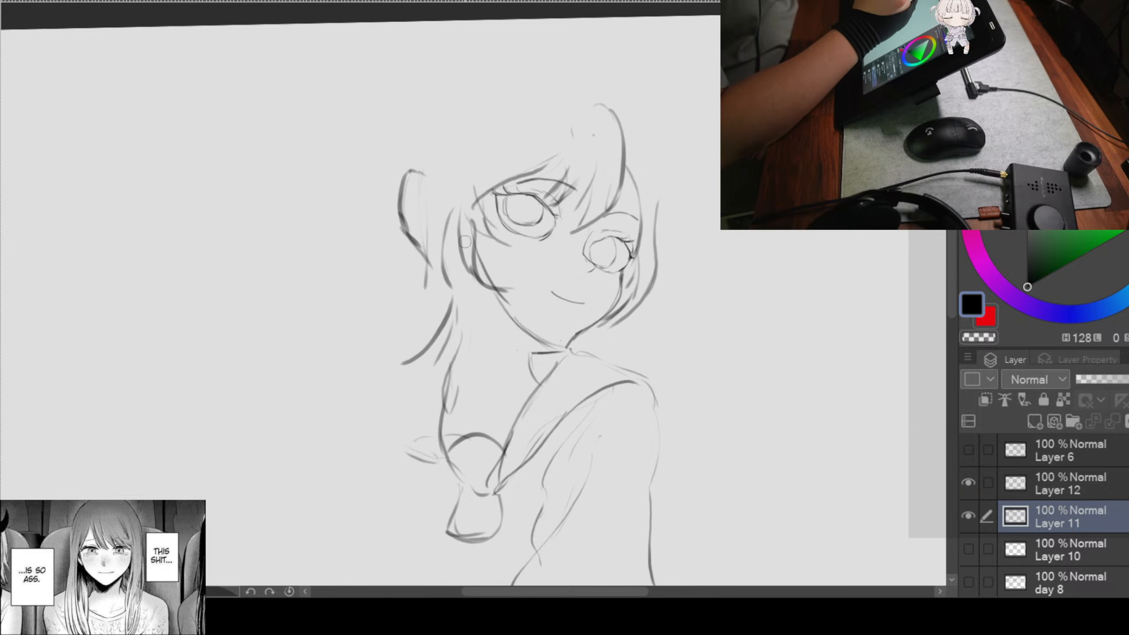
# Step: Sketch the hair's rounded outer contour over the crown and down the back of the head with overlapping arcs
pyautogui.moveTo(570, 167); pyautogui.dragTo(558, 223)
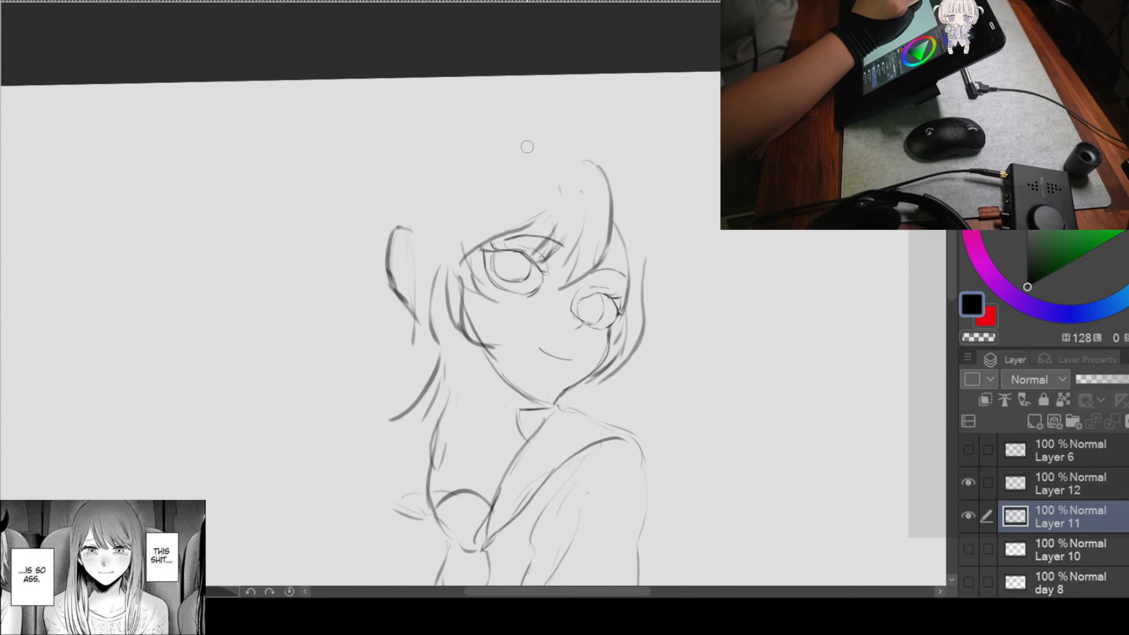
pyautogui.moveTo(483, 133)
pyautogui.mouseDown()
pyautogui.moveTo(425, 158)
pyautogui.moveTo(378, 257)
pyautogui.mouseUp()
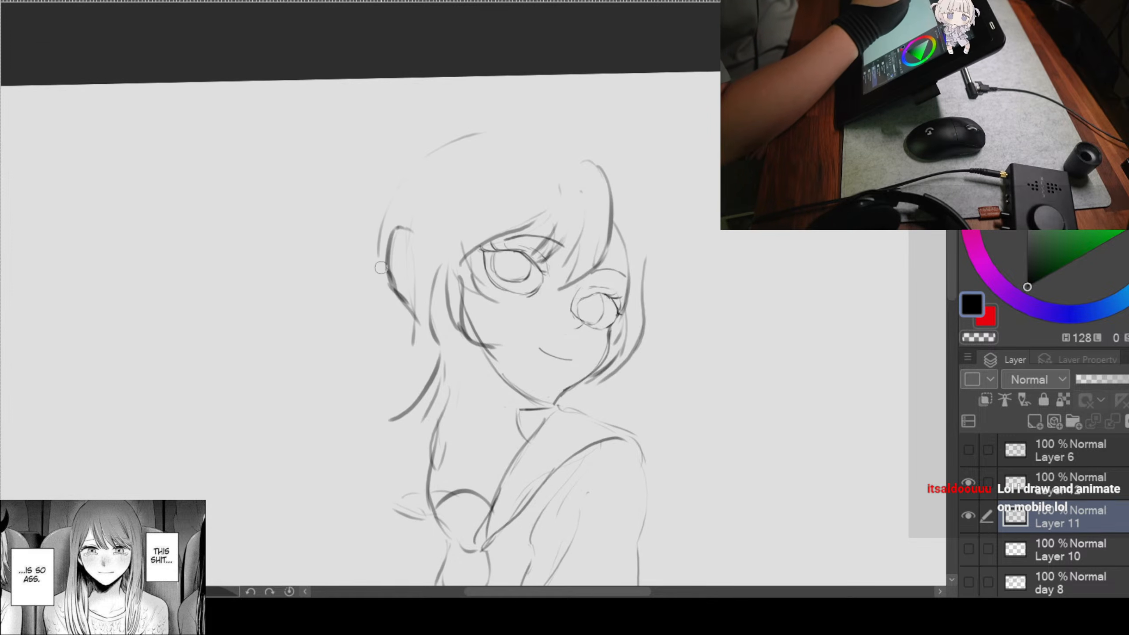
pyautogui.moveTo(396, 202); pyautogui.dragTo(465, 150)
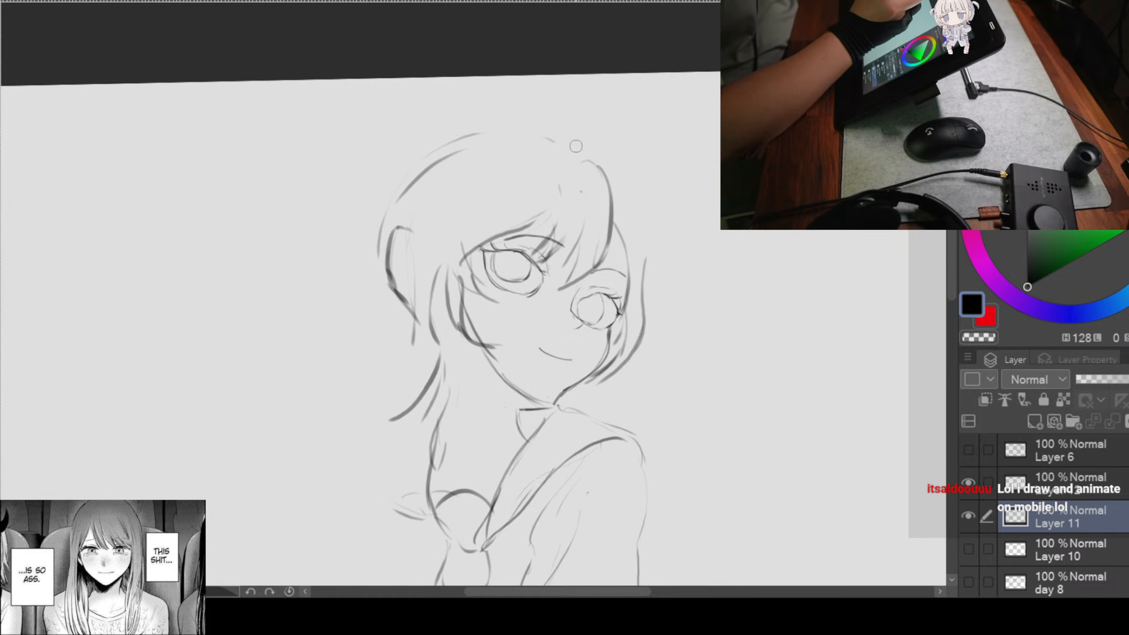
pyautogui.moveTo(575, 155)
pyautogui.mouseDown()
pyautogui.moveTo(516, 132)
pyautogui.moveTo(362, 232)
pyautogui.mouseUp()
pyautogui.moveTo(469, 142)
pyautogui.mouseDown()
pyautogui.moveTo(386, 311)
pyautogui.moveTo(431, 294)
pyautogui.moveTo(434, 238)
pyautogui.mouseUp()
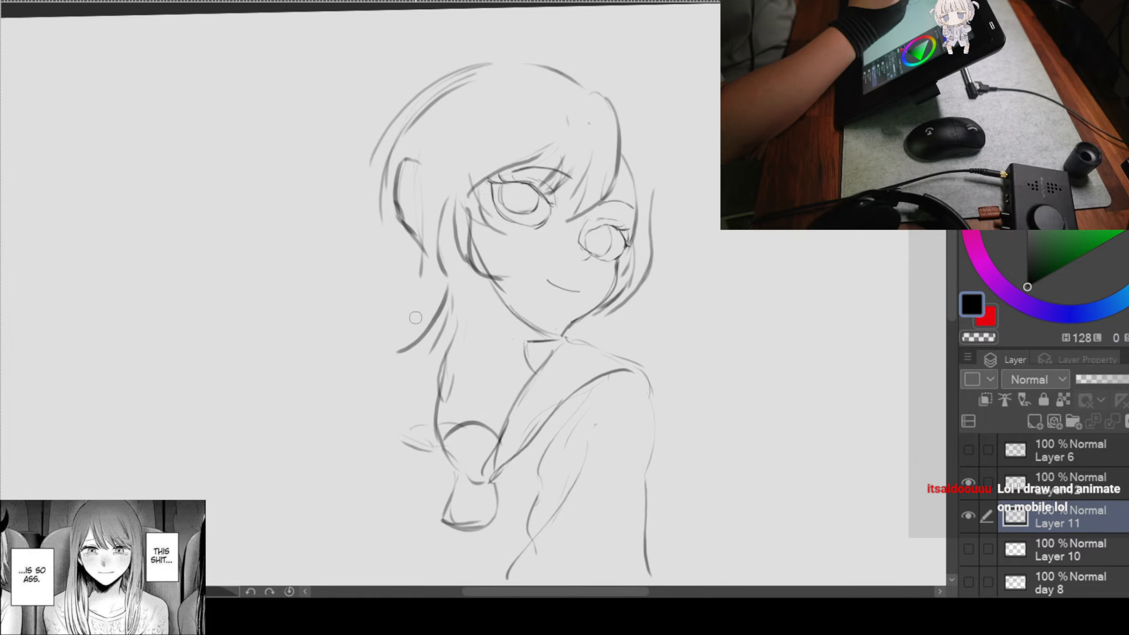
# Step: Draw long hair strands falling from the back of the head to shoulder height, including the outermost edge of the hair
pyautogui.moveTo(398, 228)
pyautogui.mouseDown()
pyautogui.moveTo(371, 371)
pyautogui.moveTo(388, 378)
pyautogui.mouseUp()
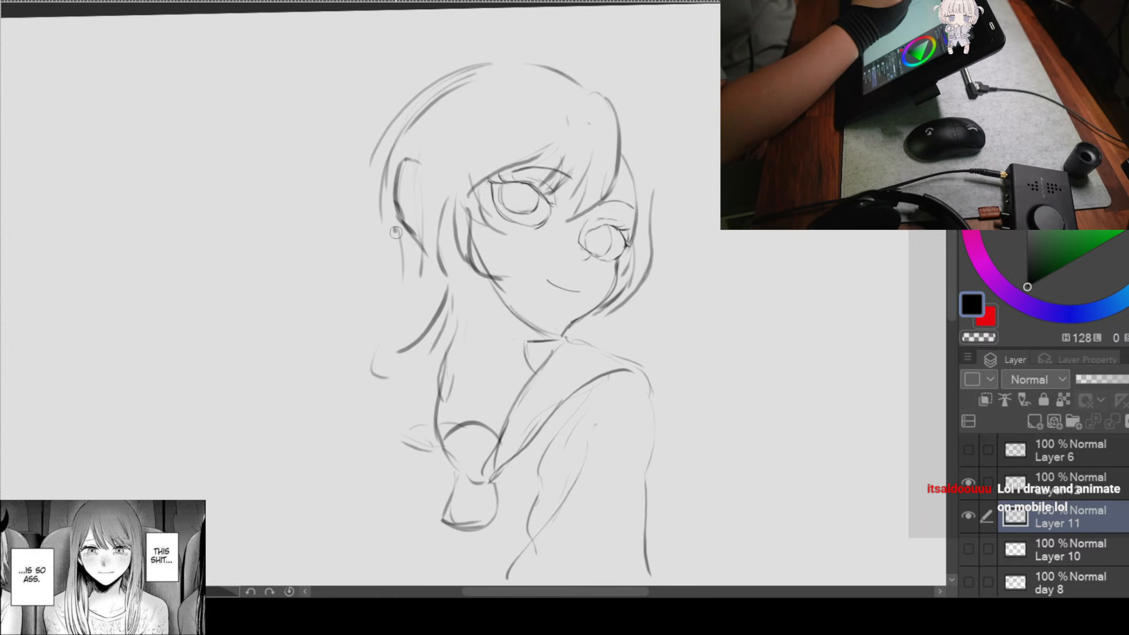
pyautogui.moveTo(403, 249); pyautogui.dragTo(386, 378)
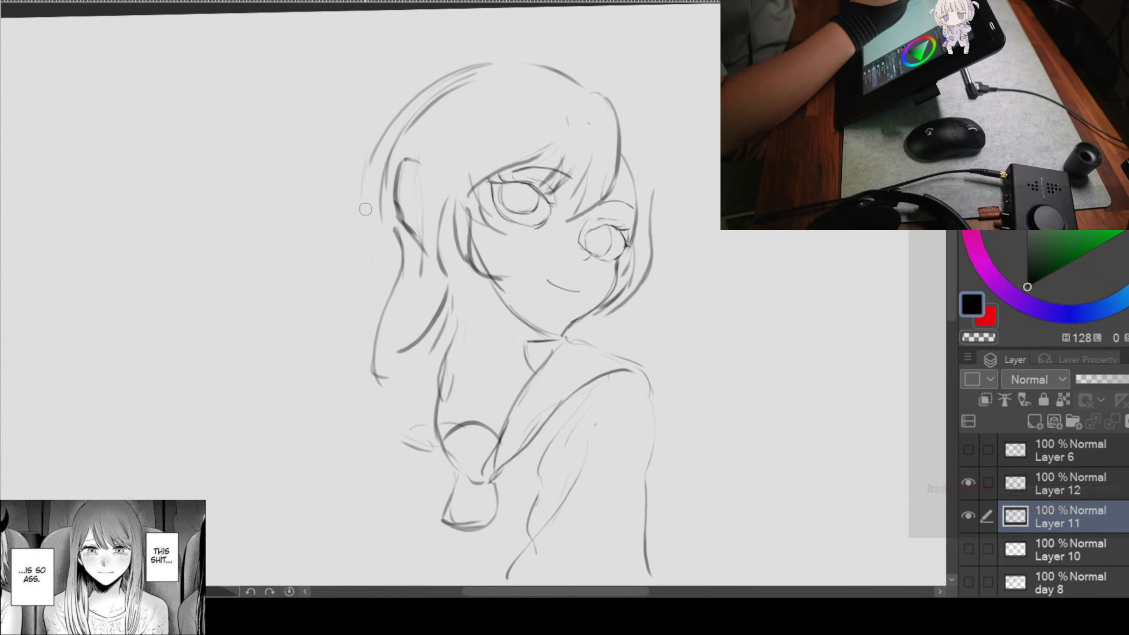
pyautogui.moveTo(367, 144); pyautogui.dragTo(381, 271)
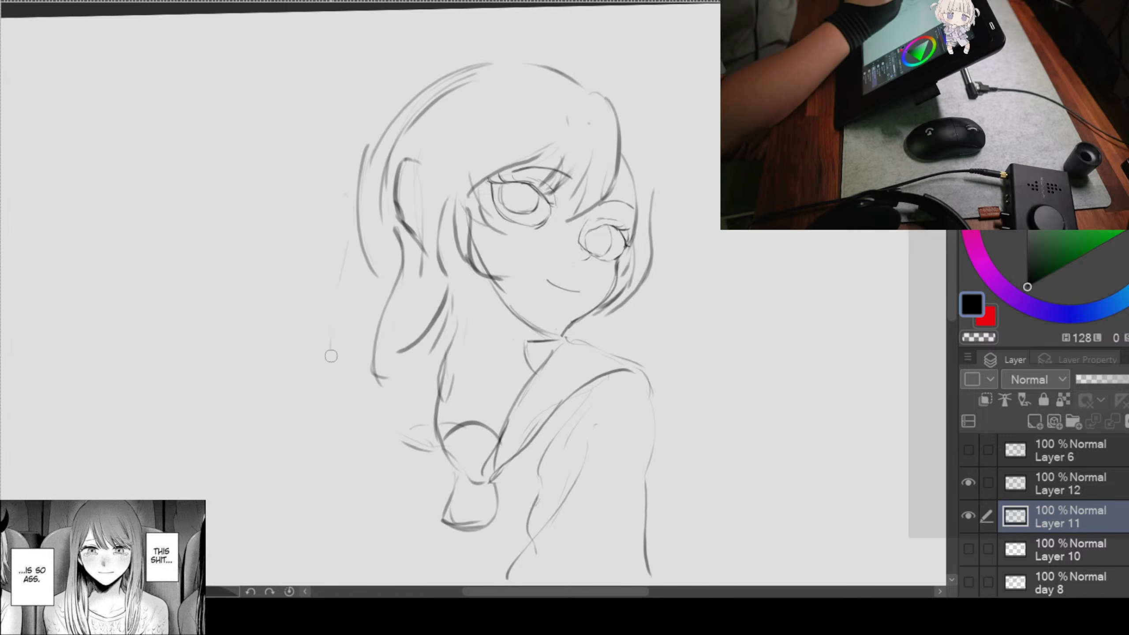
pyautogui.moveTo(356, 210); pyautogui.dragTo(332, 358)
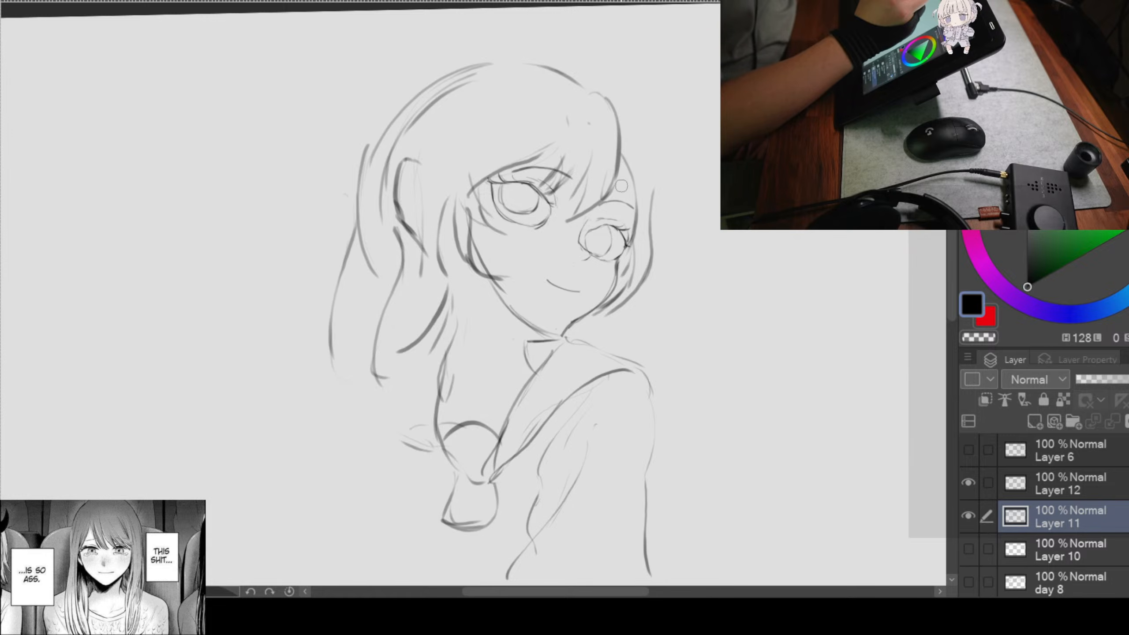
# Step: Draw the far-side hair contour from the parting down past the jaw, ending in flicked tips near the shoulder
pyautogui.moveTo(652, 131); pyautogui.dragTo(600, 118)
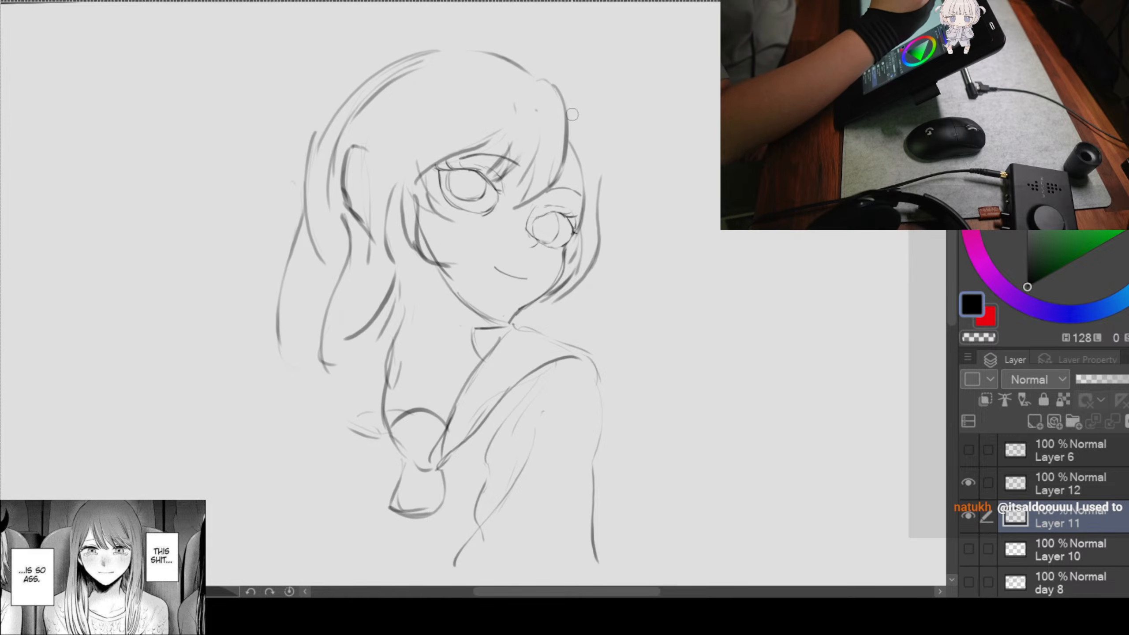
pyautogui.moveTo(563, 83)
pyautogui.mouseDown()
pyautogui.moveTo(598, 223)
pyautogui.moveTo(561, 106)
pyautogui.moveTo(598, 191)
pyautogui.moveTo(588, 166)
pyautogui.moveTo(610, 345)
pyautogui.mouseUp()
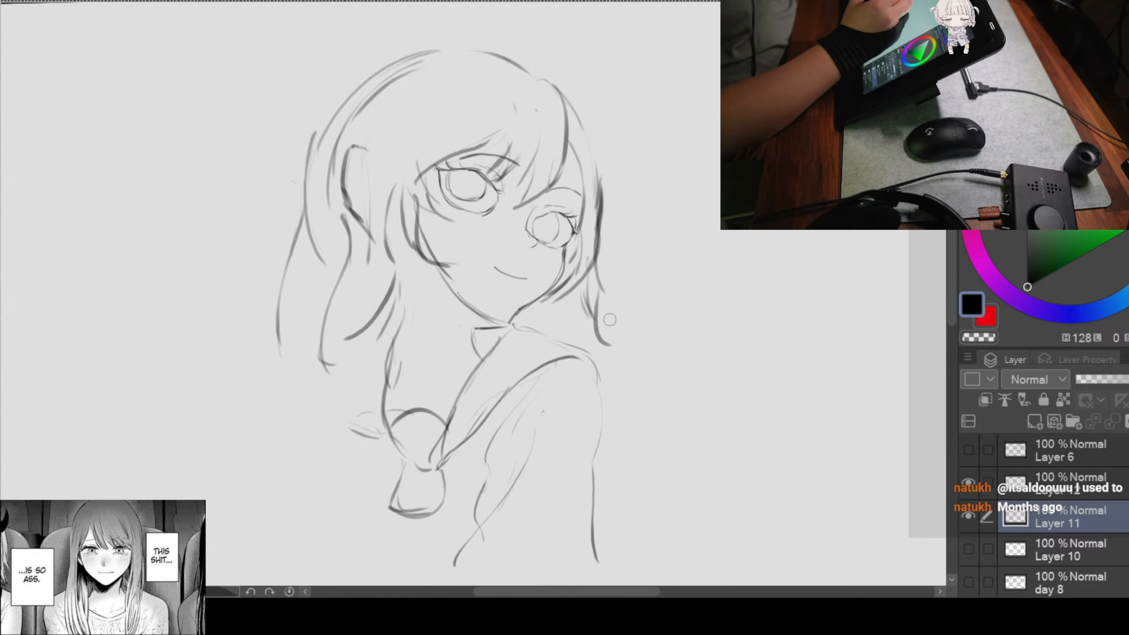
pyautogui.moveTo(591, 279)
pyautogui.mouseDown()
pyautogui.moveTo(607, 335)
pyautogui.moveTo(630, 348)
pyautogui.moveTo(622, 337)
pyautogui.mouseUp()
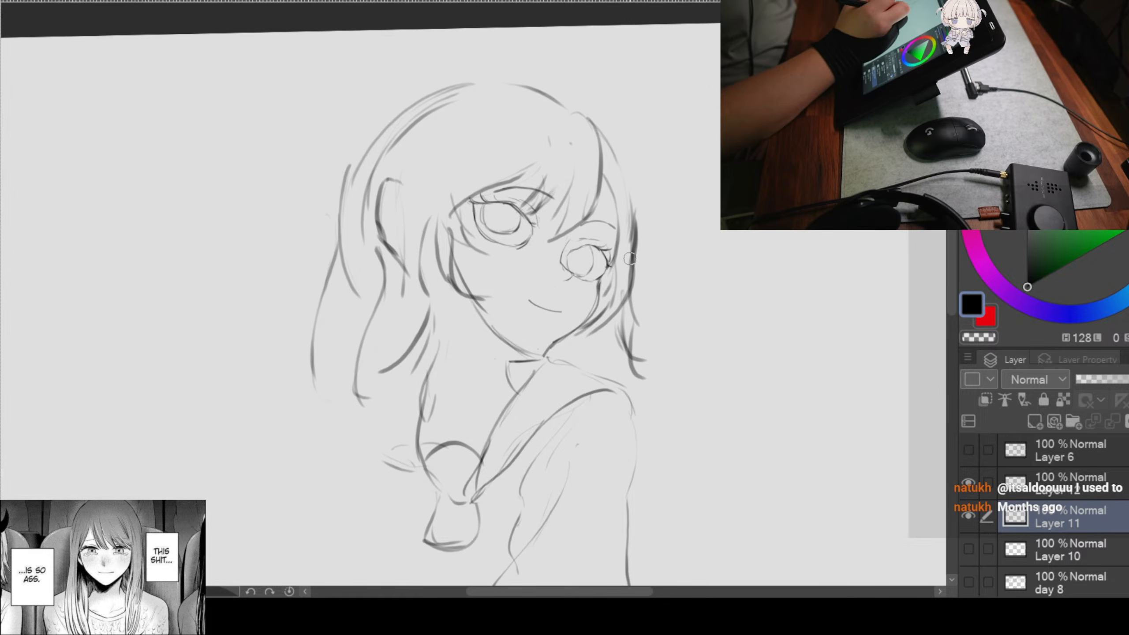
# Step: Draw the fringe's upper contour from the parting back toward the near-side locks and add a bold strand behind them
pyautogui.moveTo(647, 210); pyautogui.dragTo(686, 262)
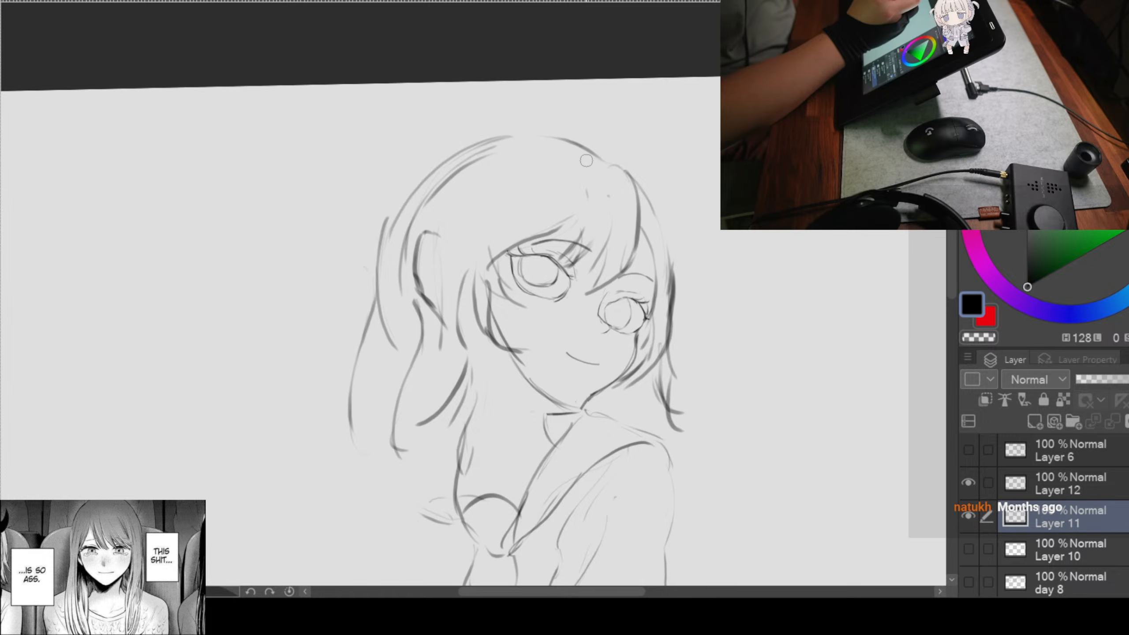
pyautogui.moveTo(613, 165)
pyautogui.mouseDown()
pyautogui.moveTo(564, 172)
pyautogui.moveTo(505, 210)
pyautogui.moveTo(449, 287)
pyautogui.mouseUp()
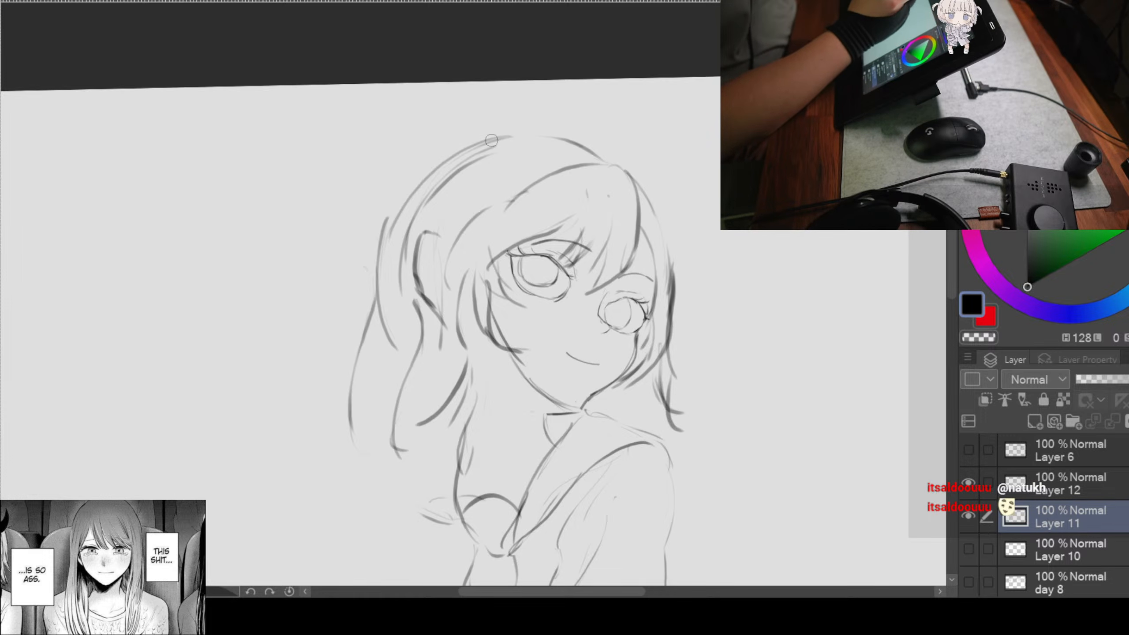
pyautogui.scroll(-2, 470, 254)
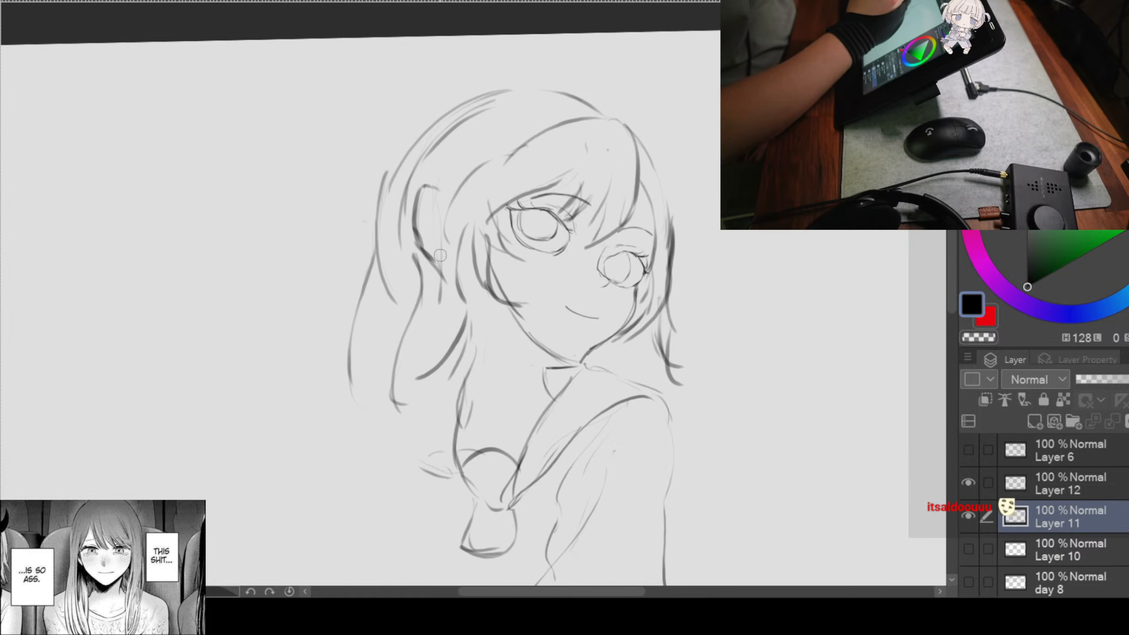
pyautogui.moveTo(444, 220); pyautogui.dragTo(446, 327)
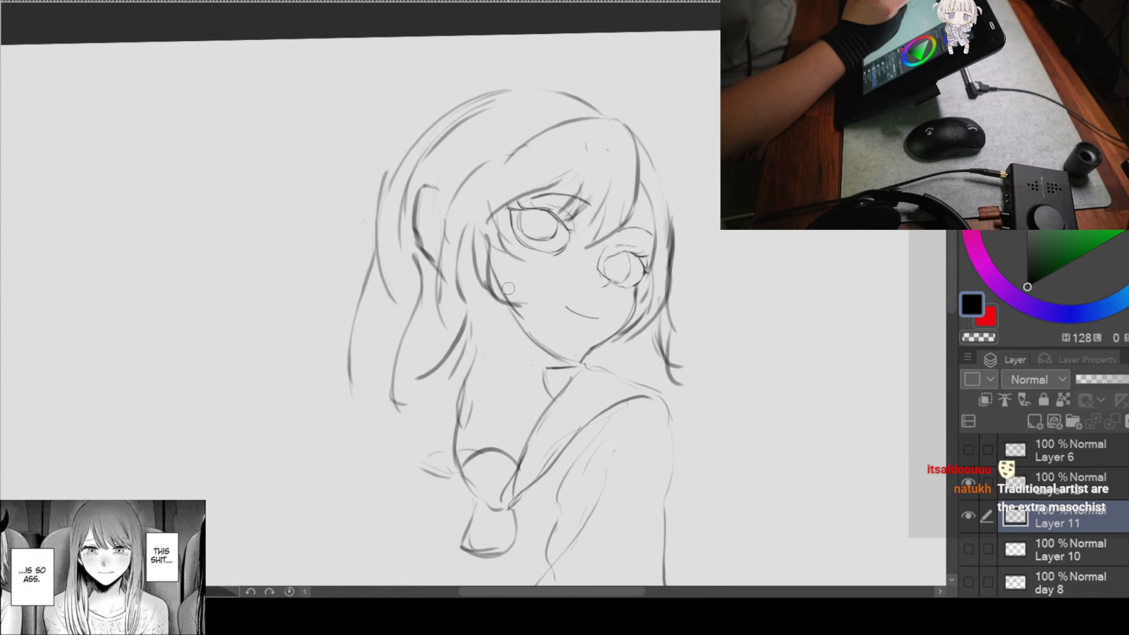
pyautogui.moveTo(445, 220); pyautogui.dragTo(446, 328)
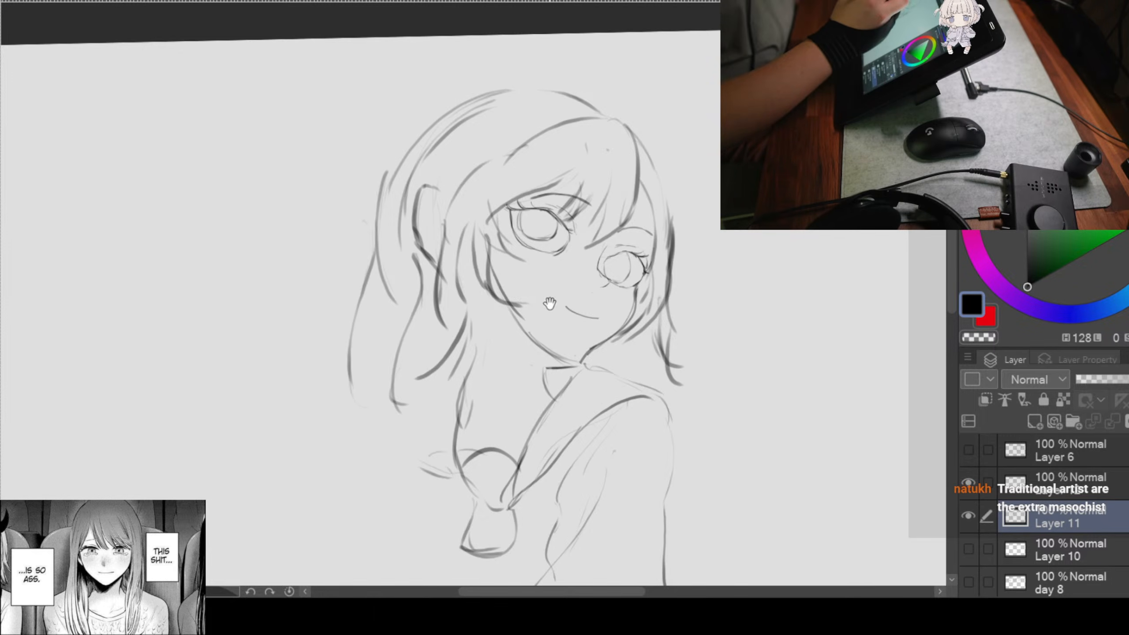
# Step: Extend the outer back strand to a tapered tip and close the crown contour with longer strokes down the back
pyautogui.moveTo(549, 304); pyautogui.dragTo(569, 257)
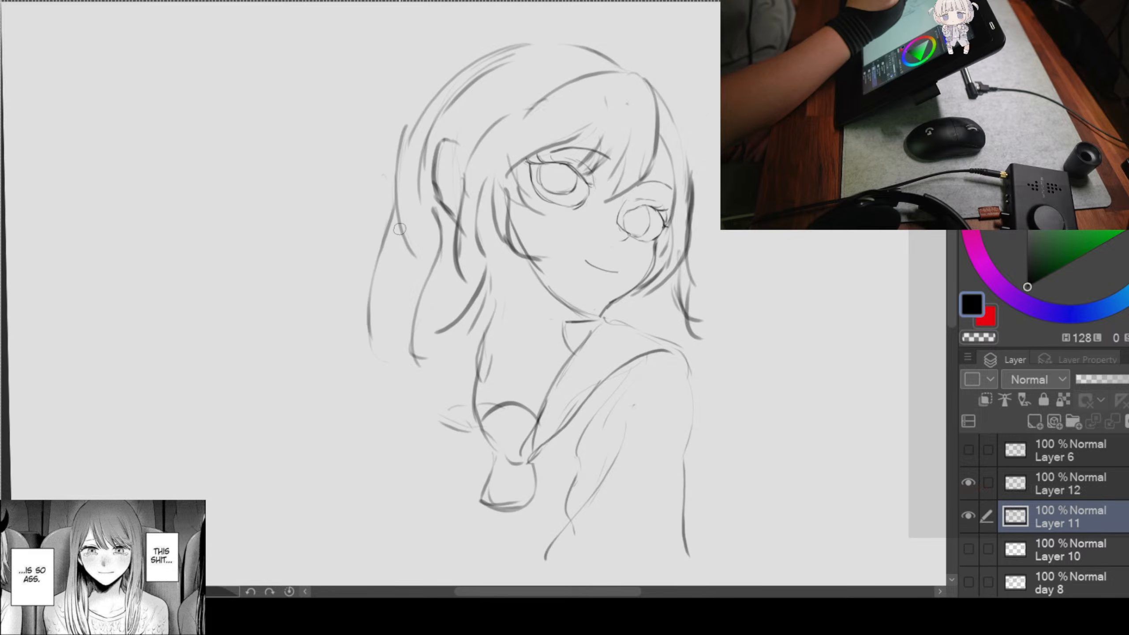
pyautogui.moveTo(404, 254); pyautogui.dragTo(388, 383)
pyautogui.moveTo(619, 218); pyautogui.dragTo(633, 253)
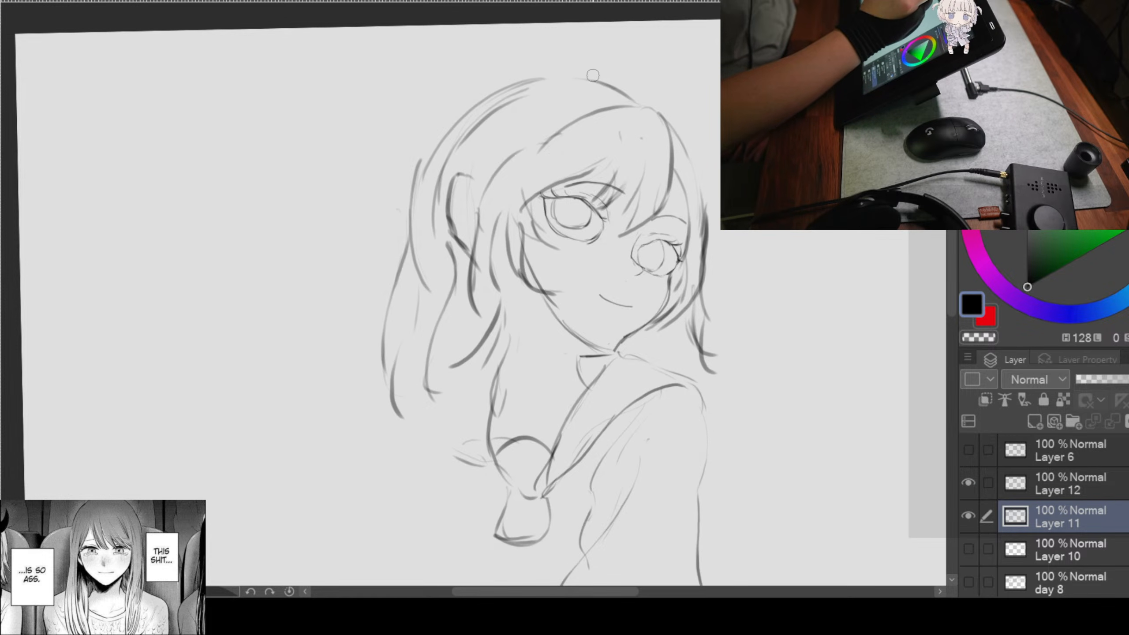
pyautogui.moveTo(596, 86); pyautogui.dragTo(536, 70)
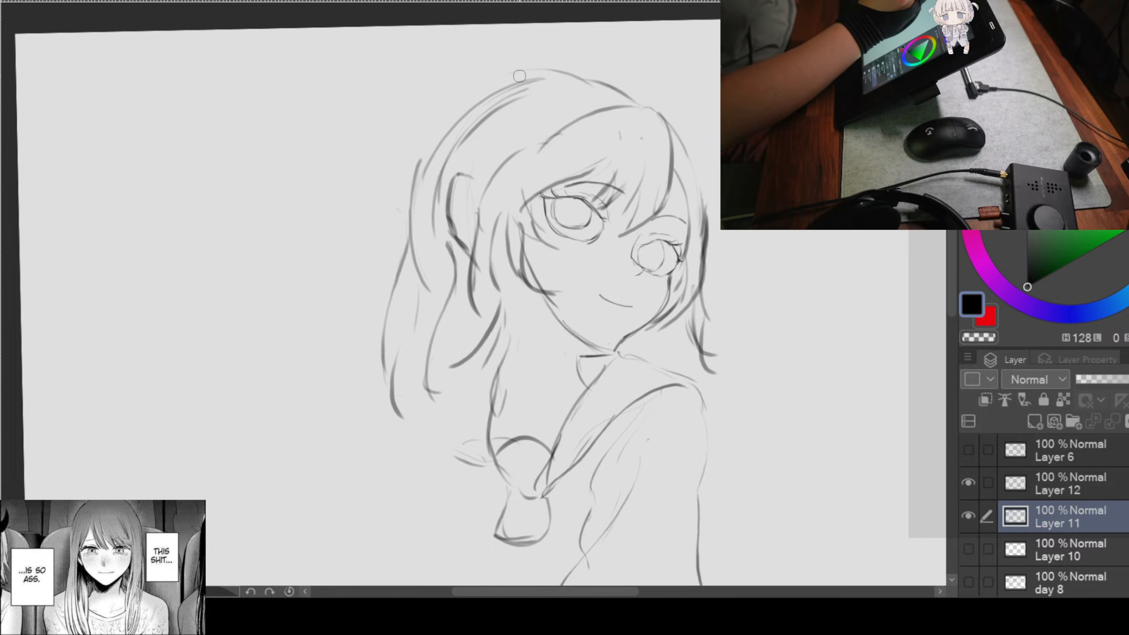
pyautogui.moveTo(485, 90)
pyautogui.mouseDown()
pyautogui.moveTo(436, 146)
pyautogui.moveTo(408, 235)
pyautogui.mouseUp()
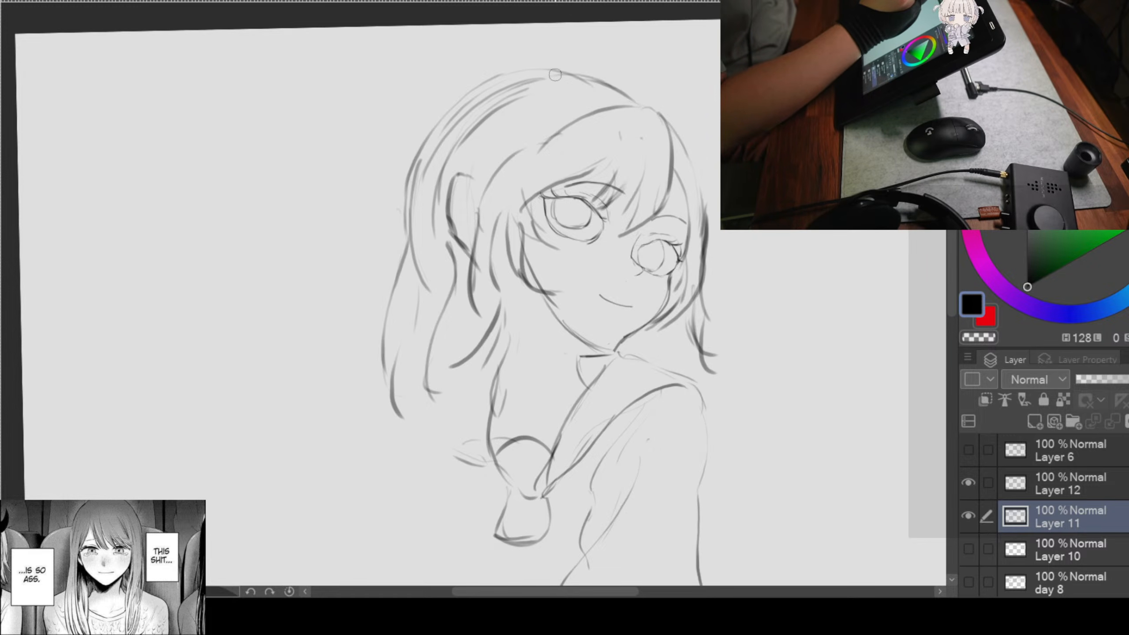
# Step: Reinforce the far-side hair contour below the parting and add a strand sweeping in toward the outer corner of the far eye
pyautogui.moveTo(744, 171); pyautogui.dragTo(620, 159)
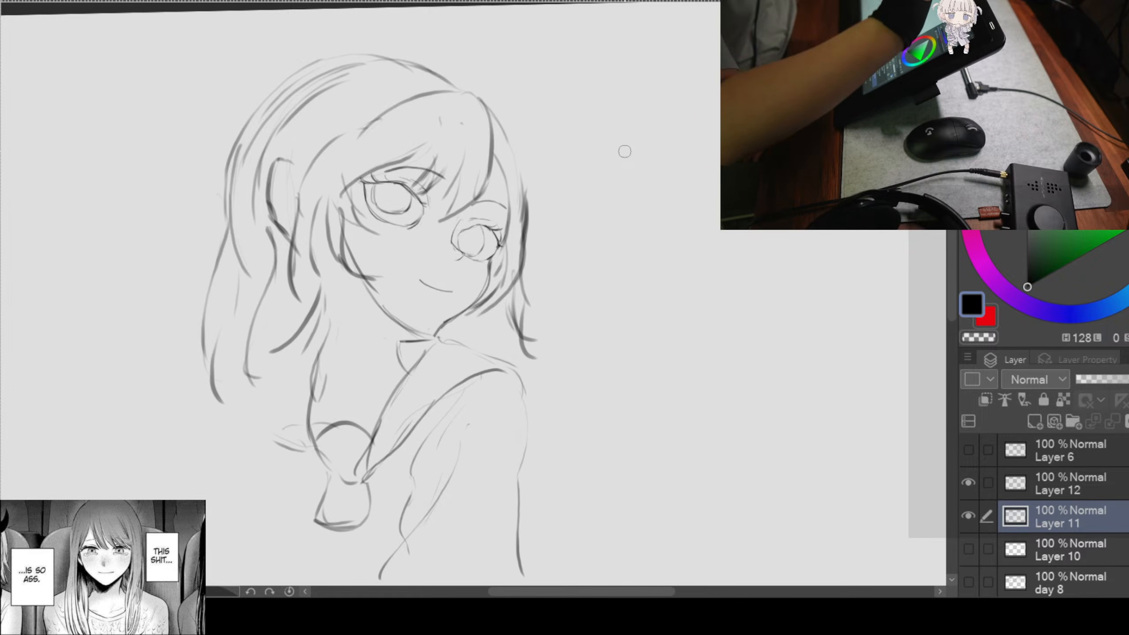
pyautogui.moveTo(480, 98)
pyautogui.mouseDown()
pyautogui.moveTo(522, 146)
pyautogui.moveTo(526, 230)
pyautogui.moveTo(492, 258)
pyautogui.mouseUp()
pyautogui.moveTo(523, 222); pyautogui.dragTo(494, 260)
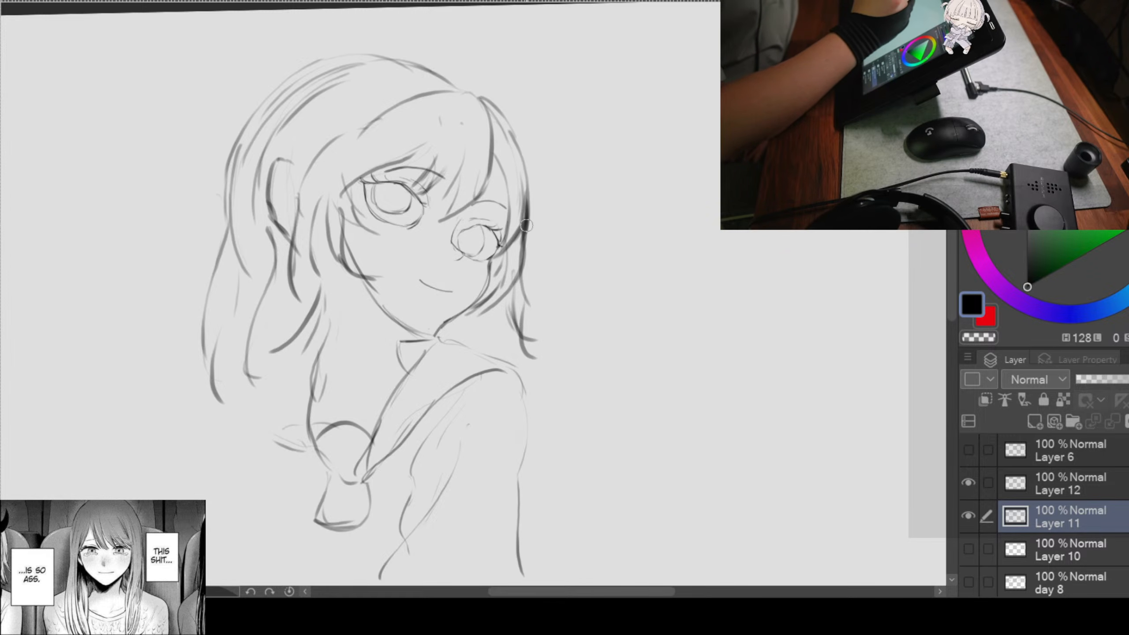
pyautogui.moveTo(525, 222); pyautogui.dragTo(492, 266)
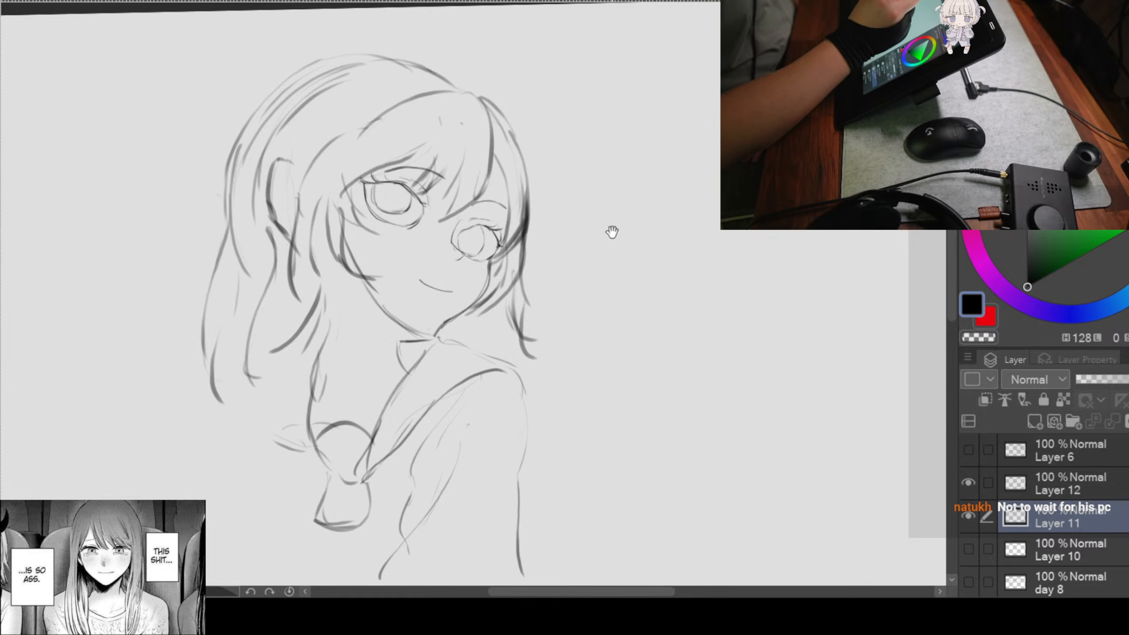
# Step: Add flowing hair strands beside the neck below the near-side lock and darken the sailor collar's edge under the chin
pyautogui.moveTo(610, 232); pyautogui.dragTo(639, 233)
pyautogui.moveTo(641, 299); pyautogui.dragTo(668, 227)
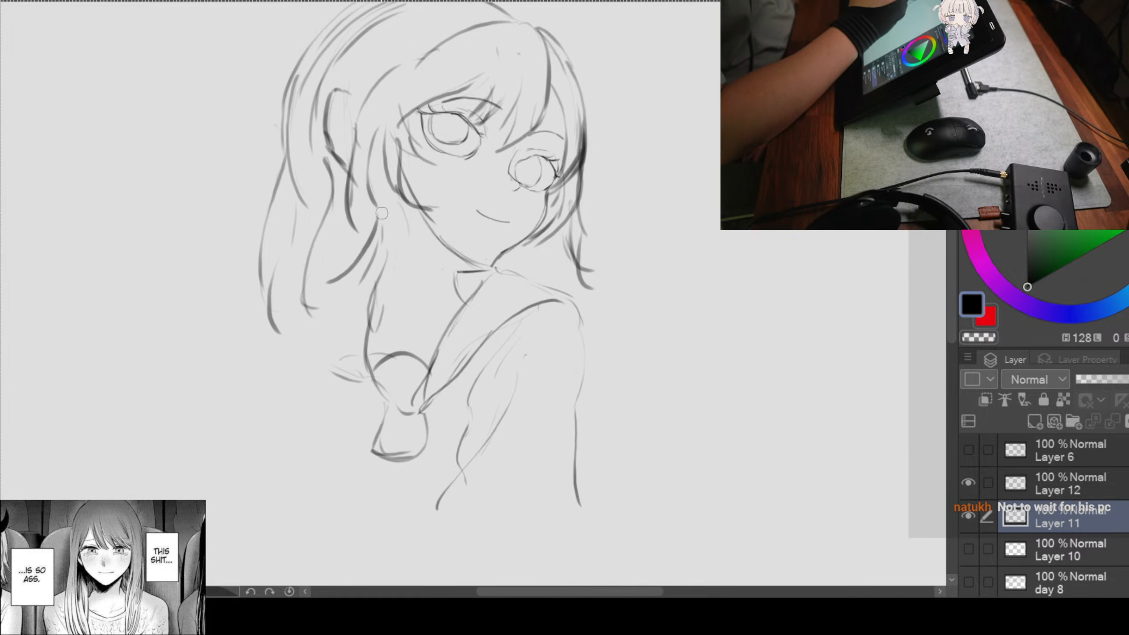
pyautogui.moveTo(395, 207)
pyautogui.mouseDown()
pyautogui.moveTo(394, 312)
pyautogui.moveTo(381, 316)
pyautogui.mouseUp()
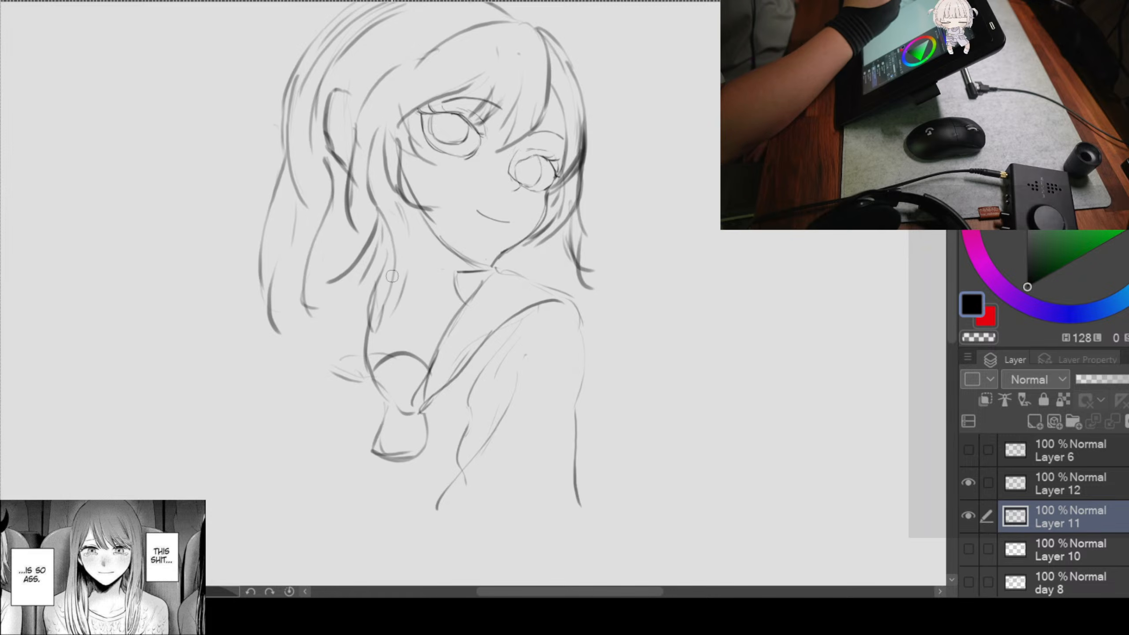
pyautogui.moveTo(406, 250); pyautogui.dragTo(367, 324)
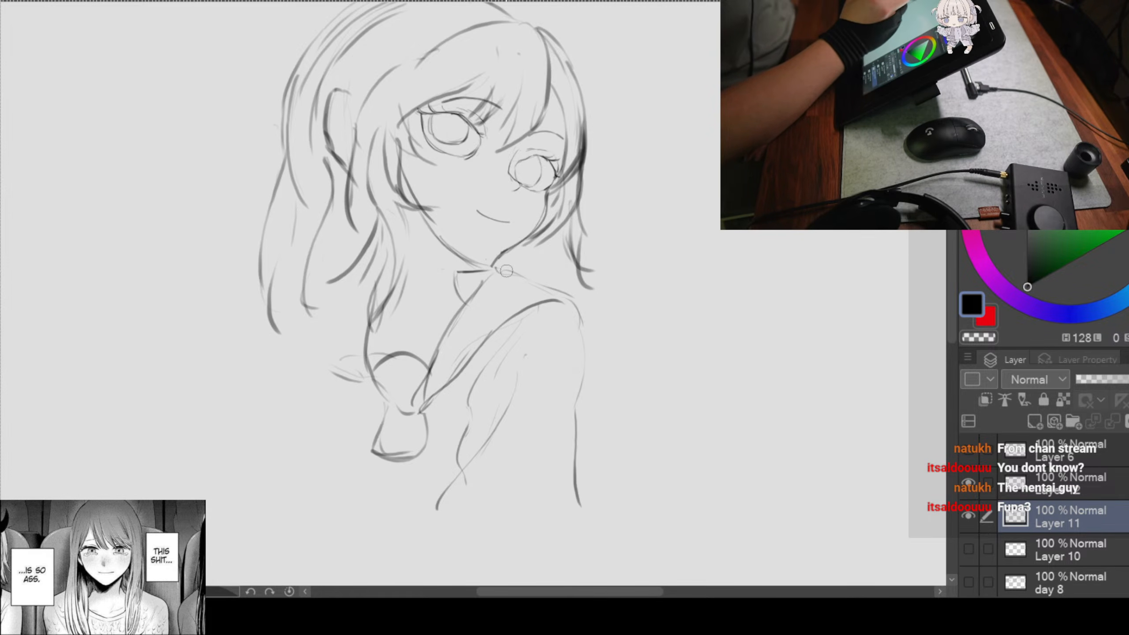
pyautogui.moveTo(499, 271); pyautogui.dragTo(462, 306)
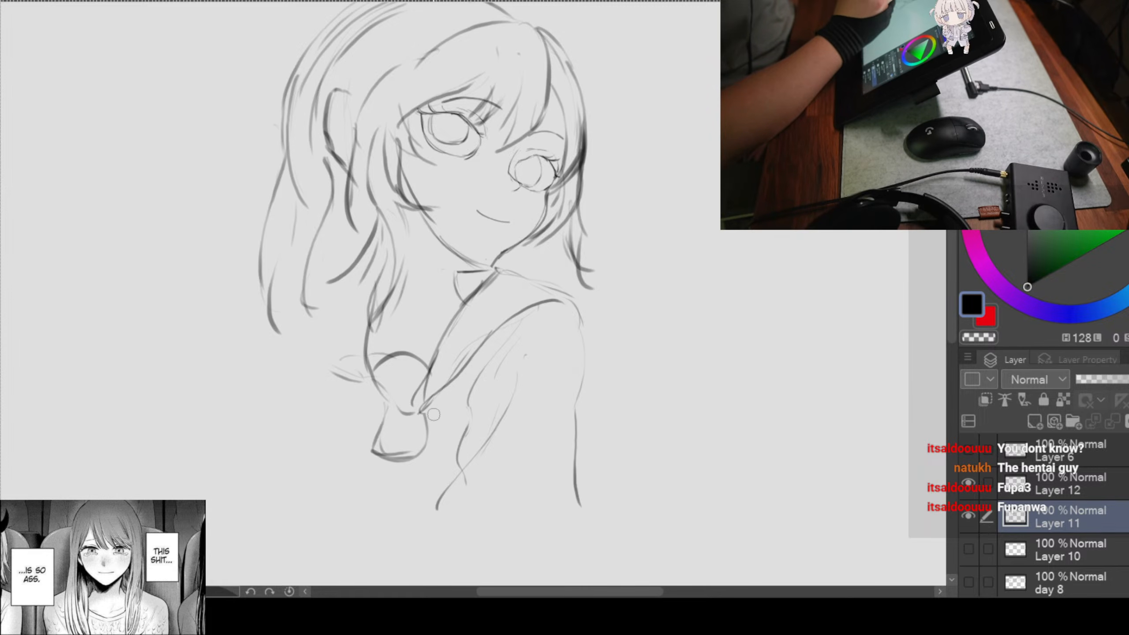
pyautogui.moveTo(490, 355); pyautogui.dragTo(576, 313)
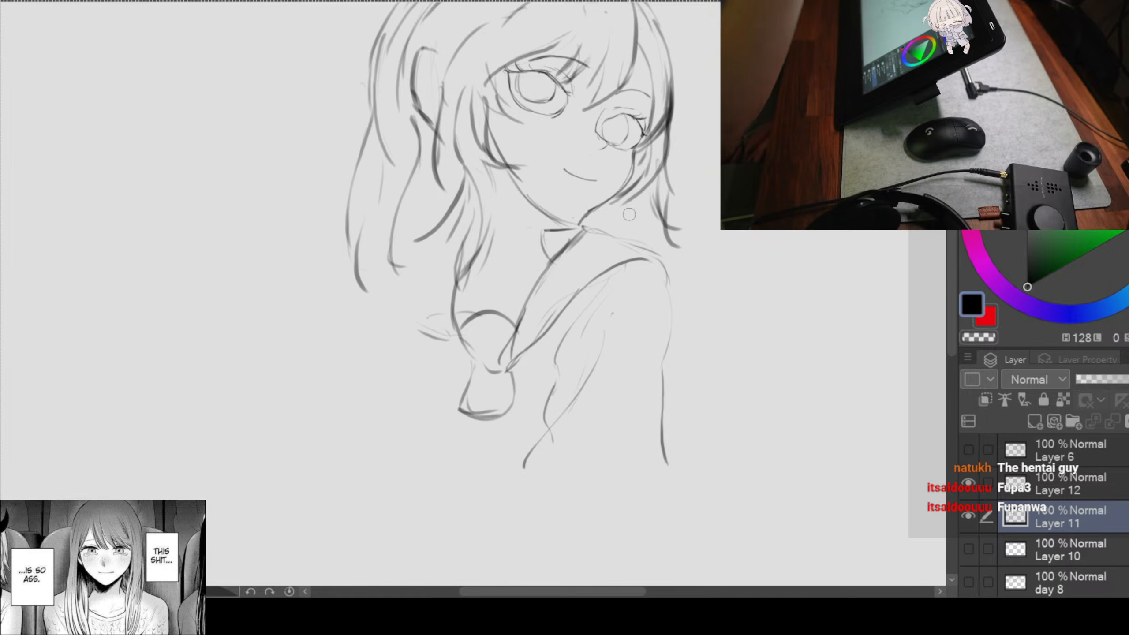
# Step: Draw a leaf-shaped ribbon tail hanging from the collar knot's outer side, closing it to a pointed tip and darkening its outer edge
pyautogui.moveTo(616, 379); pyautogui.dragTo(645, 326)
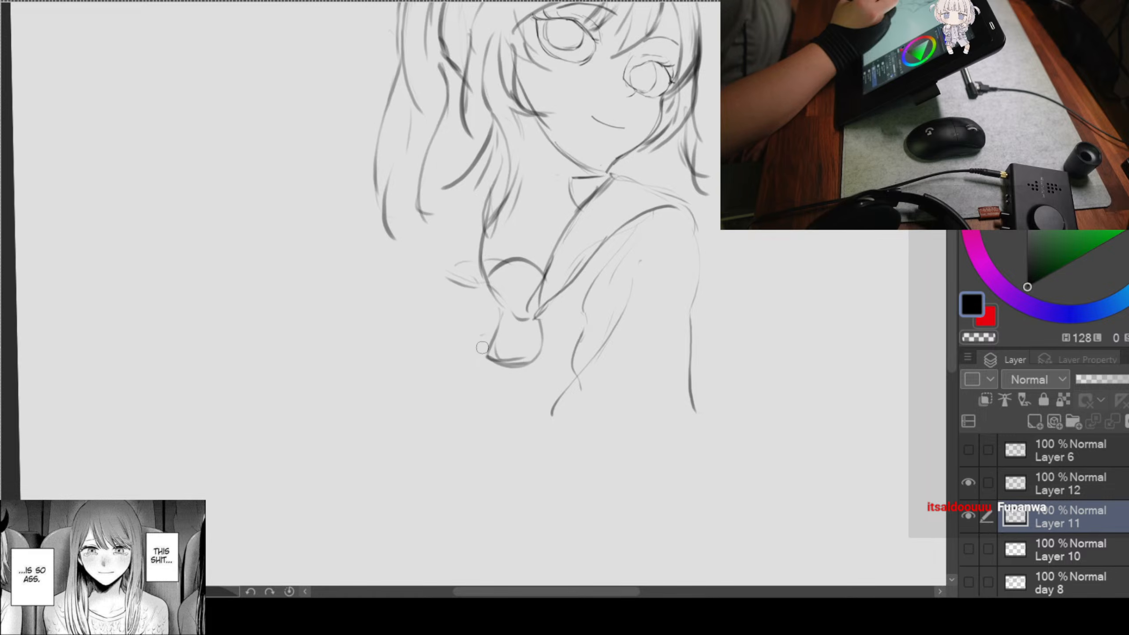
pyautogui.moveTo(467, 340); pyautogui.dragTo(448, 356)
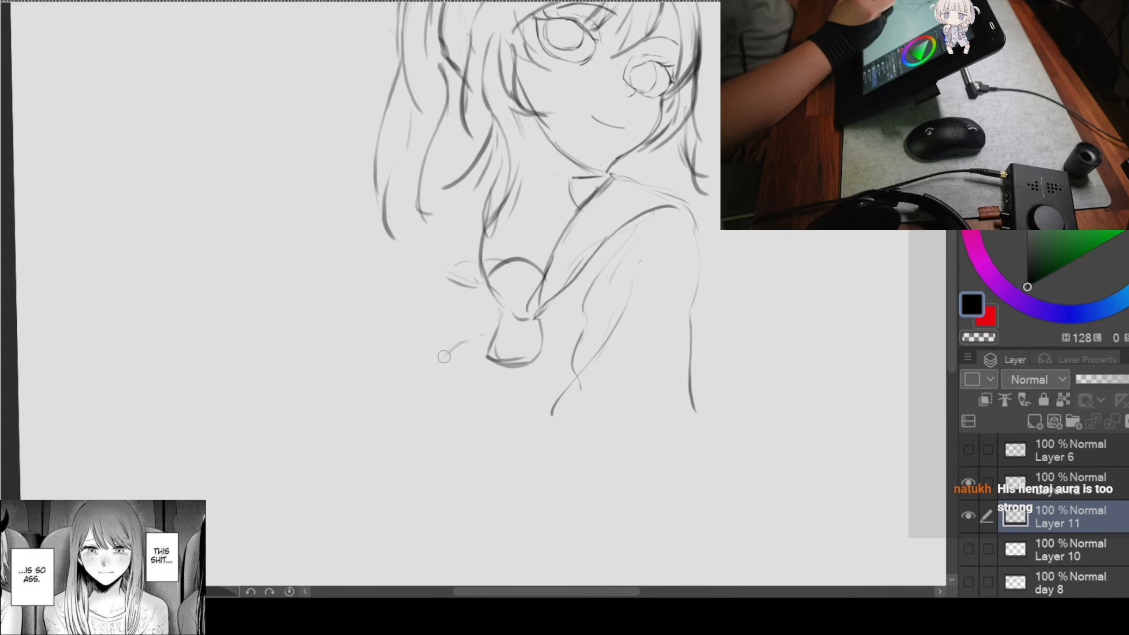
pyautogui.moveTo(443, 357); pyautogui.dragTo(415, 435)
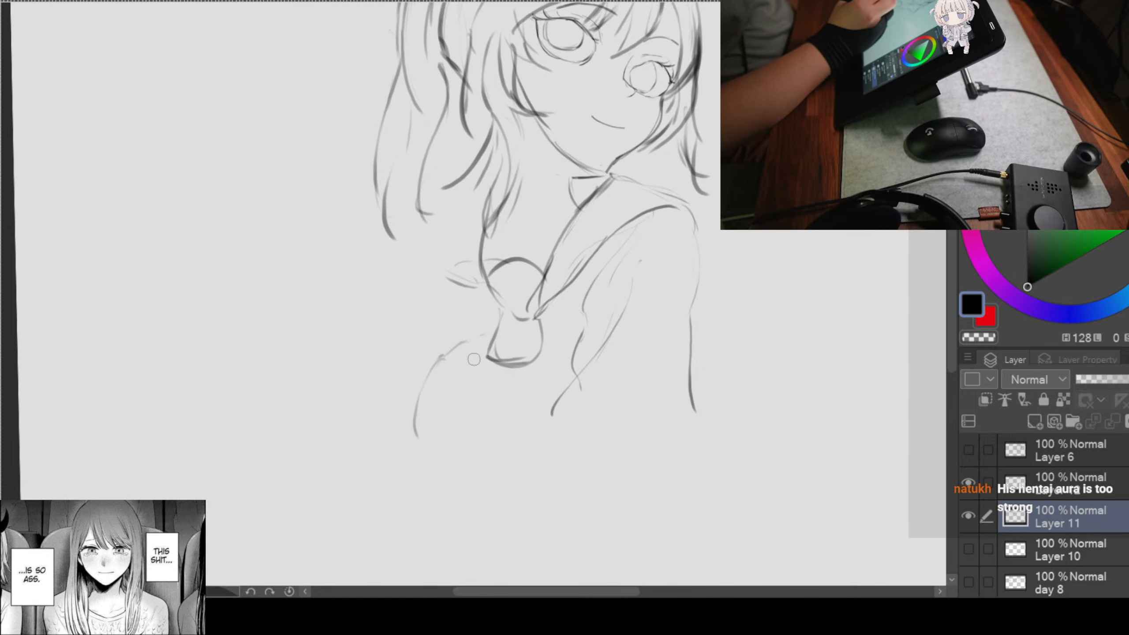
pyautogui.moveTo(481, 358)
pyautogui.mouseDown()
pyautogui.moveTo(472, 416)
pyautogui.moveTo(428, 493)
pyautogui.mouseUp()
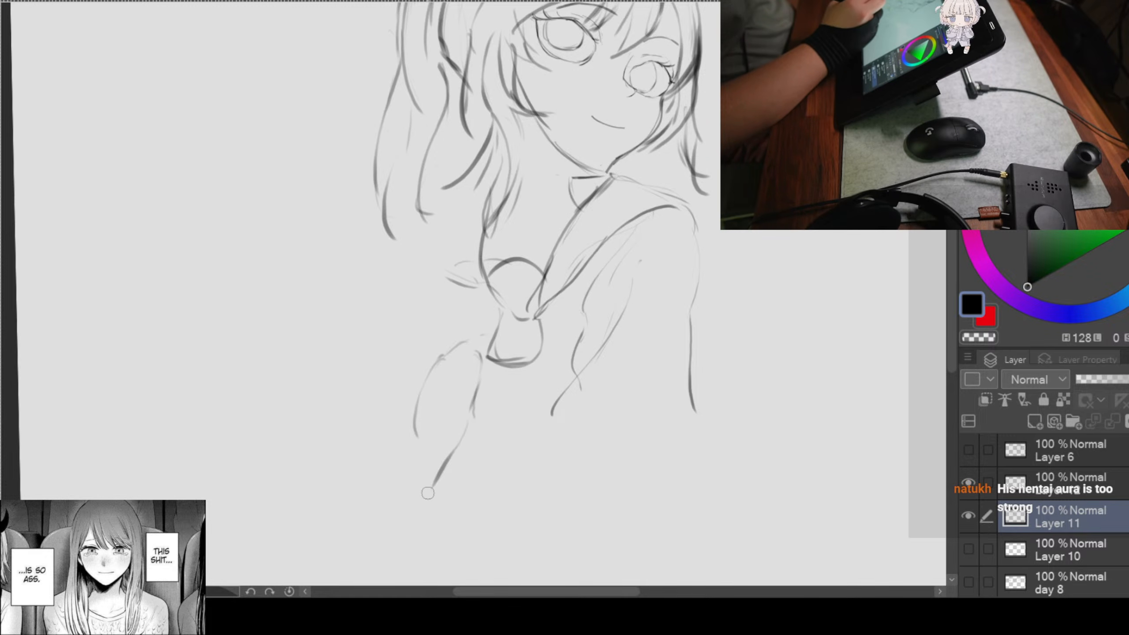
pyautogui.moveTo(458, 440); pyautogui.dragTo(411, 507)
pyautogui.moveTo(422, 467); pyautogui.dragTo(414, 514)
pyautogui.moveTo(415, 458); pyautogui.dragTo(416, 515)
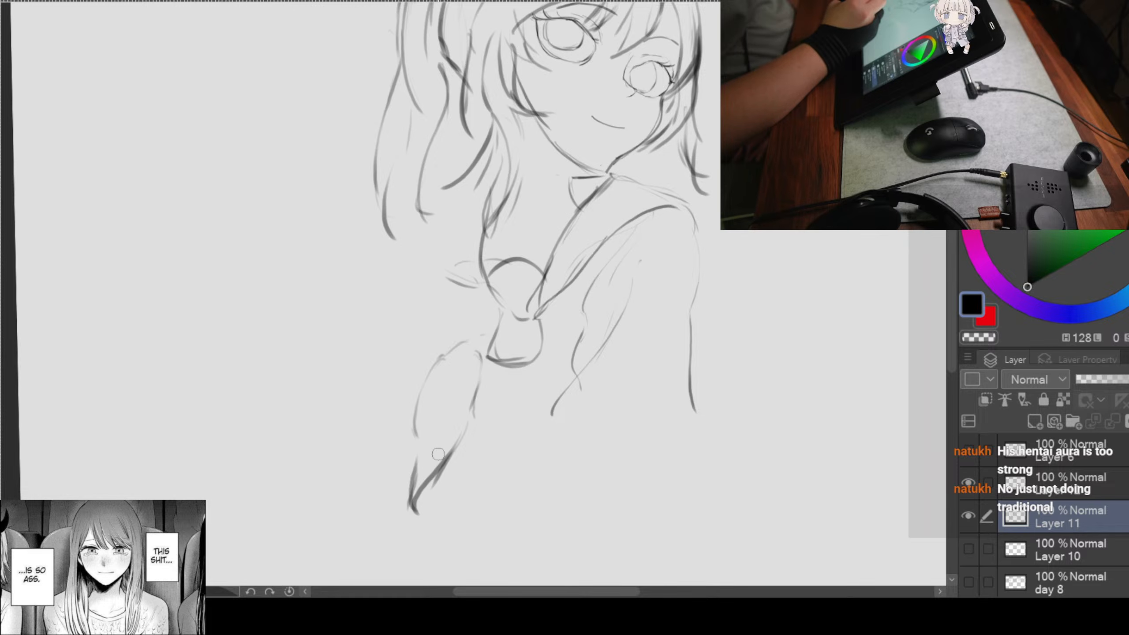
pyautogui.moveTo(475, 344); pyautogui.dragTo(411, 443)
pyautogui.moveTo(426, 396); pyautogui.dragTo(409, 442)
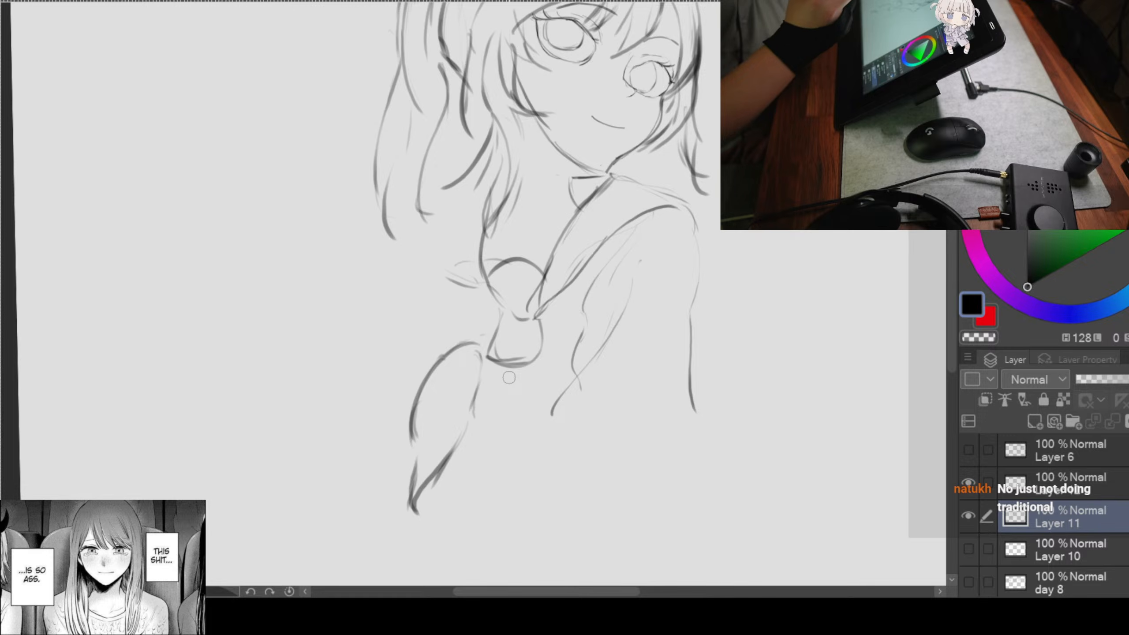
# Step: Draw the second ribbon tail hanging below the knot, tapering to a tip, and thicken both of its long edges
pyautogui.moveTo(589, 349); pyautogui.dragTo(574, 295)
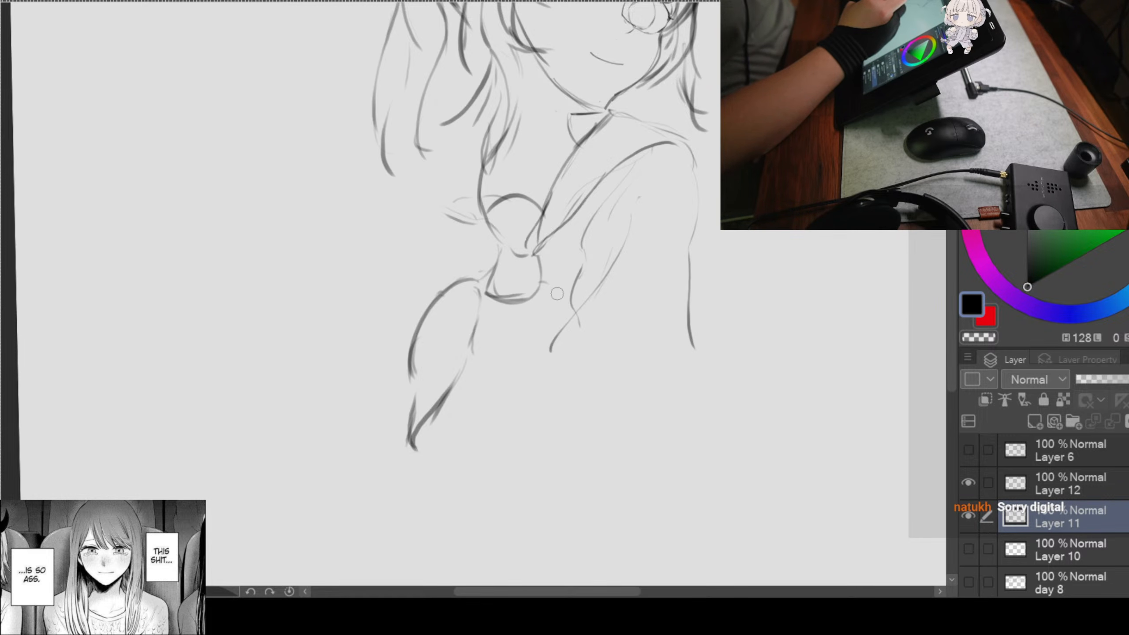
pyautogui.moveTo(527, 302); pyautogui.dragTo(519, 419)
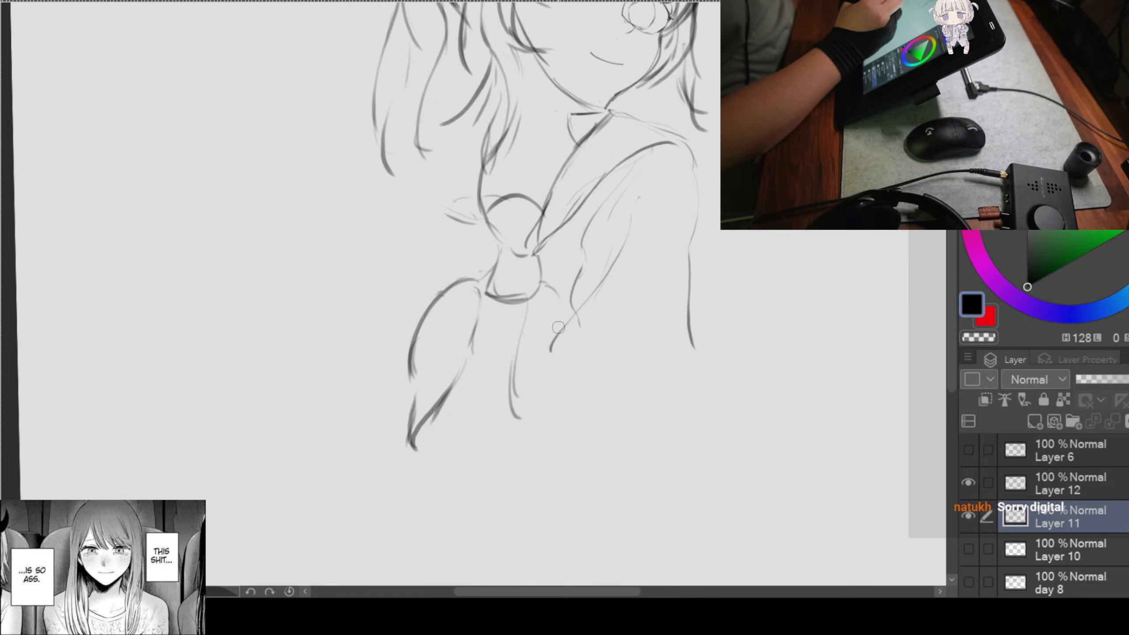
pyautogui.moveTo(558, 327); pyautogui.dragTo(540, 432)
pyautogui.moveTo(554, 343); pyautogui.dragTo(520, 440)
pyautogui.moveTo(531, 398); pyautogui.dragTo(511, 451)
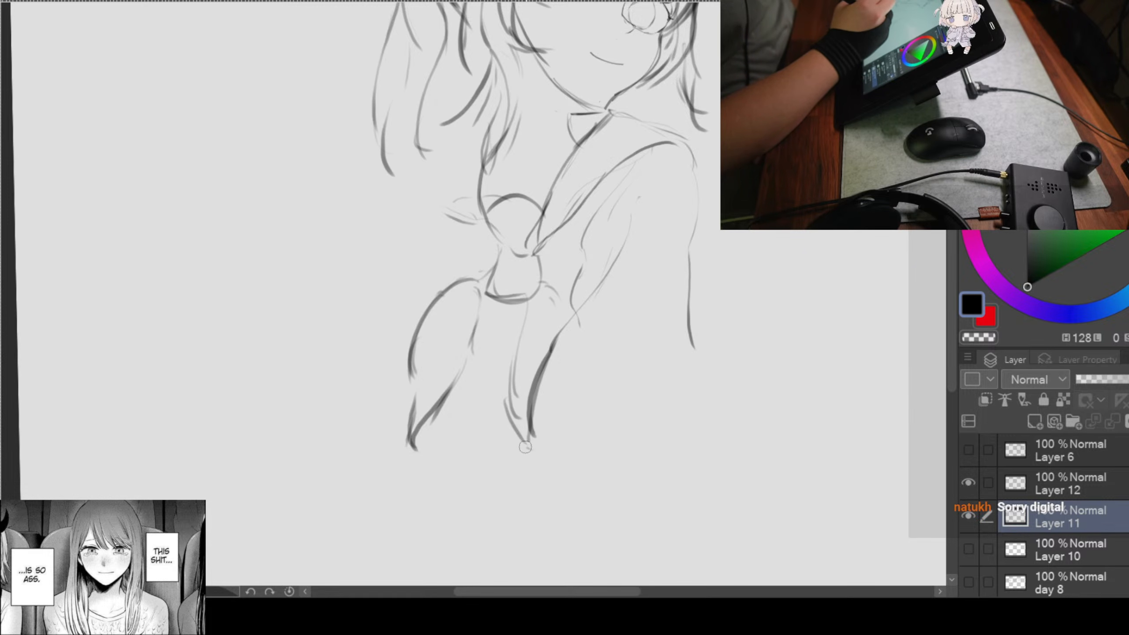
pyautogui.moveTo(529, 290); pyautogui.dragTo(498, 429)
pyautogui.moveTo(547, 356); pyautogui.dragTo(526, 385)
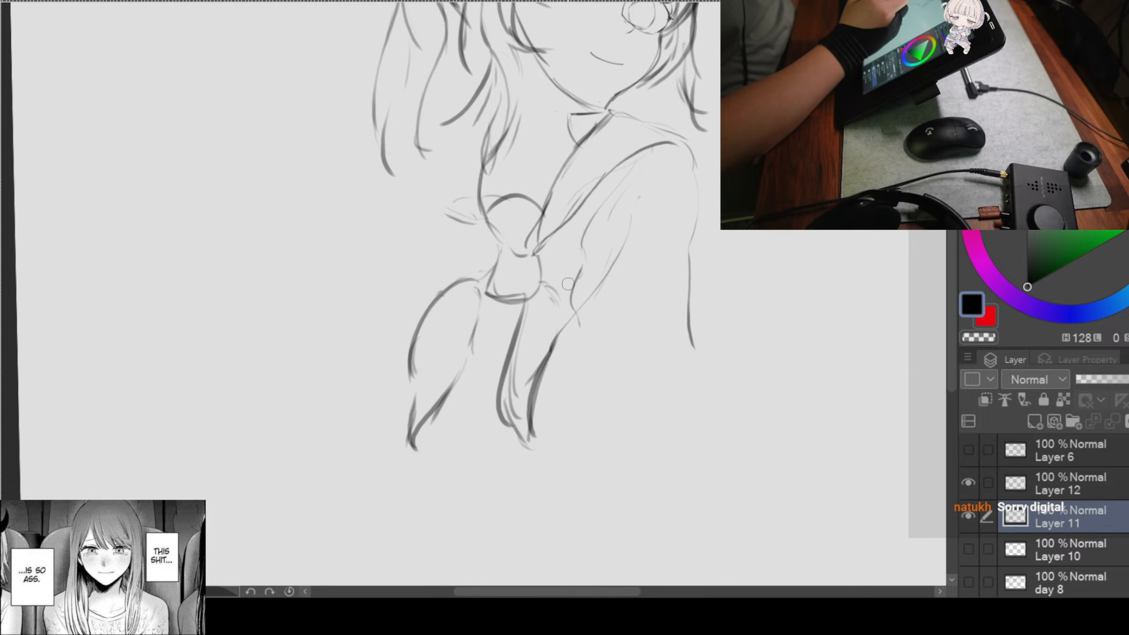
# Step: Reinforce the ribbon knot's lower edge and sketch a small pointed bow loop on the knot's outer side
pyautogui.moveTo(591, 315); pyautogui.dragTo(554, 325)
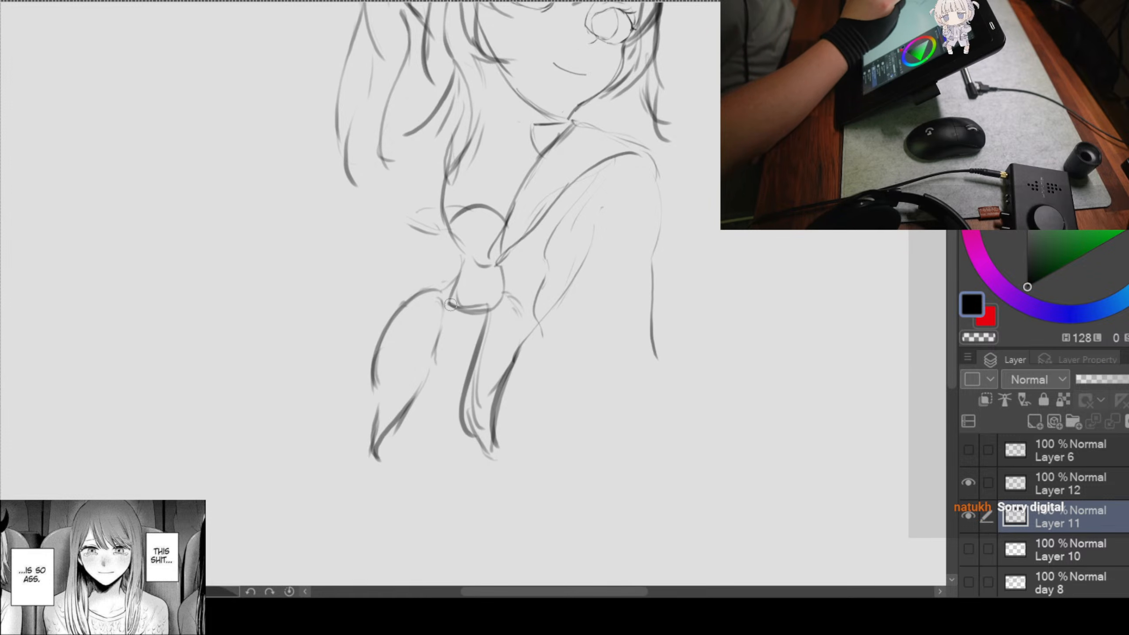
pyautogui.moveTo(447, 303)
pyautogui.mouseDown()
pyautogui.moveTo(491, 308)
pyautogui.moveTo(471, 323)
pyautogui.mouseUp()
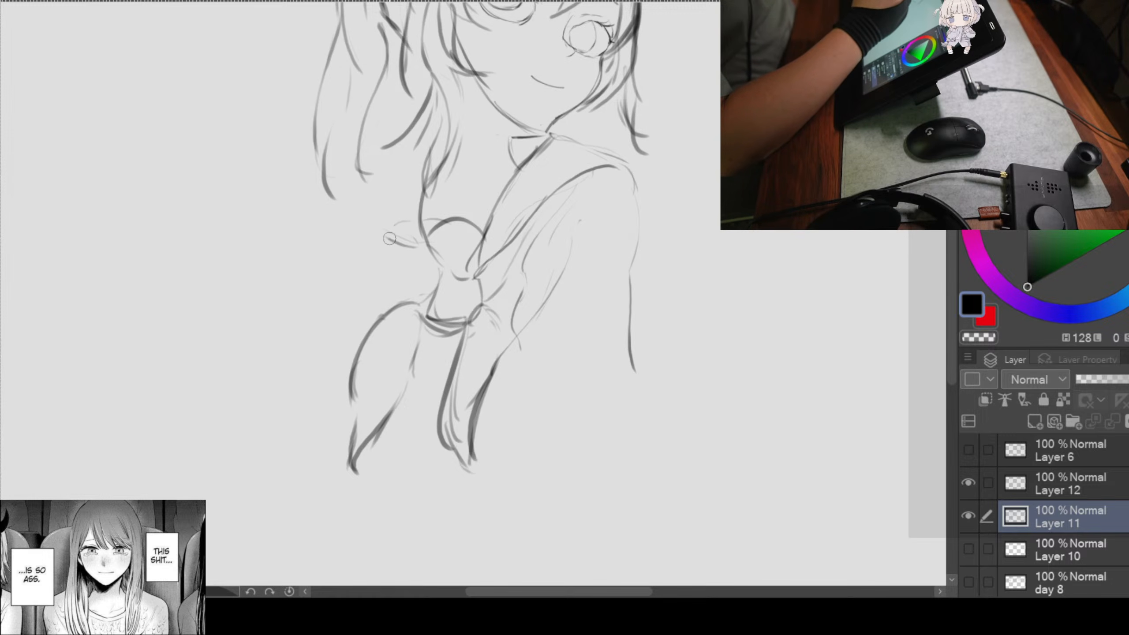
pyautogui.moveTo(390, 239)
pyautogui.mouseDown()
pyautogui.moveTo(422, 275)
pyautogui.moveTo(414, 251)
pyautogui.moveTo(429, 296)
pyautogui.mouseUp()
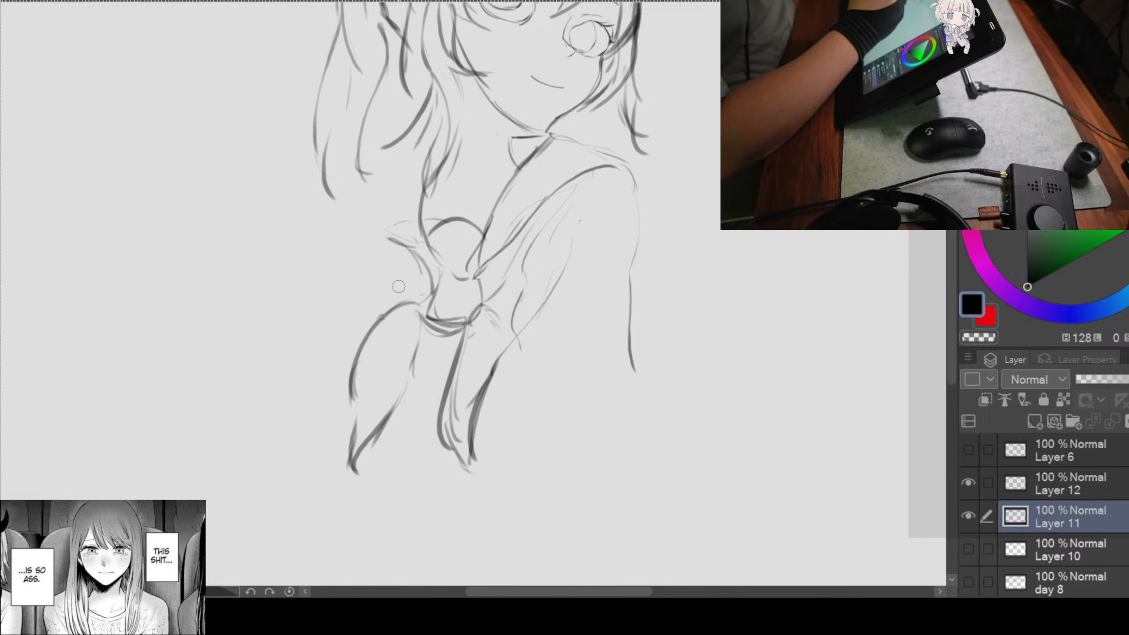
pyautogui.moveTo(391, 256)
pyautogui.mouseDown()
pyautogui.moveTo(400, 311)
pyautogui.moveTo(414, 307)
pyautogui.mouseUp()
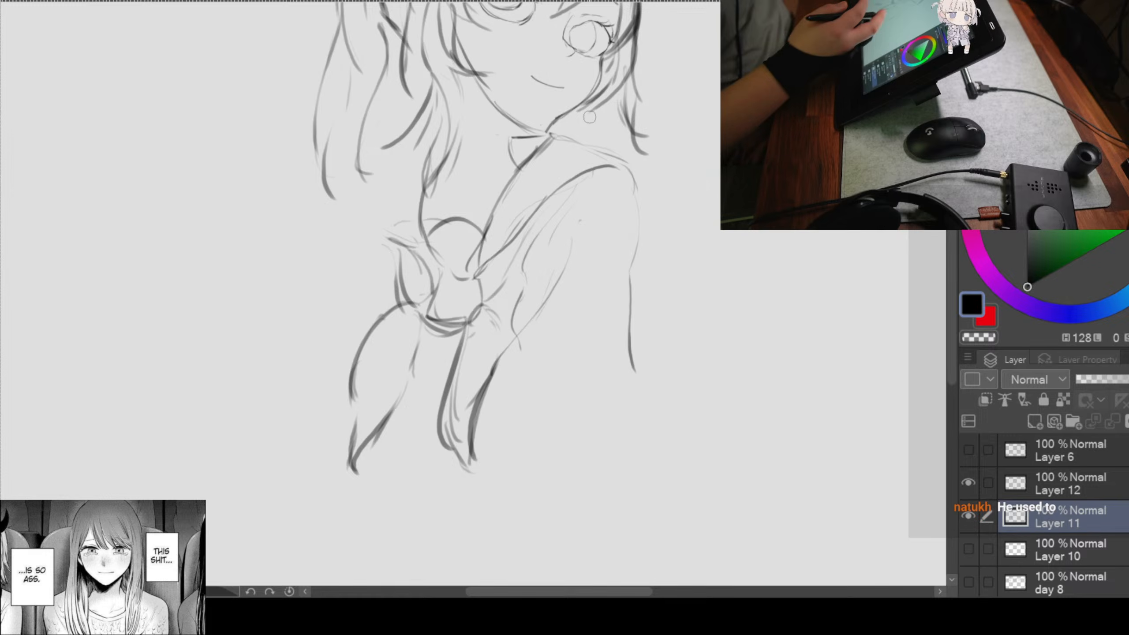
pyautogui.scroll(-1, 703, 190)
pyautogui.moveTo(729, 168); pyautogui.dragTo(648, 285)
pyautogui.scroll(1, 633, 196)
pyautogui.moveTo(648, 199); pyautogui.dragTo(723, 228)
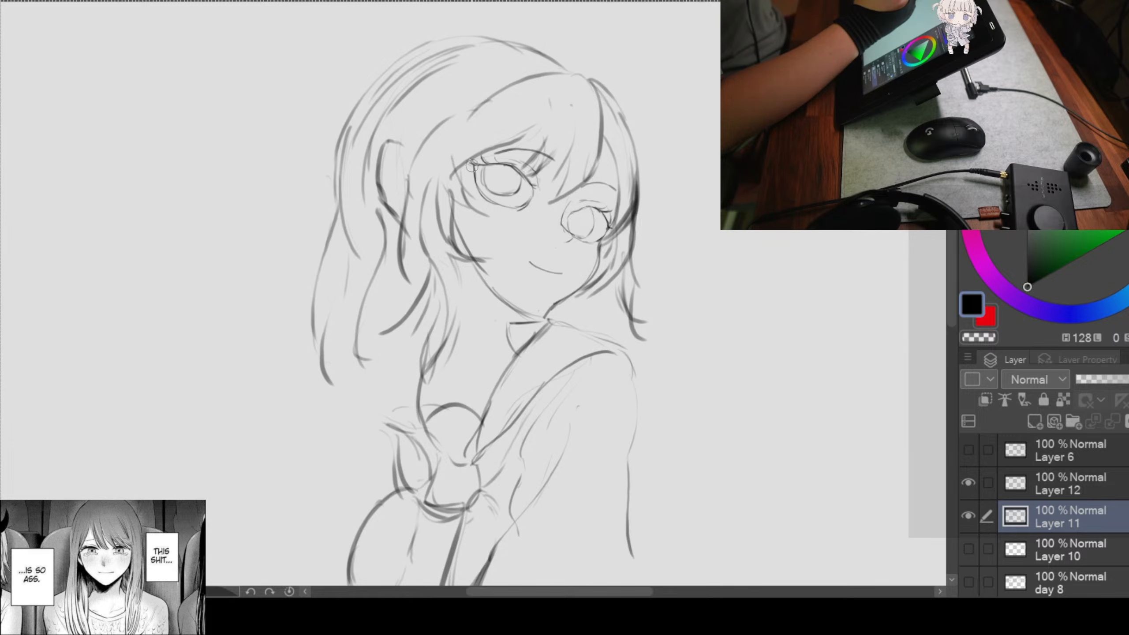
pyautogui.moveTo(534, 233); pyautogui.dragTo(572, 193)
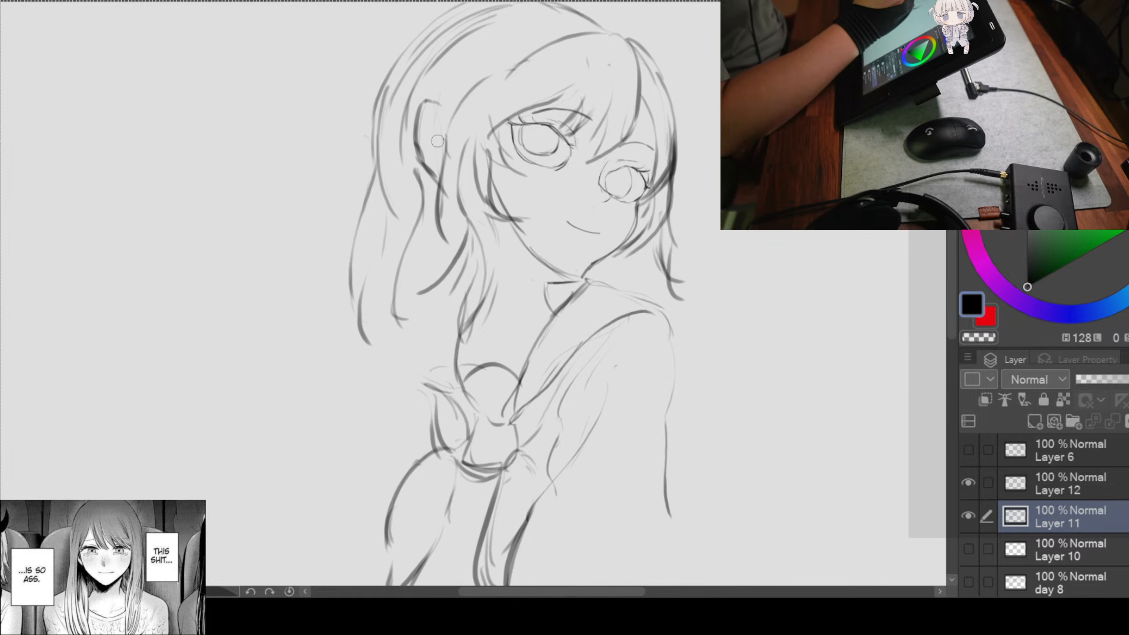
pyautogui.moveTo(444, 145); pyautogui.dragTo(405, 184)
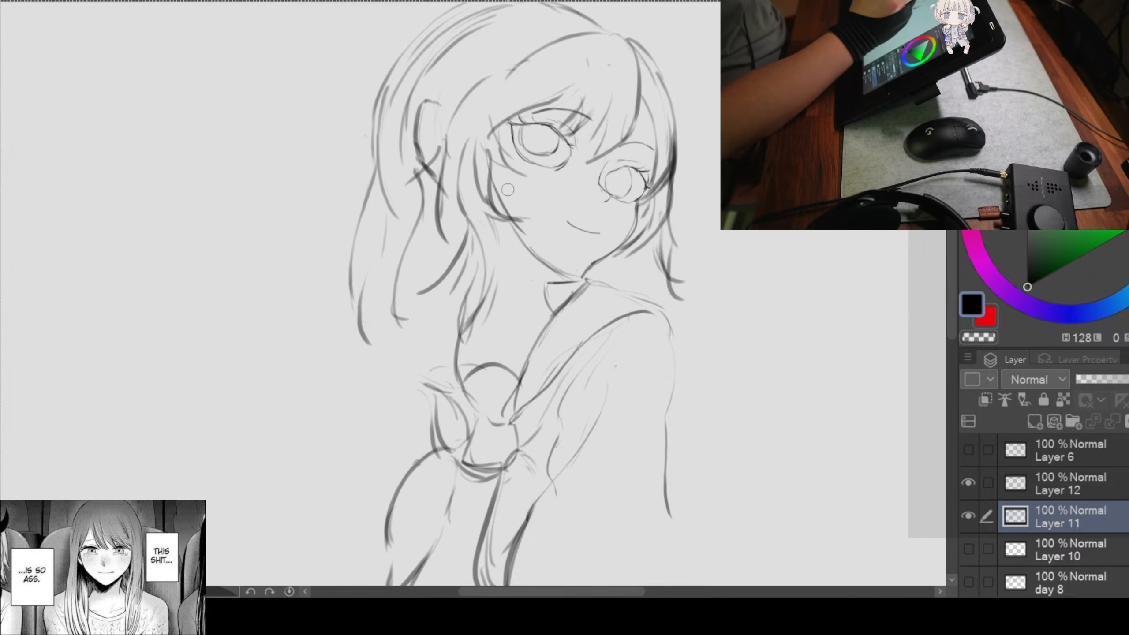
pyautogui.hotkey('ctrl', 'z')
# Step: Sketch the upper fingers of a raised hand over the near-side hair at cheek level, with rounded knuckles beside the face
pyautogui.moveTo(585, 349); pyautogui.dragTo(589, 311)
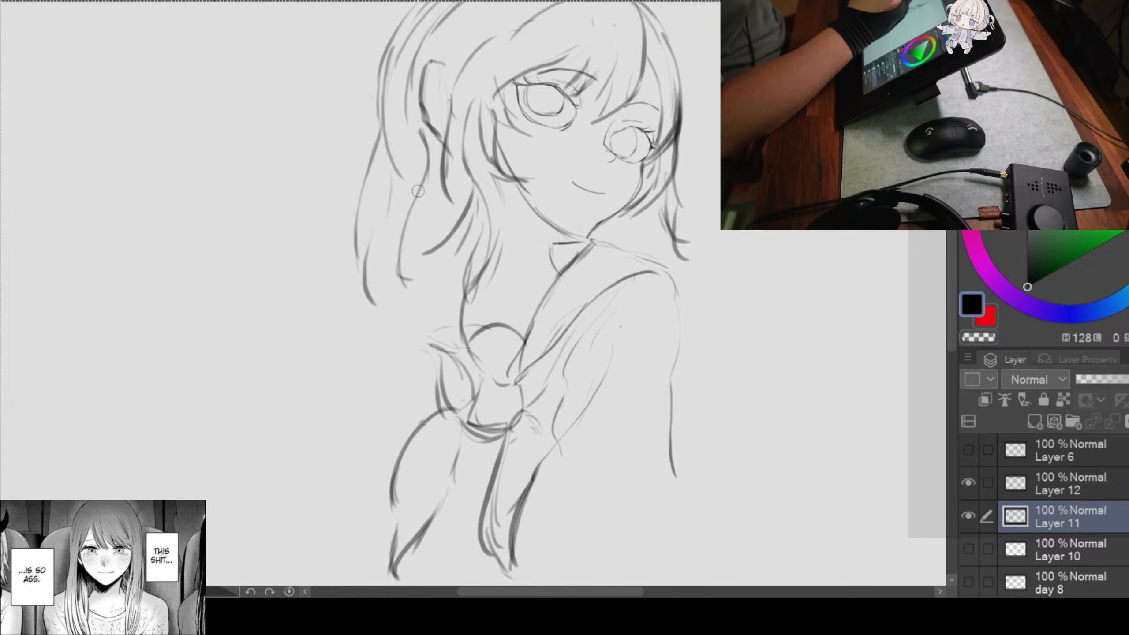
pyautogui.moveTo(451, 135)
pyautogui.mouseDown()
pyautogui.moveTo(407, 168)
pyautogui.moveTo(393, 217)
pyautogui.mouseUp()
pyautogui.moveTo(410, 166); pyautogui.dragTo(395, 215)
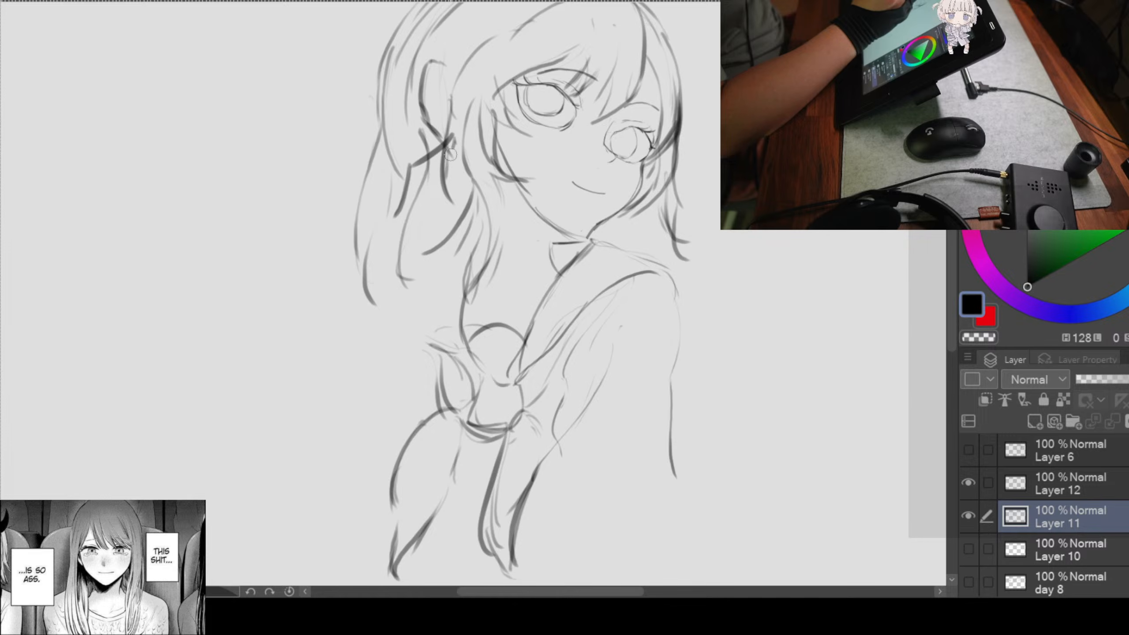
pyautogui.moveTo(452, 146); pyautogui.dragTo(423, 204)
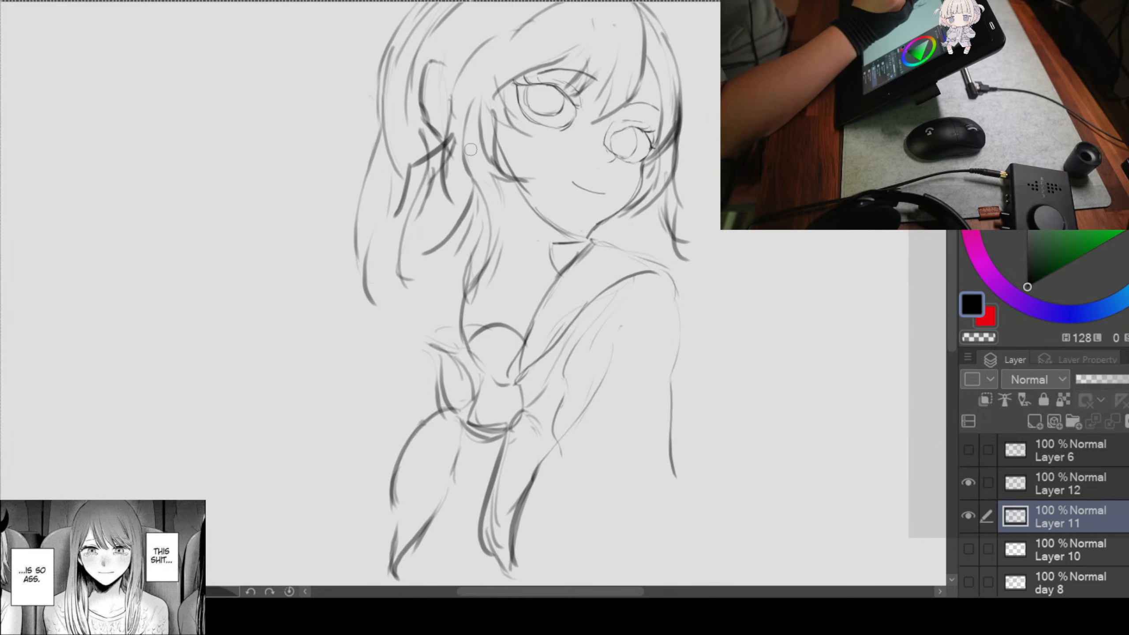
pyautogui.moveTo(462, 152); pyautogui.dragTo(425, 202)
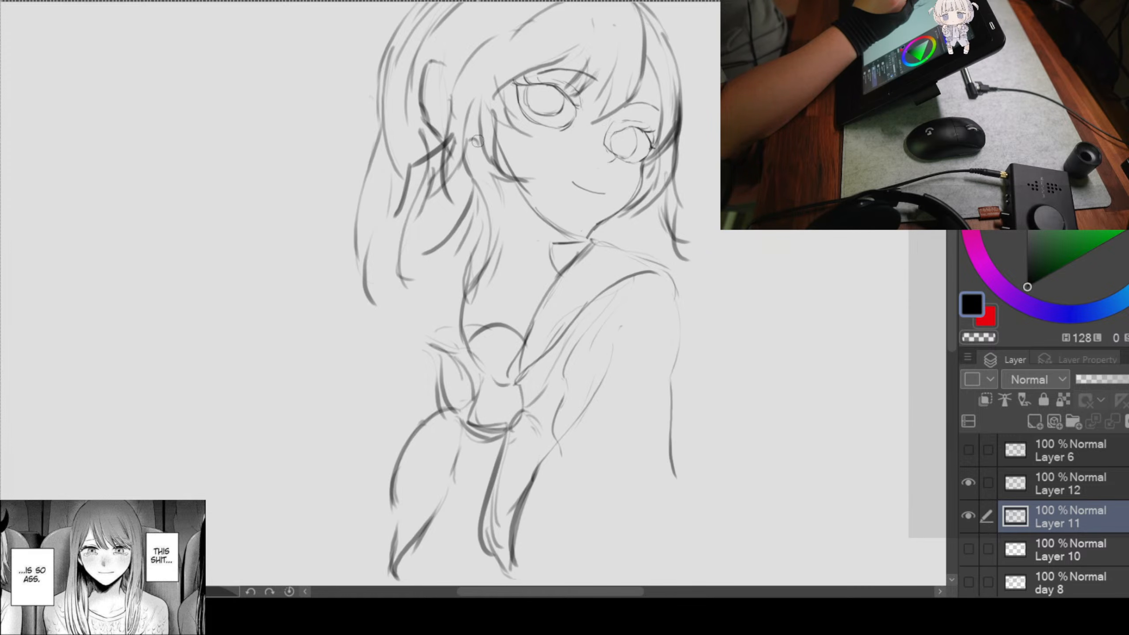
pyautogui.moveTo(478, 140)
pyautogui.mouseDown()
pyautogui.moveTo(467, 169)
pyautogui.moveTo(484, 181)
pyautogui.moveTo(468, 198)
pyautogui.mouseUp()
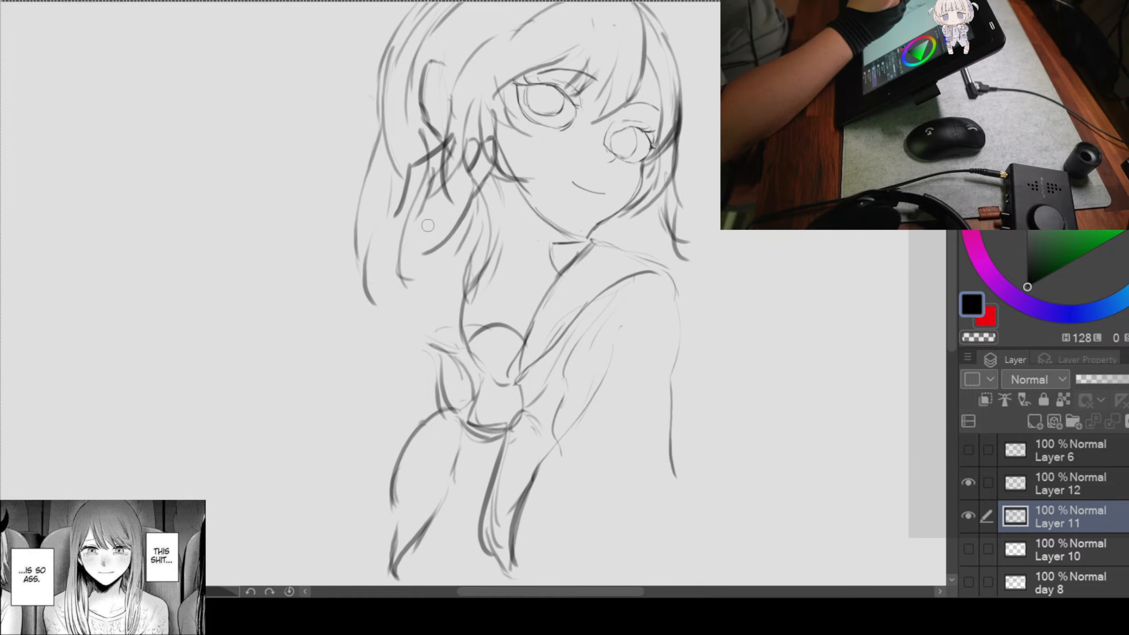
# Step: Add the raised hand's lower fingers reaching toward the neck and extend the back of the hand downward, undoing unwanted strokes
pyautogui.moveTo(415, 236); pyautogui.dragTo(414, 246)
pyautogui.moveTo(423, 207); pyautogui.dragTo(402, 234)
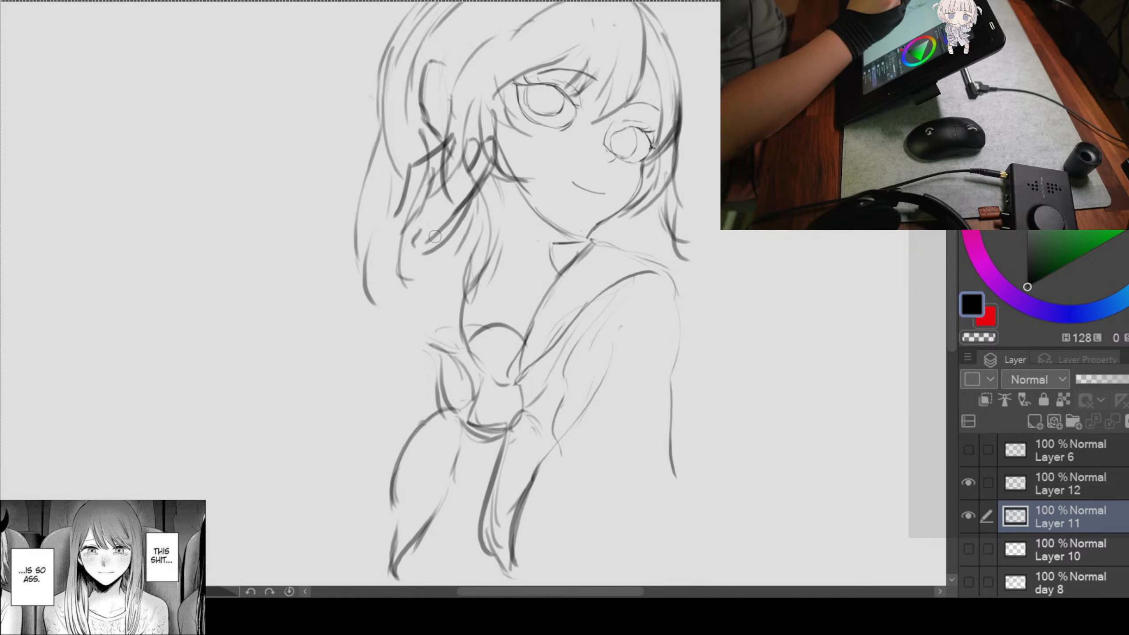
pyautogui.moveTo(435, 234)
pyautogui.mouseDown()
pyautogui.moveTo(508, 209)
pyautogui.moveTo(500, 231)
pyautogui.moveTo(495, 215)
pyautogui.moveTo(445, 244)
pyautogui.moveTo(509, 208)
pyautogui.moveTo(469, 267)
pyautogui.mouseUp()
pyautogui.hotkey('ctrl', 'z')
pyautogui.moveTo(510, 210); pyautogui.dragTo(441, 290)
pyautogui.hotkey('ctrl', 'z')
pyautogui.hotkey('ctrl', 'z')
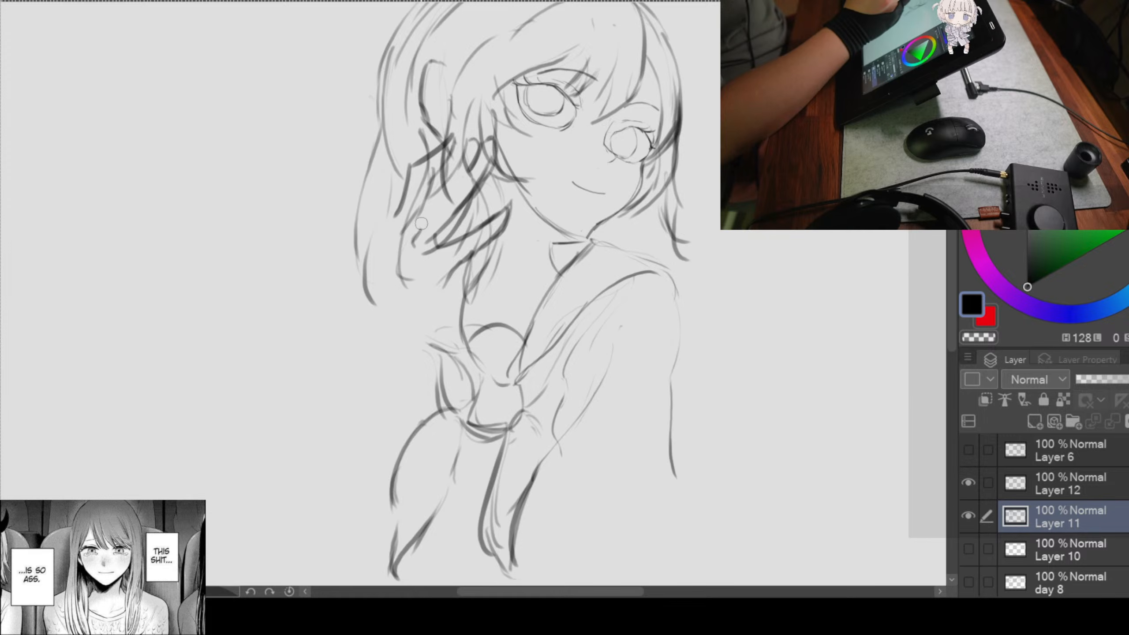
pyautogui.moveTo(406, 221); pyautogui.dragTo(393, 244)
pyautogui.moveTo(401, 193); pyautogui.dragTo(392, 241)
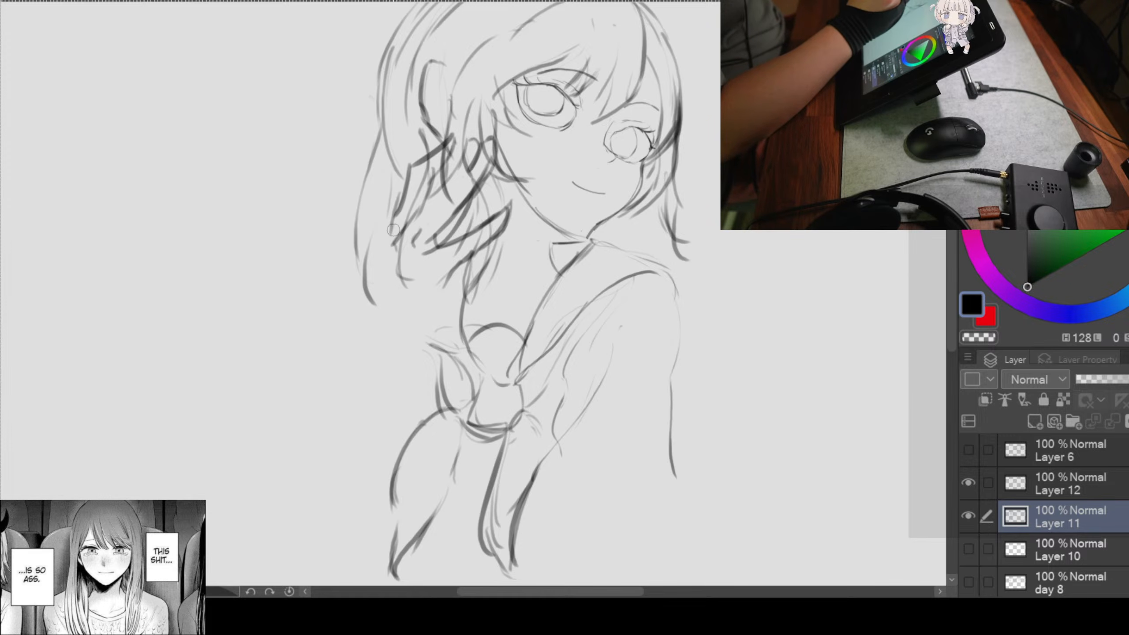
# Step: Outline the raised hand's palm and heel below the fingers and close it with a rounded wrist contour
pyautogui.moveTo(425, 201)
pyautogui.mouseDown()
pyautogui.moveTo(387, 247)
pyautogui.moveTo(378, 323)
pyautogui.mouseUp()
pyautogui.moveTo(442, 291)
pyautogui.mouseDown()
pyautogui.moveTo(414, 319)
pyautogui.moveTo(386, 279)
pyautogui.moveTo(386, 325)
pyautogui.mouseUp()
pyautogui.moveTo(386, 267)
pyautogui.mouseDown()
pyautogui.moveTo(379, 320)
pyautogui.moveTo(435, 303)
pyautogui.mouseUp()
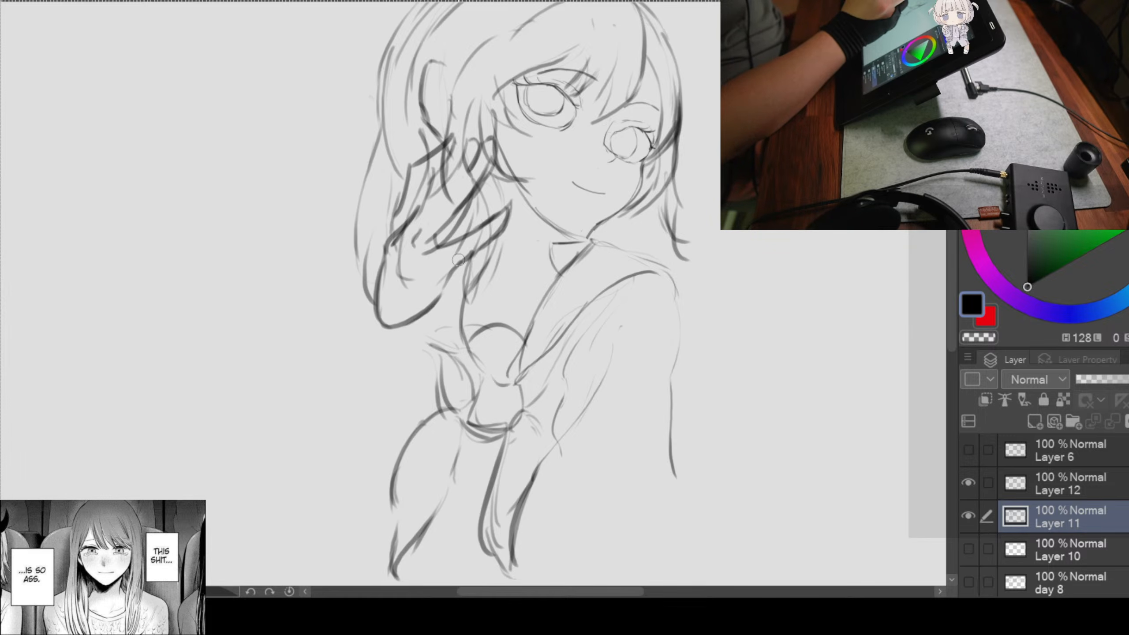
pyautogui.moveTo(460, 259)
pyautogui.mouseDown()
pyautogui.moveTo(445, 291)
pyautogui.moveTo(380, 323)
pyautogui.mouseUp()
pyautogui.moveTo(531, 271); pyautogui.dragTo(536, 255)
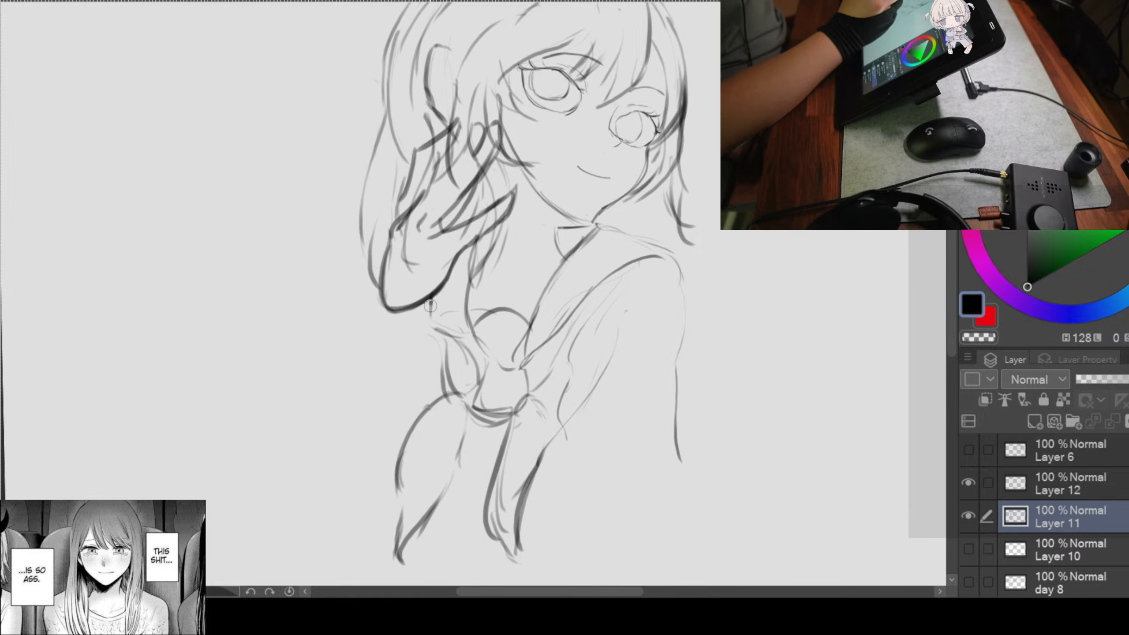
pyautogui.moveTo(430, 306)
pyautogui.mouseDown()
pyautogui.moveTo(404, 329)
pyautogui.moveTo(410, 306)
pyautogui.moveTo(436, 292)
pyautogui.moveTo(403, 329)
pyautogui.moveTo(393, 291)
pyautogui.moveTo(395, 324)
pyautogui.mouseUp()
pyautogui.moveTo(385, 269); pyautogui.dragTo(411, 328)
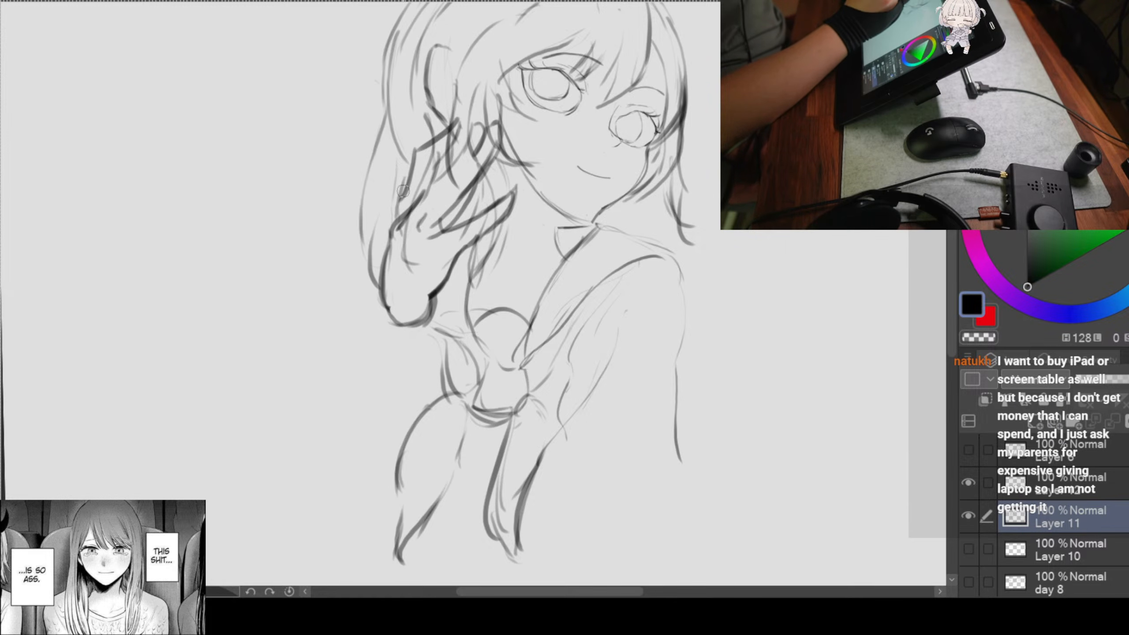
# Step: Lasso the raised hand, scale it down slightly and shift it up toward the cheek
pyautogui.scroll(-1, 533, 292)
pyautogui.scroll(-1, 586, 226)
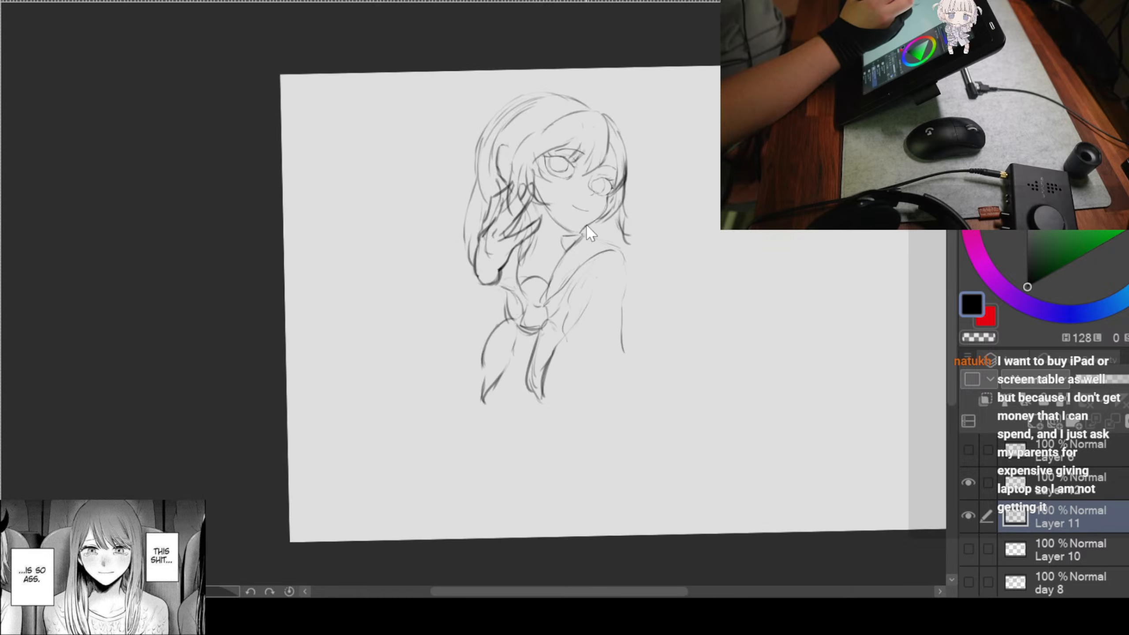
pyautogui.scroll(2, 588, 231)
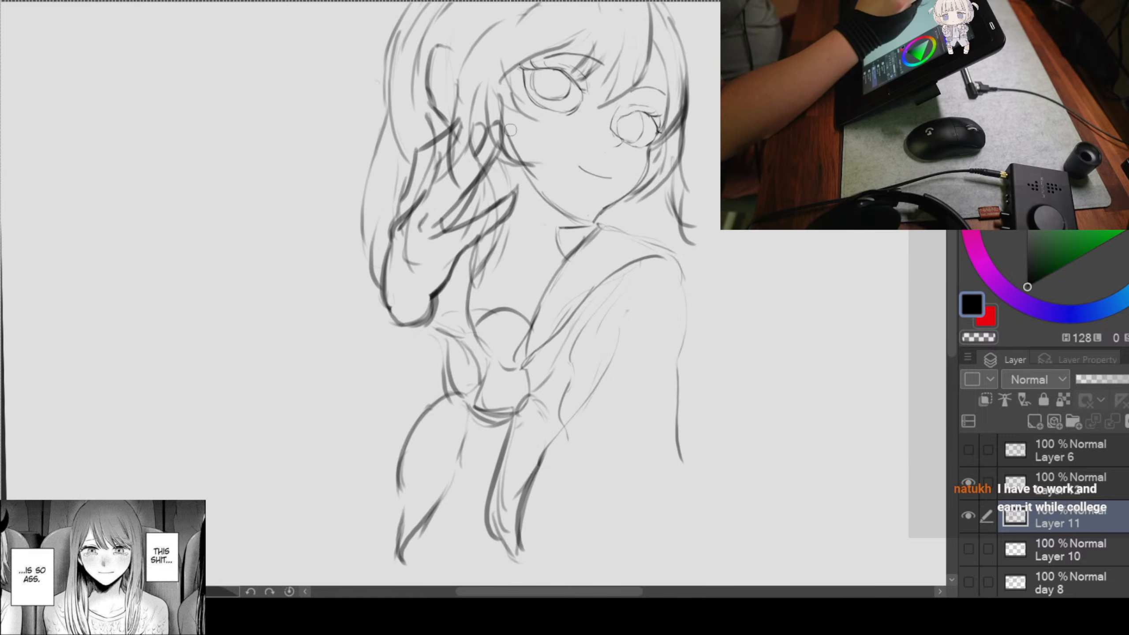
pyautogui.moveTo(509, 122)
pyautogui.mouseDown()
pyautogui.moveTo(411, 133)
pyautogui.moveTo(387, 214)
pyautogui.moveTo(387, 316)
pyautogui.moveTo(413, 343)
pyautogui.moveTo(461, 314)
pyautogui.moveTo(526, 222)
pyautogui.moveTo(509, 117)
pyautogui.mouseUp()
pyautogui.scroll(2, 509, 116)
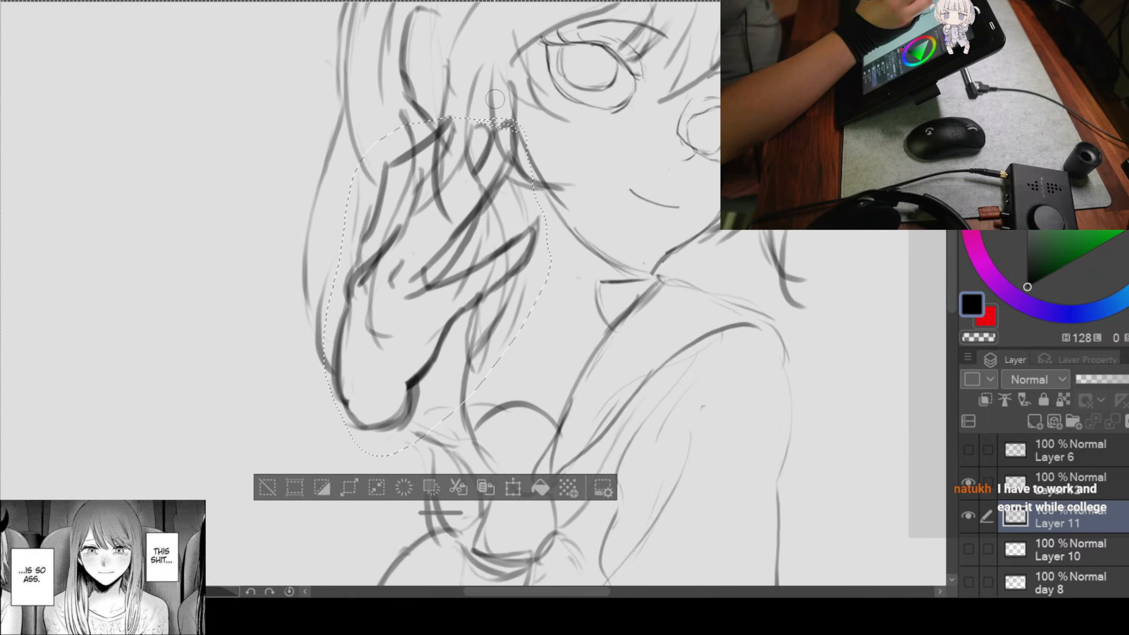
pyautogui.scroll(-2, 523, 148)
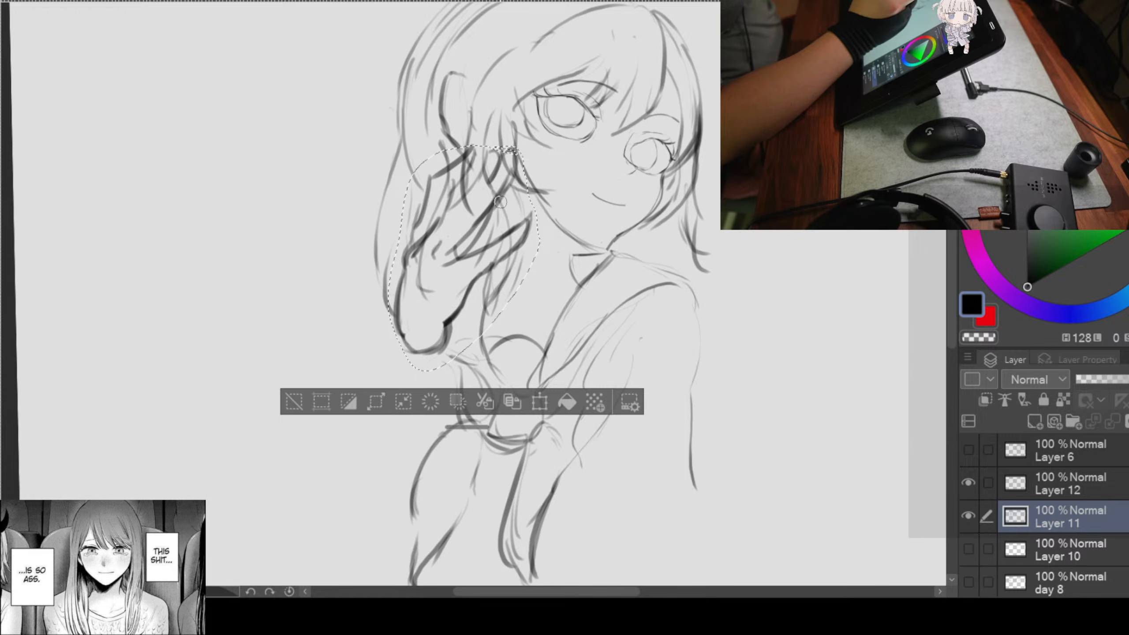
pyautogui.hotkey('ctrl', 't')
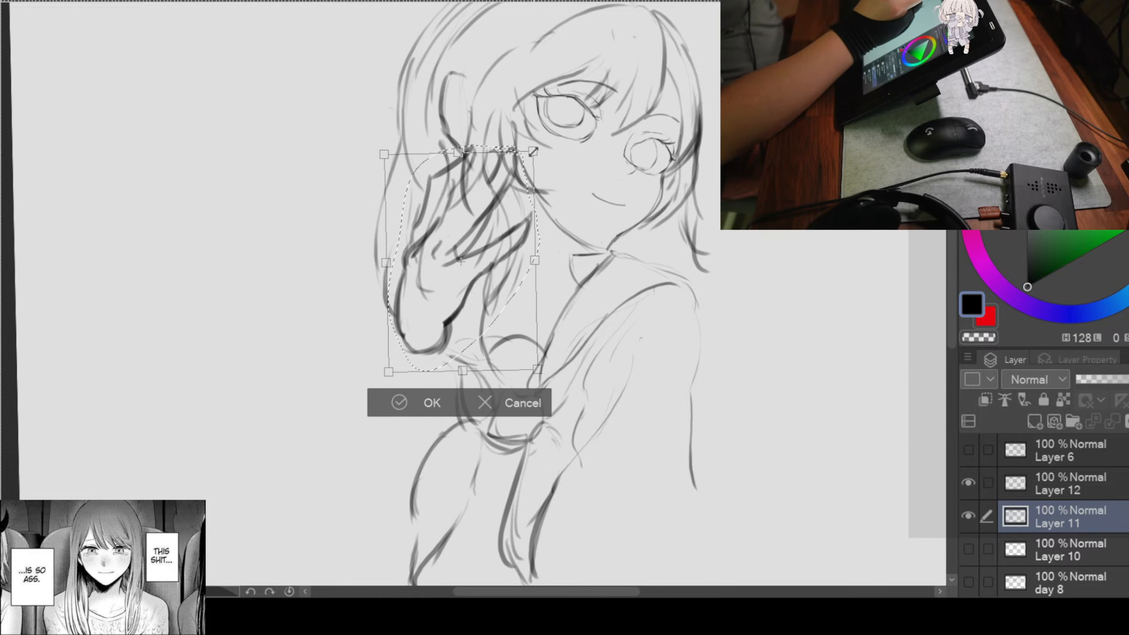
pyautogui.moveTo(539, 146); pyautogui.dragTo(523, 165)
pyautogui.moveTo(489, 248); pyautogui.dragTo(496, 218)
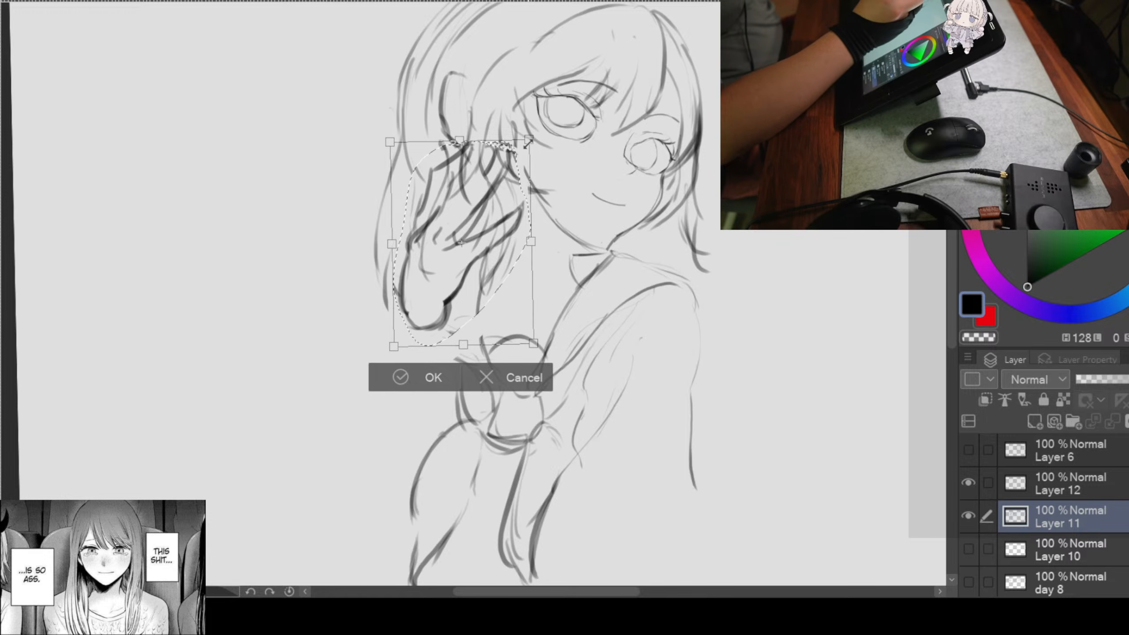
# Step: Shrink the selected hand further, move it closer to the face, apply the transformation and clear the selection
pyautogui.moveTo(528, 143); pyautogui.dragTo(519, 156)
pyautogui.moveTo(490, 229)
pyautogui.mouseDown()
pyautogui.moveTo(504, 221)
pyautogui.moveTo(510, 241)
pyautogui.moveTo(530, 227)
pyautogui.mouseUp()
pyautogui.moveTo(496, 209); pyautogui.dragTo(501, 205)
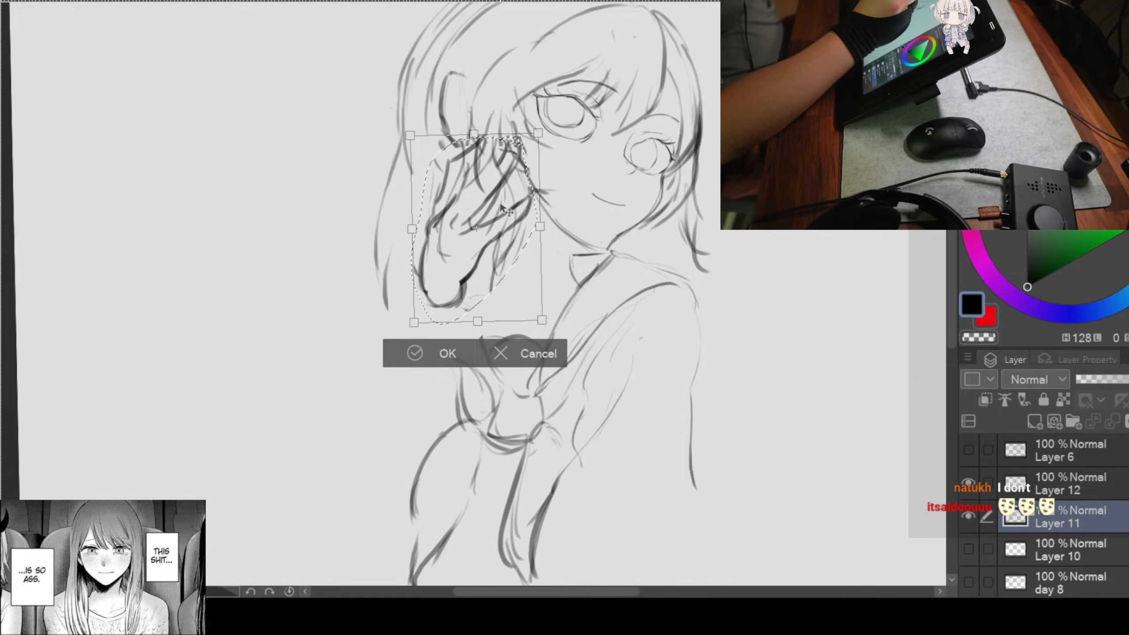
pyautogui.click(438, 353)
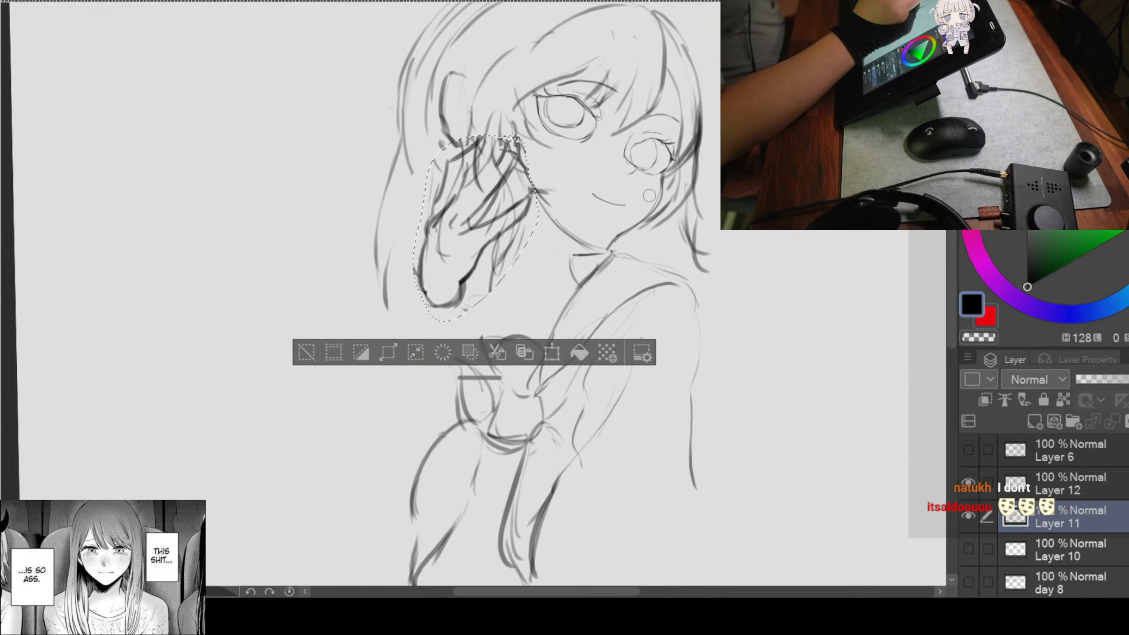
pyautogui.hotkey('ctrl', 'd')
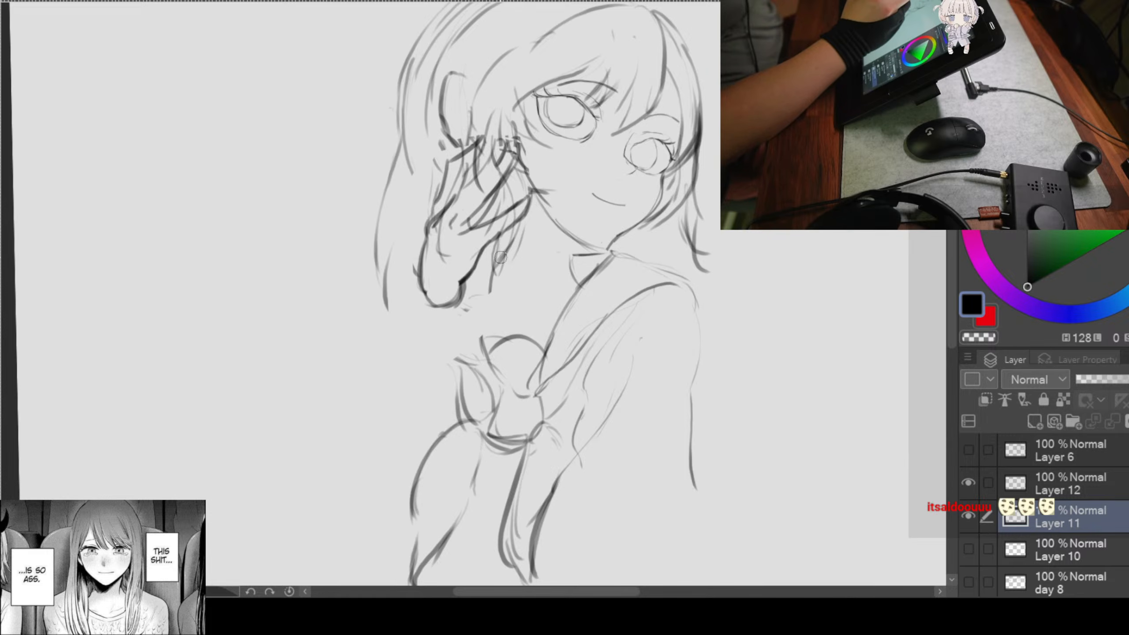
# Step: Erase the loose hair strokes below the hand and the outer lock's tip, and draw new strands falling toward the ribbon
pyautogui.moveTo(510, 250); pyautogui.dragTo(497, 254)
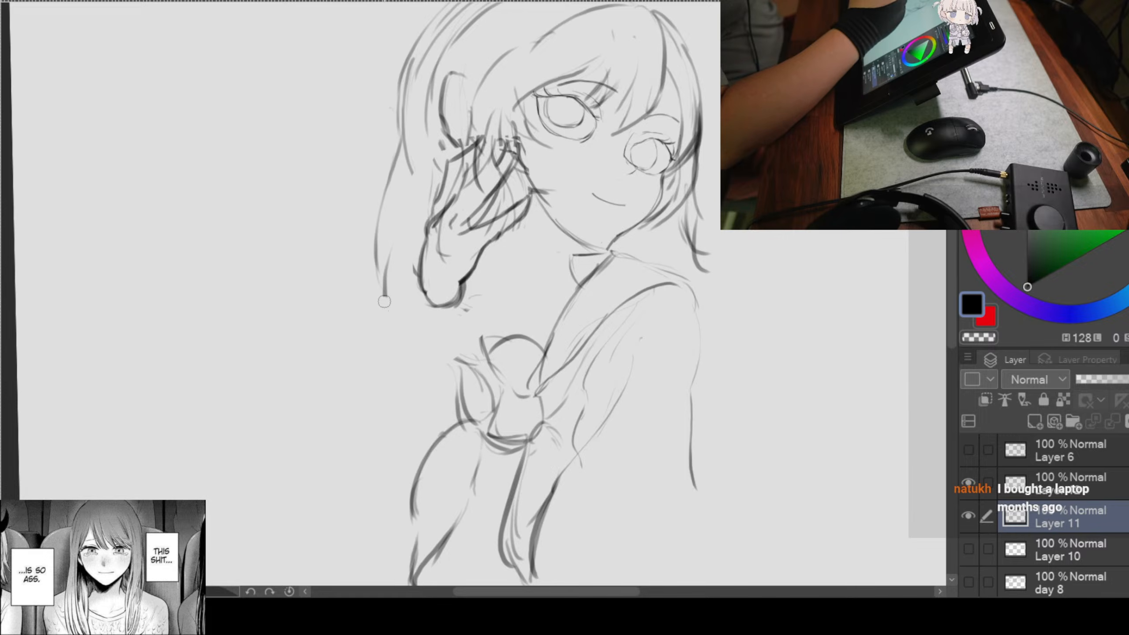
pyautogui.moveTo(385, 314); pyautogui.dragTo(397, 289)
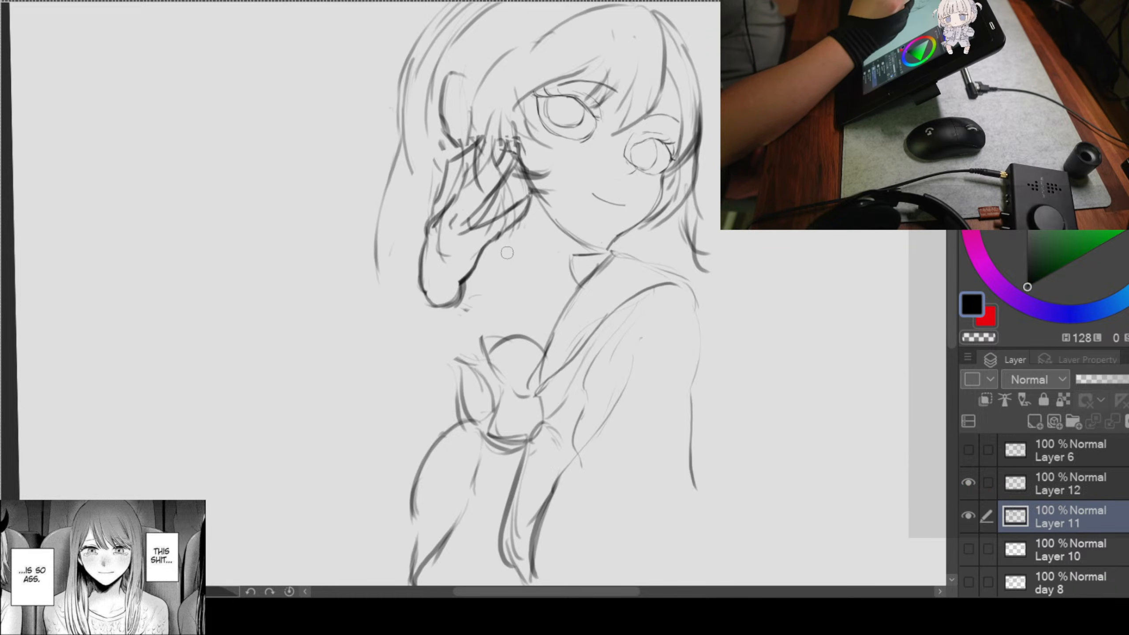
pyautogui.moveTo(511, 229); pyautogui.dragTo(491, 316)
pyautogui.moveTo(502, 265); pyautogui.dragTo(483, 316)
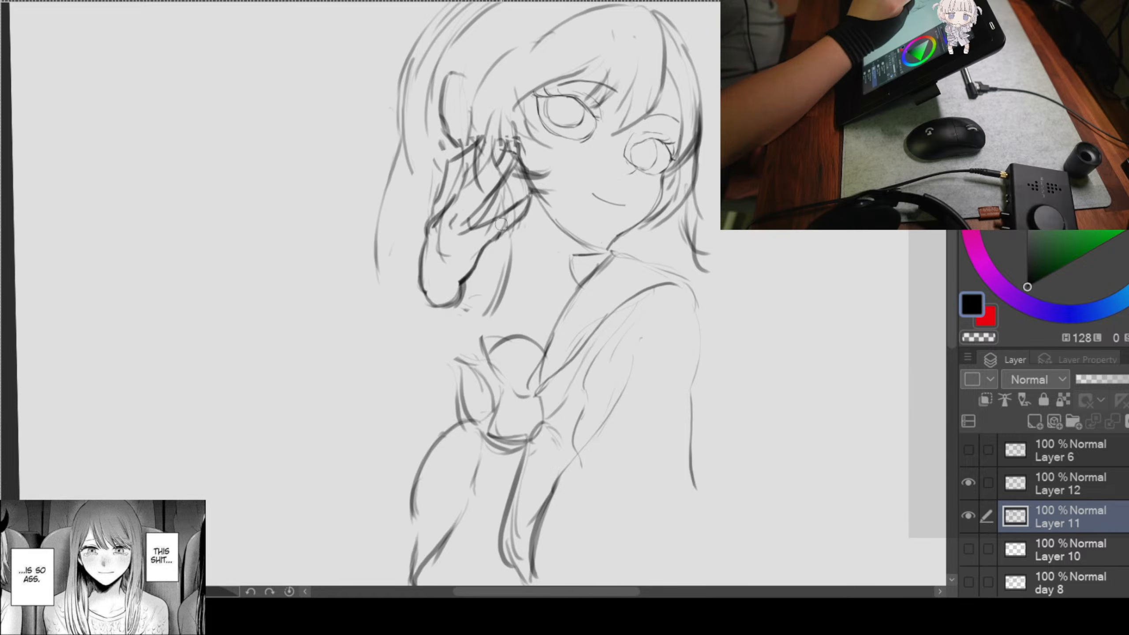
pyautogui.moveTo(509, 221); pyautogui.dragTo(478, 303)
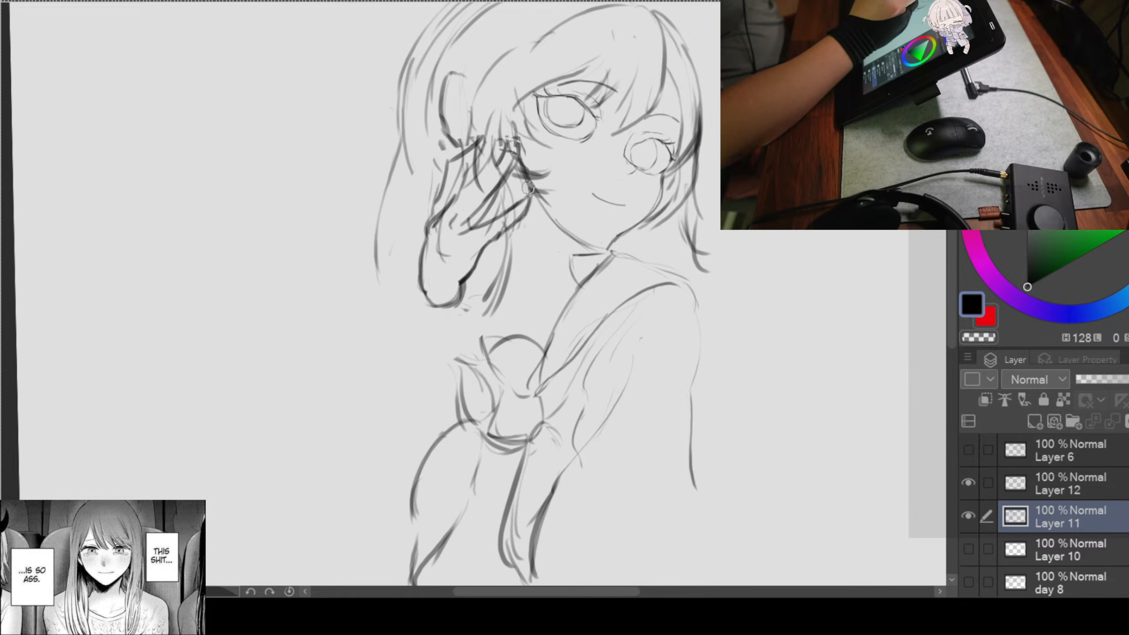
pyautogui.moveTo(531, 217)
pyautogui.mouseDown()
pyautogui.moveTo(526, 258)
pyautogui.moveTo(451, 335)
pyautogui.mouseUp()
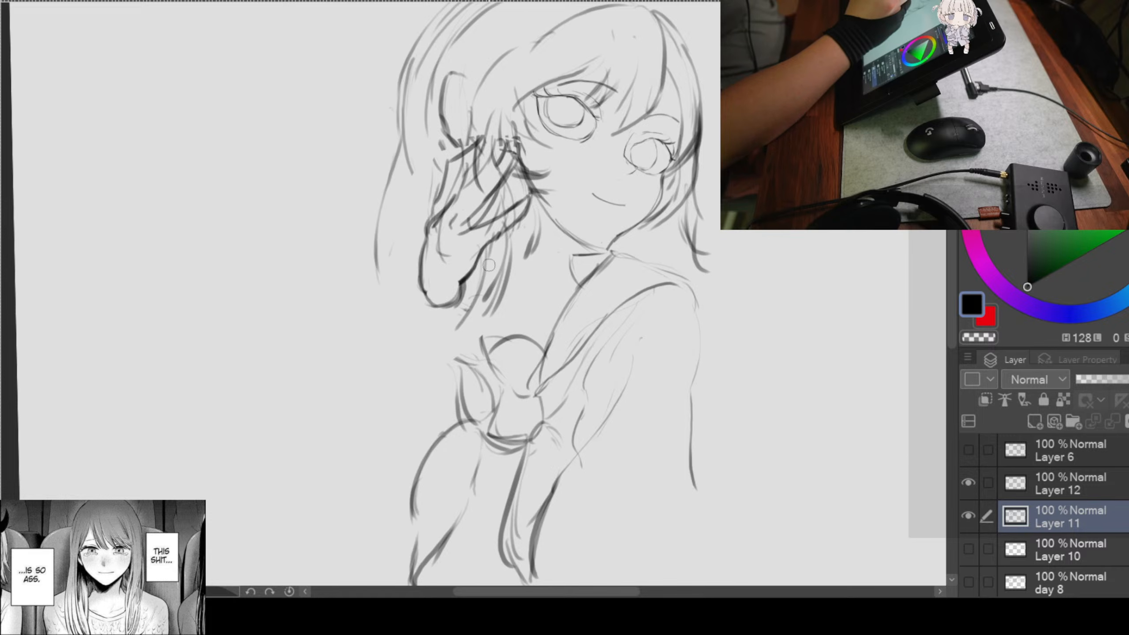
pyautogui.moveTo(494, 260); pyautogui.dragTo(454, 356)
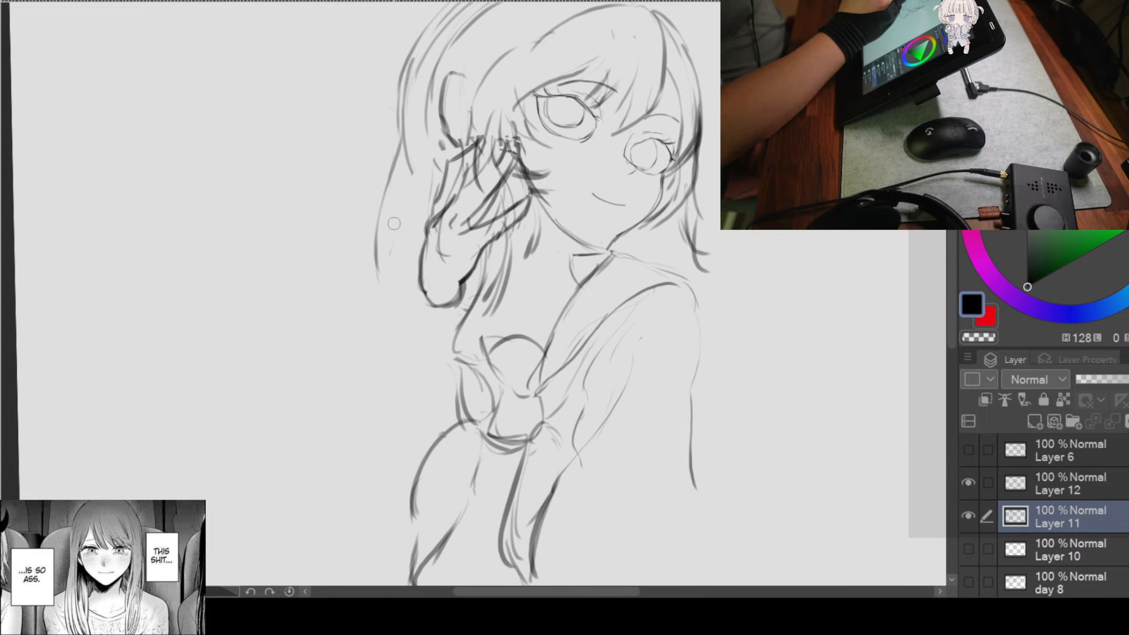
# Step: Reinforce the raised hand's wrist contour and sketch a sleeve cuff flaring out below it
pyautogui.moveTo(425, 278); pyautogui.dragTo(432, 305)
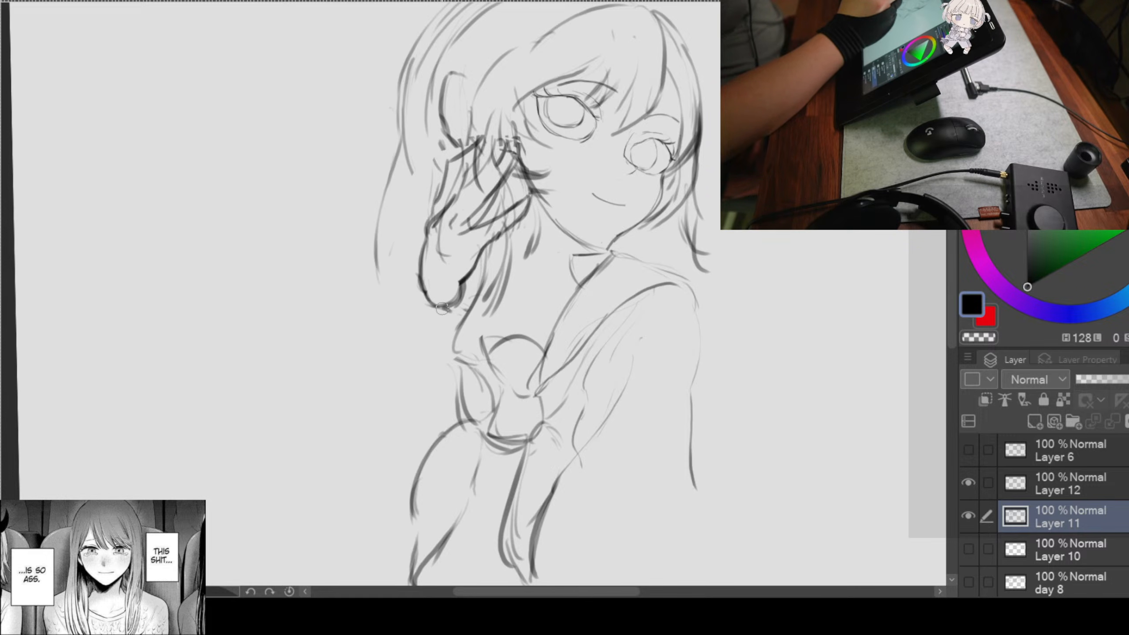
pyautogui.moveTo(414, 297); pyautogui.dragTo(460, 325)
pyautogui.moveTo(417, 268)
pyautogui.mouseDown()
pyautogui.moveTo(415, 278)
pyautogui.moveTo(408, 292)
pyautogui.moveTo(412, 277)
pyautogui.moveTo(389, 339)
pyautogui.mouseUp()
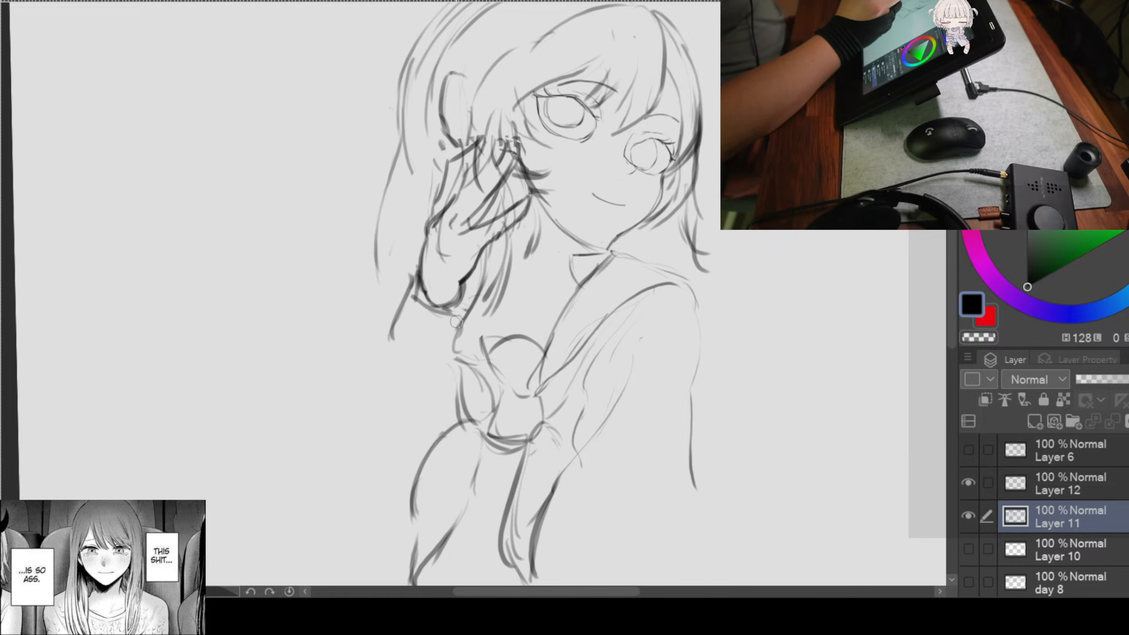
pyautogui.moveTo(436, 306)
pyautogui.mouseDown()
pyautogui.moveTo(468, 333)
pyautogui.moveTo(413, 390)
pyautogui.moveTo(448, 297)
pyautogui.moveTo(420, 283)
pyautogui.moveTo(462, 322)
pyautogui.moveTo(446, 320)
pyautogui.mouseUp()
# Step: Draw two long lines running down from the cuff, join their lower ends, and add a wider outer line curving alongside them
pyautogui.moveTo(402, 263)
pyautogui.mouseDown()
pyautogui.moveTo(340, 360)
pyautogui.moveTo(358, 334)
pyautogui.mouseUp()
pyautogui.moveTo(443, 314)
pyautogui.mouseDown()
pyautogui.moveTo(415, 385)
pyautogui.moveTo(449, 339)
pyautogui.moveTo(390, 442)
pyautogui.mouseUp()
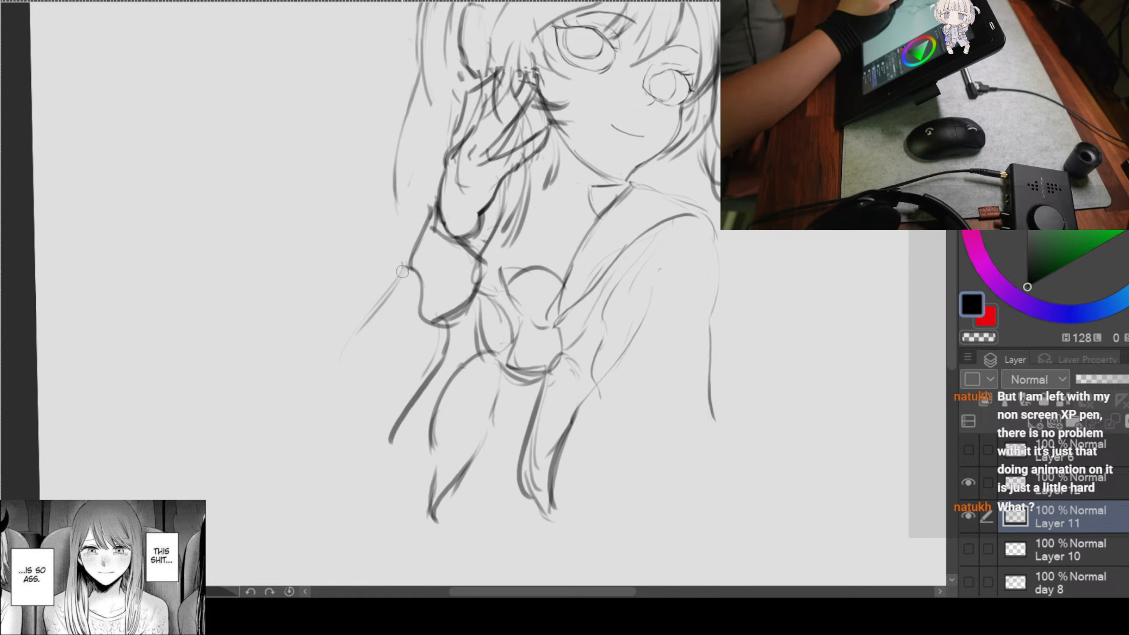
pyautogui.moveTo(417, 314); pyautogui.dragTo(359, 430)
pyautogui.moveTo(402, 266)
pyautogui.mouseDown()
pyautogui.moveTo(345, 328)
pyautogui.moveTo(316, 403)
pyautogui.moveTo(321, 418)
pyautogui.mouseUp()
pyautogui.moveTo(431, 386); pyautogui.dragTo(399, 420)
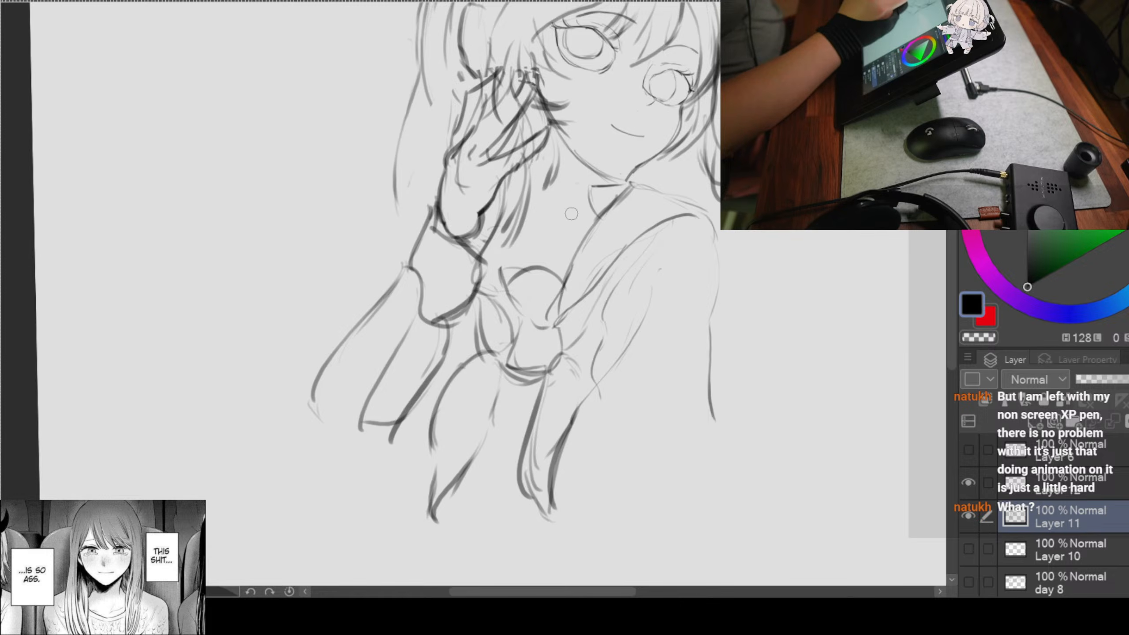
# Step: Sketch a fuller outer contour for the far-side hair and add a strand sweeping from the parting across the crown
pyautogui.scroll(-1, 583, 250)
pyautogui.scroll(1, 649, 196)
pyautogui.moveTo(651, 199); pyautogui.dragTo(598, 317)
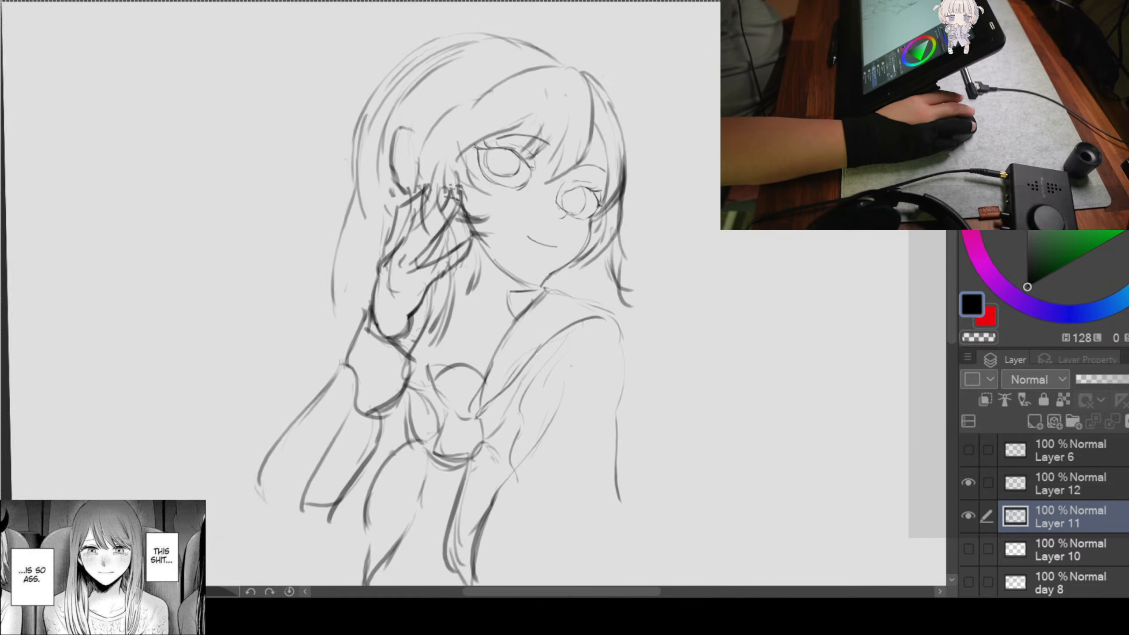
pyautogui.moveTo(680, 222)
pyautogui.mouseDown()
pyautogui.moveTo(650, 207)
pyautogui.moveTo(576, 204)
pyautogui.mouseUp()
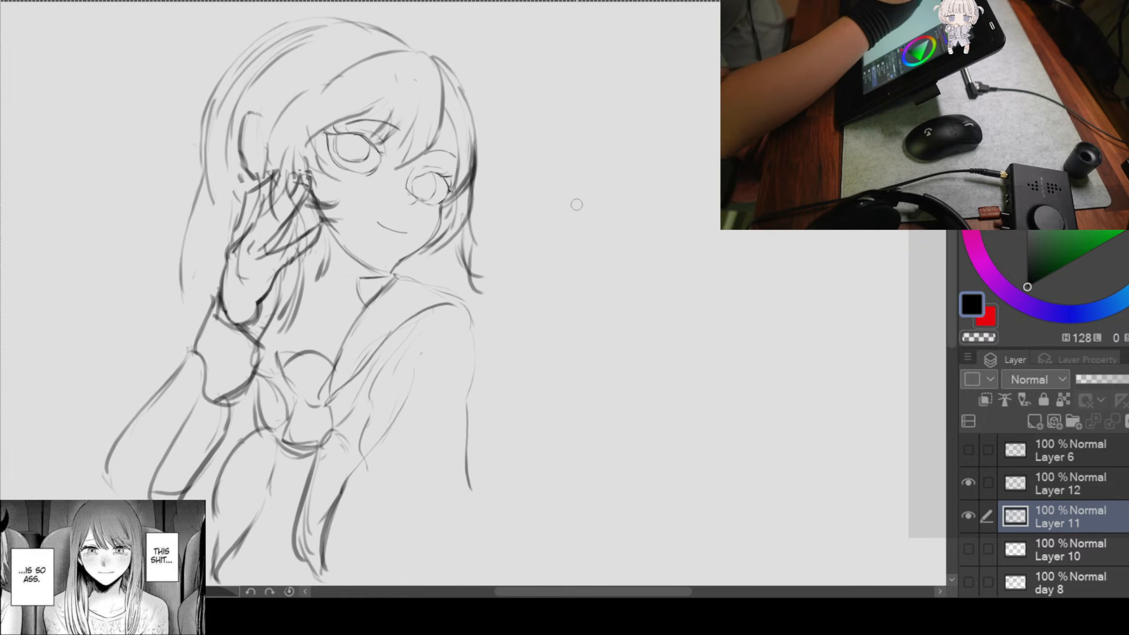
pyautogui.scroll(-1, 447, 58)
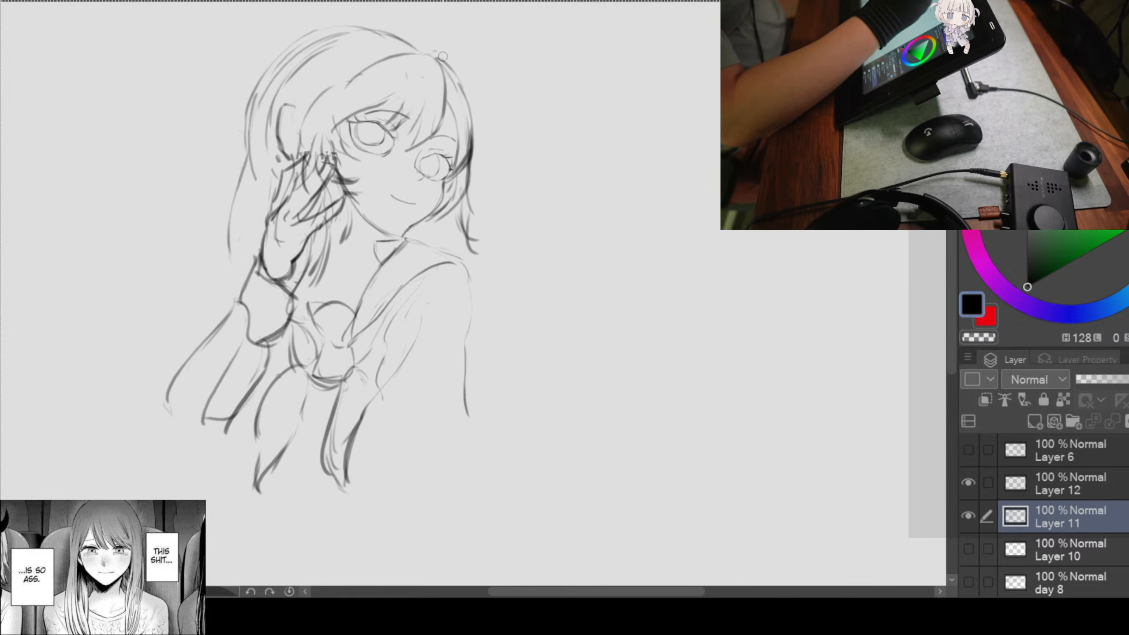
pyautogui.moveTo(505, 83); pyautogui.dragTo(481, 101)
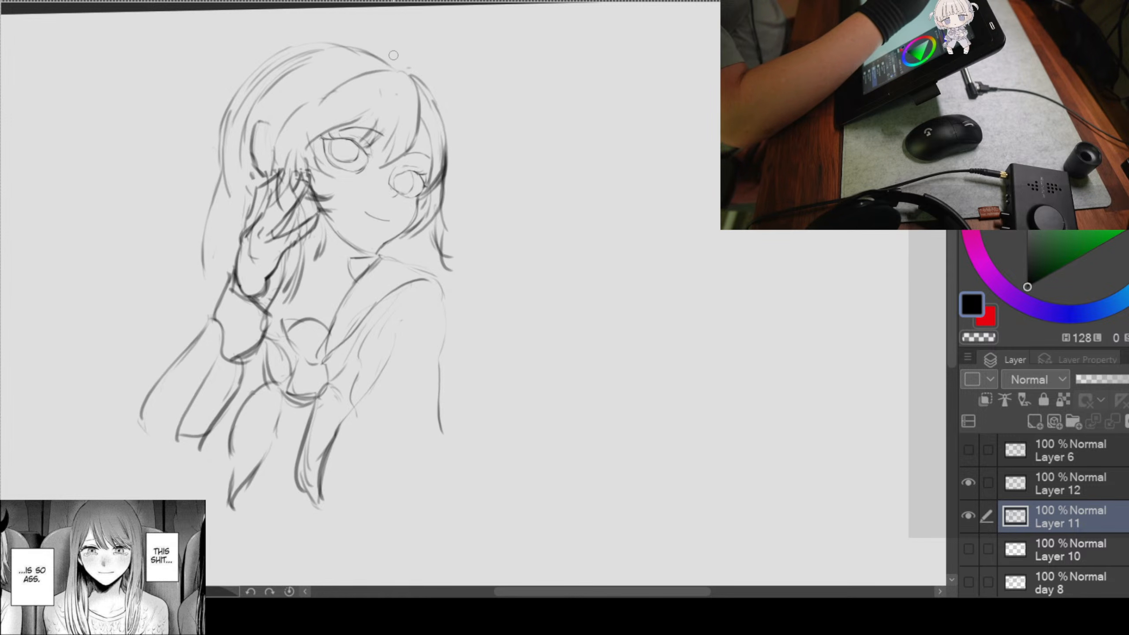
pyautogui.moveTo(406, 62)
pyautogui.mouseDown()
pyautogui.moveTo(451, 123)
pyautogui.moveTo(456, 196)
pyautogui.moveTo(416, 265)
pyautogui.mouseUp()
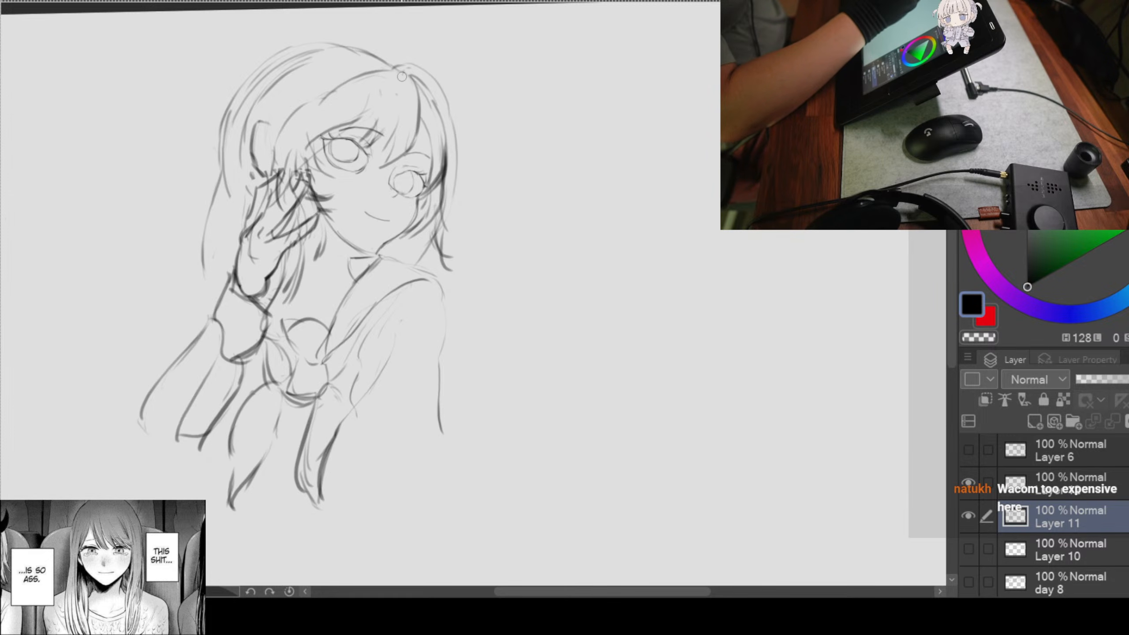
pyautogui.moveTo(405, 74)
pyautogui.mouseDown()
pyautogui.moveTo(287, 106)
pyautogui.moveTo(364, 100)
pyautogui.moveTo(302, 104)
pyautogui.mouseUp()
pyautogui.moveTo(341, 46); pyautogui.dragTo(320, 40)
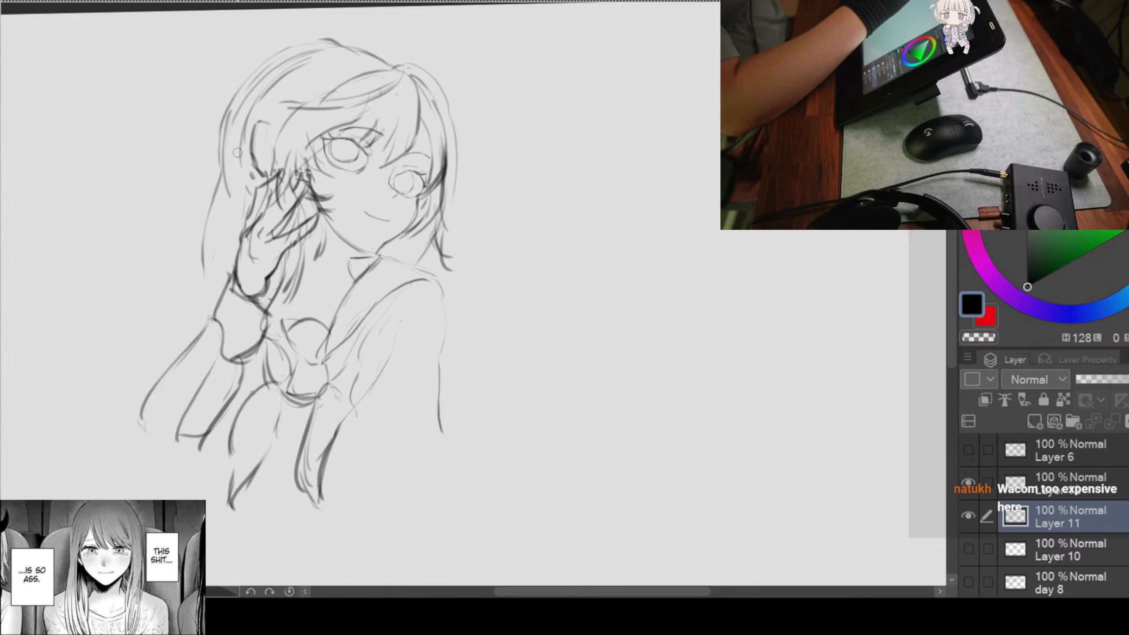
# Step: Extend the near-side long hair with strands falling from beside the raised hand down past the cuff
pyautogui.moveTo(236, 187); pyautogui.dragTo(206, 281)
pyautogui.moveTo(219, 165); pyautogui.dragTo(205, 283)
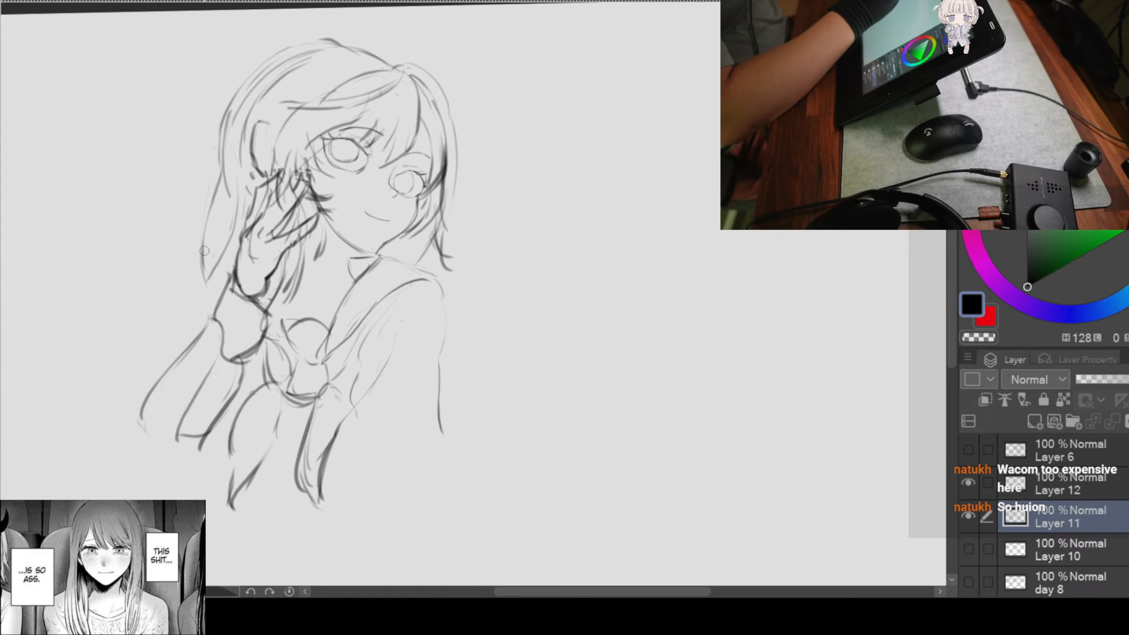
pyautogui.moveTo(215, 247); pyautogui.dragTo(201, 327)
pyautogui.scroll(-2, 464, 350)
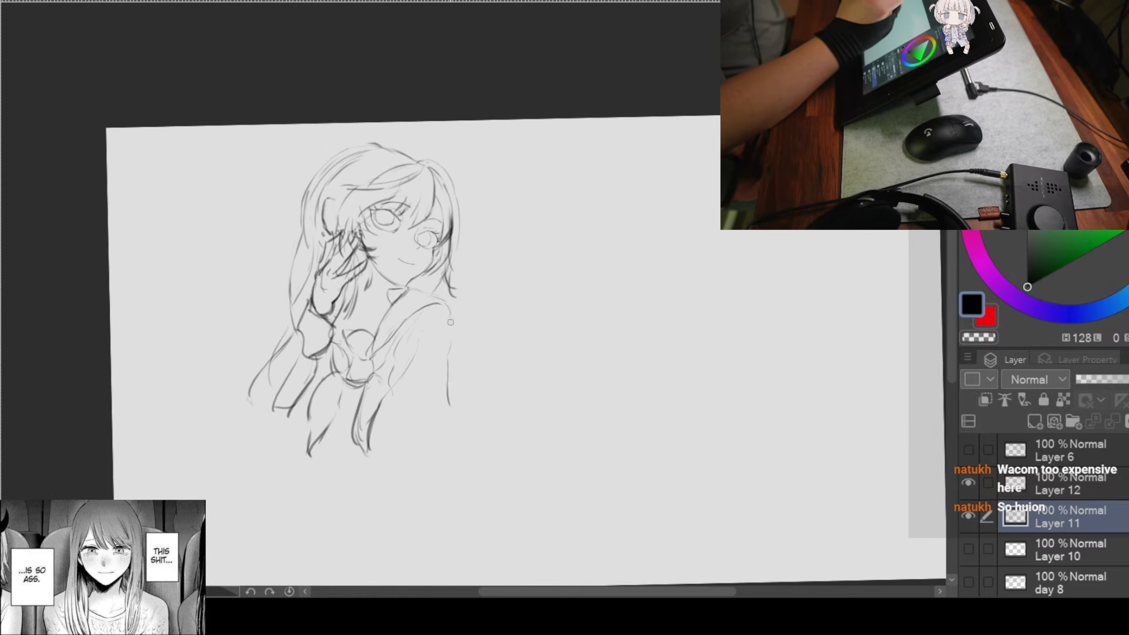
pyautogui.moveTo(524, 285); pyautogui.dragTo(460, 254)
pyautogui.moveTo(564, 152)
pyautogui.mouseDown()
pyautogui.moveTo(579, 159)
pyautogui.moveTo(569, 171)
pyautogui.mouseUp()
pyautogui.scroll(2, 542, 221)
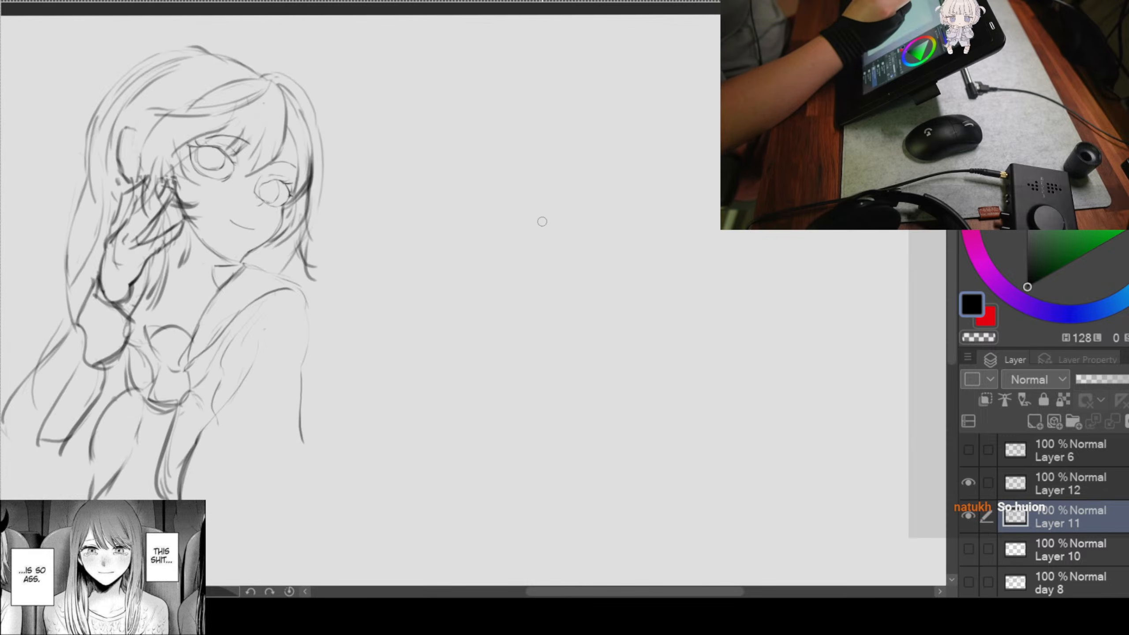
pyautogui.moveTo(580, 232); pyautogui.dragTo(668, 249)
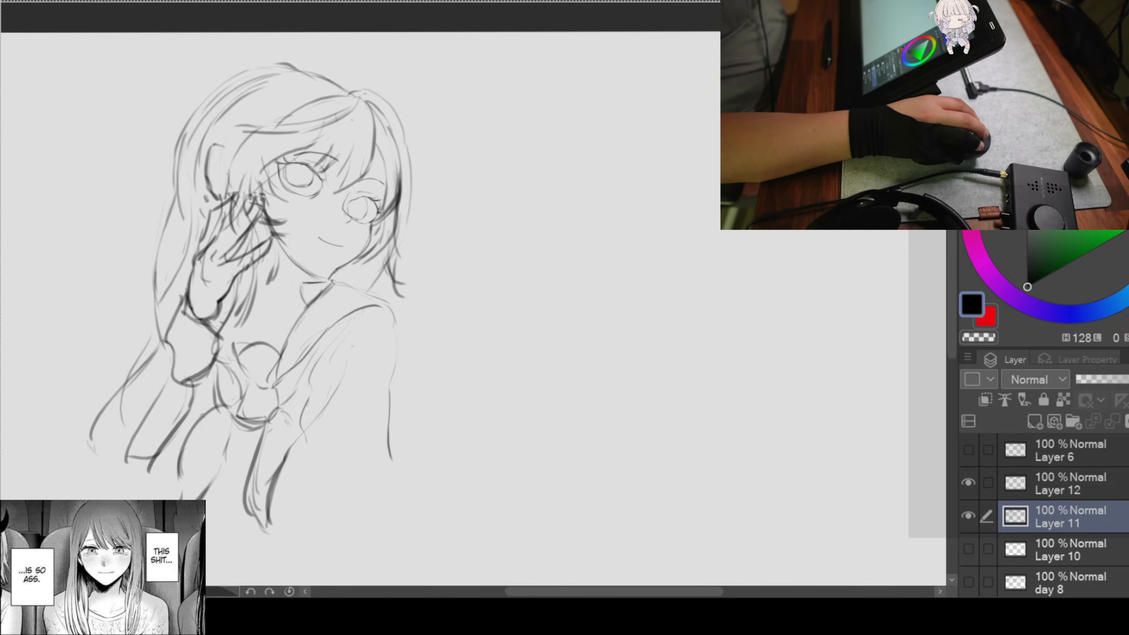
pyautogui.scroll(-3, 475, 336)
pyautogui.scroll(1, 475, 336)
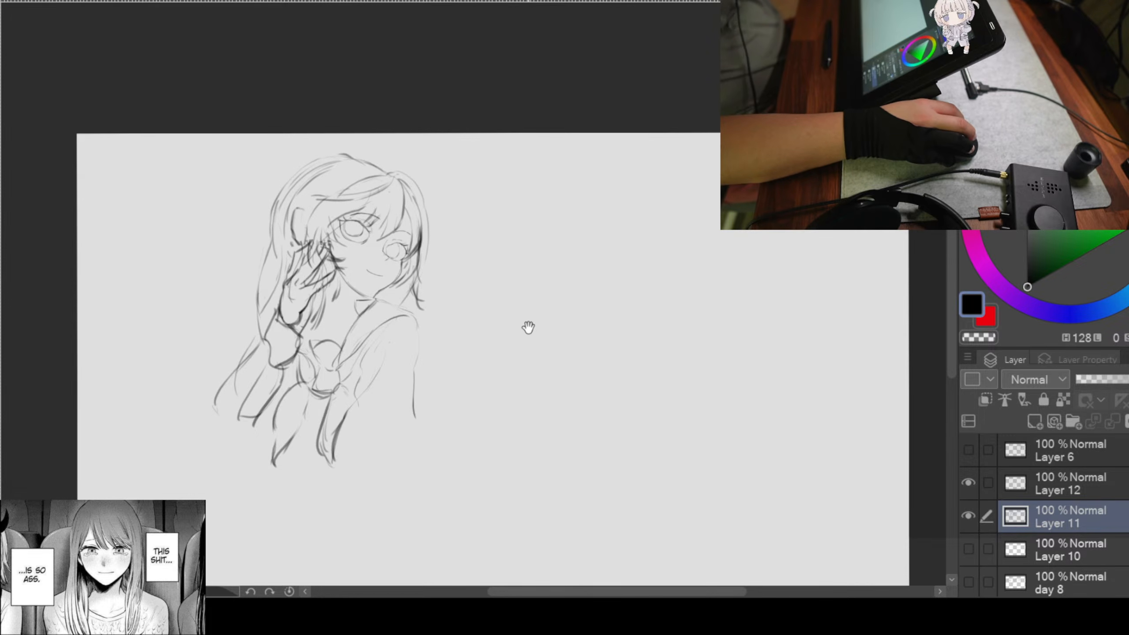
pyautogui.moveTo(527, 323); pyautogui.dragTo(471, 280)
# Step: Toggle the visibility of Layer 12 and Layer 11 to check which one holds the sketch
pyautogui.click(968, 483)
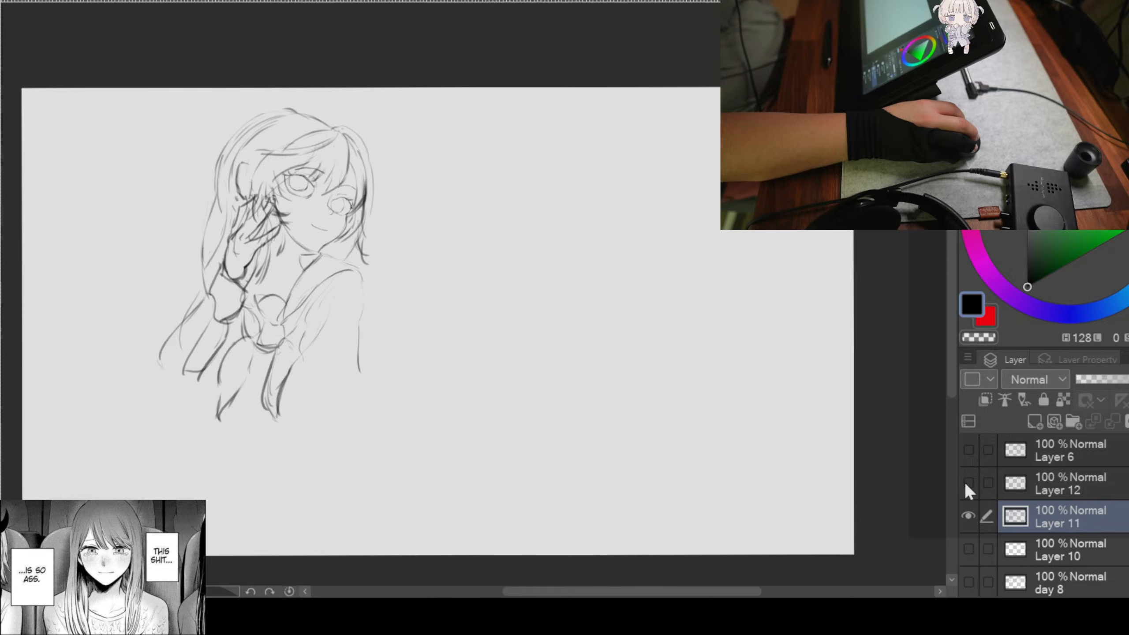
pyautogui.click(968, 515)
pyautogui.click(968, 515)
# Step: Scale down the whole girl sketch on Layer 11, move it toward the canvas's upper edge and apply the transformation
pyautogui.hotkey('ctrl', 't')
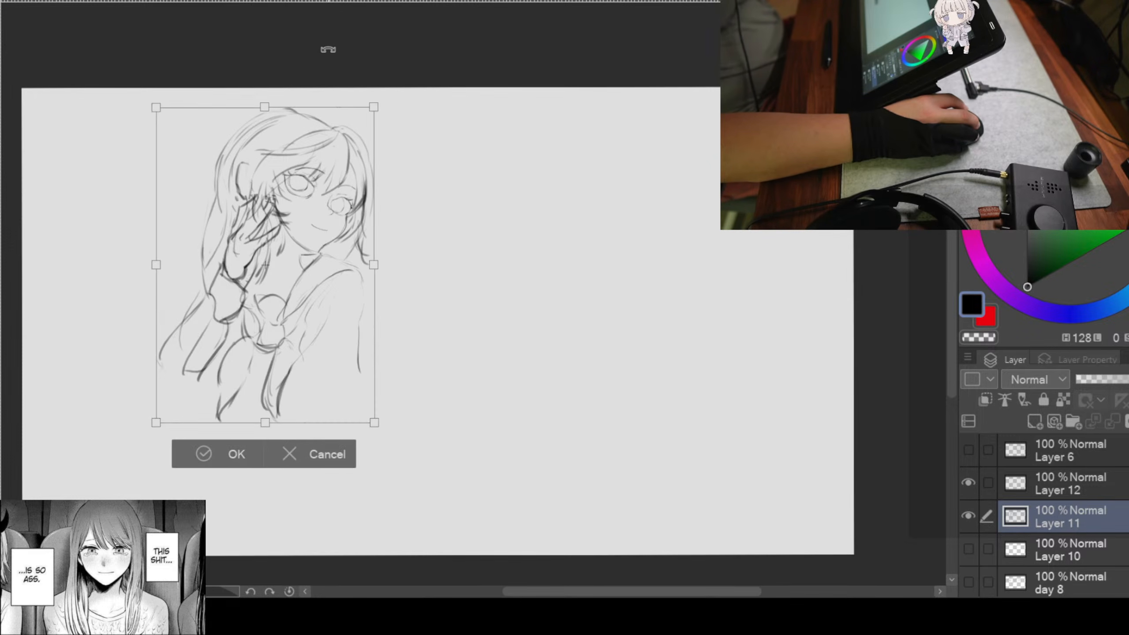
pyautogui.moveTo(374, 107); pyautogui.dragTo(330, 169)
pyautogui.moveTo(274, 252)
pyautogui.mouseDown()
pyautogui.moveTo(346, 199)
pyautogui.moveTo(349, 176)
pyautogui.mouseUp()
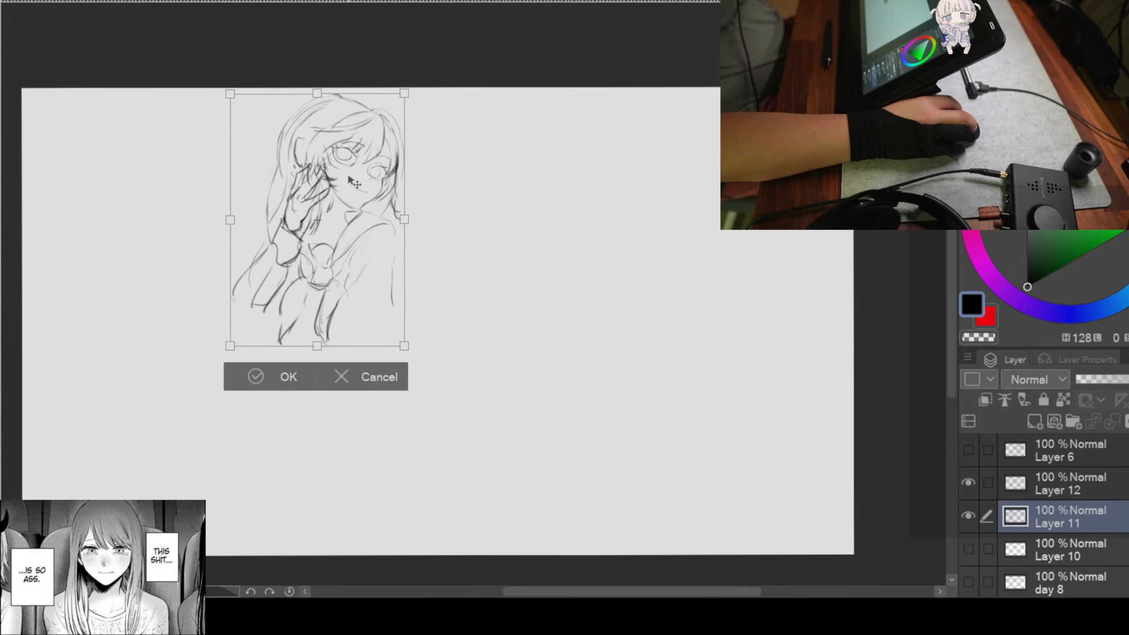
pyautogui.click(260, 378)
# Step: Briefly show Layer 10 to compare its sketch with the resized girl, and hide it again
pyautogui.click(969, 550)
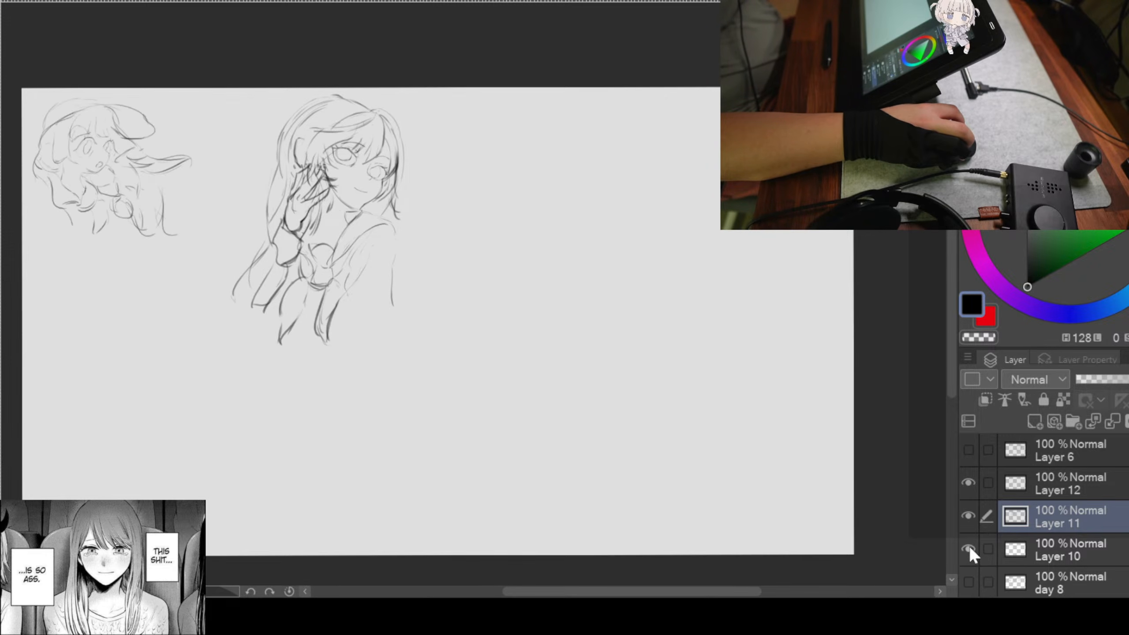
pyautogui.click(969, 543)
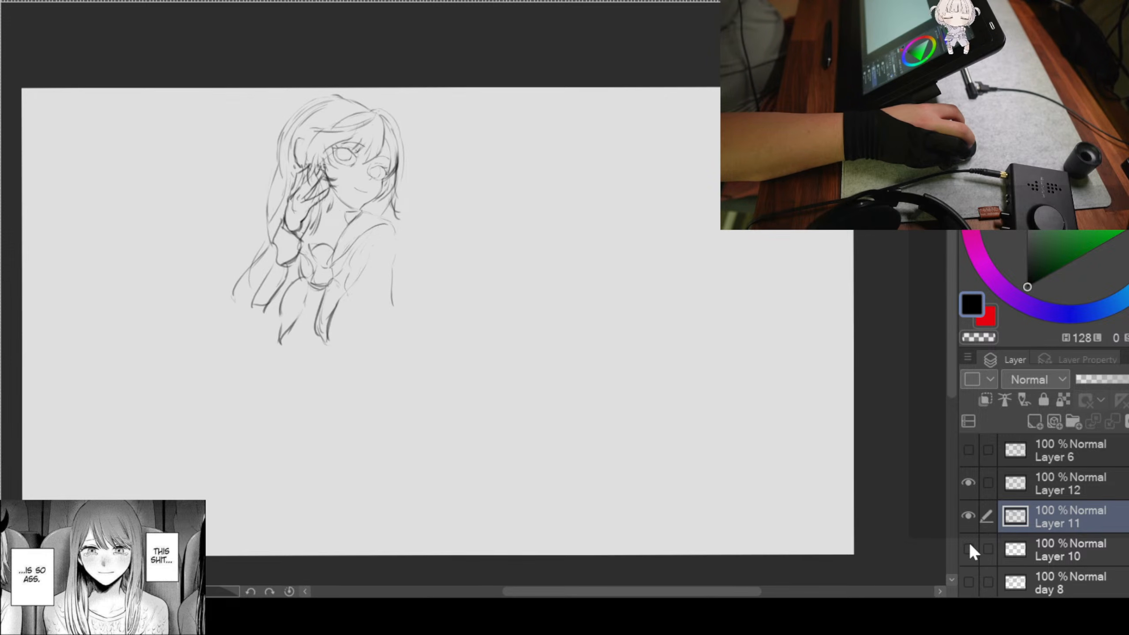
# Step: Show Layer 10, then scale down the girl sketch on Layer 11 and place it beside the Layer 10 sketch
pyautogui.click(969, 541)
pyautogui.click(1040, 538)
pyautogui.click(1051, 512)
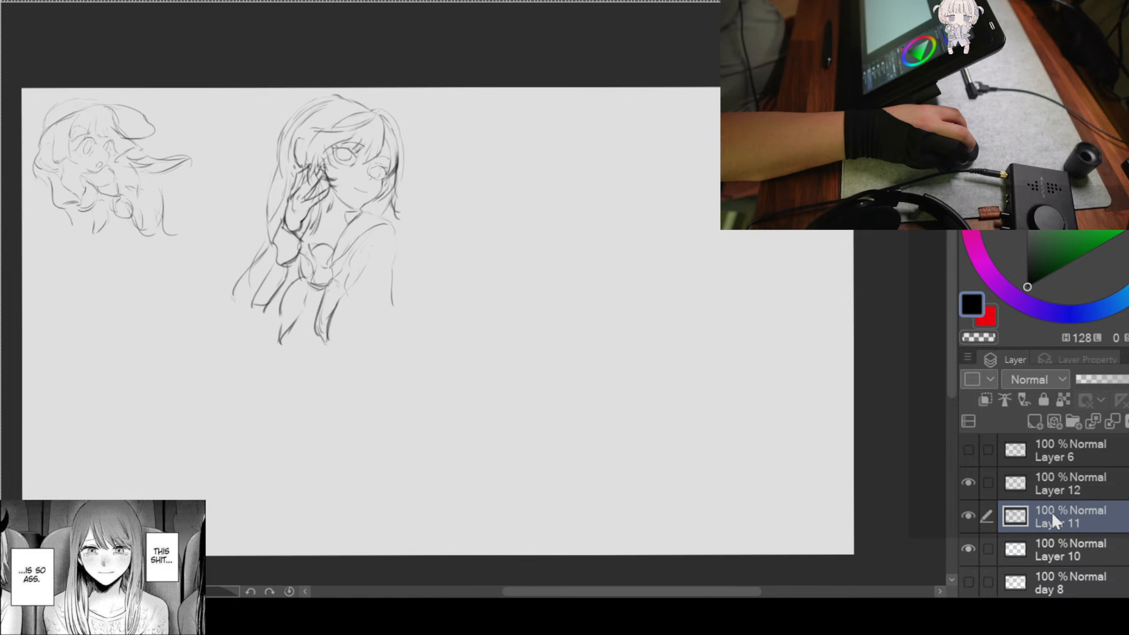
pyautogui.hotkey('ctrl', 't')
pyautogui.moveTo(404, 94); pyautogui.dragTo(373, 147)
pyautogui.moveTo(338, 298)
pyautogui.mouseDown()
pyautogui.moveTo(255, 218)
pyautogui.moveTo(268, 226)
pyautogui.mouseUp()
pyautogui.click(172, 316)
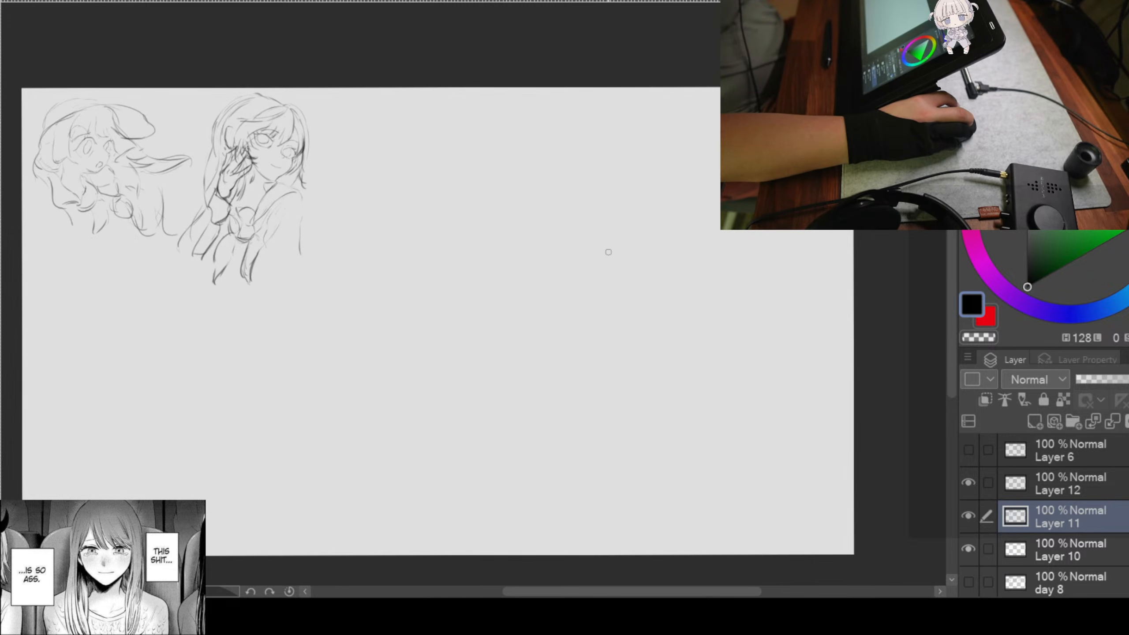
# Step: Hide Layer 11 and Layer 10 and make Layer 12 the active layer for a new sketch
pyautogui.click(968, 520)
pyautogui.click(969, 549)
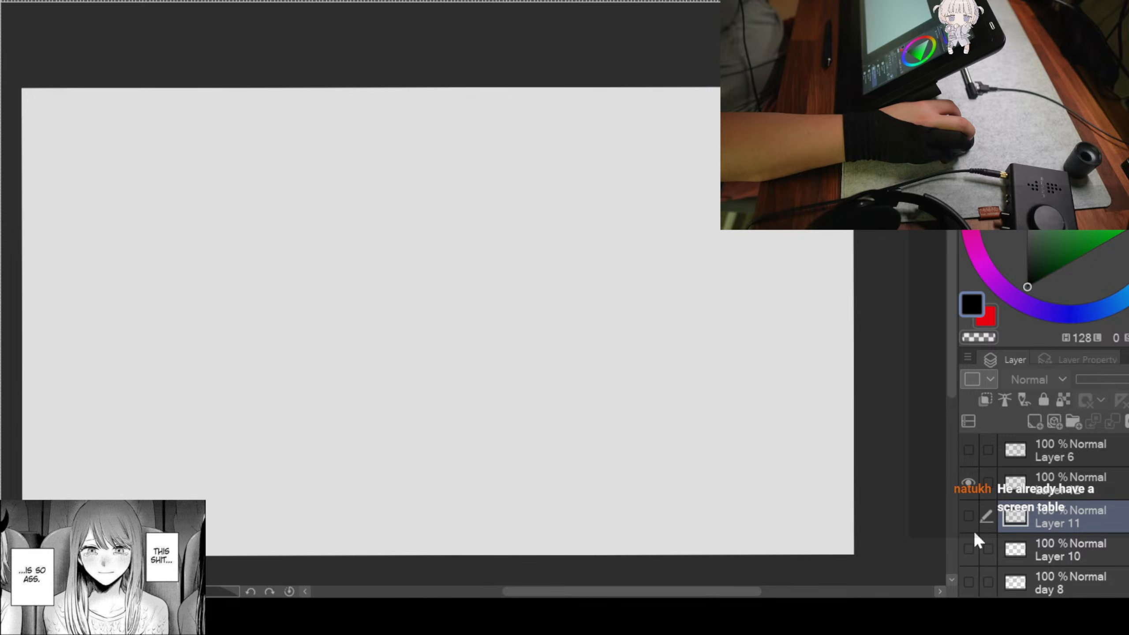
pyautogui.click(1018, 484)
pyautogui.scroll(2, 178, 155)
pyautogui.moveTo(202, 159); pyautogui.dragTo(202, 89)
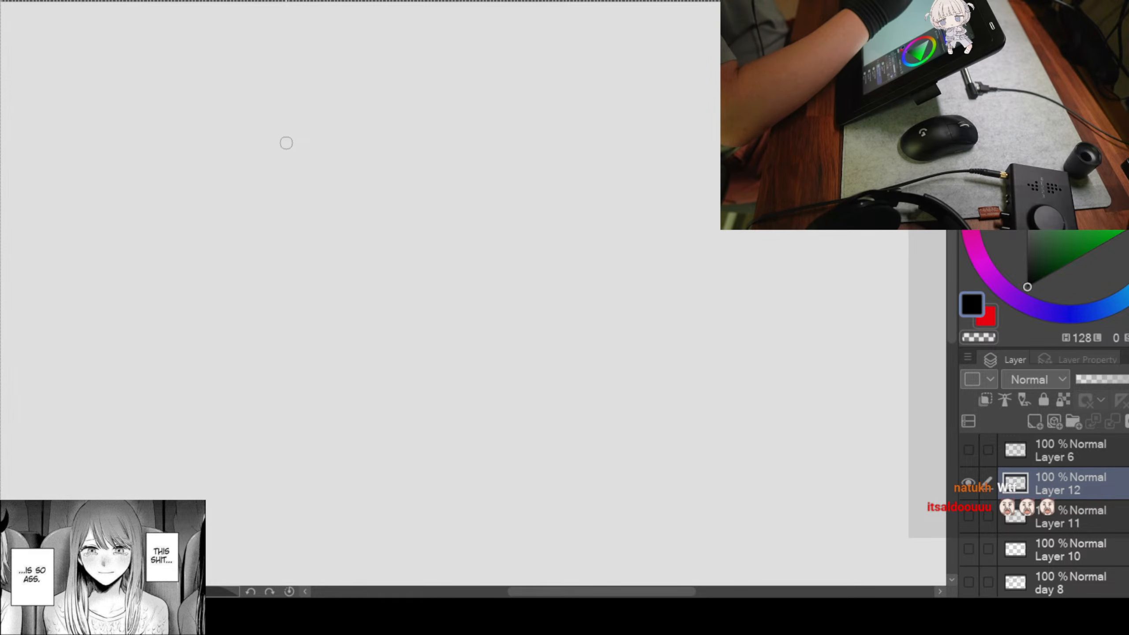
pyautogui.moveTo(281, 136)
pyautogui.mouseDown()
pyautogui.moveTo(322, 147)
pyautogui.moveTo(281, 137)
pyautogui.moveTo(325, 149)
pyautogui.moveTo(397, 185)
pyautogui.mouseUp()
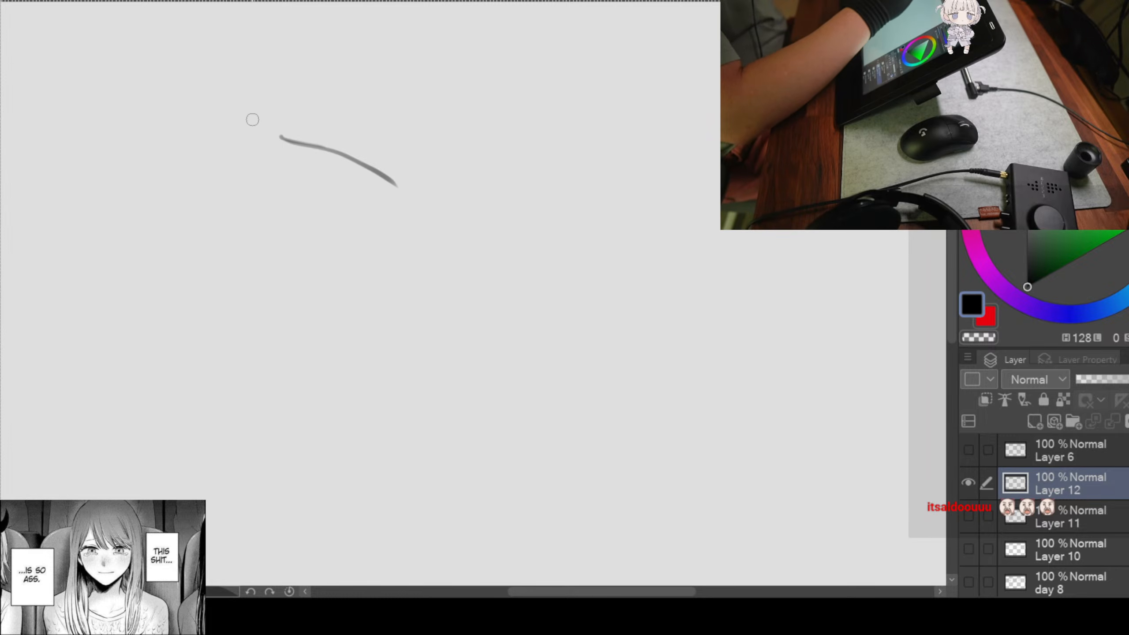
pyautogui.hotkey('ctrl', 'z')
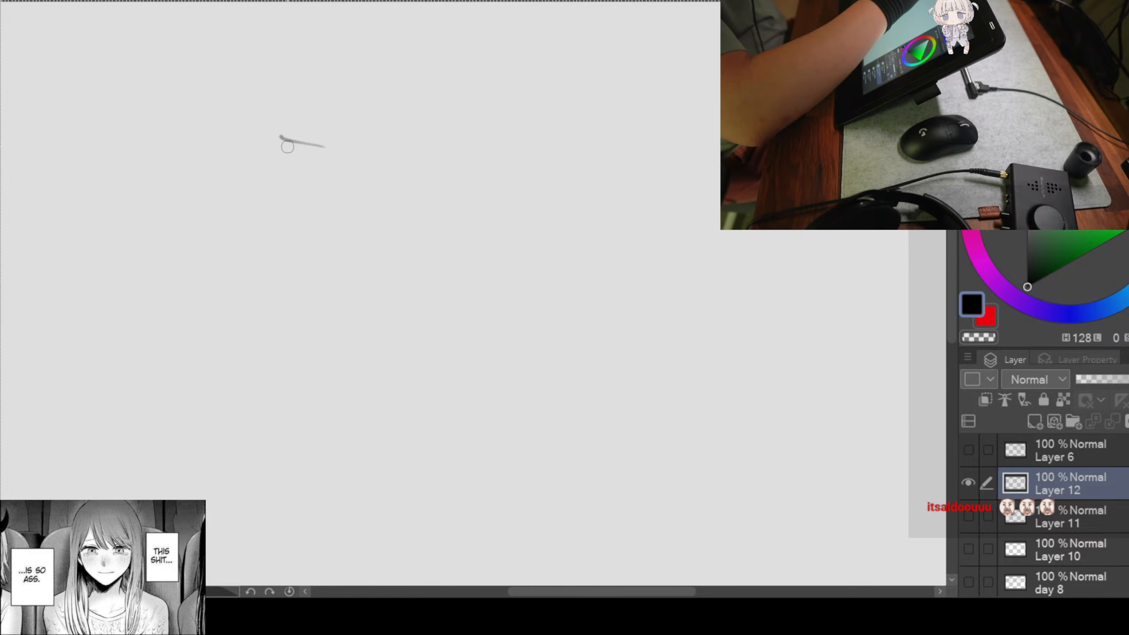
pyautogui.hotkey('ctrl', 'z')
pyautogui.hotkey('ctrl', 'z')
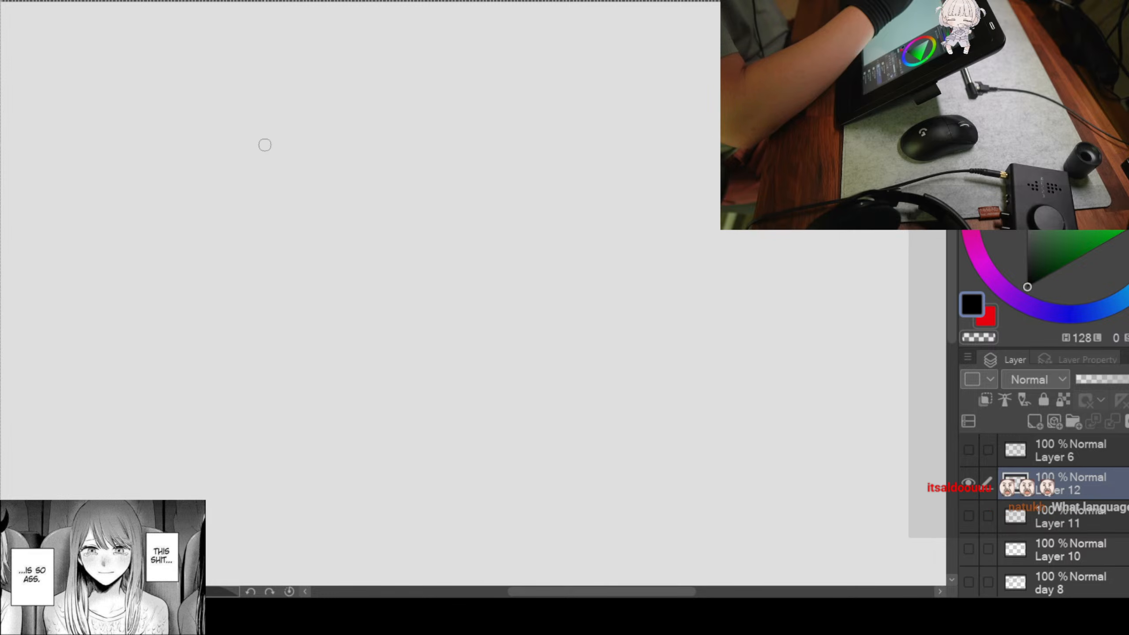
# Step: Sketch the left eye's outline with a winged upper lid, a slanted outer edge and a nearly flat lower lid
pyautogui.moveTo(263, 142); pyautogui.dragTo(396, 193)
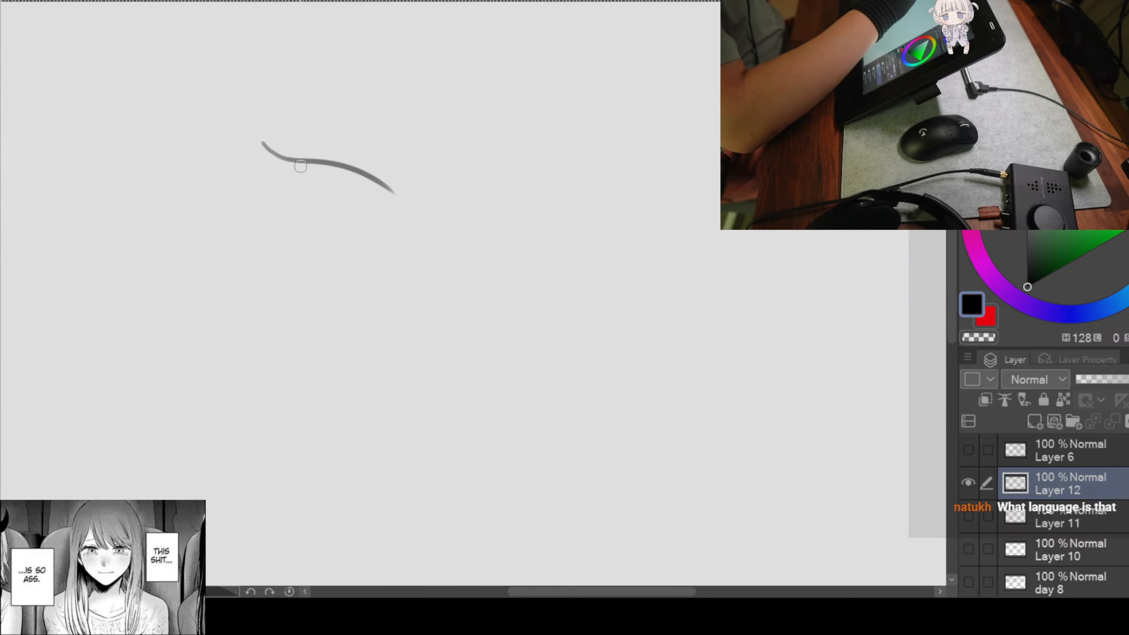
pyautogui.moveTo(285, 166); pyautogui.dragTo(304, 209)
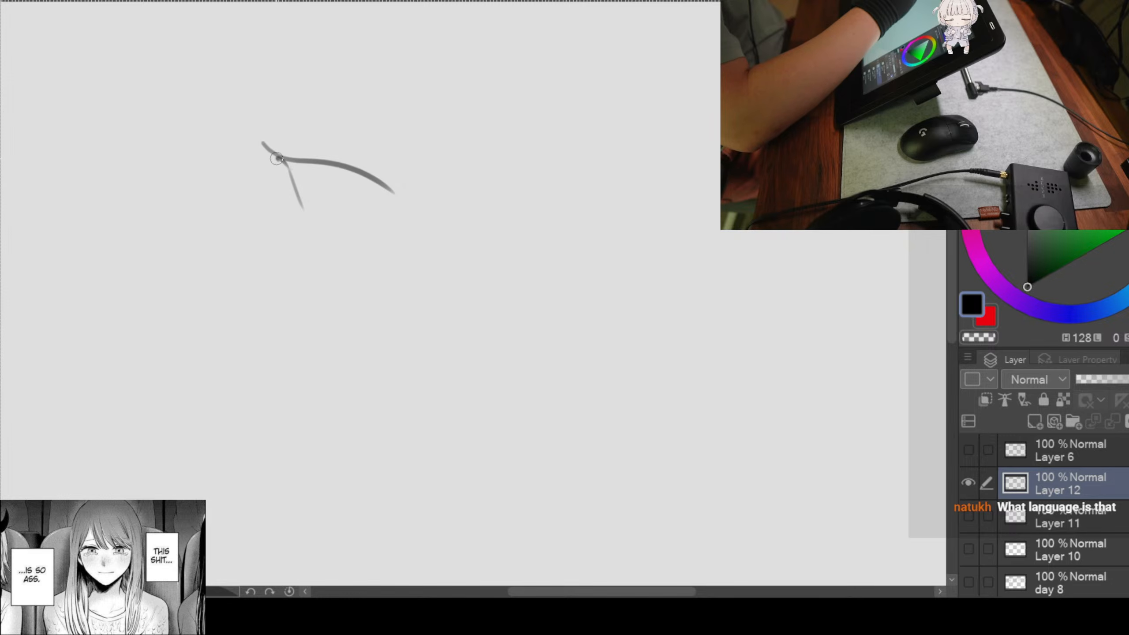
pyautogui.moveTo(276, 159); pyautogui.dragTo(311, 215)
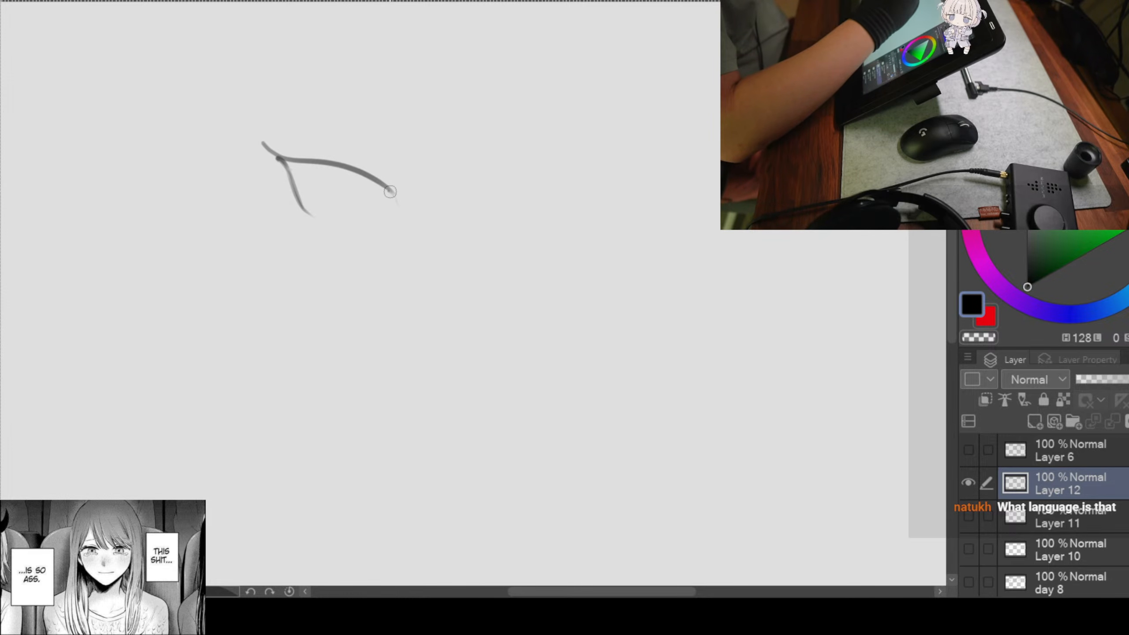
pyautogui.moveTo(390, 192); pyautogui.dragTo(402, 209)
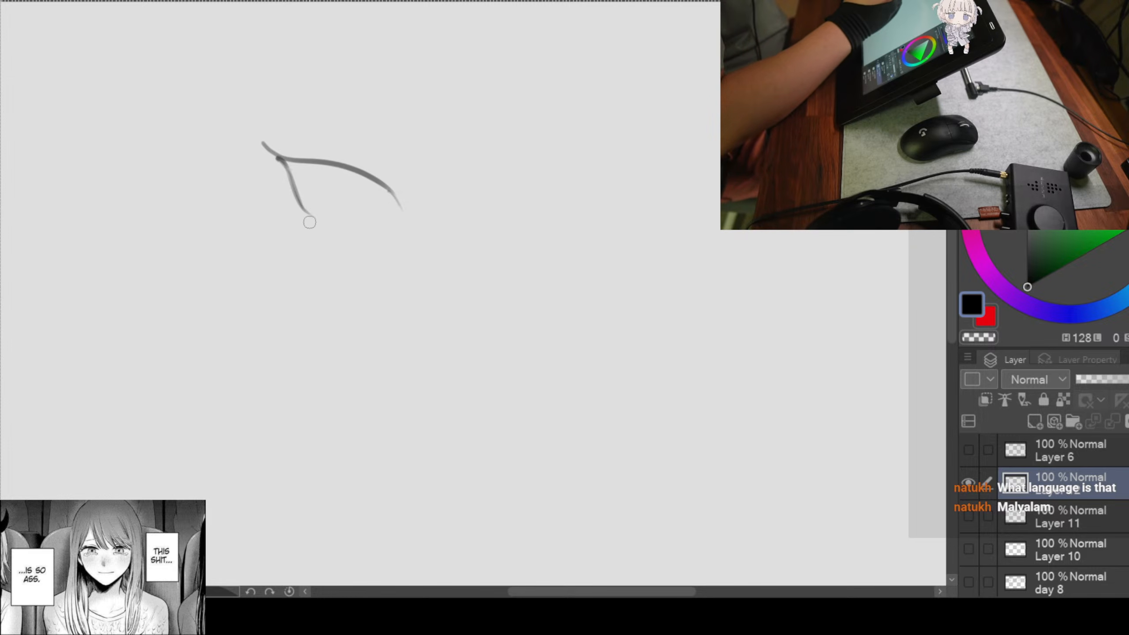
pyautogui.moveTo(310, 218)
pyautogui.mouseDown()
pyautogui.moveTo(337, 224)
pyautogui.moveTo(413, 214)
pyautogui.mouseUp()
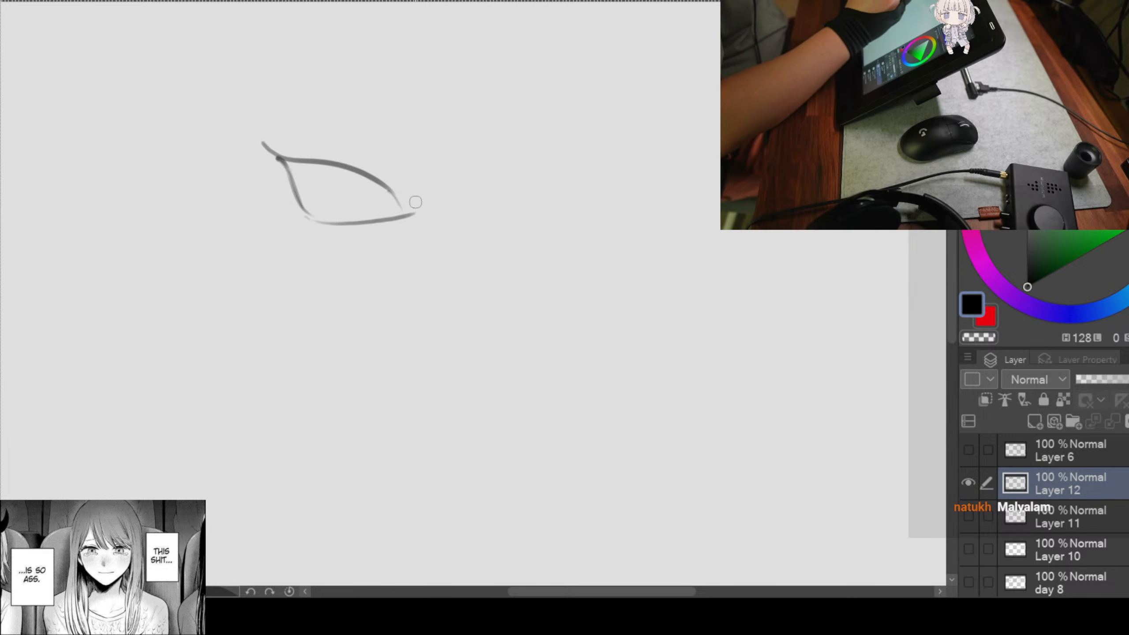
pyautogui.hotkey('ctrl', 'z')
pyautogui.moveTo(307, 217)
pyautogui.mouseDown()
pyautogui.moveTo(387, 227)
pyautogui.moveTo(302, 212)
pyautogui.moveTo(360, 227)
pyautogui.moveTo(414, 217)
pyautogui.mouseUp()
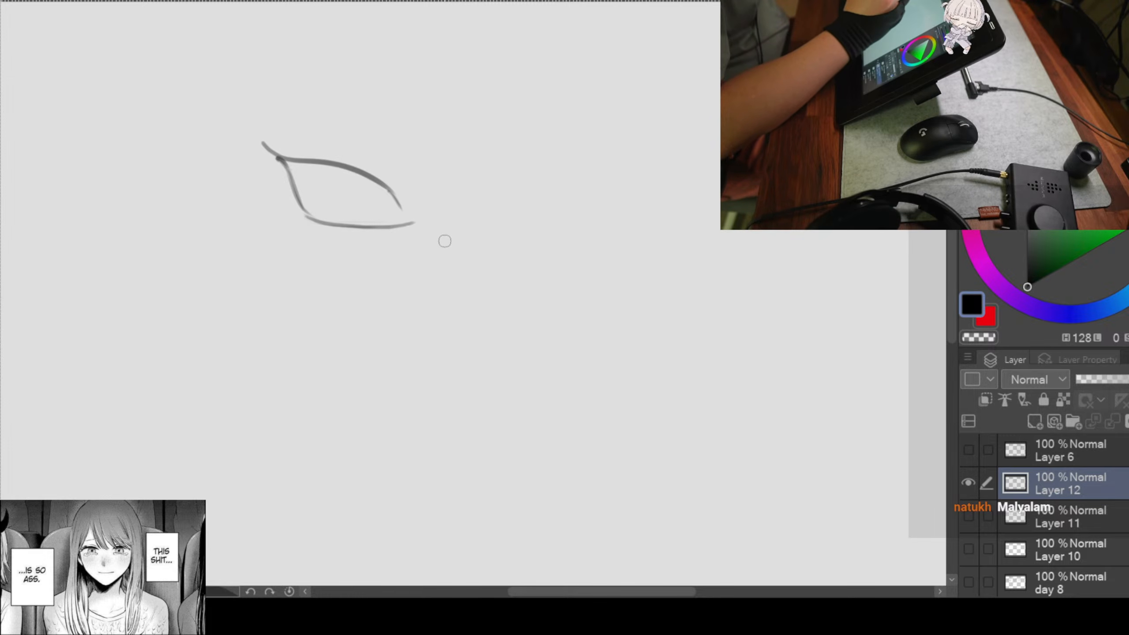
# Step: Darken the left eye's upper lash line and outer edge, and close the outline at its inner corner
pyautogui.scroll(-1, 444, 242)
pyautogui.scroll(1, 445, 231)
pyautogui.moveTo(473, 247); pyautogui.dragTo(449, 244)
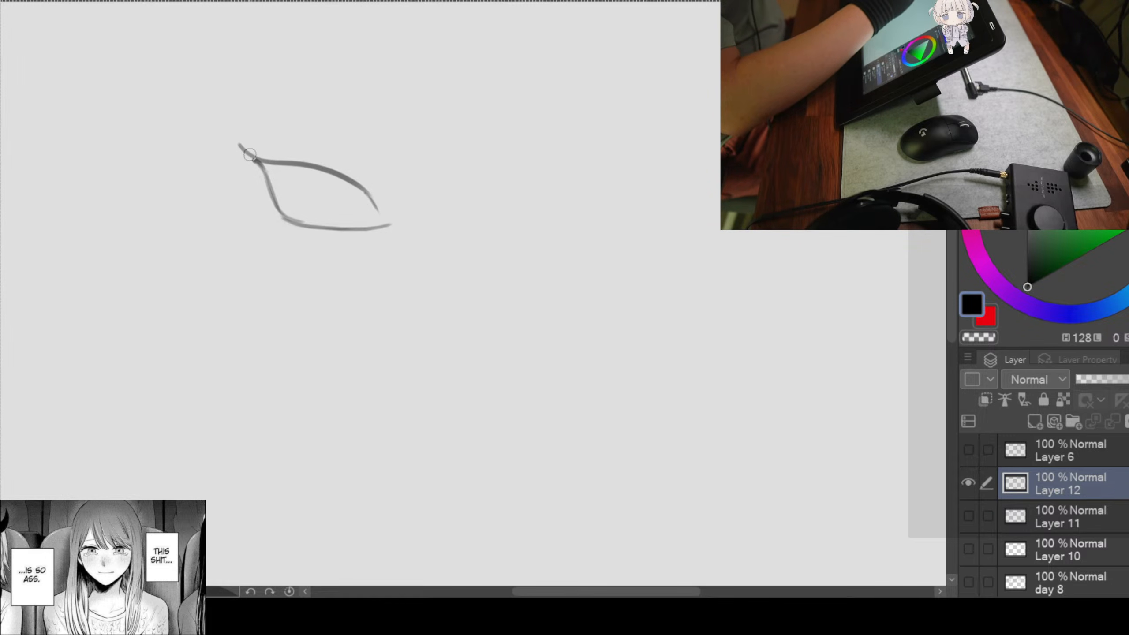
pyautogui.moveTo(250, 154)
pyautogui.mouseDown()
pyautogui.moveTo(284, 171)
pyautogui.moveTo(351, 176)
pyautogui.mouseUp()
pyautogui.moveTo(248, 148); pyautogui.dragTo(371, 187)
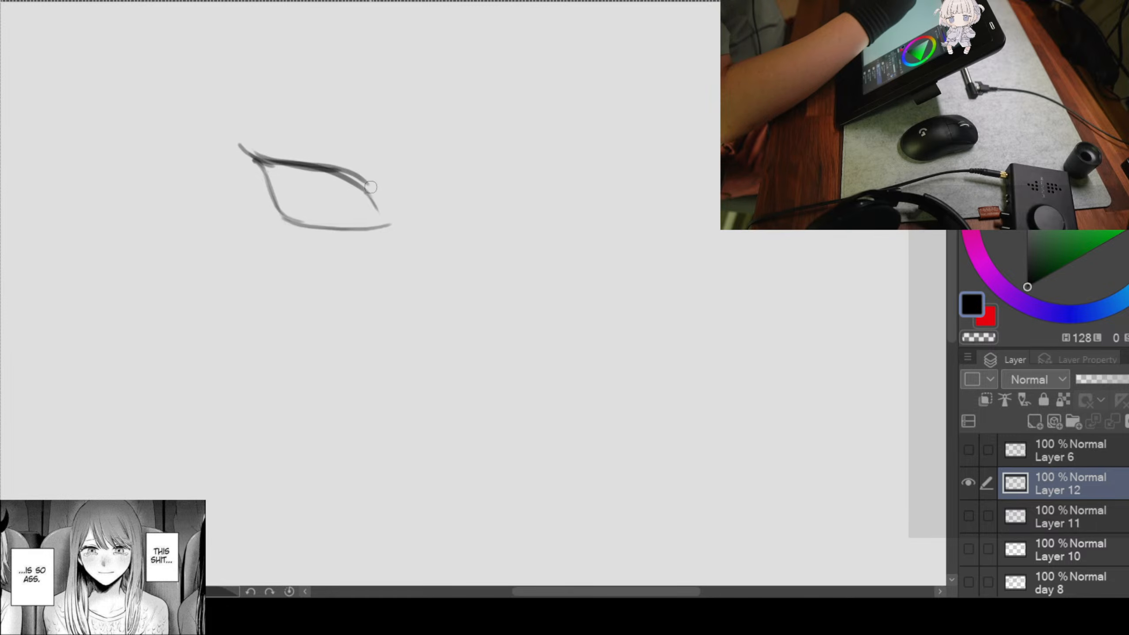
pyautogui.hotkey('ctrl', 'z')
pyautogui.moveTo(239, 145); pyautogui.dragTo(371, 196)
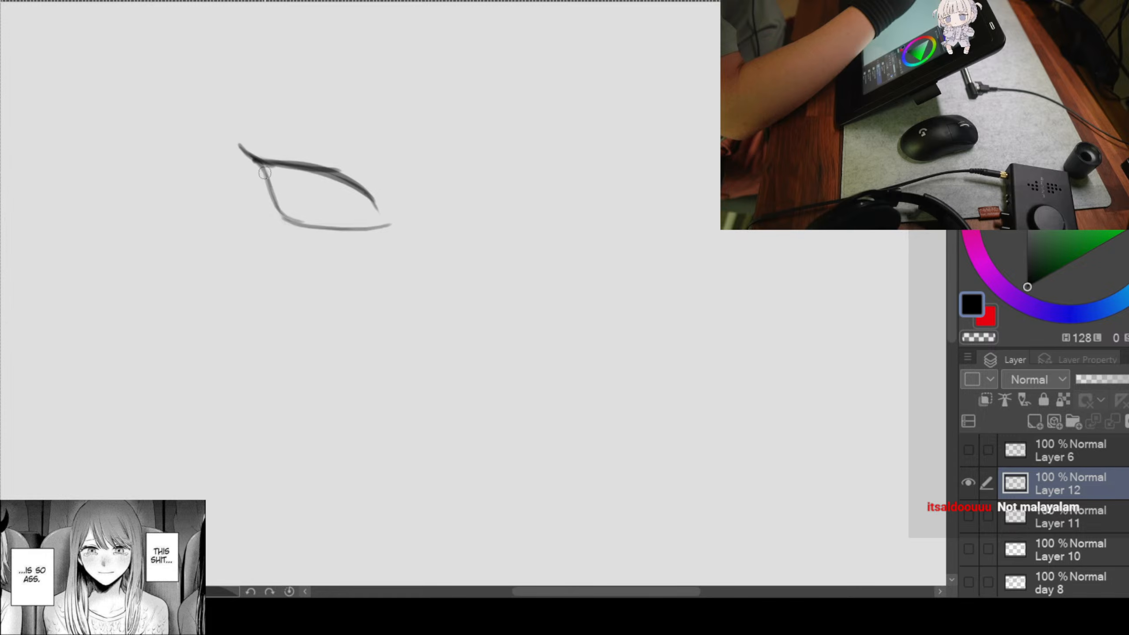
pyautogui.moveTo(264, 173)
pyautogui.mouseDown()
pyautogui.moveTo(291, 223)
pyautogui.moveTo(344, 229)
pyautogui.mouseUp()
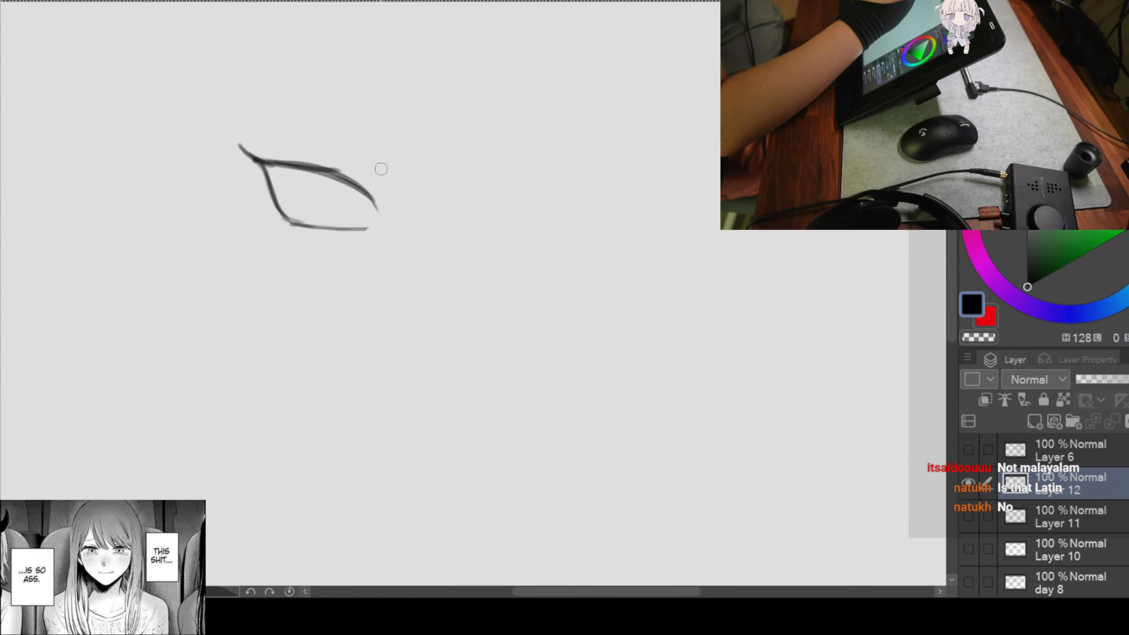
pyautogui.moveTo(375, 208); pyautogui.dragTo(374, 230)
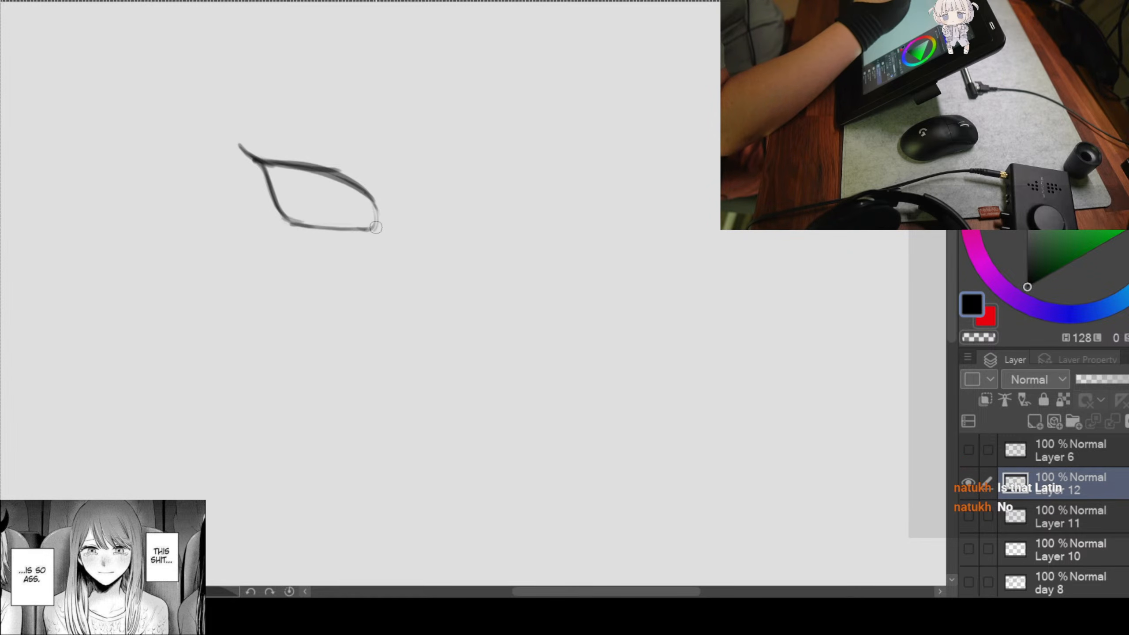
# Step: Thicken the left eye's lower lid and add a faint crease above the inner half of its upper lid
pyautogui.moveTo(463, 229); pyautogui.dragTo(447, 231)
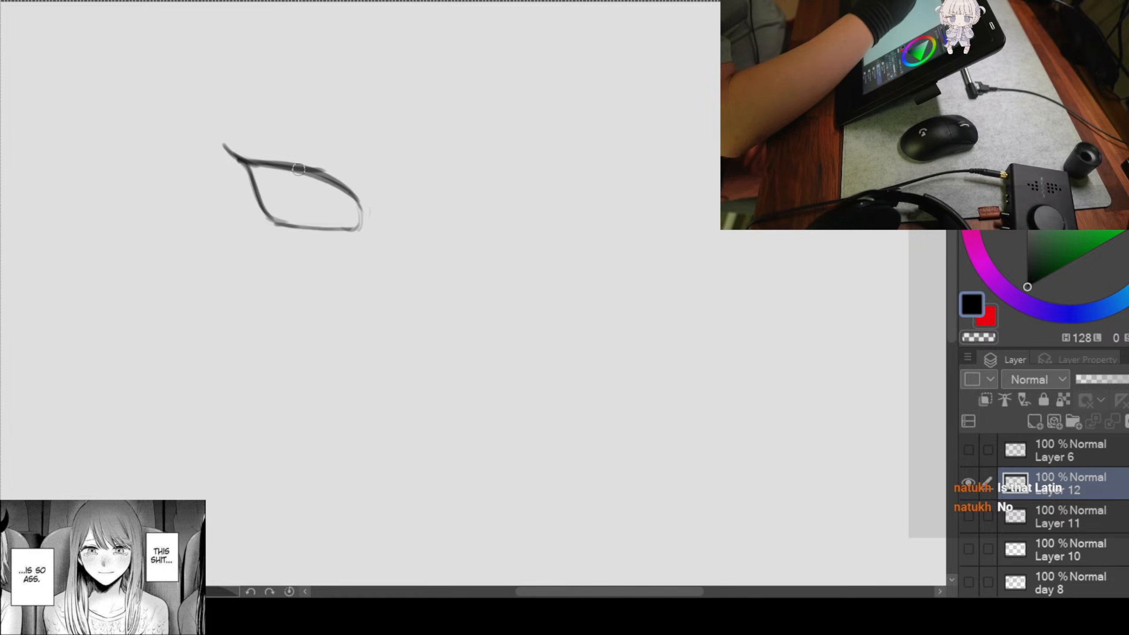
pyautogui.moveTo(293, 227); pyautogui.dragTo(338, 232)
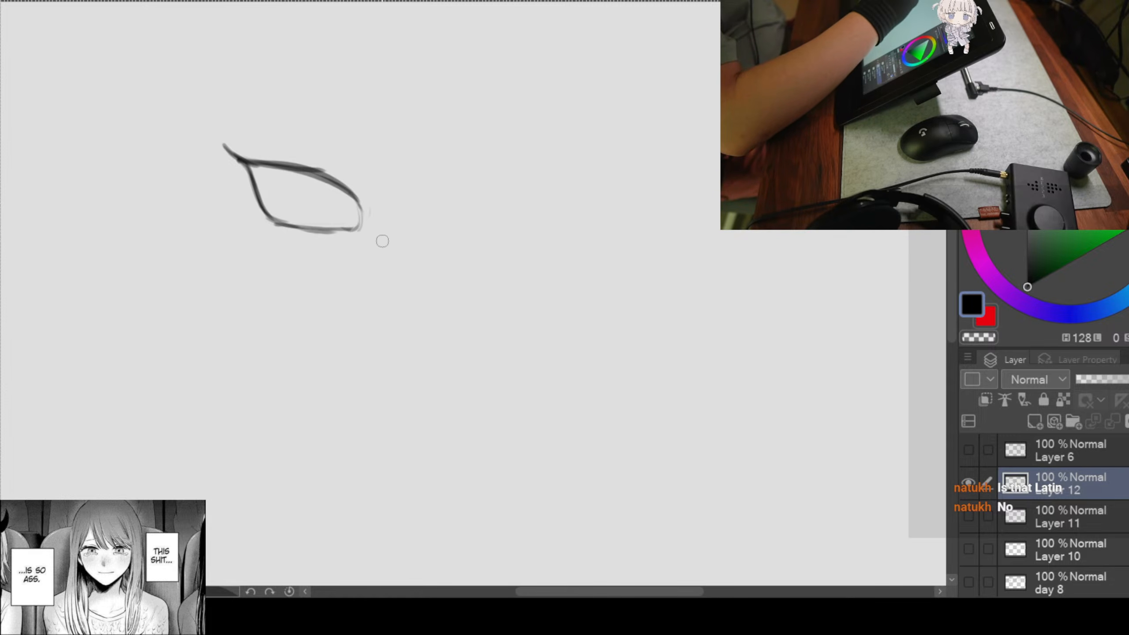
pyautogui.moveTo(453, 279); pyautogui.dragTo(437, 294)
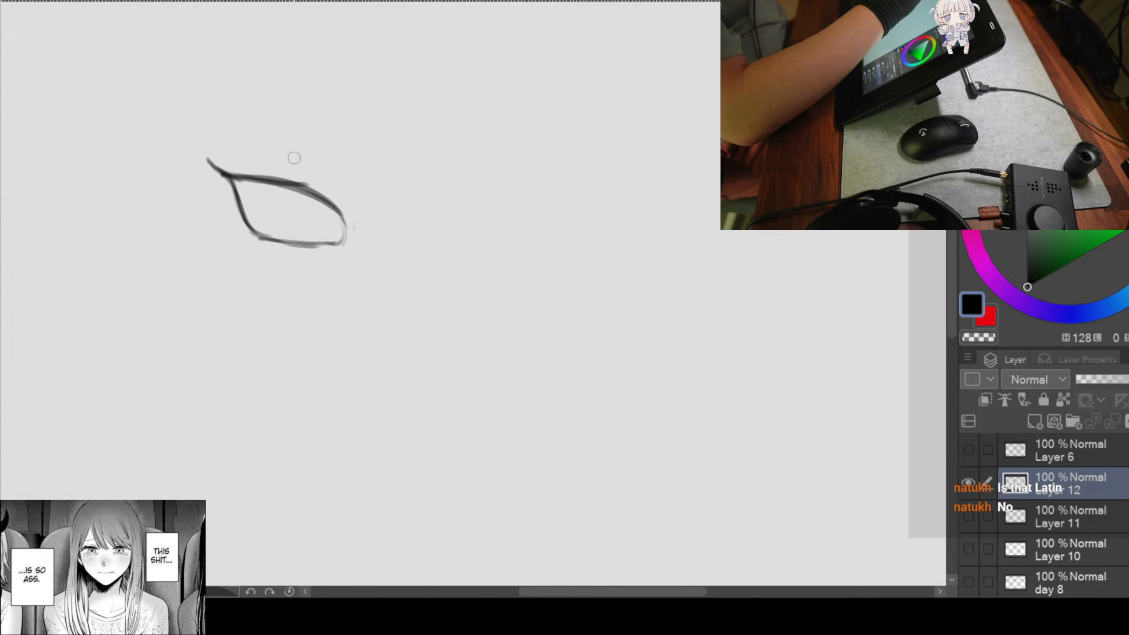
pyautogui.moveTo(291, 165); pyautogui.dragTo(332, 191)
# Step: Draw the right eye's upper lash line level with the left eye, sweeping up to a wing, and darken it
pyautogui.moveTo(509, 279); pyautogui.dragTo(440, 278)
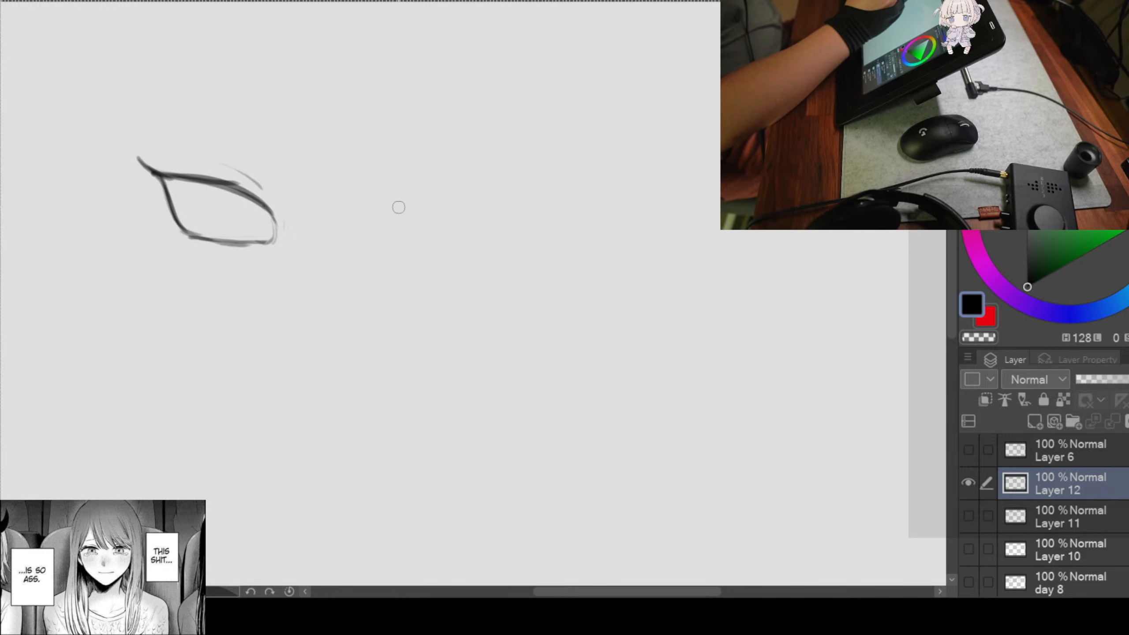
pyautogui.moveTo(382, 218)
pyautogui.mouseDown()
pyautogui.moveTo(518, 184)
pyautogui.moveTo(400, 221)
pyautogui.moveTo(466, 200)
pyautogui.mouseUp()
pyautogui.hotkey('ctrl', 'z')
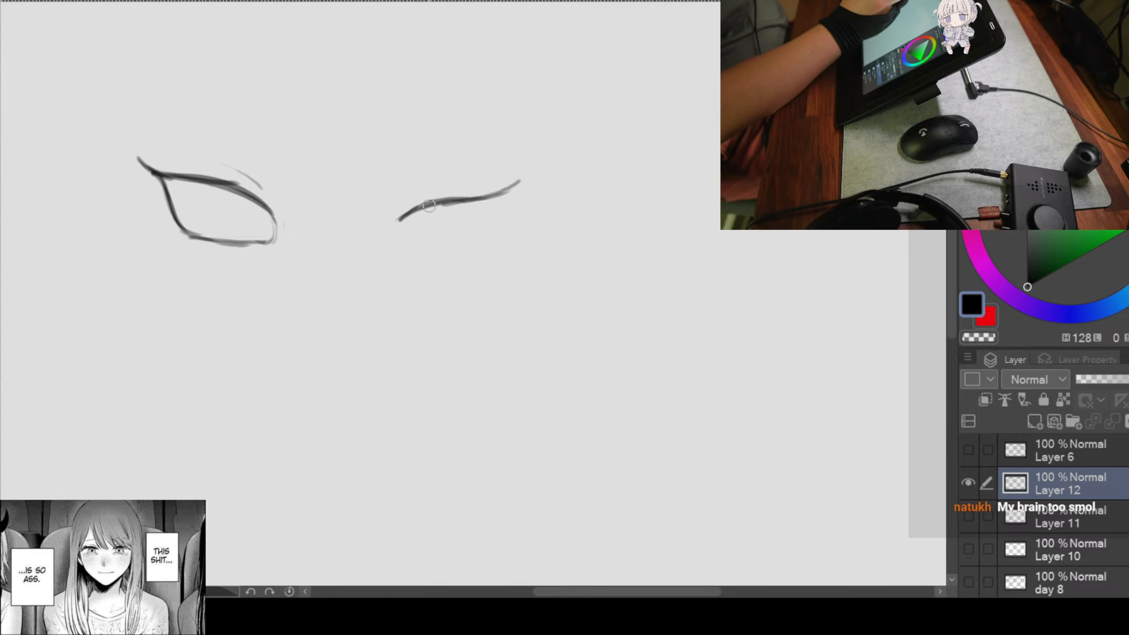
pyautogui.moveTo(433, 204)
pyautogui.mouseDown()
pyautogui.moveTo(396, 227)
pyautogui.moveTo(508, 192)
pyautogui.mouseUp()
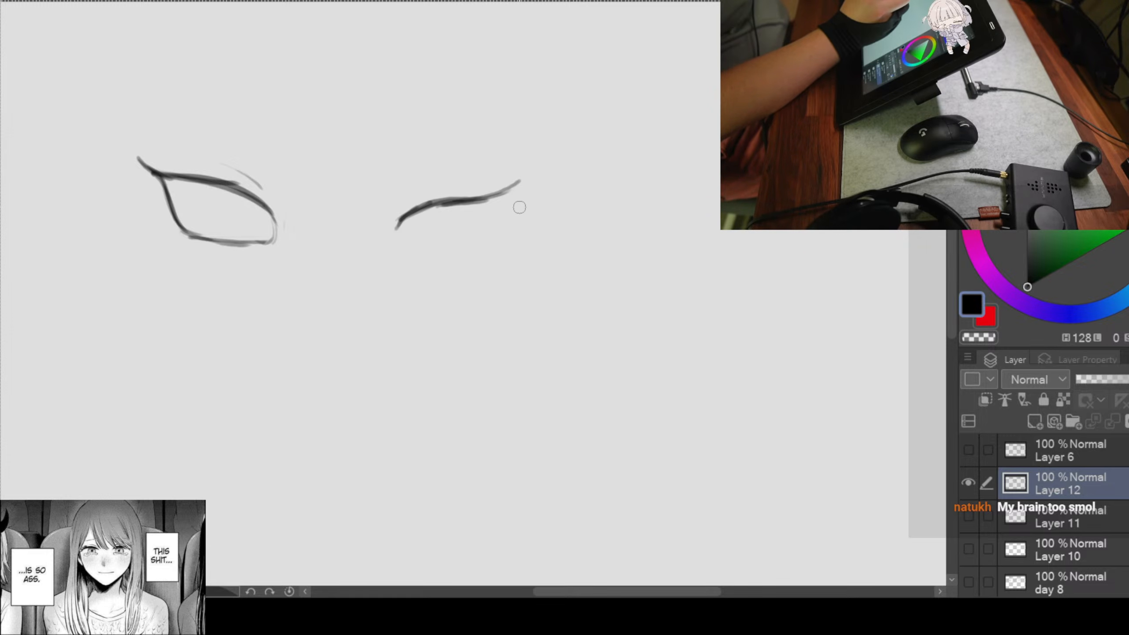
# Step: Draw the right eye's outer edge and lower lid, redoing the first attempt with the lid set lower
pyautogui.moveTo(488, 220)
pyautogui.mouseDown()
pyautogui.moveTo(498, 205)
pyautogui.moveTo(422, 239)
pyautogui.mouseUp()
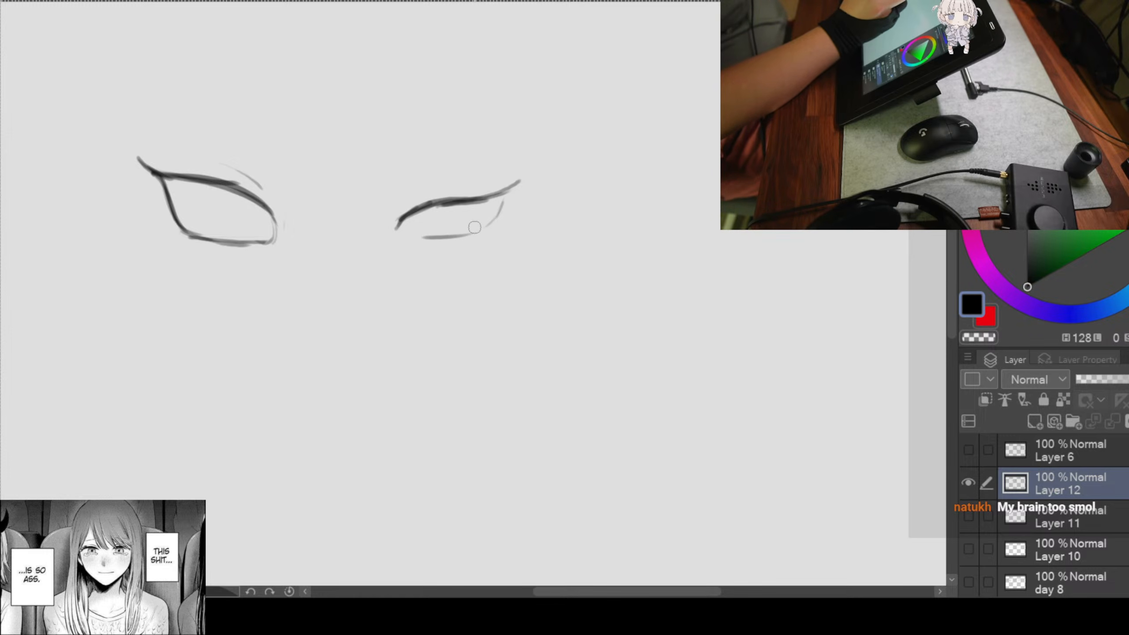
pyautogui.hotkey('ctrl', 'z')
pyautogui.hotkey('ctrl', 'z')
pyautogui.moveTo(504, 194)
pyautogui.mouseDown()
pyautogui.moveTo(480, 238)
pyautogui.moveTo(417, 255)
pyautogui.mouseUp()
pyautogui.moveTo(482, 236); pyautogui.dragTo(416, 254)
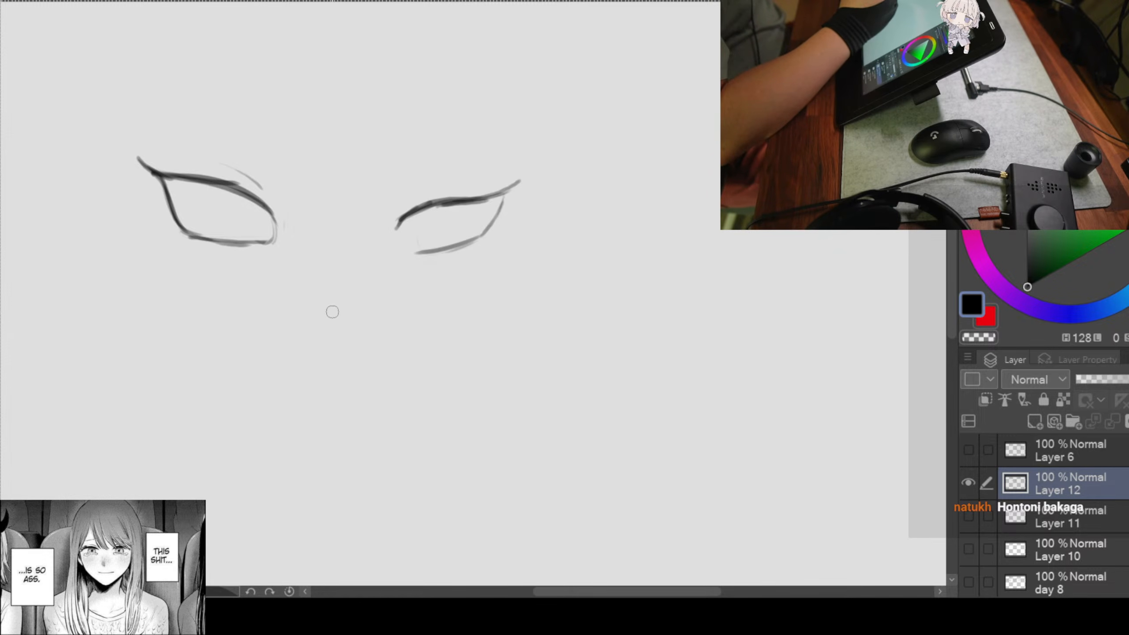
# Step: Mark the nose with a short stroke between and below the eyes, and add eyelid creases above both eyes
pyautogui.moveTo(323, 314); pyautogui.dragTo(322, 323)
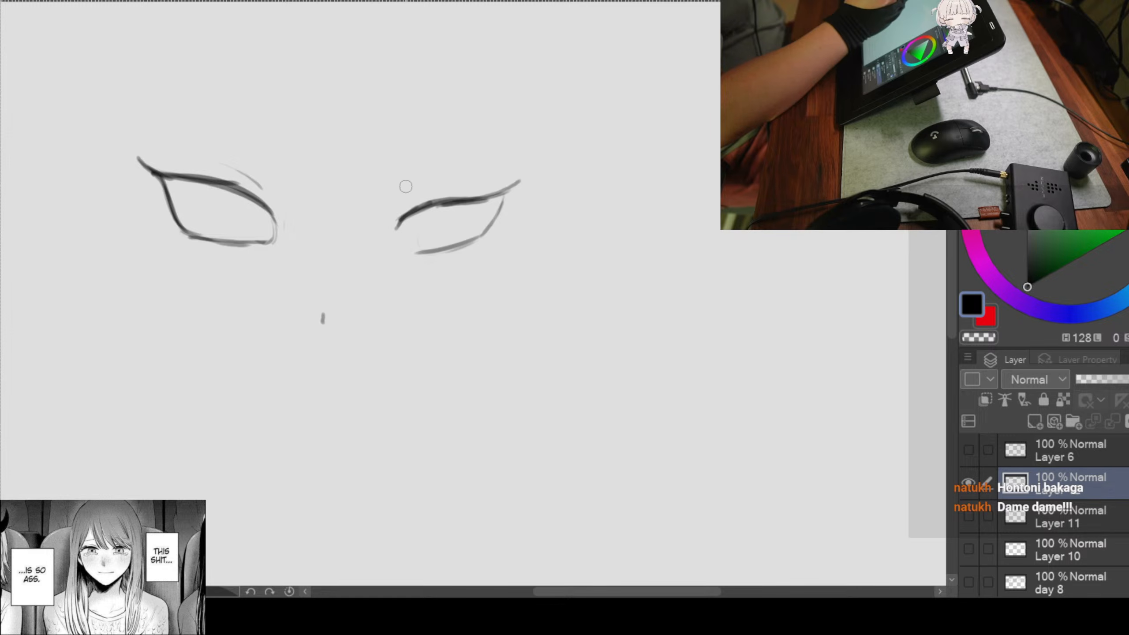
pyautogui.moveTo(399, 191); pyautogui.dragTo(479, 179)
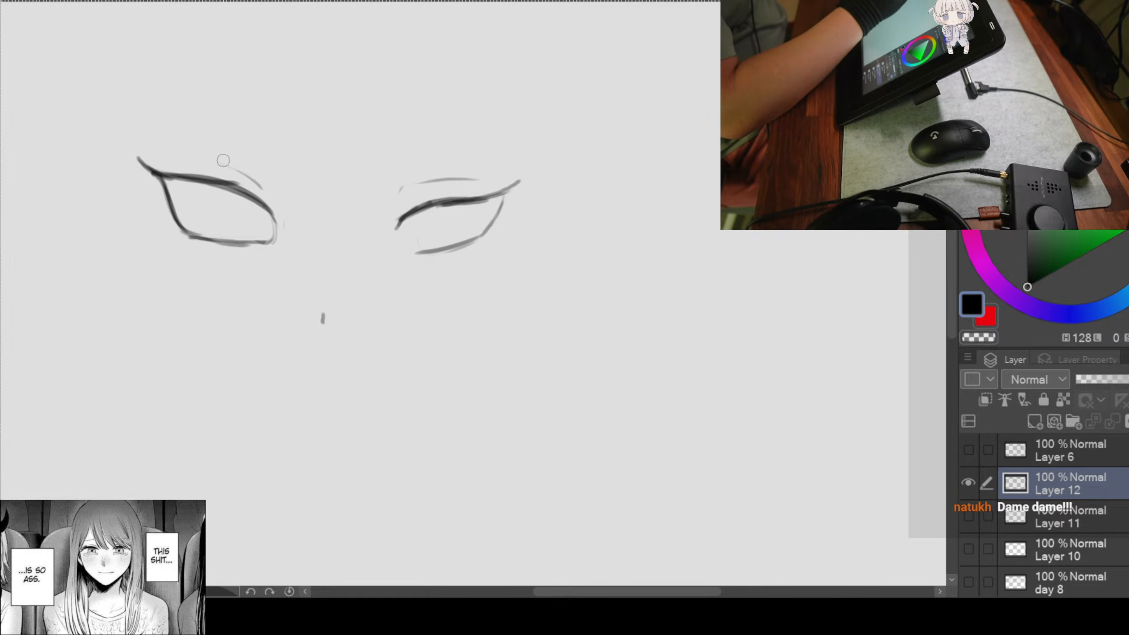
pyautogui.moveTo(182, 174); pyautogui.dragTo(233, 167)
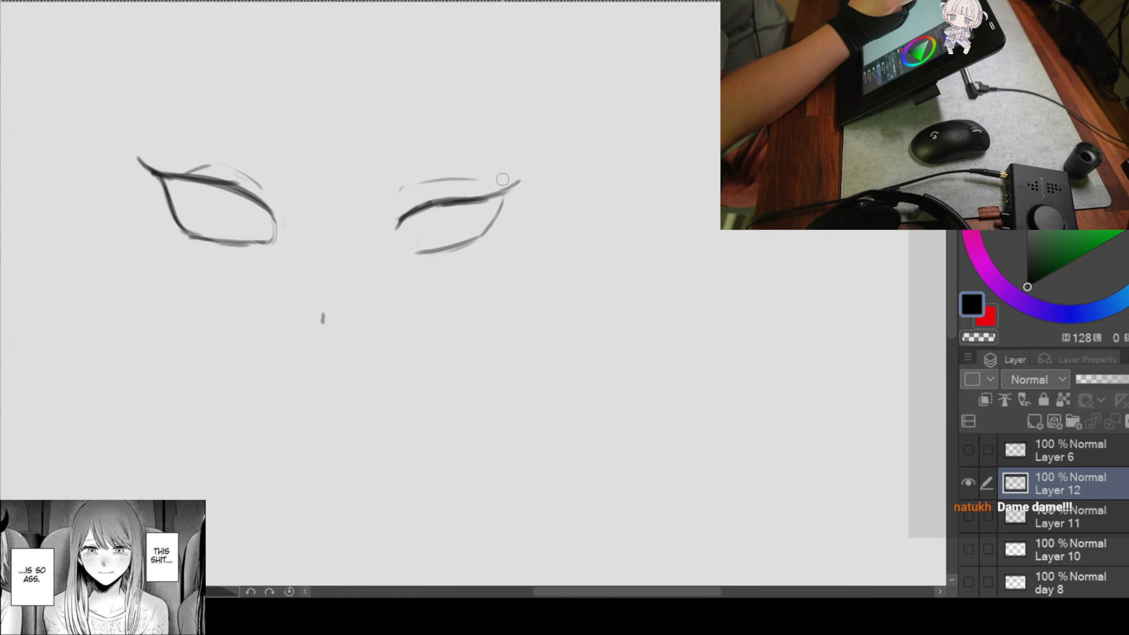
pyautogui.moveTo(409, 186); pyautogui.dragTo(390, 204)
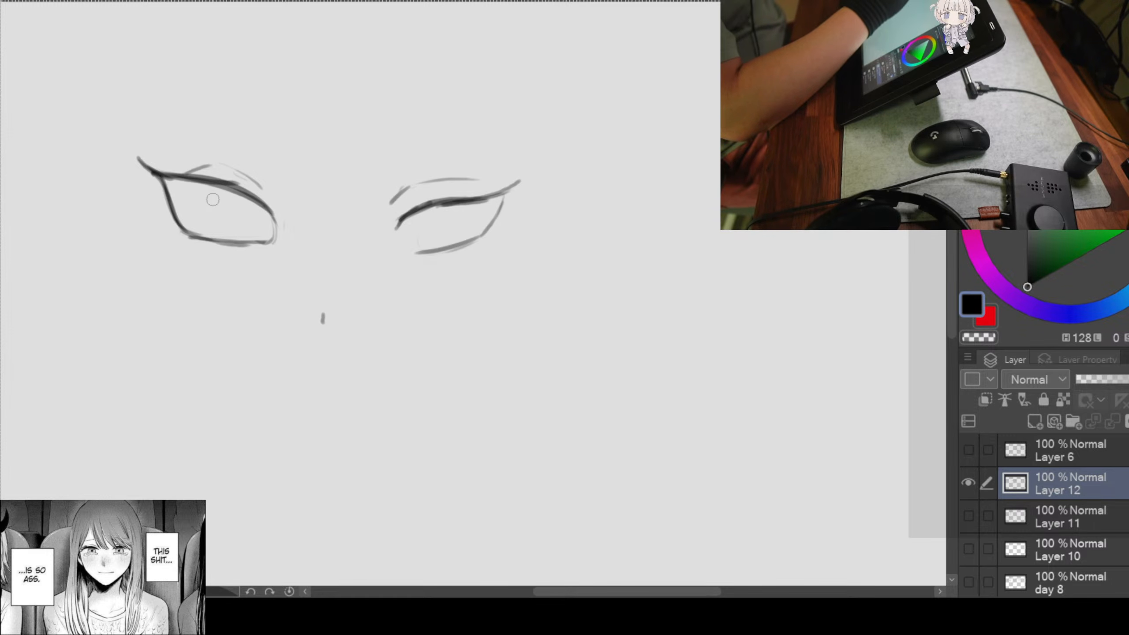
# Step: Outline the irises inside both eyes and reinforce the right eye's lower lid
pyautogui.moveTo(208, 187); pyautogui.dragTo(232, 242)
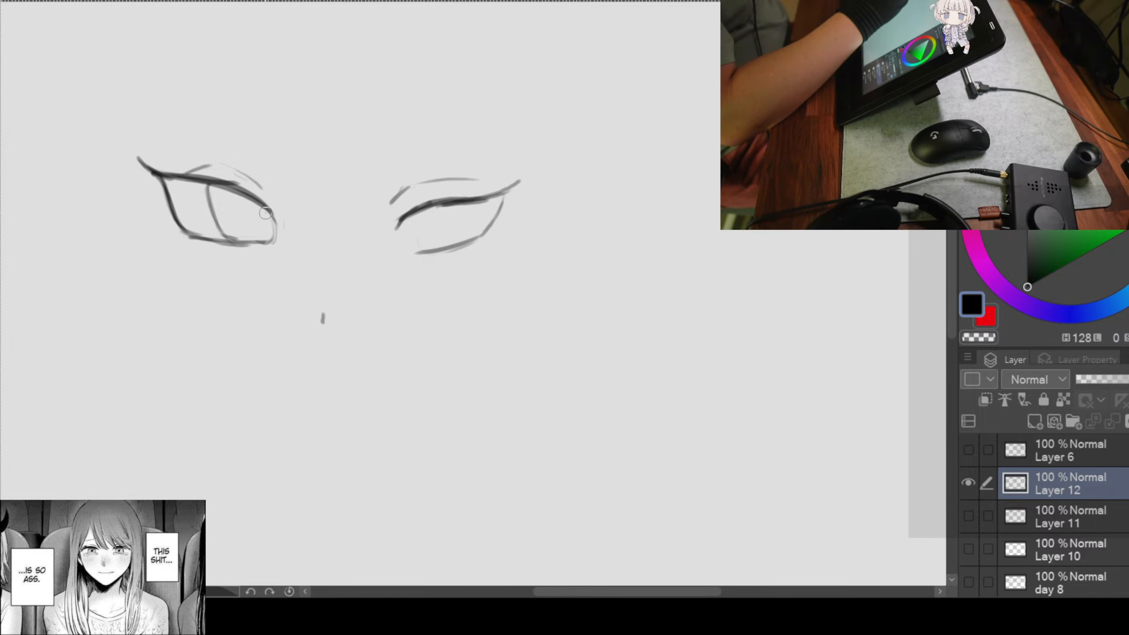
pyautogui.moveTo(268, 214); pyautogui.dragTo(269, 236)
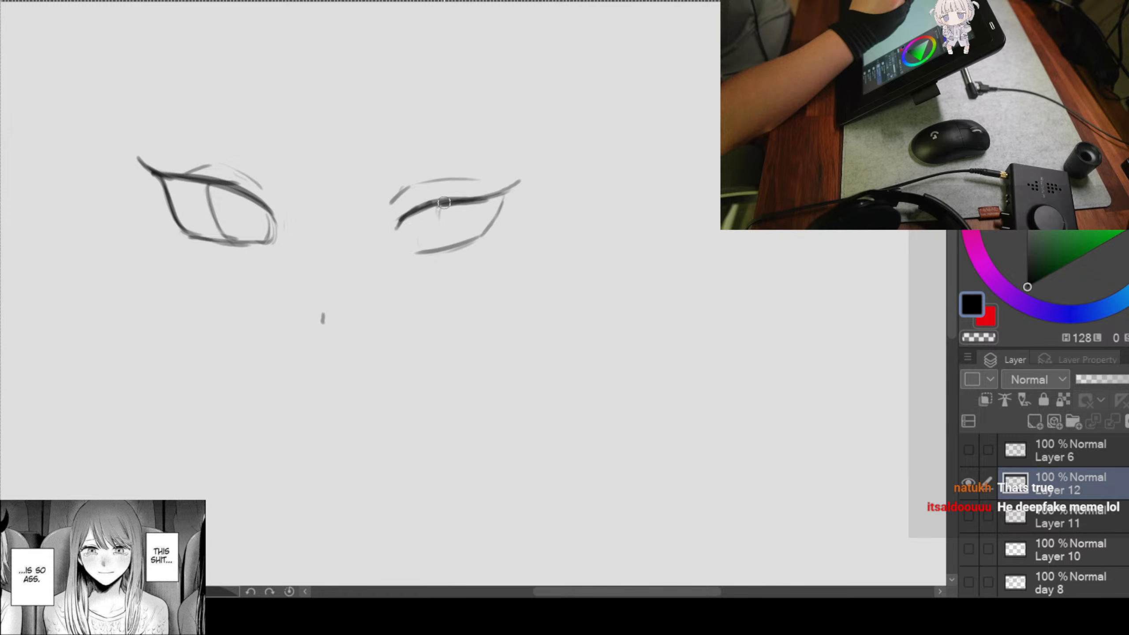
pyautogui.moveTo(441, 204)
pyautogui.mouseDown()
pyautogui.moveTo(437, 223)
pyautogui.moveTo(458, 240)
pyautogui.mouseUp()
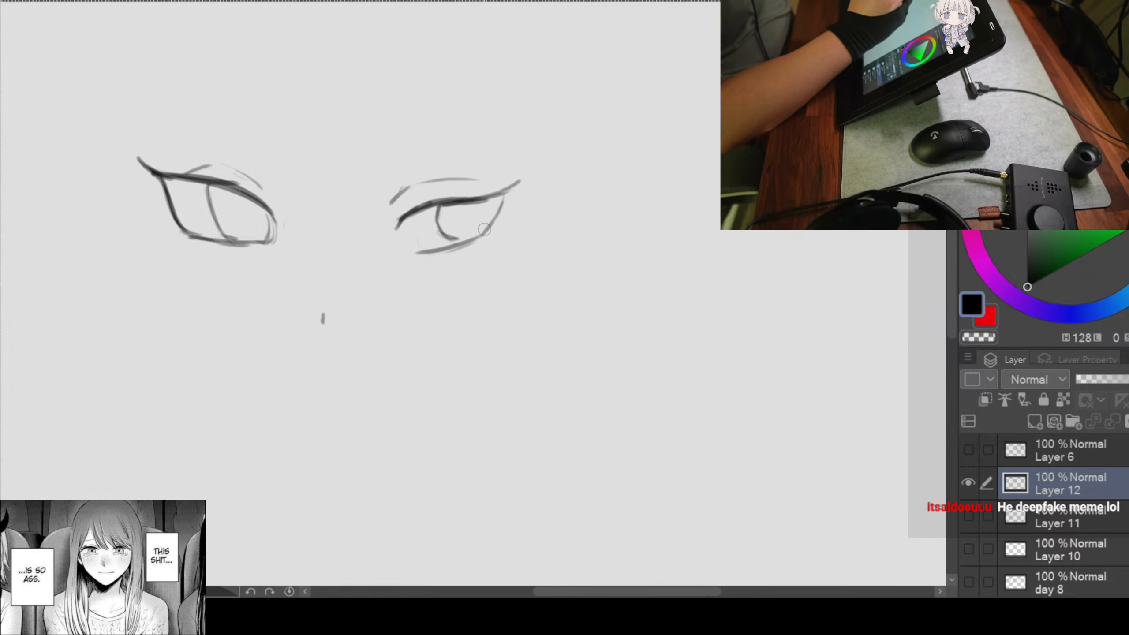
pyautogui.moveTo(456, 243); pyautogui.dragTo(468, 240)
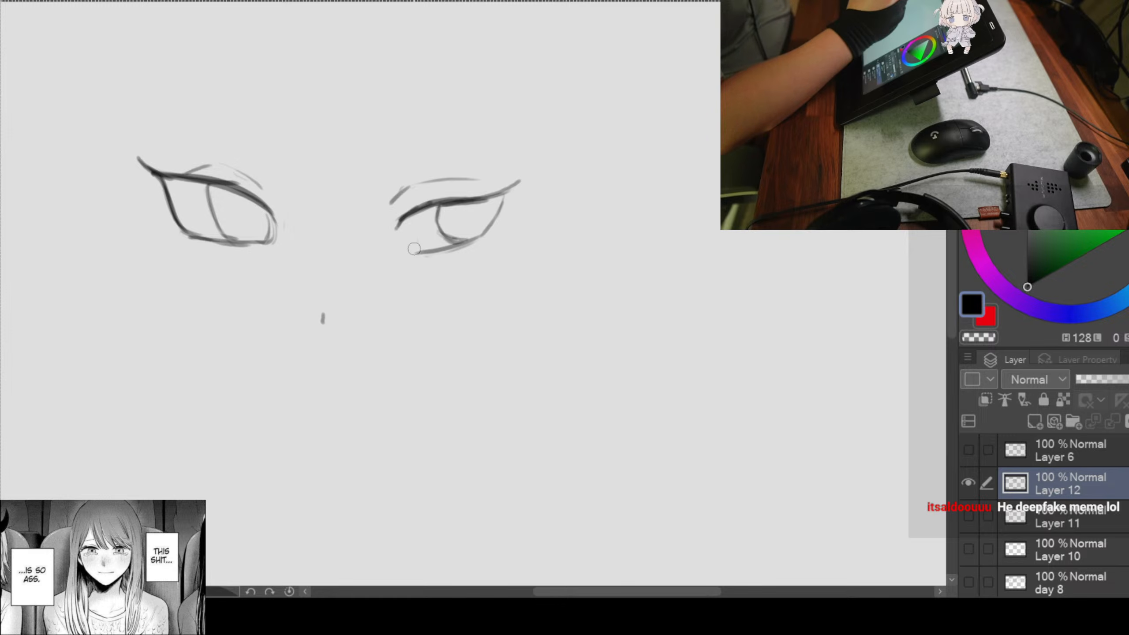
pyautogui.moveTo(399, 235)
pyautogui.mouseDown()
pyautogui.moveTo(420, 247)
pyautogui.moveTo(468, 241)
pyautogui.moveTo(504, 227)
pyautogui.moveTo(504, 206)
pyautogui.moveTo(504, 216)
pyautogui.mouseUp()
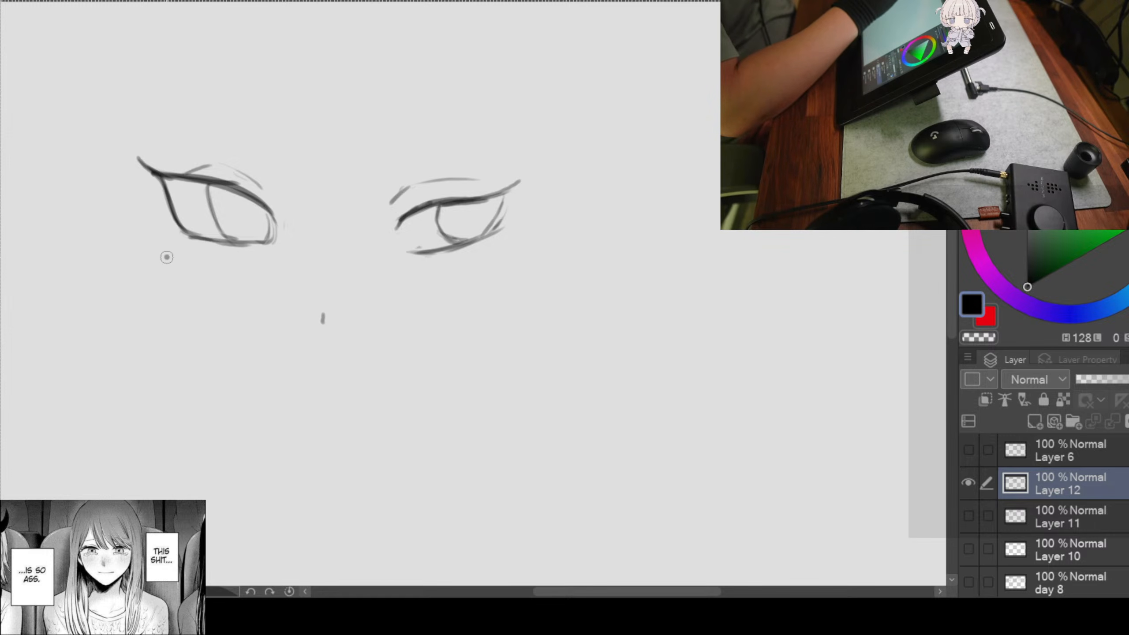
# Step: Lasso the right eye, enlarge it slightly and move it closer to the left eye
pyautogui.scroll(-2, 470, 307)
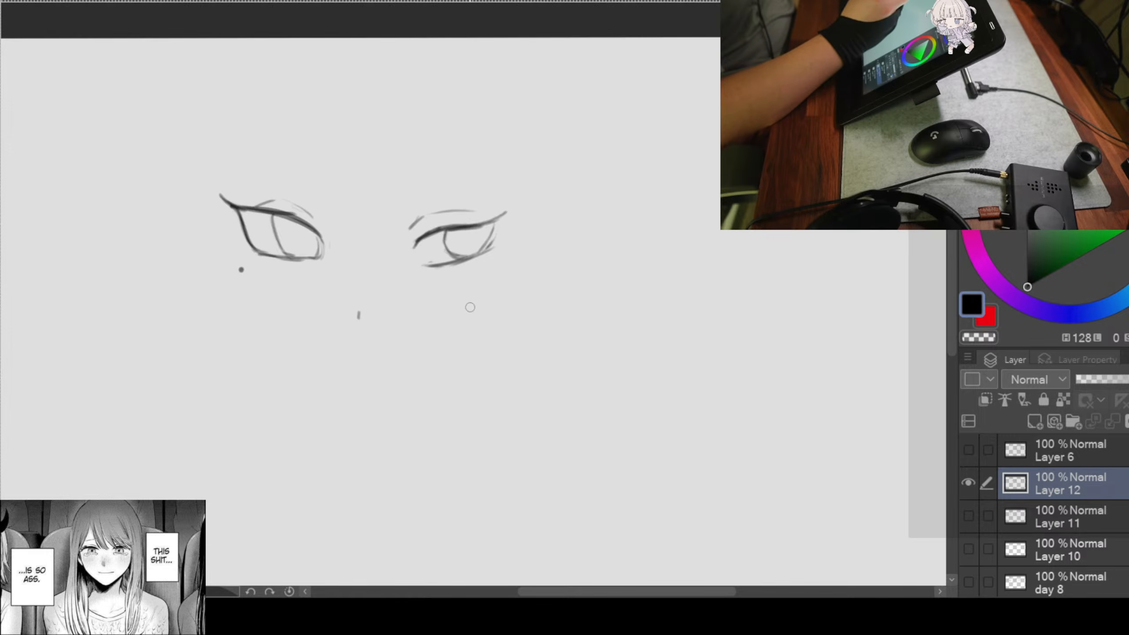
pyautogui.scroll(2, 473, 276)
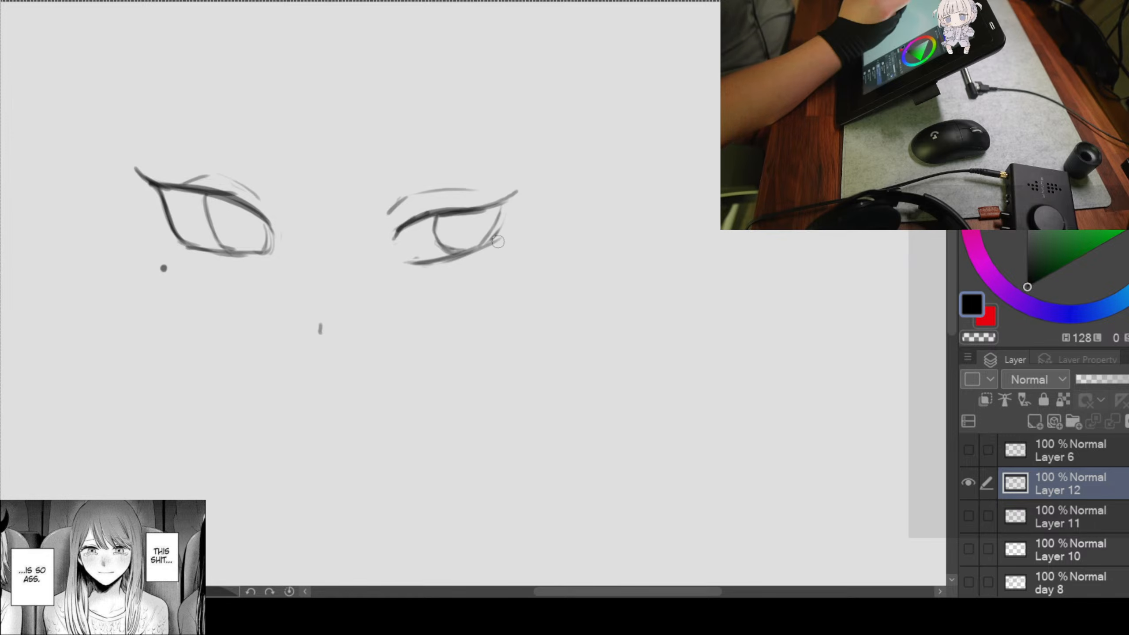
pyautogui.press('m')
pyautogui.moveTo(534, 134)
pyautogui.mouseDown()
pyautogui.moveTo(353, 220)
pyautogui.moveTo(524, 143)
pyautogui.mouseUp()
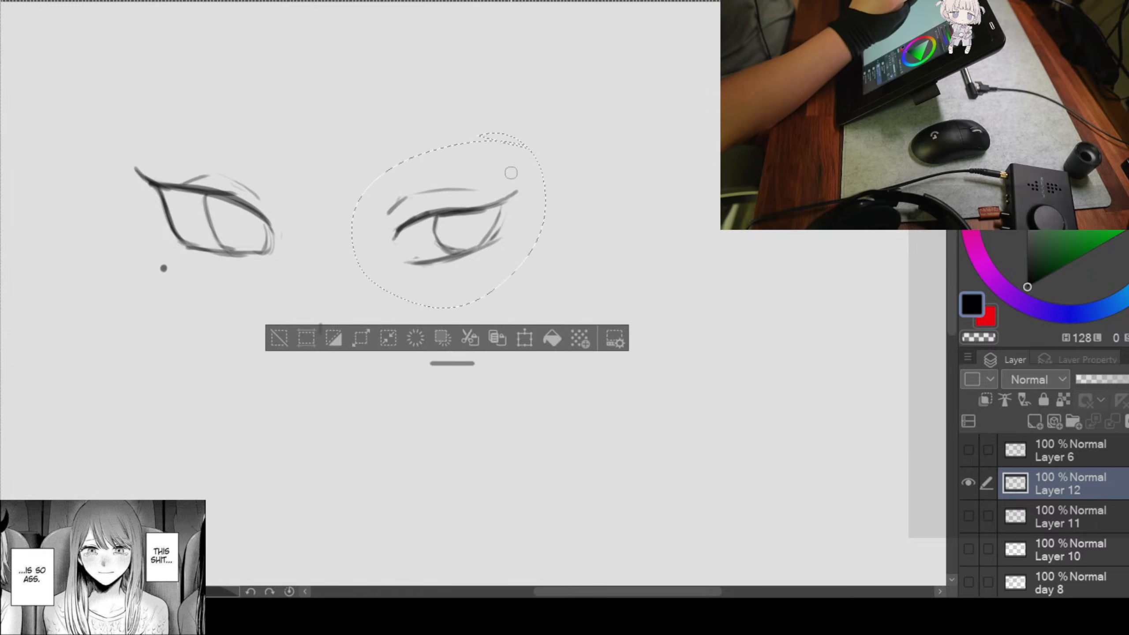
pyautogui.hotkey('ctrl', 't')
pyautogui.moveTo(548, 305); pyautogui.dragTo(565, 322)
pyautogui.moveTo(496, 261)
pyautogui.mouseDown()
pyautogui.moveTo(486, 249)
pyautogui.moveTo(471, 258)
pyautogui.mouseUp()
pyautogui.click(371, 340)
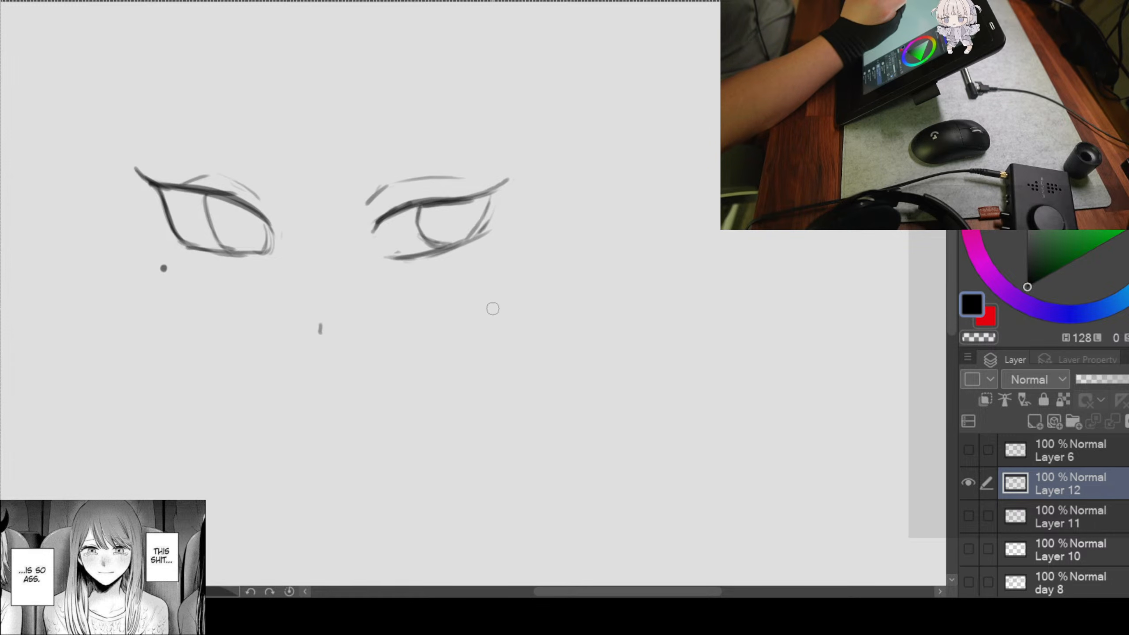
# Step: Scale the whole face sketch down slightly and shift it back into place
pyautogui.hotkey('ctrl', 't')
pyautogui.moveTo(507, 168); pyautogui.dragTo(477, 181)
pyautogui.moveTo(420, 259); pyautogui.dragTo(453, 247)
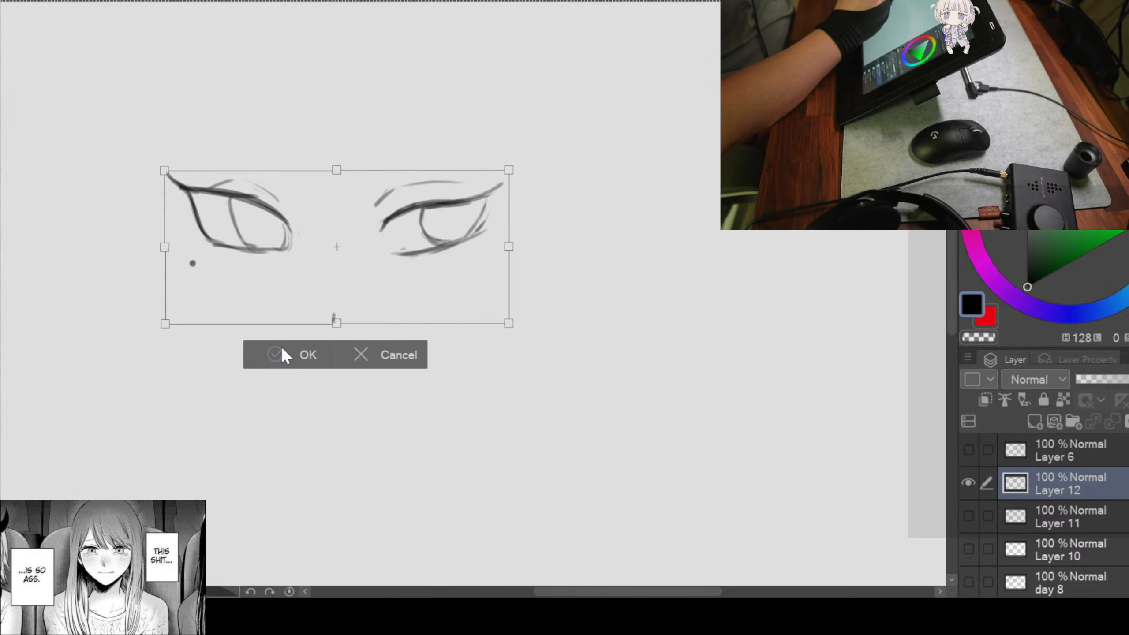
pyautogui.click(283, 350)
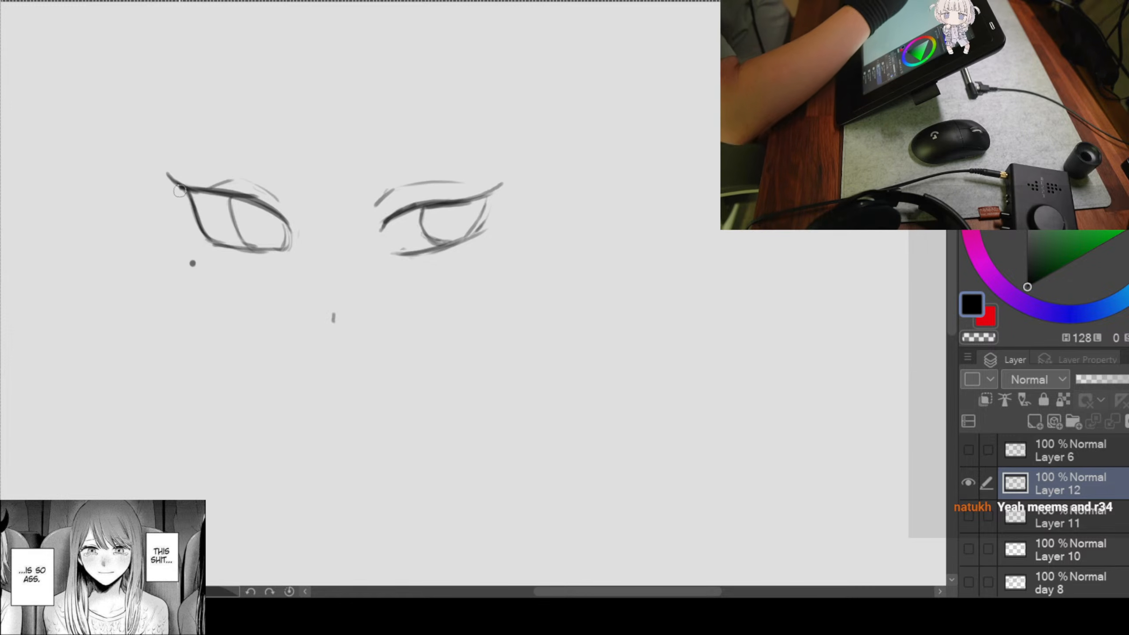
# Step: Draw the left face contour from beside the left eye's wing down to the cheek, redoing the first stroke and extending its upper end
pyautogui.moveTo(144, 165); pyautogui.dragTo(190, 324)
pyautogui.hotkey('ctrl', 'z')
pyautogui.moveTo(149, 168); pyautogui.dragTo(222, 349)
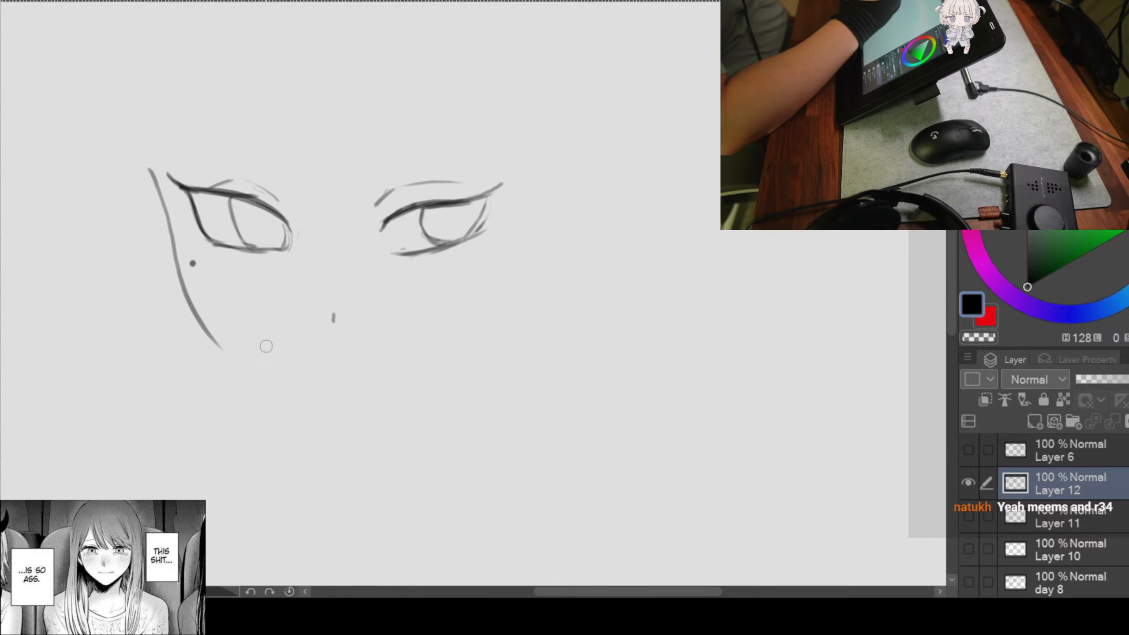
pyautogui.moveTo(143, 160); pyautogui.dragTo(164, 201)
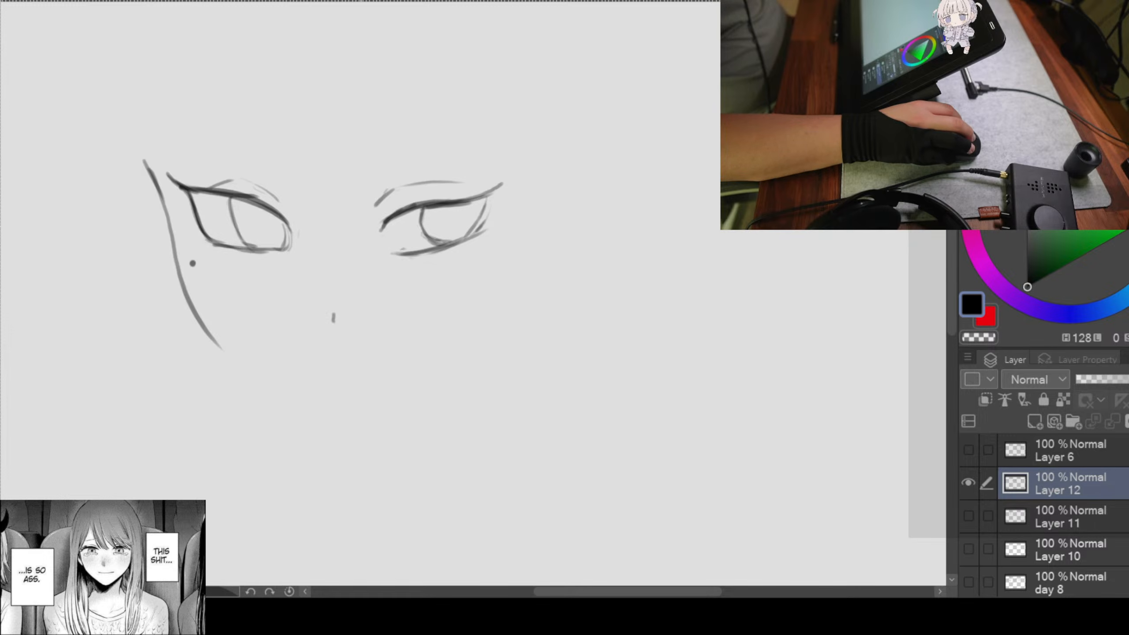
# Step: Continue the left jawline from the cheek diagonally toward the chin, redoing the lower strokes, and darken the cheek curve
pyautogui.moveTo(471, 245); pyautogui.dragTo(441, 199)
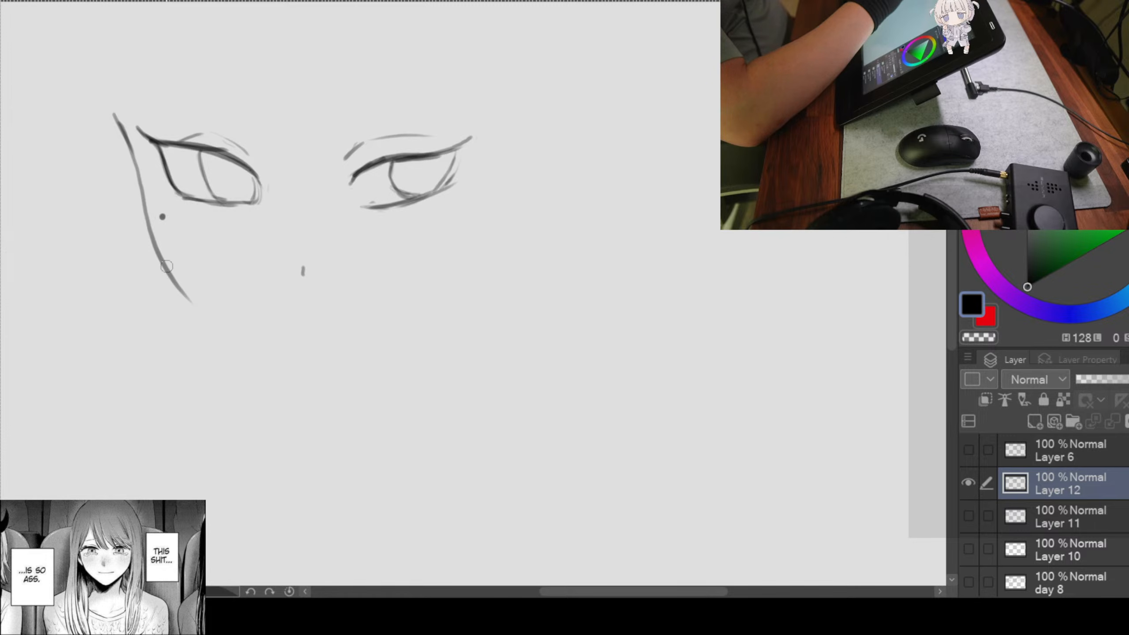
pyautogui.moveTo(147, 225)
pyautogui.mouseDown()
pyautogui.moveTo(199, 305)
pyautogui.moveTo(304, 356)
pyautogui.mouseUp()
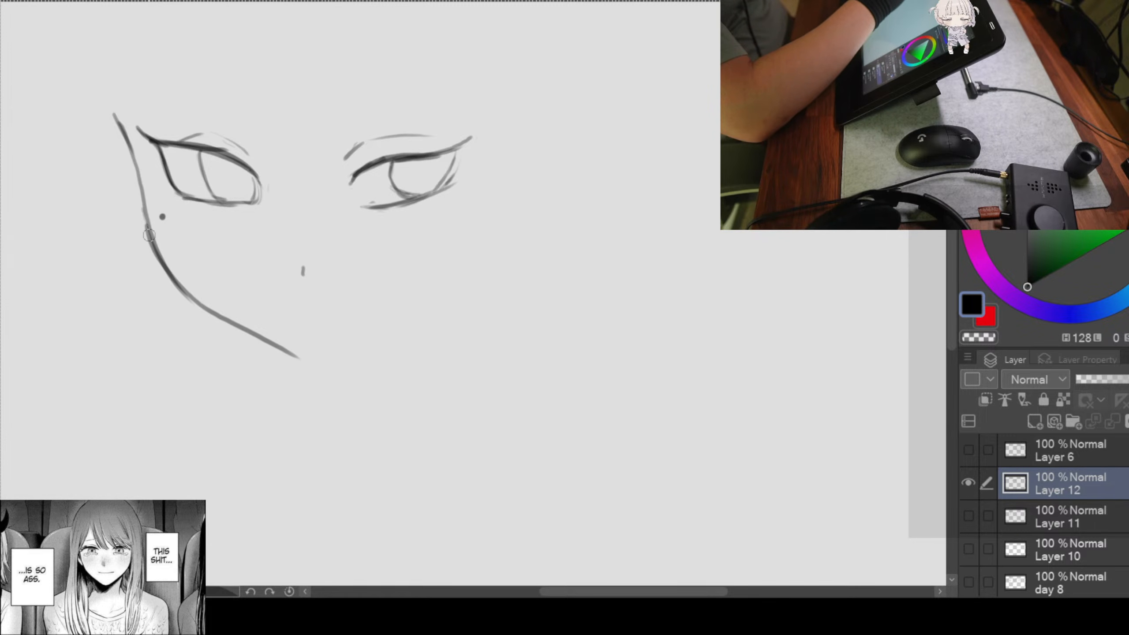
pyautogui.moveTo(149, 234)
pyautogui.mouseDown()
pyautogui.moveTo(203, 312)
pyautogui.moveTo(297, 370)
pyautogui.mouseUp()
pyautogui.hotkey('ctrl', 'z')
pyautogui.moveTo(168, 269)
pyautogui.mouseDown()
pyautogui.moveTo(207, 312)
pyautogui.moveTo(293, 365)
pyautogui.moveTo(274, 342)
pyautogui.moveTo(302, 372)
pyautogui.mouseUp()
pyautogui.hotkey('ctrl', 'z')
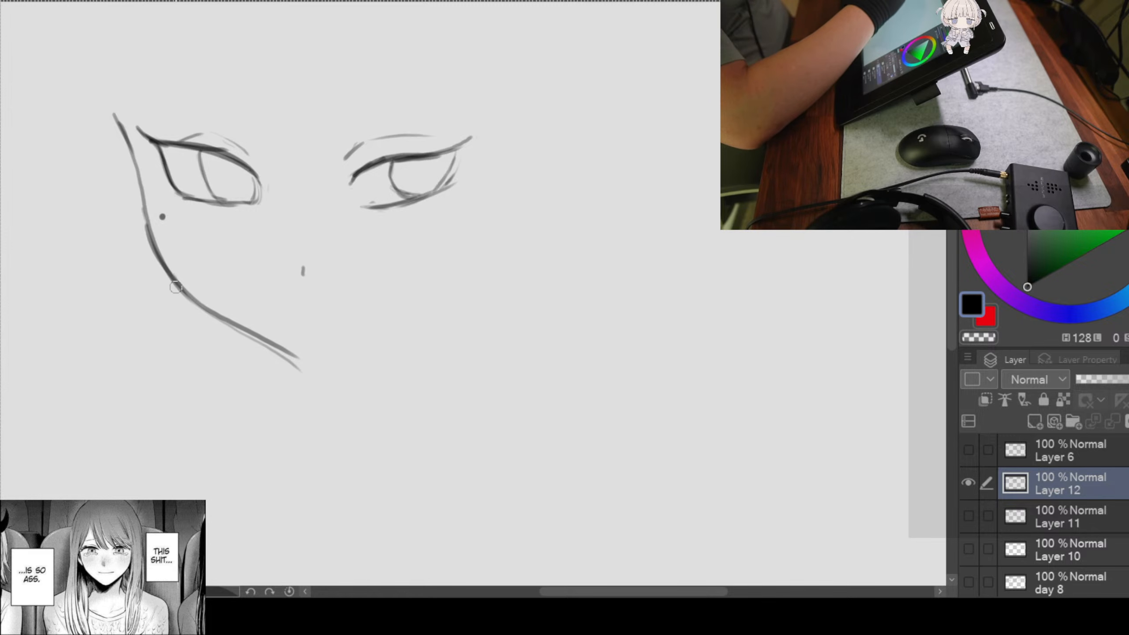
pyautogui.moveTo(146, 229)
pyautogui.mouseDown()
pyautogui.moveTo(192, 301)
pyautogui.moveTo(310, 382)
pyautogui.moveTo(301, 357)
pyautogui.moveTo(216, 313)
pyautogui.mouseUp()
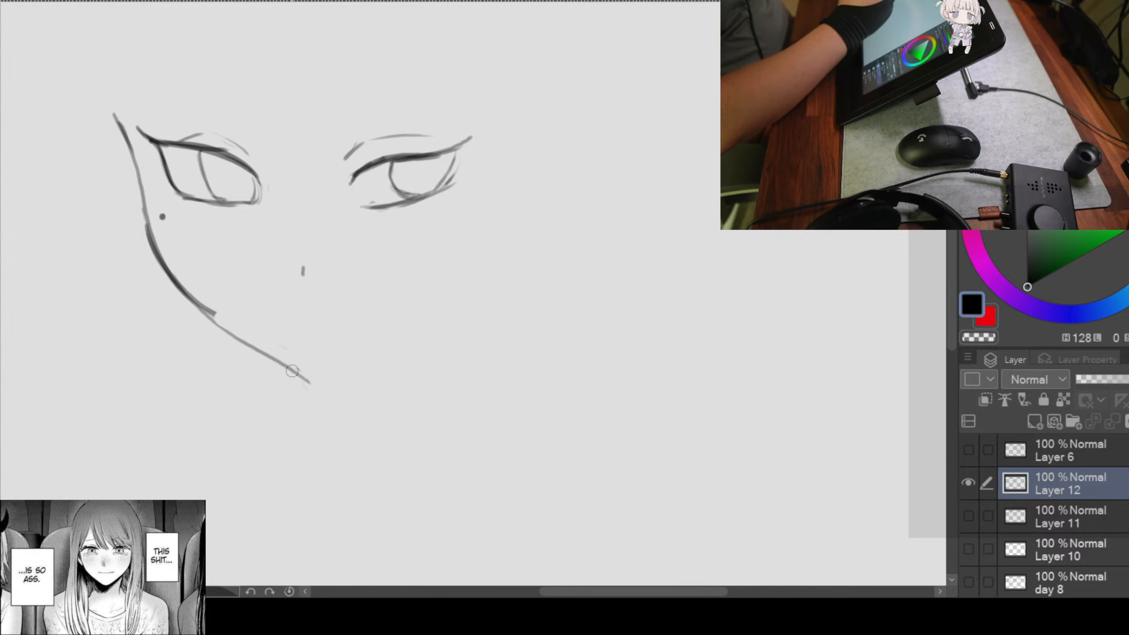
# Step: Join the jaw in a pointed chin, curve the right jawline upward, and draw a smiling mouth line below the nose
pyautogui.moveTo(292, 371)
pyautogui.mouseDown()
pyautogui.moveTo(315, 391)
pyautogui.moveTo(346, 382)
pyautogui.mouseUp()
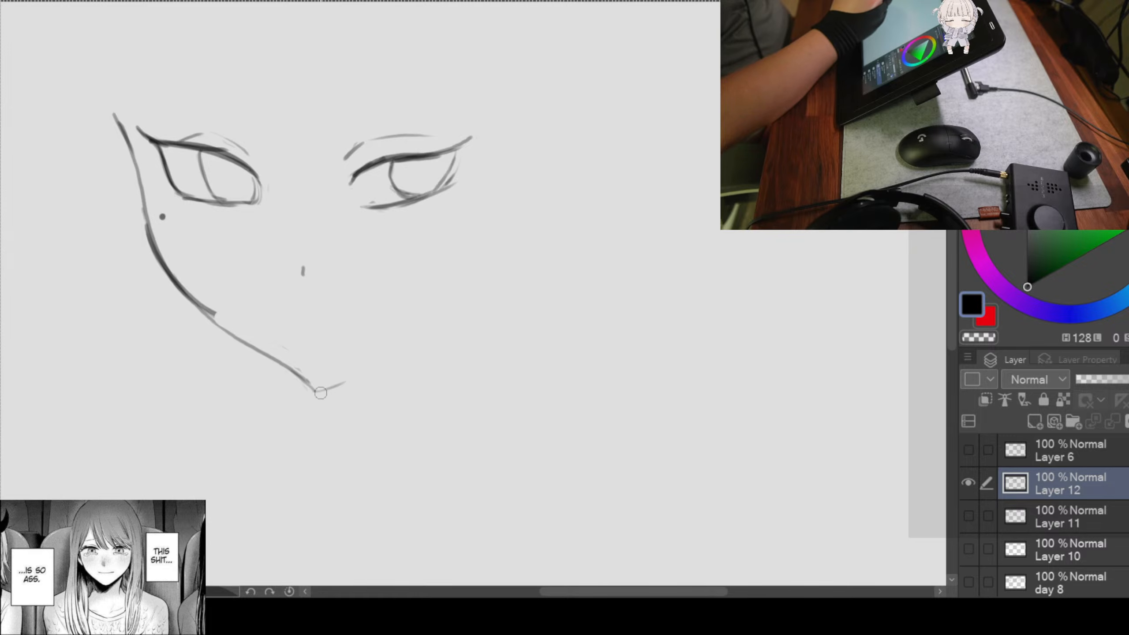
pyautogui.moveTo(321, 392); pyautogui.dragTo(425, 333)
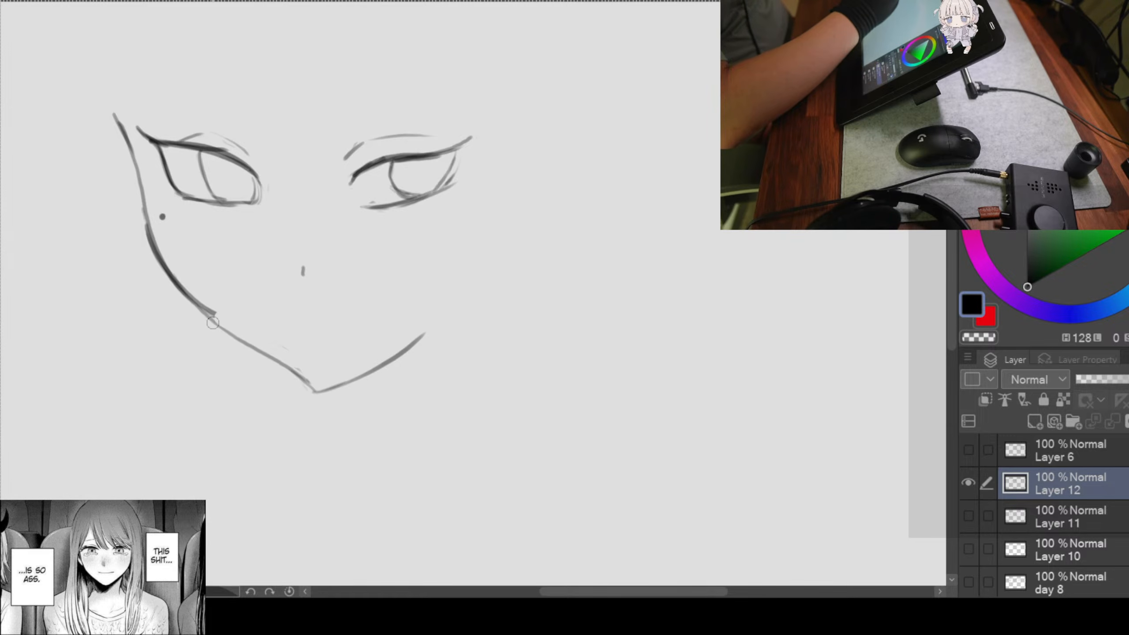
pyautogui.moveTo(294, 374); pyautogui.dragTo(311, 392)
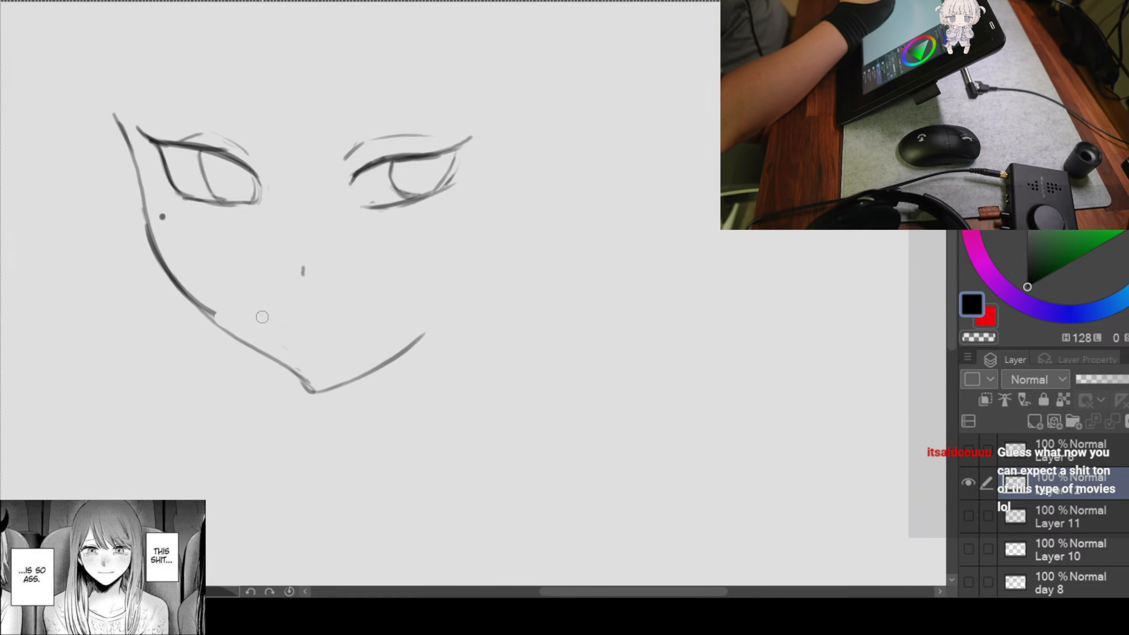
pyautogui.moveTo(266, 318)
pyautogui.mouseDown()
pyautogui.moveTo(305, 335)
pyautogui.moveTo(364, 309)
pyautogui.mouseUp()
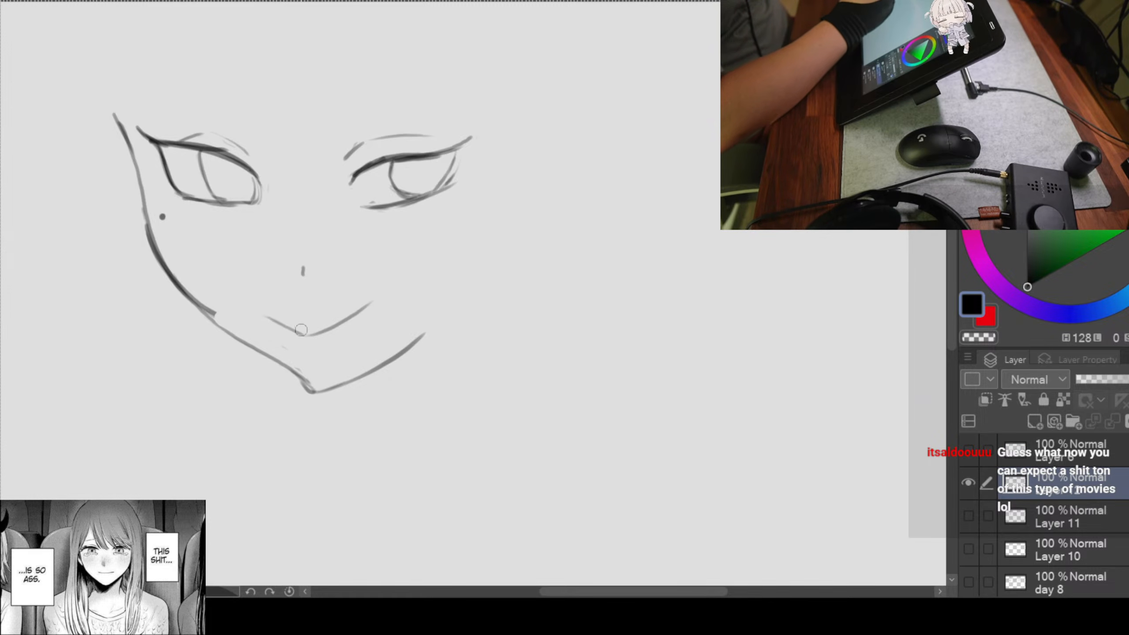
# Step: Scale the whole face sketch down and move it slightly to the right on the canvas
pyautogui.scroll(-3, 448, 240)
pyautogui.hotkey('ctrl', 't')
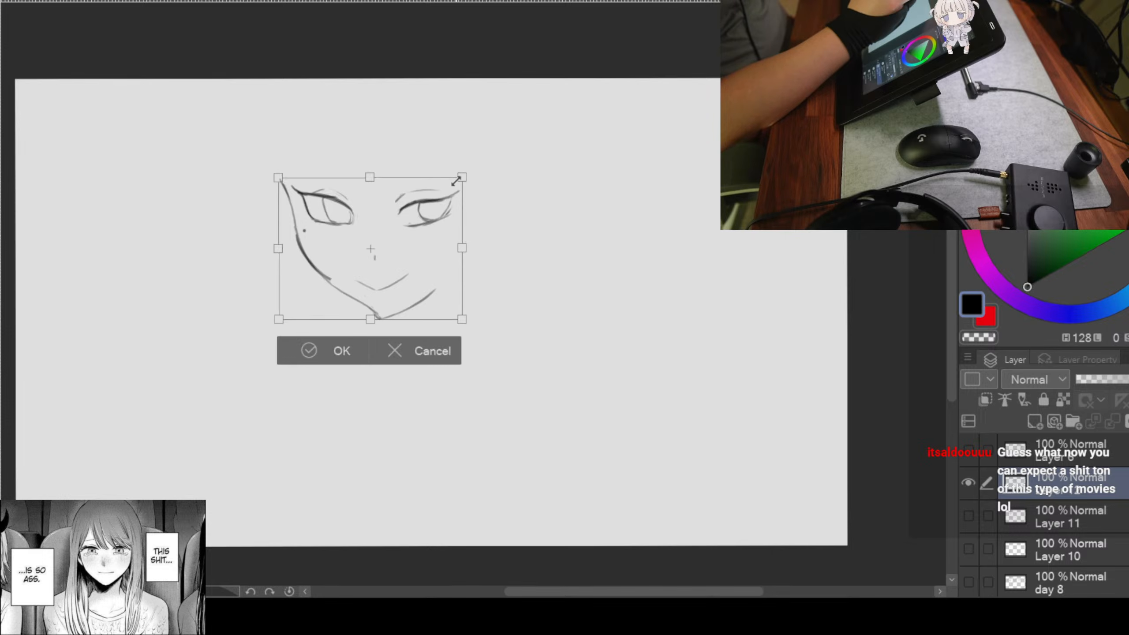
pyautogui.moveTo(459, 178); pyautogui.dragTo(434, 199)
pyautogui.moveTo(416, 245); pyautogui.dragTo(440, 241)
pyautogui.click(318, 347)
pyautogui.scroll(2, 426, 283)
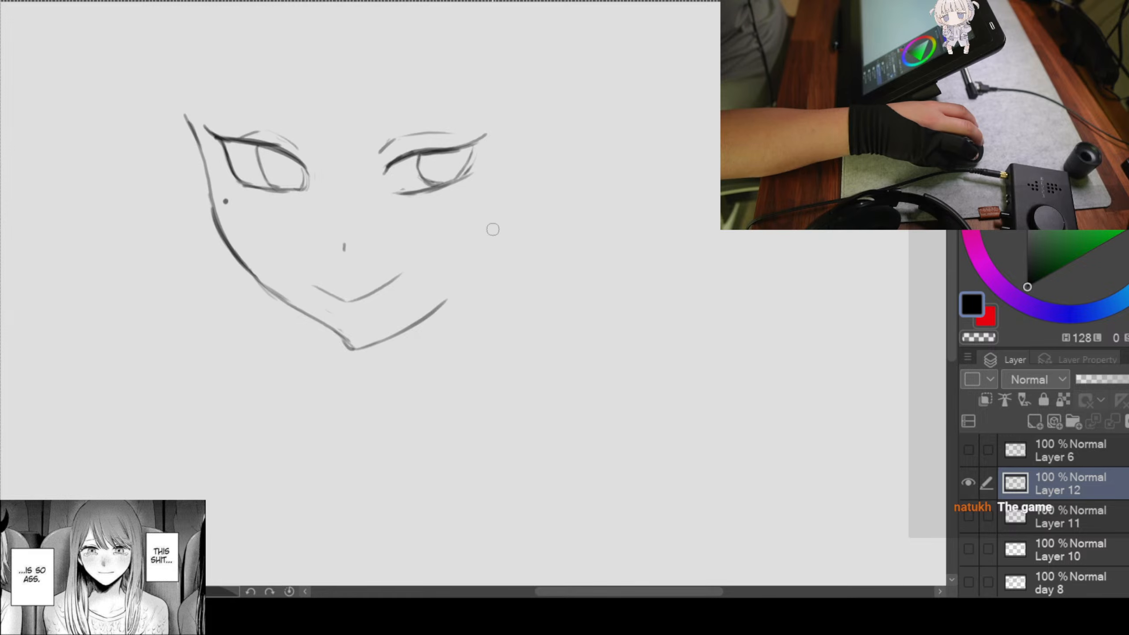
# Step: Draw long eyebrow strokes above both eyes, rising toward the middle of the forehead, and undo the left brow's outer extension
pyautogui.scroll(-1, 493, 229)
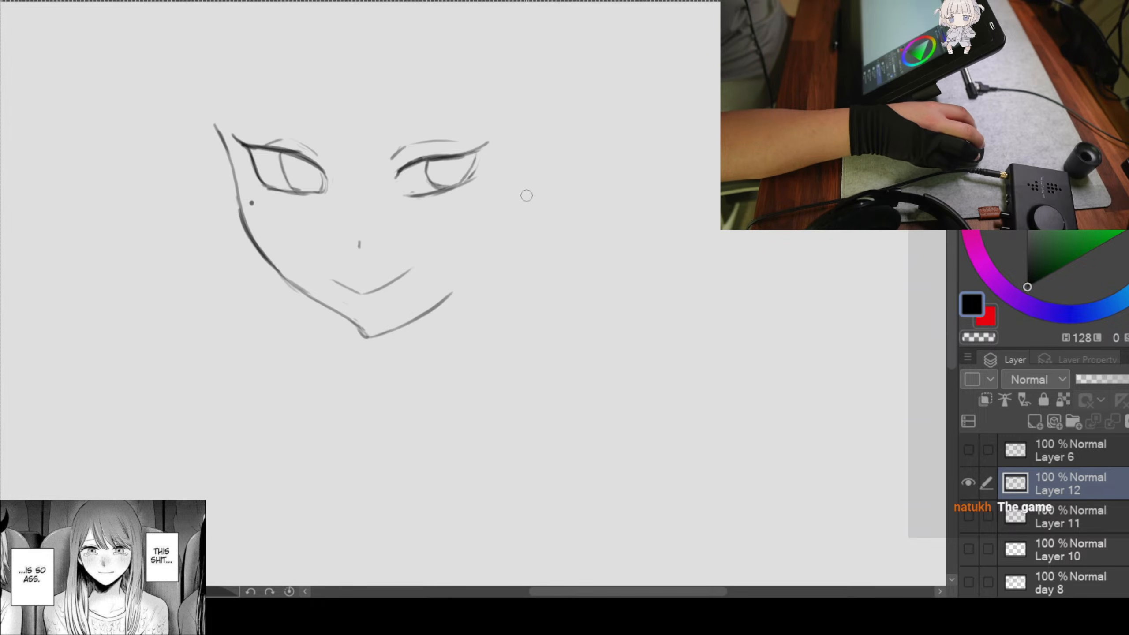
pyautogui.scroll(-2, 523, 187)
pyautogui.moveTo(522, 177); pyautogui.dragTo(393, 176)
pyautogui.scroll(1, 385, 163)
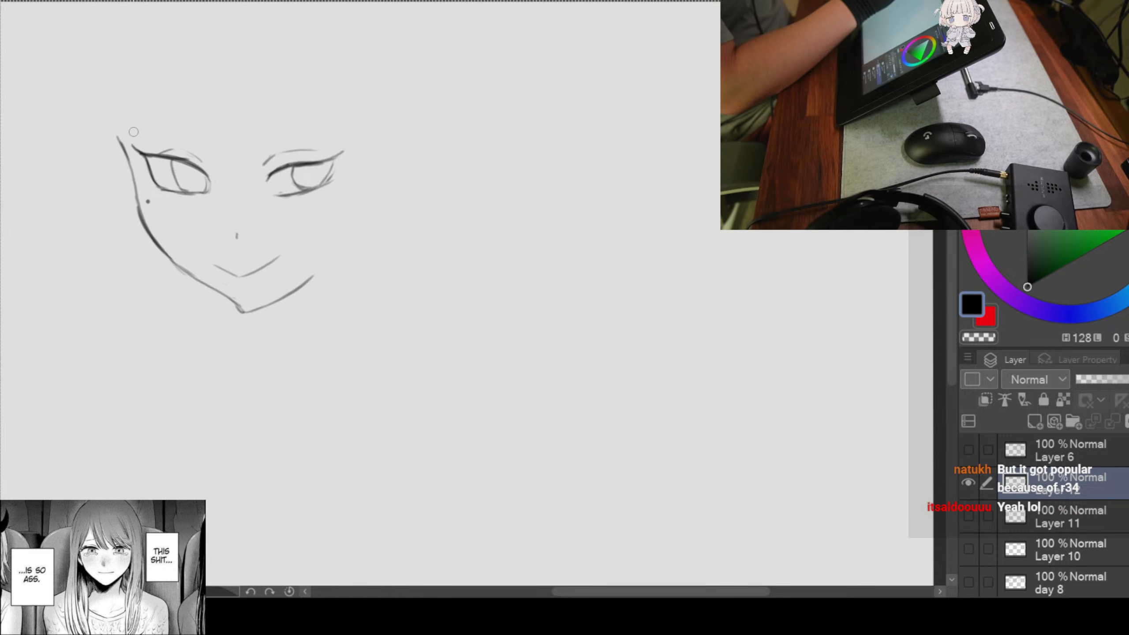
pyautogui.moveTo(142, 125); pyautogui.dragTo(238, 110)
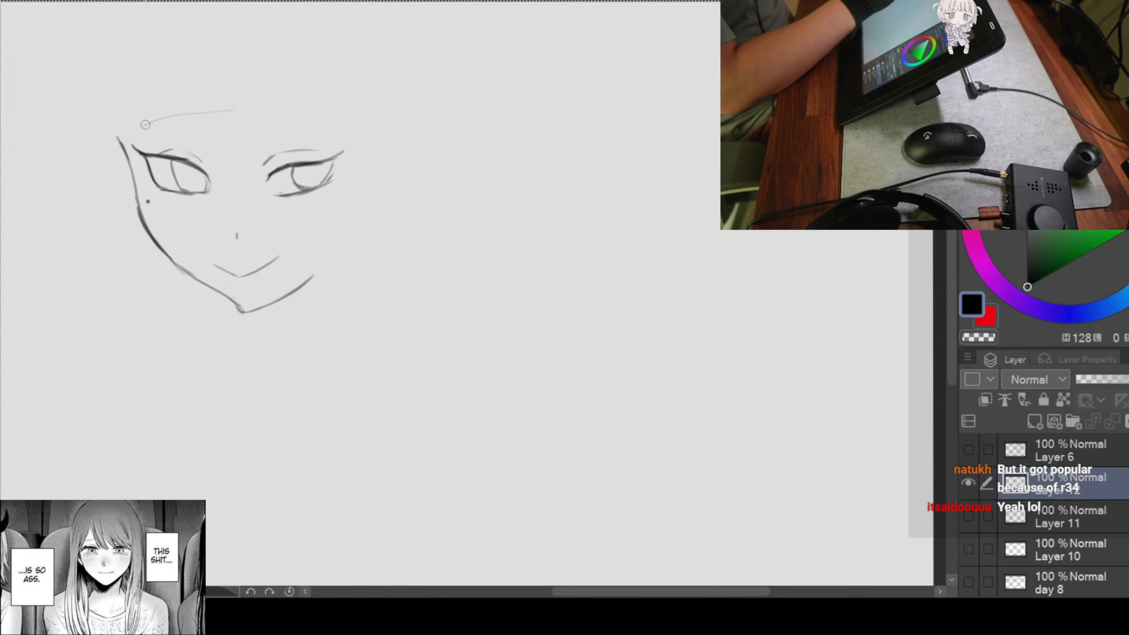
pyautogui.moveTo(138, 130)
pyautogui.mouseDown()
pyautogui.moveTo(234, 101)
pyautogui.moveTo(355, 132)
pyautogui.mouseUp()
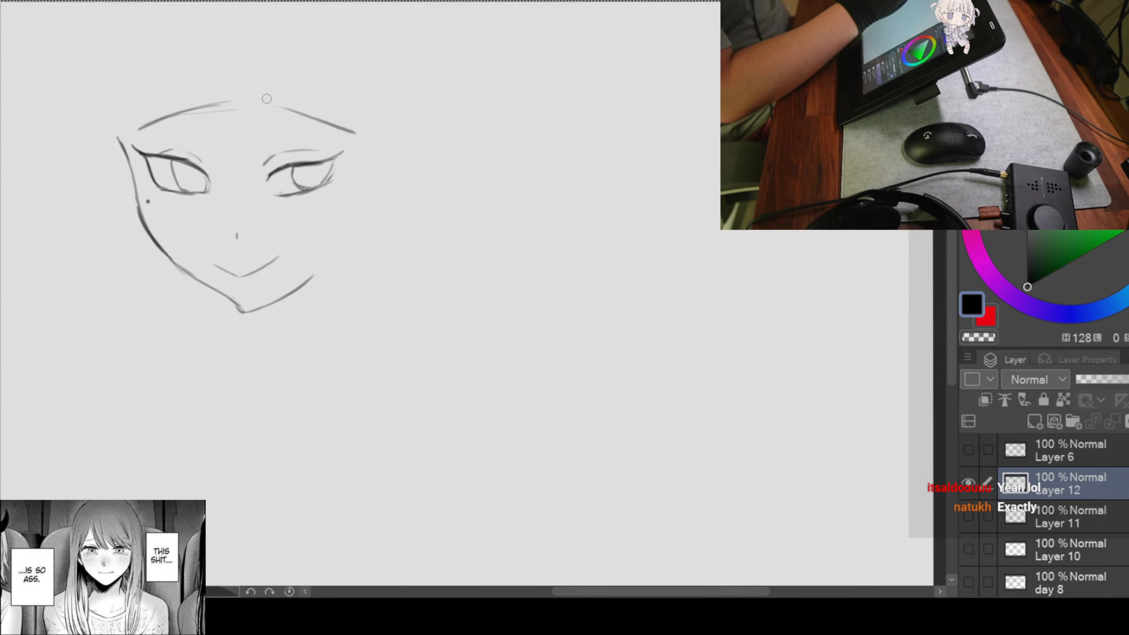
pyautogui.moveTo(267, 99); pyautogui.dragTo(299, 114)
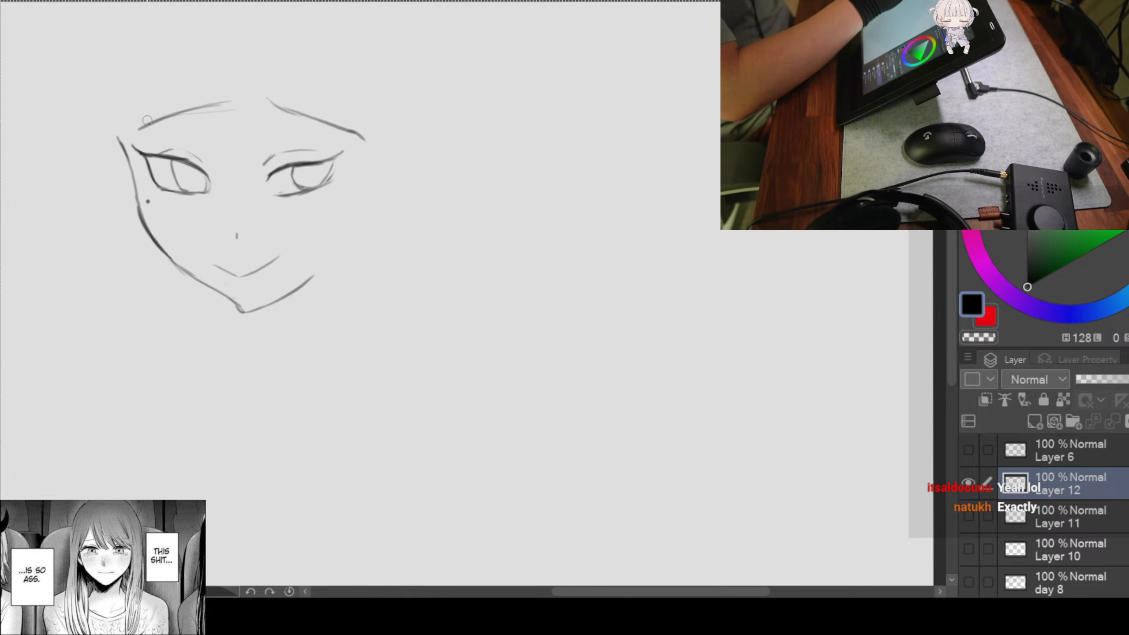
pyautogui.moveTo(139, 127); pyautogui.dragTo(123, 133)
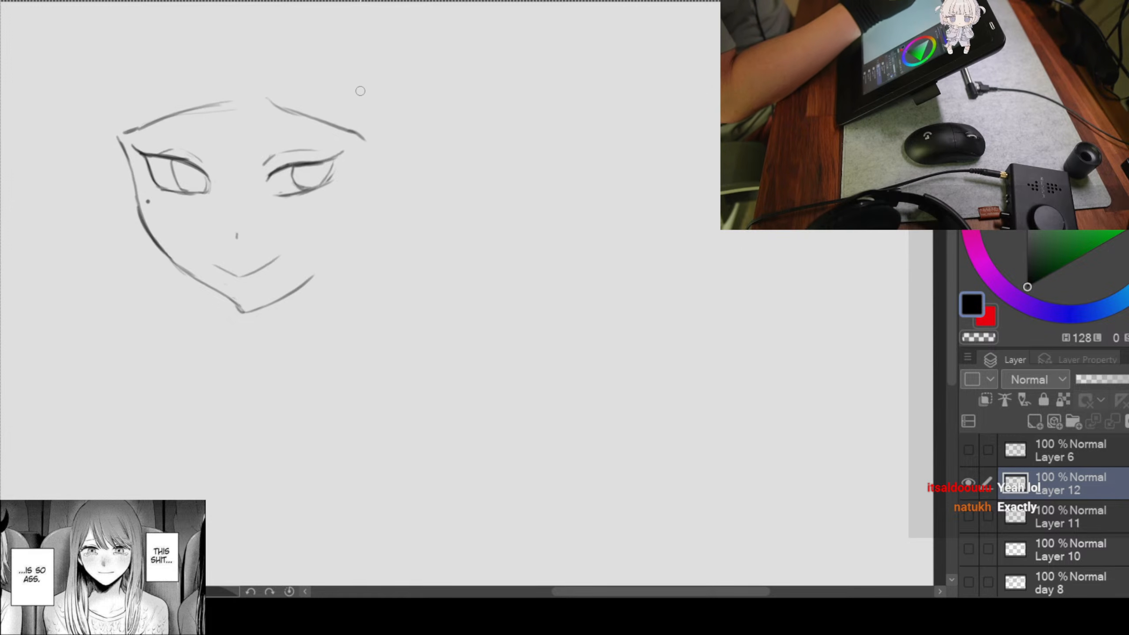
pyautogui.hotkey('ctrl', 'z')
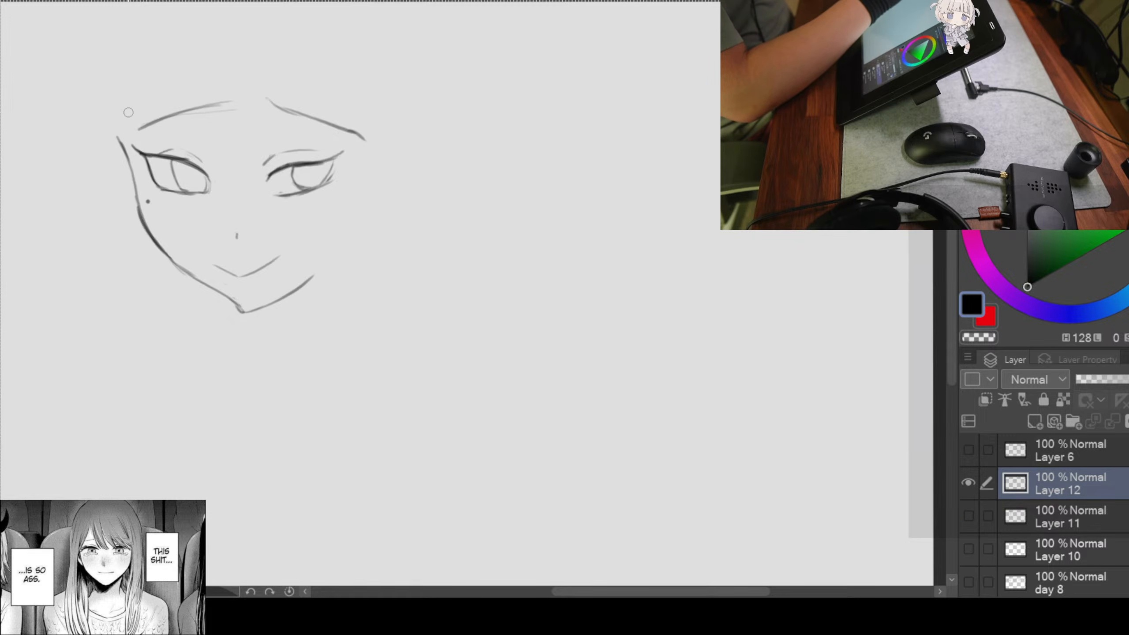
# Step: Draw the inner edge of the left side hair lock from the forehead down past the cheek to below chin level
pyautogui.moveTo(135, 104)
pyautogui.mouseDown()
pyautogui.moveTo(123, 159)
pyautogui.moveTo(154, 309)
pyautogui.mouseUp()
pyautogui.moveTo(143, 266); pyautogui.dragTo(165, 350)
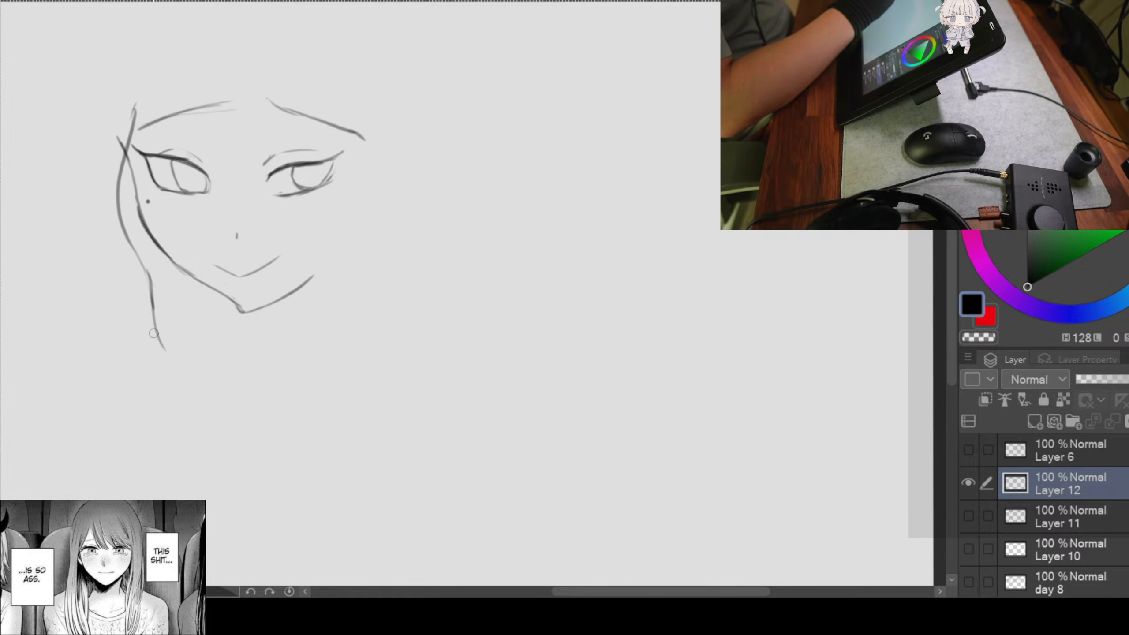
pyautogui.moveTo(79, 142)
pyautogui.mouseDown()
pyautogui.moveTo(70, 210)
pyautogui.moveTo(99, 285)
pyautogui.mouseUp()
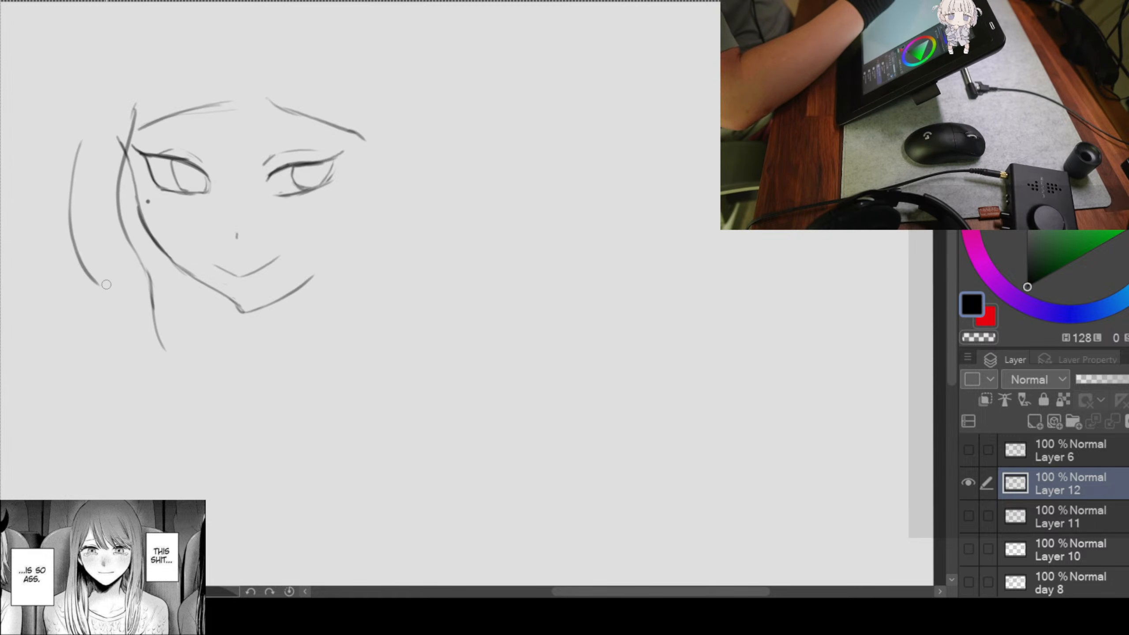
pyautogui.moveTo(81, 141)
pyautogui.mouseDown()
pyautogui.moveTo(71, 177)
pyautogui.moveTo(117, 322)
pyautogui.mouseUp()
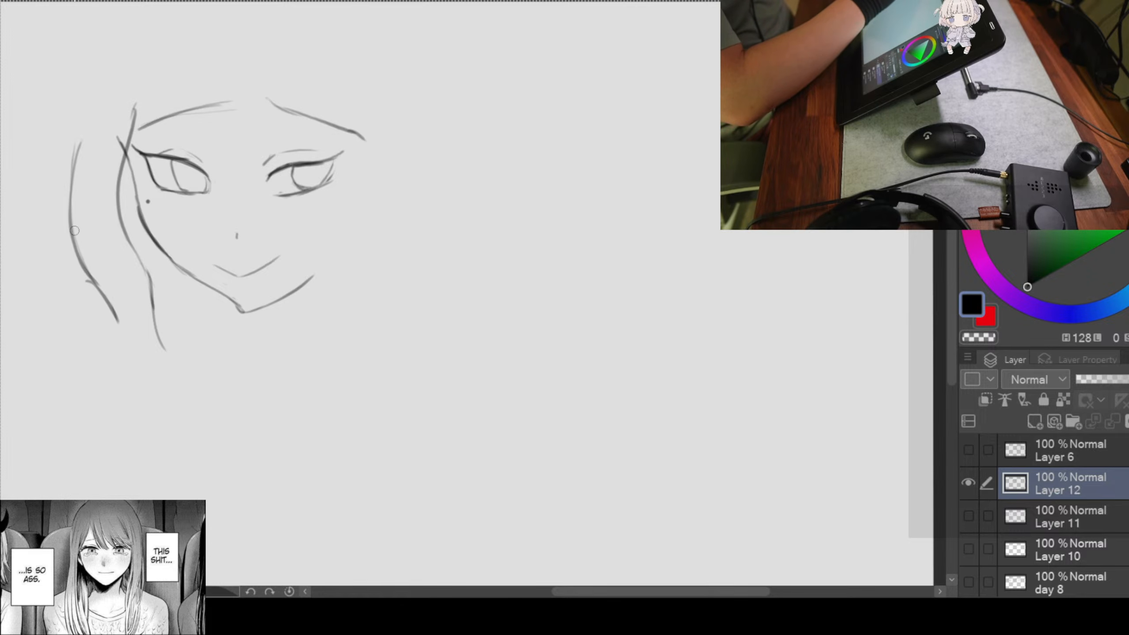
pyautogui.hotkey('ctrl', 'z')
pyautogui.moveTo(78, 252); pyautogui.dragTo(105, 329)
pyautogui.hotkey('ctrl', 'z')
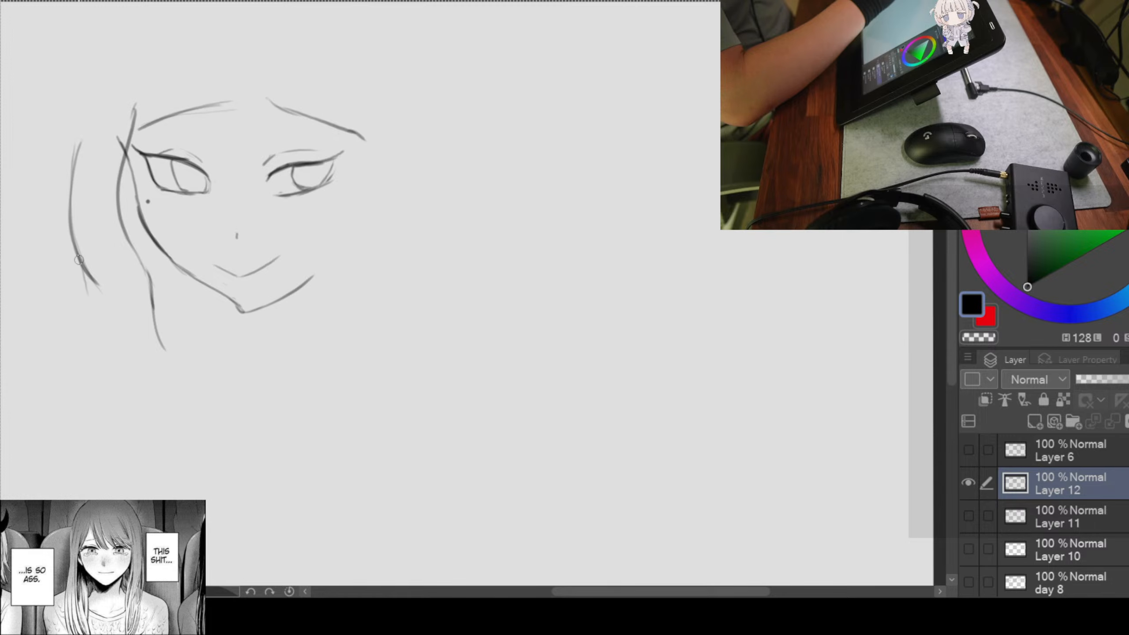
pyautogui.moveTo(81, 268)
pyautogui.mouseDown()
pyautogui.moveTo(92, 317)
pyautogui.moveTo(142, 358)
pyautogui.mouseUp()
pyautogui.hotkey('ctrl', 'z')
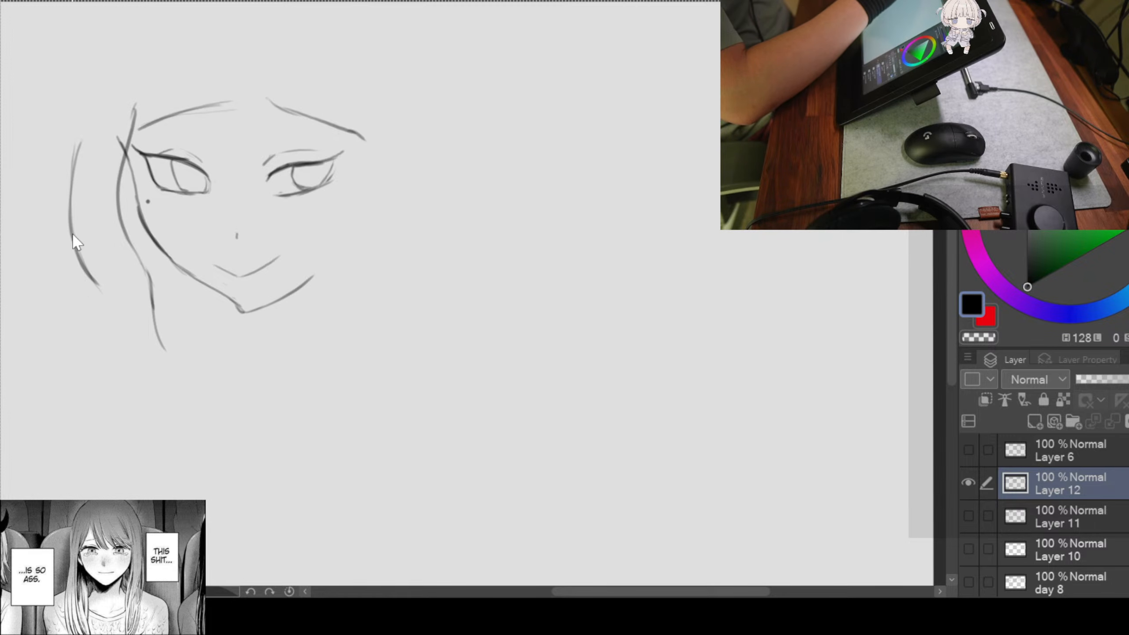
pyautogui.hotkey('ctrl', 'z')
# Step: Draw the left hair lock's outer edge as one long bulging curve and close both edges in a rounded tip below the chin
pyautogui.moveTo(70, 147)
pyautogui.mouseDown()
pyautogui.moveTo(63, 275)
pyautogui.moveTo(108, 353)
pyautogui.moveTo(135, 367)
pyautogui.mouseUp()
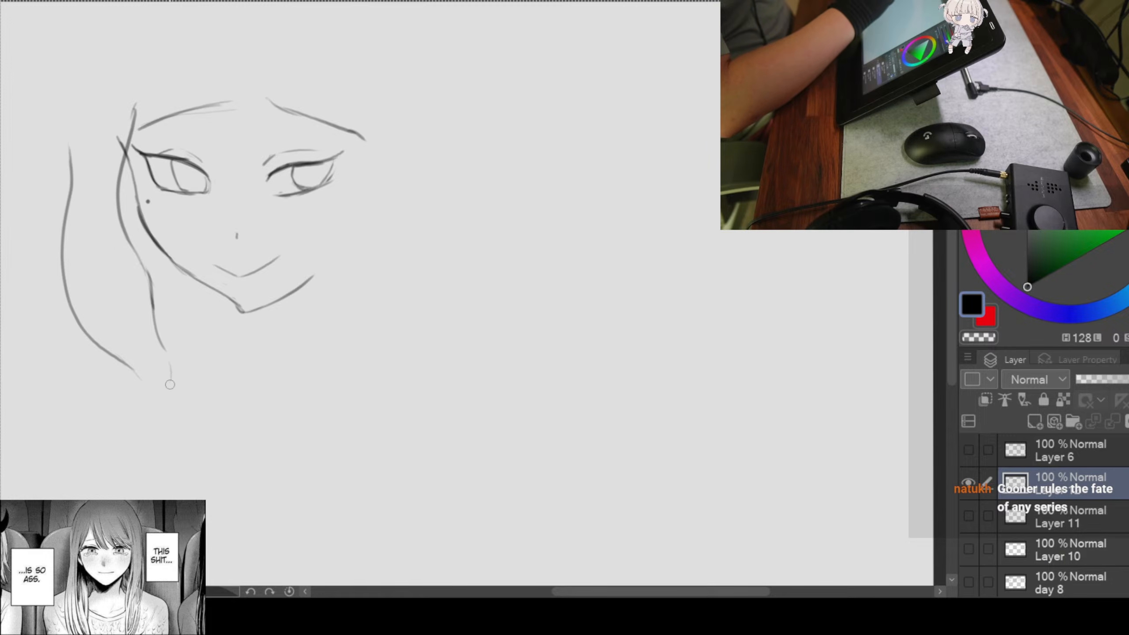
pyautogui.moveTo(165, 349); pyautogui.dragTo(156, 399)
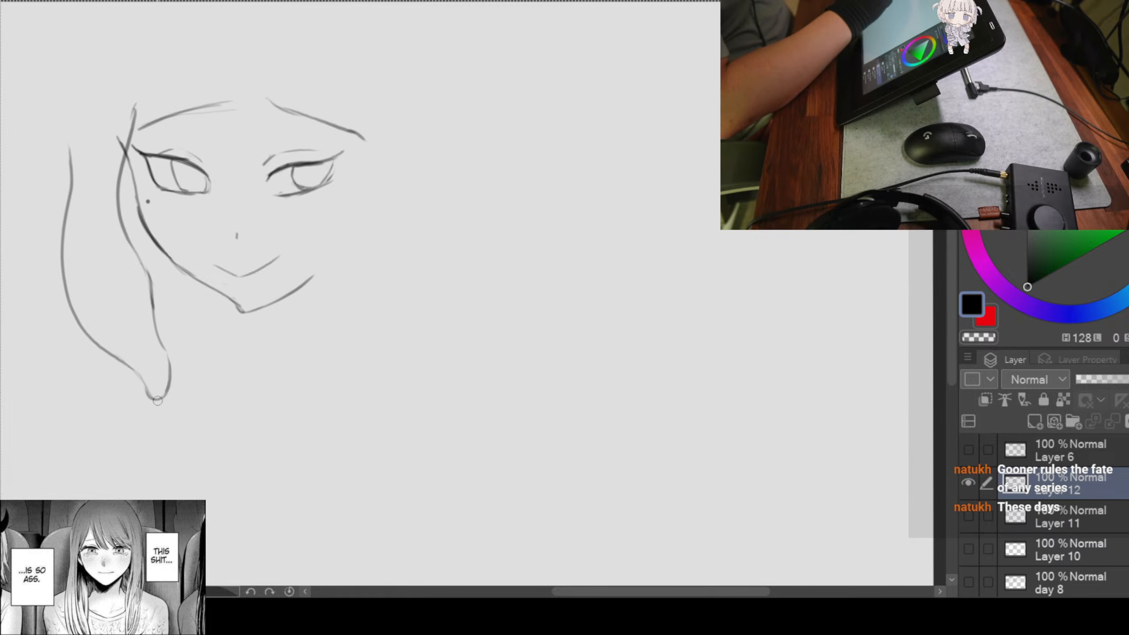
pyautogui.moveTo(154, 316)
pyautogui.mouseDown()
pyautogui.moveTo(162, 350)
pyautogui.moveTo(143, 387)
pyautogui.moveTo(133, 363)
pyautogui.moveTo(156, 399)
pyautogui.mouseUp()
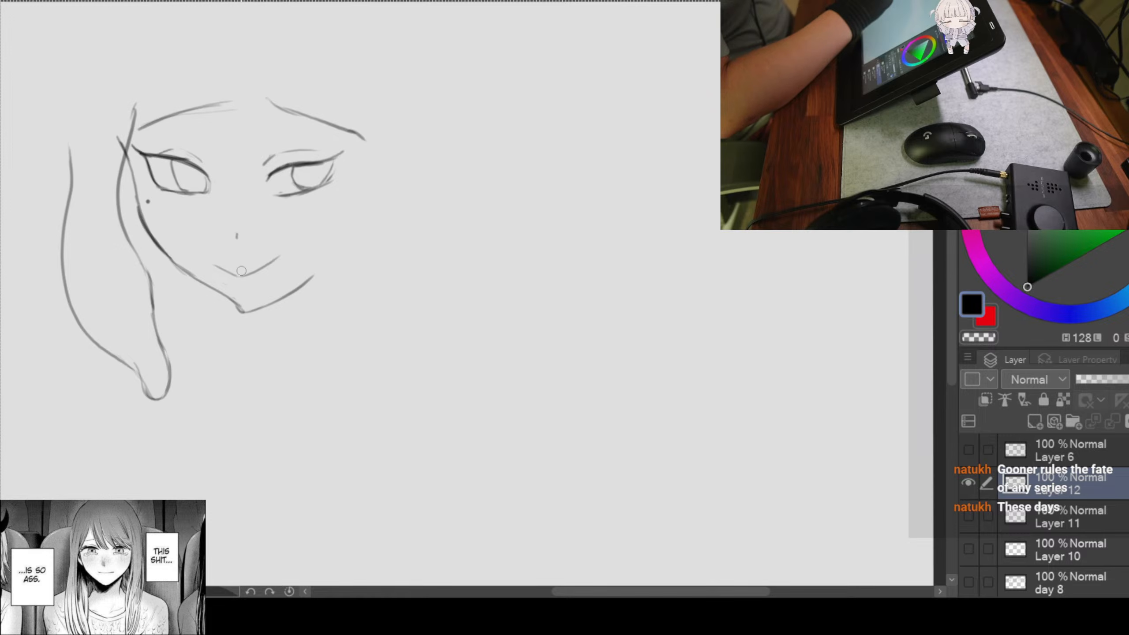
pyautogui.press('space')
pyautogui.moveTo(368, 289)
pyautogui.mouseDown()
pyautogui.moveTo(408, 290)
pyautogui.moveTo(405, 279)
pyautogui.mouseUp()
pyautogui.press('space')
pyautogui.moveTo(510, 225); pyautogui.dragTo(497, 207)
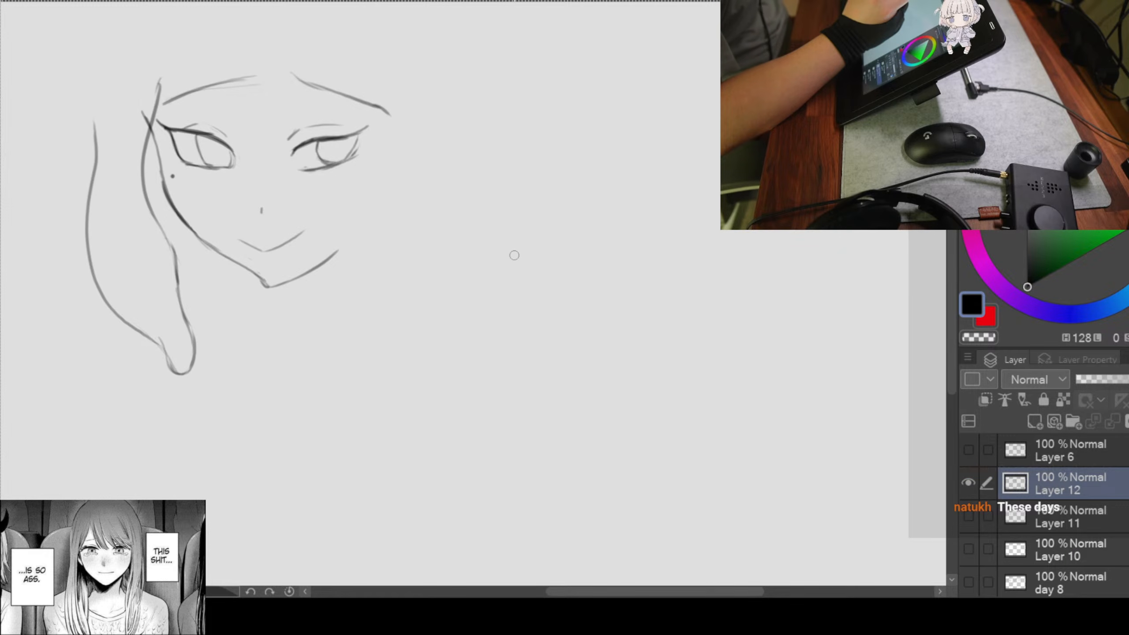
pyautogui.press('space')
pyautogui.moveTo(558, 248); pyautogui.dragTo(533, 256)
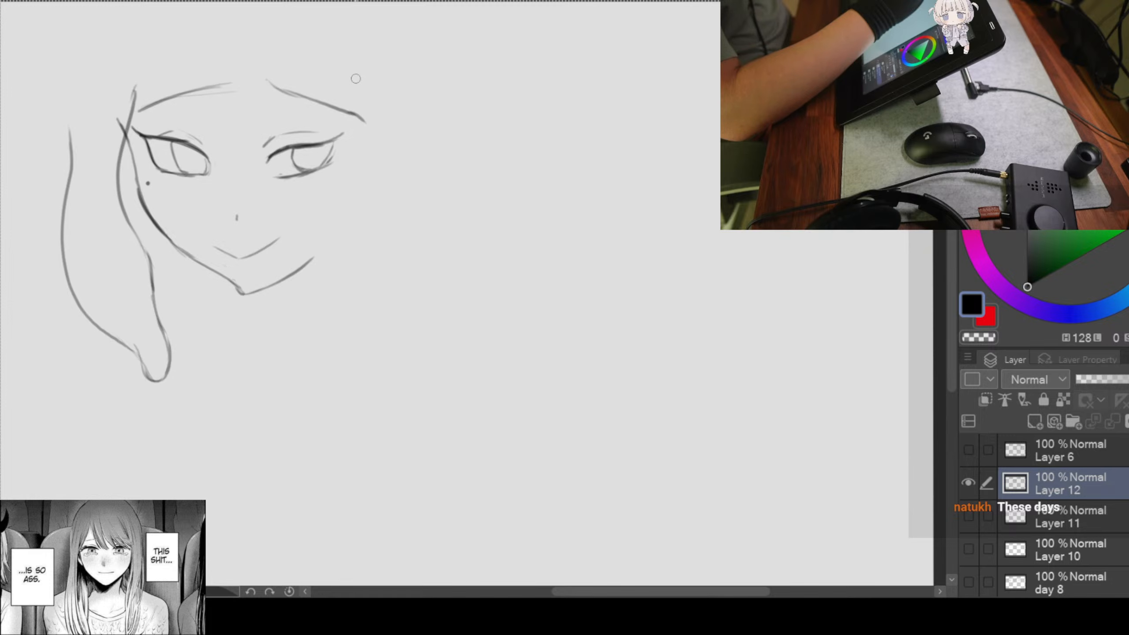
# Step: Draw the inner edge of the right side hair lock from above the brow, past the cheek and jaw to below chin level
pyautogui.moveTo(335, 64); pyautogui.dragTo(360, 166)
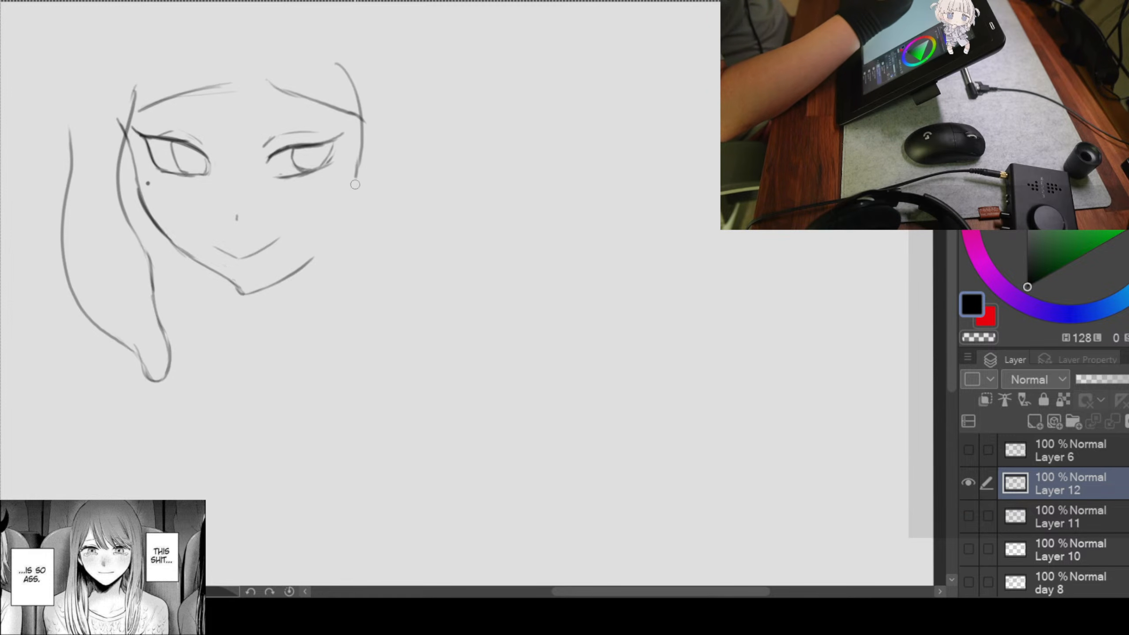
pyautogui.moveTo(360, 141); pyautogui.dragTo(315, 277)
pyautogui.hotkey('ctrl', 'z')
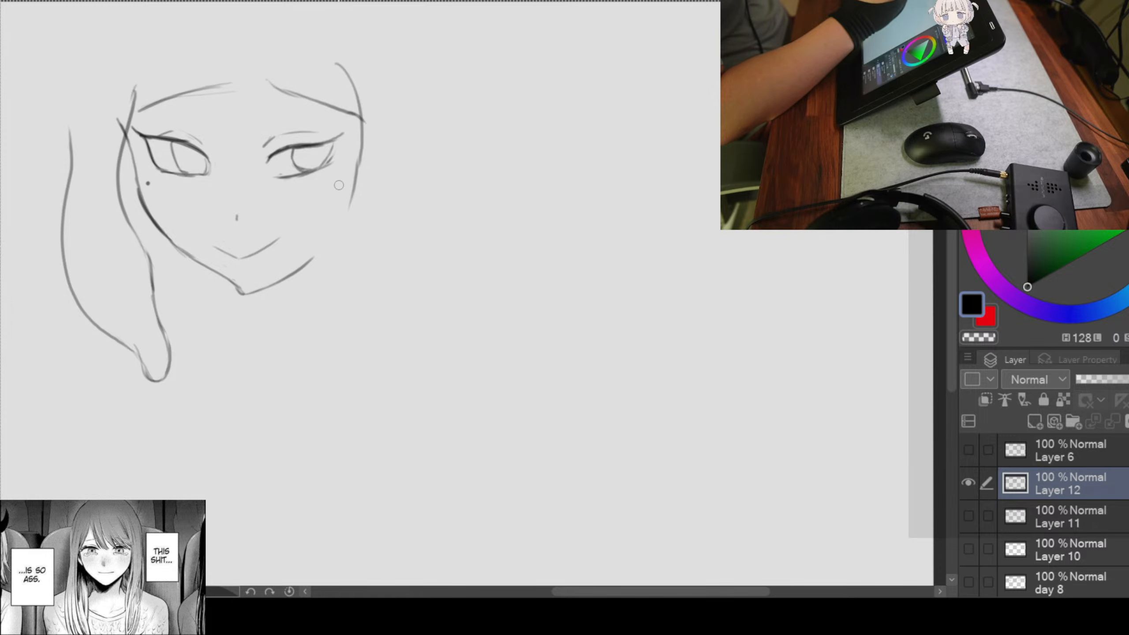
pyautogui.moveTo(347, 200); pyautogui.dragTo(301, 315)
pyautogui.hotkey('ctrl', 'z')
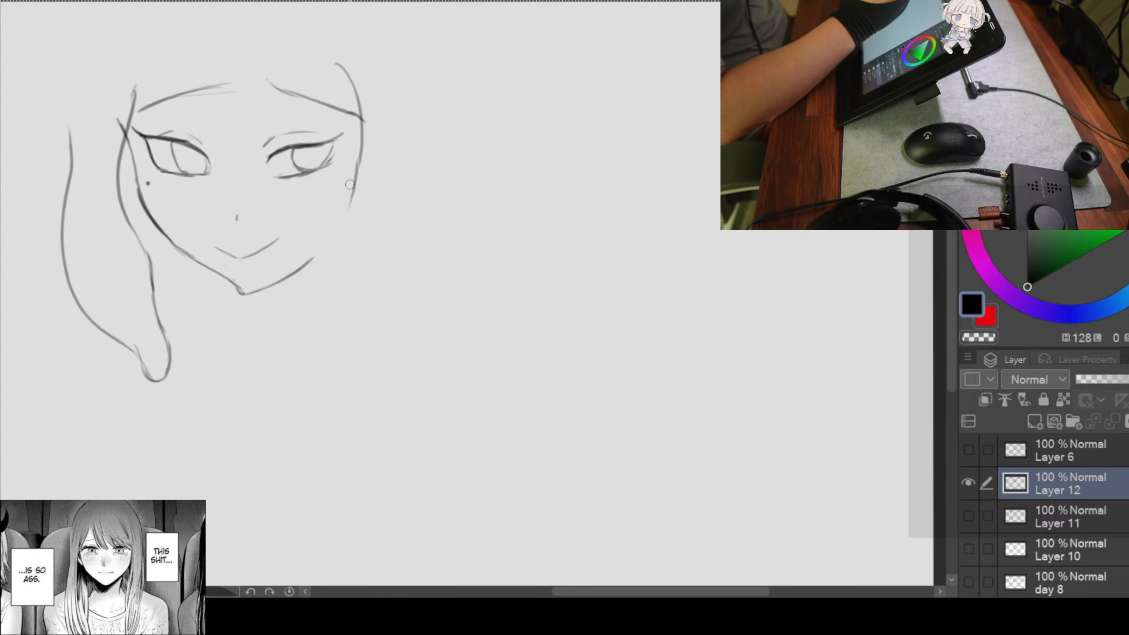
pyautogui.moveTo(351, 186)
pyautogui.mouseDown()
pyautogui.moveTo(307, 294)
pyautogui.moveTo(299, 355)
pyautogui.mouseUp()
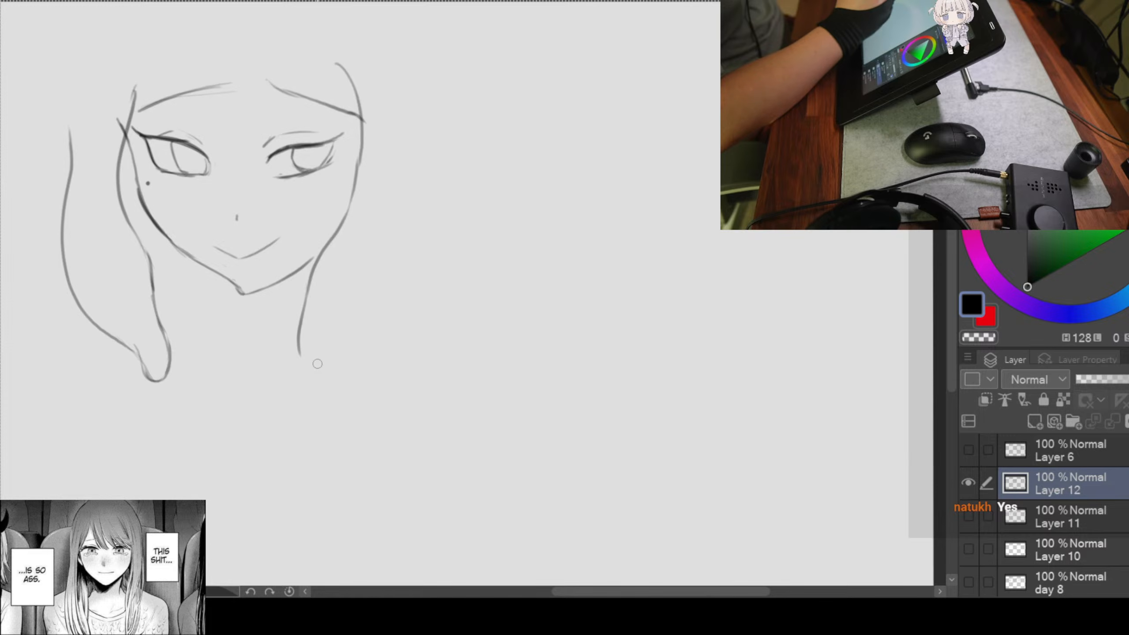
# Step: Close the right hair lock in a narrow tip and draw its bulging outer edge up to above eye level
pyautogui.moveTo(336, 310)
pyautogui.mouseDown()
pyautogui.moveTo(315, 378)
pyautogui.moveTo(325, 334)
pyautogui.moveTo(299, 383)
pyautogui.mouseUp()
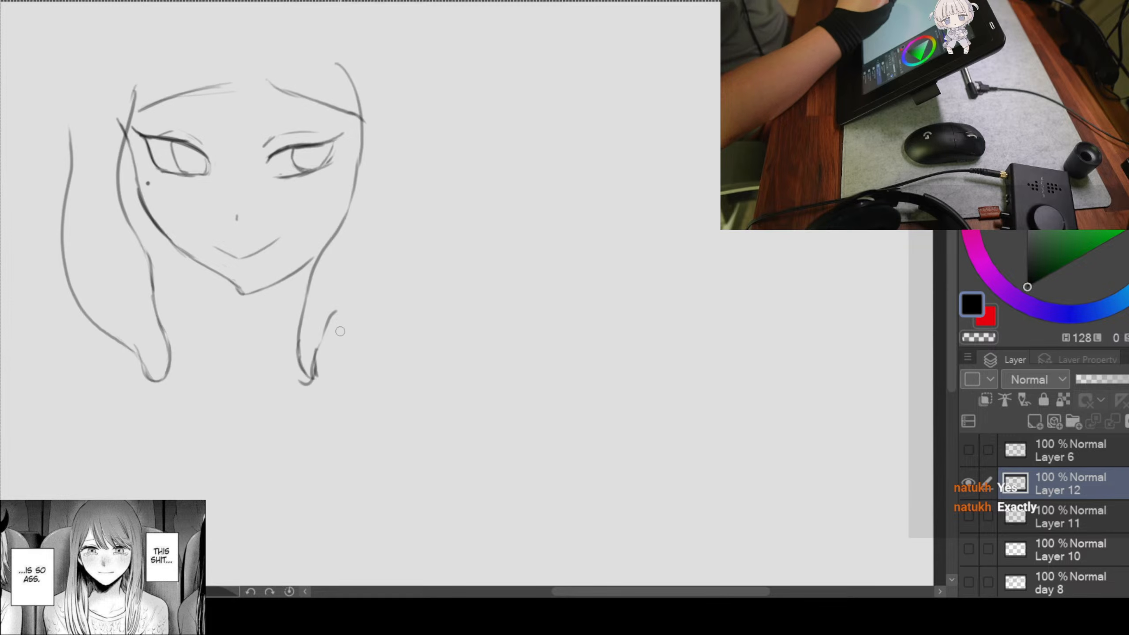
pyautogui.moveTo(412, 154)
pyautogui.mouseDown()
pyautogui.moveTo(413, 177)
pyautogui.moveTo(362, 311)
pyautogui.moveTo(314, 361)
pyautogui.mouseUp()
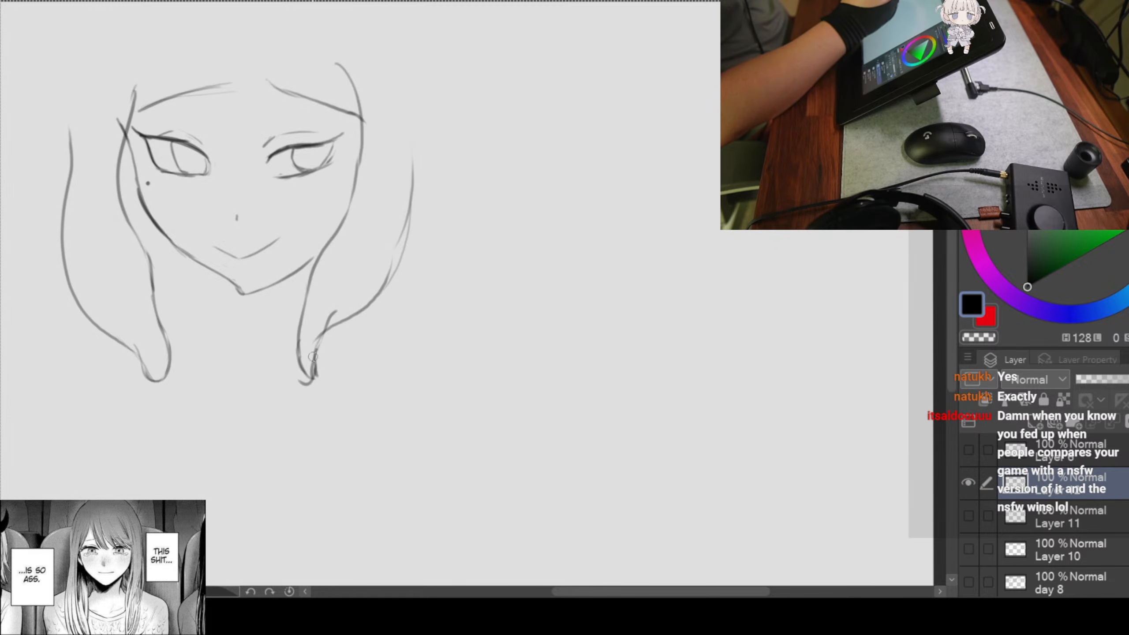
pyautogui.moveTo(459, 234)
pyautogui.mouseDown()
pyautogui.moveTo(444, 282)
pyautogui.moveTo(461, 276)
pyautogui.mouseUp()
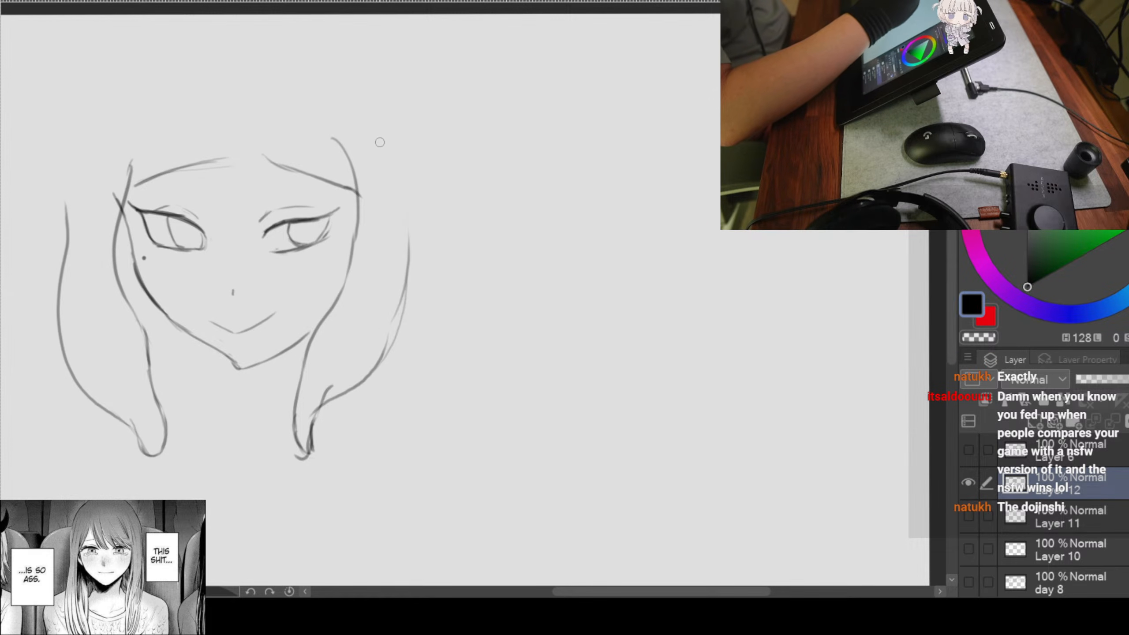
pyautogui.moveTo(379, 134)
pyautogui.mouseDown()
pyautogui.moveTo(409, 209)
pyautogui.moveTo(409, 258)
pyautogui.moveTo(381, 357)
pyautogui.mouseUp()
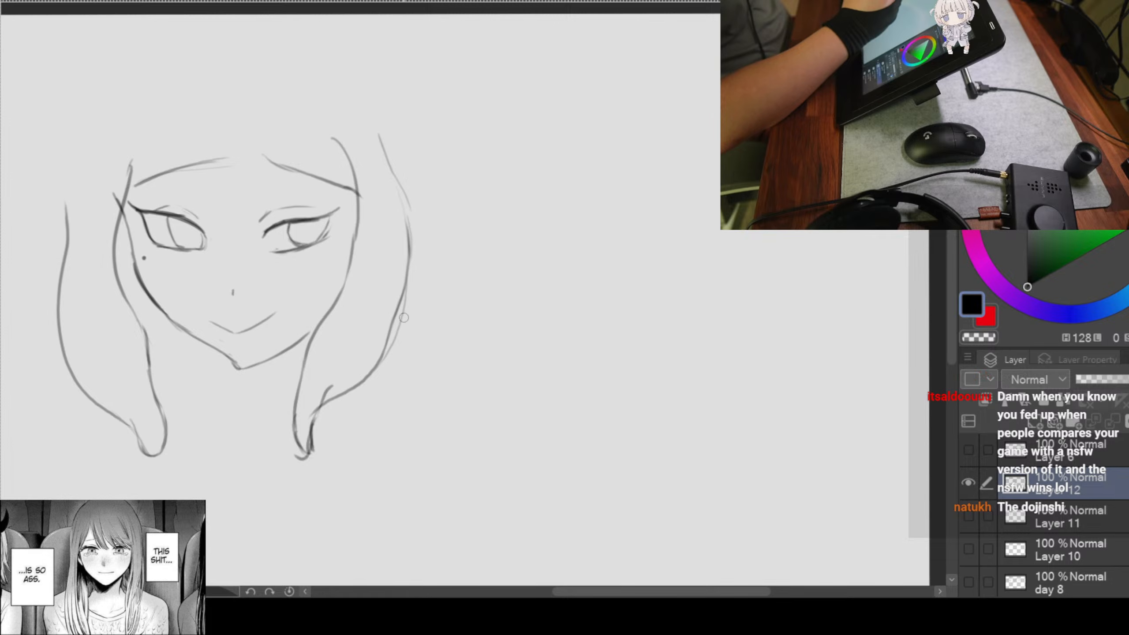
# Step: Scale the face and side locks down proportionally
pyautogui.scroll(-2, 409, 211)
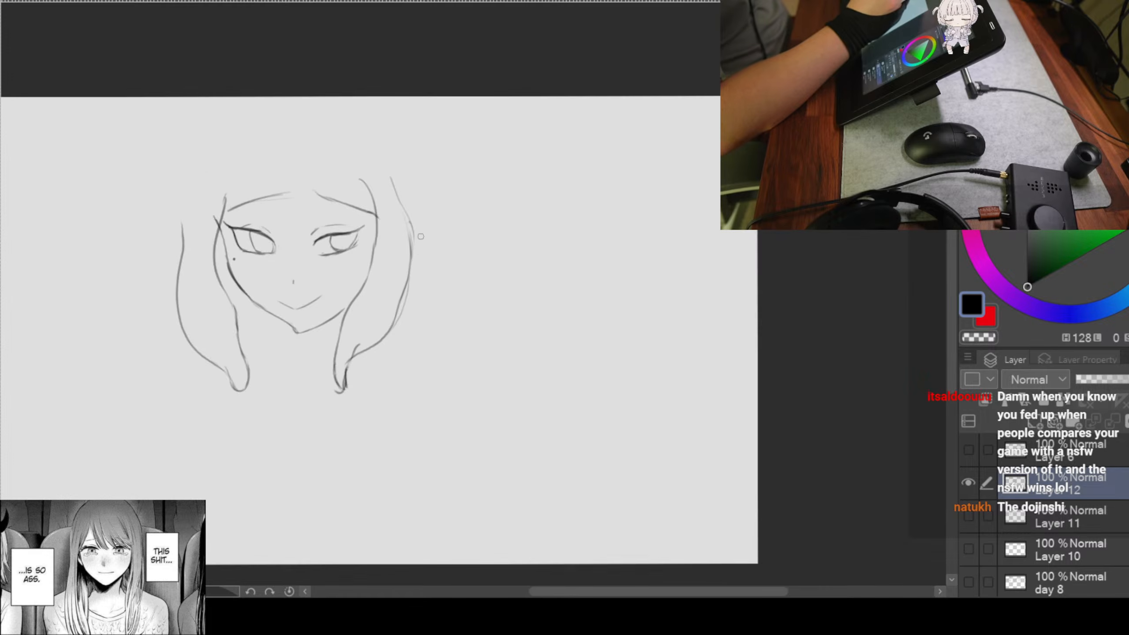
pyautogui.hotkey('ctrl', 't')
pyautogui.moveTo(415, 175)
pyautogui.mouseDown()
pyautogui.moveTo(371, 215)
pyautogui.moveTo(481, 195)
pyautogui.moveTo(481, 180)
pyautogui.mouseUp()
pyautogui.press('Return')
pyautogui.scroll(2, 376, 247)
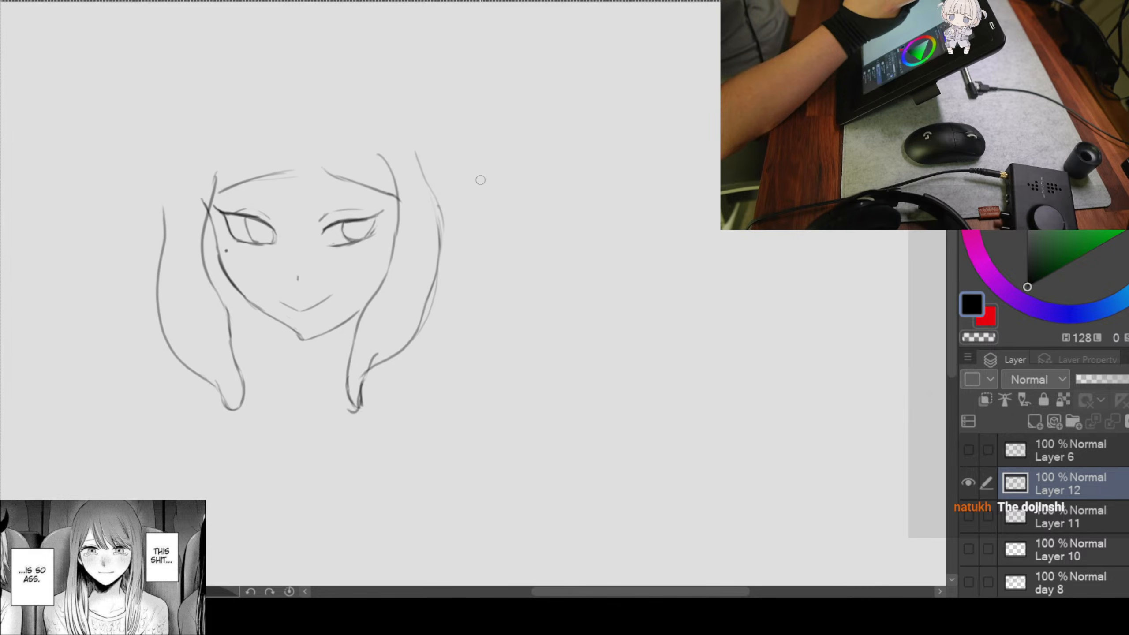
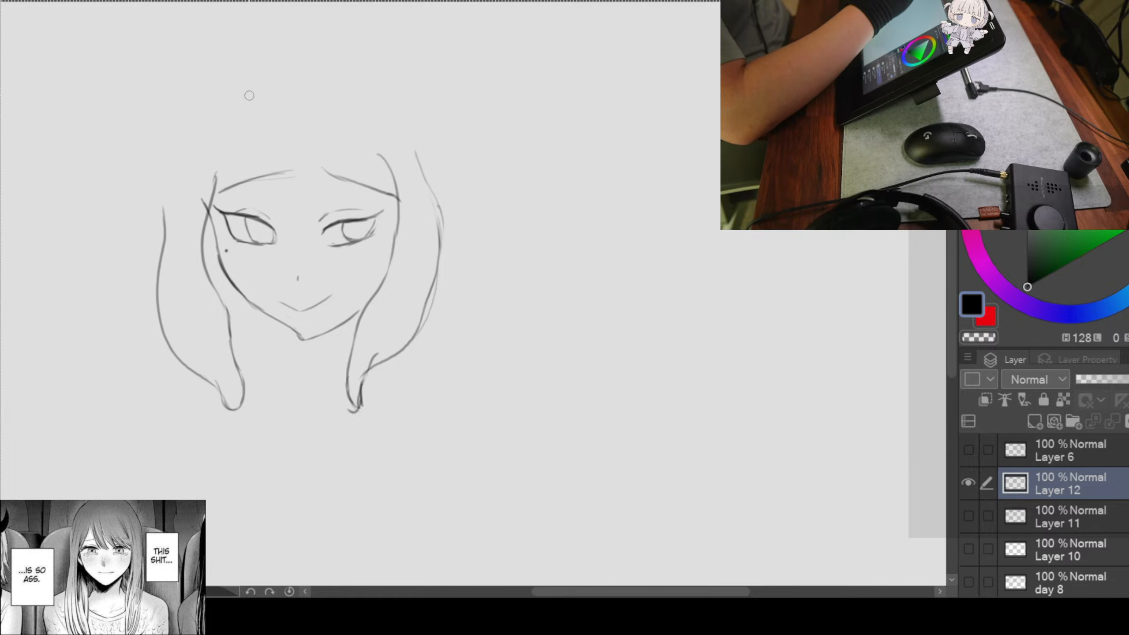
# Step: Draw two long fringe strands from above the forehead down to the brows, with short strokes at the left strand's end
pyautogui.moveTo(250, 130); pyautogui.dragTo(253, 201)
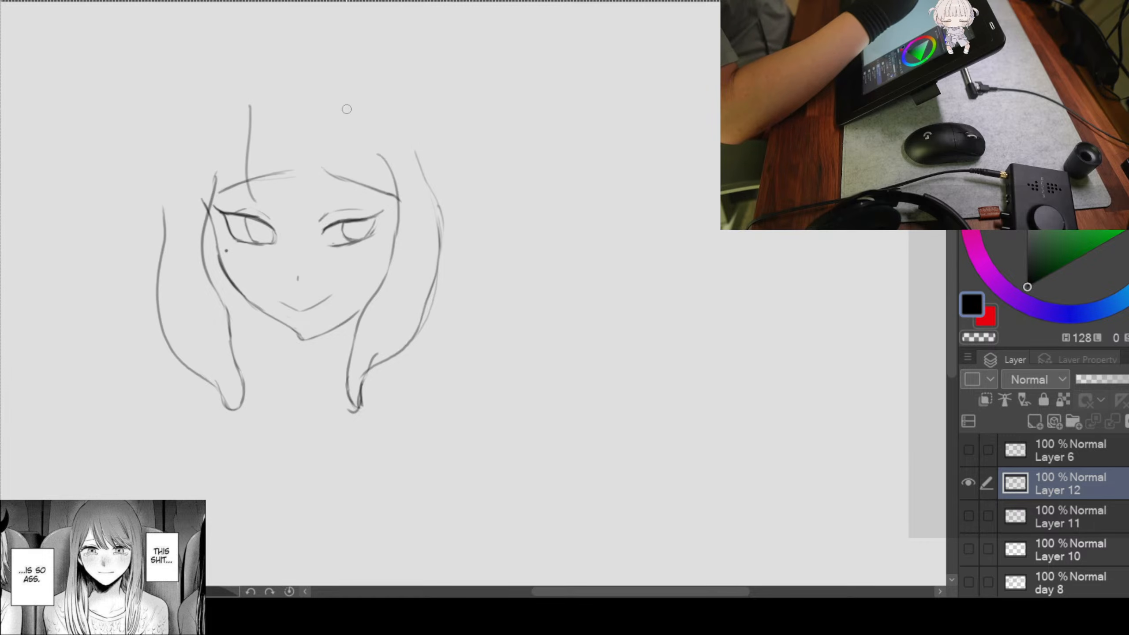
pyautogui.moveTo(348, 105); pyautogui.dragTo(342, 201)
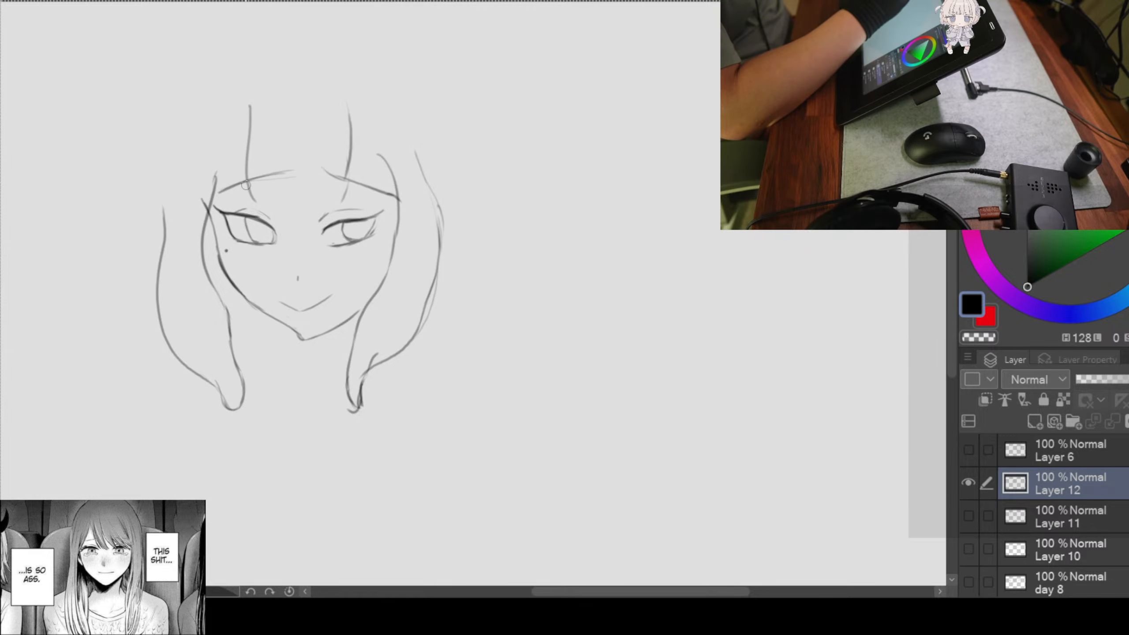
pyautogui.moveTo(242, 175); pyautogui.dragTo(256, 209)
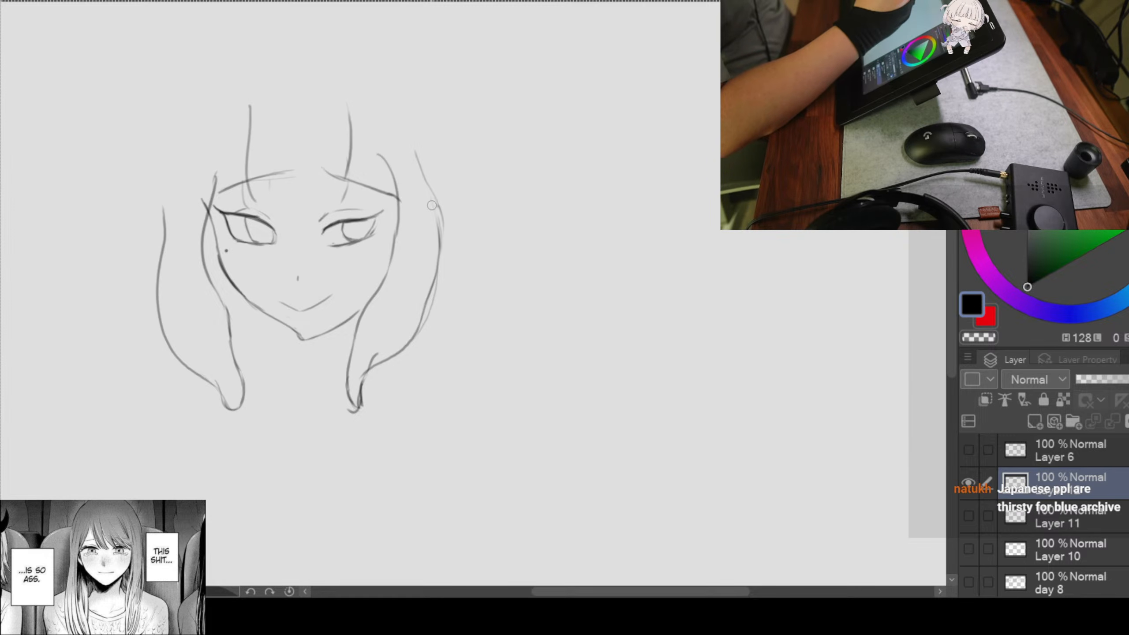
# Step: Scale the whole sketch down in two passes, shifting it slightly up and to the right in the first
pyautogui.hotkey('ctrl', 't')
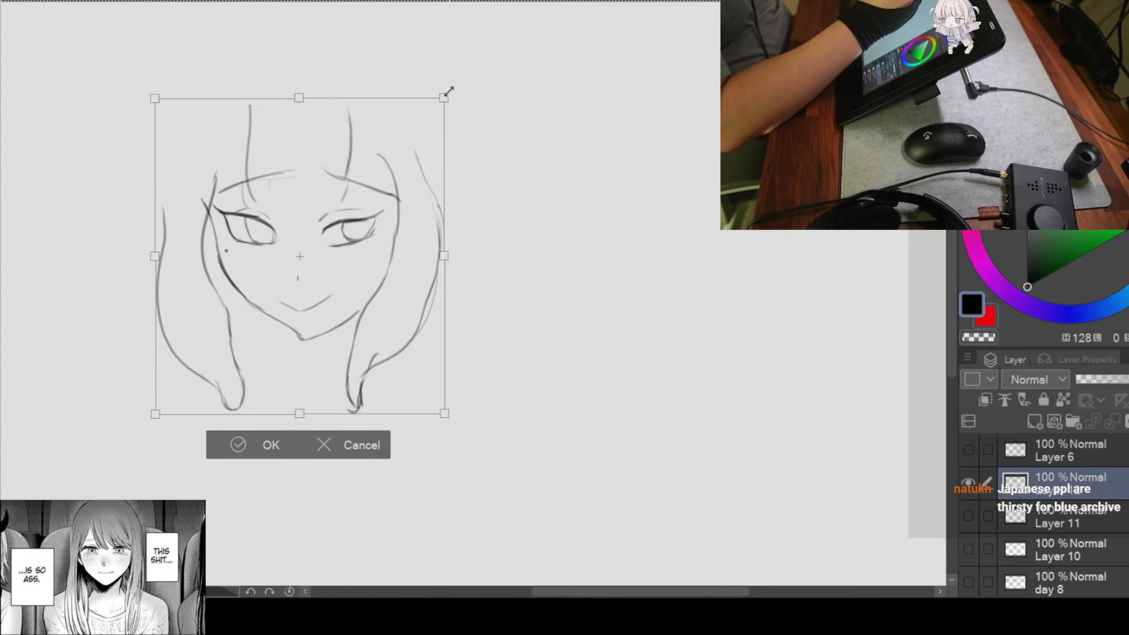
pyautogui.moveTo(447, 94); pyautogui.dragTo(404, 142)
pyautogui.moveTo(353, 202); pyautogui.dragTo(369, 189)
pyautogui.click(264, 432)
pyautogui.hotkey('ctrl', '-')
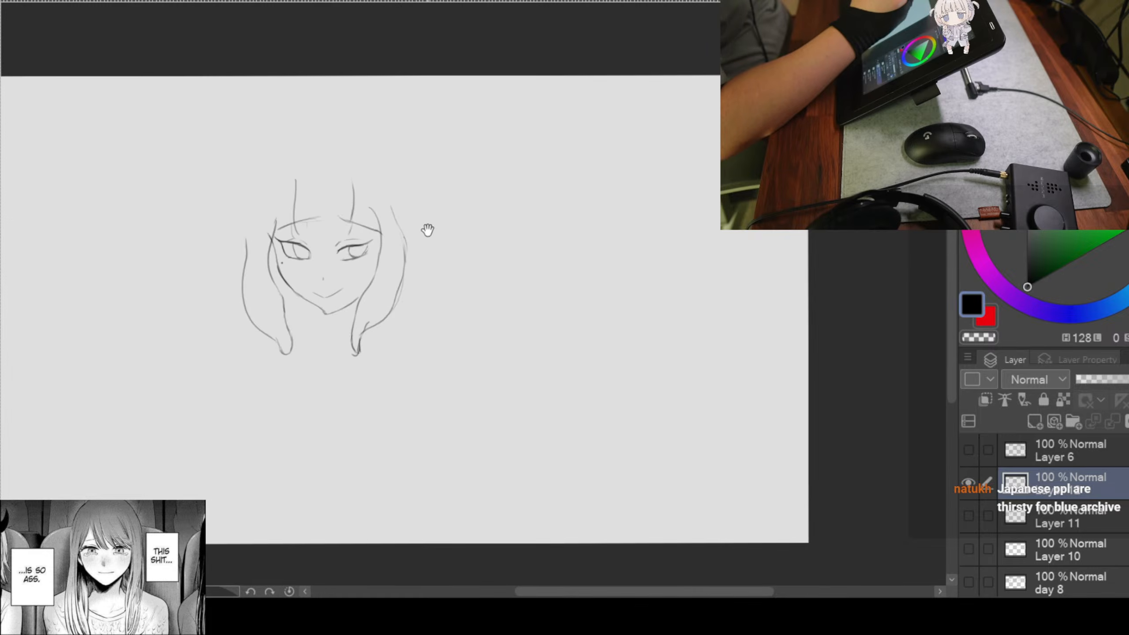
pyautogui.moveTo(429, 229); pyautogui.dragTo(435, 193)
pyautogui.hotkey('ctrl', 't')
pyautogui.moveTo(408, 134); pyautogui.dragTo(389, 166)
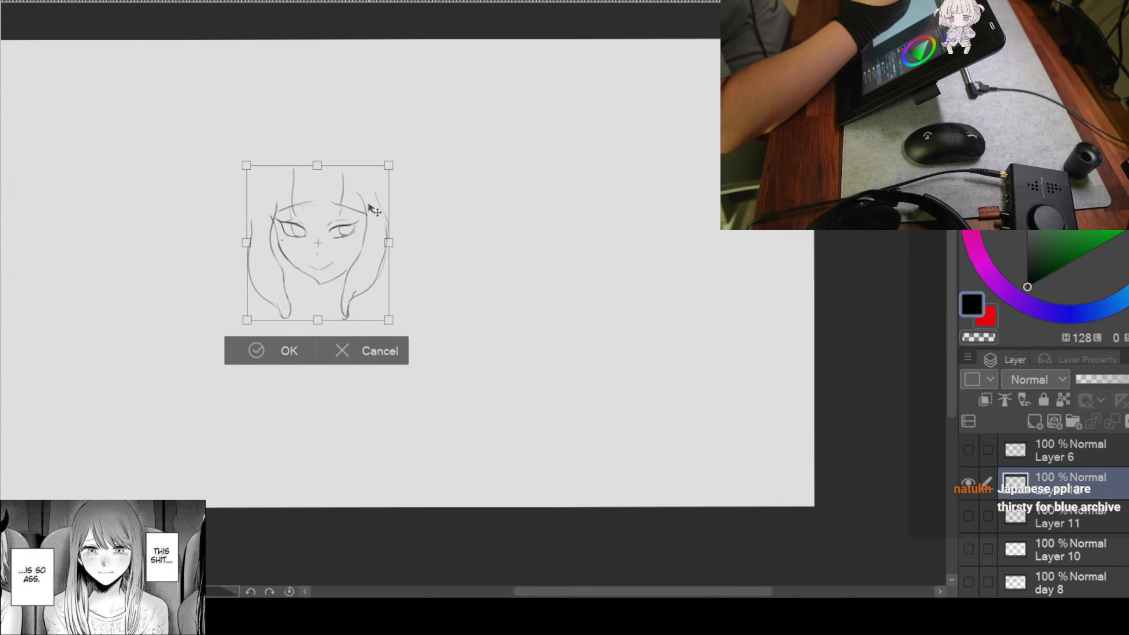
pyautogui.click(252, 360)
pyautogui.hotkey('ctrl', '+')
pyautogui.moveTo(489, 211); pyautogui.dragTo(528, 230)
pyautogui.moveTo(425, 360); pyautogui.dragTo(406, 312)
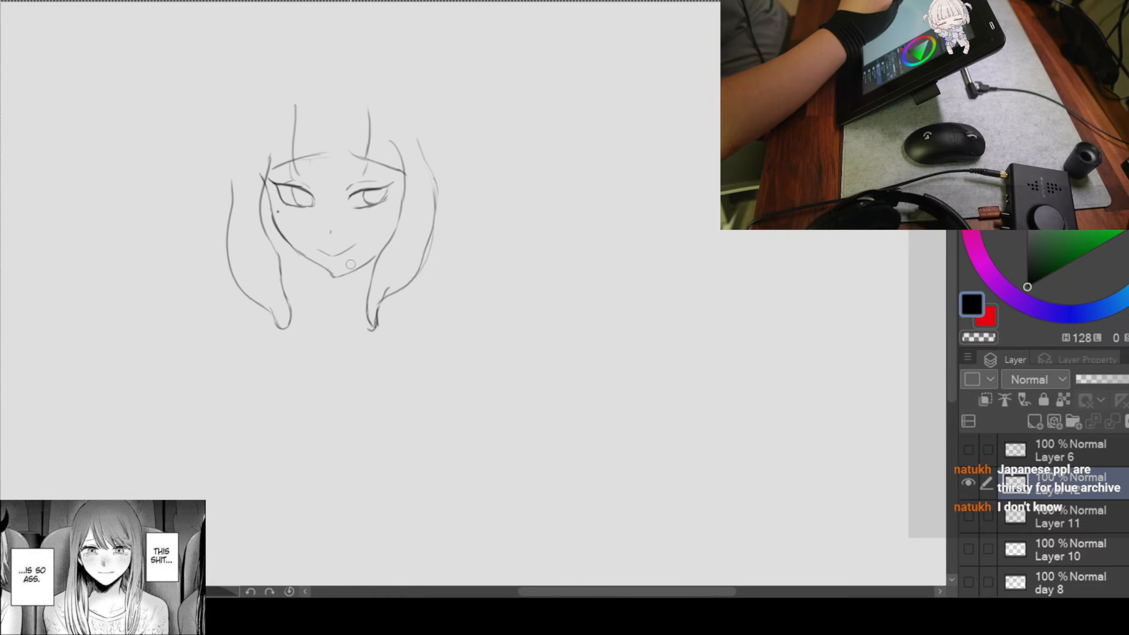
# Step: Sketch a long pointed elf ear outside the right lock and a short ear stub by the left cheek, trimming both outer ends
pyautogui.moveTo(278, 233)
pyautogui.mouseDown()
pyautogui.moveTo(254, 226)
pyautogui.moveTo(282, 235)
pyautogui.mouseUp()
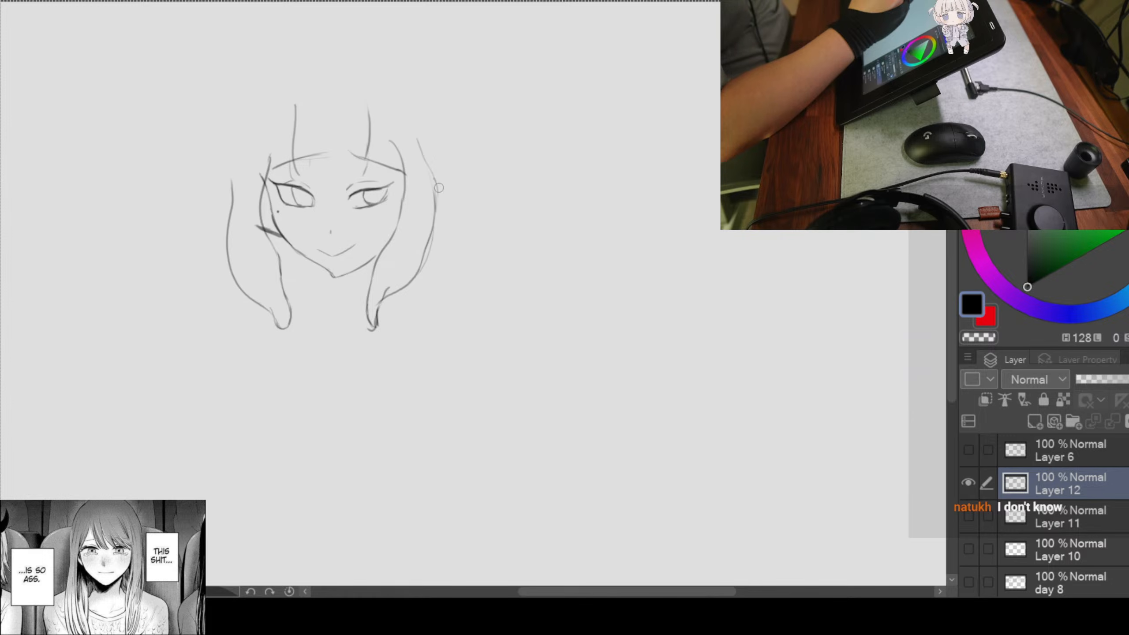
pyautogui.moveTo(439, 215); pyautogui.dragTo(480, 177)
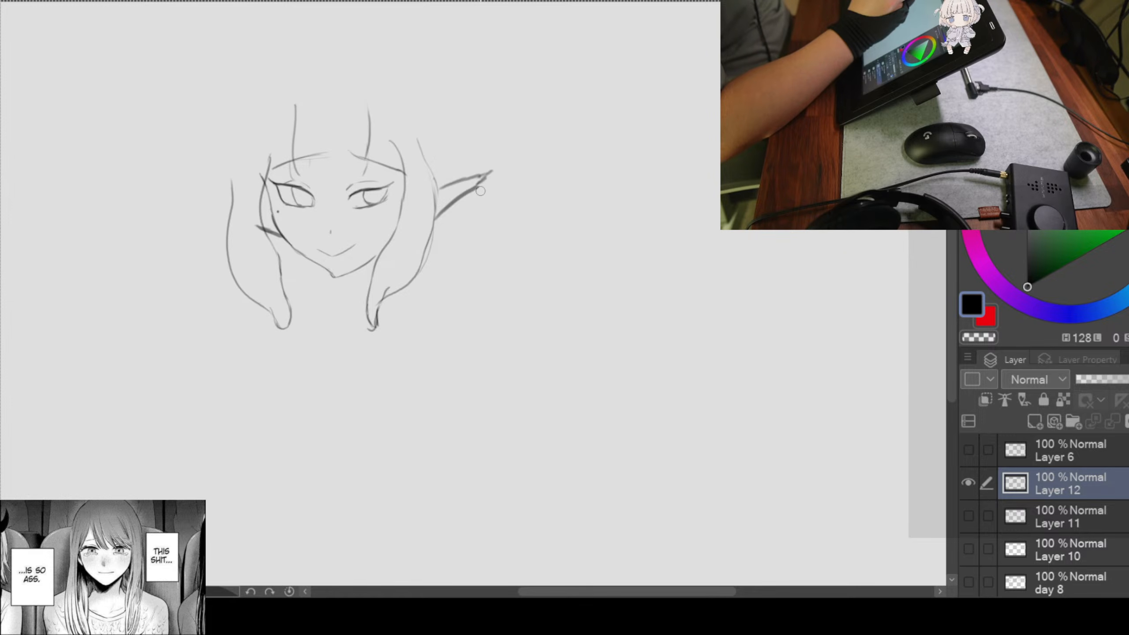
pyautogui.moveTo(488, 161)
pyautogui.mouseDown()
pyautogui.moveTo(481, 209)
pyautogui.moveTo(504, 182)
pyautogui.mouseUp()
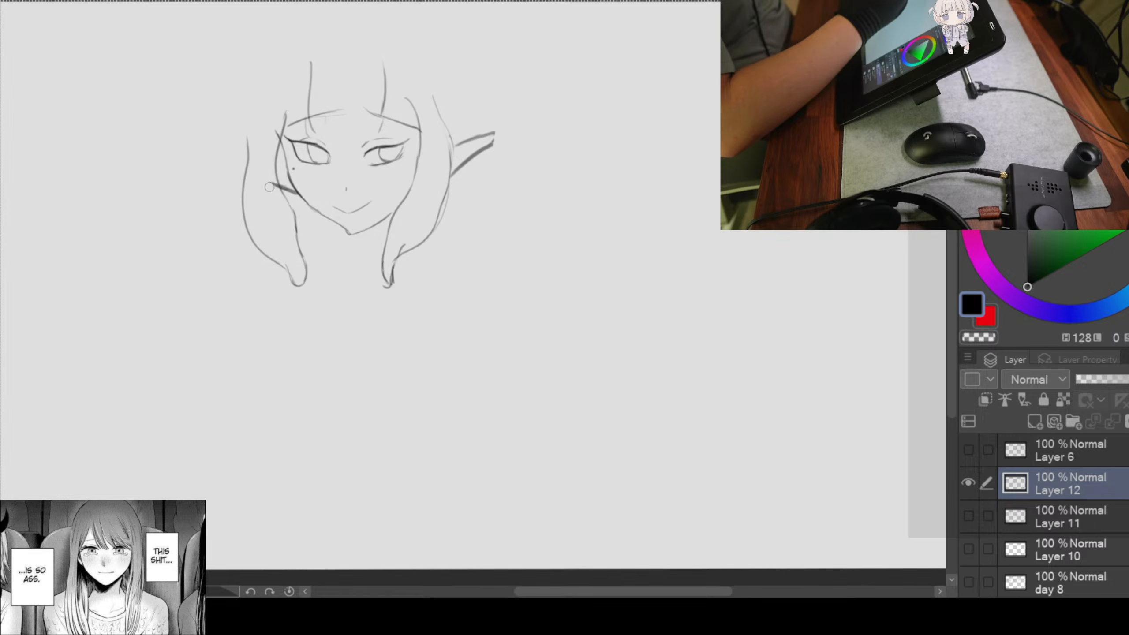
pyautogui.moveTo(272, 183); pyautogui.dragTo(275, 199)
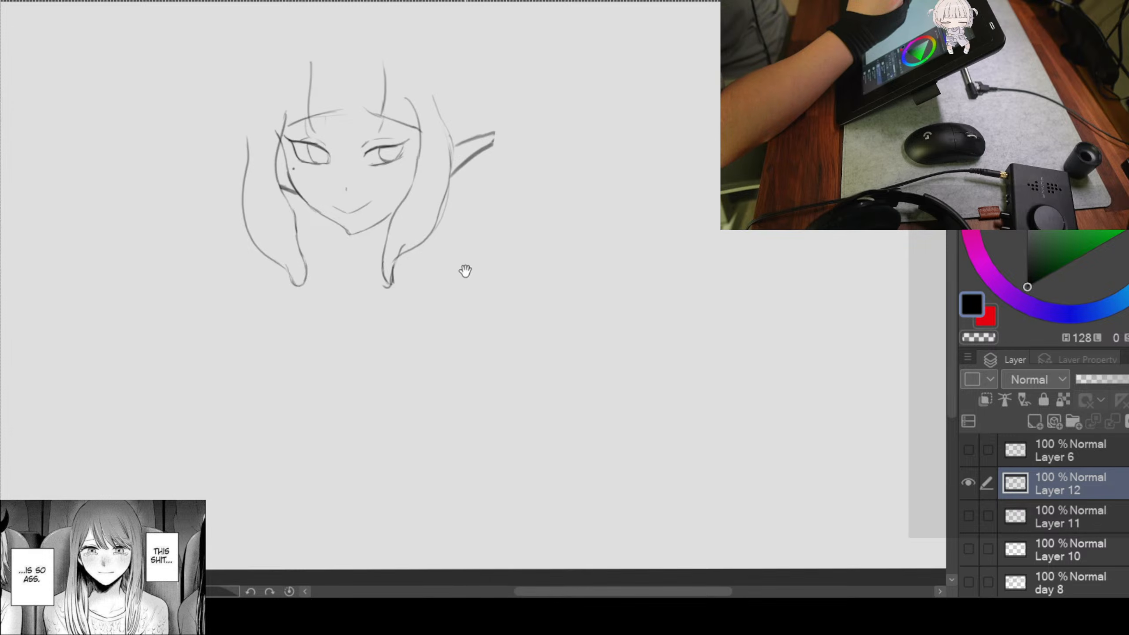
# Step: Draw the neck line below the chin and a curved, folded collar around the neck between the side locks
pyautogui.moveTo(464, 270); pyautogui.dragTo(465, 236)
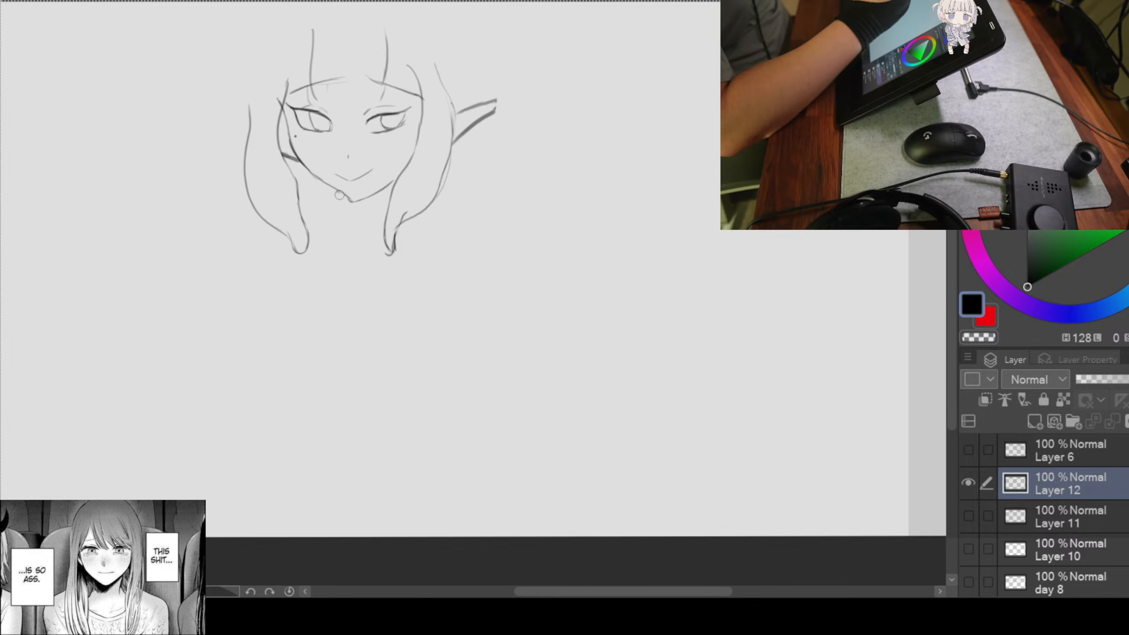
pyautogui.moveTo(338, 196)
pyautogui.mouseDown()
pyautogui.moveTo(340, 228)
pyautogui.moveTo(334, 213)
pyautogui.moveTo(324, 226)
pyautogui.moveTo(338, 227)
pyautogui.moveTo(341, 244)
pyautogui.mouseUp()
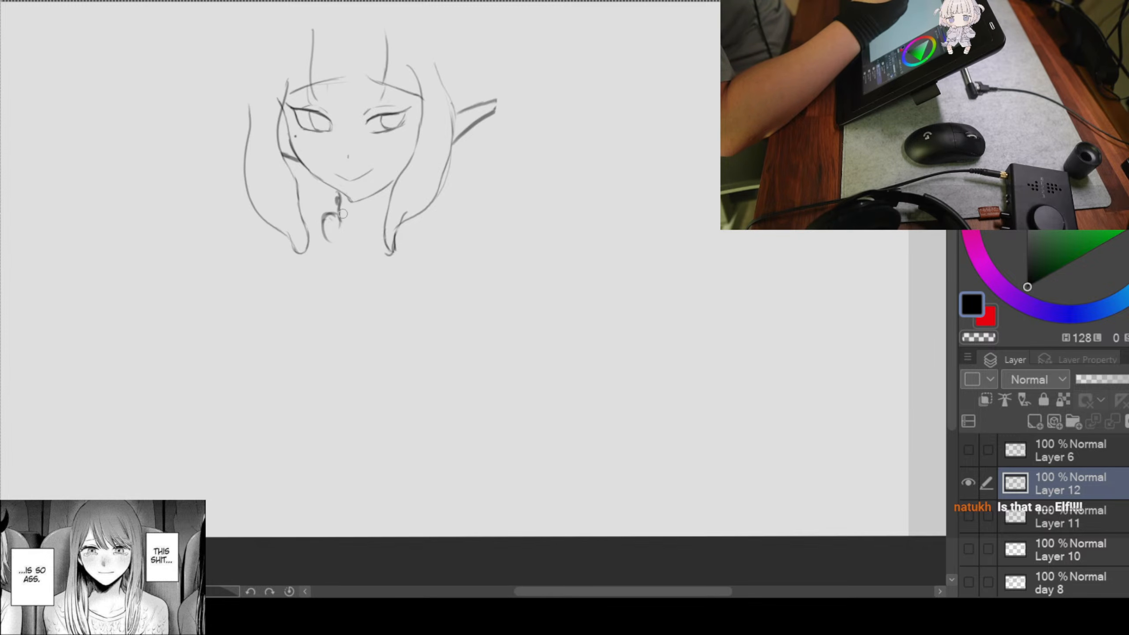
pyautogui.moveTo(348, 212)
pyautogui.mouseDown()
pyautogui.moveTo(391, 216)
pyautogui.moveTo(378, 233)
pyautogui.moveTo(348, 234)
pyautogui.moveTo(364, 250)
pyautogui.moveTo(376, 242)
pyautogui.moveTo(346, 235)
pyautogui.moveTo(375, 236)
pyautogui.moveTo(334, 230)
pyautogui.moveTo(331, 218)
pyautogui.moveTo(372, 249)
pyautogui.moveTo(329, 238)
pyautogui.moveTo(352, 248)
pyautogui.mouseUp()
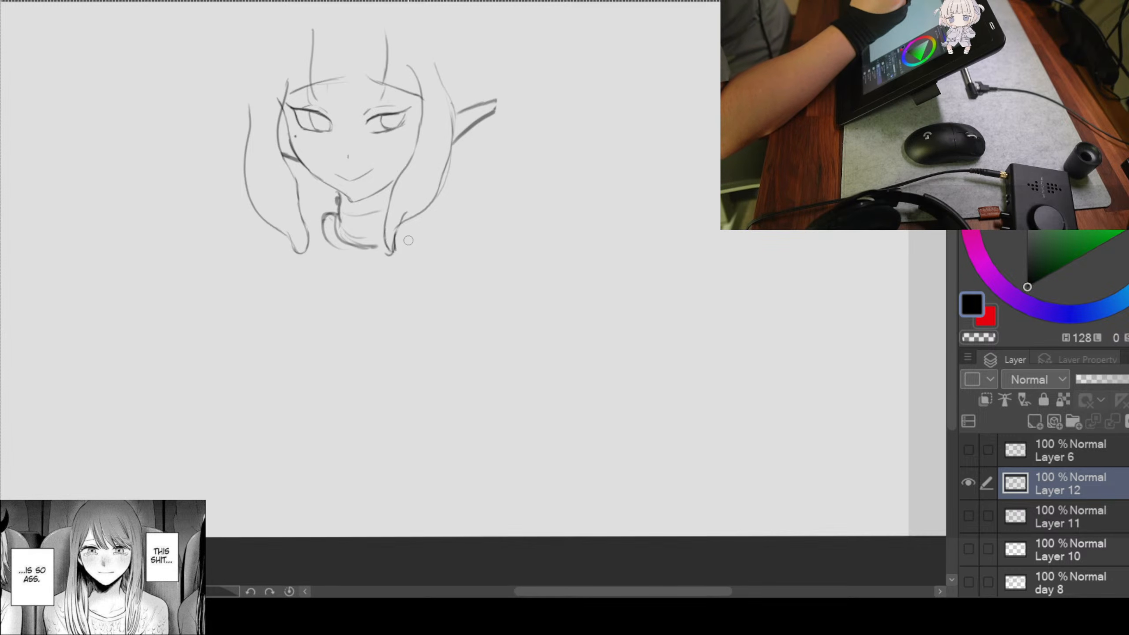
# Step: Draw hair strands hanging below both side locks with jagged ends, and extend the outermost right strand up toward the ear
pyautogui.scroll(-1, 439, 222)
pyautogui.moveTo(431, 234); pyautogui.dragTo(438, 223)
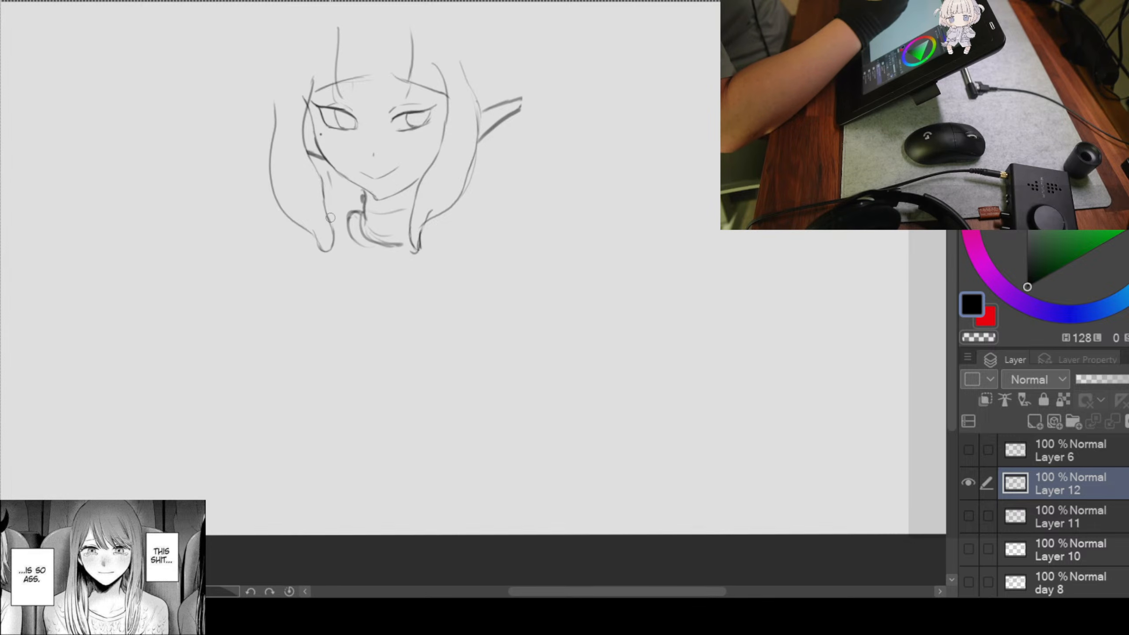
pyautogui.moveTo(333, 241)
pyautogui.mouseDown()
pyautogui.moveTo(326, 276)
pyautogui.moveTo(360, 276)
pyautogui.mouseUp()
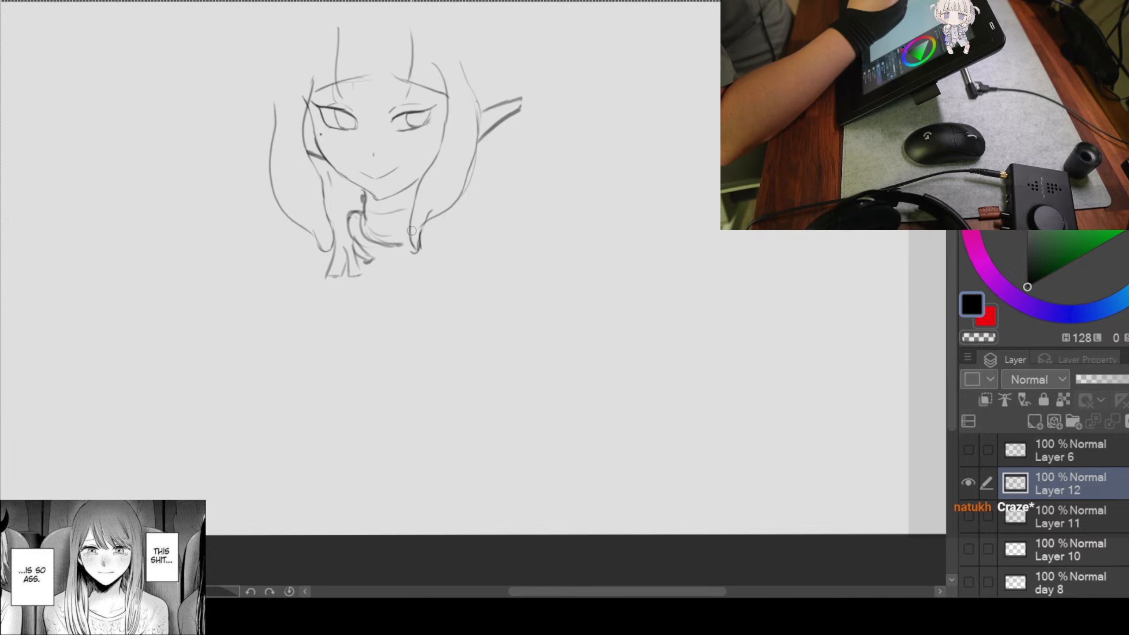
pyautogui.moveTo(413, 248)
pyautogui.mouseDown()
pyautogui.moveTo(412, 277)
pyautogui.moveTo(425, 273)
pyautogui.mouseUp()
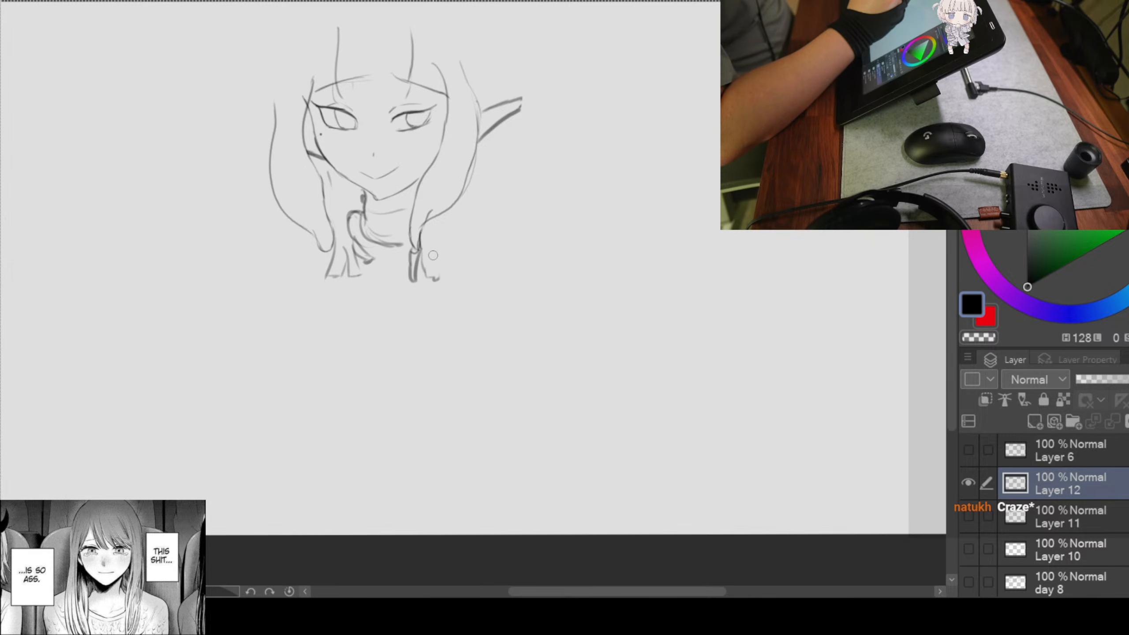
pyautogui.moveTo(447, 222); pyautogui.dragTo(443, 286)
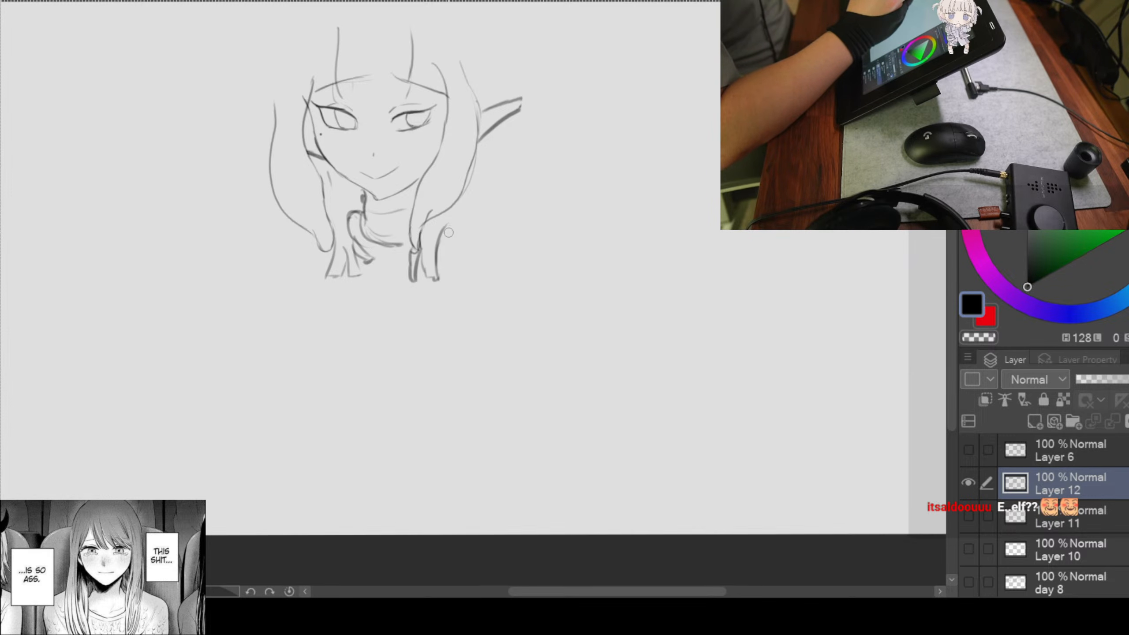
pyautogui.moveTo(449, 222)
pyautogui.mouseDown()
pyautogui.moveTo(450, 274)
pyautogui.moveTo(445, 256)
pyautogui.moveTo(457, 271)
pyautogui.mouseUp()
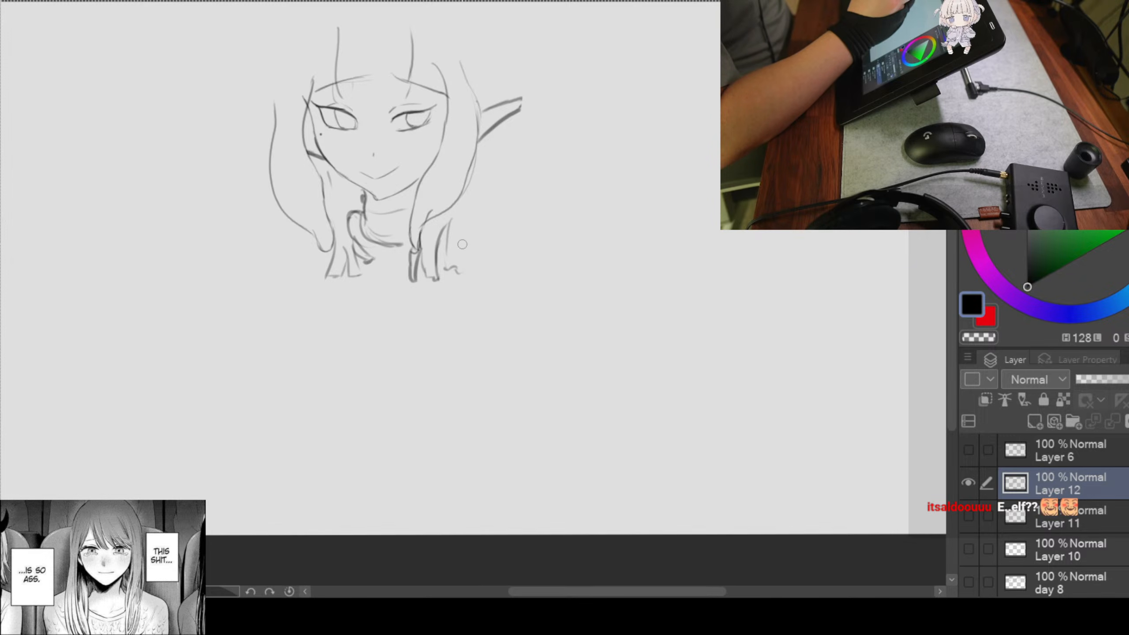
pyautogui.moveTo(465, 220)
pyautogui.mouseDown()
pyautogui.moveTo(461, 278)
pyautogui.moveTo(469, 190)
pyautogui.moveTo(466, 216)
pyautogui.mouseUp()
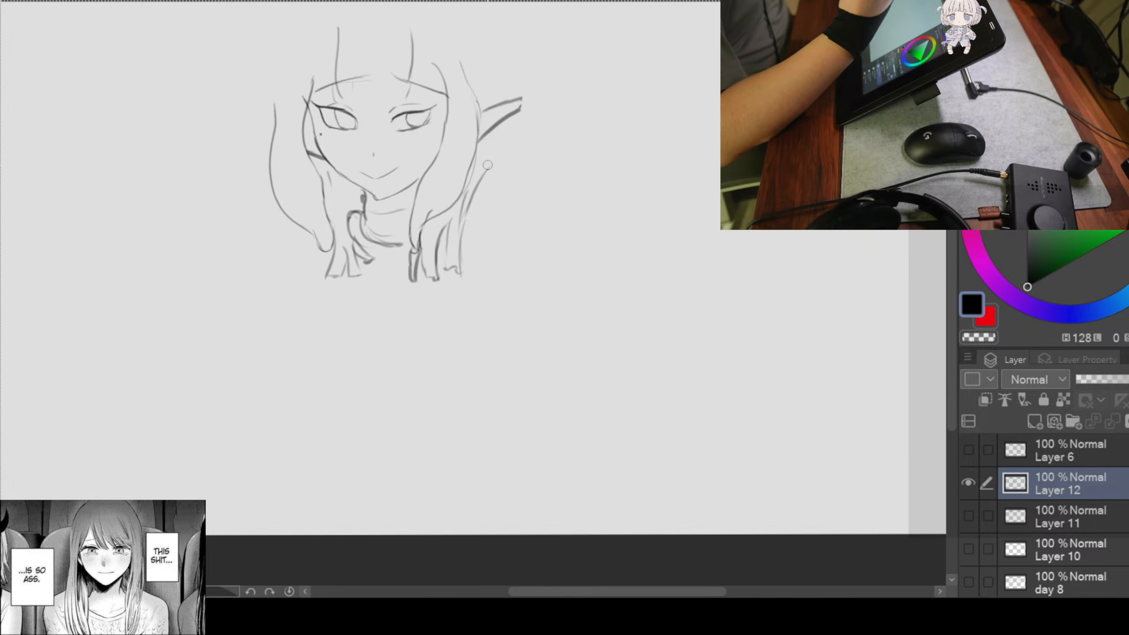
# Step: Draw a thick line from the right ear's tip down to the outer hair strands, and add short strokes above the ear
pyautogui.scroll(-1, 525, 163)
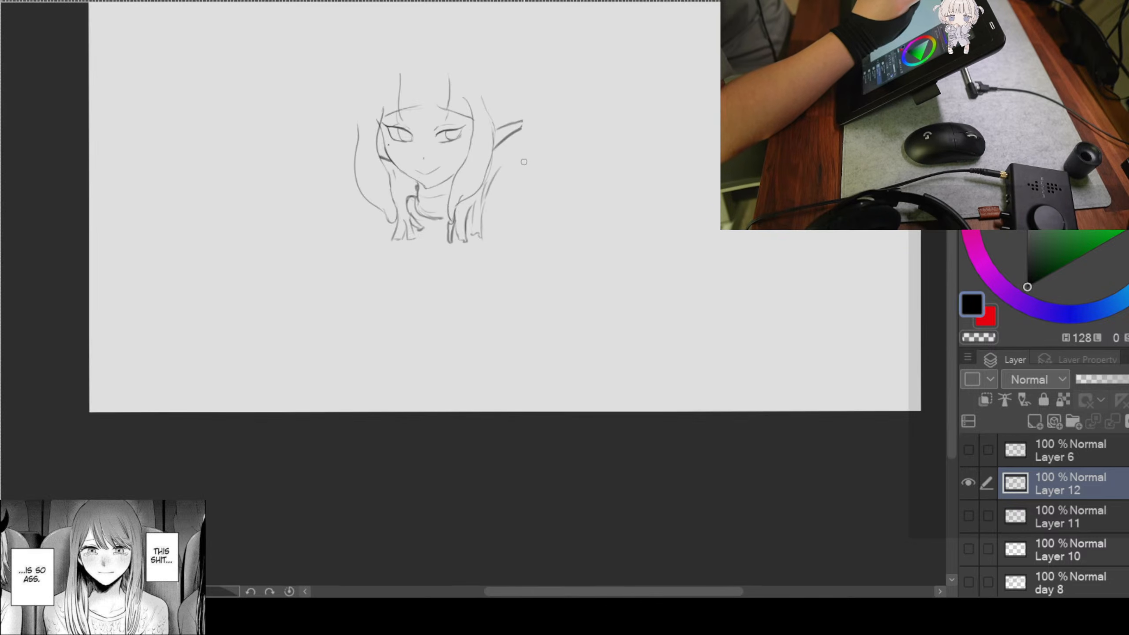
pyautogui.moveTo(525, 165); pyautogui.dragTo(492, 199)
pyautogui.scroll(1, 481, 179)
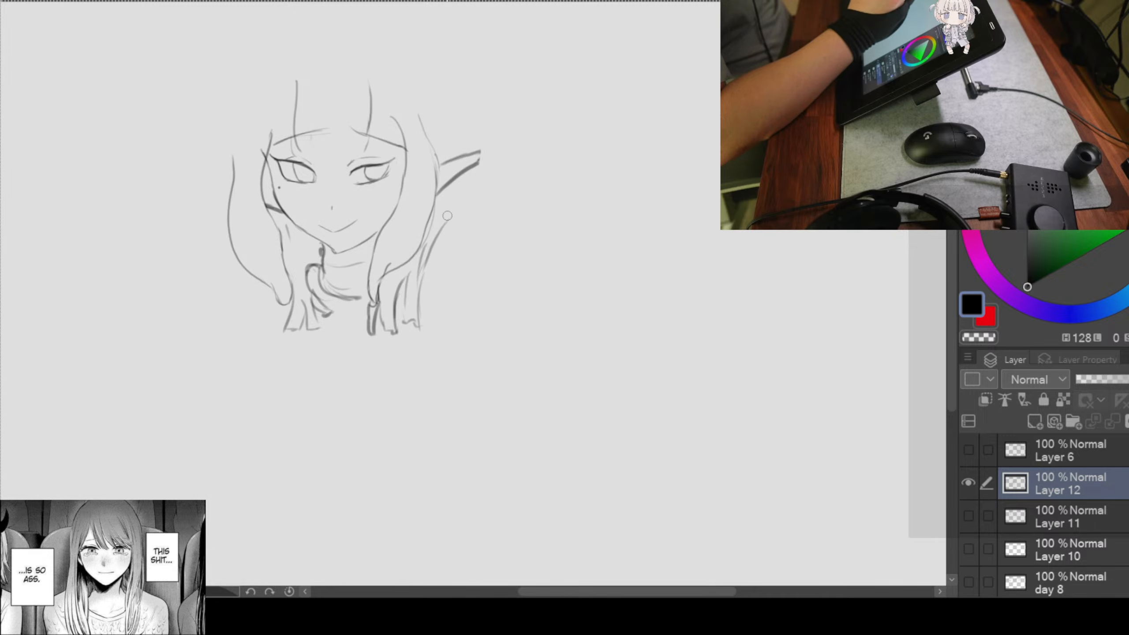
pyautogui.moveTo(491, 142); pyautogui.dragTo(420, 272)
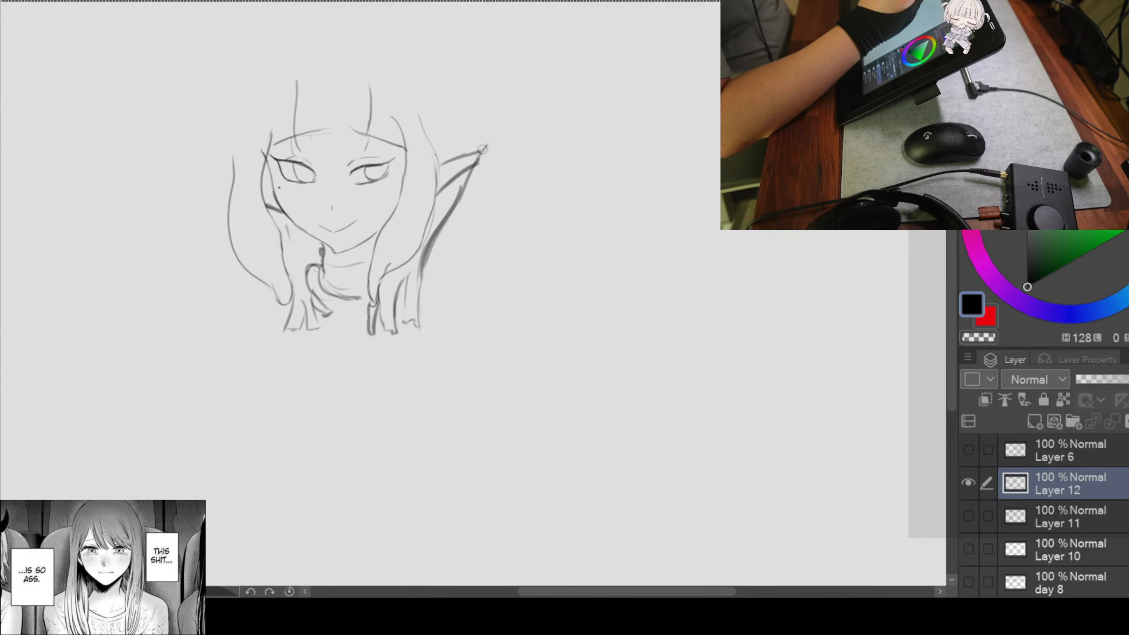
pyautogui.moveTo(488, 142)
pyautogui.mouseDown()
pyautogui.moveTo(469, 184)
pyautogui.moveTo(475, 159)
pyautogui.moveTo(459, 143)
pyautogui.moveTo(483, 131)
pyautogui.moveTo(458, 141)
pyautogui.mouseUp()
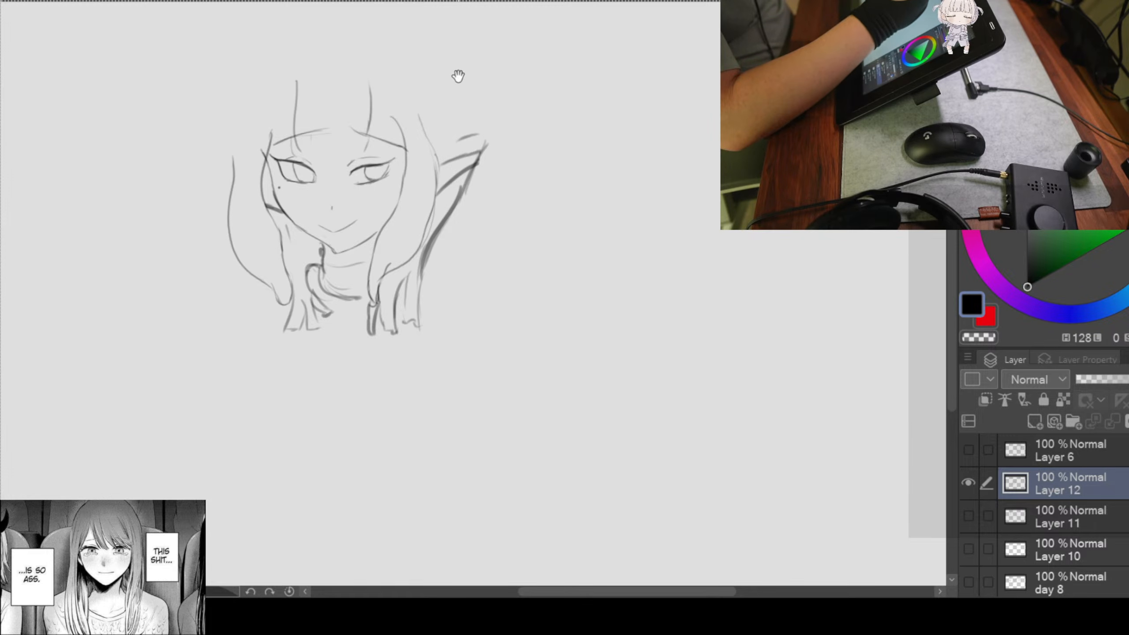
# Step: Sketch the raised right arm beside the ear, with a rounded elbow, an outer edge curving down and a torso line below it
pyautogui.moveTo(458, 76); pyautogui.dragTo(440, 107)
pyautogui.moveTo(402, 74)
pyautogui.mouseDown()
pyautogui.moveTo(440, 188)
pyautogui.moveTo(440, 165)
pyautogui.moveTo(468, 148)
pyautogui.moveTo(458, 195)
pyautogui.mouseUp()
pyautogui.moveTo(459, 146)
pyautogui.mouseDown()
pyautogui.moveTo(489, 139)
pyautogui.moveTo(454, 155)
pyautogui.moveTo(483, 138)
pyautogui.moveTo(510, 172)
pyautogui.mouseUp()
pyautogui.moveTo(491, 134)
pyautogui.mouseDown()
pyautogui.moveTo(523, 169)
pyautogui.moveTo(481, 276)
pyautogui.mouseUp()
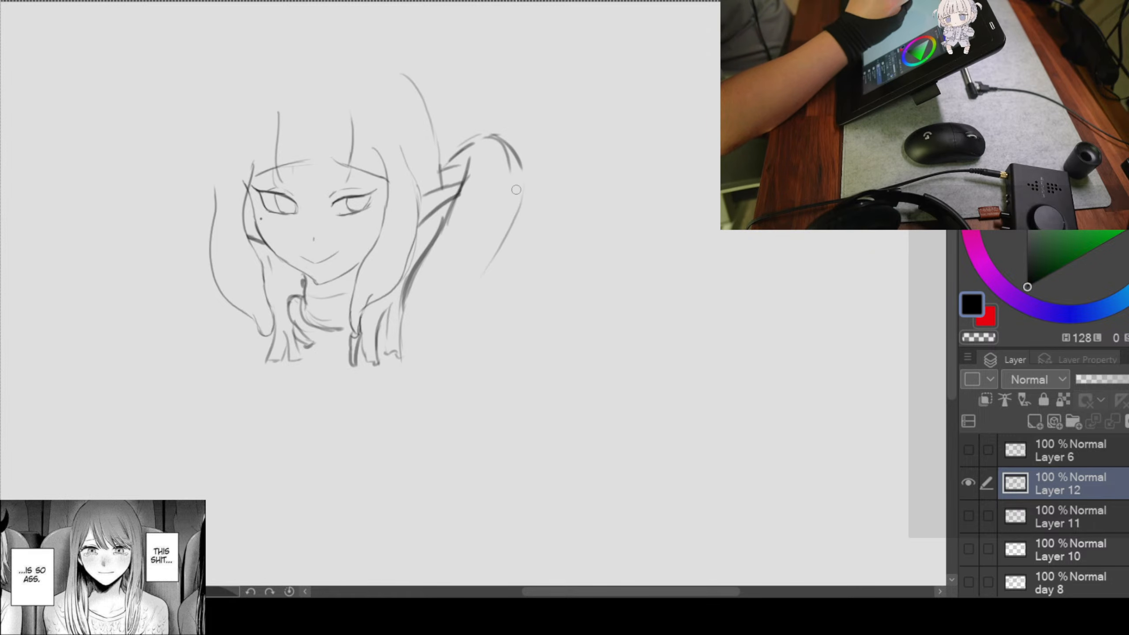
pyautogui.moveTo(522, 172); pyautogui.dragTo(518, 255)
pyautogui.moveTo(516, 227)
pyautogui.mouseDown()
pyautogui.moveTo(503, 250)
pyautogui.moveTo(536, 212)
pyautogui.mouseUp()
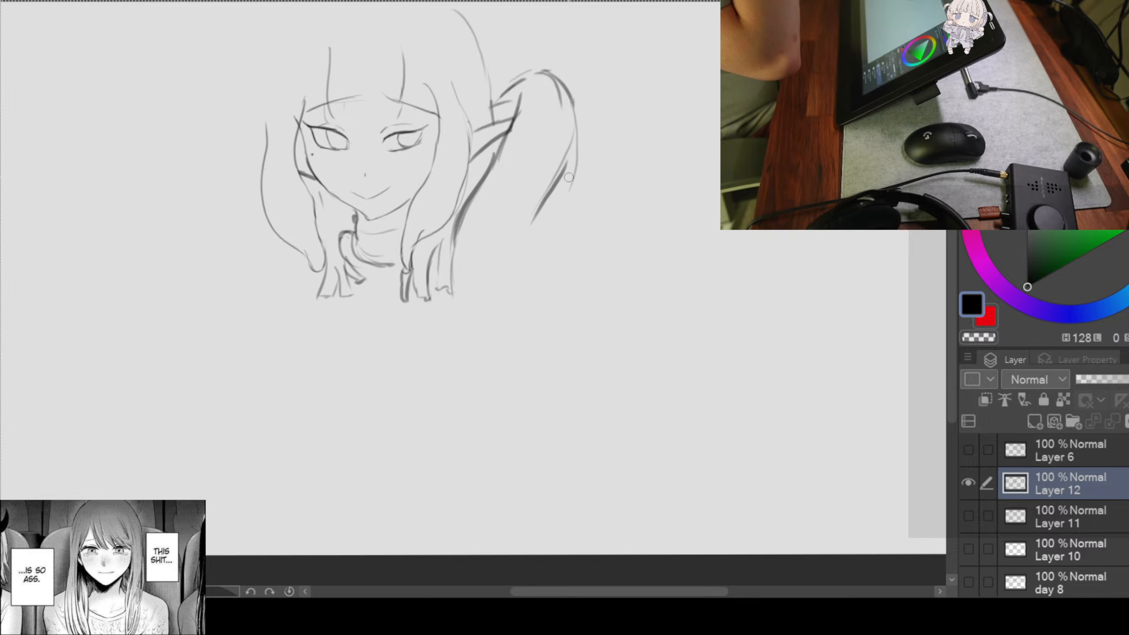
pyautogui.moveTo(568, 184)
pyautogui.mouseDown()
pyautogui.moveTo(581, 125)
pyautogui.moveTo(568, 96)
pyautogui.moveTo(571, 165)
pyautogui.moveTo(540, 218)
pyautogui.moveTo(542, 293)
pyautogui.moveTo(532, 263)
pyautogui.moveTo(539, 307)
pyautogui.mouseUp()
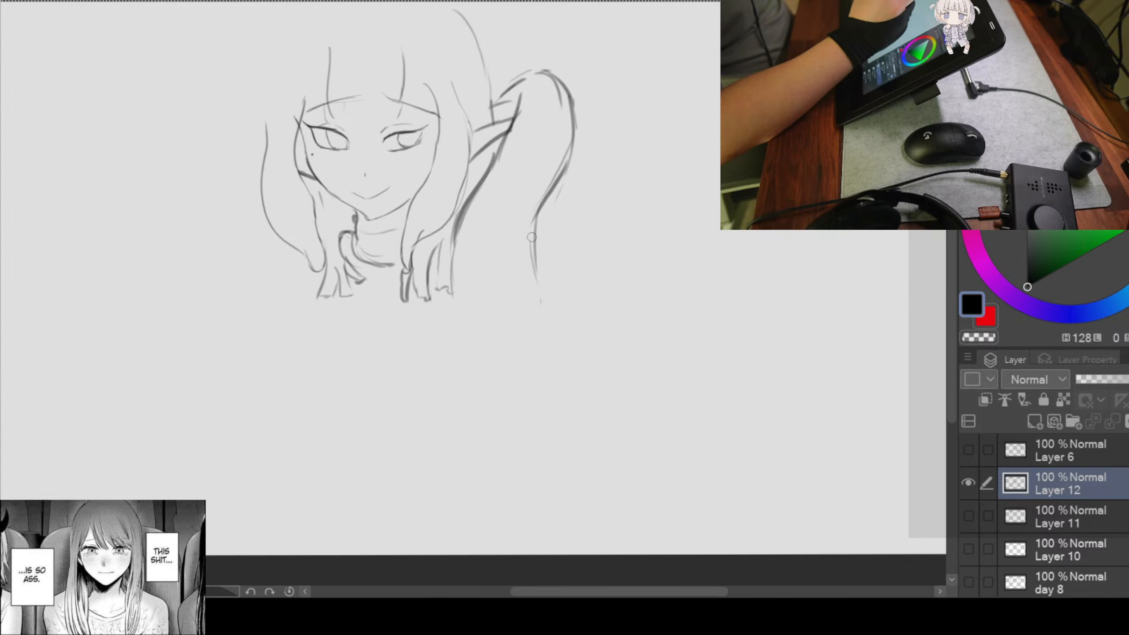
pyautogui.moveTo(532, 238); pyautogui.dragTo(533, 312)
# Step: Draw the rounded top of the head, joining the hair outlines on both sides and extending the left one down to the side lock
pyautogui.press('space')
pyautogui.moveTo(558, 250); pyautogui.dragTo(630, 248)
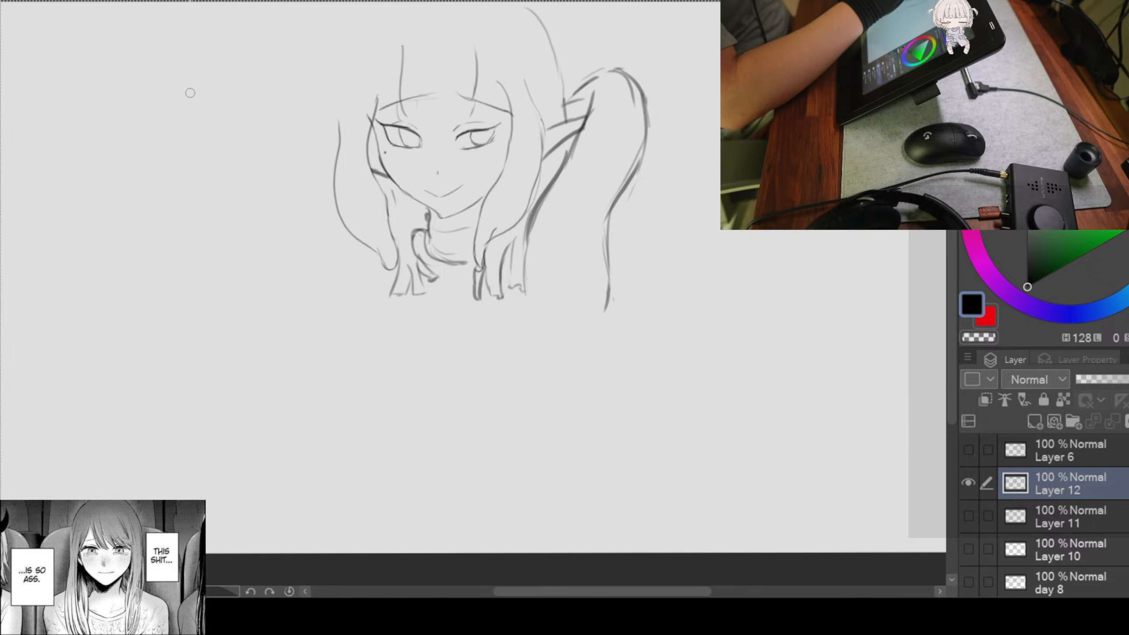
pyautogui.moveTo(451, 184)
pyautogui.mouseDown()
pyautogui.moveTo(444, 209)
pyautogui.moveTo(474, 232)
pyautogui.mouseUp()
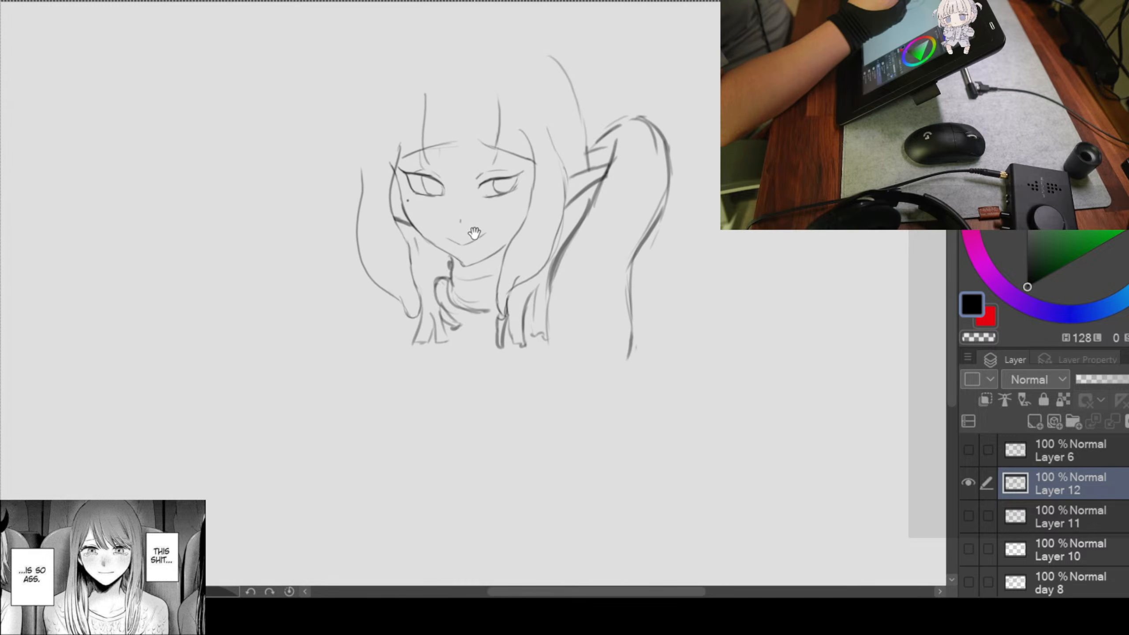
pyautogui.moveTo(626, 213); pyautogui.dragTo(678, 251)
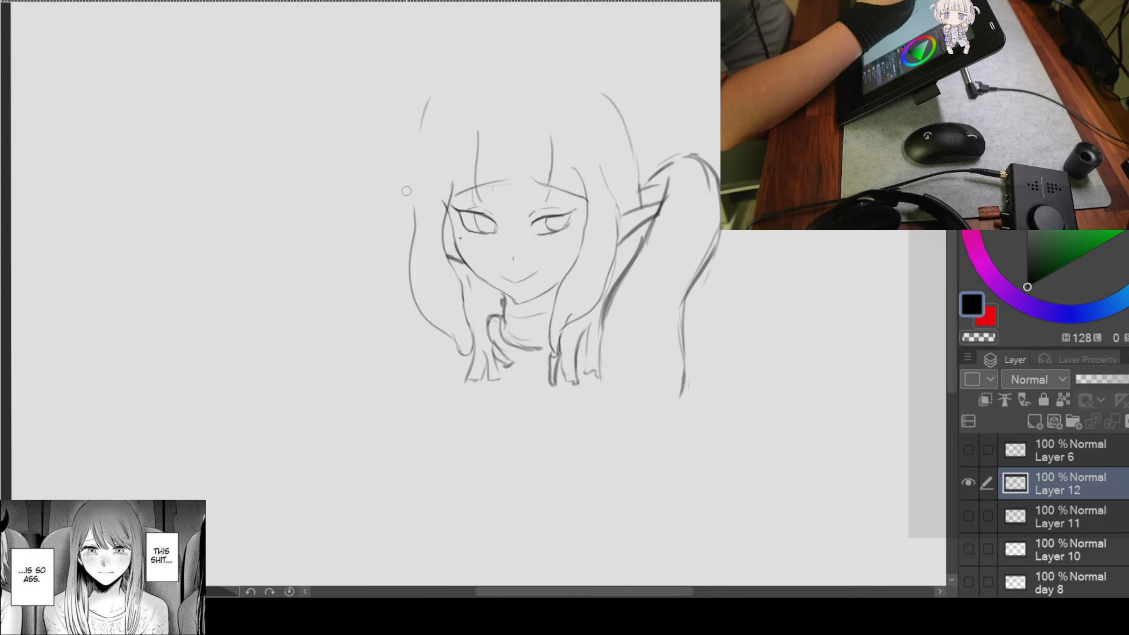
pyautogui.moveTo(429, 98)
pyautogui.mouseDown()
pyautogui.moveTo(412, 183)
pyautogui.moveTo(420, 136)
pyautogui.moveTo(501, 69)
pyautogui.moveTo(558, 60)
pyautogui.mouseUp()
pyautogui.moveTo(568, 65)
pyautogui.mouseDown()
pyautogui.moveTo(622, 117)
pyautogui.moveTo(588, 81)
pyautogui.moveTo(637, 148)
pyautogui.mouseUp()
pyautogui.moveTo(433, 123); pyautogui.dragTo(425, 218)
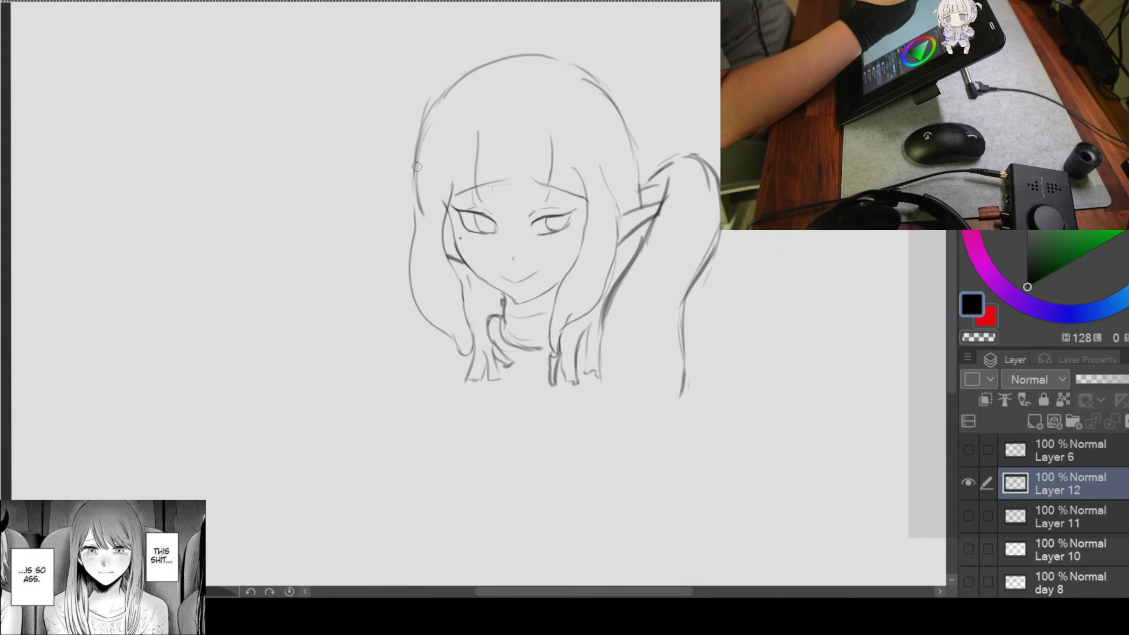
# Step: Draw a curved line across the base of the raised right arm, joining its edges, and darken the inner edge near the hair
pyautogui.moveTo(600, 349); pyautogui.dragTo(595, 293)
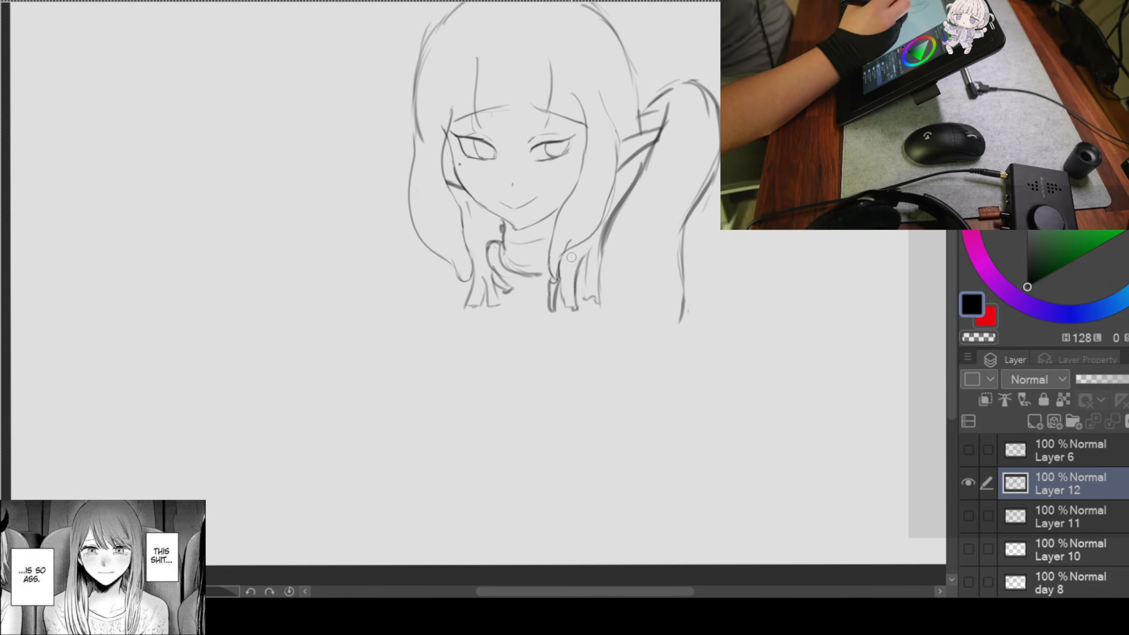
pyautogui.moveTo(408, 85); pyautogui.dragTo(449, 129)
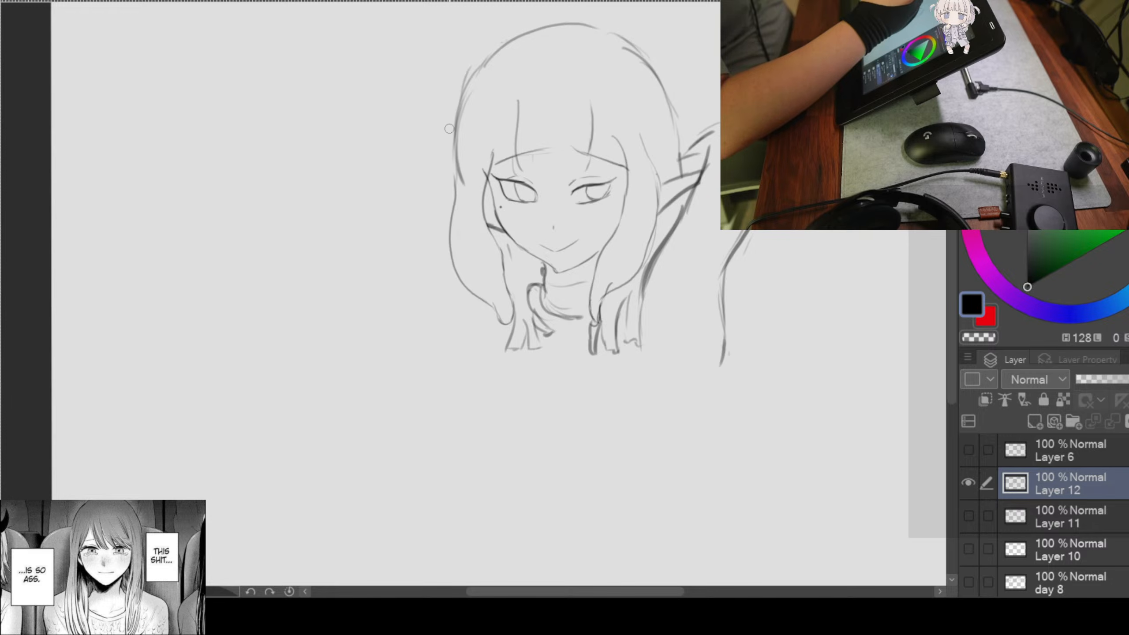
pyautogui.moveTo(473, 167); pyautogui.dragTo(481, 187)
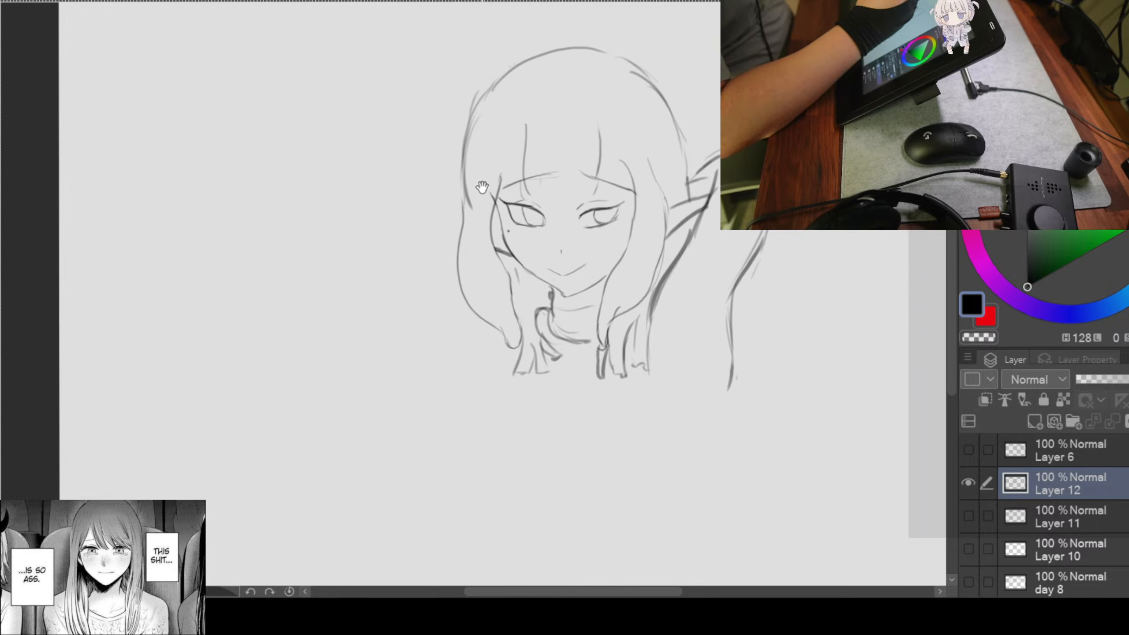
pyautogui.moveTo(674, 101); pyautogui.dragTo(683, 91)
pyautogui.moveTo(727, 144); pyautogui.dragTo(697, 112)
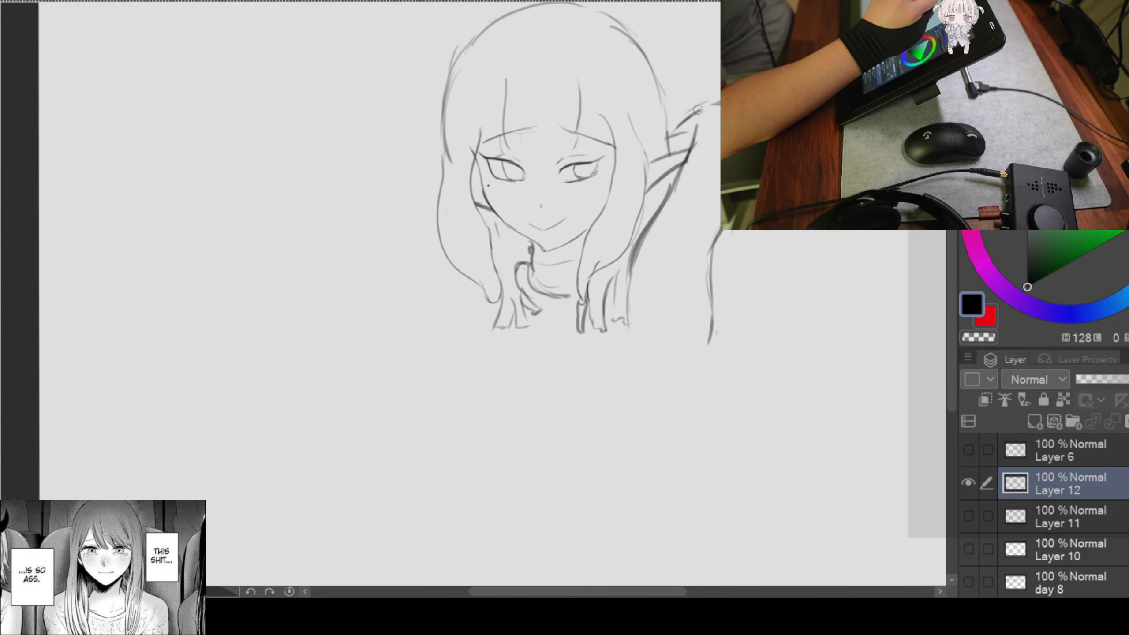
pyautogui.moveTo(712, 266); pyautogui.dragTo(703, 220)
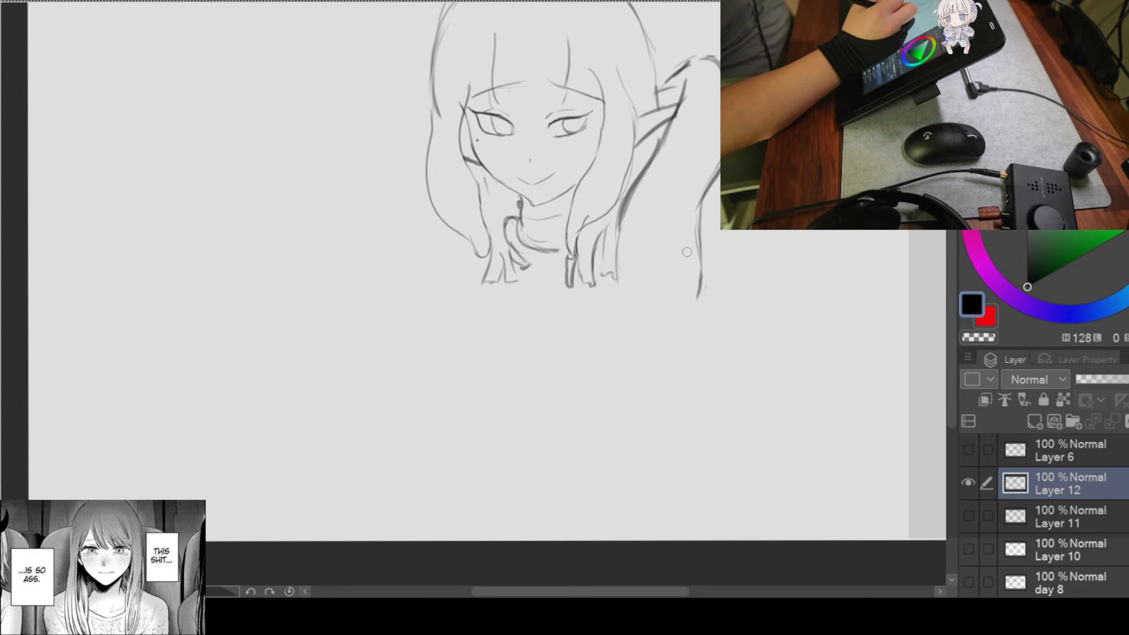
pyautogui.moveTo(624, 178)
pyautogui.mouseDown()
pyautogui.moveTo(639, 207)
pyautogui.moveTo(687, 232)
pyautogui.mouseUp()
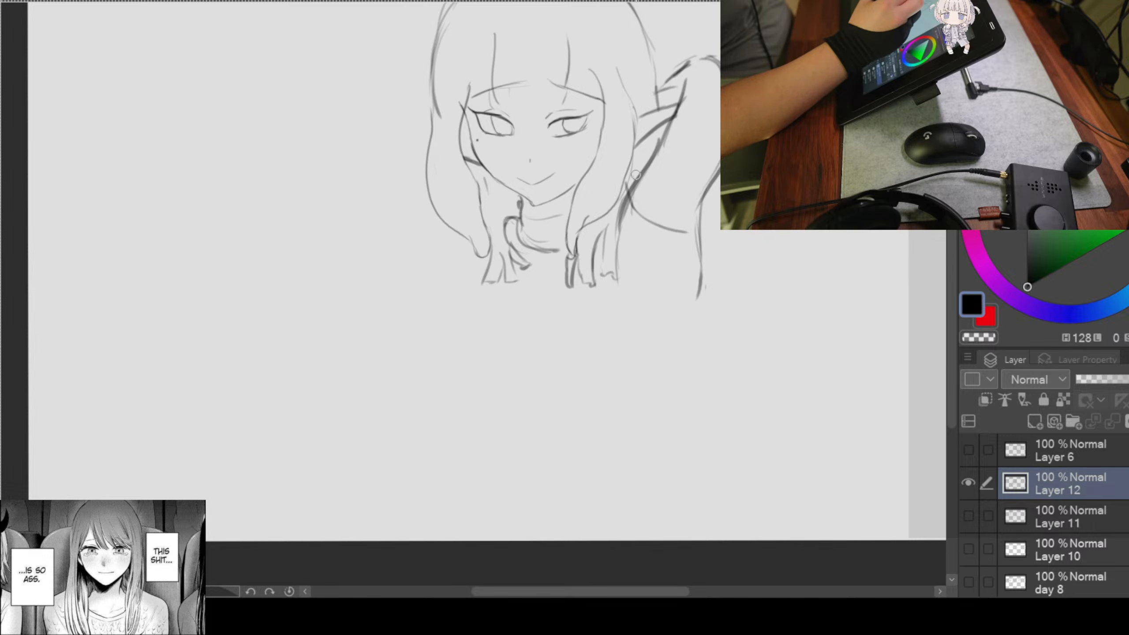
pyautogui.moveTo(635, 176)
pyautogui.mouseDown()
pyautogui.moveTo(666, 229)
pyautogui.moveTo(685, 230)
pyautogui.moveTo(709, 199)
pyautogui.mouseUp()
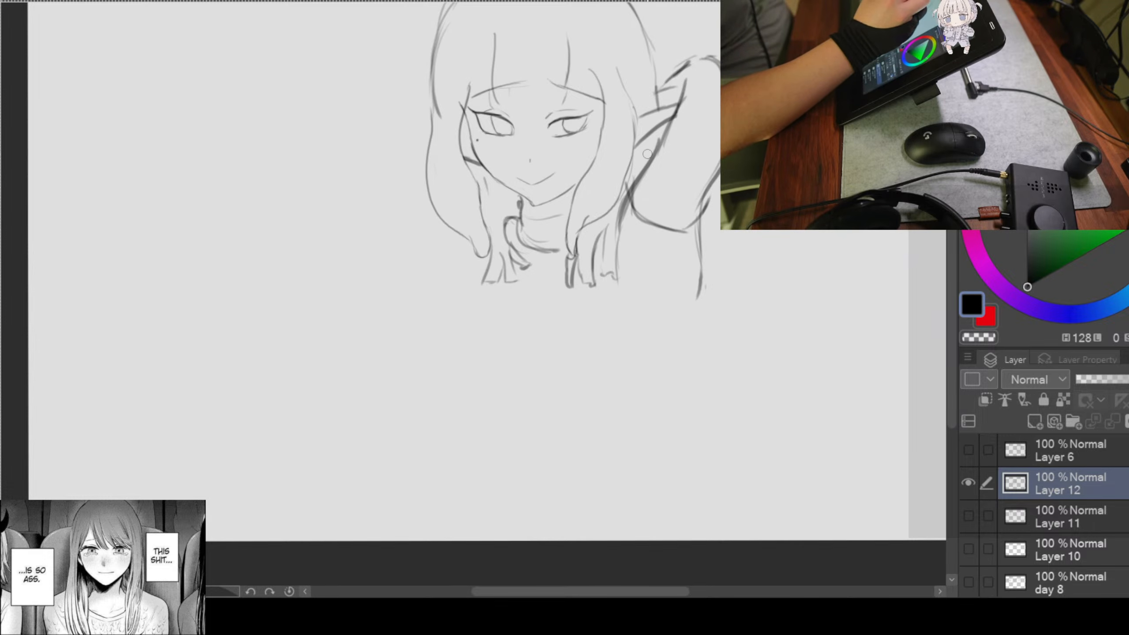
pyautogui.moveTo(642, 167)
pyautogui.mouseDown()
pyautogui.moveTo(618, 191)
pyautogui.moveTo(640, 213)
pyautogui.mouseUp()
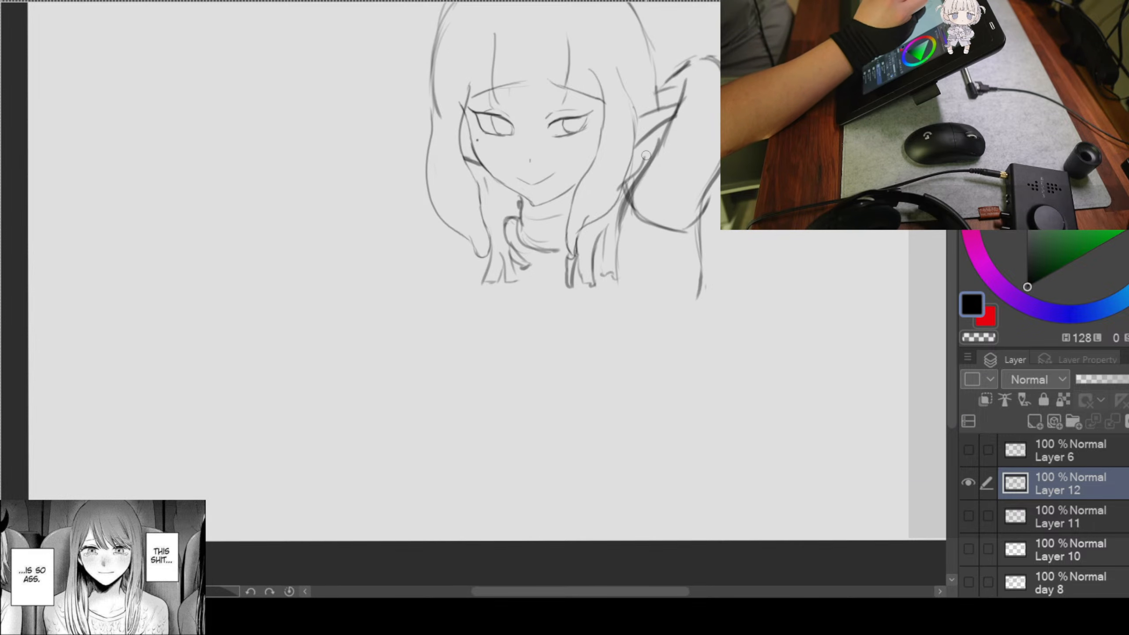
pyautogui.moveTo(658, 138); pyautogui.dragTo(687, 220)
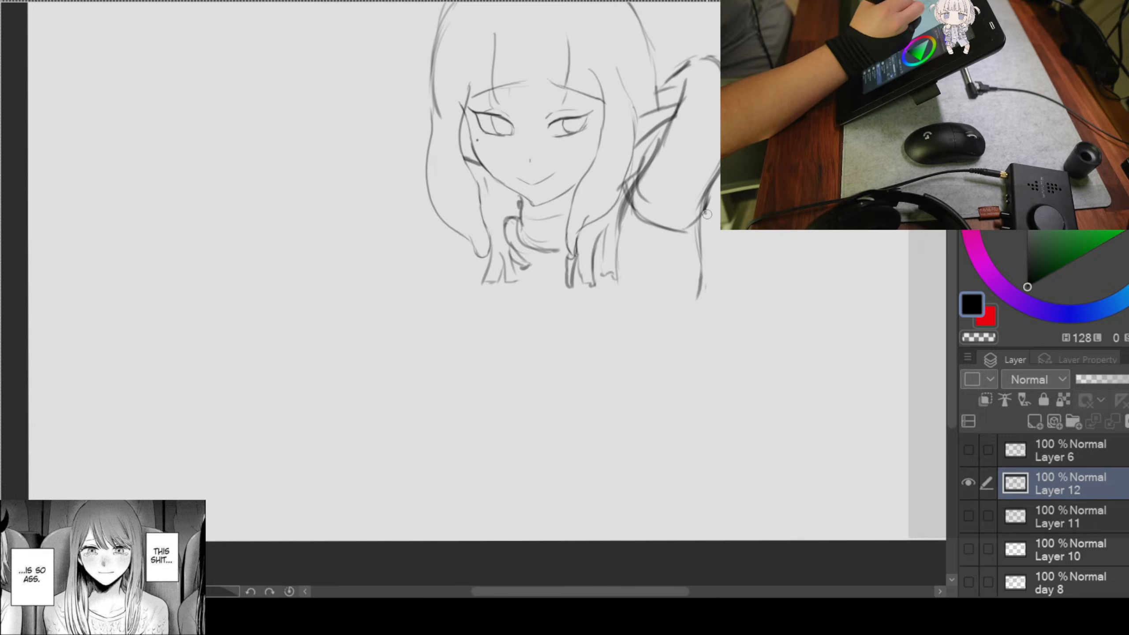
# Step: Sketch the raised left forearm with a long outer curve down to the elbow, an inner edge and a short line beside the left lock
pyautogui.moveTo(667, 266); pyautogui.dragTo(695, 228)
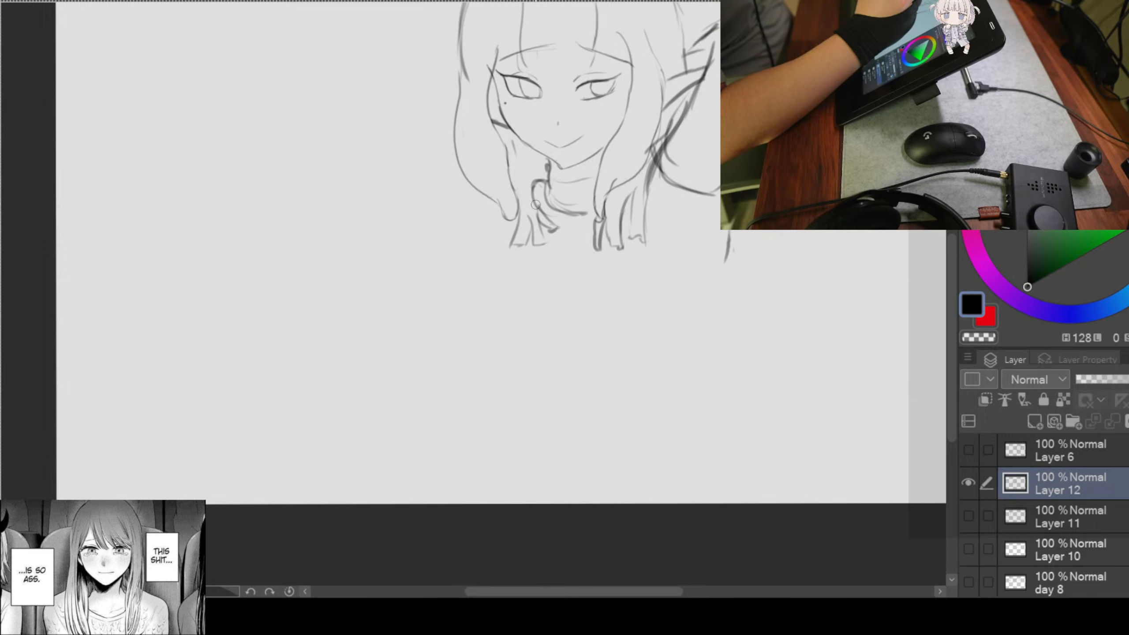
pyautogui.moveTo(549, 208)
pyautogui.mouseDown()
pyautogui.moveTo(554, 180)
pyautogui.moveTo(571, 279)
pyautogui.mouseUp()
pyautogui.moveTo(468, 147); pyautogui.dragTo(508, 188)
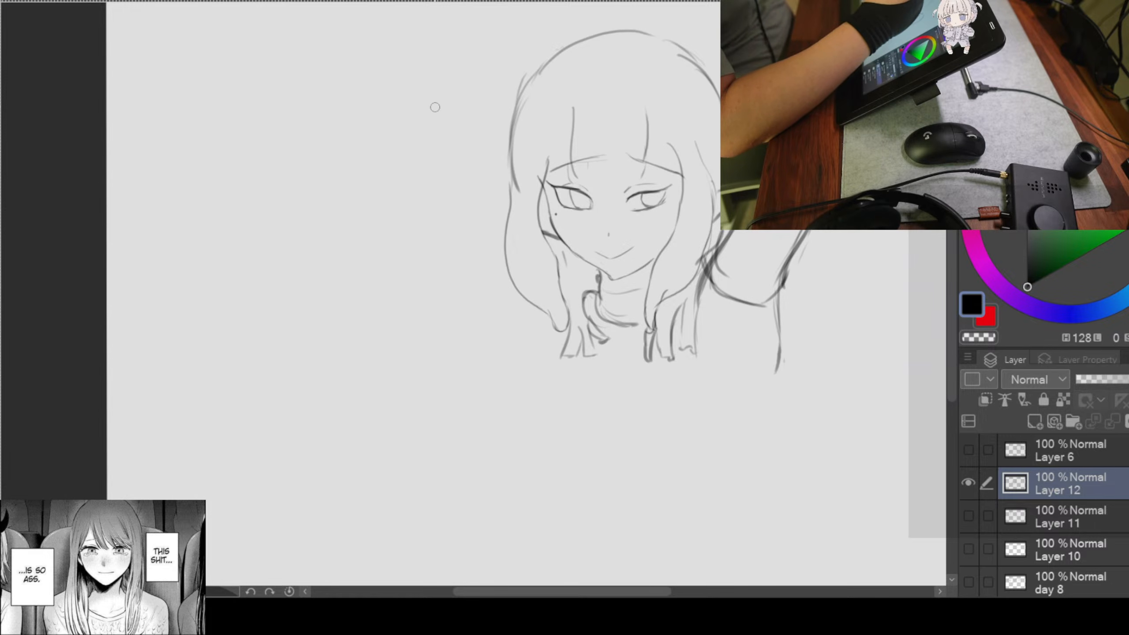
pyautogui.moveTo(484, 183); pyautogui.dragTo(519, 227)
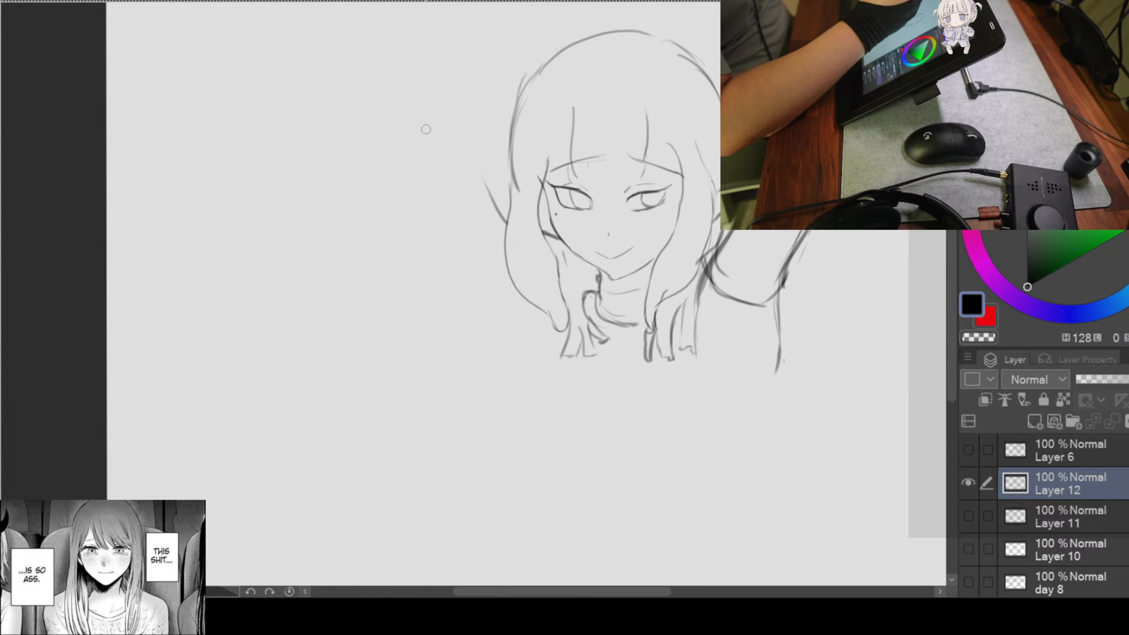
pyautogui.moveTo(439, 139)
pyautogui.mouseDown()
pyautogui.moveTo(549, 41)
pyautogui.moveTo(551, 56)
pyautogui.moveTo(389, 173)
pyautogui.mouseUp()
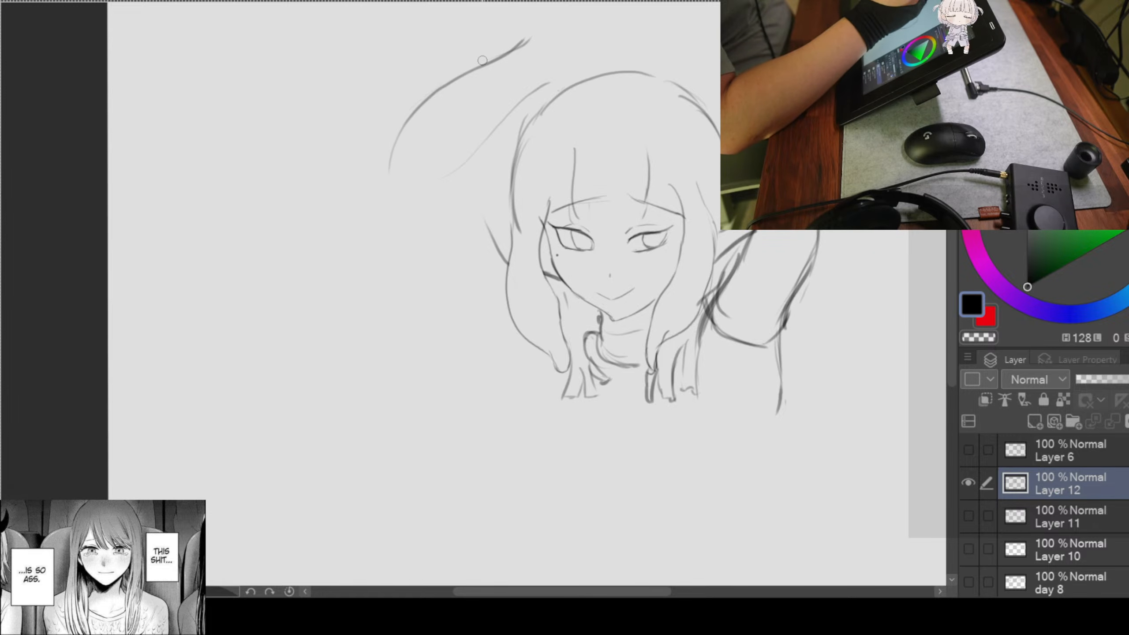
pyautogui.moveTo(483, 60)
pyautogui.mouseDown()
pyautogui.moveTo(409, 110)
pyautogui.moveTo(368, 201)
pyautogui.mouseUp()
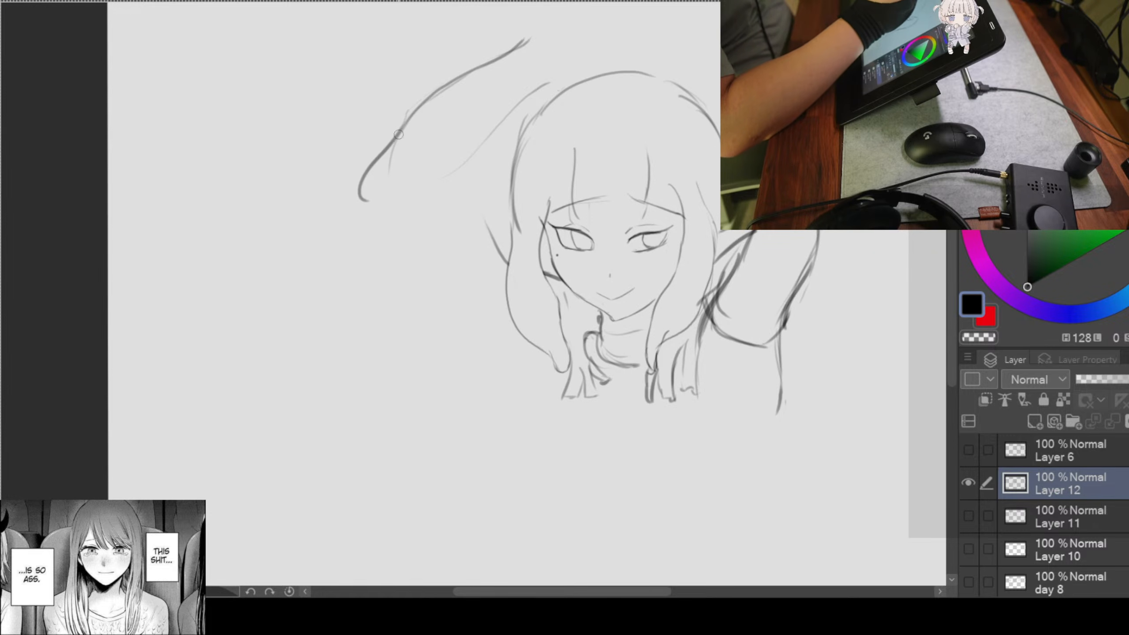
pyautogui.moveTo(465, 85); pyautogui.dragTo(524, 48)
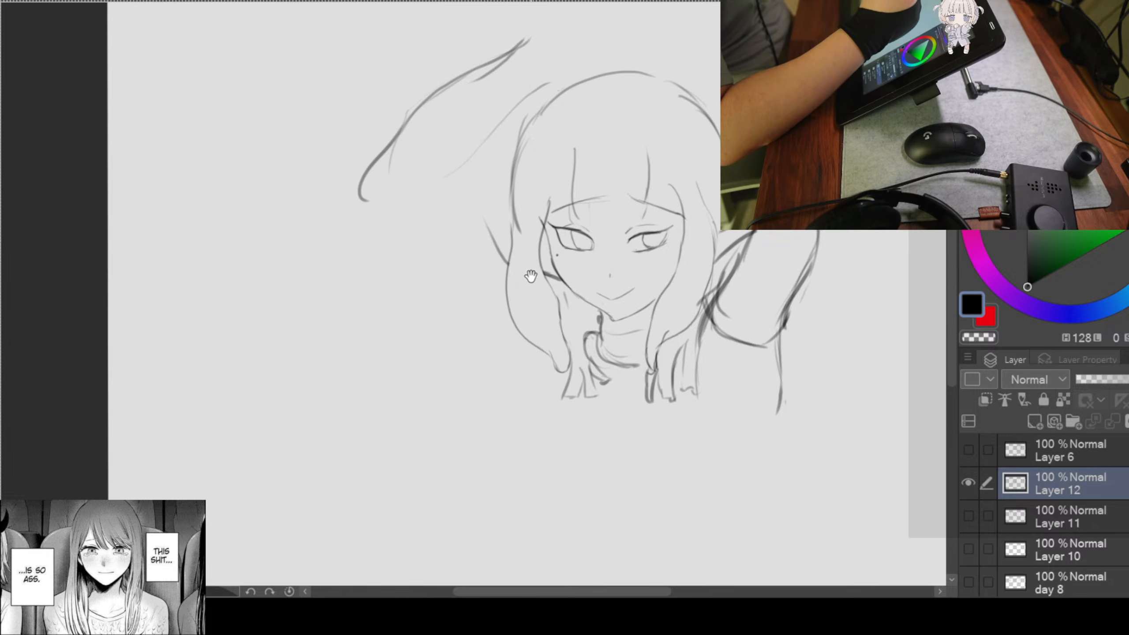
pyautogui.moveTo(434, 208); pyautogui.dragTo(366, 158)
pyautogui.moveTo(291, 149); pyautogui.dragTo(387, 236)
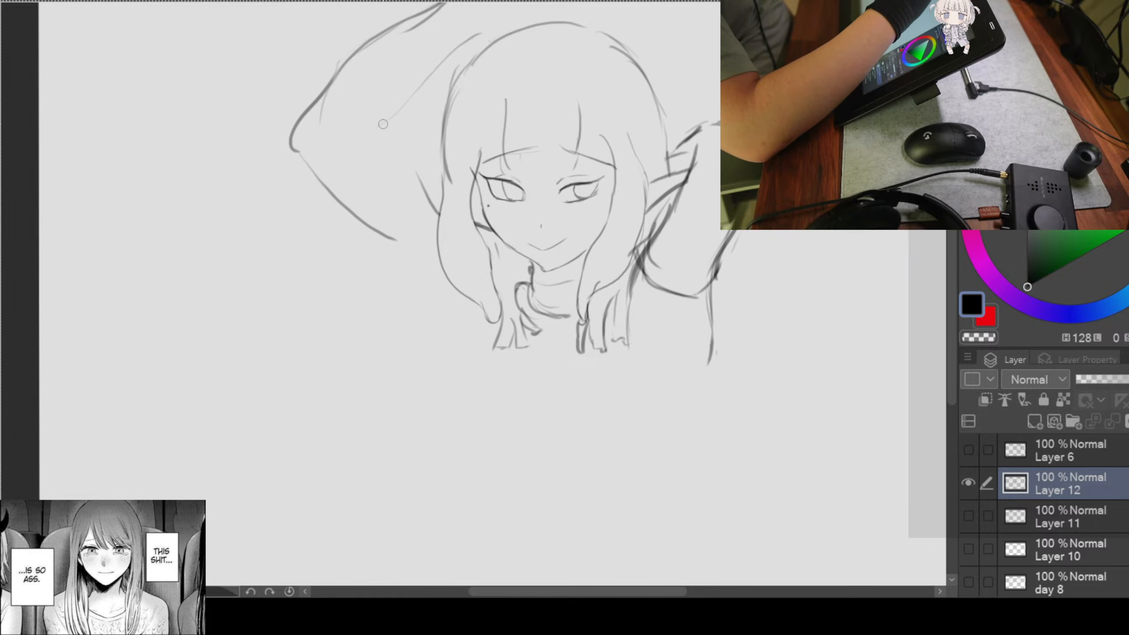
pyautogui.hotkey('ctrl', 'z')
pyautogui.moveTo(303, 155); pyautogui.dragTo(421, 274)
pyautogui.hotkey('ctrl', 'z')
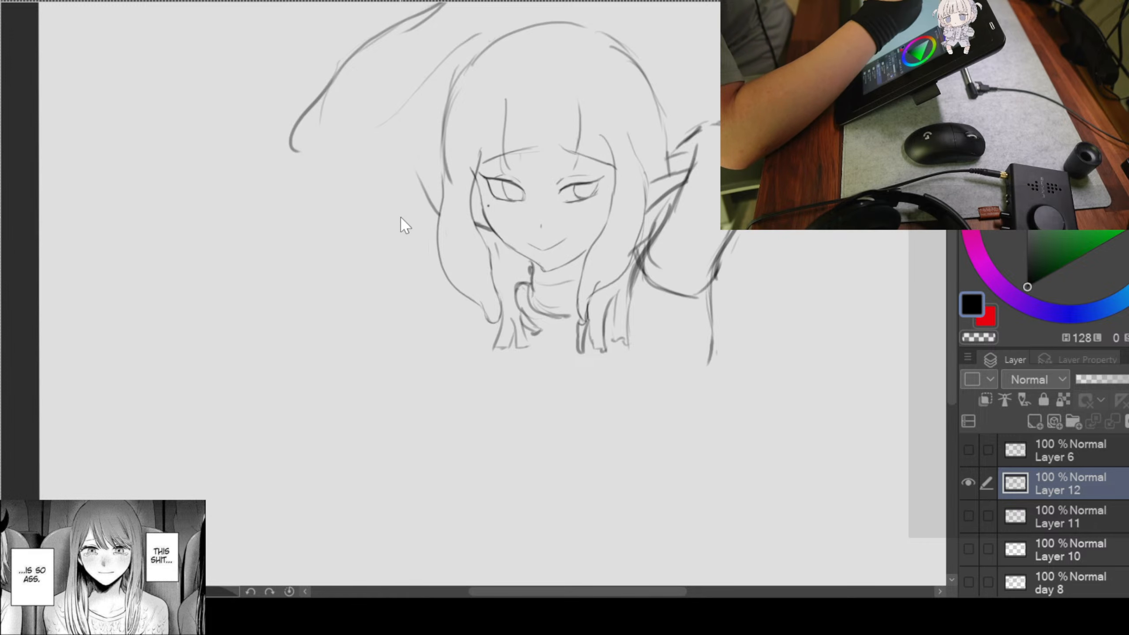
pyautogui.moveTo(302, 153); pyautogui.dragTo(379, 275)
pyautogui.hotkey('ctrl', 'z')
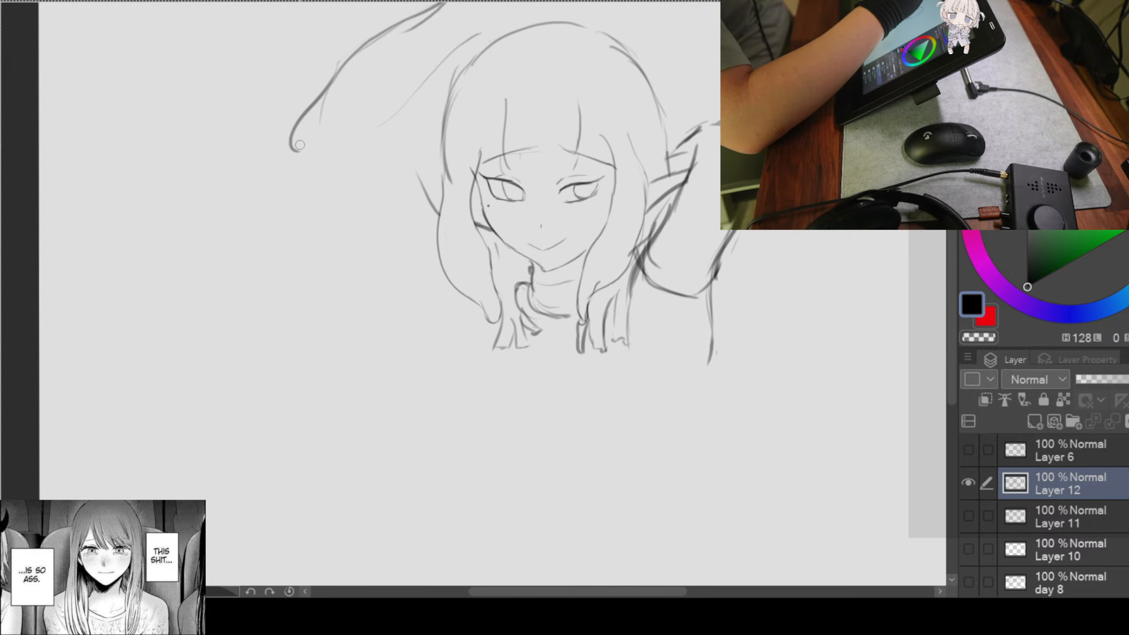
# Step: Draw the left upper arm's outer and inner edges from the elbow down, and extend the forearm's inner edge to the elbow crease
pyautogui.moveTo(303, 153); pyautogui.dragTo(400, 292)
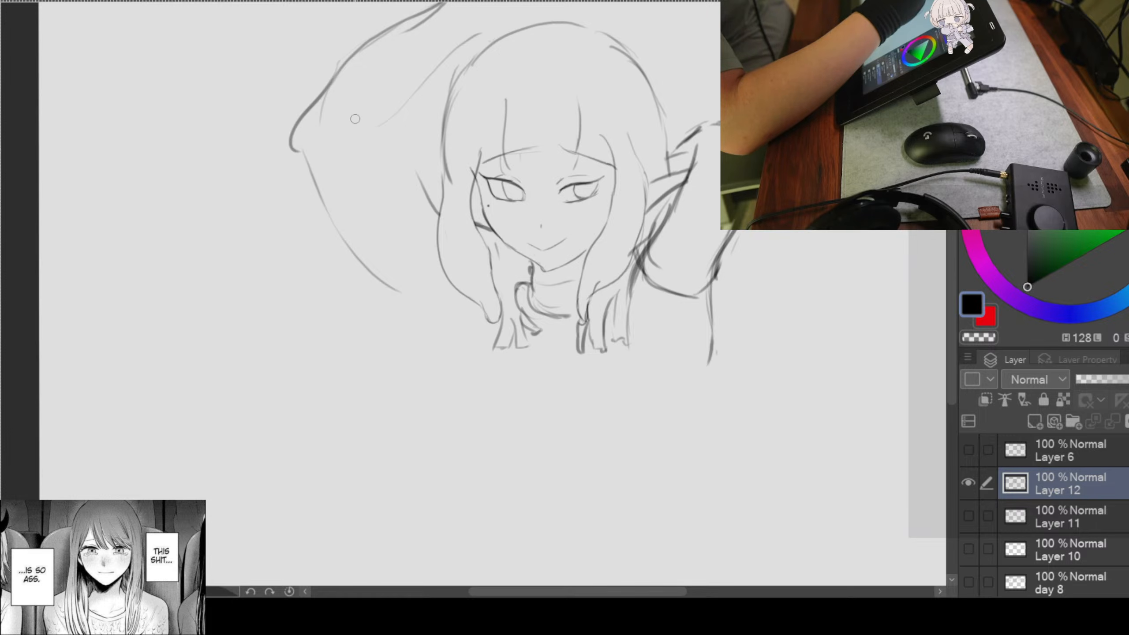
pyautogui.moveTo(351, 110); pyautogui.dragTo(438, 246)
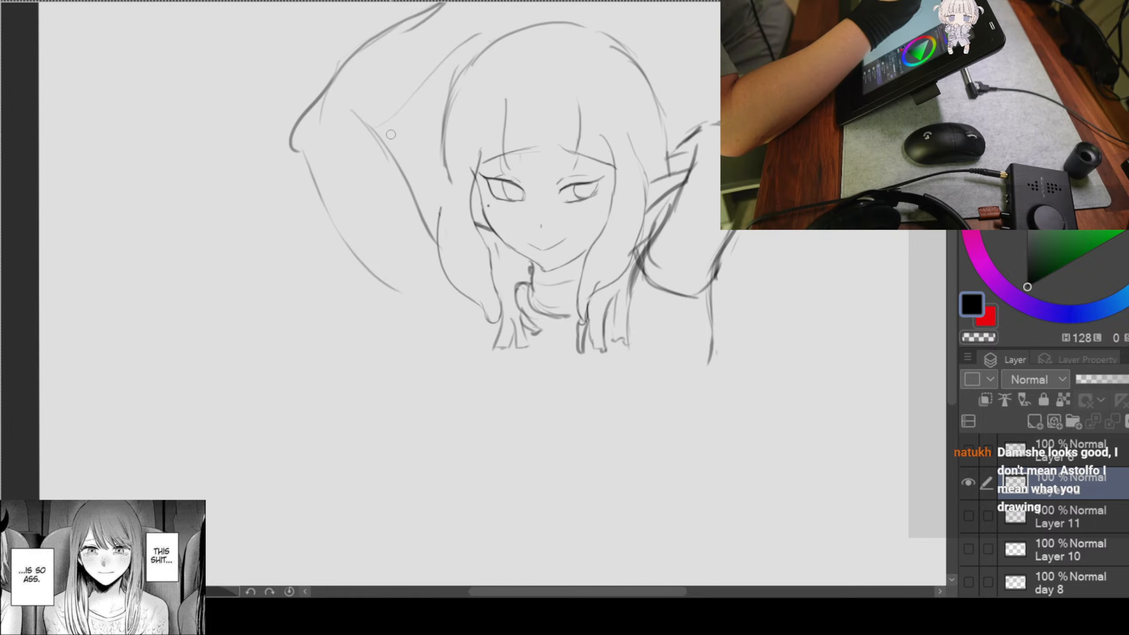
pyautogui.moveTo(380, 135); pyautogui.dragTo(412, 105)
pyautogui.moveTo(455, 84); pyautogui.dragTo(422, 157)
pyautogui.moveTo(370, 188); pyautogui.dragTo(447, 105)
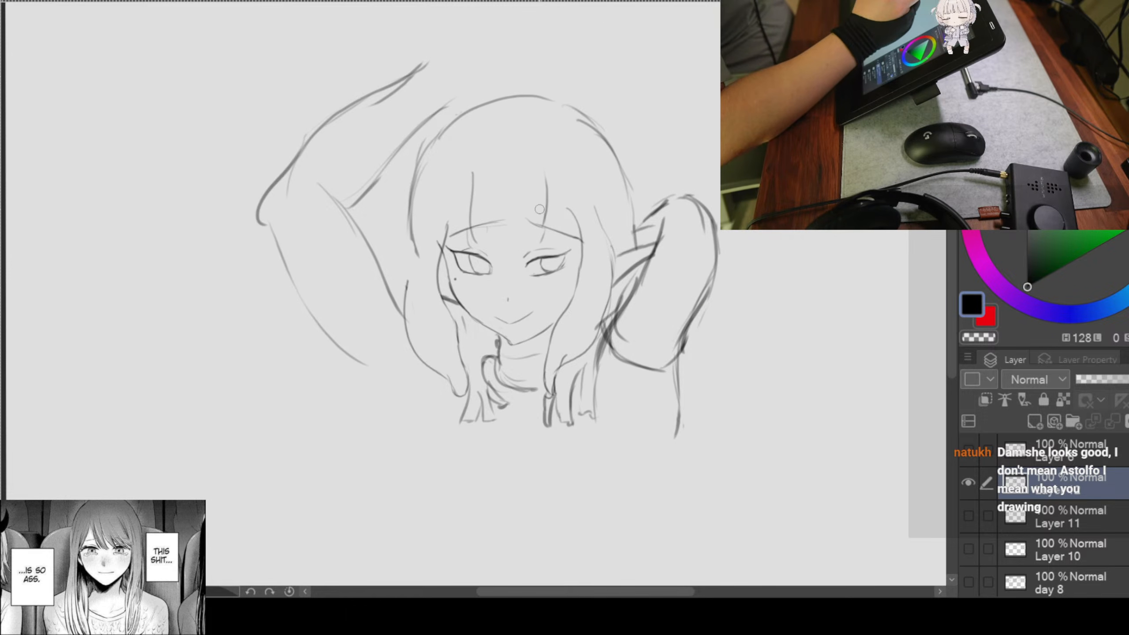
# Step: Erase the left forearm's outer edge above the elbow and most of its inner edge beside the head
pyautogui.moveTo(496, 265)
pyautogui.mouseDown()
pyautogui.moveTo(496, 251)
pyautogui.moveTo(475, 241)
pyautogui.moveTo(512, 378)
pyautogui.moveTo(476, 302)
pyautogui.moveTo(481, 276)
pyautogui.mouseUp()
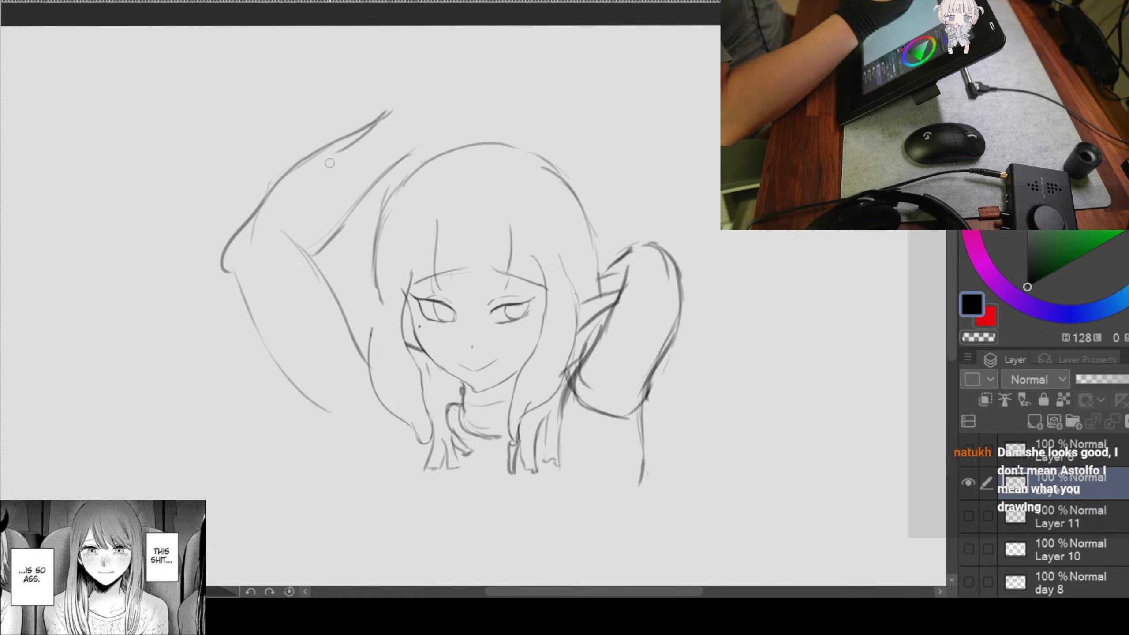
pyautogui.moveTo(291, 175)
pyautogui.mouseDown()
pyautogui.moveTo(395, 109)
pyautogui.moveTo(368, 134)
pyautogui.mouseUp()
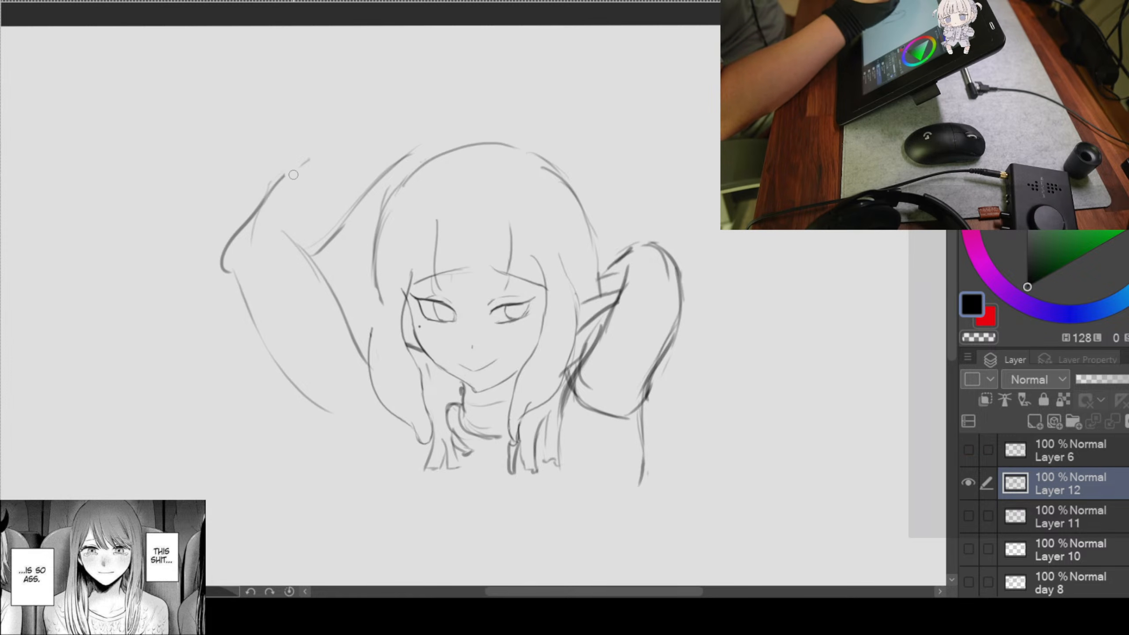
pyautogui.moveTo(293, 175); pyautogui.dragTo(310, 159)
pyautogui.moveTo(371, 187)
pyautogui.mouseDown()
pyautogui.moveTo(425, 142)
pyautogui.moveTo(360, 197)
pyautogui.mouseUp()
pyautogui.moveTo(333, 237); pyautogui.dragTo(374, 196)
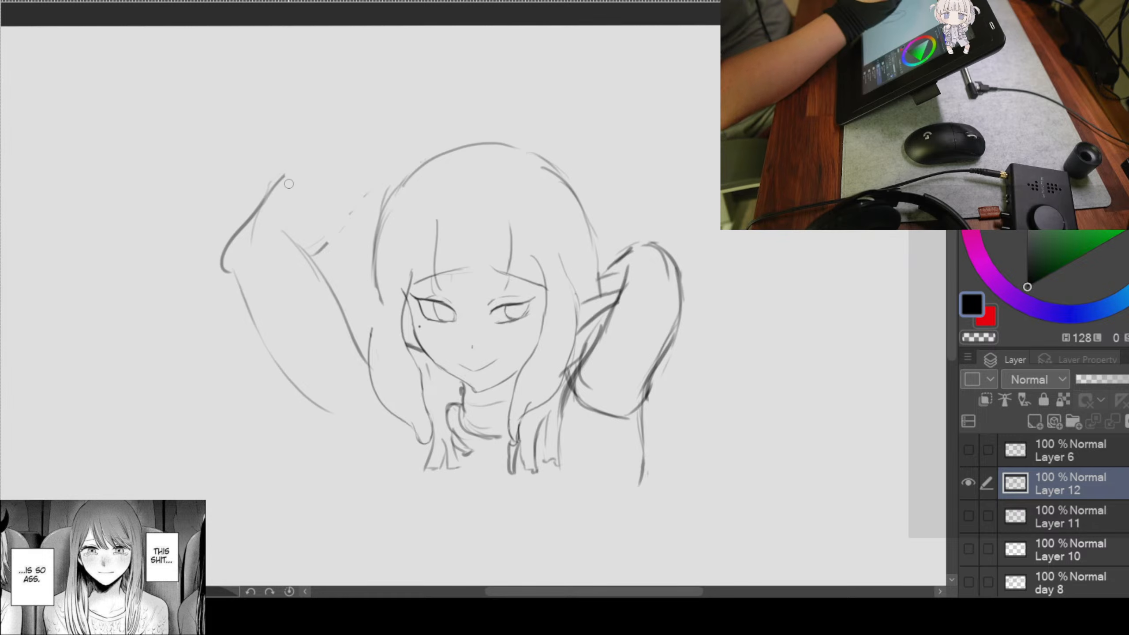
# Step: Redraw the left forearm reaching over the head with new outer and inner edges, and darken and lengthen the upper arm's outer edge
pyautogui.moveTo(280, 179); pyautogui.dragTo(412, 119)
pyautogui.hotkey('ctrl', 'z')
pyautogui.moveTo(285, 176); pyautogui.dragTo(428, 109)
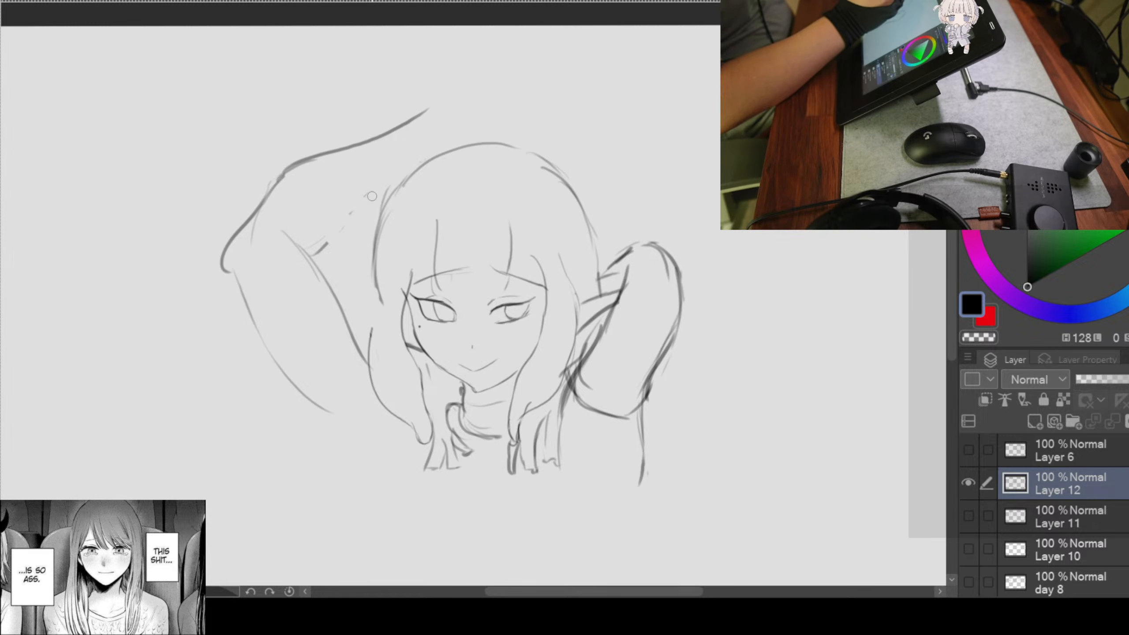
pyautogui.moveTo(321, 253); pyautogui.dragTo(381, 209)
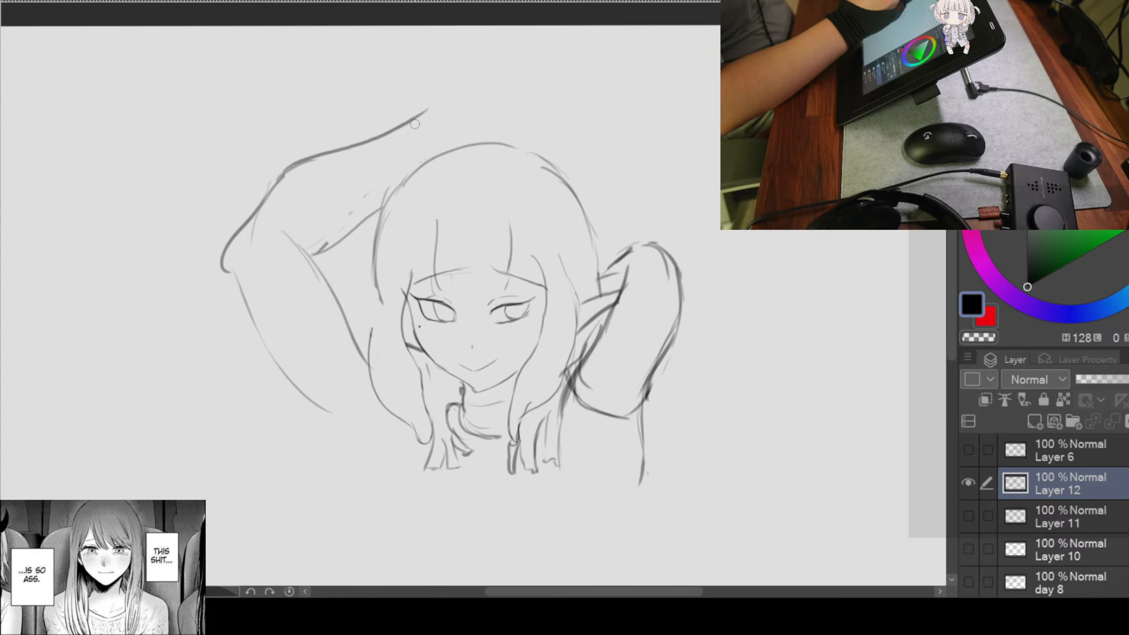
pyautogui.scroll(-3, 333, 243)
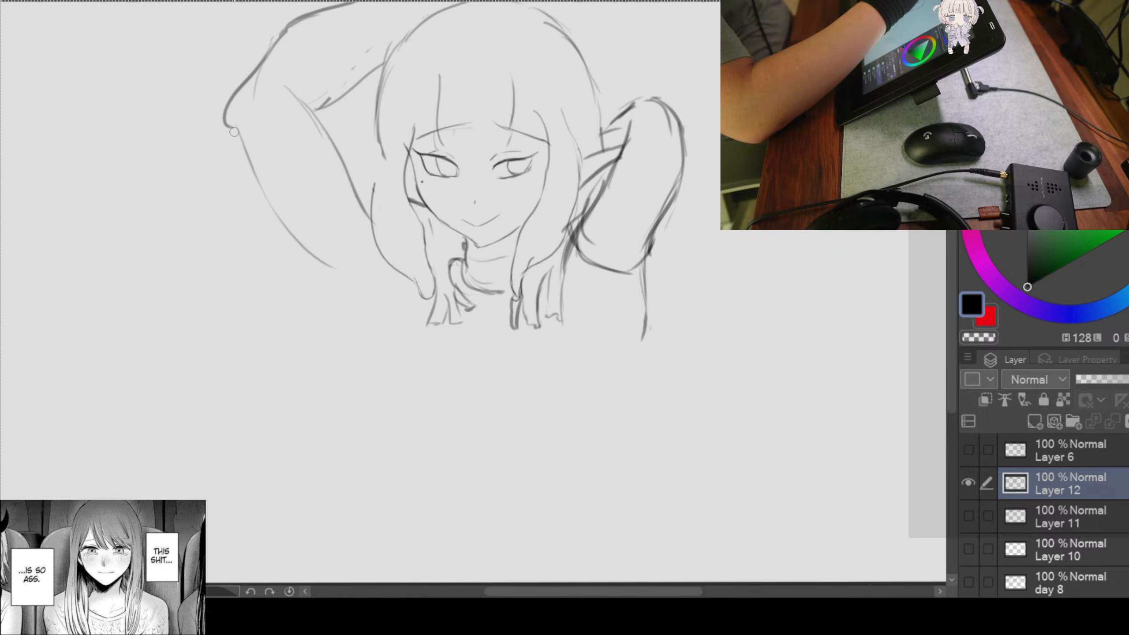
pyautogui.moveTo(228, 124); pyautogui.dragTo(356, 294)
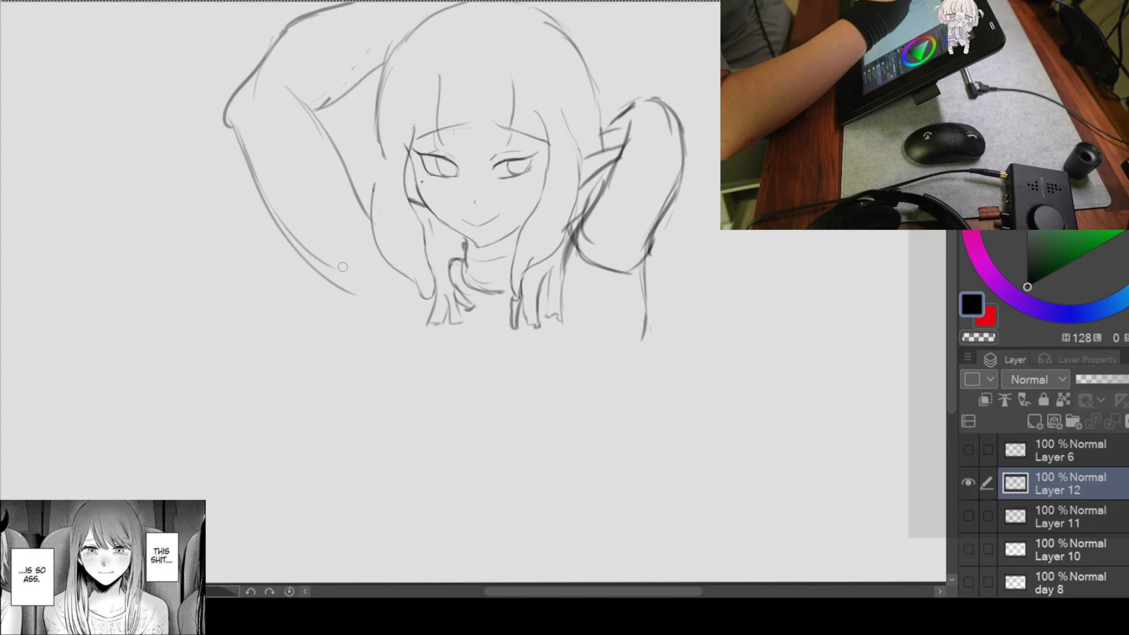
# Step: Undo the last stroke, redraw the left upper arm's outer edge from the elbow toward the armpit, and erase its stray double lines
pyautogui.hotkey('ctrl', 'z')
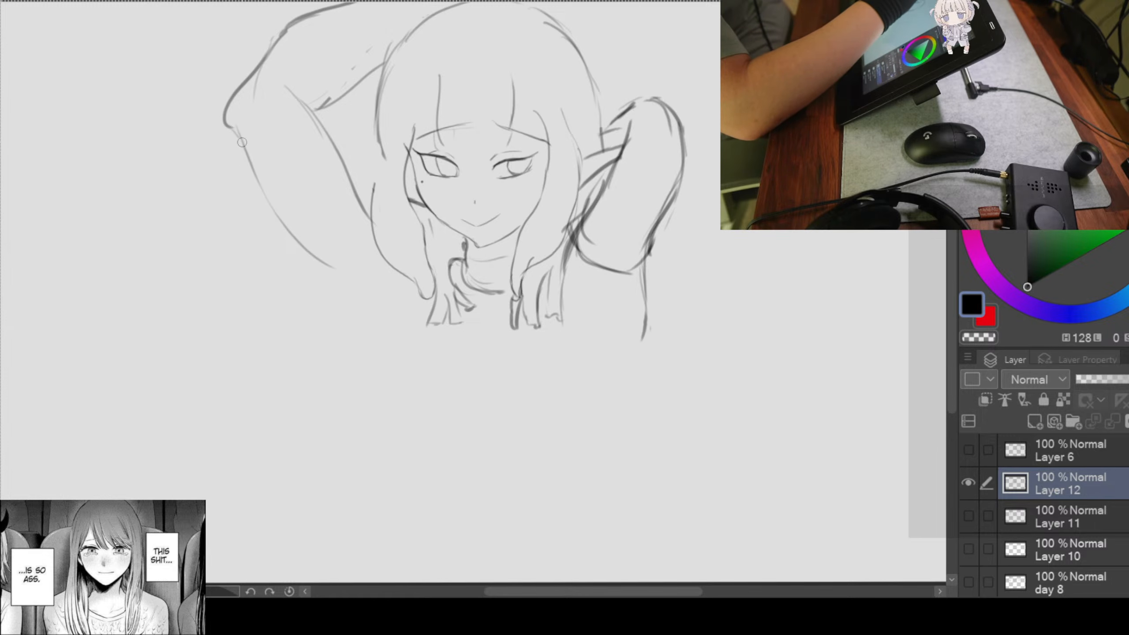
pyautogui.moveTo(242, 143); pyautogui.dragTo(298, 244)
pyautogui.moveTo(227, 125)
pyautogui.mouseDown()
pyautogui.moveTo(272, 201)
pyautogui.moveTo(367, 306)
pyautogui.mouseUp()
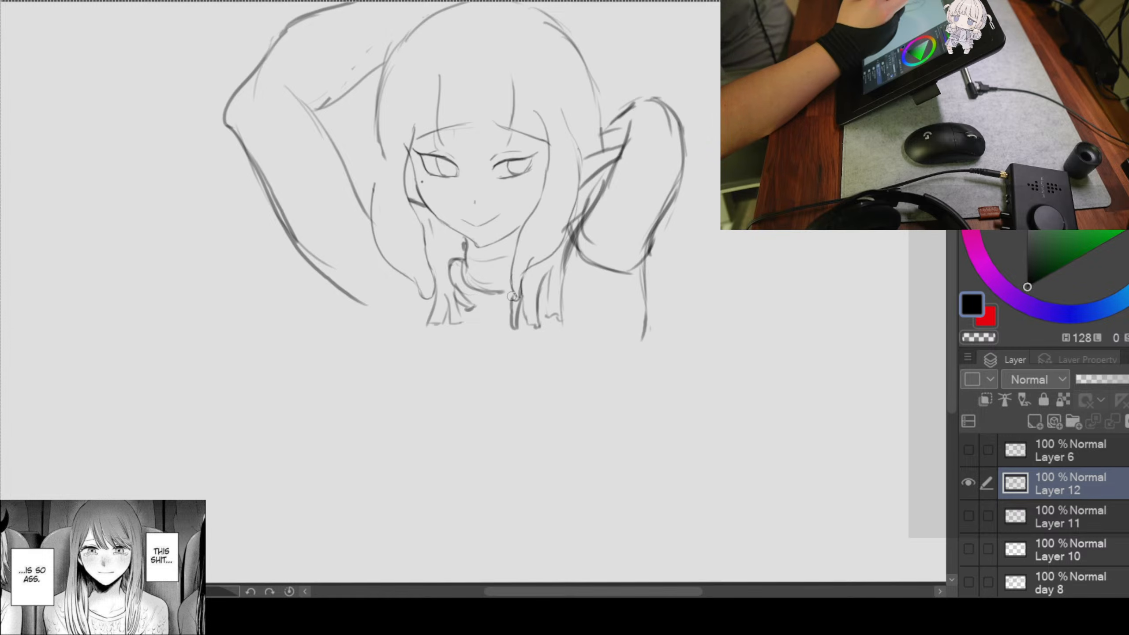
pyautogui.scroll(-2, 512, 296)
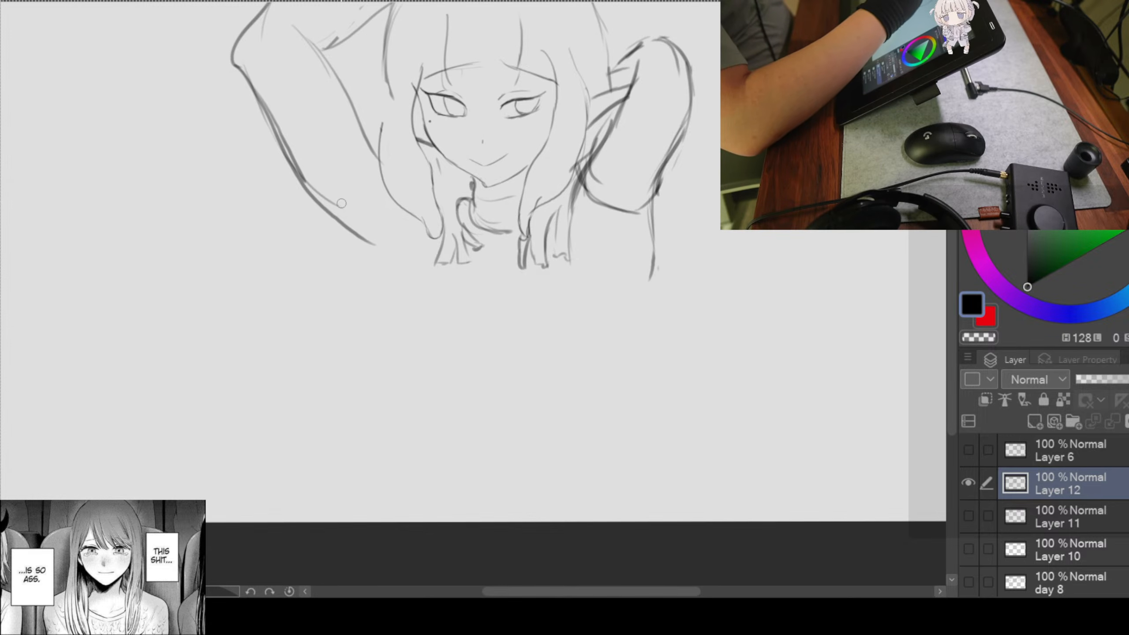
pyautogui.moveTo(325, 197); pyautogui.dragTo(298, 159)
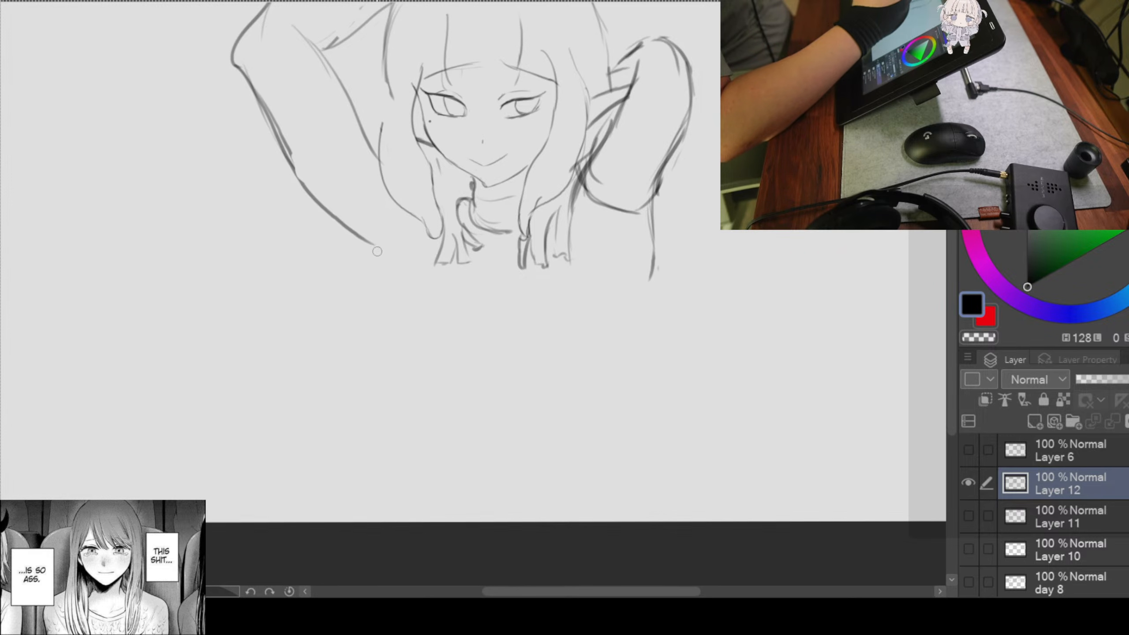
# Step: Draw the armpit crease below the left upper arm and the left side of the torso running down from it
pyautogui.moveTo(370, 247)
pyautogui.mouseDown()
pyautogui.moveTo(377, 262)
pyautogui.moveTo(419, 259)
pyautogui.moveTo(397, 292)
pyautogui.mouseUp()
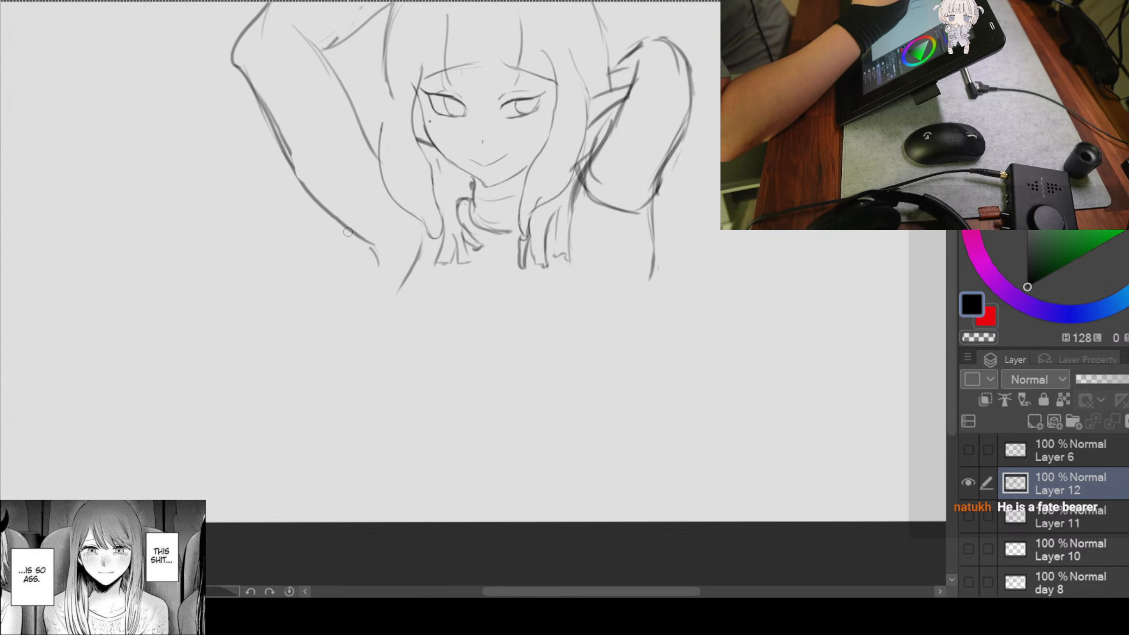
pyautogui.moveTo(358, 240); pyautogui.dragTo(362, 305)
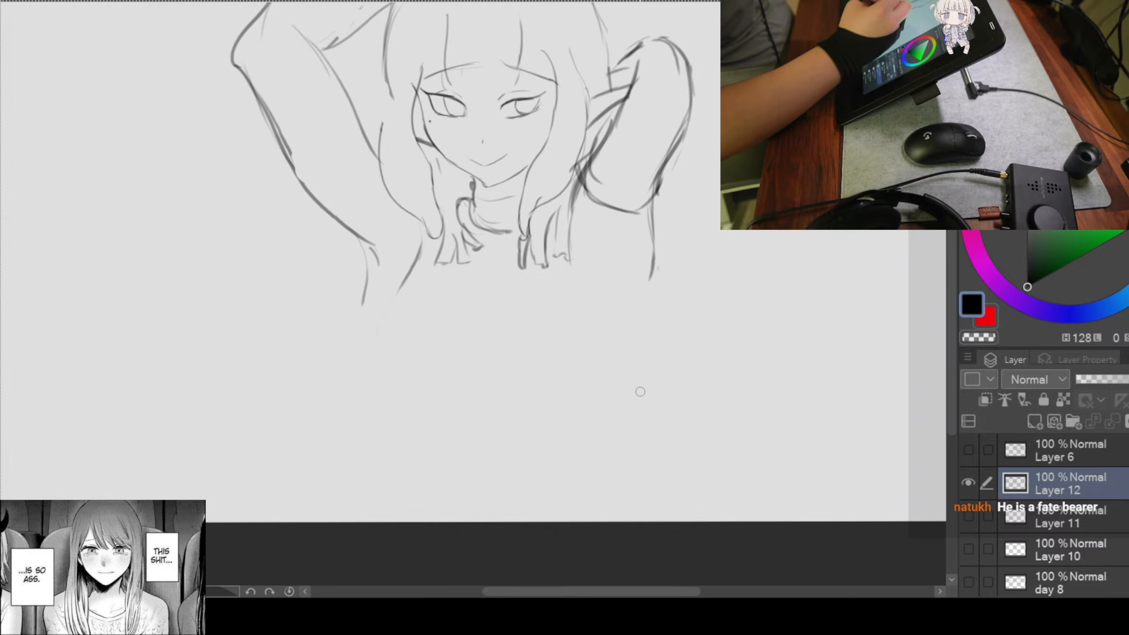
pyautogui.moveTo(629, 382); pyautogui.dragTo(609, 389)
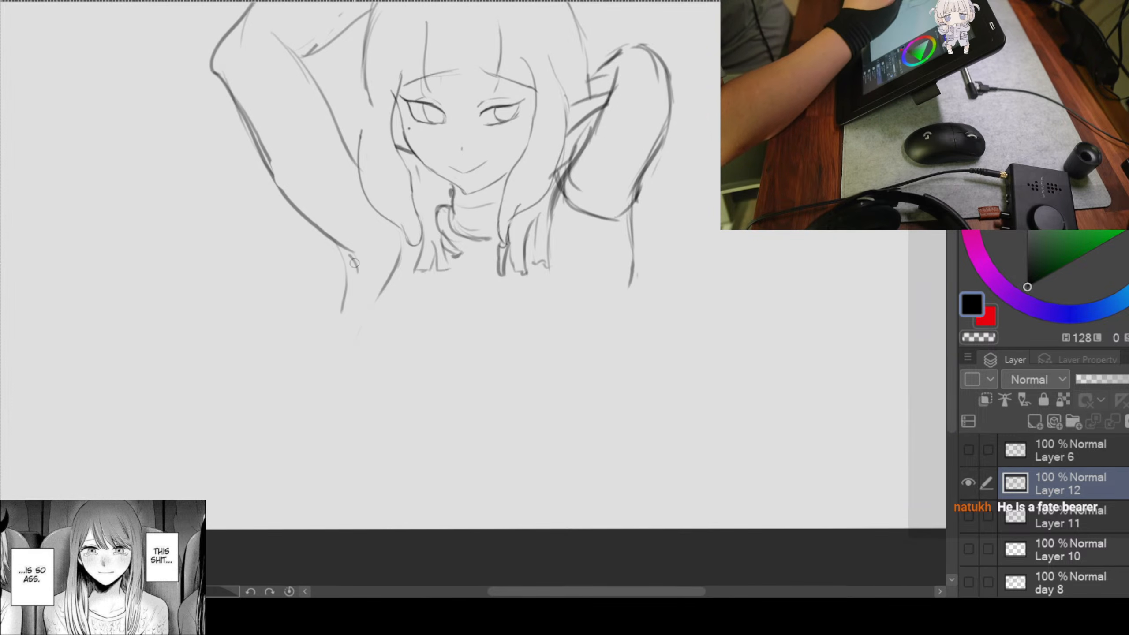
pyautogui.moveTo(389, 279); pyautogui.dragTo(331, 376)
pyautogui.moveTo(577, 412); pyautogui.dragTo(560, 396)
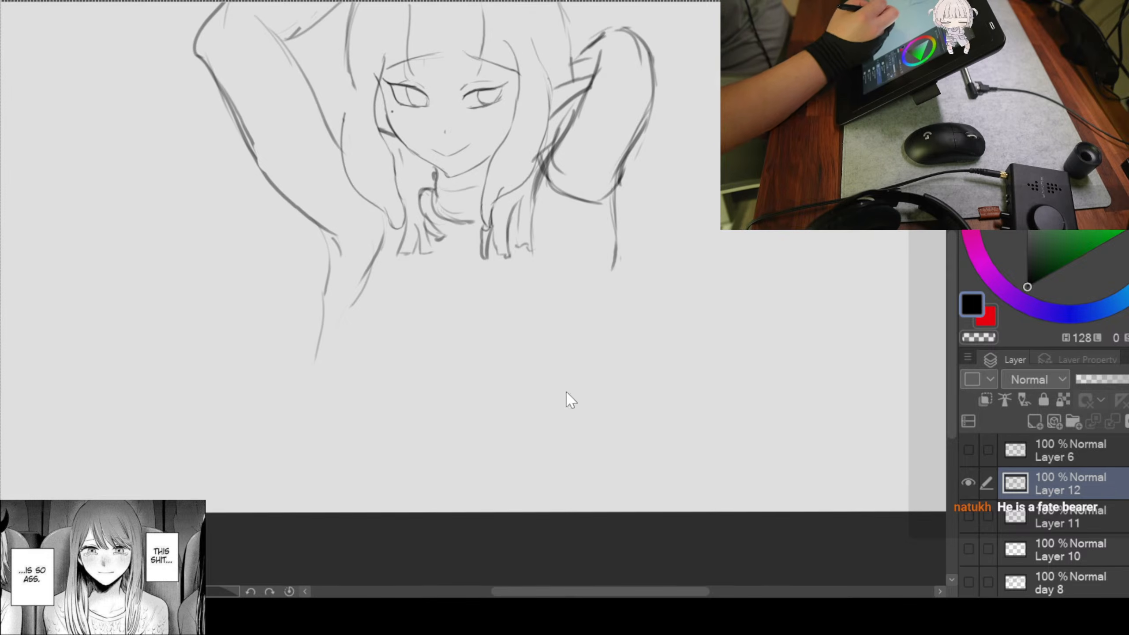
pyautogui.scroll(-1, 566, 393)
pyautogui.scroll(1, 600, 260)
pyautogui.moveTo(670, 307); pyautogui.dragTo(648, 252)
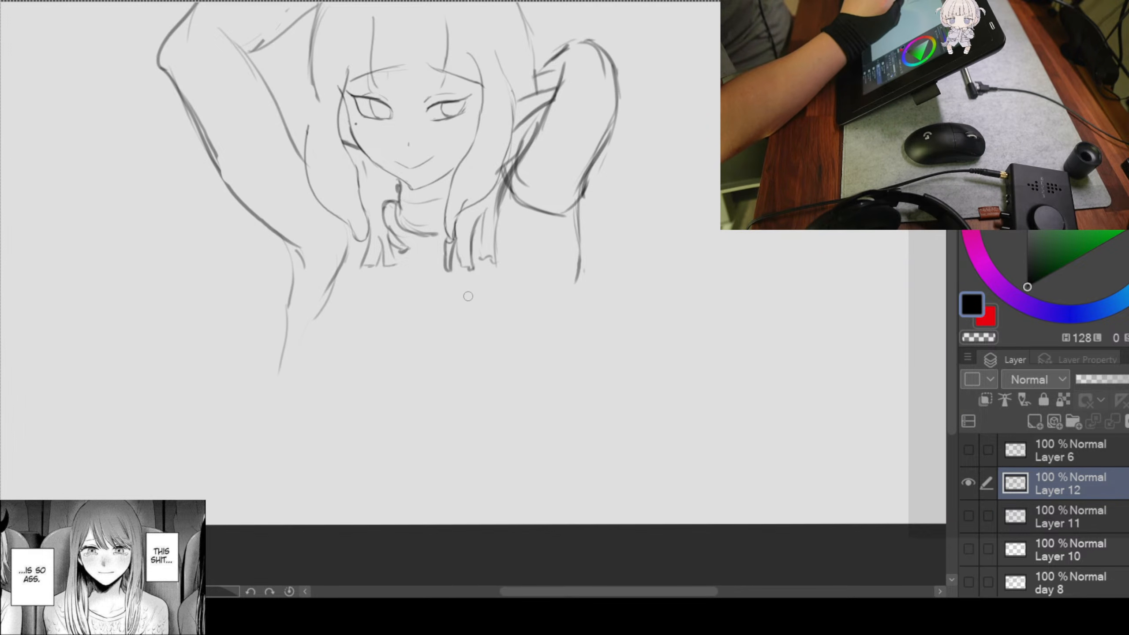
# Step: Sketch the left half of the bust with a sloped top edge, inner and outer side lines, and an underbust curve sweeping right
pyautogui.moveTo(501, 334); pyautogui.dragTo(487, 283)
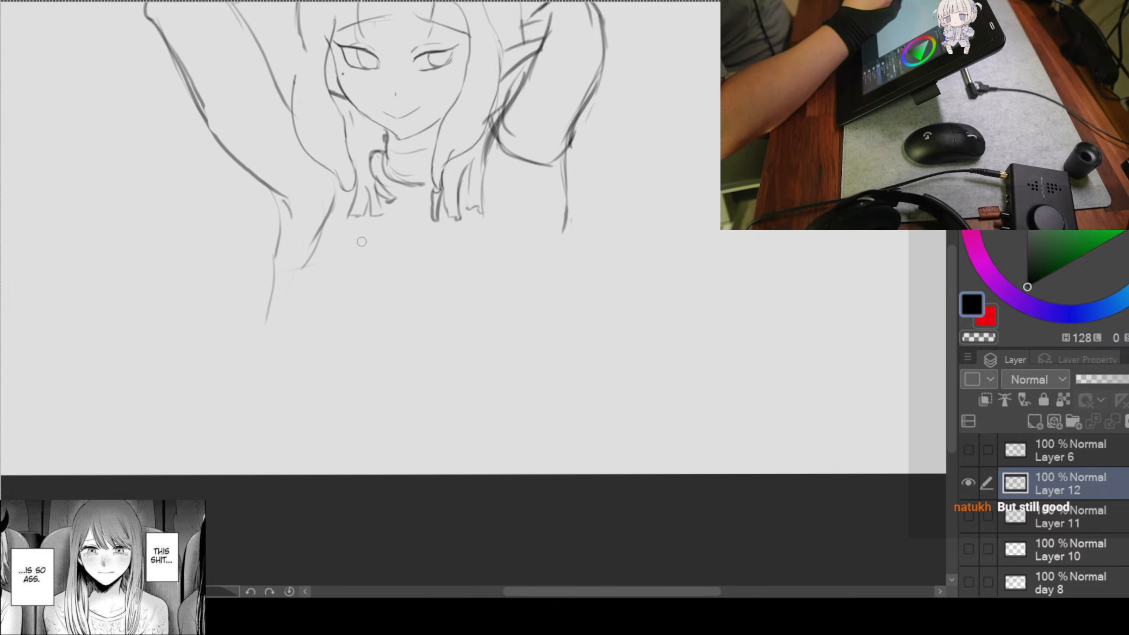
pyautogui.moveTo(363, 244); pyautogui.dragTo(266, 282)
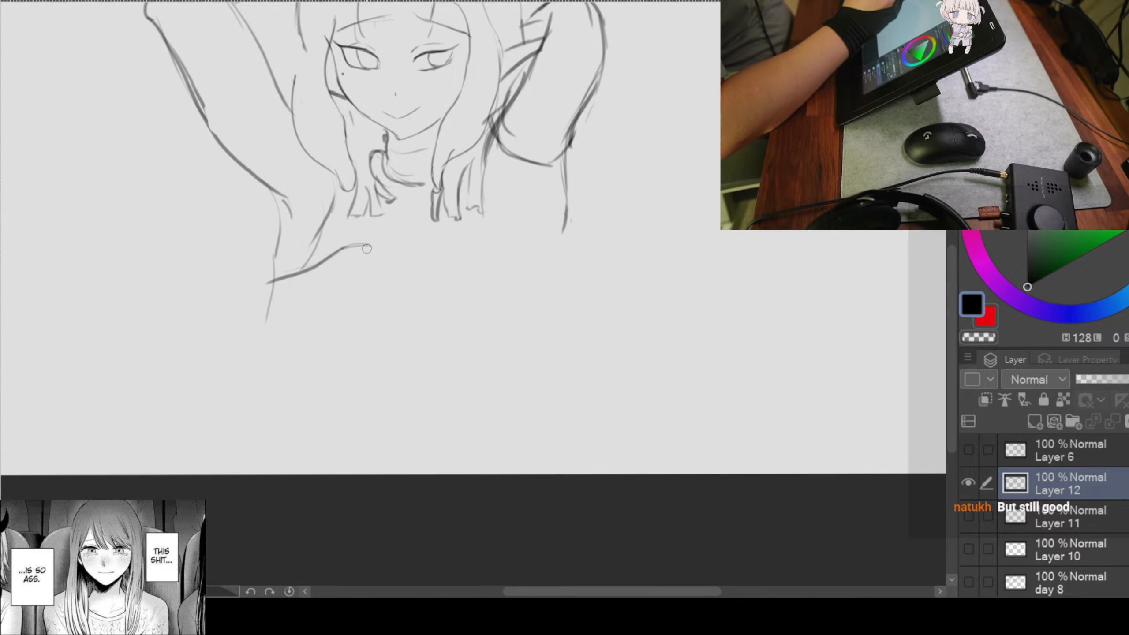
pyautogui.moveTo(371, 250); pyautogui.dragTo(372, 337)
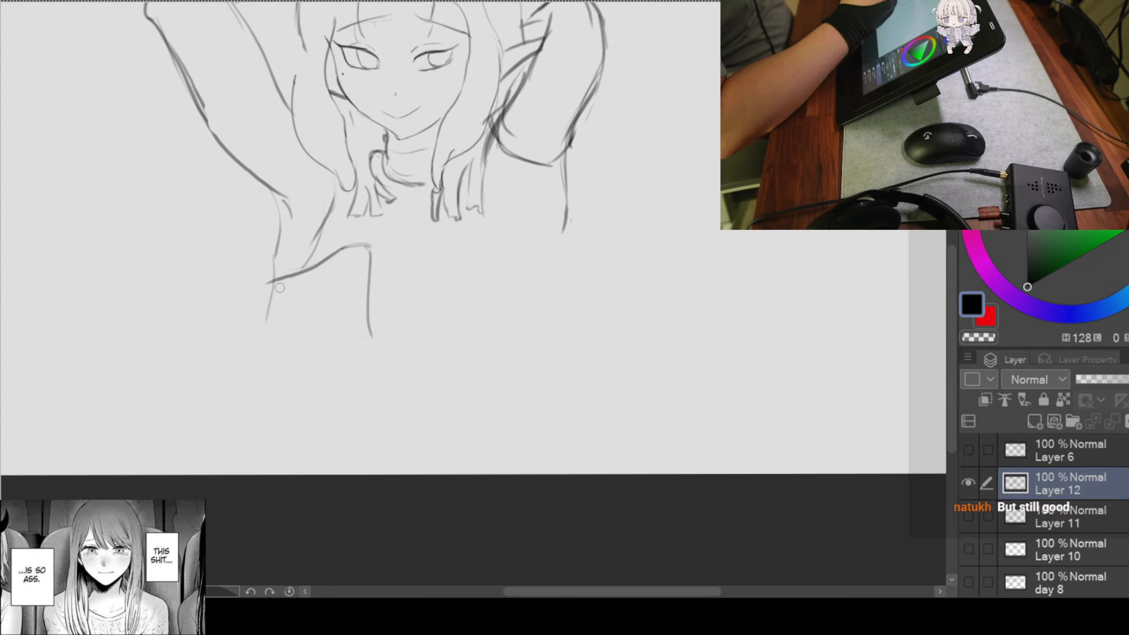
pyautogui.moveTo(279, 279)
pyautogui.mouseDown()
pyautogui.moveTo(267, 331)
pyautogui.moveTo(284, 352)
pyautogui.mouseUp()
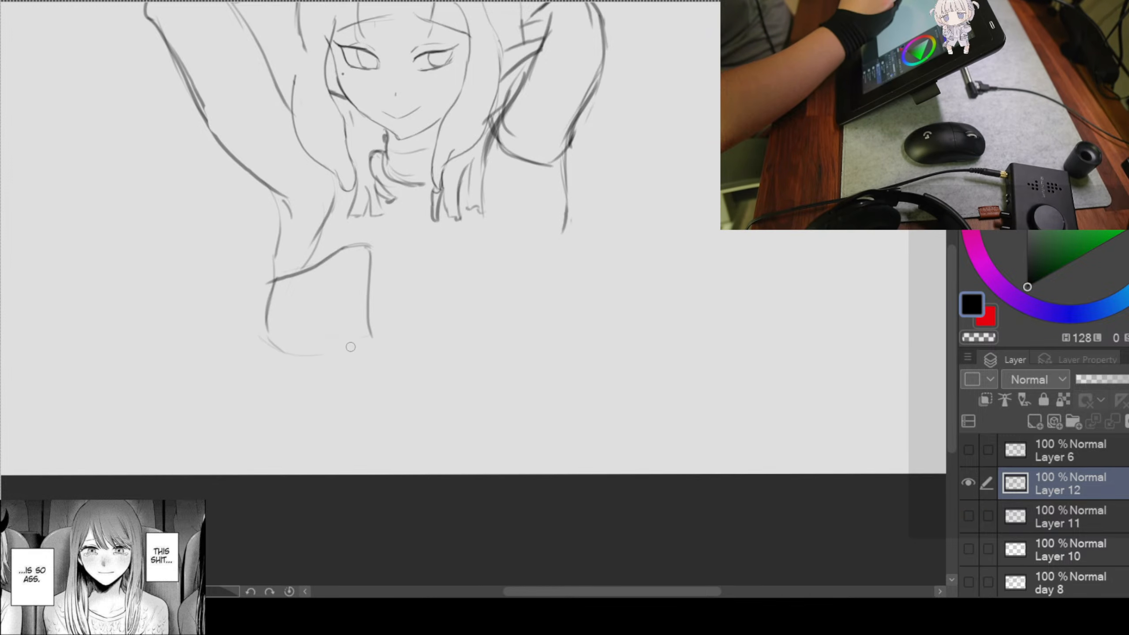
pyautogui.moveTo(282, 349)
pyautogui.mouseDown()
pyautogui.moveTo(318, 349)
pyautogui.moveTo(440, 370)
pyautogui.moveTo(401, 356)
pyautogui.moveTo(469, 391)
pyautogui.moveTo(421, 358)
pyautogui.moveTo(492, 411)
pyautogui.mouseUp()
pyautogui.moveTo(413, 359); pyautogui.dragTo(492, 413)
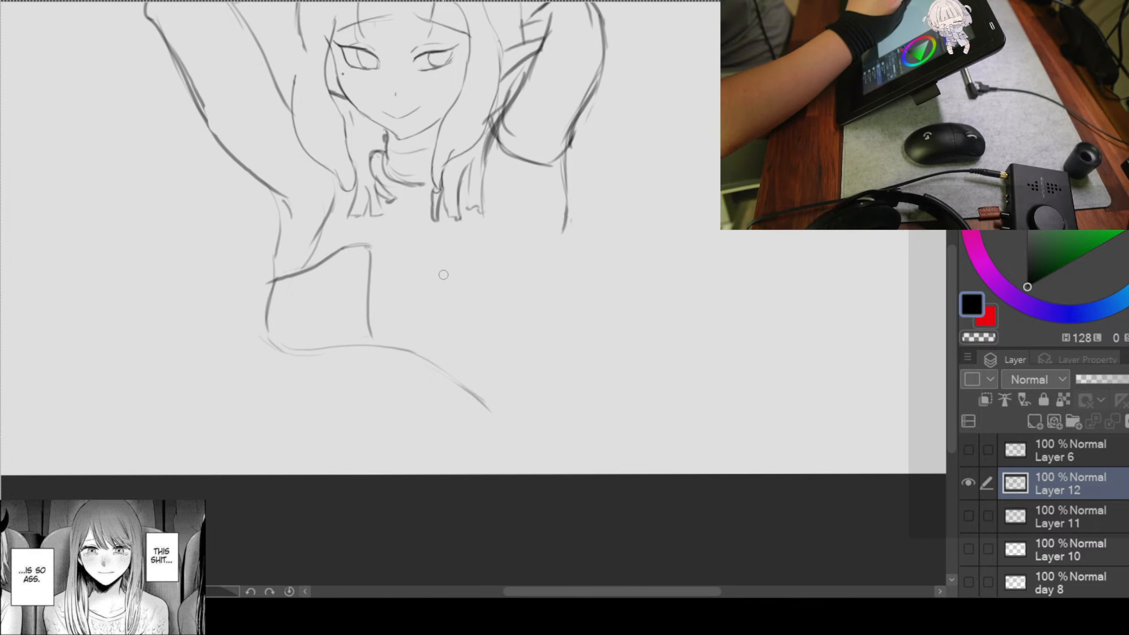
# Step: Sketch the right half of the bust as a peaked shape with light inner and outer edges and a short curve closing its underside
pyautogui.moveTo(535, 315)
pyautogui.mouseDown()
pyautogui.moveTo(472, 237)
pyautogui.moveTo(466, 252)
pyautogui.mouseUp()
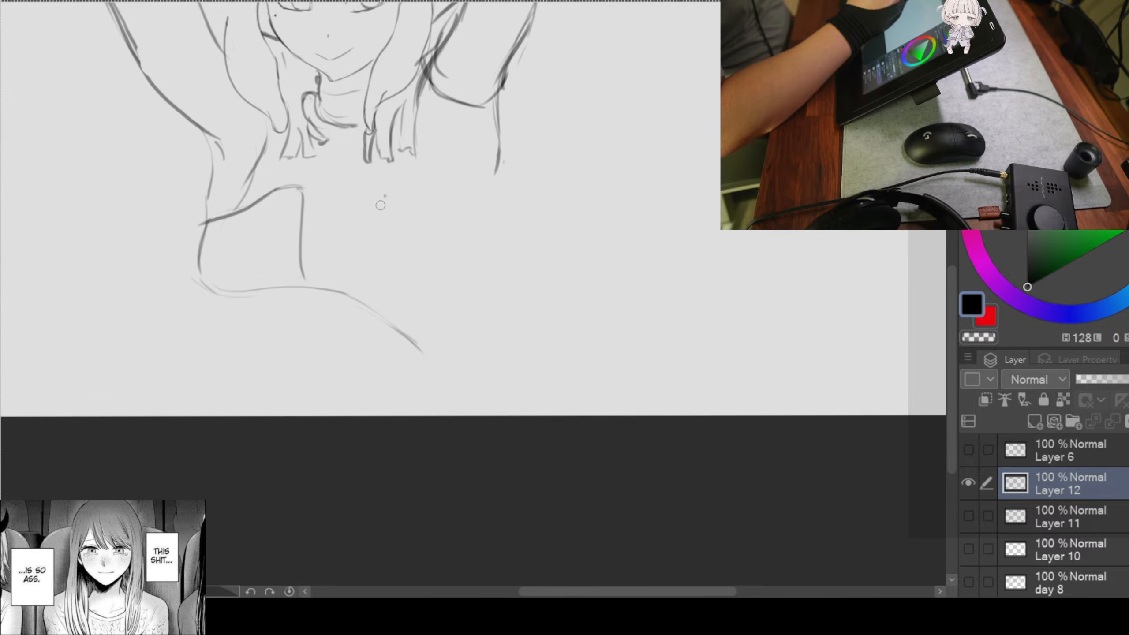
pyautogui.moveTo(377, 217); pyautogui.dragTo(348, 292)
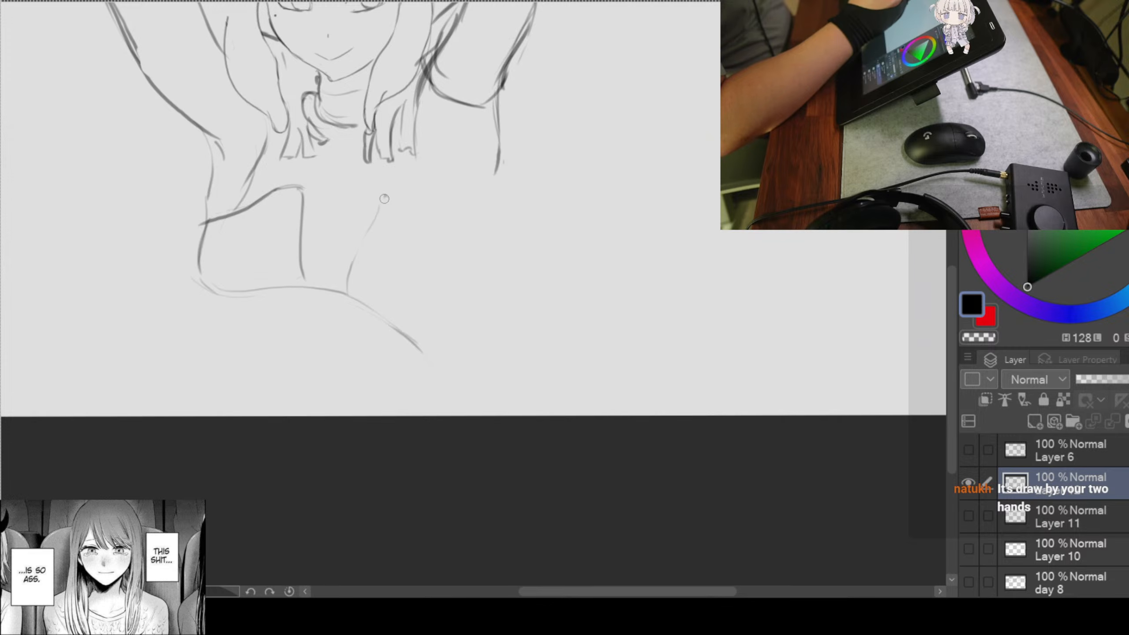
pyautogui.moveTo(384, 199)
pyautogui.mouseDown()
pyautogui.moveTo(423, 230)
pyautogui.moveTo(441, 281)
pyautogui.mouseUp()
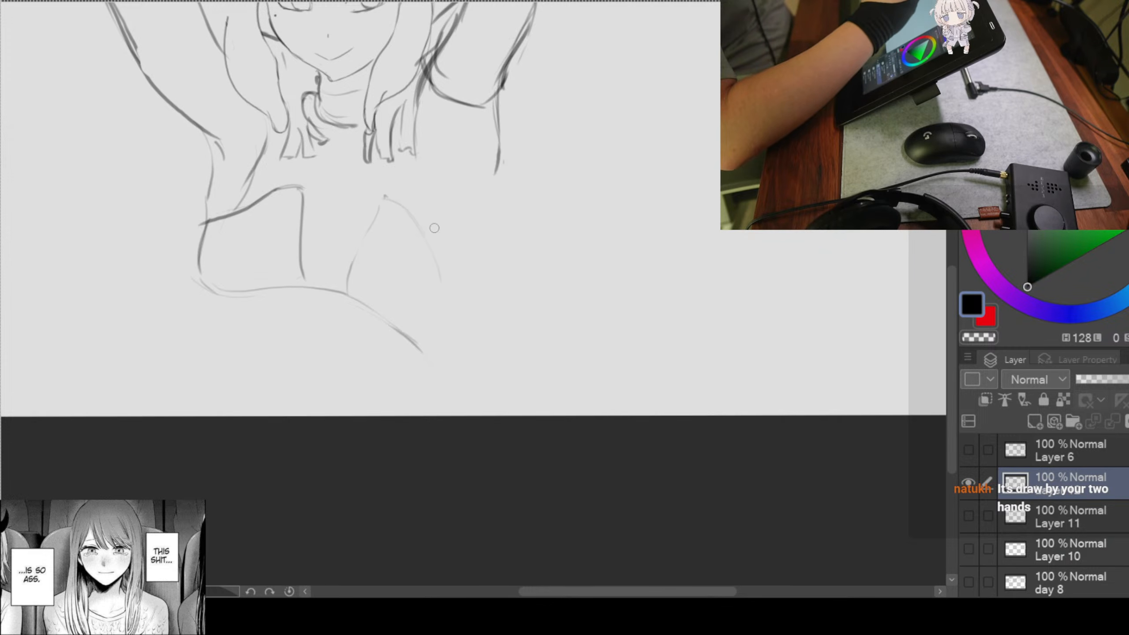
pyautogui.moveTo(386, 198)
pyautogui.mouseDown()
pyautogui.moveTo(475, 310)
pyautogui.moveTo(457, 350)
pyautogui.moveTo(474, 311)
pyautogui.moveTo(424, 368)
pyautogui.mouseUp()
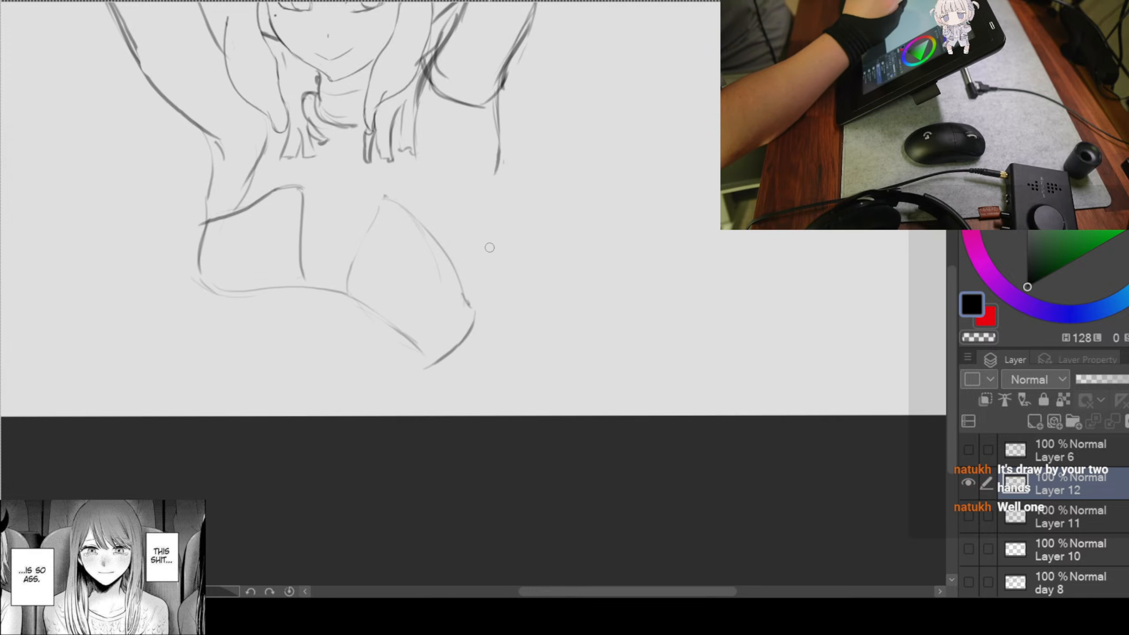
# Step: Draw the right side of the torso from the raised arm down to the bust, and tighten the right bust's outer edge
pyautogui.moveTo(565, 191)
pyautogui.mouseDown()
pyautogui.moveTo(541, 226)
pyautogui.moveTo(564, 262)
pyautogui.moveTo(557, 257)
pyautogui.mouseUp()
pyautogui.scroll(-2, 547, 235)
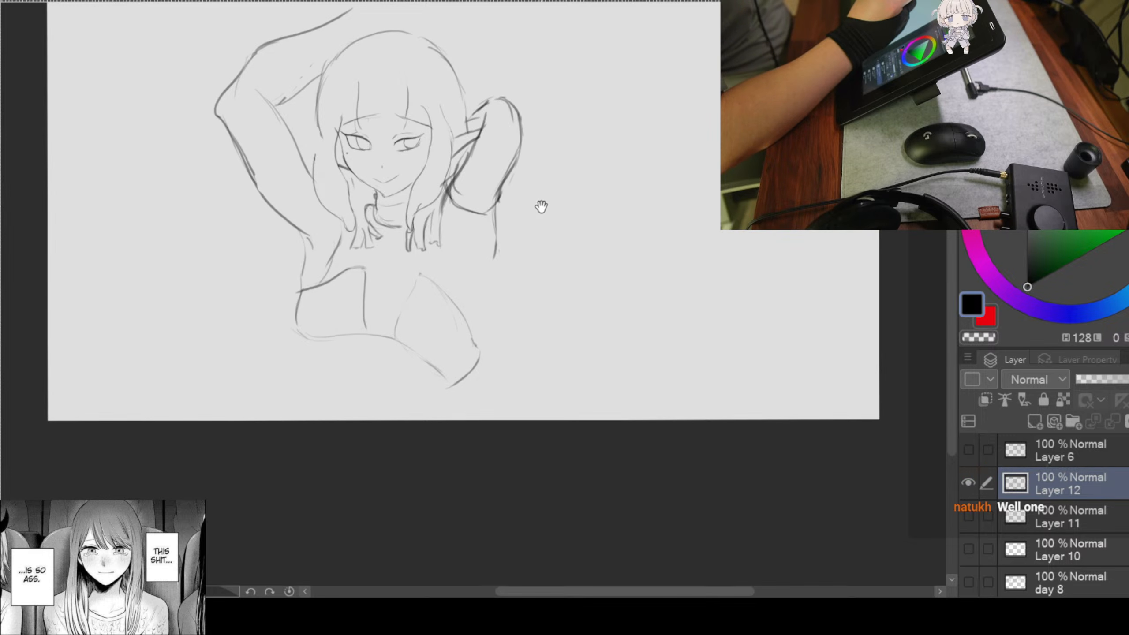
pyautogui.moveTo(534, 212); pyautogui.dragTo(504, 223)
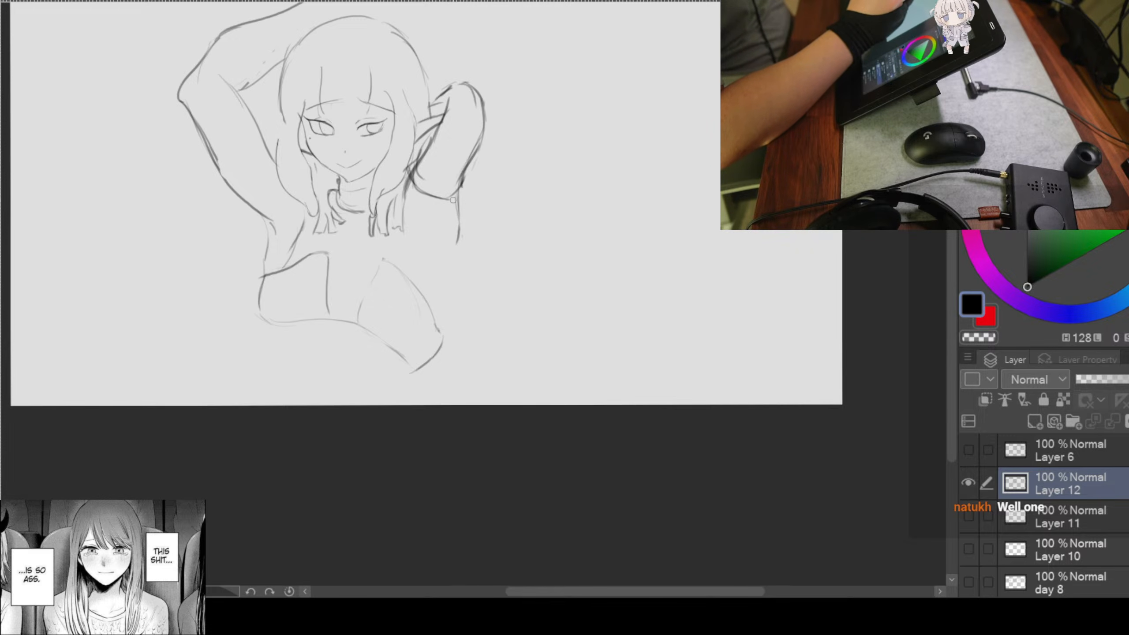
pyautogui.moveTo(400, 197)
pyautogui.mouseDown()
pyautogui.moveTo(405, 238)
pyautogui.moveTo(449, 277)
pyautogui.mouseUp()
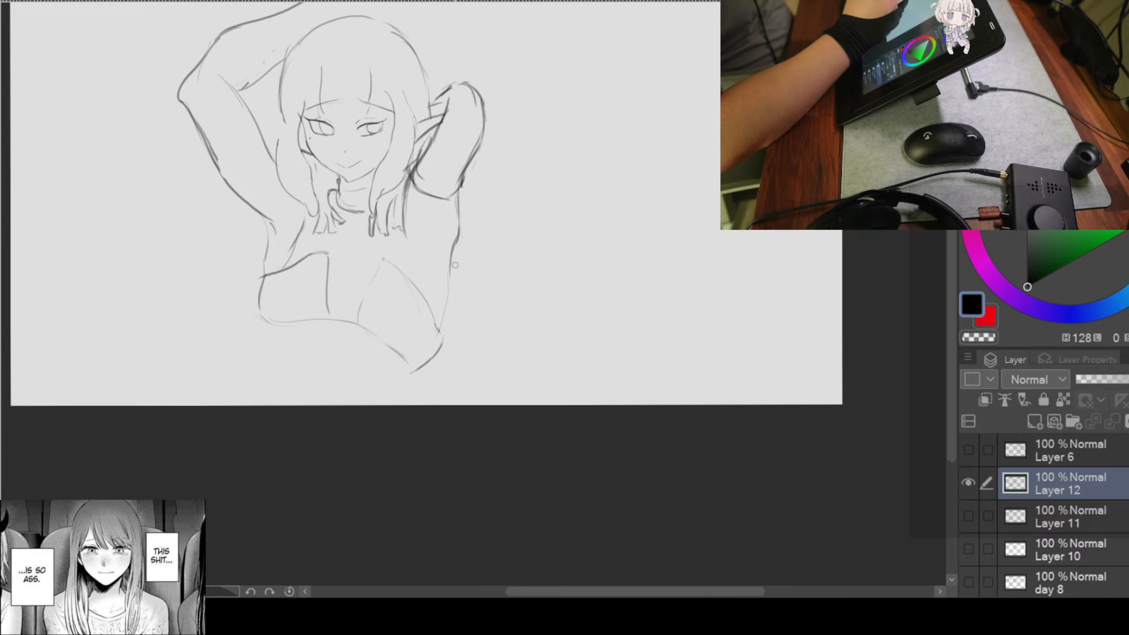
pyautogui.moveTo(453, 251); pyautogui.dragTo(443, 332)
pyautogui.hotkey('ctrl', 'd')
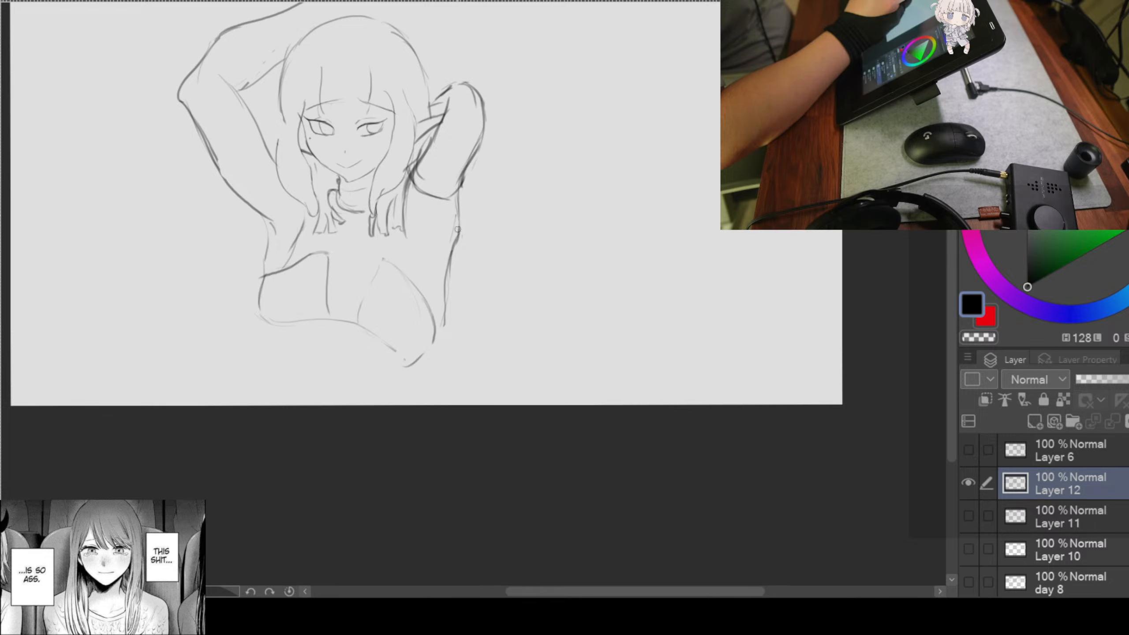
pyautogui.moveTo(447, 266); pyautogui.dragTo(438, 310)
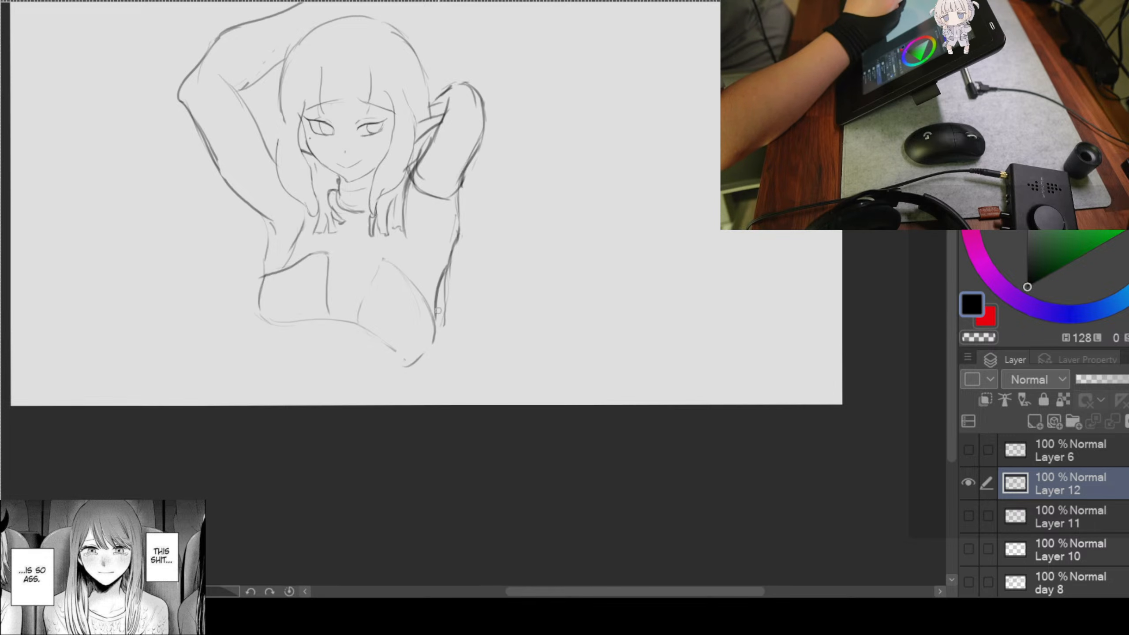
pyautogui.hotkey('ctrl', 'z')
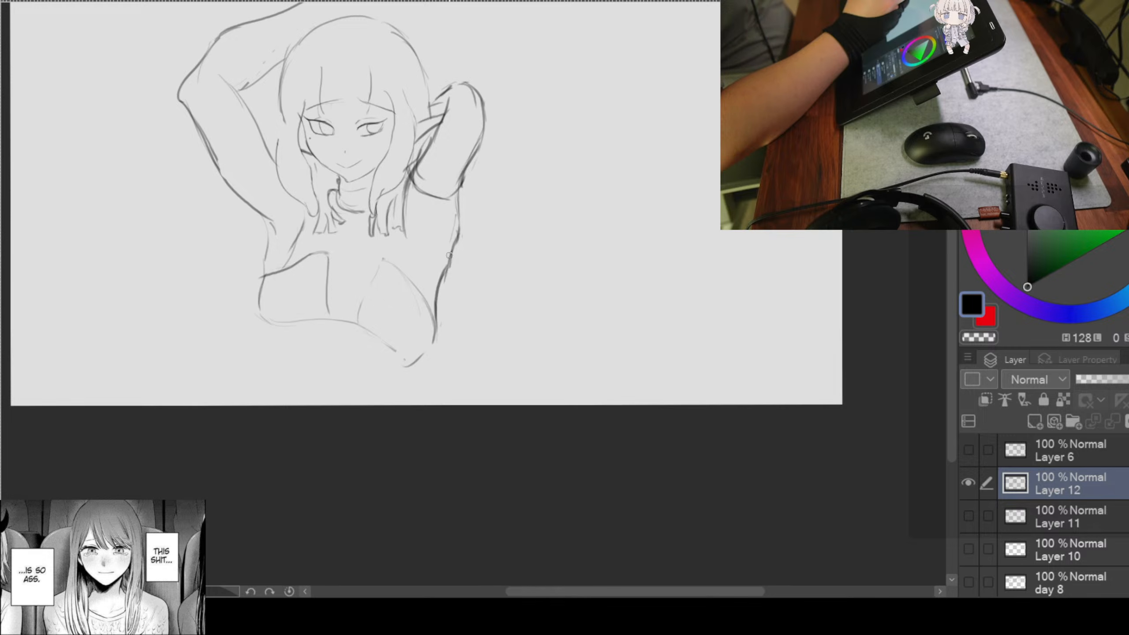
# Step: Draw both sides of the waist down to the canvas edge and sketch curved detail lines across the abdomen
pyautogui.moveTo(448, 266)
pyautogui.mouseDown()
pyautogui.moveTo(437, 307)
pyautogui.moveTo(410, 199)
pyautogui.mouseUp()
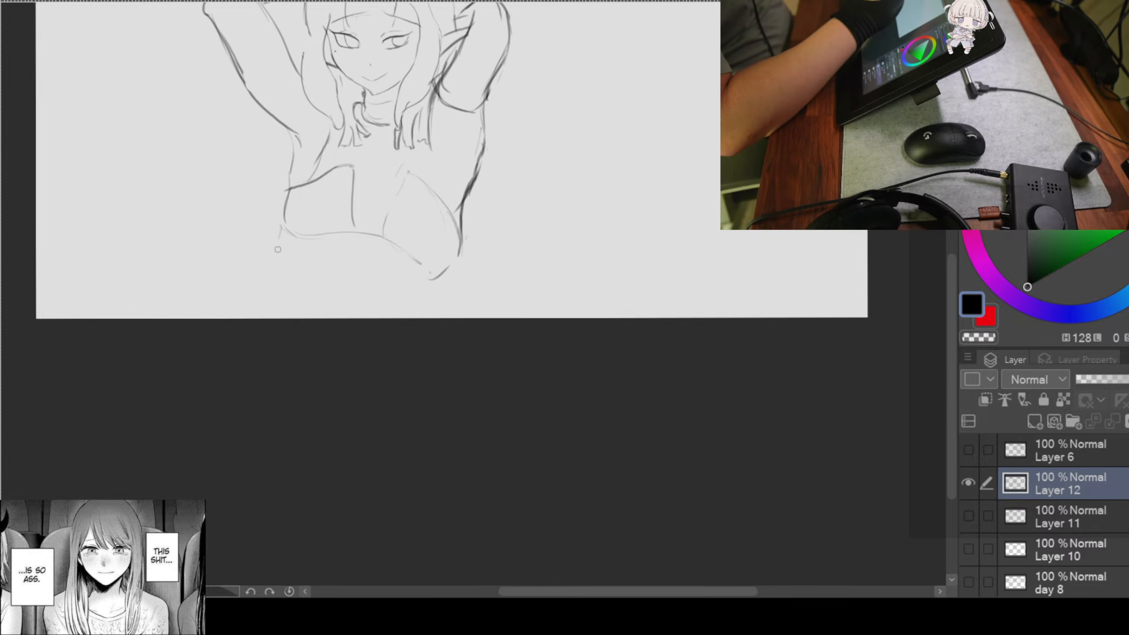
pyautogui.moveTo(276, 269); pyautogui.dragTo(288, 307)
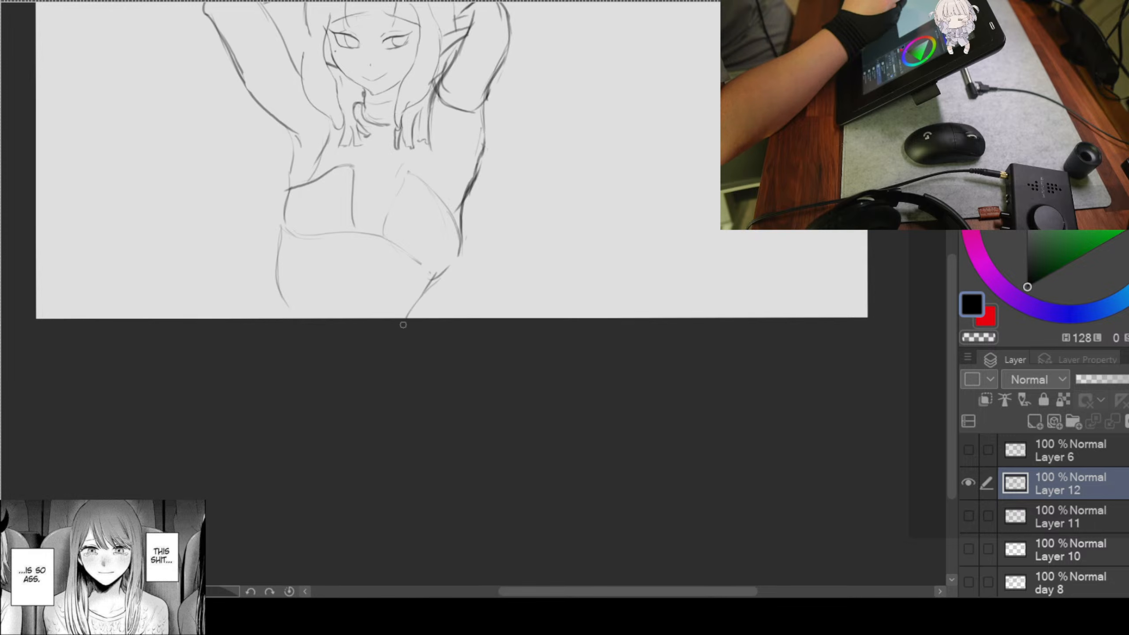
pyautogui.moveTo(292, 248)
pyautogui.mouseDown()
pyautogui.moveTo(331, 271)
pyautogui.moveTo(399, 280)
pyautogui.moveTo(339, 302)
pyautogui.moveTo(348, 300)
pyautogui.mouseUp()
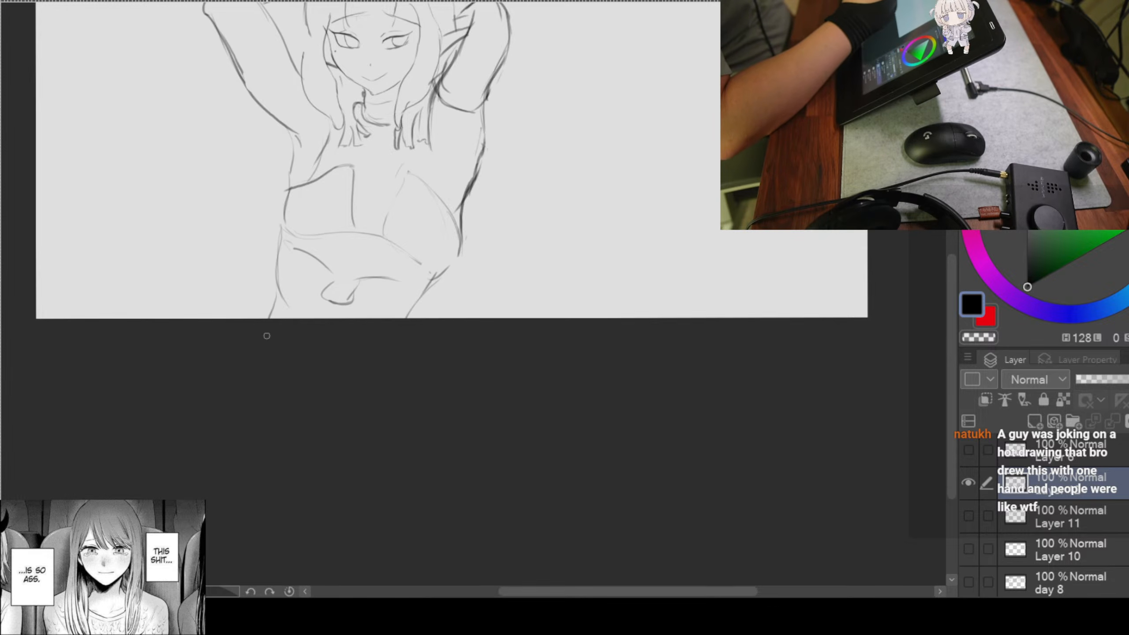
# Step: Examine the whole figure's proportions, checking the raised arms, head, hair and torso against each other
pyautogui.scroll(-4, 484, 254)
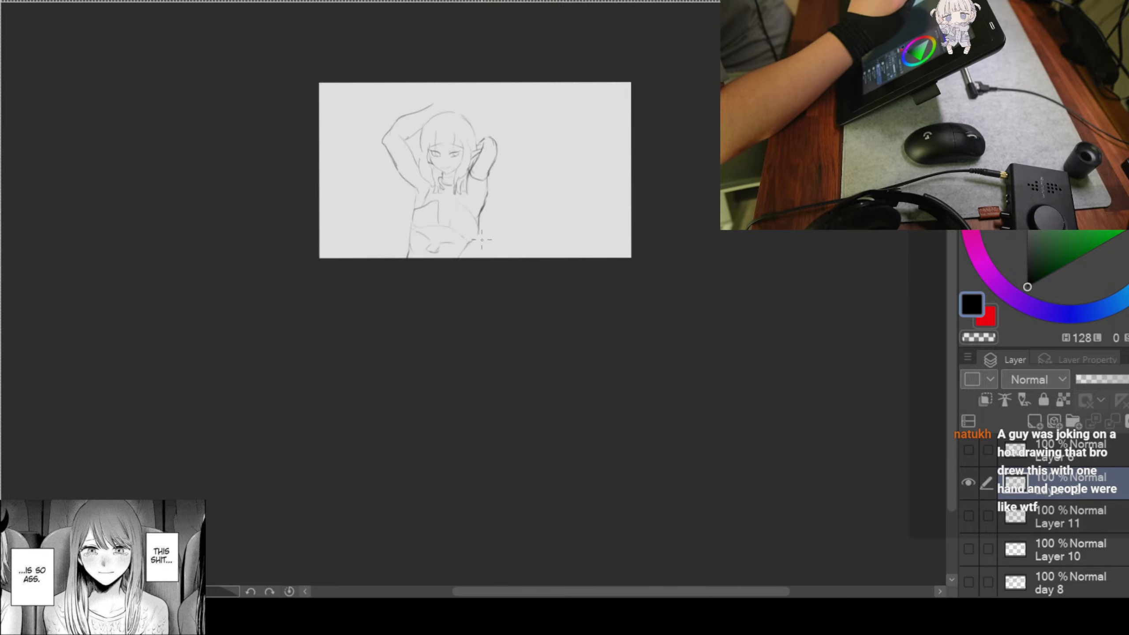
pyautogui.scroll(4, 487, 194)
pyautogui.moveTo(529, 167); pyautogui.dragTo(548, 355)
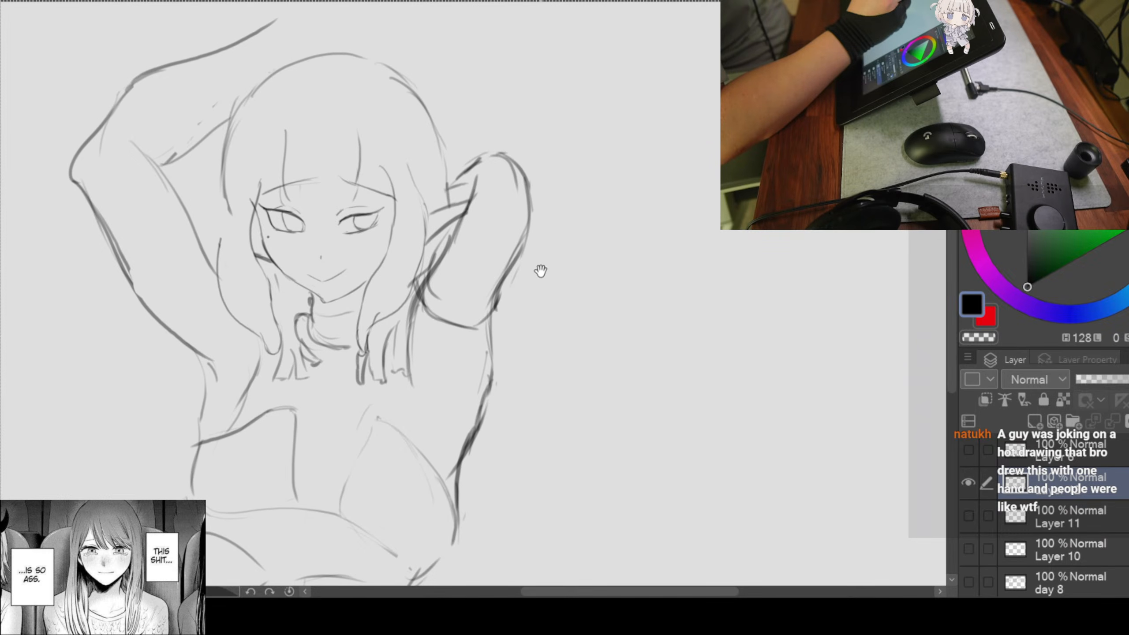
pyautogui.moveTo(541, 271)
pyautogui.mouseDown()
pyautogui.moveTo(526, 285)
pyautogui.moveTo(521, 262)
pyautogui.moveTo(460, 256)
pyautogui.mouseUp()
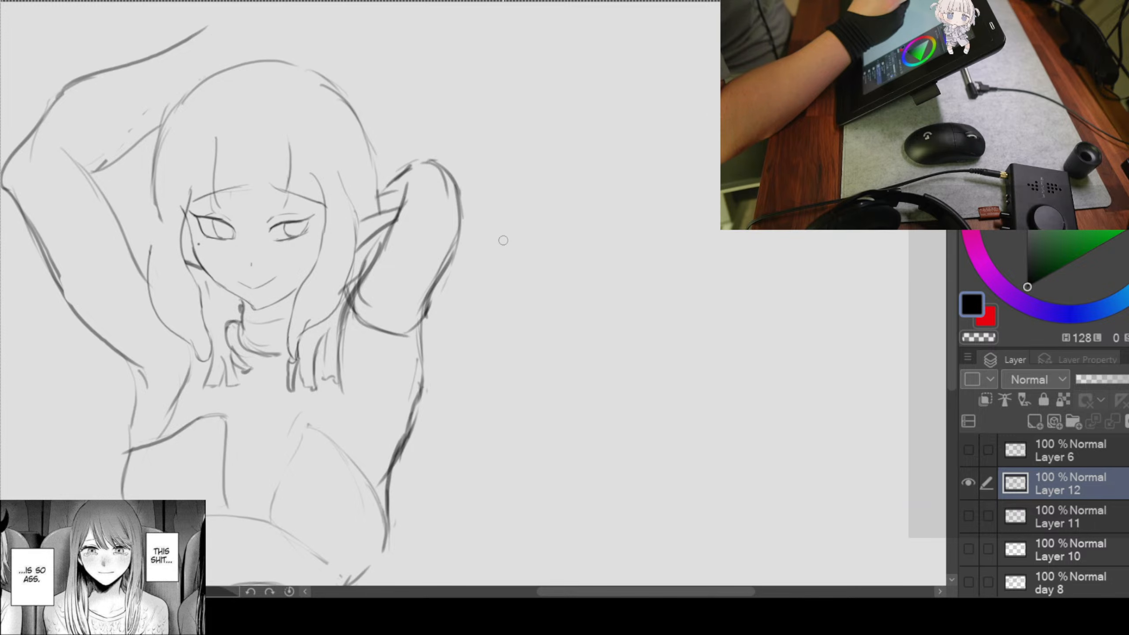
pyautogui.moveTo(504, 230)
pyautogui.mouseDown()
pyautogui.moveTo(517, 263)
pyautogui.moveTo(540, 236)
pyautogui.moveTo(653, 192)
pyautogui.moveTo(644, 217)
pyautogui.moveTo(604, 183)
pyautogui.mouseUp()
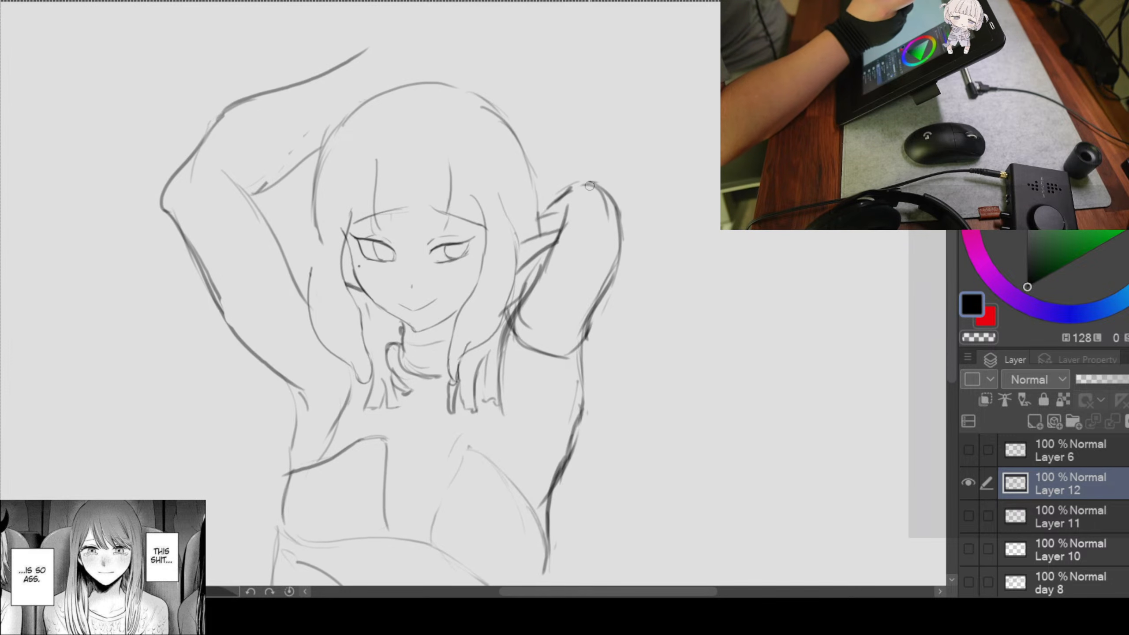
pyautogui.moveTo(561, 315); pyautogui.dragTo(618, 199)
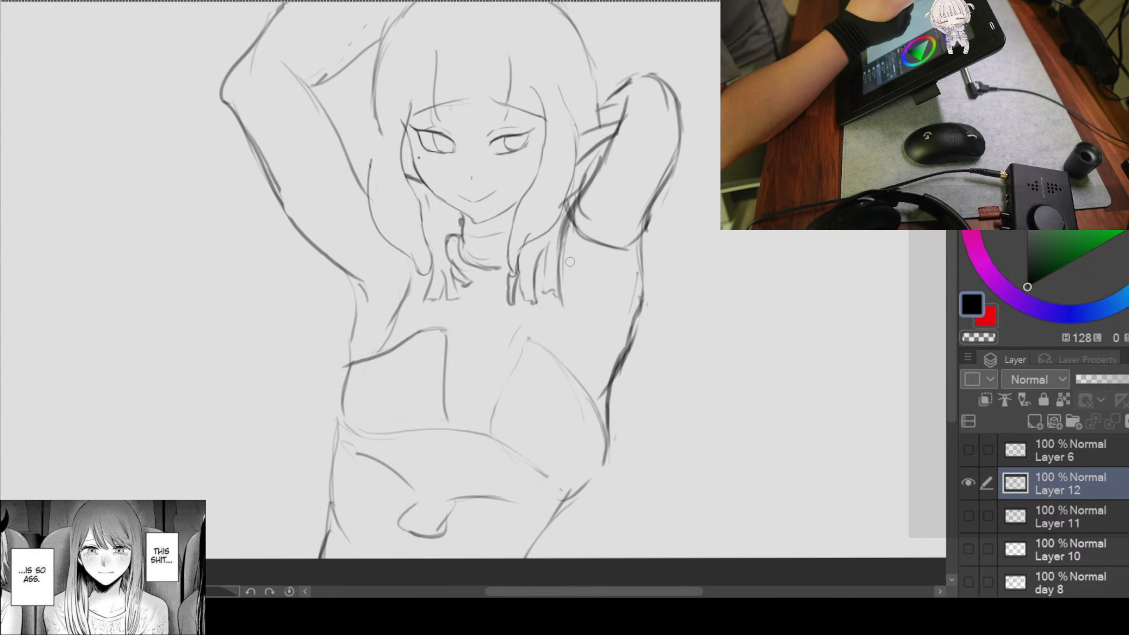
pyautogui.moveTo(570, 229)
pyautogui.mouseDown()
pyautogui.moveTo(588, 202)
pyautogui.moveTo(553, 294)
pyautogui.mouseUp()
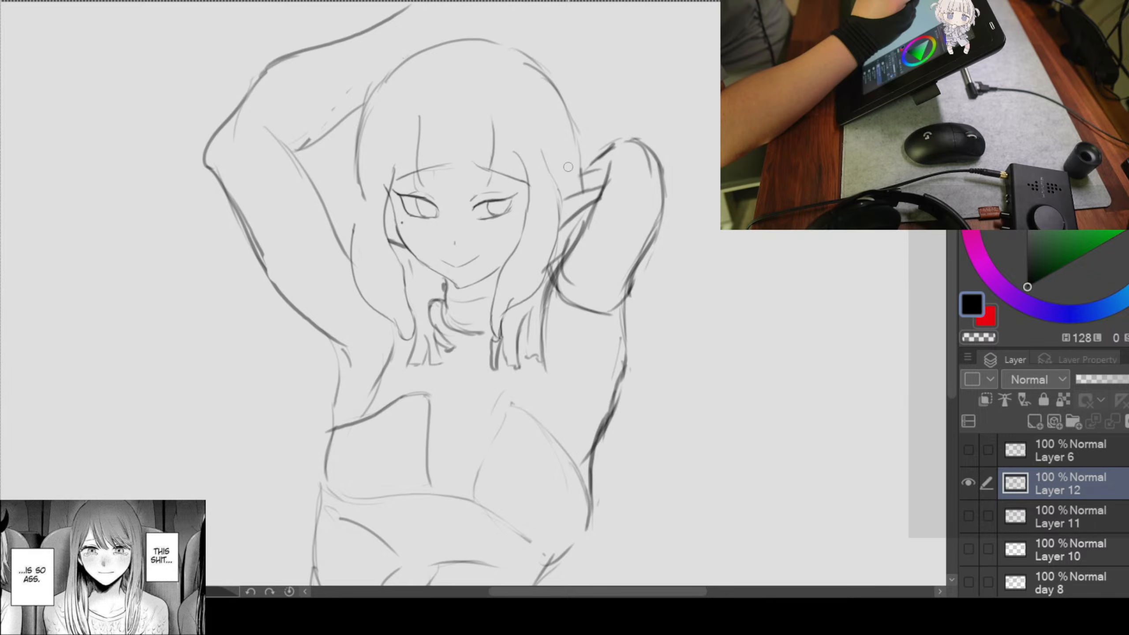
pyautogui.moveTo(578, 187)
pyautogui.mouseDown()
pyautogui.moveTo(564, 214)
pyautogui.moveTo(495, 262)
pyautogui.moveTo(541, 323)
pyautogui.moveTo(532, 294)
pyautogui.mouseUp()
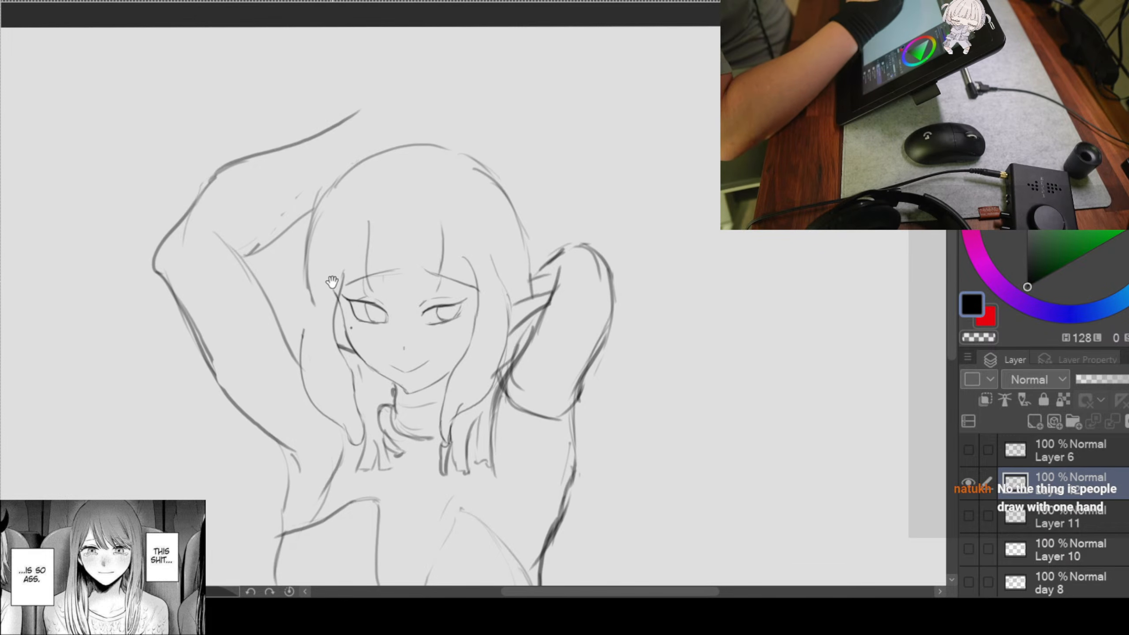
# Step: Extend the hair's left outer line beside the face to connect with the side lock
pyautogui.moveTo(332, 283)
pyautogui.mouseDown()
pyautogui.moveTo(358, 195)
pyautogui.moveTo(334, 215)
pyautogui.moveTo(328, 295)
pyautogui.mouseUp()
pyautogui.moveTo(571, 204); pyautogui.dragTo(551, 197)
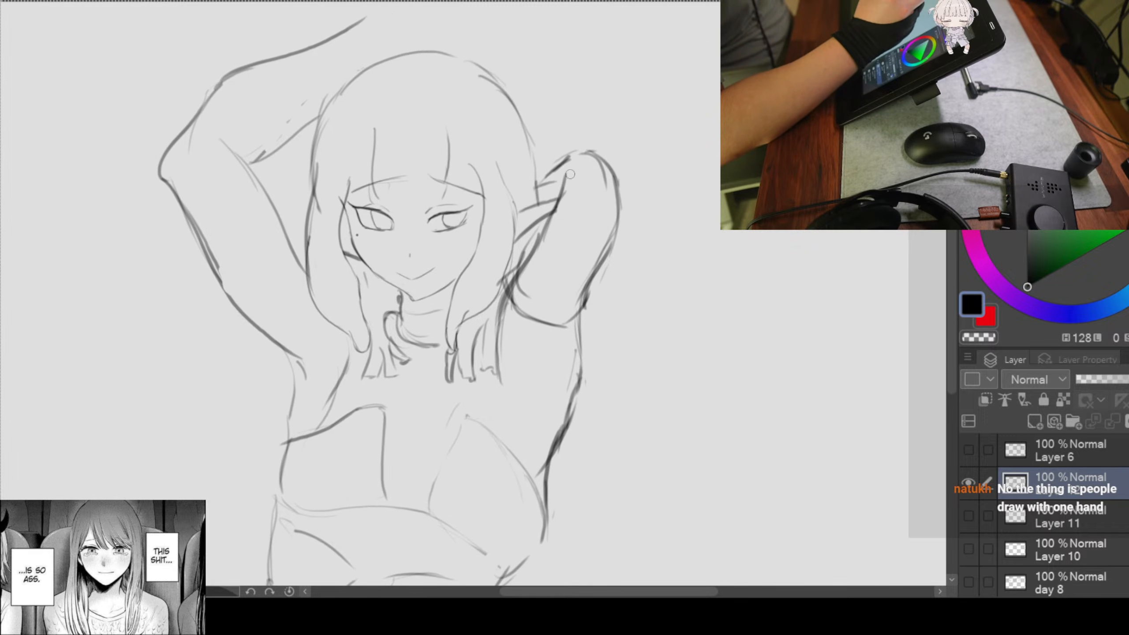
# Step: Draw long hair strands falling from beneath the right raised arm, outside the torso, down to the canvas edge
pyautogui.moveTo(622, 202)
pyautogui.mouseDown()
pyautogui.moveTo(595, 198)
pyautogui.moveTo(620, 189)
pyautogui.moveTo(610, 192)
pyautogui.mouseUp()
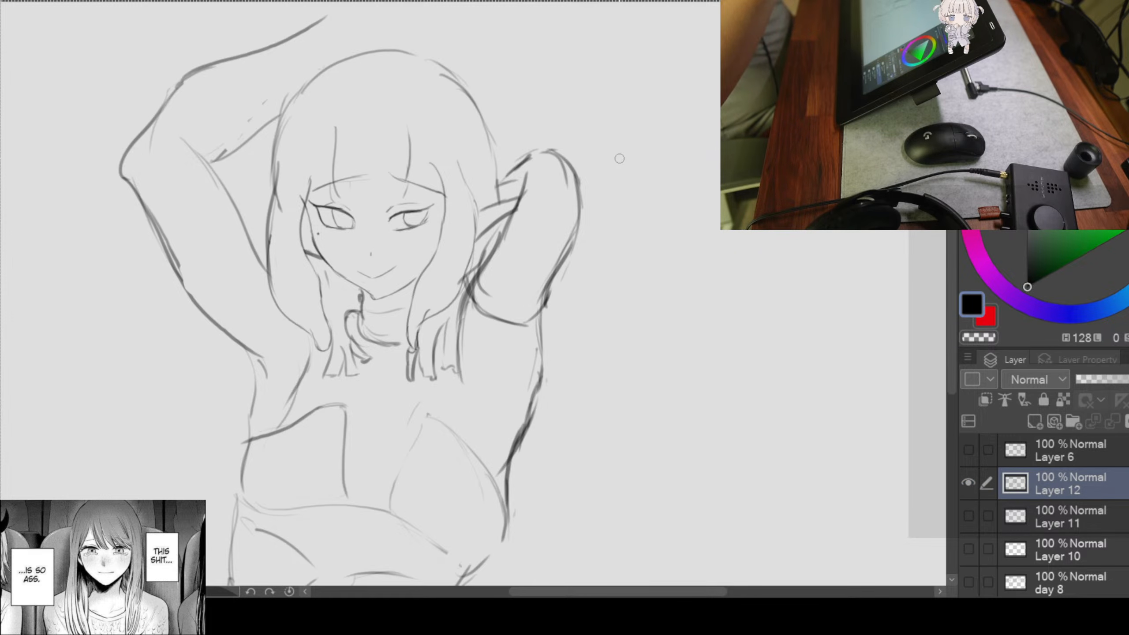
pyautogui.moveTo(648, 383); pyautogui.dragTo(593, 294)
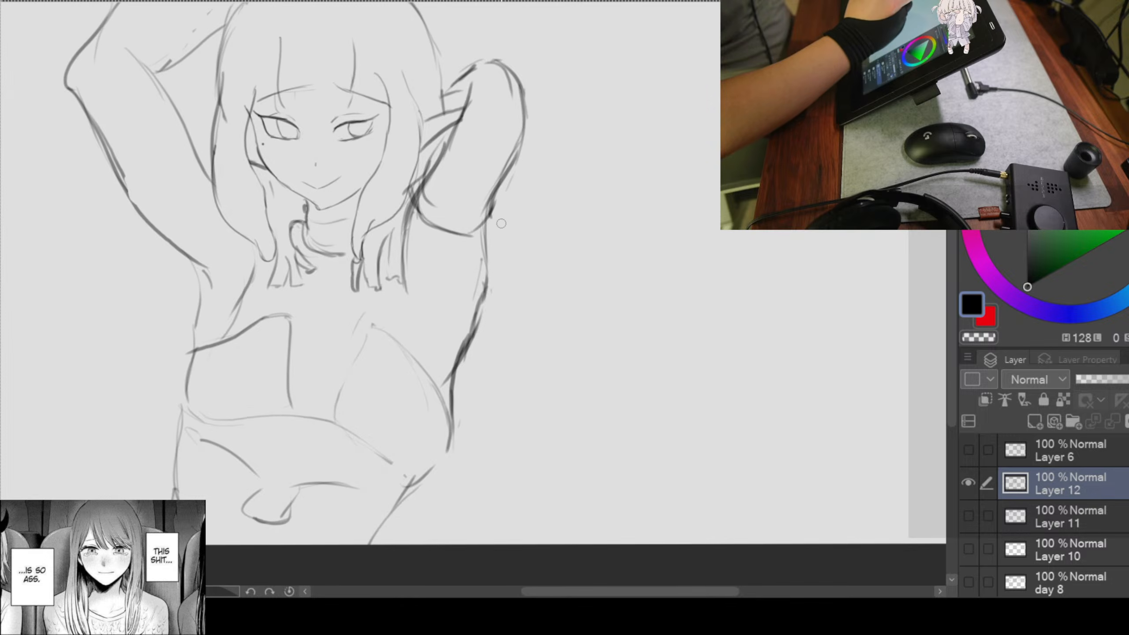
pyautogui.moveTo(490, 217); pyautogui.dragTo(498, 252)
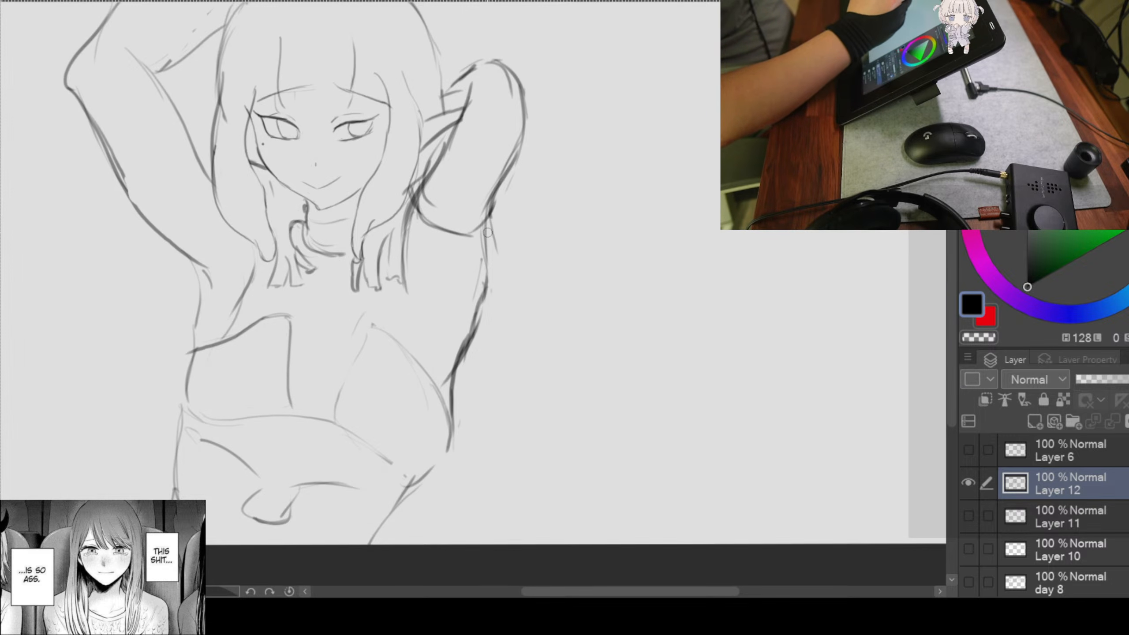
pyautogui.moveTo(493, 251)
pyautogui.mouseDown()
pyautogui.moveTo(506, 331)
pyautogui.moveTo(496, 429)
pyautogui.moveTo(475, 427)
pyautogui.mouseUp()
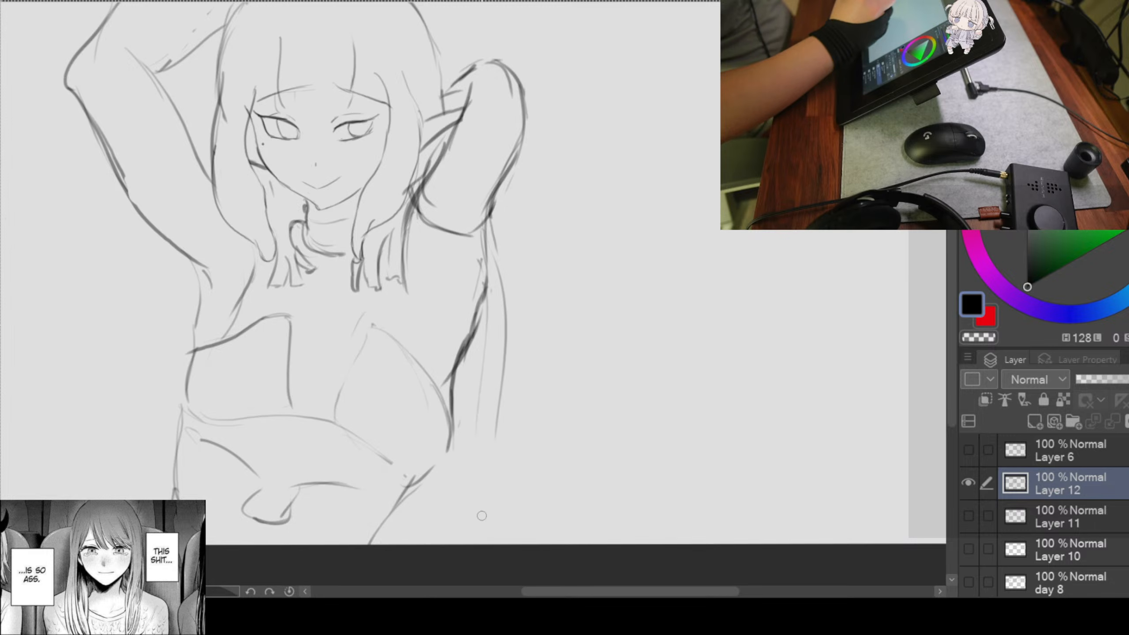
pyautogui.moveTo(488, 219); pyautogui.dragTo(503, 471)
pyautogui.moveTo(484, 331)
pyautogui.mouseDown()
pyautogui.moveTo(467, 467)
pyautogui.moveTo(472, 543)
pyautogui.mouseUp()
pyautogui.moveTo(500, 278)
pyautogui.mouseDown()
pyautogui.moveTo(497, 458)
pyautogui.moveTo(512, 543)
pyautogui.mouseUp()
pyautogui.moveTo(503, 465); pyautogui.dragTo(523, 544)
# Step: Draw the long back hair beside the head's left side and sweeping outward from under the left arm to the canvas edge
pyautogui.moveTo(329, 216)
pyautogui.mouseDown()
pyautogui.moveTo(438, 202)
pyautogui.moveTo(561, 292)
pyautogui.mouseUp()
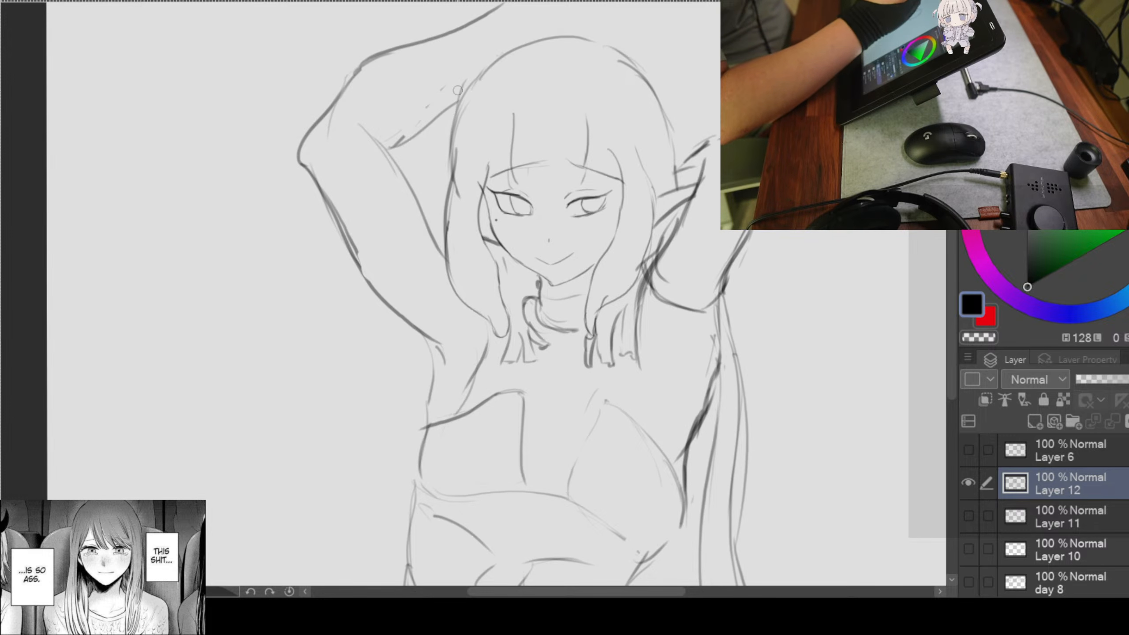
pyautogui.moveTo(443, 129); pyautogui.dragTo(420, 249)
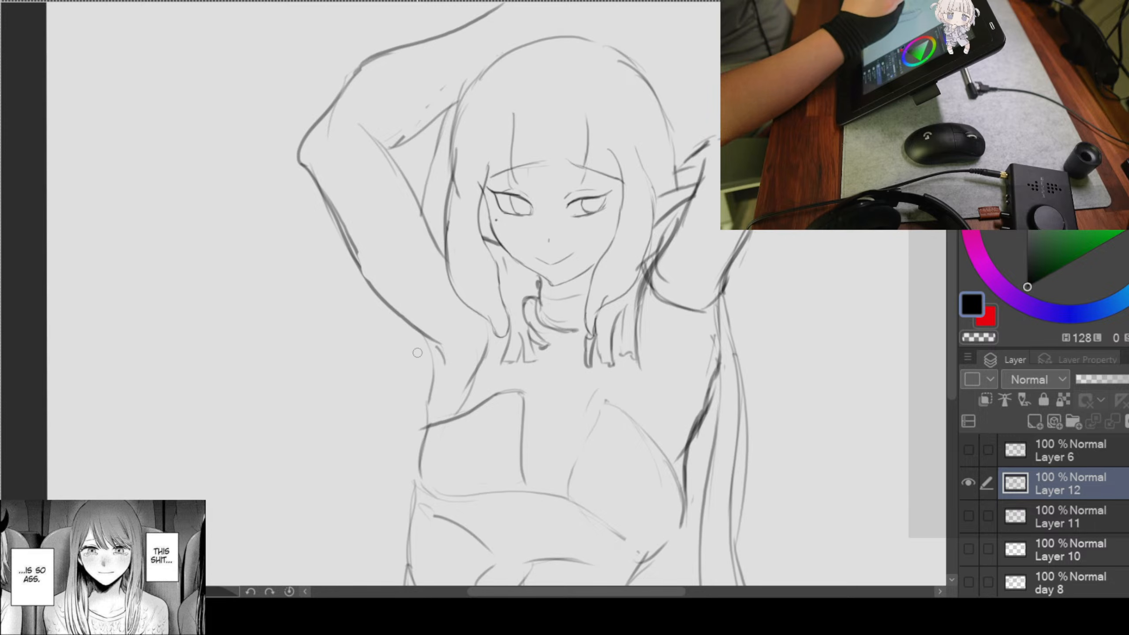
pyautogui.moveTo(397, 345)
pyautogui.mouseDown()
pyautogui.moveTo(407, 266)
pyautogui.moveTo(300, 512)
pyautogui.mouseUp()
pyautogui.moveTo(404, 240)
pyautogui.mouseDown()
pyautogui.moveTo(389, 281)
pyautogui.moveTo(253, 446)
pyautogui.moveTo(287, 519)
pyautogui.moveTo(284, 470)
pyautogui.mouseUp()
pyautogui.moveTo(283, 412); pyautogui.dragTo(285, 473)
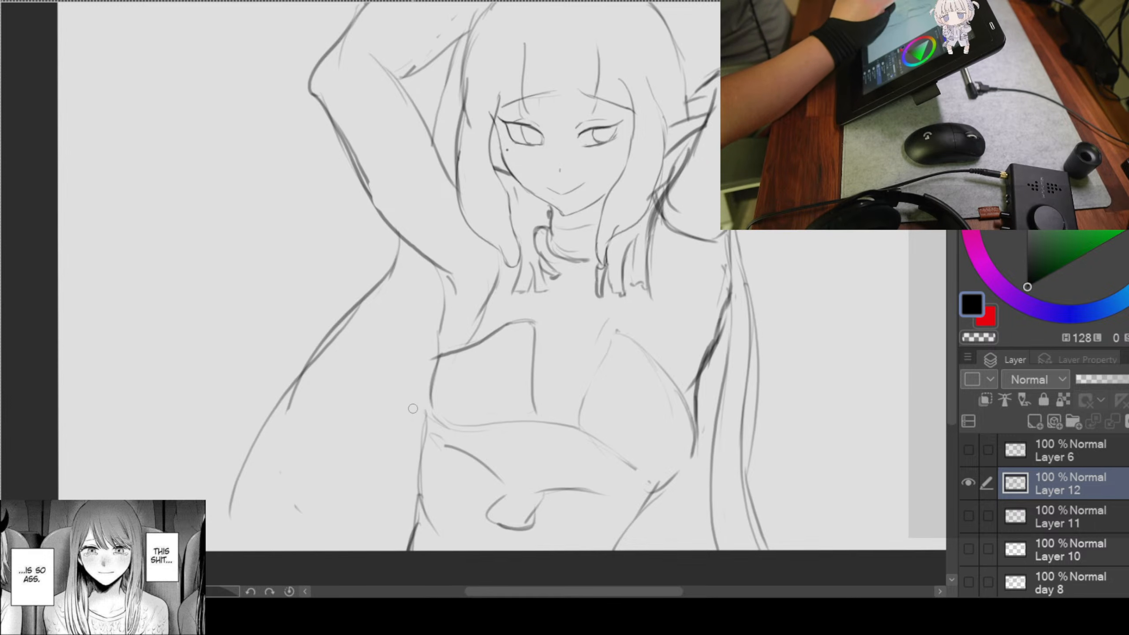
pyautogui.moveTo(420, 381)
pyautogui.mouseDown()
pyautogui.moveTo(398, 431)
pyautogui.moveTo(294, 542)
pyautogui.mouseUp()
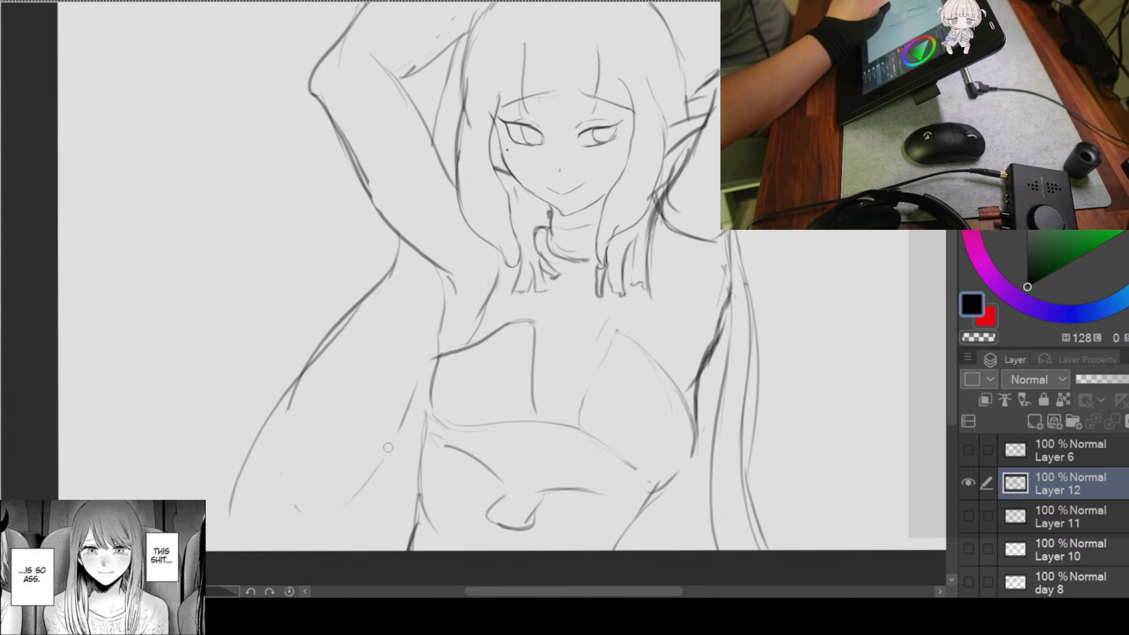
pyautogui.moveTo(387, 447); pyautogui.dragTo(276, 556)
pyautogui.moveTo(247, 476); pyautogui.dragTo(222, 533)
pyautogui.moveTo(403, 440)
pyautogui.mouseDown()
pyautogui.moveTo(386, 521)
pyautogui.moveTo(356, 551)
pyautogui.mouseUp()
# Step: Draw a rounded ear-like flap on the head's upper left, curving its base into the crown of the hair
pyautogui.moveTo(467, 477); pyautogui.dragTo(449, 386)
pyautogui.moveTo(518, 314); pyautogui.dragTo(423, 448)
pyautogui.moveTo(537, 350)
pyautogui.mouseDown()
pyautogui.moveTo(471, 419)
pyautogui.moveTo(490, 310)
pyautogui.mouseUp()
pyautogui.moveTo(568, 307)
pyautogui.mouseDown()
pyautogui.moveTo(590, 206)
pyautogui.moveTo(548, 408)
pyautogui.mouseUp()
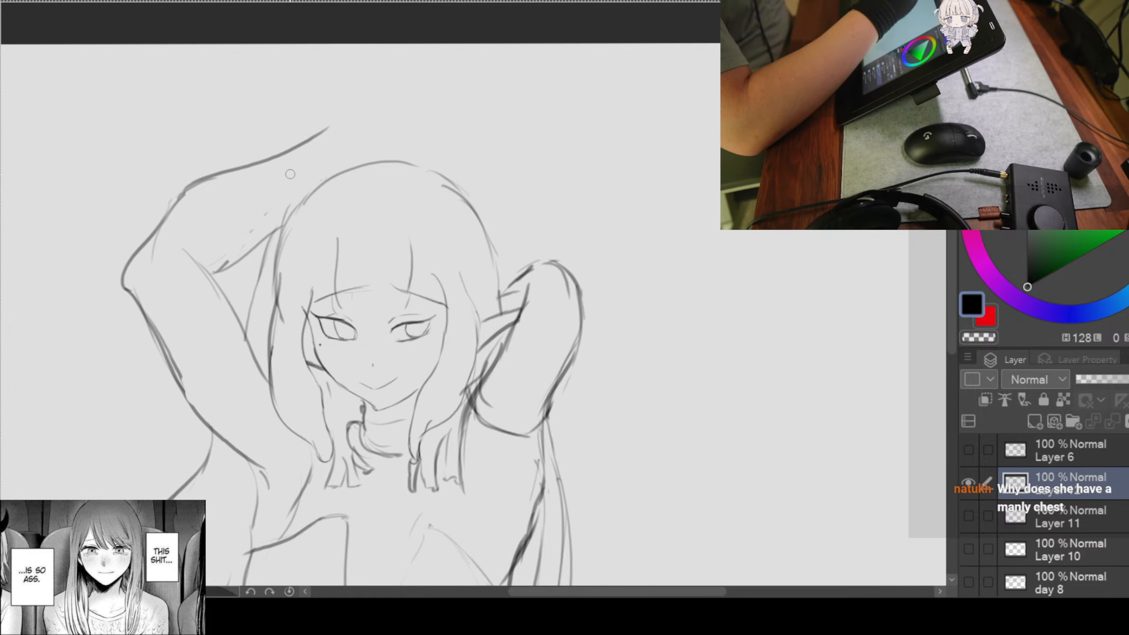
pyautogui.moveTo(286, 111); pyautogui.dragTo(284, 158)
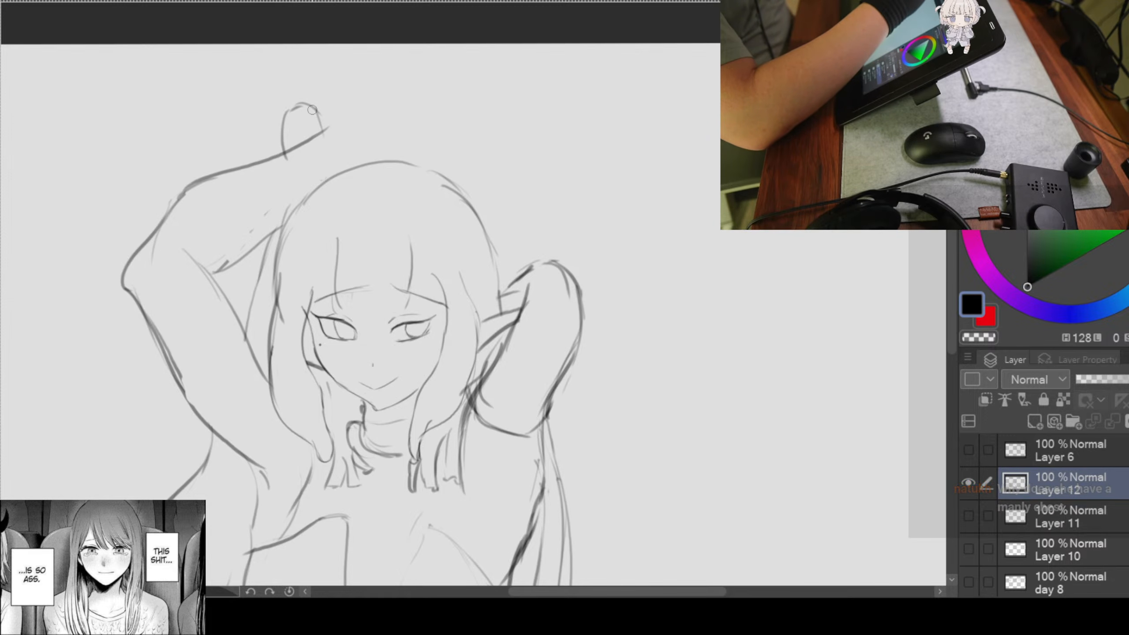
pyautogui.moveTo(311, 104)
pyautogui.mouseDown()
pyautogui.moveTo(313, 160)
pyautogui.moveTo(352, 168)
pyautogui.mouseUp()
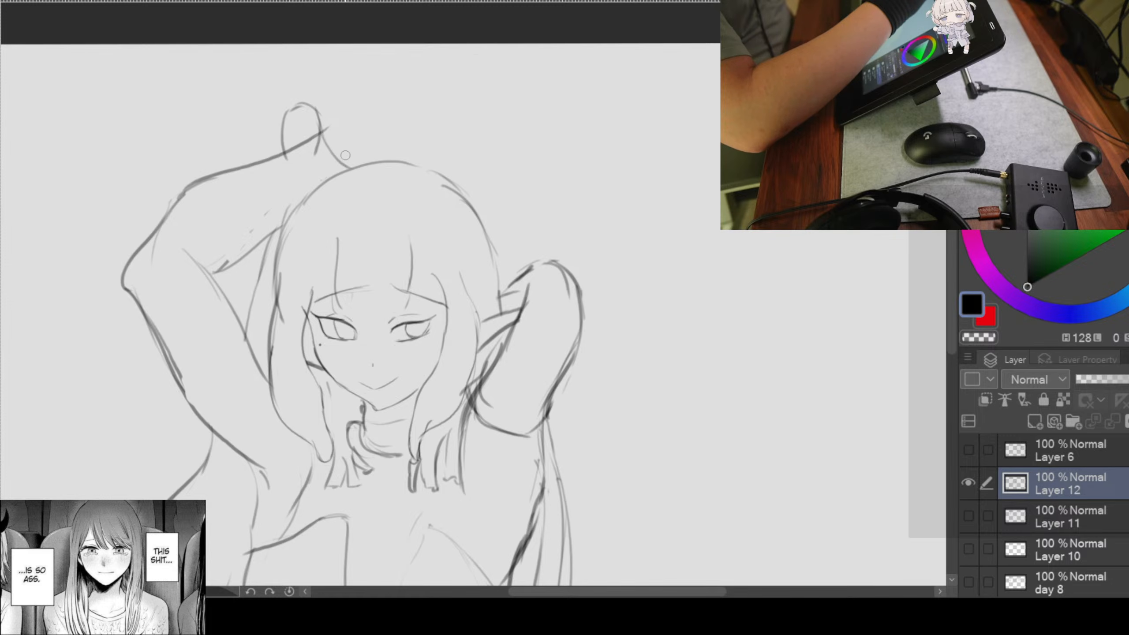
pyautogui.moveTo(320, 134); pyautogui.dragTo(362, 171)
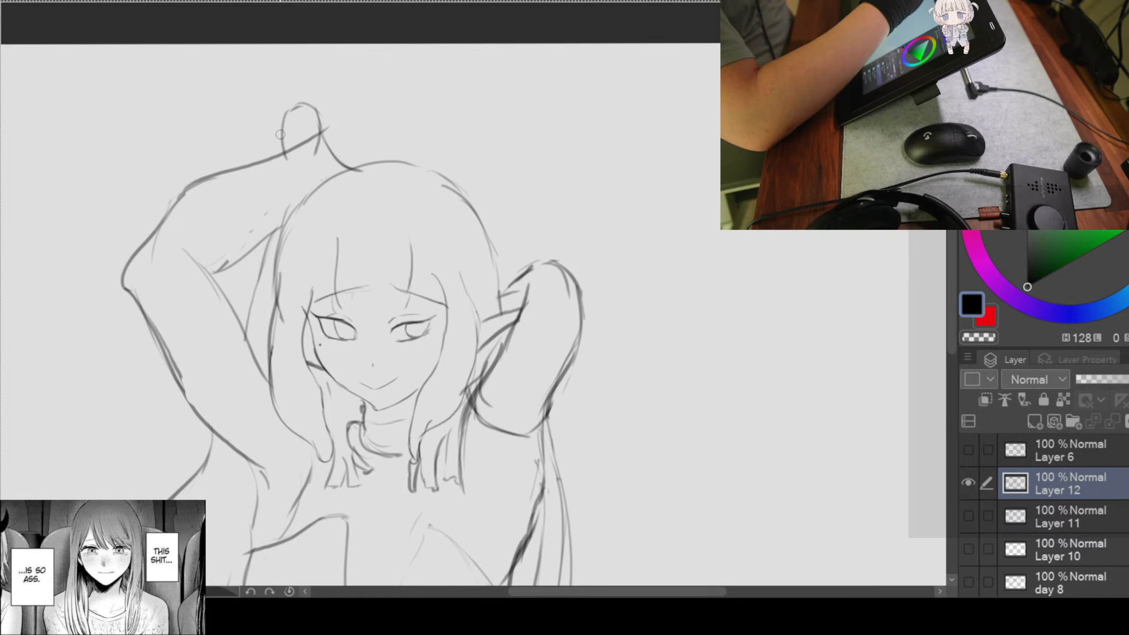
pyautogui.moveTo(281, 145)
pyautogui.mouseDown()
pyautogui.moveTo(299, 181)
pyautogui.moveTo(284, 155)
pyautogui.moveTo(322, 187)
pyautogui.mouseUp()
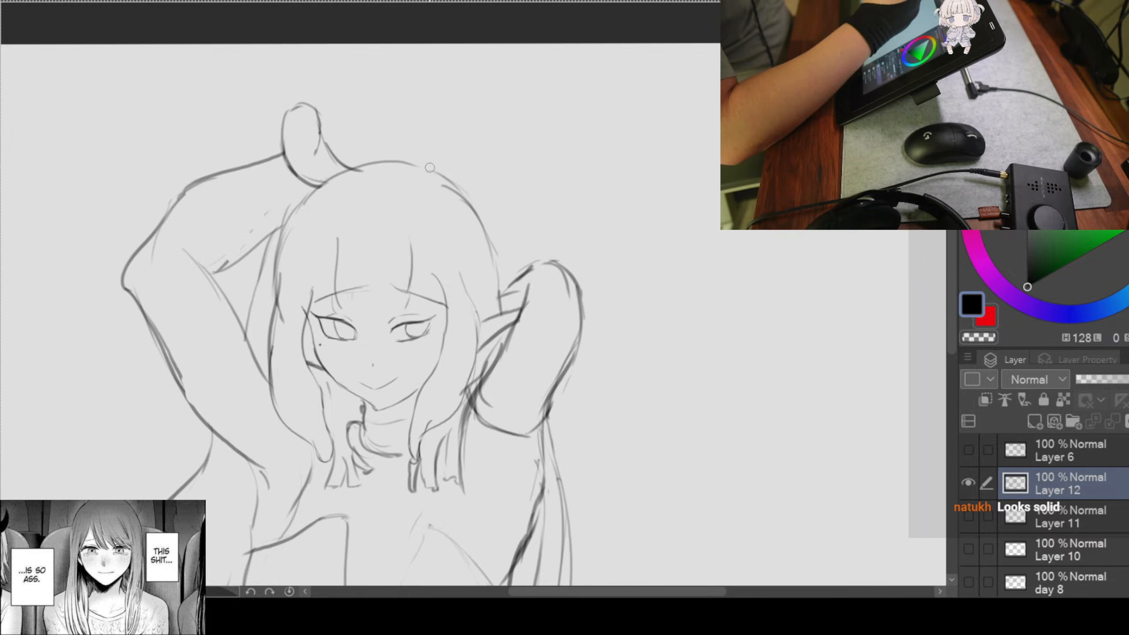
# Step: Draw a matching elongated ear-like flap on the head's upper right and close its base against the hair
pyautogui.moveTo(442, 126); pyautogui.dragTo(463, 104)
pyautogui.moveTo(429, 161); pyautogui.dragTo(440, 196)
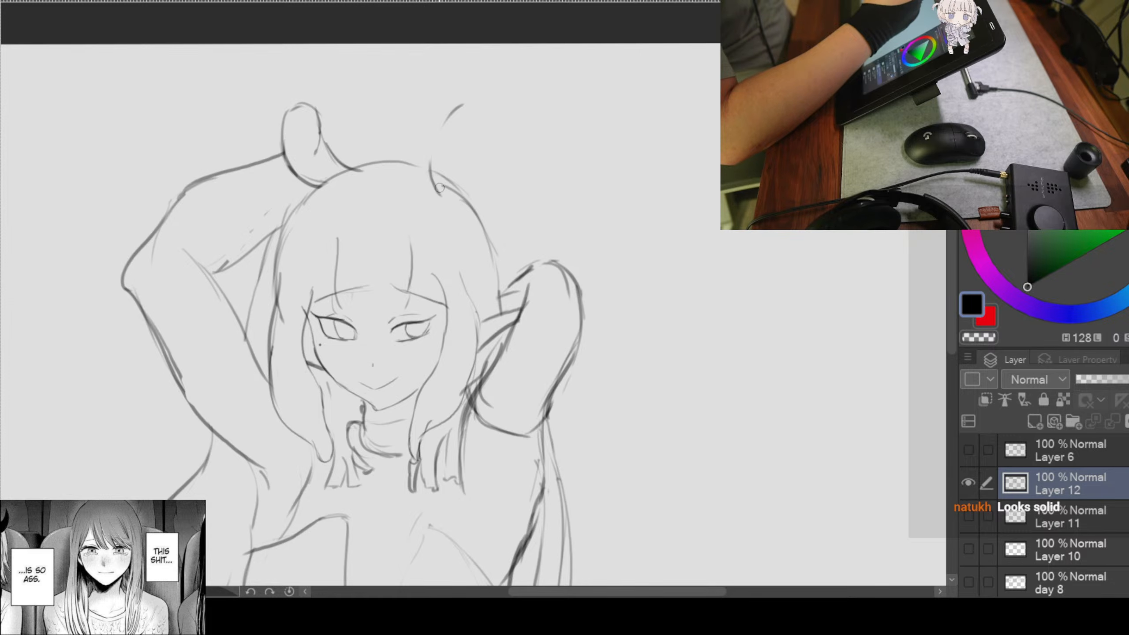
pyautogui.moveTo(456, 125)
pyautogui.mouseDown()
pyautogui.moveTo(469, 106)
pyautogui.moveTo(477, 216)
pyautogui.mouseUp()
pyautogui.moveTo(483, 124)
pyautogui.mouseDown()
pyautogui.moveTo(482, 154)
pyautogui.moveTo(487, 122)
pyautogui.moveTo(484, 228)
pyautogui.mouseUp()
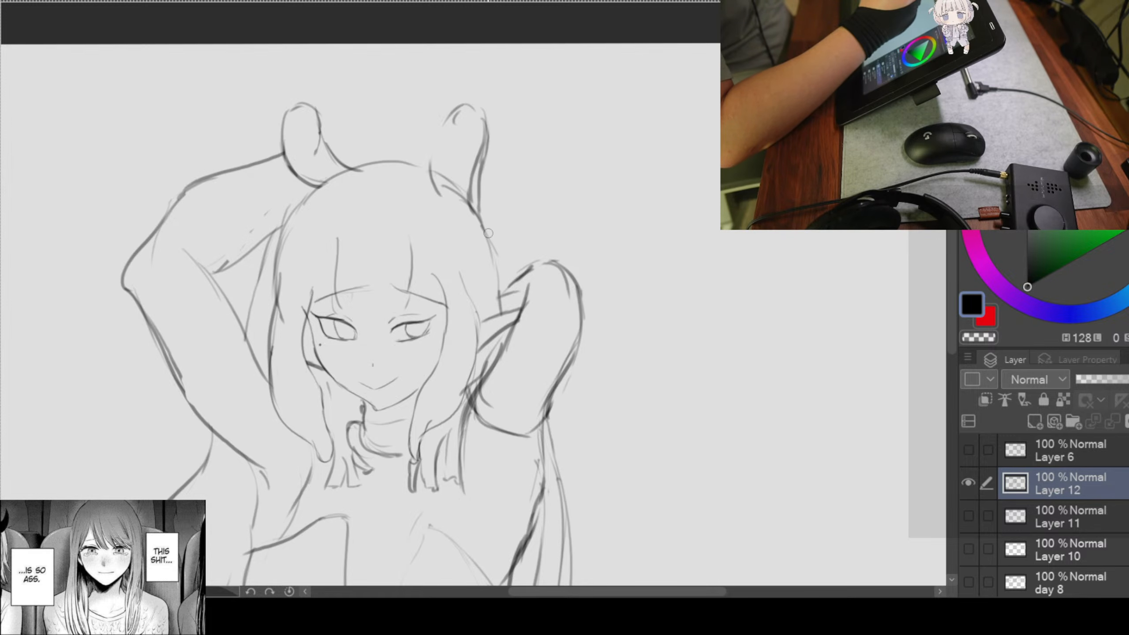
pyautogui.moveTo(454, 112); pyautogui.dragTo(436, 181)
pyautogui.moveTo(459, 108); pyautogui.dragTo(440, 149)
pyautogui.moveTo(461, 109); pyautogui.dragTo(432, 162)
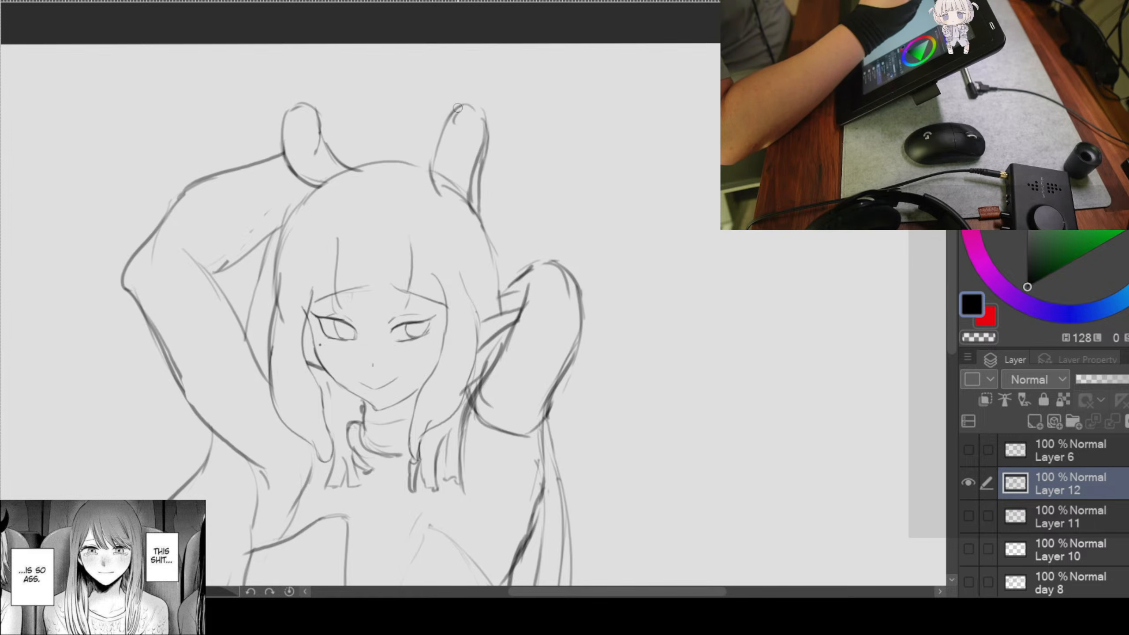
pyautogui.moveTo(458, 108); pyautogui.dragTo(431, 167)
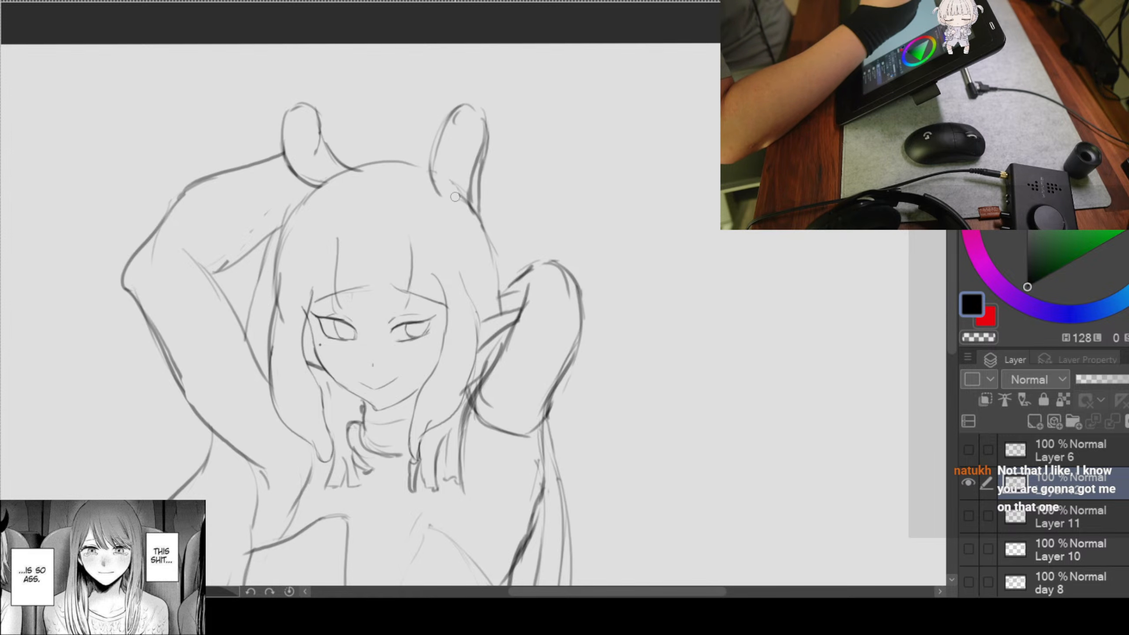
pyautogui.moveTo(447, 195); pyautogui.dragTo(472, 206)
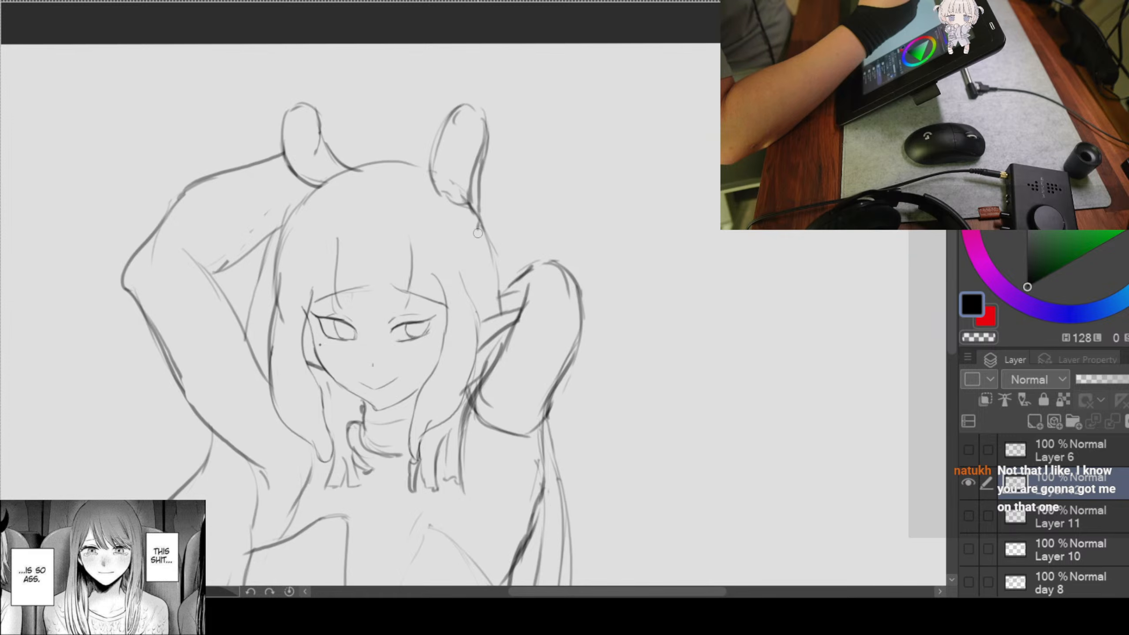
# Step: Sketch a row of diamond shapes across the forehead hair and add short fringe strokes beneath them above the eyes
pyautogui.moveTo(503, 266); pyautogui.dragTo(478, 217)
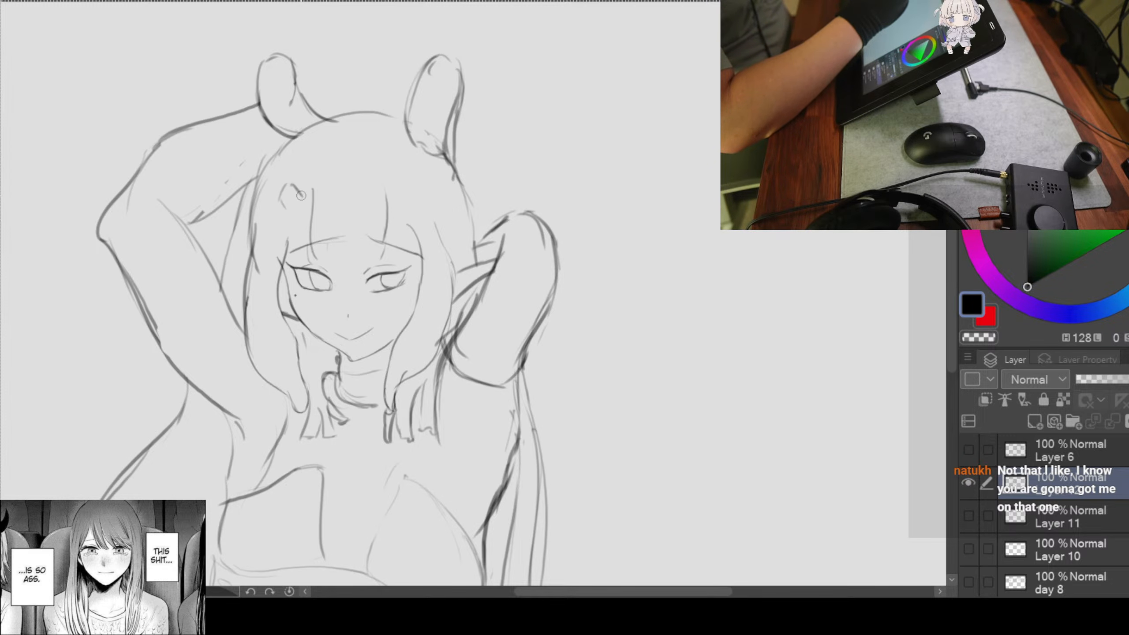
pyautogui.moveTo(301, 195)
pyautogui.mouseDown()
pyautogui.moveTo(293, 208)
pyautogui.moveTo(345, 194)
pyautogui.mouseUp()
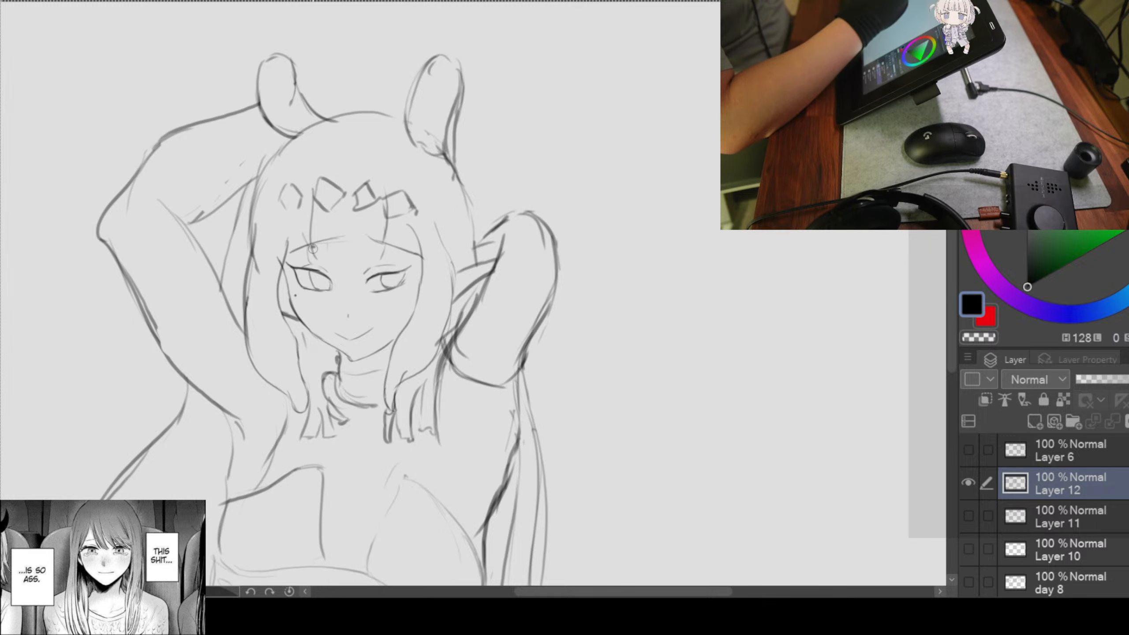
pyautogui.moveTo(313, 248)
pyautogui.mouseDown()
pyautogui.moveTo(326, 264)
pyautogui.moveTo(343, 261)
pyautogui.mouseUp()
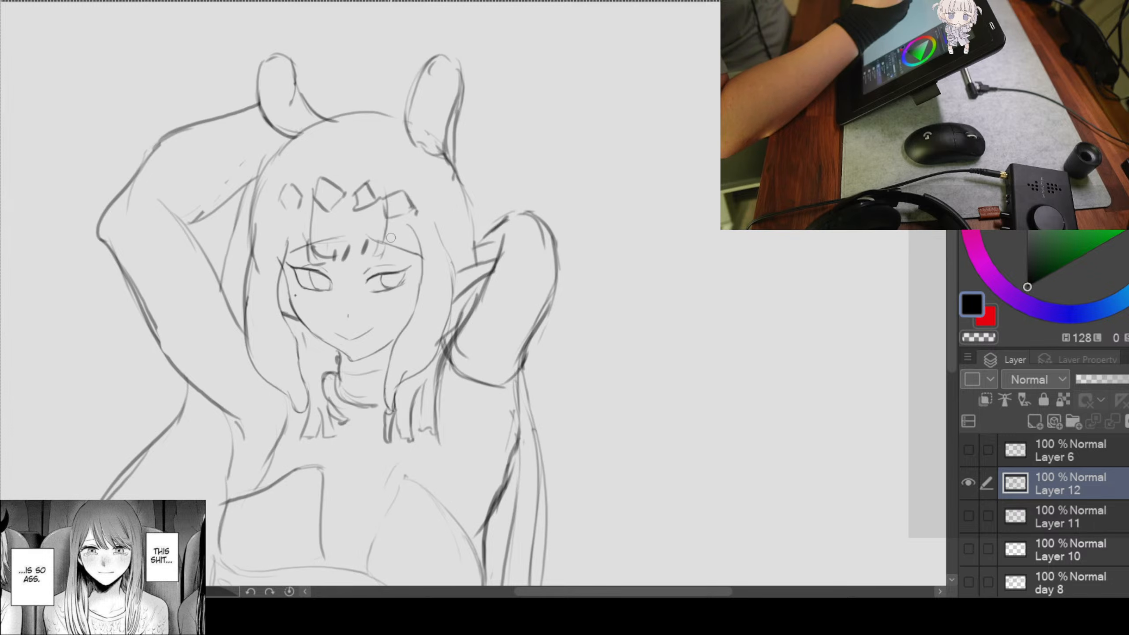
pyautogui.moveTo(299, 209)
pyautogui.mouseDown()
pyautogui.moveTo(321, 266)
pyautogui.moveTo(376, 253)
pyautogui.mouseUp()
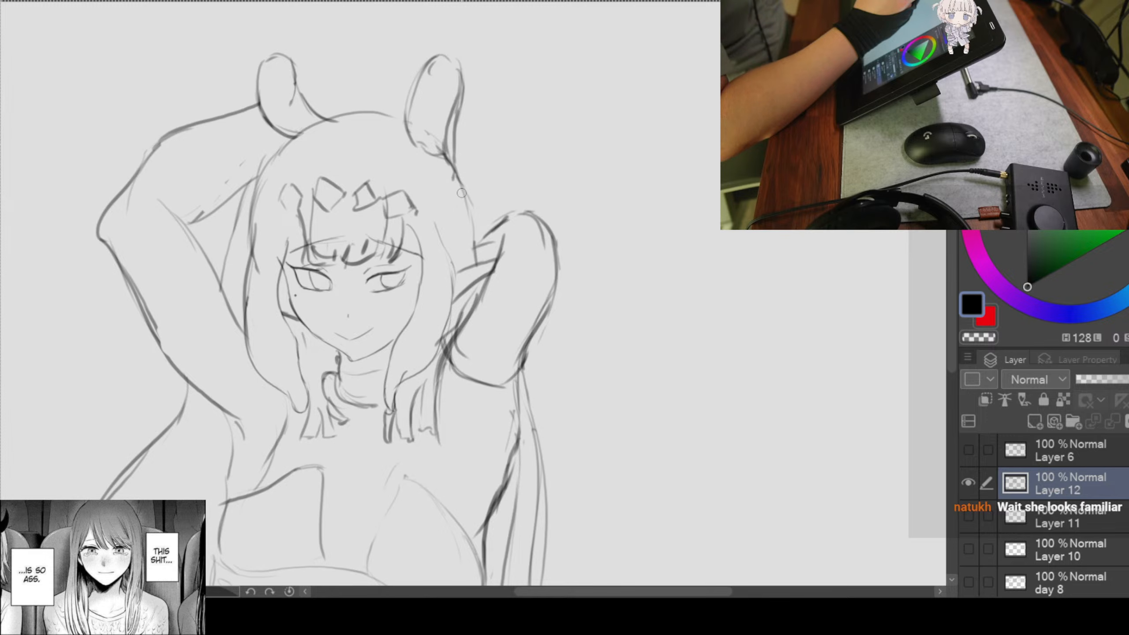
# Step: Reinforce the left side lock's lines beside the cheek and at its lower tip
pyautogui.scroll(-2, 461, 193)
pyautogui.scroll(2, 553, 187)
pyautogui.moveTo(565, 343); pyautogui.dragTo(521, 280)
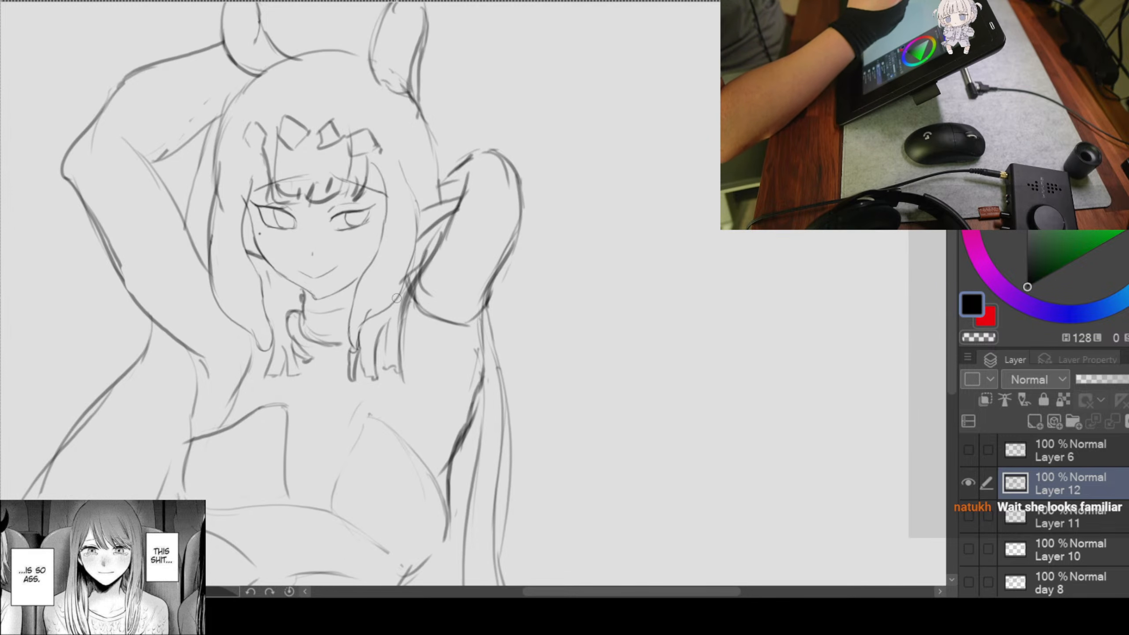
pyautogui.moveTo(249, 265); pyautogui.dragTo(261, 289)
pyautogui.moveTo(268, 324); pyautogui.dragTo(260, 345)
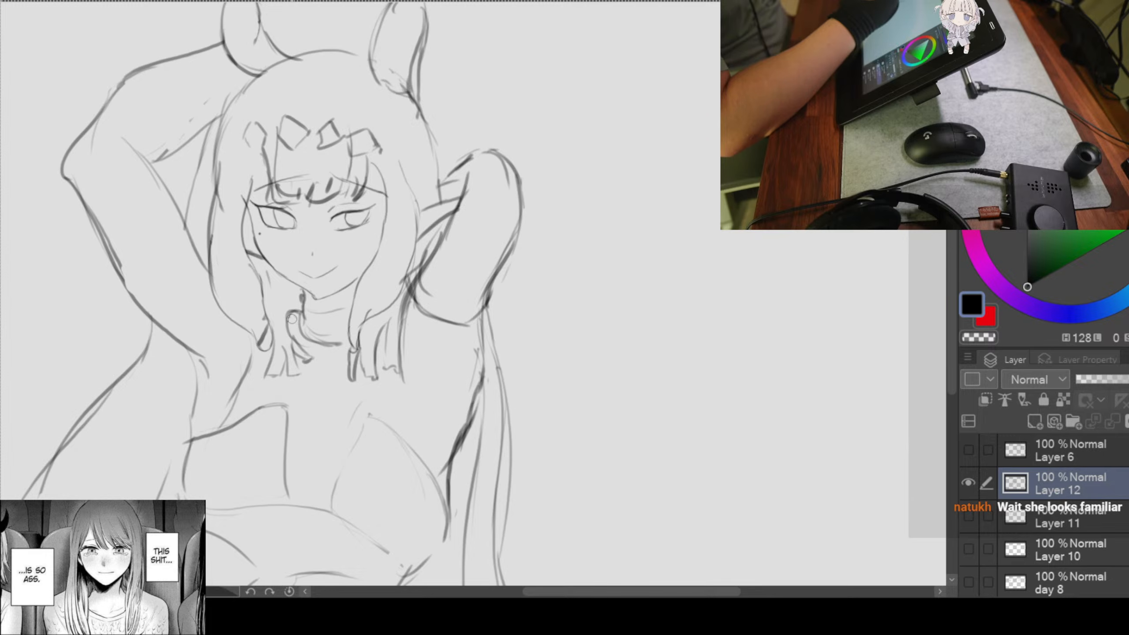
# Step: Select the torso and long hair below the shoulders and scale them down slightly to fit the head
pyautogui.scroll(-2, 443, 238)
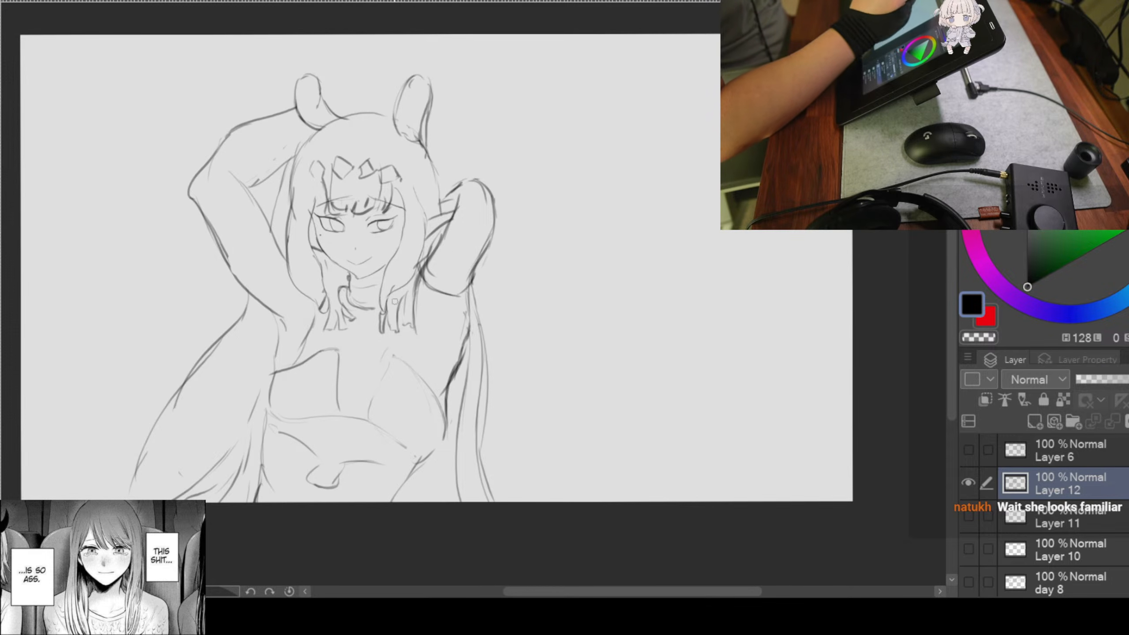
pyautogui.hotkey('ctrl', '-')
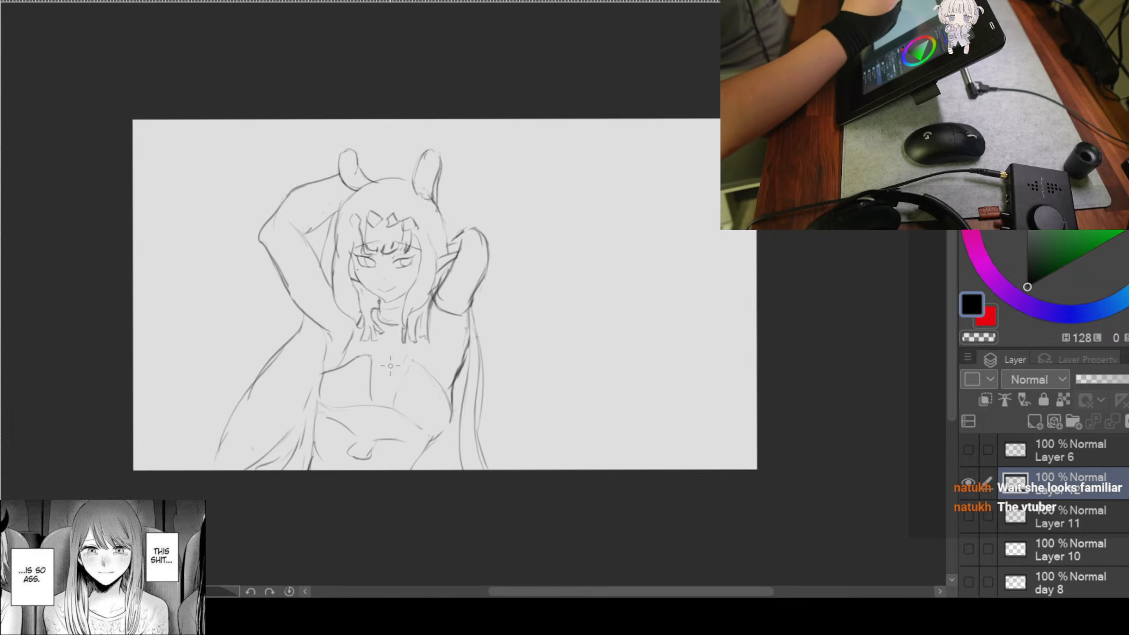
pyautogui.hotkey('ctrl', '+')
pyautogui.moveTo(546, 350); pyautogui.dragTo(511, 284)
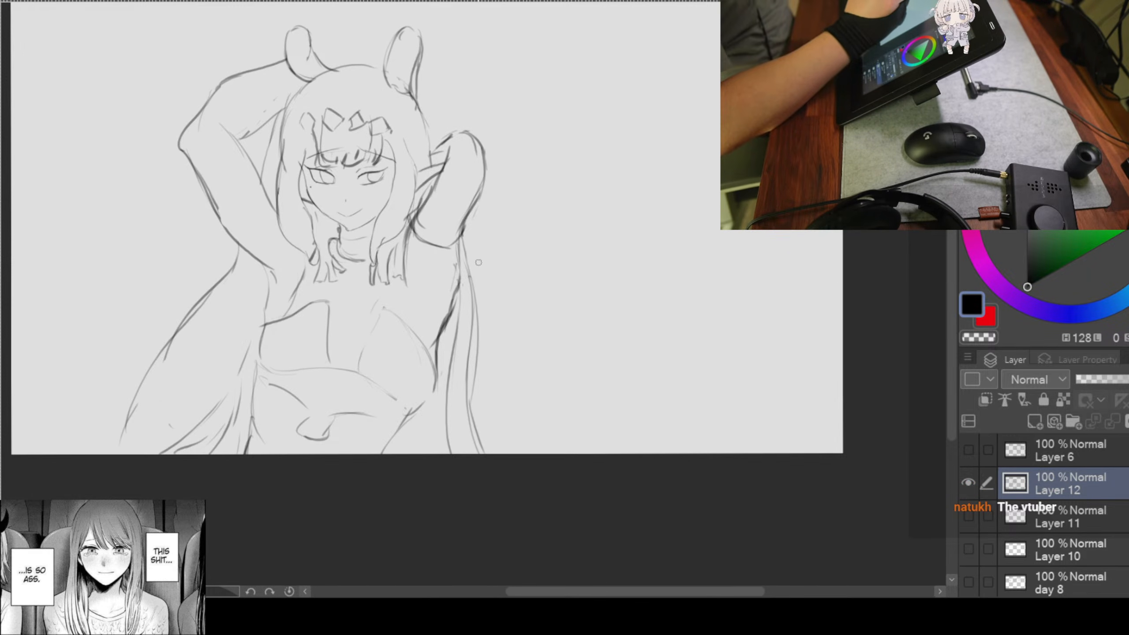
pyautogui.moveTo(491, 263)
pyautogui.mouseDown()
pyautogui.moveTo(152, 280)
pyautogui.moveTo(230, 487)
pyautogui.moveTo(586, 390)
pyautogui.moveTo(466, 260)
pyautogui.moveTo(491, 263)
pyautogui.mouseUp()
pyautogui.hotkey('ctrl', 't')
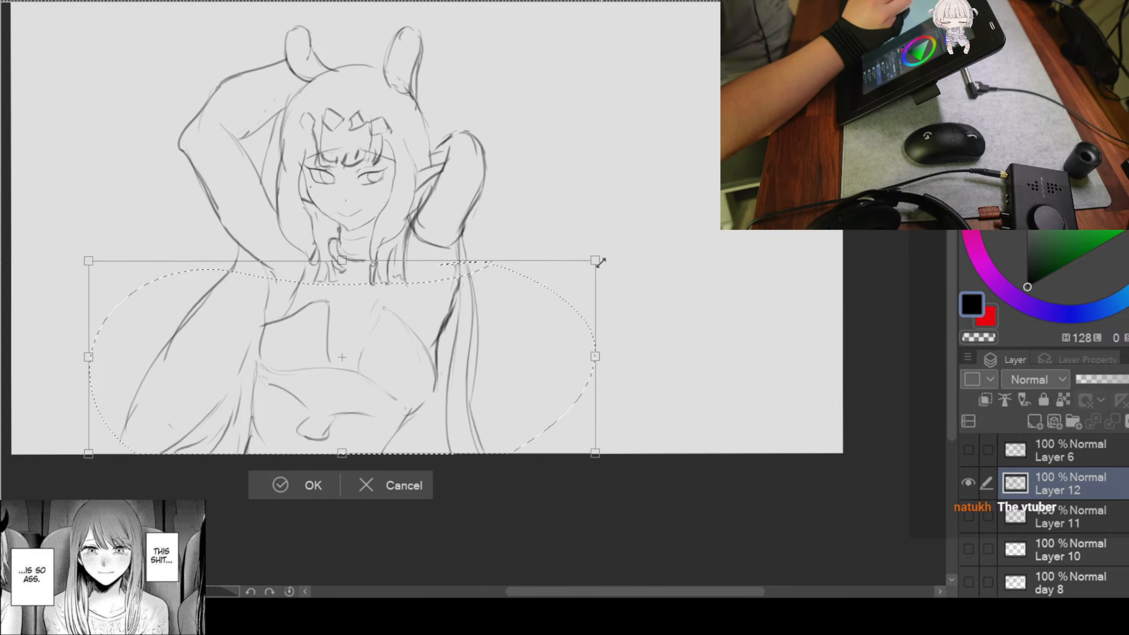
pyautogui.moveTo(598, 260)
pyautogui.mouseDown()
pyautogui.moveTo(548, 289)
pyautogui.moveTo(557, 267)
pyautogui.mouseUp()
pyautogui.moveTo(457, 326); pyautogui.dragTo(459, 321)
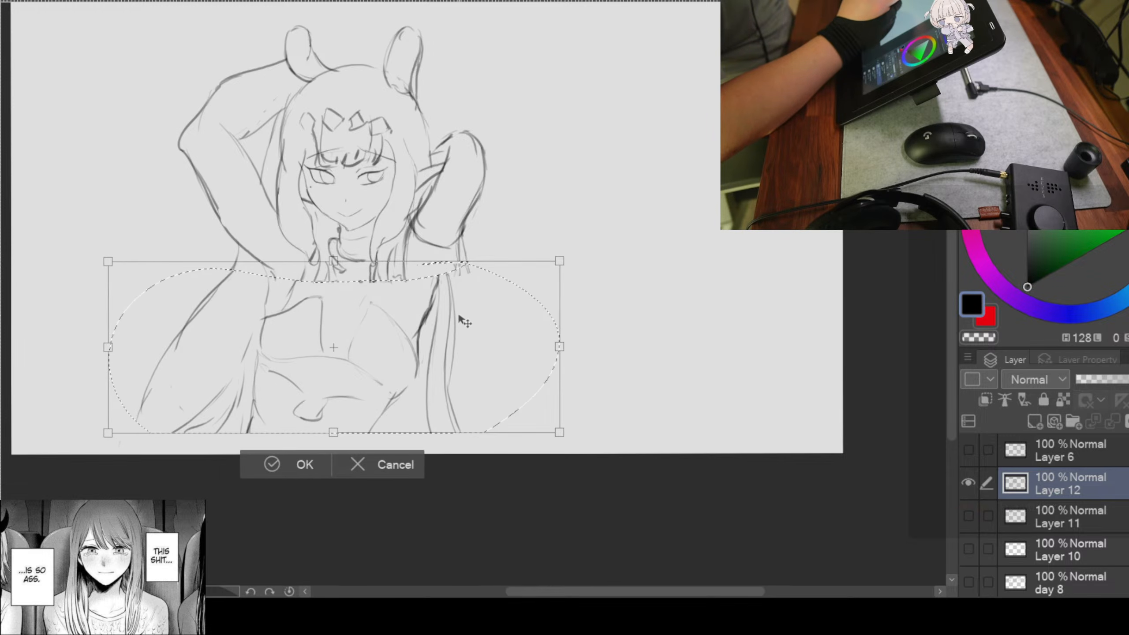
pyautogui.click(293, 465)
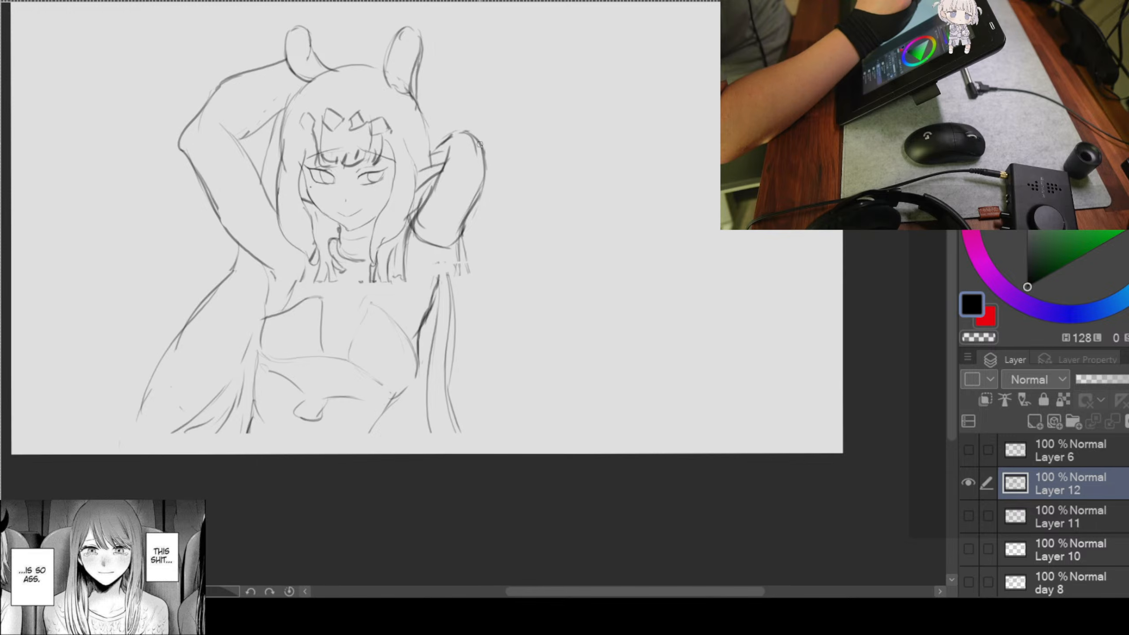
# Step: Try to reposition the right raised arm's outer part against the narrowed torso with a lasso selection and transform
pyautogui.moveTo(473, 124)
pyautogui.mouseDown()
pyautogui.moveTo(396, 328)
pyautogui.moveTo(442, 260)
pyautogui.moveTo(524, 240)
pyautogui.moveTo(475, 122)
pyautogui.mouseUp()
pyautogui.hotkey('ctrl', 't')
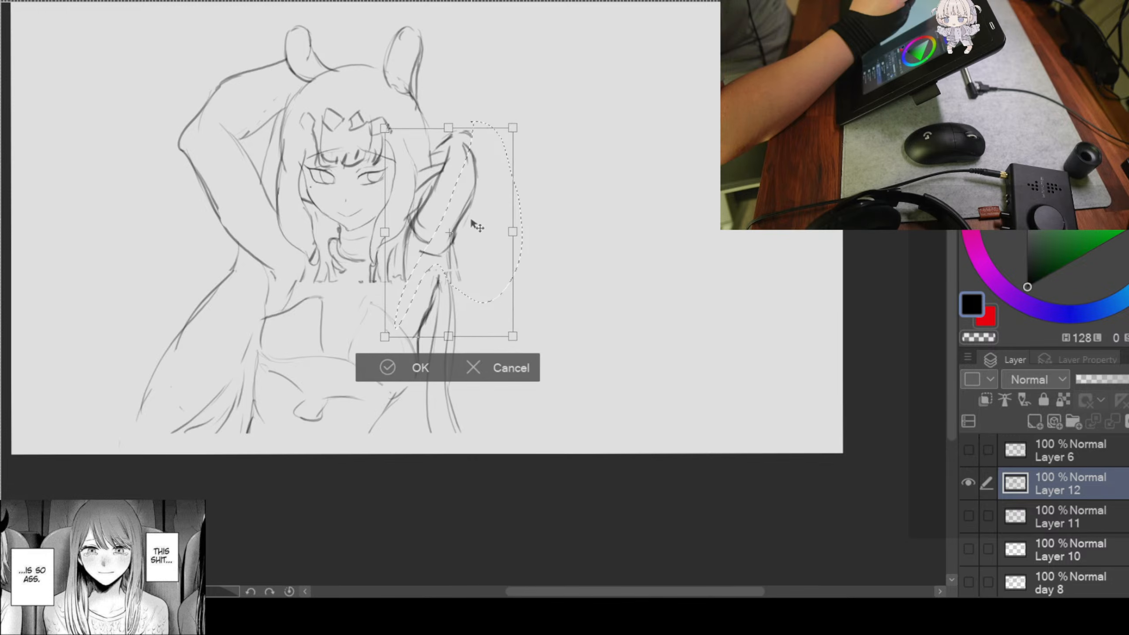
pyautogui.moveTo(472, 211); pyautogui.dragTo(477, 210)
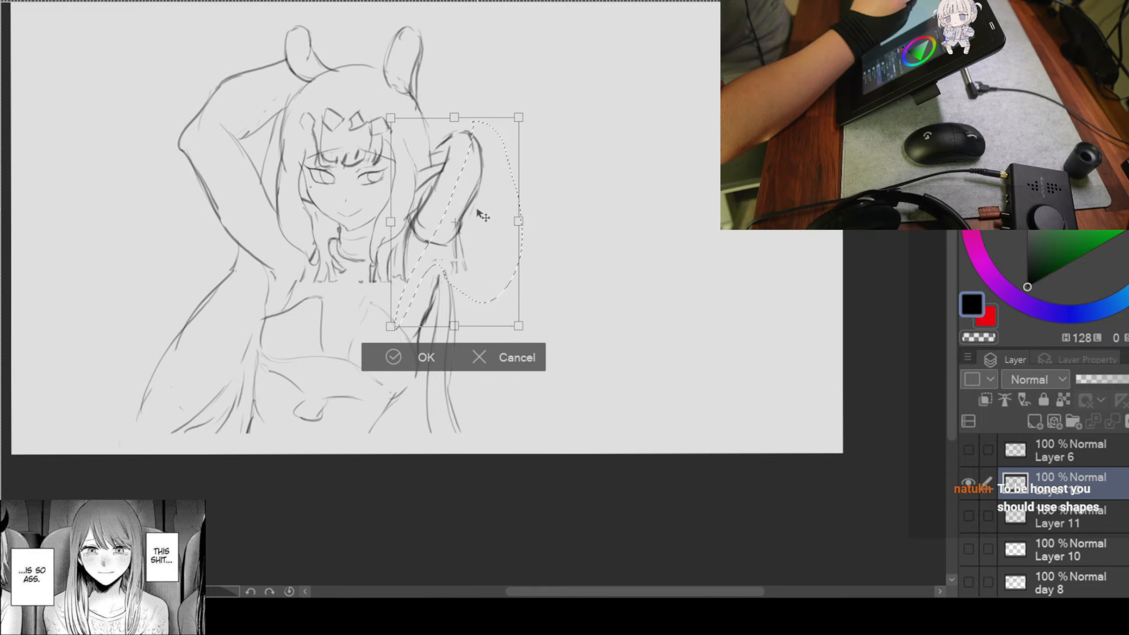
pyautogui.click(382, 356)
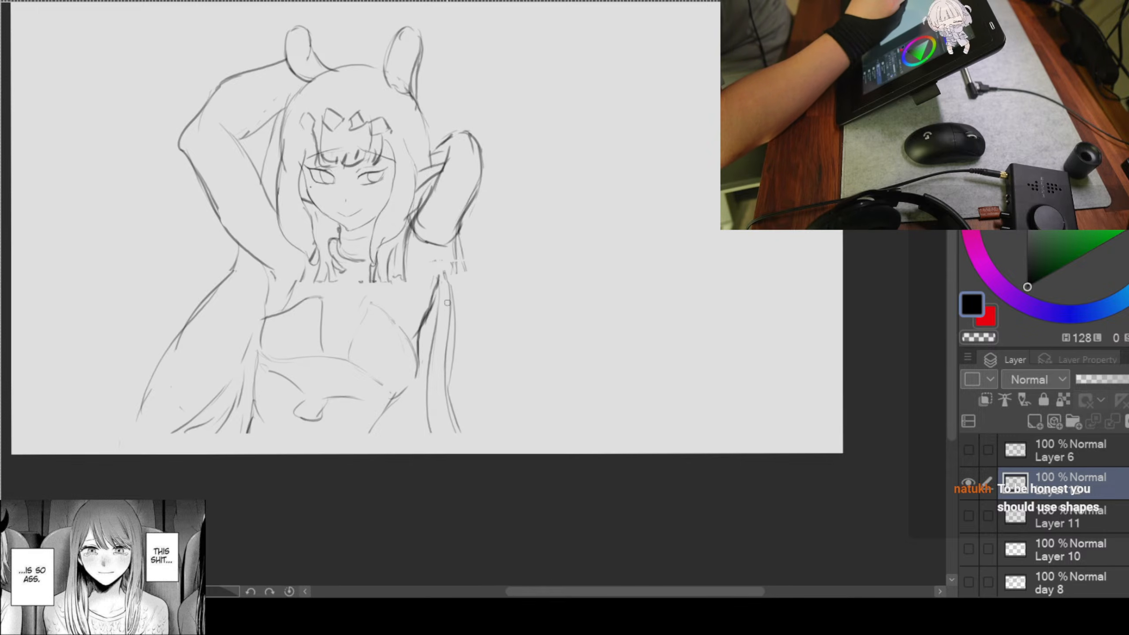
# Step: Erase the hair lines beside the torso below the right arm, then redraw the torso side and one long strand down to the canvas edge
pyautogui.moveTo(436, 319)
pyautogui.mouseDown()
pyautogui.moveTo(468, 242)
pyautogui.moveTo(455, 251)
pyautogui.moveTo(475, 305)
pyautogui.moveTo(444, 338)
pyautogui.moveTo(424, 422)
pyautogui.mouseUp()
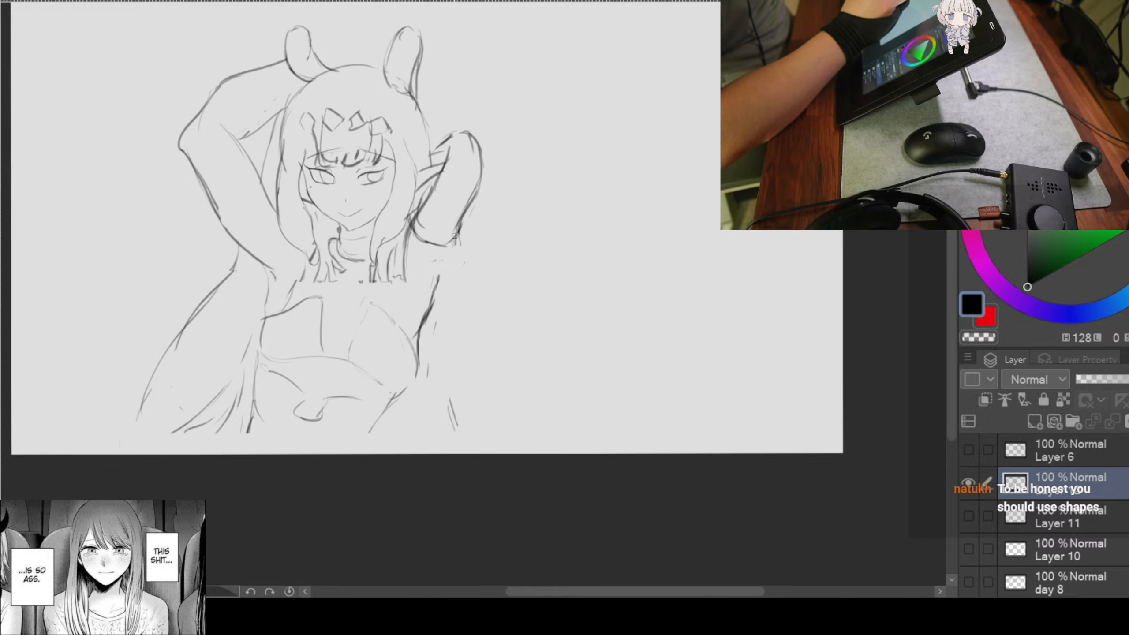
pyautogui.moveTo(451, 249)
pyautogui.mouseDown()
pyautogui.moveTo(425, 305)
pyautogui.moveTo(436, 293)
pyautogui.mouseUp()
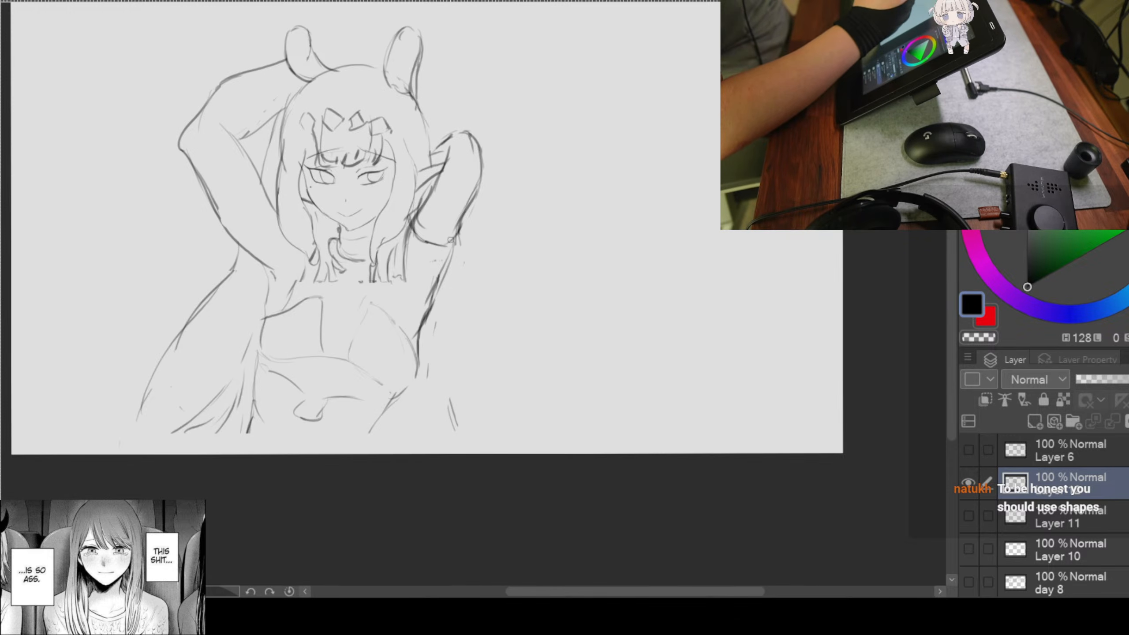
pyautogui.moveTo(453, 244)
pyautogui.mouseDown()
pyautogui.moveTo(441, 429)
pyautogui.moveTo(448, 376)
pyautogui.moveTo(465, 454)
pyautogui.mouseUp()
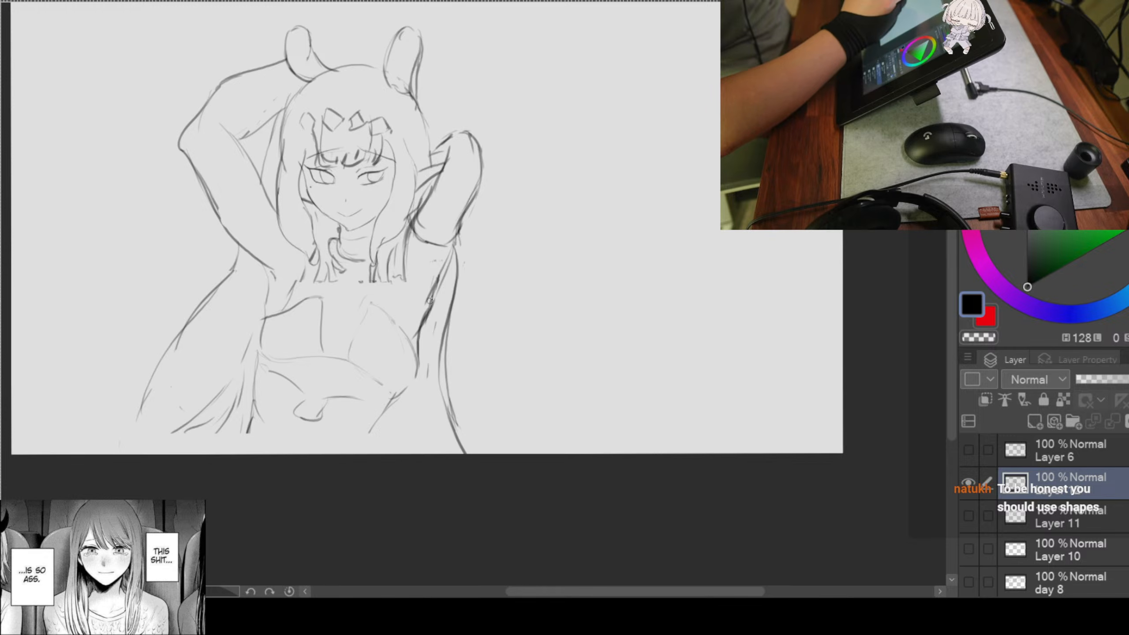
pyautogui.moveTo(452, 286)
pyautogui.mouseDown()
pyautogui.moveTo(457, 454)
pyautogui.moveTo(468, 455)
pyautogui.mouseUp()
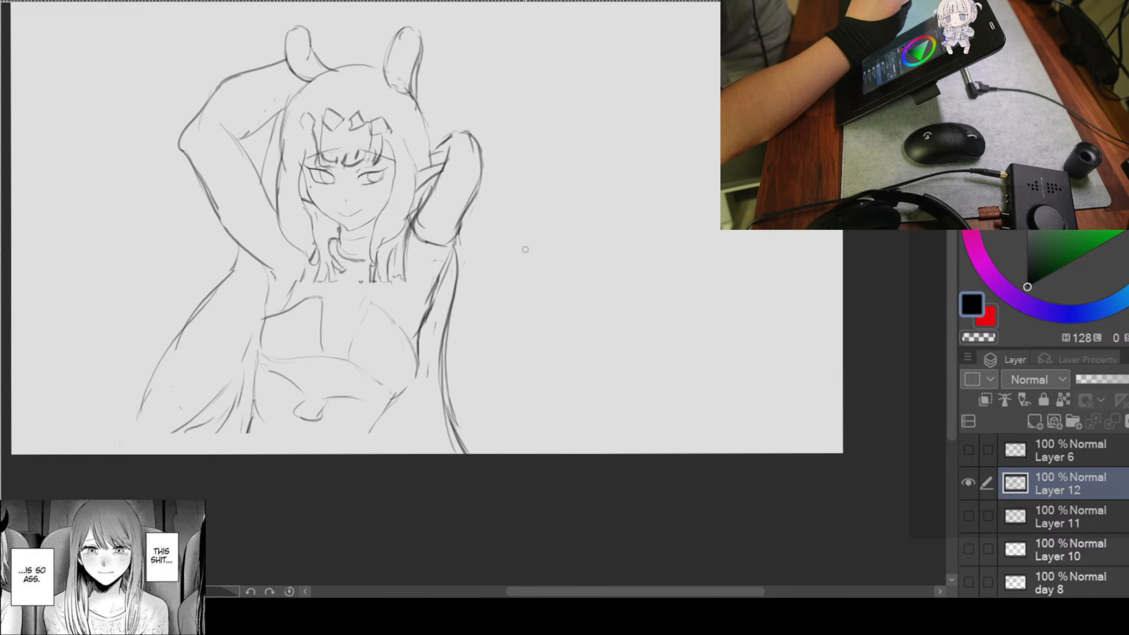
# Step: Lasso the left raised elbow, scale it down slightly and shift it towards the head, then redraw the forearm line joining it to the hair
pyautogui.moveTo(525, 250); pyautogui.dragTo(575, 245)
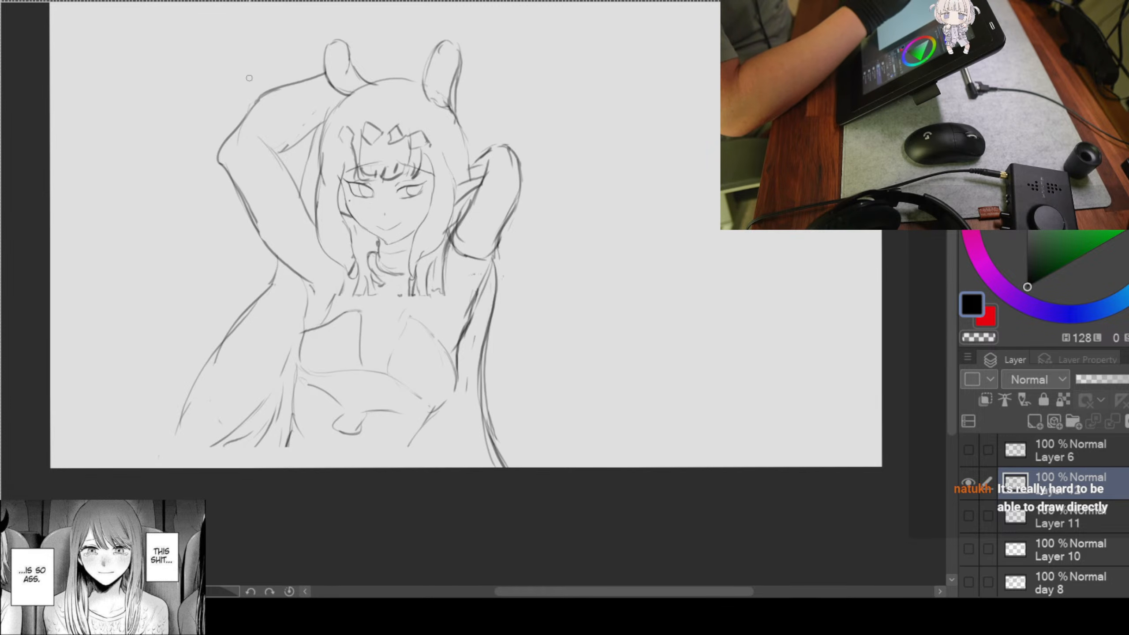
pyautogui.moveTo(270, 65)
pyautogui.mouseDown()
pyautogui.moveTo(221, 109)
pyautogui.moveTo(223, 240)
pyautogui.moveTo(282, 206)
pyautogui.moveTo(295, 174)
pyautogui.moveTo(305, 109)
pyautogui.moveTo(282, 66)
pyautogui.mouseUp()
pyautogui.hotkey('ctrl', 't')
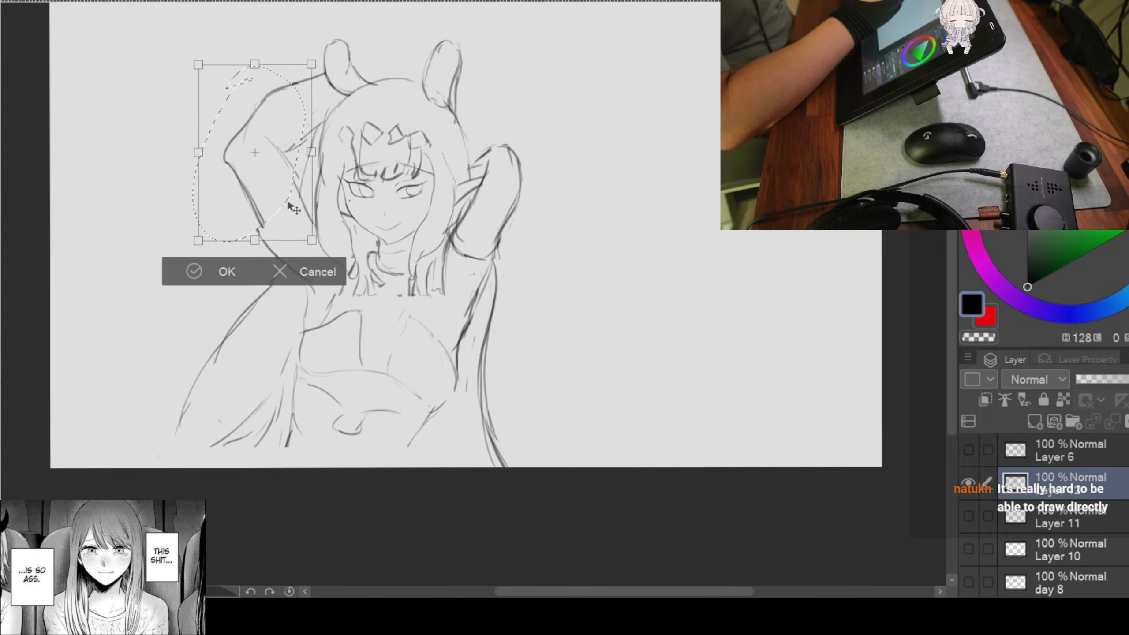
pyautogui.moveTo(290, 209); pyautogui.dragTo(305, 219)
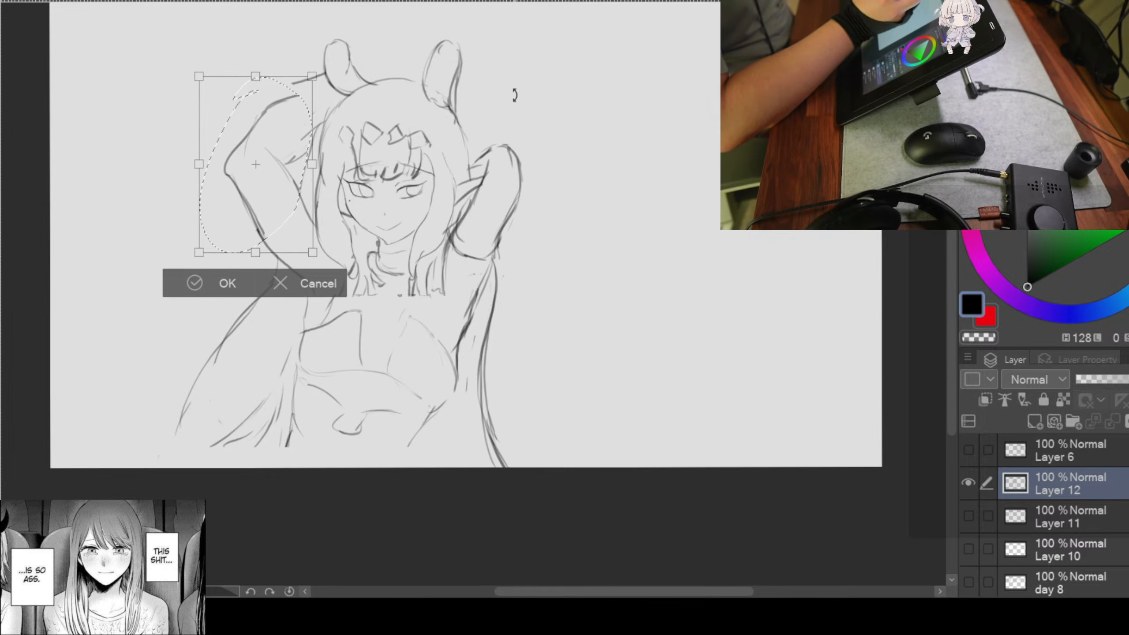
pyautogui.moveTo(375, 90); pyautogui.dragTo(378, 93)
pyautogui.moveTo(315, 77); pyautogui.dragTo(307, 88)
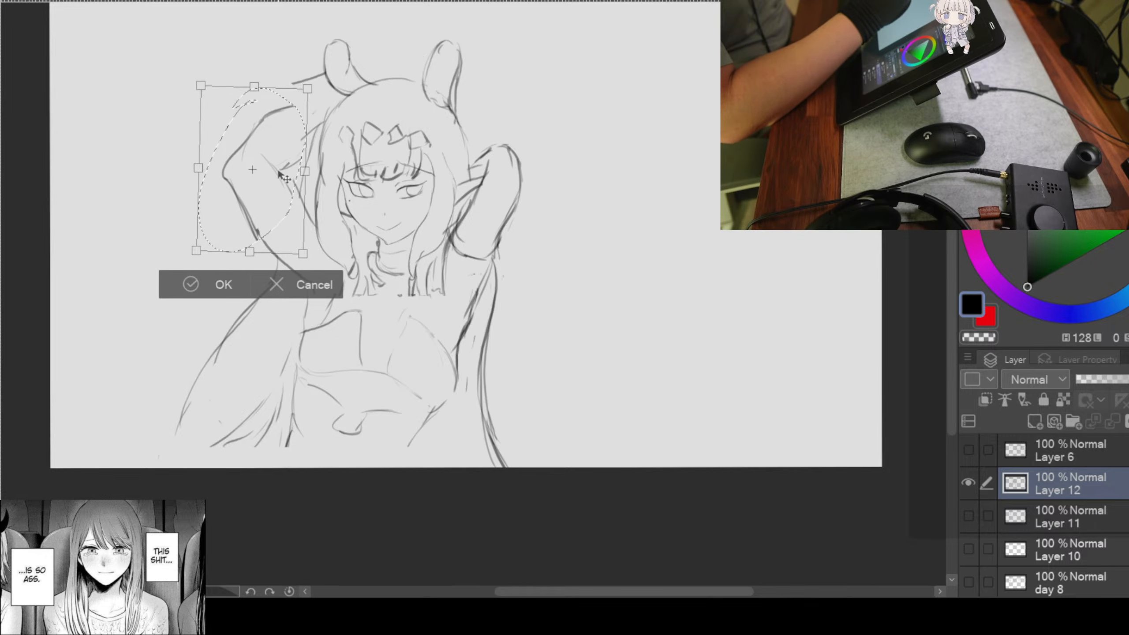
pyautogui.moveTo(280, 171); pyautogui.dragTo(301, 175)
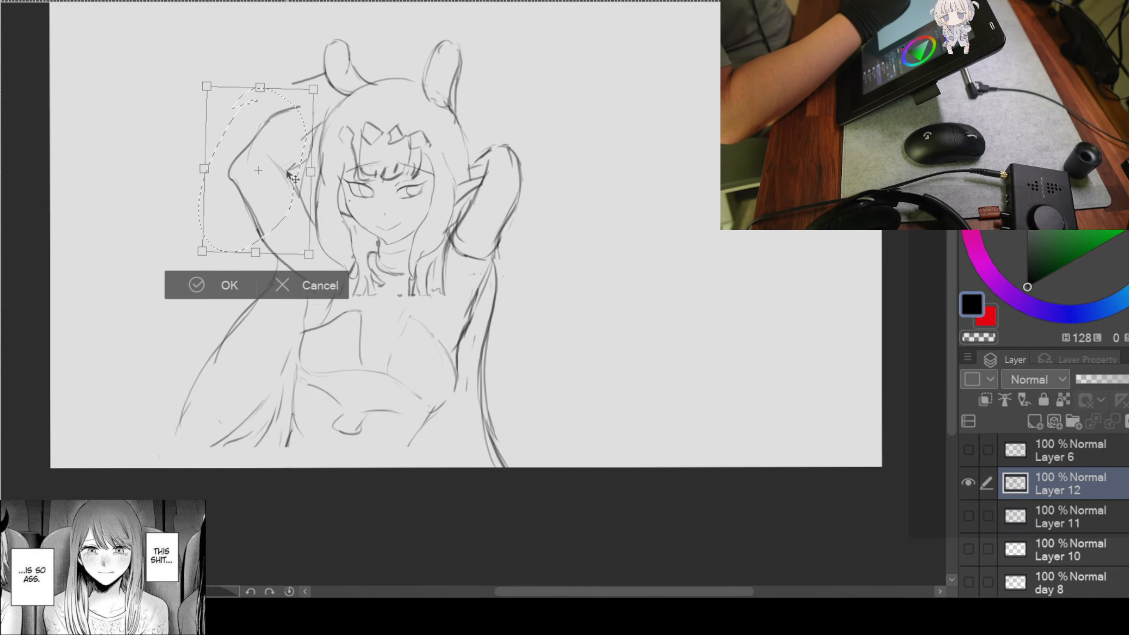
pyautogui.click(204, 288)
pyautogui.hotkey('ctrl', 'd')
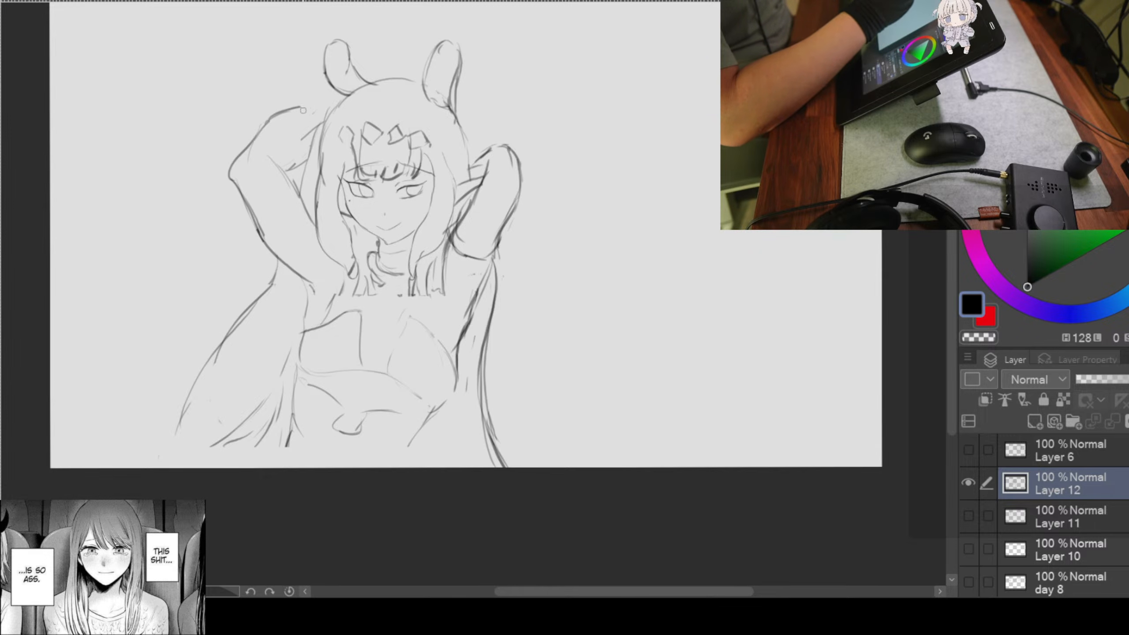
pyautogui.moveTo(306, 105); pyautogui.dragTo(347, 88)
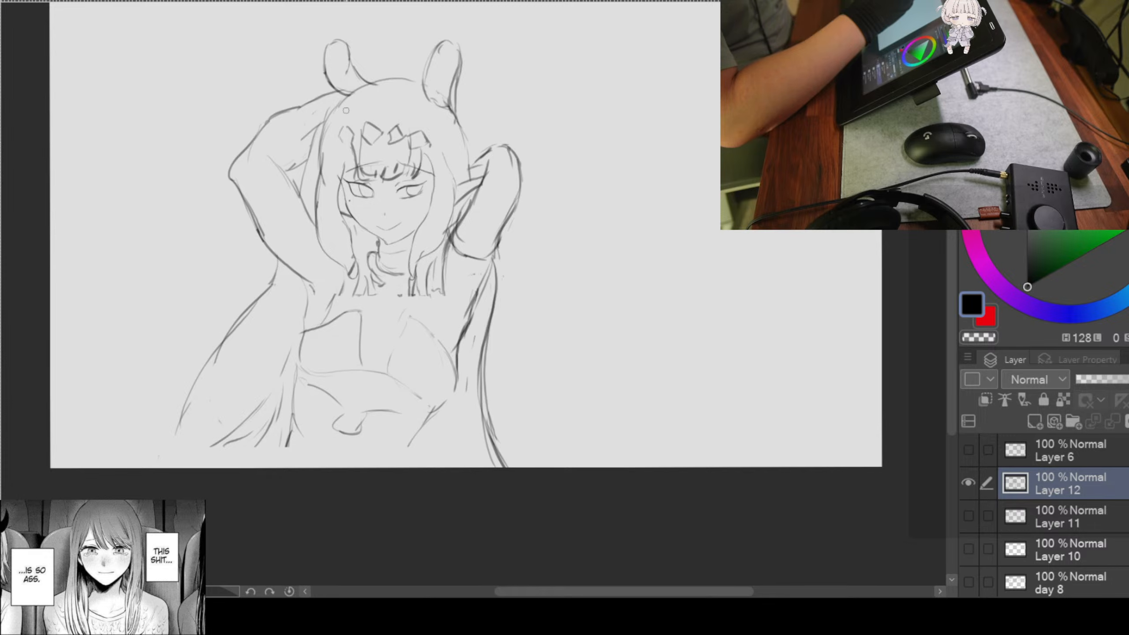
# Step: Scale the whole elf girl sketch down to a small figure and place it near the upper middle of the canvas
pyautogui.scroll(-1, 519, 59)
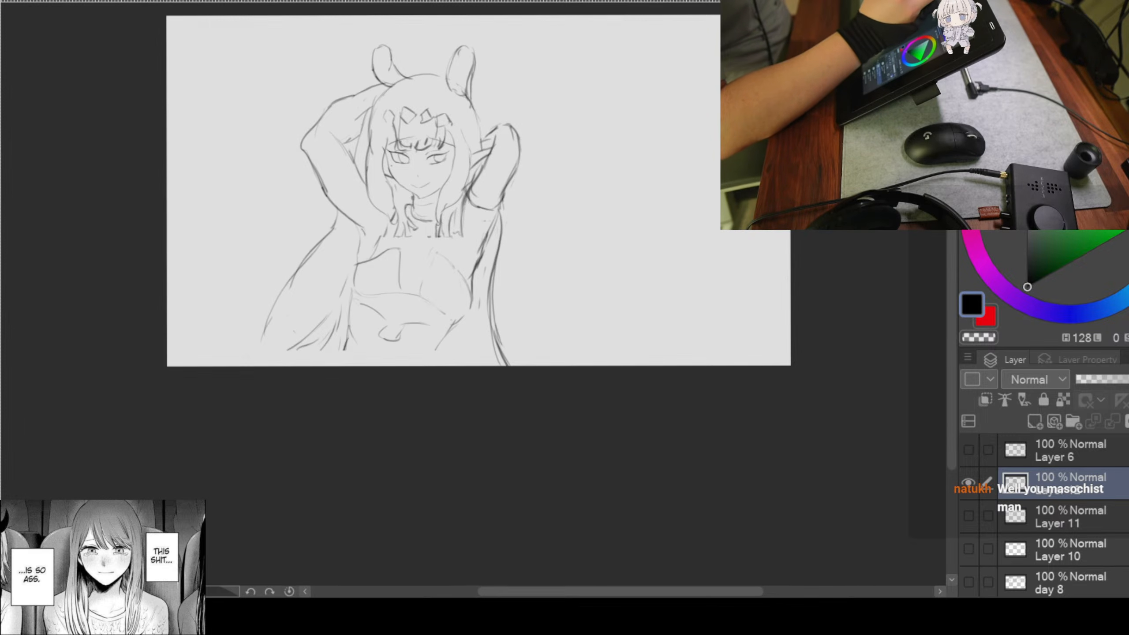
pyautogui.hotkey('ctrl', 't')
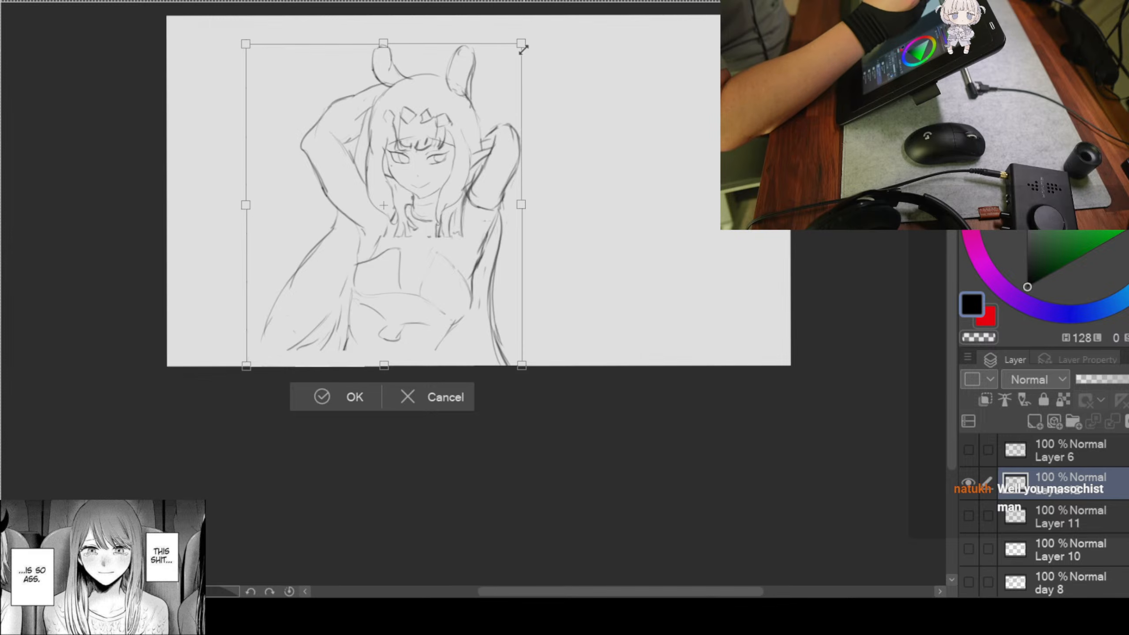
pyautogui.moveTo(521, 44)
pyautogui.mouseDown()
pyautogui.moveTo(433, 122)
pyautogui.moveTo(450, 126)
pyautogui.mouseUp()
pyautogui.click(287, 397)
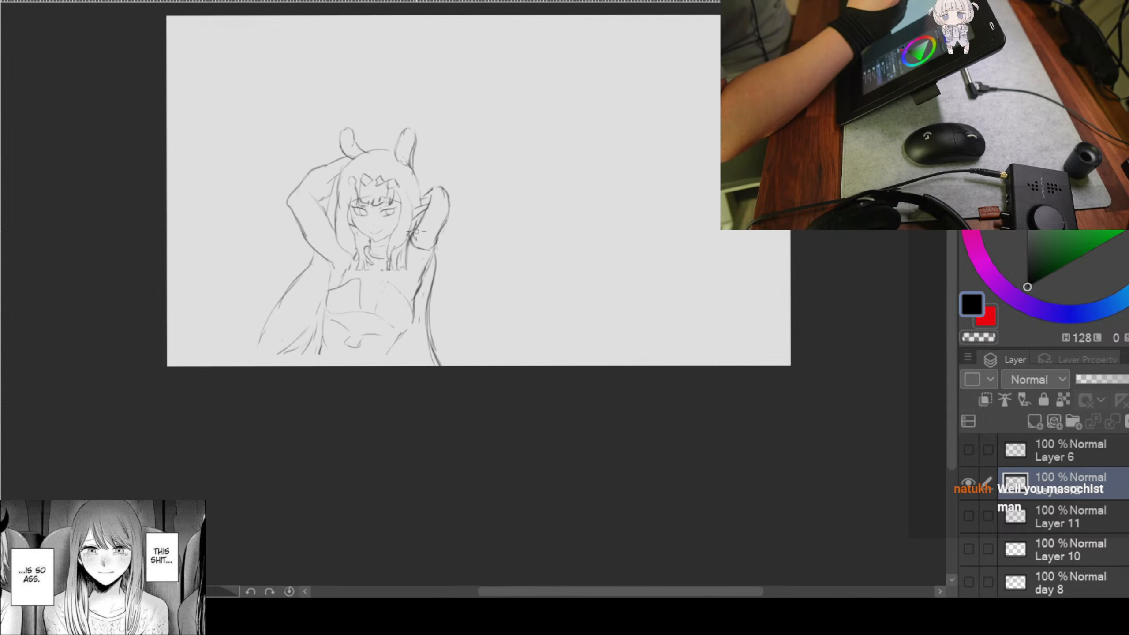
pyautogui.moveTo(517, 176); pyautogui.dragTo(452, 228)
pyautogui.hotkey('ctrl', 't')
pyautogui.moveTo(383, 180); pyautogui.dragTo(335, 241)
pyautogui.moveTo(282, 327); pyautogui.dragTo(424, 155)
pyautogui.click(371, 275)
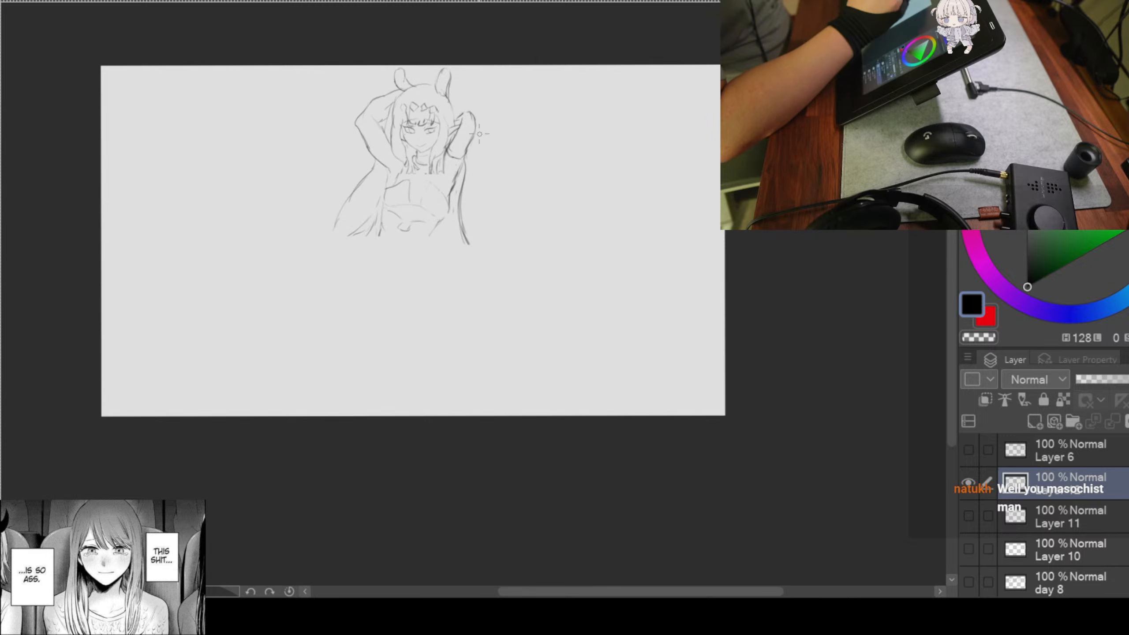
# Step: Shrink the elf girl figure slightly more and nudge it a little to the right
pyautogui.hotkey('ctrl', 't')
pyautogui.moveTo(476, 66); pyautogui.dragTo(467, 77)
pyautogui.moveTo(446, 126); pyautogui.dragTo(461, 122)
pyautogui.click(370, 268)
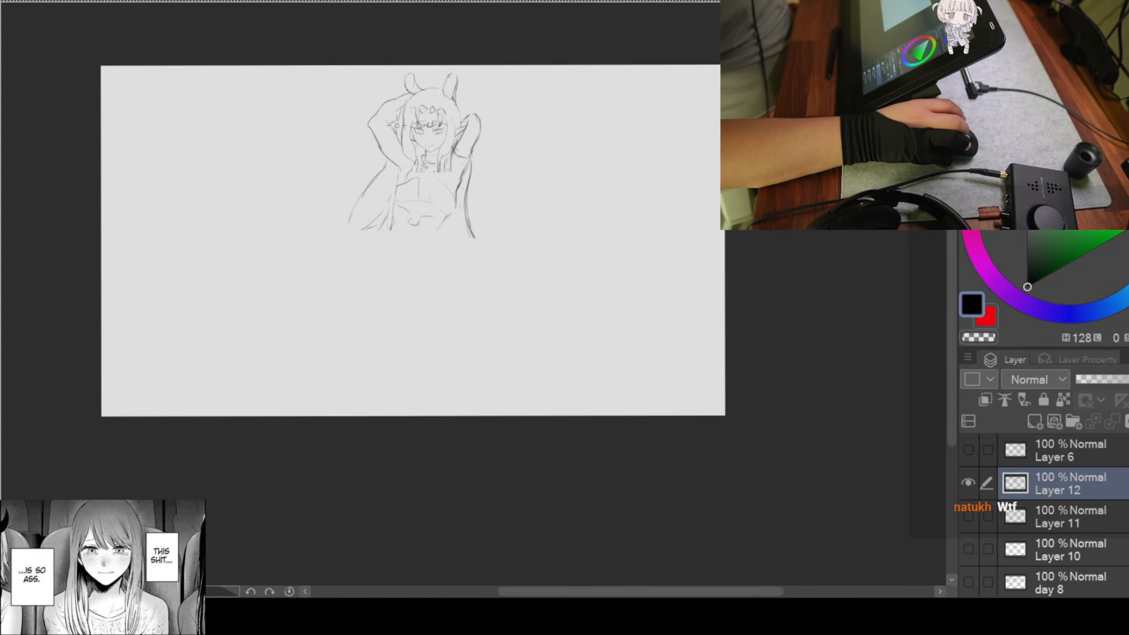
# Step: Show Layer 10 and Layer 11 together with Layer 12 so all three girl sketches share the canvas
pyautogui.scroll(2, 397, 125)
pyautogui.moveTo(370, 159)
pyautogui.mouseDown()
pyautogui.moveTo(456, 242)
pyautogui.moveTo(447, 236)
pyautogui.mouseUp()
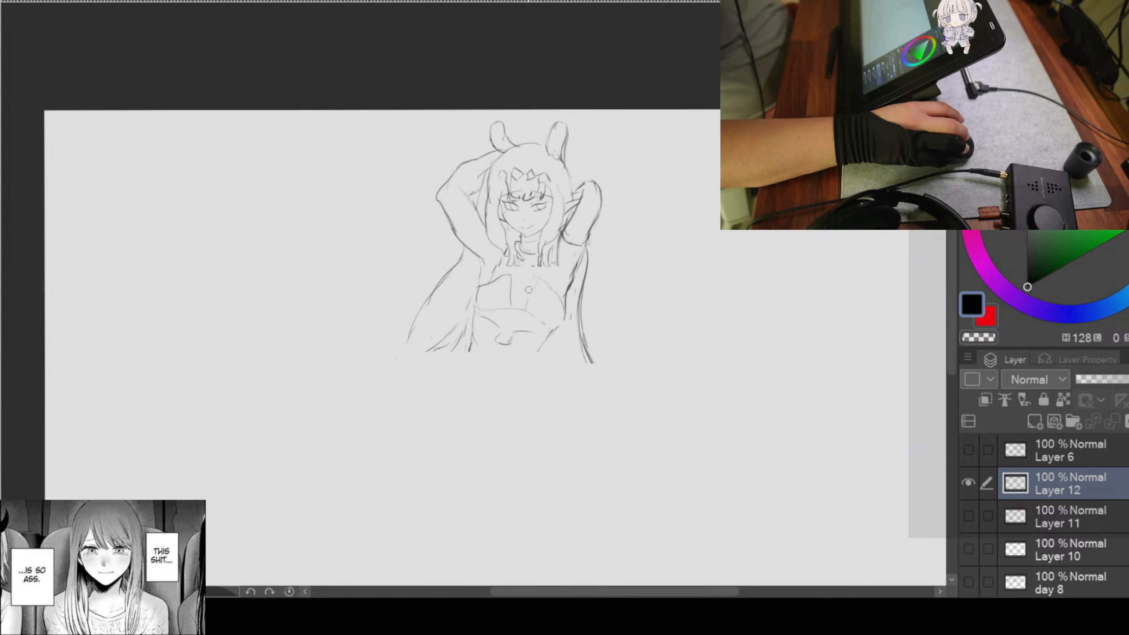
pyautogui.scroll(2, 511, 263)
pyautogui.moveTo(511, 264); pyautogui.dragTo(634, 258)
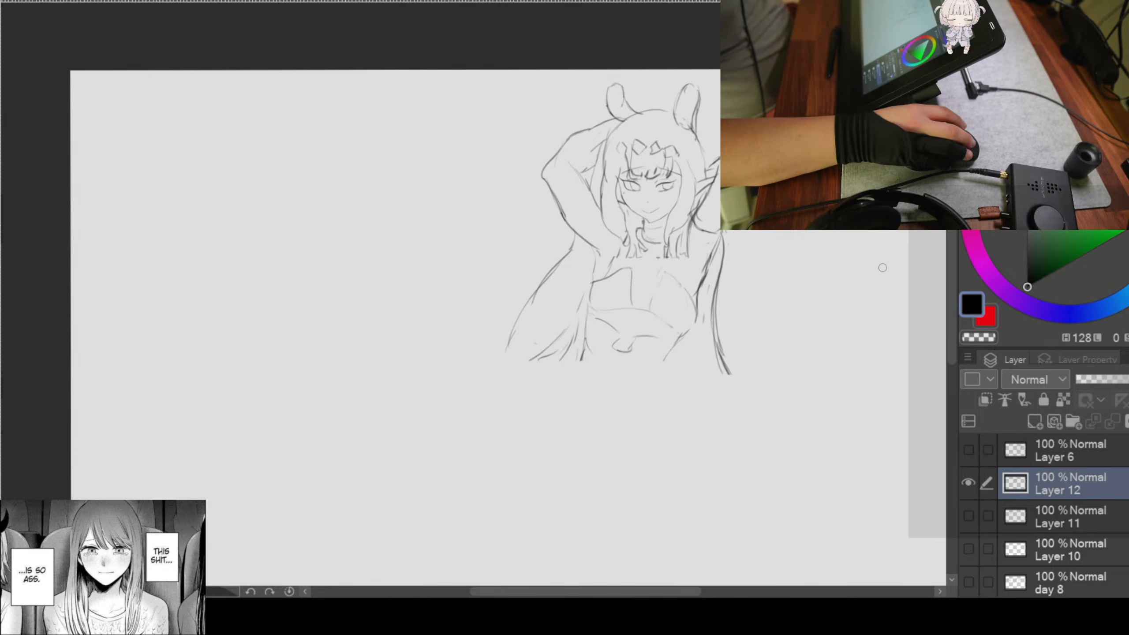
pyautogui.click(971, 483)
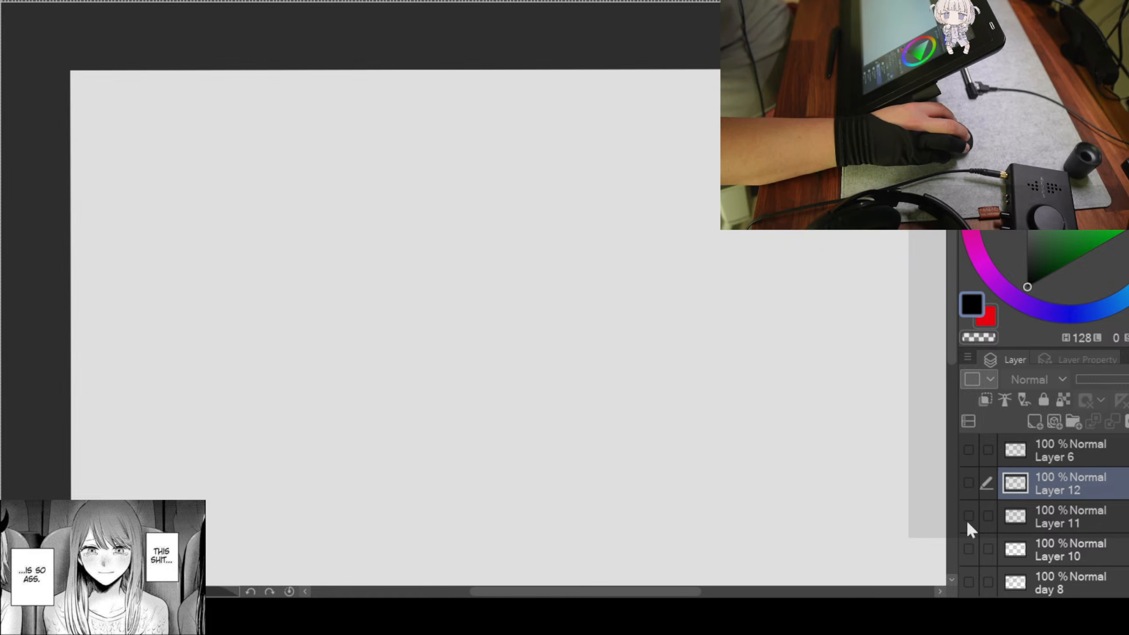
pyautogui.click(966, 545)
pyautogui.click(972, 512)
pyautogui.click(970, 482)
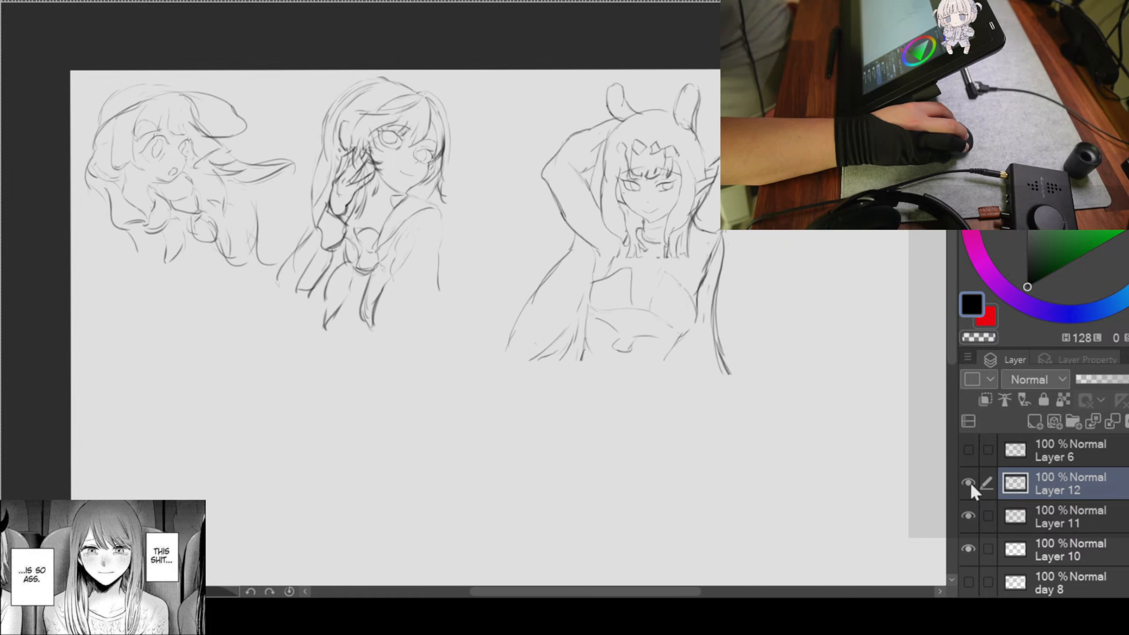
# Step: Move the elf girl sketch on Layer 12 closer beside the second girl and scale it down slightly
pyautogui.hotkey('ctrl', 't')
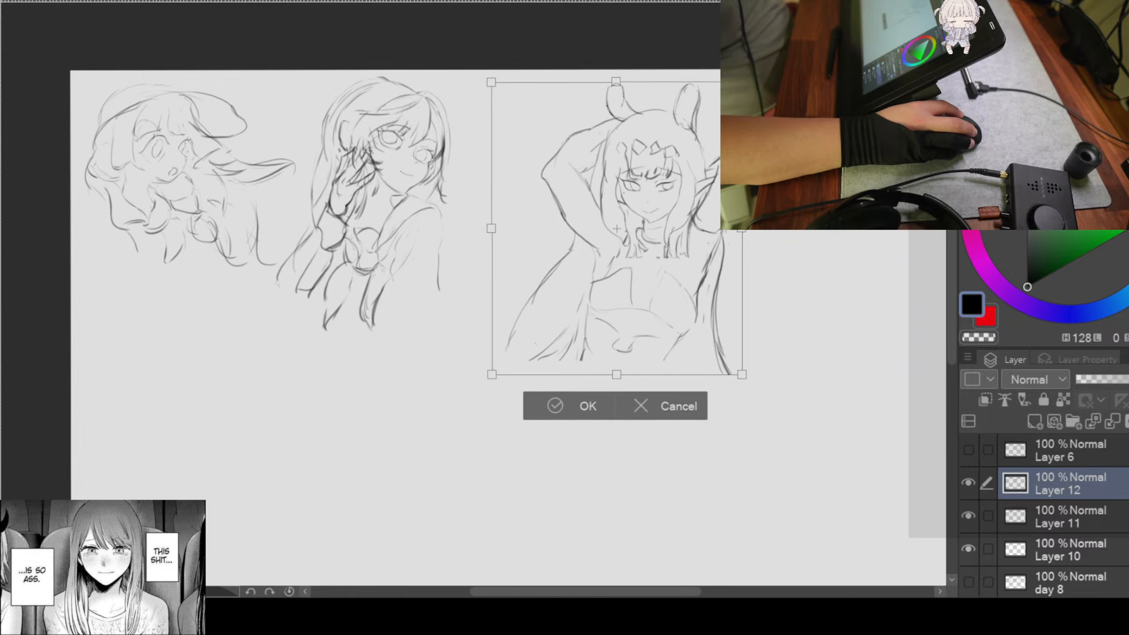
pyautogui.moveTo(695, 147); pyautogui.dragTo(610, 134)
pyautogui.click(489, 383)
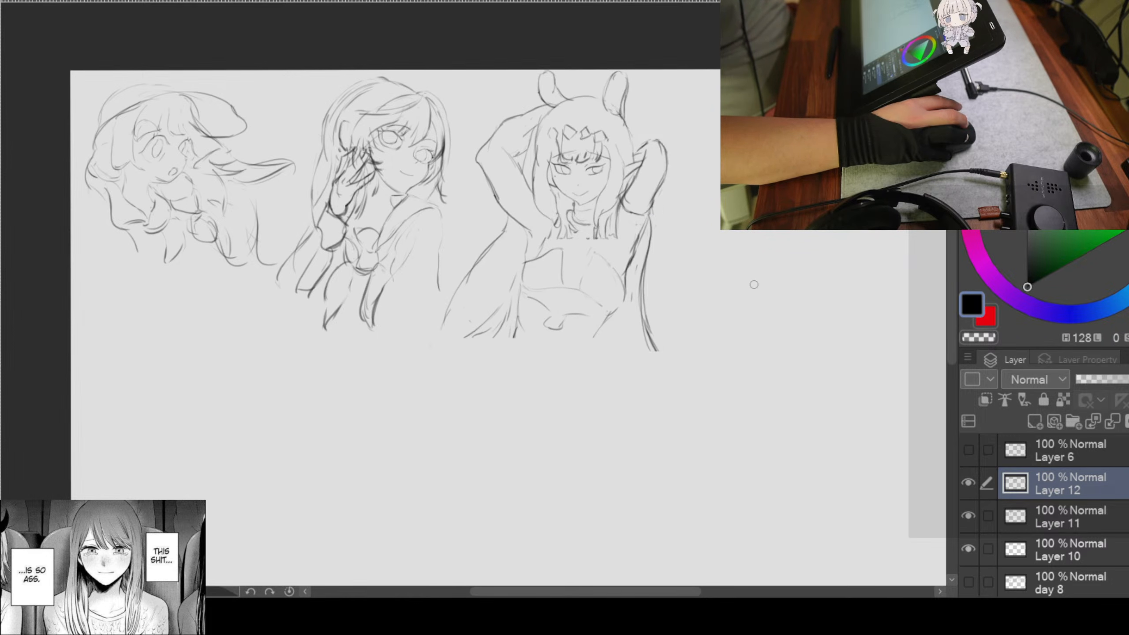
pyautogui.moveTo(803, 277)
pyautogui.mouseDown()
pyautogui.moveTo(743, 256)
pyautogui.moveTo(809, 234)
pyautogui.moveTo(742, 232)
pyautogui.mouseUp()
pyautogui.scroll(-1, 794, 237)
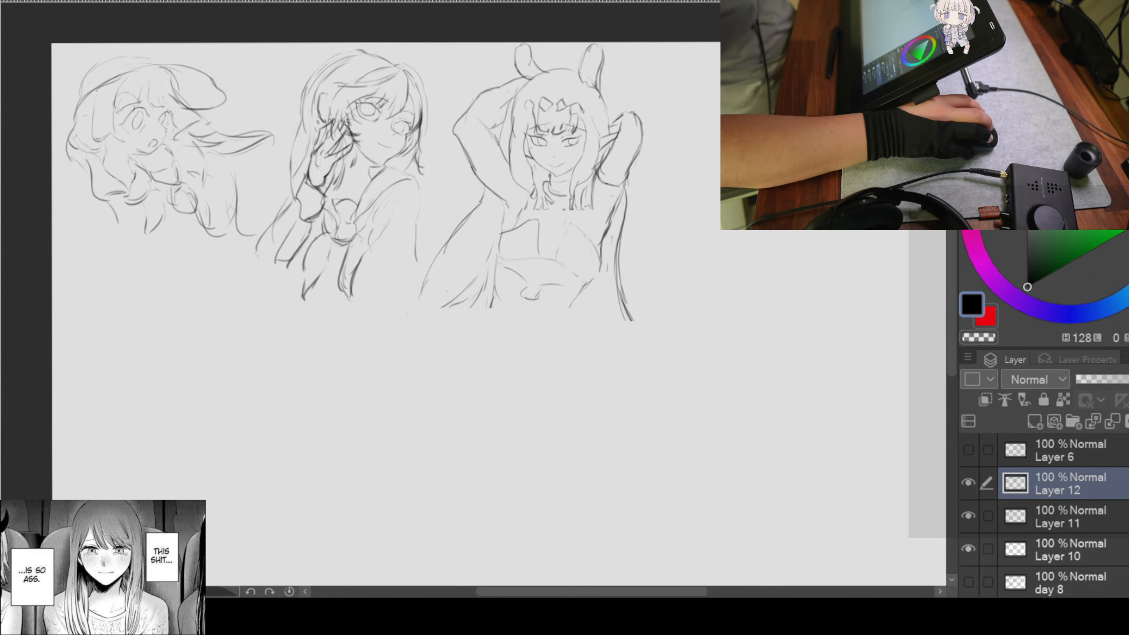
pyautogui.scroll(3, 436, 253)
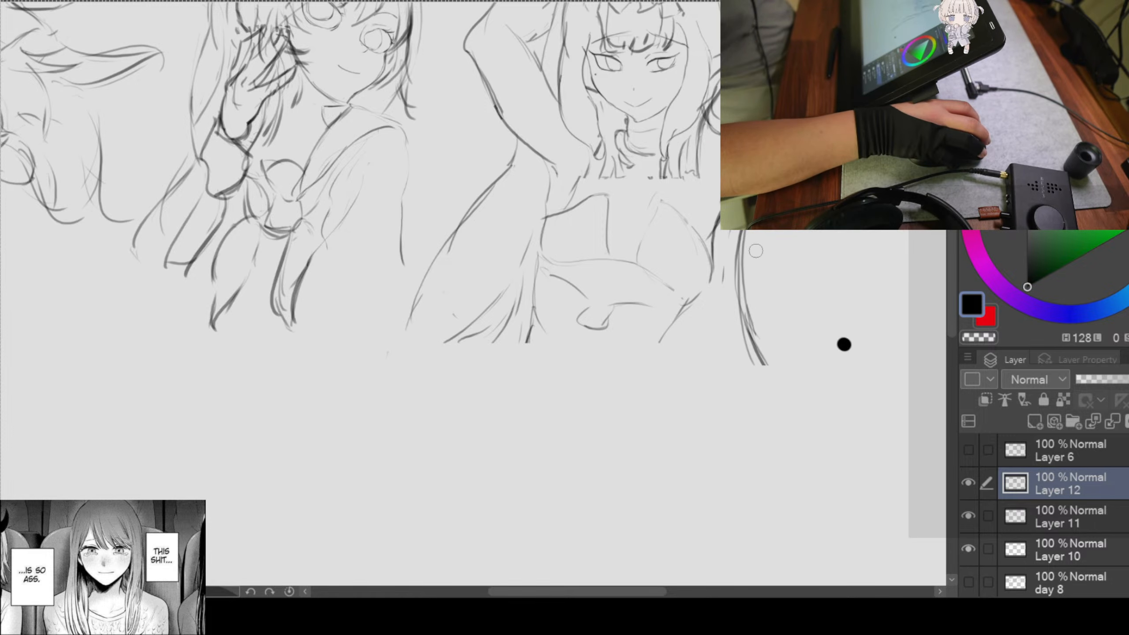
pyautogui.scroll(4, 787, 251)
pyautogui.moveTo(788, 250); pyautogui.dragTo(264, 234)
pyautogui.scroll(-4, 265, 234)
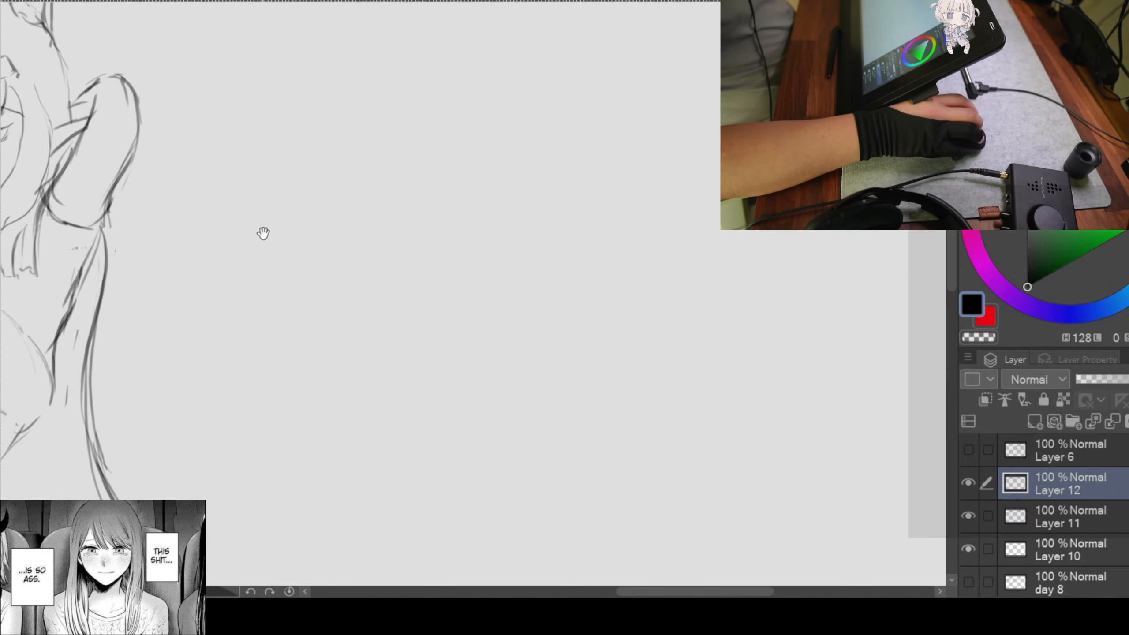
# Step: Add a new raster layer directly above Layer 12
pyautogui.scroll(-4, 452, 212)
pyautogui.moveTo(508, 211)
pyautogui.mouseDown()
pyautogui.moveTo(424, 209)
pyautogui.moveTo(531, 195)
pyautogui.moveTo(388, 147)
pyautogui.mouseUp()
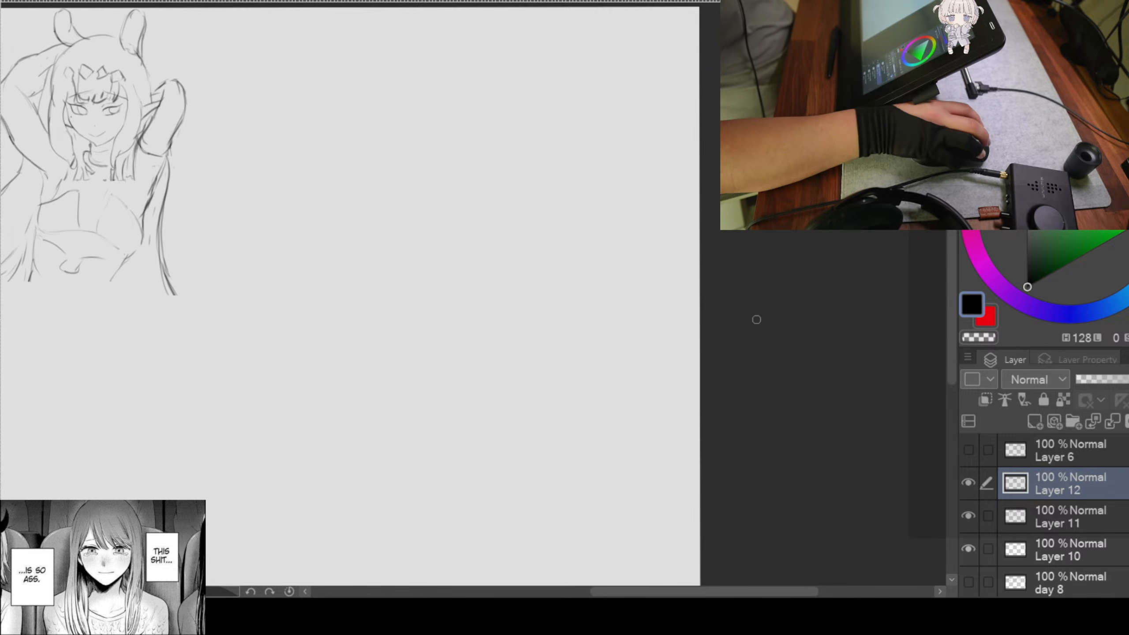
pyautogui.click(1034, 422)
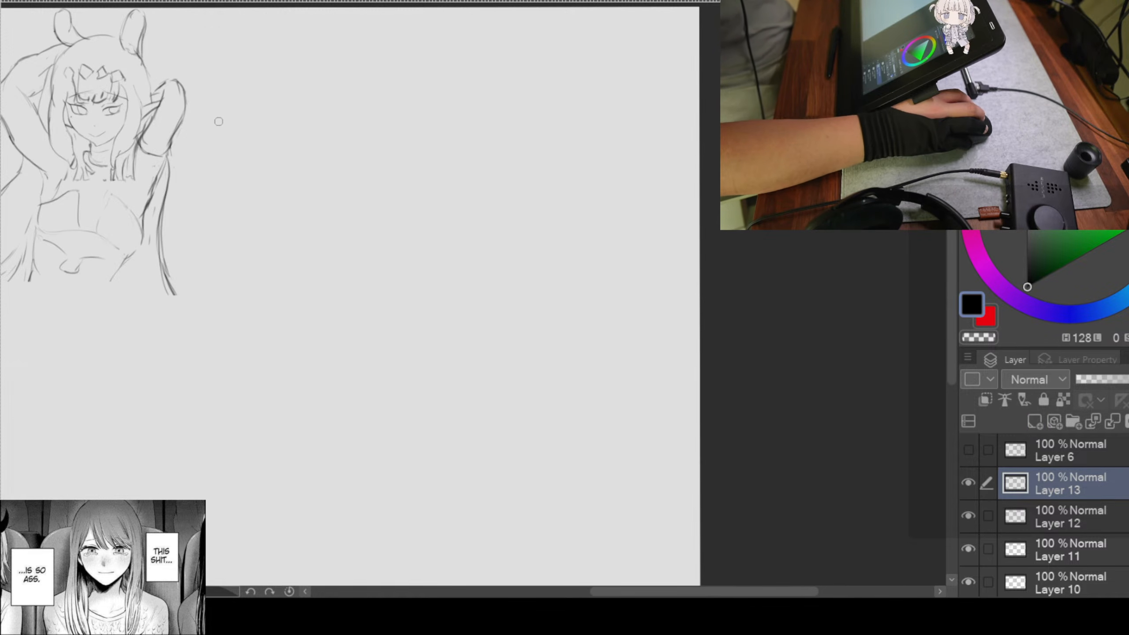
pyautogui.moveTo(373, 71); pyautogui.dragTo(364, 304)
pyautogui.hotkey('ctrl', 'z')
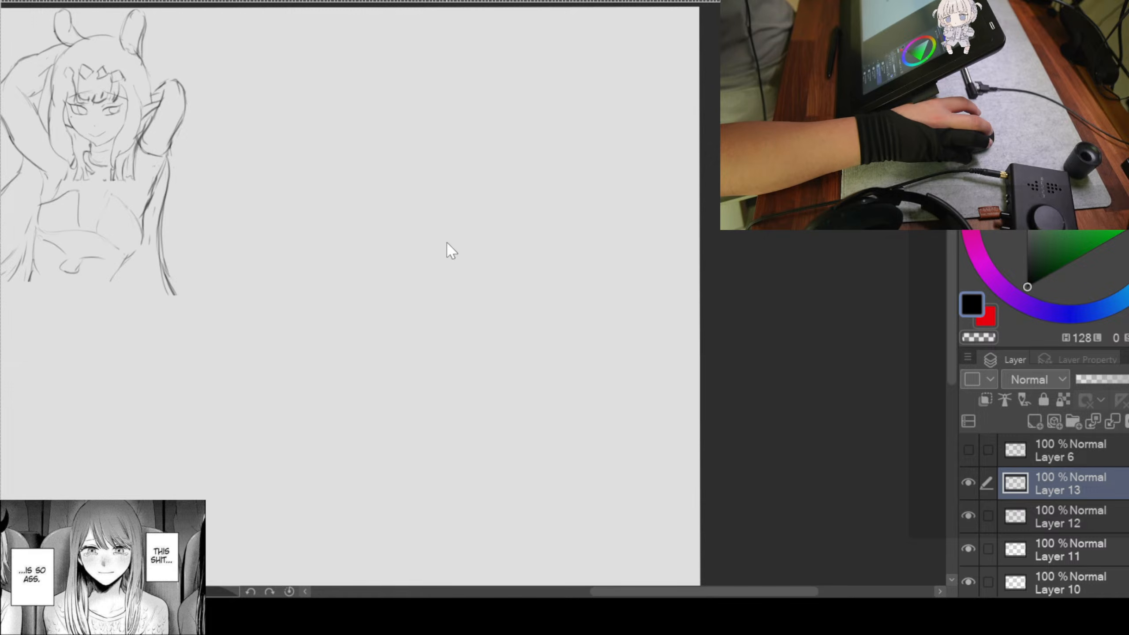
pyautogui.moveTo(361, 125)
pyautogui.mouseDown()
pyautogui.moveTo(435, 104)
pyautogui.moveTo(526, 327)
pyautogui.moveTo(502, 424)
pyautogui.mouseUp()
pyautogui.hotkey('ctrl', 'z')
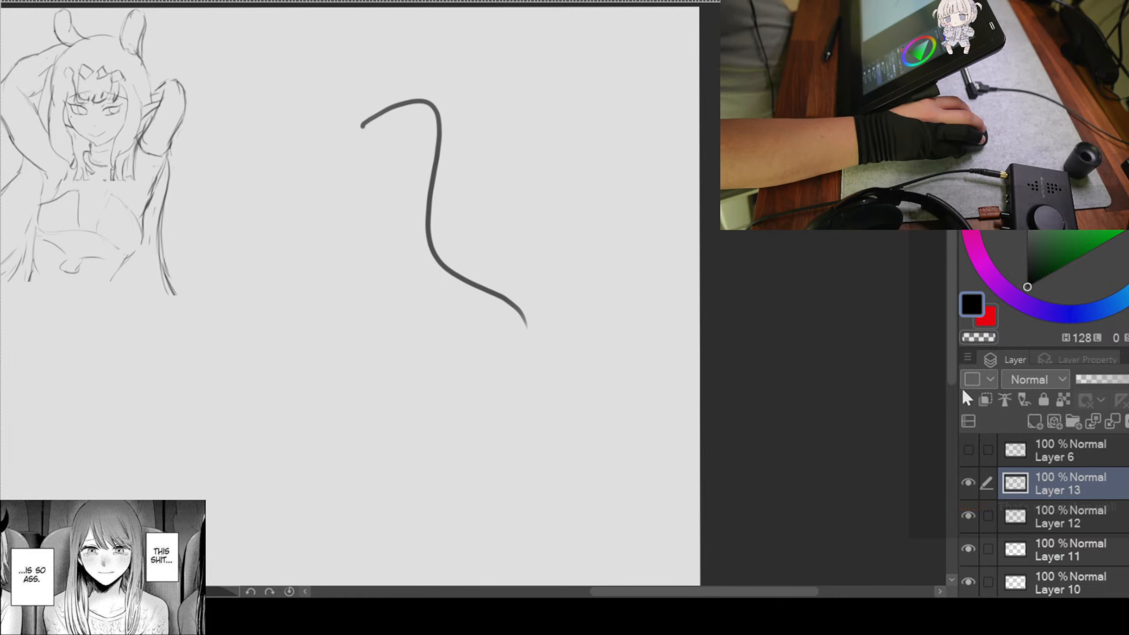
pyautogui.hotkey('ctrl', 'z')
# Step: Hide Layer 12, Layer 11 and Layer 10 with the earlier character sketches, keeping Layer 13 visible
pyautogui.scroll(1, 448, 177)
pyautogui.moveTo(448, 178); pyautogui.dragTo(789, 285)
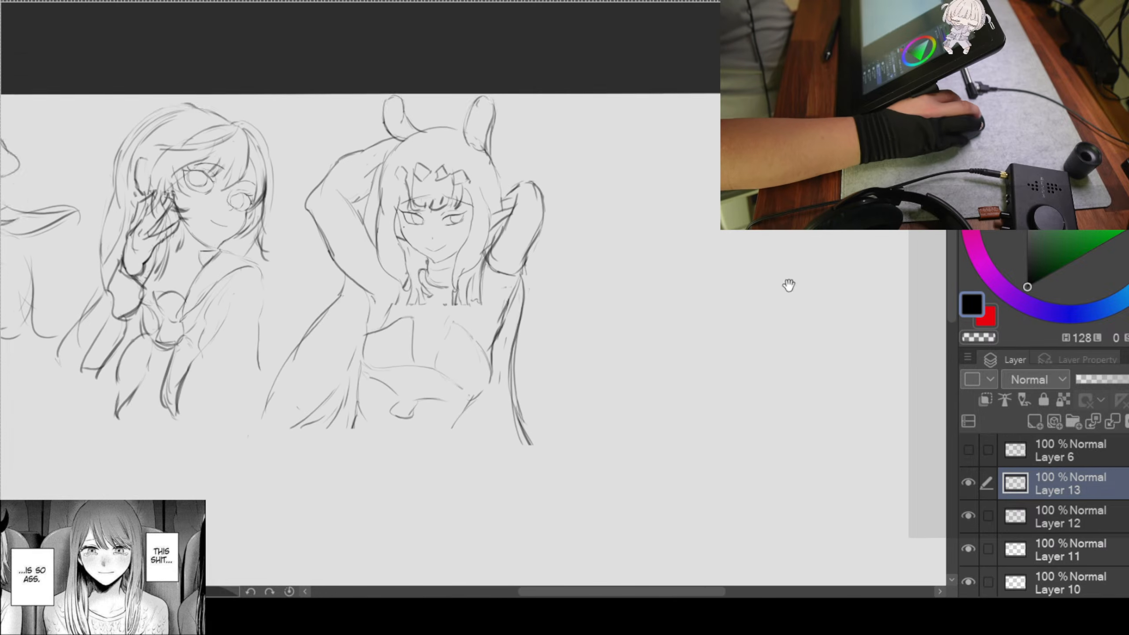
pyautogui.scroll(-3, 789, 285)
pyautogui.moveTo(648, 260)
pyautogui.mouseDown()
pyautogui.moveTo(600, 204)
pyautogui.moveTo(516, 174)
pyautogui.mouseUp()
pyautogui.scroll(2, 517, 174)
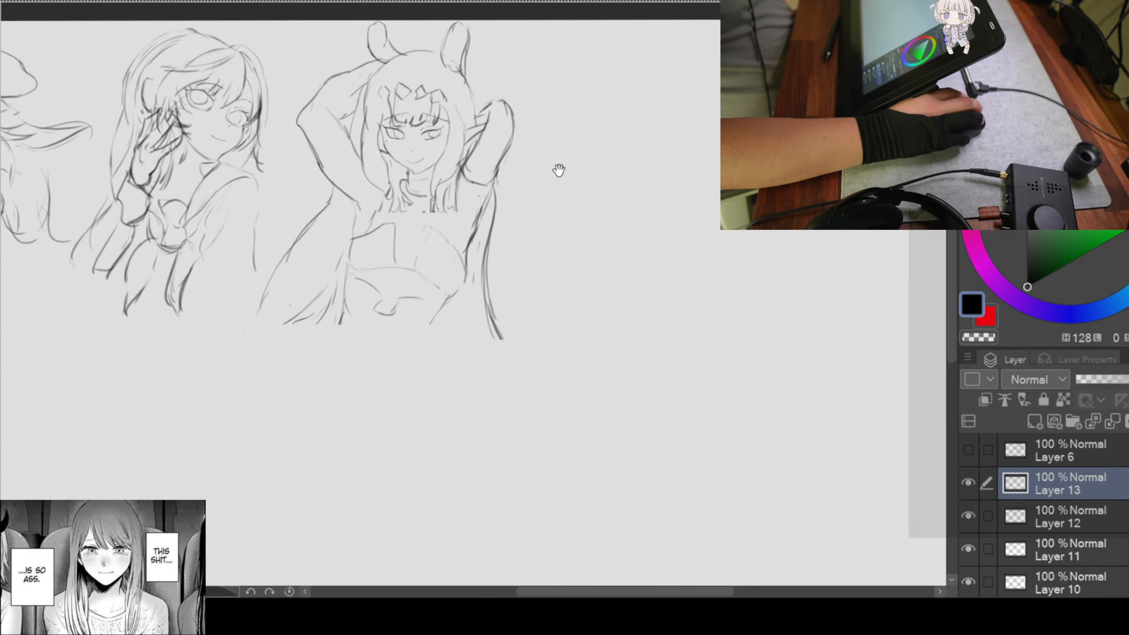
pyautogui.click(969, 482)
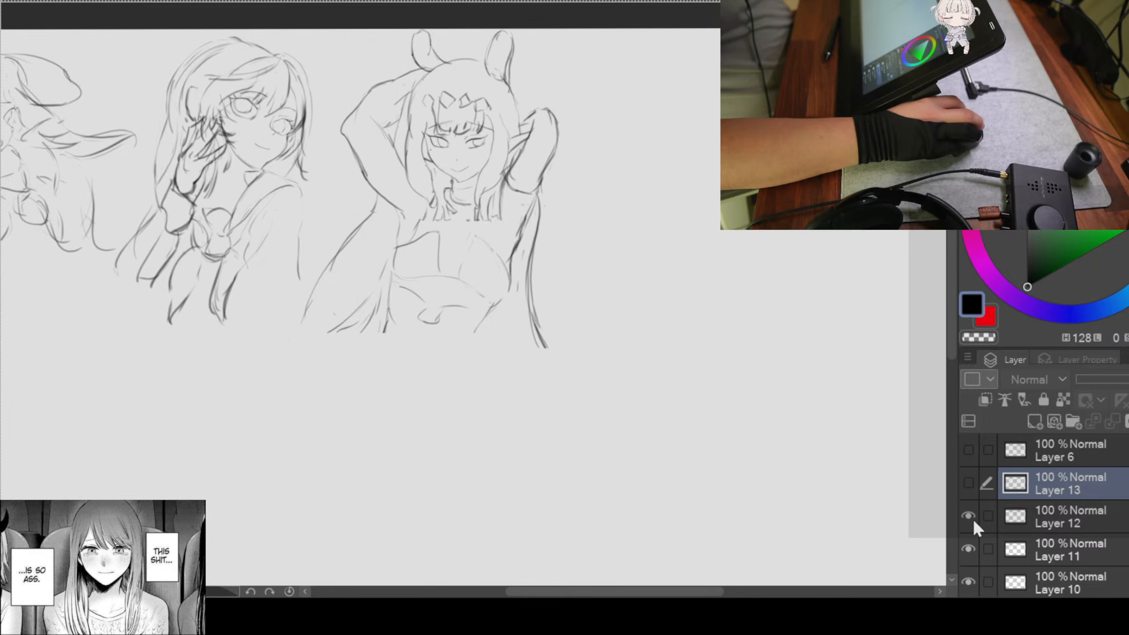
pyautogui.click(970, 516)
pyautogui.click(969, 582)
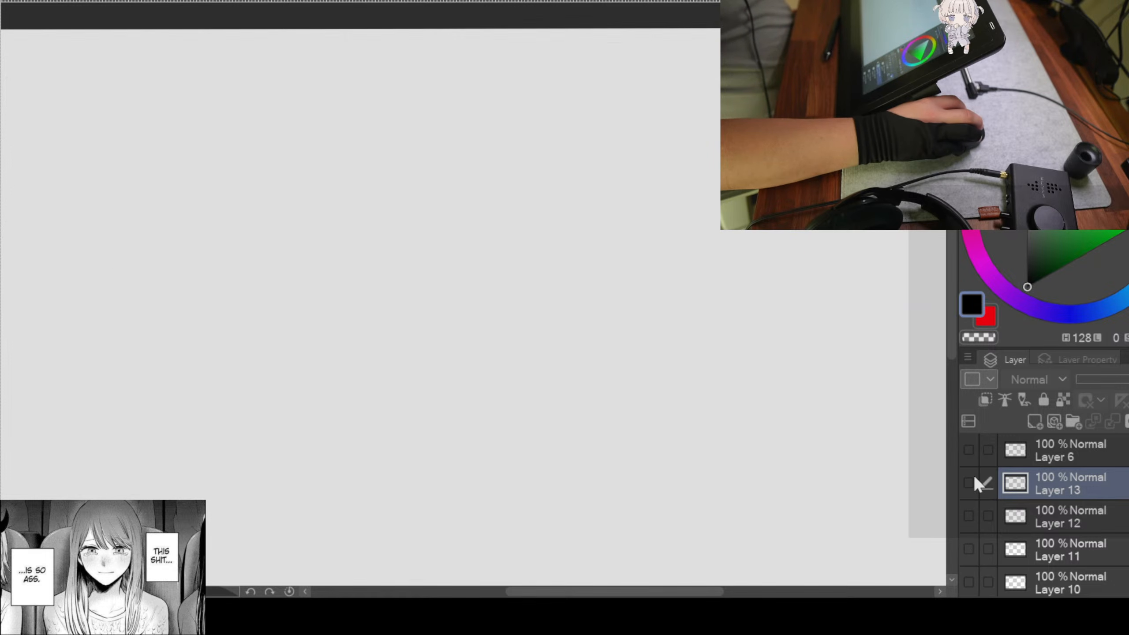
pyautogui.click(970, 482)
# Step: Sketch a rough tapering form on Layer 13 using short, broken contour strokes and one long curved side
pyautogui.scroll(1, 636, 221)
pyautogui.moveTo(636, 220); pyautogui.dragTo(527, 137)
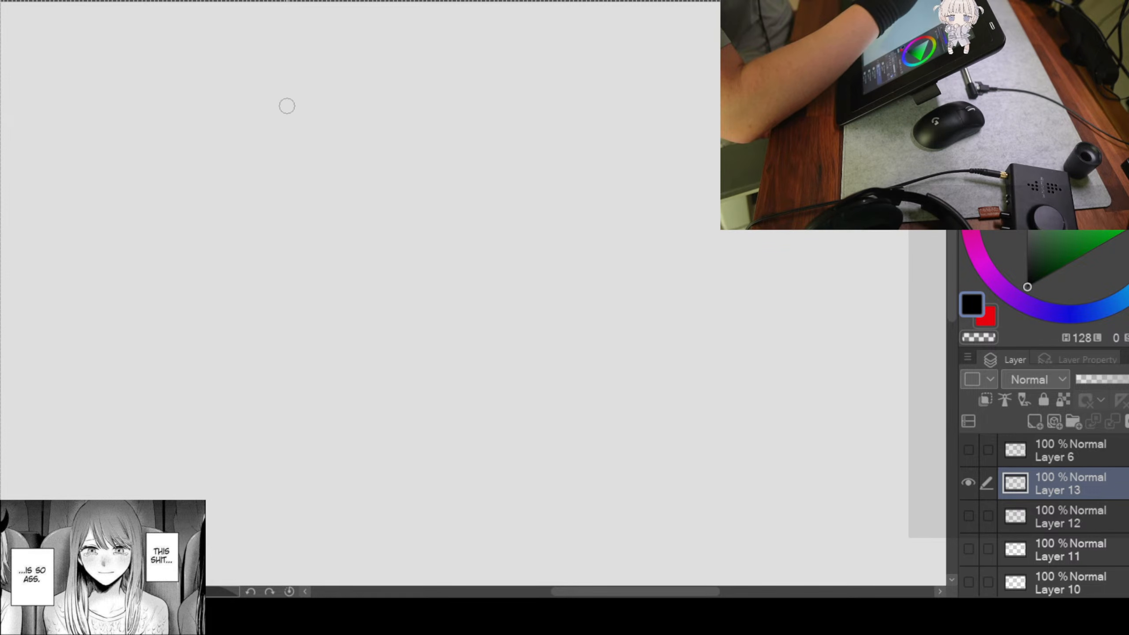
pyautogui.moveTo(286, 106); pyautogui.dragTo(403, 209)
pyautogui.hotkey('ctrl', 'z')
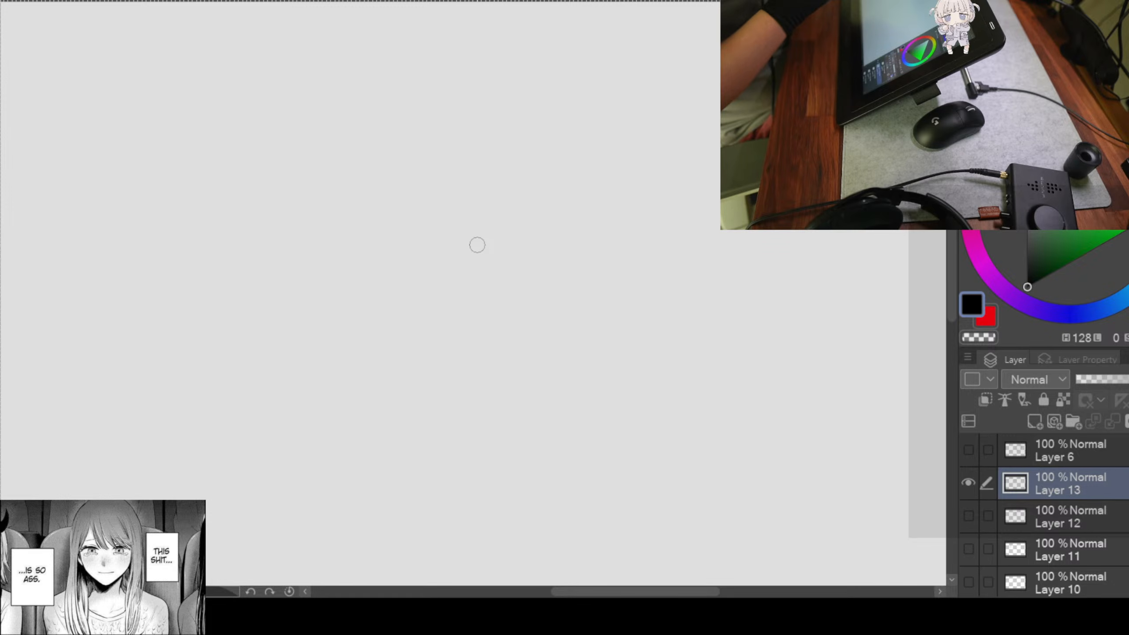
pyautogui.moveTo(280, 87); pyautogui.dragTo(311, 132)
pyautogui.moveTo(319, 142); pyautogui.dragTo(374, 193)
pyautogui.moveTo(410, 277); pyautogui.dragTo(442, 327)
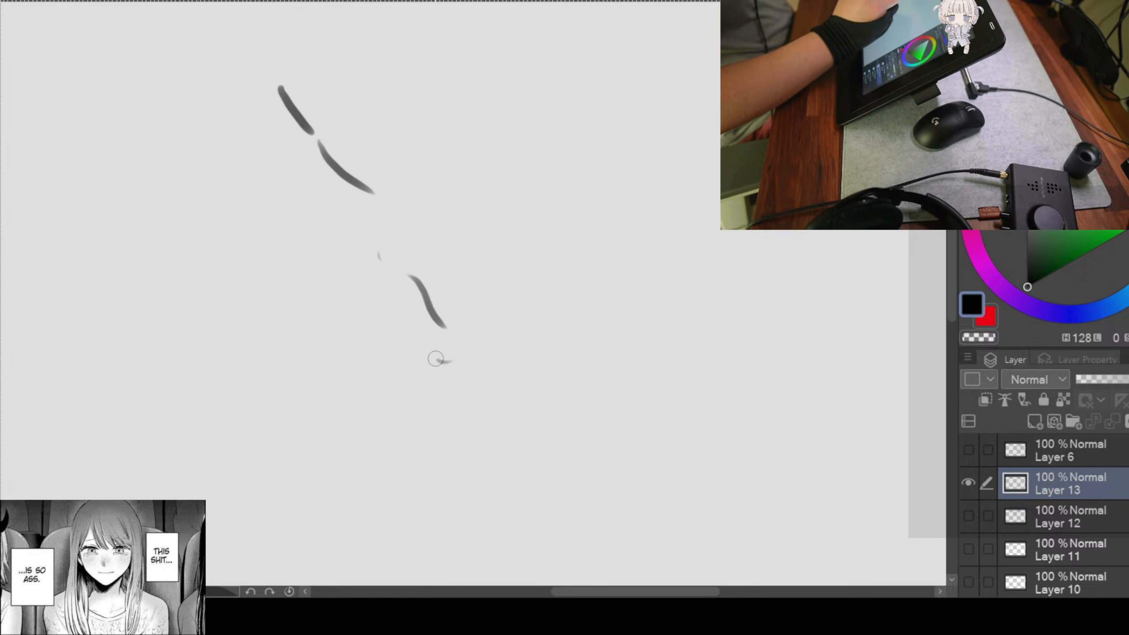
pyautogui.moveTo(367, 192); pyautogui.dragTo(406, 217)
pyautogui.moveTo(421, 243); pyautogui.dragTo(442, 337)
pyautogui.moveTo(269, 119)
pyautogui.mouseDown()
pyautogui.moveTo(276, 190)
pyautogui.moveTo(406, 367)
pyautogui.mouseUp()
pyautogui.moveTo(435, 383)
pyautogui.mouseDown()
pyautogui.moveTo(465, 394)
pyautogui.moveTo(451, 380)
pyautogui.mouseUp()
pyautogui.moveTo(382, 365); pyautogui.dragTo(447, 370)
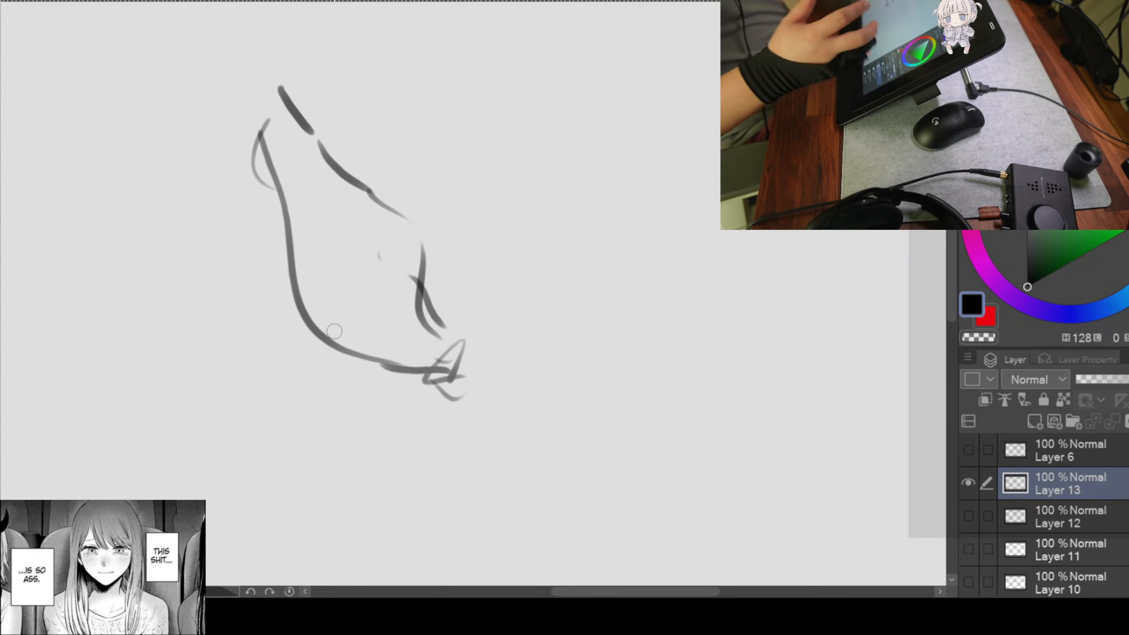
# Step: Draw bold curved and zigzag strokes over and around the rough tapering form
pyautogui.moveTo(615, 227)
pyautogui.mouseDown()
pyautogui.moveTo(596, 210)
pyautogui.moveTo(586, 382)
pyautogui.mouseUp()
pyautogui.moveTo(544, 177)
pyautogui.mouseDown()
pyautogui.moveTo(390, 150)
pyautogui.moveTo(275, 201)
pyautogui.moveTo(209, 277)
pyautogui.moveTo(274, 371)
pyautogui.mouseUp()
pyautogui.moveTo(282, 385); pyautogui.dragTo(377, 408)
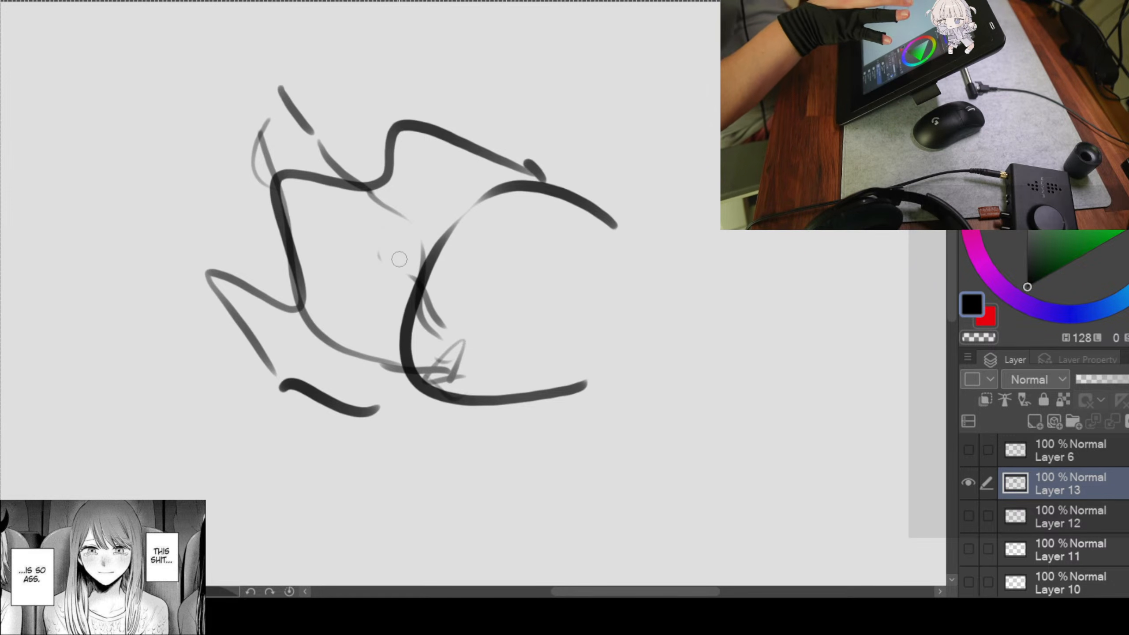
pyautogui.moveTo(438, 180)
pyautogui.mouseDown()
pyautogui.moveTo(287, 314)
pyautogui.moveTo(204, 291)
pyautogui.mouseUp()
pyautogui.moveTo(113, 248); pyautogui.dragTo(196, 316)
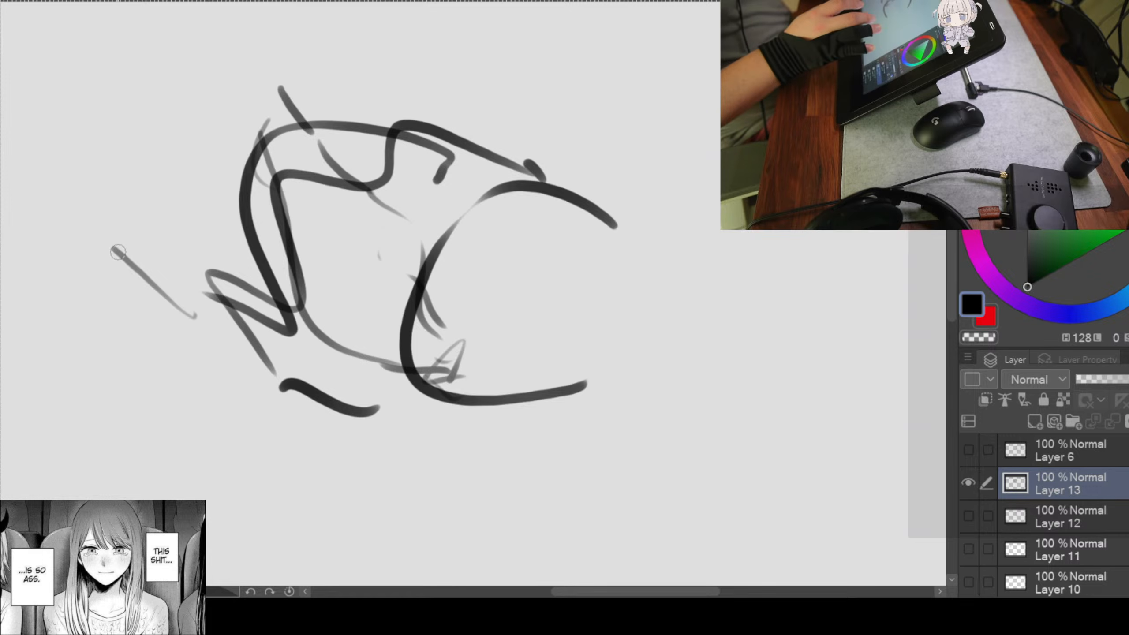
pyautogui.moveTo(249, 260); pyautogui.dragTo(303, 258)
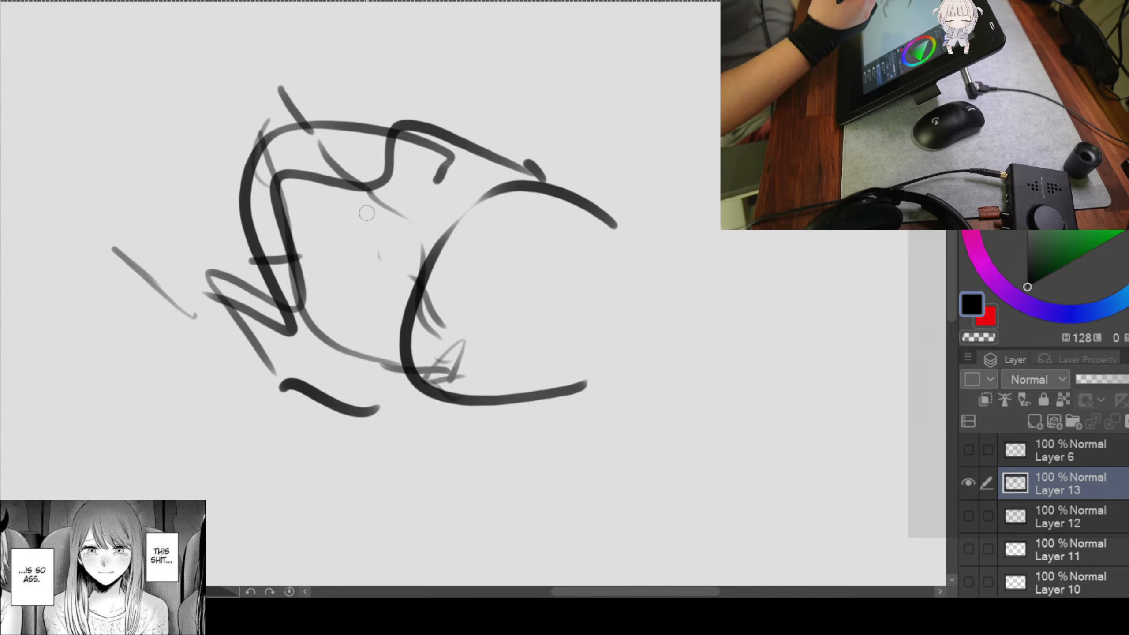
# Step: Undo all the practice strokes on Layer 13 back to a blank canvas
pyautogui.hotkey('ctrl', 'z')
pyautogui.hotkey('ctrl', 'z')
pyautogui.hotkey('ctrl', 'z')
pyautogui.hotkey('ctrl', 'z')
pyautogui.hotkey('ctrl', 'z')
pyautogui.hotkey('ctrl', 'z')
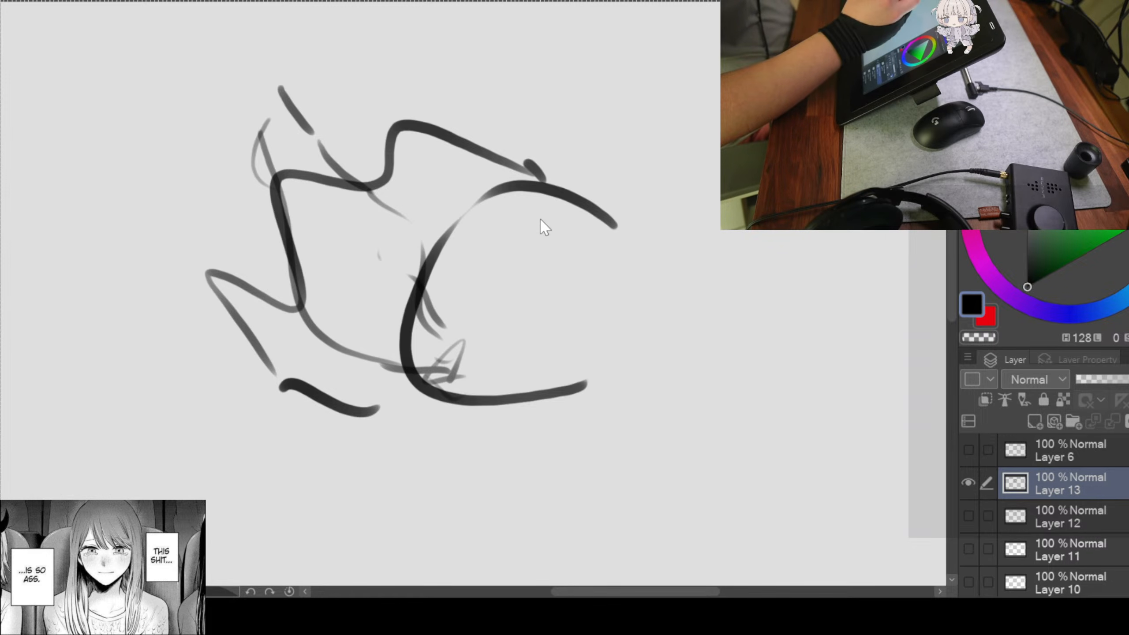
pyautogui.hotkey('ctrl', 'z')
pyautogui.hotkey('ctrl', 'z')
pyautogui.hotkey('ctrl', 'z')
pyautogui.hotkey('ctrl', 'z')
pyautogui.hotkey('ctrl', 'z')
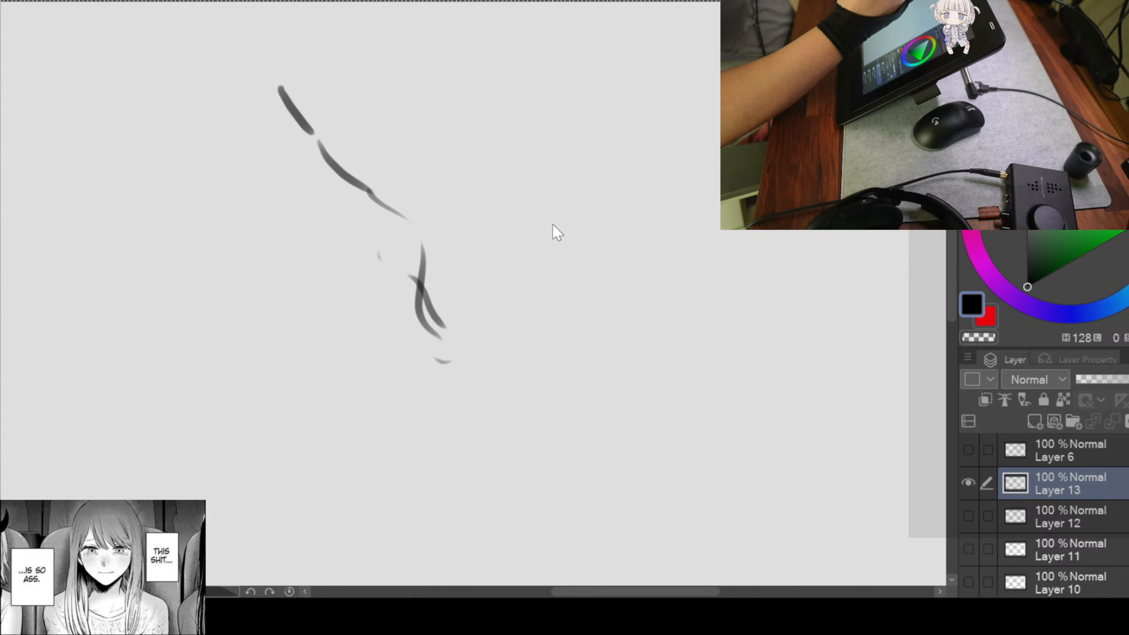
pyautogui.hotkey('ctrl', 'z')
pyautogui.hotkey('ctrl', 'z')
pyautogui.hotkey('ctrl', 'z')
pyautogui.hotkey('ctrl', 'z')
pyautogui.hotkey('ctrl', 'z')
pyautogui.hotkey('ctrl', 'z')
pyautogui.hotkey('ctrl', 'z')
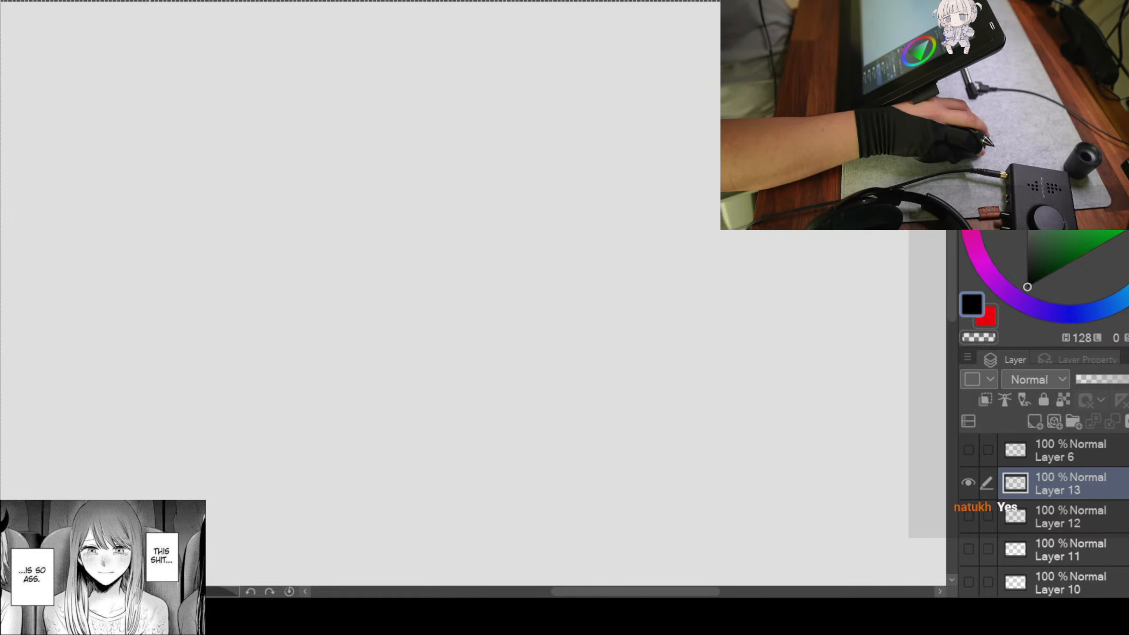
# Step: Paste the photographed sketch page as a new layer and scale it down to fit inside the canvas
pyautogui.hotkey('ctrl', 'v')
pyautogui.scroll(-4, 148, 84)
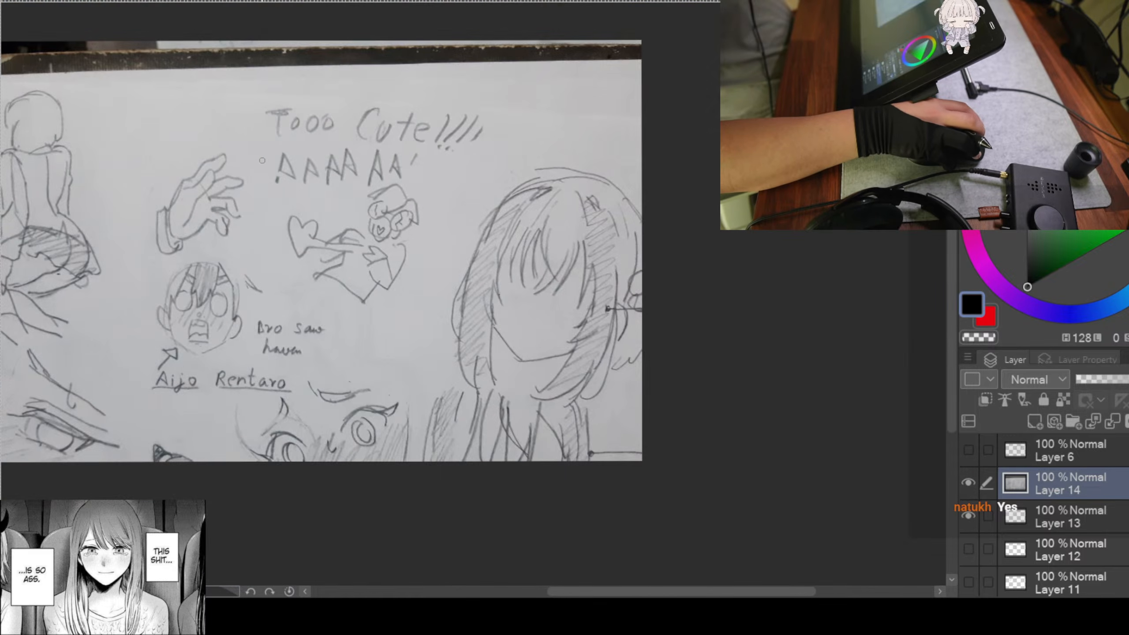
pyautogui.scroll(1, 264, 164)
pyautogui.hotkey('ctrl', 't')
pyautogui.scroll(-3, 183, 142)
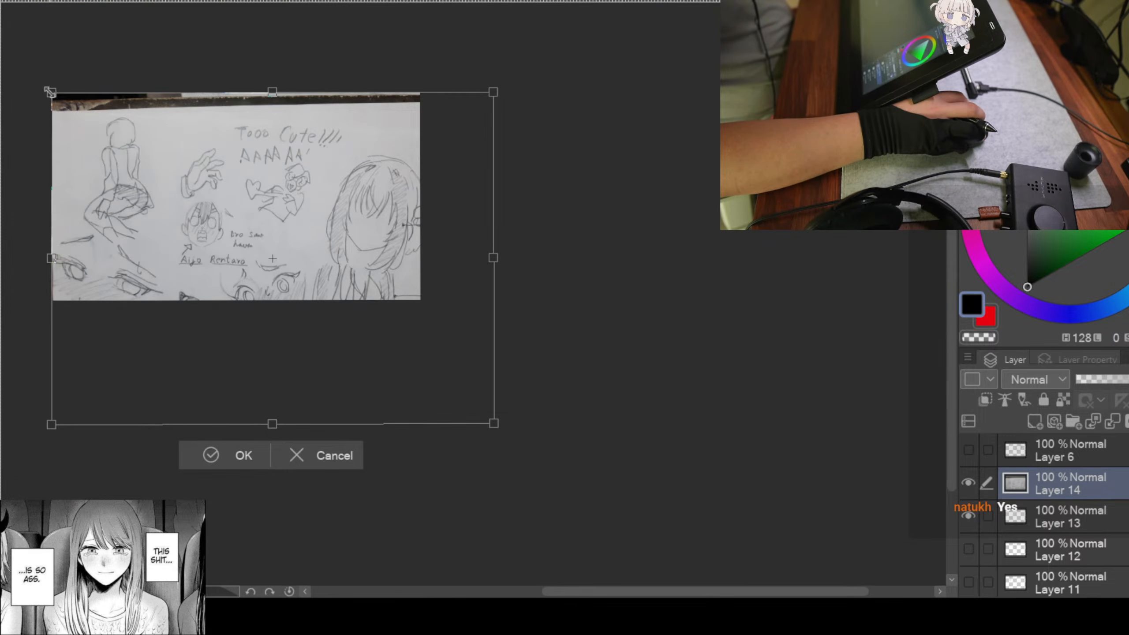
pyautogui.moveTo(50, 94); pyautogui.dragTo(239, 231)
pyautogui.moveTo(295, 306)
pyautogui.mouseDown()
pyautogui.moveTo(151, 158)
pyautogui.moveTo(151, 178)
pyautogui.mouseUp()
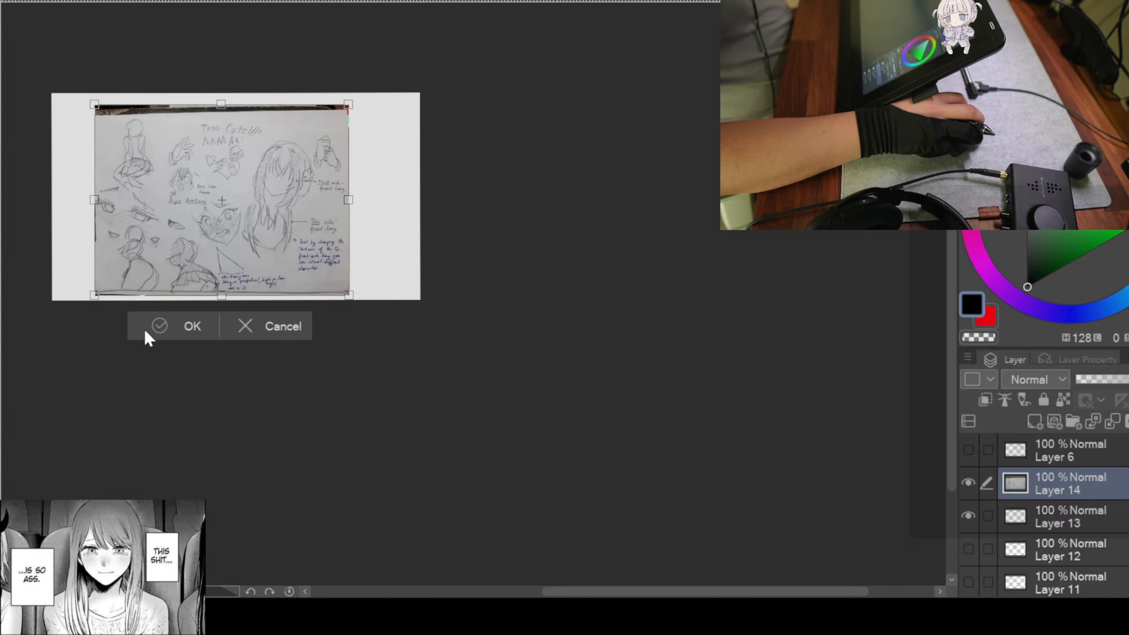
pyautogui.press('Return')
# Step: Try enclosing the blue handwritten note about front-side bang thickness in bold brackets, and undo the strokes
pyautogui.scroll(4, 187, 235)
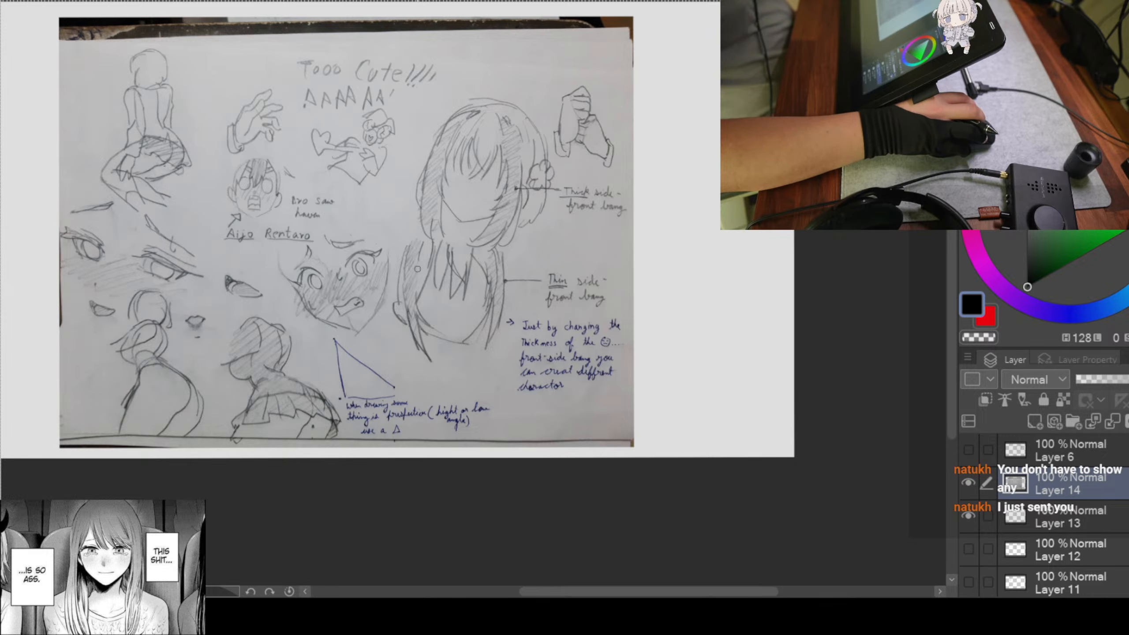
pyautogui.scroll(2, 385, 306)
pyautogui.scroll(3, 384, 307)
pyautogui.scroll(-2, 375, 299)
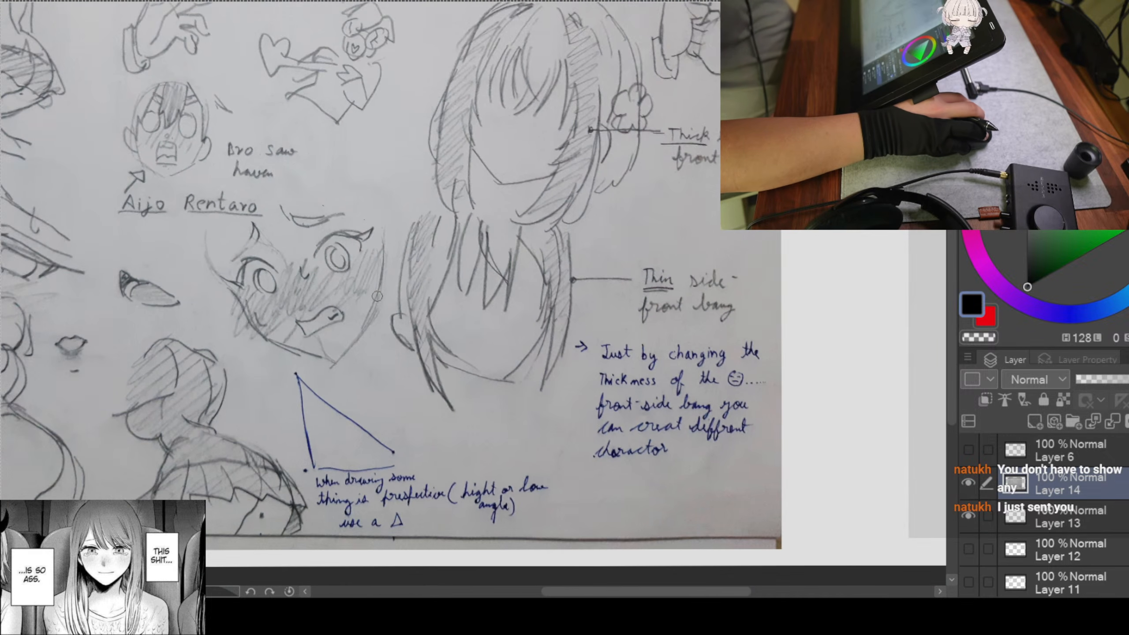
pyautogui.scroll(2, 500, 357)
pyautogui.moveTo(596, 361); pyautogui.dragTo(321, 239)
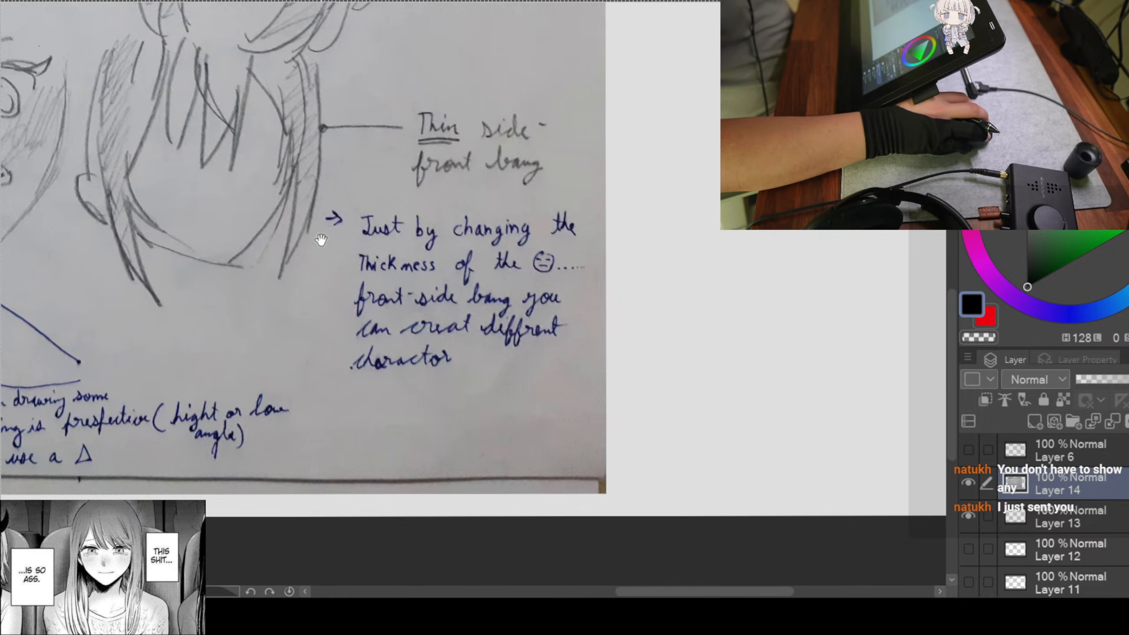
pyautogui.scroll(2, 324, 238)
pyautogui.moveTo(391, 180)
pyautogui.mouseDown()
pyautogui.moveTo(364, 200)
pyautogui.moveTo(341, 429)
pyautogui.moveTo(393, 429)
pyautogui.mouseUp()
pyautogui.moveTo(665, 178)
pyautogui.mouseDown()
pyautogui.moveTo(711, 180)
pyautogui.moveTo(634, 487)
pyautogui.moveTo(619, 480)
pyautogui.mouseUp()
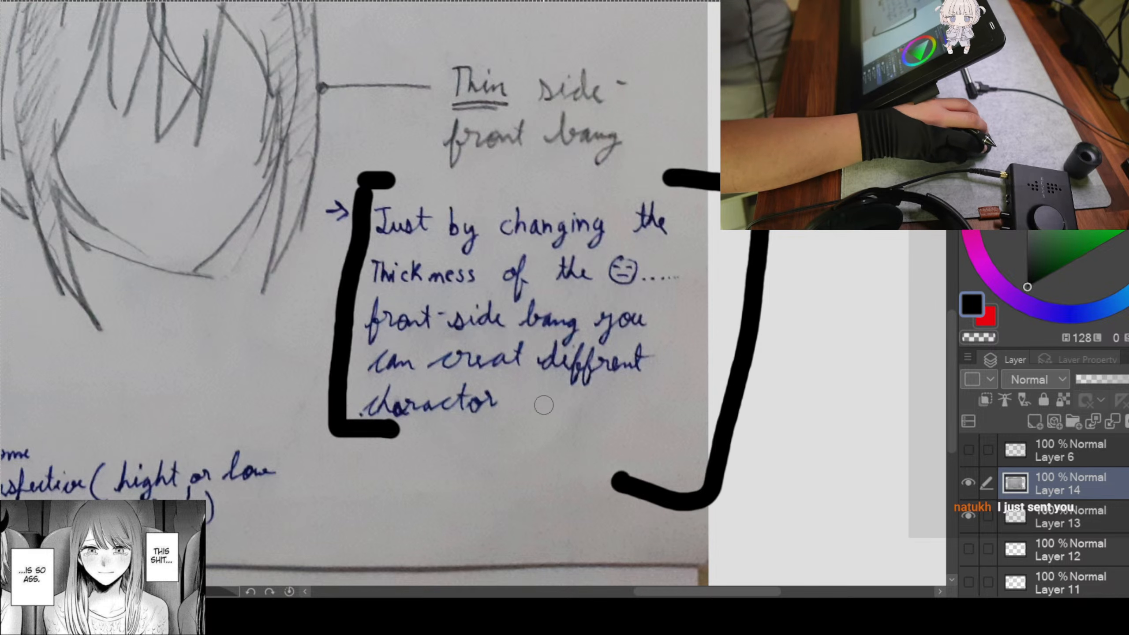
pyautogui.hotkey('ctrl', 'z')
pyautogui.hotkey('ctrl', 'z')
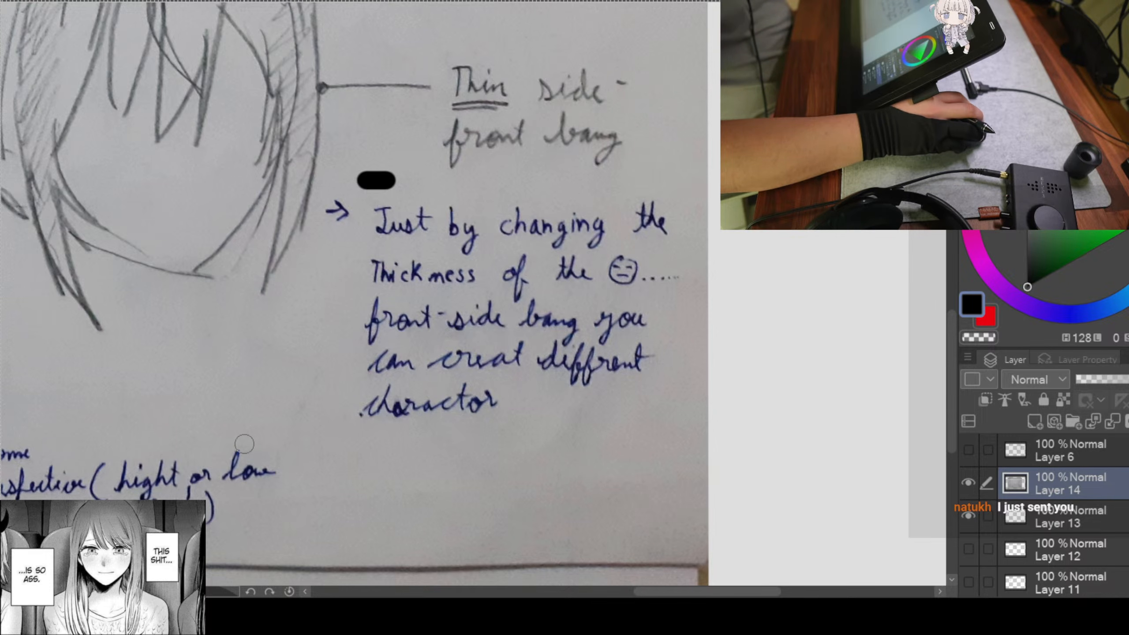
# Step: Draw a bold arc around the end of the perspective note and try underlining the thick side-front bang label
pyautogui.moveTo(220, 438)
pyautogui.mouseDown()
pyautogui.moveTo(321, 516)
pyautogui.moveTo(242, 568)
pyautogui.mouseUp()
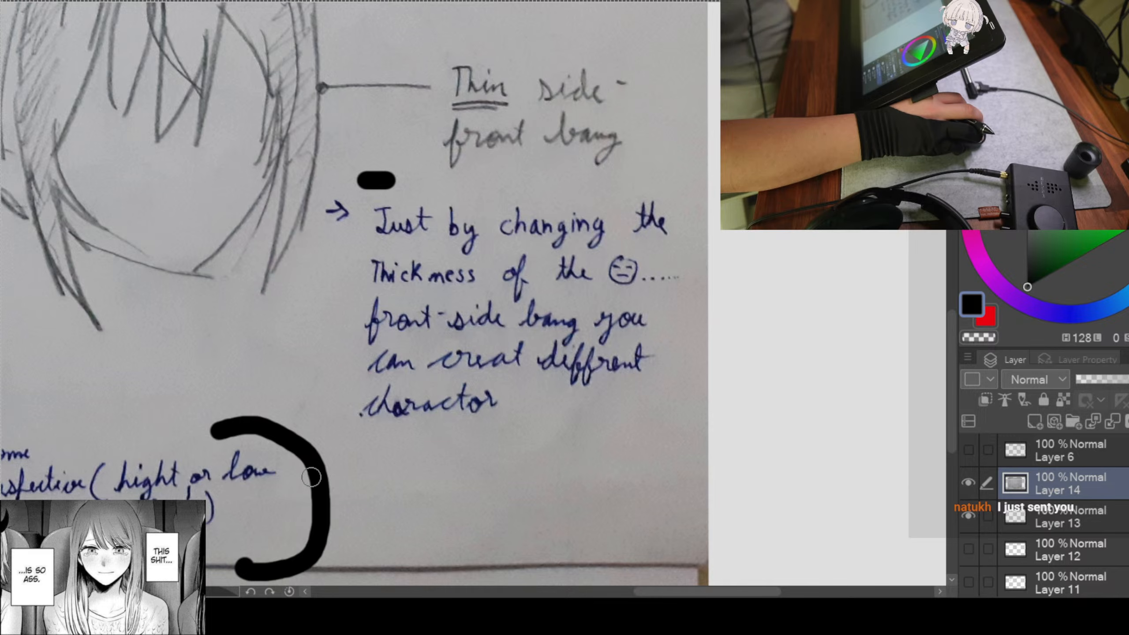
pyautogui.scroll(-3, 466, 329)
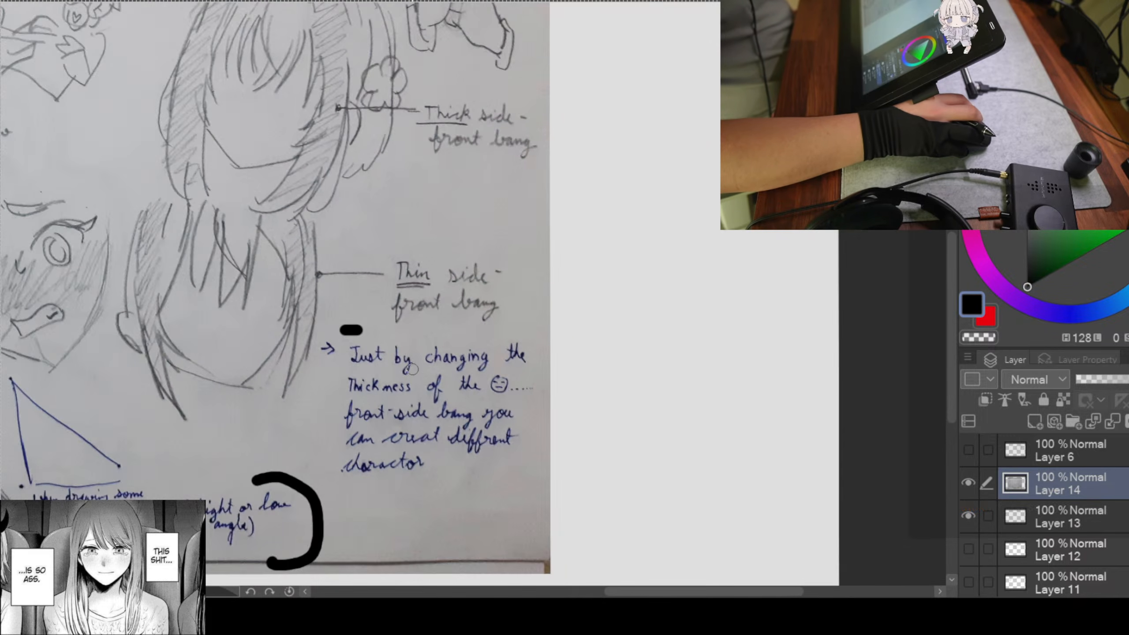
pyautogui.moveTo(418, 161); pyautogui.dragTo(524, 173)
pyautogui.hotkey('ctrl', 'z')
# Step: Try underlining both words of the character-name label below the shocked face, and undo the underlines
pyautogui.moveTo(236, 347); pyautogui.dragTo(525, 195)
pyautogui.moveTo(224, 126)
pyautogui.mouseDown()
pyautogui.moveTo(388, 336)
pyautogui.moveTo(233, 305)
pyautogui.mouseUp()
pyautogui.moveTo(116, 241); pyautogui.dragTo(257, 251)
pyautogui.hotkey('ctrl', 'z')
pyautogui.hotkey('ctrl', 'z')
pyautogui.moveTo(174, 242); pyautogui.dragTo(270, 247)
pyautogui.hotkey('ctrl', 'z')
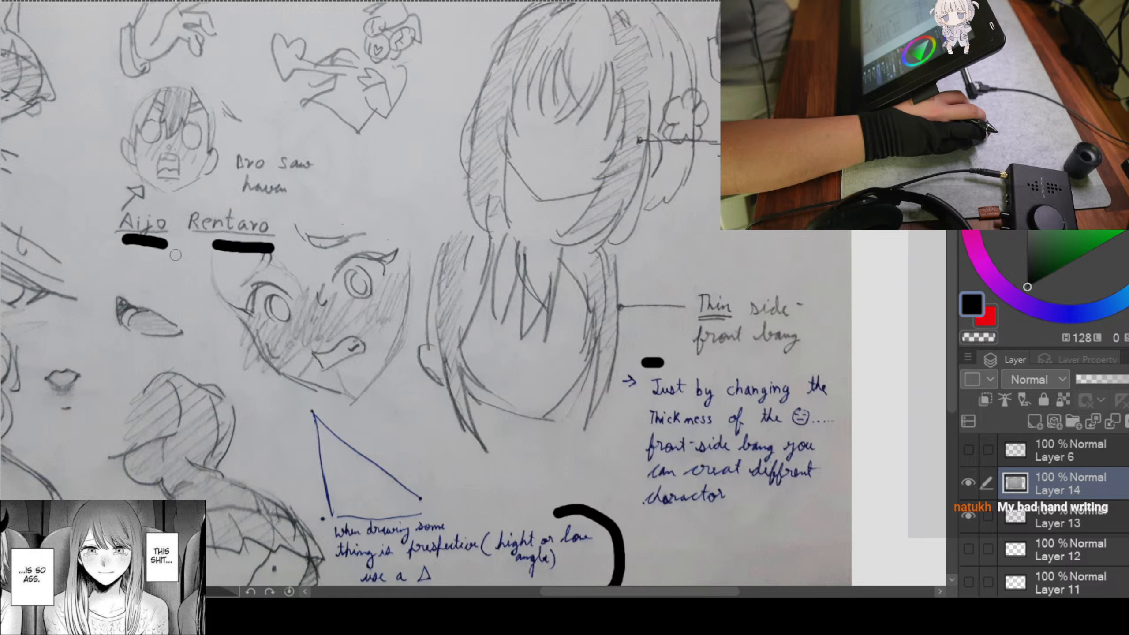
pyautogui.hotkey('ctrl', 'z')
pyautogui.hotkey('ctrl', 'z')
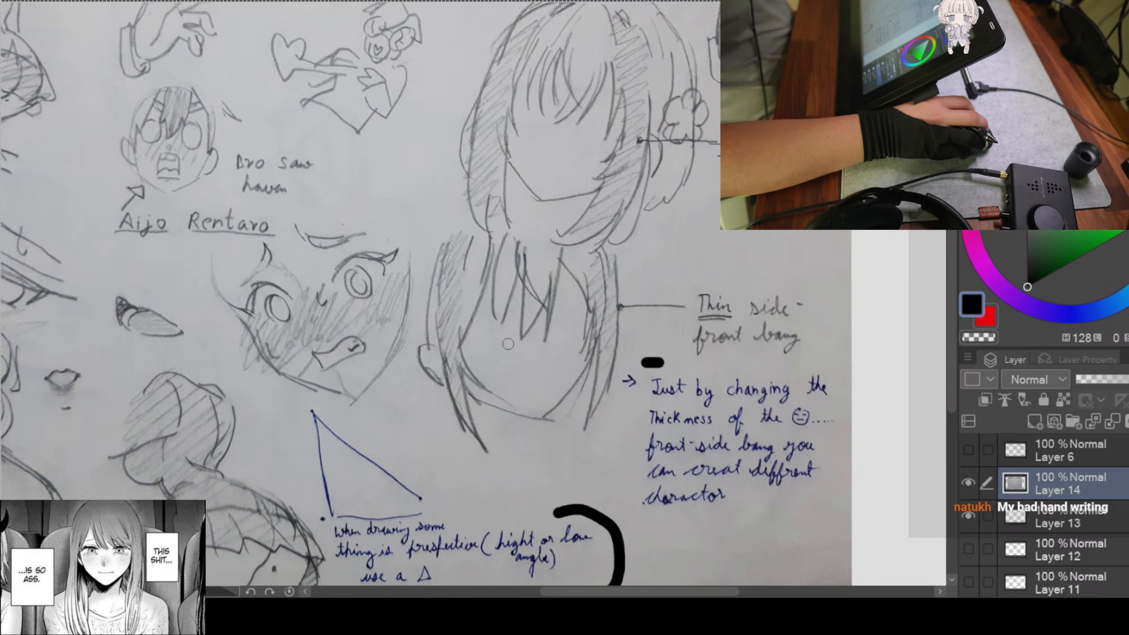
# Step: Undo the remaining marks and the placement of the sketch-page photo layer
pyautogui.hotkey('ctrl', 'z')
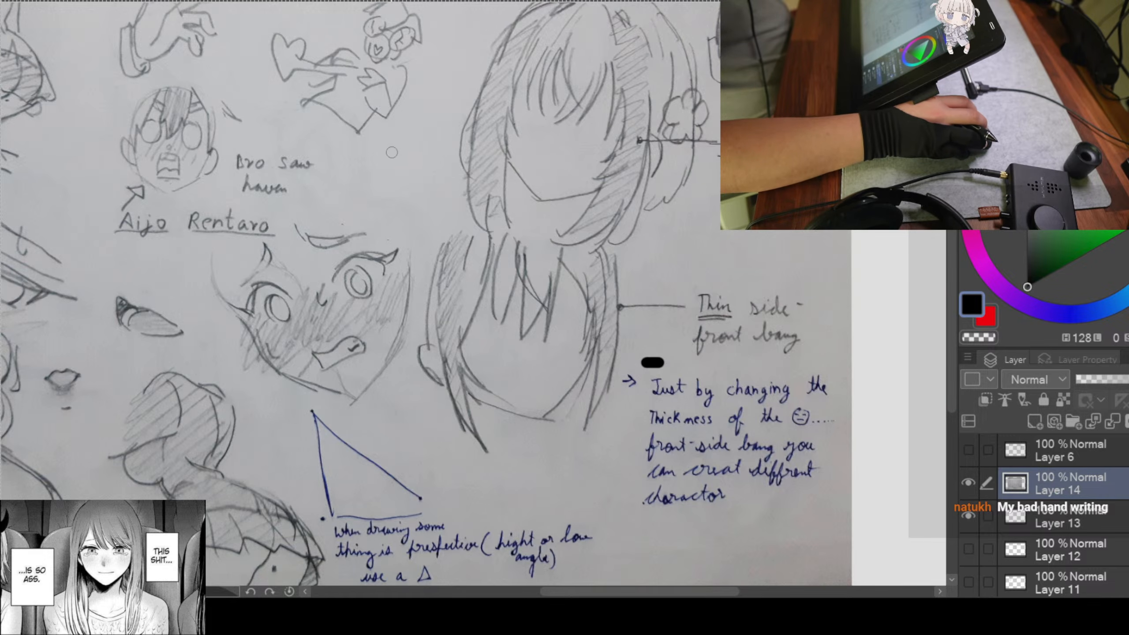
pyautogui.scroll(-2, 383, 153)
pyautogui.scroll(3, 303, 140)
pyautogui.scroll(-2, 318, 150)
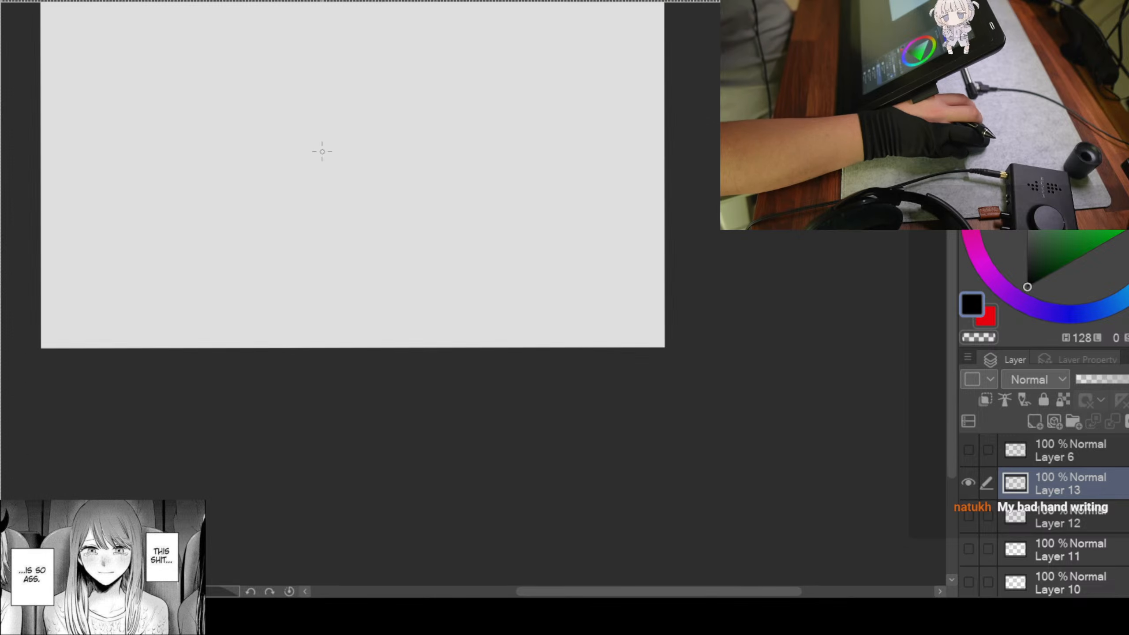
# Step: Paste the photographed sketch page again as a new layer above Layer 13
pyautogui.moveTo(249, 108); pyautogui.dragTo(251, 212)
pyautogui.scroll(2, 227, 202)
pyautogui.moveTo(152, 173); pyautogui.dragTo(209, 156)
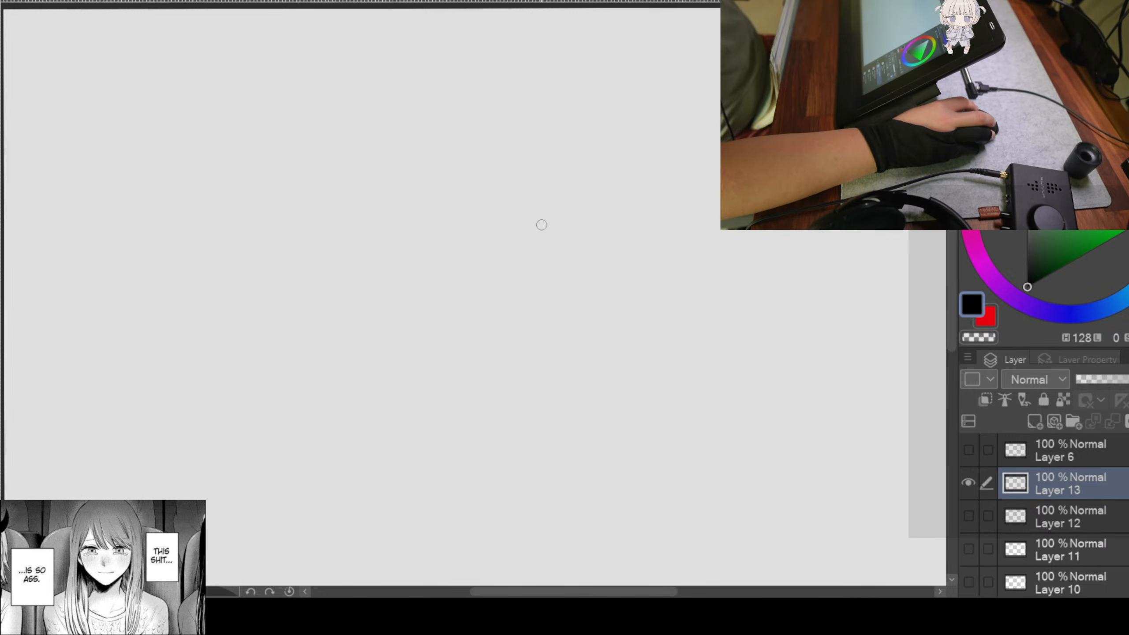
pyautogui.scroll(-3, 623, 249)
pyautogui.scroll(1, 675, 264)
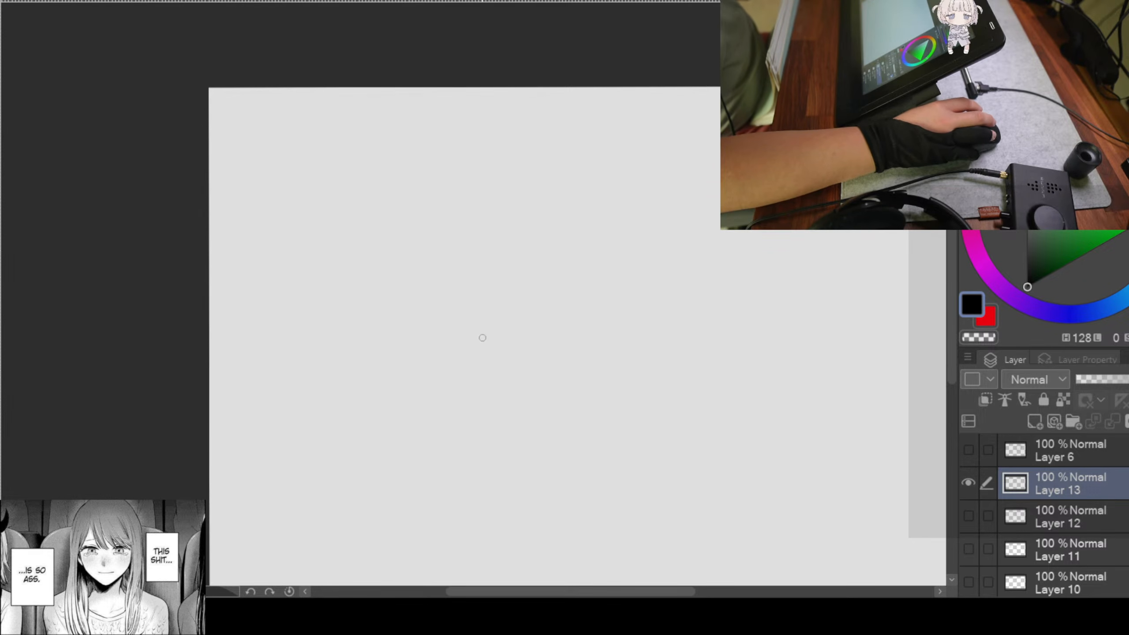
pyautogui.hotkey('ctrl', 'v')
pyautogui.scroll(-2, 469, 275)
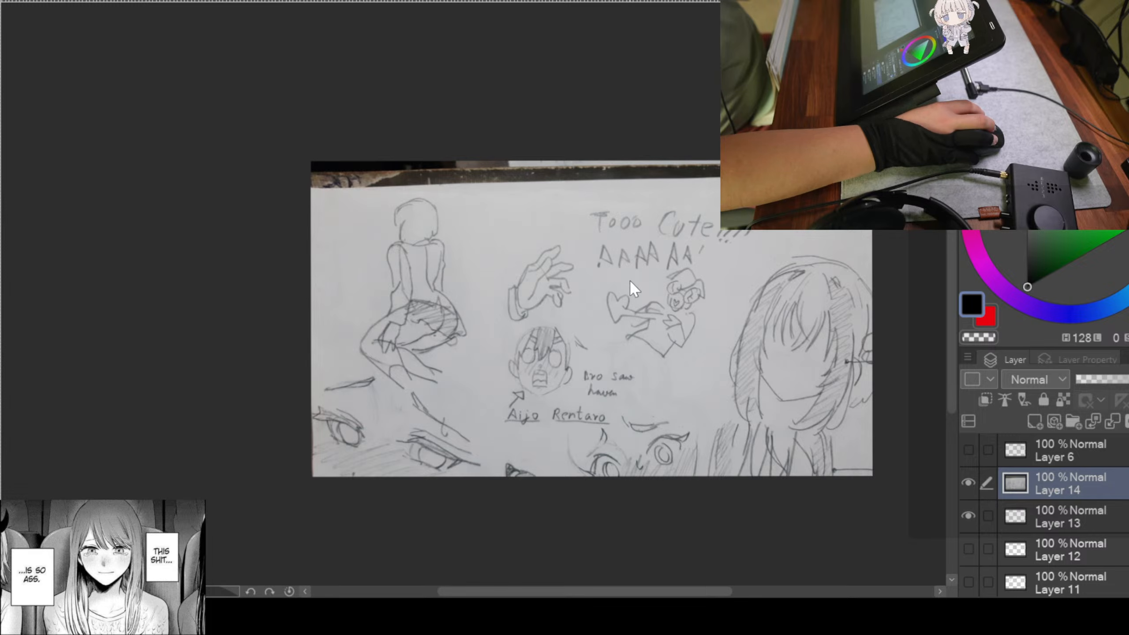
# Step: Scale down the pasted sketch-page photo and shift it up so more of the page fits on the canvas
pyautogui.hotkey('ctrl', 't')
pyautogui.moveTo(306, 159); pyautogui.dragTo(465, 277)
pyautogui.moveTo(534, 348); pyautogui.dragTo(371, 168)
# Step: Examine the thick and thin side-front bang sketches and read the blue note about changing bang thickness
pyautogui.scroll(2, 600, 334)
pyautogui.scroll(1, 621, 341)
pyautogui.moveTo(680, 336); pyautogui.dragTo(280, 298)
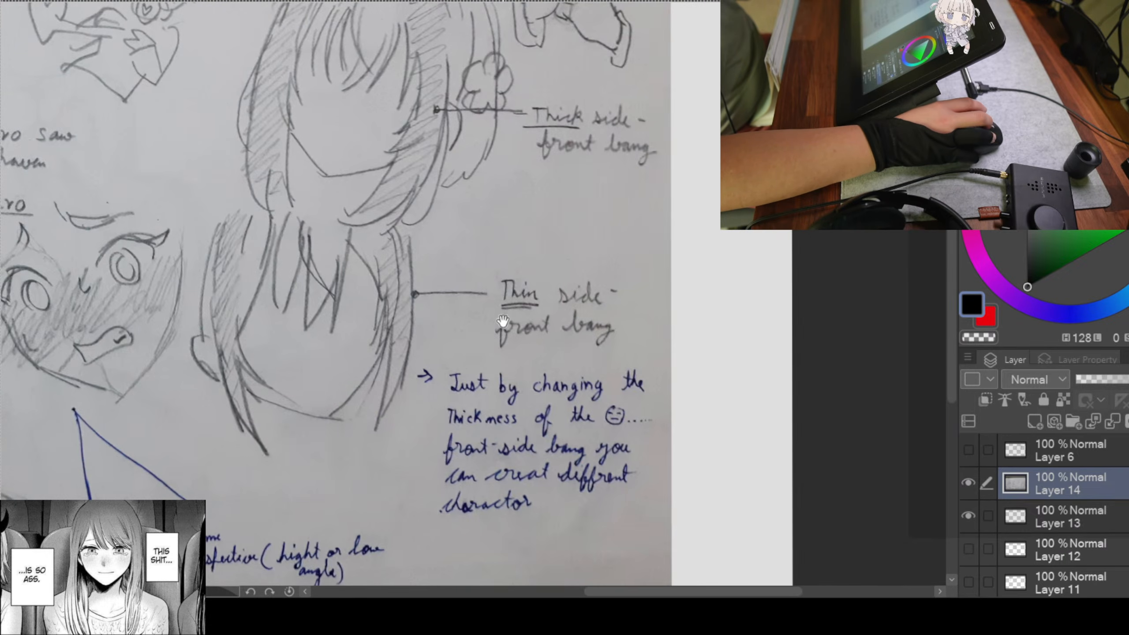
pyautogui.scroll(1, 504, 326)
pyautogui.moveTo(628, 201); pyautogui.dragTo(610, 269)
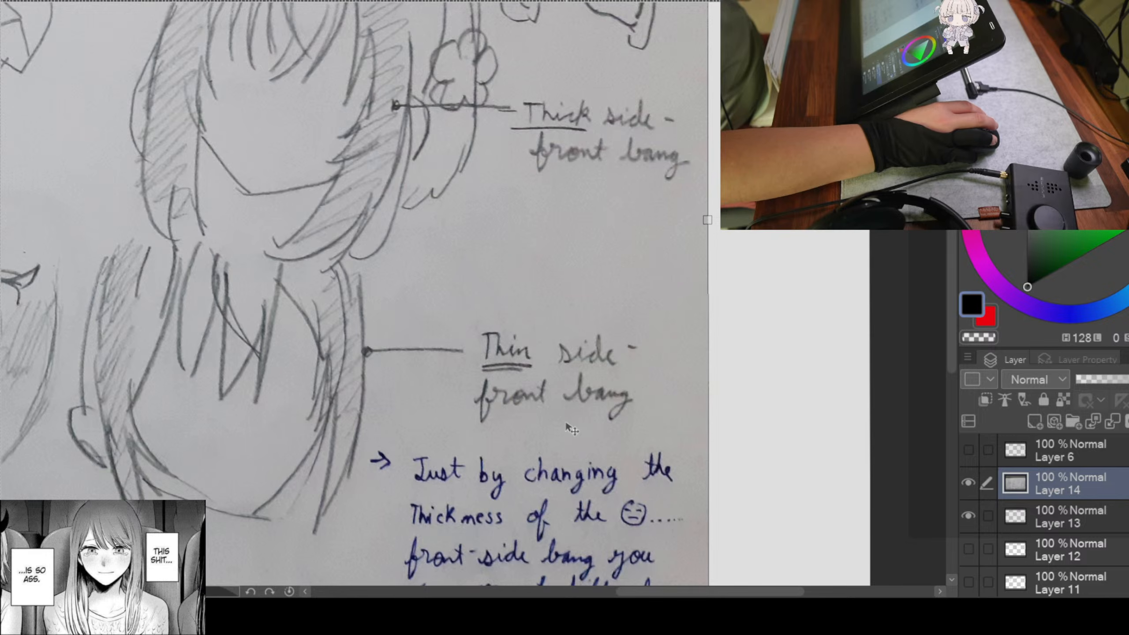
pyautogui.scroll(1, 565, 420)
pyautogui.scroll(-3, 569, 420)
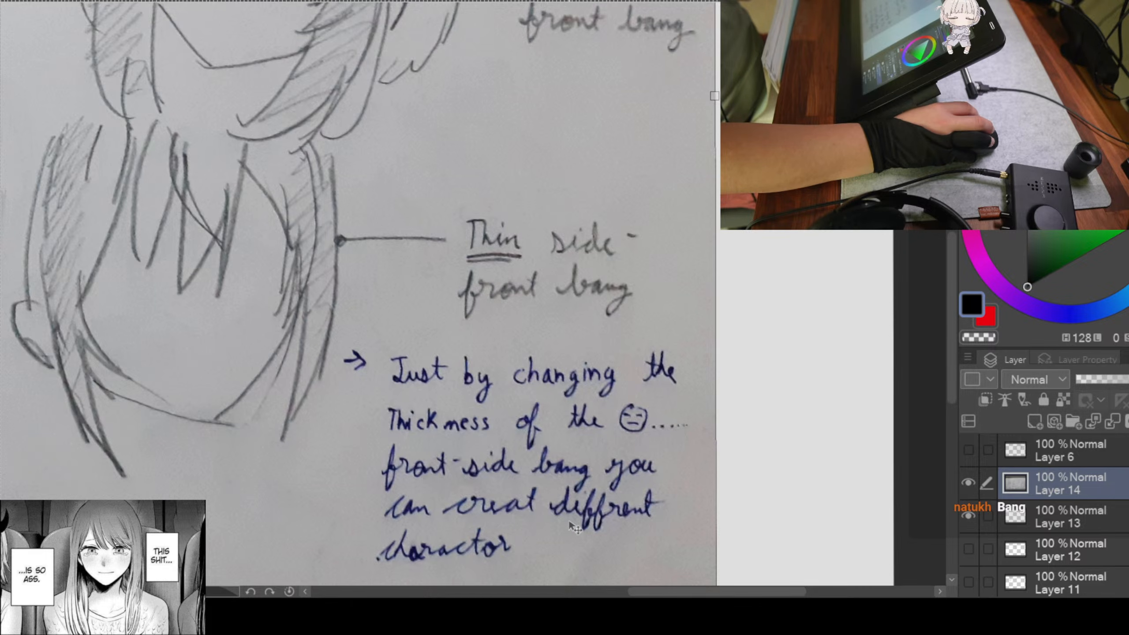
pyautogui.scroll(-2, 459, 544)
# Step: Read the perspective note and examine its blue triangle on the sketch page, accepting the photo's new placement
pyautogui.moveTo(478, 483); pyautogui.dragTo(659, 352)
pyautogui.scroll(3, 472, 449)
pyautogui.moveTo(421, 439); pyautogui.dragTo(658, 367)
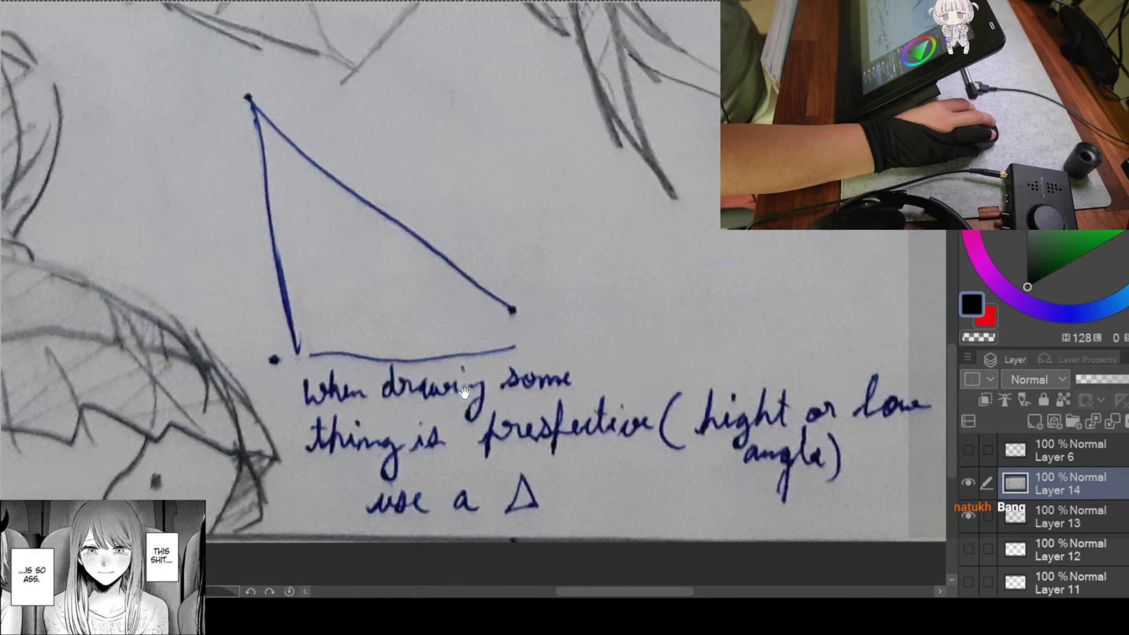
pyautogui.moveTo(542, 398); pyautogui.dragTo(511, 401)
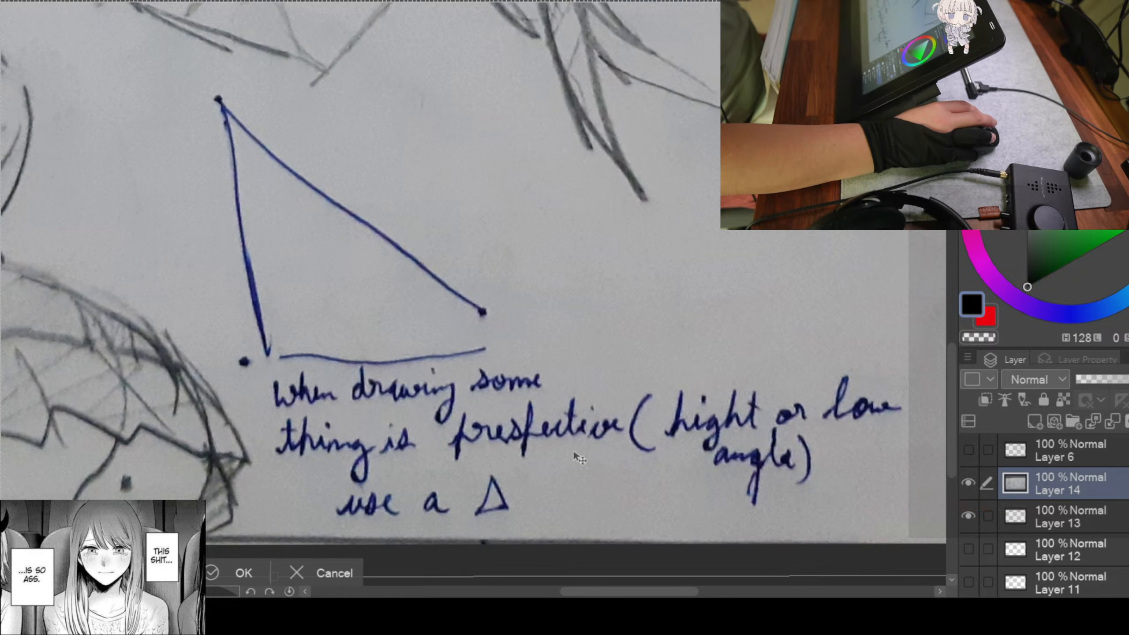
pyautogui.press('Return')
pyautogui.moveTo(630, 454); pyautogui.dragTo(606, 449)
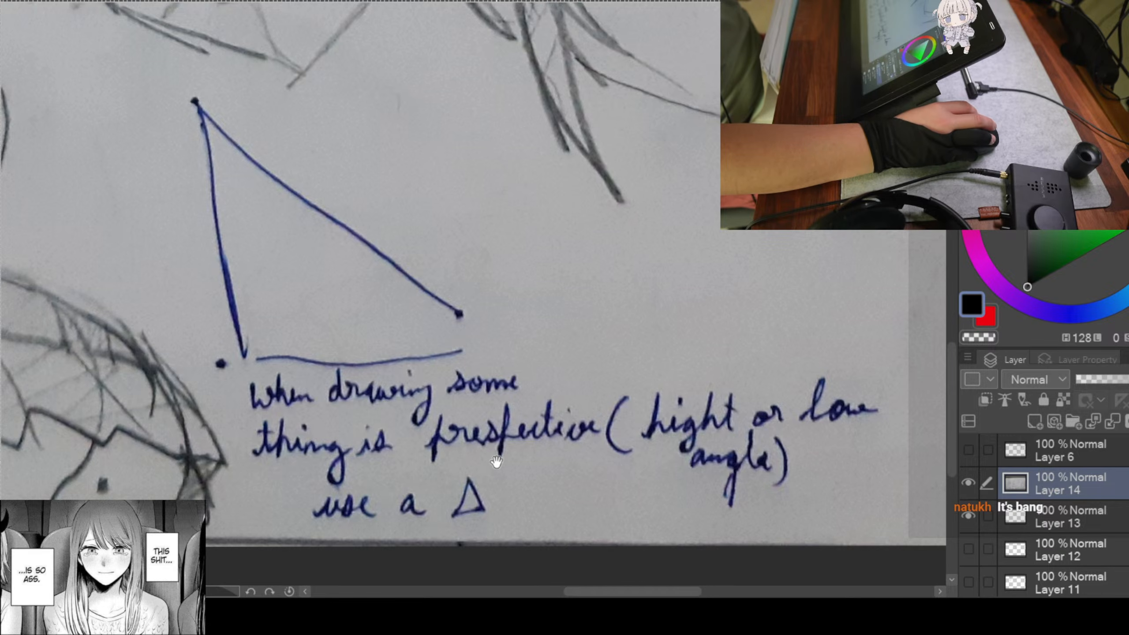
pyautogui.scroll(-2, 647, 461)
pyautogui.moveTo(693, 460); pyautogui.dragTo(639, 459)
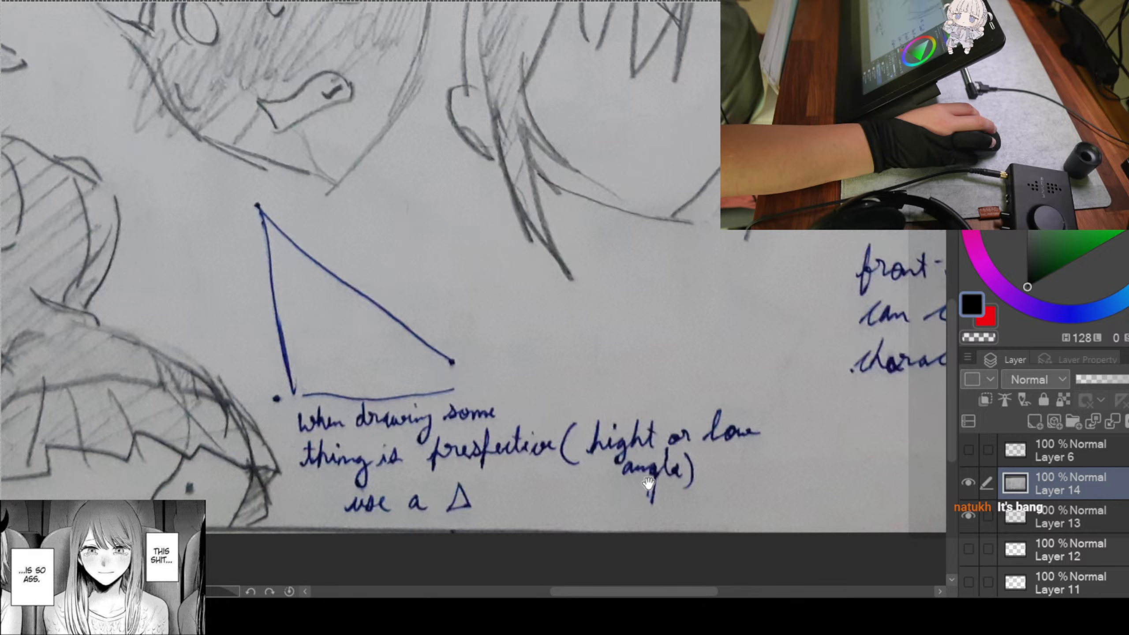
pyautogui.moveTo(440, 442); pyautogui.dragTo(459, 429)
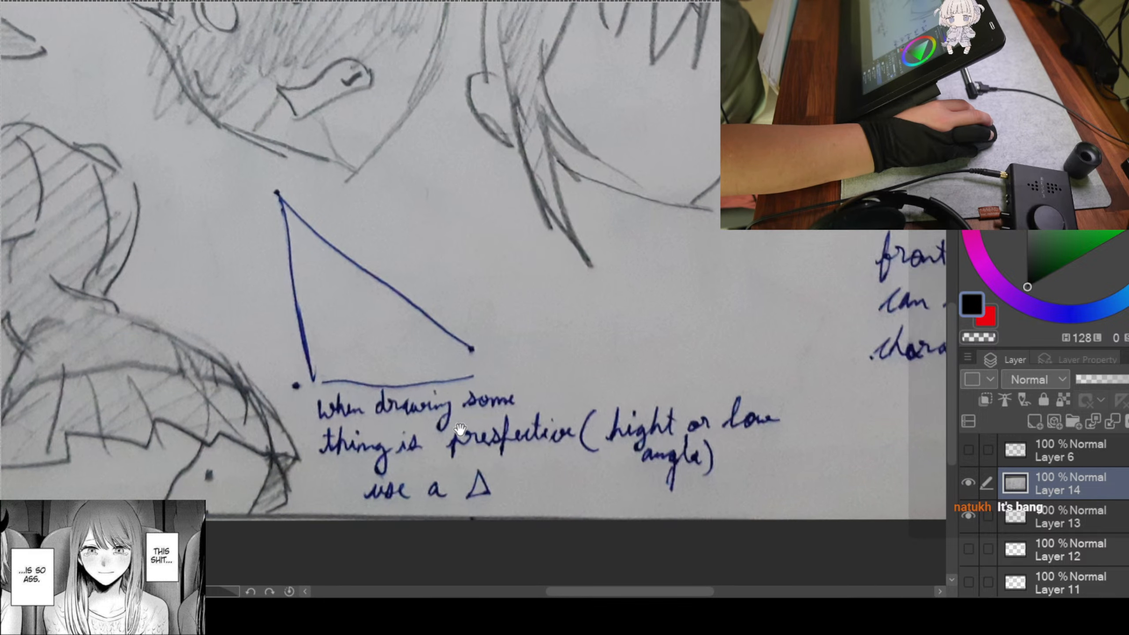
# Step: Look over the whole sketch page, including the figures, faces and hairstyle drawings
pyautogui.scroll(-1, 656, 485)
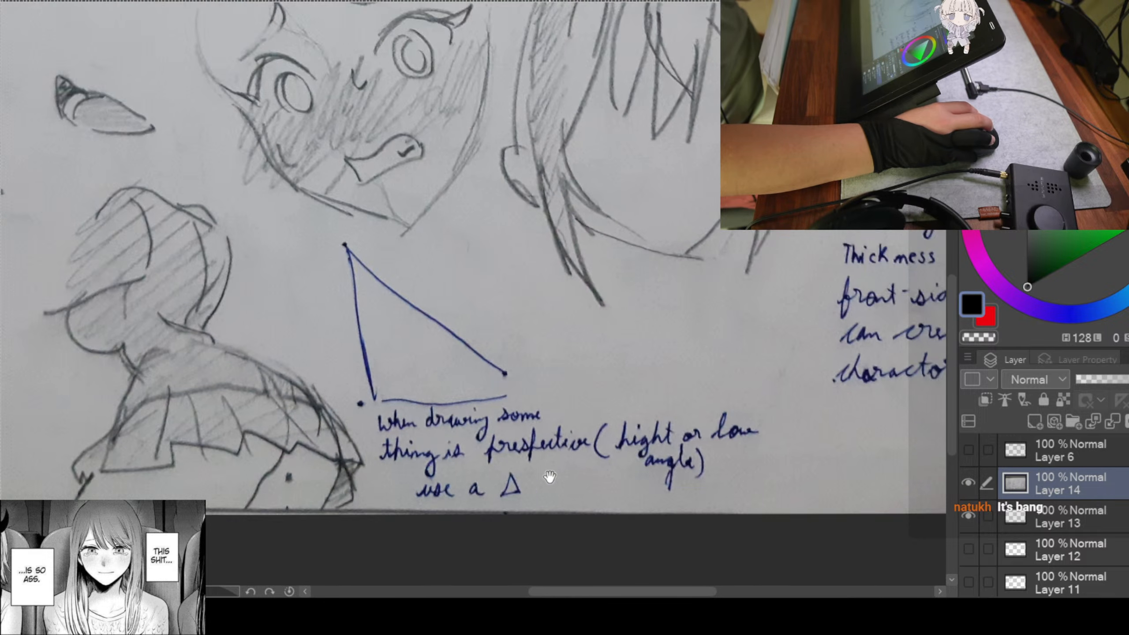
pyautogui.scroll(-1, 506, 474)
pyautogui.scroll(-3, 565, 407)
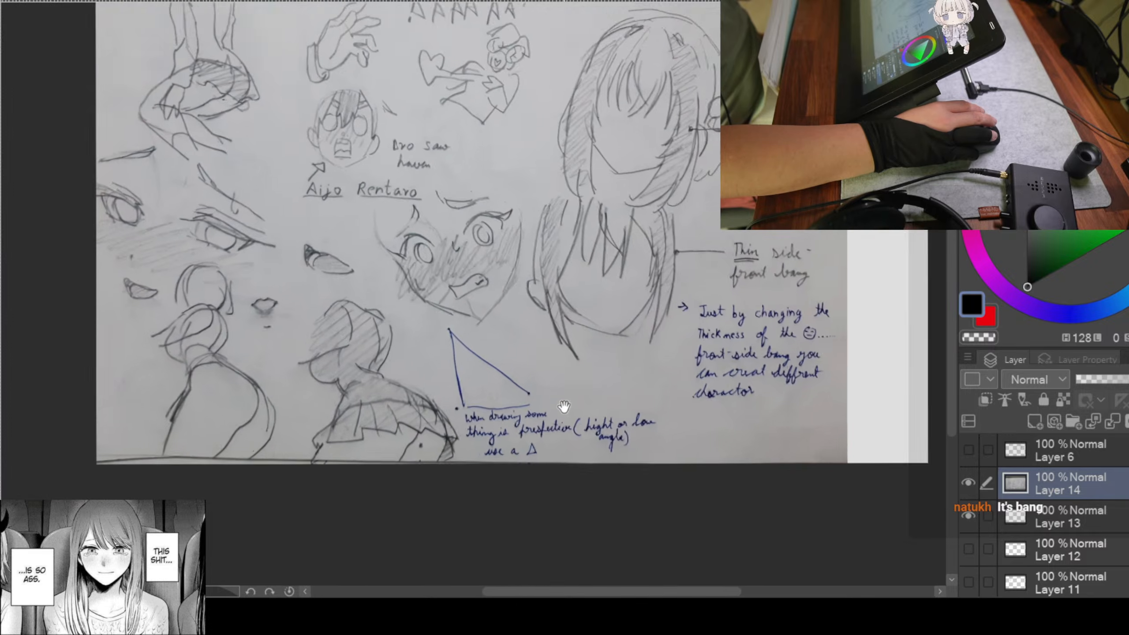
pyautogui.moveTo(620, 356); pyautogui.dragTo(572, 419)
pyautogui.scroll(1, 603, 400)
pyautogui.scroll(-1, 596, 403)
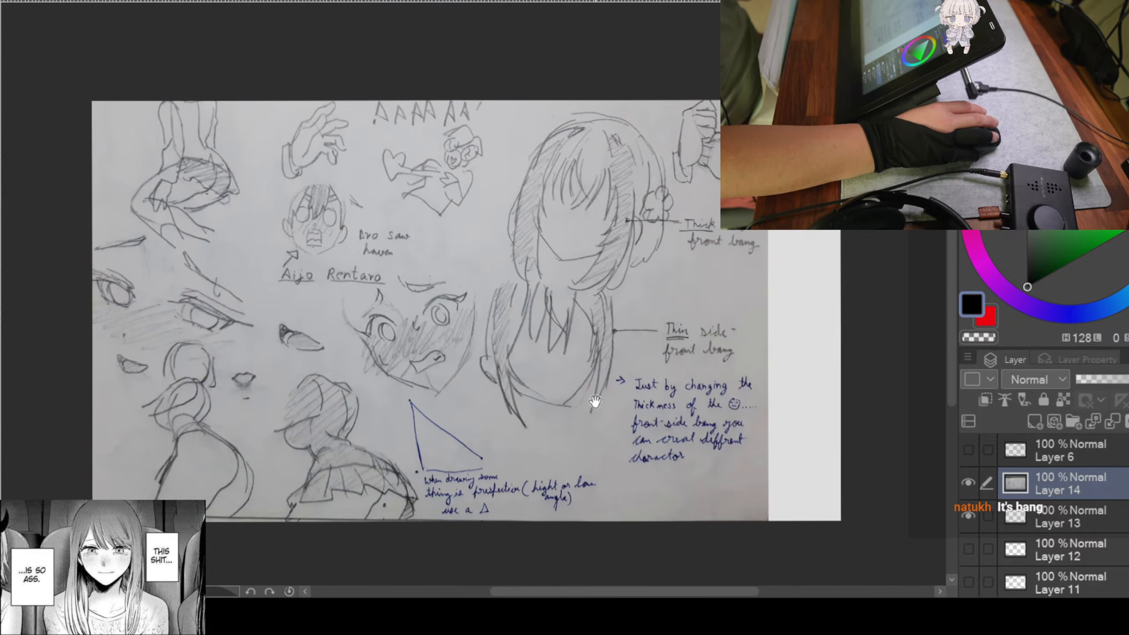
pyautogui.moveTo(621, 377); pyautogui.dragTo(643, 445)
pyautogui.scroll(2, 567, 425)
pyautogui.scroll(-3, 560, 391)
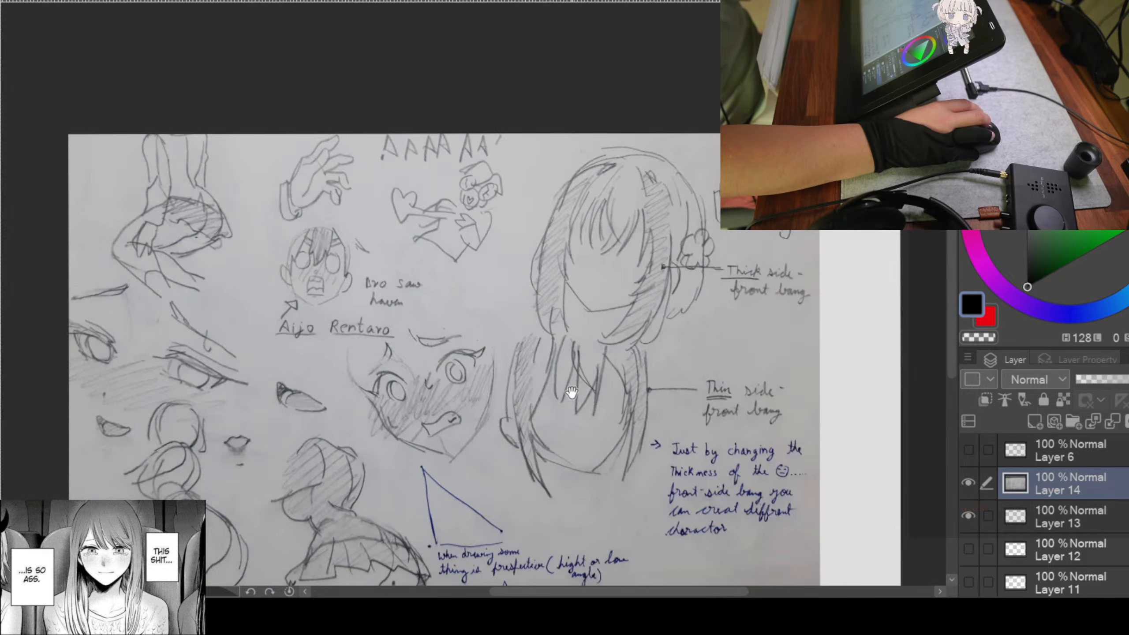
# Step: Undo the sketch-page photo's placement and layer, and check the visibility of Layer 13
pyautogui.hotkey('ctrl', 't')
pyautogui.scroll(-1, 628, 263)
pyautogui.scroll(-1, 631, 261)
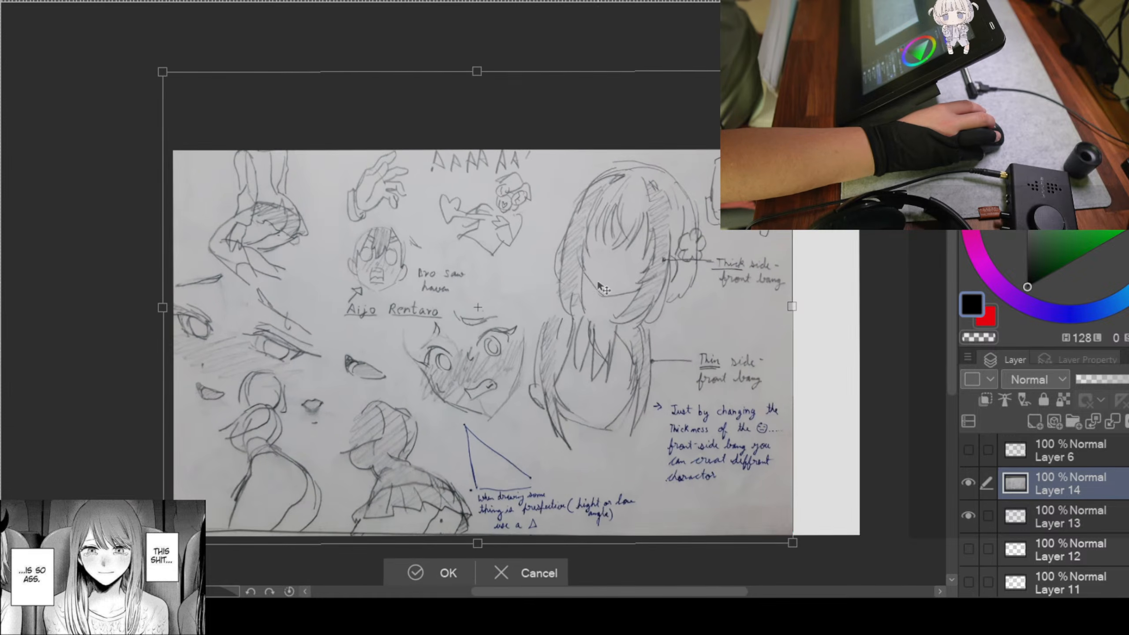
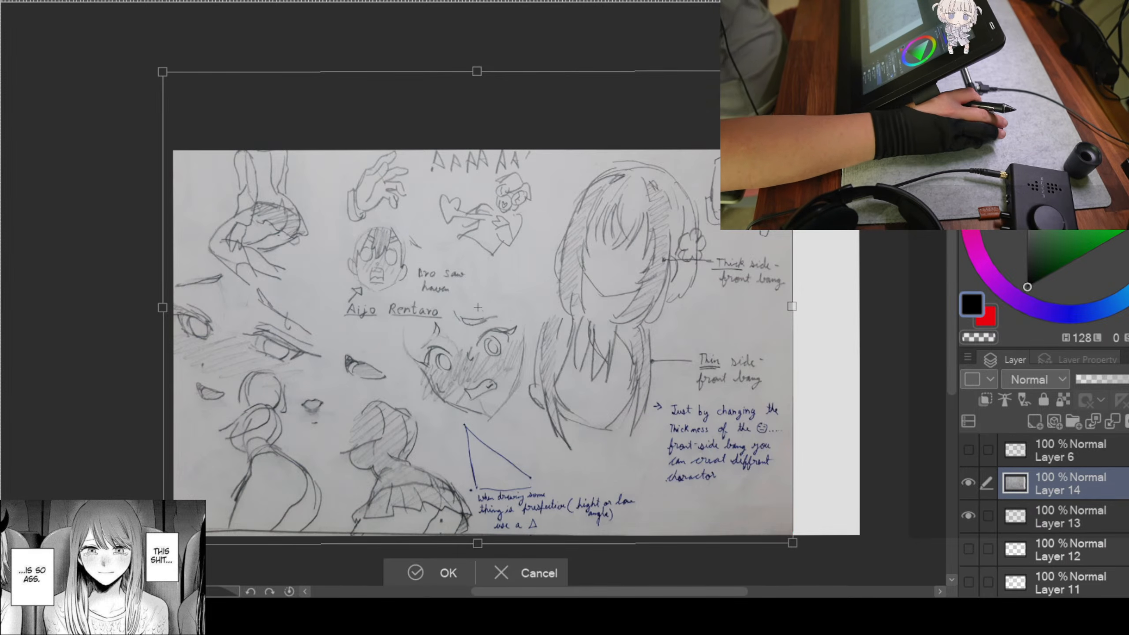
pyautogui.hotkey('ctrl', 'z')
pyautogui.hotkey('ctrl', 'z')
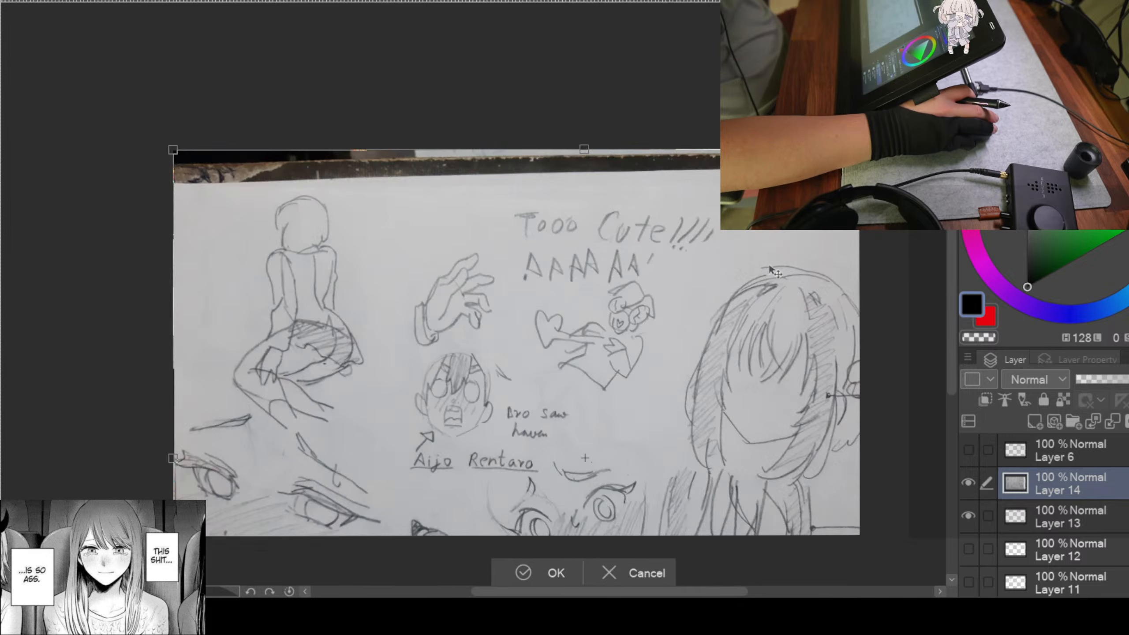
pyautogui.click(646, 571)
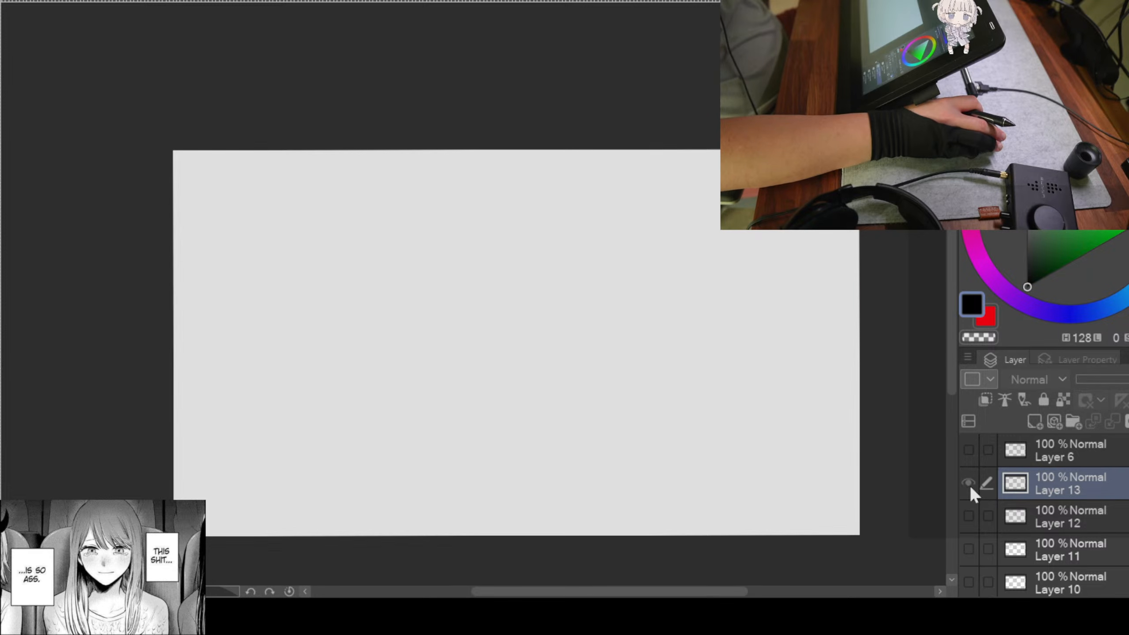
pyautogui.click(968, 516)
pyautogui.click(969, 516)
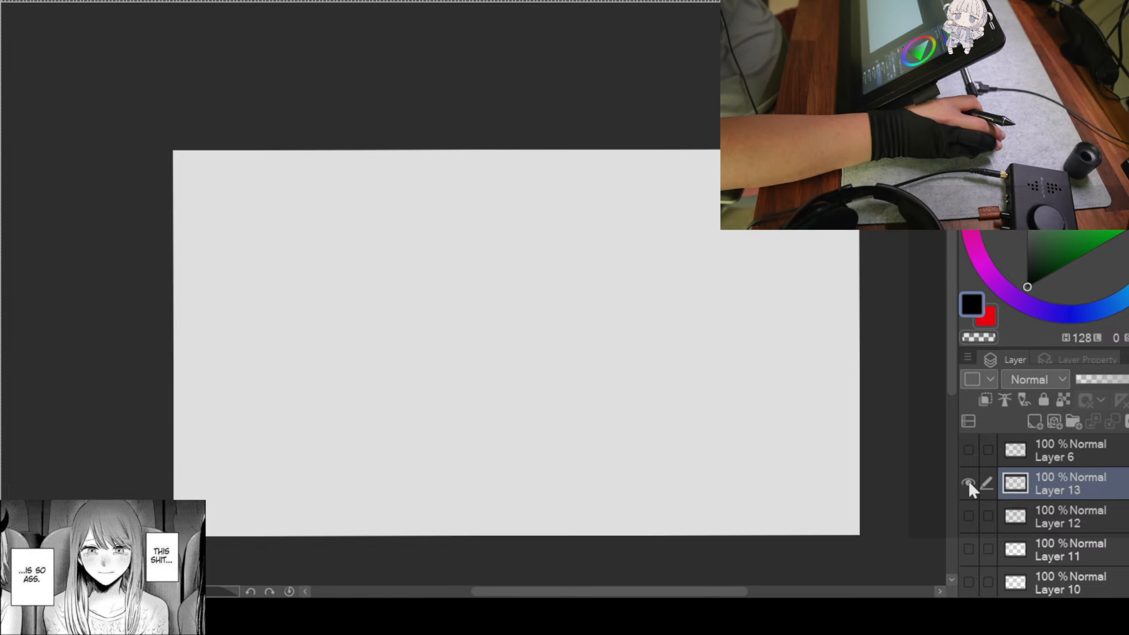
# Step: Sketch a dark sloping arc with a hooked end and two short inner lines on Layer 13
pyautogui.scroll(3, 431, 192)
pyautogui.moveTo(559, 253); pyautogui.dragTo(474, 109)
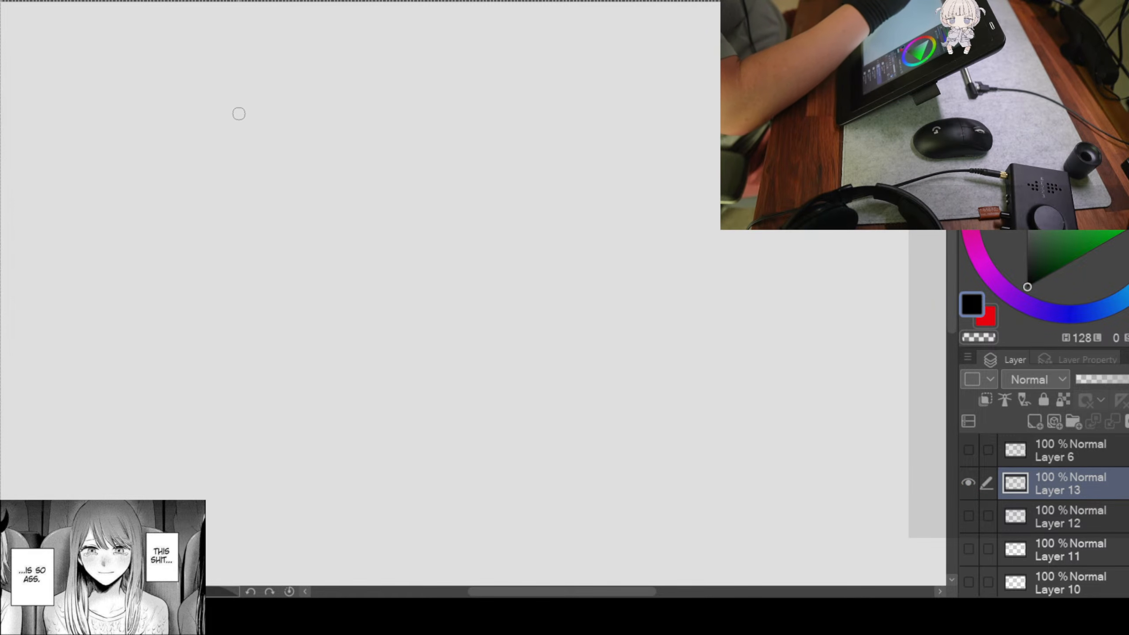
pyautogui.moveTo(230, 113); pyautogui.dragTo(286, 150)
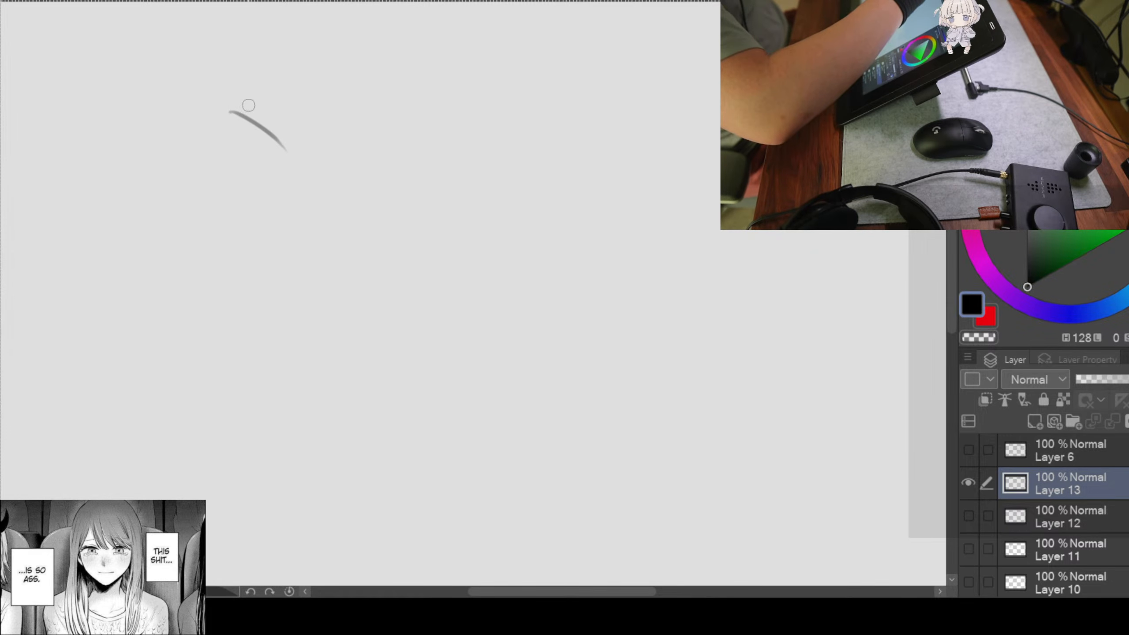
pyautogui.moveTo(246, 119); pyautogui.dragTo(297, 177)
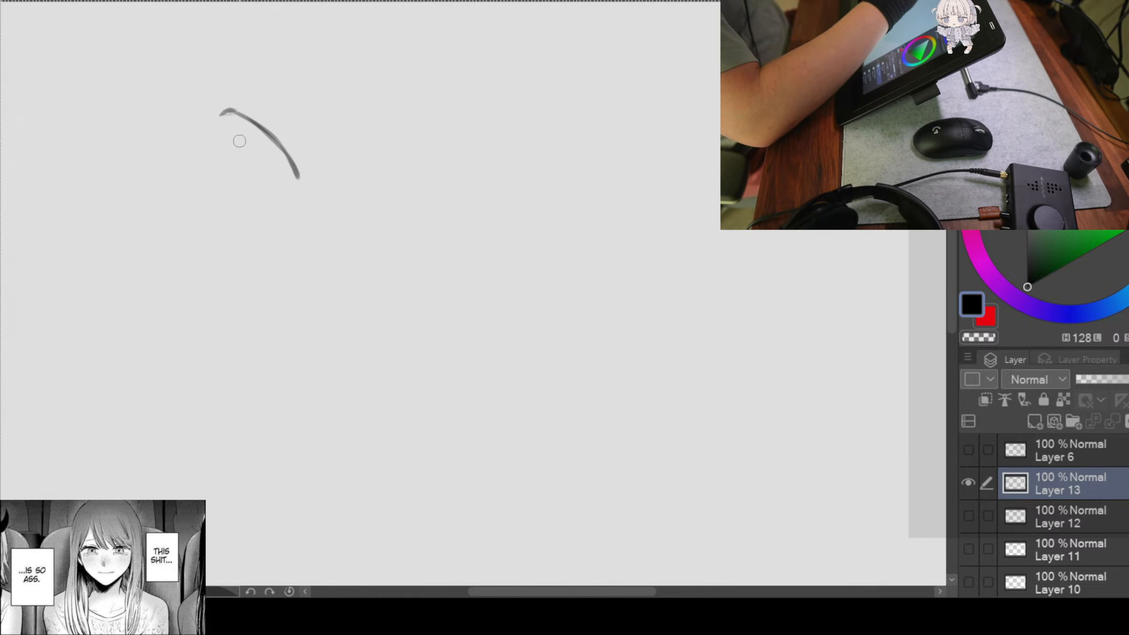
pyautogui.moveTo(222, 118)
pyautogui.mouseDown()
pyautogui.moveTo(229, 151)
pyautogui.moveTo(234, 109)
pyautogui.mouseUp()
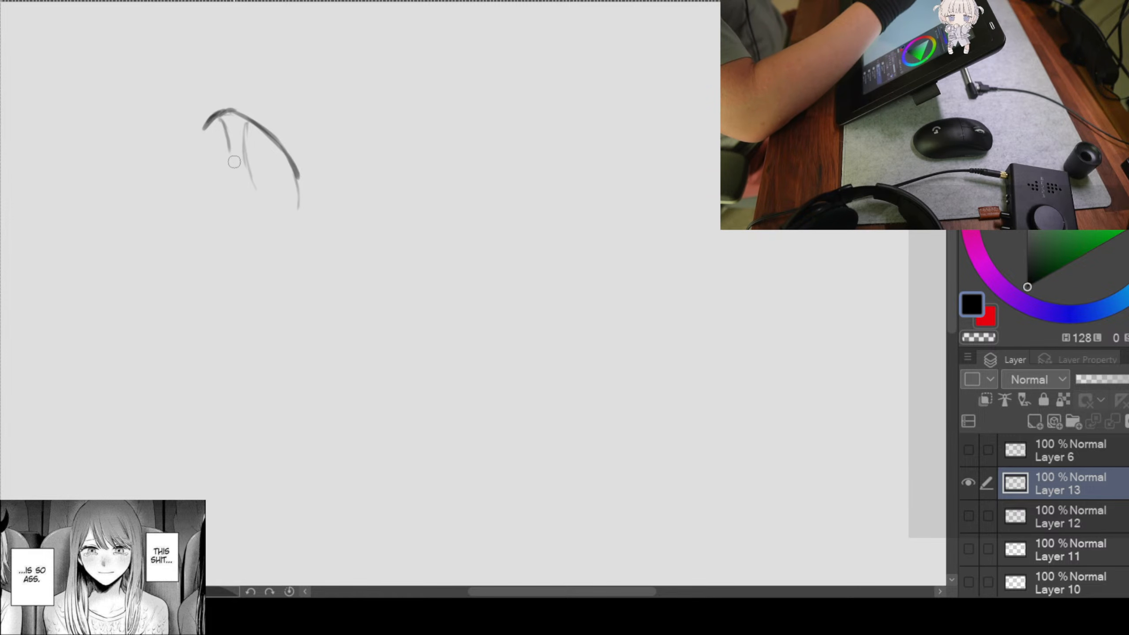
# Step: Close the arc into a narrow slanted oval and darken its lower outline and inner curve
pyautogui.moveTo(228, 148); pyautogui.dragTo(271, 220)
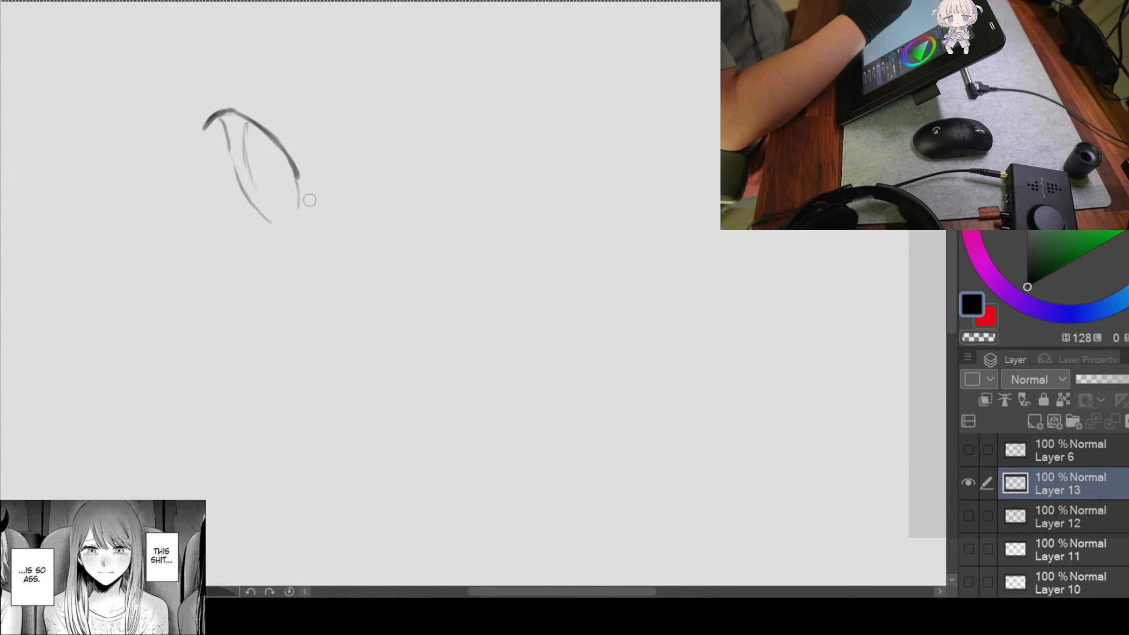
pyautogui.moveTo(297, 176)
pyautogui.mouseDown()
pyautogui.moveTo(271, 224)
pyautogui.moveTo(297, 222)
pyautogui.mouseUp()
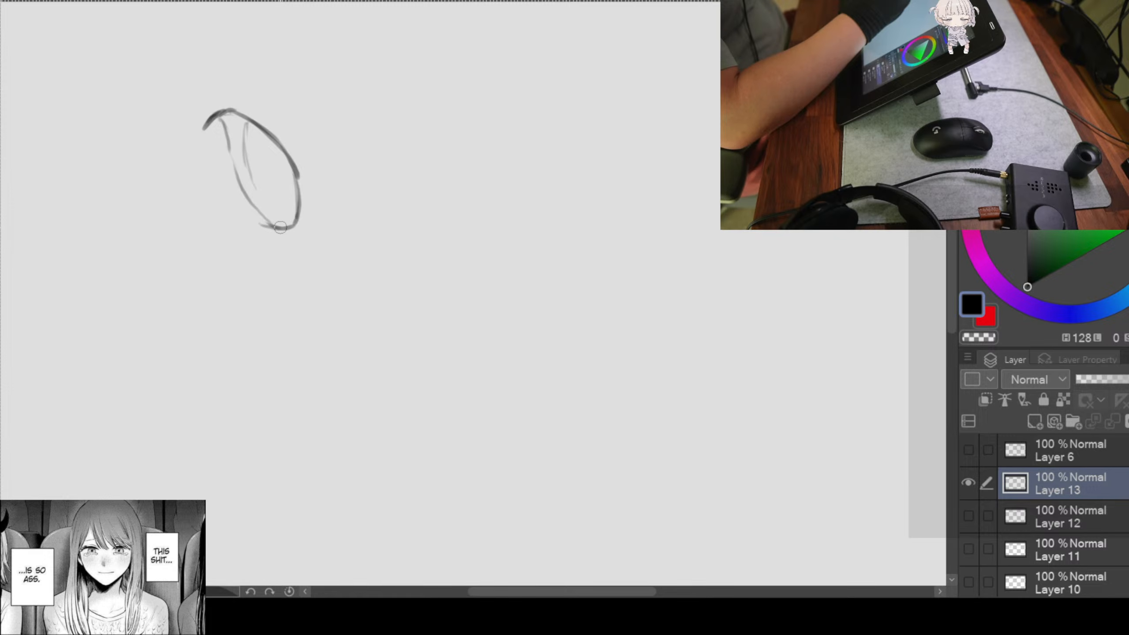
pyautogui.moveTo(242, 198); pyautogui.dragTo(271, 224)
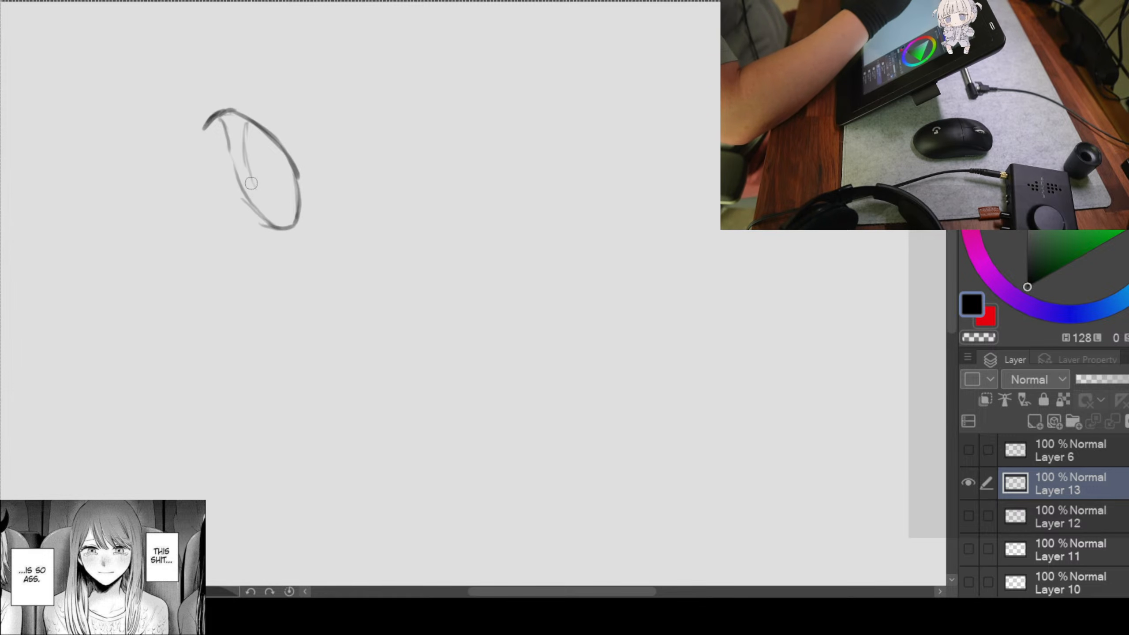
pyautogui.moveTo(249, 177); pyautogui.dragTo(263, 214)
pyautogui.moveTo(249, 118); pyautogui.dragTo(253, 188)
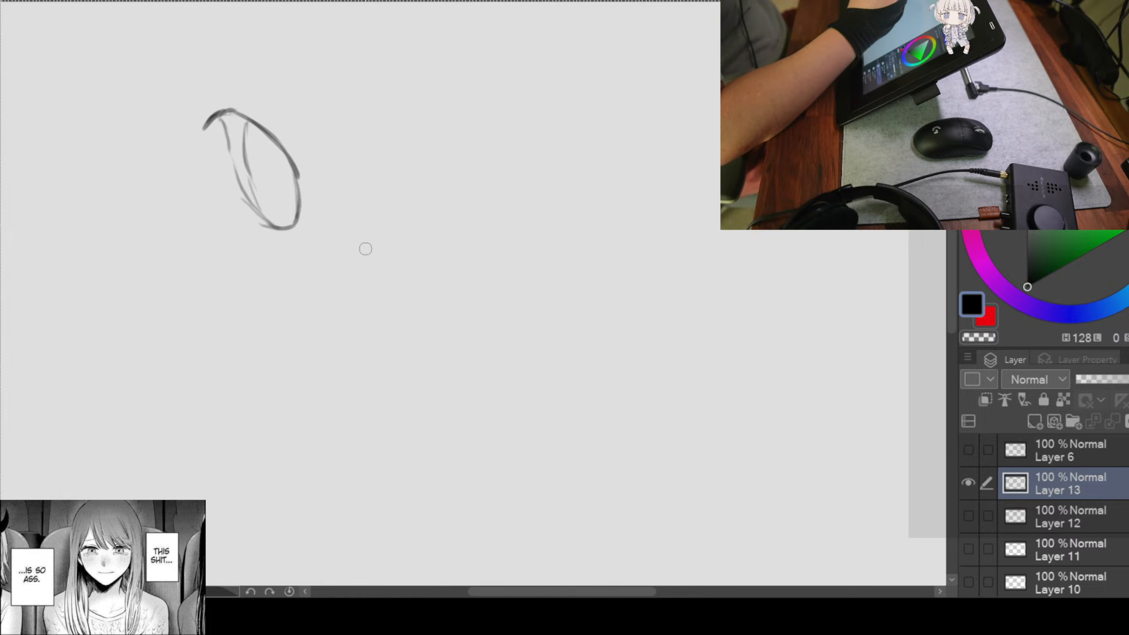
pyautogui.scroll(-1, 365, 240)
pyautogui.moveTo(279, 158); pyautogui.dragTo(275, 188)
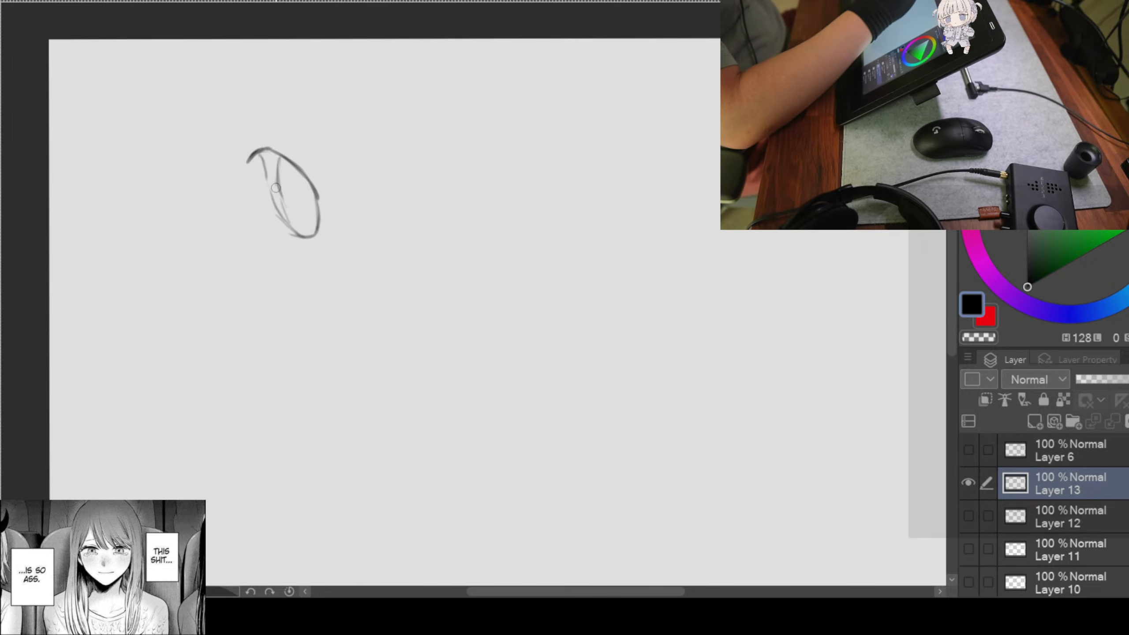
# Step: Move the oval sketch diagonally down and right, farther from the canvas corner
pyautogui.scroll(-1, 416, 295)
pyautogui.scroll(1, 404, 262)
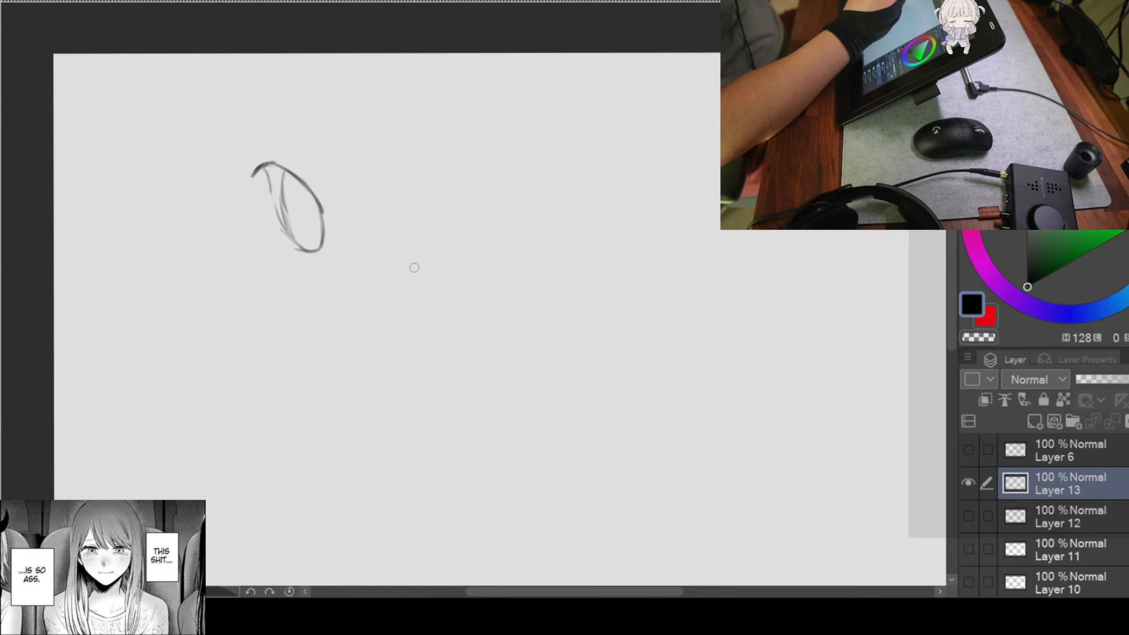
pyautogui.moveTo(432, 291); pyautogui.dragTo(421, 255)
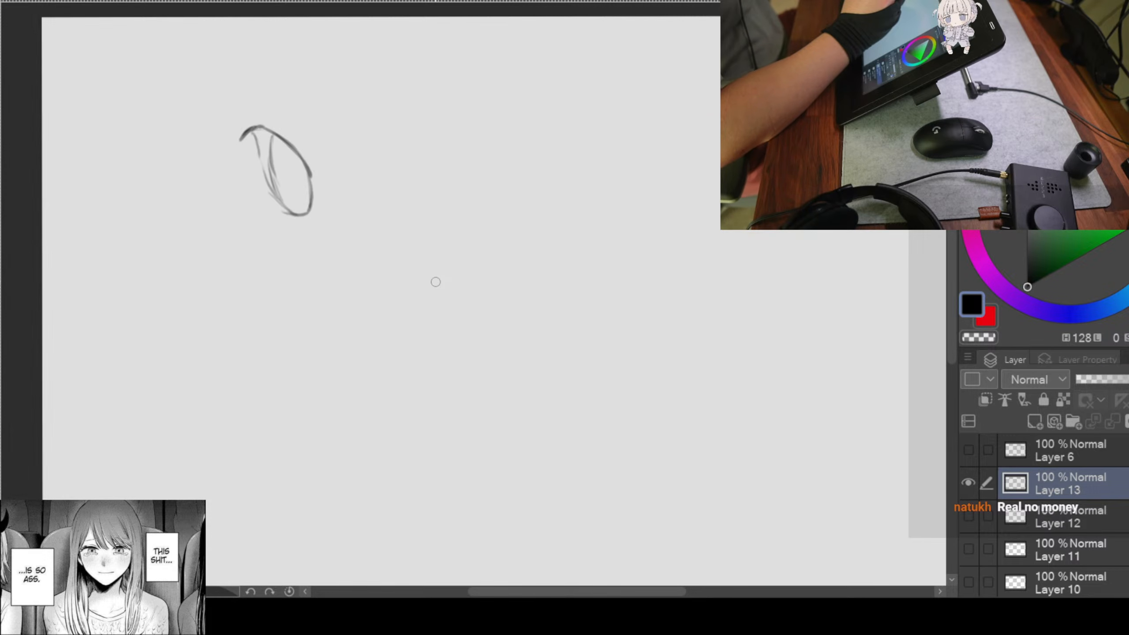
pyautogui.moveTo(441, 304)
pyautogui.mouseDown()
pyautogui.moveTo(436, 268)
pyautogui.moveTo(444, 290)
pyautogui.moveTo(449, 267)
pyautogui.mouseUp()
pyautogui.scroll(-1, 442, 291)
pyautogui.scroll(1, 434, 267)
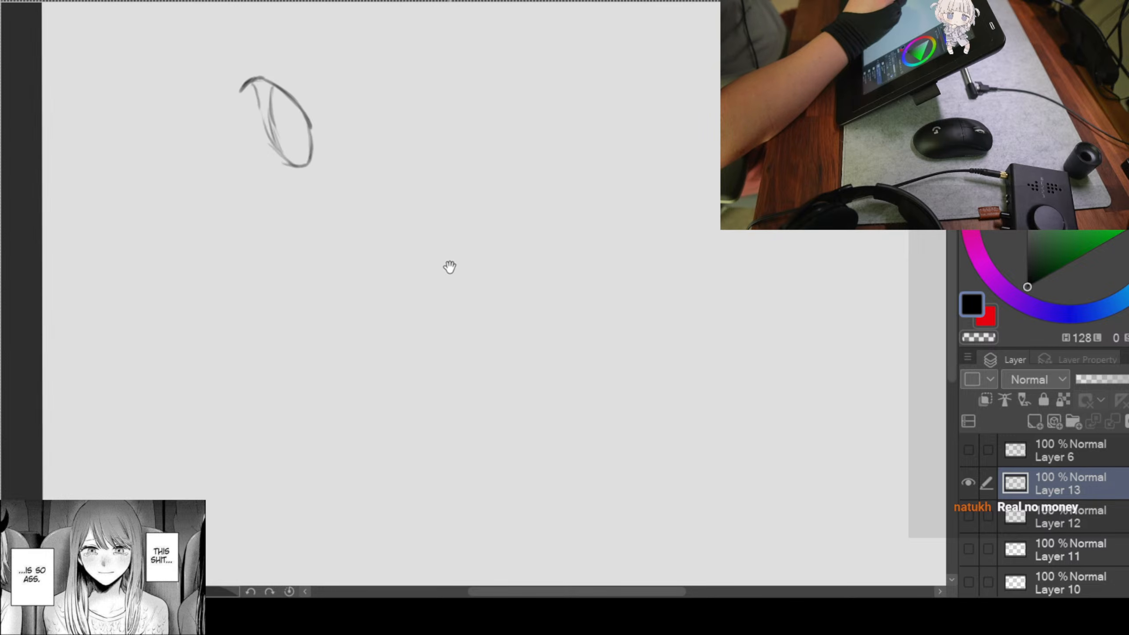
pyautogui.hotkey('ctrl', 't')
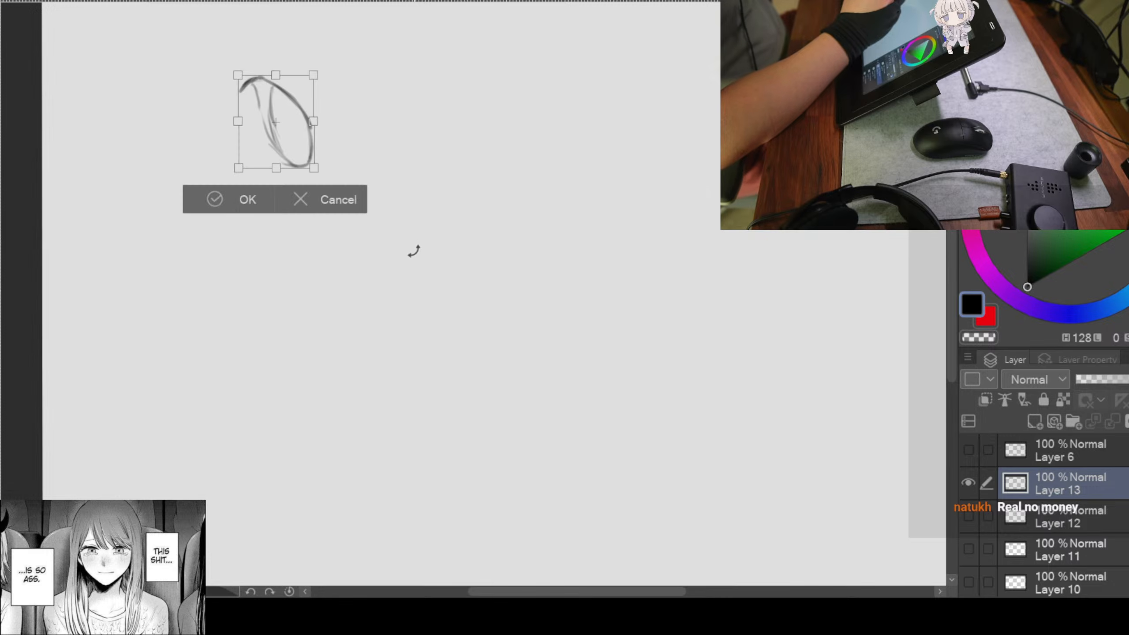
pyautogui.moveTo(284, 138); pyautogui.dragTo(364, 197)
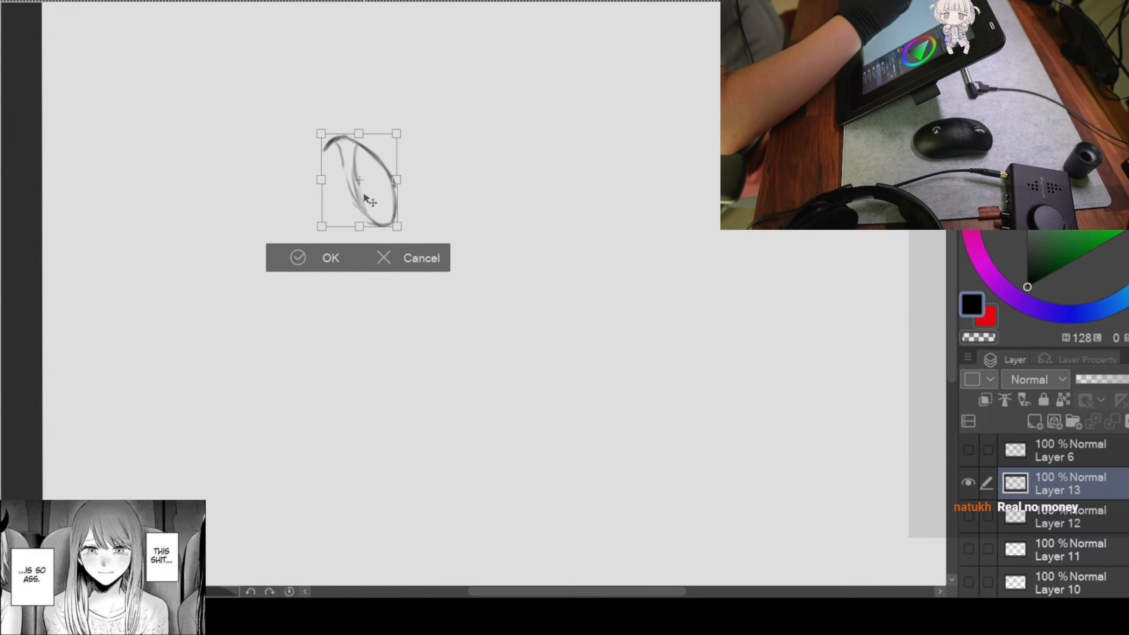
pyautogui.click(284, 255)
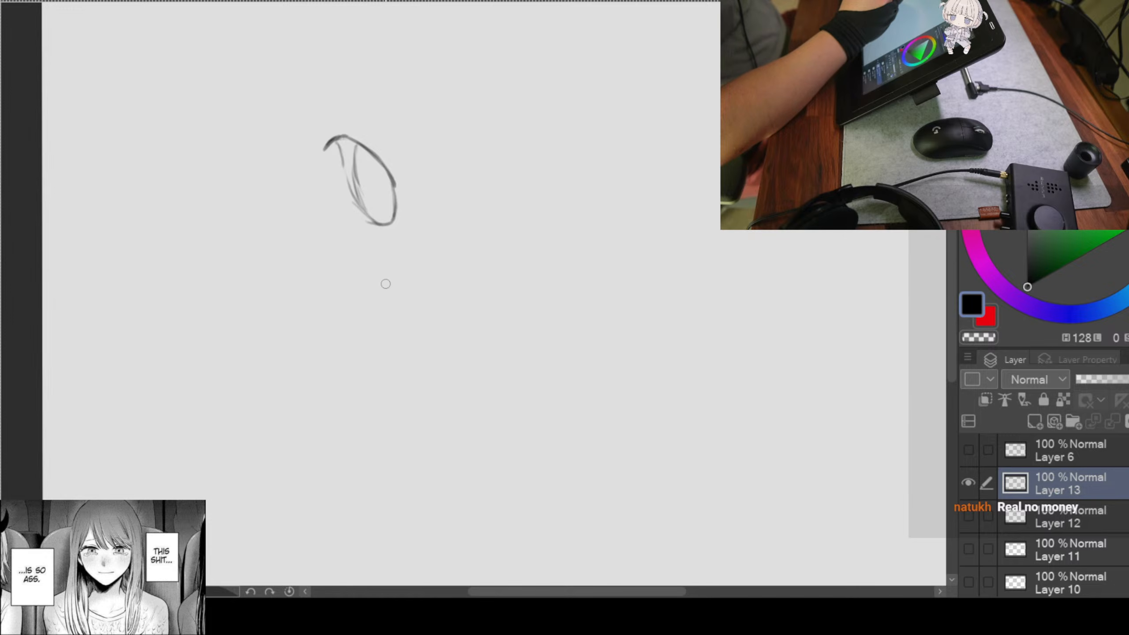
# Step: Draw a small angled nose mark below the oval eye and a long downward-sloping upper-lid arc for the second eye
pyautogui.moveTo(379, 279); pyautogui.dragTo(380, 294)
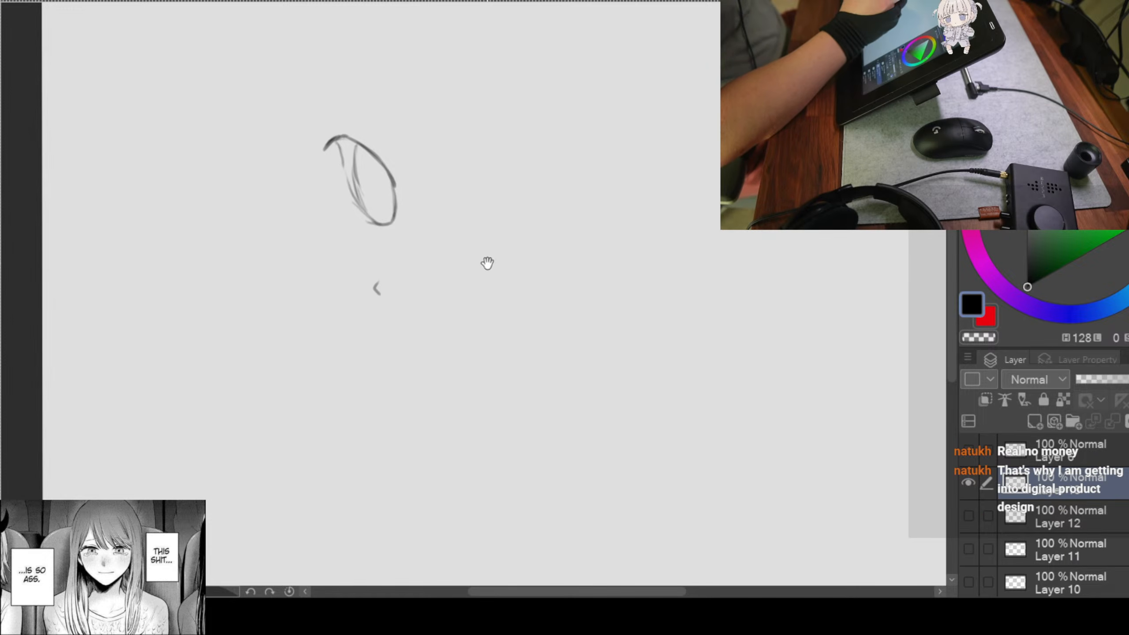
pyautogui.moveTo(487, 263); pyautogui.dragTo(443, 245)
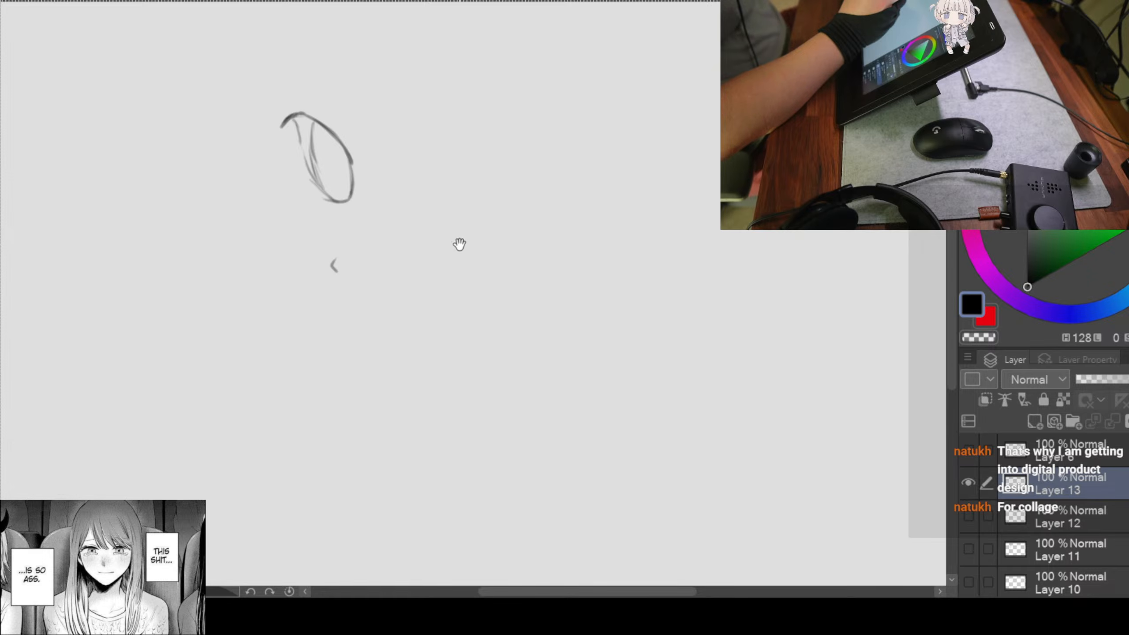
pyautogui.moveTo(460, 244)
pyautogui.mouseDown()
pyautogui.moveTo(411, 227)
pyautogui.moveTo(420, 227)
pyautogui.mouseUp()
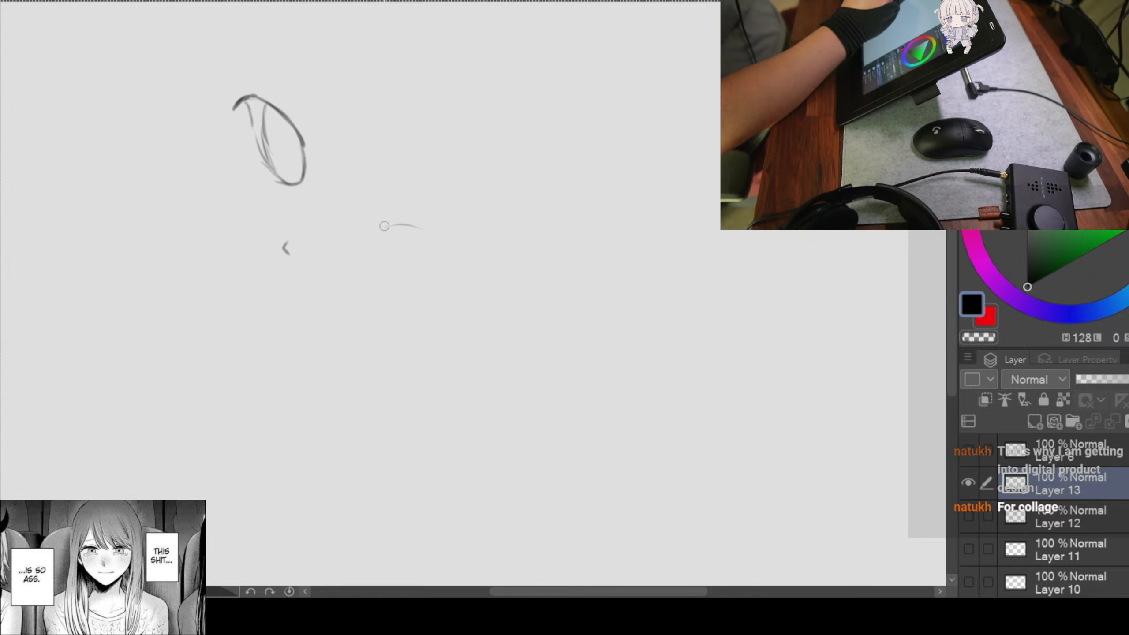
pyautogui.moveTo(404, 225); pyautogui.dragTo(510, 297)
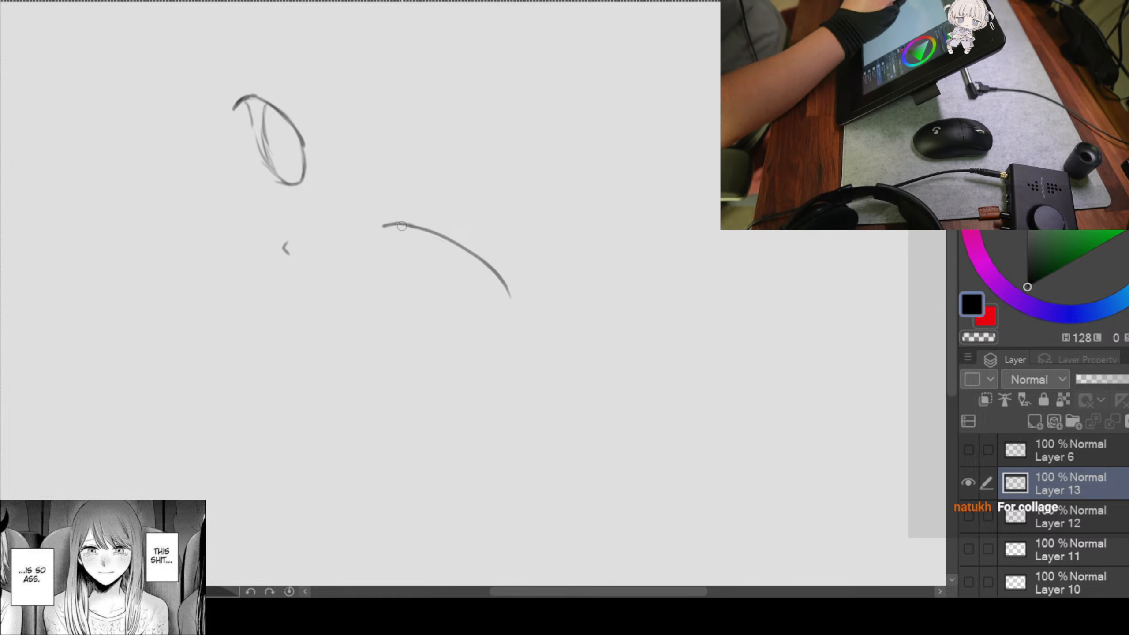
pyautogui.moveTo(403, 224); pyautogui.dragTo(477, 257)
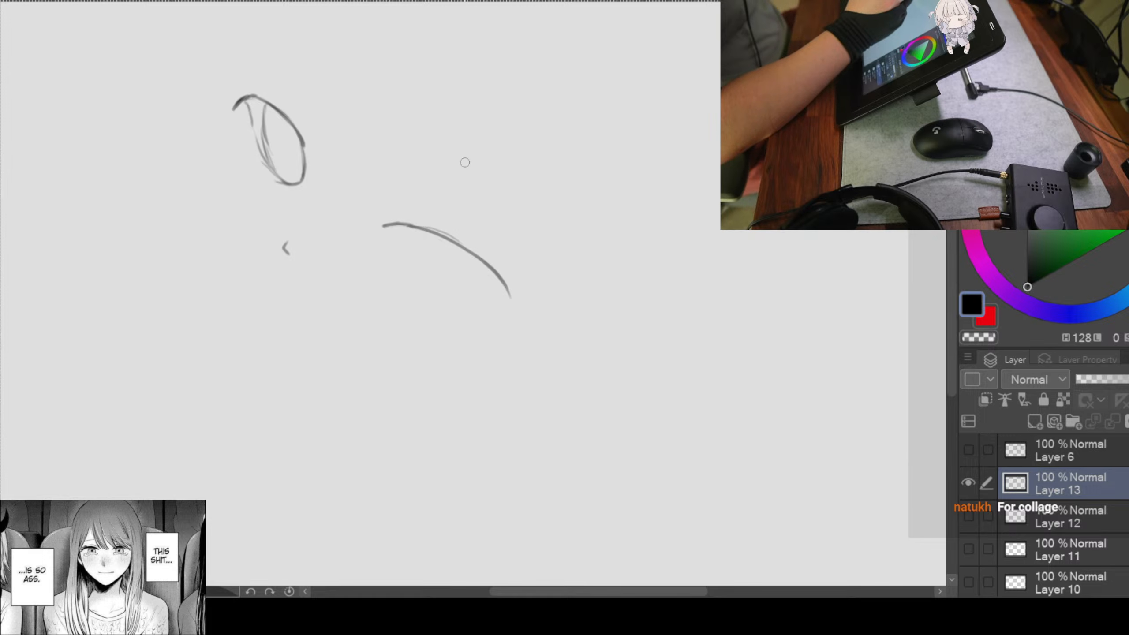
# Step: Lasso the new lid arc, rotate it slightly counterclockwise, and move it up and right, away from the oval eye
pyautogui.moveTo(451, 207)
pyautogui.mouseDown()
pyautogui.moveTo(354, 244)
pyautogui.moveTo(422, 194)
pyautogui.mouseUp()
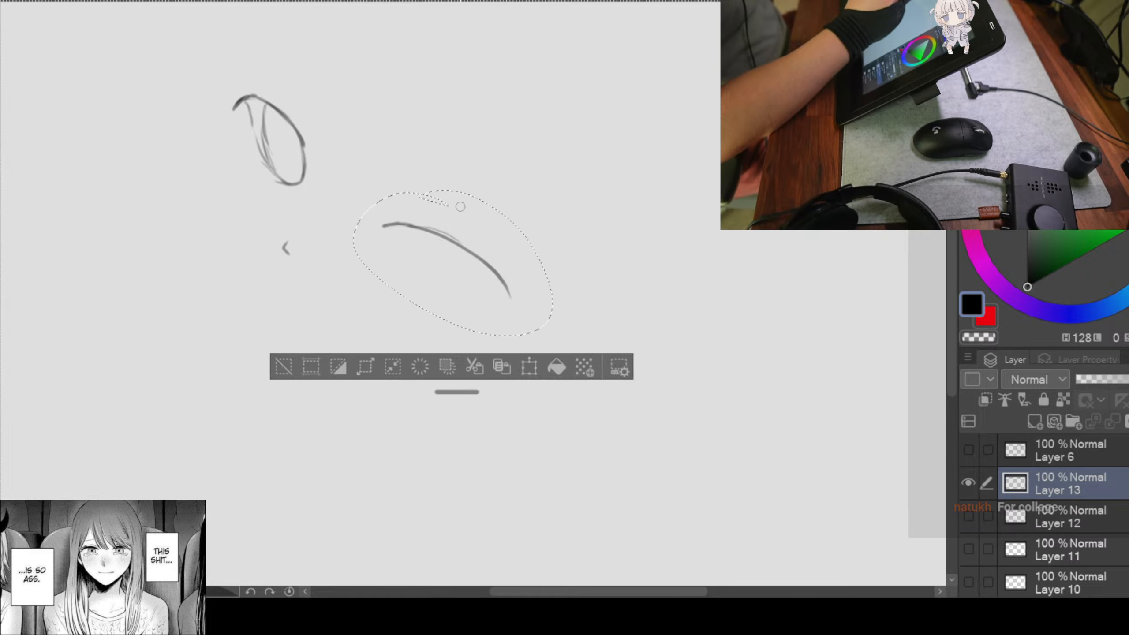
pyautogui.hotkey('ctrl', 't')
pyautogui.moveTo(498, 269); pyautogui.dragTo(514, 260)
pyautogui.moveTo(640, 145); pyautogui.dragTo(636, 139)
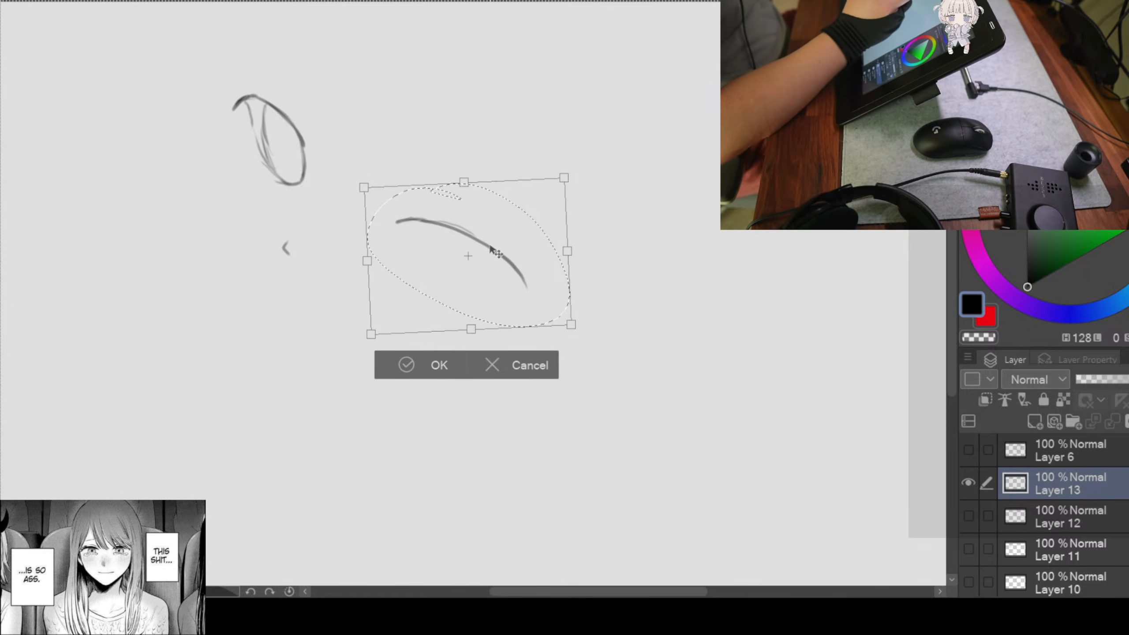
pyautogui.moveTo(491, 248); pyautogui.dragTo(499, 238)
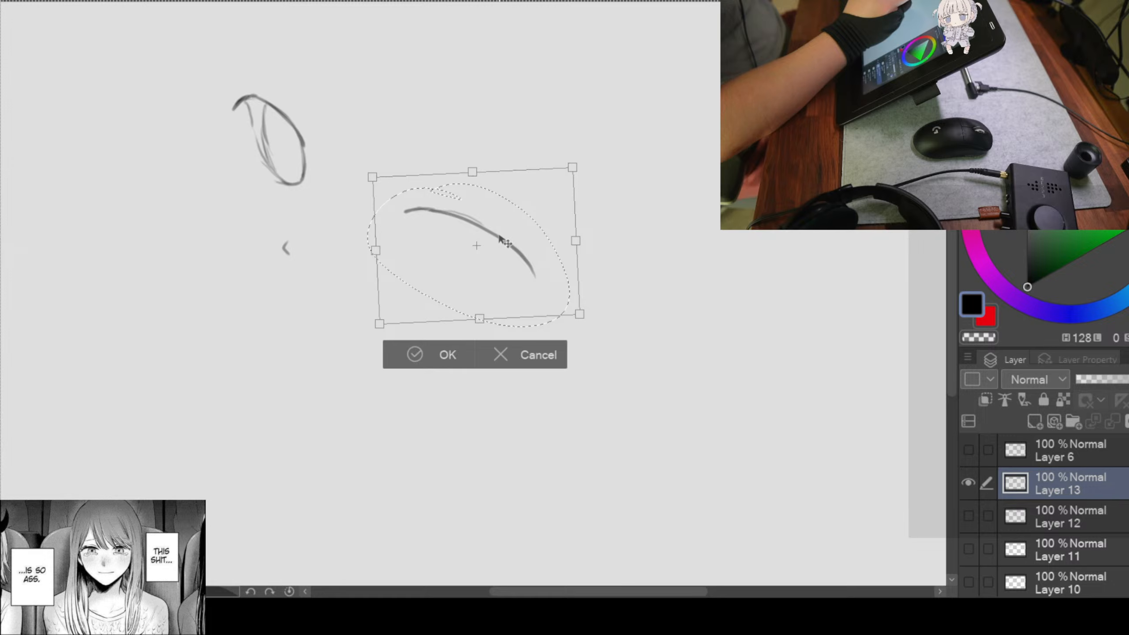
pyautogui.click(413, 361)
pyautogui.hotkey('ctrl', 'd')
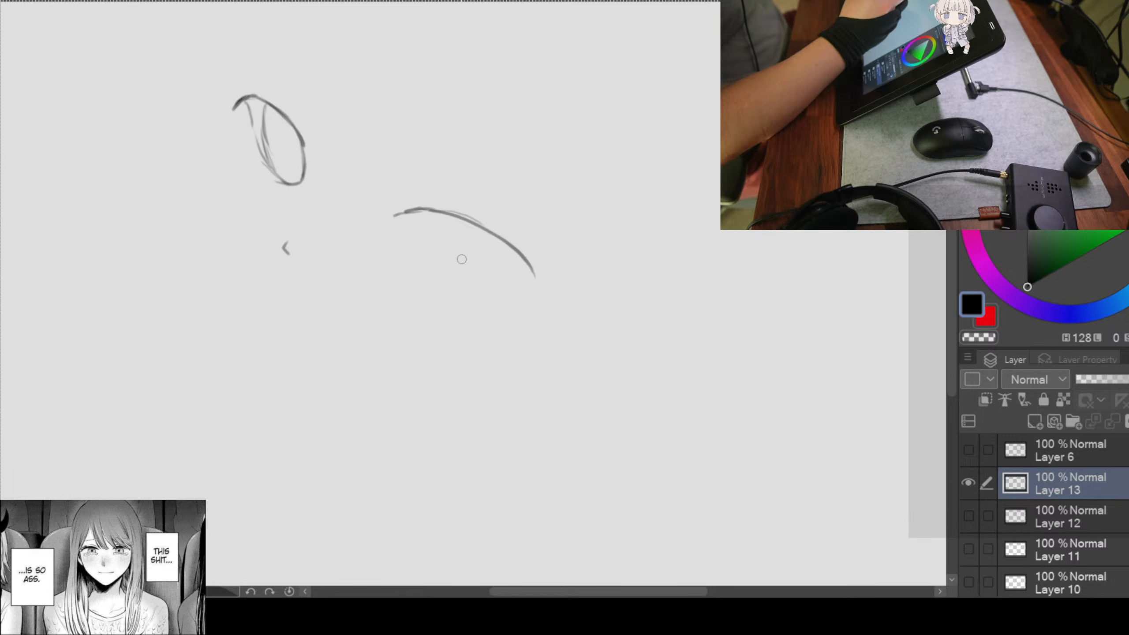
# Step: Draw the larger eye's iris beneath the lid arc with two curved sides and a straight slanted lower edge
pyautogui.moveTo(421, 259); pyautogui.dragTo(498, 295)
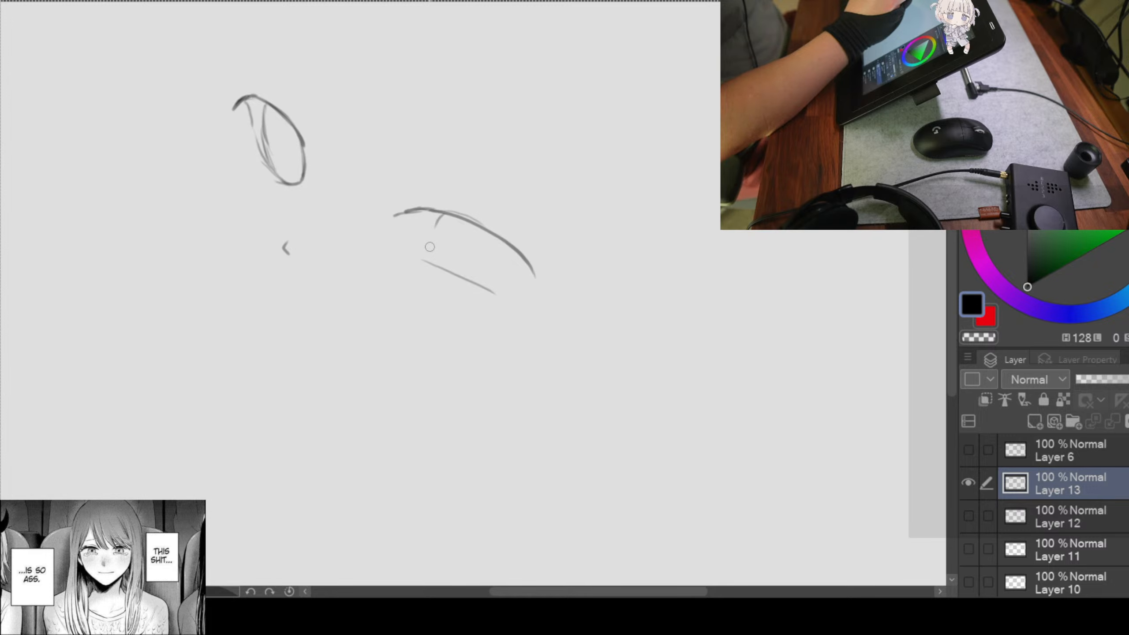
pyautogui.moveTo(431, 230); pyautogui.dragTo(427, 269)
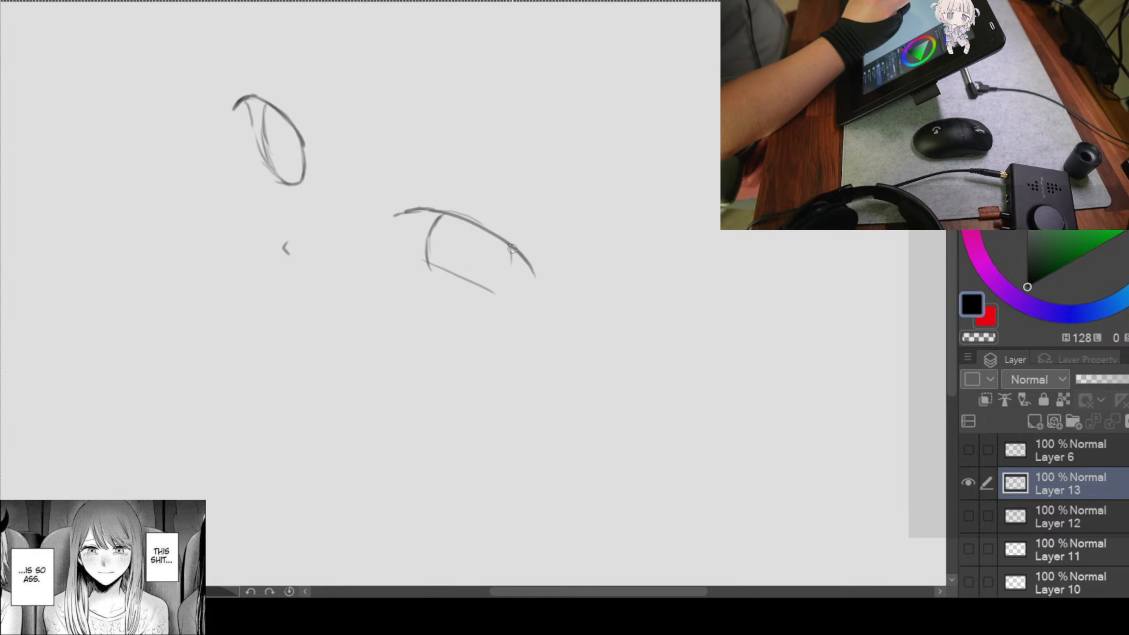
pyautogui.moveTo(512, 248); pyautogui.dragTo(483, 293)
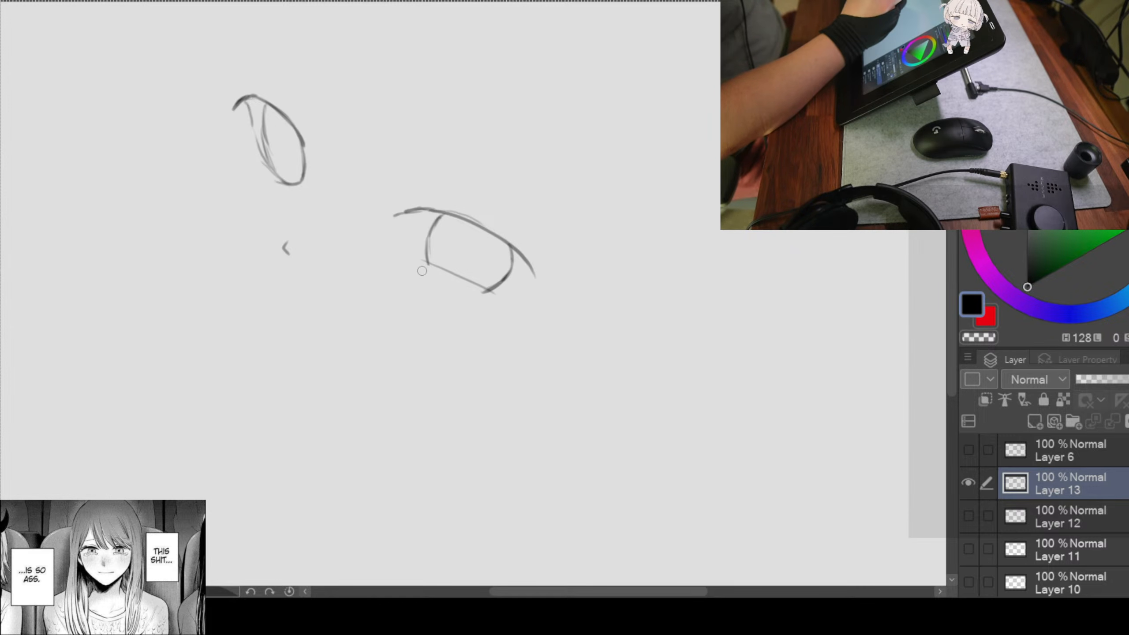
pyautogui.moveTo(427, 268); pyautogui.dragTo(484, 295)
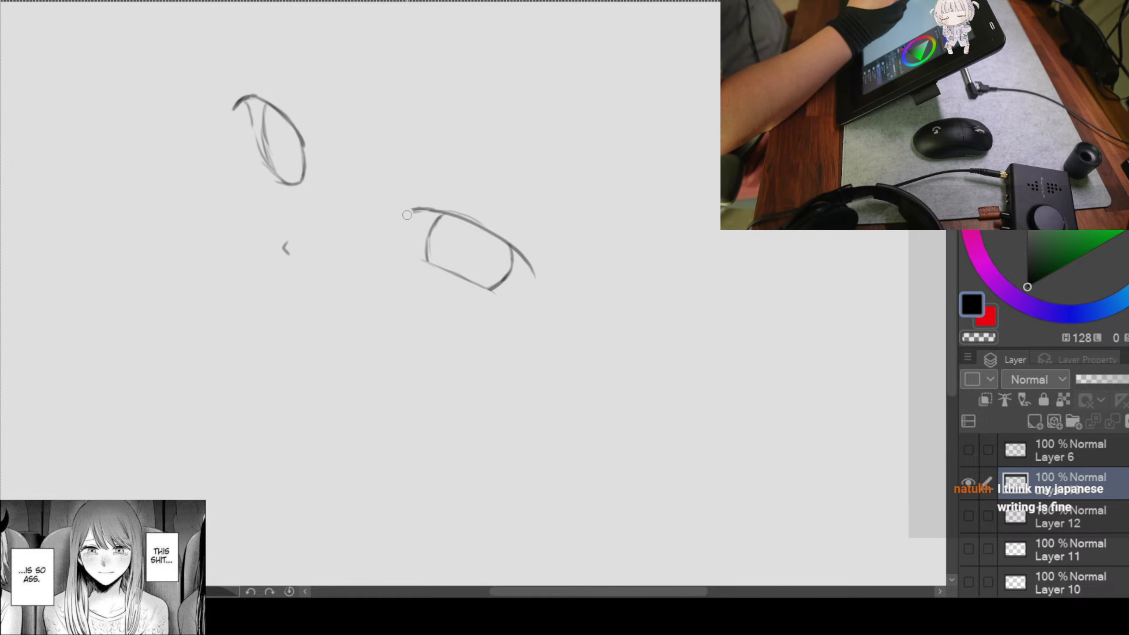
# Step: Darken the inner end of the larger eye's upper lid and extend a second lid line past the outer corner
pyautogui.moveTo(407, 215); pyautogui.dragTo(462, 215)
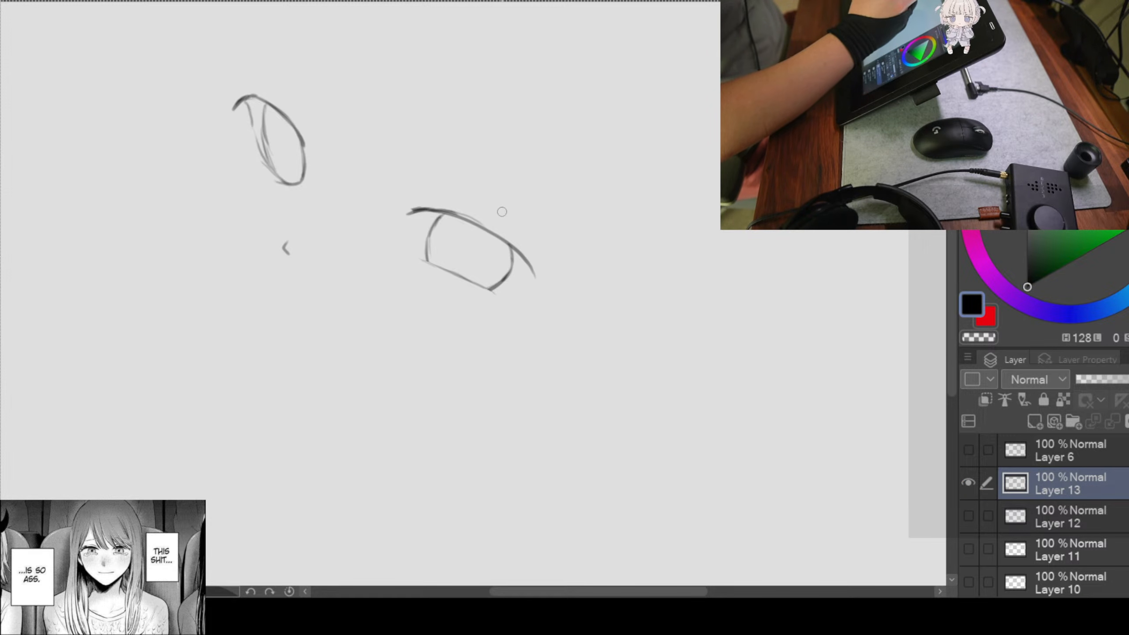
pyautogui.moveTo(450, 215); pyautogui.dragTo(519, 240)
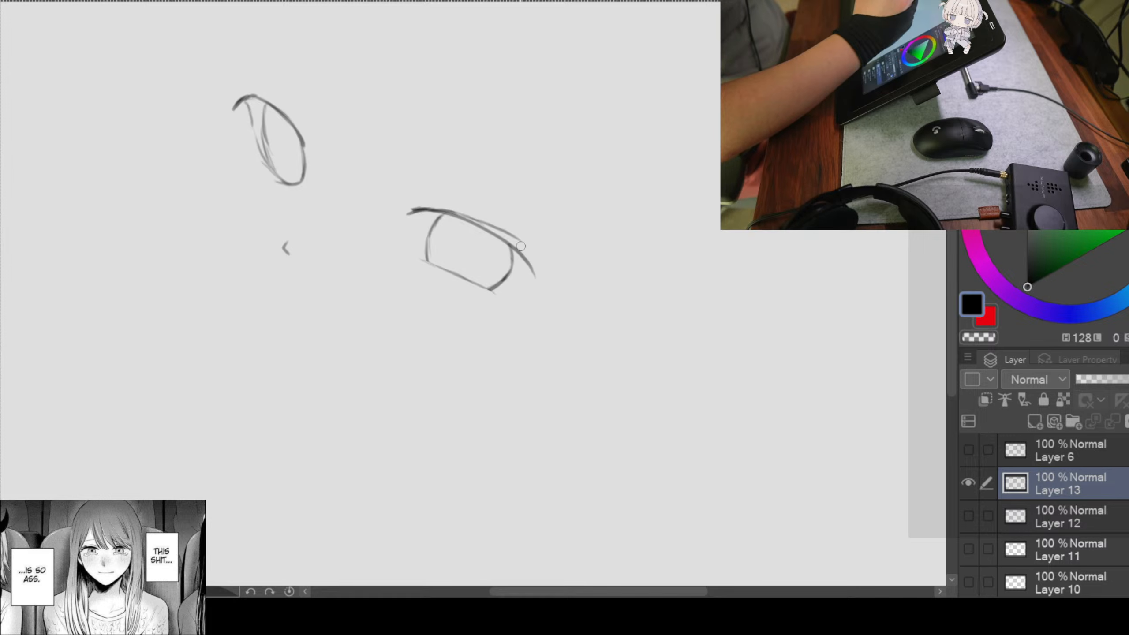
pyautogui.hotkey('ctrl', 'z')
pyautogui.moveTo(450, 212); pyautogui.dragTo(516, 242)
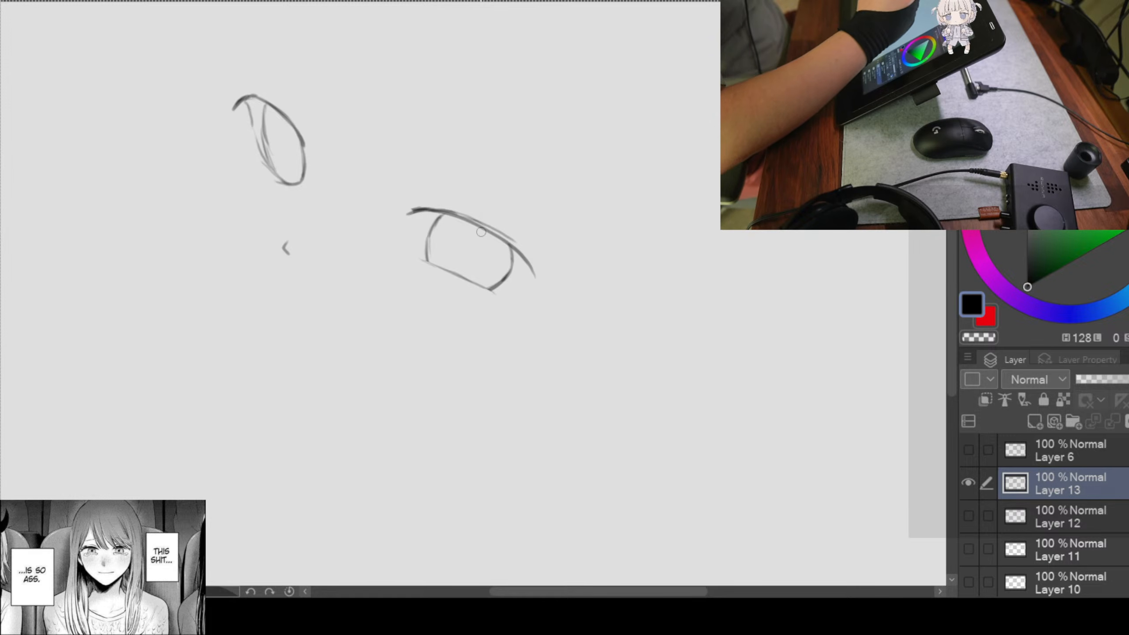
pyautogui.moveTo(445, 213); pyautogui.dragTo(547, 272)
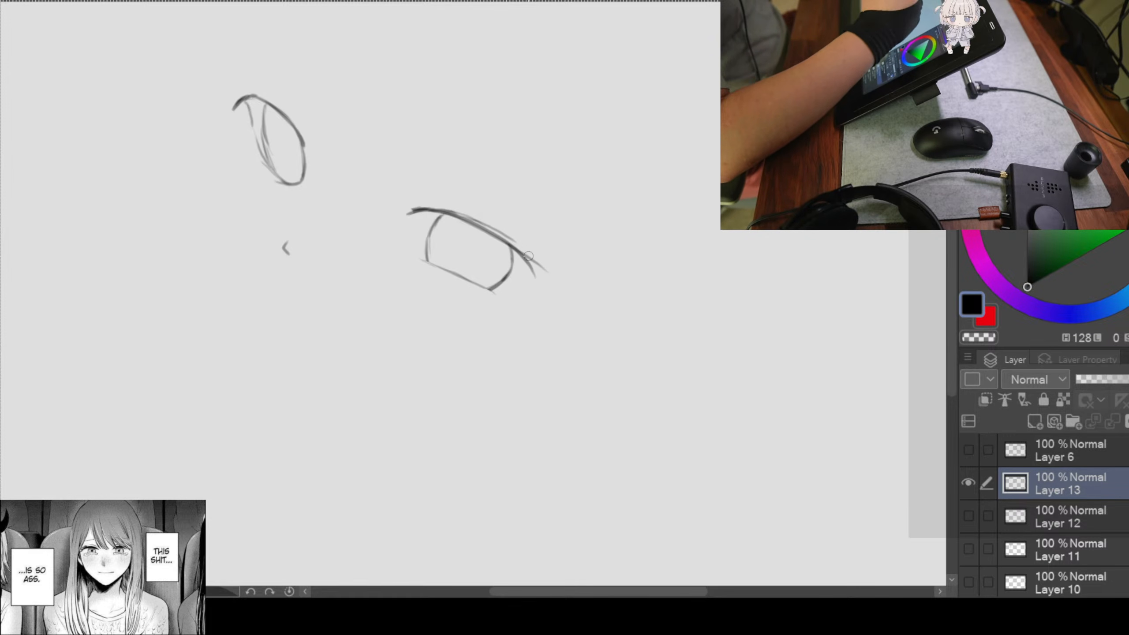
pyautogui.hotkey('ctrl', 'z')
pyautogui.moveTo(450, 214); pyautogui.dragTo(574, 295)
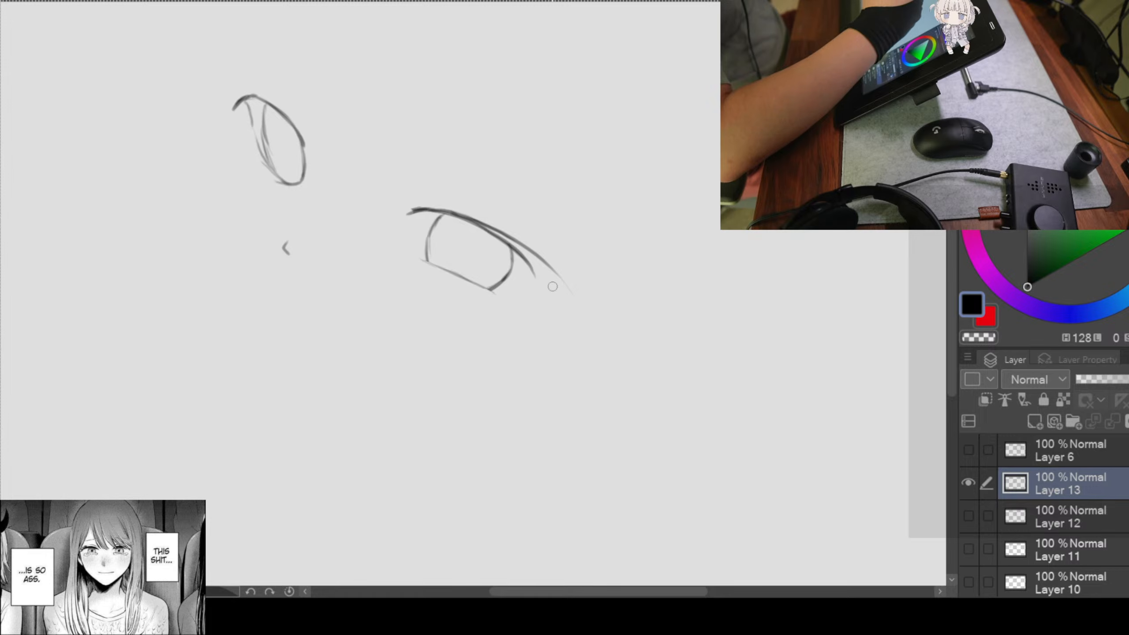
# Step: Thicken the larger eye's outer lid into dark tapered lashes, add an upward flick, and taper the lid's inner end
pyautogui.moveTo(477, 223)
pyautogui.mouseDown()
pyautogui.moveTo(553, 274)
pyautogui.moveTo(523, 252)
pyautogui.moveTo(539, 287)
pyautogui.mouseUp()
pyautogui.moveTo(518, 243); pyautogui.dragTo(552, 294)
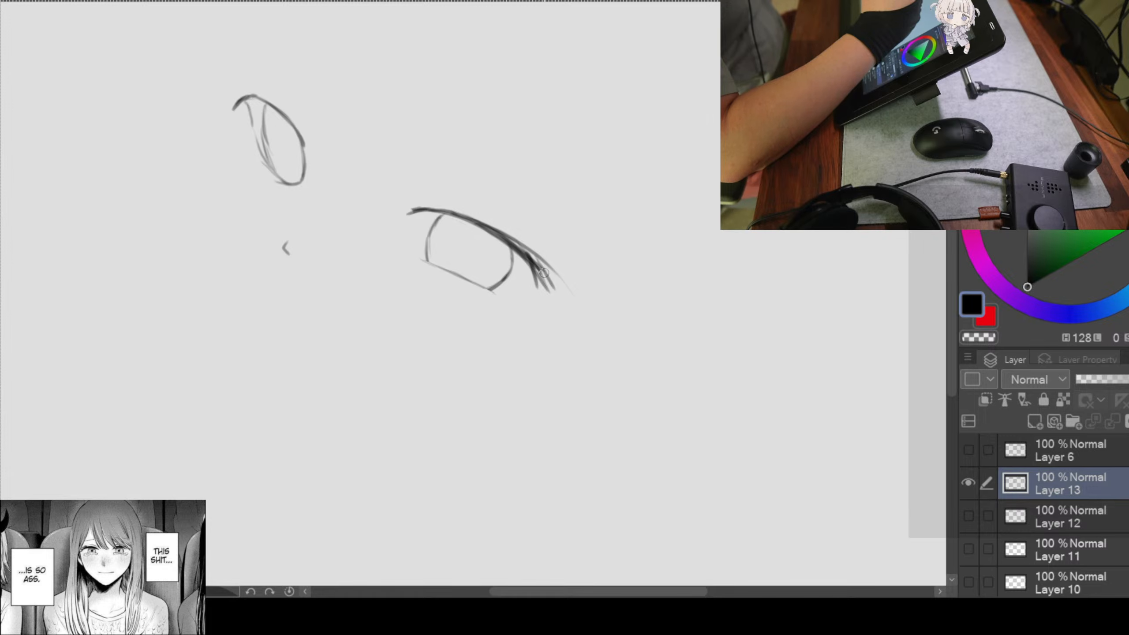
pyautogui.moveTo(534, 254)
pyautogui.mouseDown()
pyautogui.moveTo(562, 298)
pyautogui.moveTo(524, 249)
pyautogui.moveTo(562, 293)
pyautogui.mouseUp()
pyautogui.moveTo(505, 236); pyautogui.dragTo(538, 262)
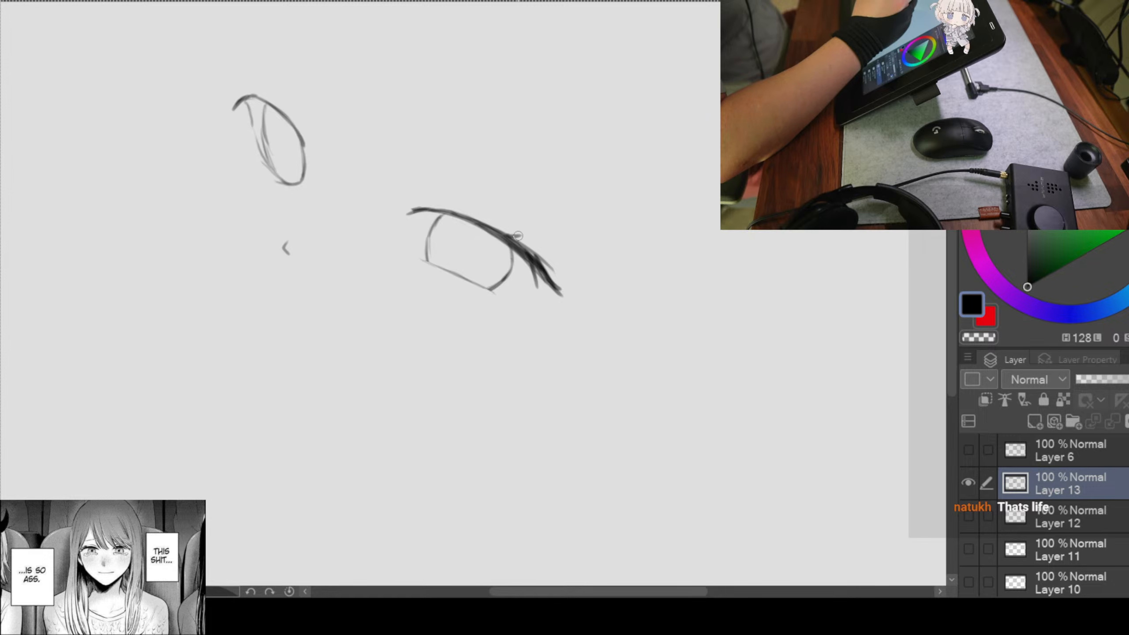
pyautogui.moveTo(512, 236); pyautogui.dragTo(528, 229)
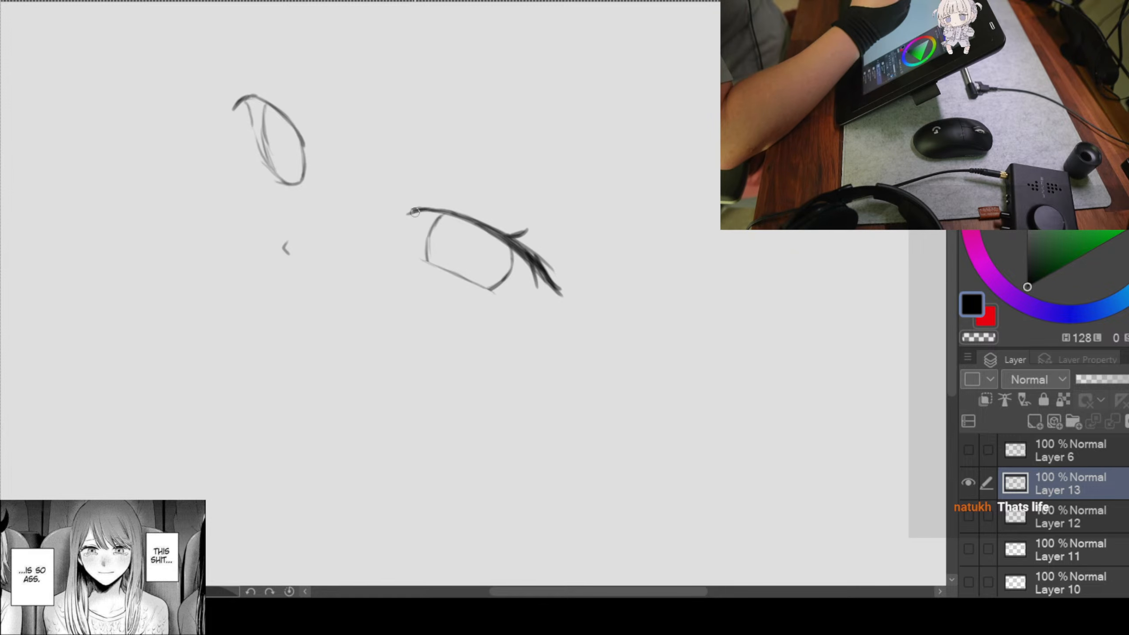
pyautogui.moveTo(429, 210); pyautogui.dragTo(401, 218)
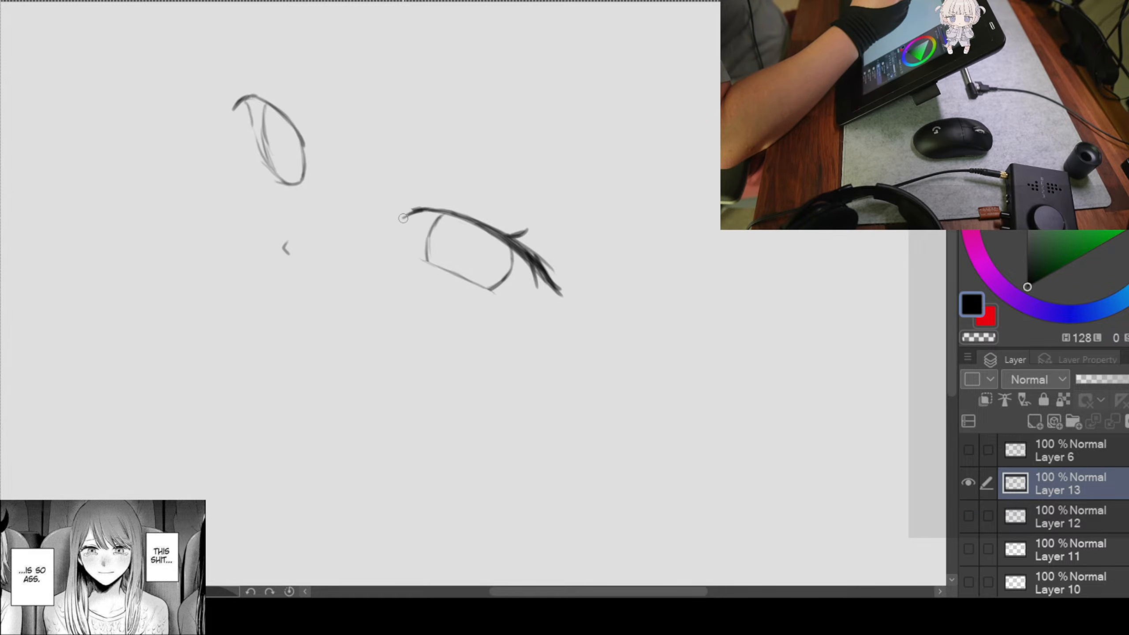
# Step: Thicken the oval eye's upper lid and inner corner, and add short upright lashes on top
pyautogui.moveTo(509, 182); pyautogui.dragTo(537, 188)
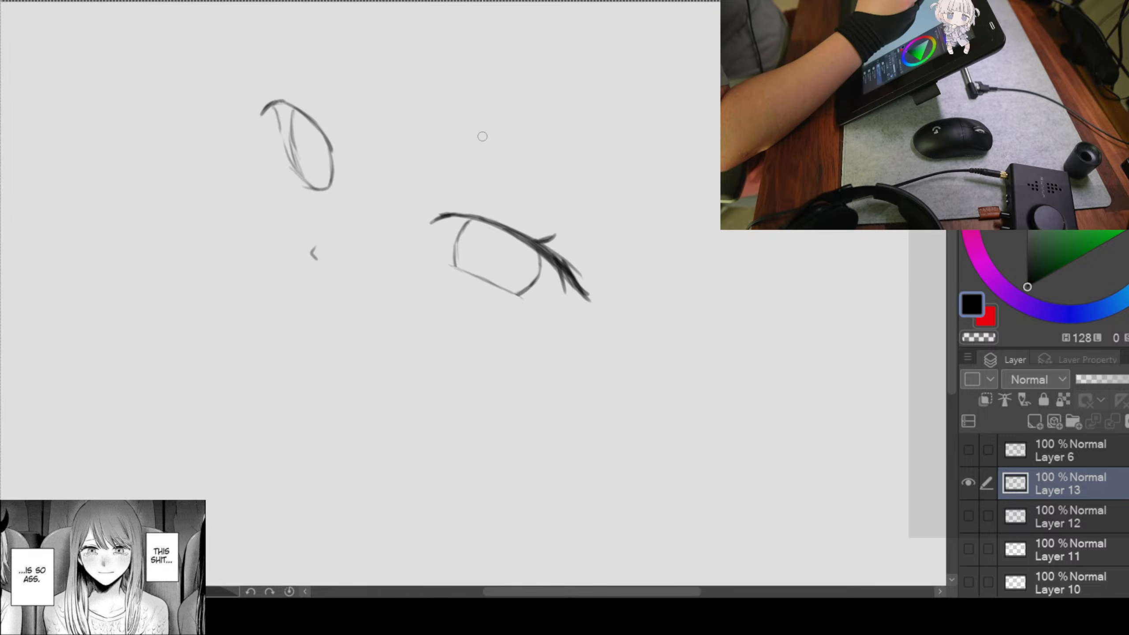
pyautogui.moveTo(315, 123); pyautogui.dragTo(331, 161)
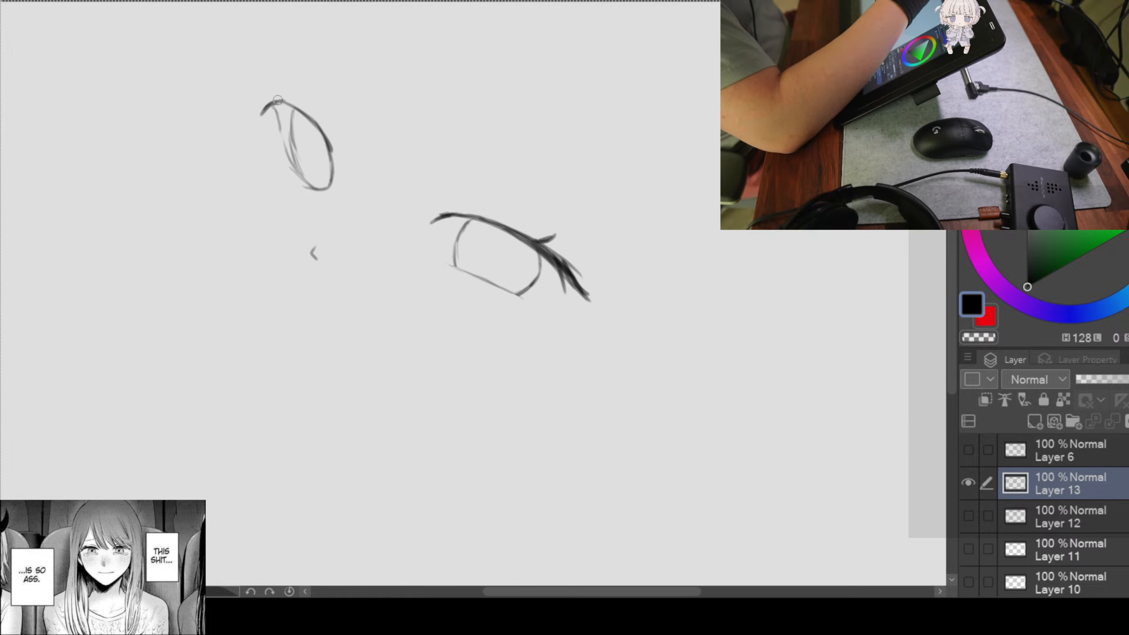
pyautogui.moveTo(275, 101); pyautogui.dragTo(329, 150)
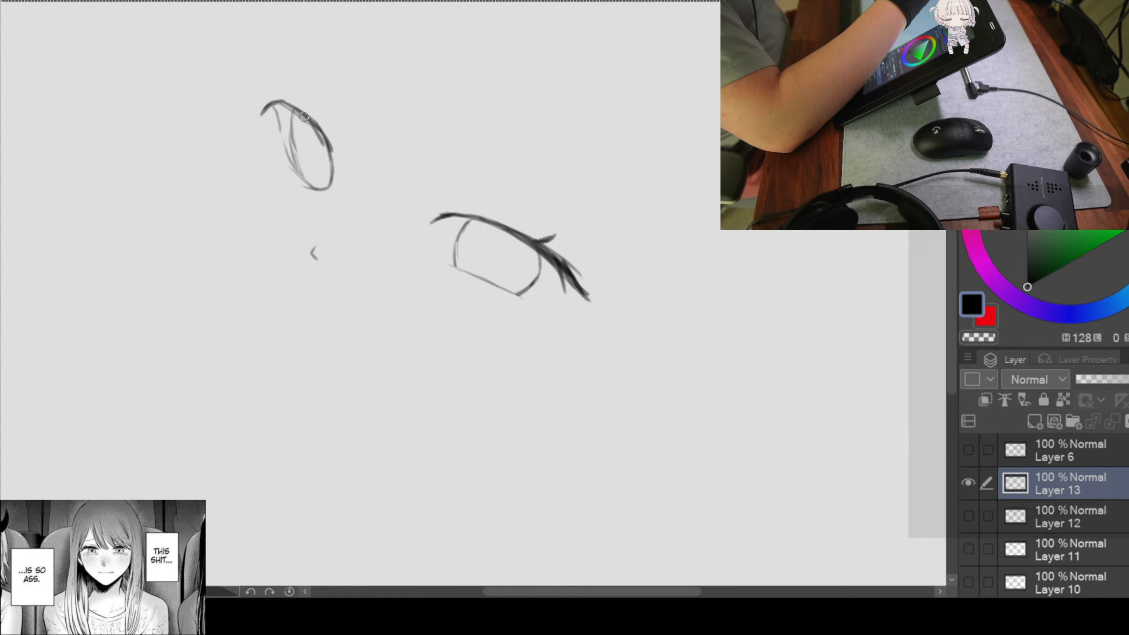
pyautogui.moveTo(301, 114); pyautogui.dragTo(331, 151)
pyautogui.moveTo(272, 99); pyautogui.dragTo(305, 121)
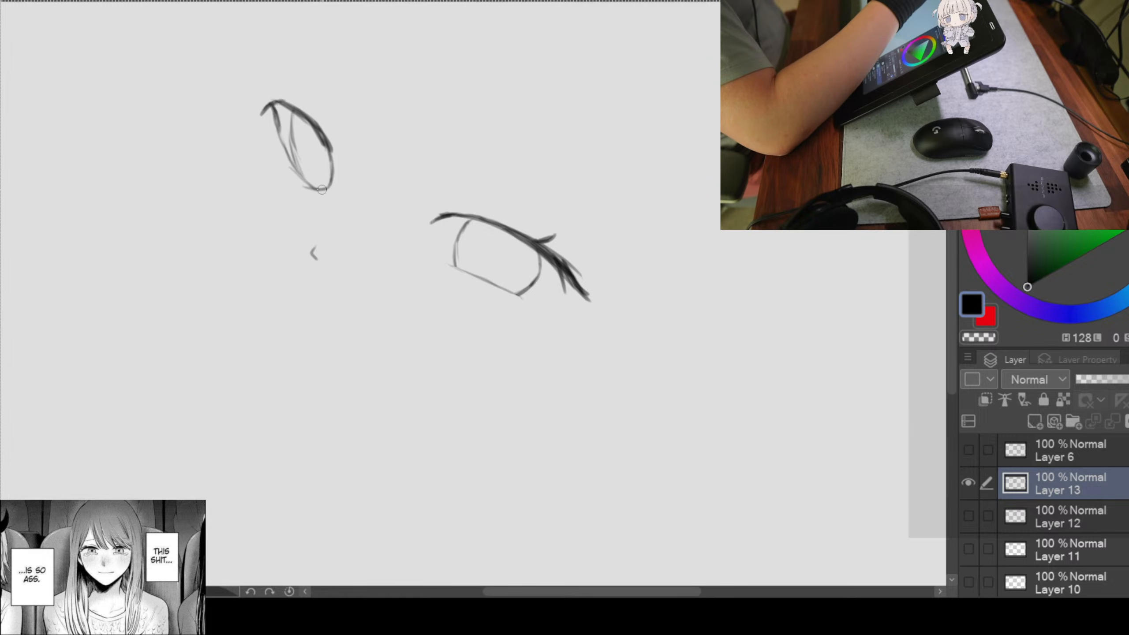
pyautogui.scroll(-1, 515, 270)
pyautogui.scroll(1, 526, 211)
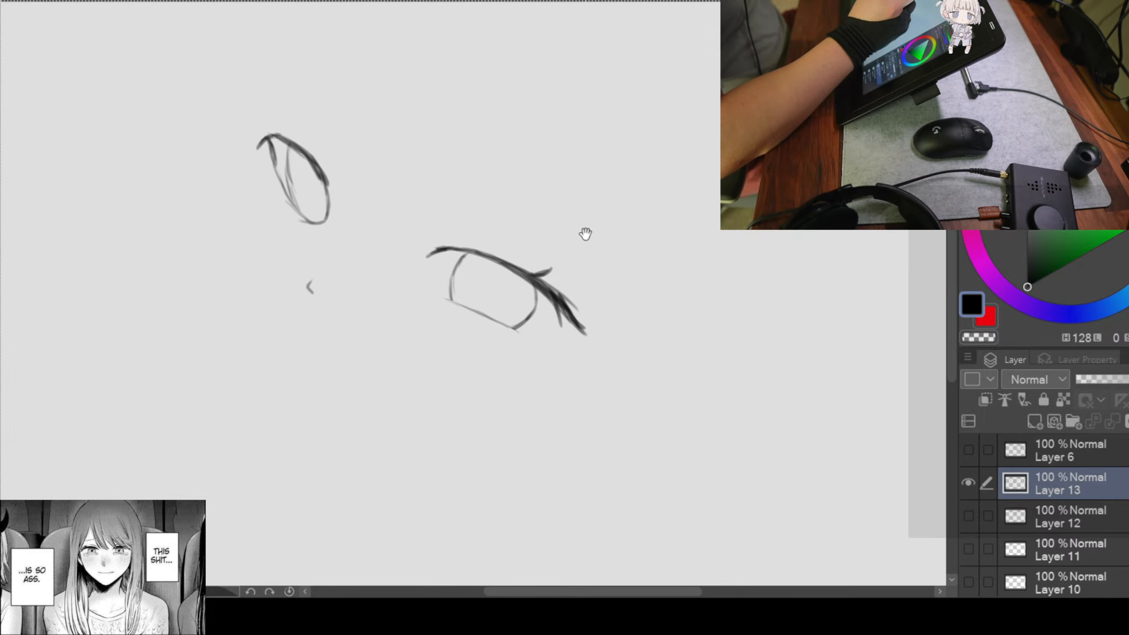
pyautogui.moveTo(585, 233); pyautogui.dragTo(579, 197)
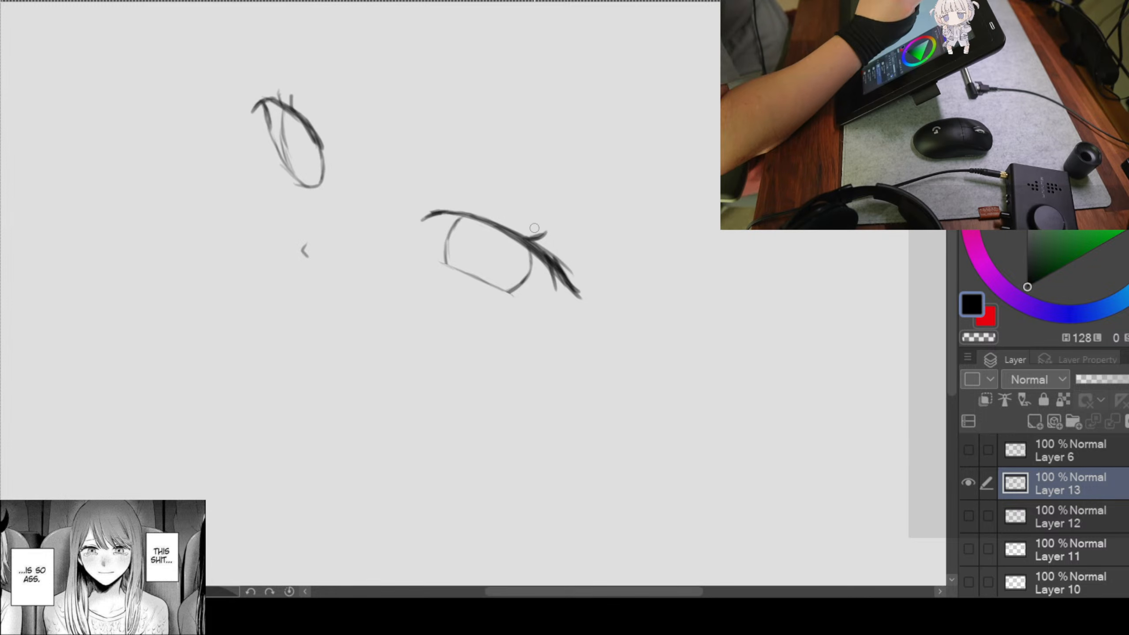
# Step: Draw a thin eyelid crease just above the larger eye's upper lid
pyautogui.scroll(-2, 513, 208)
pyautogui.scroll(2, 513, 207)
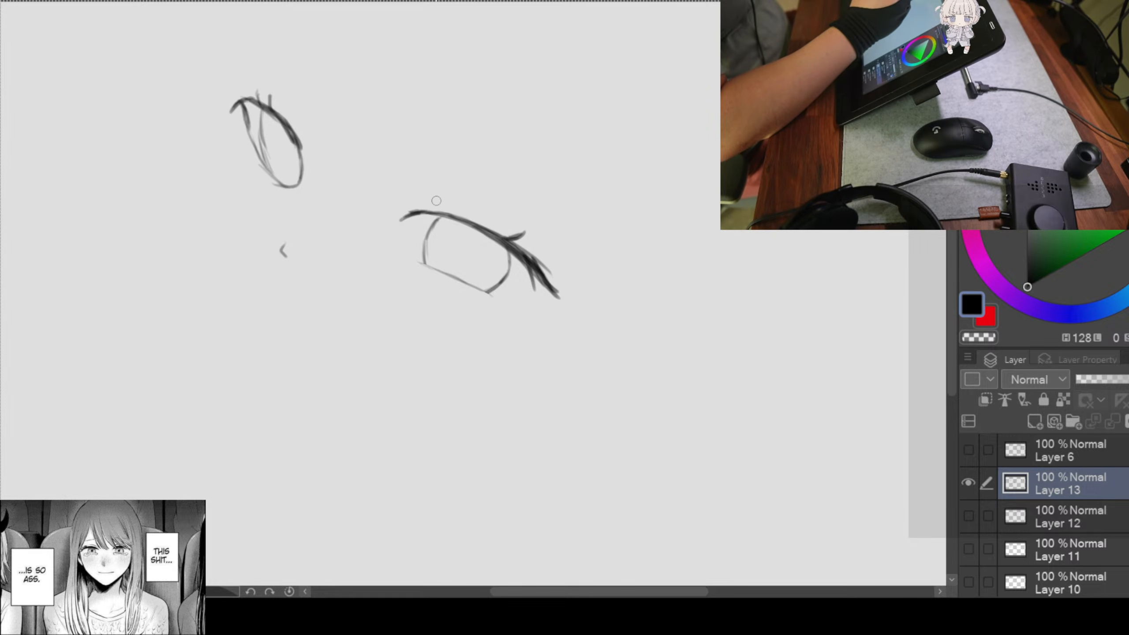
pyautogui.moveTo(449, 205); pyautogui.dragTo(507, 231)
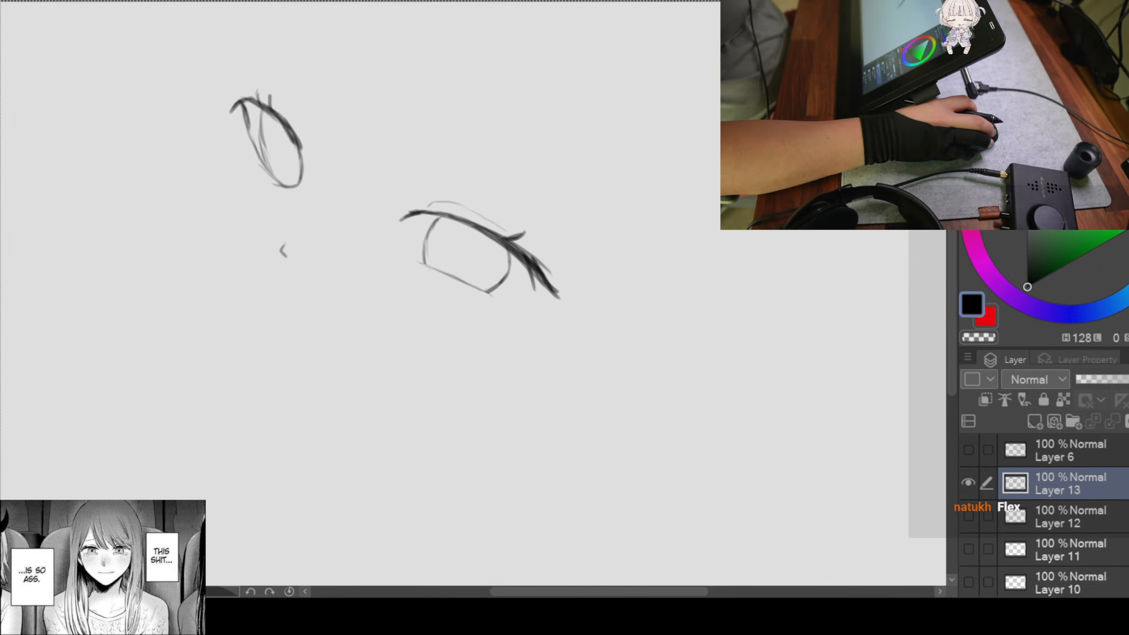
pyautogui.click(507, 236)
pyautogui.hotkey('ctrl', 'z')
# Step: Scale both eyes and the nose mark down slightly together and shift them up on the canvas
pyautogui.scroll(-2, 503, 193)
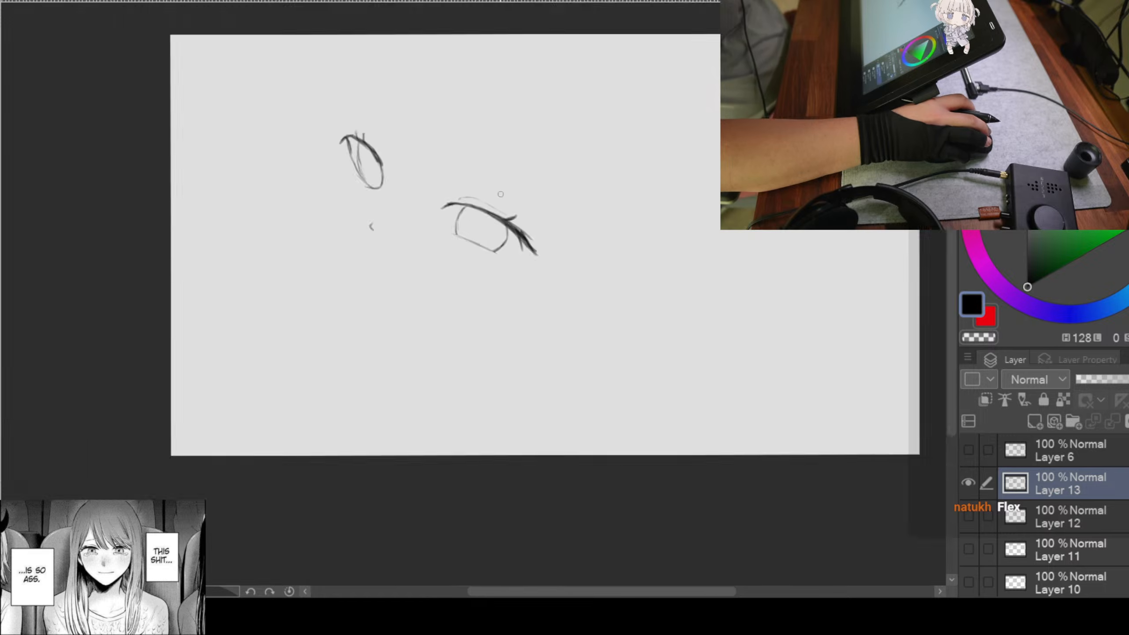
pyautogui.scroll(1, 500, 194)
pyautogui.moveTo(524, 154); pyautogui.dragTo(499, 182)
pyautogui.hotkey('ctrl', 't')
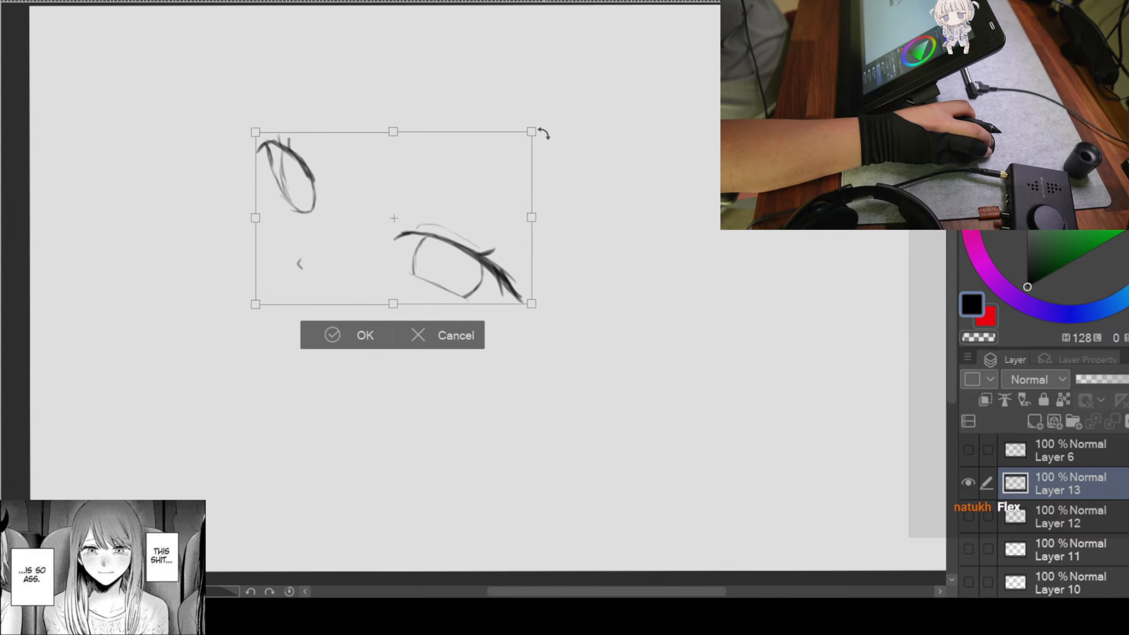
pyautogui.moveTo(531, 131); pyautogui.dragTo(491, 157)
pyautogui.moveTo(420, 217); pyautogui.dragTo(434, 194)
pyautogui.click(329, 303)
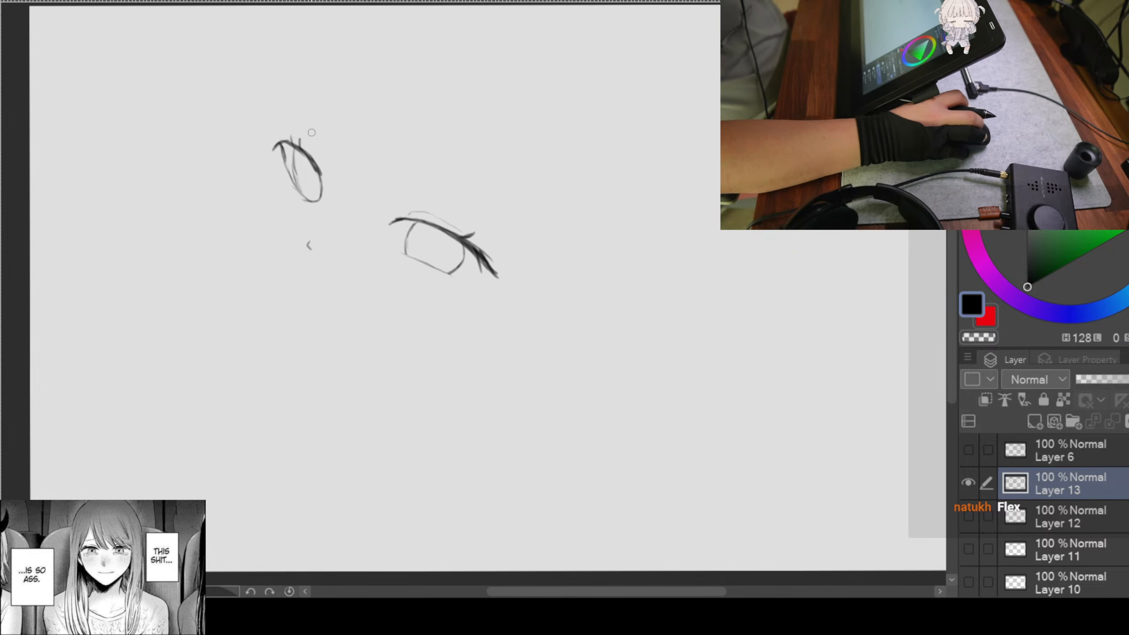
# Step: Draw a thin eyelid crease just above the oval eye's upper lid
pyautogui.scroll(2, 313, 132)
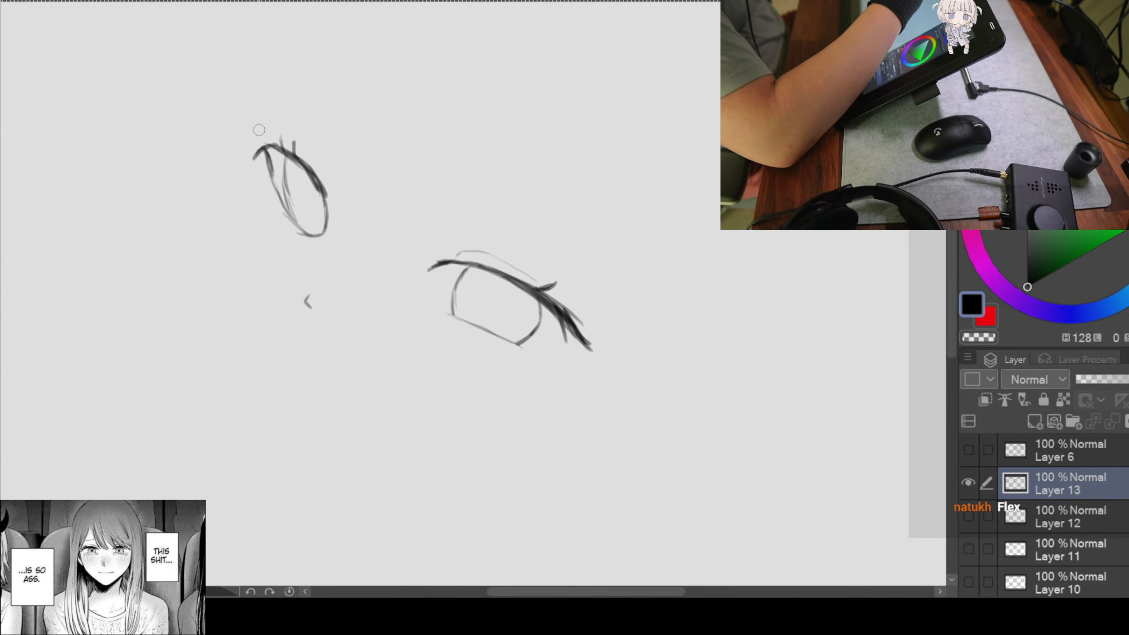
pyautogui.moveTo(294, 145); pyautogui.dragTo(324, 163)
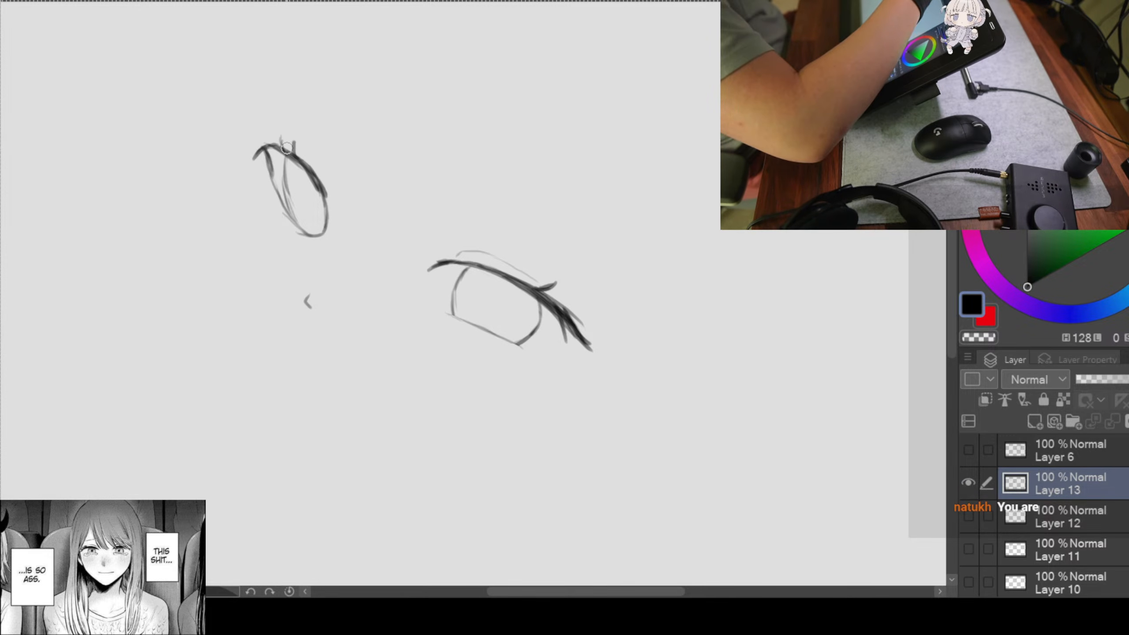
pyautogui.hotkey('ctrl', 'z')
pyautogui.moveTo(299, 147); pyautogui.dragTo(334, 181)
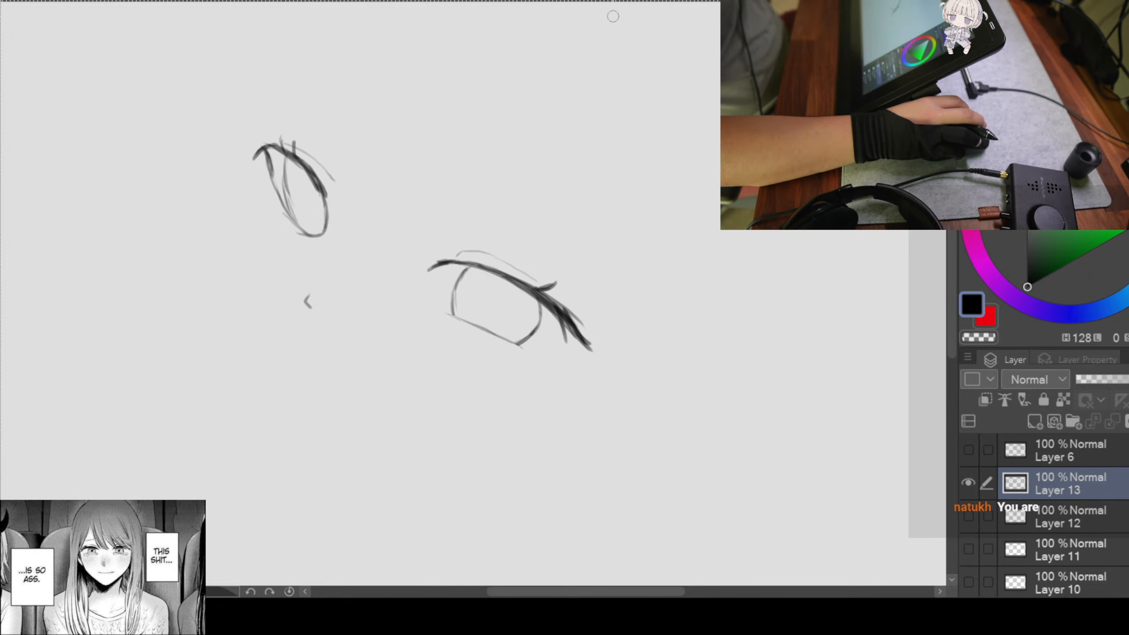
# Step: Draw a short arched eyebrow above the oval eye and a longer curved eyebrow above the larger eye
pyautogui.scroll(-3, 373, 269)
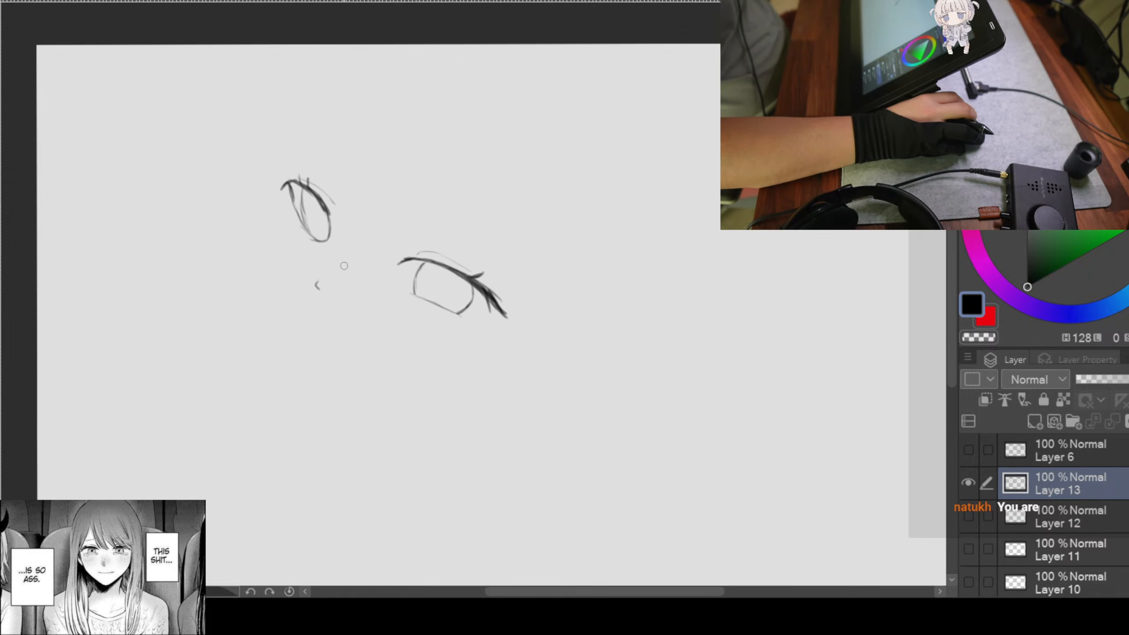
pyautogui.scroll(2, 344, 263)
pyautogui.moveTo(324, 204); pyautogui.dragTo(278, 168)
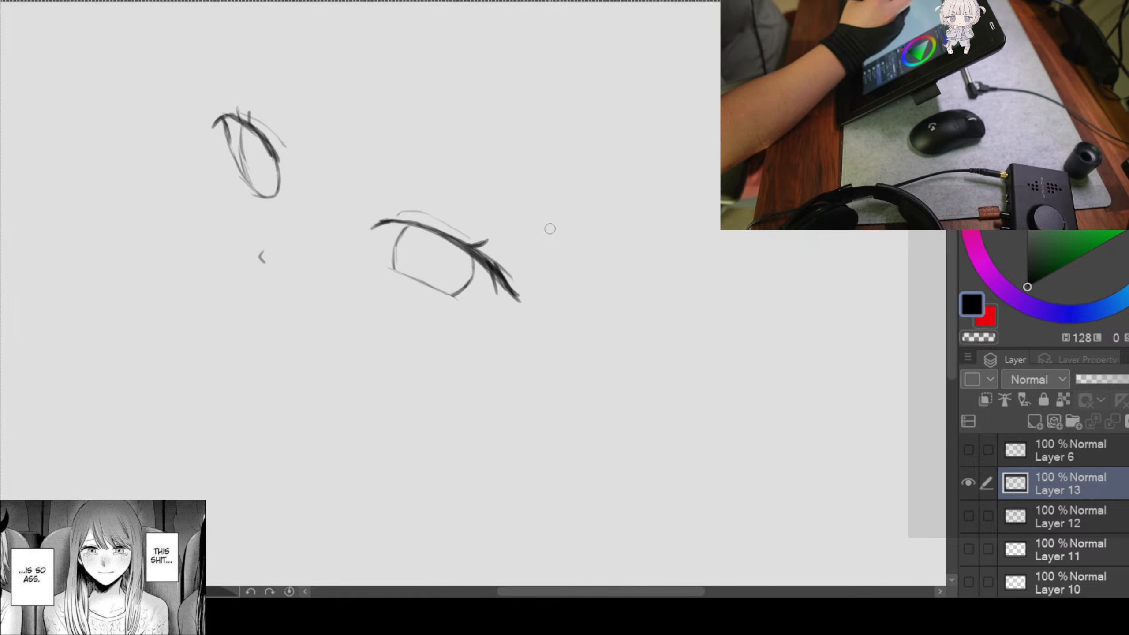
pyautogui.scroll(-1, 309, 115)
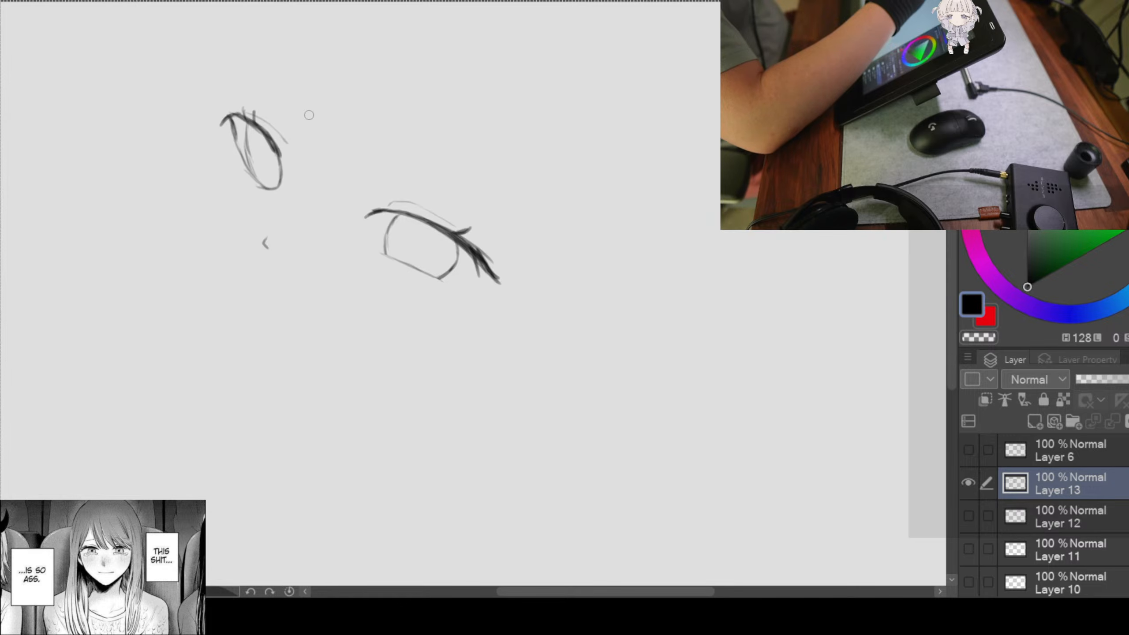
pyautogui.moveTo(457, 150); pyautogui.dragTo(442, 202)
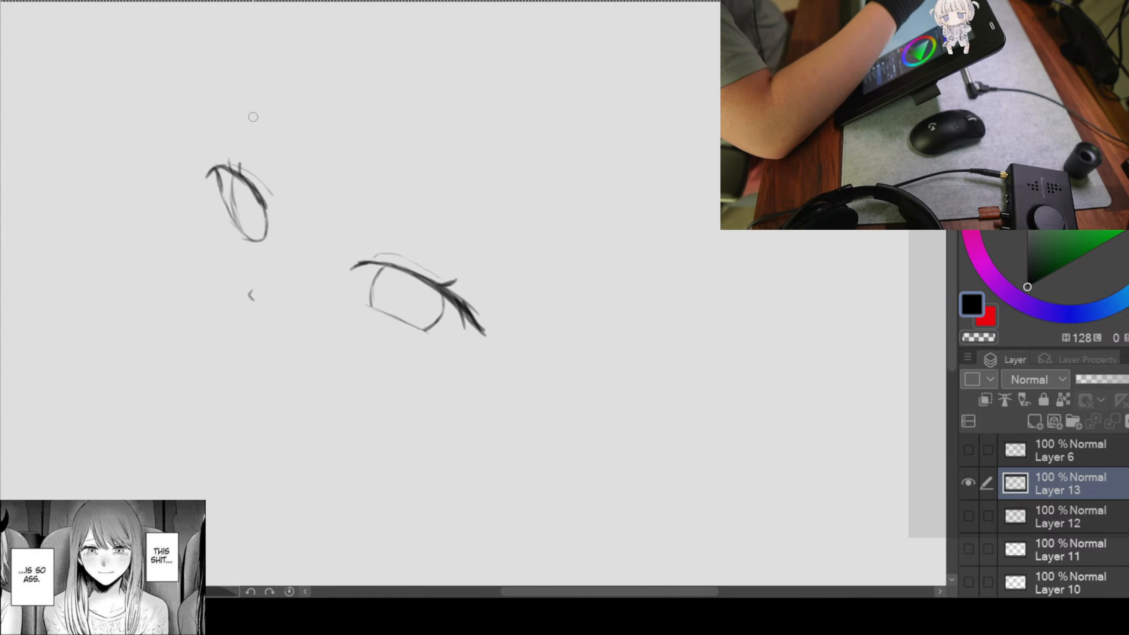
pyautogui.scroll(2, 292, 139)
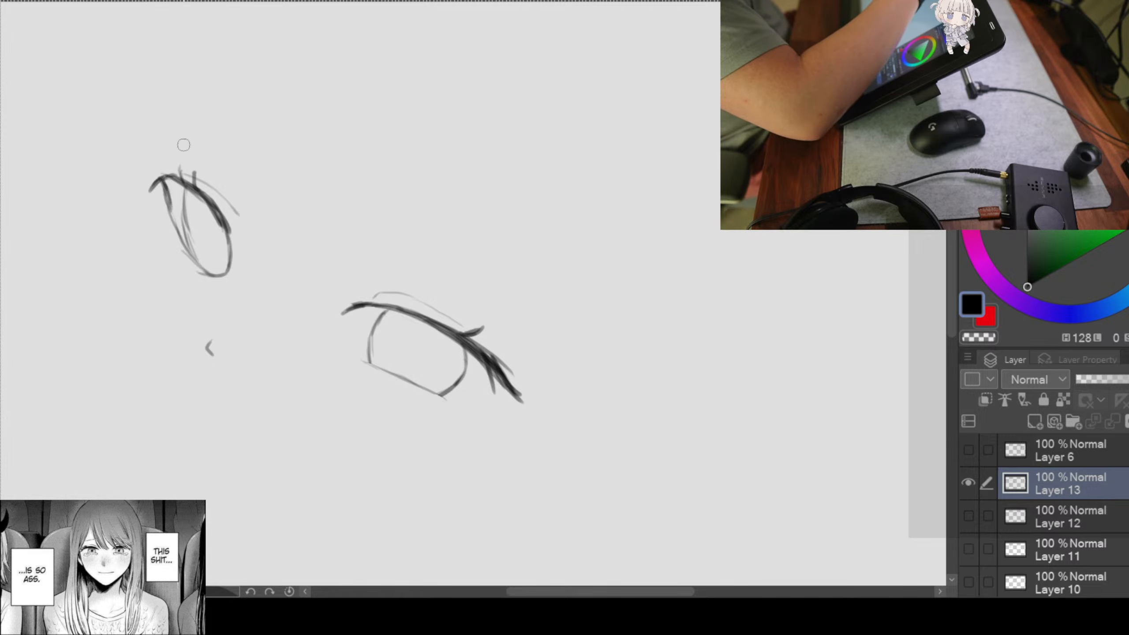
pyautogui.moveTo(187, 148)
pyautogui.mouseDown()
pyautogui.moveTo(226, 159)
pyautogui.moveTo(206, 152)
pyautogui.moveTo(245, 187)
pyautogui.moveTo(212, 149)
pyautogui.moveTo(242, 182)
pyautogui.mouseUp()
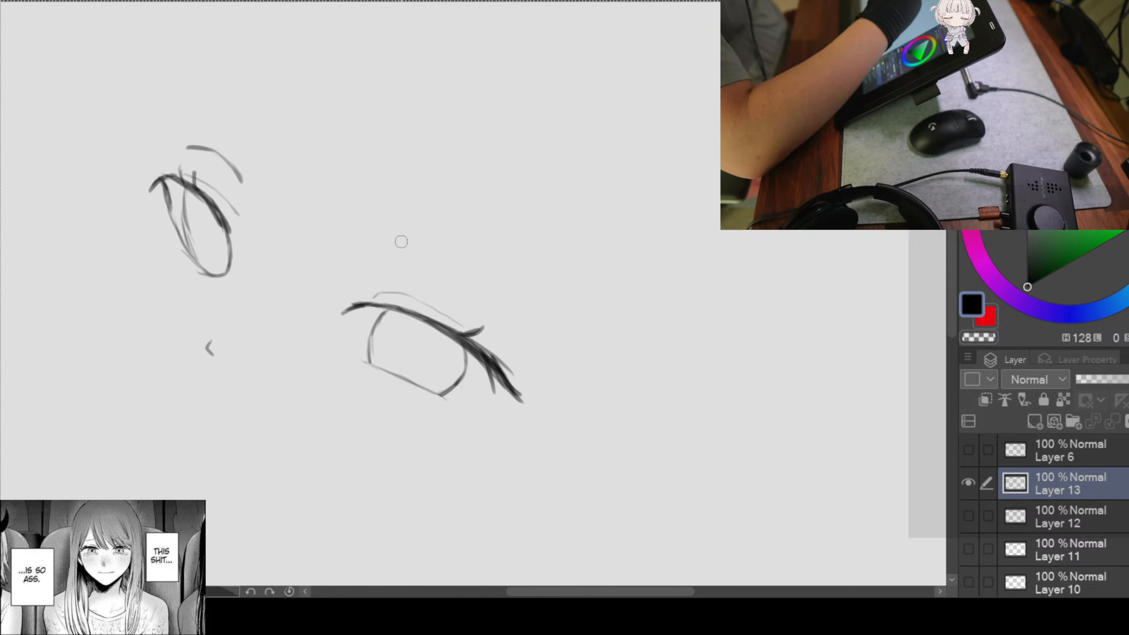
pyautogui.moveTo(413, 247); pyautogui.dragTo(484, 287)
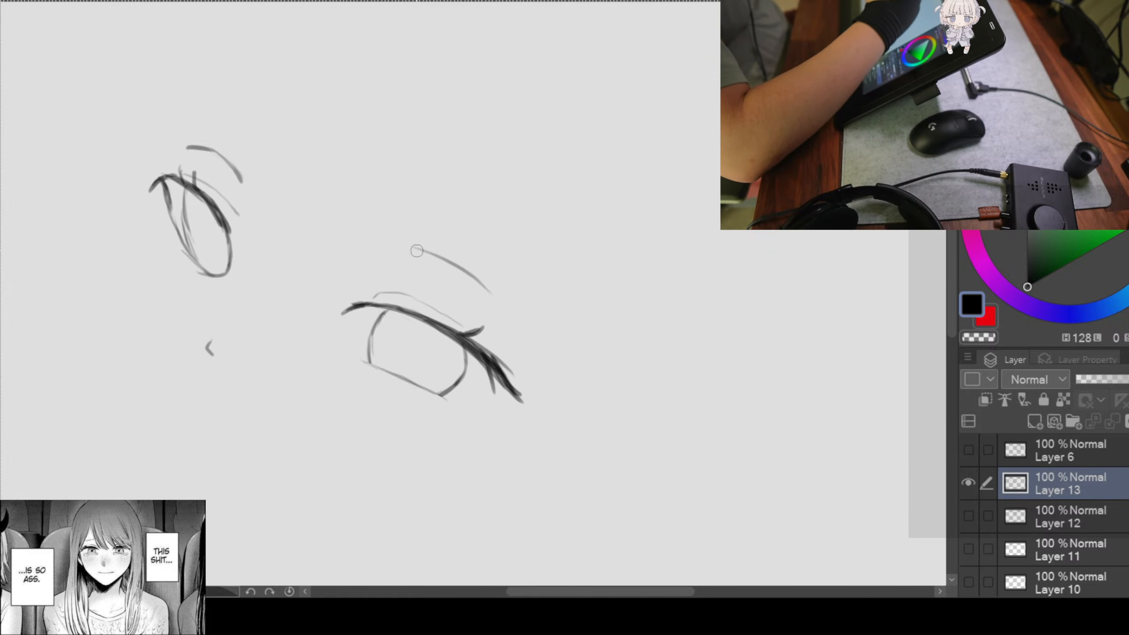
pyautogui.moveTo(405, 251)
pyautogui.mouseDown()
pyautogui.moveTo(470, 277)
pyautogui.moveTo(507, 328)
pyautogui.mouseUp()
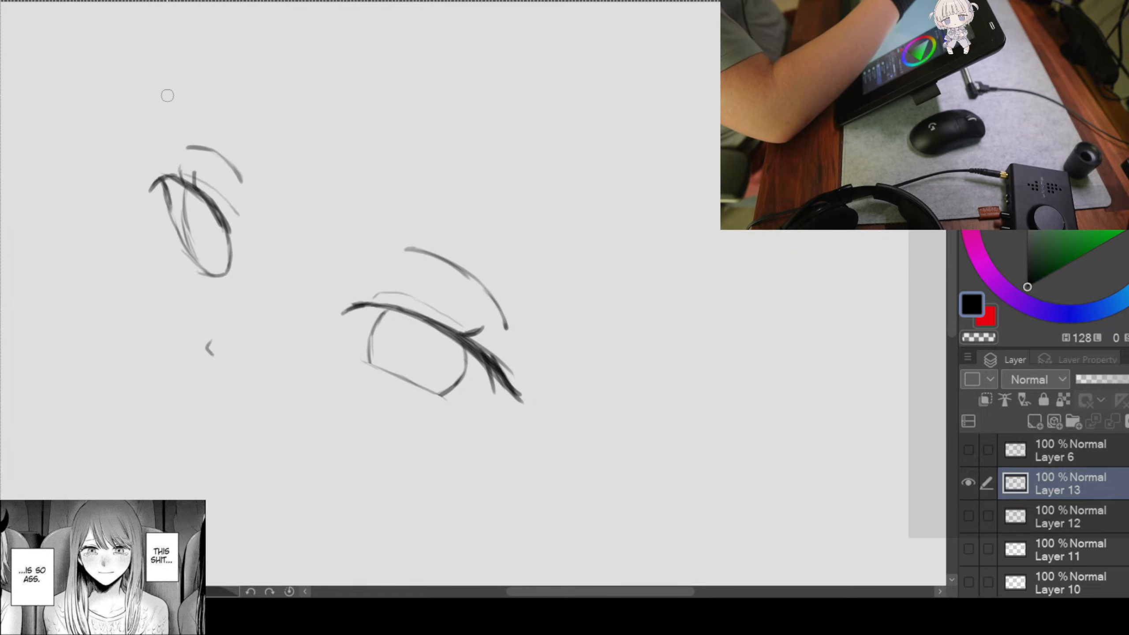
pyautogui.moveTo(215, 149); pyautogui.dragTo(229, 172)
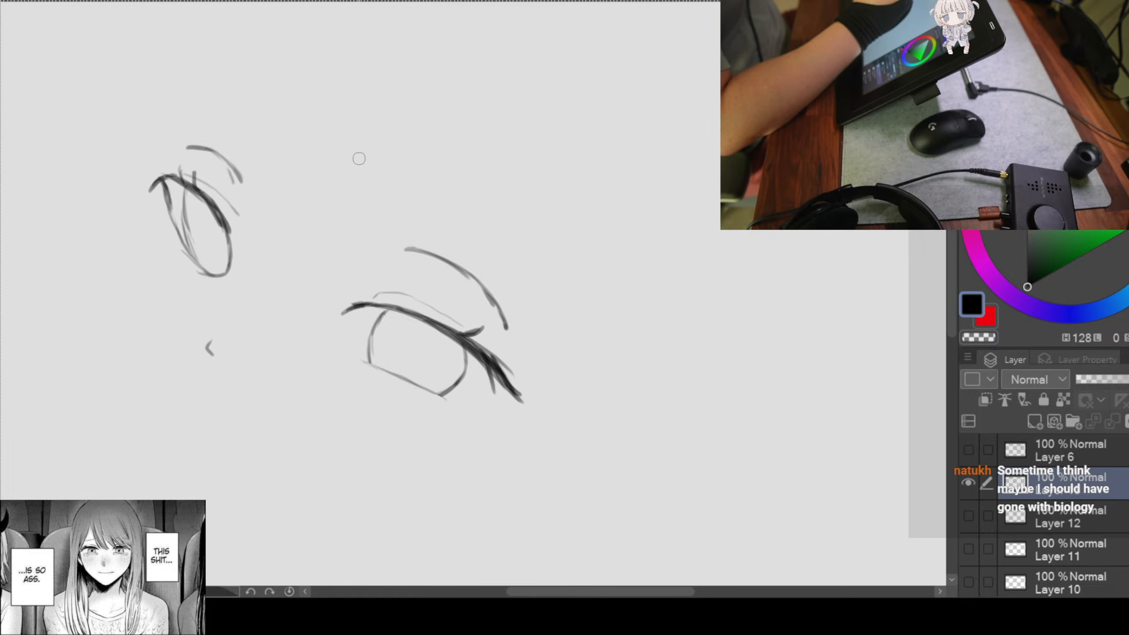
pyautogui.moveTo(245, 130); pyautogui.dragTo(266, 275)
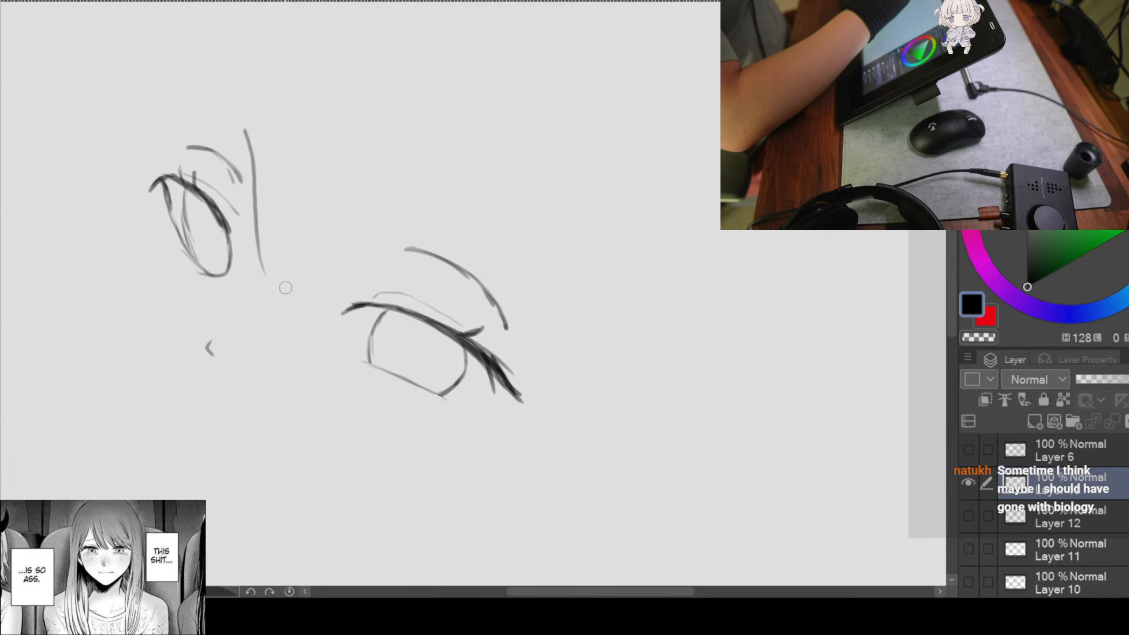
pyautogui.hotkey('ctrl', 'z')
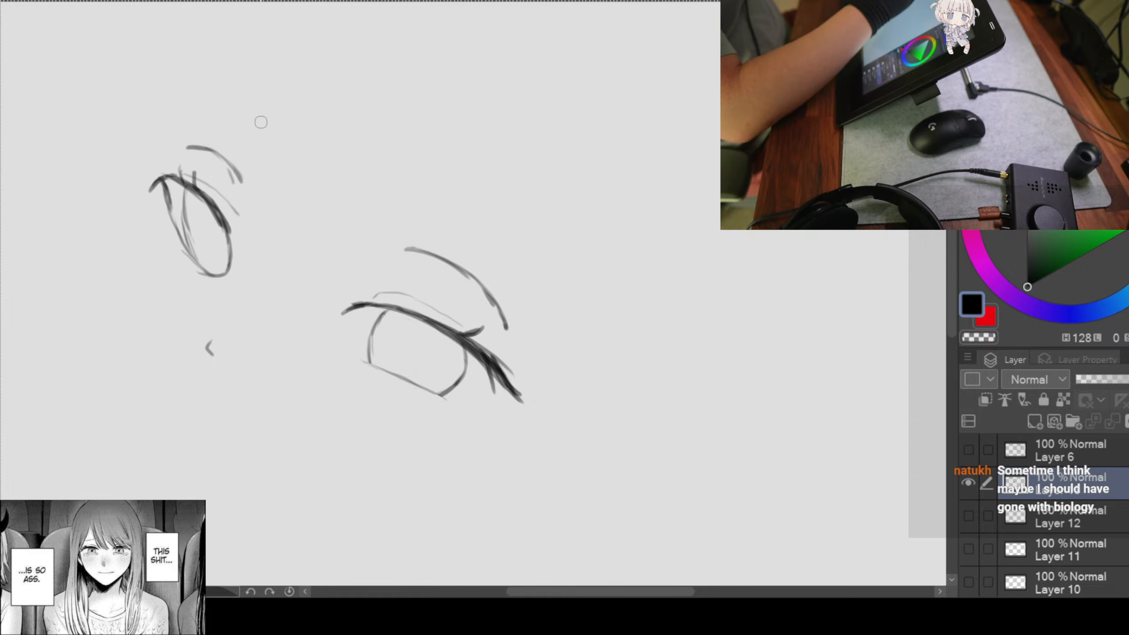
pyautogui.moveTo(267, 75); pyautogui.dragTo(252, 151)
pyautogui.hotkey('ctrl', 'z')
pyautogui.moveTo(266, 62); pyautogui.dragTo(254, 259)
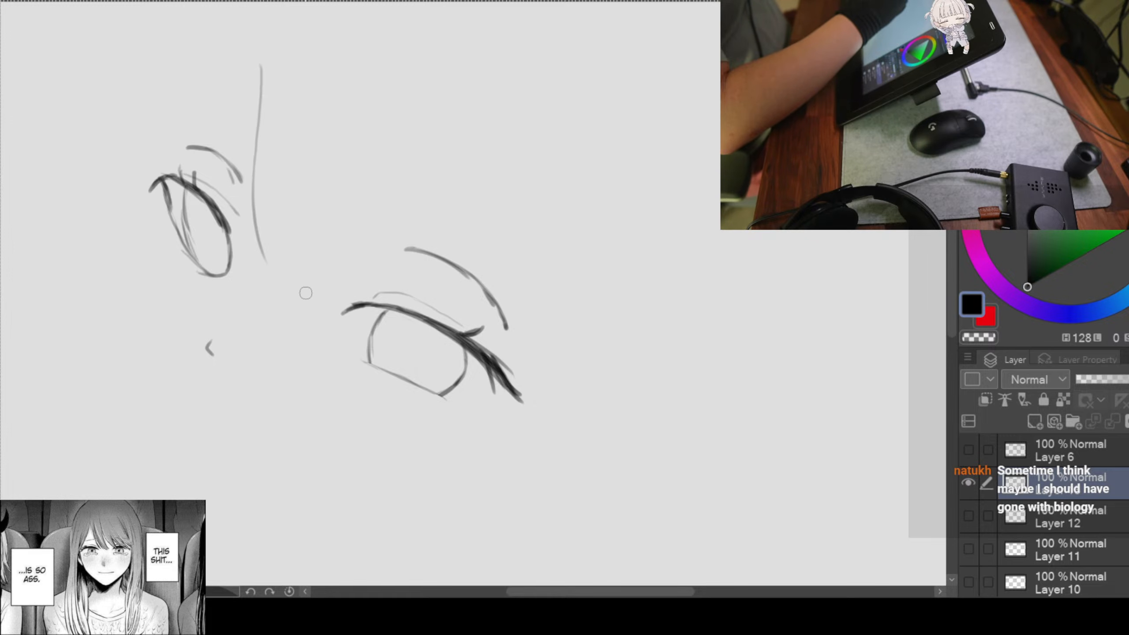
pyautogui.hotkey('ctrl', 'z')
pyautogui.moveTo(265, 73); pyautogui.dragTo(256, 264)
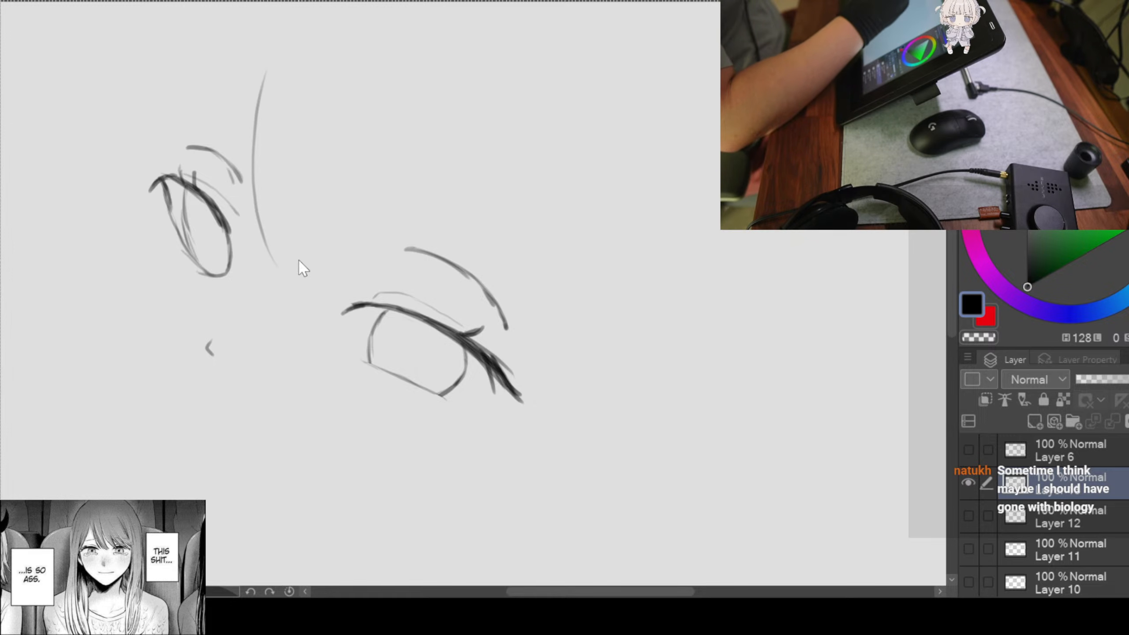
pyautogui.hotkey('ctrl', 'z')
# Step: Draw a long curved strand between the eyes as the bang's edge beside the oval eye, splitting its lower end into tapered tips
pyautogui.moveTo(282, 76); pyautogui.dragTo(267, 289)
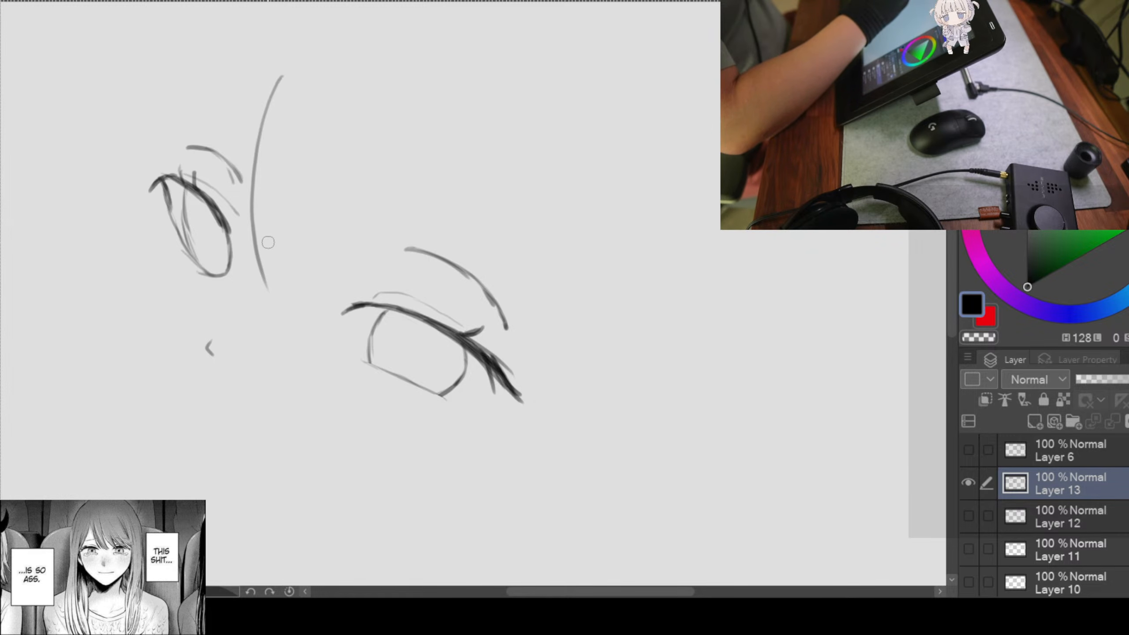
pyautogui.moveTo(264, 224); pyautogui.dragTo(268, 291)
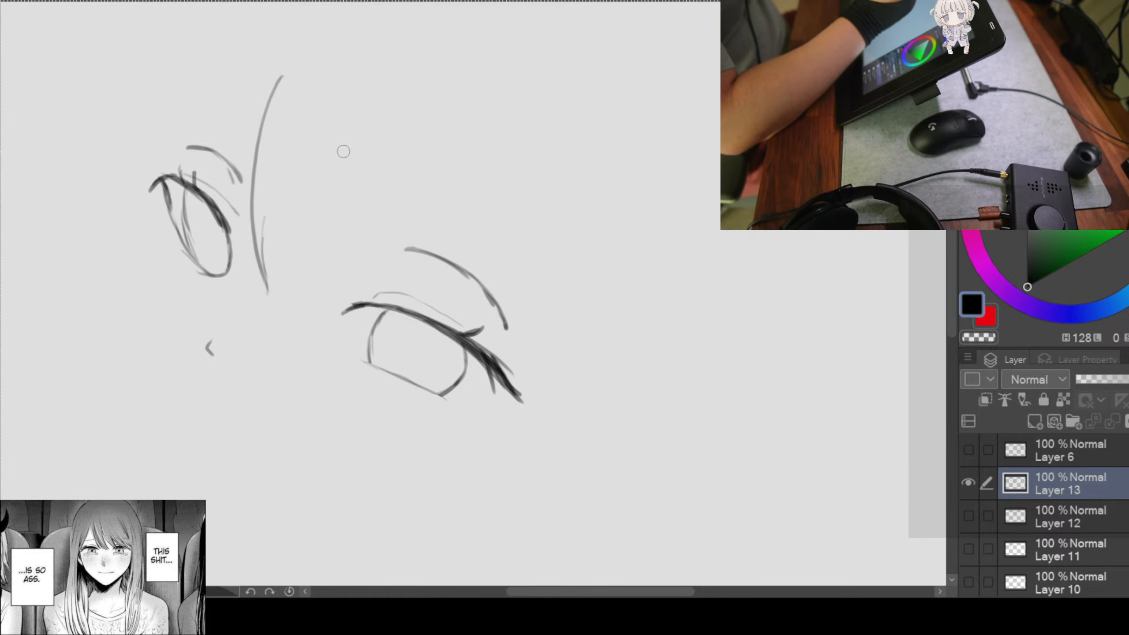
pyautogui.moveTo(264, 217); pyautogui.dragTo(272, 256)
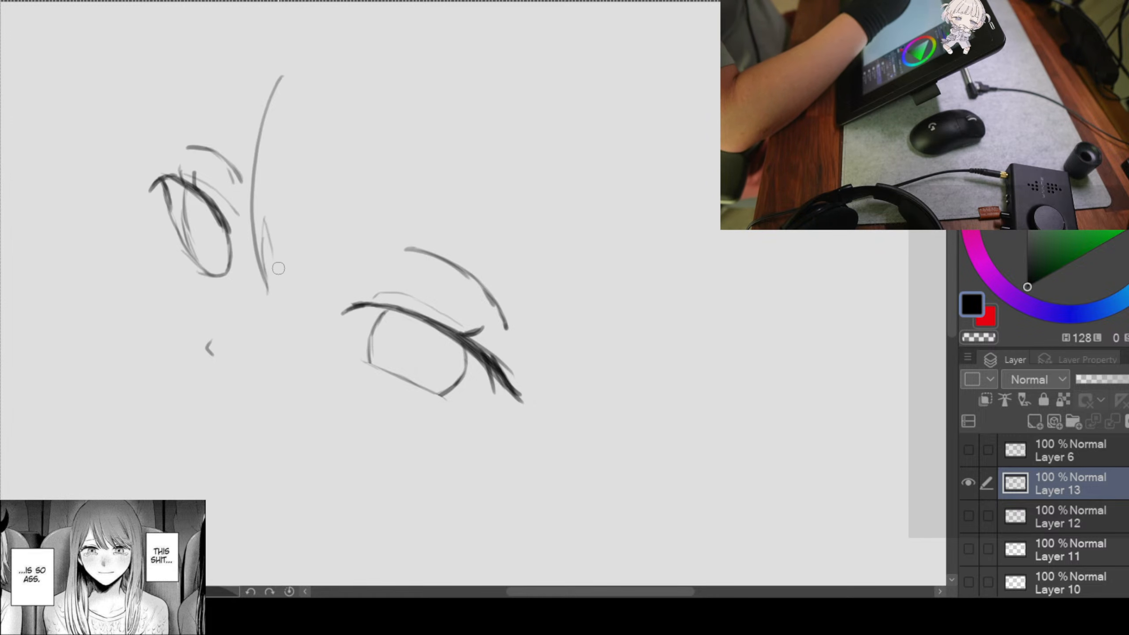
pyautogui.hotkey('ctrl', 'z')
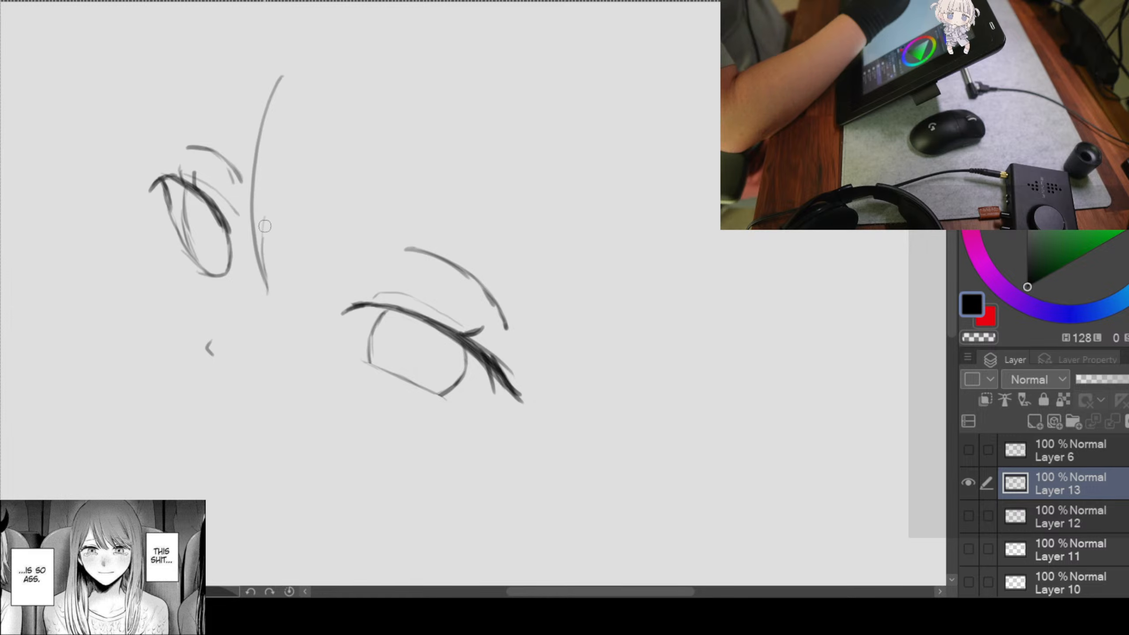
pyautogui.moveTo(263, 218); pyautogui.dragTo(291, 298)
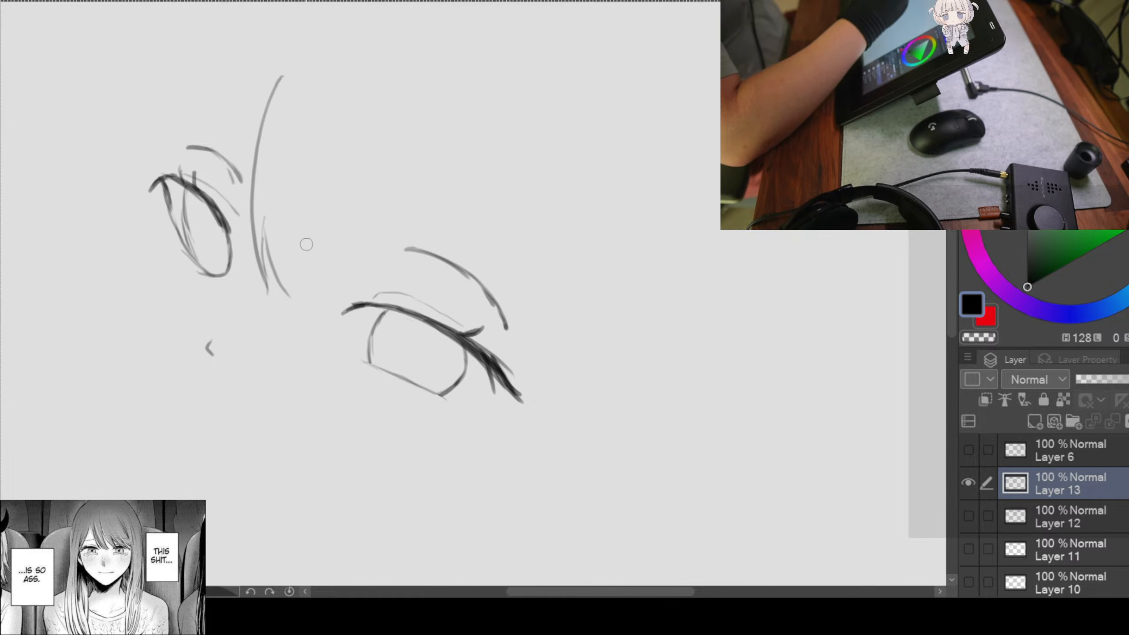
# Step: Add jagged, pointed hair tips to the central bang, stepping down toward the larger eye's inner corner
pyautogui.moveTo(306, 244); pyautogui.dragTo(315, 336)
pyautogui.moveTo(281, 281); pyautogui.dragTo(314, 336)
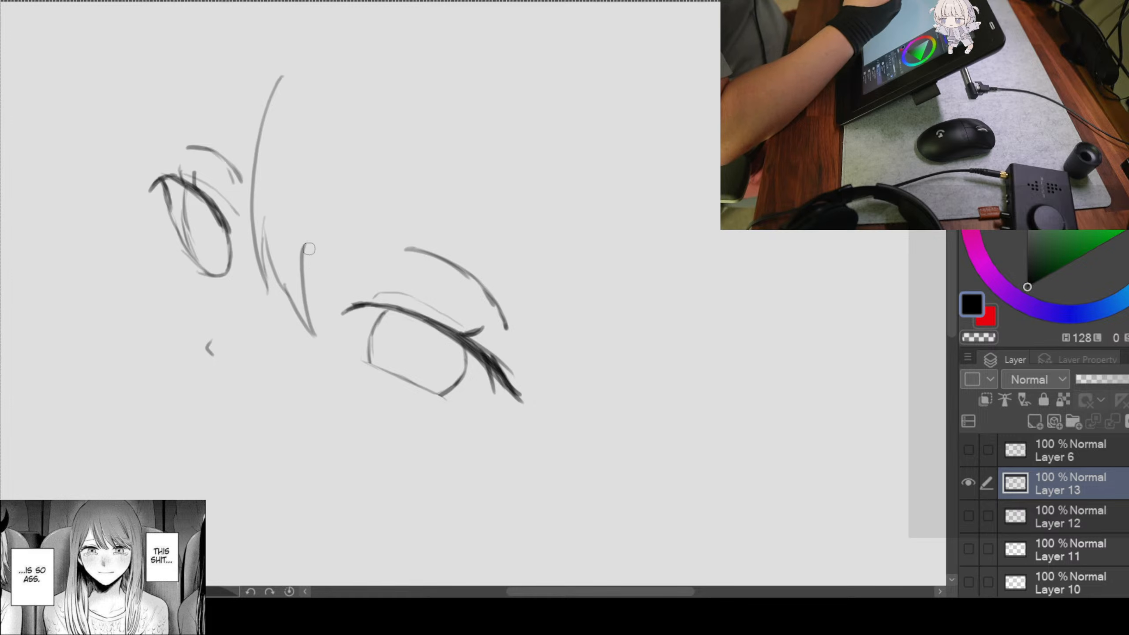
pyautogui.moveTo(309, 304); pyautogui.dragTo(346, 349)
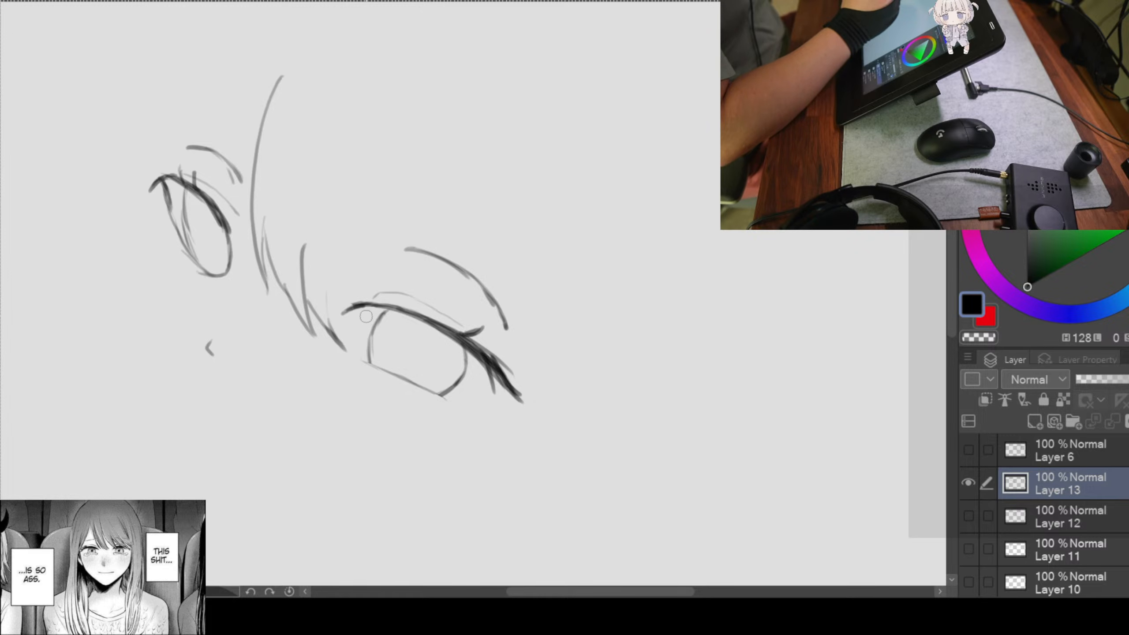
# Step: Draw the bang's opposite edge down to the larger eye's brow, with a thin strand curving over the eyelid
pyautogui.moveTo(401, 127); pyautogui.dragTo(381, 270)
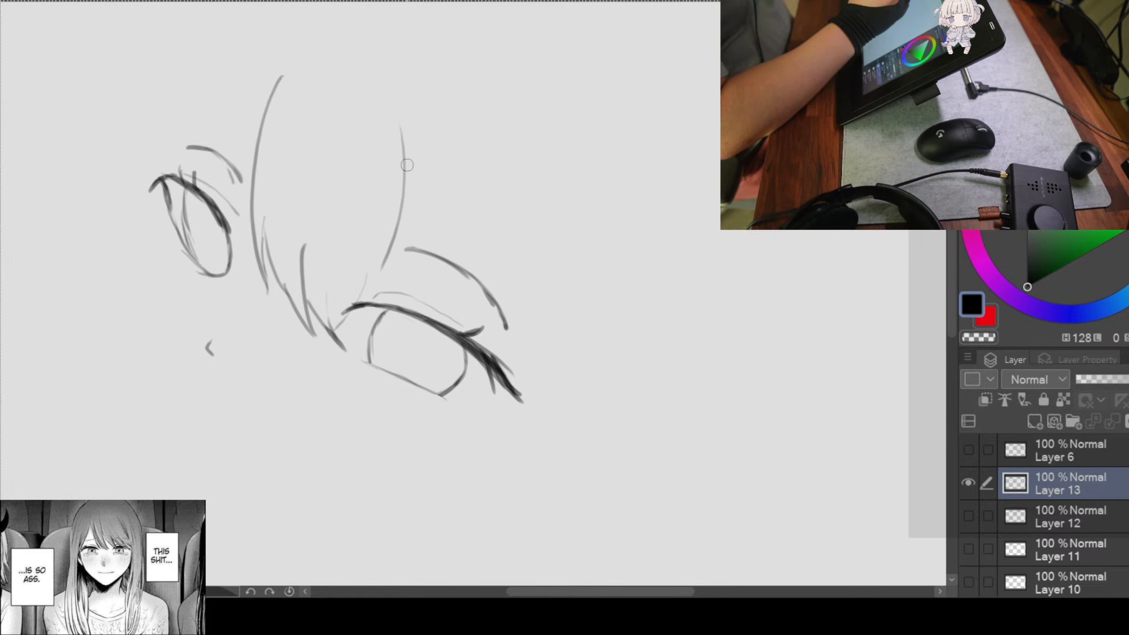
pyautogui.moveTo(402, 207); pyautogui.dragTo(384, 284)
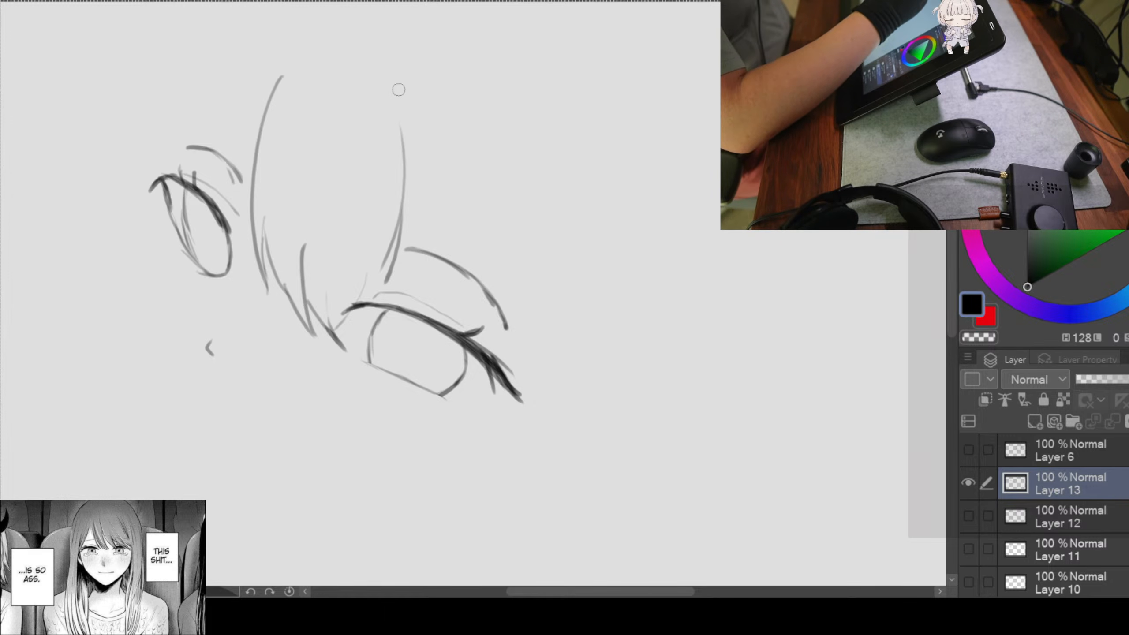
pyautogui.moveTo(401, 96); pyautogui.dragTo(399, 223)
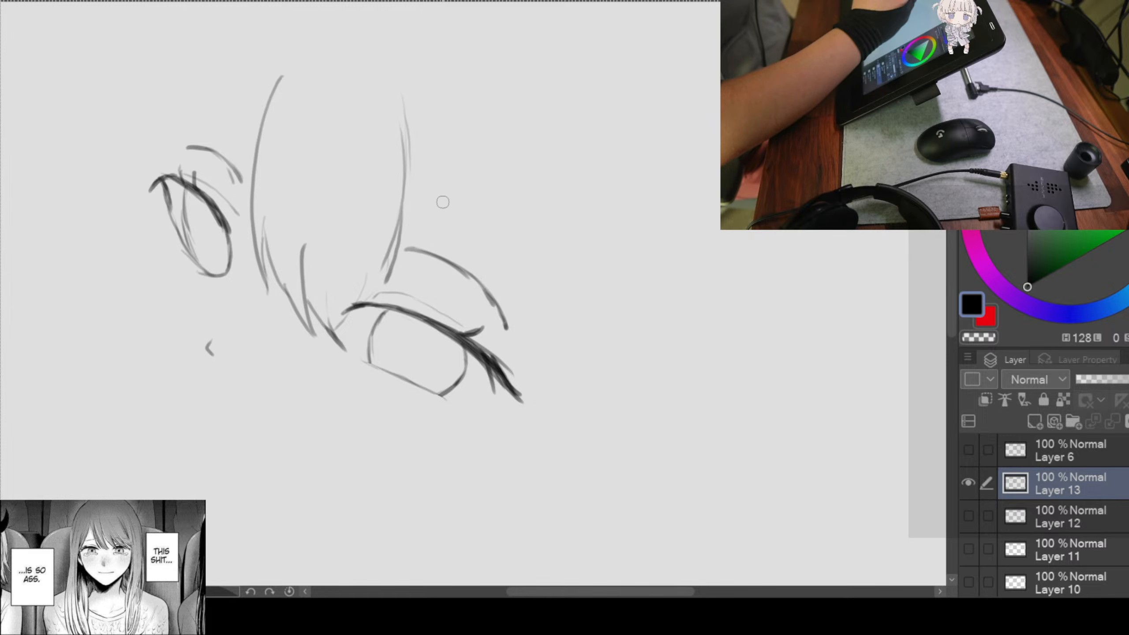
pyautogui.moveTo(406, 203); pyautogui.dragTo(417, 274)
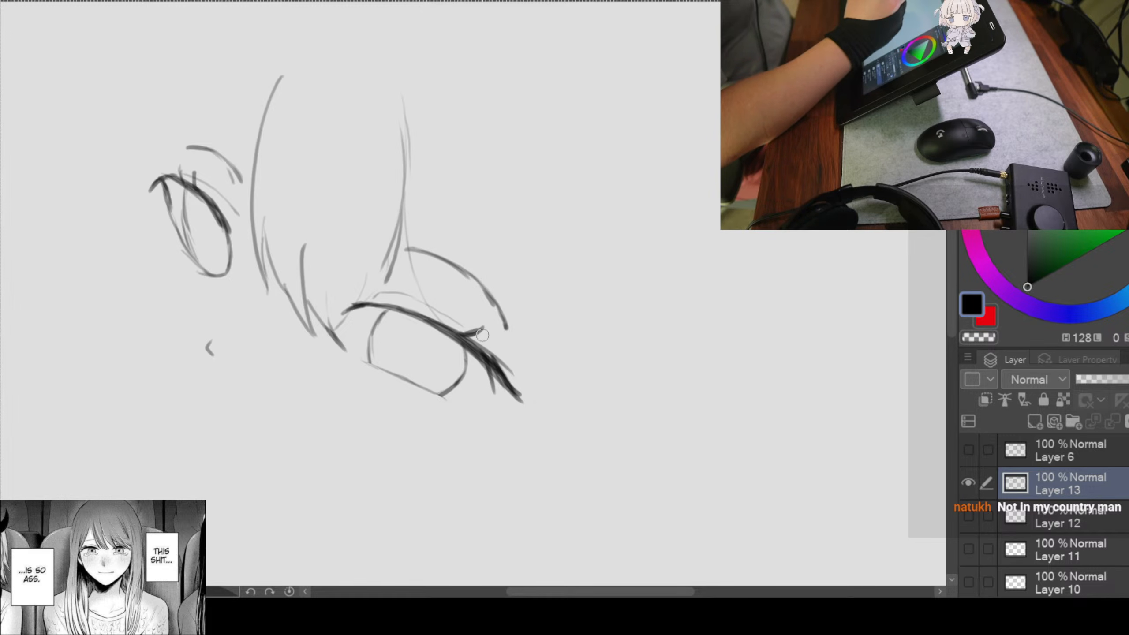
pyautogui.moveTo(407, 173)
pyautogui.mouseDown()
pyautogui.moveTo(523, 176)
pyautogui.moveTo(567, 218)
pyautogui.mouseUp()
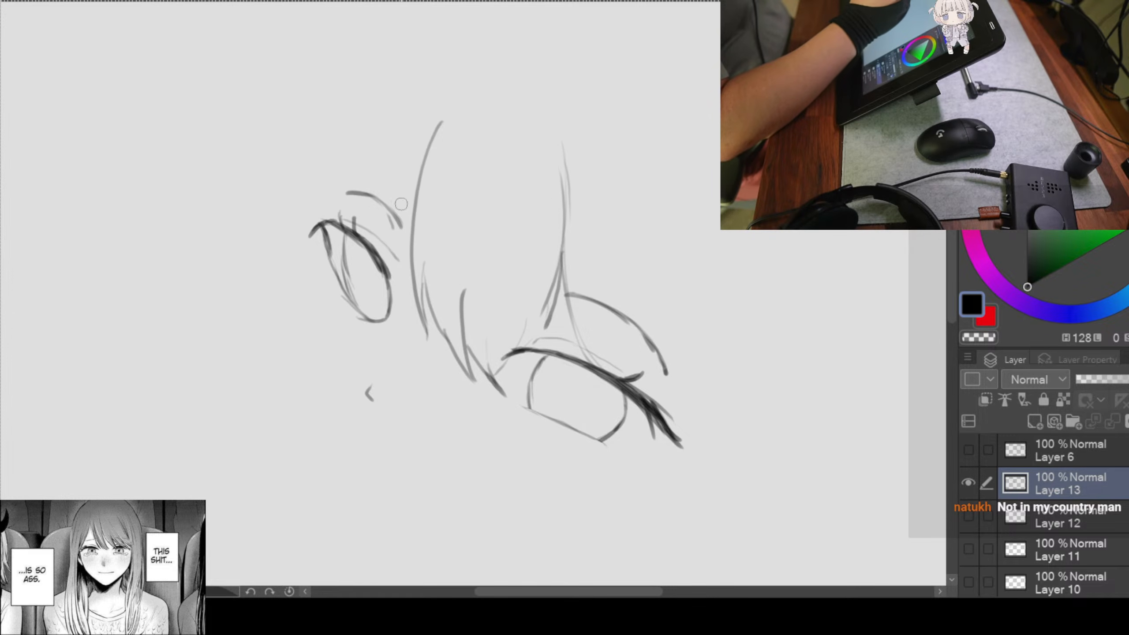
pyautogui.moveTo(323, 229)
pyautogui.mouseDown()
pyautogui.moveTo(409, 197)
pyautogui.moveTo(297, 248)
pyautogui.mouseUp()
pyautogui.hotkey('ctrl', 'z')
pyautogui.hotkey('ctrl', 'z')
pyautogui.moveTo(418, 182); pyautogui.dragTo(285, 259)
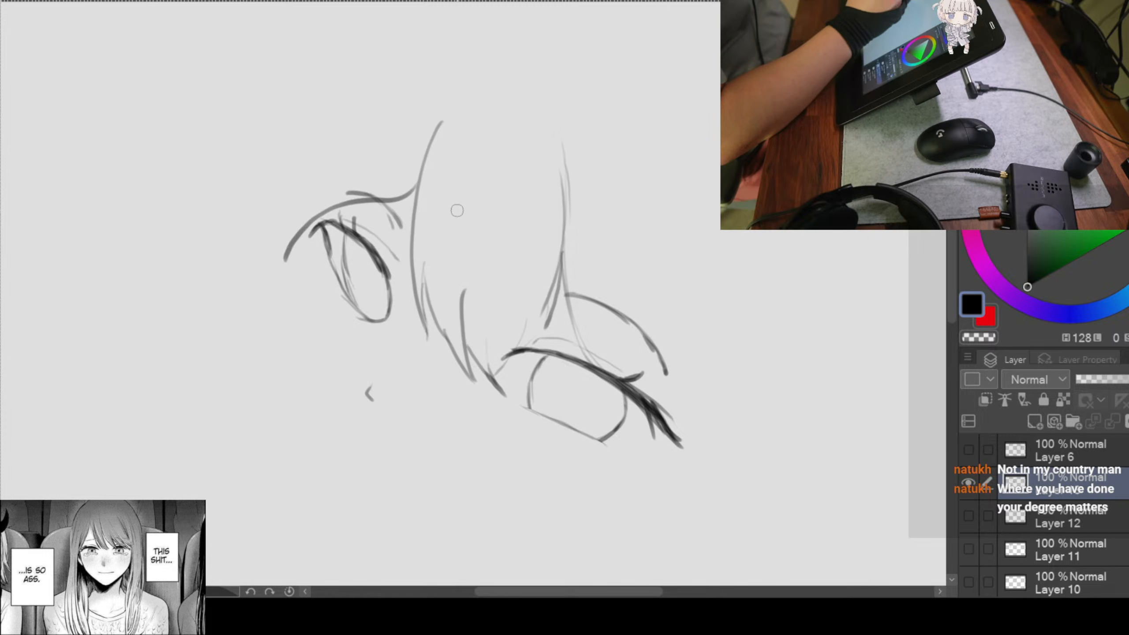
pyautogui.hotkey('ctrl', 'z')
# Step: Draw a hair lock sweeping from the bang over the oval eye, then down its outer side to a point
pyautogui.moveTo(412, 200); pyautogui.dragTo(290, 263)
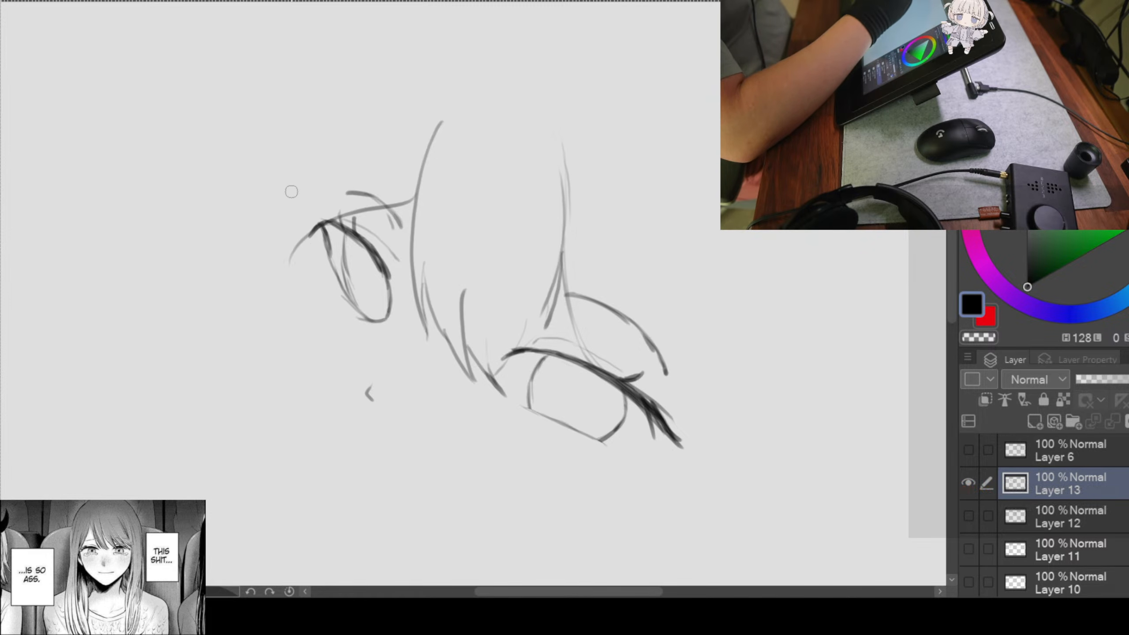
pyautogui.moveTo(306, 244); pyautogui.dragTo(339, 325)
pyautogui.hotkey('ctrl', 'z')
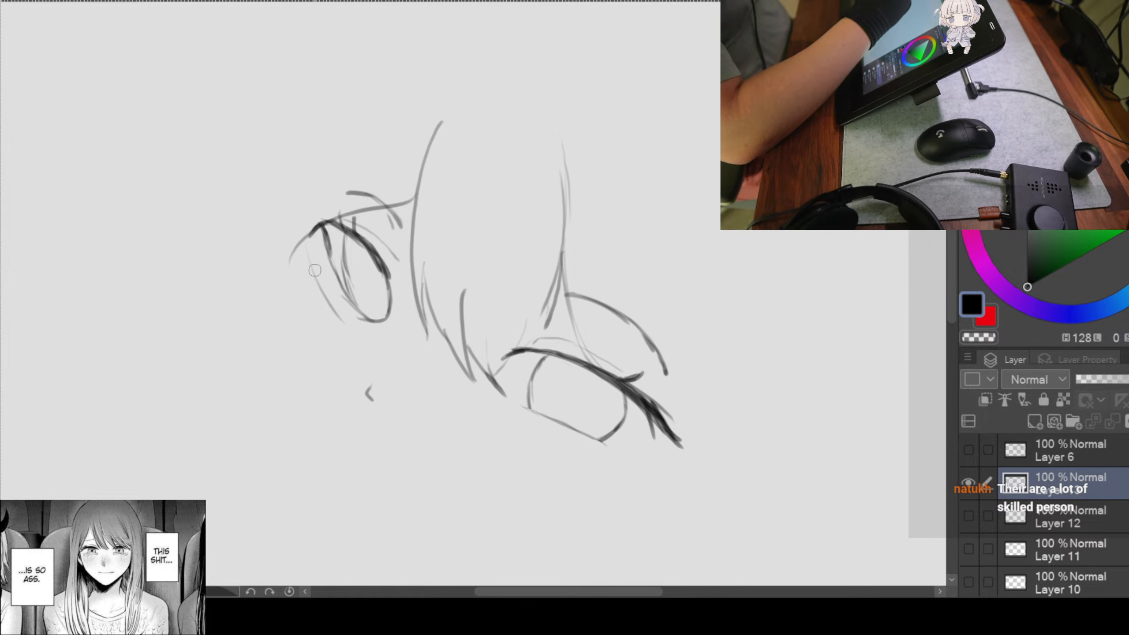
pyautogui.moveTo(303, 240); pyautogui.dragTo(348, 326)
pyautogui.moveTo(290, 260)
pyautogui.mouseDown()
pyautogui.moveTo(331, 319)
pyautogui.moveTo(360, 337)
pyautogui.moveTo(330, 308)
pyautogui.moveTo(369, 342)
pyautogui.mouseUp()
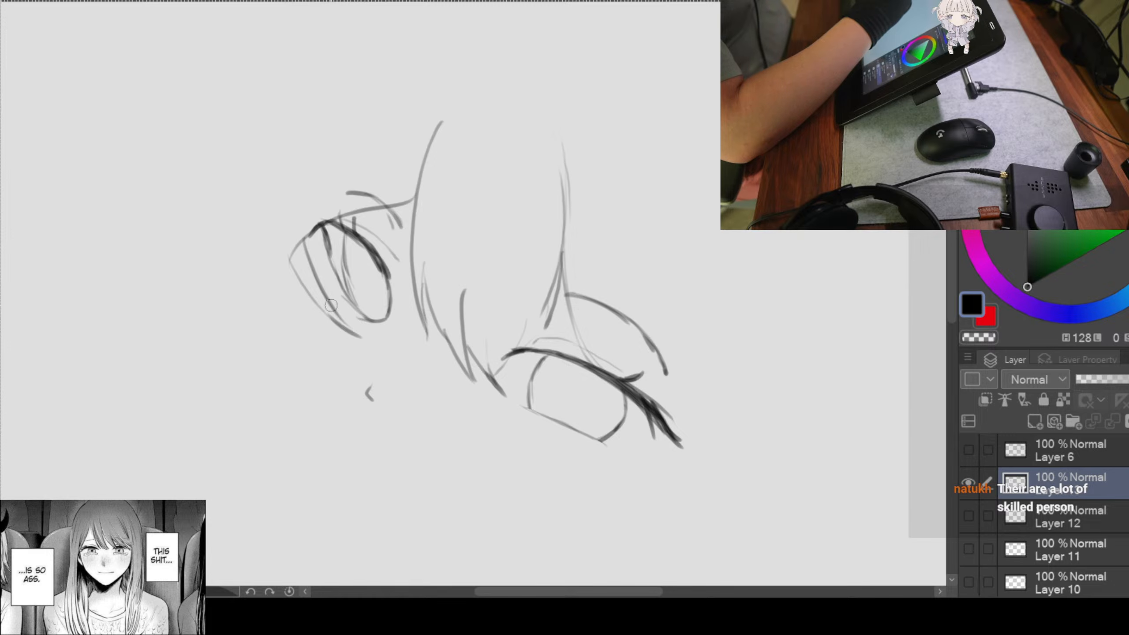
pyautogui.moveTo(332, 306); pyautogui.dragTo(363, 337)
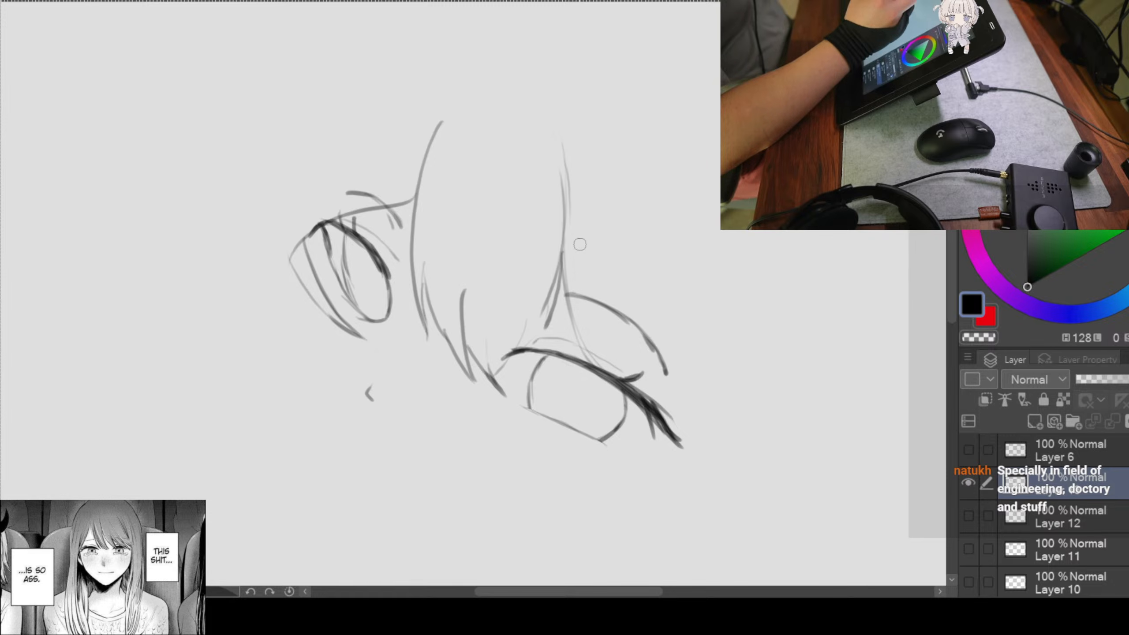
pyautogui.scroll(-1, 705, 321)
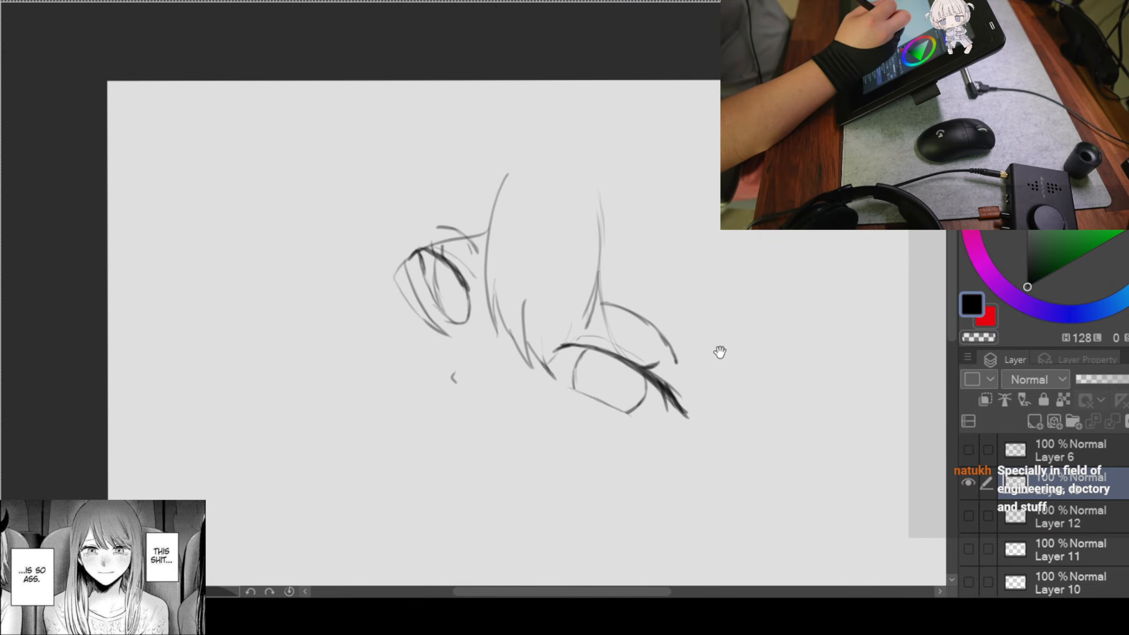
pyautogui.moveTo(721, 352); pyautogui.dragTo(641, 265)
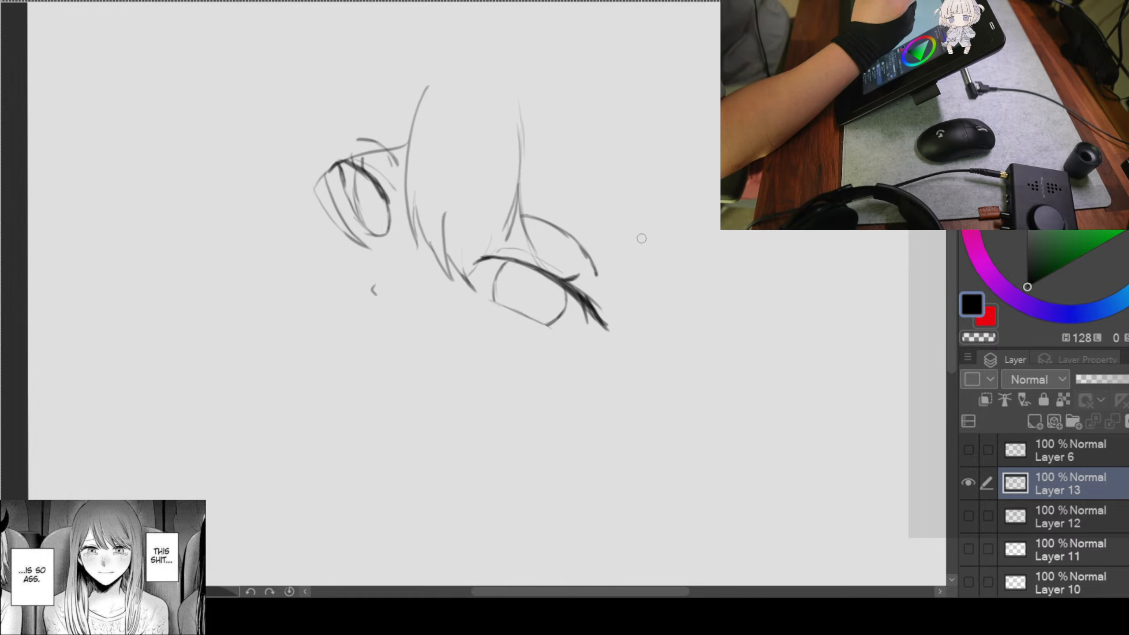
# Step: Draw a line from the larger eye's outer lashes down beneath it, closing it into a curved, pointed lock below the eye
pyautogui.moveTo(650, 239); pyautogui.dragTo(608, 221)
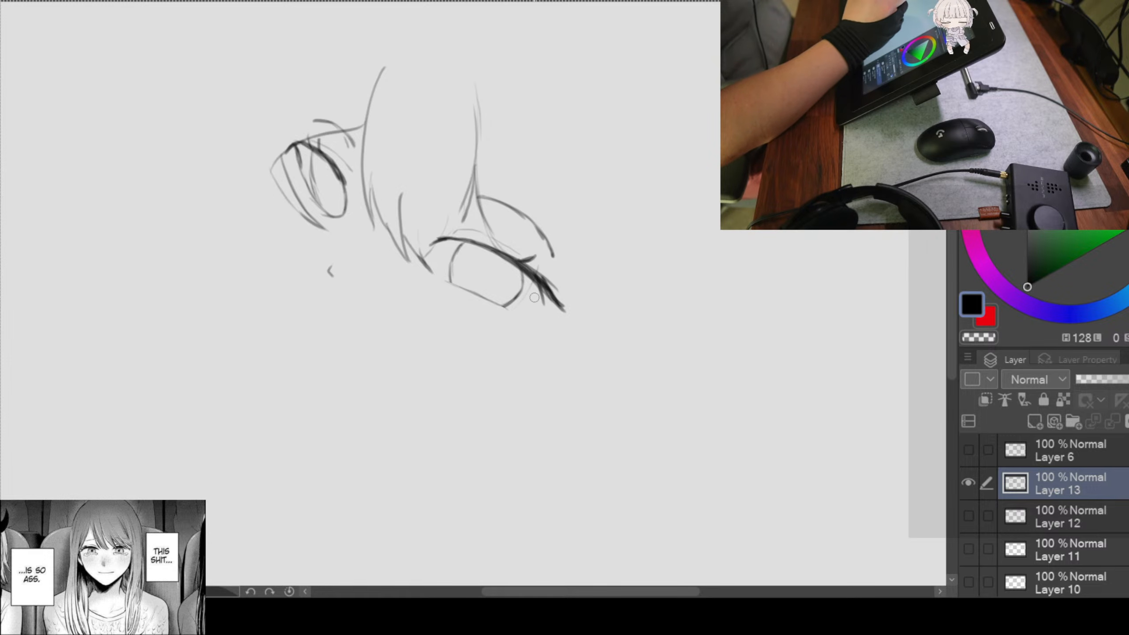
pyautogui.moveTo(540, 272)
pyautogui.mouseDown()
pyautogui.moveTo(489, 327)
pyautogui.moveTo(503, 315)
pyautogui.moveTo(507, 345)
pyautogui.mouseUp()
pyautogui.moveTo(462, 306); pyautogui.dragTo(505, 345)
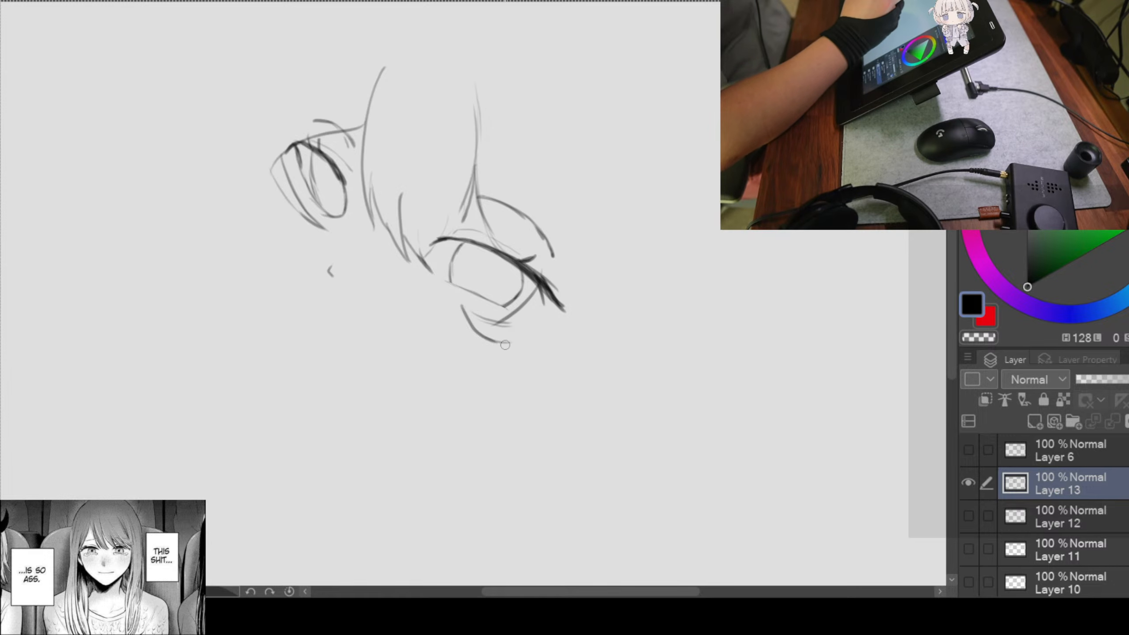
pyautogui.moveTo(460, 309); pyautogui.dragTo(516, 328)
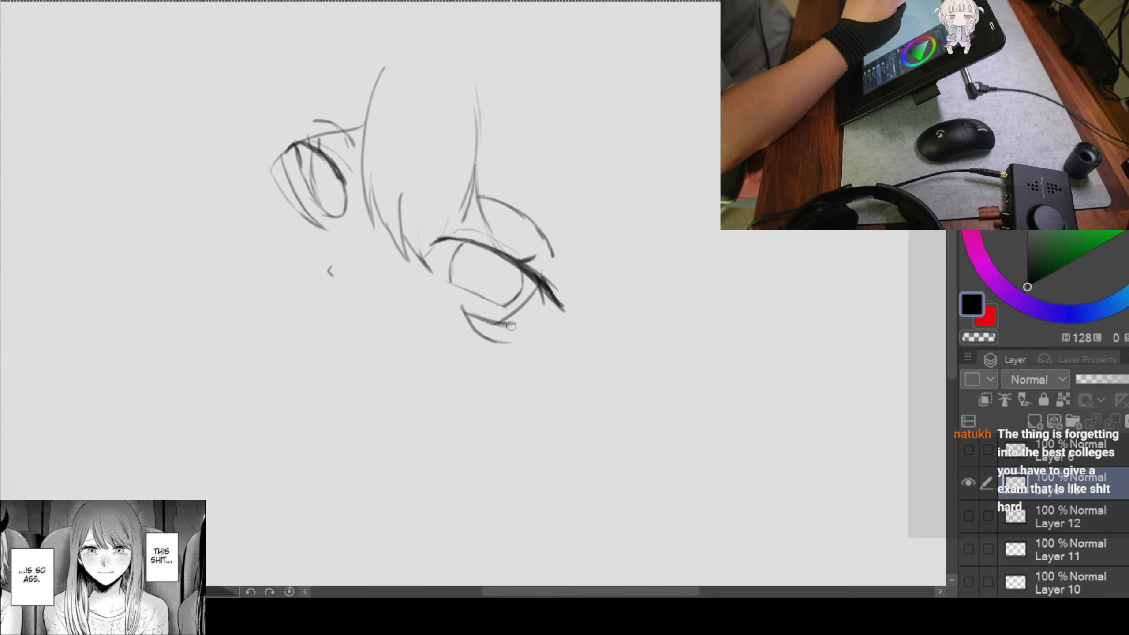
pyautogui.moveTo(463, 314); pyautogui.dragTo(515, 325)
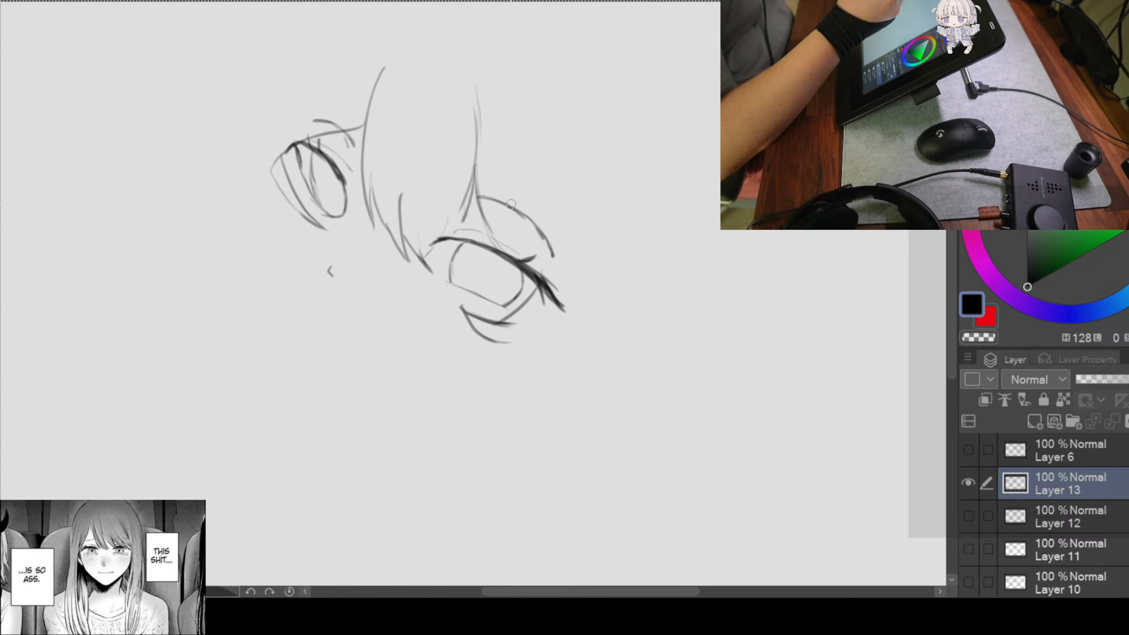
# Step: Scale the whole face sketch down slightly, reposition it, and apply the transformation
pyautogui.scroll(-1, 599, 189)
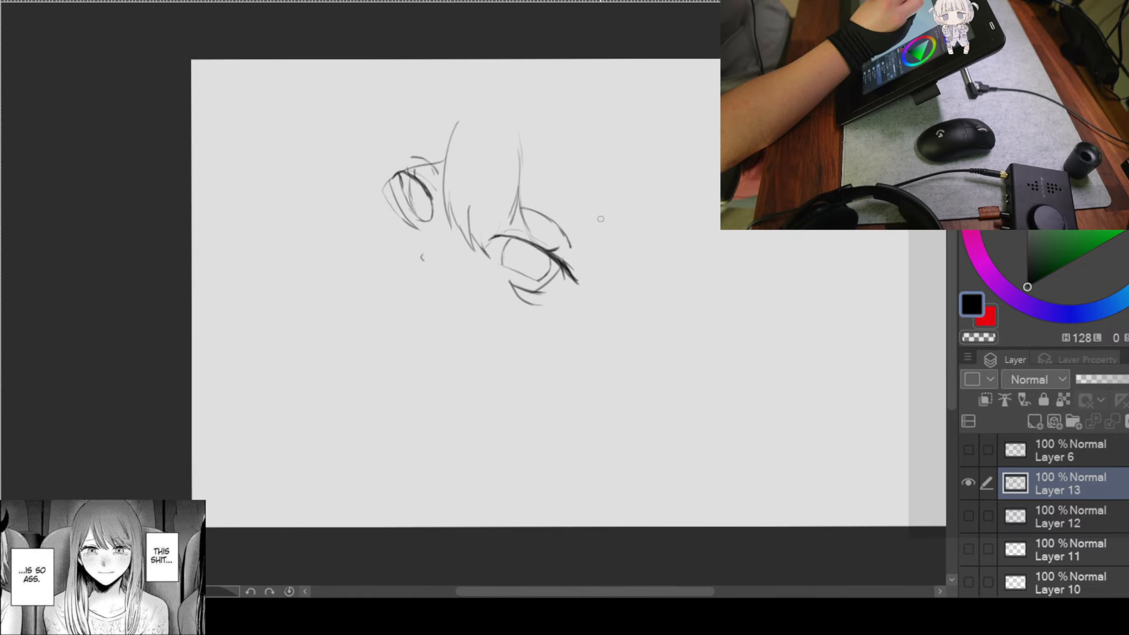
pyautogui.hotkey('ctrl', 't')
pyautogui.moveTo(585, 121); pyautogui.dragTo(547, 154)
pyautogui.moveTo(516, 222); pyautogui.dragTo(539, 210)
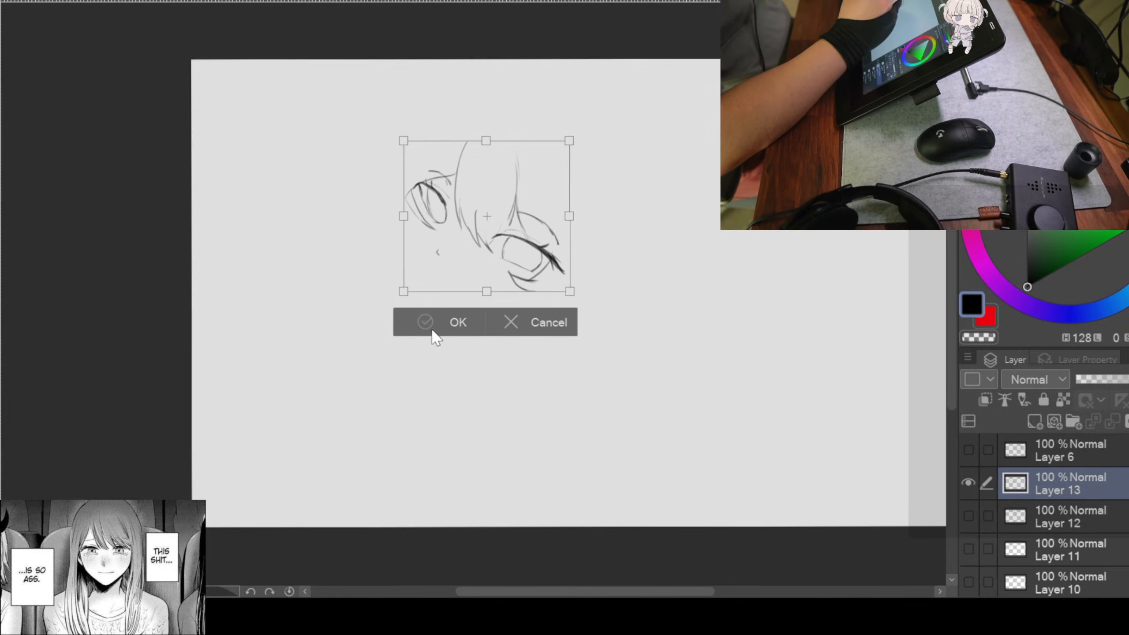
pyautogui.click(434, 331)
# Step: Draw a side hair lock beyond the oval eye, with pointed tips beneath the eye and a long curved outer edge
pyautogui.scroll(1, 475, 245)
pyautogui.moveTo(532, 251); pyautogui.dragTo(533, 269)
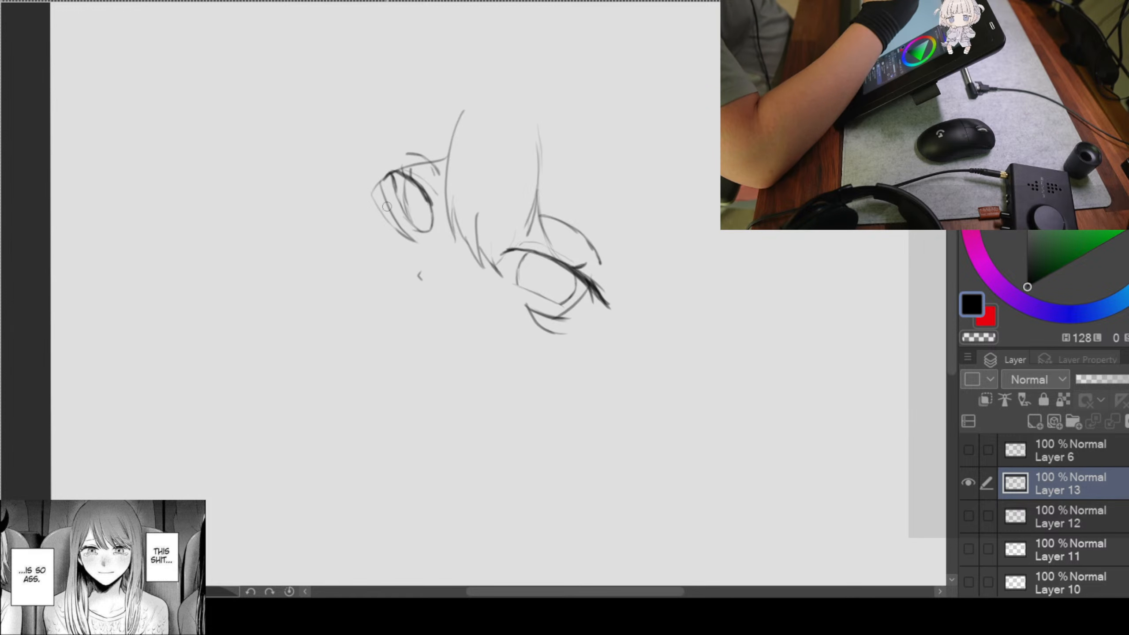
pyautogui.moveTo(386, 217); pyautogui.dragTo(391, 263)
pyautogui.hotkey('ctrl', 'z')
pyautogui.moveTo(384, 219); pyautogui.dragTo(399, 281)
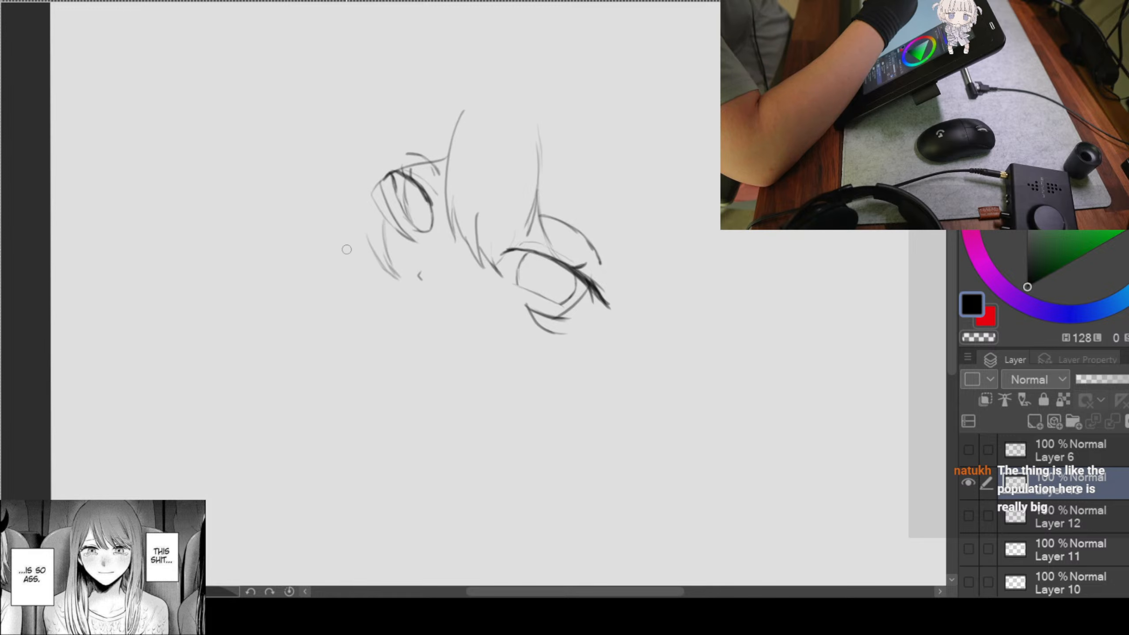
pyautogui.moveTo(335, 212); pyautogui.dragTo(401, 278)
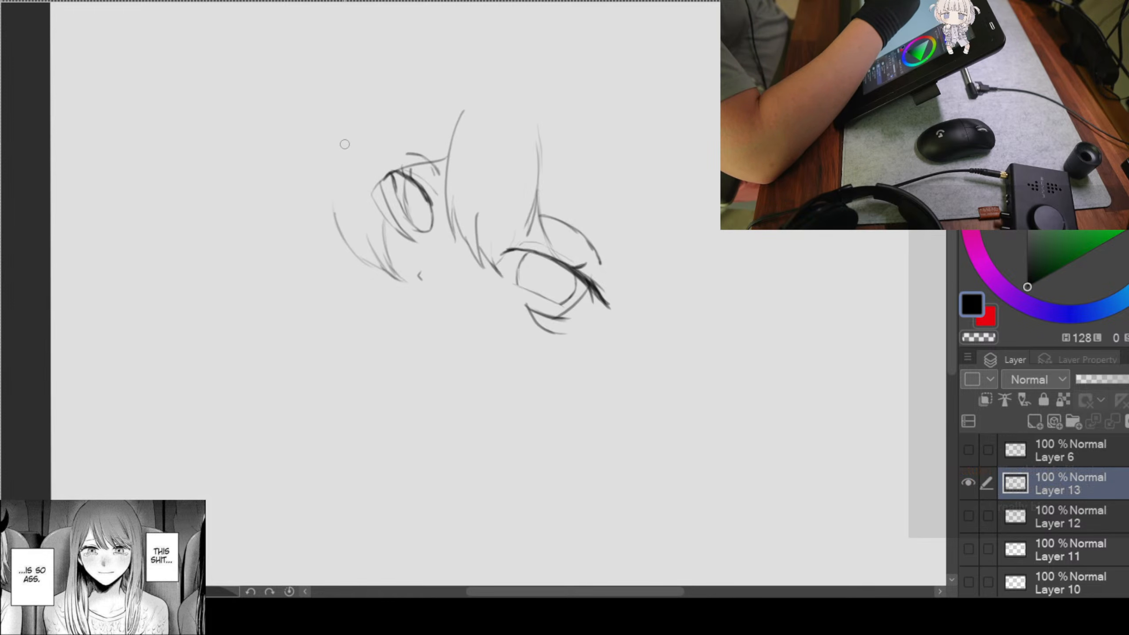
pyautogui.moveTo(343, 144); pyautogui.dragTo(356, 249)
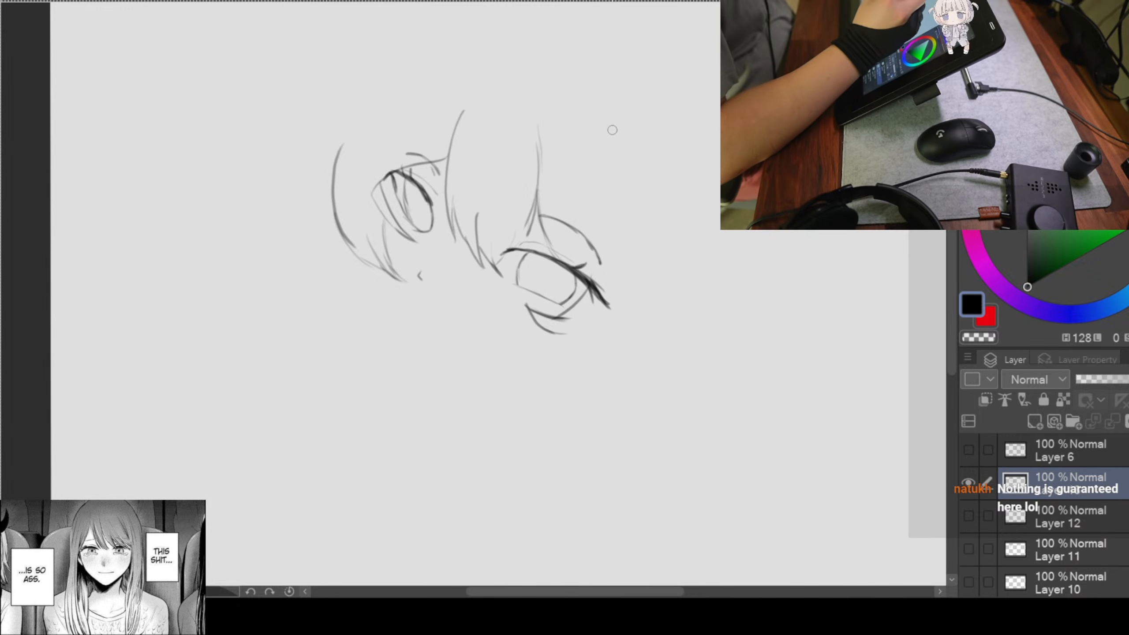
pyautogui.scroll(-1, 613, 191)
pyautogui.moveTo(631, 217); pyautogui.dragTo(572, 159)
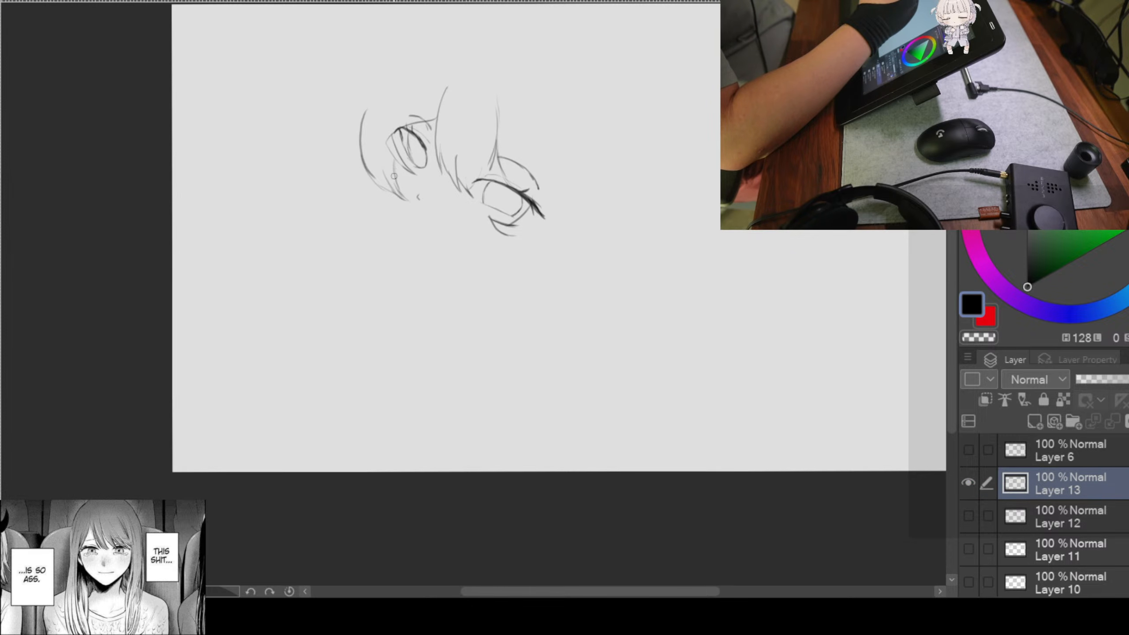
pyautogui.scroll(1, 412, 193)
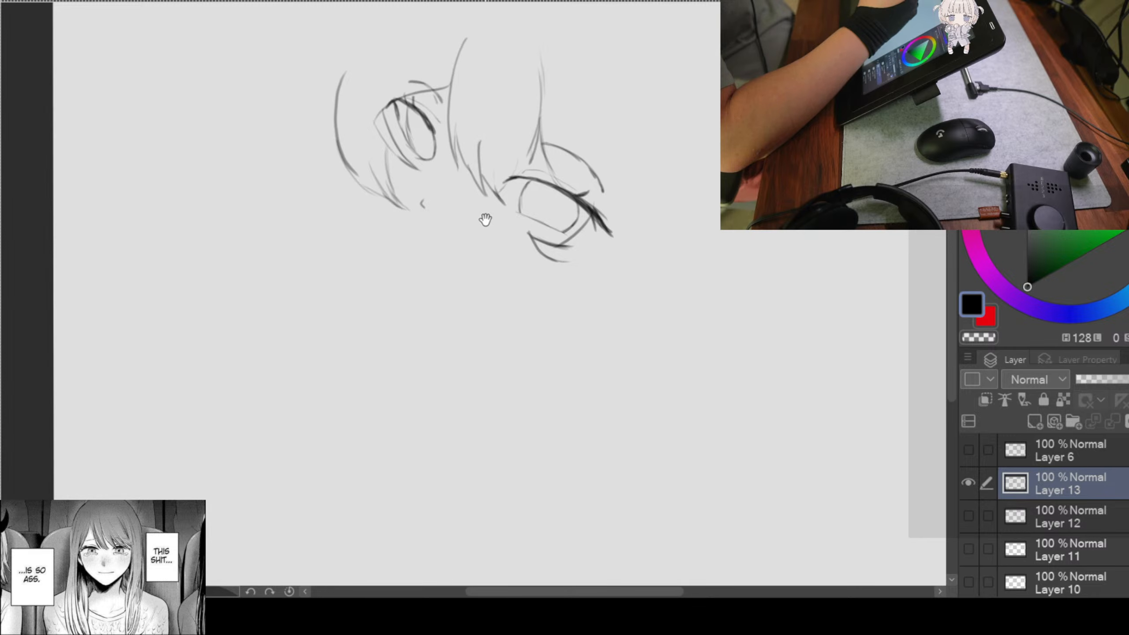
pyautogui.moveTo(486, 220); pyautogui.dragTo(461, 209)
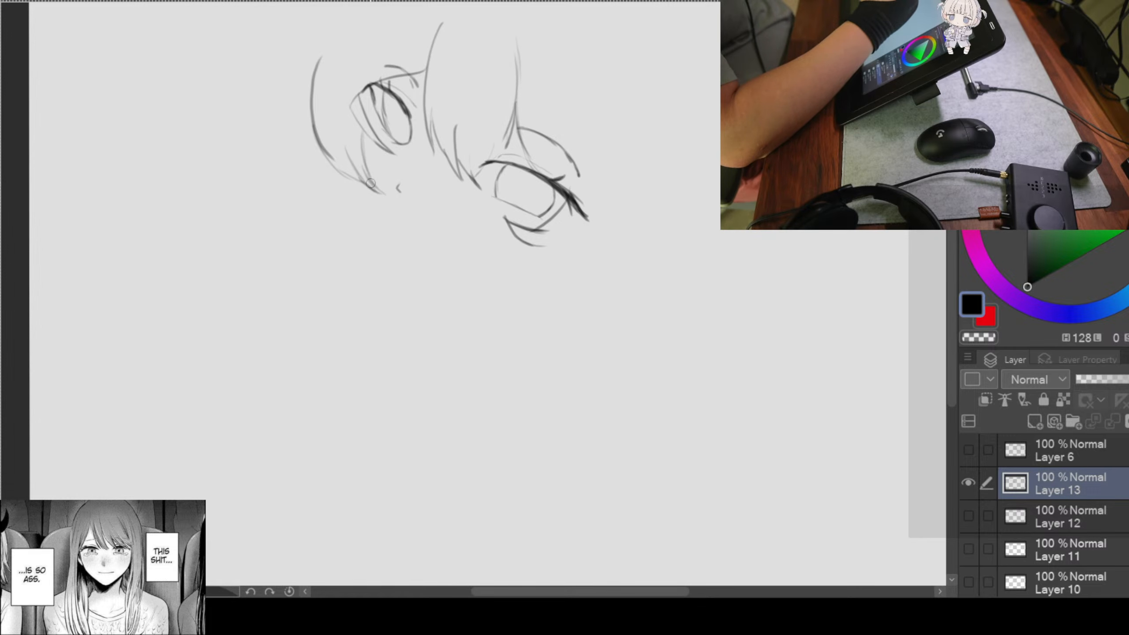
pyautogui.moveTo(371, 184); pyautogui.dragTo(371, 226)
pyautogui.hotkey('ctrl', 'z')
pyautogui.moveTo(367, 174)
pyautogui.mouseDown()
pyautogui.moveTo(366, 222)
pyautogui.moveTo(369, 214)
pyautogui.mouseUp()
pyautogui.hotkey('ctrl', 'z')
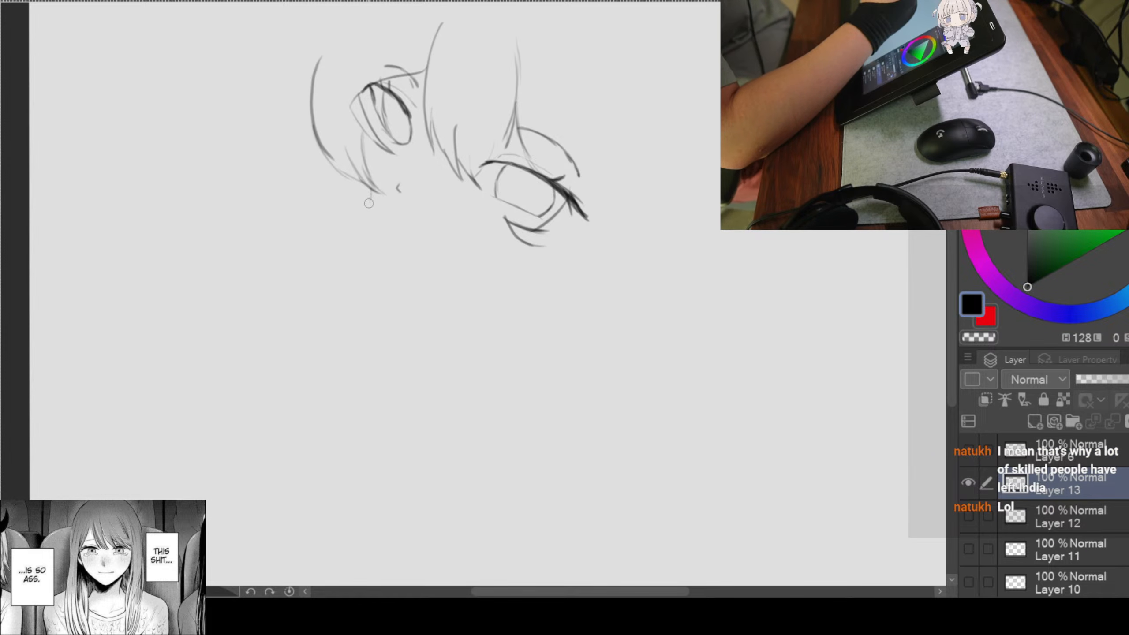
# Step: Draw the far cheek contour from the side lock's tip diagonally down to the chin and darken the line
pyautogui.moveTo(369, 192); pyautogui.dragTo(379, 238)
pyautogui.moveTo(369, 191)
pyautogui.mouseDown()
pyautogui.moveTo(373, 232)
pyautogui.moveTo(401, 254)
pyautogui.moveTo(370, 207)
pyautogui.moveTo(395, 264)
pyautogui.moveTo(428, 293)
pyautogui.mouseUp()
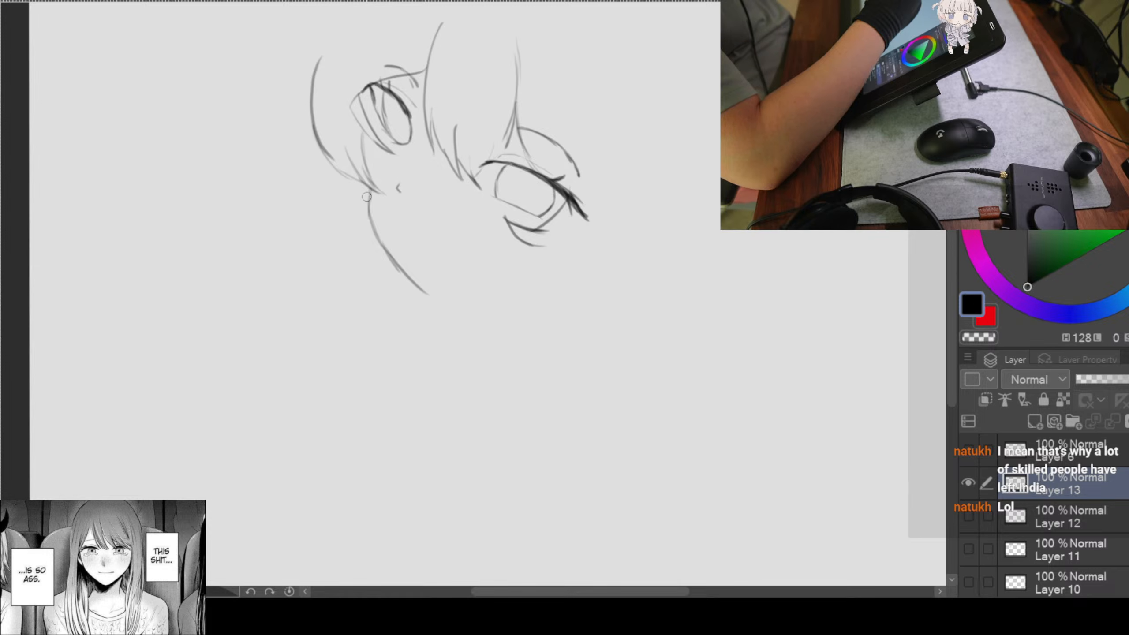
pyautogui.moveTo(371, 224); pyautogui.dragTo(428, 293)
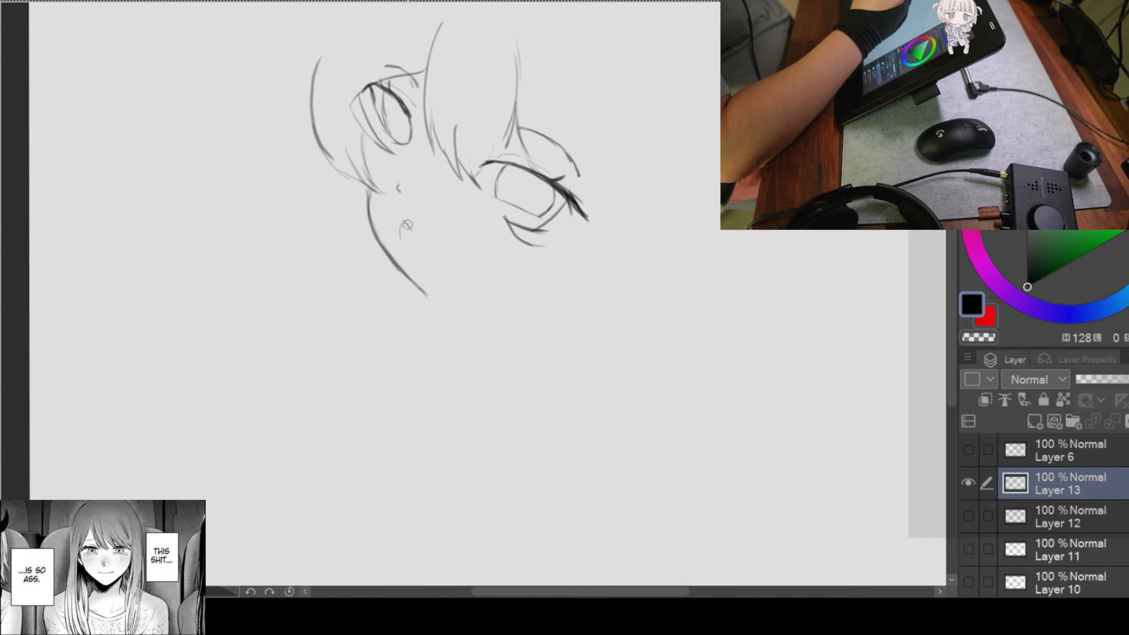
# Step: Draw a slanted open mouth below the nose mark, with a small fang at its far corner
pyautogui.moveTo(403, 221); pyautogui.dragTo(446, 241)
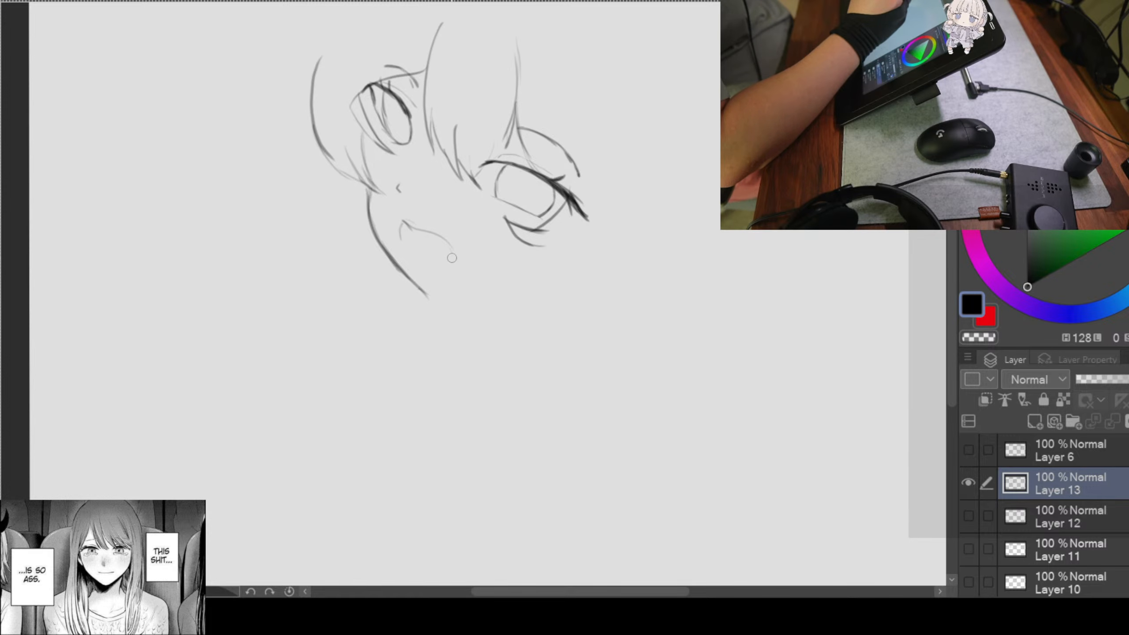
pyautogui.moveTo(403, 221)
pyautogui.mouseDown()
pyautogui.moveTo(408, 247)
pyautogui.moveTo(457, 257)
pyautogui.moveTo(421, 230)
pyautogui.moveTo(457, 257)
pyautogui.mouseUp()
pyautogui.scroll(-1, 557, 223)
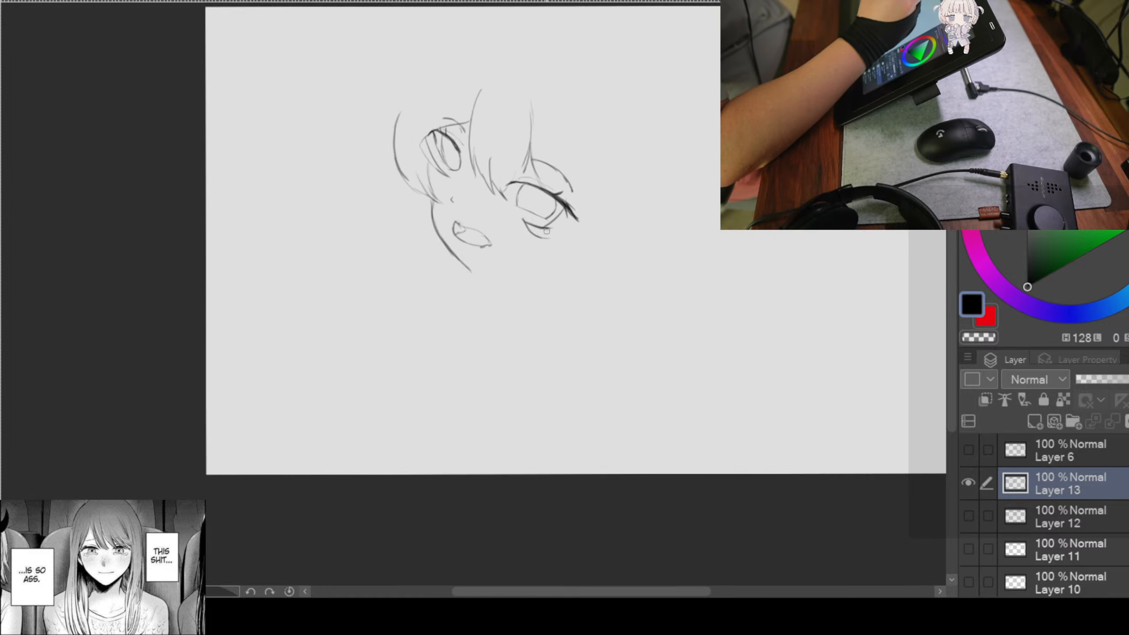
pyautogui.scroll(1, 547, 231)
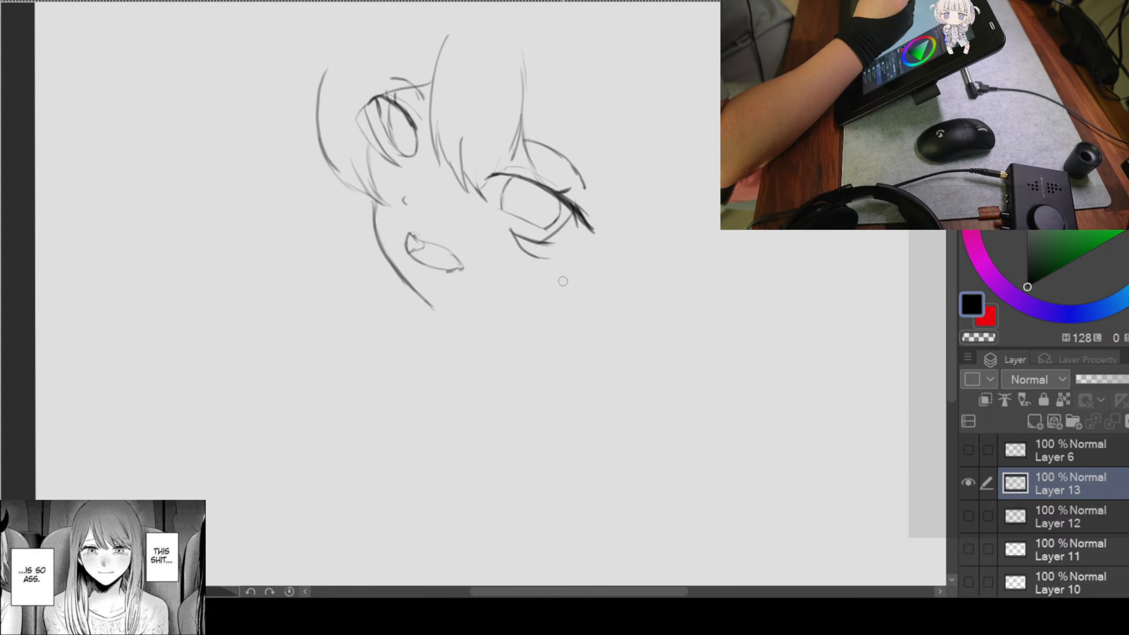
# Step: Draw the near jawline as a gentle curve from the lock beneath the larger eye down to the chin
pyautogui.moveTo(575, 295); pyautogui.dragTo(560, 237)
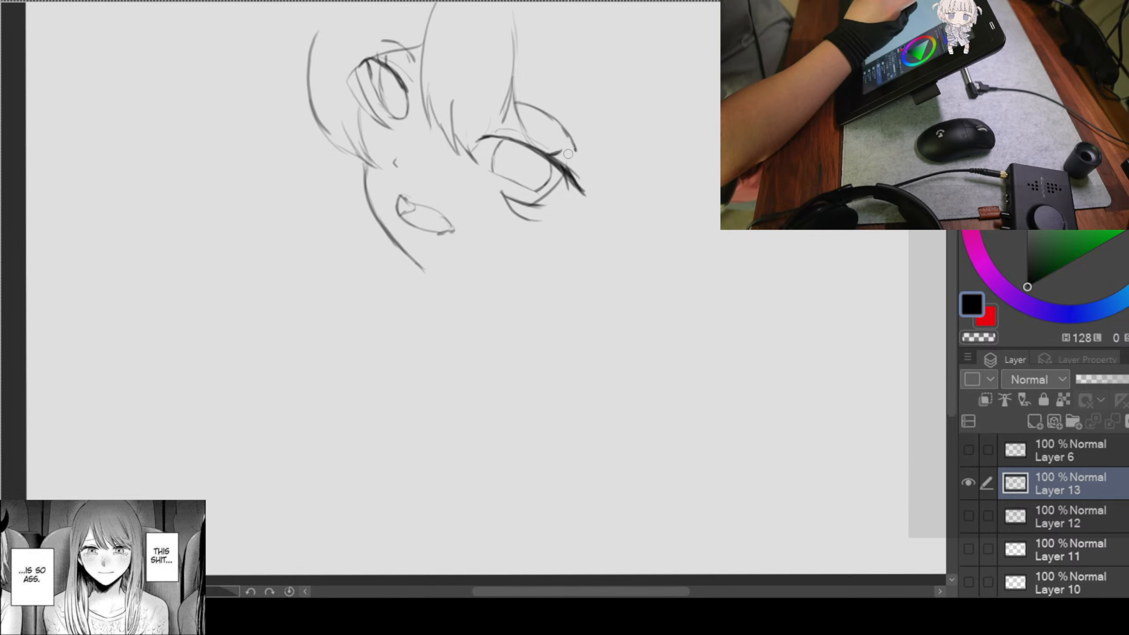
pyautogui.scroll(-2, 591, 249)
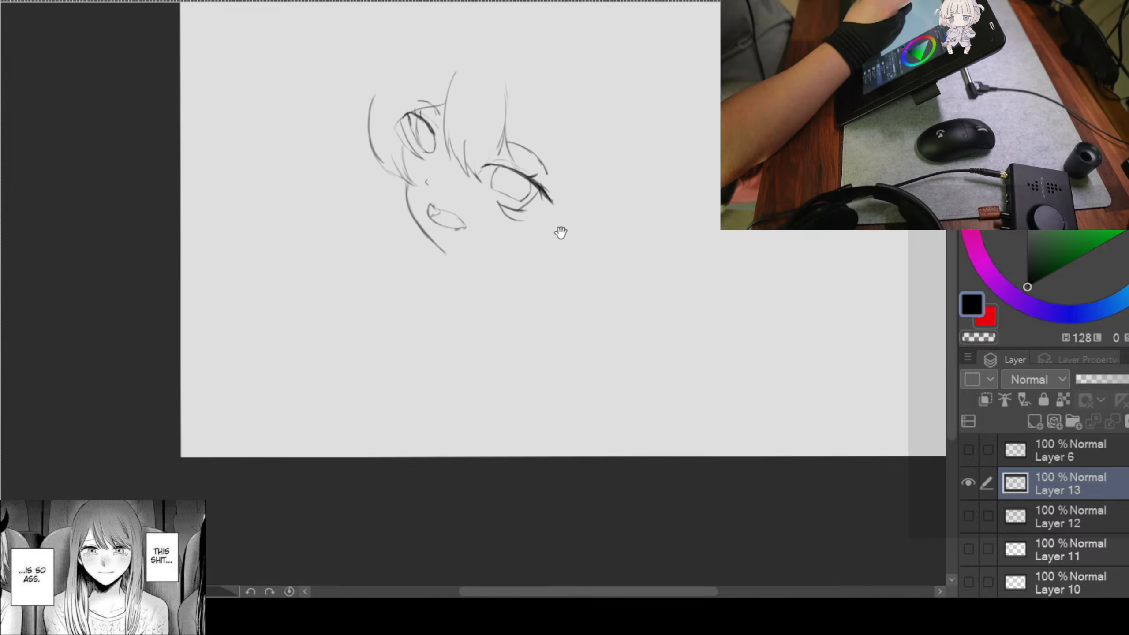
pyautogui.scroll(3, 559, 232)
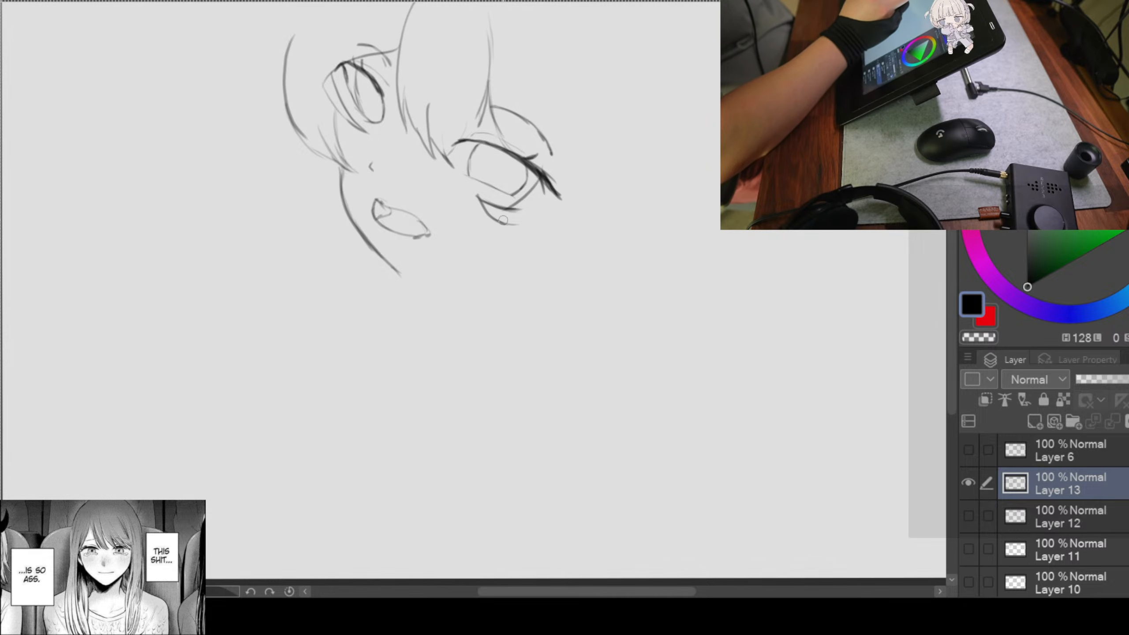
pyautogui.moveTo(508, 223); pyautogui.dragTo(395, 268)
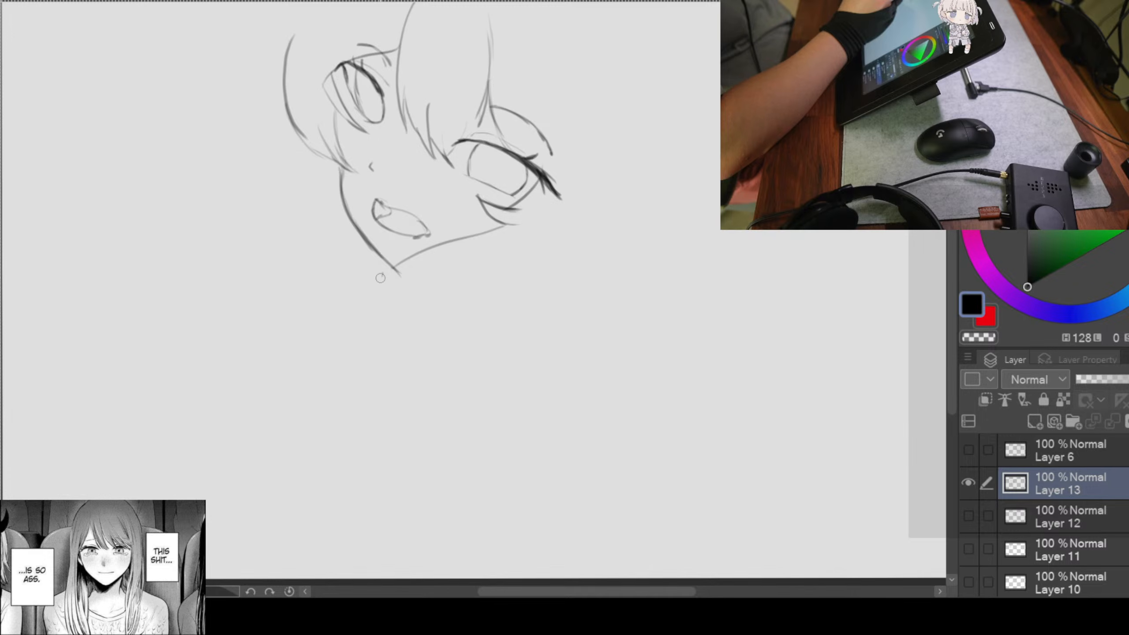
# Step: Draw a contour from the chin sweeping down and outward into a small rounded hook, reinforcing it with a second stroke
pyautogui.moveTo(397, 268)
pyautogui.mouseDown()
pyautogui.moveTo(345, 312)
pyautogui.moveTo(346, 304)
pyautogui.moveTo(356, 332)
pyautogui.moveTo(341, 312)
pyautogui.moveTo(381, 334)
pyautogui.mouseUp()
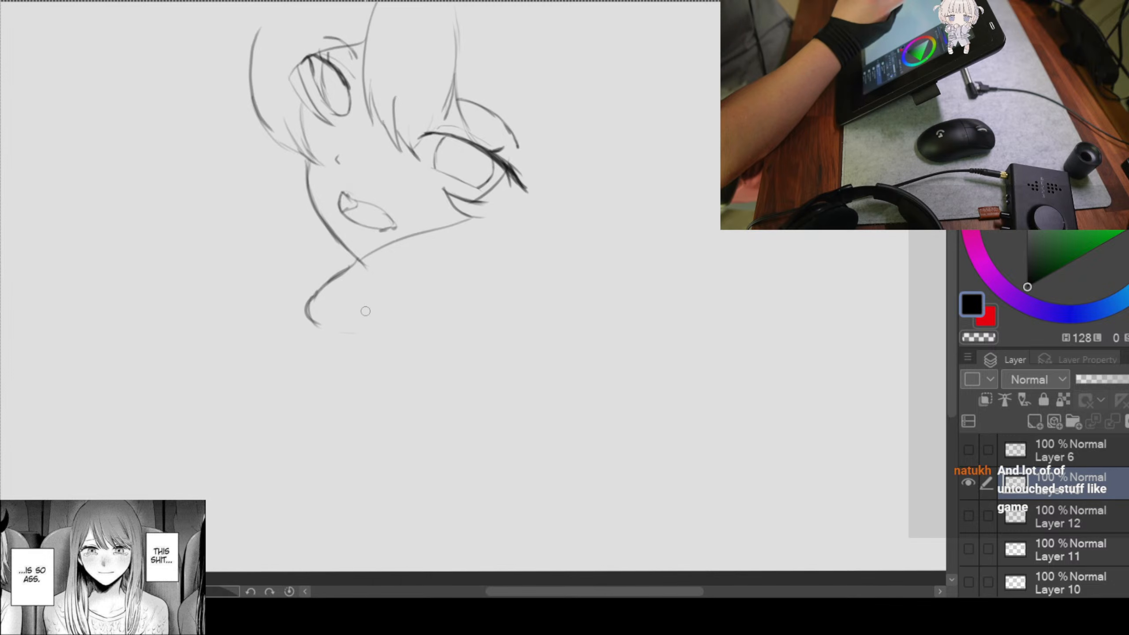
pyautogui.moveTo(507, 310); pyautogui.dragTo(465, 280)
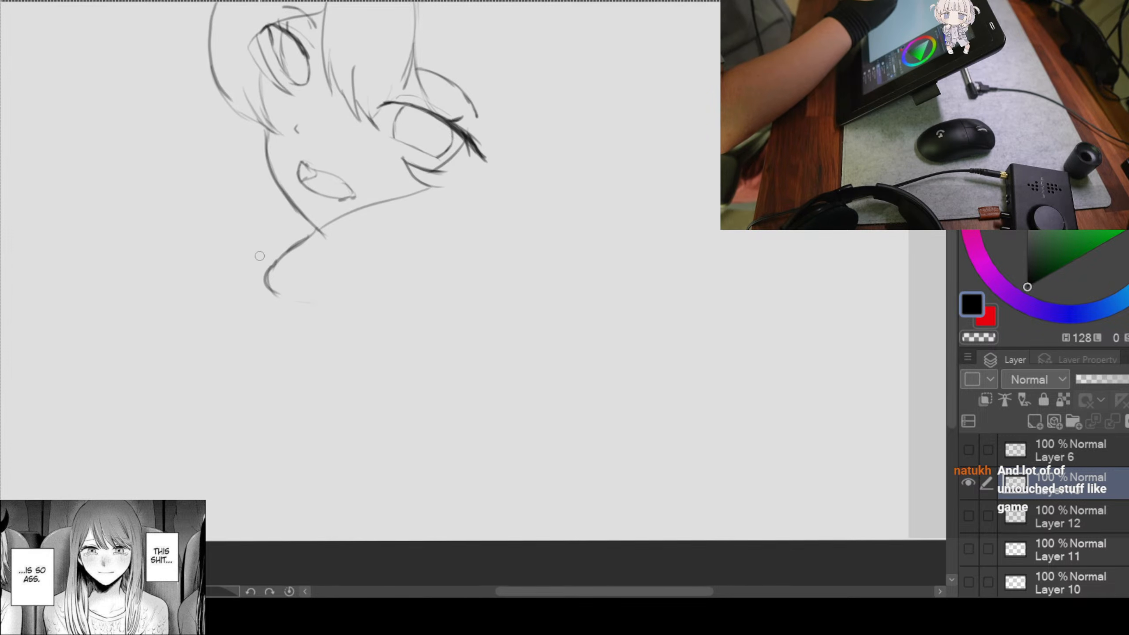
pyautogui.moveTo(315, 230); pyautogui.dragTo(266, 275)
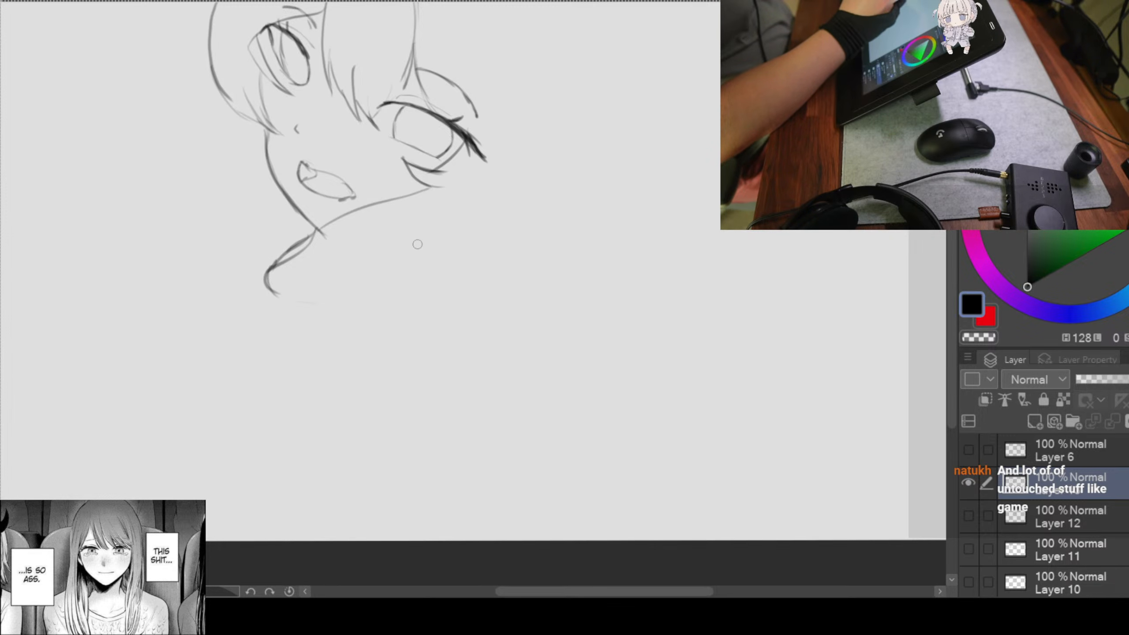
# Step: Outline a large rounded form below the chin, with a wavy upper edge, a rounded far end and a curved underside
pyautogui.moveTo(416, 257); pyautogui.dragTo(319, 292)
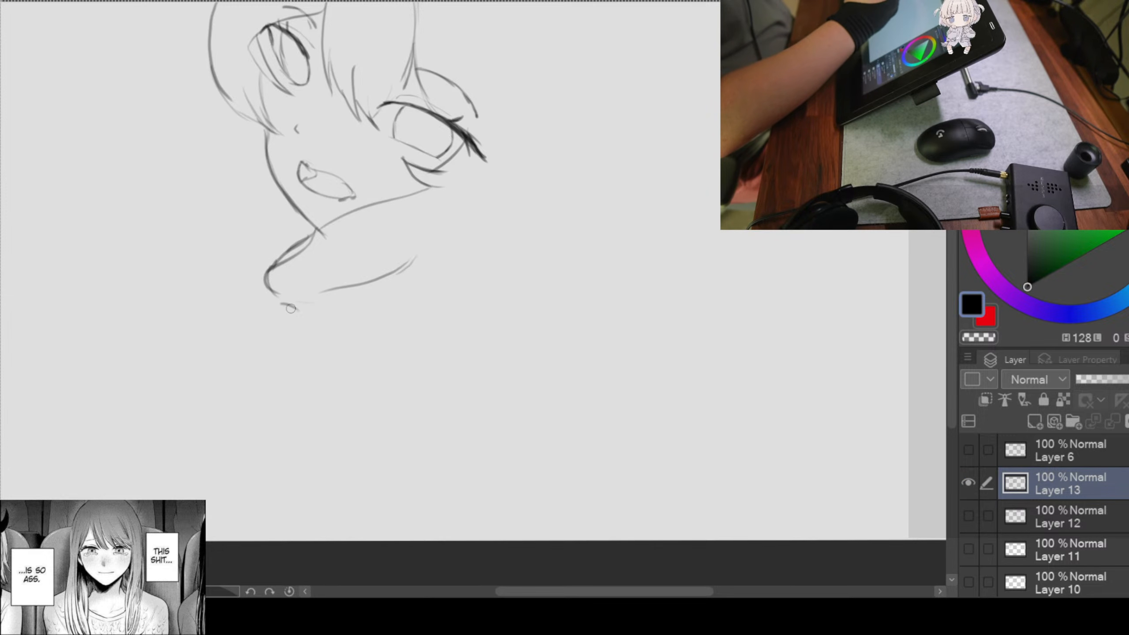
pyautogui.moveTo(281, 304); pyautogui.dragTo(351, 345)
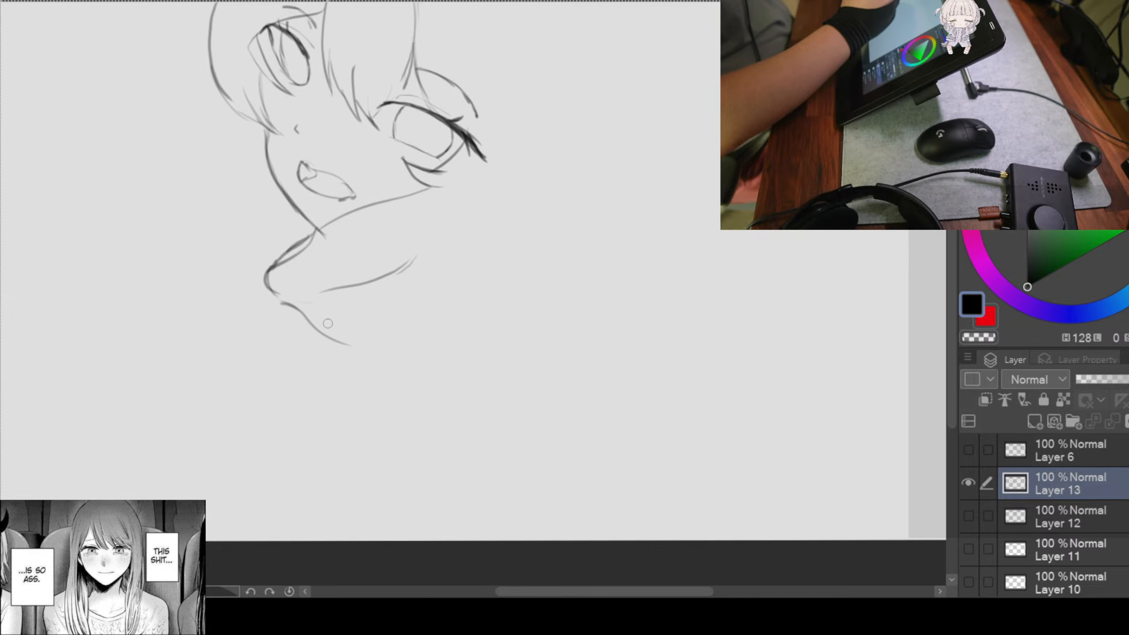
pyautogui.moveTo(268, 296)
pyautogui.mouseDown()
pyautogui.moveTo(325, 334)
pyautogui.moveTo(477, 371)
pyautogui.mouseUp()
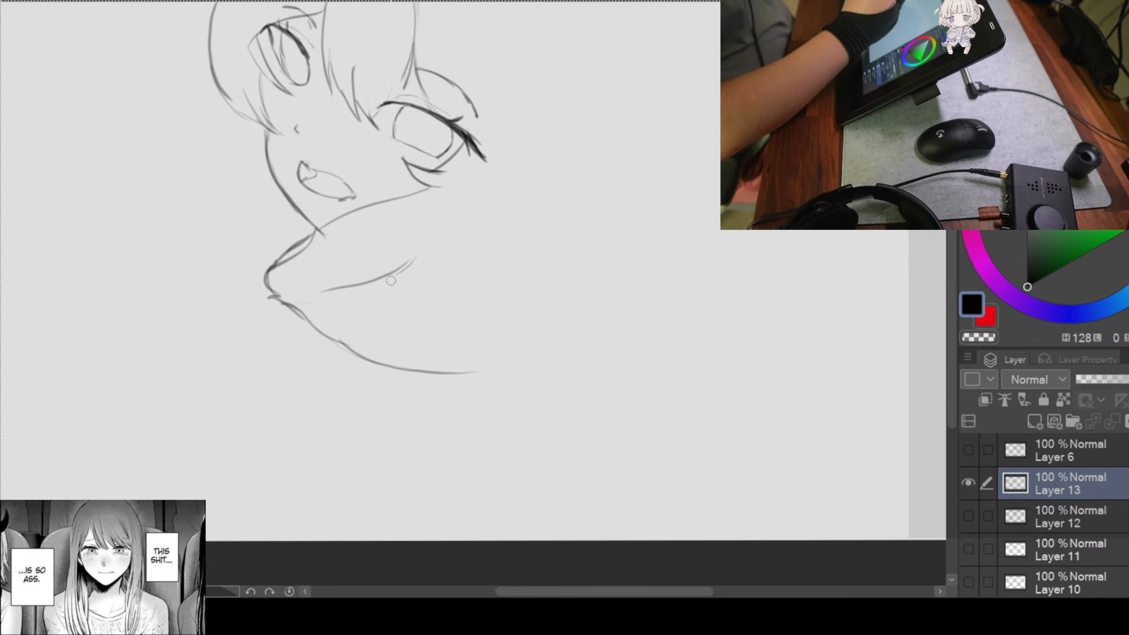
pyautogui.moveTo(415, 266)
pyautogui.mouseDown()
pyautogui.moveTo(383, 275)
pyautogui.moveTo(429, 267)
pyautogui.moveTo(457, 279)
pyautogui.moveTo(522, 257)
pyautogui.moveTo(552, 279)
pyautogui.mouseUp()
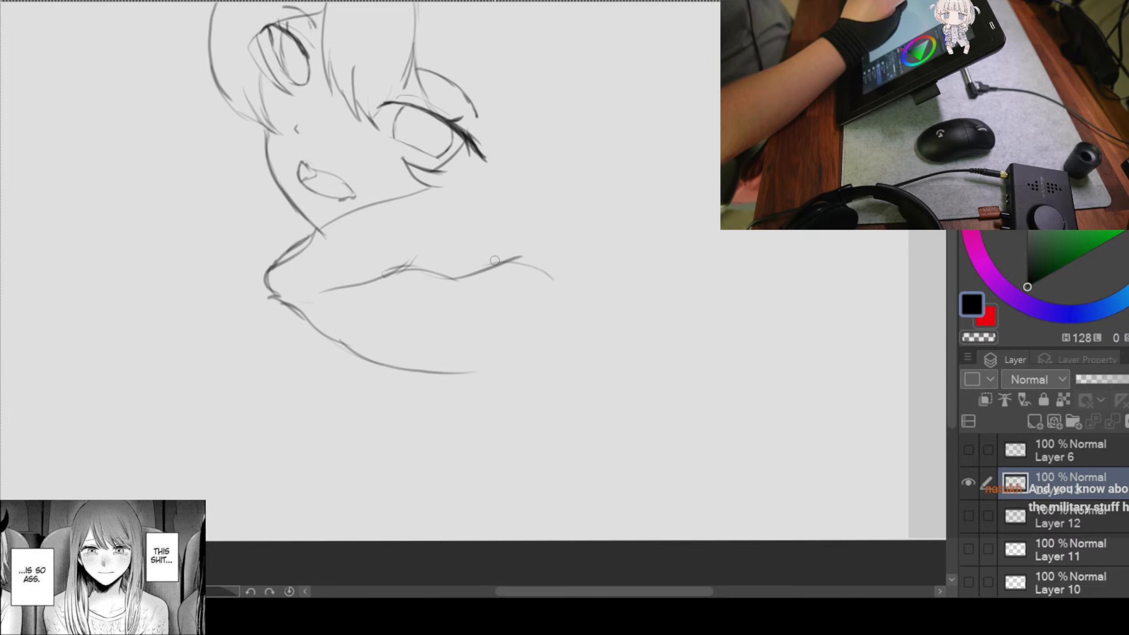
pyautogui.moveTo(483, 270)
pyautogui.mouseDown()
pyautogui.moveTo(551, 268)
pyautogui.moveTo(509, 361)
pyautogui.mouseUp()
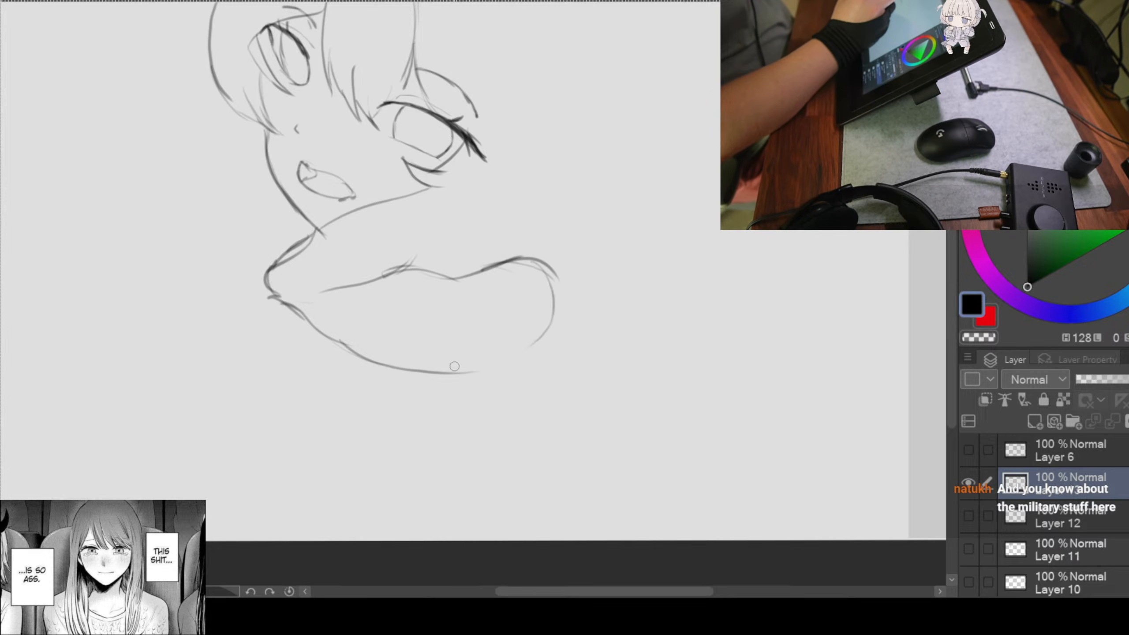
pyautogui.moveTo(373, 356)
pyautogui.mouseDown()
pyautogui.moveTo(490, 370)
pyautogui.moveTo(554, 325)
pyautogui.moveTo(548, 267)
pyautogui.moveTo(564, 302)
pyautogui.mouseUp()
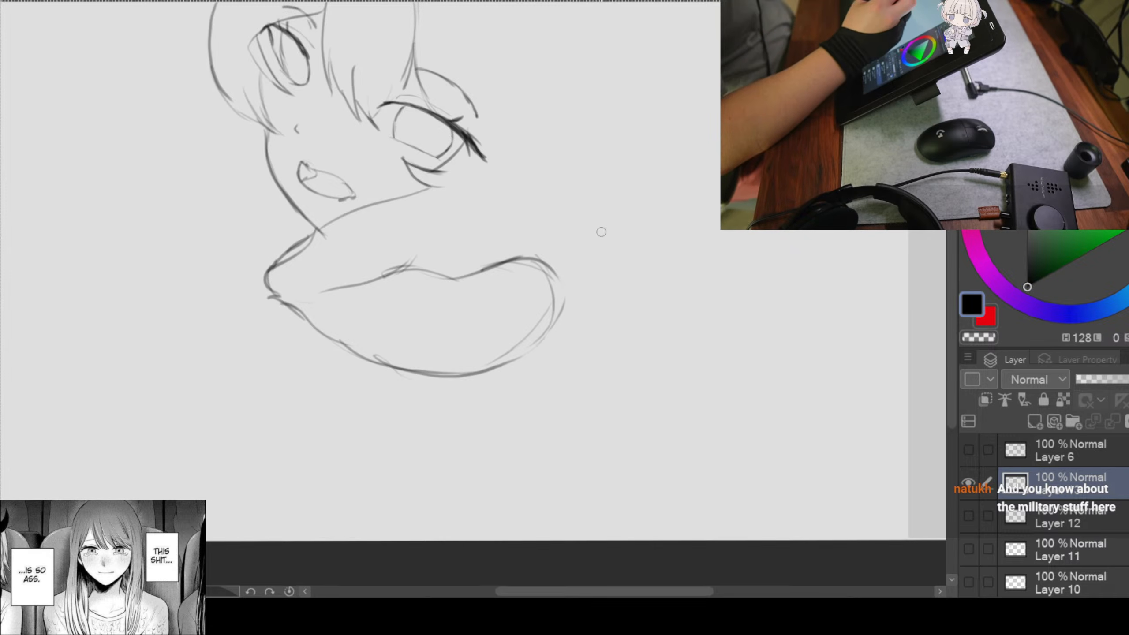
pyautogui.scroll(-1, 602, 283)
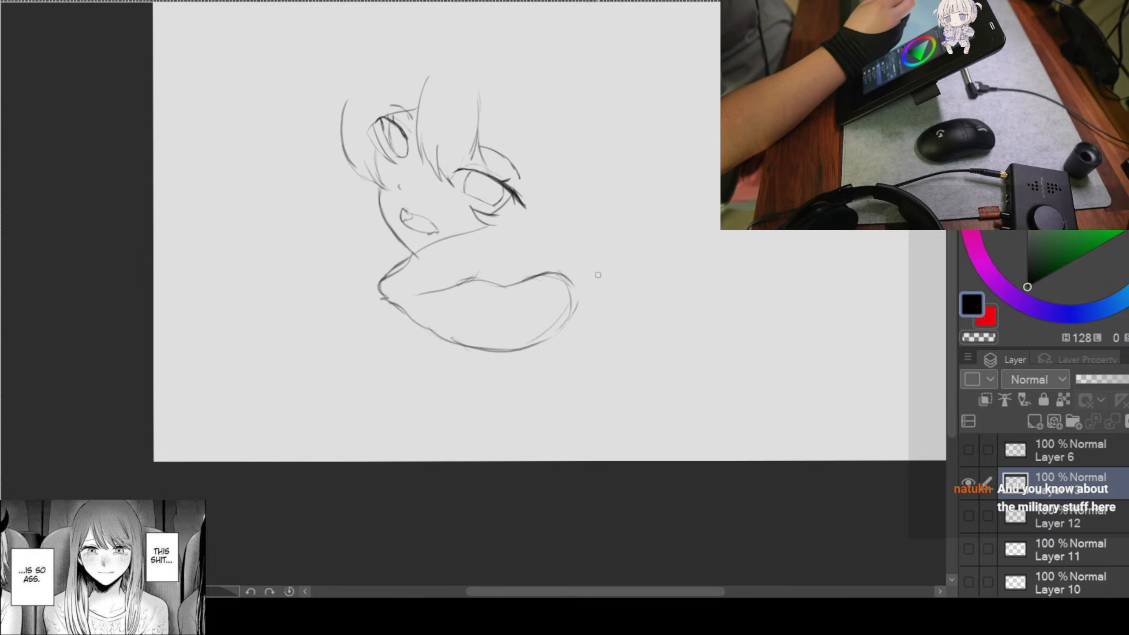
pyautogui.scroll(1, 598, 247)
pyautogui.moveTo(613, 299); pyautogui.dragTo(695, 282)
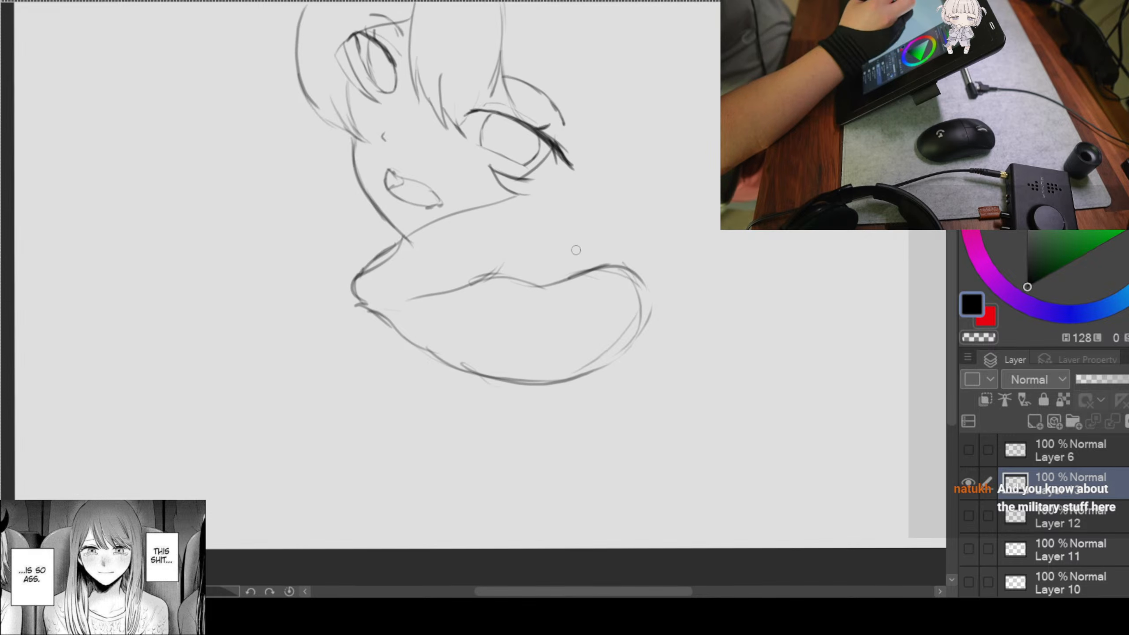
pyautogui.moveTo(517, 268)
pyautogui.mouseDown()
pyautogui.moveTo(663, 255)
pyautogui.moveTo(661, 282)
pyautogui.moveTo(674, 254)
pyautogui.mouseUp()
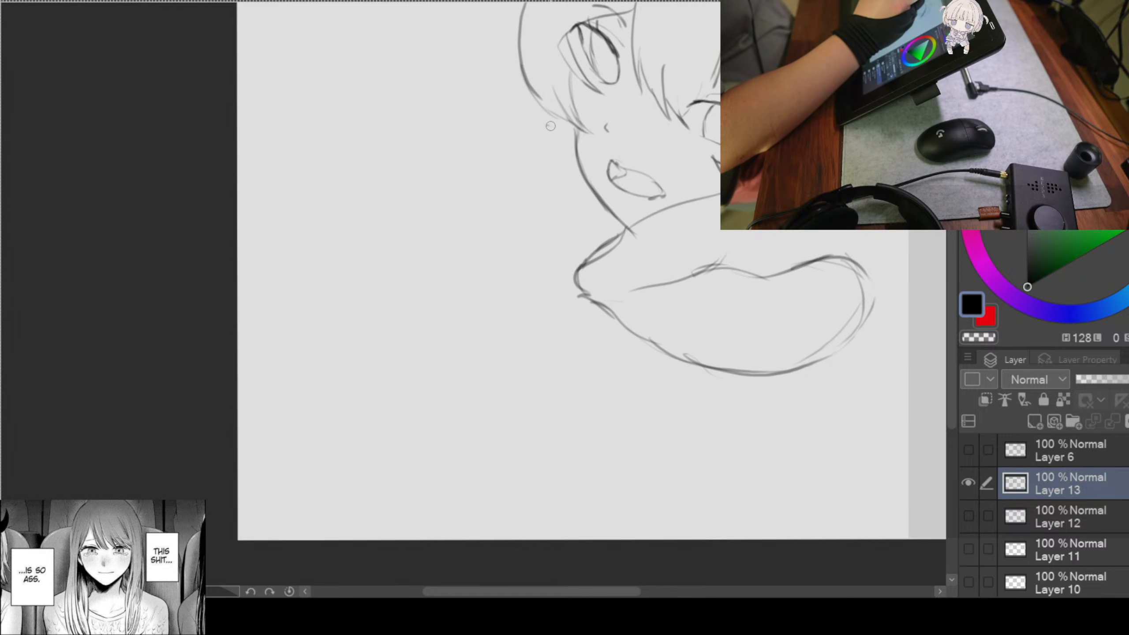
# Step: Draw a raised forearm beside the face, with two lines slanting down from the hair lock to a rounded elbow
pyautogui.moveTo(507, 146)
pyautogui.mouseDown()
pyautogui.moveTo(571, 133)
pyautogui.moveTo(566, 191)
pyautogui.moveTo(484, 315)
pyautogui.mouseUp()
pyautogui.moveTo(513, 279)
pyautogui.mouseDown()
pyautogui.moveTo(529, 245)
pyautogui.moveTo(525, 258)
pyautogui.mouseUp()
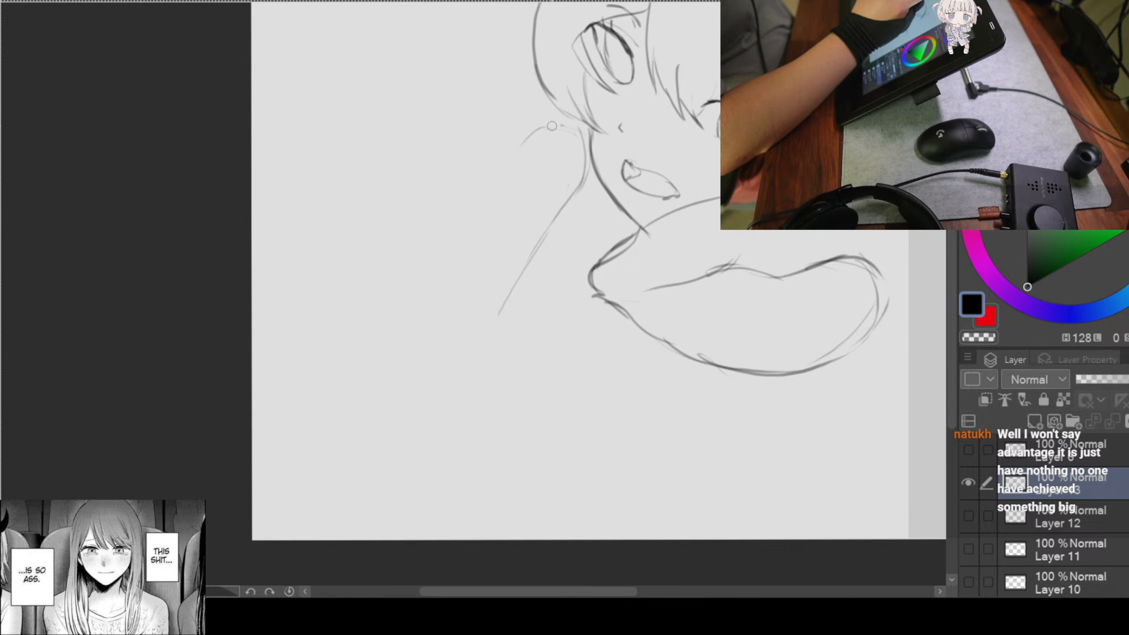
pyautogui.moveTo(551, 126)
pyautogui.mouseDown()
pyautogui.moveTo(512, 189)
pyautogui.moveTo(534, 174)
pyautogui.moveTo(413, 275)
pyautogui.mouseUp()
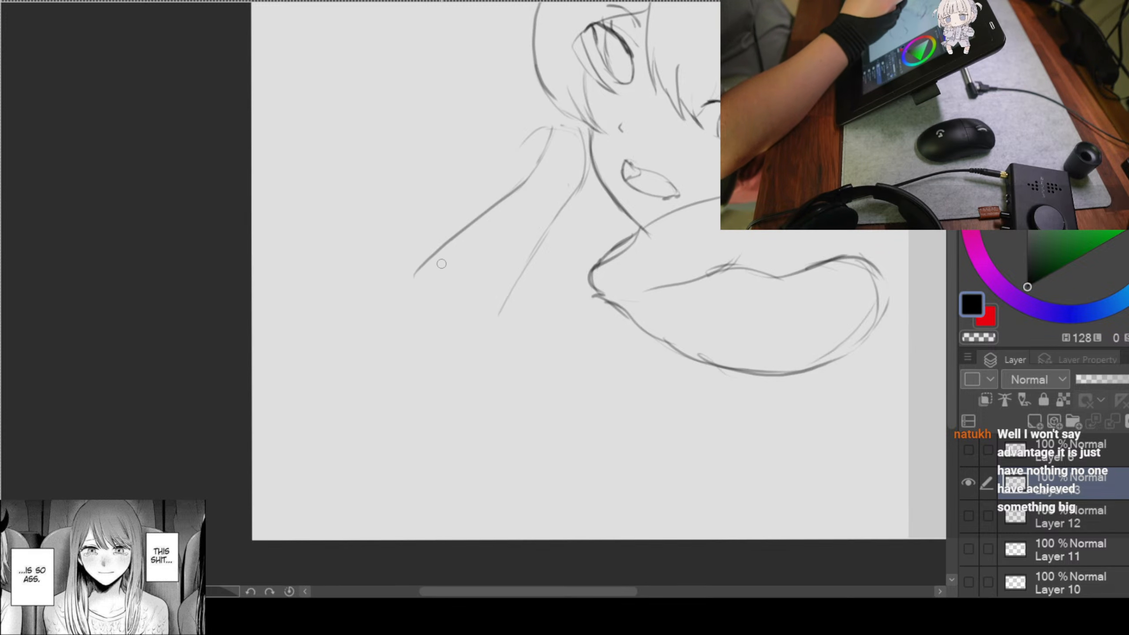
pyautogui.moveTo(490, 207)
pyautogui.mouseDown()
pyautogui.moveTo(422, 274)
pyautogui.moveTo(414, 327)
pyautogui.mouseUp()
pyautogui.moveTo(425, 269)
pyautogui.mouseDown()
pyautogui.moveTo(417, 292)
pyautogui.moveTo(446, 337)
pyautogui.mouseUp()
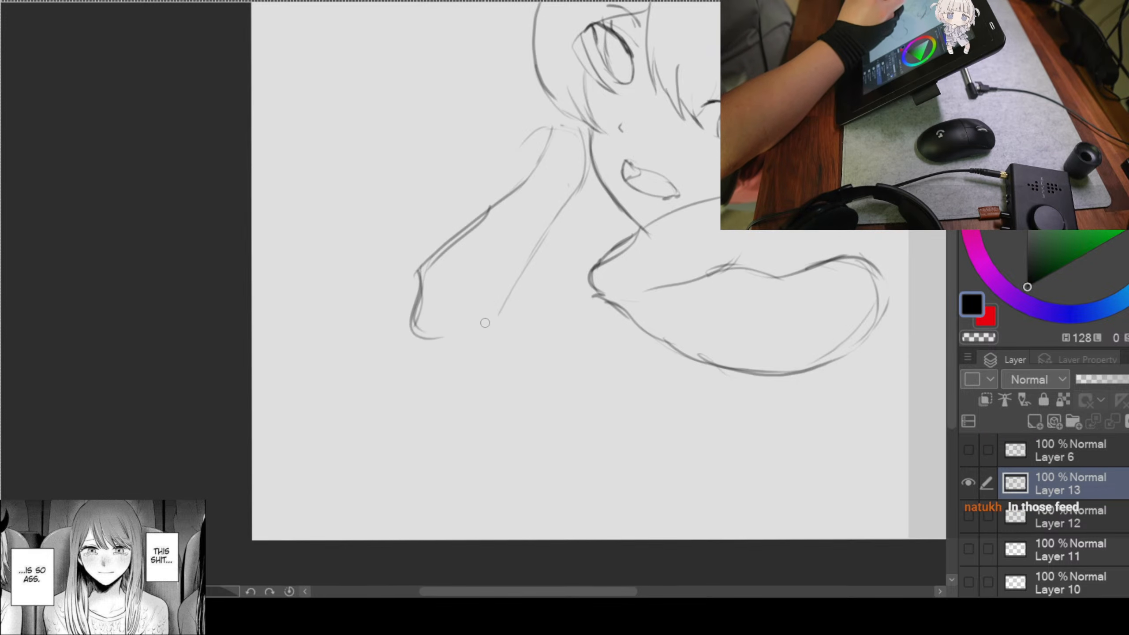
# Step: Add the forearm's inner curve and extend the arm's underside from the elbow toward the form below the chin
pyautogui.moveTo(515, 276)
pyautogui.mouseDown()
pyautogui.moveTo(408, 346)
pyautogui.moveTo(502, 338)
pyautogui.moveTo(462, 337)
pyautogui.moveTo(500, 350)
pyautogui.moveTo(551, 338)
pyautogui.moveTo(600, 300)
pyautogui.mouseUp()
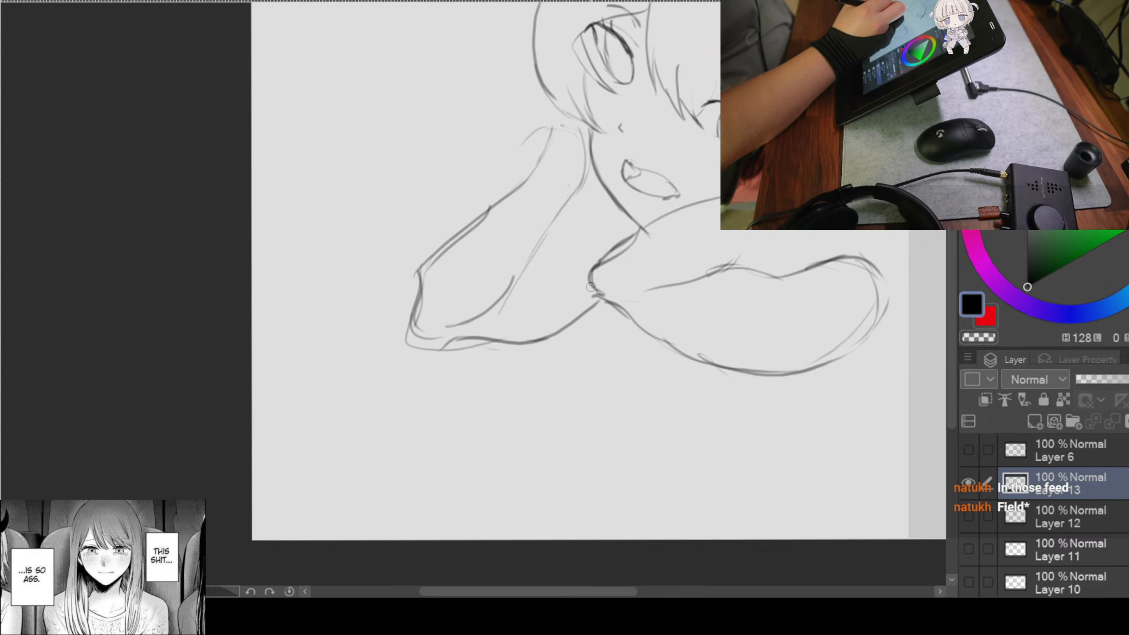
pyautogui.moveTo(515, 272); pyautogui.dragTo(562, 251)
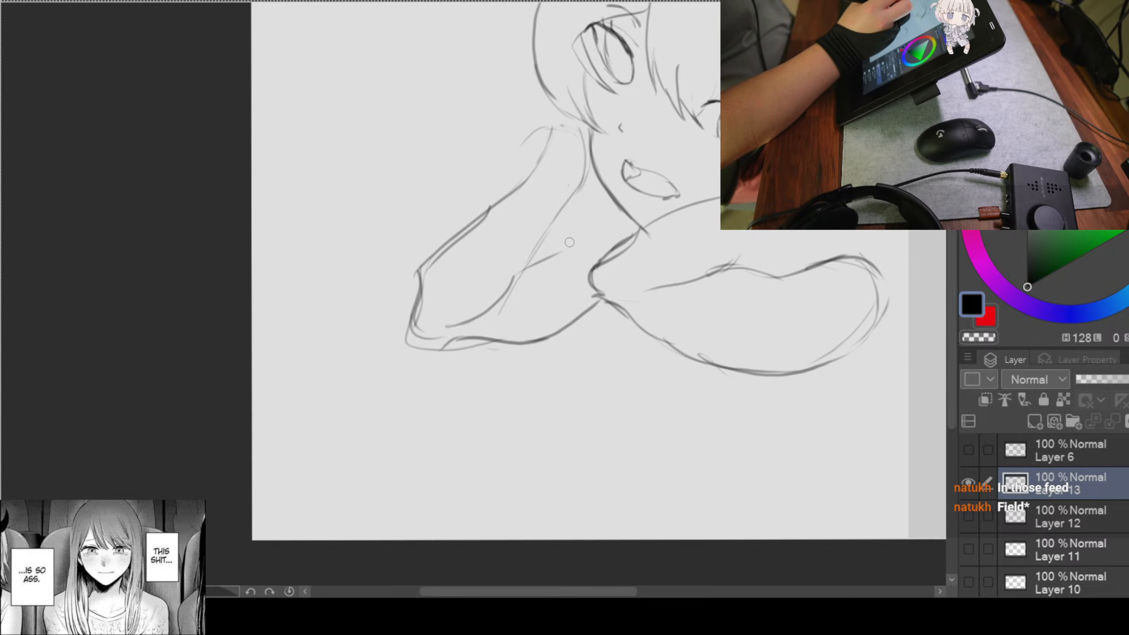
pyautogui.moveTo(596, 307); pyautogui.dragTo(569, 335)
pyautogui.moveTo(625, 283); pyautogui.dragTo(591, 295)
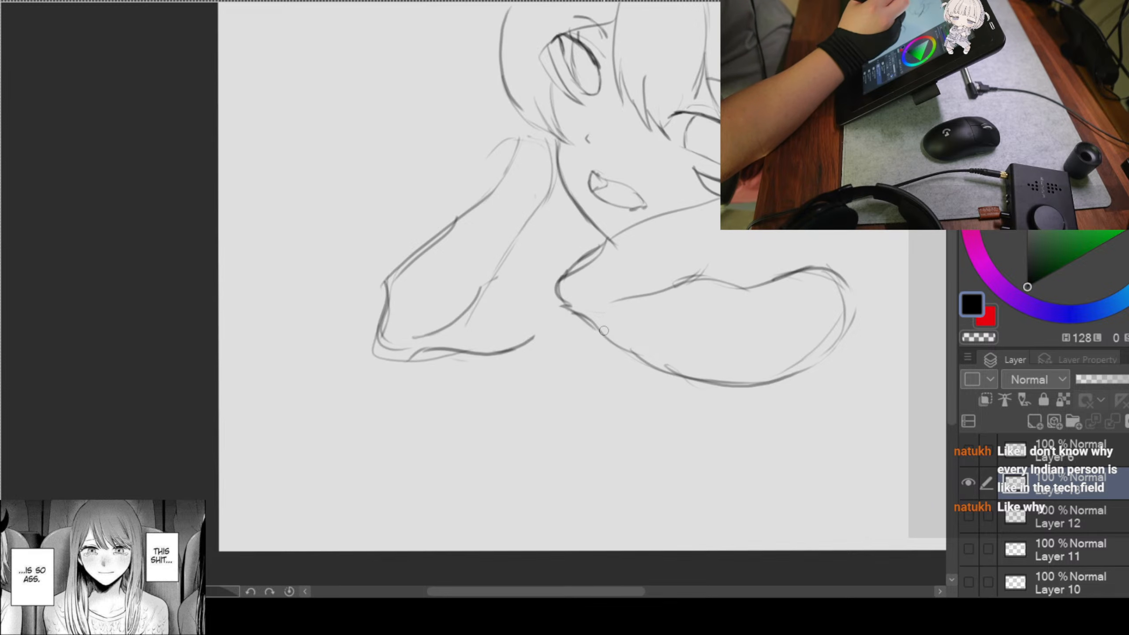
pyautogui.moveTo(617, 356); pyautogui.dragTo(594, 334)
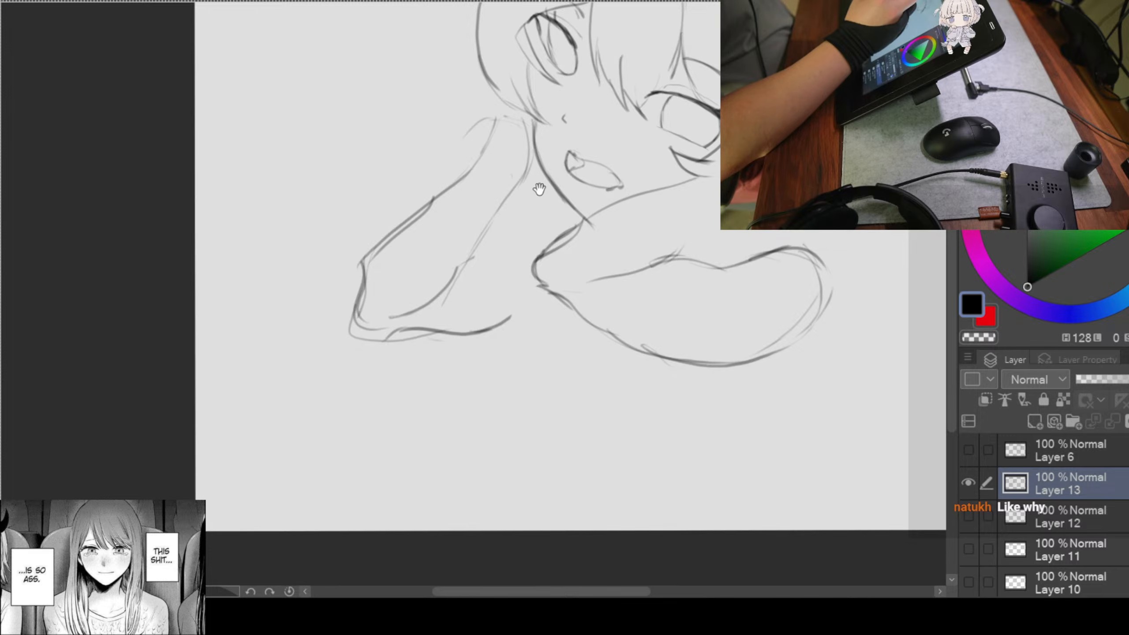
pyautogui.moveTo(541, 180)
pyautogui.mouseDown()
pyautogui.moveTo(533, 219)
pyautogui.moveTo(509, 187)
pyautogui.moveTo(495, 187)
pyautogui.mouseUp()
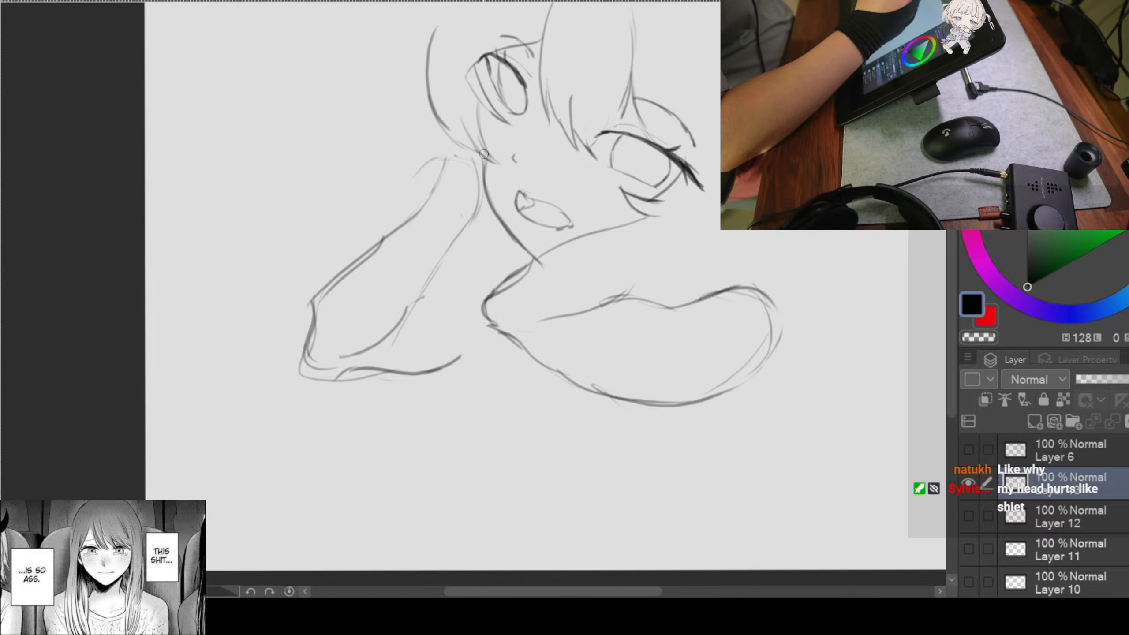
# Step: Draw pointed hair strands along the near cheek, hanging from the side lock down over the jawline
pyautogui.moveTo(480, 148); pyautogui.dragTo(485, 203)
pyautogui.moveTo(443, 126); pyautogui.dragTo(470, 170)
pyautogui.moveTo(460, 153)
pyautogui.mouseDown()
pyautogui.moveTo(495, 213)
pyautogui.moveTo(480, 174)
pyautogui.moveTo(497, 222)
pyautogui.mouseUp()
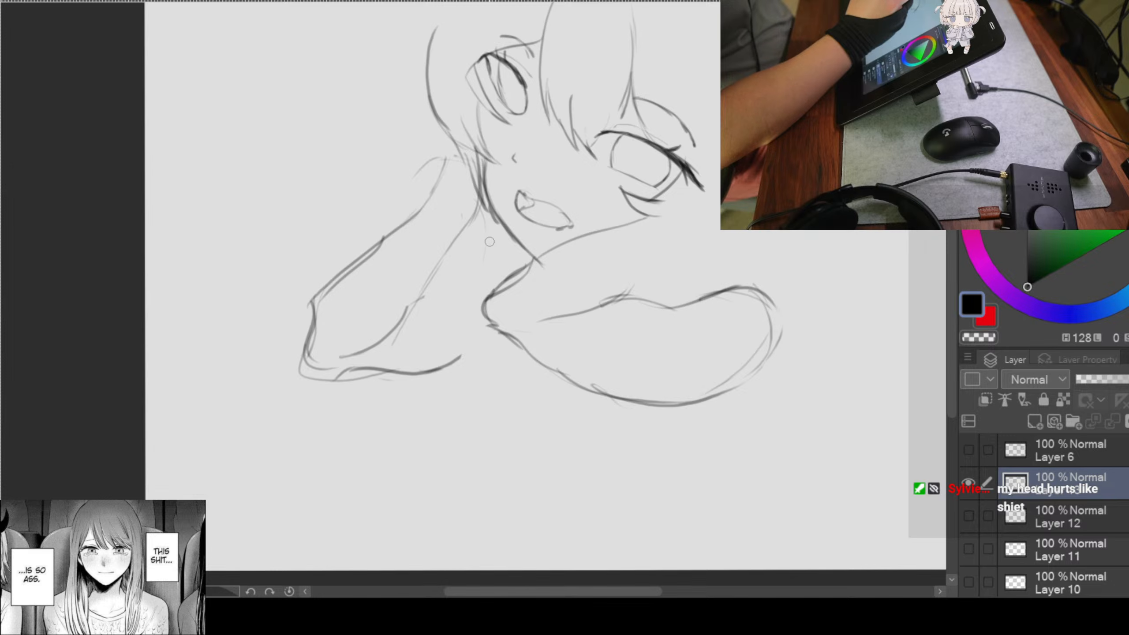
pyautogui.moveTo(489, 216); pyautogui.dragTo(486, 235)
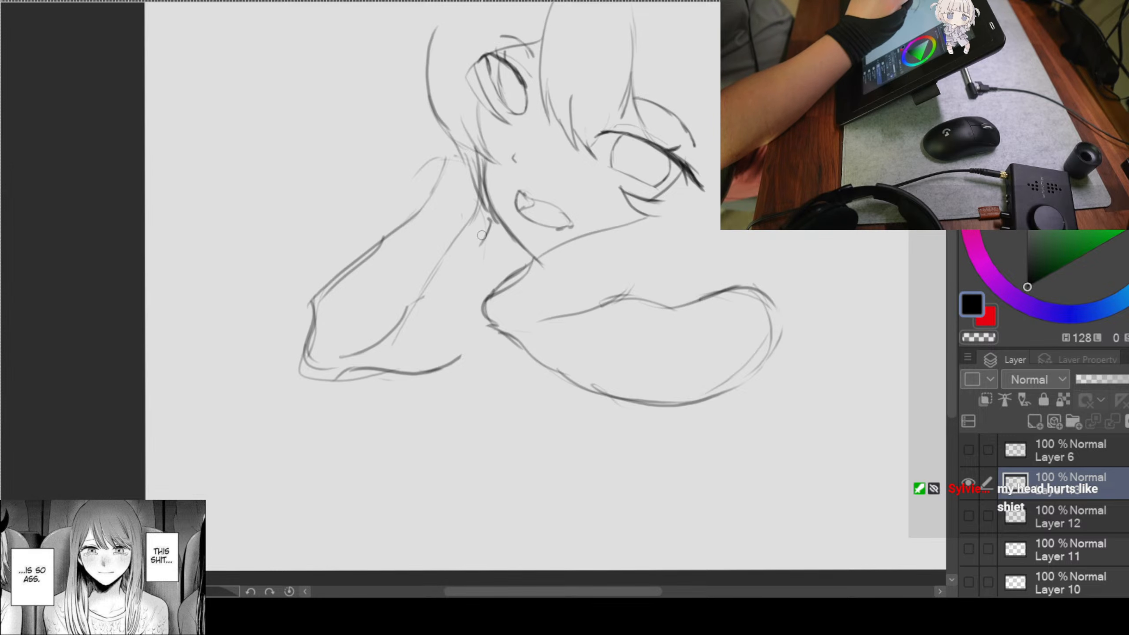
# Step: Close off the bent arm with a wavy line down from the jaw, and darken the slanted inner fold
pyautogui.moveTo(479, 250); pyautogui.dragTo(463, 381)
pyautogui.moveTo(420, 299)
pyautogui.mouseDown()
pyautogui.moveTo(476, 265)
pyautogui.moveTo(420, 302)
pyautogui.moveTo(477, 249)
pyautogui.moveTo(480, 286)
pyautogui.moveTo(472, 256)
pyautogui.moveTo(456, 266)
pyautogui.moveTo(477, 255)
pyautogui.moveTo(489, 227)
pyautogui.moveTo(475, 294)
pyautogui.mouseUp()
pyautogui.moveTo(466, 339); pyautogui.dragTo(462, 381)
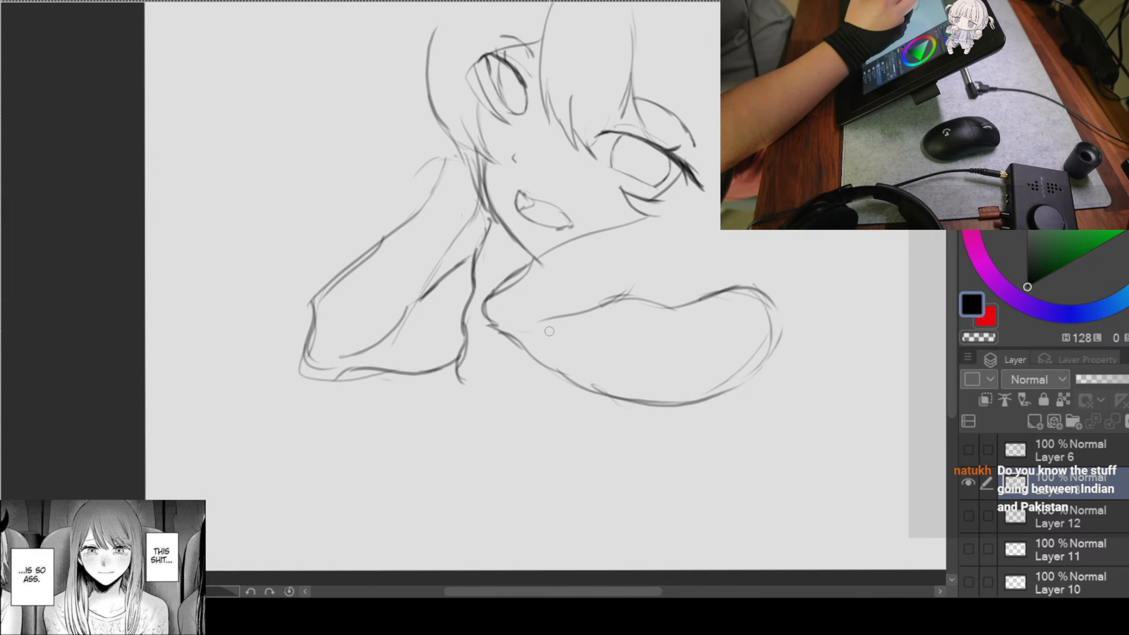
# Step: Lasso the large rounded form below the chin and move it down toward the bent arm until their ends meet
pyautogui.moveTo(535, 369); pyautogui.dragTo(502, 367)
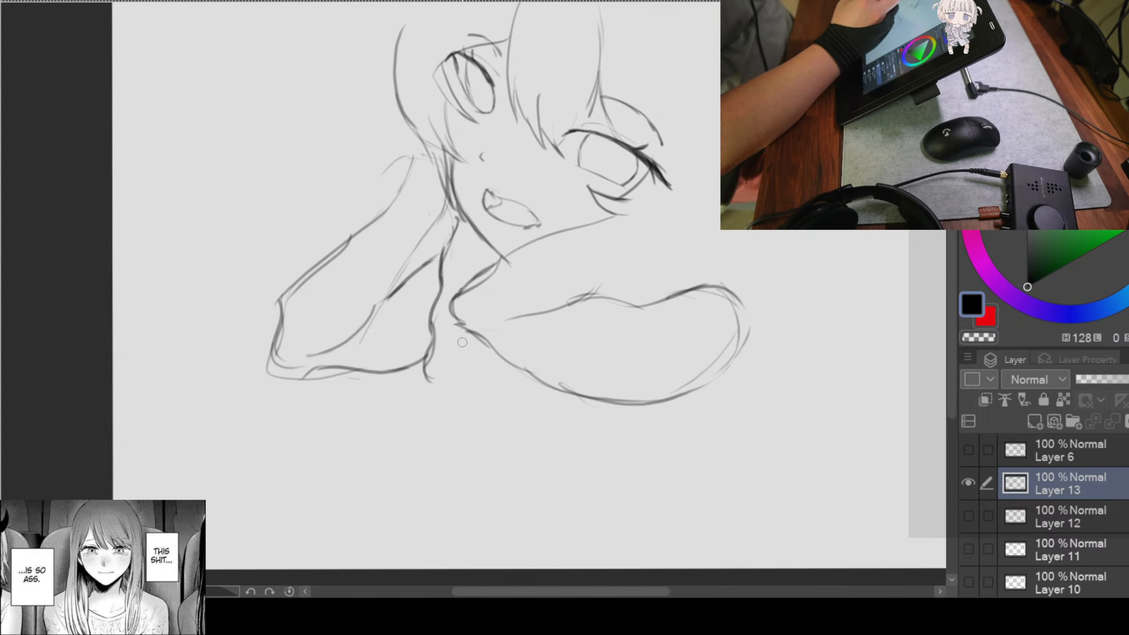
pyautogui.moveTo(561, 351)
pyautogui.mouseDown()
pyautogui.moveTo(574, 303)
pyautogui.moveTo(576, 319)
pyautogui.moveTo(597, 310)
pyautogui.moveTo(592, 268)
pyautogui.mouseUp()
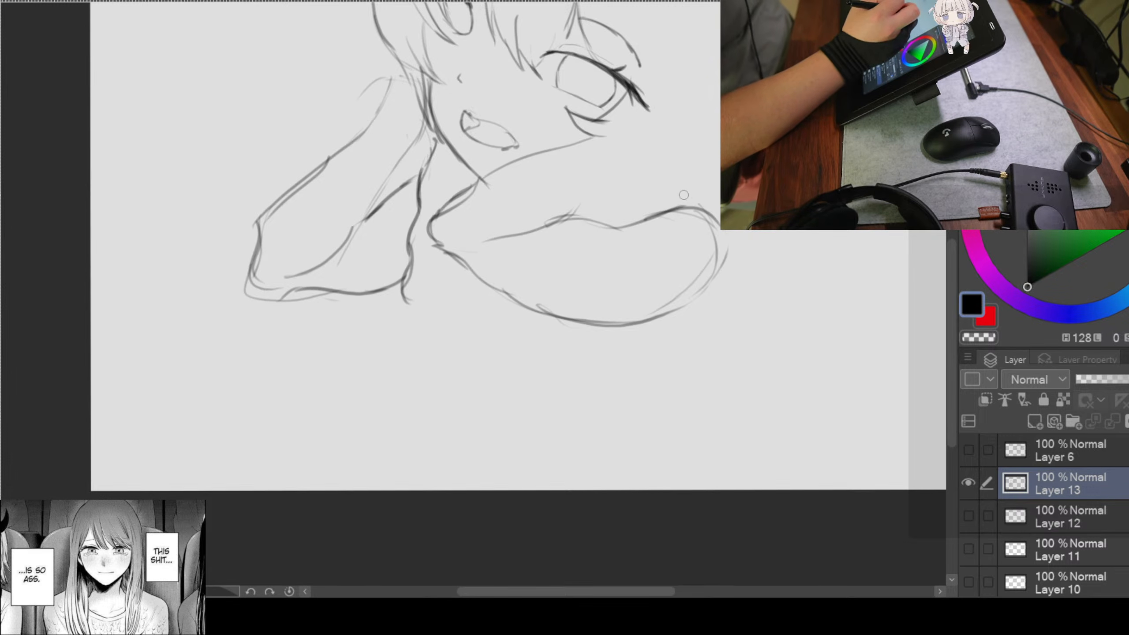
pyautogui.moveTo(714, 195)
pyautogui.mouseDown()
pyautogui.moveTo(603, 205)
pyautogui.moveTo(435, 186)
pyautogui.moveTo(474, 360)
pyautogui.moveTo(746, 328)
pyautogui.moveTo(699, 196)
pyautogui.moveTo(475, 191)
pyautogui.moveTo(426, 217)
pyautogui.moveTo(503, 362)
pyautogui.moveTo(750, 349)
pyautogui.moveTo(714, 220)
pyautogui.mouseUp()
pyautogui.hotkey('ctrl', 'd')
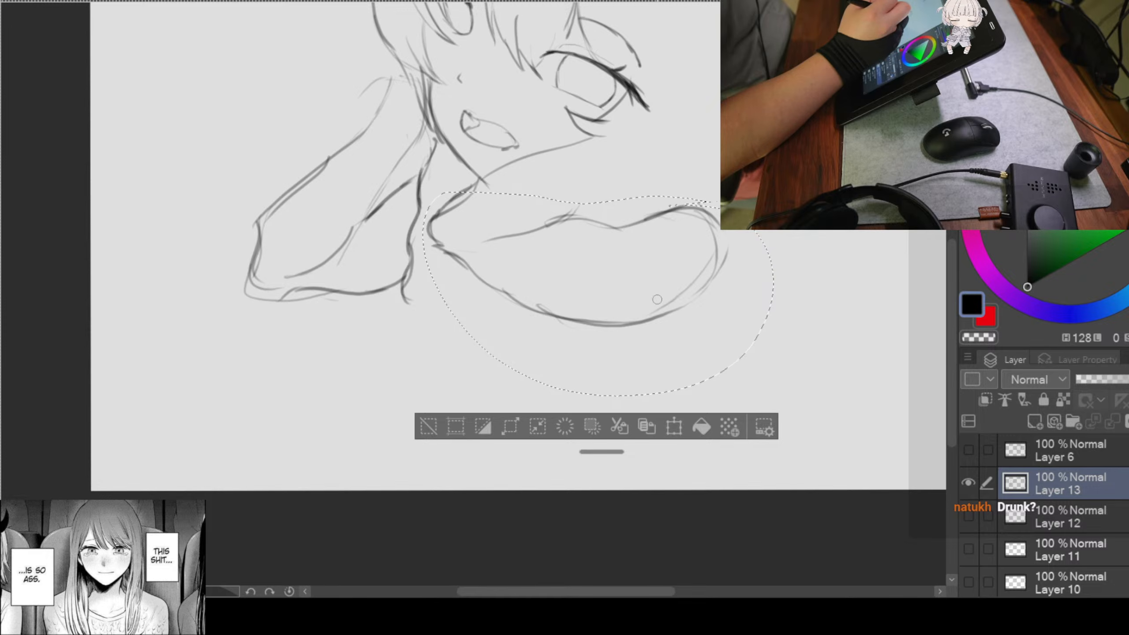
pyautogui.hotkey('ctrl', 't')
pyautogui.moveTo(663, 296); pyautogui.dragTo(631, 336)
pyautogui.moveTo(632, 337); pyautogui.dragTo(631, 342)
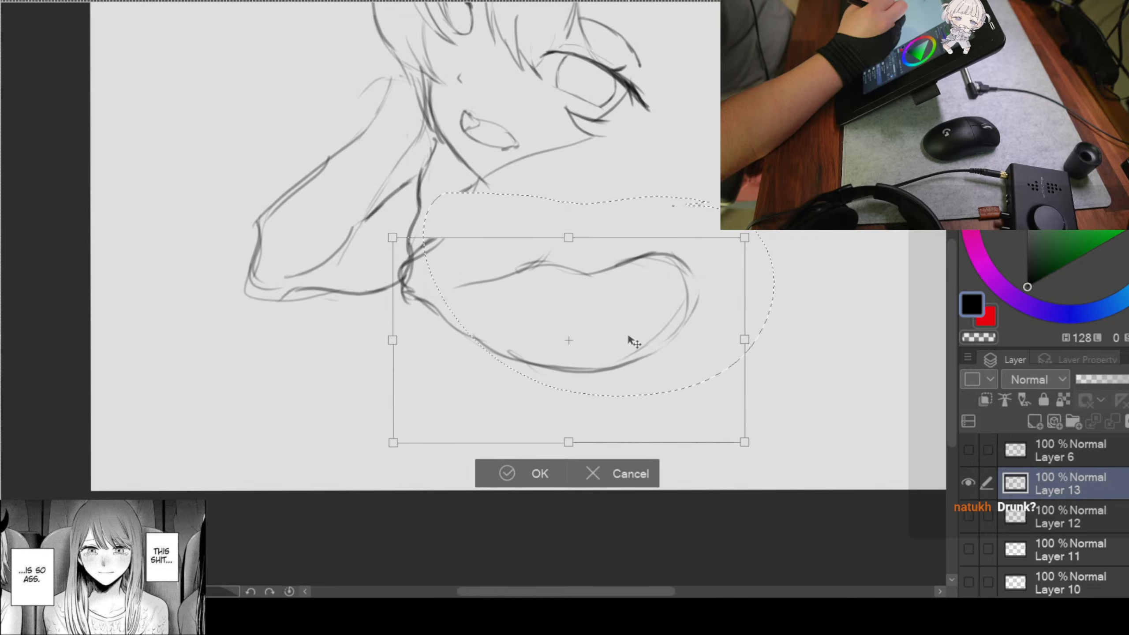
pyautogui.click(501, 472)
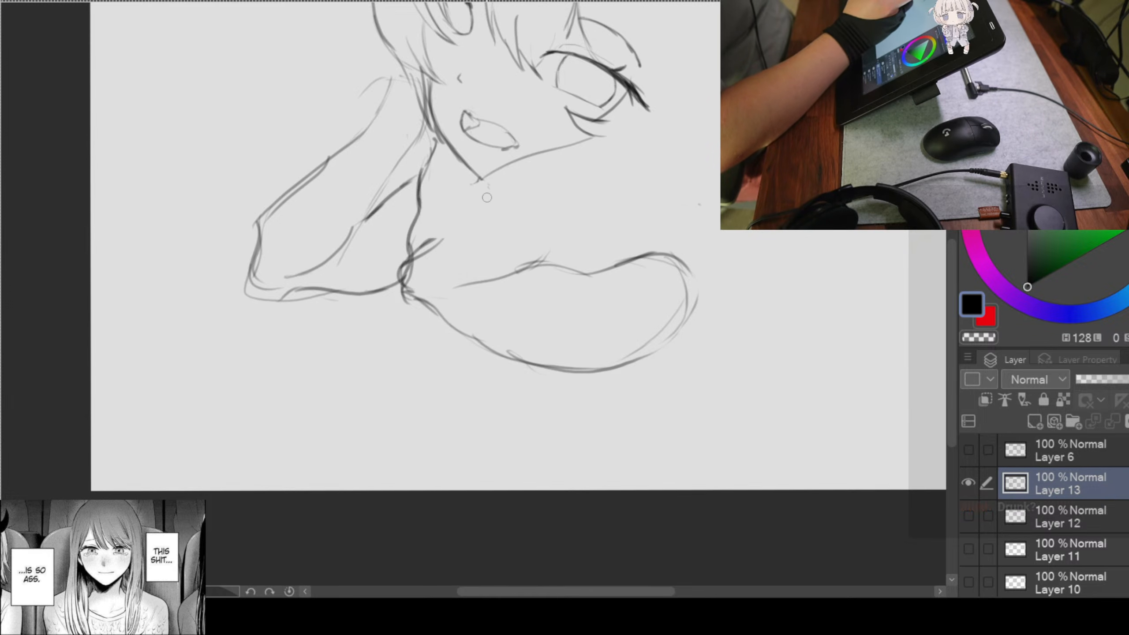
# Step: Reconnect the moved form to the chin with a curved contour, and add an inner slanting line down to its upper edge
pyautogui.moveTo(432, 240); pyautogui.dragTo(517, 167)
pyautogui.moveTo(435, 234); pyautogui.dragTo(519, 165)
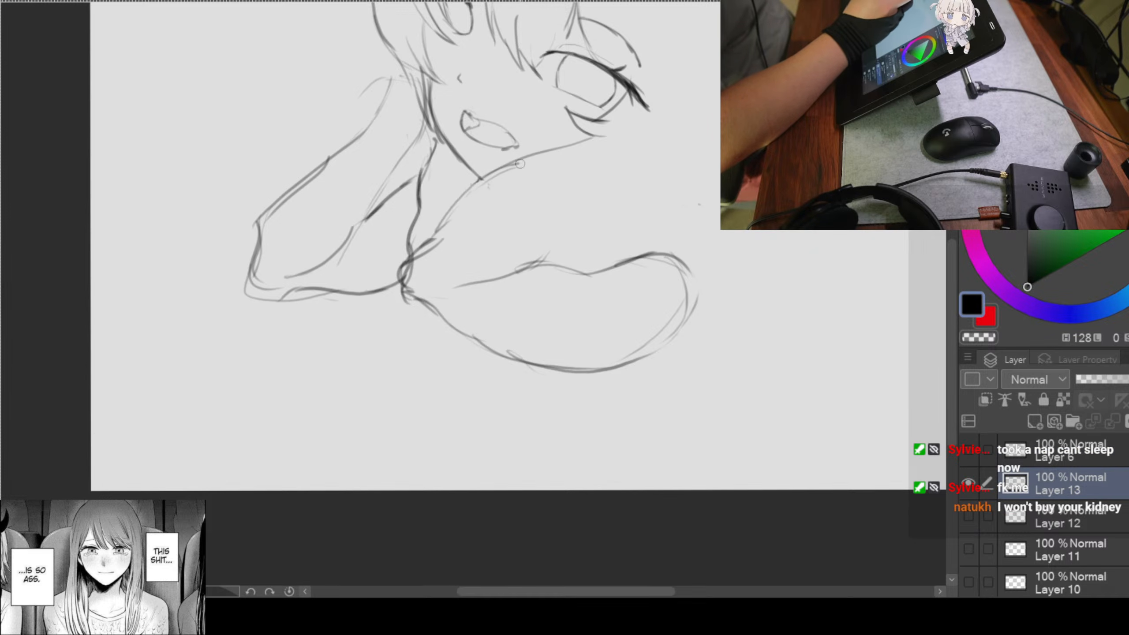
pyautogui.moveTo(453, 210); pyautogui.dragTo(429, 243)
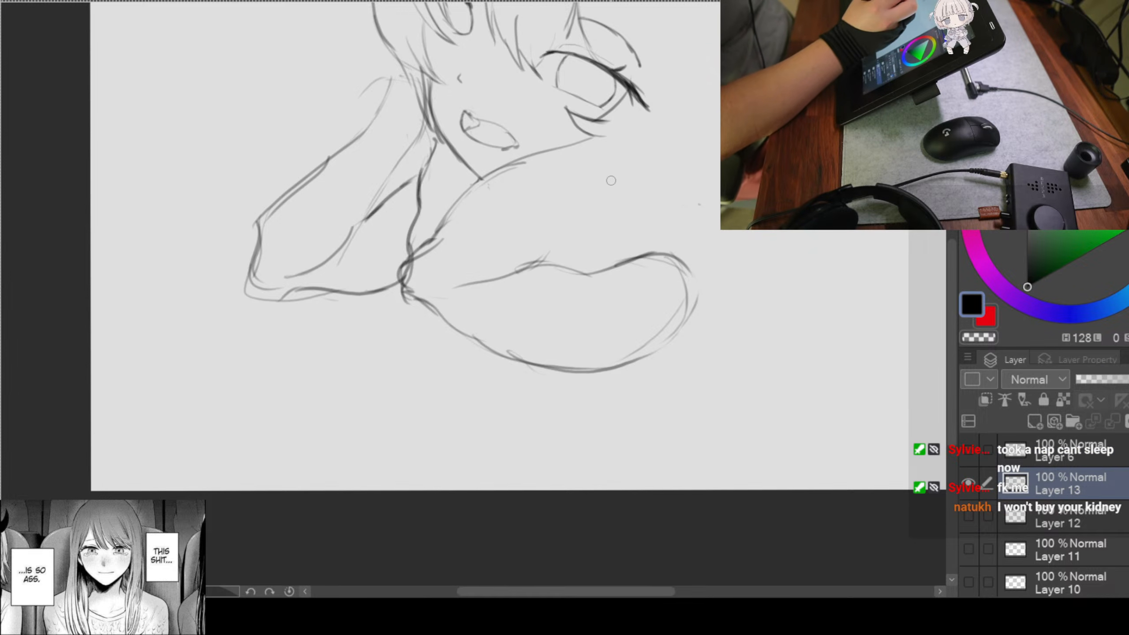
pyautogui.moveTo(621, 152); pyautogui.dragTo(518, 270)
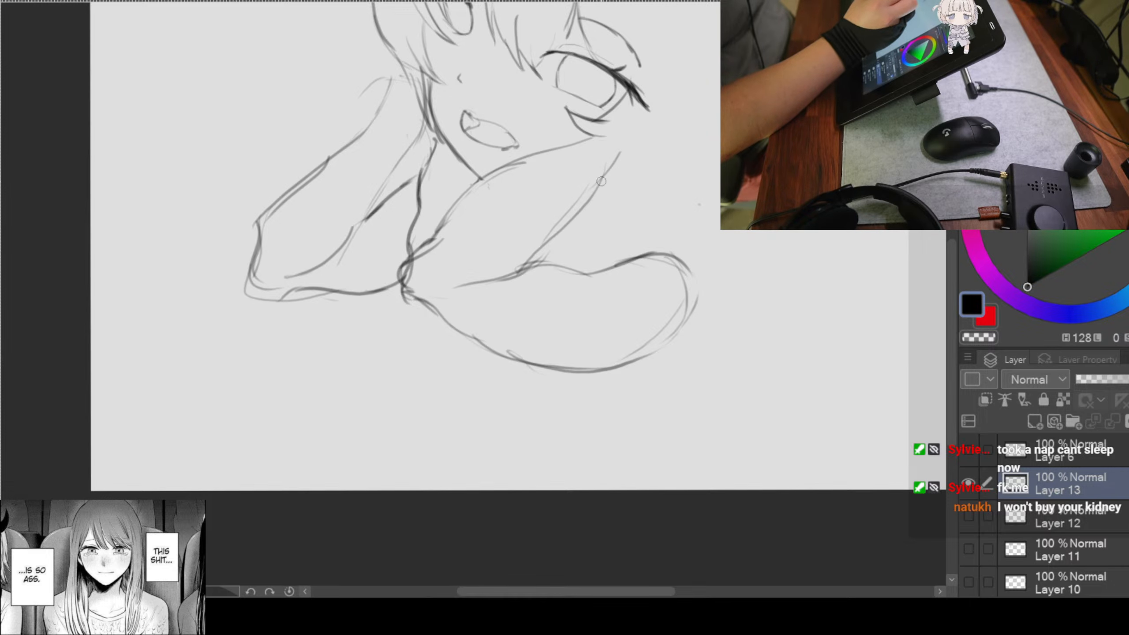
pyautogui.moveTo(449, 228); pyautogui.dragTo(387, 288)
# Step: Draw a small rounded shape at the far end of the contour below the larger eye, with a darker lower edge
pyautogui.scroll(-1, 624, 274)
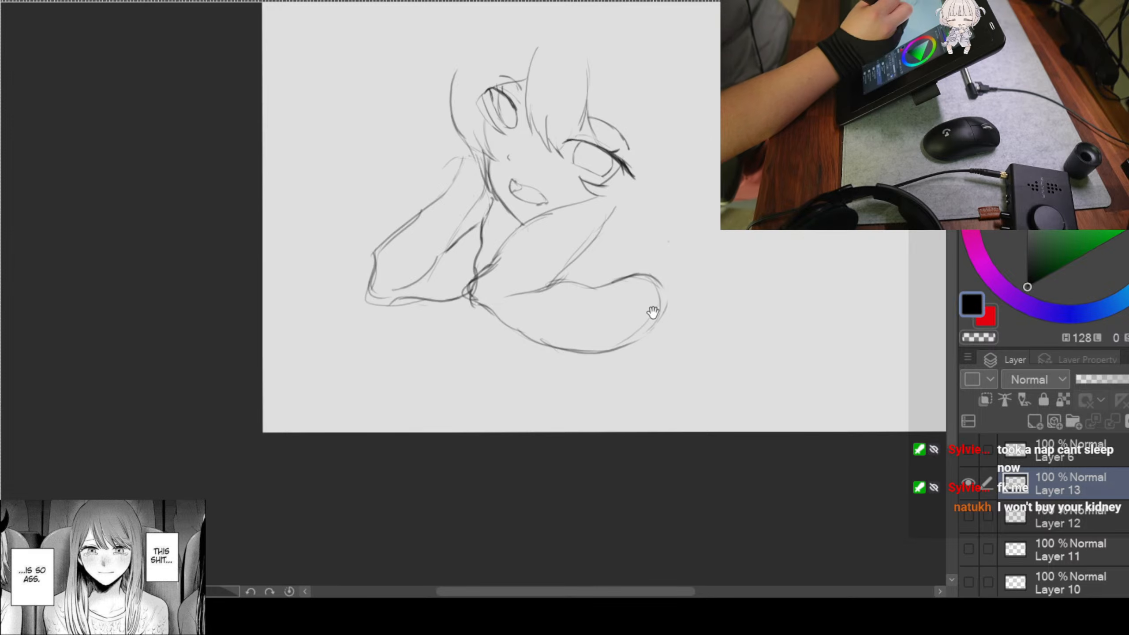
pyautogui.moveTo(653, 310); pyautogui.dragTo(620, 222)
pyautogui.scroll(2, 630, 259)
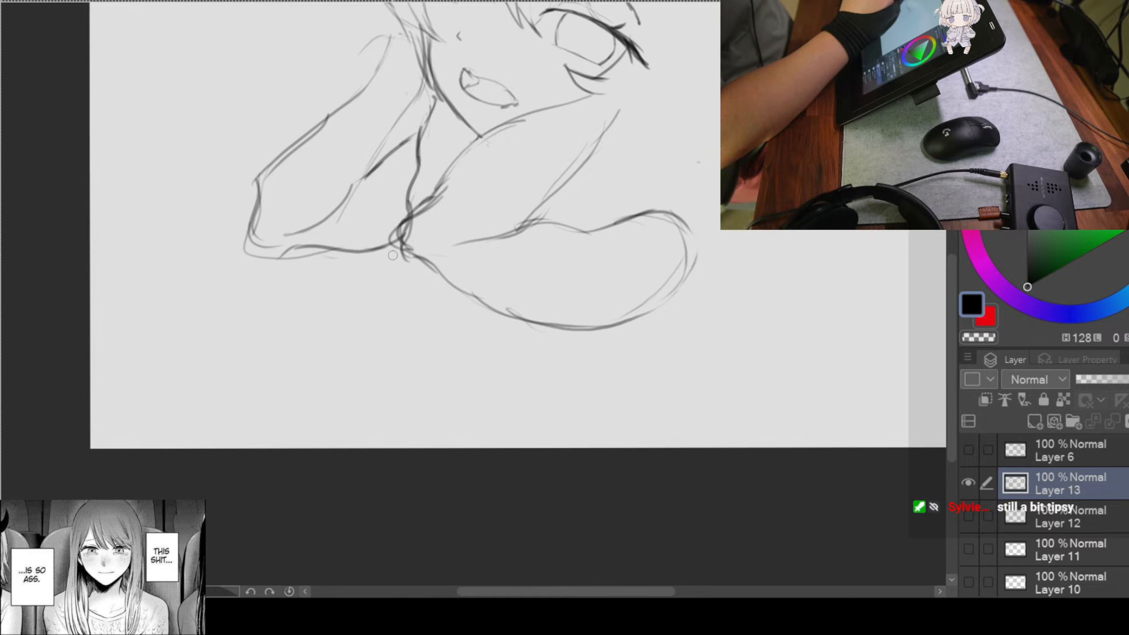
pyautogui.moveTo(410, 273); pyautogui.dragTo(422, 206)
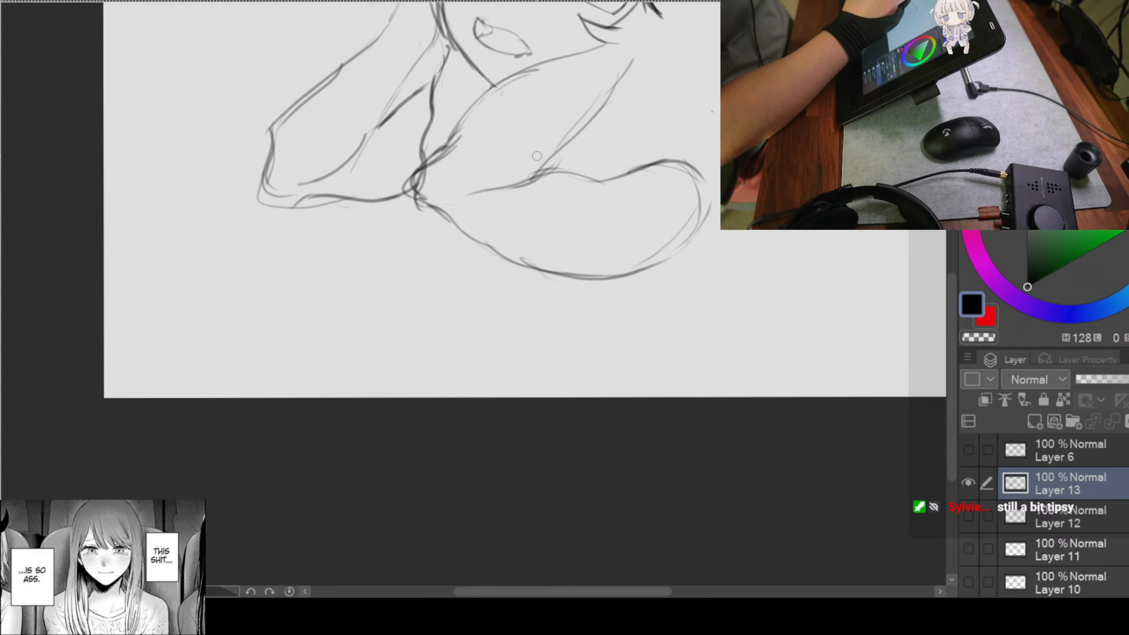
pyautogui.moveTo(647, 148)
pyautogui.mouseDown()
pyautogui.moveTo(597, 162)
pyautogui.moveTo(602, 169)
pyautogui.mouseUp()
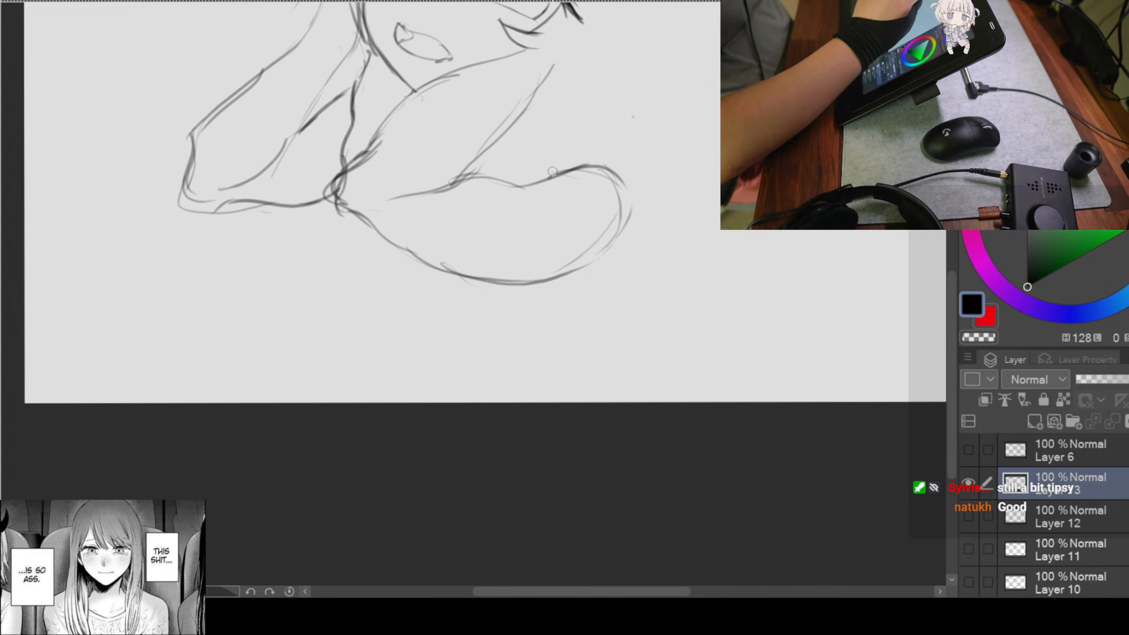
pyautogui.moveTo(543, 52); pyautogui.dragTo(506, 102)
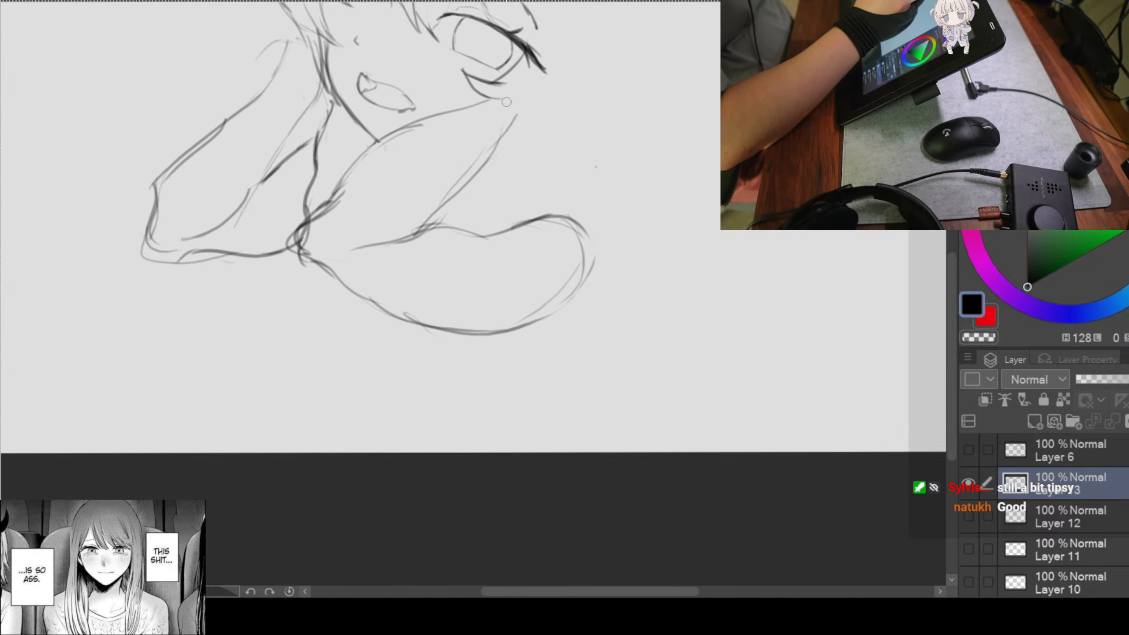
pyautogui.moveTo(492, 145)
pyautogui.mouseDown()
pyautogui.moveTo(513, 107)
pyautogui.moveTo(545, 147)
pyautogui.moveTo(513, 165)
pyautogui.moveTo(543, 148)
pyautogui.mouseUp()
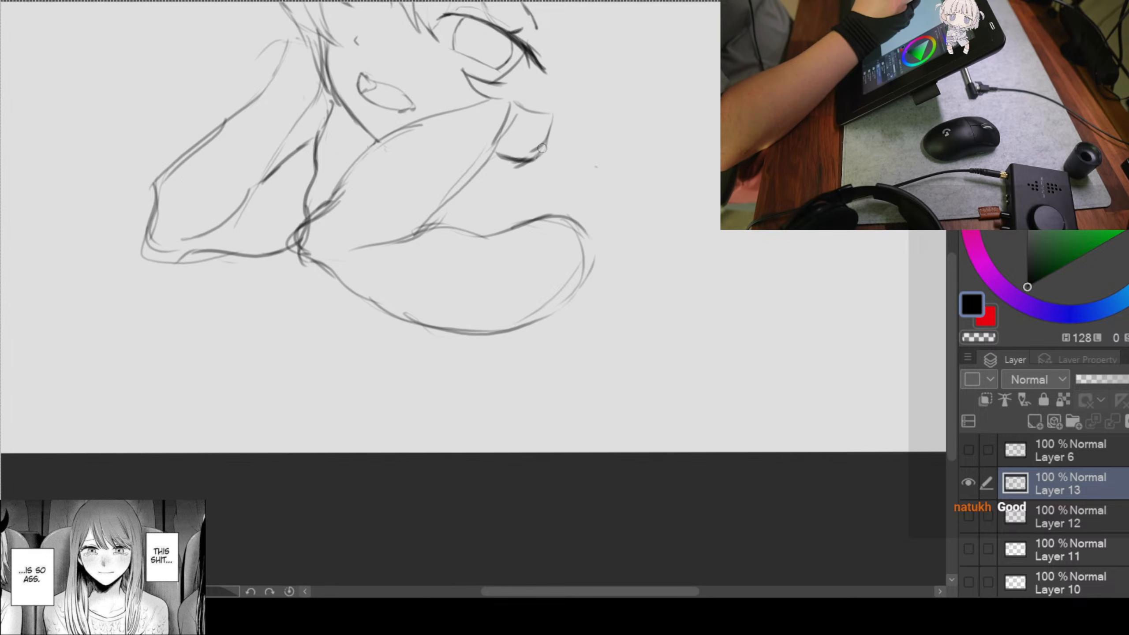
pyautogui.moveTo(503, 102); pyautogui.dragTo(536, 106)
pyautogui.moveTo(564, 195)
pyautogui.mouseDown()
pyautogui.moveTo(552, 169)
pyautogui.moveTo(551, 195)
pyautogui.moveTo(538, 186)
pyautogui.mouseUp()
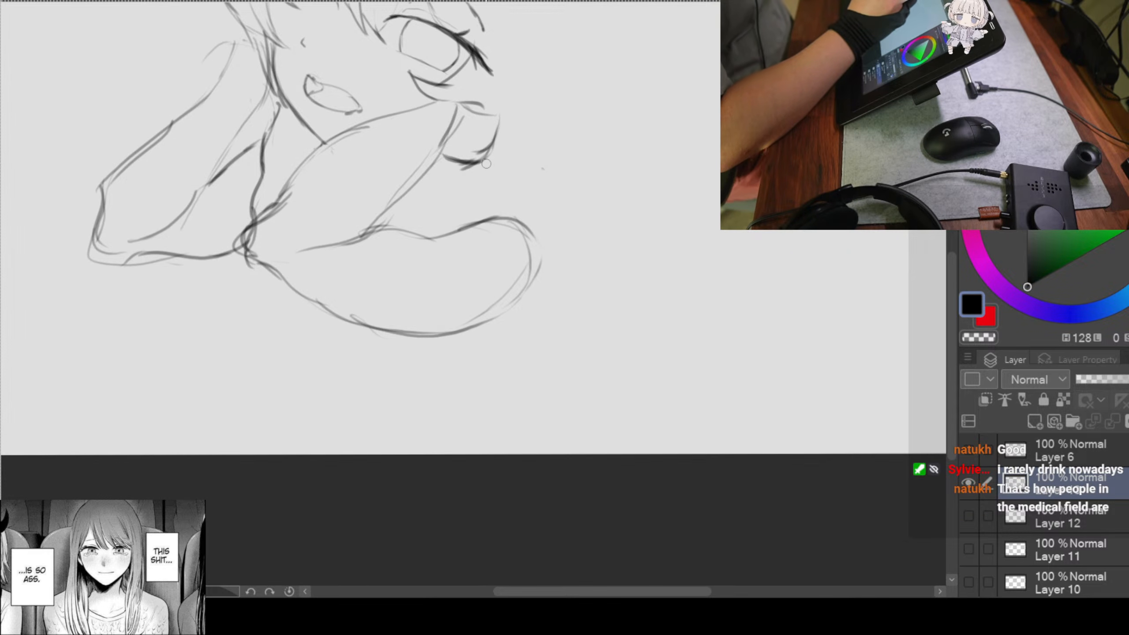
# Step: Draw a folded edge beneath the small rounded shape and carry an angular outer contour down the far side of the large form
pyautogui.moveTo(487, 163)
pyautogui.mouseDown()
pyautogui.moveTo(529, 175)
pyautogui.moveTo(465, 227)
pyautogui.moveTo(457, 196)
pyautogui.moveTo(488, 218)
pyautogui.mouseUp()
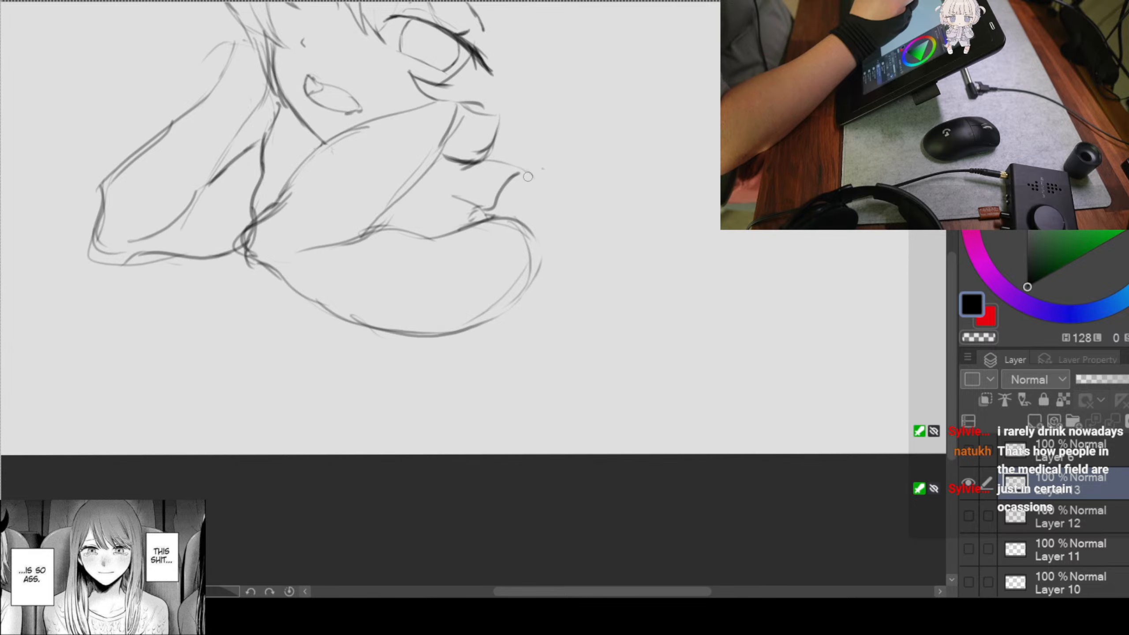
pyautogui.moveTo(517, 177); pyautogui.dragTo(548, 193)
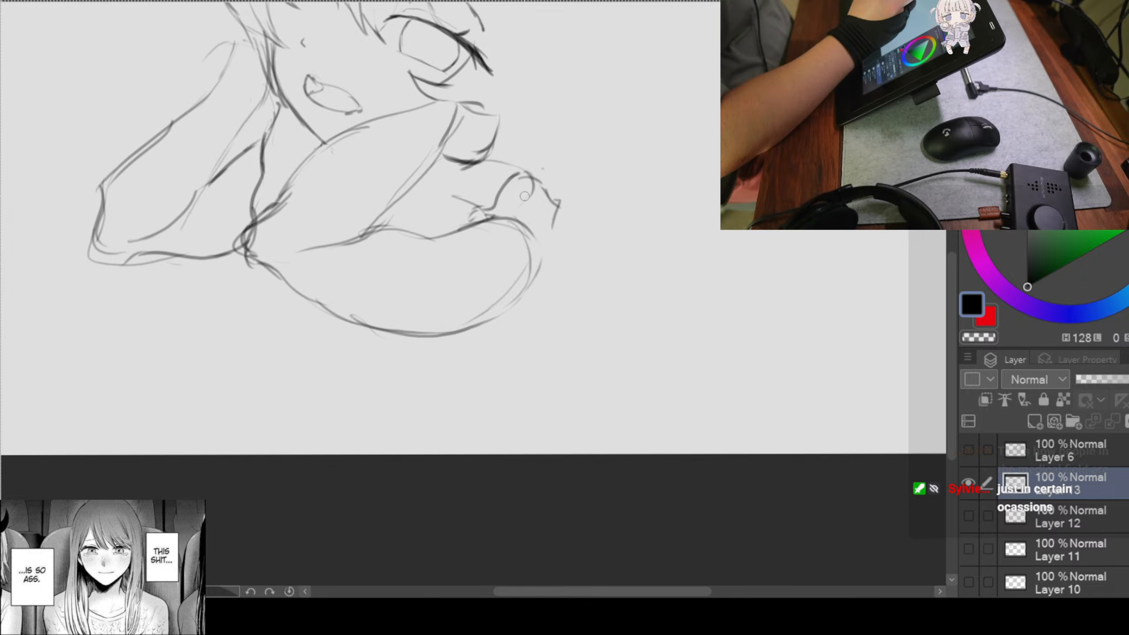
pyautogui.moveTo(525, 196)
pyautogui.mouseDown()
pyautogui.moveTo(501, 216)
pyautogui.moveTo(549, 247)
pyautogui.moveTo(539, 312)
pyautogui.moveTo(535, 304)
pyautogui.moveTo(510, 331)
pyautogui.mouseUp()
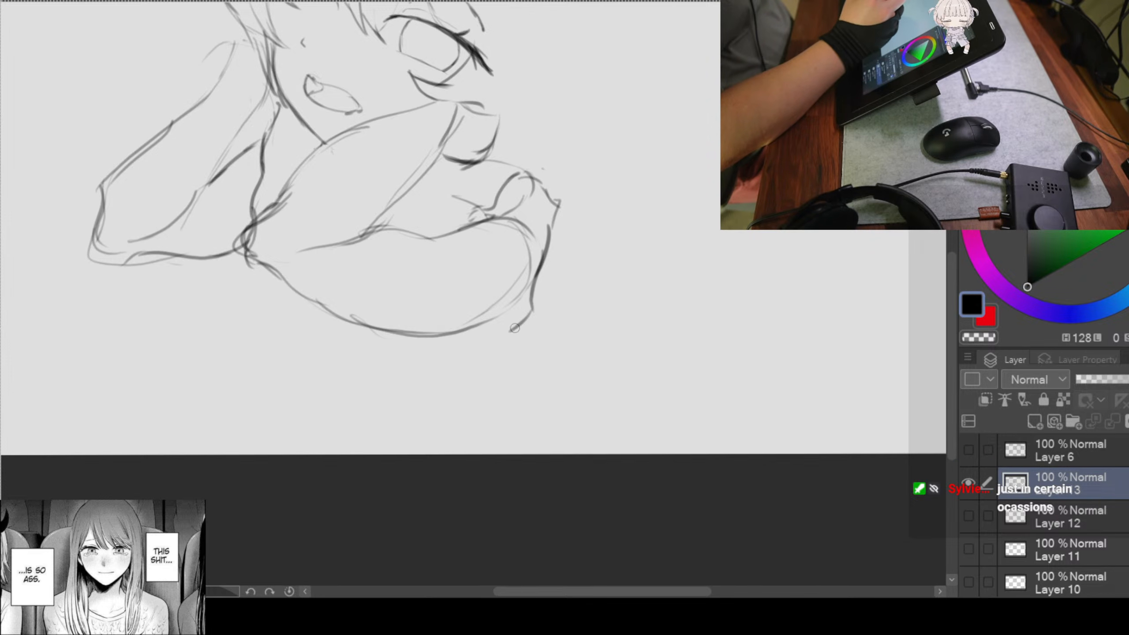
pyautogui.moveTo(551, 223)
pyautogui.mouseDown()
pyautogui.moveTo(551, 259)
pyautogui.moveTo(543, 192)
pyautogui.moveTo(530, 187)
pyautogui.moveTo(547, 248)
pyautogui.mouseUp()
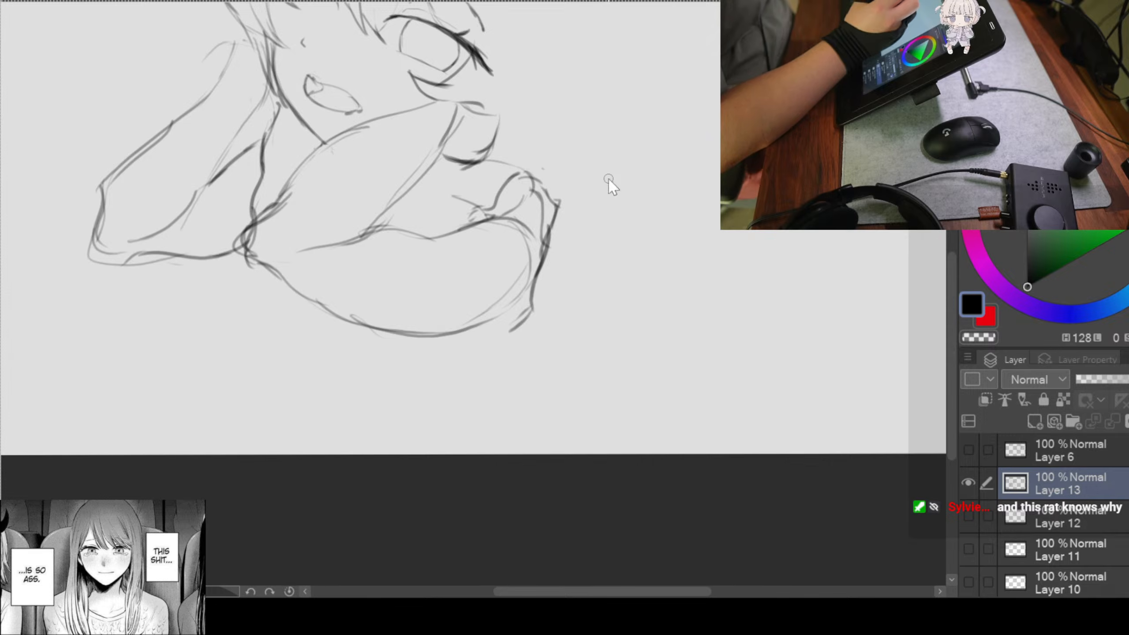
# Step: Scale the whole Layer 13 sketch down proportionally and shift it slightly upward on the canvas
pyautogui.scroll(-1, 611, 182)
pyautogui.scroll(1, 617, 190)
pyautogui.press('space')
pyautogui.scroll(-2, 615, 252)
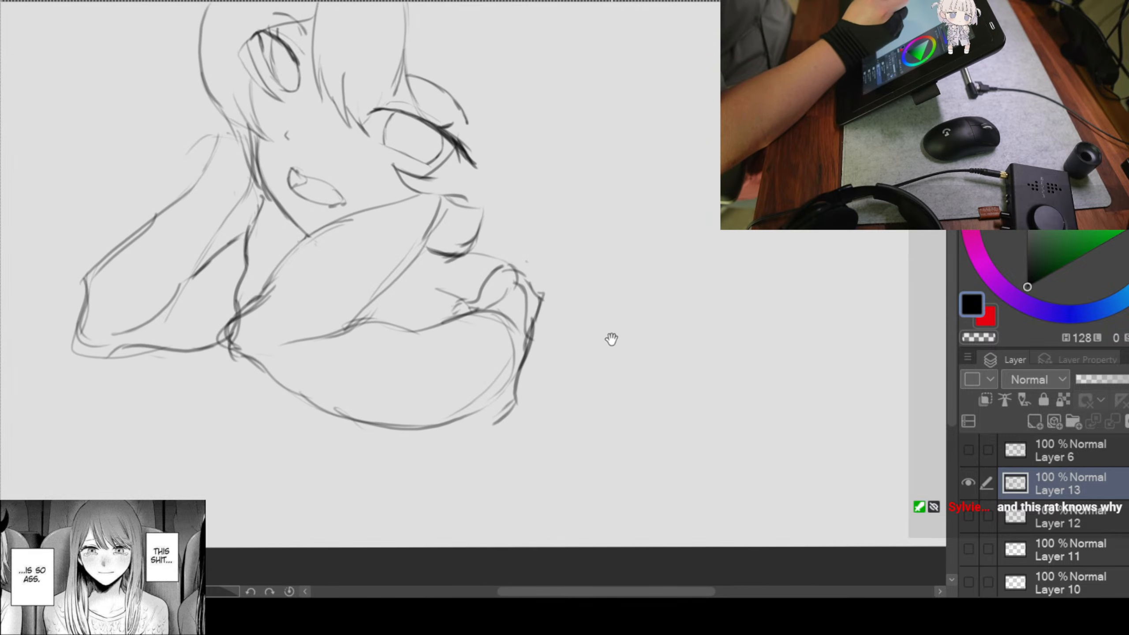
pyautogui.scroll(-1, 608, 320)
pyautogui.scroll(1, 610, 192)
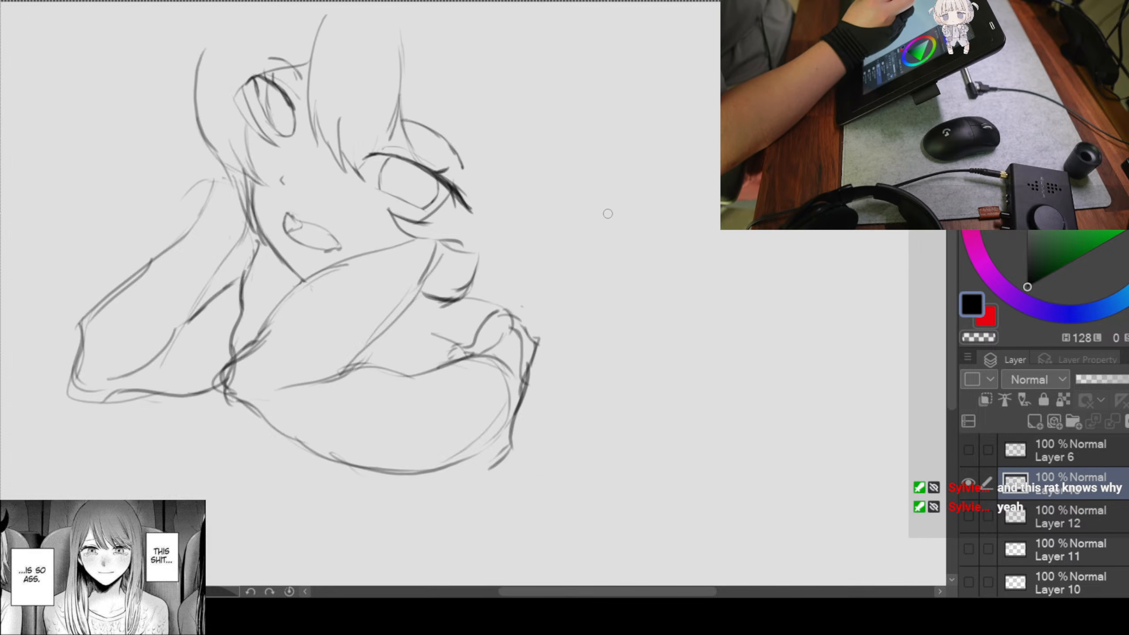
pyautogui.scroll(-1, 615, 250)
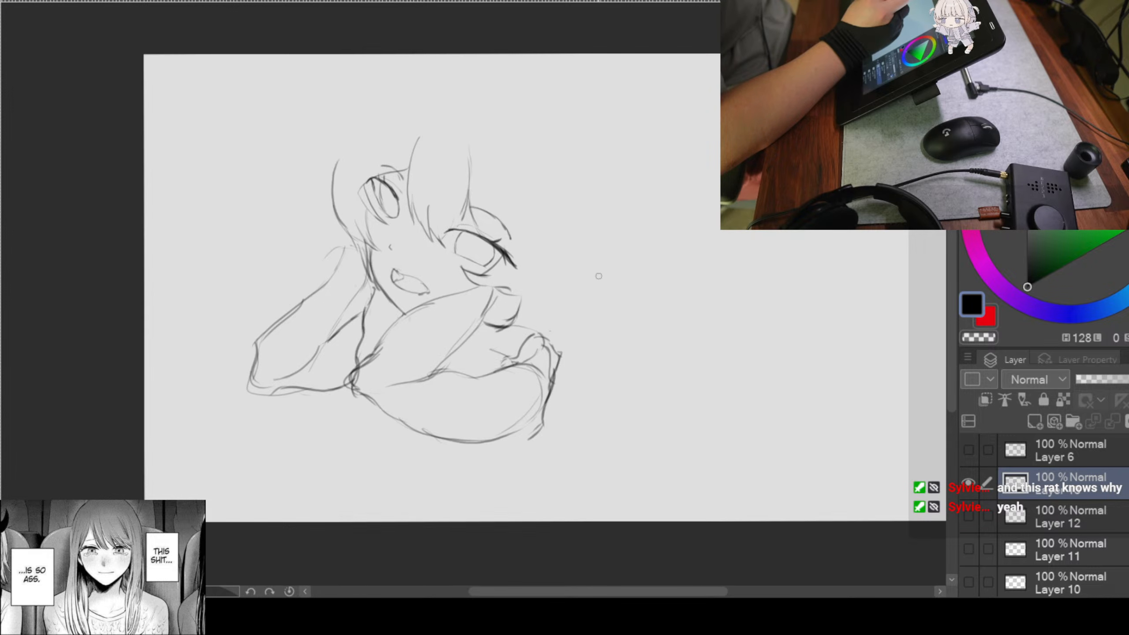
pyautogui.hotkey('ctrl', 't')
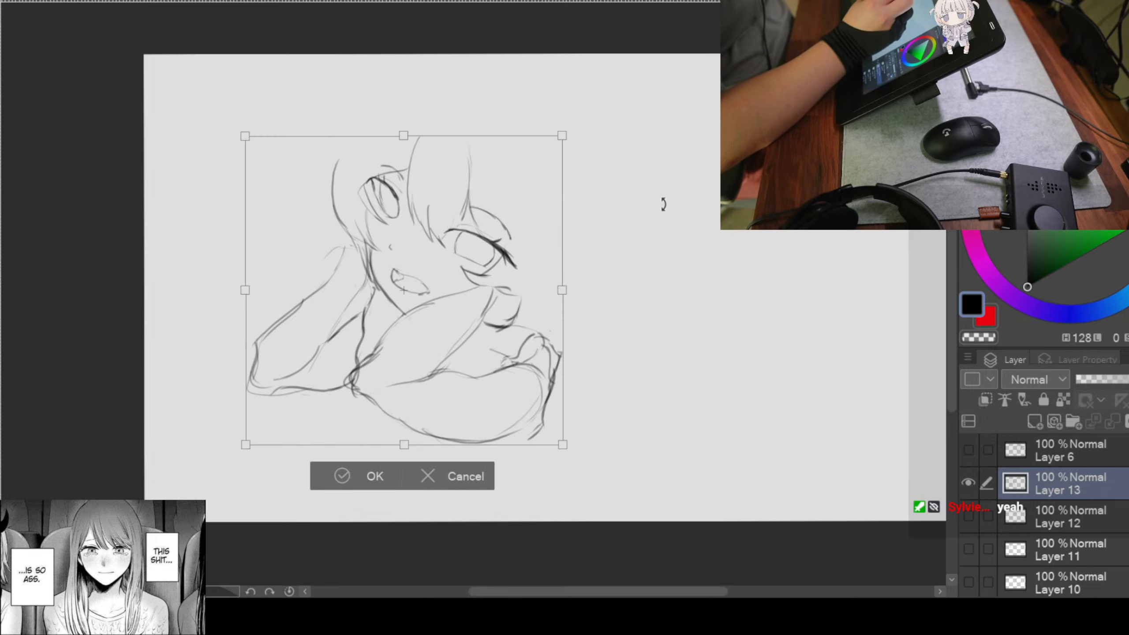
pyautogui.moveTo(562, 136); pyautogui.dragTo(511, 189)
pyautogui.moveTo(465, 267); pyautogui.dragTo(482, 219)
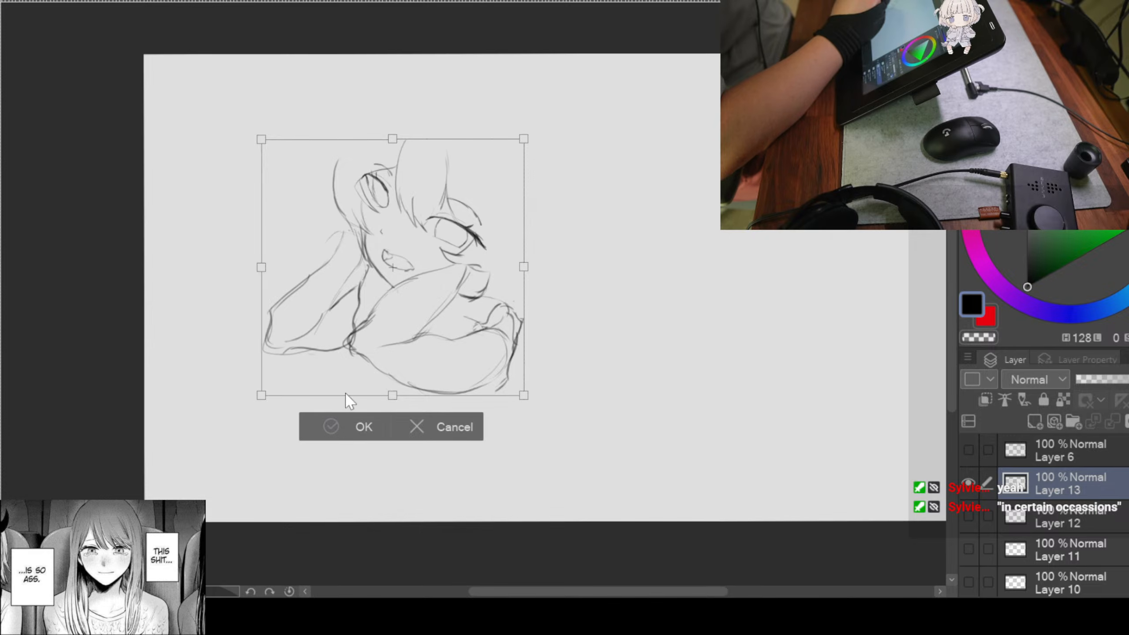
pyautogui.press('Return')
# Step: Draw two overlapping rounded contours beneath the folded forearm, with an inner dividing line and the larger curve closing at the forearm's far end
pyautogui.scroll(2, 532, 245)
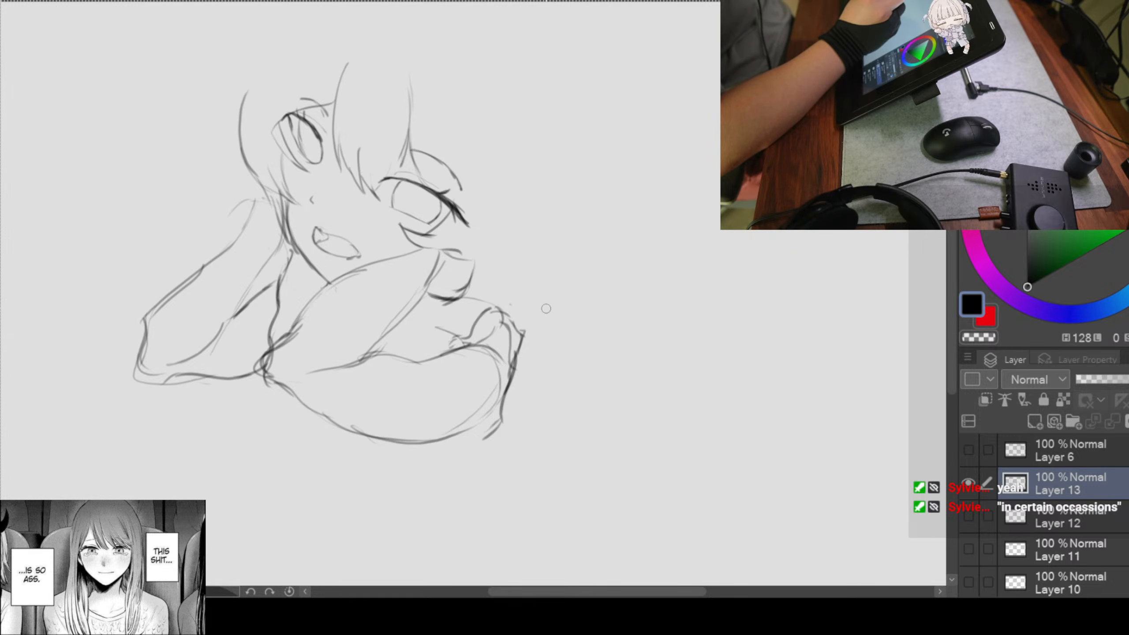
pyautogui.moveTo(545, 313)
pyautogui.mouseDown()
pyautogui.moveTo(577, 240)
pyautogui.moveTo(571, 222)
pyautogui.mouseUp()
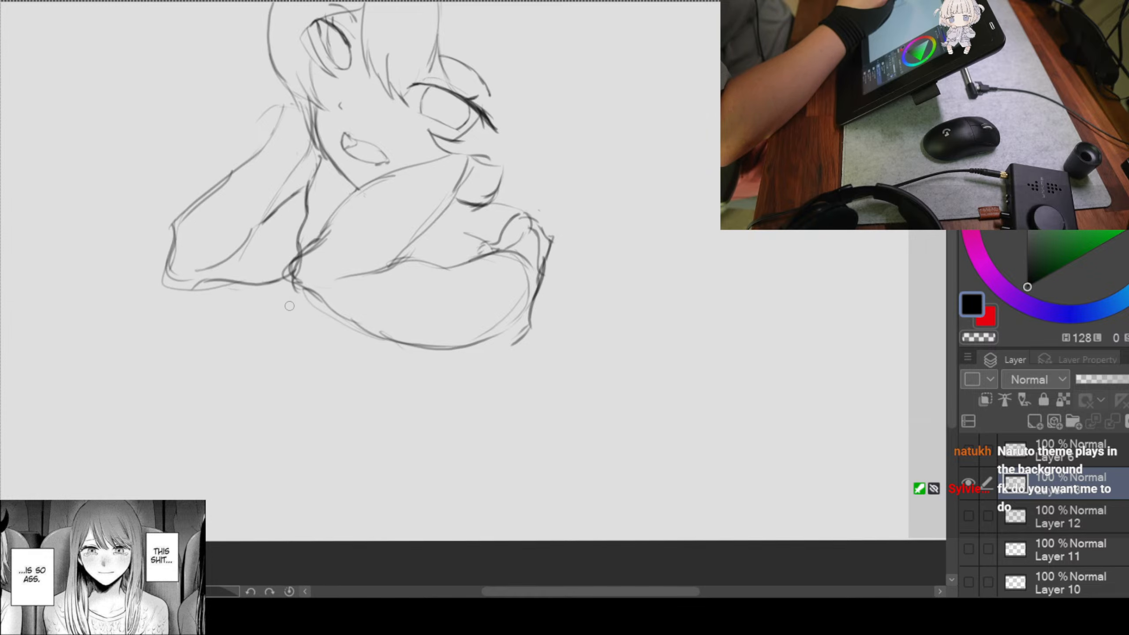
pyautogui.moveTo(287, 312)
pyautogui.mouseDown()
pyautogui.moveTo(257, 365)
pyautogui.moveTo(294, 406)
pyautogui.moveTo(341, 431)
pyautogui.moveTo(417, 373)
pyautogui.mouseUp()
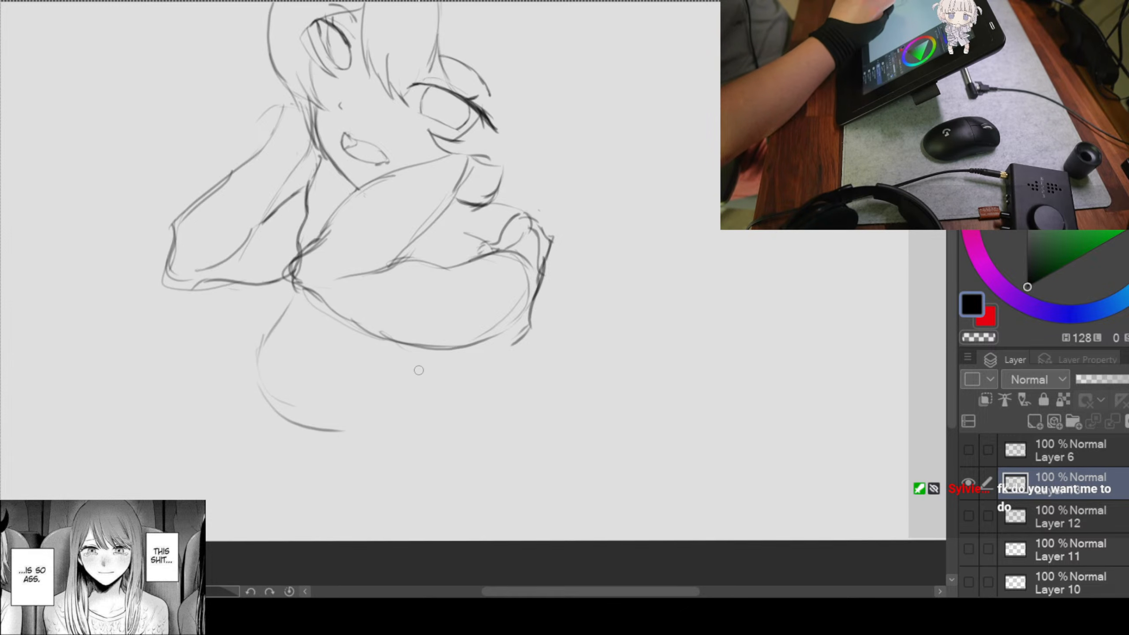
pyautogui.moveTo(316, 361); pyautogui.dragTo(340, 423)
pyautogui.moveTo(322, 378); pyautogui.dragTo(428, 374)
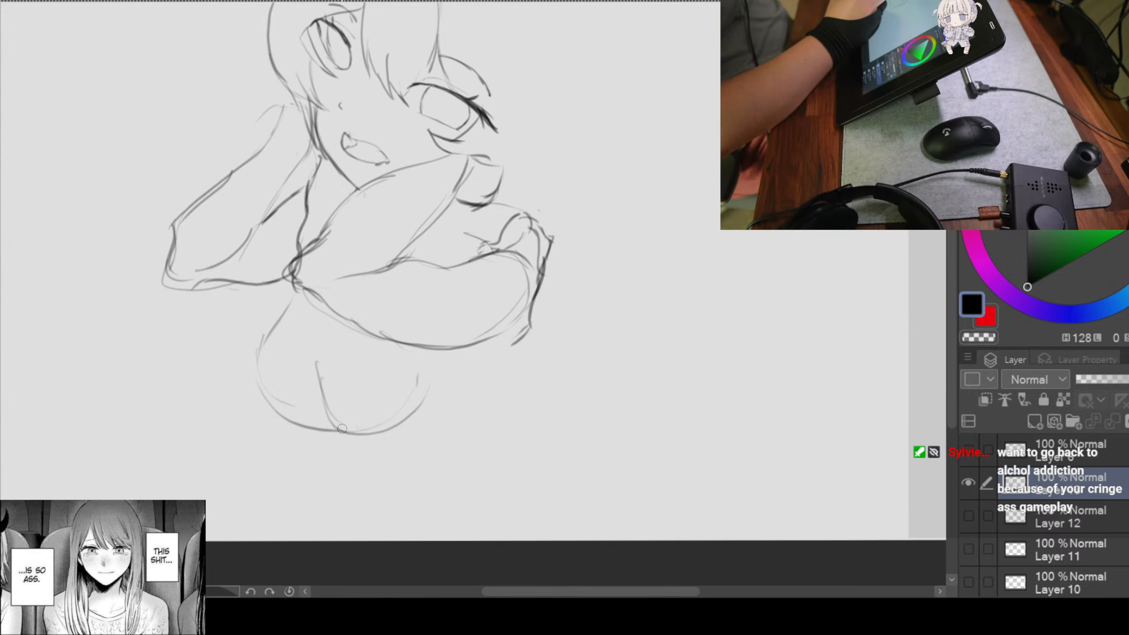
pyautogui.moveTo(353, 439); pyautogui.dragTo(460, 434)
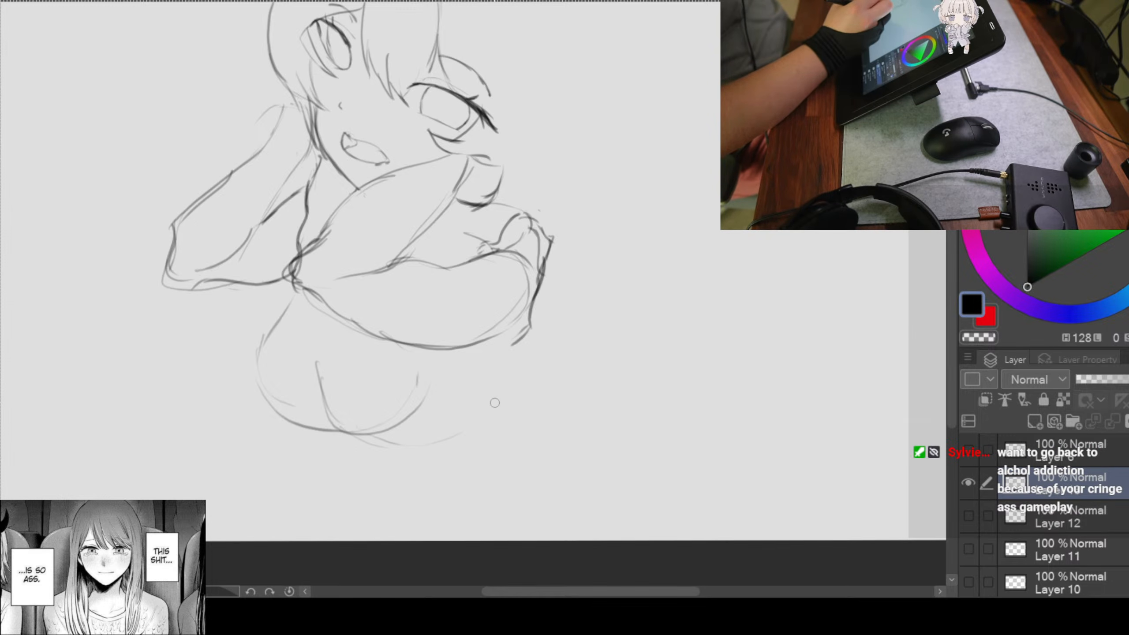
pyautogui.moveTo(526, 330)
pyautogui.mouseDown()
pyautogui.moveTo(467, 434)
pyautogui.moveTo(402, 451)
pyautogui.mouseUp()
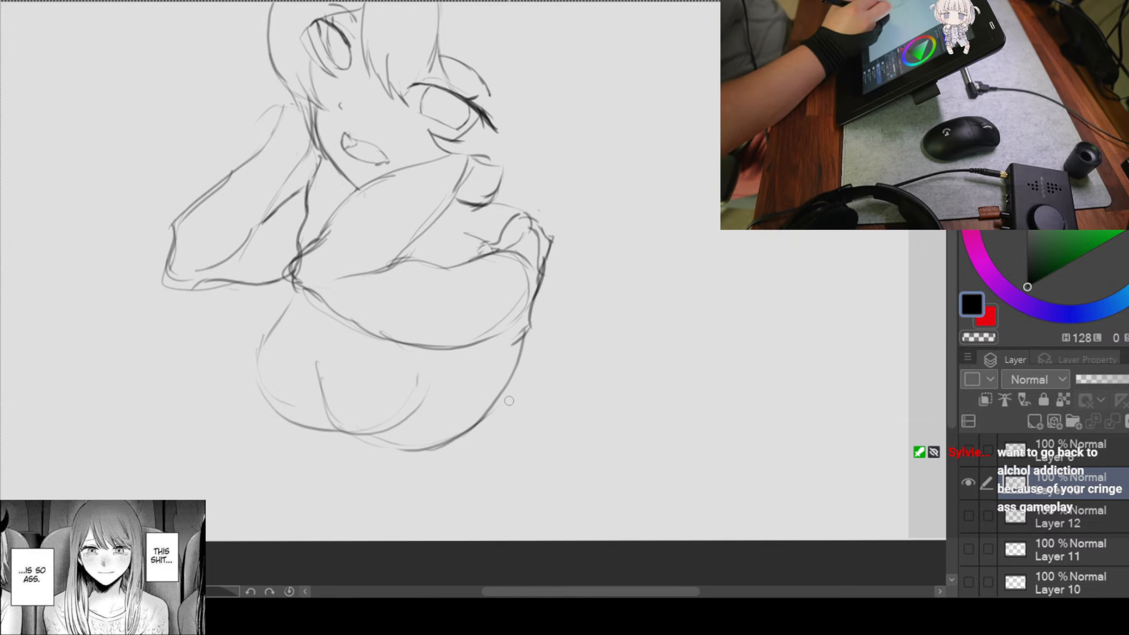
# Step: Draw a narrow vertical strip with ruffled edges from the forearm down to the meeting point of the rounded lower contours
pyautogui.hotkey('ctrl', '-')
pyautogui.hotkey('ctrl', '+')
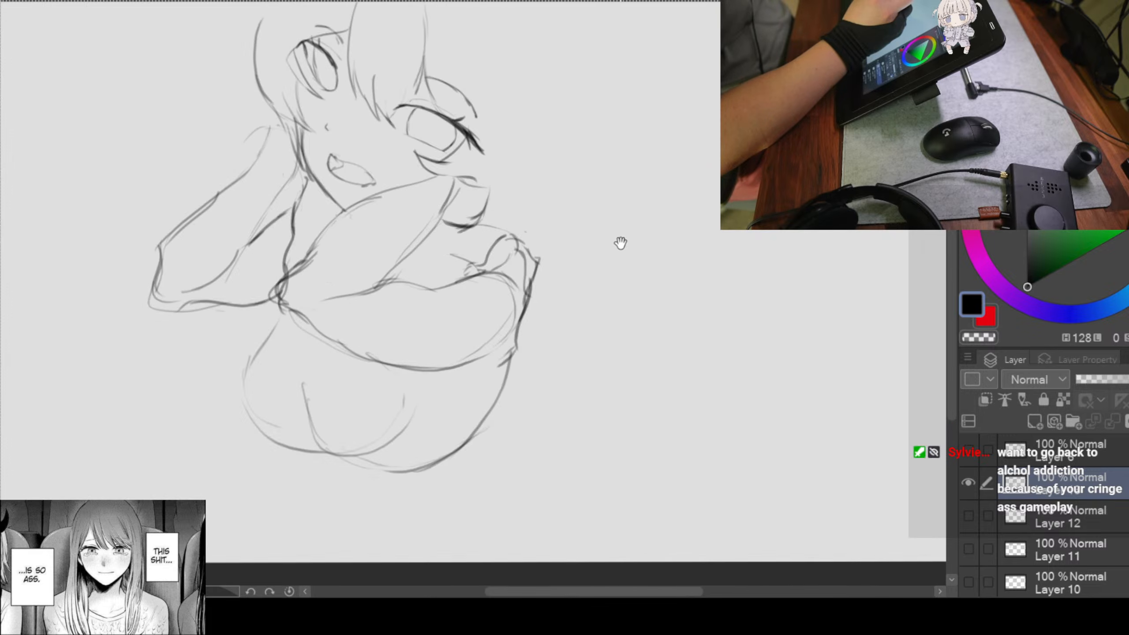
pyautogui.moveTo(621, 243); pyautogui.dragTo(602, 249)
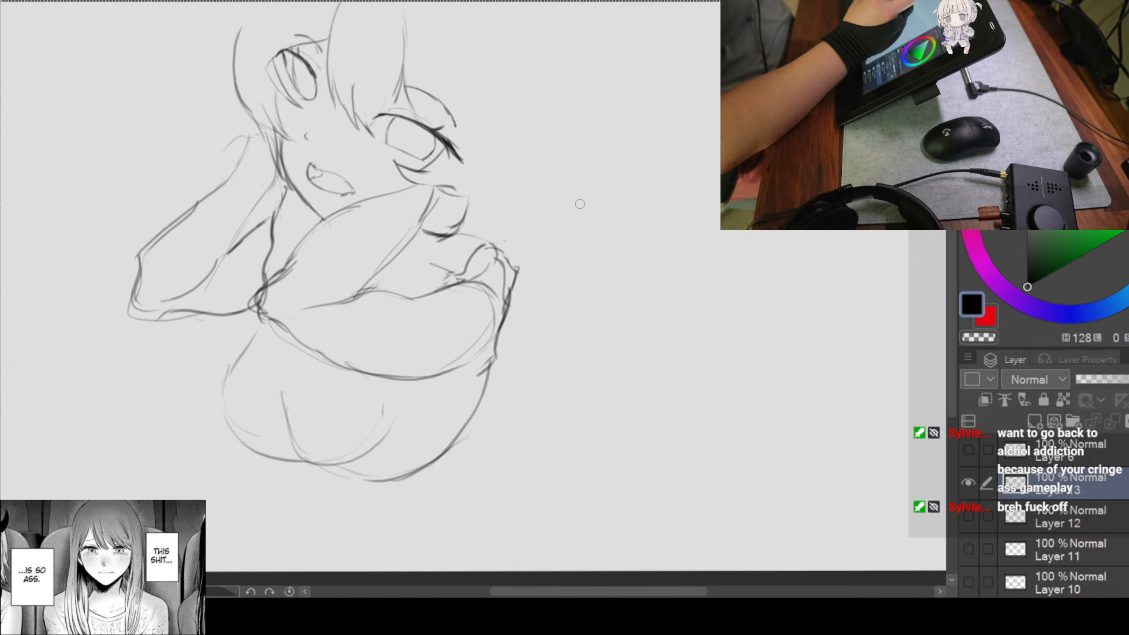
pyautogui.moveTo(566, 299)
pyautogui.mouseDown()
pyautogui.moveTo(584, 279)
pyautogui.moveTo(627, 274)
pyautogui.mouseUp()
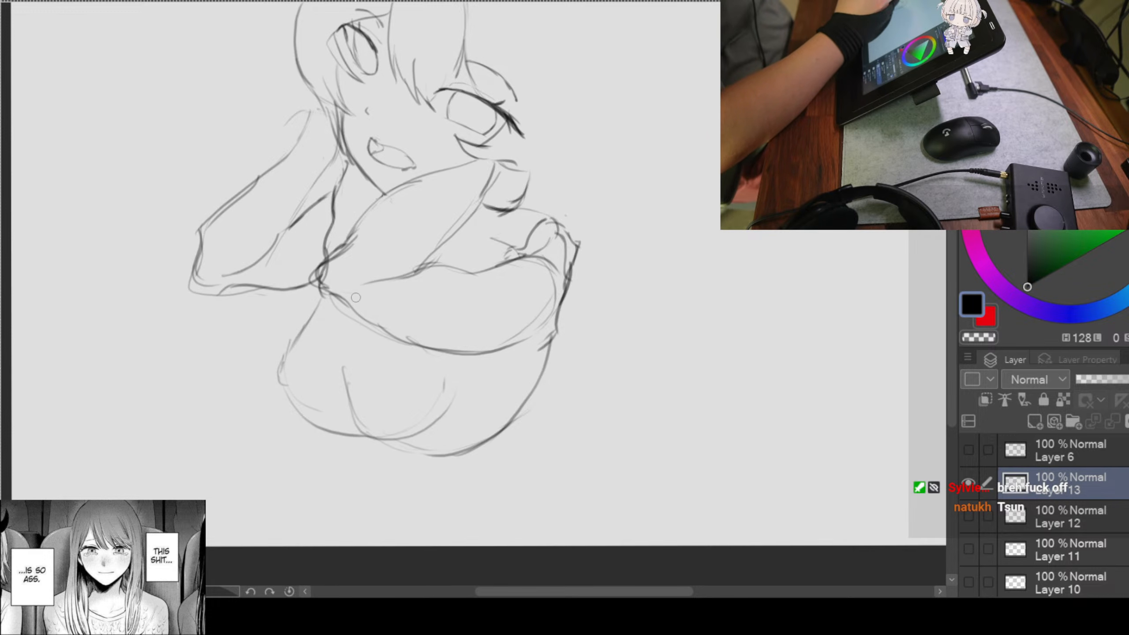
pyautogui.moveTo(359, 310); pyautogui.dragTo(350, 429)
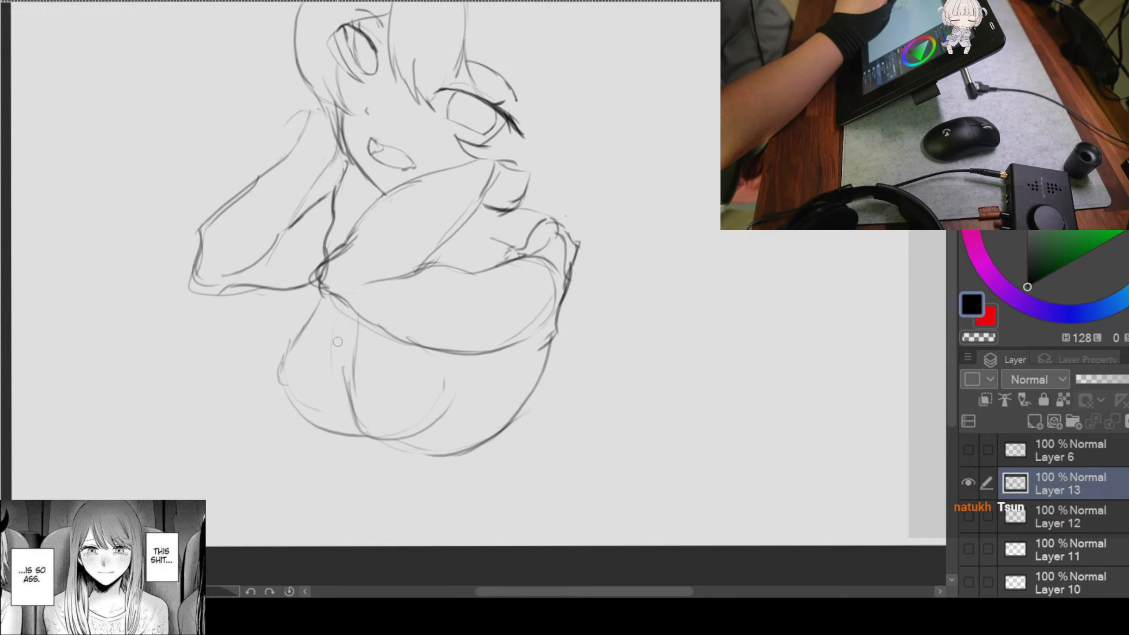
pyautogui.moveTo(335, 327); pyautogui.dragTo(343, 408)
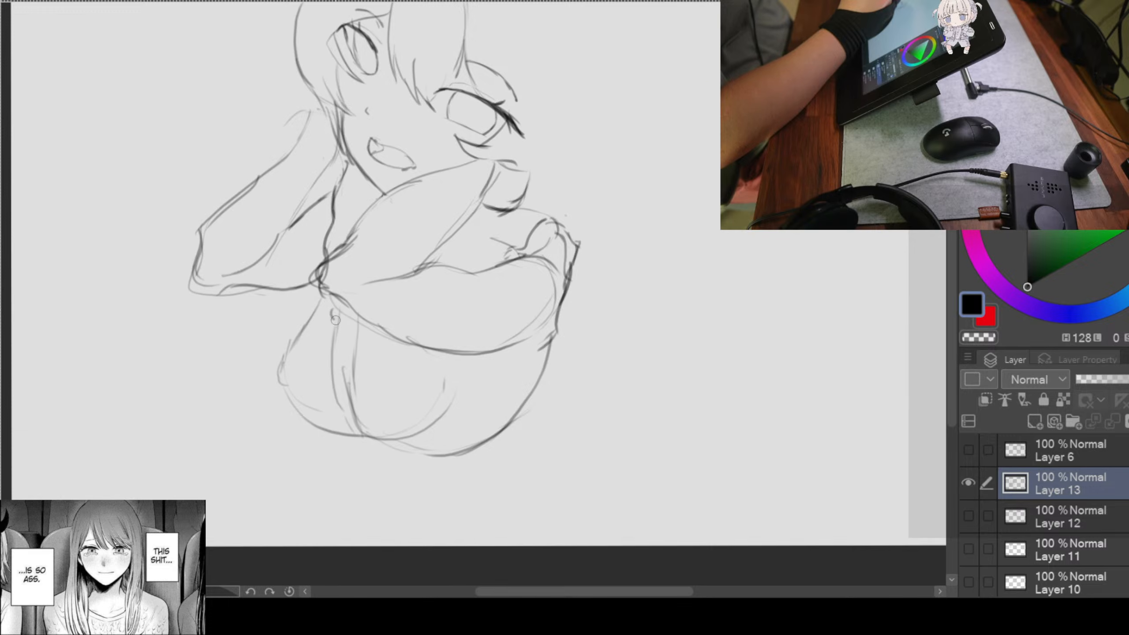
pyautogui.moveTo(330, 332)
pyautogui.mouseDown()
pyautogui.moveTo(332, 404)
pyautogui.moveTo(360, 334)
pyautogui.moveTo(366, 436)
pyautogui.mouseUp()
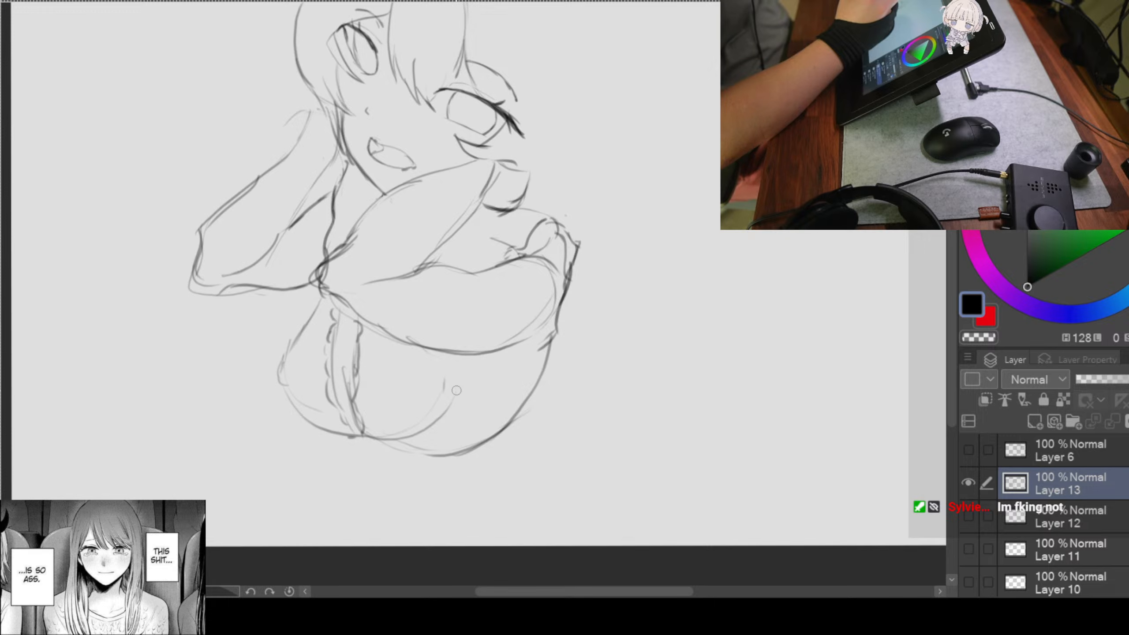
# Step: Scale the whole sketch down again with its lower body included, and reposition it upward on the canvas
pyautogui.scroll(-2, 457, 378)
pyautogui.scroll(2, 472, 290)
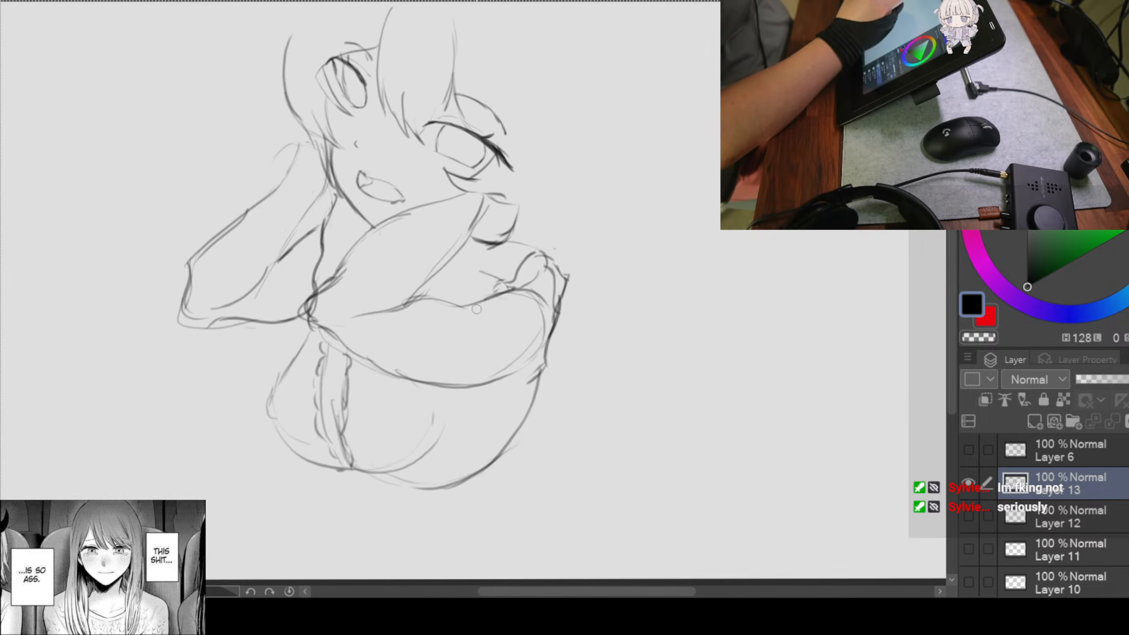
pyautogui.moveTo(504, 390); pyautogui.dragTo(493, 342)
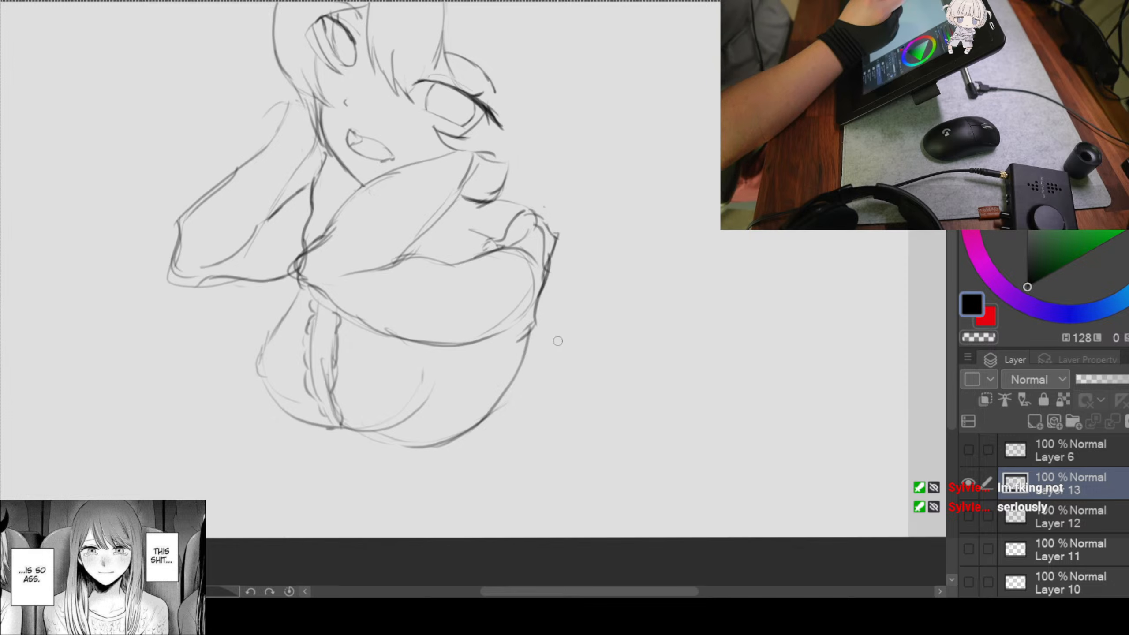
pyautogui.scroll(-1, 564, 226)
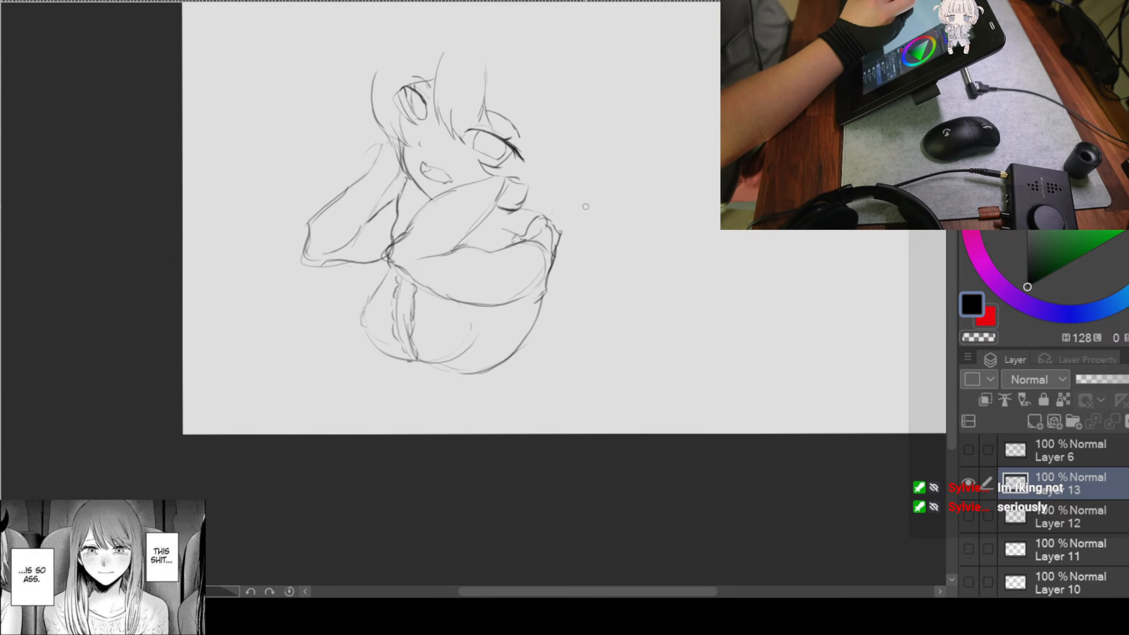
pyautogui.scroll(-1, 586, 206)
pyautogui.moveTo(643, 219); pyautogui.dragTo(585, 266)
pyautogui.hotkey('ctrl', 't')
pyautogui.moveTo(504, 145); pyautogui.dragTo(454, 202)
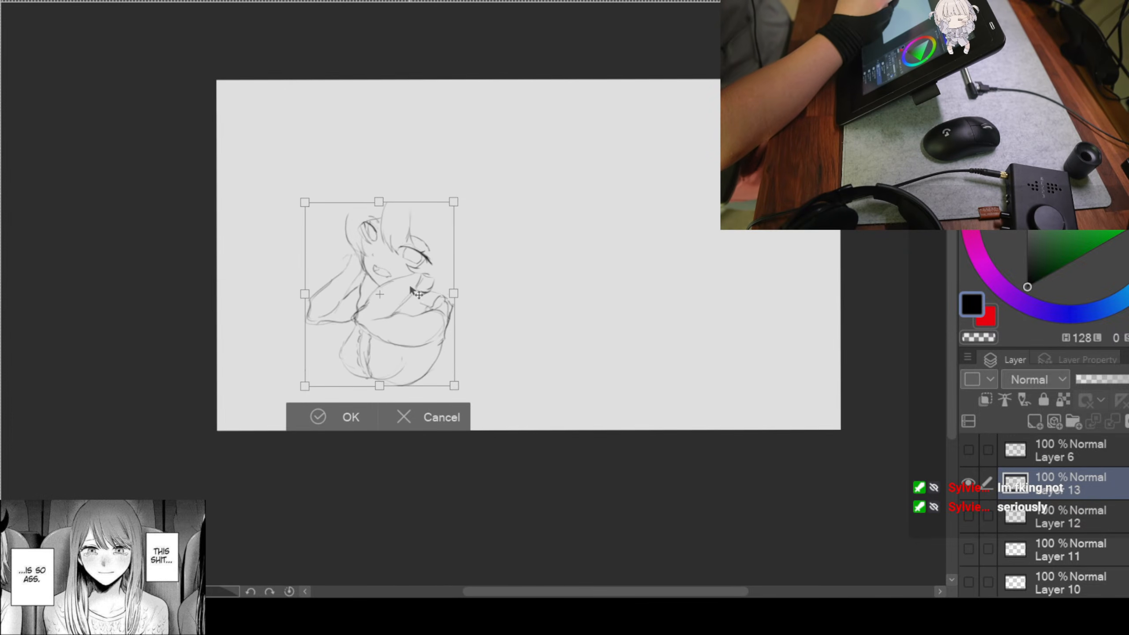
pyautogui.moveTo(411, 289); pyautogui.dragTo(435, 254)
pyautogui.click(372, 381)
# Step: Redraw the outer edge of the small rounded shape below the larger eye as a closed, more compact form
pyautogui.scroll(2, 455, 287)
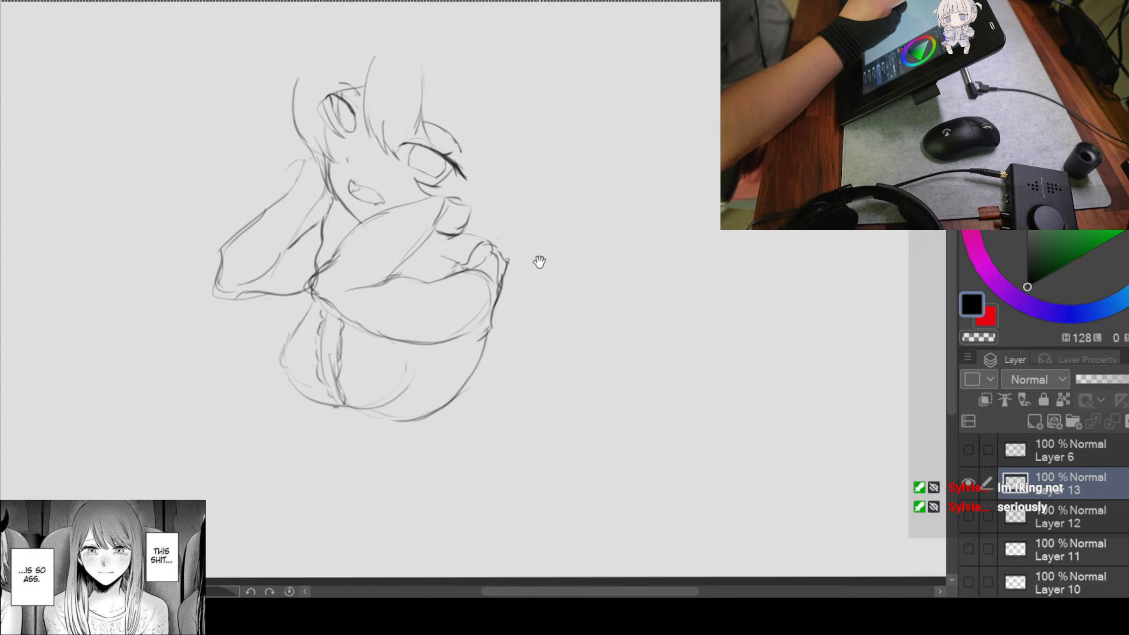
pyautogui.moveTo(540, 262); pyautogui.dragTo(577, 298)
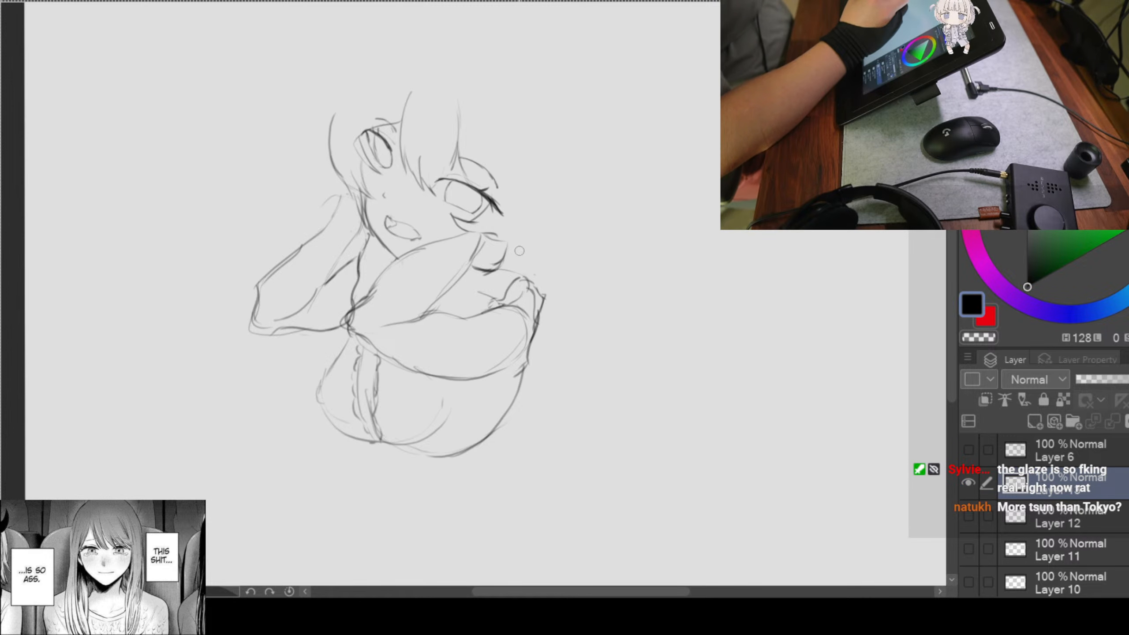
pyautogui.moveTo(625, 272)
pyautogui.mouseDown()
pyautogui.moveTo(583, 255)
pyautogui.moveTo(595, 257)
pyautogui.mouseUp()
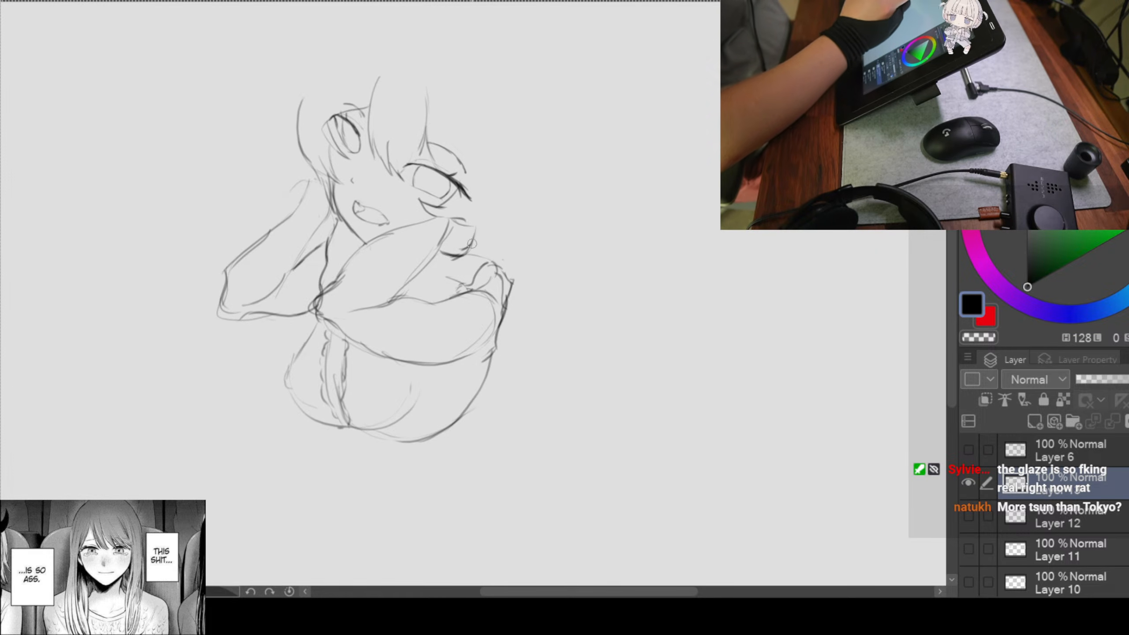
pyautogui.moveTo(475, 239); pyautogui.dragTo(454, 257)
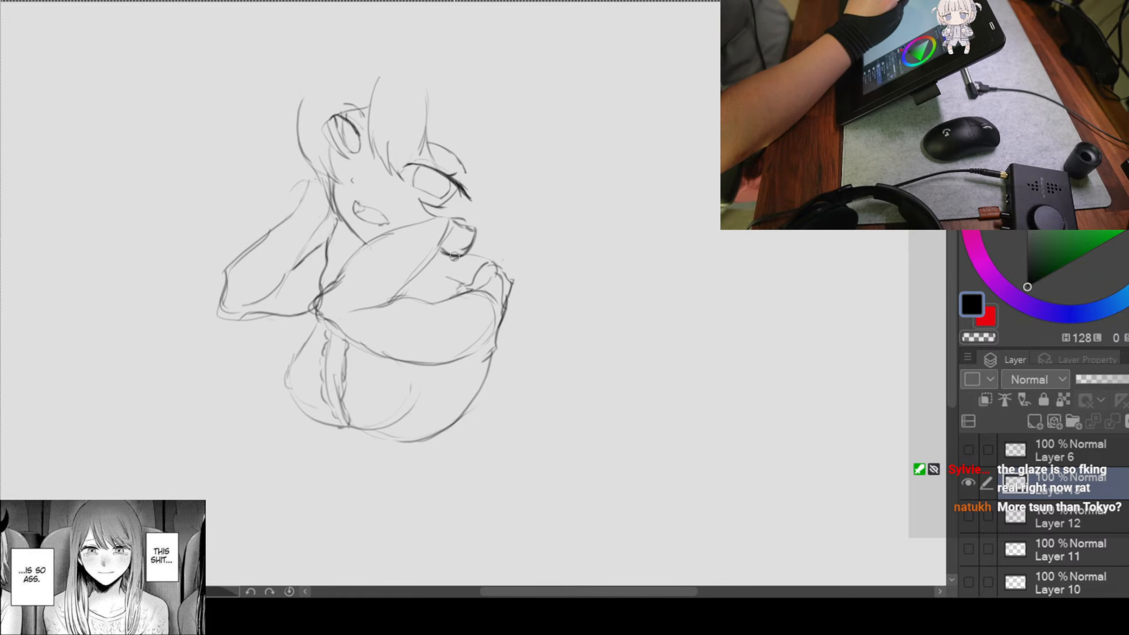
# Step: Draw a short crown arc and a long outer hair contour past the larger eye, adding a flared strand near its lower end
pyautogui.moveTo(538, 278)
pyautogui.mouseDown()
pyautogui.moveTo(528, 245)
pyautogui.moveTo(546, 271)
pyautogui.moveTo(529, 275)
pyautogui.moveTo(547, 273)
pyautogui.moveTo(523, 252)
pyautogui.moveTo(504, 257)
pyautogui.moveTo(520, 275)
pyautogui.mouseUp()
pyautogui.scroll(1, 522, 252)
pyautogui.scroll(-1, 500, 266)
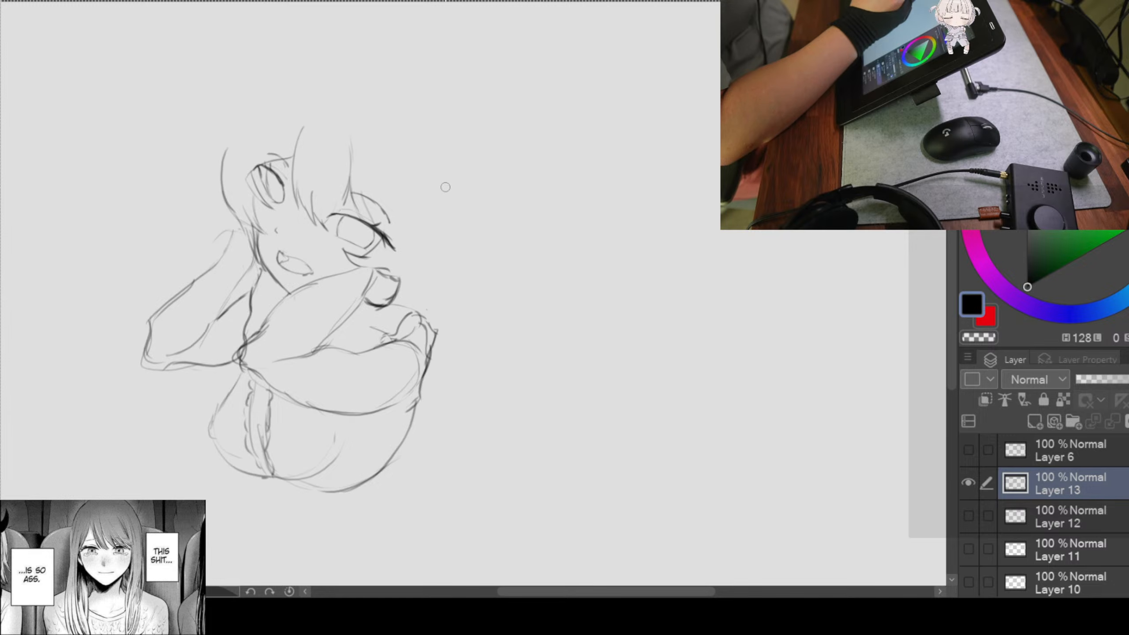
pyautogui.moveTo(485, 168); pyautogui.dragTo(495, 234)
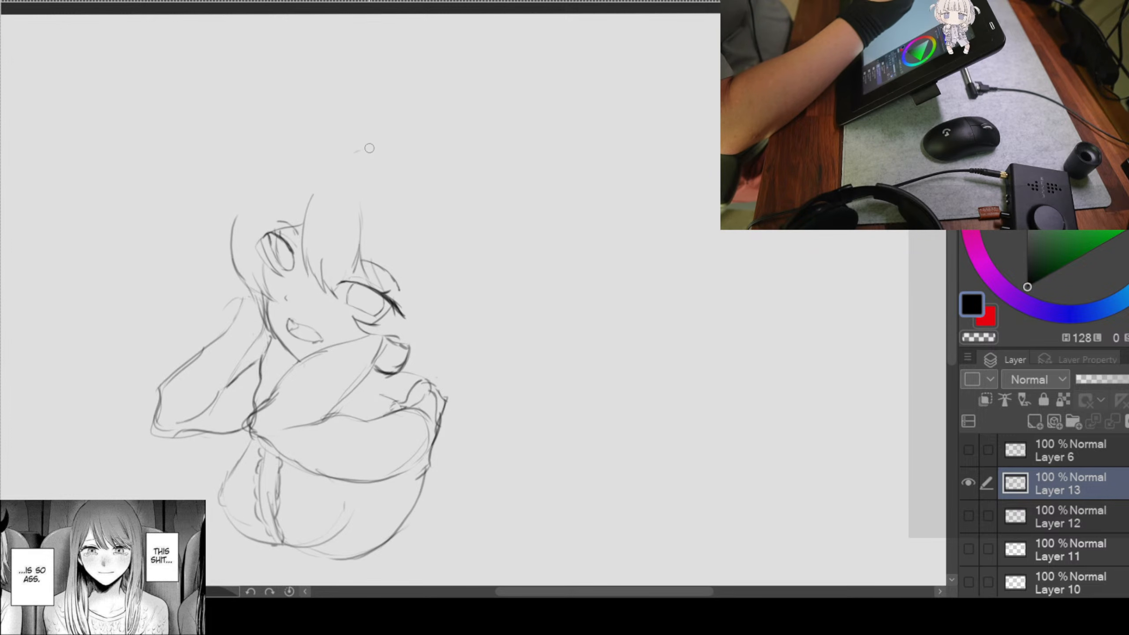
pyautogui.moveTo(370, 148)
pyautogui.mouseDown()
pyautogui.moveTo(394, 148)
pyautogui.moveTo(430, 296)
pyautogui.mouseUp()
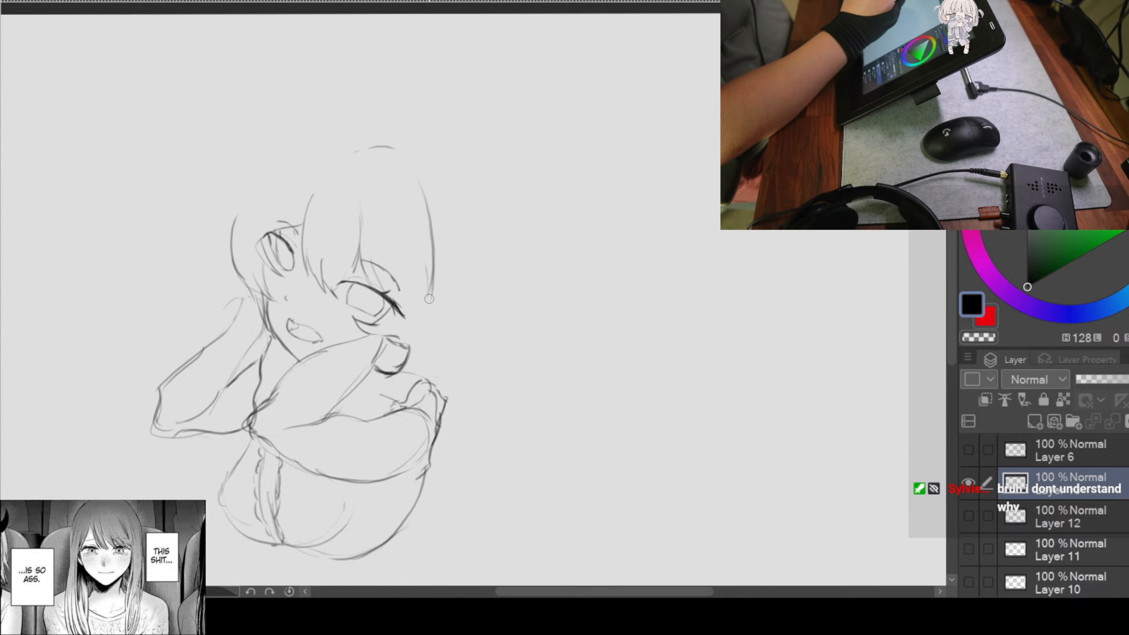
pyautogui.moveTo(438, 256); pyautogui.dragTo(432, 322)
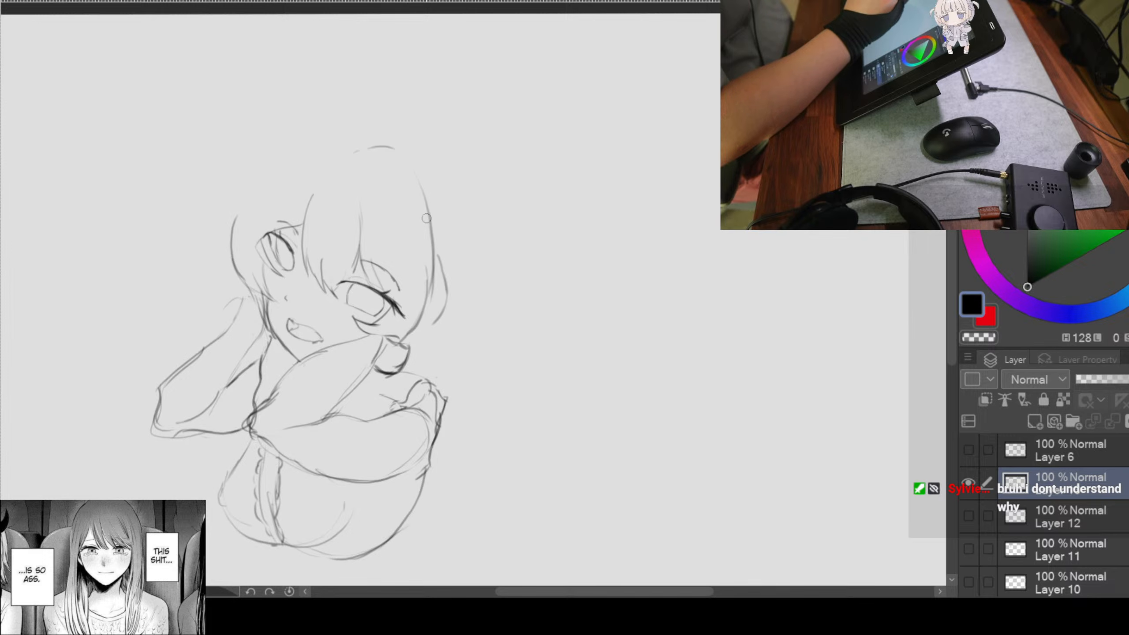
pyautogui.moveTo(437, 241)
pyautogui.mouseDown()
pyautogui.moveTo(515, 225)
pyautogui.moveTo(558, 250)
pyautogui.moveTo(558, 231)
pyautogui.moveTo(604, 232)
pyautogui.mouseUp()
# Step: Draw the curved crown above the fringe and extend the hair outline down to the side lock by the smaller eye
pyautogui.scroll(1, 502, 147)
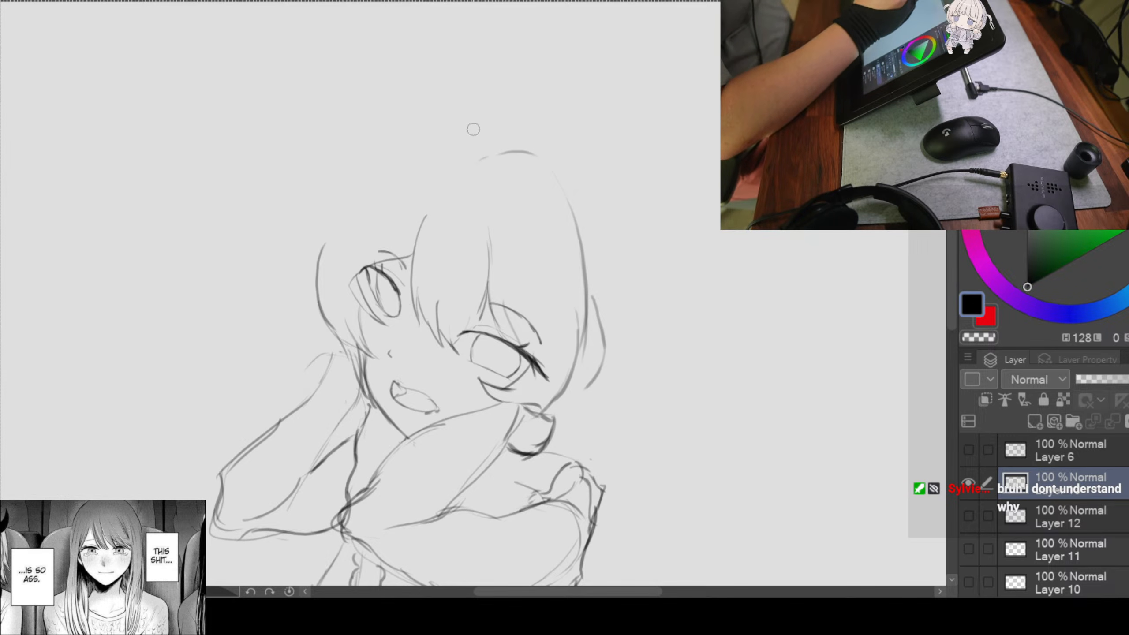
pyautogui.moveTo(456, 131); pyautogui.dragTo(413, 123)
pyautogui.moveTo(349, 158); pyautogui.dragTo(322, 202)
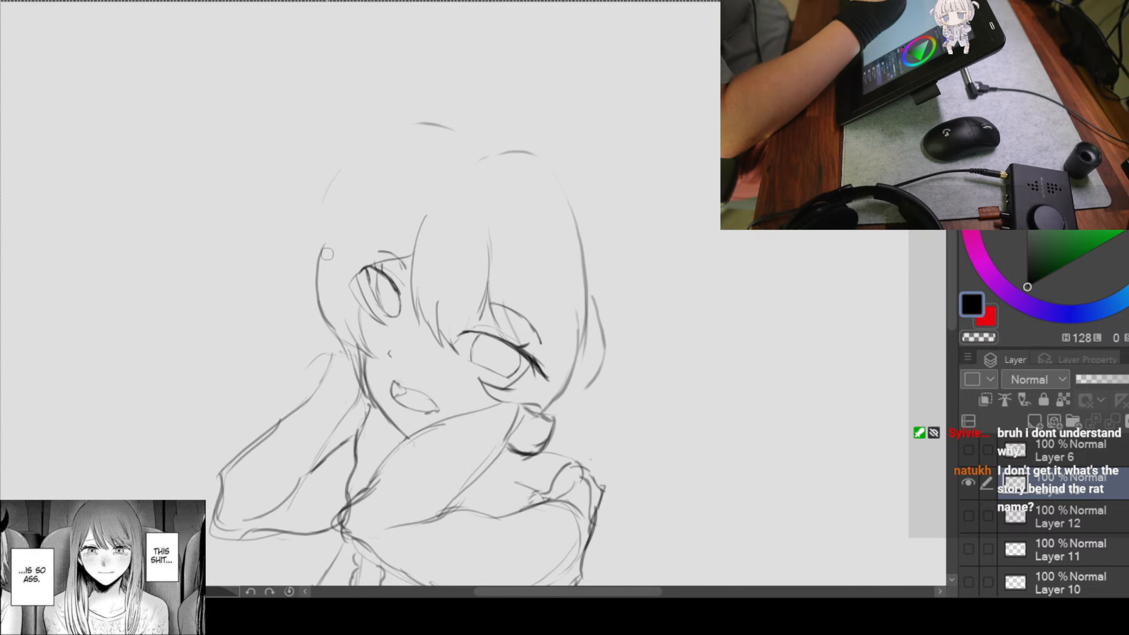
pyautogui.moveTo(462, 141); pyautogui.dragTo(377, 154)
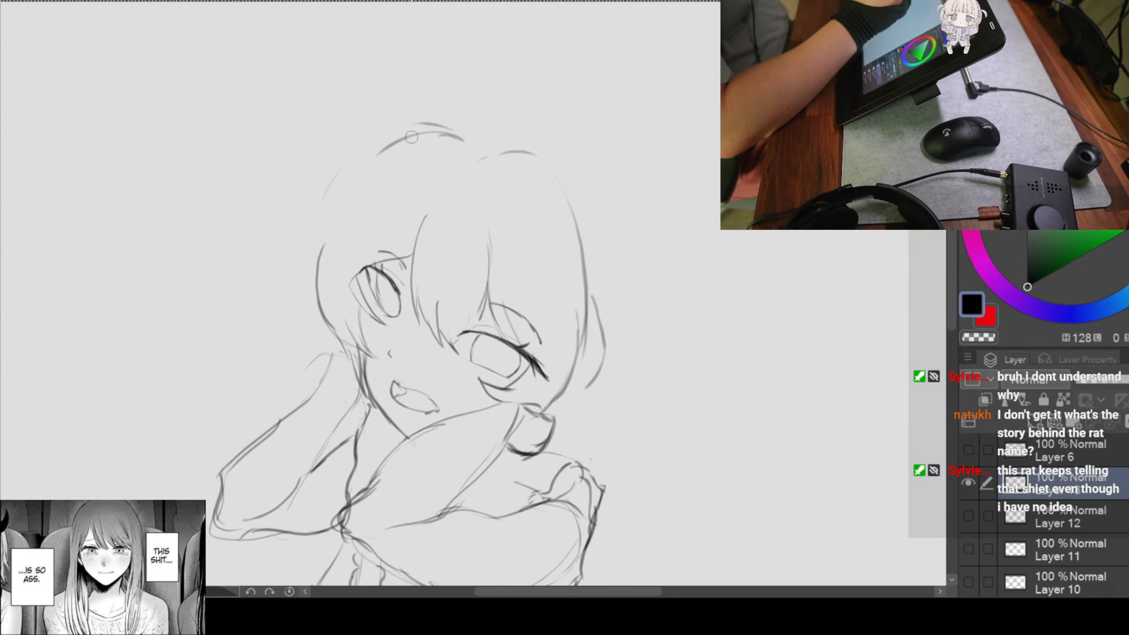
pyautogui.moveTo(337, 213); pyautogui.dragTo(319, 267)
pyautogui.moveTo(517, 243); pyautogui.dragTo(537, 196)
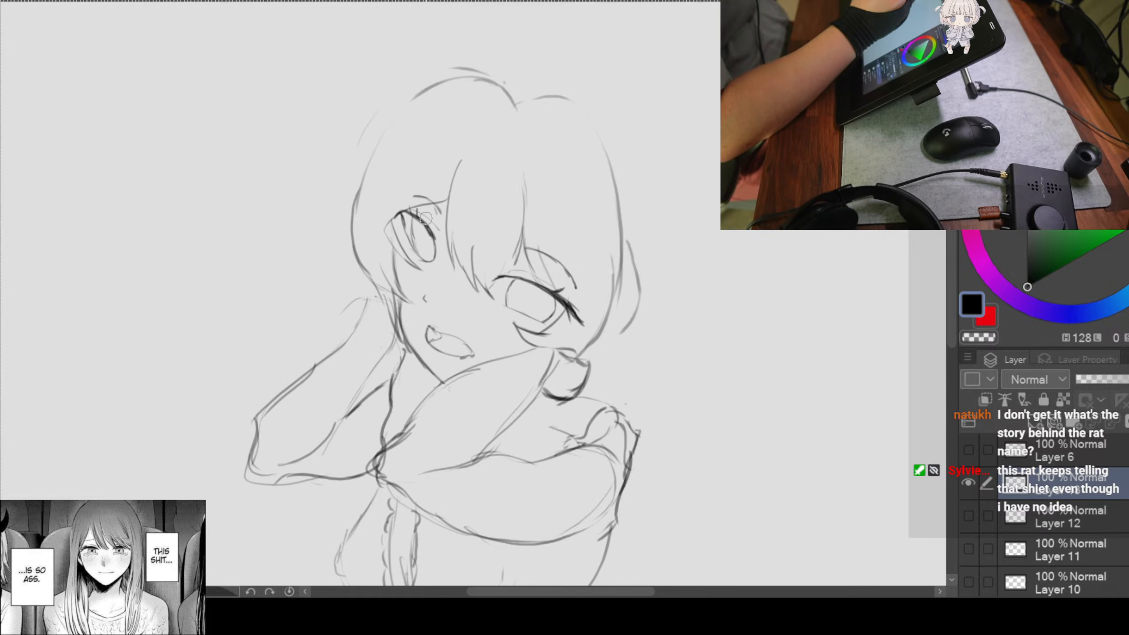
pyautogui.moveTo(500, 152); pyautogui.dragTo(515, 161)
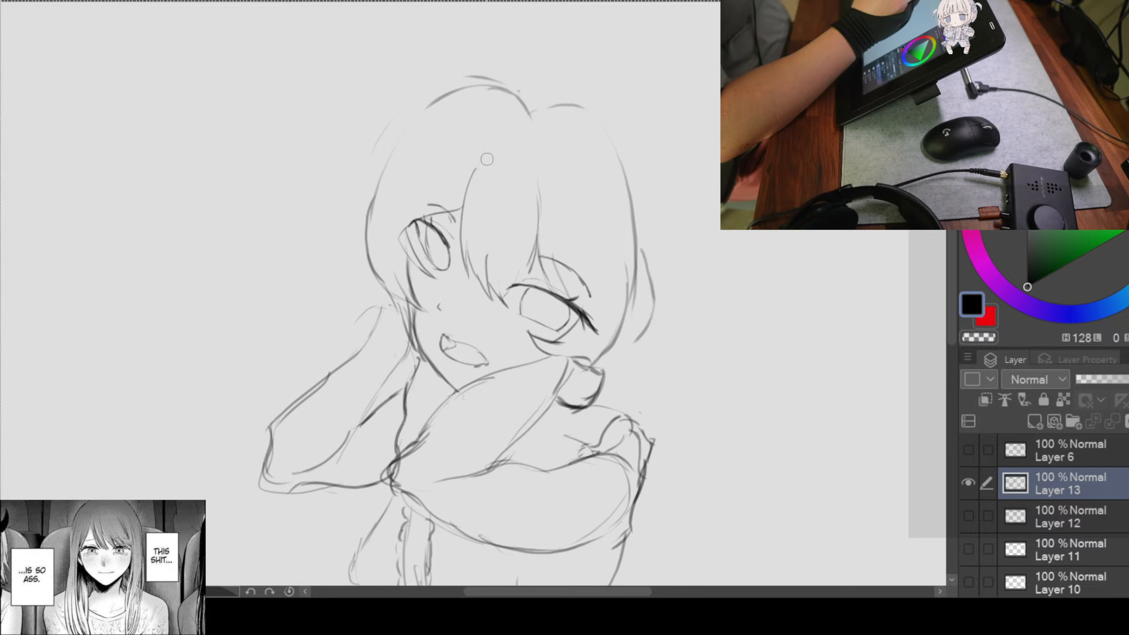
pyautogui.moveTo(459, 197); pyautogui.dragTo(482, 177)
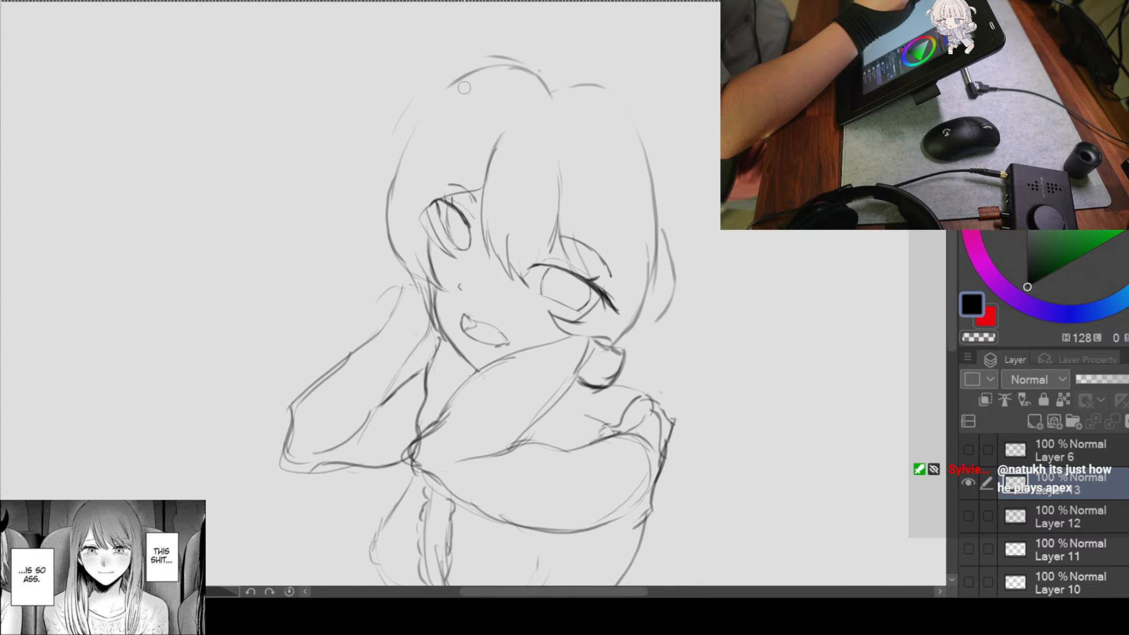
# Step: Darken the outer hair contour from the crown past the smaller eye and extend it down to the cheek
pyautogui.moveTo(463, 90); pyautogui.dragTo(394, 192)
pyautogui.moveTo(404, 241); pyautogui.dragTo(433, 286)
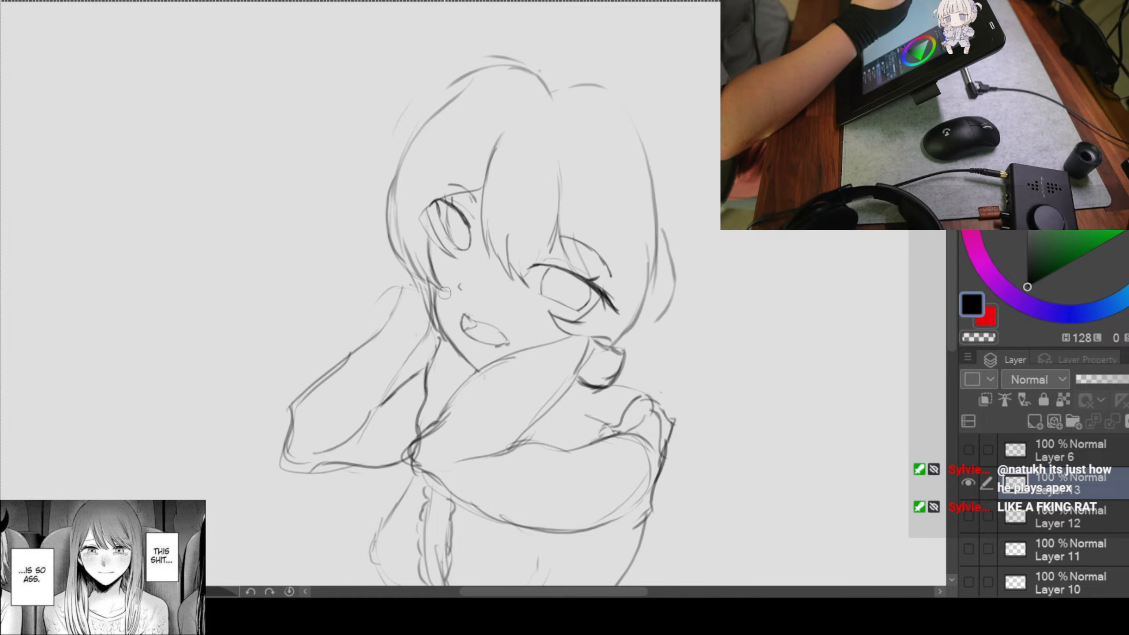
pyautogui.moveTo(522, 159); pyautogui.dragTo(534, 213)
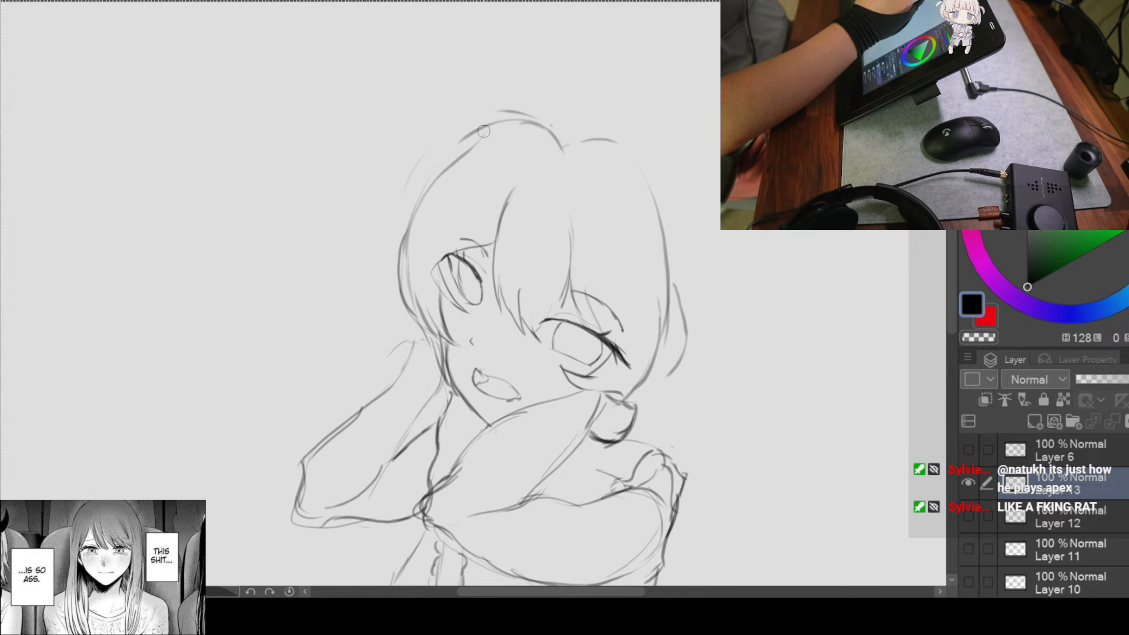
# Step: Draw a drooping rounded tuft off the crown on the smaller eye's side, and add an outer strand along the side lock
pyautogui.moveTo(491, 126); pyautogui.dragTo(376, 237)
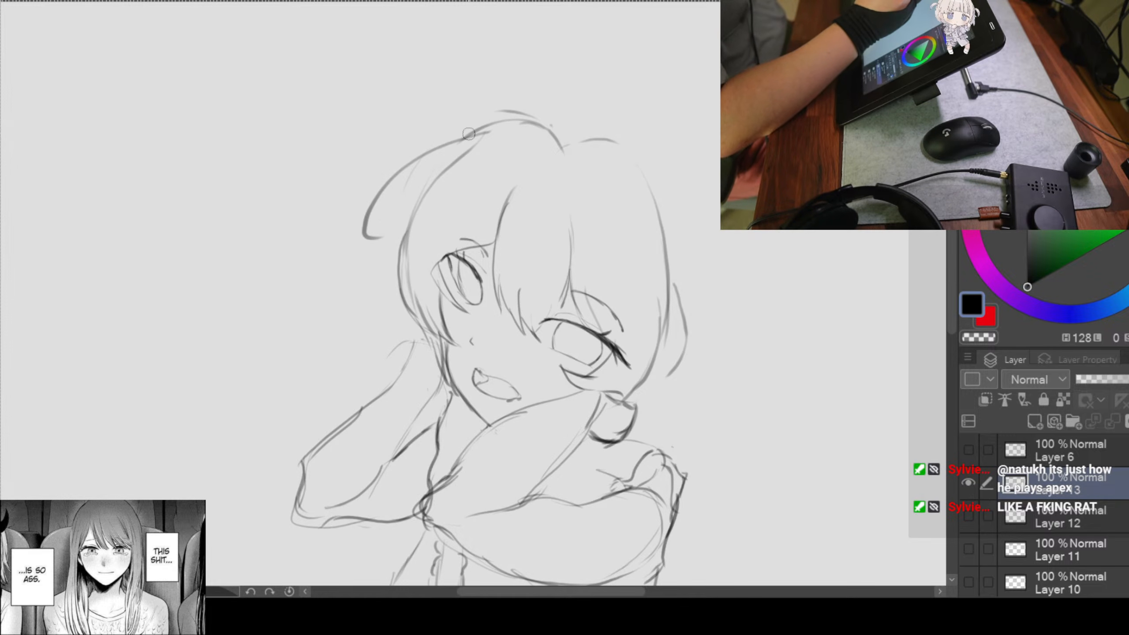
pyautogui.moveTo(466, 136); pyautogui.dragTo(385, 239)
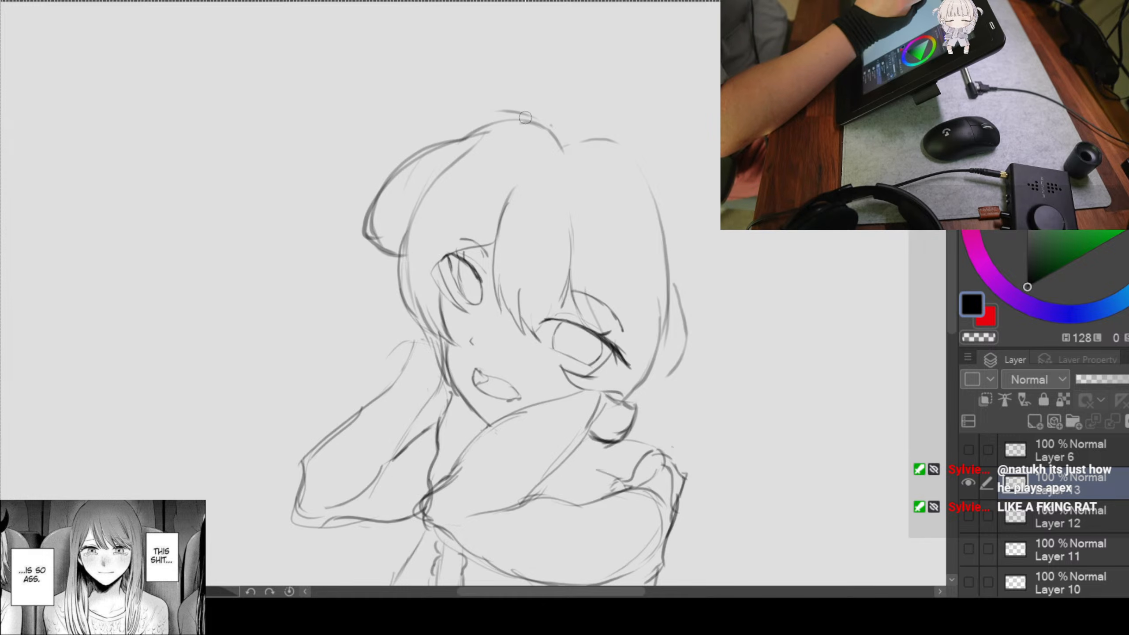
pyautogui.moveTo(594, 228); pyautogui.dragTo(553, 217)
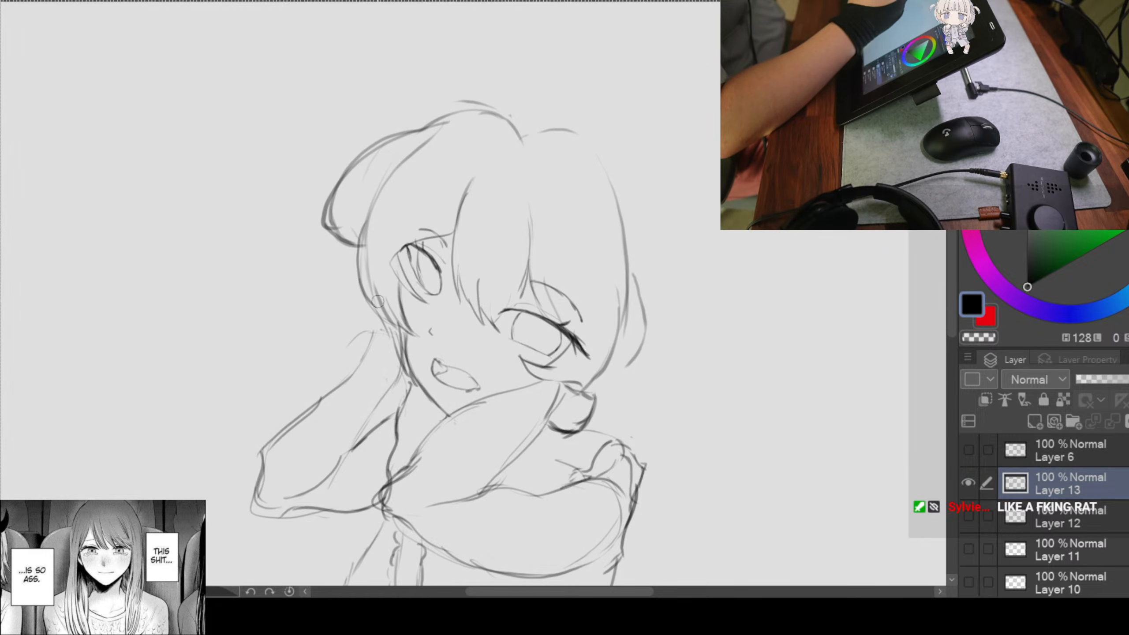
pyautogui.moveTo(378, 301); pyautogui.dragTo(376, 255)
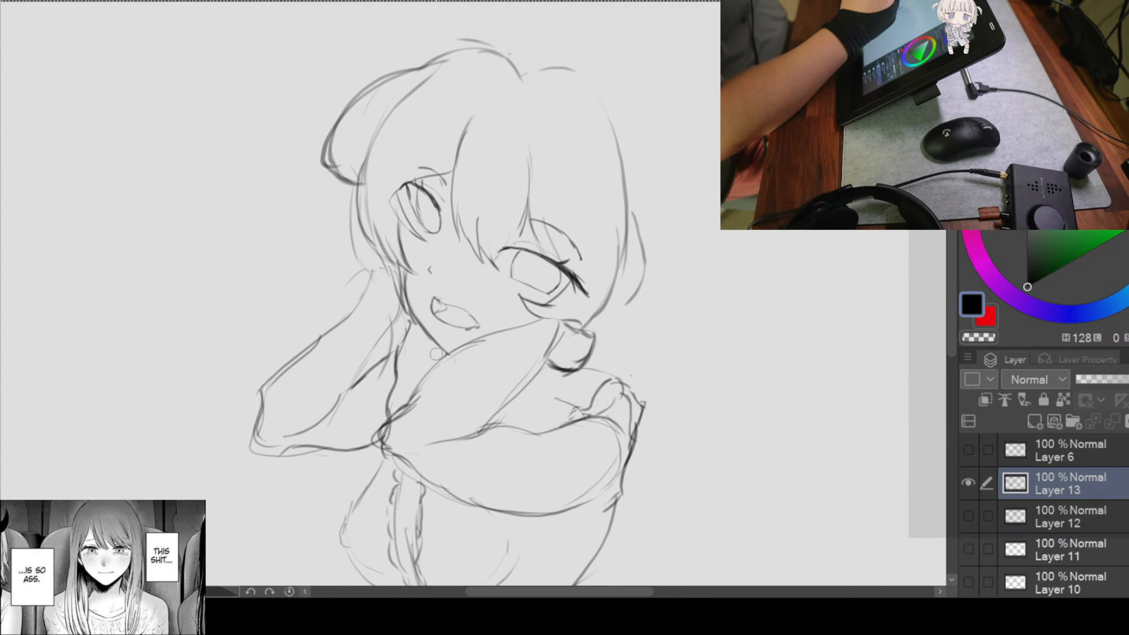
# Step: Draw flared hair strands hanging below the raised elbow and a long curved contour beneath the torso
pyautogui.moveTo(678, 222)
pyautogui.mouseDown()
pyautogui.moveTo(652, 160)
pyautogui.moveTo(585, 245)
pyautogui.moveTo(546, 236)
pyautogui.moveTo(557, 197)
pyautogui.moveTo(539, 196)
pyautogui.moveTo(558, 142)
pyautogui.mouseUp()
pyautogui.scroll(-1, 529, 209)
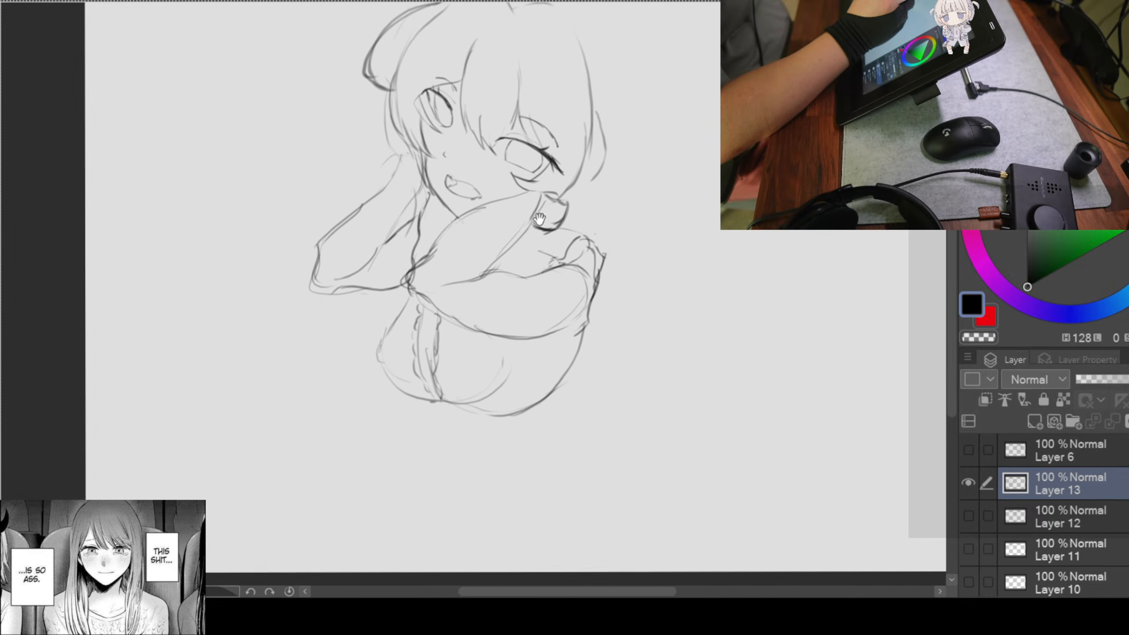
pyautogui.moveTo(575, 210)
pyautogui.mouseDown()
pyautogui.moveTo(538, 242)
pyautogui.moveTo(552, 229)
pyautogui.mouseUp()
pyautogui.scroll(1, 531, 192)
pyautogui.scroll(-1, 539, 208)
pyautogui.moveTo(541, 306); pyautogui.dragTo(547, 295)
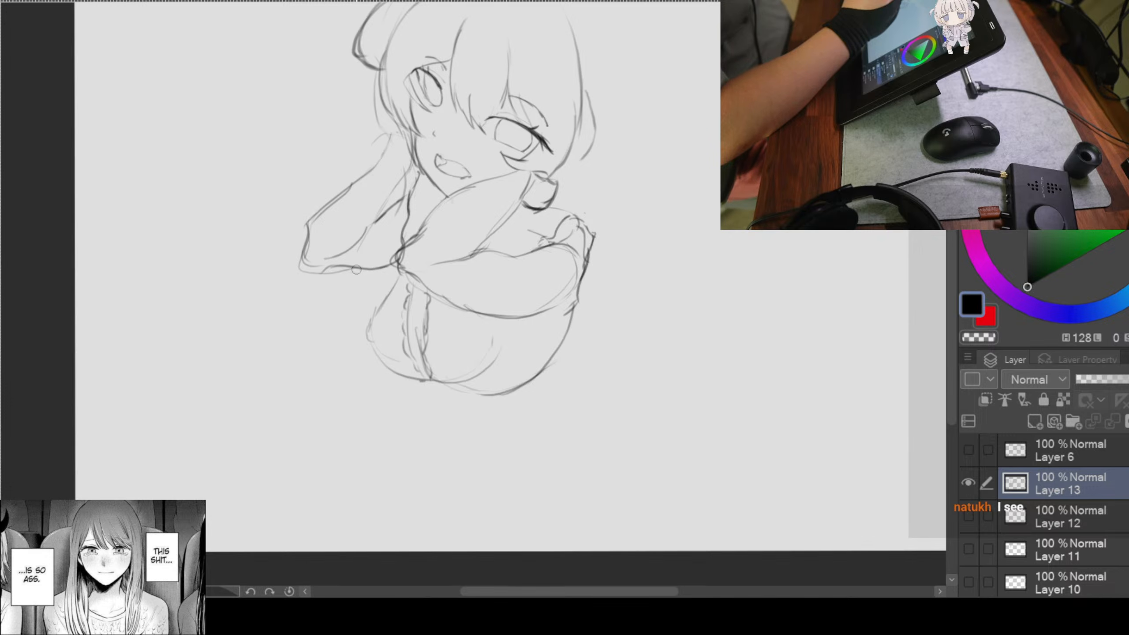
pyautogui.moveTo(355, 284)
pyautogui.mouseDown()
pyautogui.moveTo(361, 346)
pyautogui.moveTo(347, 387)
pyautogui.moveTo(316, 410)
pyautogui.moveTo(365, 386)
pyautogui.moveTo(426, 471)
pyautogui.mouseUp()
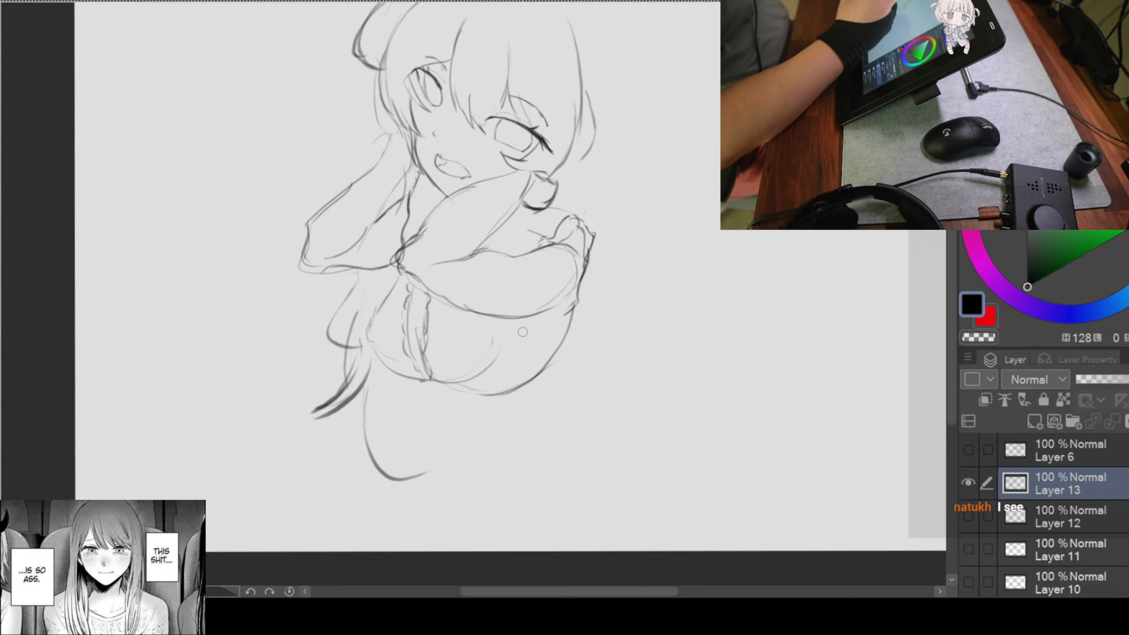
pyautogui.moveTo(557, 310); pyautogui.dragTo(557, 379)
pyautogui.moveTo(362, 340); pyautogui.dragTo(346, 386)
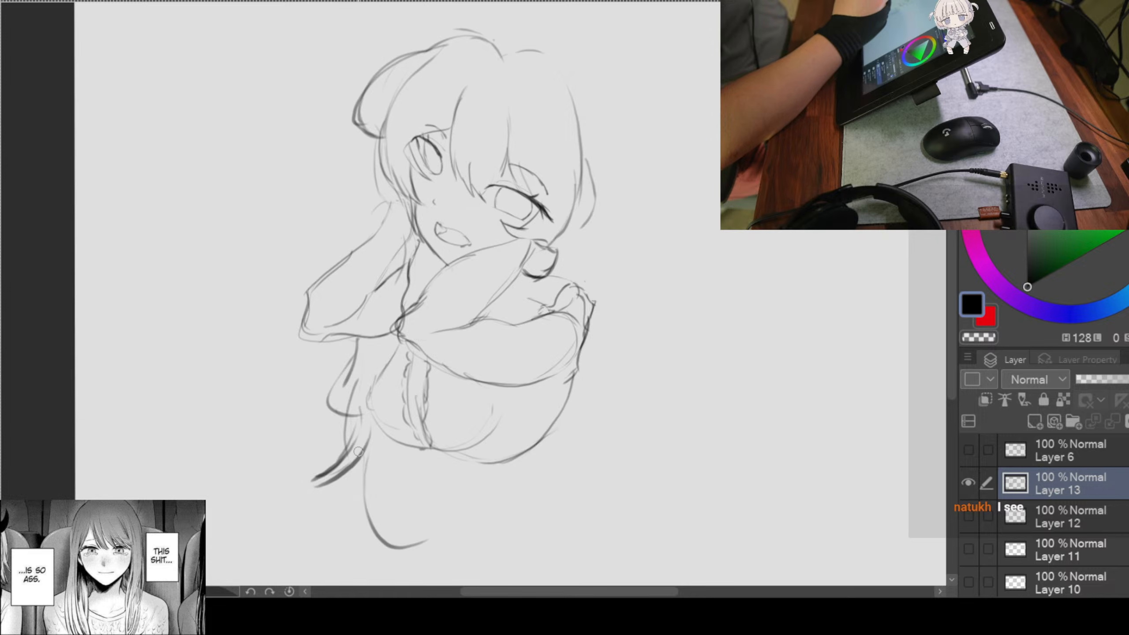
# Step: Draw the hair contour from the parting over the crown and down past the larger eye, reinforcing its outer edge
pyautogui.moveTo(493, 422)
pyautogui.mouseDown()
pyautogui.moveTo(454, 414)
pyautogui.moveTo(419, 462)
pyautogui.mouseUp()
pyautogui.moveTo(526, 328); pyautogui.dragTo(483, 321)
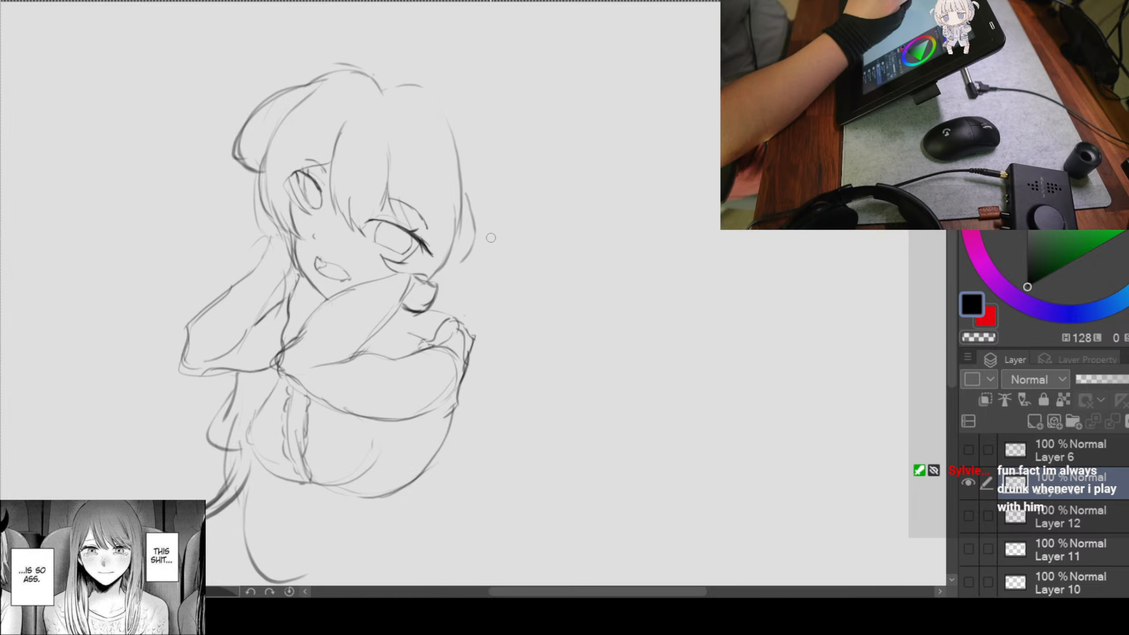
pyautogui.moveTo(517, 202); pyautogui.dragTo(486, 202)
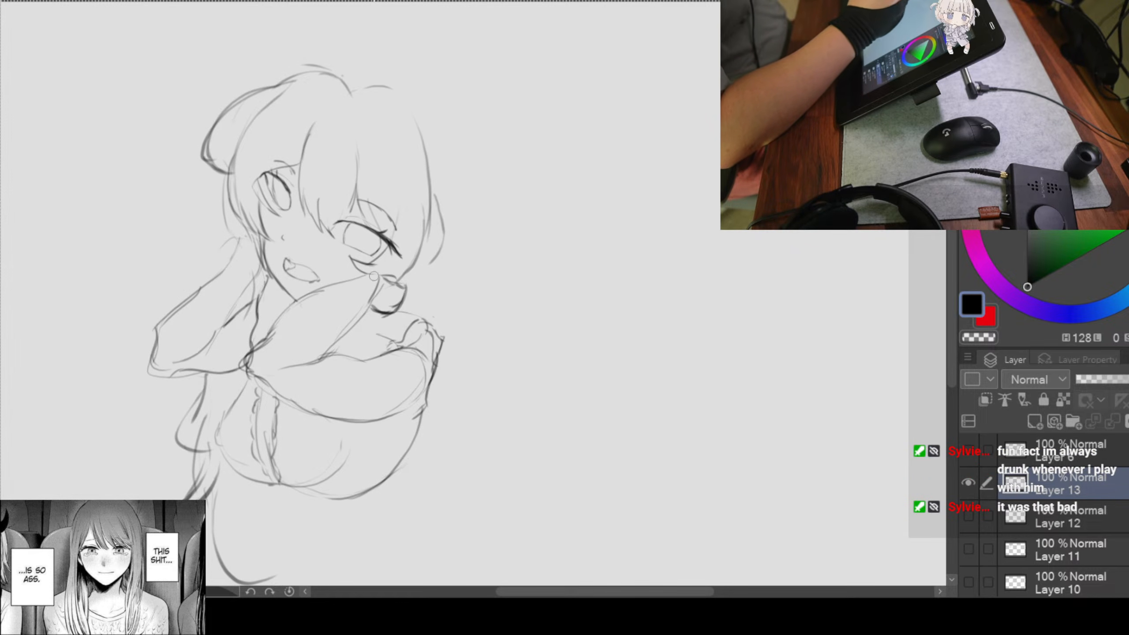
pyautogui.moveTo(388, 250); pyautogui.dragTo(383, 269)
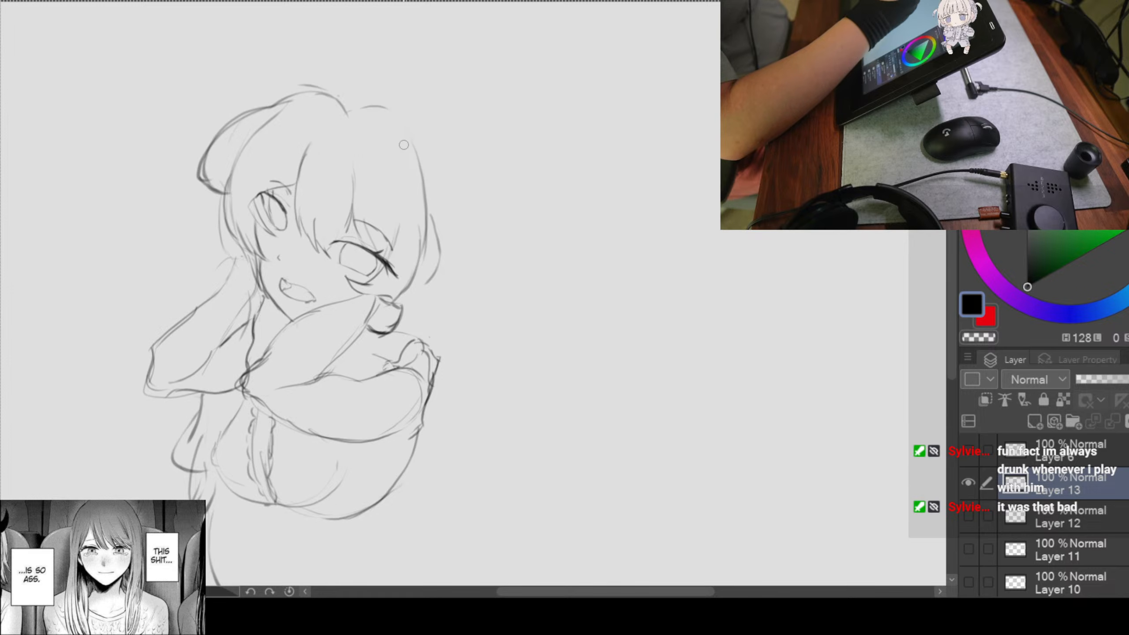
pyautogui.moveTo(378, 111)
pyautogui.mouseDown()
pyautogui.moveTo(404, 156)
pyautogui.moveTo(393, 250)
pyautogui.mouseUp()
pyautogui.moveTo(405, 173); pyautogui.dragTo(396, 242)
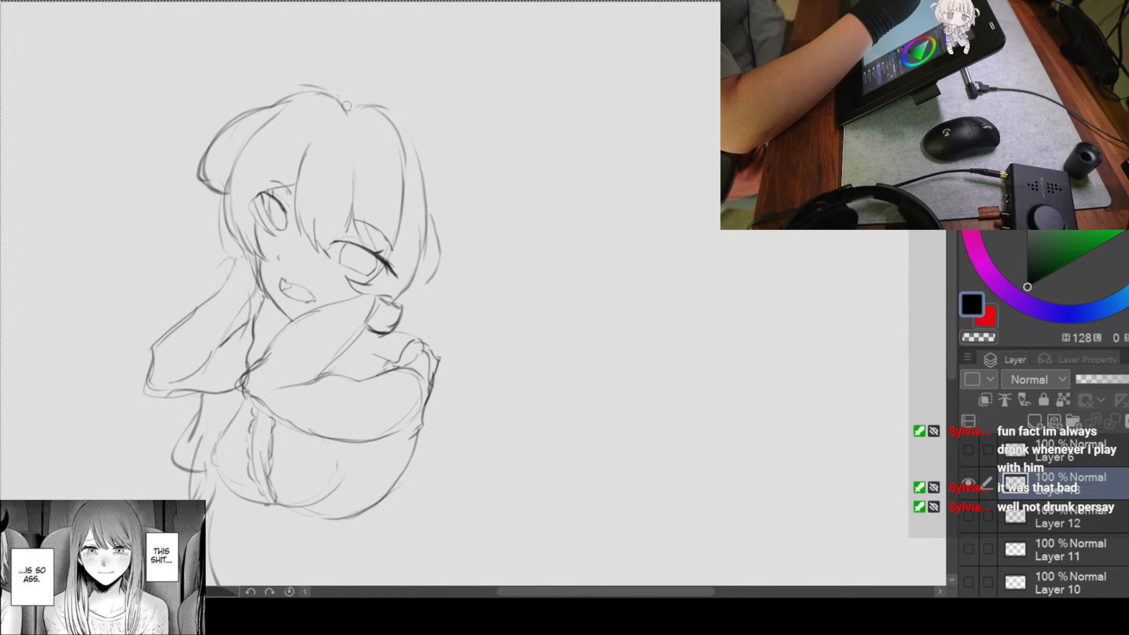
pyautogui.moveTo(348, 109)
pyautogui.mouseDown()
pyautogui.moveTo(383, 90)
pyautogui.moveTo(430, 173)
pyautogui.moveTo(406, 301)
pyautogui.mouseUp()
pyautogui.moveTo(422, 165); pyautogui.dragTo(414, 283)
pyautogui.moveTo(405, 208); pyautogui.dragTo(455, 252)
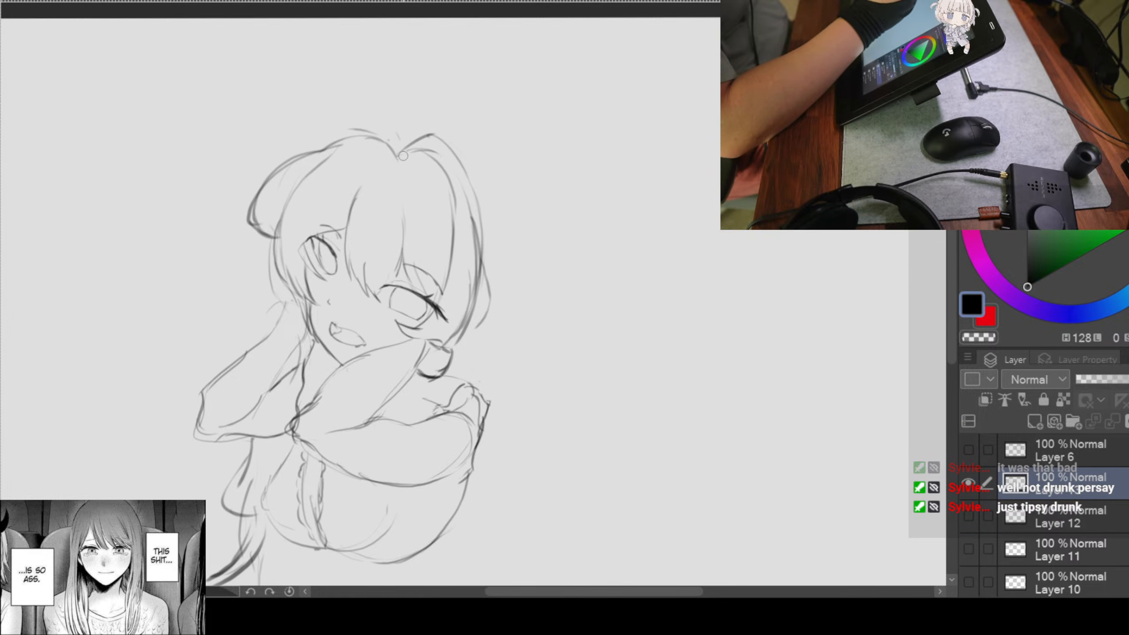
# Step: Draw raised arcs above the crown and a curved band across the hair above the fringe, with a short arc beside the parting
pyautogui.moveTo(368, 105)
pyautogui.mouseDown()
pyautogui.moveTo(401, 150)
pyautogui.moveTo(302, 121)
pyautogui.mouseUp()
pyautogui.moveTo(395, 133)
pyautogui.mouseDown()
pyautogui.moveTo(297, 145)
pyautogui.moveTo(290, 159)
pyautogui.mouseUp()
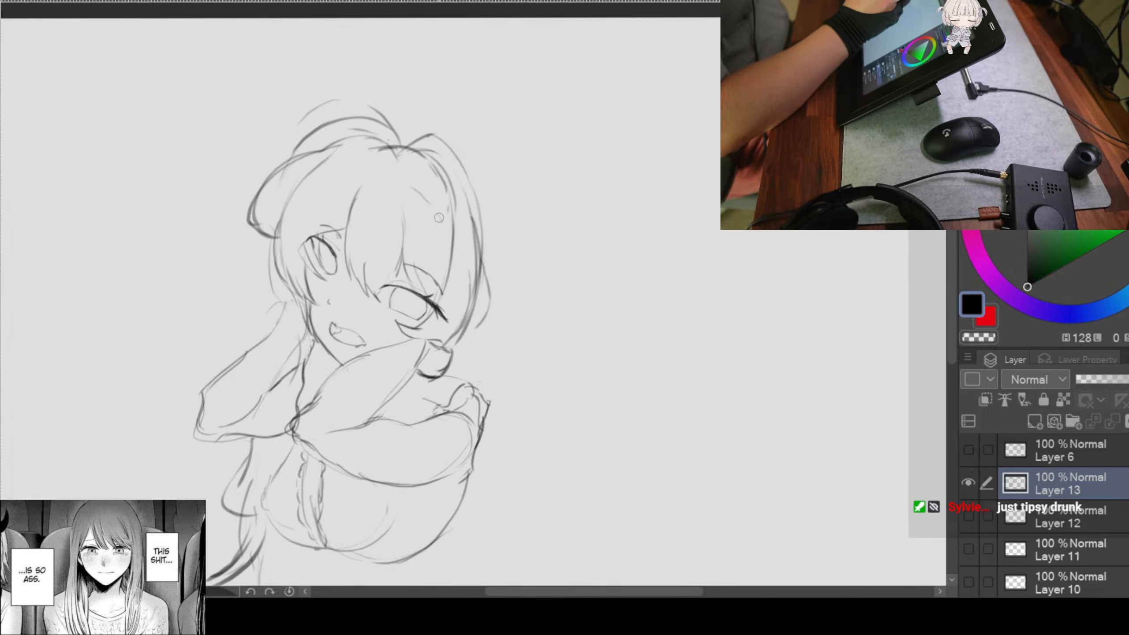
pyautogui.moveTo(339, 151)
pyautogui.mouseDown()
pyautogui.moveTo(316, 174)
pyautogui.moveTo(409, 178)
pyautogui.mouseUp()
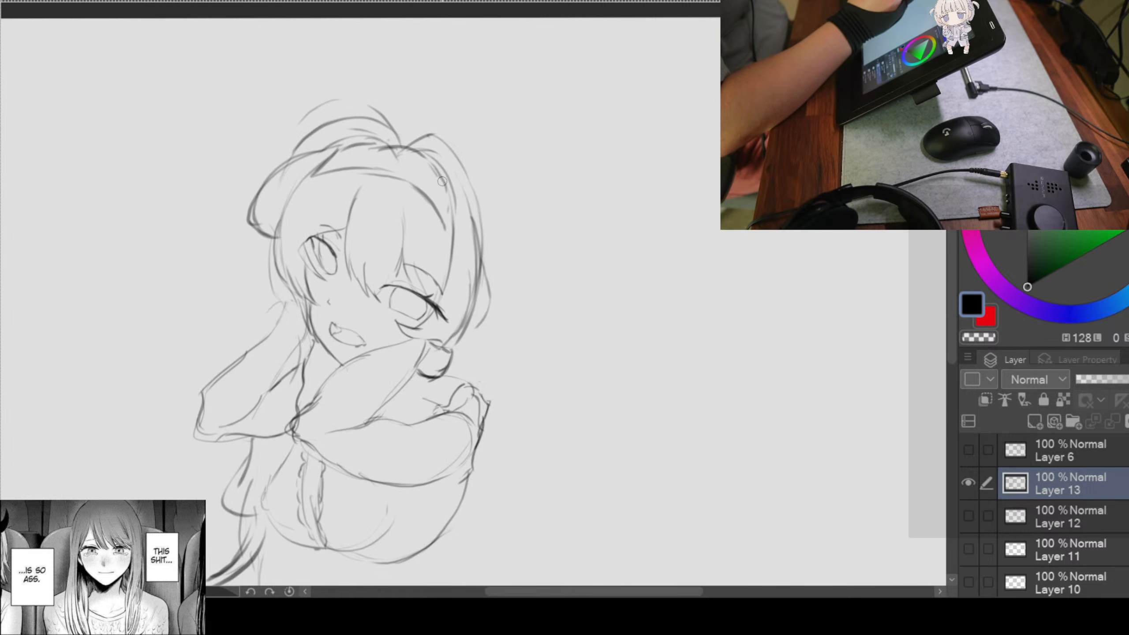
pyautogui.moveTo(471, 215)
pyautogui.mouseDown()
pyautogui.moveTo(473, 263)
pyautogui.moveTo(466, 238)
pyautogui.moveTo(476, 259)
pyautogui.moveTo(473, 250)
pyautogui.mouseUp()
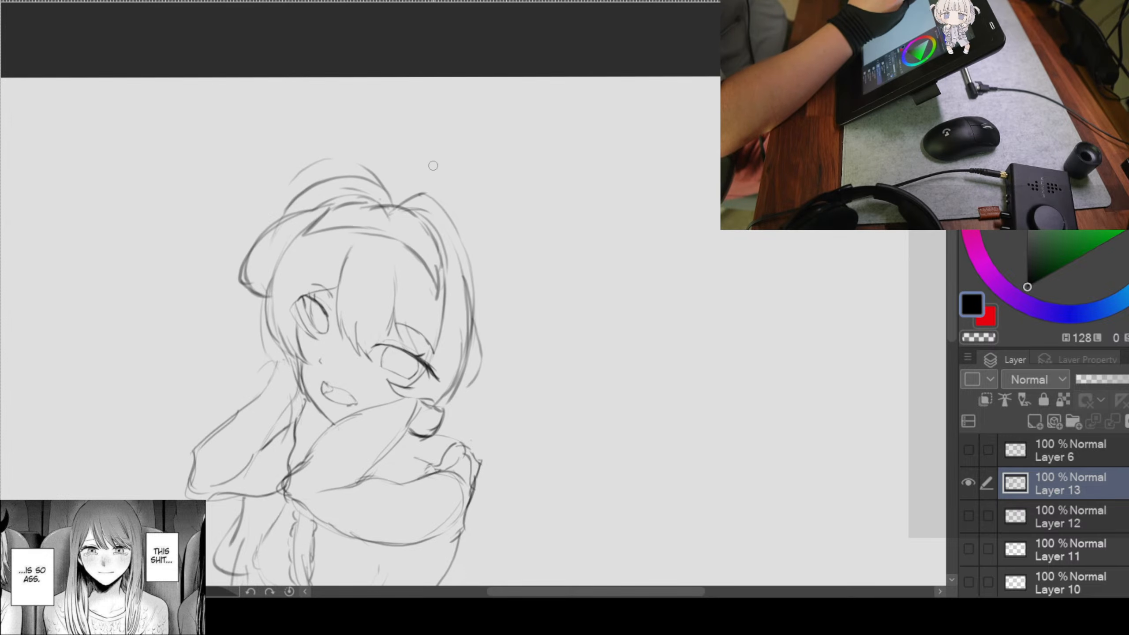
pyautogui.moveTo(406, 196); pyautogui.dragTo(388, 182)
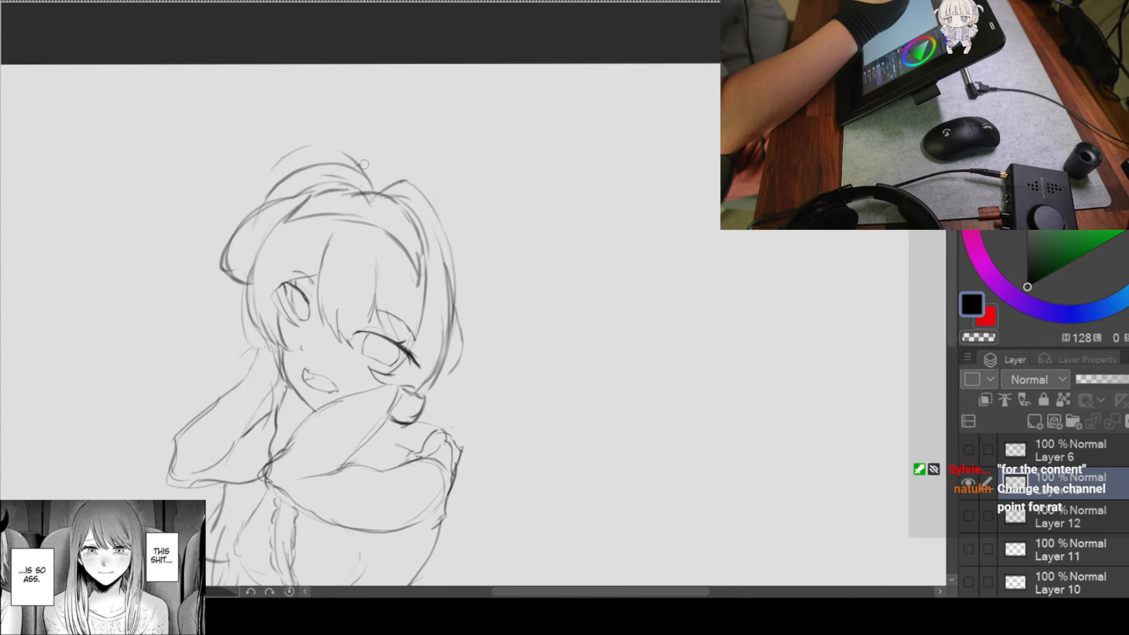
pyautogui.moveTo(394, 174); pyautogui.dragTo(391, 165)
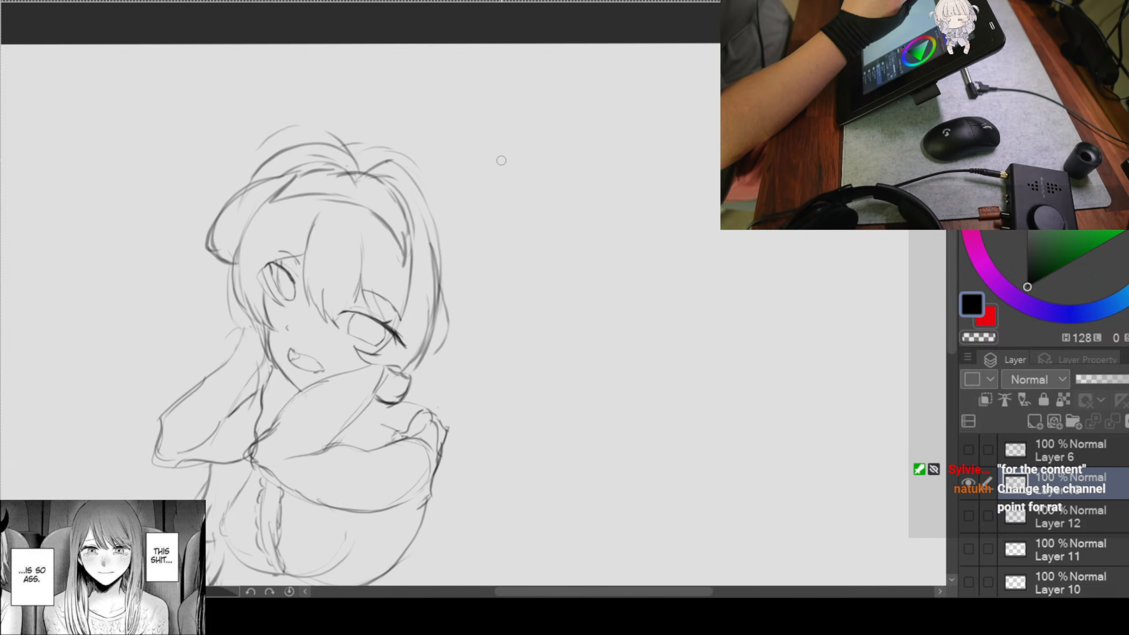
# Step: Scale the whole sketch down to about 80% and reposition it slightly within the left part of the canvas
pyautogui.scroll(-1, 487, 257)
pyautogui.scroll(1, 500, 228)
pyautogui.moveTo(557, 287)
pyautogui.mouseDown()
pyautogui.moveTo(508, 244)
pyautogui.moveTo(484, 252)
pyautogui.mouseUp()
pyautogui.scroll(-2, 508, 244)
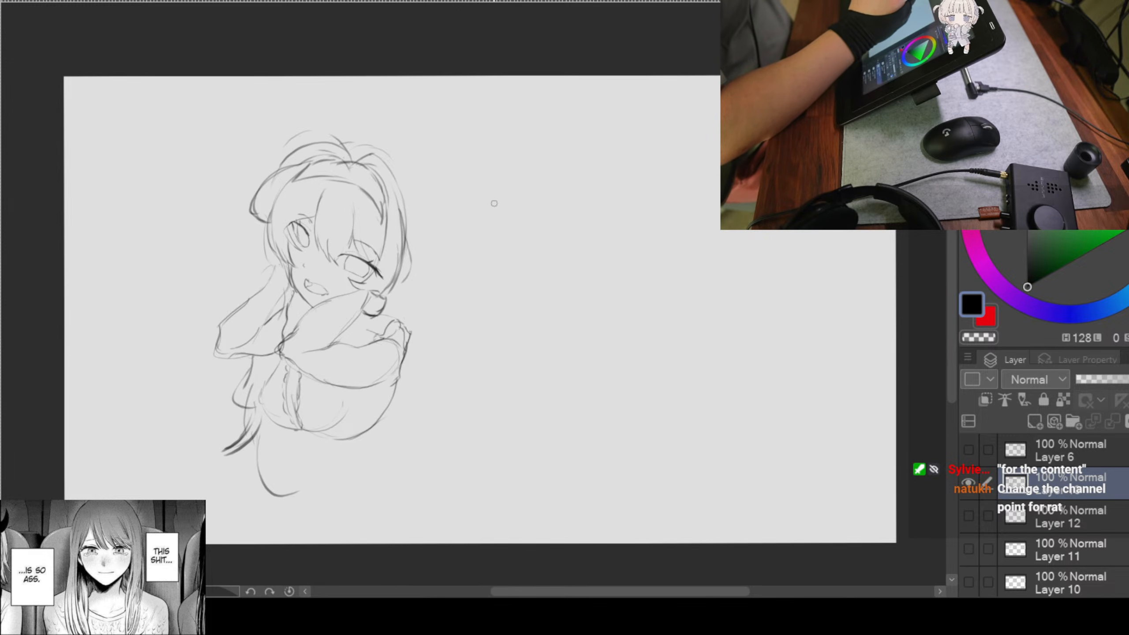
pyautogui.hotkey('ctrl', 't')
pyautogui.moveTo(412, 129); pyautogui.dragTo(367, 211)
pyautogui.moveTo(324, 299); pyautogui.dragTo(379, 231)
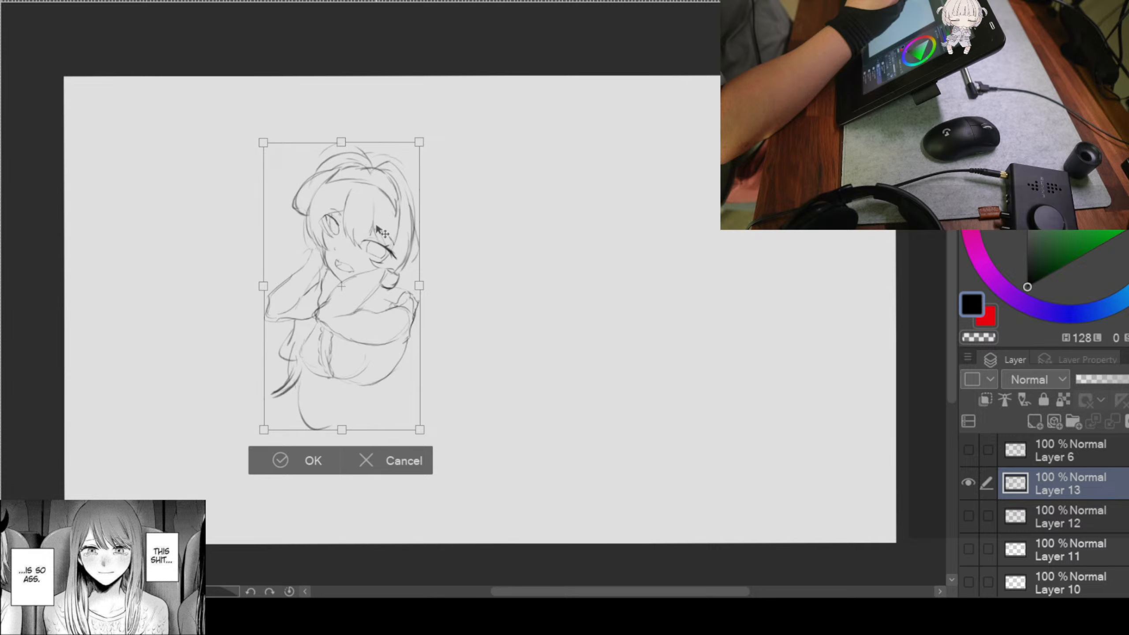
pyautogui.click(273, 470)
pyautogui.scroll(3, 465, 164)
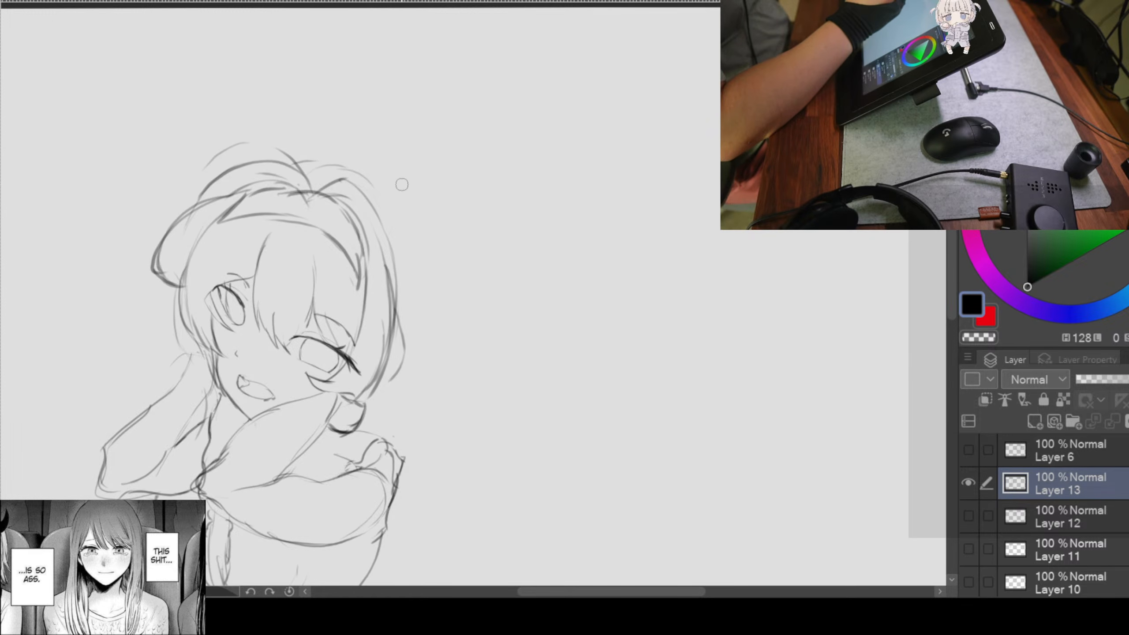
# Step: Draw the upper edge of a long ear-like shape extending sideways from the crown on the larger eye's side
pyautogui.moveTo(398, 181); pyautogui.dragTo(452, 212)
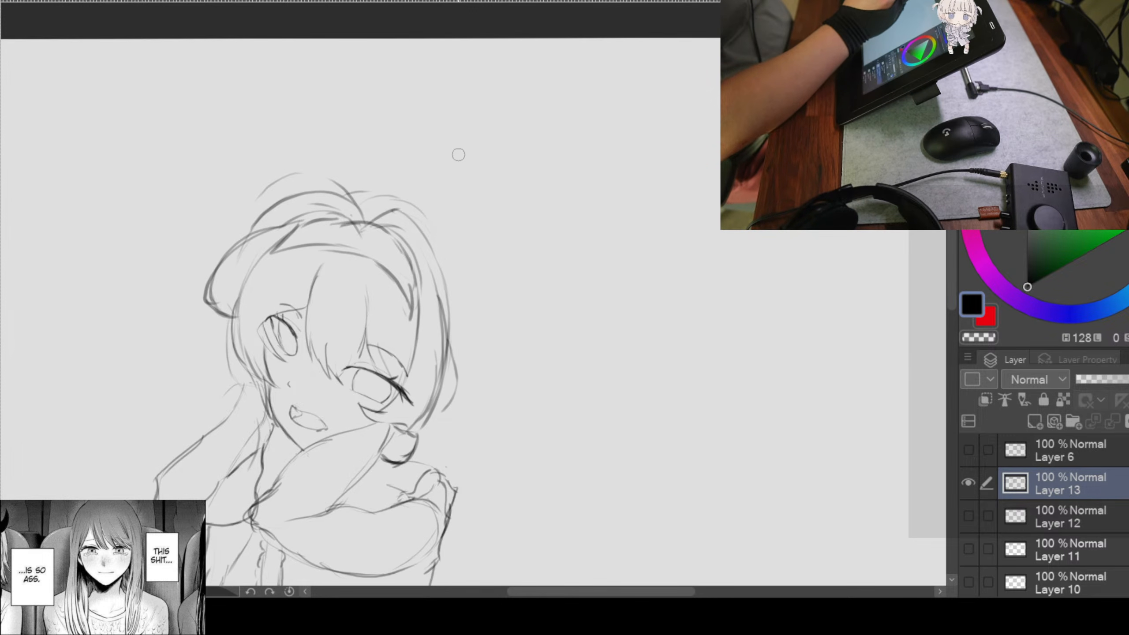
pyautogui.moveTo(406, 196); pyautogui.dragTo(537, 201)
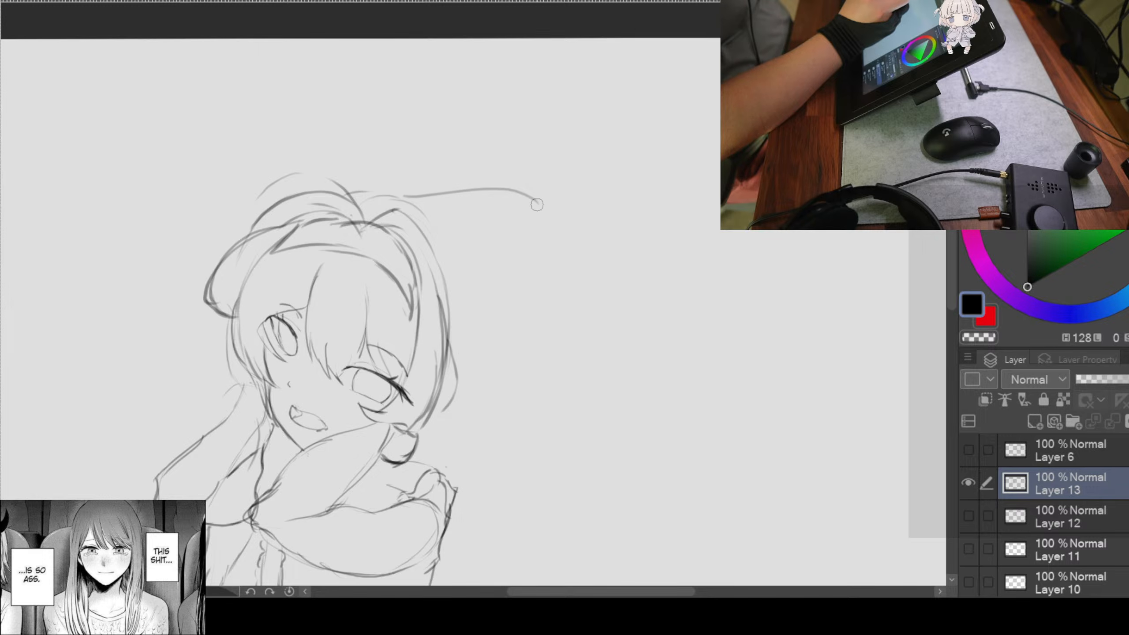
pyautogui.moveTo(521, 217); pyautogui.dragTo(425, 238)
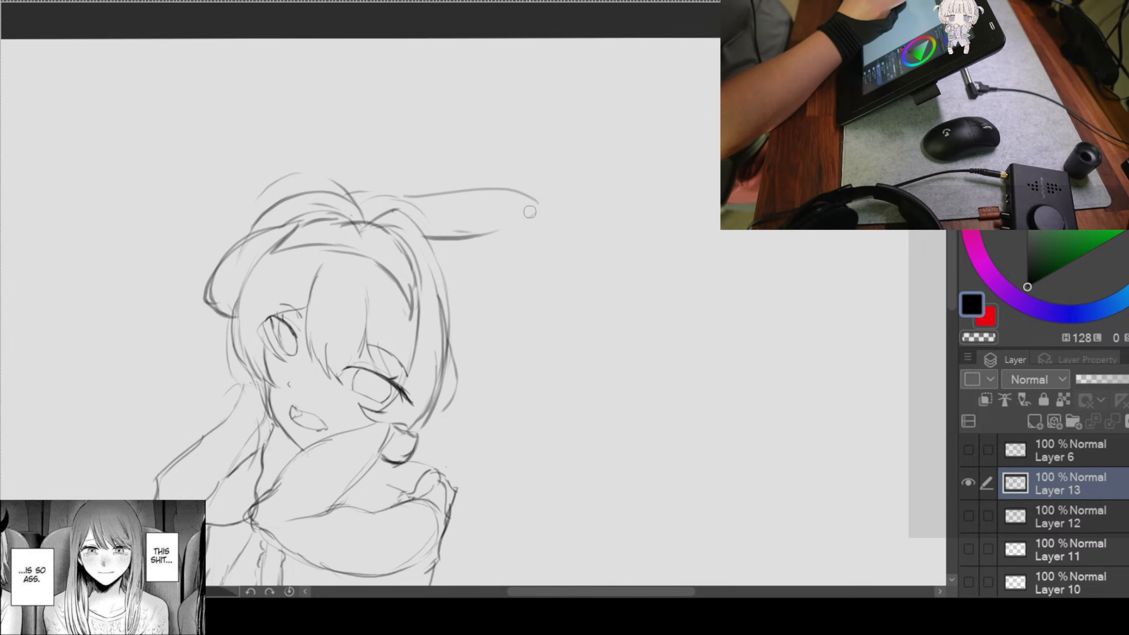
pyautogui.hotkey('ctrl', 'z')
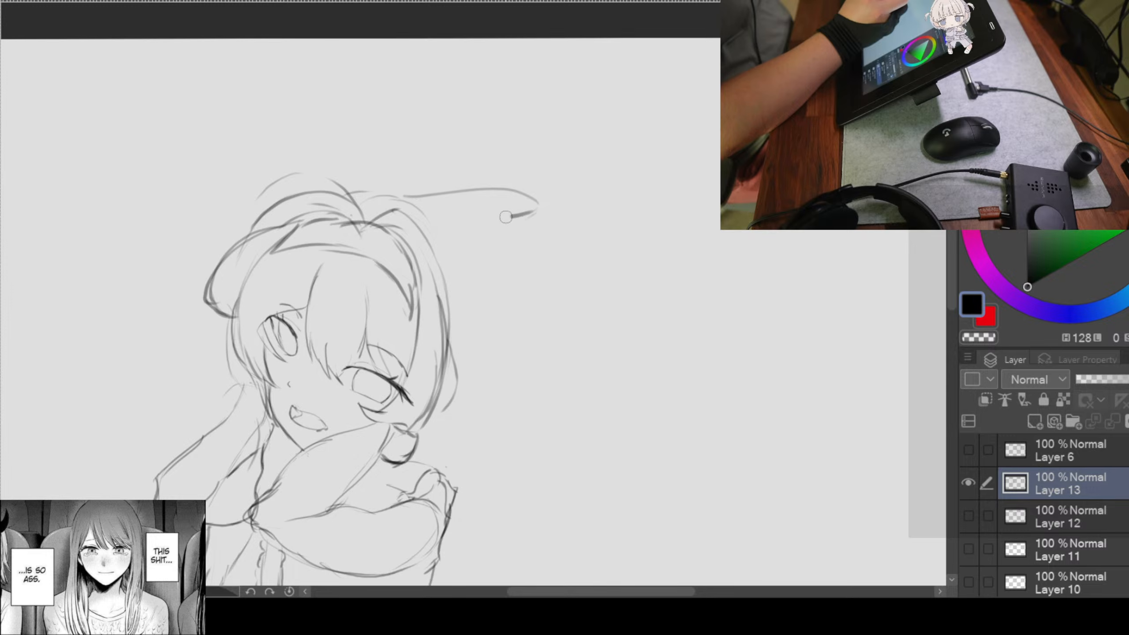
pyautogui.moveTo(506, 217); pyautogui.dragTo(431, 224)
pyautogui.hotkey('ctrl', 'z')
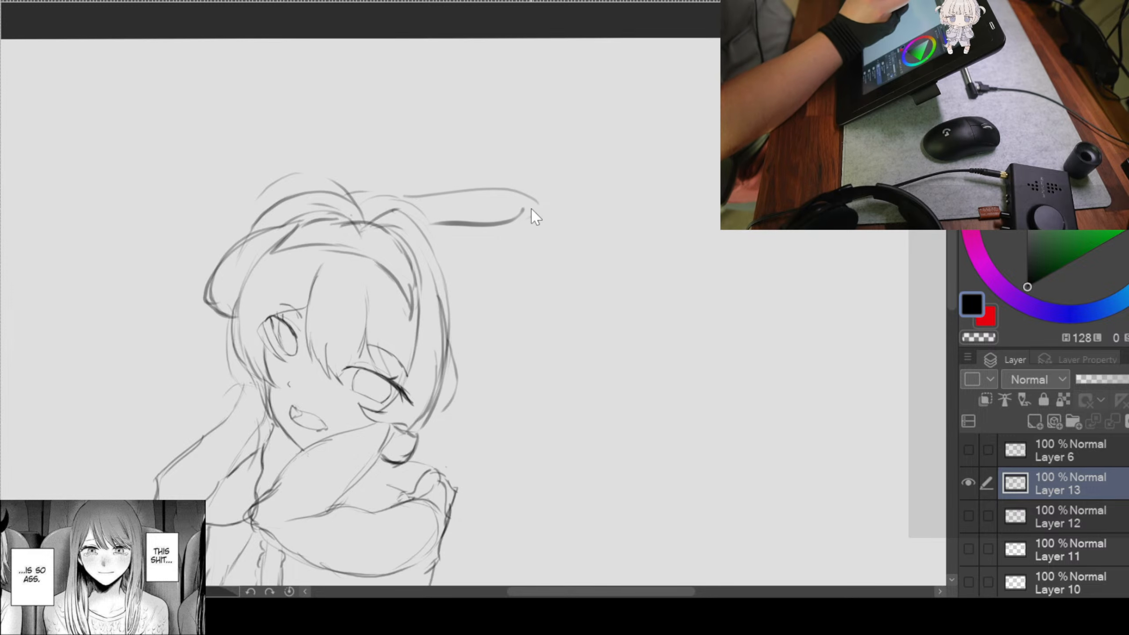
pyautogui.hotkey('ctrl', 'z')
# Step: Draw the inner fold line and the outer lower edge of the long ear from its tip back to the hair, darkening the underside
pyautogui.moveTo(534, 206); pyautogui.dragTo(425, 241)
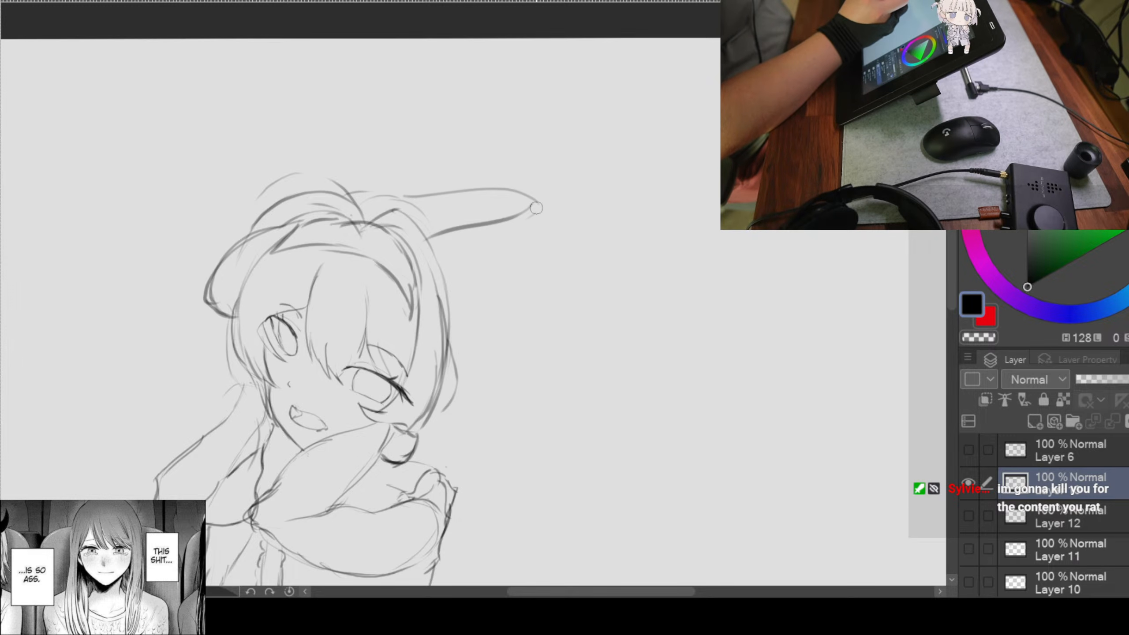
pyautogui.moveTo(529, 225); pyautogui.dragTo(423, 278)
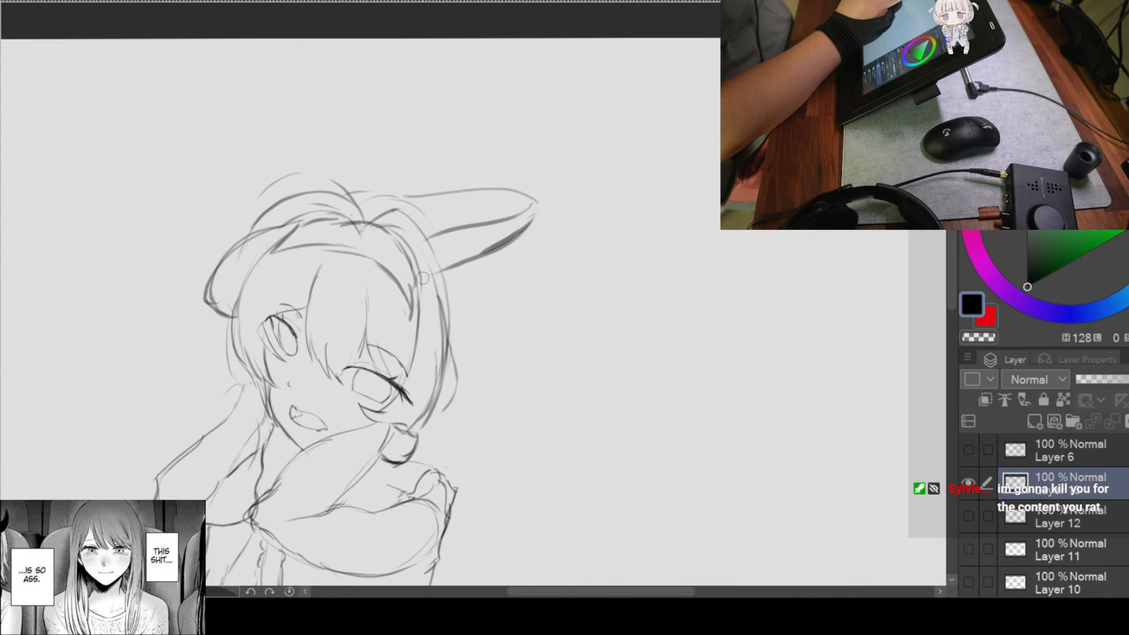
pyautogui.hotkey('ctrl', 'z')
pyautogui.hotkey('ctrl', 'z')
pyautogui.moveTo(537, 204); pyautogui.dragTo(431, 270)
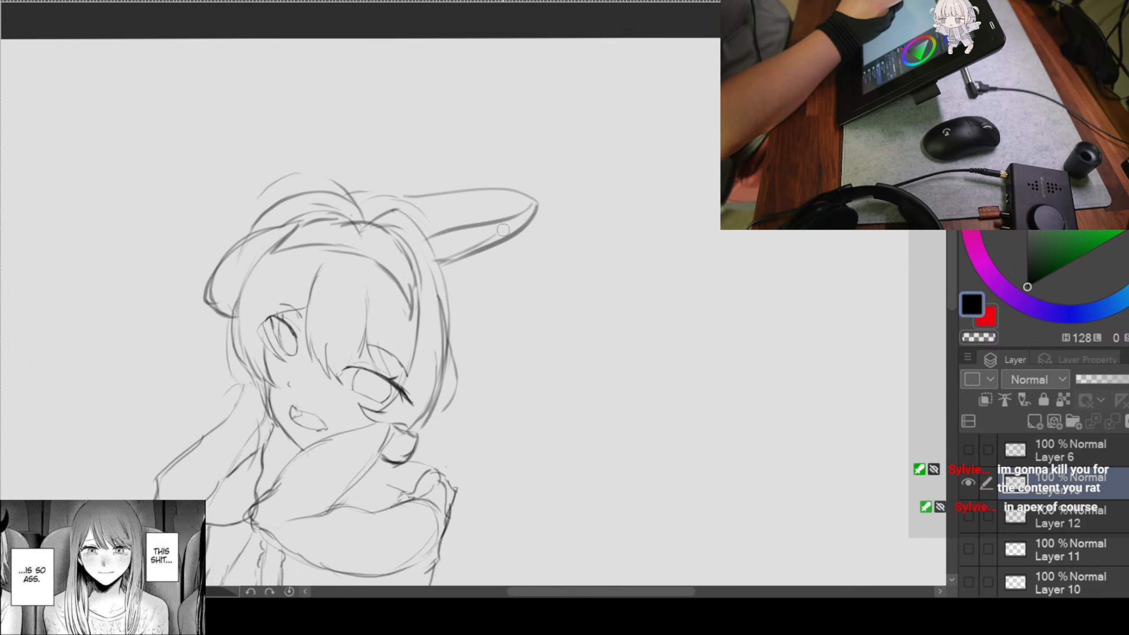
pyautogui.moveTo(518, 230)
pyautogui.mouseDown()
pyautogui.moveTo(448, 258)
pyautogui.moveTo(479, 252)
pyautogui.moveTo(474, 238)
pyautogui.mouseUp()
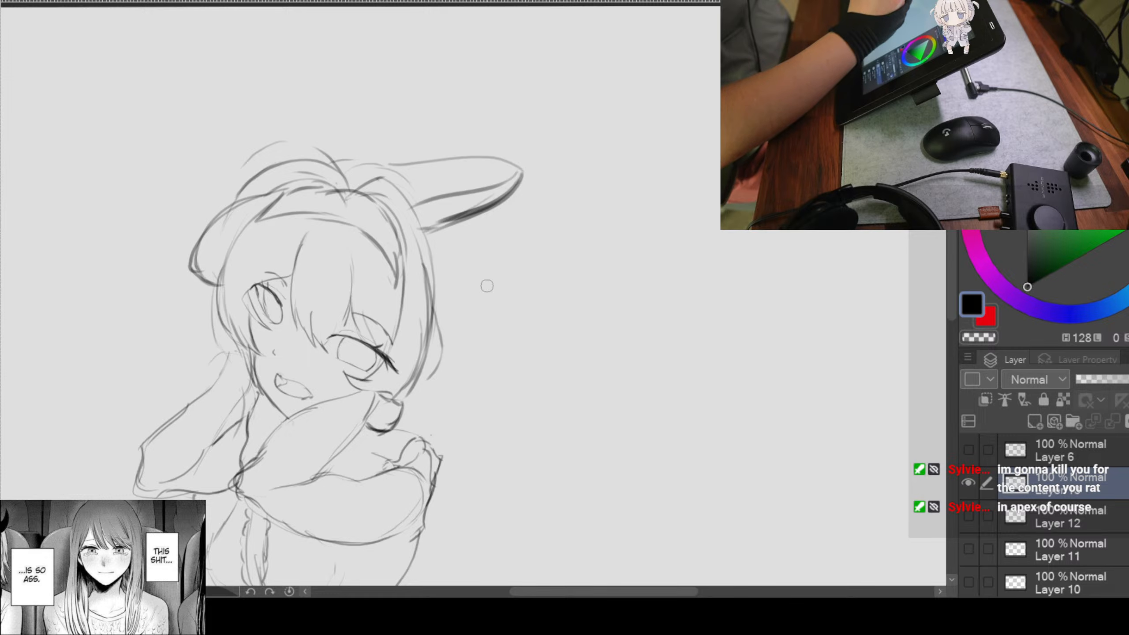
# Step: Draw layered back hair strands curving down from beneath the long ear, outside the hair beside the larger eye
pyautogui.moveTo(458, 312); pyautogui.dragTo(443, 345)
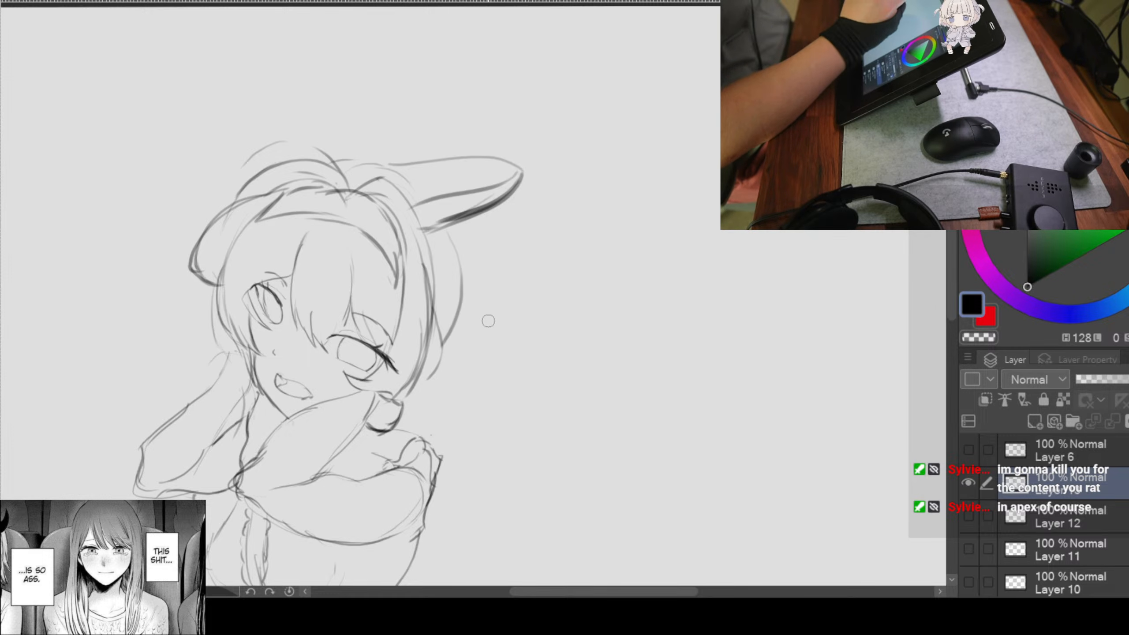
pyautogui.moveTo(452, 283); pyautogui.dragTo(459, 307)
pyautogui.moveTo(456, 342)
pyautogui.mouseDown()
pyautogui.moveTo(423, 392)
pyautogui.moveTo(423, 381)
pyautogui.mouseUp()
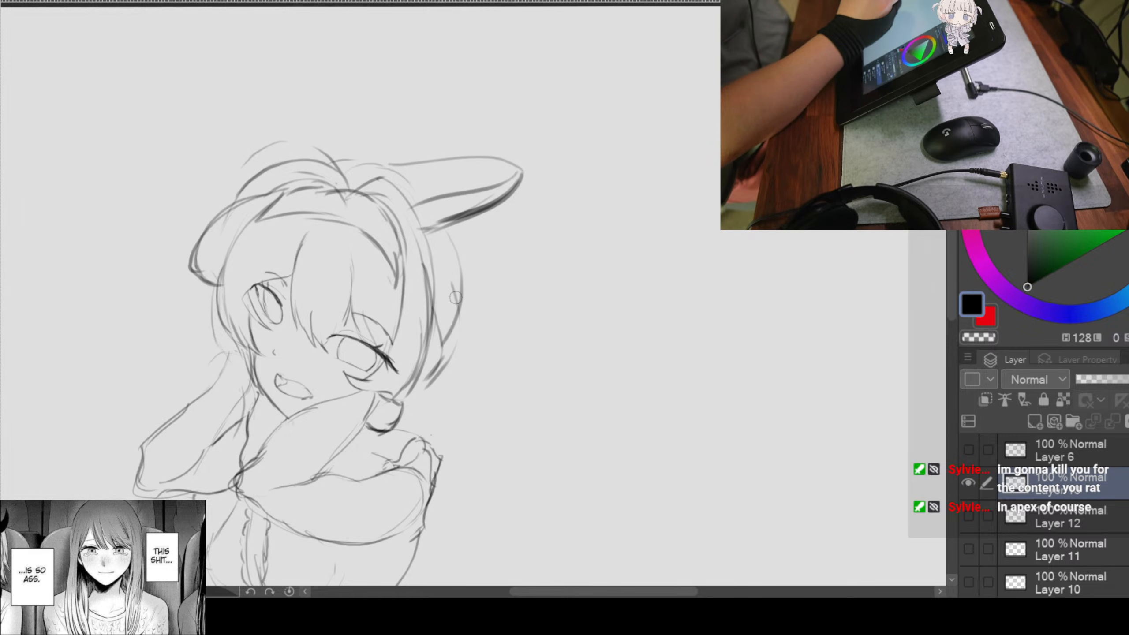
pyautogui.moveTo(441, 230)
pyautogui.mouseDown()
pyautogui.moveTo(458, 272)
pyautogui.moveTo(453, 378)
pyautogui.mouseUp()
pyautogui.scroll(-3, 474, 206)
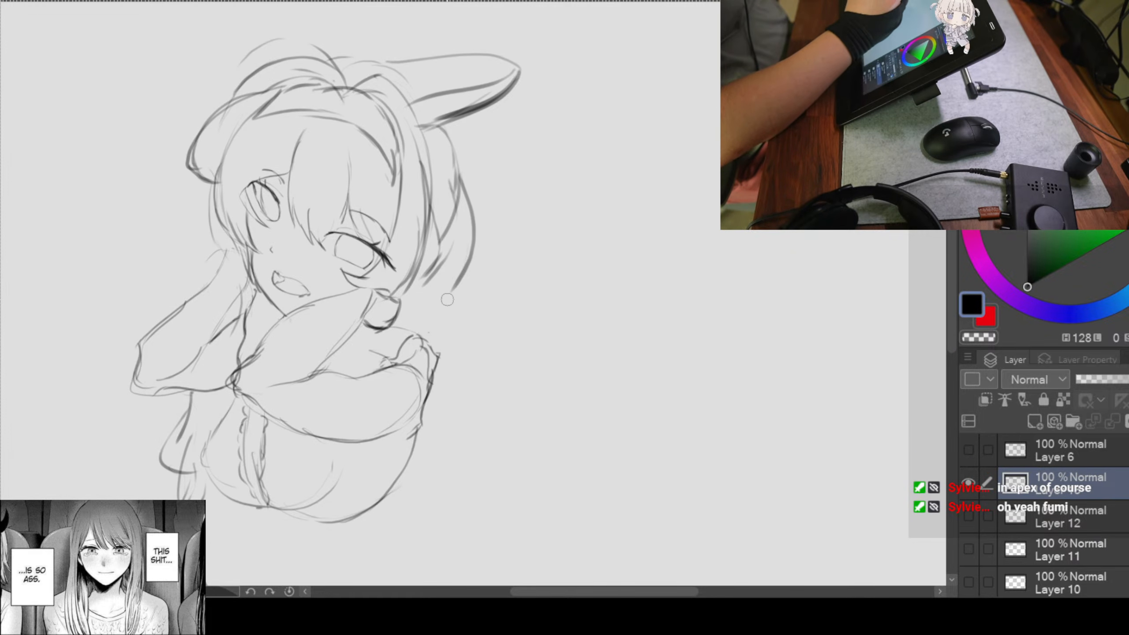
# Step: Extend the back hair with a long strand curving down toward the shoulder on the larger eye's side
pyautogui.moveTo(458, 282); pyautogui.dragTo(410, 333)
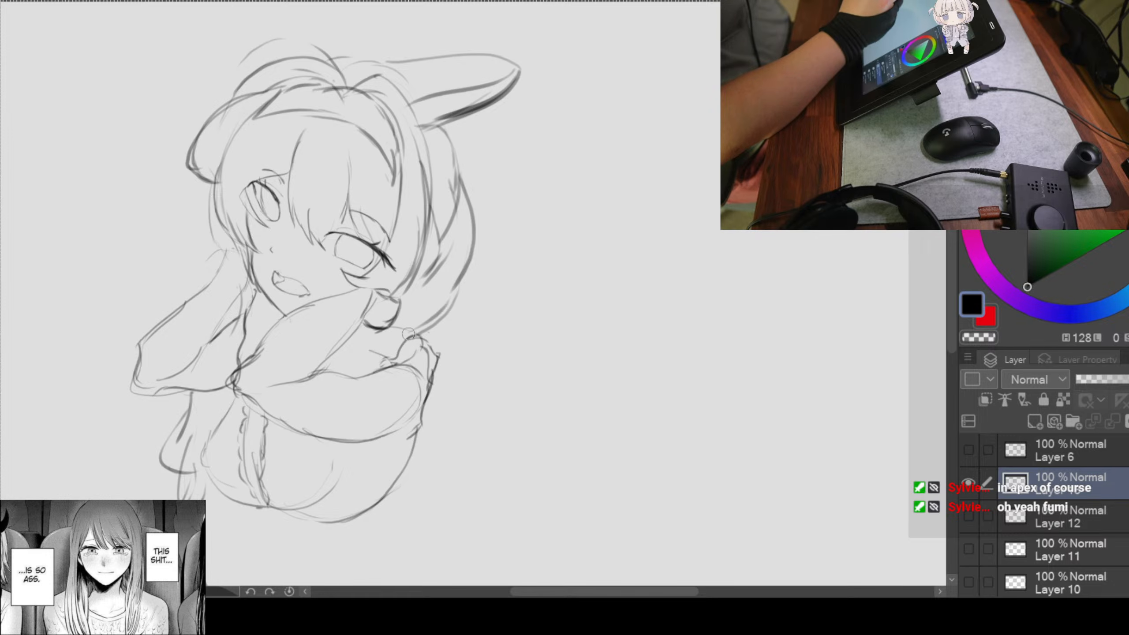
pyautogui.moveTo(477, 195); pyautogui.dragTo(586, 236)
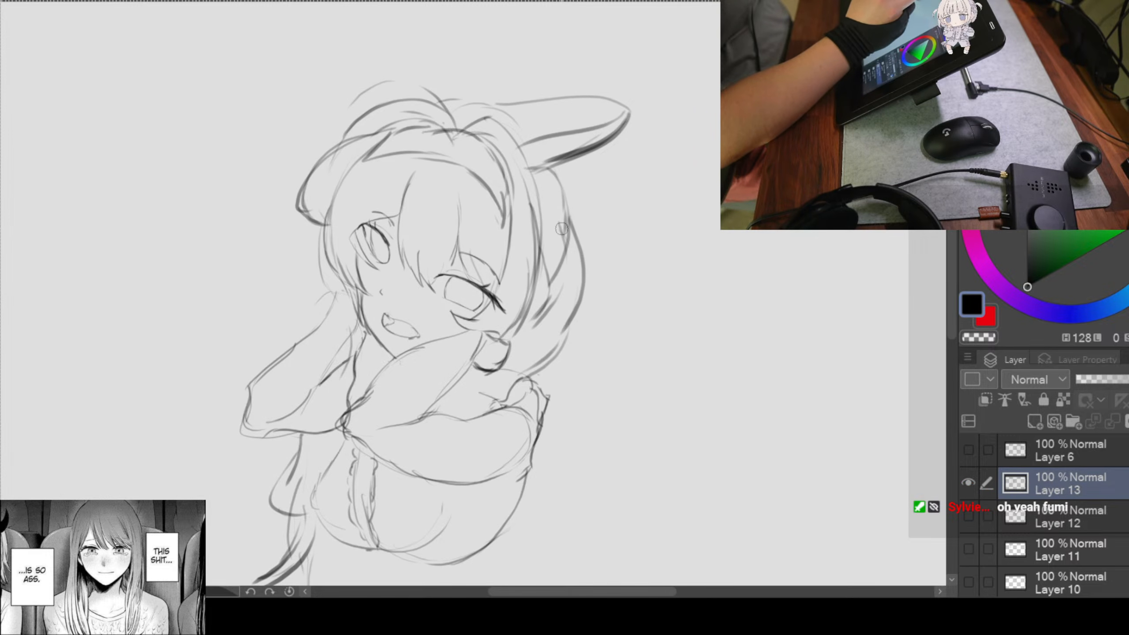
pyautogui.moveTo(659, 187); pyautogui.dragTo(593, 239)
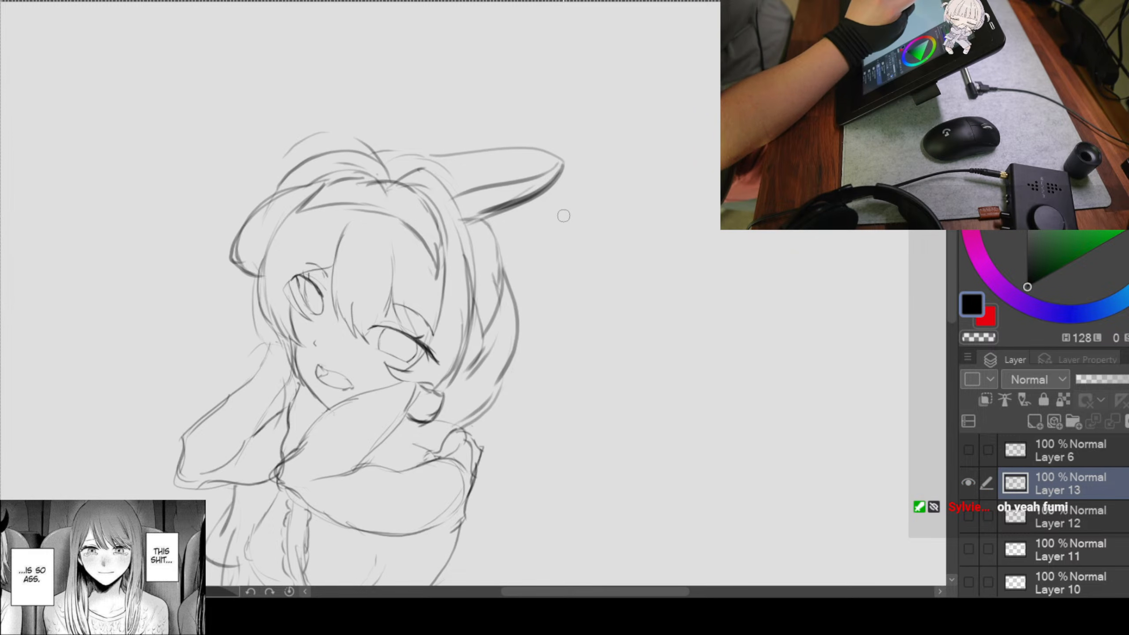
pyautogui.moveTo(585, 212); pyautogui.dragTo(597, 242)
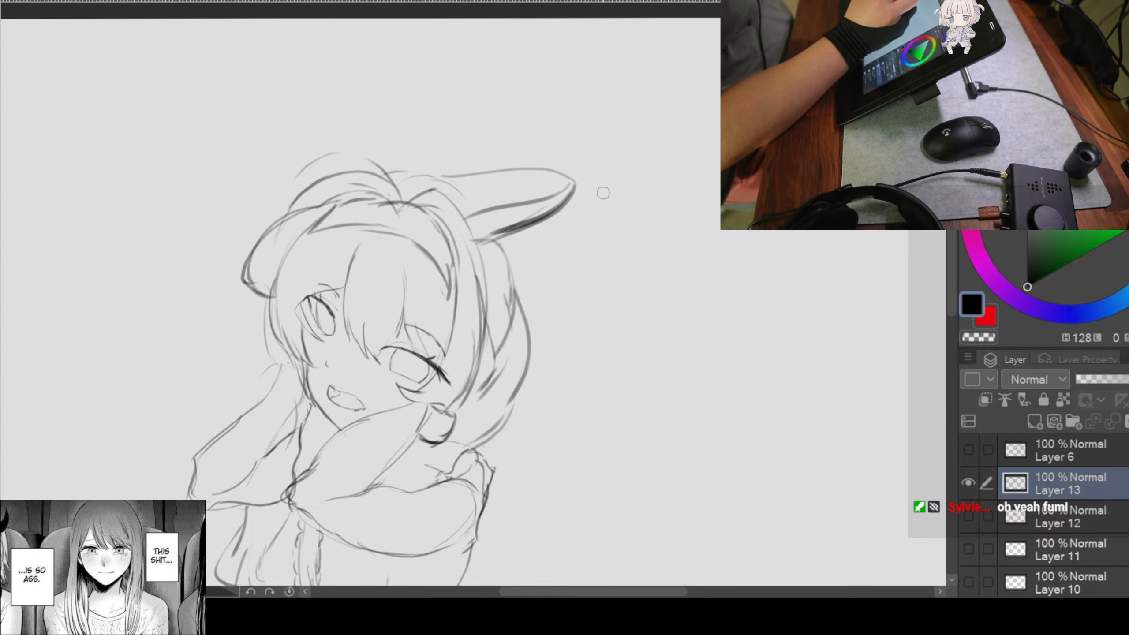
pyautogui.moveTo(508, 220); pyautogui.dragTo(583, 212)
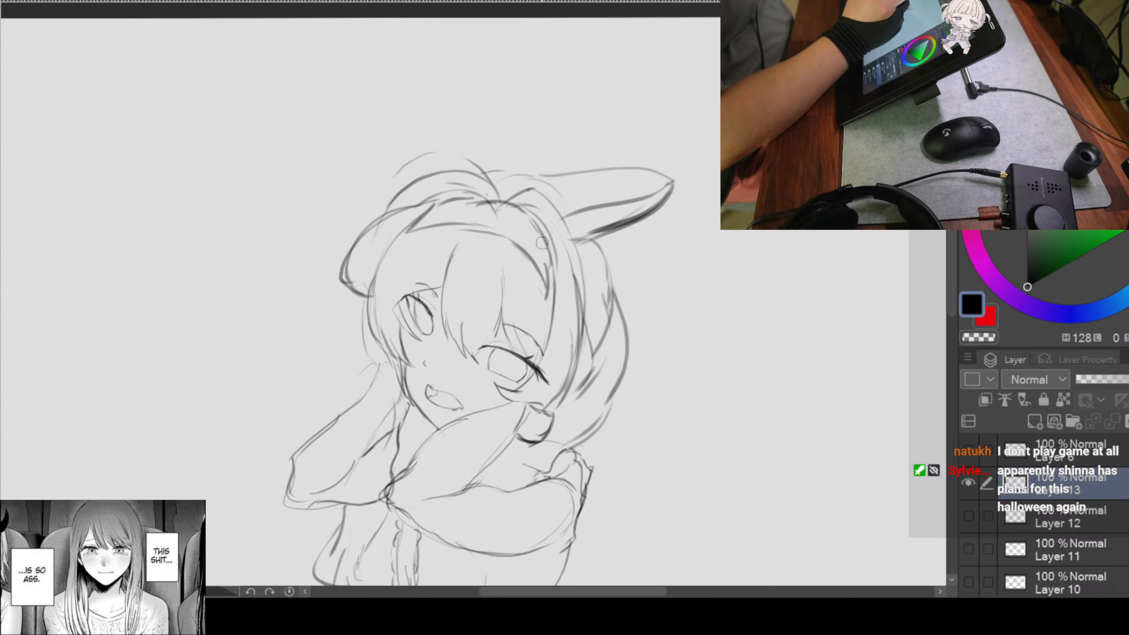
# Step: Redraw the upper edge of the long sideways ear as a darker, cleaner line from the crown to a pointed tip
pyautogui.moveTo(556, 175)
pyautogui.mouseDown()
pyautogui.moveTo(565, 201)
pyautogui.moveTo(639, 204)
pyautogui.moveTo(561, 200)
pyautogui.mouseUp()
pyautogui.moveTo(622, 199)
pyautogui.mouseDown()
pyautogui.moveTo(645, 198)
pyautogui.moveTo(531, 207)
pyautogui.mouseUp()
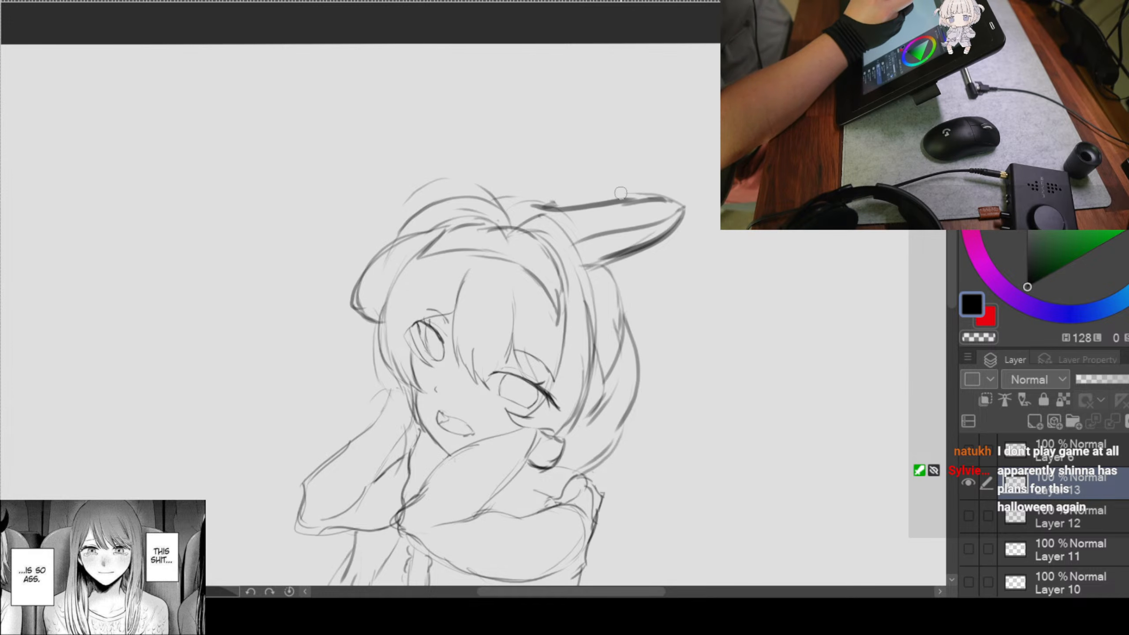
pyautogui.hotkey('ctrl', 'z')
pyautogui.moveTo(666, 201)
pyautogui.mouseDown()
pyautogui.moveTo(605, 200)
pyautogui.moveTo(665, 199)
pyautogui.mouseUp()
pyautogui.hotkey('ctrl', 'z')
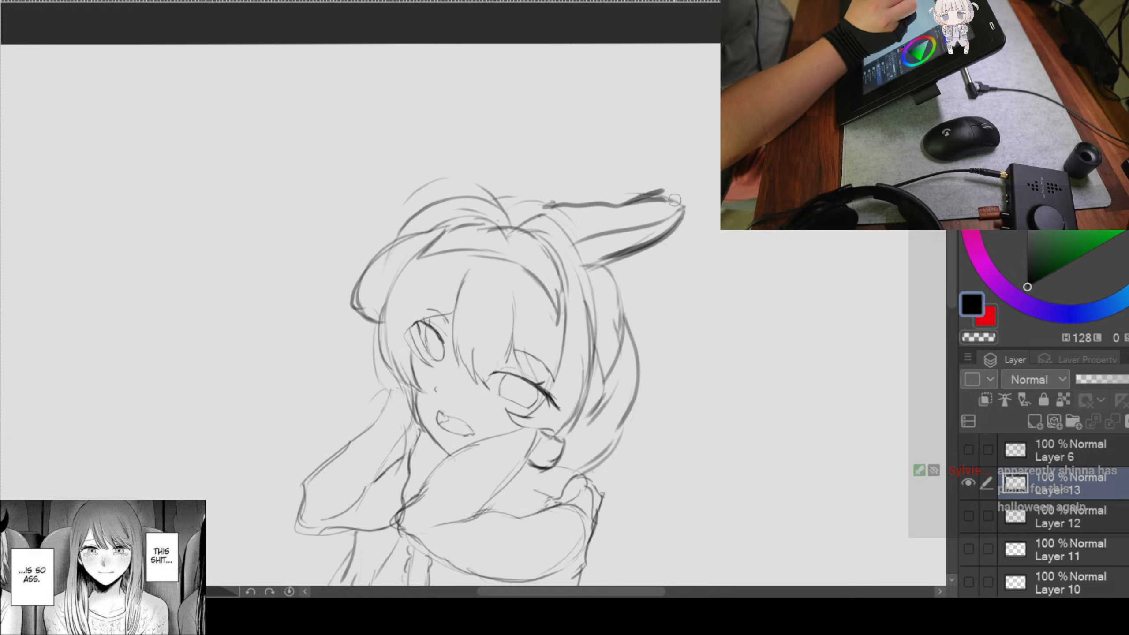
pyautogui.hotkey('ctrl', 'z')
pyautogui.moveTo(545, 207); pyautogui.dragTo(692, 201)
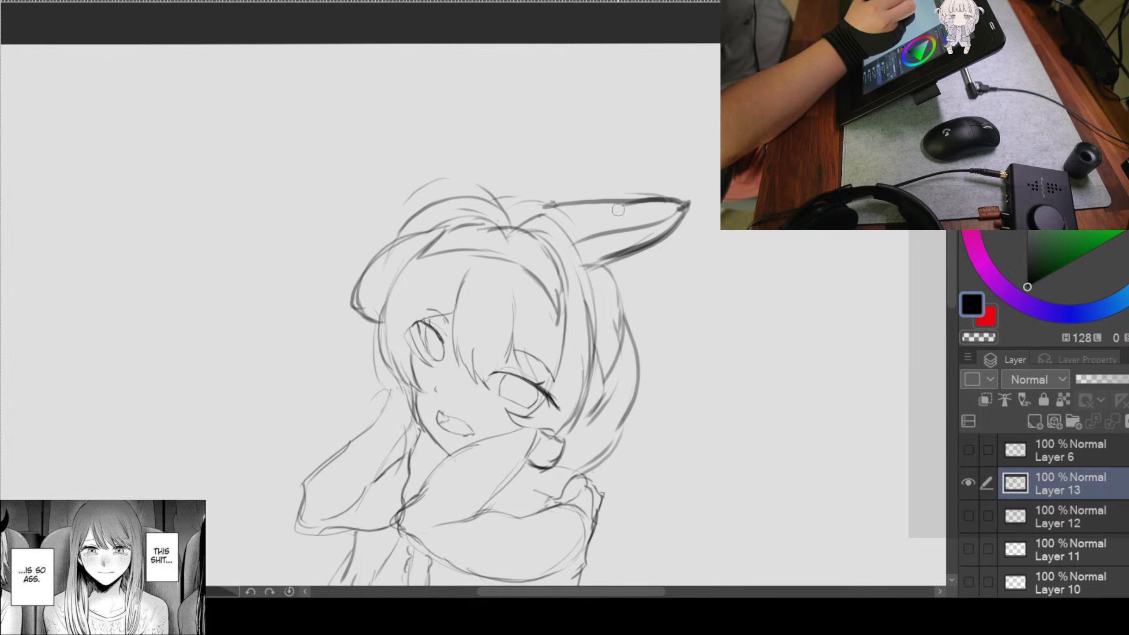
pyautogui.moveTo(569, 216); pyautogui.dragTo(542, 242)
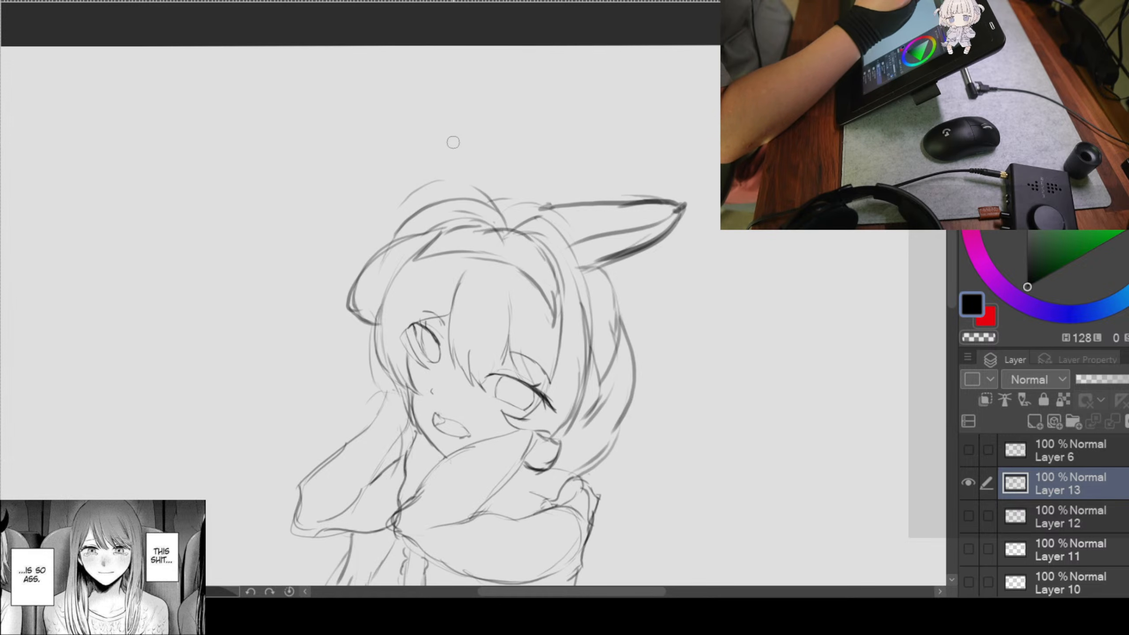
# Step: Draw a second, upright pointed ear on the smaller eye's side of the crown, with outer edges and an inner fold line
pyautogui.moveTo(468, 110); pyautogui.dragTo(434, 189)
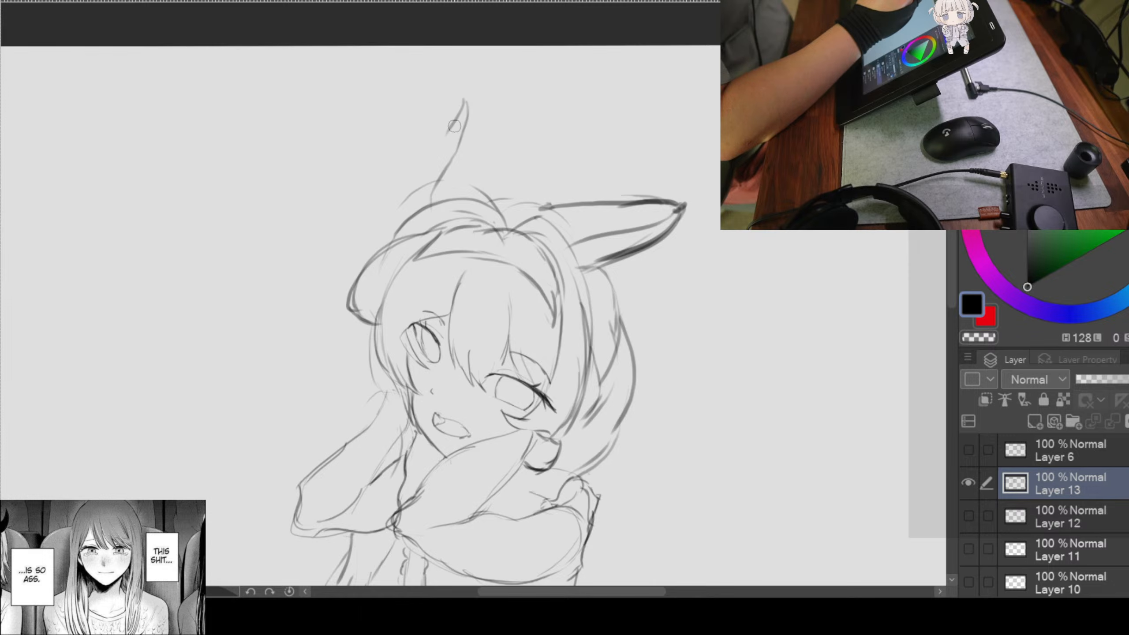
pyautogui.moveTo(463, 100); pyautogui.dragTo(398, 222)
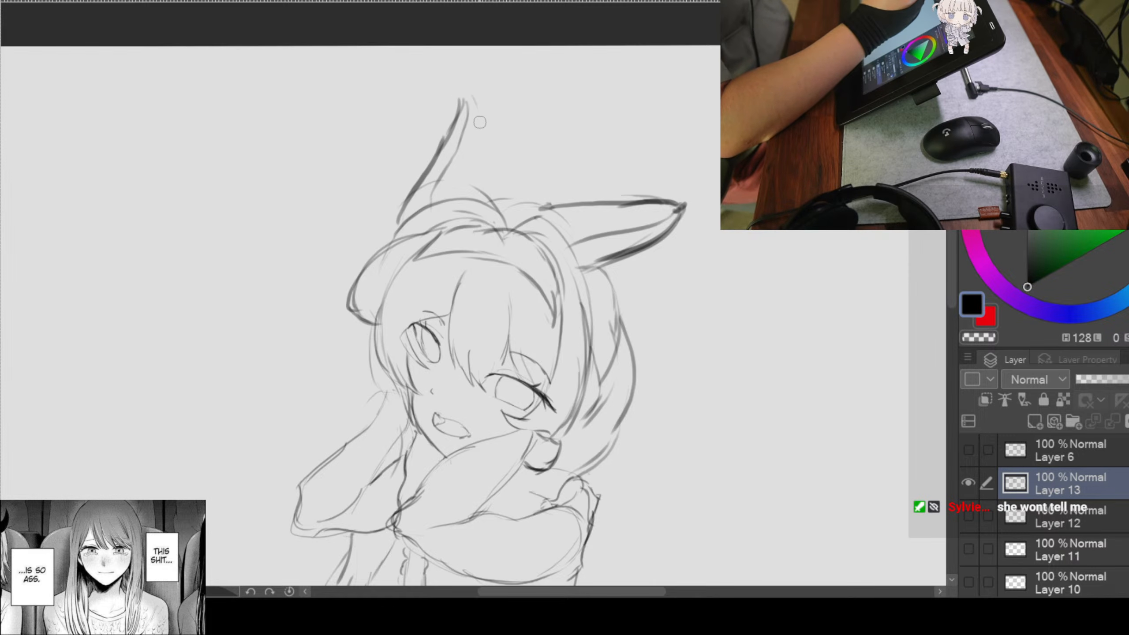
pyautogui.moveTo(471, 99)
pyautogui.mouseDown()
pyautogui.moveTo(469, 164)
pyautogui.moveTo(470, 132)
pyautogui.moveTo(467, 150)
pyautogui.moveTo(482, 194)
pyautogui.moveTo(471, 173)
pyautogui.moveTo(507, 225)
pyautogui.mouseUp()
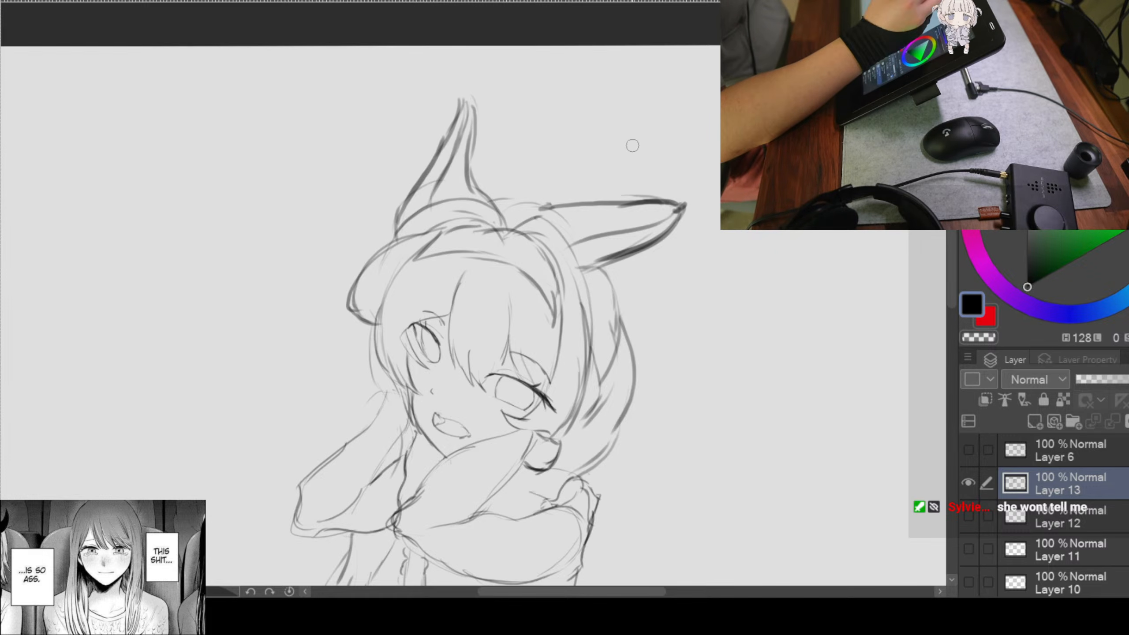
# Step: Lasso the upright ear, rotate it slightly clockwise, shift it along the crown toward the long ear, and clear the selection
pyautogui.scroll(-1, 630, 143)
pyautogui.moveTo(648, 243); pyautogui.dragTo(563, 257)
pyautogui.scroll(1, 492, 144)
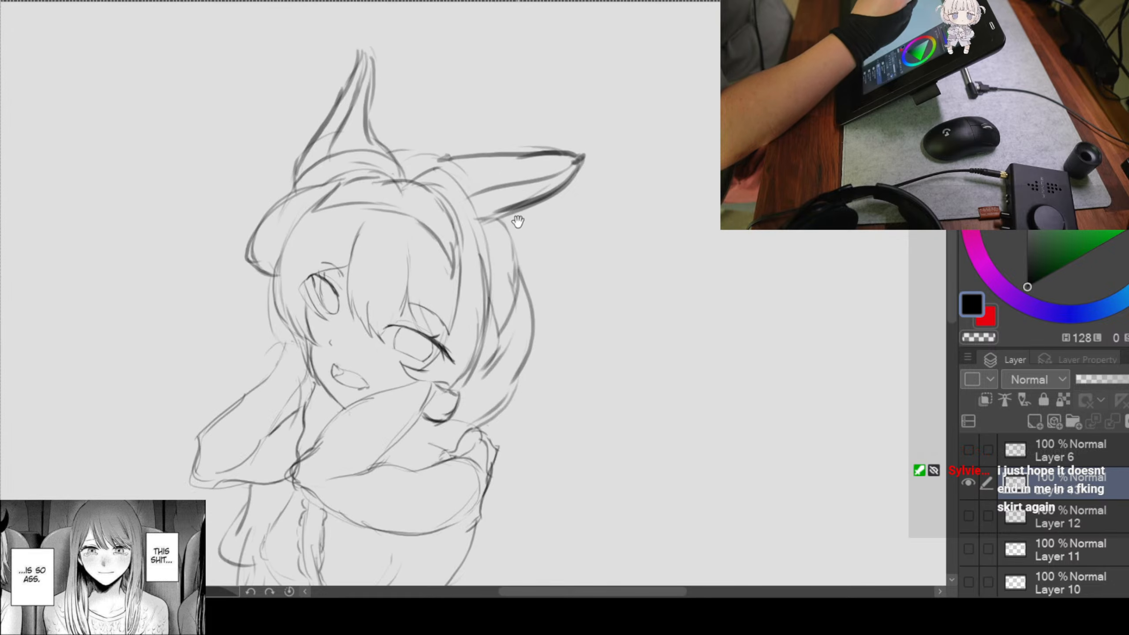
pyautogui.moveTo(559, 295); pyautogui.dragTo(563, 303)
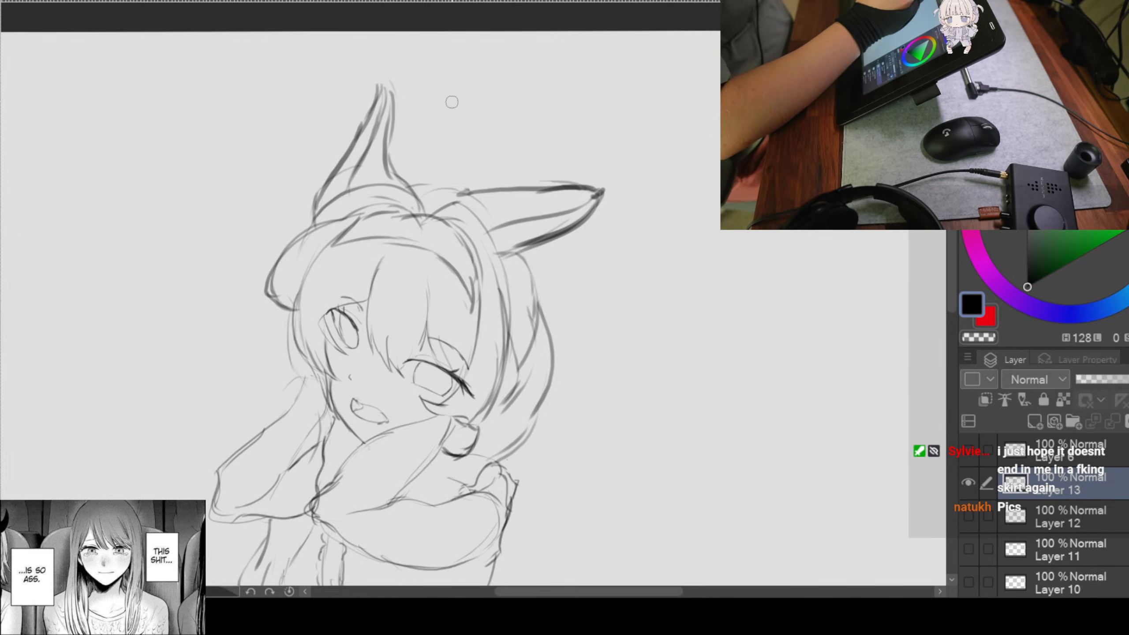
pyautogui.moveTo(425, 76)
pyautogui.mouseDown()
pyautogui.moveTo(370, 80)
pyautogui.moveTo(288, 177)
pyautogui.moveTo(304, 216)
pyautogui.moveTo(439, 166)
pyautogui.moveTo(396, 59)
pyautogui.mouseUp()
pyautogui.hotkey('ctrl', 't')
pyautogui.moveTo(423, 138); pyautogui.dragTo(435, 135)
pyautogui.moveTo(515, 55); pyautogui.dragTo(566, 71)
pyautogui.moveTo(432, 164); pyautogui.dragTo(442, 173)
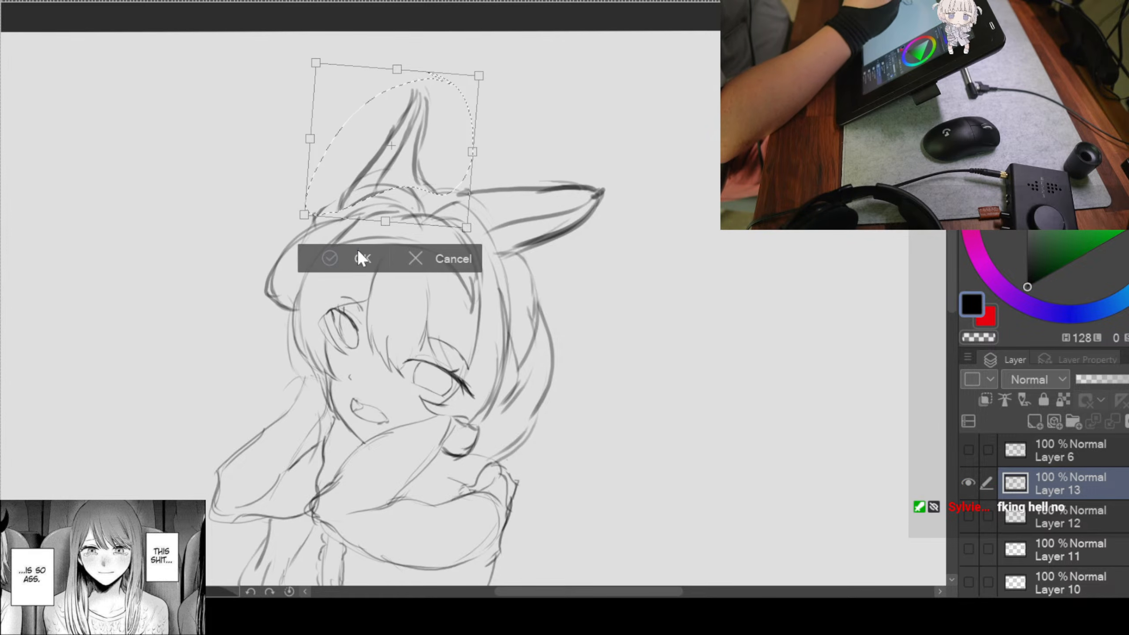
pyautogui.click(336, 258)
pyautogui.hotkey('ctrl', 'd')
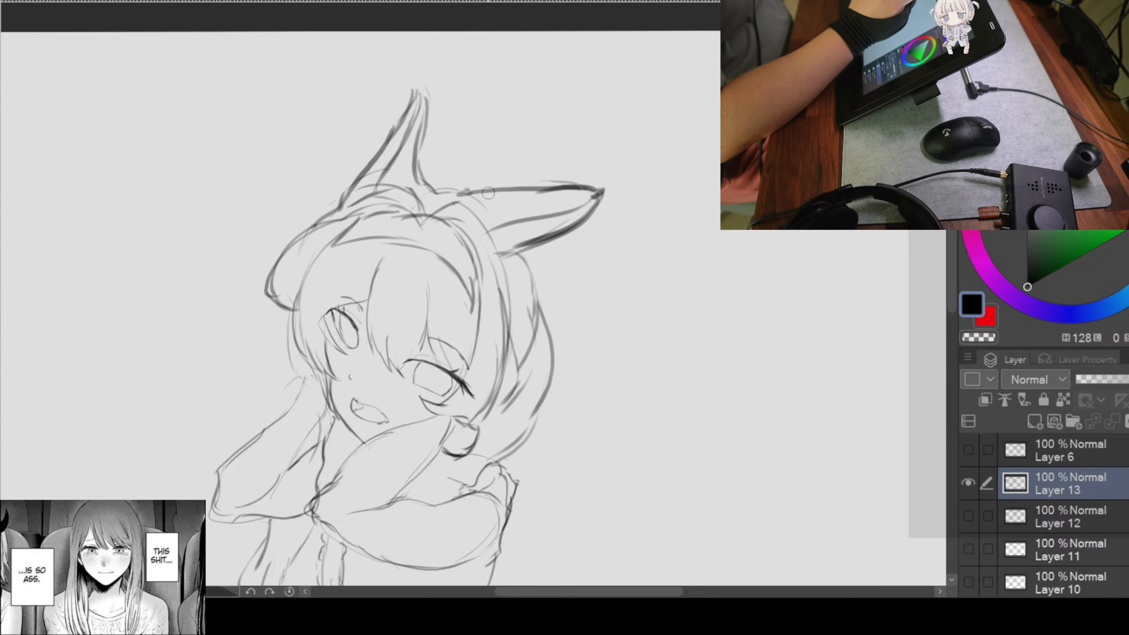
# Step: Scale the whole sketch down to about 80% and move it up toward the canvas's upper edge
pyautogui.hotkey('ctrl', 't')
pyautogui.moveTo(605, 84); pyautogui.dragTo(531, 206)
pyautogui.moveTo(463, 291); pyautogui.dragTo(530, 140)
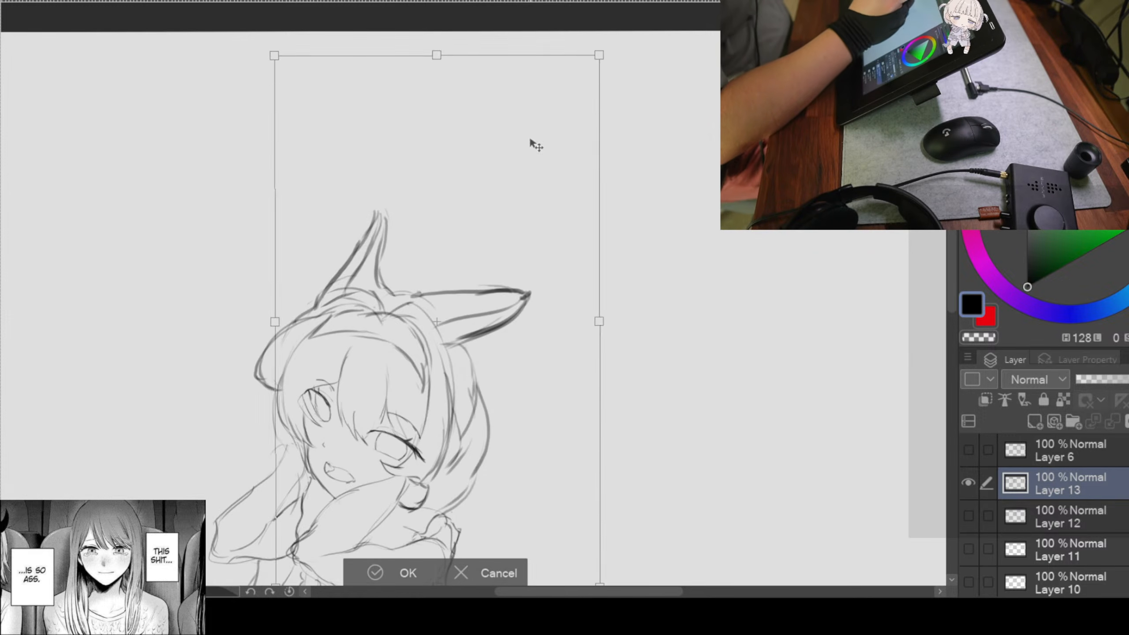
pyautogui.moveTo(469, 312); pyautogui.dragTo(534, 156)
pyautogui.click(369, 574)
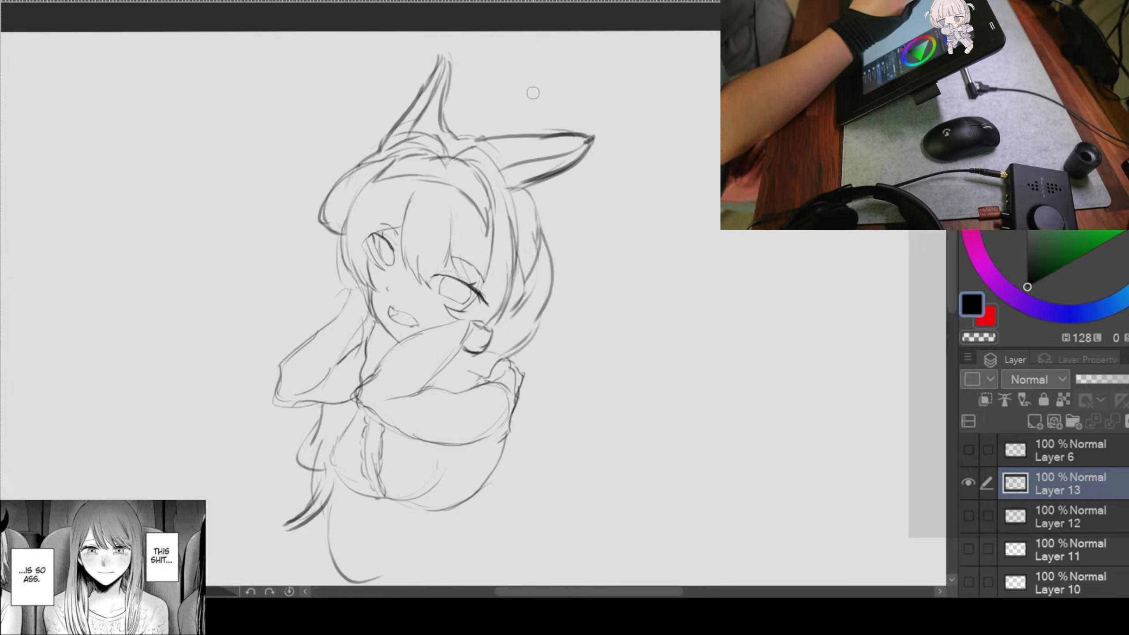
# Step: Draw a rounded loop between the upright ear and the long ear, darkening its end at the upright ear's base
pyautogui.scroll(-3, 449, 355)
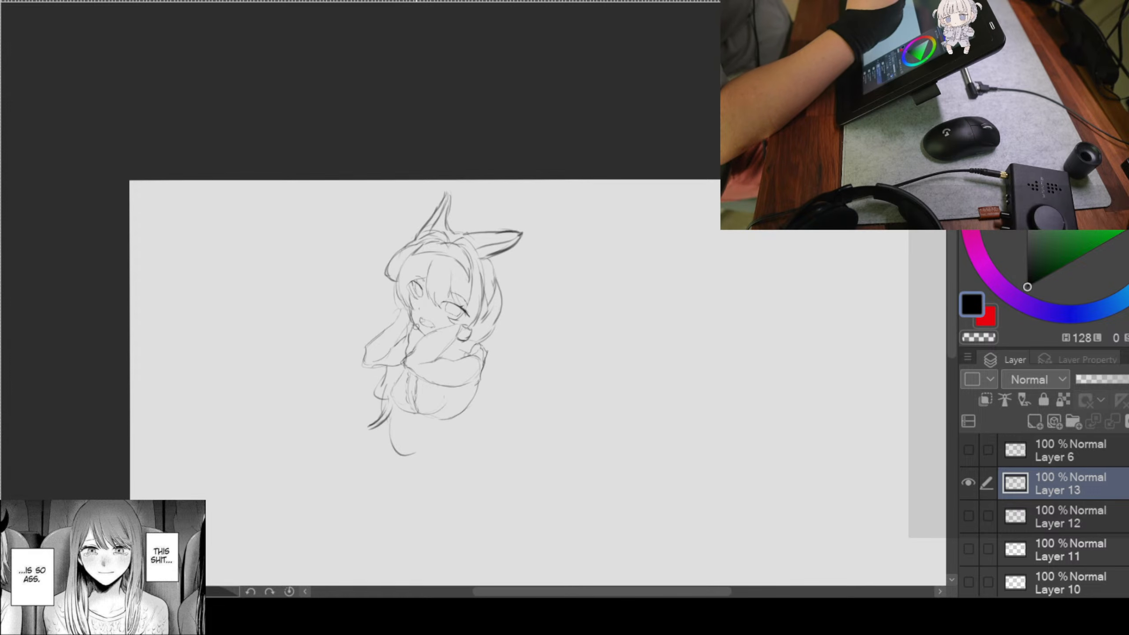
pyautogui.scroll(4, 415, 327)
pyautogui.scroll(-1, 431, 361)
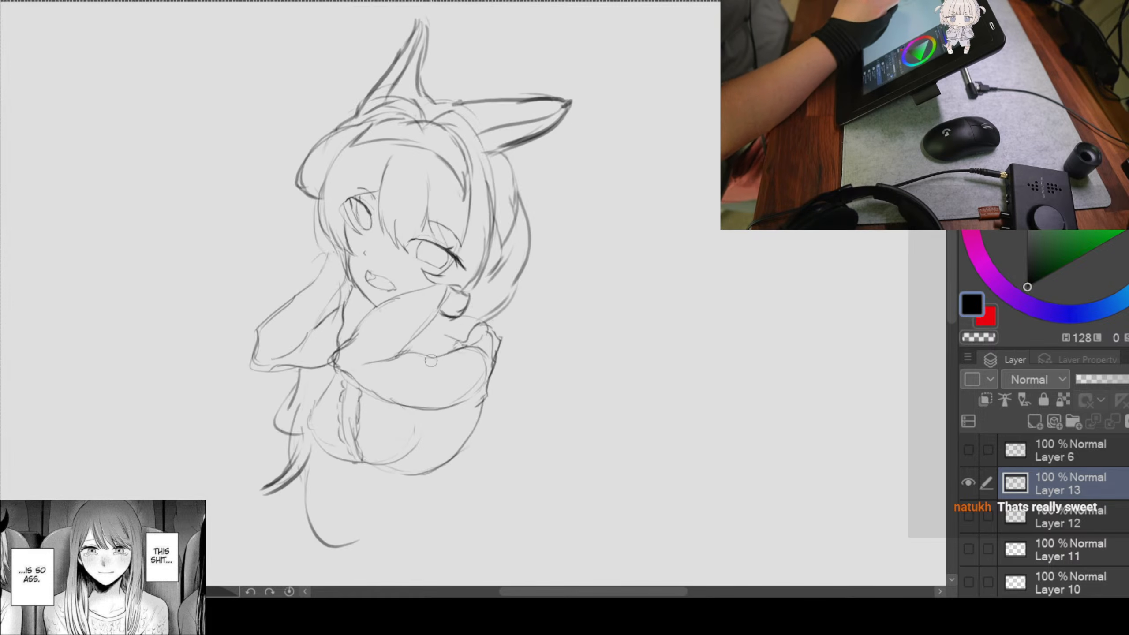
pyautogui.scroll(-1, 433, 380)
pyautogui.scroll(1, 518, 249)
pyautogui.moveTo(556, 190)
pyautogui.mouseDown()
pyautogui.moveTo(590, 260)
pyautogui.moveTo(585, 169)
pyautogui.moveTo(630, 159)
pyautogui.moveTo(618, 192)
pyautogui.mouseUp()
pyautogui.scroll(1, 575, 123)
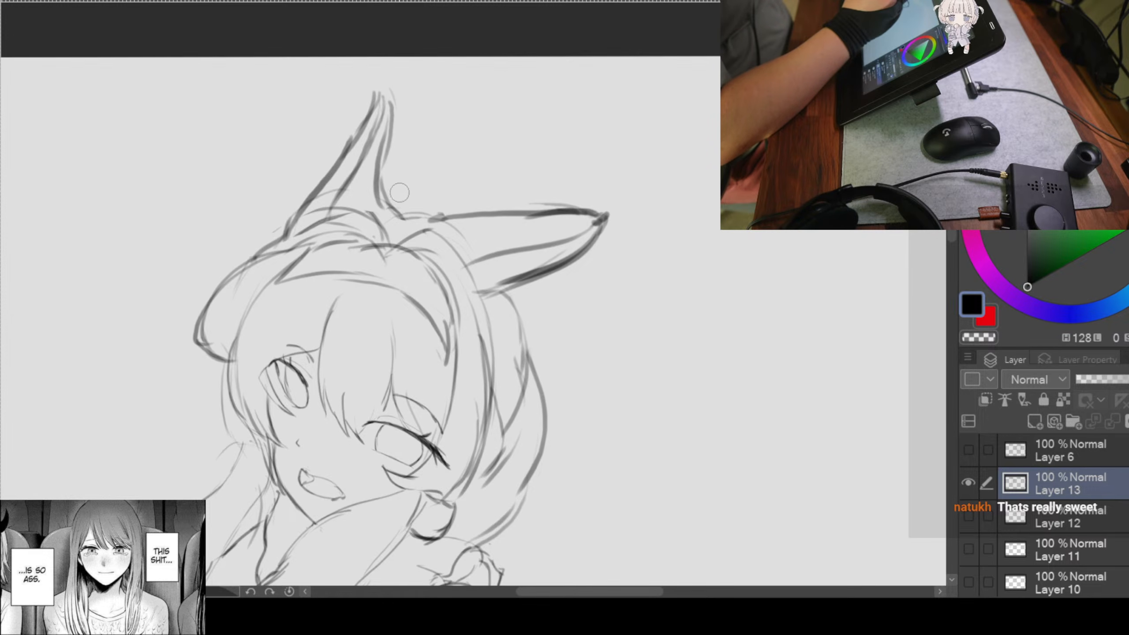
pyautogui.moveTo(394, 196)
pyautogui.mouseDown()
pyautogui.moveTo(487, 151)
pyautogui.moveTo(535, 157)
pyautogui.moveTo(541, 188)
pyautogui.moveTo(526, 207)
pyautogui.mouseUp()
pyautogui.moveTo(533, 147); pyautogui.dragTo(524, 207)
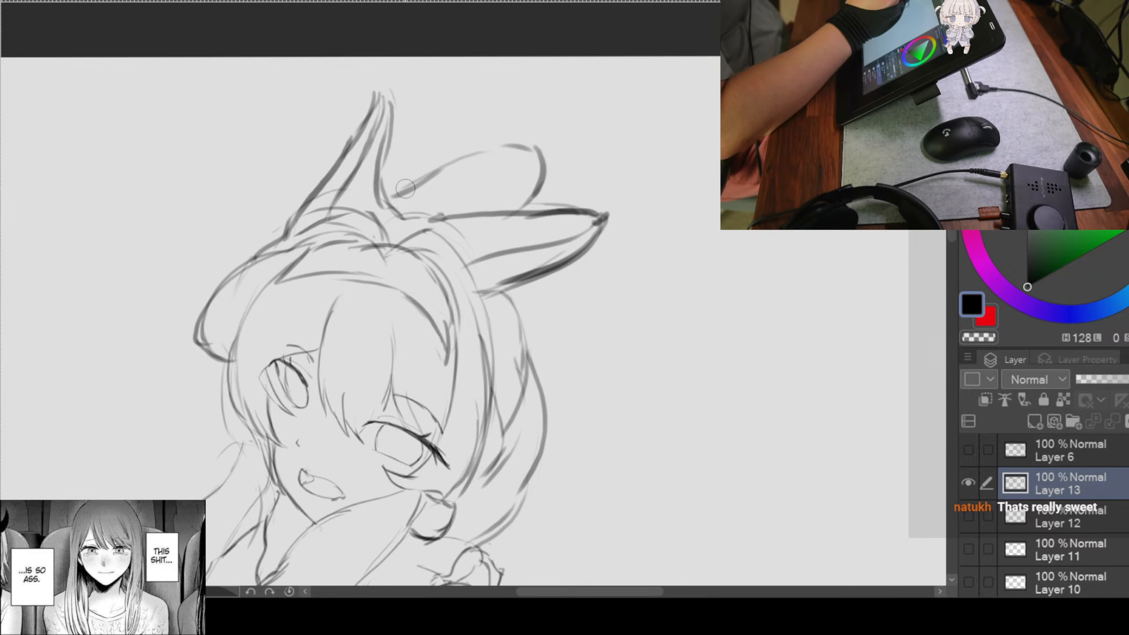
pyautogui.moveTo(406, 189); pyautogui.dragTo(383, 200)
pyautogui.moveTo(456, 196); pyautogui.dragTo(481, 207)
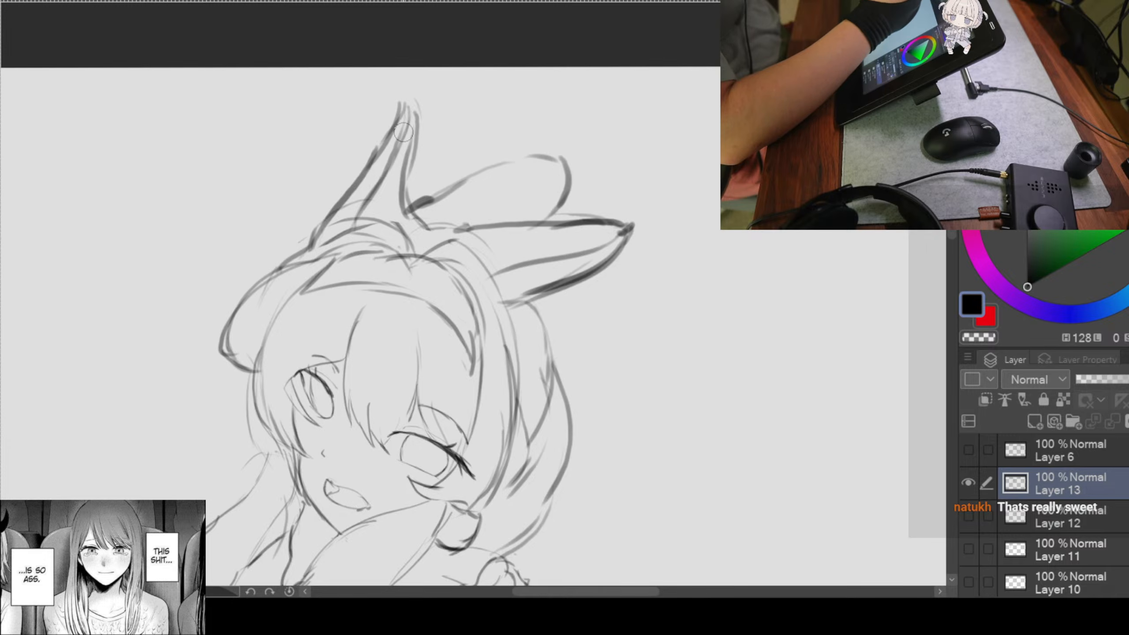
# Step: Scale the whole sketch down again to about 85% and reposition it higher on the canvas
pyautogui.hotkey('ctrl', 't')
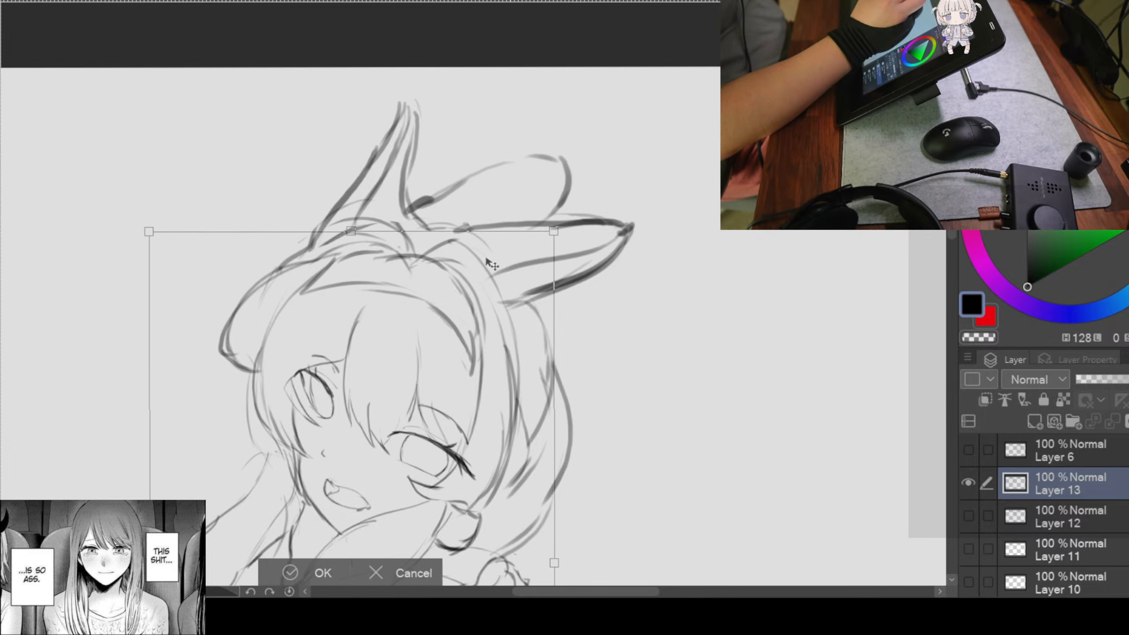
pyautogui.moveTo(454, 314); pyautogui.dragTo(515, 169)
pyautogui.click(341, 573)
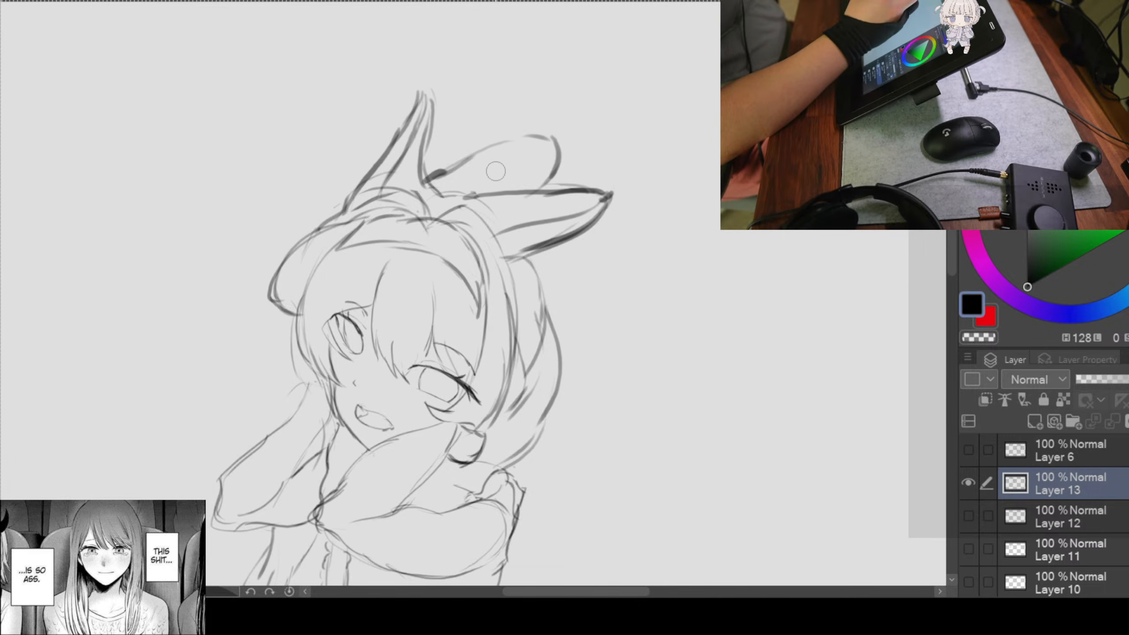
# Step: Draw an angular flap with a peaked corner behind the upright ear, join it to the rounded loop, and add a small curl at the ear's base
pyautogui.scroll(-2, 485, 192)
pyautogui.moveTo(482, 212); pyautogui.dragTo(498, 235)
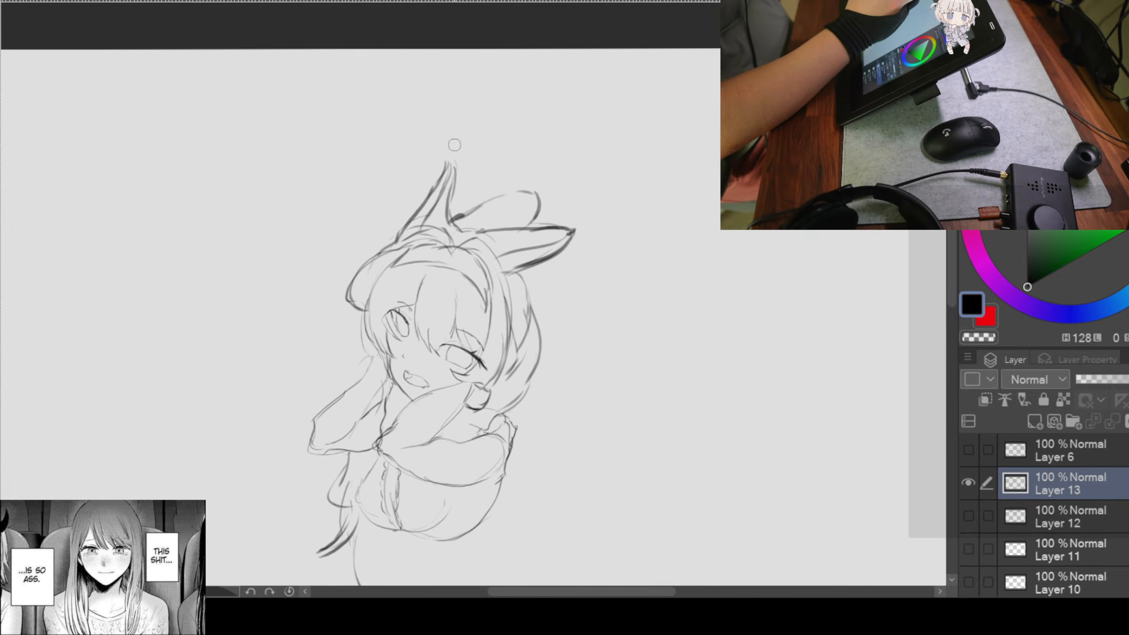
pyautogui.moveTo(424, 161); pyautogui.dragTo(423, 181)
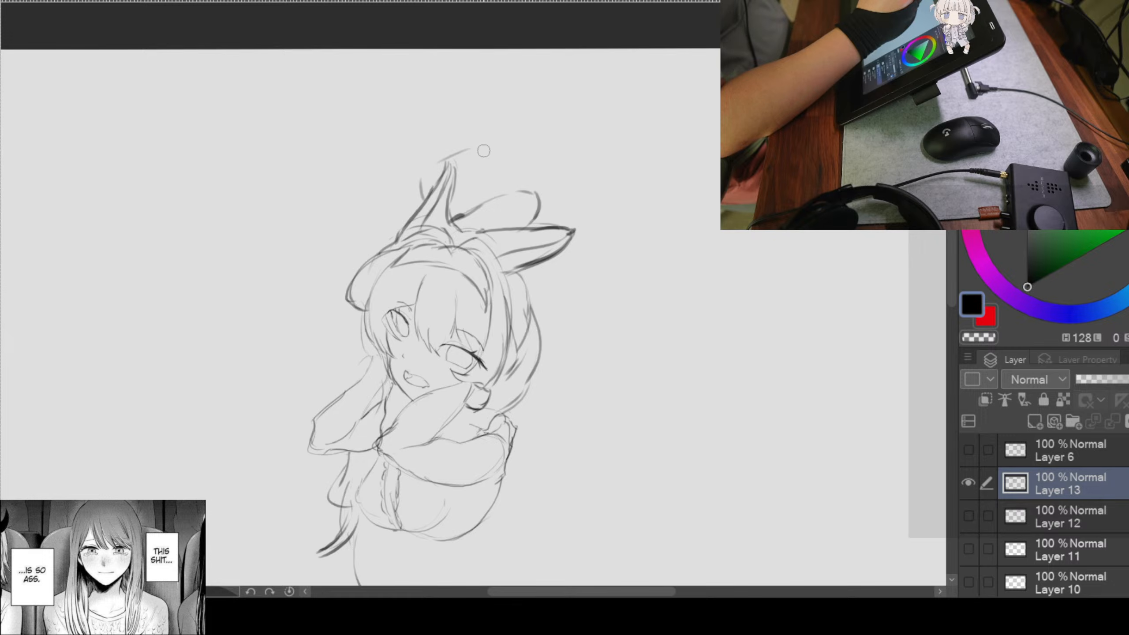
pyautogui.moveTo(469, 150)
pyautogui.mouseDown()
pyautogui.moveTo(486, 147)
pyautogui.moveTo(501, 190)
pyautogui.mouseUp()
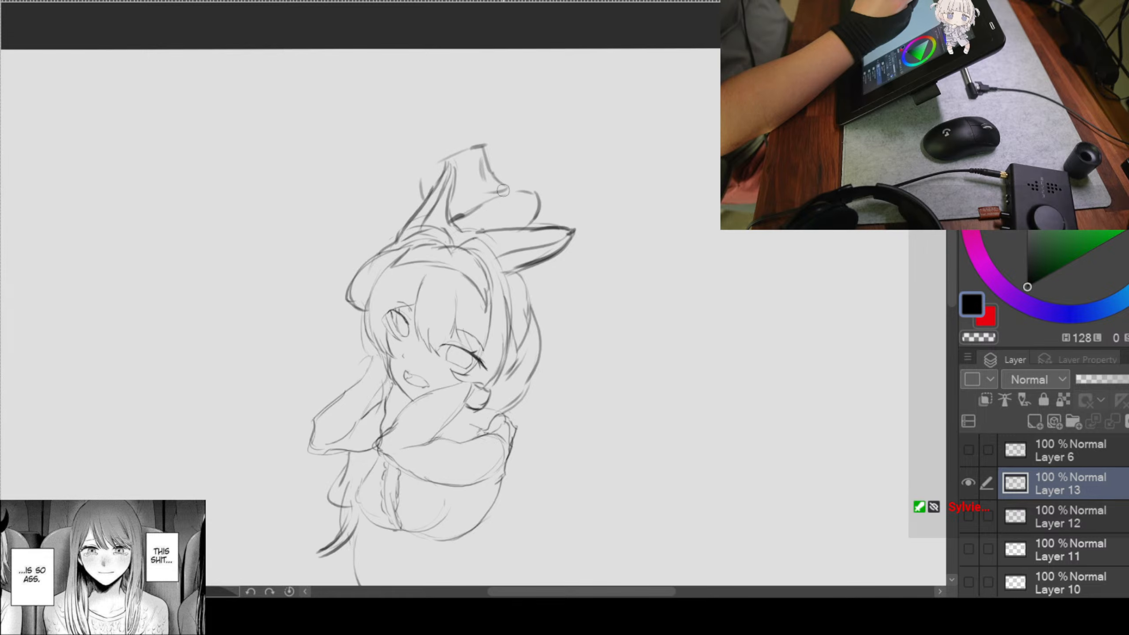
pyautogui.moveTo(505, 183)
pyautogui.mouseDown()
pyautogui.moveTo(466, 208)
pyautogui.moveTo(540, 194)
pyautogui.mouseUp()
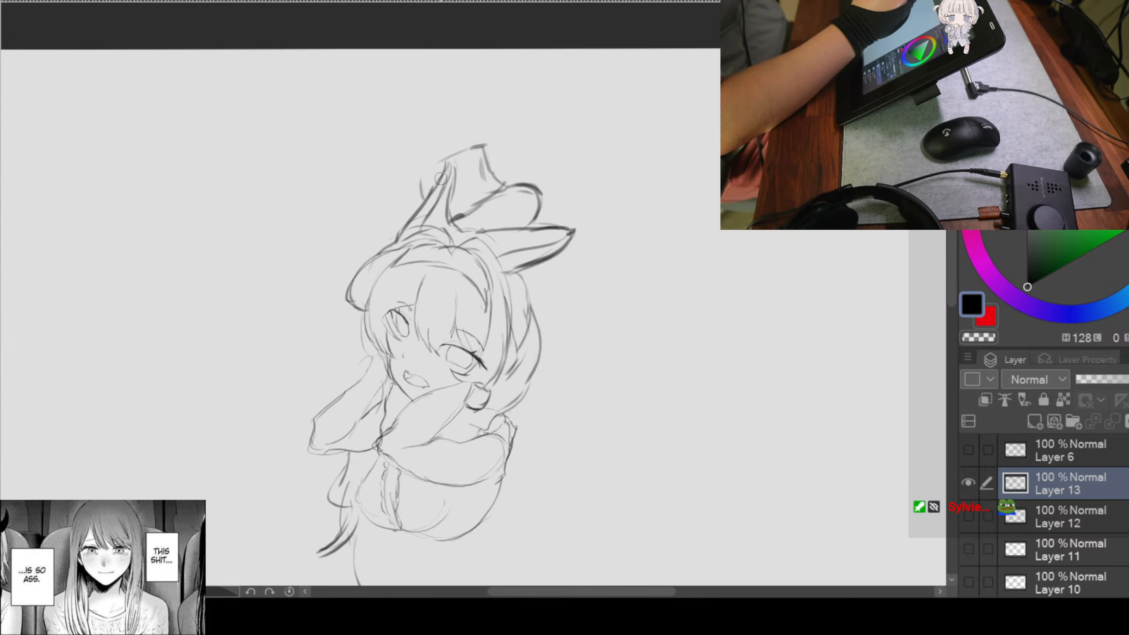
pyautogui.moveTo(445, 163); pyautogui.dragTo(421, 187)
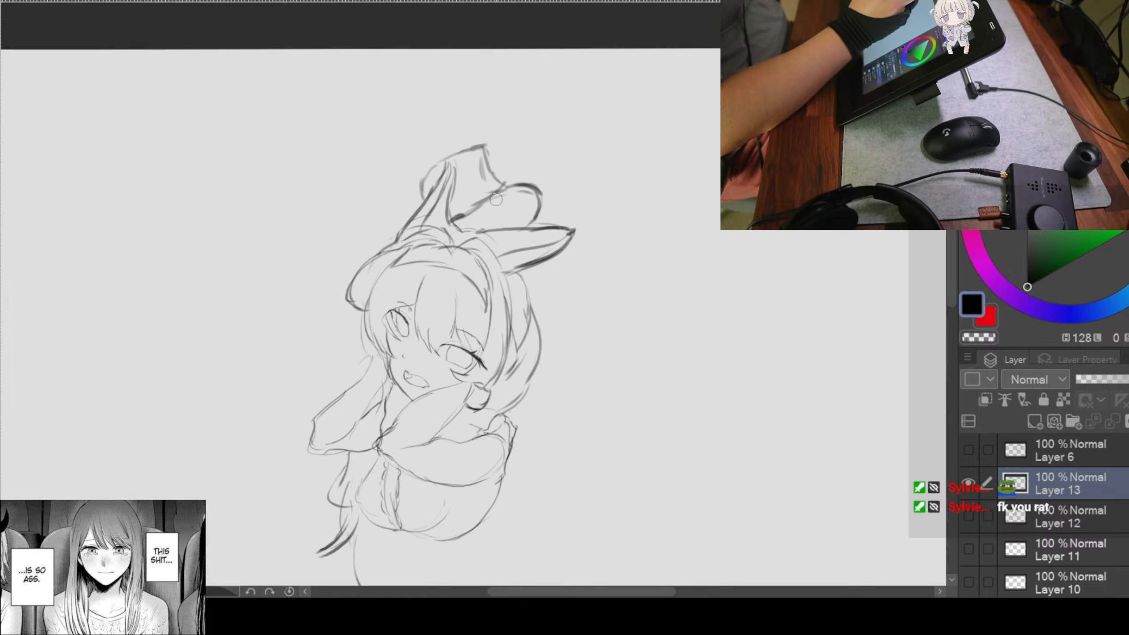
pyautogui.moveTo(494, 215); pyautogui.dragTo(511, 208)
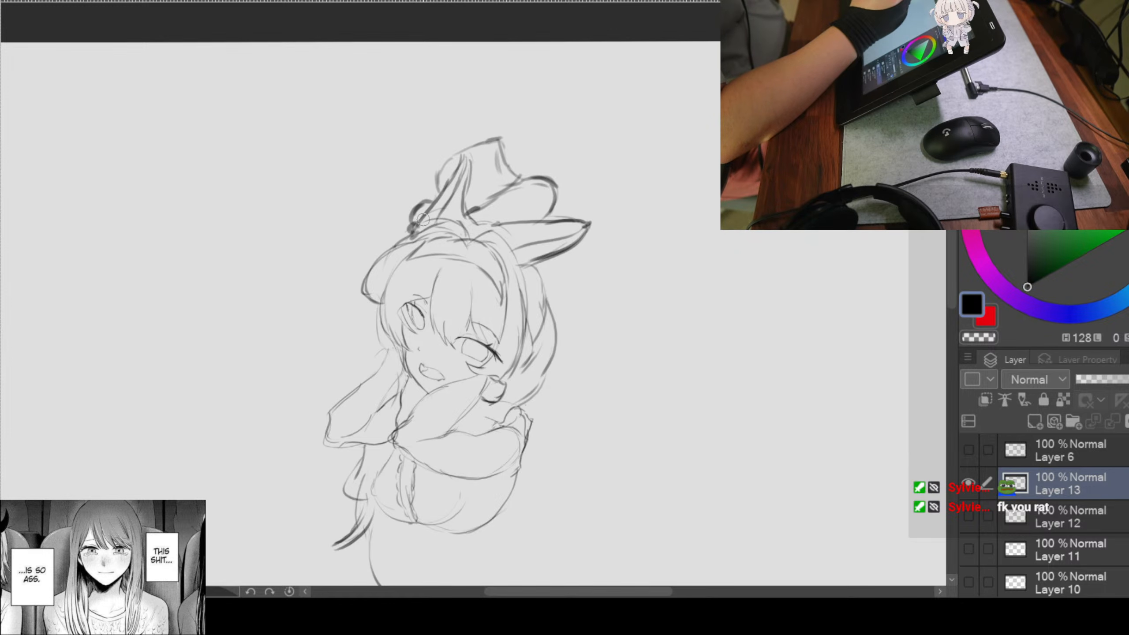
pyautogui.moveTo(448, 205); pyautogui.dragTo(466, 198)
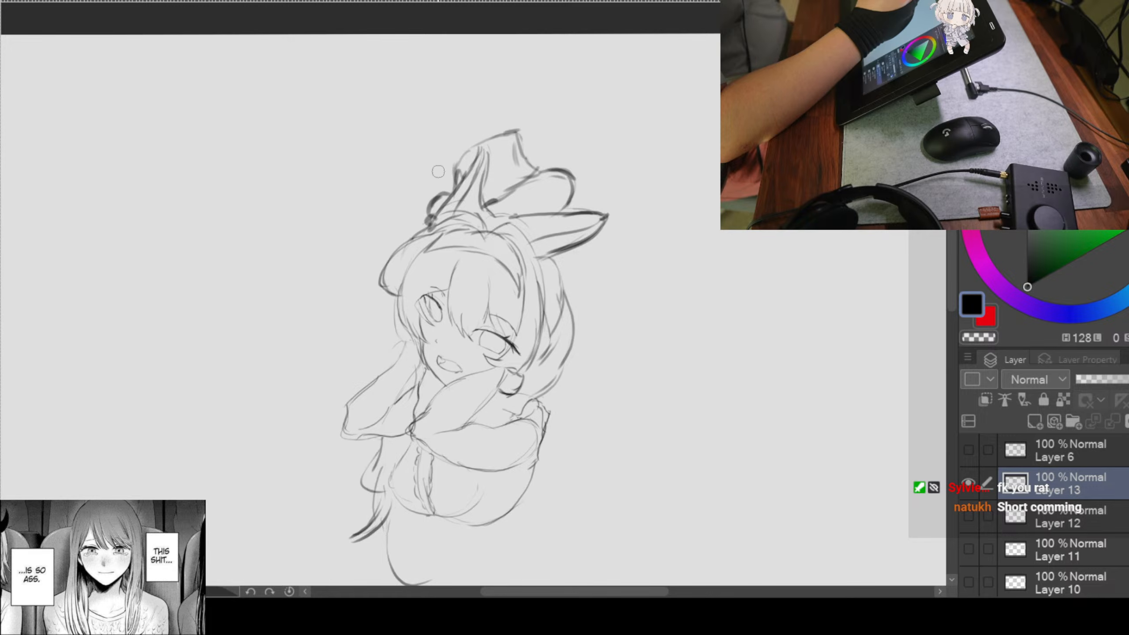
# Step: Draw a wavy, pointed ribbon-like strand rising above the upright ear and a small rounded frill along the ear's outer side
pyautogui.moveTo(445, 164)
pyautogui.mouseDown()
pyautogui.moveTo(503, 85)
pyautogui.moveTo(462, 176)
pyautogui.mouseUp()
pyautogui.moveTo(498, 96)
pyautogui.mouseDown()
pyautogui.moveTo(555, 92)
pyautogui.moveTo(538, 85)
pyautogui.moveTo(450, 175)
pyautogui.mouseUp()
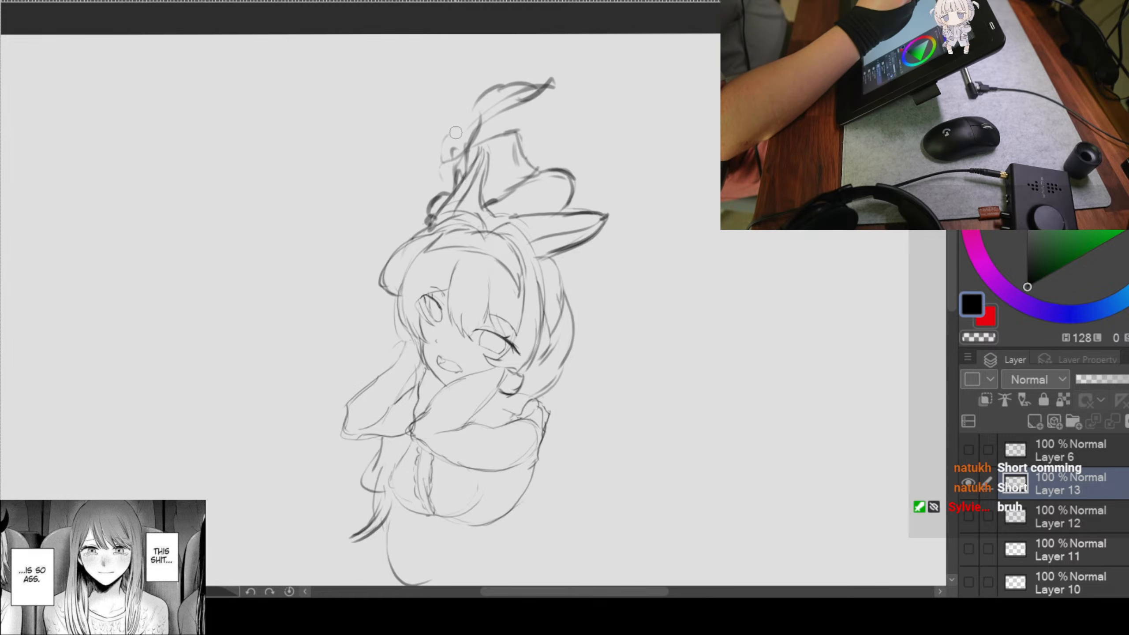
pyautogui.moveTo(437, 165); pyautogui.dragTo(444, 182)
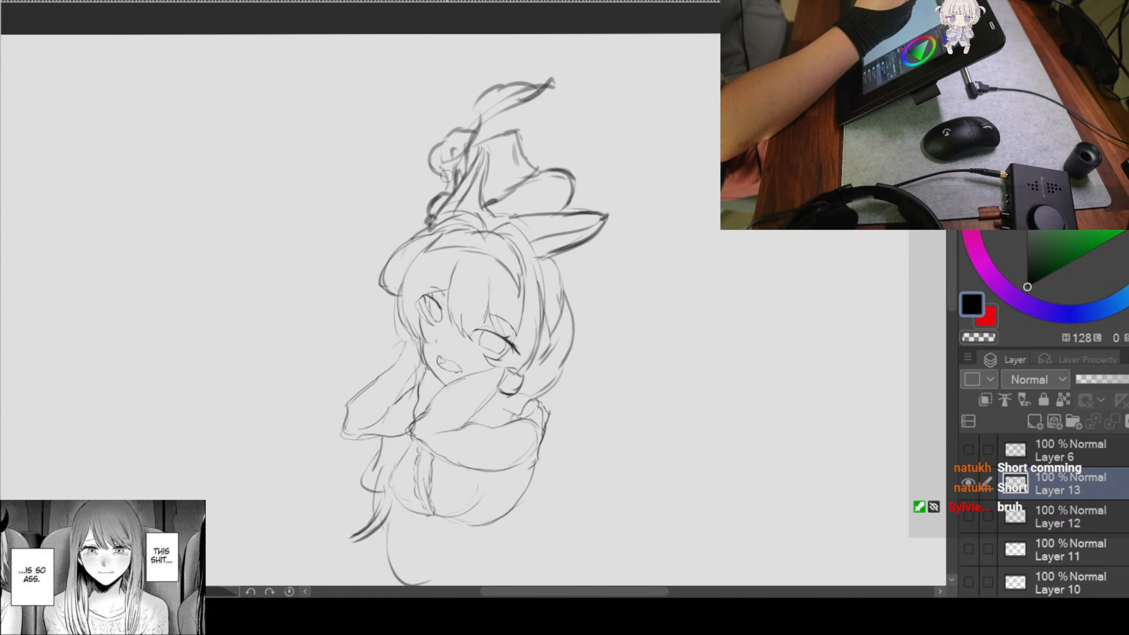
pyautogui.moveTo(577, 204); pyautogui.dragTo(601, 173)
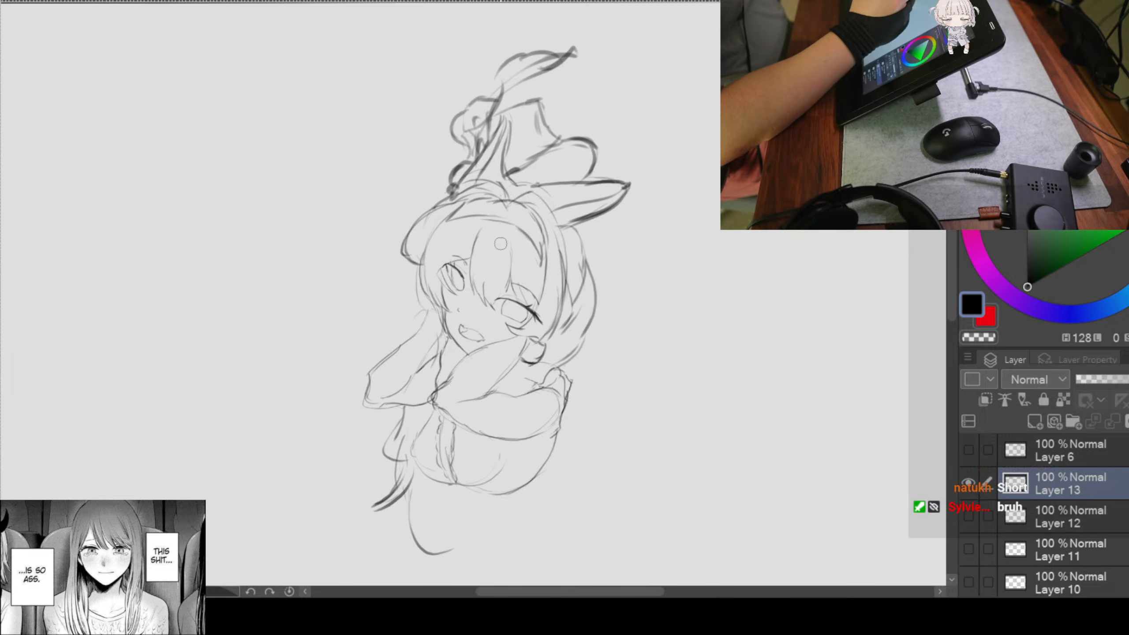
# Step: Draw a frilly, curled ruffle running from the upright ear's base outward and down along the side of the head
pyautogui.moveTo(502, 234); pyautogui.dragTo(522, 217)
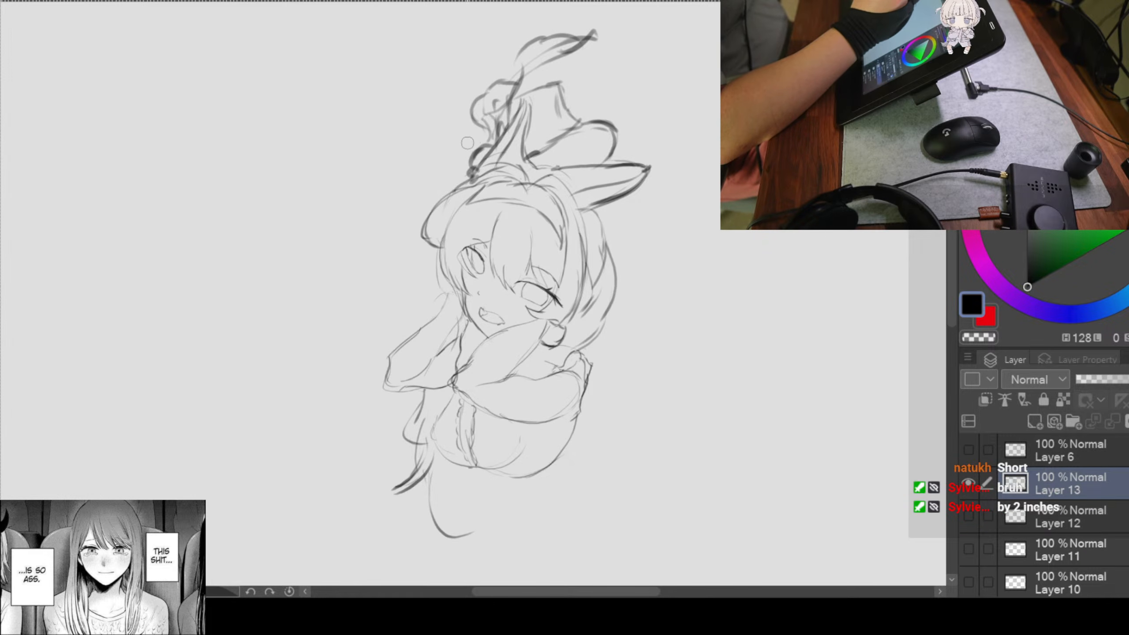
pyautogui.moveTo(474, 143)
pyautogui.mouseDown()
pyautogui.moveTo(450, 156)
pyautogui.moveTo(441, 189)
pyautogui.moveTo(425, 181)
pyautogui.moveTo(395, 195)
pyautogui.moveTo(390, 229)
pyautogui.mouseUp()
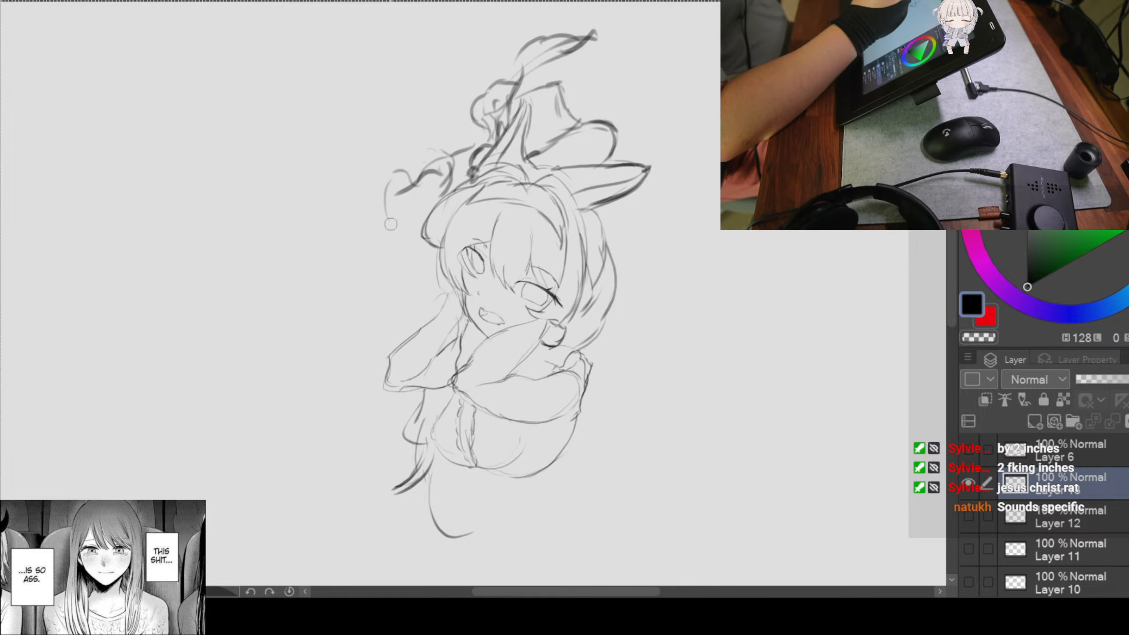
pyautogui.moveTo(405, 189)
pyautogui.mouseDown()
pyautogui.moveTo(400, 215)
pyautogui.moveTo(418, 206)
pyautogui.moveTo(425, 254)
pyautogui.moveTo(412, 271)
pyautogui.mouseUp()
pyautogui.moveTo(409, 236); pyautogui.dragTo(417, 275)
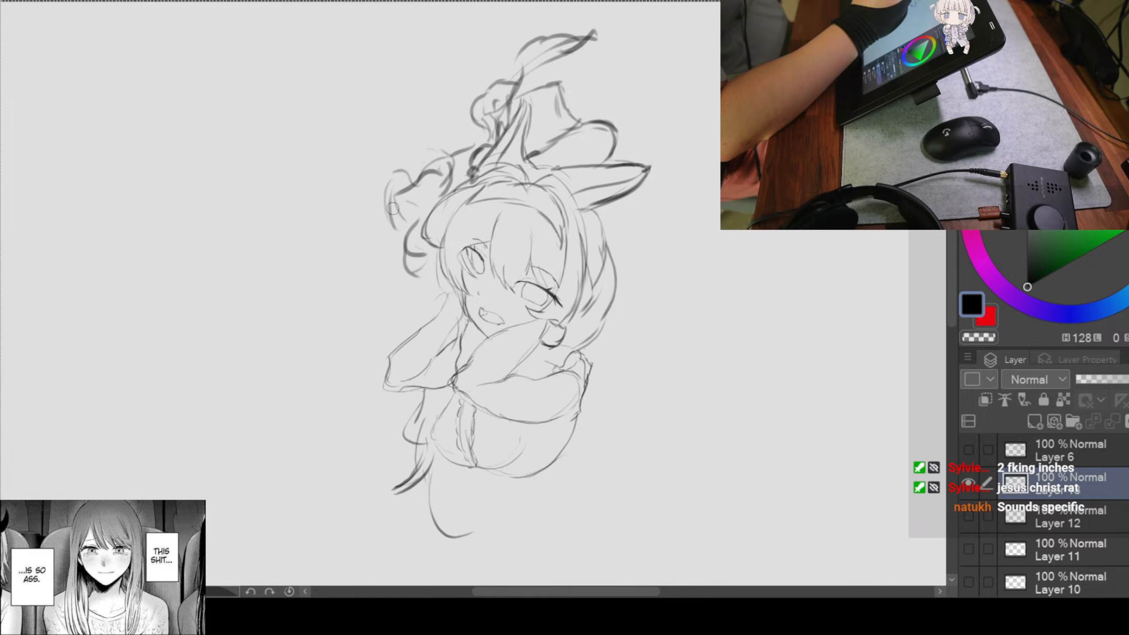
pyautogui.moveTo(392, 210)
pyautogui.mouseDown()
pyautogui.moveTo(387, 271)
pyautogui.moveTo(412, 284)
pyautogui.mouseUp()
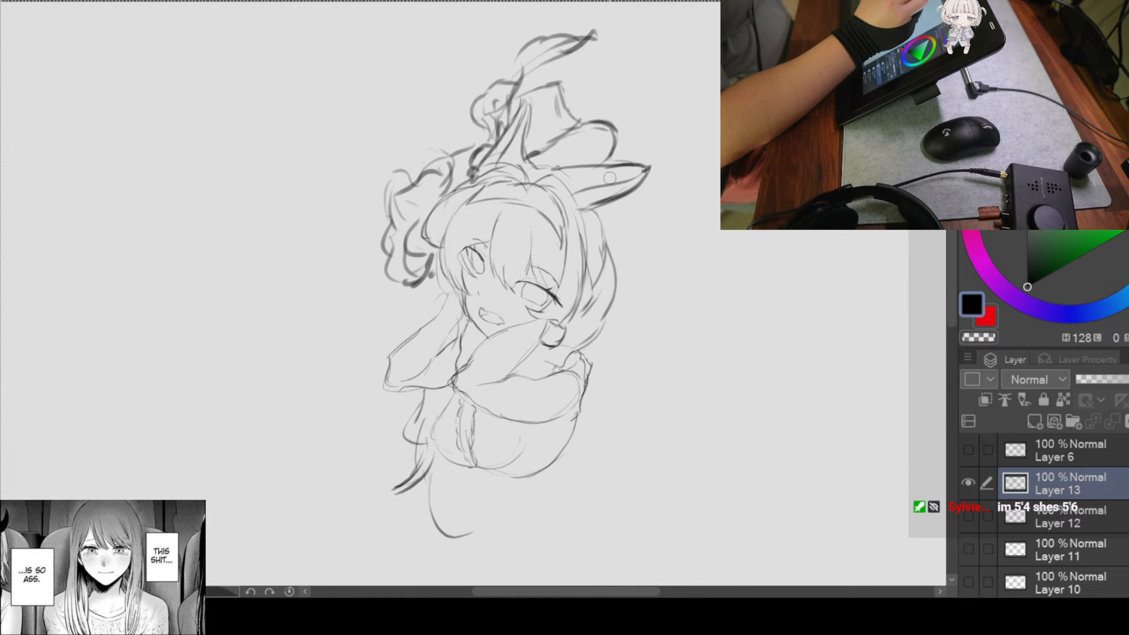
pyautogui.scroll(-1, 499, 196)
pyautogui.scroll(1, 542, 165)
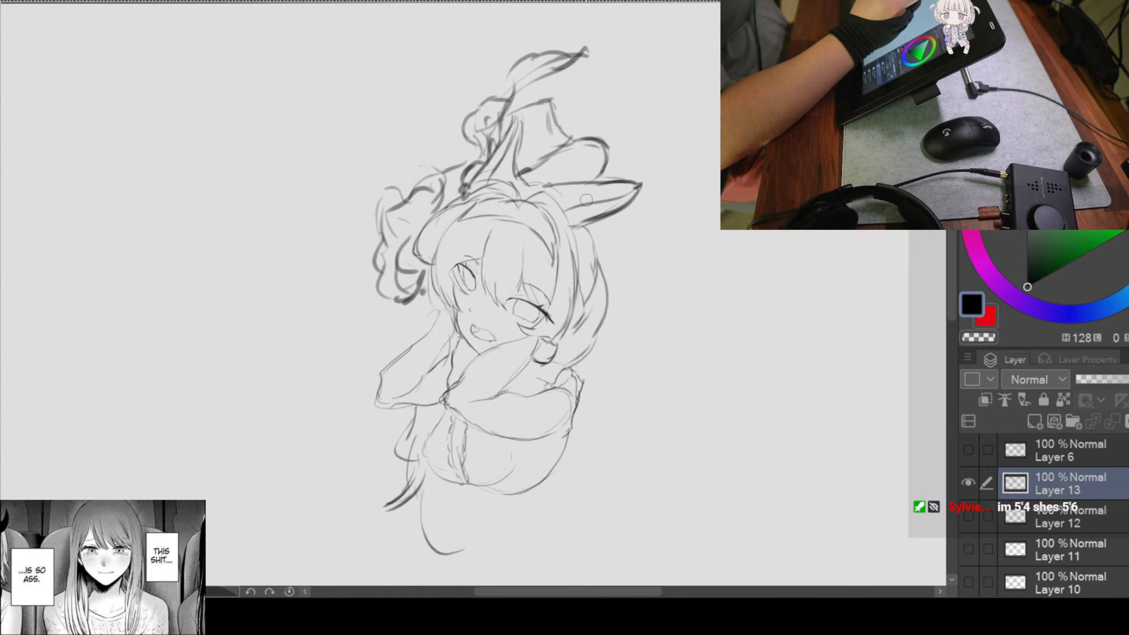
pyautogui.moveTo(645, 256); pyautogui.dragTo(577, 217)
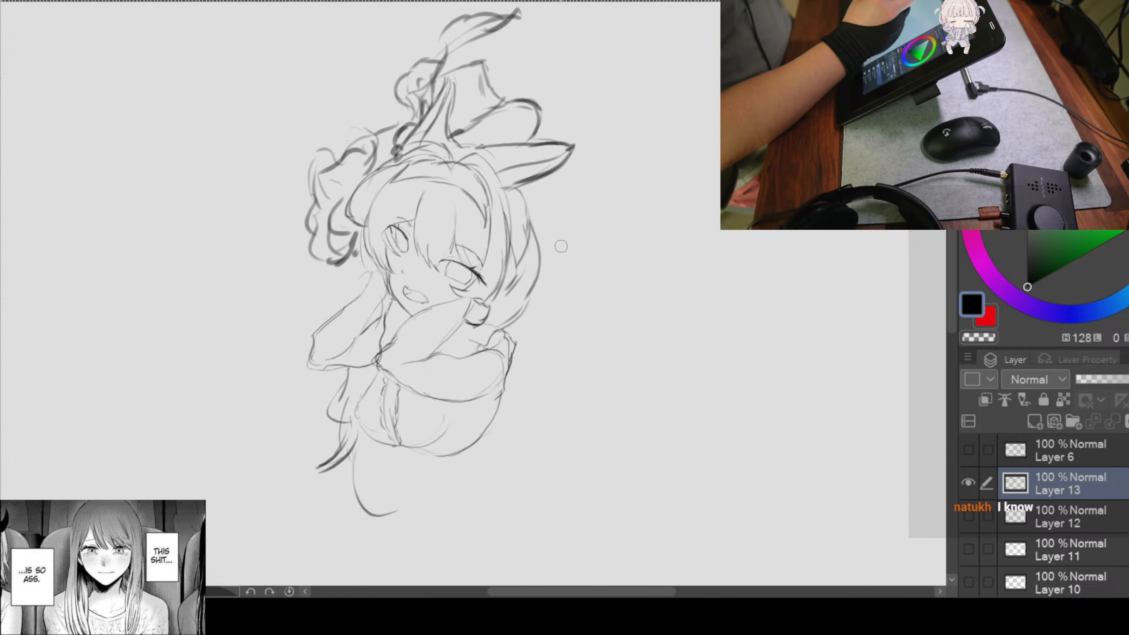
pyautogui.scroll(1, 548, 268)
pyautogui.scroll(-1, 559, 314)
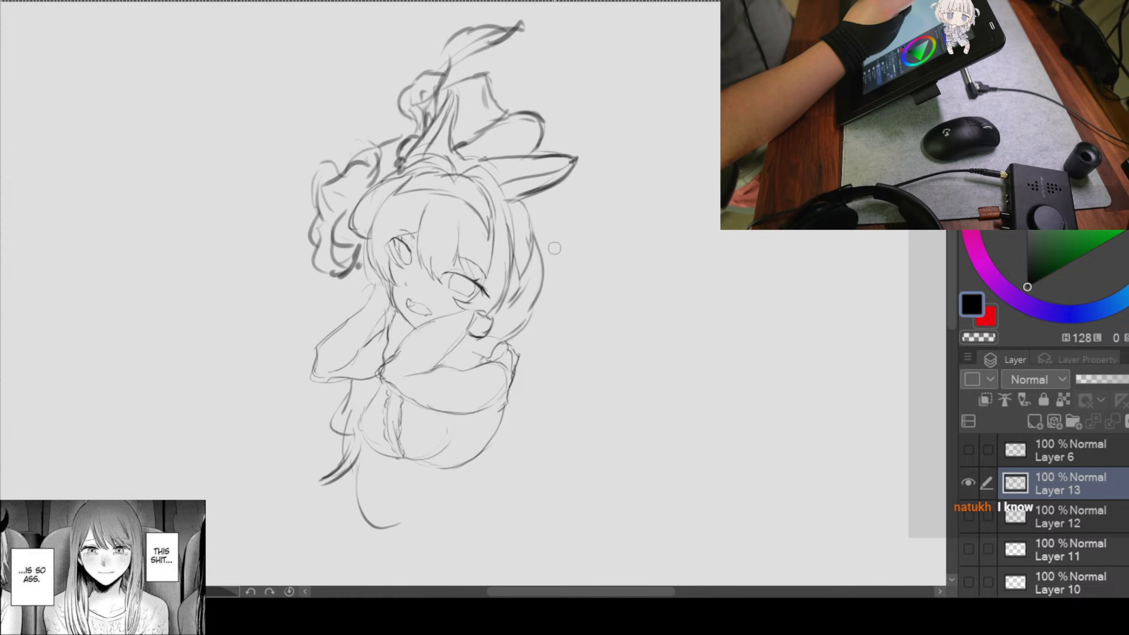
# Step: Erase the inner contour of the raised forearm's sleeve between the cuff and the elbow
pyautogui.scroll(1, 555, 248)
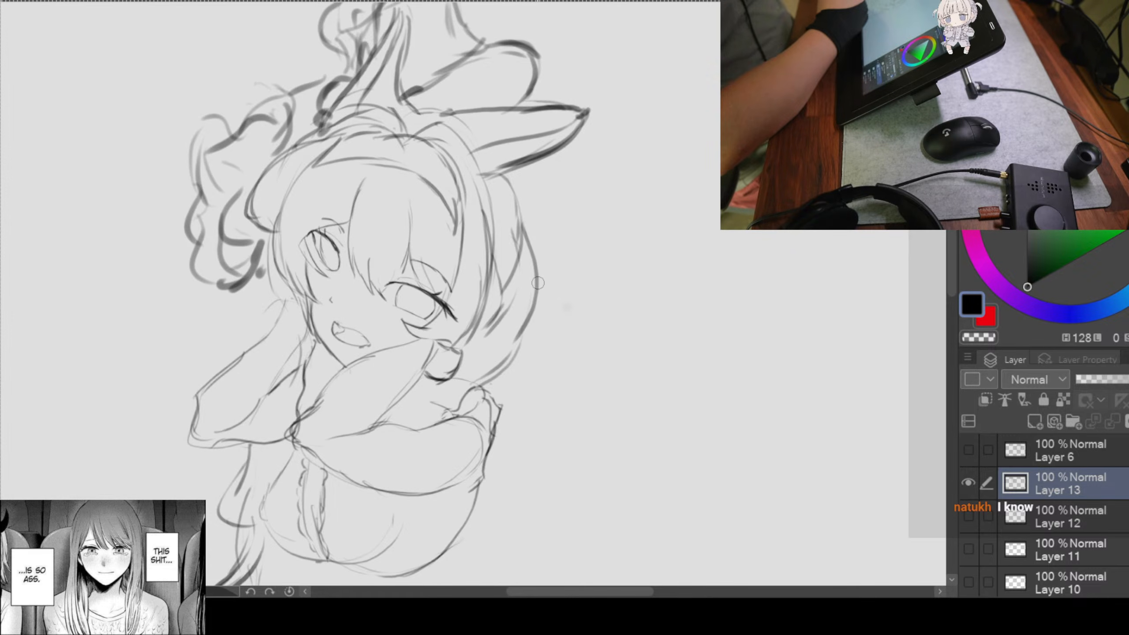
pyautogui.moveTo(564, 326)
pyautogui.mouseDown()
pyautogui.moveTo(589, 305)
pyautogui.moveTo(622, 166)
pyautogui.mouseUp()
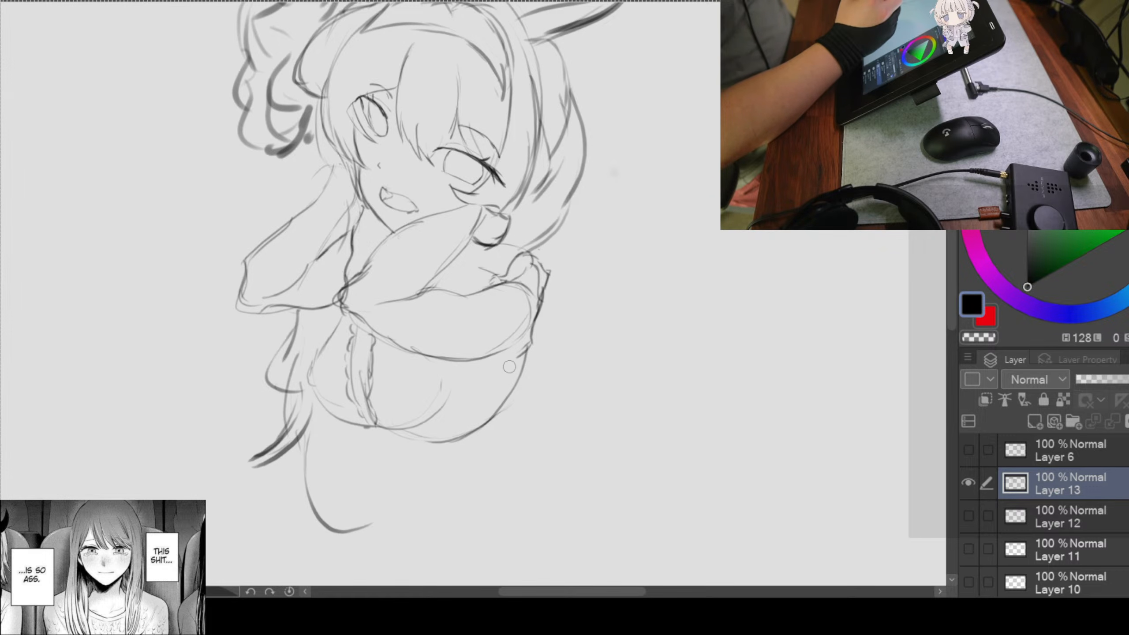
pyautogui.press('e')
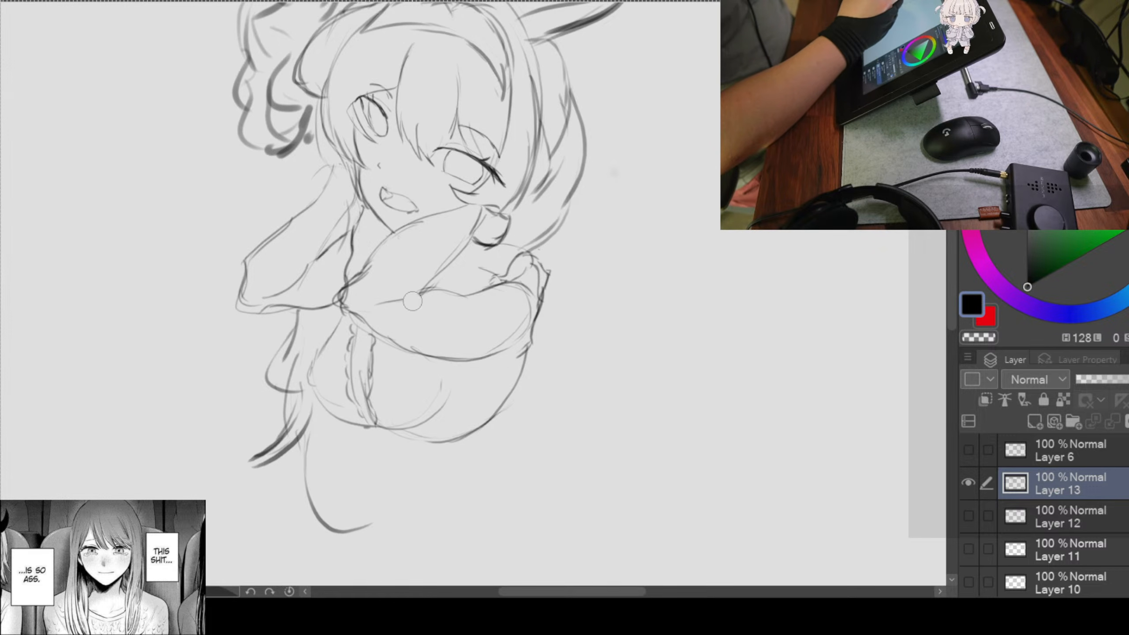
pyautogui.moveTo(412, 302)
pyautogui.mouseDown()
pyautogui.moveTo(471, 232)
pyautogui.moveTo(441, 264)
pyautogui.mouseUp()
# Step: Redraw the raised sleeve's inner contour as a darker line from the cuff to a sharp elbow corner with a short fold
pyautogui.press('p')
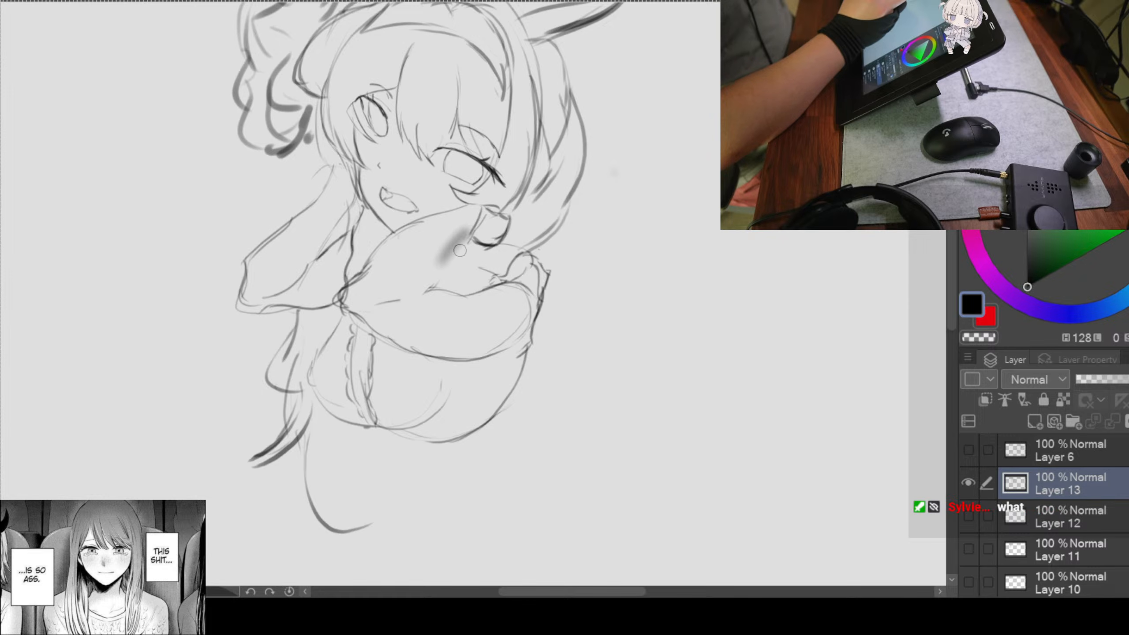
pyautogui.hotkey('ctrl', 'z')
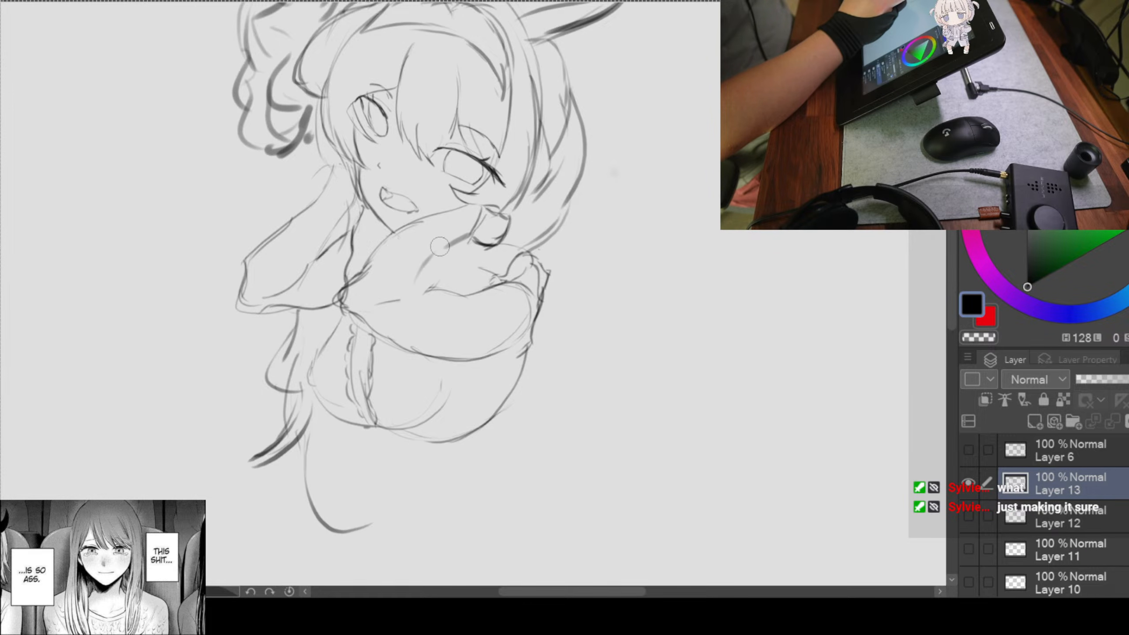
pyautogui.moveTo(438, 249); pyautogui.dragTo(422, 294)
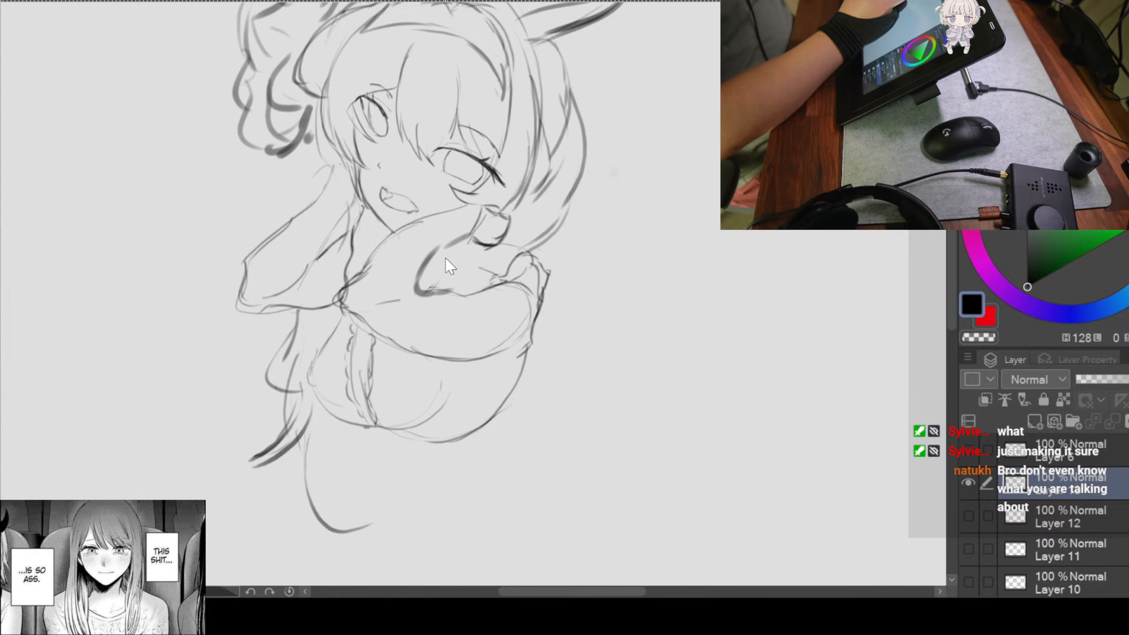
pyautogui.hotkey('ctrl', 'z')
pyautogui.hotkey('ctrl', 'z')
pyautogui.moveTo(470, 234); pyautogui.dragTo(421, 275)
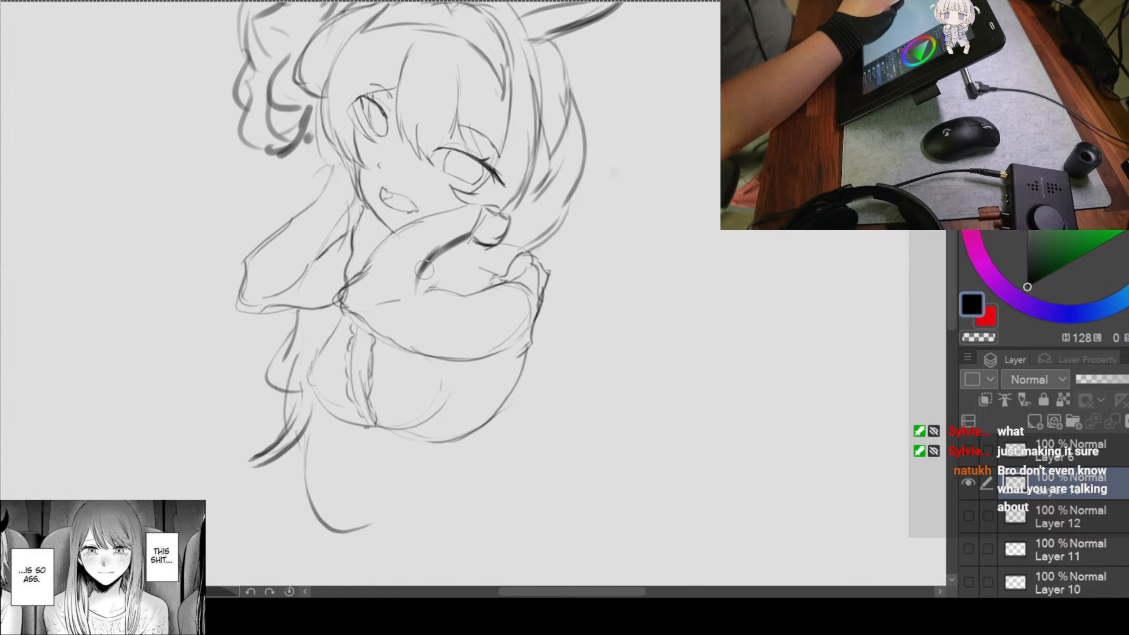
pyautogui.hotkey('ctrl', 'z')
pyautogui.moveTo(467, 235)
pyautogui.mouseDown()
pyautogui.moveTo(416, 280)
pyautogui.moveTo(426, 265)
pyautogui.moveTo(416, 299)
pyautogui.mouseUp()
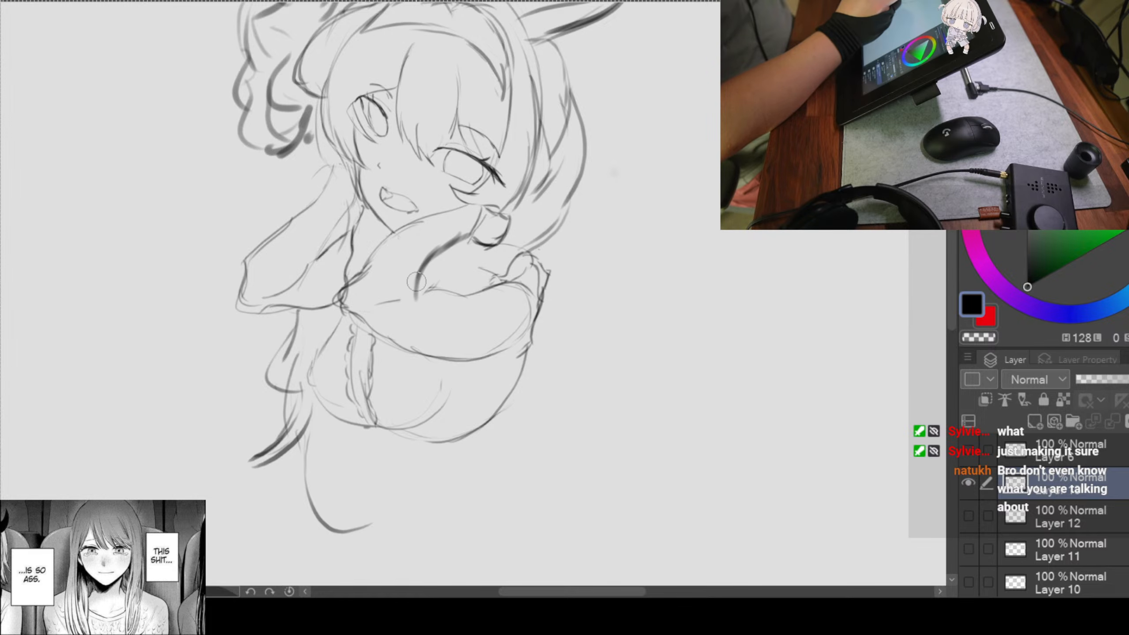
pyautogui.hotkey('ctrl', 'z')
pyautogui.moveTo(468, 233)
pyautogui.mouseDown()
pyautogui.moveTo(425, 280)
pyautogui.moveTo(431, 257)
pyautogui.moveTo(415, 303)
pyautogui.moveTo(470, 307)
pyautogui.mouseUp()
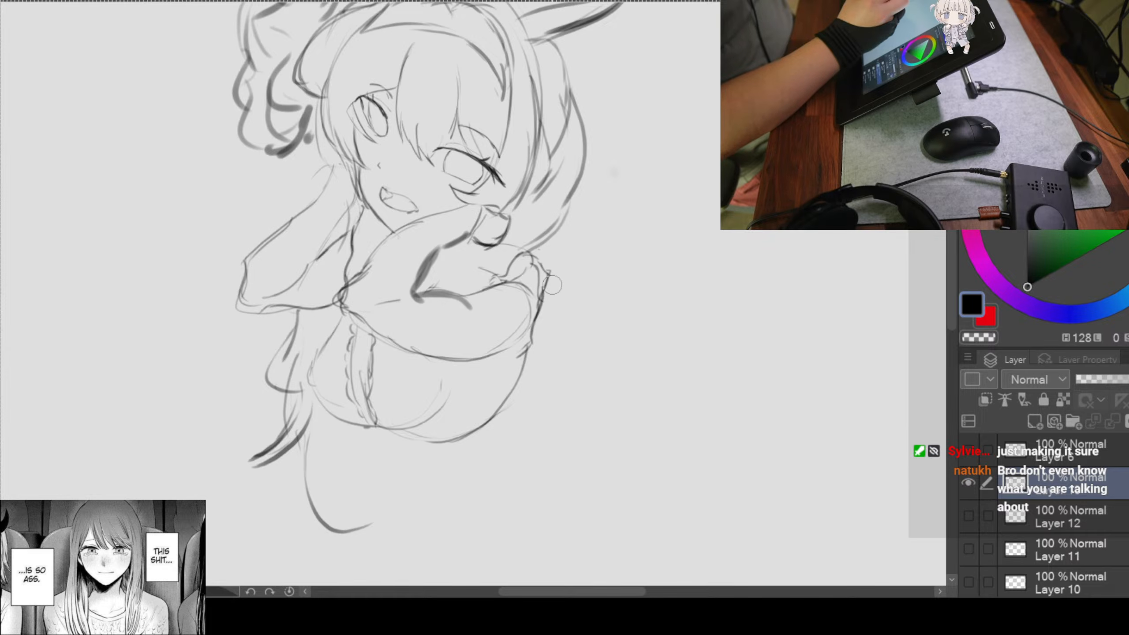
# Step: Darken the outer edge of the hair behind the head and draw a long line sweeping outward from the shoulder
pyautogui.scroll(-3, 553, 329)
pyautogui.moveTo(574, 304); pyautogui.dragTo(539, 299)
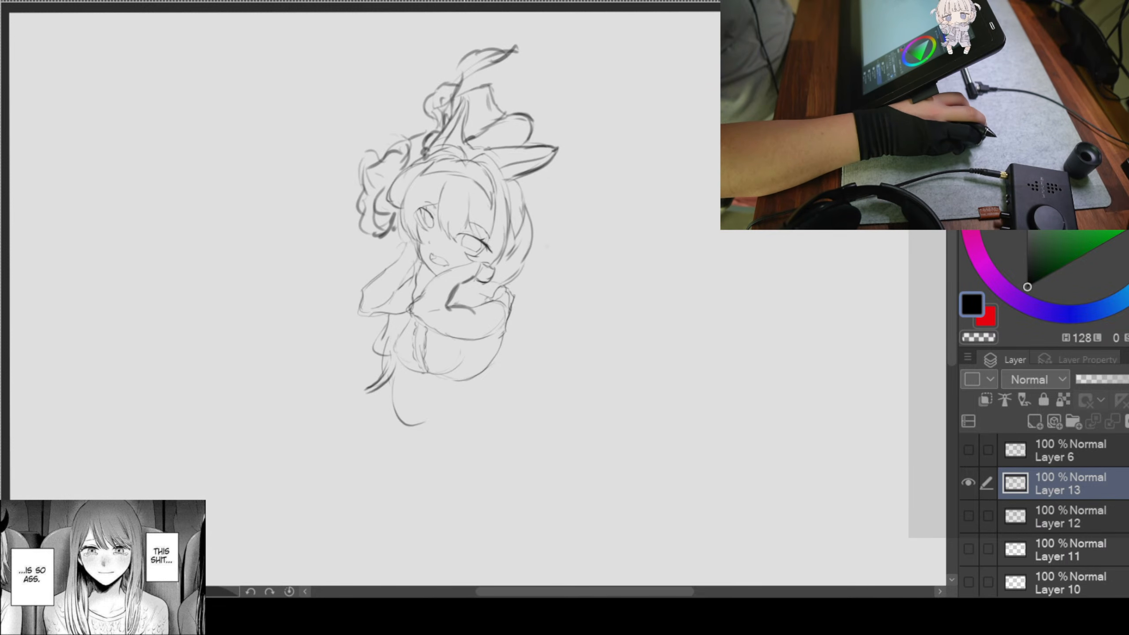
pyautogui.scroll(1, 468, 357)
pyautogui.moveTo(571, 323); pyautogui.dragTo(424, 242)
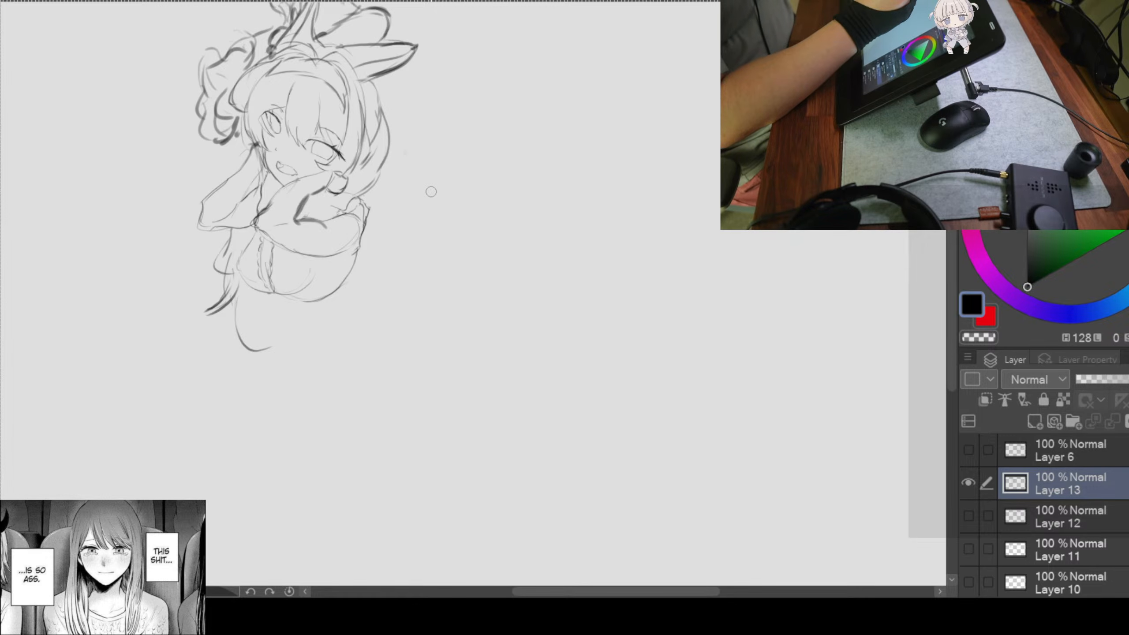
pyautogui.moveTo(385, 189); pyautogui.dragTo(337, 155)
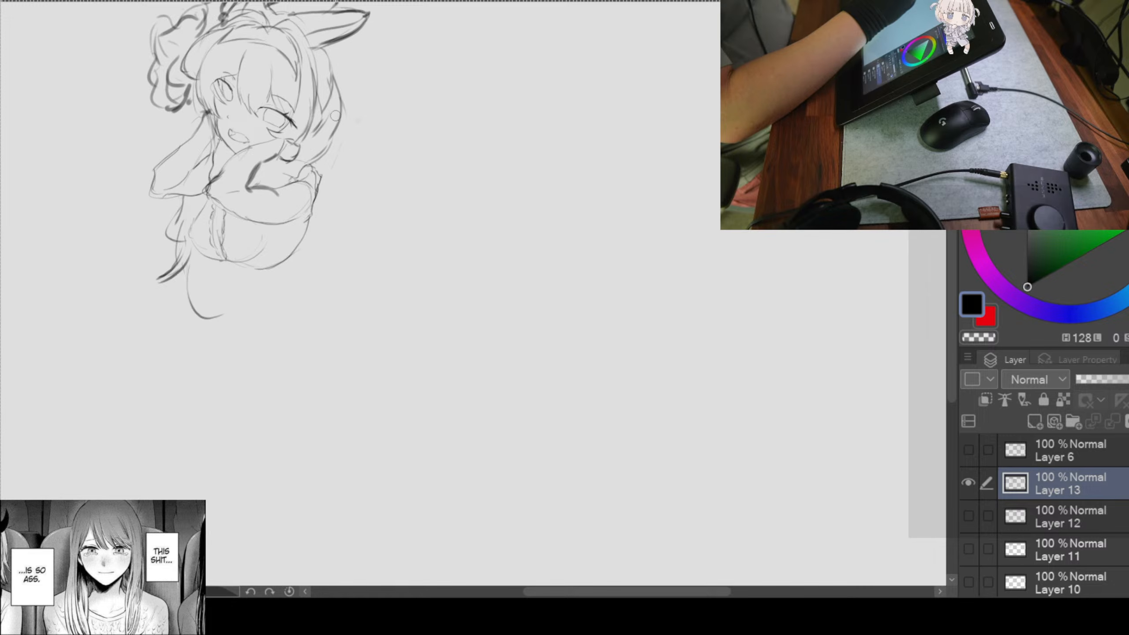
pyautogui.moveTo(349, 120); pyautogui.dragTo(311, 171)
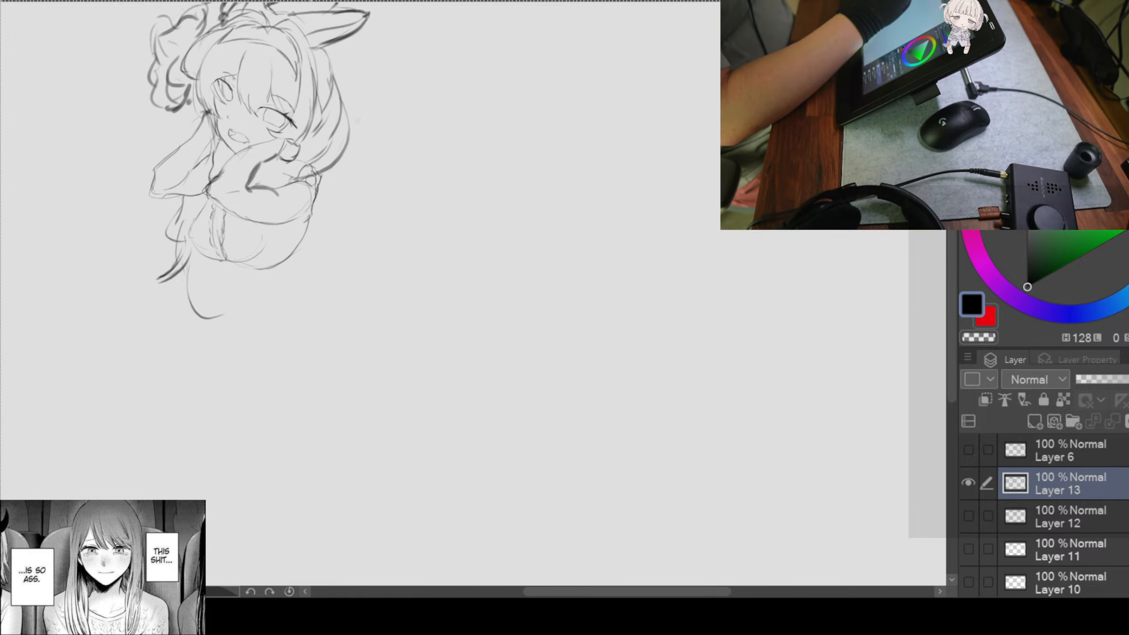
pyautogui.moveTo(314, 173)
pyautogui.mouseDown()
pyautogui.moveTo(370, 210)
pyautogui.moveTo(431, 219)
pyautogui.mouseUp()
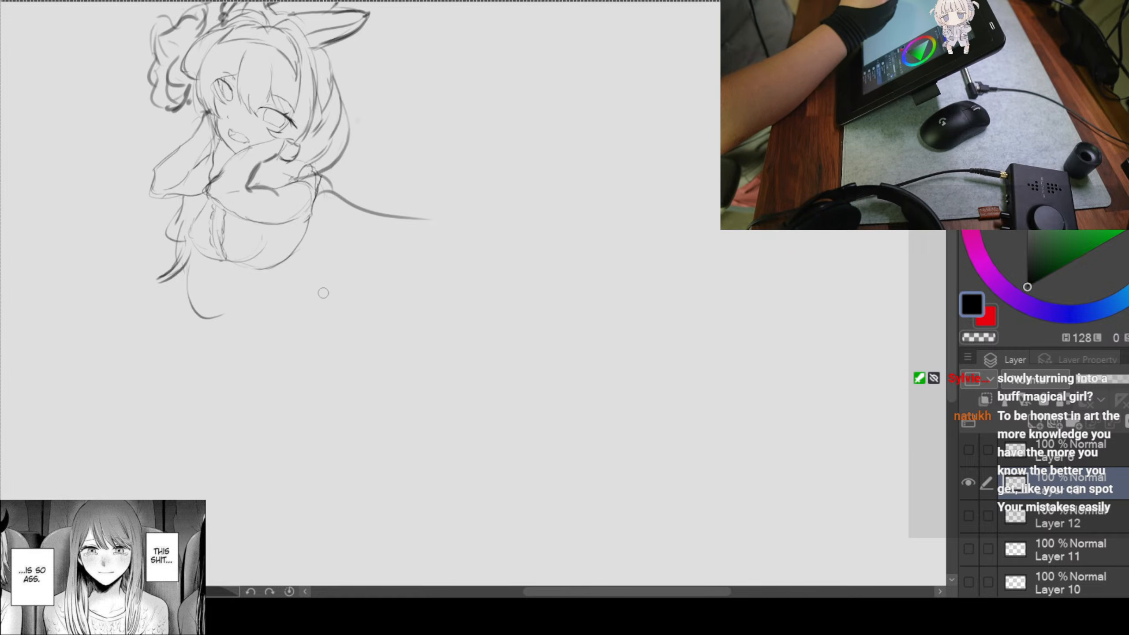
# Step: Strengthen the chest's outer side, sketch the narrow waist and hips below it, and add a short line descending from the crotch
pyautogui.moveTo(367, 363)
pyautogui.mouseDown()
pyautogui.moveTo(353, 338)
pyautogui.moveTo(361, 361)
pyautogui.mouseUp()
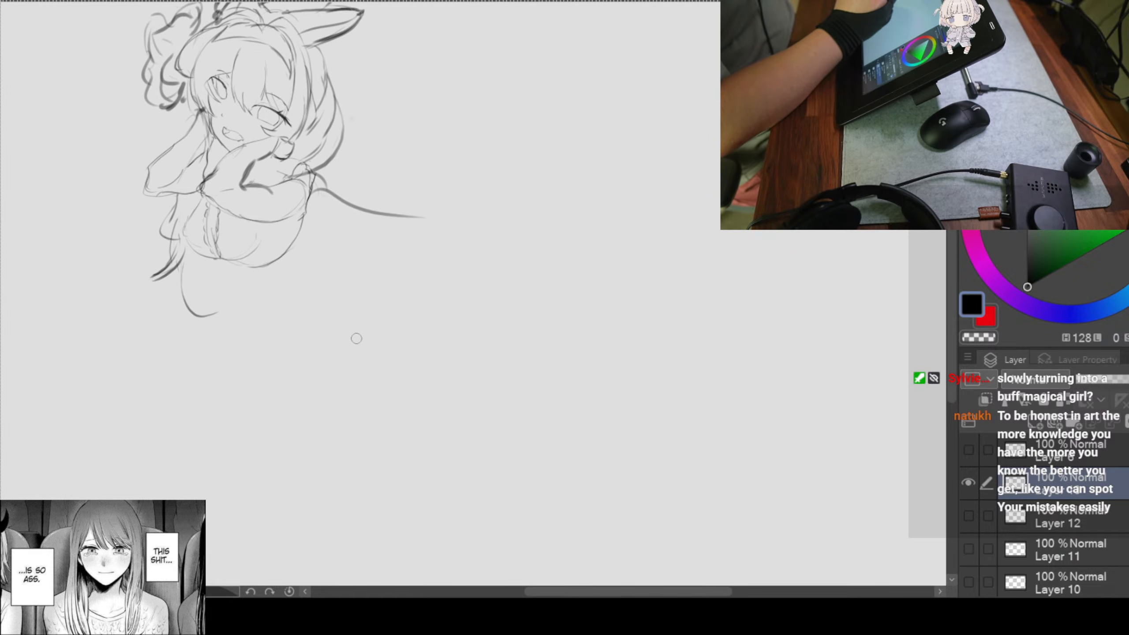
pyautogui.moveTo(500, 254)
pyautogui.mouseDown()
pyautogui.moveTo(460, 253)
pyautogui.moveTo(462, 264)
pyautogui.mouseUp()
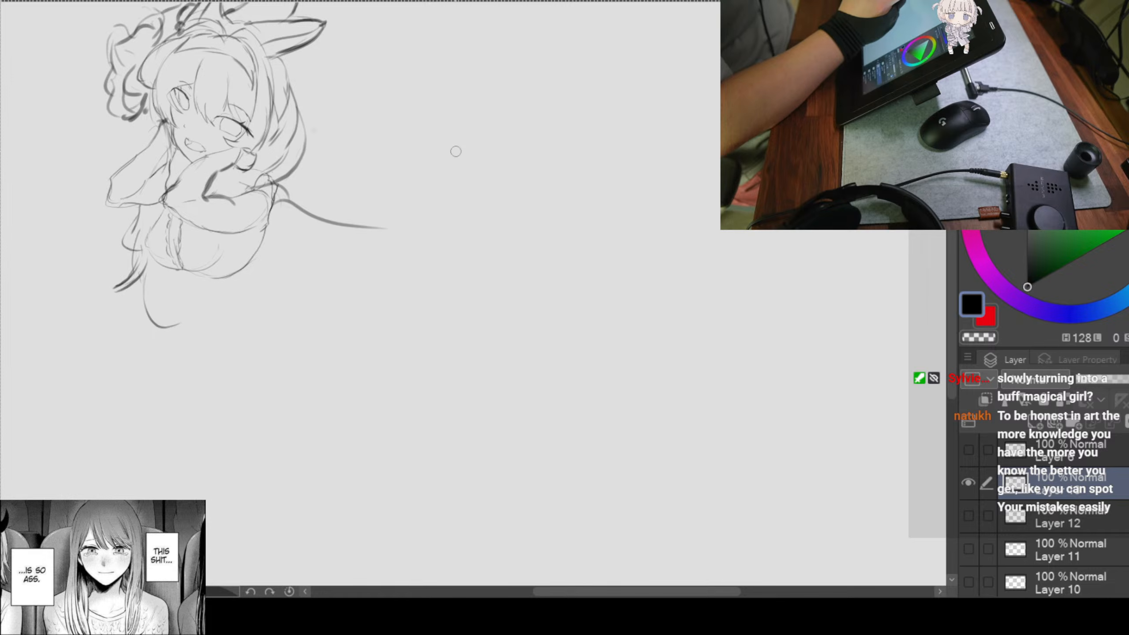
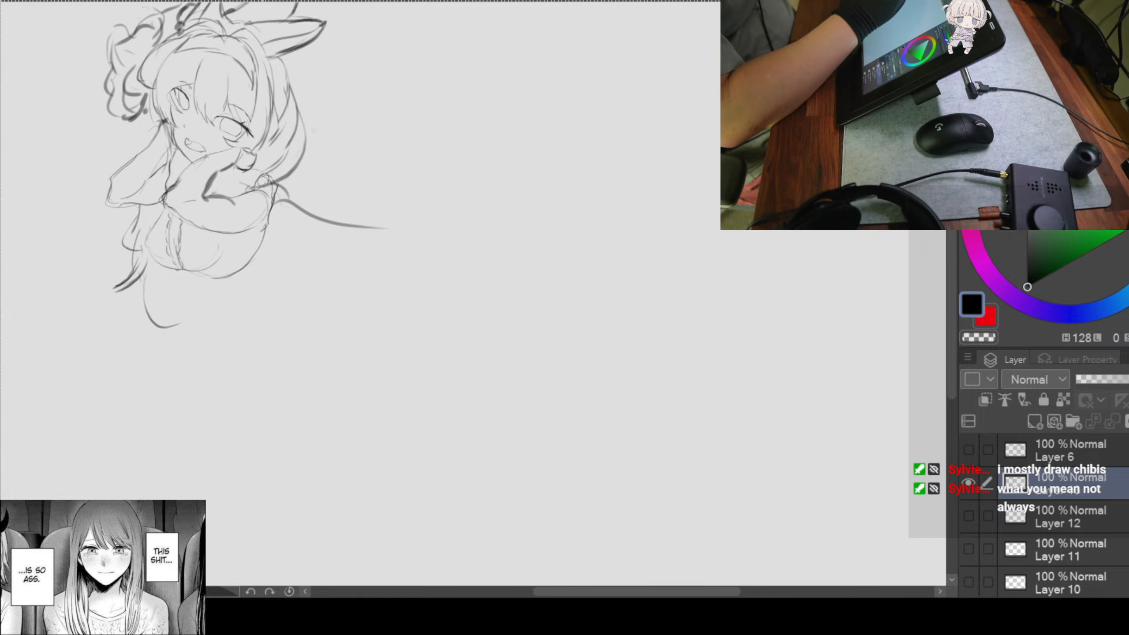
pyautogui.moveTo(237, 232)
pyautogui.mouseDown()
pyautogui.moveTo(255, 194)
pyautogui.moveTo(277, 193)
pyautogui.mouseUp()
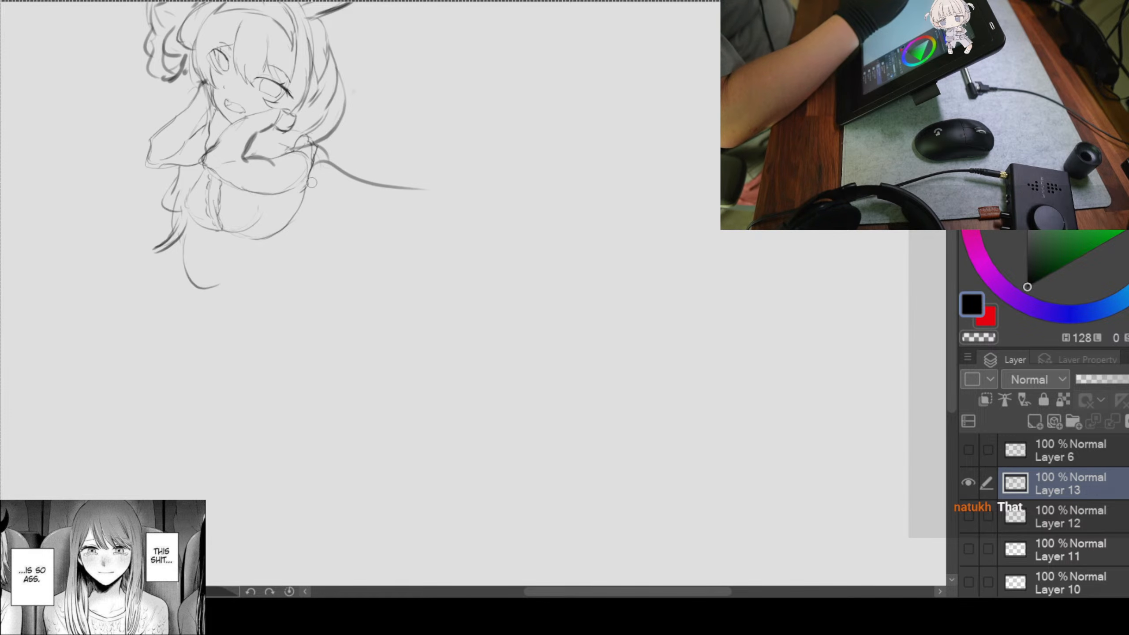
pyautogui.moveTo(311, 150)
pyautogui.mouseDown()
pyautogui.moveTo(295, 237)
pyautogui.moveTo(305, 209)
pyautogui.moveTo(276, 250)
pyautogui.moveTo(313, 219)
pyautogui.moveTo(262, 277)
pyautogui.mouseUp()
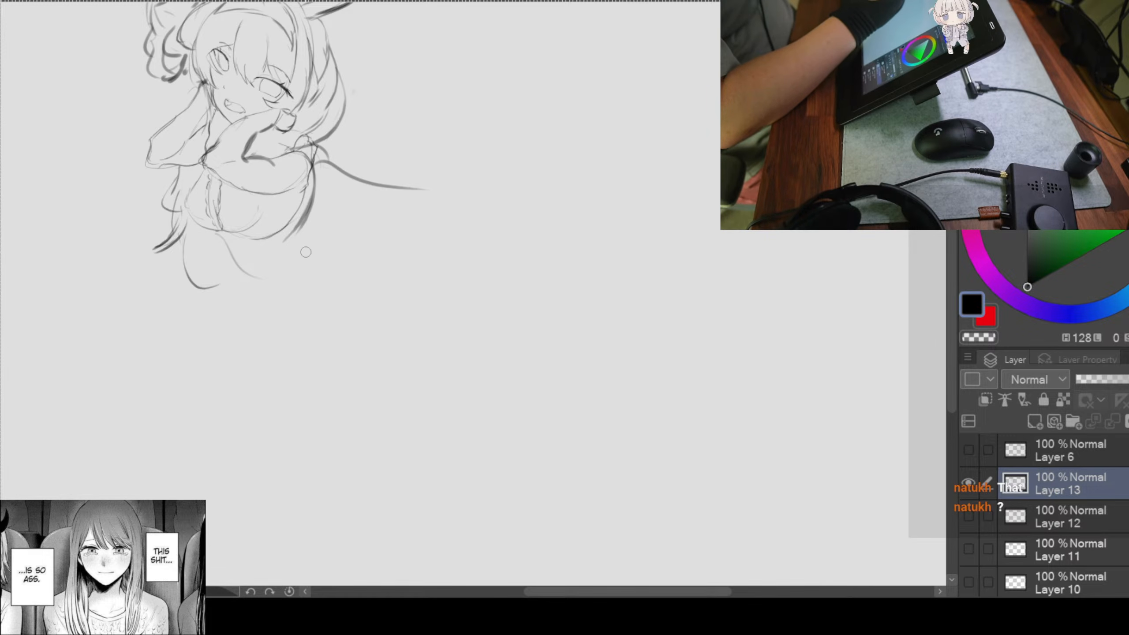
pyautogui.moveTo(306, 233); pyautogui.dragTo(321, 252)
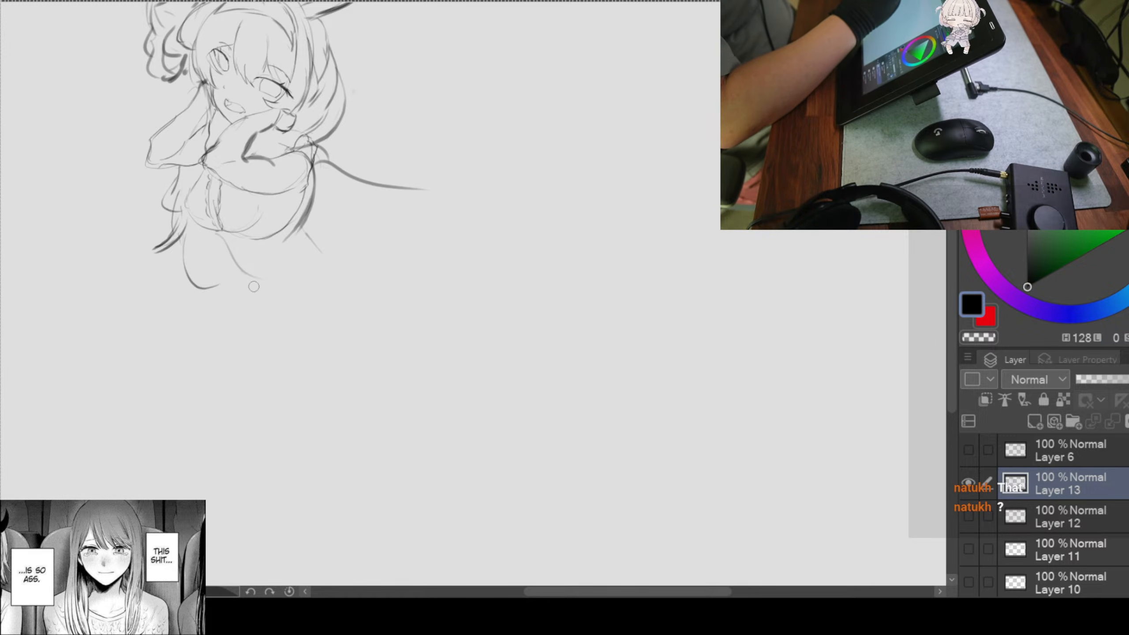
pyautogui.moveTo(257, 296)
pyautogui.mouseDown()
pyautogui.moveTo(318, 262)
pyautogui.moveTo(265, 309)
pyautogui.moveTo(277, 379)
pyautogui.mouseUp()
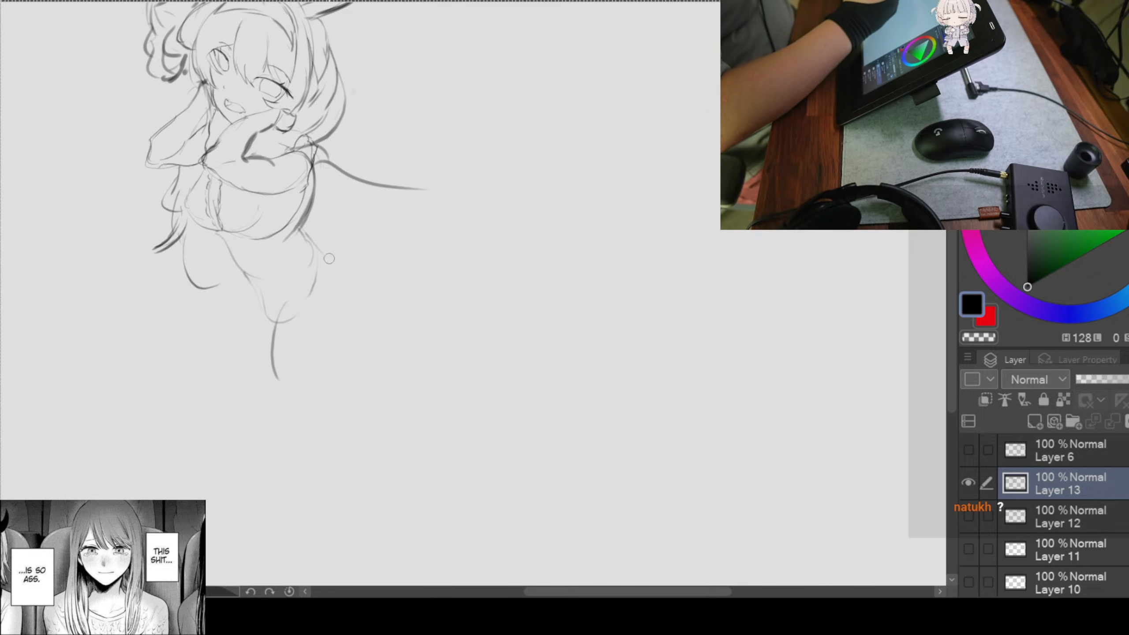
# Step: Draw three long curves flowing outward from the waist and hip, two beside the waist and a heavier one from the hip
pyautogui.moveTo(320, 244); pyautogui.dragTo(485, 210)
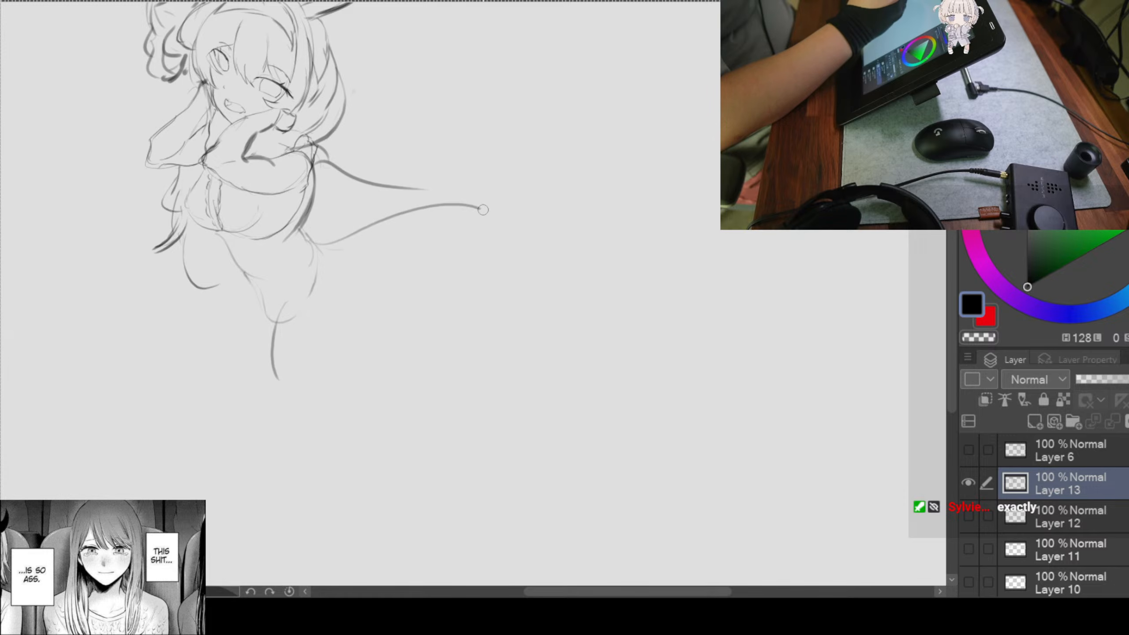
pyautogui.moveTo(315, 266); pyautogui.dragTo(477, 257)
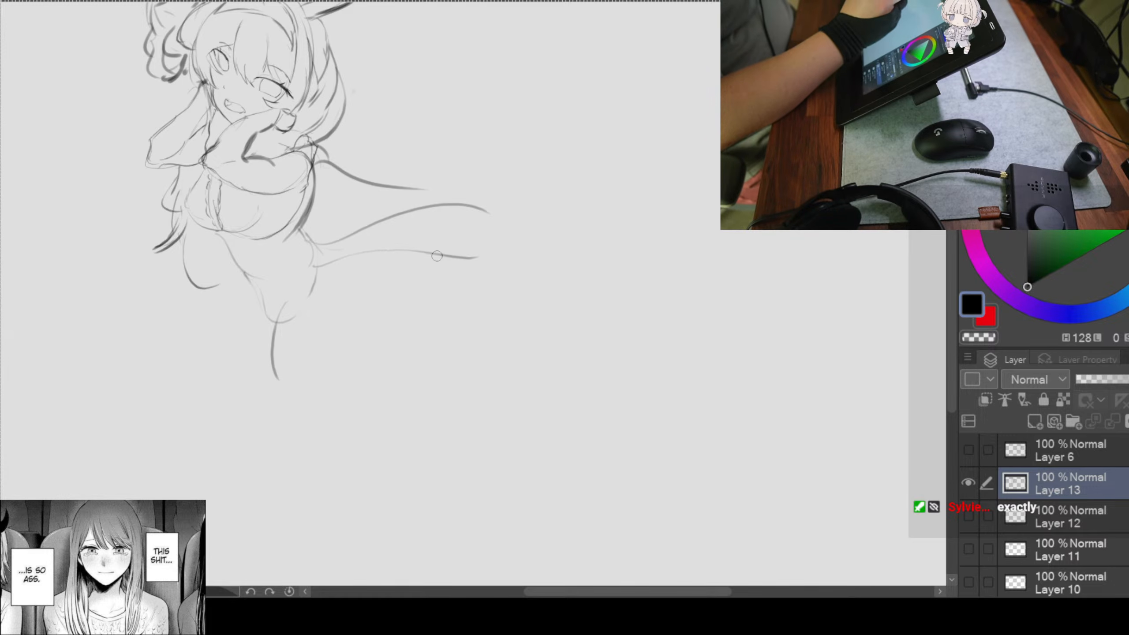
pyautogui.moveTo(320, 294); pyautogui.dragTo(485, 334)
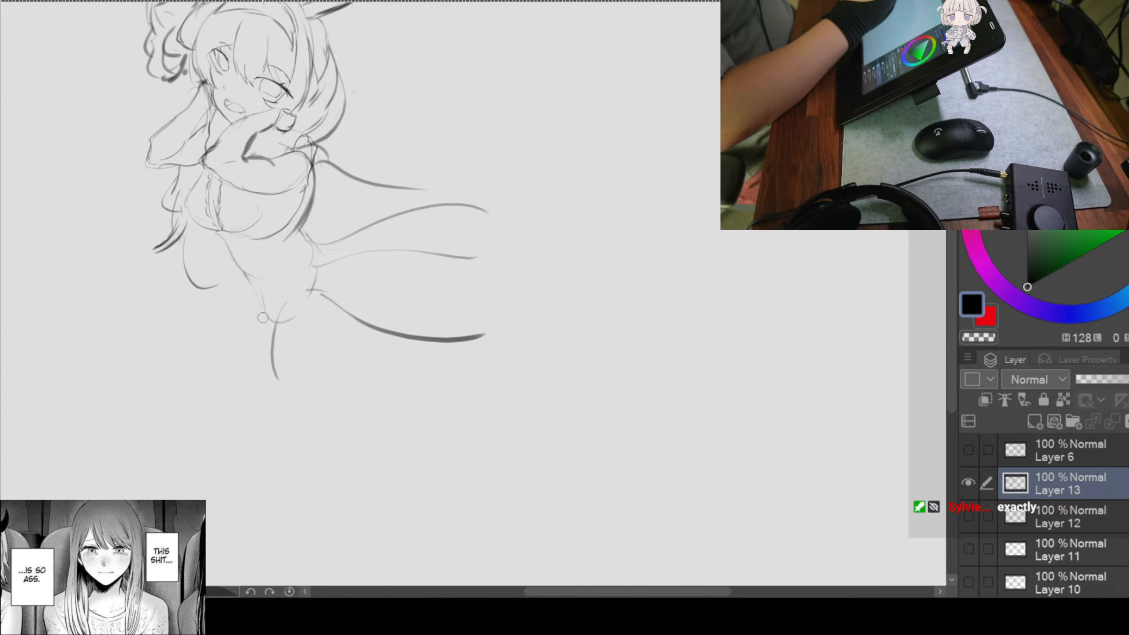
# Step: Draw a narrow tapering flap hanging from the near hip and a wide rounded lower edge beneath the heavy hip curve
pyautogui.moveTo(267, 316)
pyautogui.mouseDown()
pyautogui.moveTo(245, 320)
pyautogui.moveTo(211, 352)
pyautogui.mouseUp()
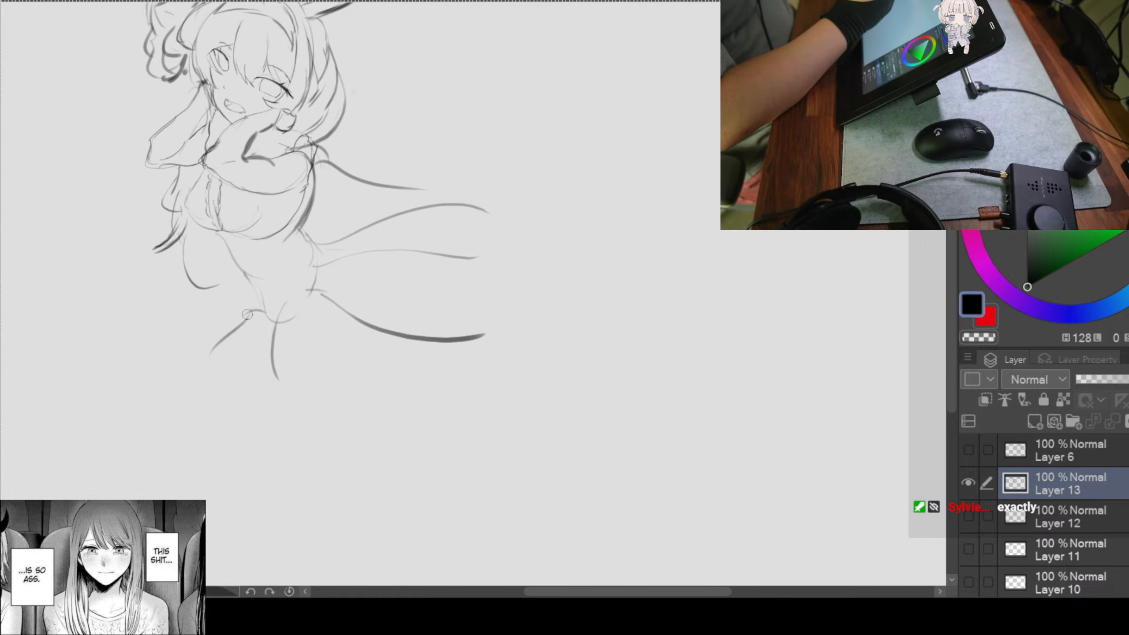
pyautogui.moveTo(264, 321); pyautogui.dragTo(214, 431)
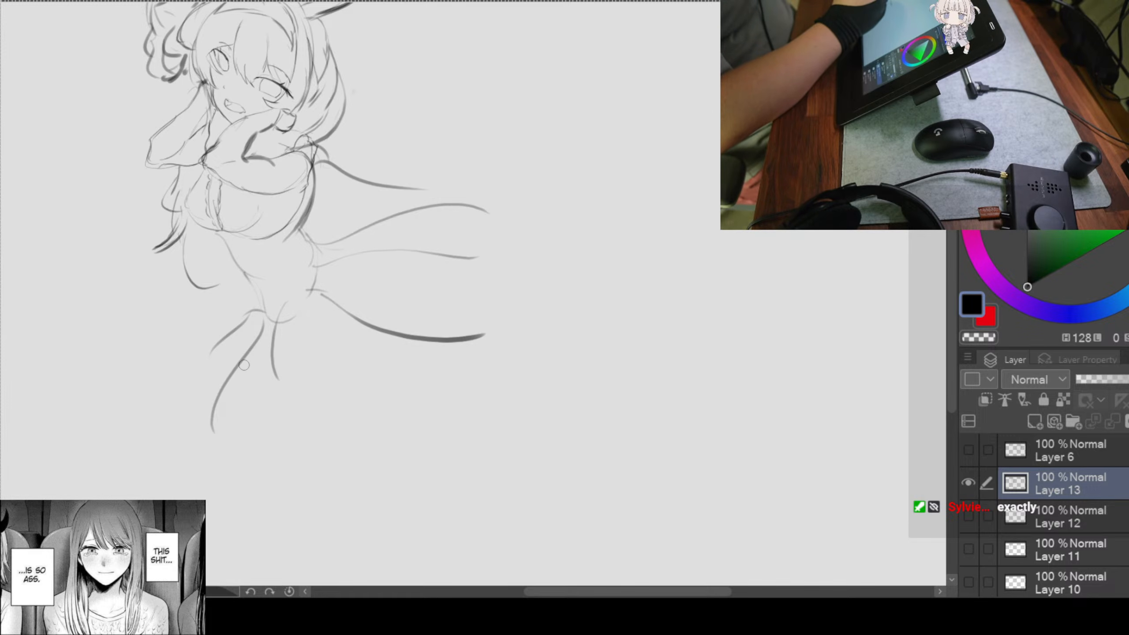
pyautogui.moveTo(241, 323)
pyautogui.mouseDown()
pyautogui.moveTo(215, 399)
pyautogui.moveTo(209, 363)
pyautogui.moveTo(216, 446)
pyautogui.mouseUp()
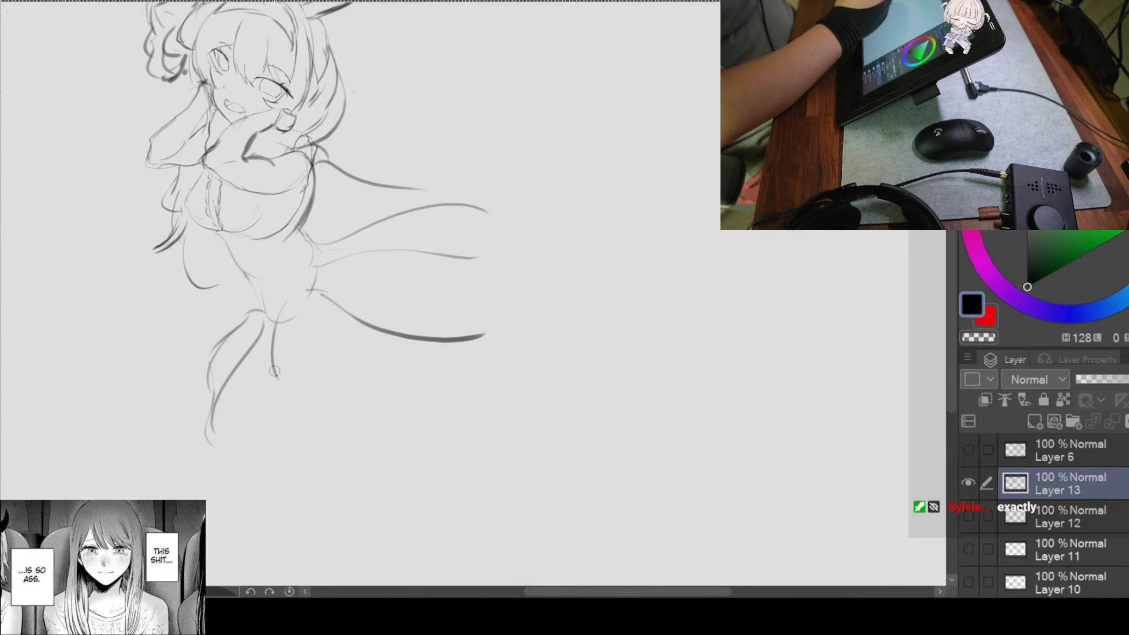
pyautogui.moveTo(288, 395); pyautogui.dragTo(416, 391)
pyautogui.moveTo(445, 348); pyautogui.dragTo(389, 394)
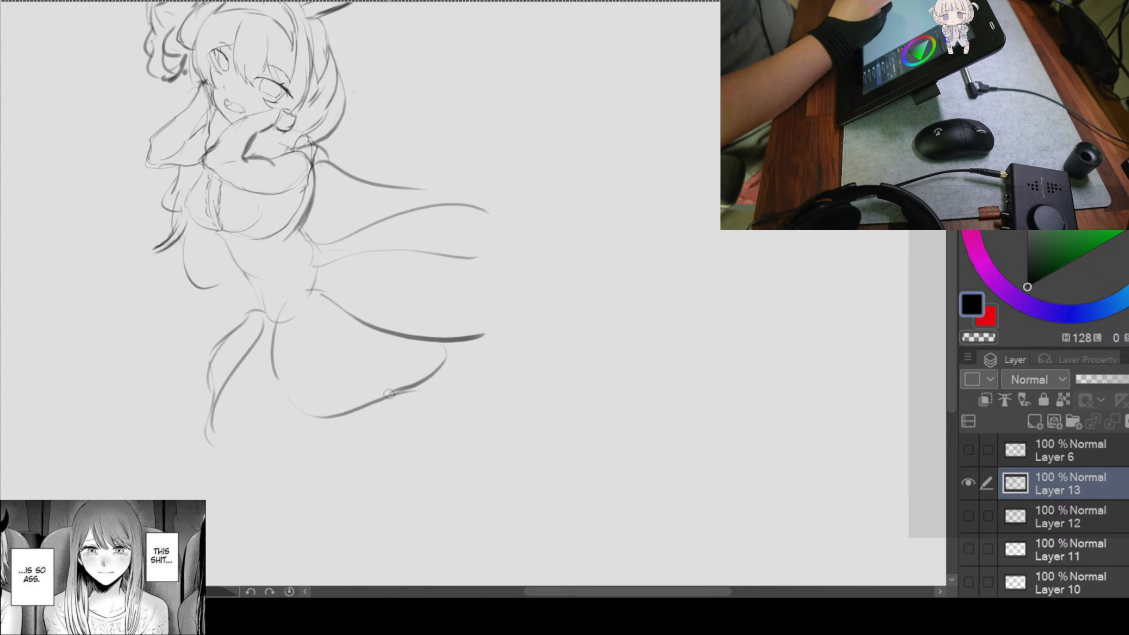
# Step: Close the outer ends of the waist and hip cloth curves, and add short fabric strokes around the crotch and far hip
pyautogui.moveTo(472, 267); pyautogui.dragTo(458, 334)
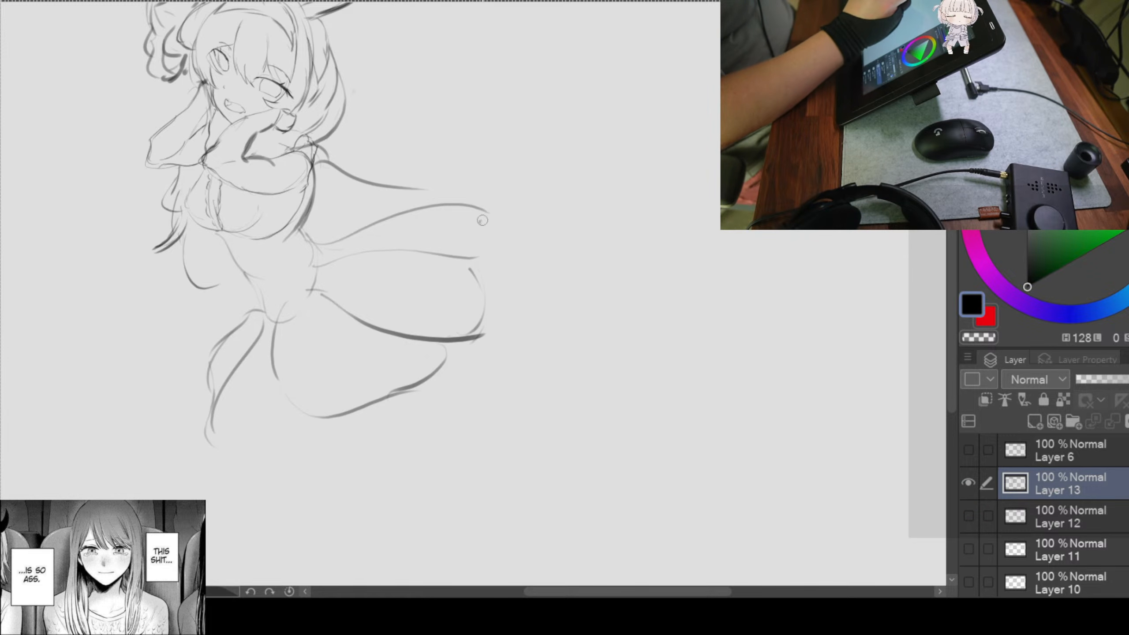
pyautogui.moveTo(482, 219); pyautogui.dragTo(472, 267)
pyautogui.click(249, 301)
pyautogui.moveTo(258, 288); pyautogui.dragTo(243, 323)
pyautogui.moveTo(492, 248); pyautogui.dragTo(479, 296)
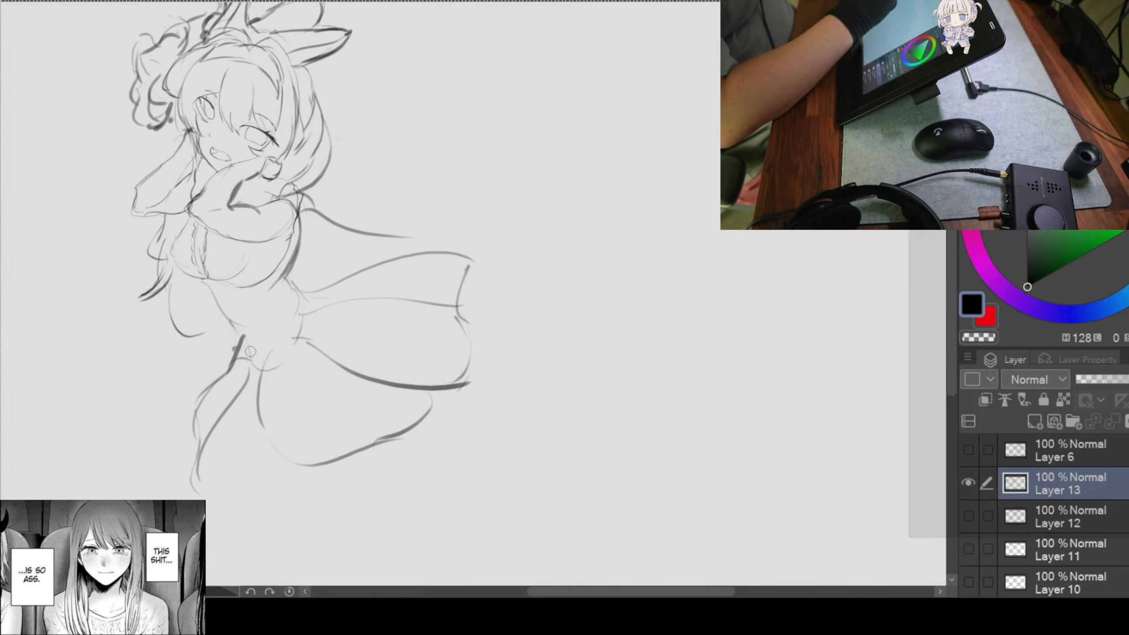
pyautogui.moveTo(184, 326)
pyautogui.mouseDown()
pyautogui.moveTo(230, 326)
pyautogui.moveTo(239, 340)
pyautogui.moveTo(178, 341)
pyautogui.moveTo(226, 357)
pyautogui.mouseUp()
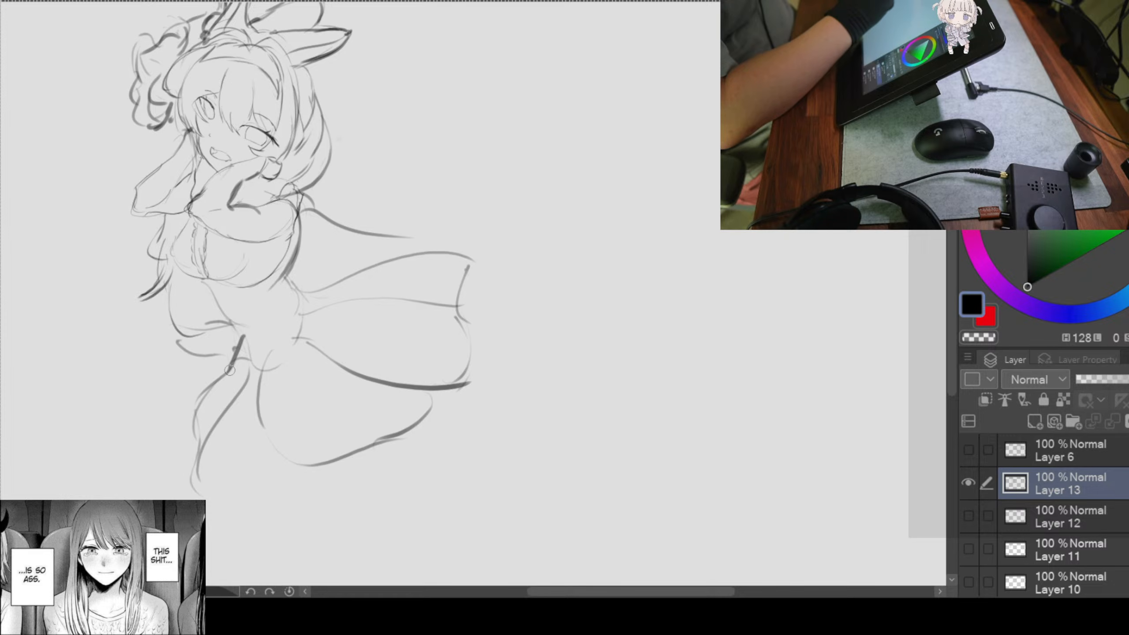
# Step: Sketch a small bow behind the shoulder and a curling ribbon tail at the outer end of the long shoulder line
pyautogui.moveTo(376, 264)
pyautogui.mouseDown()
pyautogui.moveTo(395, 335)
pyautogui.moveTo(390, 305)
pyautogui.mouseUp()
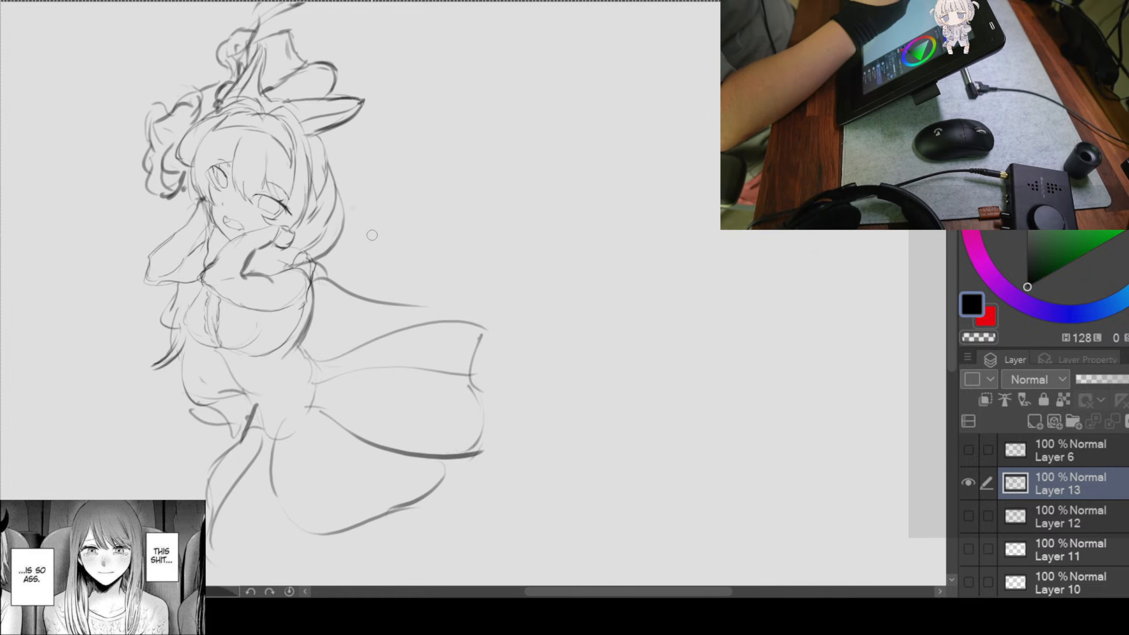
pyautogui.scroll(-1, 435, 301)
pyautogui.moveTo(462, 301); pyautogui.dragTo(390, 306)
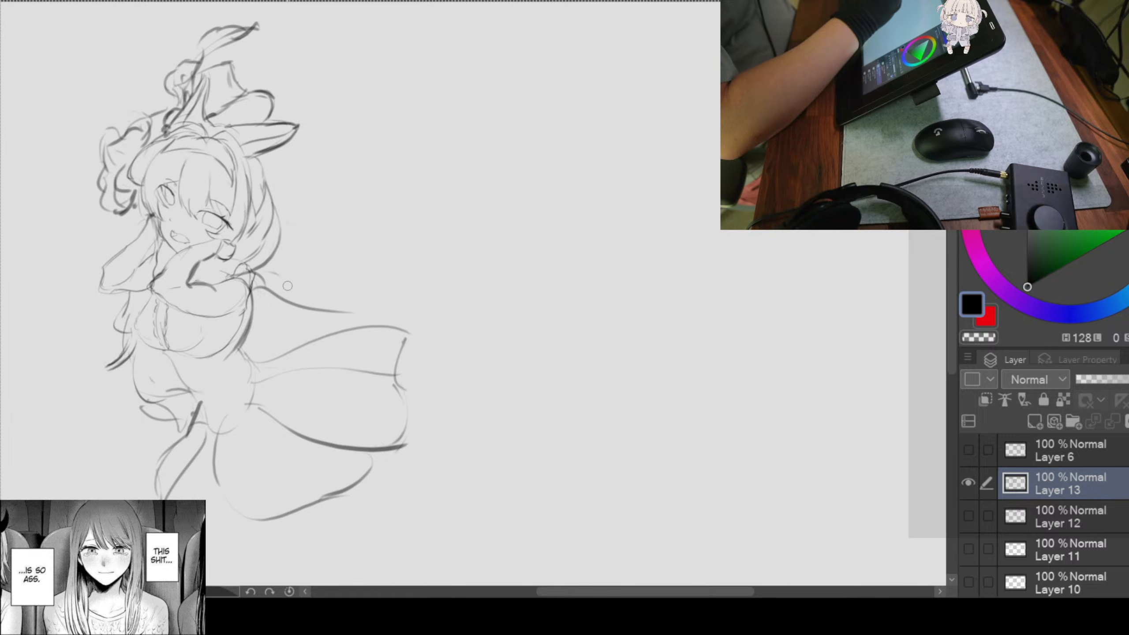
pyautogui.moveTo(267, 273); pyautogui.dragTo(305, 296)
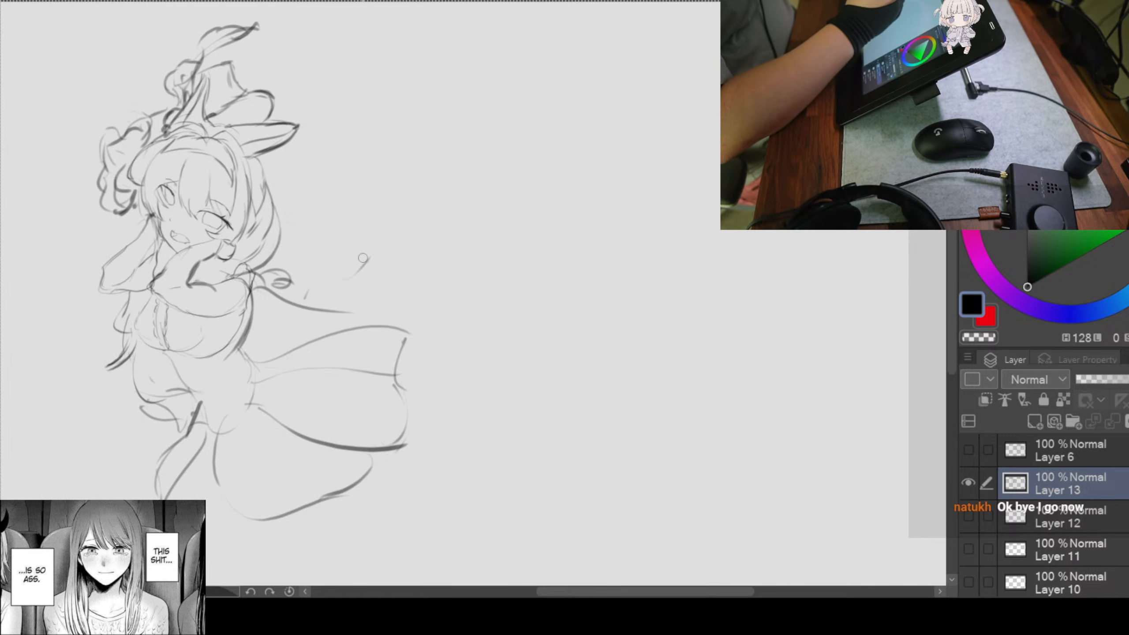
pyautogui.moveTo(369, 255)
pyautogui.mouseDown()
pyautogui.moveTo(332, 283)
pyautogui.moveTo(341, 282)
pyautogui.mouseUp()
pyautogui.moveTo(351, 235)
pyautogui.mouseDown()
pyautogui.moveTo(343, 280)
pyautogui.moveTo(331, 280)
pyautogui.moveTo(418, 268)
pyautogui.moveTo(367, 320)
pyautogui.mouseUp()
pyautogui.moveTo(376, 262)
pyautogui.mouseDown()
pyautogui.moveTo(352, 307)
pyautogui.moveTo(361, 282)
pyautogui.mouseUp()
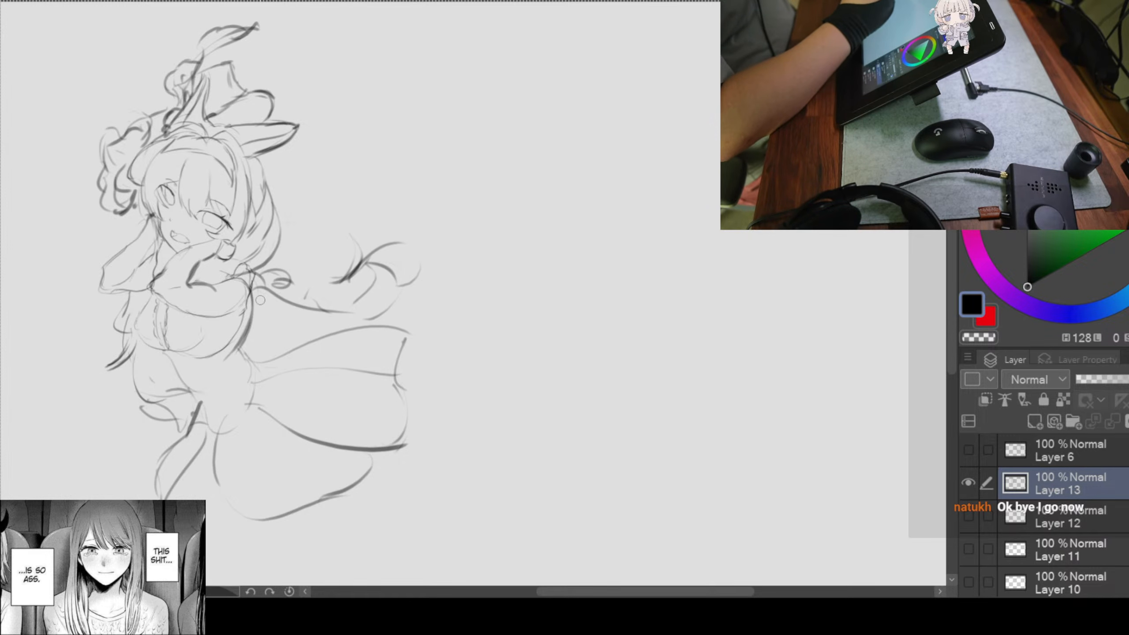
# Step: Draw a curved lock hanging below the back shoulder and add a fold along the flowing cloth's upper outer corner
pyautogui.moveTo(260, 300)
pyautogui.mouseDown()
pyautogui.moveTo(254, 336)
pyautogui.moveTo(279, 327)
pyautogui.moveTo(269, 331)
pyautogui.mouseUp()
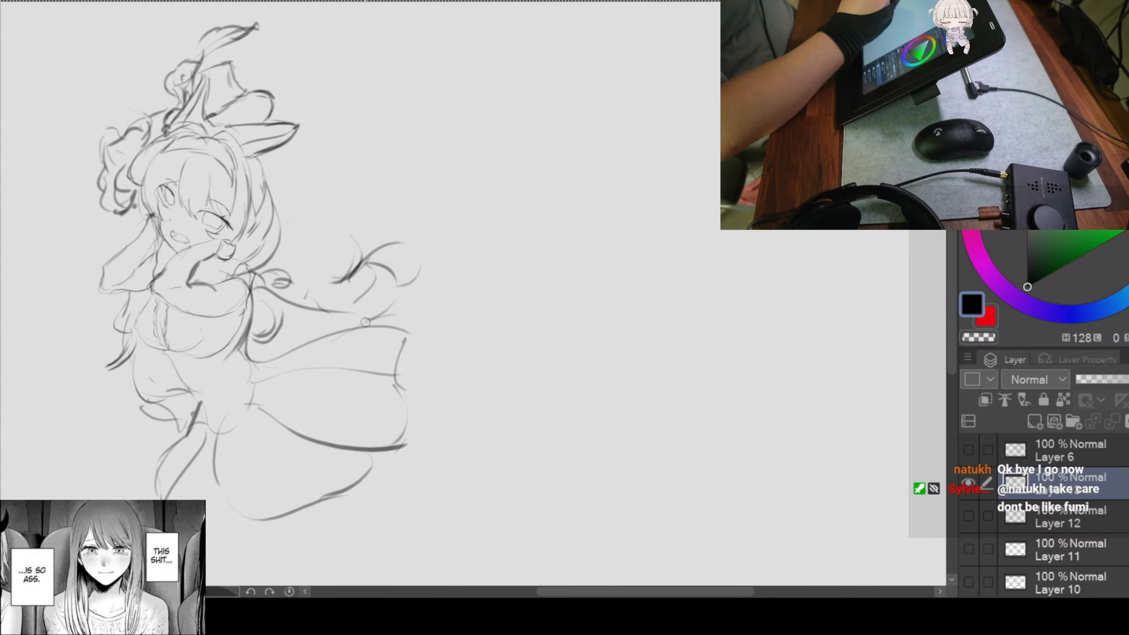
pyautogui.moveTo(365, 322)
pyautogui.mouseDown()
pyautogui.moveTo(421, 323)
pyautogui.moveTo(387, 342)
pyautogui.moveTo(406, 289)
pyautogui.moveTo(395, 340)
pyautogui.mouseUp()
pyautogui.moveTo(308, 317); pyautogui.dragTo(345, 310)
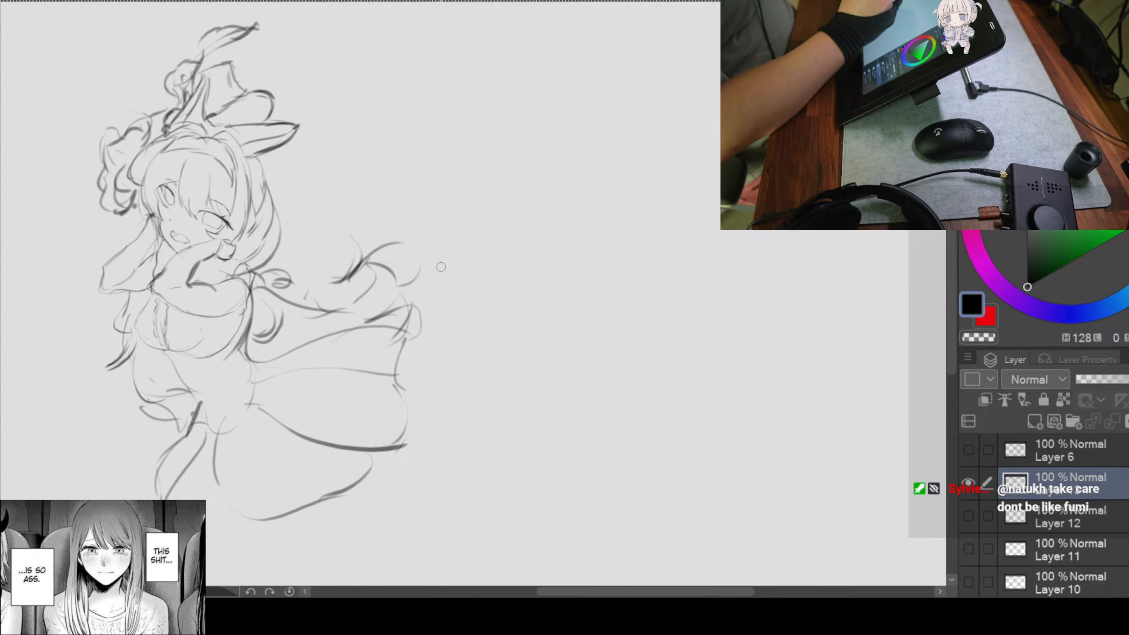
# Step: Reinforce the rounded outer contour of the hair behind the head with long curved strokes
pyautogui.moveTo(405, 263); pyautogui.dragTo(427, 304)
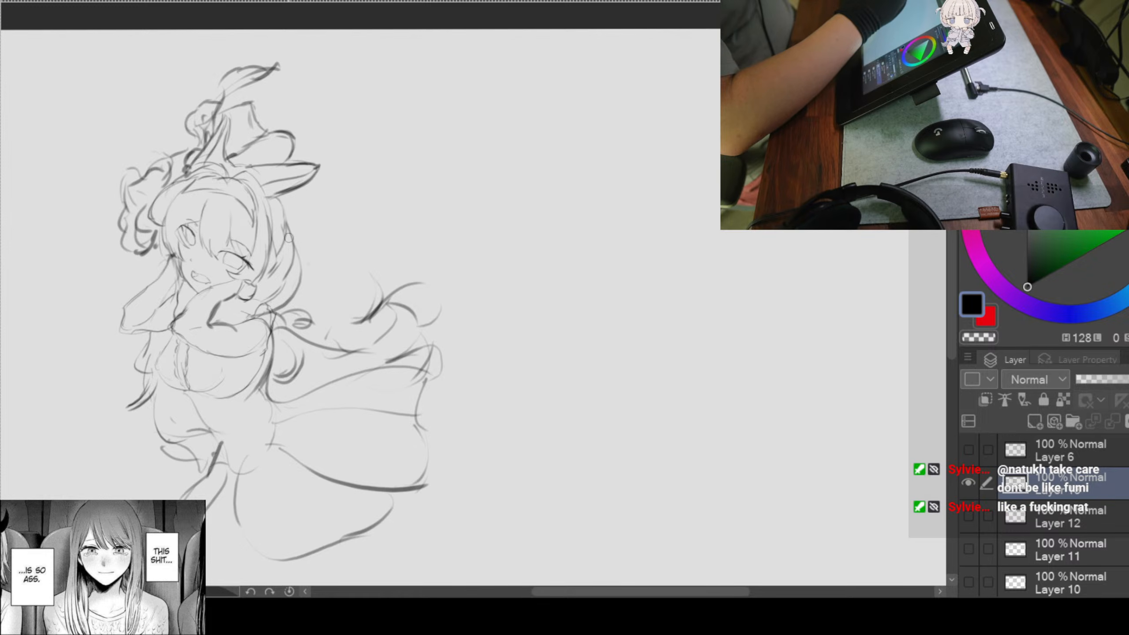
pyautogui.moveTo(294, 229); pyautogui.dragTo(291, 271)
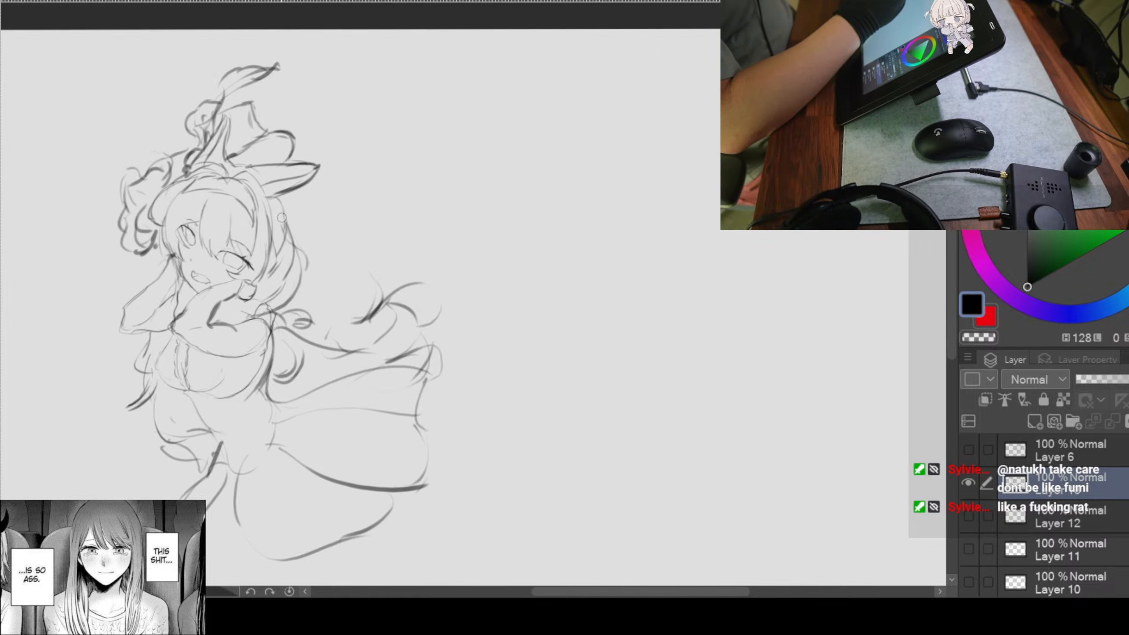
pyautogui.moveTo(283, 202)
pyautogui.mouseDown()
pyautogui.moveTo(298, 237)
pyautogui.moveTo(280, 201)
pyautogui.moveTo(306, 225)
pyautogui.moveTo(296, 221)
pyautogui.moveTo(291, 297)
pyautogui.mouseUp()
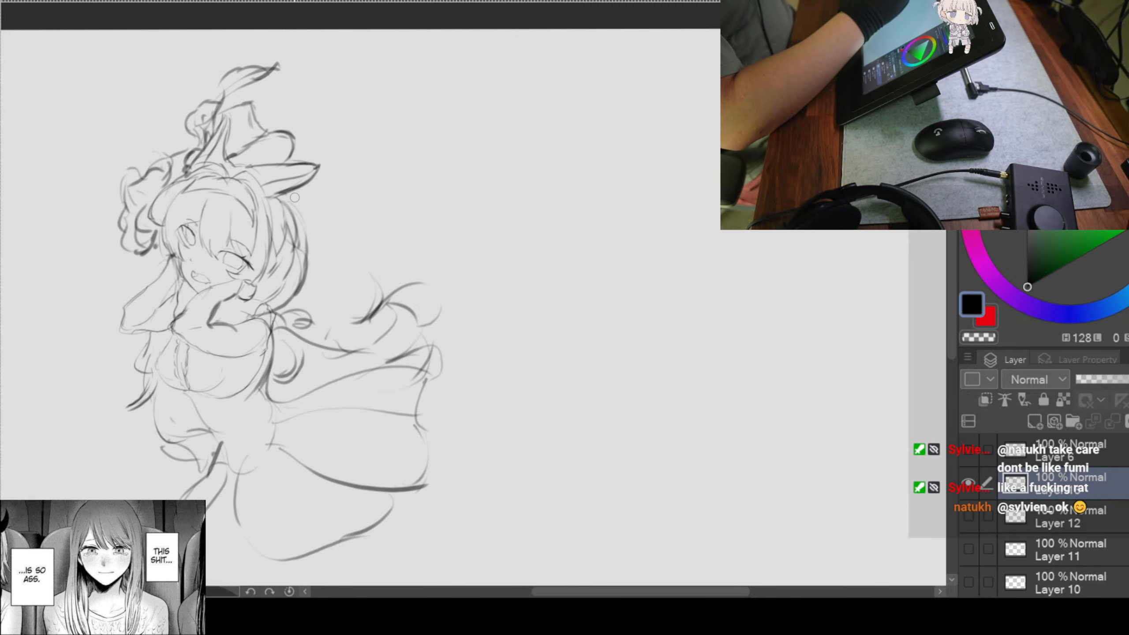
pyautogui.moveTo(294, 197)
pyautogui.mouseDown()
pyautogui.moveTo(291, 231)
pyautogui.moveTo(315, 297)
pyautogui.mouseUp()
# Step: Scale down the Layer 13 sketch in two transforms and place it near the canvas's upper edge
pyautogui.scroll(-1, 418, 182)
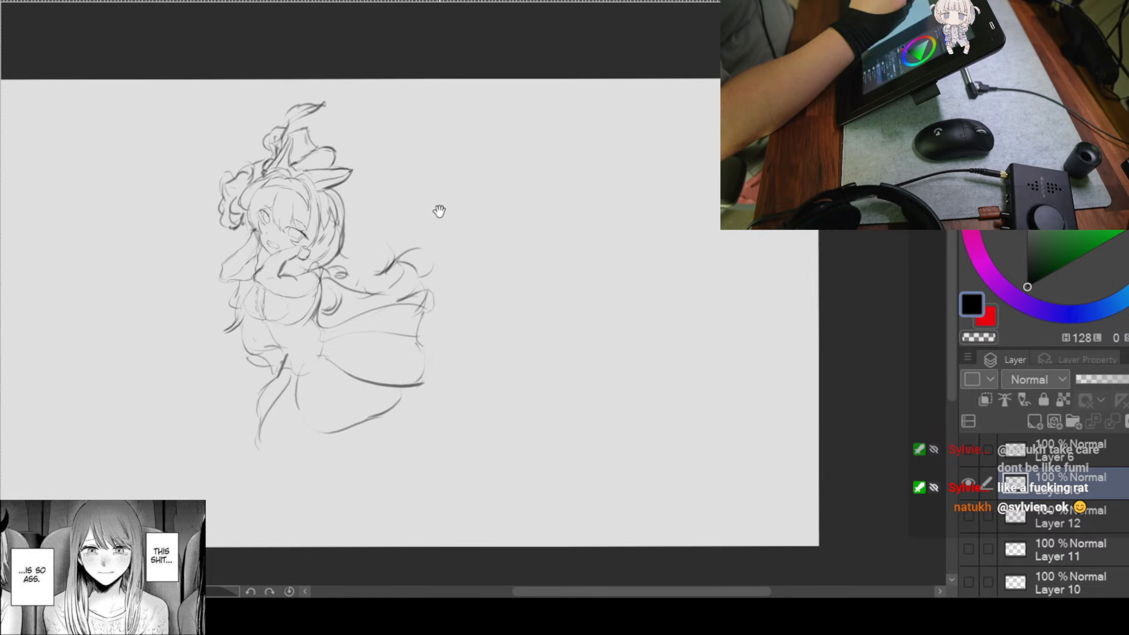
pyautogui.moveTo(440, 212); pyautogui.dragTo(563, 227)
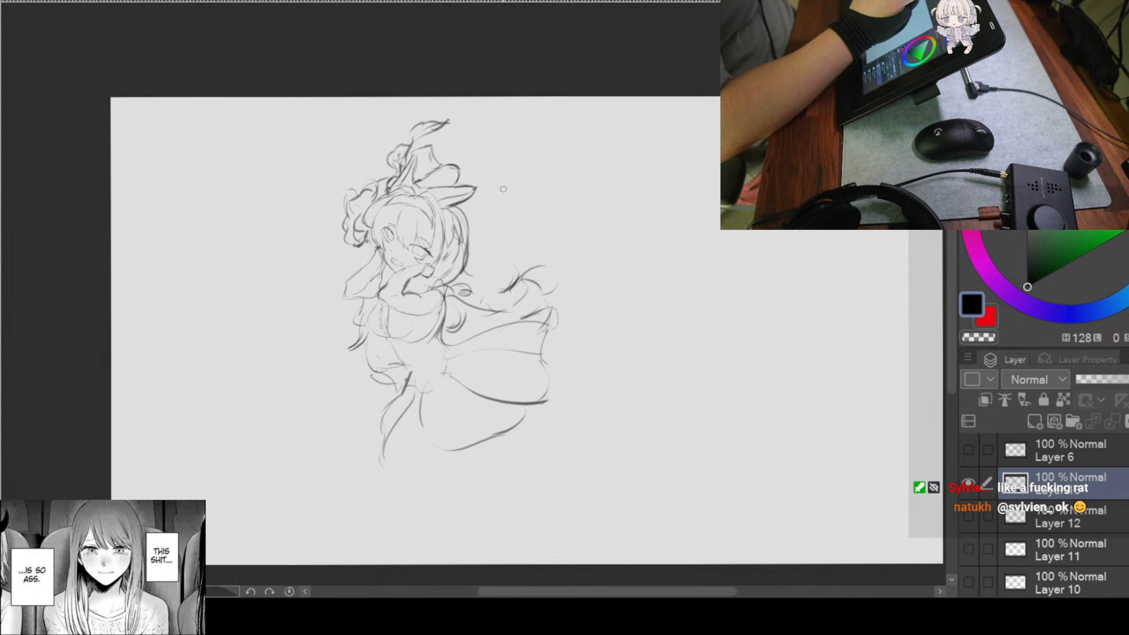
pyautogui.scroll(-1, 503, 189)
pyautogui.scroll(1, 504, 195)
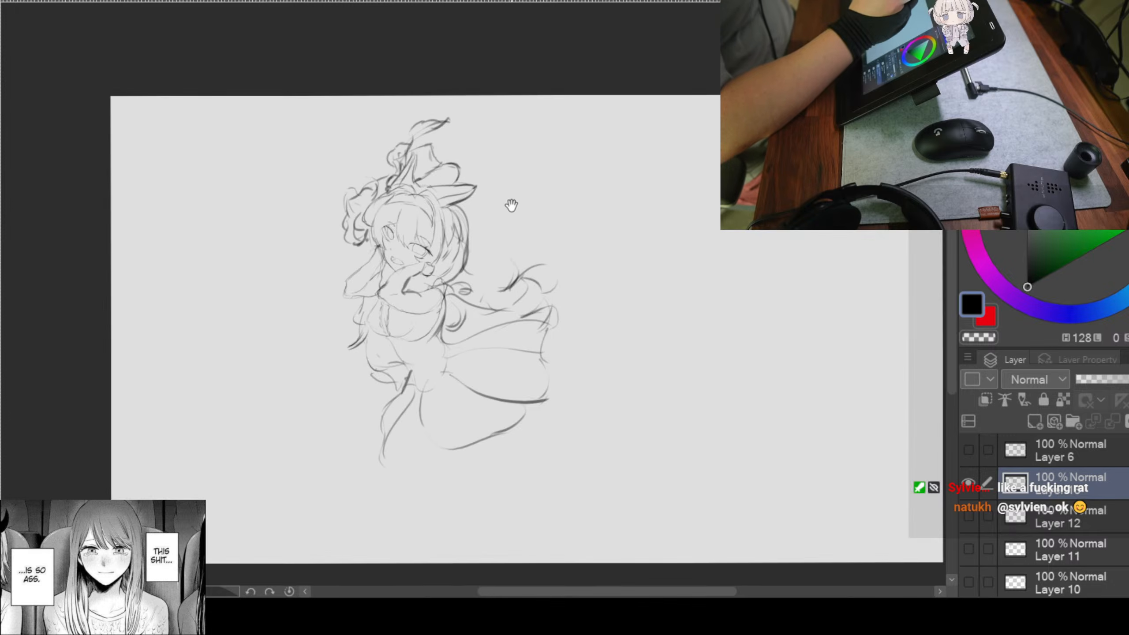
pyautogui.moveTo(550, 237); pyautogui.dragTo(505, 239)
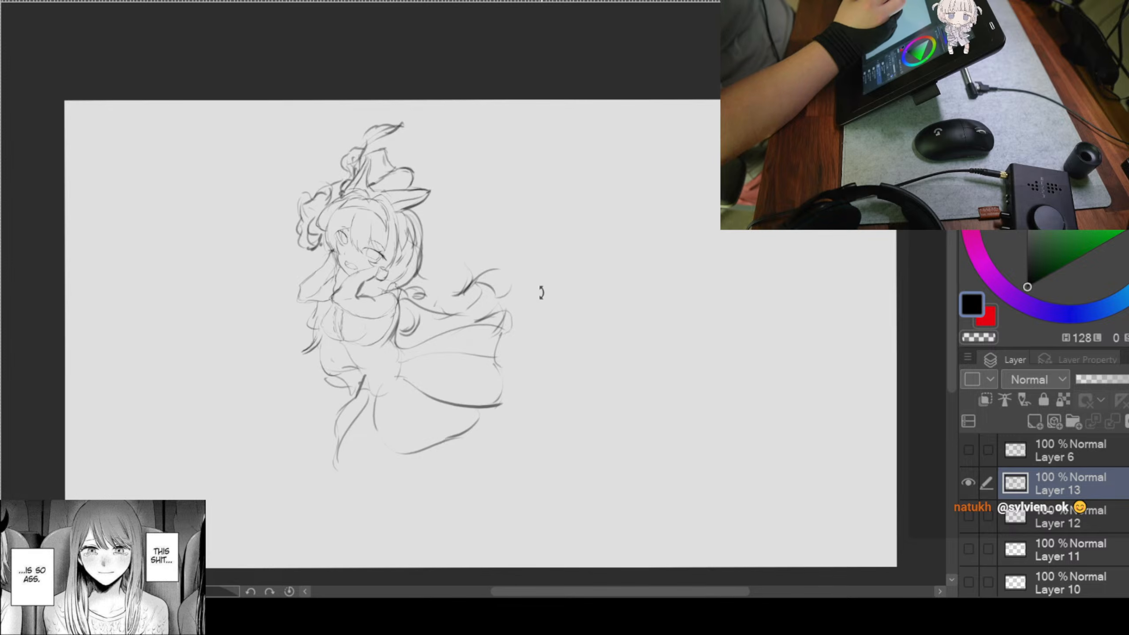
pyautogui.hotkey('ctrl', 't')
pyautogui.moveTo(504, 118); pyautogui.dragTo(449, 255)
pyautogui.moveTo(397, 365); pyautogui.dragTo(464, 249)
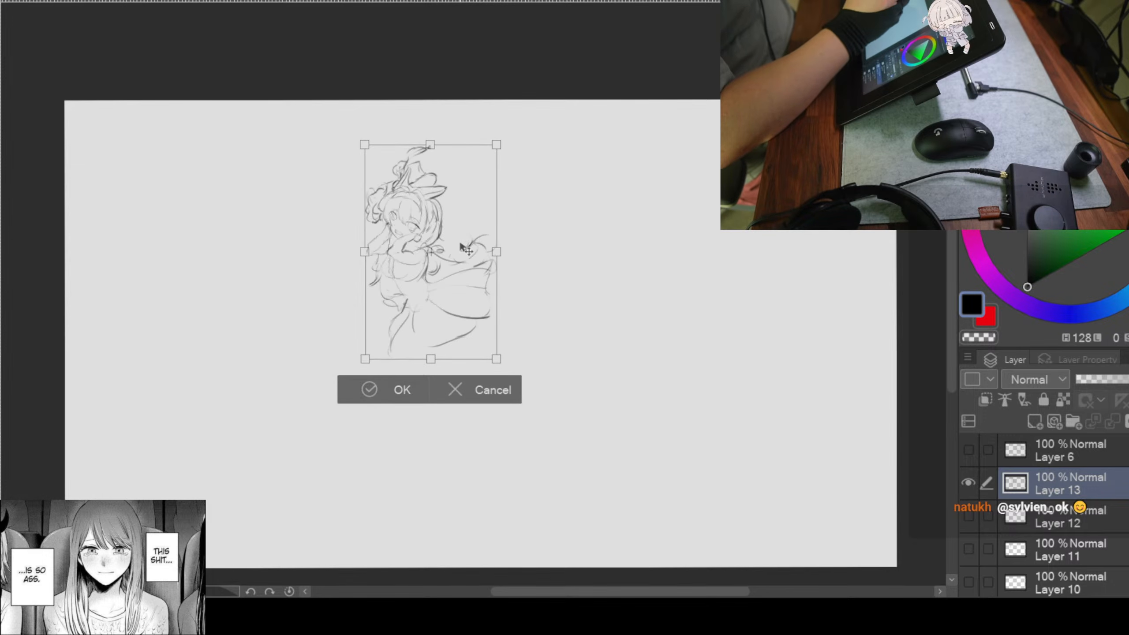
pyautogui.click(376, 400)
pyautogui.hotkey('ctrl', 't')
pyautogui.moveTo(494, 146)
pyautogui.mouseDown()
pyautogui.moveTo(477, 172)
pyautogui.moveTo(491, 171)
pyautogui.mouseUp()
pyautogui.click(376, 332)
pyautogui.moveTo(641, 192); pyautogui.dragTo(615, 181)
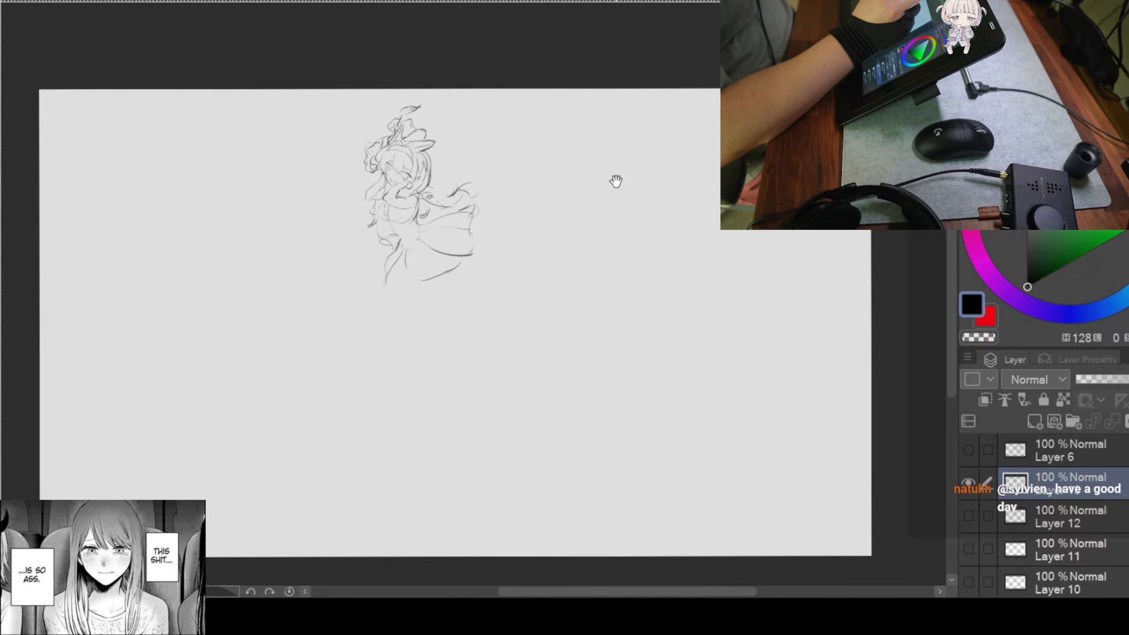
# Step: Check Layer 12 for overlap, hide it again, and move the Layer 13 sketch sideways into the empty space beside it
pyautogui.click(969, 515)
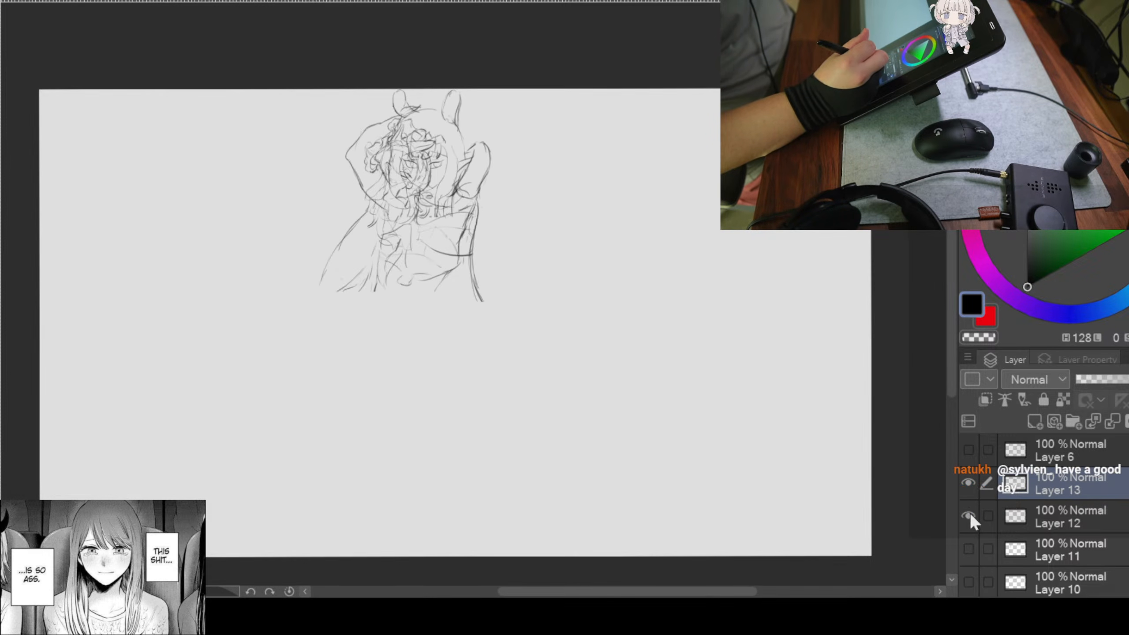
pyautogui.click(969, 516)
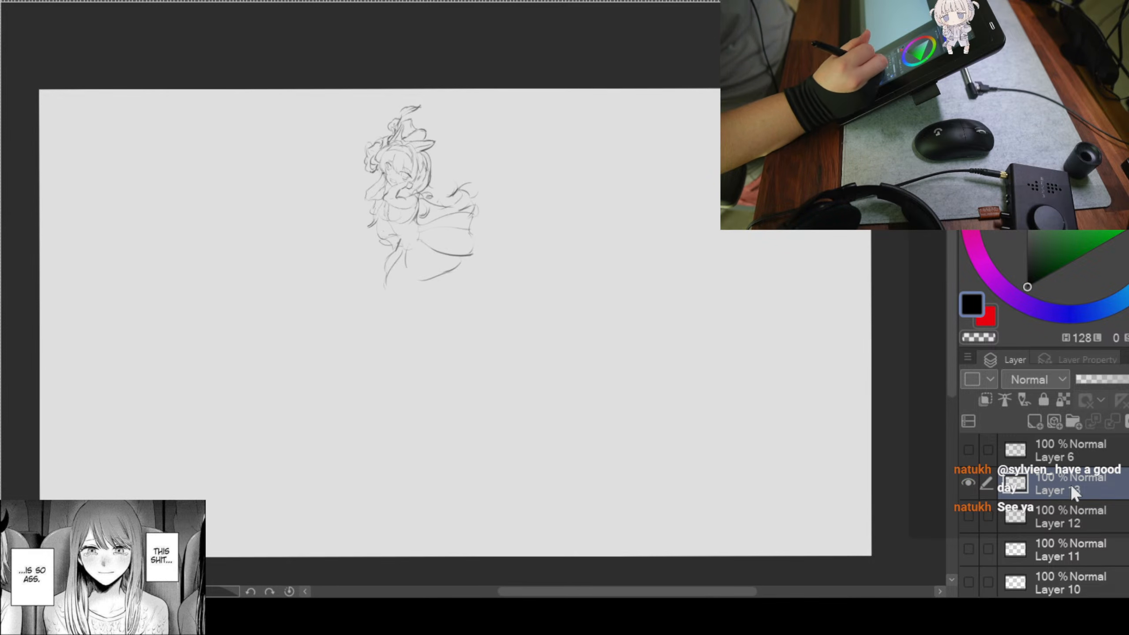
pyautogui.hotkey('ctrl', 't')
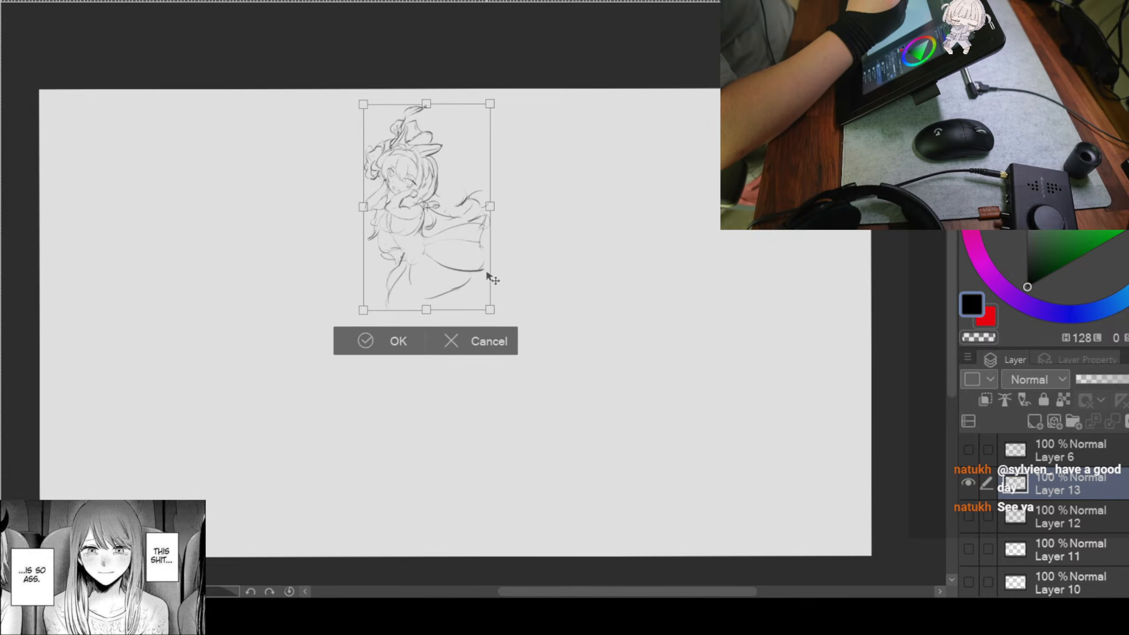
pyautogui.moveTo(487, 274)
pyautogui.mouseDown()
pyautogui.moveTo(655, 239)
pyautogui.moveTo(651, 250)
pyautogui.mouseUp()
pyautogui.click(525, 316)
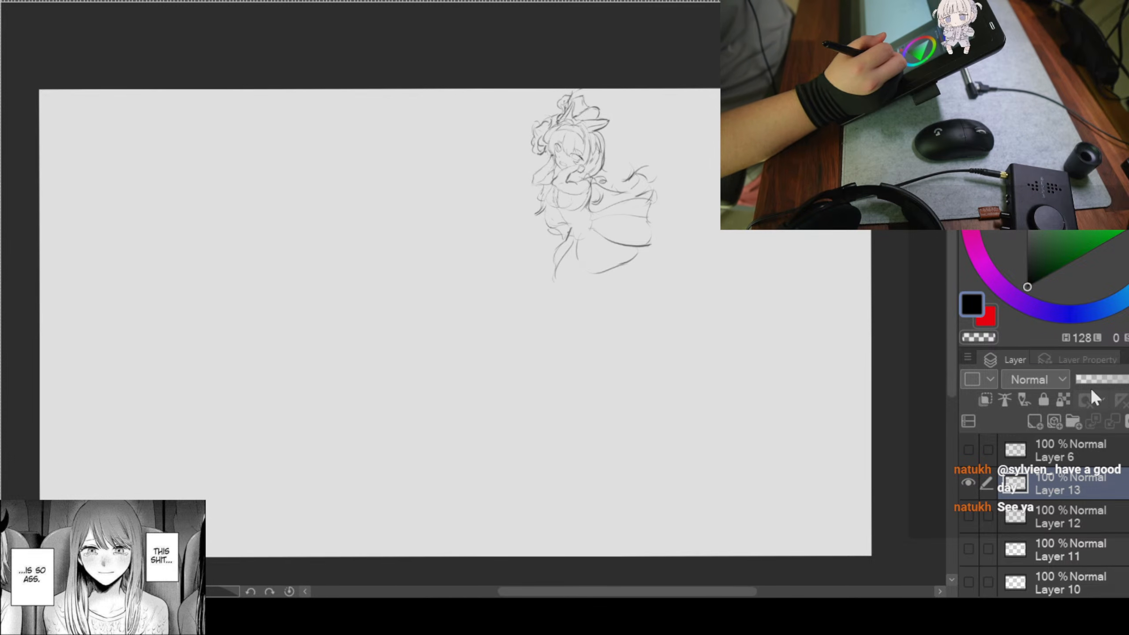
# Step: Show Layer 12, scale its raised-arms sketch down slightly and shift it closer to the Layer 13 figure
pyautogui.click(973, 515)
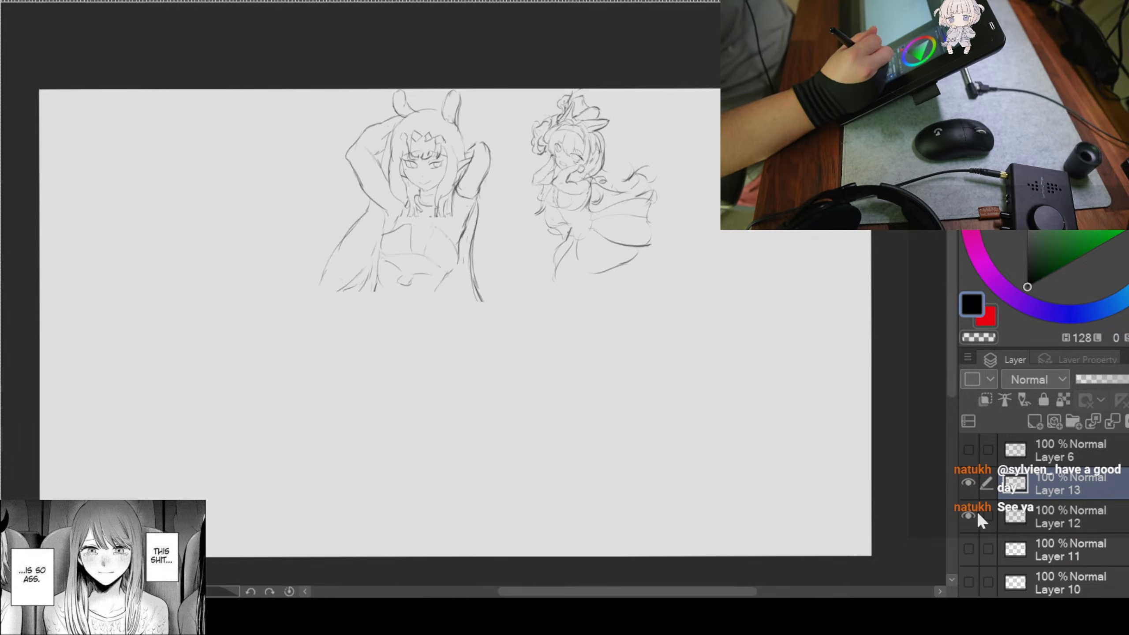
pyautogui.click(1081, 529)
pyautogui.hotkey('ctrl', 't')
pyautogui.moveTo(490, 90); pyautogui.dragTo(470, 112)
pyautogui.moveTo(453, 207); pyautogui.dragTo(487, 187)
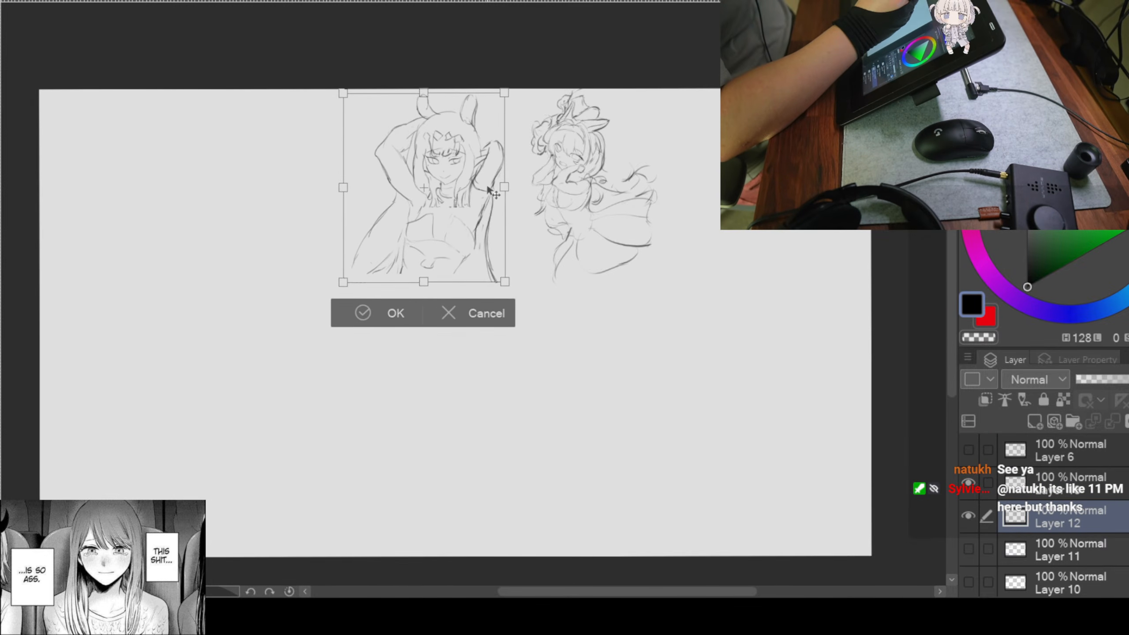
pyautogui.click(368, 307)
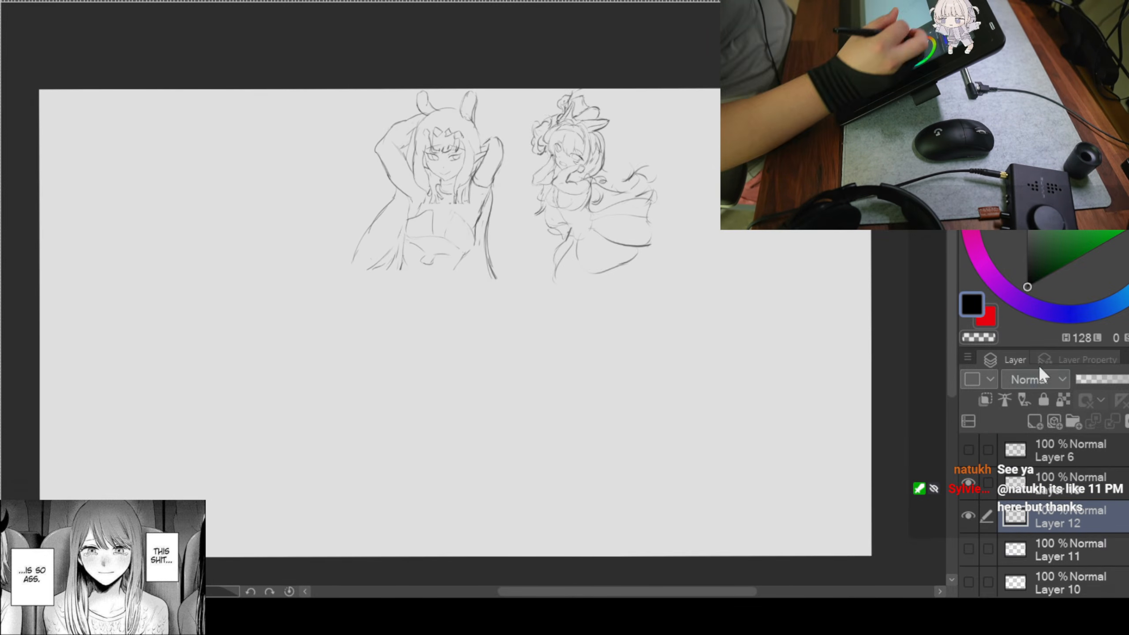
# Step: Make Layer 11 and Layer 10 visible alongside the other two sketches
pyautogui.click(968, 549)
pyautogui.click(969, 581)
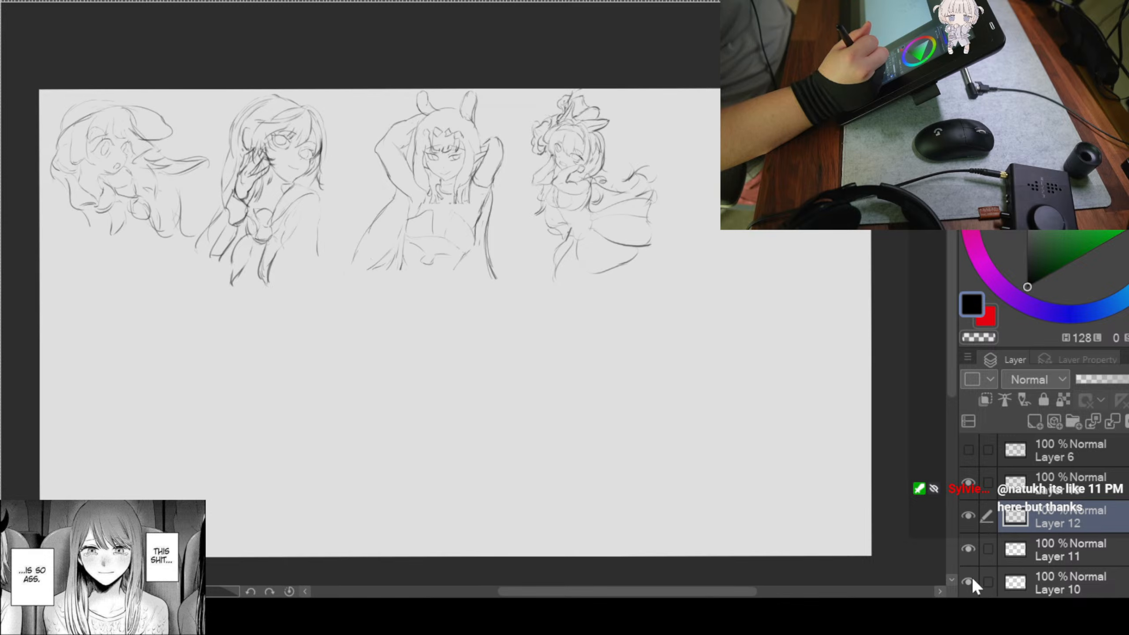